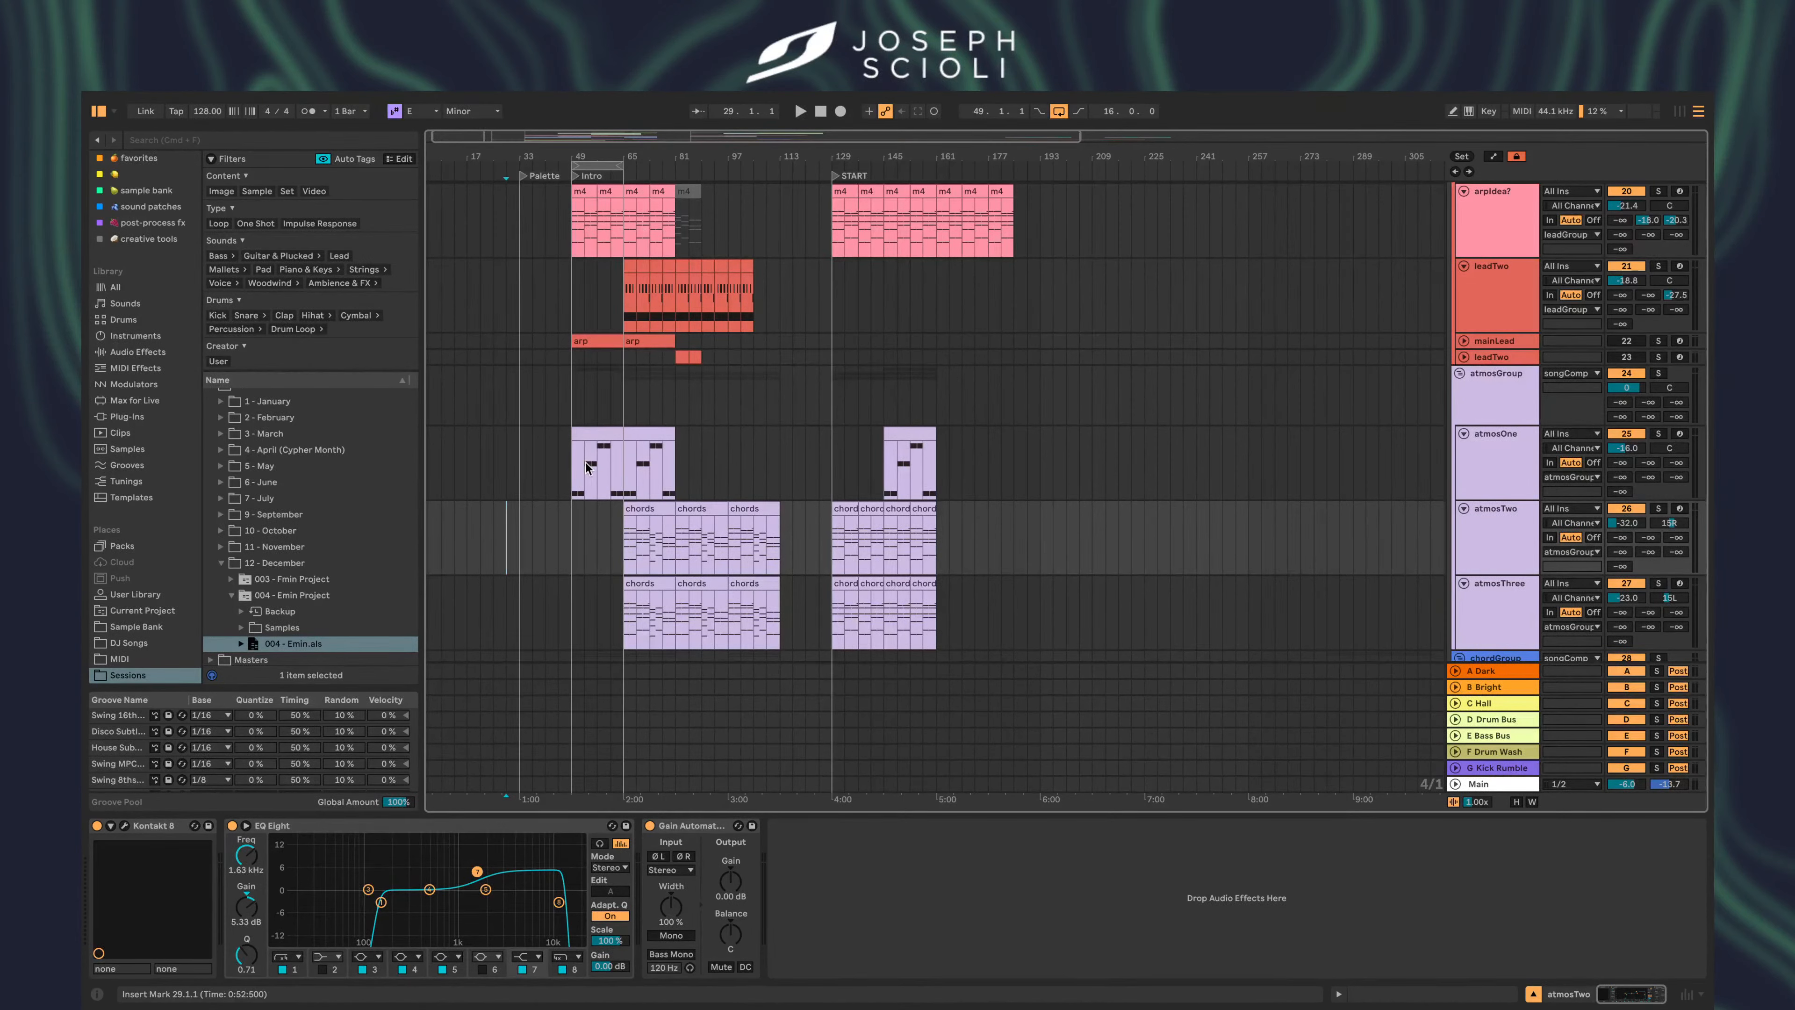
- Zoom in on the Intro section and play the arrangement with the Intro loop active
scroll(585, 463, up, 5)
click(538, 473)
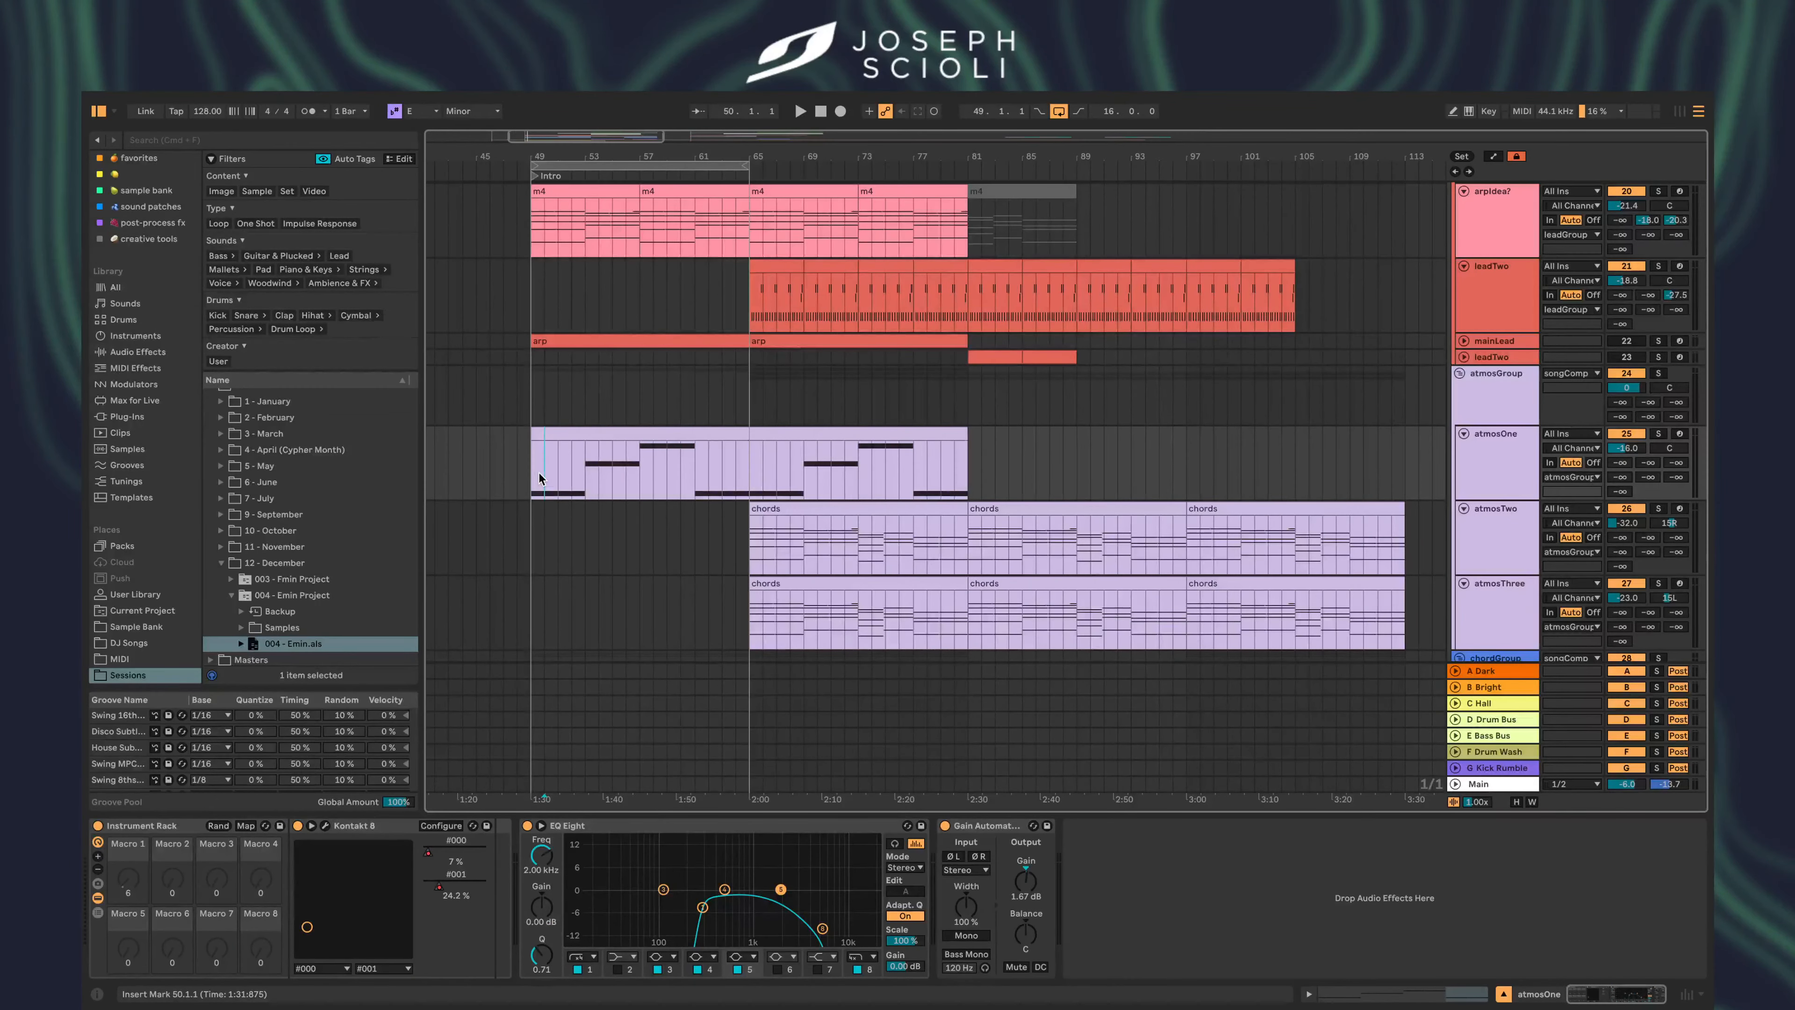
key(space)
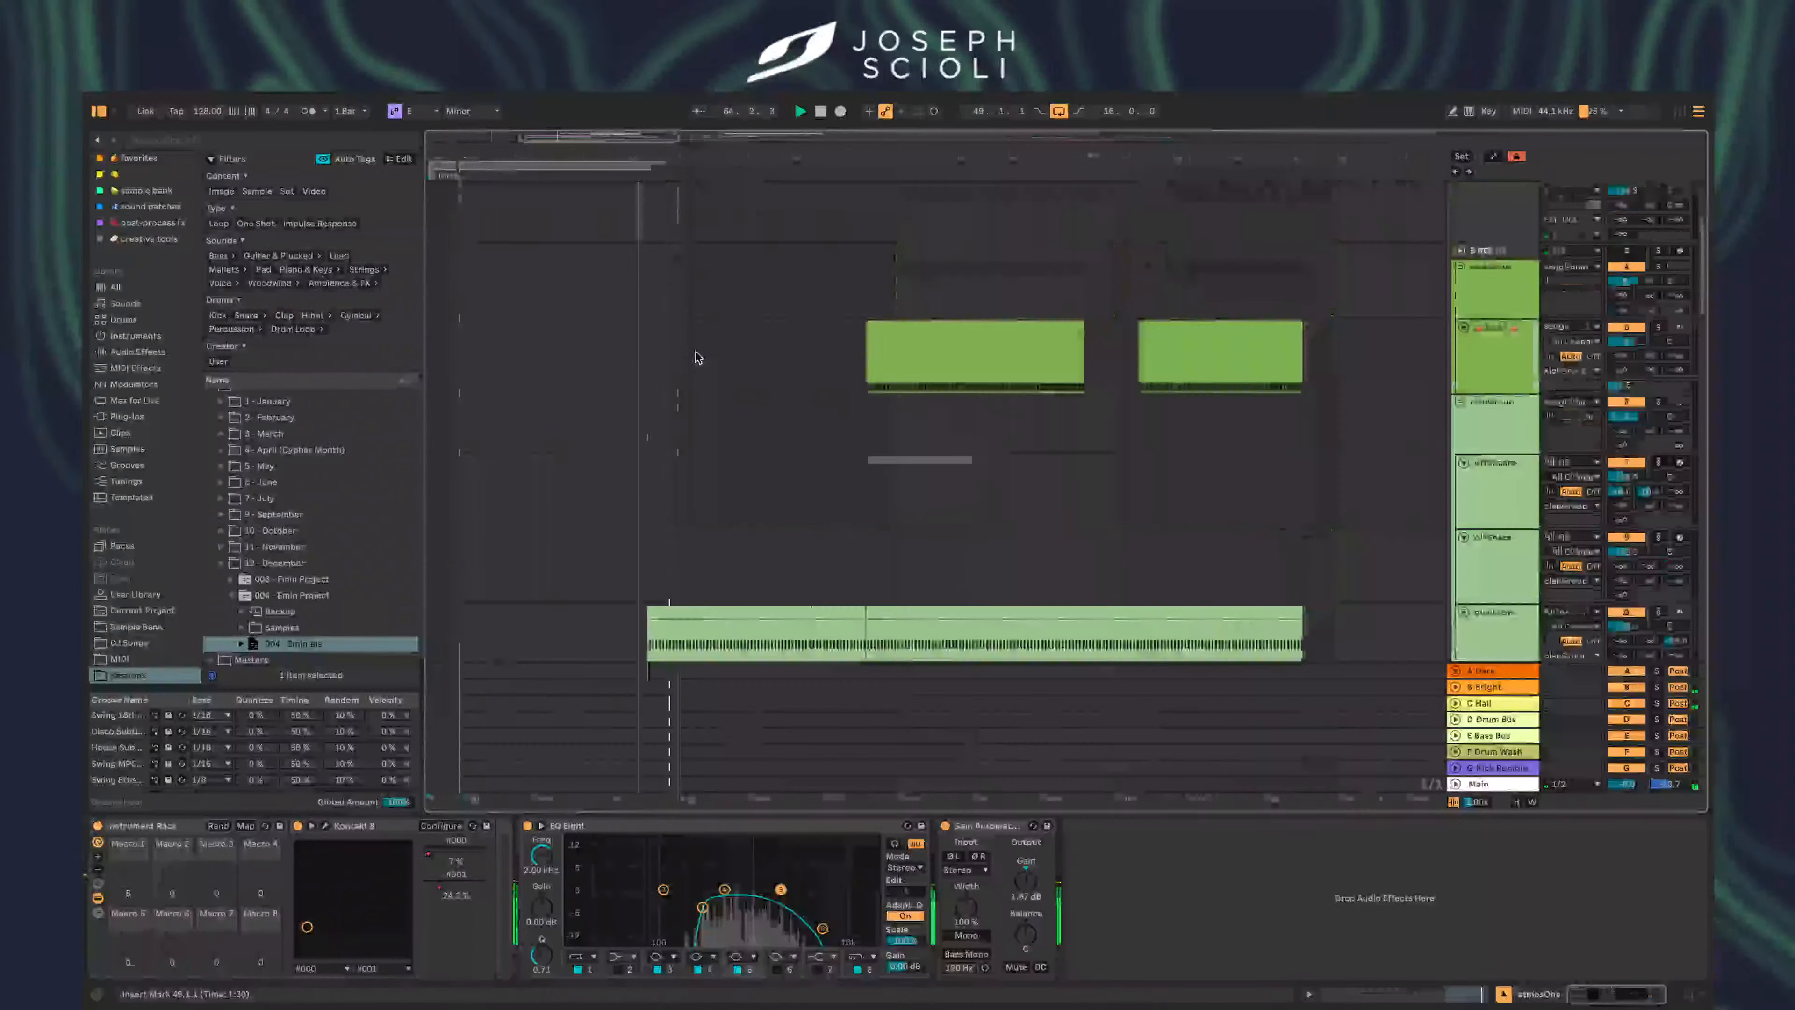
- Locate the reference song on the A REF track and select its whole clip
scroll(695, 351, up, 3)
scroll(695, 350, right, 12)
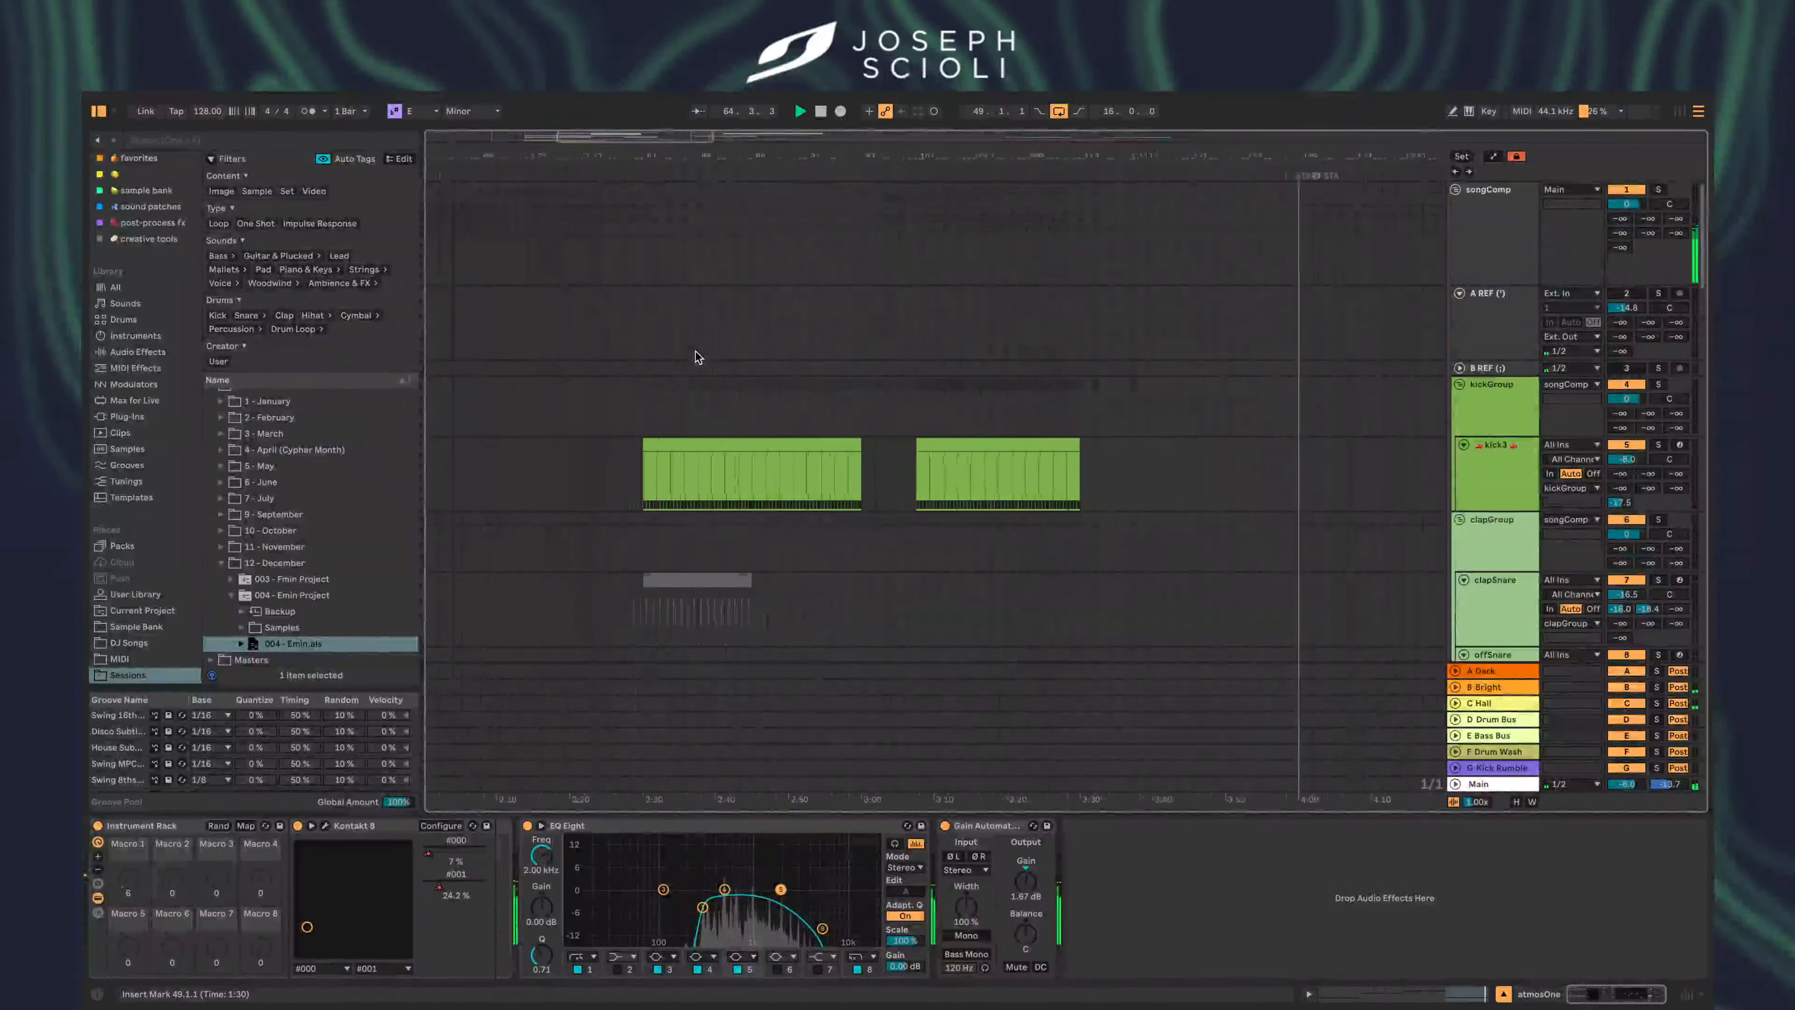
scroll(695, 350, right, 5)
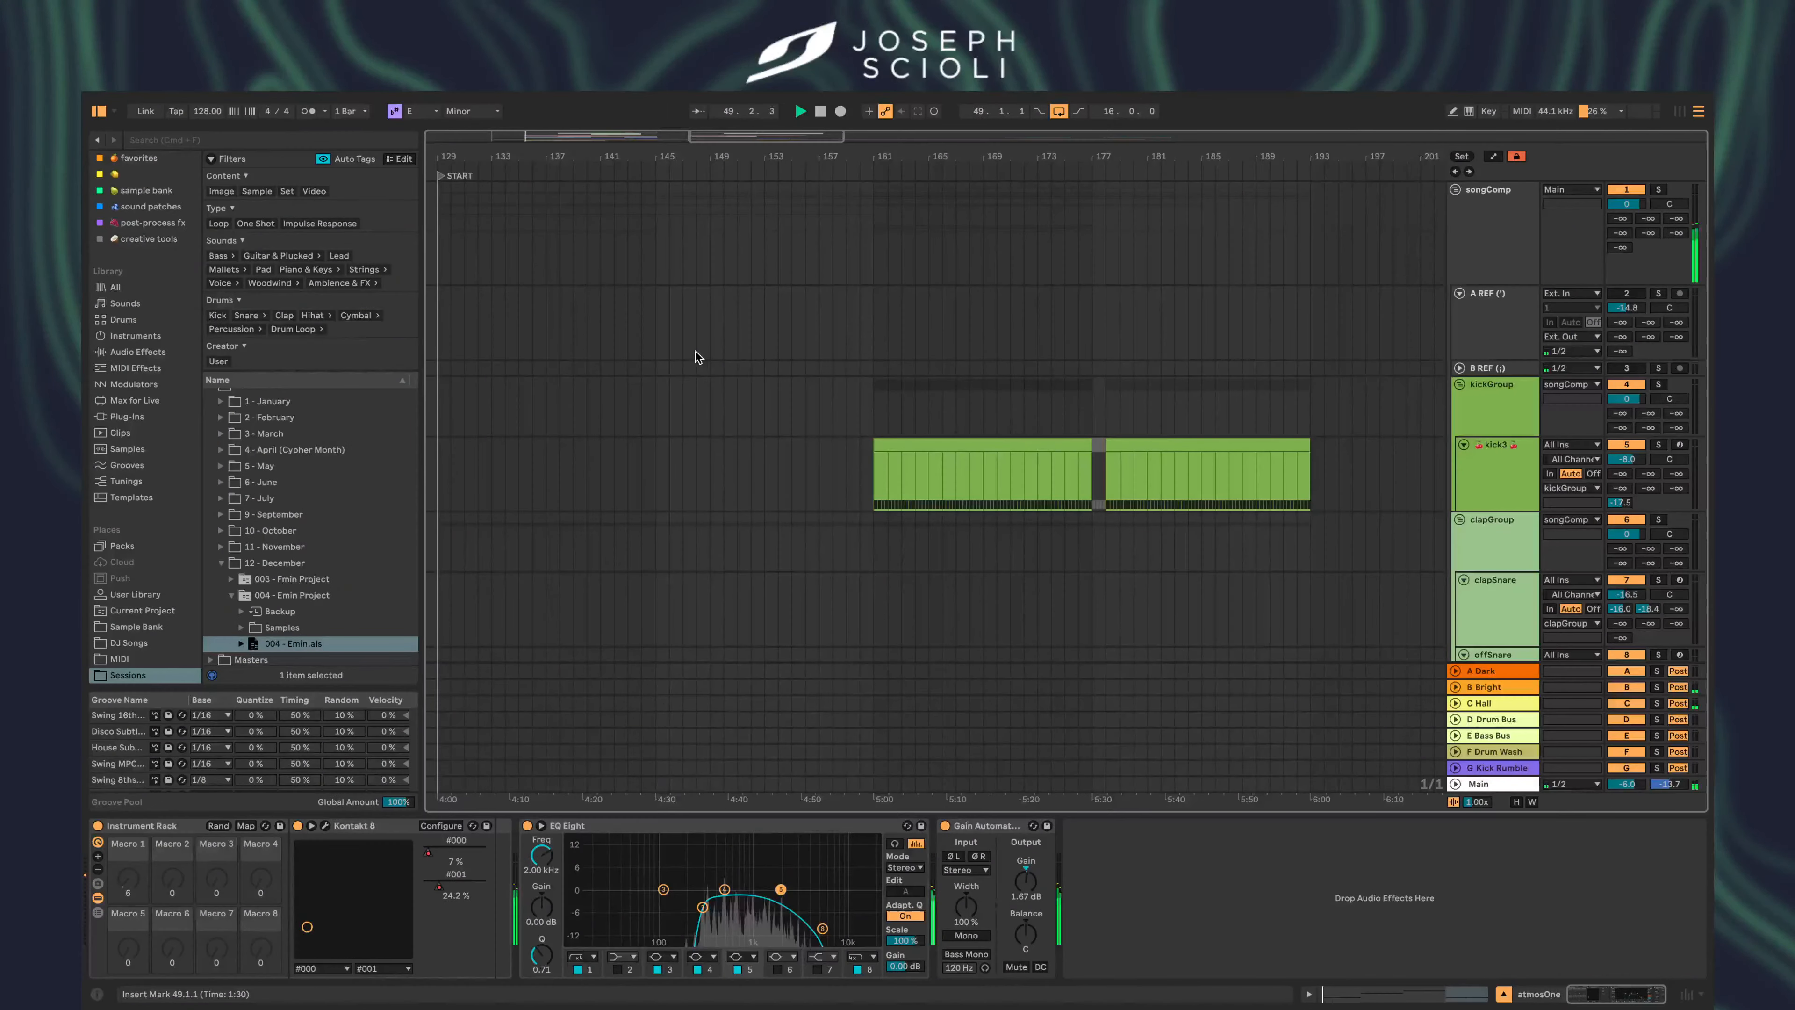
scroll(696, 351, left, 3)
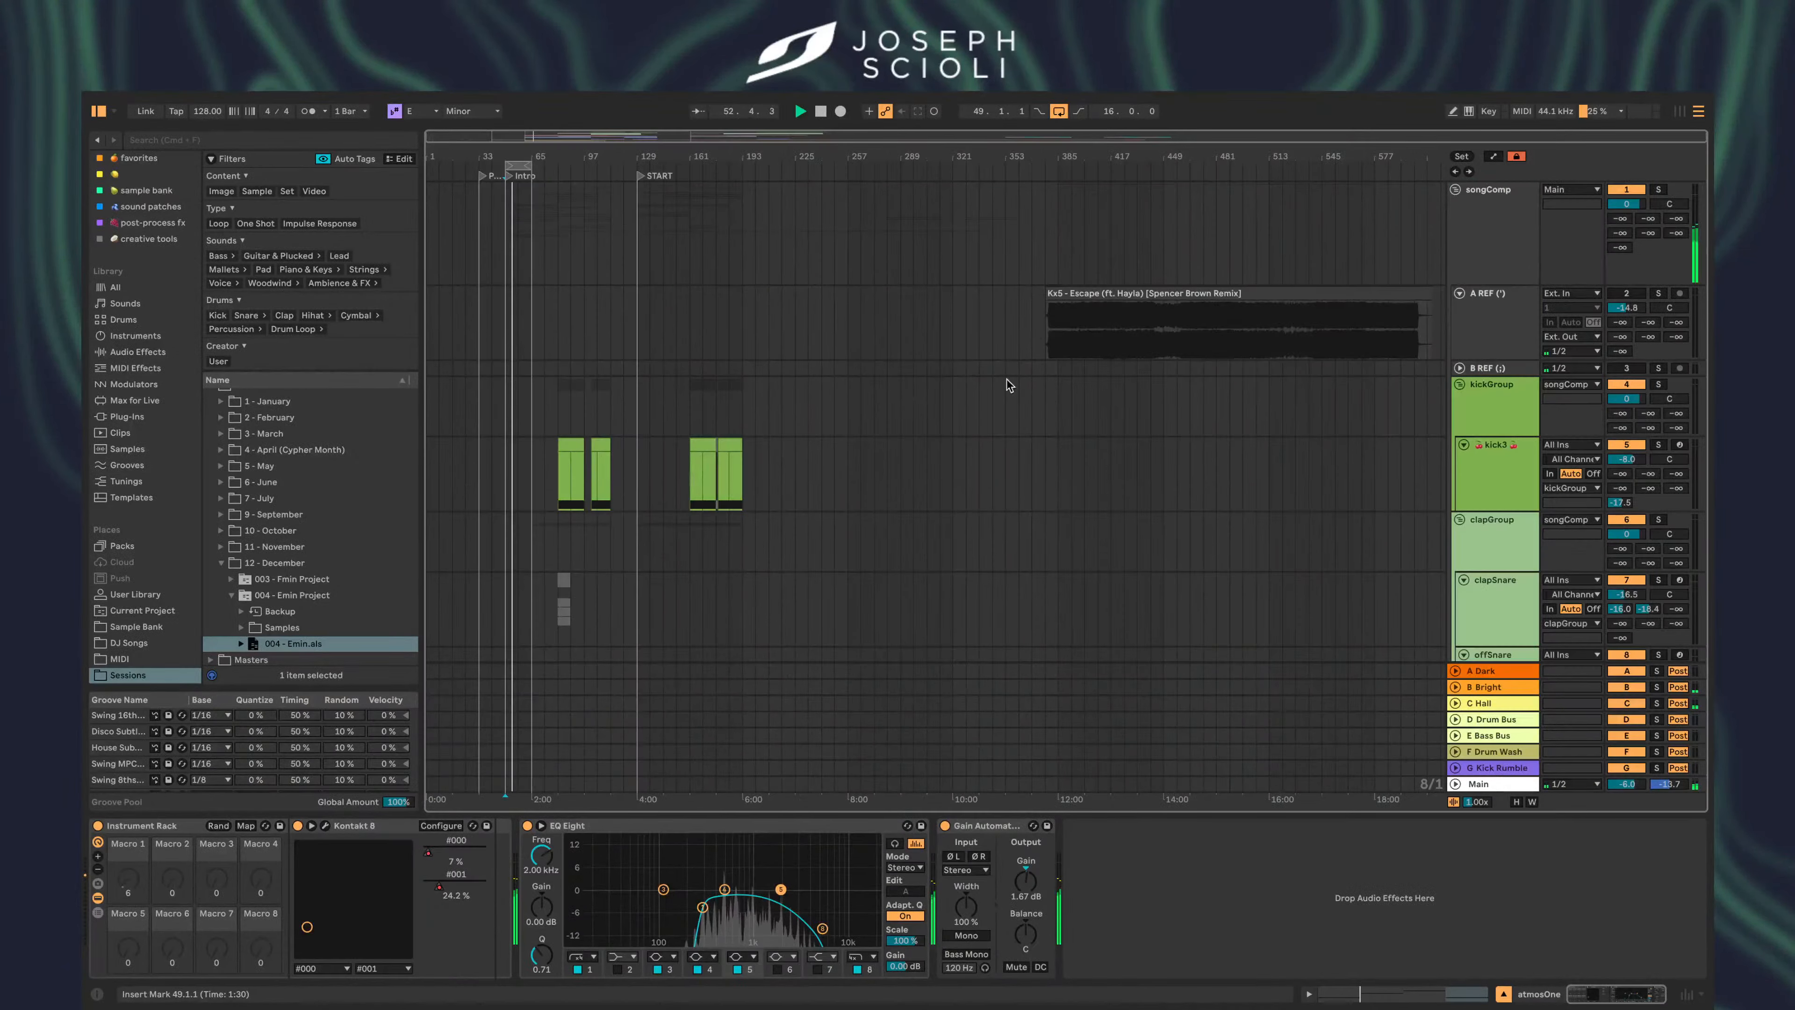
click(1205, 290)
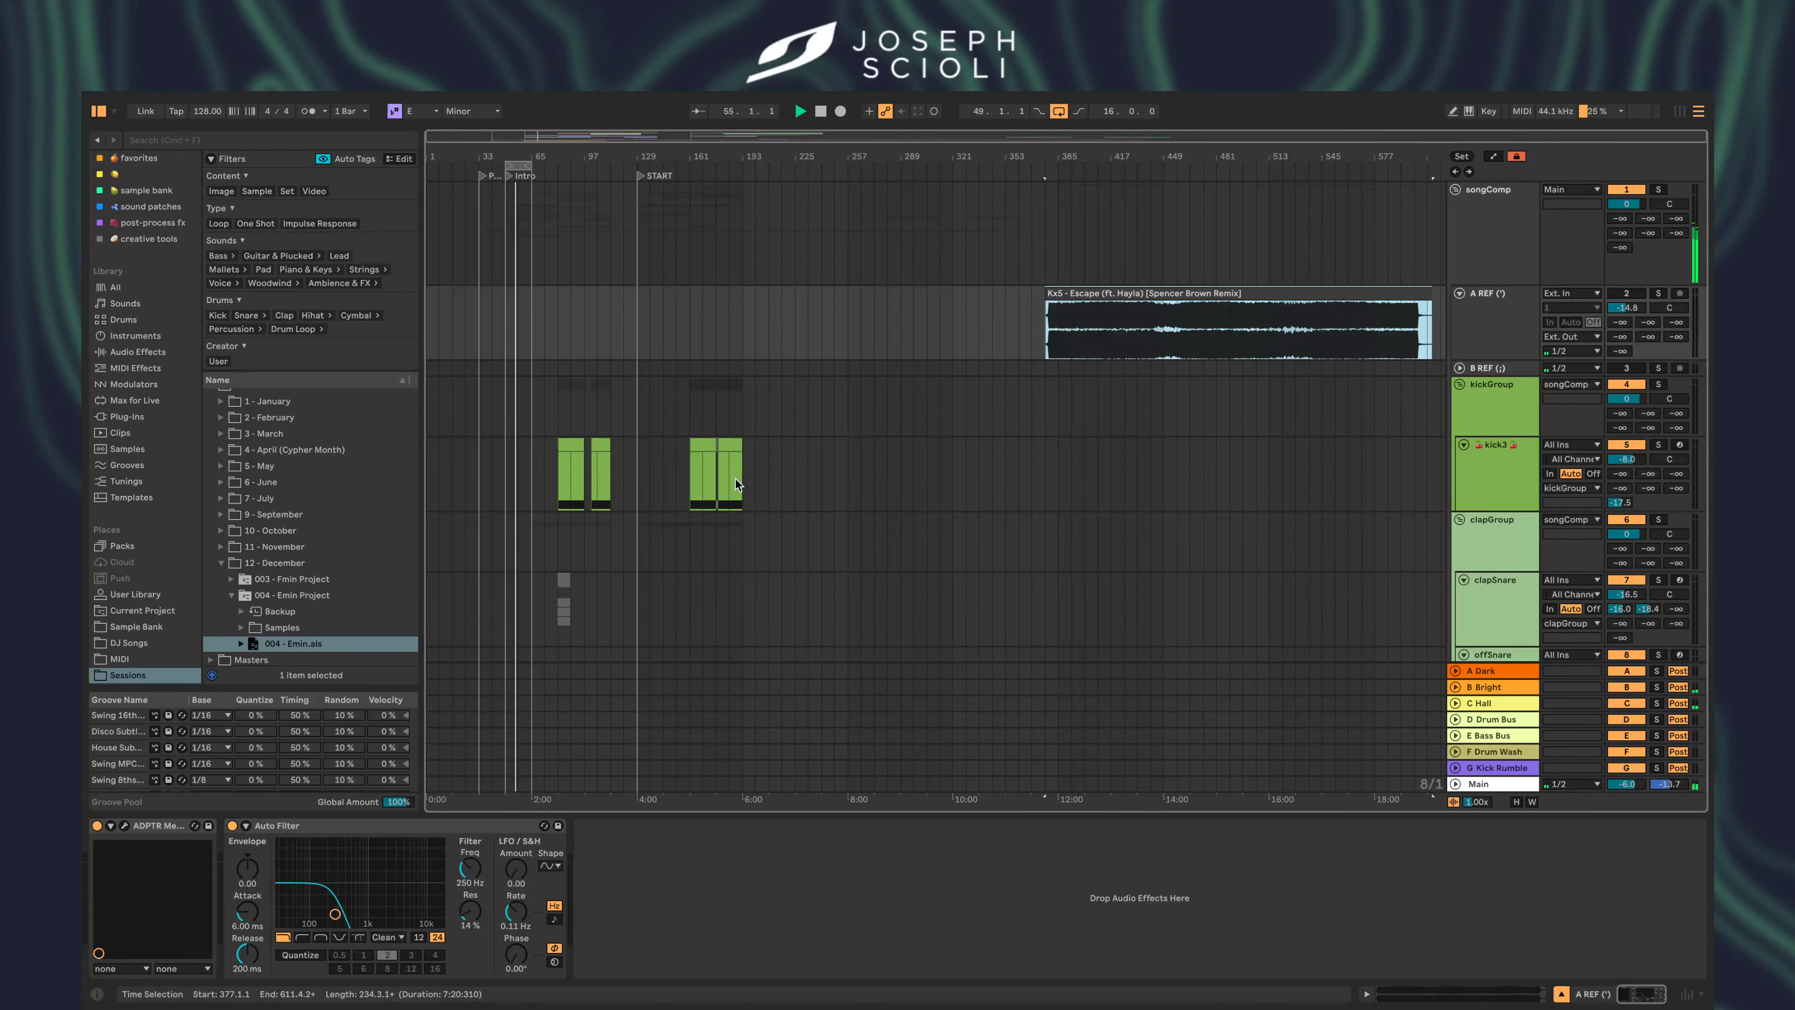
- Review the hat, lead, atmos, chord, bass and vox groups during playback to compare where their clips enter
scroll(735, 488, down, 10)
scroll(523, 472, down, 1)
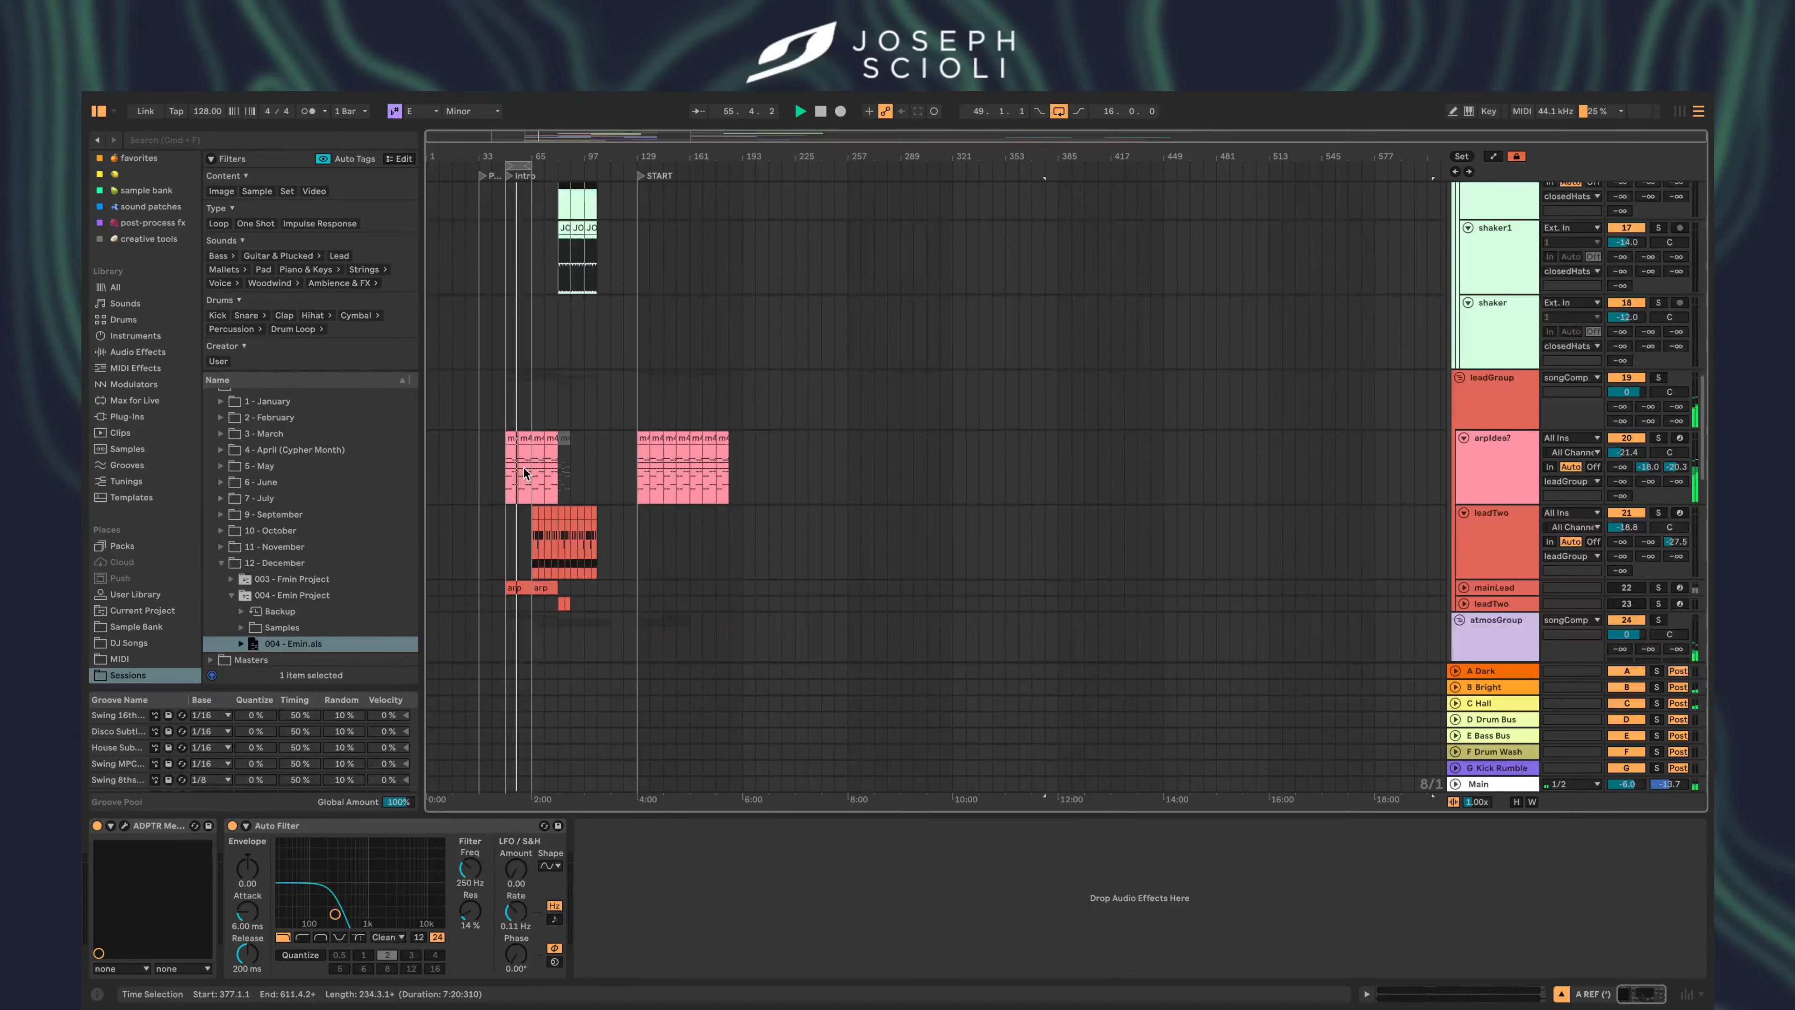
scroll(524, 472, down, 2)
scroll(505, 442, up, 10)
scroll(504, 442, down, 7)
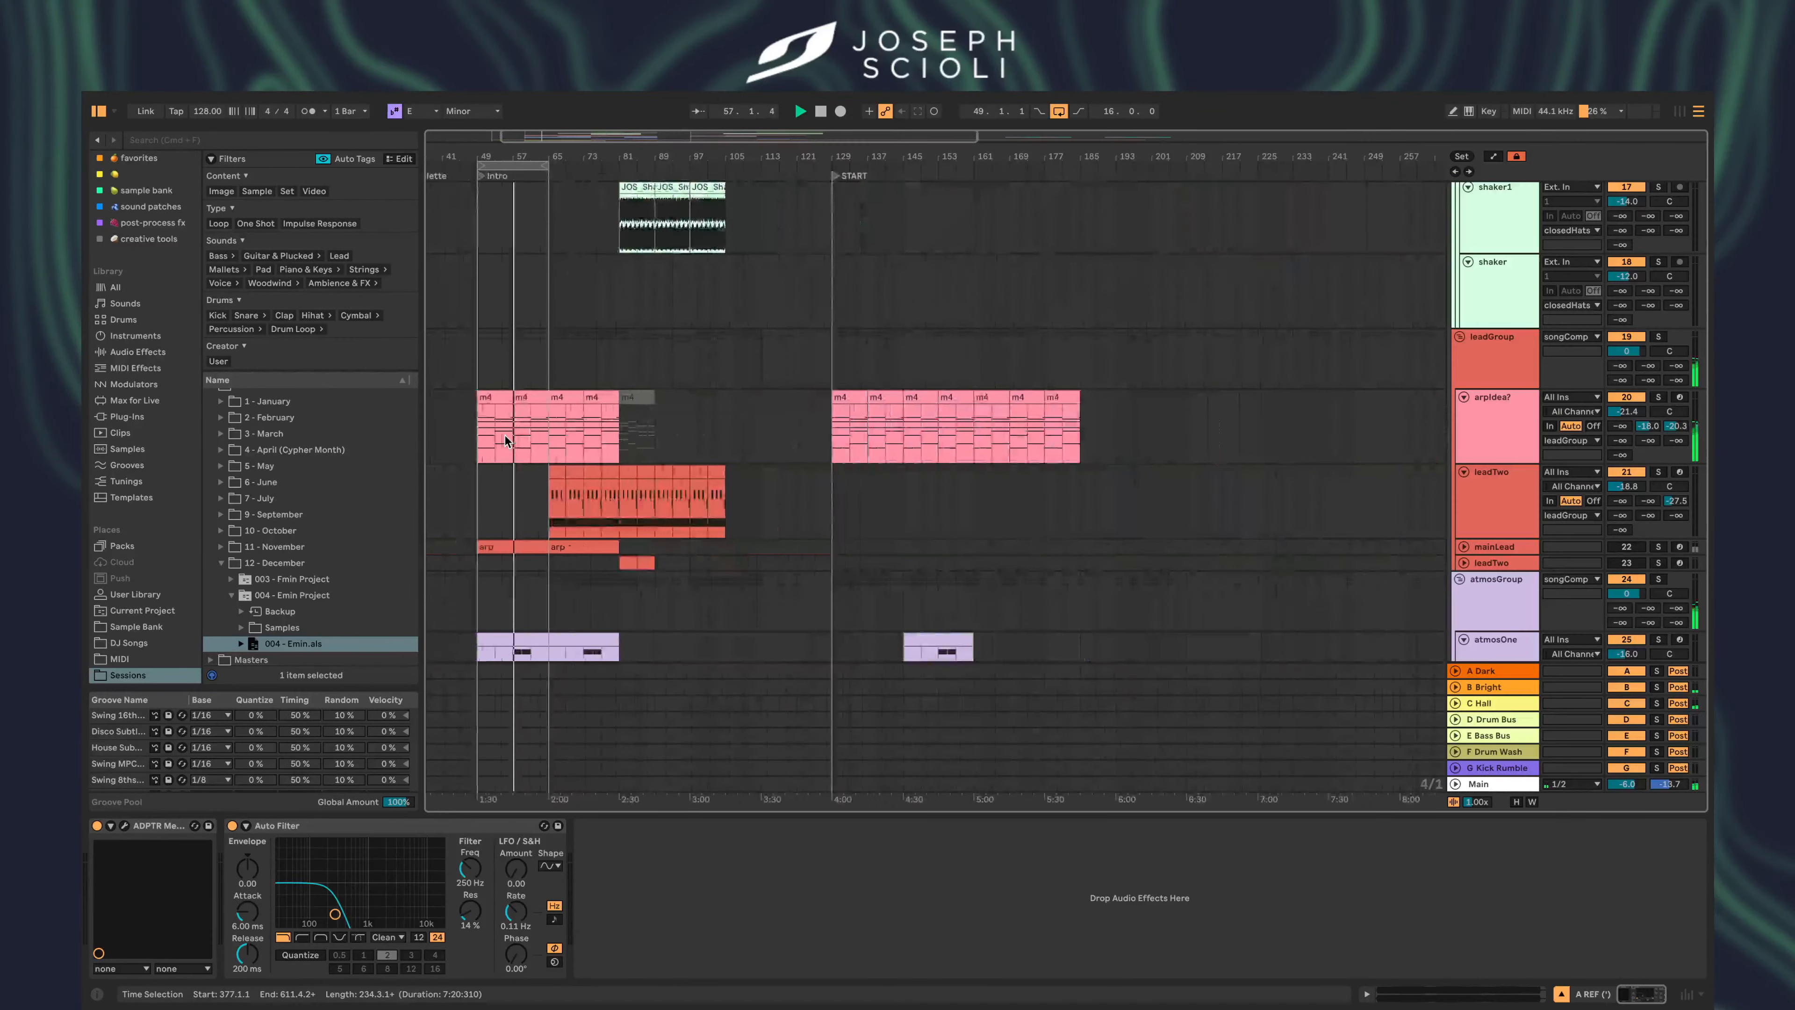
scroll(475, 556, down, 10)
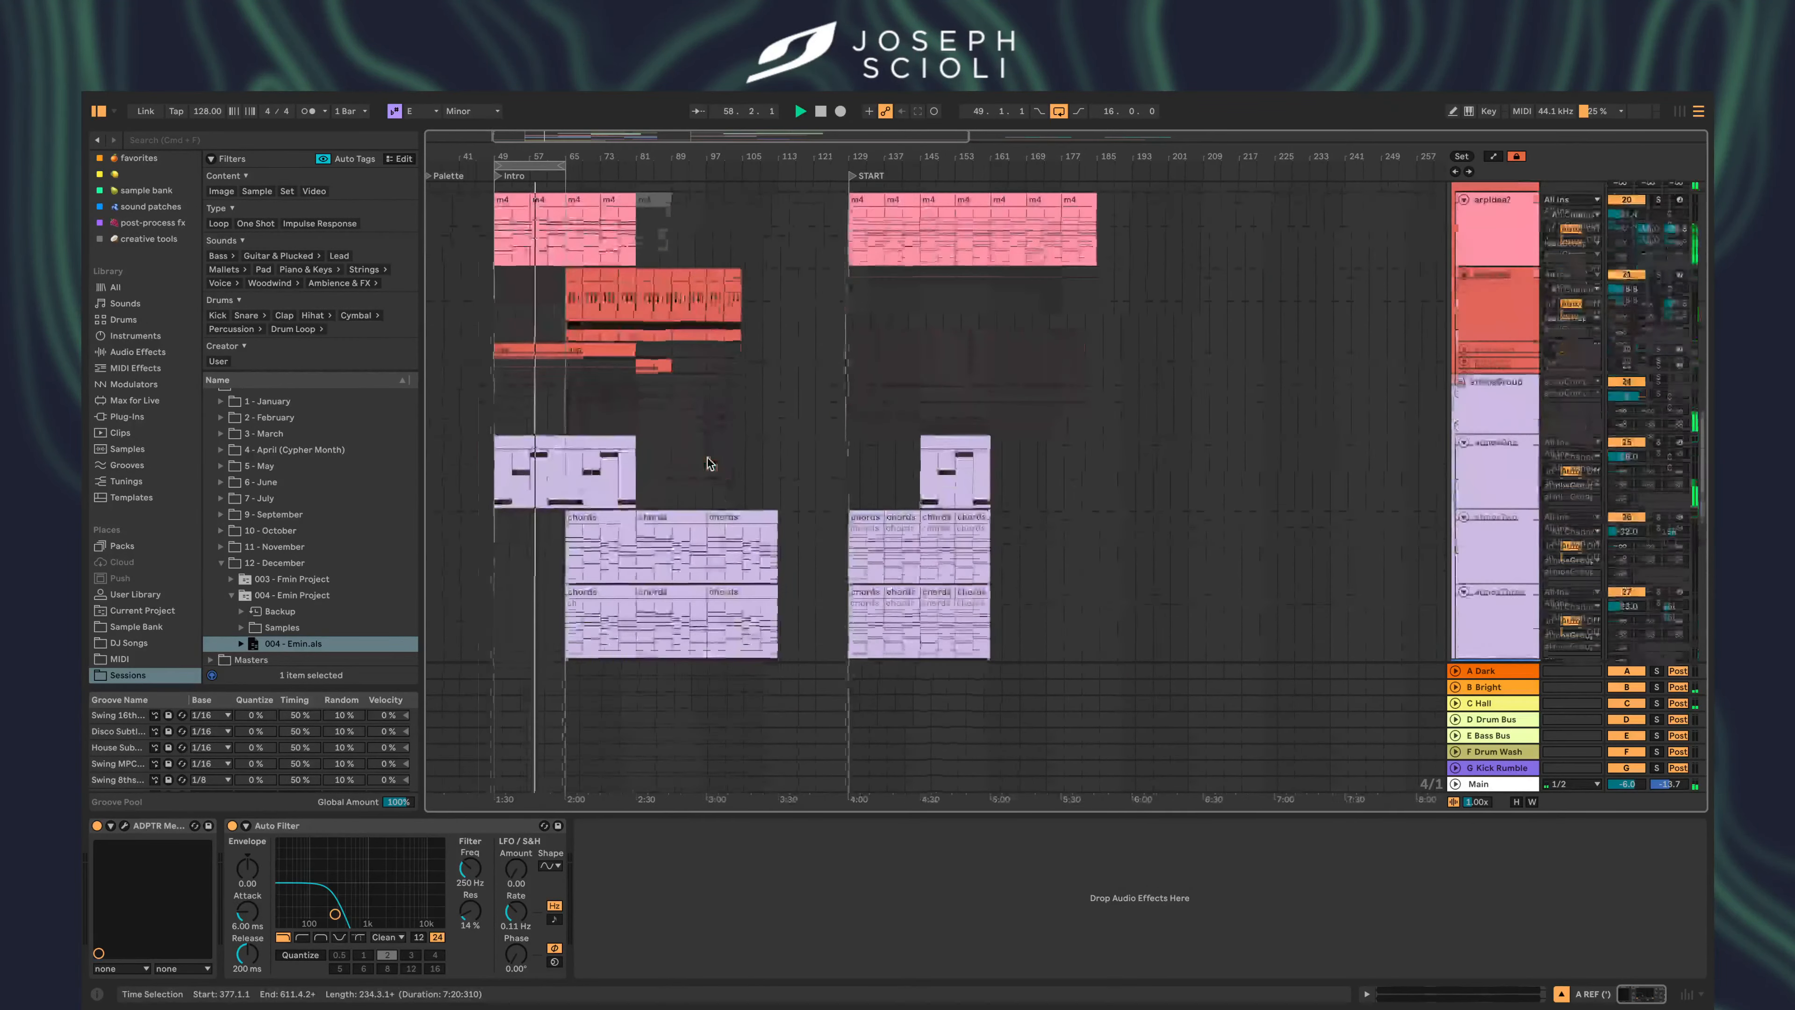
scroll(707, 458, down, 10)
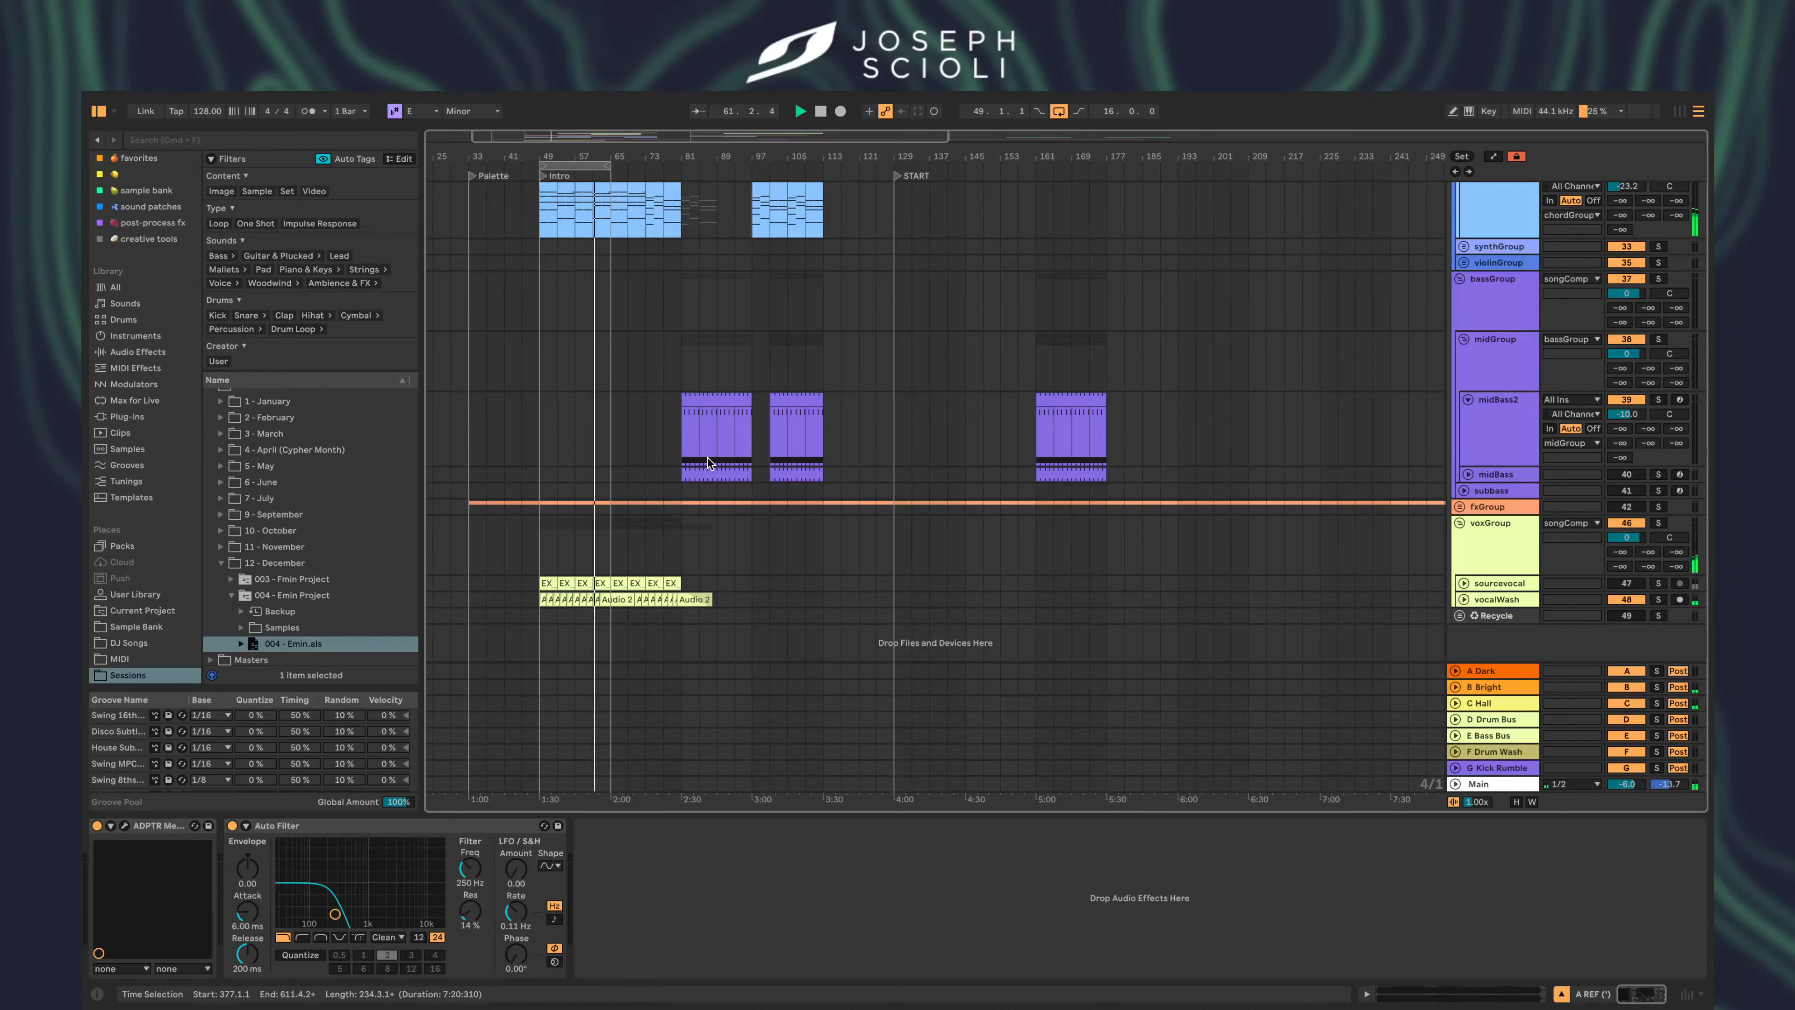
scroll(707, 378, up, 5)
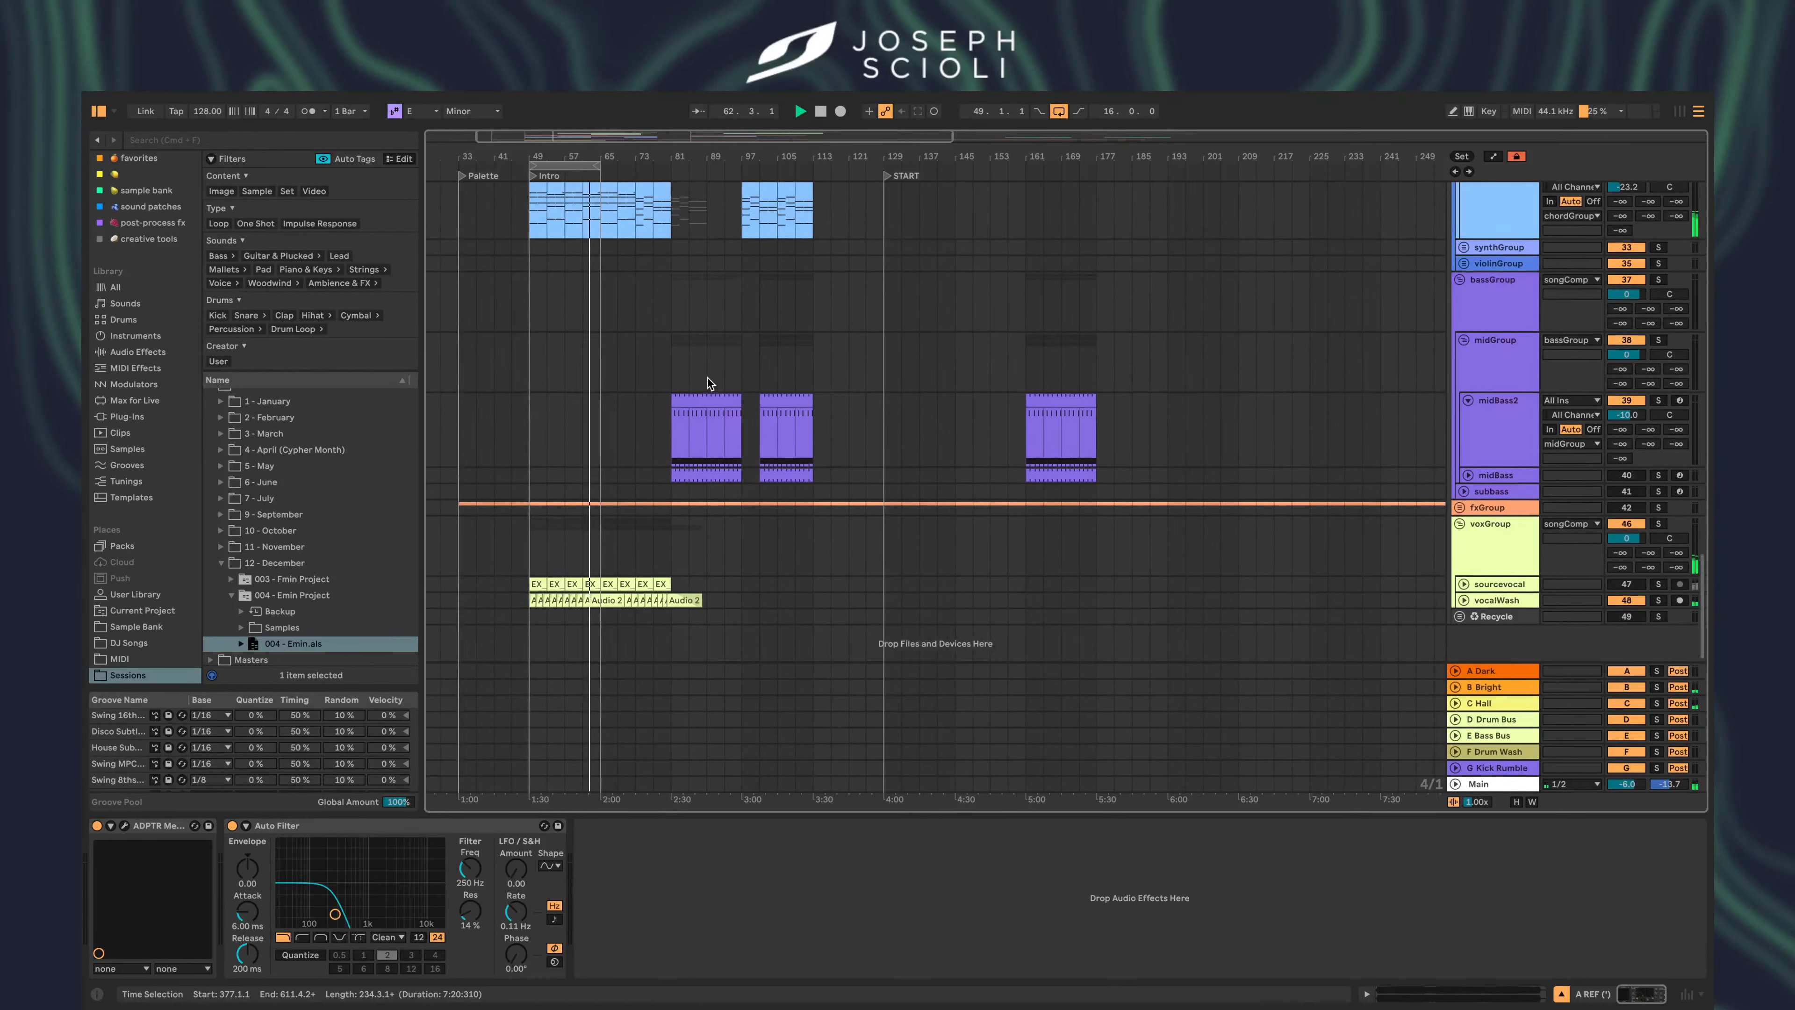
scroll(707, 378, up, 4)
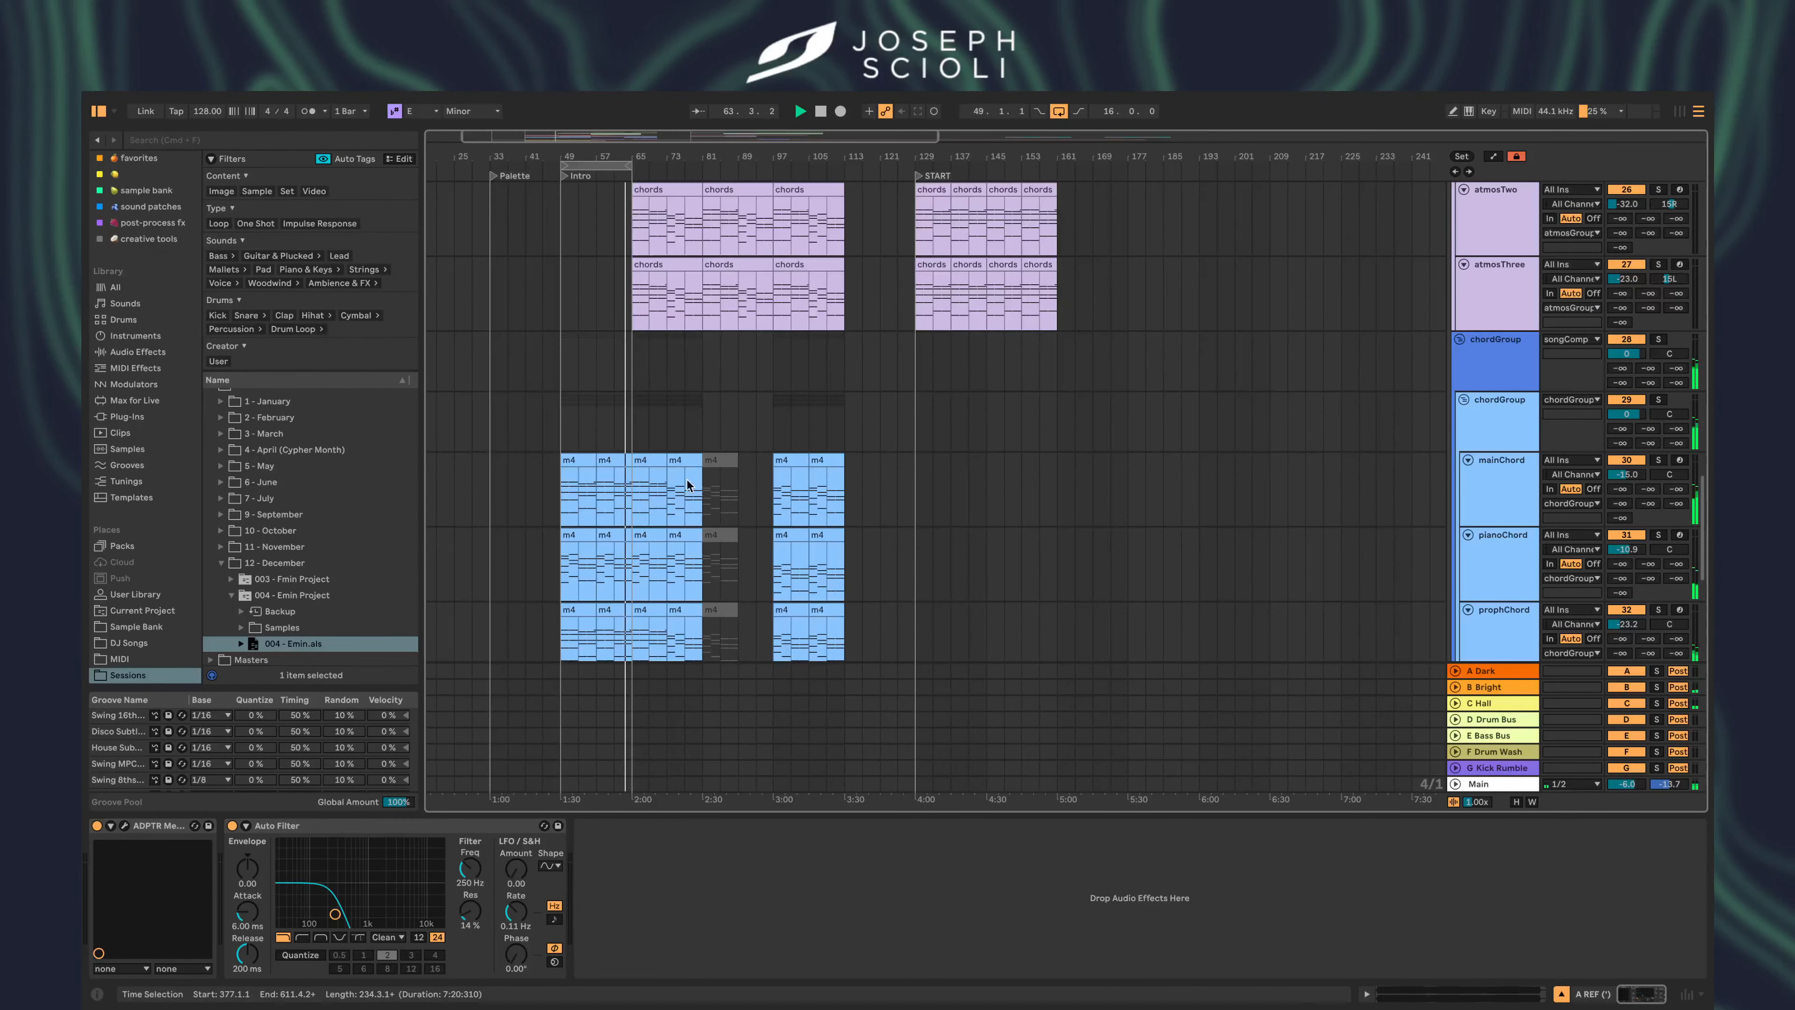
- Highlight the mainChord clips from bar 49 to 81 and the midBass2 section from bar 81 to 177
click(689, 497)
drag(688, 496, 586, 498)
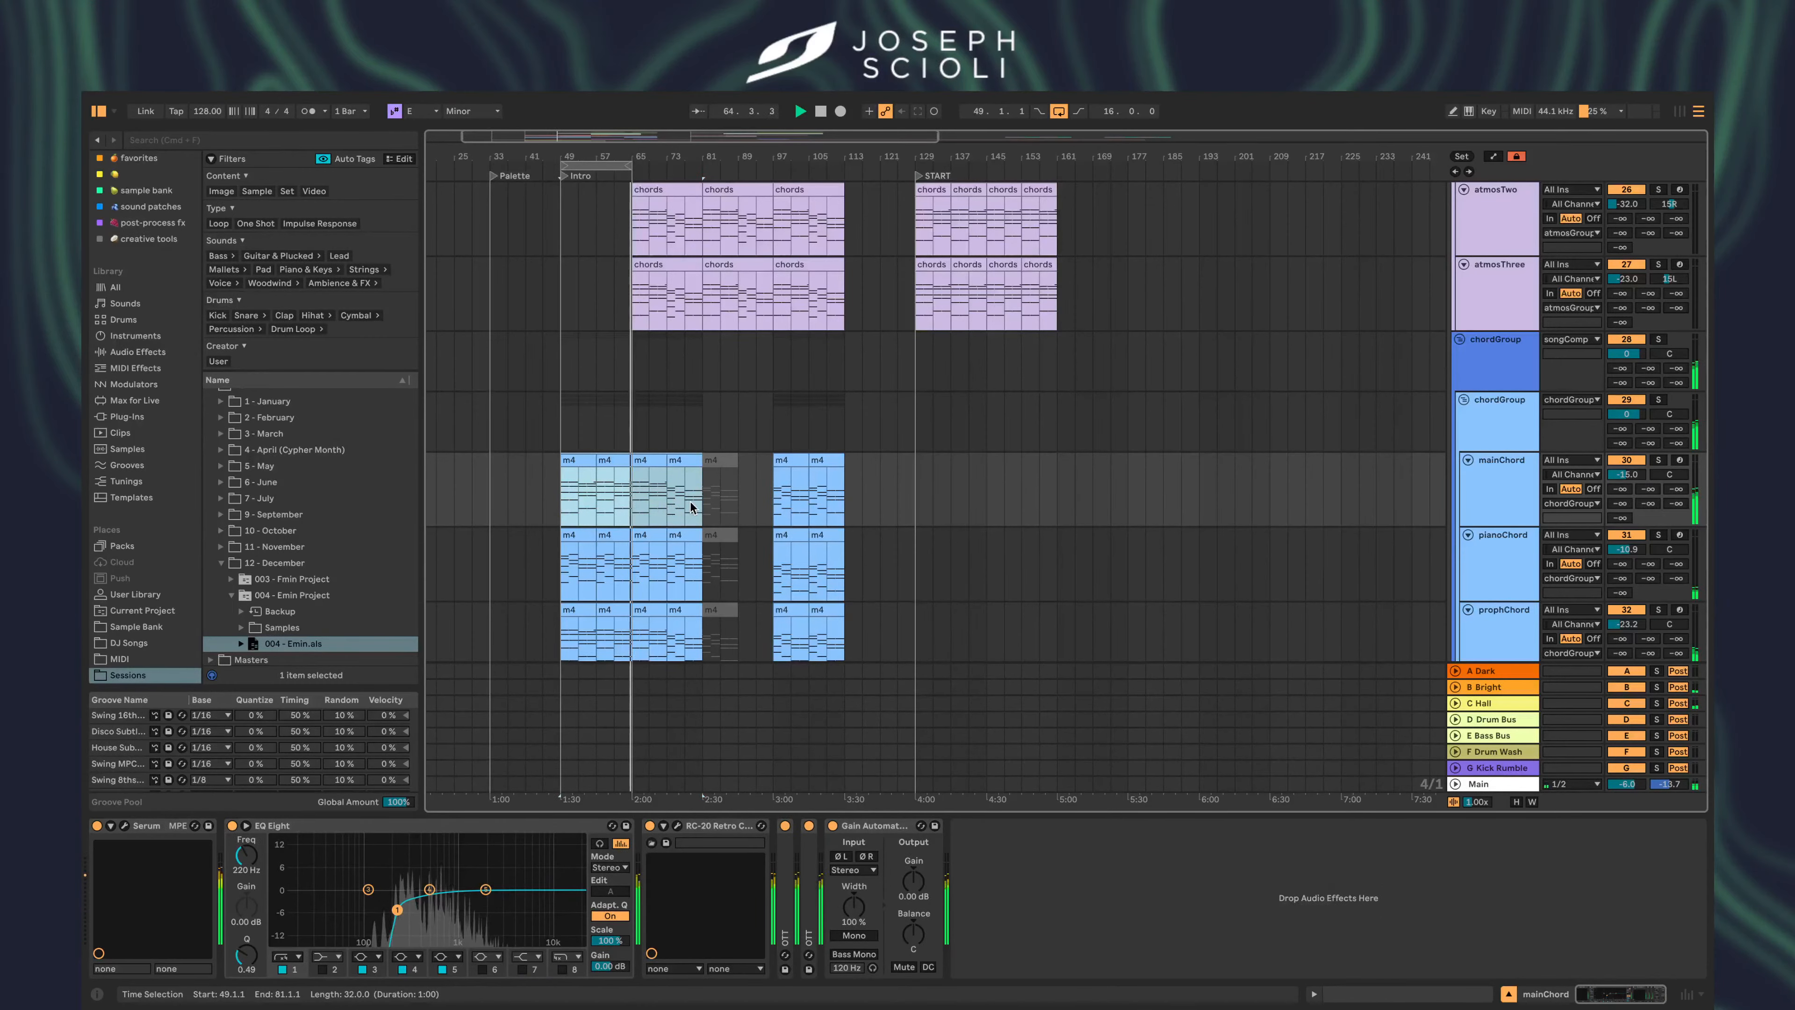
scroll(702, 222, down, 10)
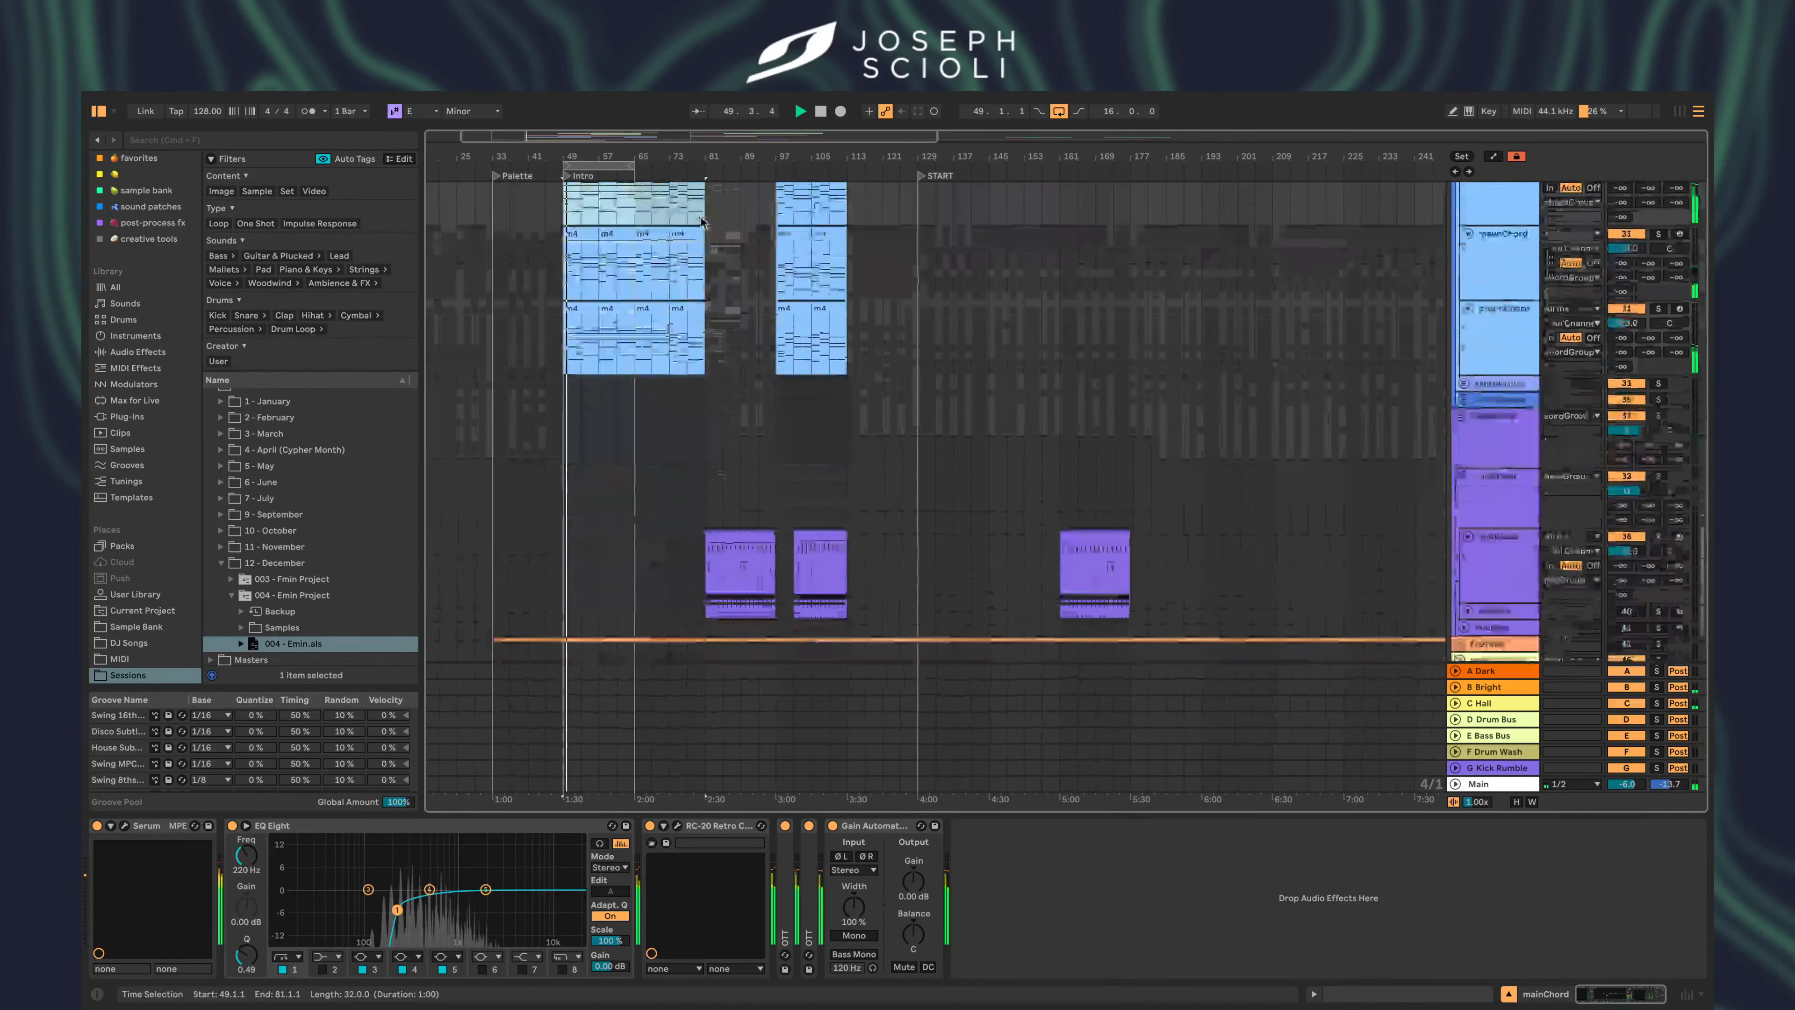
drag(704, 428, 1125, 421)
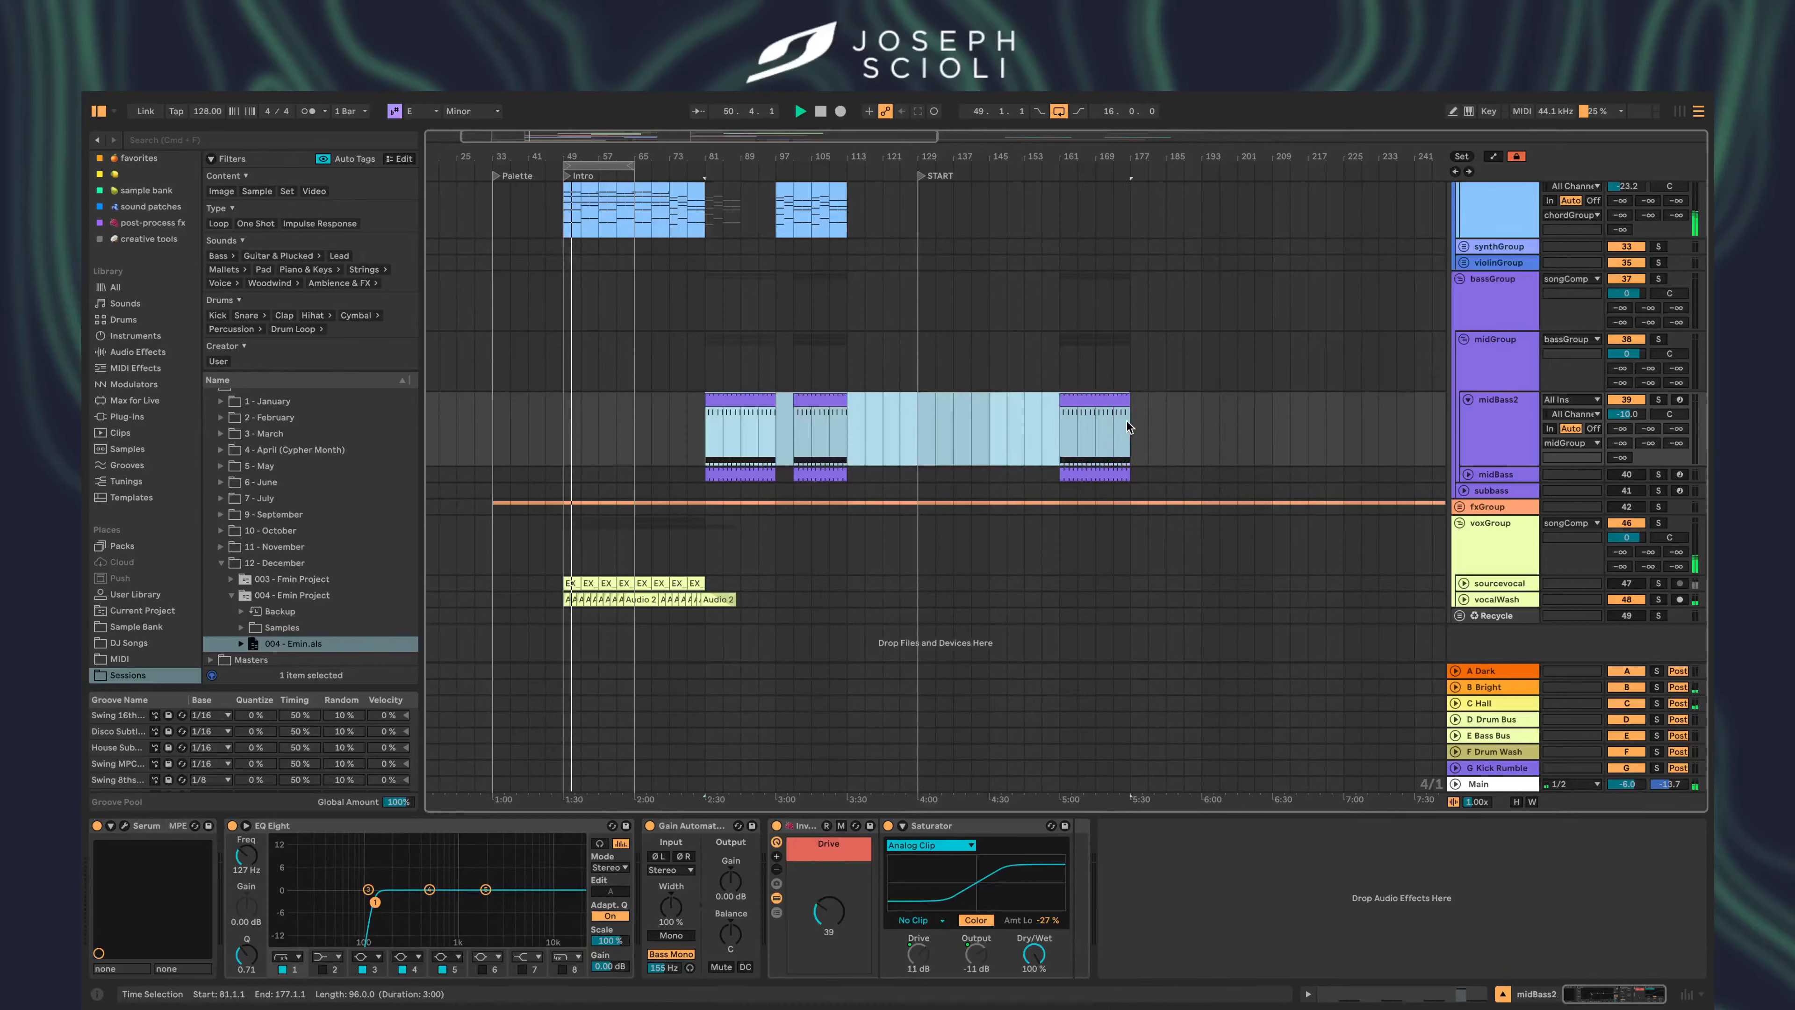
- Inspect the E2 and B2 note pattern of the midBass2 clip starting at bar 81 and close the note editor
key(z)
scroll(739, 419, left, 2)
scroll(738, 420, up, 10)
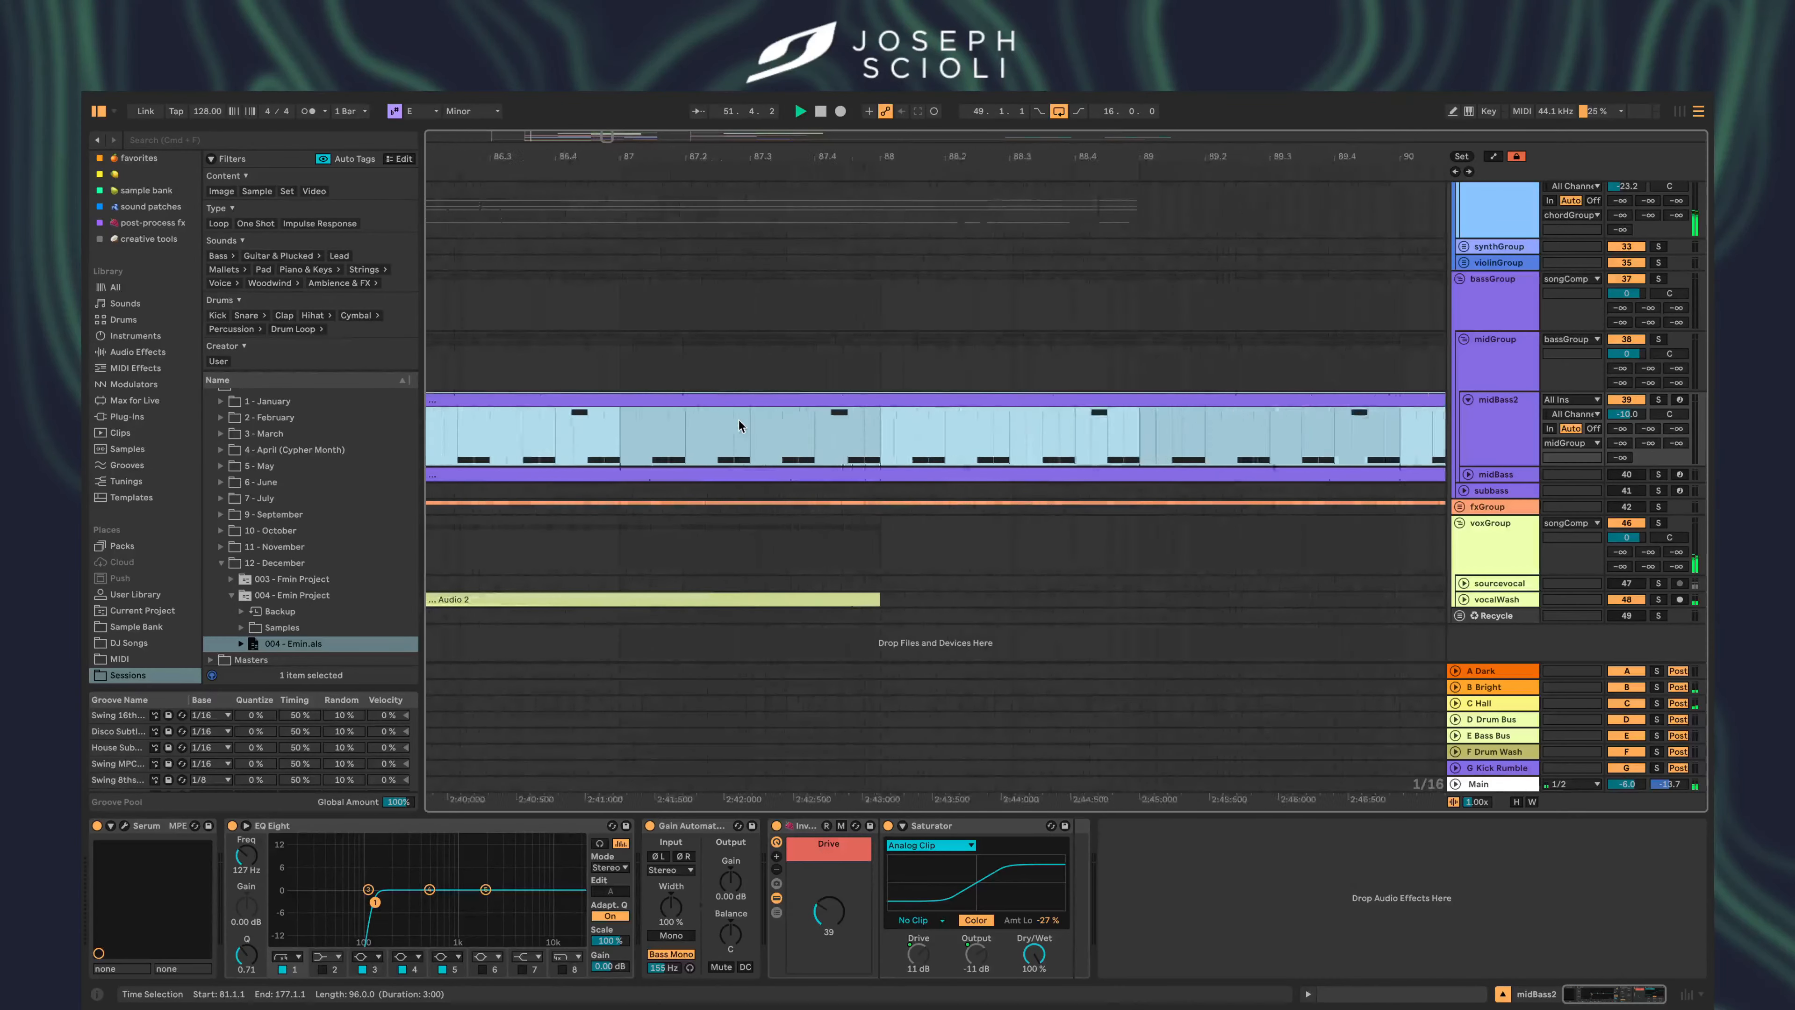
double_click(946, 400)
drag(1071, 783, 1053, 594)
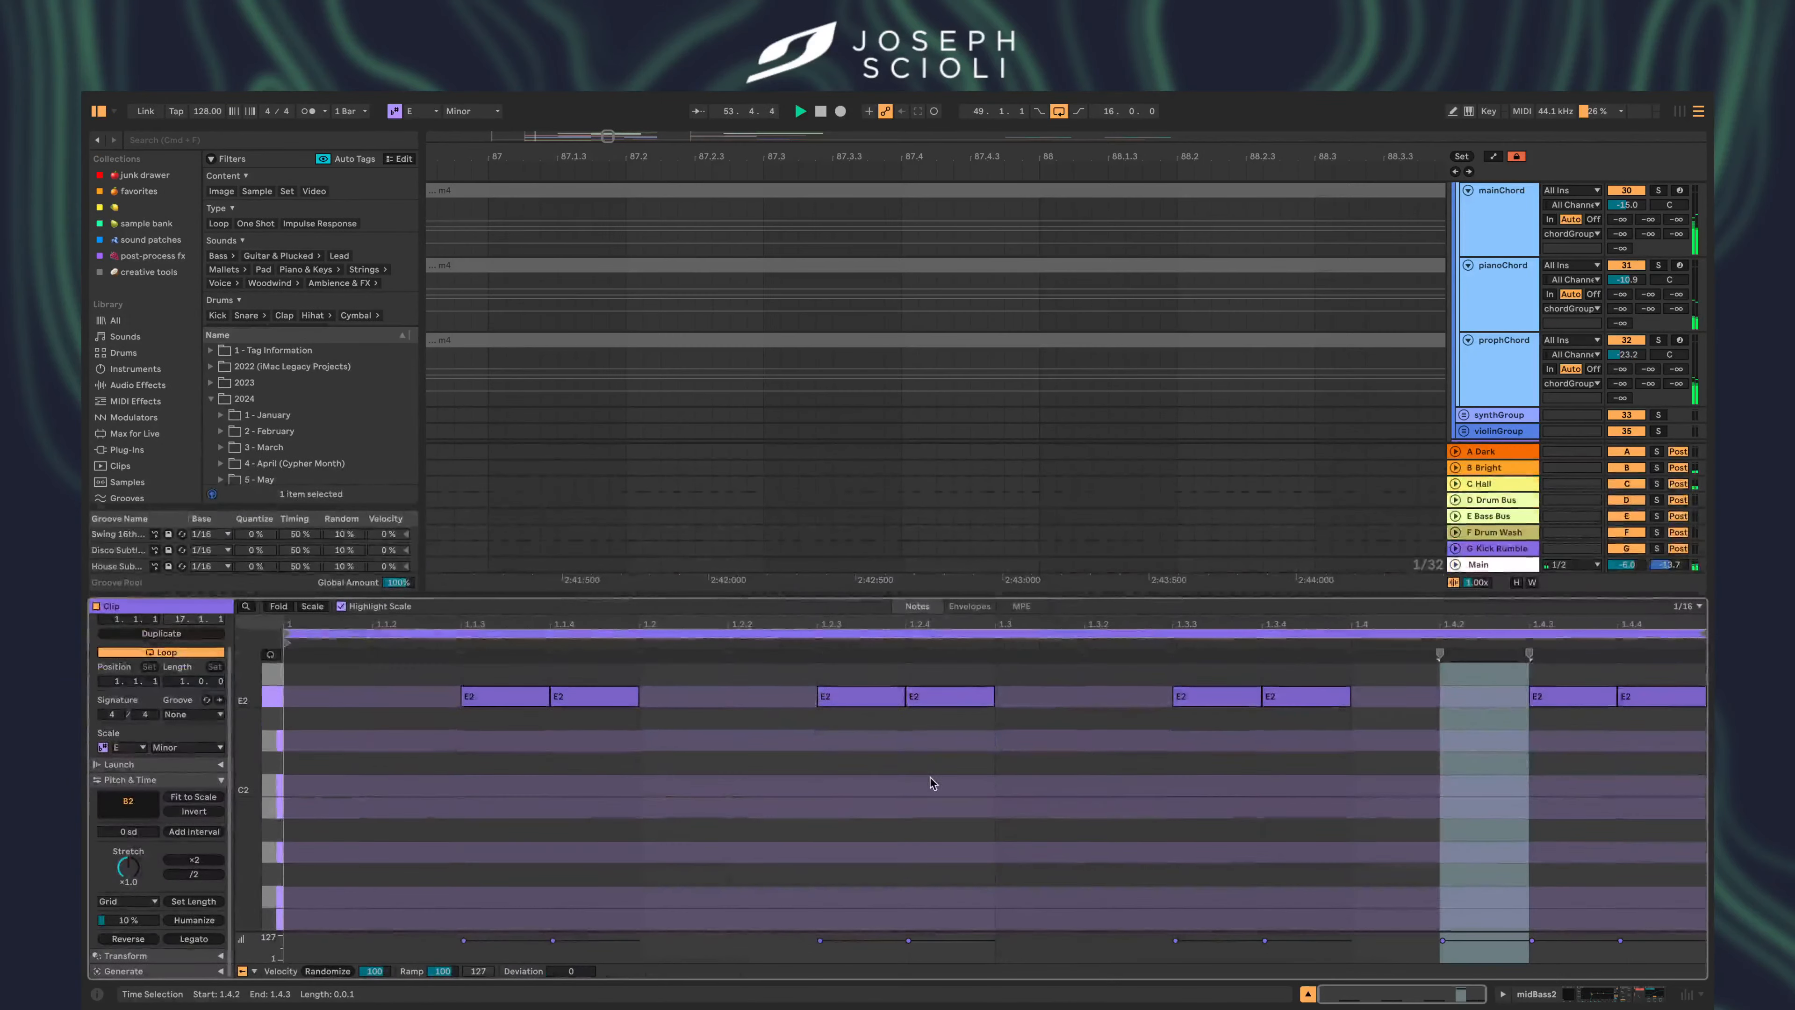
scroll(932, 784, up, 4)
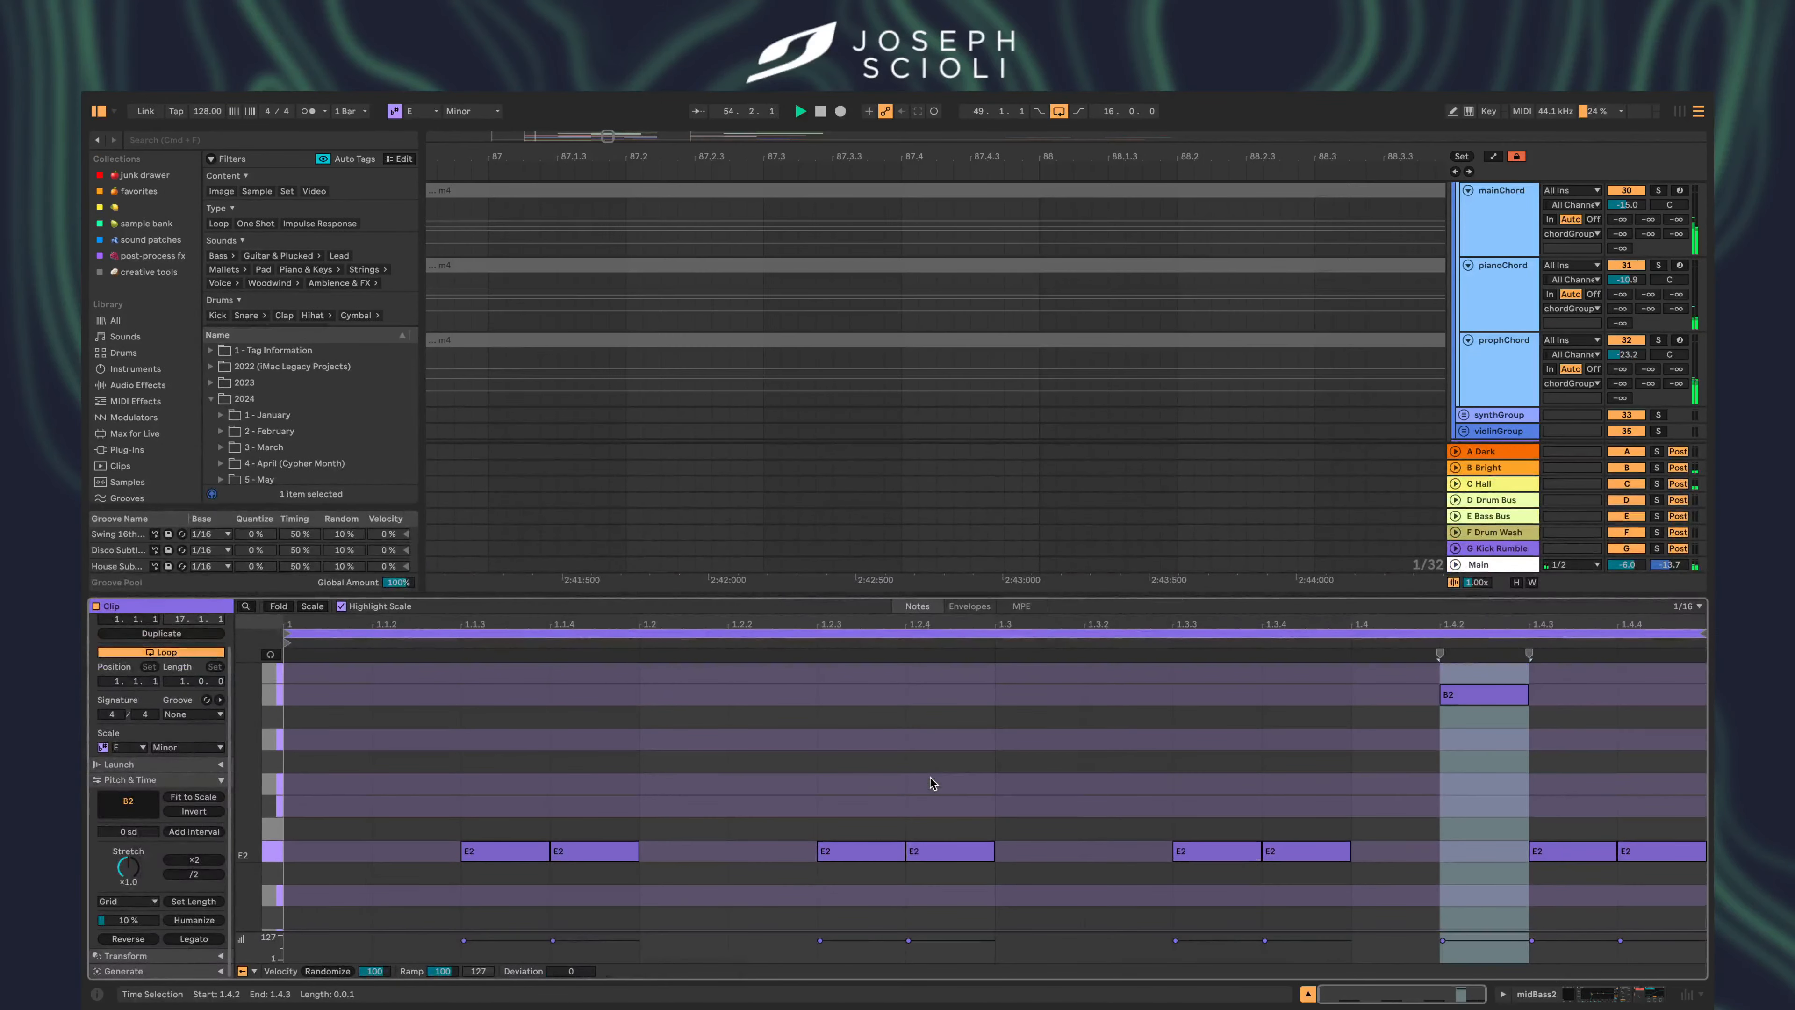
double_click(1109, 596)
scroll(939, 513, down, 10)
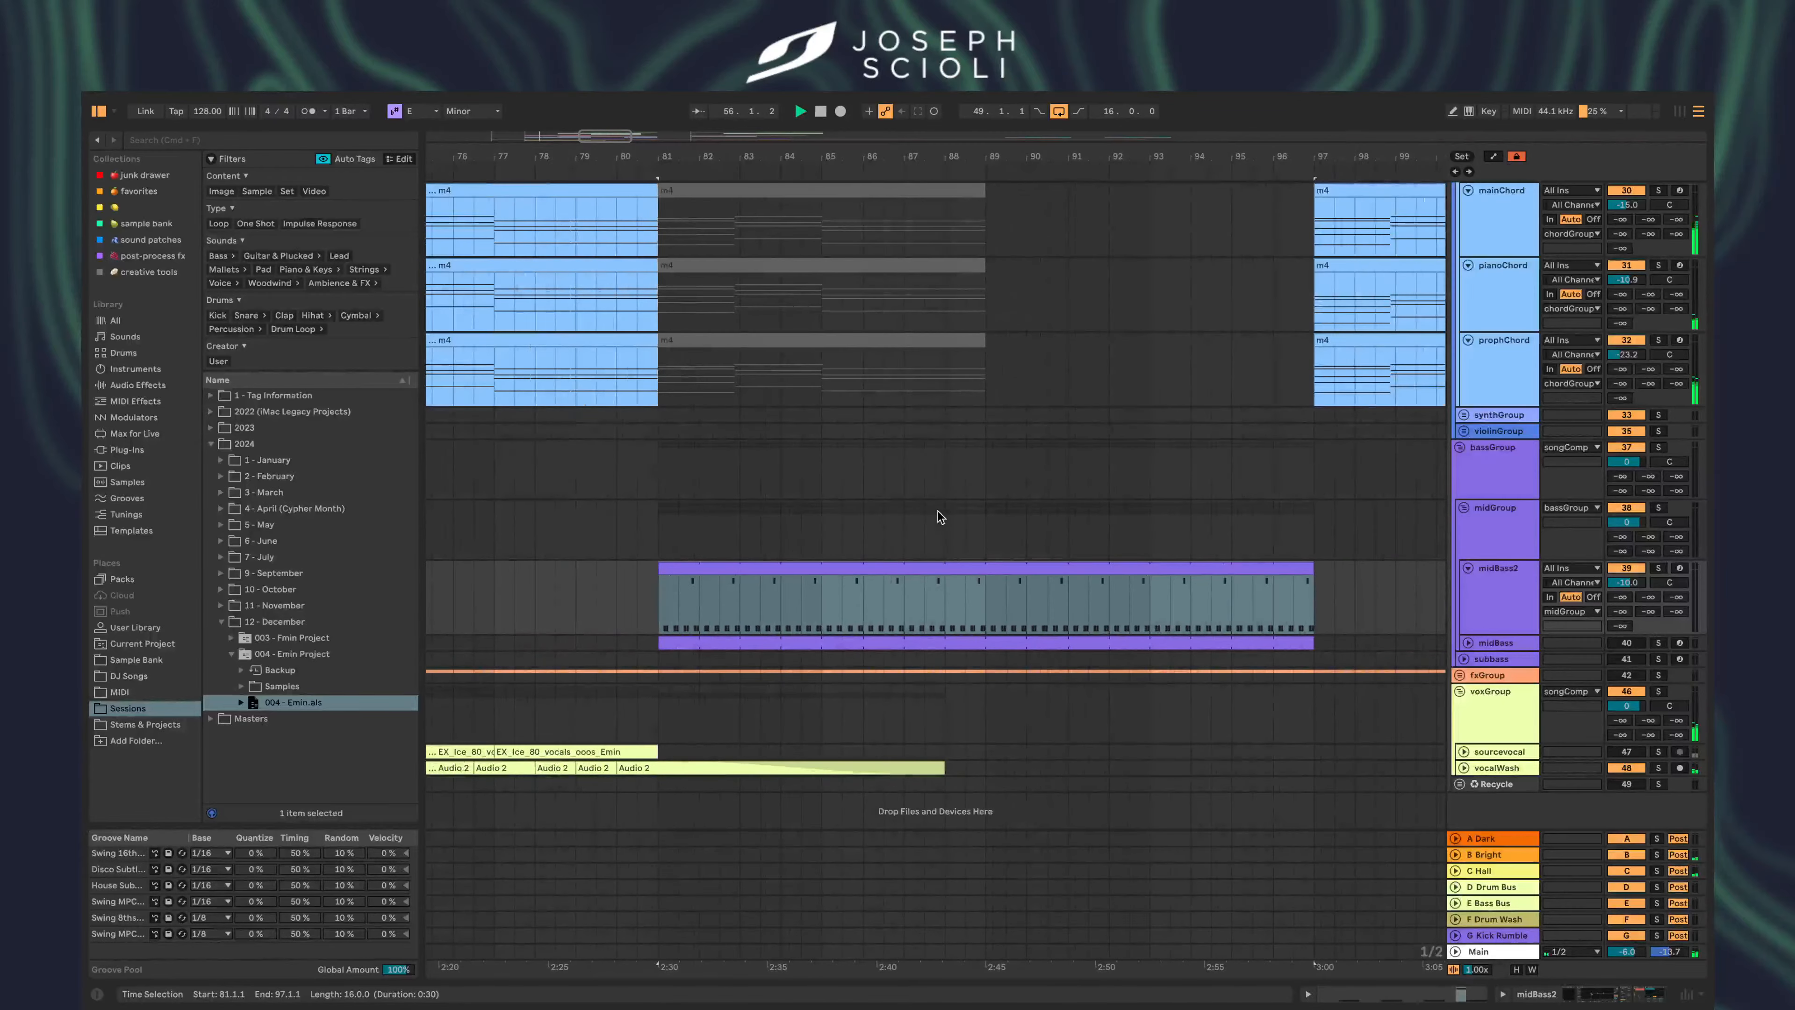
- Examine where the pluckLow and hat clips enter, placing the insert marker on track 8 at bar 59
scroll(939, 513, left, 2)
scroll(939, 513, up, 9)
scroll(939, 517, up, 8)
scroll(939, 517, left, 3)
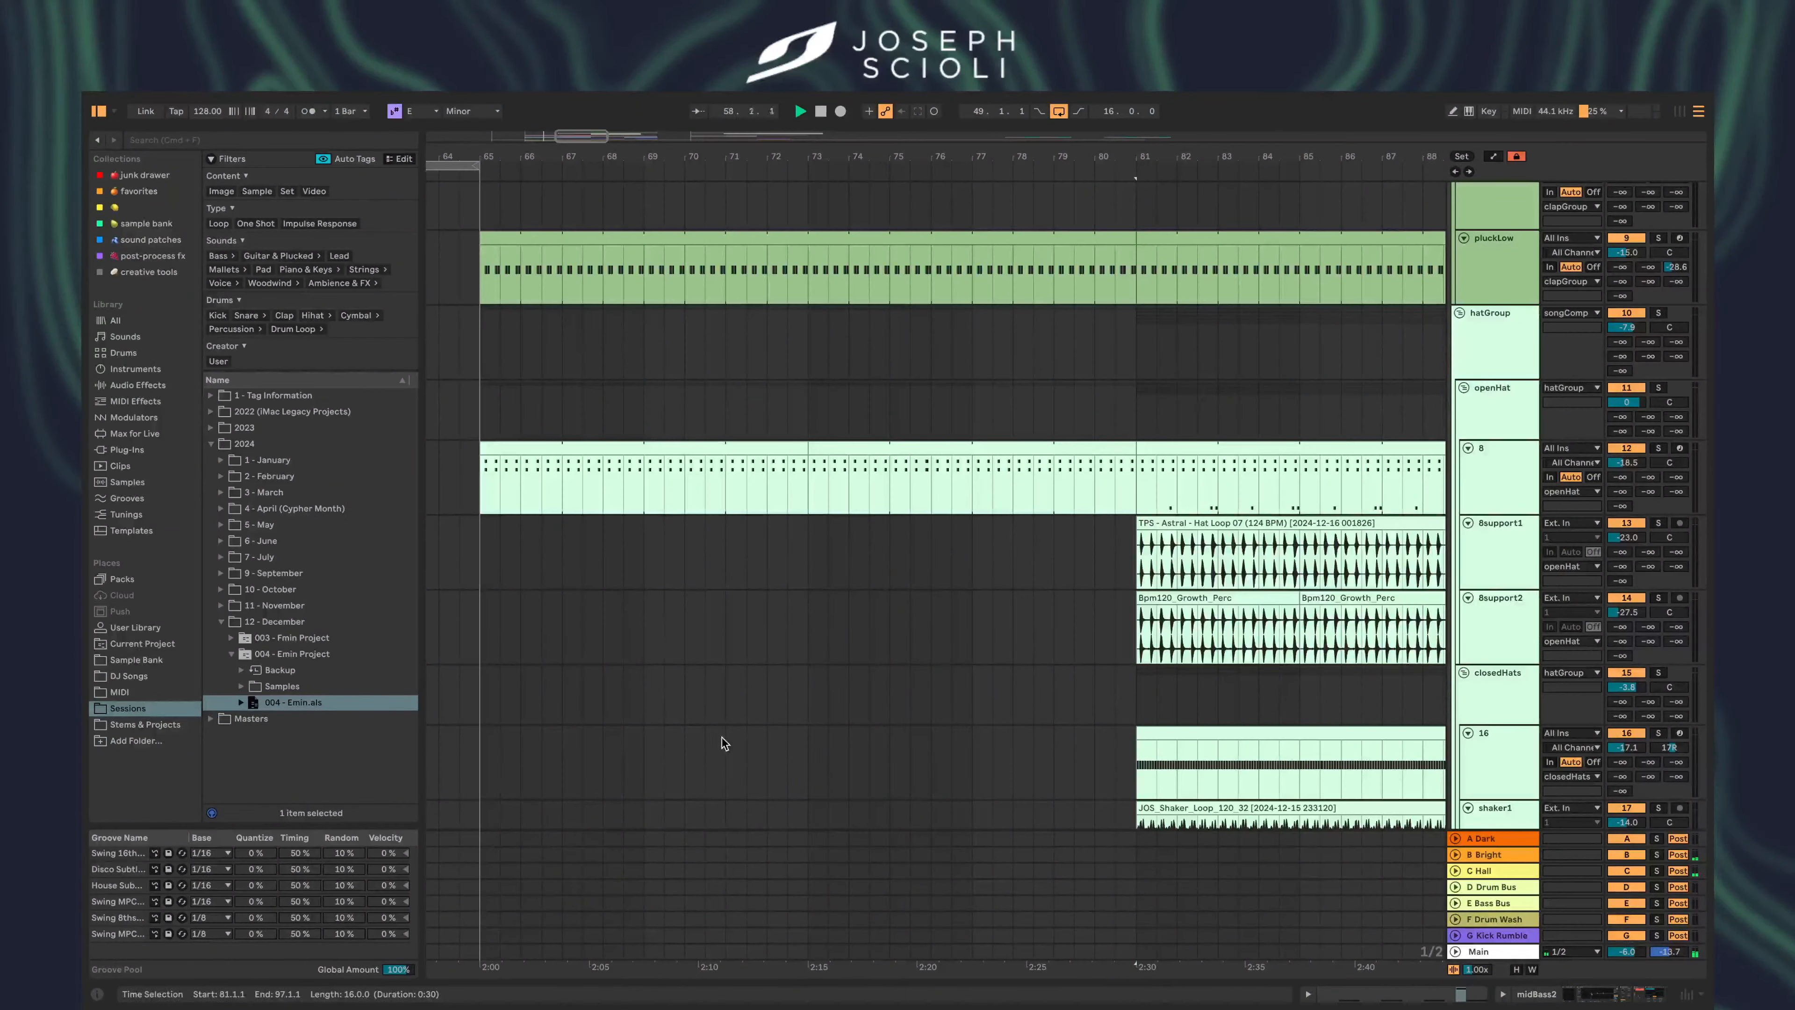
click(615, 504)
scroll(615, 504, left, 3)
scroll(615, 505, down, 5)
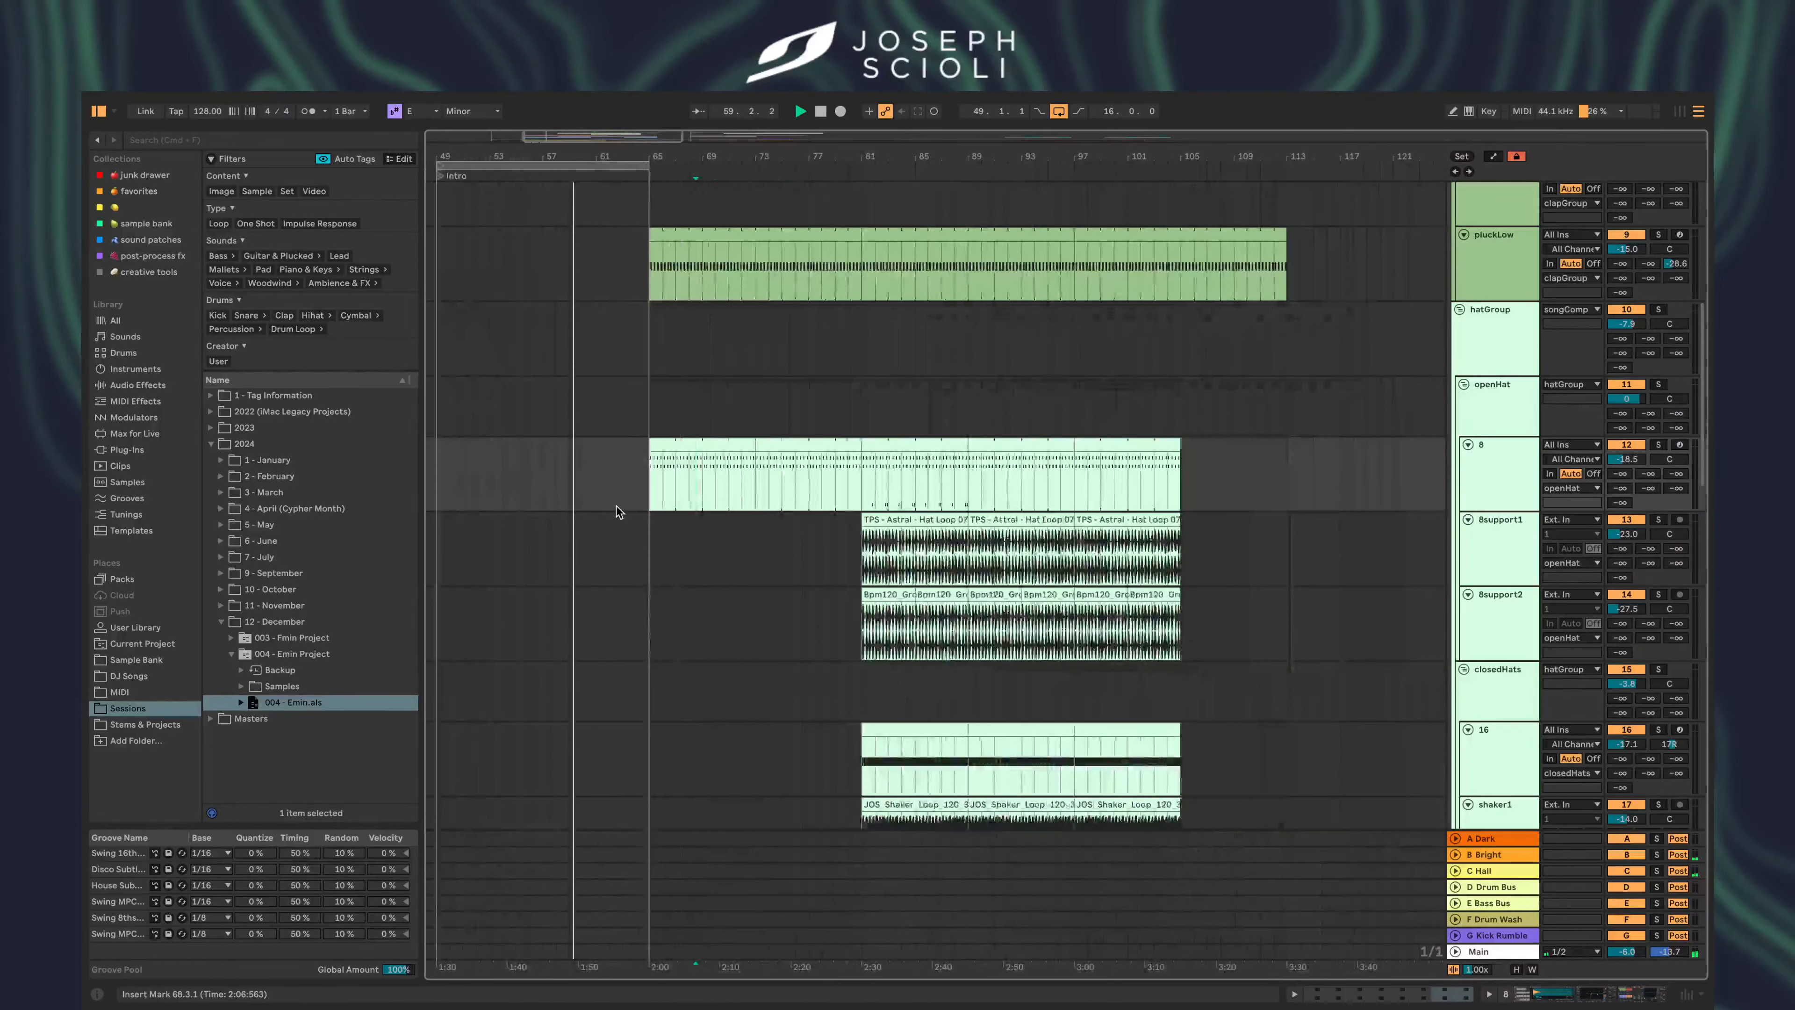
scroll(616, 505, left, 3)
scroll(615, 505, down, 1)
click(672, 472)
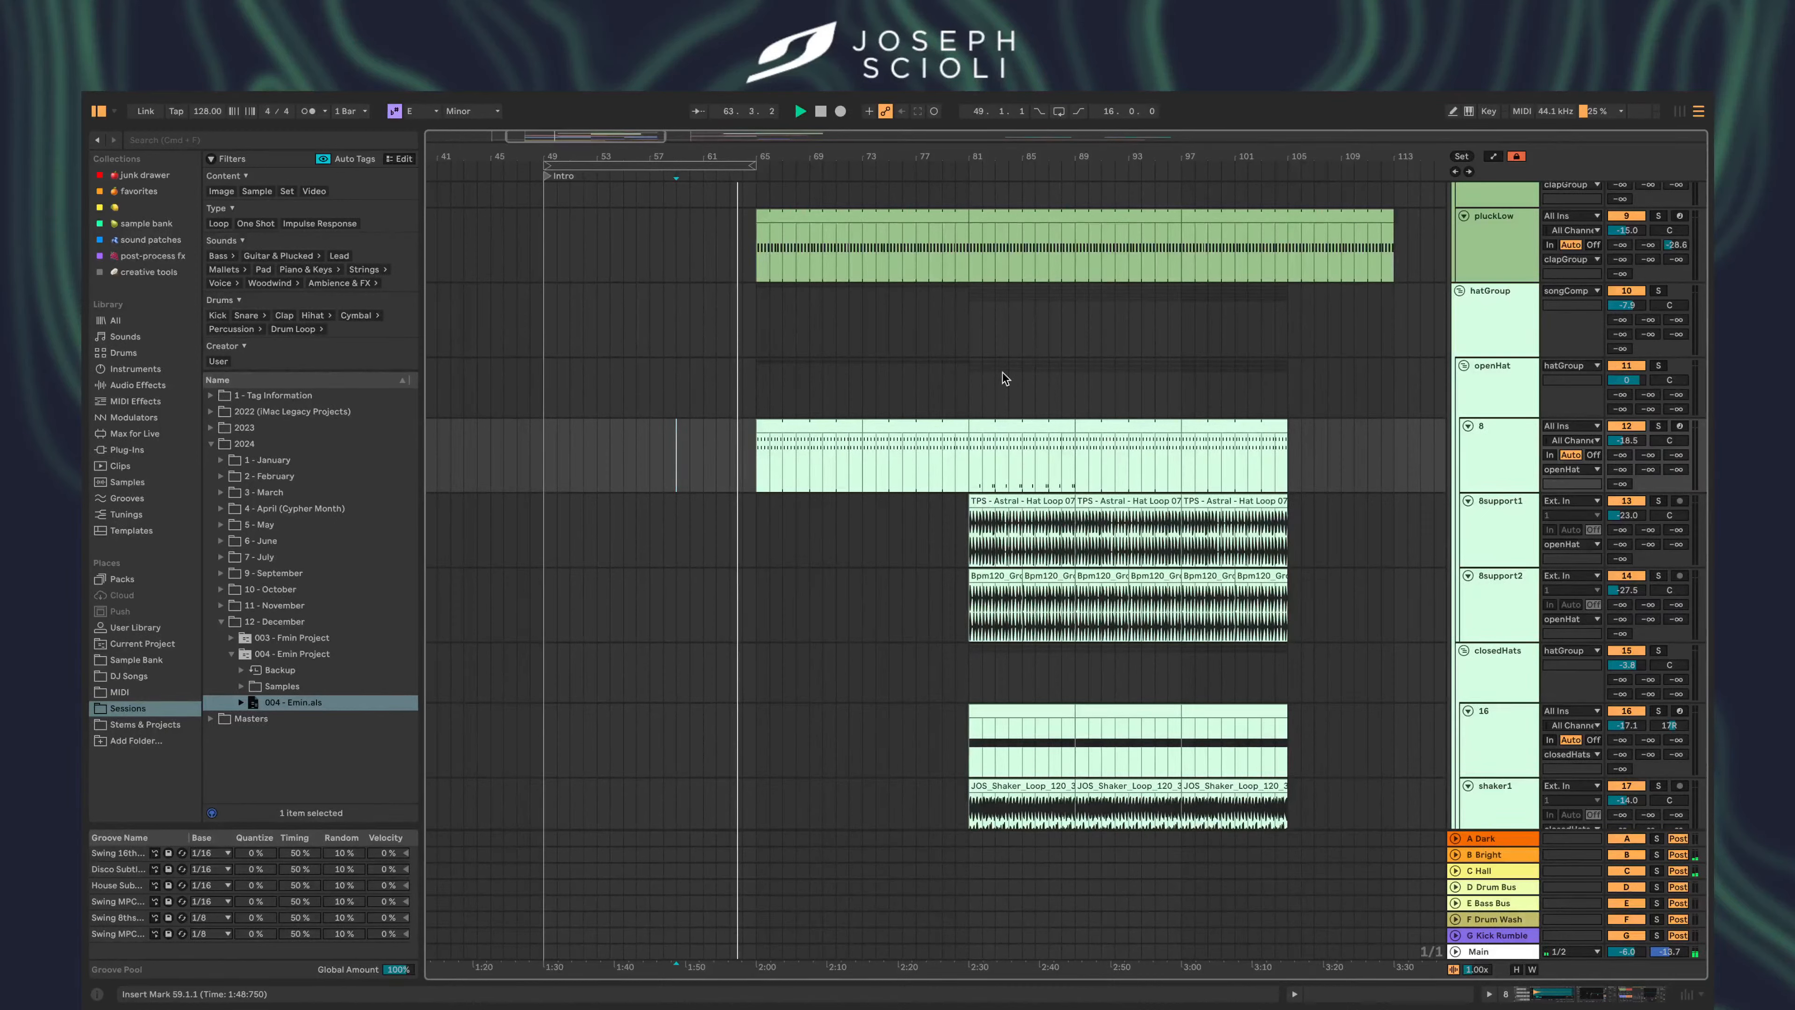
- Review the kick, clap, pluckLow, open hat and closed hat tracks as playback moves past the Intro section
scroll(788, 476, up, 10)
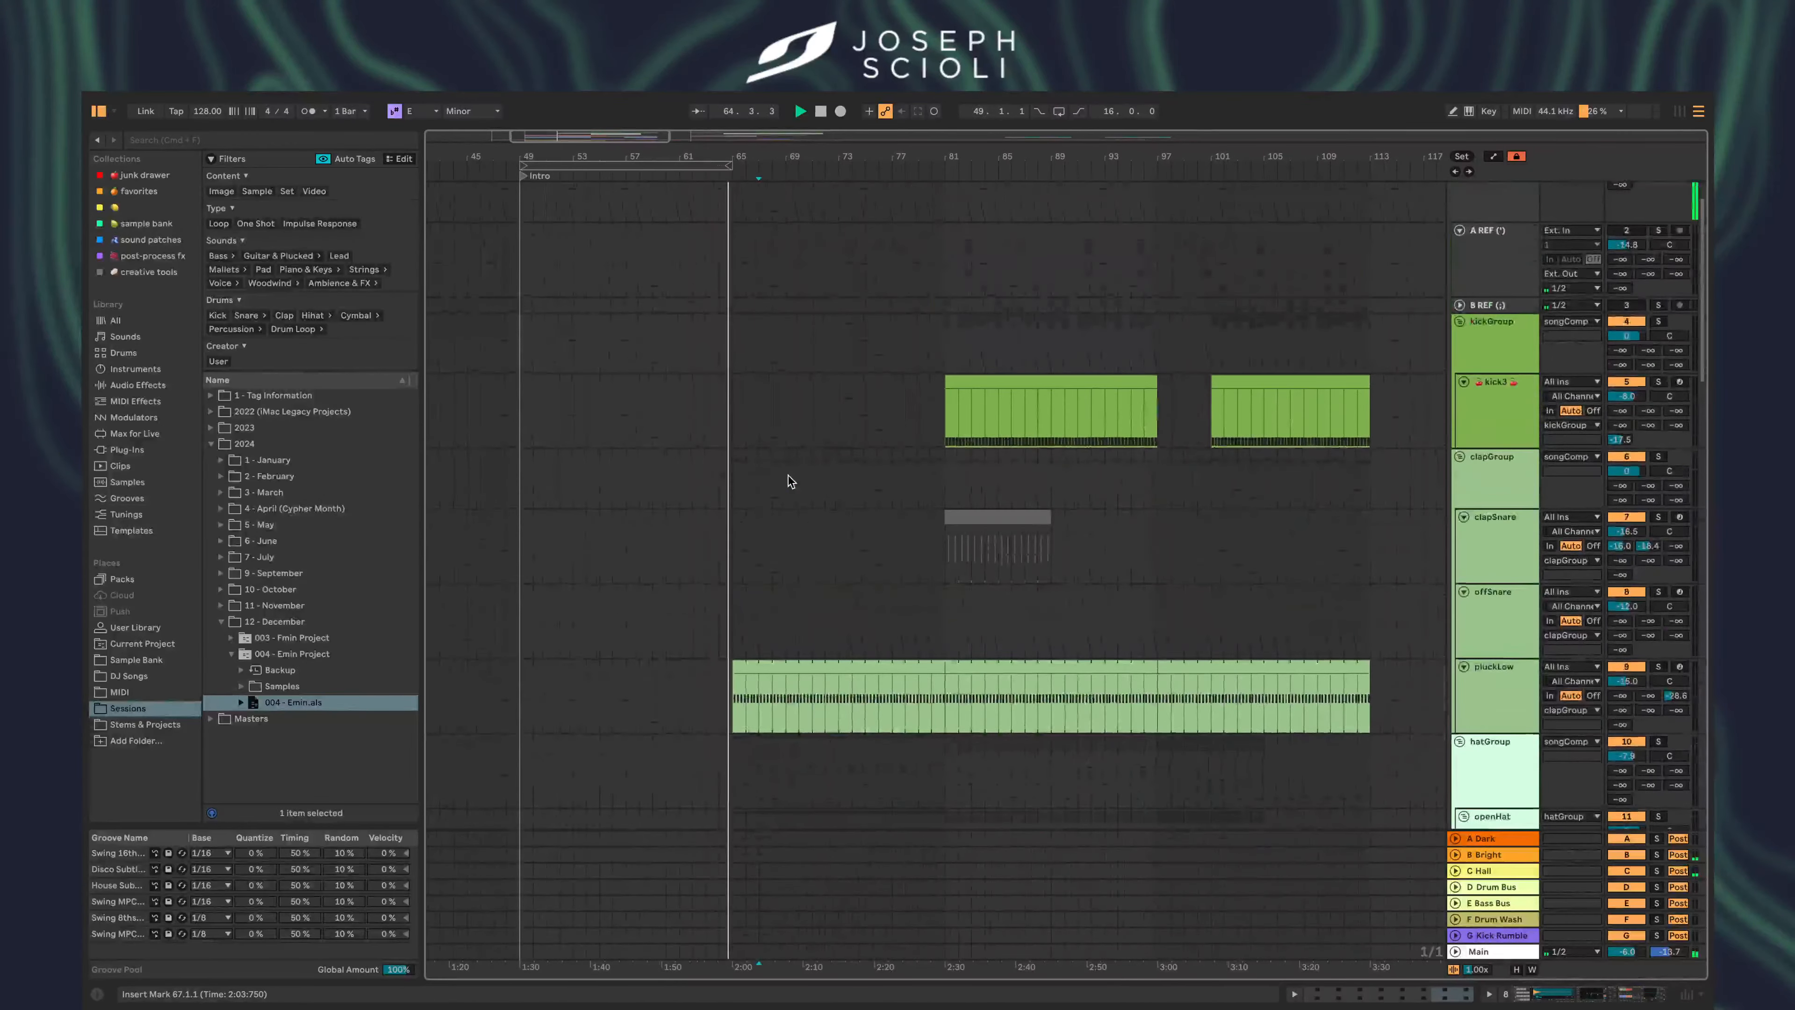
scroll(790, 481, down, 8)
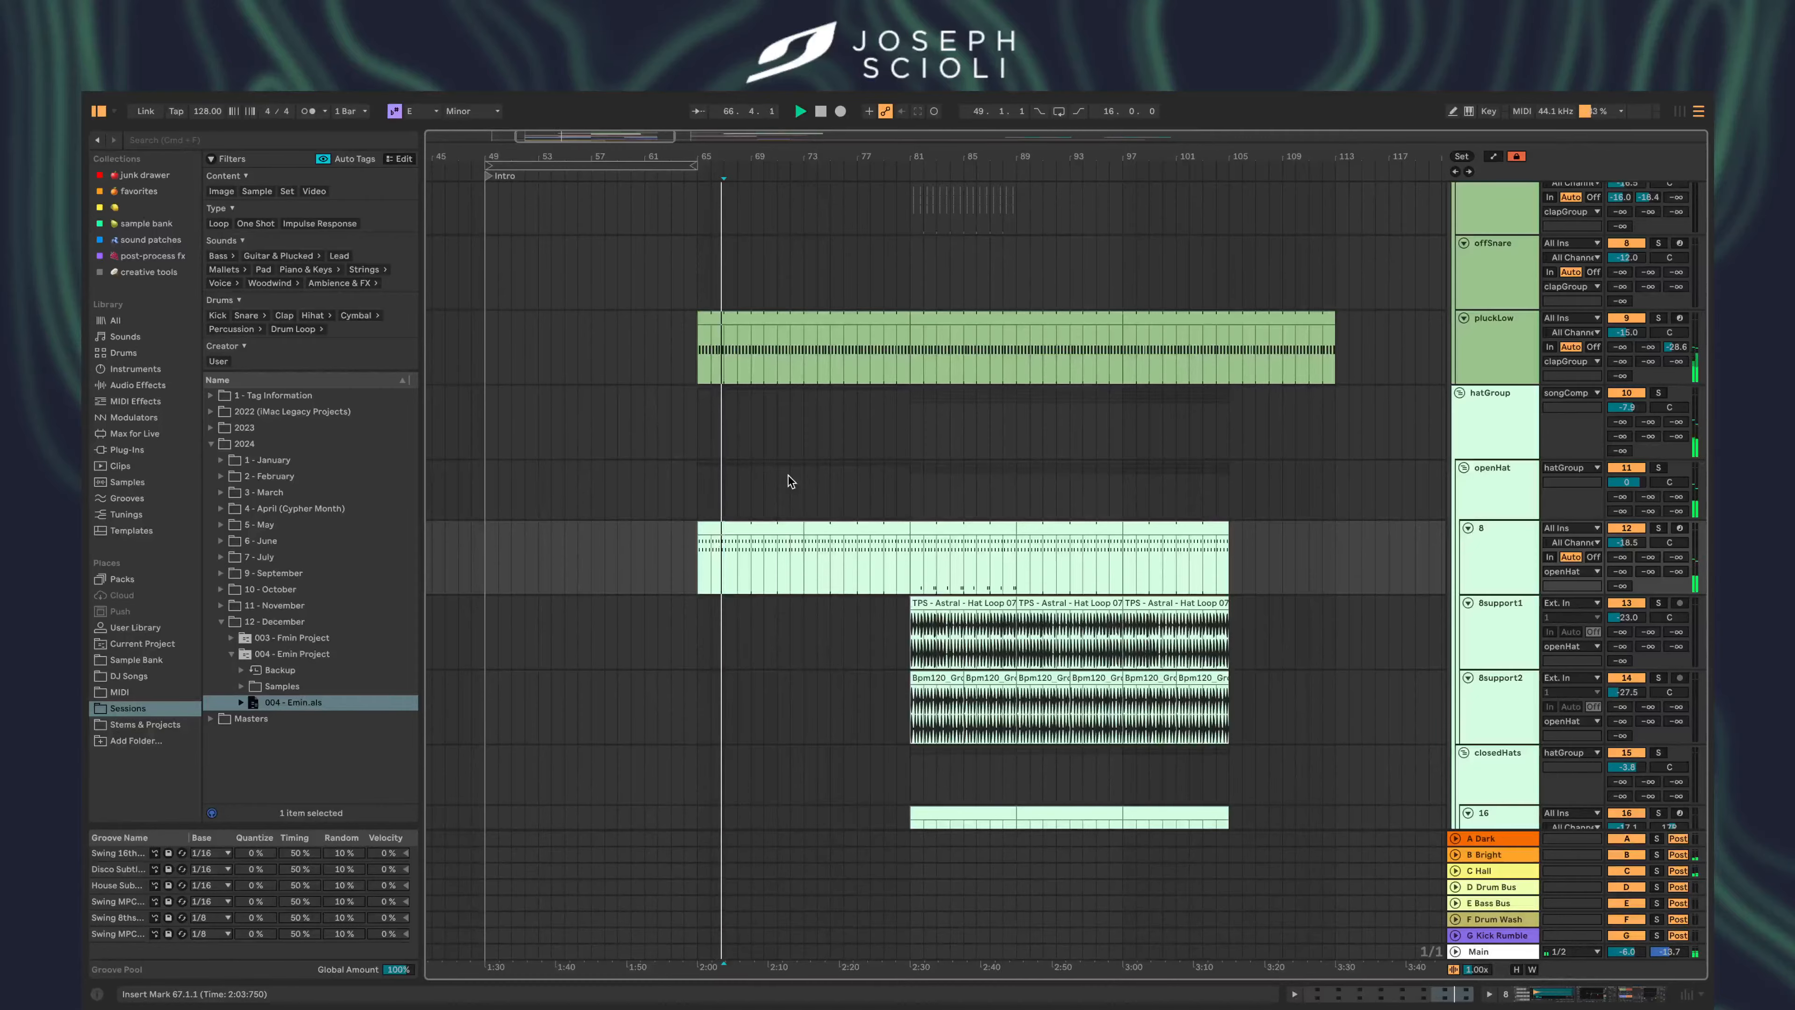
scroll(813, 502, down, 3)
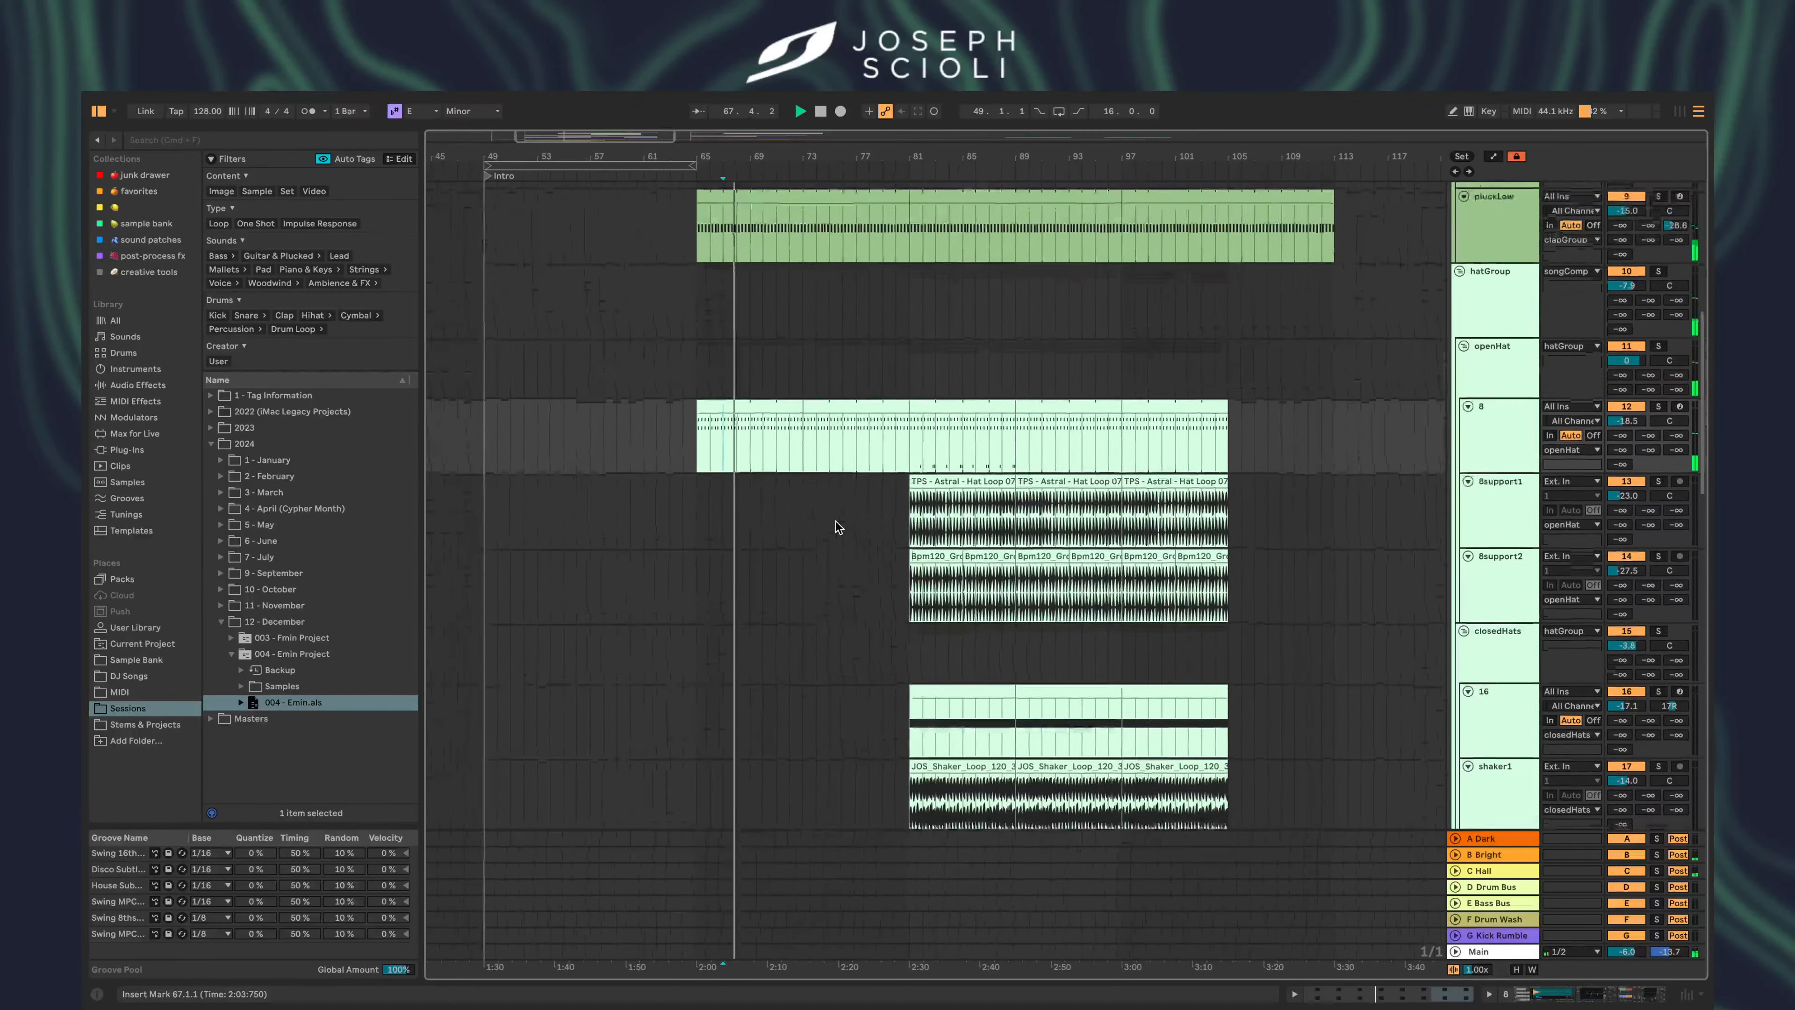
scroll(836, 527, down, 5)
scroll(836, 521, up, 6)
scroll(835, 519, down, 3)
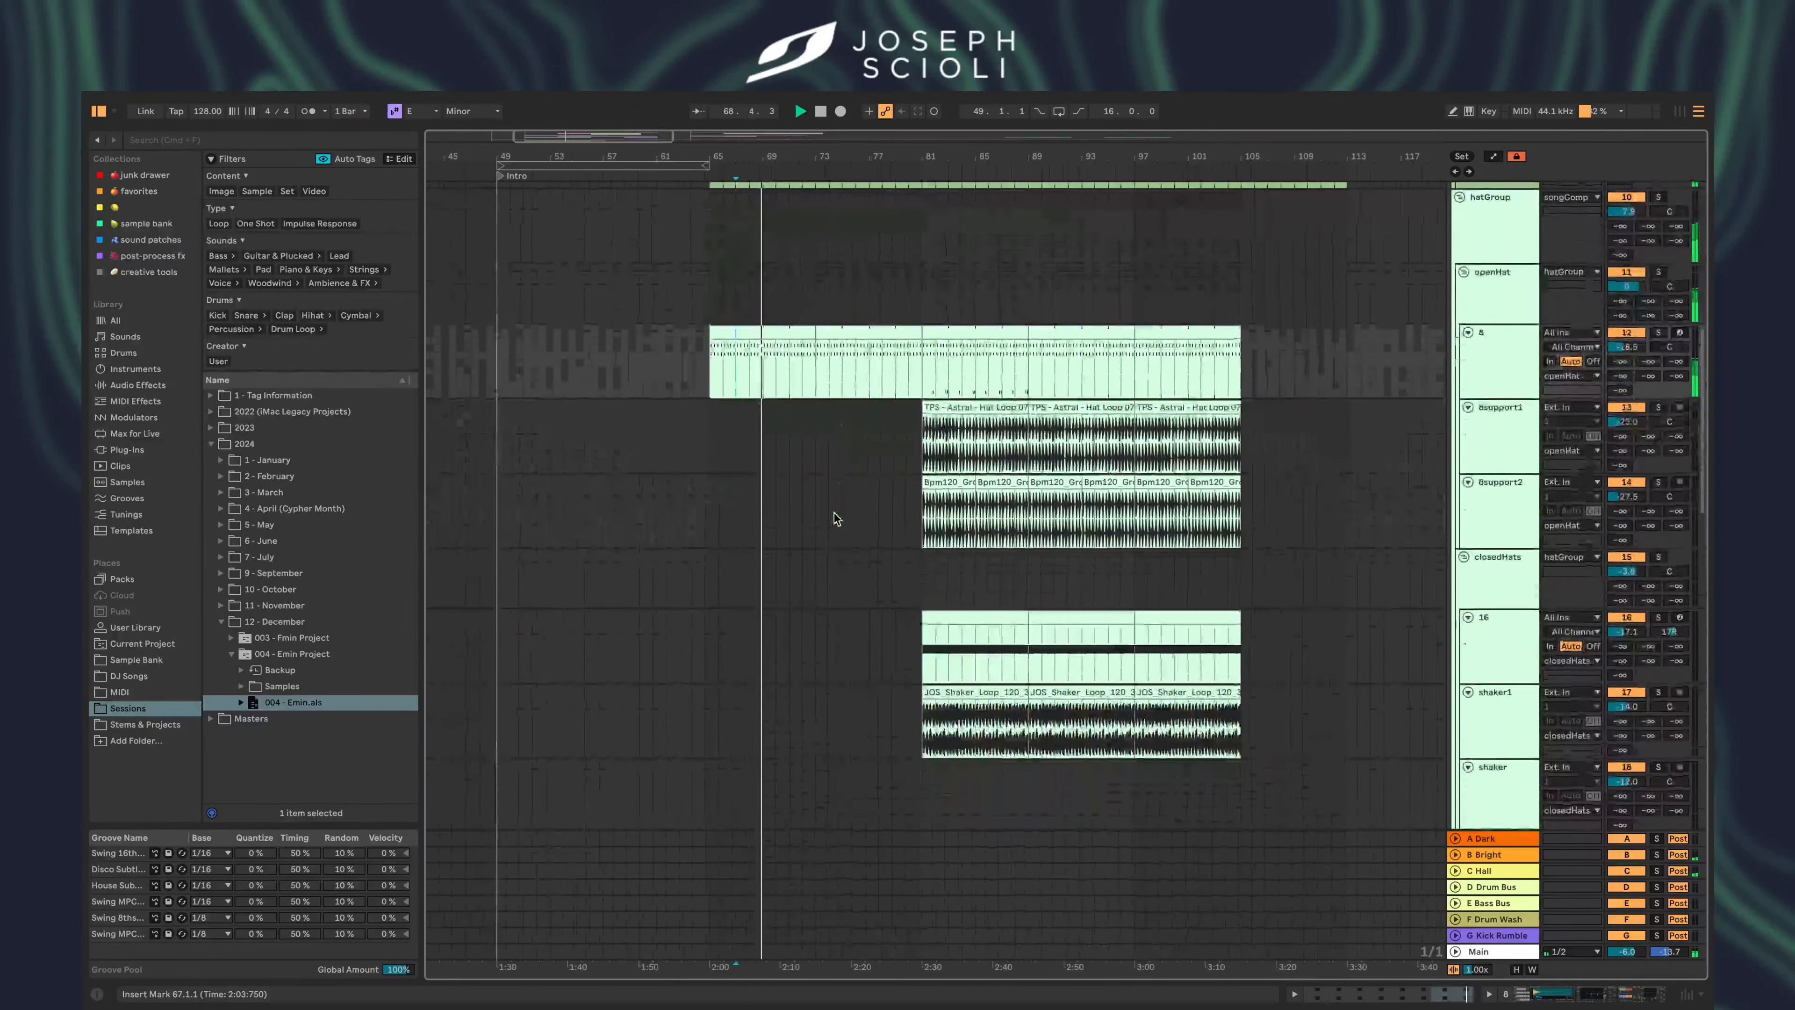
scroll(835, 513, up, 5)
click(1516, 588)
scroll(1402, 549, down, 6)
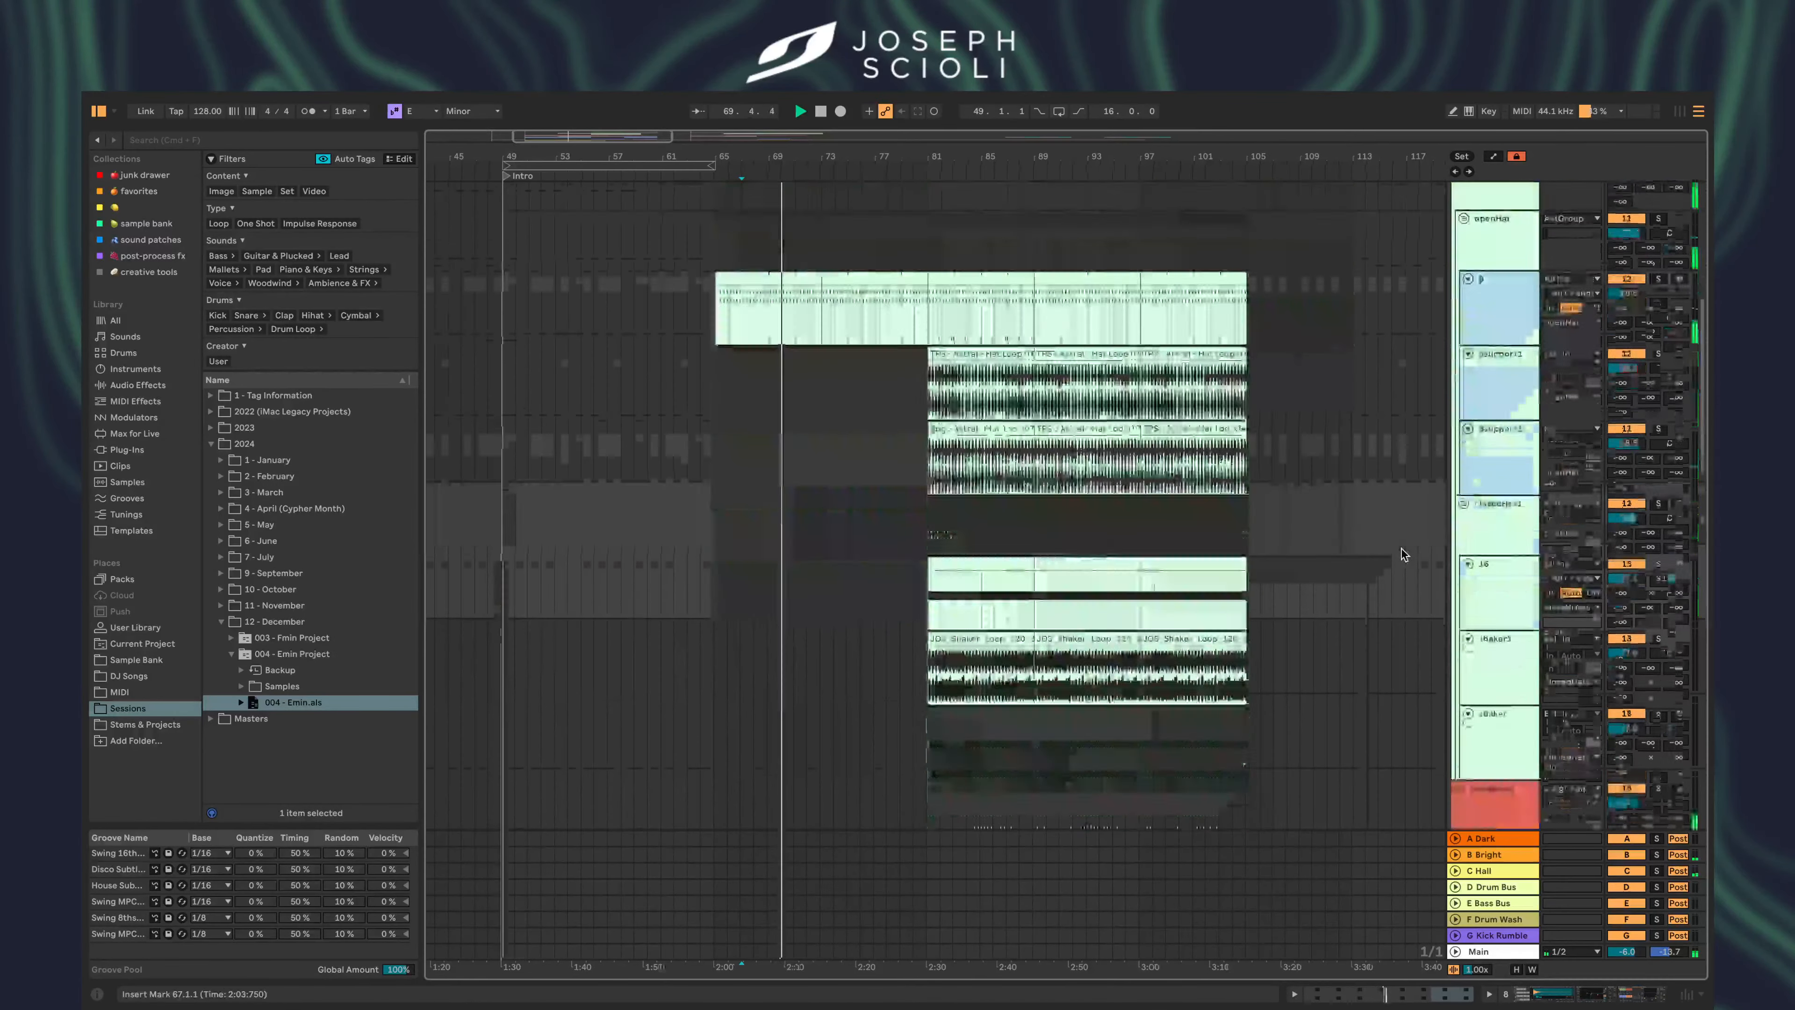
- Mute the arp idea track (track 20) in leadGroup during playback
scroll(1401, 550, down, 5)
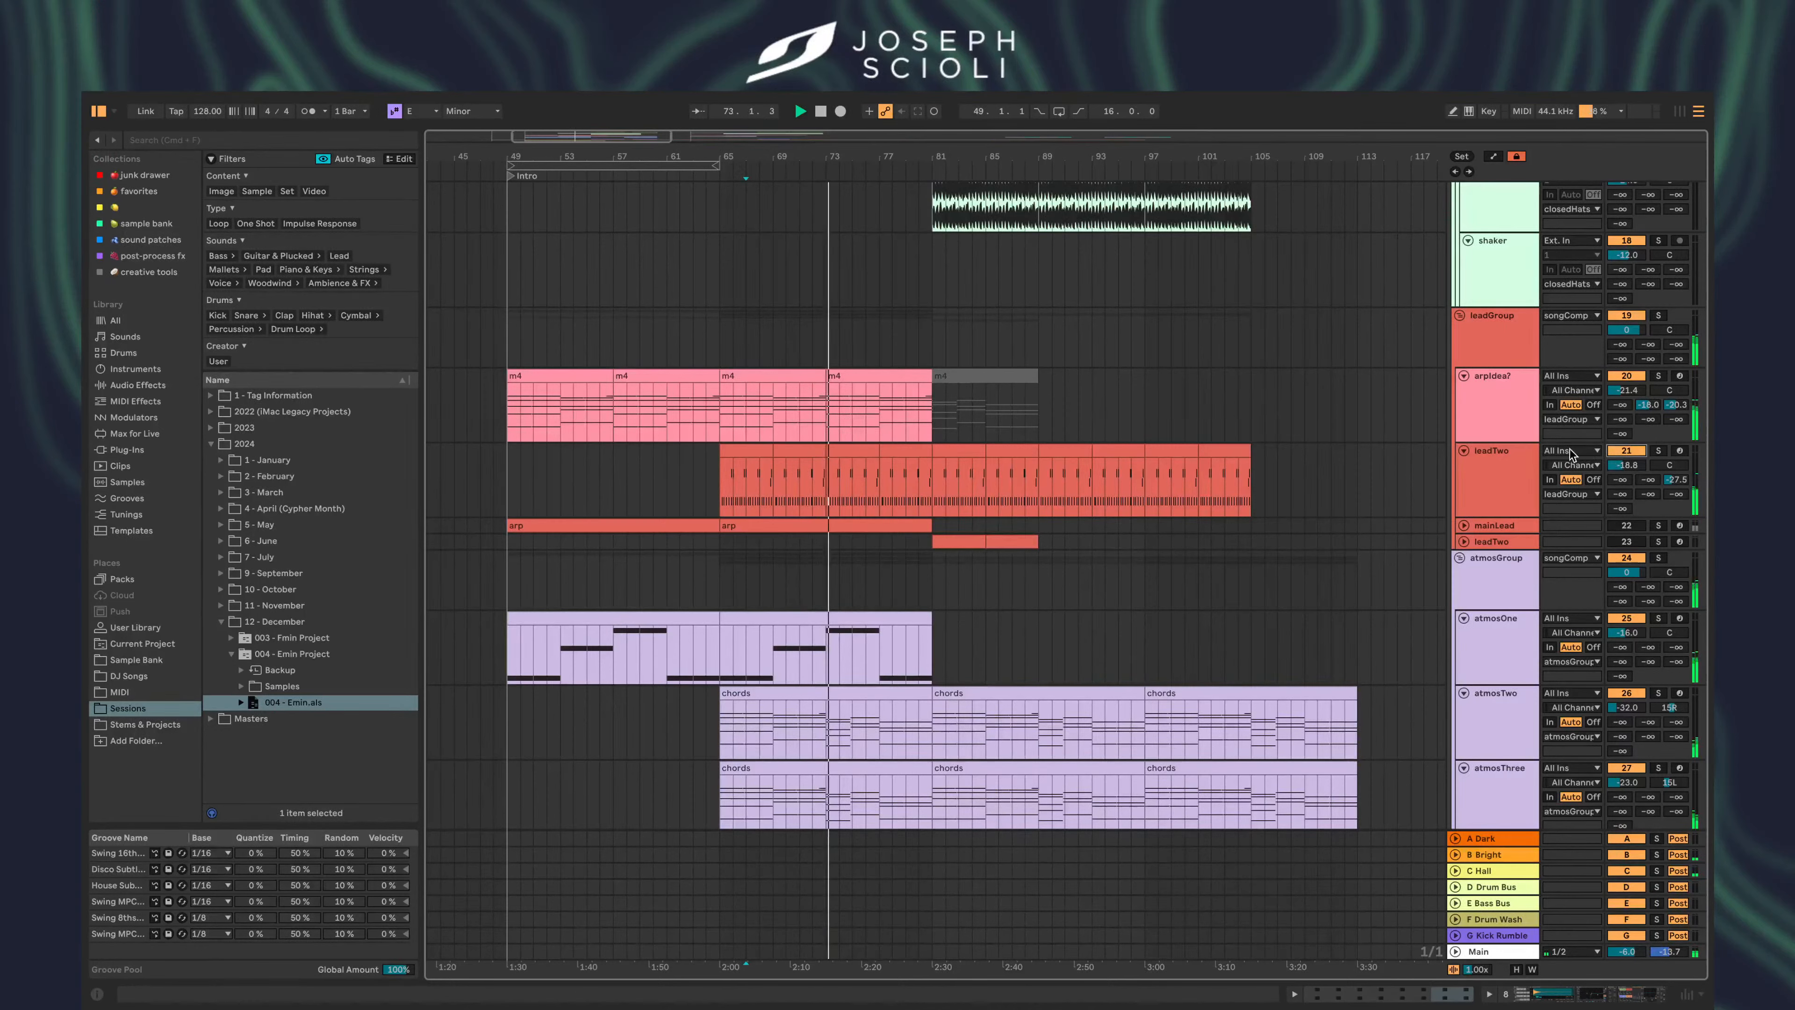
scroll(1541, 463, down, 2)
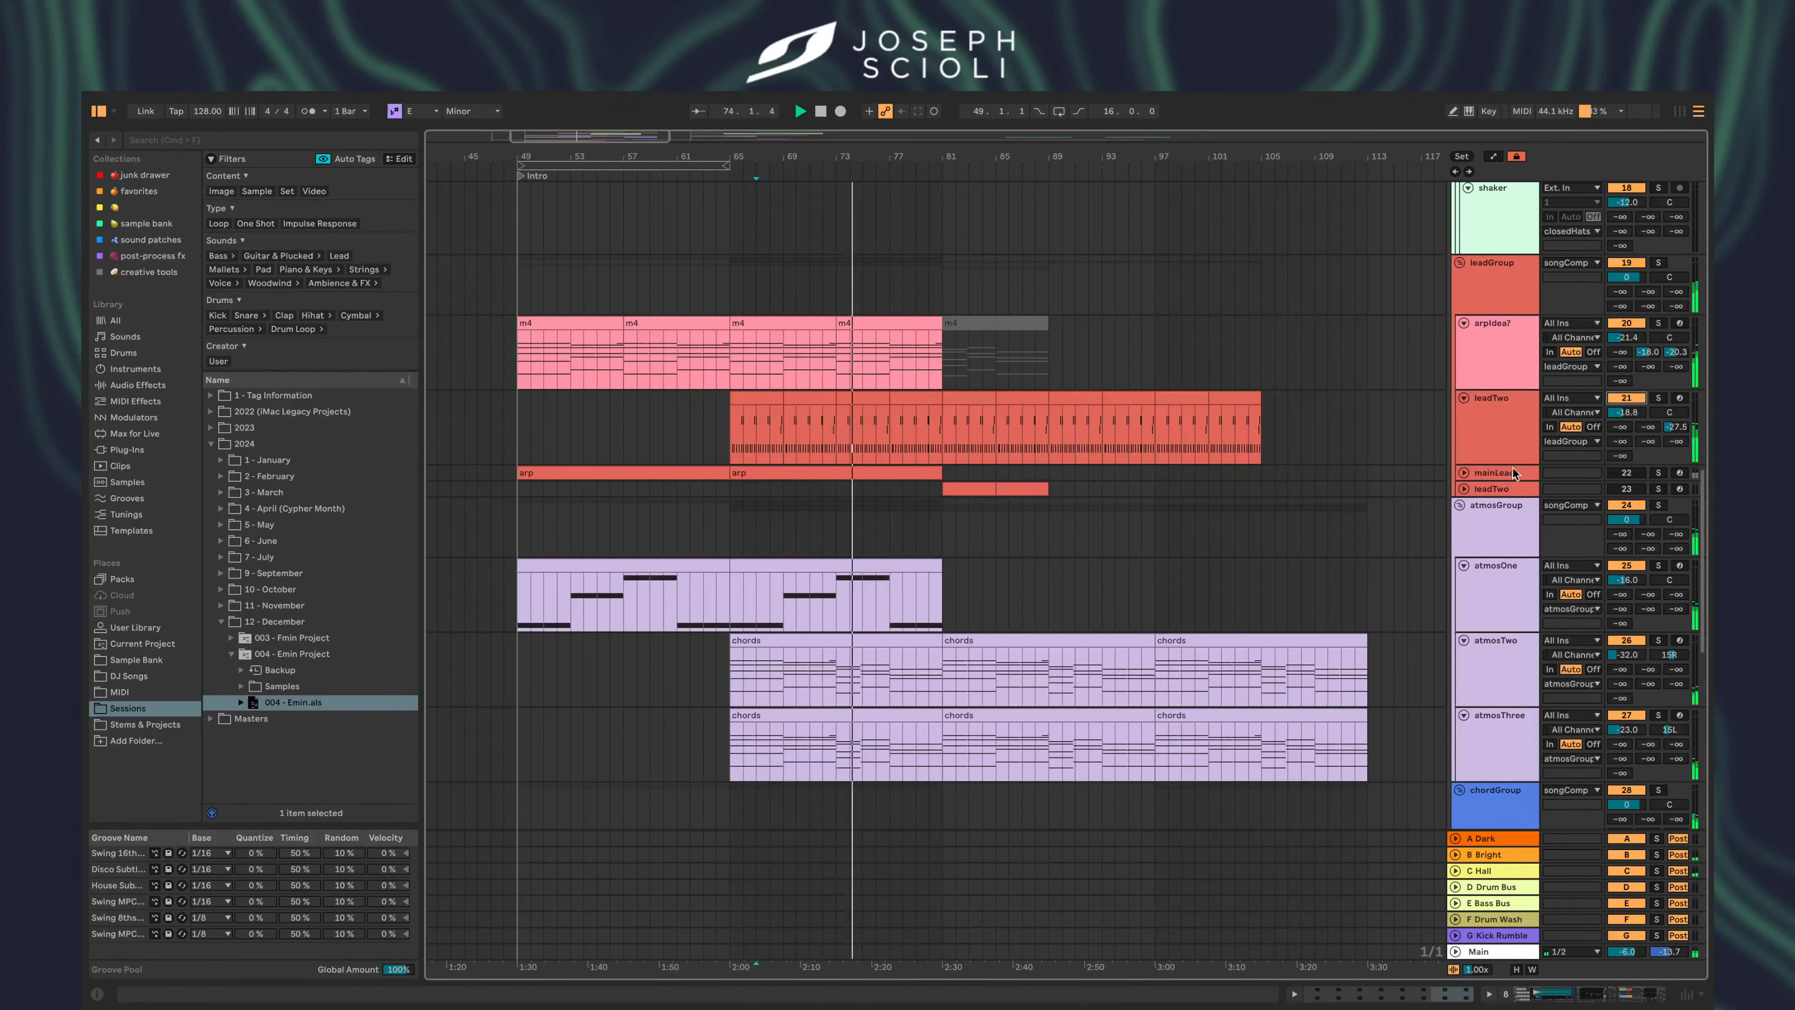
scroll(1514, 473, down, 2)
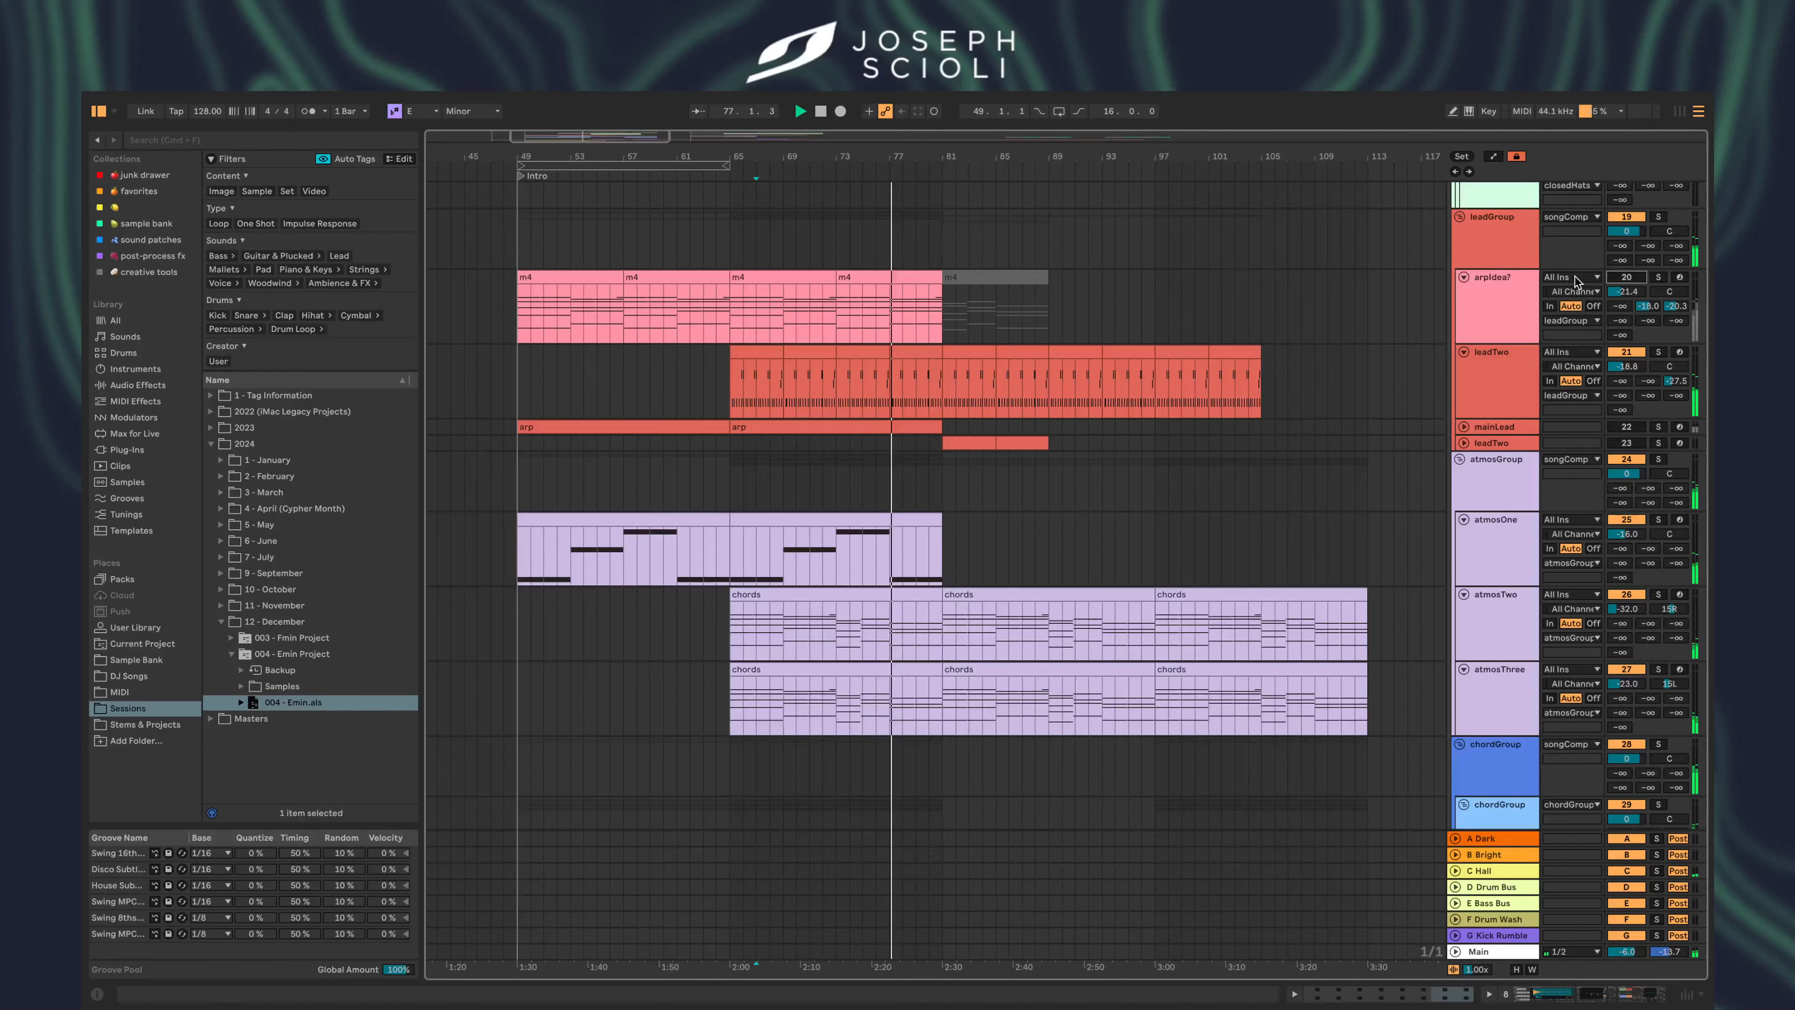
- Examine the atmos, chord, lead, hat and kick layers from bar 81 onward while the arrangement plays
scroll(1457, 684, down, 5)
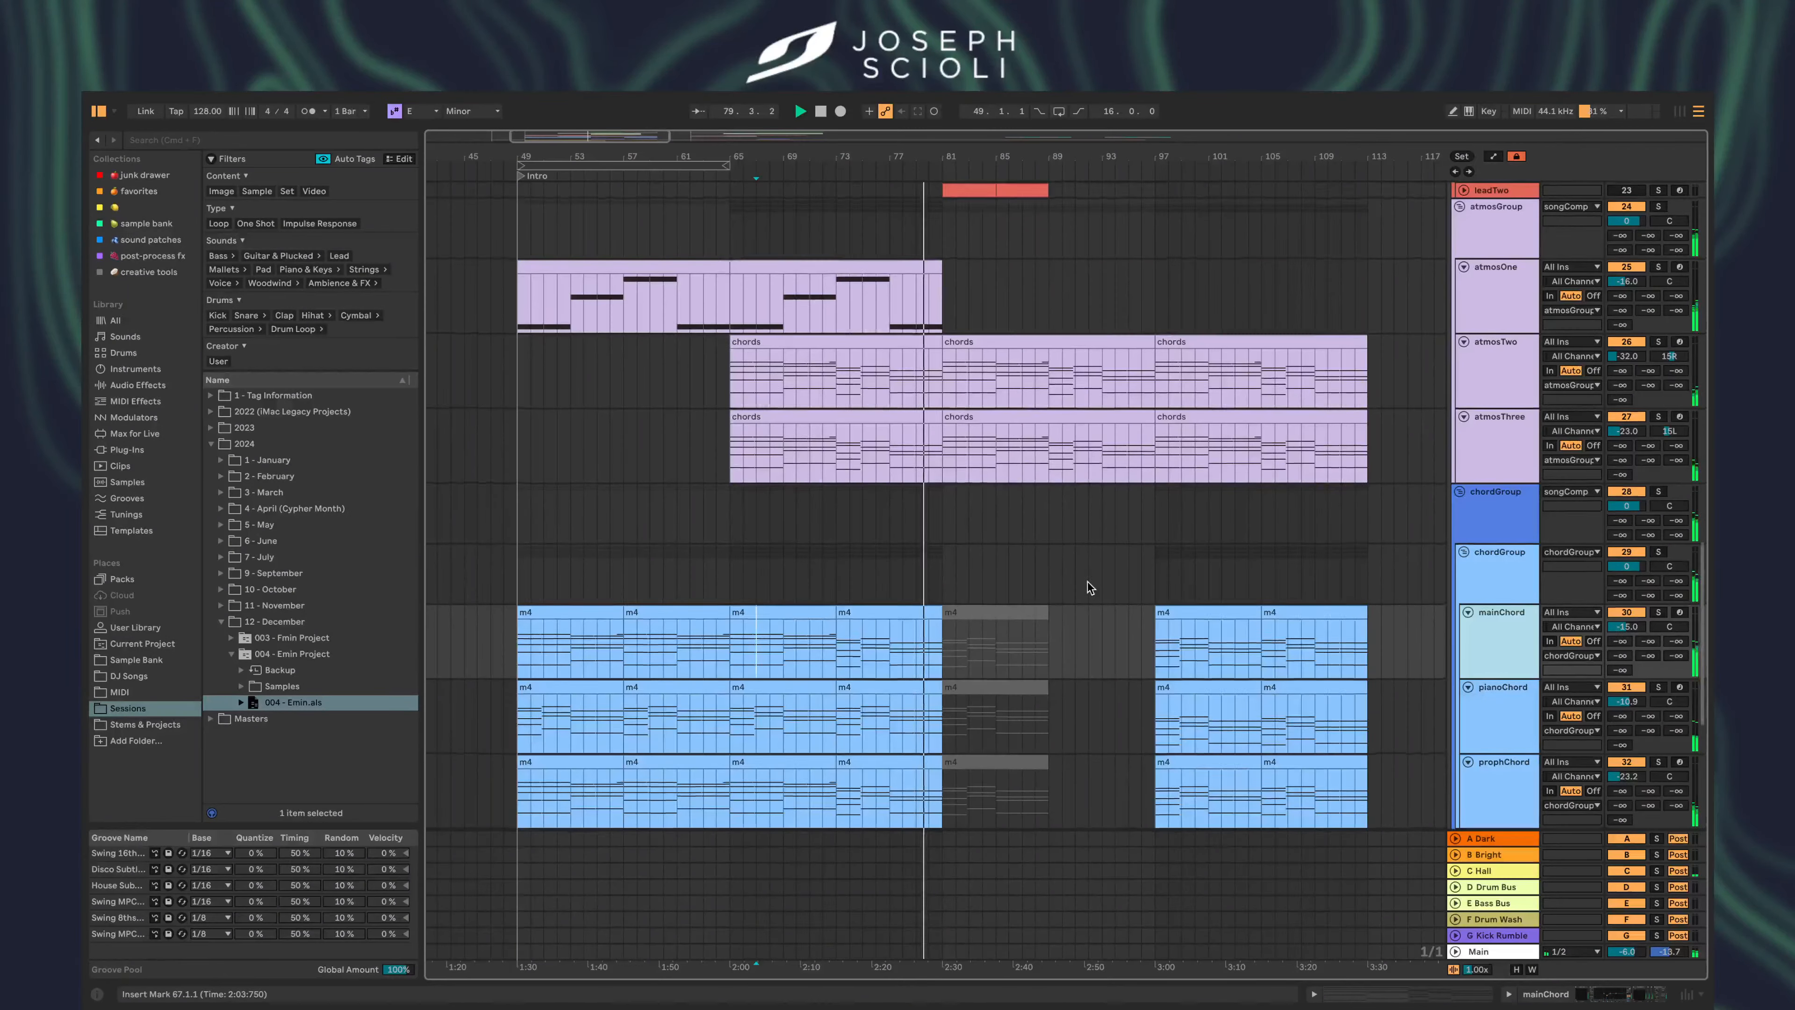
scroll(1087, 581, up, 6)
scroll(1086, 581, up, 5)
scroll(1087, 581, down, 1)
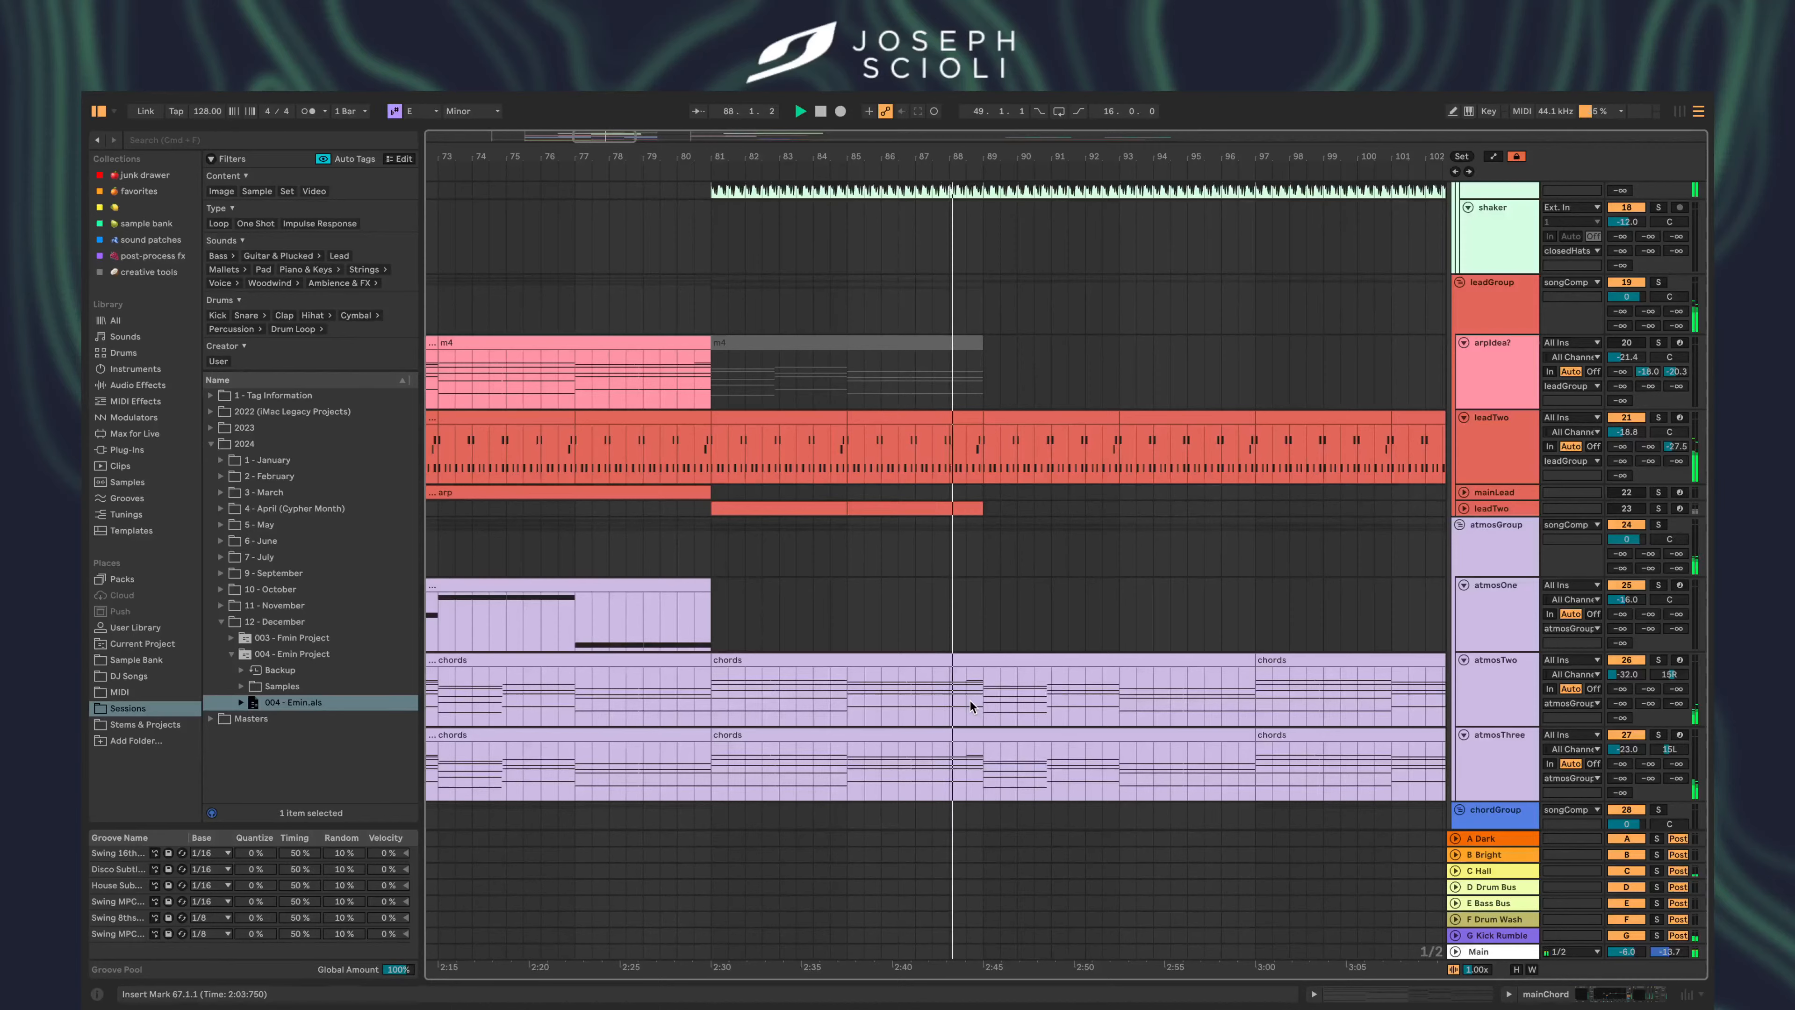
scroll(935, 419, down, 10)
scroll(935, 419, up, 5)
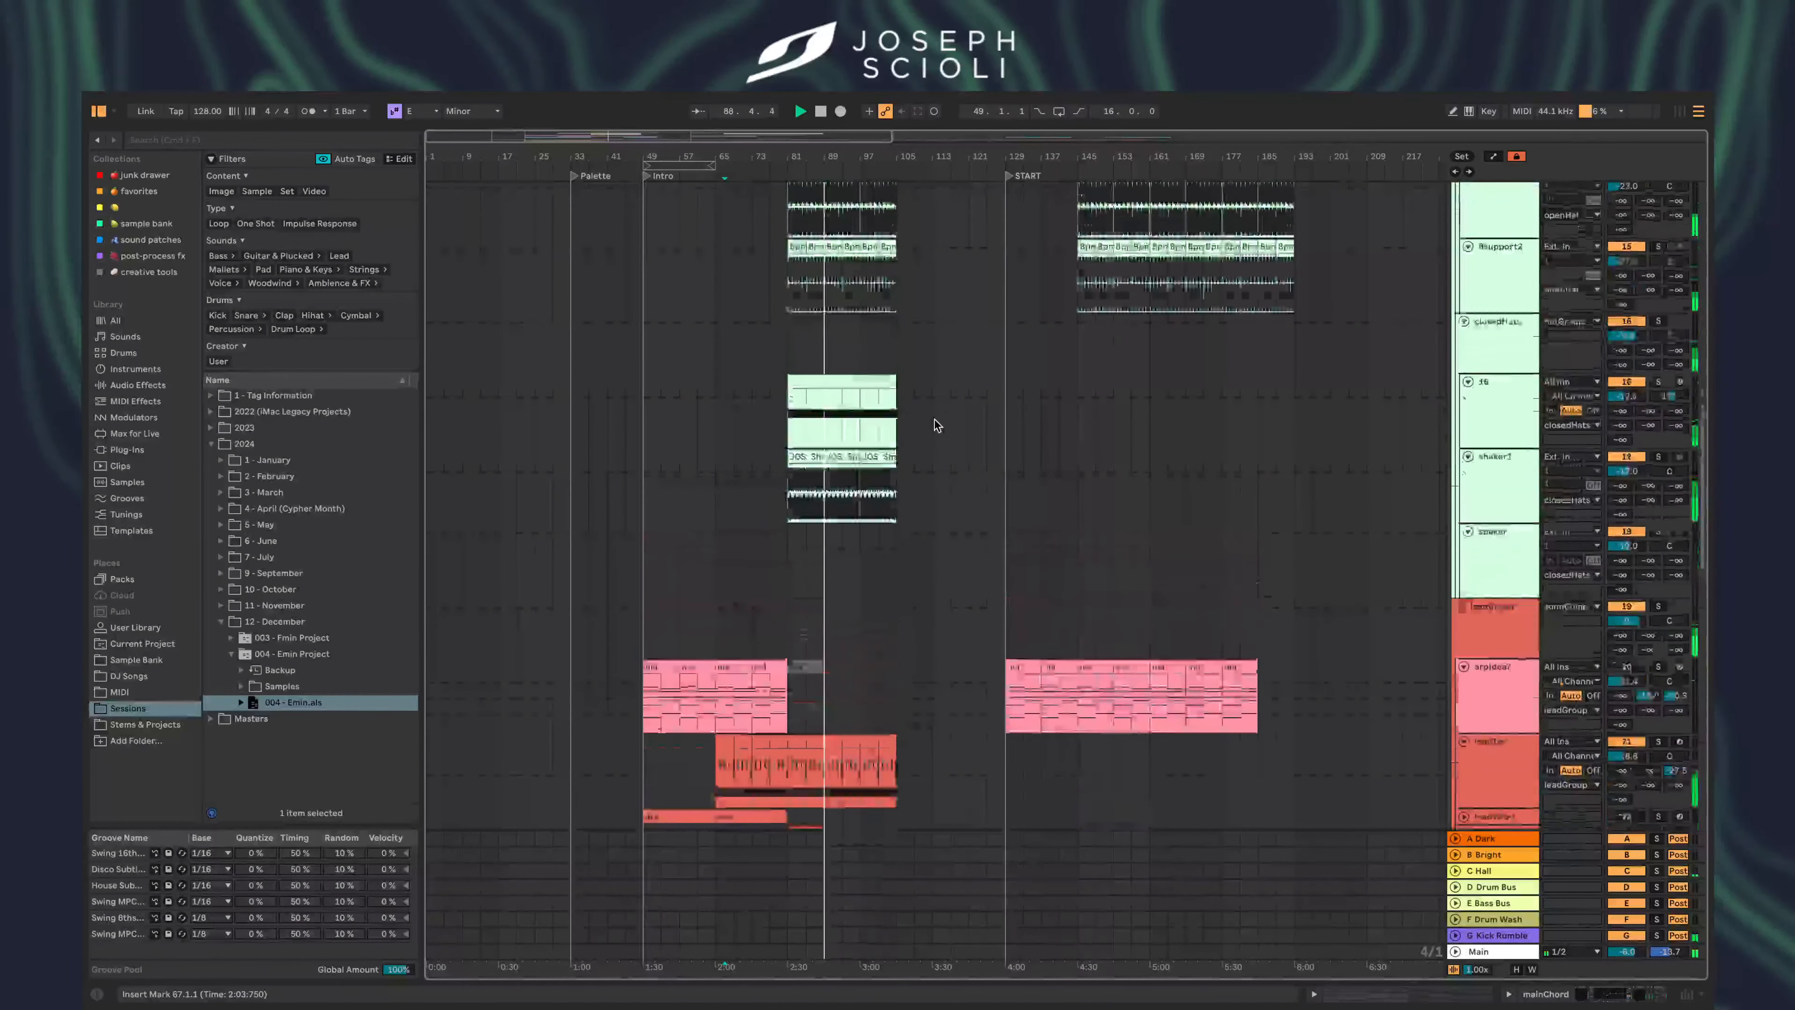
scroll(935, 425, up, 3)
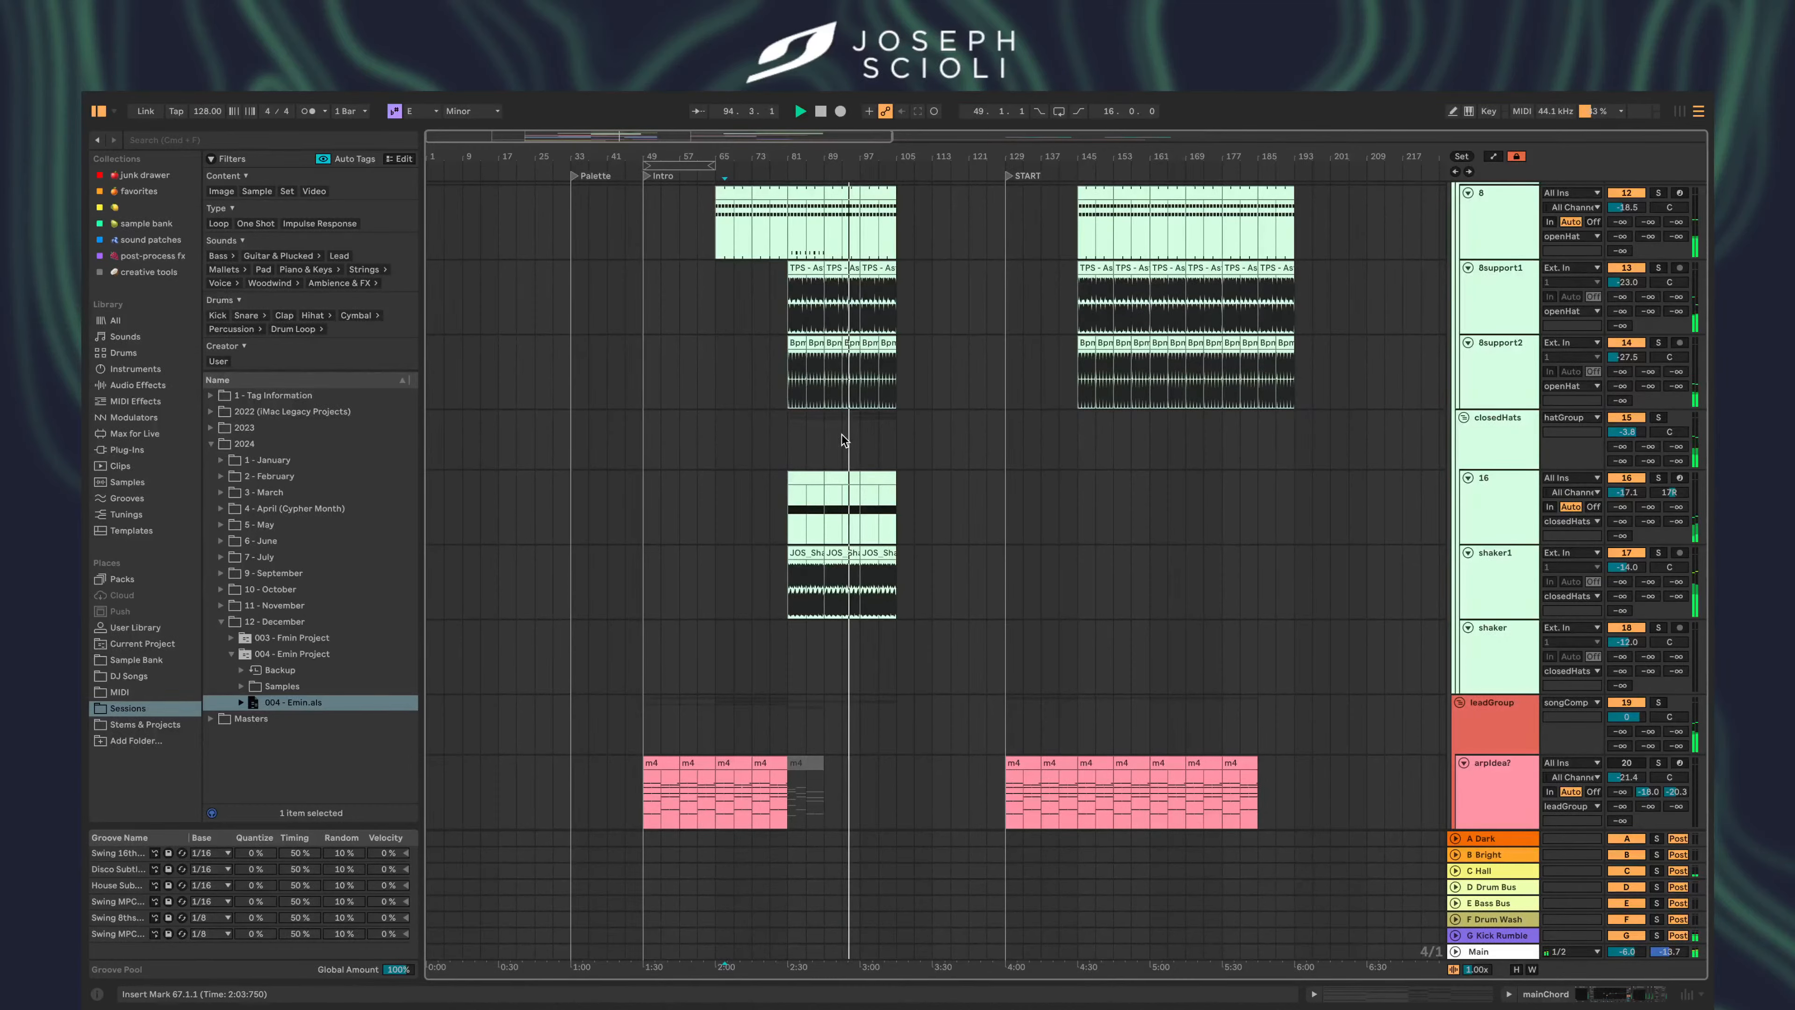
scroll(843, 452, up, 2)
scroll(844, 452, up, 10)
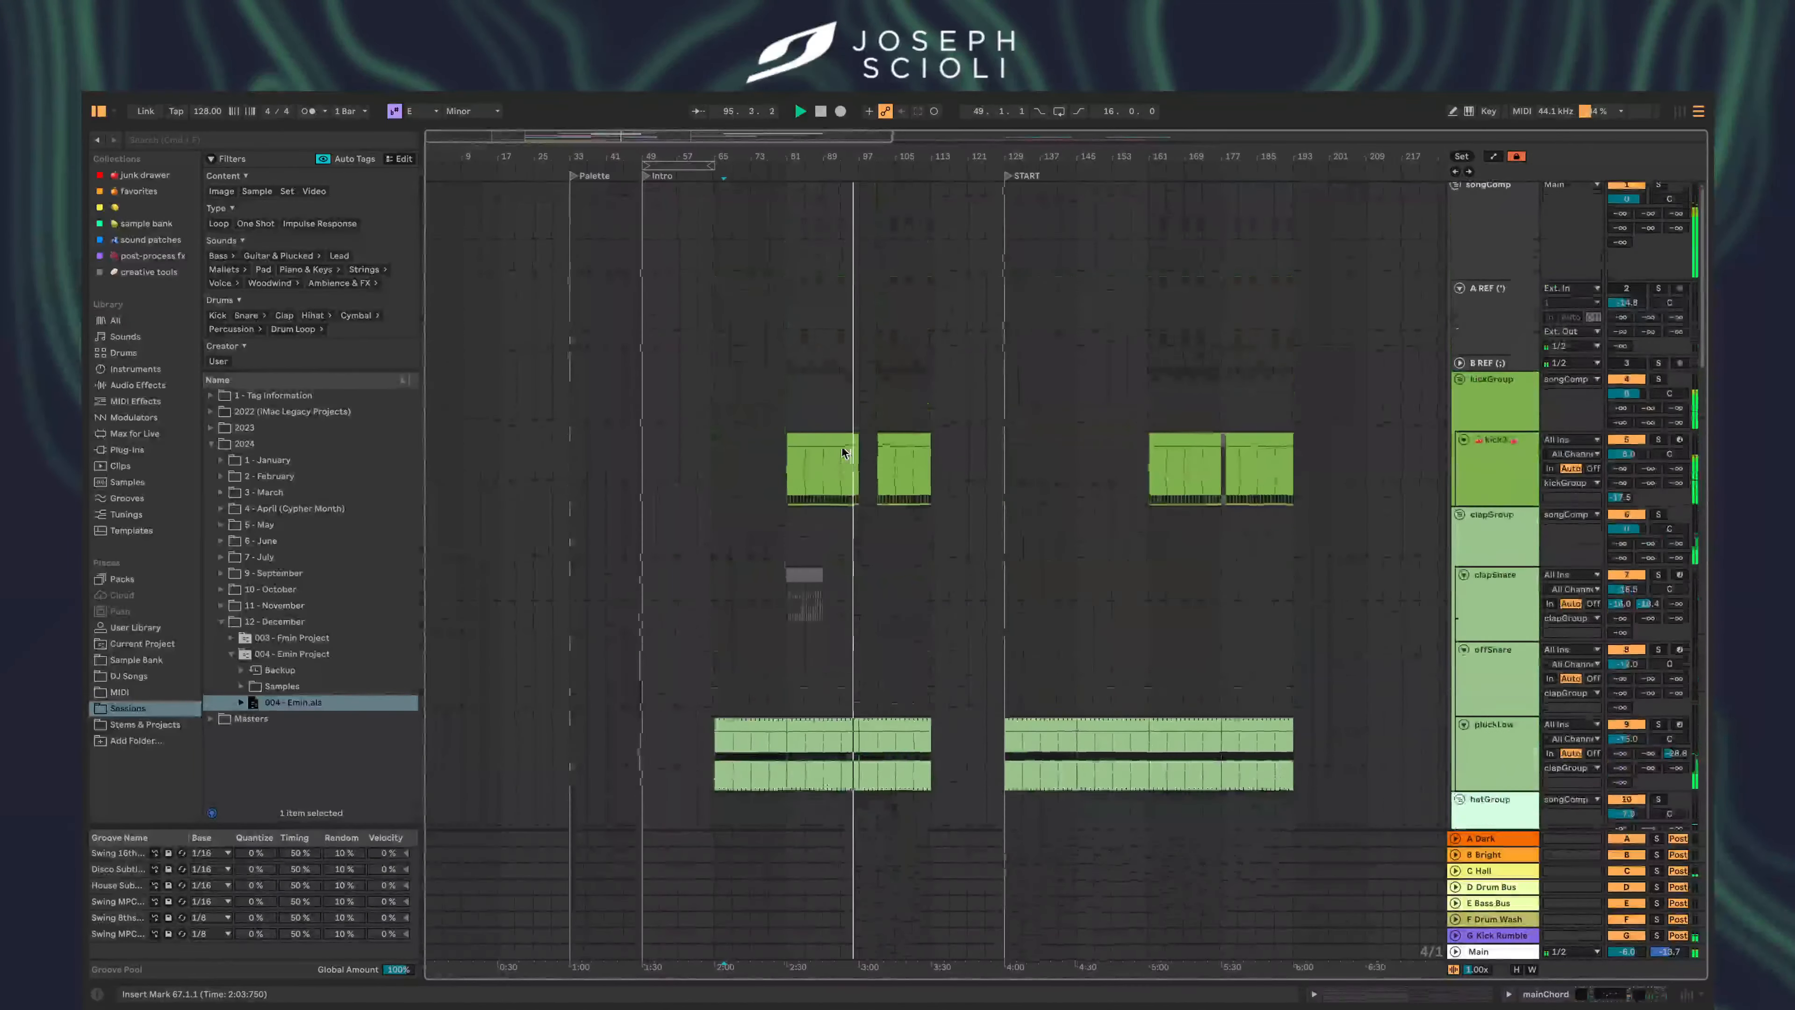
- Examine the kick gap and the leadTwo ending, selecting leadTwo bars 94 to 105 and placing the insert marker at bar 111
scroll(841, 446, up, 10)
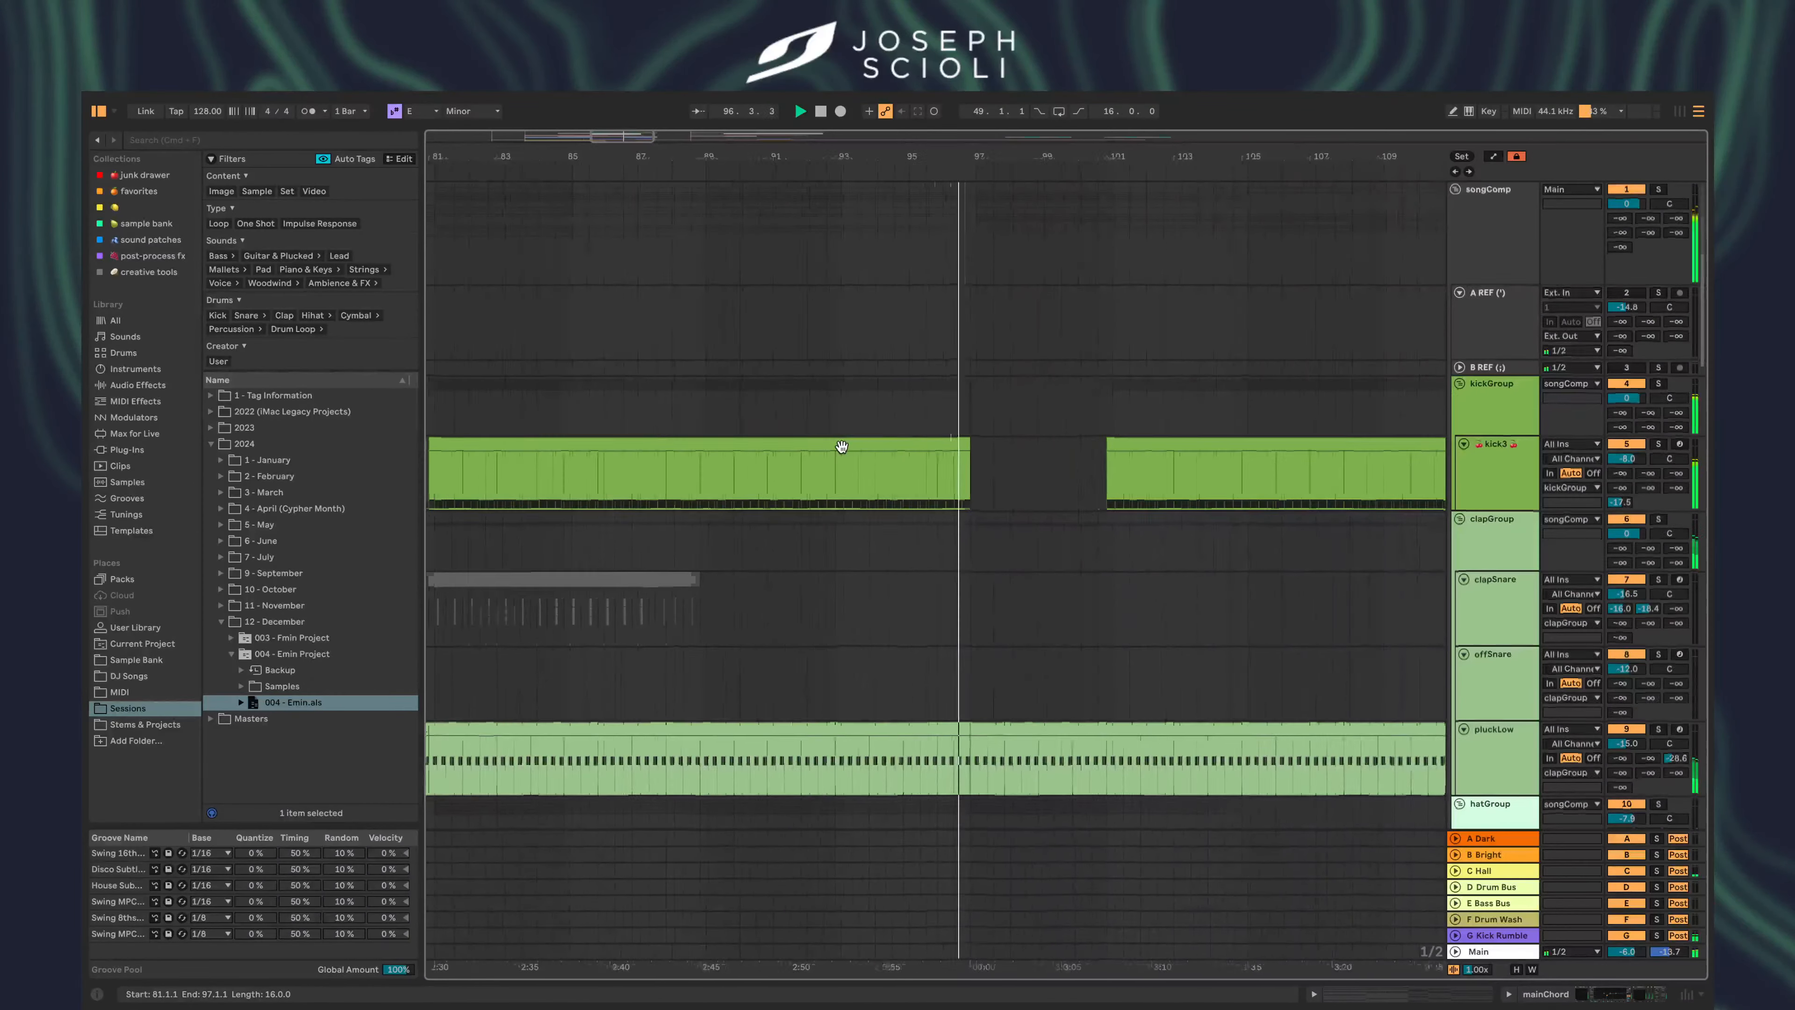
scroll(841, 446, down, 3)
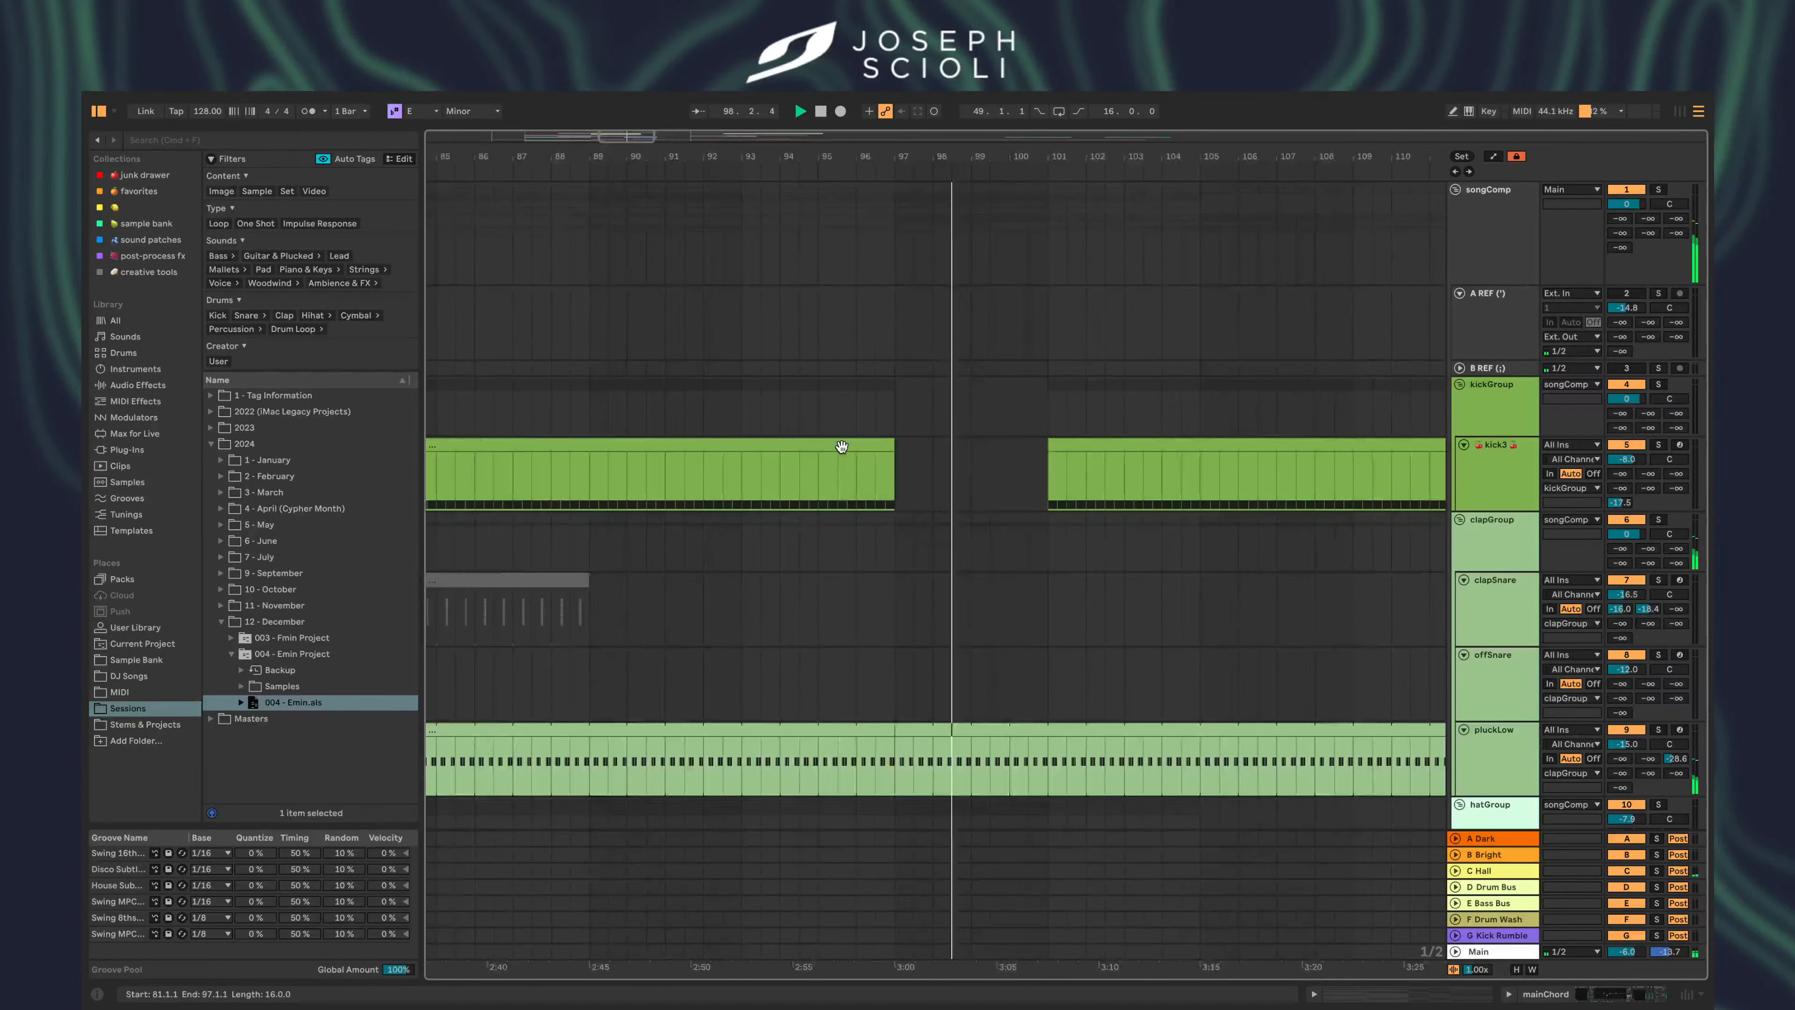
scroll(841, 445, down, 10)
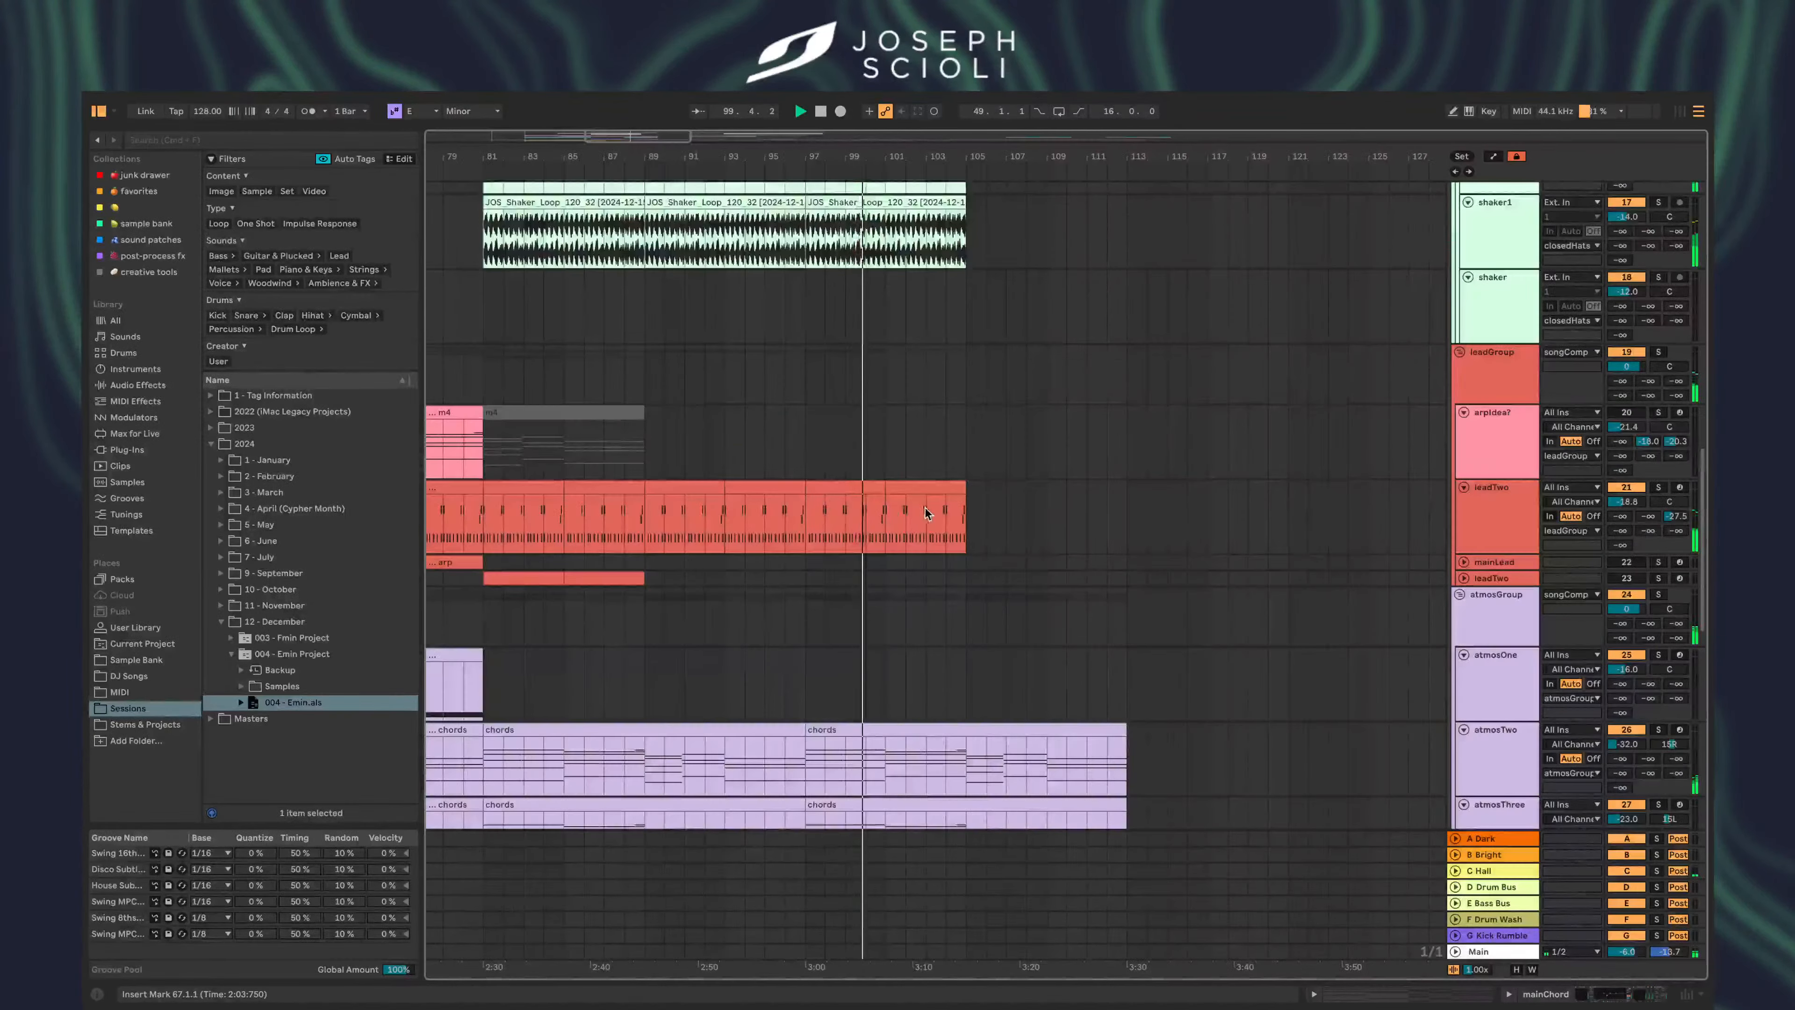
drag(966, 509, 739, 512)
scroll(739, 512, down, 1)
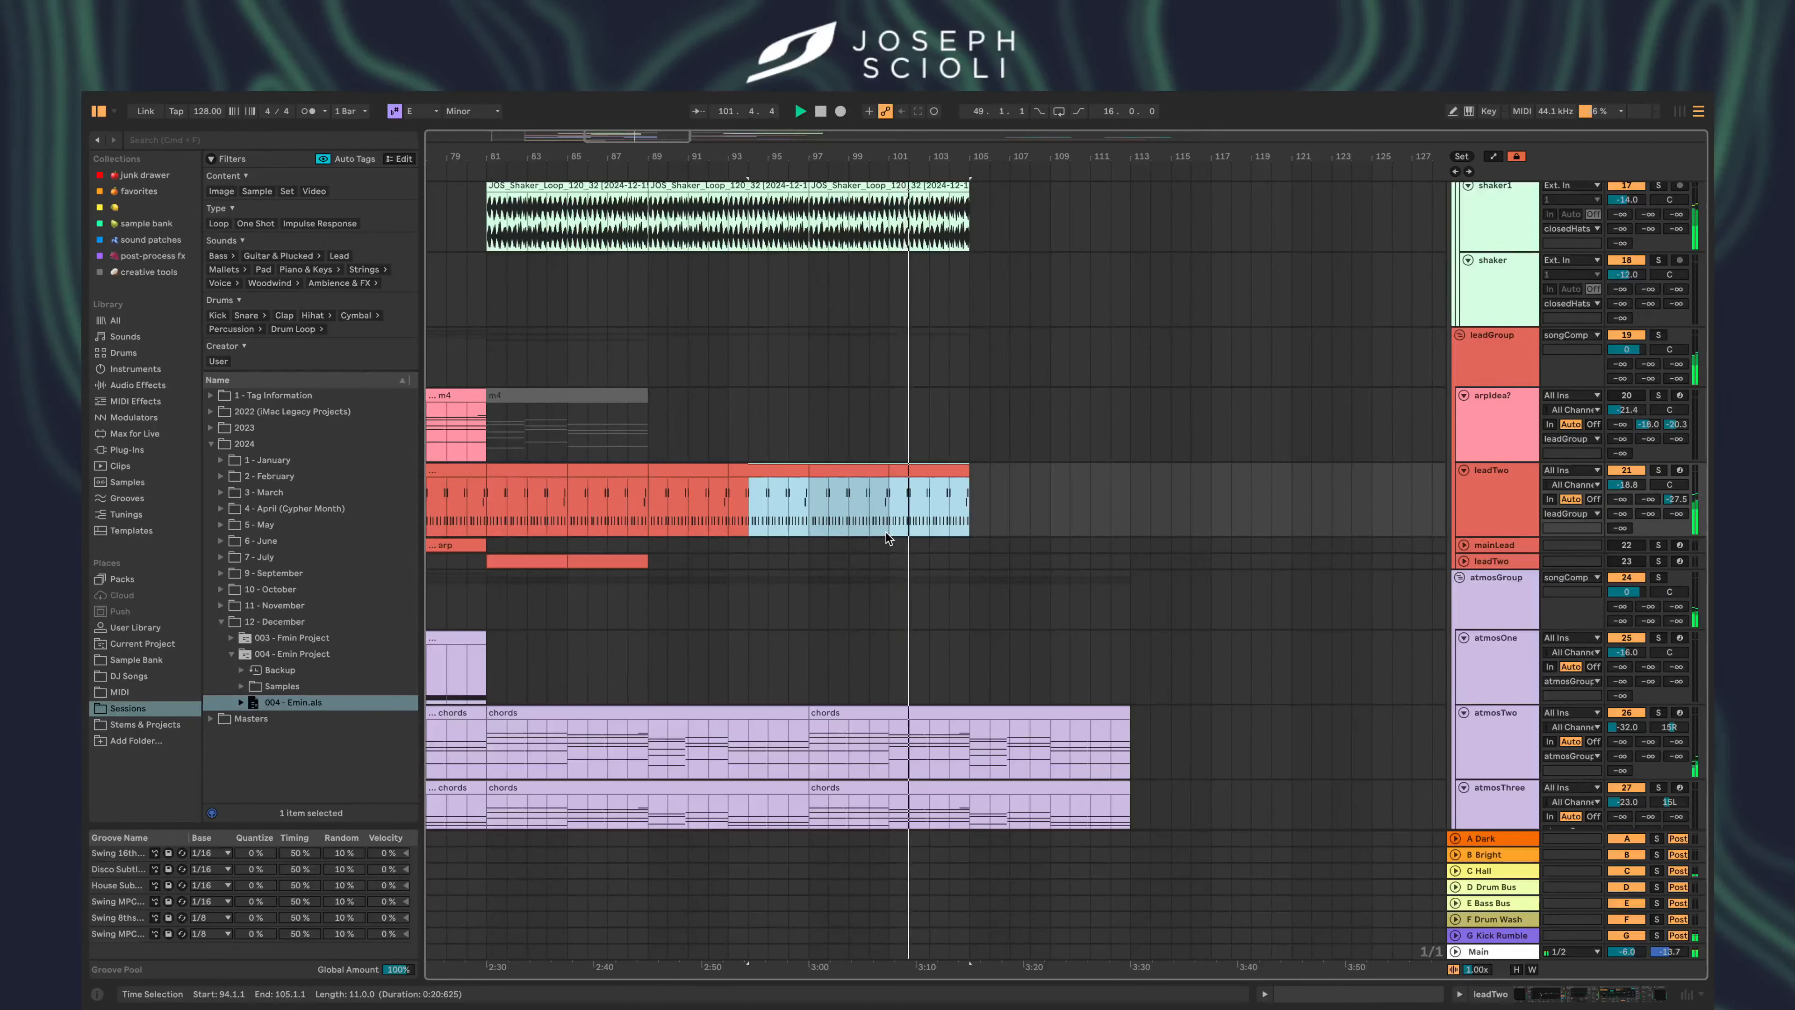
scroll(886, 531, down, 3)
click(970, 433)
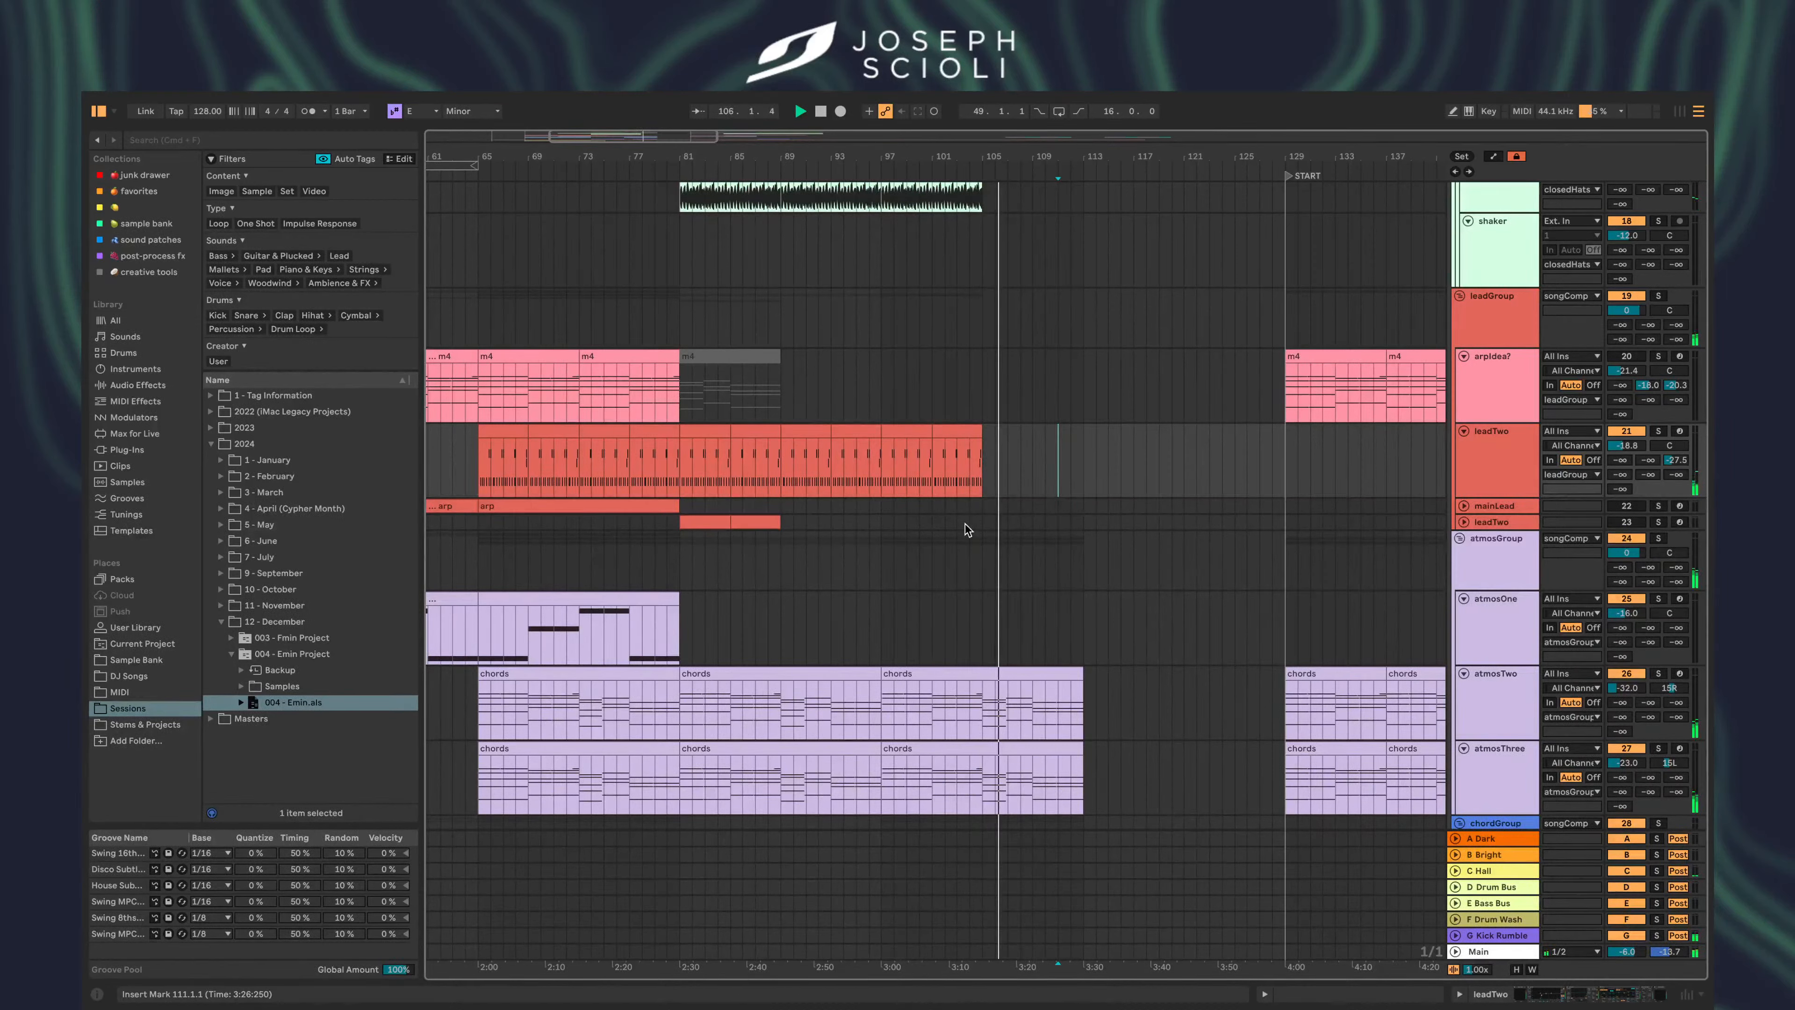
- Review the kick, pluckLow and hat layers around the START locator, placing the insert marker on offSnare at bar 126
scroll(992, 512, up, 15)
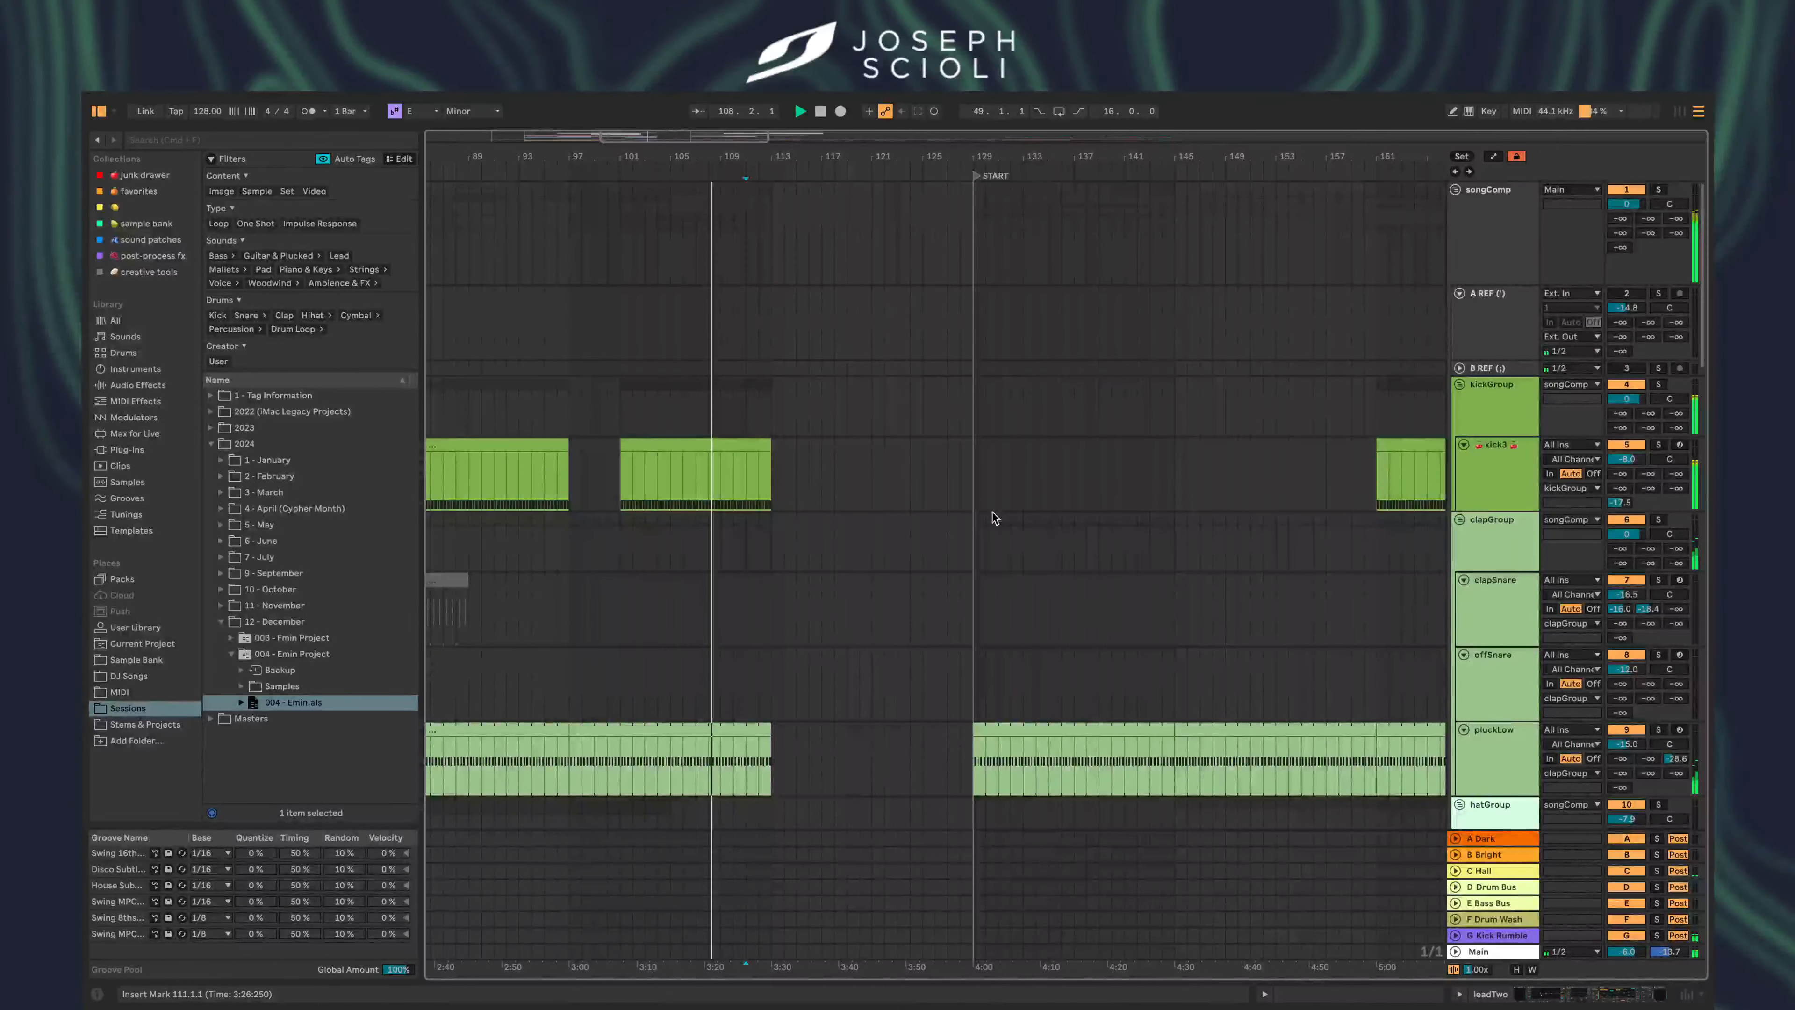
scroll(991, 512, down, 5)
click(943, 467)
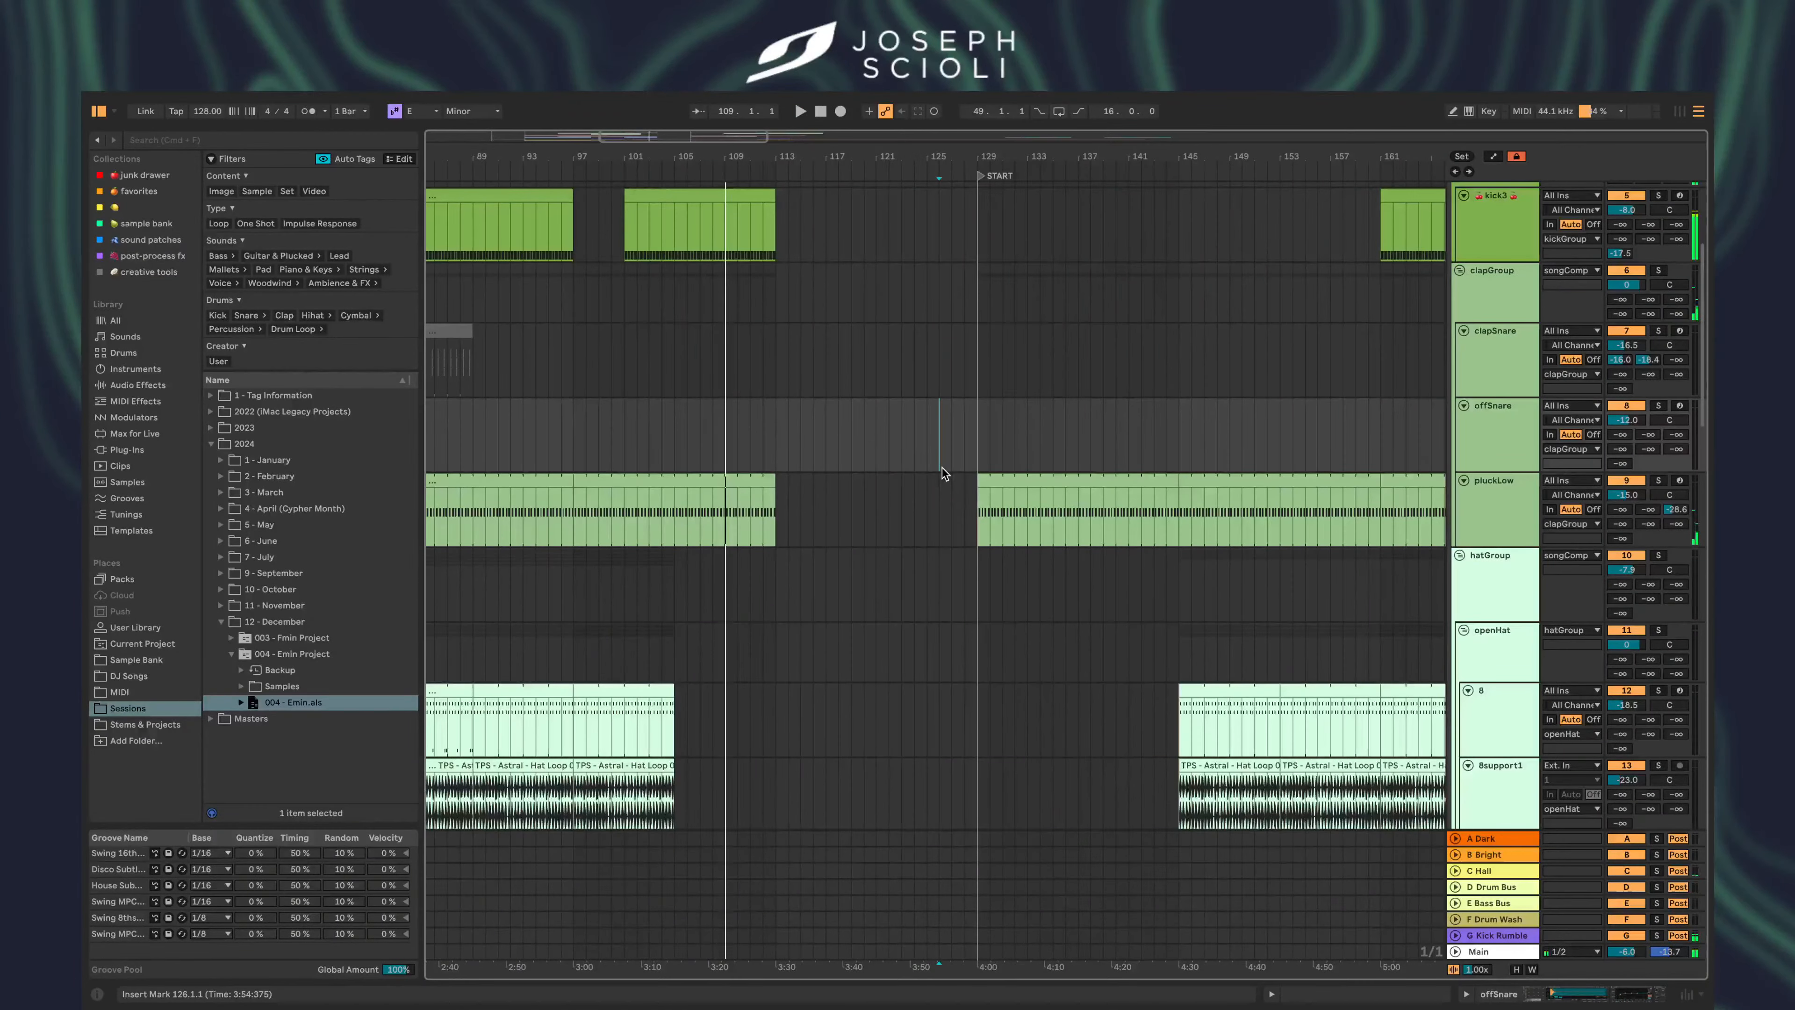
scroll(943, 467, right, 5)
scroll(938, 481, up, 3)
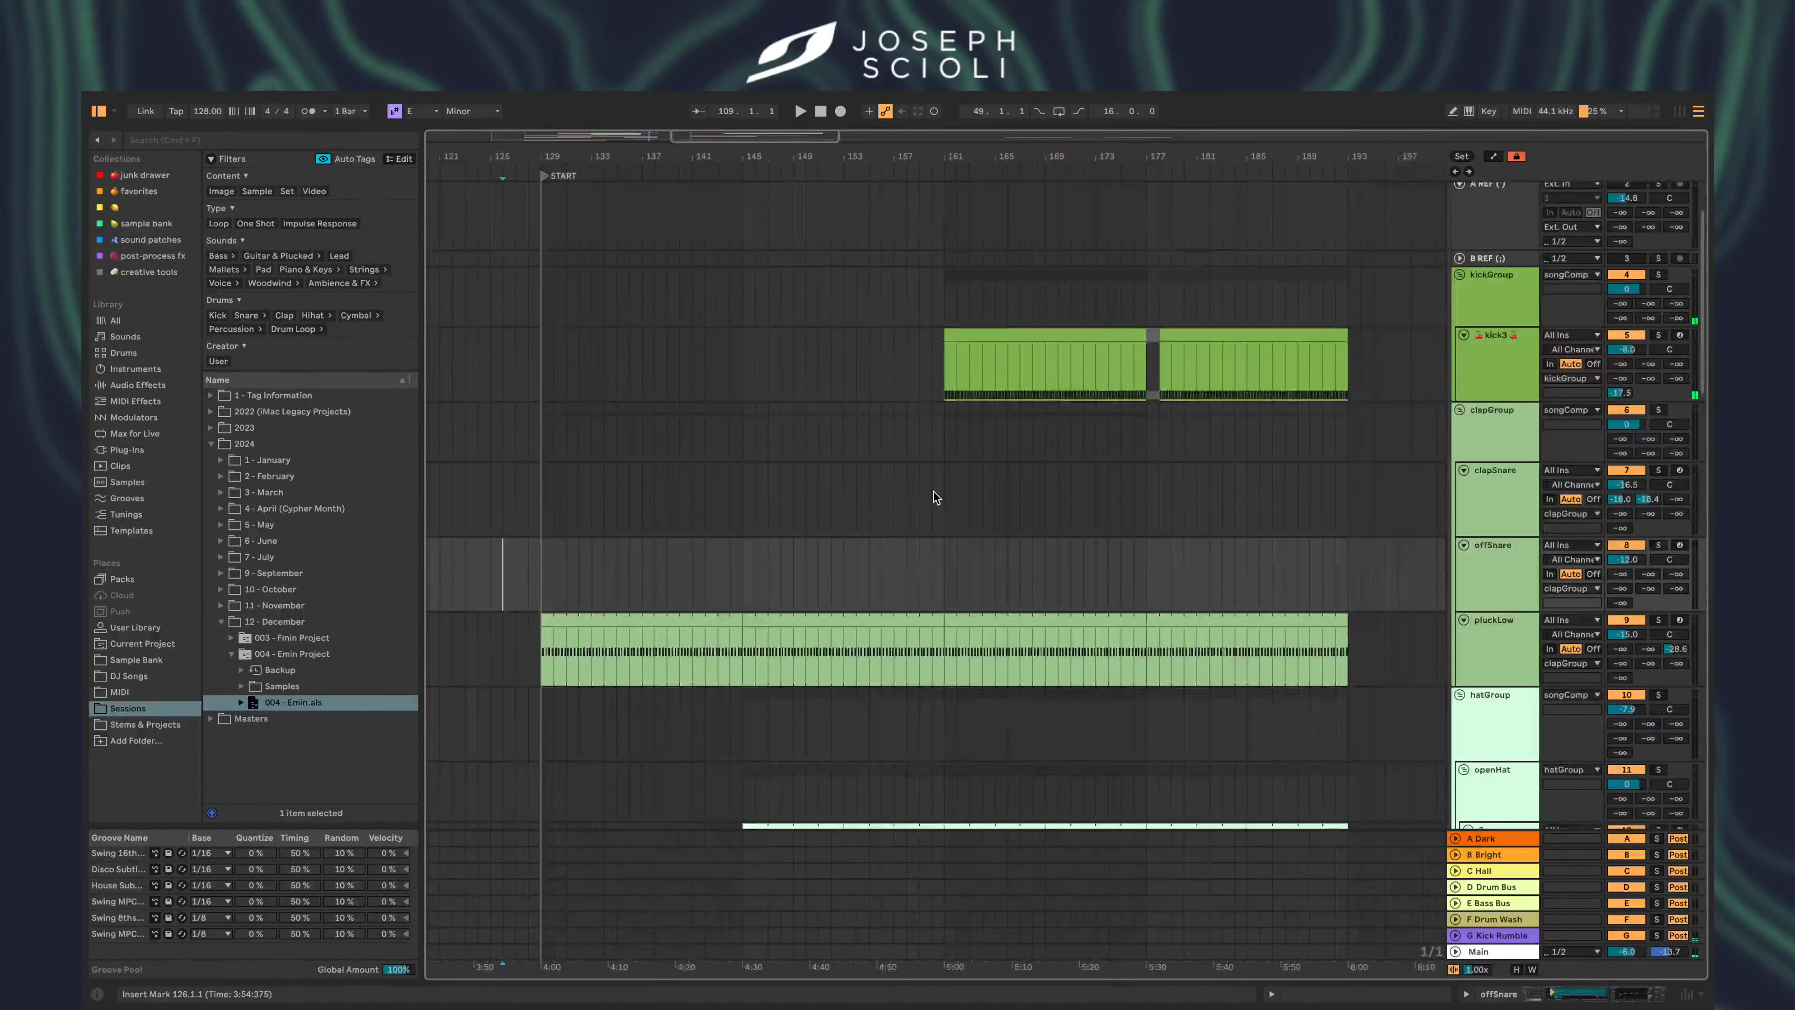
scroll(934, 491, up, 3)
- Play the START section from bar 130, auditioning the arpIdea7 part and placing the insert marker on it at bar 145
click(558, 349)
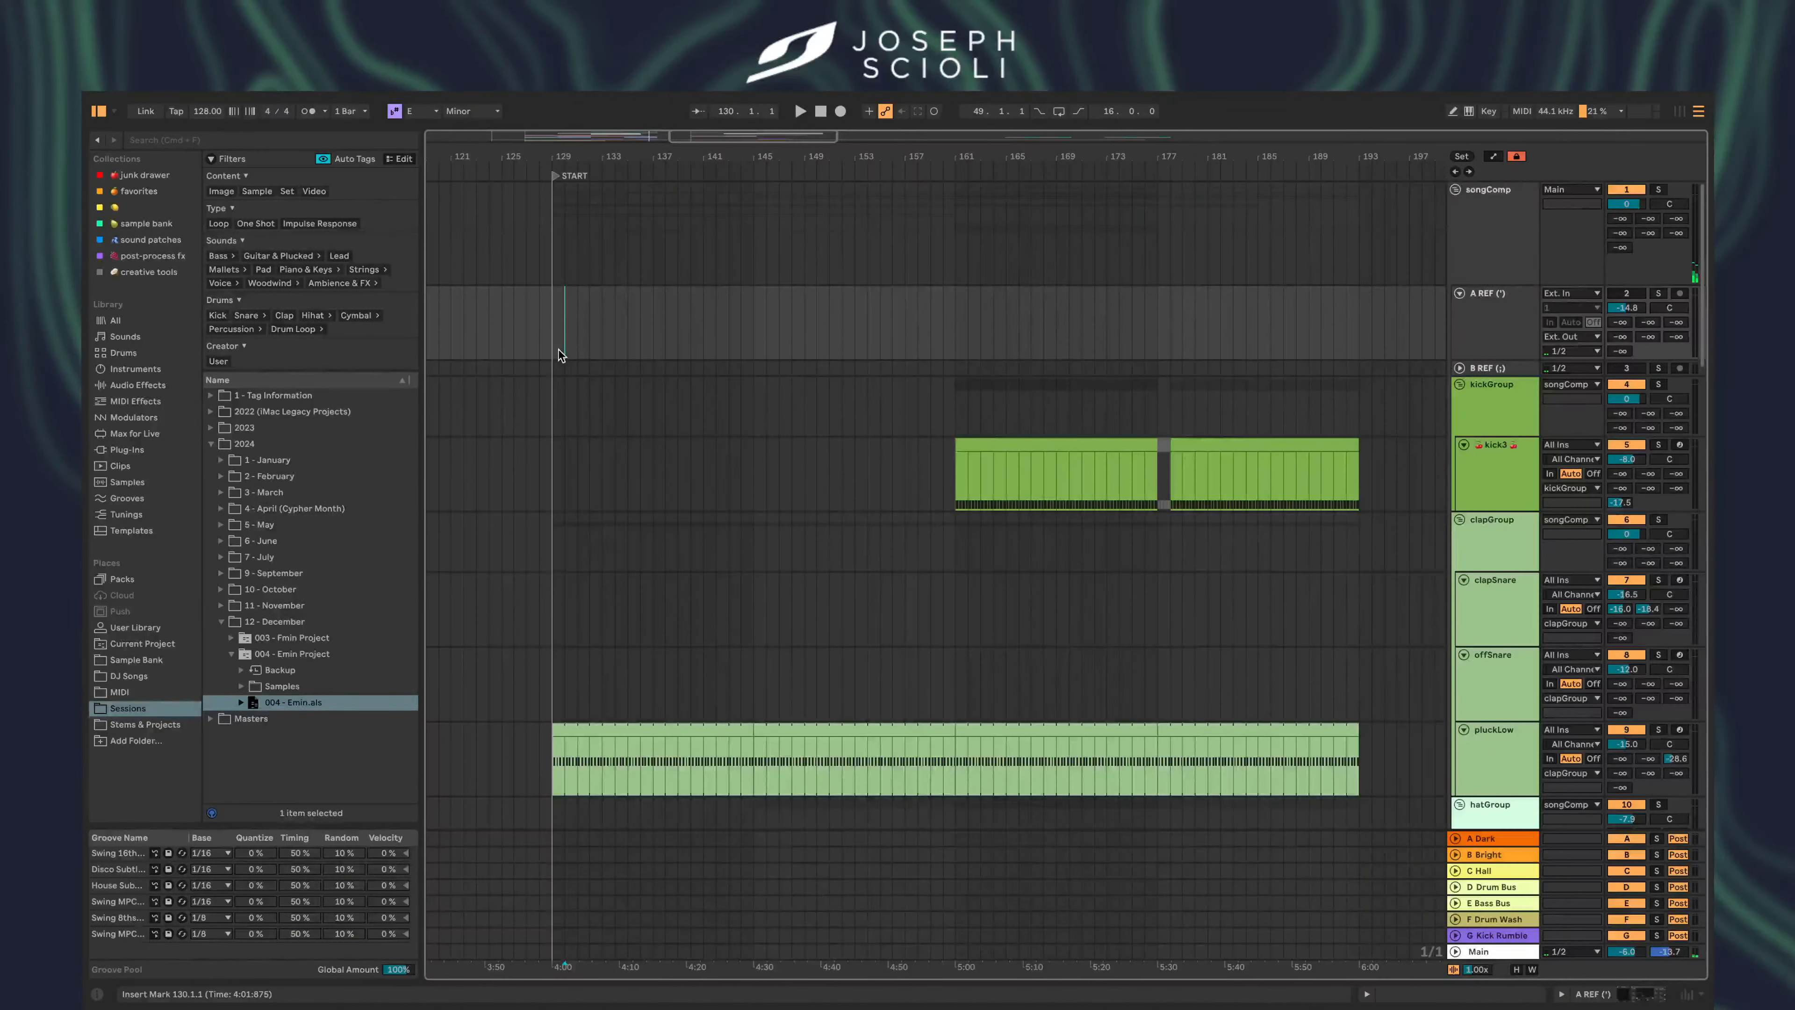
key(space)
scroll(644, 531, down, 10)
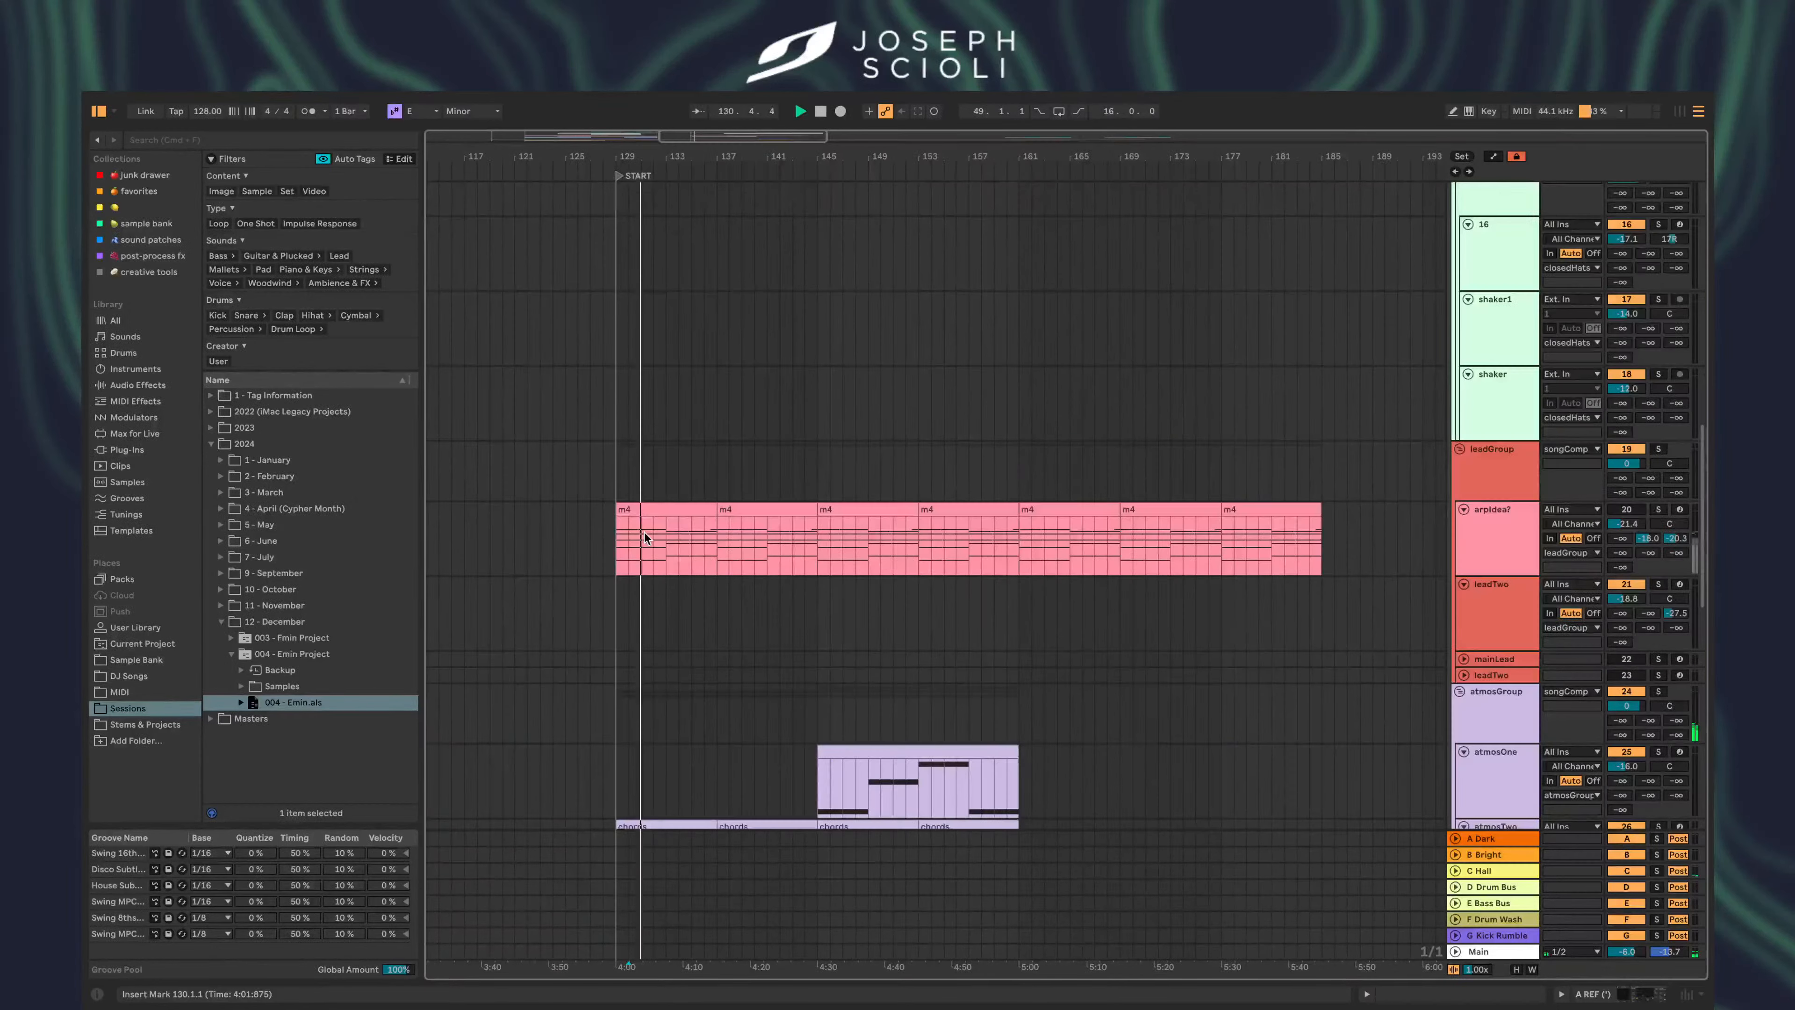
scroll(644, 531, down, 1)
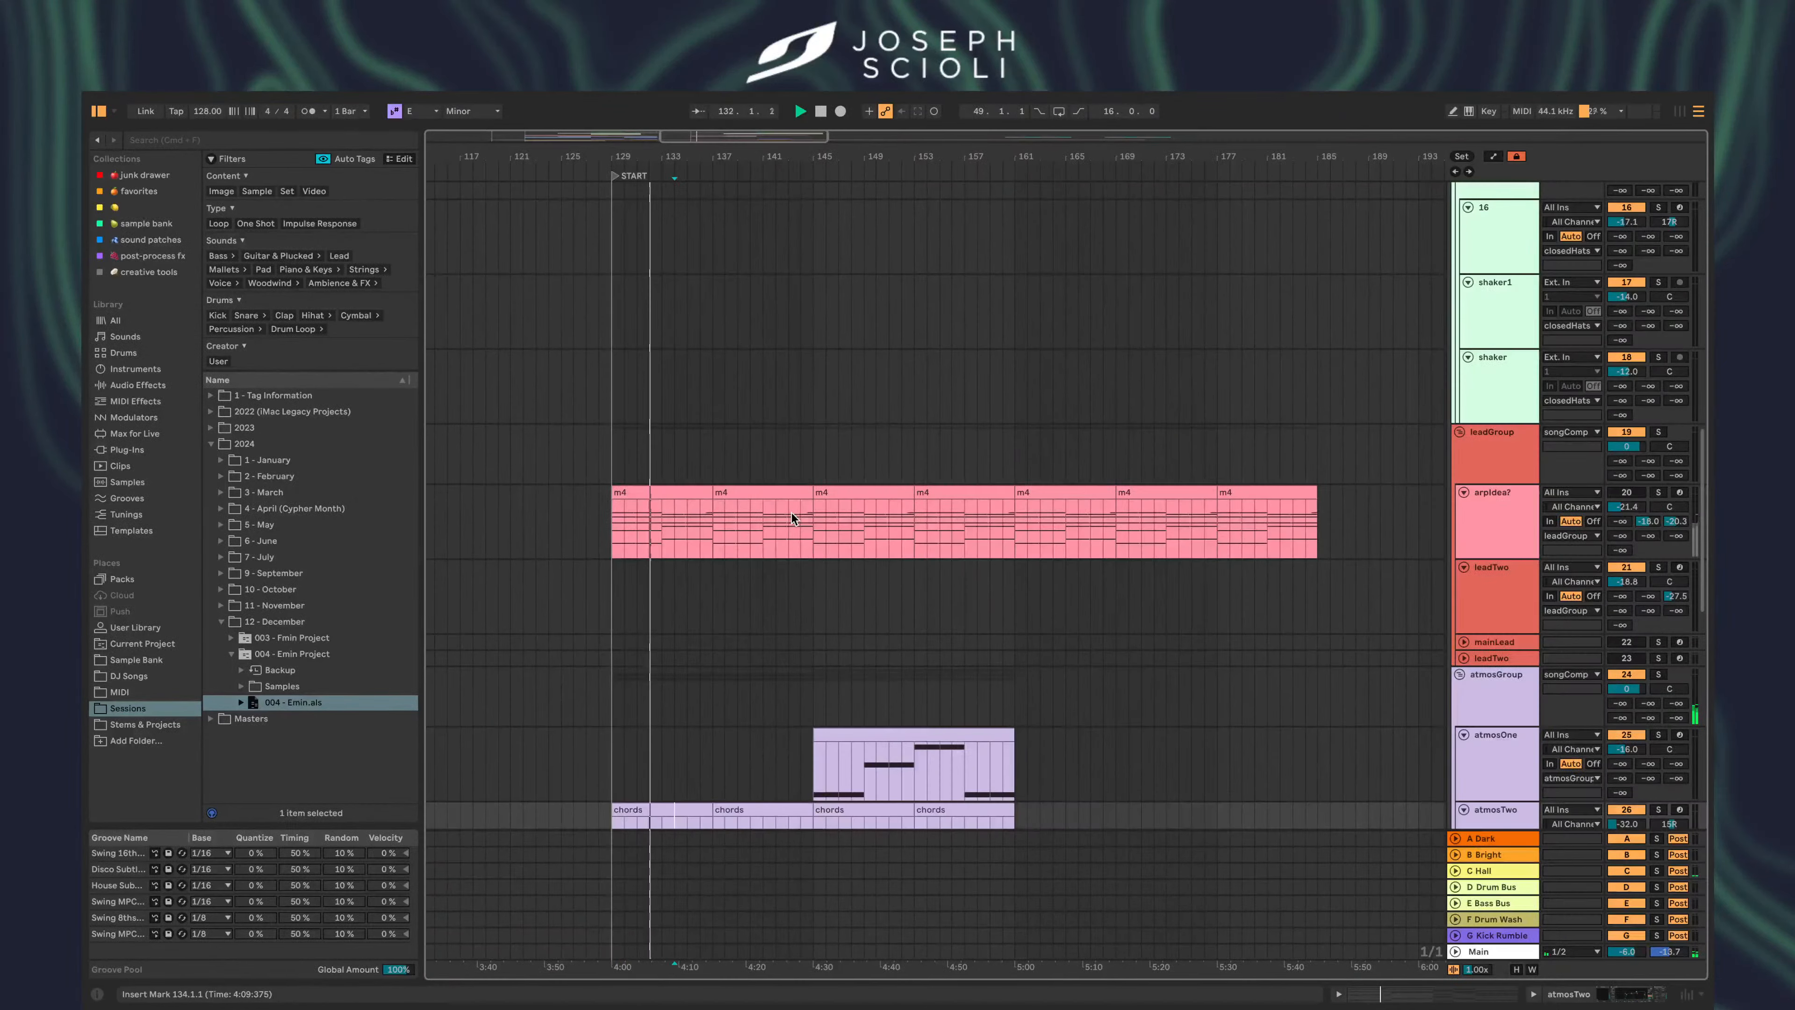
click(814, 524)
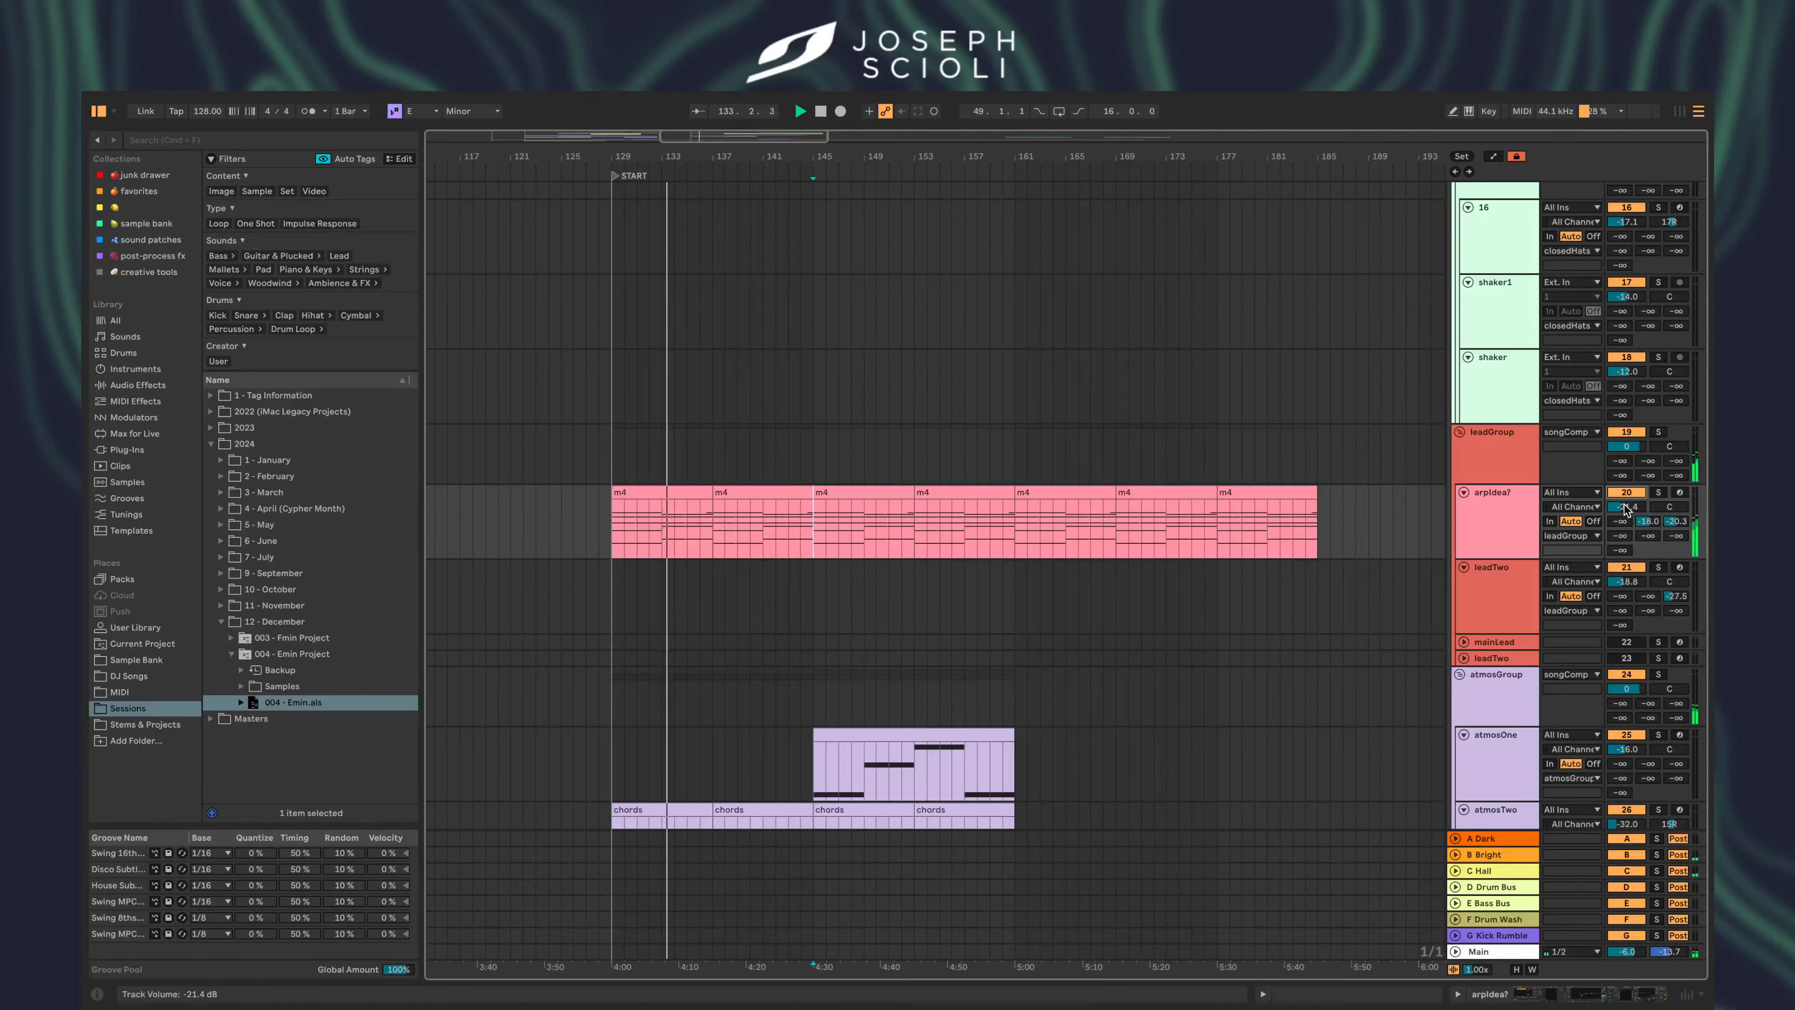
click(1490, 534)
click(1474, 524)
- Compare the arp, atmos and chord layers after the START locator with those in the Intro section
scroll(1020, 627, down, 6)
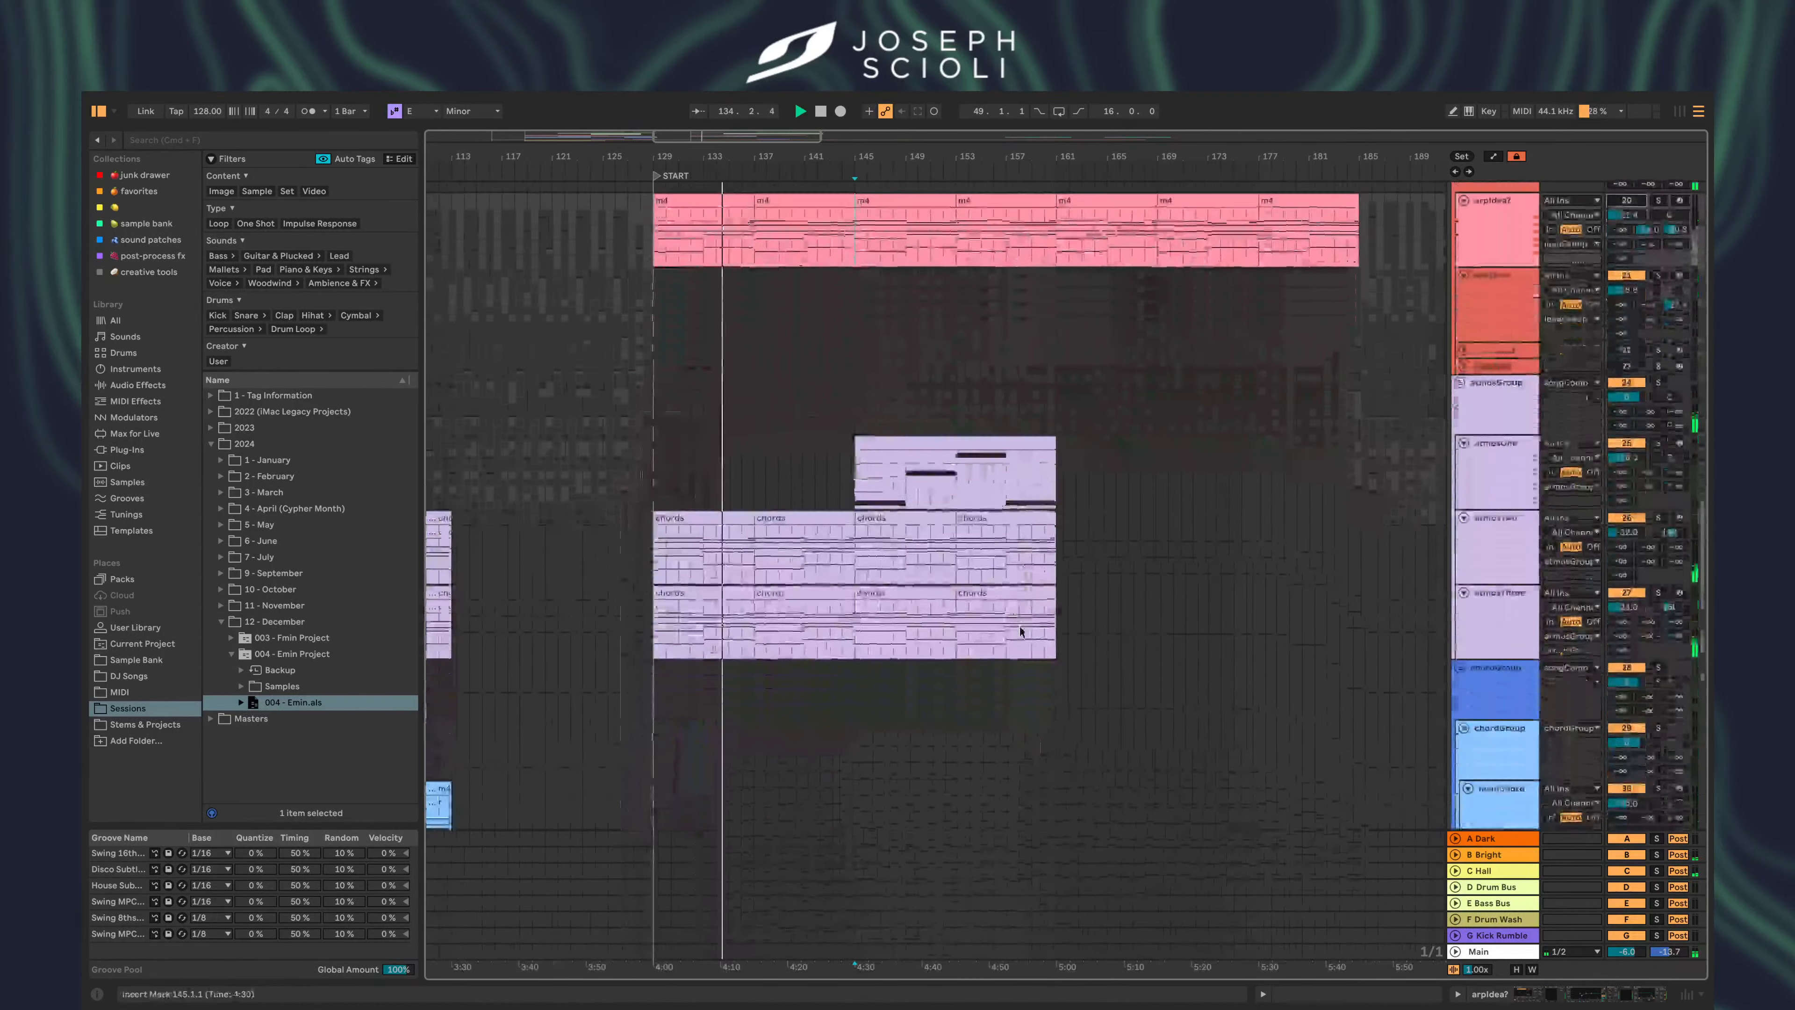
scroll(1020, 627, down, 5)
scroll(1019, 632, up, 3)
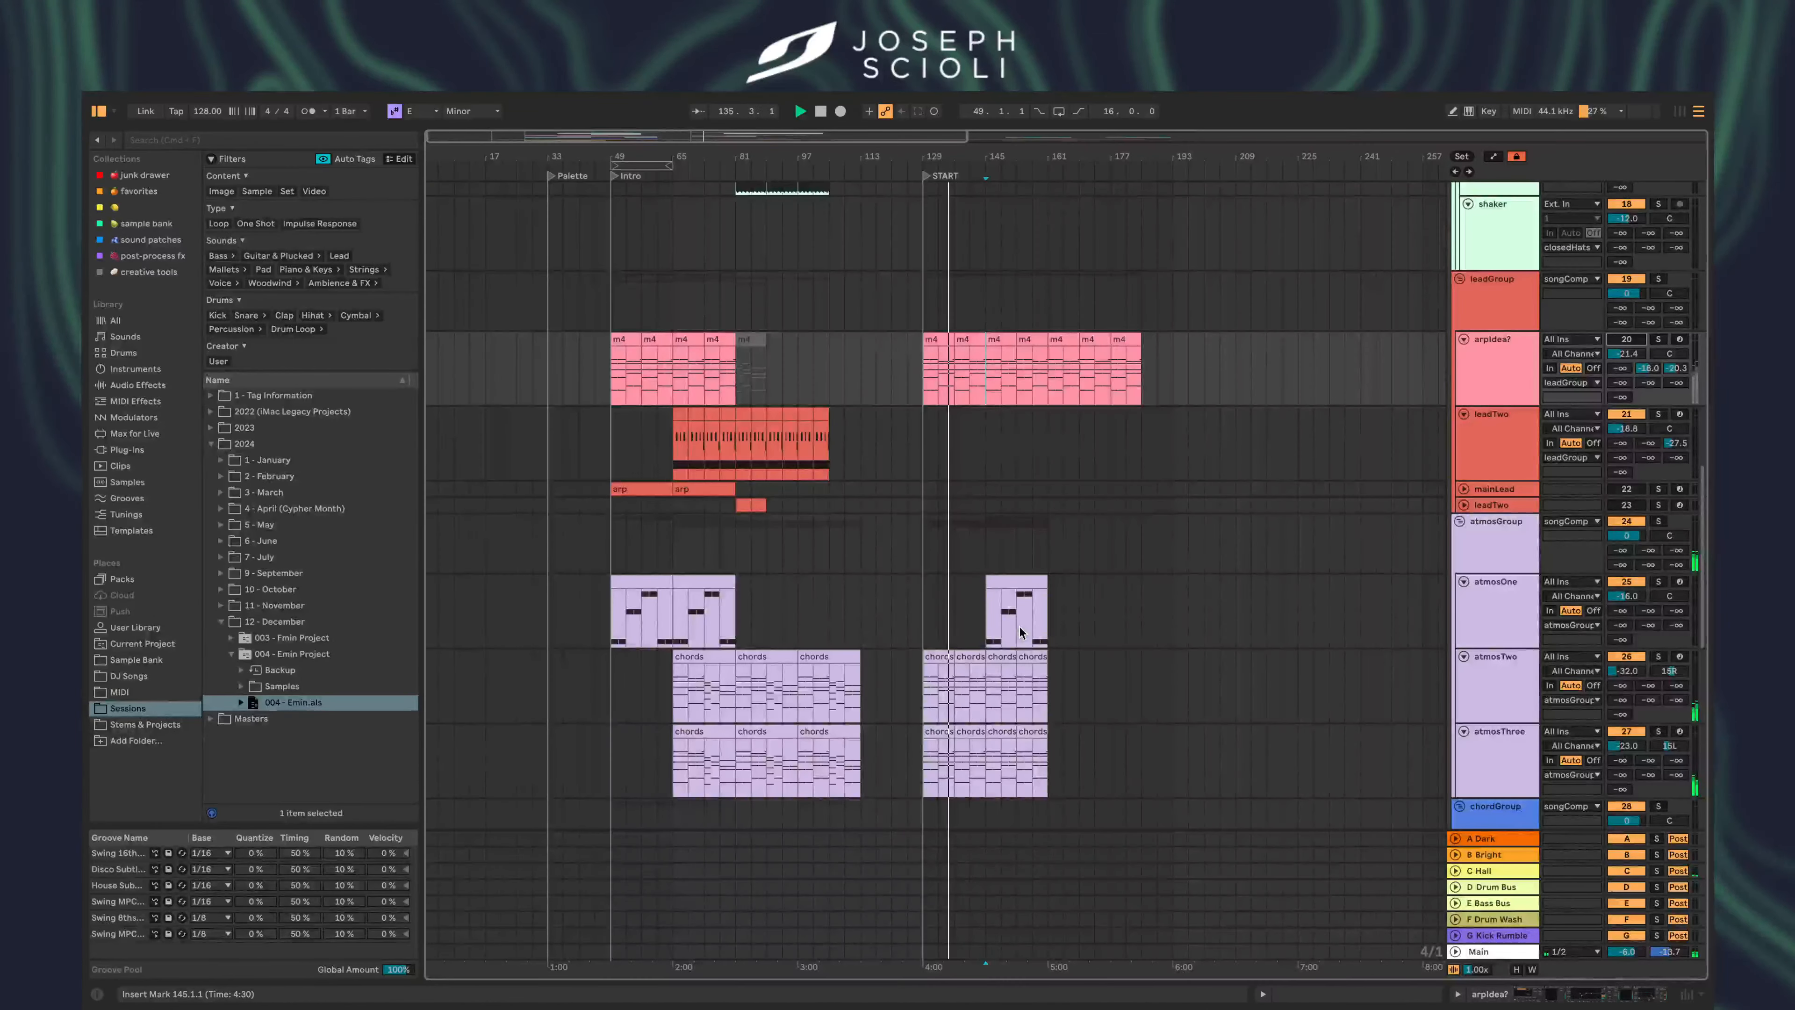
scroll(970, 371, up, 5)
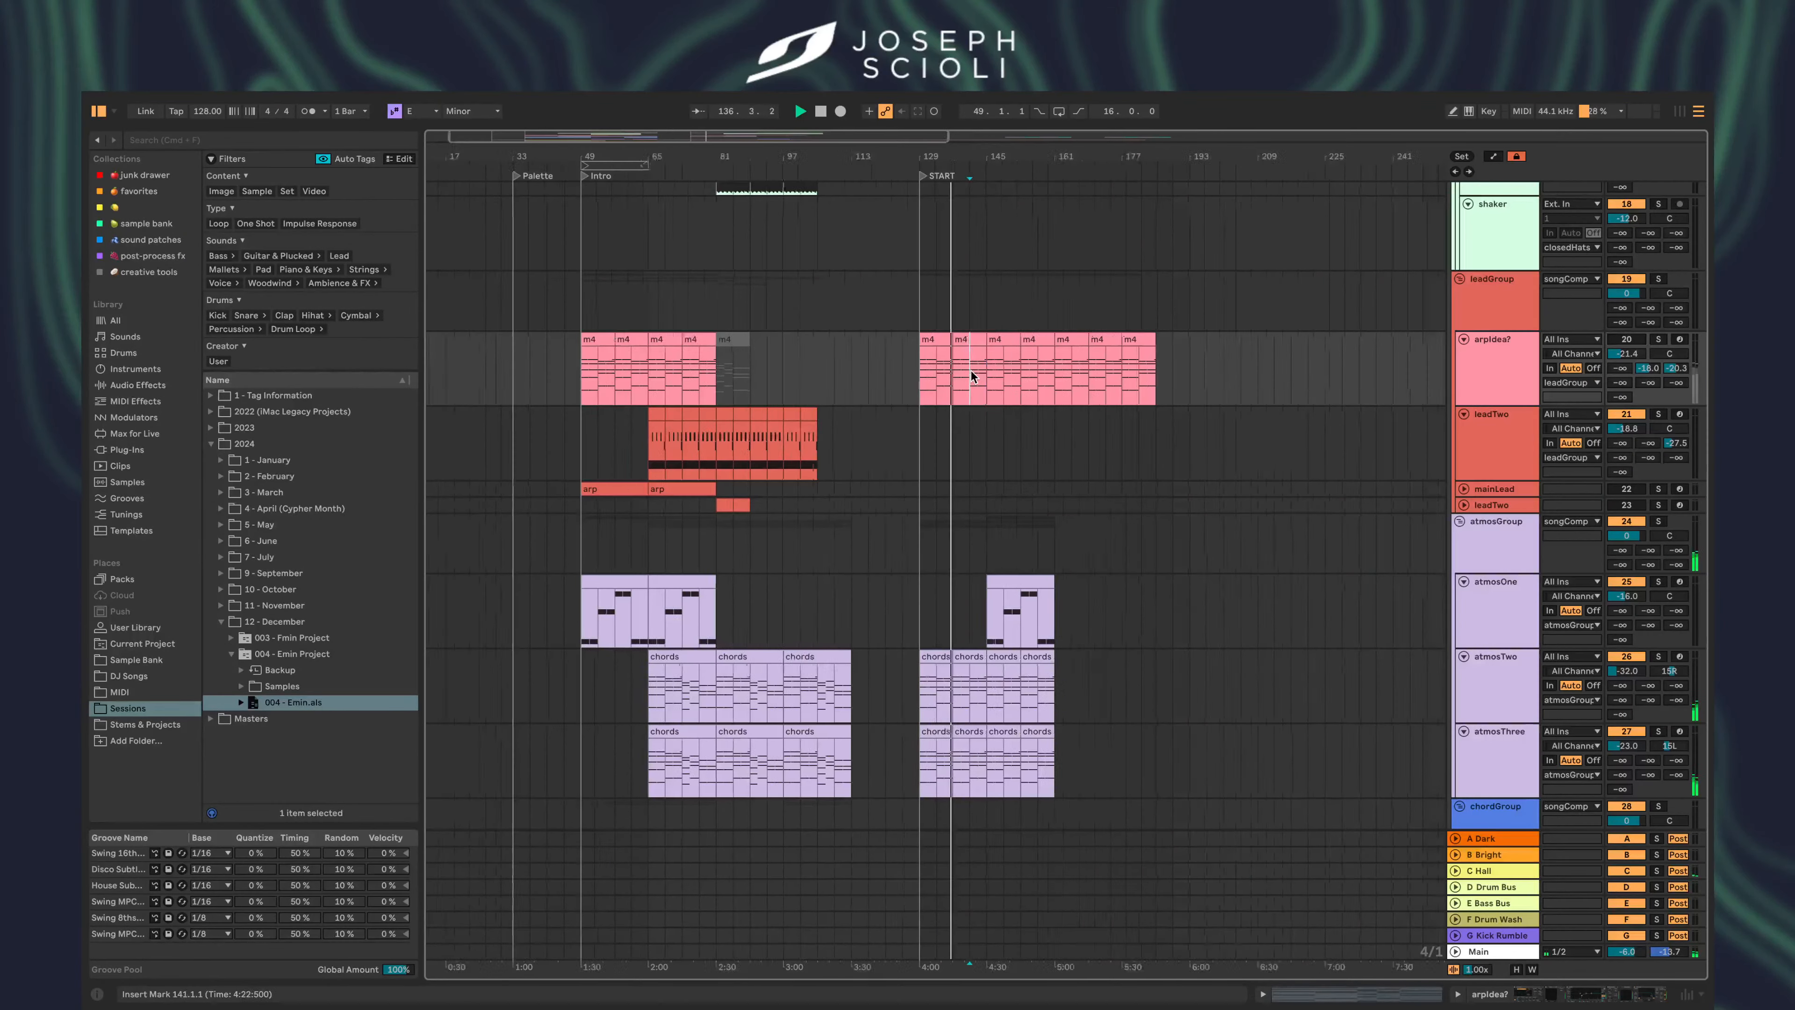
scroll(1001, 379, up, 1)
scroll(1001, 380, right, 1)
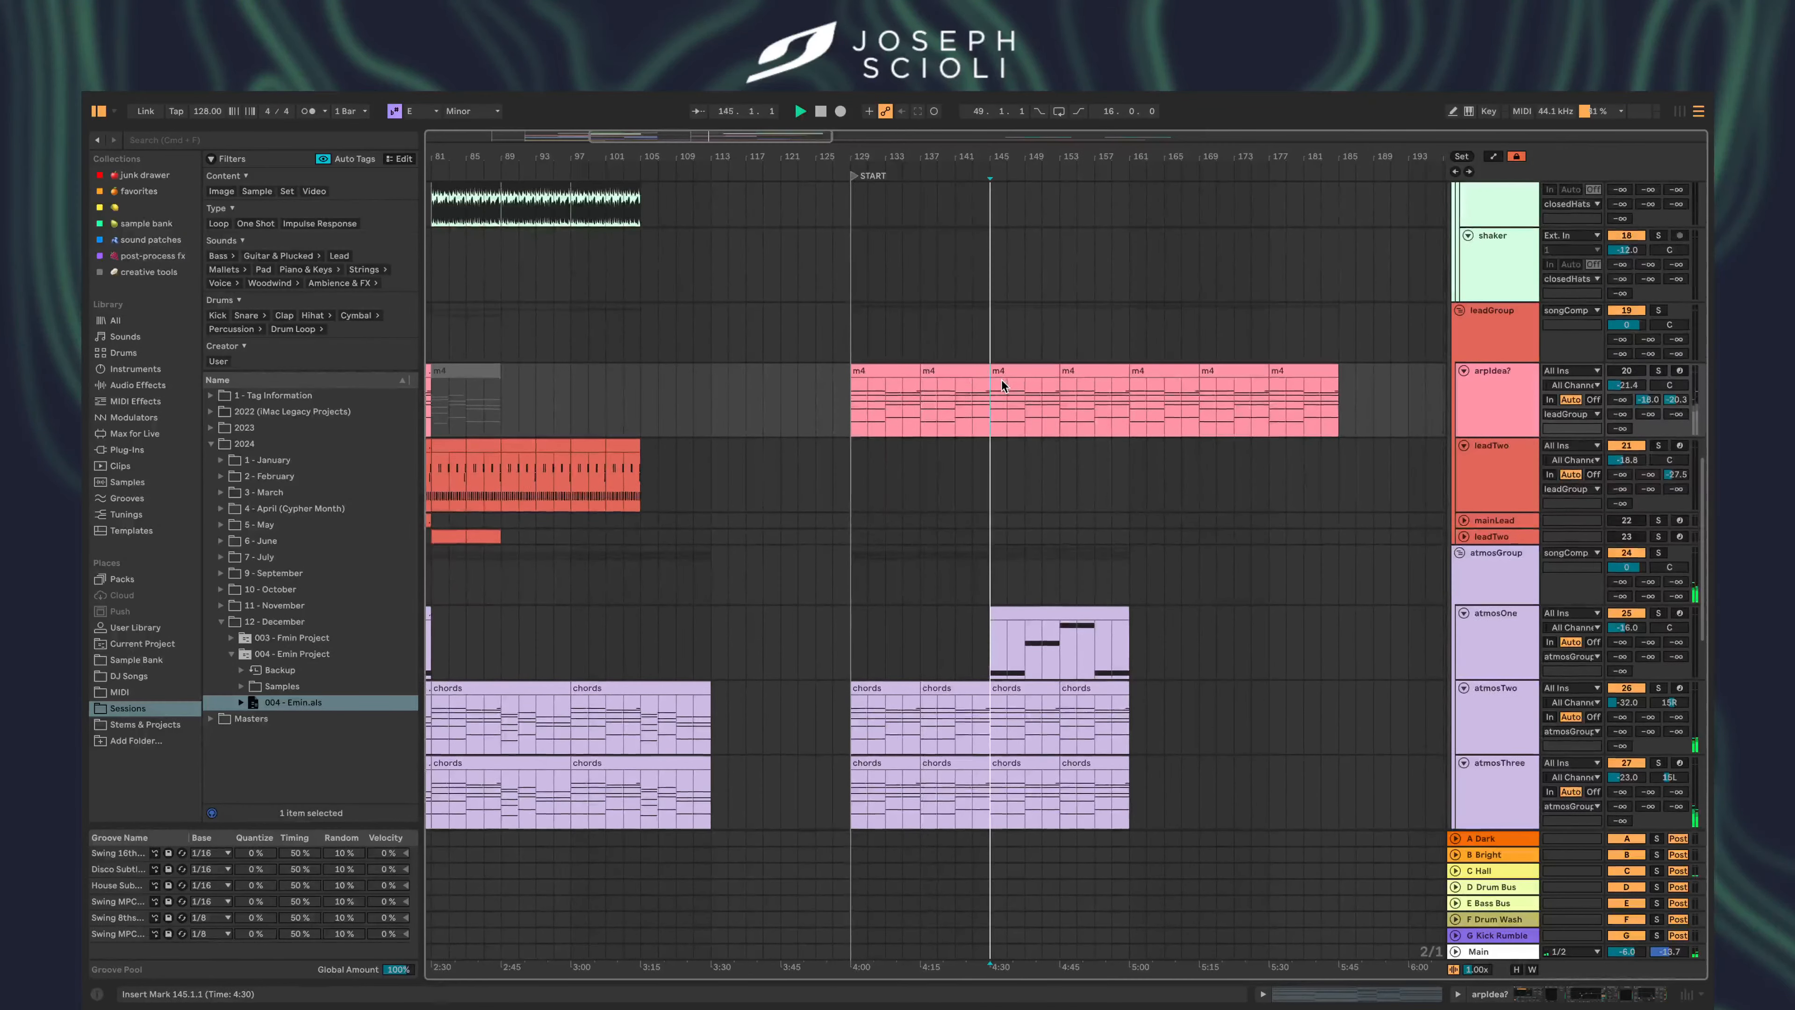
- Select the atmosOne clip from bar 145 to 161 and check the chord and bass layers around it
click(1048, 614)
click(1507, 644)
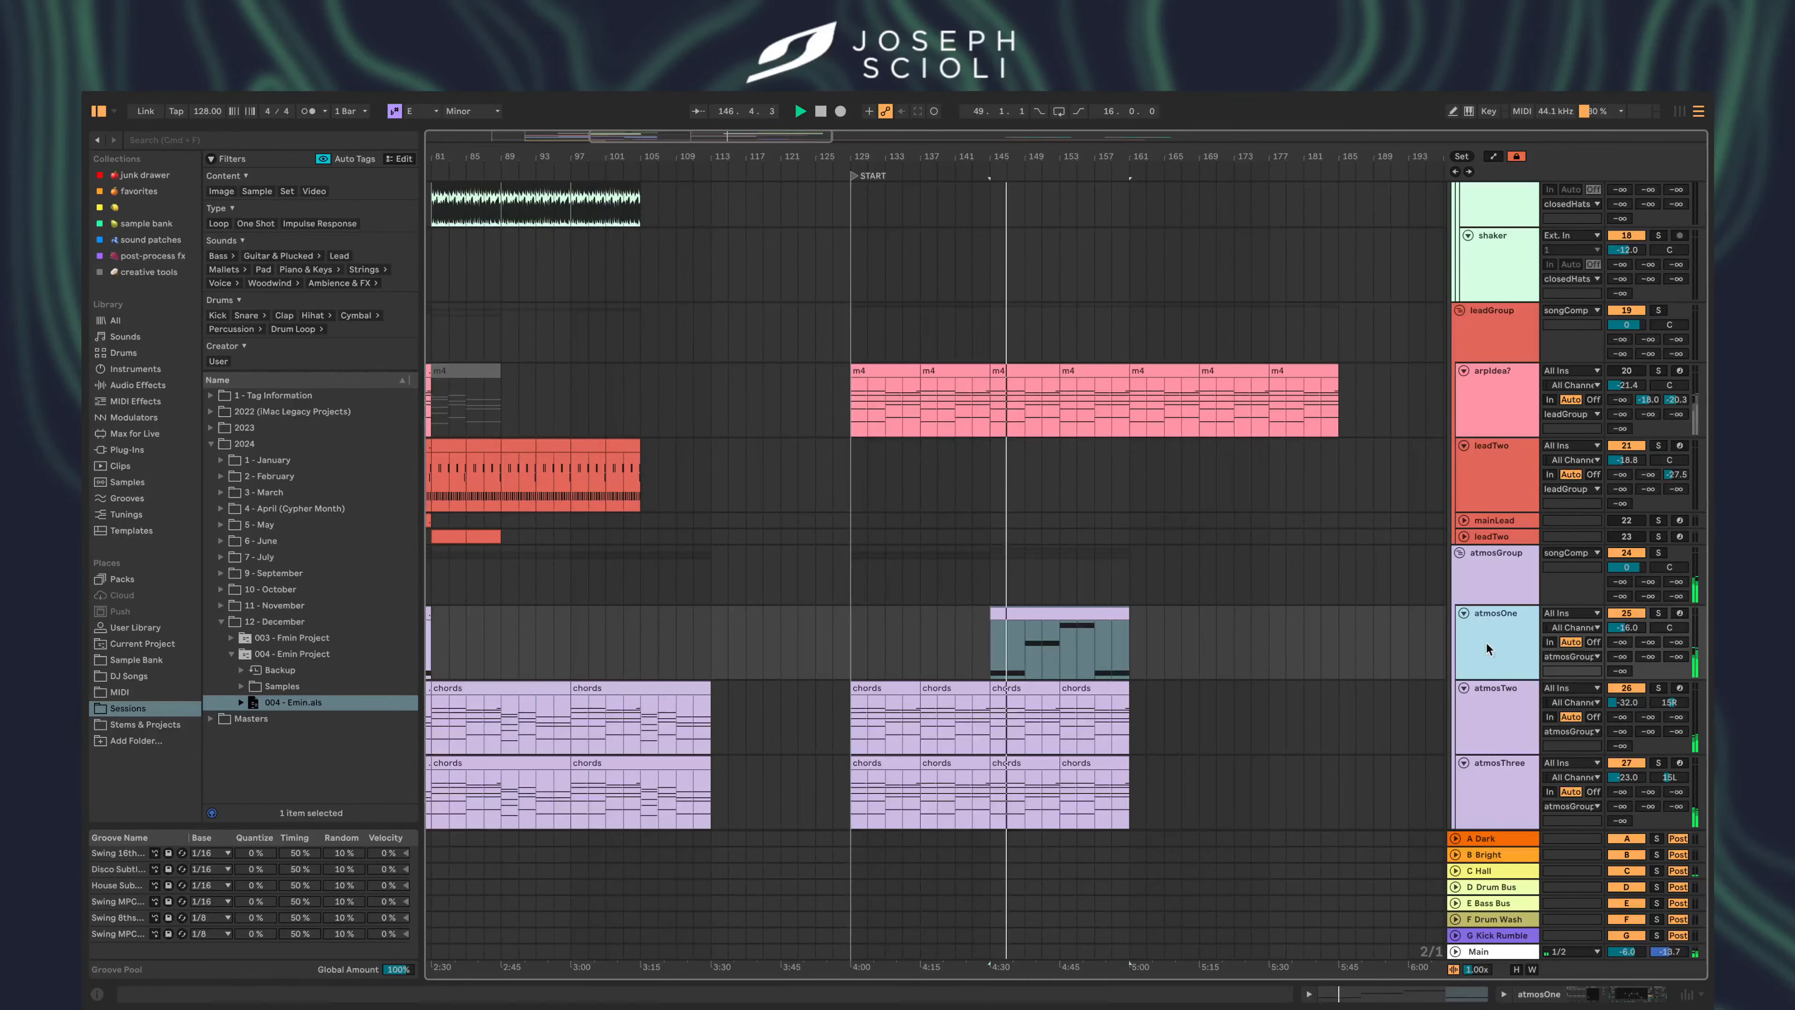
scroll(1430, 685, down, 10)
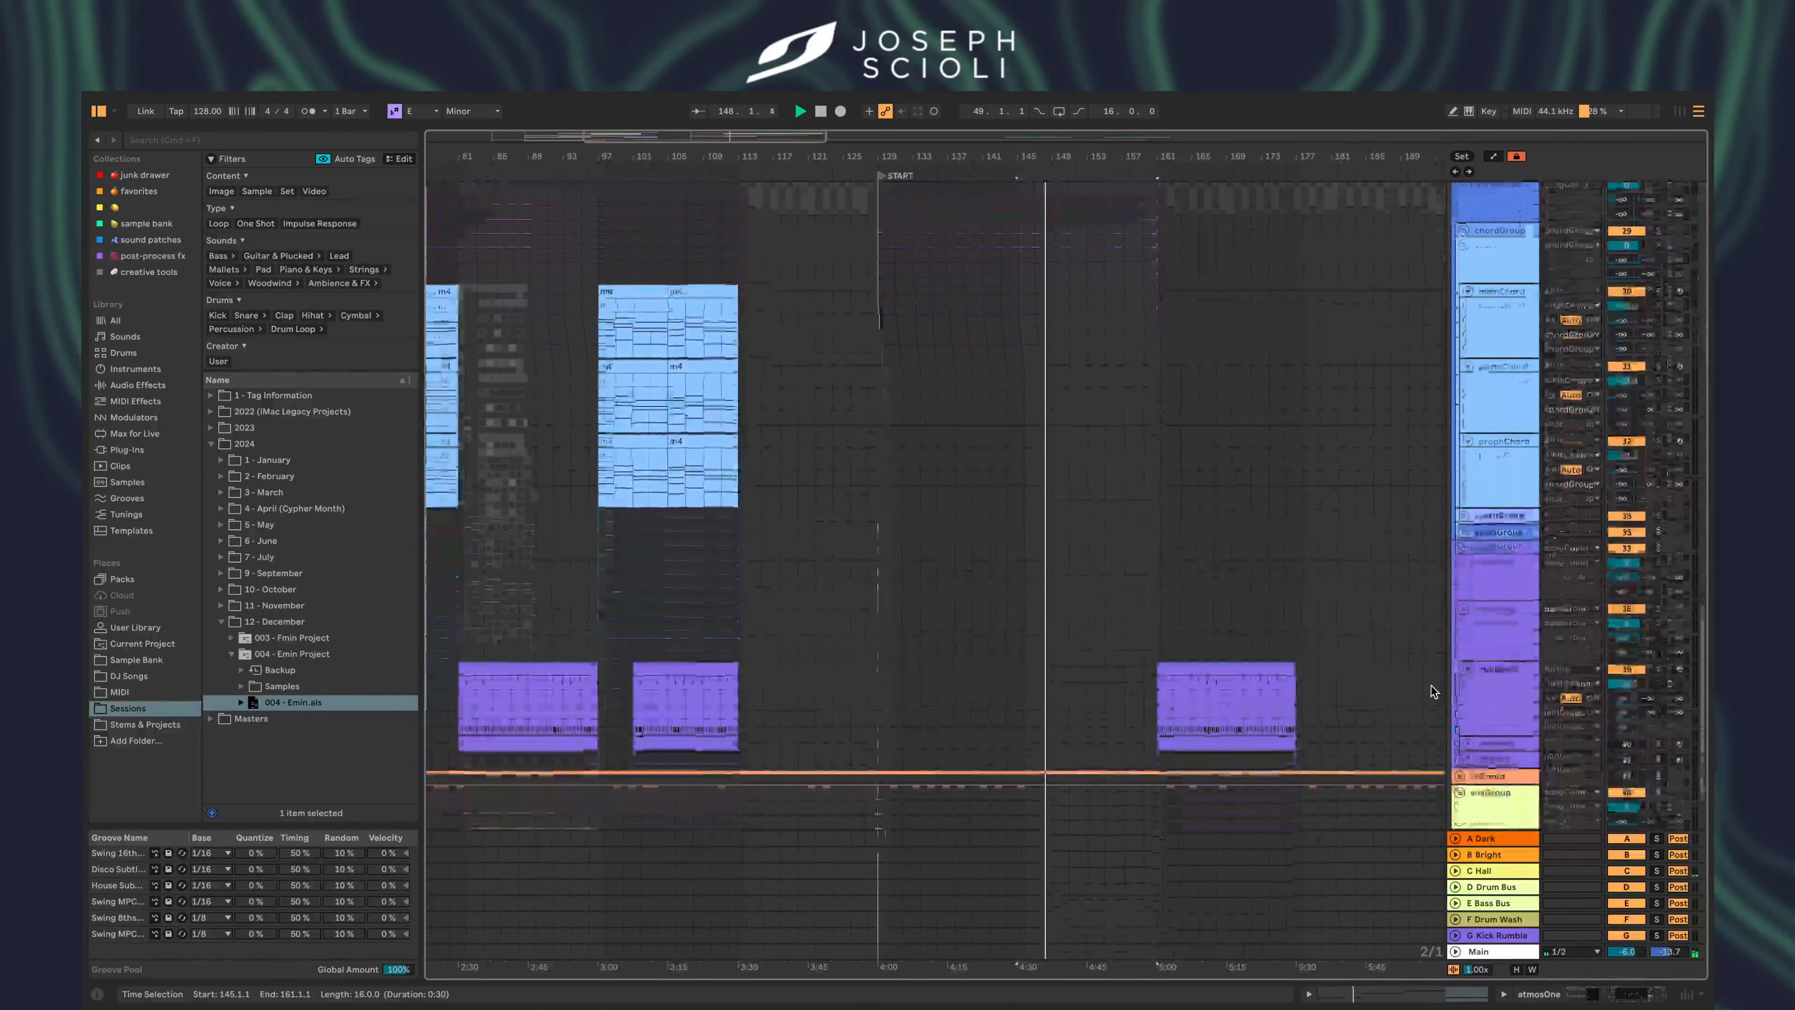
scroll(1272, 665, up, 4)
scroll(919, 623, down, 3)
scroll(803, 615, up, 6)
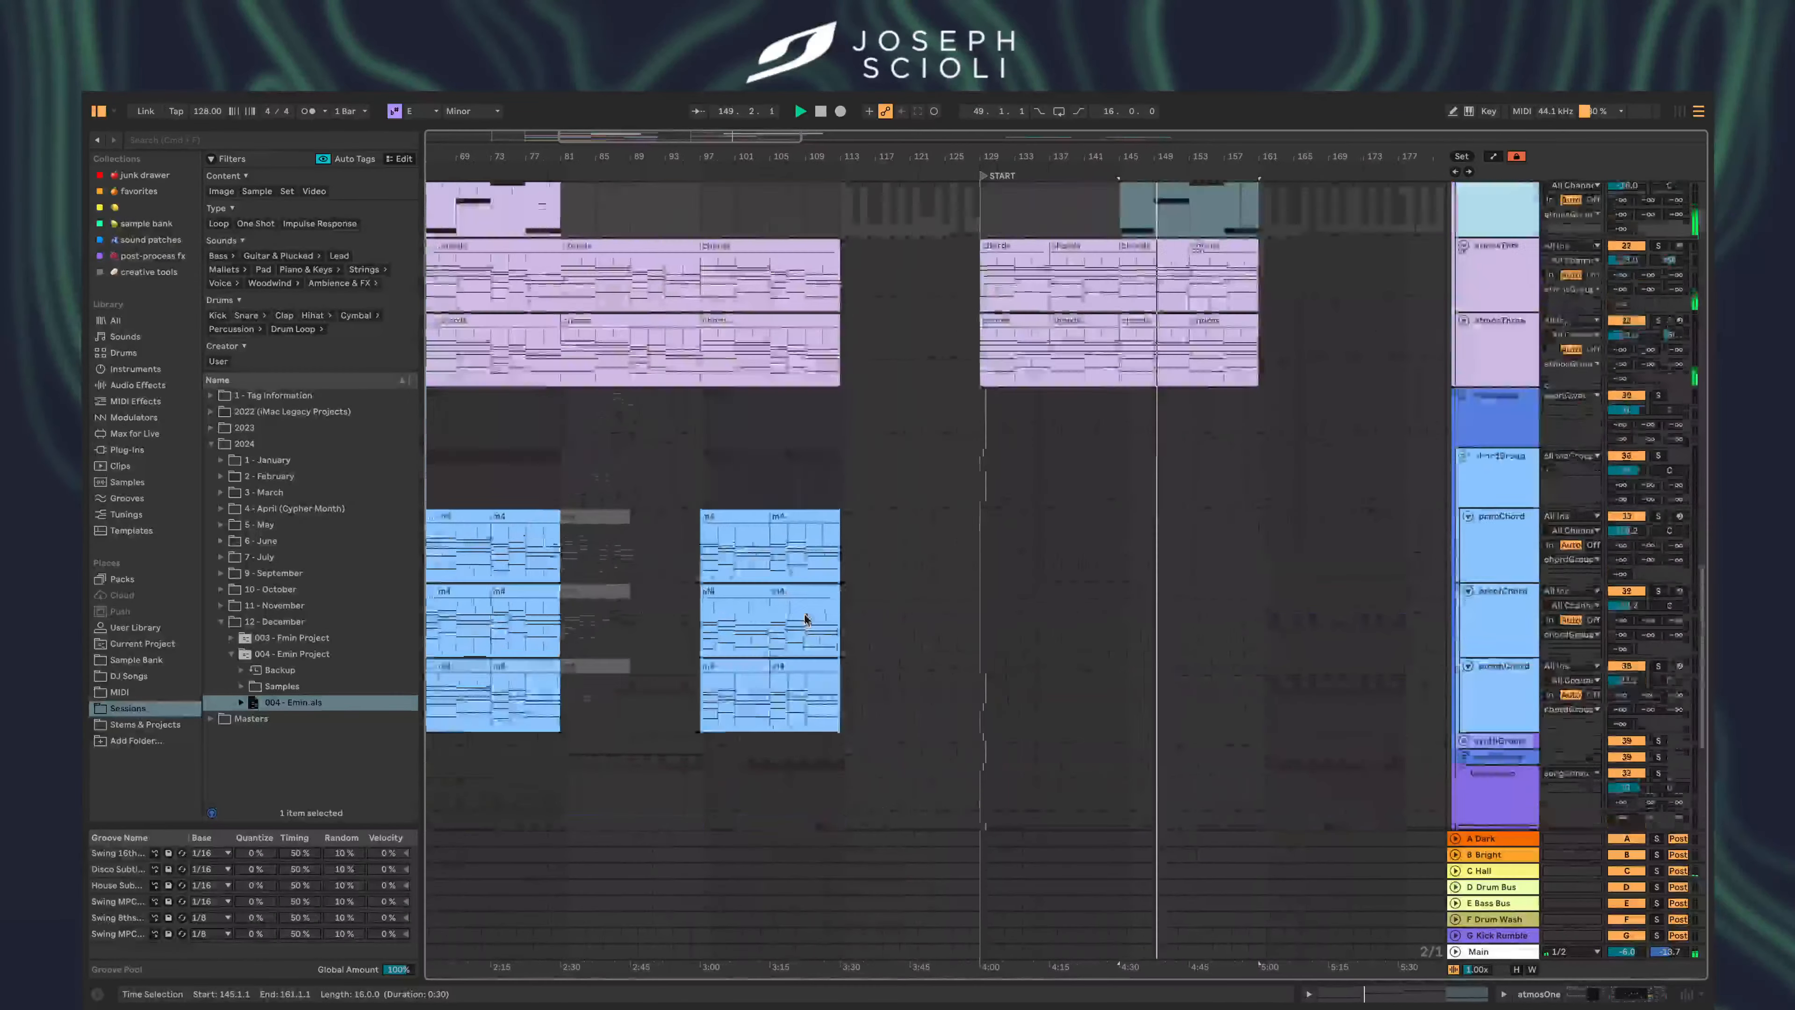
- Select the atmosTwo and atmosThree chords from bar 127 to 159
click(1097, 482)
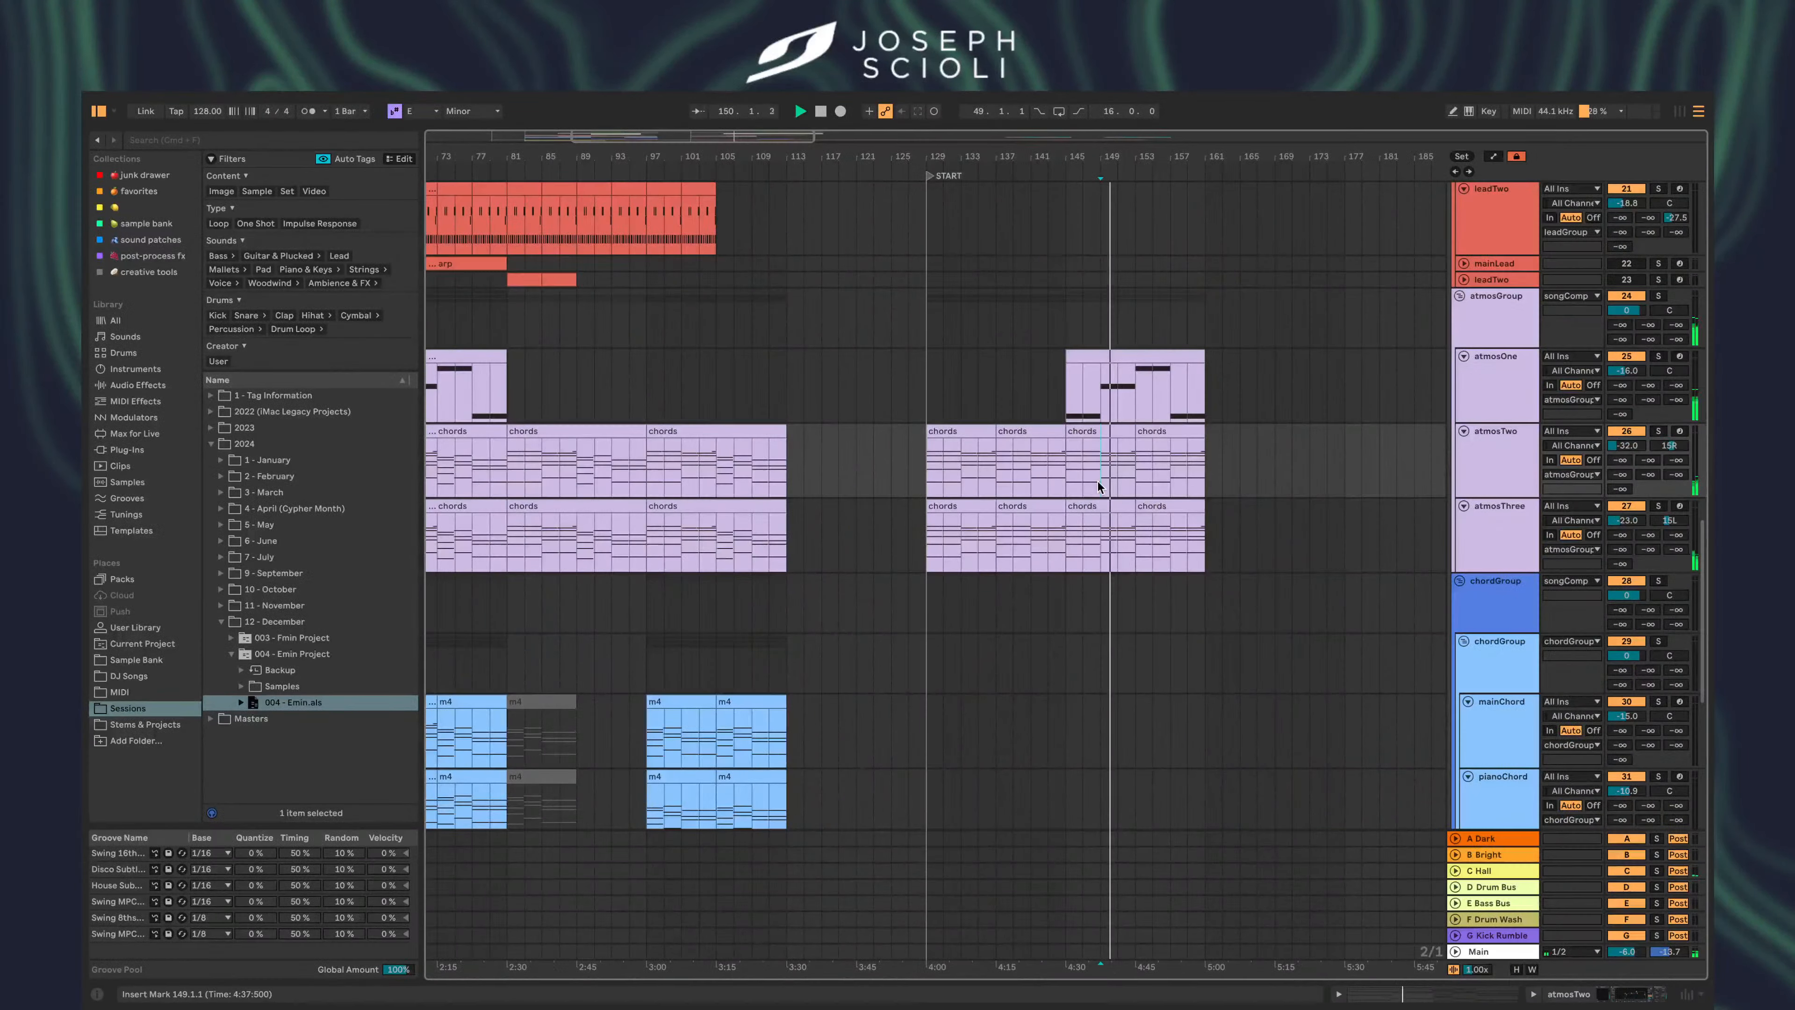
click(1193, 469)
drag(1195, 471, 905, 552)
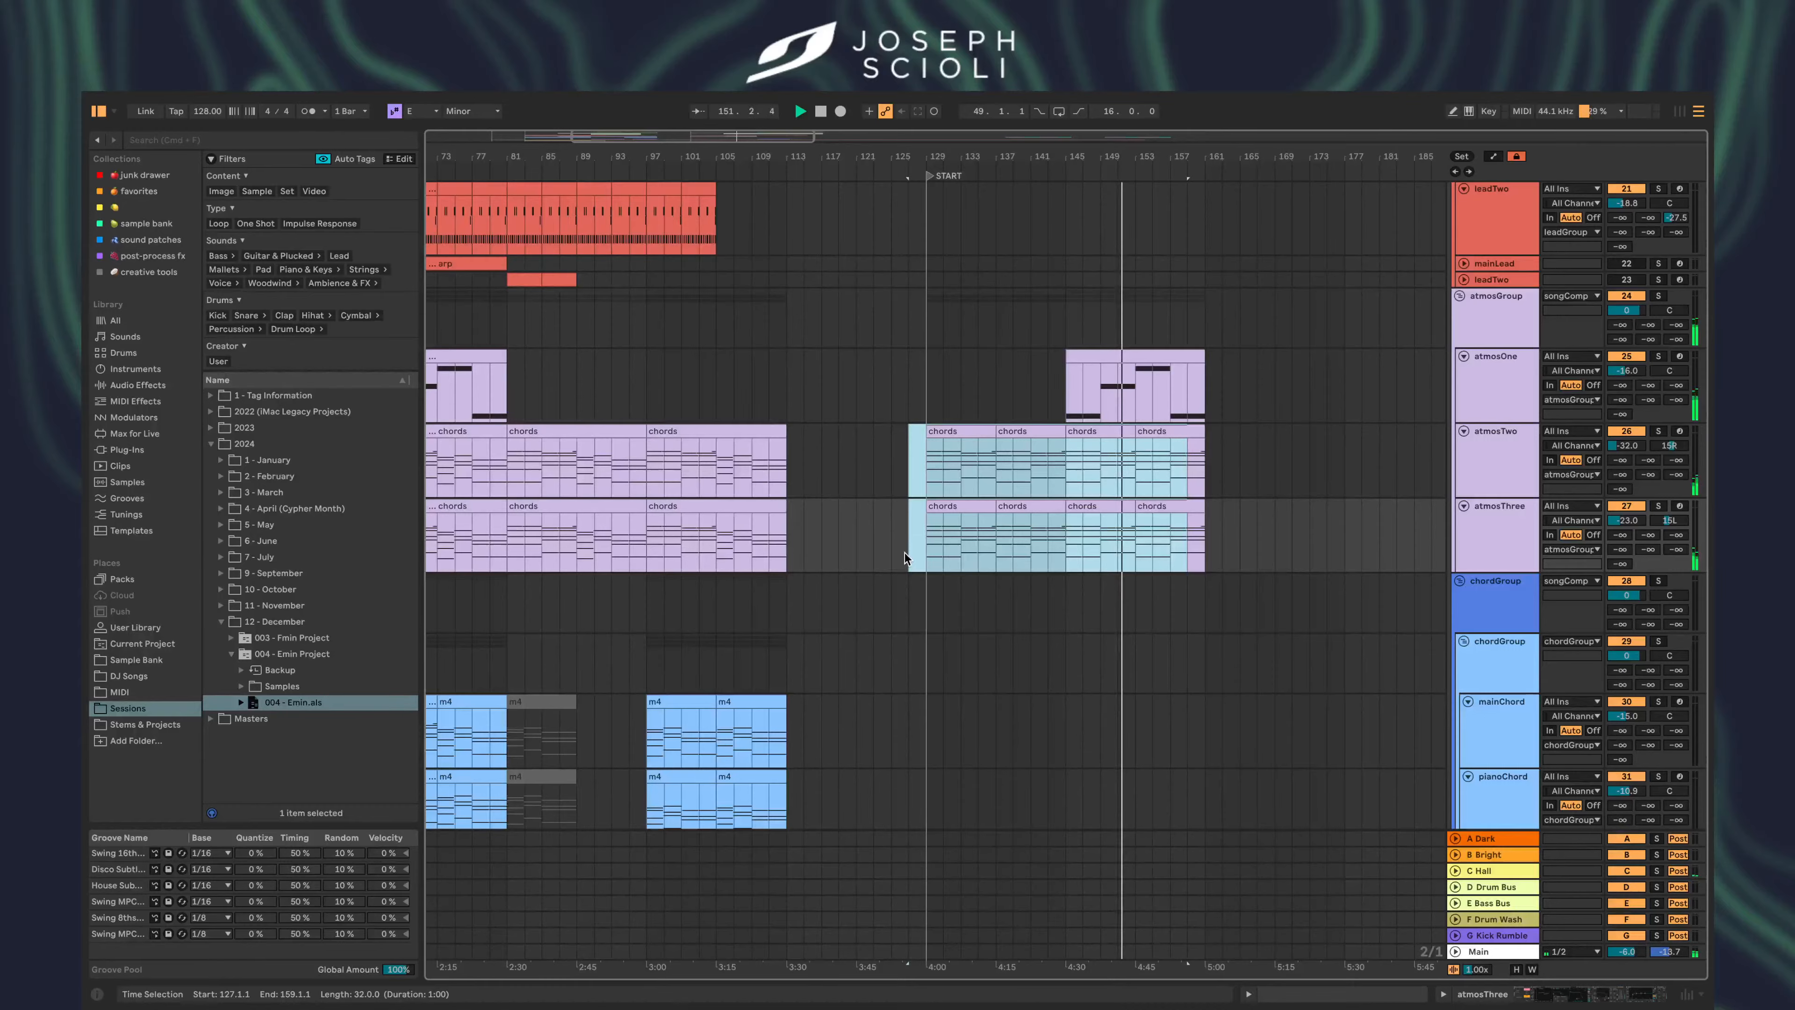
- Examine the pluckLow, open hat, closed hat and shaker layers on both sides of the START locator during playback
scroll(904, 552, up, 5)
scroll(905, 553, left, 3)
scroll(904, 553, up, 8)
scroll(904, 553, right, 5)
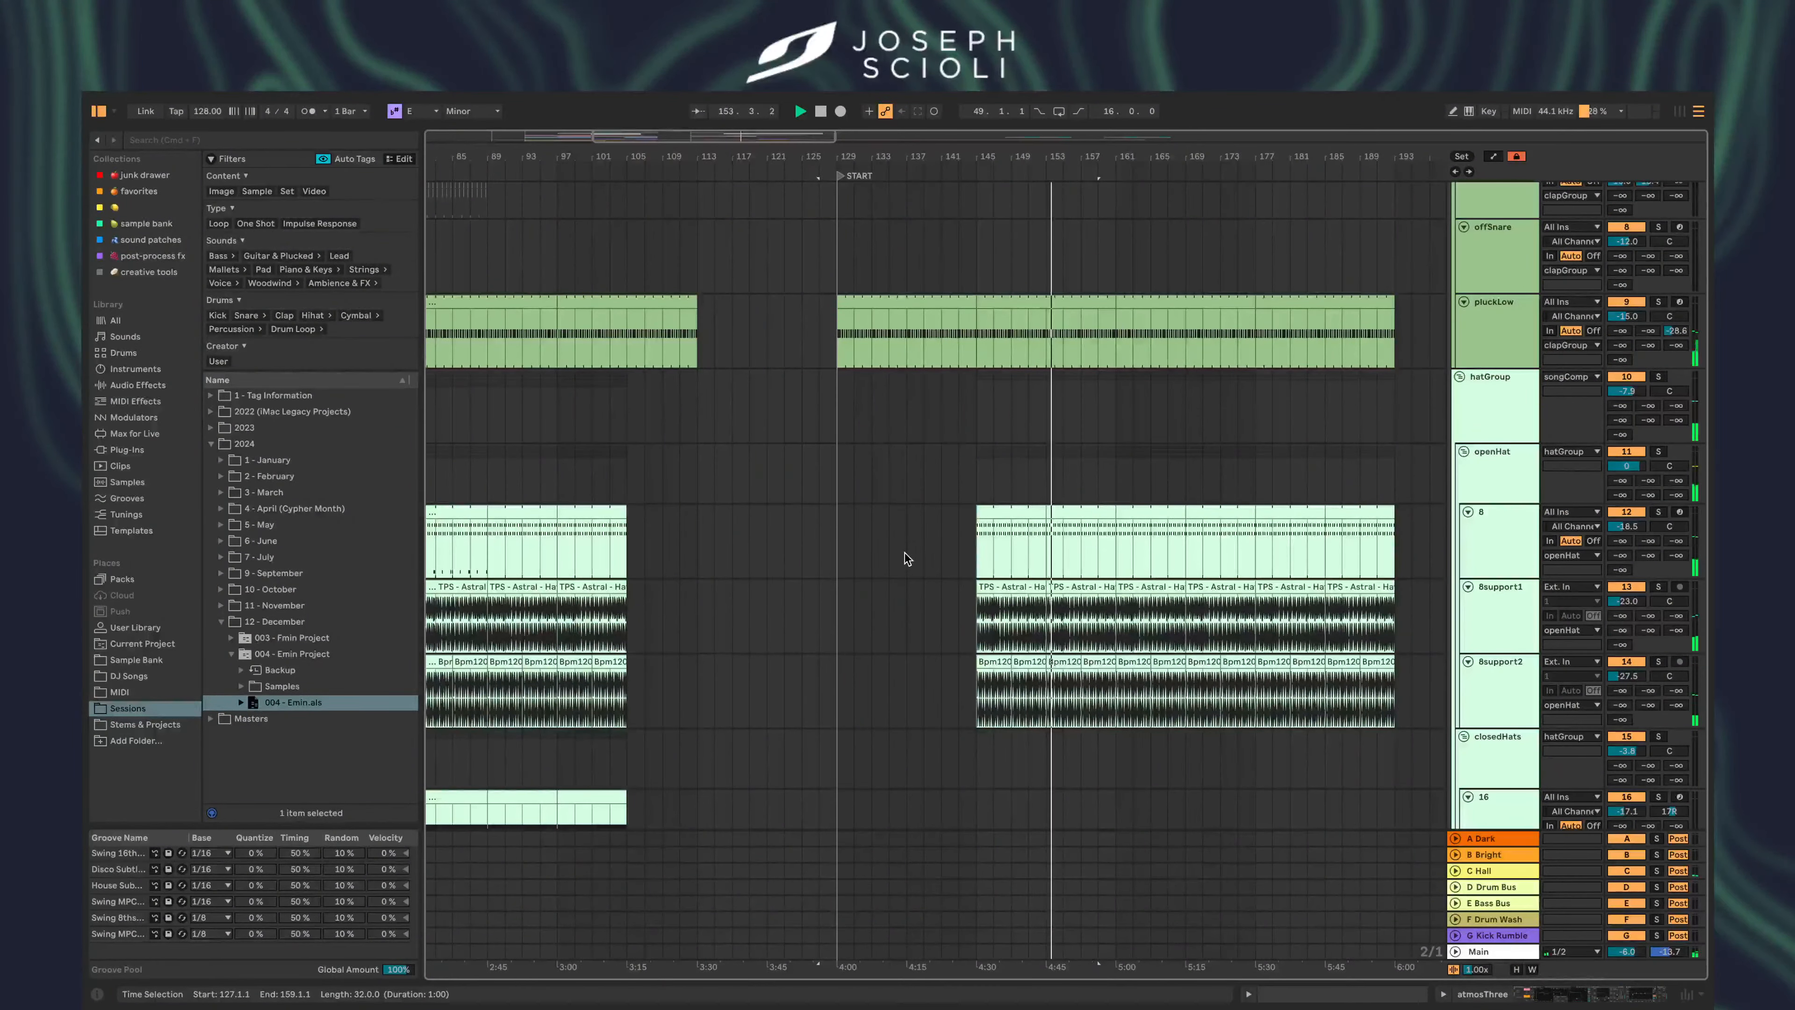
scroll(943, 571, up, 2)
scroll(943, 571, right, 1)
scroll(943, 571, down, 8)
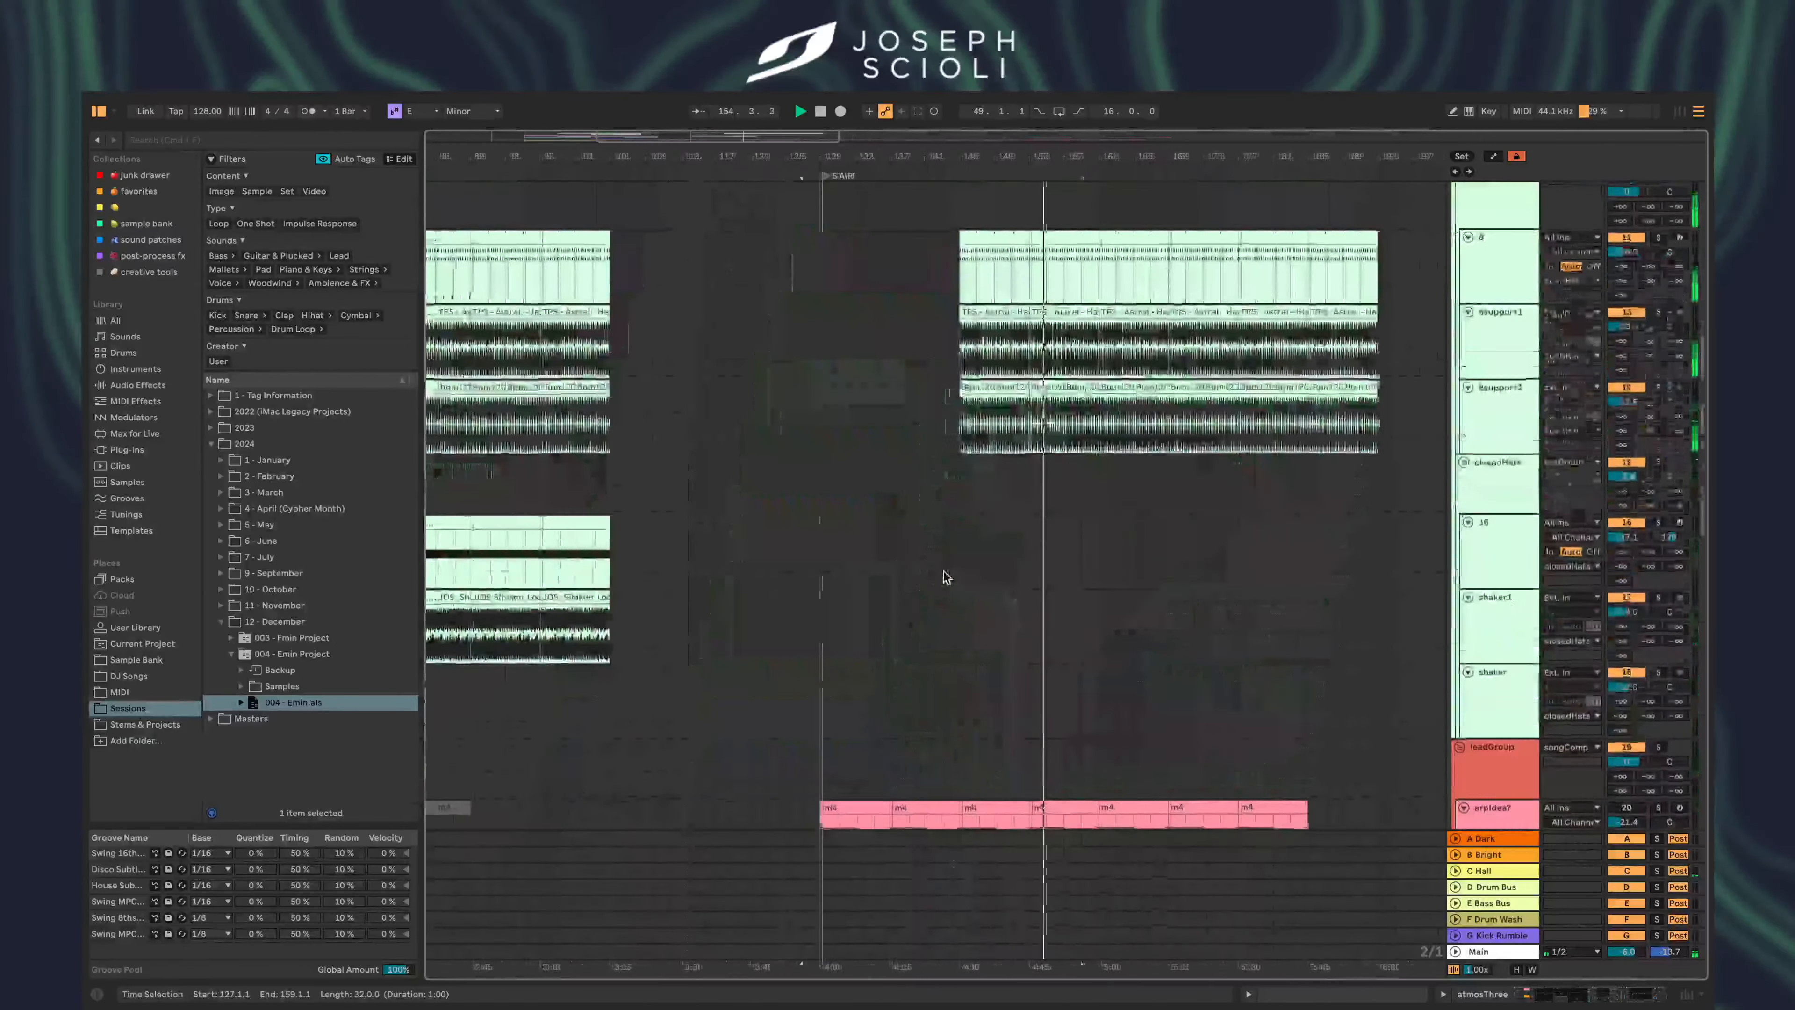
scroll(943, 571, left, 2)
scroll(943, 571, up, 4)
scroll(944, 571, left, 1)
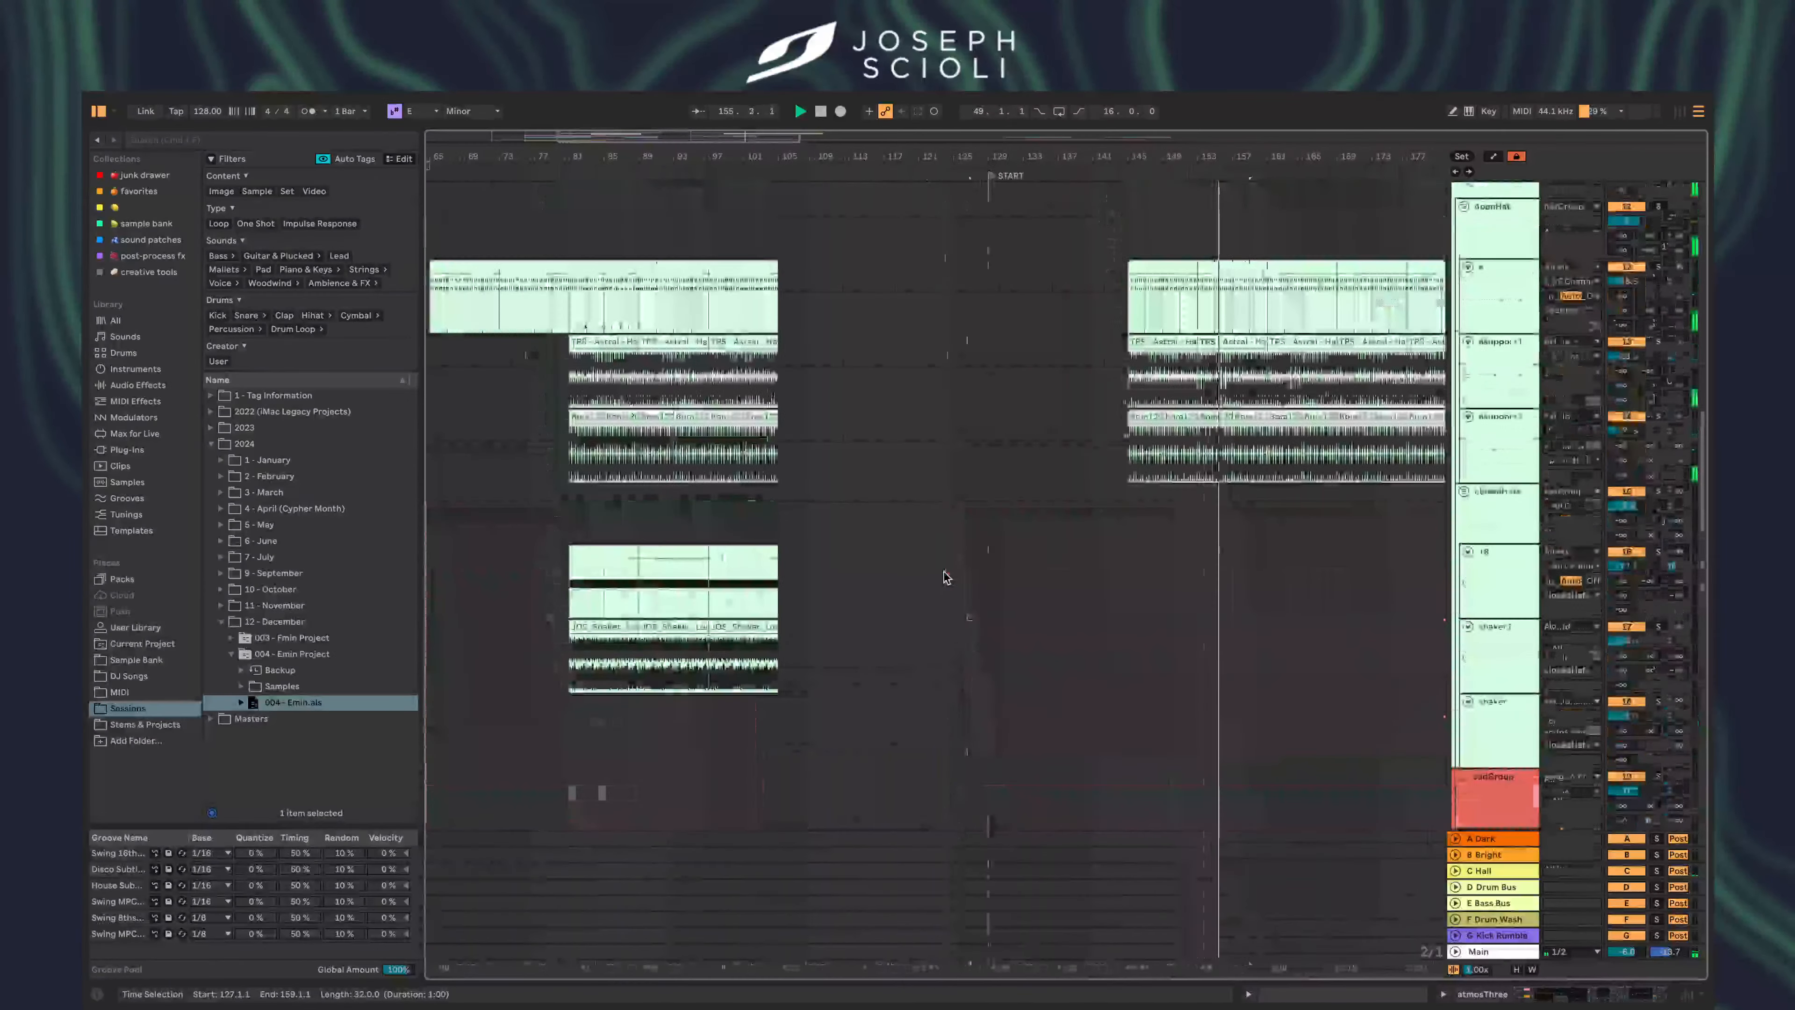
scroll(947, 576, down, 5)
scroll(947, 576, left, 1)
- Copy bars 101 to 105 of the leadTwo part and paste them on the same track at bar 161
drag(851, 459, 557, 459)
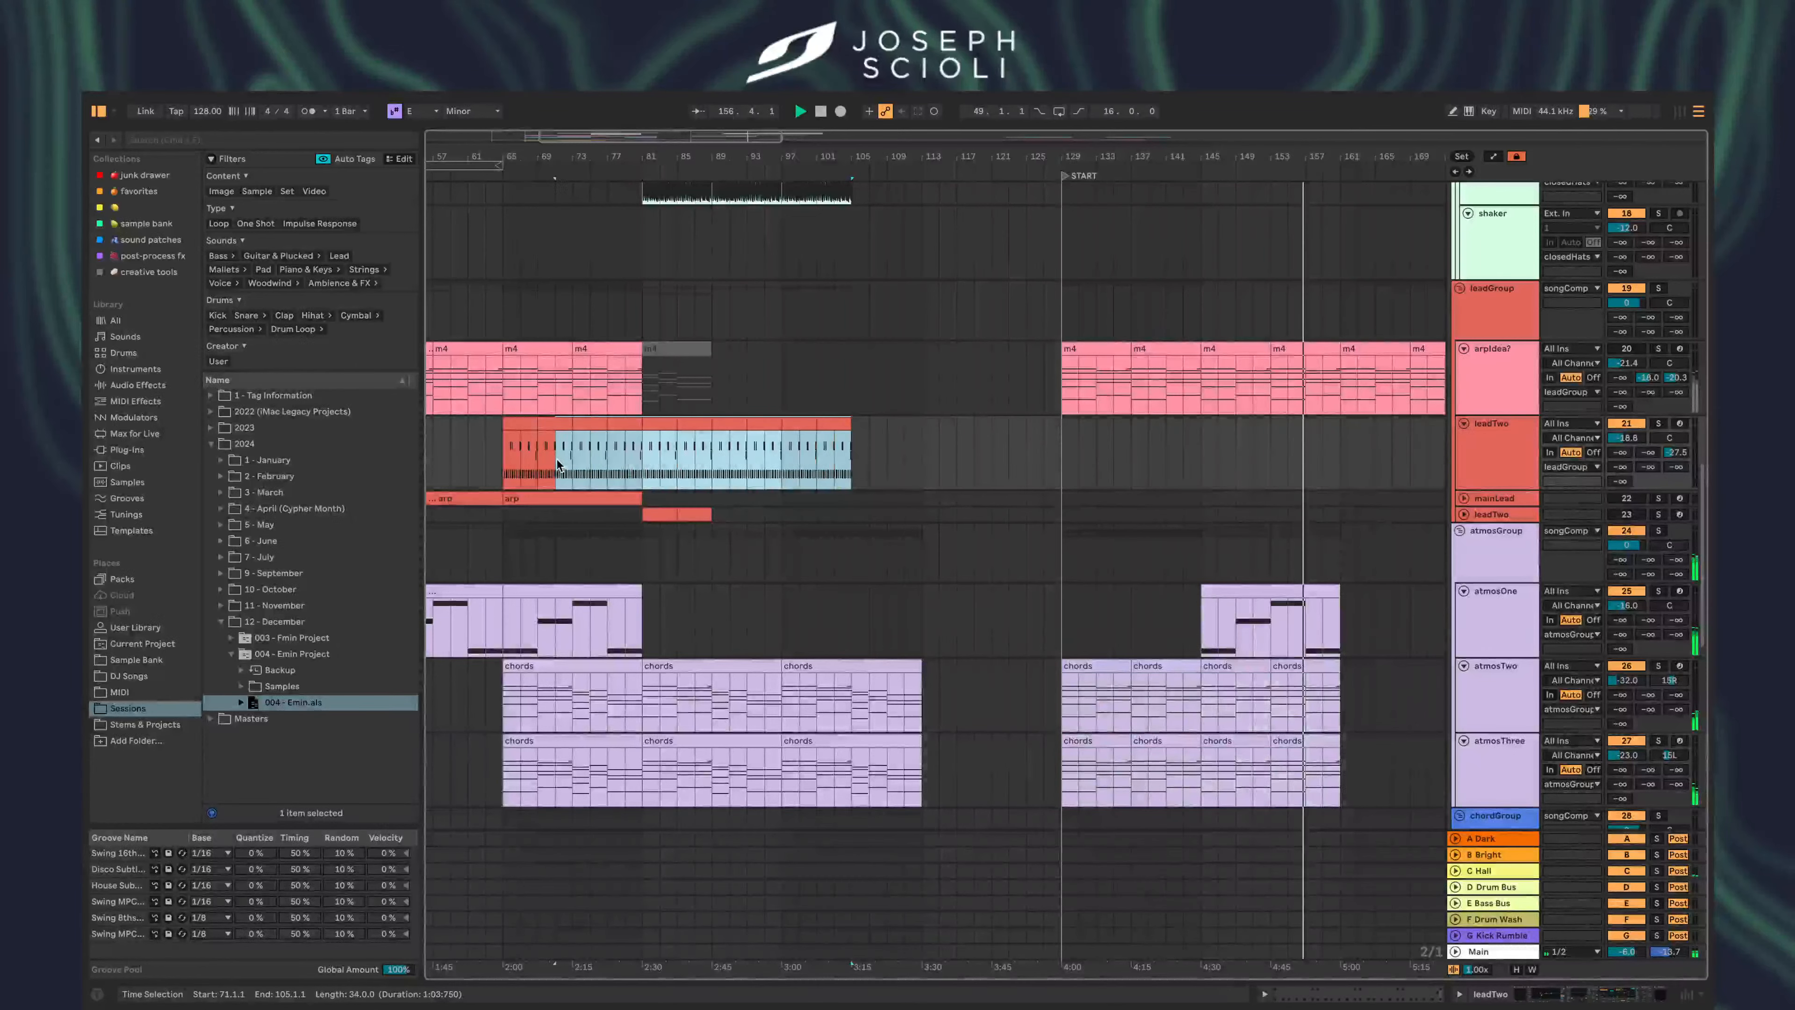
click(828, 424)
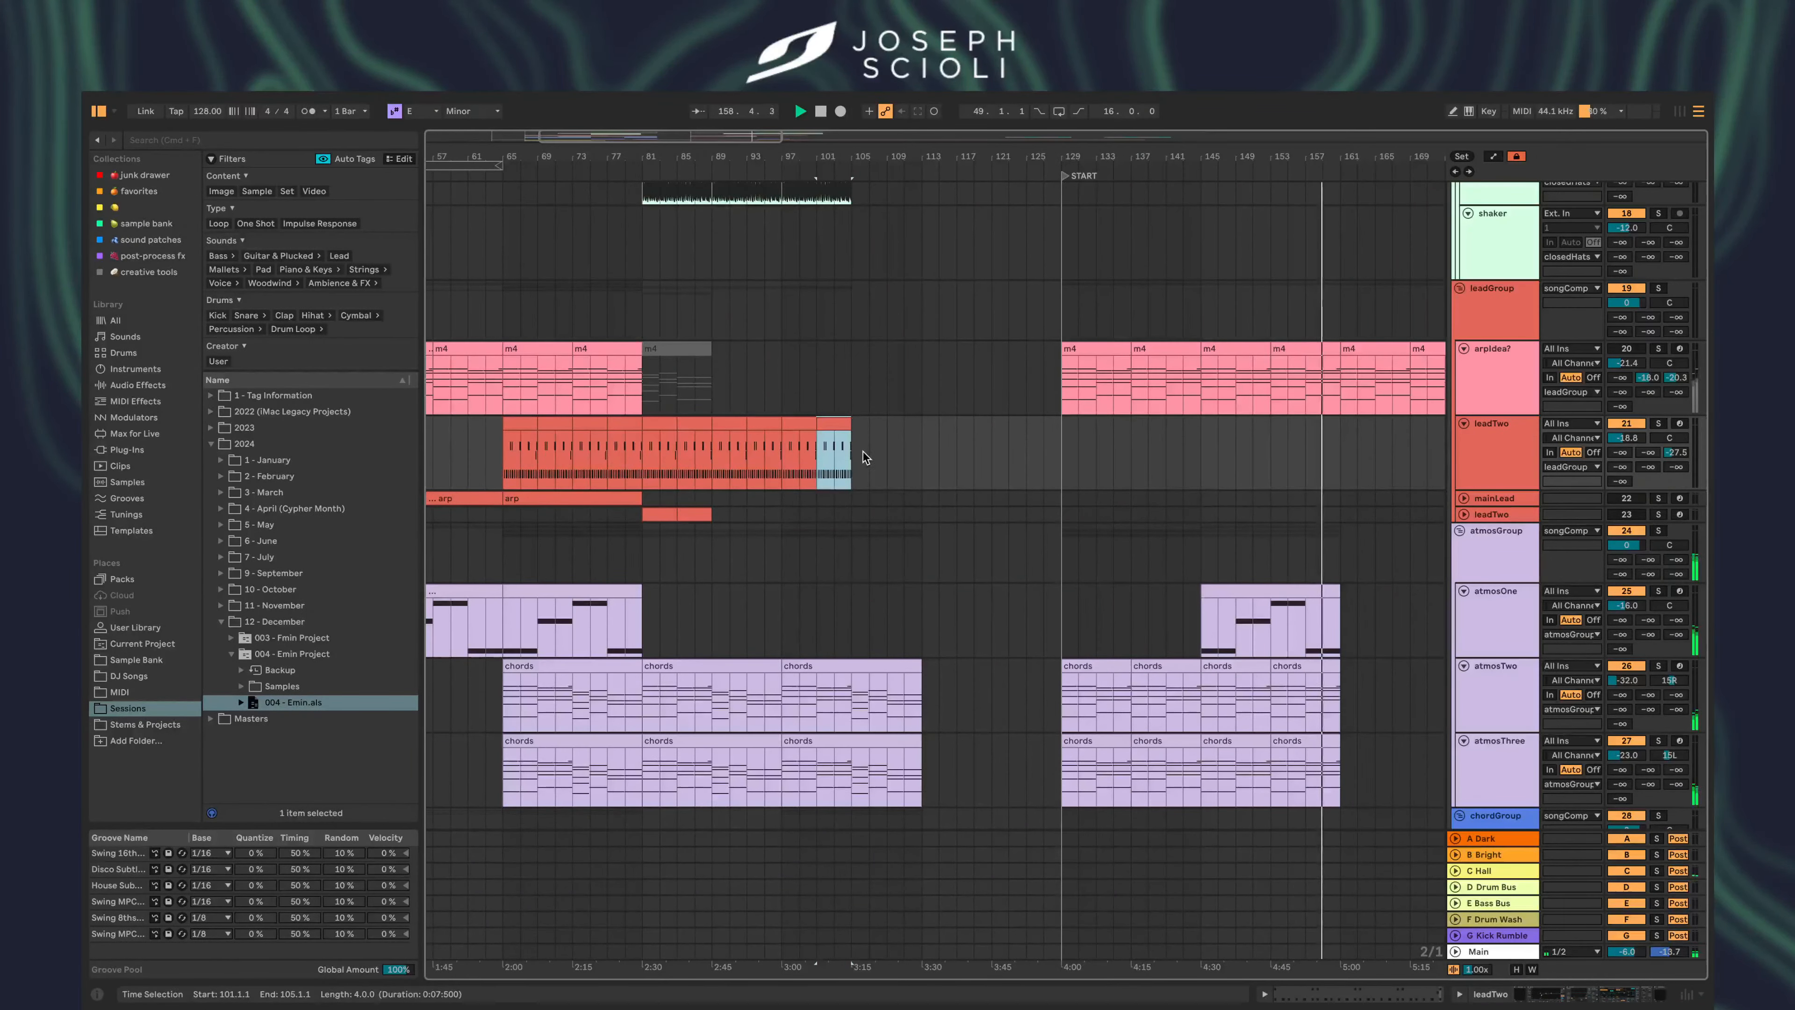
click(1283, 452)
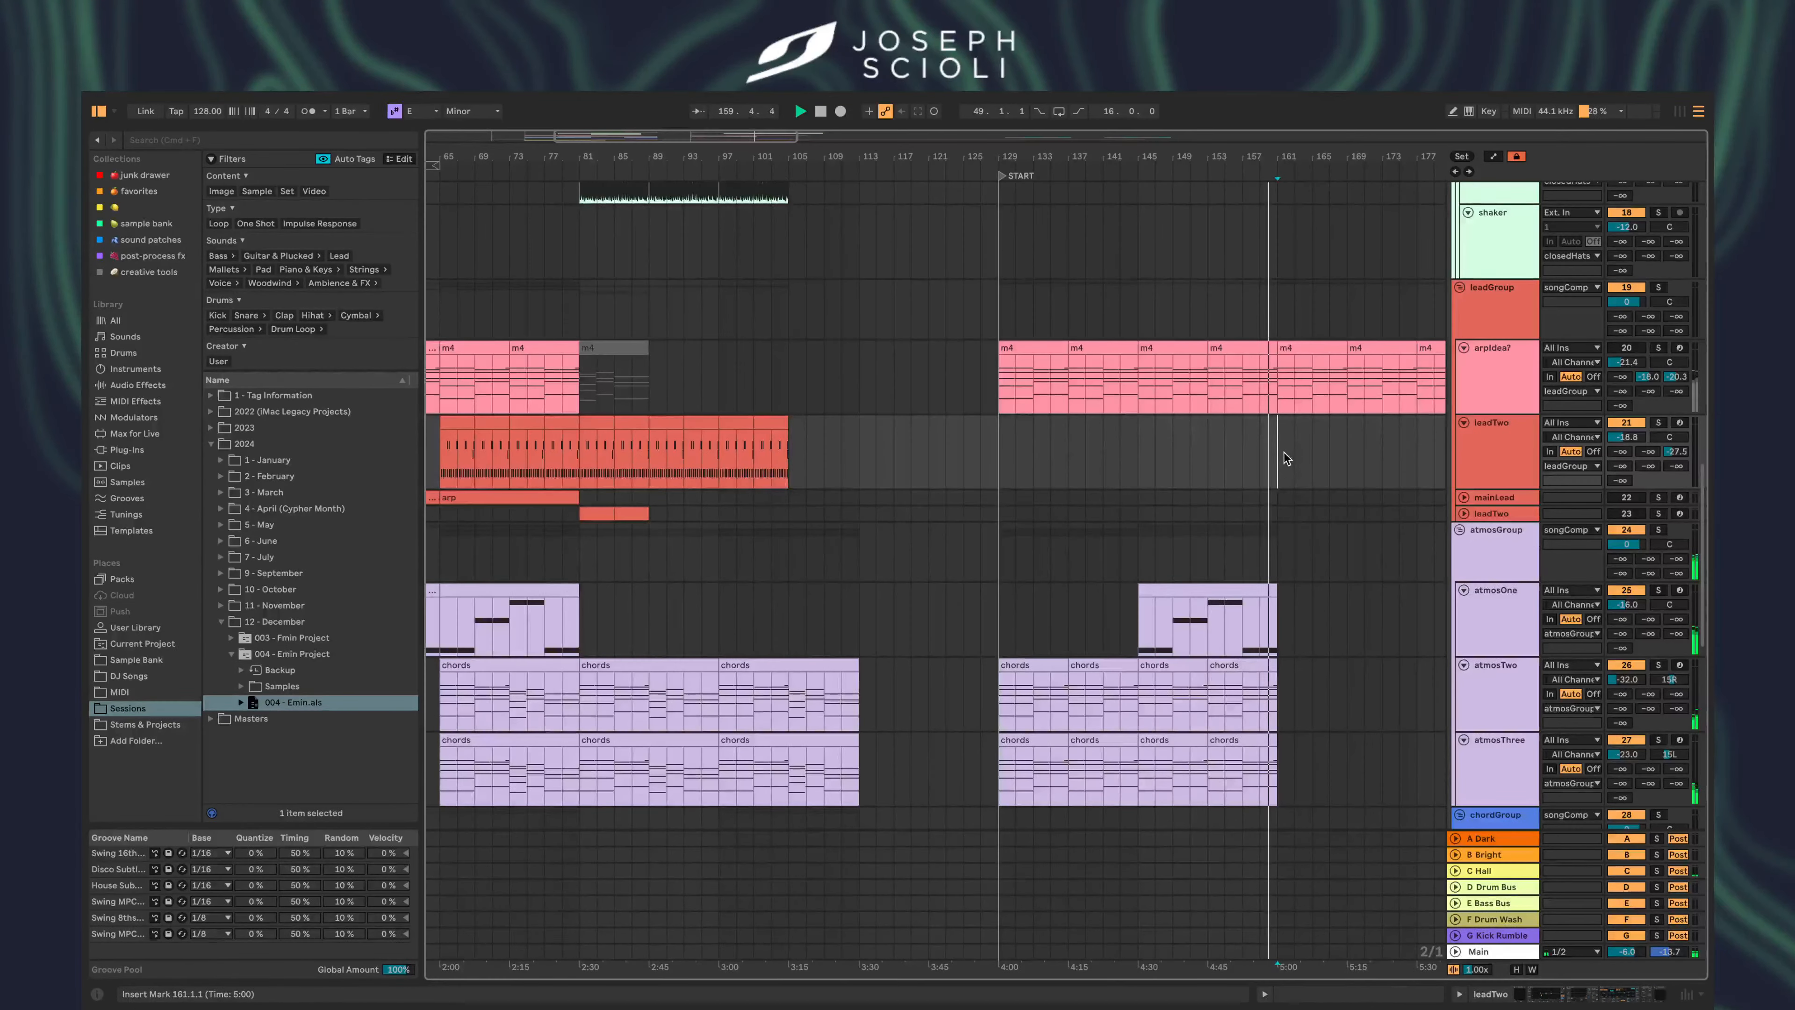
key(ctrl+v)
- Duplicate the atmosOne clip once and the last atmosTwo and atmosThree chords clips twice, extending all three tracks to bar 177
click(1258, 644)
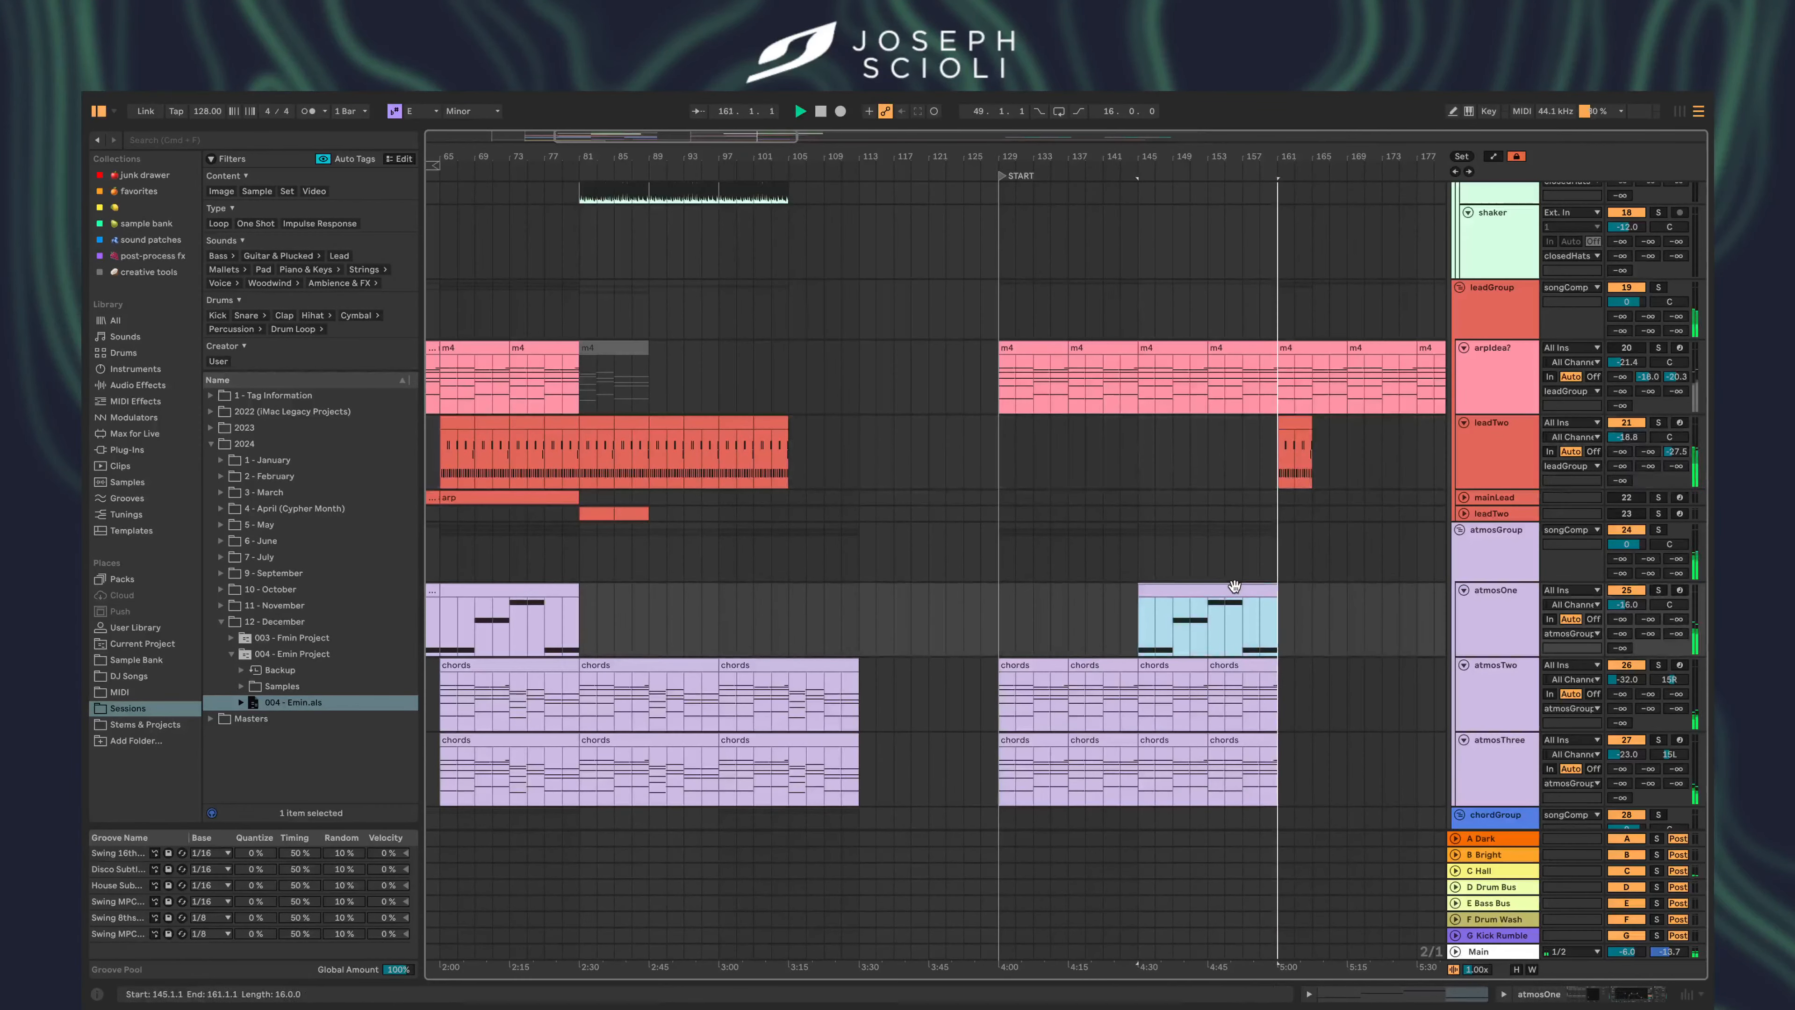
key(ctrl+d)
click(1246, 671)
key(ctrl+d)
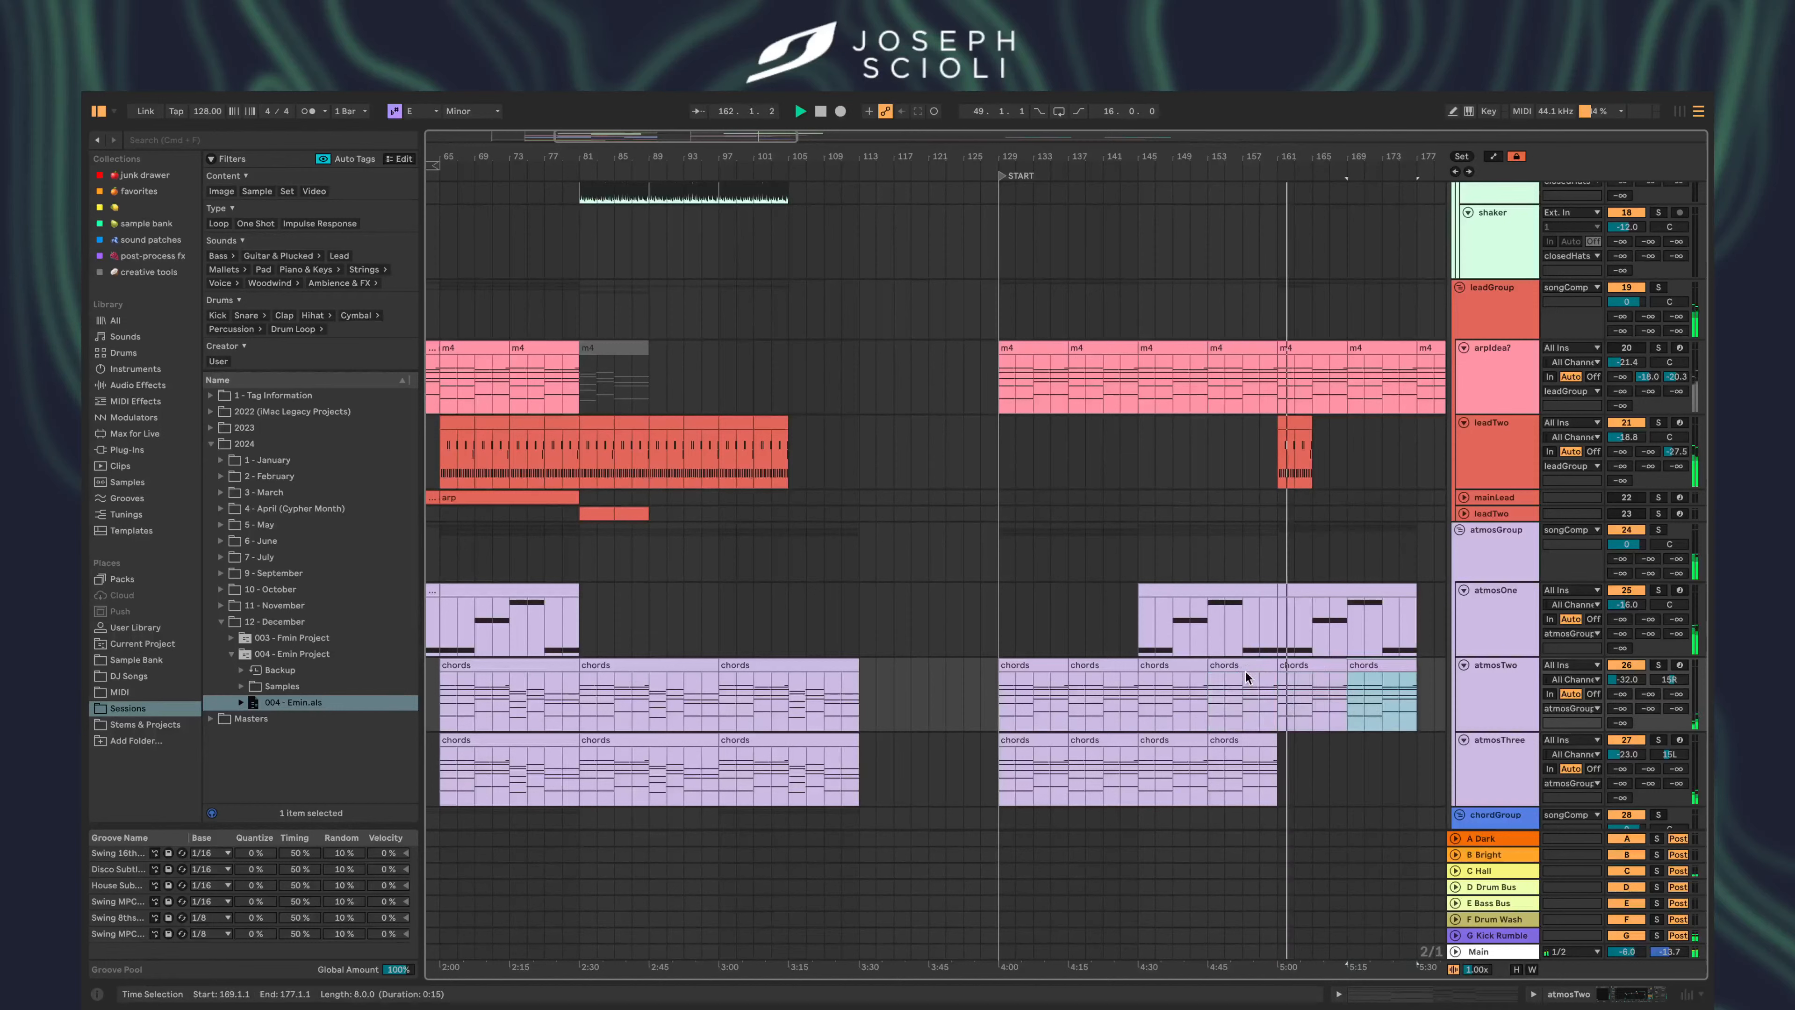
click(1252, 739)
key(ctrl+d)
key(ctrl+d)
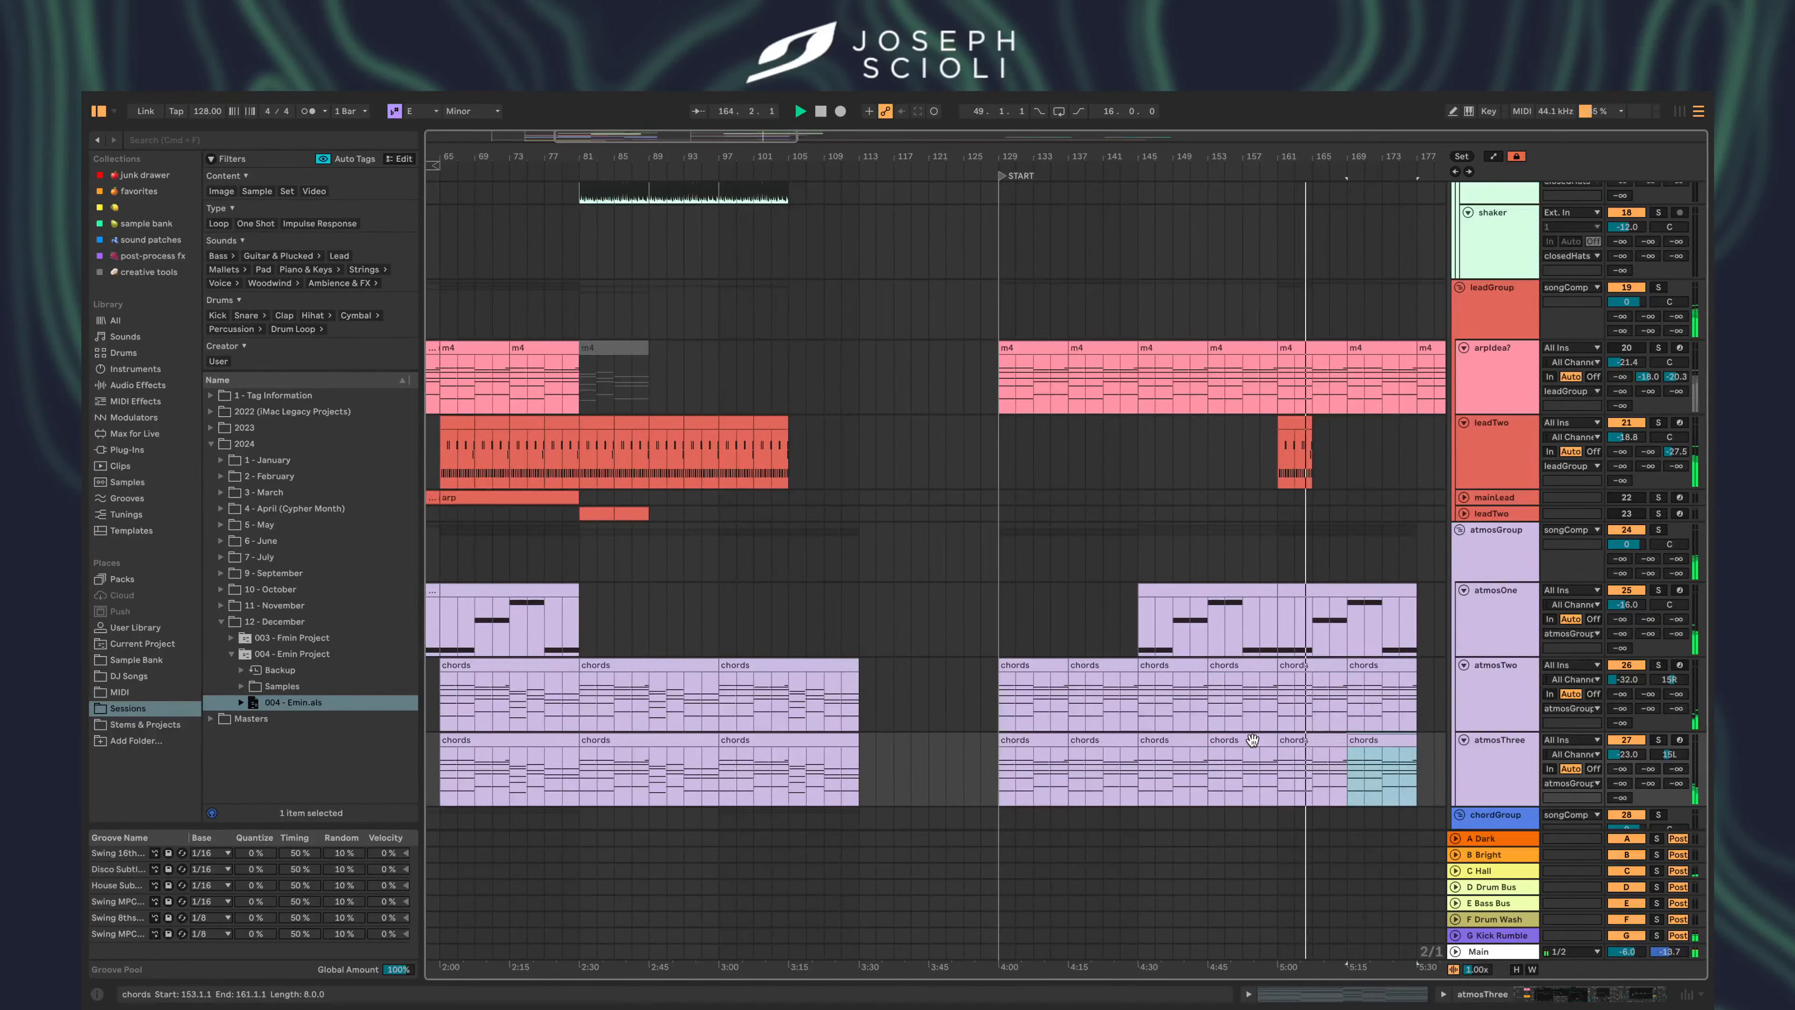
- Select the pasted leadTwo clip at bar 161, show the track's device chain, and toggle the atmosOne track off and on
scroll(1152, 676, right, 10)
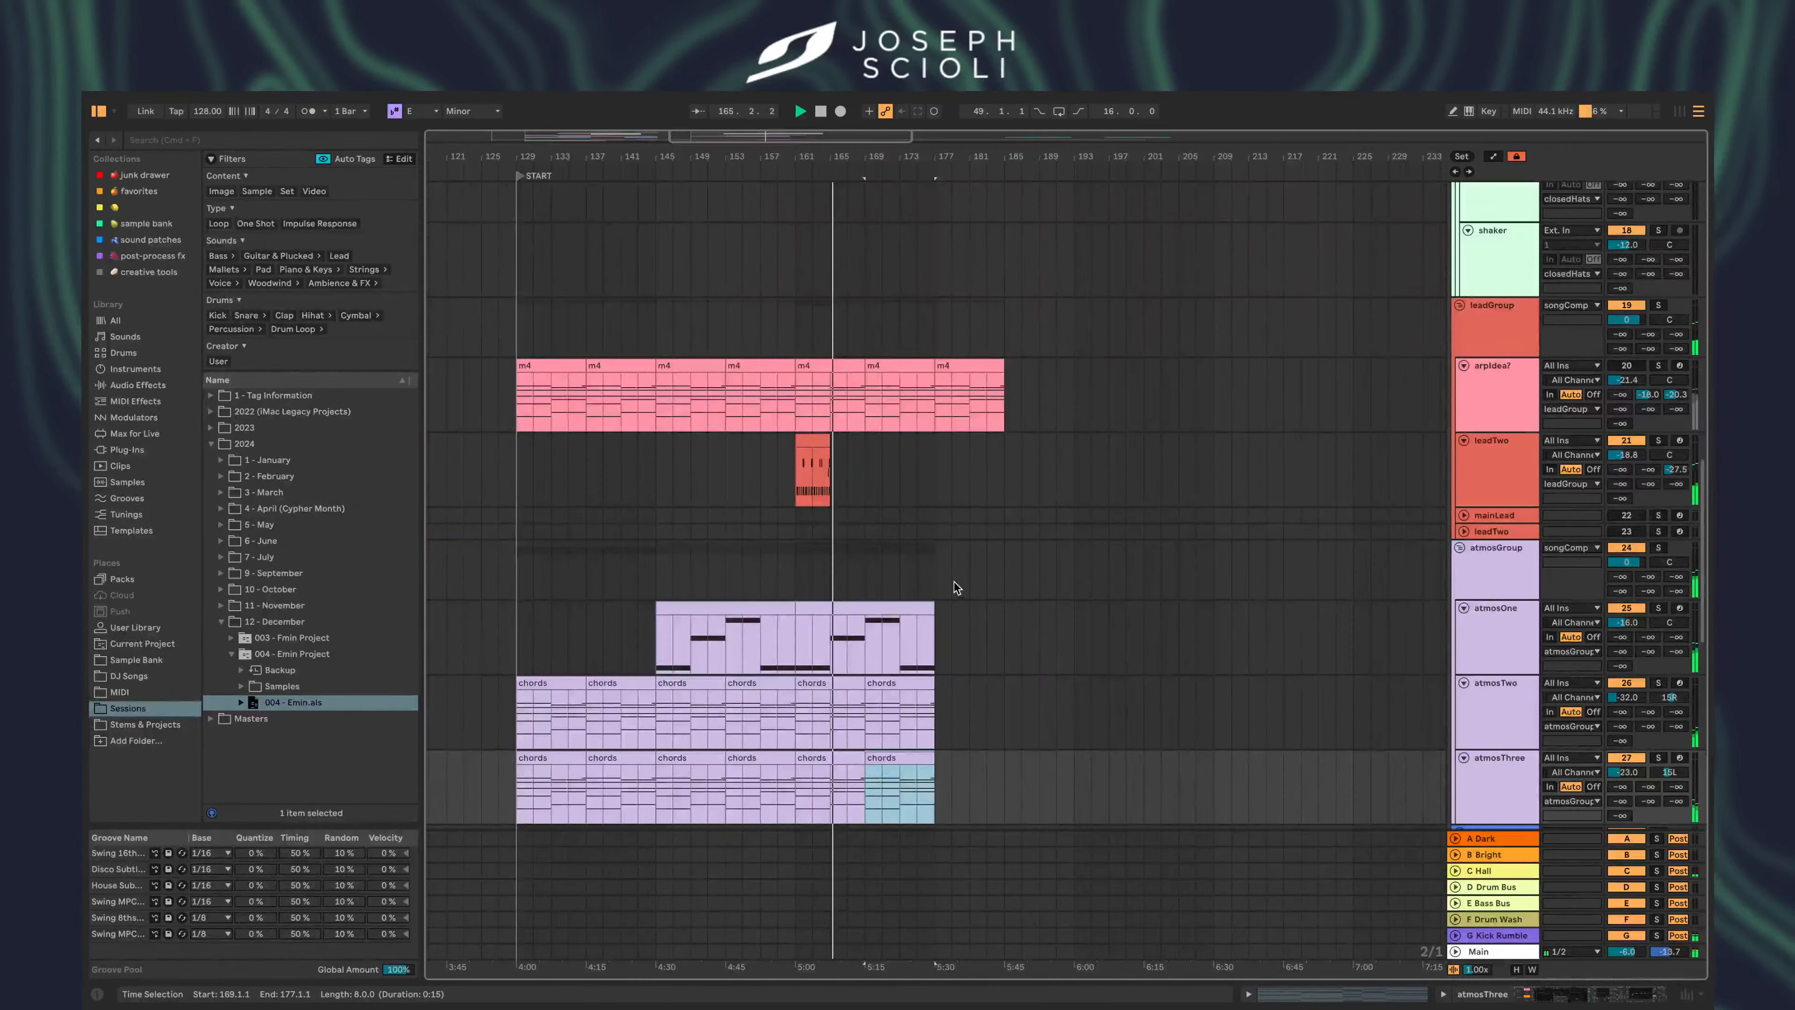
click(809, 443)
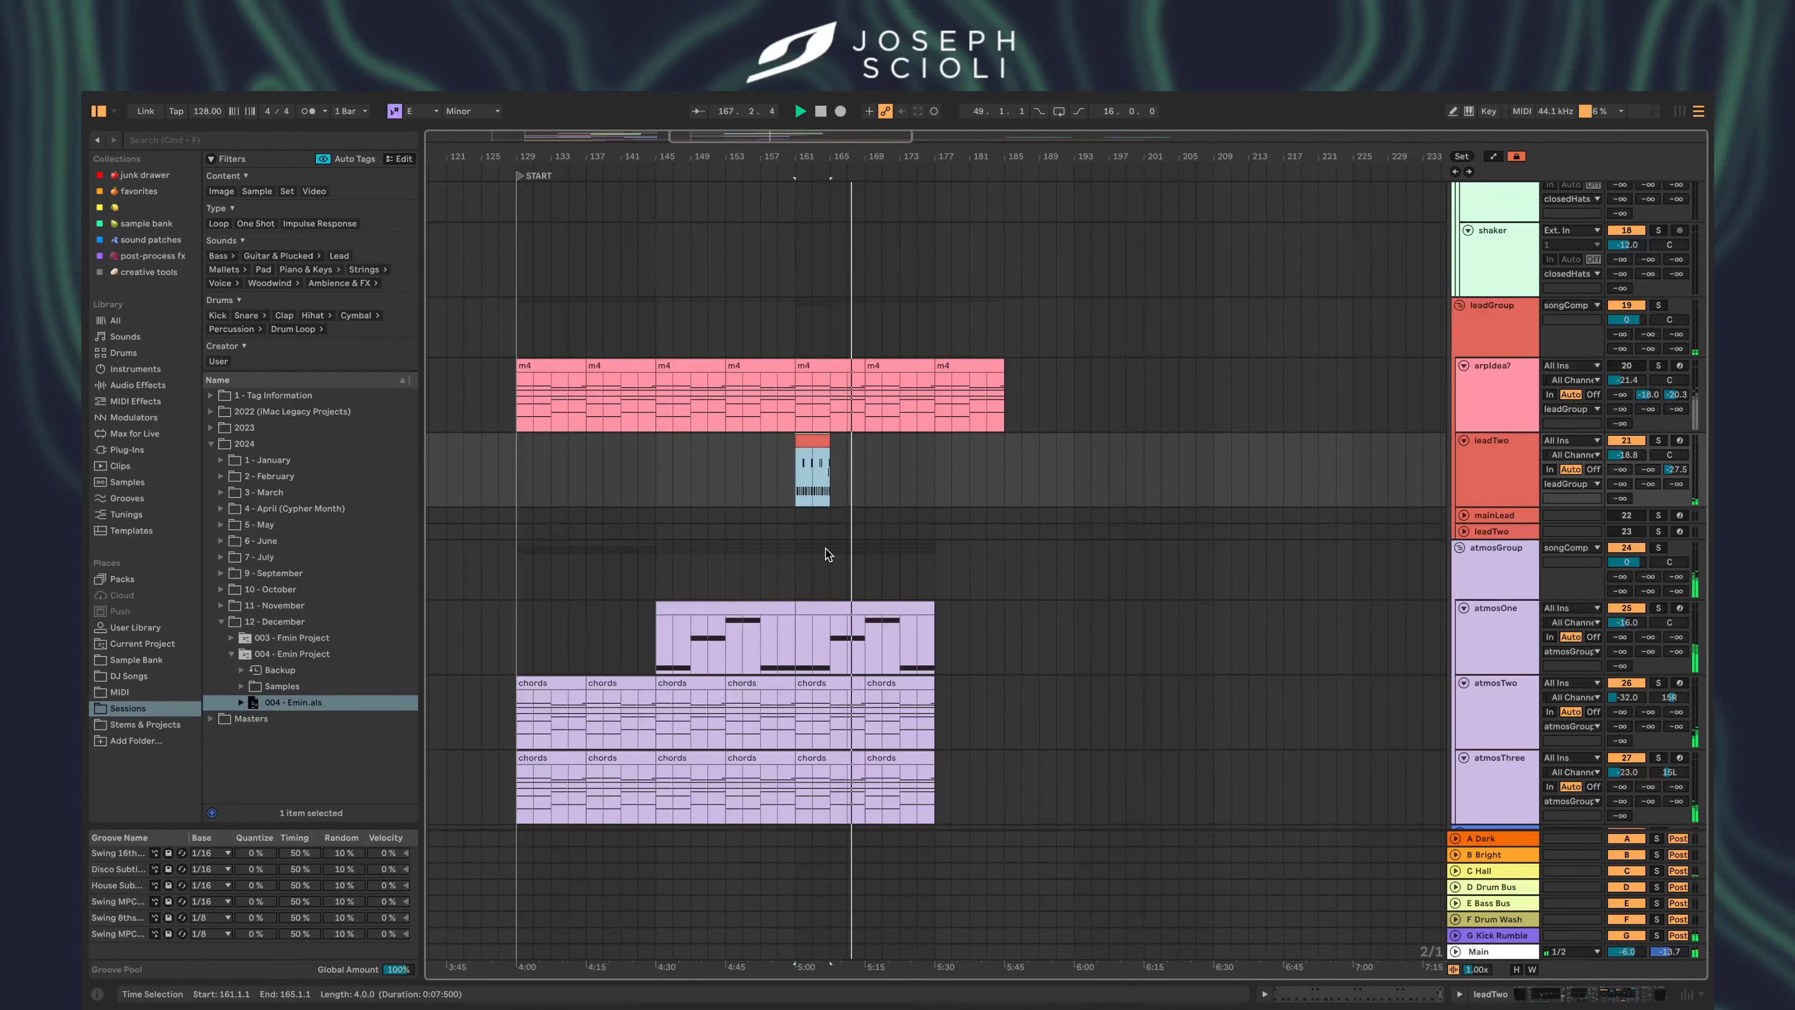
scroll(826, 497, down, 1)
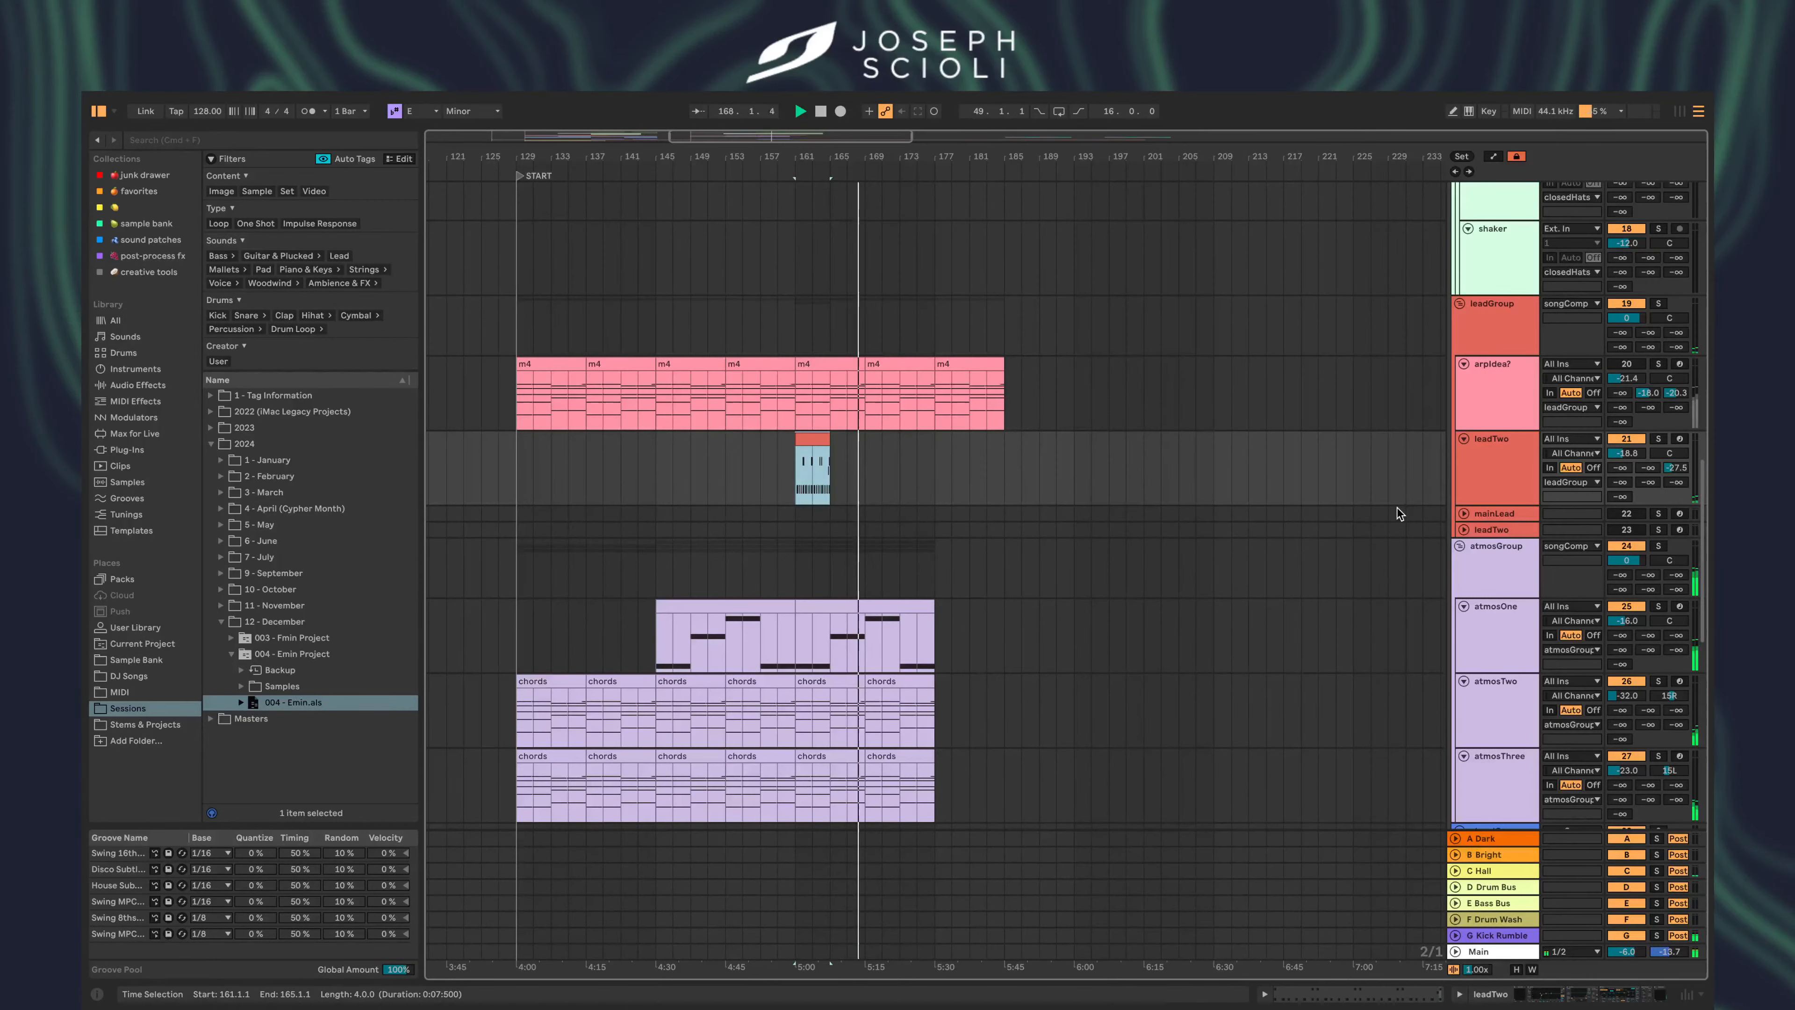
key(shift+Tab)
scroll(961, 515, down, 5)
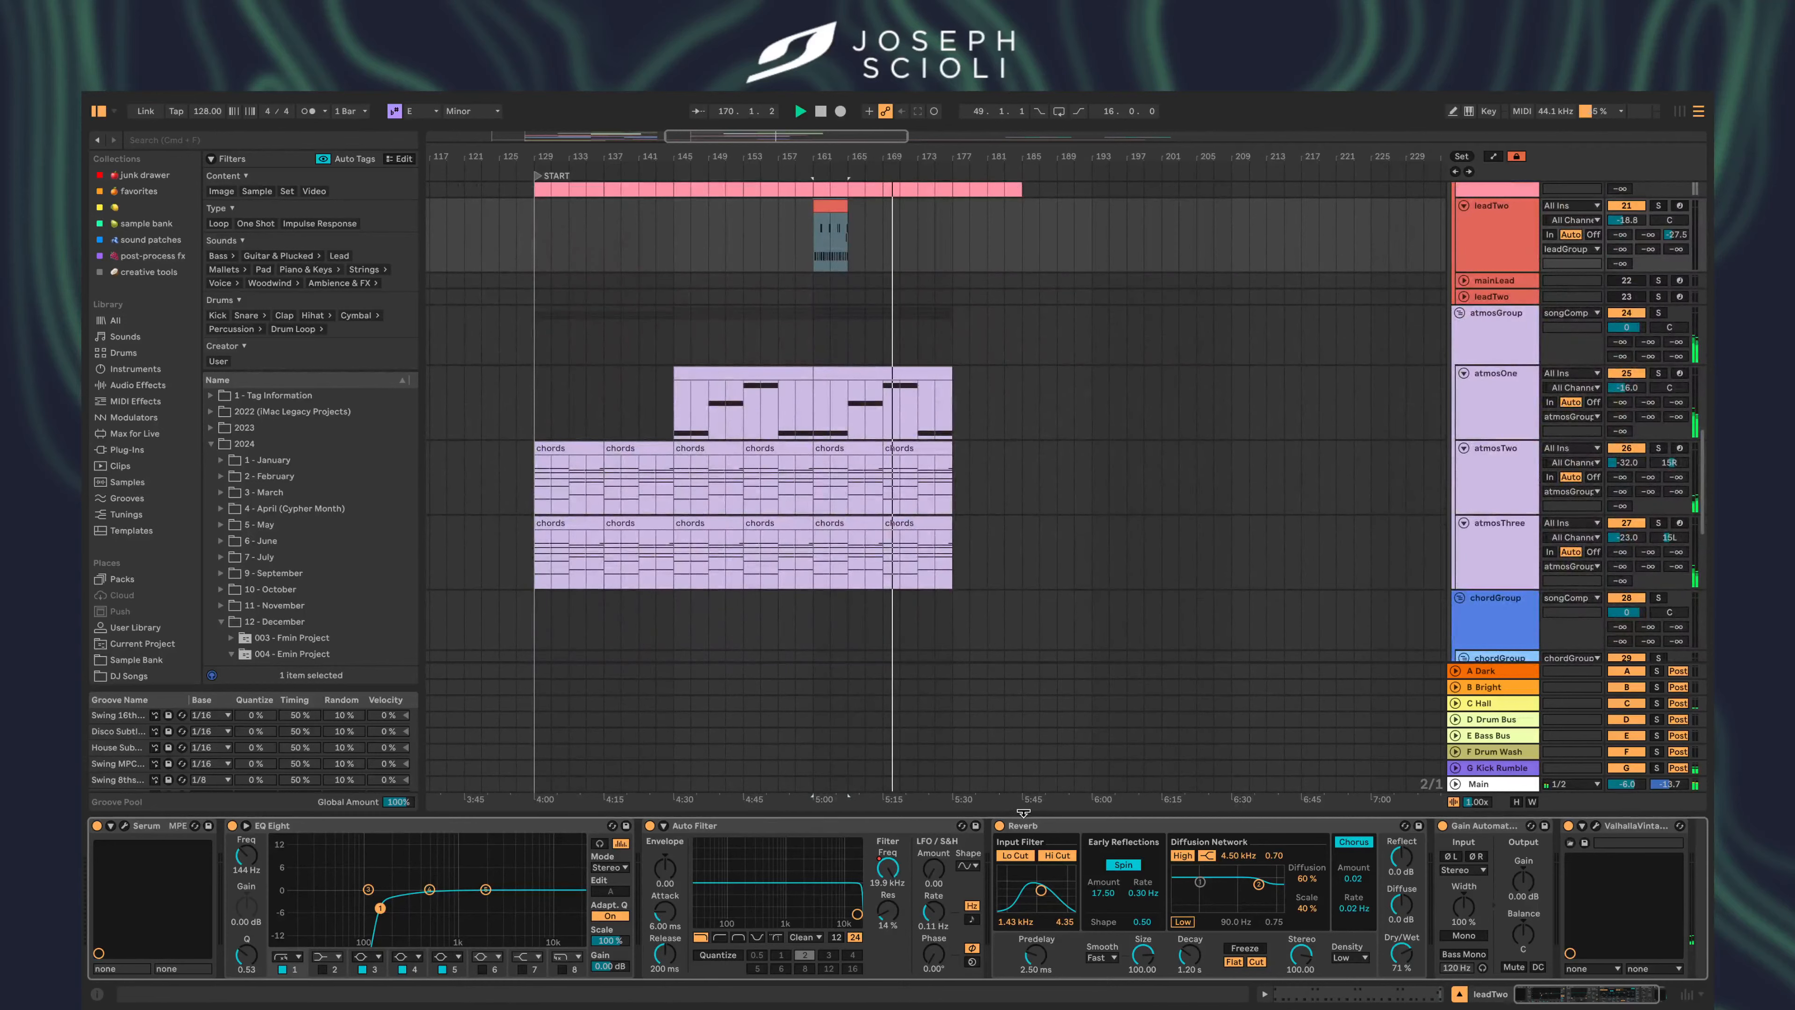
click(1626, 374)
click(1626, 373)
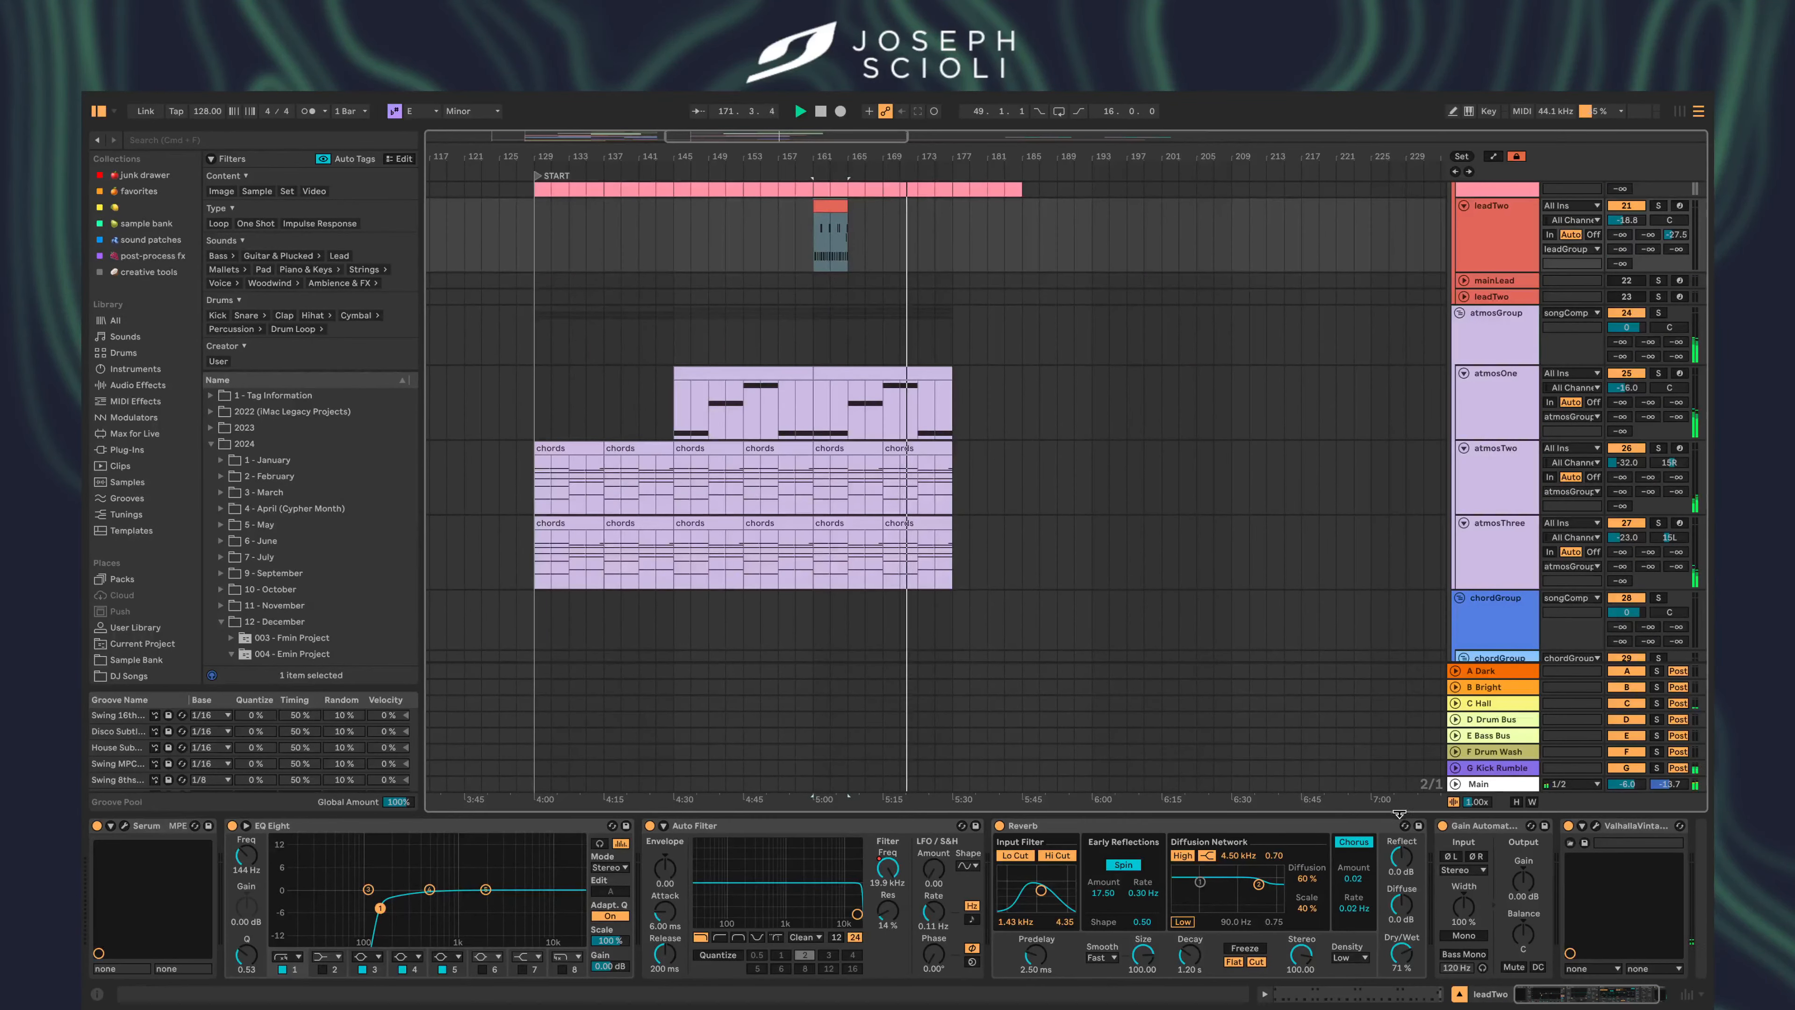
- Hide the device chain, examine the chord, bass and drum layers on both sides of the START locator, and stop playback
key(super+alt+l)
scroll(1067, 695, down, 7)
scroll(1067, 696, down, 4)
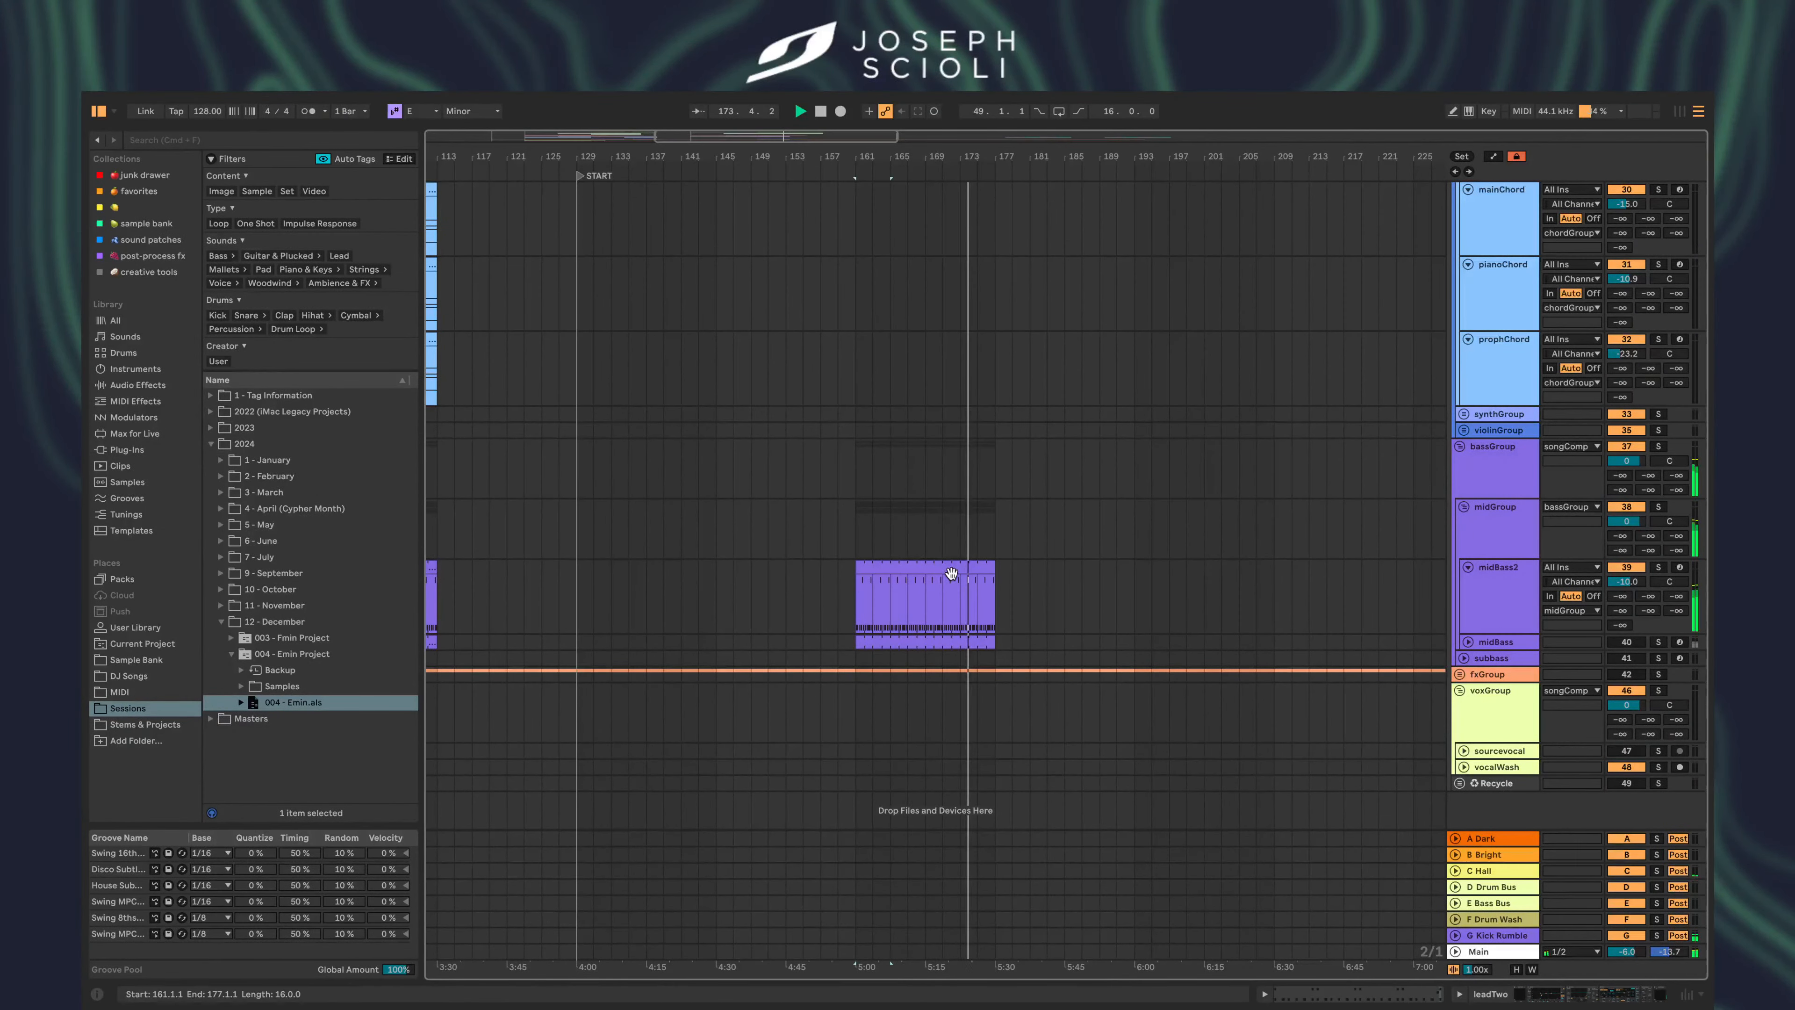
scroll(950, 585, left, 10)
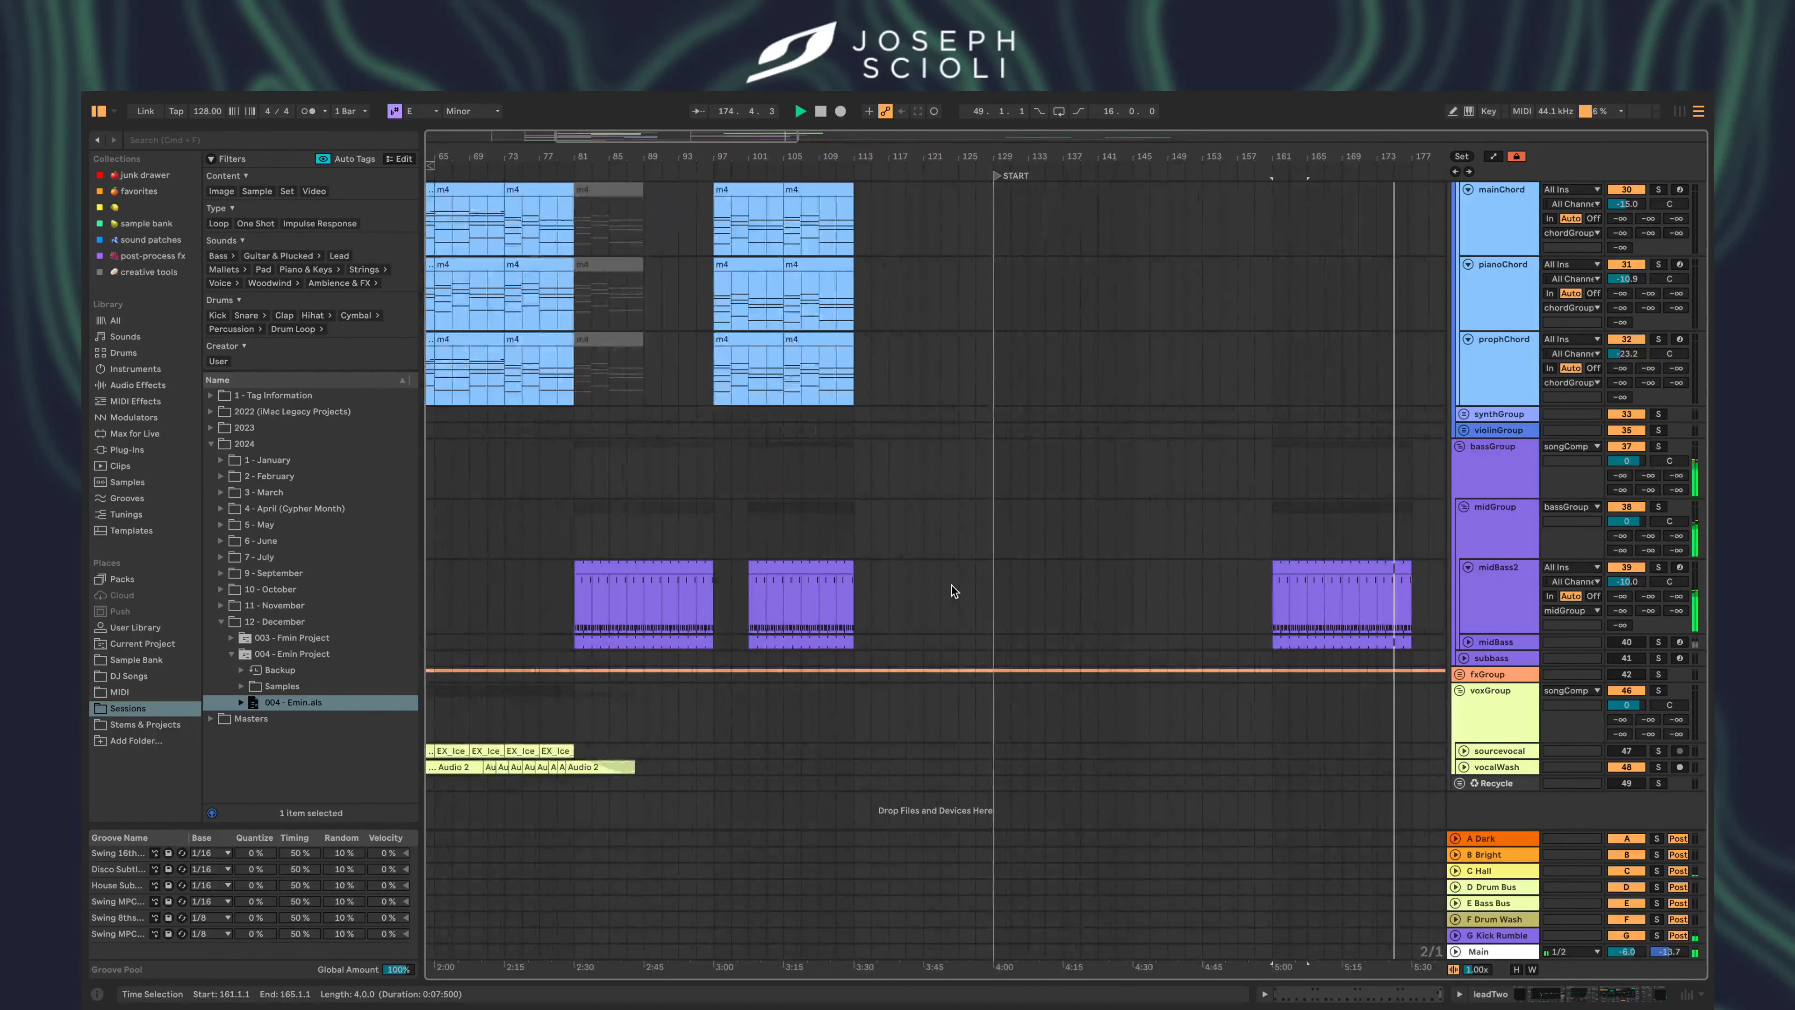
scroll(951, 585, up, 7)
scroll(951, 589, up, 10)
scroll(950, 589, right, 10)
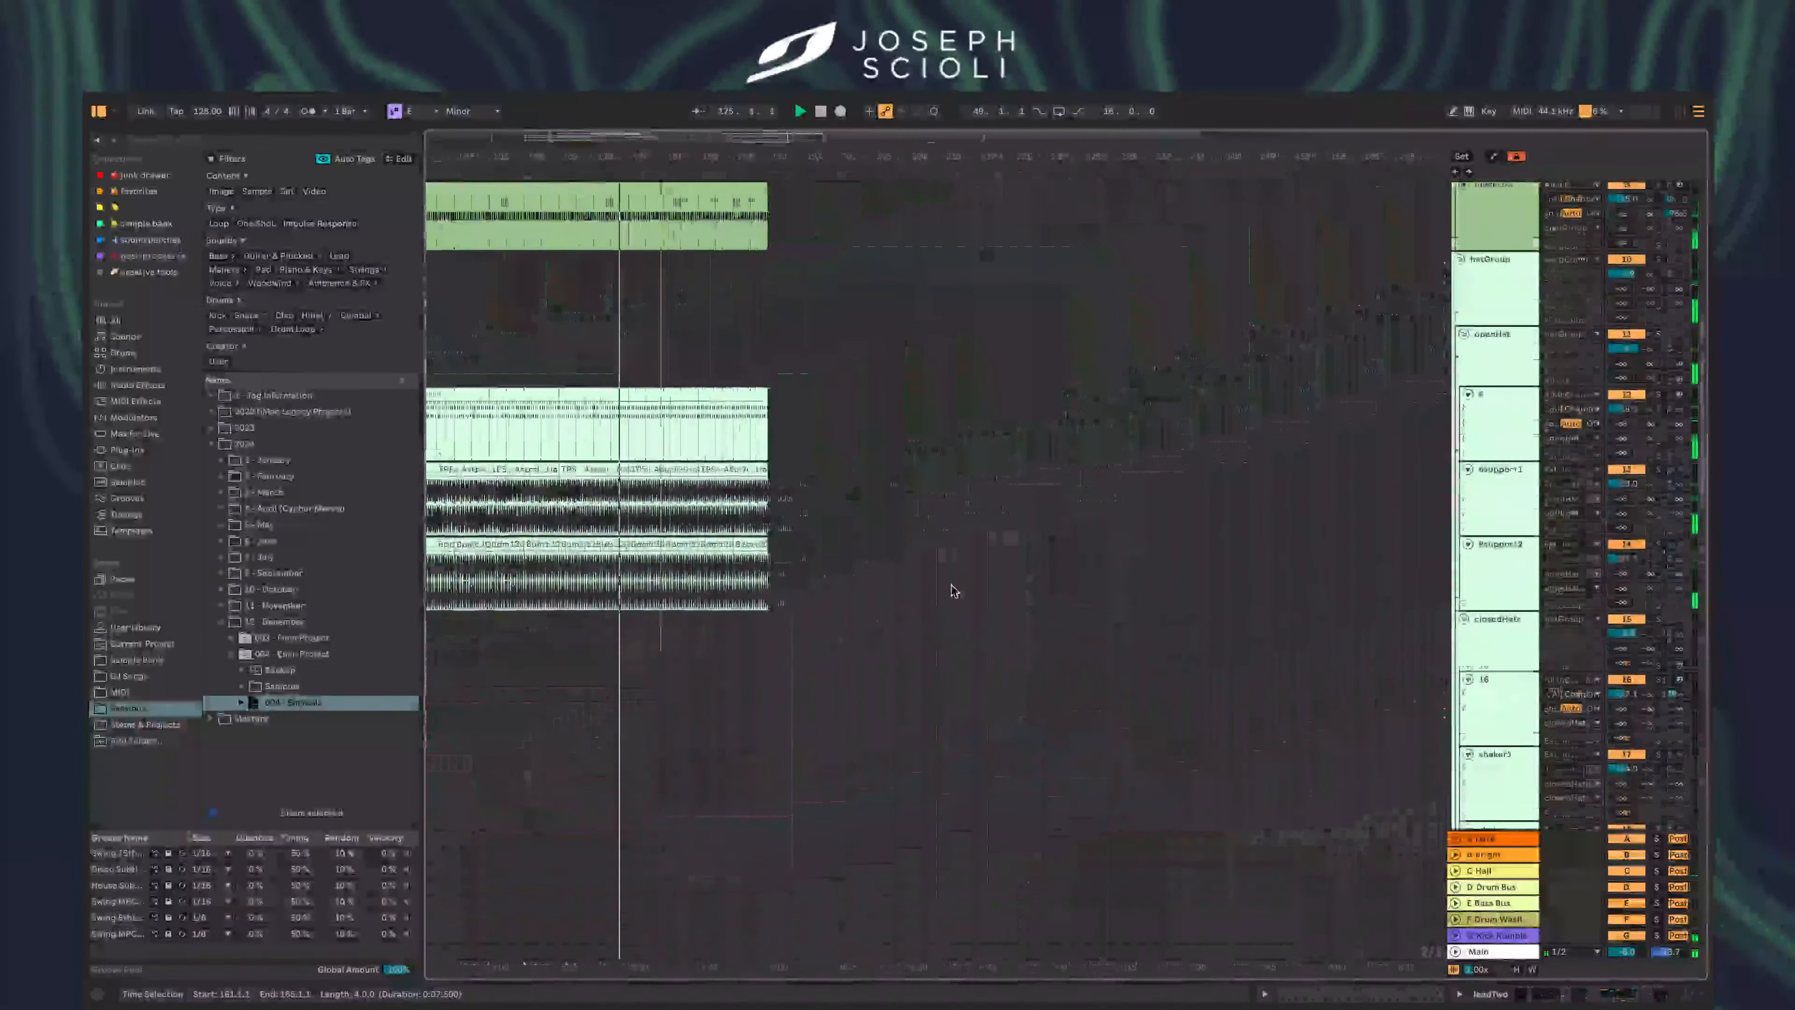
scroll(951, 588, up, 3)
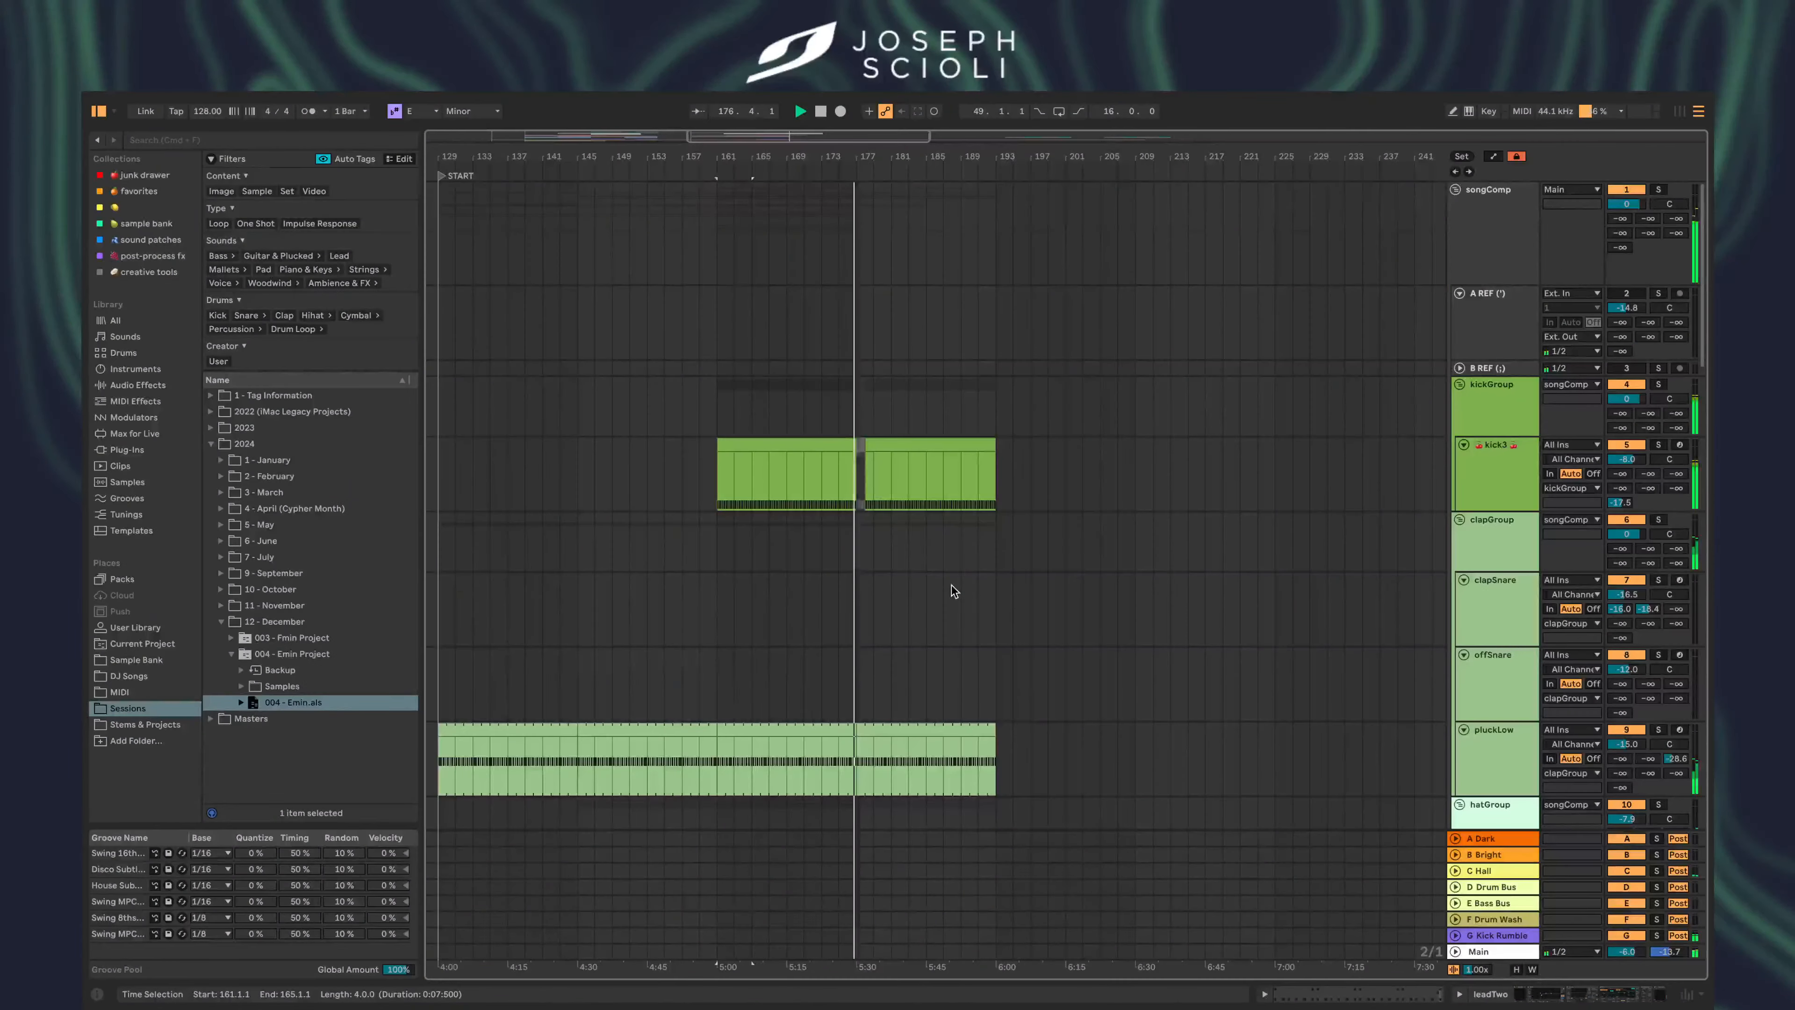
scroll(835, 449, up, 5)
scroll(835, 449, left, 10)
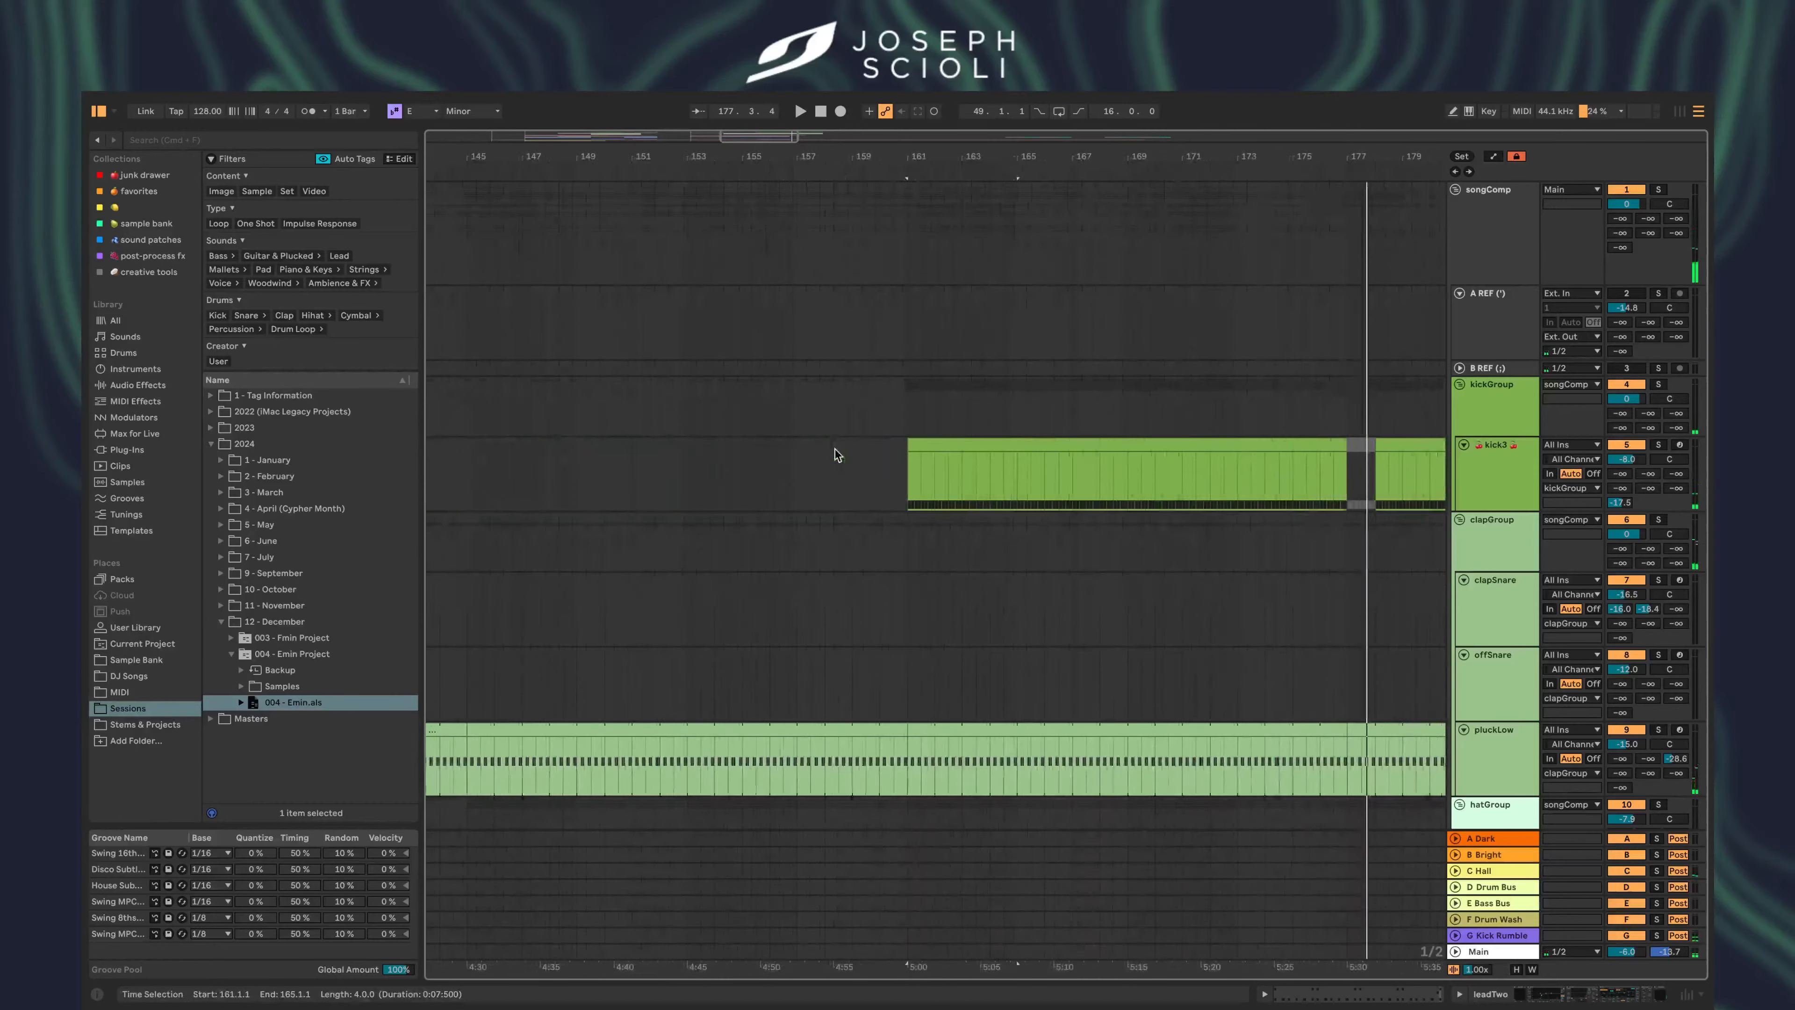
key(space)
scroll(834, 449, down, 2)
scroll(834, 449, down, 5)
scroll(700, 857, right, 5)
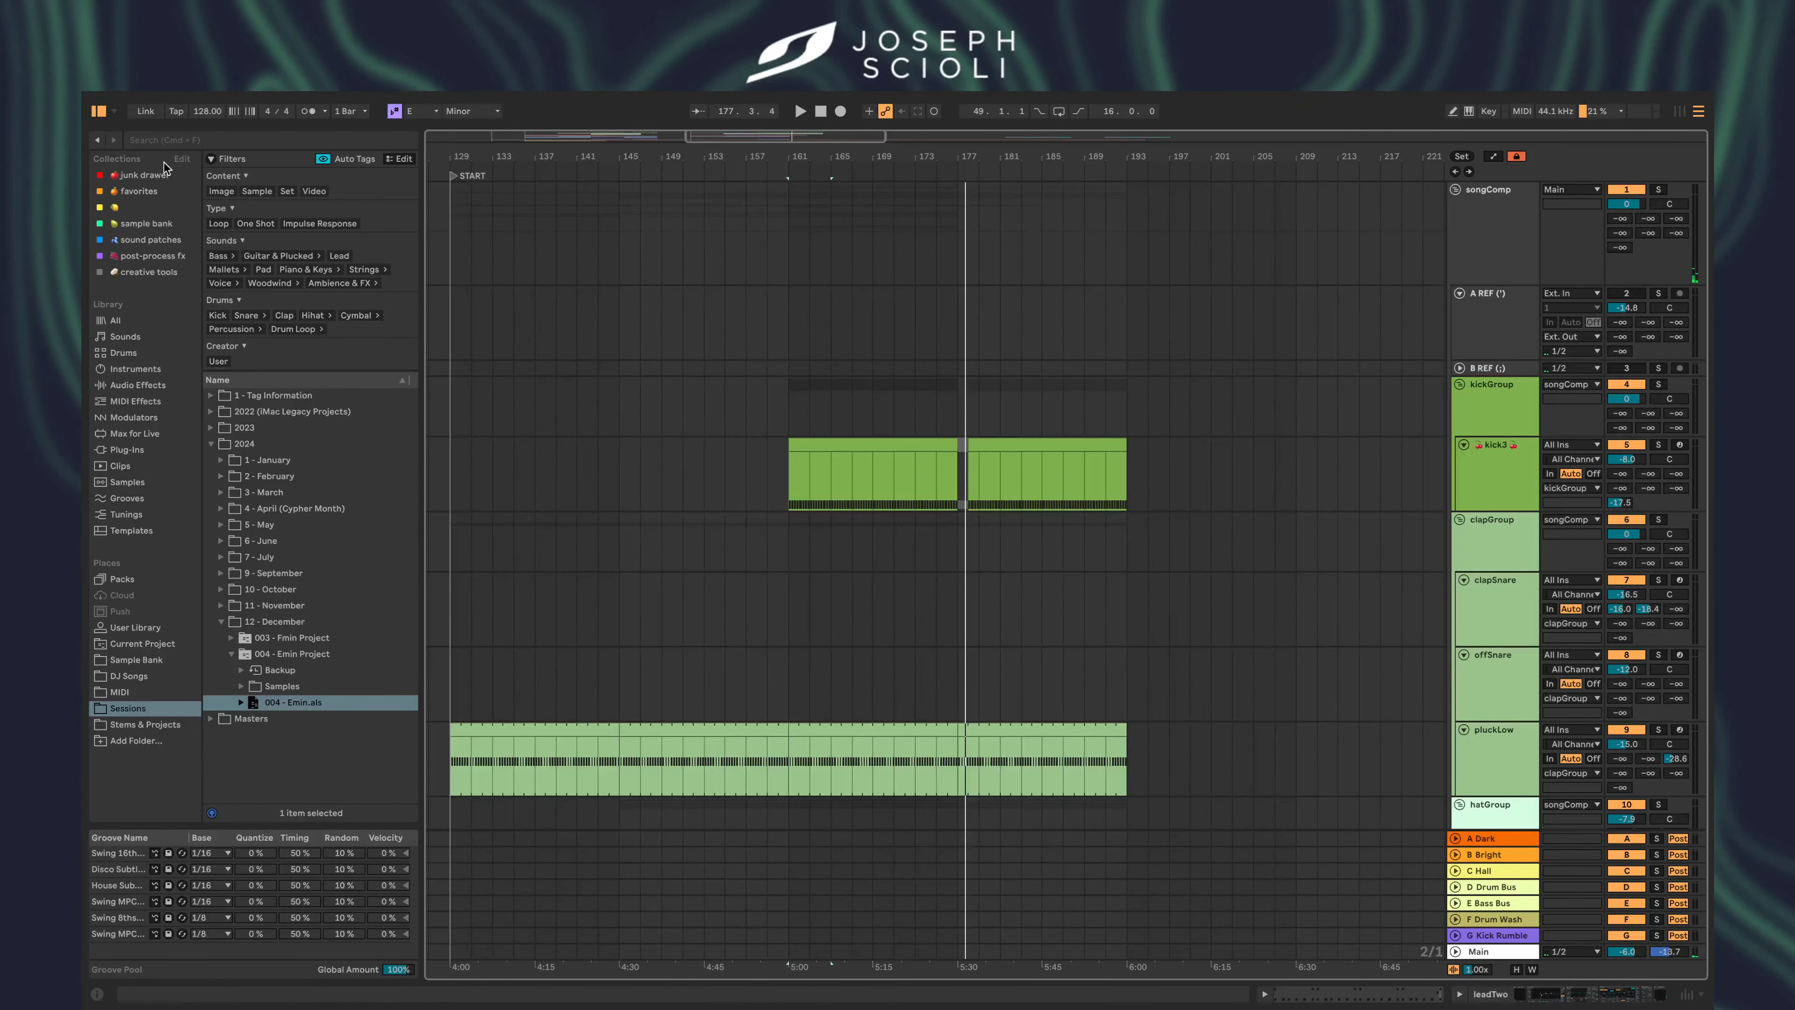
- Browse the DJ Songs folder, expand My DJ Bank, and widen the browser so the full file names are readable
click(209, 140)
click(128, 676)
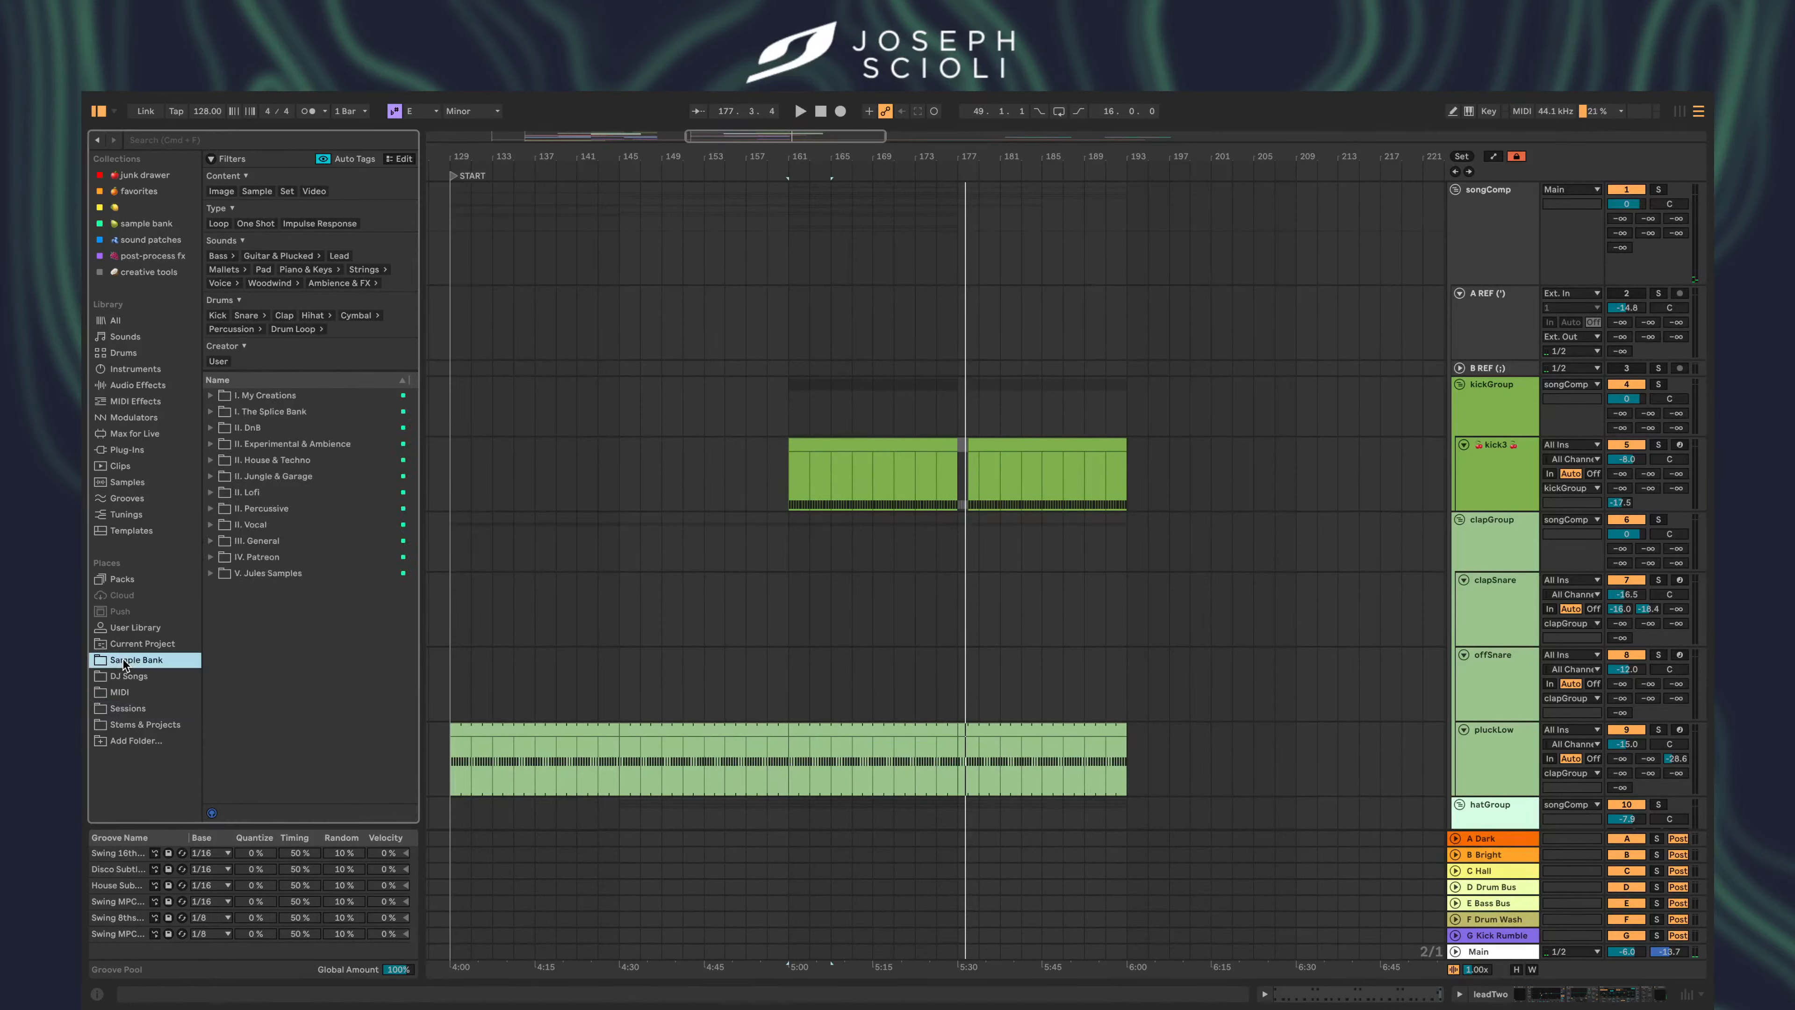
click(211, 258)
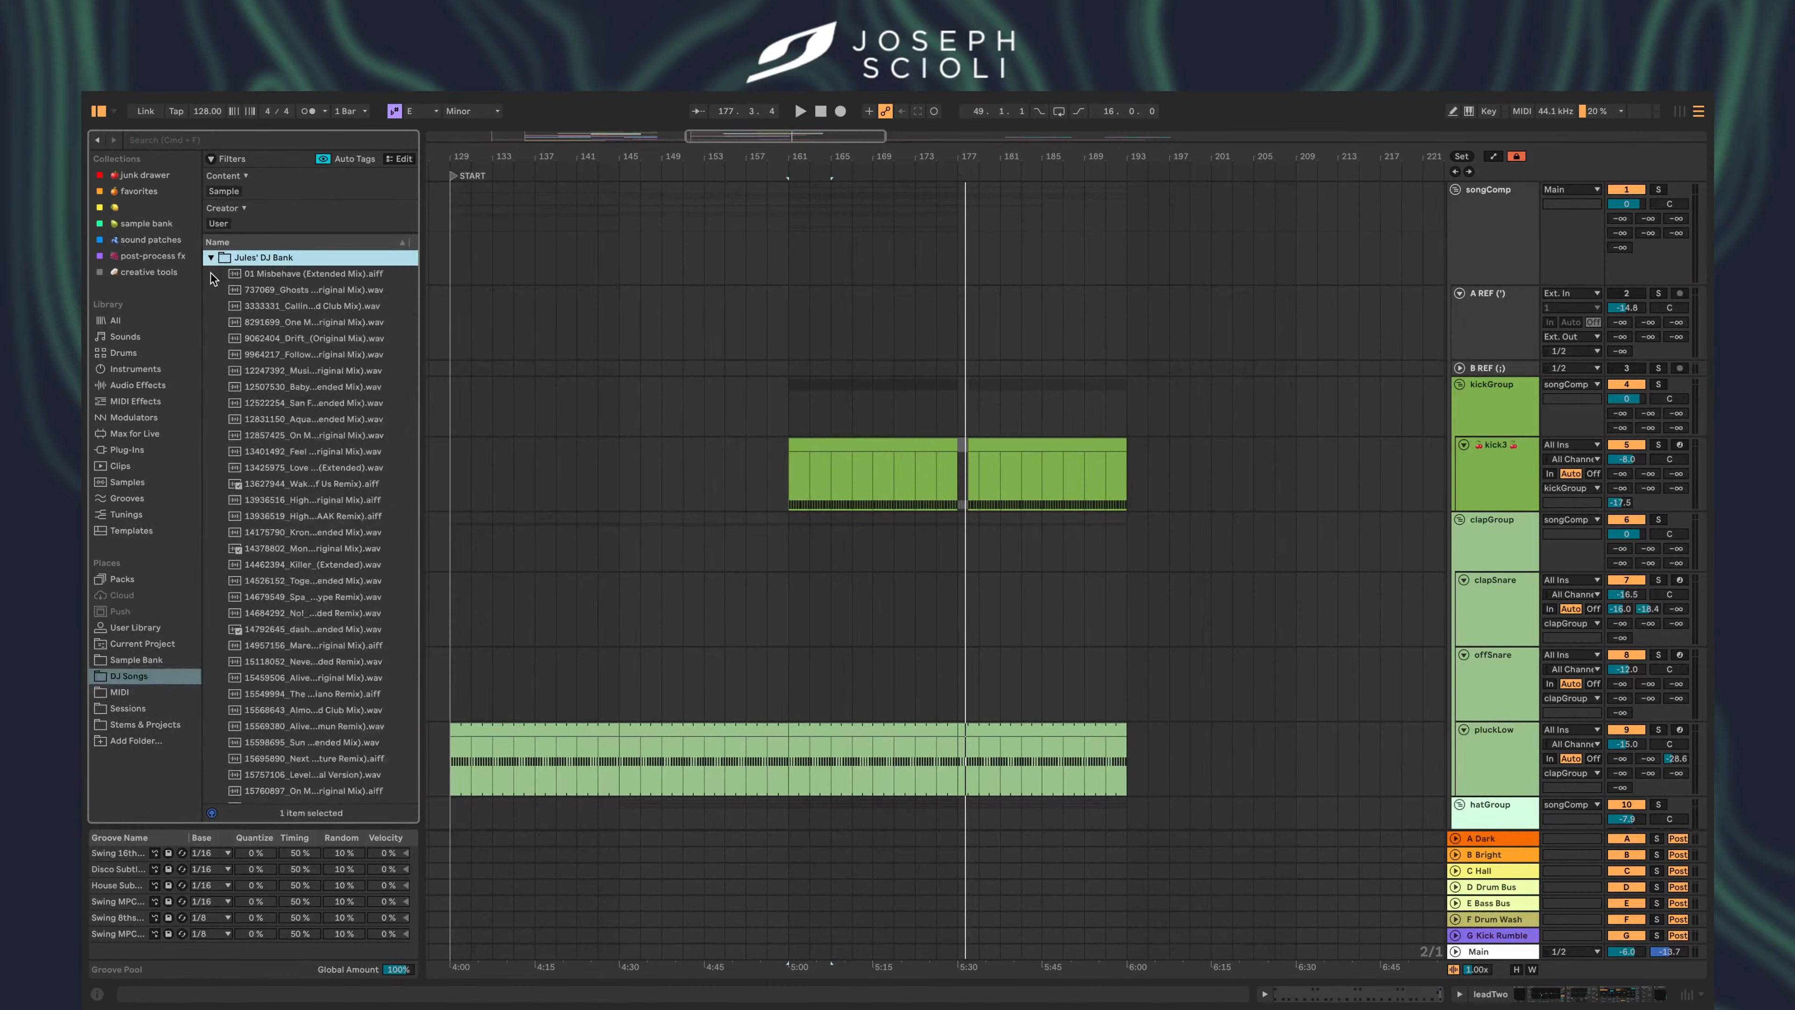
click(210, 258)
click(210, 289)
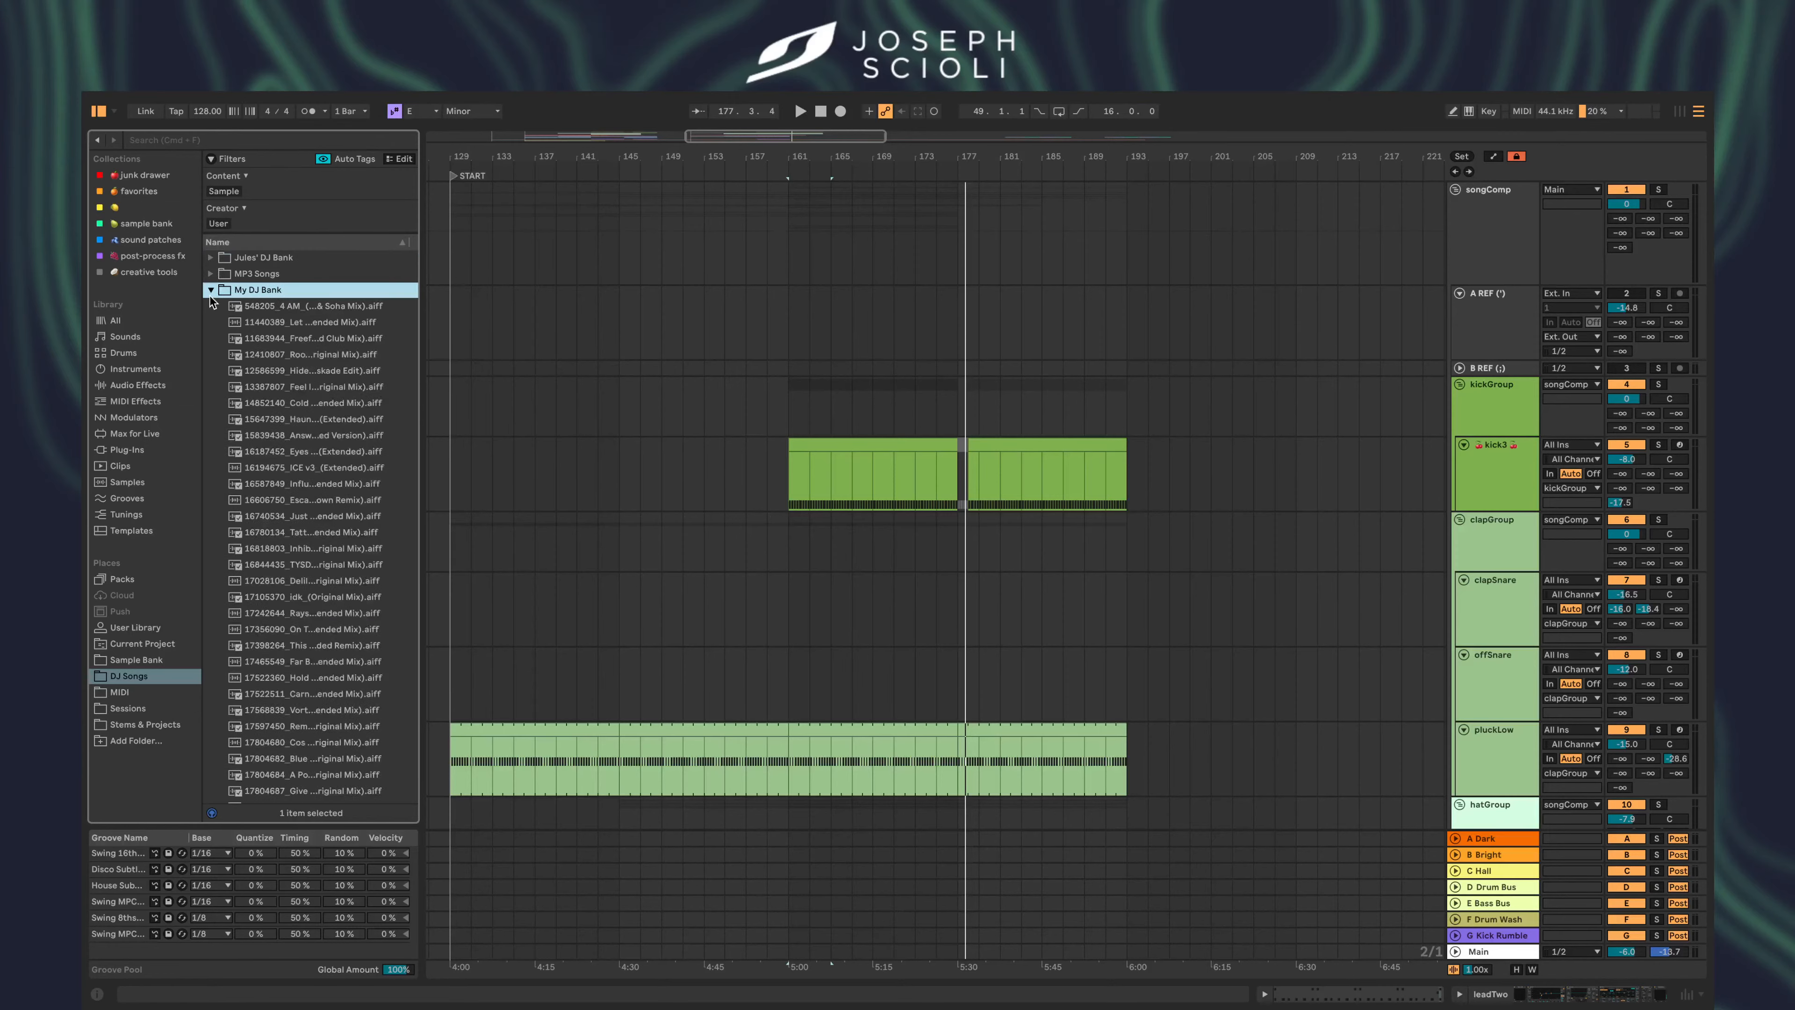
drag(421, 370, 614, 389)
scroll(349, 493, down, 1)
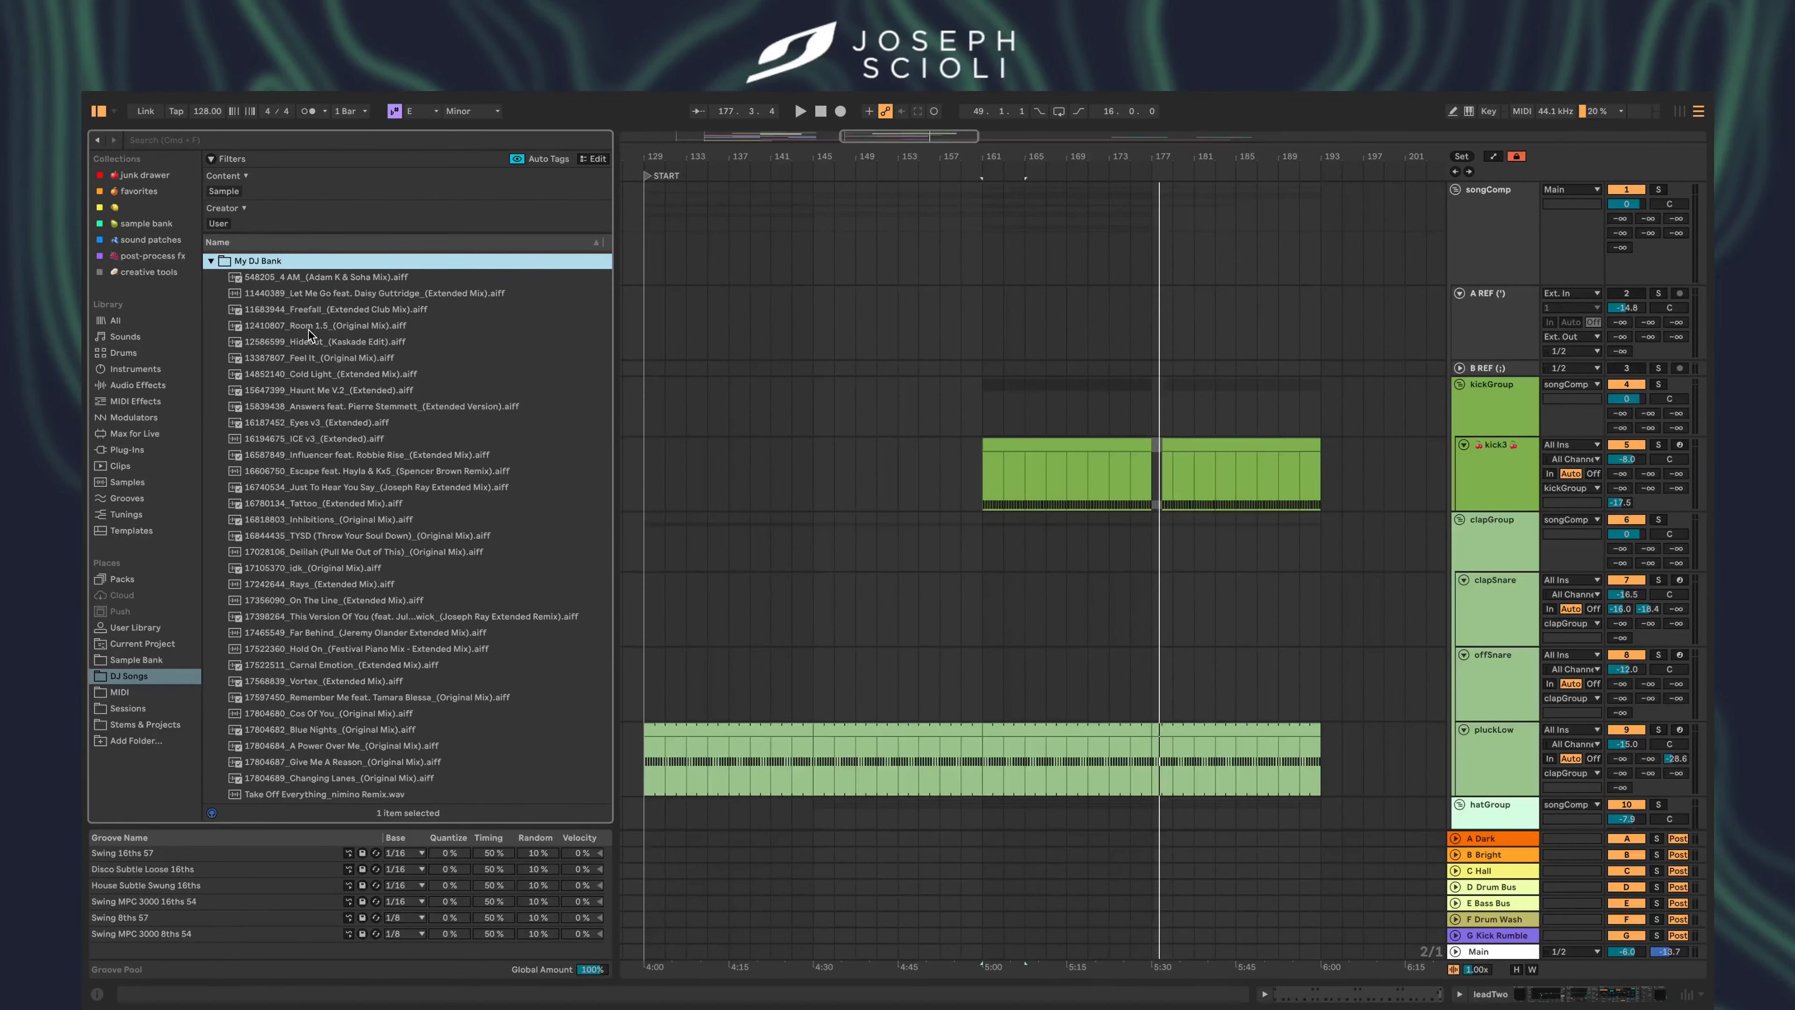
- Place 12410807_Room 1.5_(Original Mix).aiff on the A REF track at bar 129 and open its clip settings
click(519, 324)
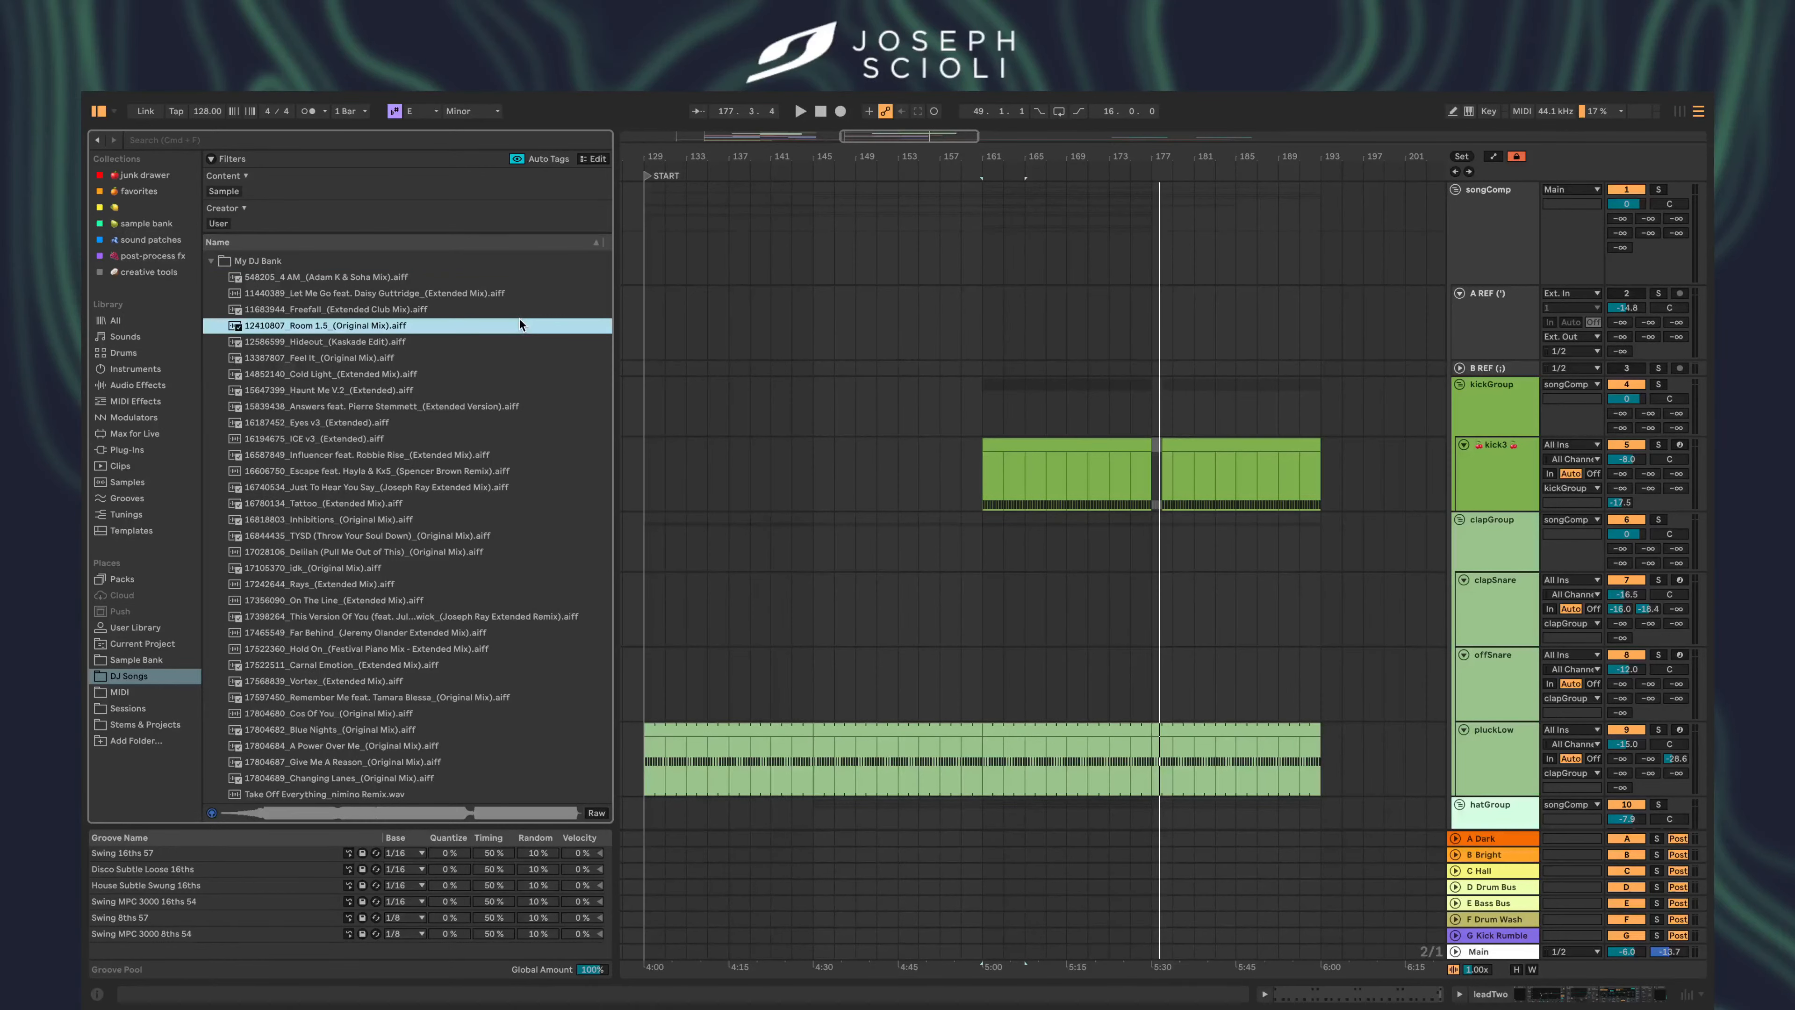
drag(519, 319, 722, 292)
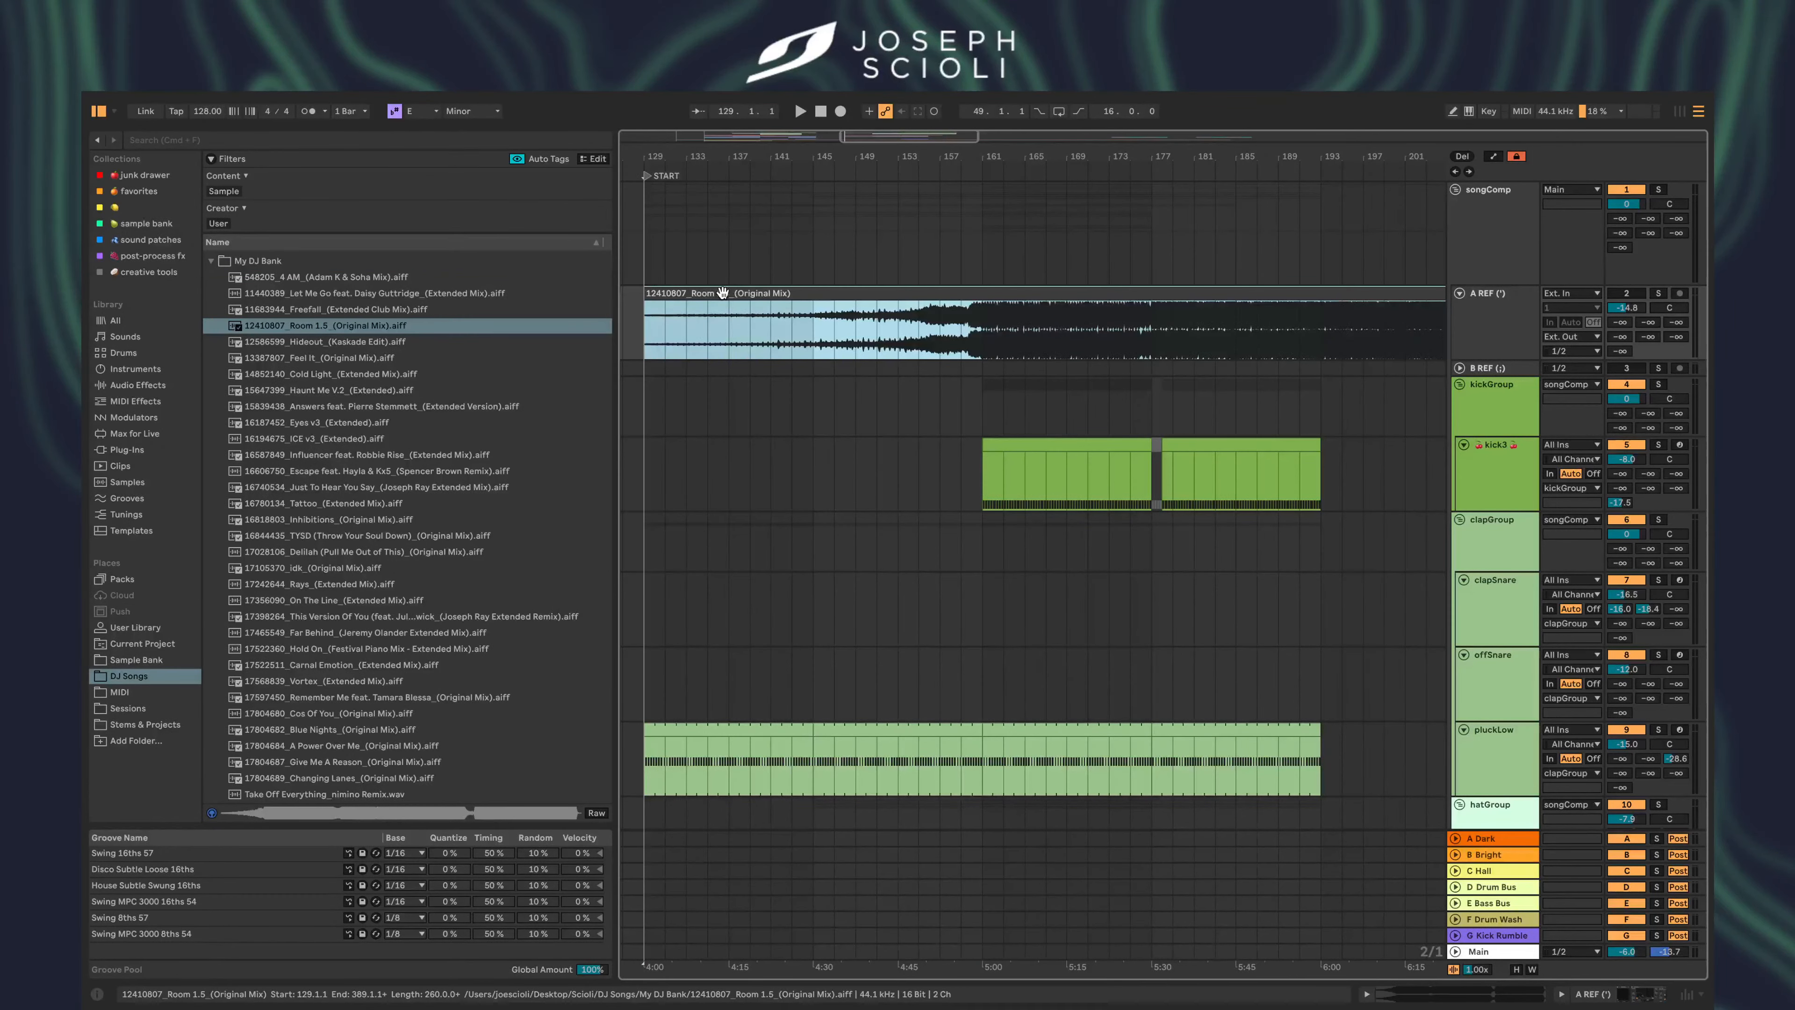
double_click(723, 293)
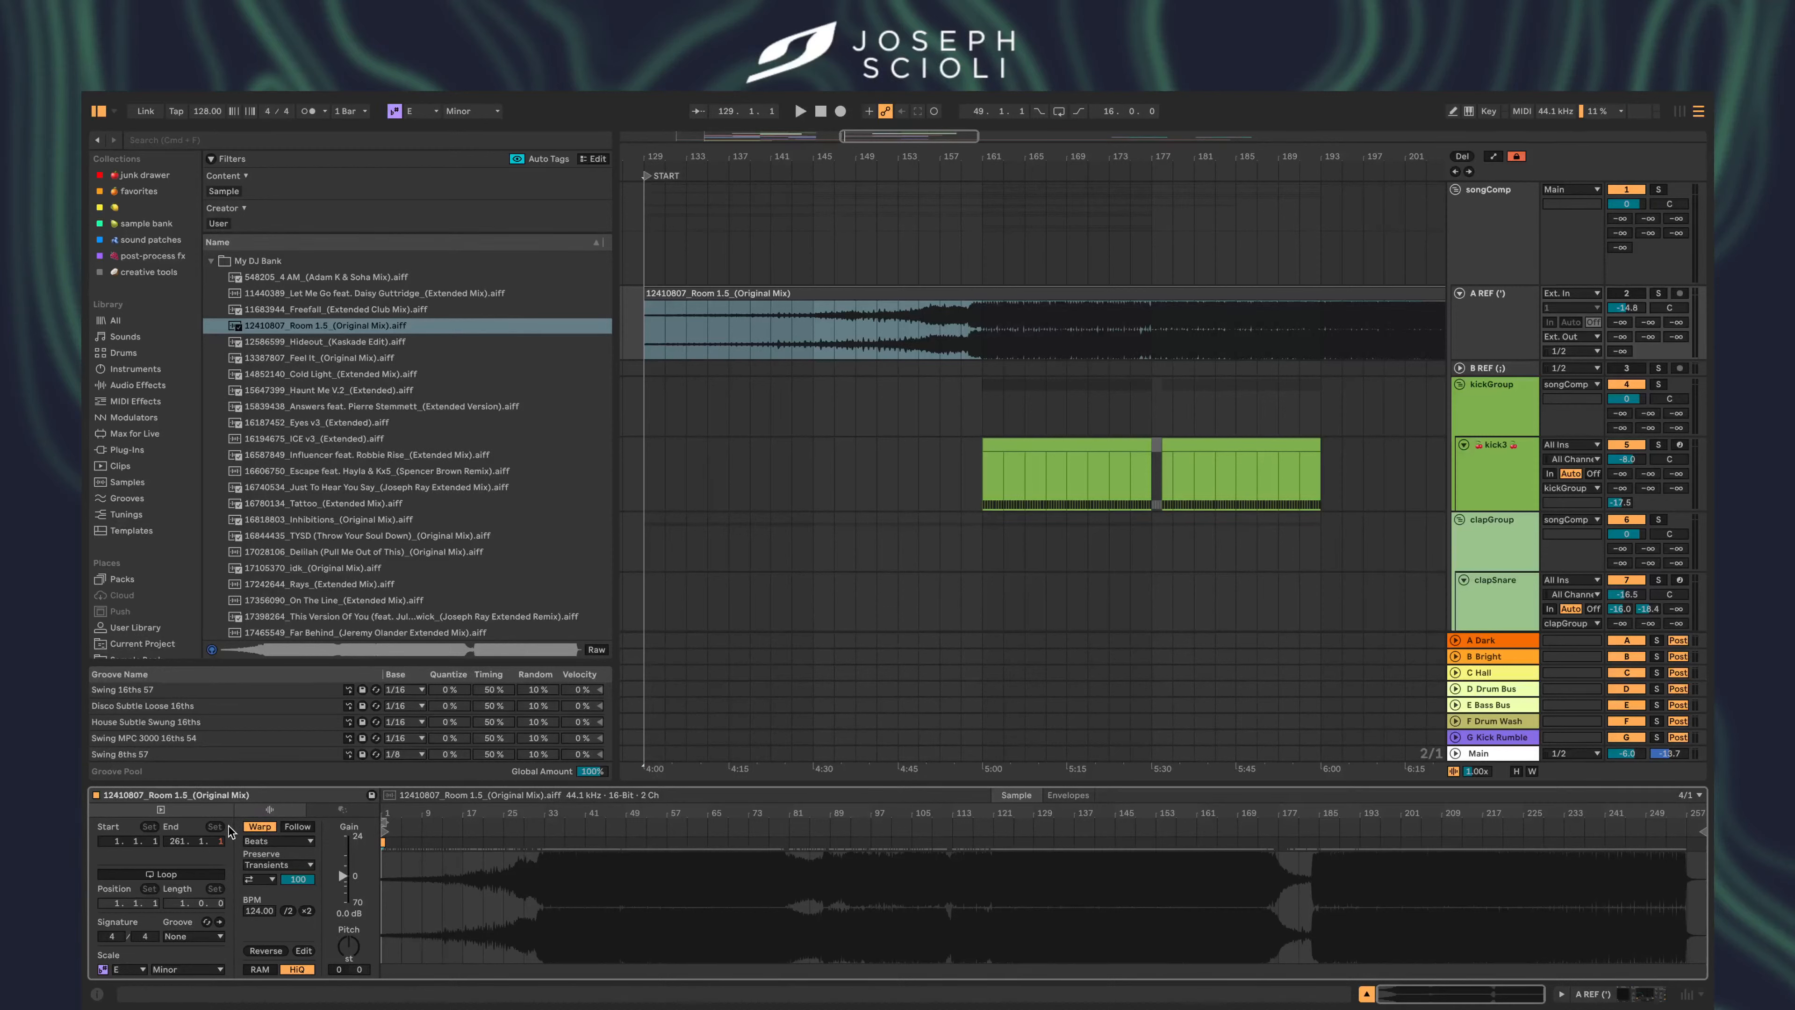
- Set the Room 1.5 reference clip to warp in Complex Pro mode
click(257, 826)
click(284, 865)
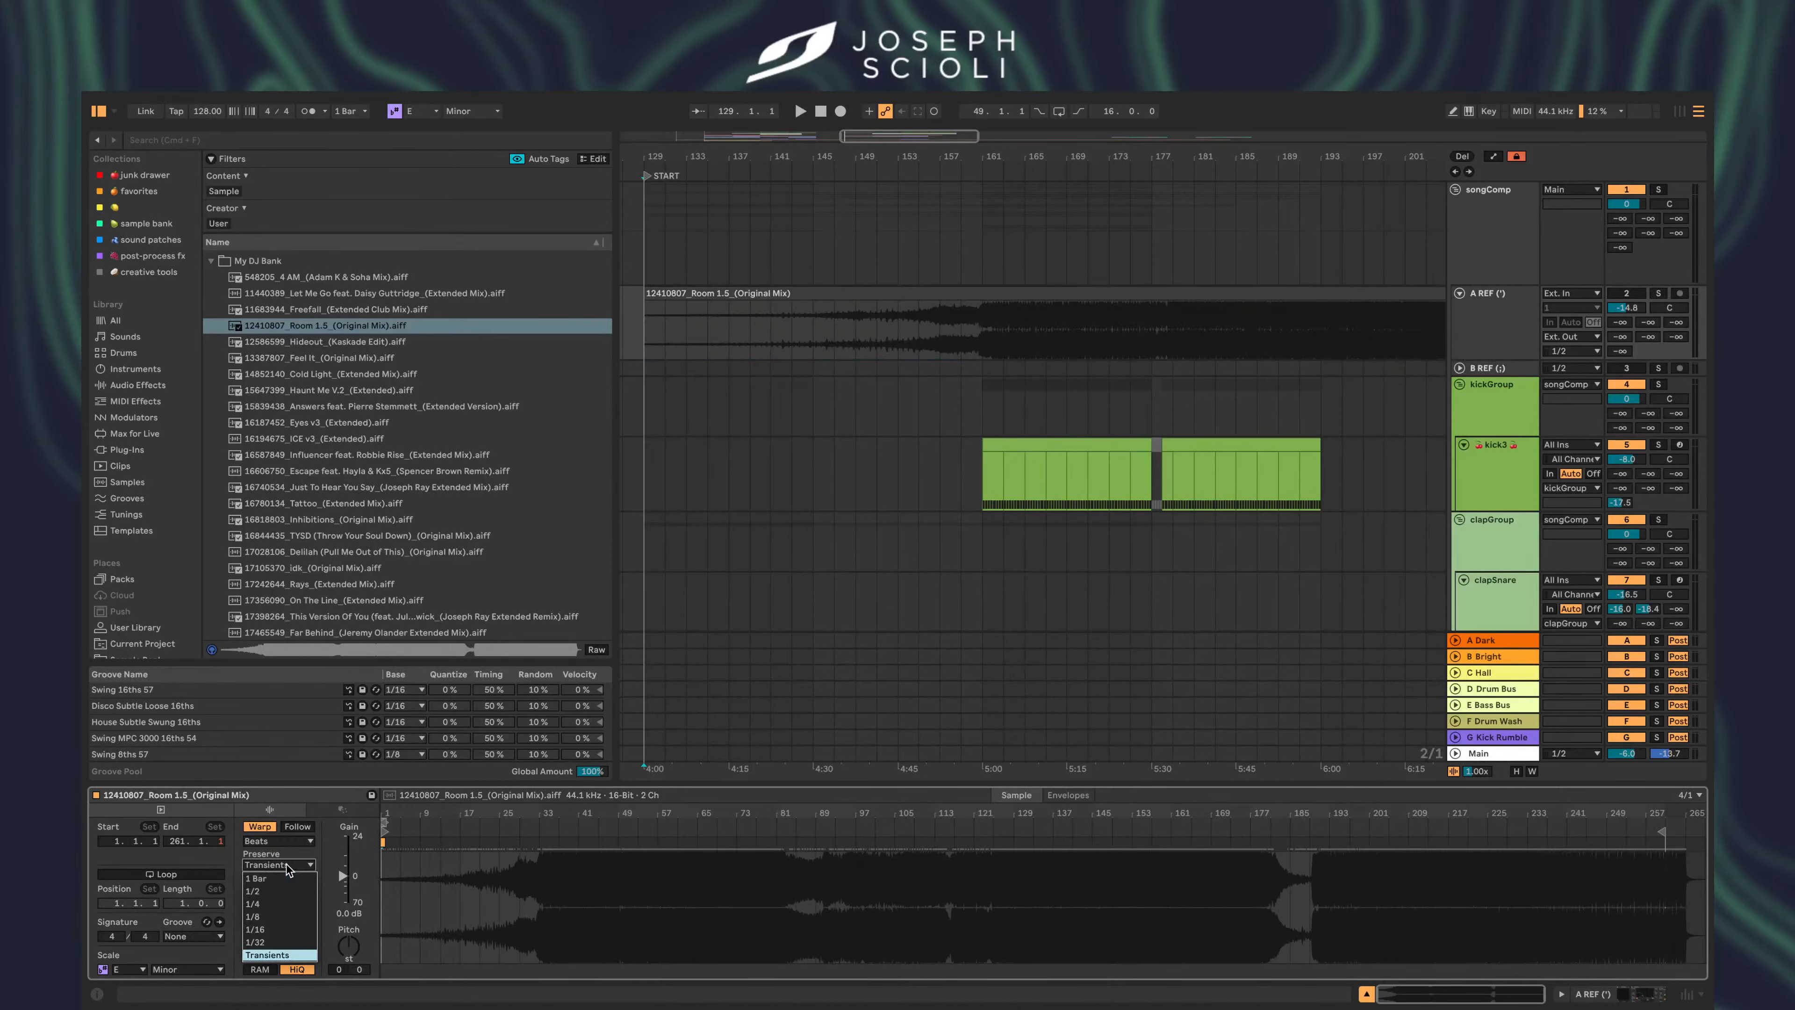
click(285, 849)
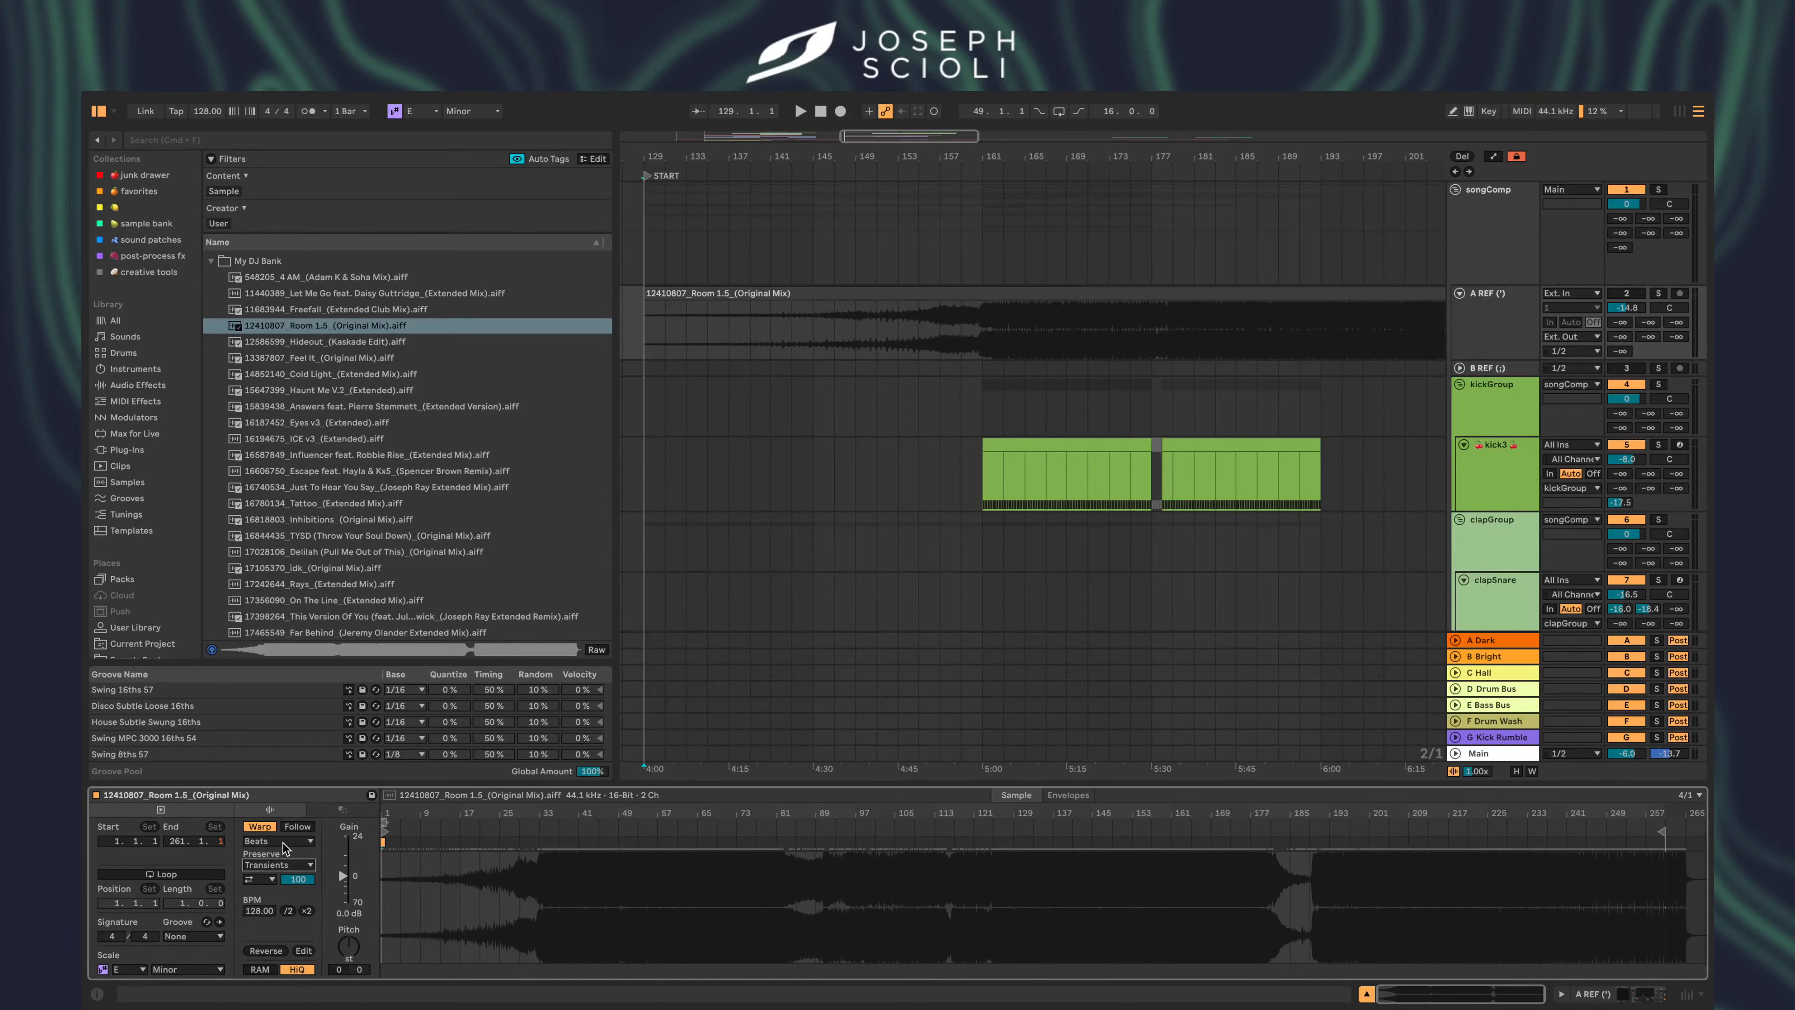
click(295, 844)
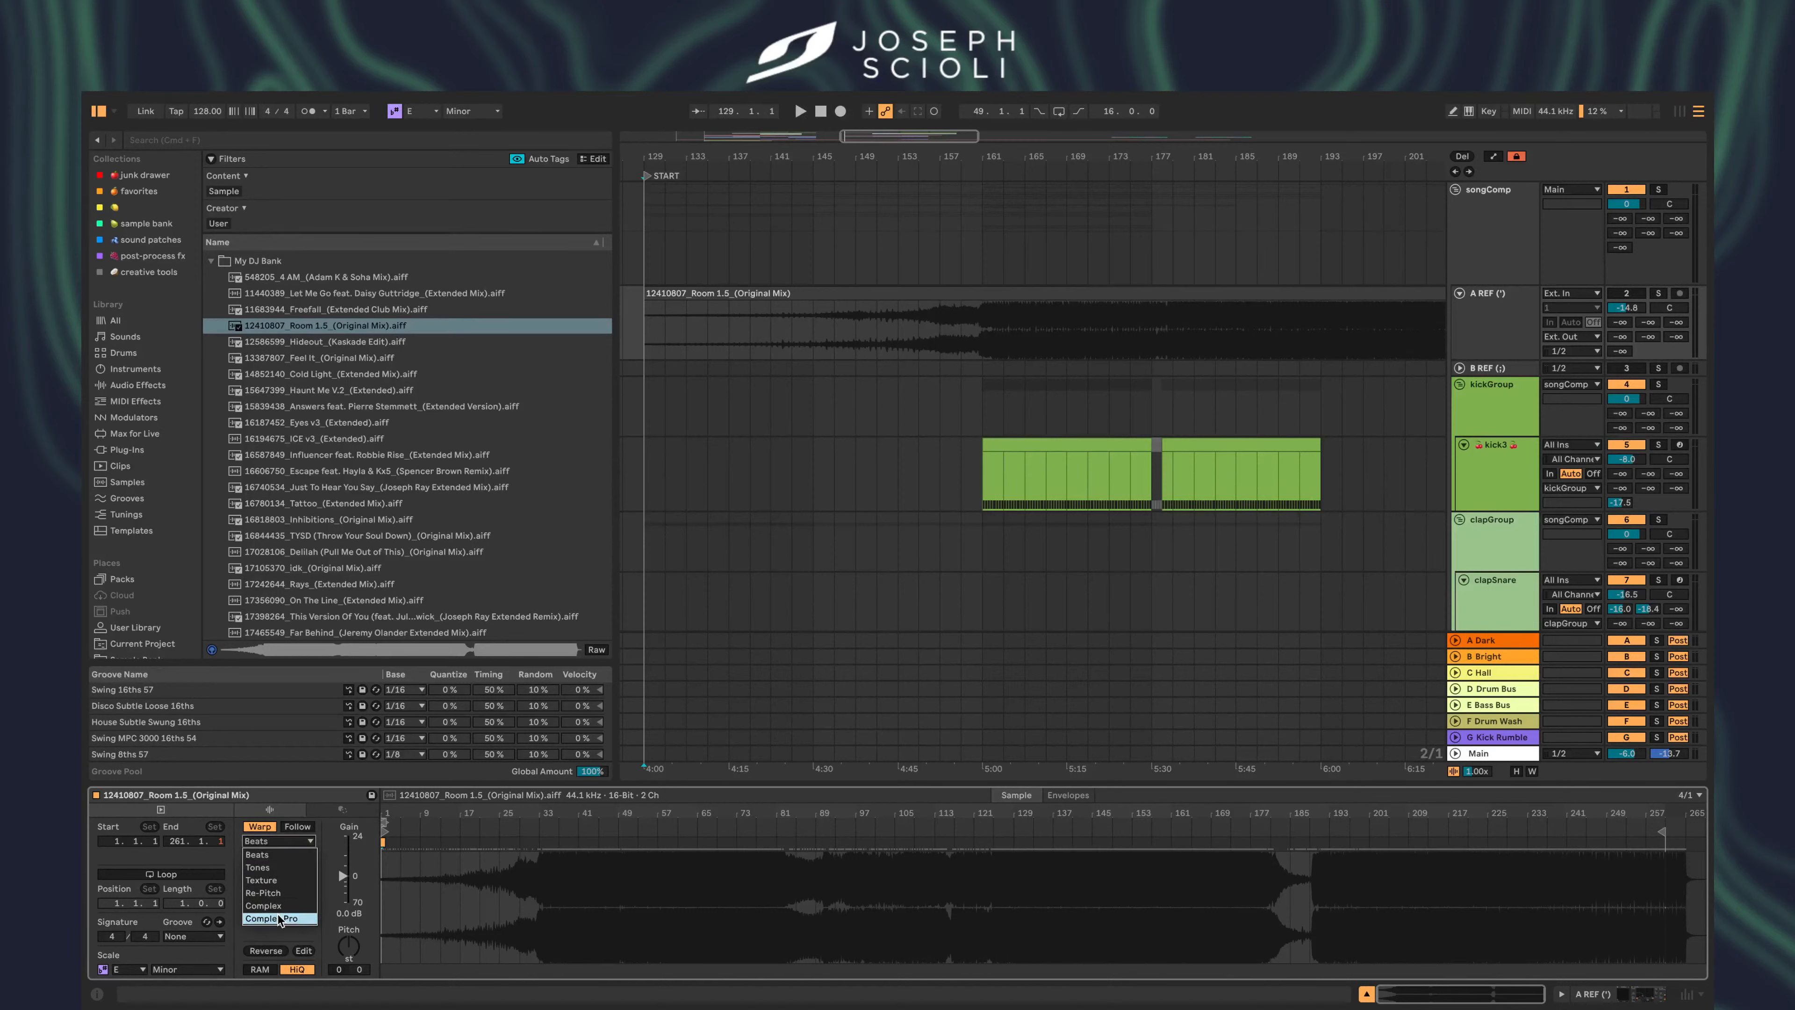
click(280, 917)
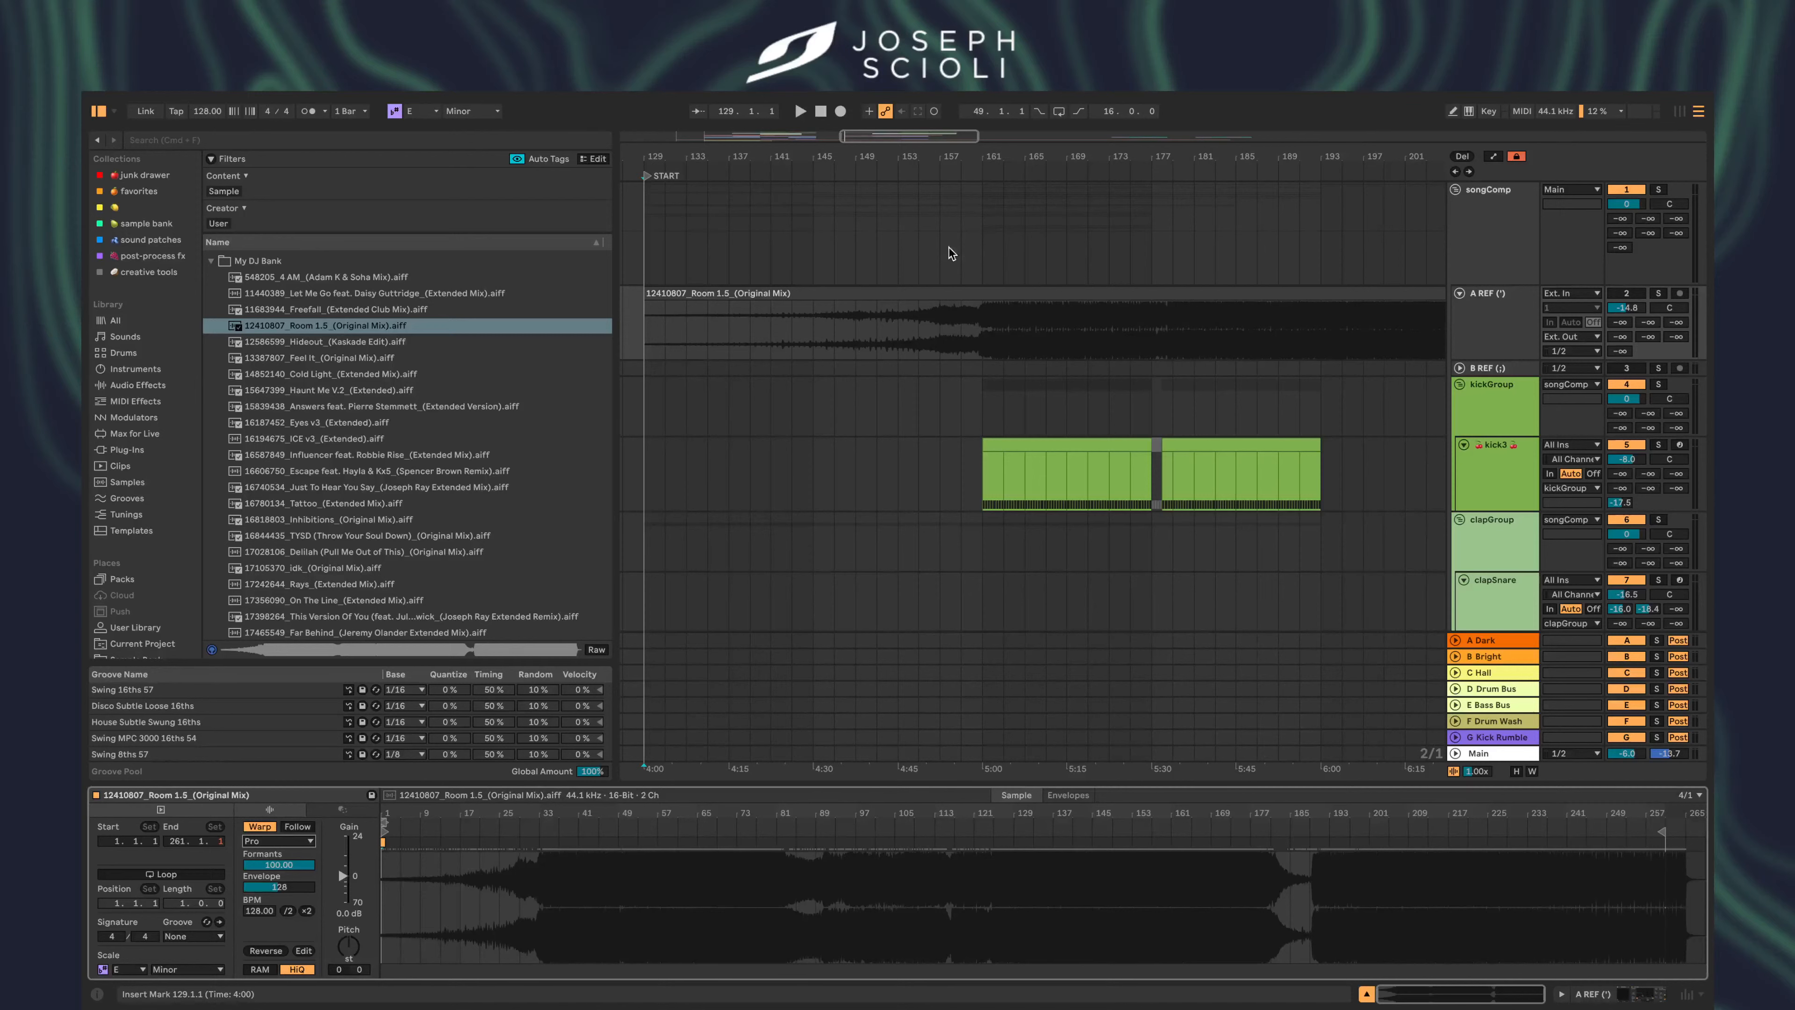
- Solo the A REF track while playing the reference clip from bar 153, and move playback to bar 161
click(964, 245)
scroll(964, 245, up, 3)
scroll(963, 246, down, 6)
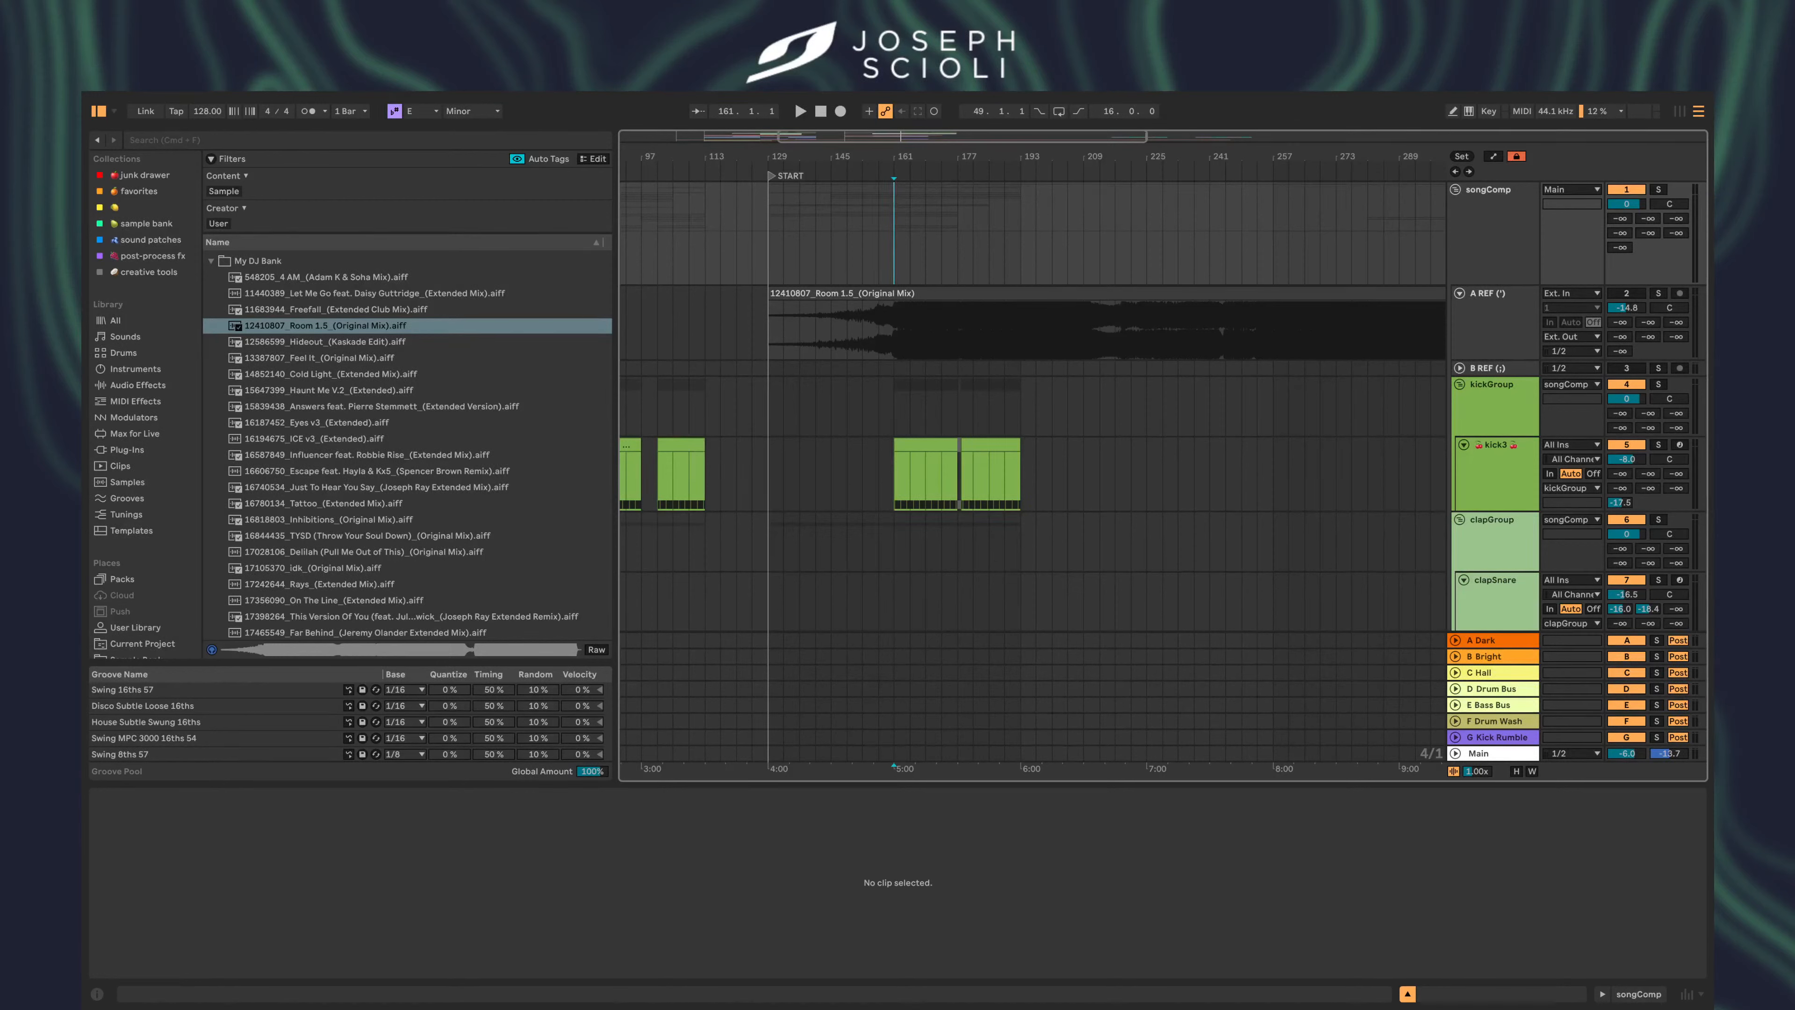
click(863, 347)
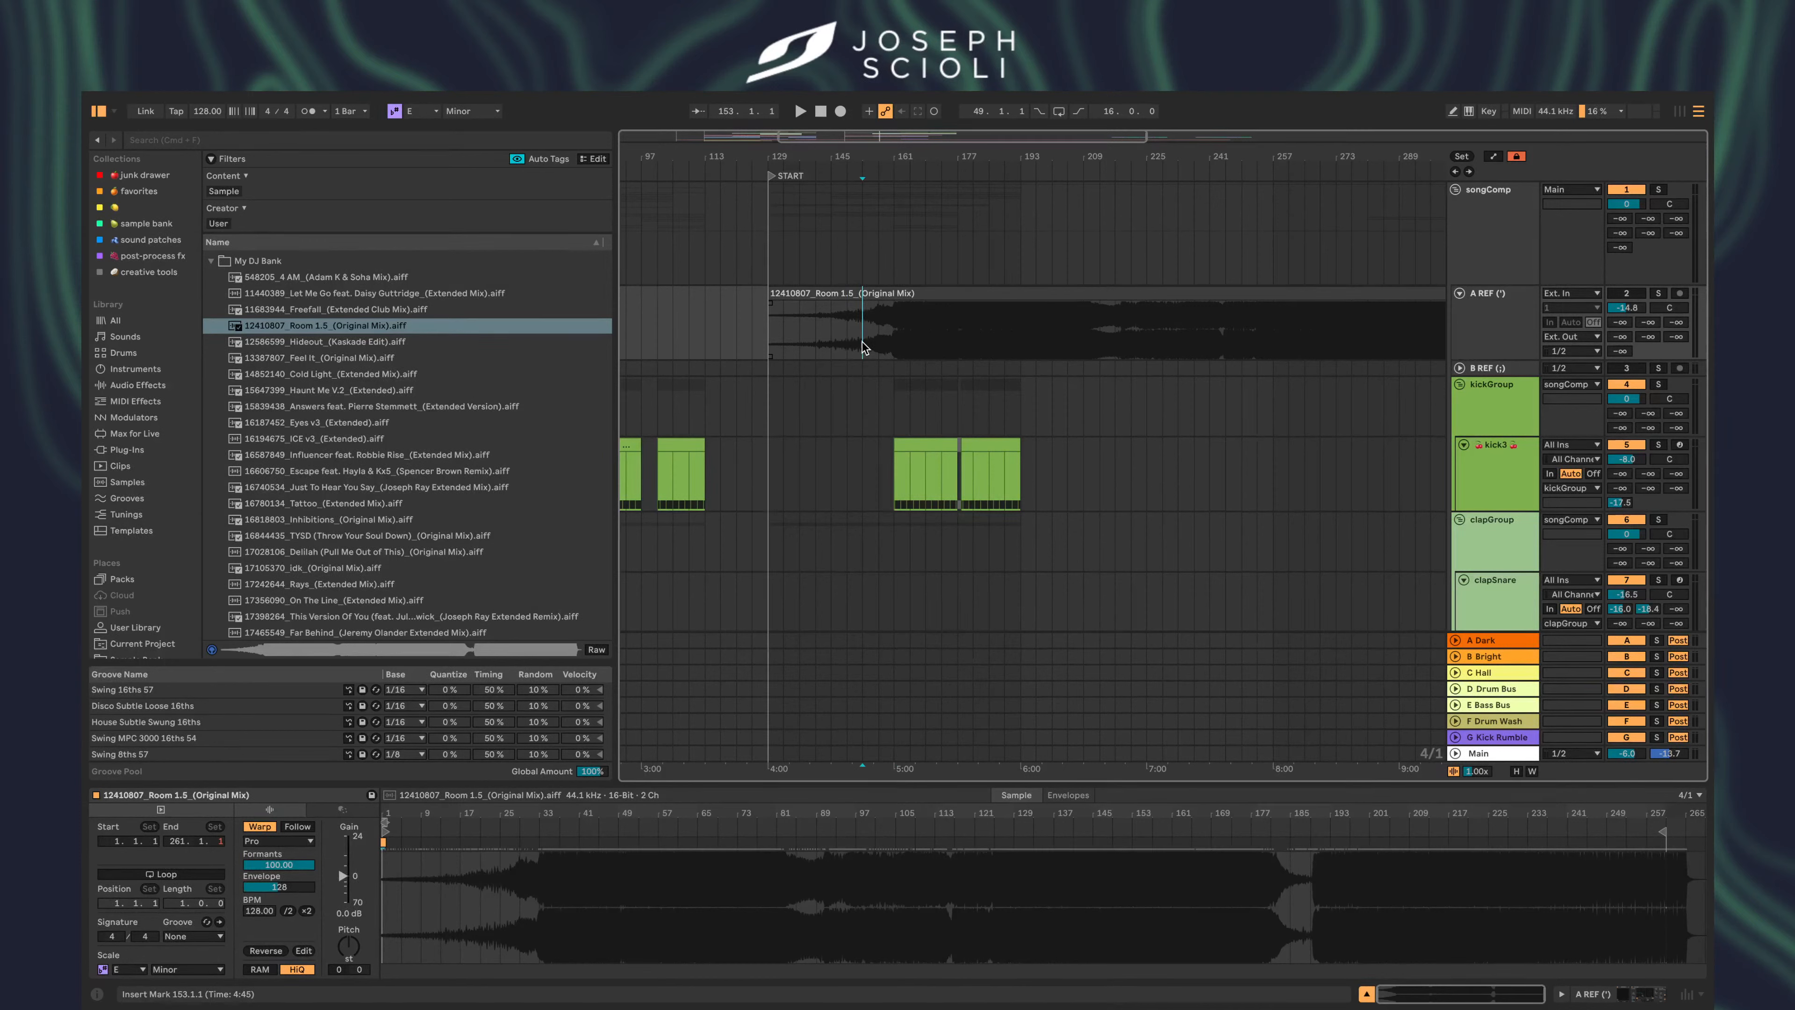
key(space)
key(apostrophe)
click(893, 315)
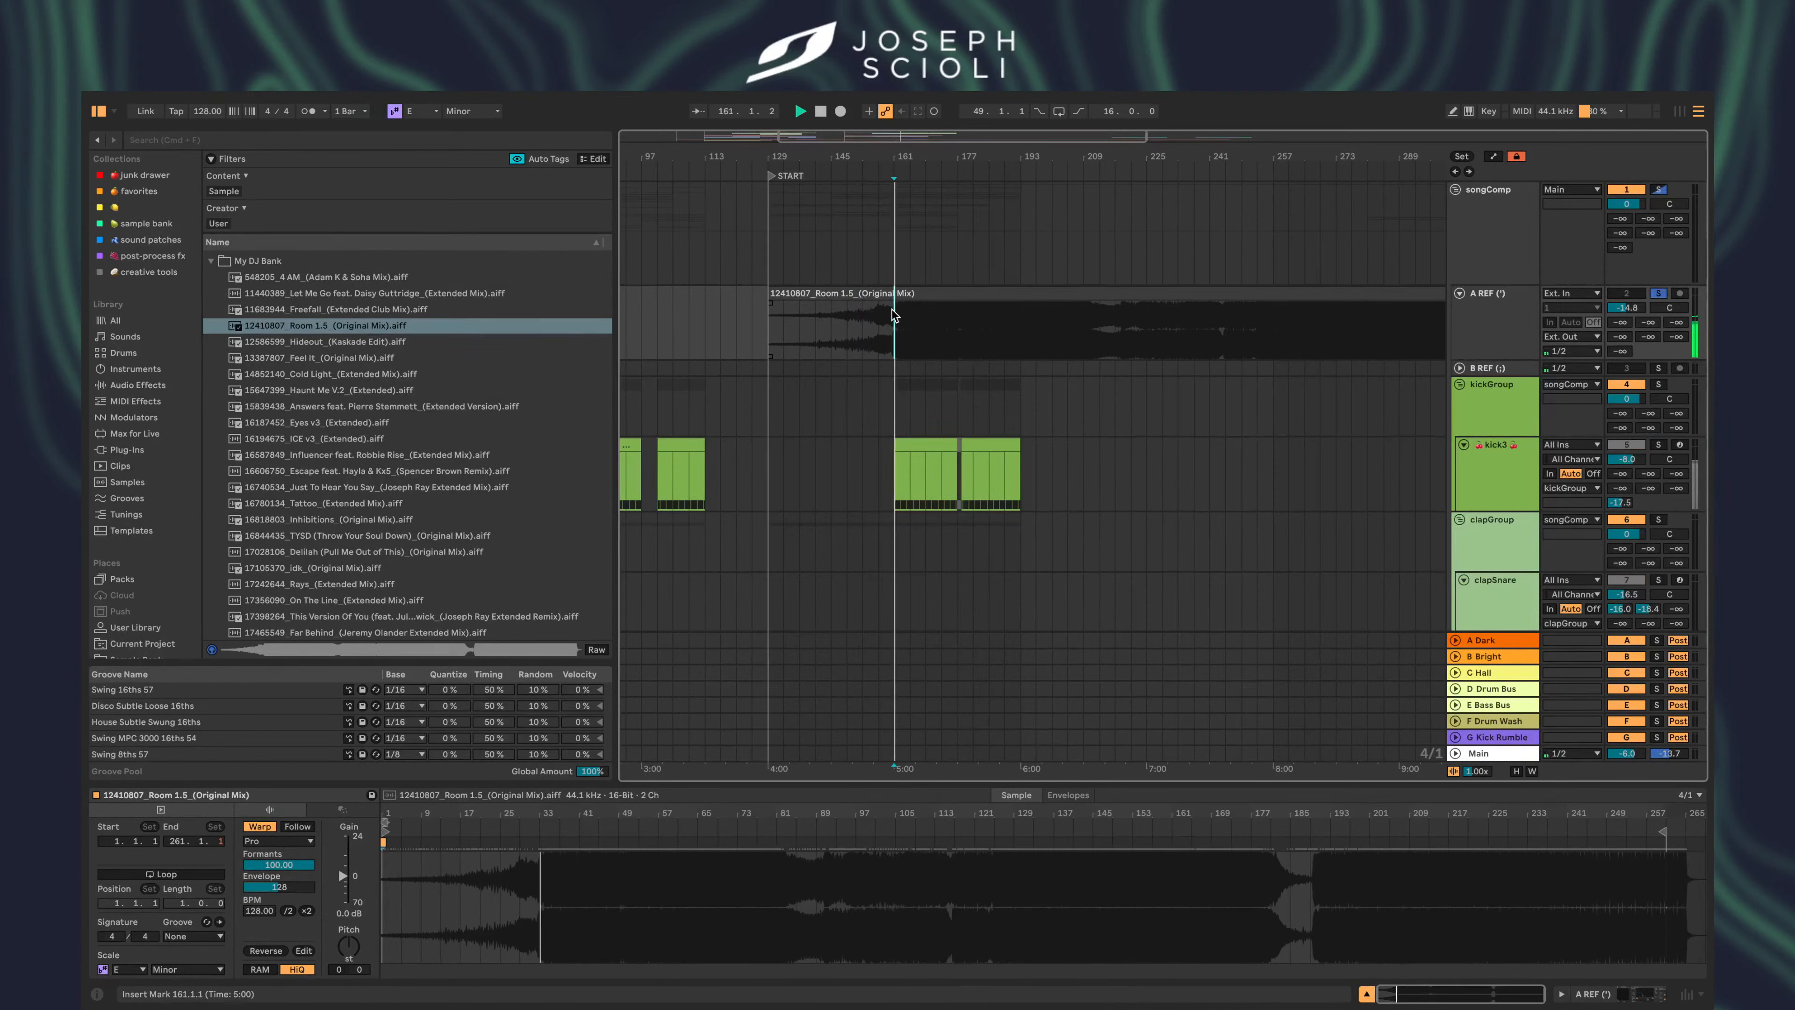
- Shift the Room 1.5 clip slightly earlier to line up its drop with bar 161
scroll(894, 316, up, 10)
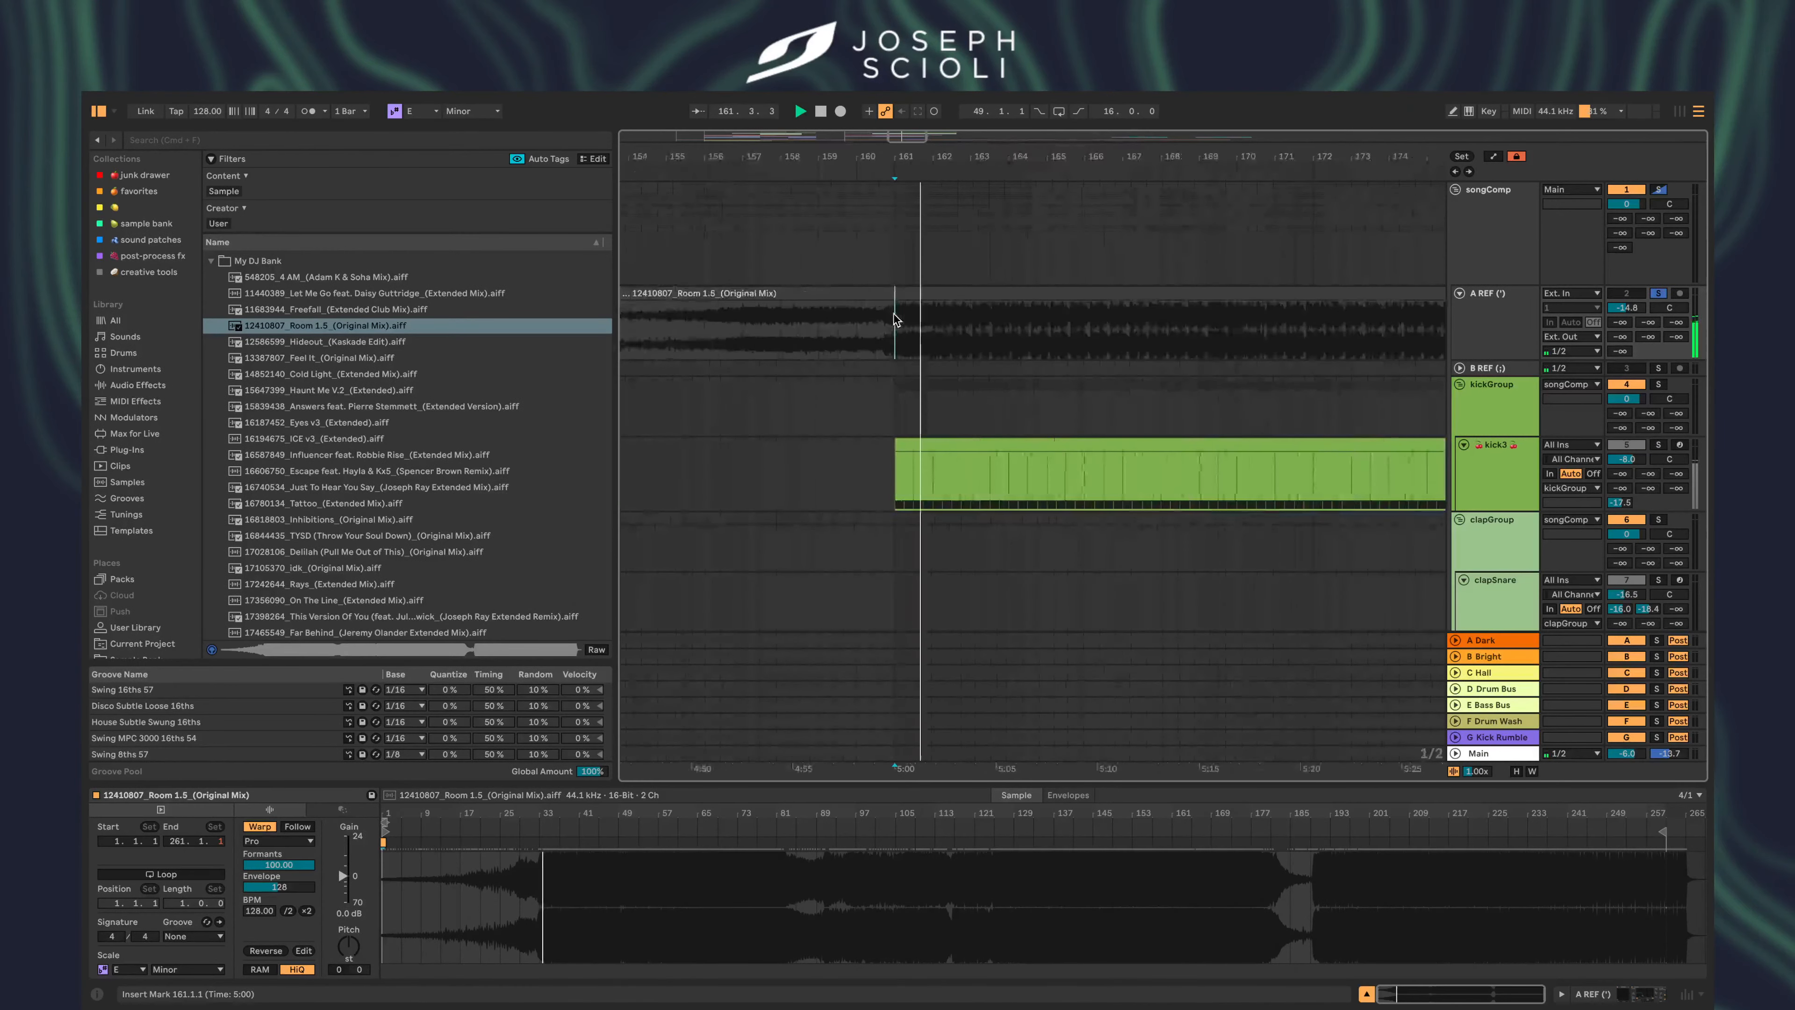
click(936, 295)
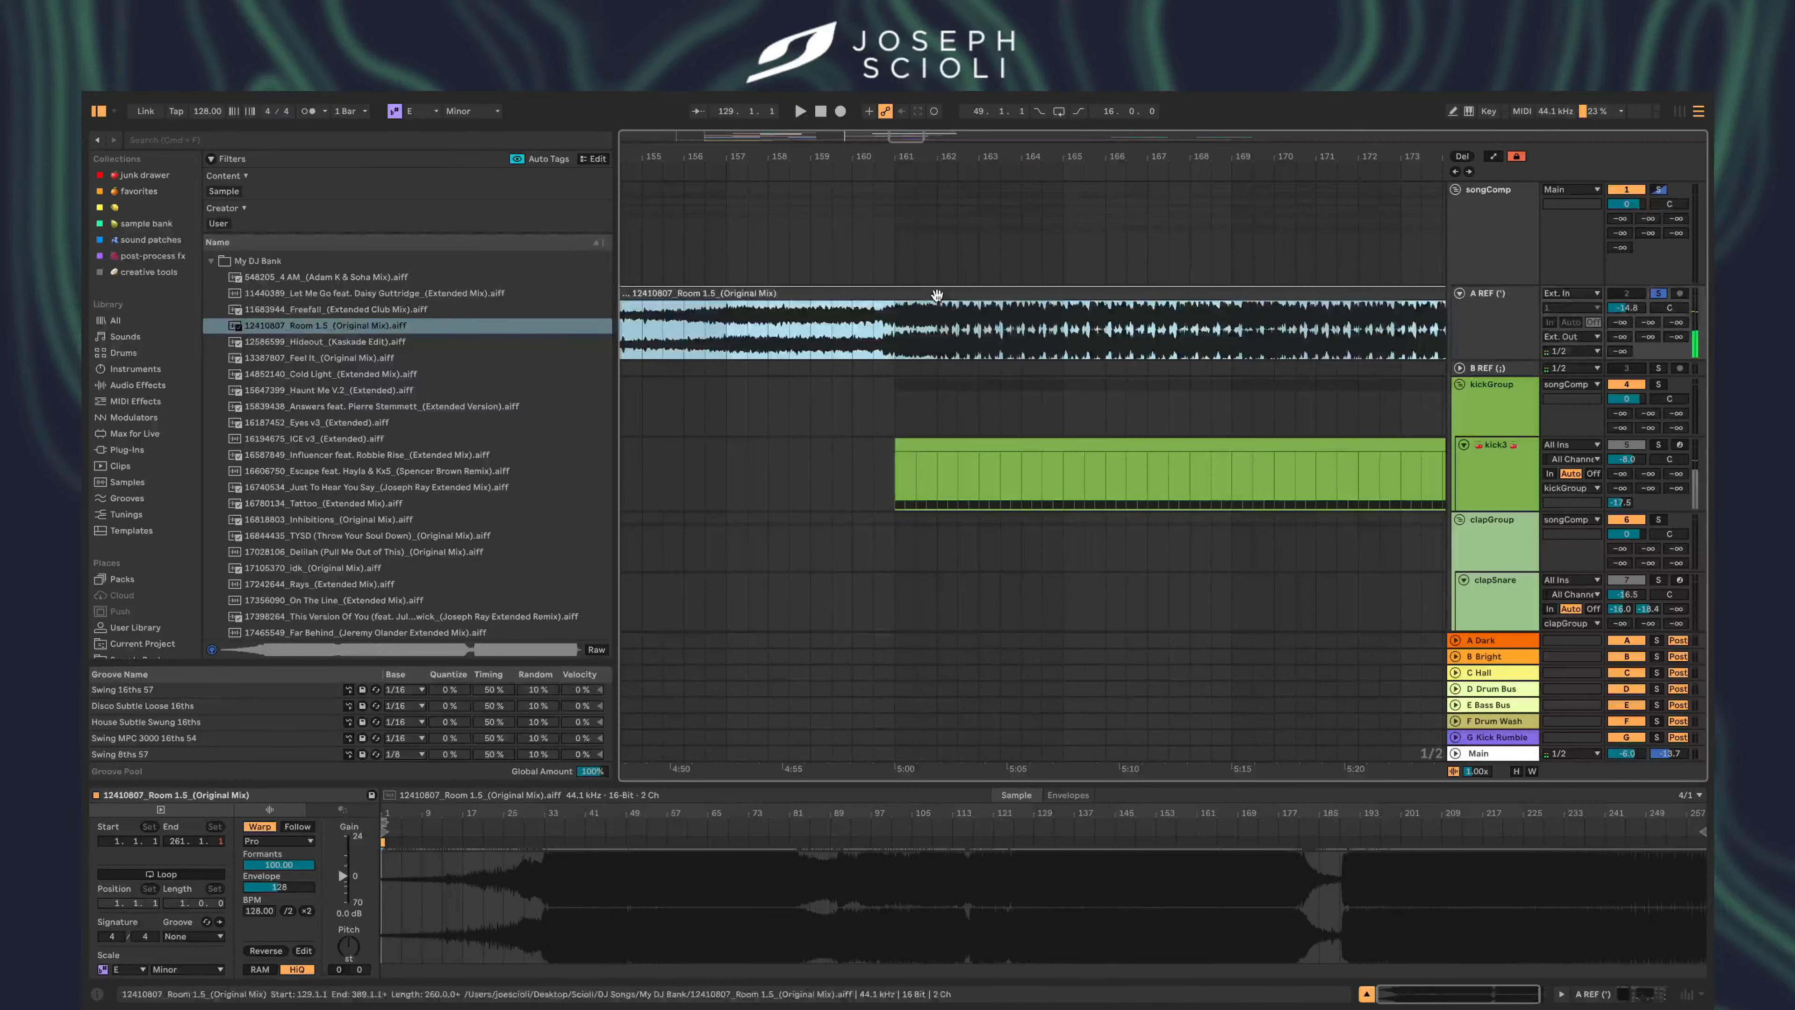
click(895, 325)
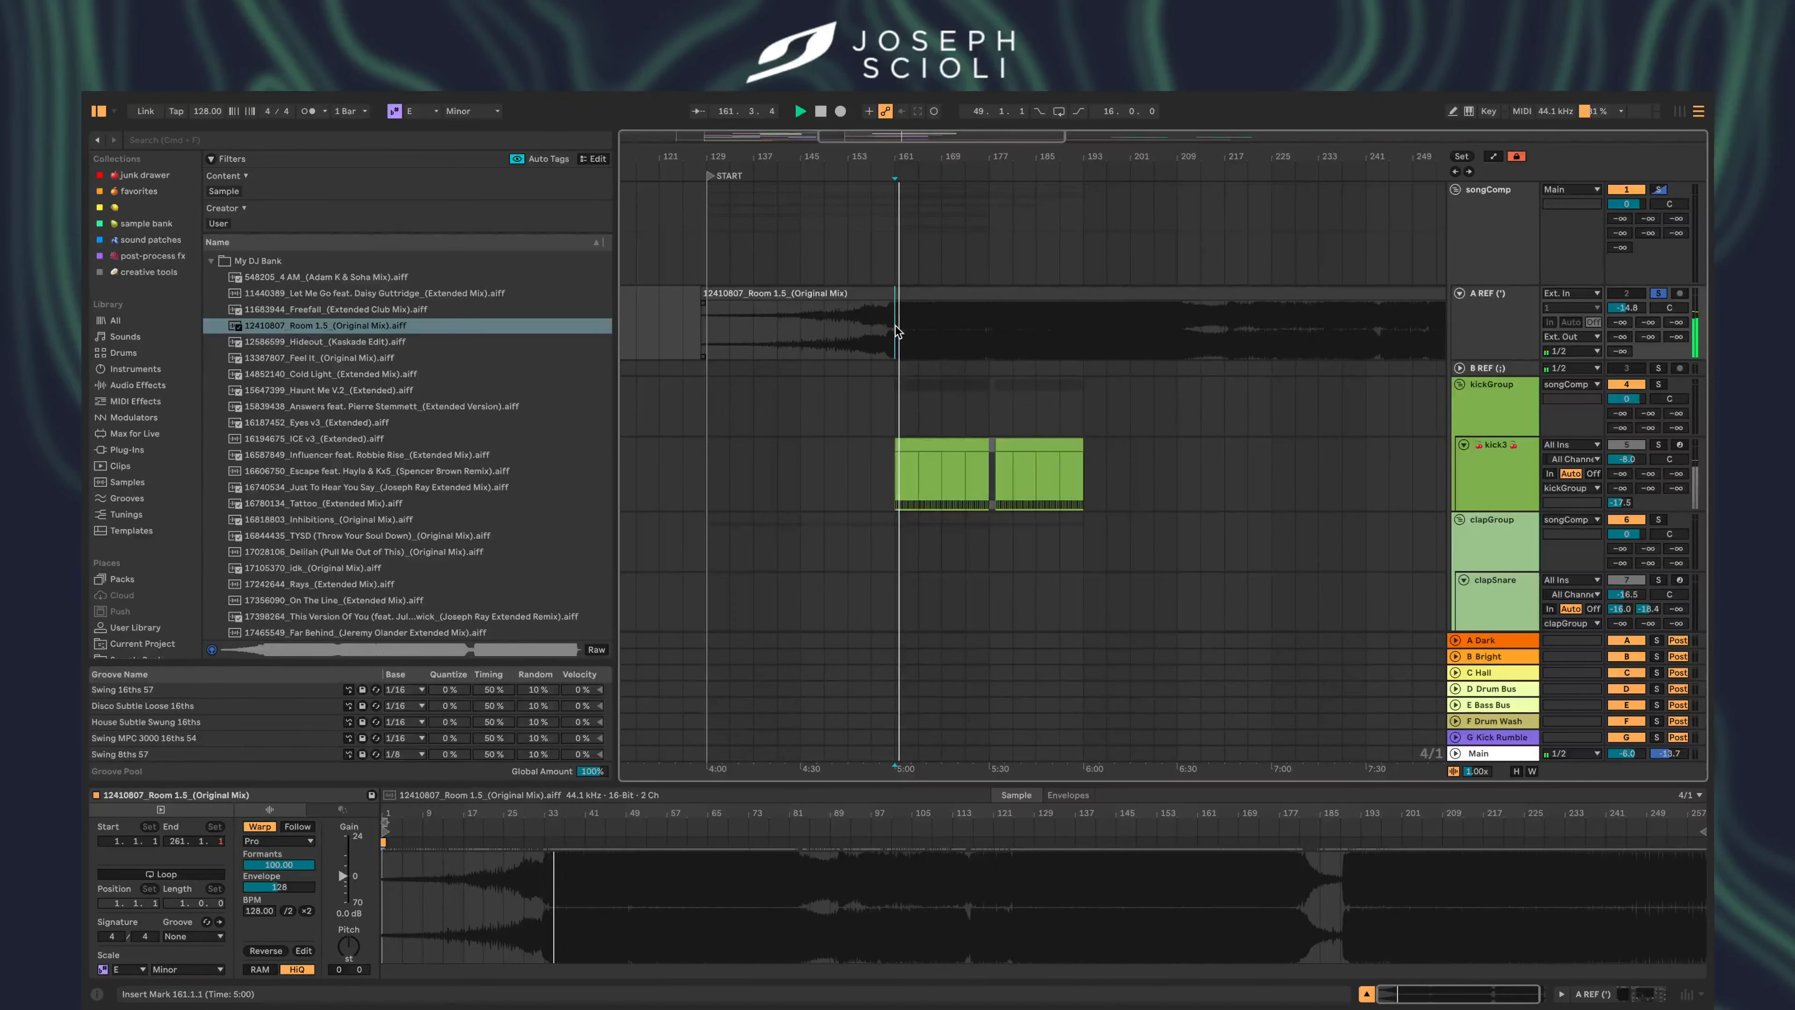
scroll(895, 325, up, 10)
scroll(895, 322, up, 5)
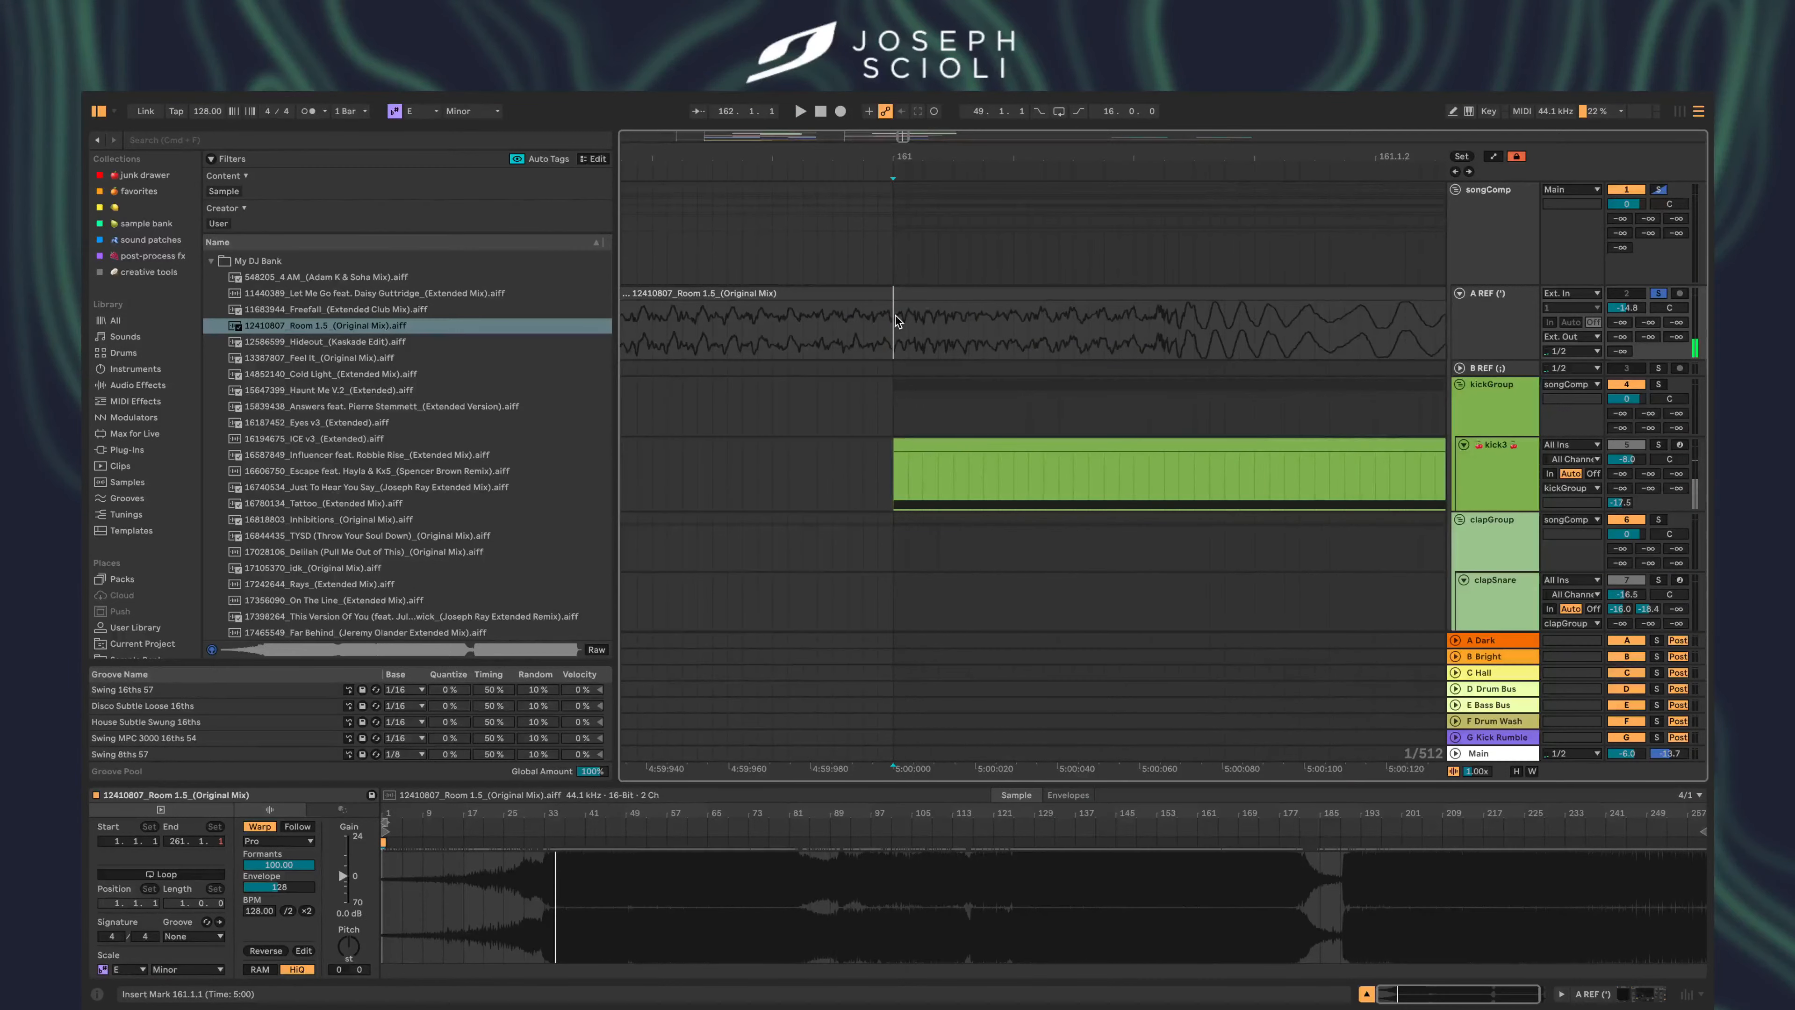
double_click(894, 315)
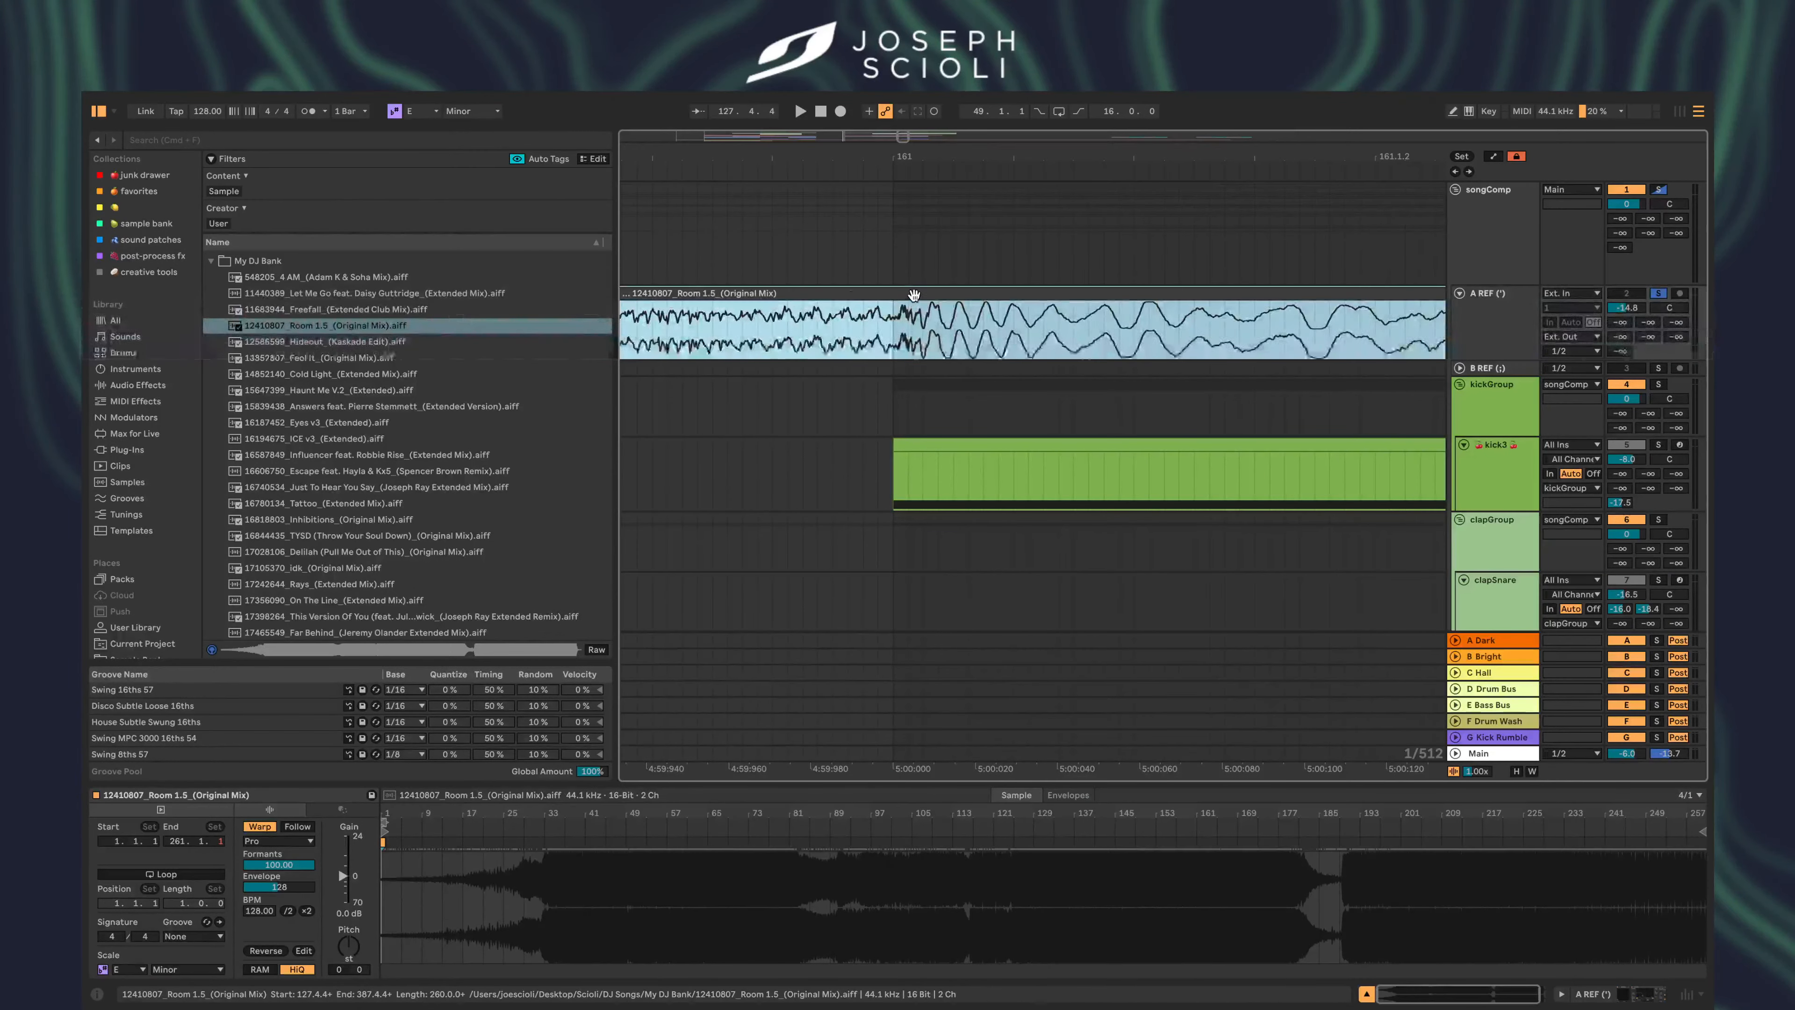
- Turn on the metronome and play the reference clip from bar 161 to check its timing
click(893, 326)
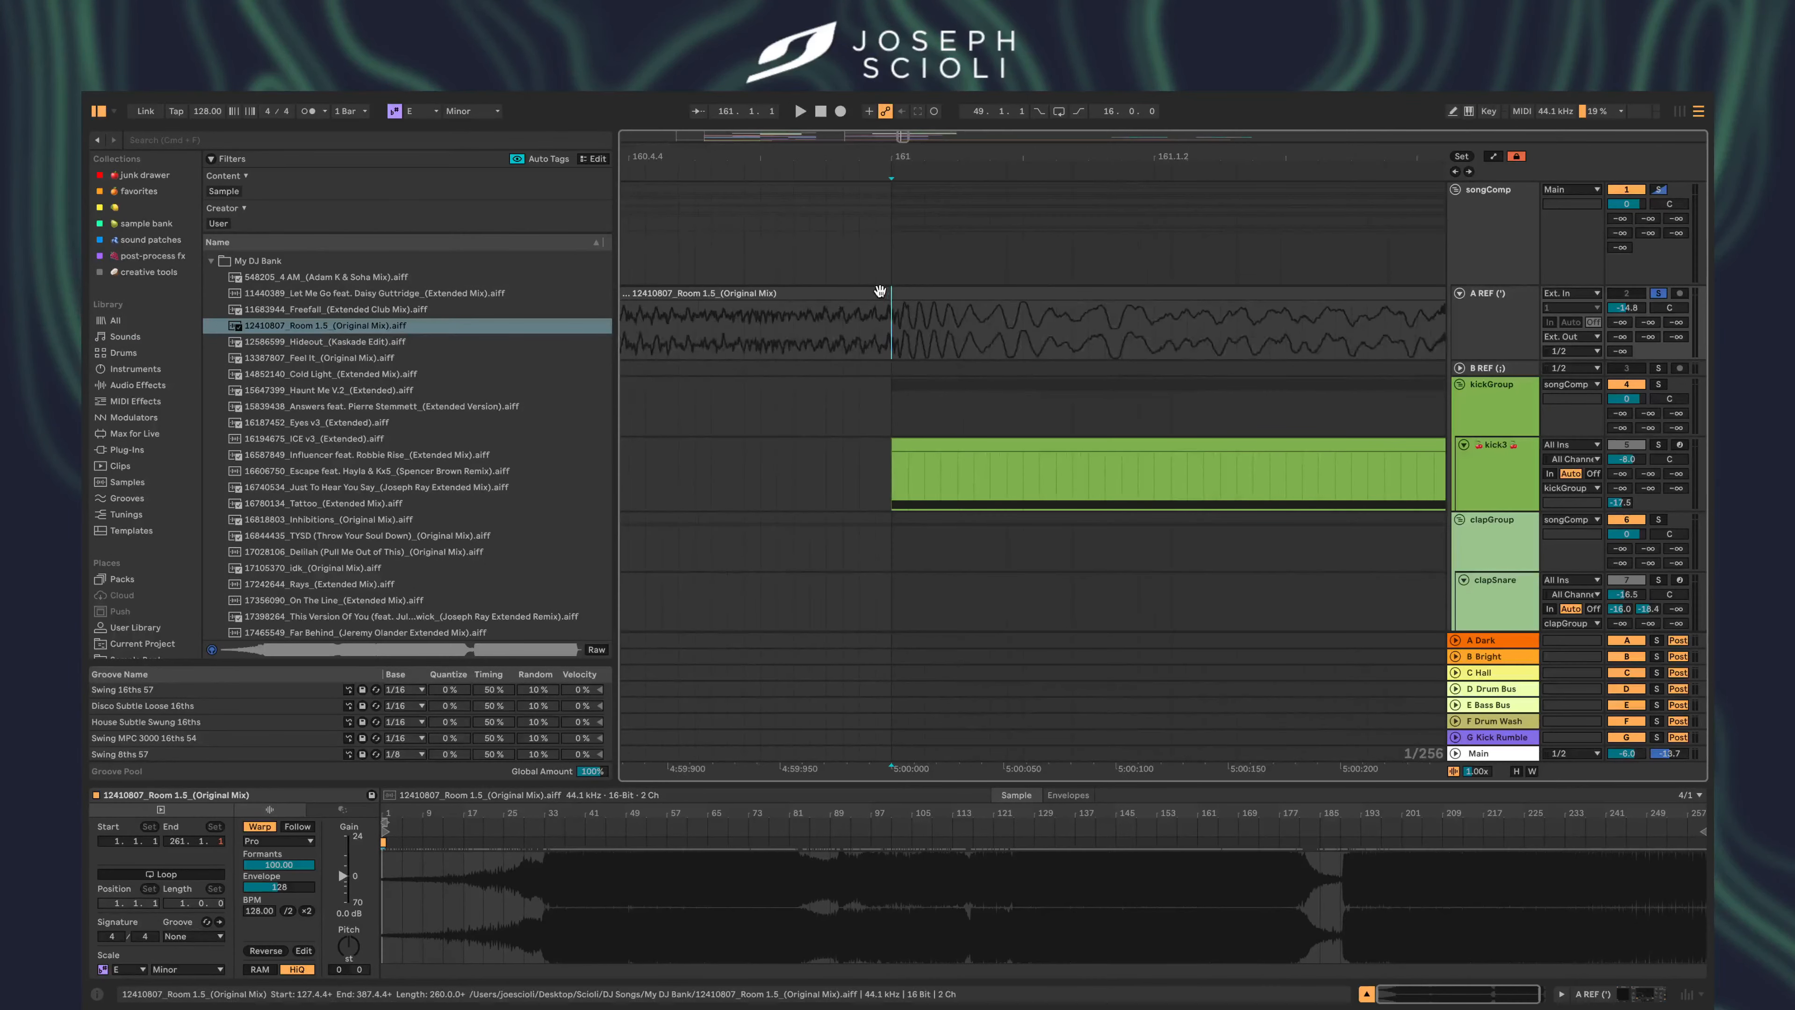
scroll(881, 291, up, 5)
key(space)
scroll(881, 291, down, 8)
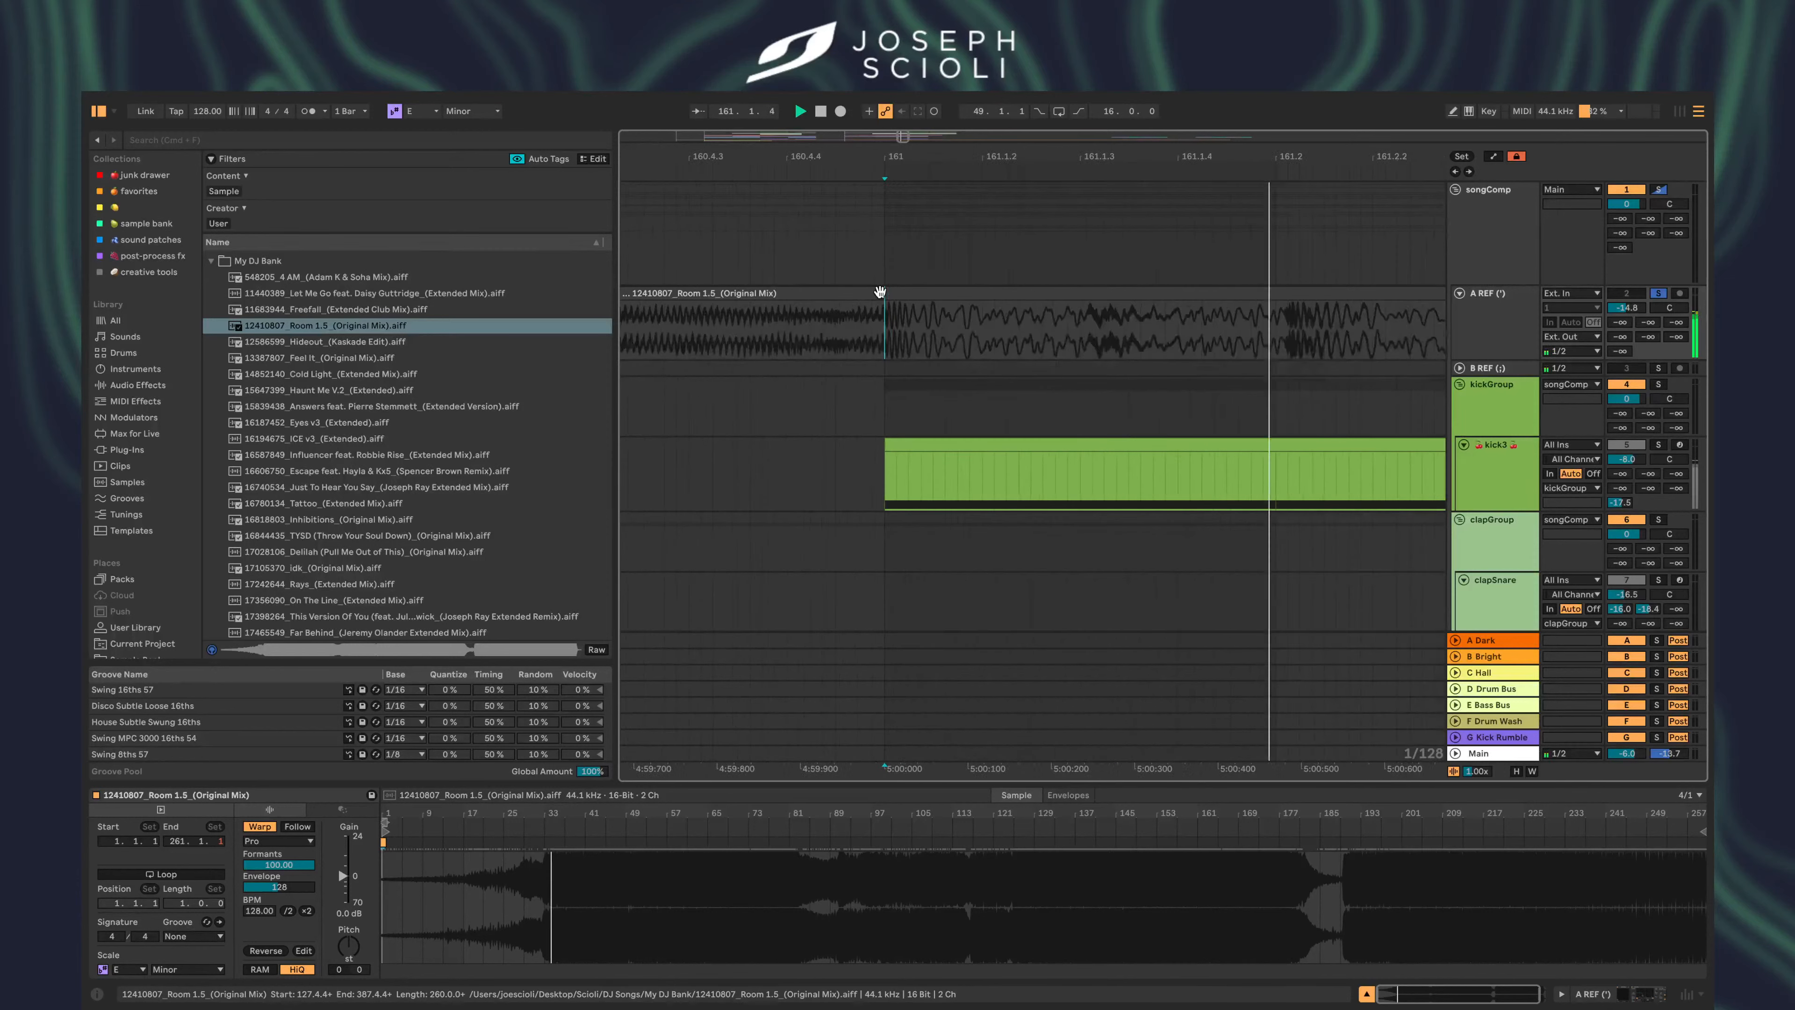
click(309, 110)
scroll(722, 356, down, 5)
scroll(723, 355, down, 2)
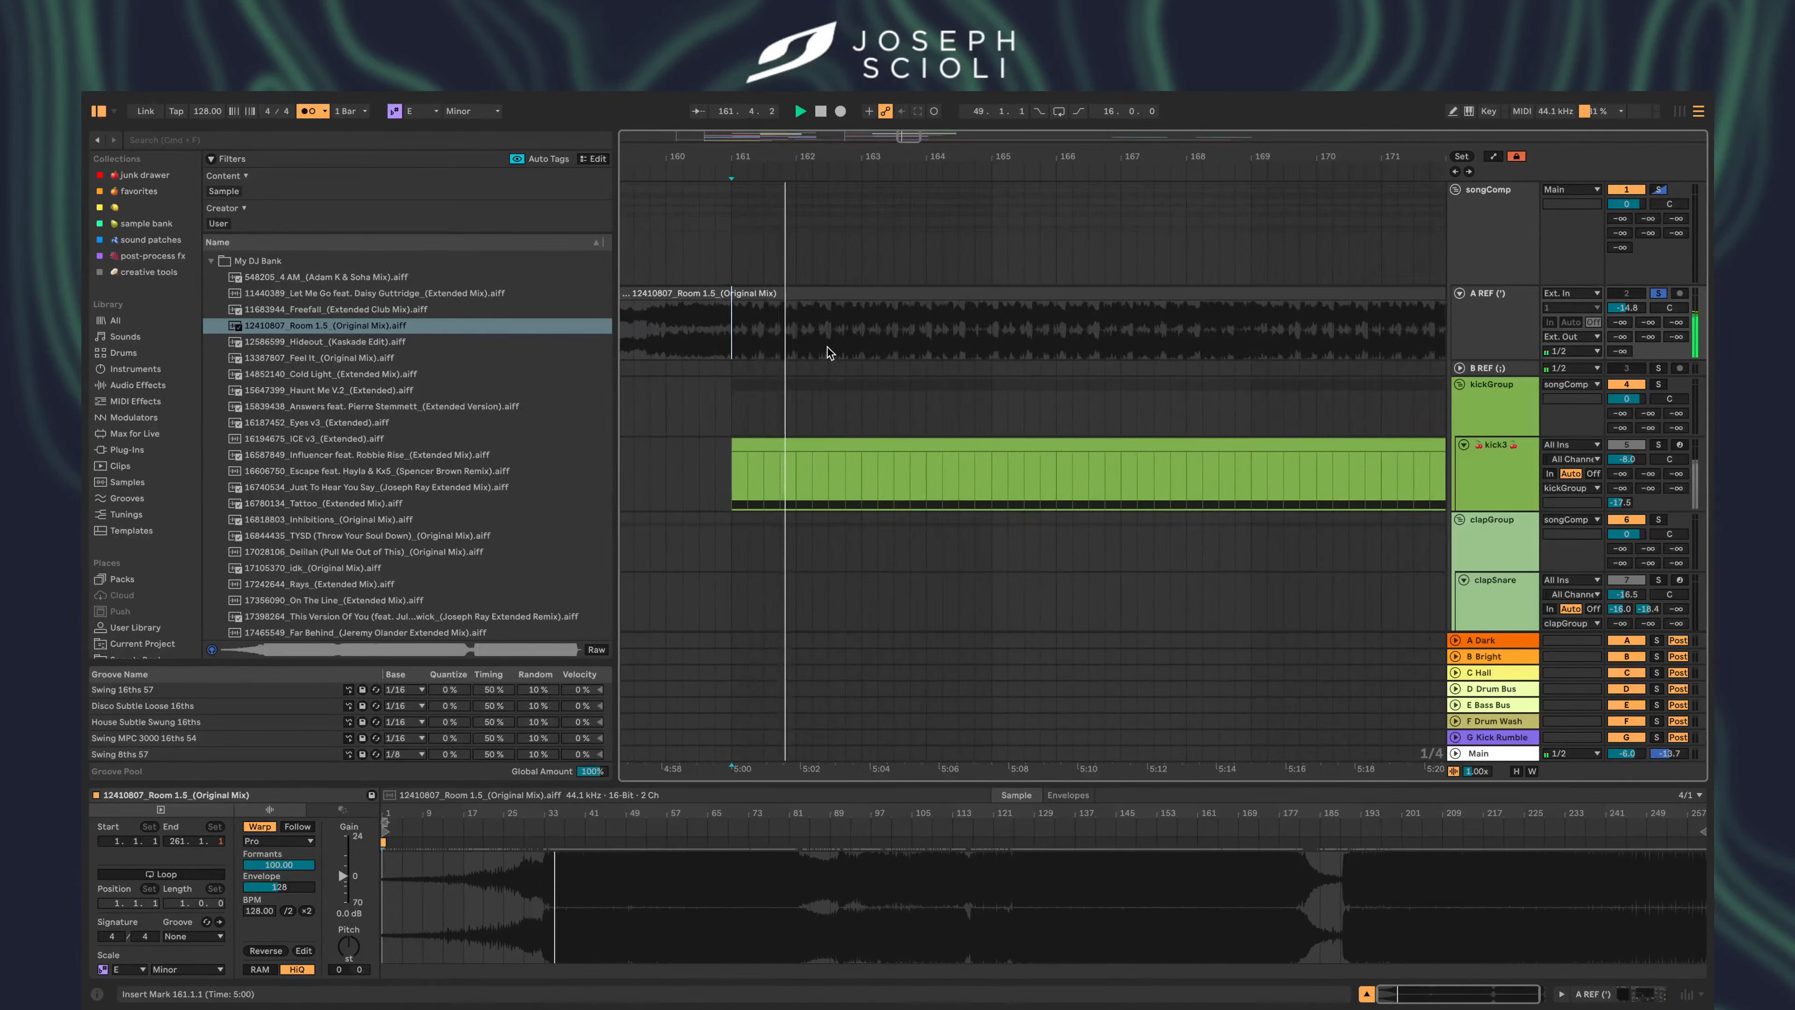
key(space)
- Set the Room 1.5 clip's BPM to 124
click(797, 293)
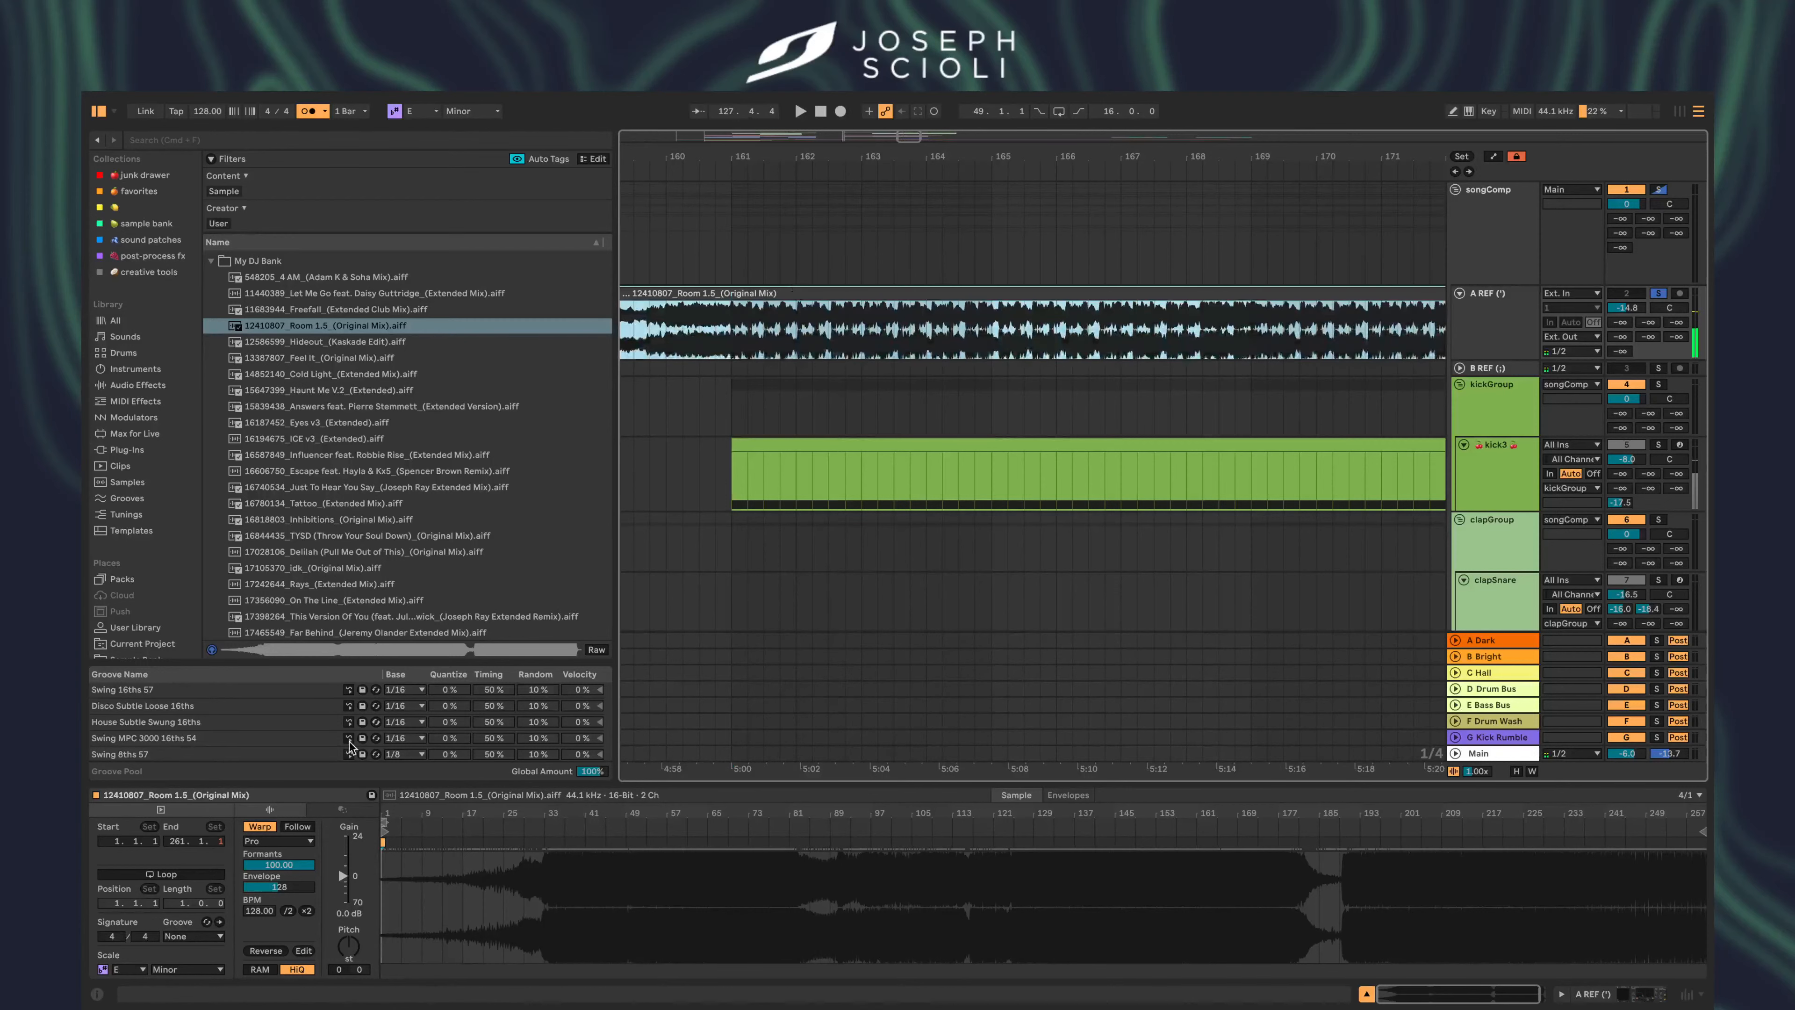
click(260, 911)
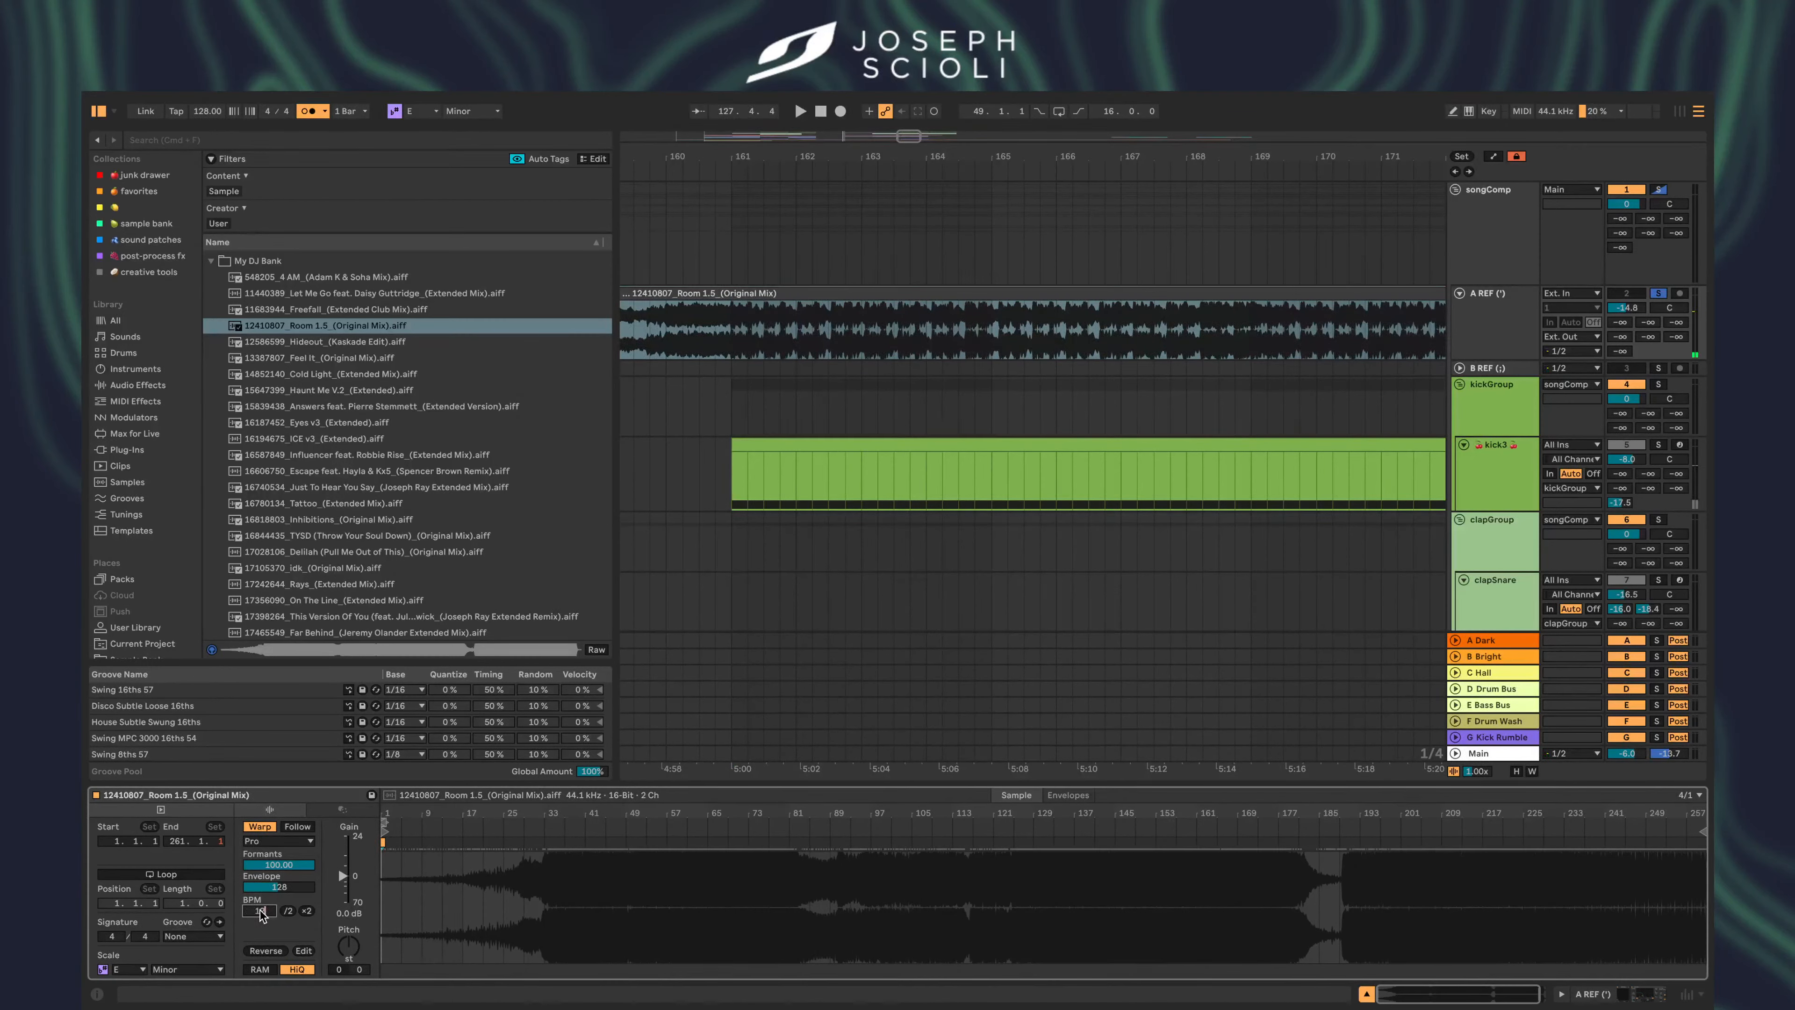
text(12)
text(4)
key(Return)
- Shift the Room 1.5 clip slightly to line up its drop with bar 160, and play from there against the metronome
scroll(741, 284, left, 5)
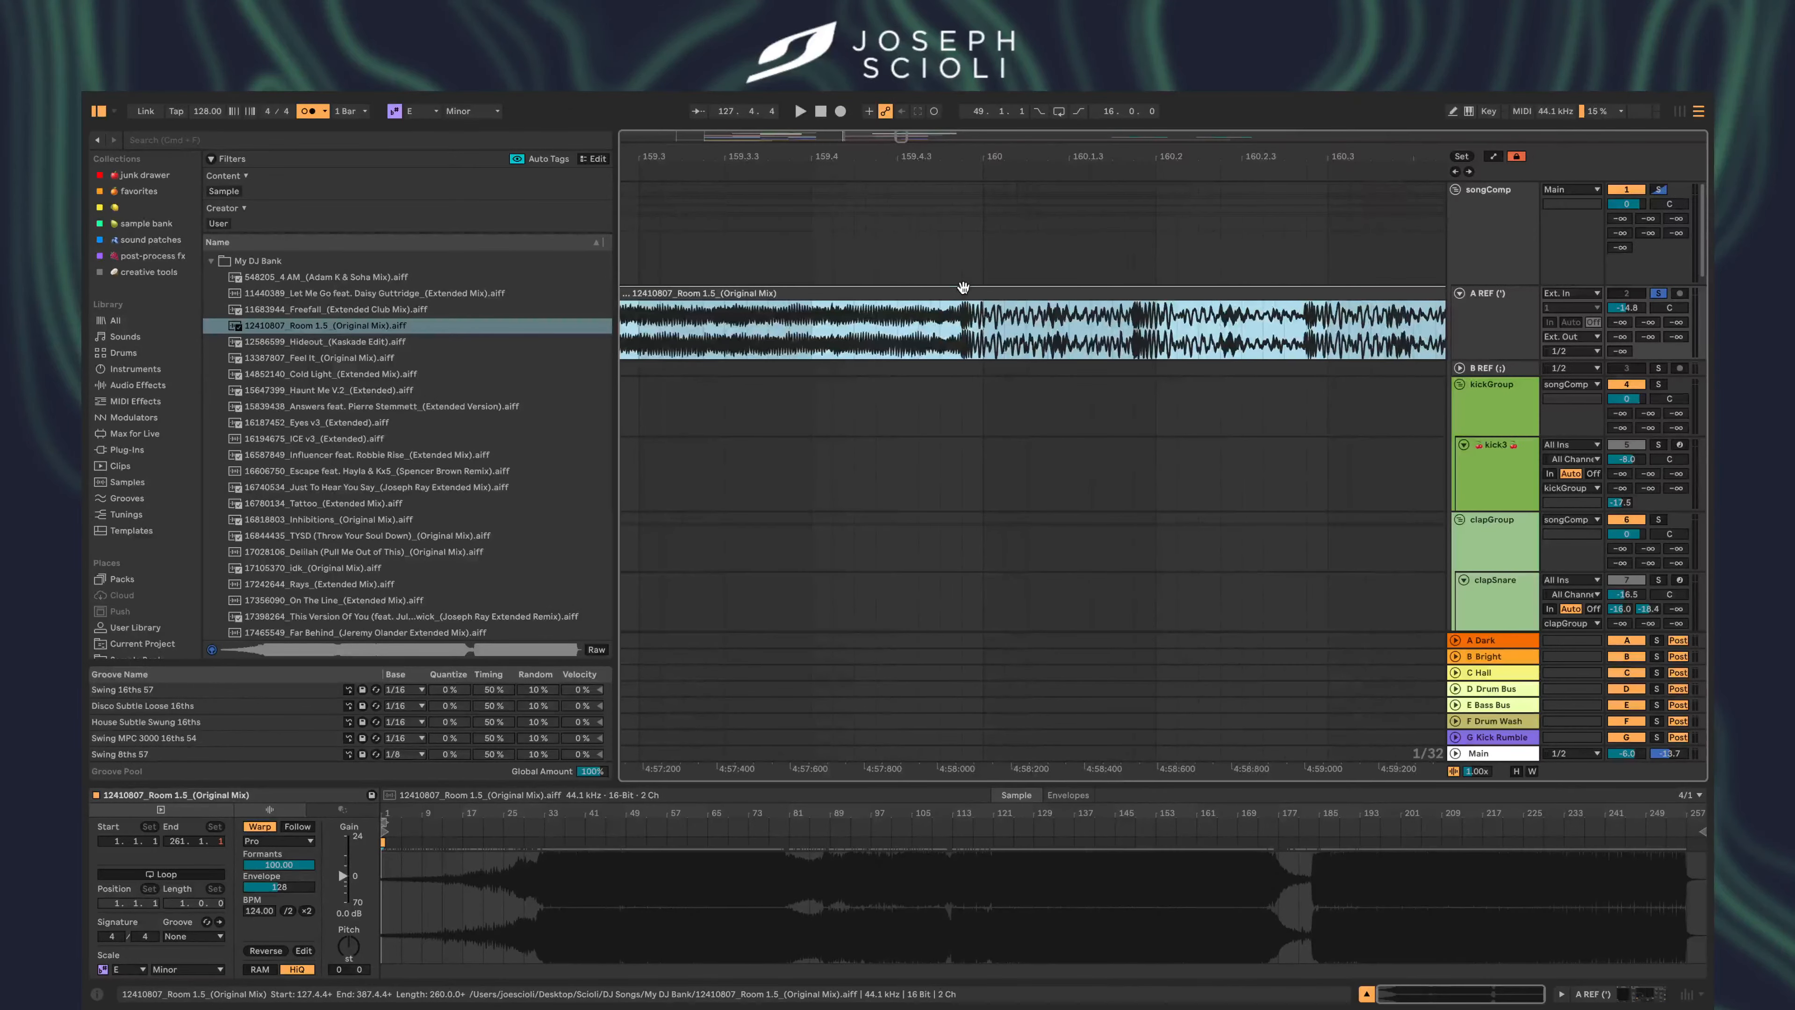
drag(962, 288, 990, 288)
click(983, 318)
key(space)
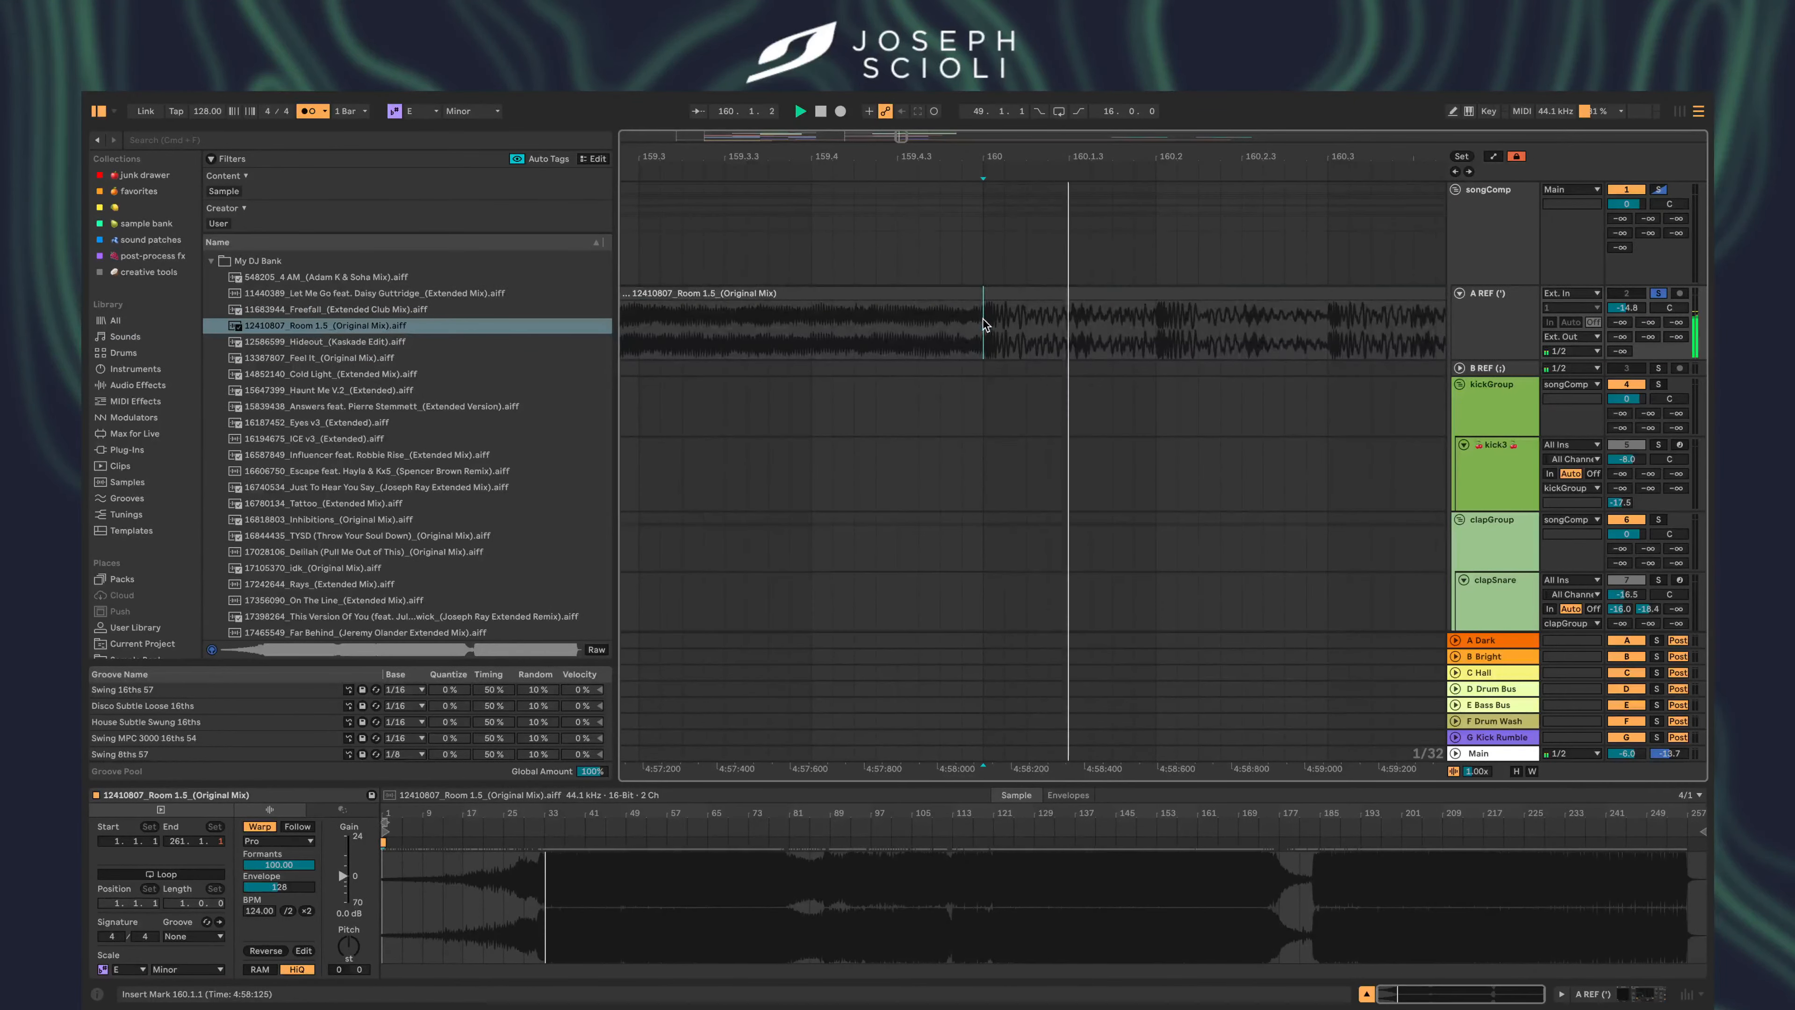
- Play the reference track from bar 189 and from bar 247 to check its alignment and arrangement
key(minus)
scroll(983, 318, down, 10)
click(1208, 265)
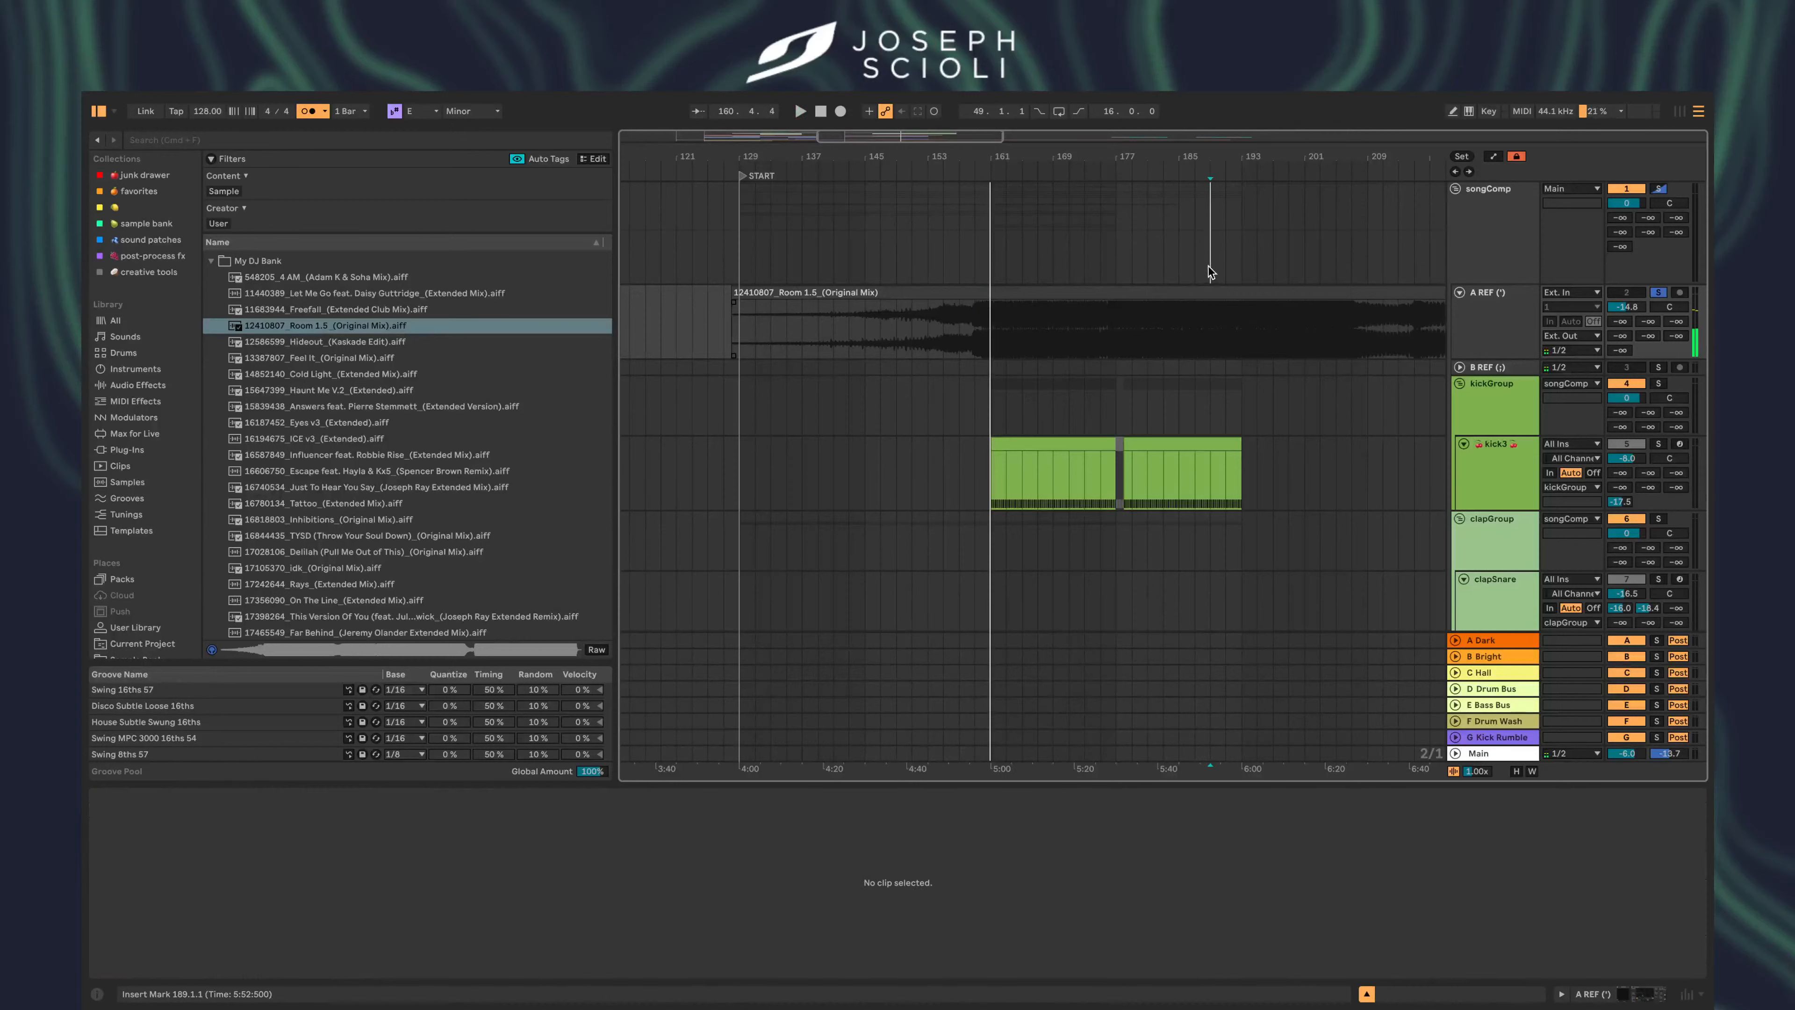
key(space)
key(space)
scroll(1208, 266, right, 7)
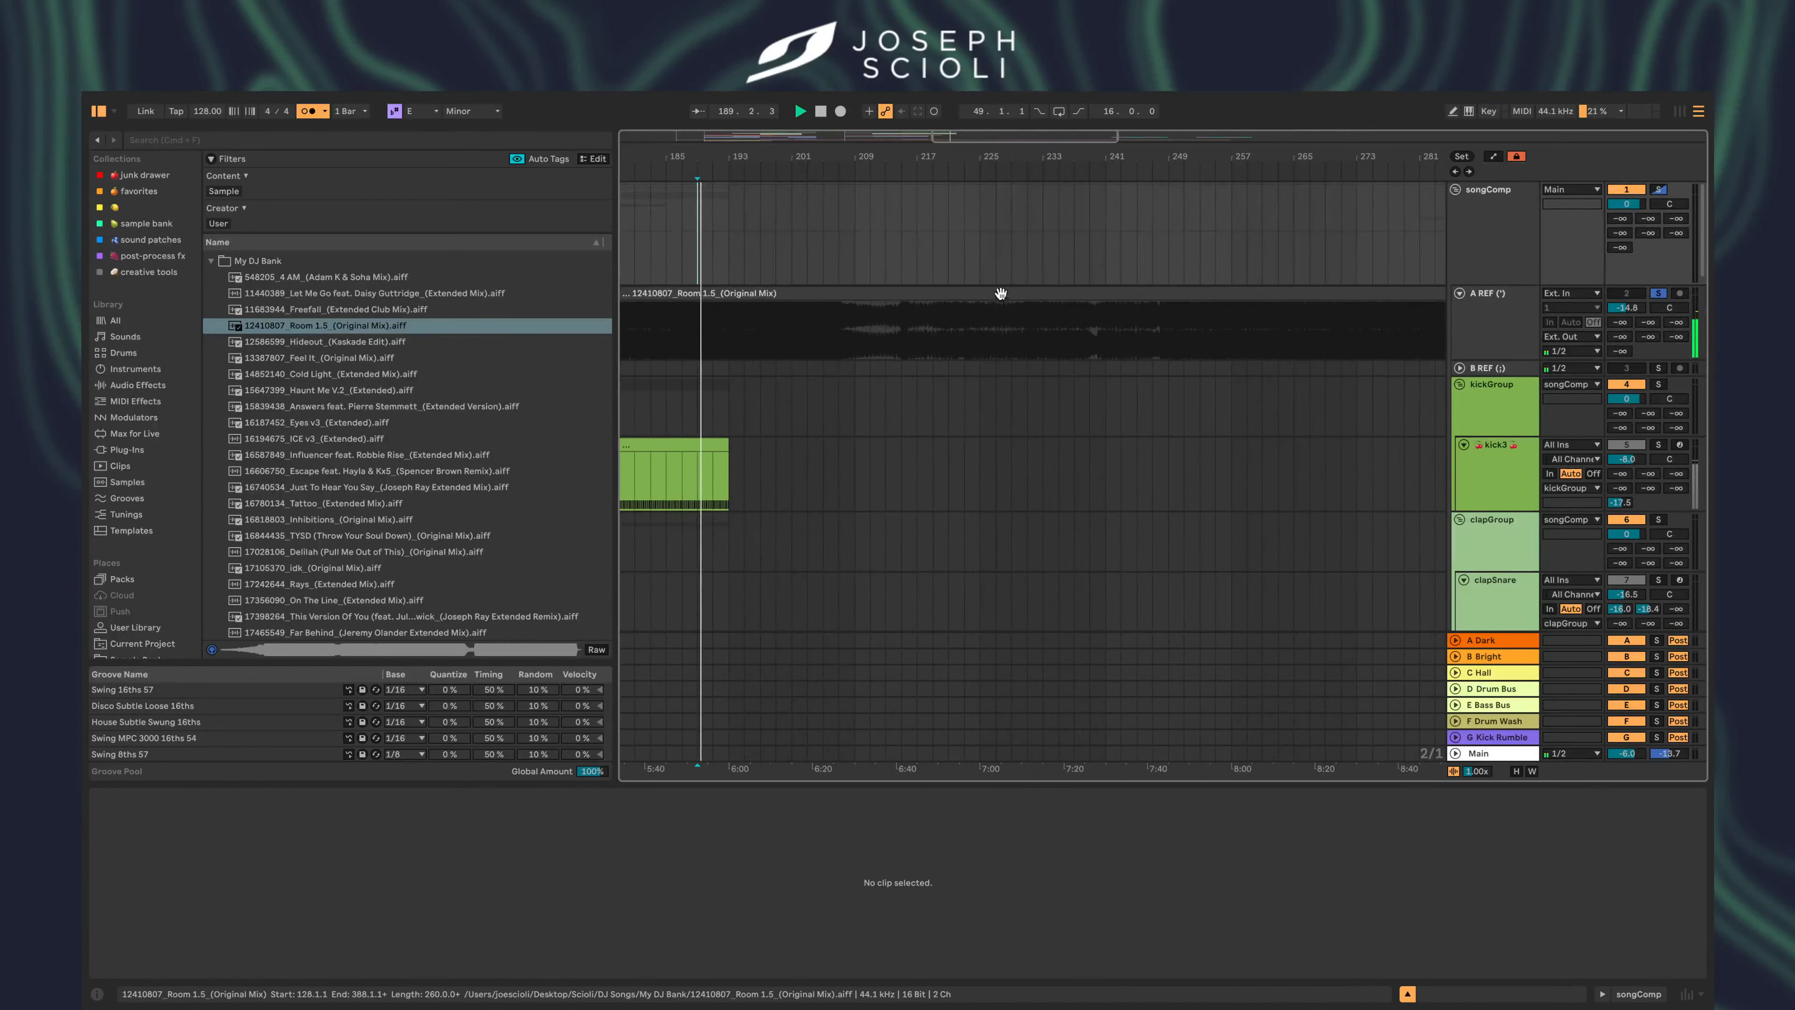
click(1153, 256)
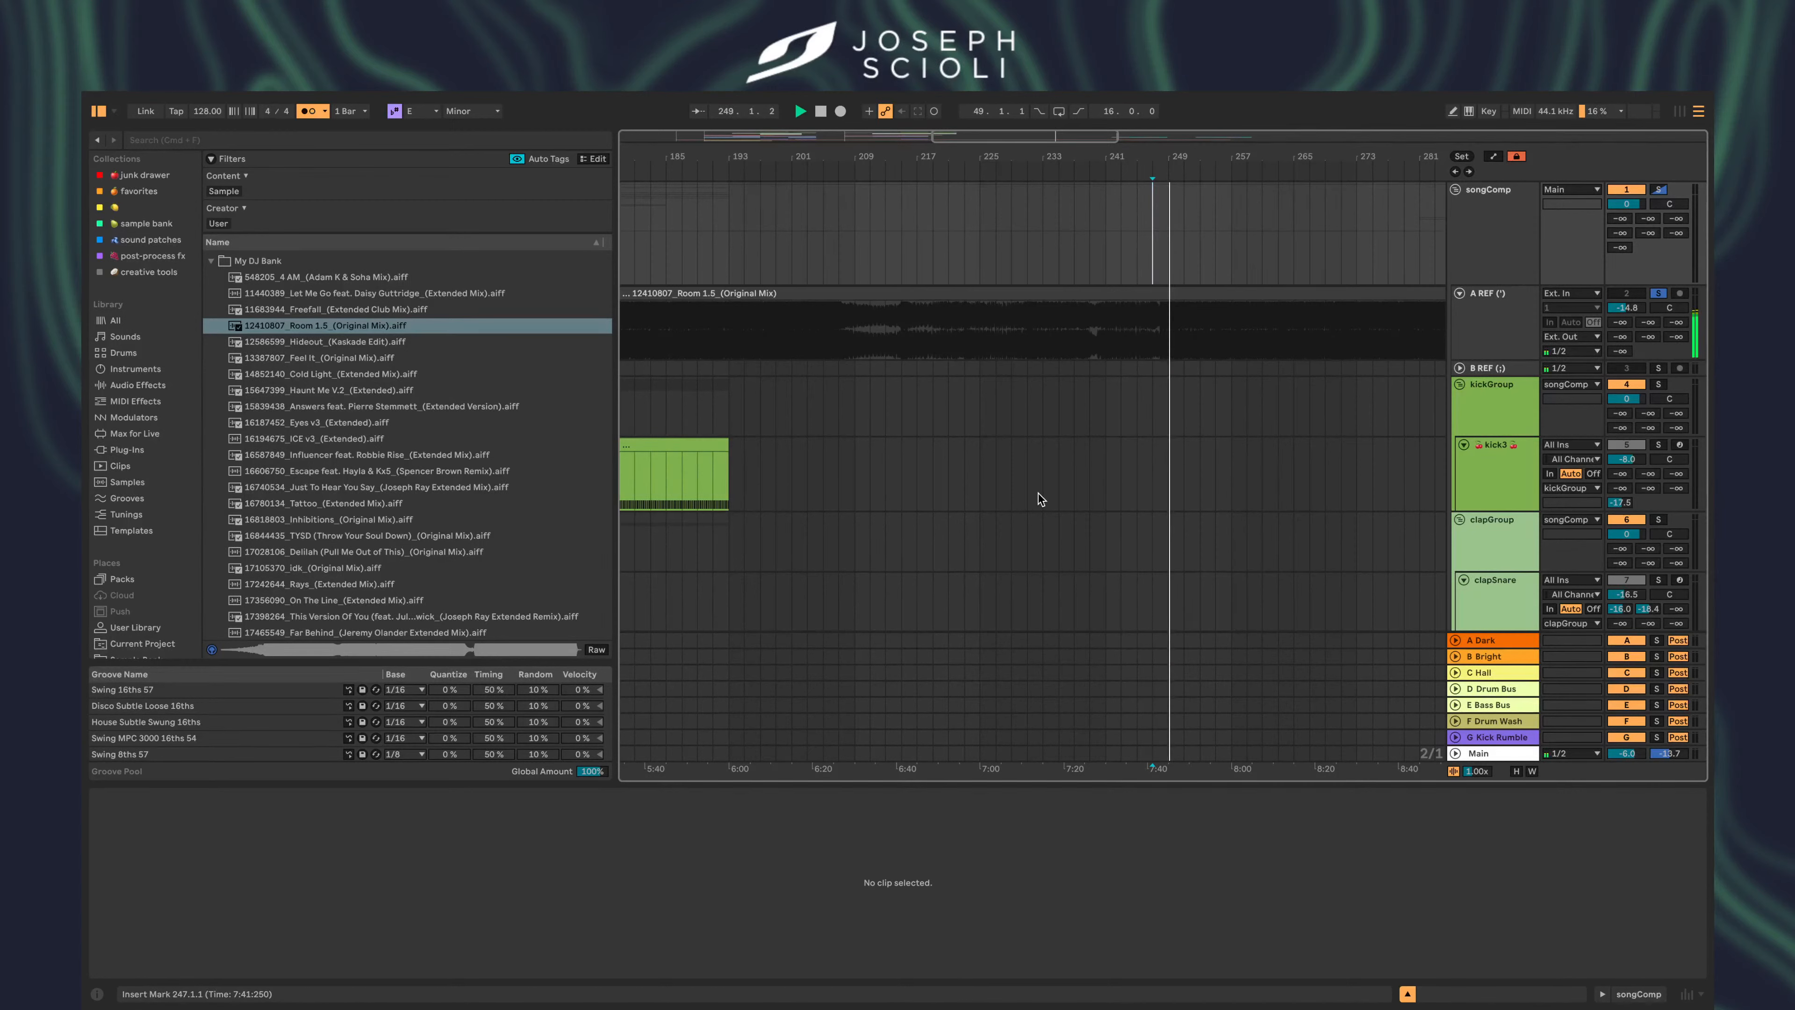
- Trim the Room 1.5 reference clip so it starts at bar 129, and add a locator at bar 161 where its drop begins
scroll(923, 375, left, 10)
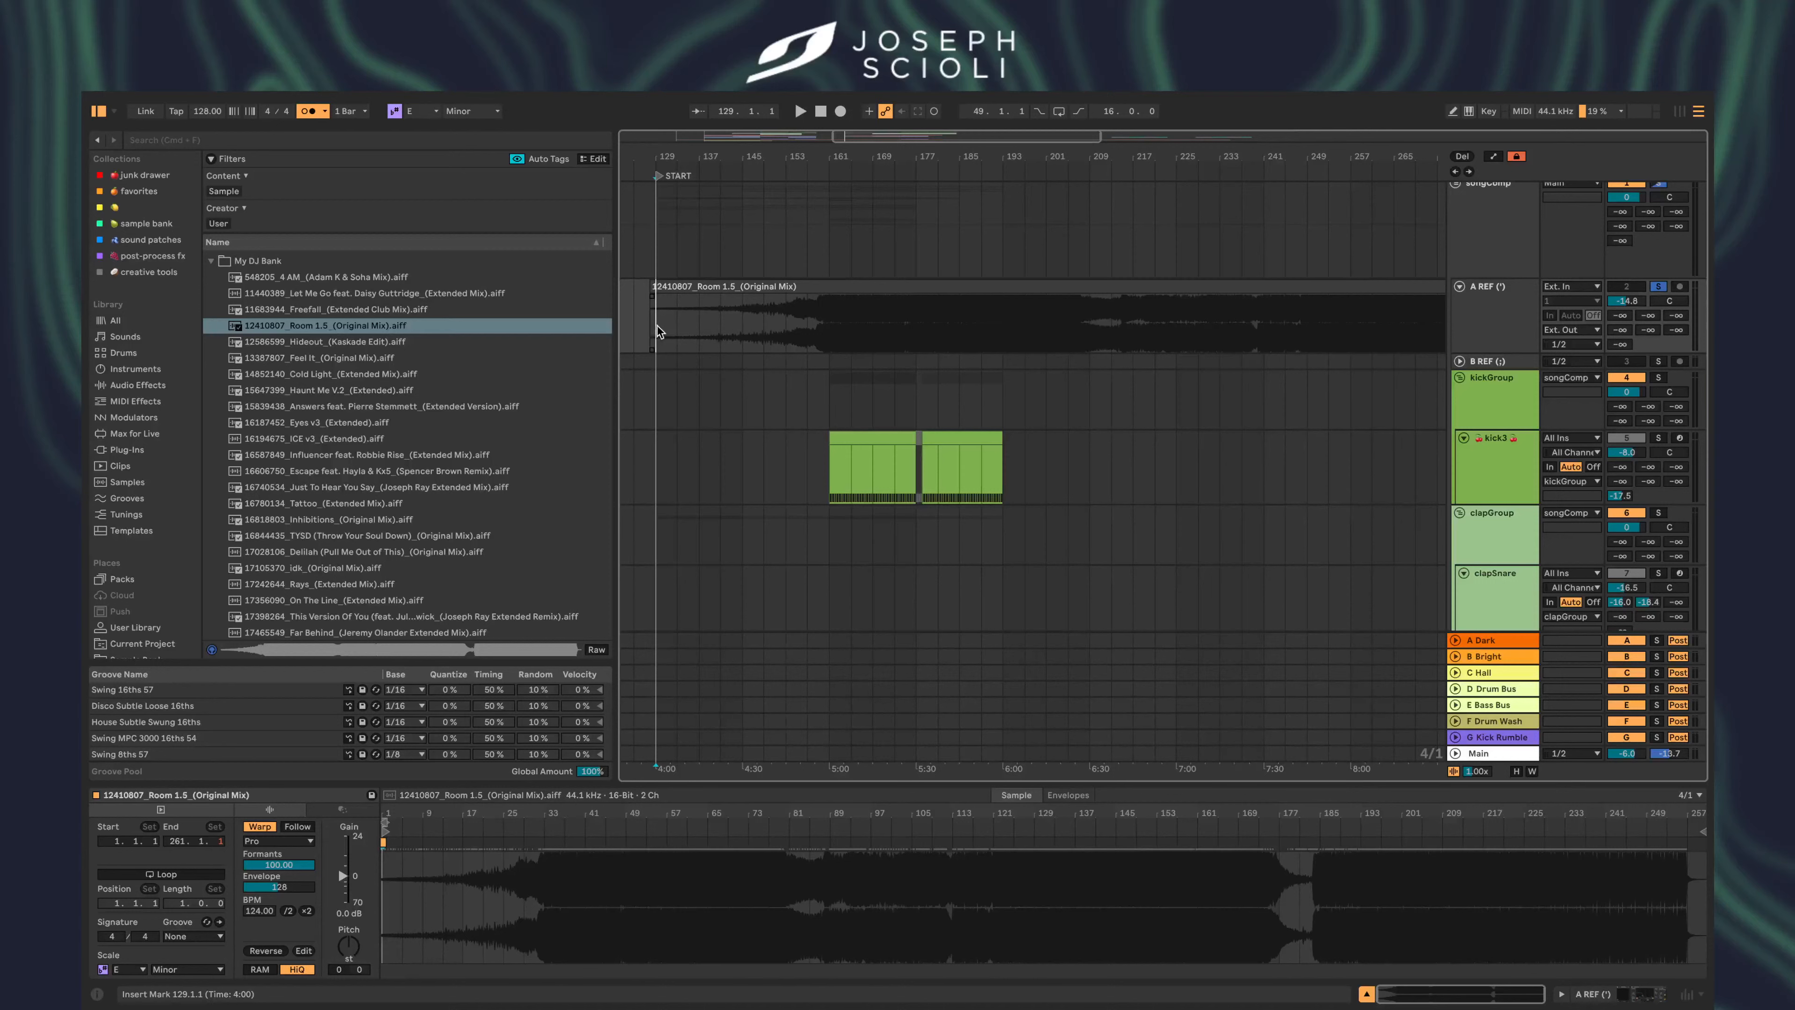
drag(656, 325, 635, 325)
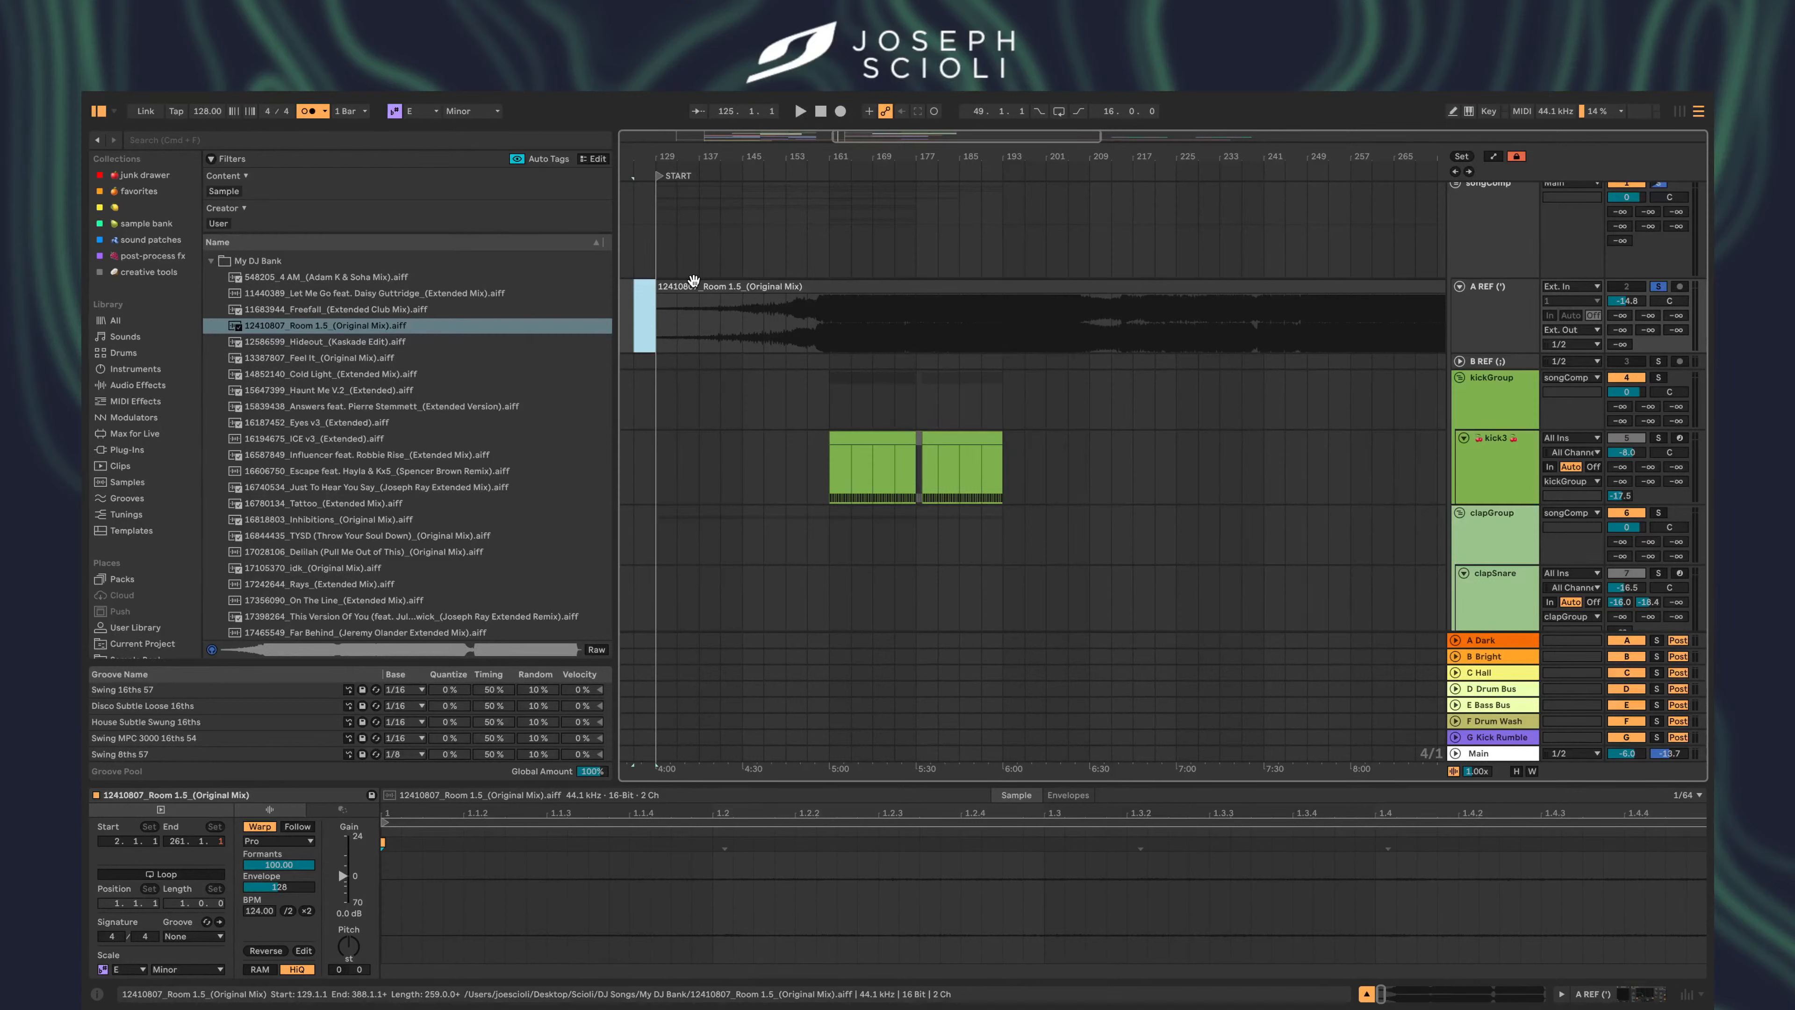
right_click(831, 171)
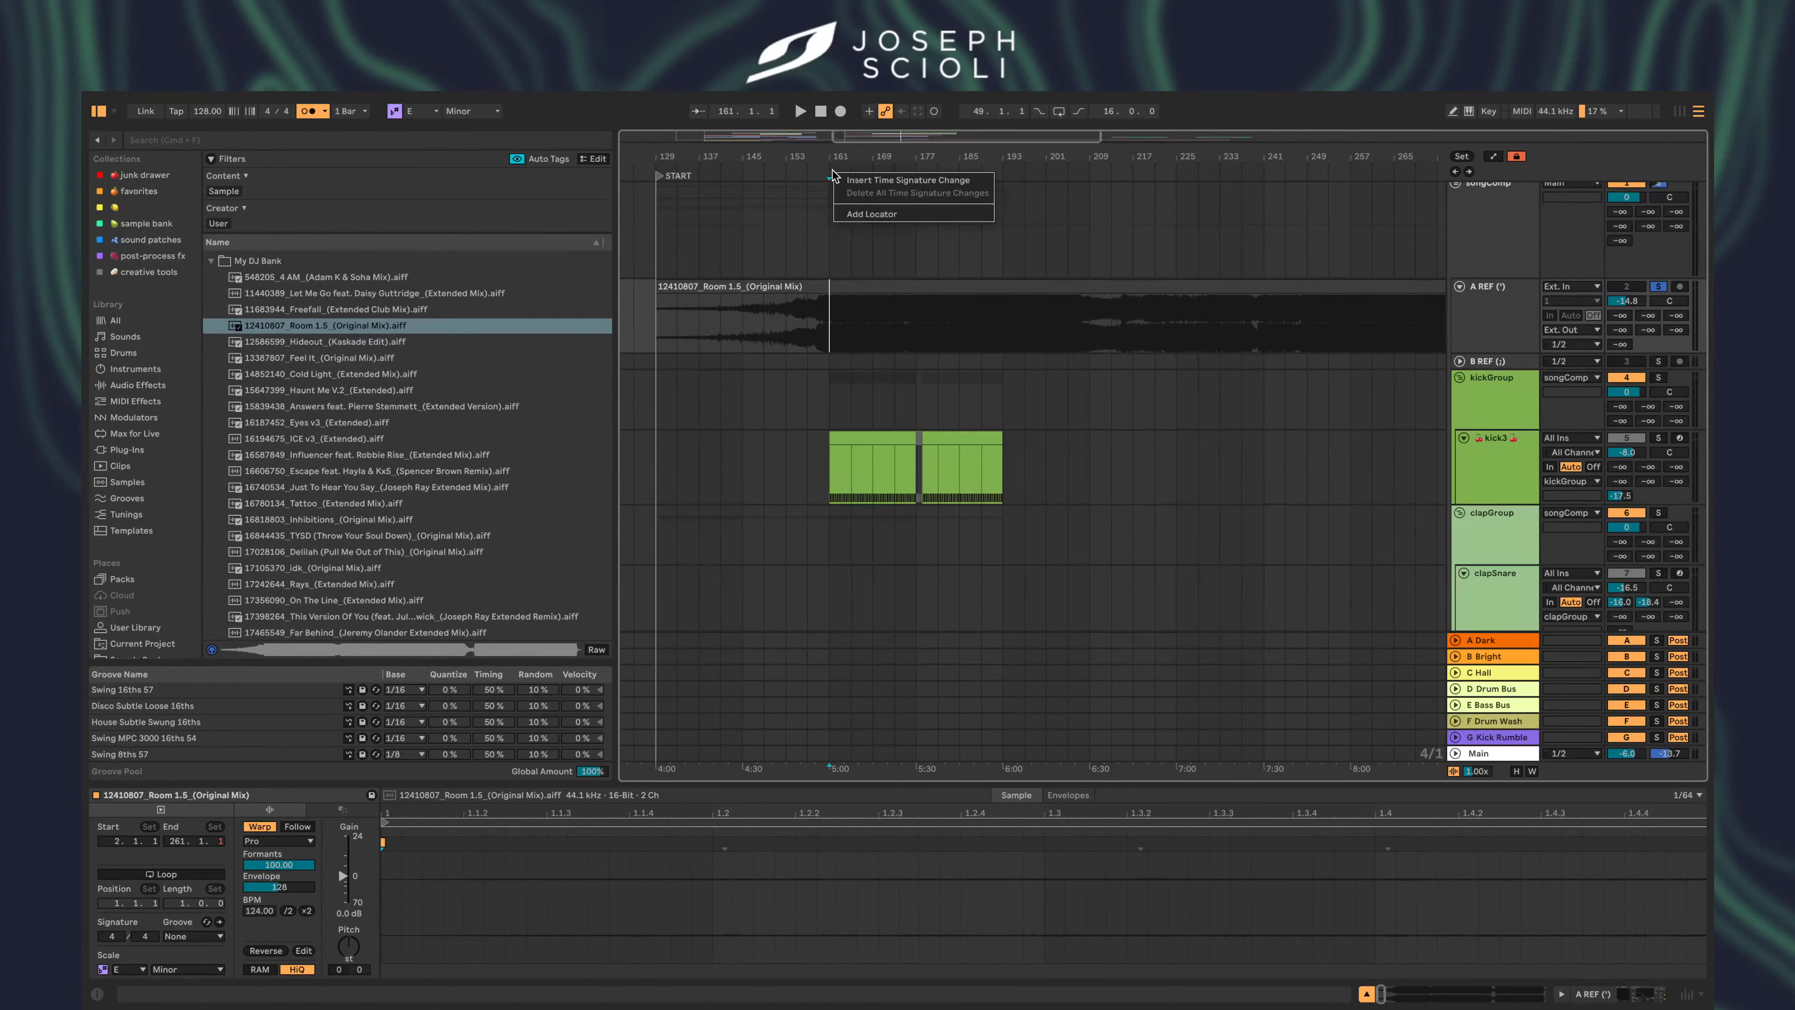
click(851, 214)
- Rename the START locator at bar 129 as Intro
drag(804, 318, 663, 326)
right_click(660, 181)
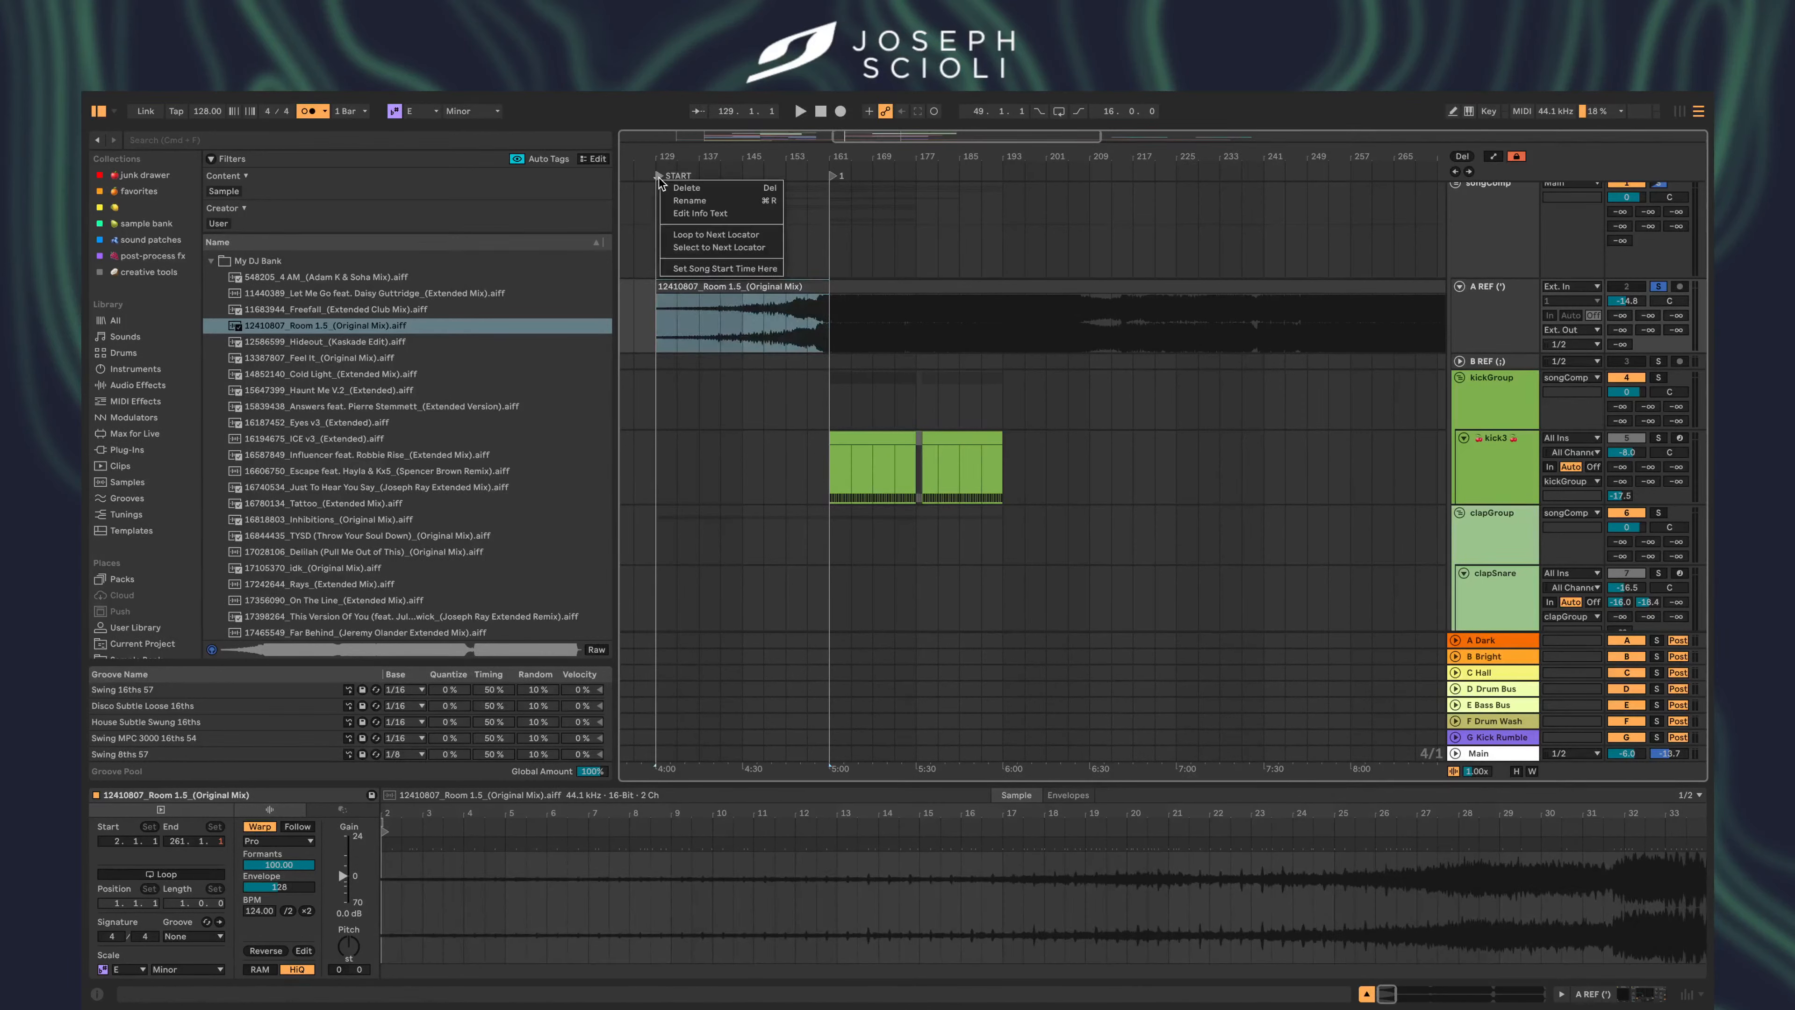
click(742, 197)
text(Intro)
key(Return)
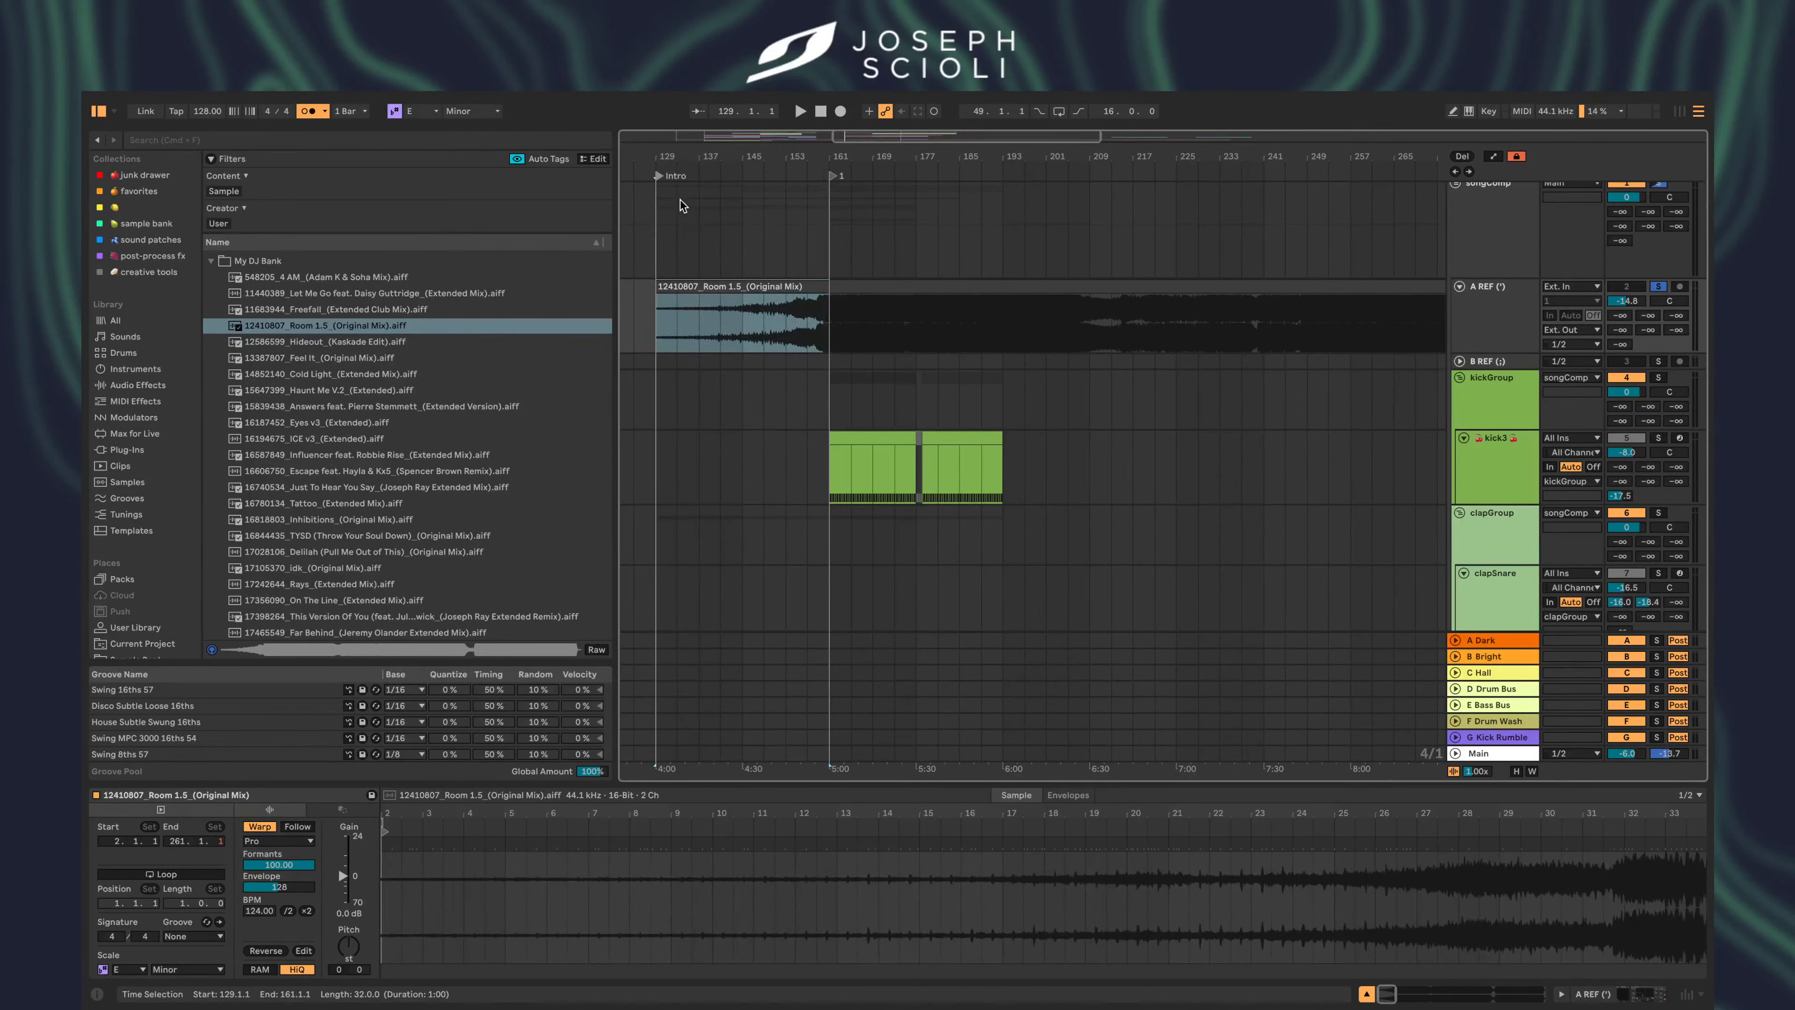
- Listen to the reference around bars 237 to 249 and add a locator named Drop 2 at bar 249
scroll(793, 217, left, 1)
scroll(792, 217, up, 1)
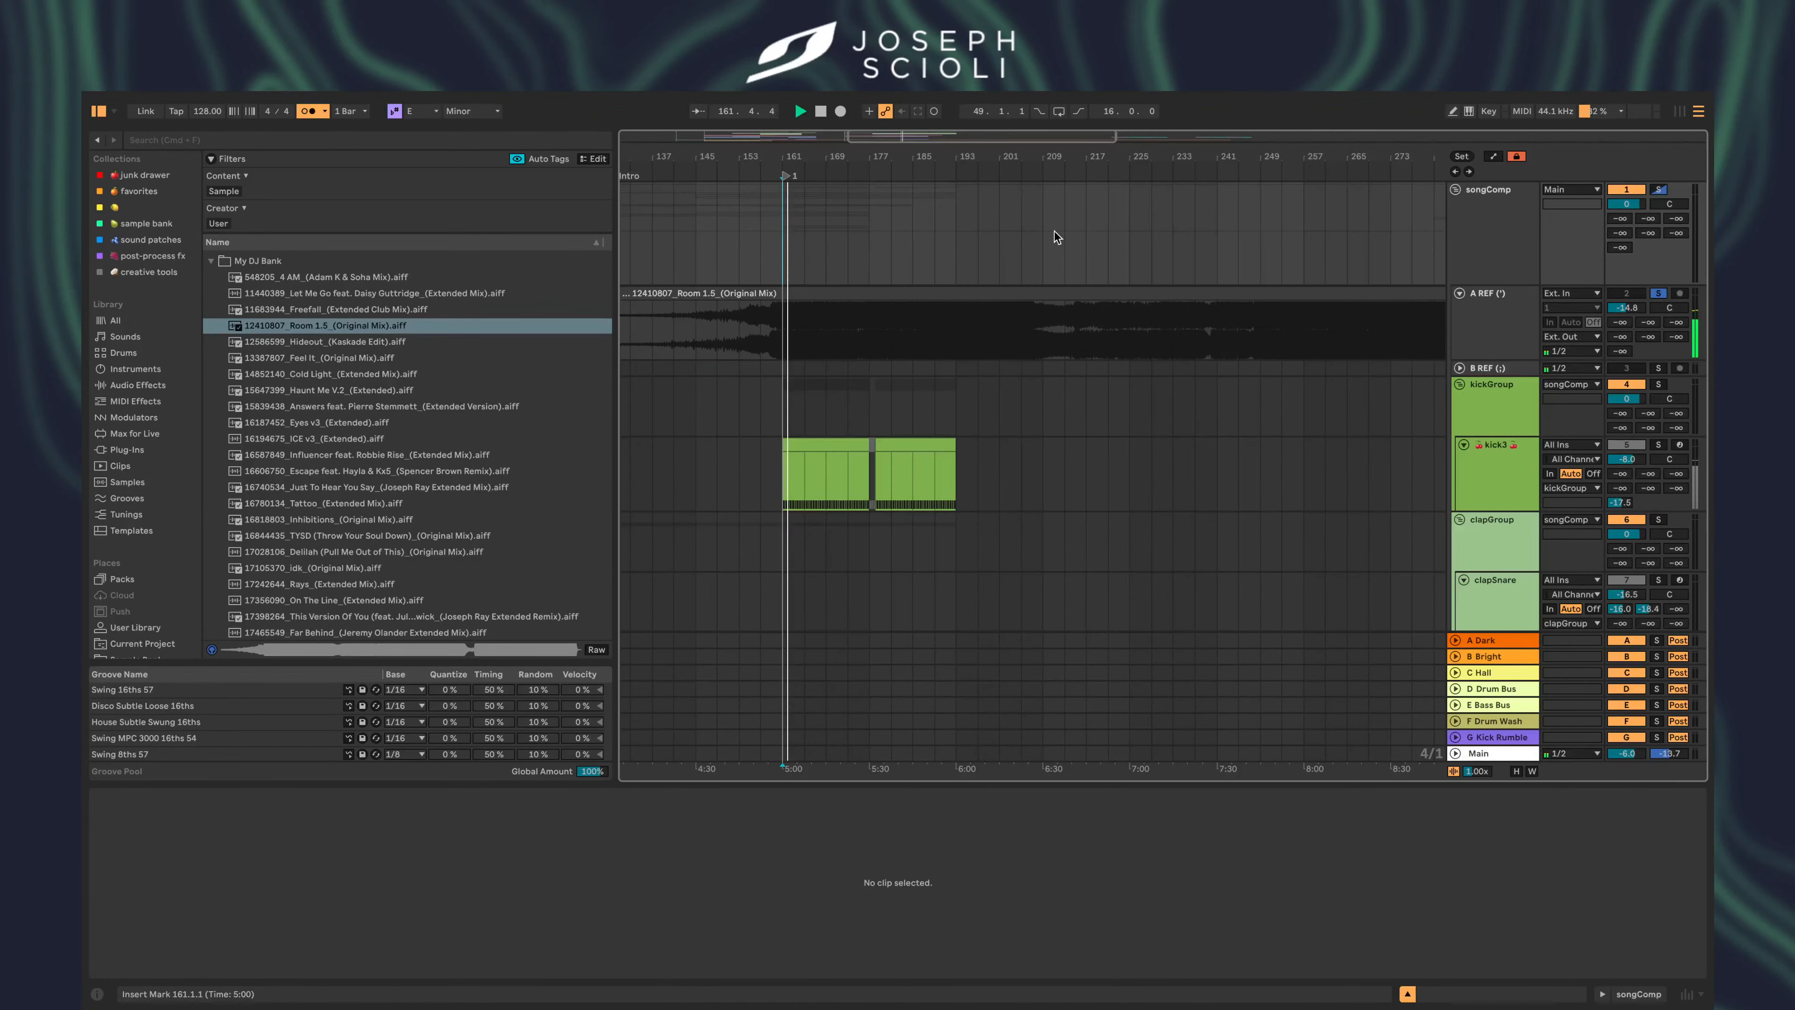
scroll(1060, 231, right, 5)
click(994, 231)
scroll(999, 229, right, 2)
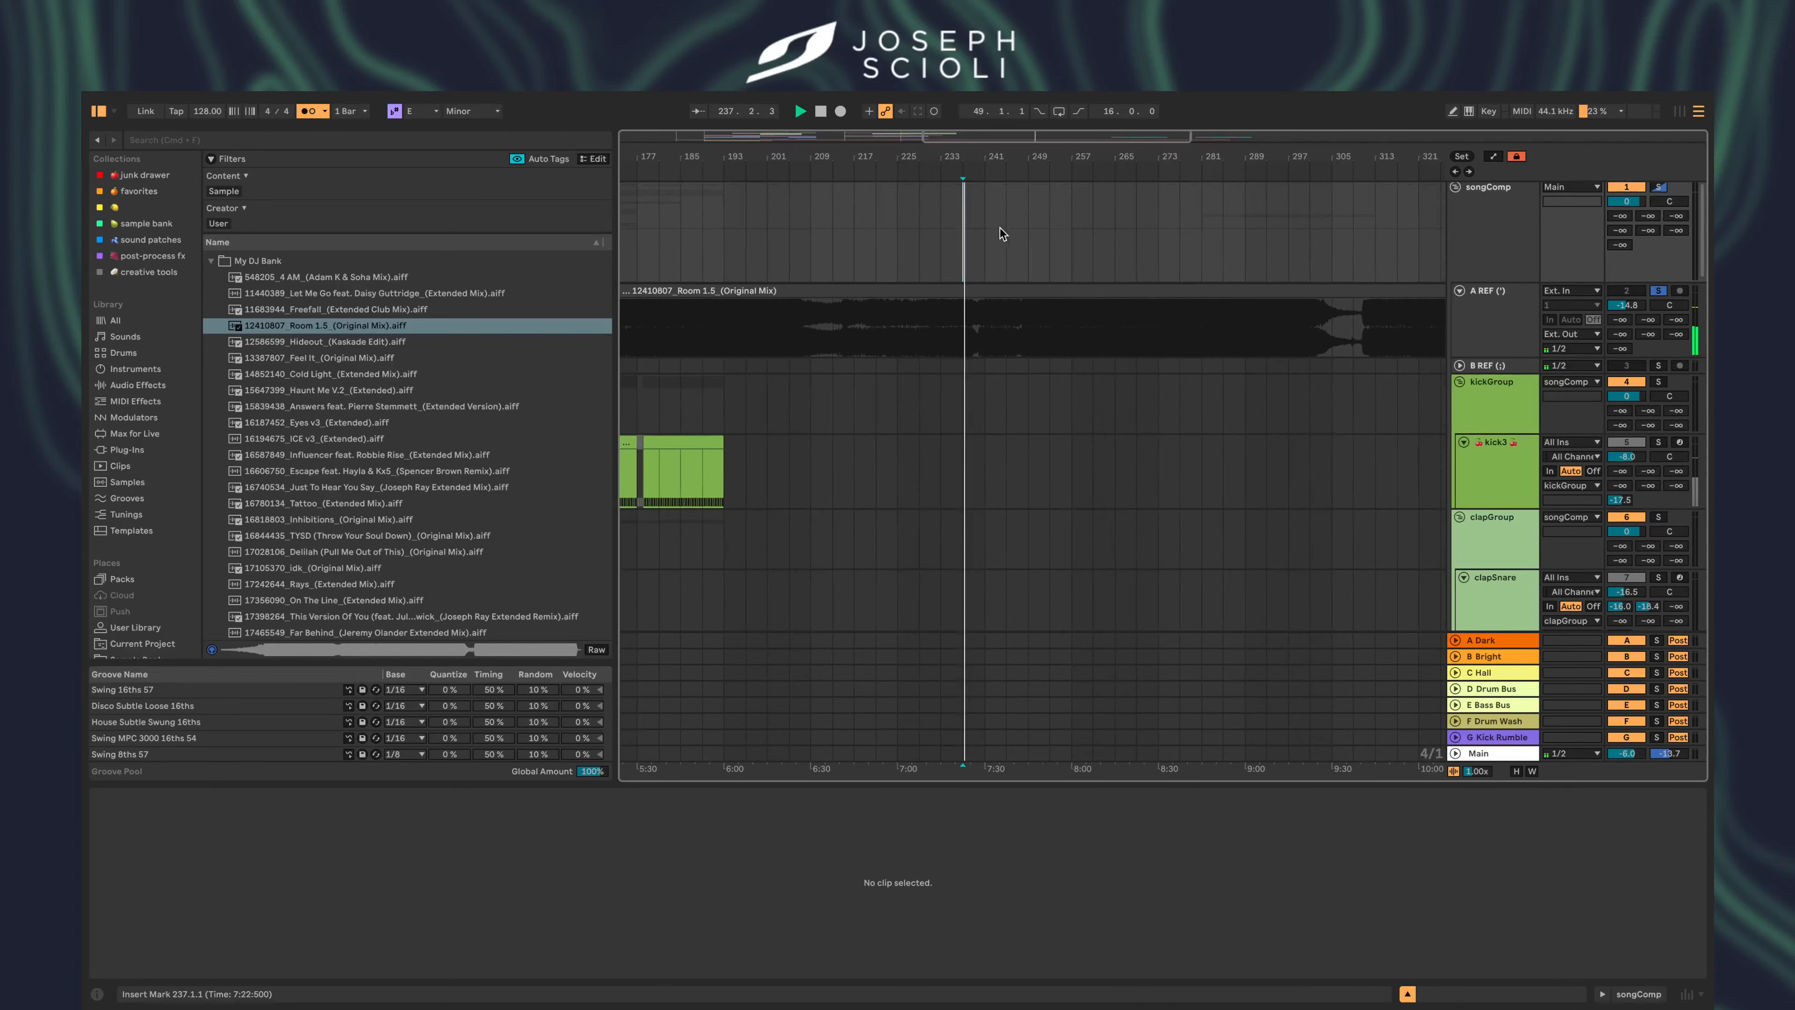
click(1031, 207)
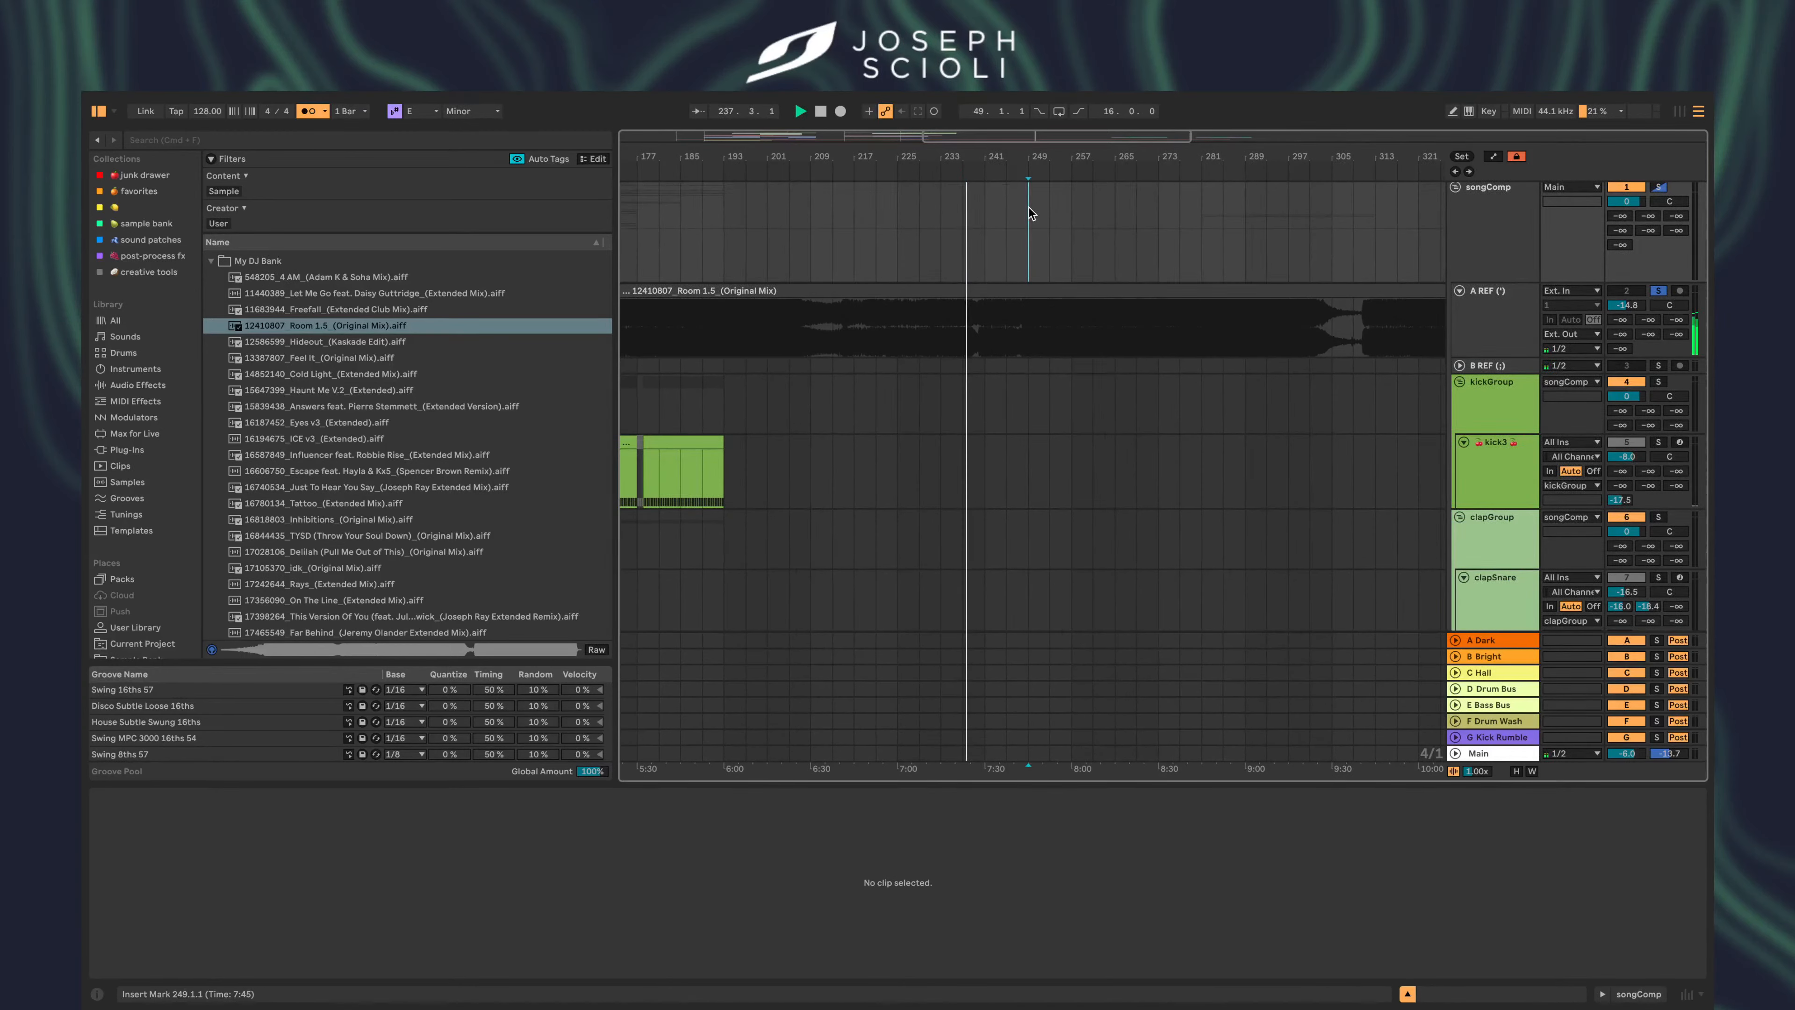
key(space)
key(space)
scroll(1029, 211, right, 3)
key(space)
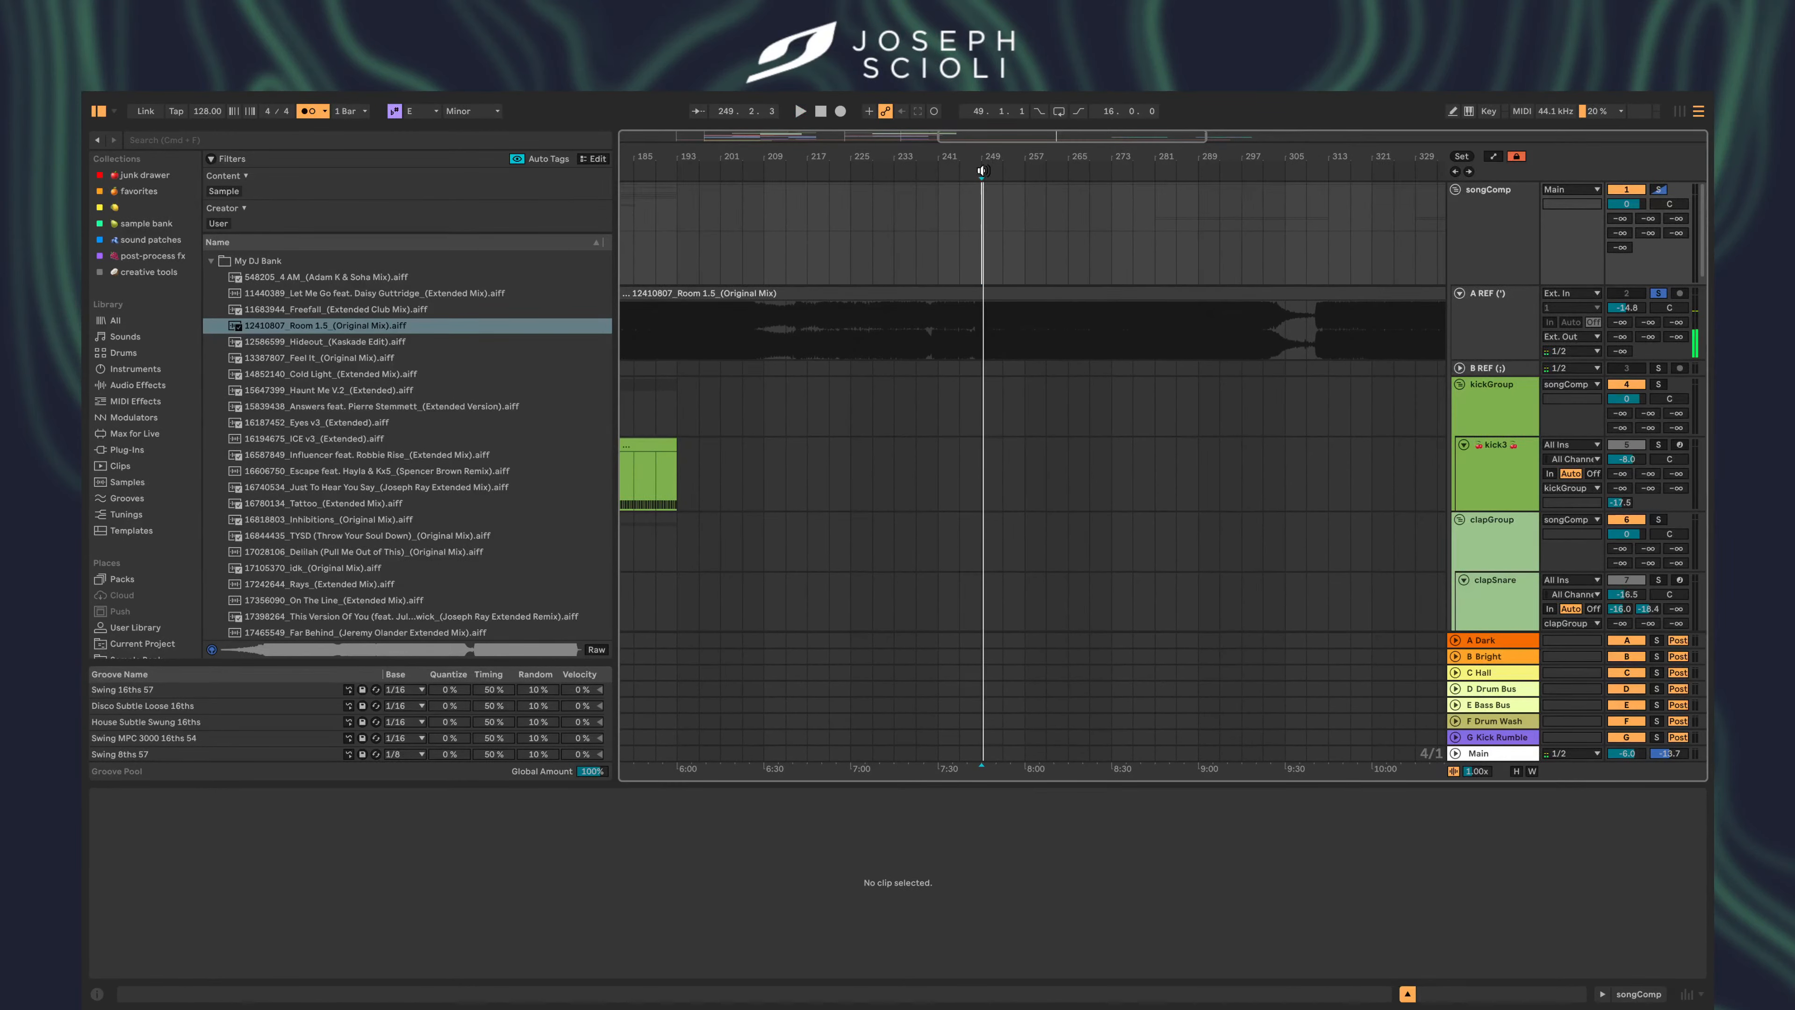
click(996, 208)
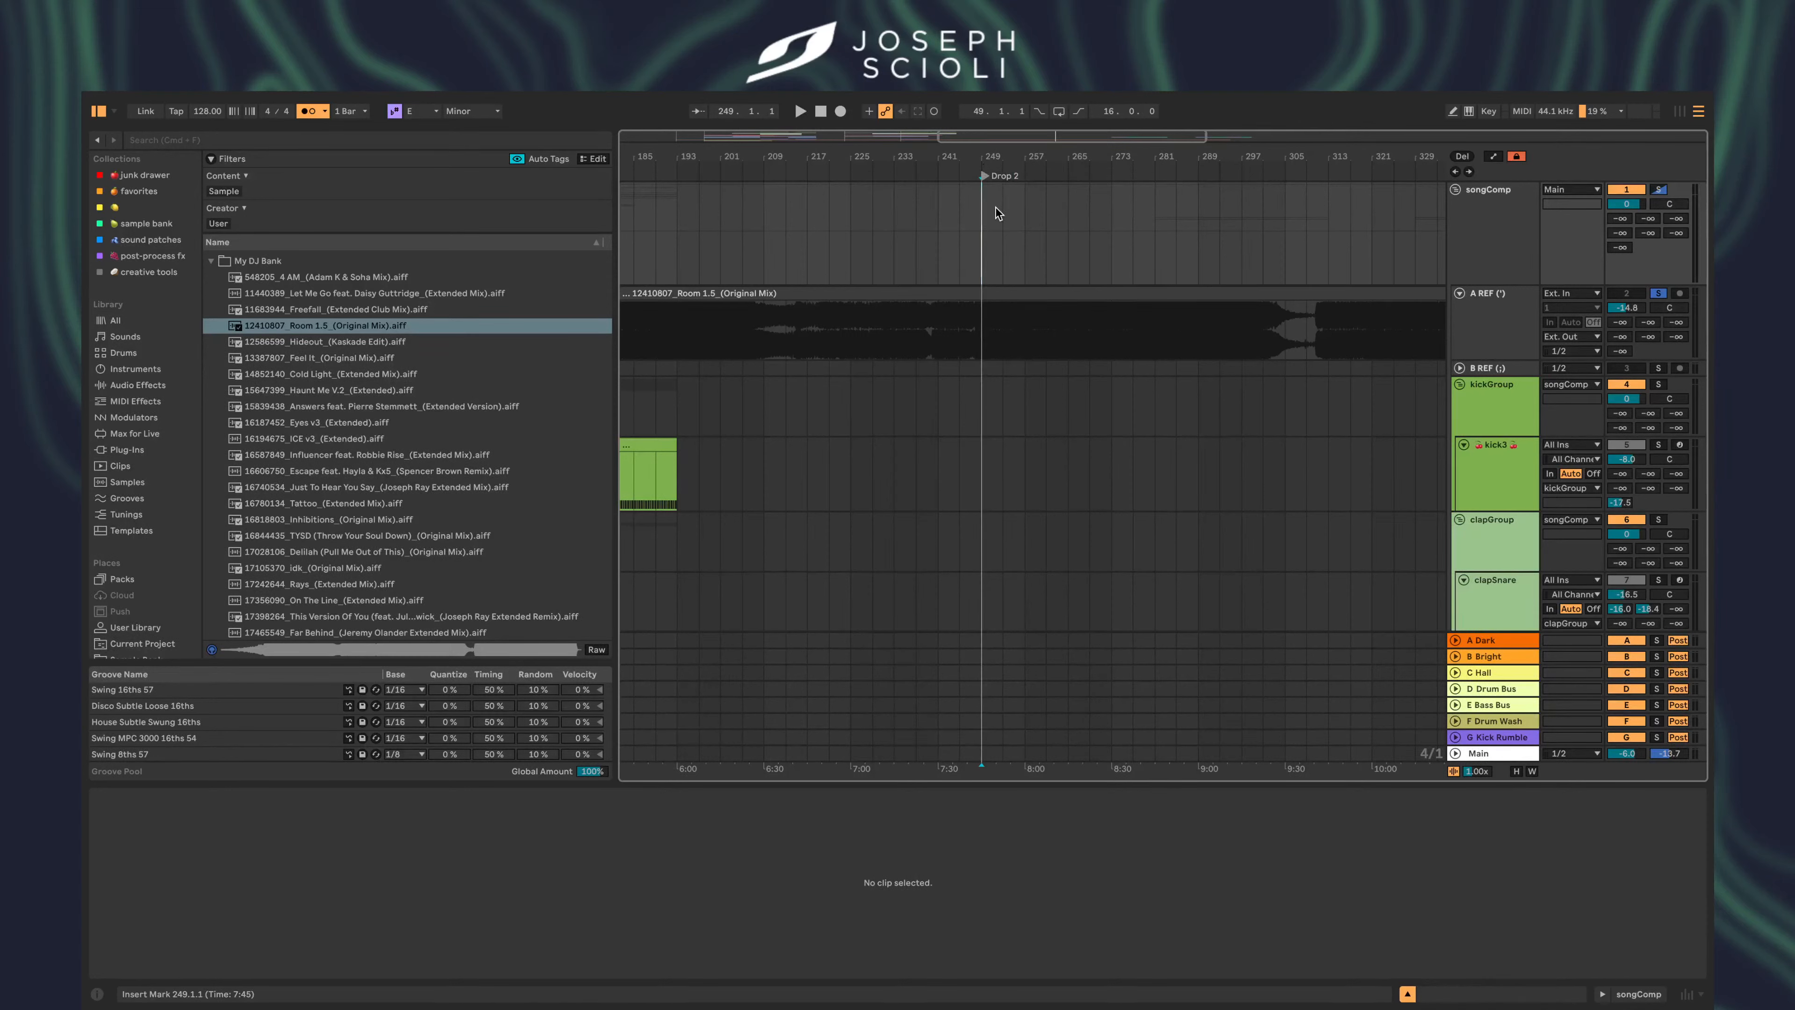
- Rename the locator at bar 161 as Drop 1
scroll(866, 237, left, 15)
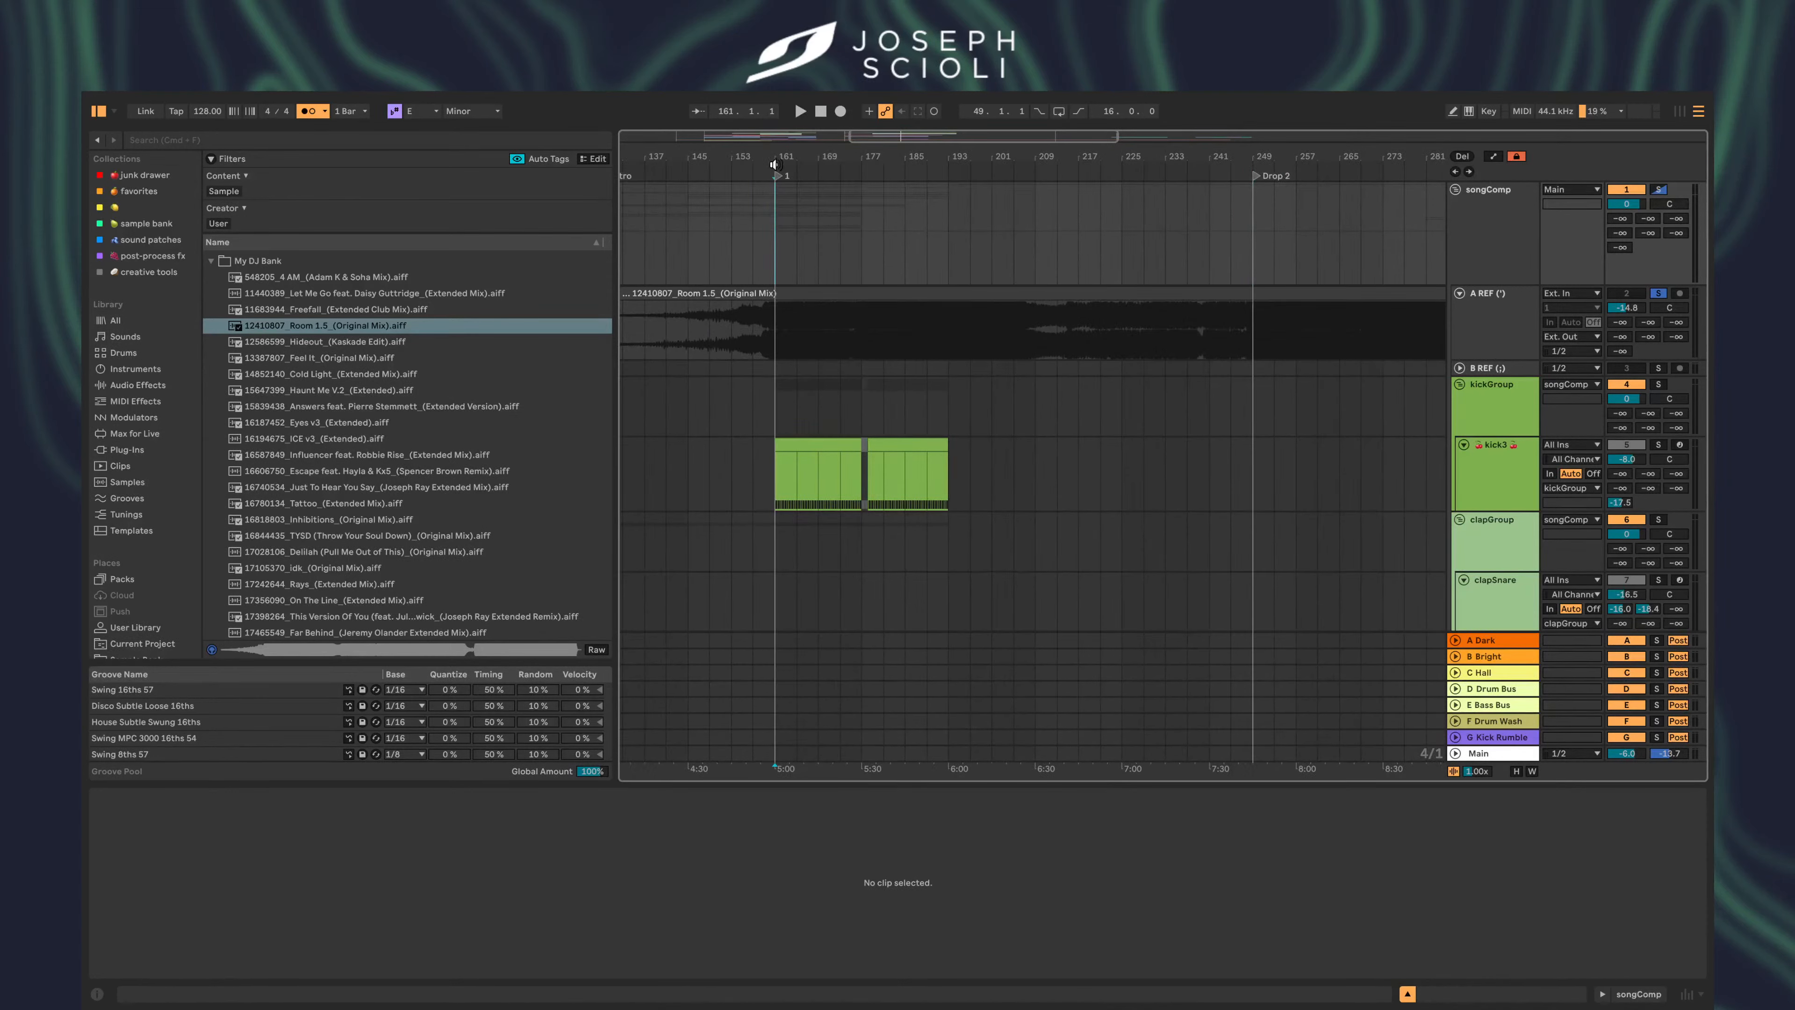
right_click(778, 176)
click(793, 195)
text(Drop 1)
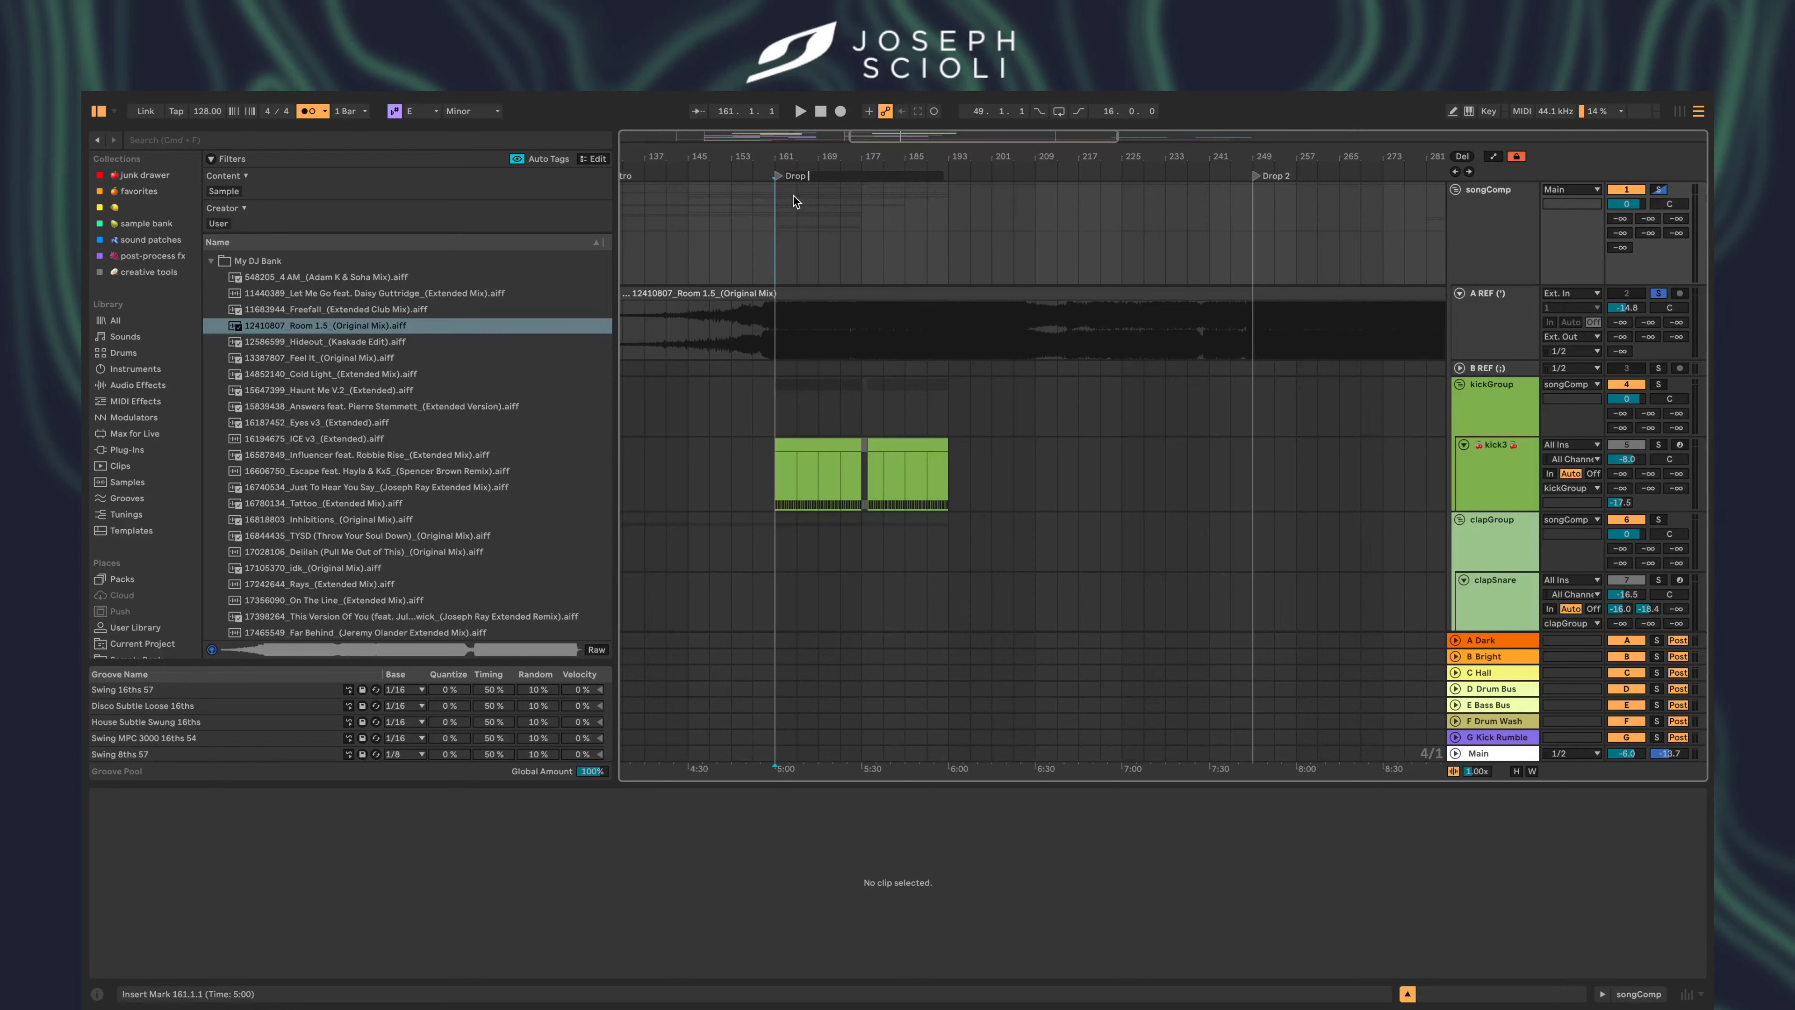
key(Return)
- Play the reference track from bar 313 to examine the section after the second break
scroll(1062, 237, right, 20)
click(1062, 237)
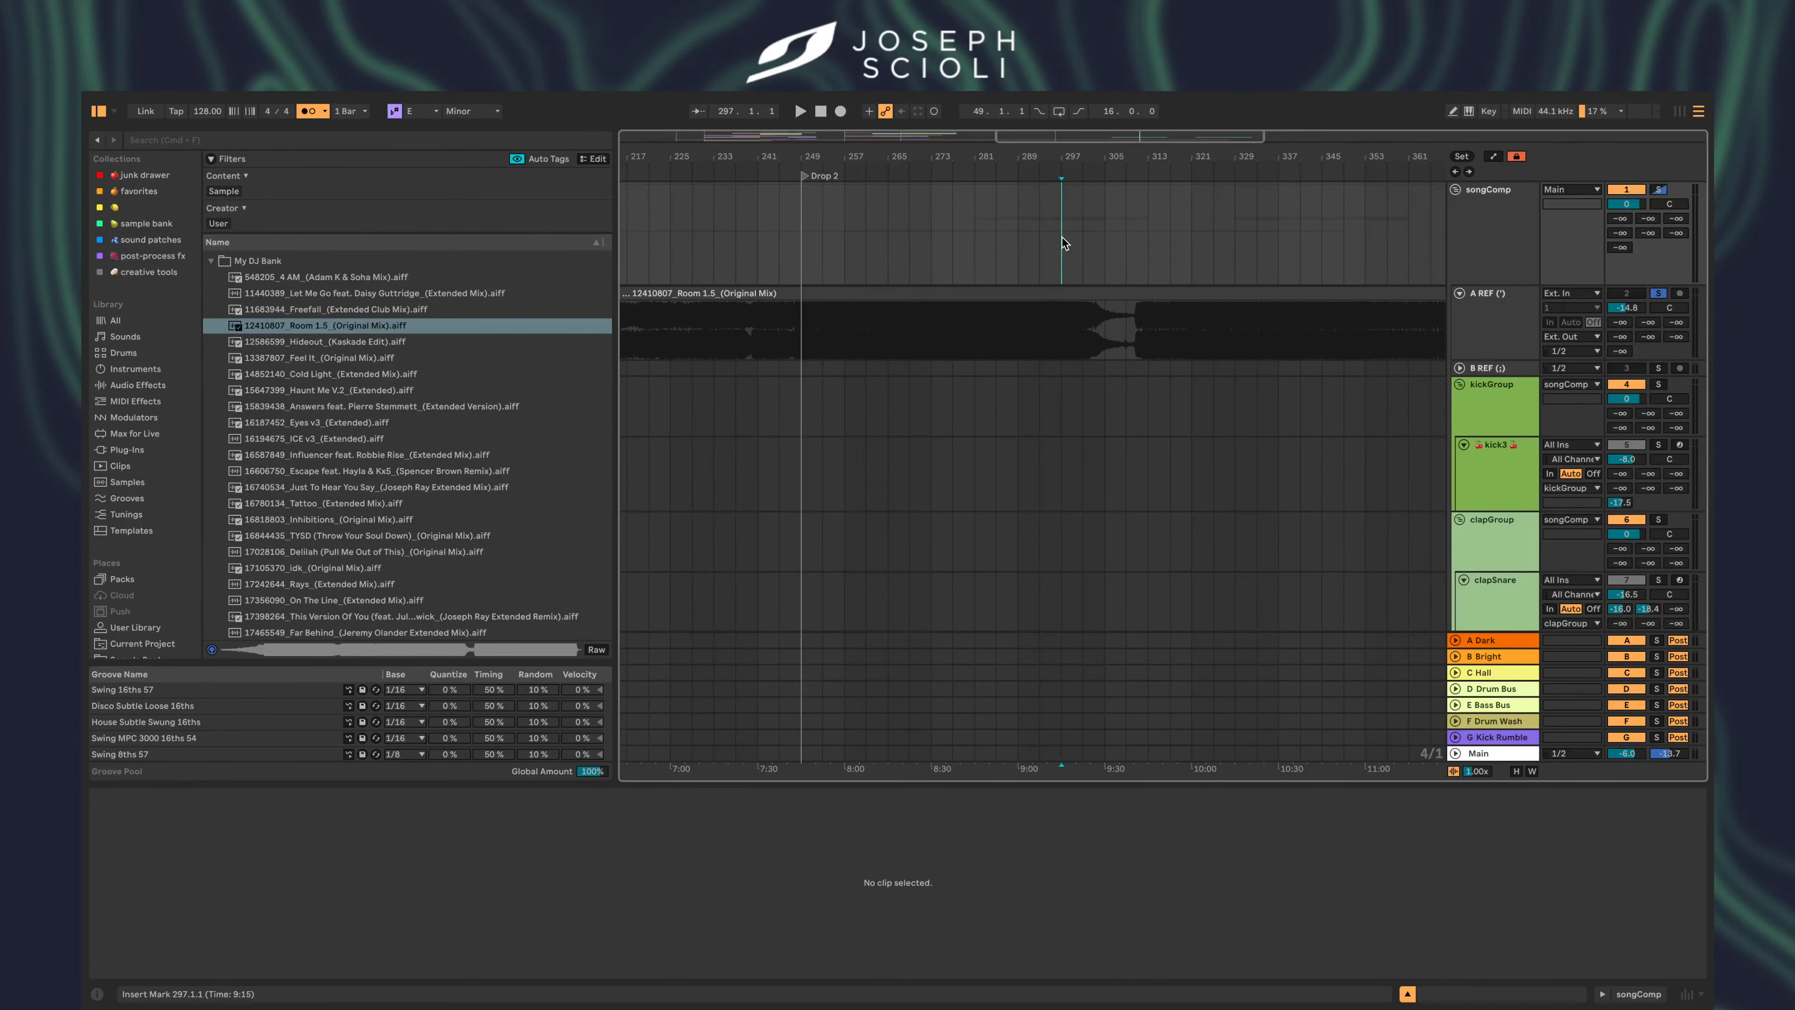
click(1139, 221)
key(space)
scroll(1139, 221, right, 8)
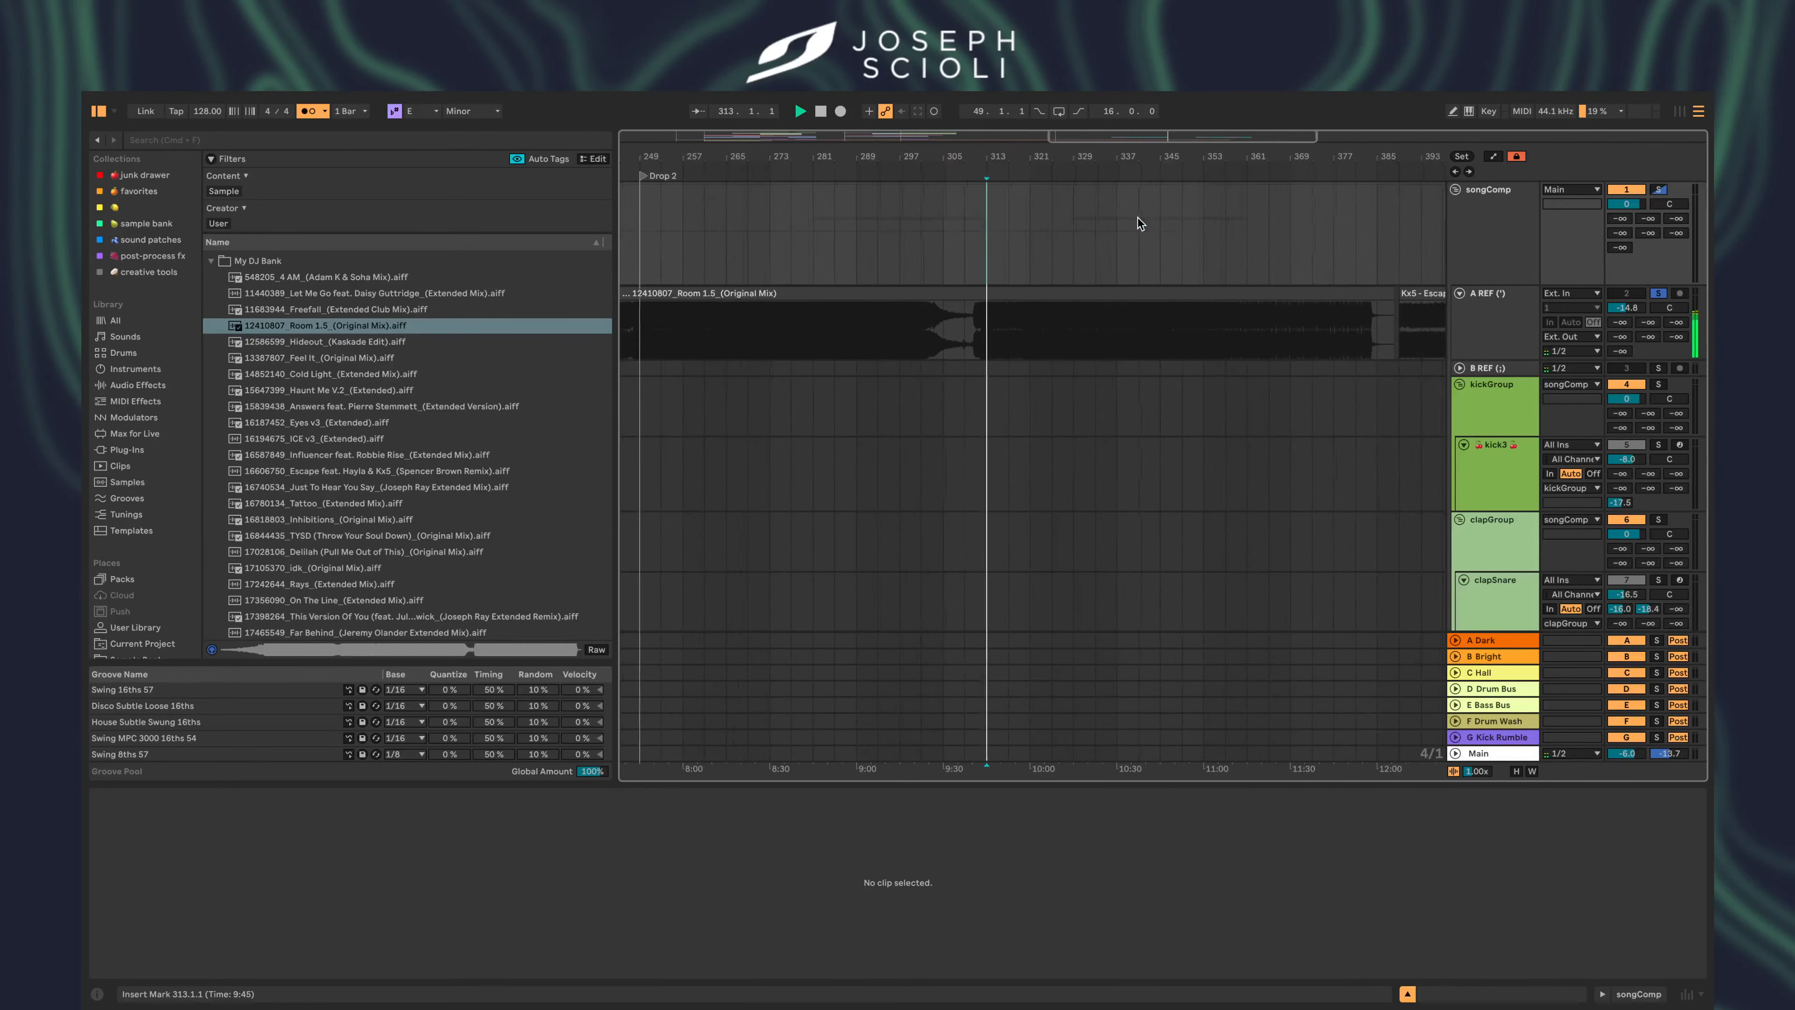
scroll(1019, 243, down, 5)
scroll(1018, 243, down, 3)
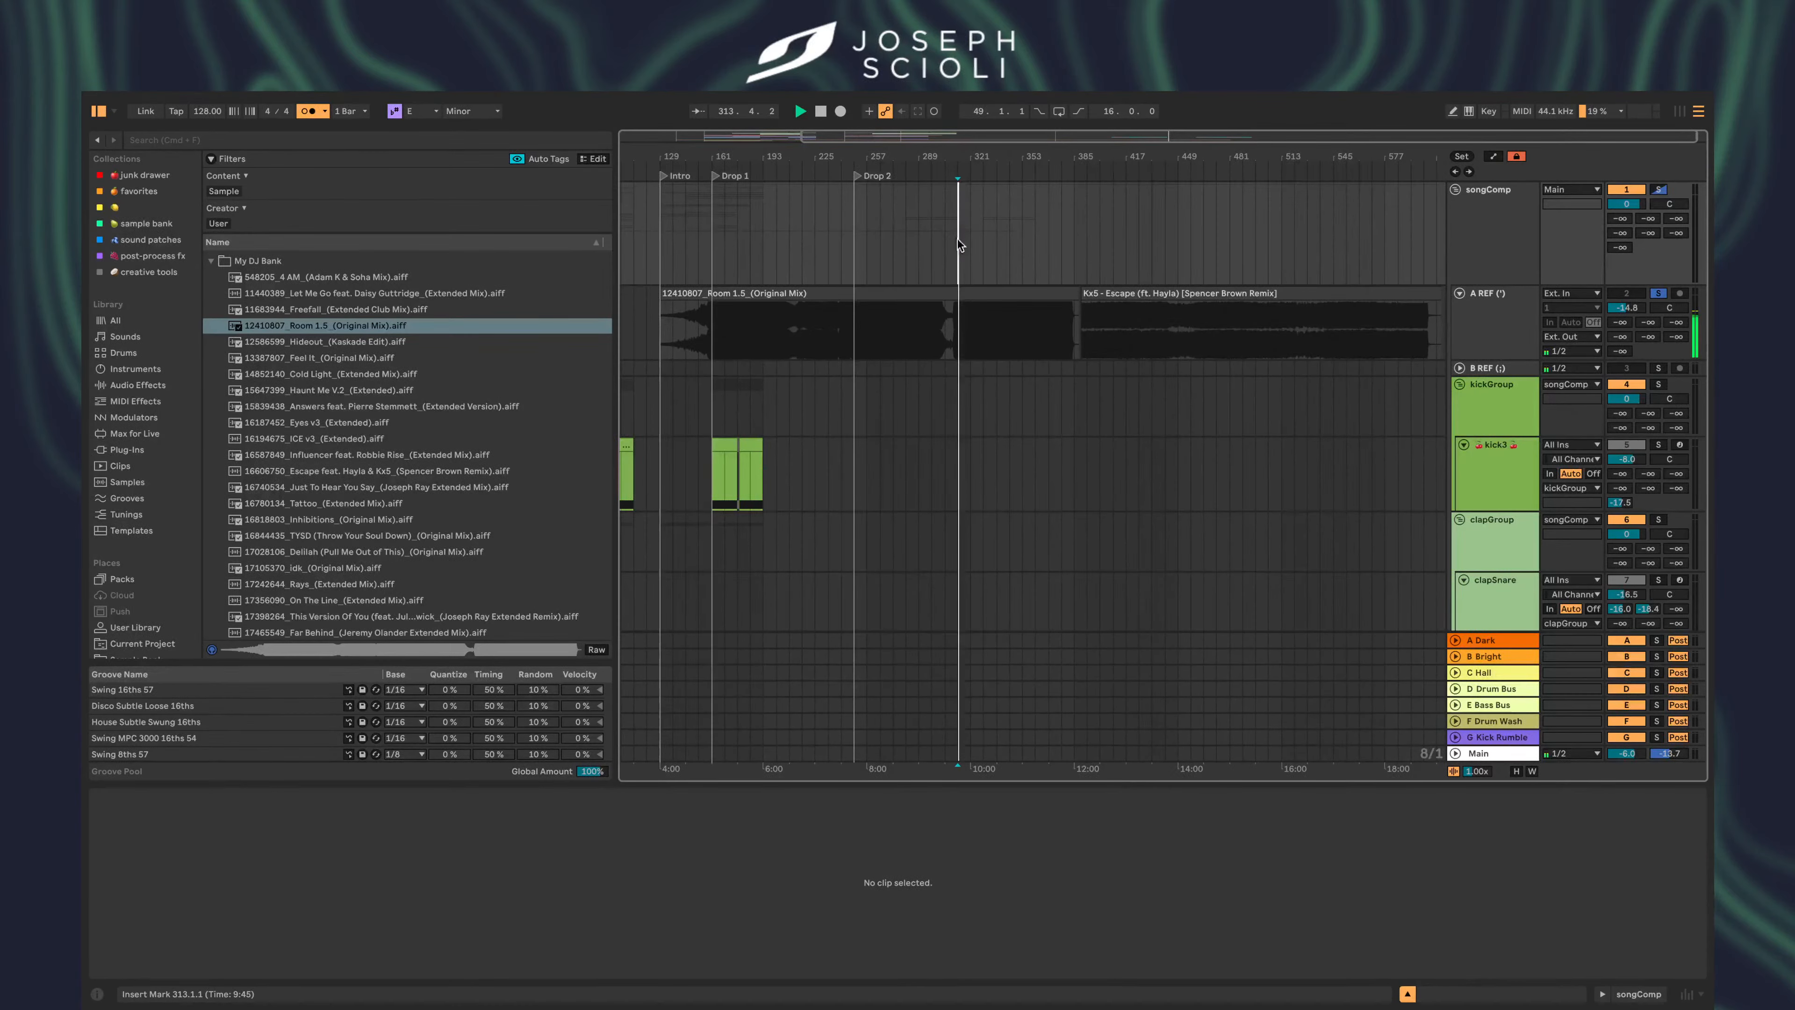
- Delete the Kx5 - Escape clip that follows Room 1.5 on the A REF track
click(1103, 292)
key(Delete)
scroll(1054, 209, up, 6)
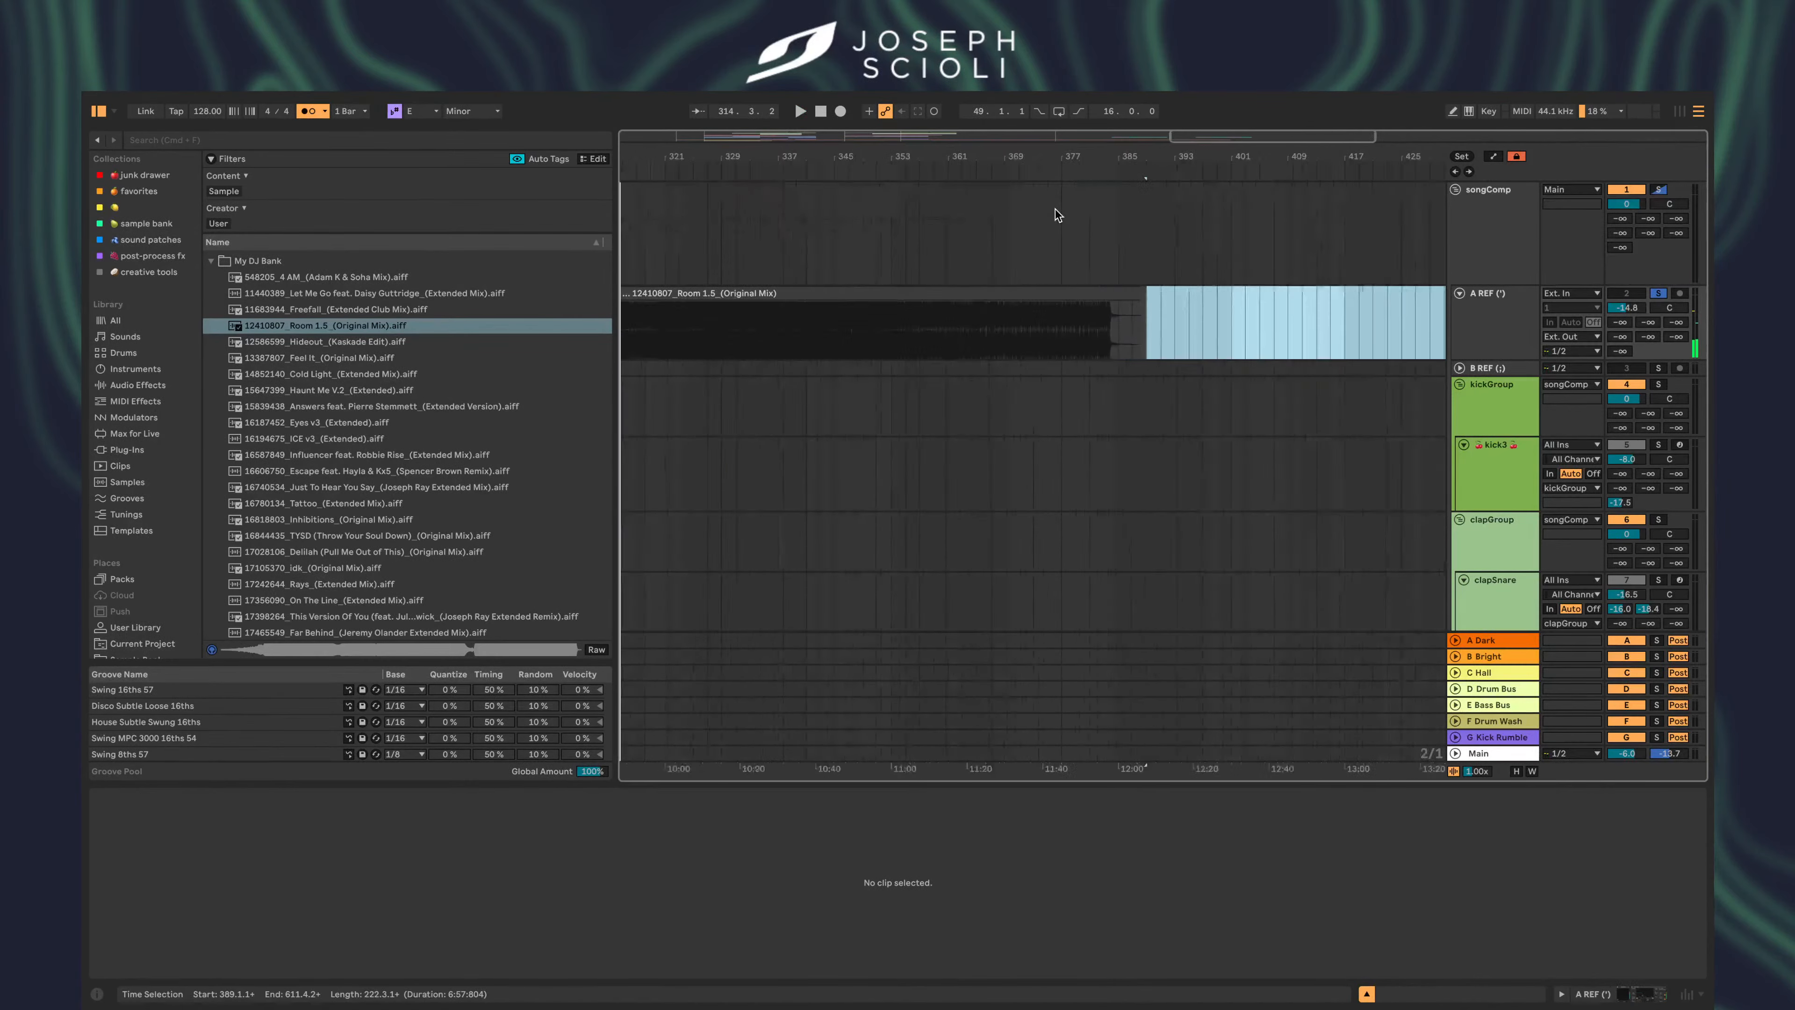
- Play the reference from bars 309 and 315 to check how its last section lines up with the grid
key(space)
scroll(1074, 212, left, 4)
scroll(908, 222, up, 3)
scroll(907, 222, left, 2)
click(795, 227)
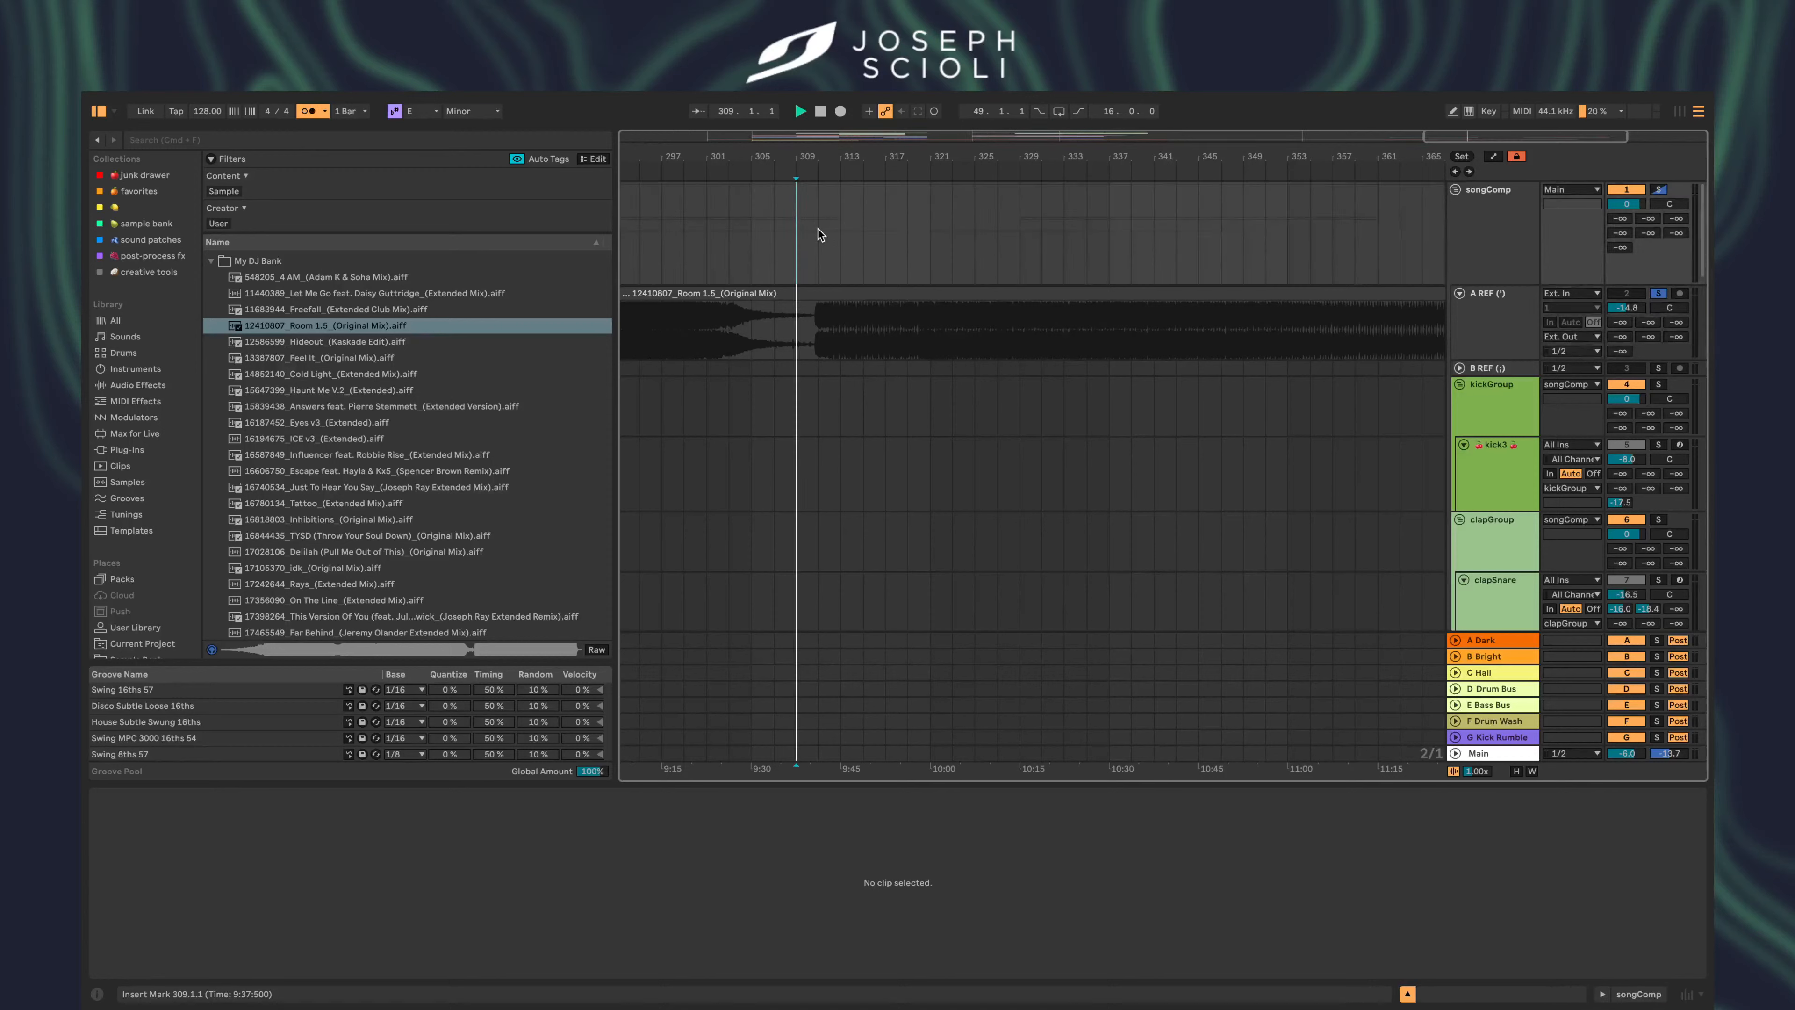
click(817, 230)
key(space)
click(854, 228)
key(space)
key(space)
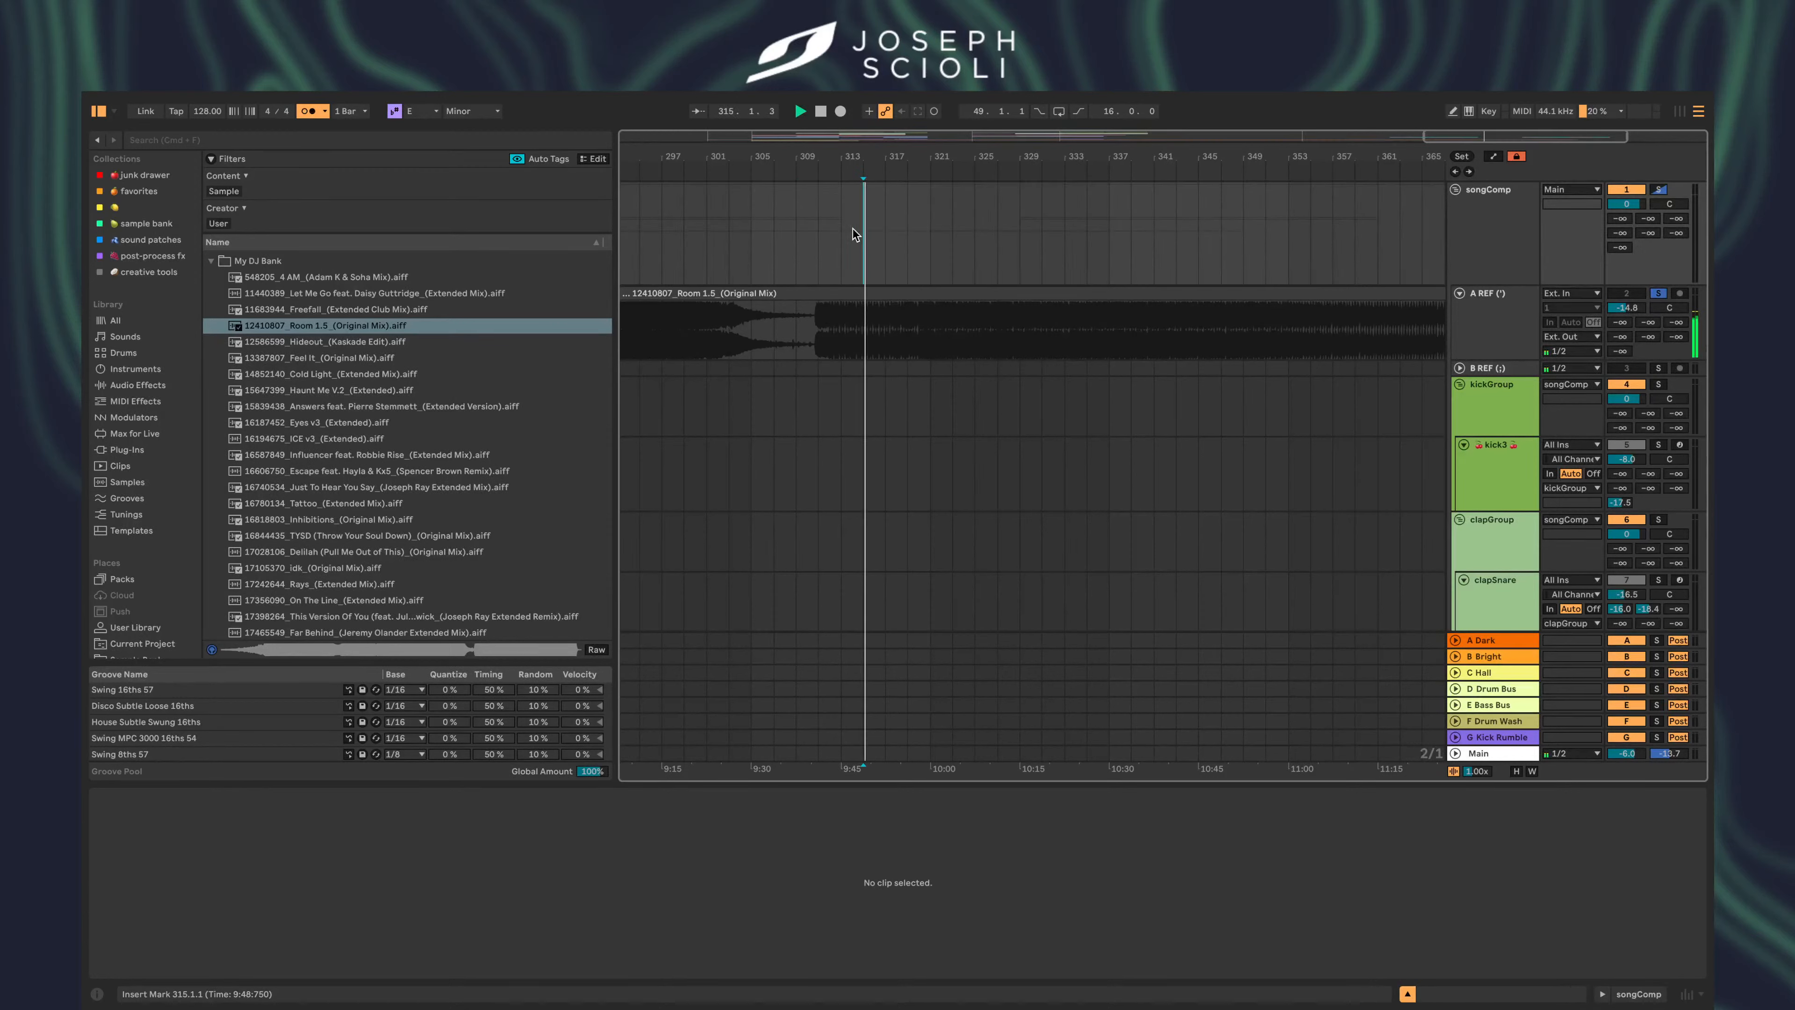
- Play the reference from bar 319 and again from just before bar 311 to compare its timing with the metronome
click(915, 227)
key(space)
key(space)
scroll(916, 231, up, 3)
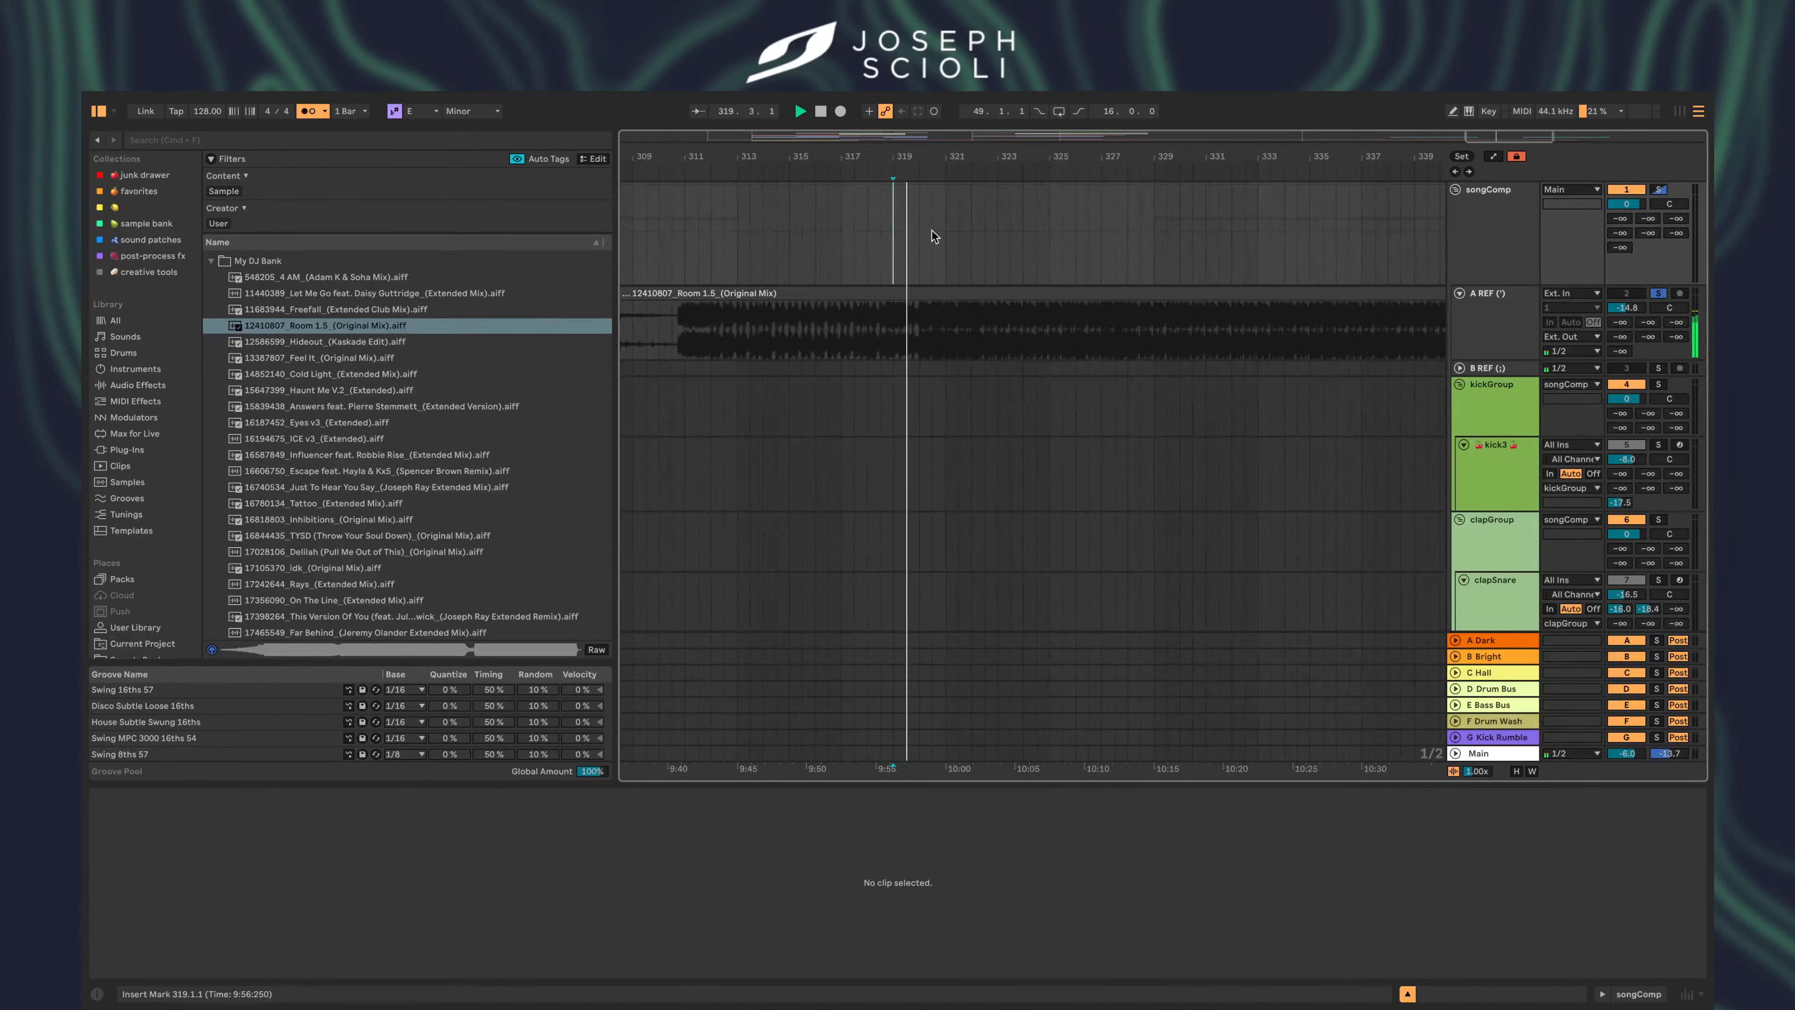
scroll(934, 283, up, 3)
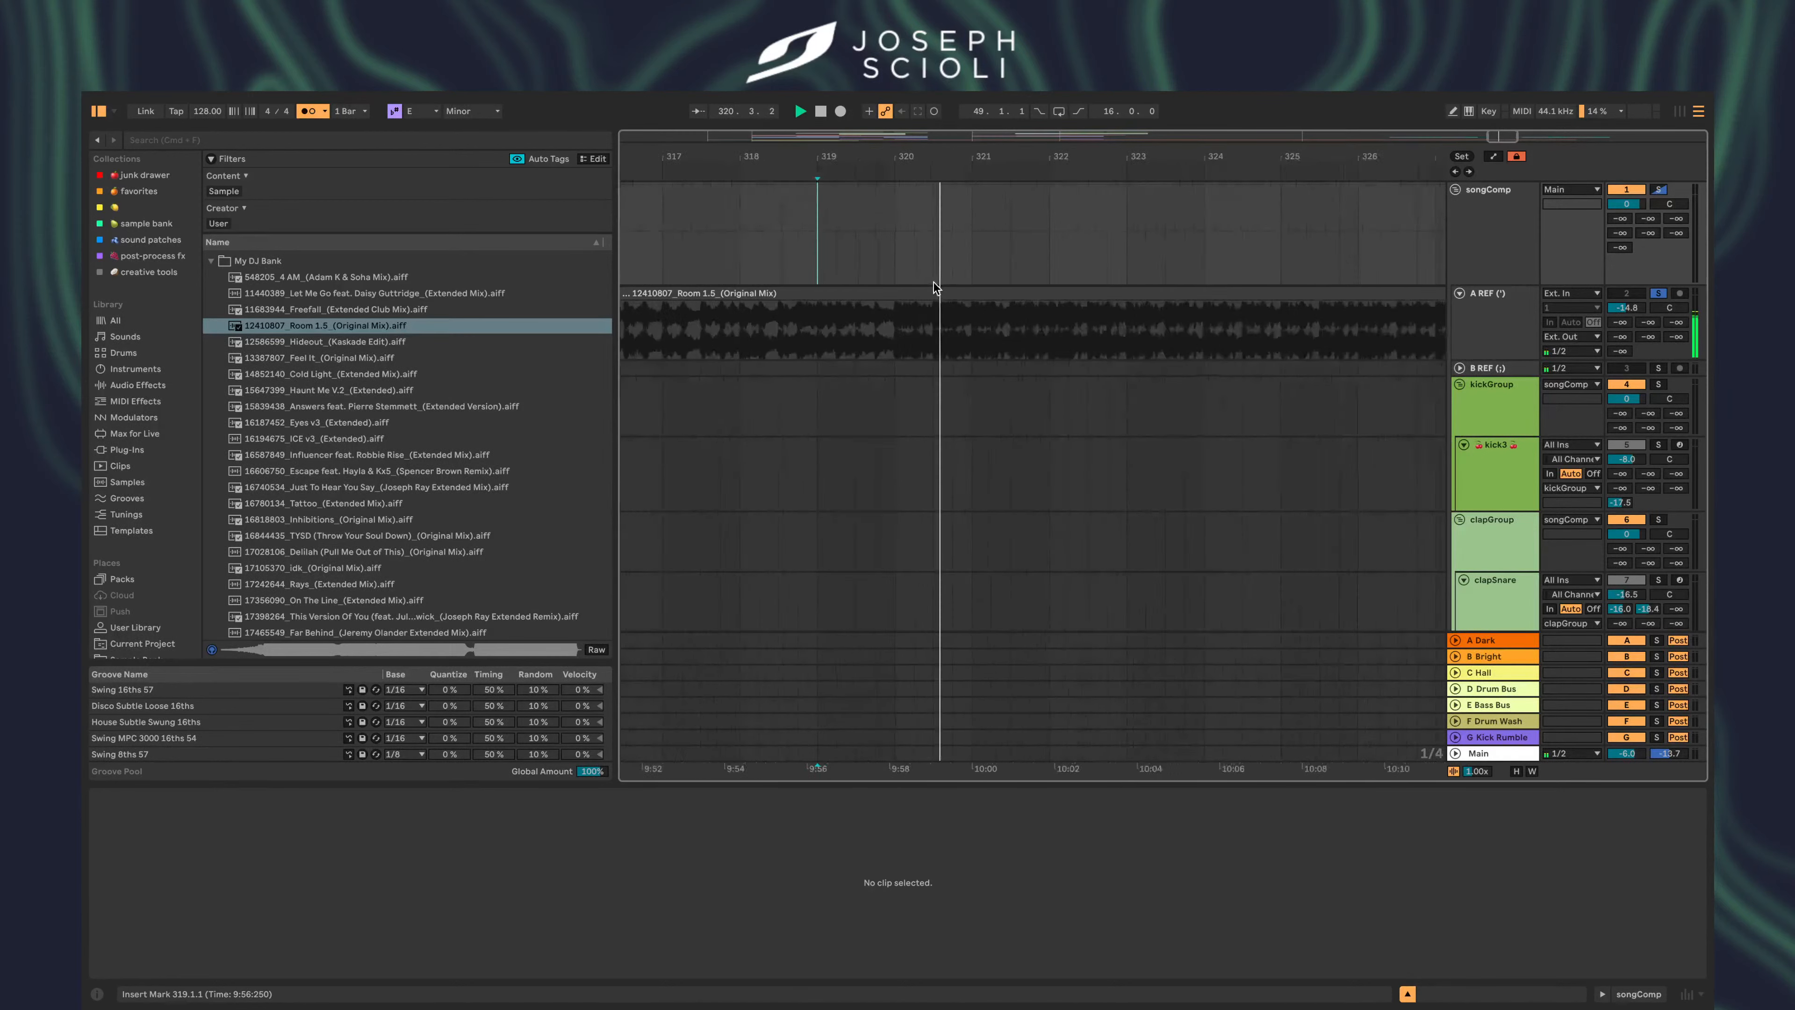
scroll(934, 282, down, 3)
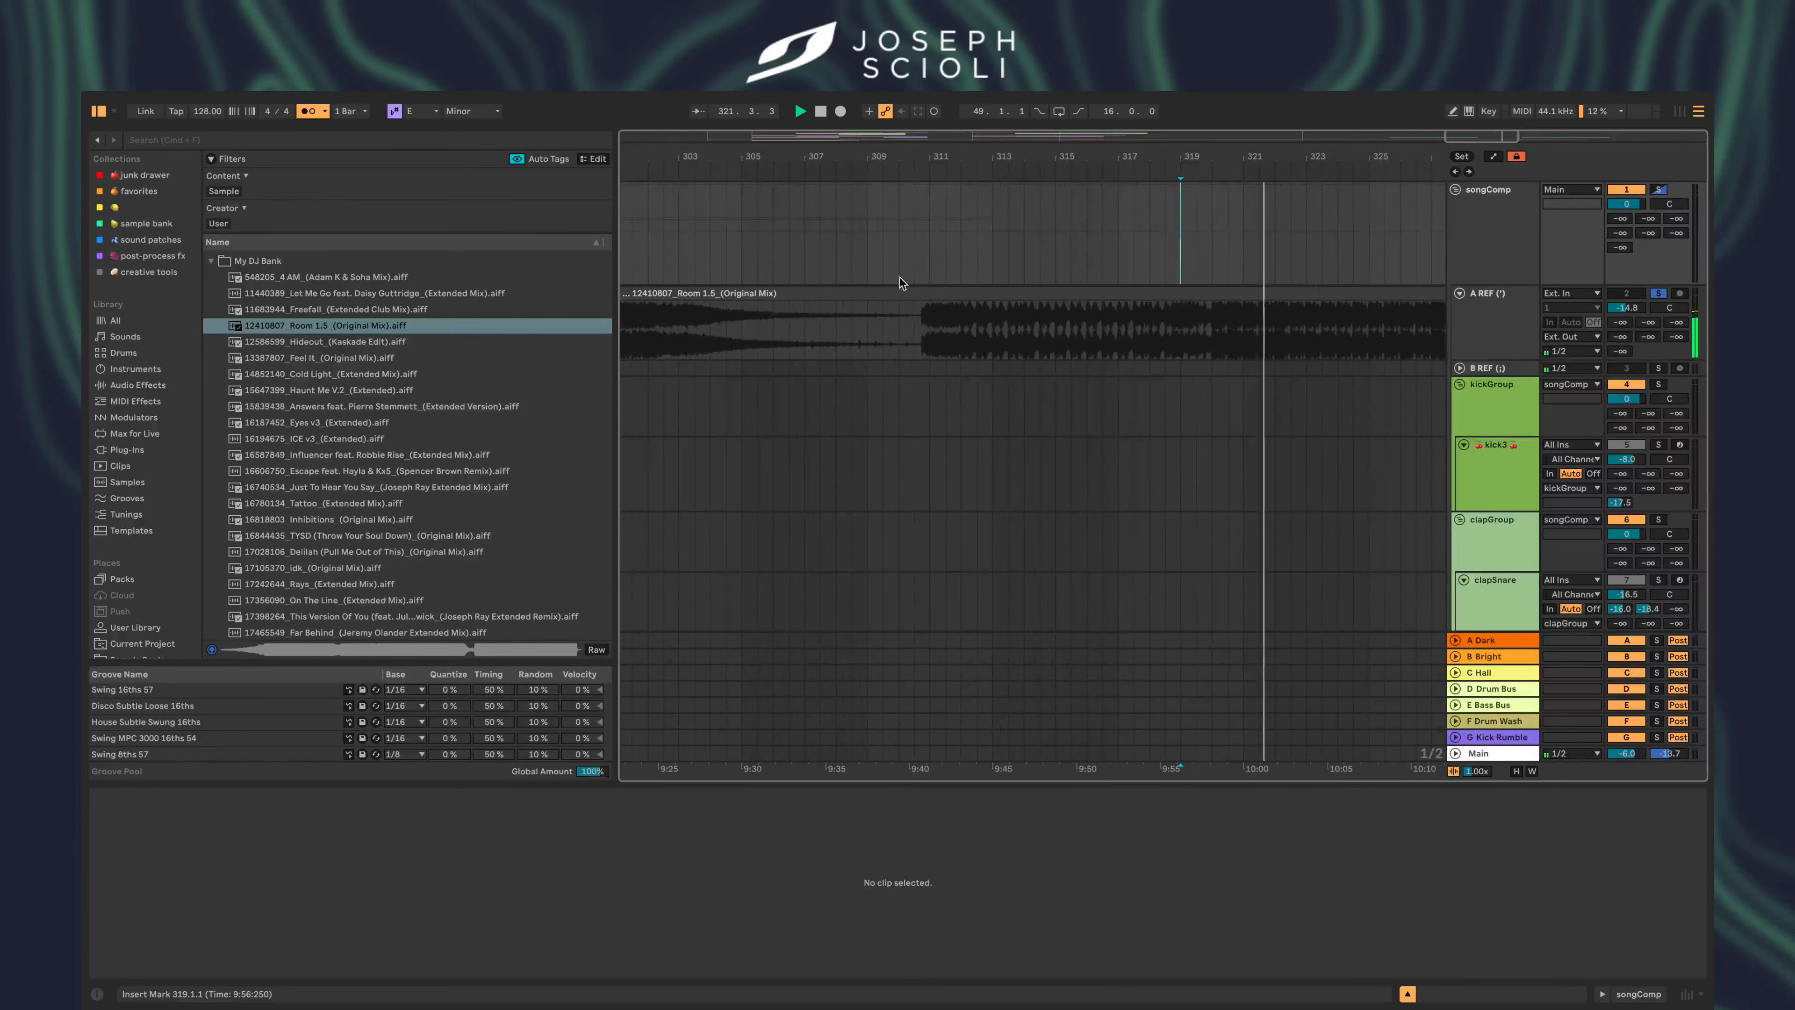
click(912, 257)
key(space)
key(space)
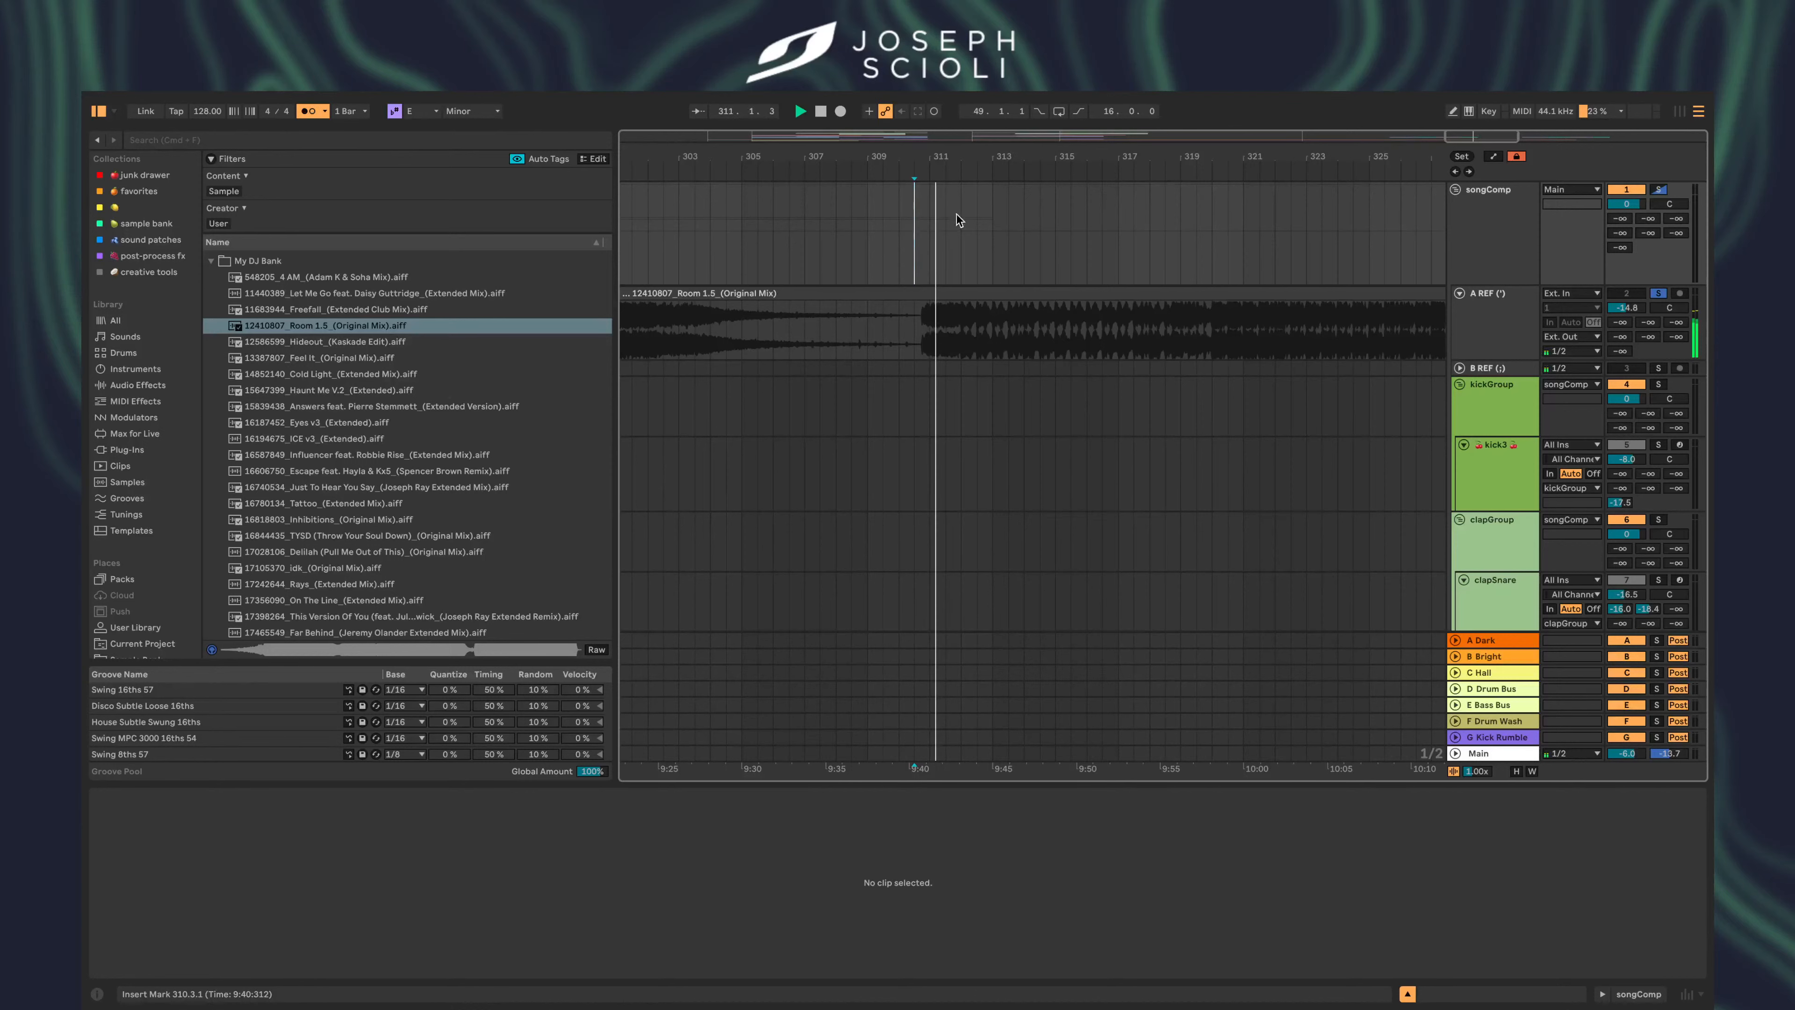
scroll(930, 303, left, 1)
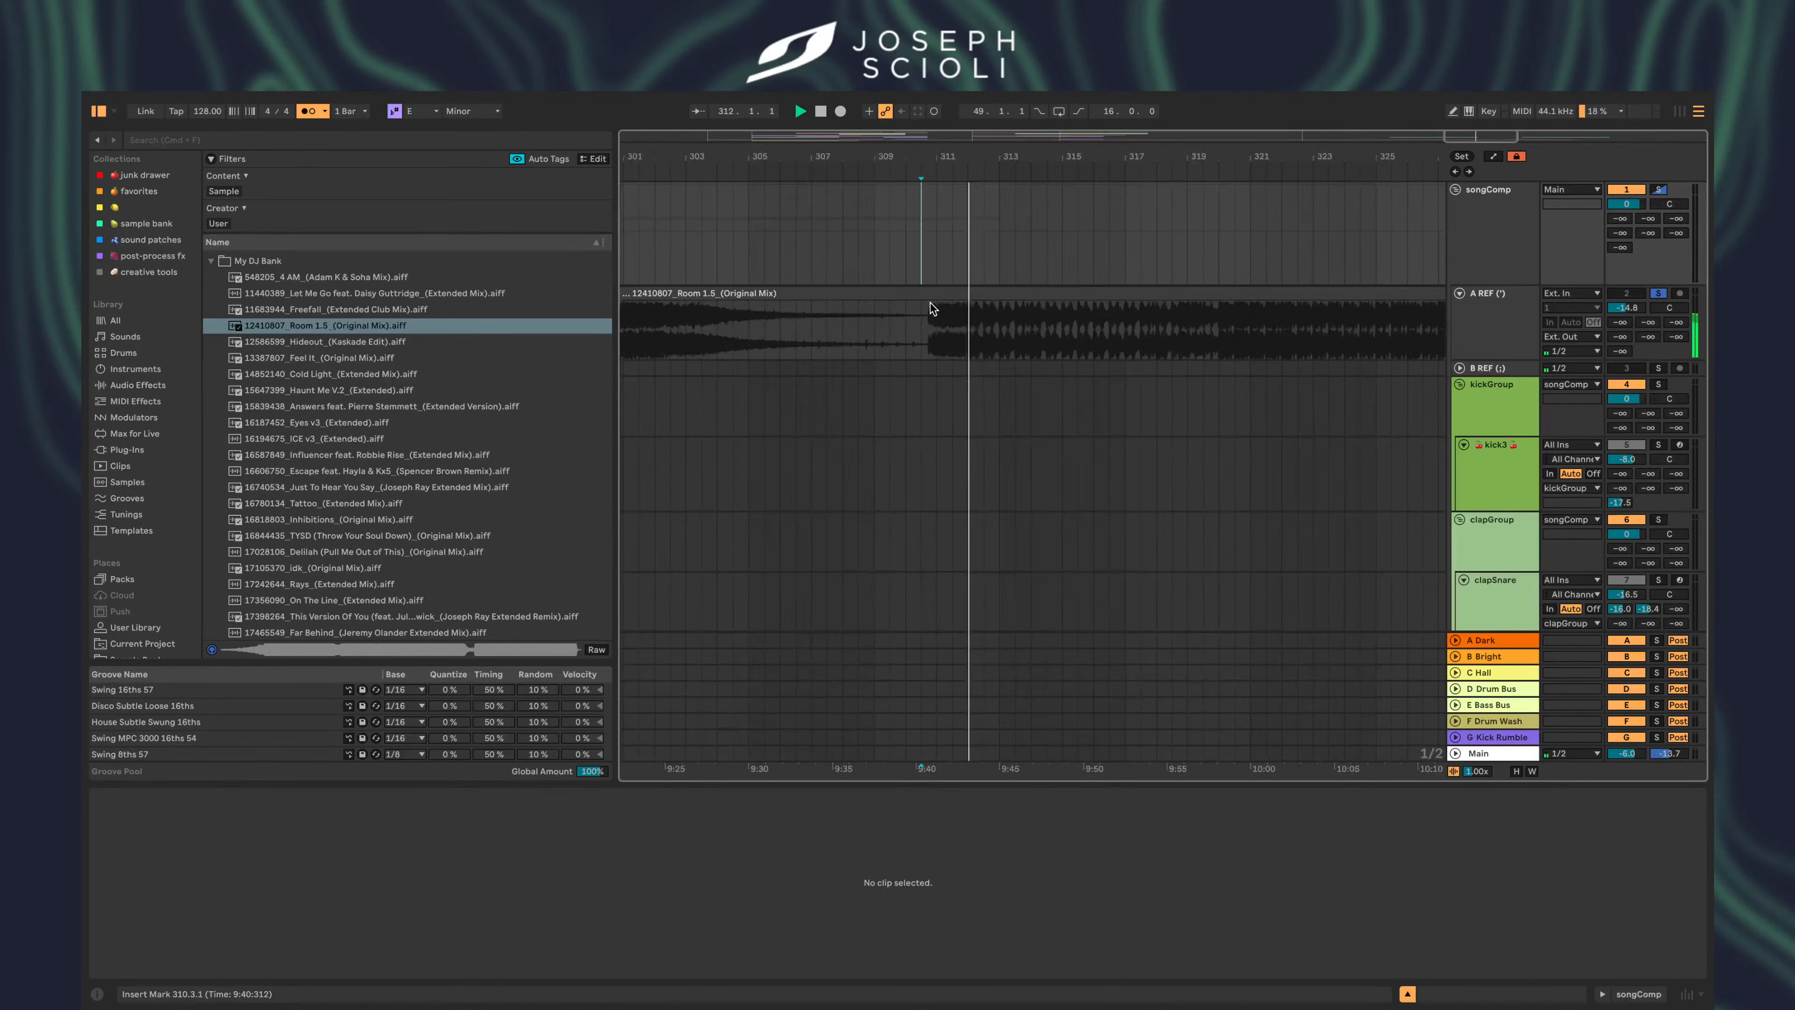
- Play the reference from bar 185 and further points between Drop 1 and Drop 2 to examine how that stretch is arranged
scroll(931, 308, down, 10)
click(1004, 240)
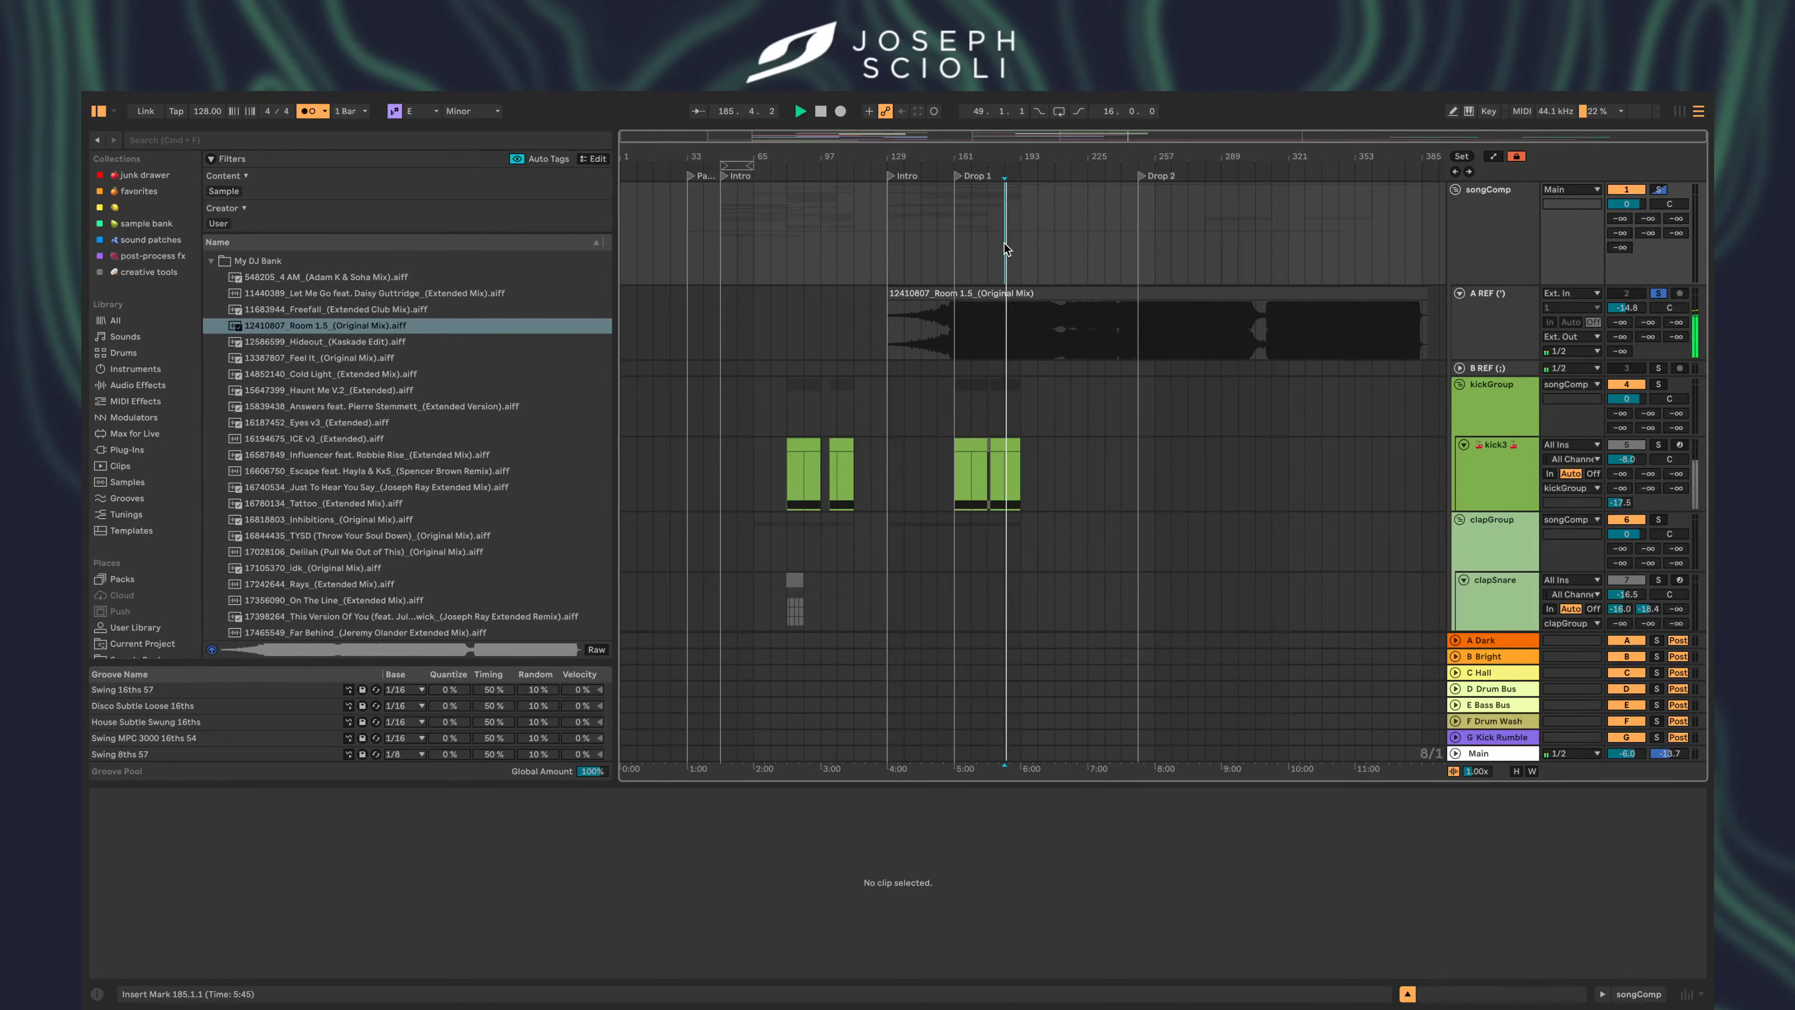
click(1038, 239)
key(space)
key(space)
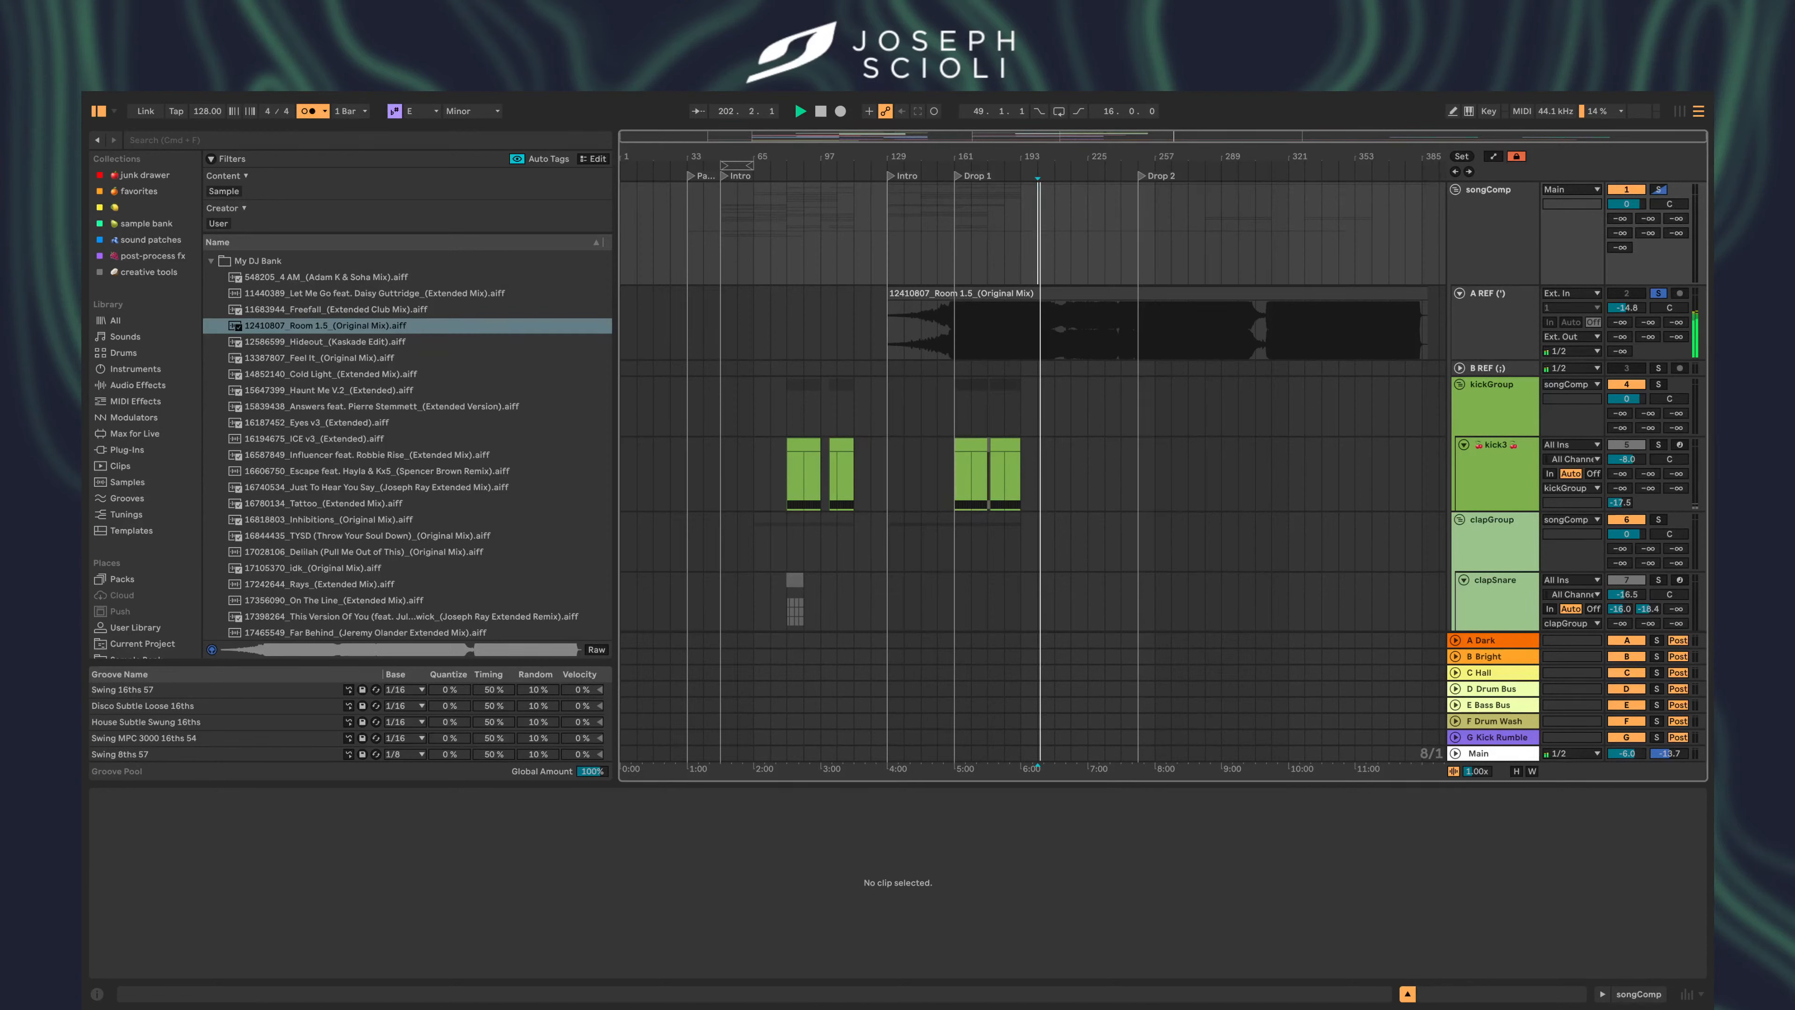
click(1067, 244)
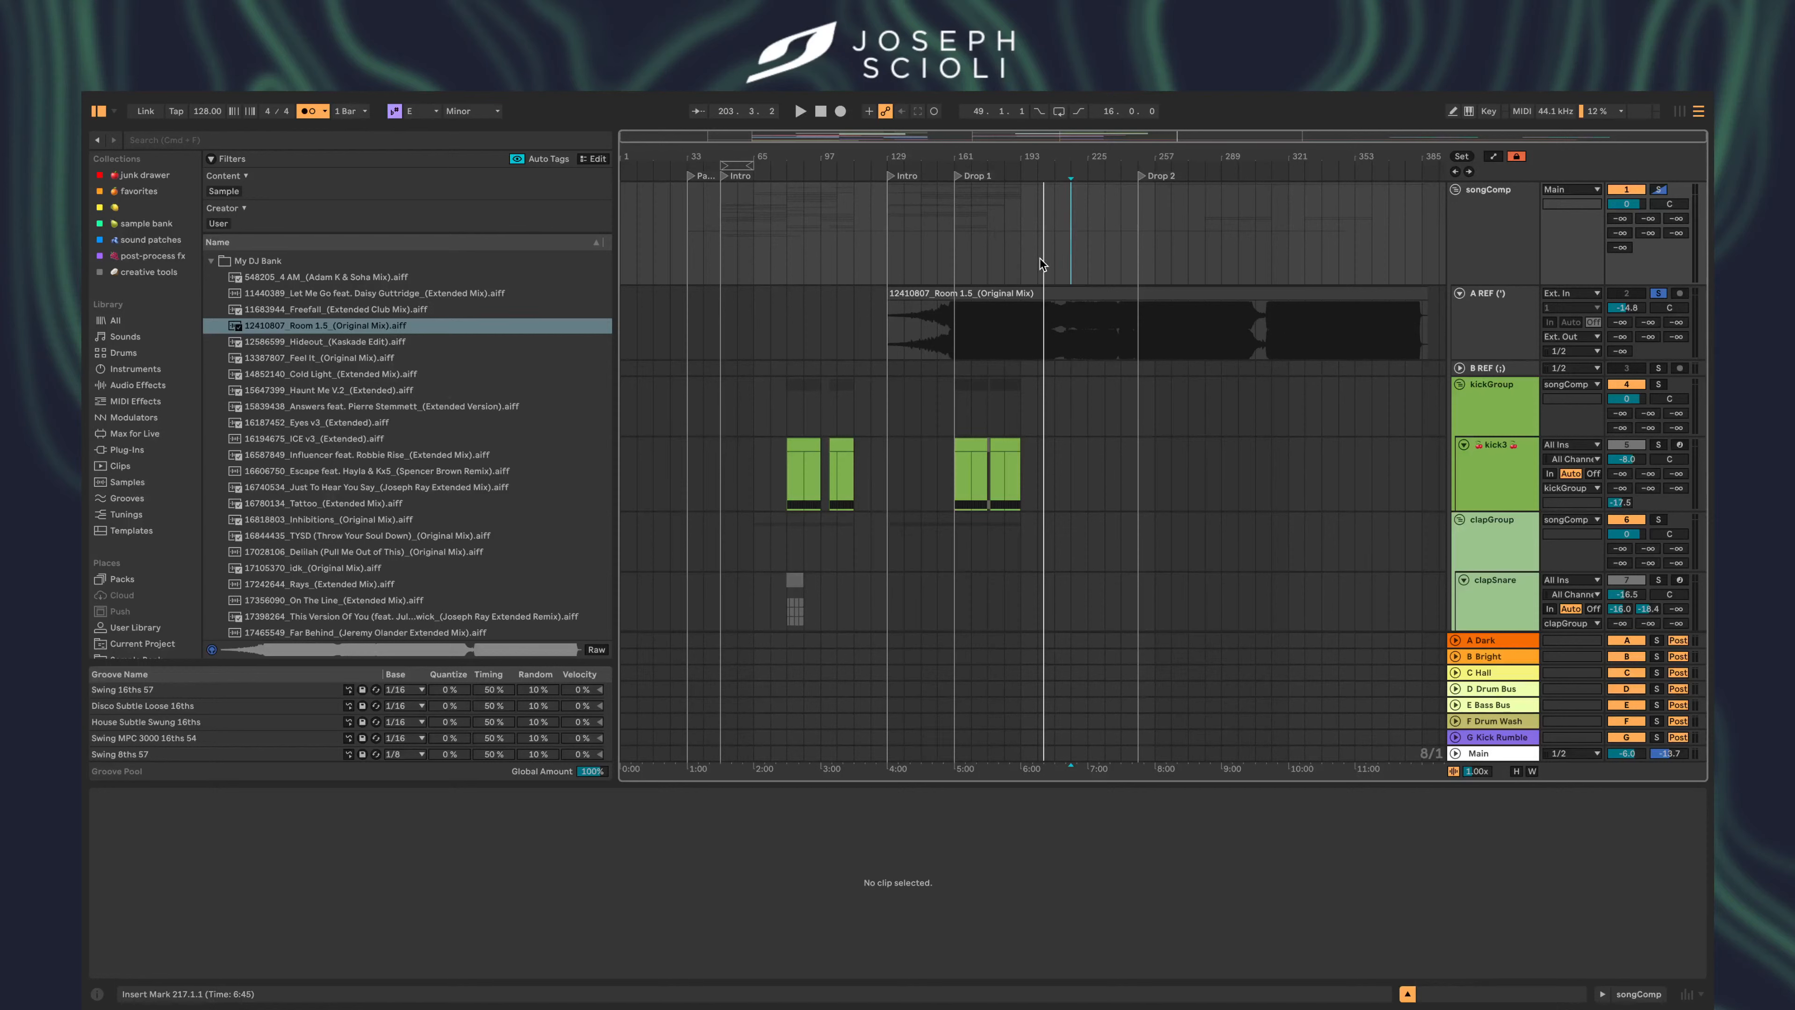
click(1060, 258)
key(space)
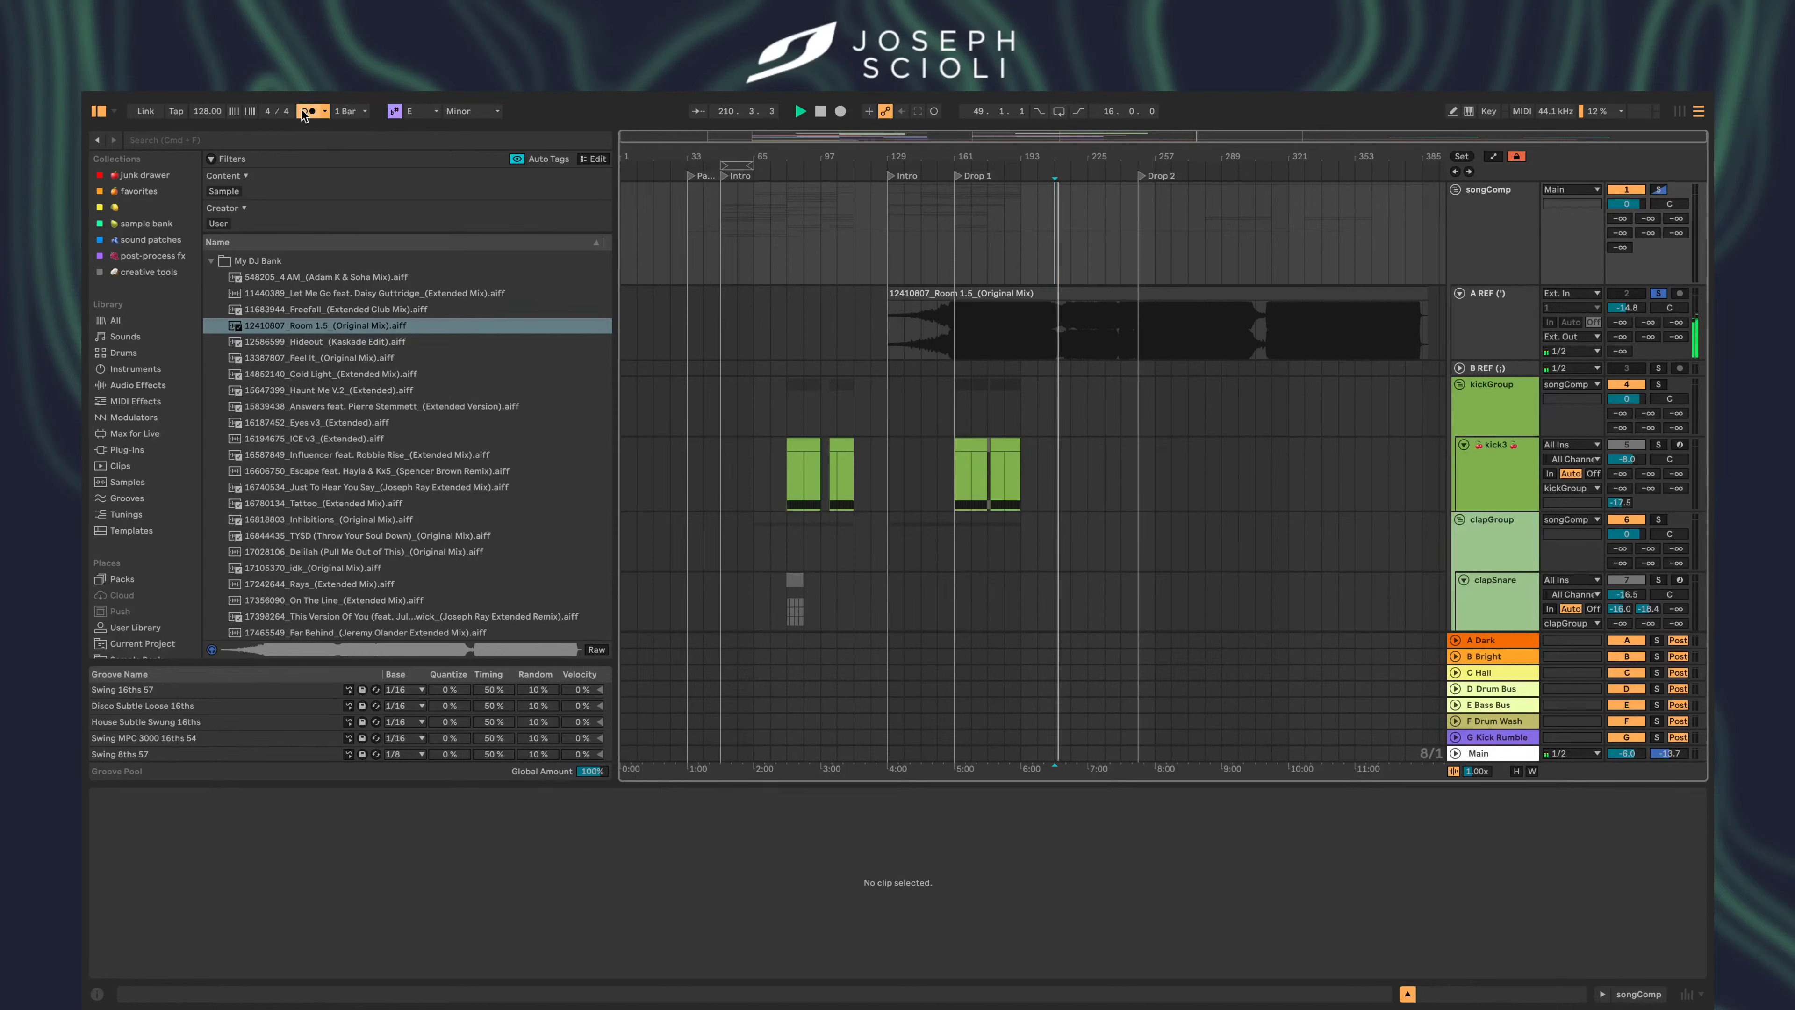
- Turn off the metronome and play the reference track from the Intro locator
click(883, 402)
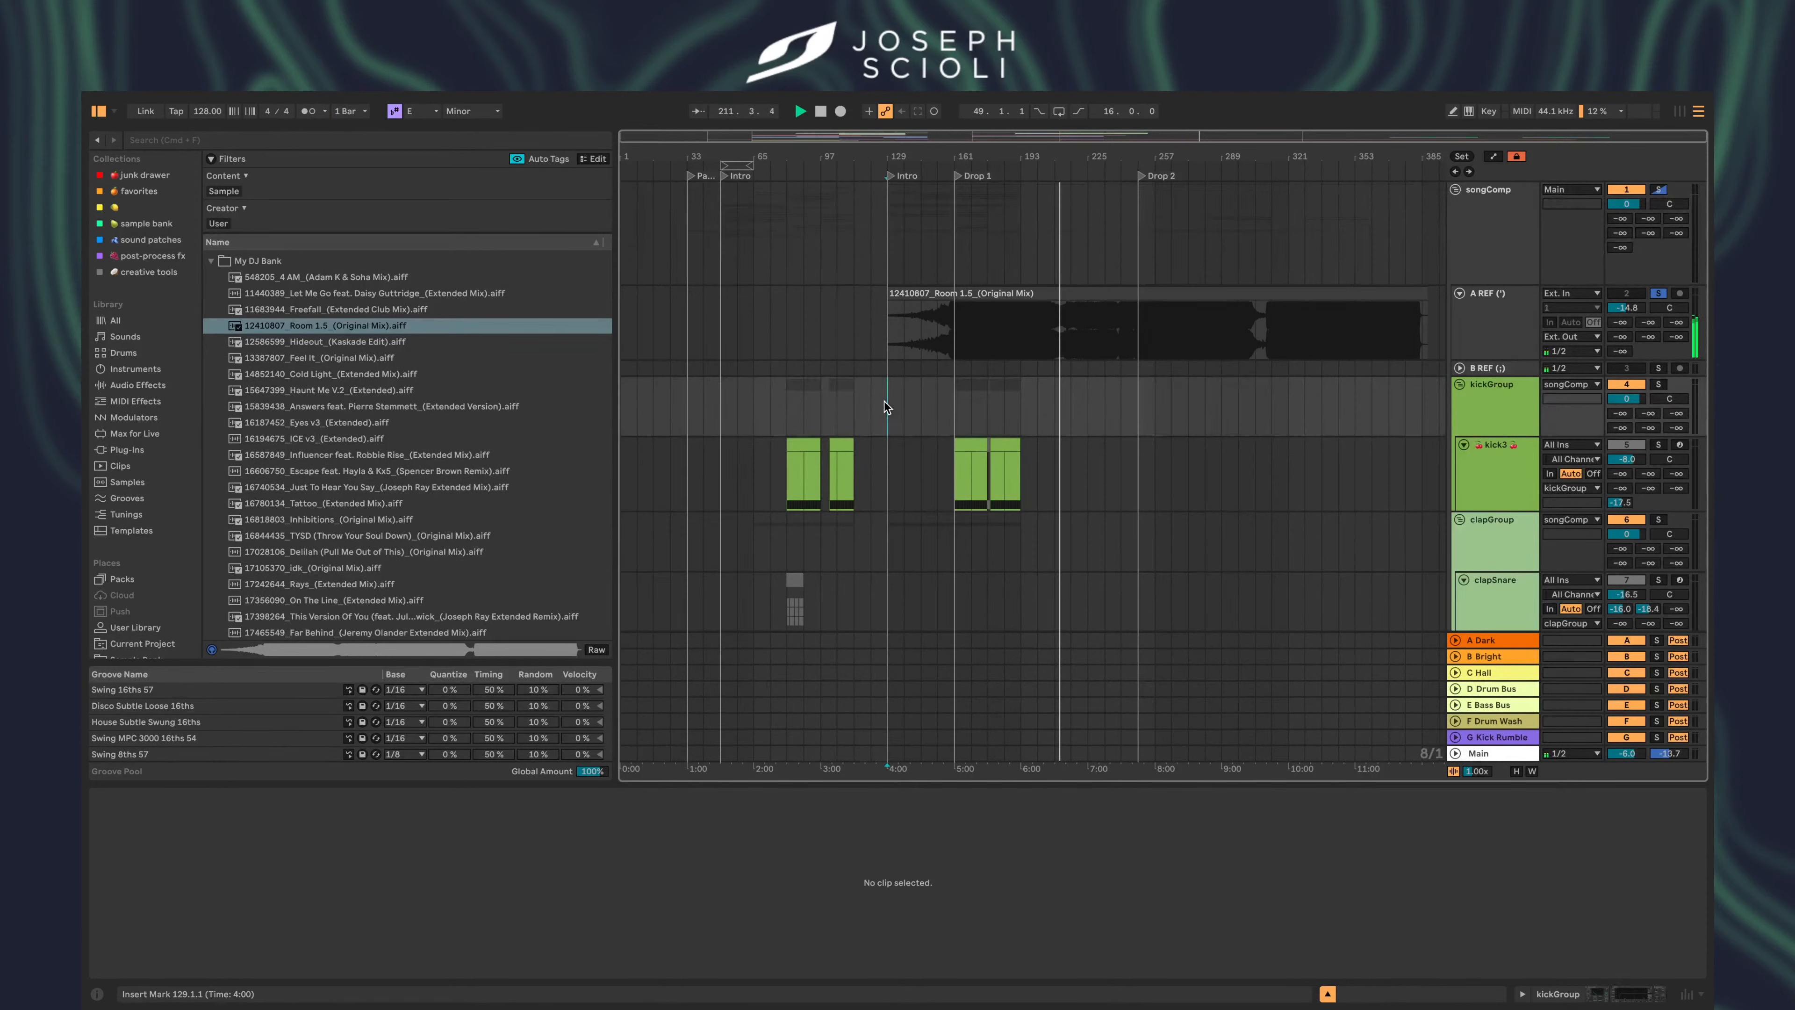
click(1004, 293)
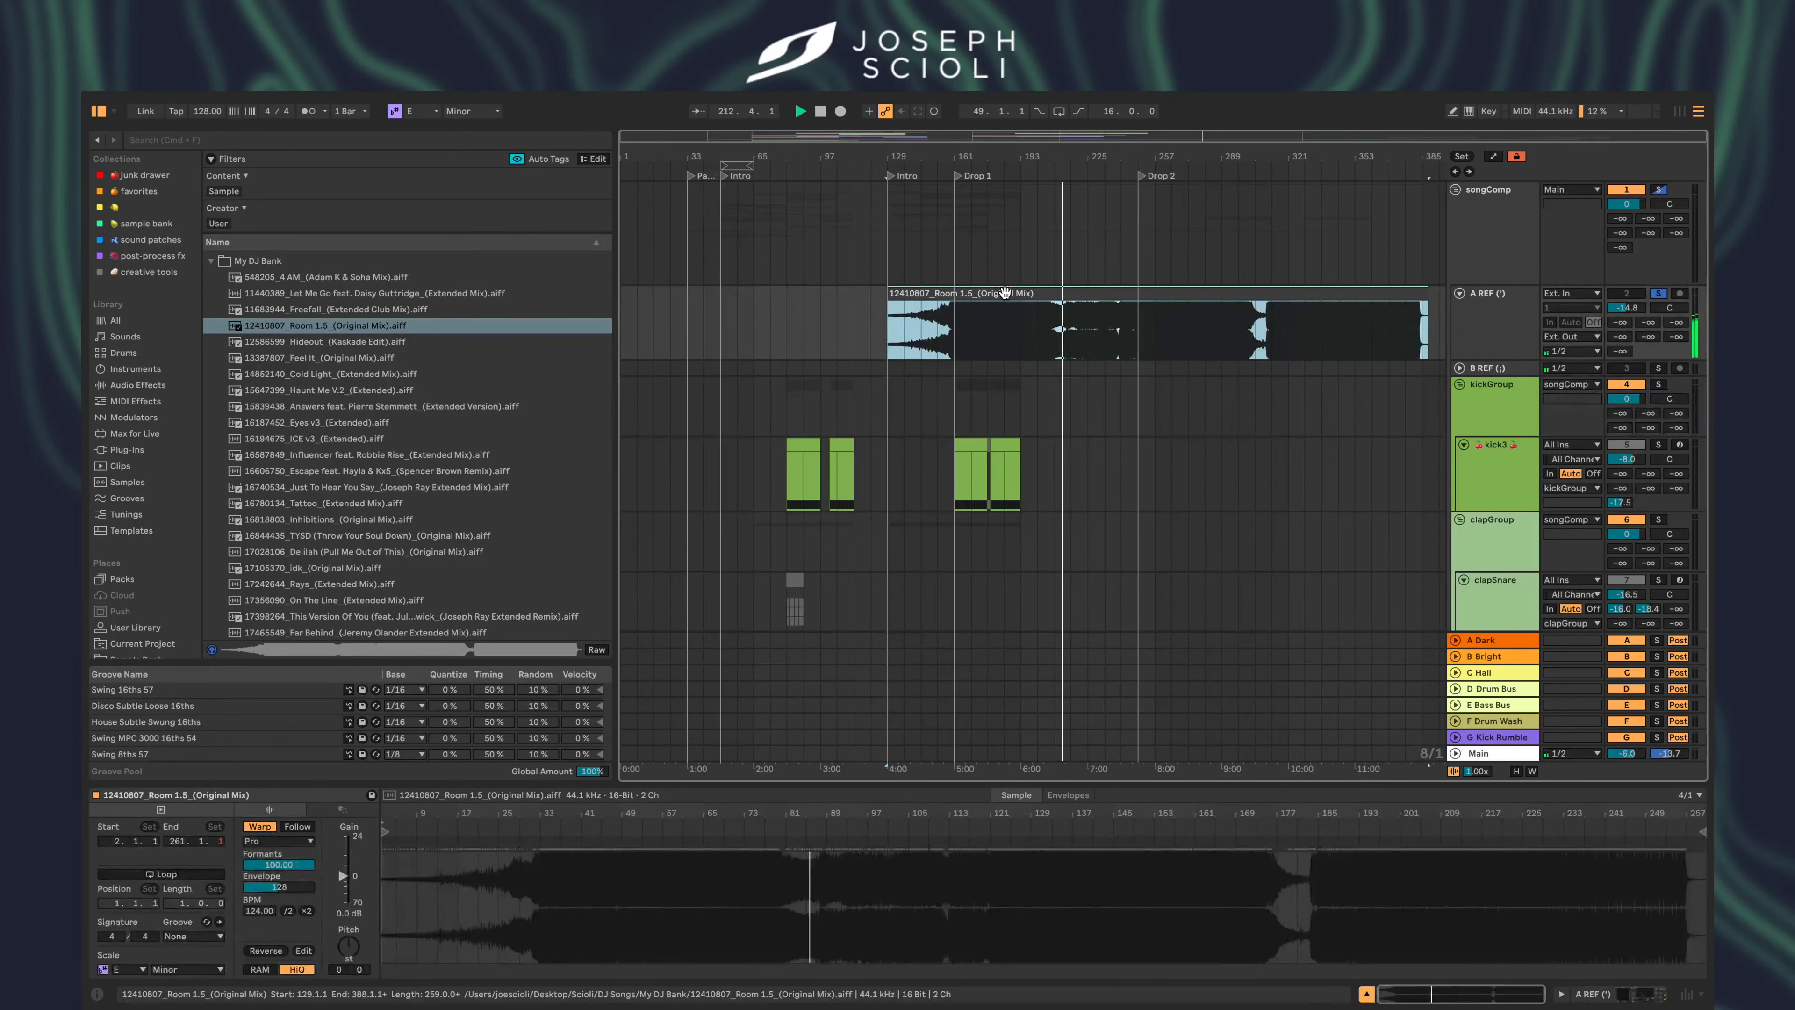
key(space)
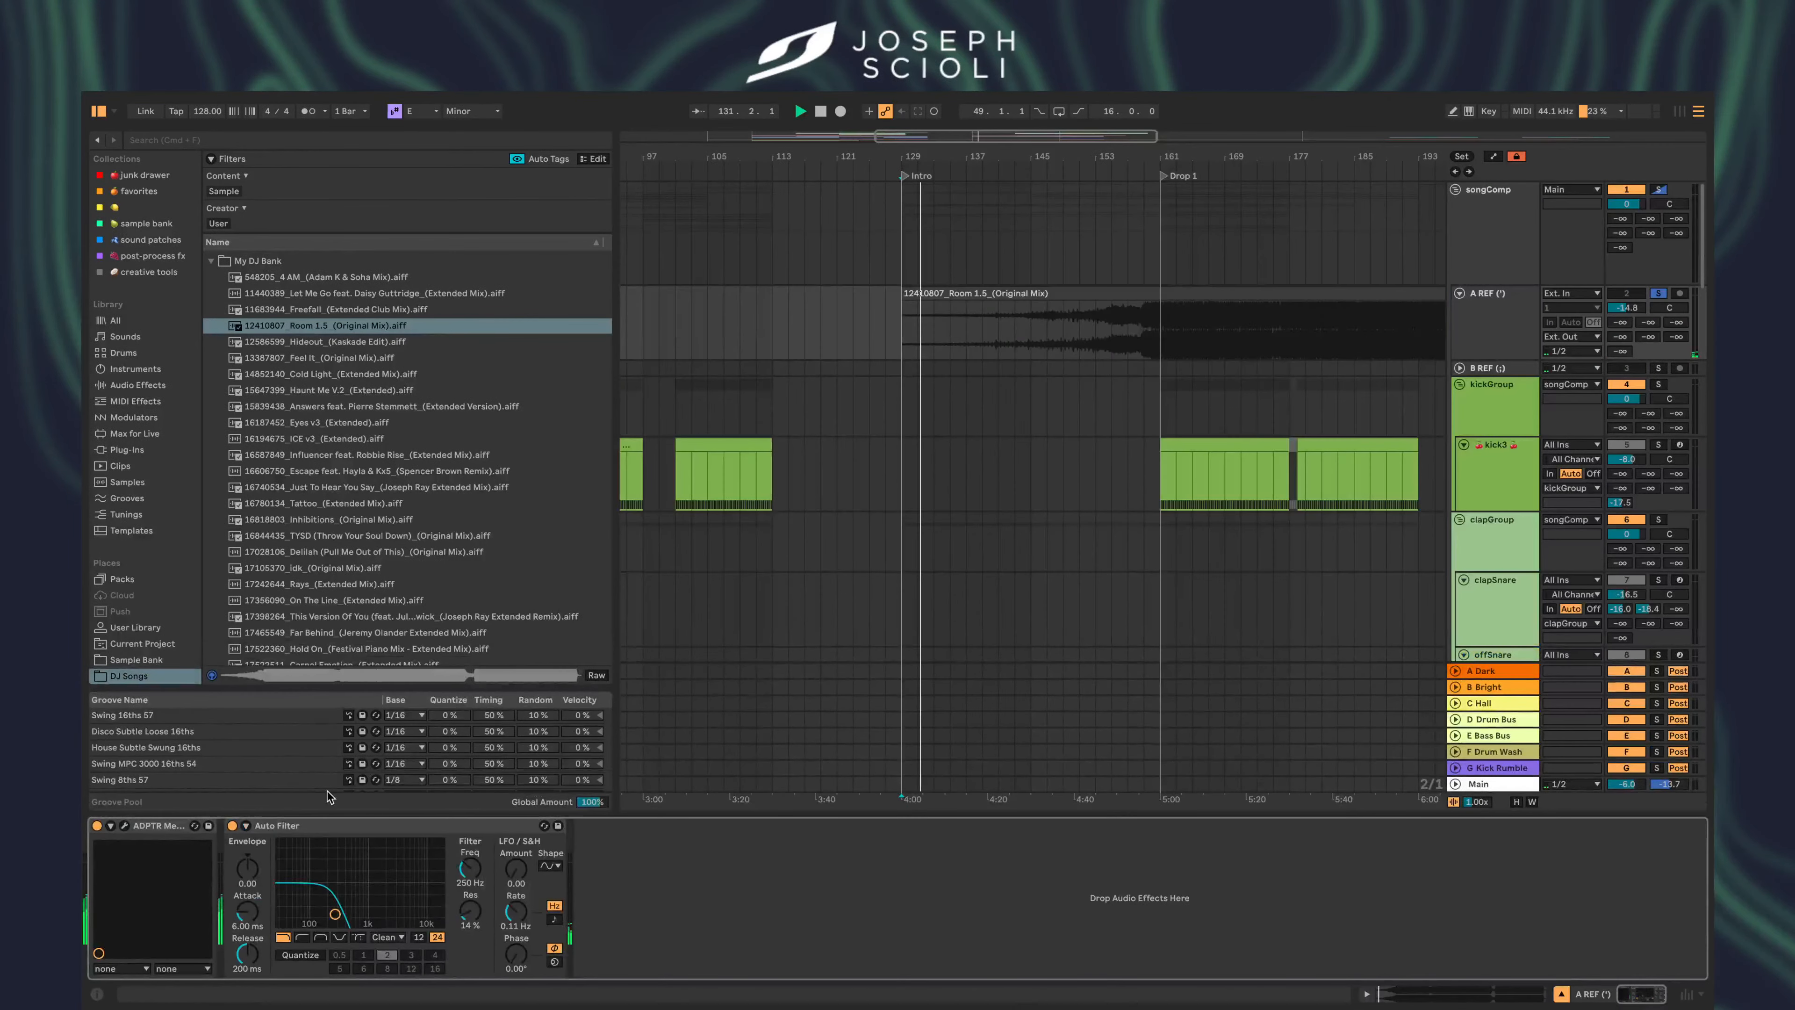
- Raise the A REF track's Auto Filter frequency to 19.9 kHz, bypass the filter, and replay from bar 129
drag(486, 878, 486, 799)
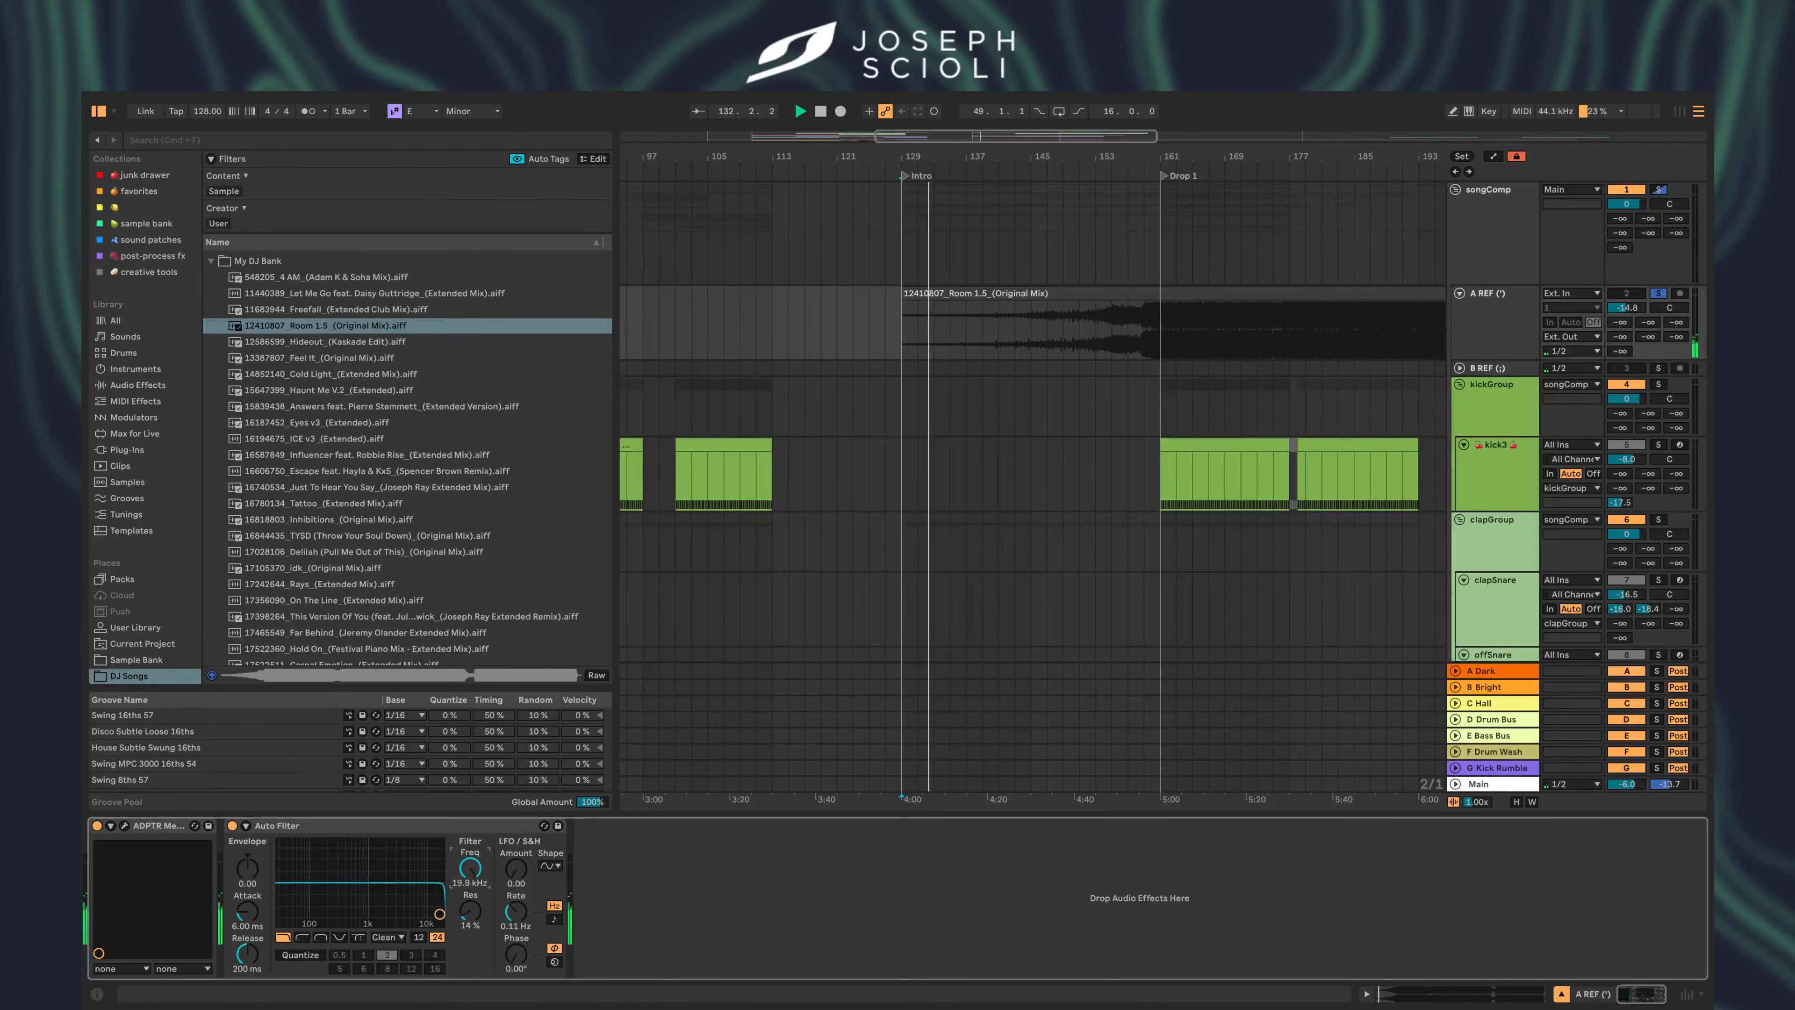
click(232, 826)
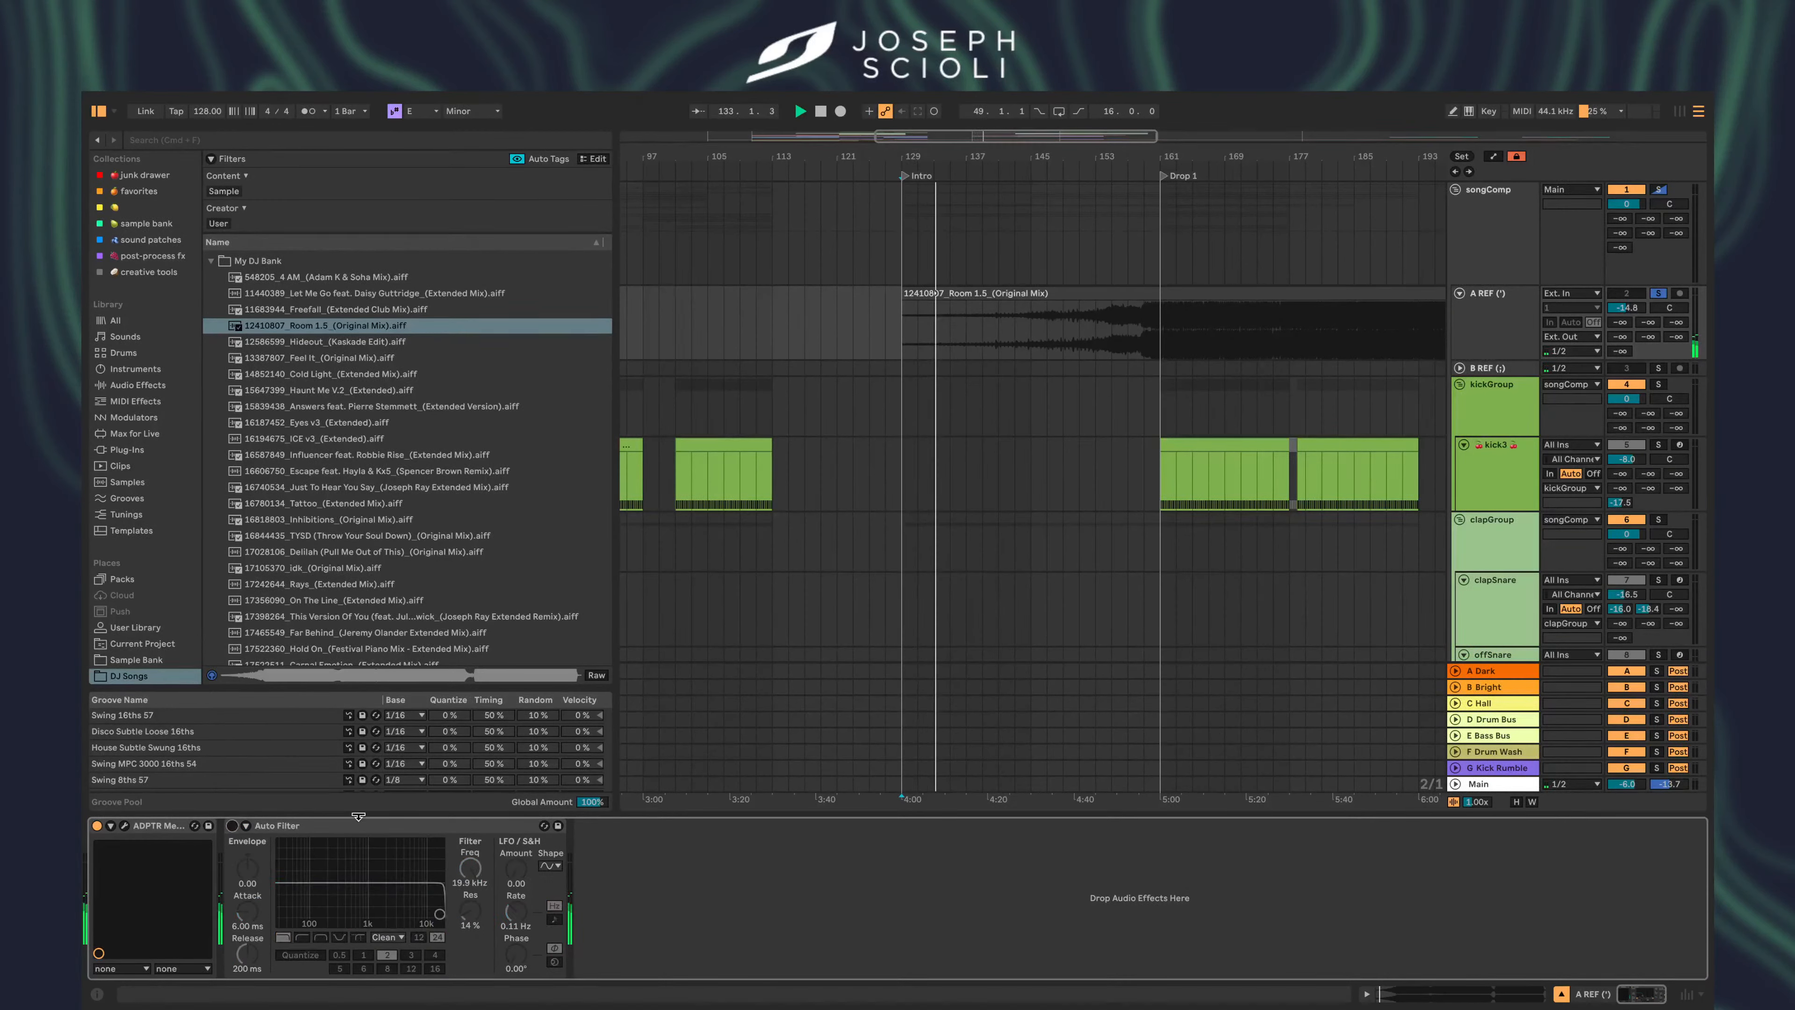
click(898, 341)
- Deactivate the pluckLow part from bar 129 to 145 and select its next section up to Drop 1
scroll(898, 341, down, 10)
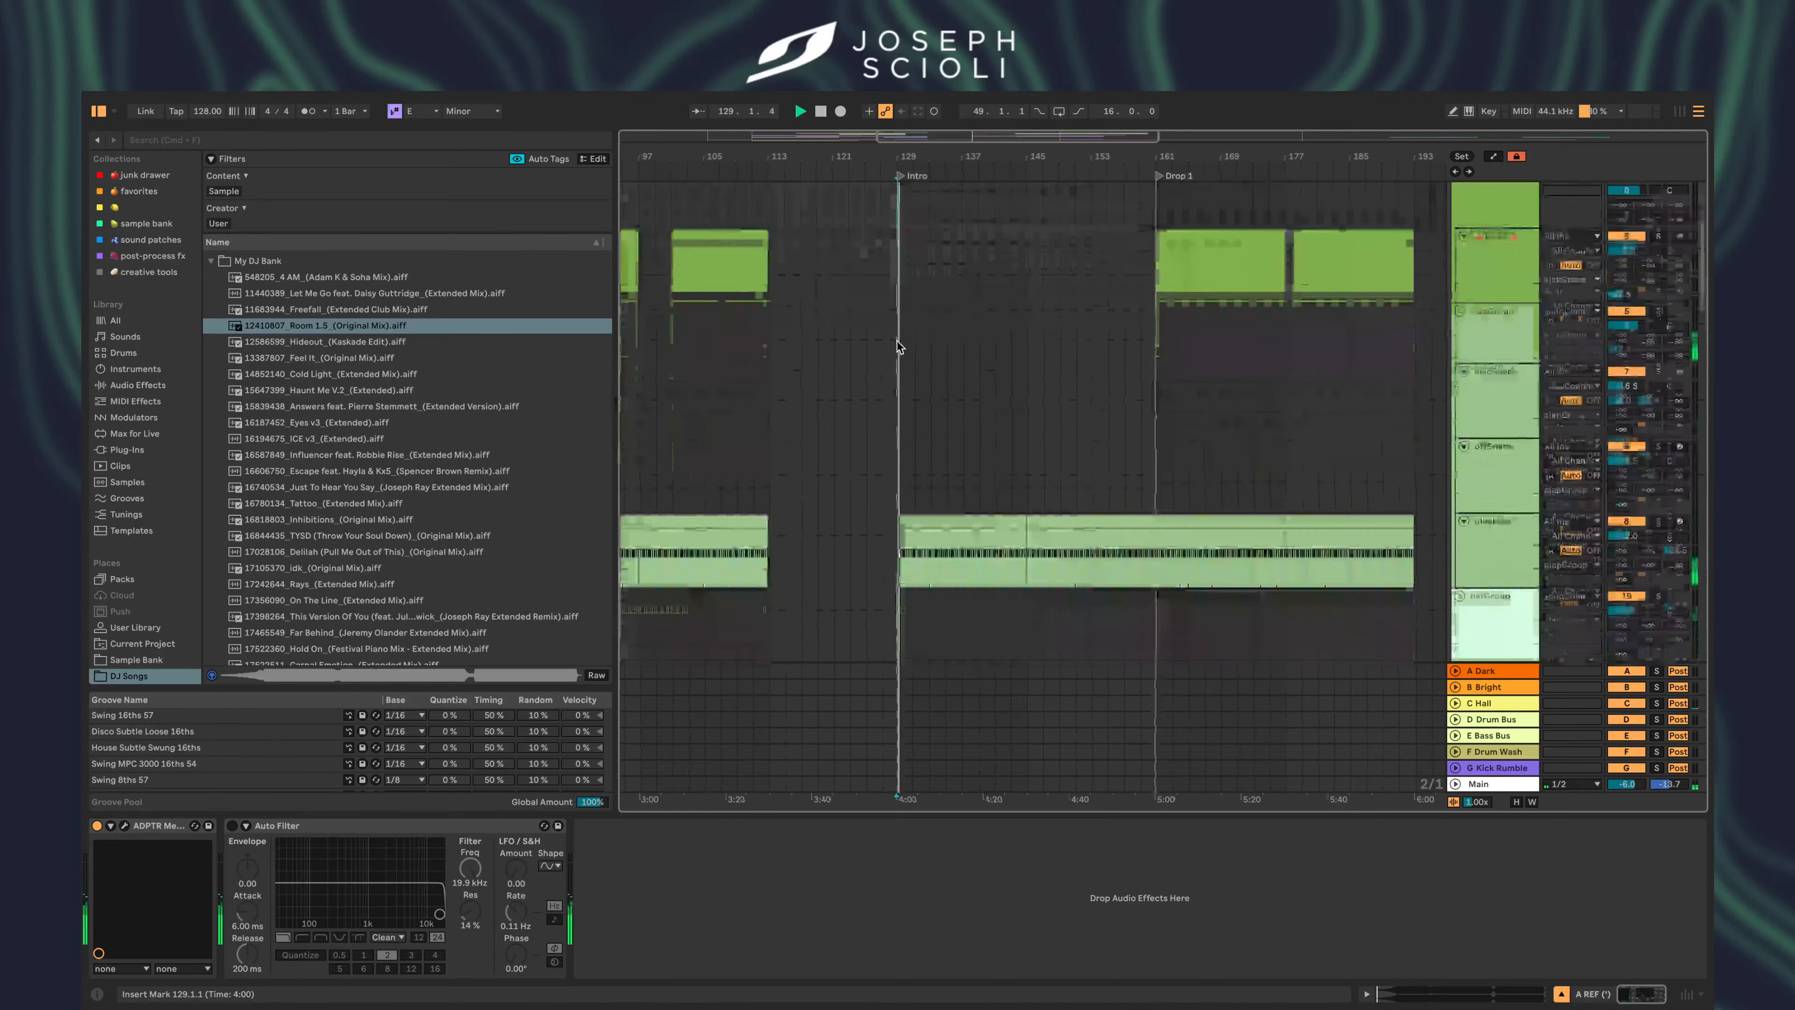
click(997, 304)
scroll(1000, 305, up, 2)
scroll(1001, 305, right, 1)
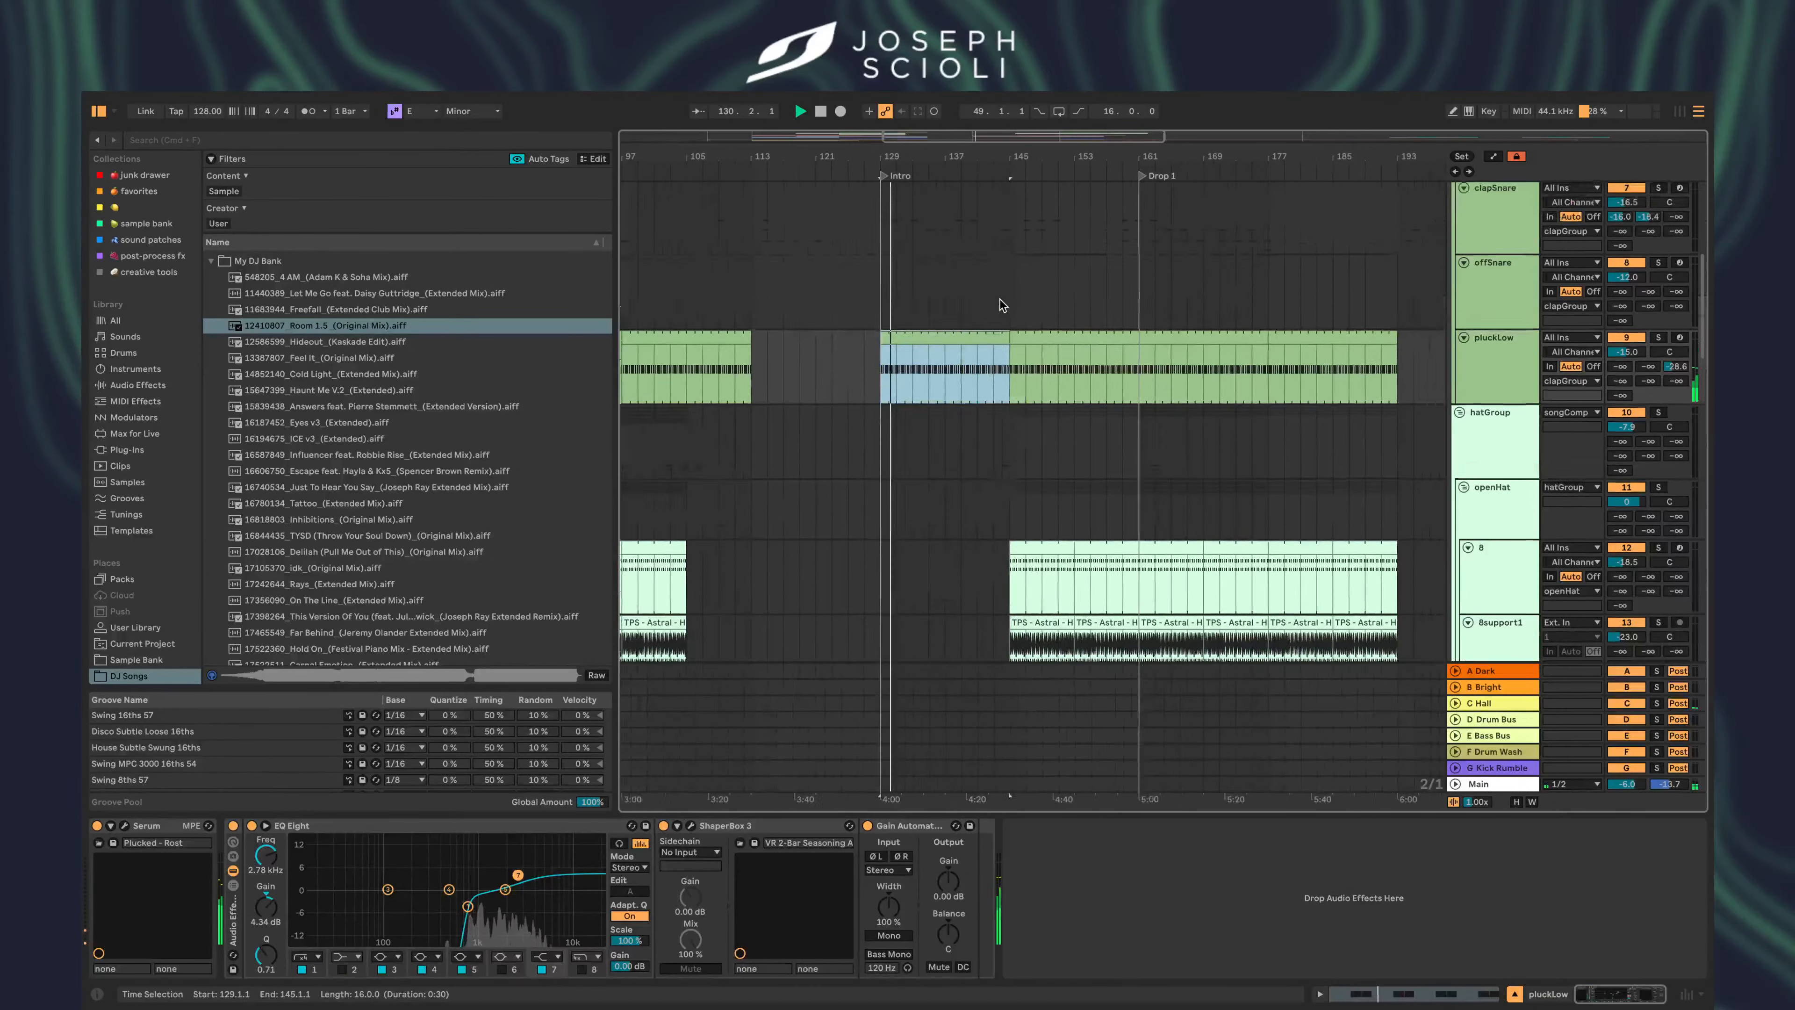
drag(1081, 363, 1081, 364)
scroll(1003, 416, down, 3)
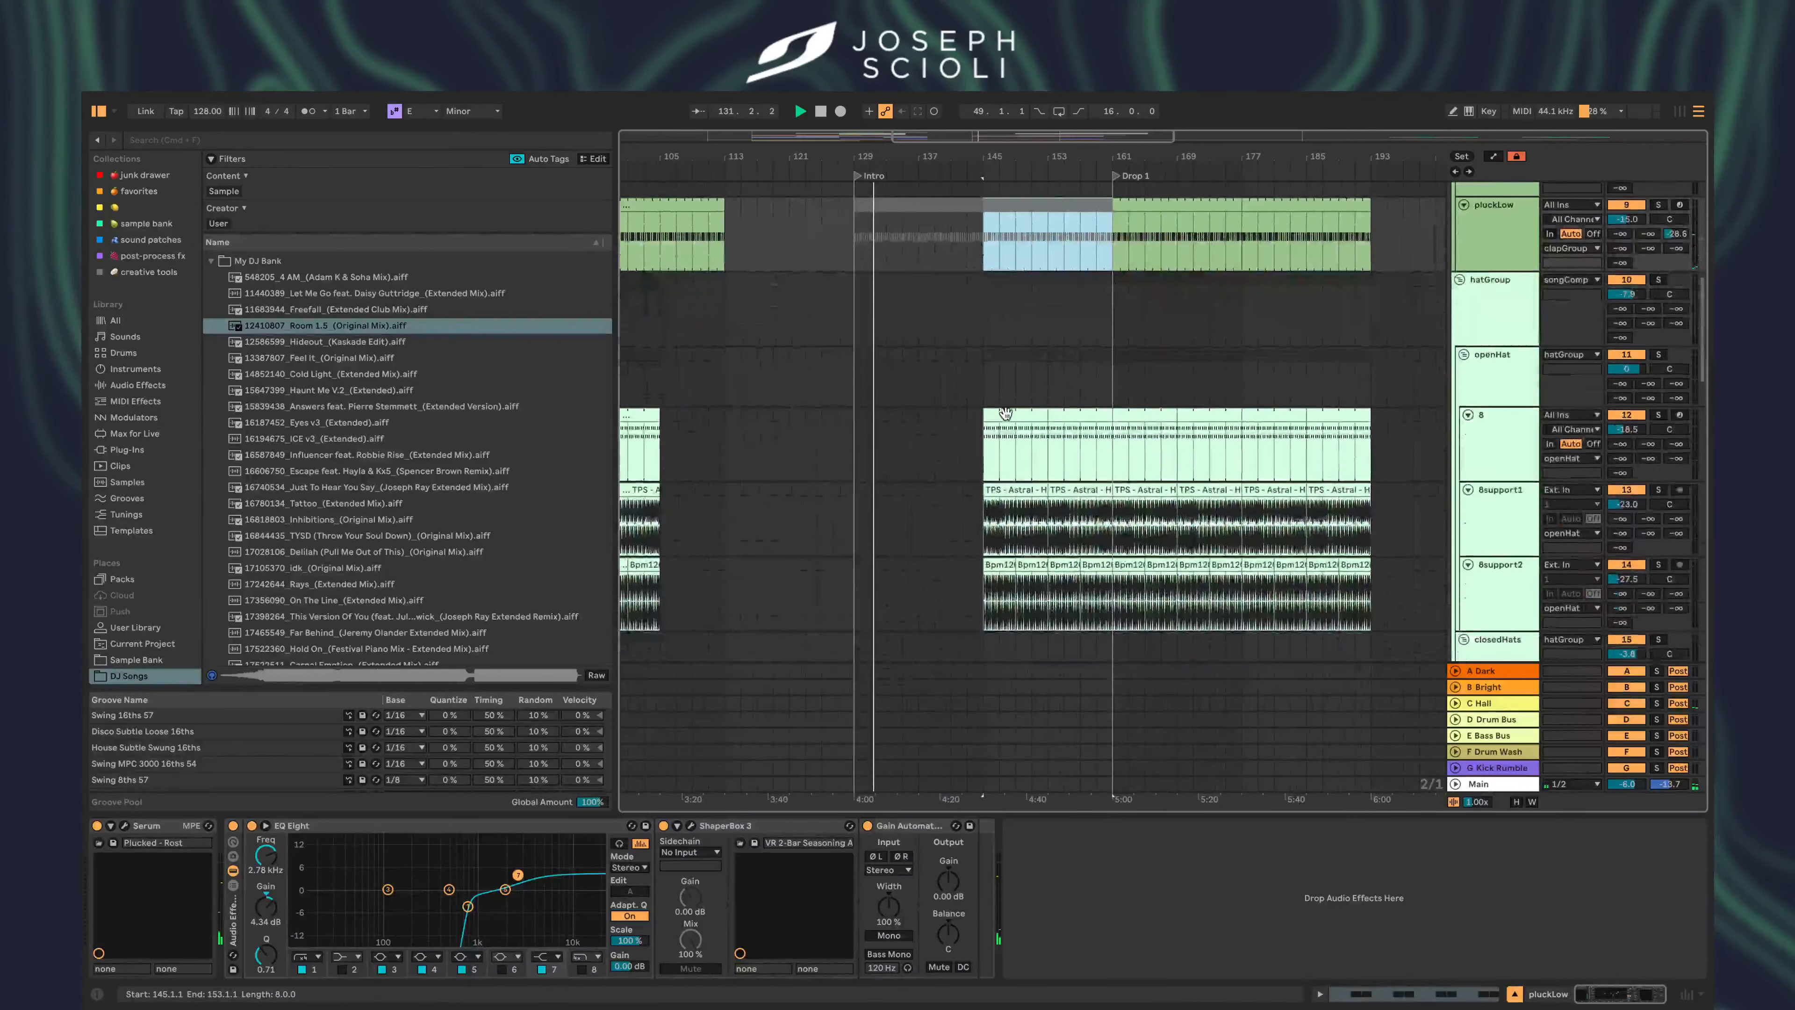
- Insert a new MIDI track in leadGroup directly below the collapsed leadTwo track
scroll(1005, 443, down, 4)
scroll(1006, 443, down, 5)
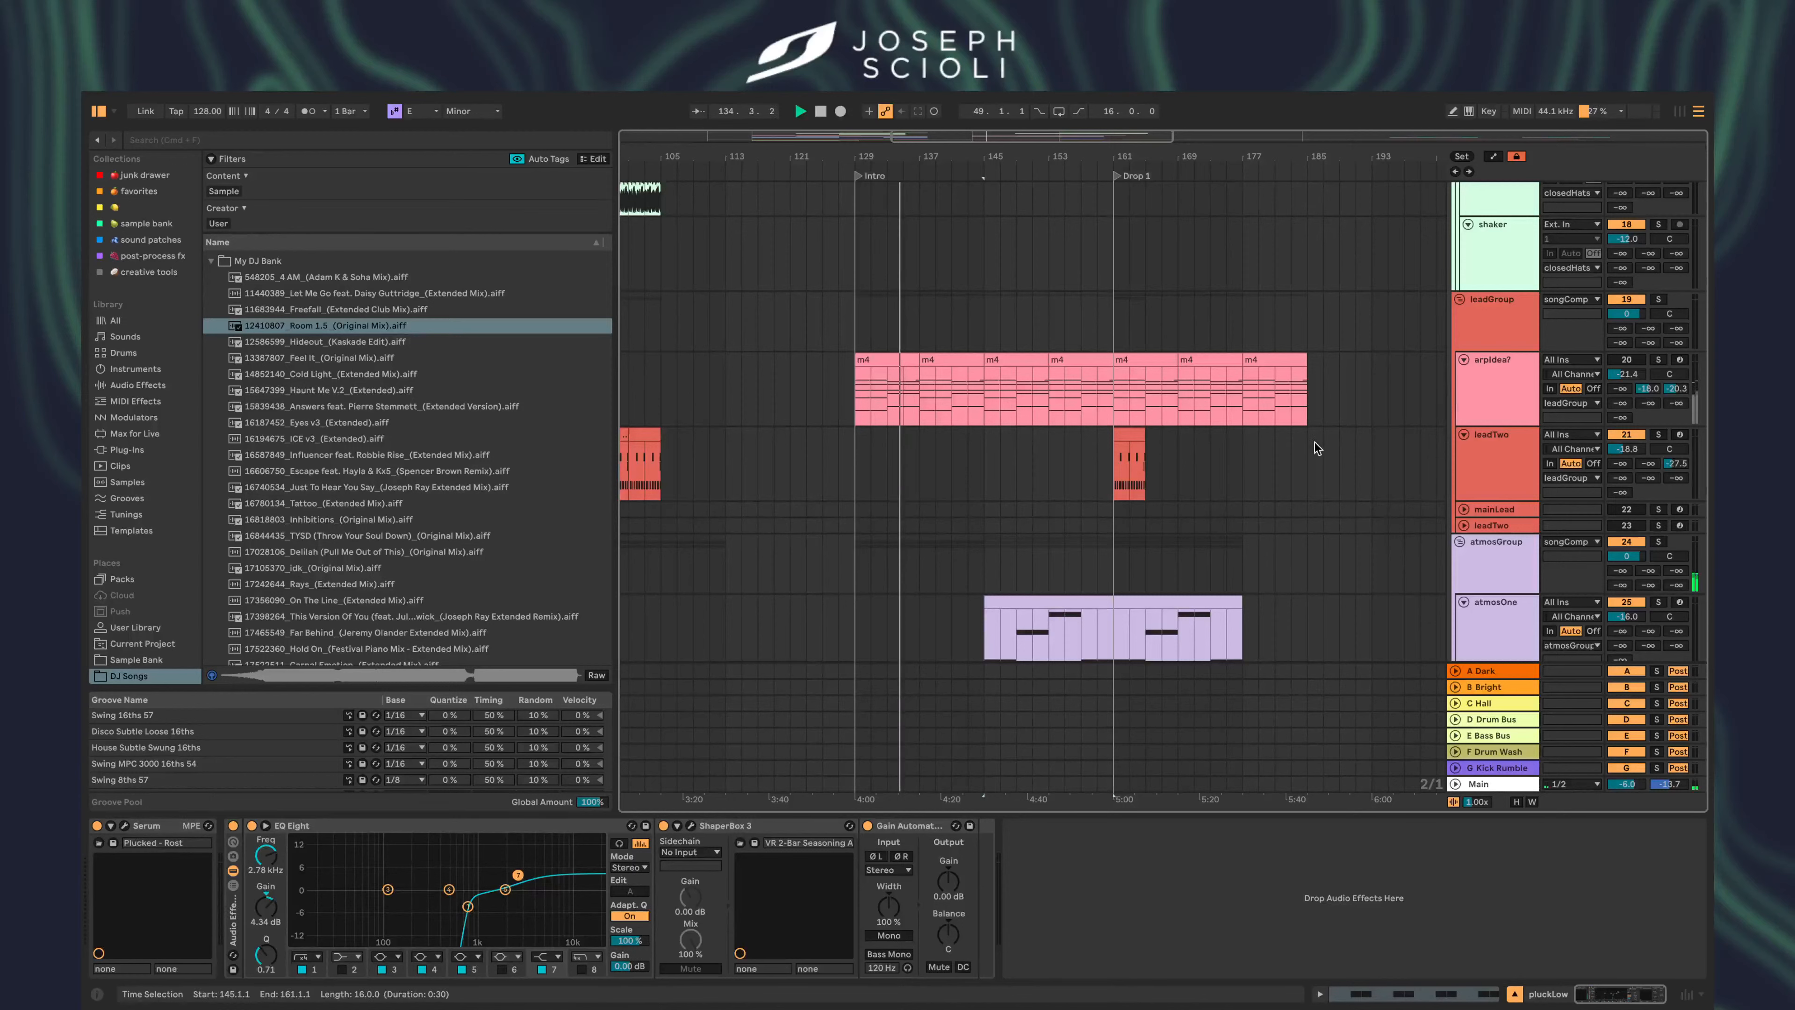
scroll(1414, 488, down, 3)
scroll(1414, 488, down, 1)
click(1502, 319)
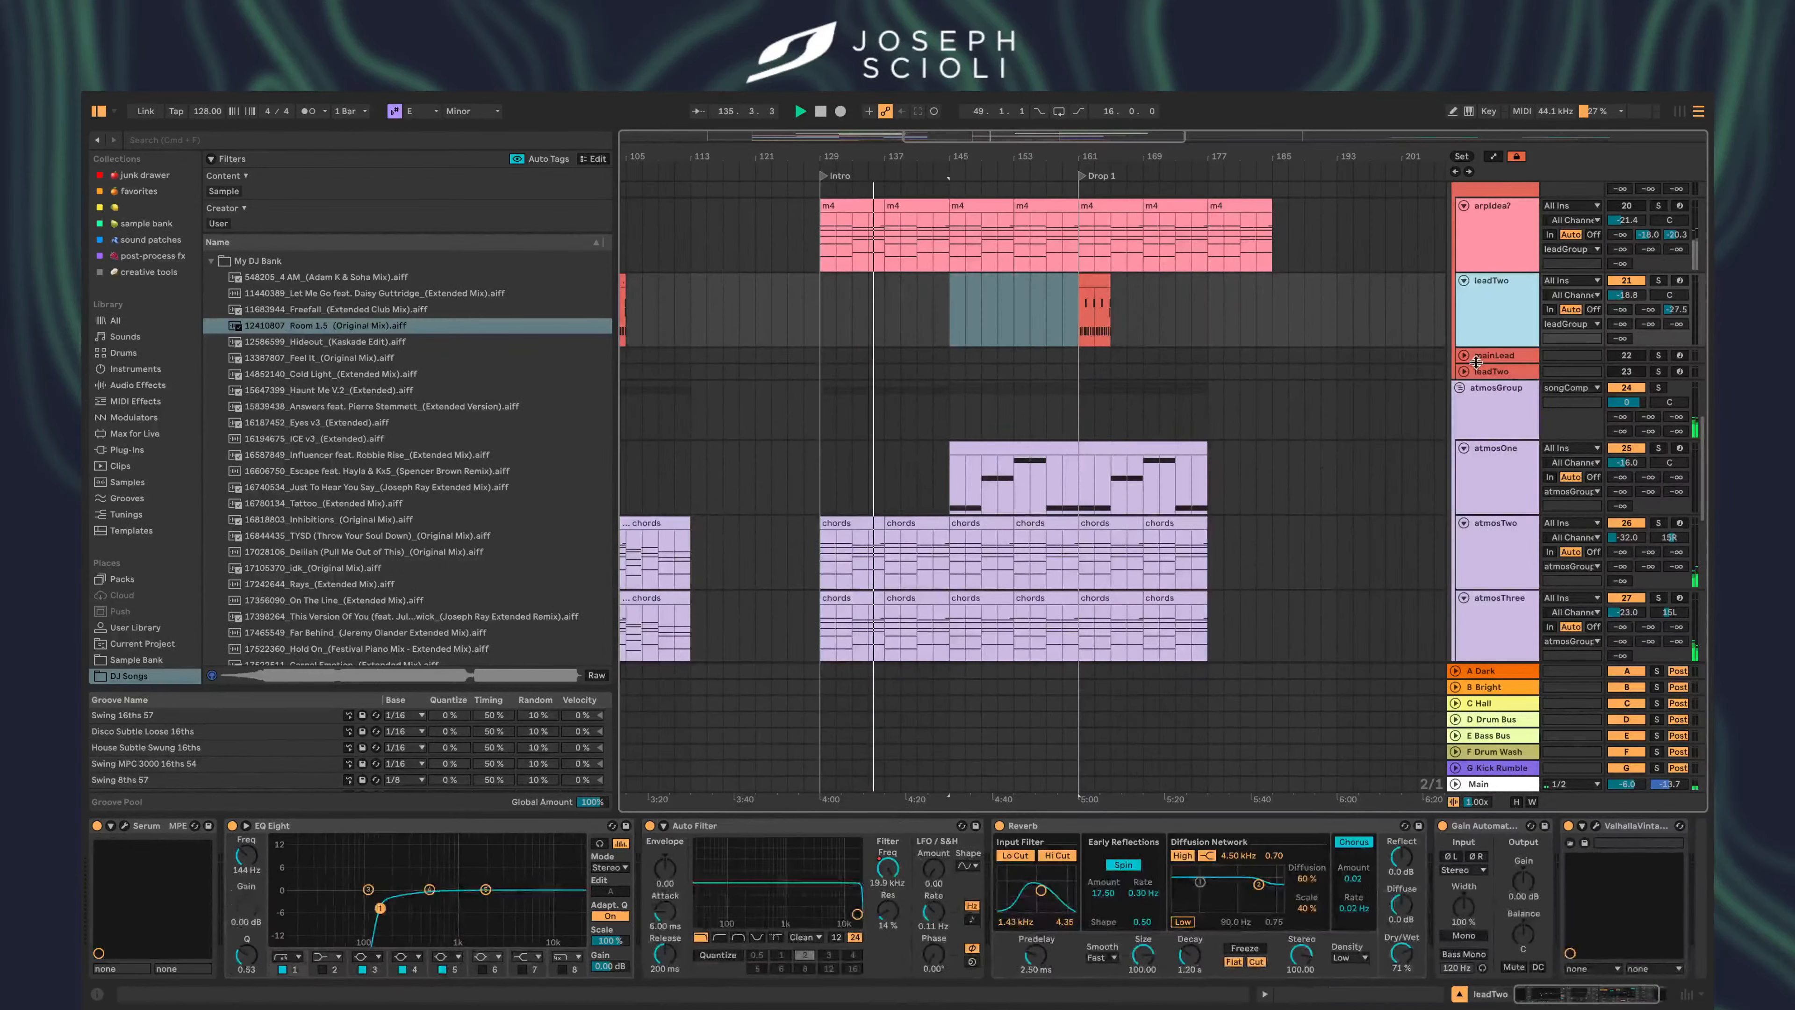
click(1490, 375)
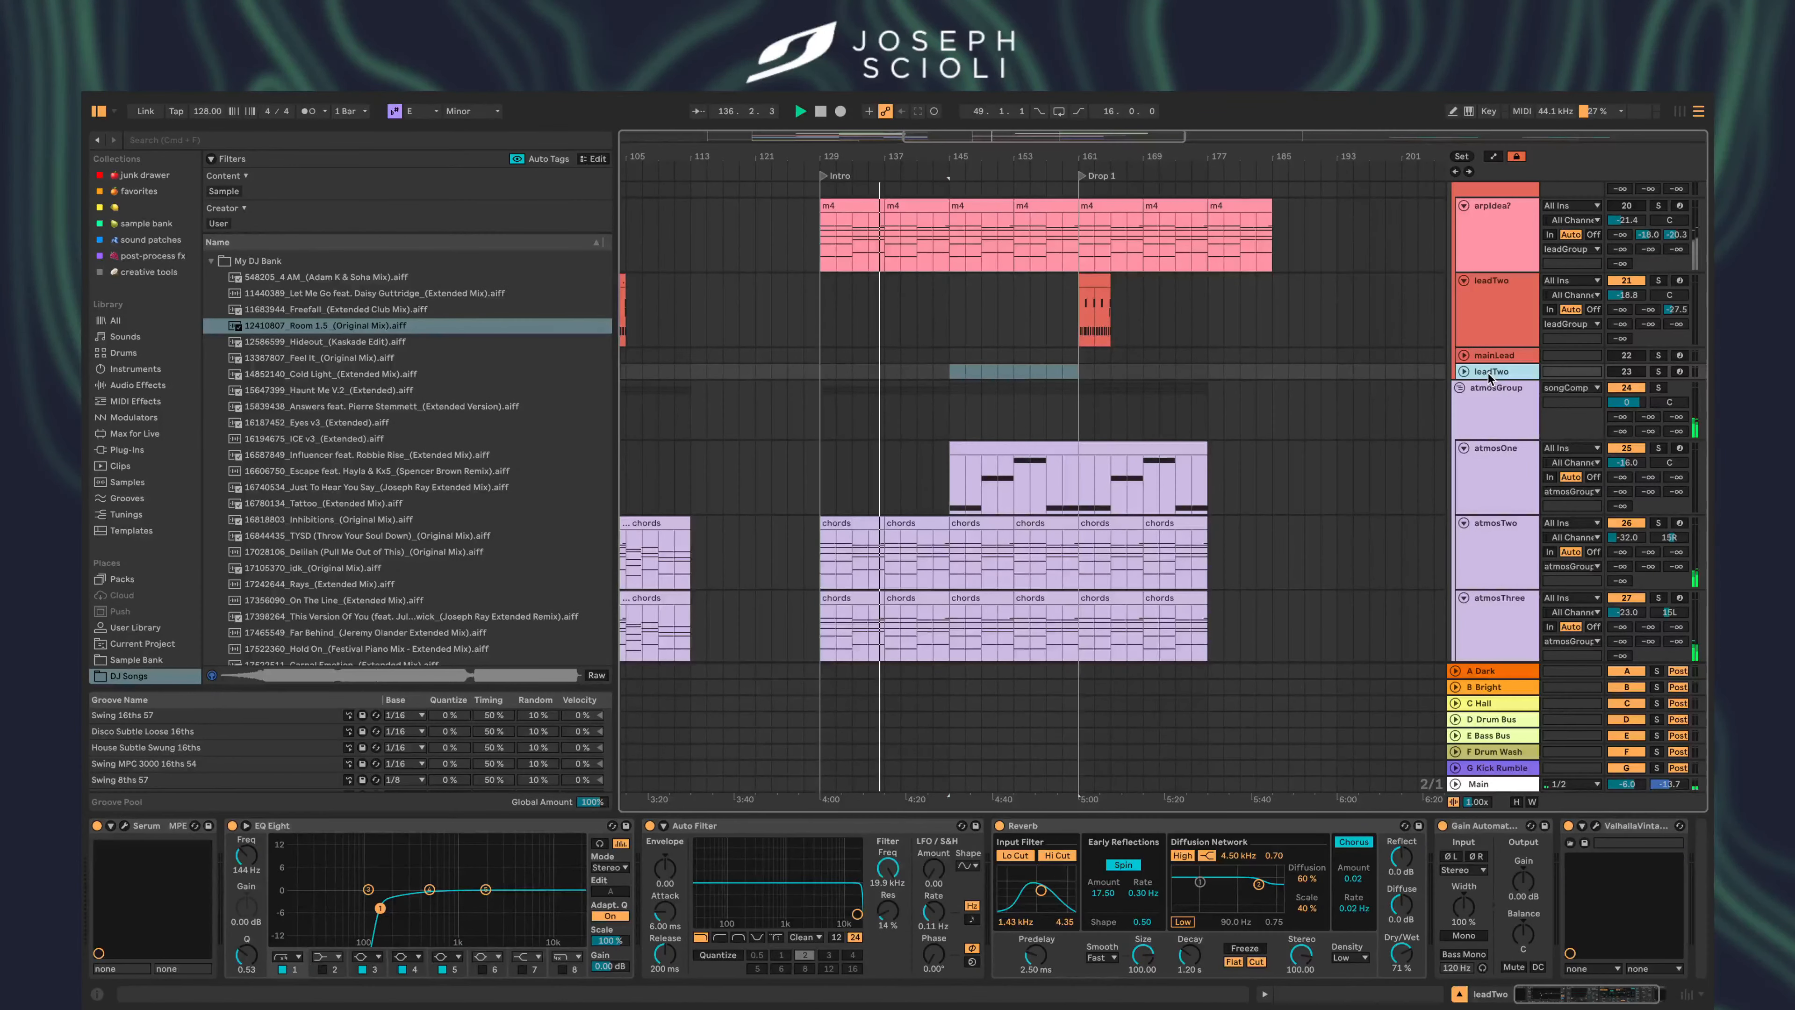
key(super+shift+t)
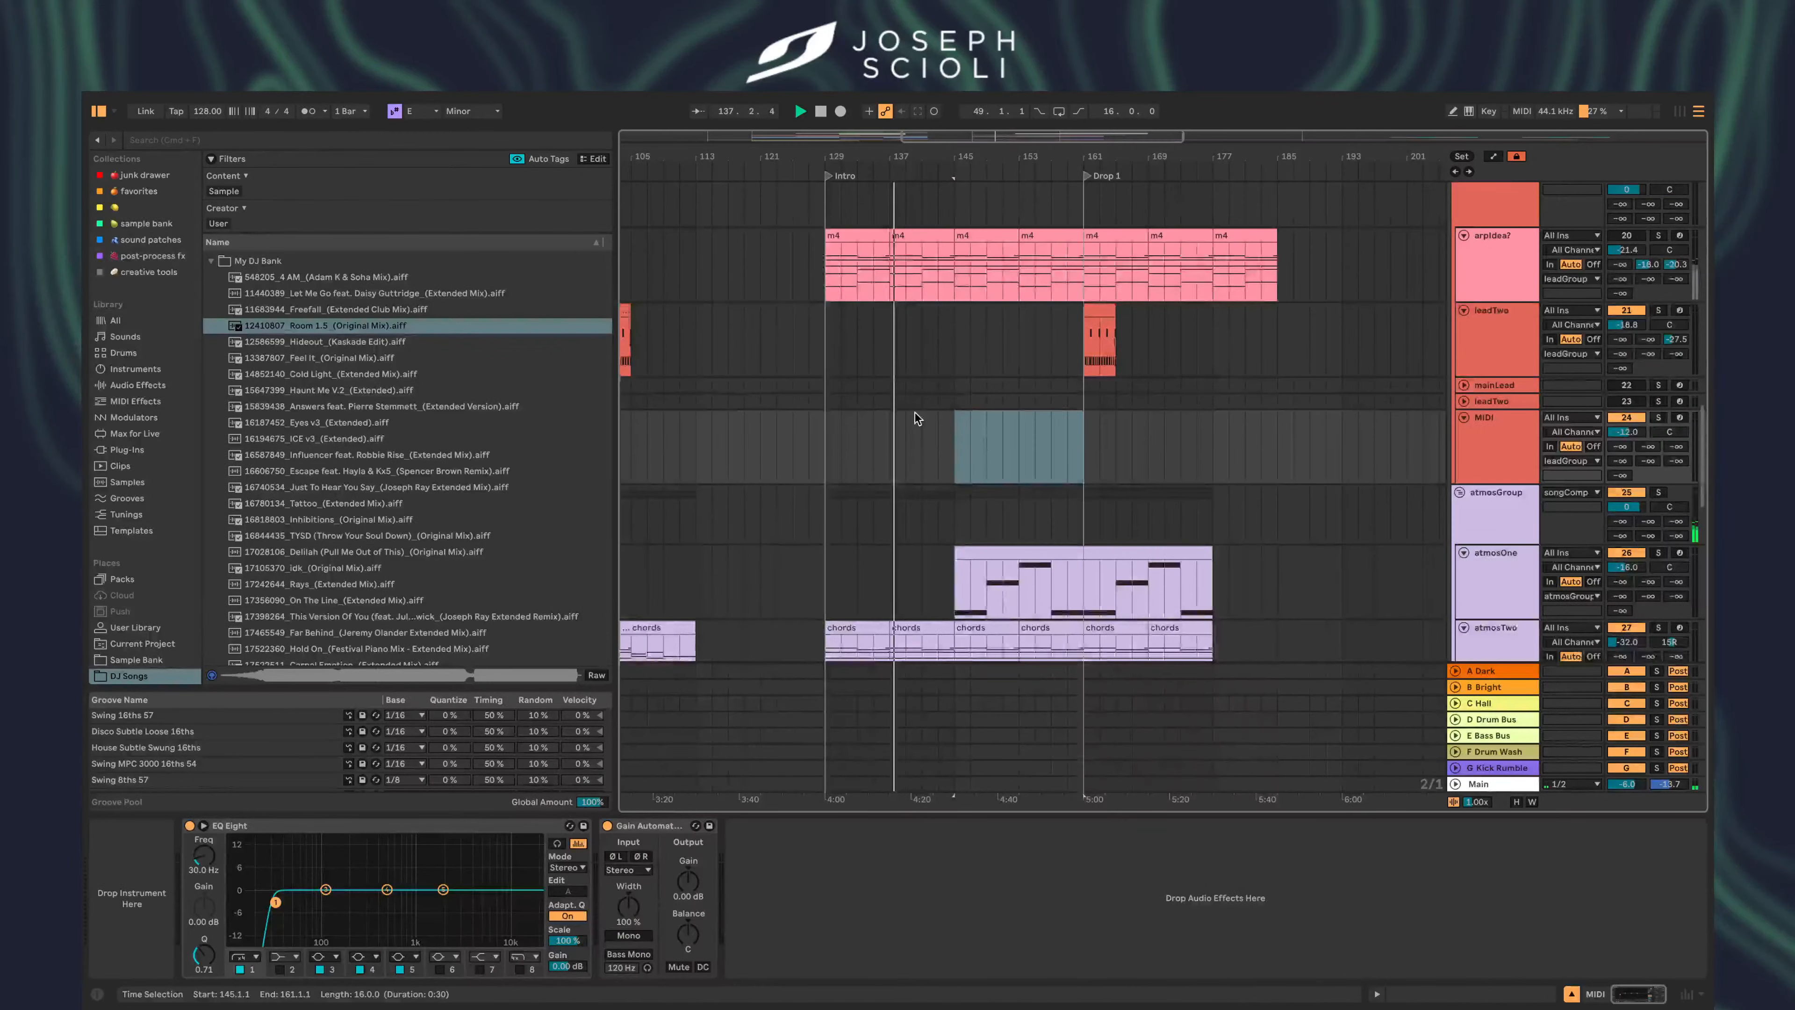
- Delete the atmosOne part from Drop 1 at bar 161 to bar 177
scroll(915, 413, up, 10)
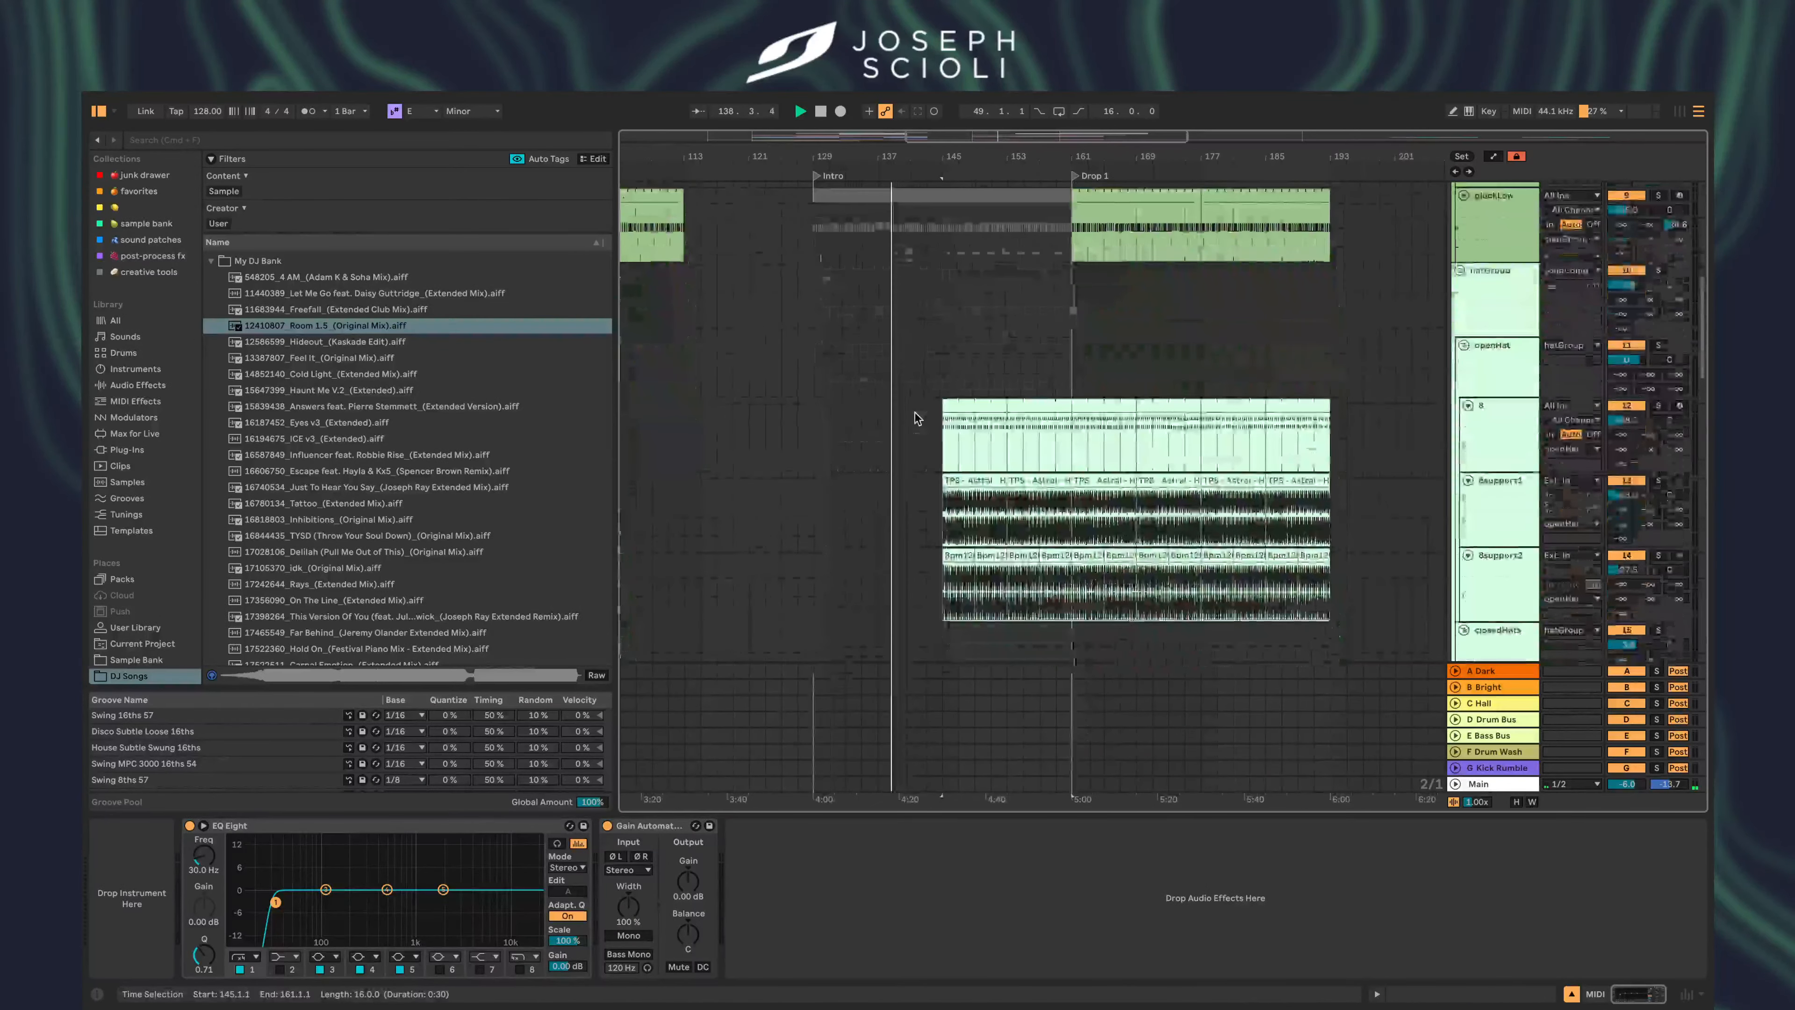
scroll(915, 412, down, 15)
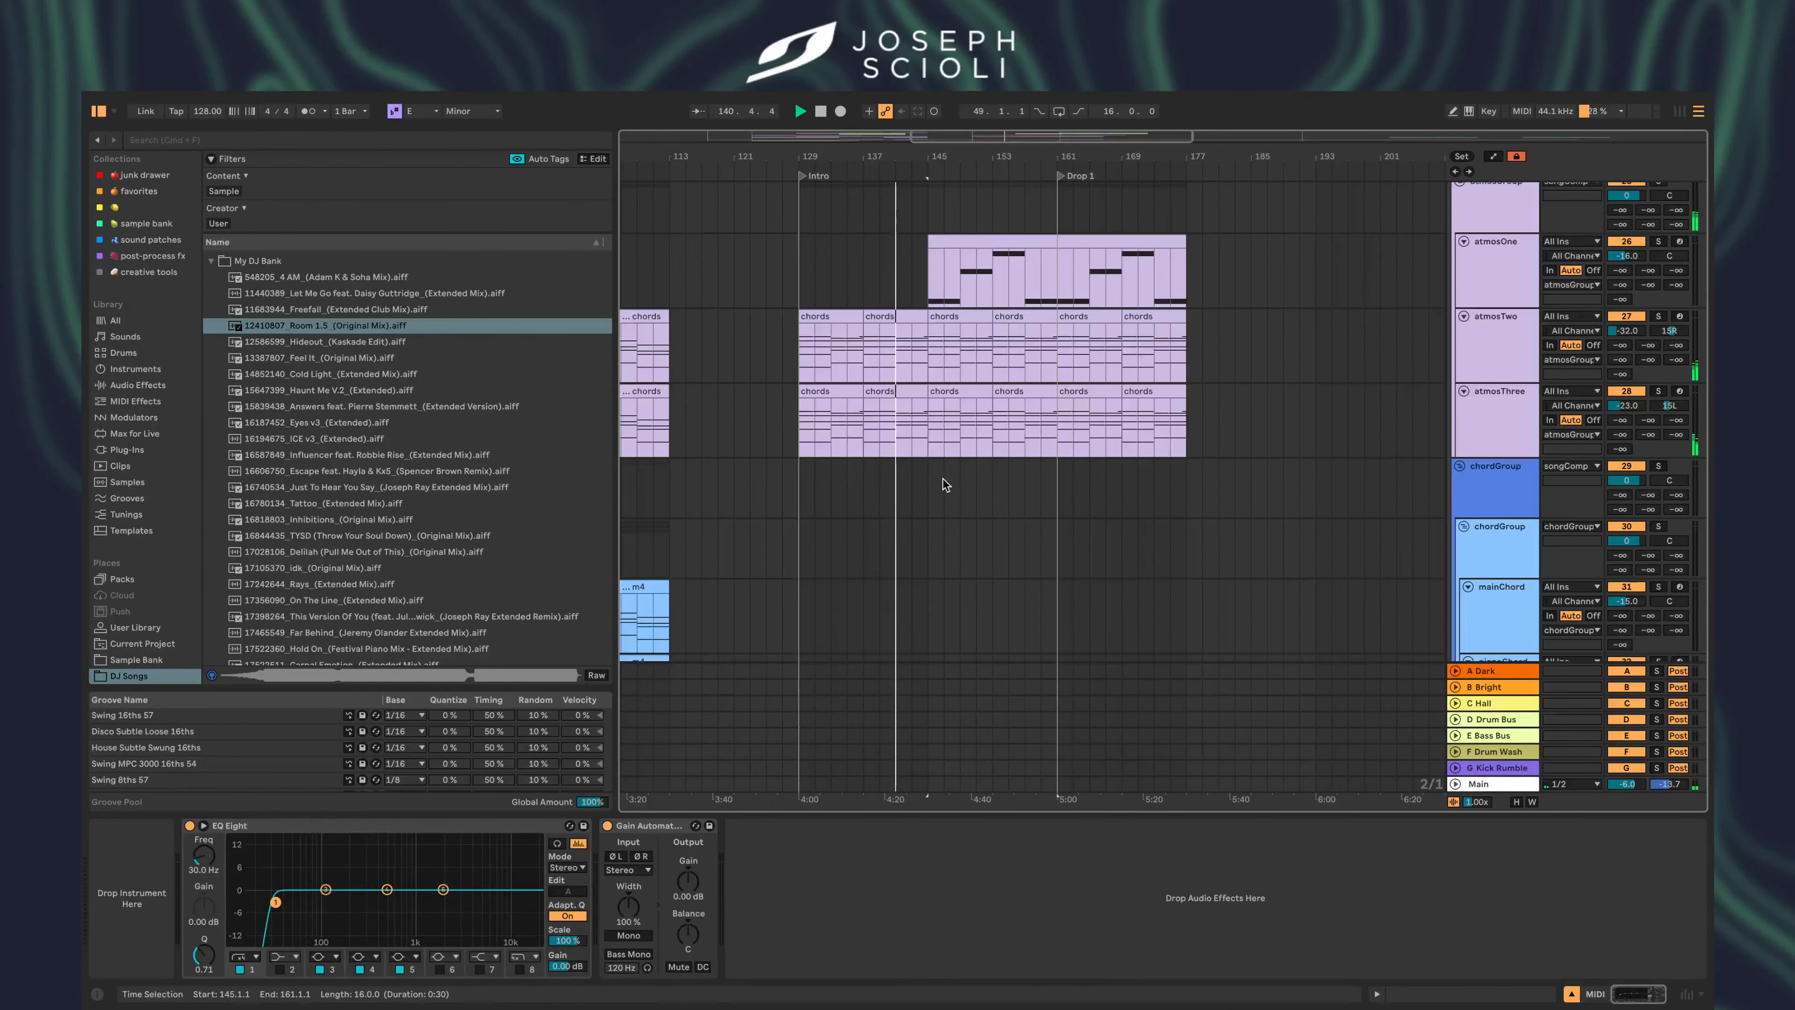
scroll(1053, 481, up, 3)
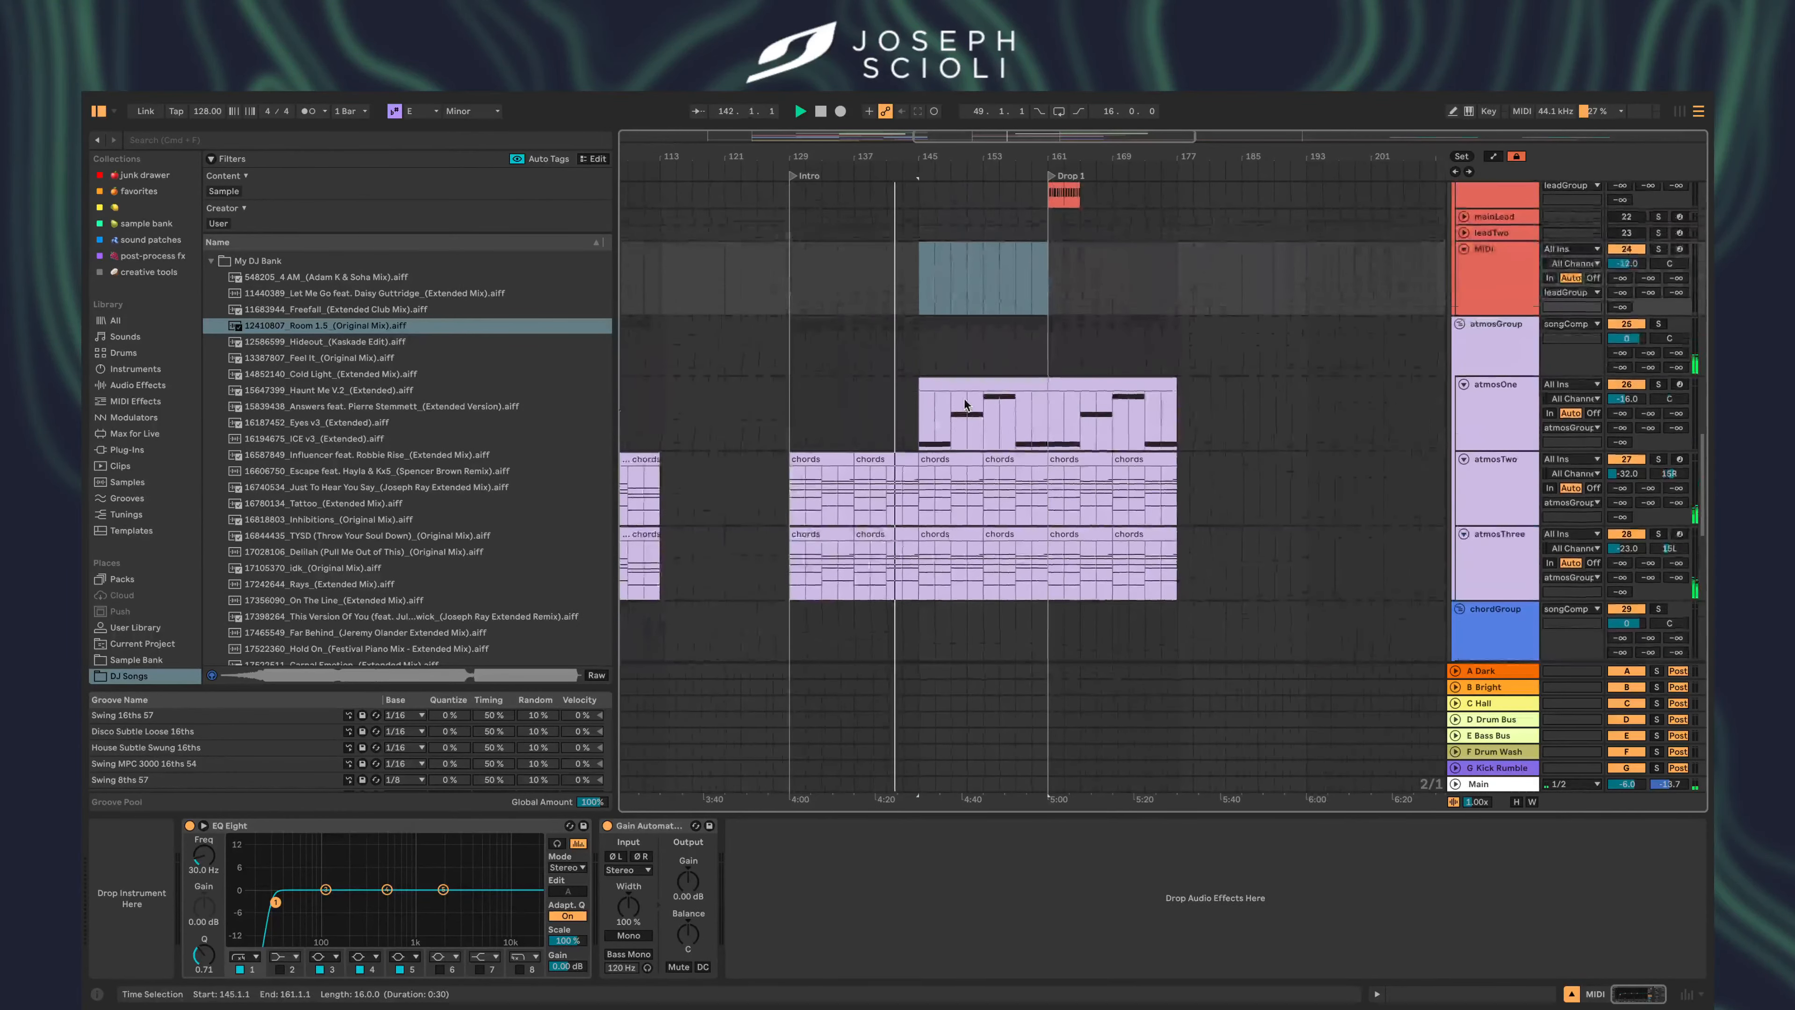
click(1075, 429)
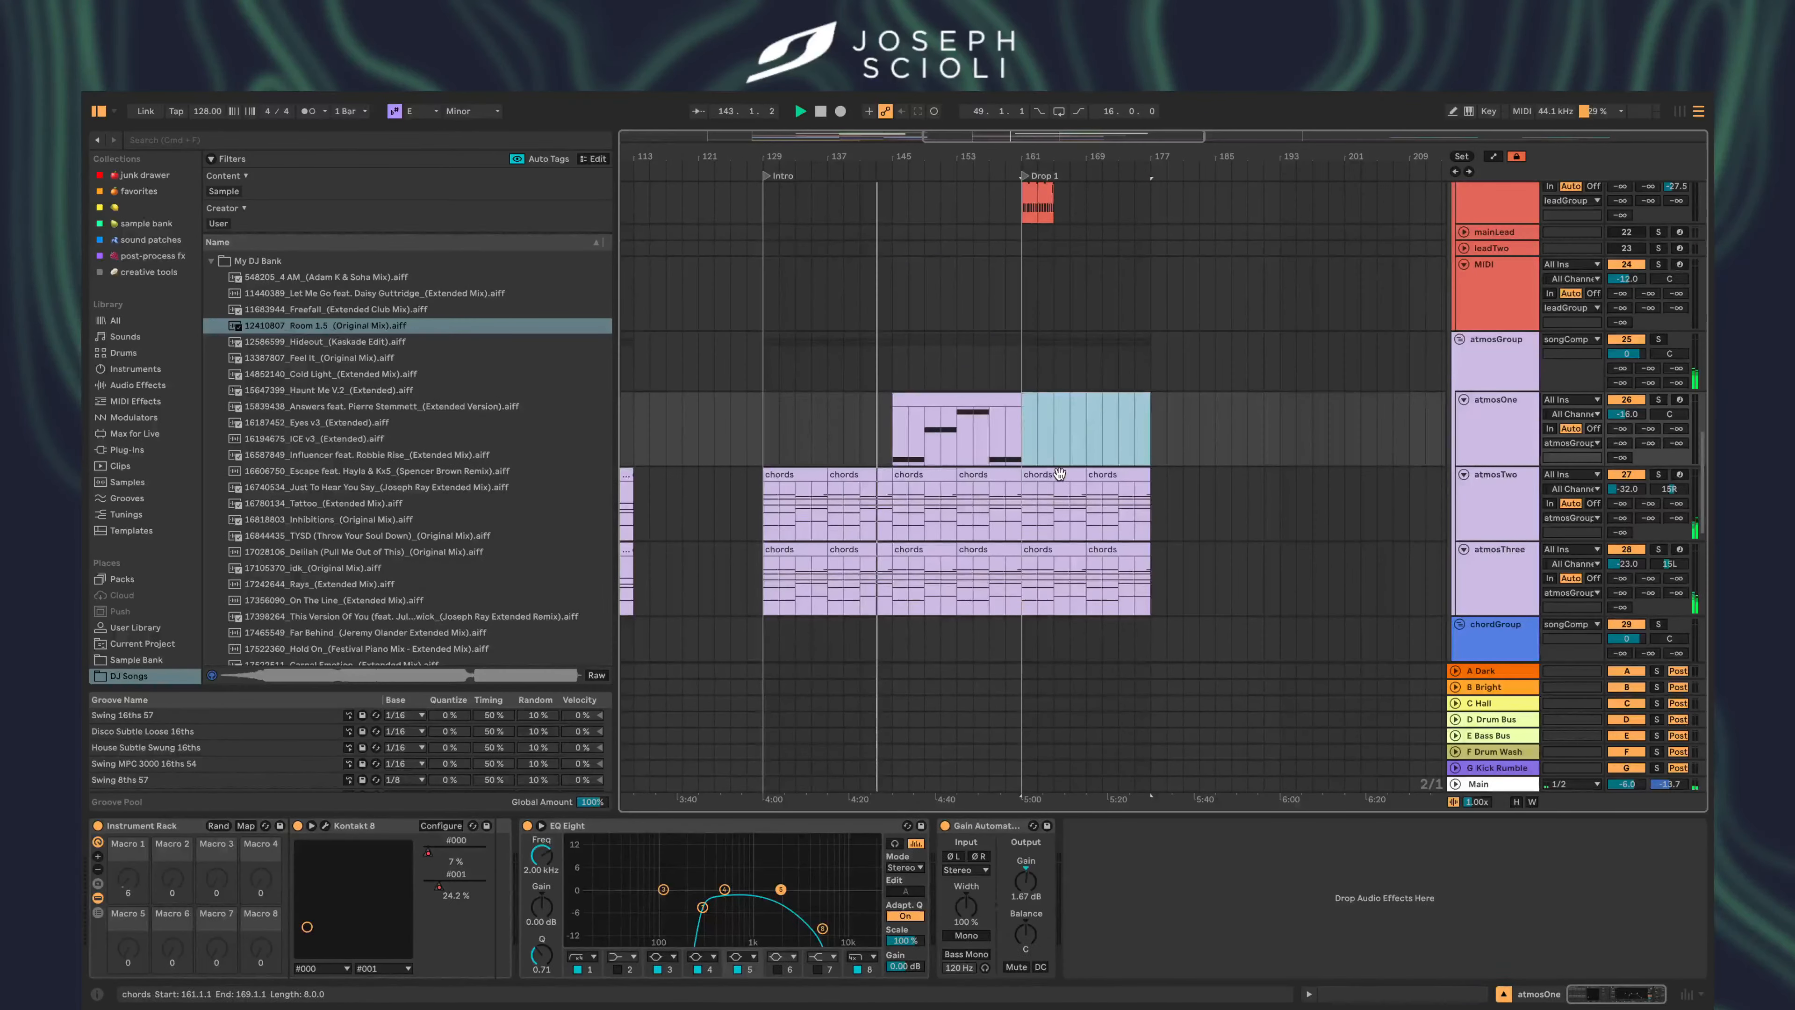
- Lower the openHat group's volume to -6.0 dB while the section before Drop 1 plays
scroll(1049, 439, up, 15)
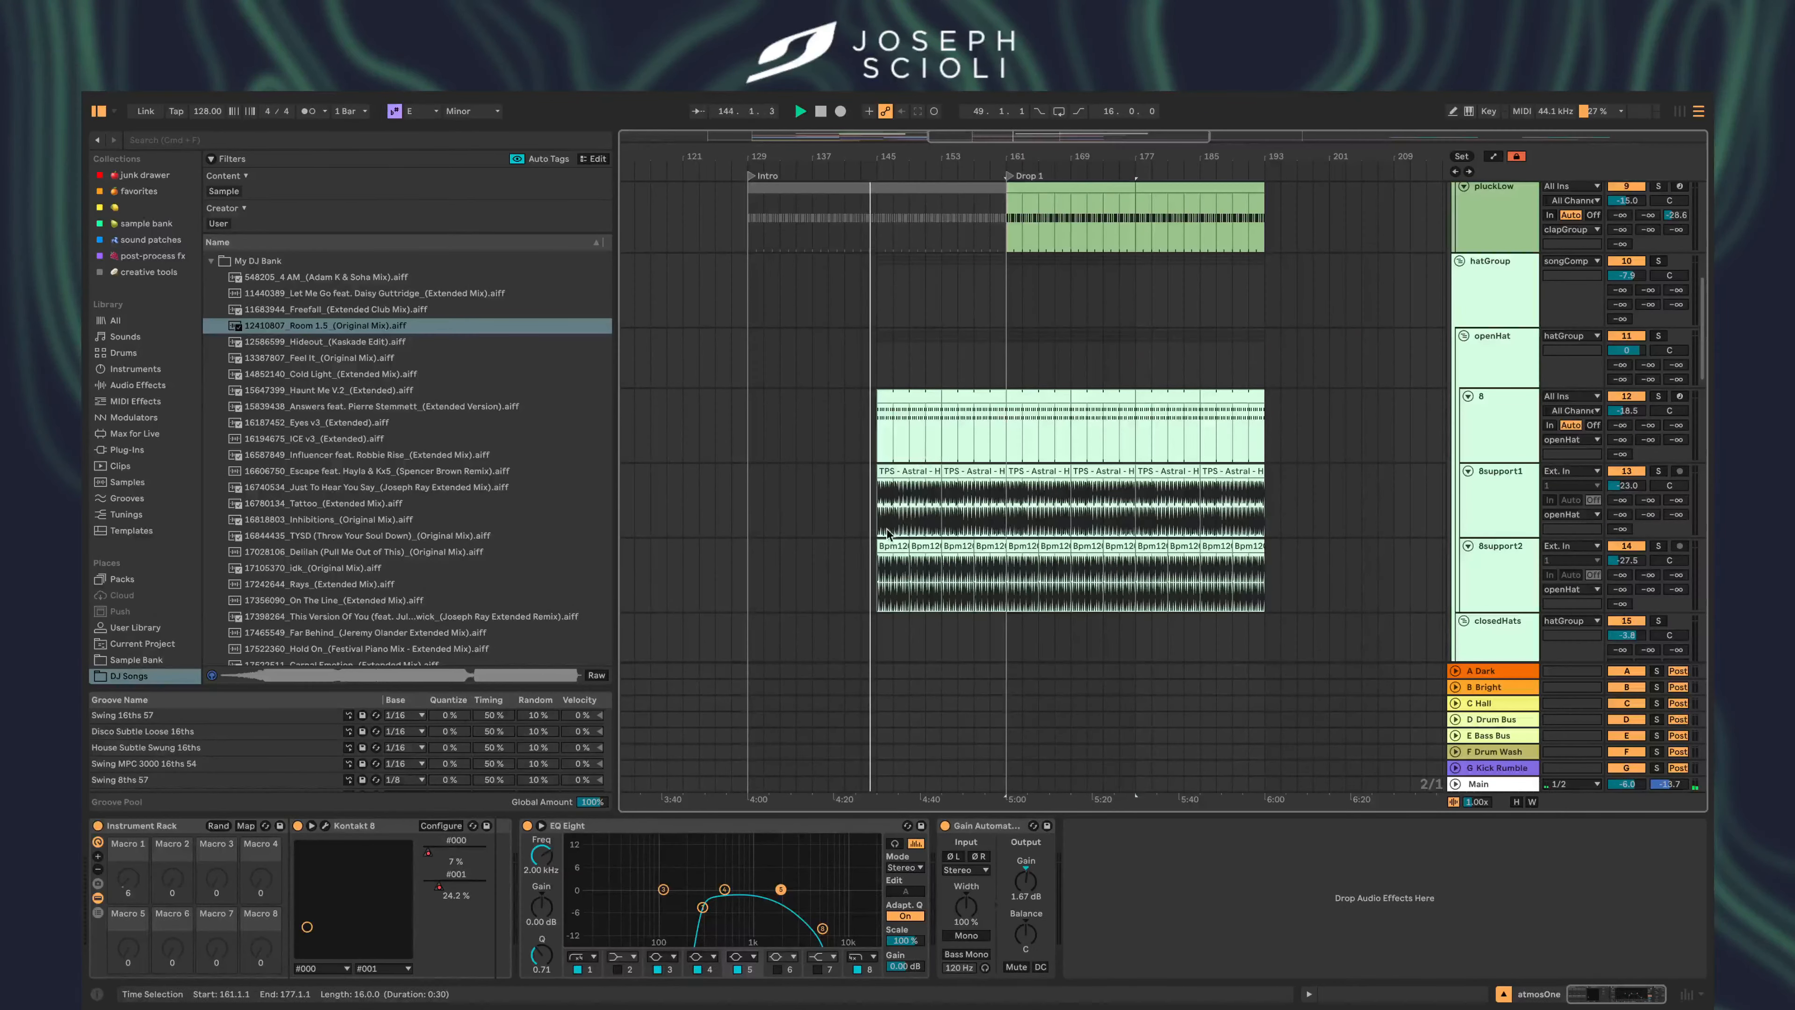
scroll(892, 544, down, 5)
scroll(892, 544, down, 2)
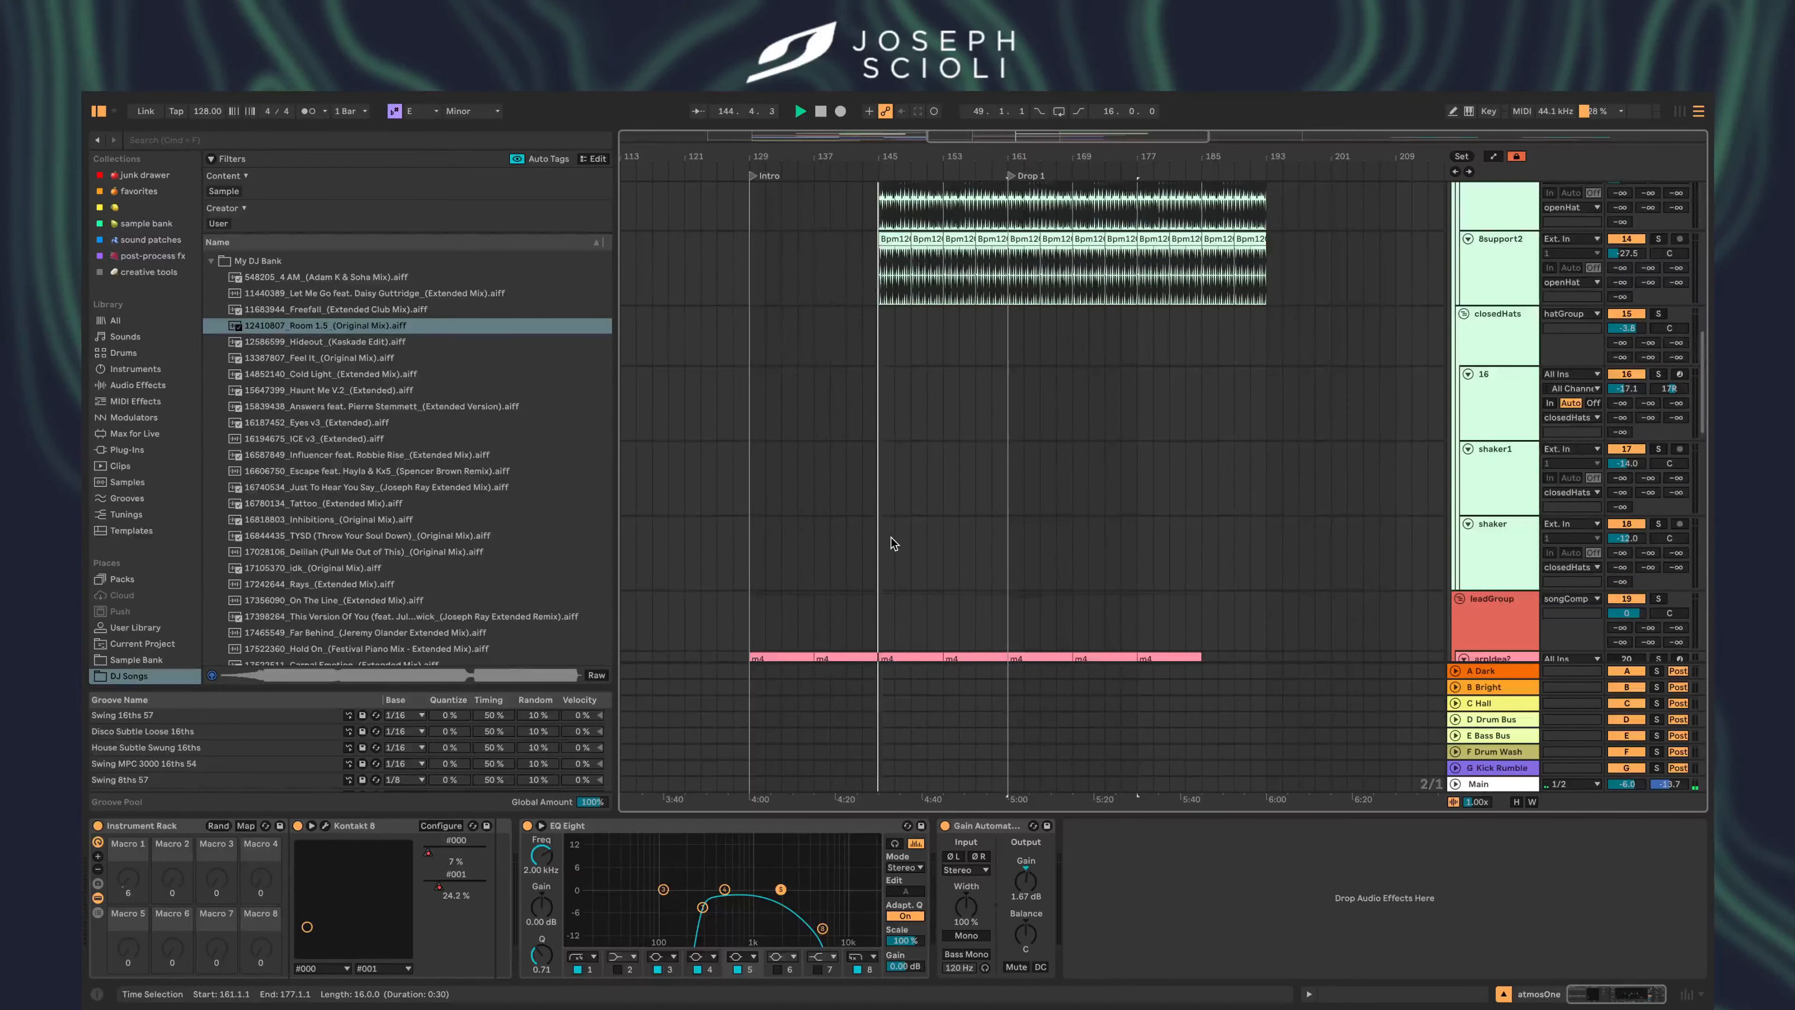
scroll(893, 543, up, 5)
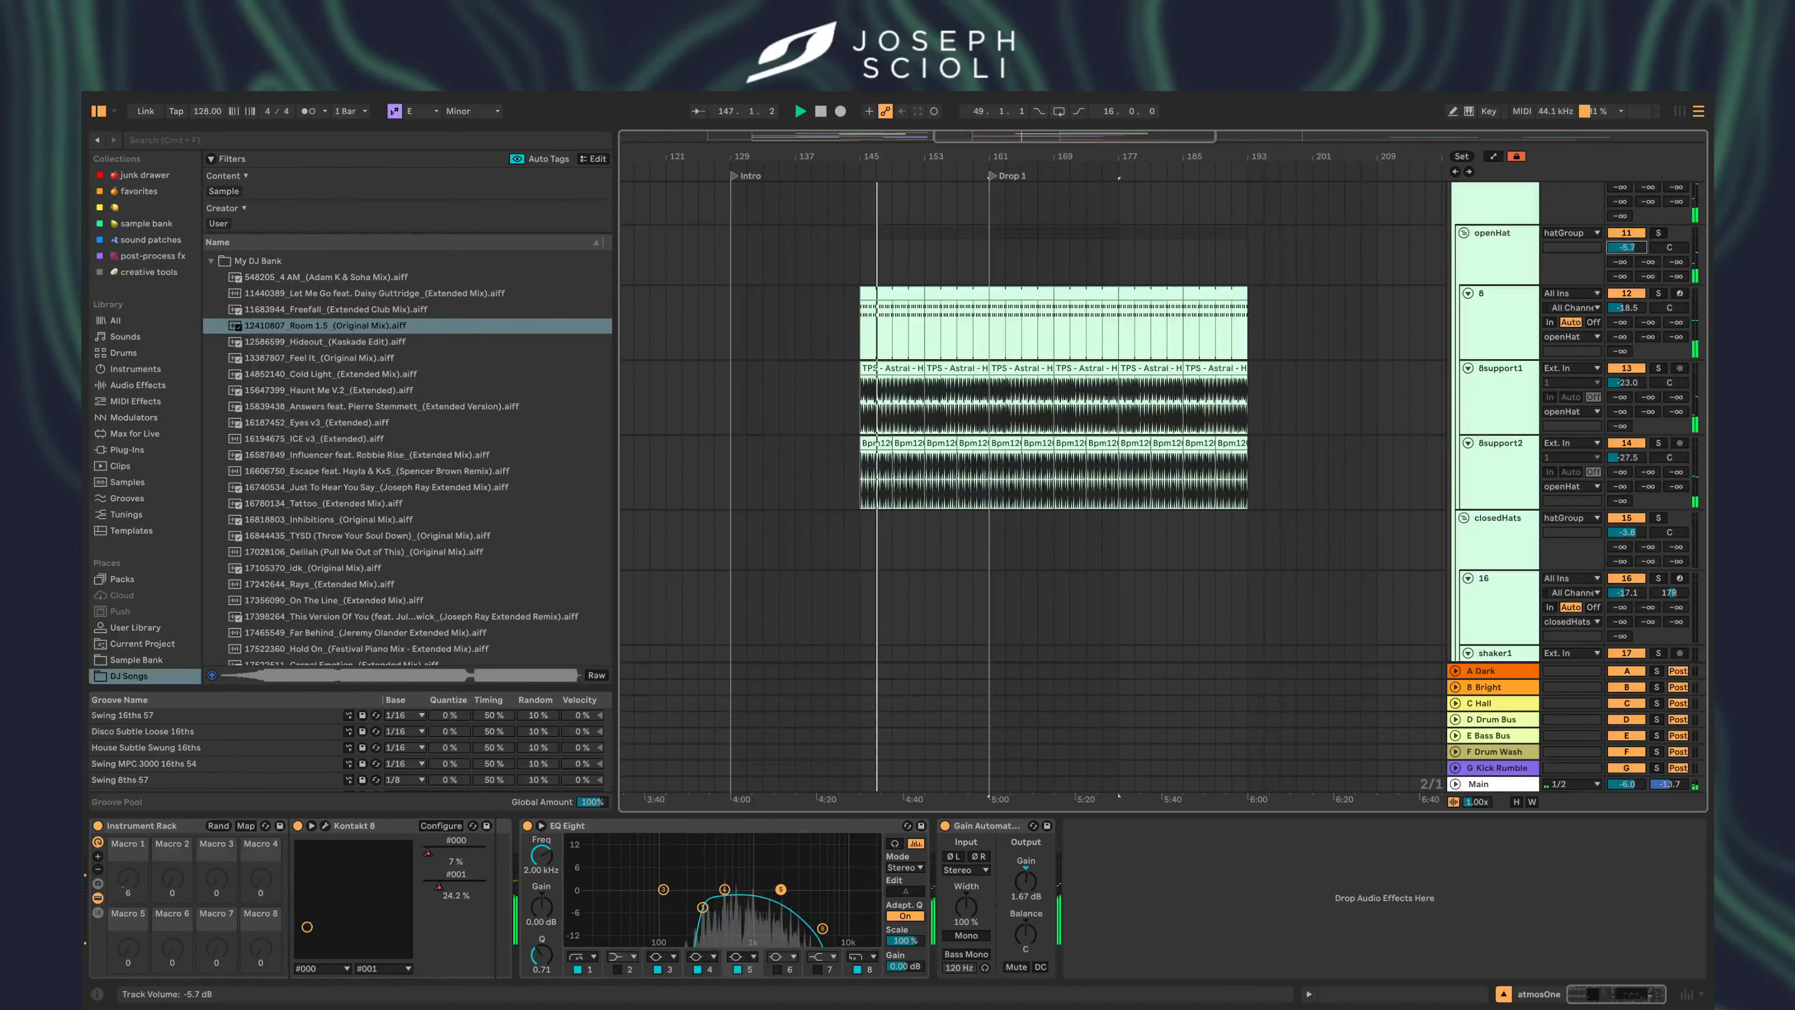
scroll(1134, 452, up, 2)
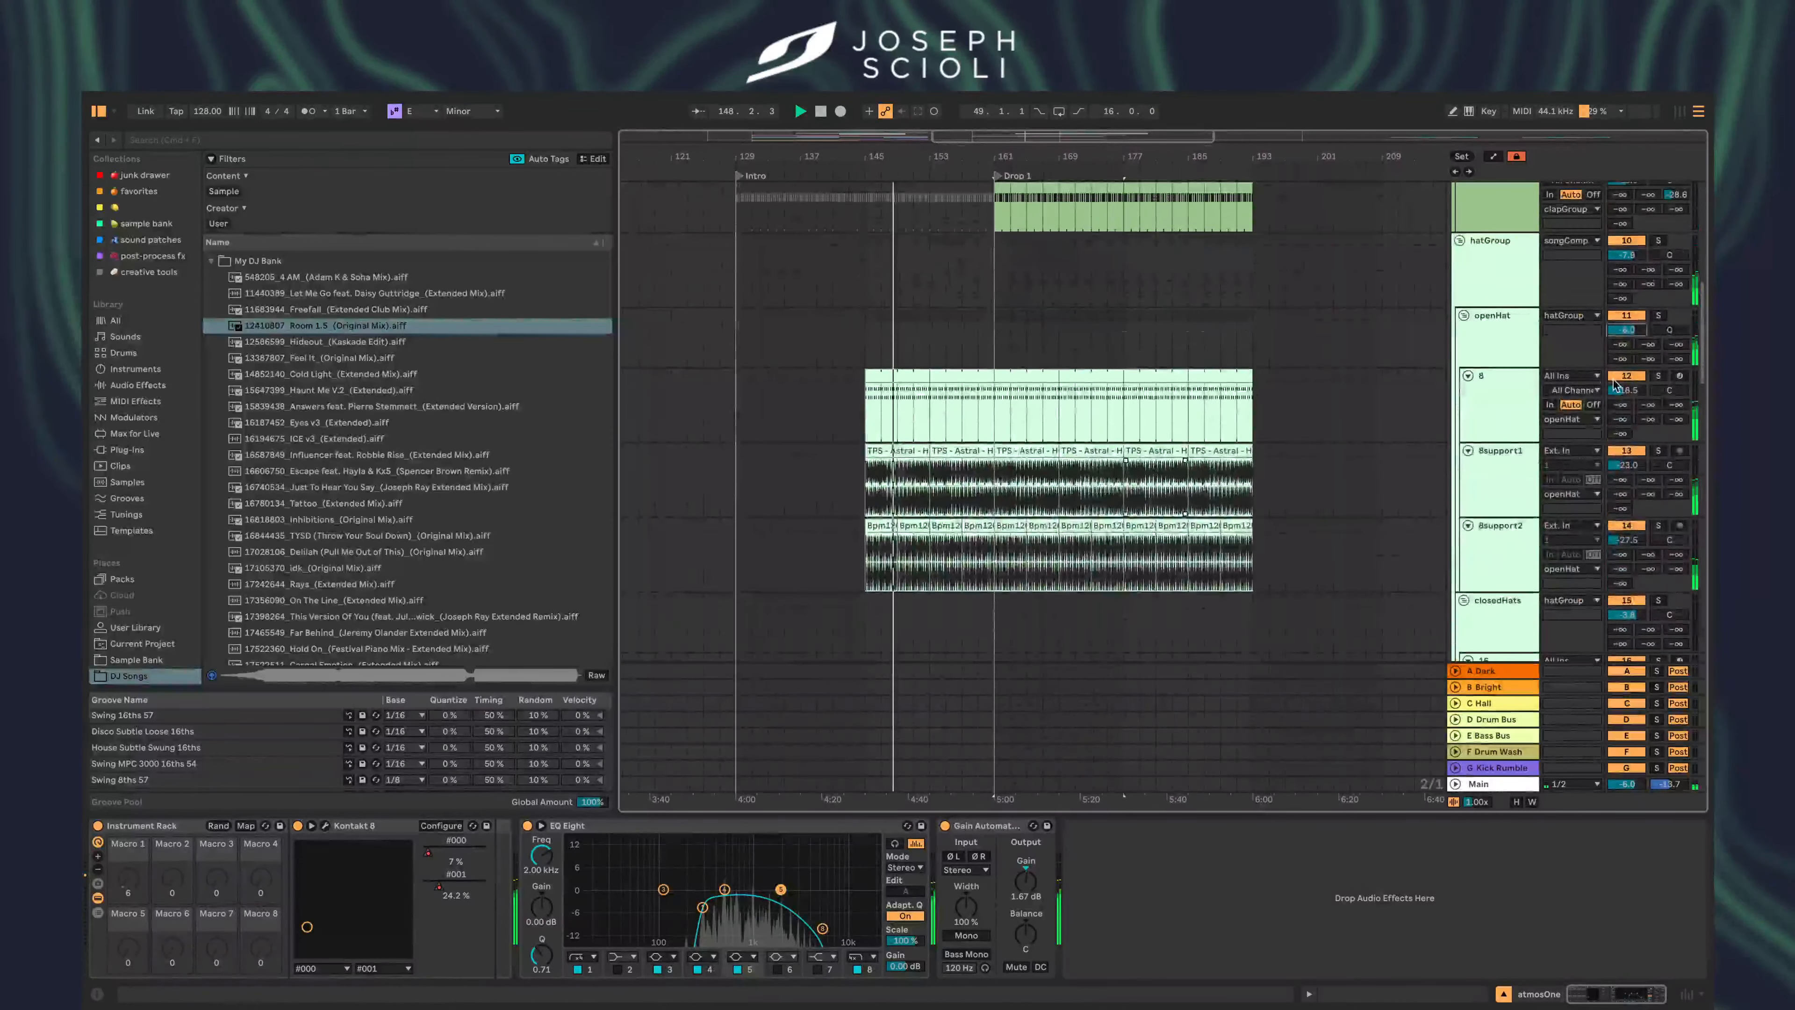
scroll(1361, 505, down, 2)
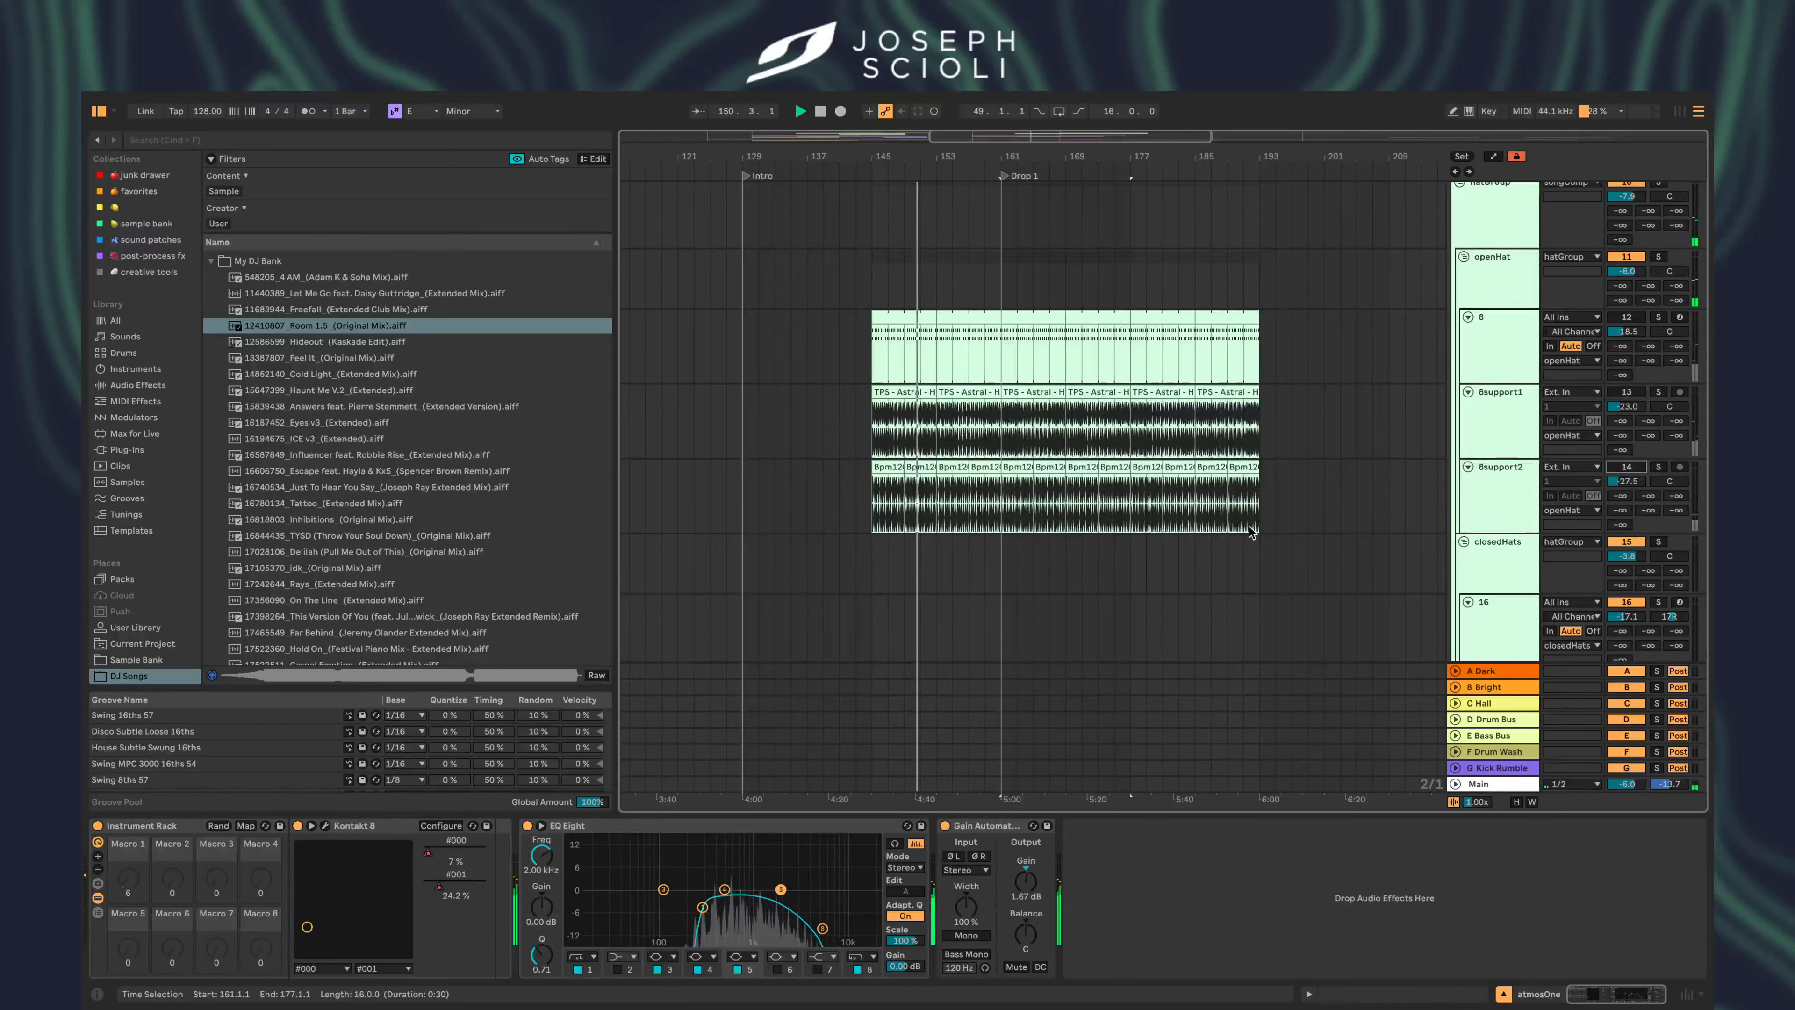
- Look over the lead, atmos, chord and hat tracks between the Intro and Drop 1 locators during playback
scroll(1133, 525, down, 5)
scroll(1073, 483, down, 2)
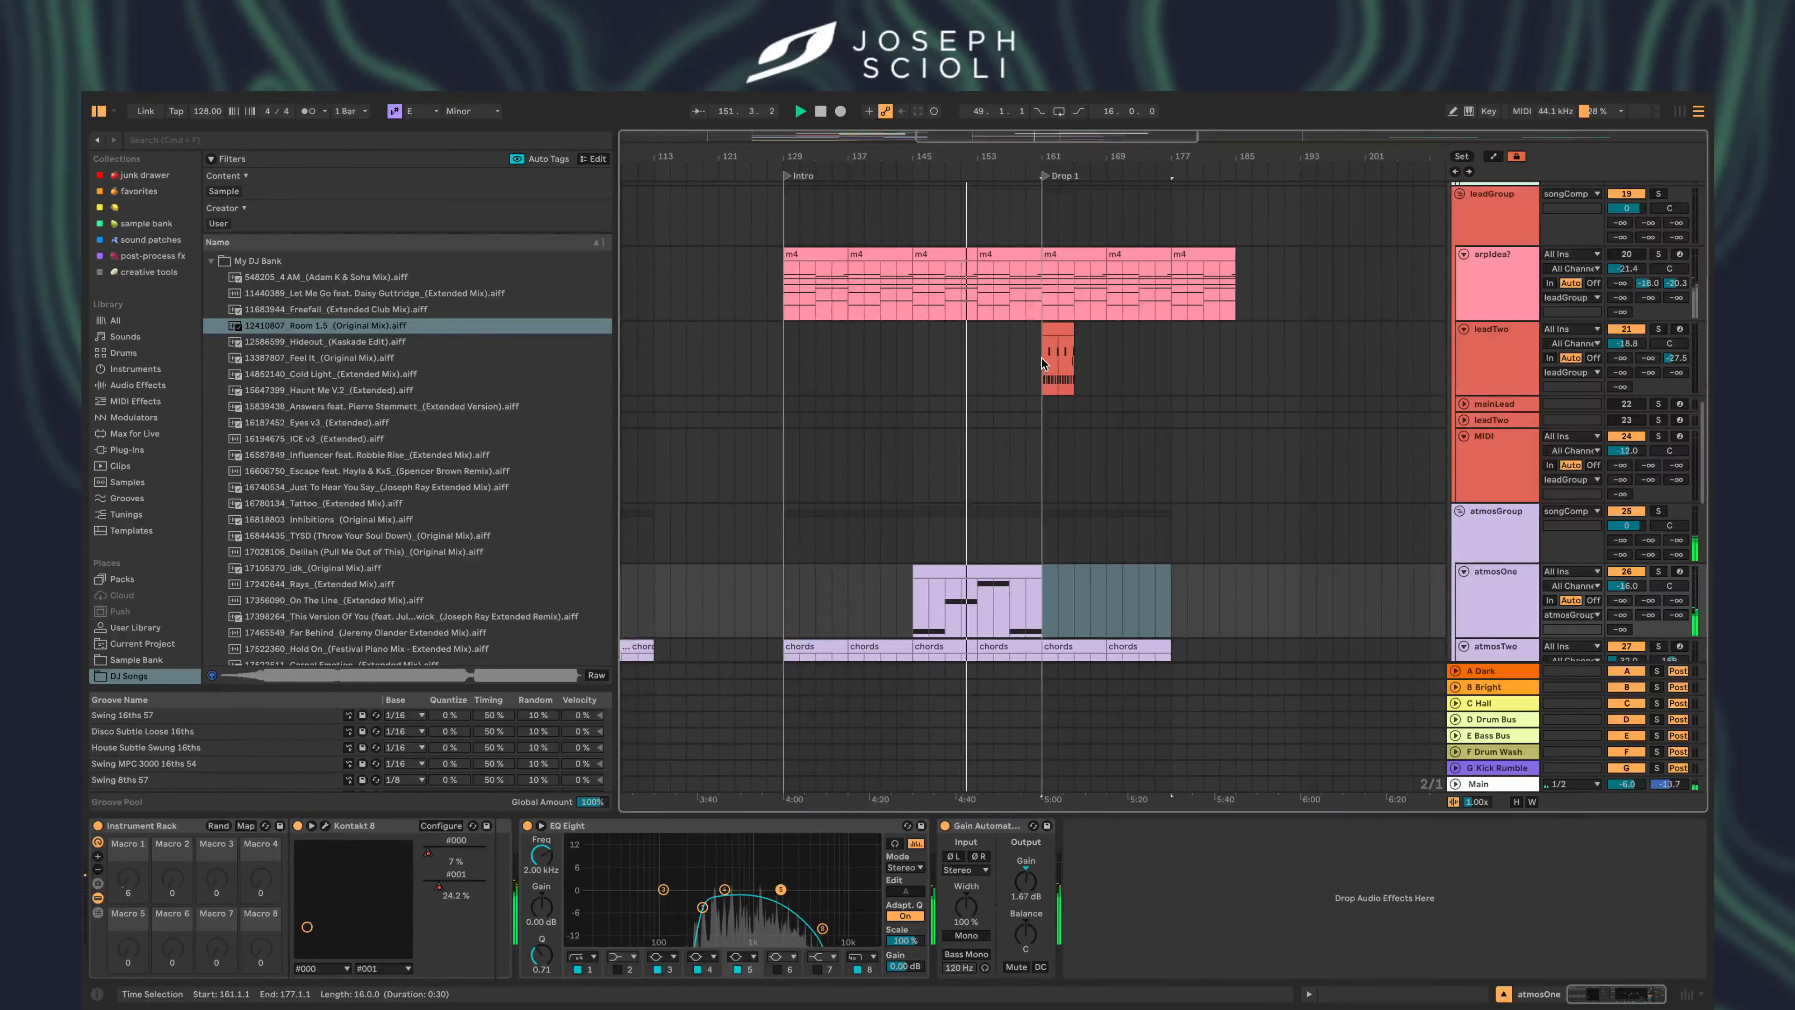
scroll(1123, 544, down, 5)
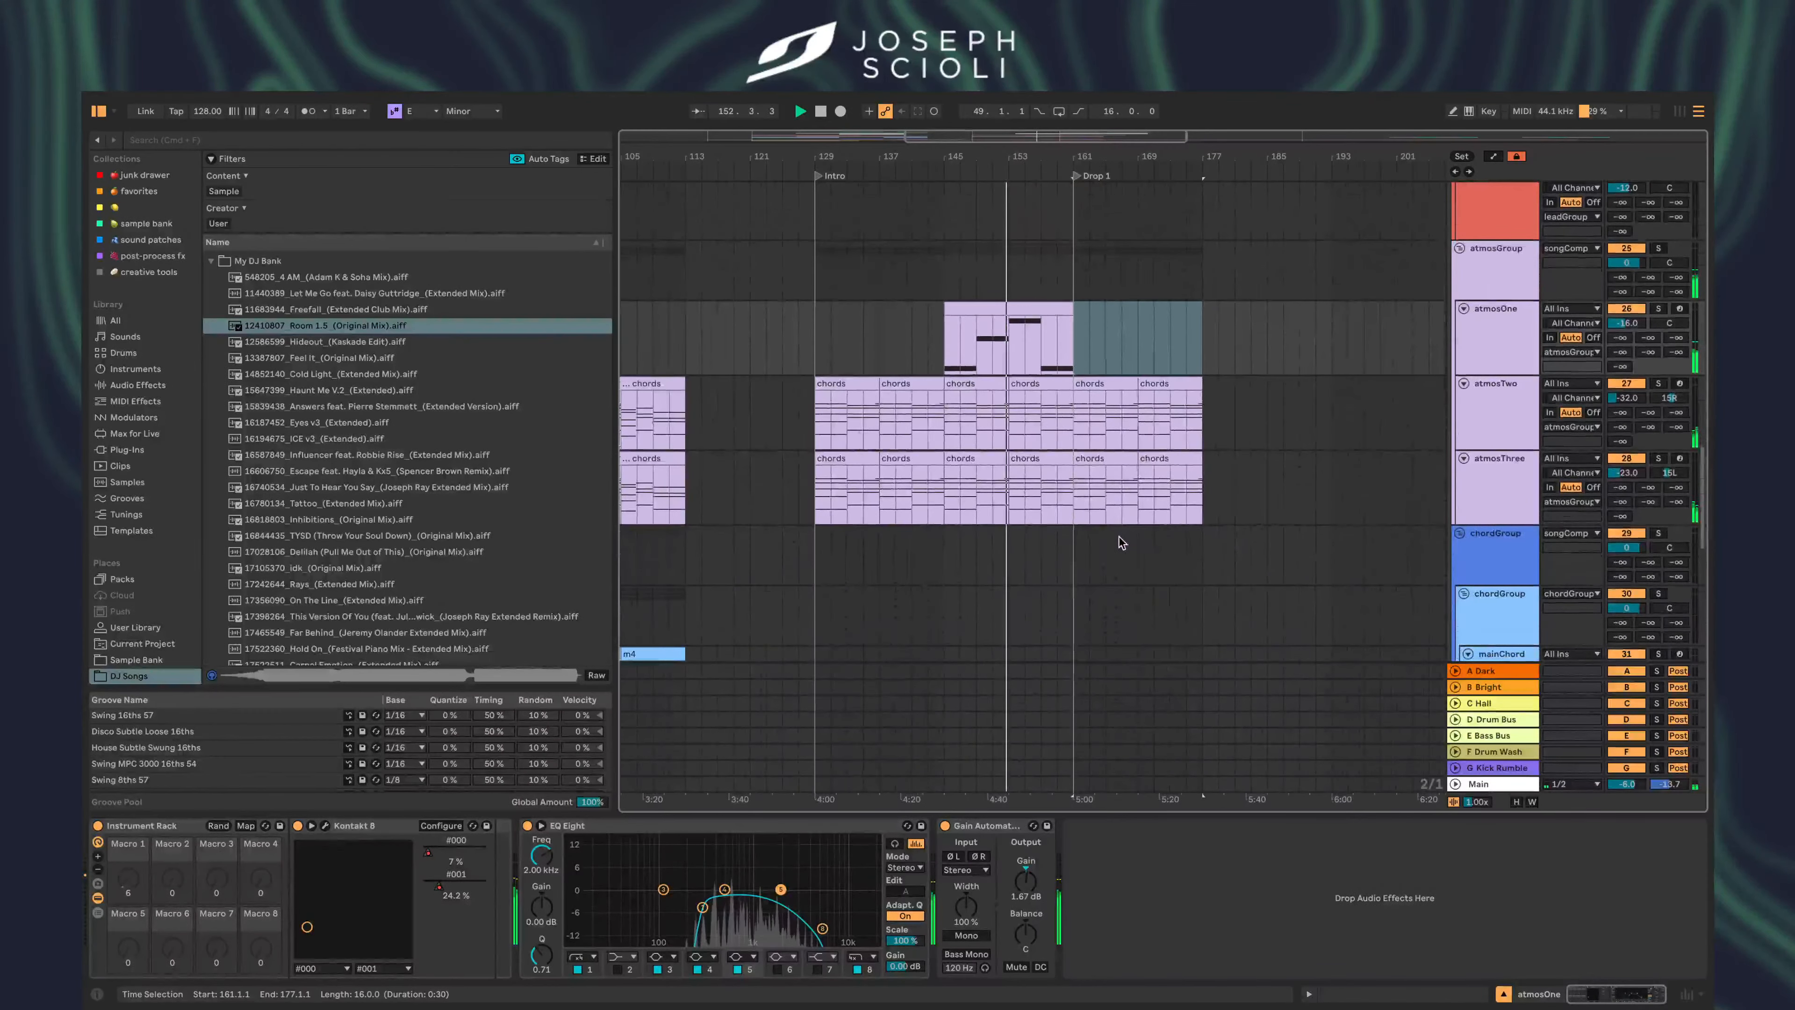
scroll(1024, 488, down, 6)
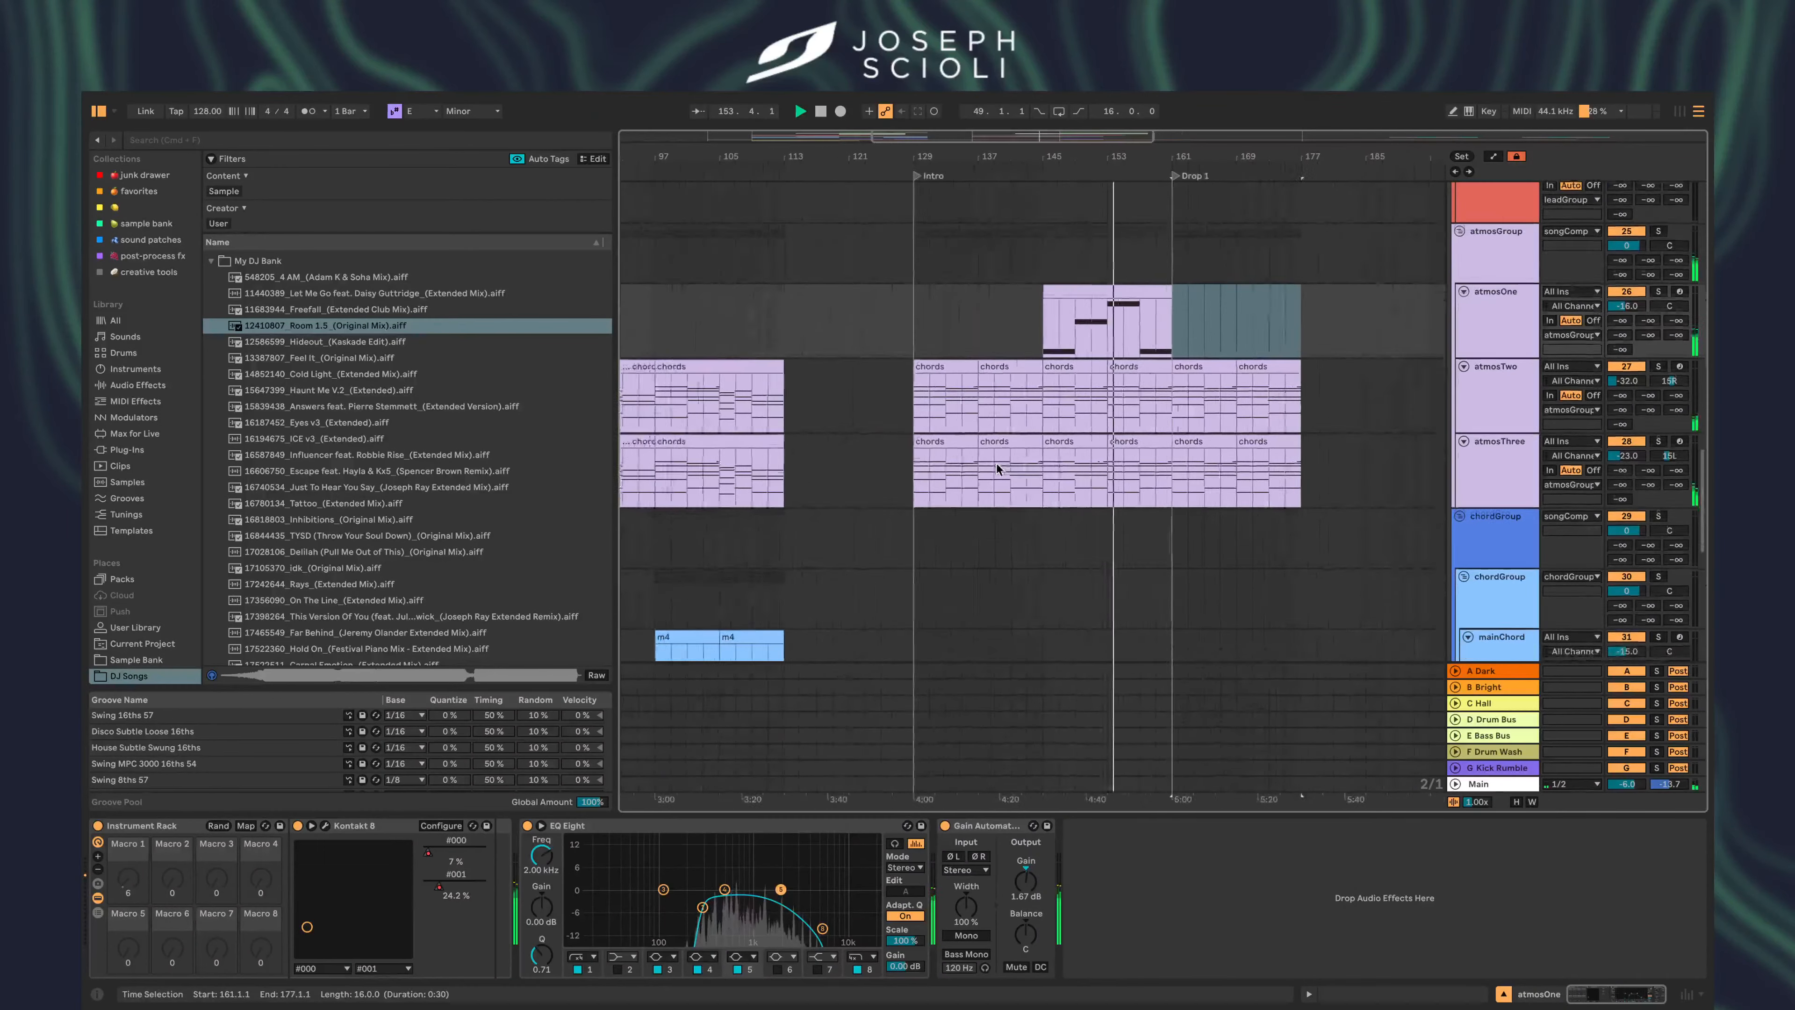
scroll(997, 470, down, 4)
scroll(997, 469, up, 9)
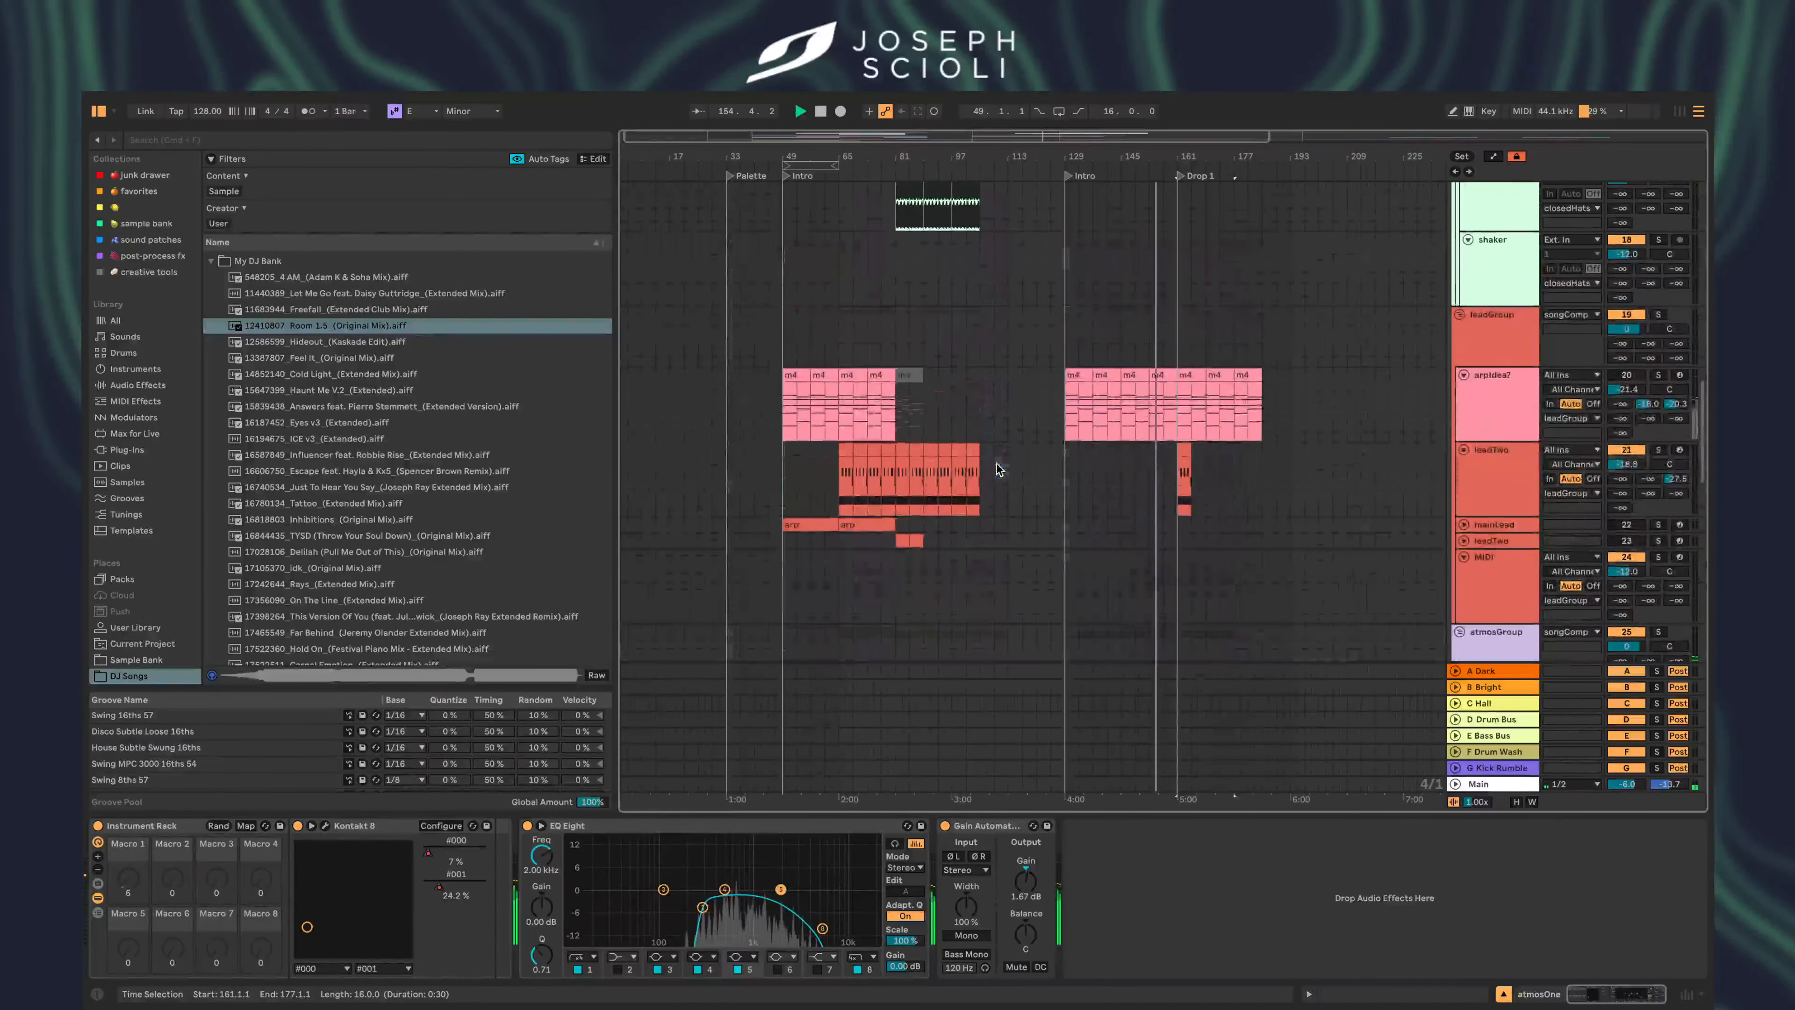
scroll(998, 469, up, 8)
scroll(1140, 424, up, 5)
scroll(1140, 423, right, 2)
scroll(1140, 424, up, 6)
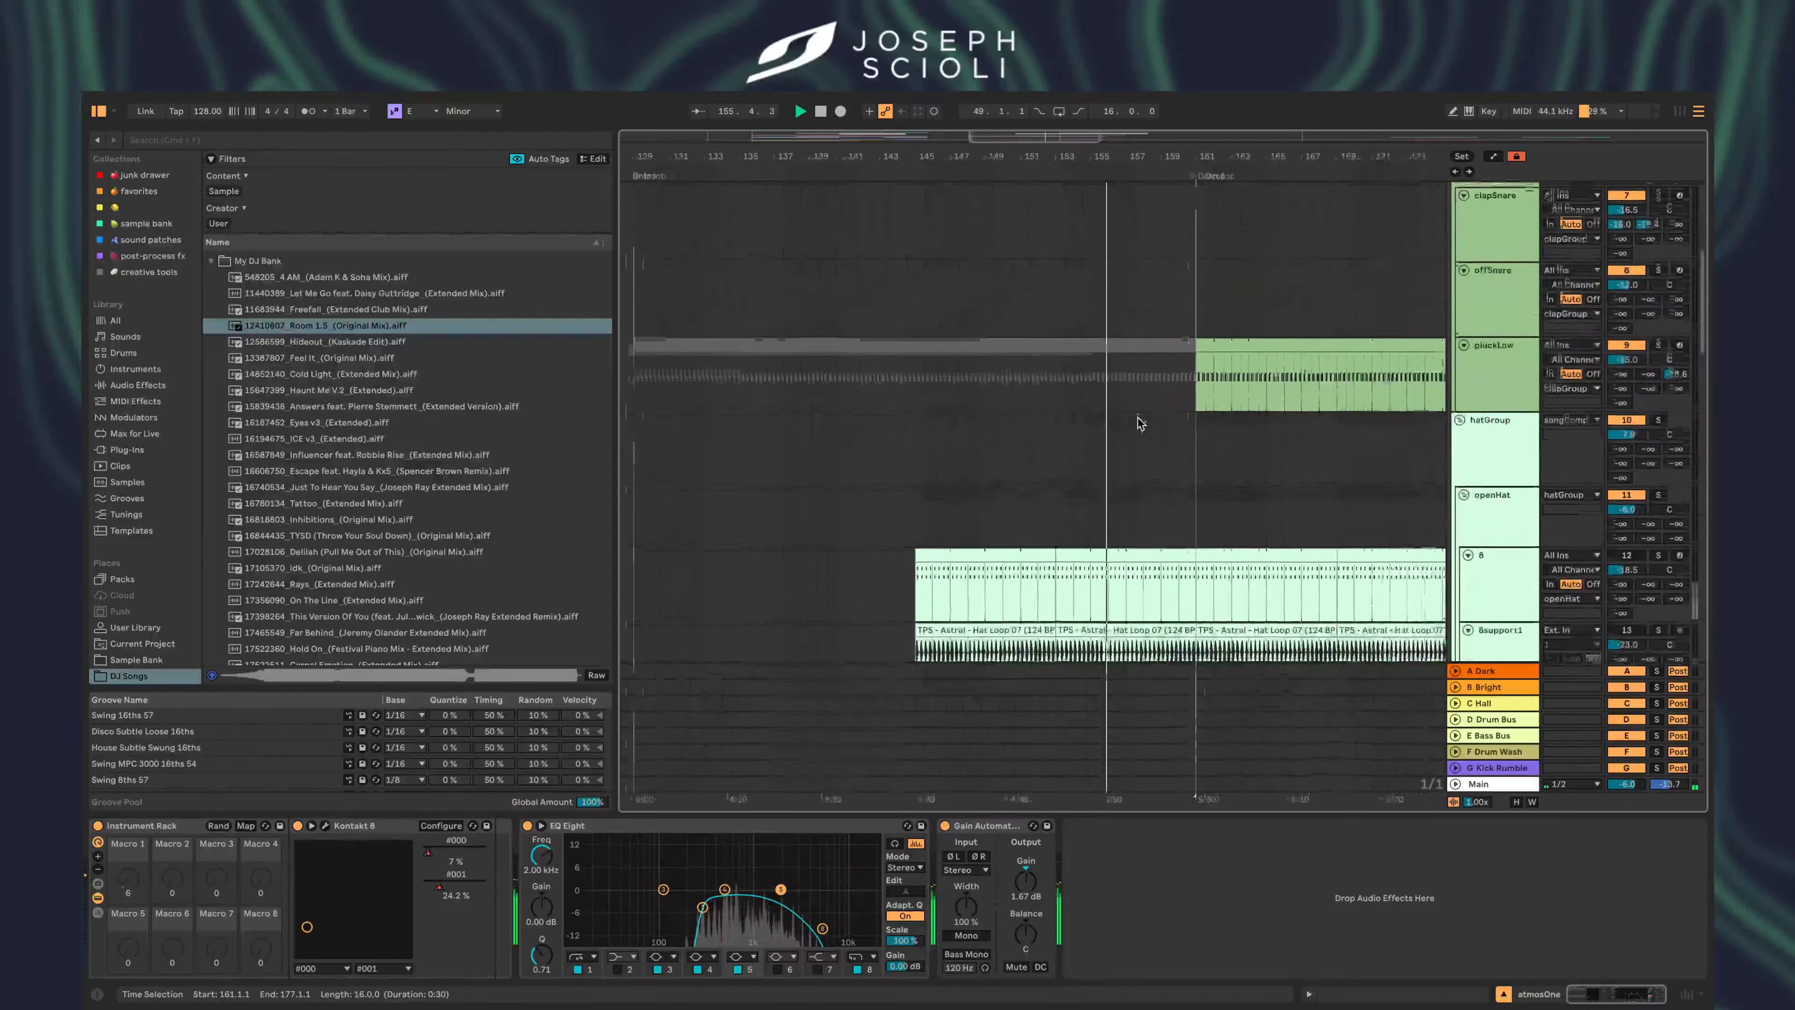
scroll(1140, 423, down, 10)
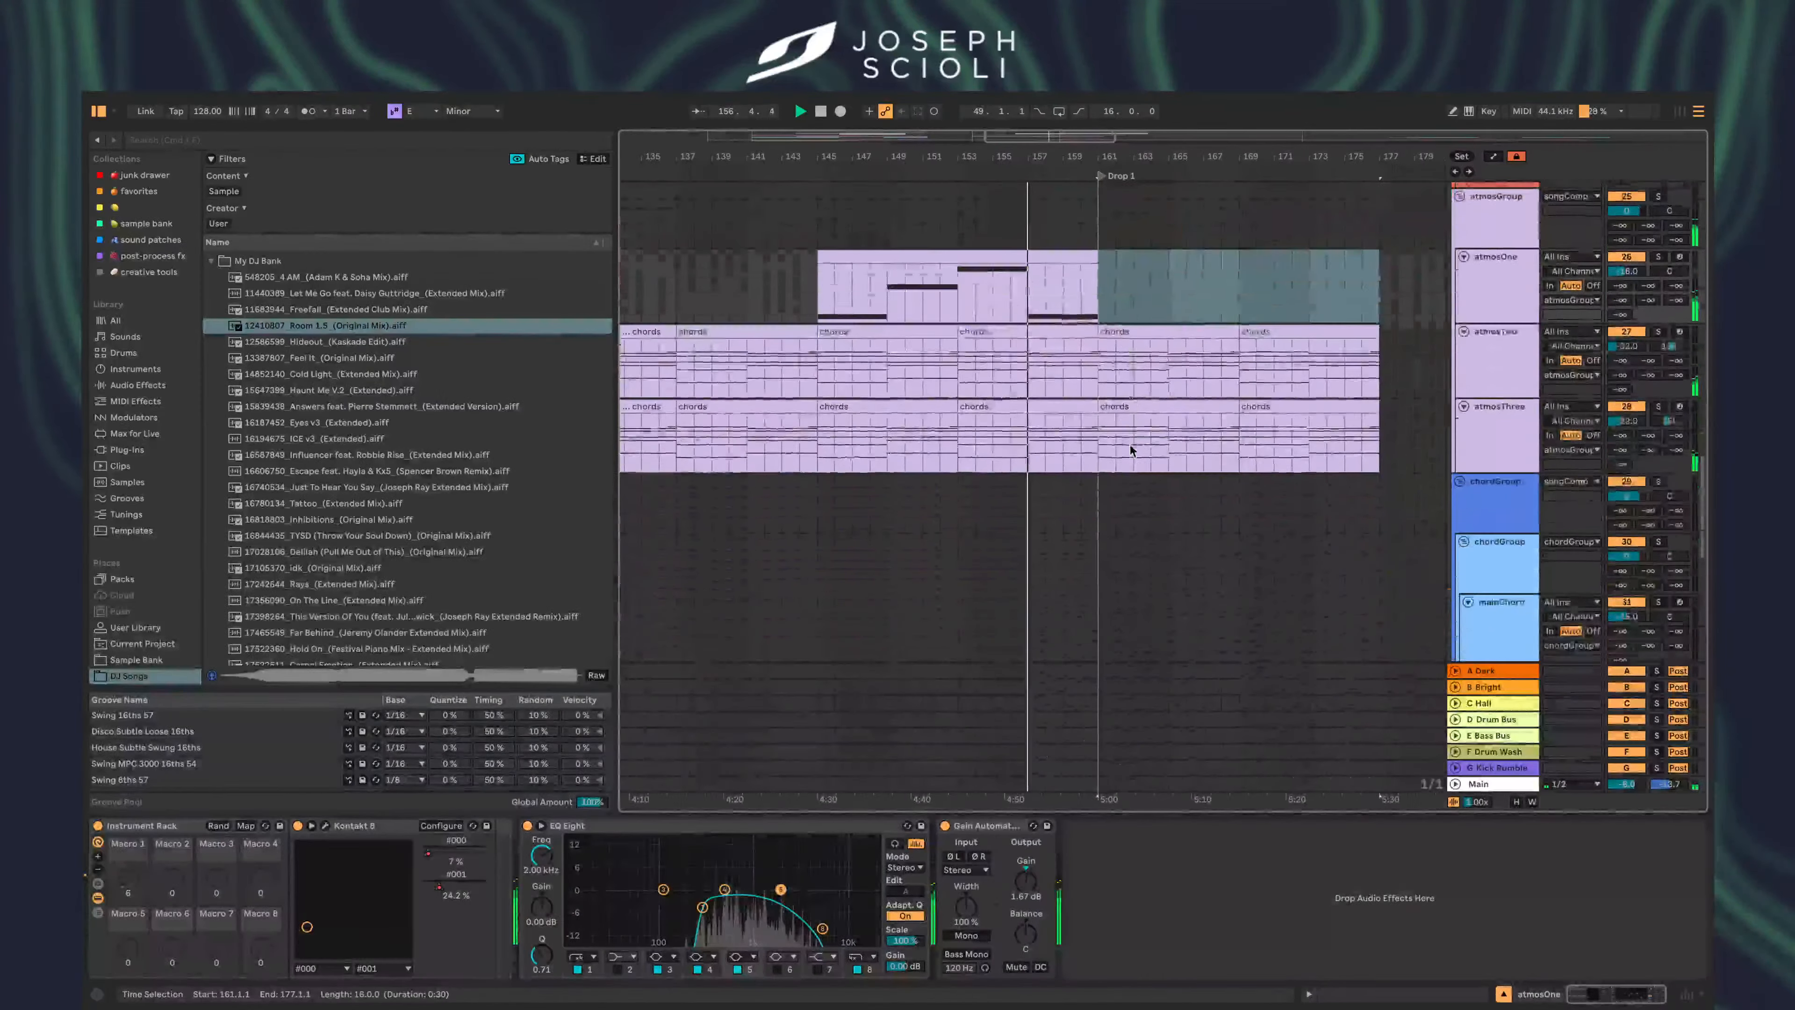
- Copy mainChord's m4 clip from bars 105 to 113 and paste it on the same track at Drop 1, bar 161
click(1159, 309)
scroll(1169, 305, down, 5)
scroll(1169, 306, left, 3)
scroll(1169, 305, down, 3)
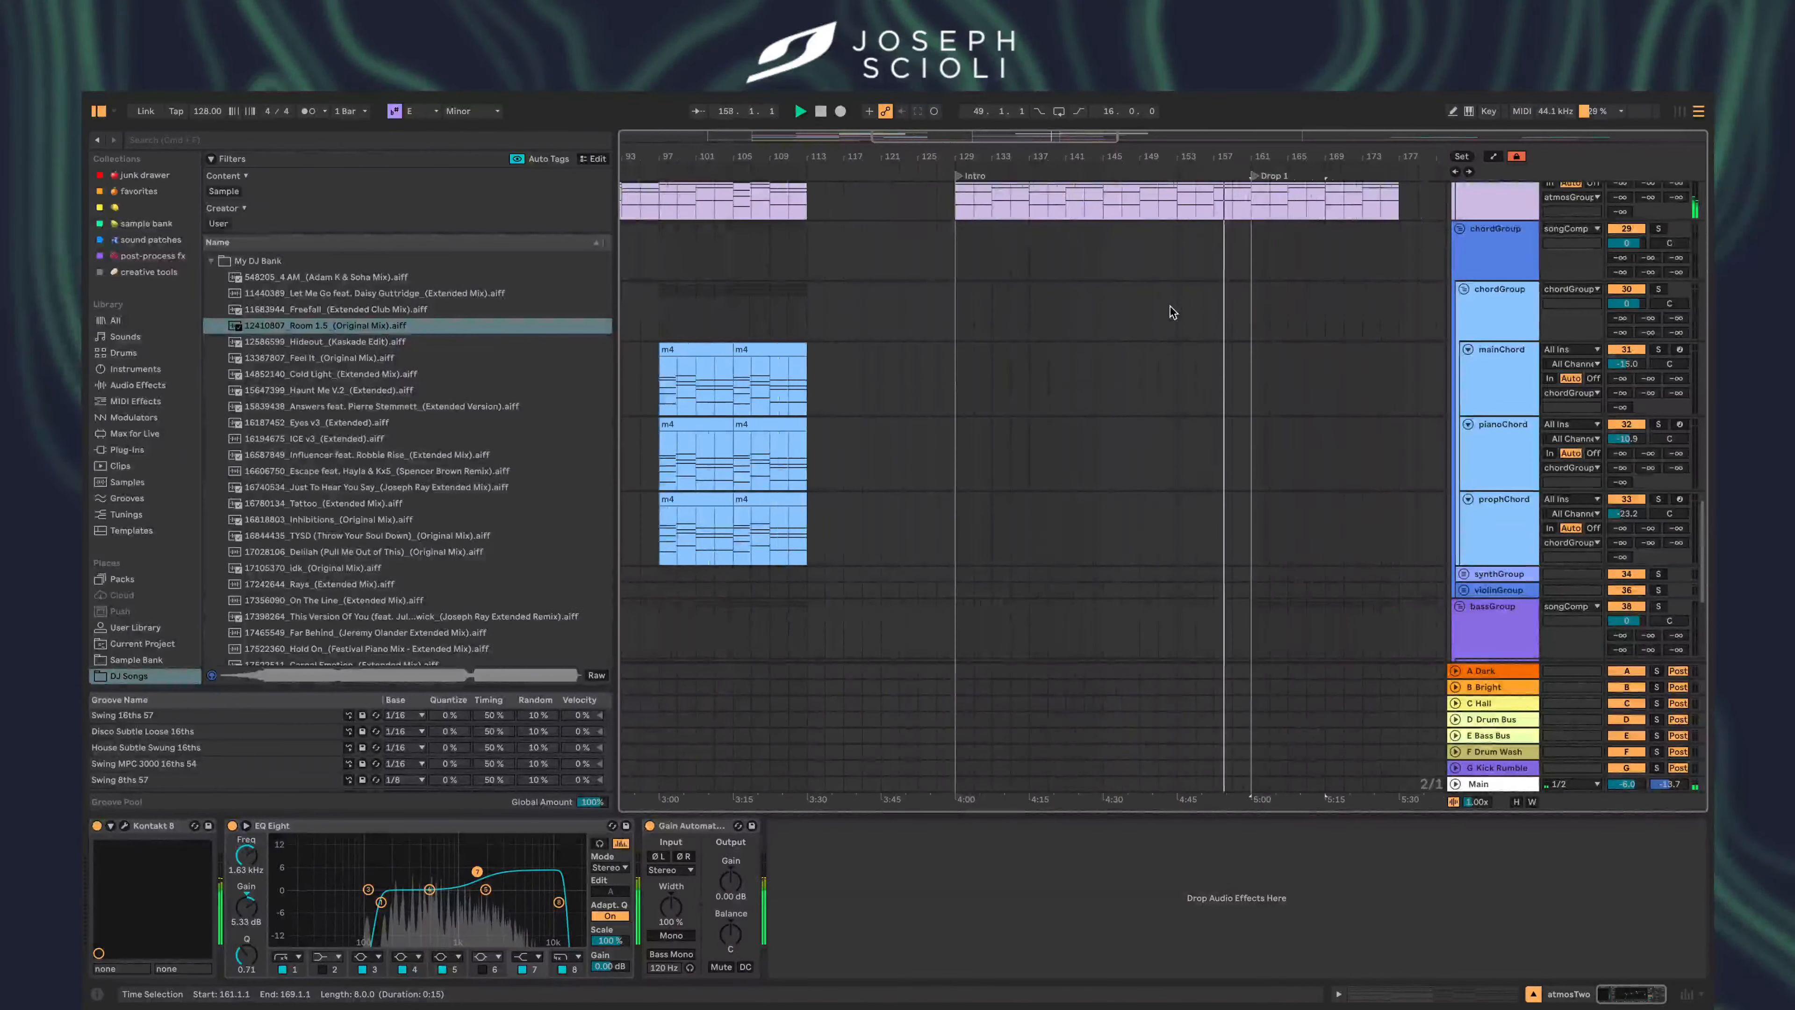
scroll(1169, 306, up, 4)
scroll(1169, 305, up, 3)
scroll(1172, 309, left, 1)
scroll(1172, 311, down, 4)
scroll(838, 343, left, 1)
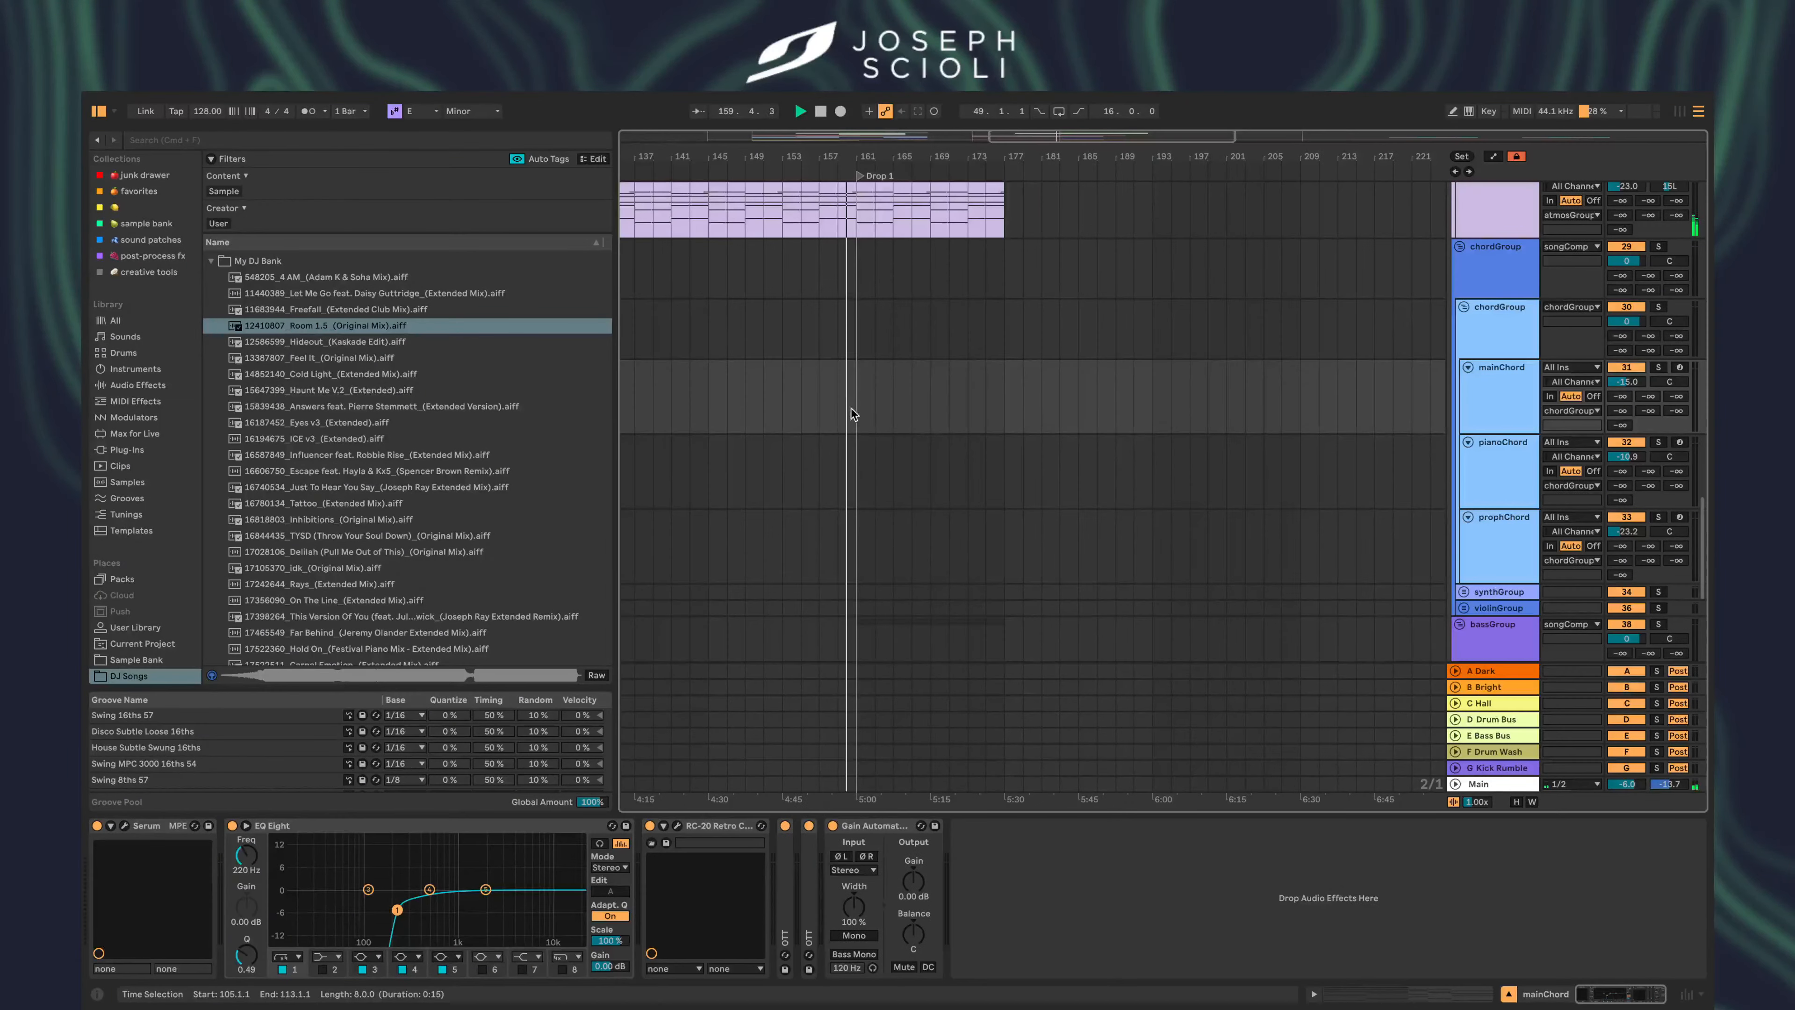
click(860, 413)
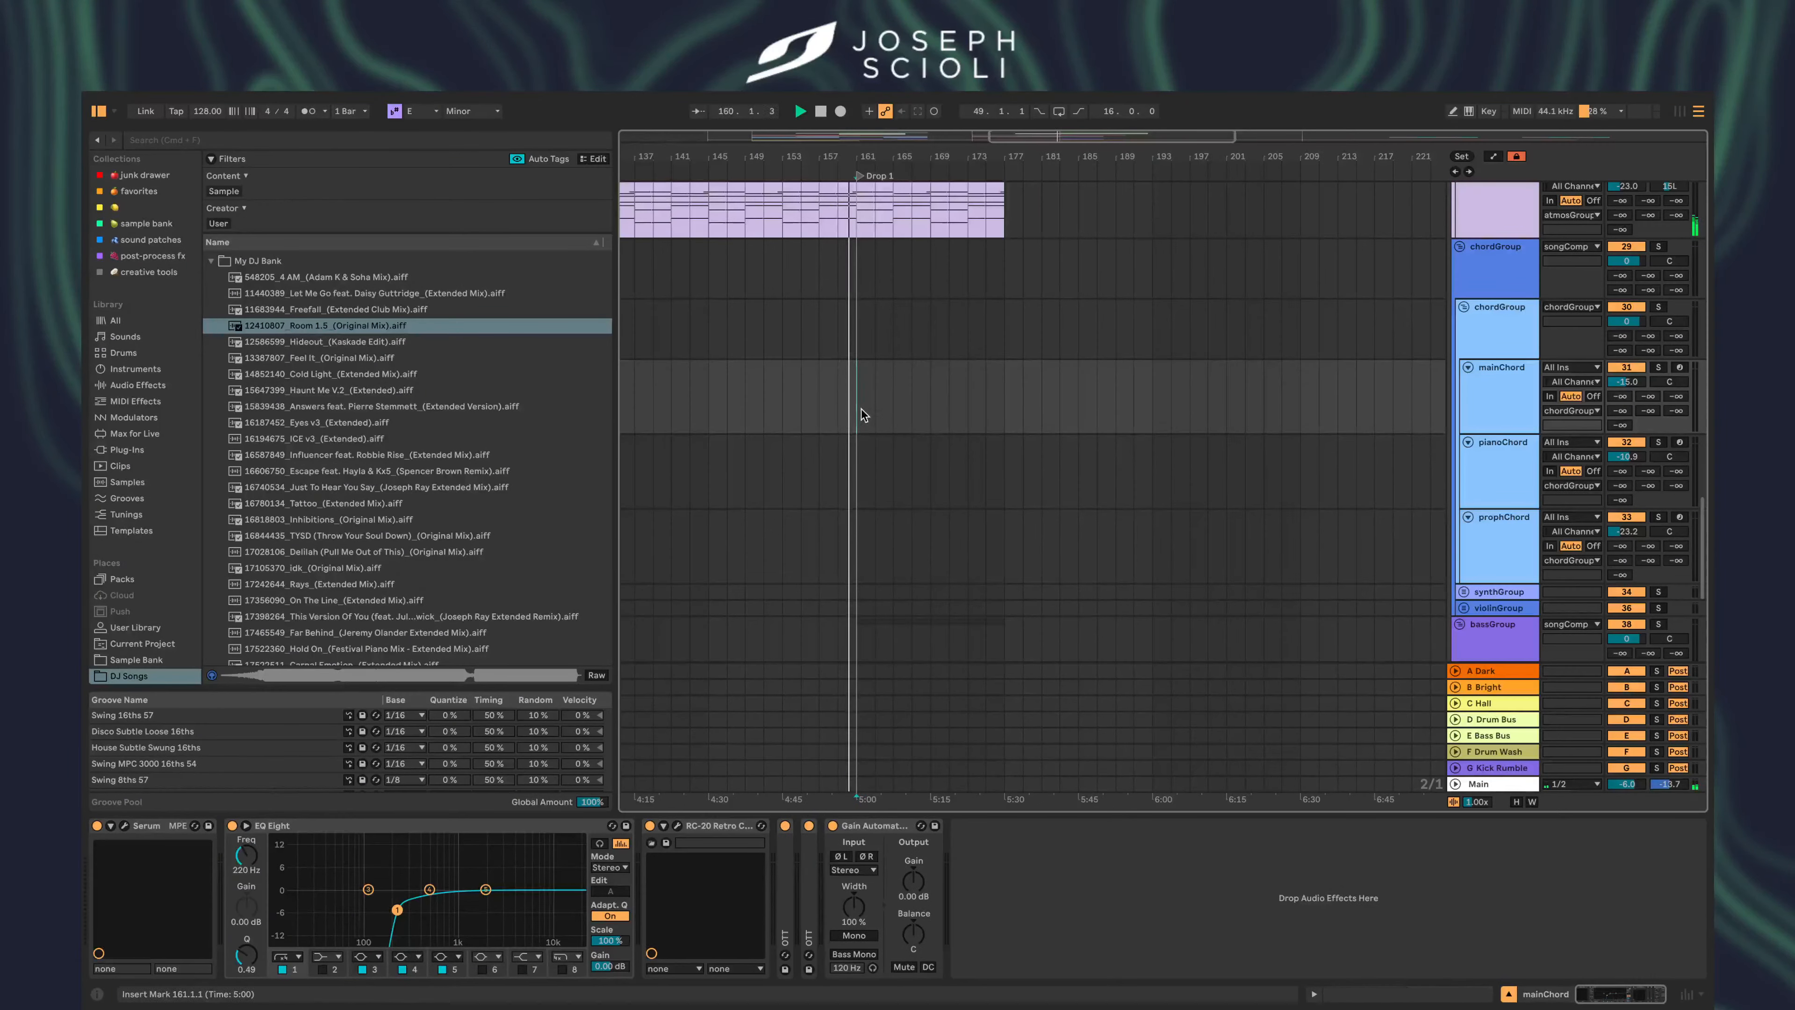
key(super+v)
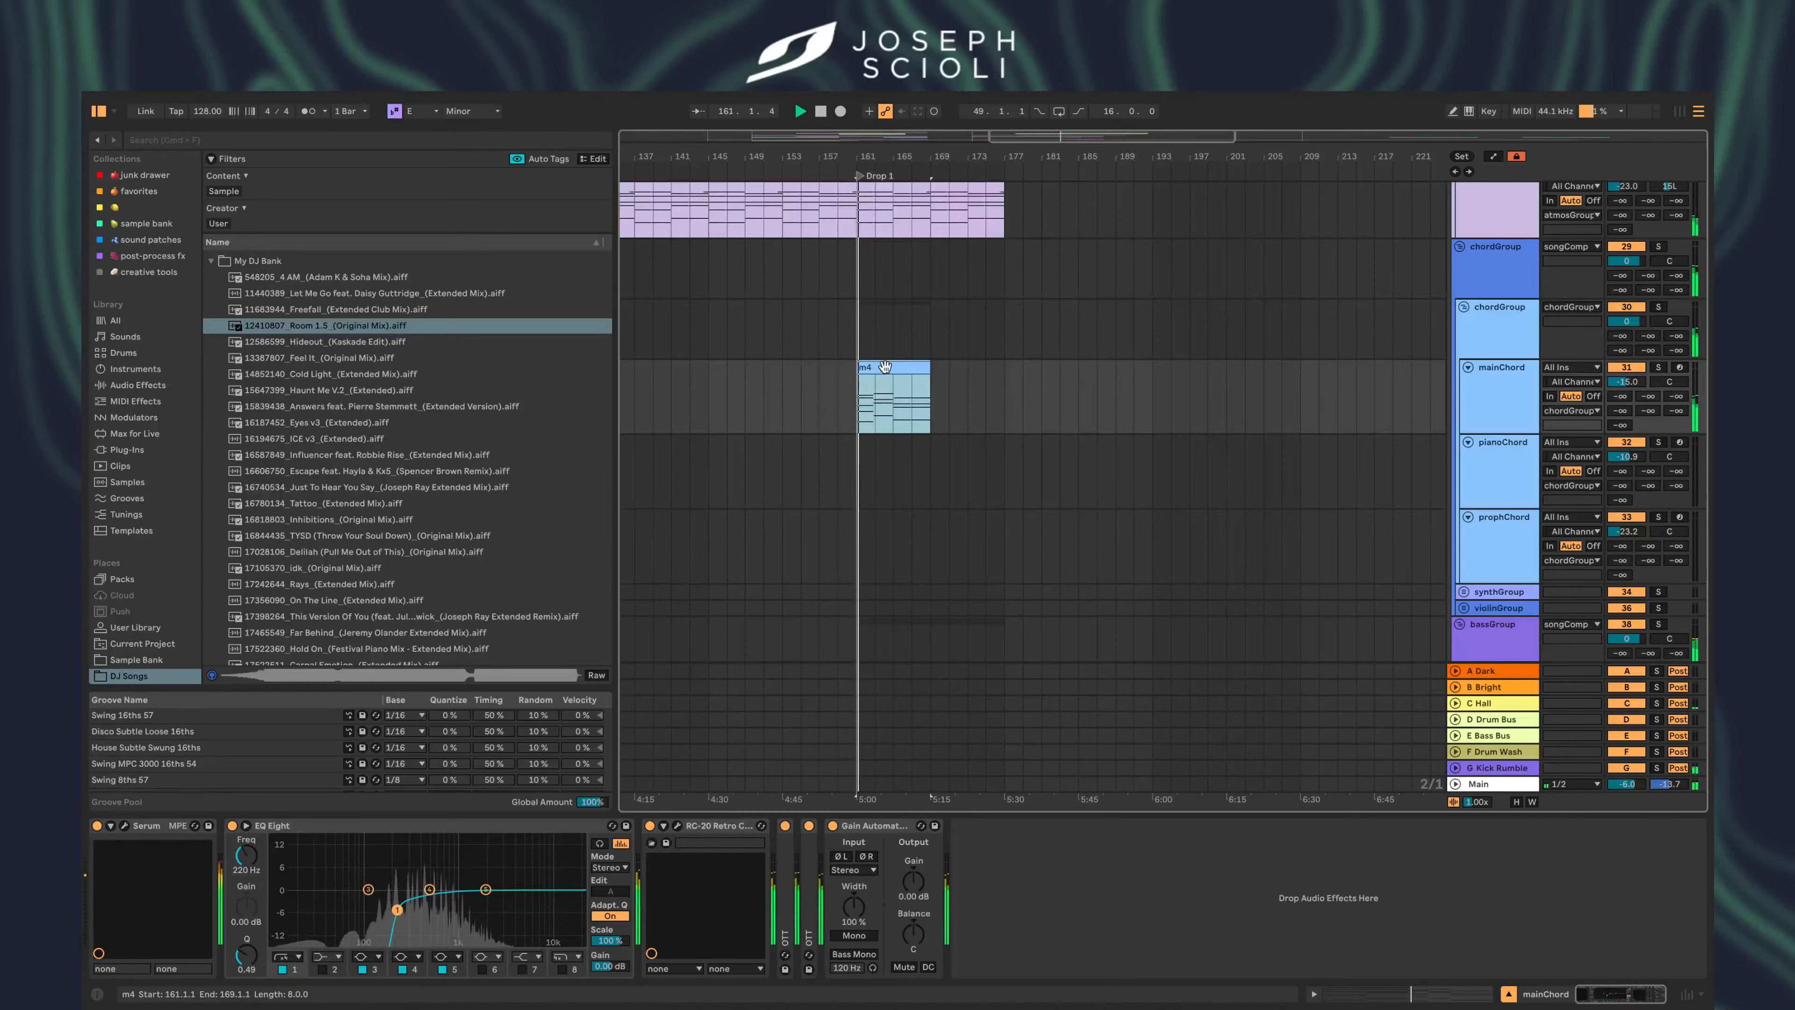
- Select the leadTwo clip at Drop 1, show its track's device chain, and stop playback
scroll(889, 371, up, 5)
scroll(889, 371, up, 6)
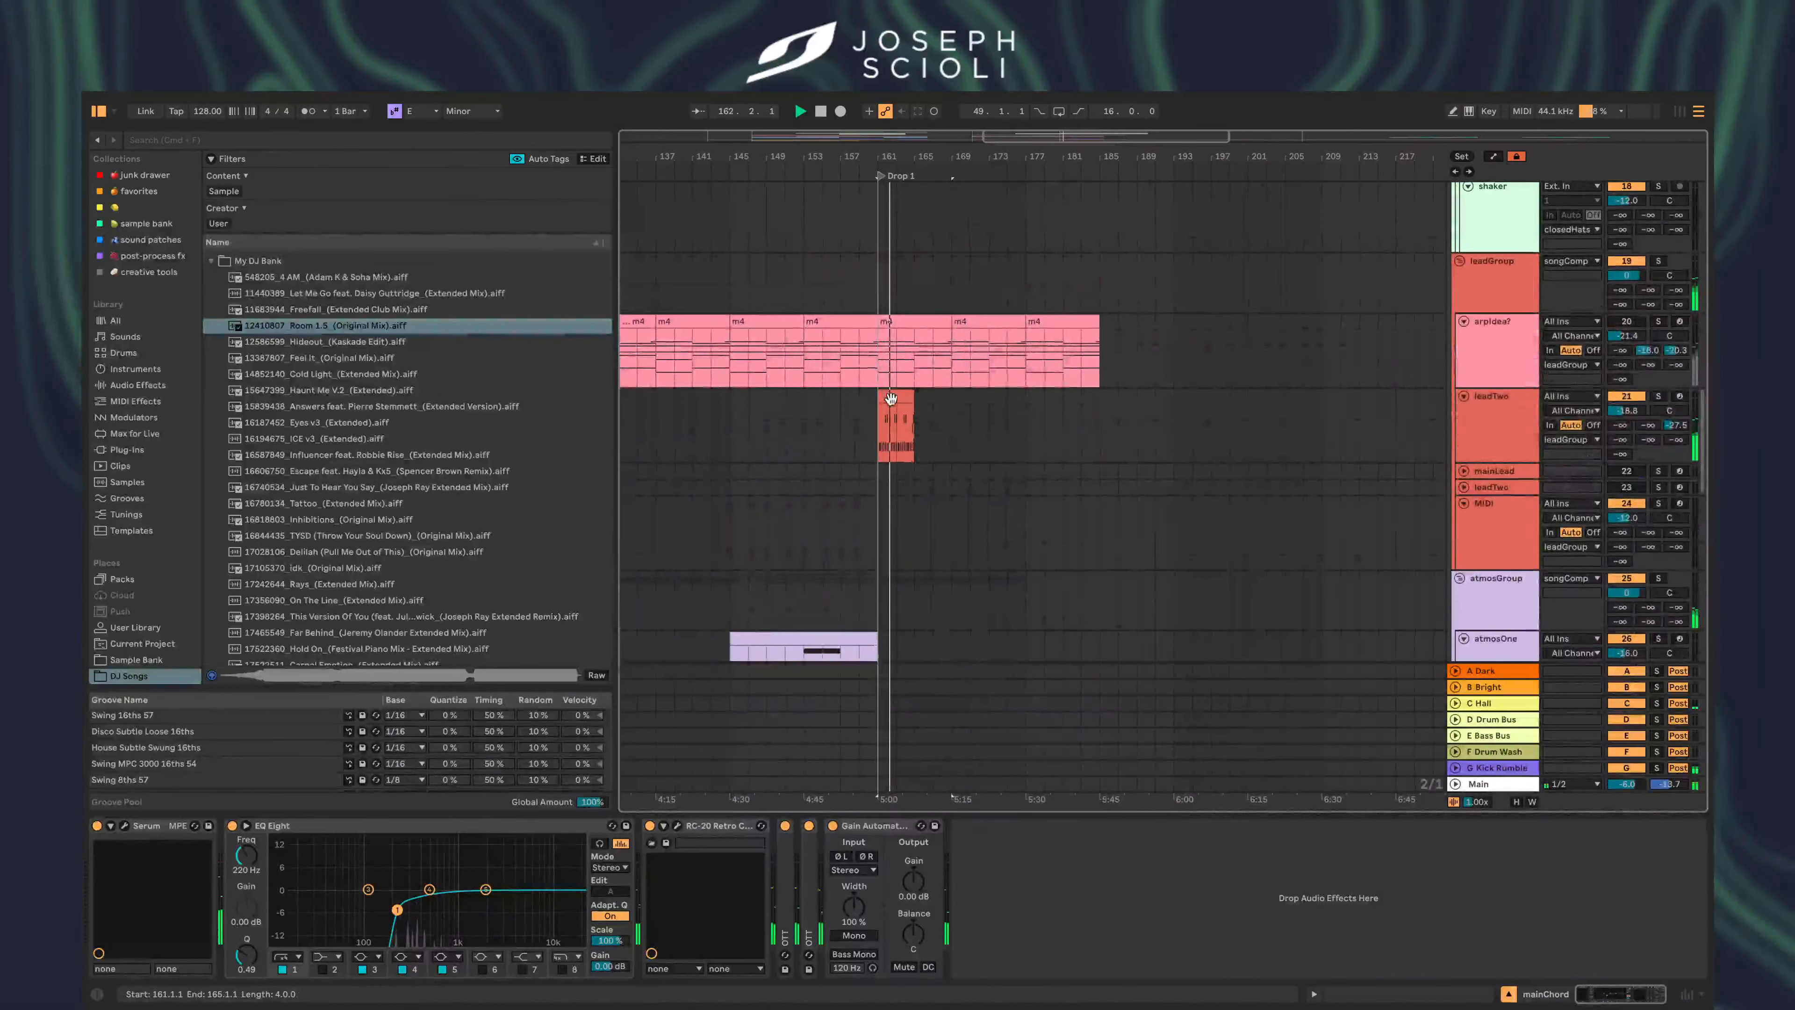
click(892, 398)
scroll(892, 398, up, 2)
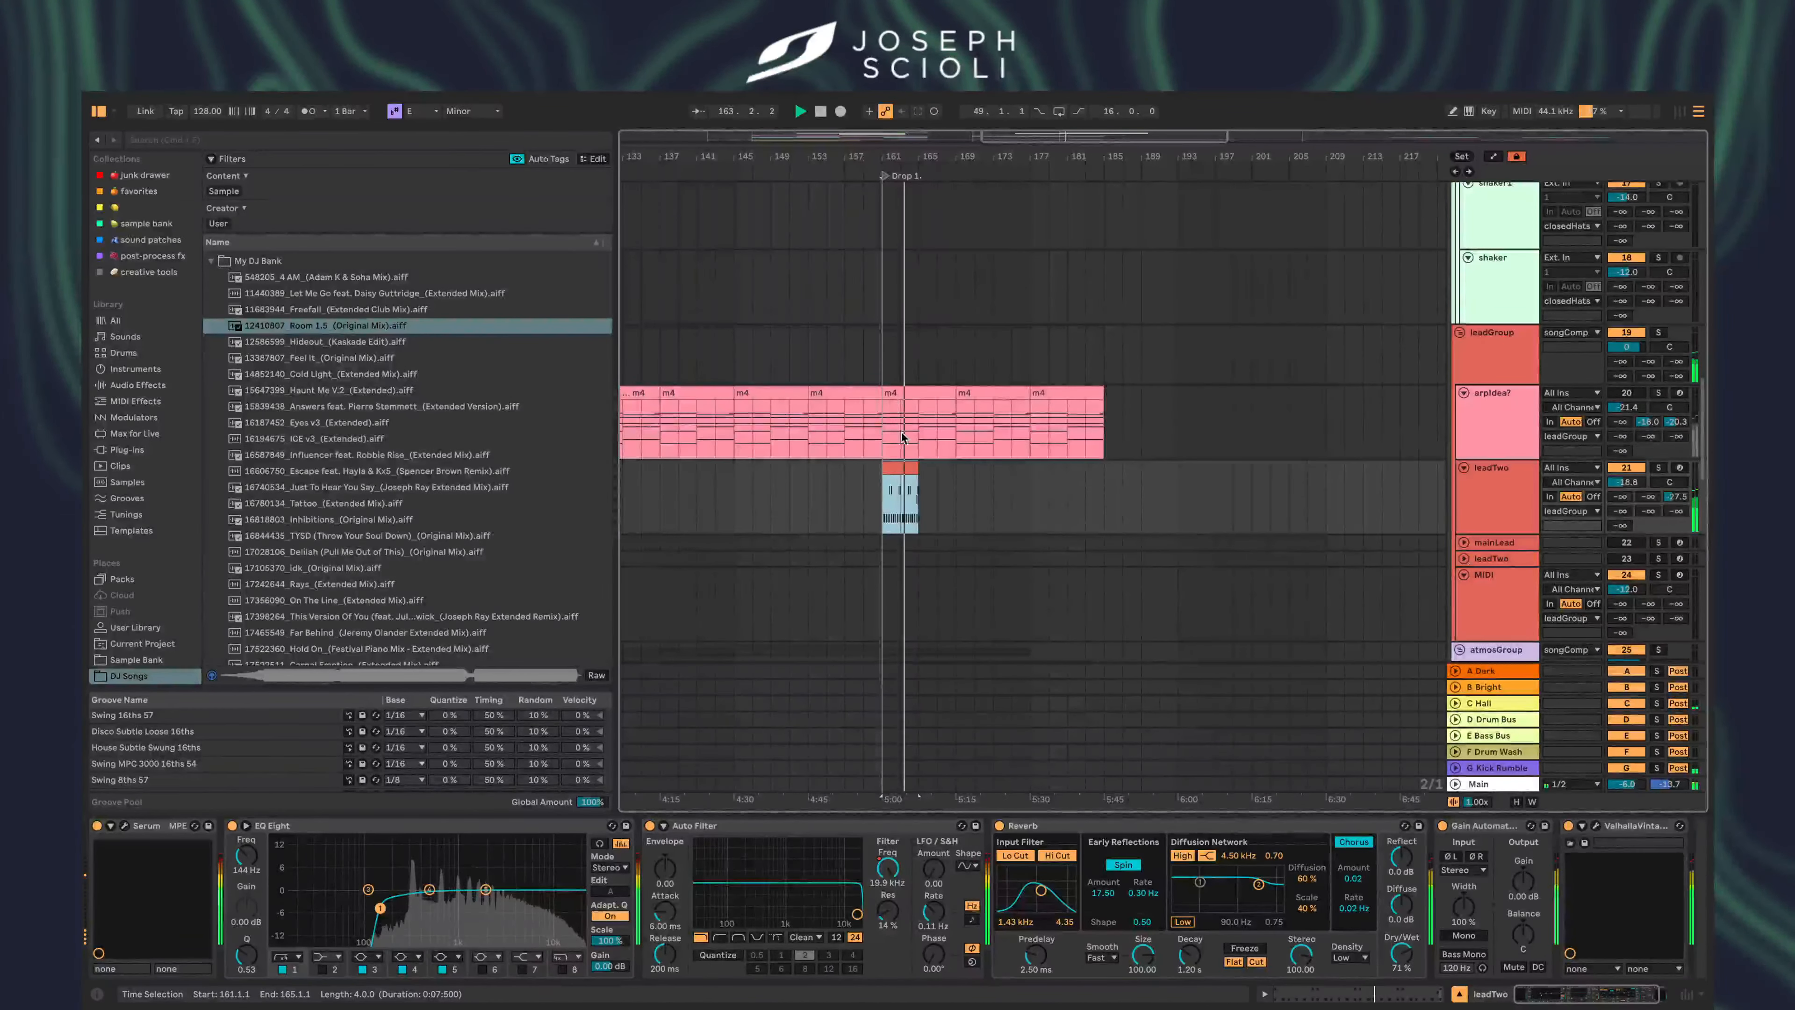
click(1565, 499)
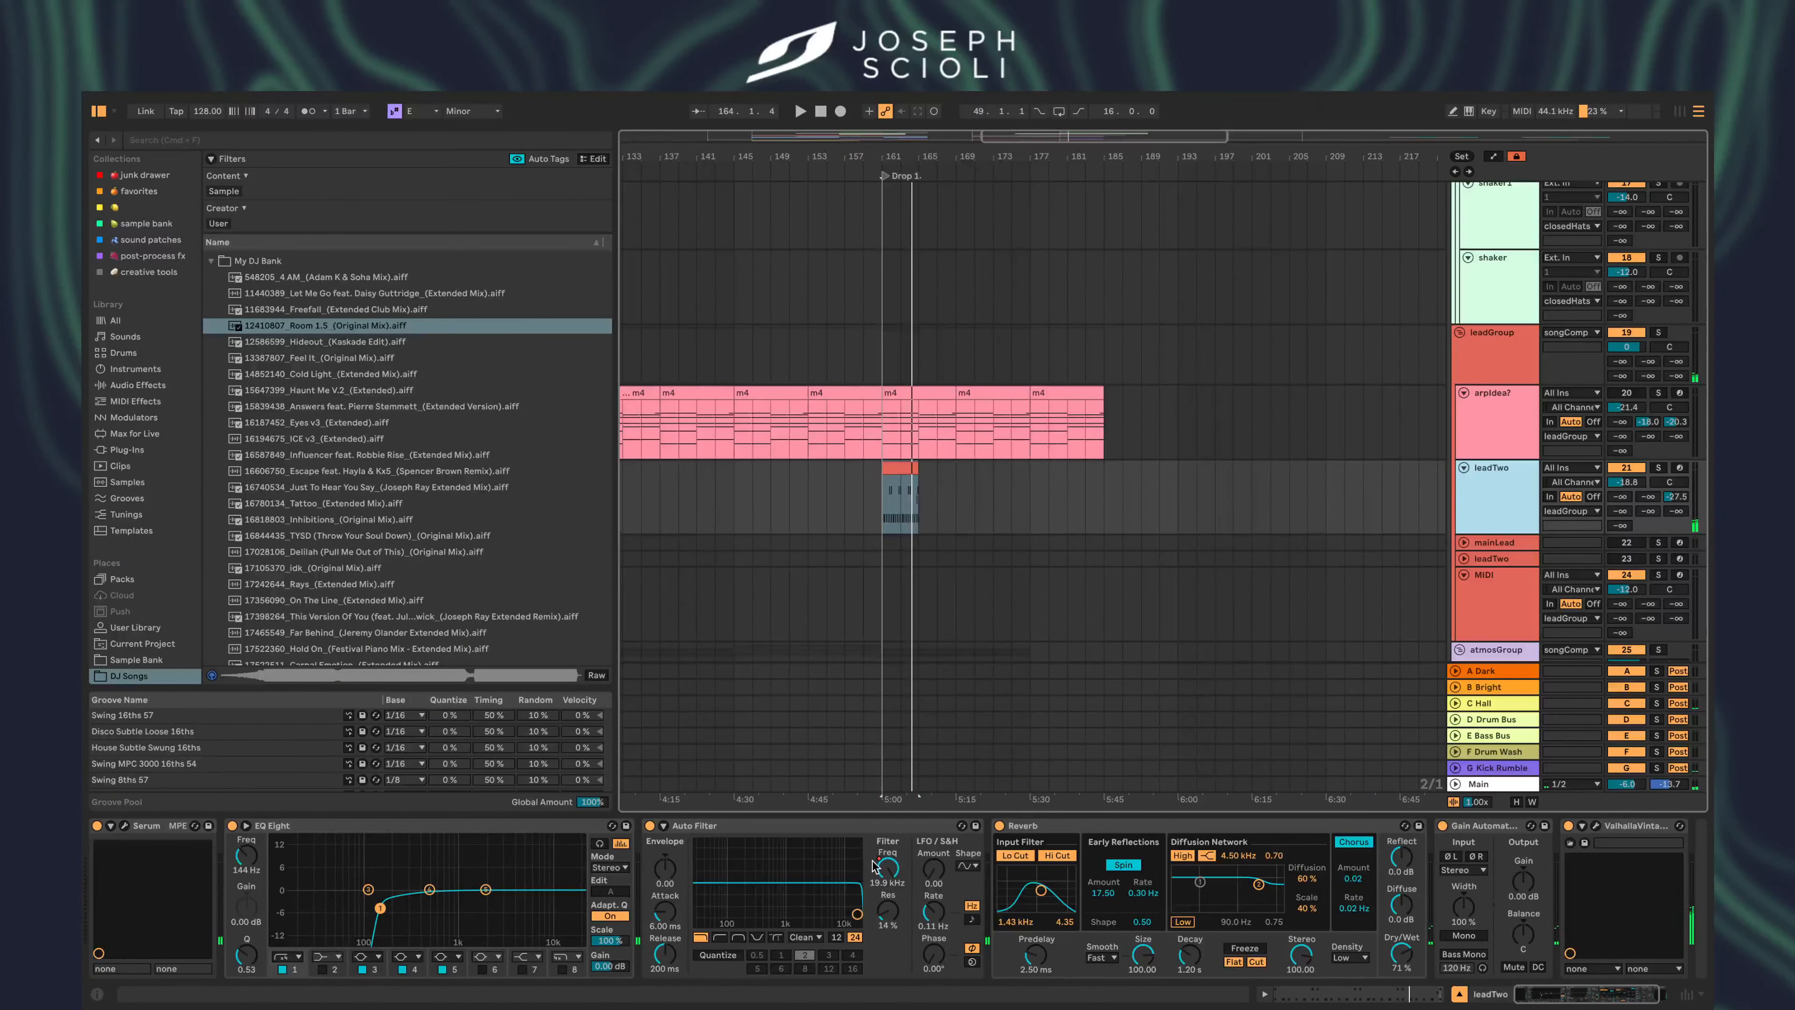
- Play the arrangement from bar 159 to hear the transition into Drop 1
scroll(775, 672, up, 10)
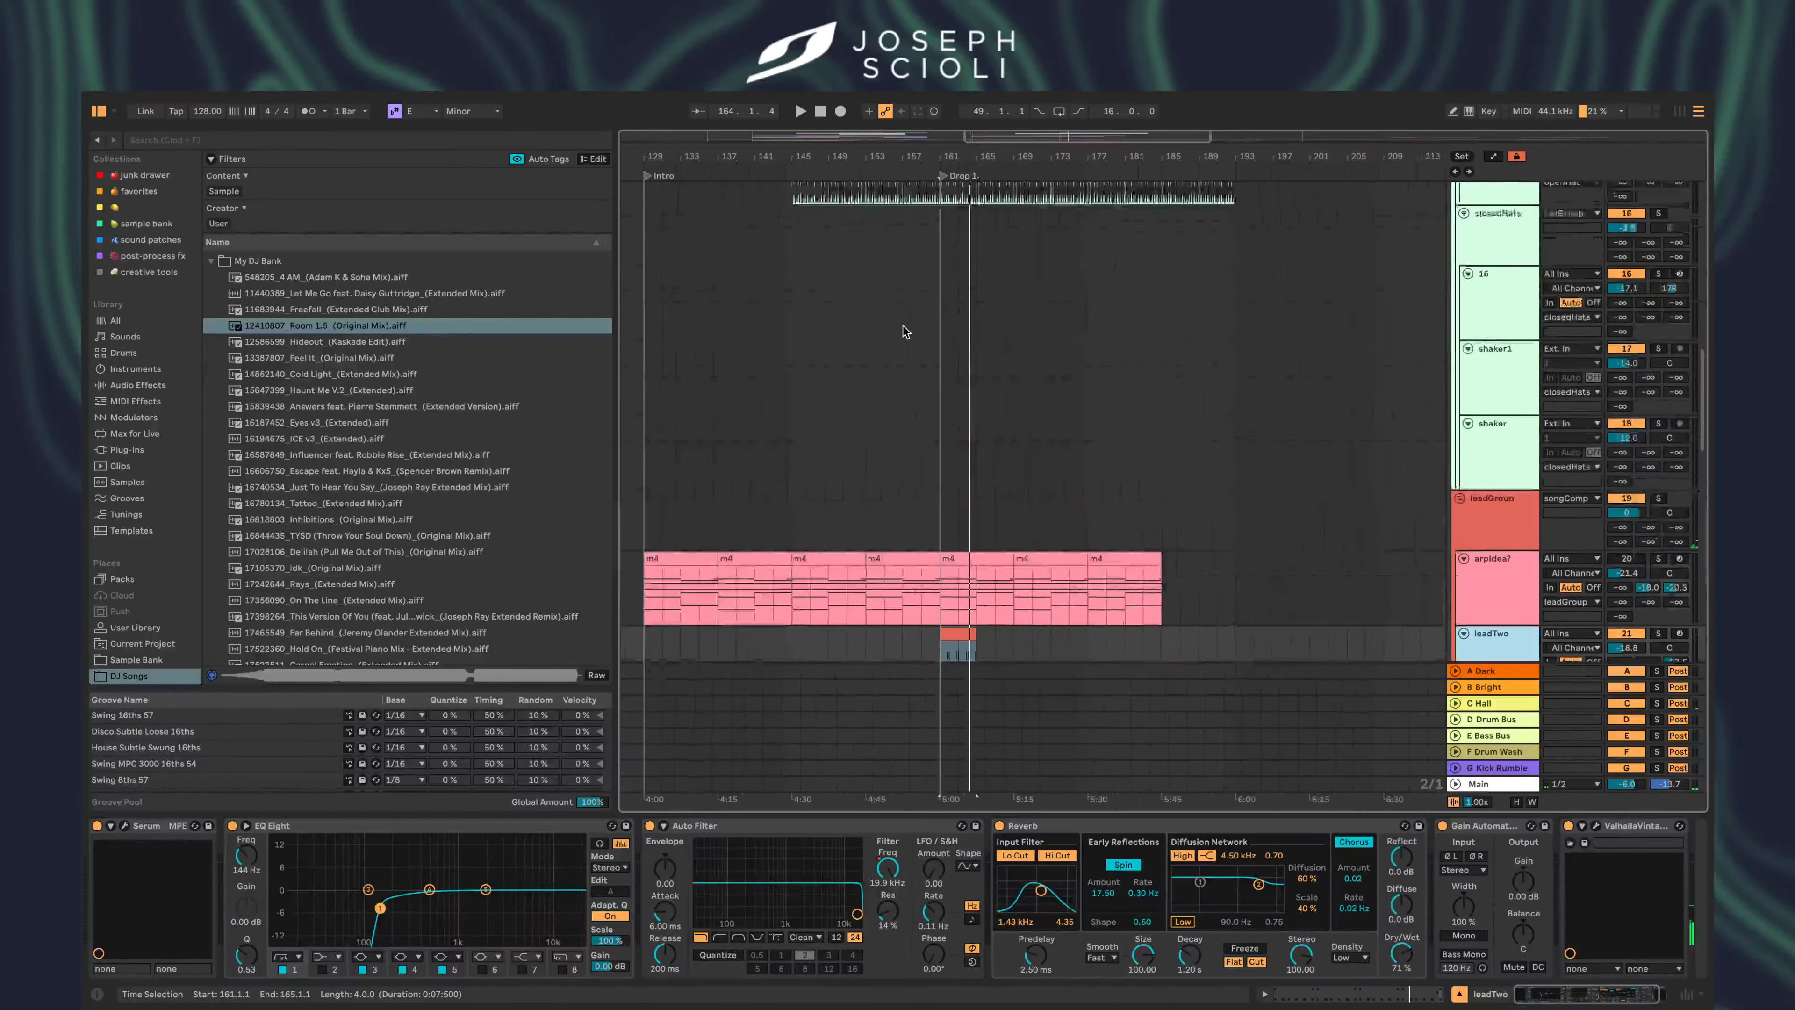
scroll(907, 332, up, 5)
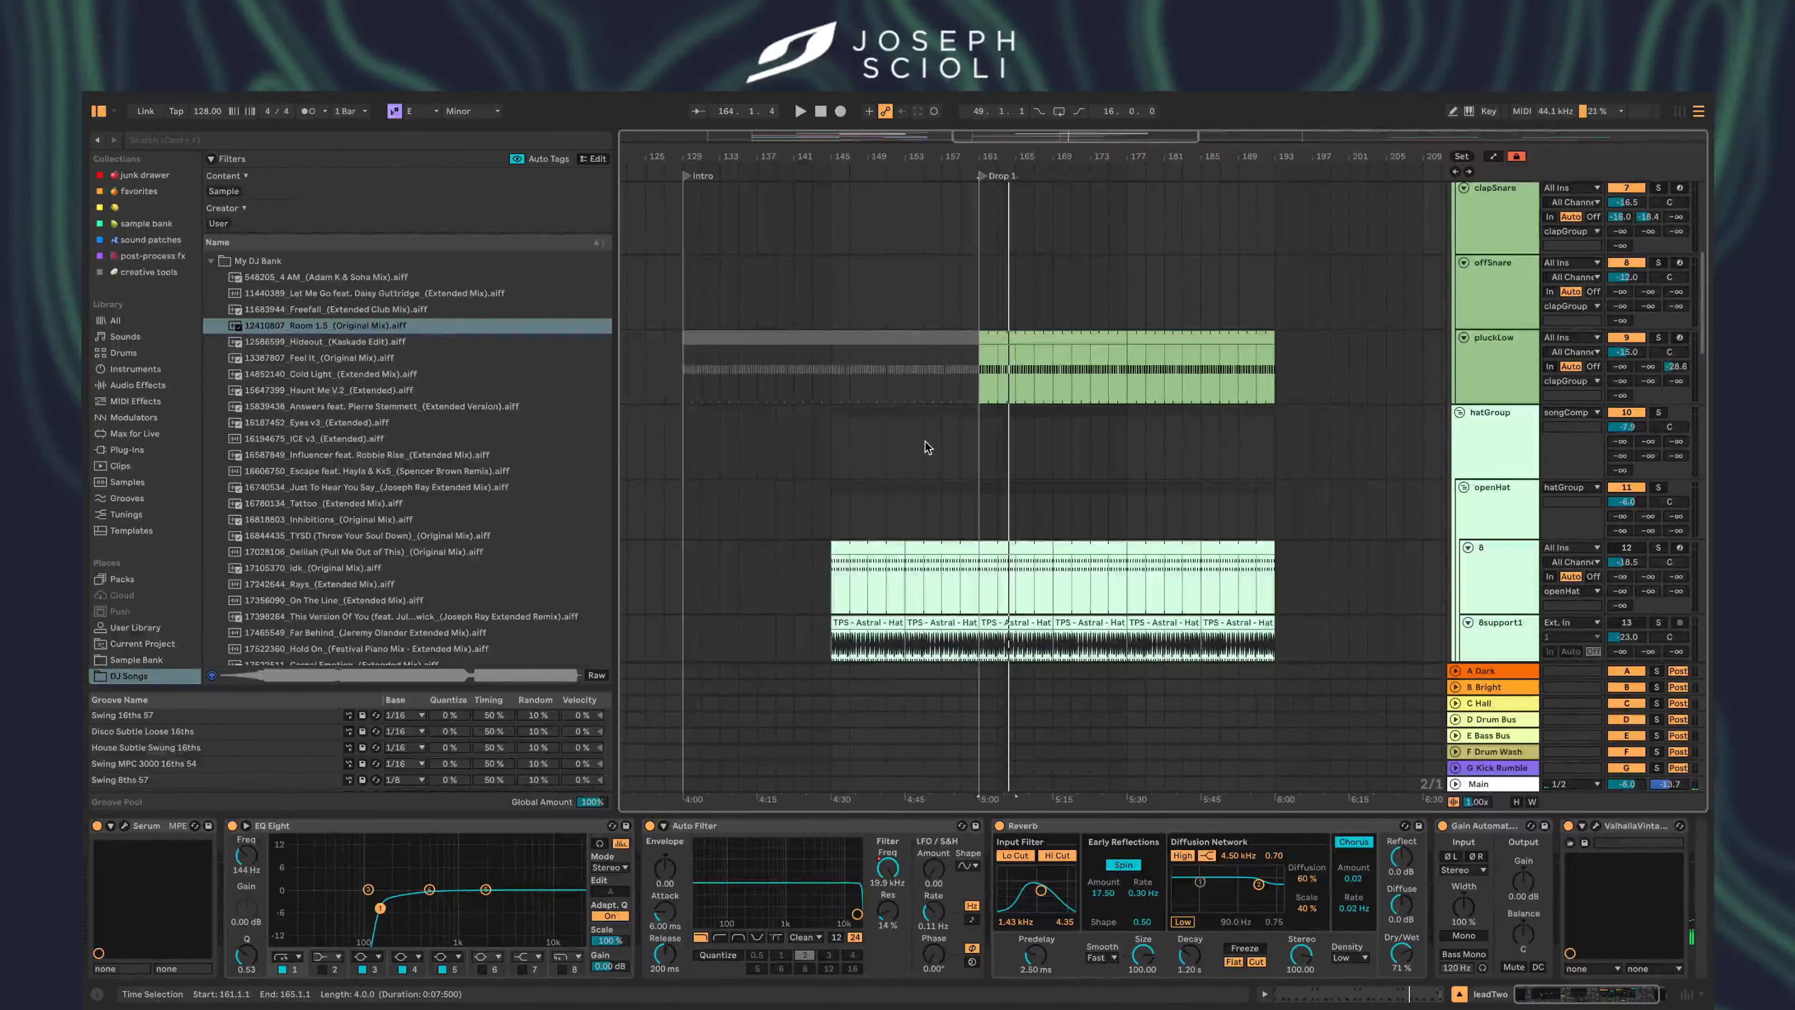
click(941, 470)
click(958, 450)
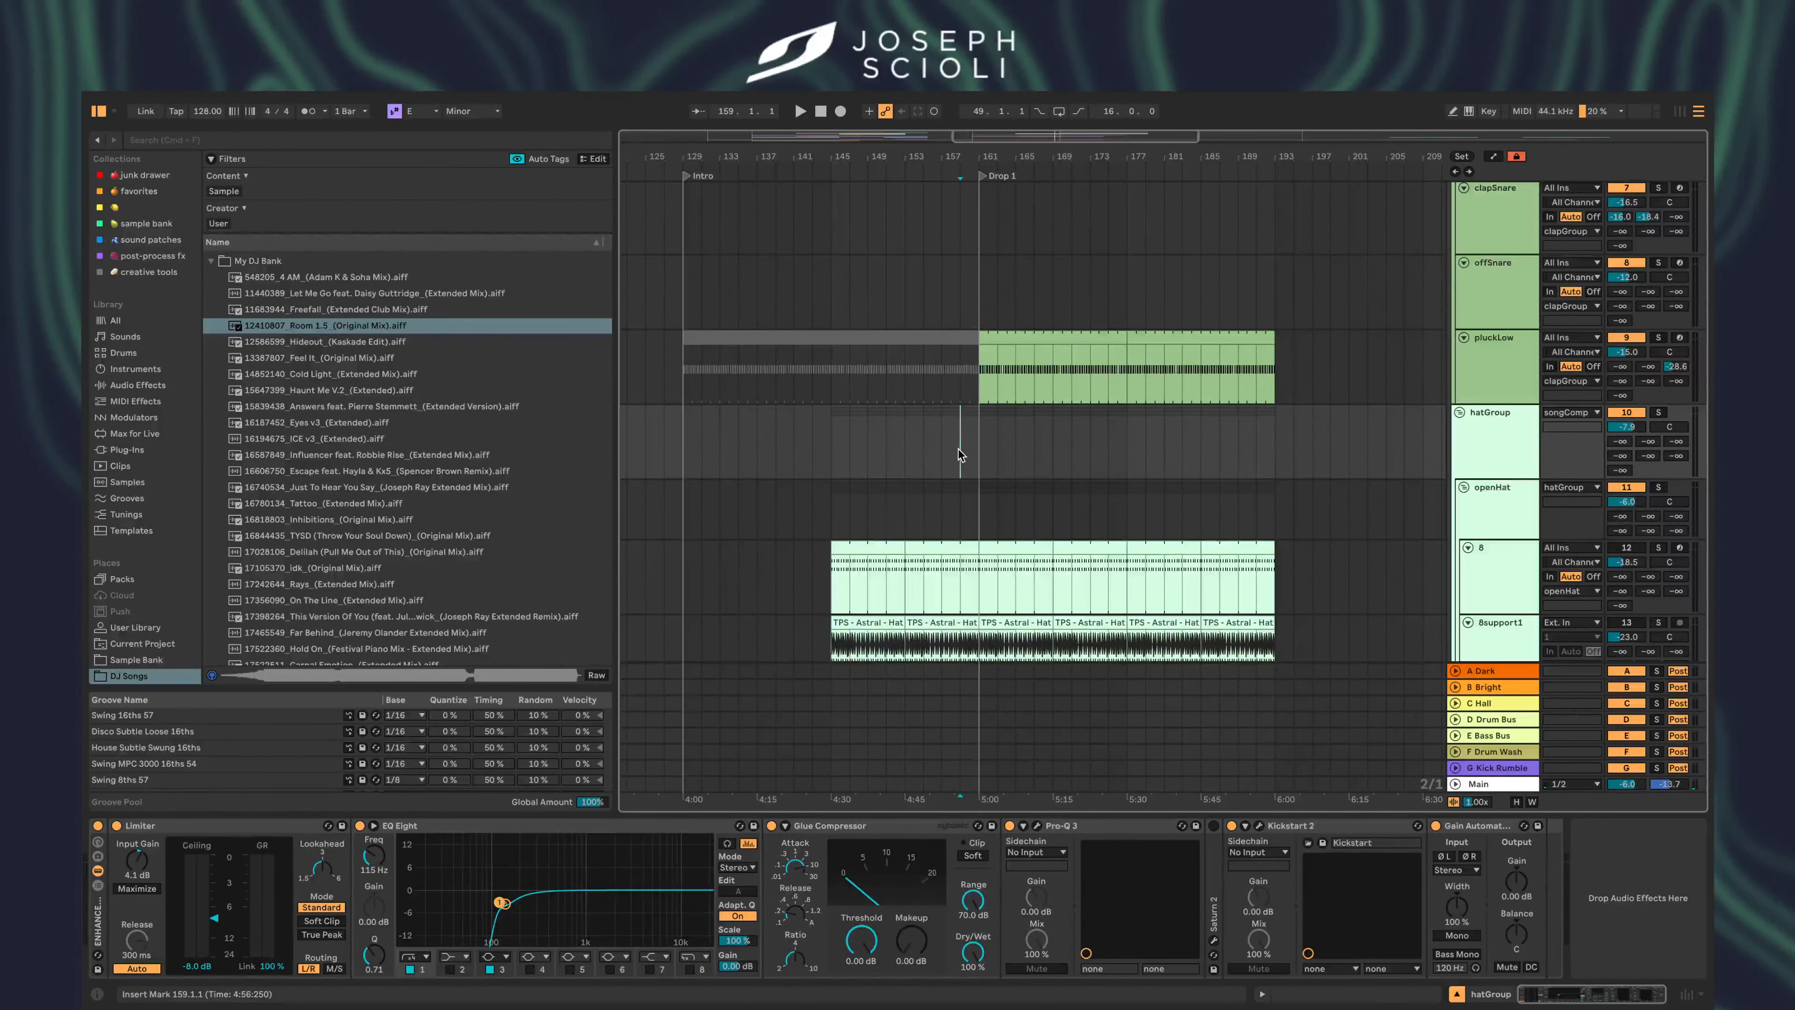
key(space)
- Deactivate the leadTwo clip from bar 161 to 165 at Drop 1
scroll(967, 446, down, 10)
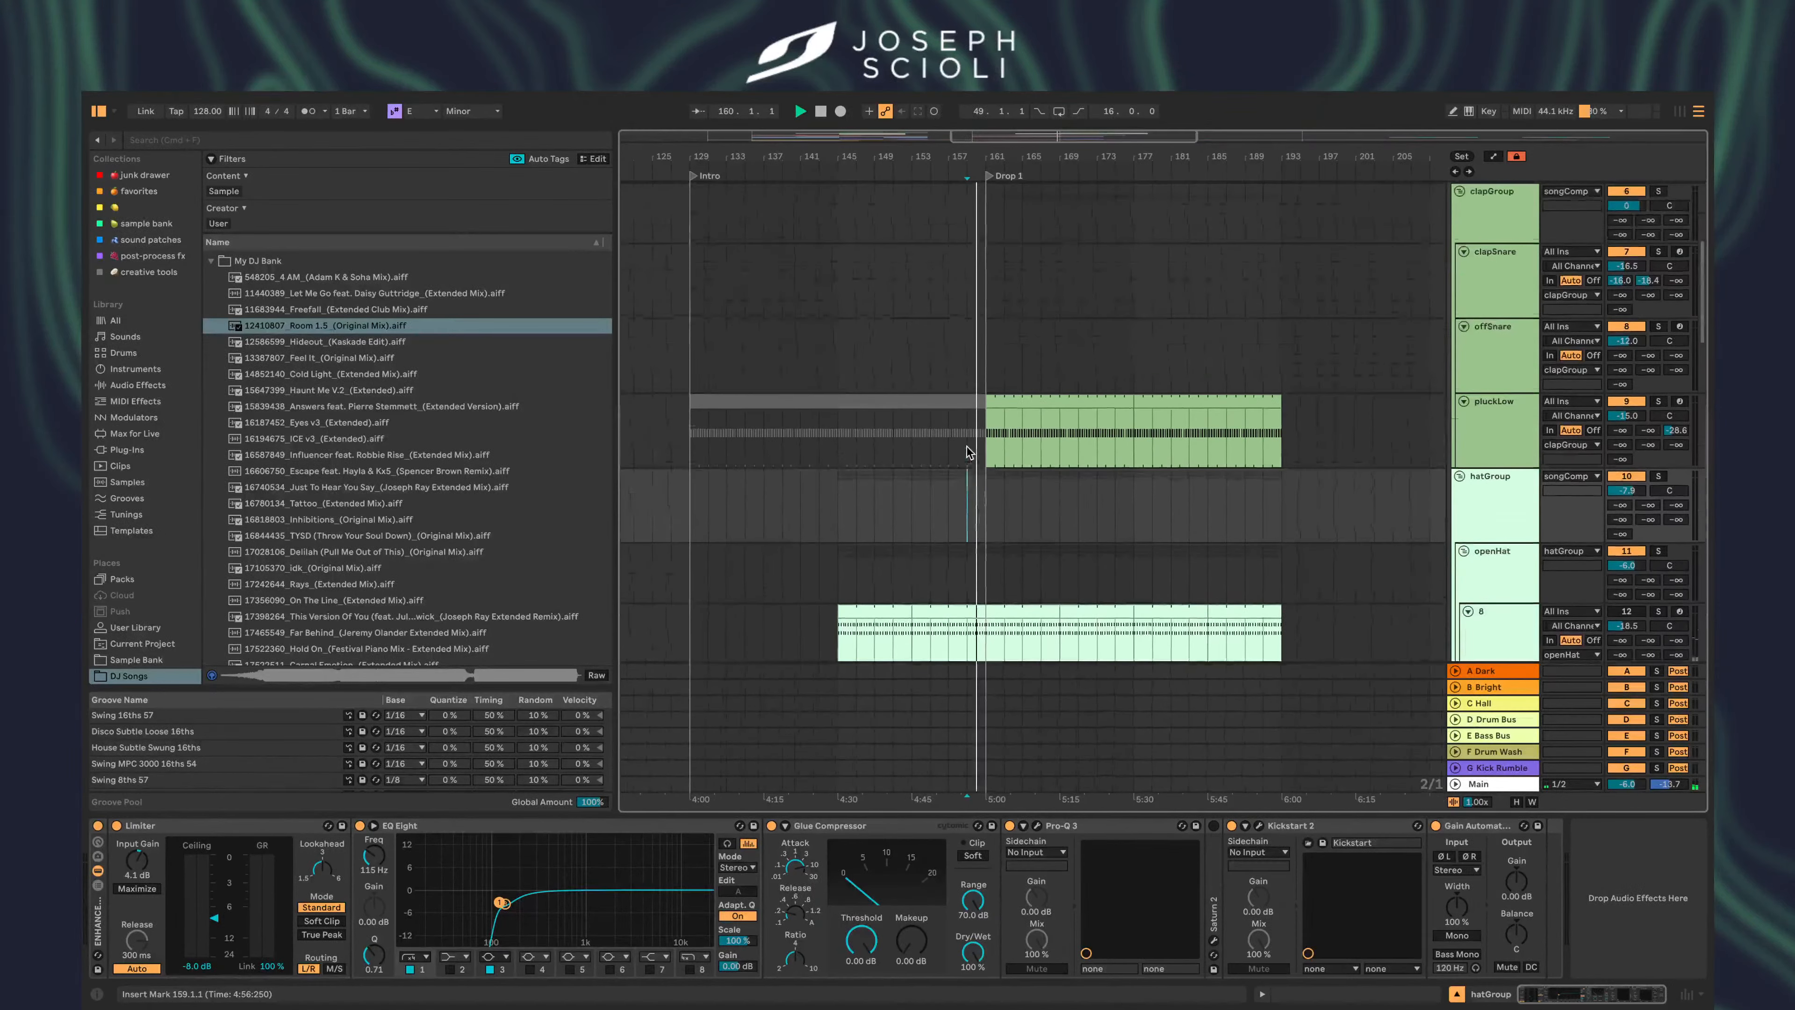
click(1000, 518)
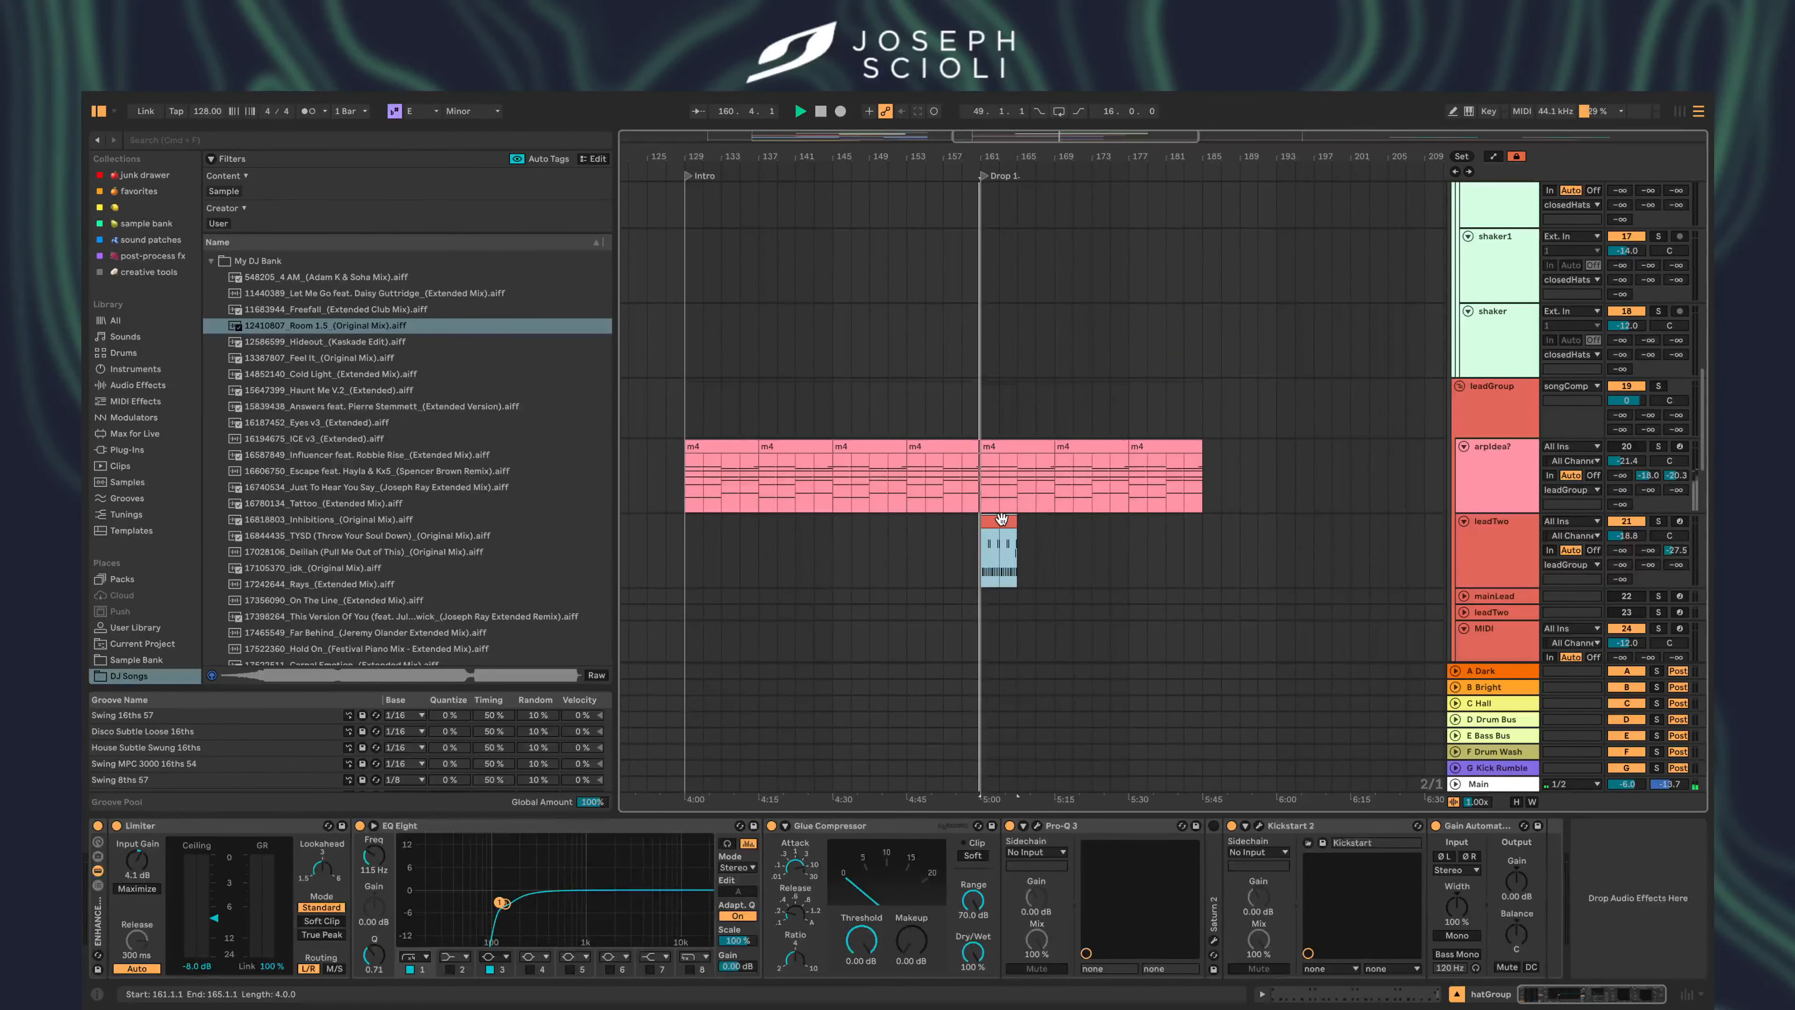
click(930, 441)
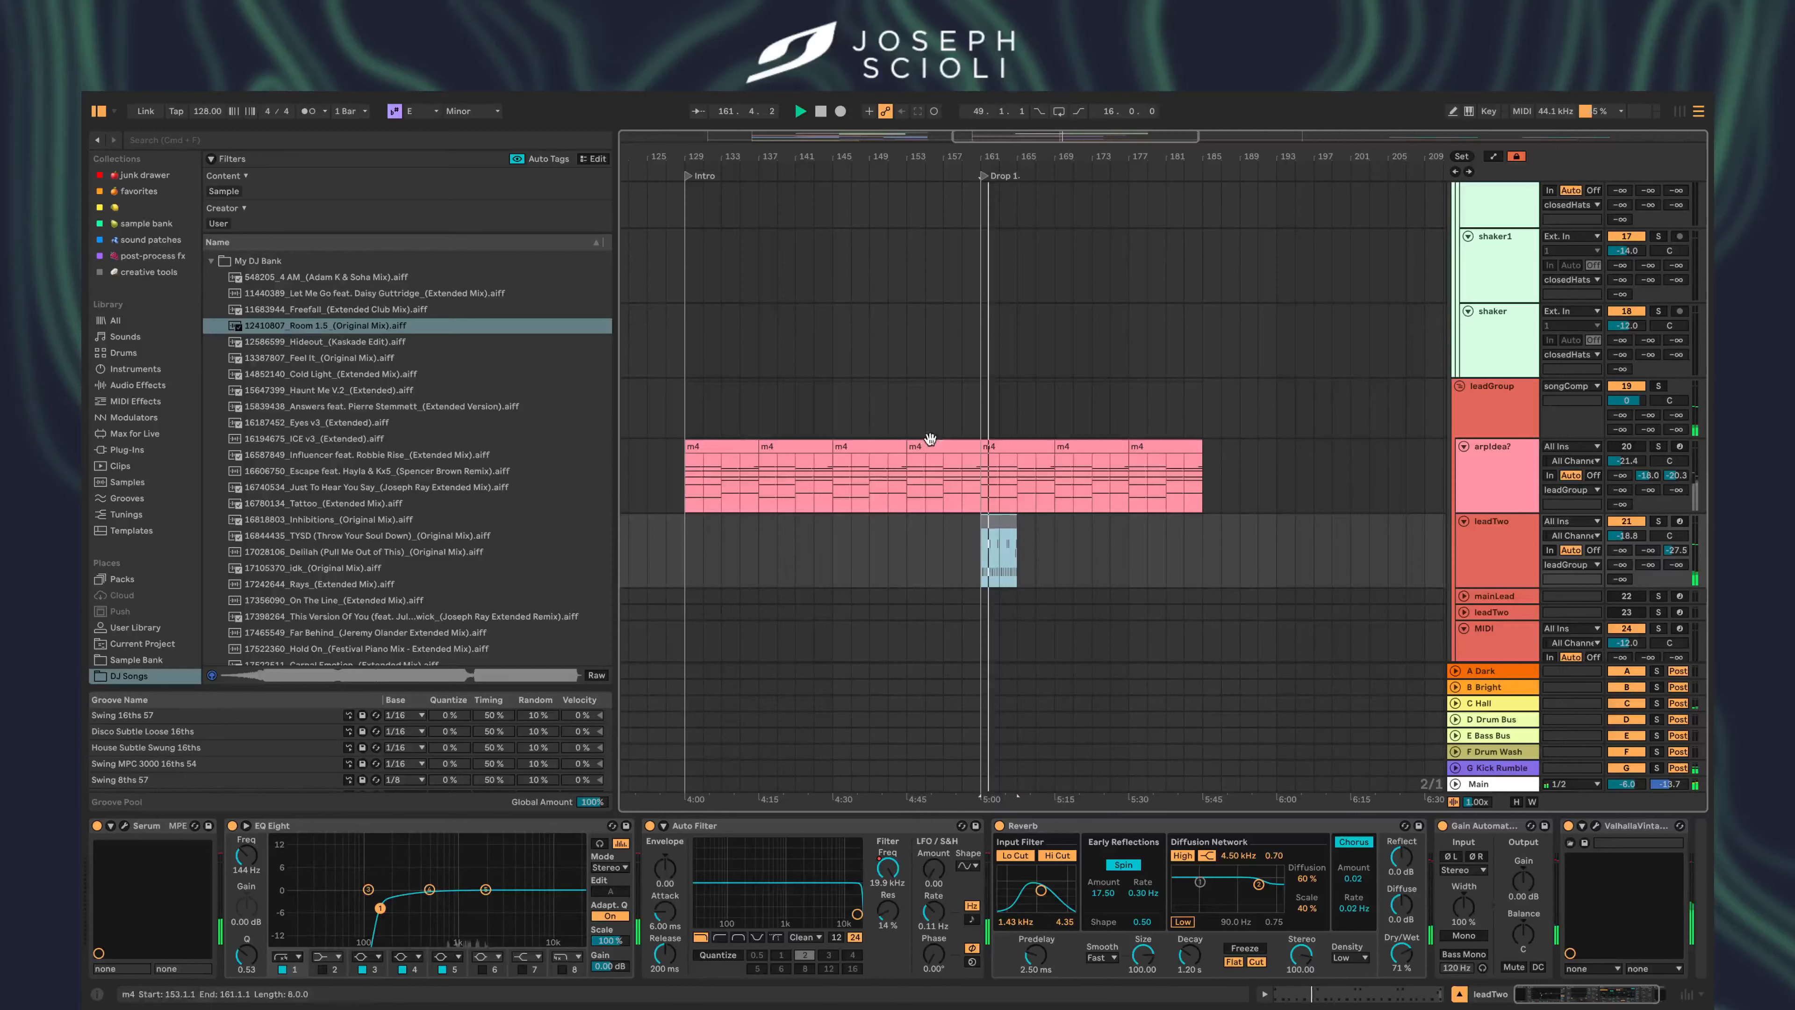
click(993, 520)
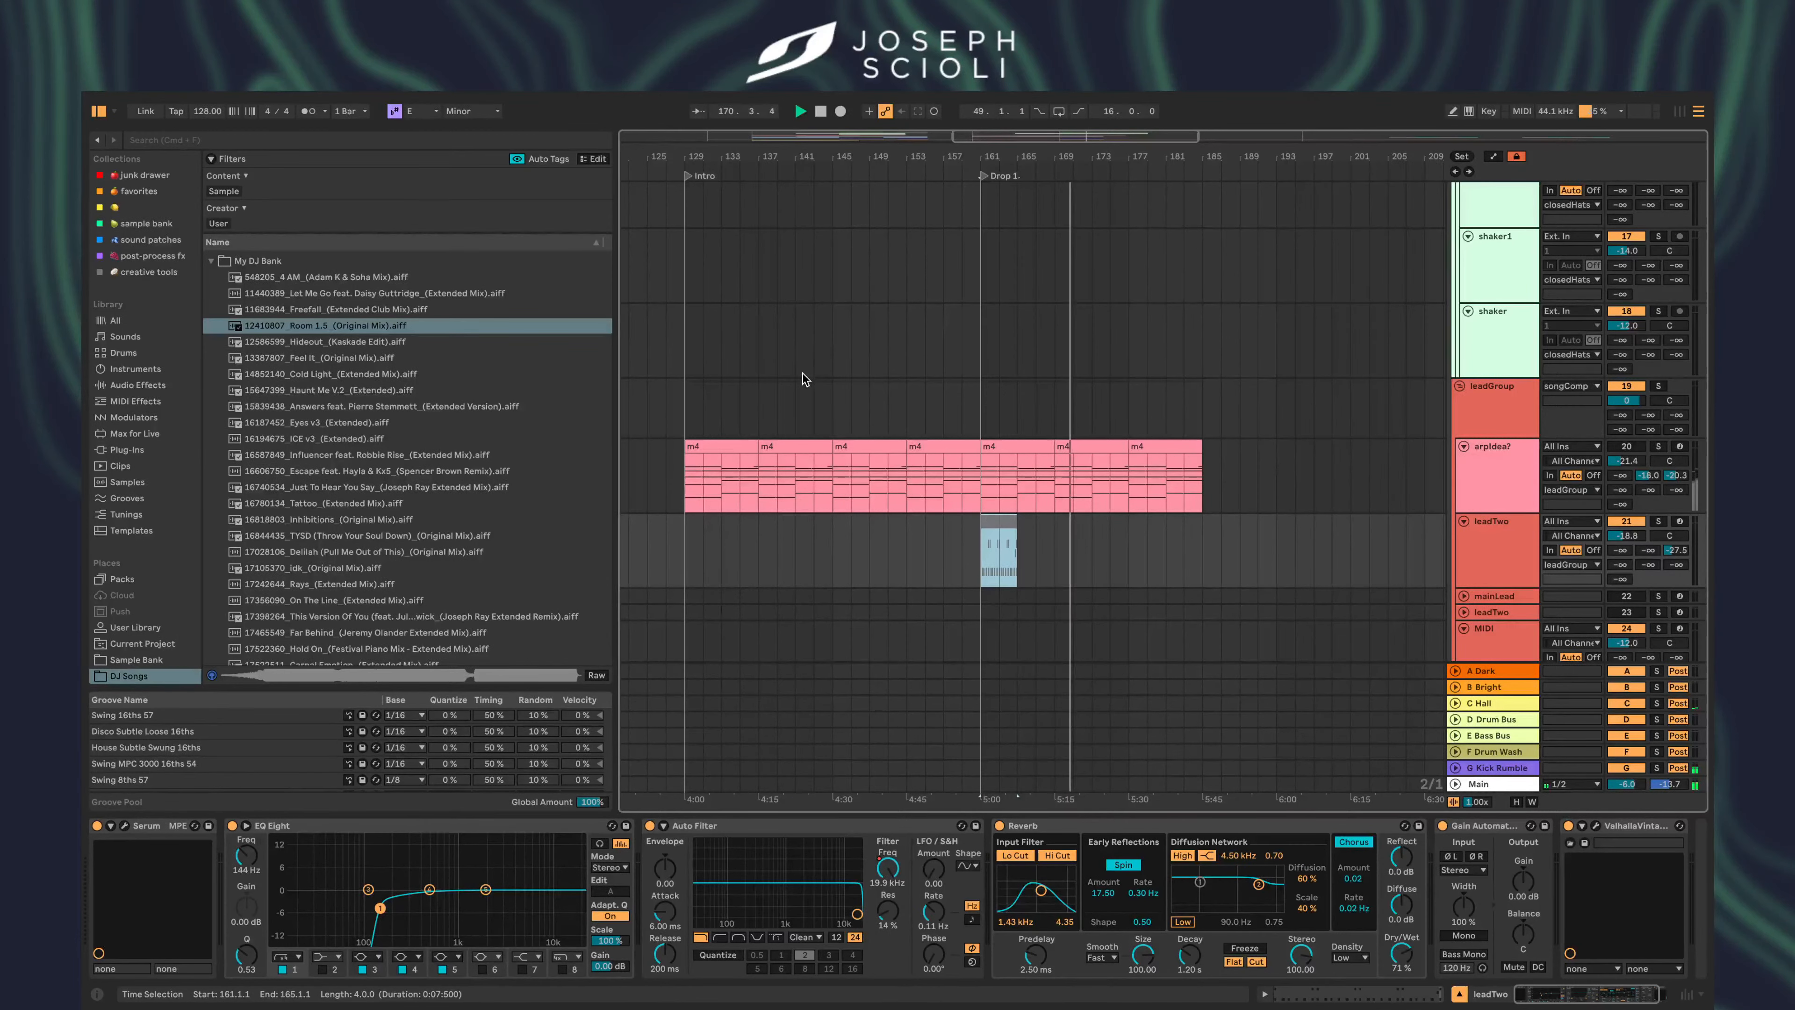
- Play the arrangement from the Intro locator at bar 129 and hide the device view
click(682, 364)
key(space)
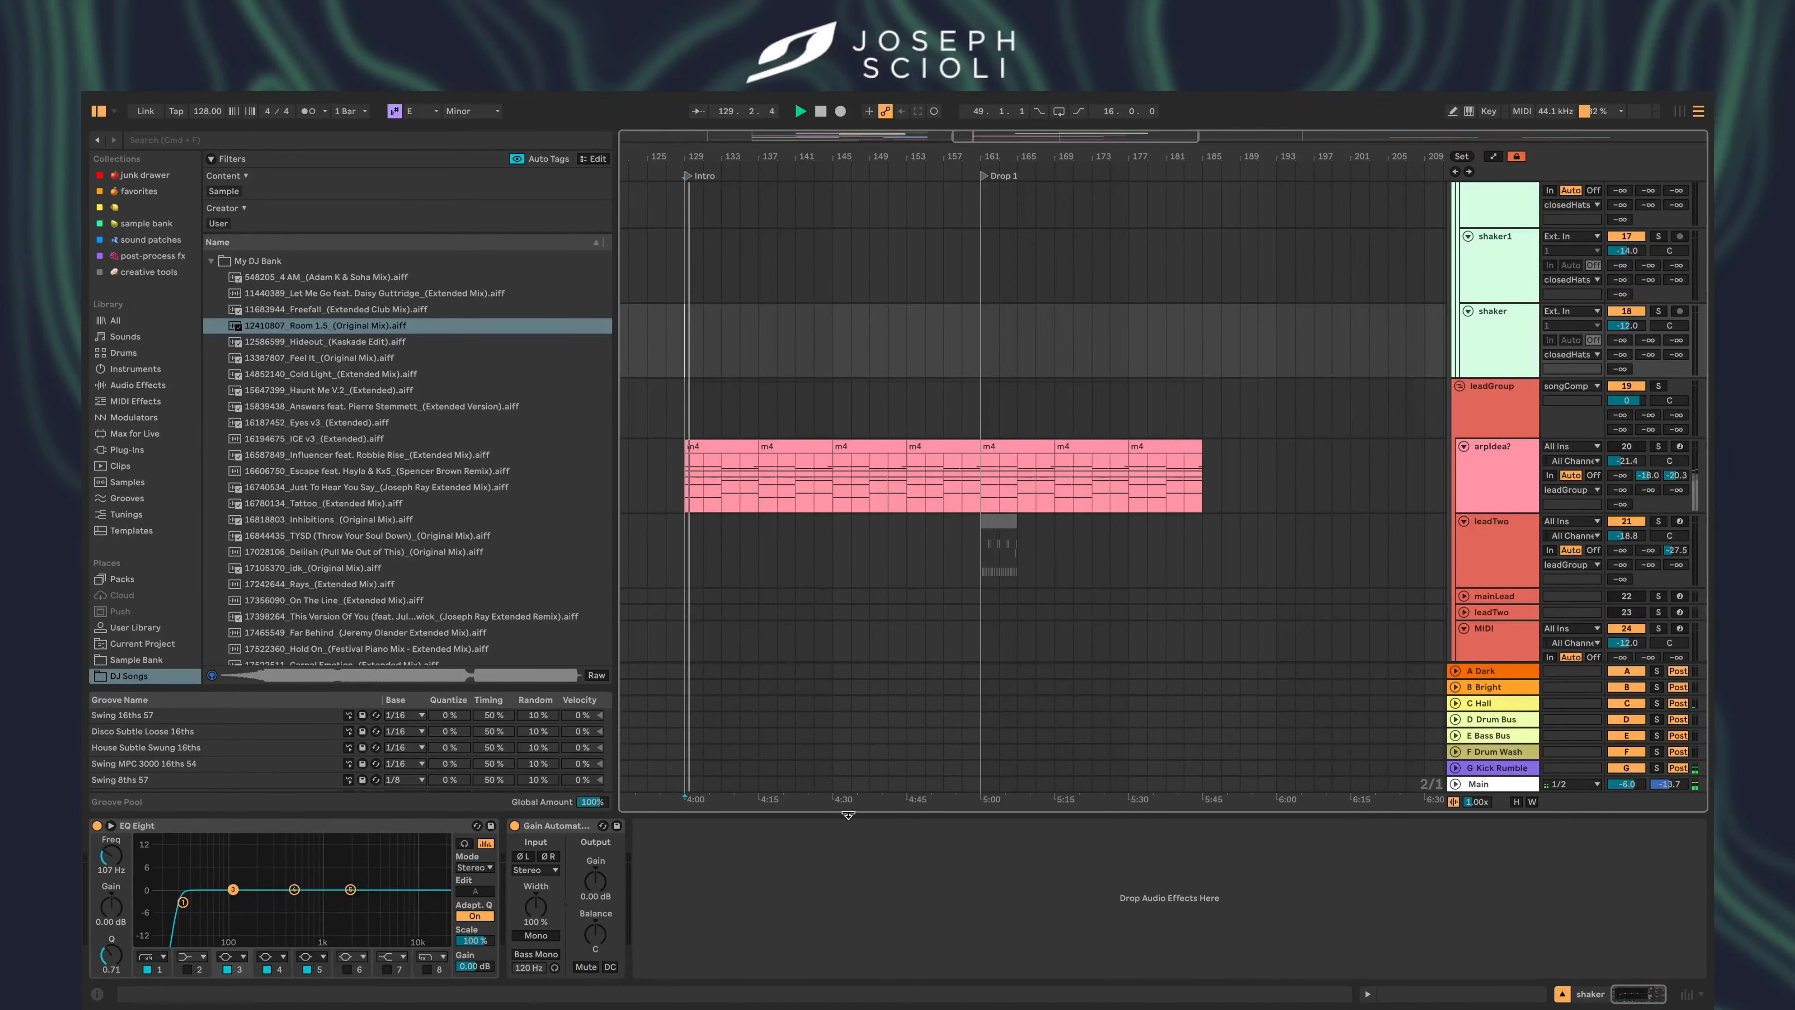
double_click(850, 815)
scroll(1063, 472, up, 10)
scroll(1064, 472, left, 2)
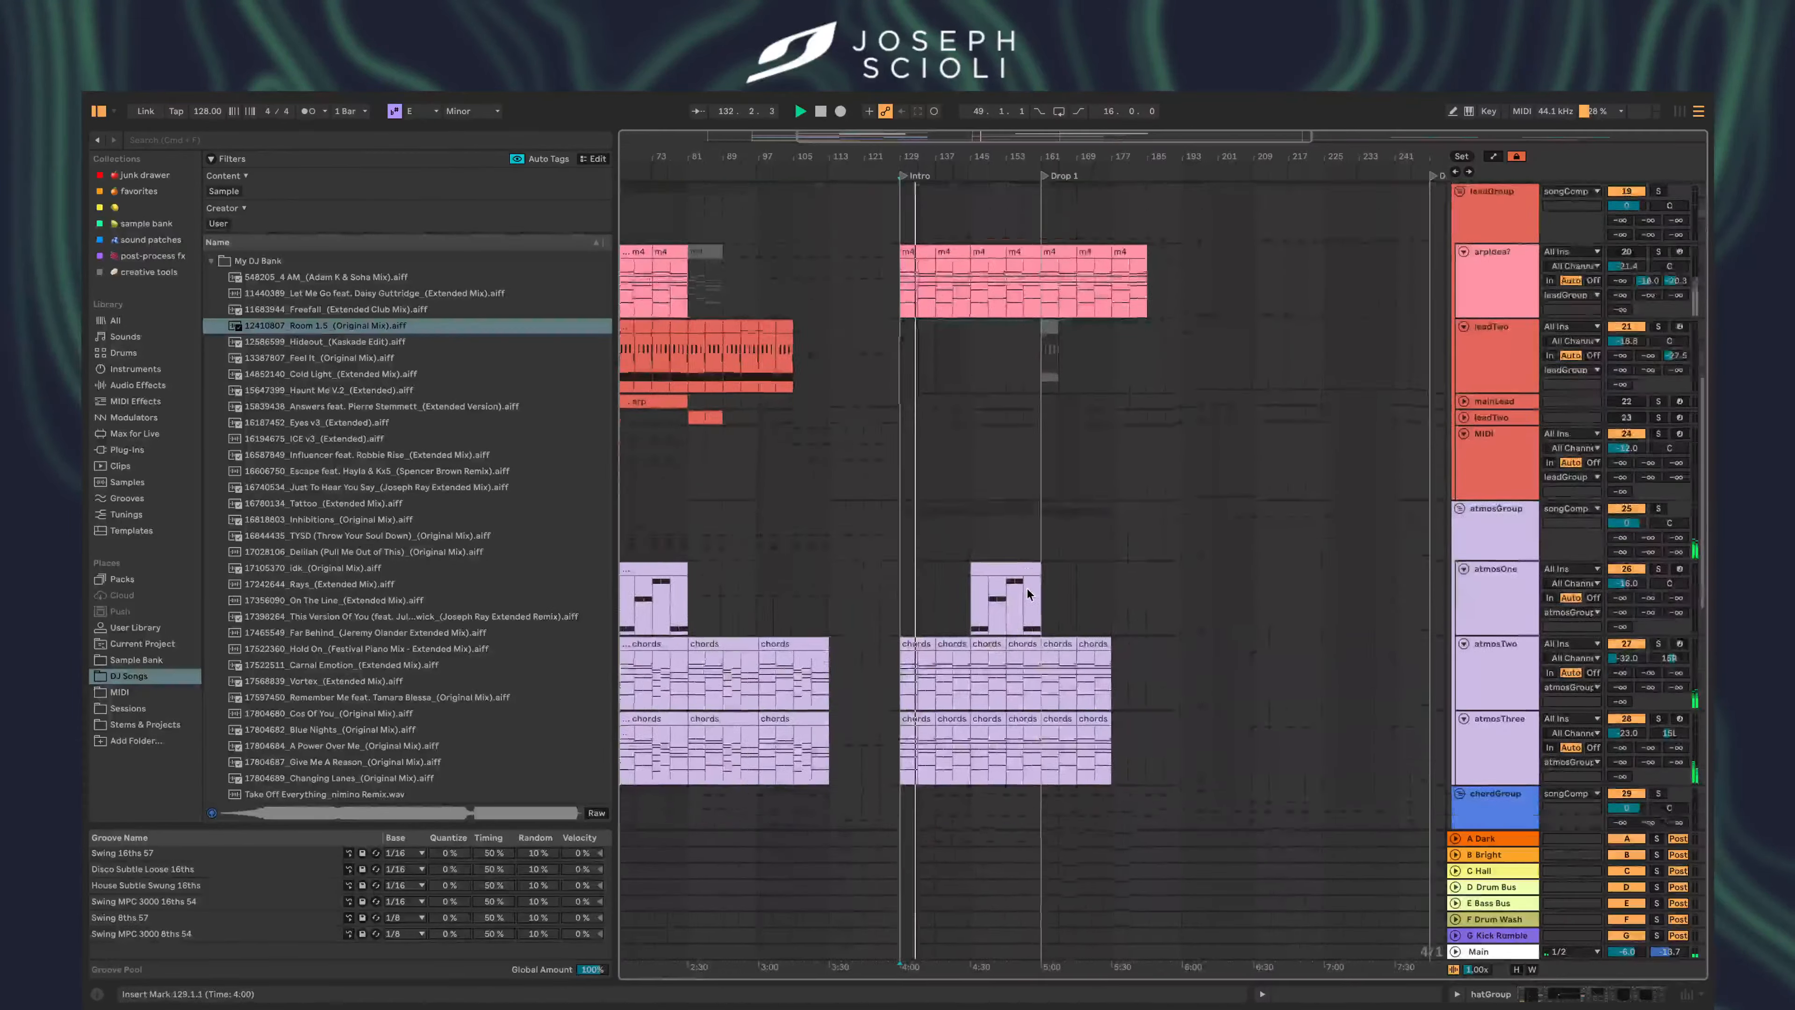
- Examine the lead, atmosphere, chord and bass tracks around the Intro and Drop 1 while the arrangement plays
scroll(1028, 596, down, 10)
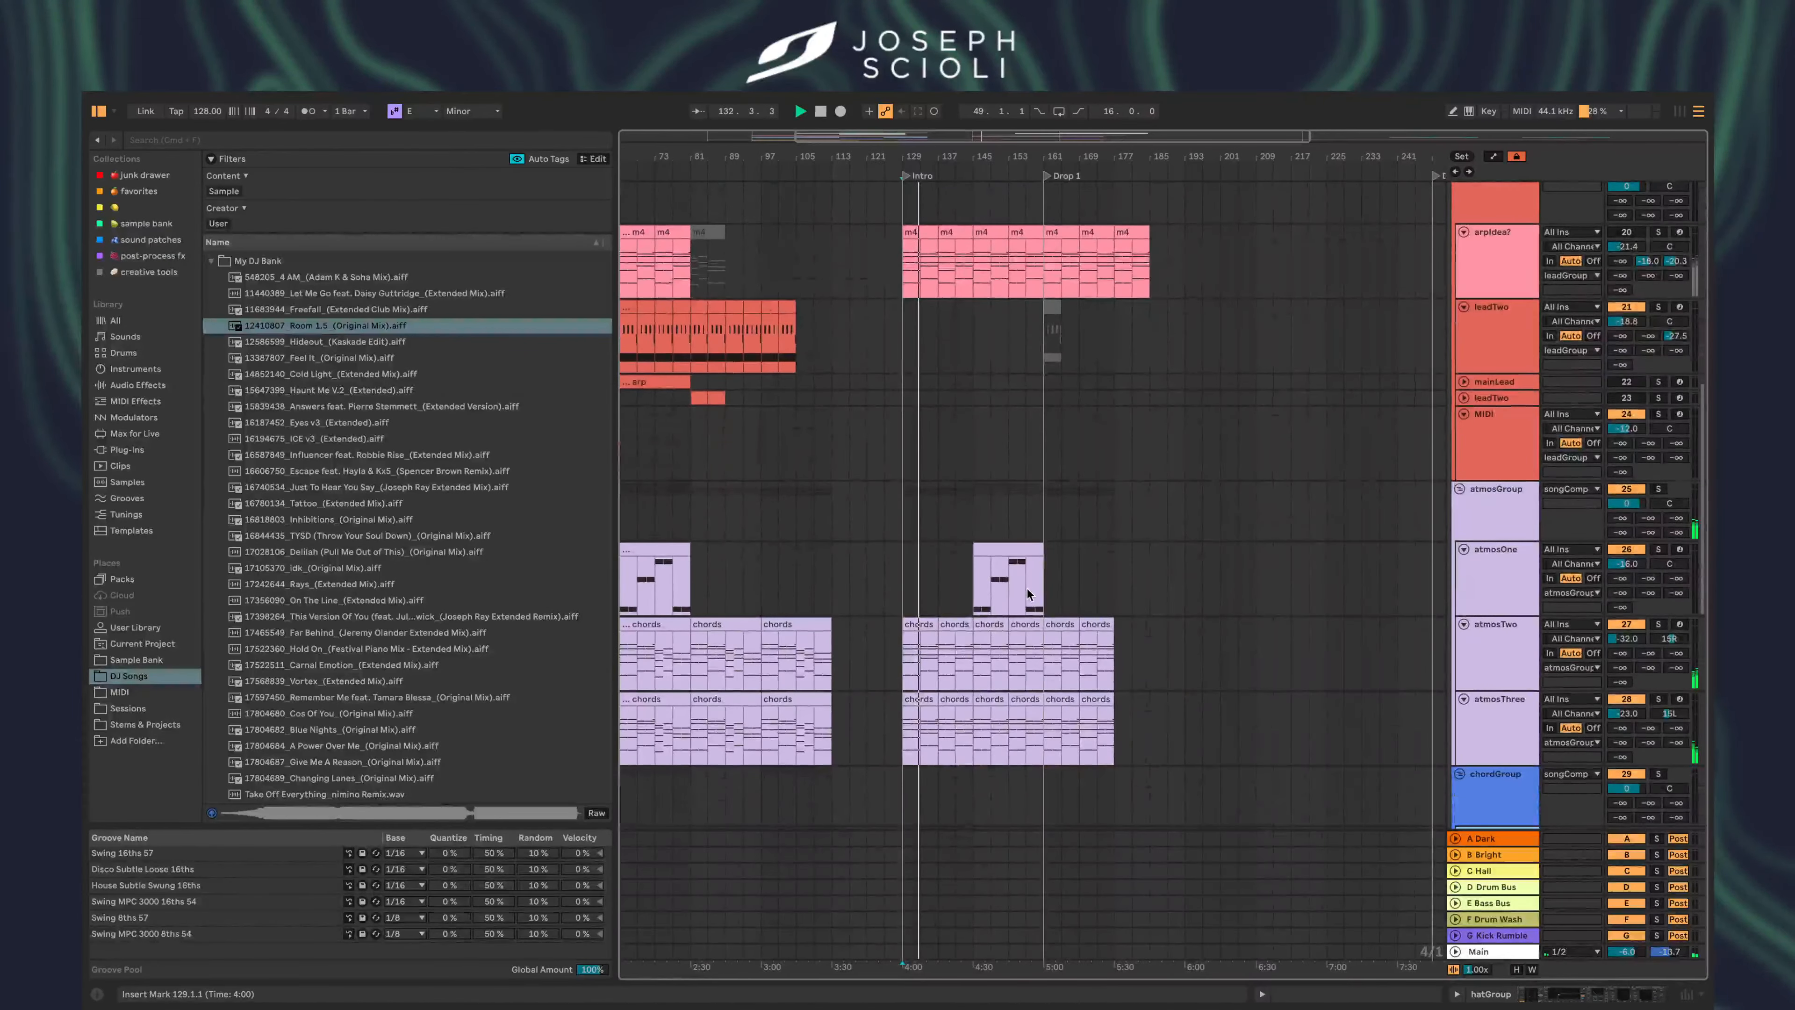
scroll(1012, 556, down, 1)
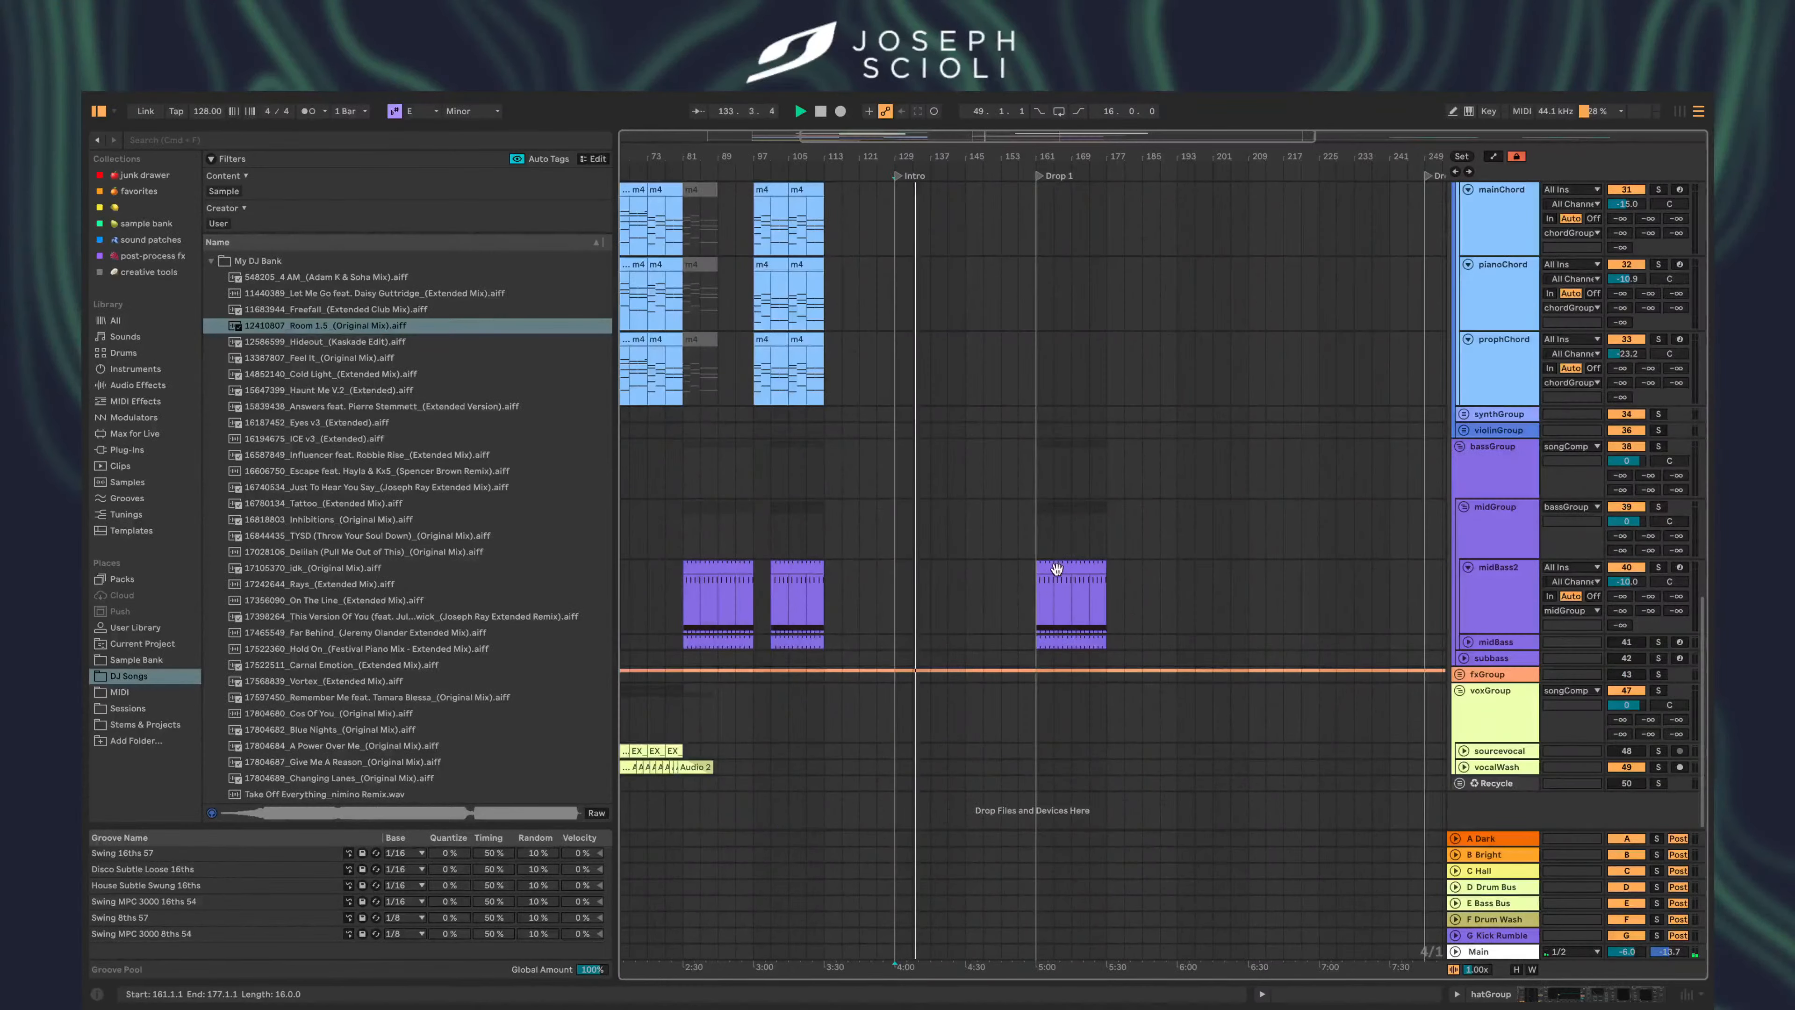
click(1065, 566)
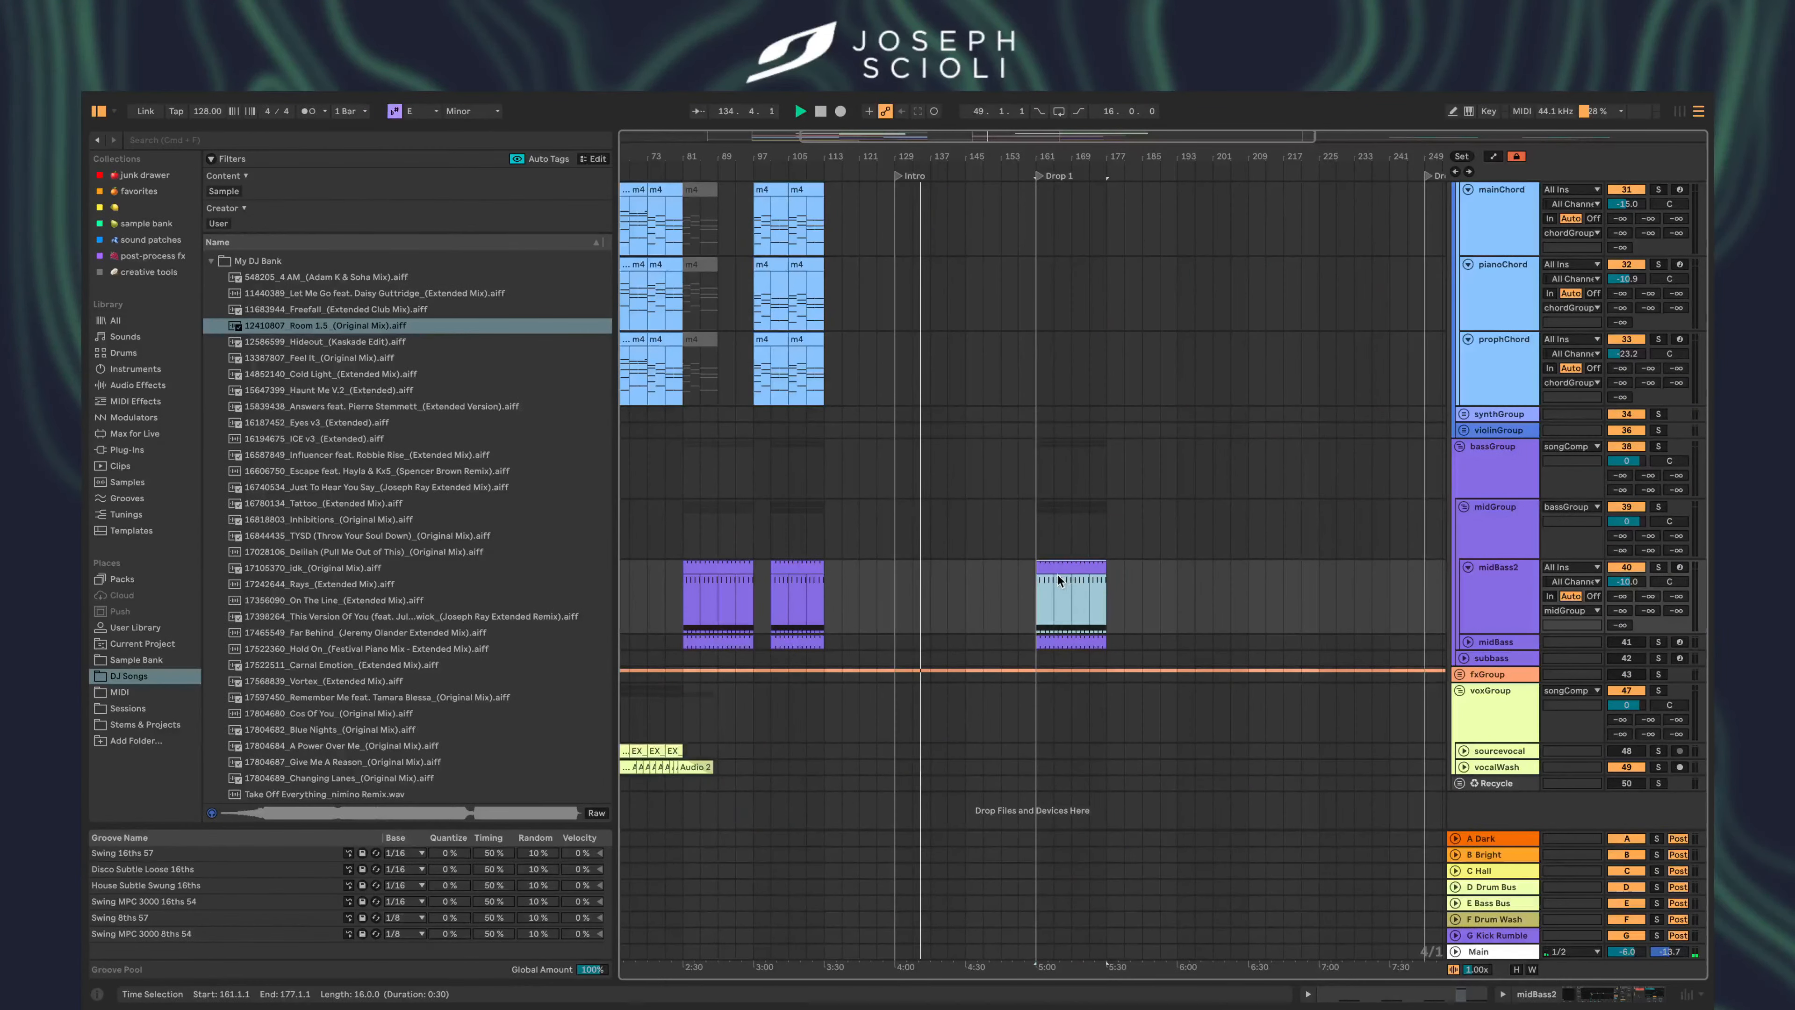
scroll(1062, 574, up, 6)
scroll(1373, 707, down, 4)
scroll(1114, 665, up, 10)
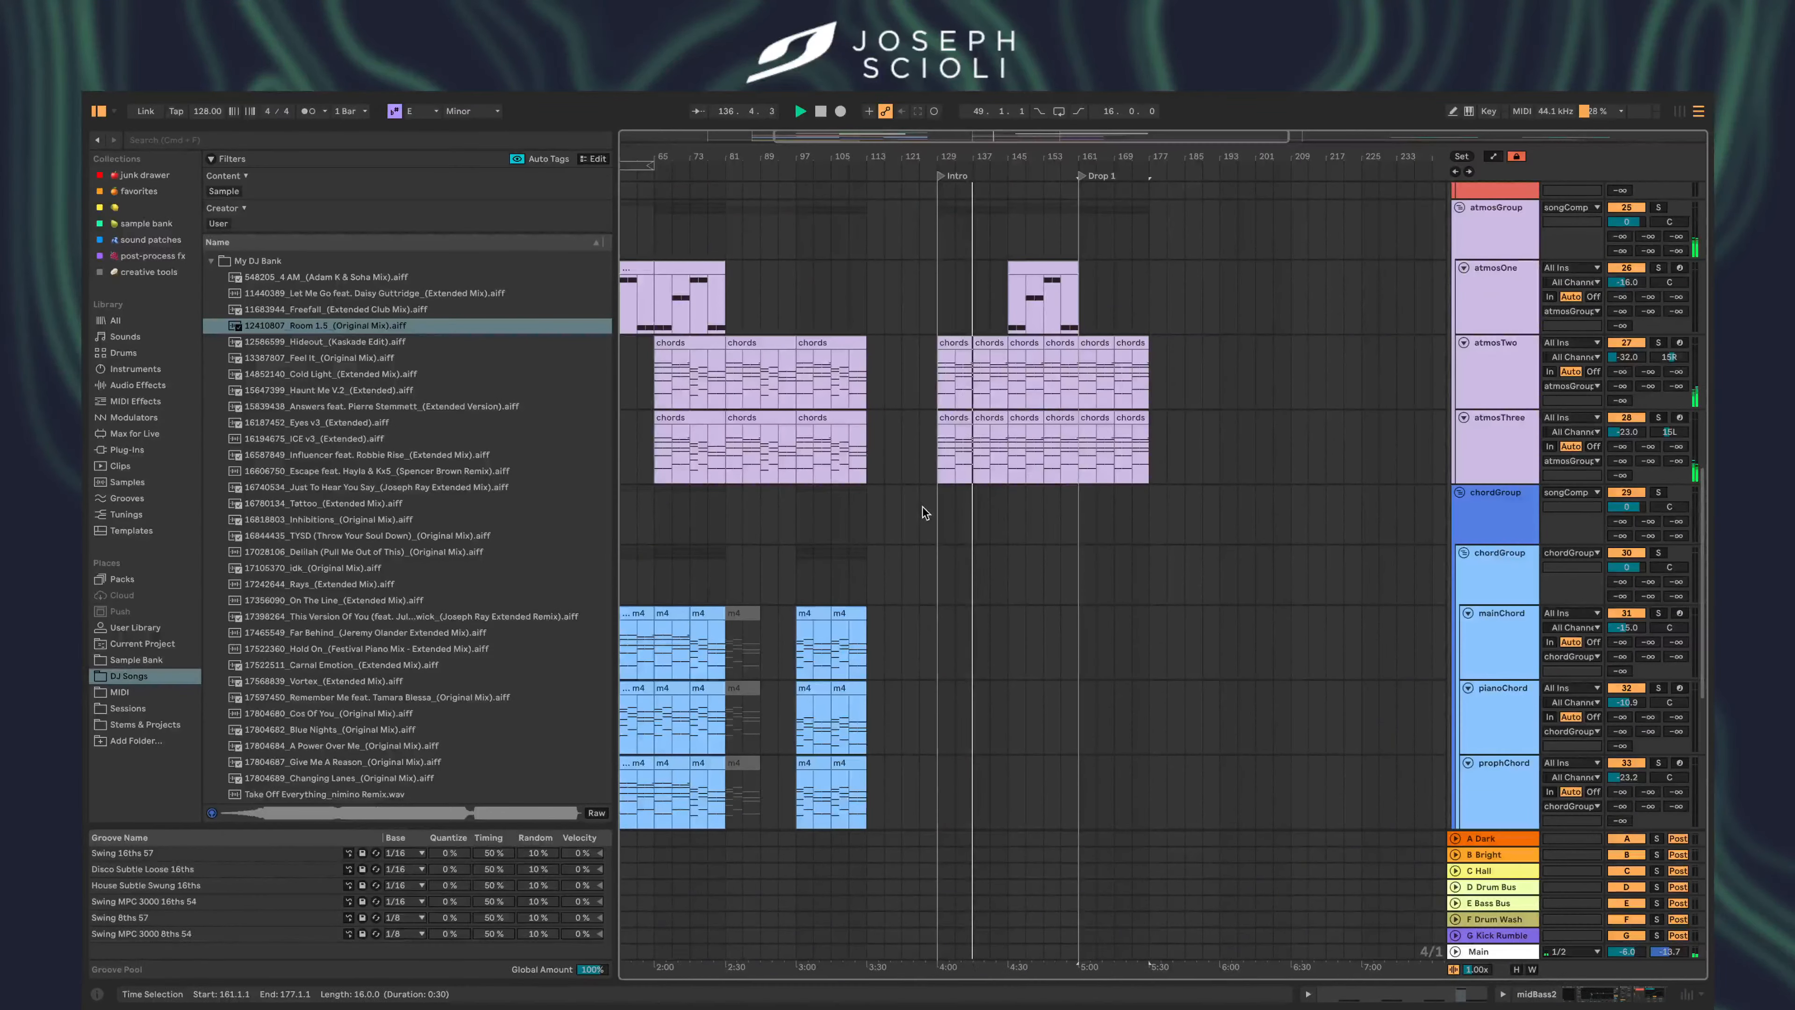
scroll(1499, 429, up, 5)
scroll(1499, 429, up, 5)
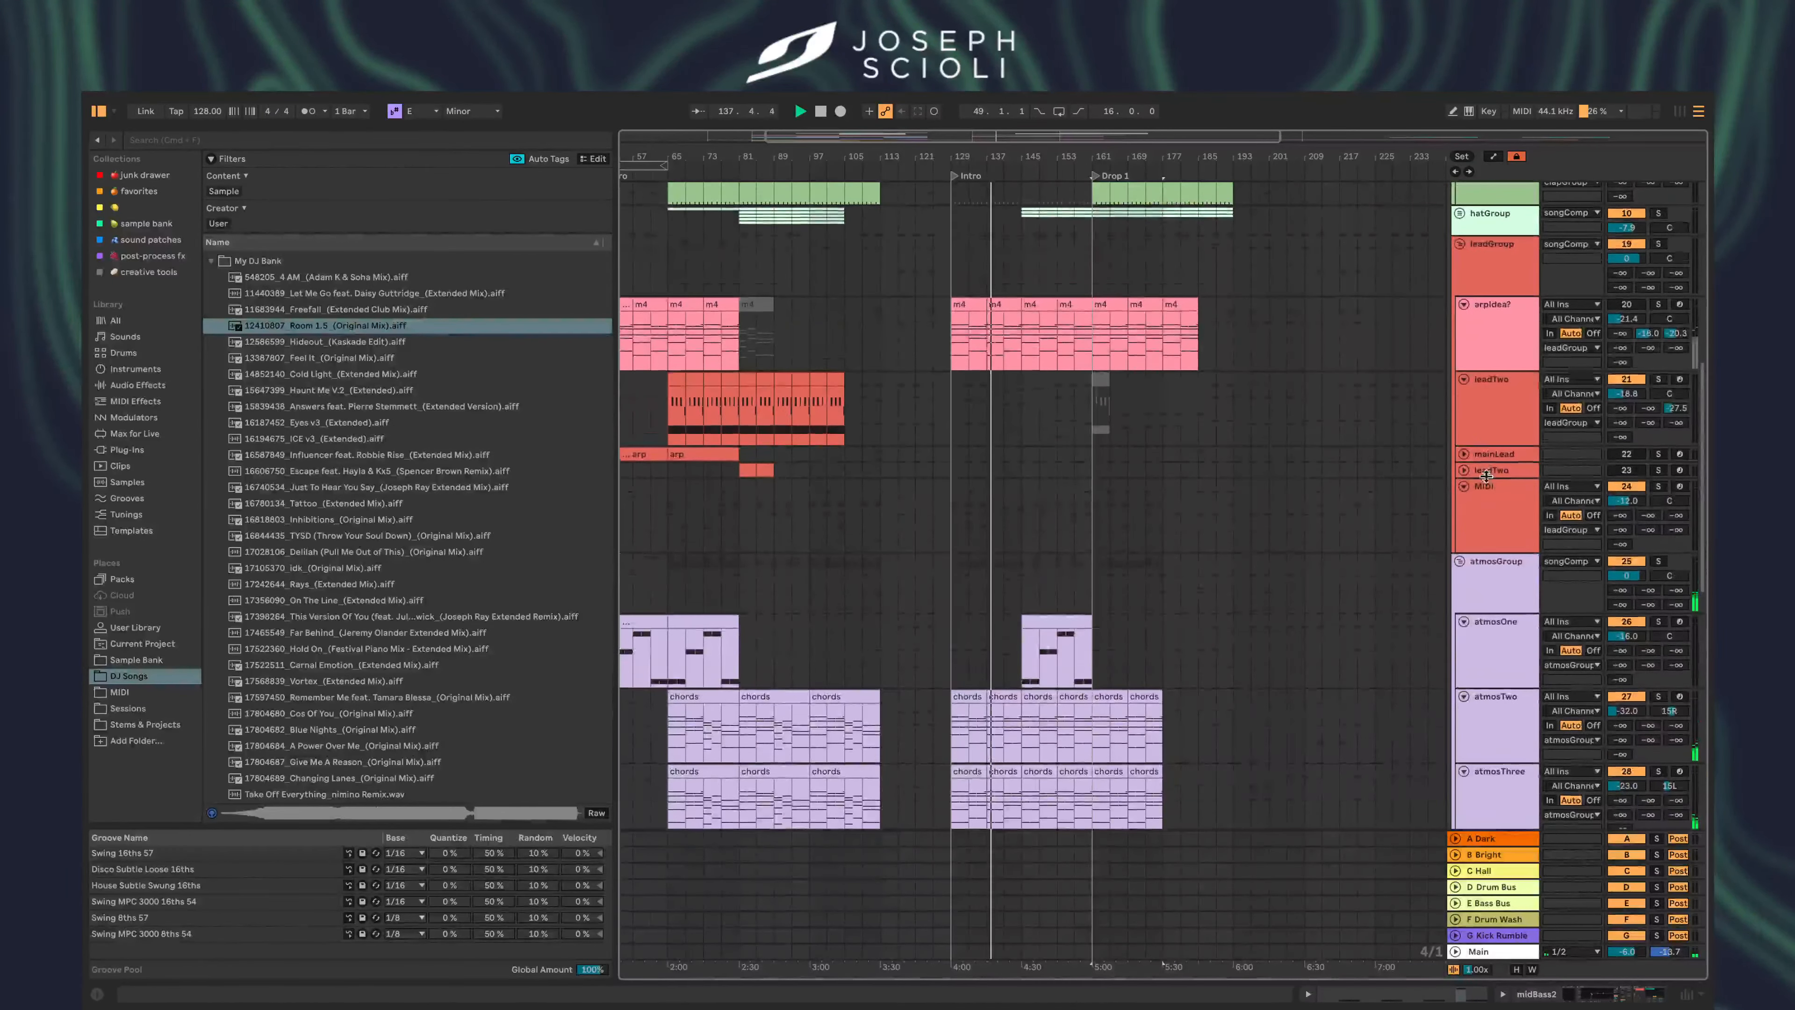
- Duplicate the leadTwo track with the Drop 1 clip, insert an empty MIDI clip from bar 129 to 145 on the copy, and stop playback
click(1495, 510)
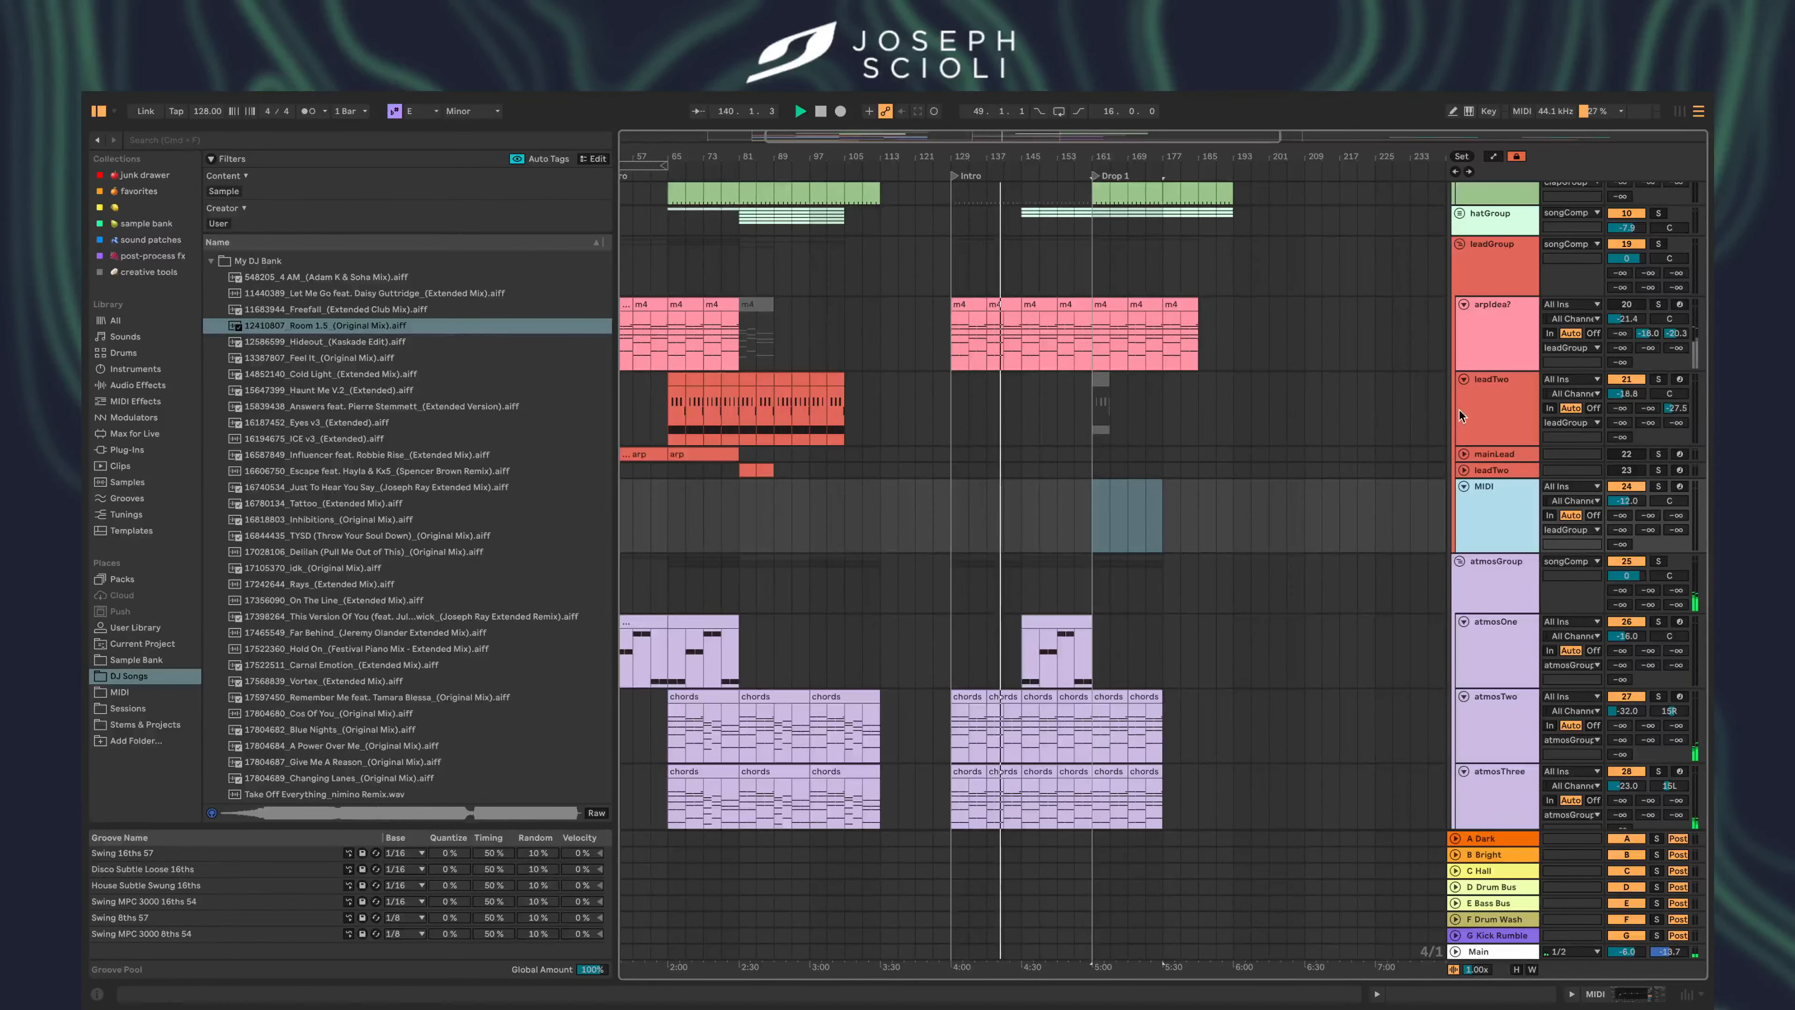
click(1497, 410)
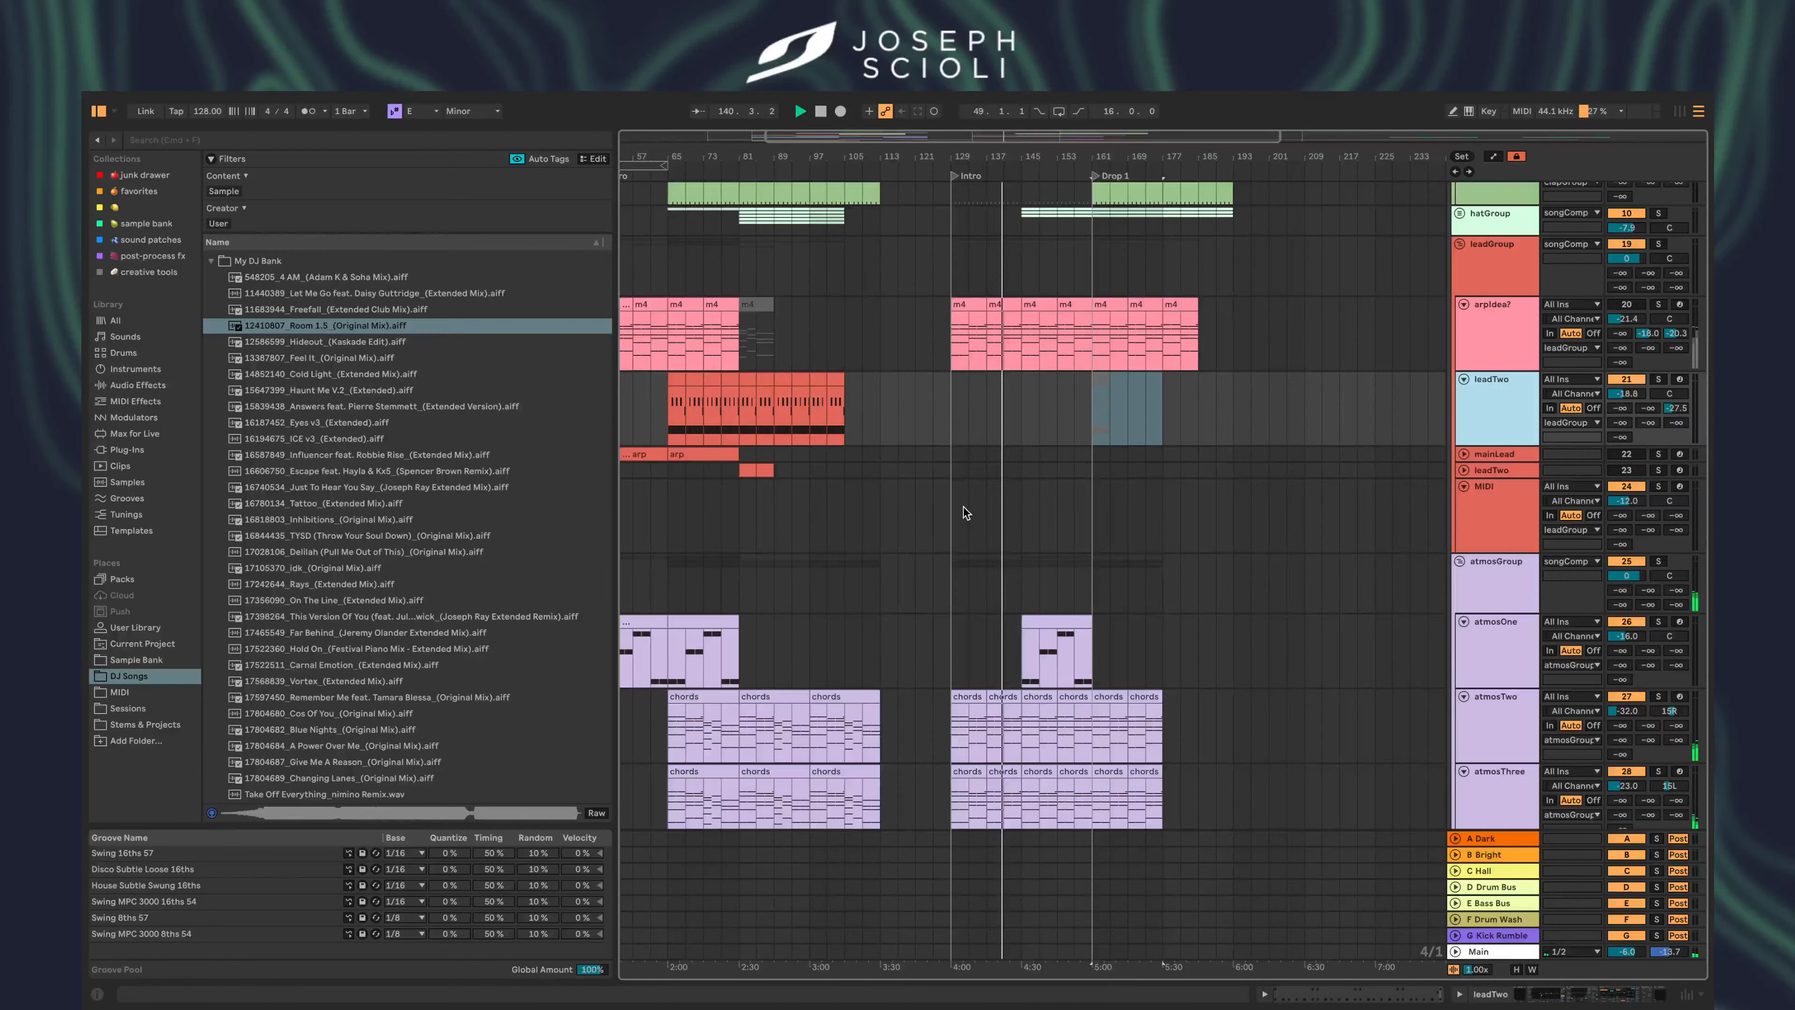
key(ctrl+d)
drag(953, 498, 1029, 504)
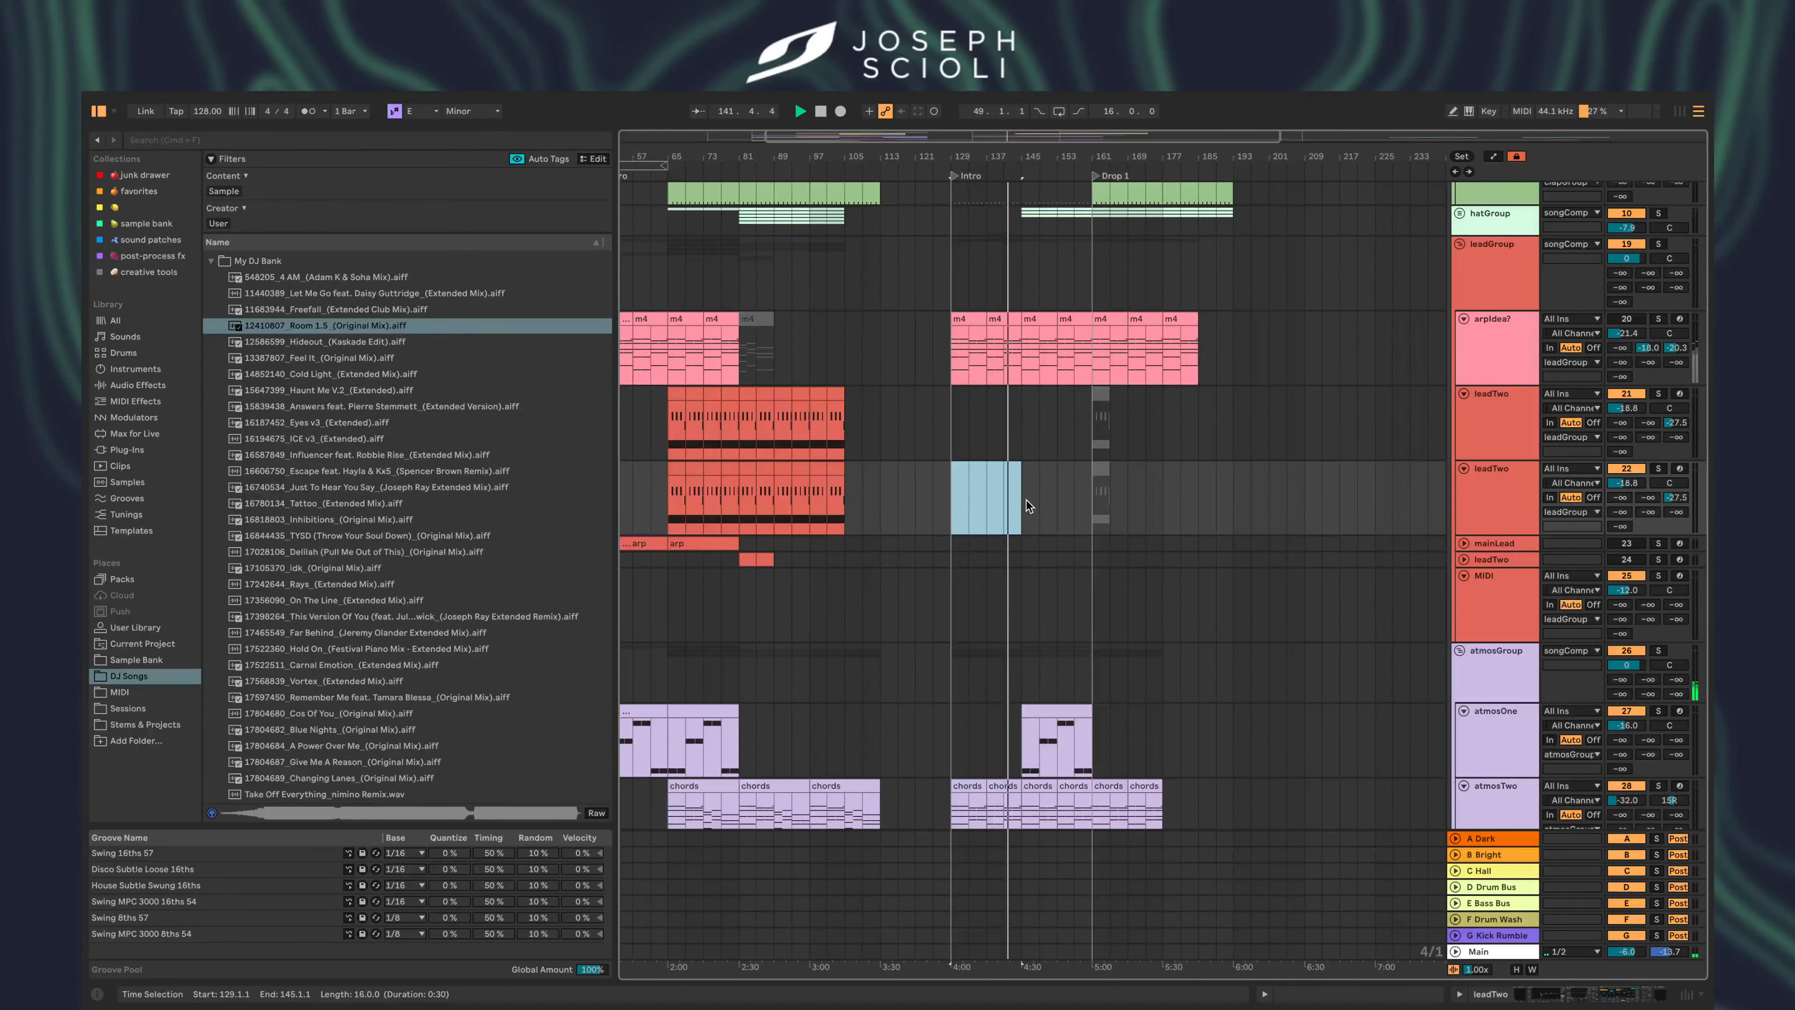
key(ctrl+shift+m)
key(space)
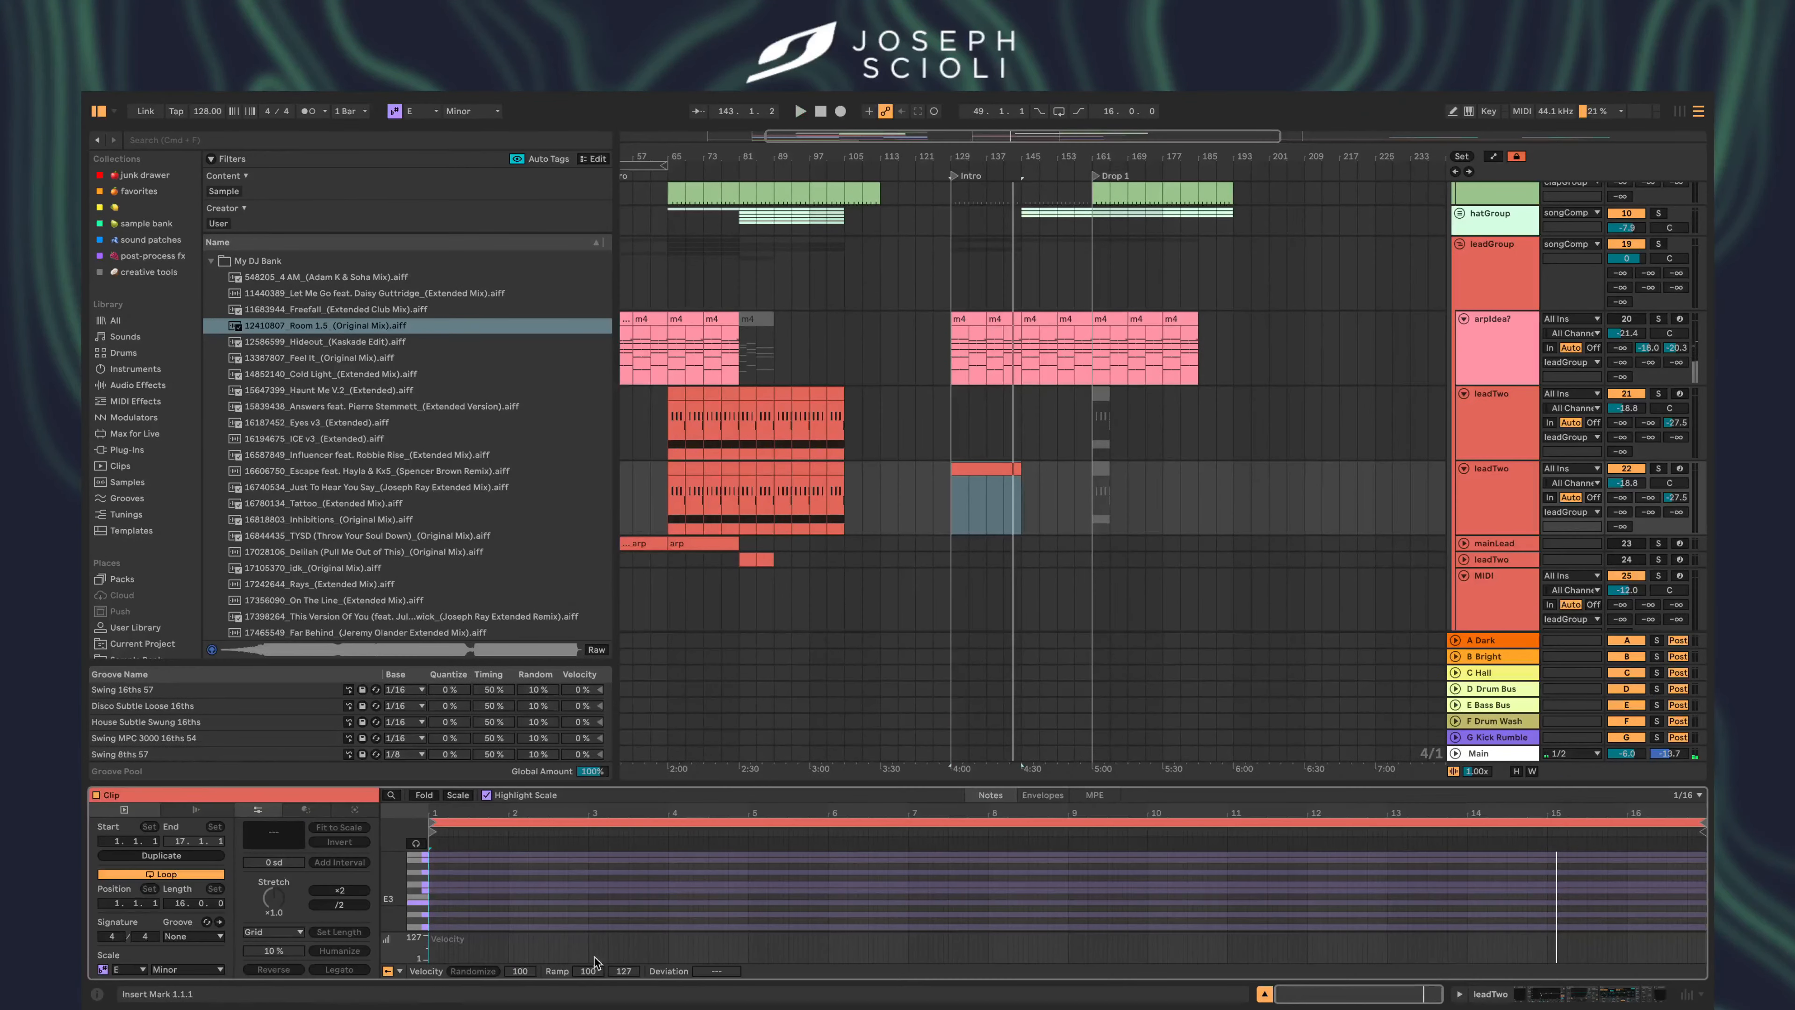
- Add short 1/16 E2 notes at the start of the new clip's first and second bars, and start playback
double_click(452, 908)
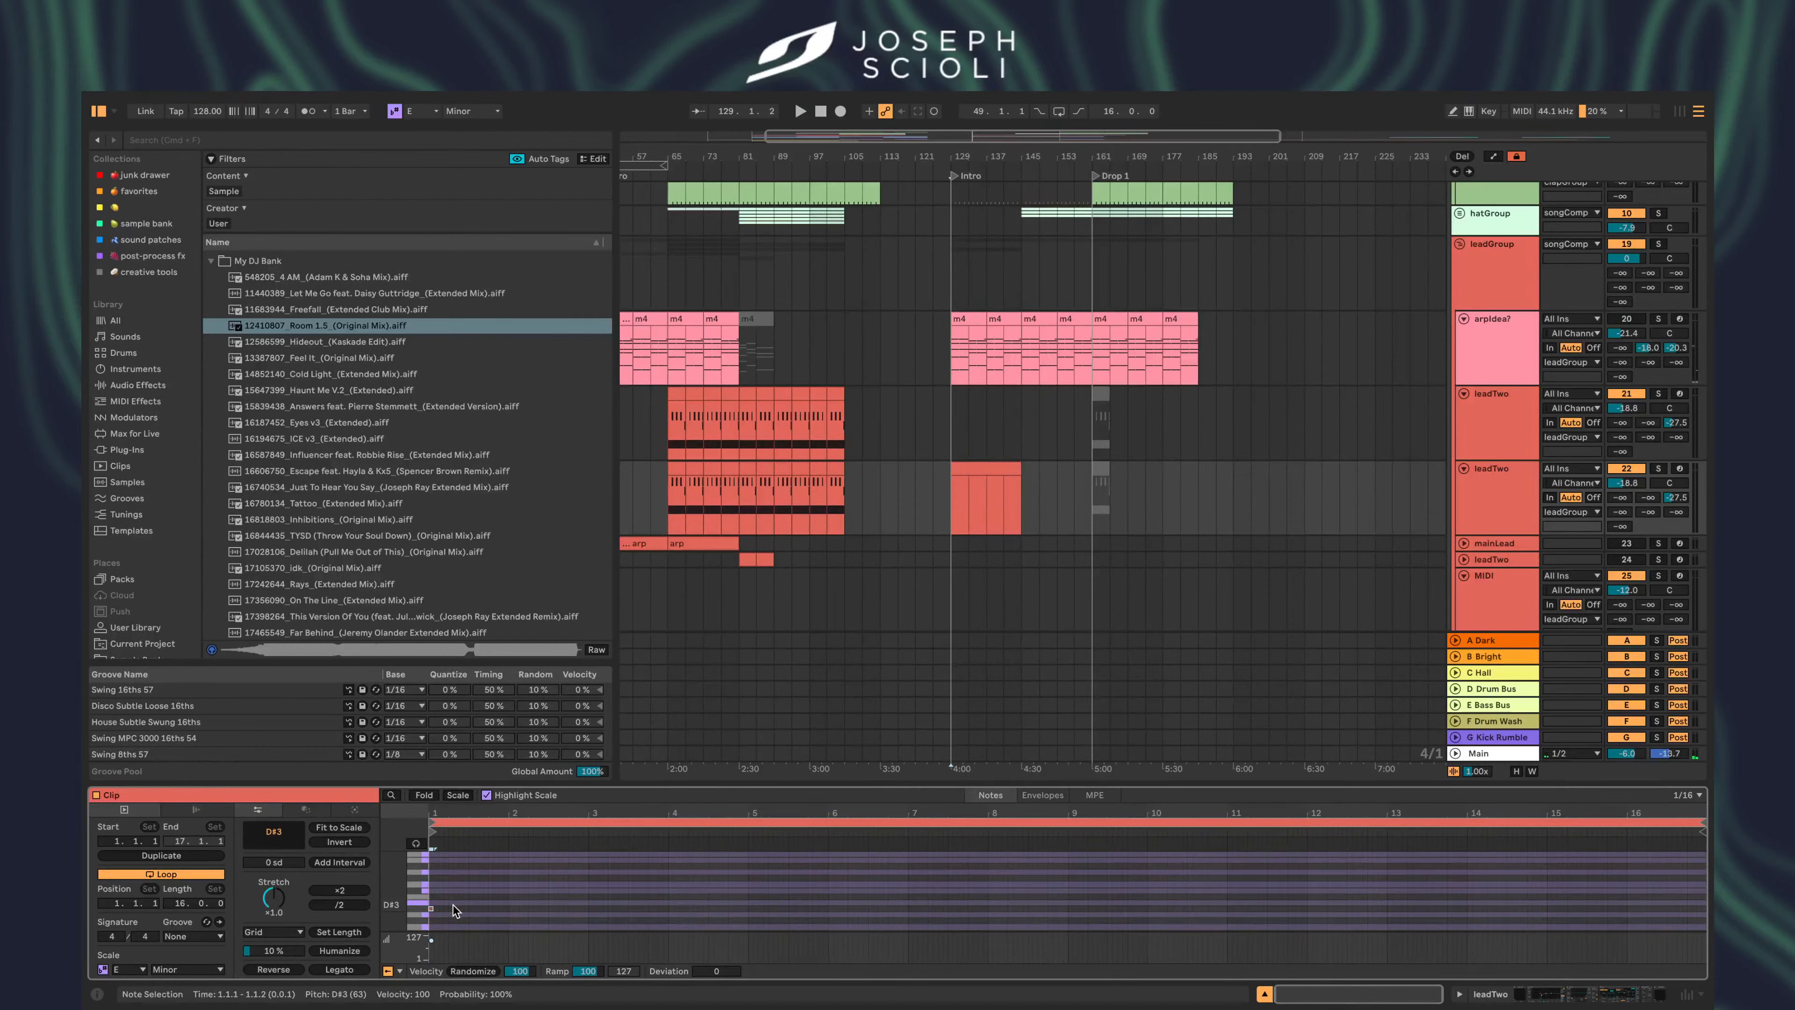
key(shift+Down)
key(Up)
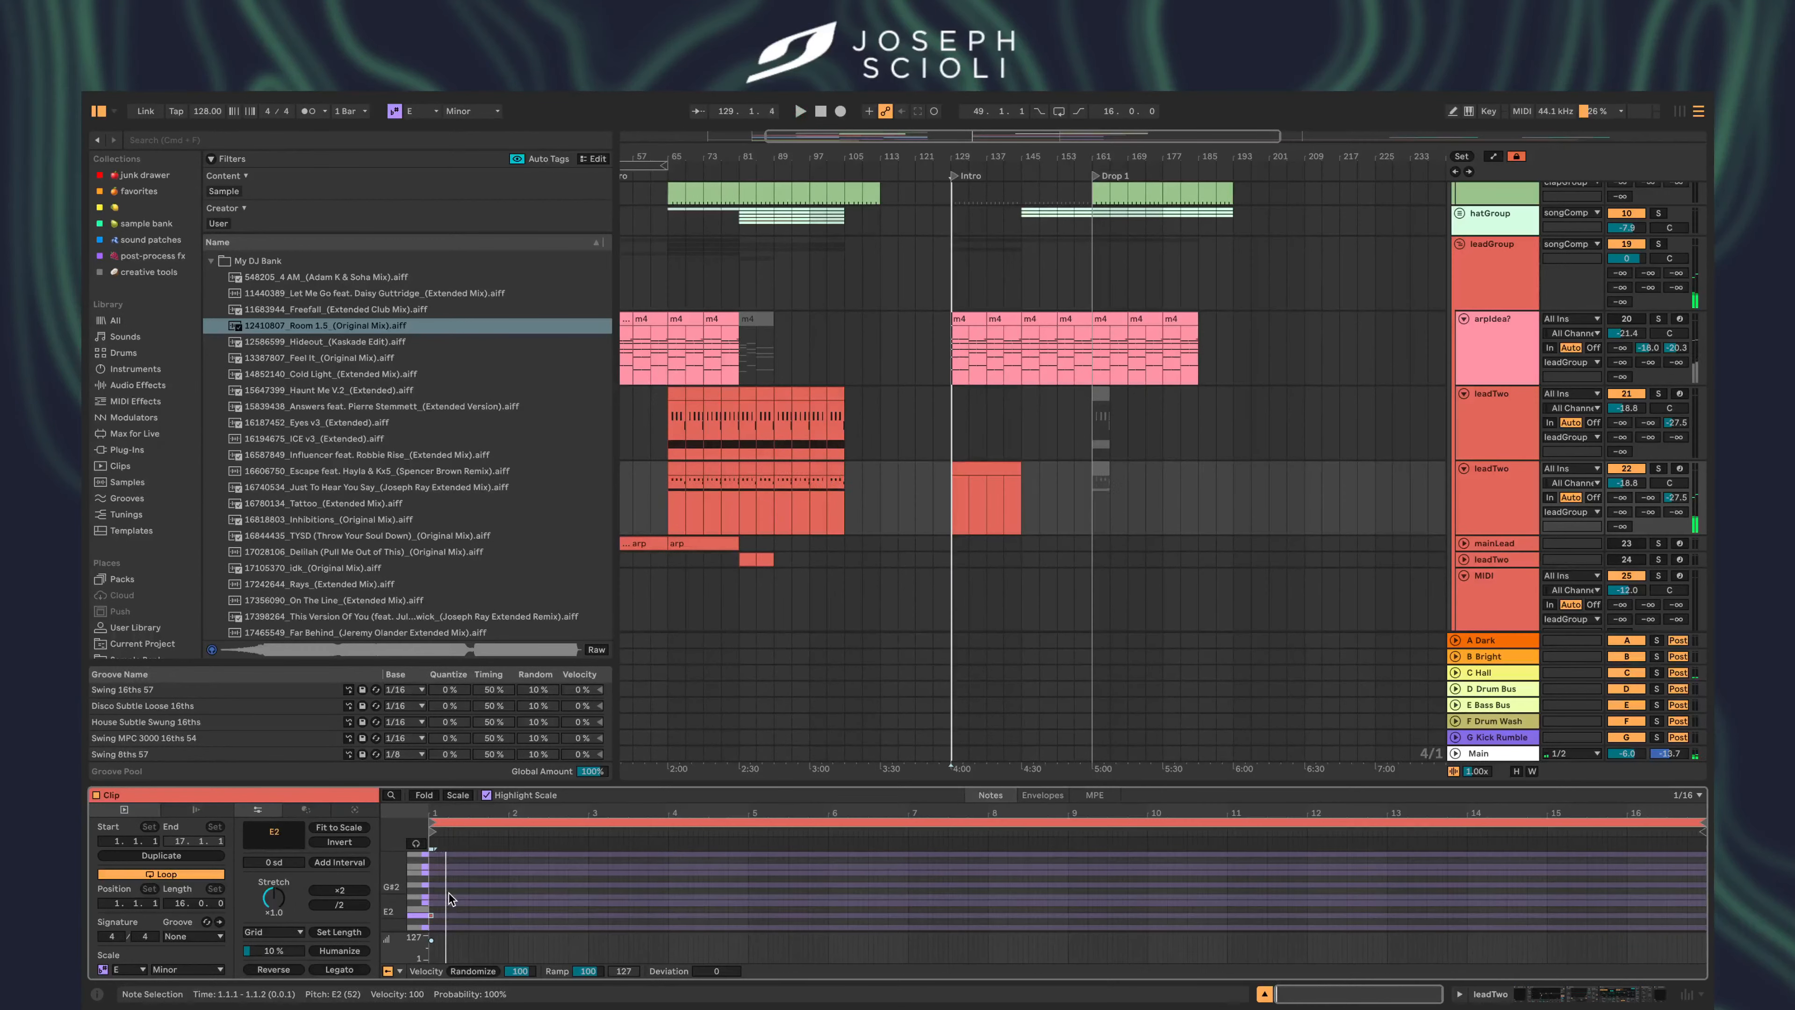
key(space)
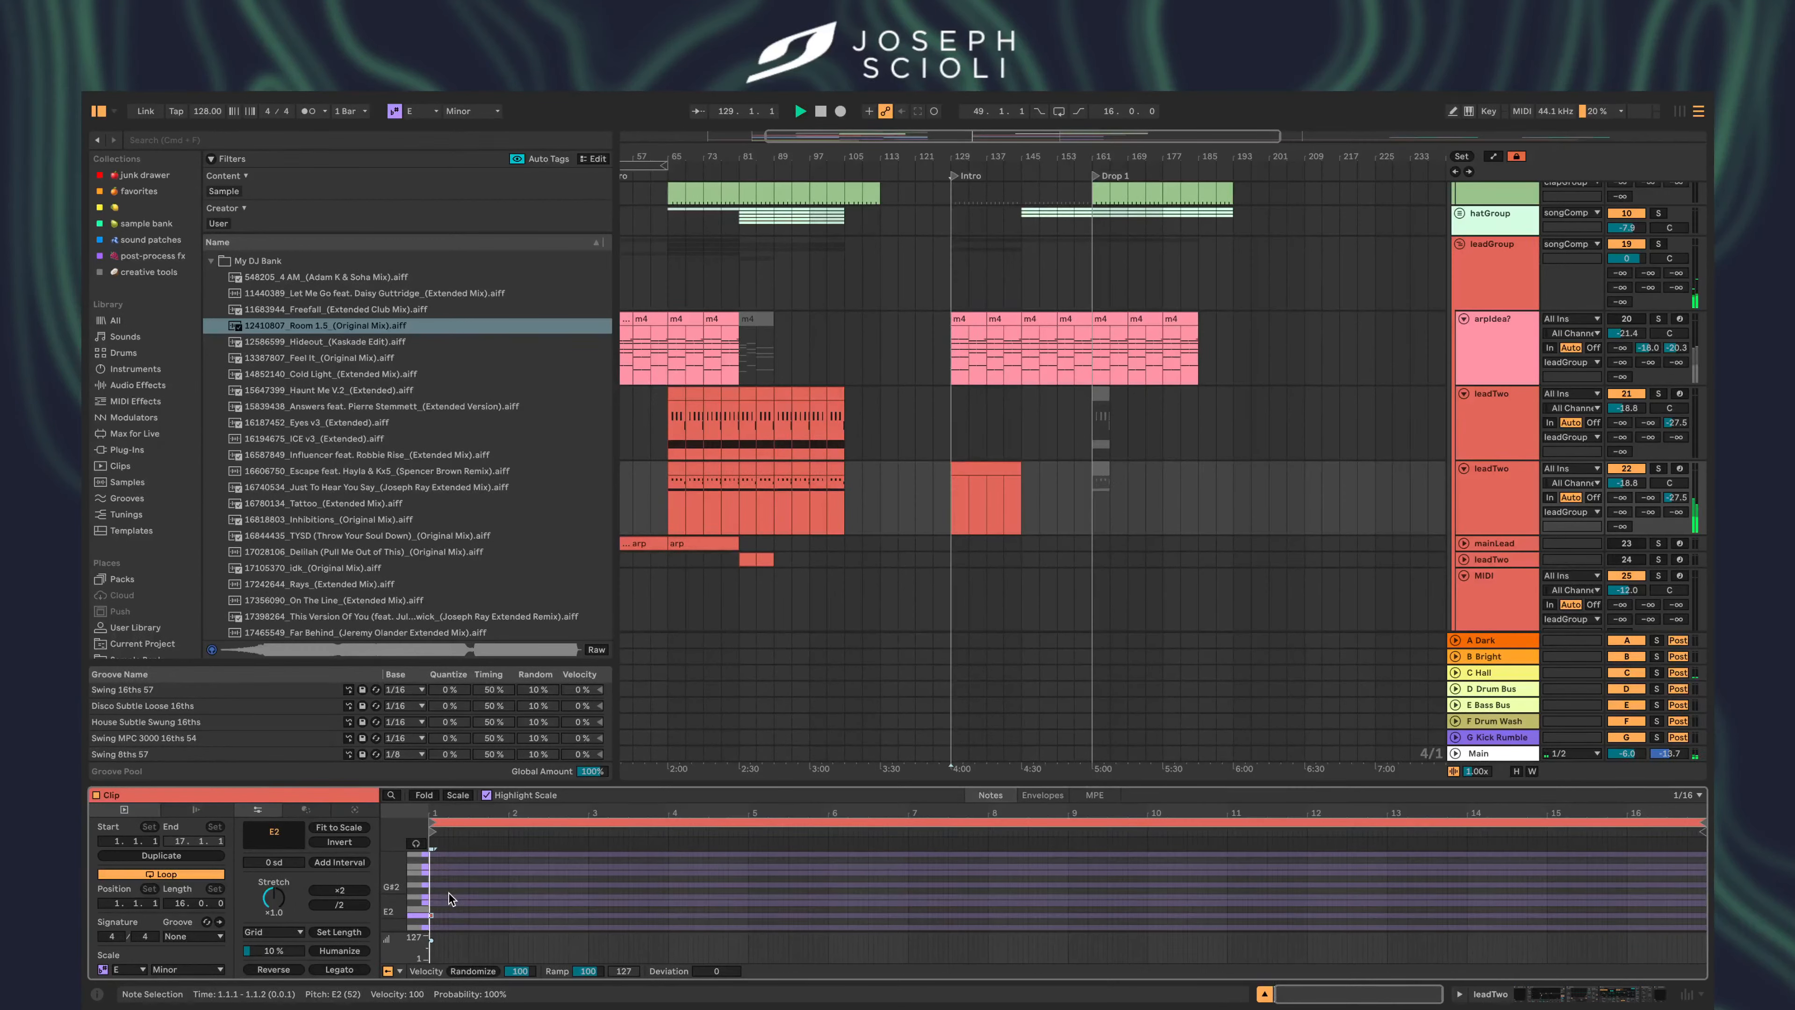
double_click(516, 915)
- Repeat the clip's first two bars of E2 notes until the pattern fills all 16 bars
drag(591, 919, 396, 919)
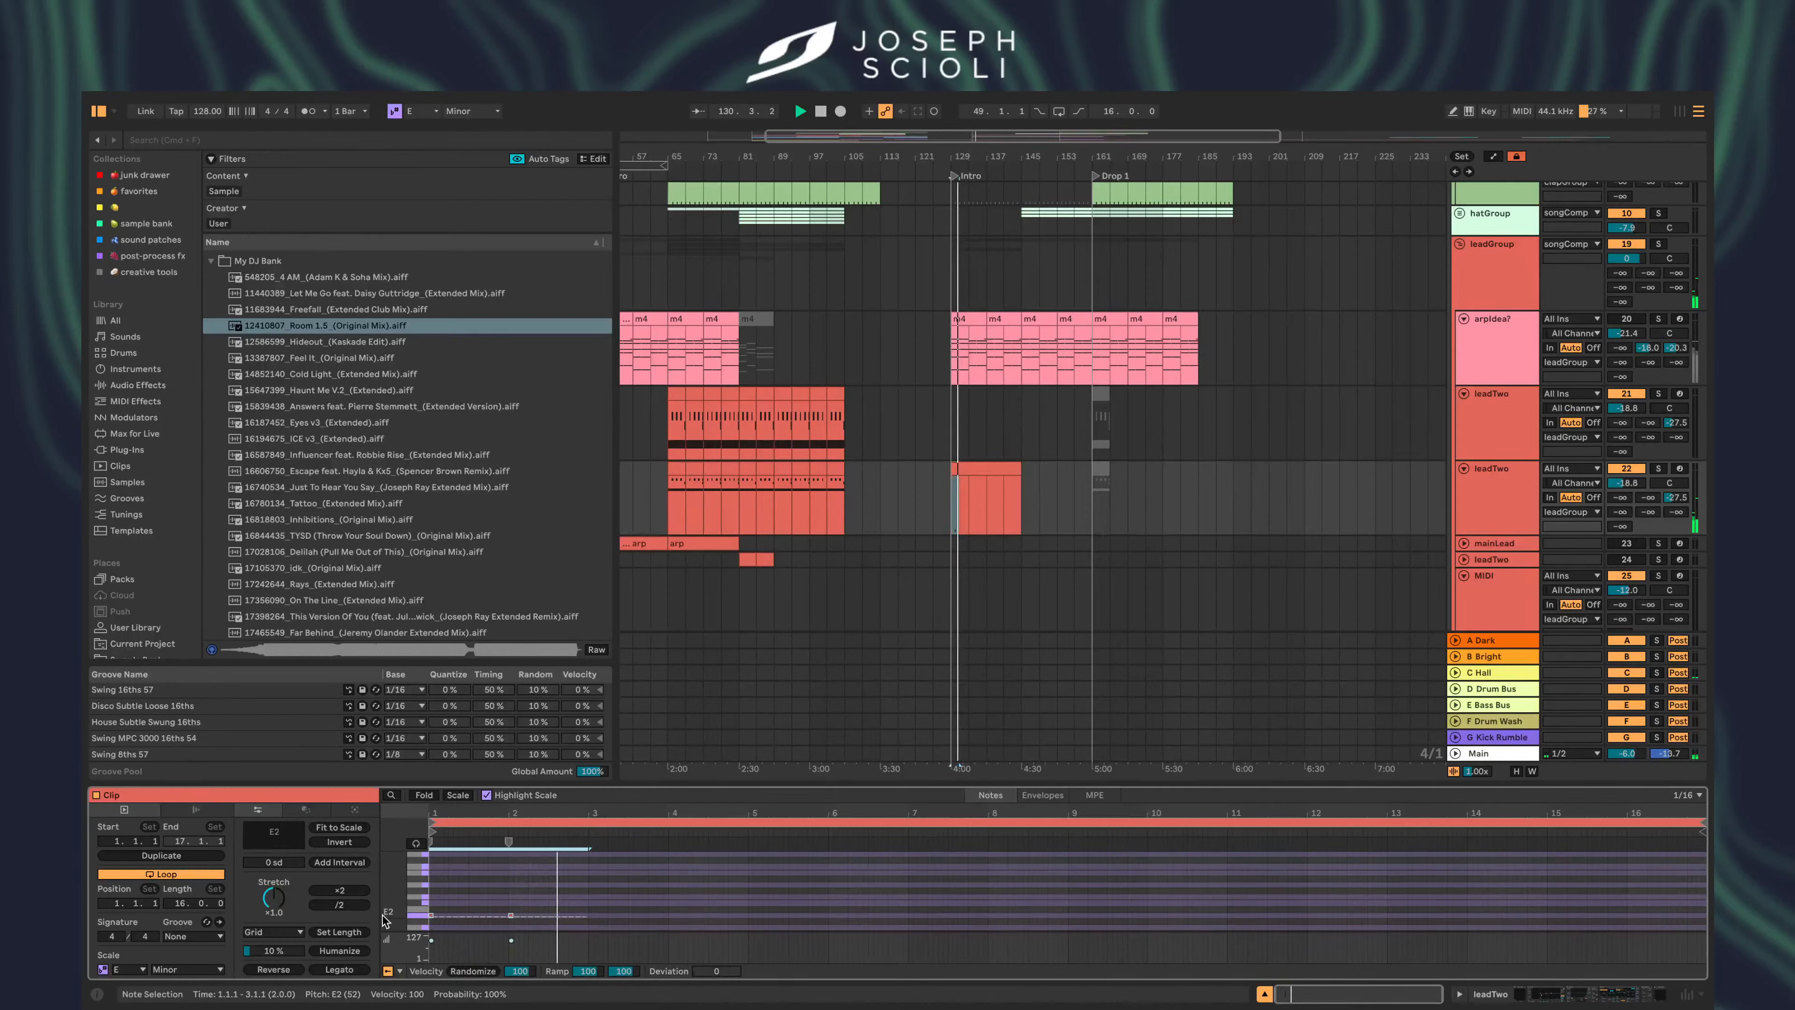
key(super+d)
key(super+d)
key(super+d)
key(super+d)
key(super+d)
key(super+d)
key(super+d)
key(super+d)
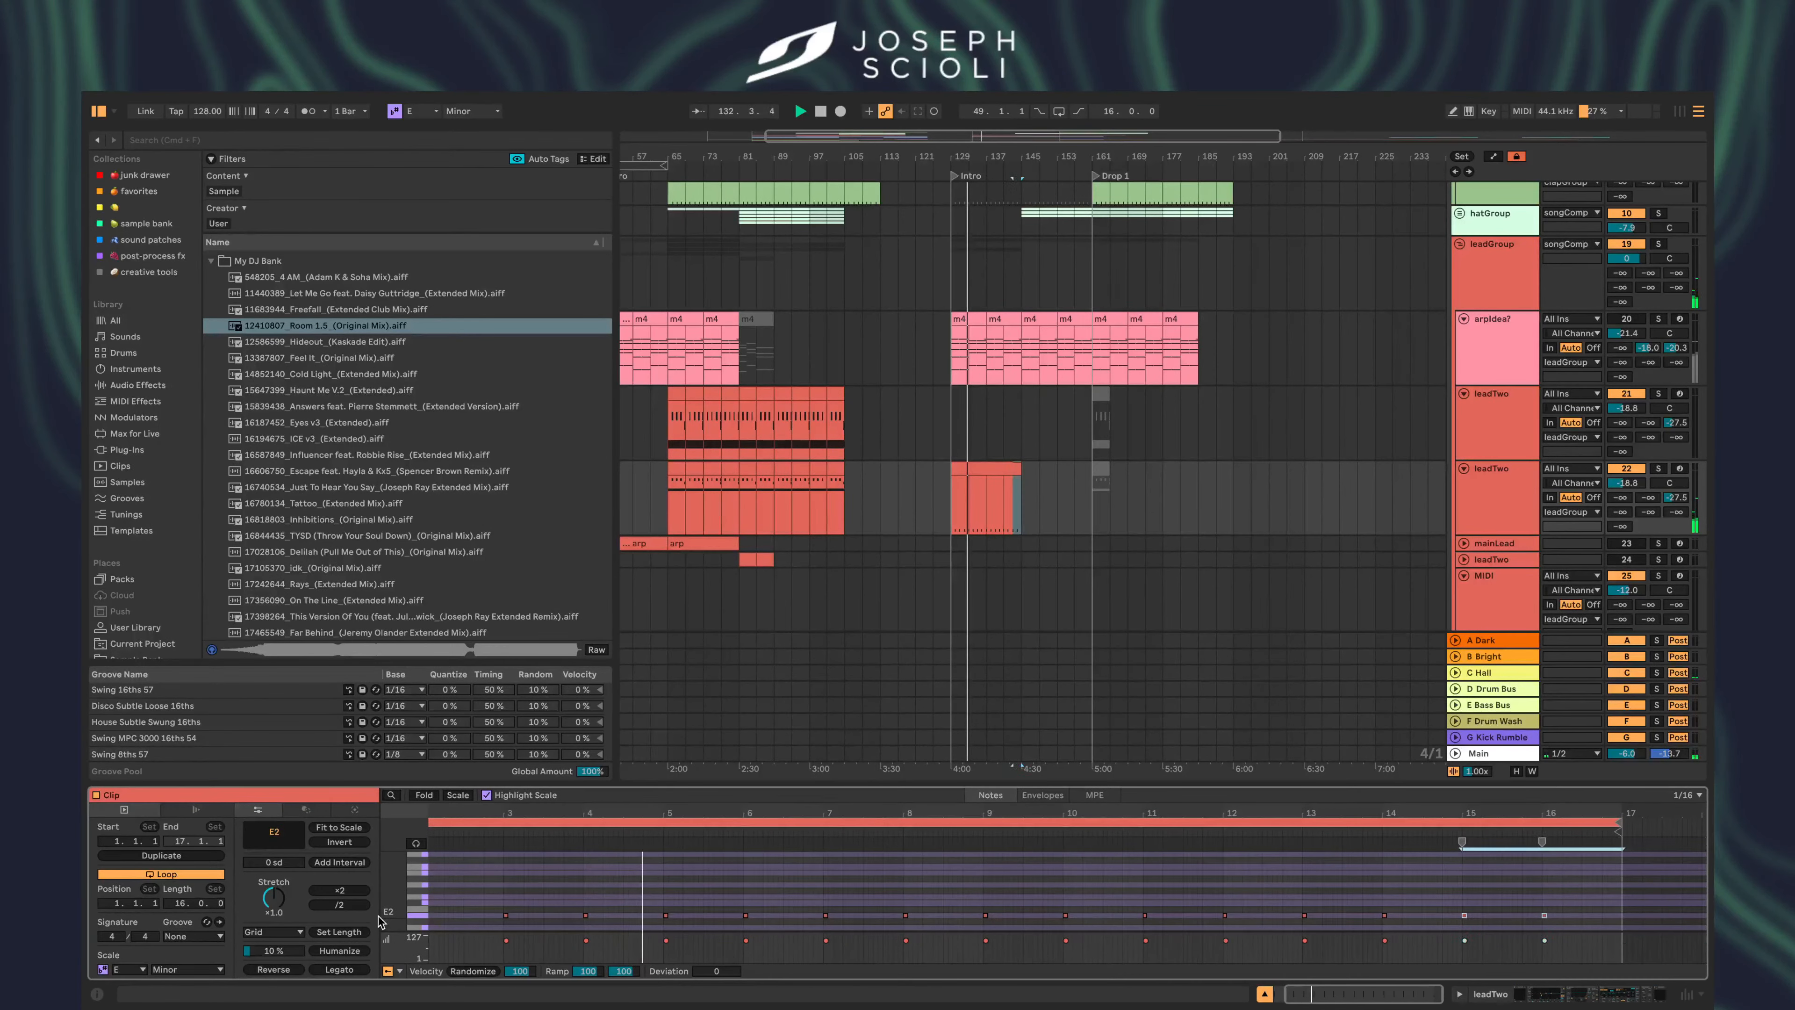
- Duplicate the E2 note clip to bars 145–161 and show the duplicated leadTwo track's device chain
click(990, 465)
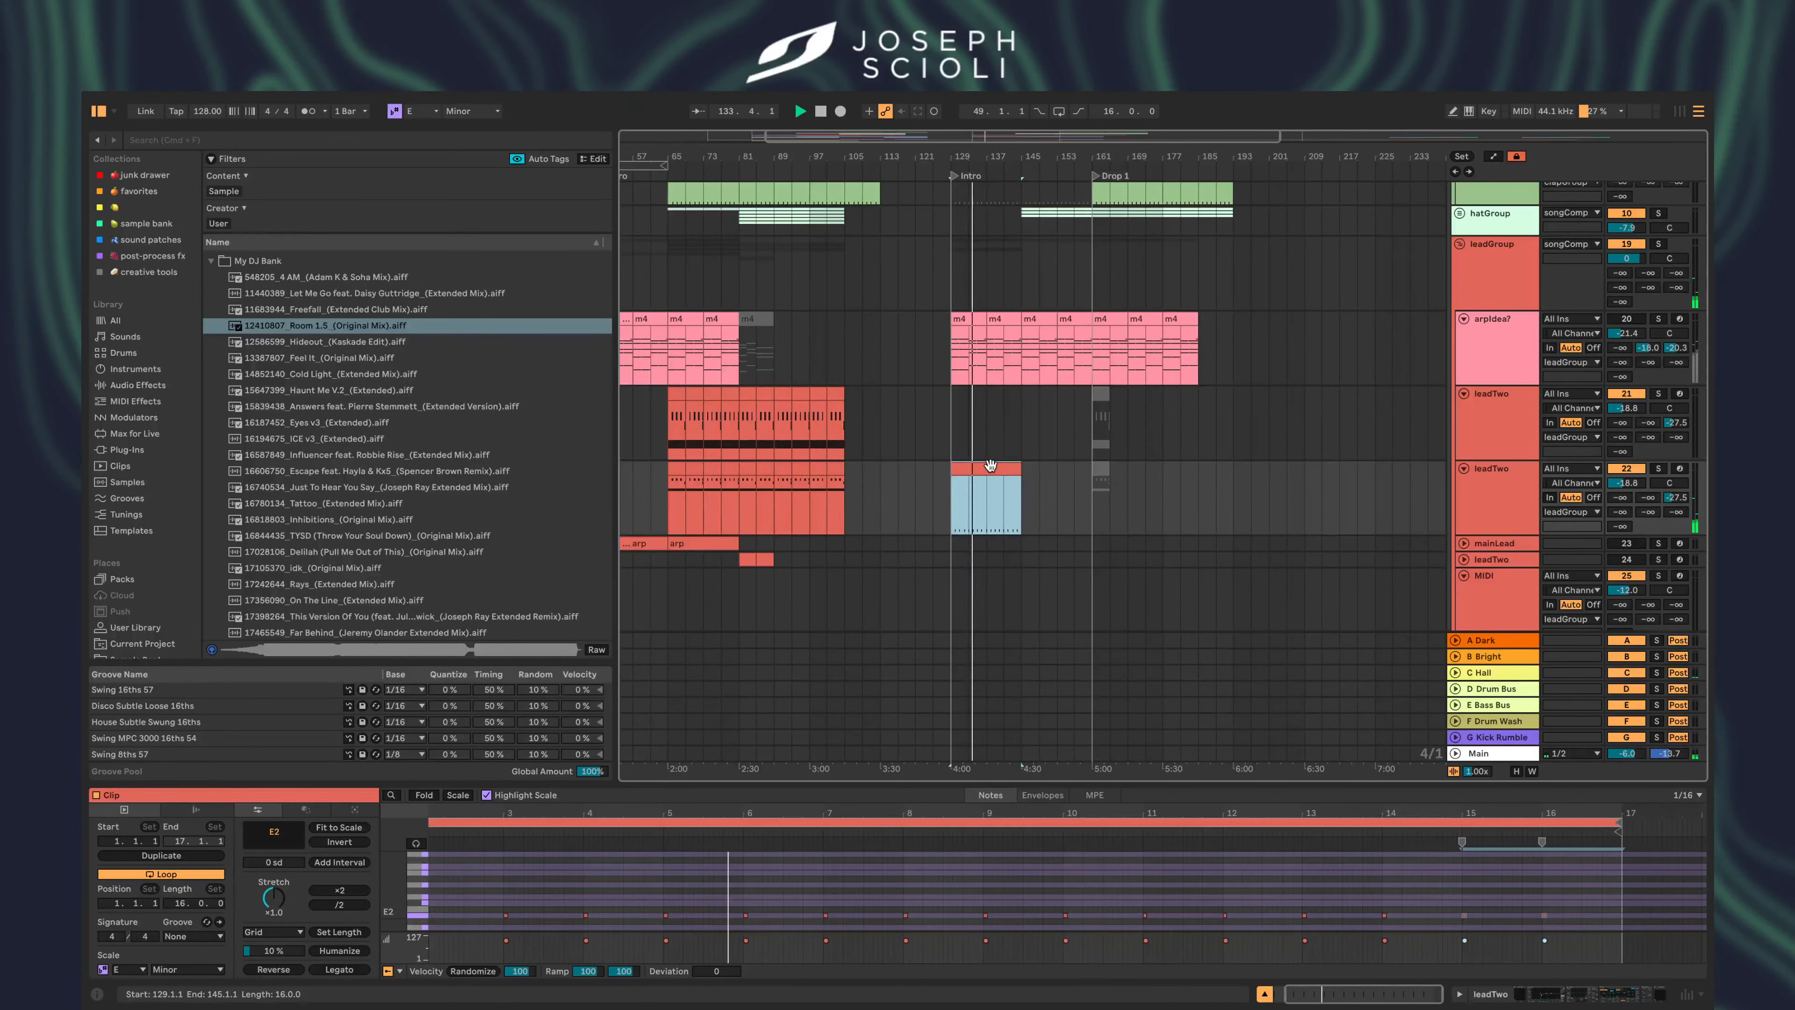
key(super+d)
key(shift+Tab)
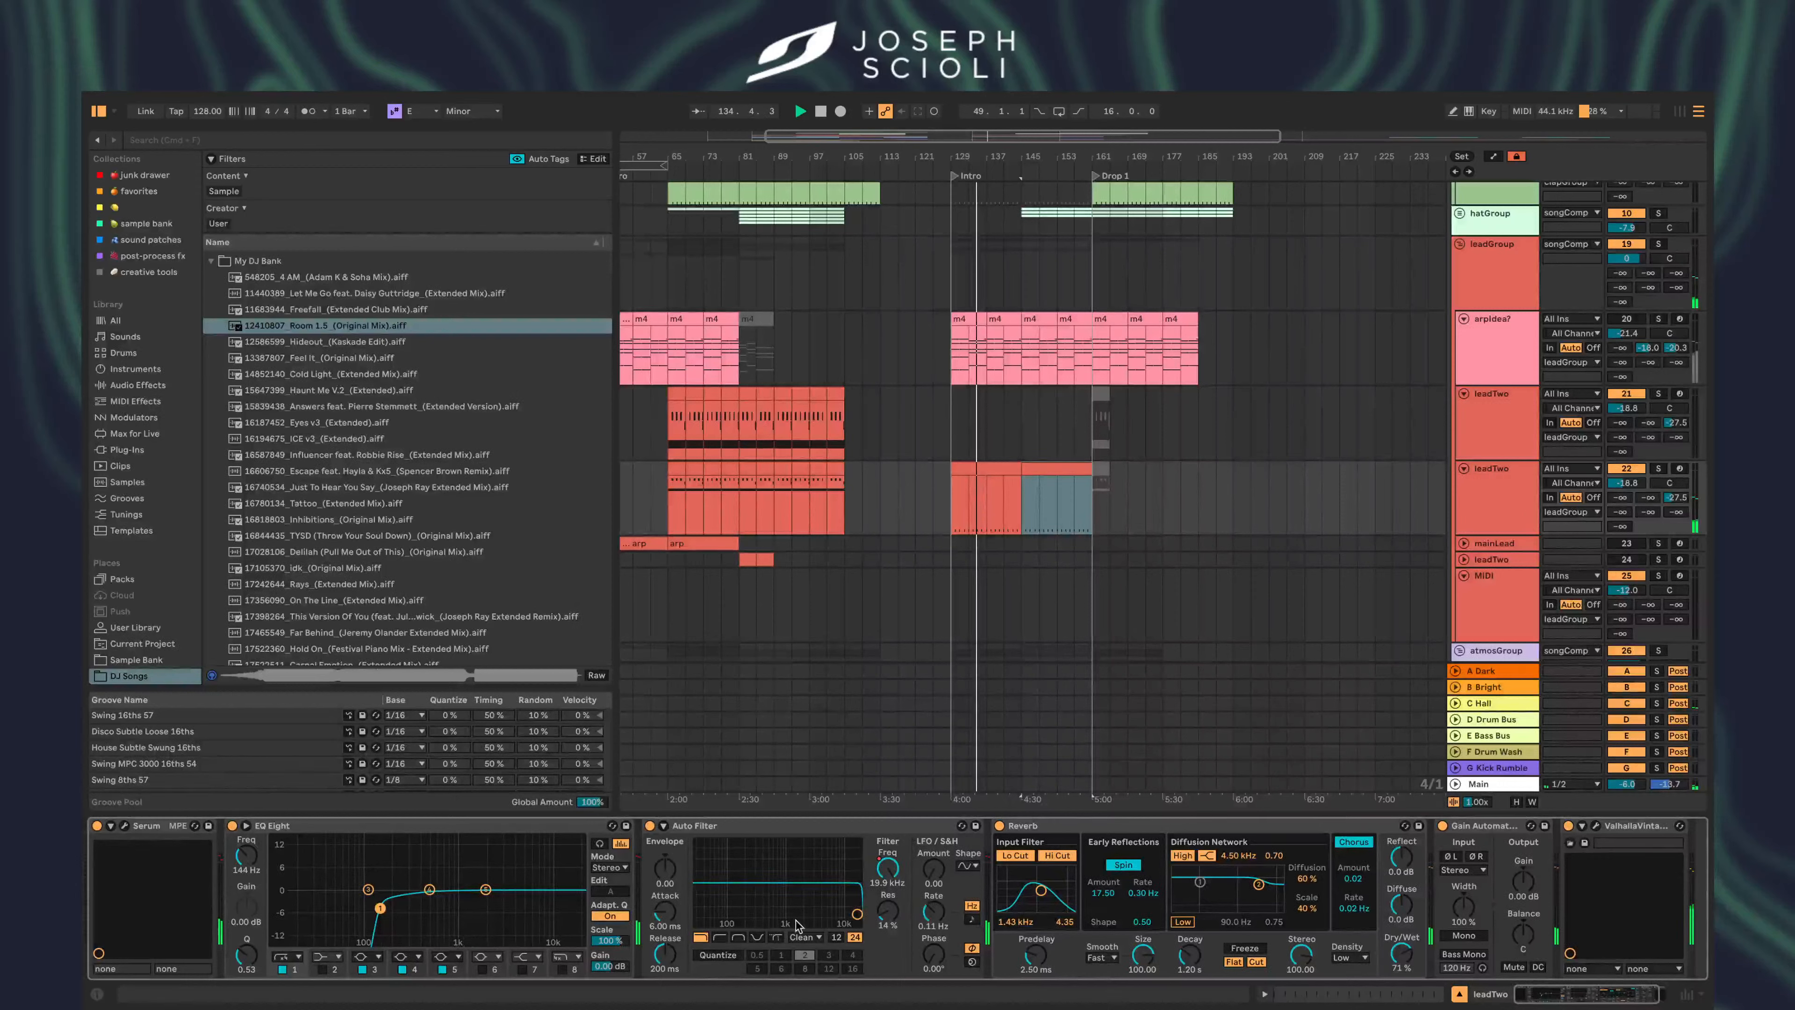
- Set the duplicated leadTwo track's Auto Filter frequency to 2.18 kHz and its volume to -16.1 dB
scroll(796, 925, right, 3)
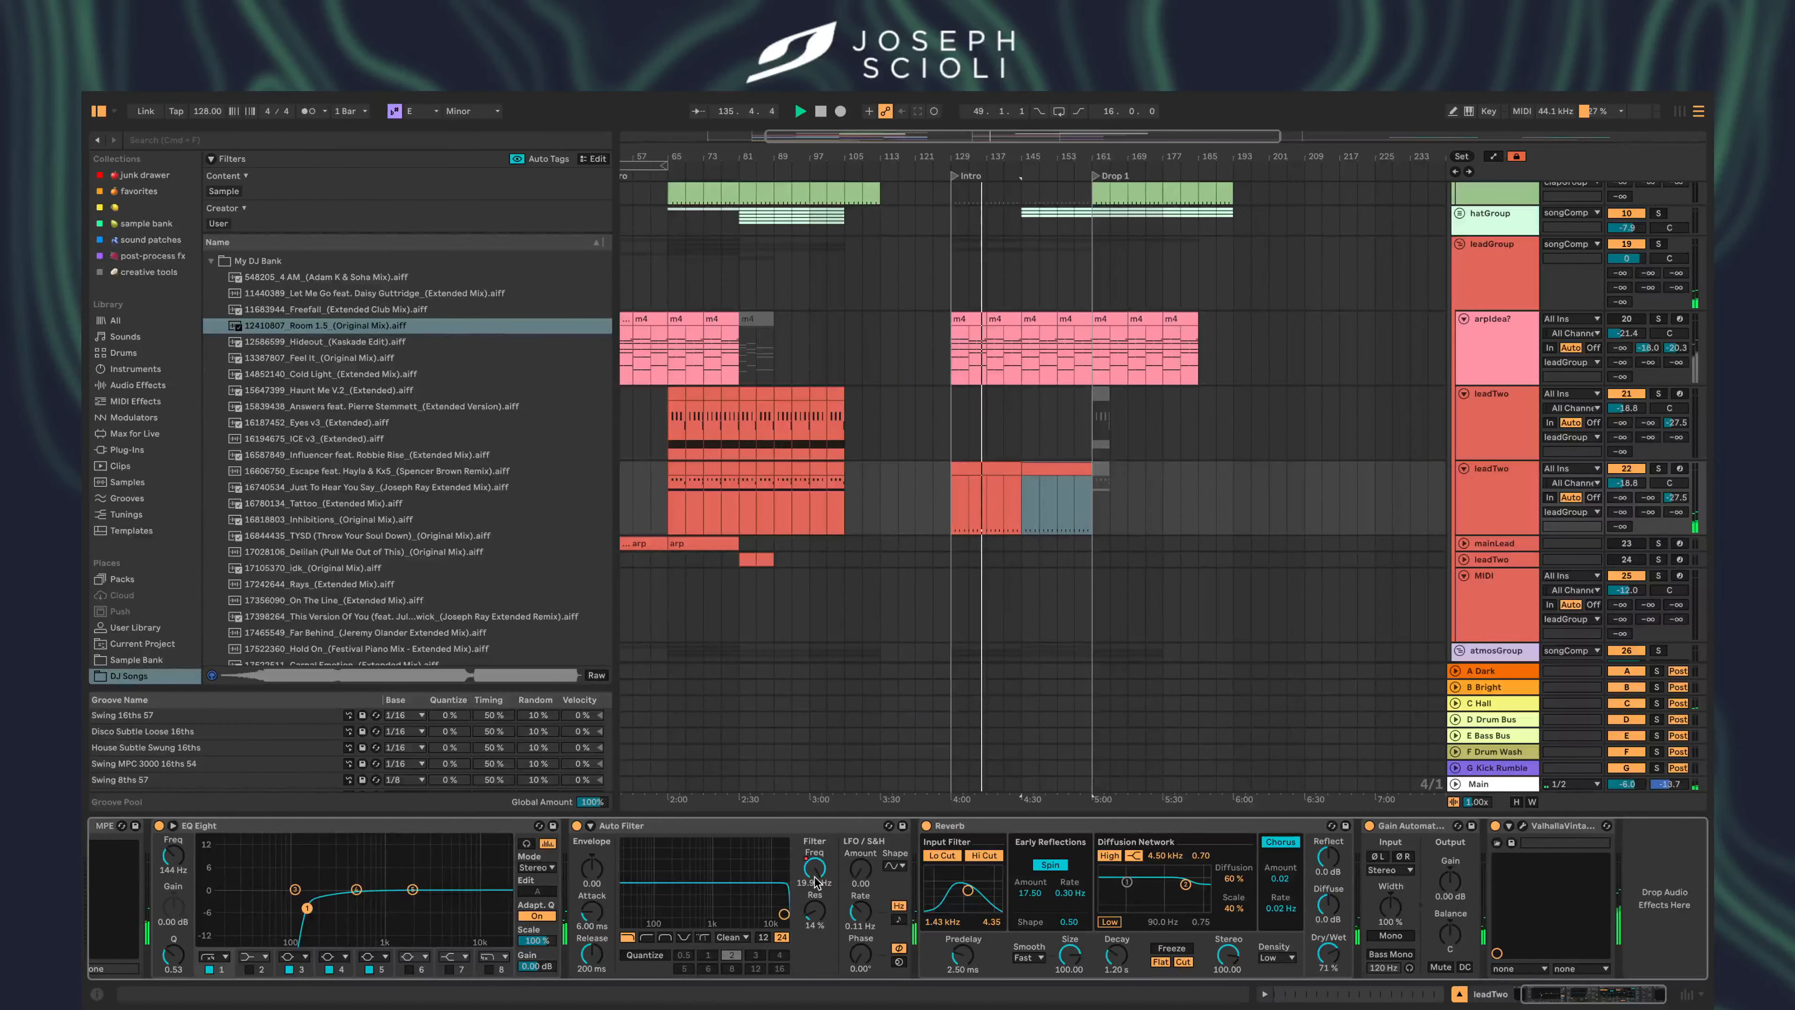
mouse_move(815, 883)
mouse_down()
mouse_move(815, 919)
mouse_move(815, 878)
mouse_up()
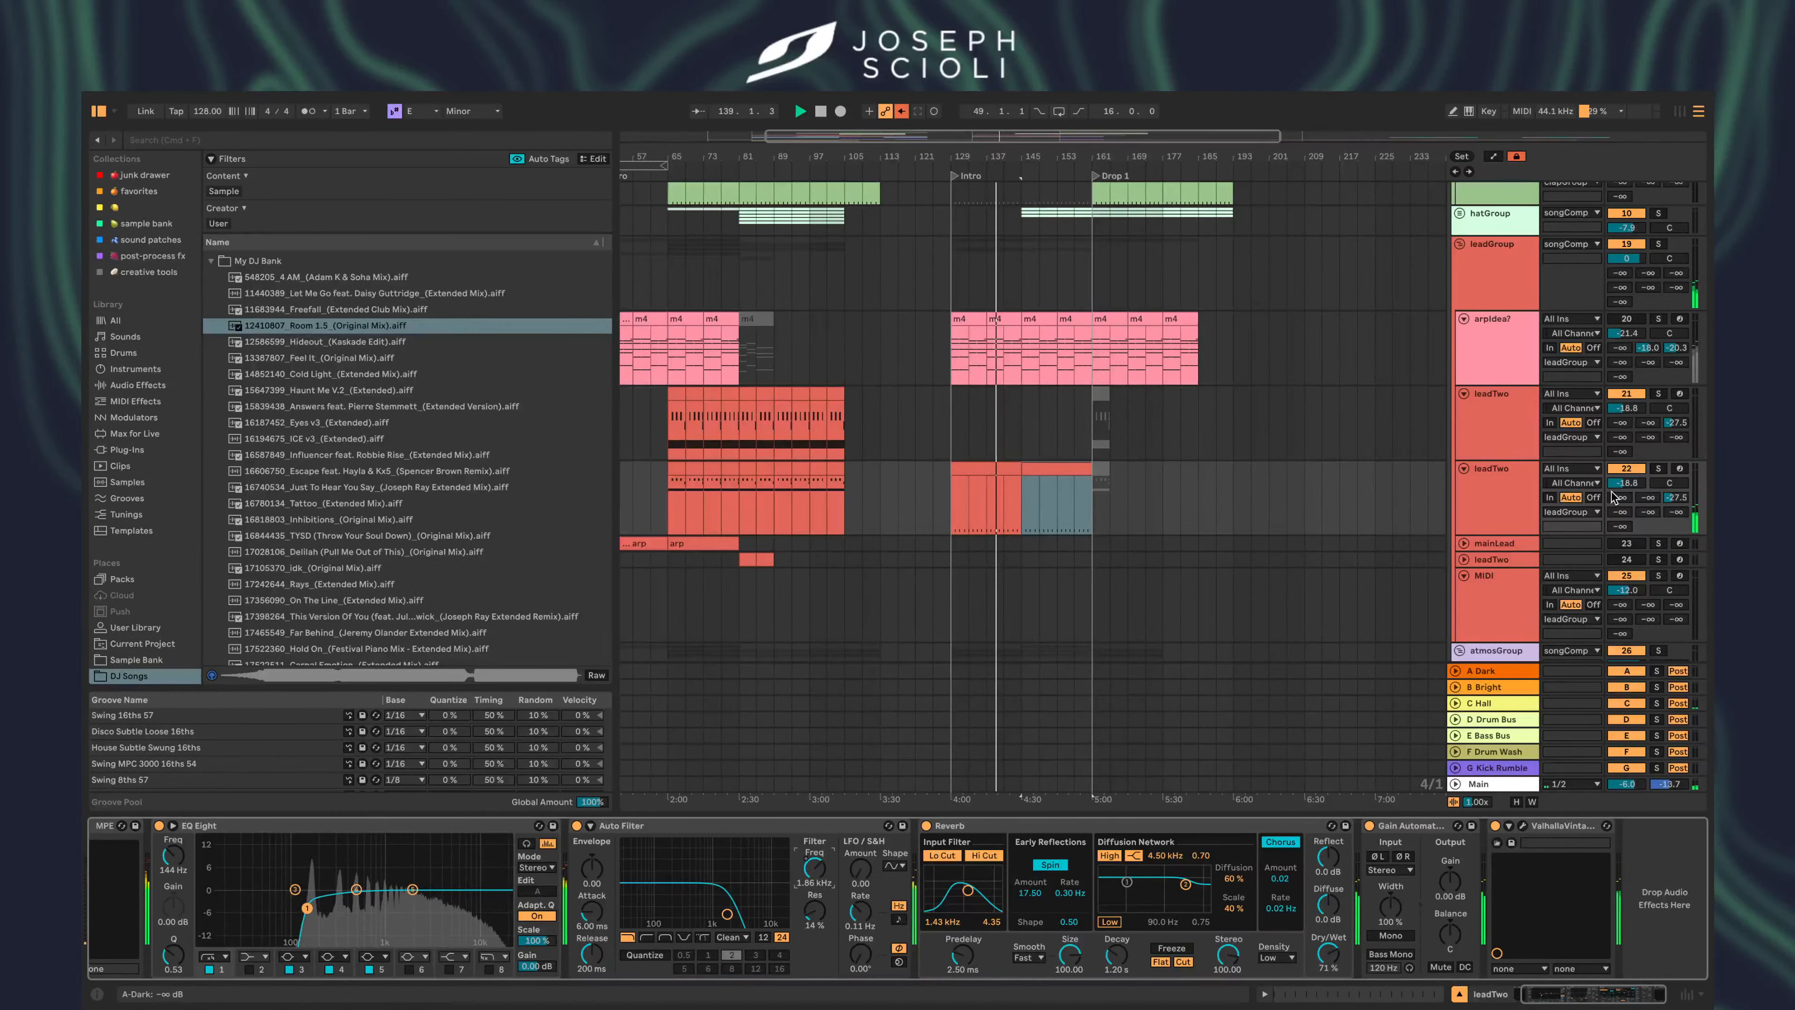
drag(1626, 482, 1626, 480)
drag(814, 868, 814, 859)
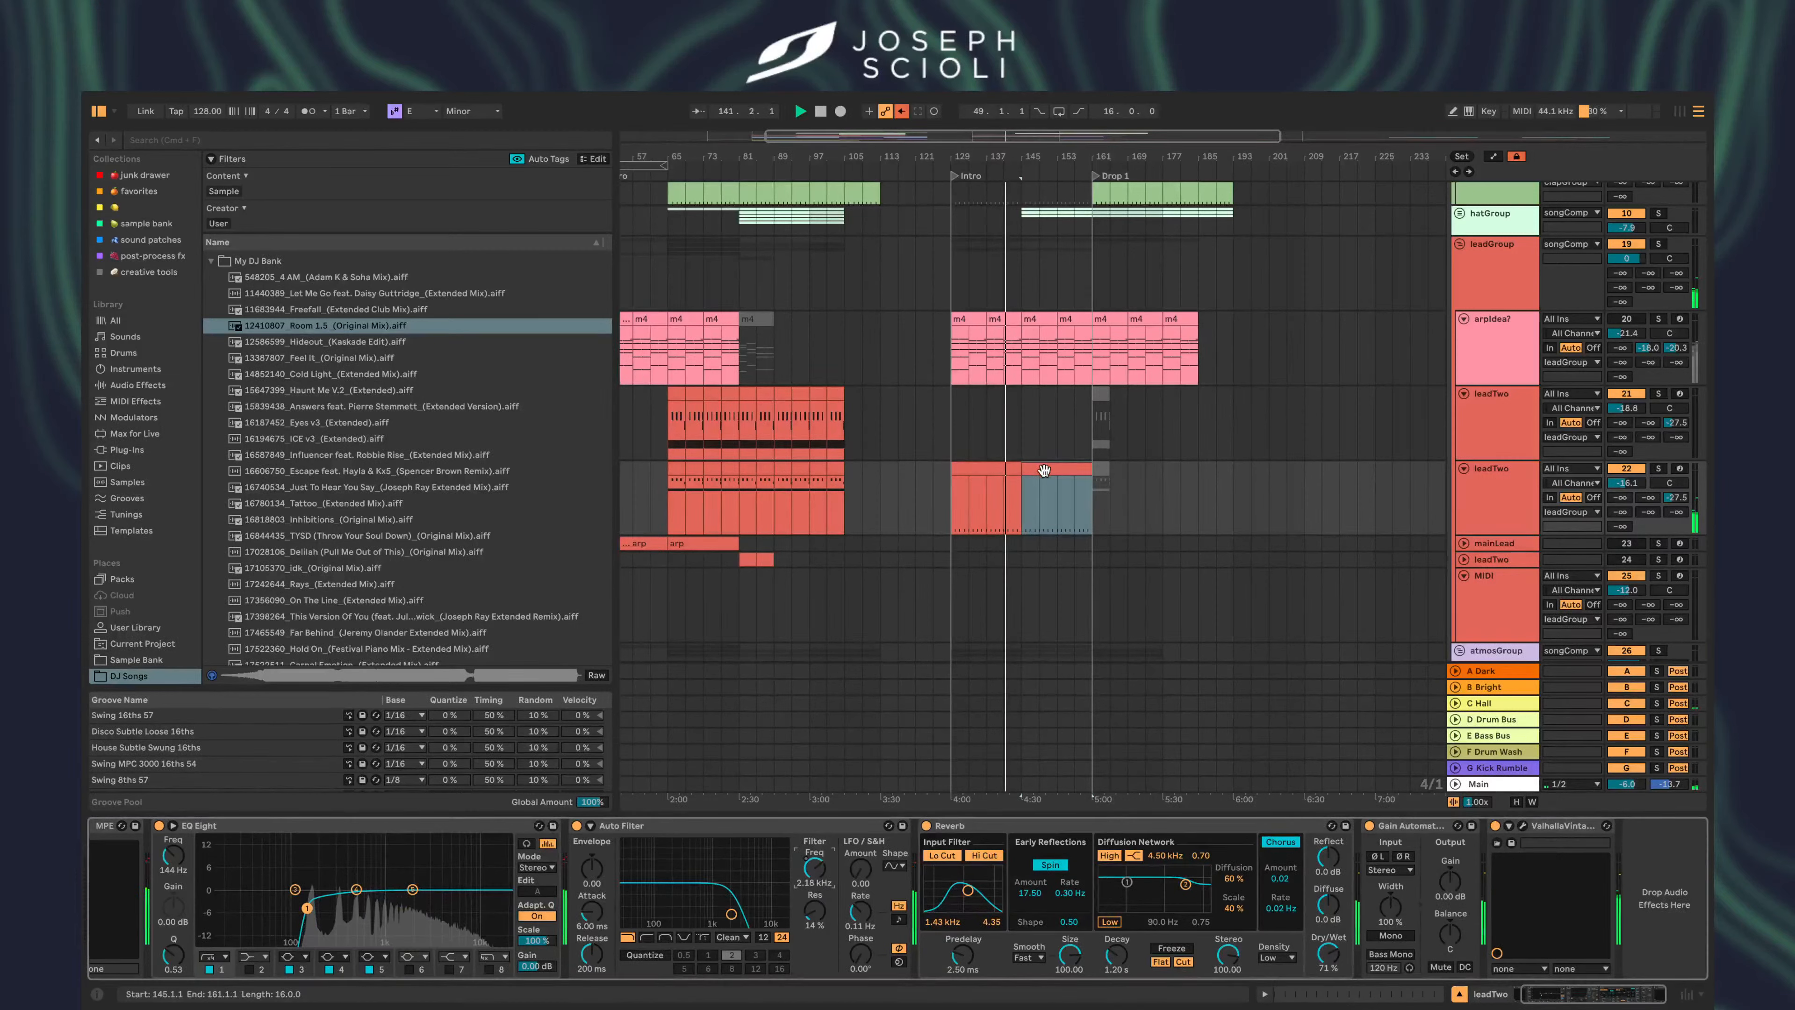
- Duplicate the E2 note clip two more times so the pattern extends from bar 161 to 193
key(super+d)
key(super+d)
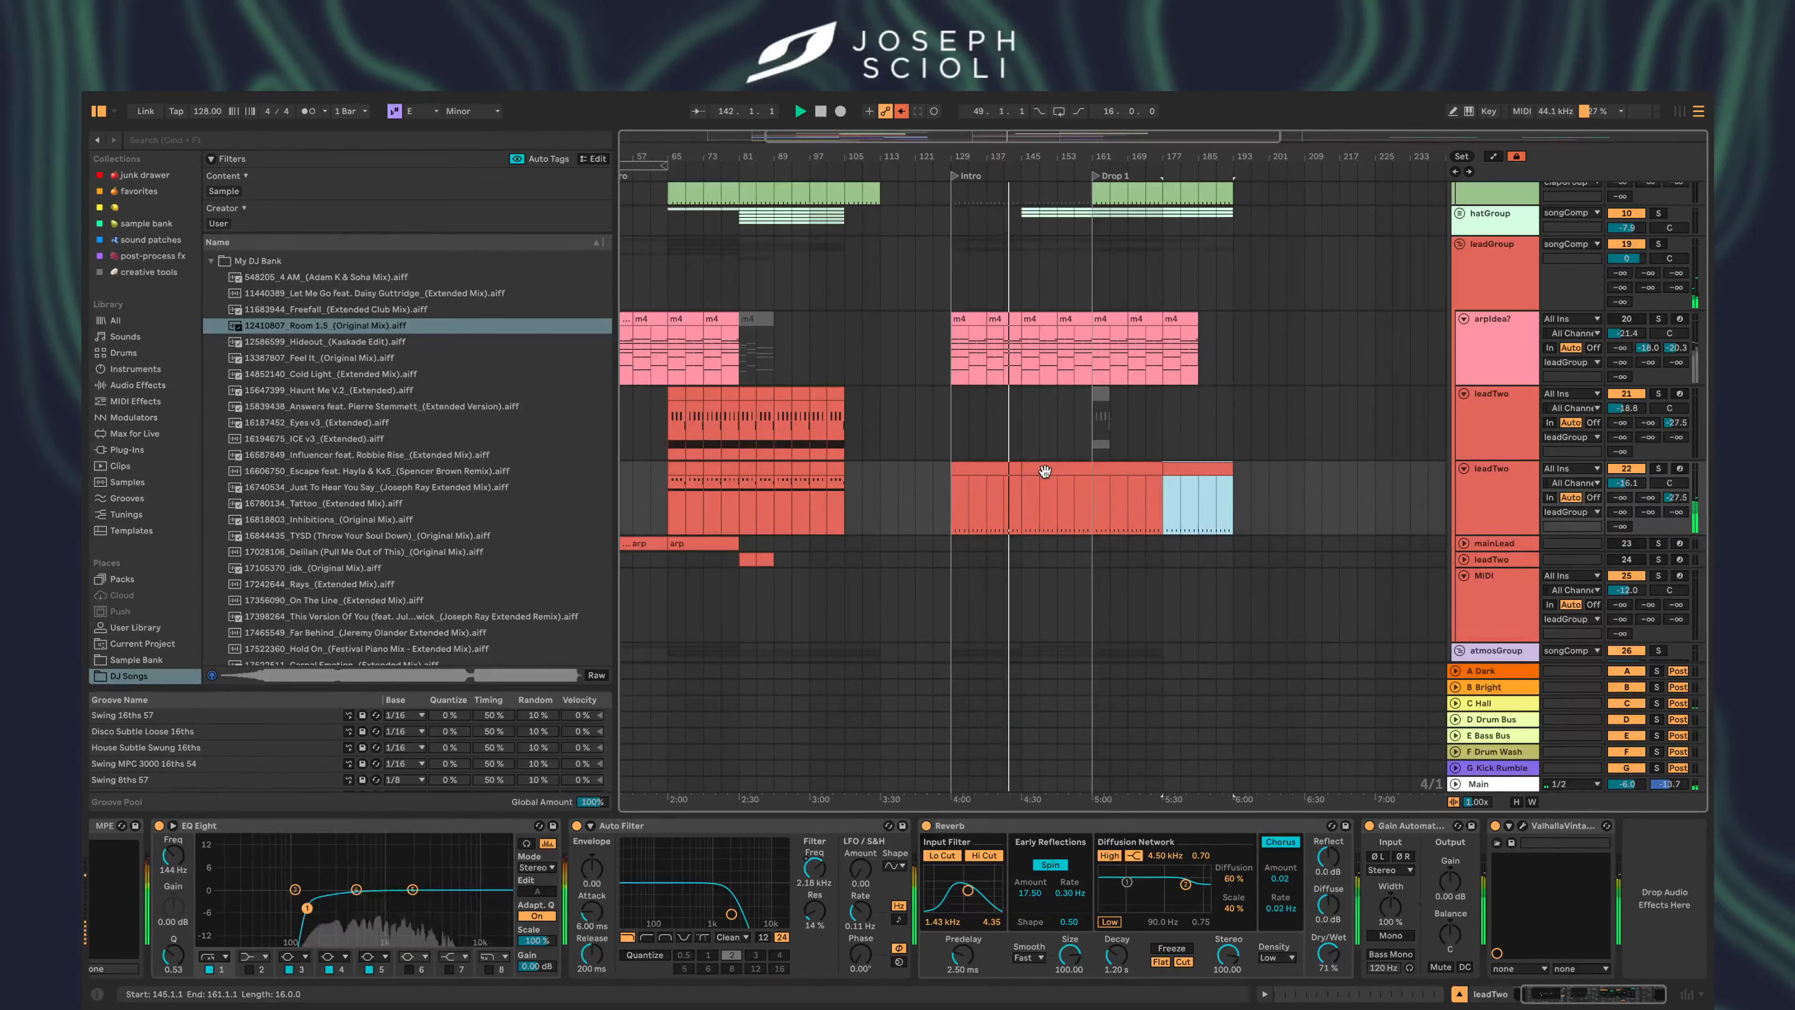
scroll(1044, 471, down, 10)
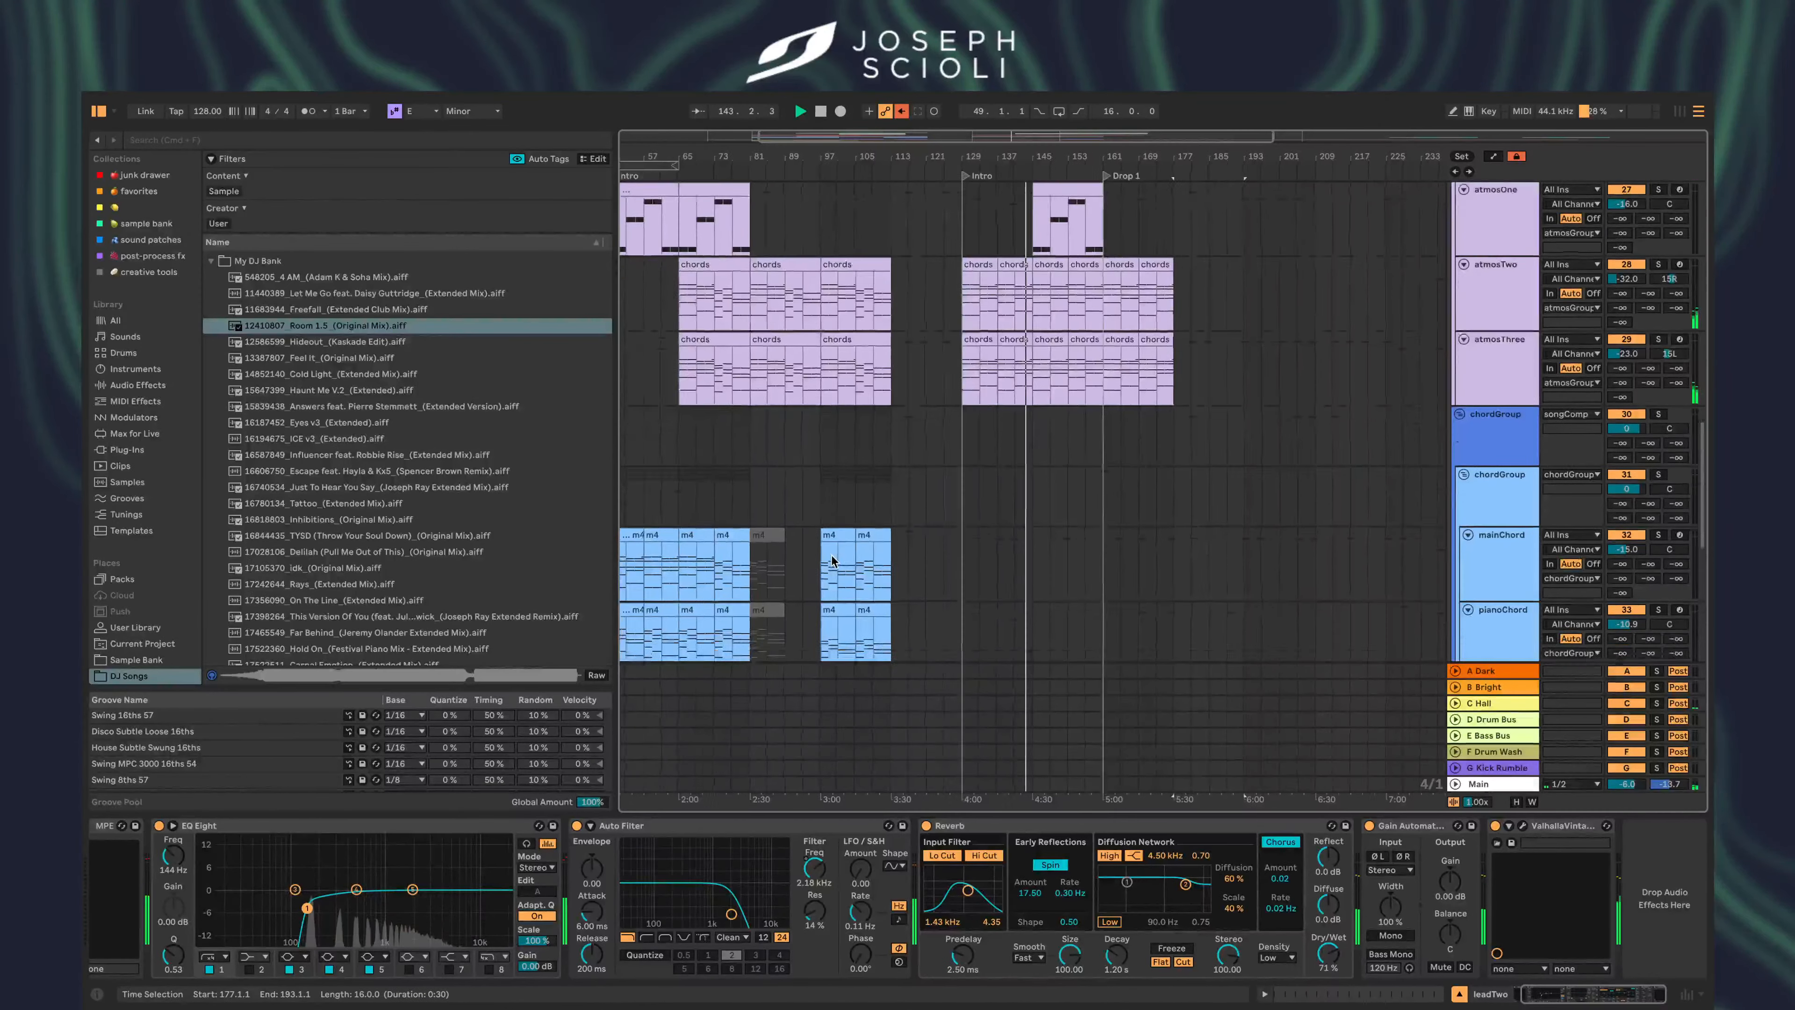
click(827, 468)
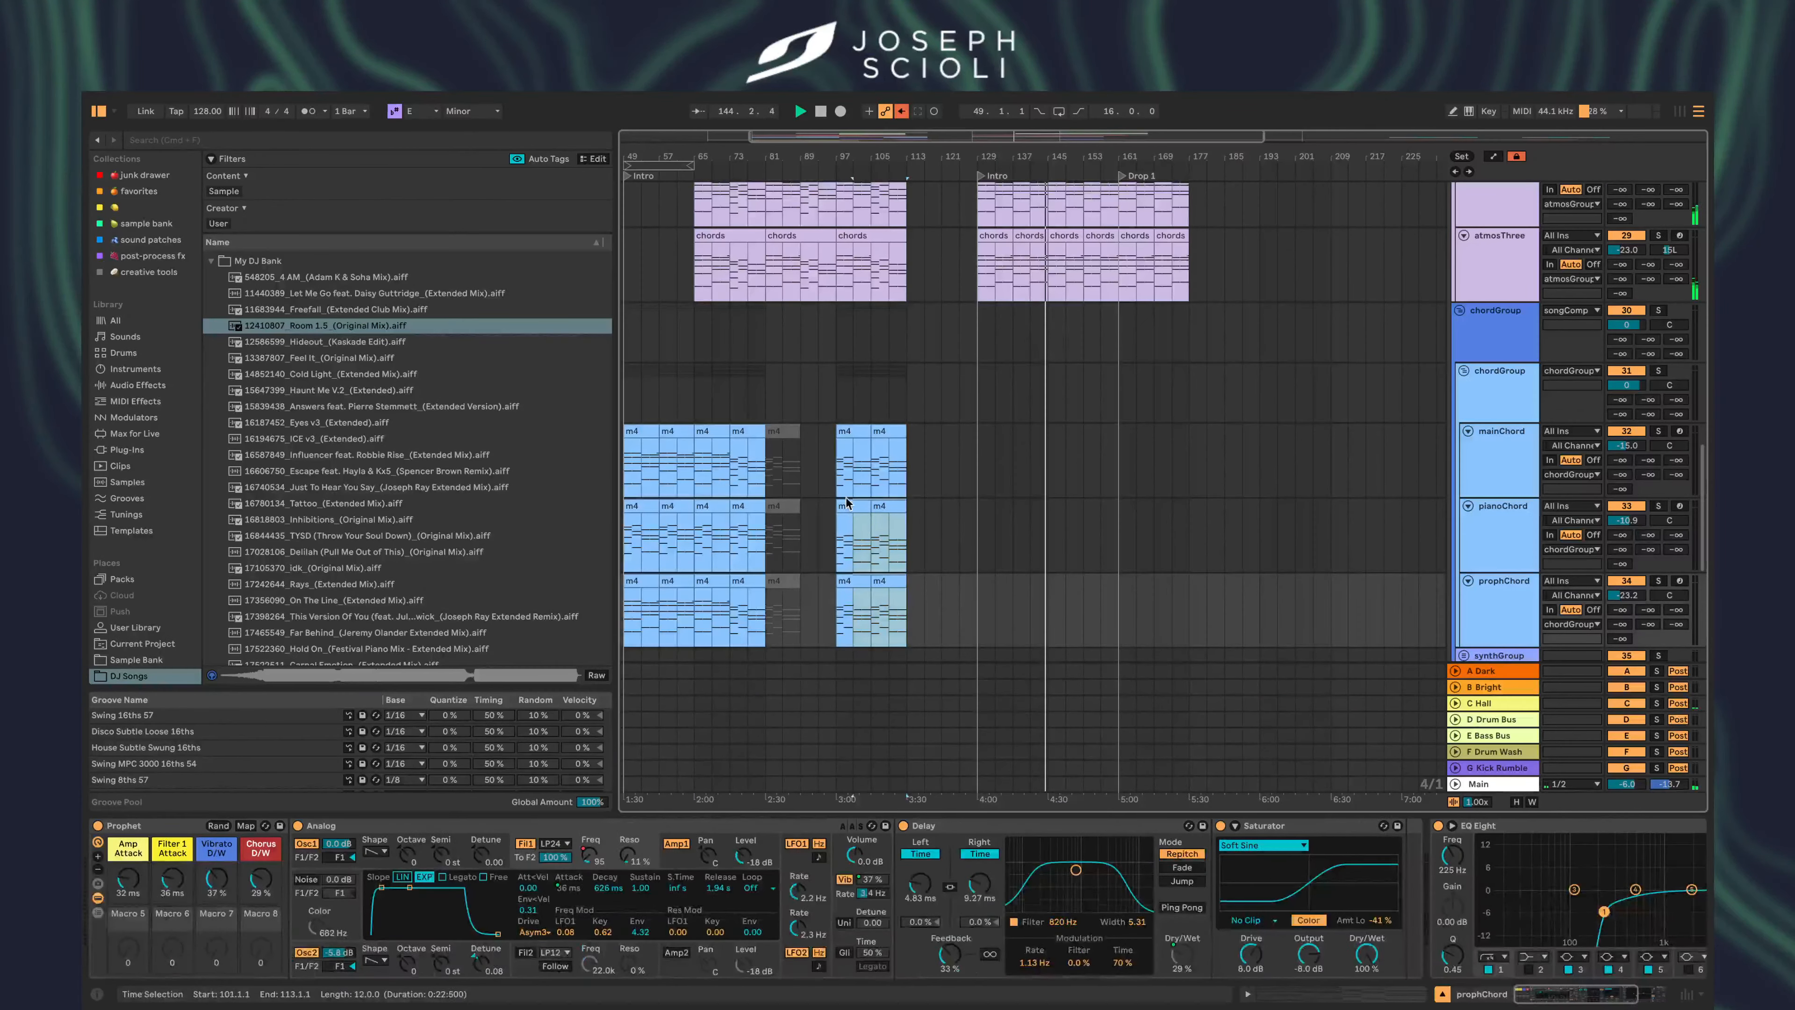
drag(830, 466, 905, 620)
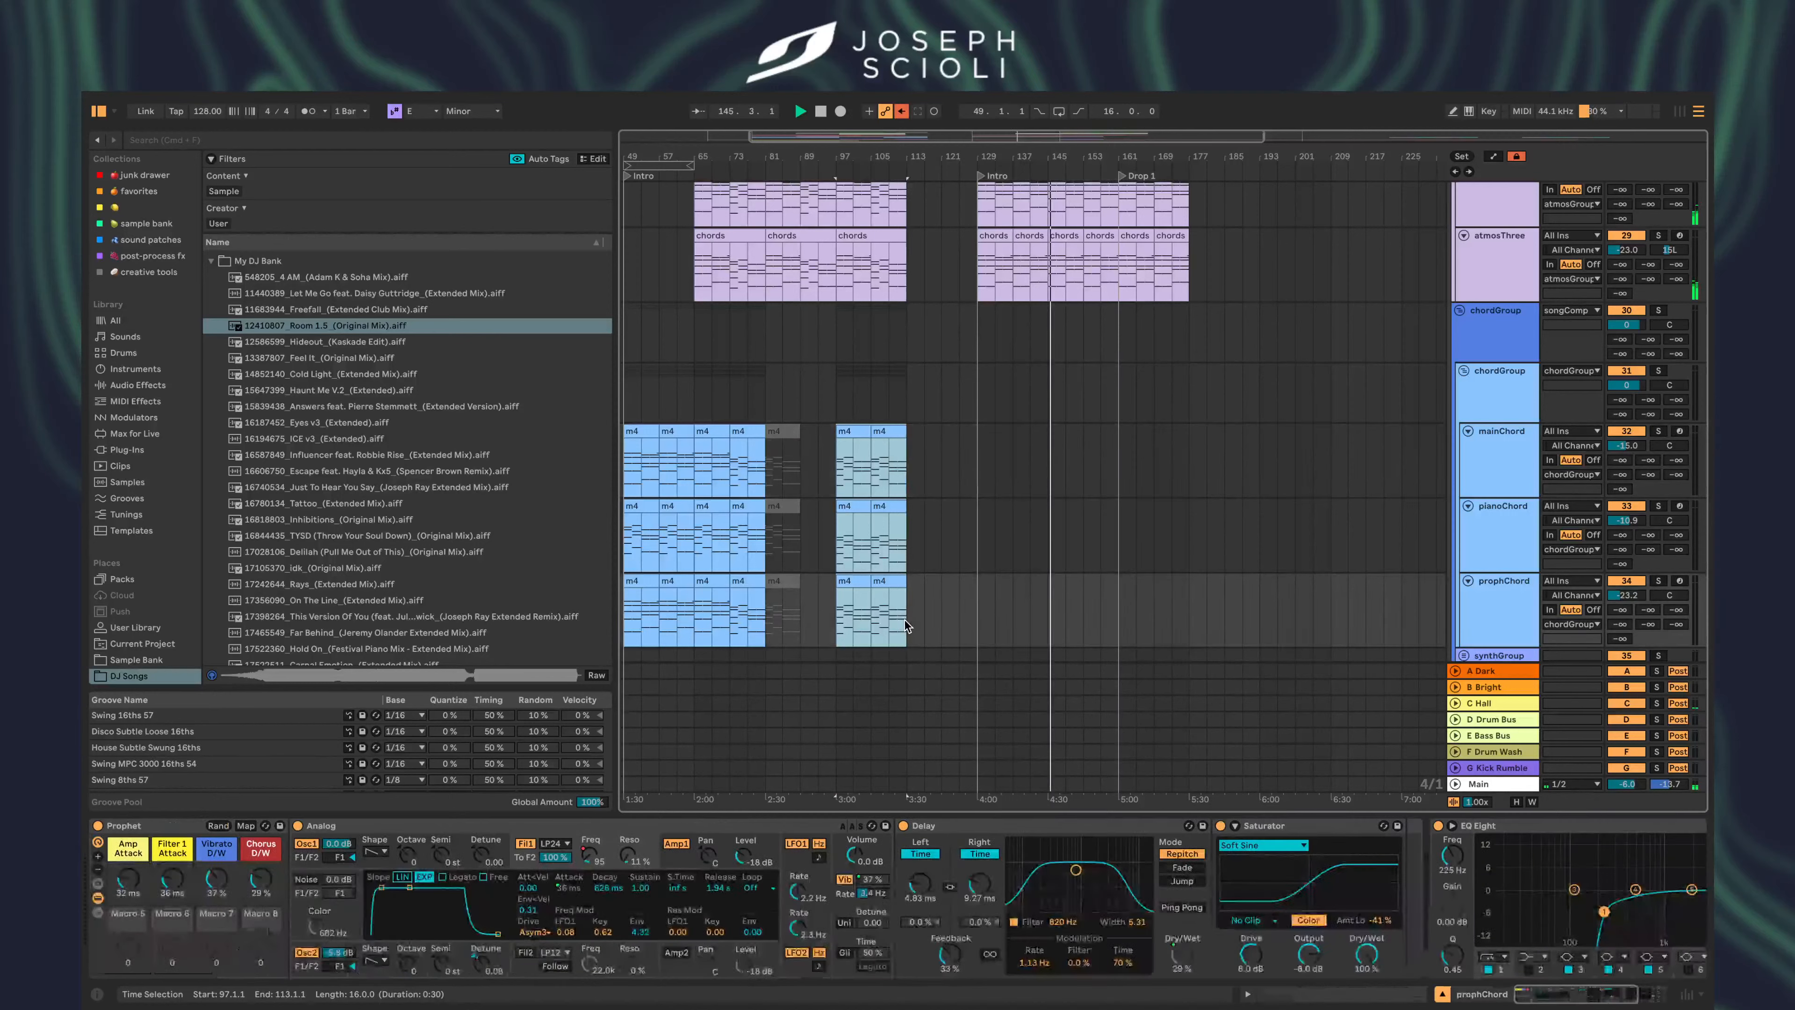
key(super+c)
click(1050, 476)
key(super+v)
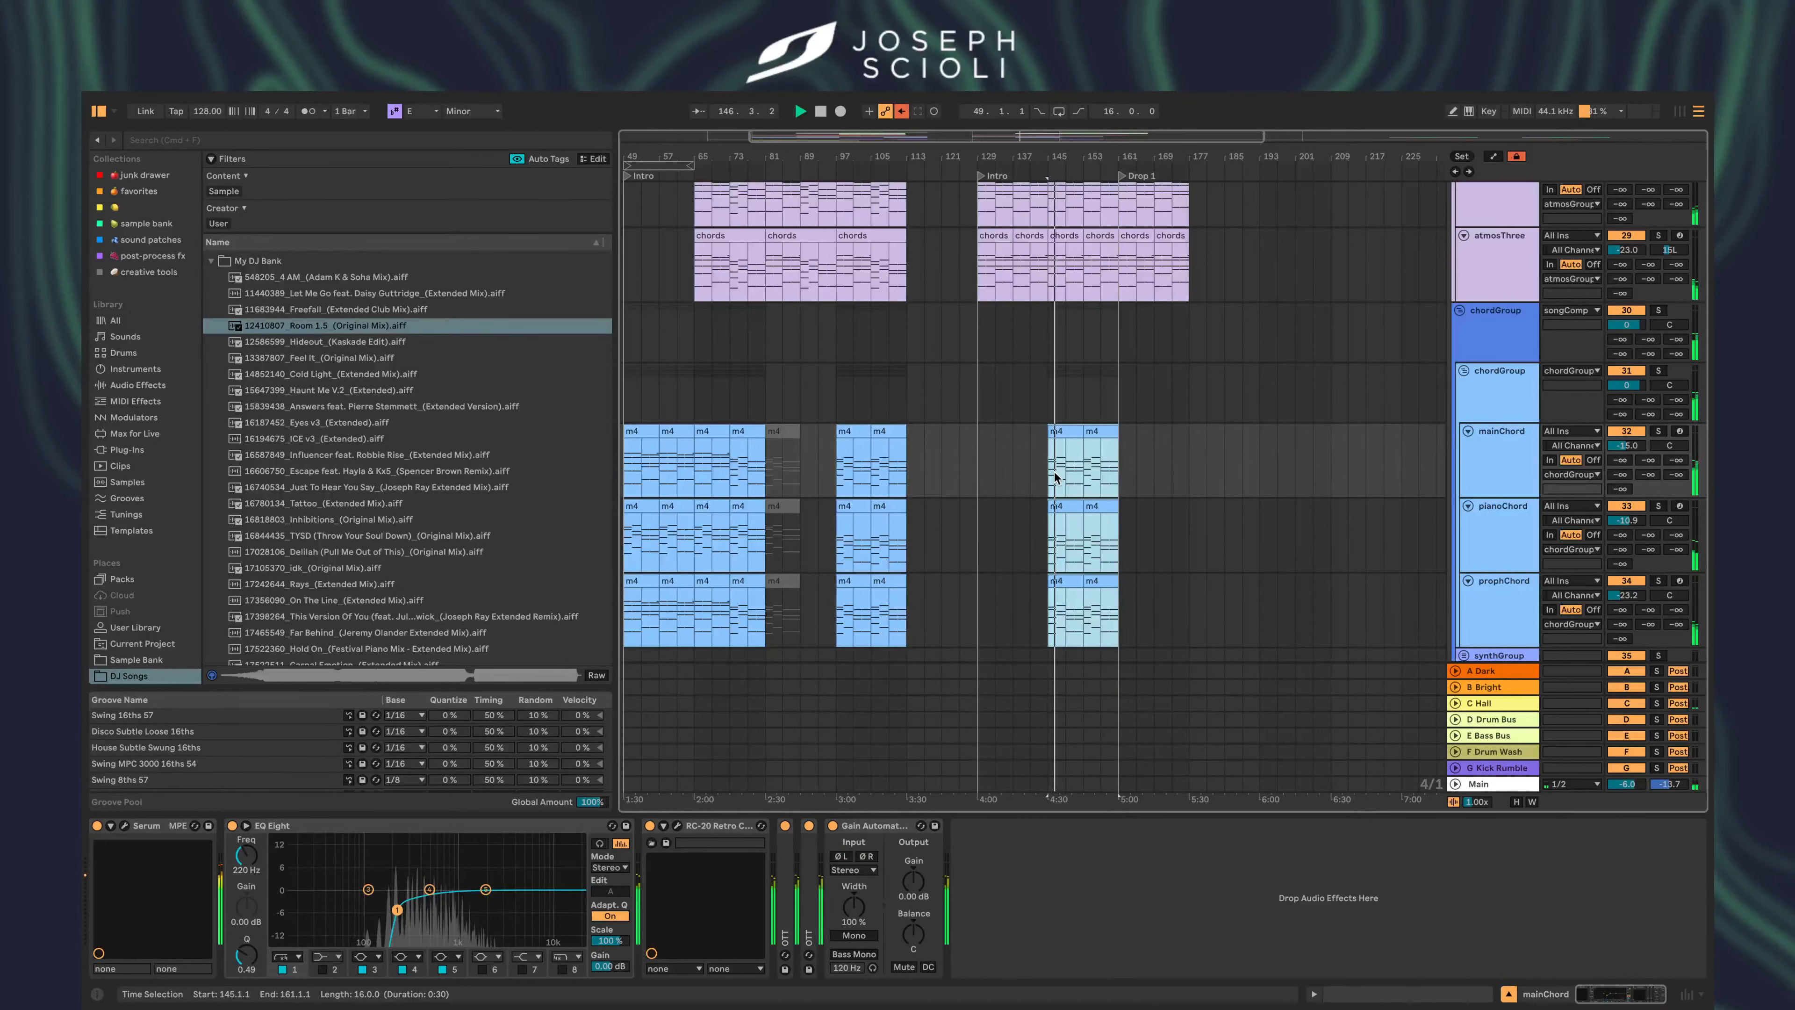
key(Delete)
- Copy the mainChord, pianoChord and prophChord clips from bars 49–65 to bar 145, and set the inner chordGroup's volume to -4.5 dB
scroll(829, 490, left, 3)
drag(739, 463, 801, 631)
key(super+c)
click(1150, 467)
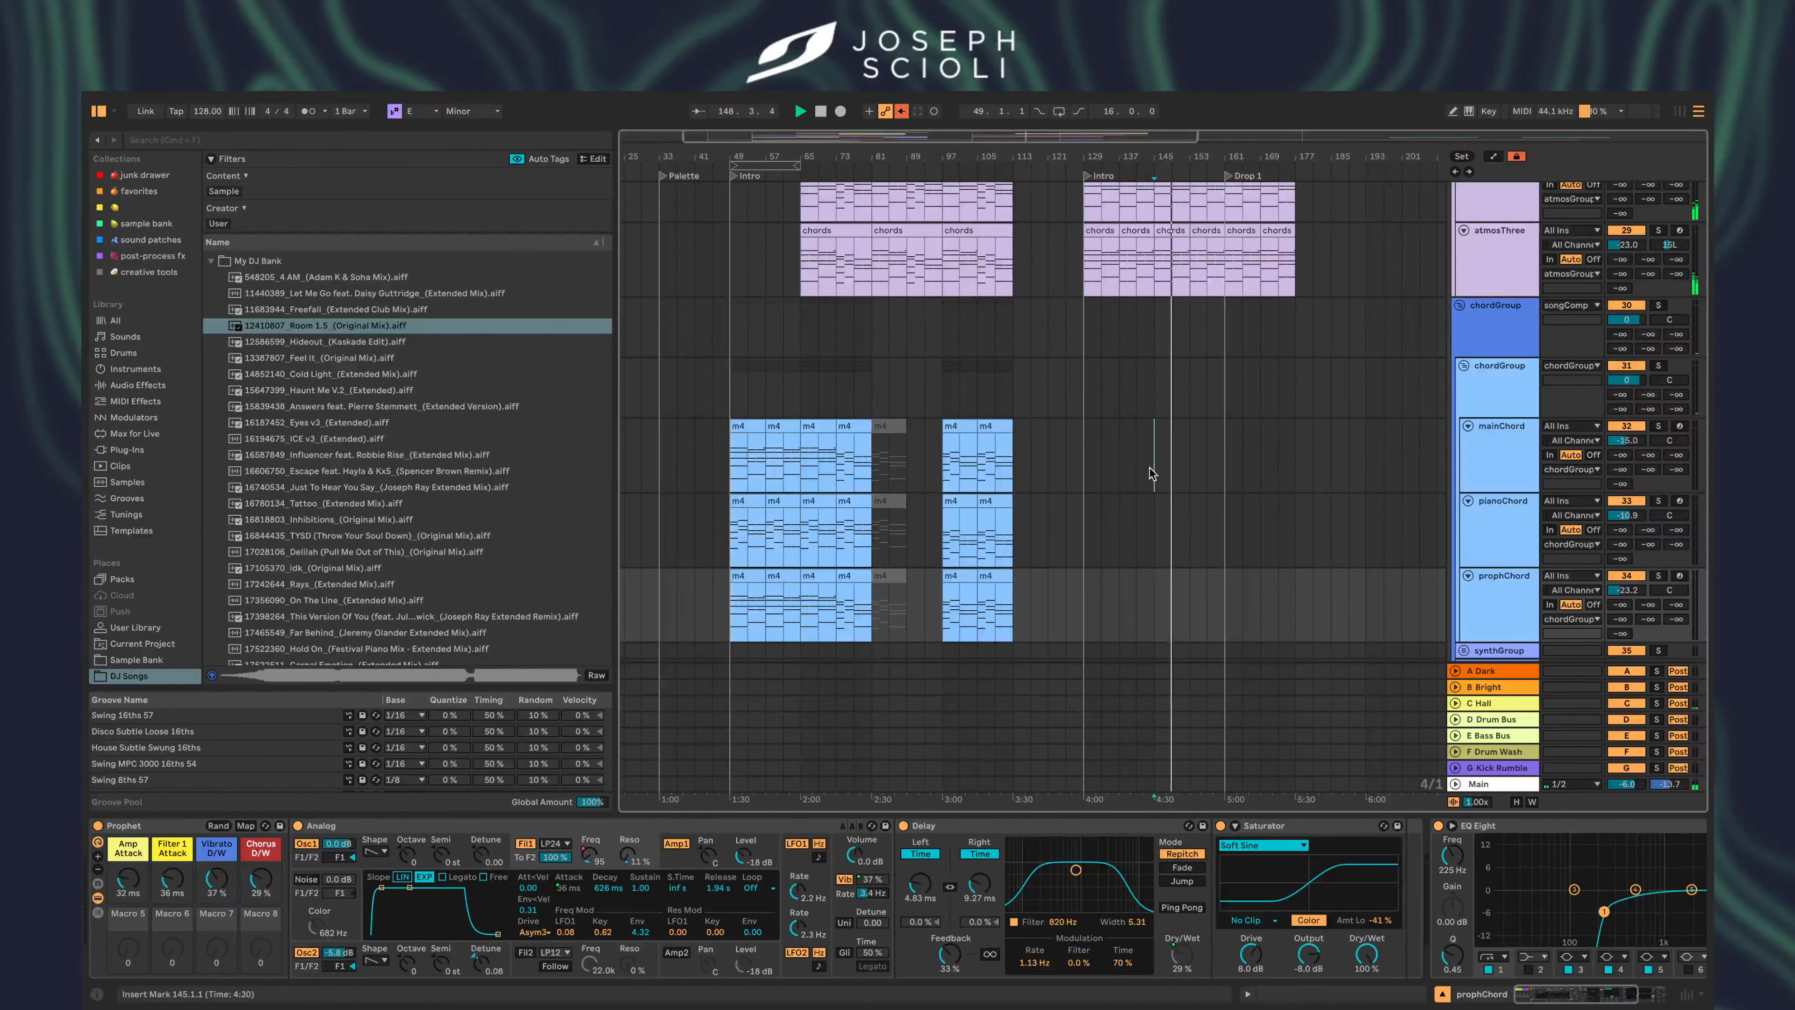
key(super+v)
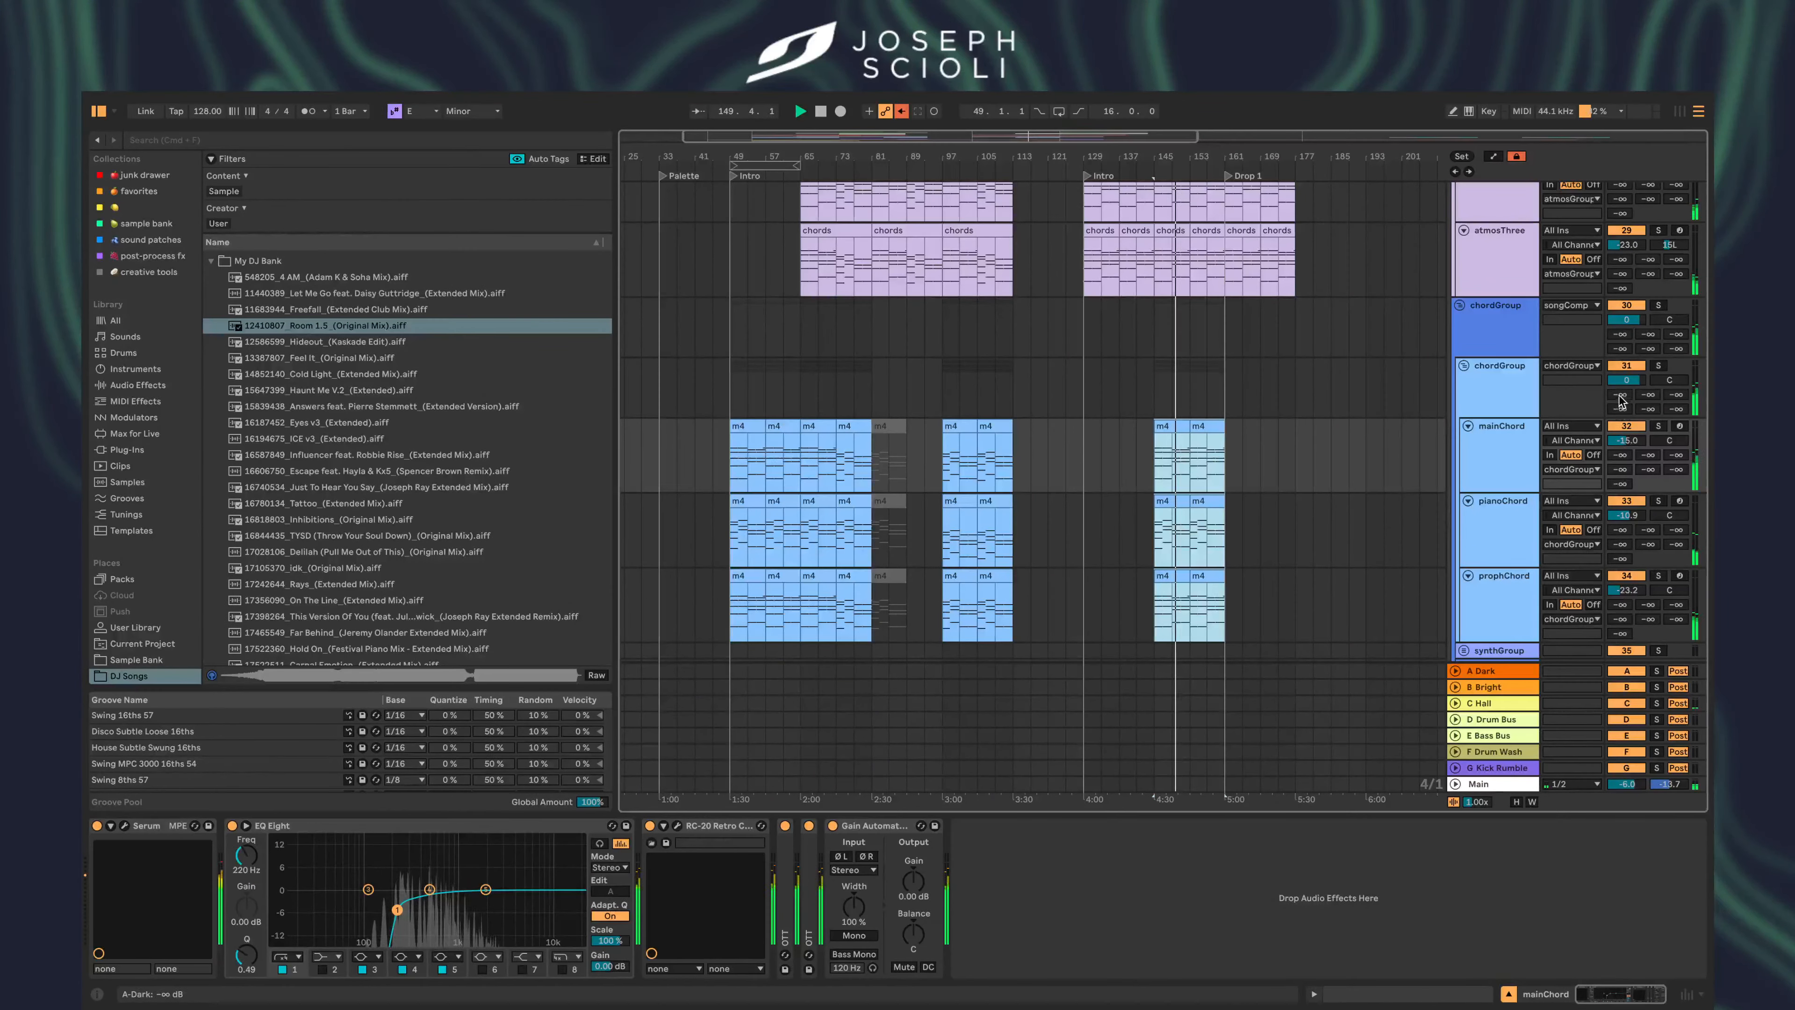
drag(1623, 385, 1624, 389)
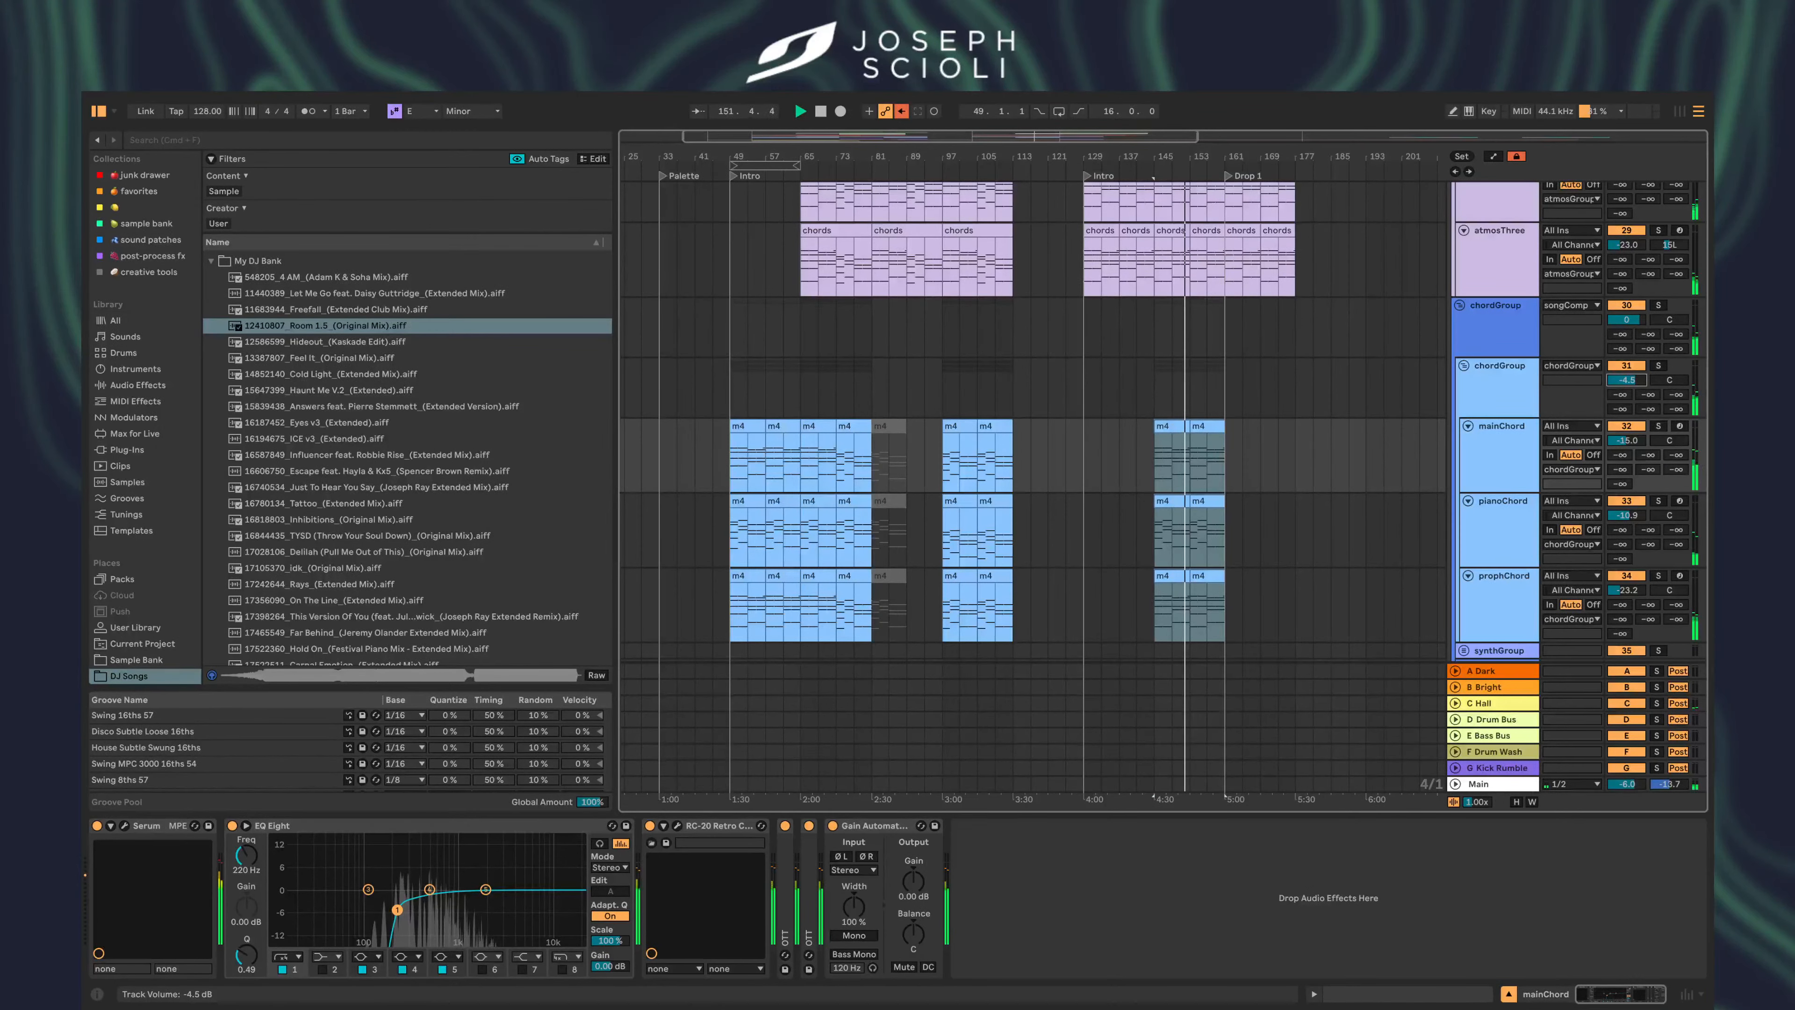
- Lower the atmosOne track's volume to -22.0 dB
click(1290, 452)
scroll(1271, 463, down, 2)
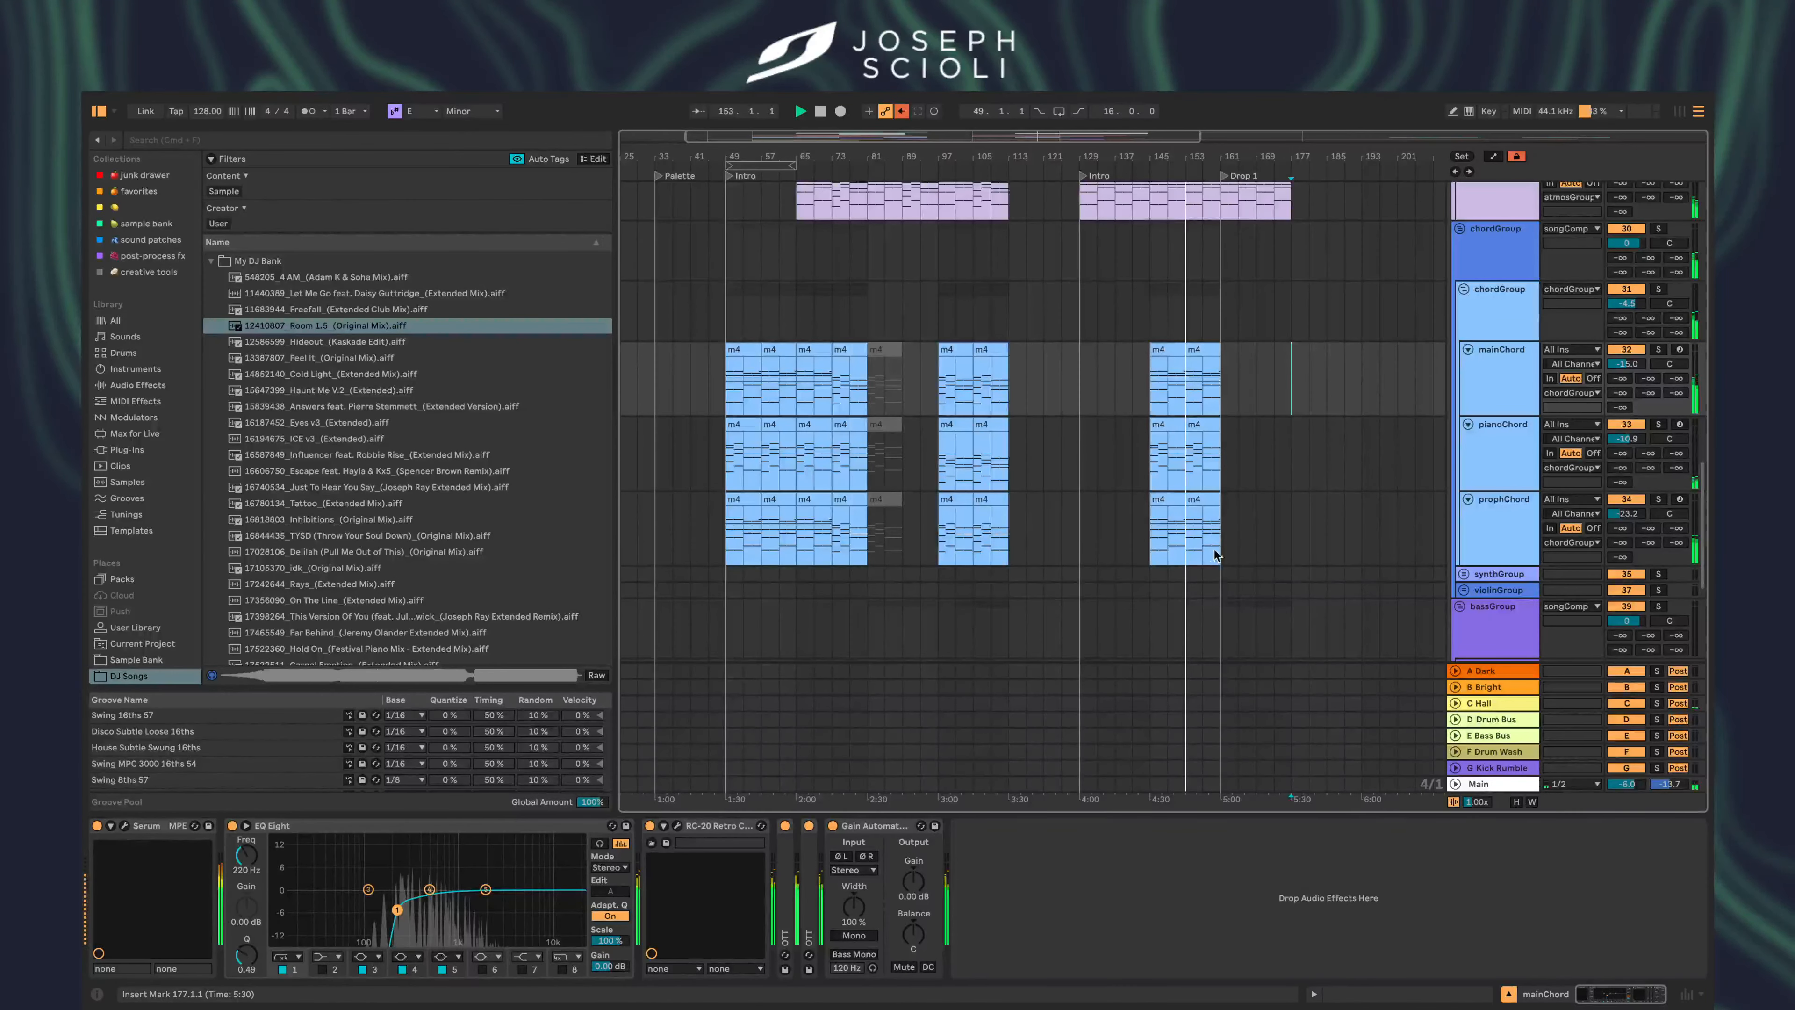
scroll(1221, 543, up, 3)
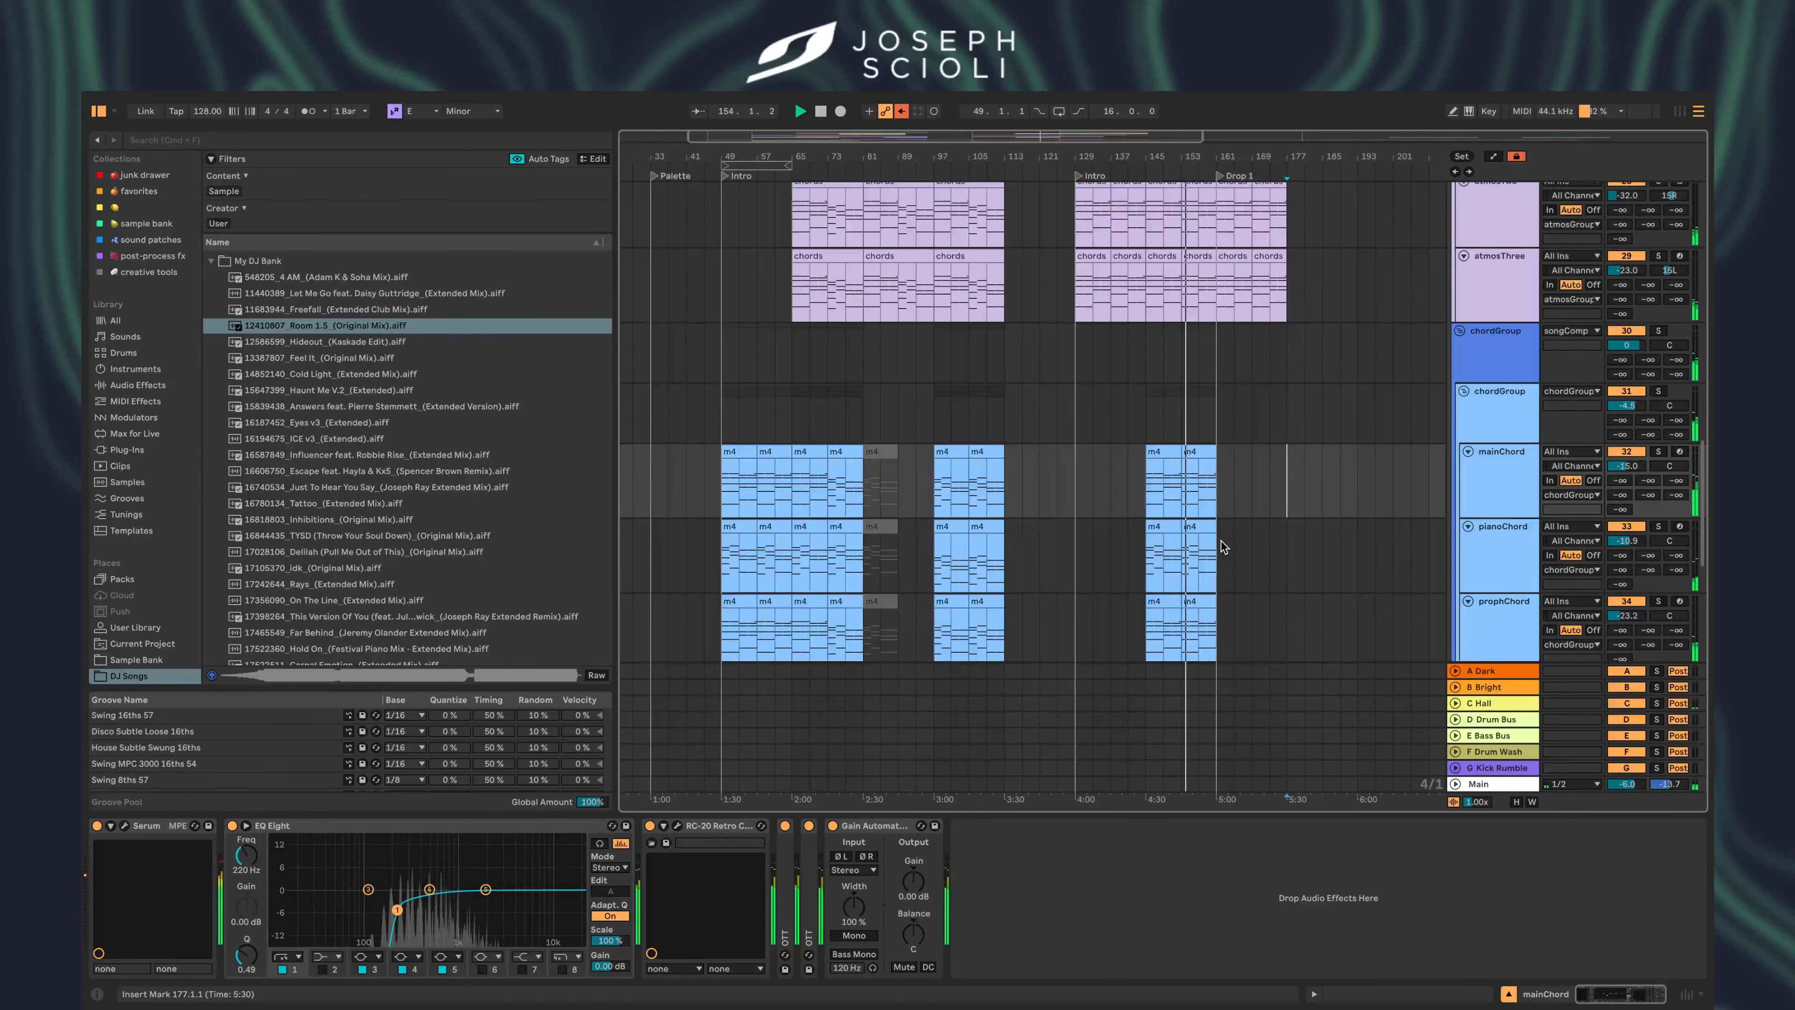
scroll(1220, 545, up, 4)
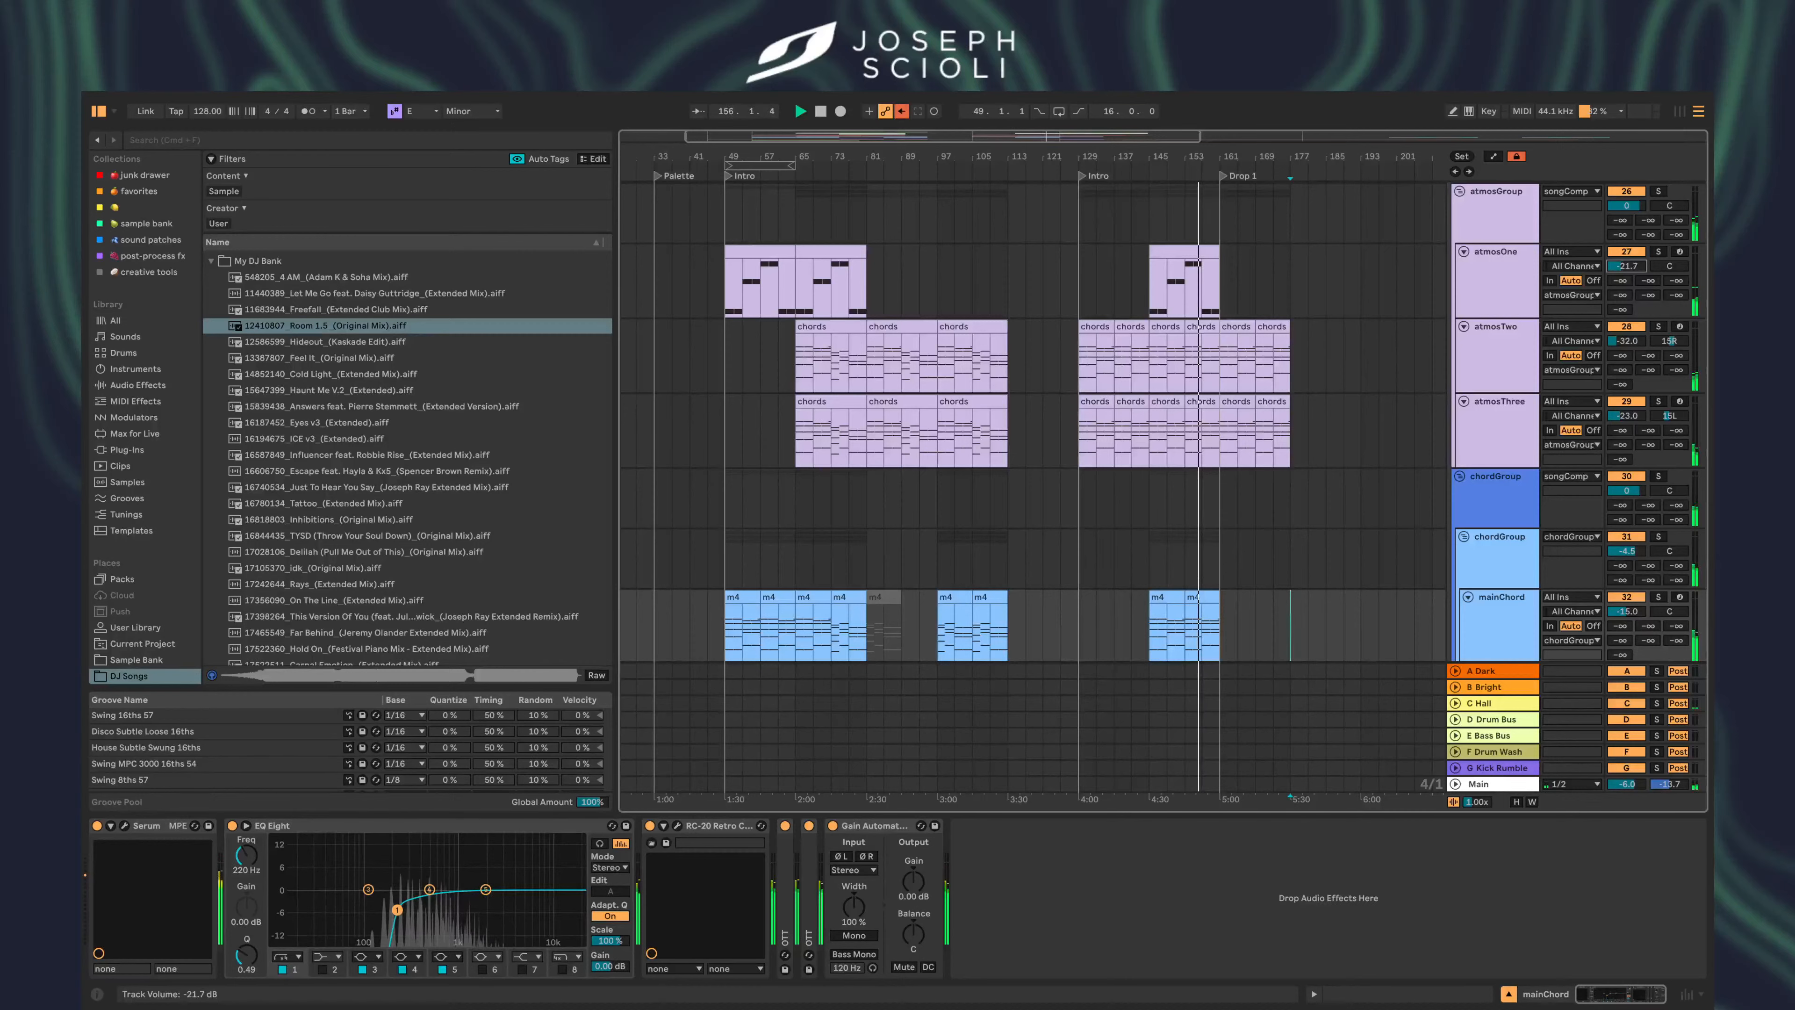
scroll(1321, 421, down, 7)
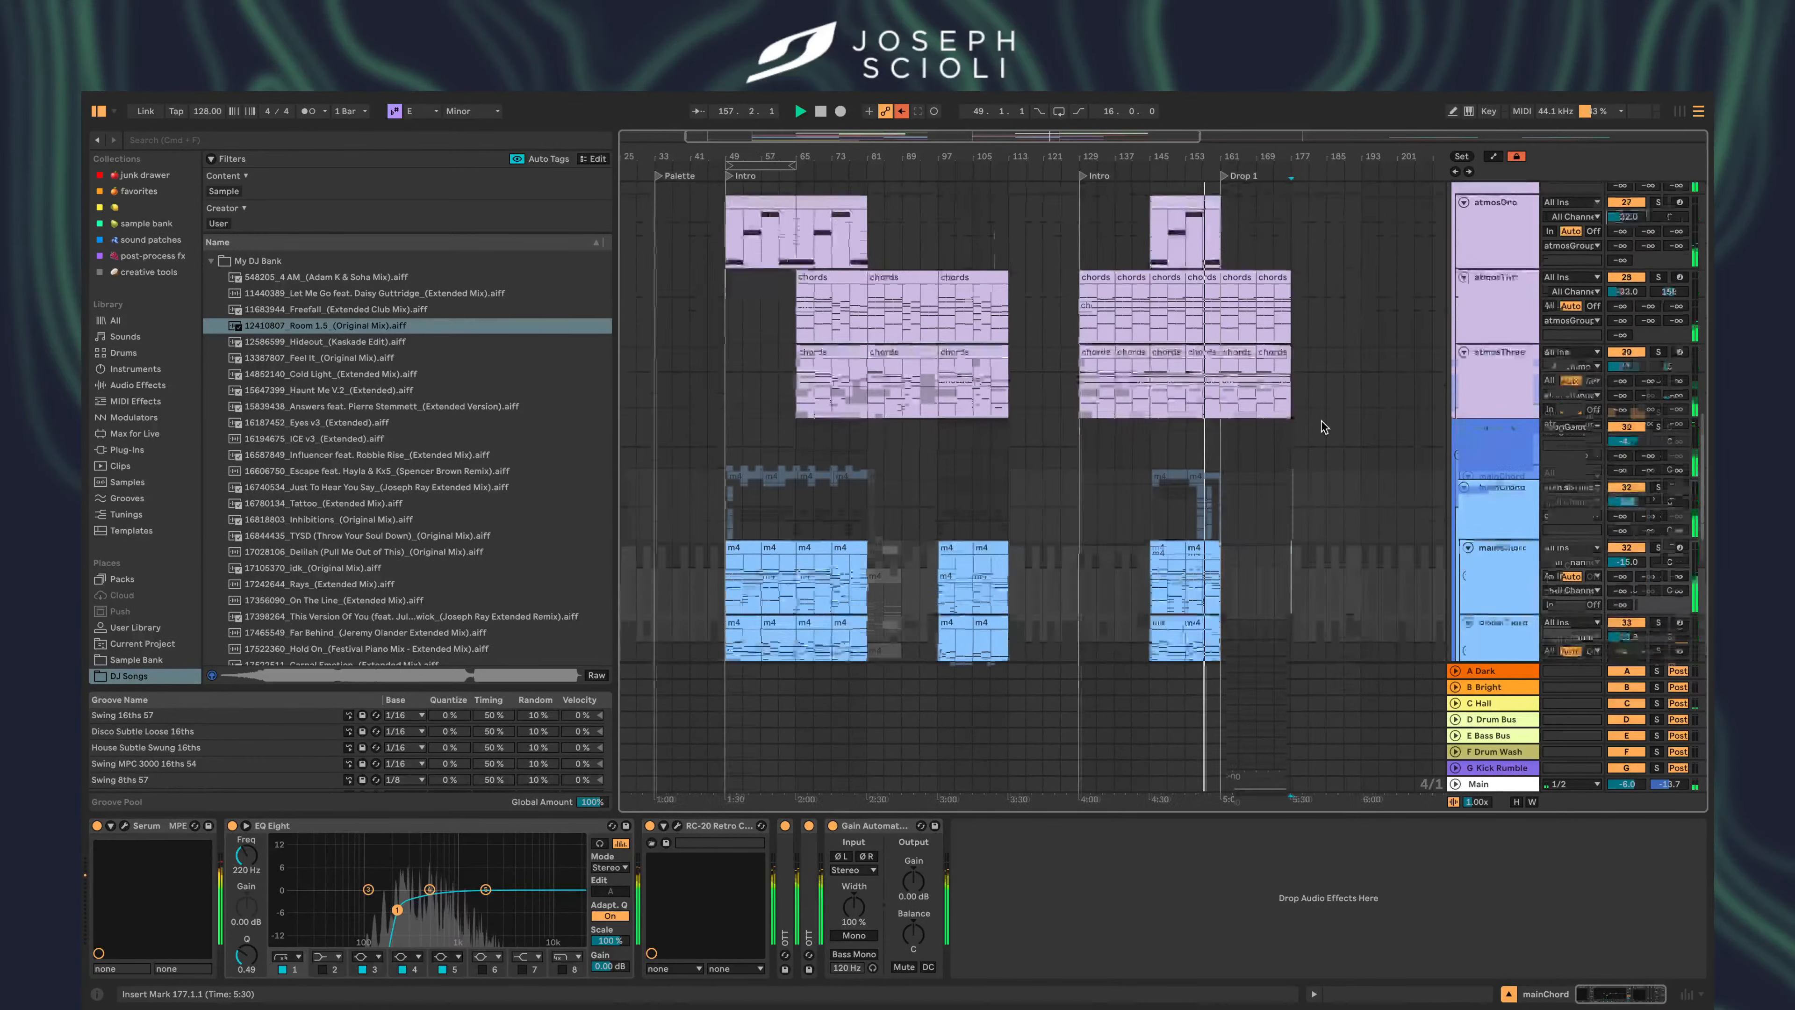
- Duplicate the mainChord, pianoChord and prophChord clips from bars 145–161 into Drop 1 at bars 161–177
drag(1229, 552, 1160, 398)
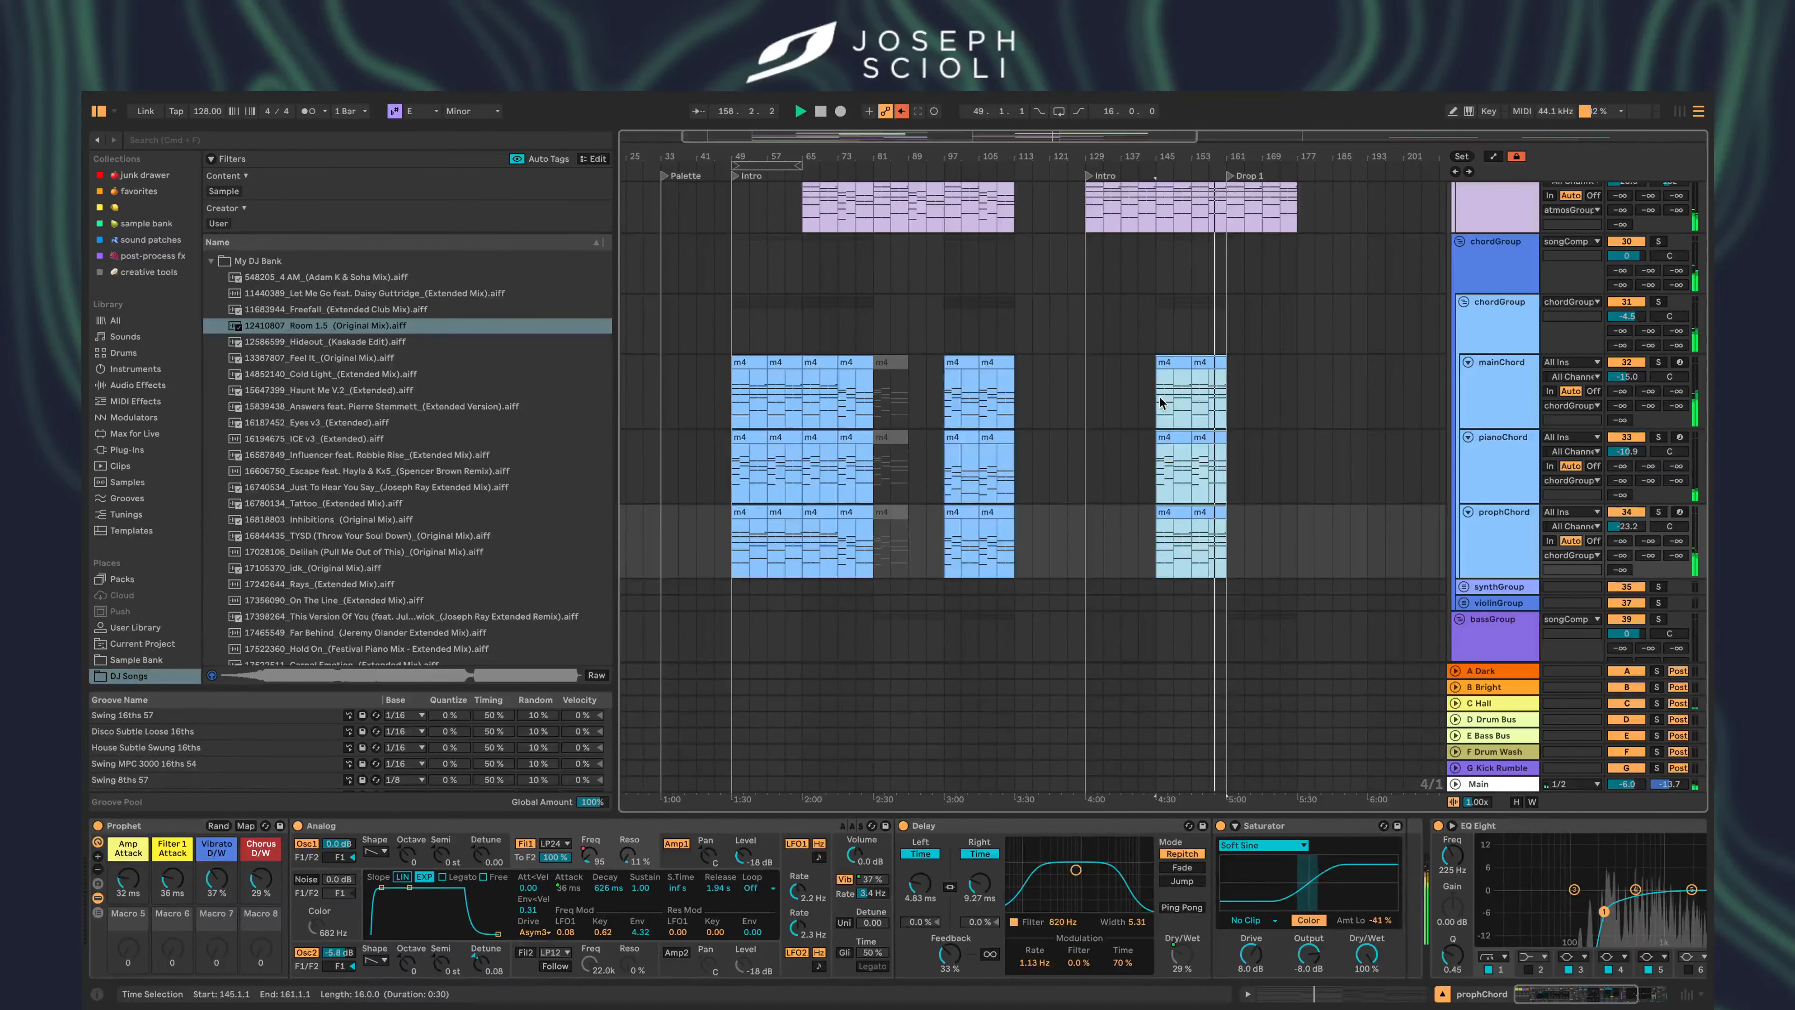
key(super+d)
scroll(1159, 399, up, 11)
scroll(1160, 403, up, 5)
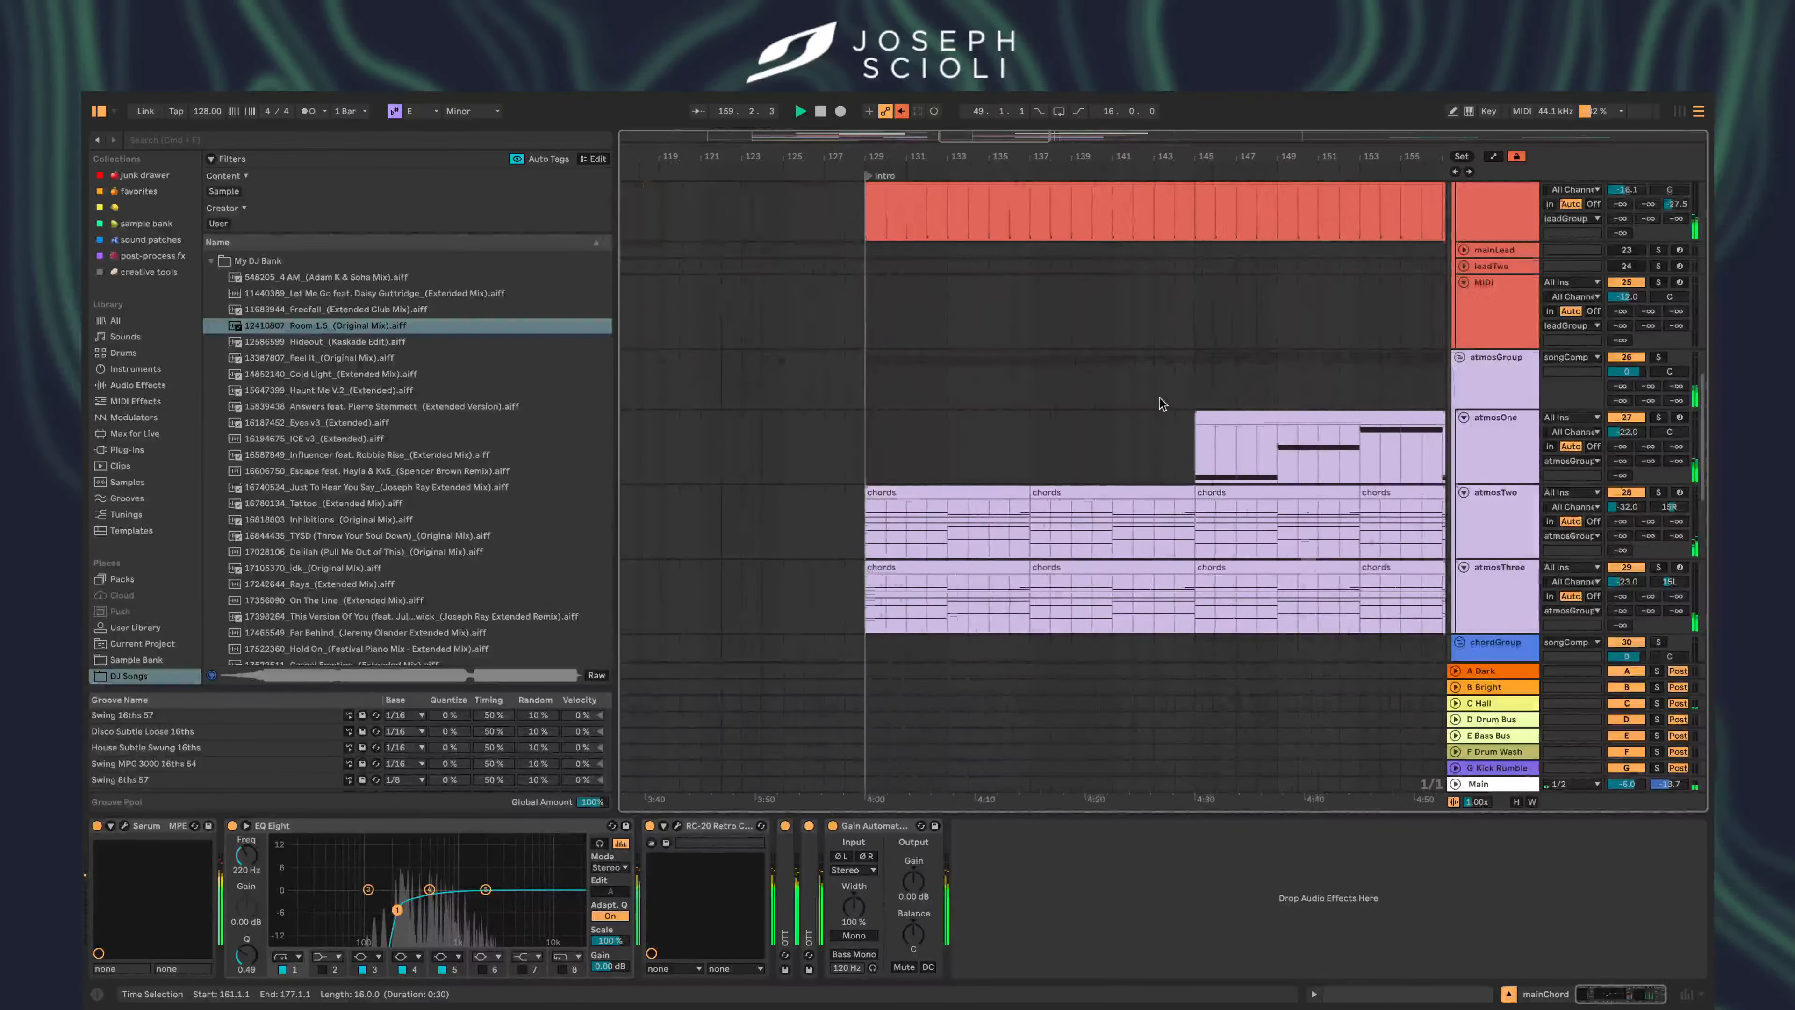
scroll(1161, 401, up, 9)
scroll(953, 540, down, 2)
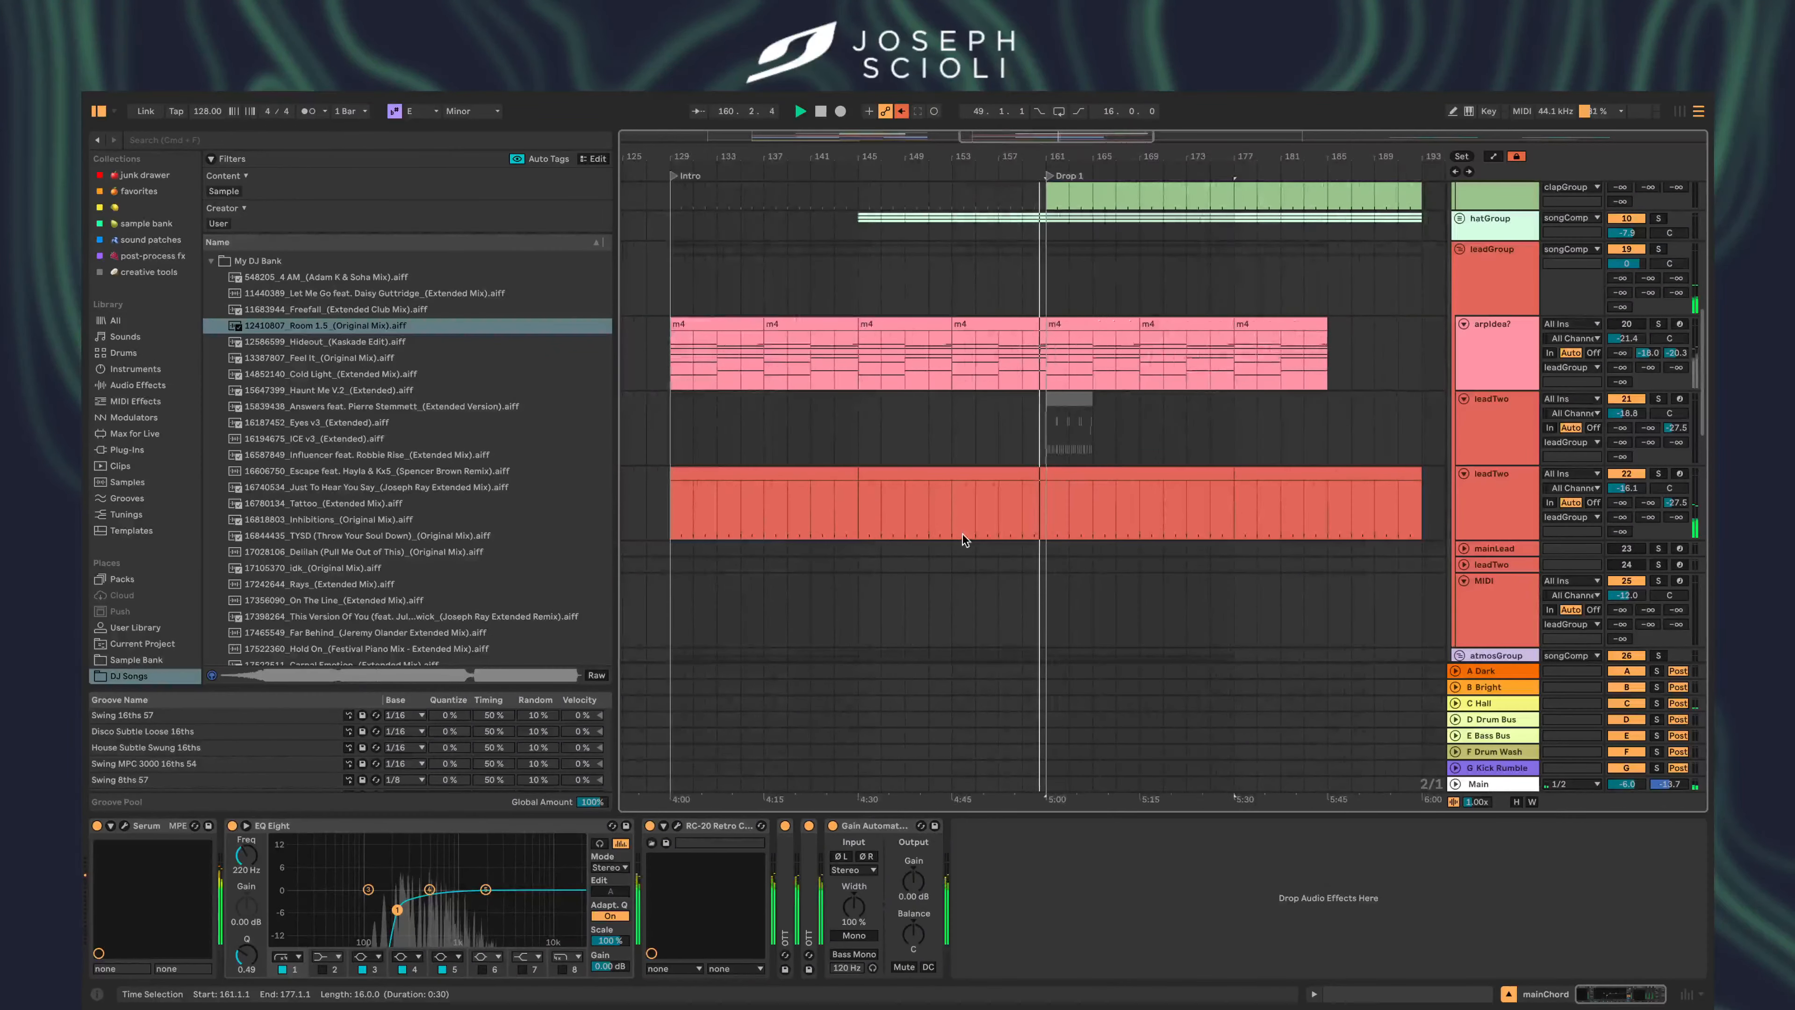
scroll(1016, 525, down, 10)
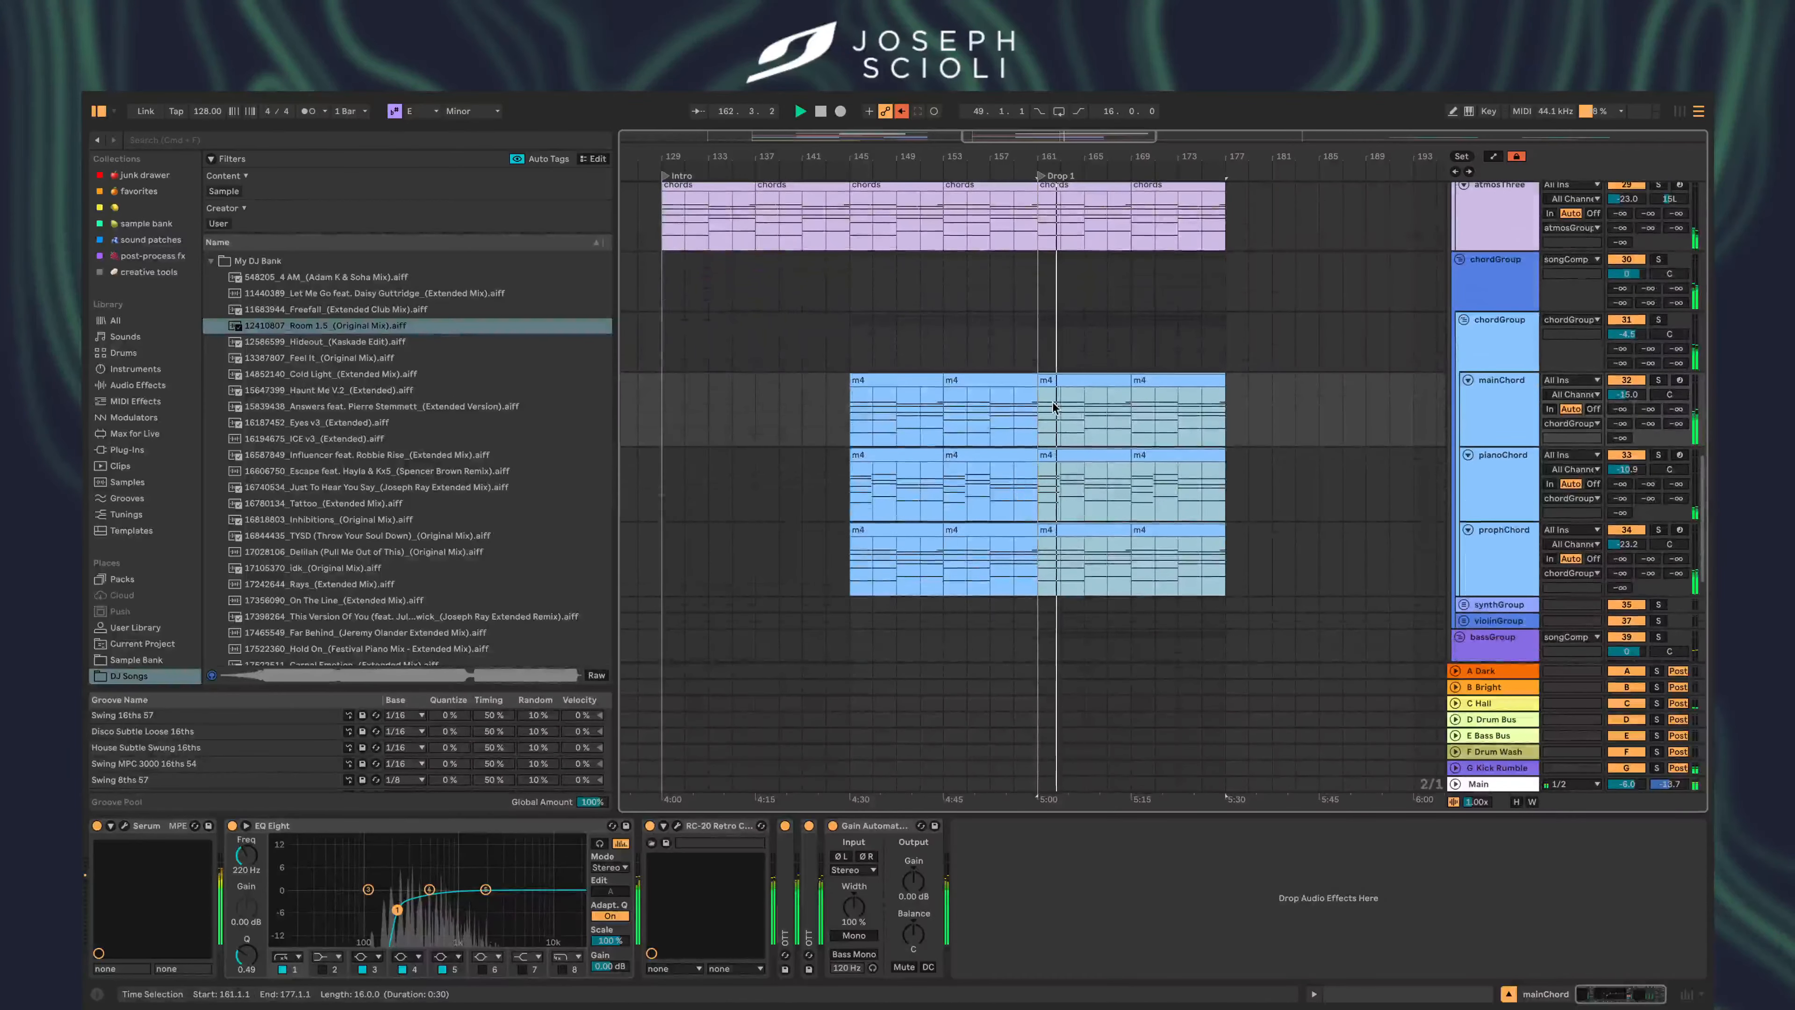
- With the inner chordGroup soloed for playback at Drop 1, mute pianoChord and lower prophChord's volume to -inf dB
click(926, 370)
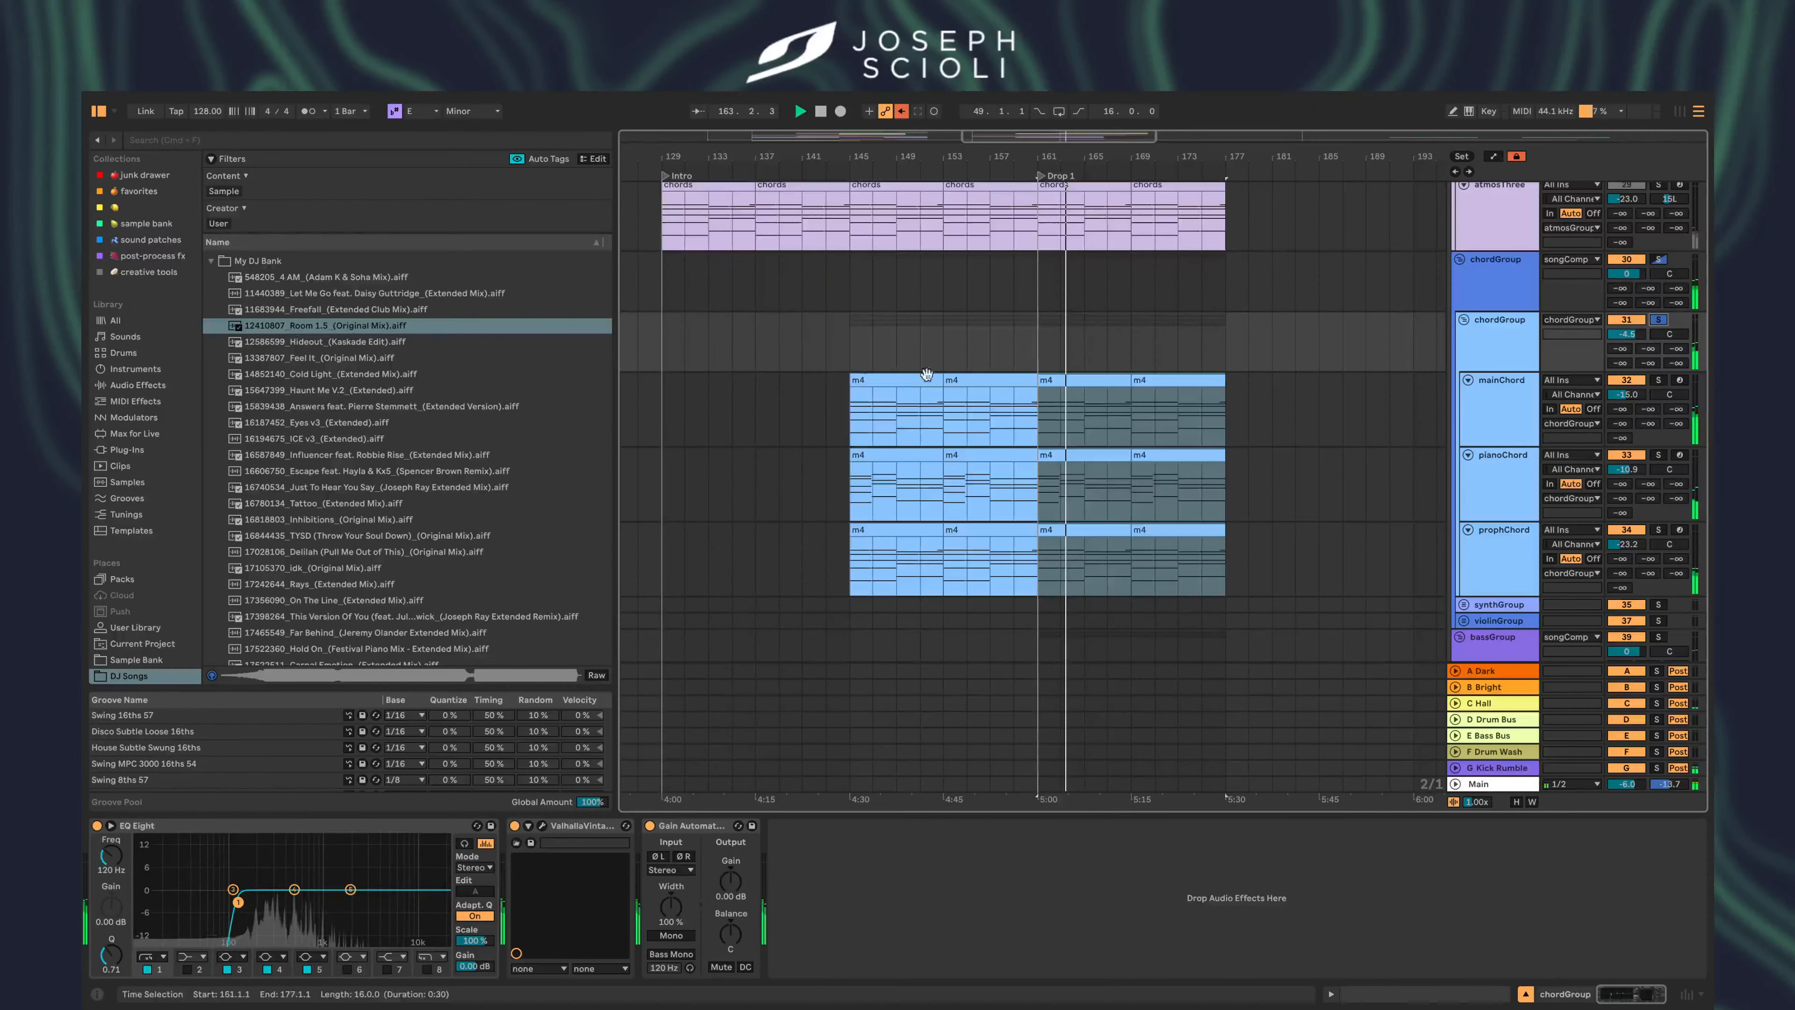
click(973, 359)
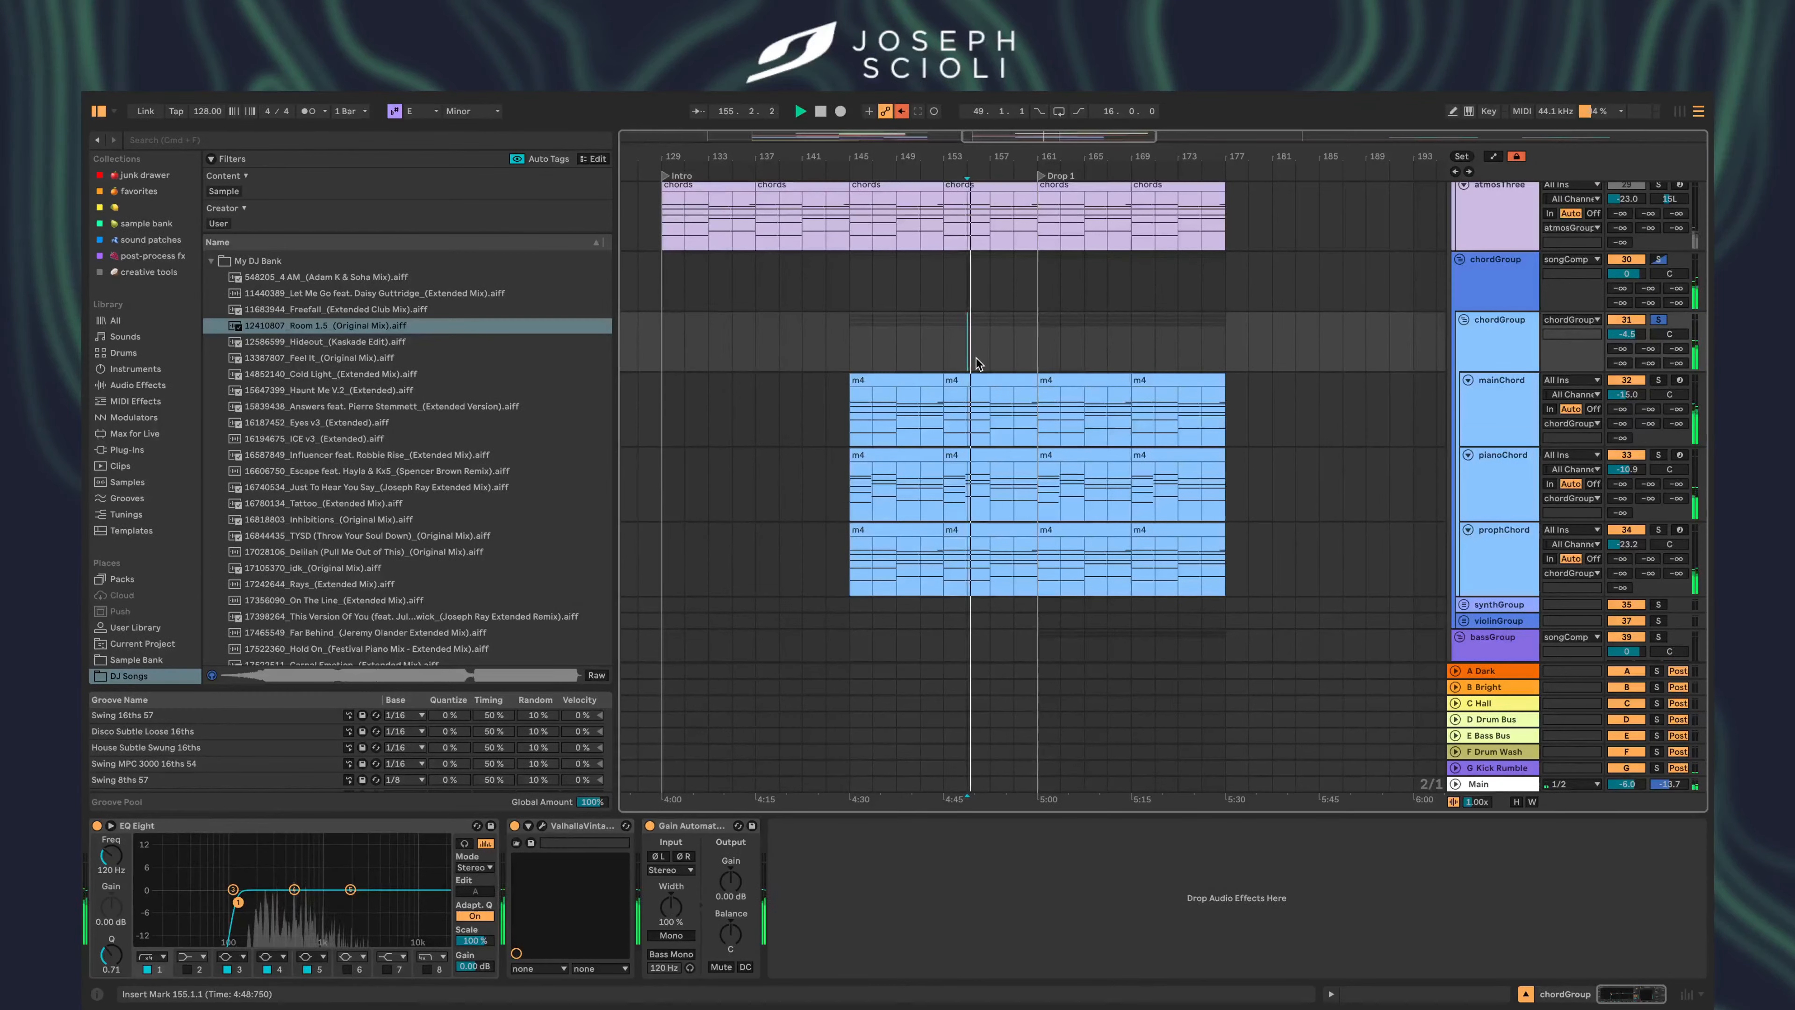
click(1036, 357)
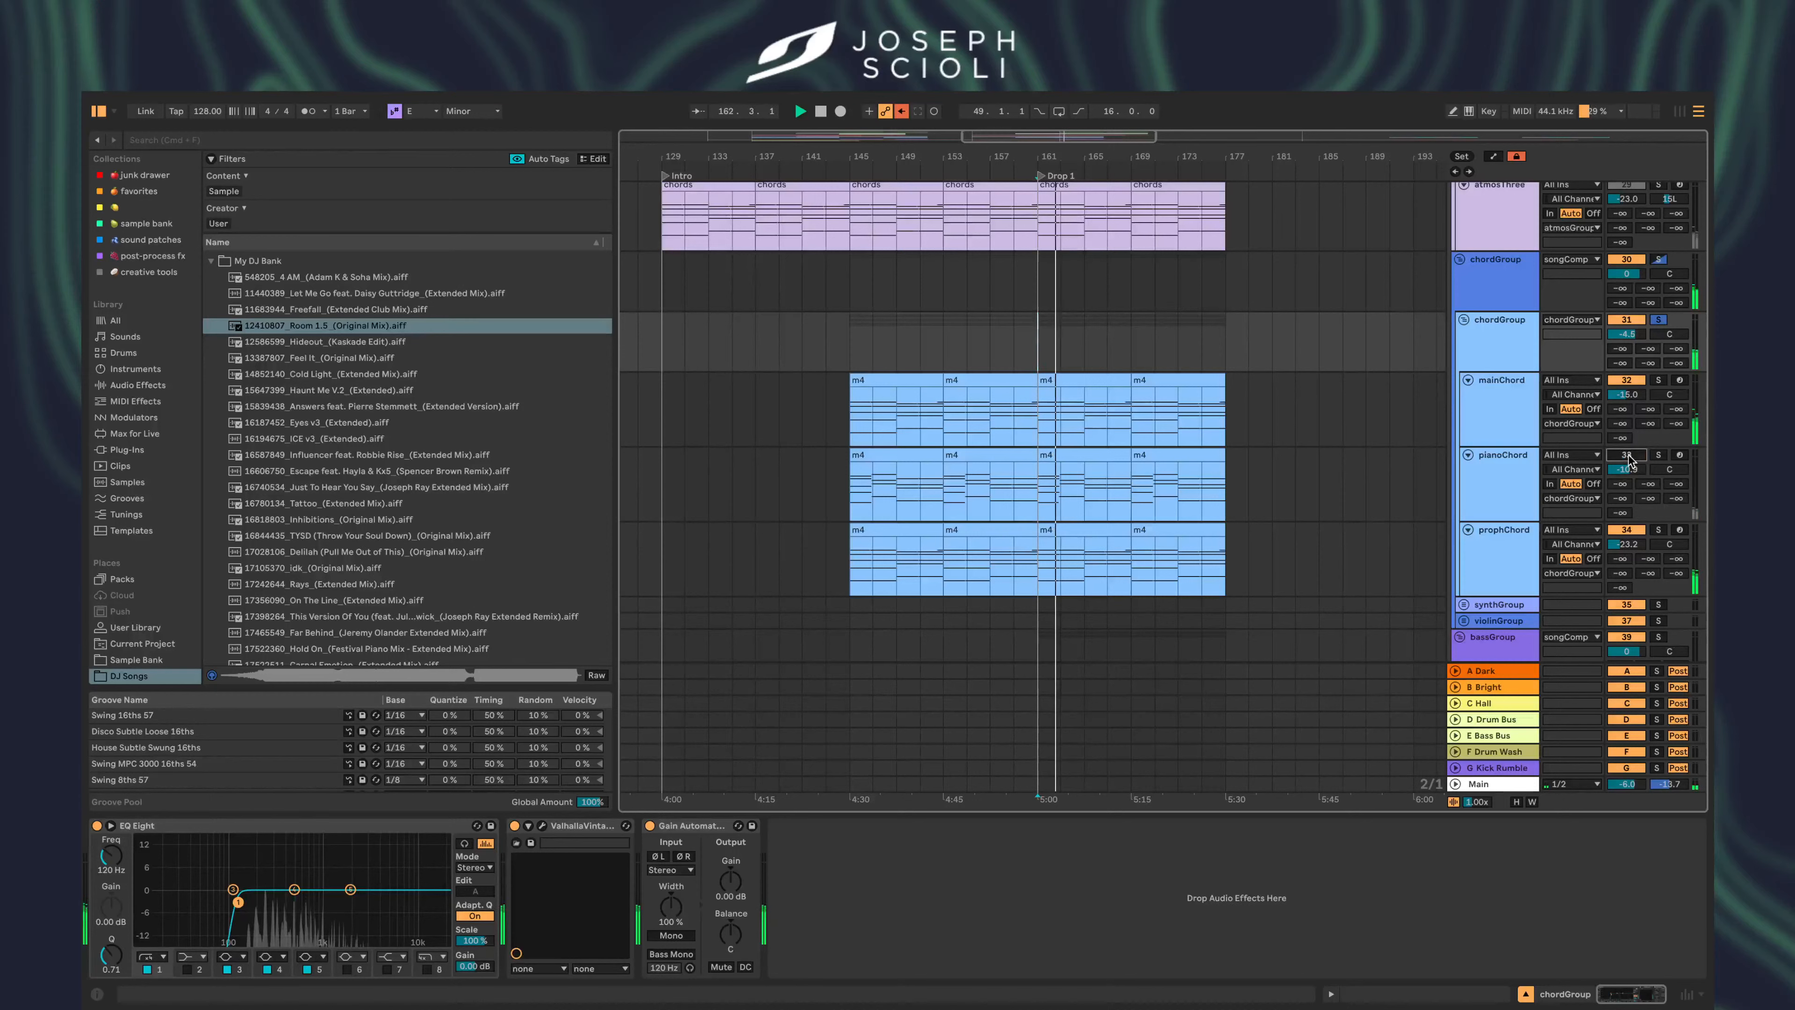
drag(1625, 543, 1626, 585)
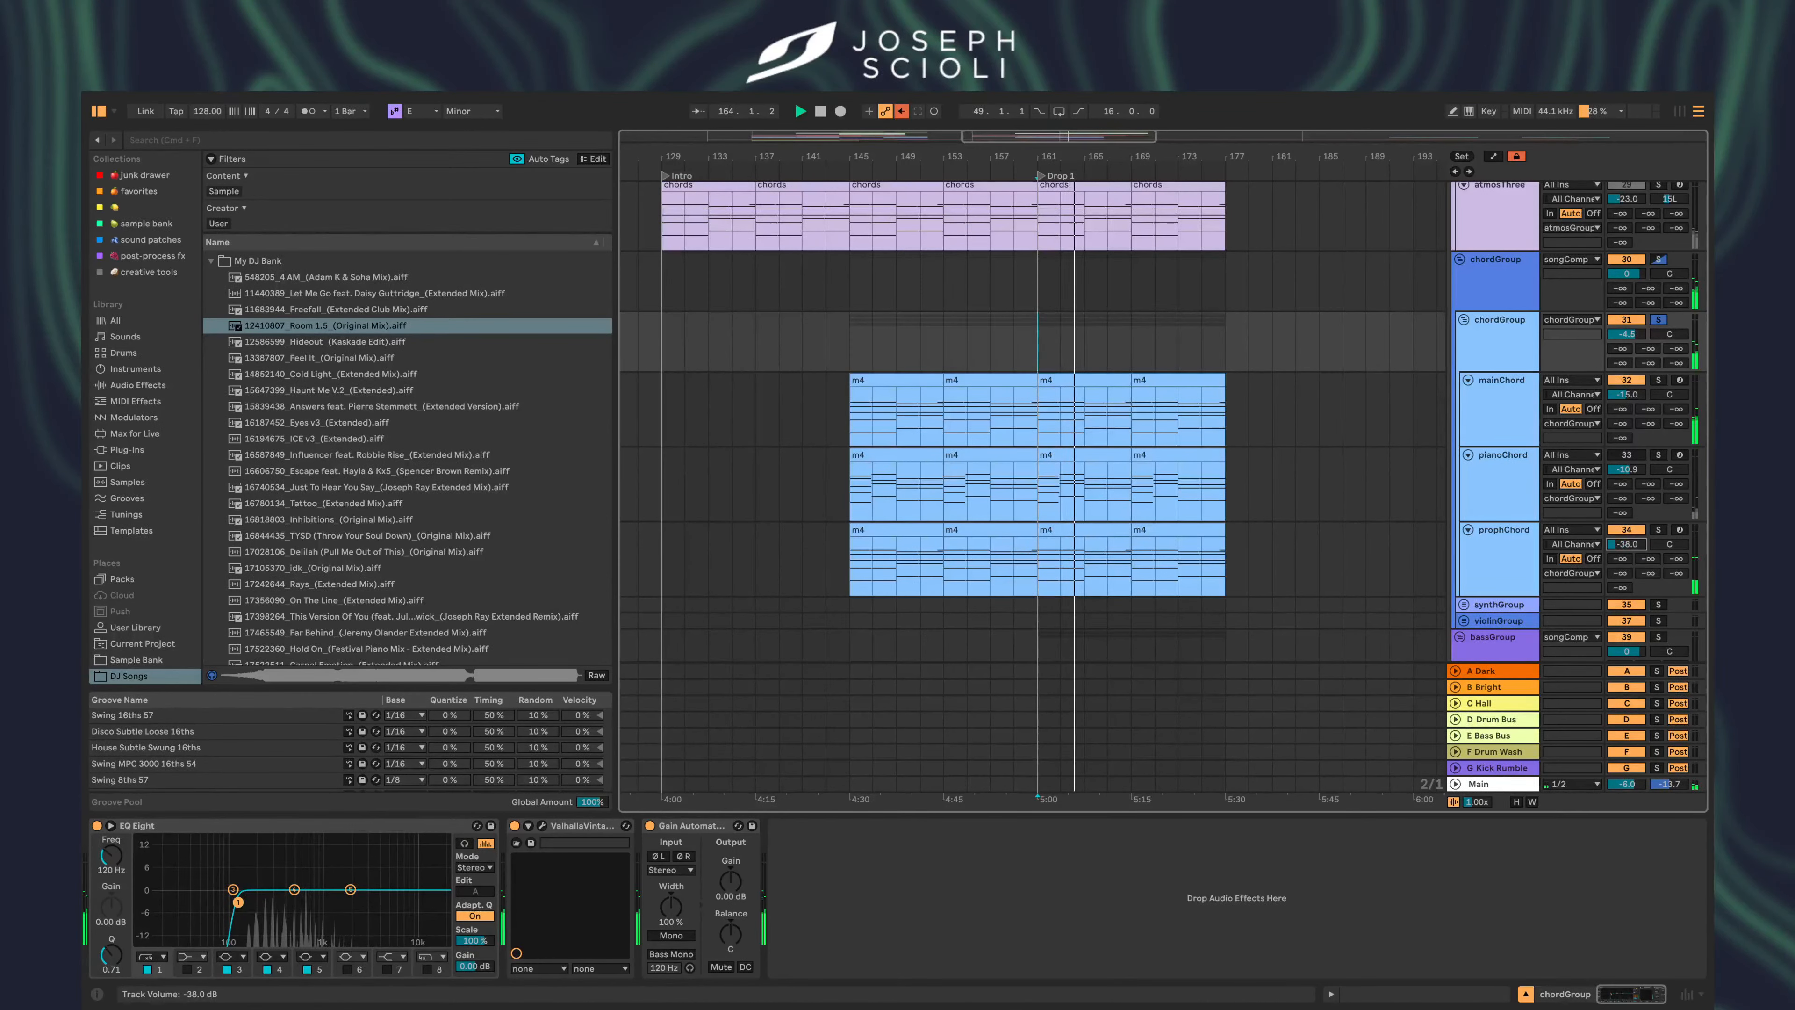
- Raise the mainChord track's volume to -12.3 dB and move its EQ Eight after the RC-20 Retro Color effect
click(1489, 423)
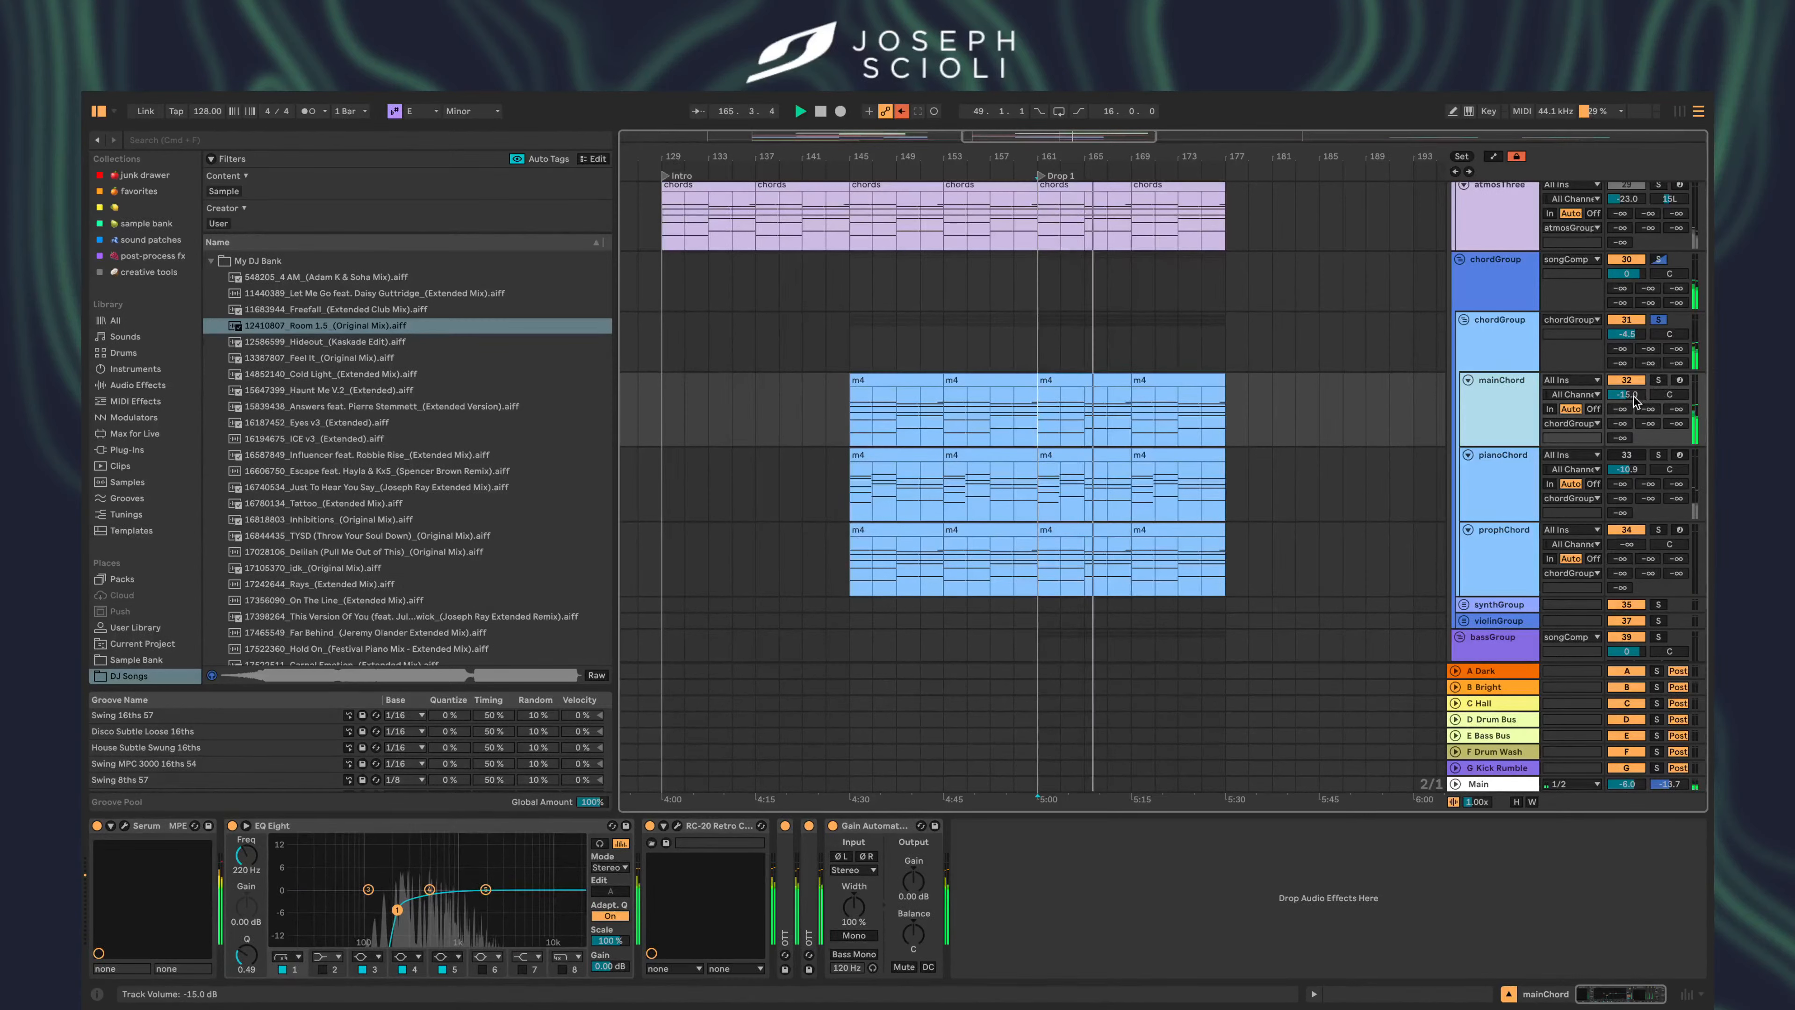
drag(1625, 394, 1625, 388)
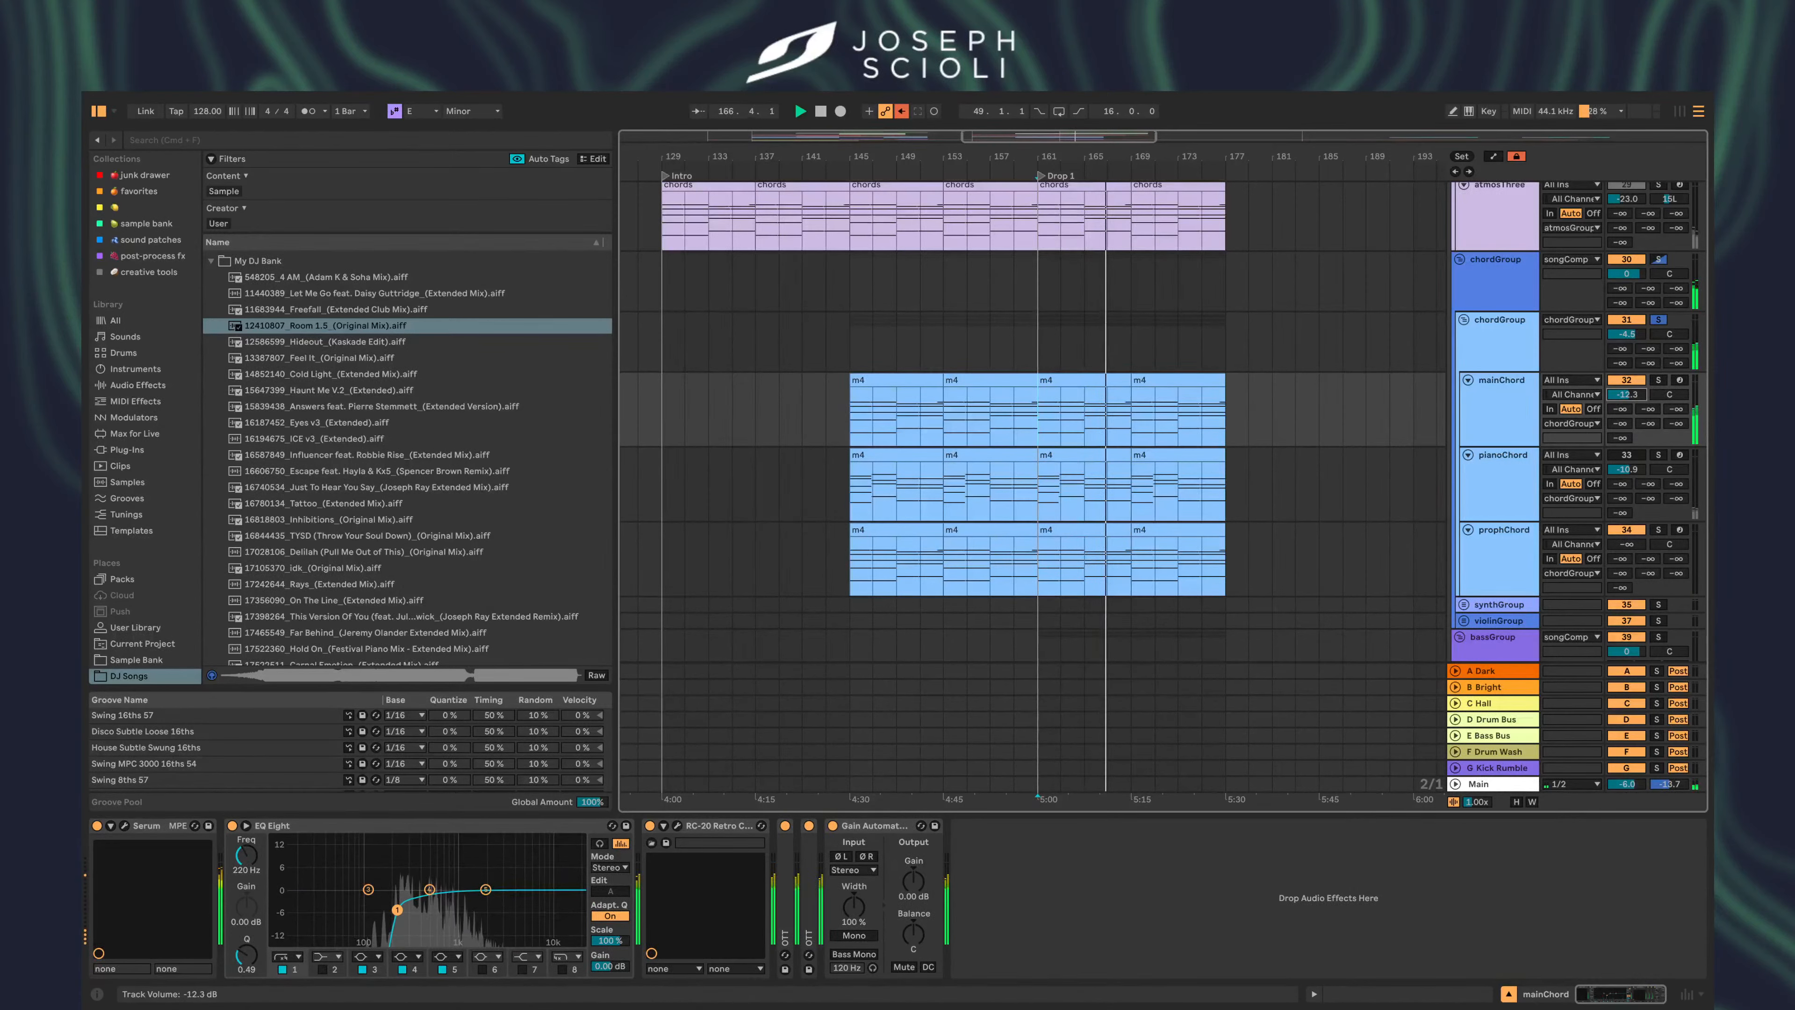
click(850, 341)
click(1484, 391)
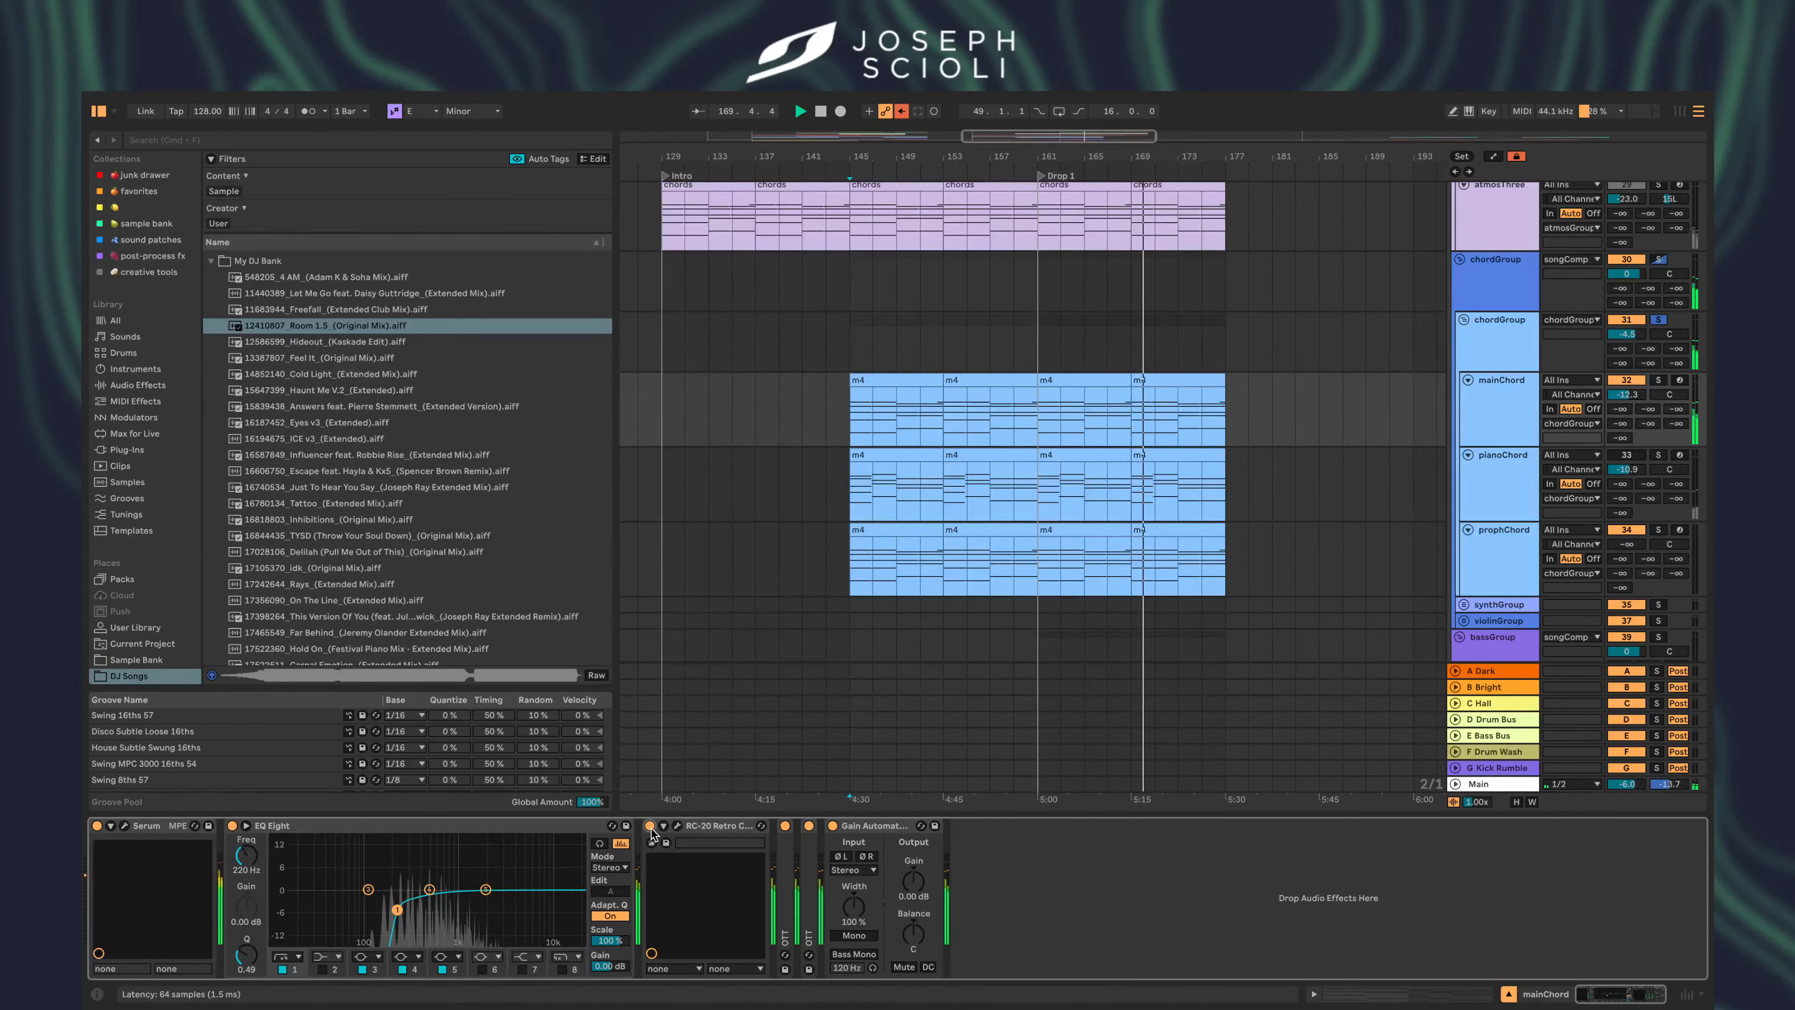
click(649, 826)
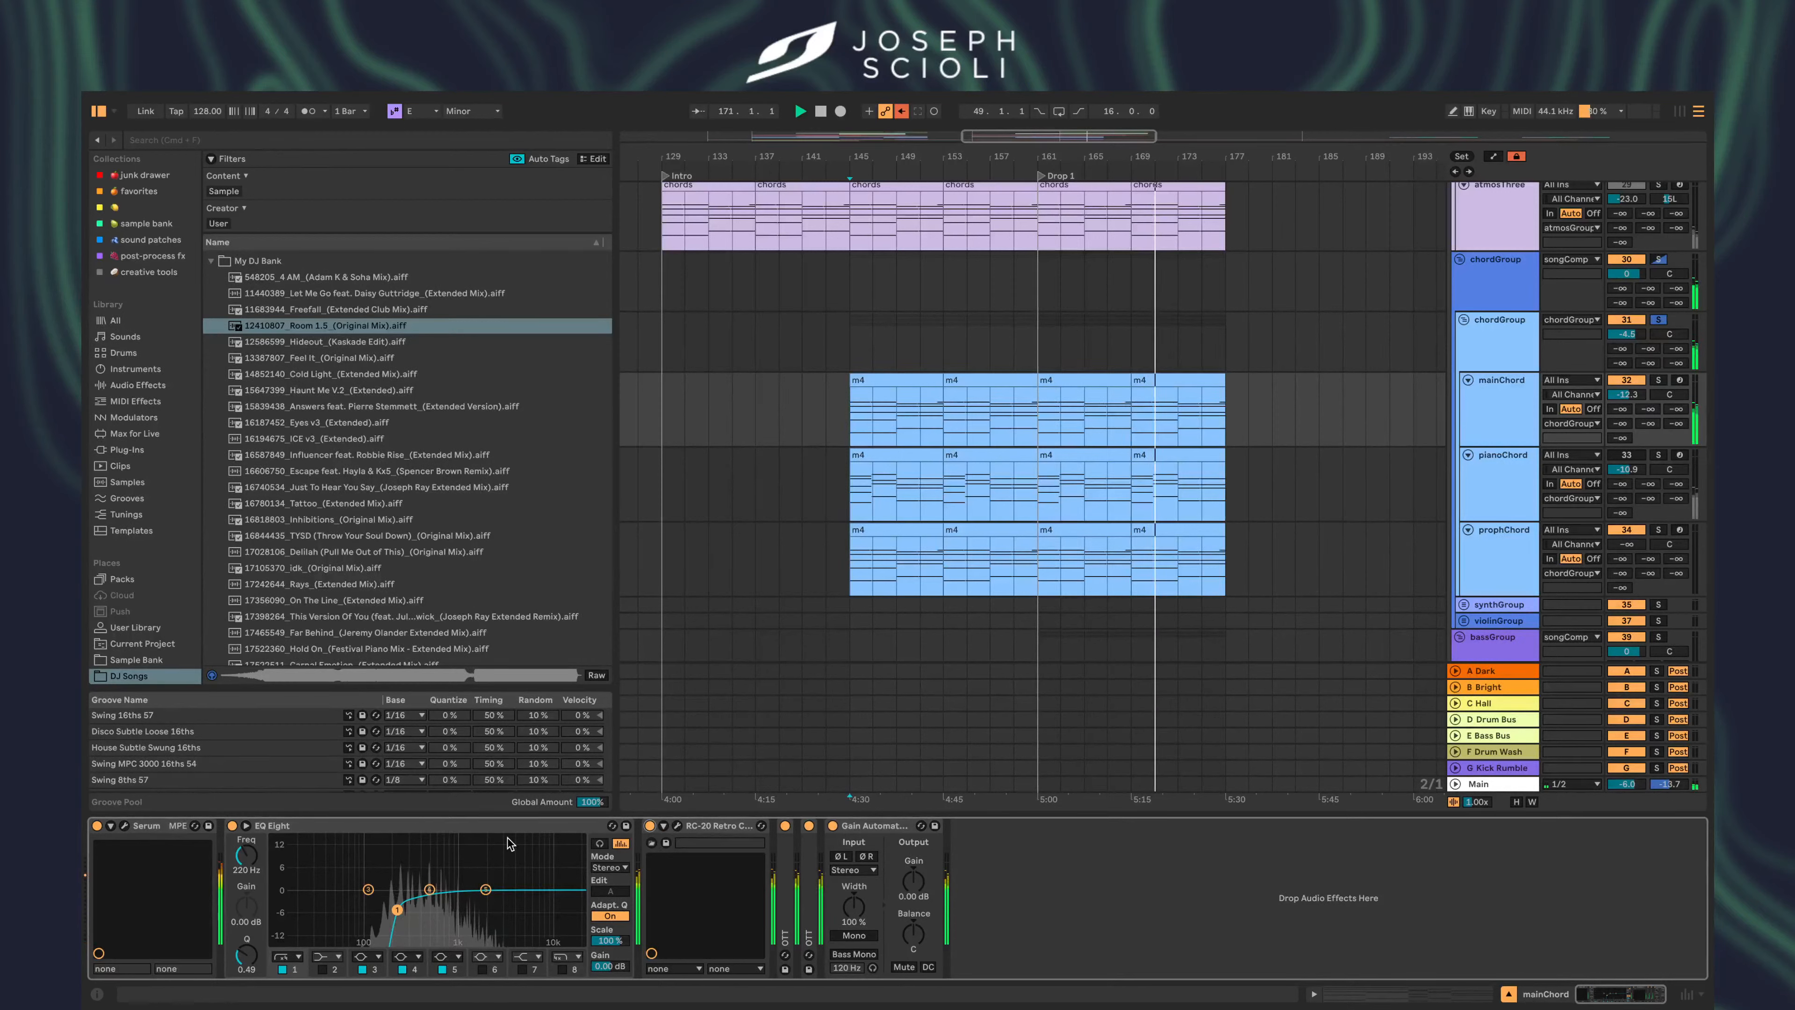
drag(500, 825, 765, 859)
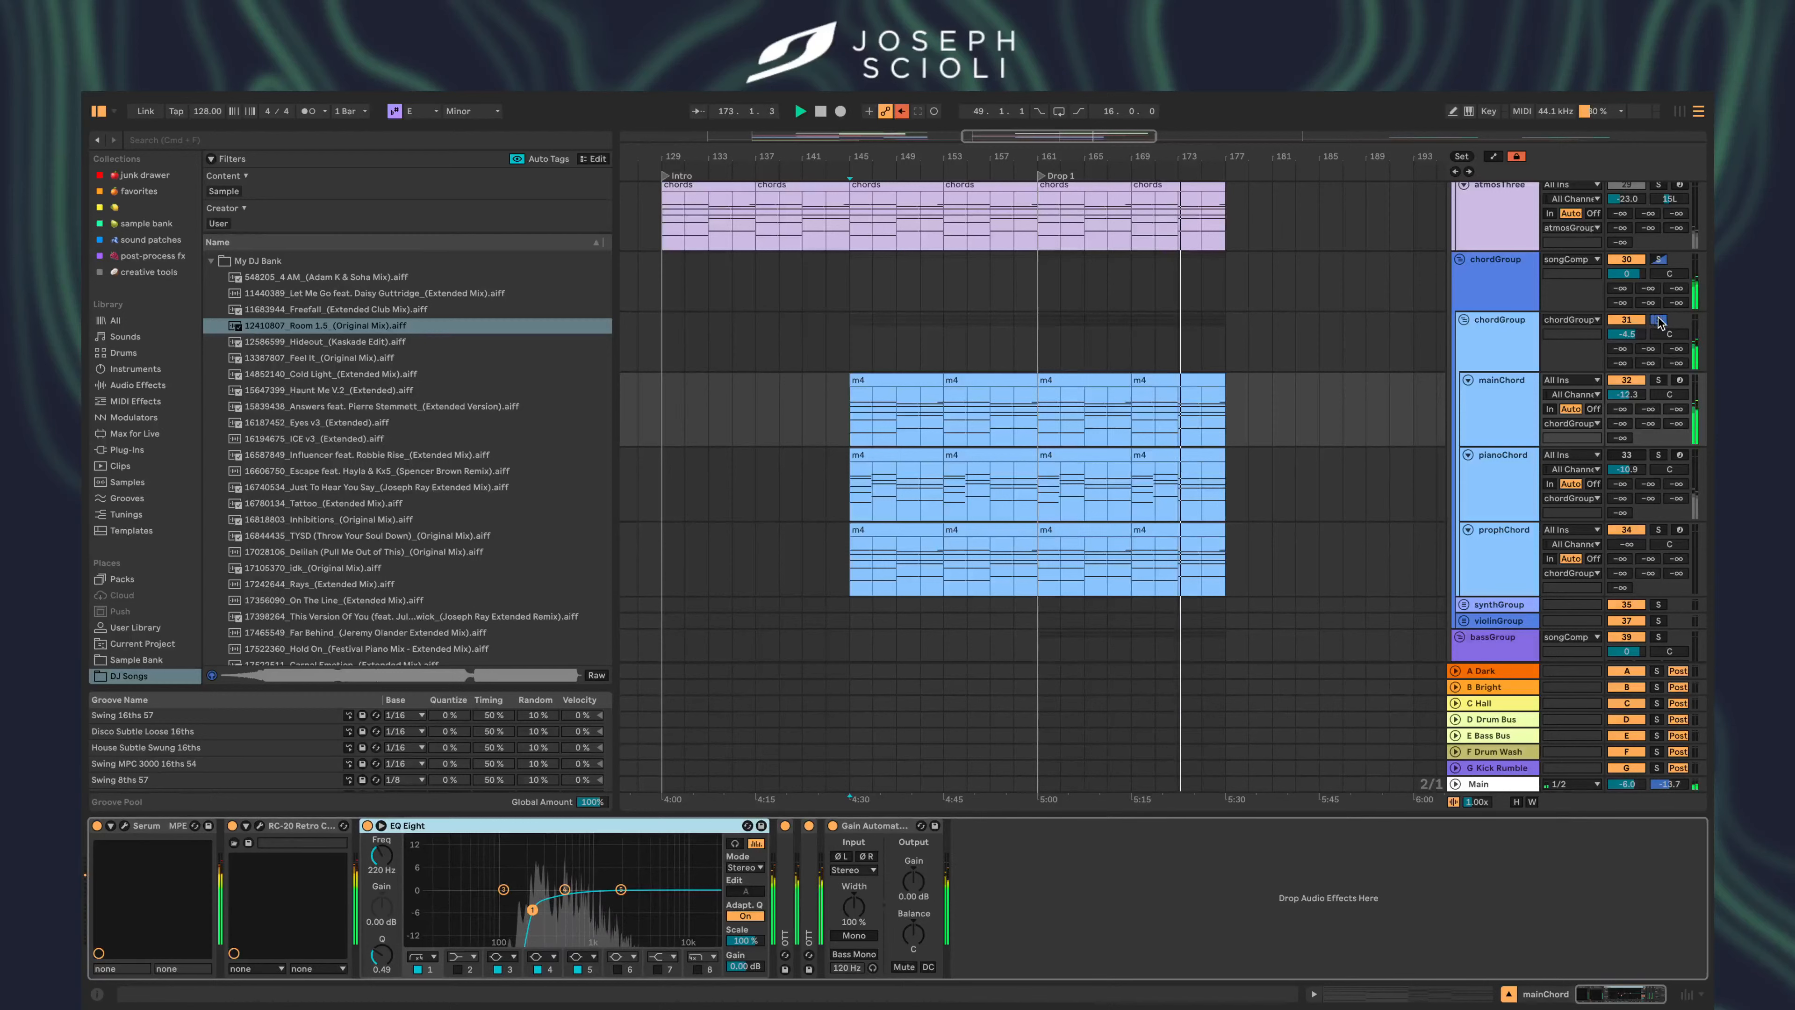
- Unsolo the inner chordGroup and restart playback from bar 145 to hear the chords with the other tracks
click(850, 338)
key(space)
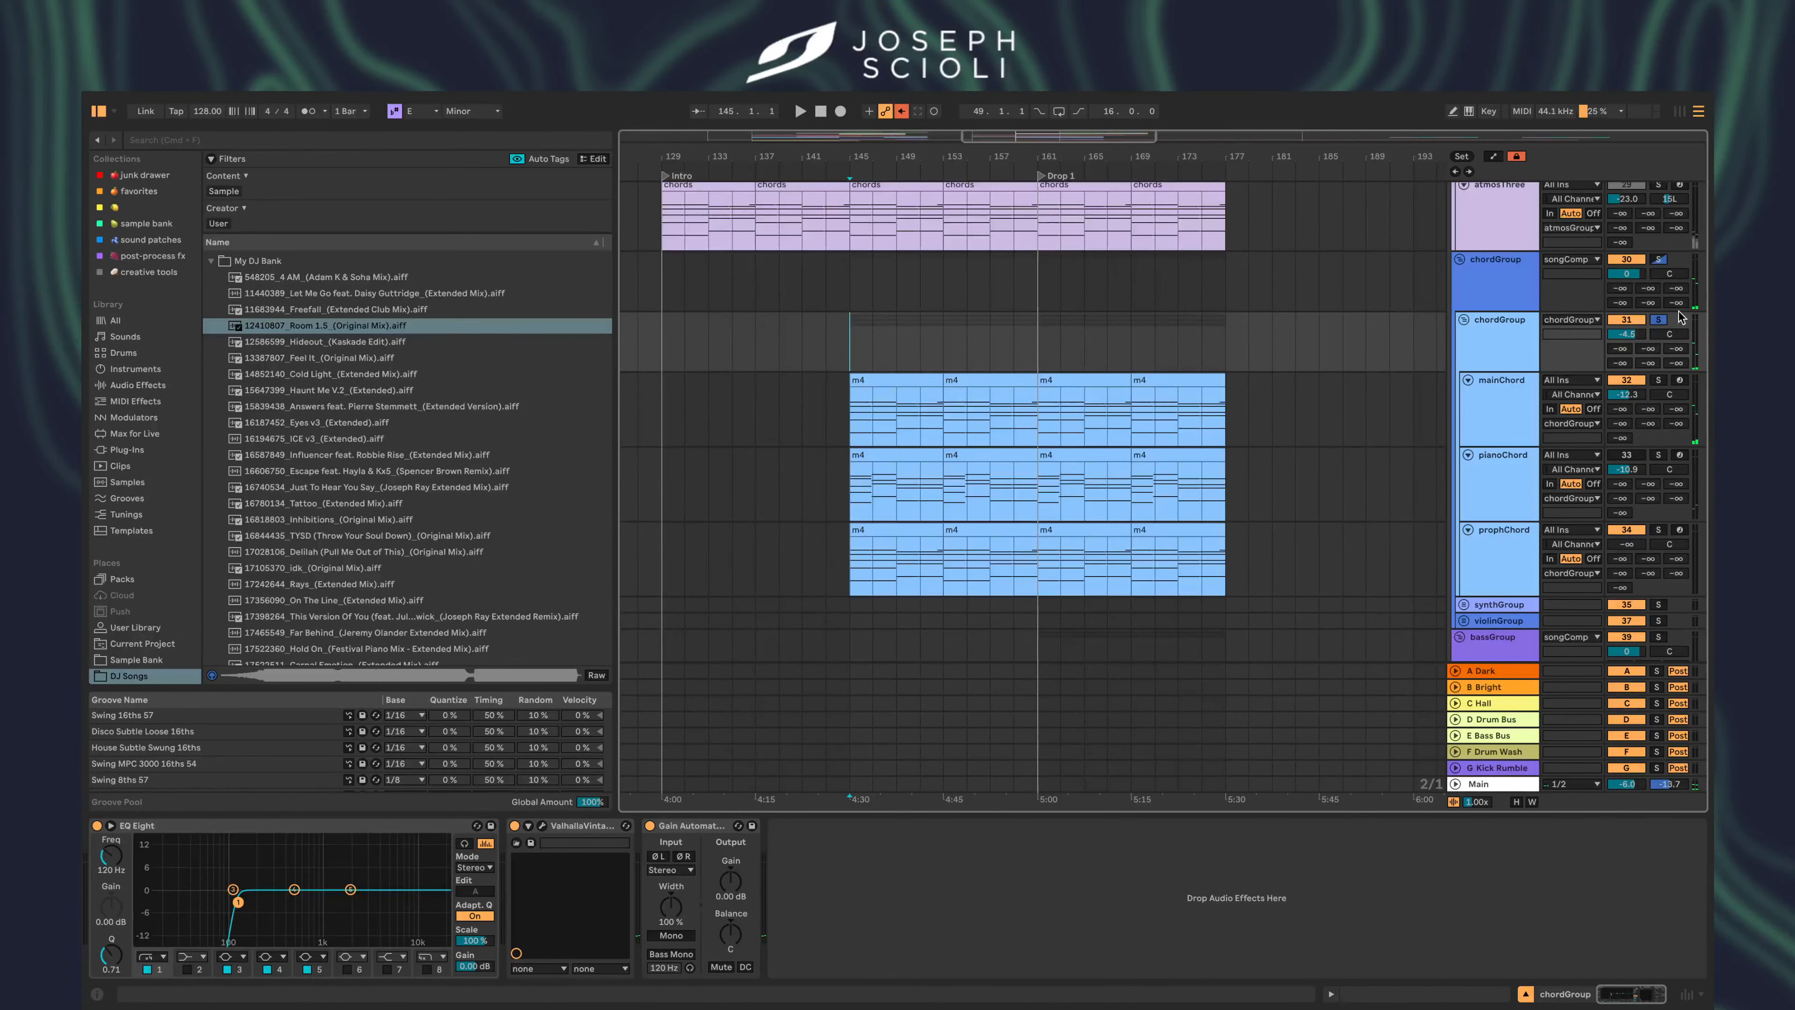
key(space)
scroll(973, 439, up, 5)
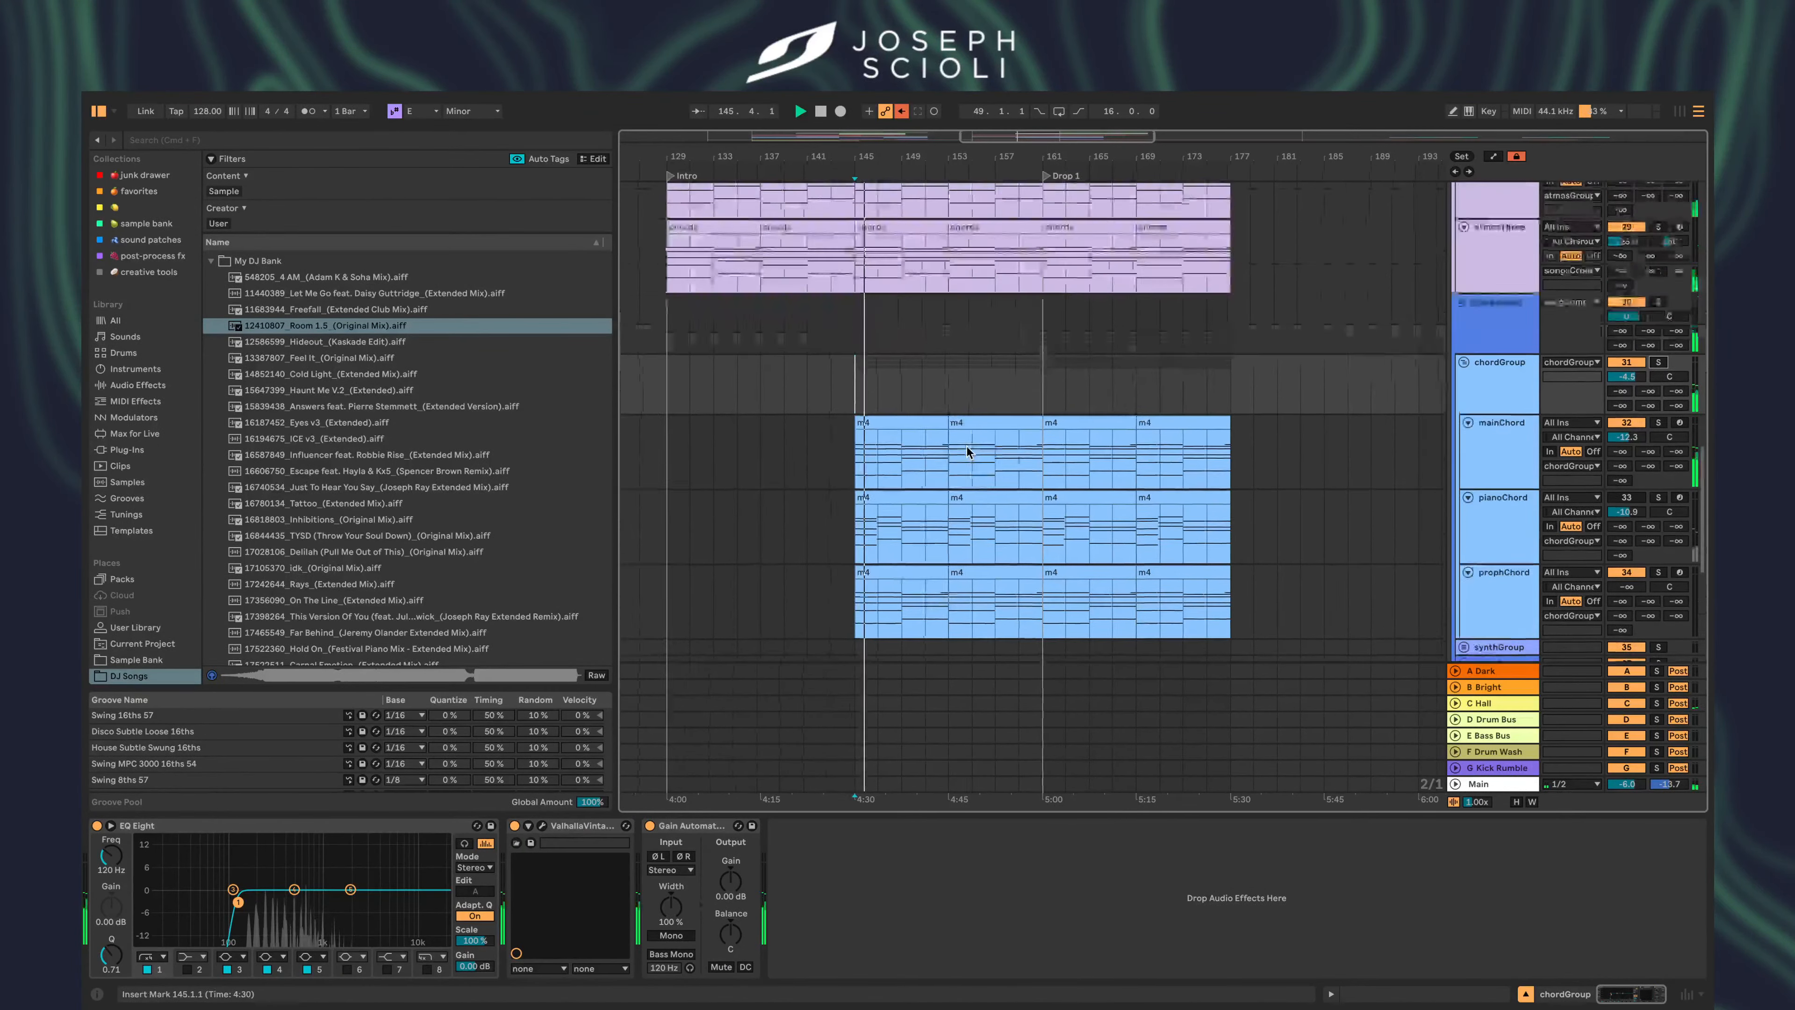
click(845, 262)
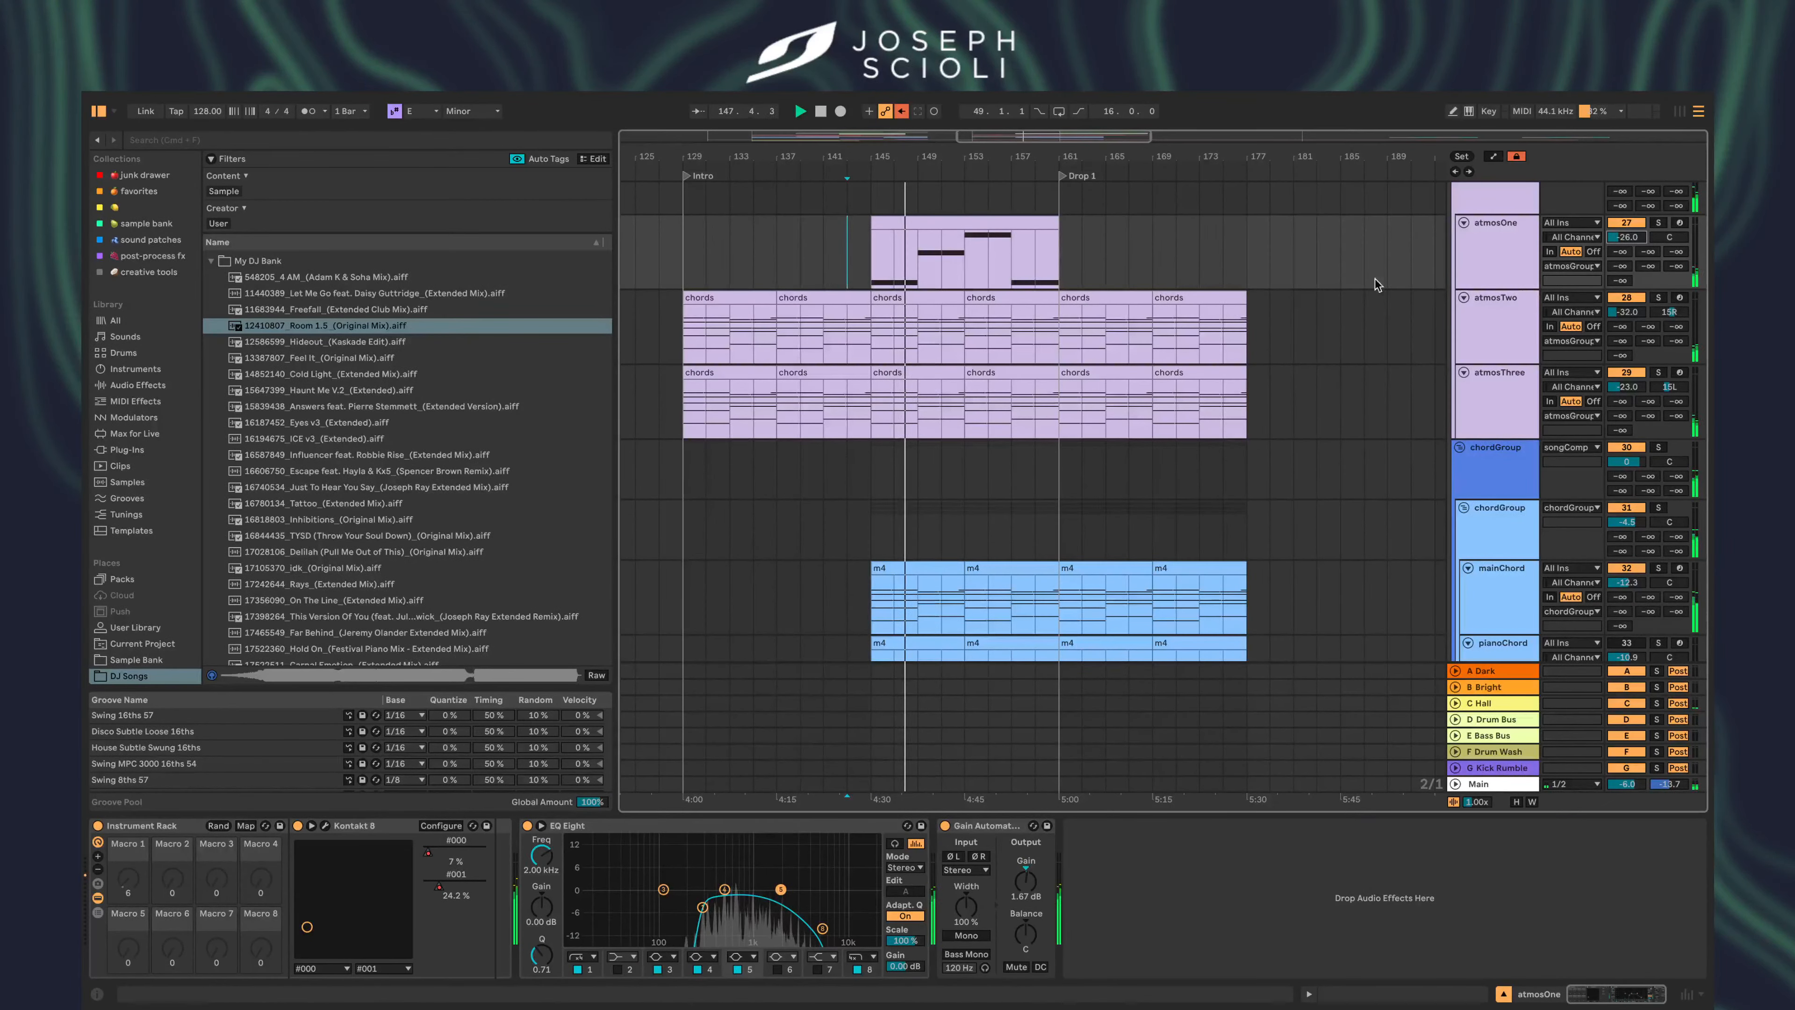
- Duplicate the leadTwo track that holds the repeating E2 clips starting at the Intro locator
scroll(1035, 363, up, 5)
scroll(1036, 363, up, 3)
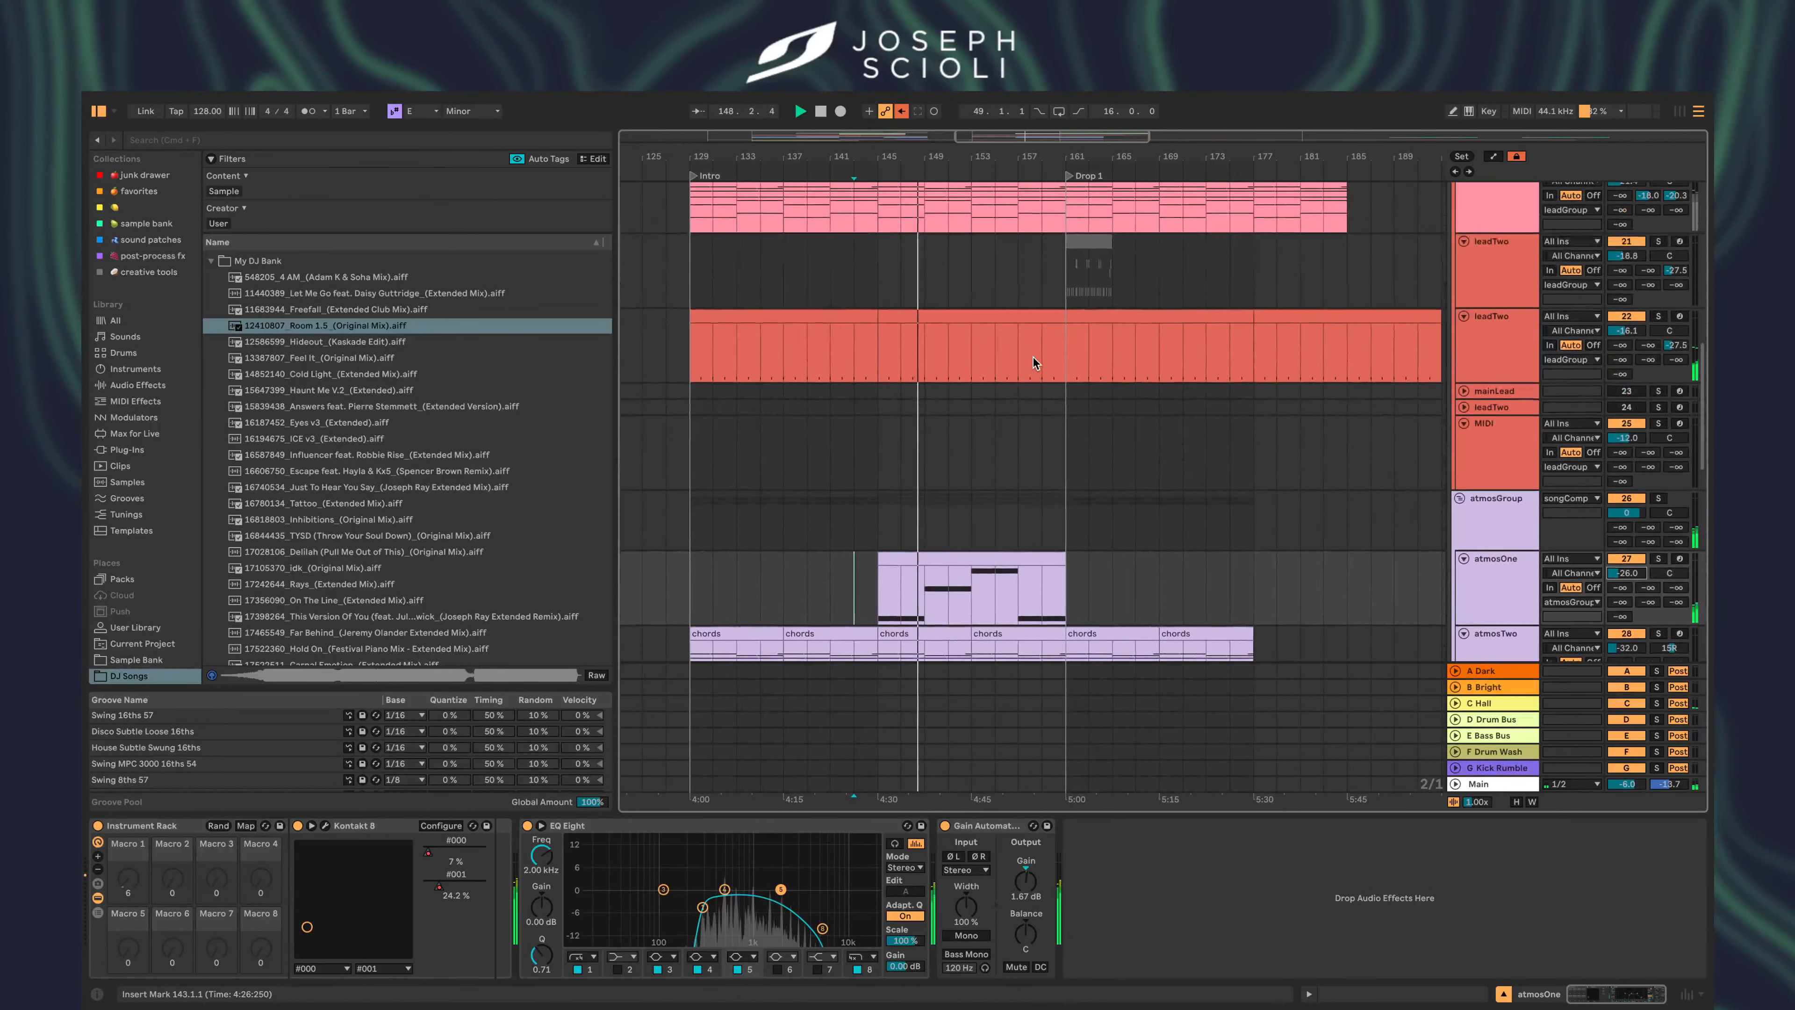
click(1487, 360)
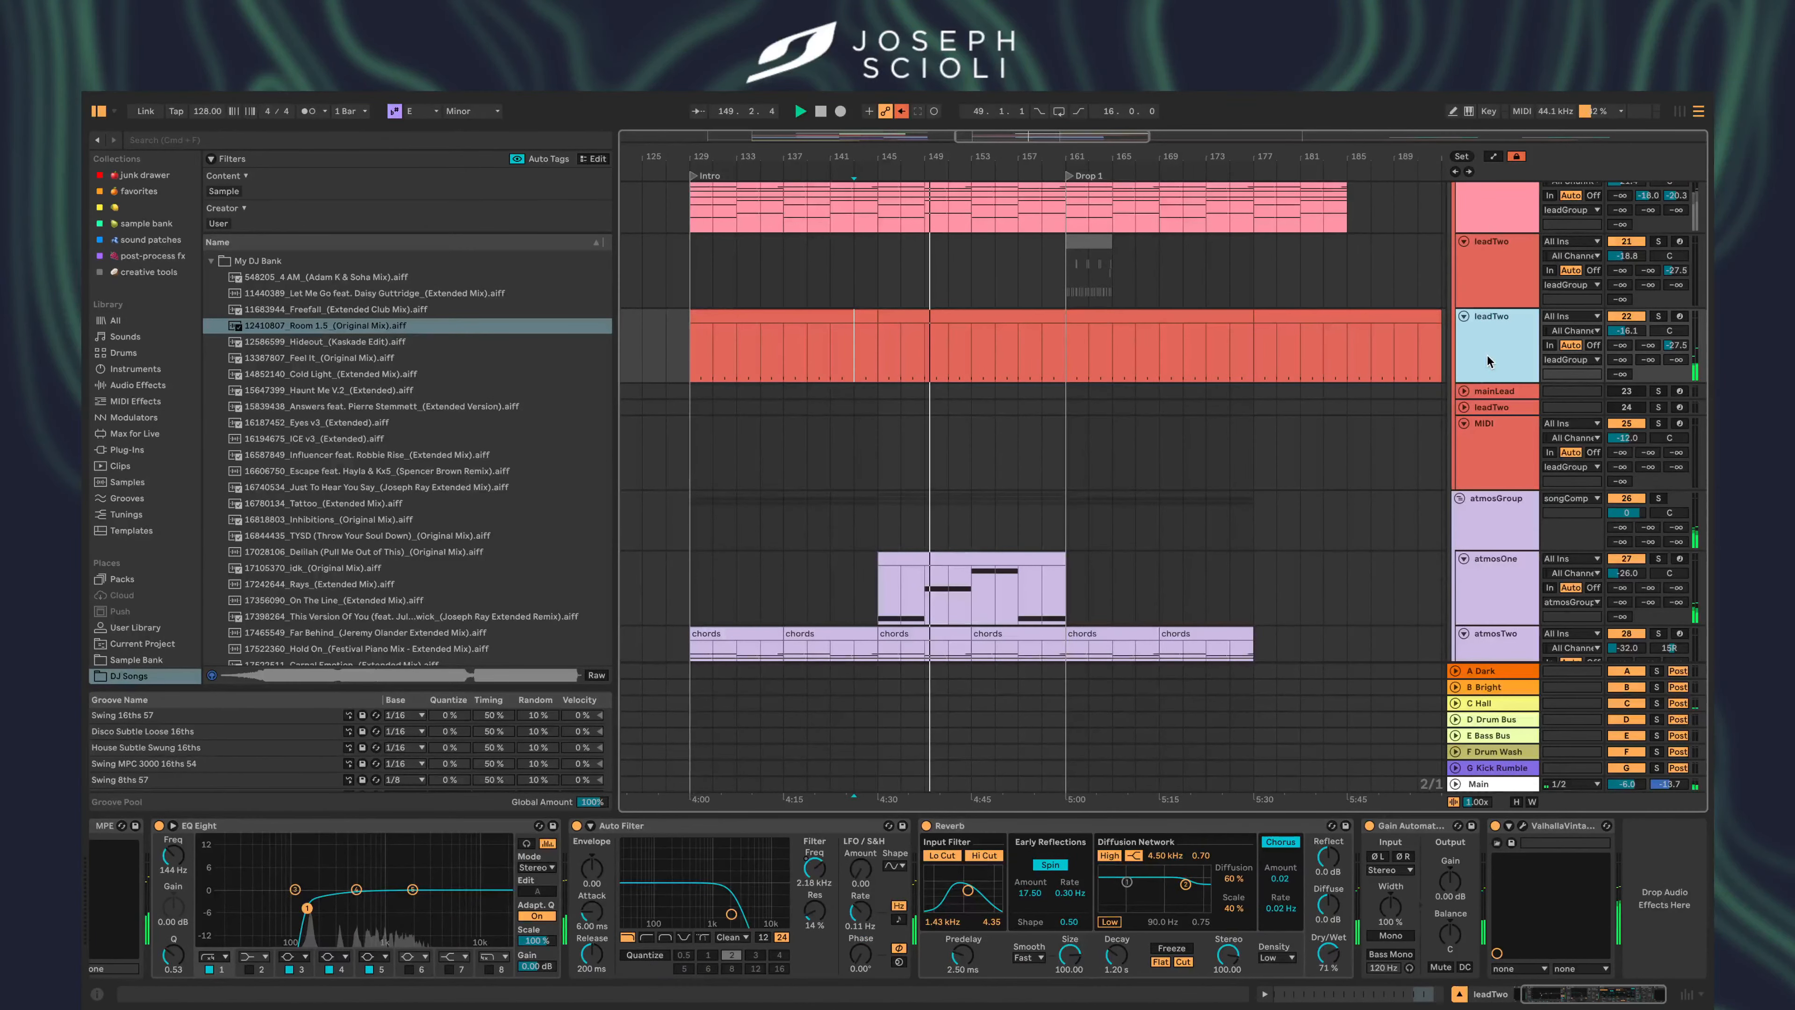
key(super+d)
- Delete all the E2 clips between bars 129 and 193 from the upper of the two identical leadTwo tracks
click(821, 341)
click(820, 331)
key(Delete)
click(990, 330)
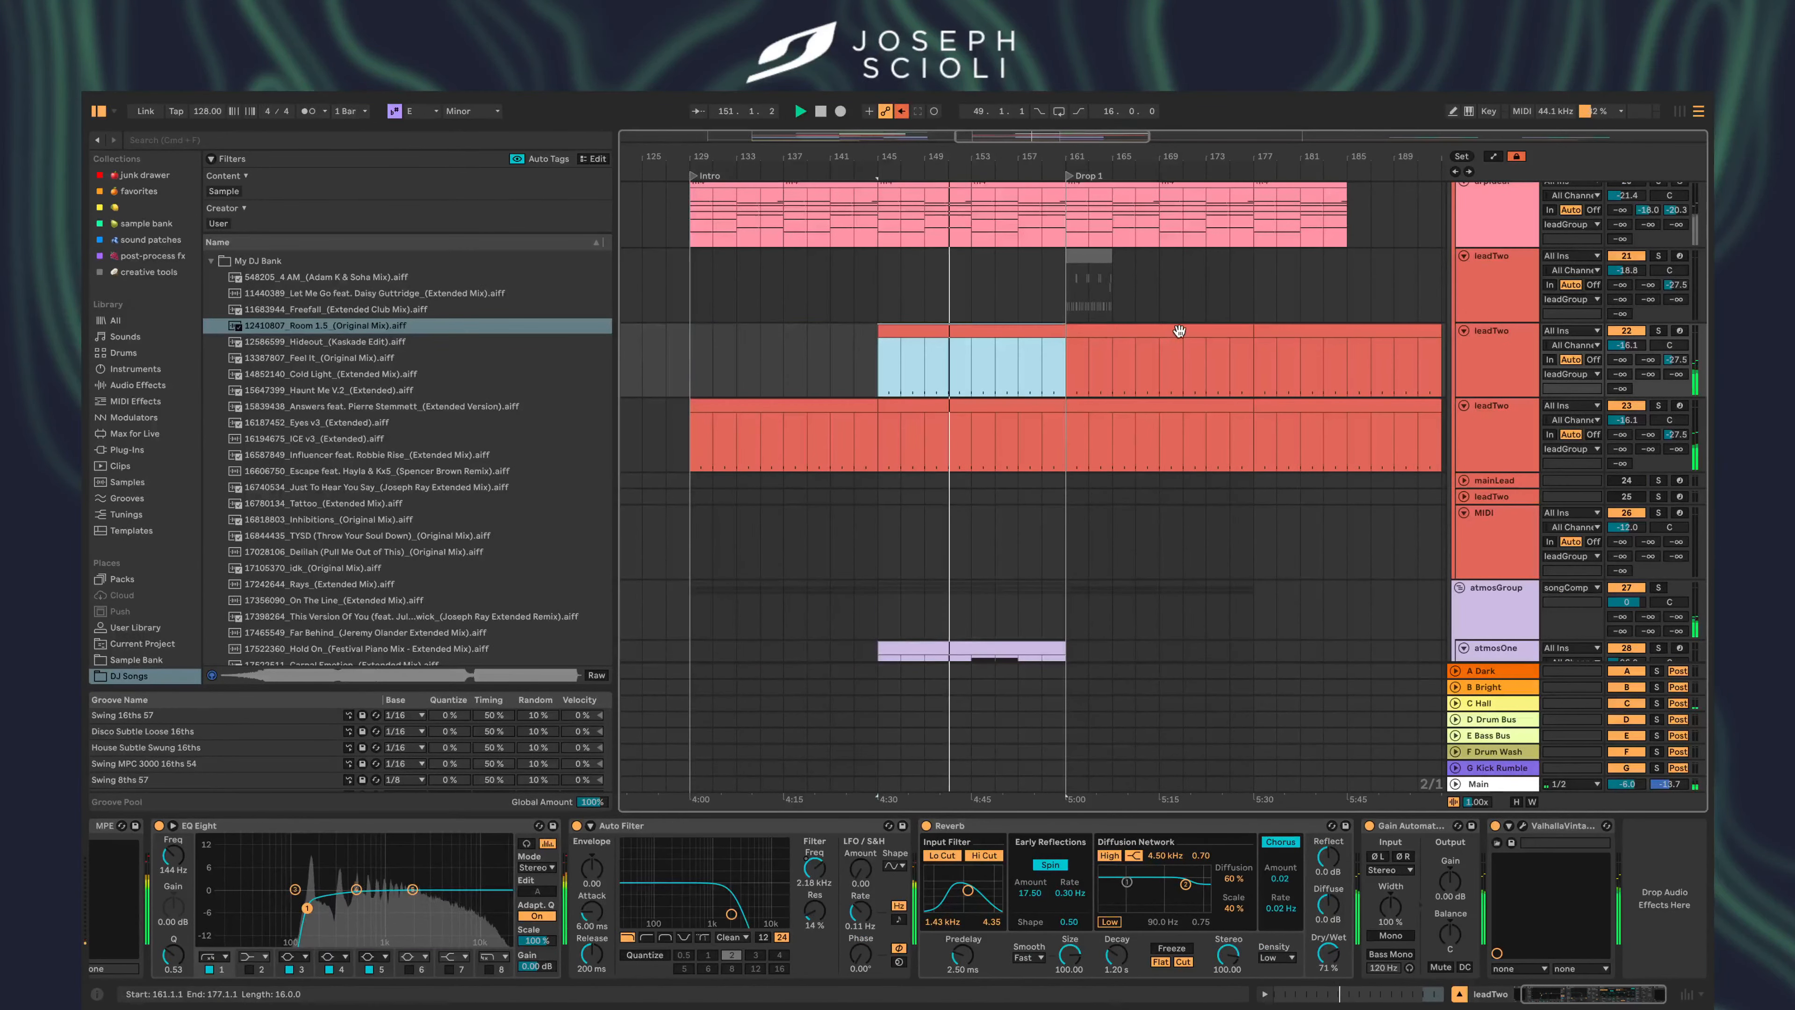
click(1179, 331)
key(Delete)
click(1272, 330)
key(Delete)
click(1028, 331)
key(Delete)
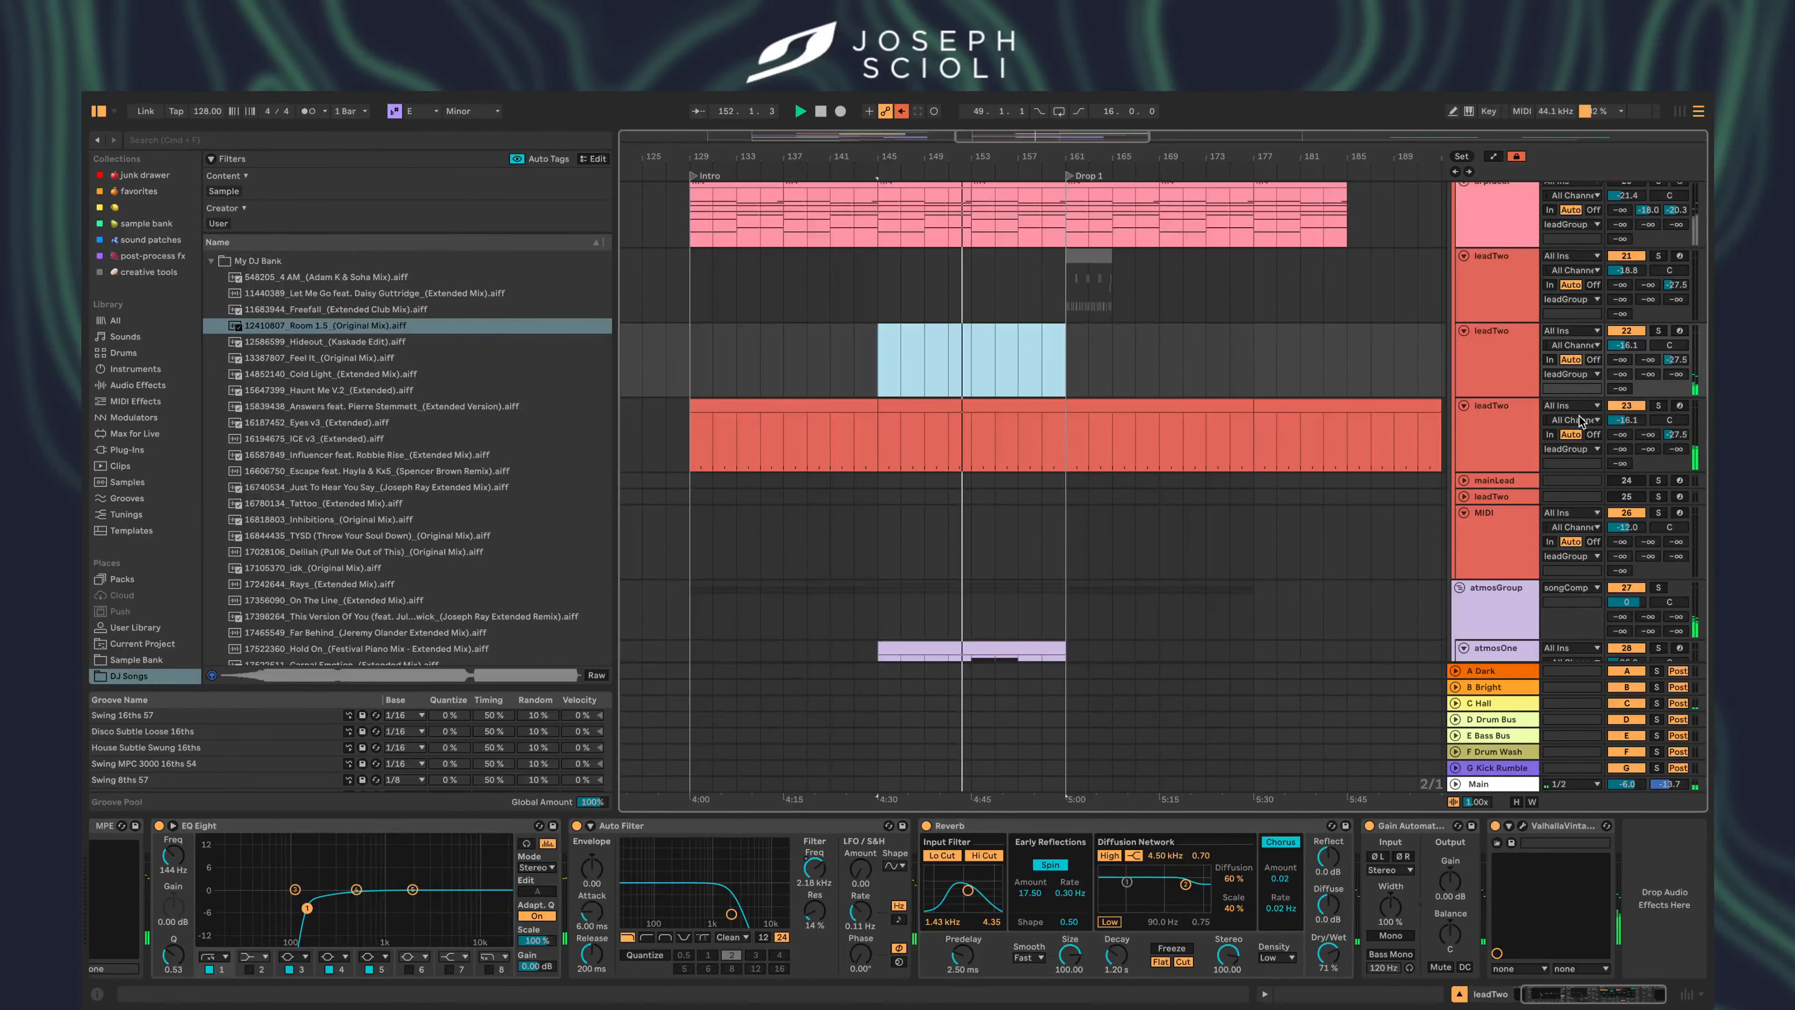
- Set the Auto Filter frequency to 3.50 kHz on the lower leadTwo copy and open its Serum plug-in
double_click(1486, 425)
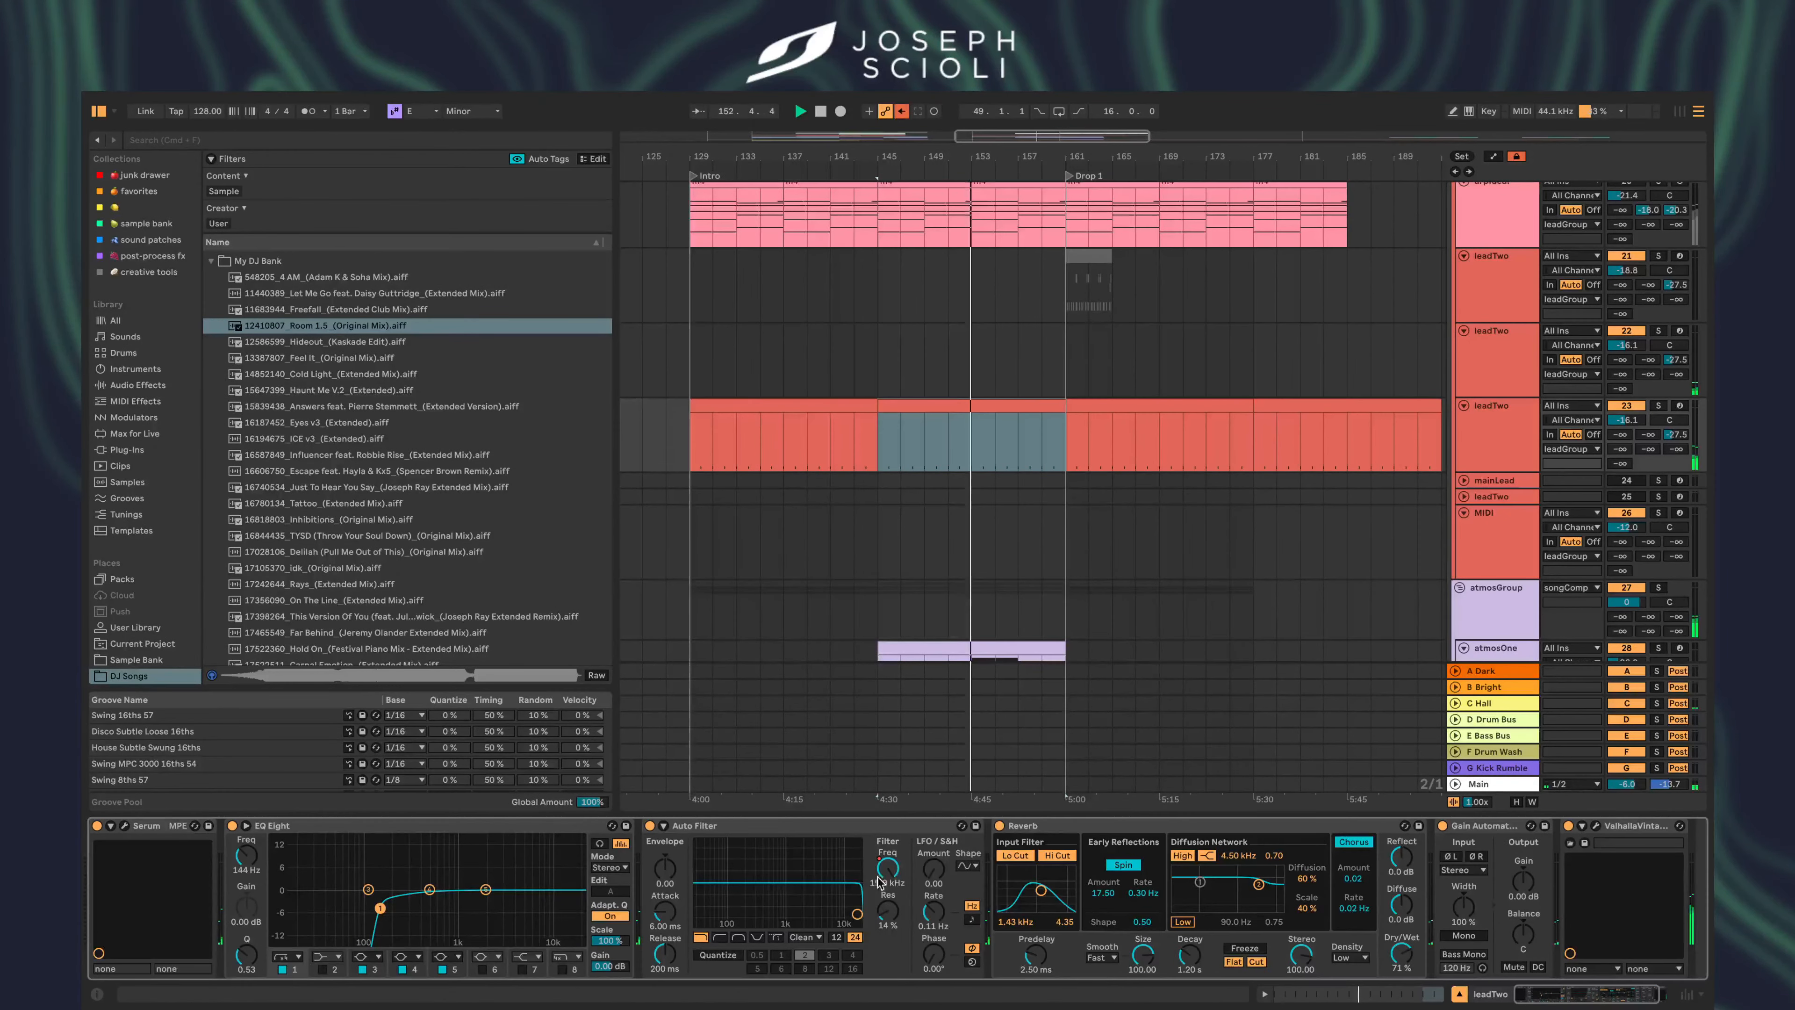
drag(879, 877, 878, 923)
click(125, 825)
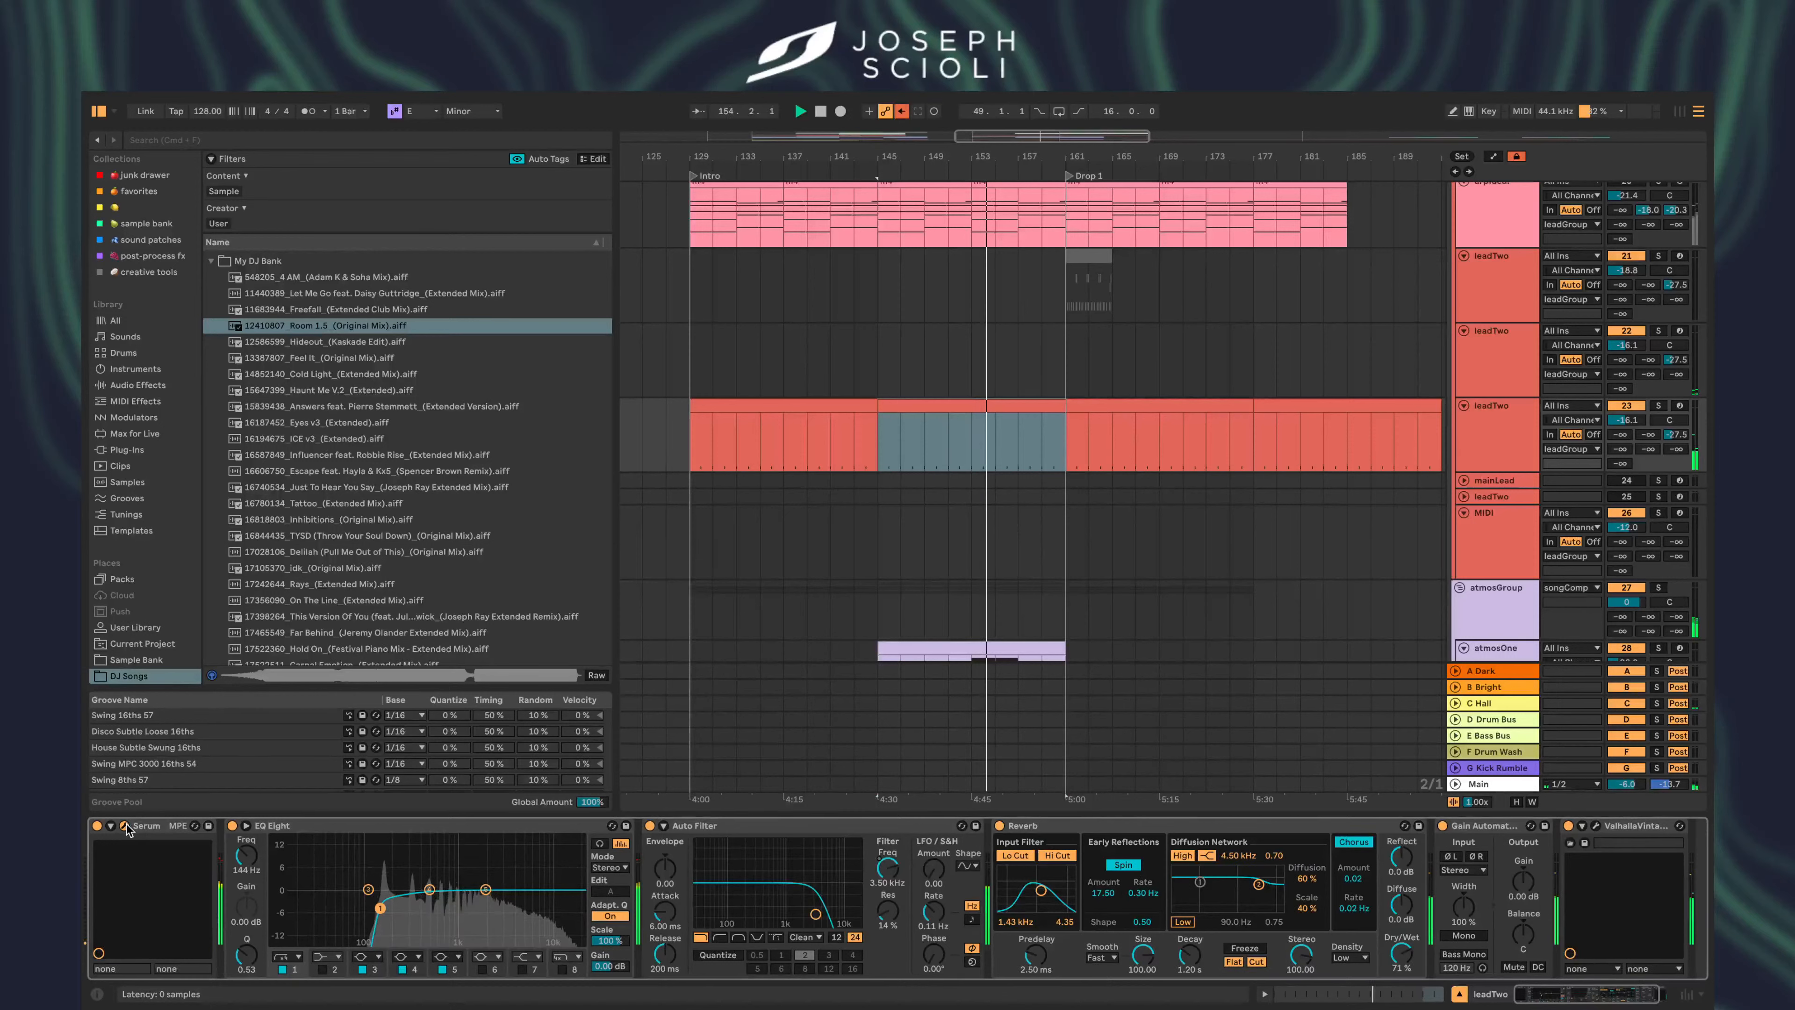
- Shift the E2 notes in the lower leadTwo clip at bars 129–145 to start at 1.1.2 and duplicate the clip over the following ones
drag(692, 441, 878, 438)
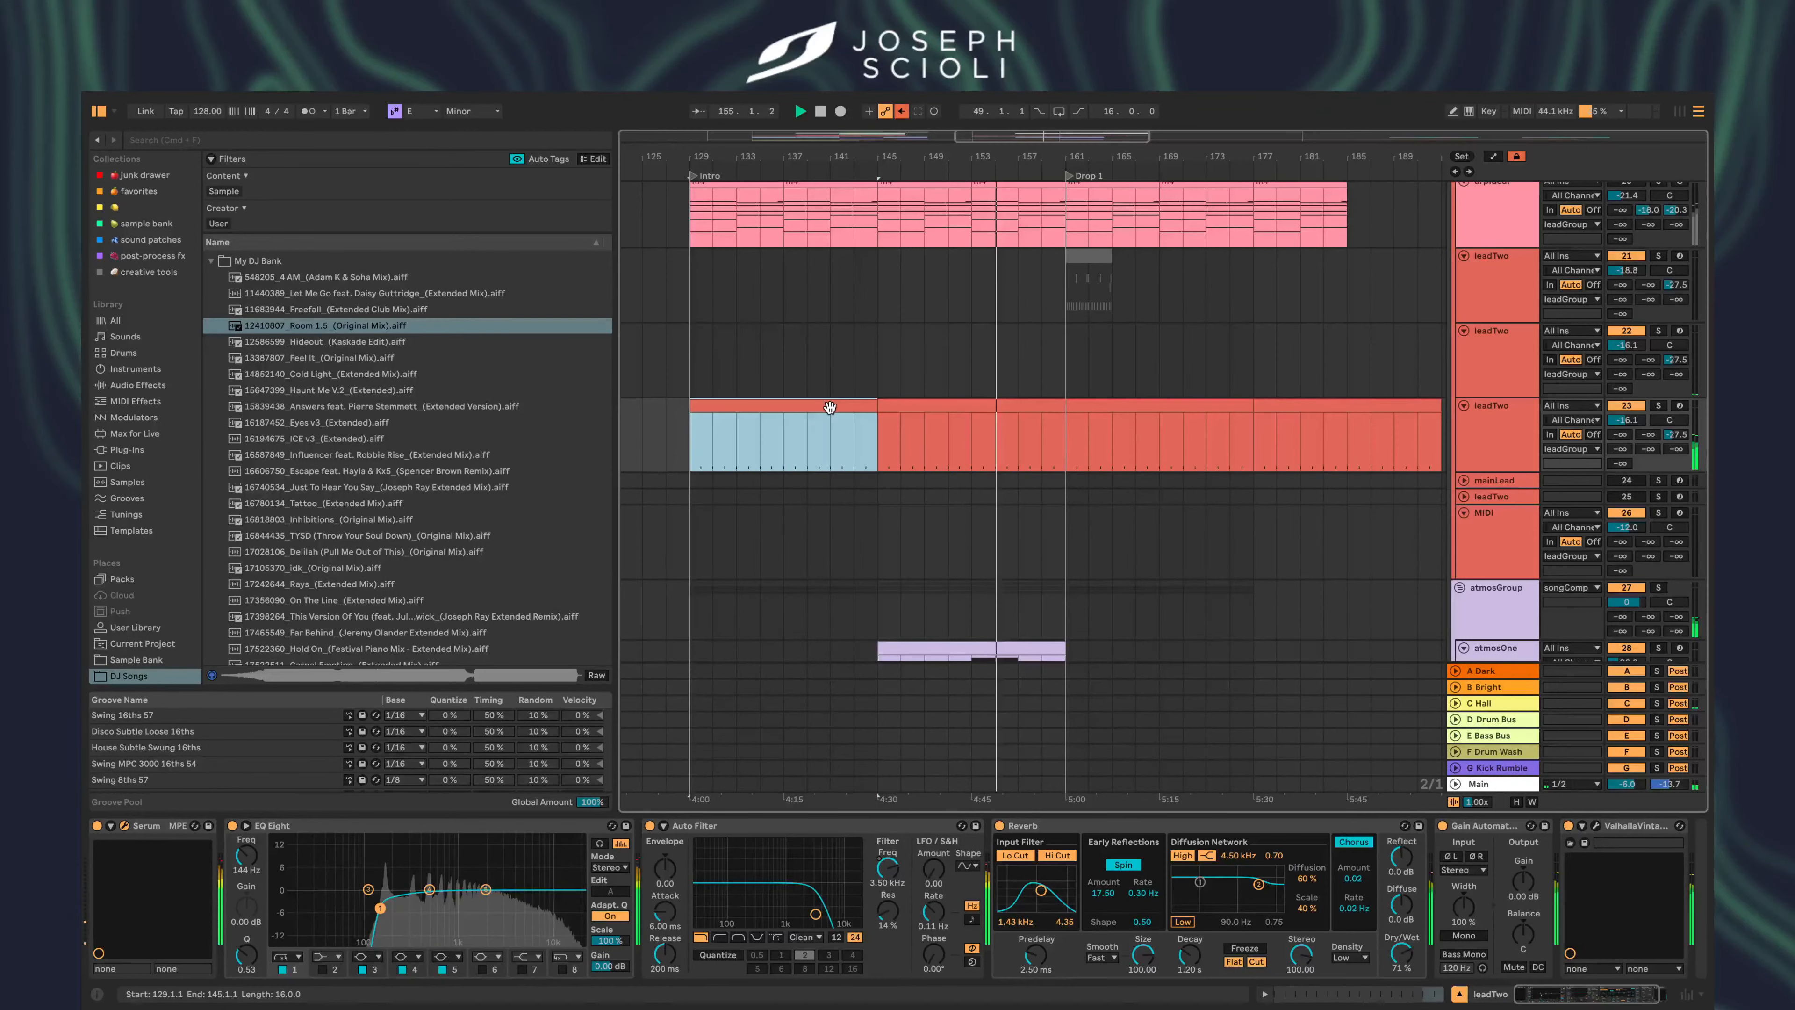
double_click(829, 407)
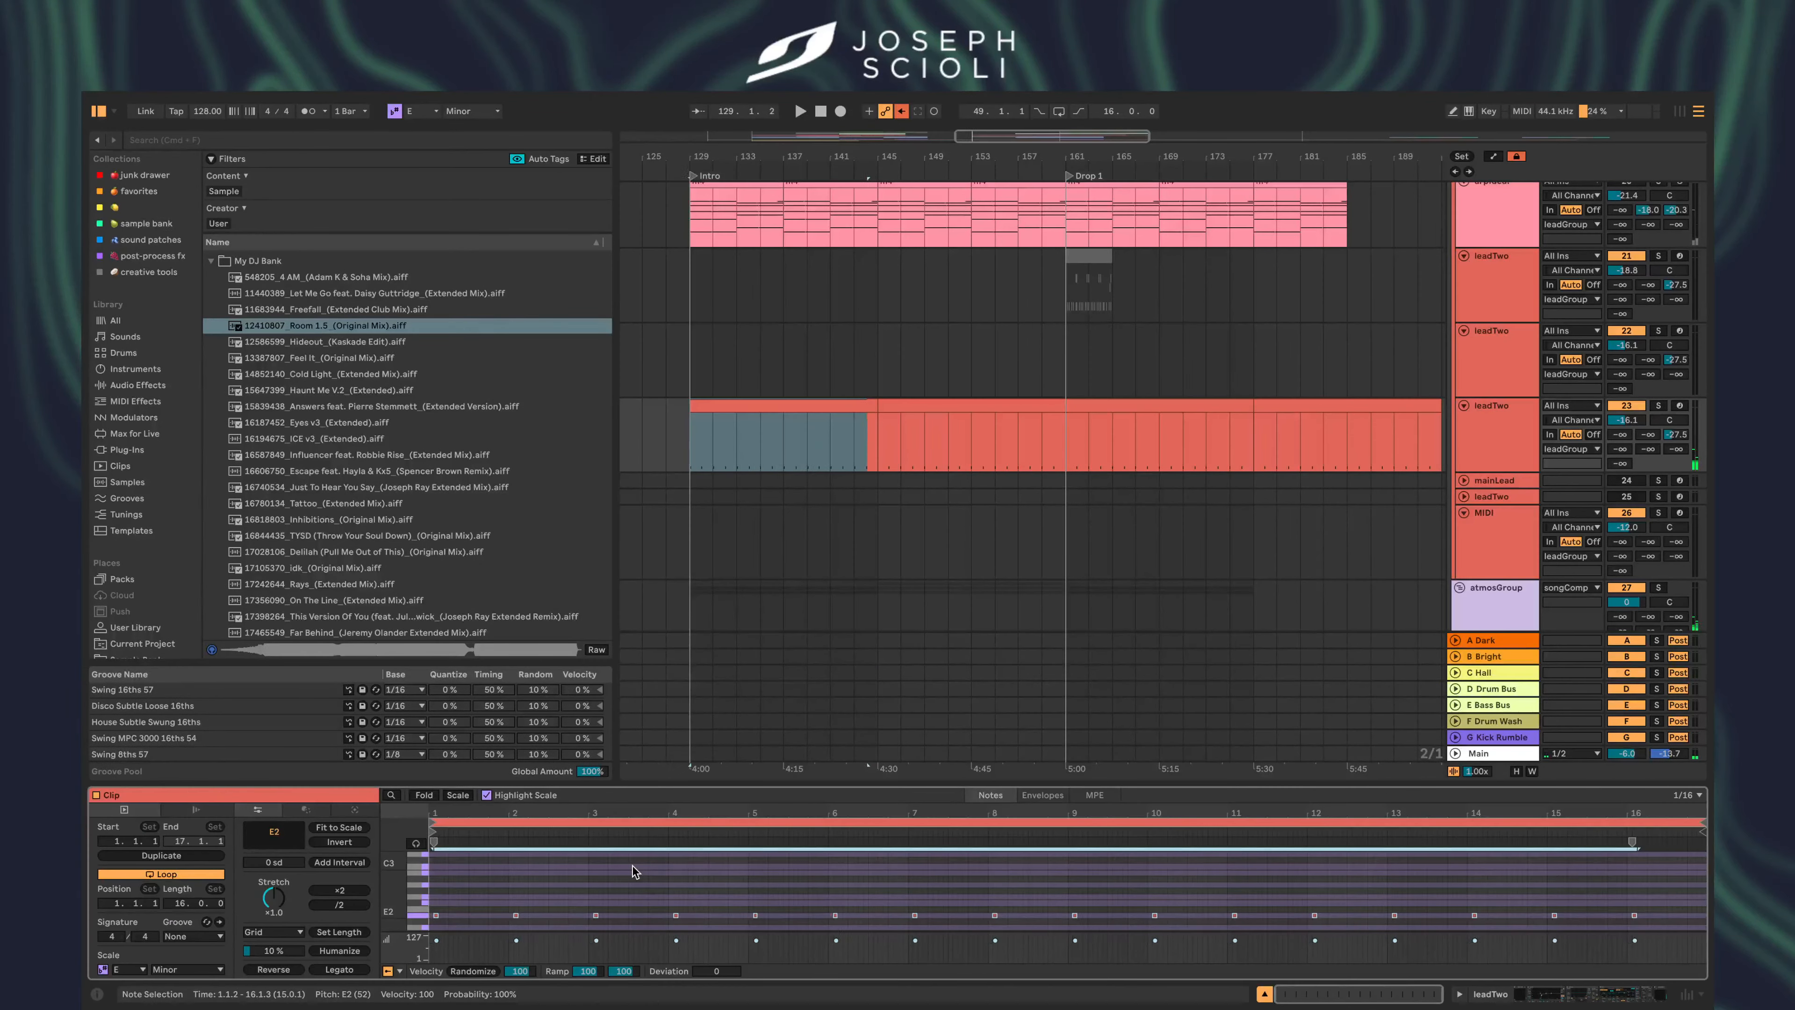
click(815, 401)
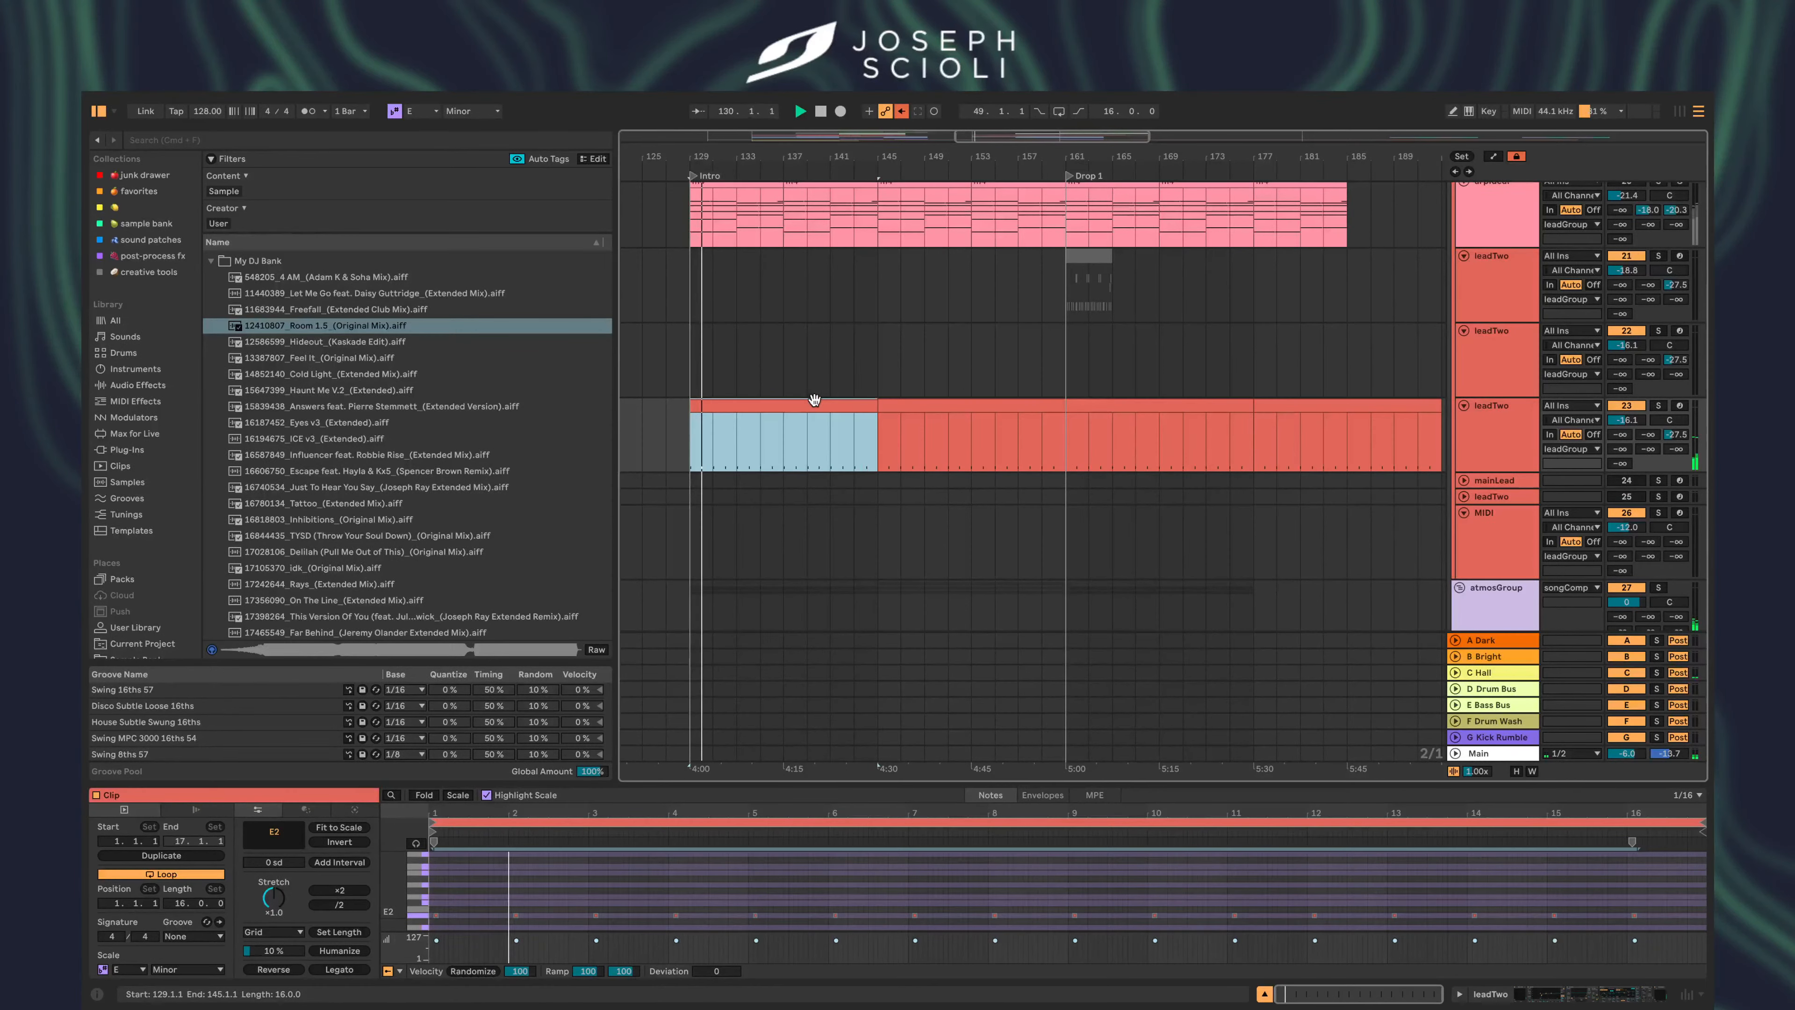
key(super+d)
key(super+d)
key(super+d)
key(Delete)
scroll(813, 405, left, 5)
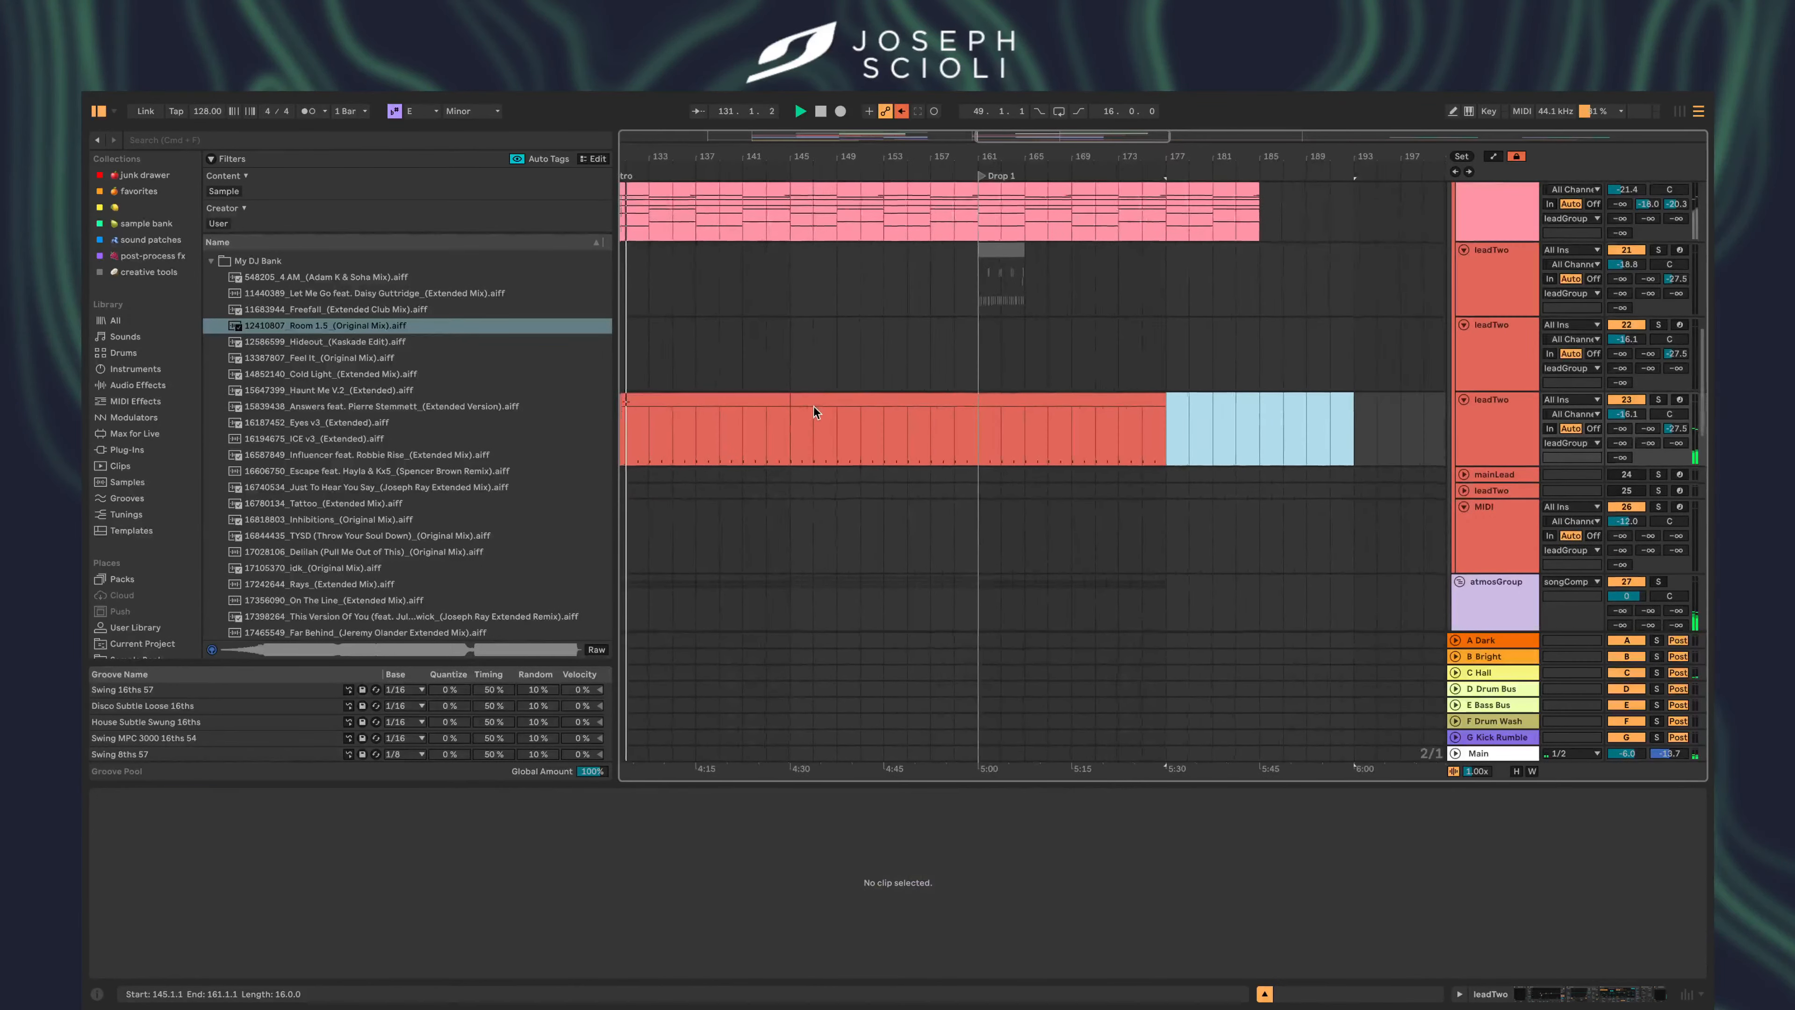
- Shift the bar 129 leadTwo clip's E2 notes to start at 1.1.3 and duplicate the clip through bar 193
double_click(895, 398)
click(950, 392)
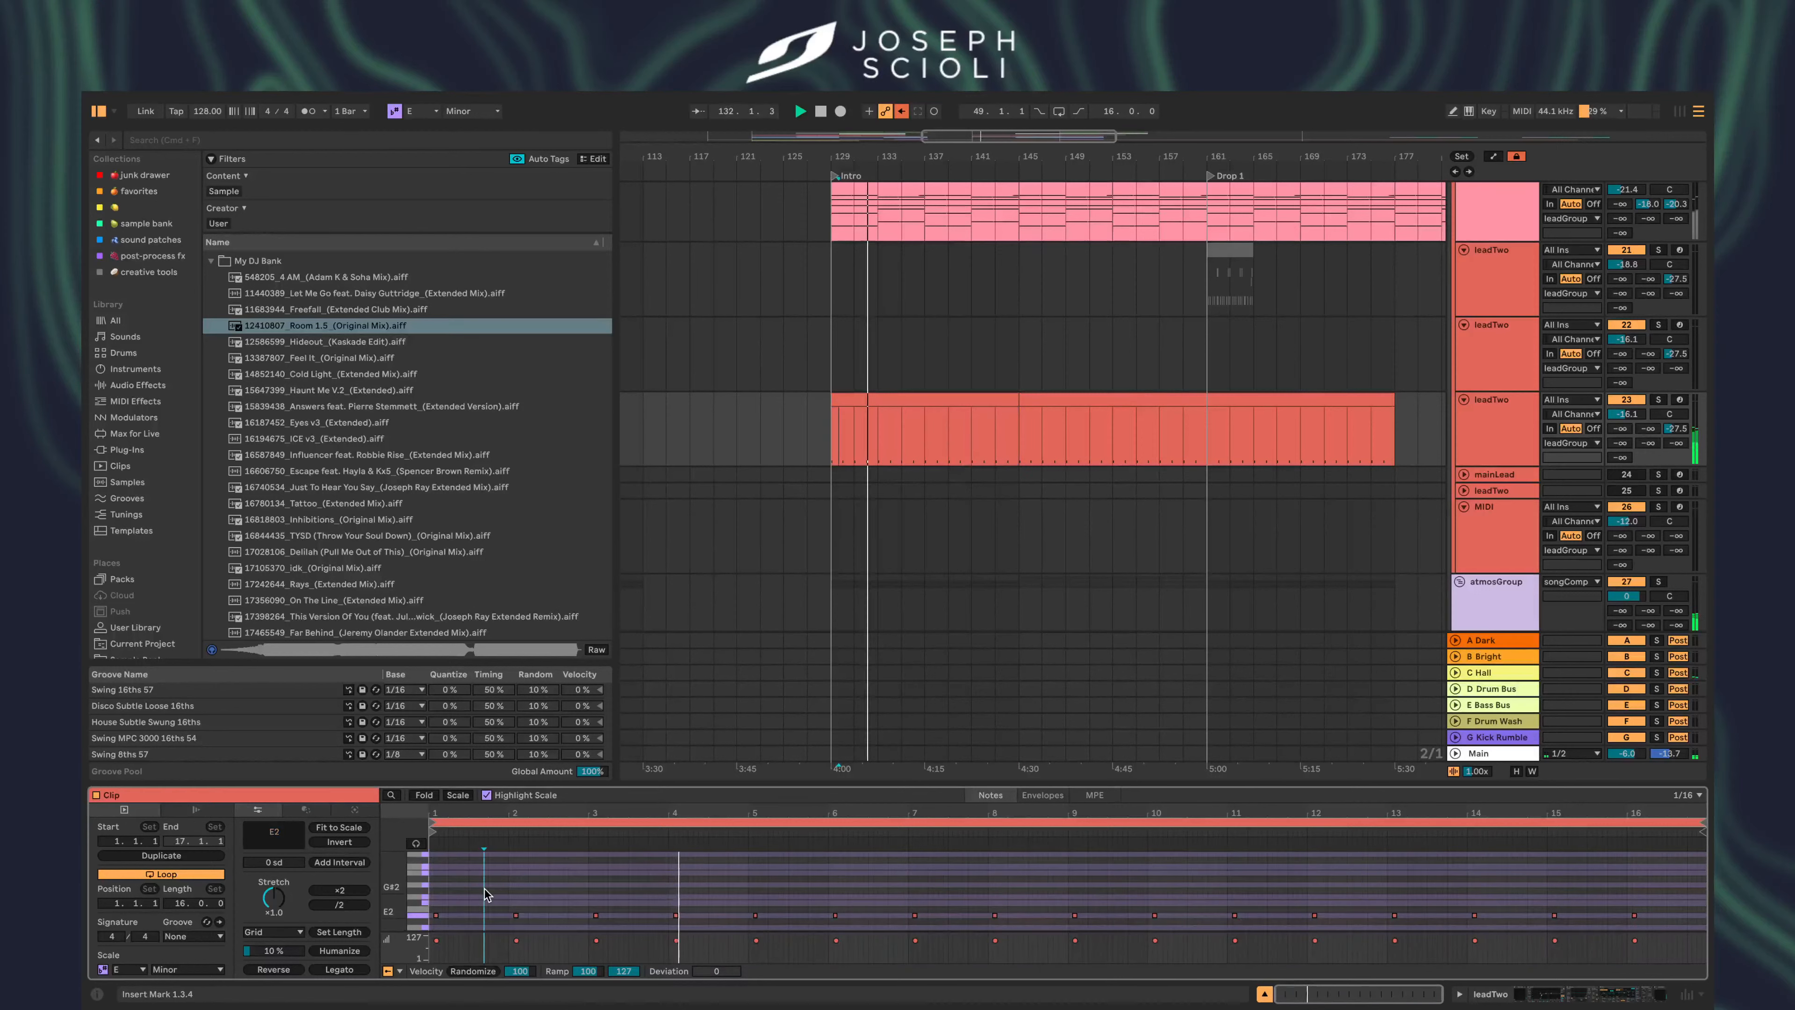
click(967, 392)
key(super+d)
key(super+d)
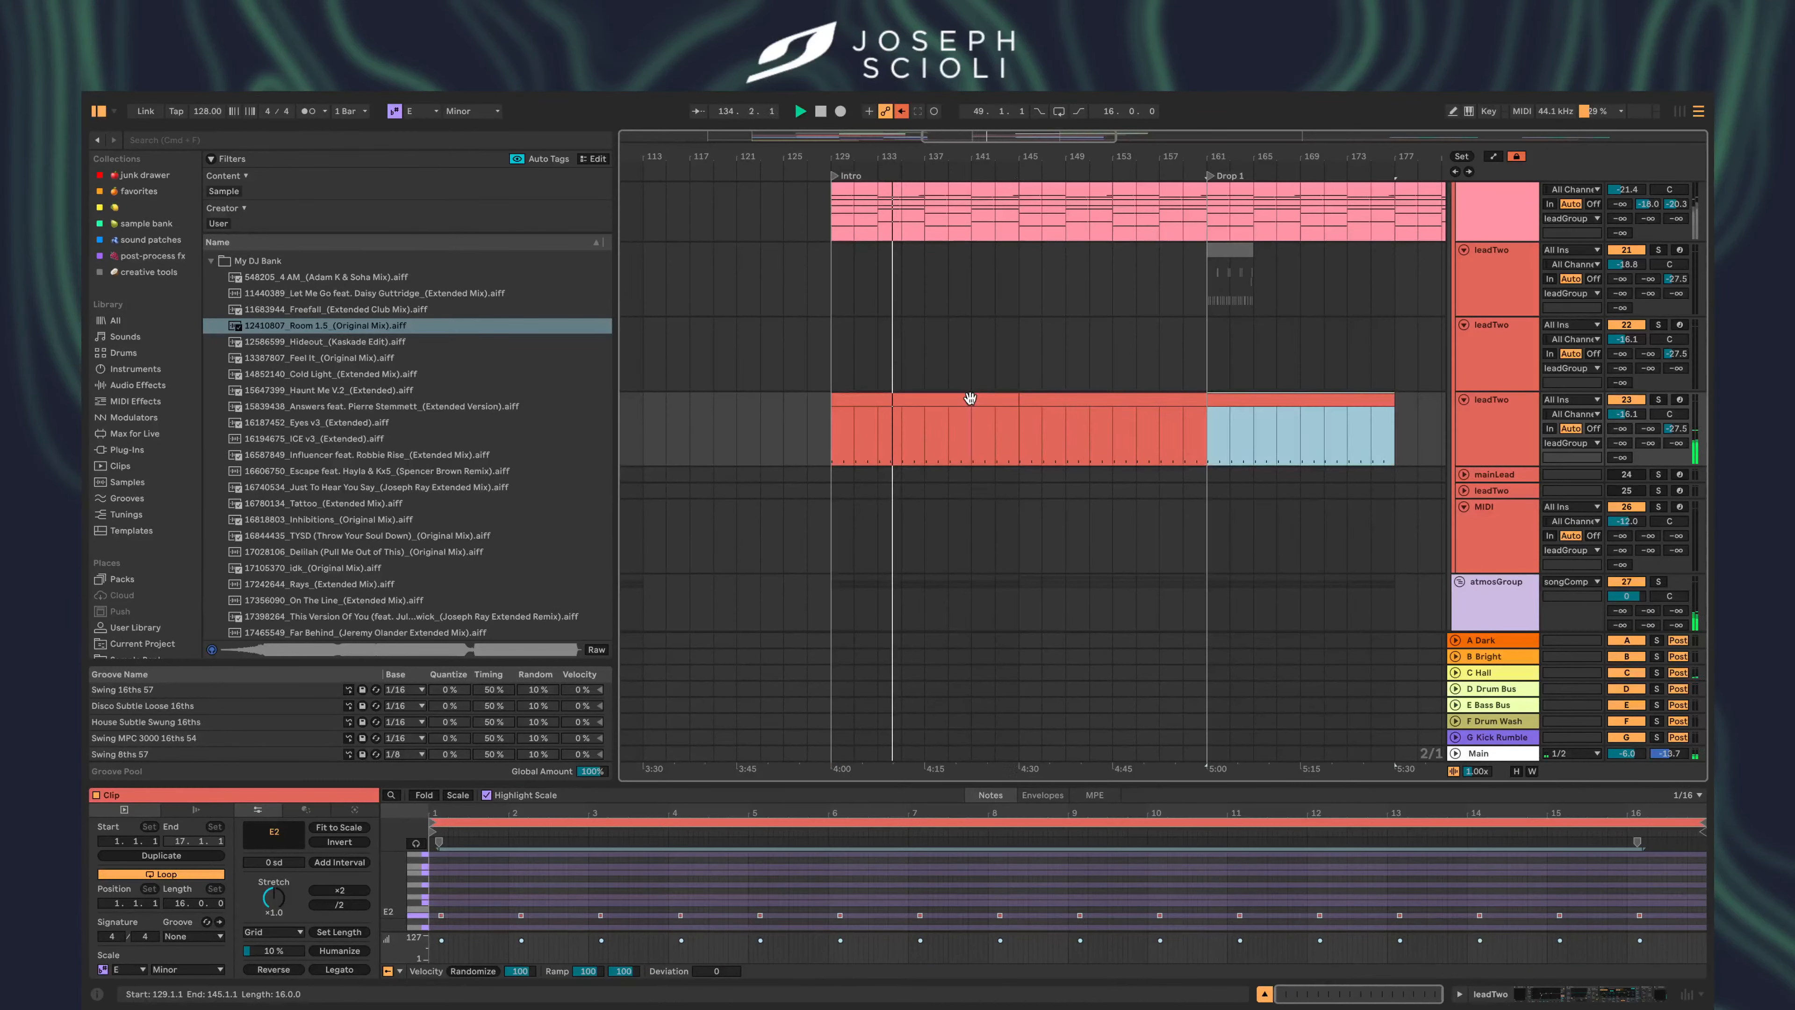
key(super+d)
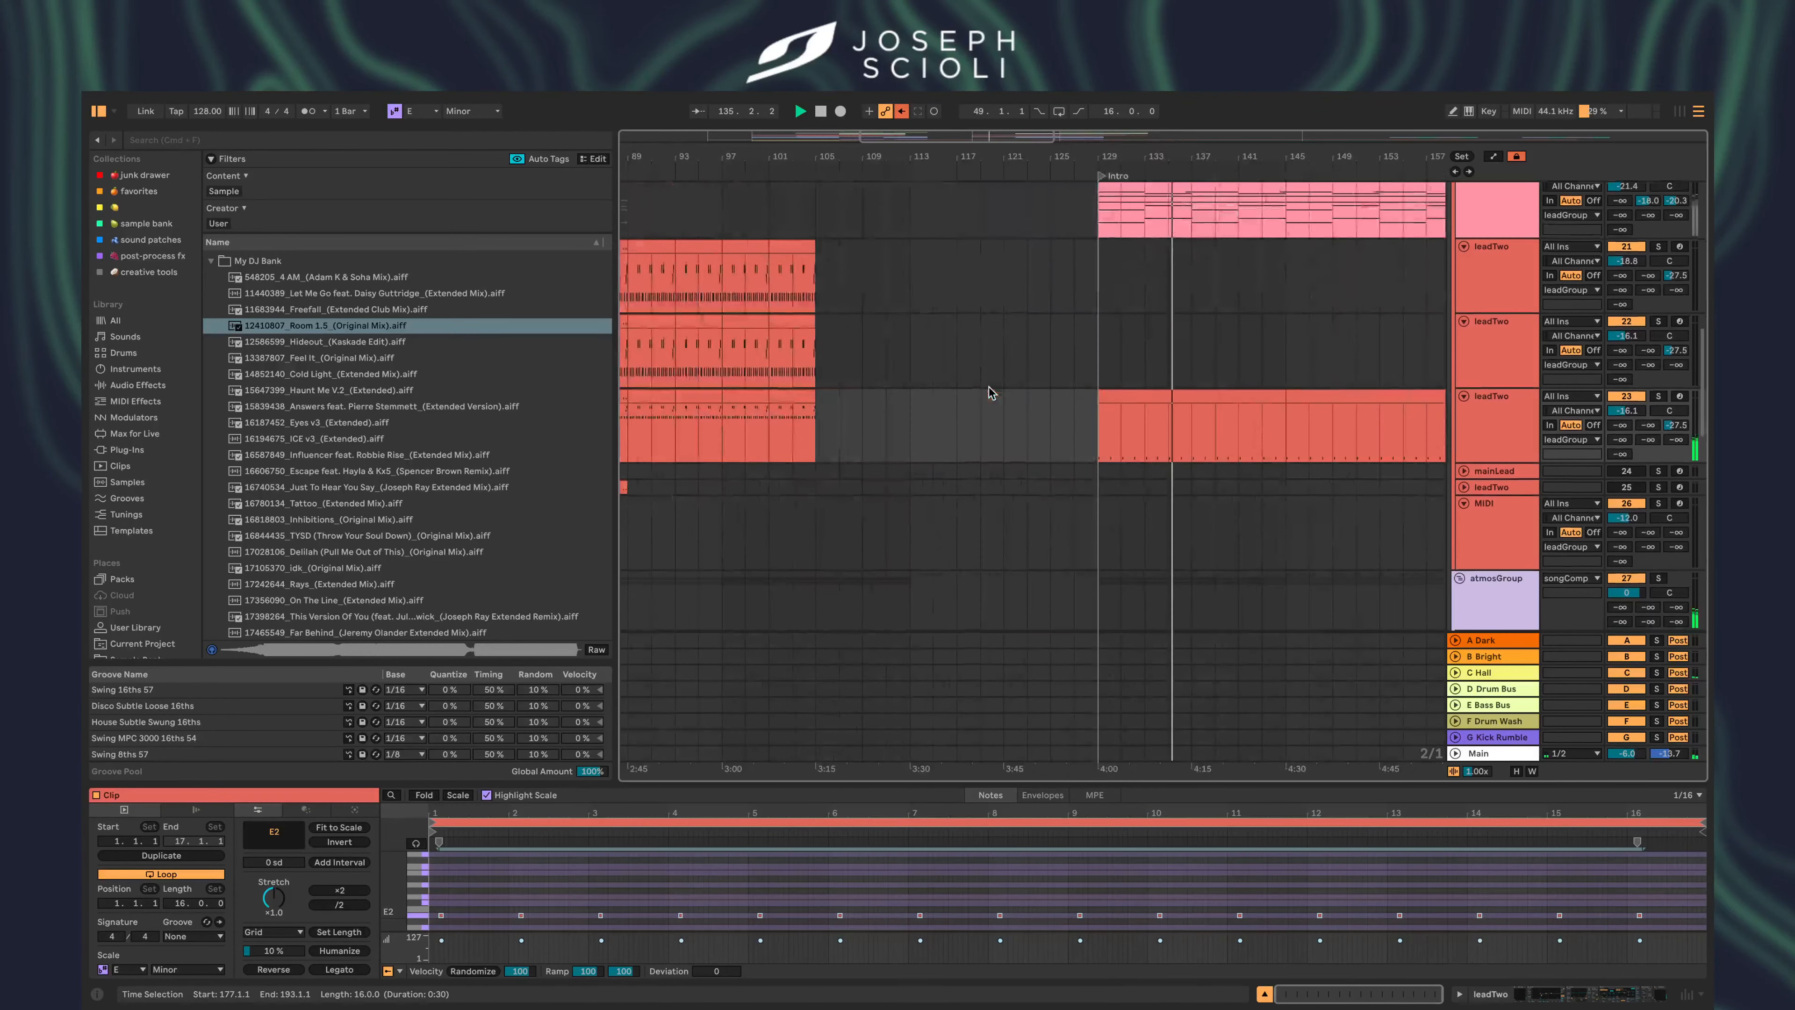
- Transpose the notes in the leadTwo clip at bars 129–145 to B2 and duplicate the clip through bar 193
scroll(989, 387, down, 3)
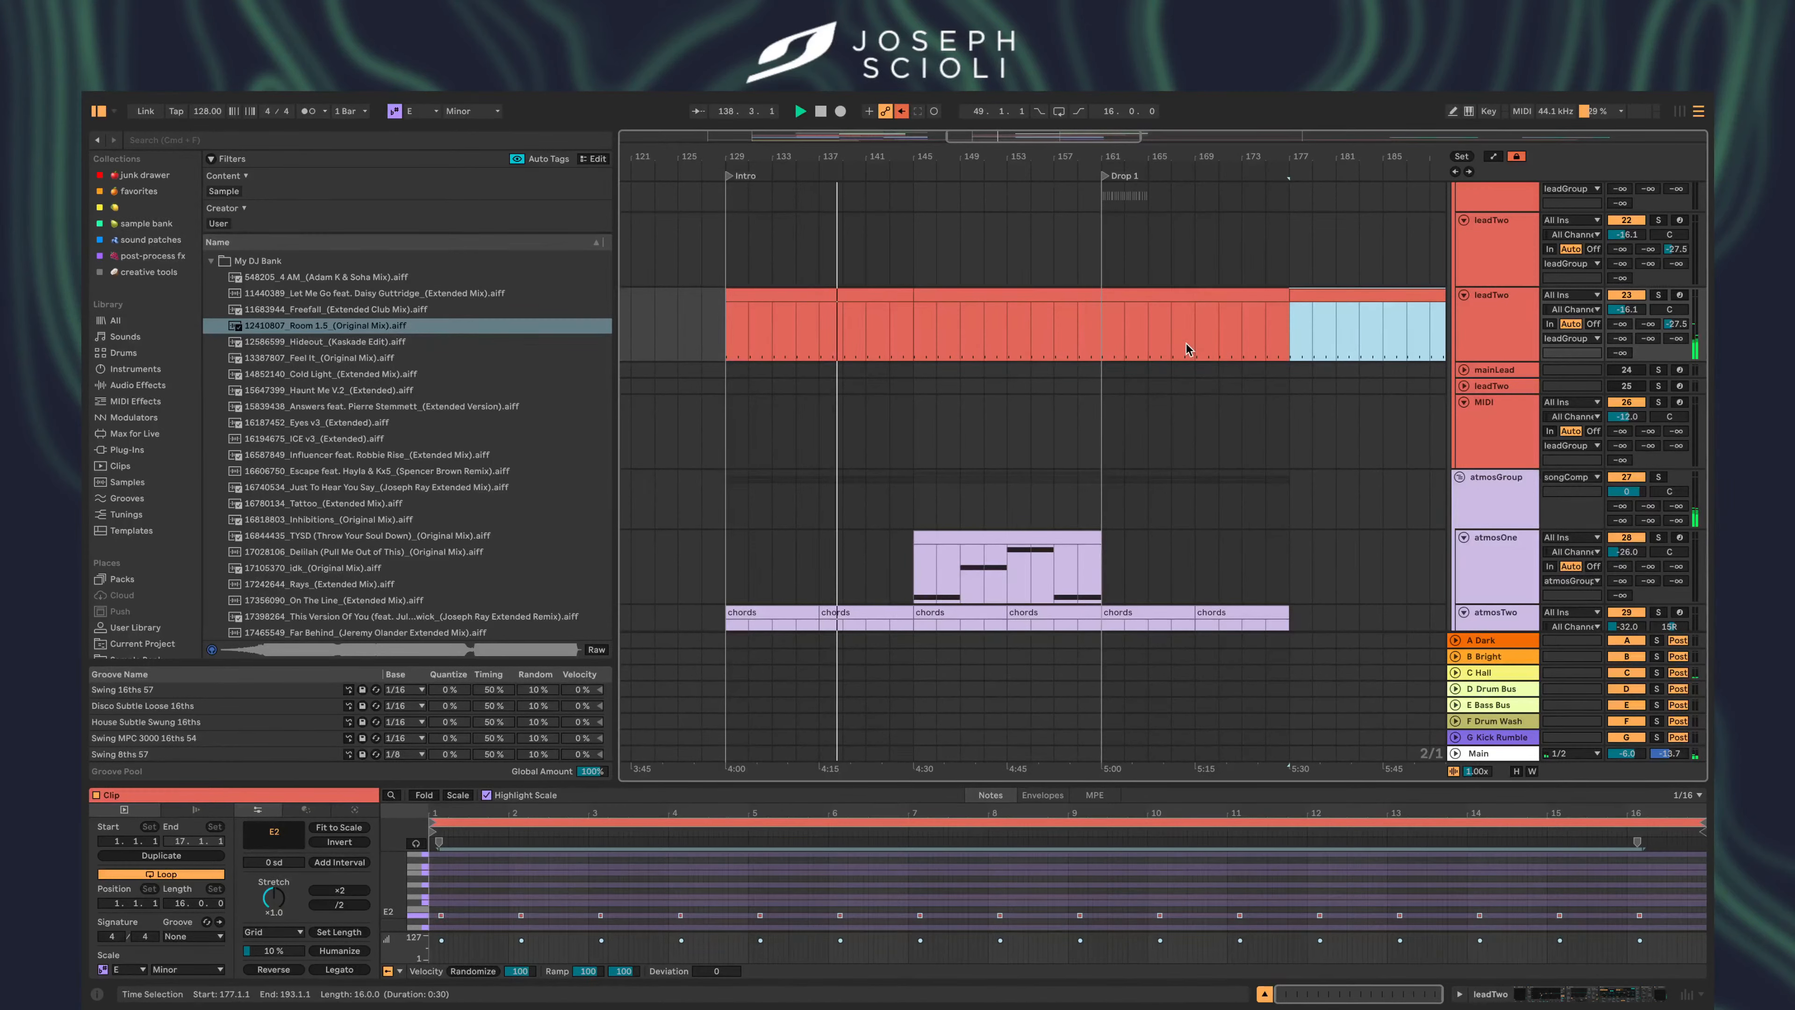
scroll(1195, 534, down, 5)
scroll(1195, 533, up, 5)
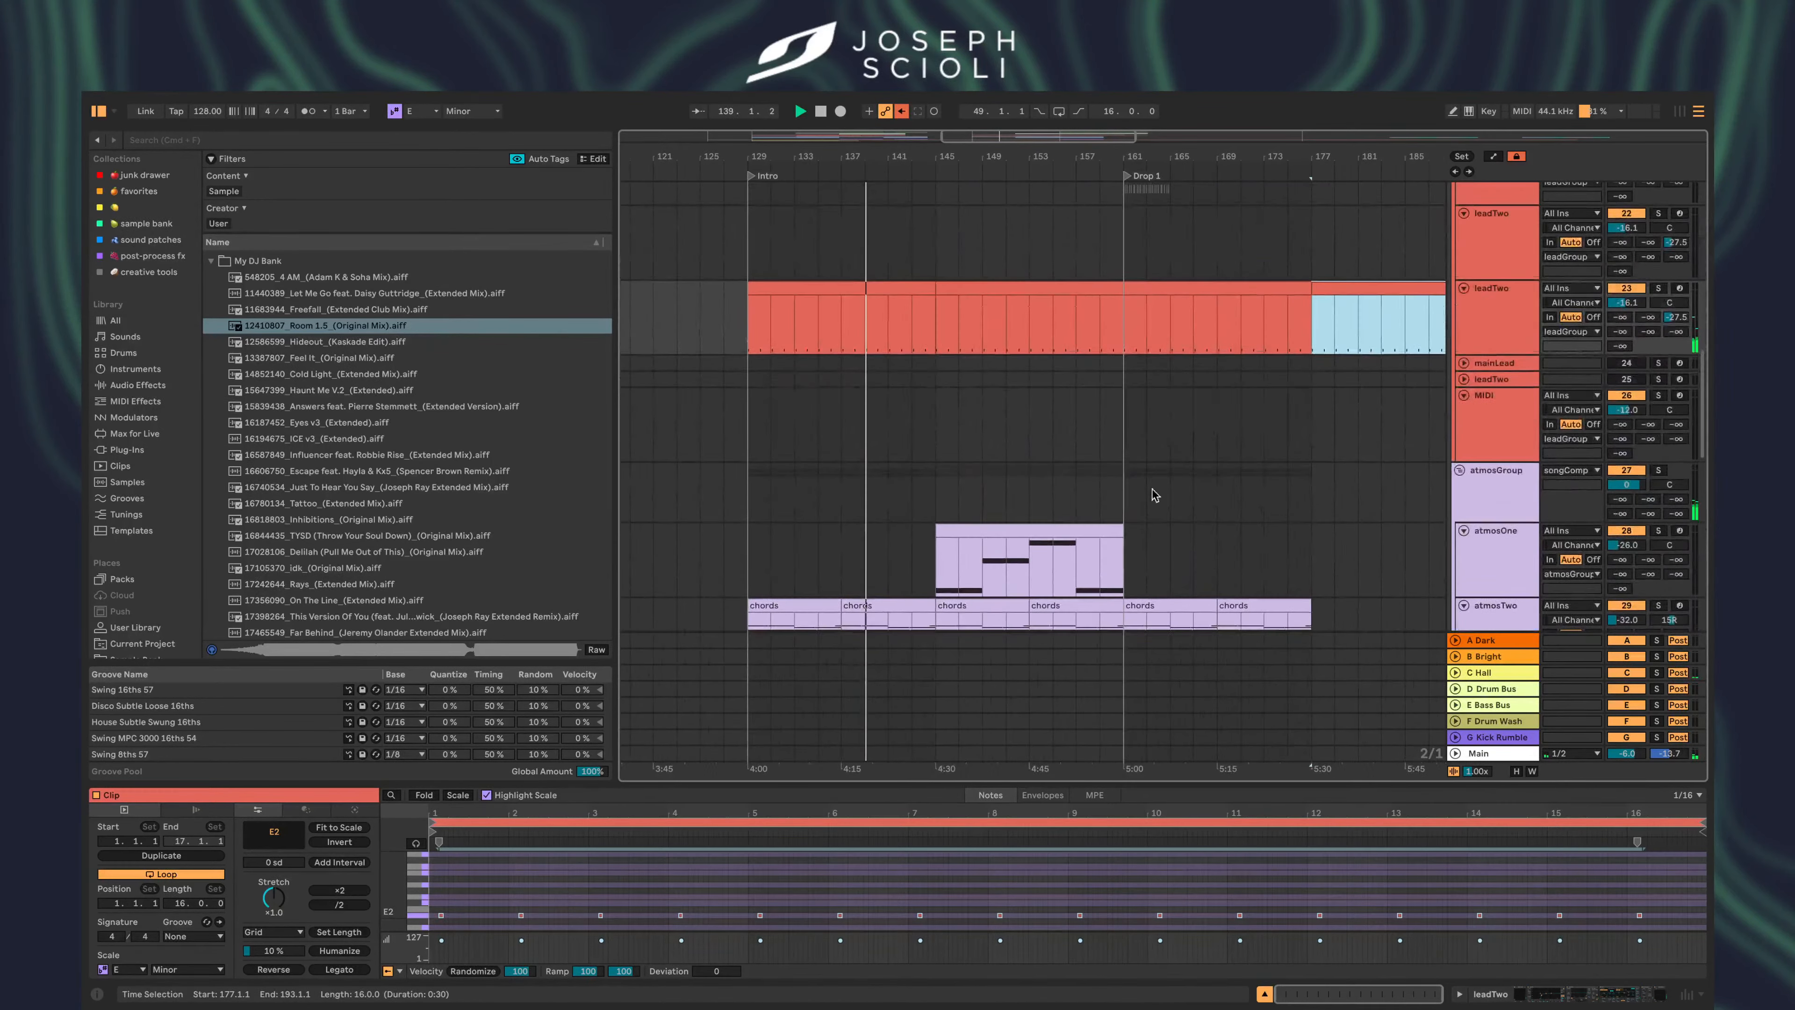
click(894, 288)
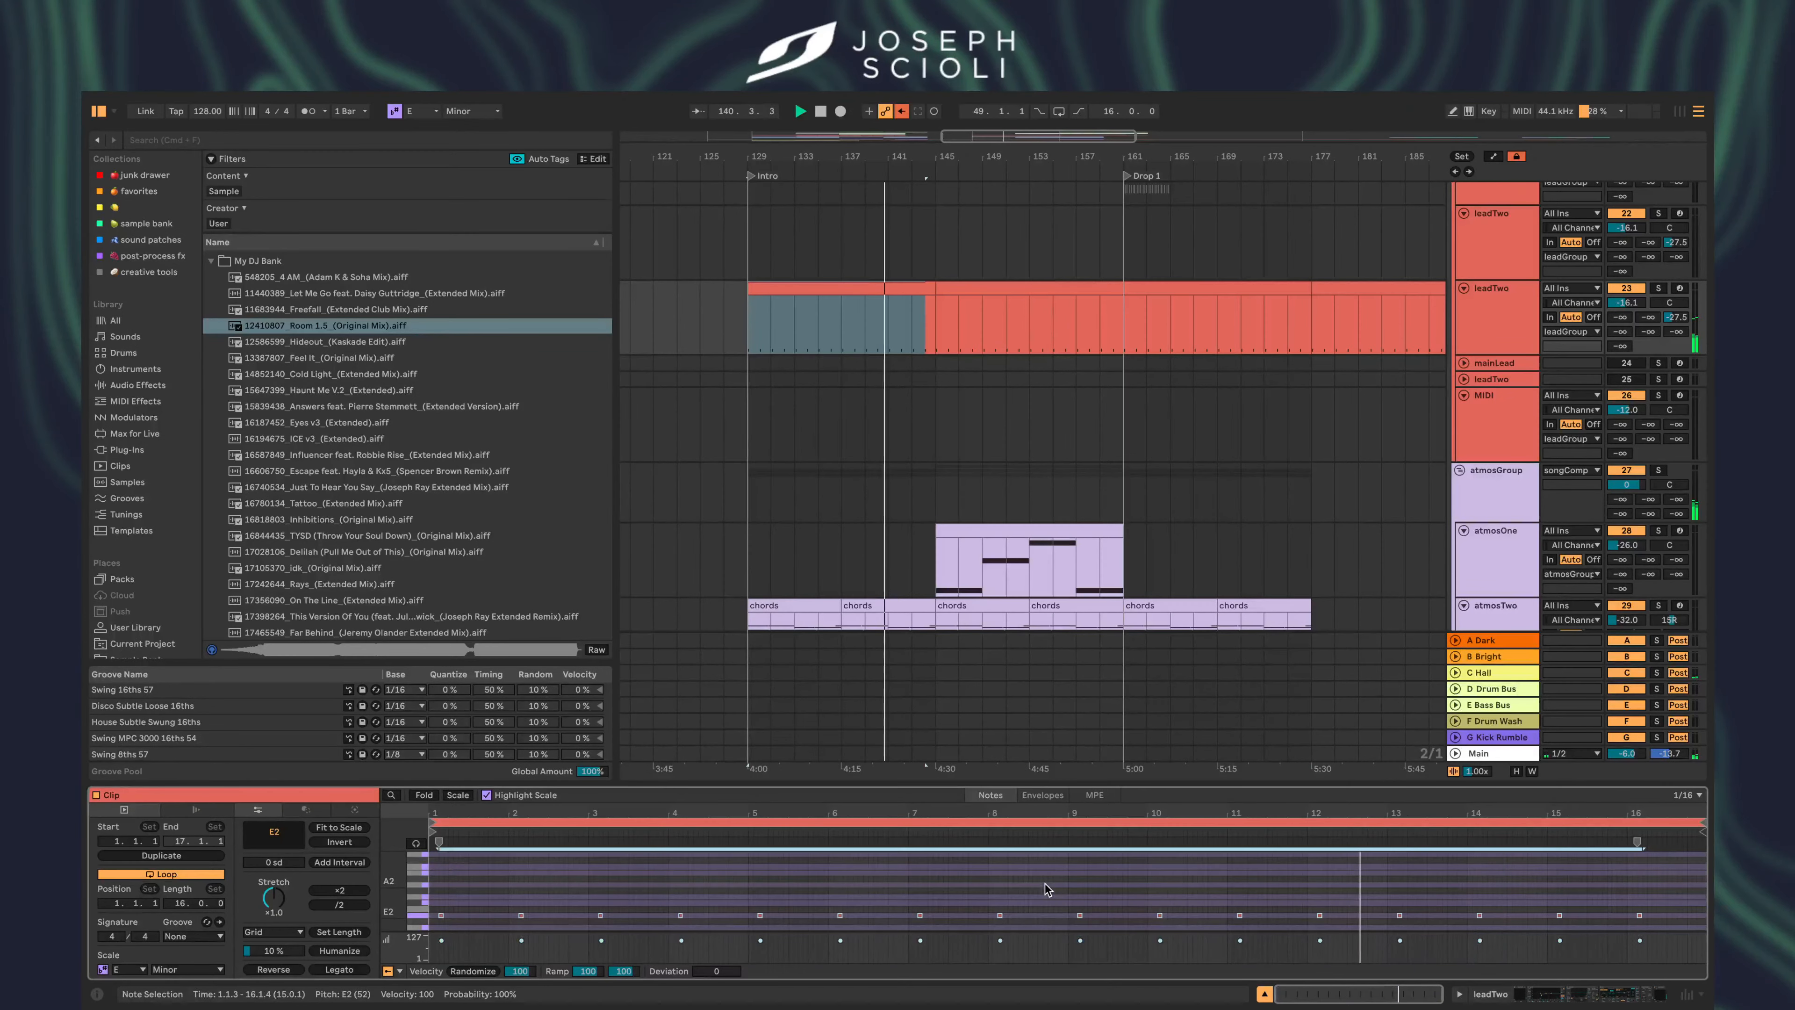
key(shift+Up)
key(Down)
key(Down)
key(Down)
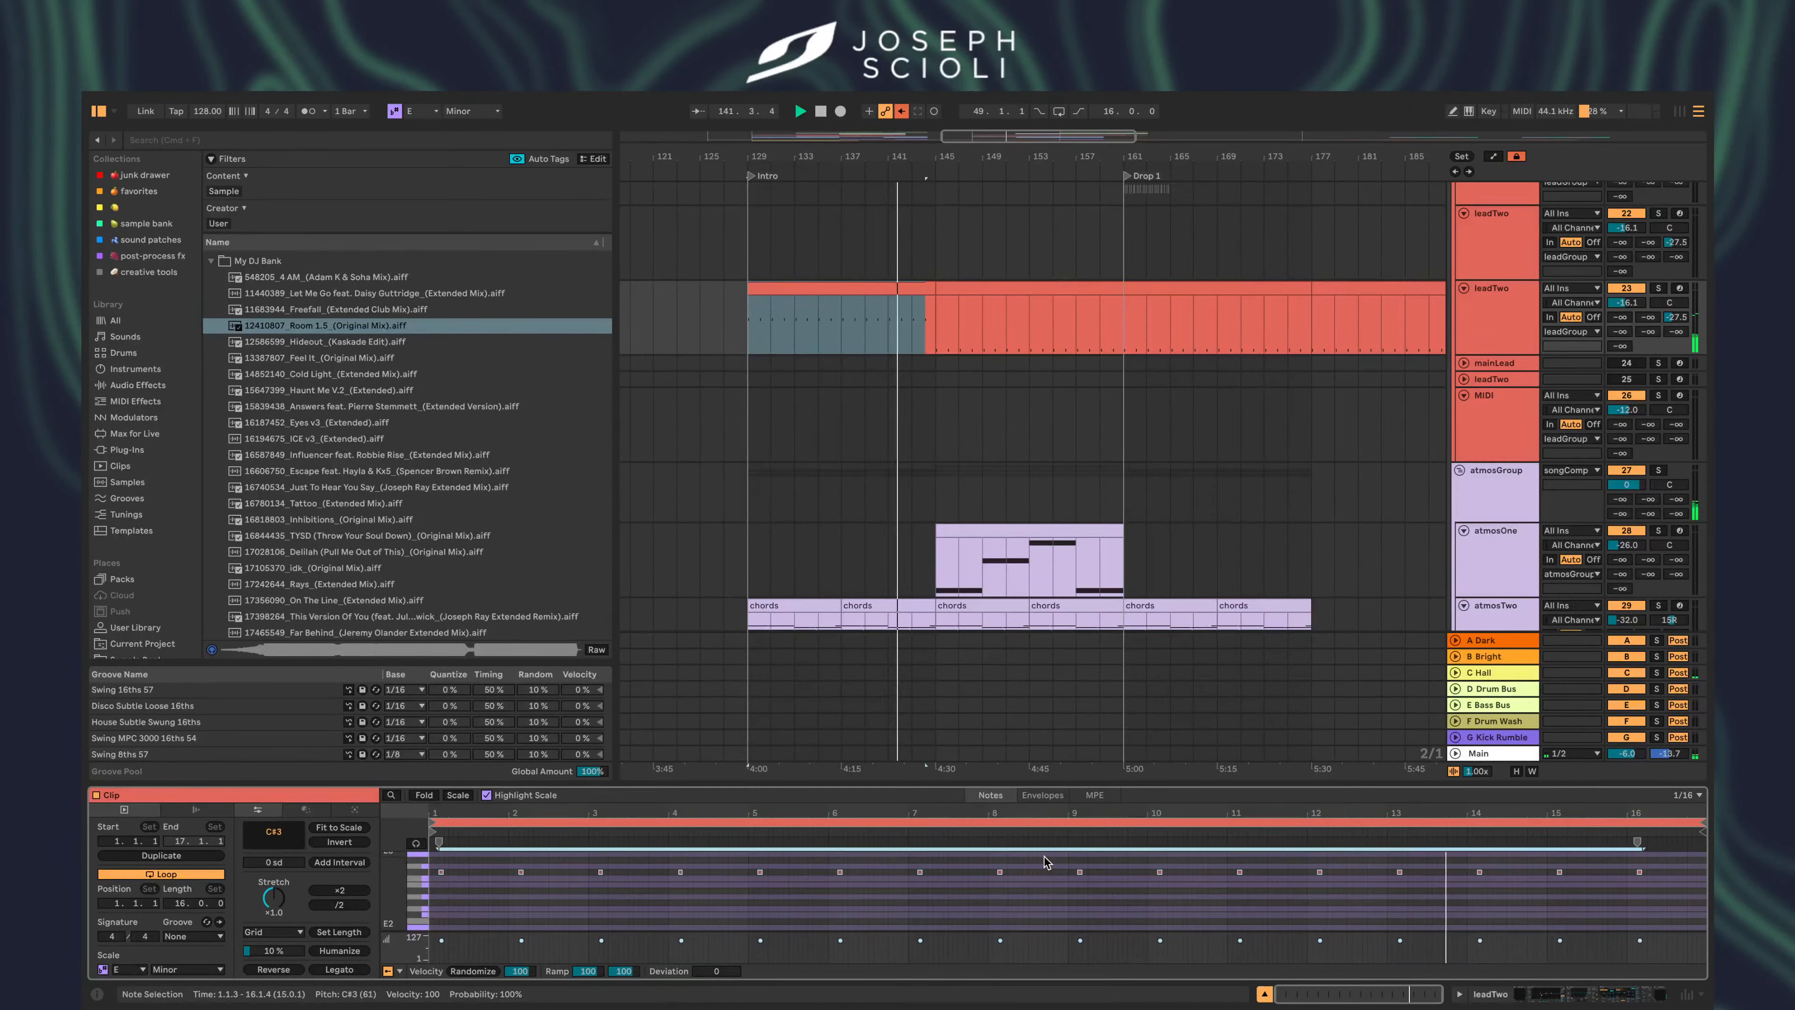
key(Down)
key(Down)
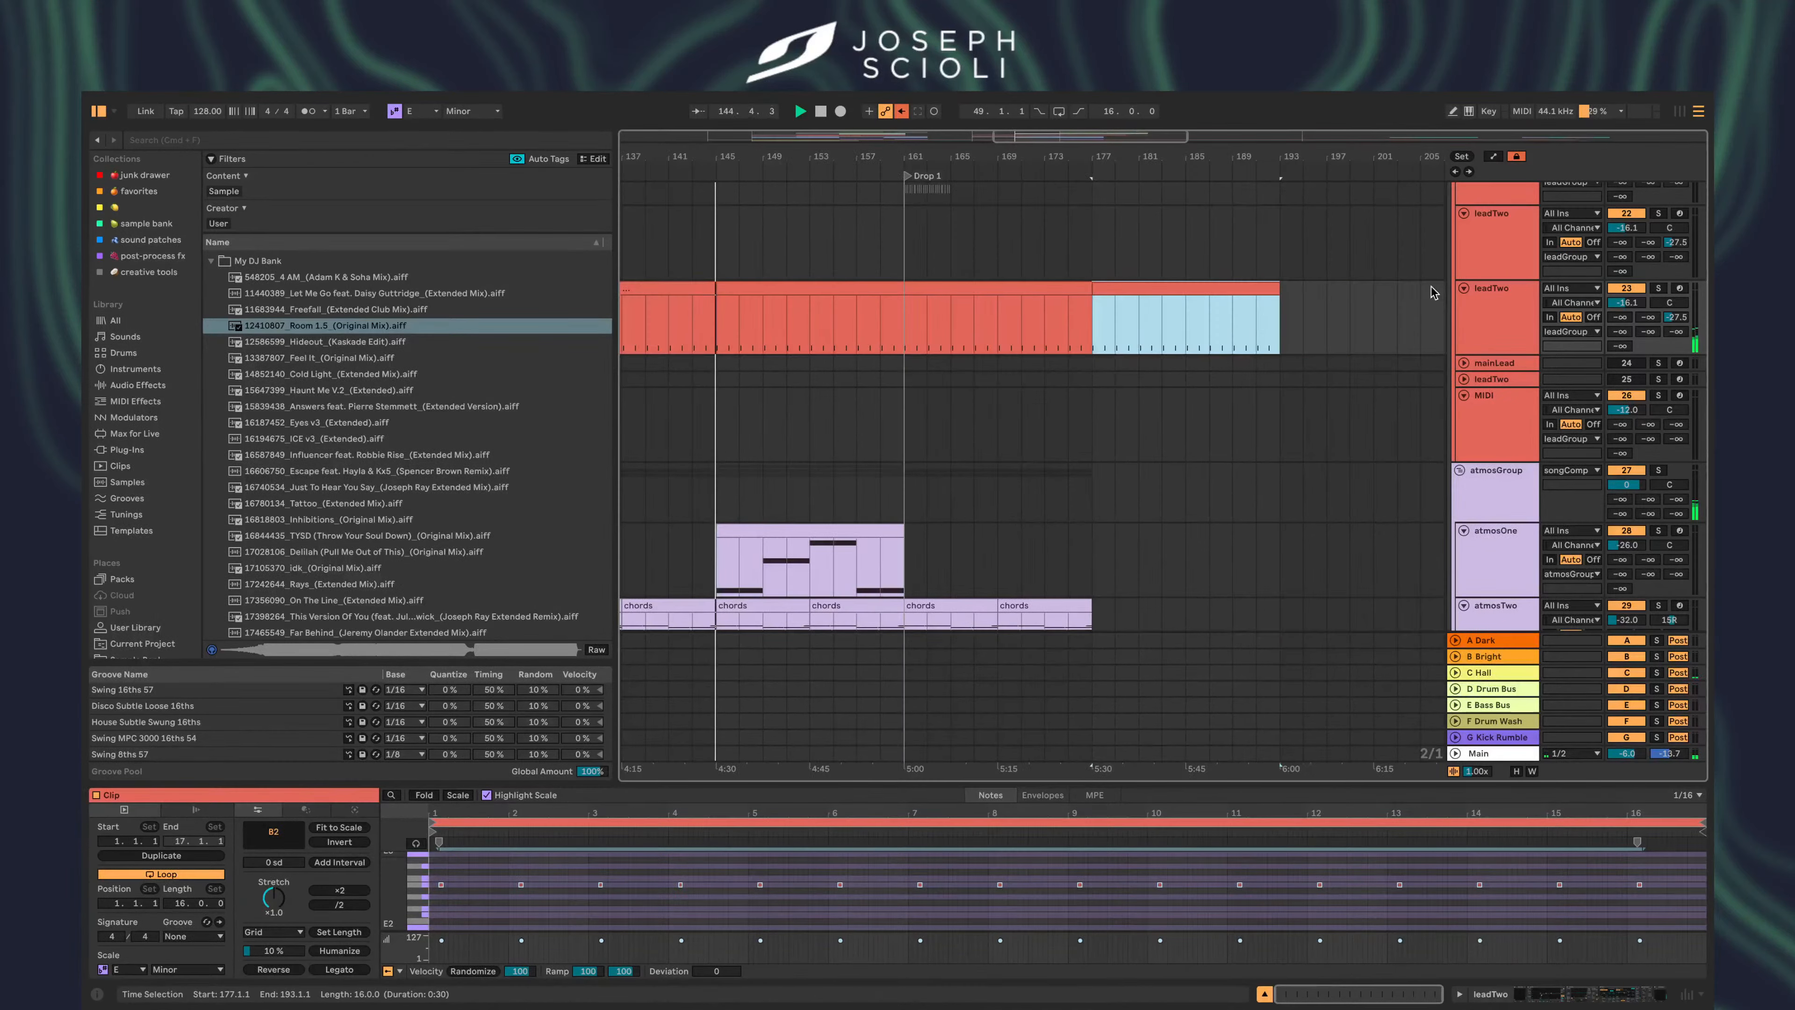
- Raise the mainChord track's volume to -10.8 dB
click(1503, 329)
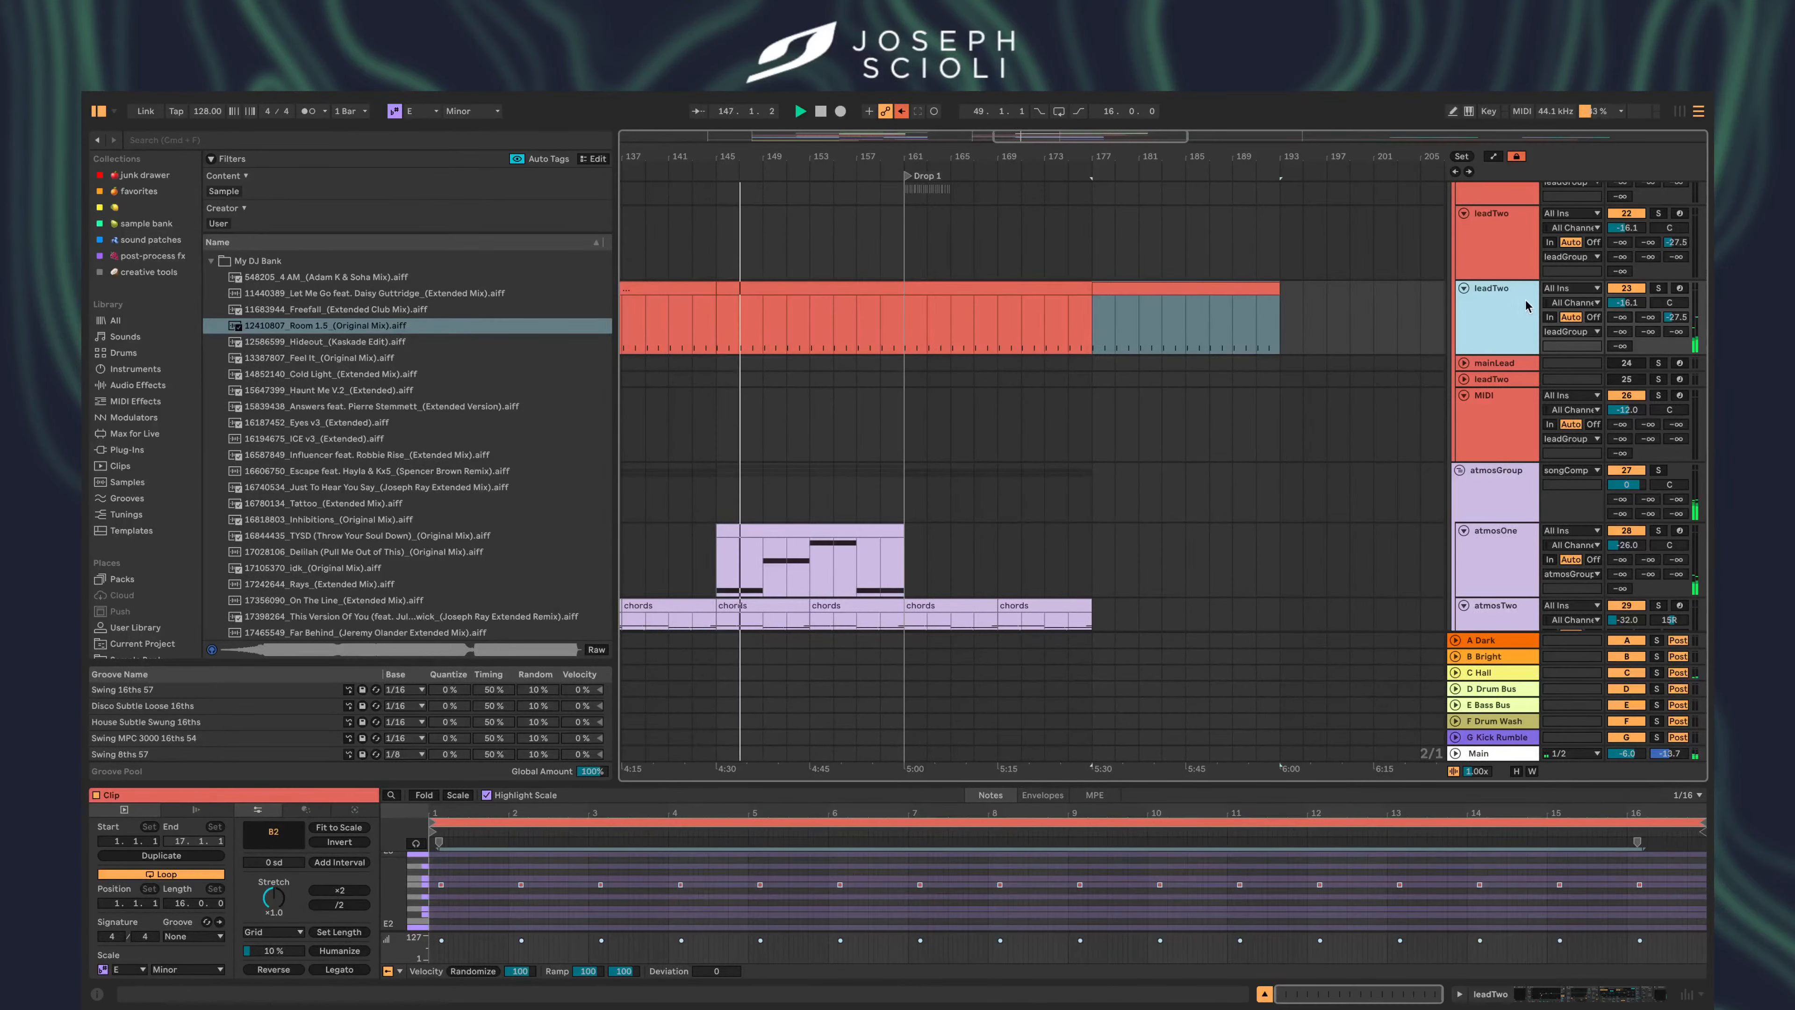
scroll(890, 534, down, 10)
scroll(889, 533, left, 3)
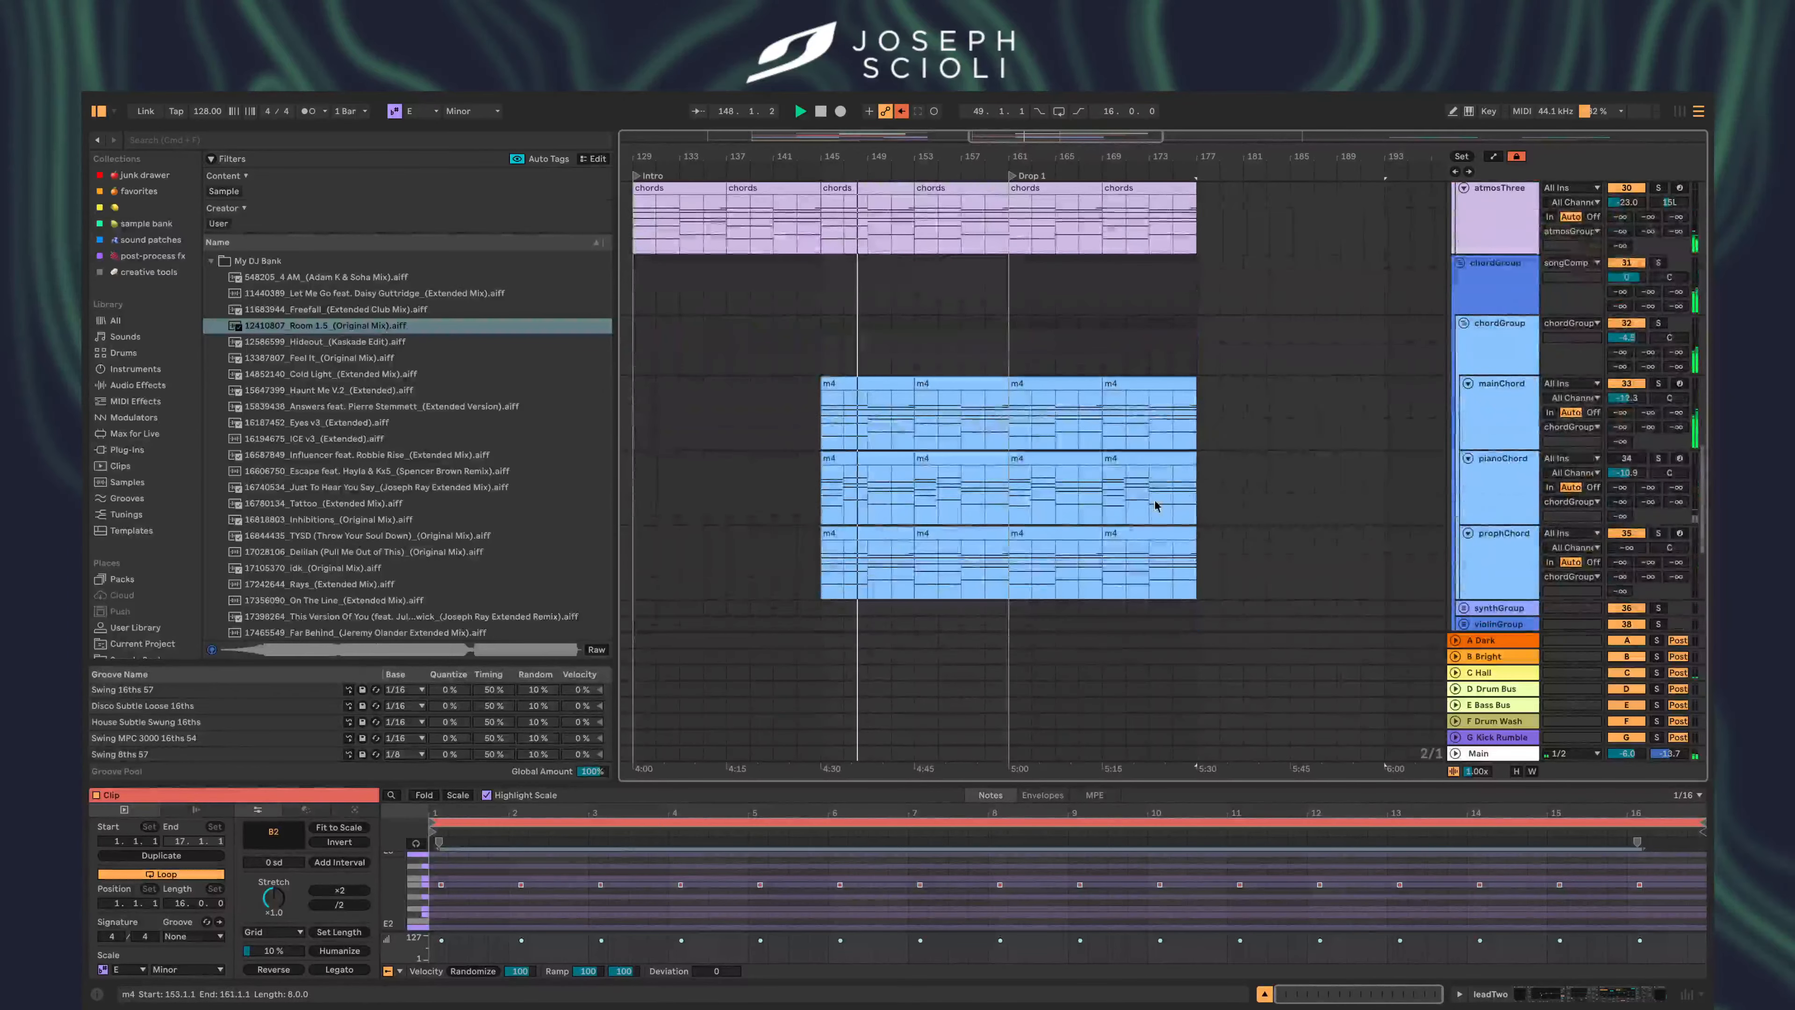
drag(1626, 398, 1626, 390)
- Unmute the pianoChord track and lower its volume to -15.2 dB
click(1626, 458)
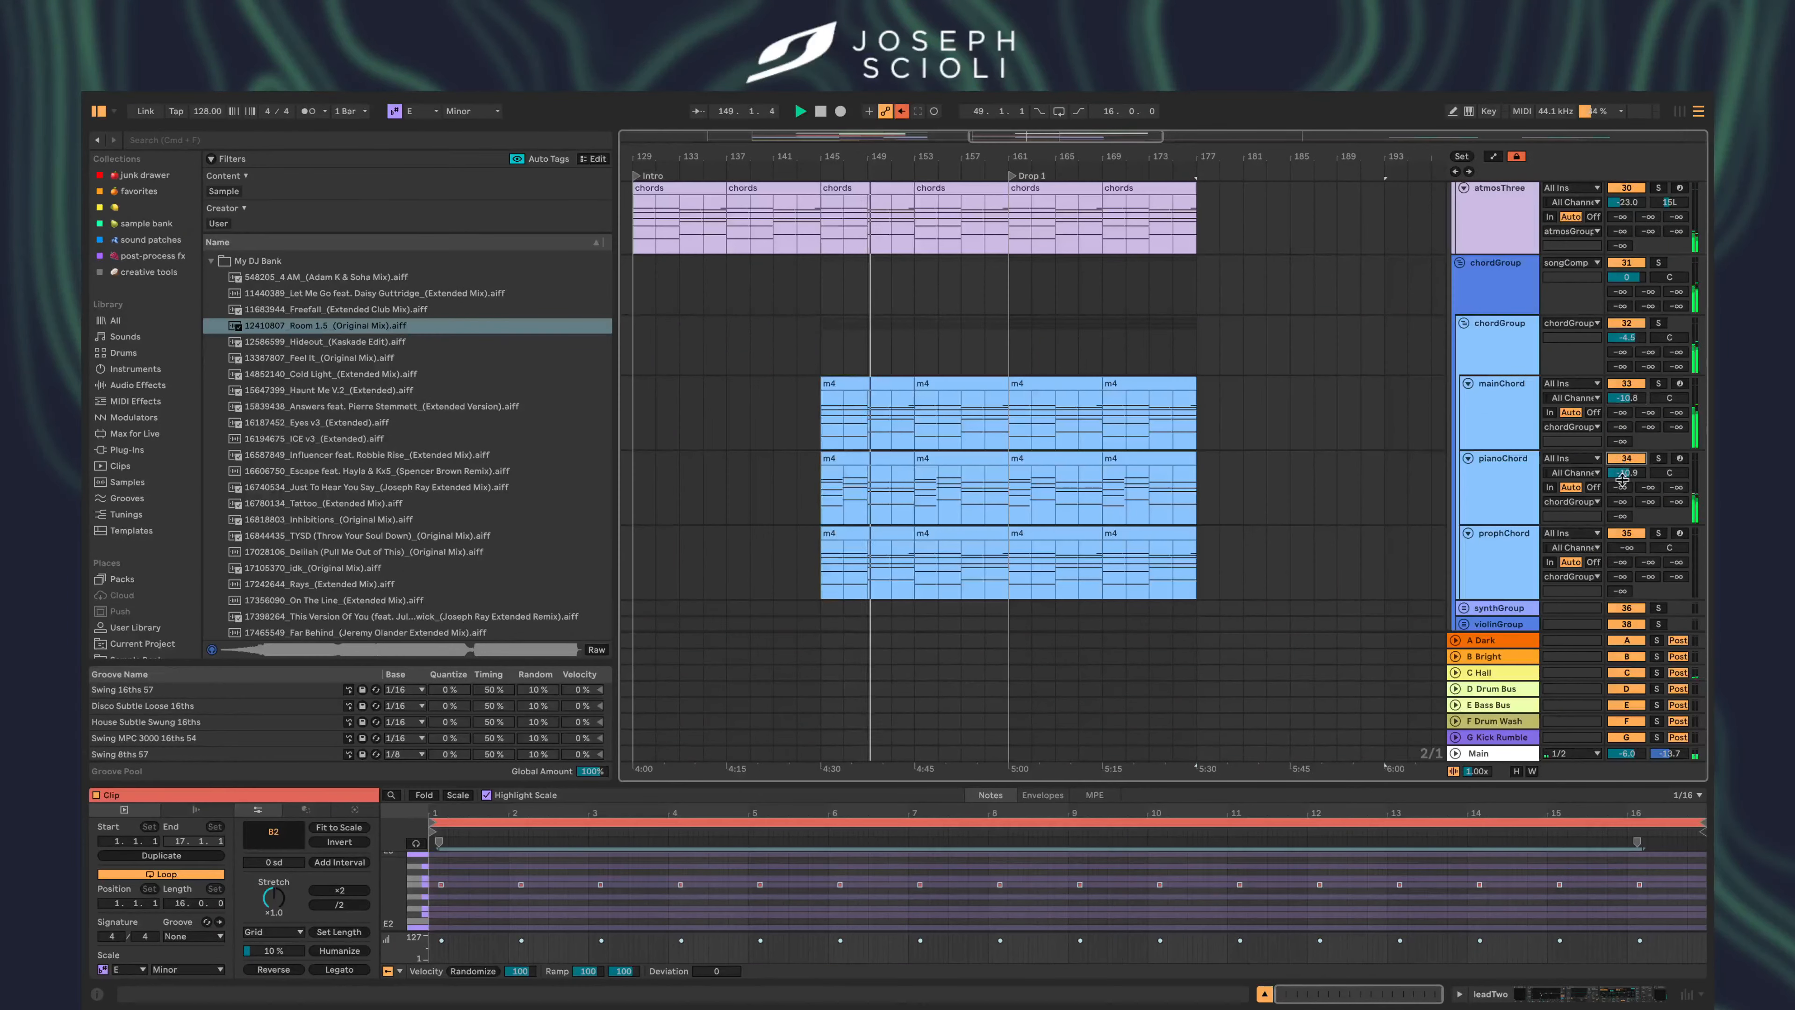
click(1626, 473)
drag(1626, 473, 1626, 478)
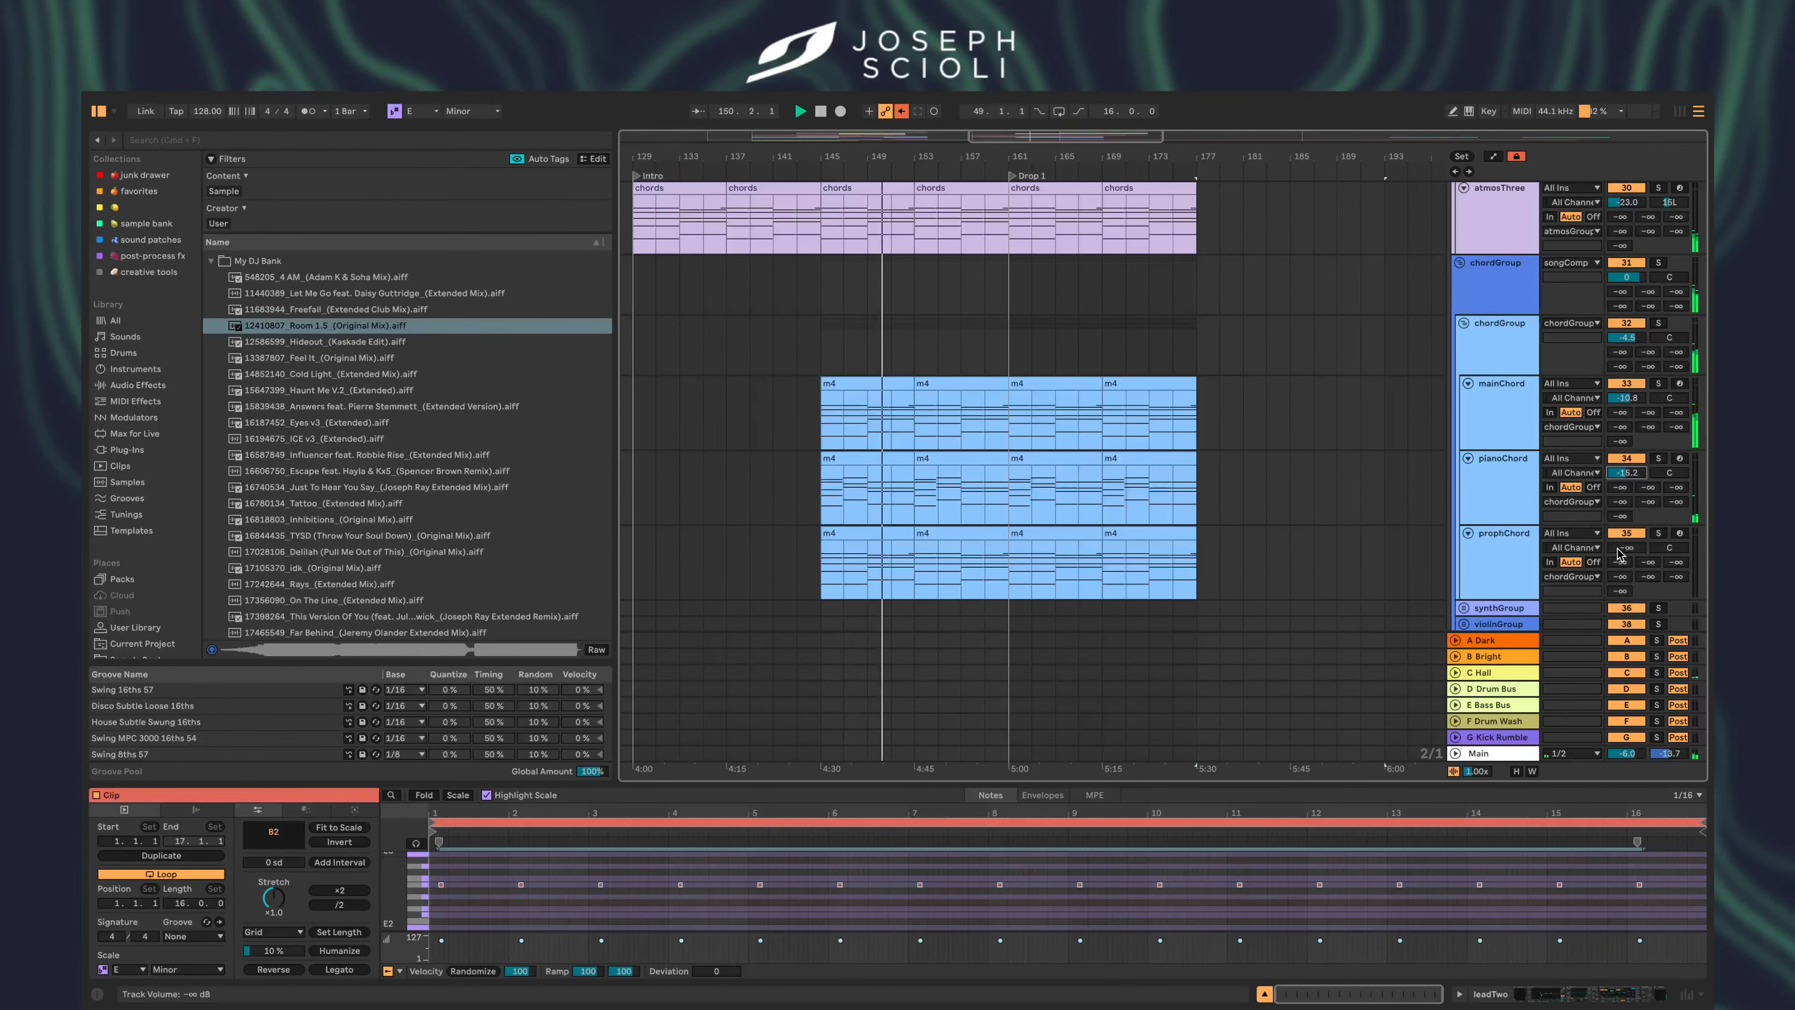
scroll(1020, 423, up, 3)
scroll(1020, 423, left, 1)
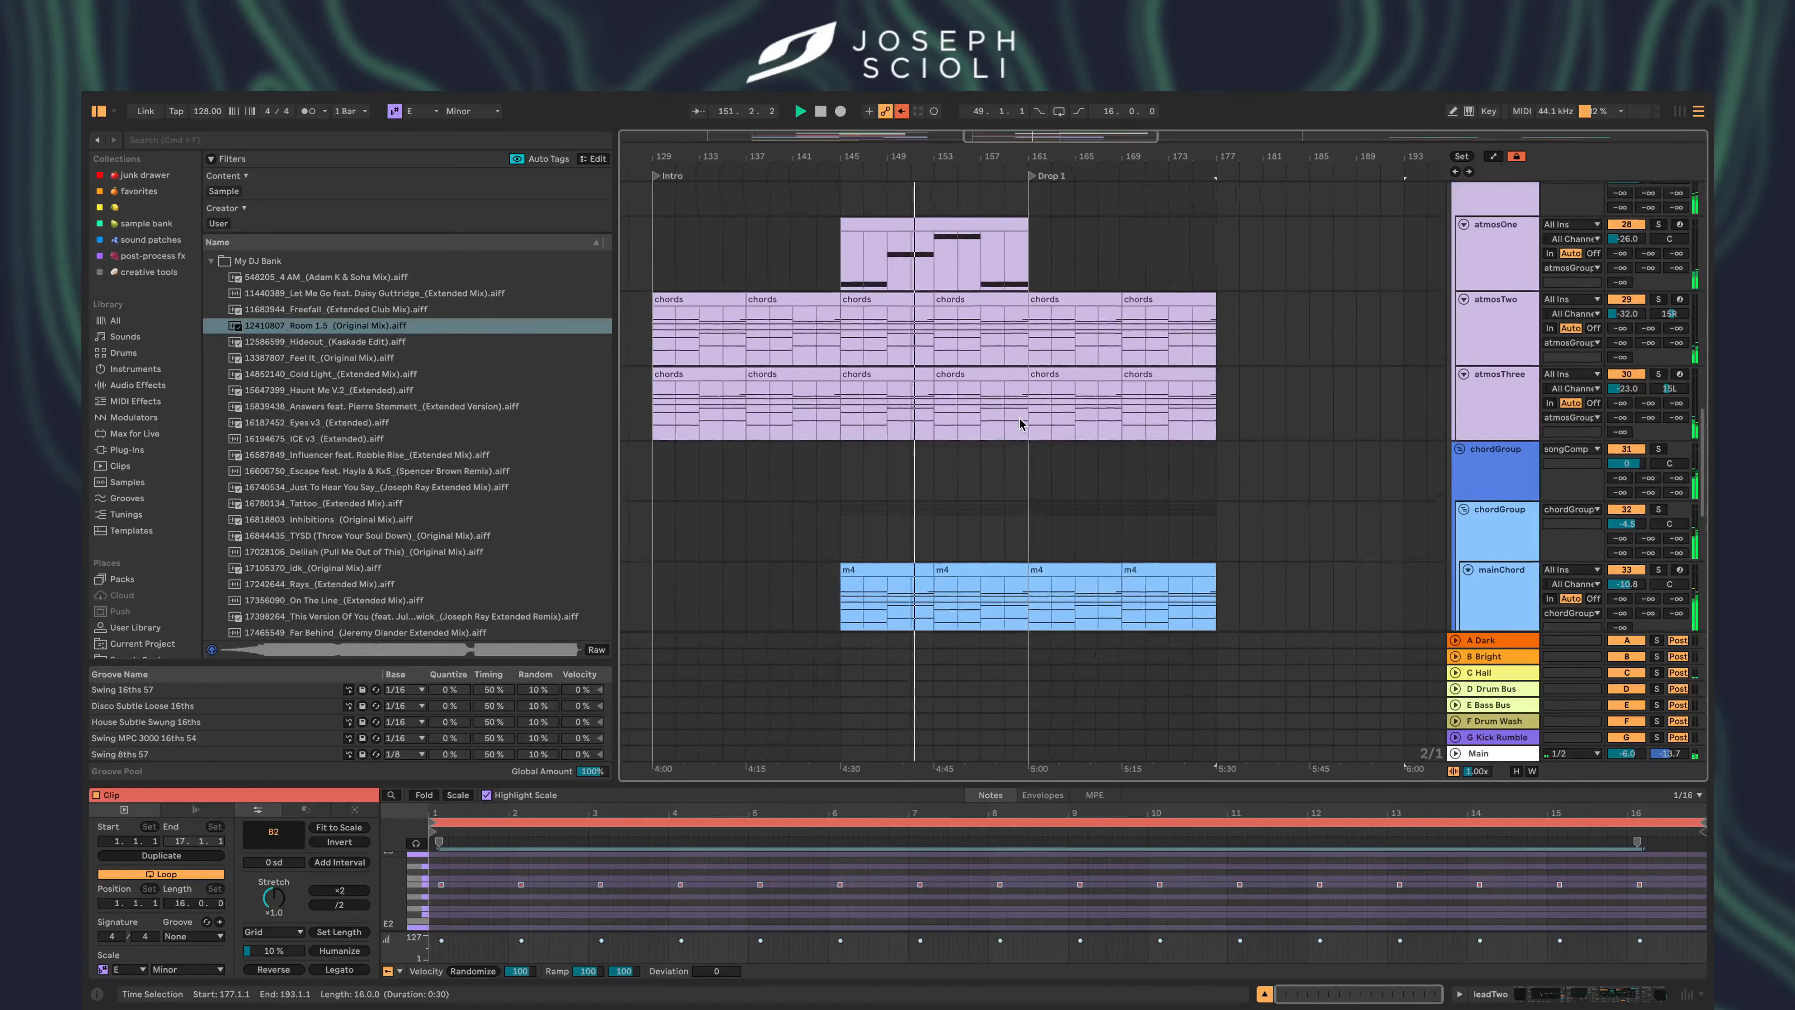
- Listen to the build toward Drop 1 and examine the chord track clips, including the pianoChord clip at bar 153
scroll(1020, 423, up, 5)
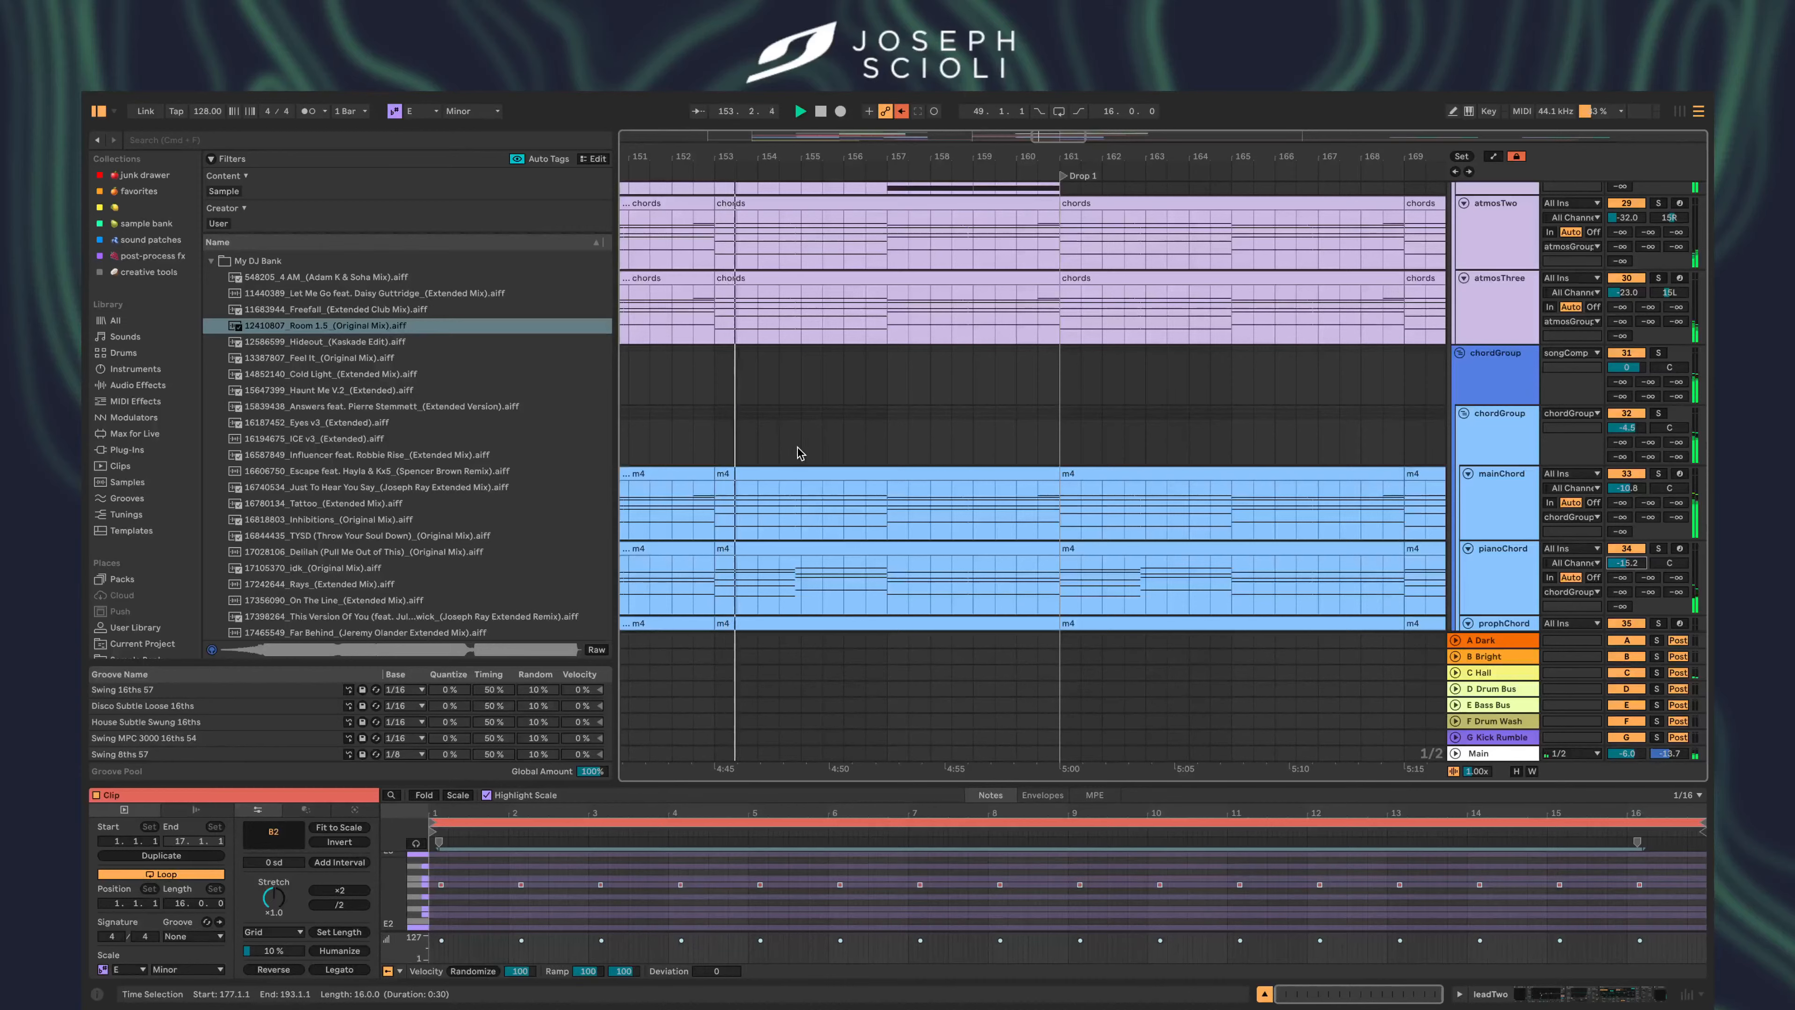
scroll(786, 479, left, 2)
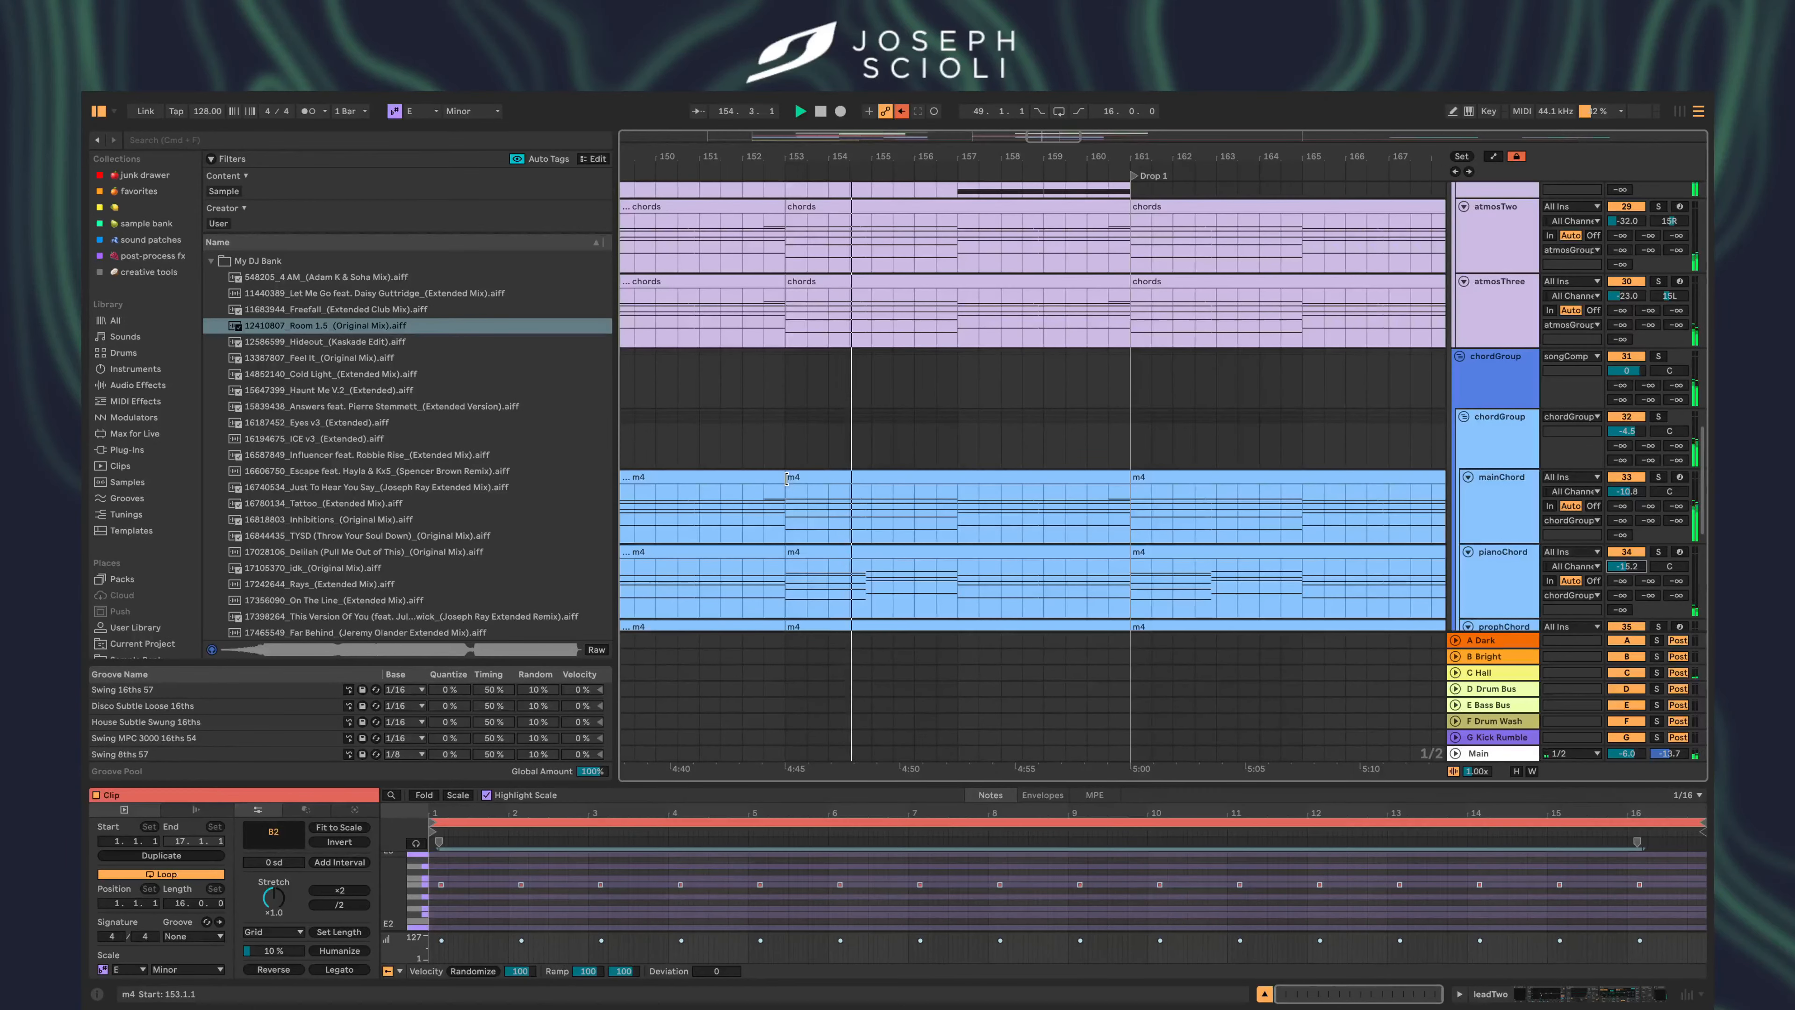
scroll(786, 479, down, 3)
scroll(788, 482, up, 3)
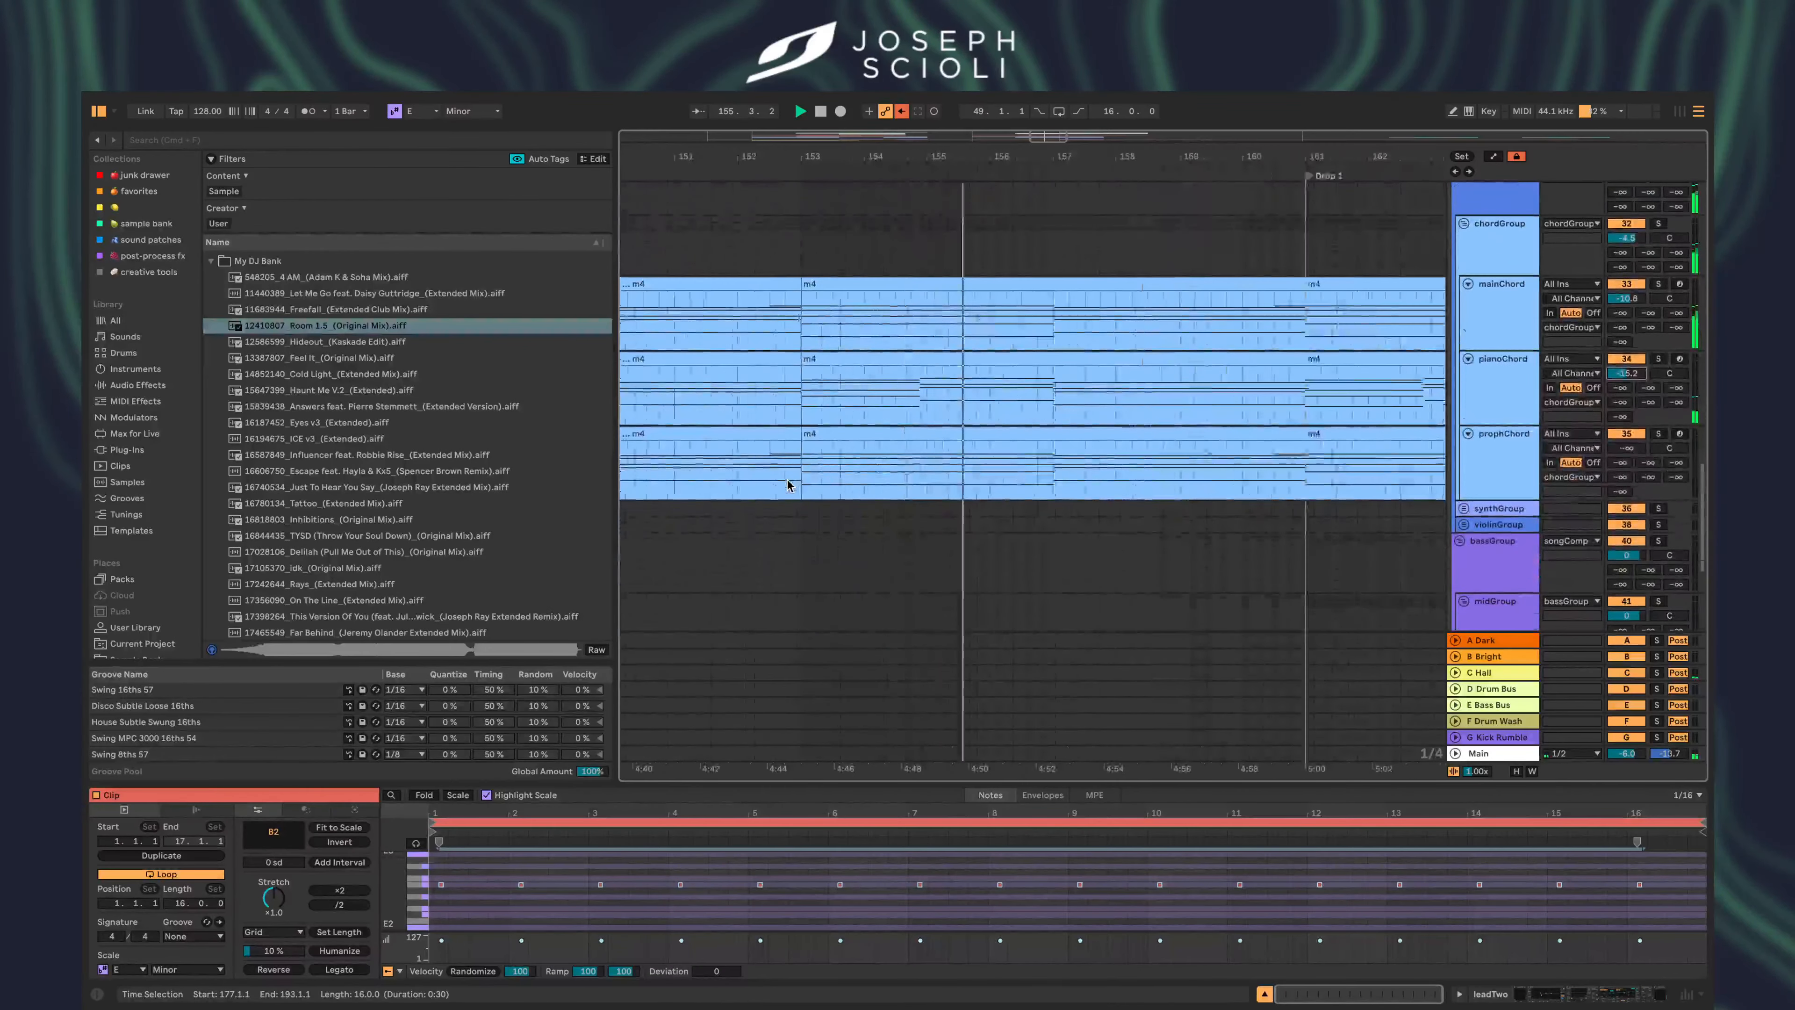
scroll(789, 485, up, 3)
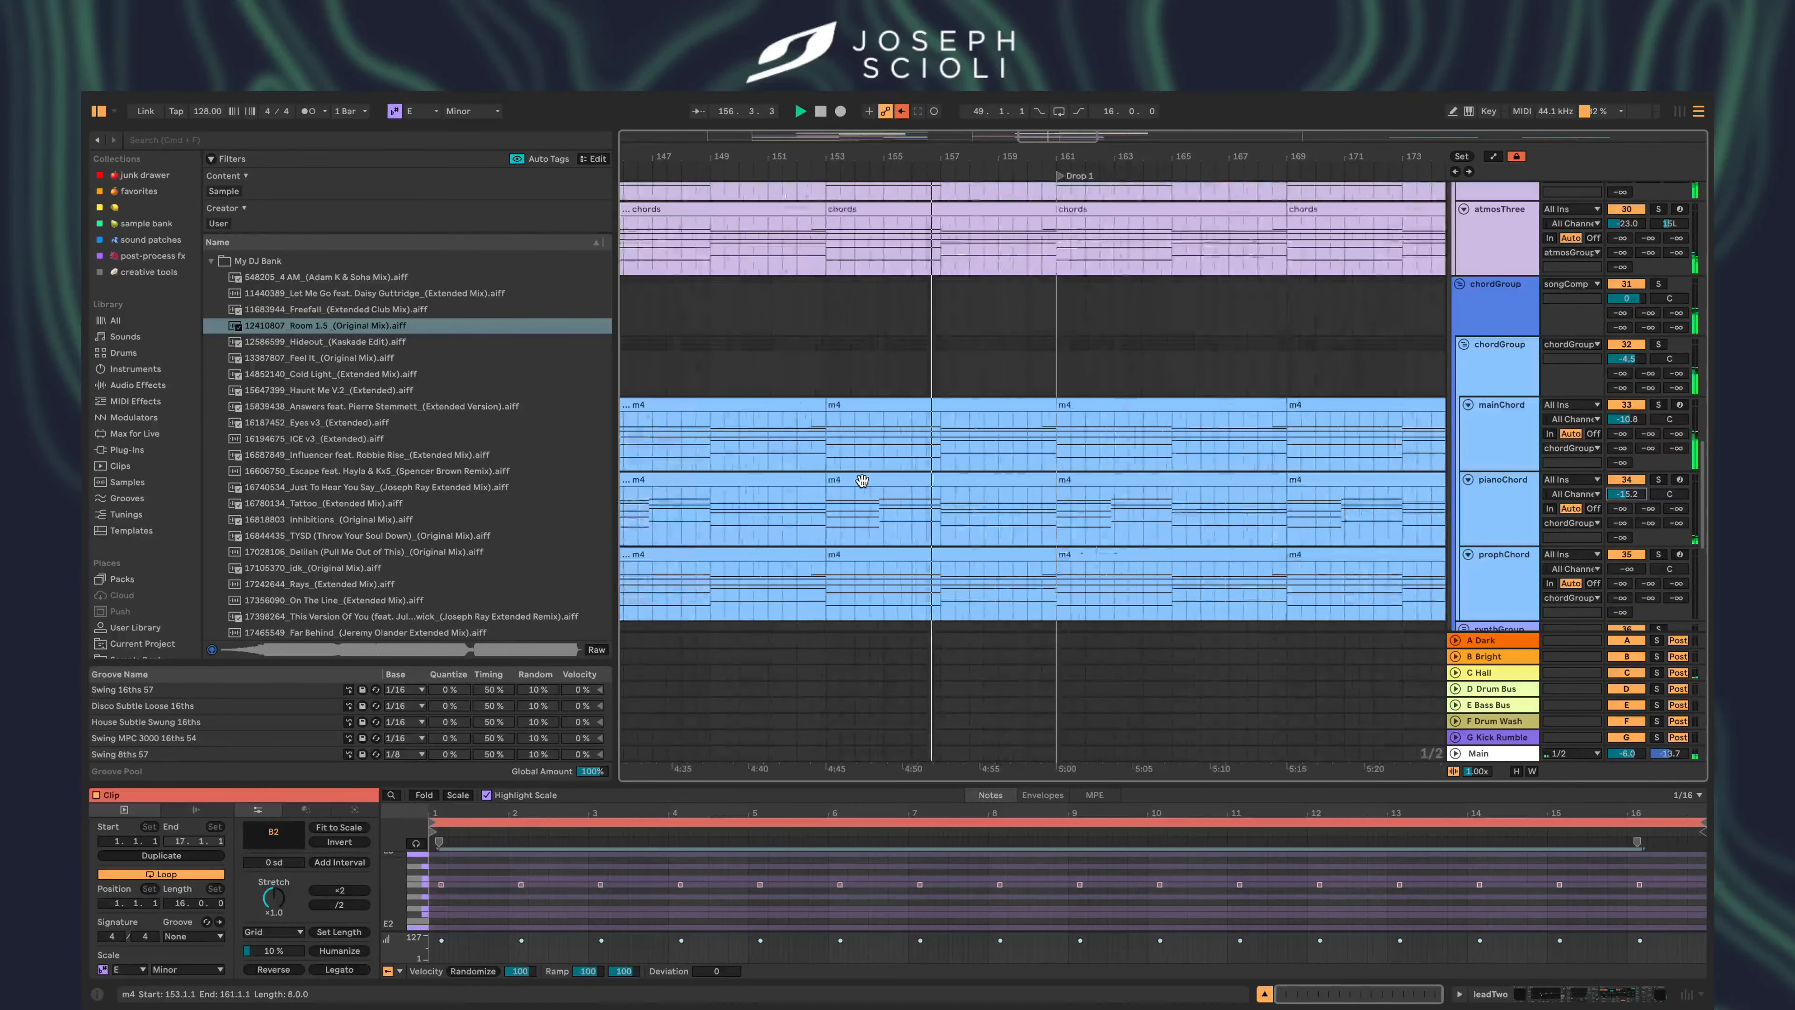
click(874, 478)
scroll(877, 478, down, 2)
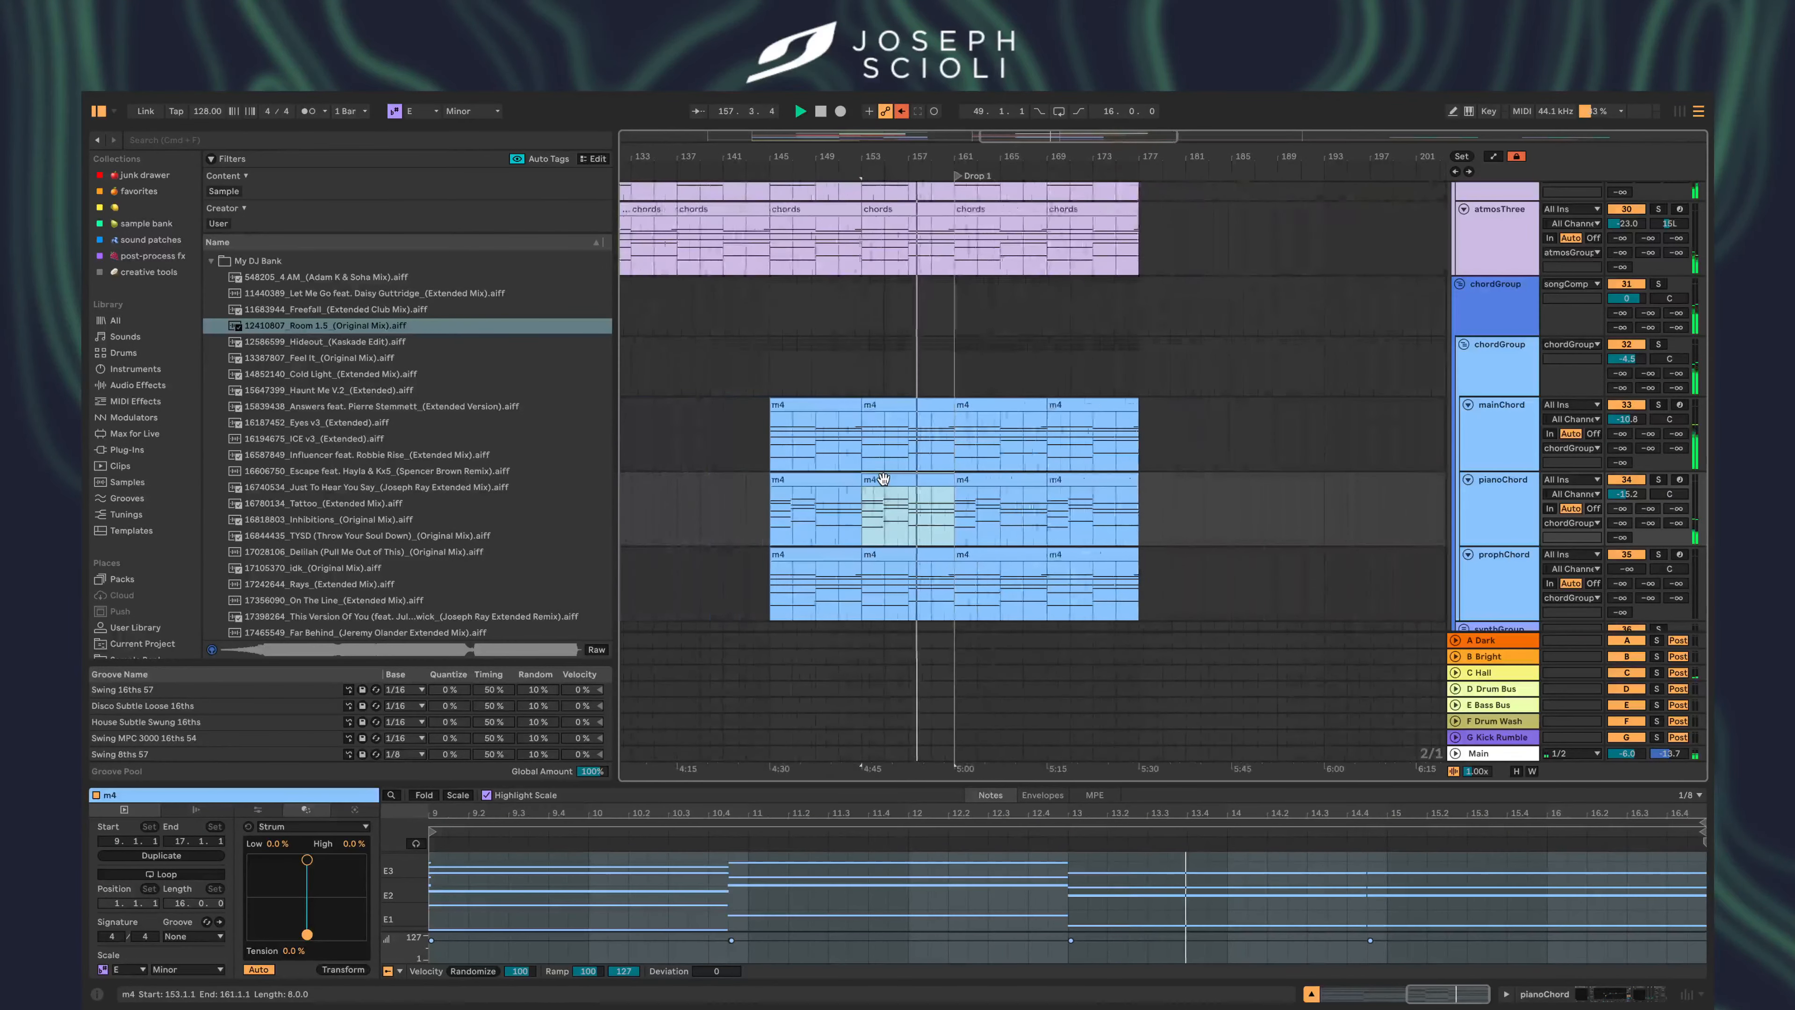
scroll(883, 479, up, 2)
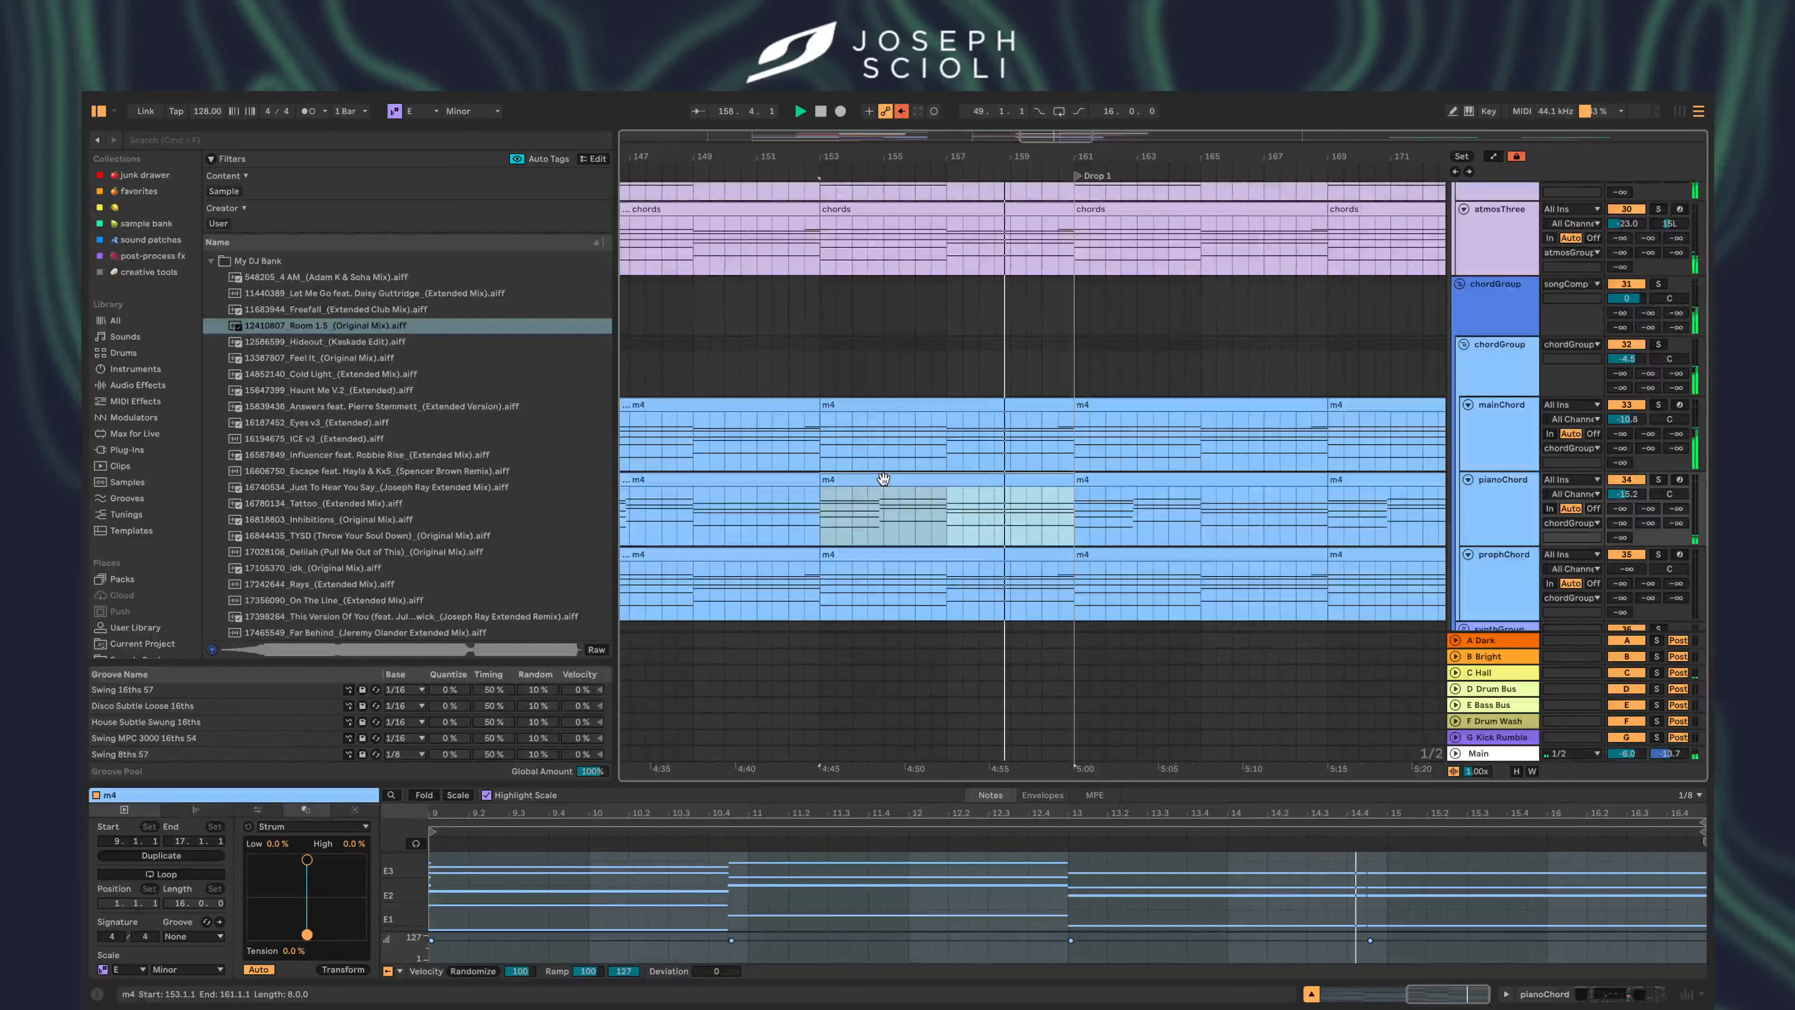
scroll(883, 480, up, 1)
scroll(883, 480, left, 2)
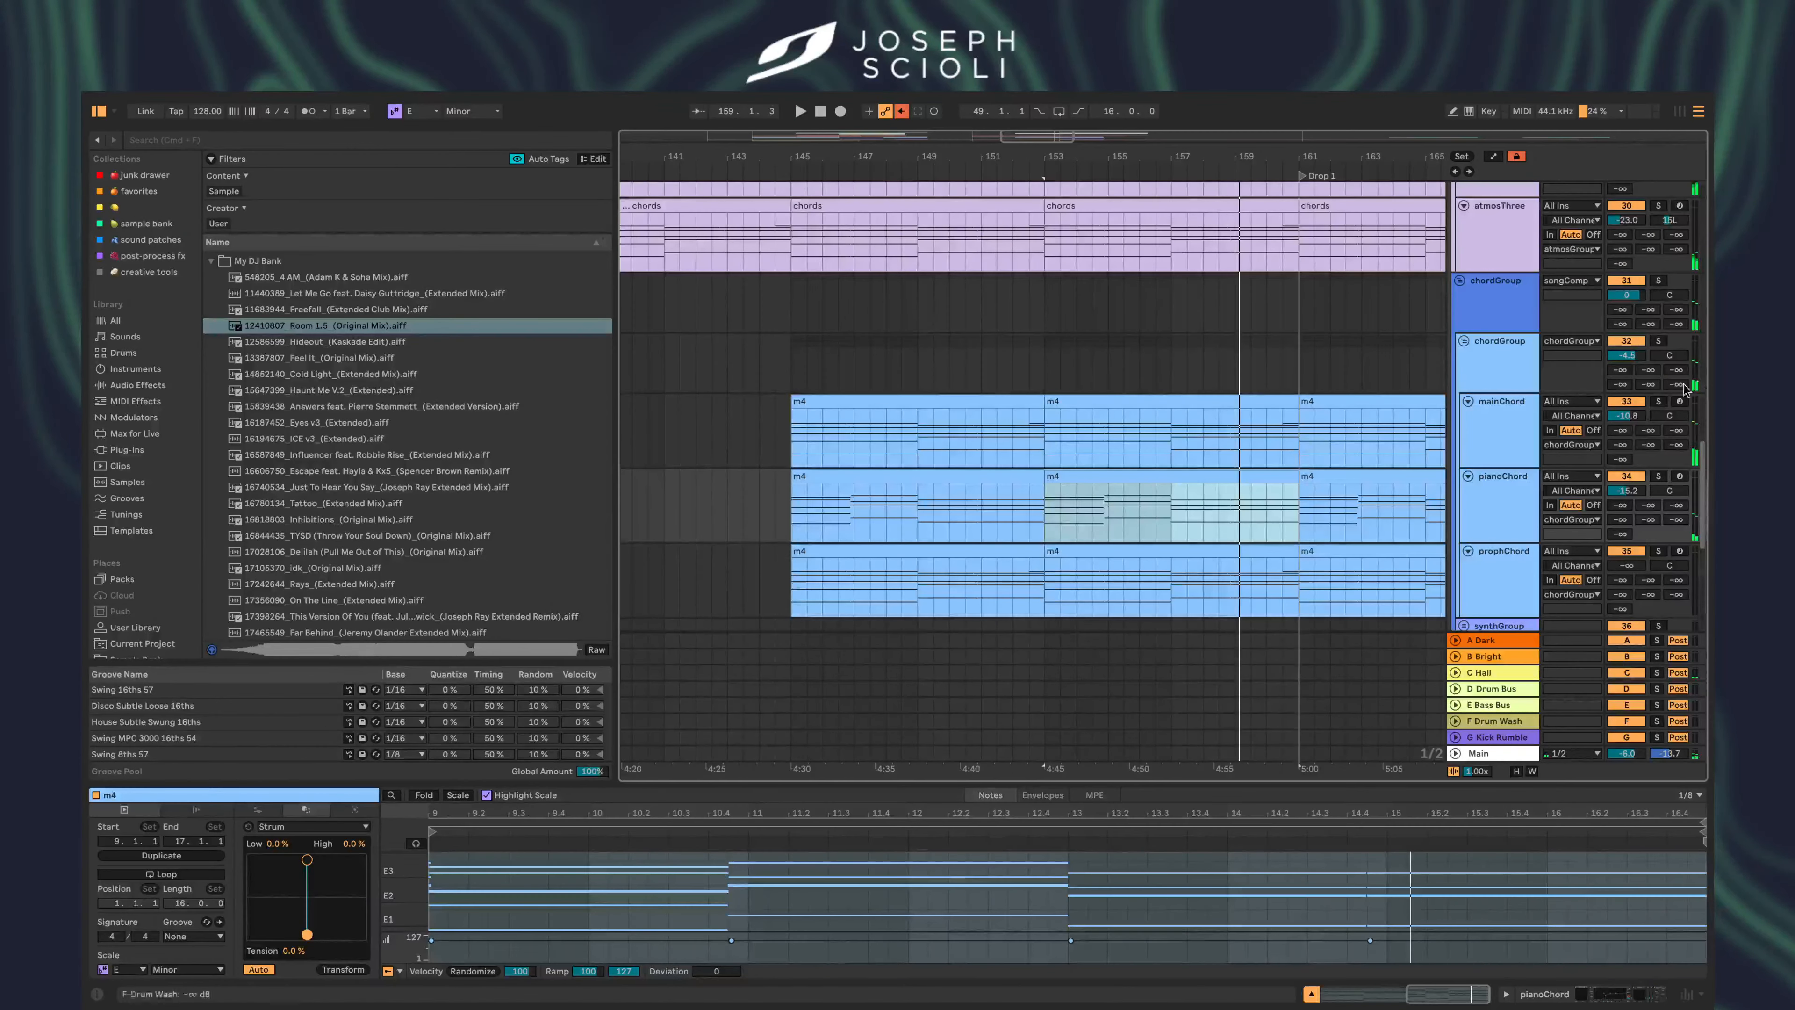
- Solo the mainChord track and play the arrangement from bar 145
click(1658, 401)
click(822, 444)
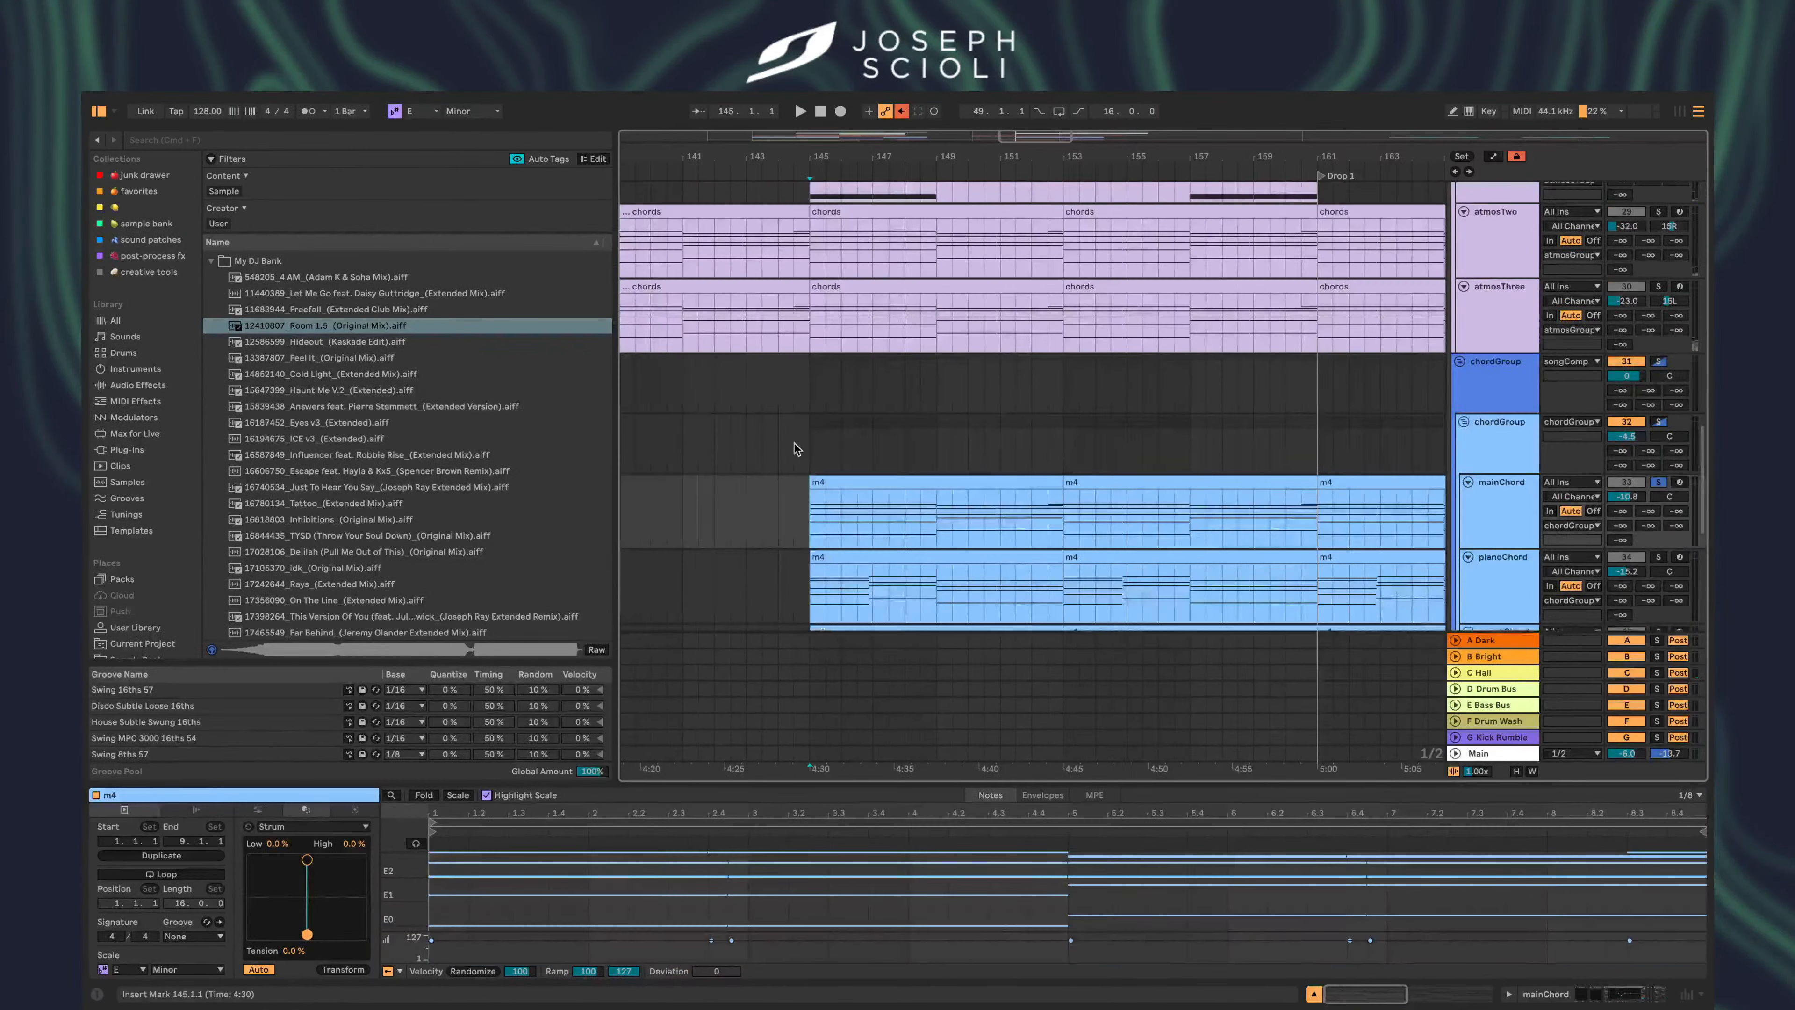
key(space)
- Replace the pianoChord clips from bar 145 to bar 177 with repeated copies of the mainChord m4 clip at bar 49
scroll(795, 456, down, 3)
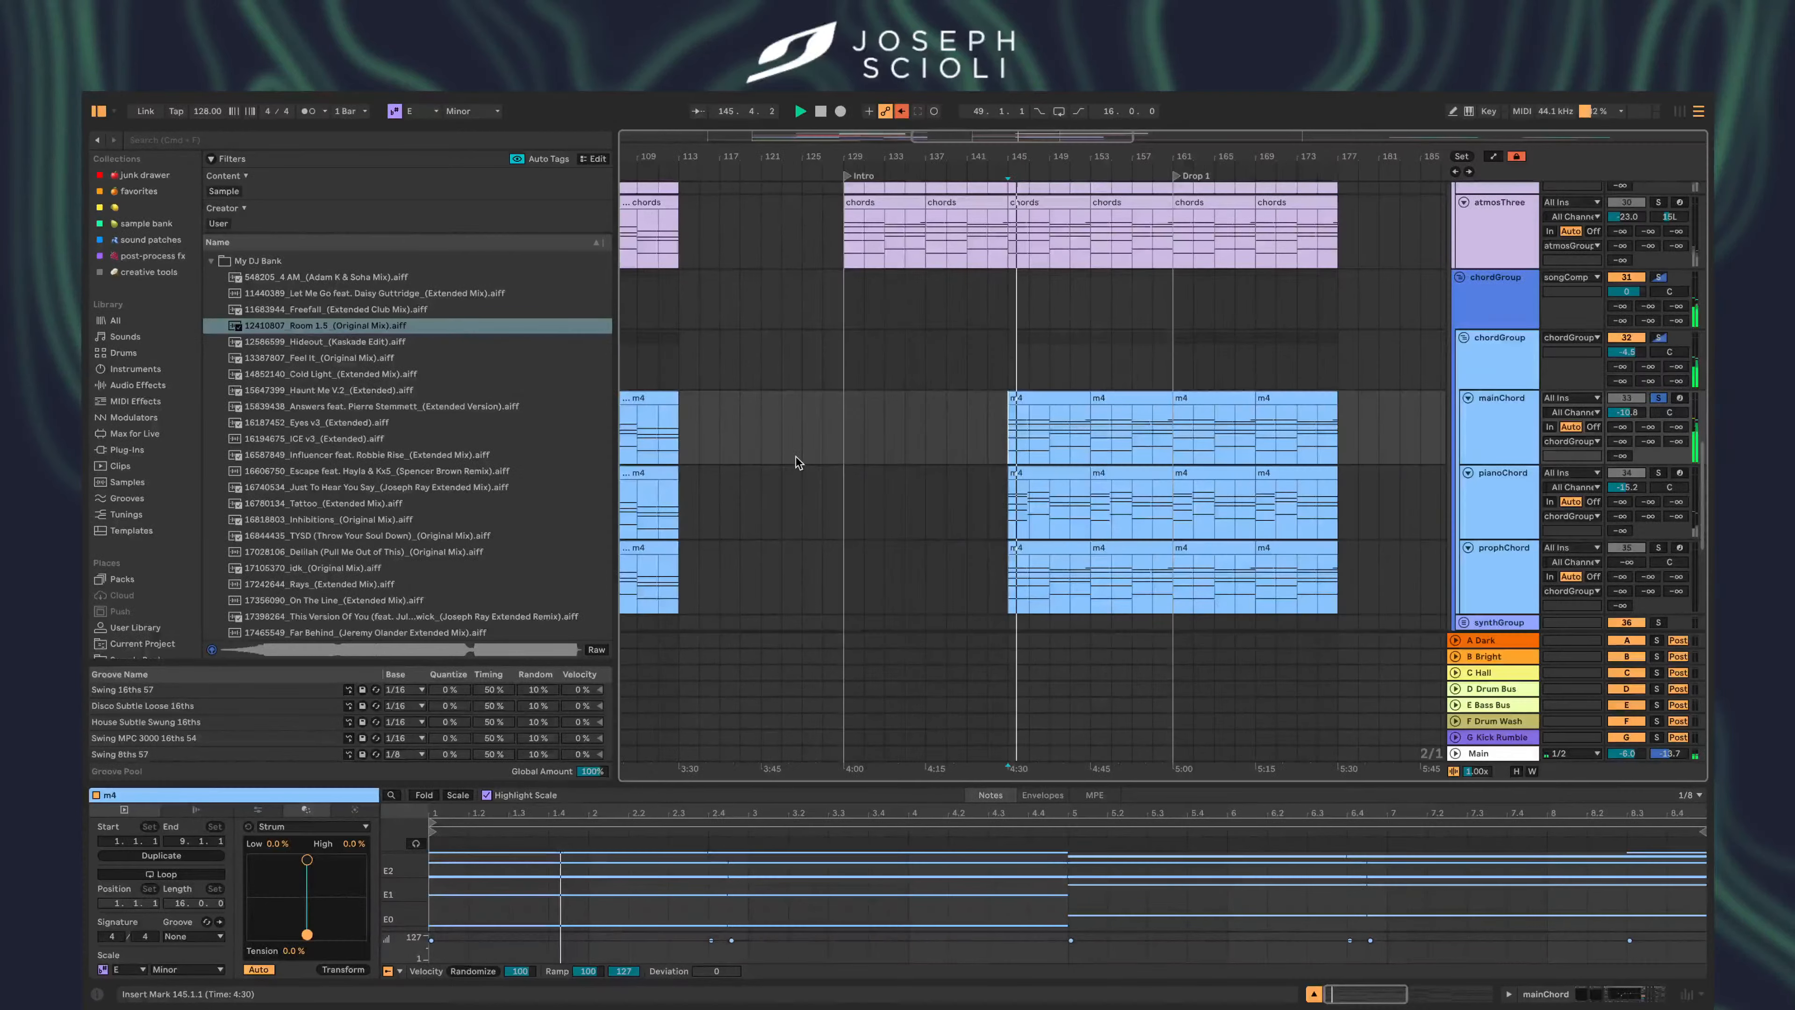
scroll(795, 456, left, 3)
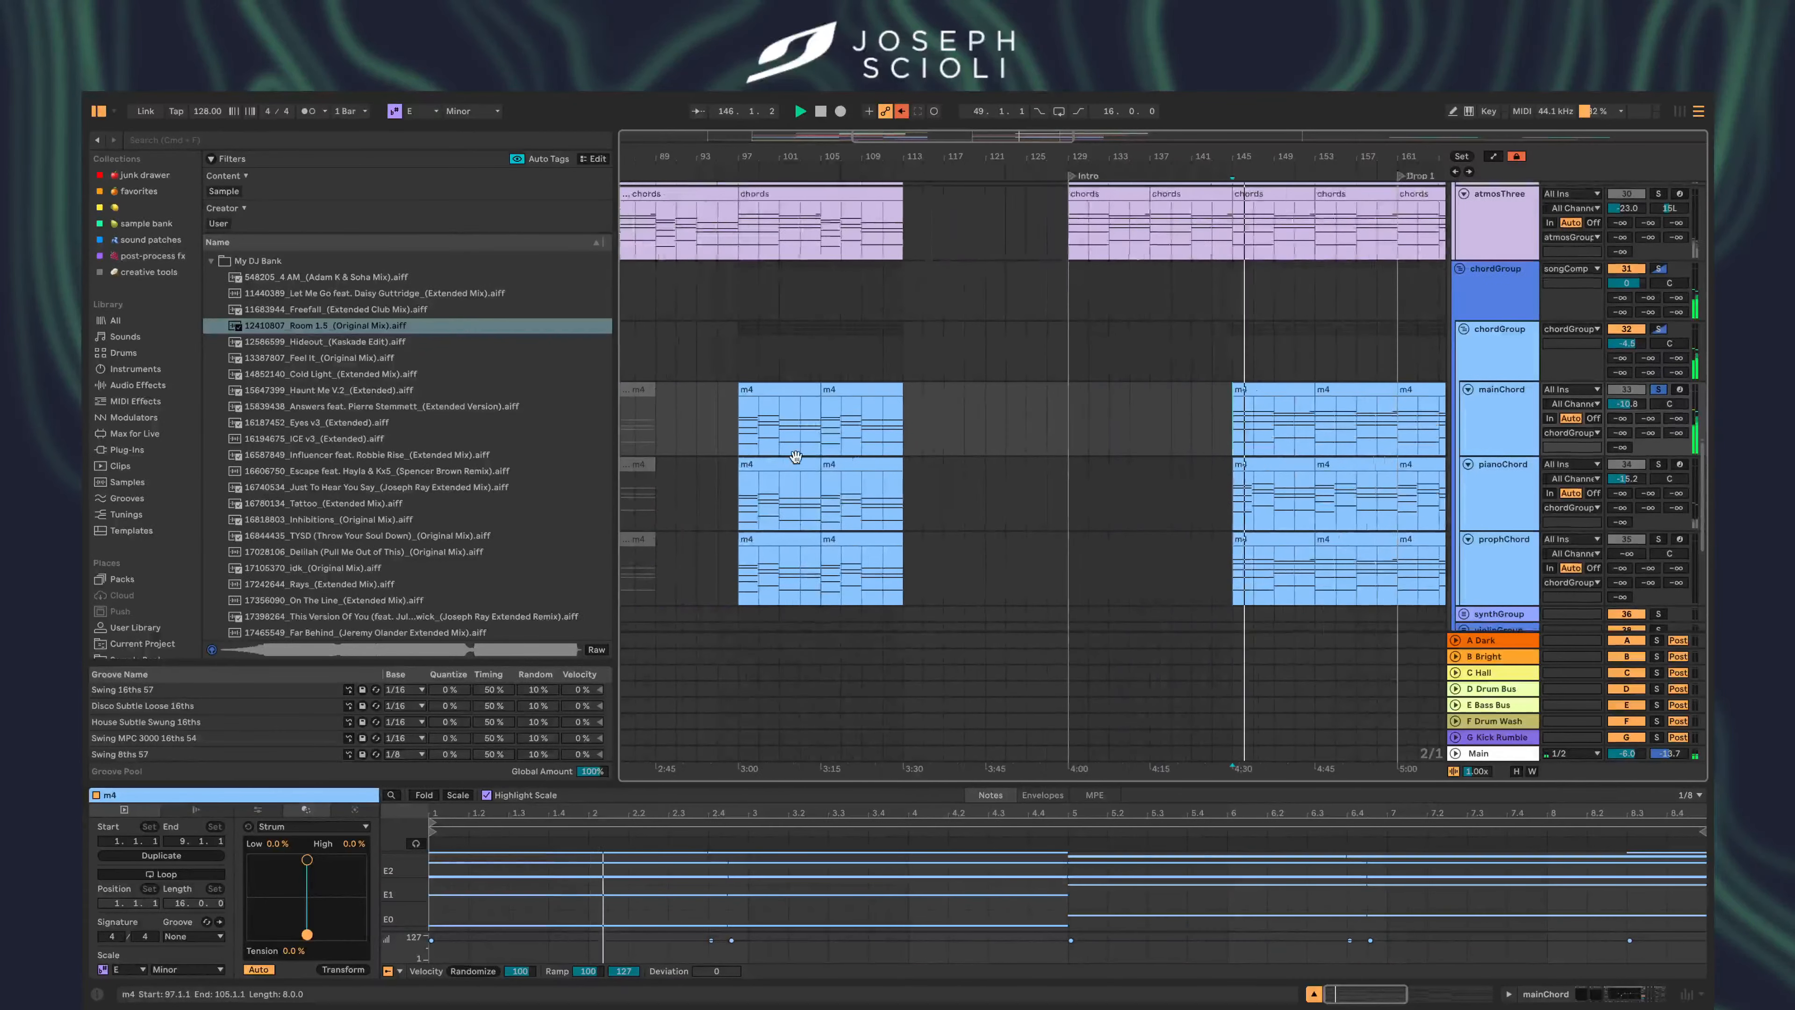
scroll(795, 457, left, 3)
scroll(795, 457, left, 5)
scroll(795, 456, down, 1)
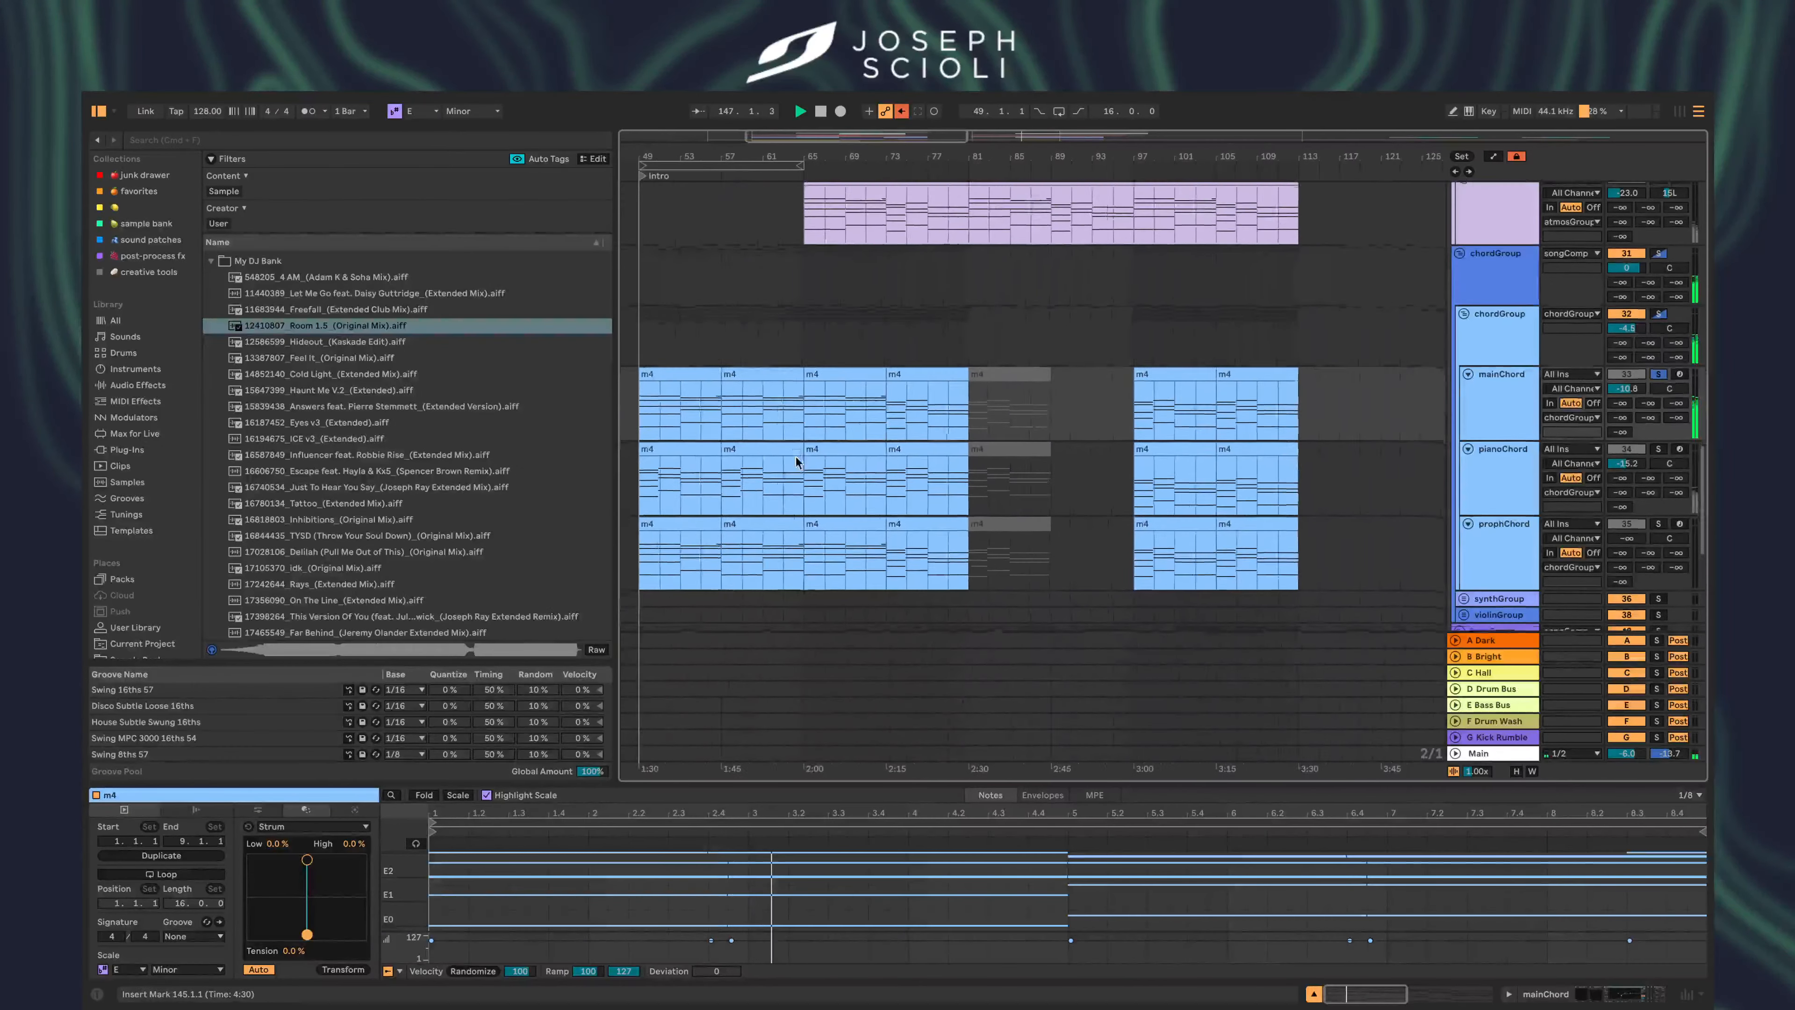
click(690, 369)
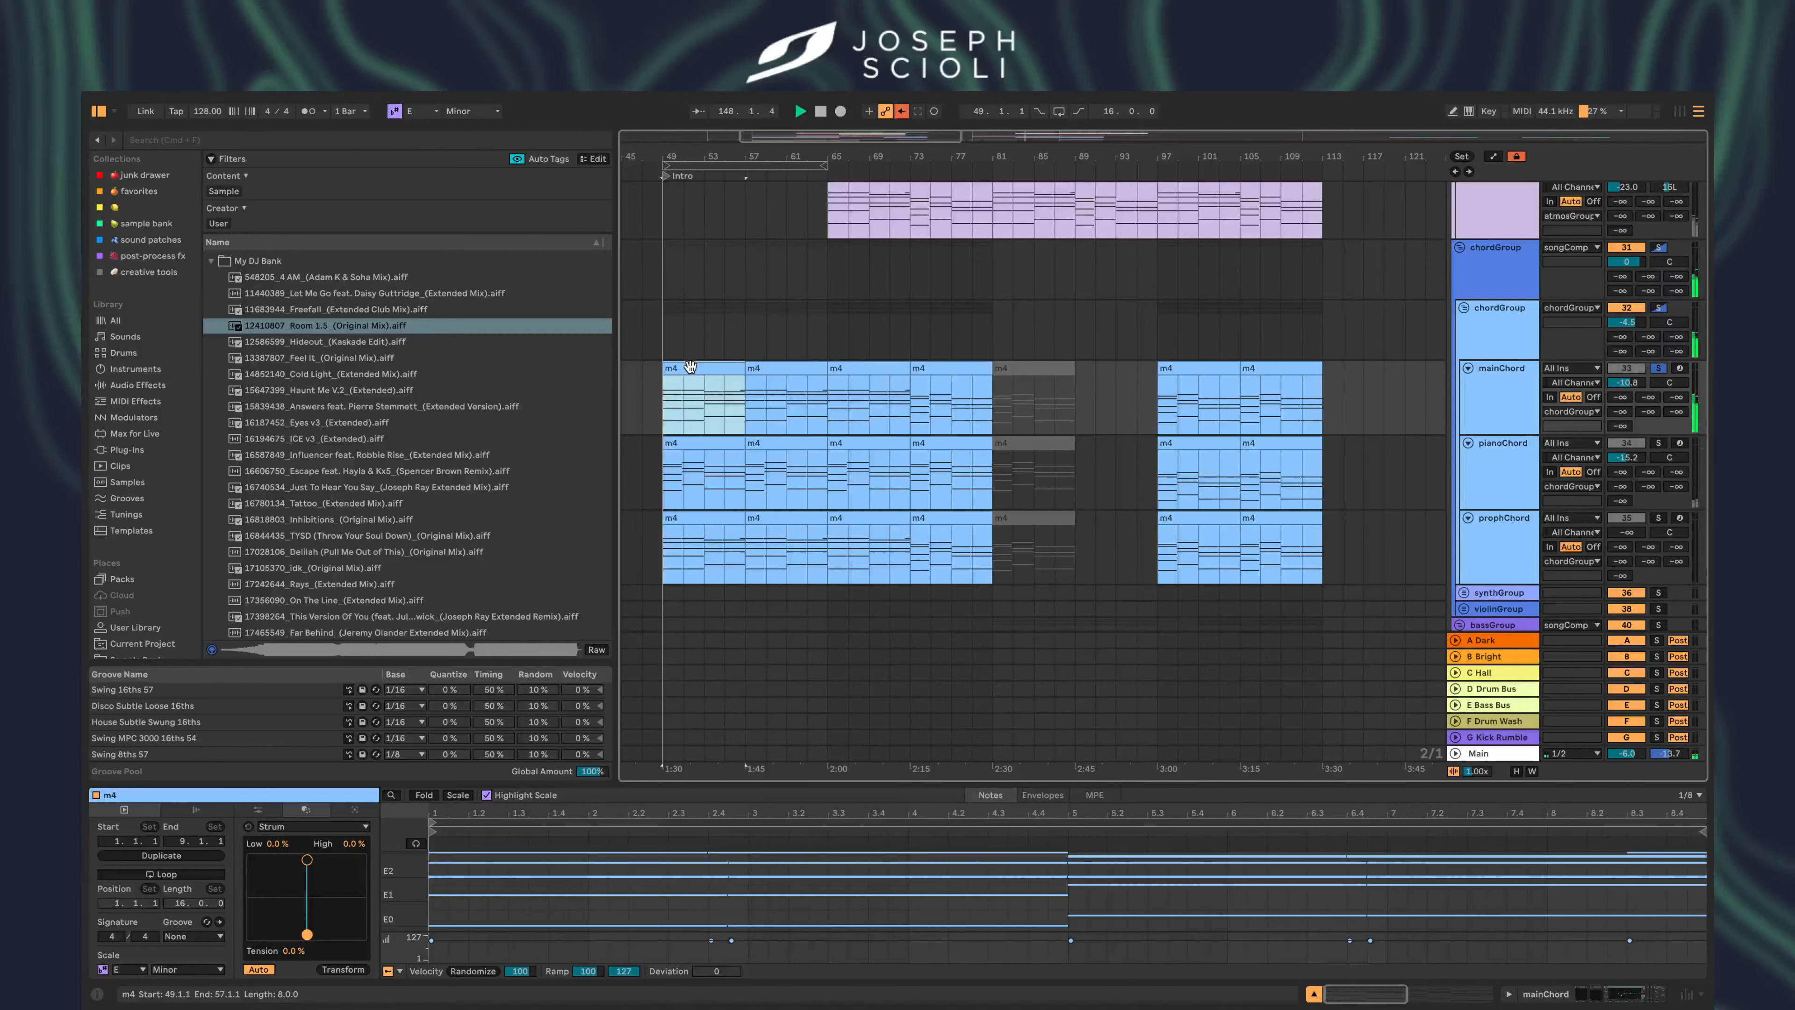
scroll(690, 367, right, 1)
scroll(690, 367, down, 1)
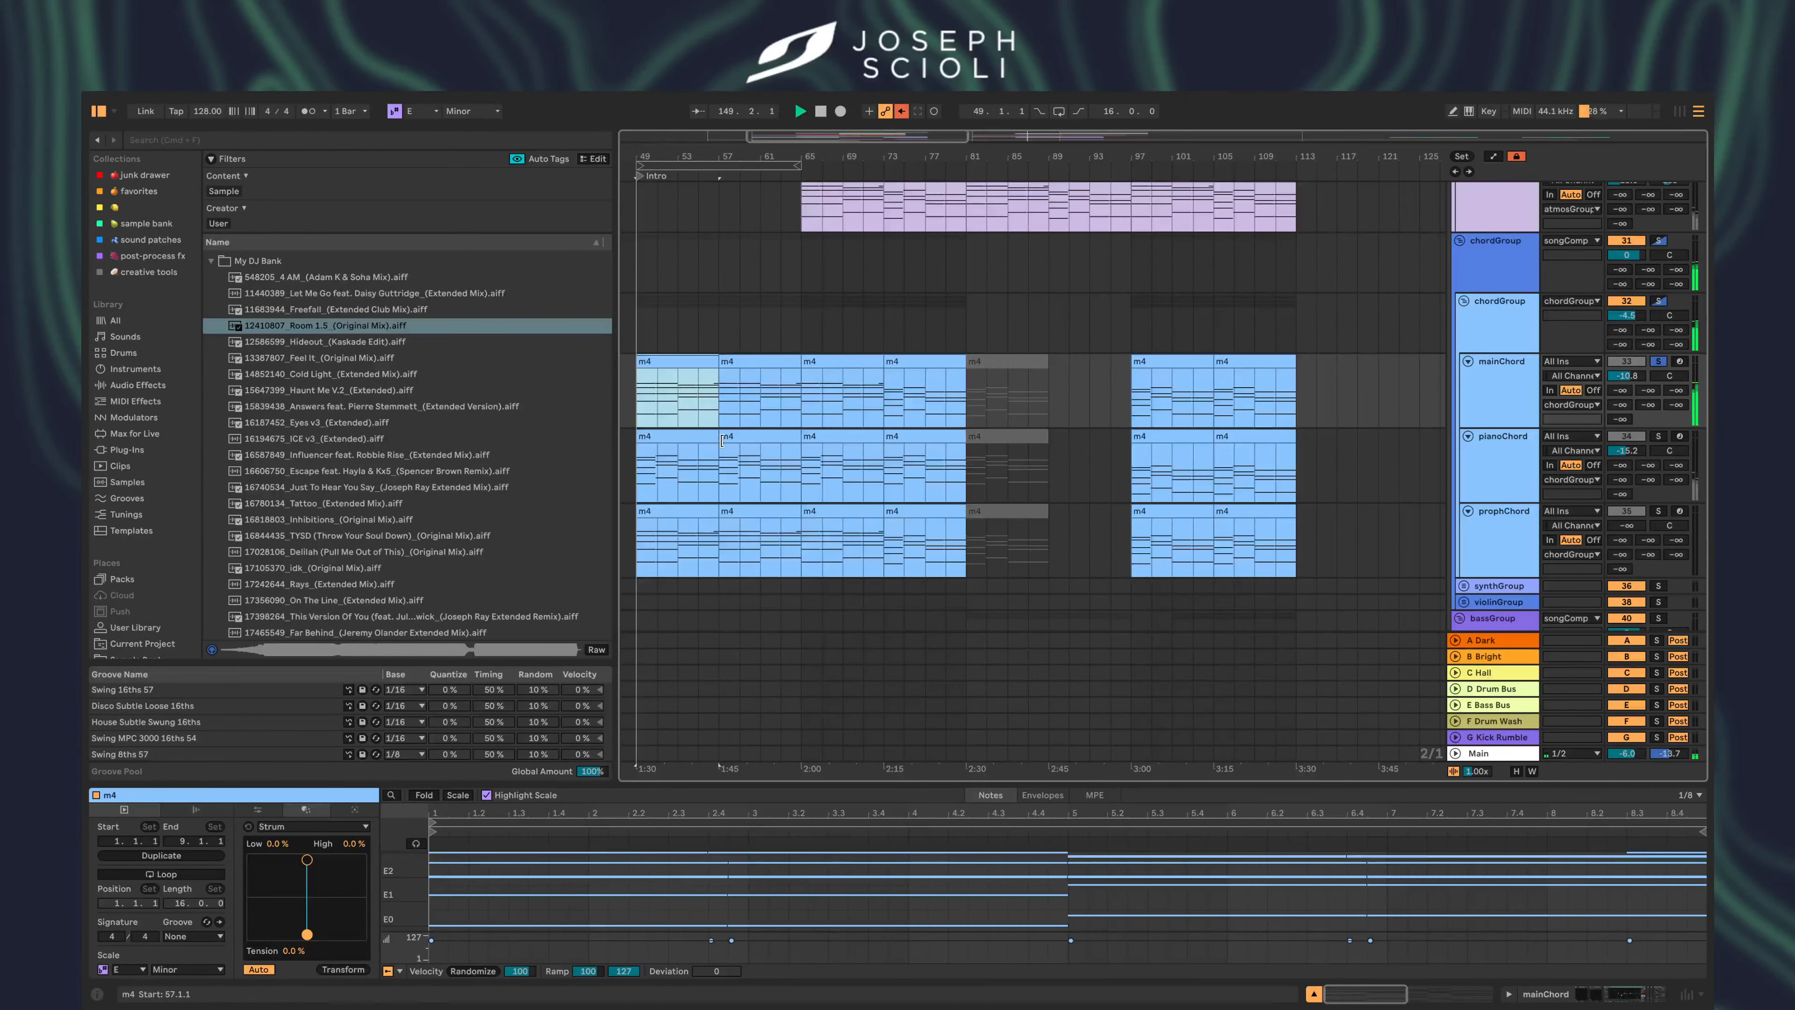
scroll(722, 442, right, 20)
scroll(722, 442, up, 1)
click(857, 482)
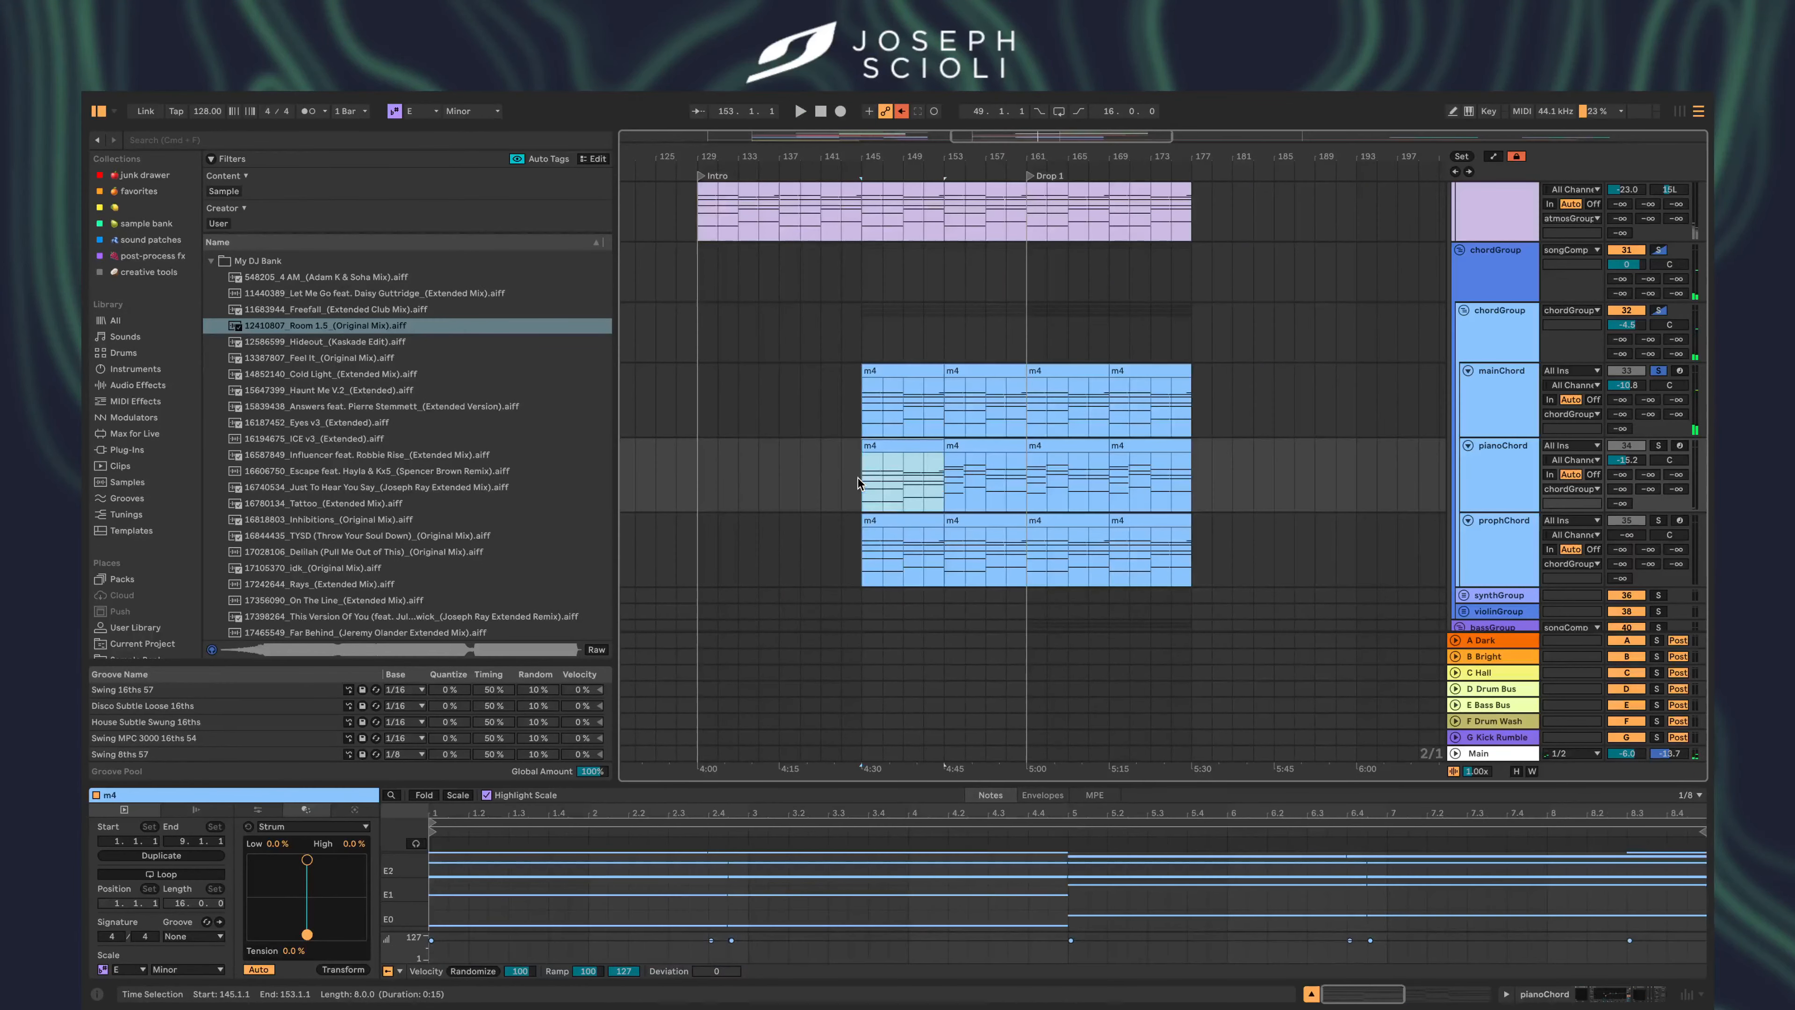
key(Right)
key(Right)
key(Right)
- Play the soloed mainChord and pianoChord tracks from bar 145, raise pianoChord's volume to -6.0 dB, and clear the solos
click(870, 425)
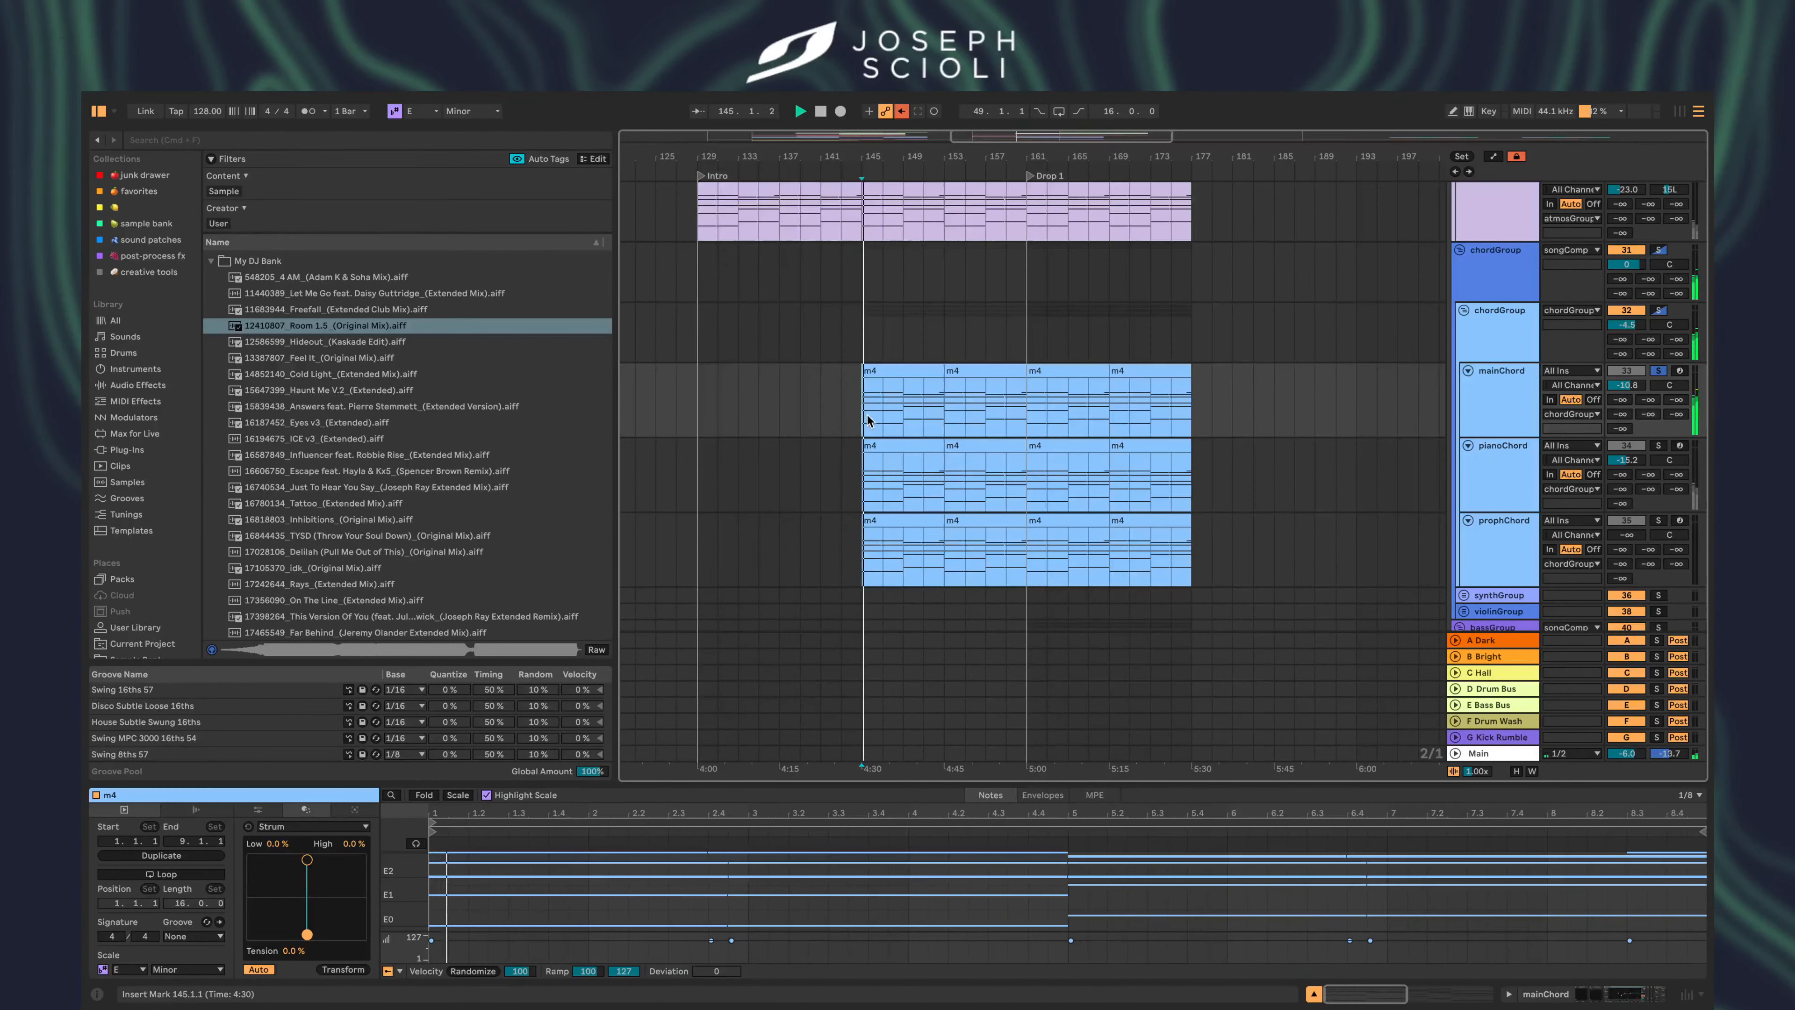
click(1627, 461)
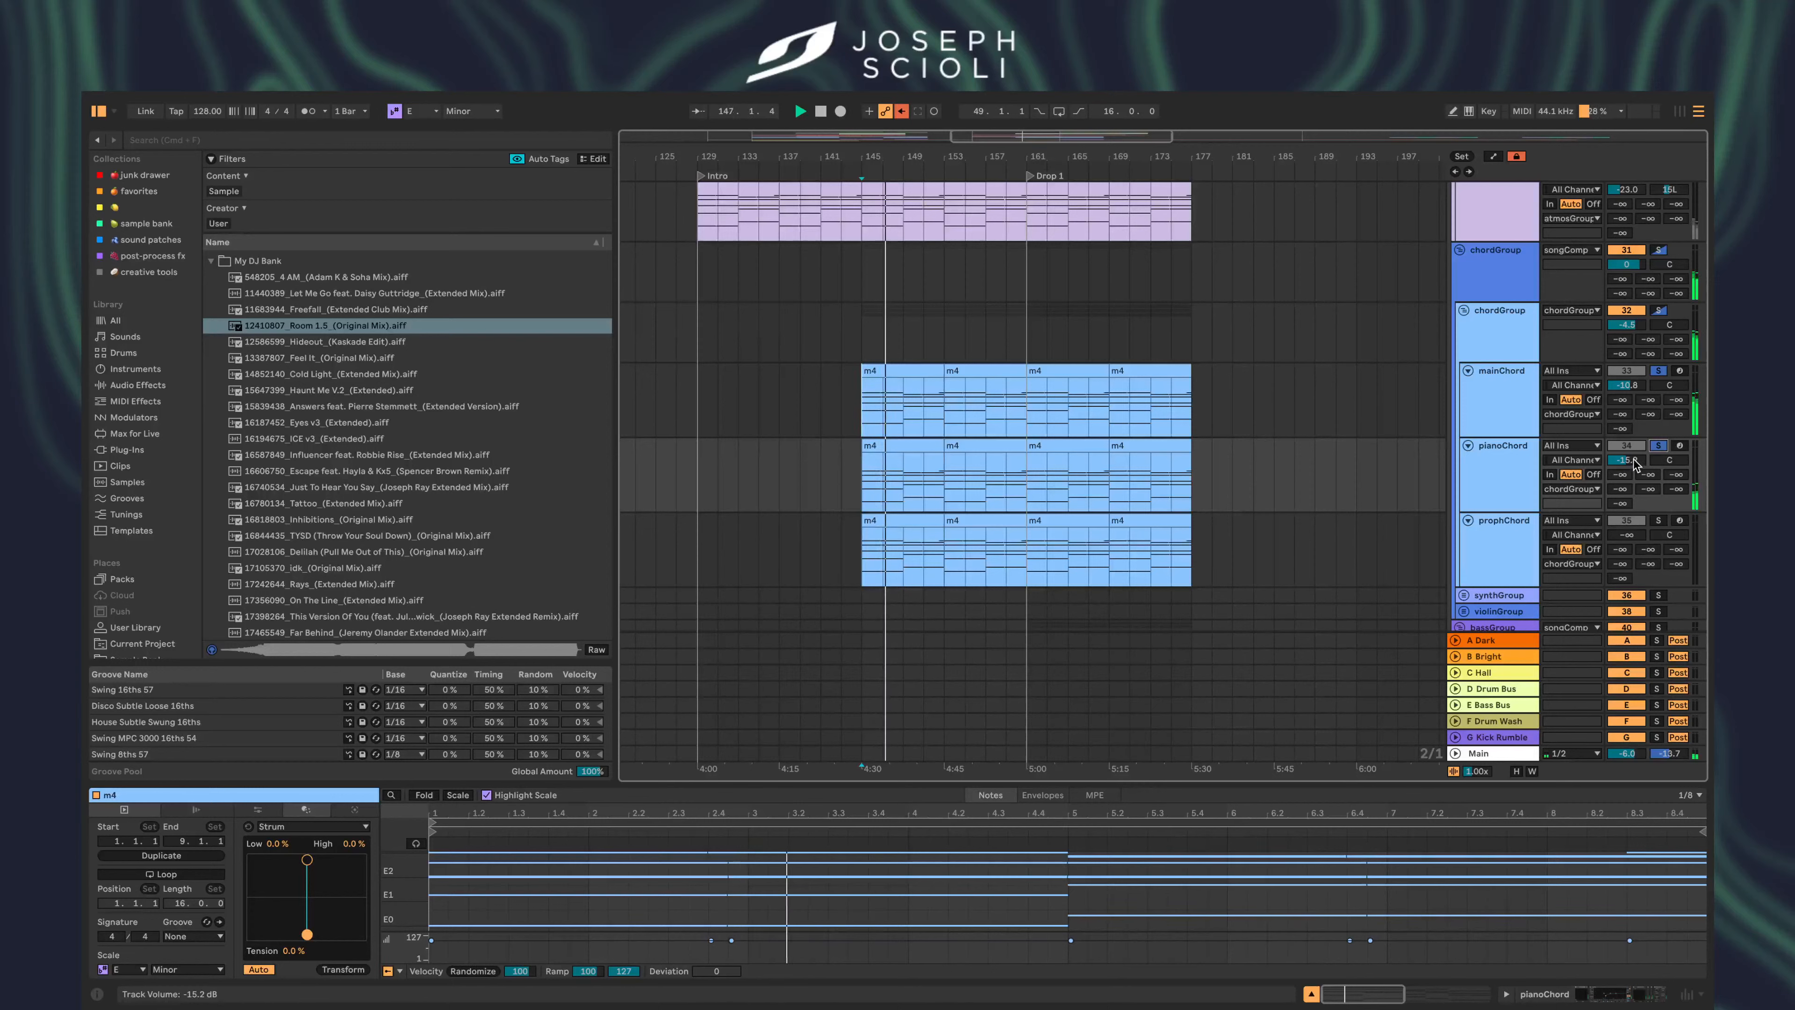
mouse_move(1633, 465)
mouse_down()
mouse_move(1626, 419)
mouse_move(1627, 468)
mouse_up()
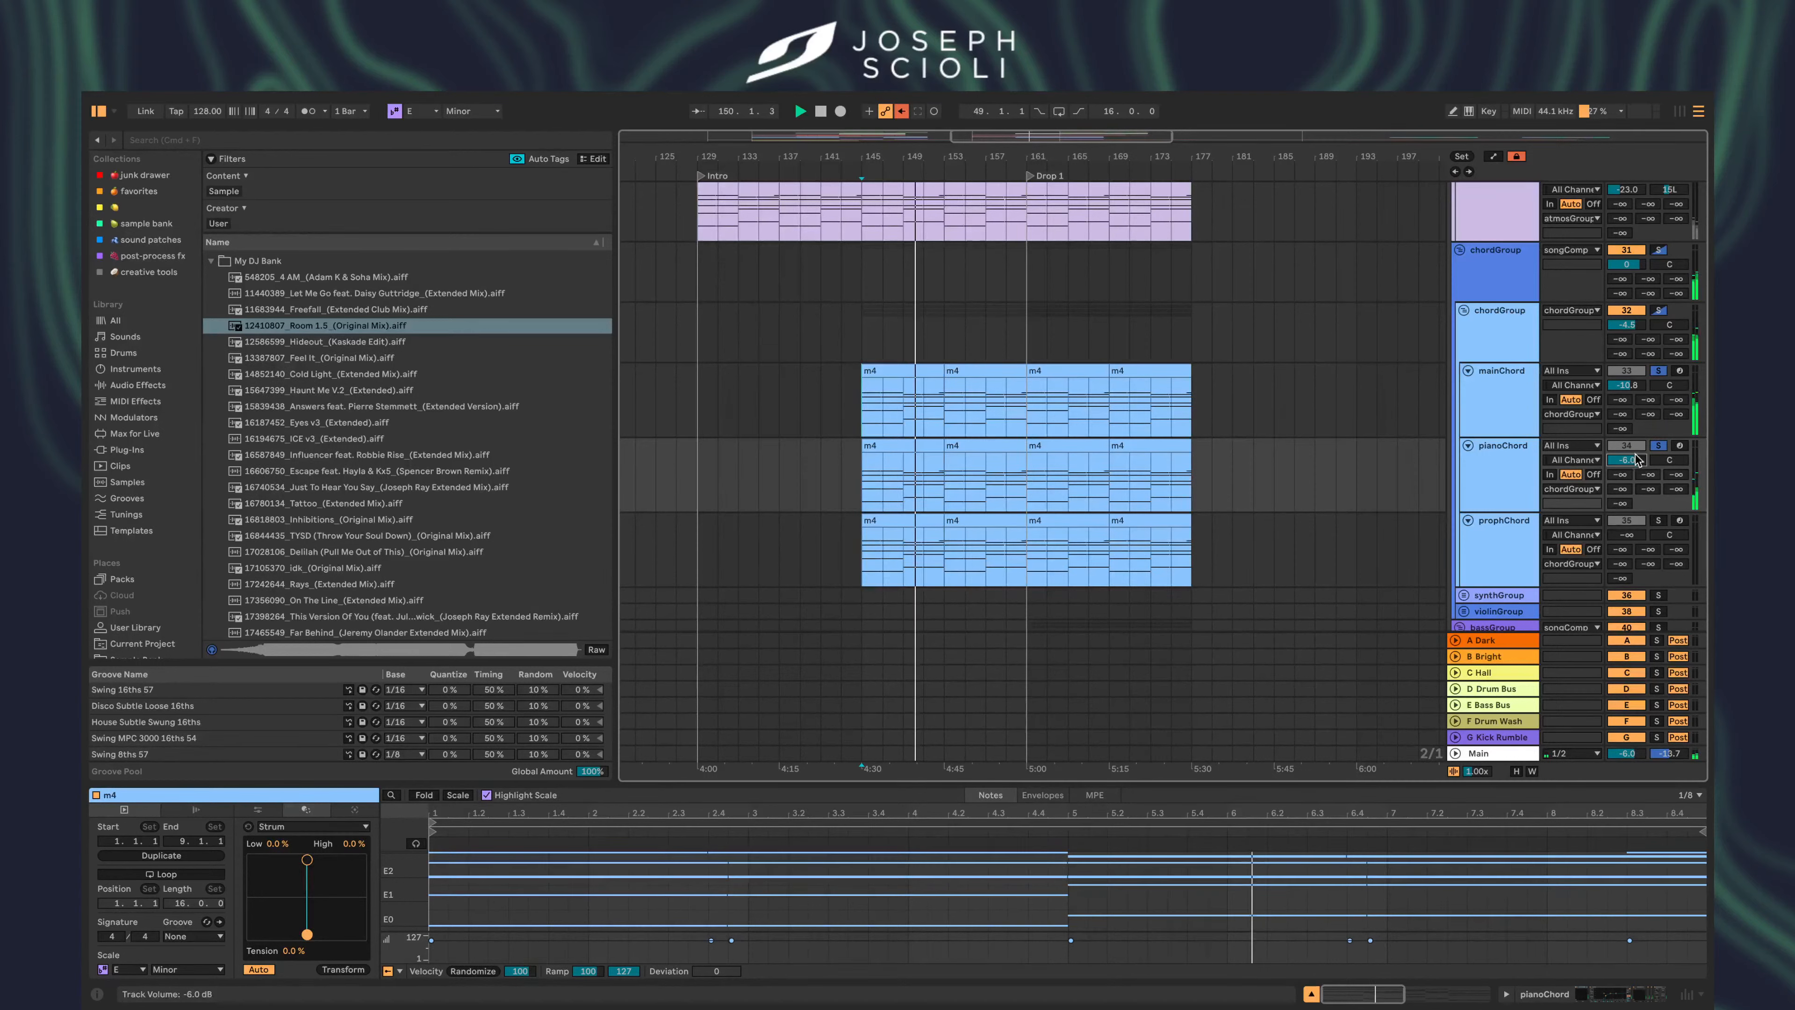
click(1658, 445)
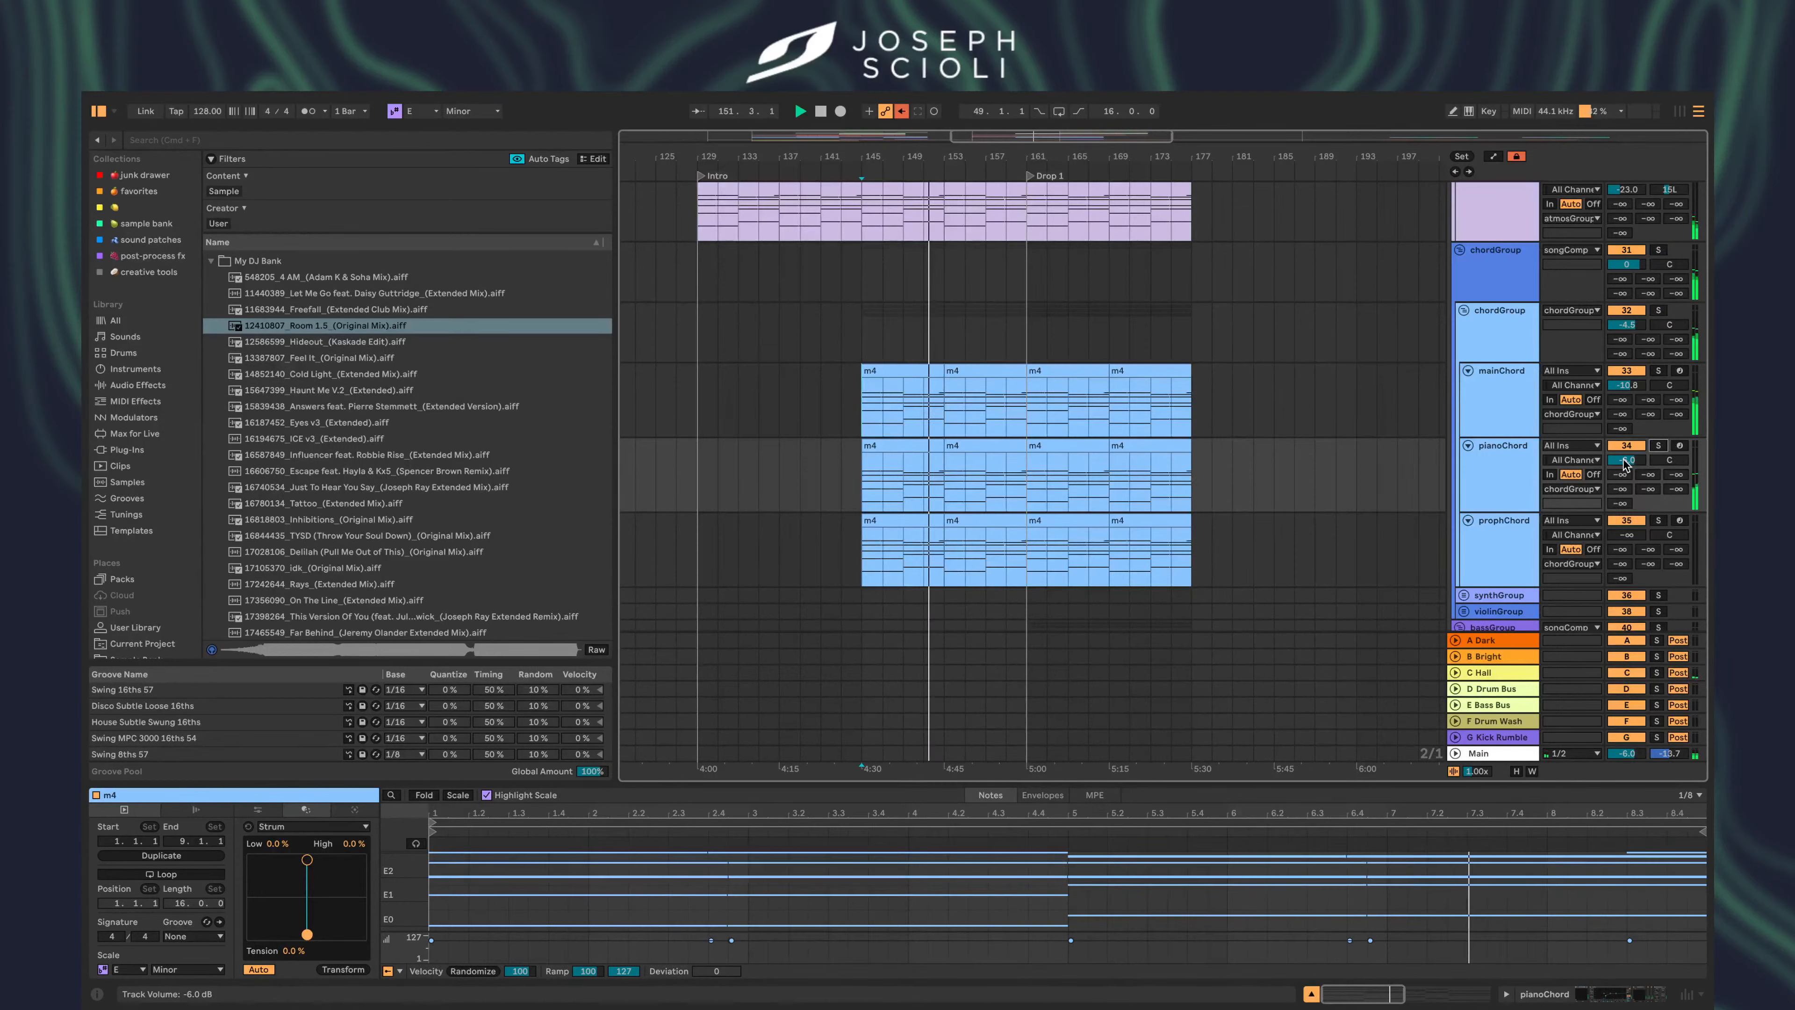
- Listen through the transition into Drop 1 while examining the chord, bass, atmosphere and lead tracks
scroll(1132, 517, up, 5)
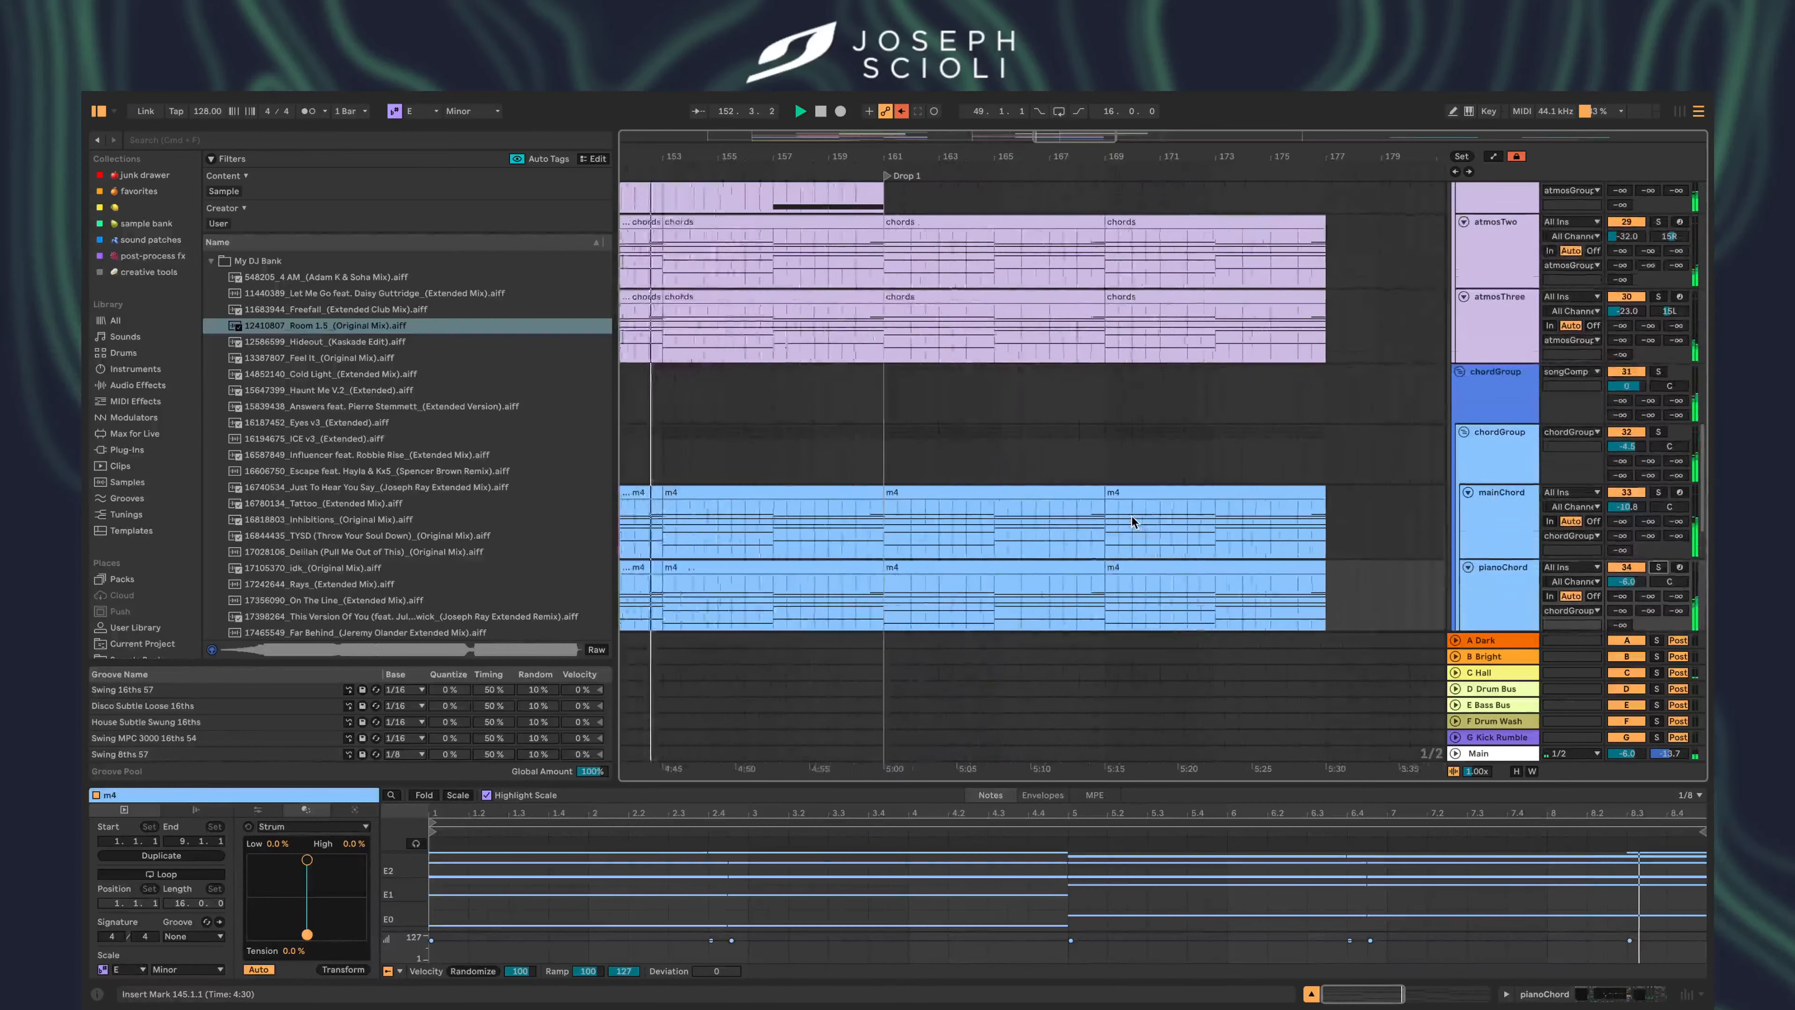
scroll(1132, 522, left, 2)
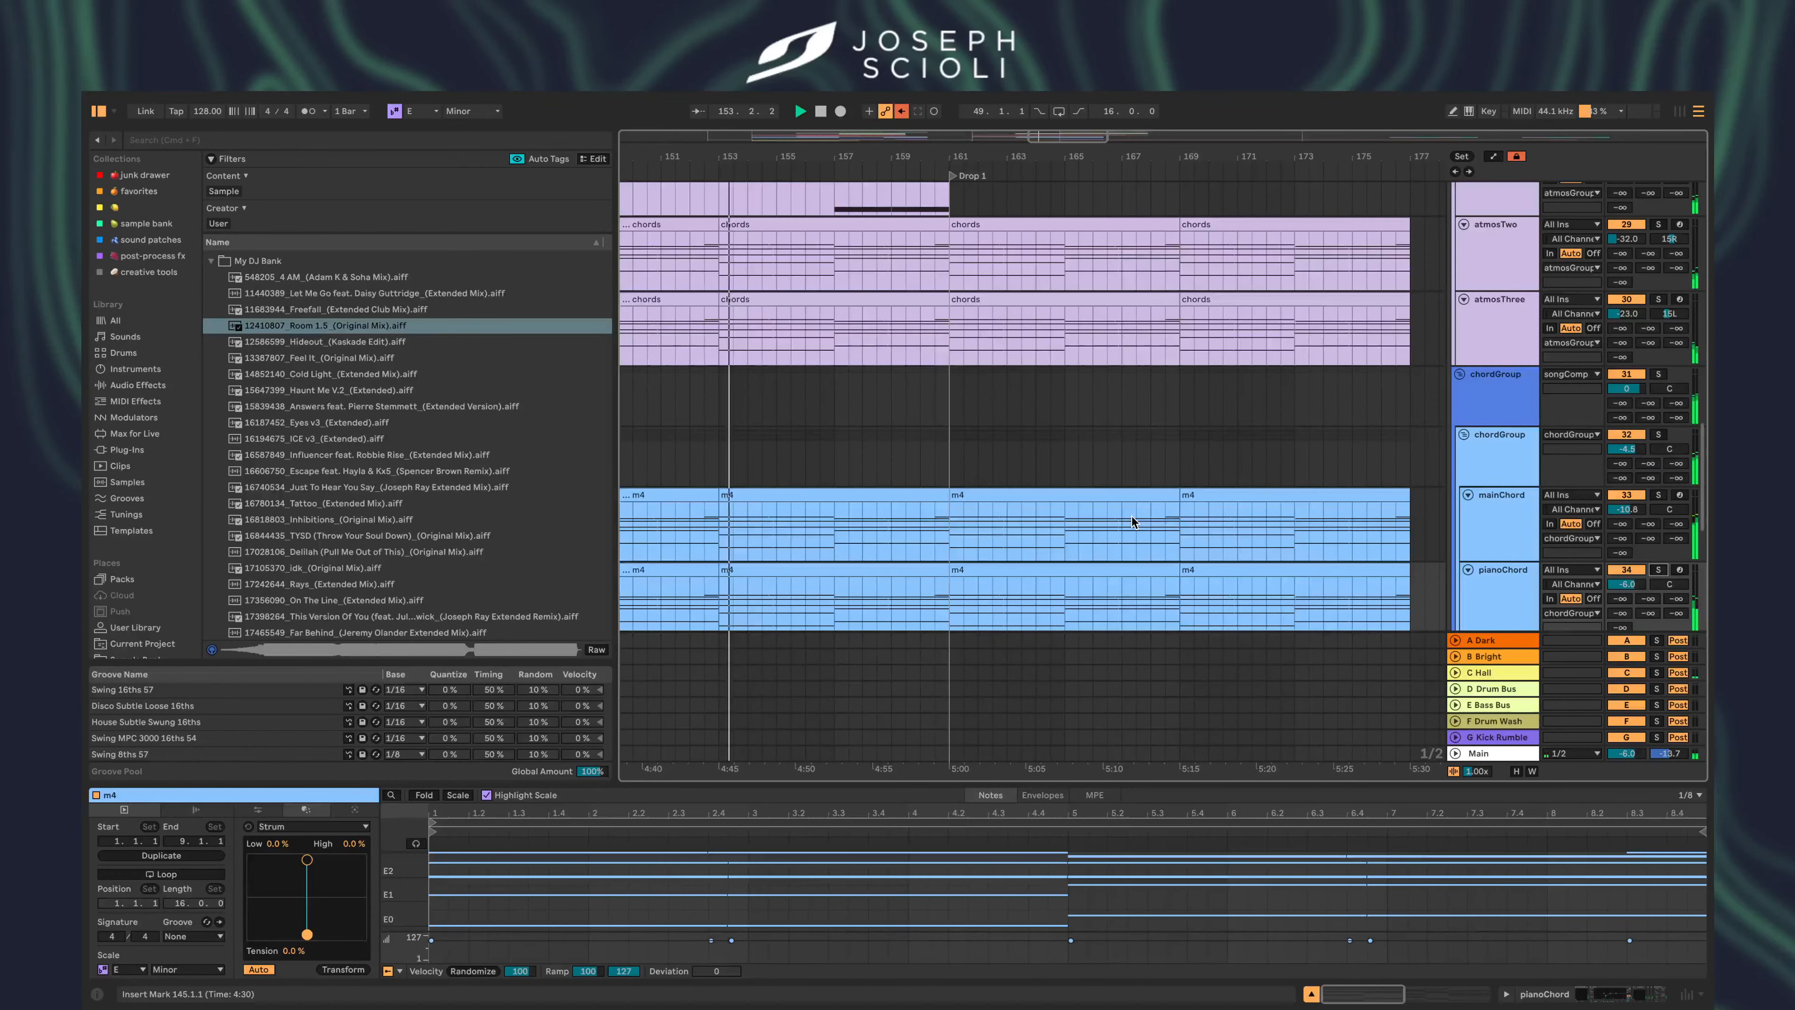
scroll(906, 580, down, 10)
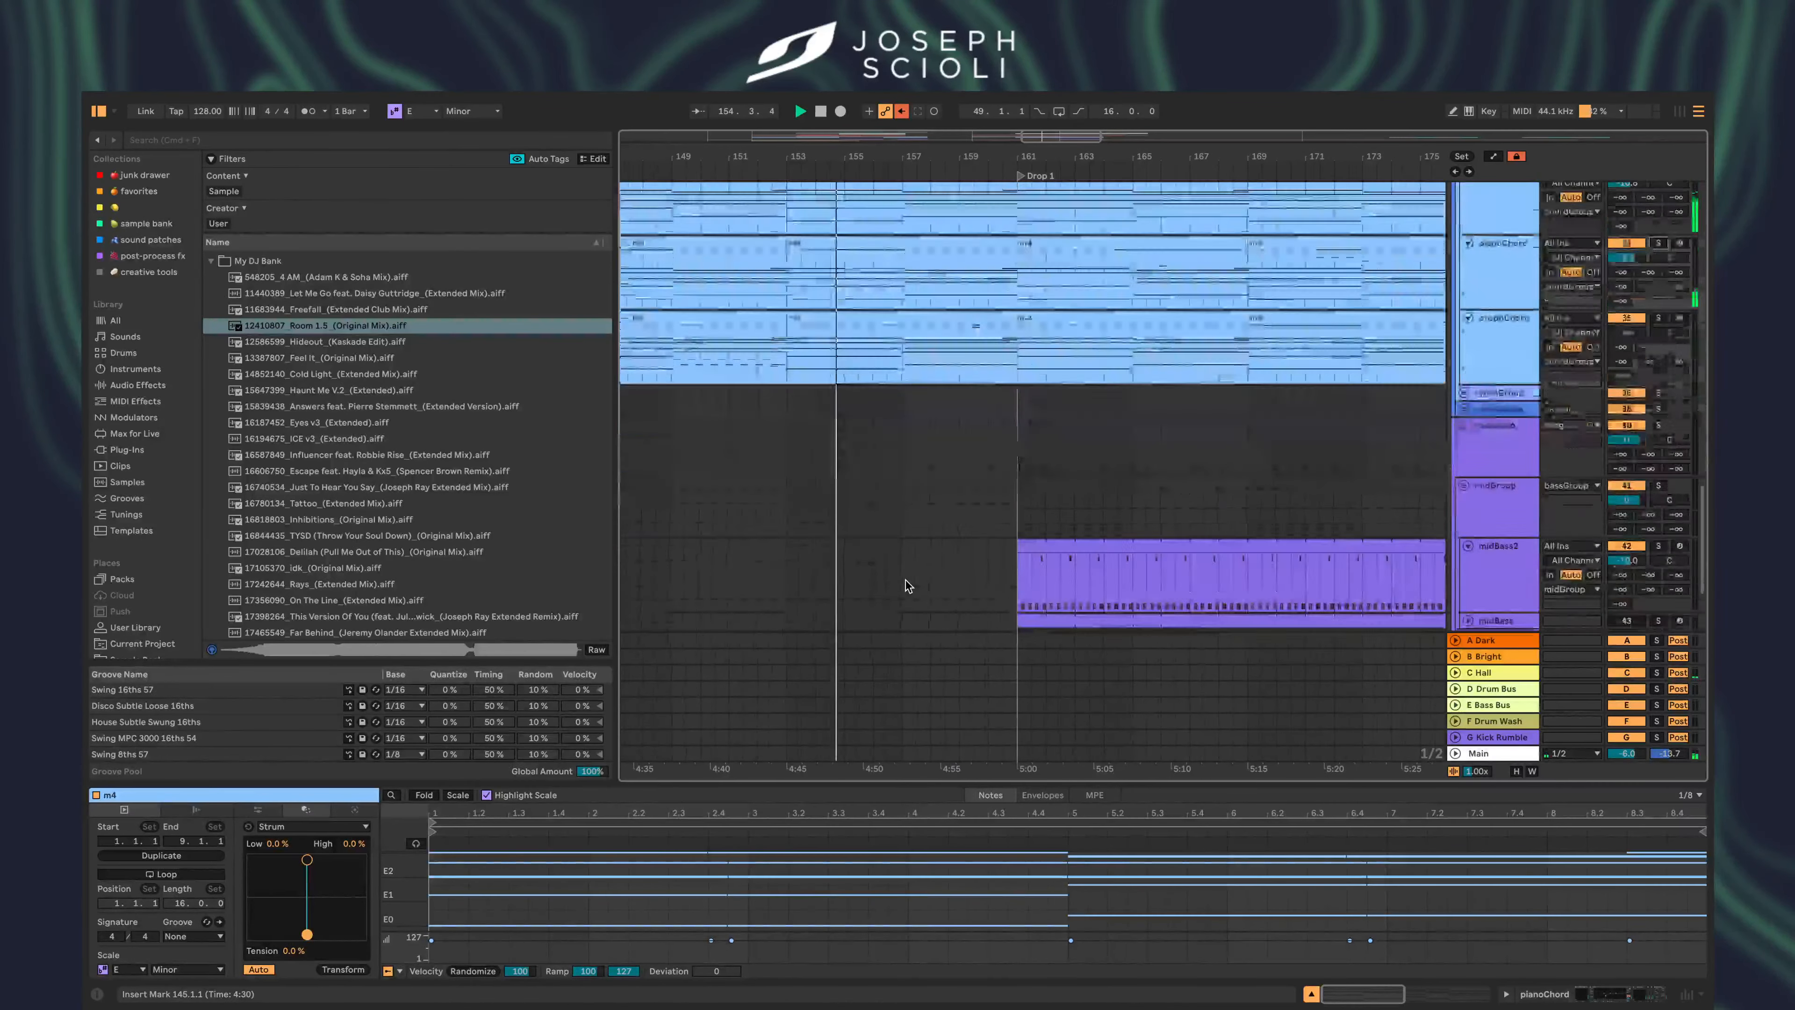
scroll(906, 579, left, 2)
scroll(923, 602, up, 10)
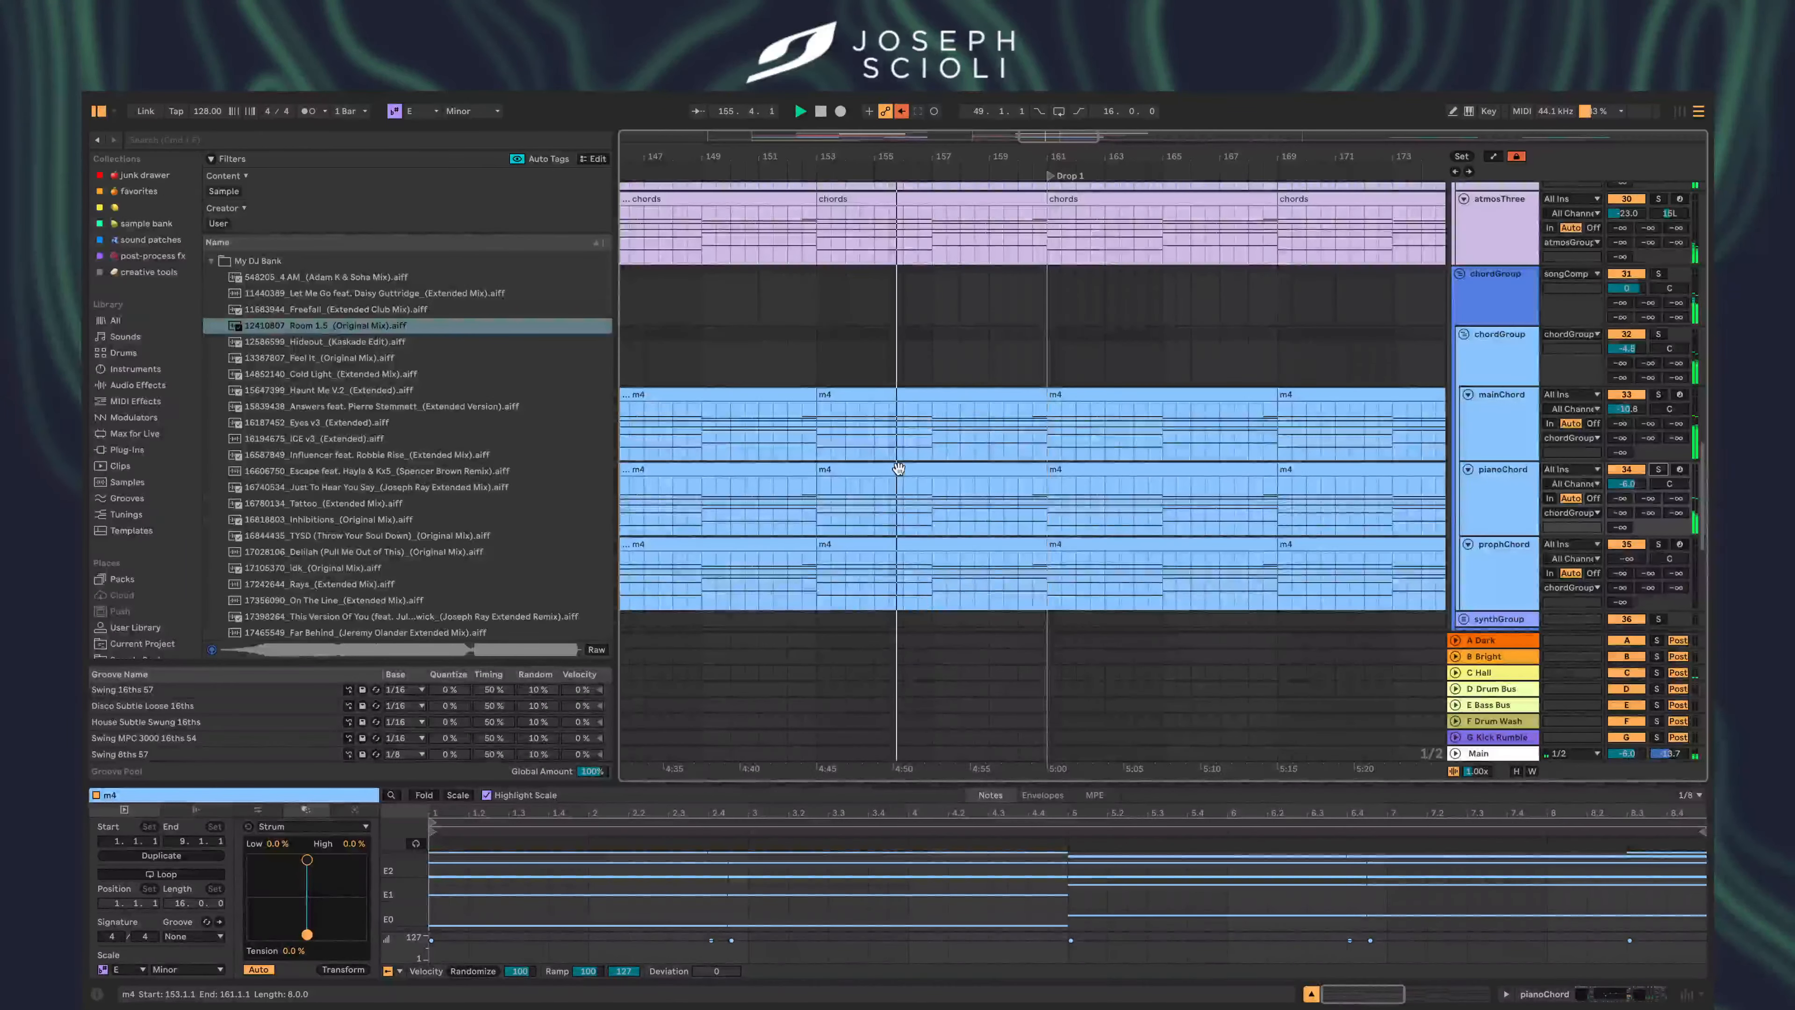
scroll(899, 469, up, 3)
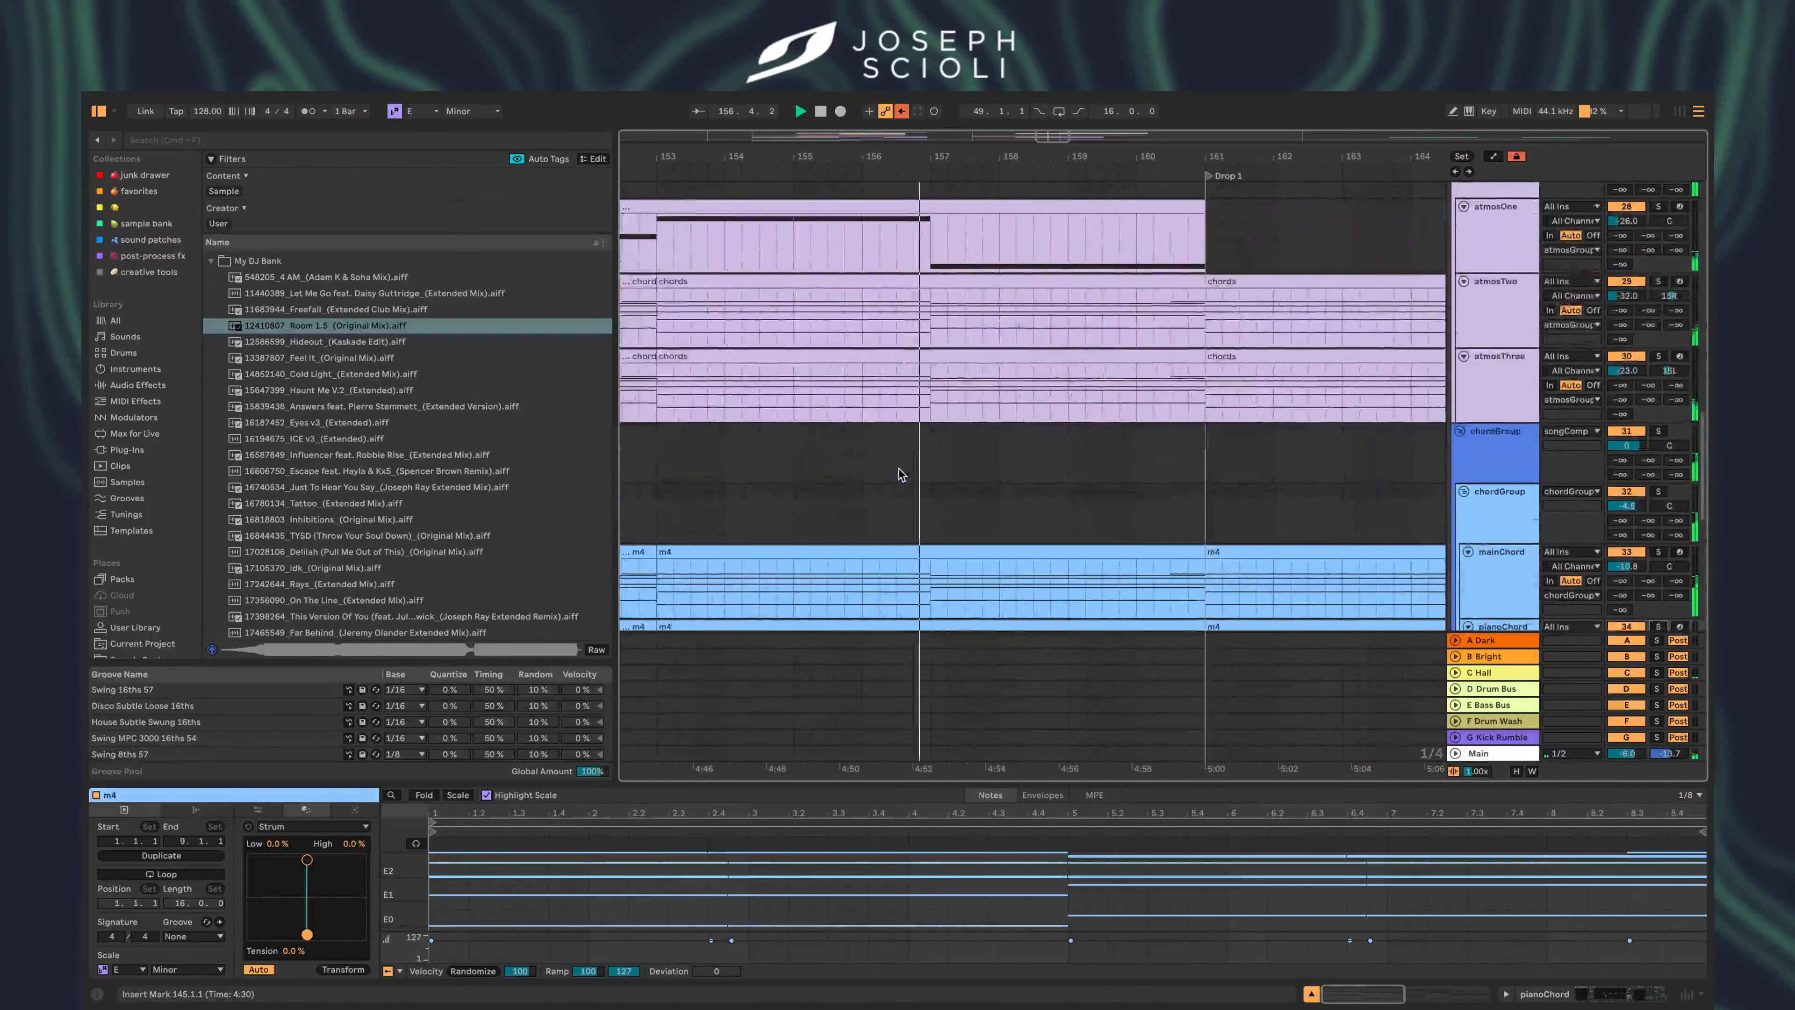
scroll(899, 469, right, 2)
scroll(899, 469, left, 1)
scroll(899, 467, up, 3)
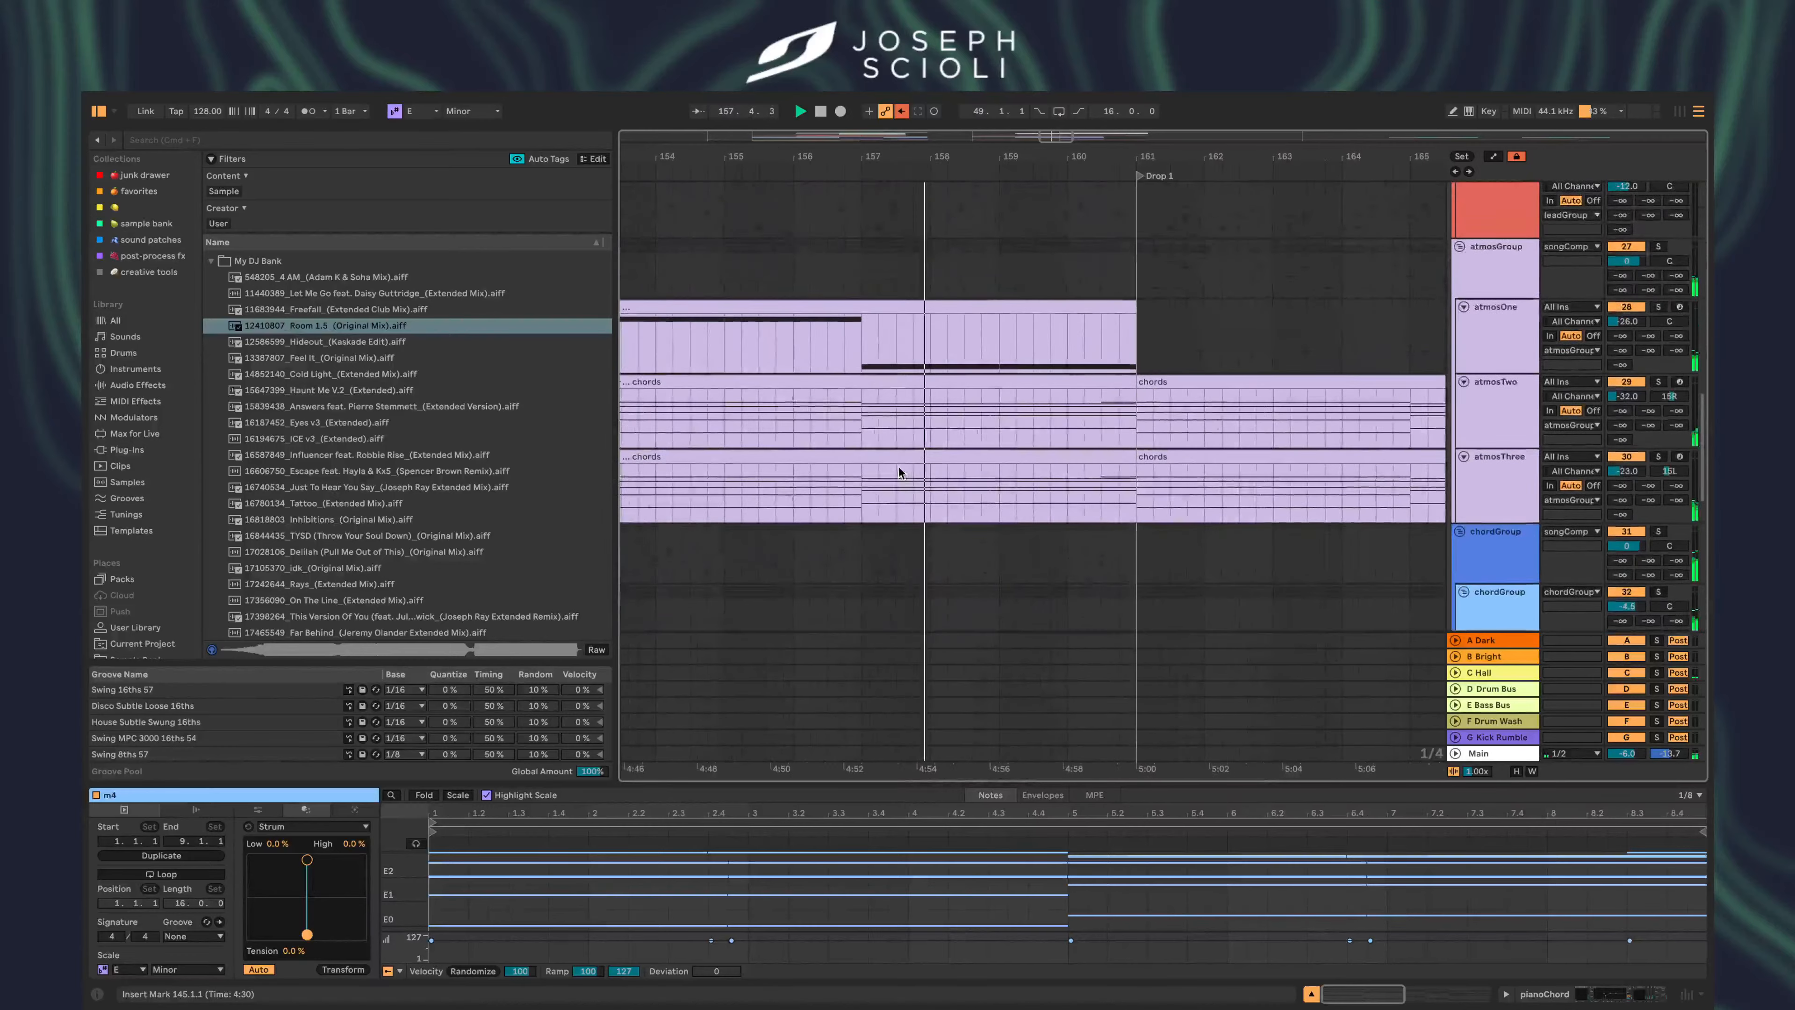
scroll(899, 469, up, 7)
scroll(899, 469, down, 4)
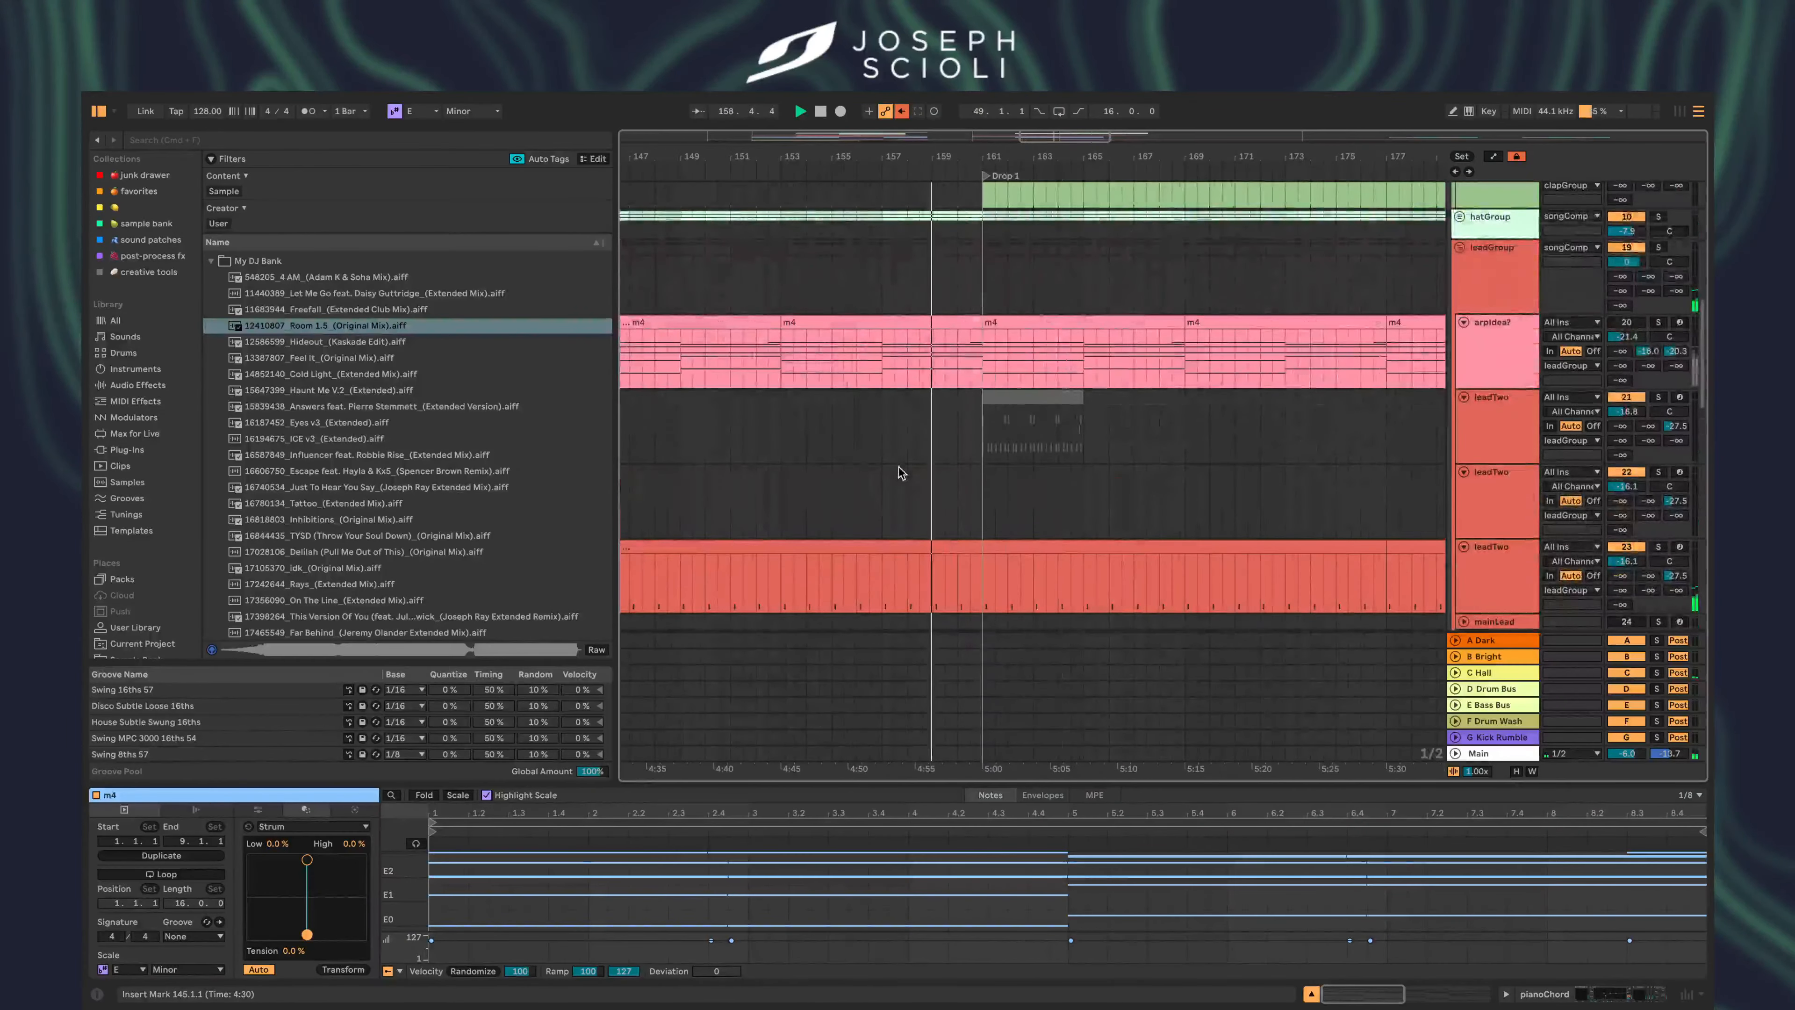
scroll(899, 469, down, 2)
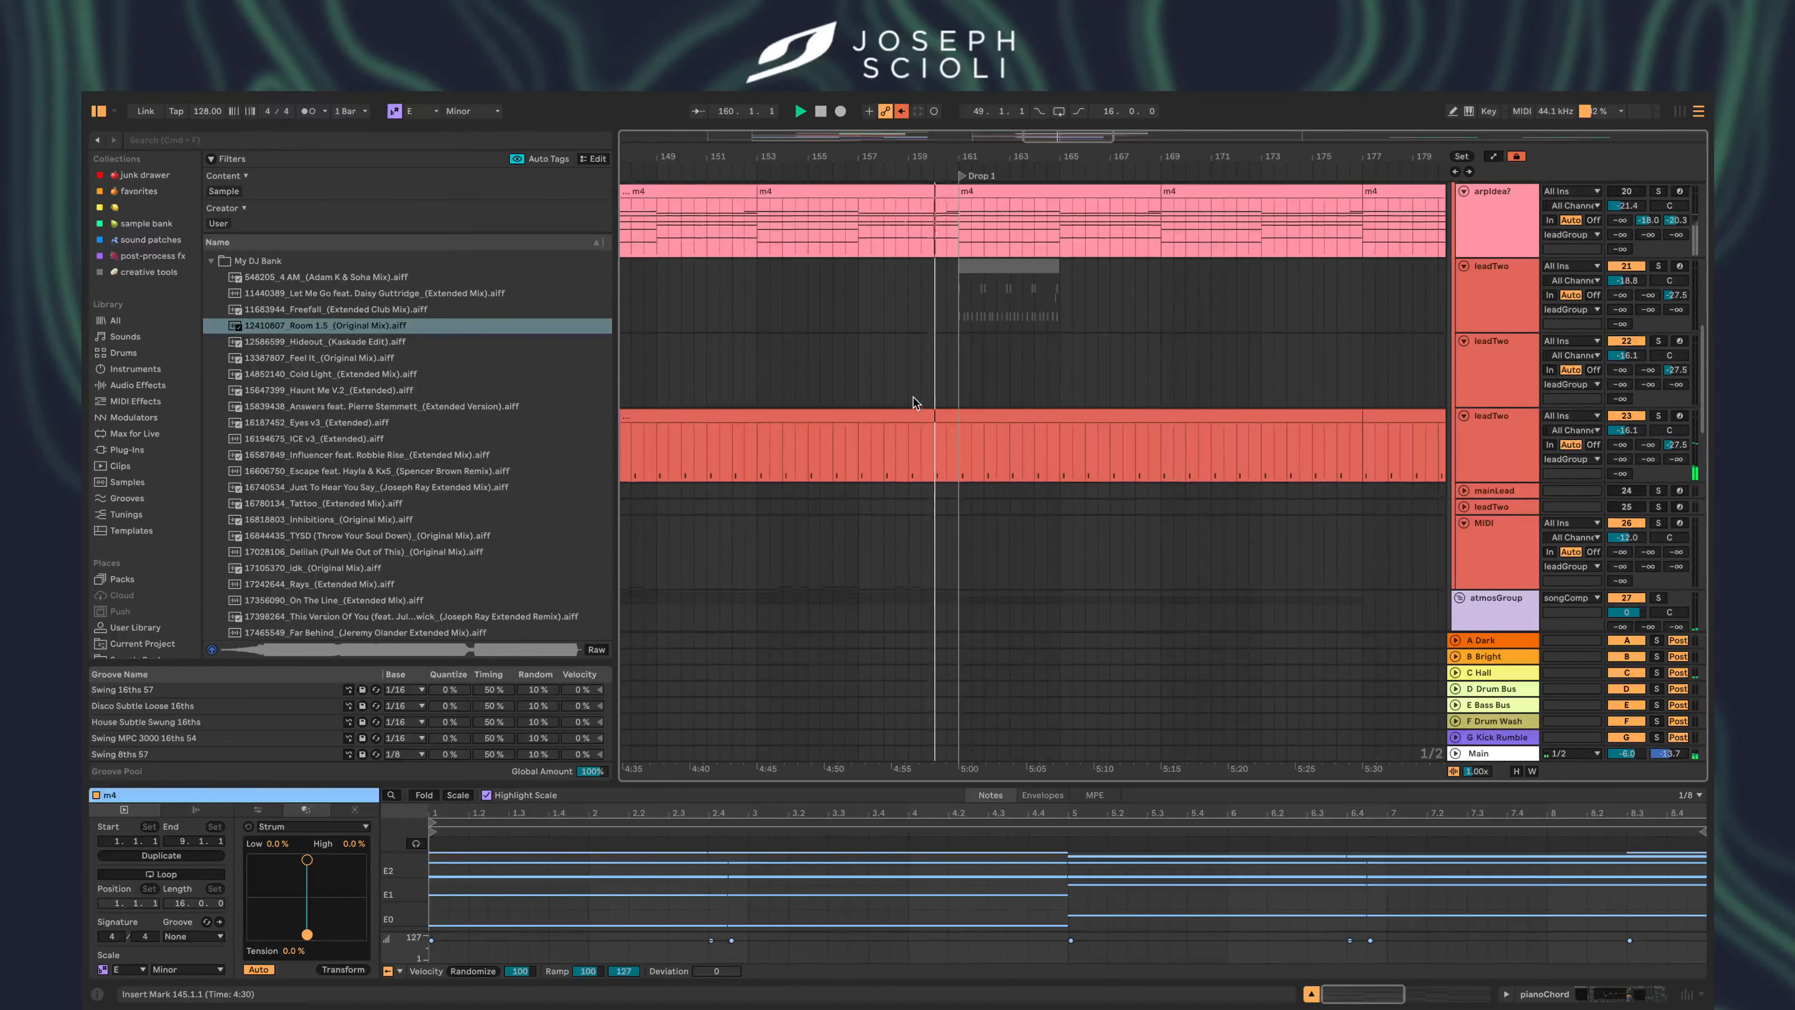
scroll(913, 397, up, 2)
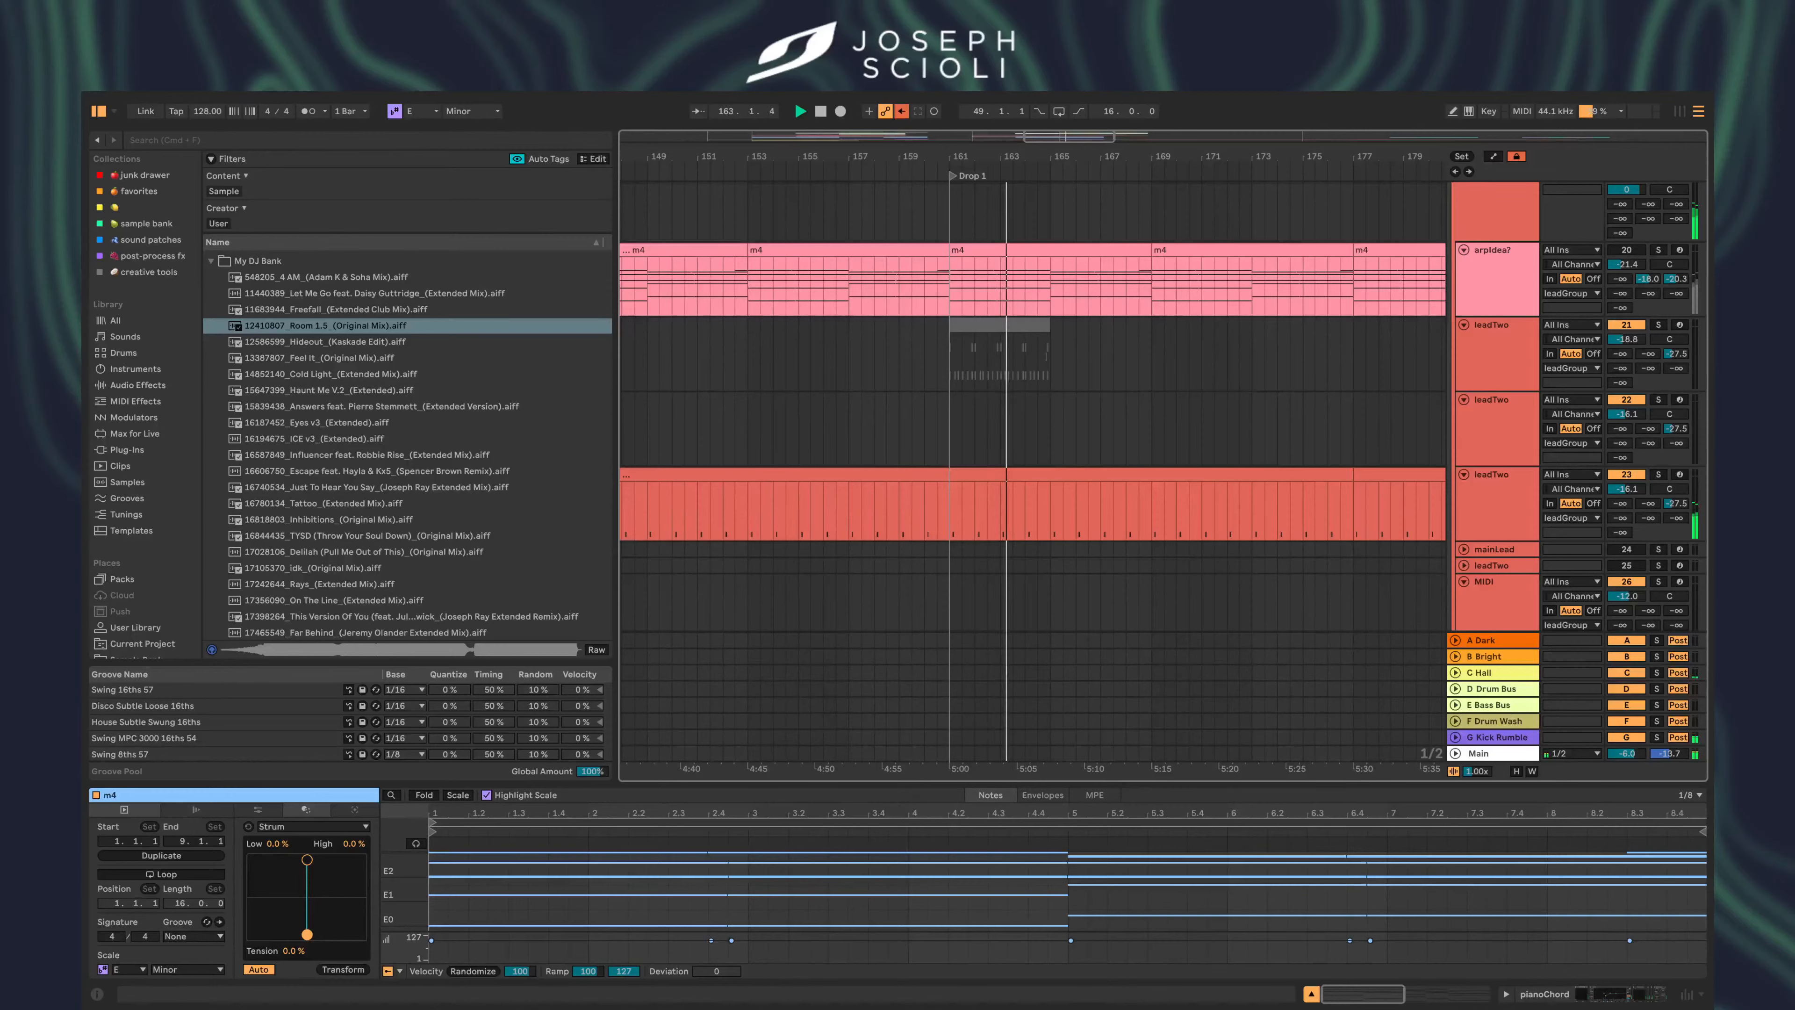
scroll(1065, 419, down, 5)
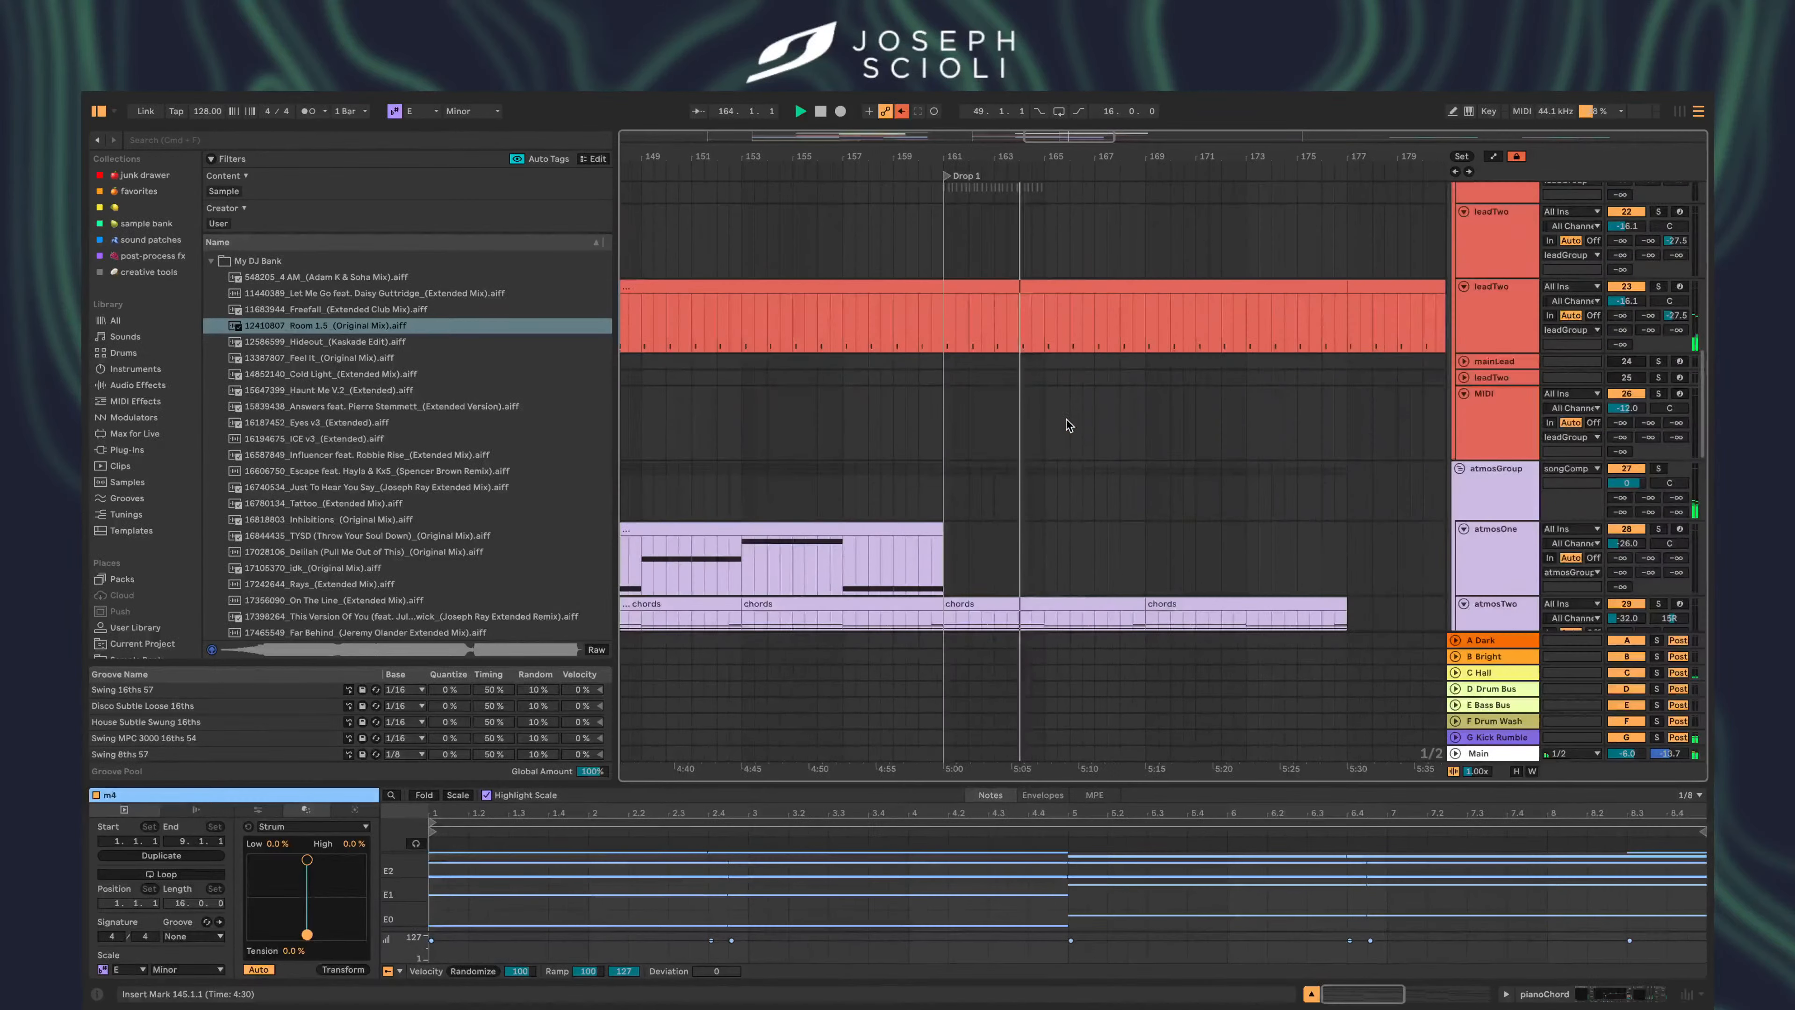
scroll(1066, 420, down, 6)
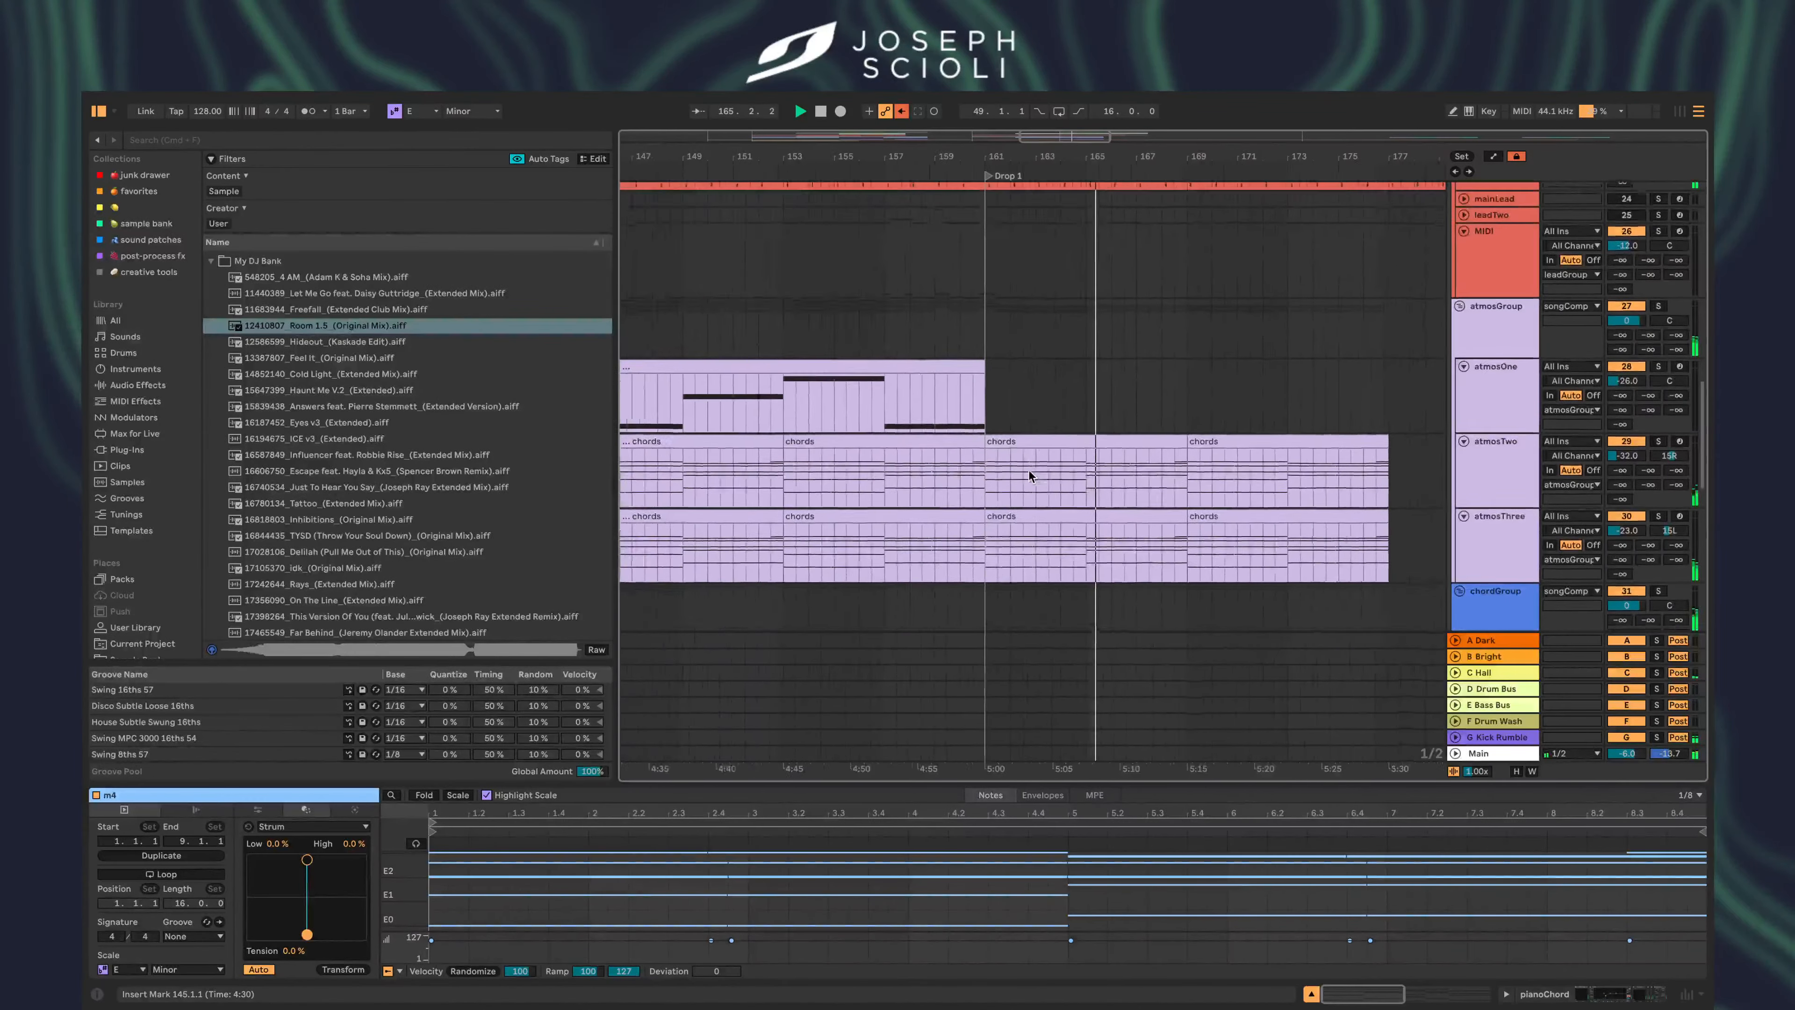
scroll(1028, 470, left, 3)
scroll(1029, 470, up, 4)
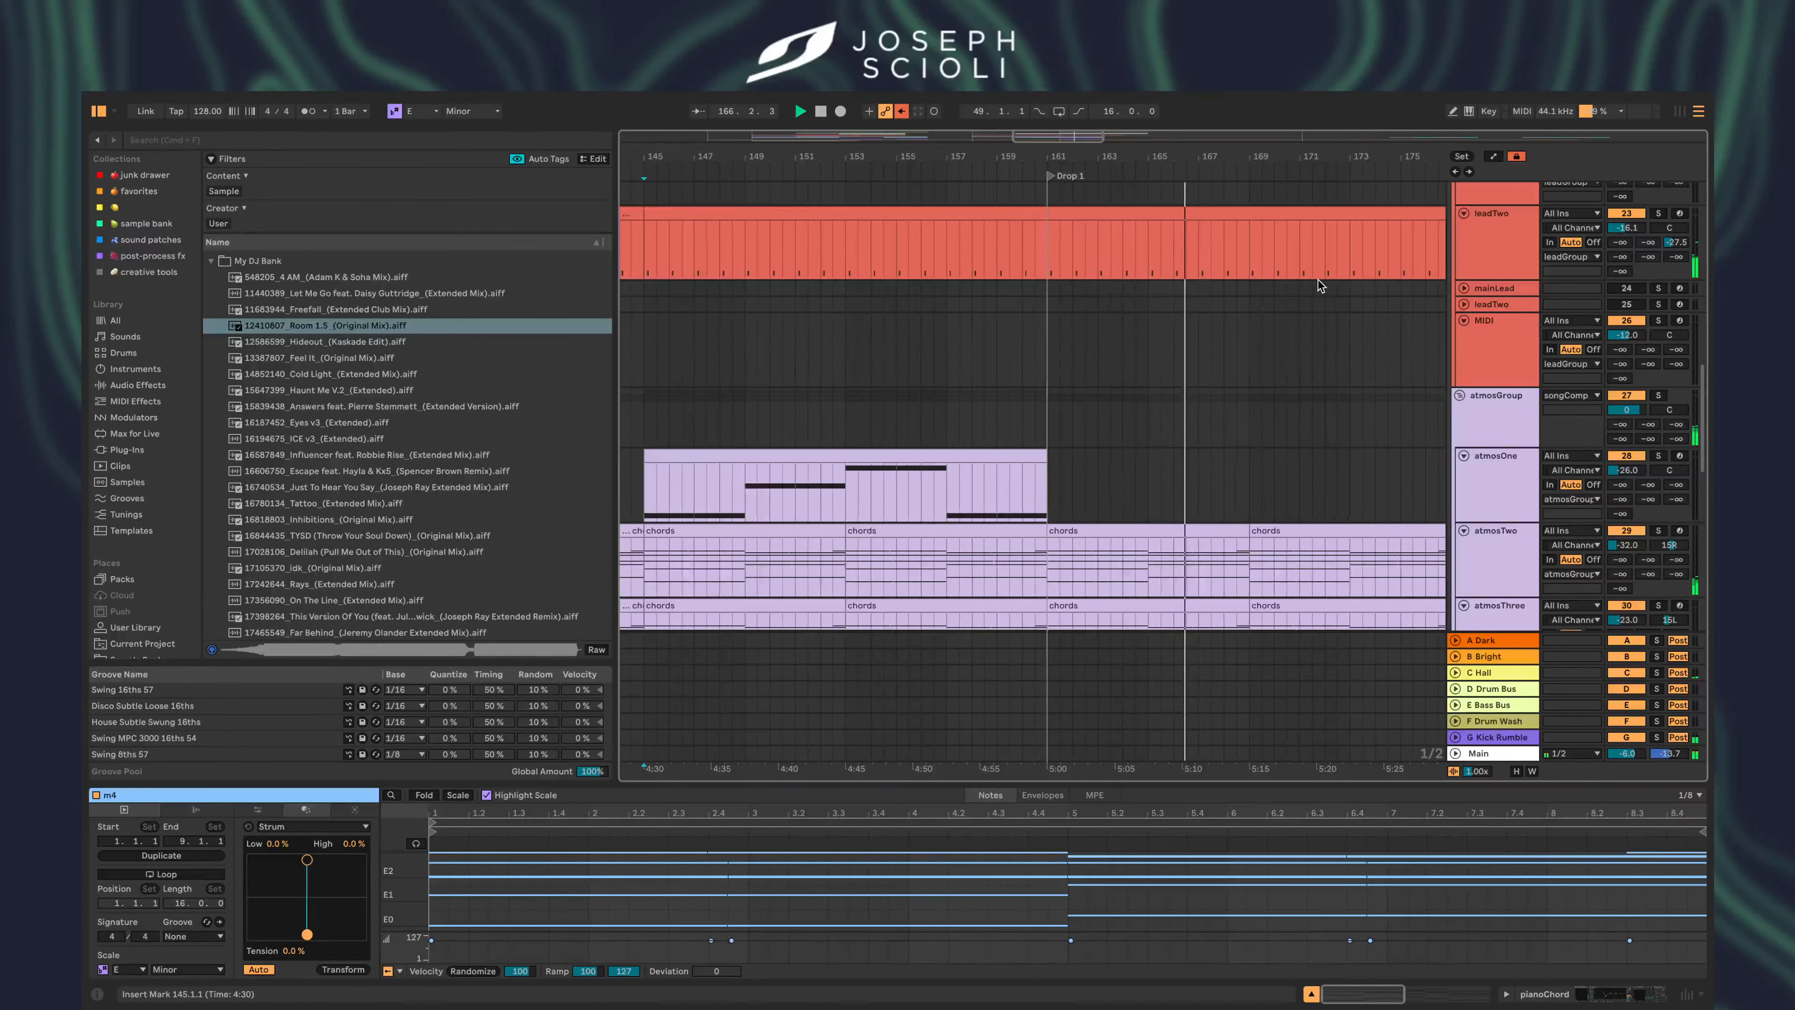
- Fine-tune the volume of the leadTwo track whose clips play through Drop 1
scroll(1432, 279, up, 2)
click(1525, 304)
drag(1629, 291, 1629, 285)
- Lower the midBass2 track's volume to -13.0 dB and duplicate the midBass2 and midBass clips at Drop 1 through bar 193
scroll(1214, 436, down, 6)
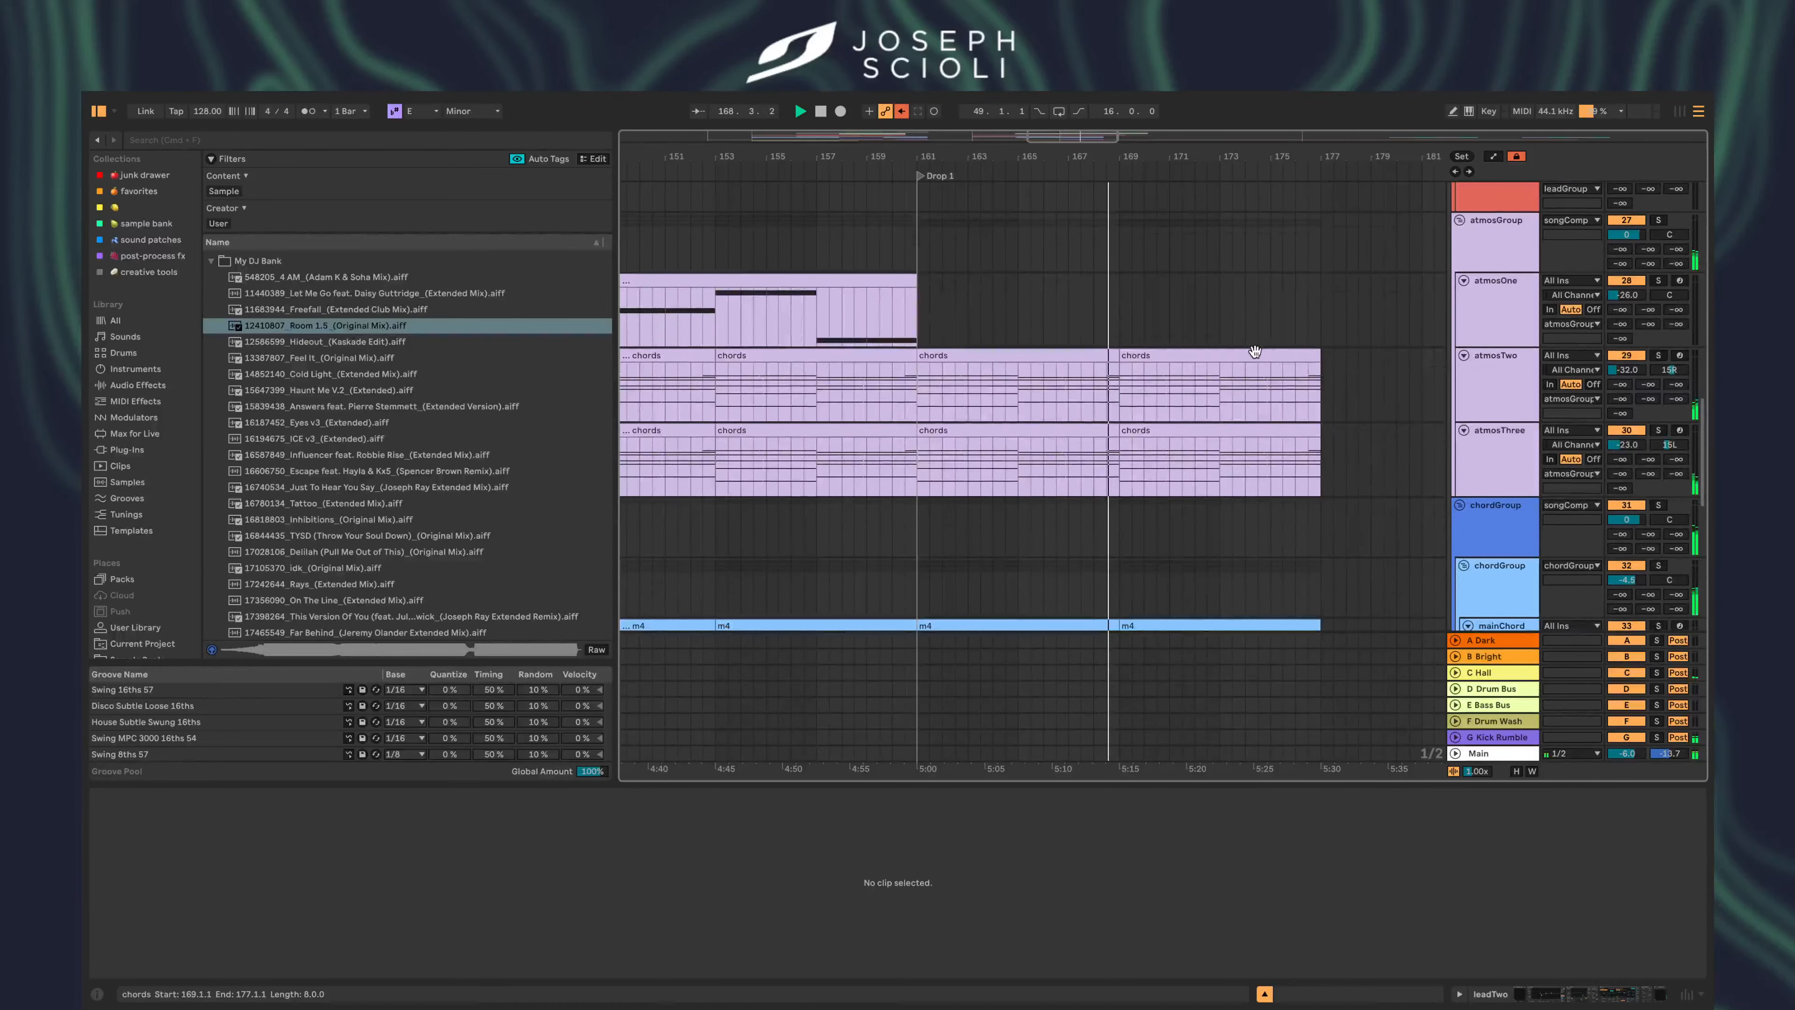
click(1173, 355)
scroll(1195, 500, down, 7)
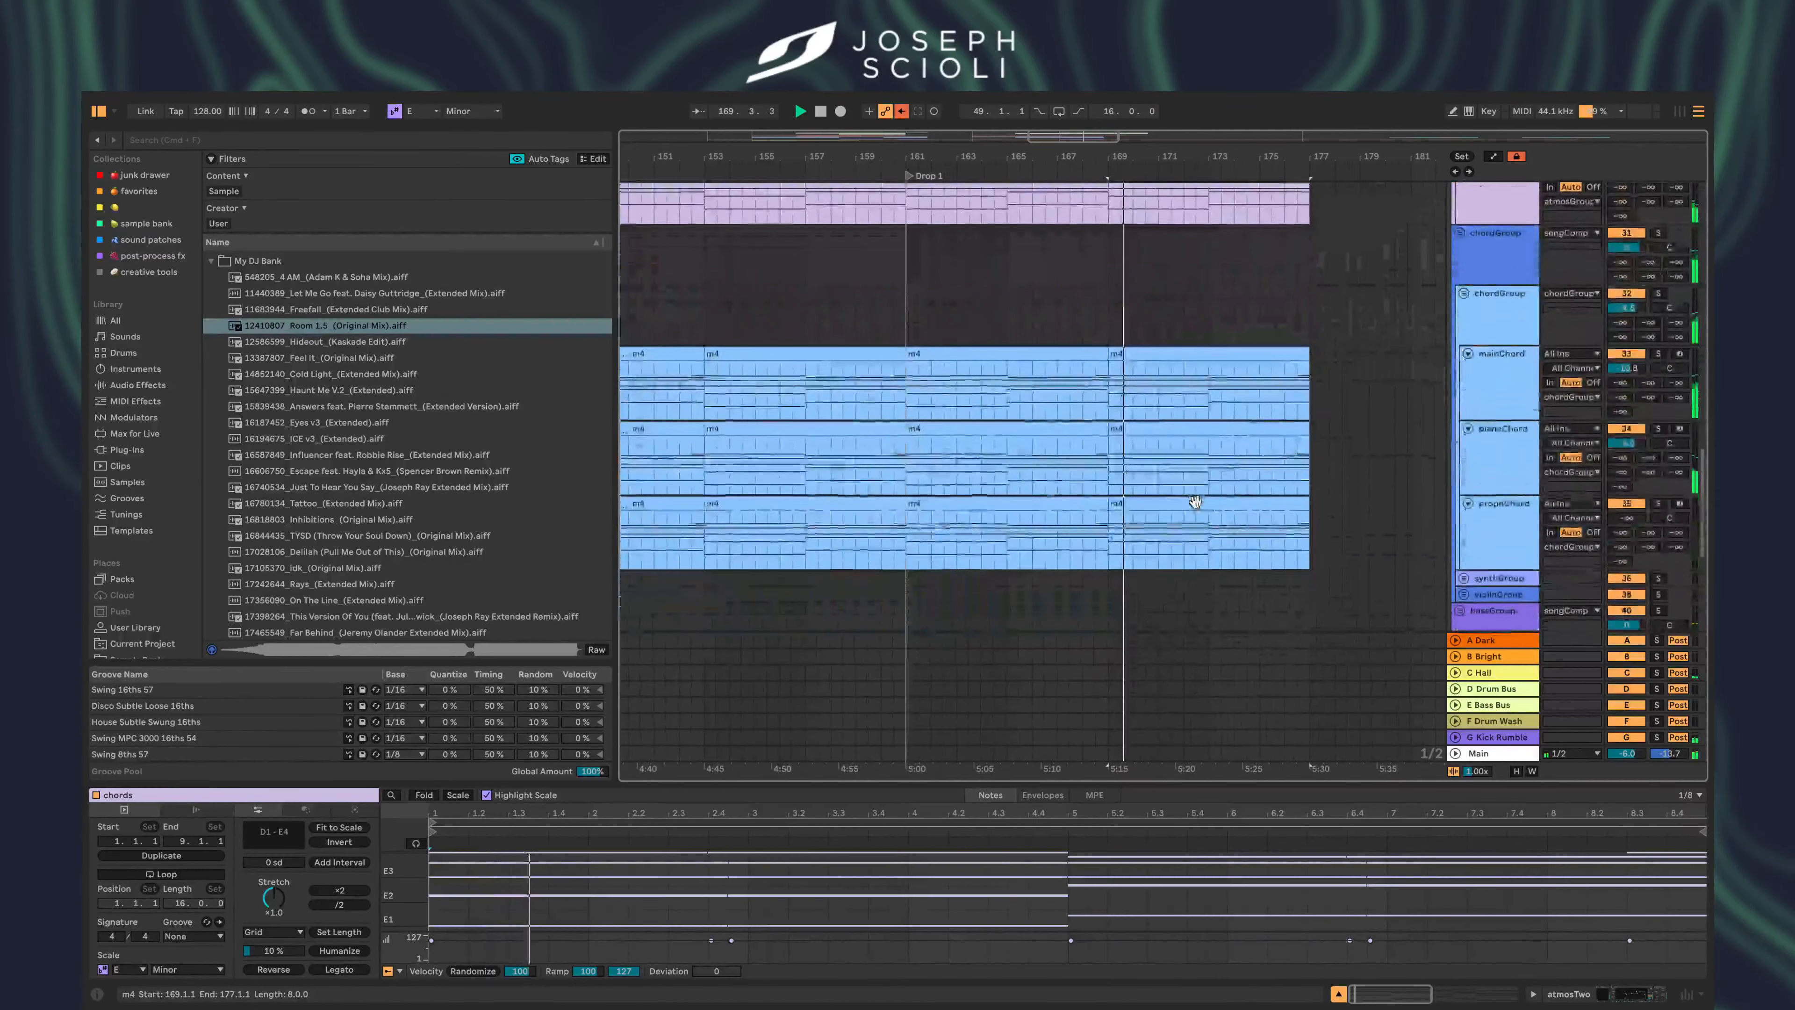
scroll(1195, 501, right, 2)
scroll(1194, 501, down, 4)
scroll(1537, 507, down, 2)
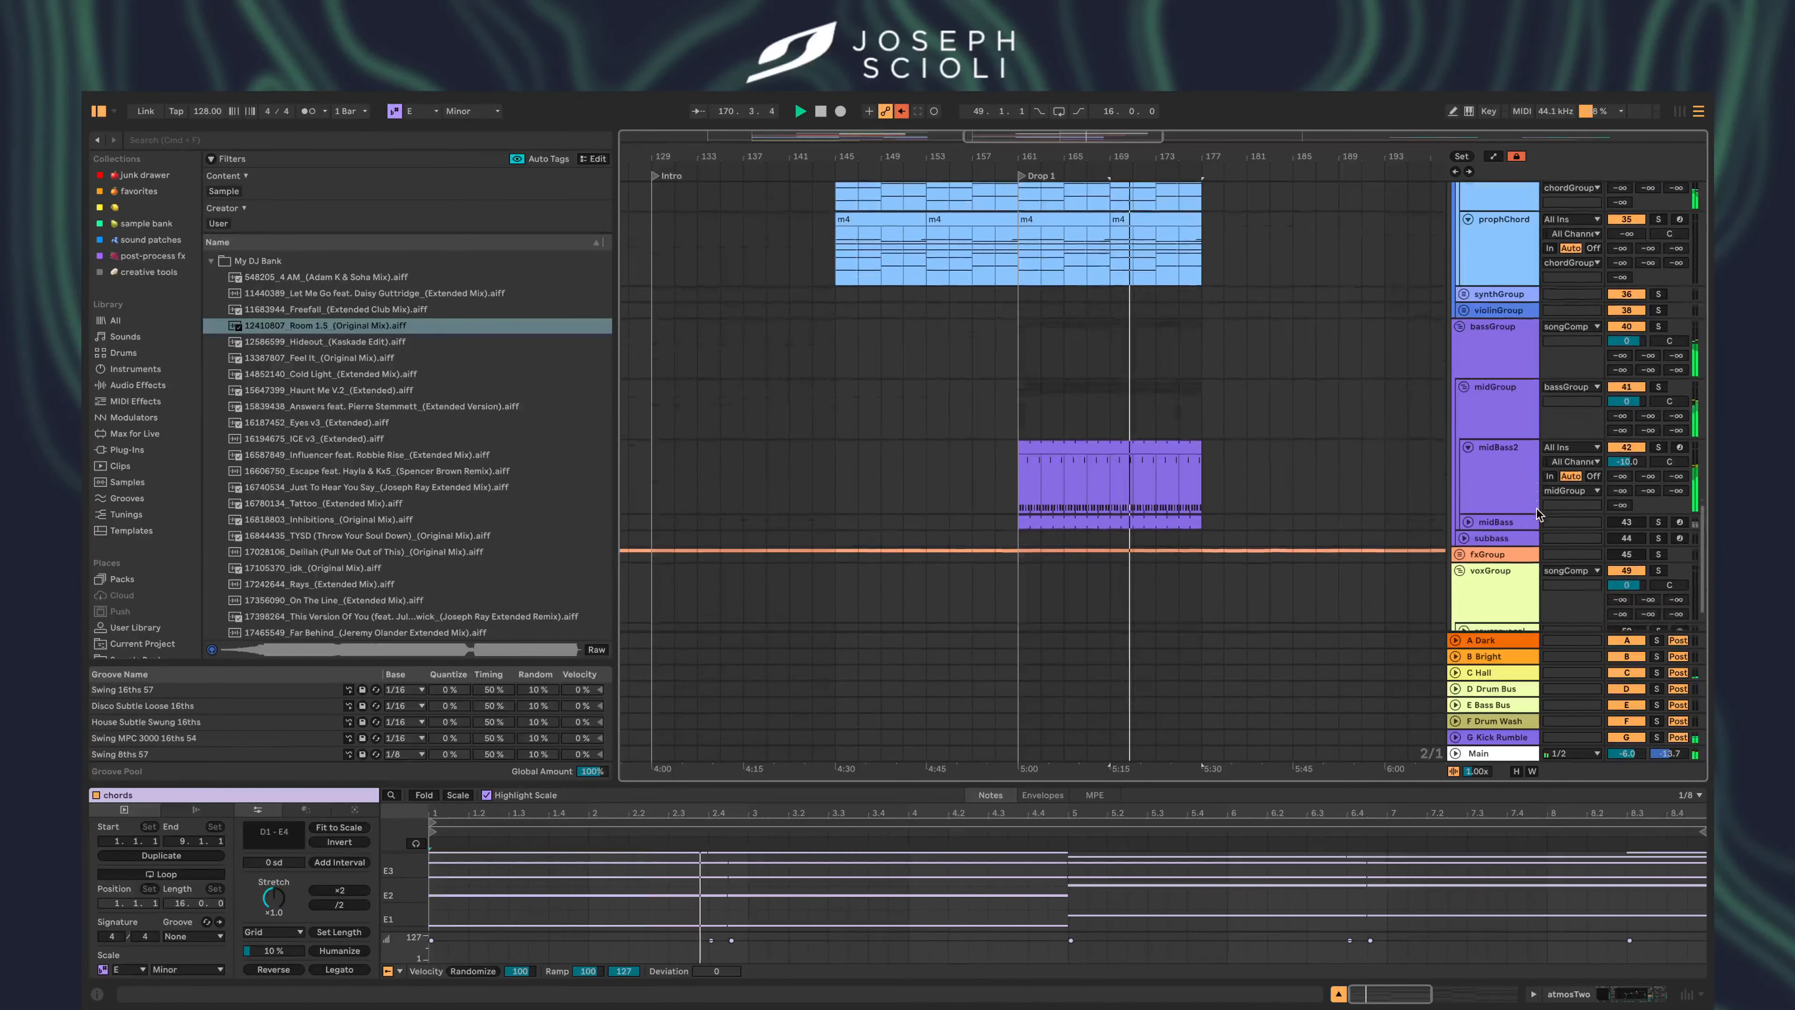
drag(1626, 462, 1626, 461)
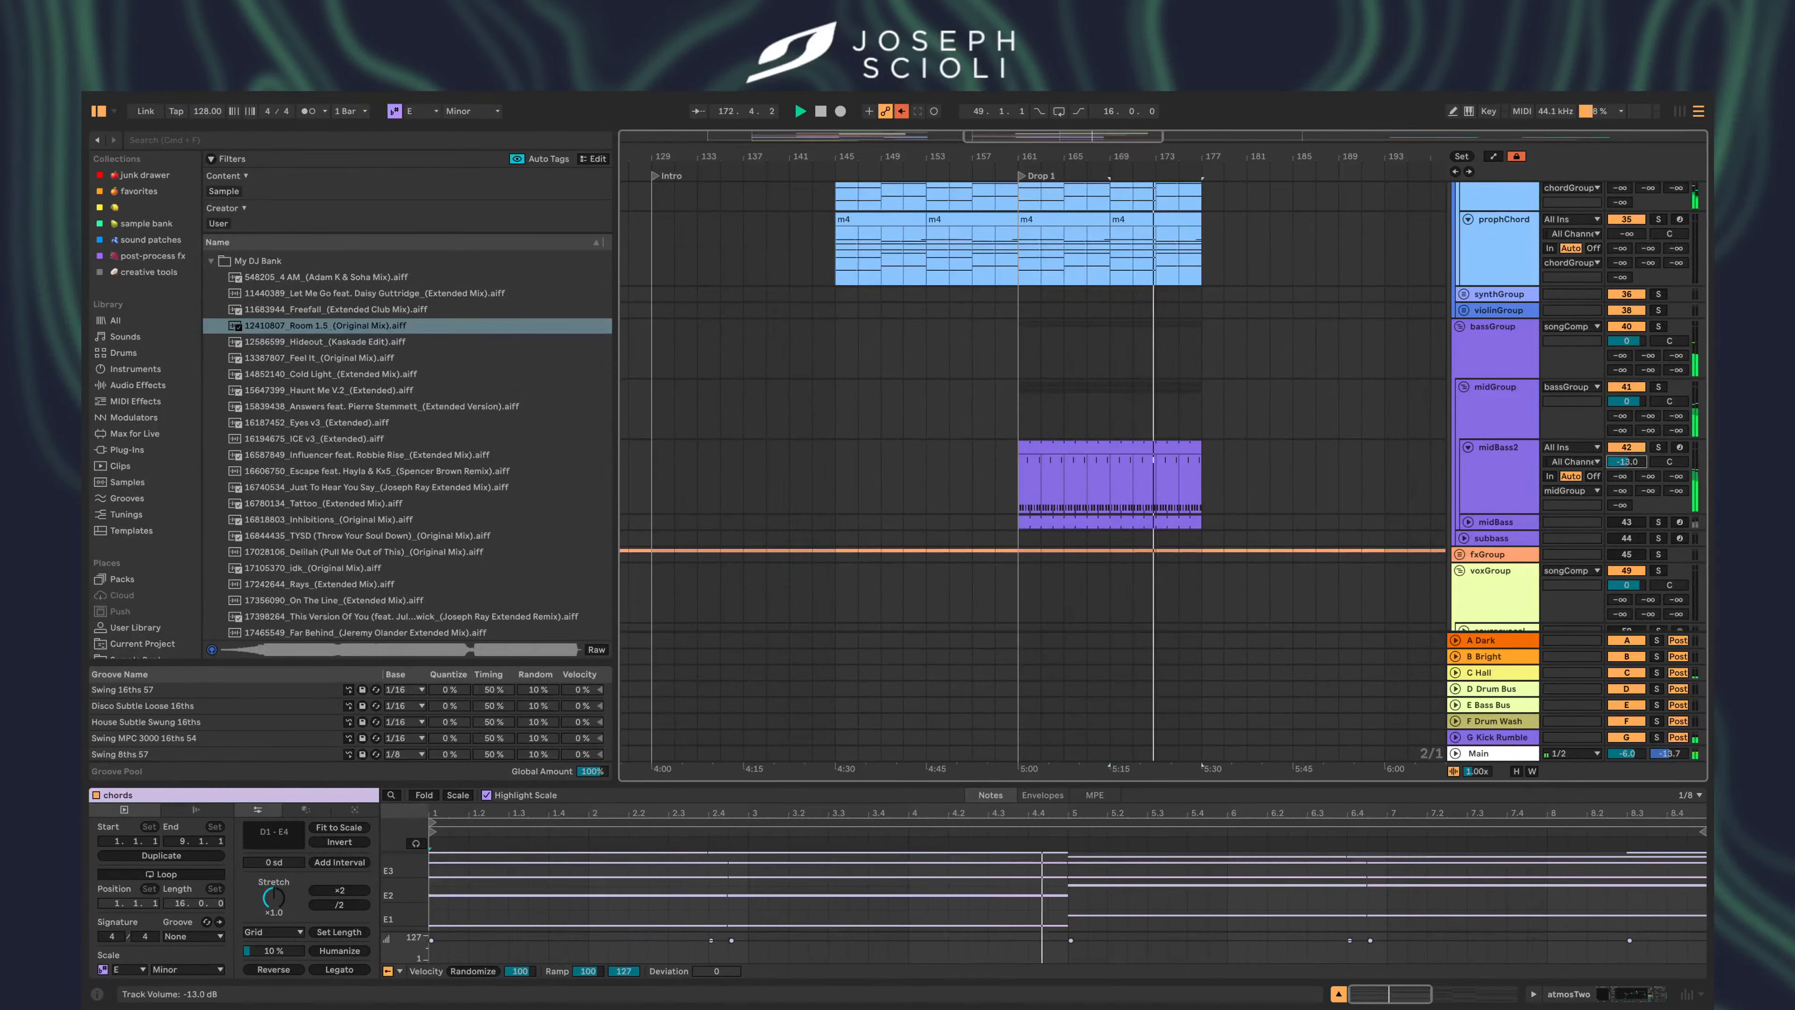
click(1186, 446)
key(ctrl+d)
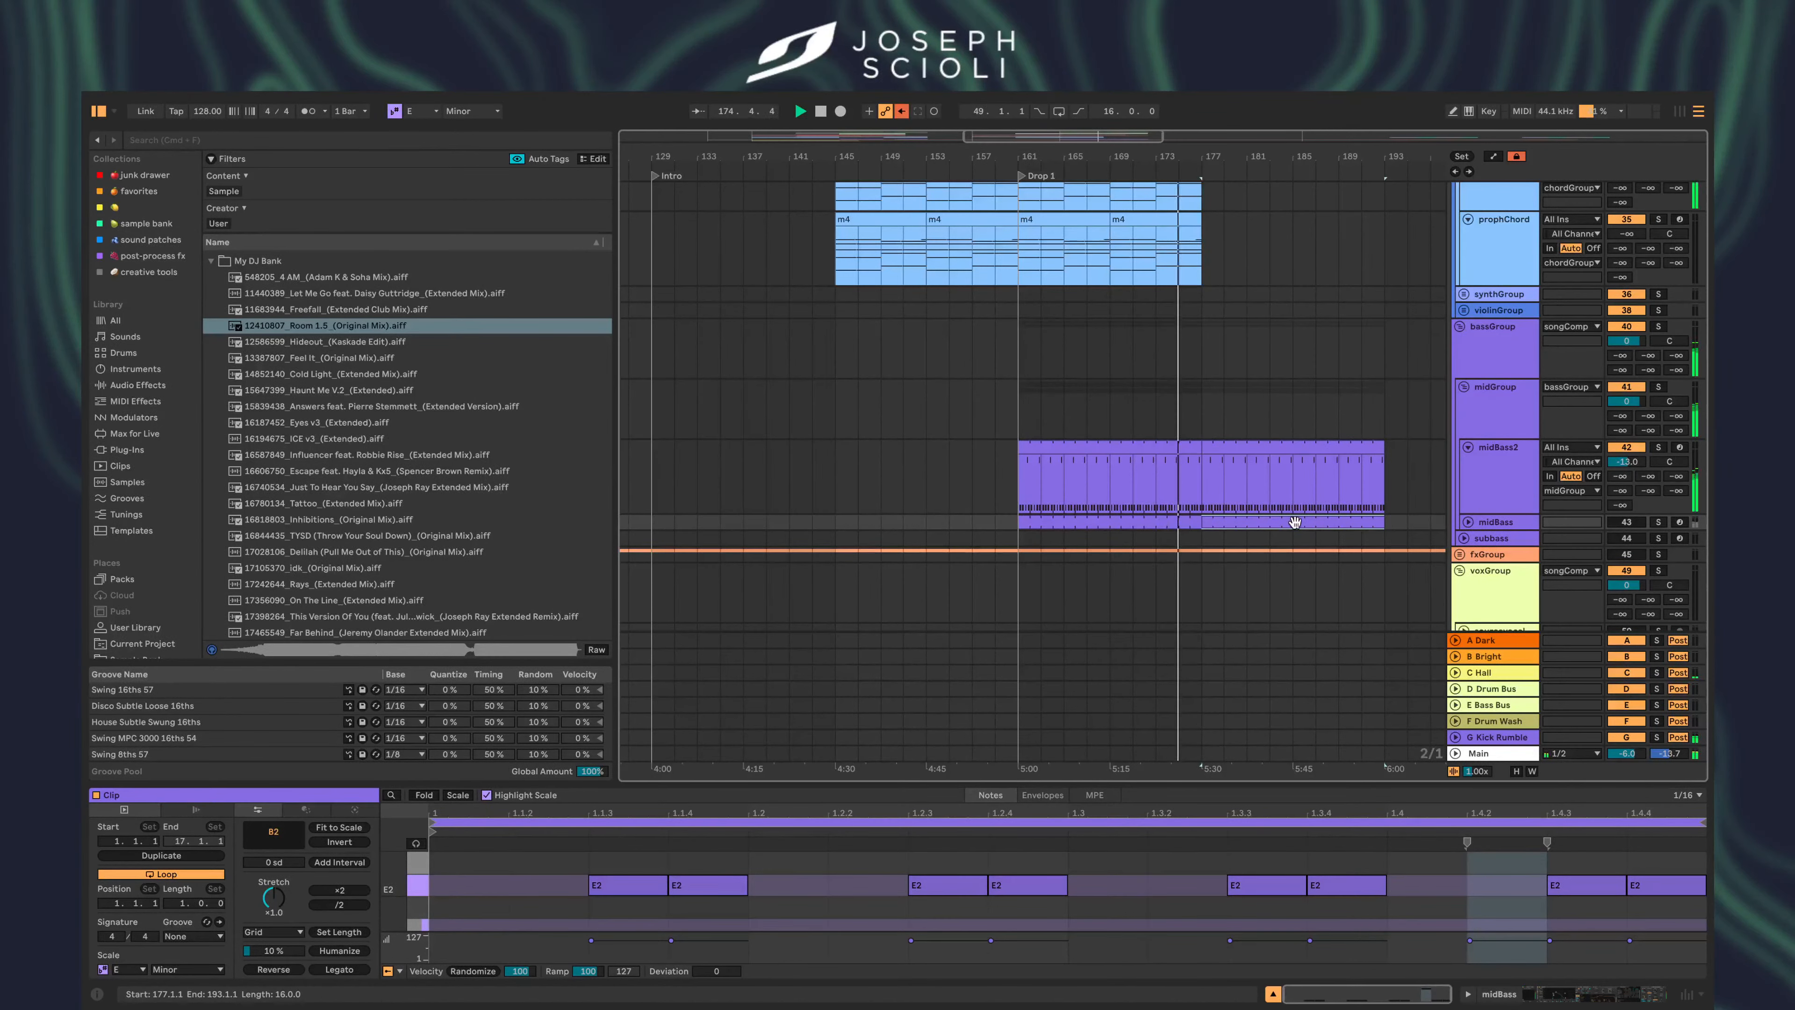
- Duplicate the end of the atmosTwo and atmosThree chords clips to extend both tracks through bar 193
scroll(1295, 521, down, 4)
drag(1278, 539, 944, 540)
scroll(943, 540, up, 10)
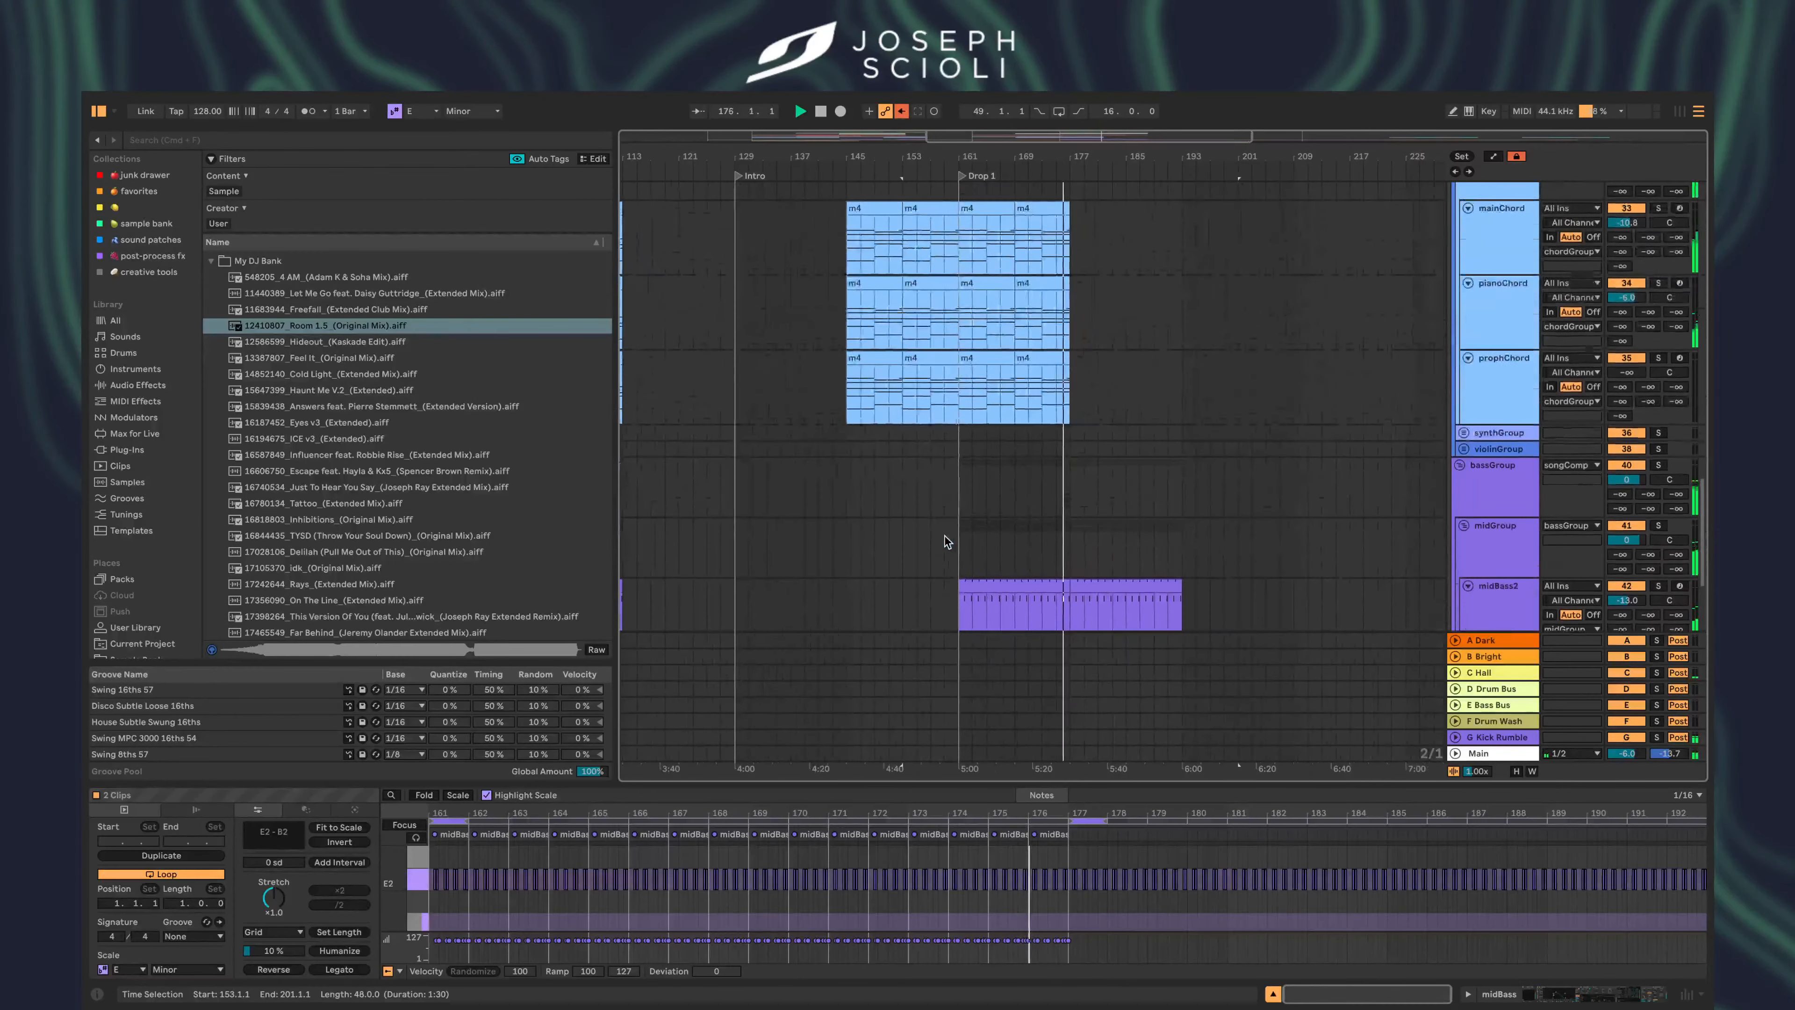
drag(1044, 486, 944, 401)
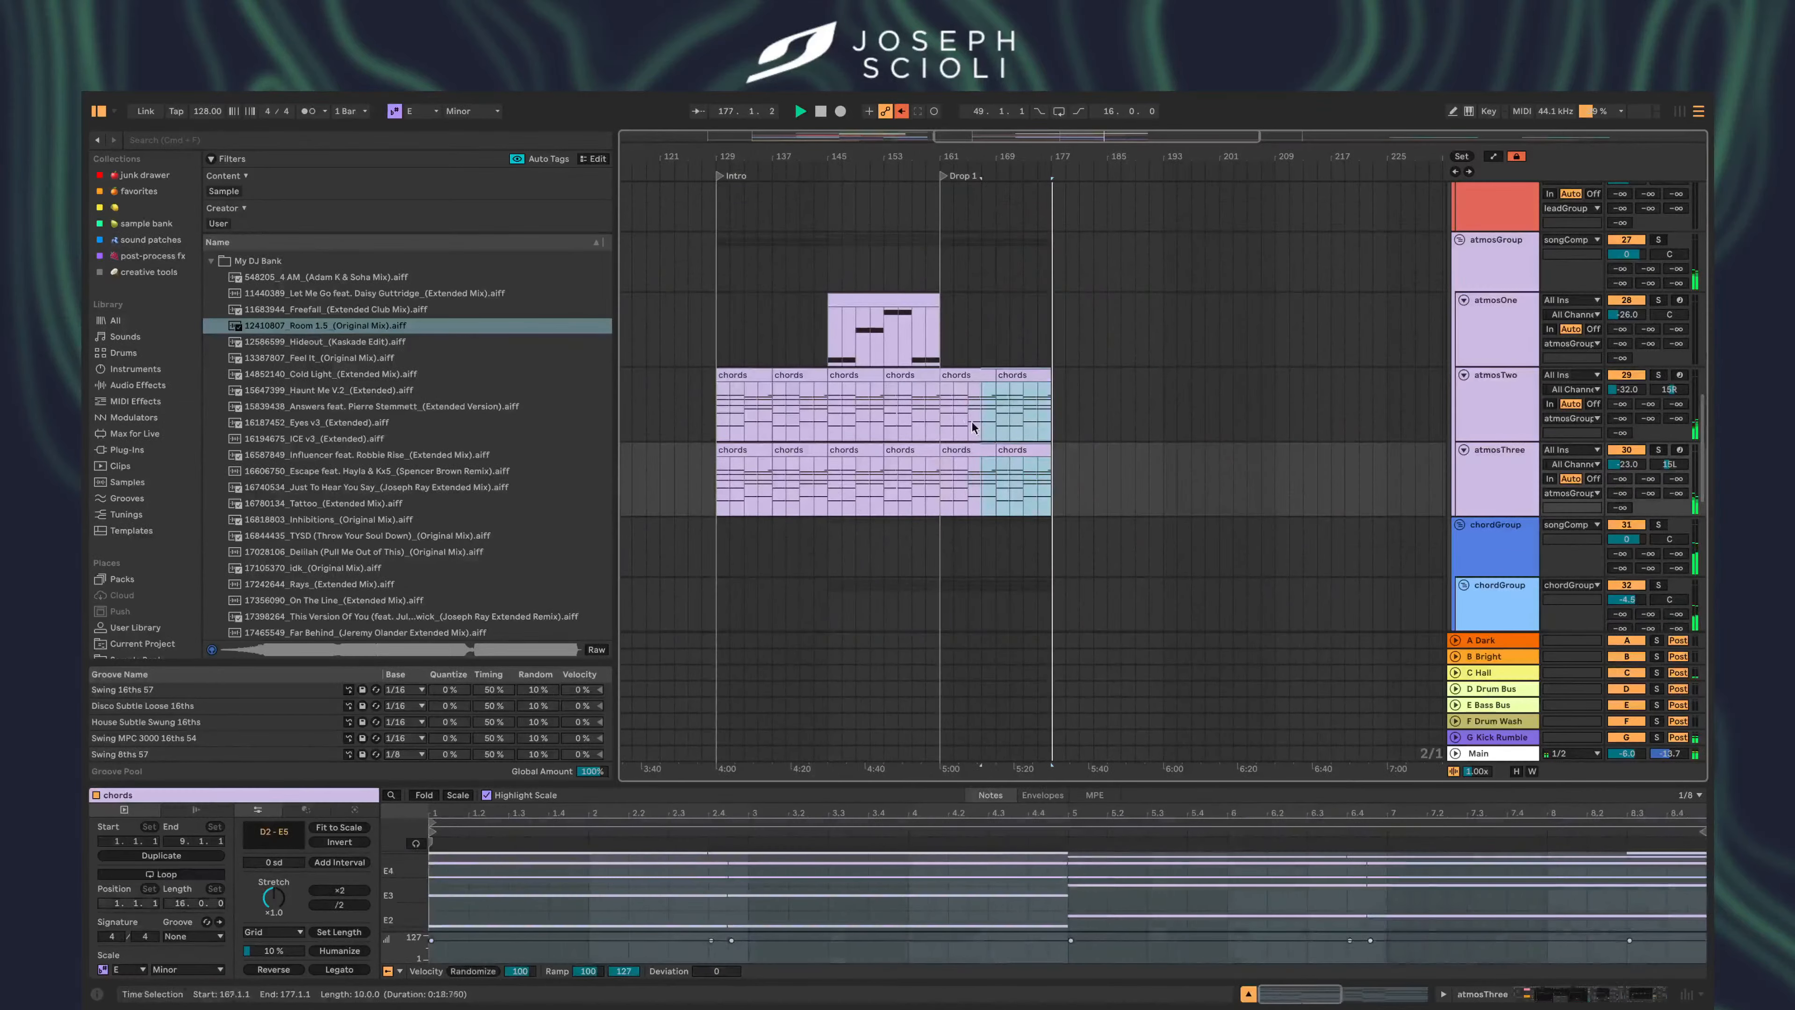
key(ctrl+d)
- Duplicate the last m4 clip on the pink arpeggio lead track to extend it through bar 193
scroll(944, 401, up, 3)
scroll(944, 401, up, 4)
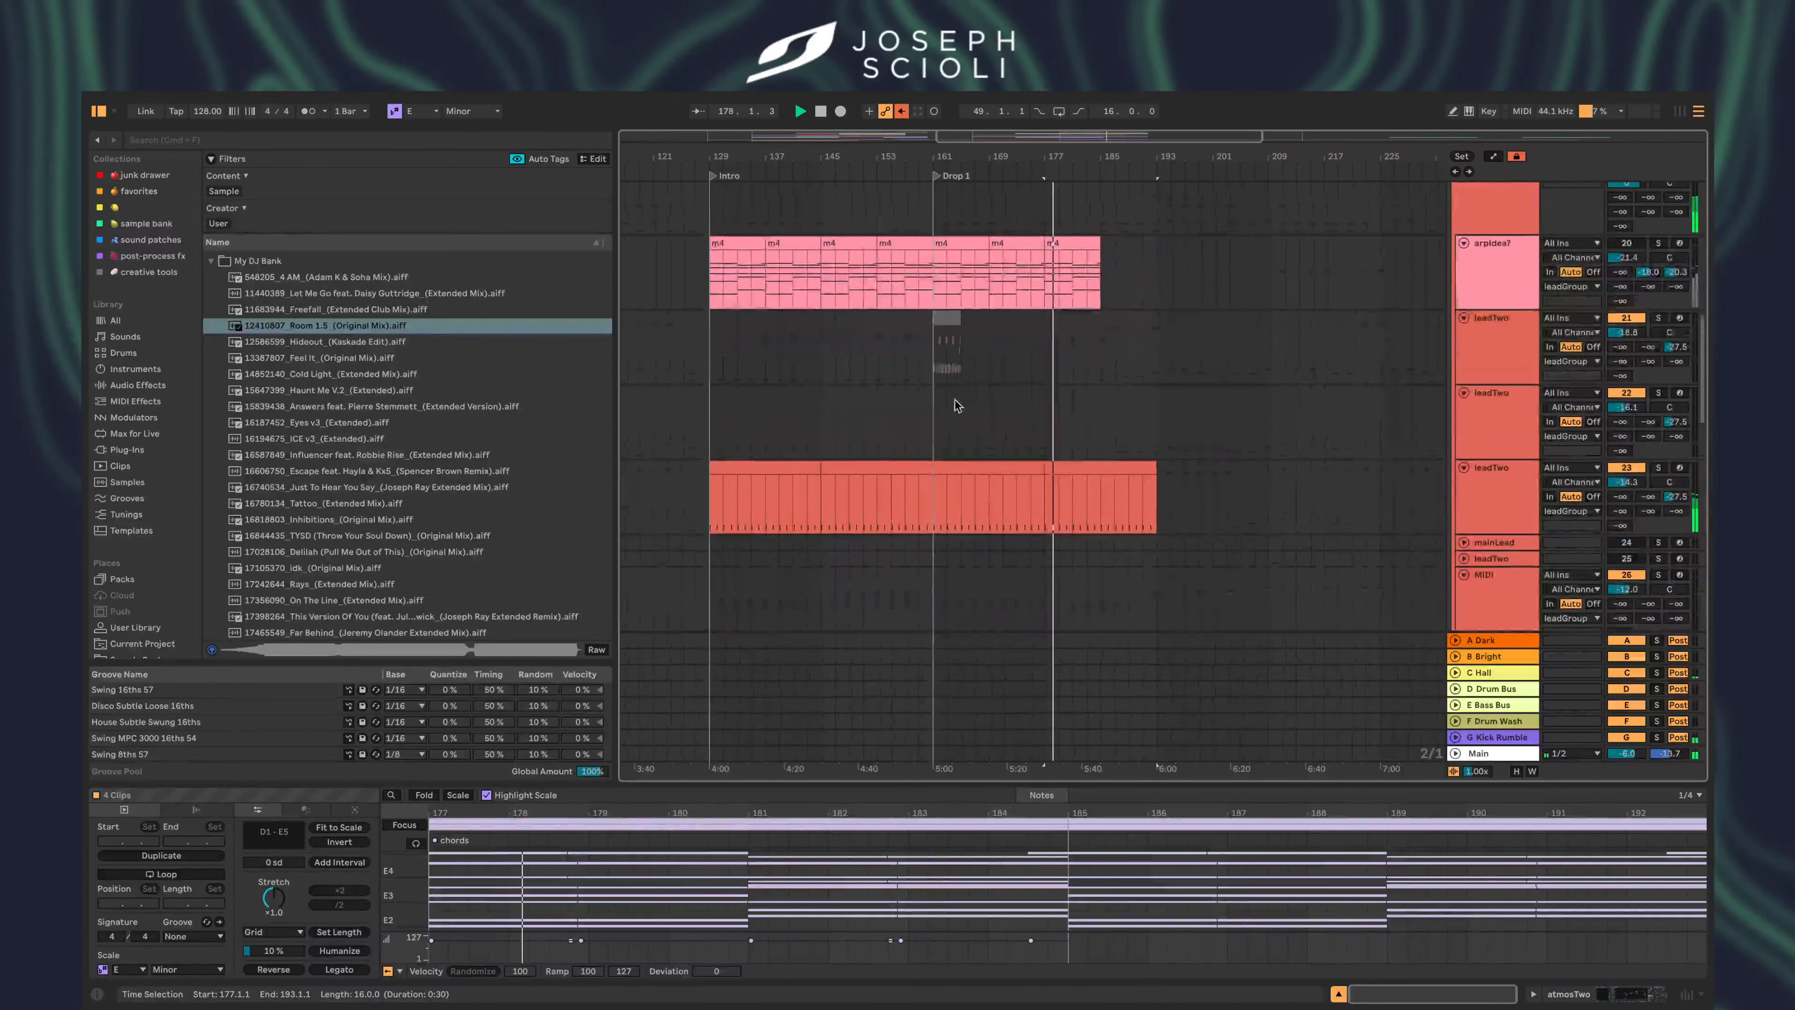
click(1078, 242)
key(ctrl+d)
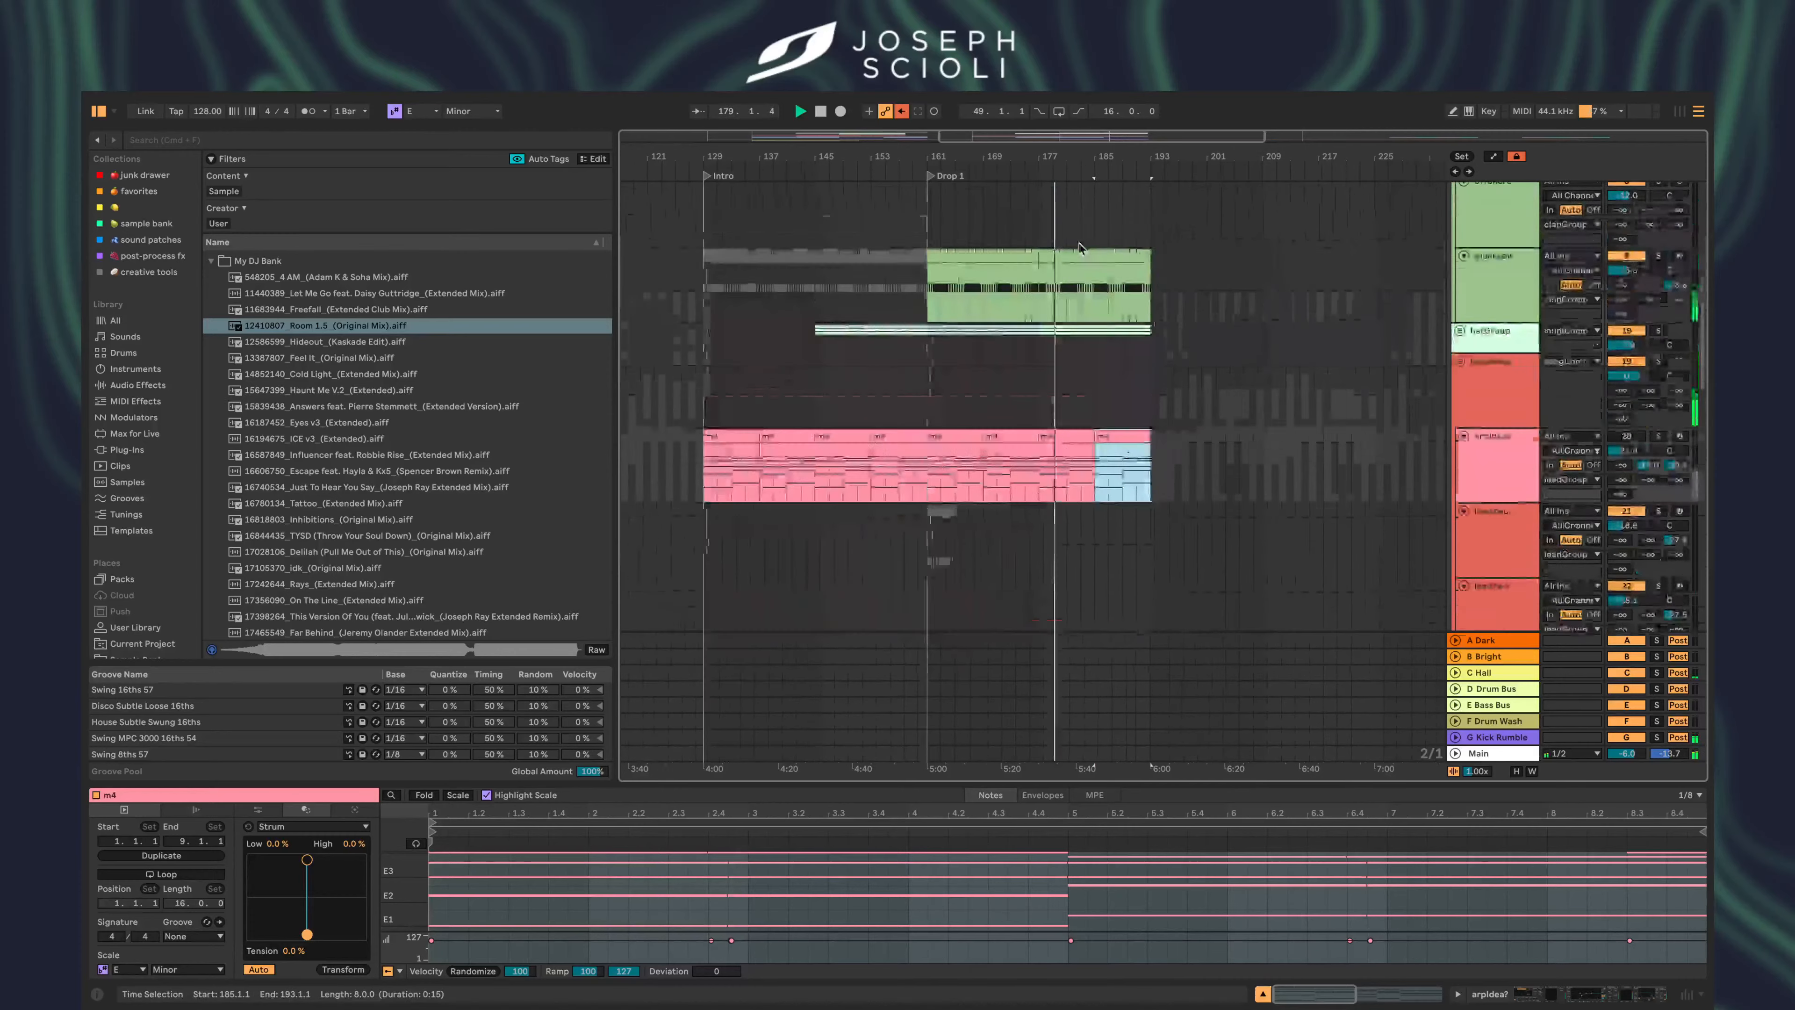
- Check the kick3 clips in Drop 1 and add a locator named Break 1 at their end, bar 193
scroll(1074, 248, up, 10)
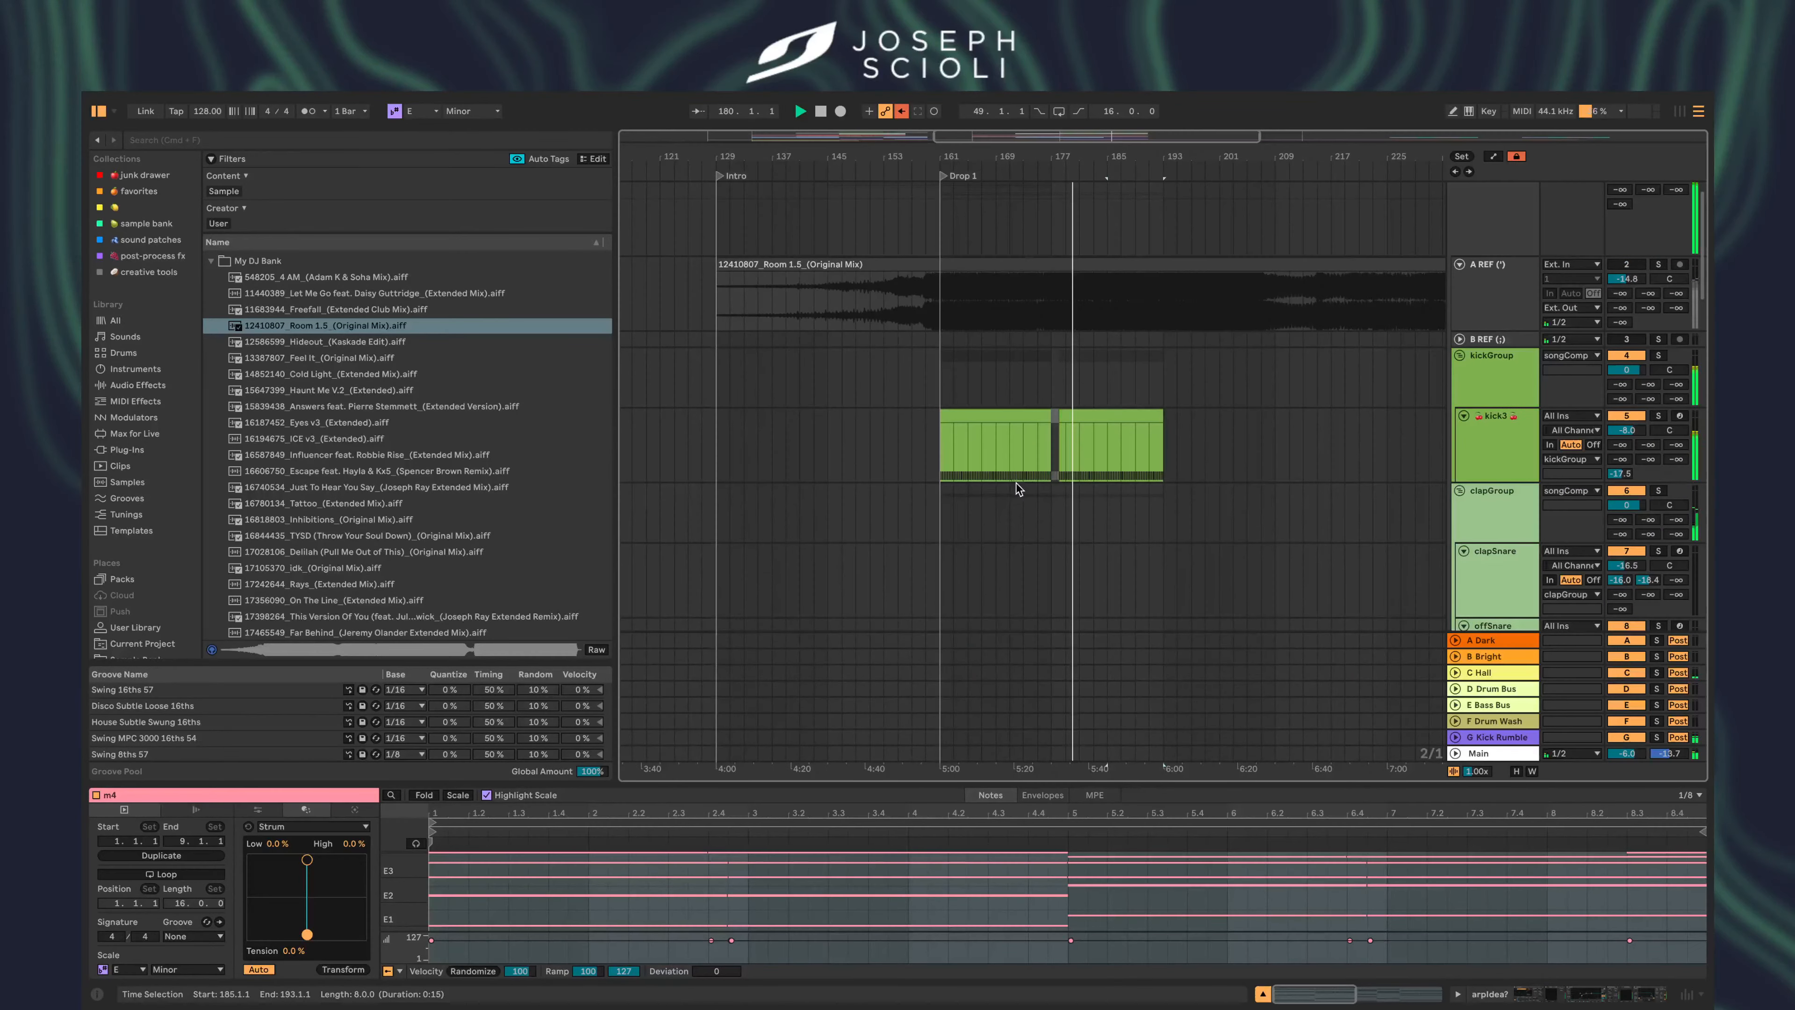
click(1052, 413)
click(1041, 416)
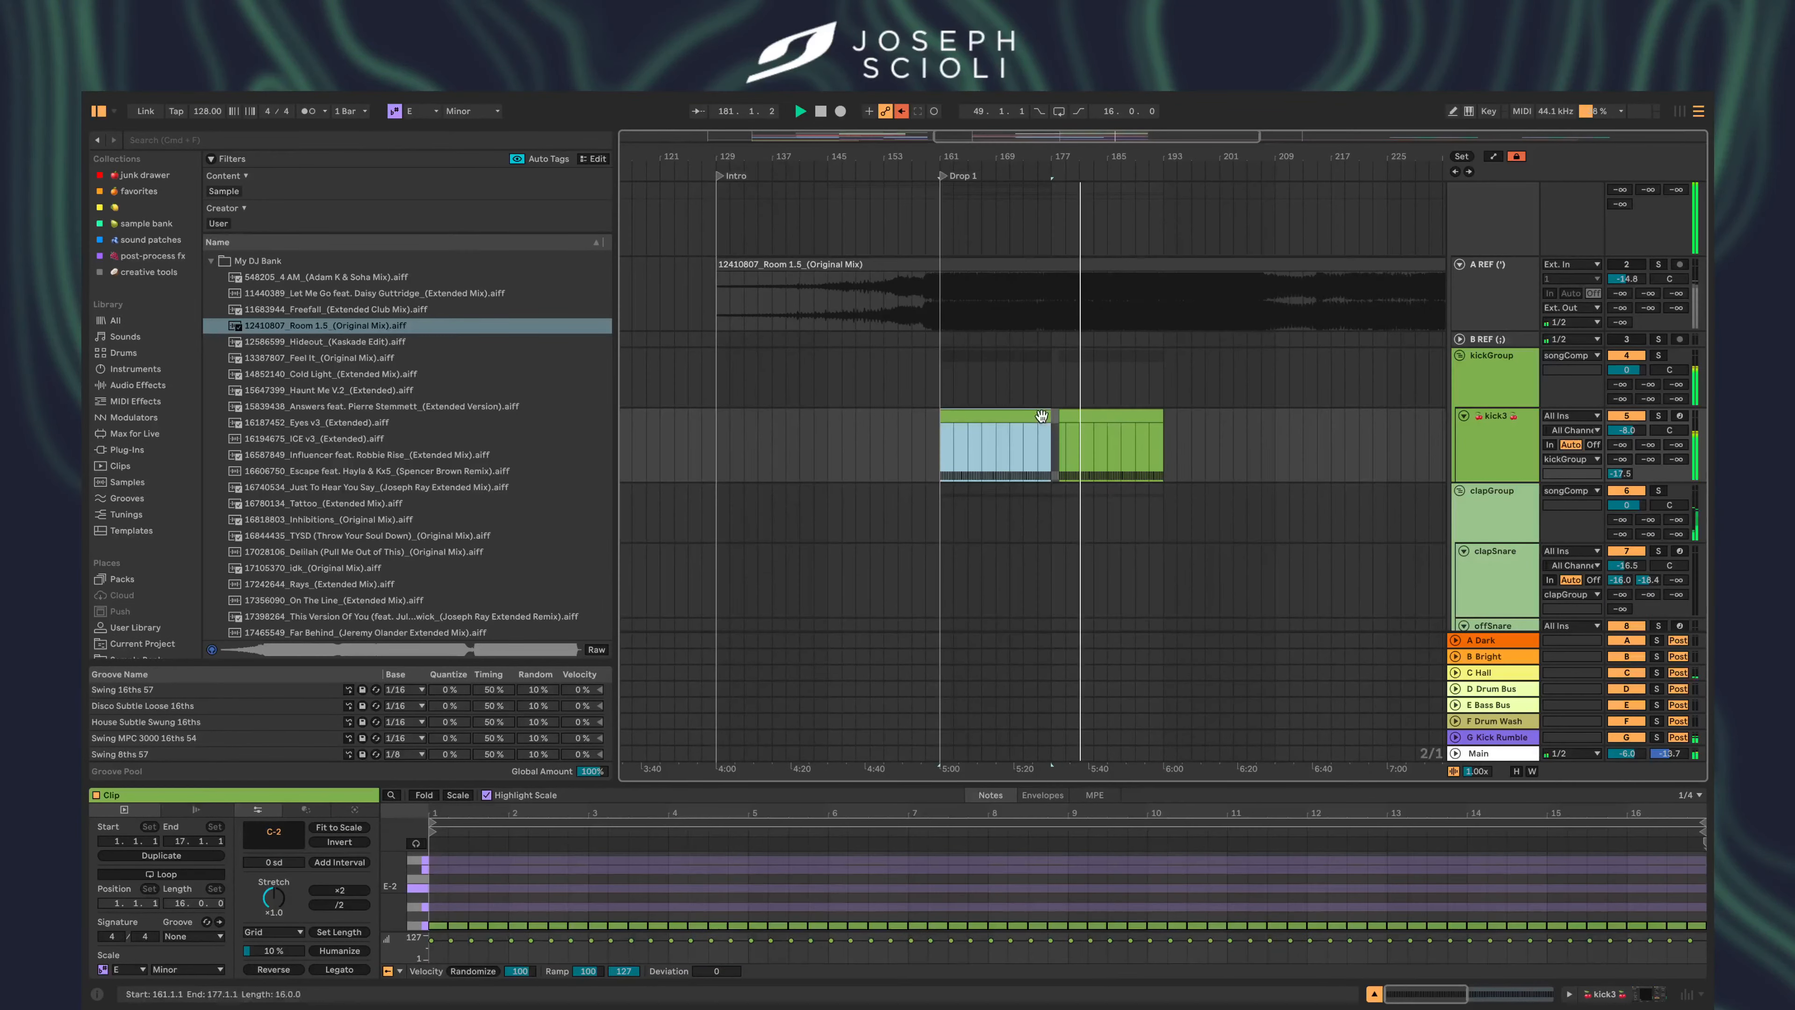
click(1106, 416)
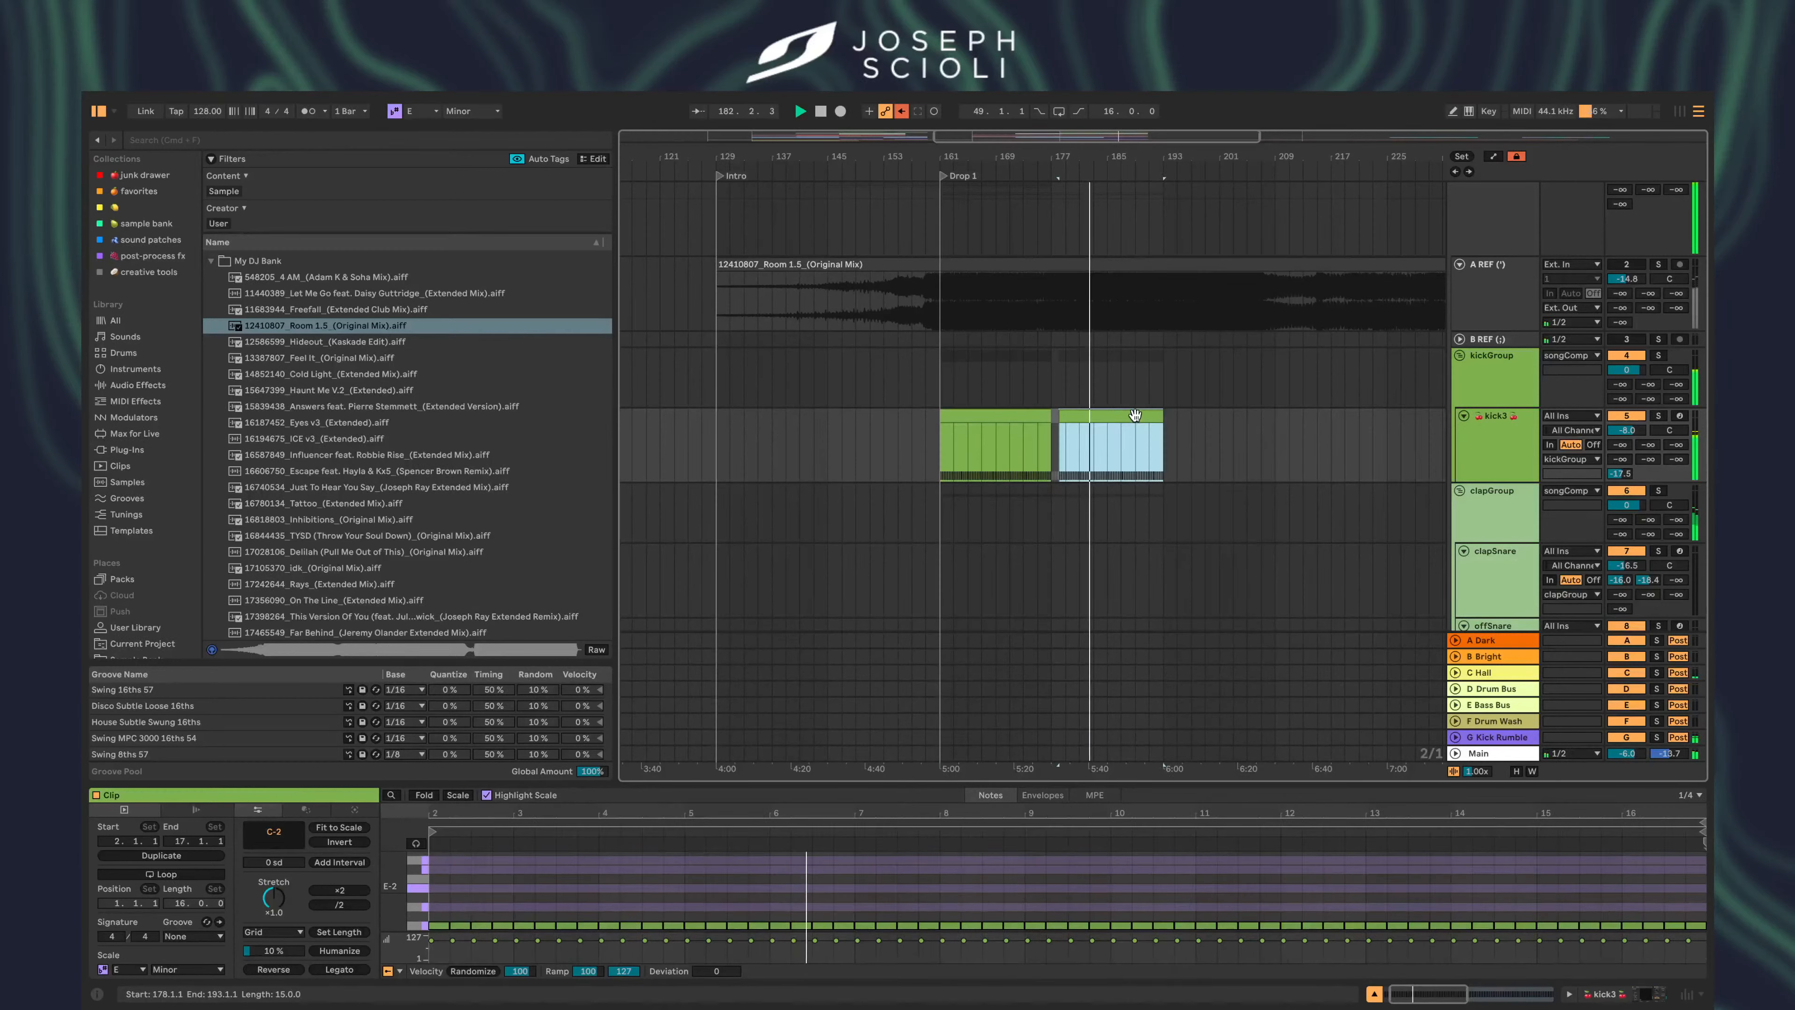
right_click(1165, 184)
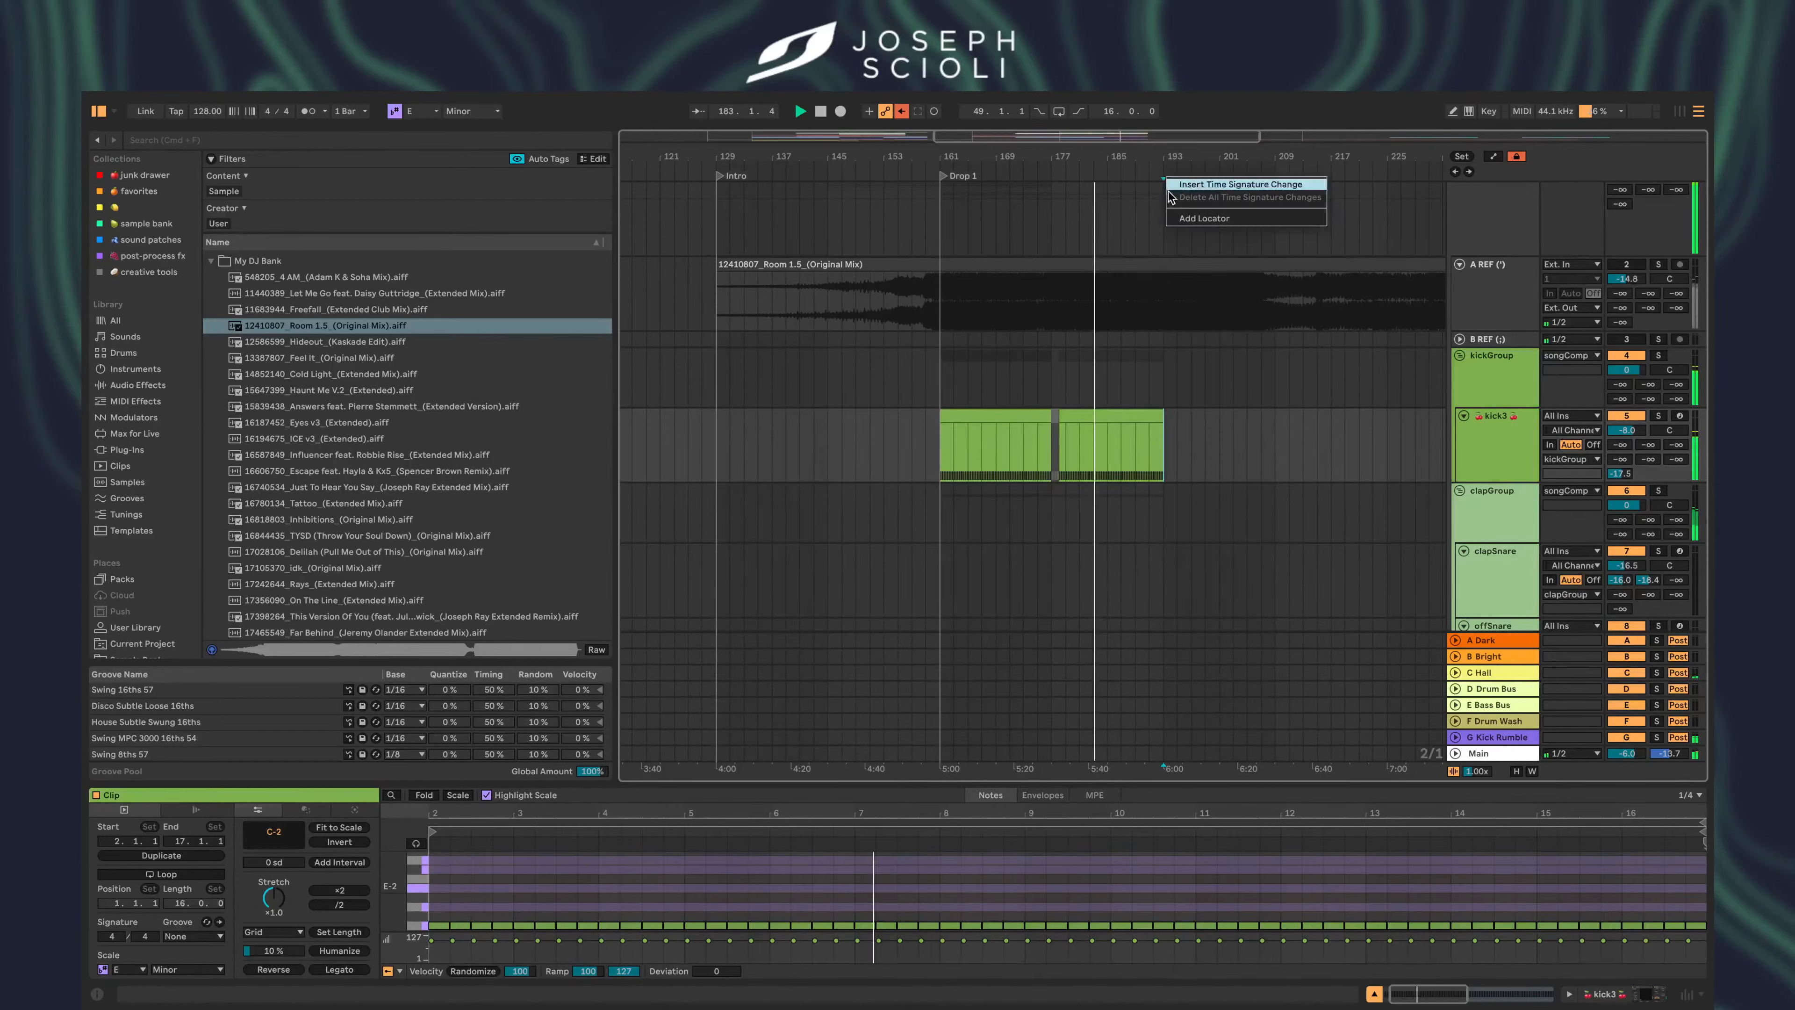
click(1187, 217)
text(Break)
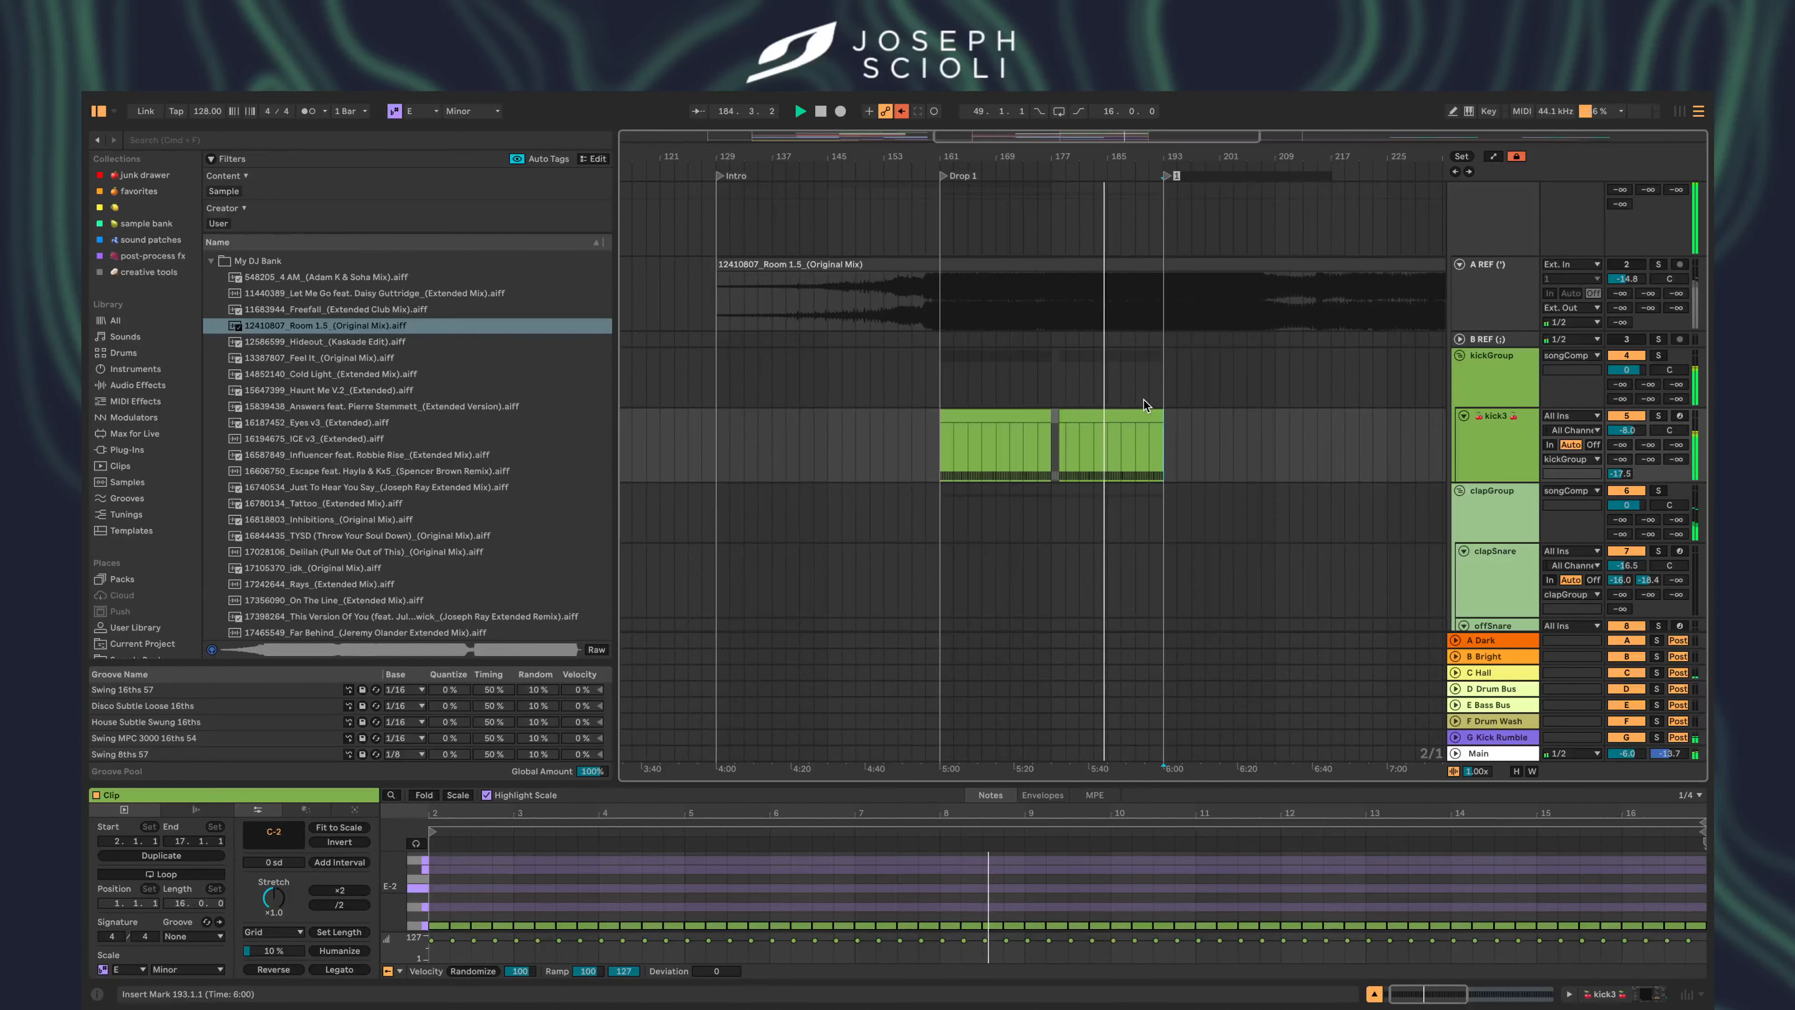
text( 1)
key(Return)
- Examine the span between the Drop 1 and Break 1 locators across the reference, kick and clap tracks
scroll(1162, 407, right, 10)
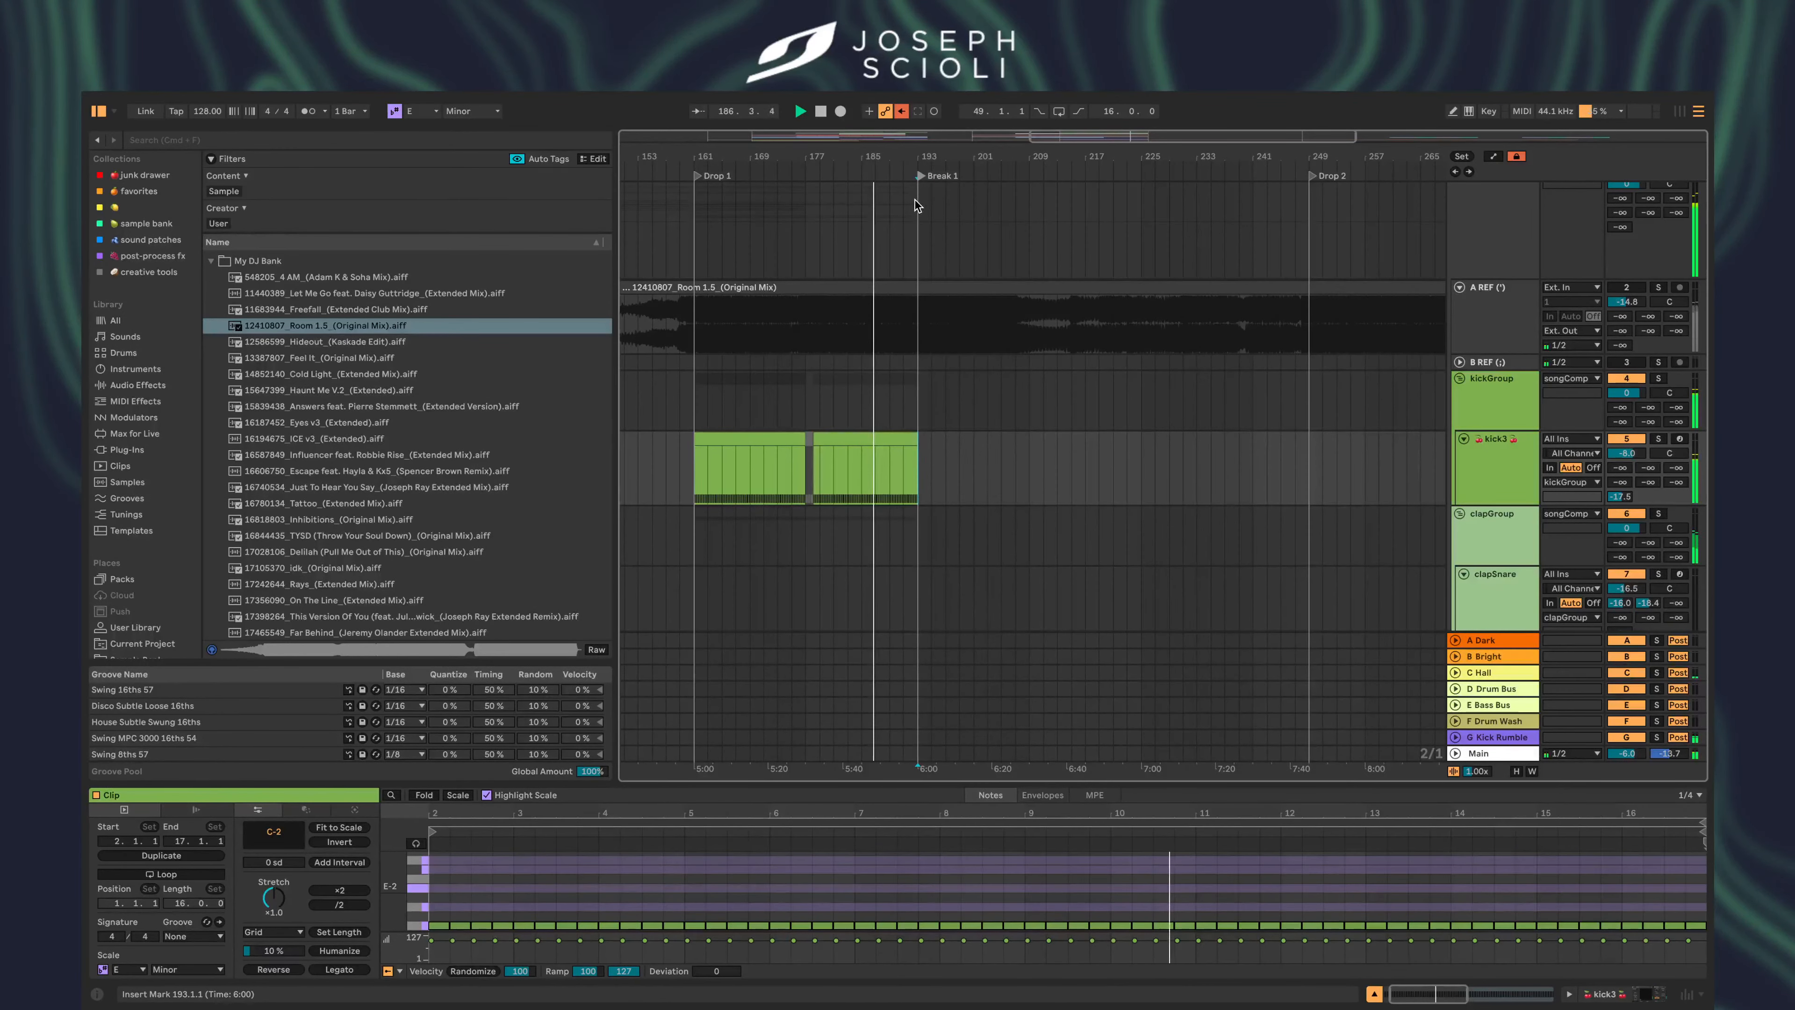
drag(914, 201, 694, 213)
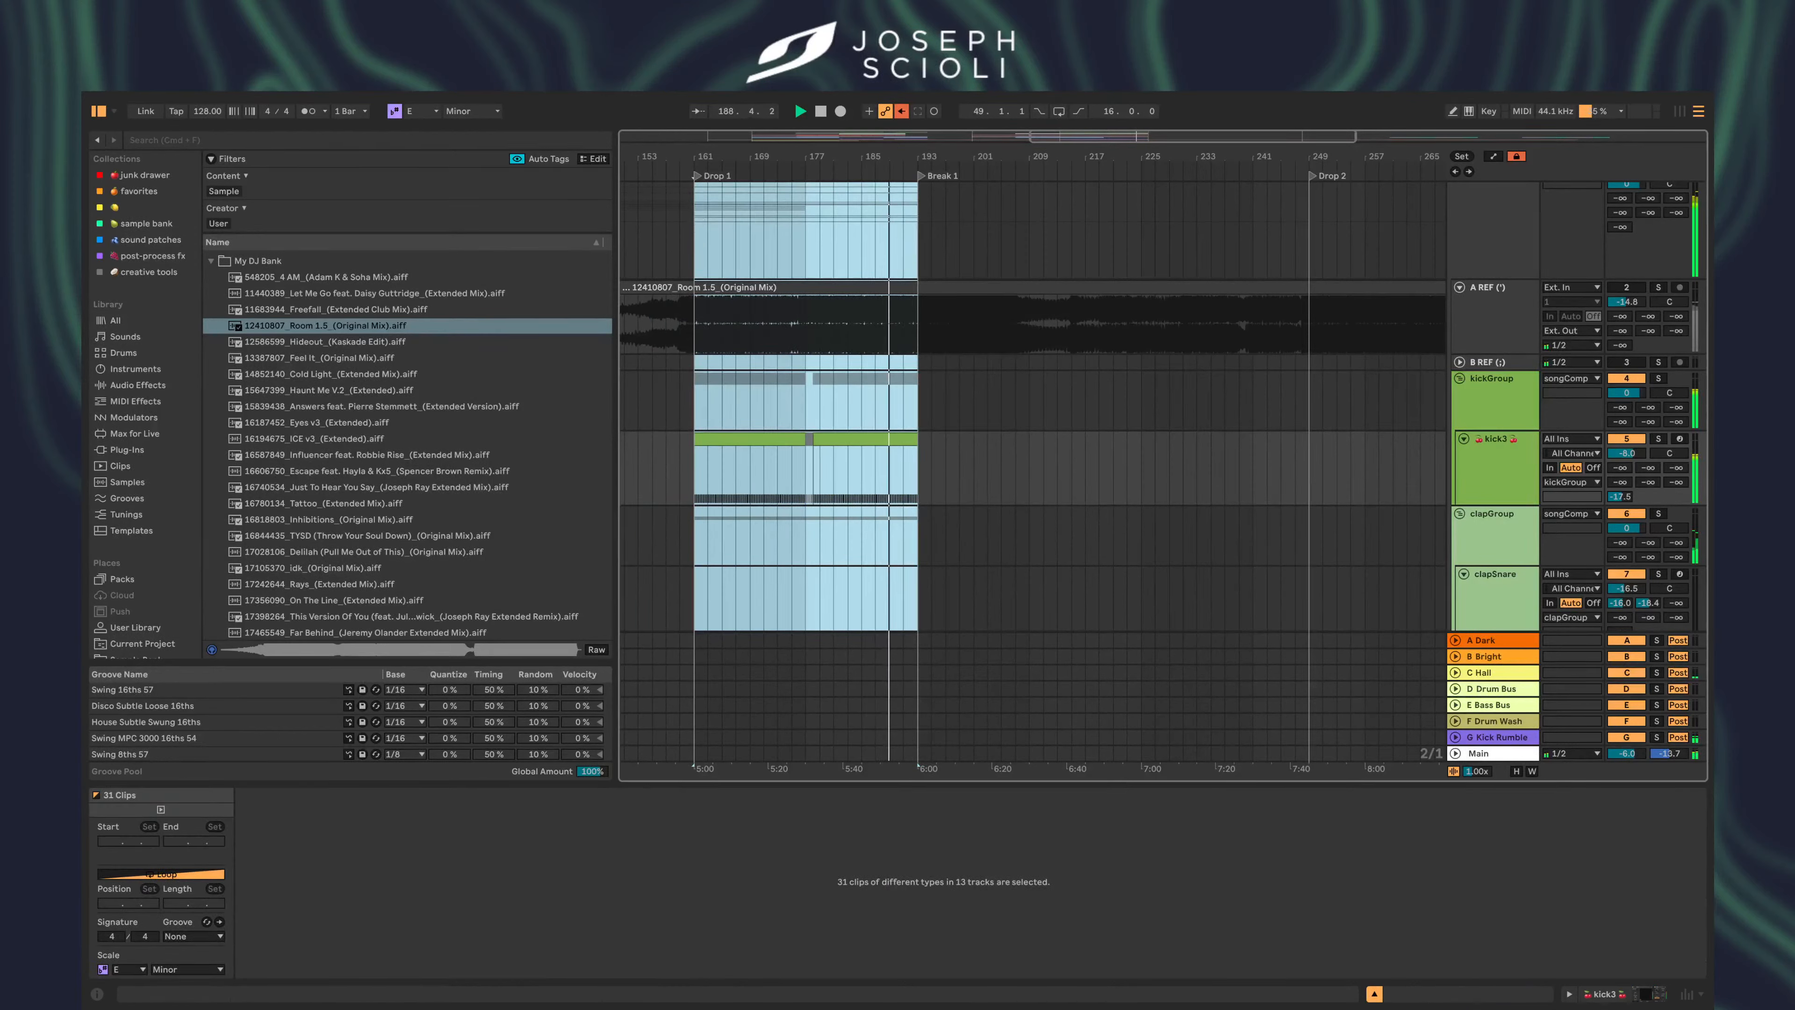
click(862, 504)
scroll(862, 503, left, 3)
scroll(862, 503, down, 2)
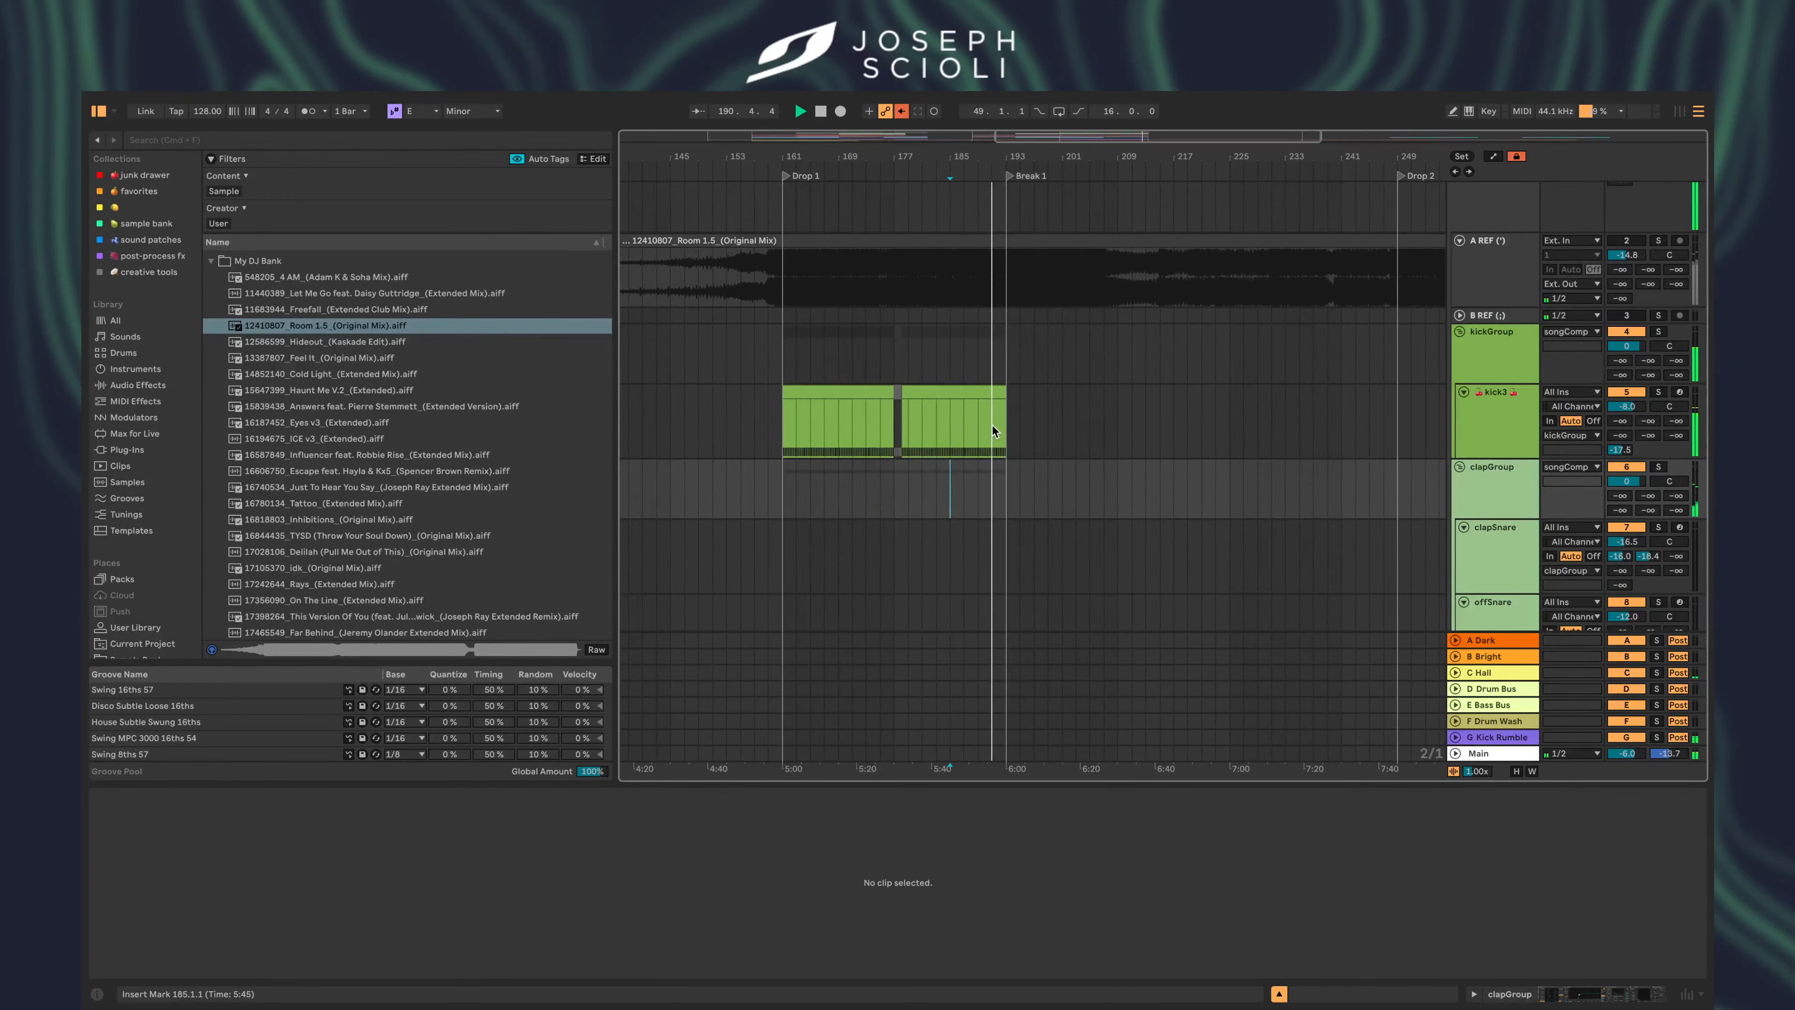
- Copy the mainChord, pianoChord and prophChord clips from bars 145–161 to the Break 1 locator at bar 193
scroll(992, 425, up, 10)
scroll(992, 425, right, 2)
scroll(992, 425, down, 10)
scroll(992, 425, down, 6)
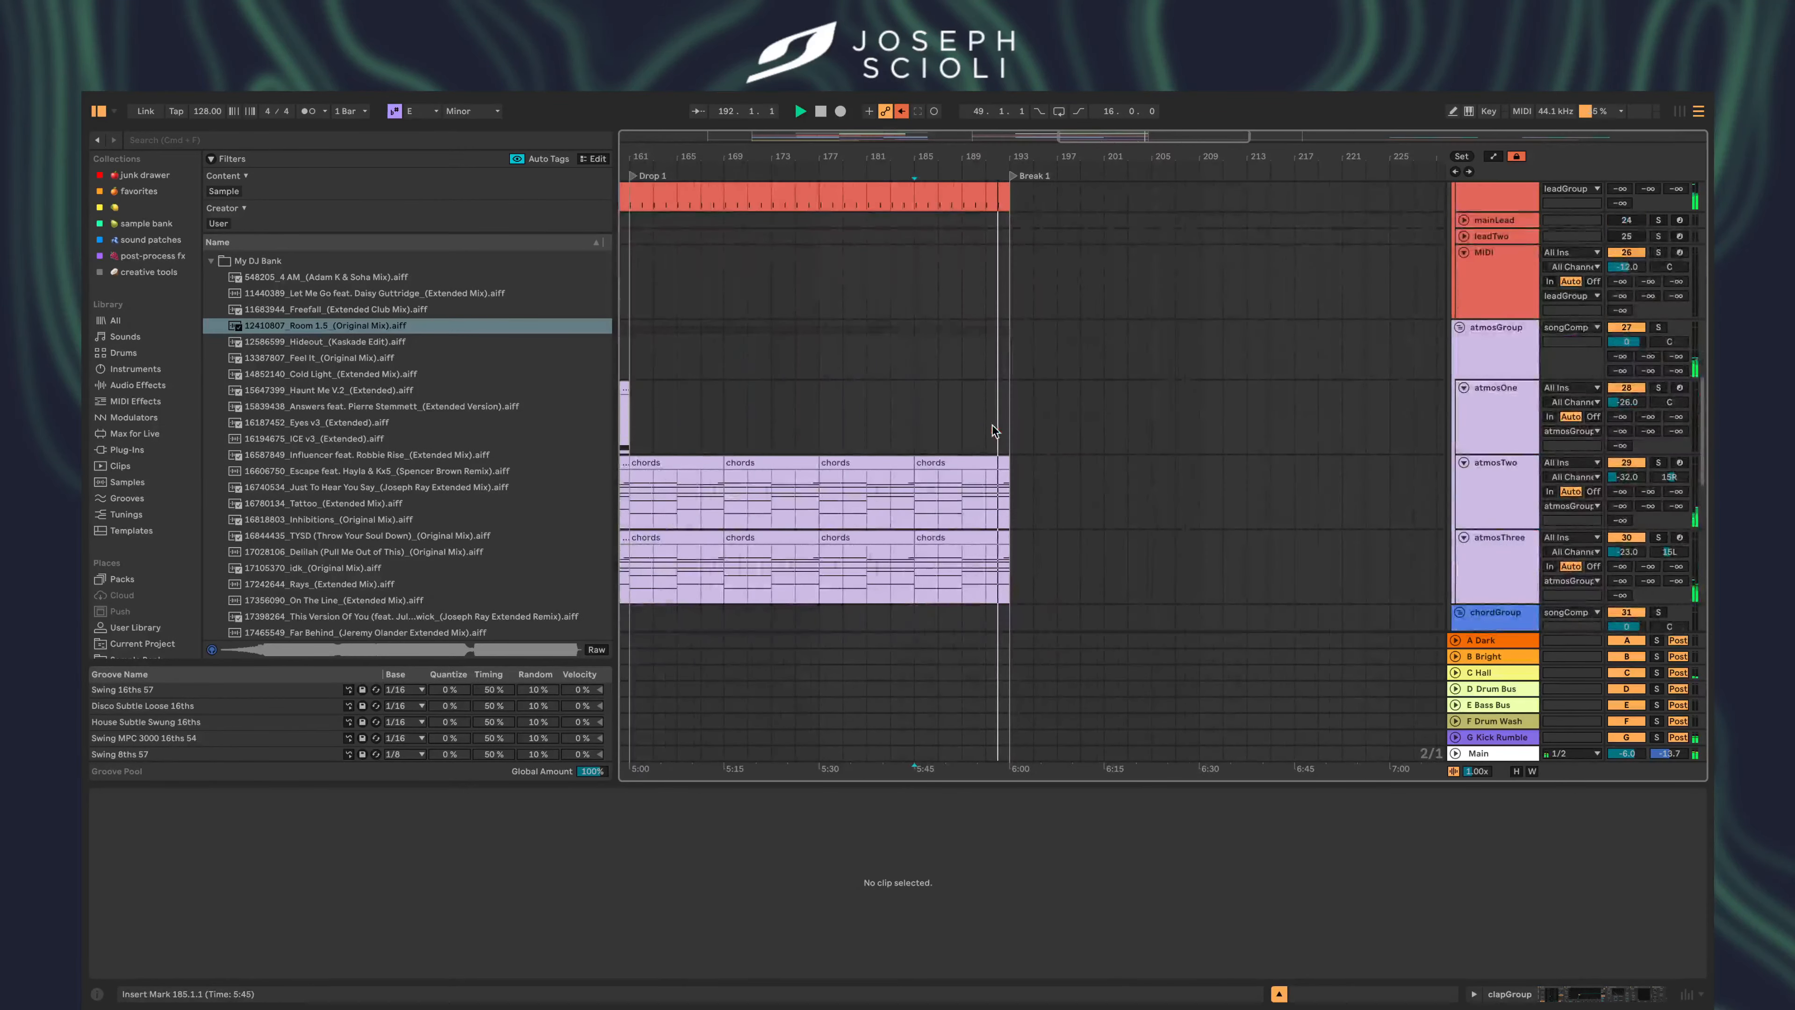
scroll(992, 425, down, 6)
scroll(990, 425, down, 3)
mouse_move(769, 452)
mouse_down()
mouse_move(833, 602)
mouse_move(775, 457)
mouse_up()
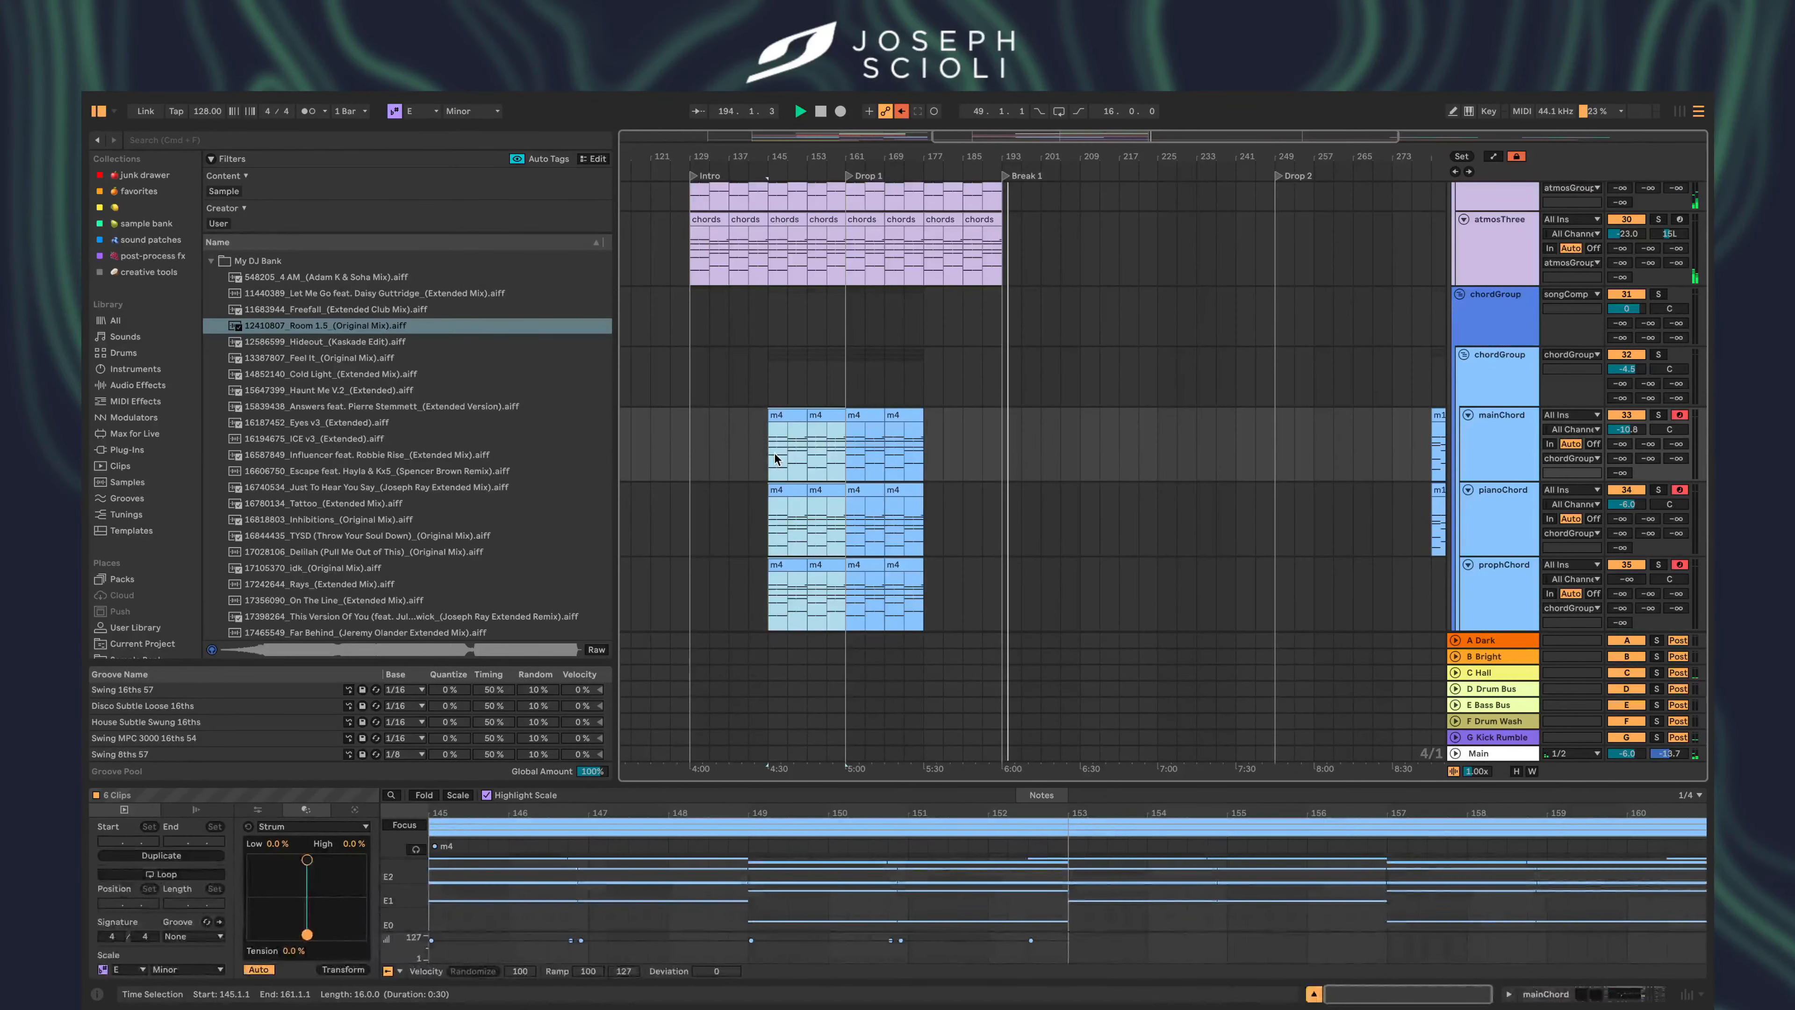
click(1005, 443)
key(super+v)
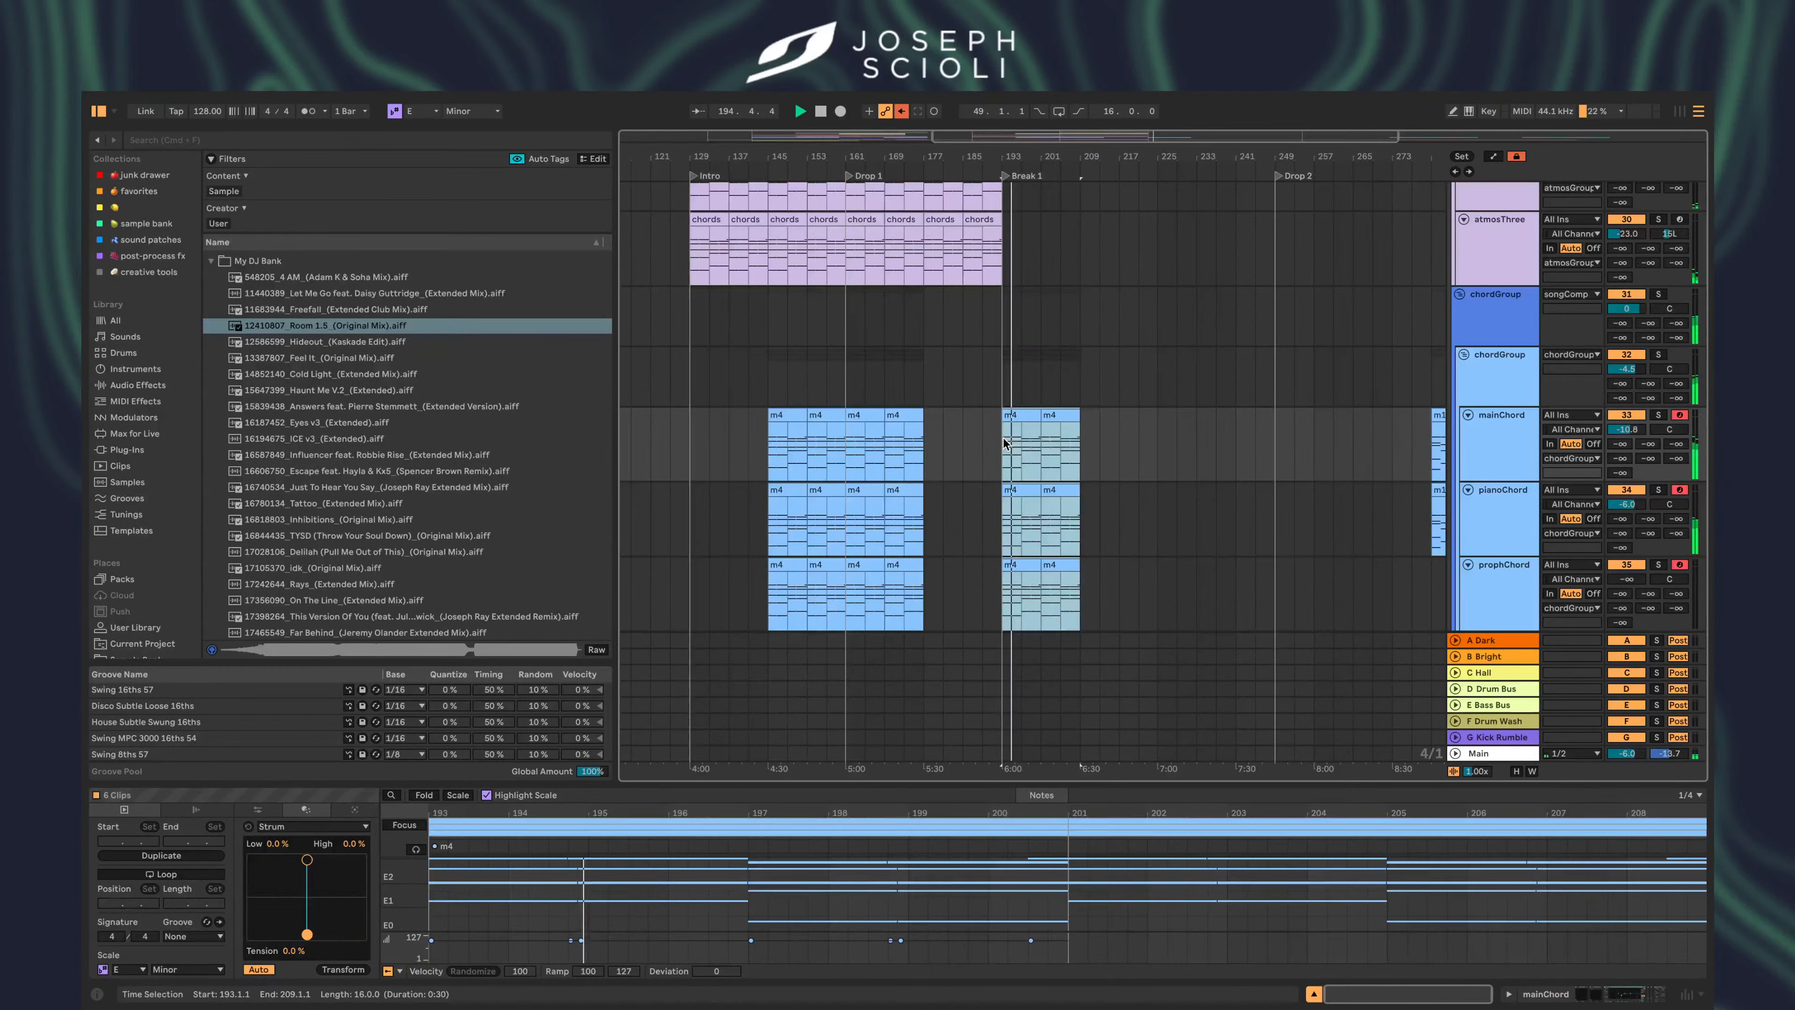
- Listen to the chords at Break 1 while examining the chord, atmosphere and lead tracks around them
scroll(1007, 444, up, 5)
scroll(1007, 444, left, 3)
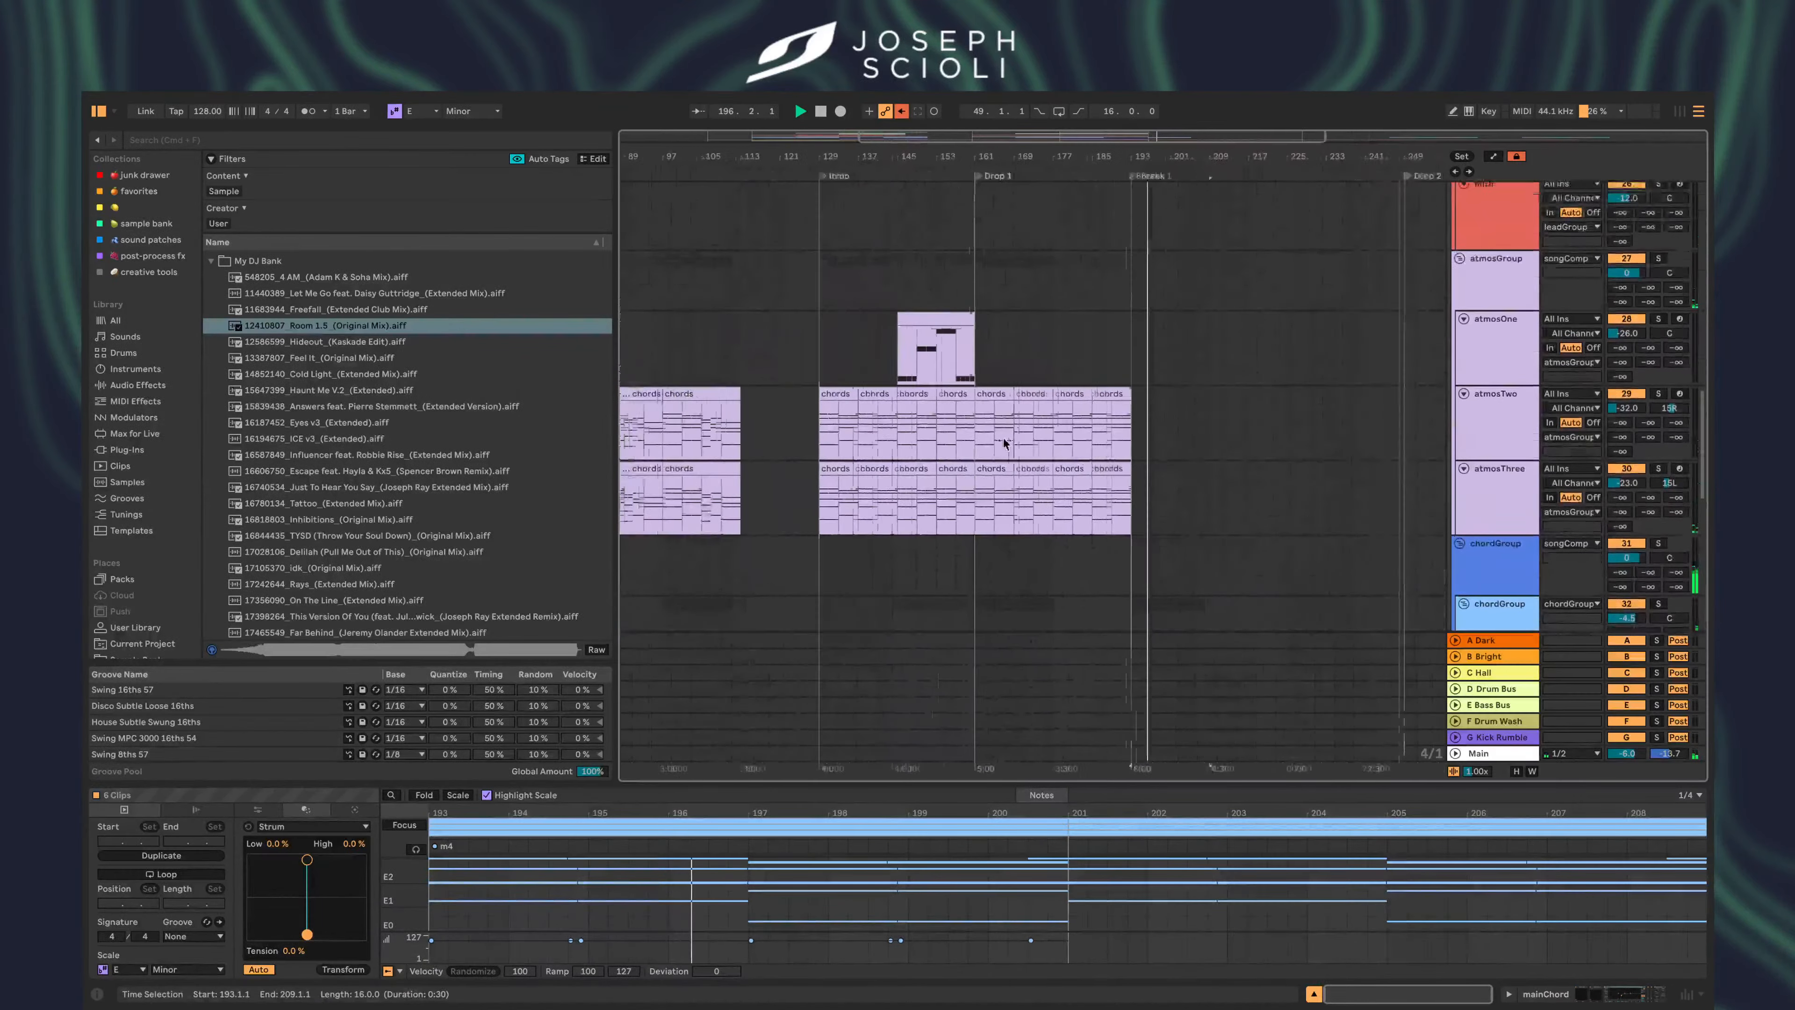
scroll(1007, 446, down, 5)
scroll(1009, 456, up, 4)
scroll(1009, 456, up, 4)
scroll(1009, 456, right, 9)
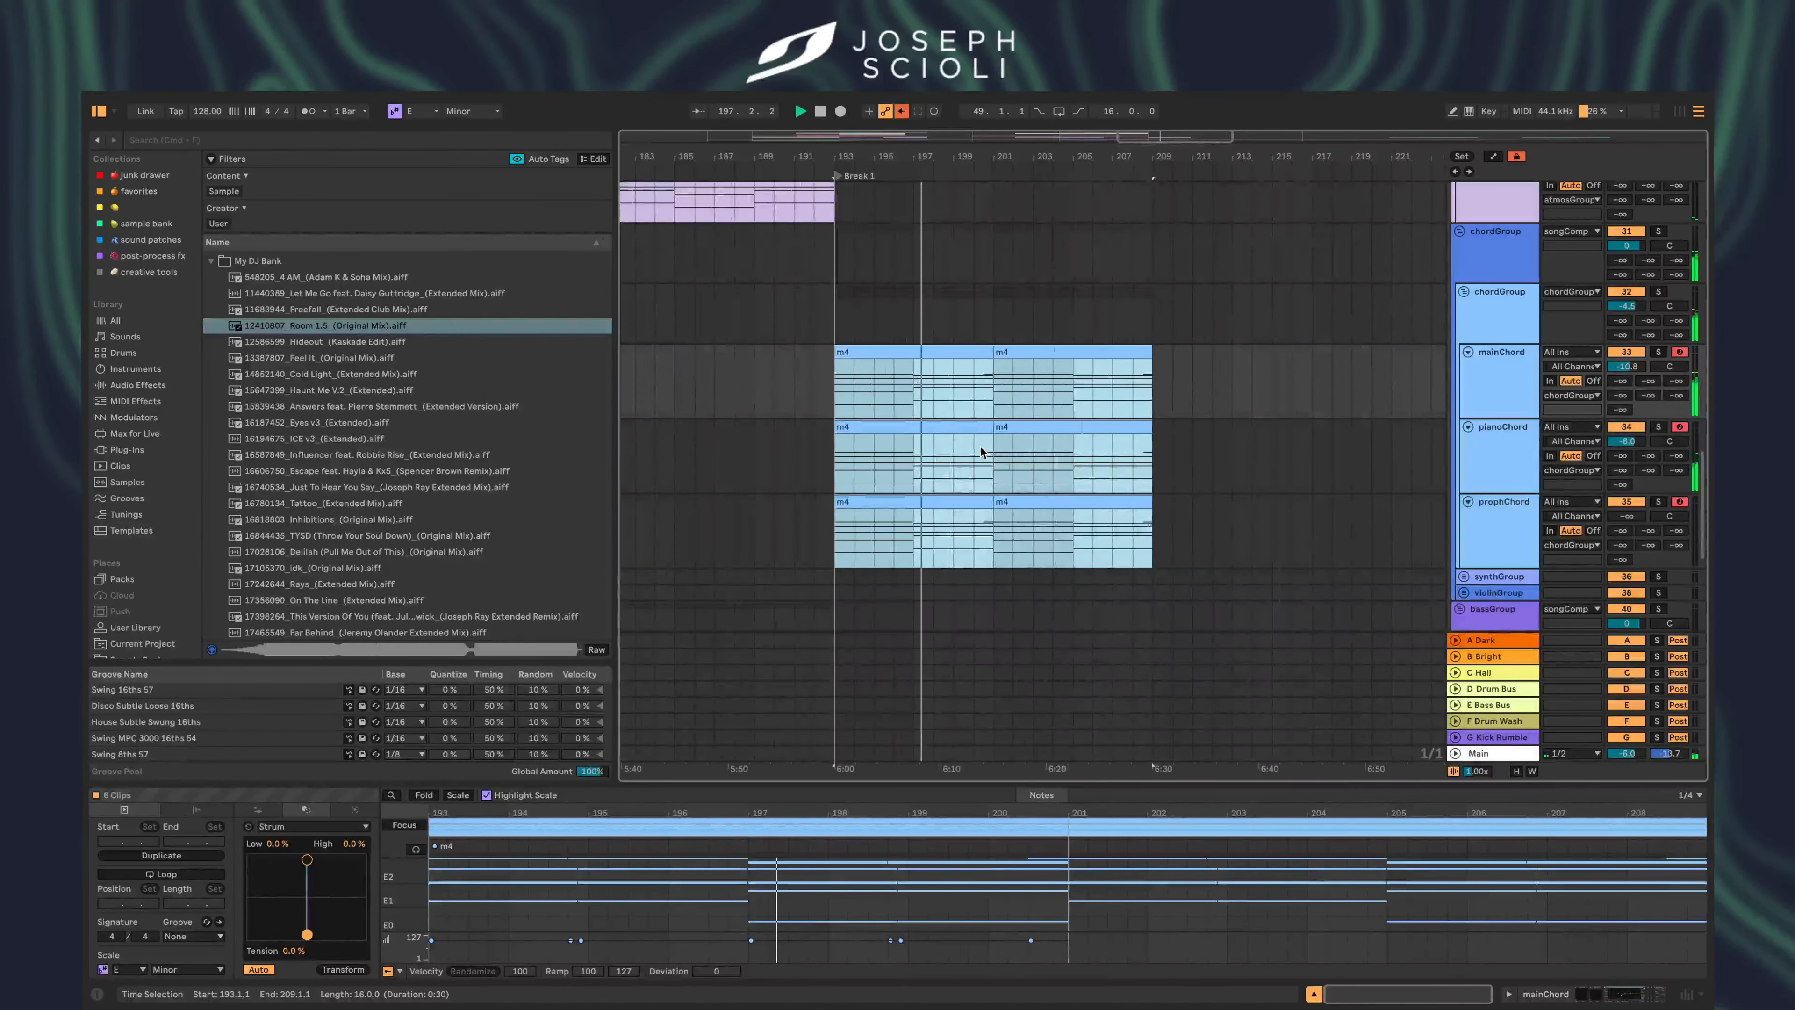
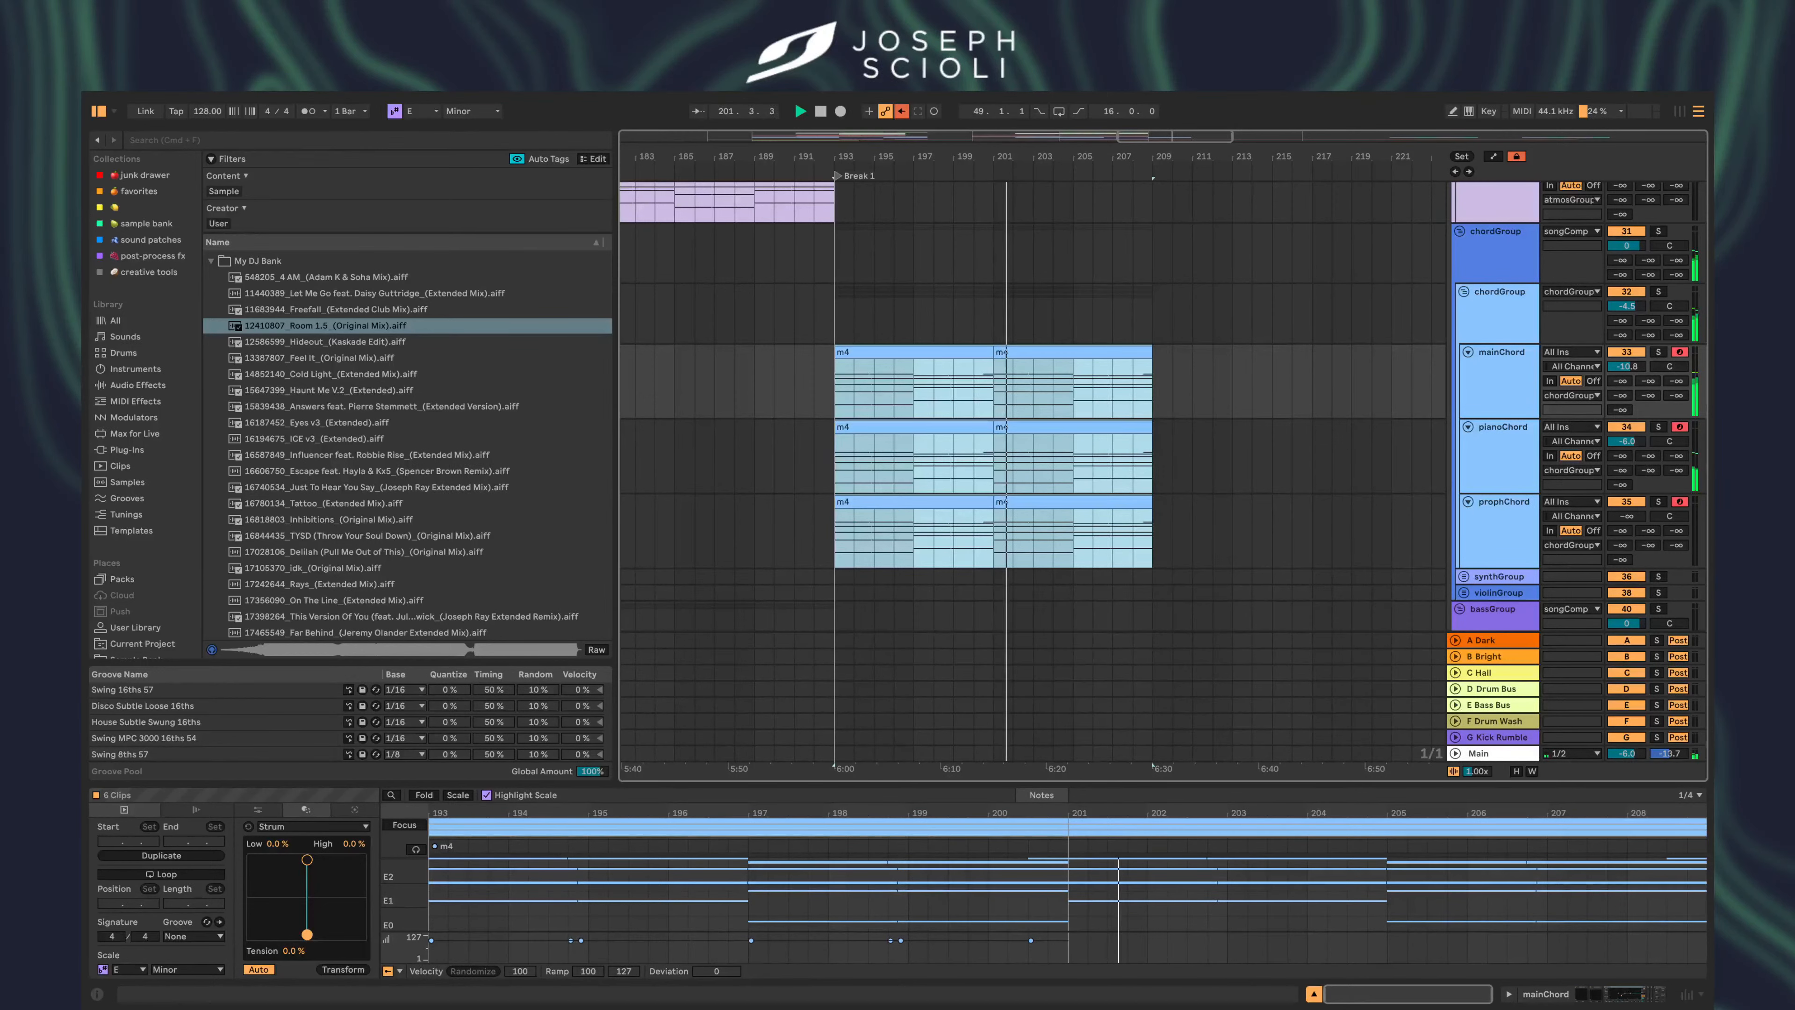
scroll(1051, 519, left, 3)
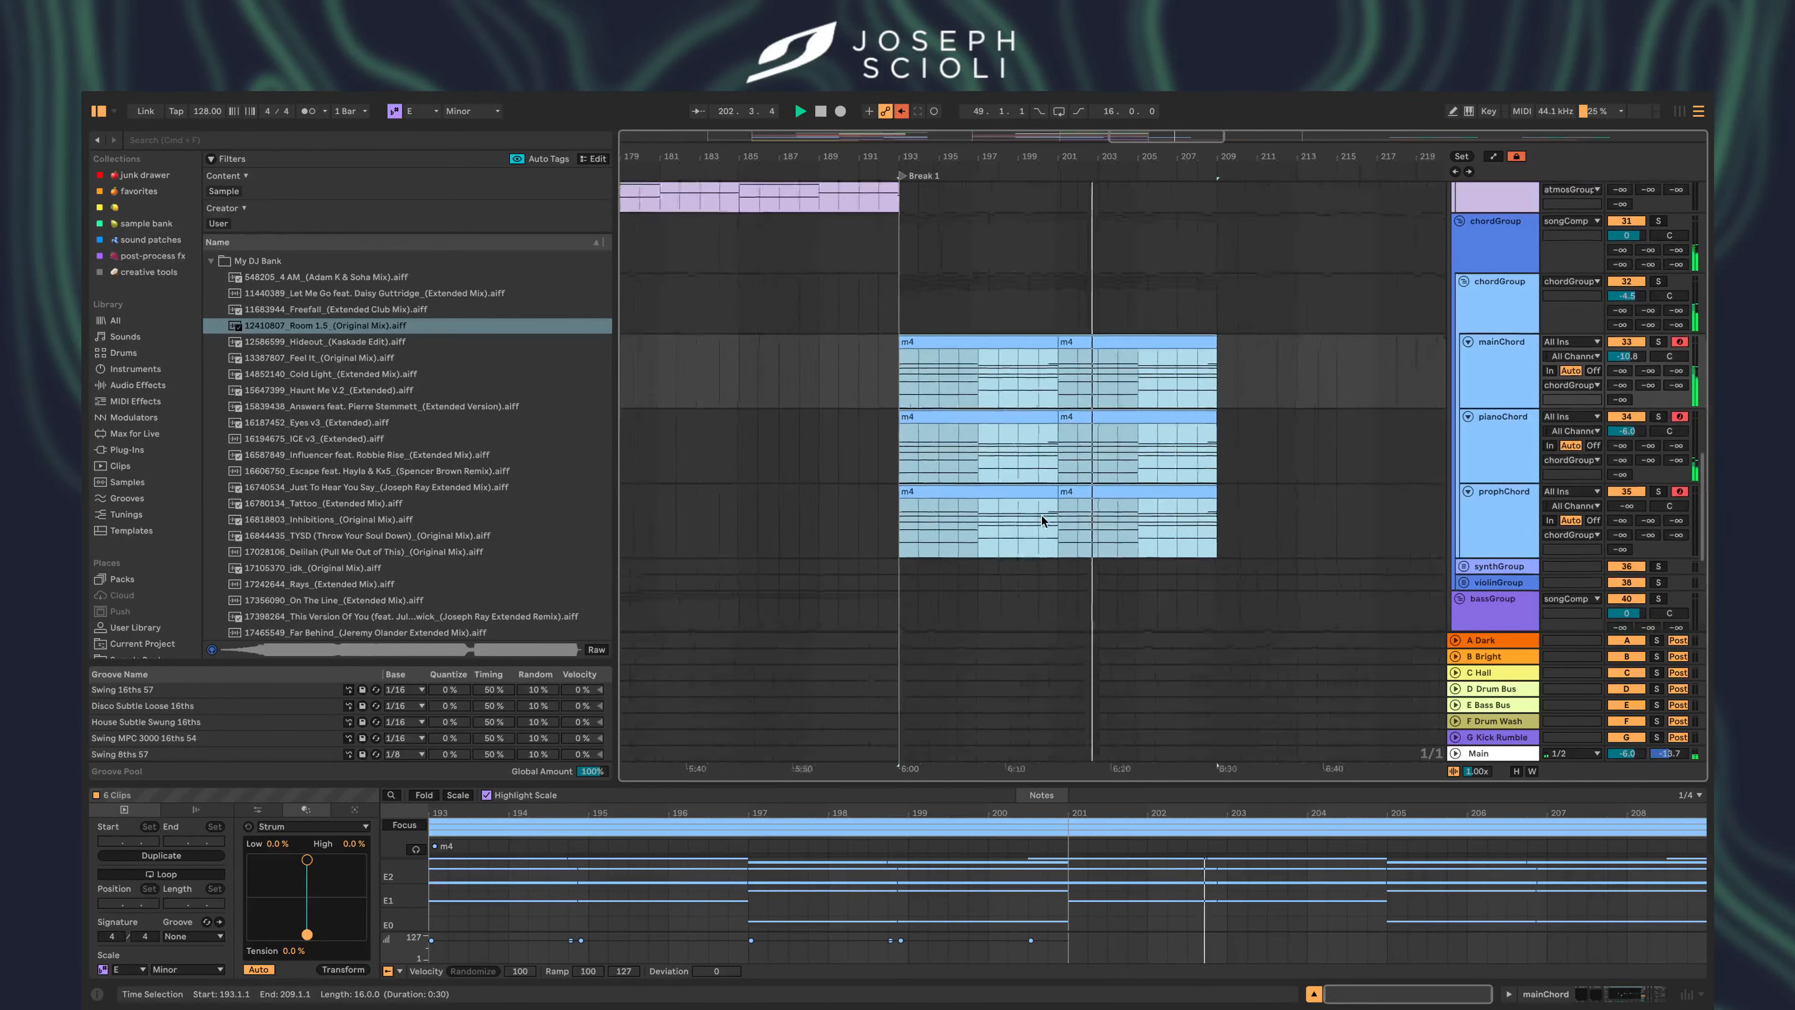
click(1488, 459)
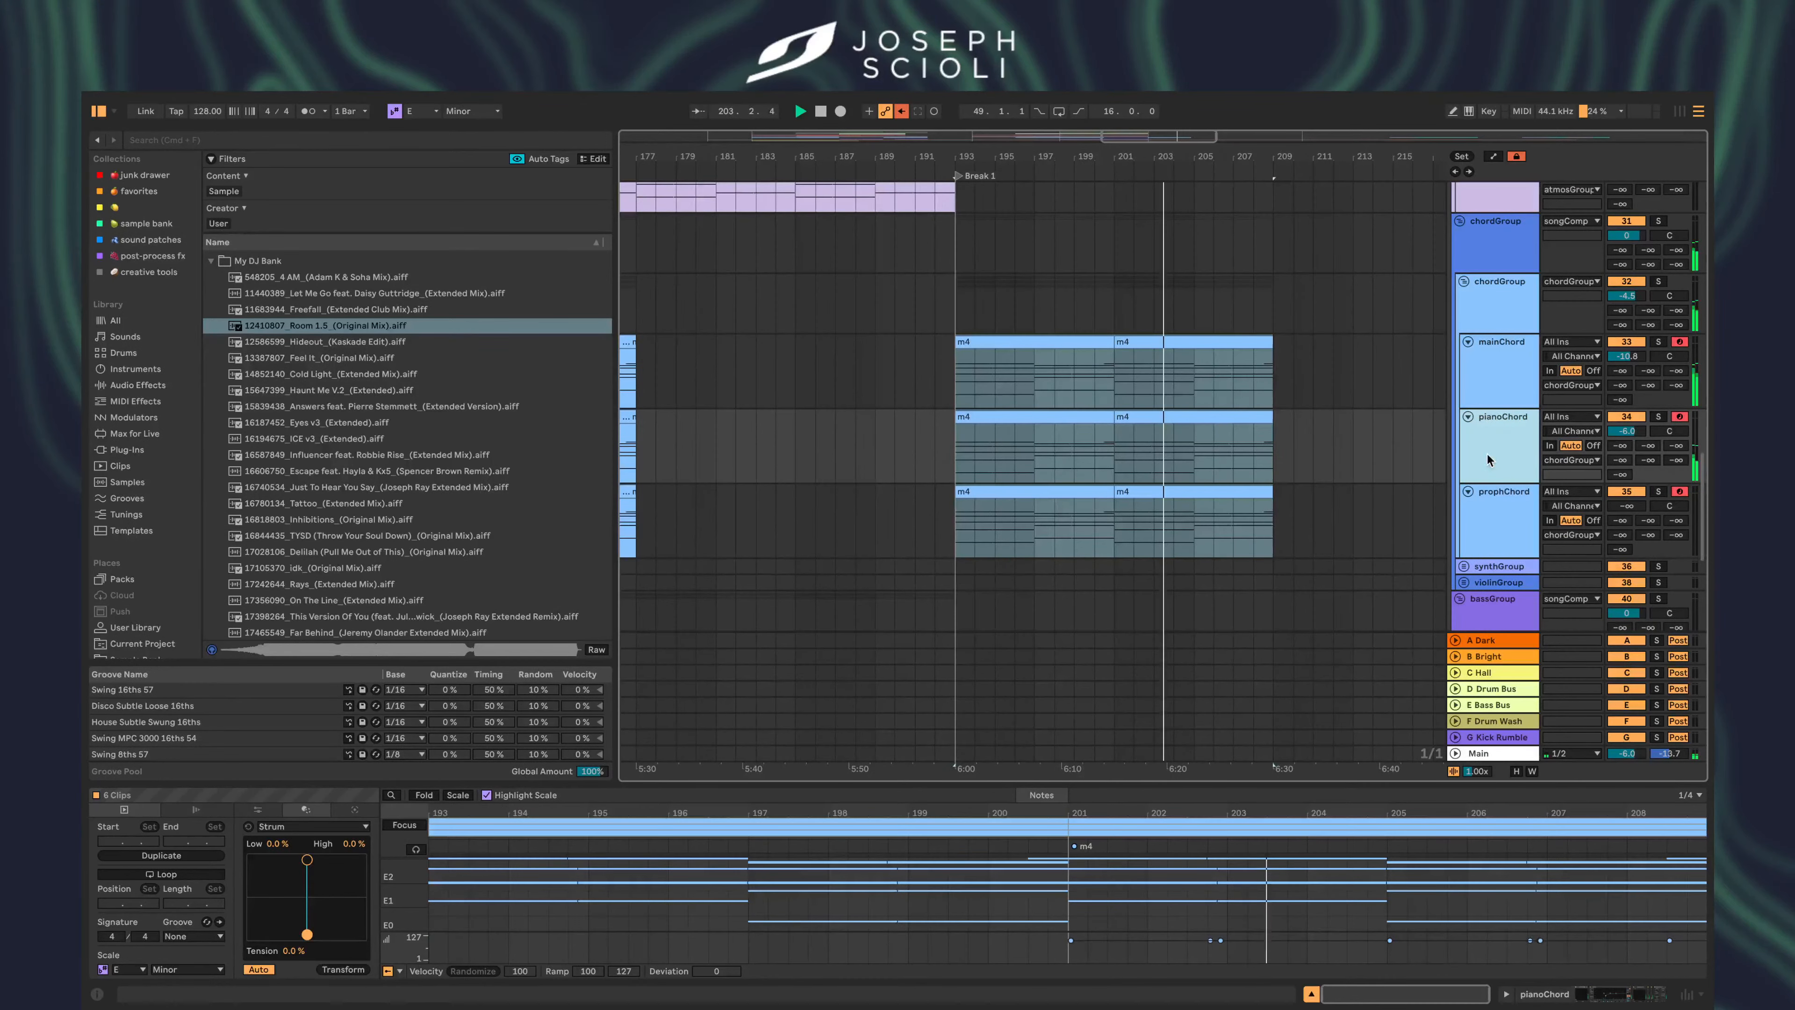
click(1311, 521)
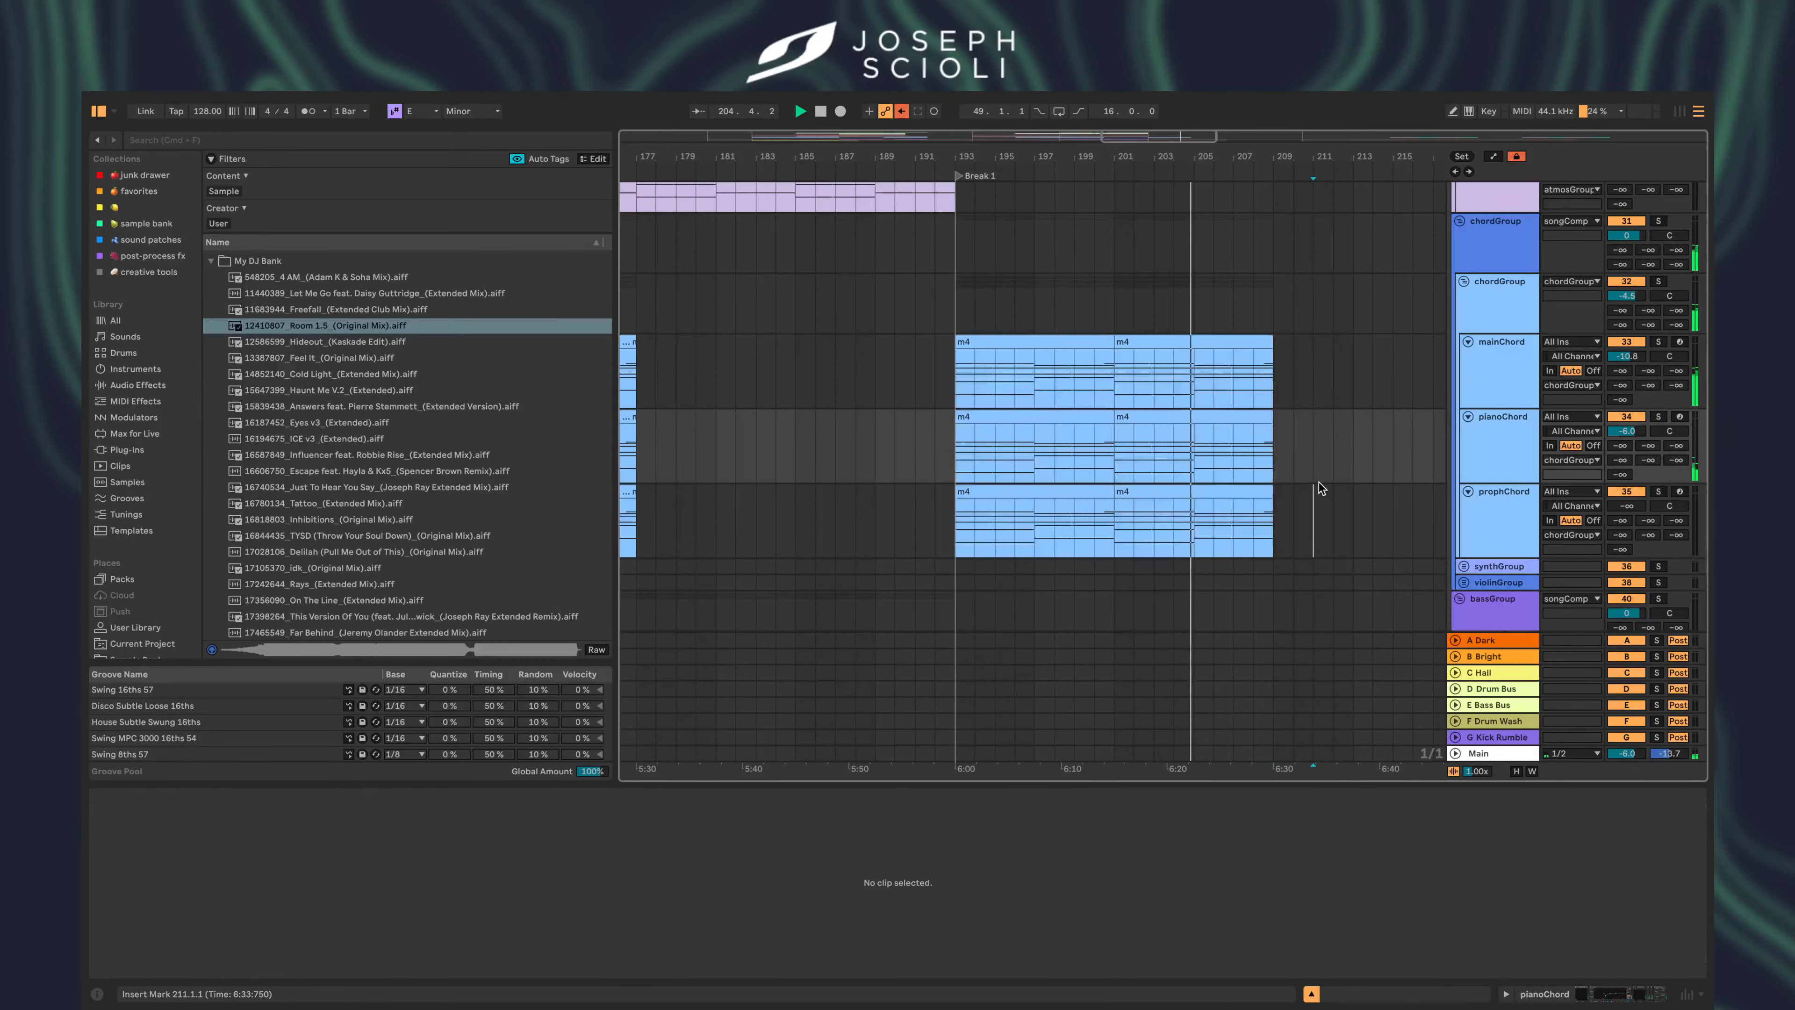
scroll(1254, 456, up, 1)
scroll(1255, 456, up, 5)
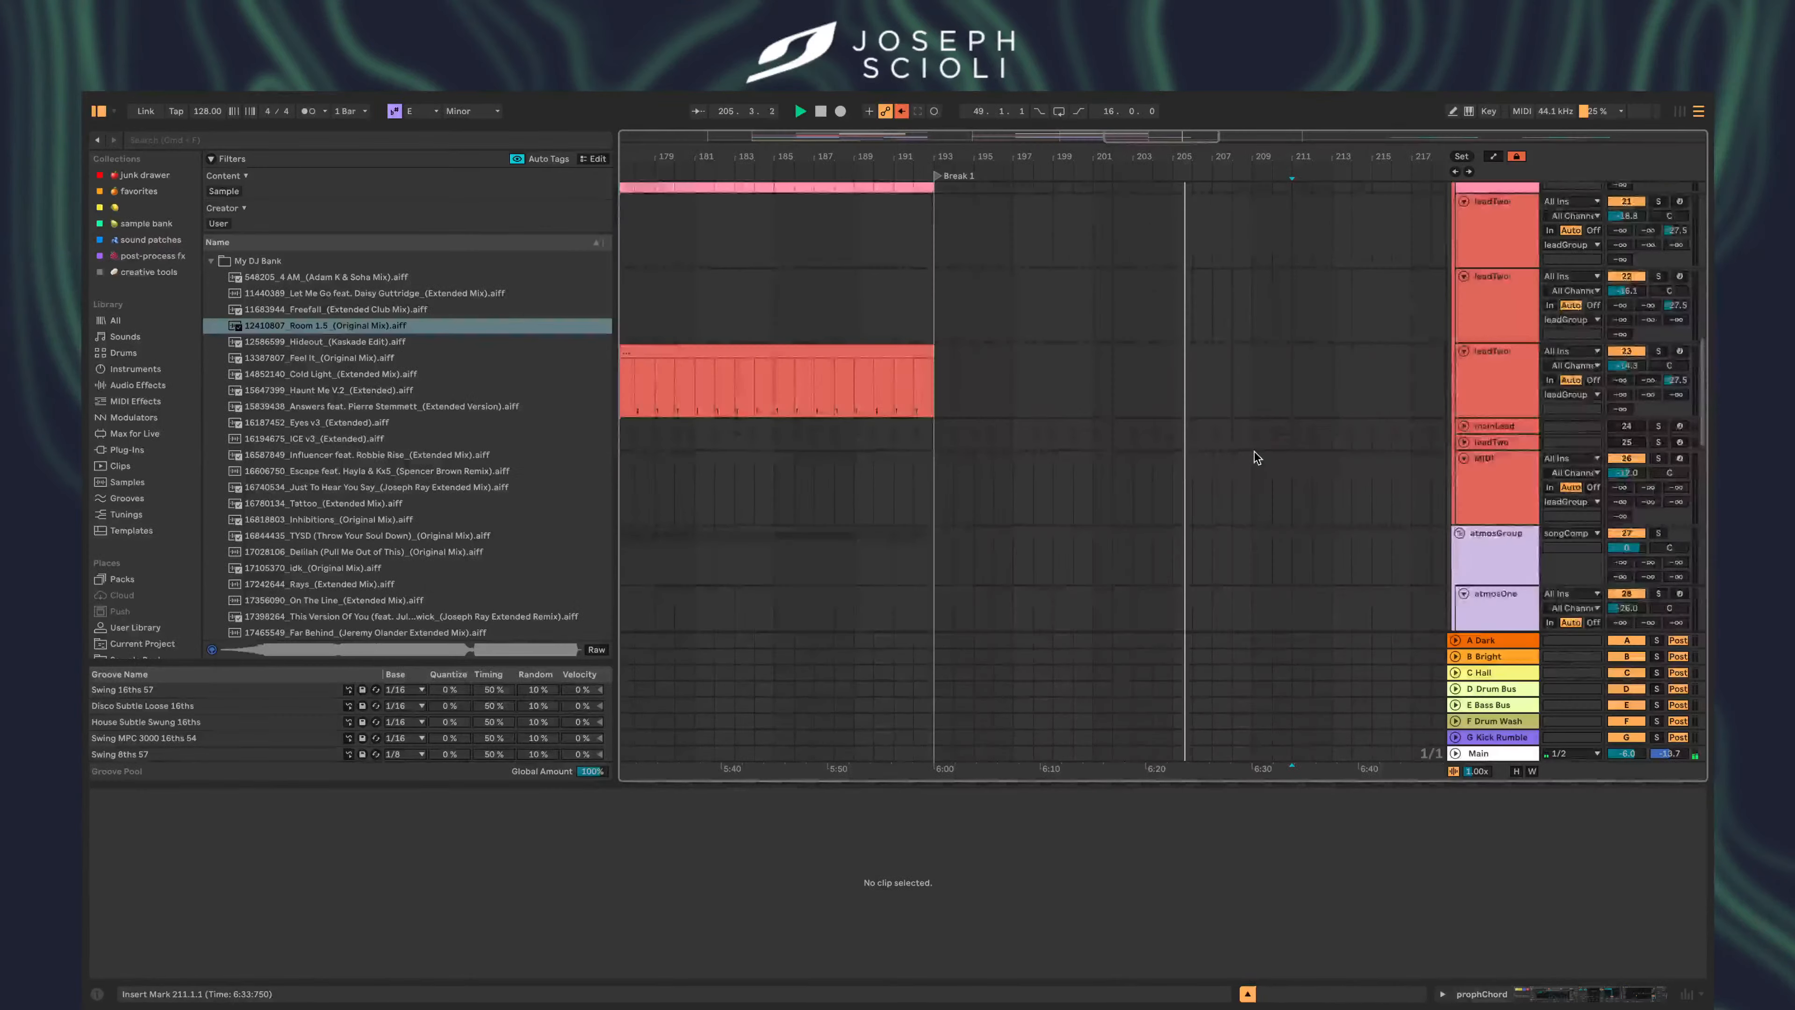
- Hide the clip editor and duplicate the 16 bars of Break 1 chord clips on all three chord tracks through bar 225
key(super+alt+l)
scroll(1266, 603, down, 6)
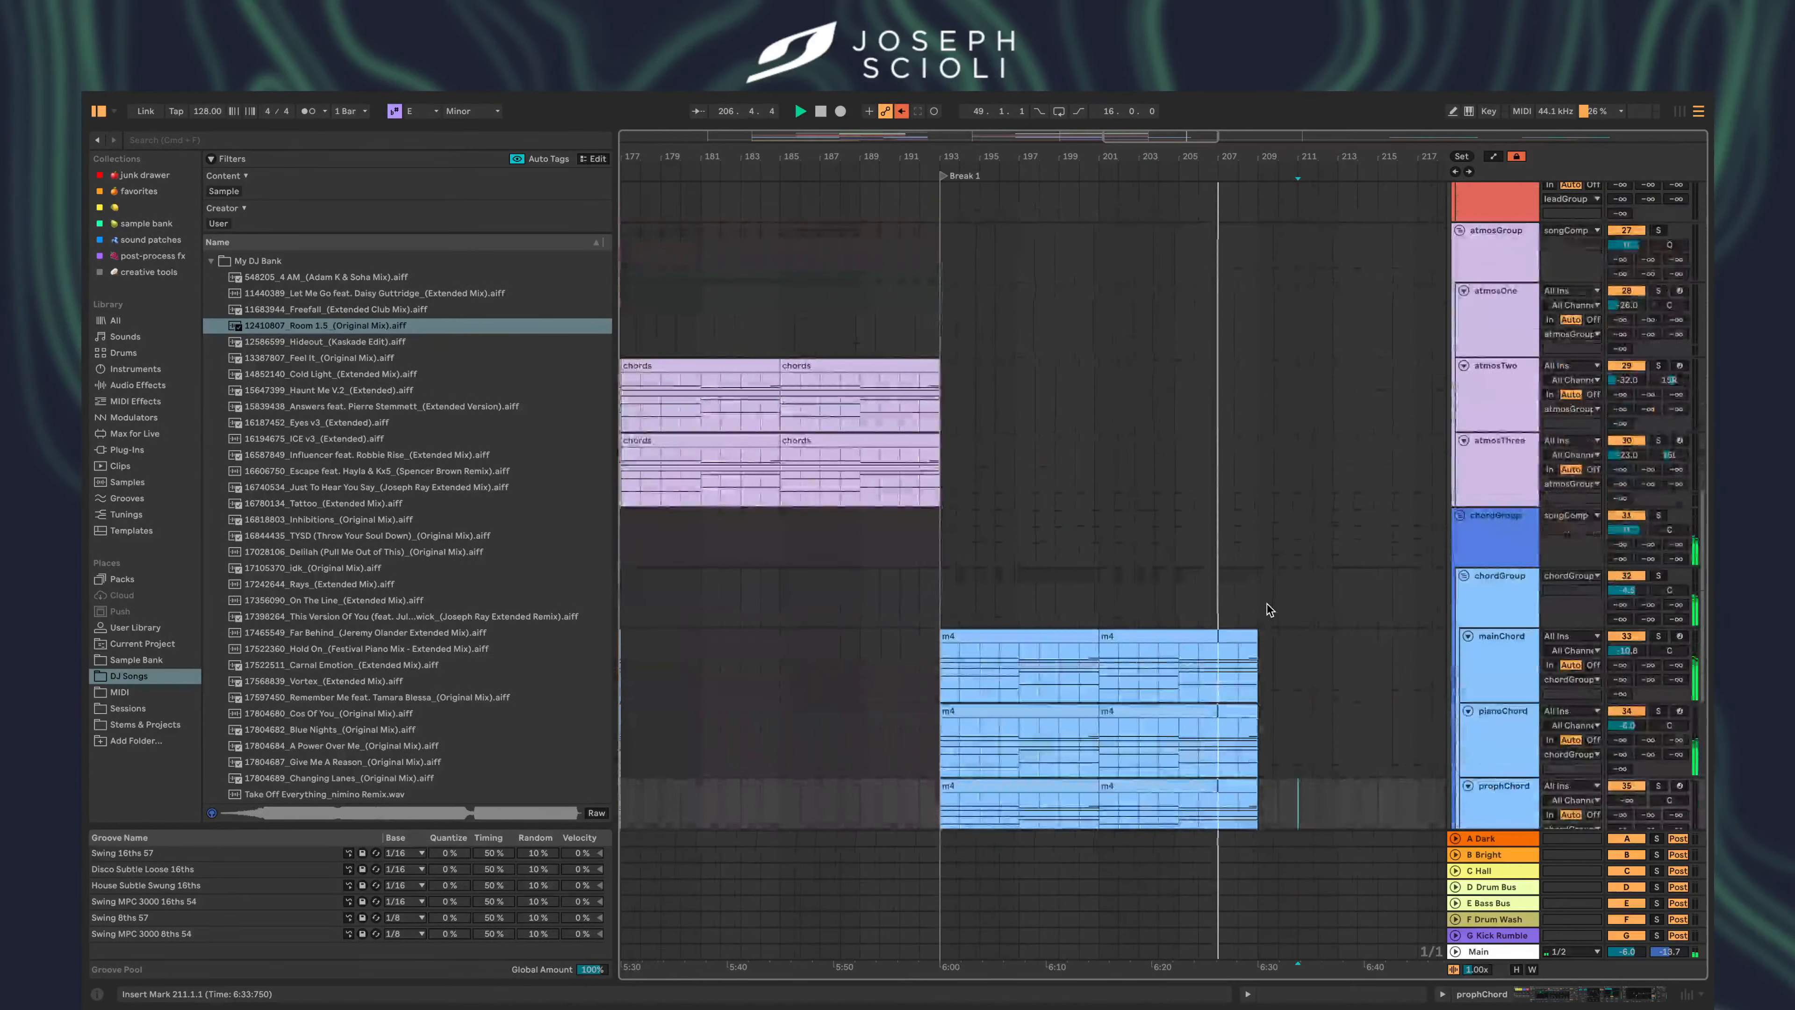
drag(1207, 474, 910, 626)
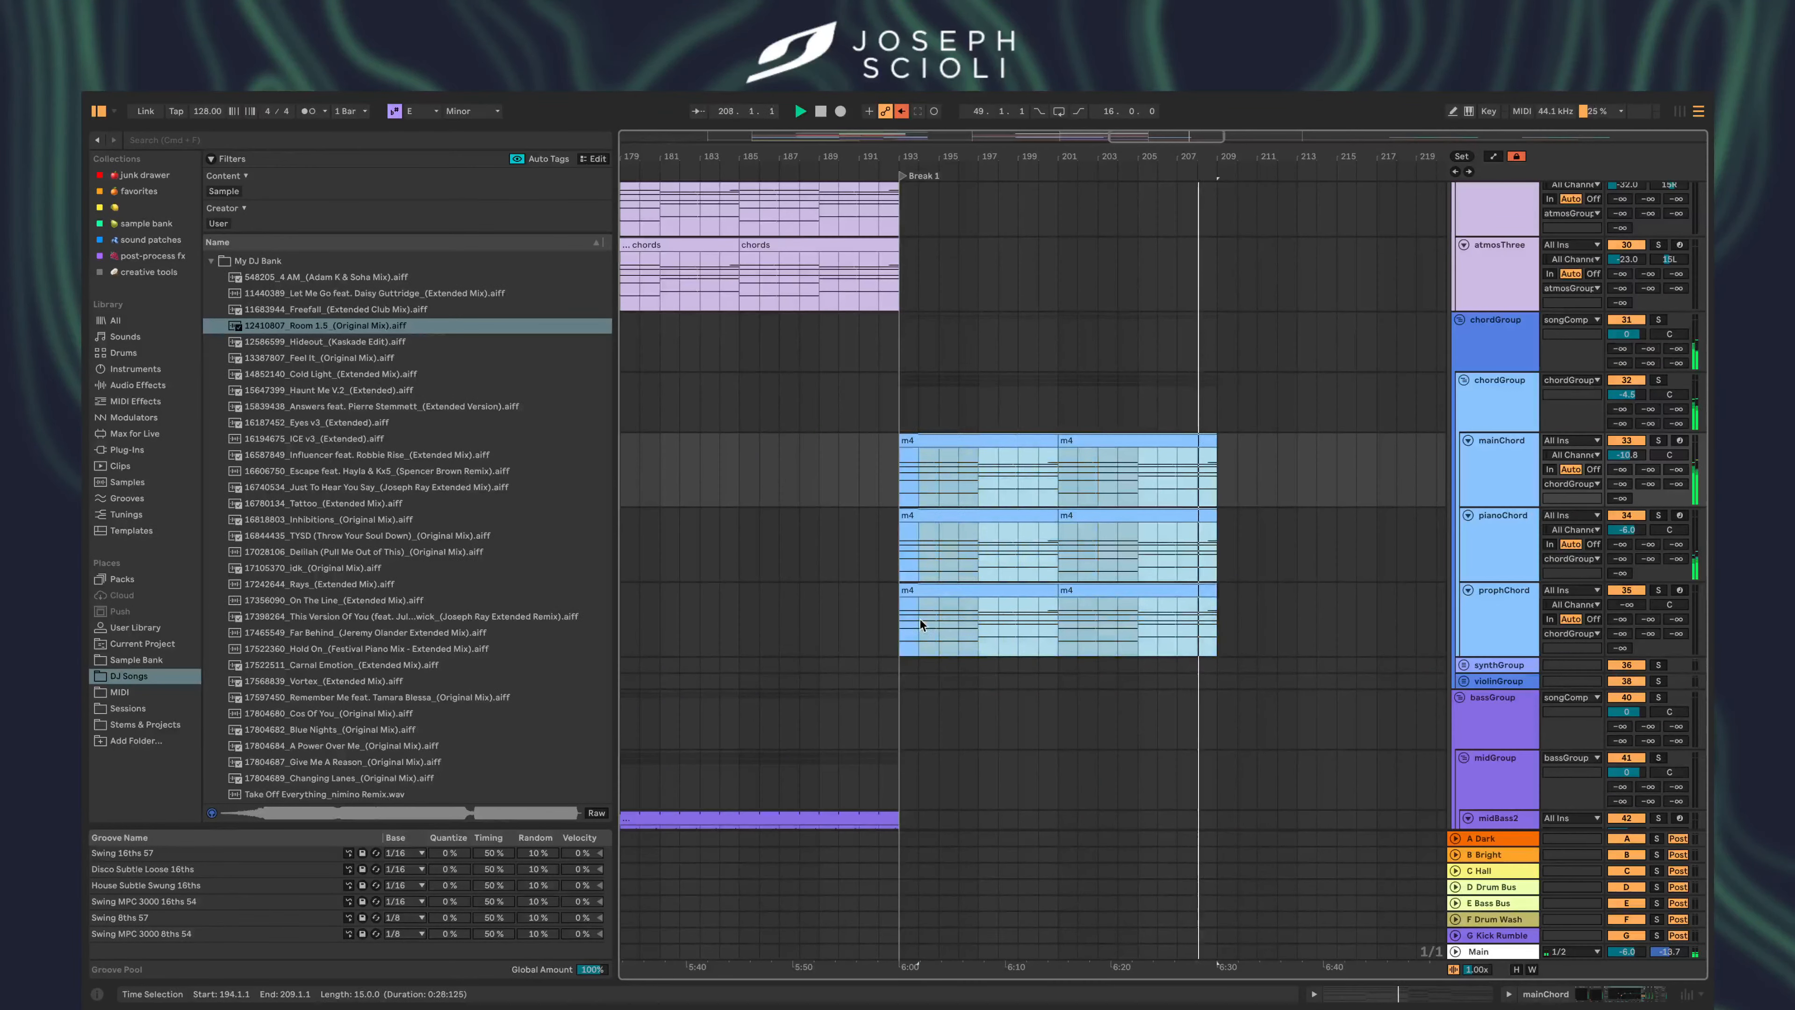
key(super+d)
- Examine the chord clips in the earlier Intro section, and review the lead and atmosphere tracks around Break 1
scroll(910, 627, left, 8)
scroll(910, 627, down, 8)
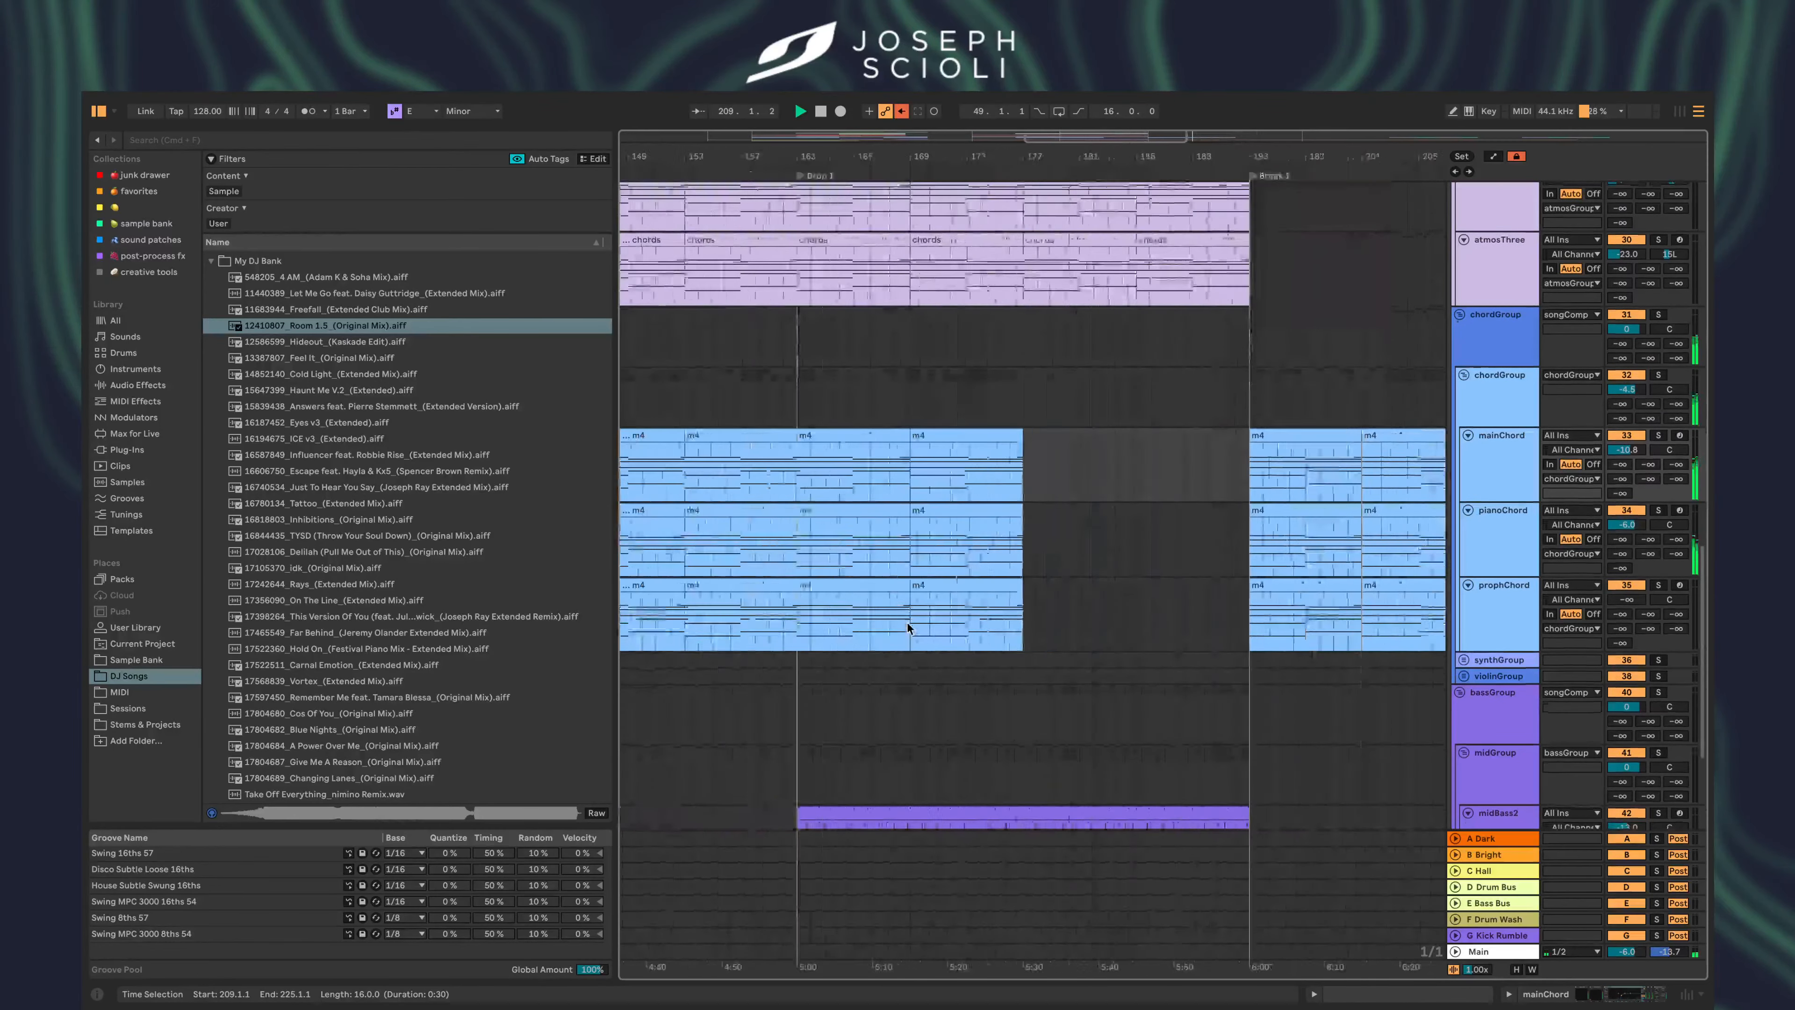
scroll(906, 623, left, 4)
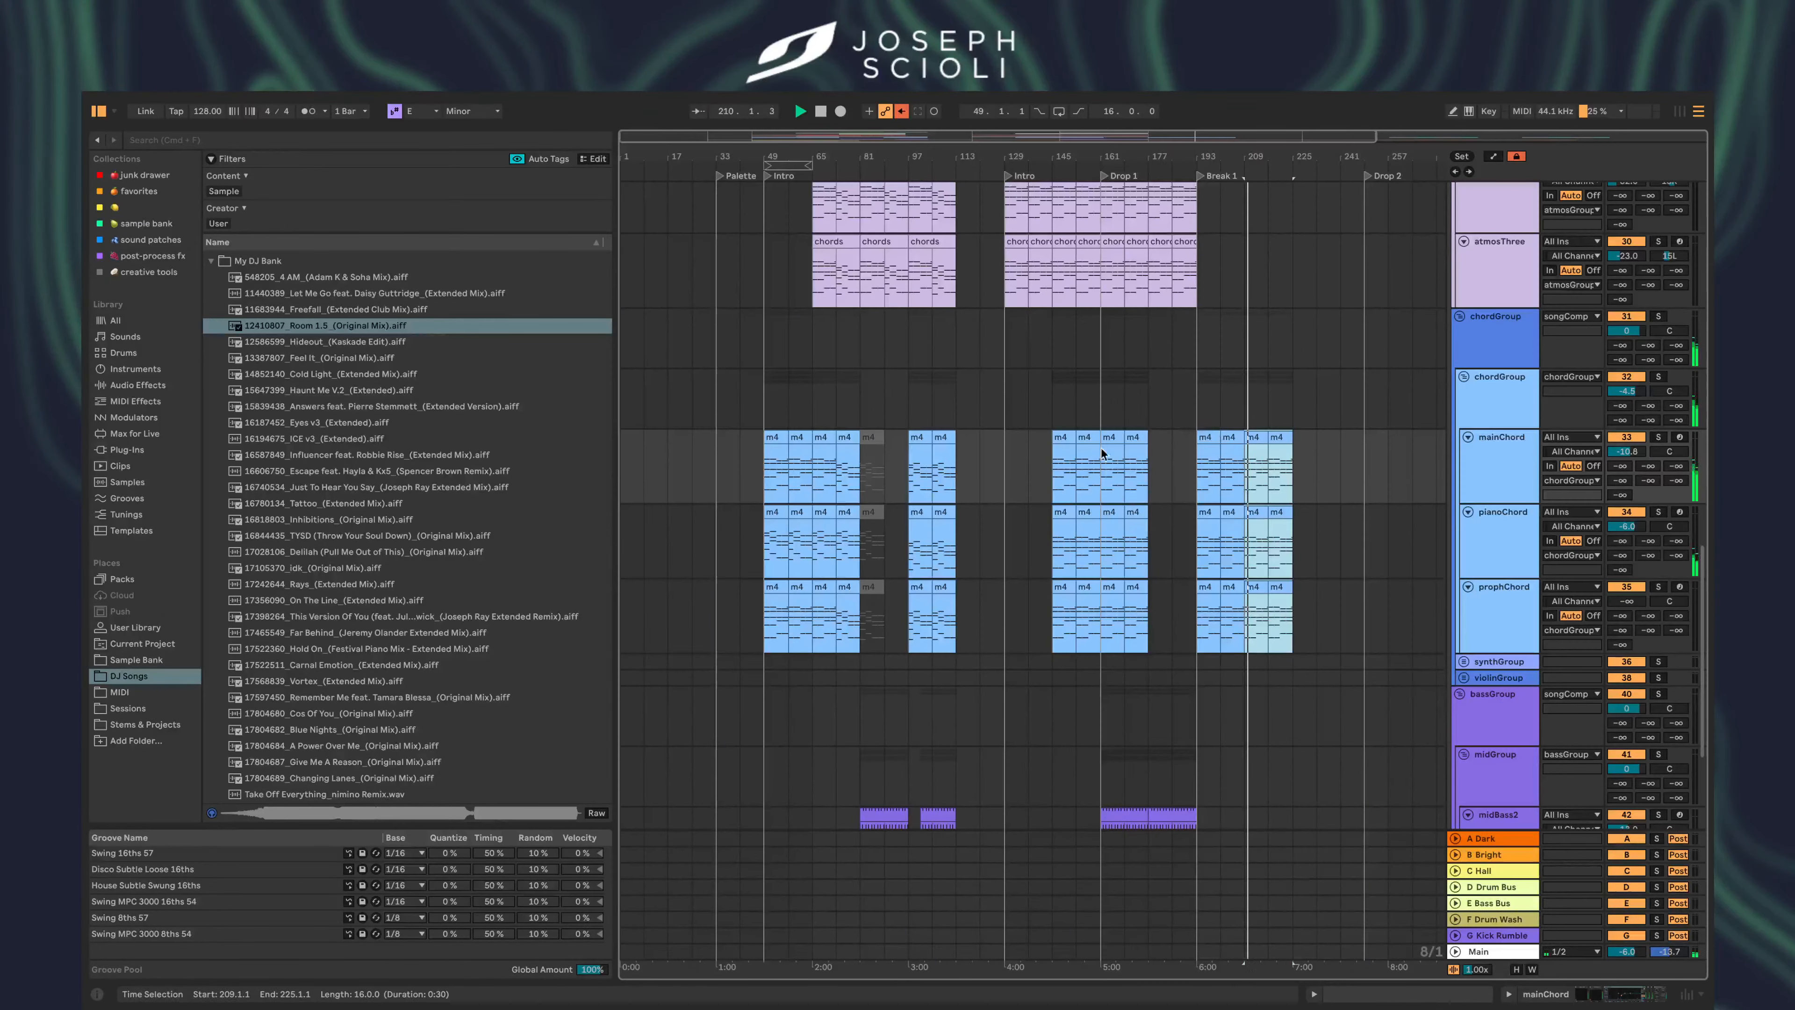
scroll(773, 456, up, 8)
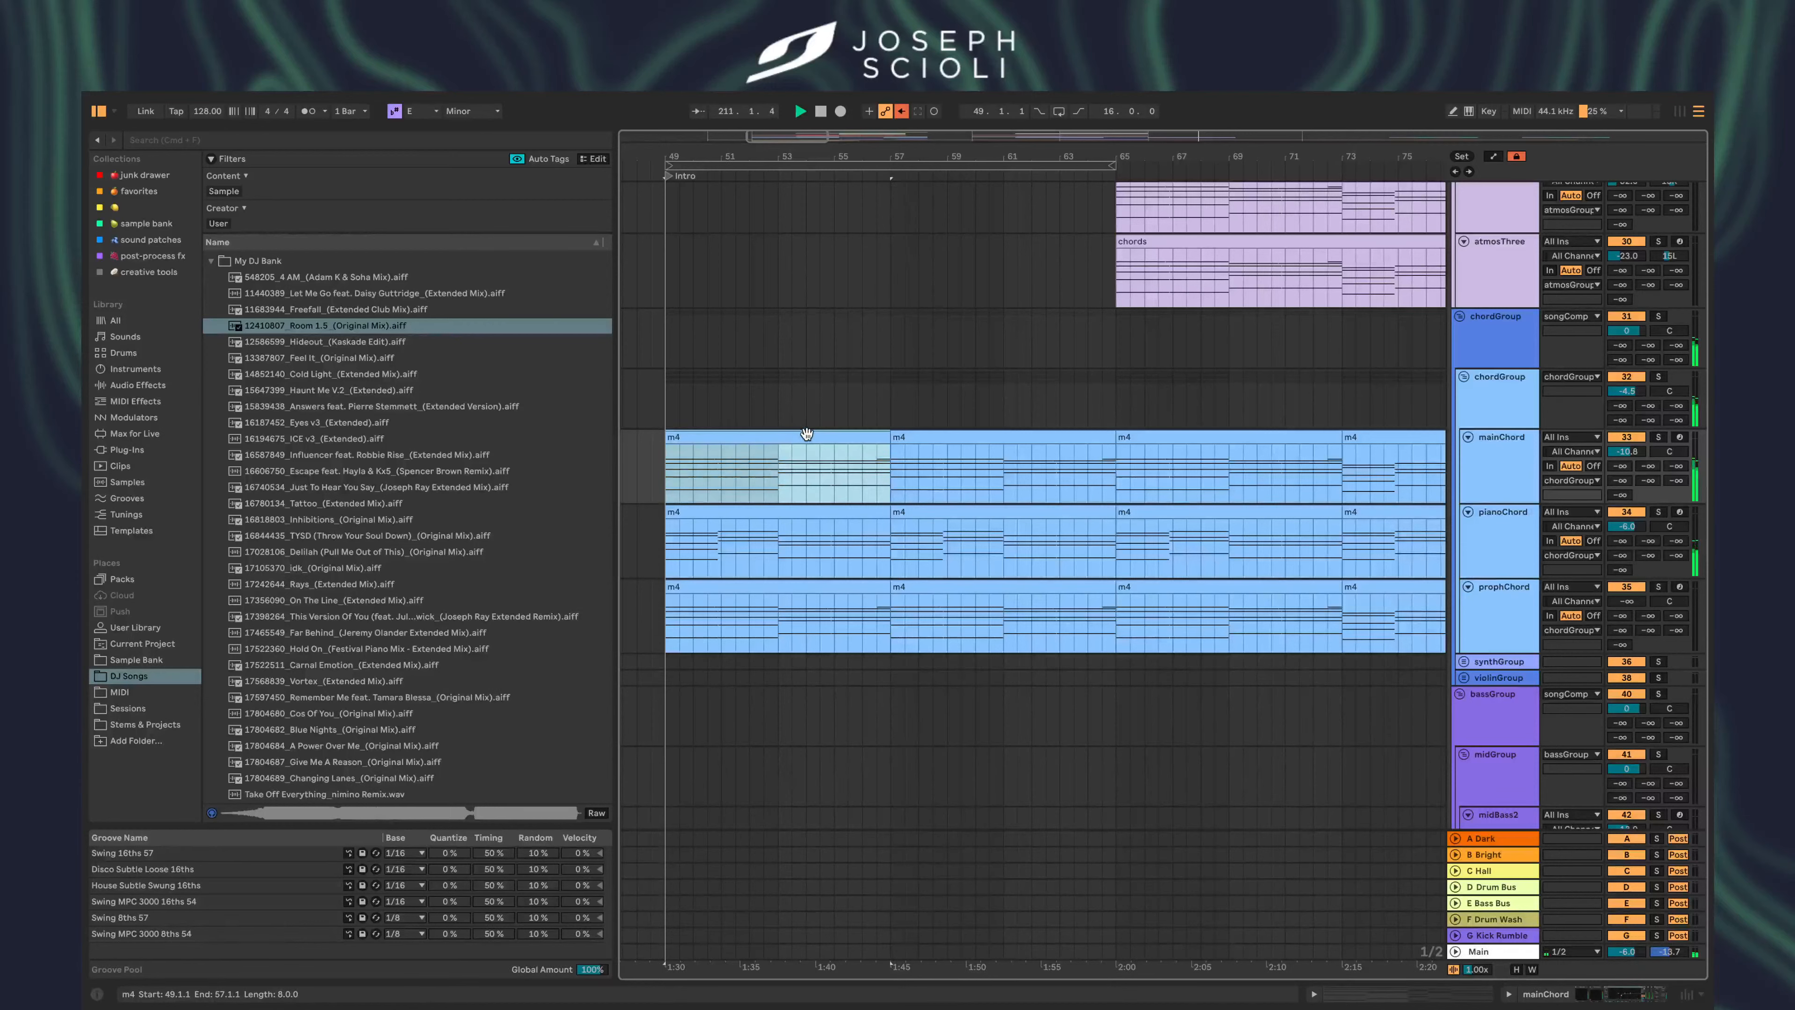
scroll(796, 436, right, 5)
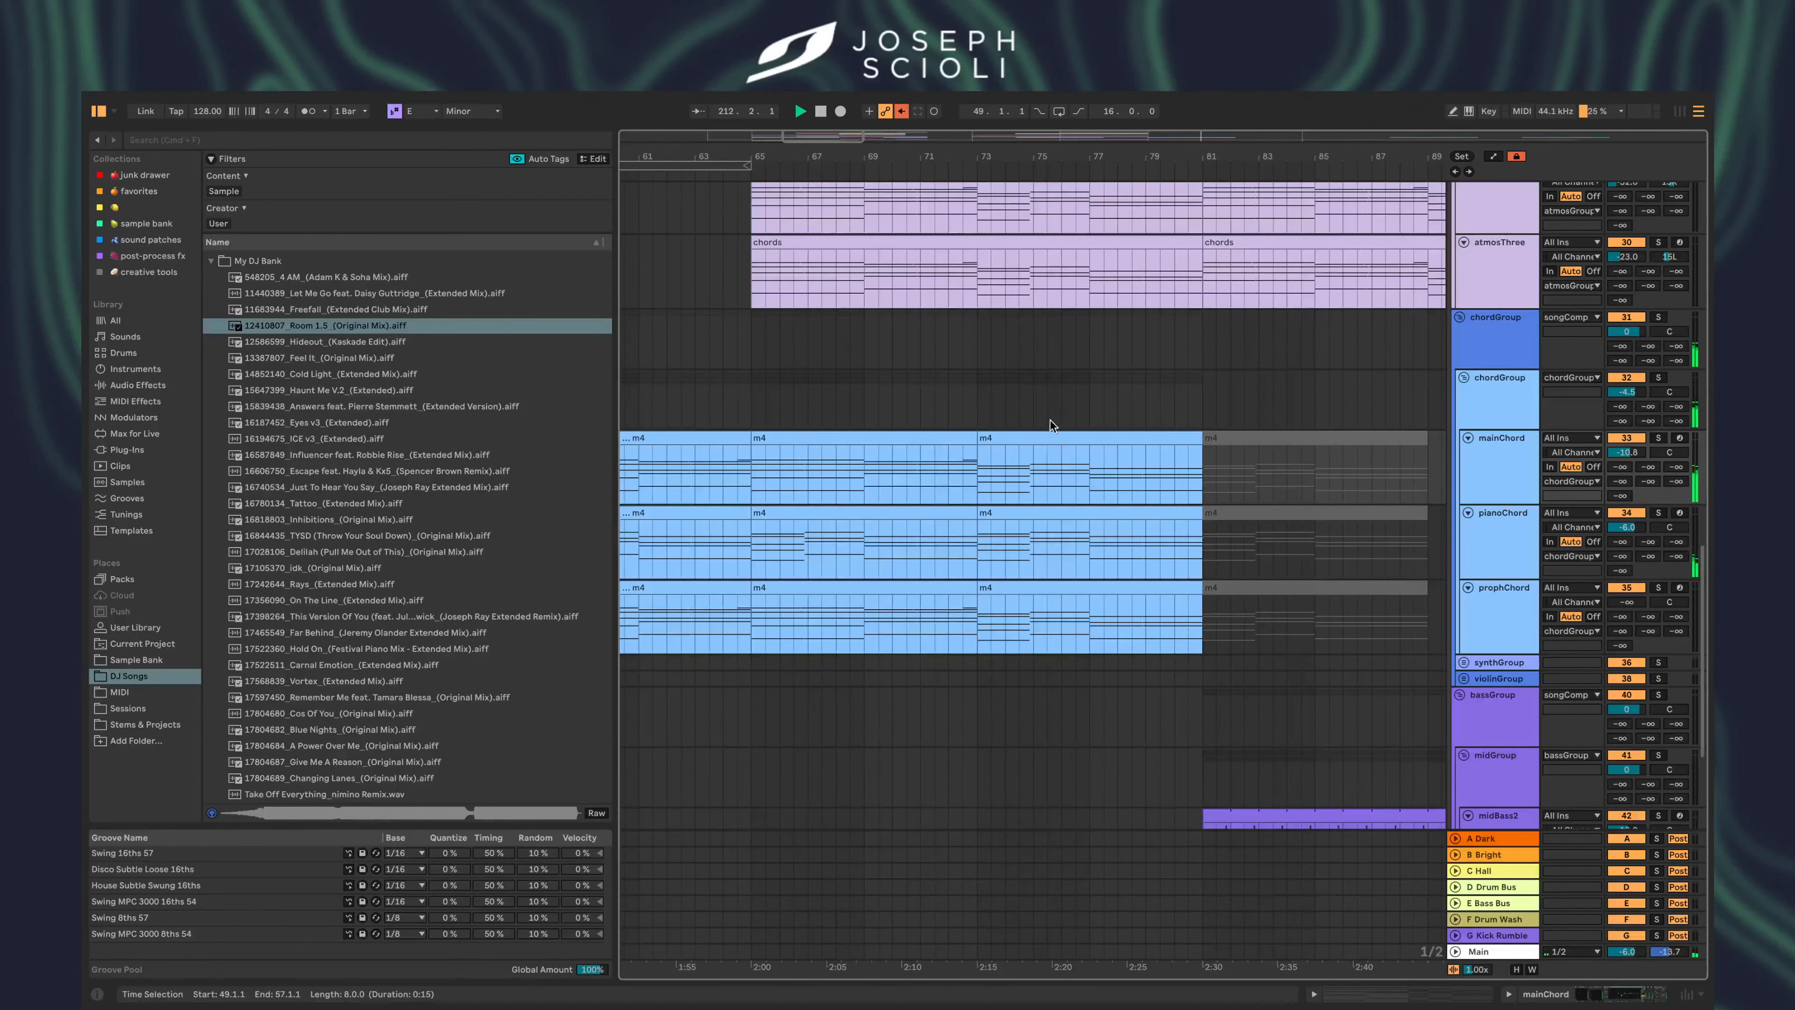
click(1055, 431)
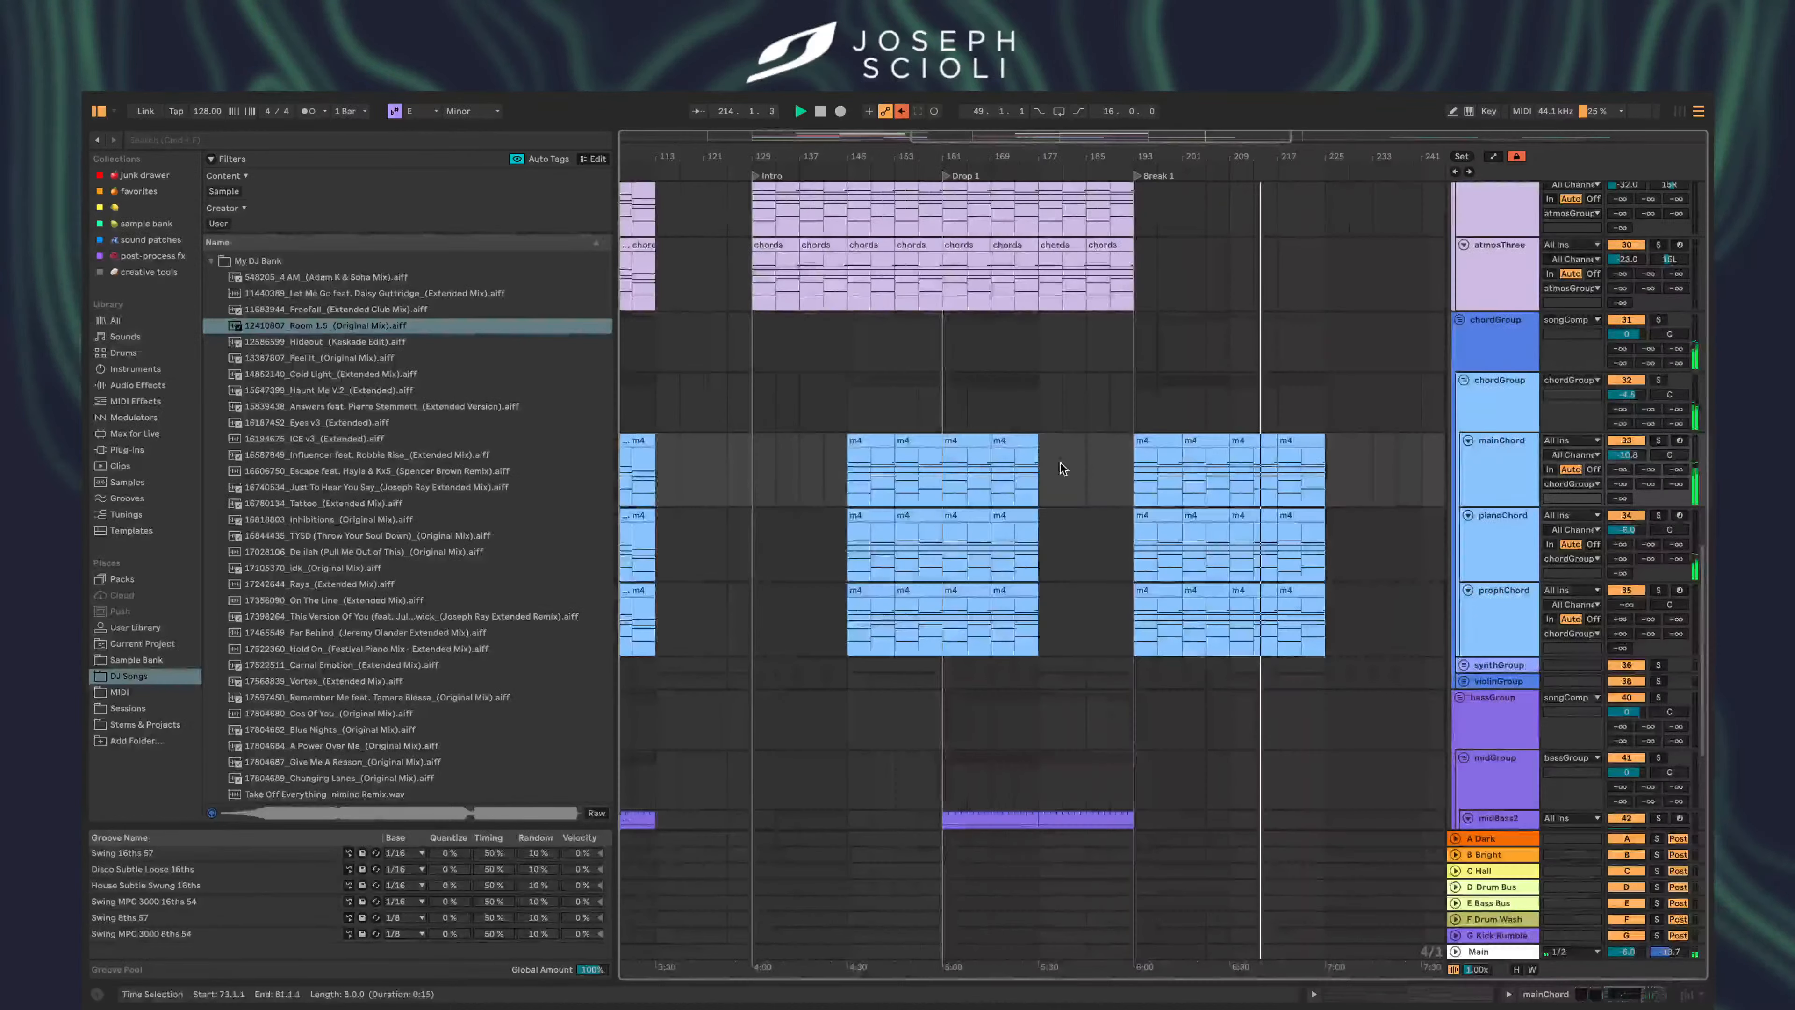
scroll(1060, 463, up, 18)
scroll(1060, 463, right, 4)
scroll(1060, 464, down, 10)
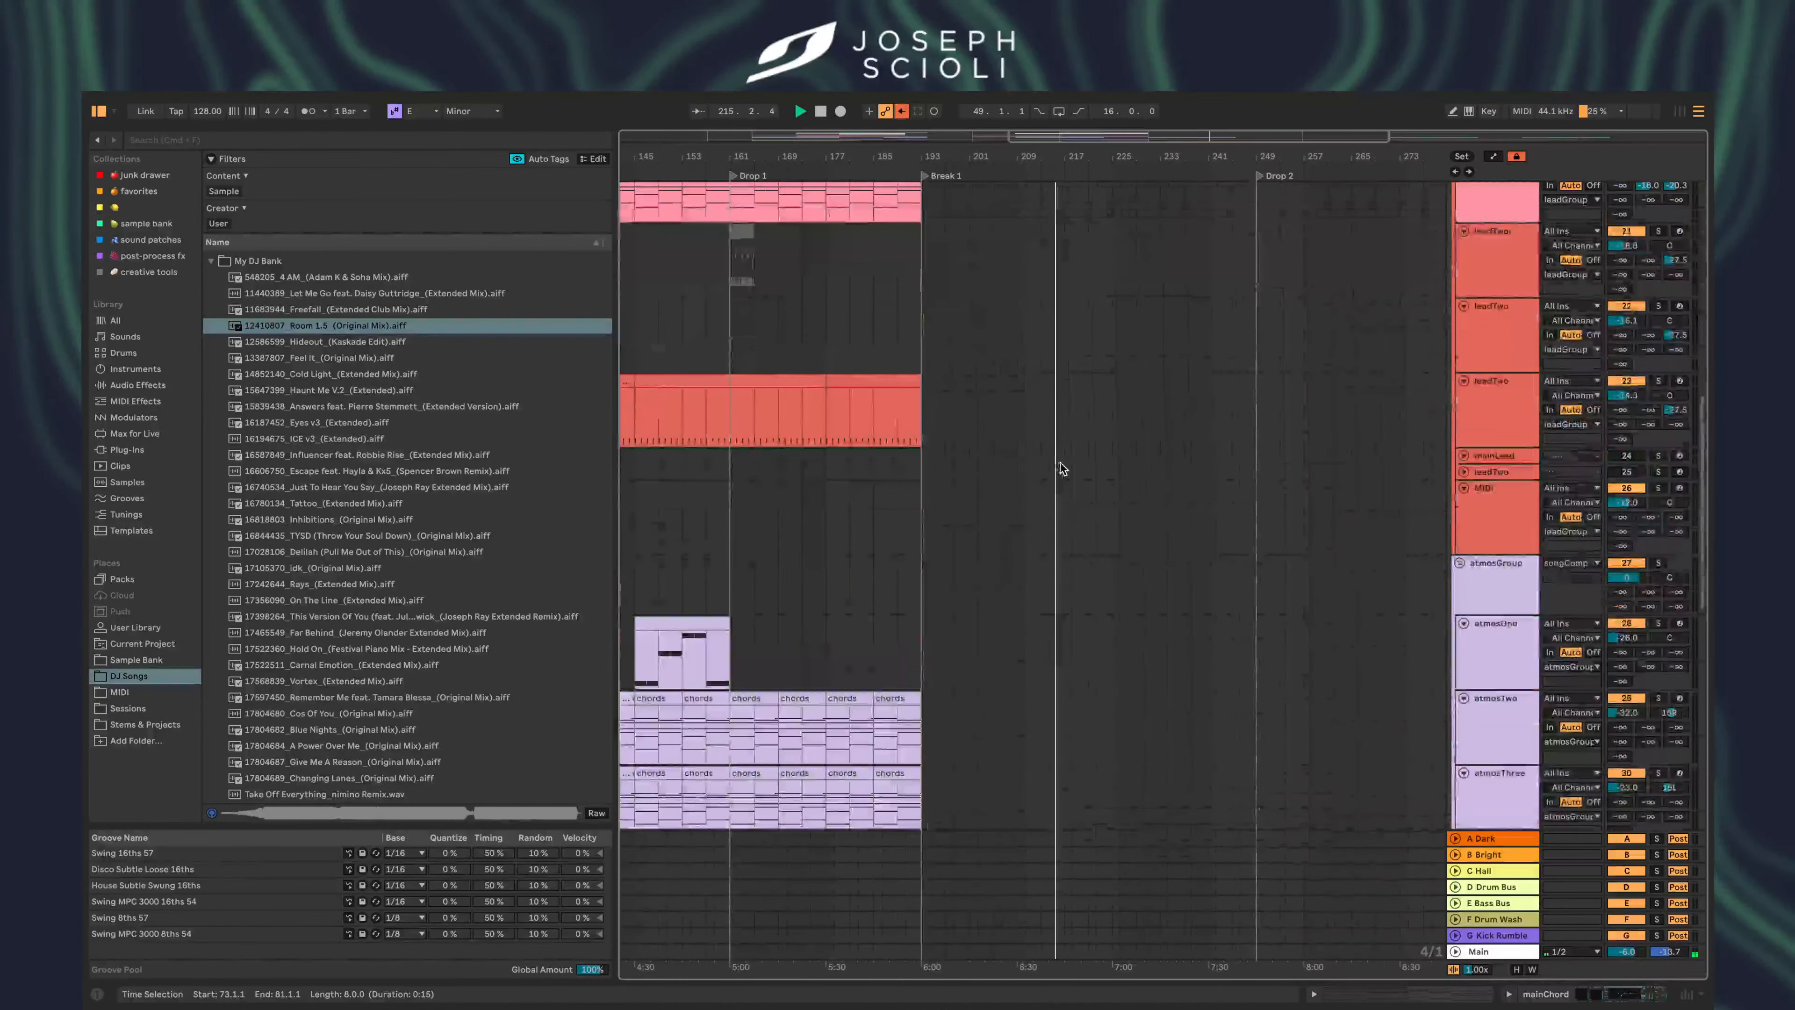
scroll(1060, 463, down, 6)
- Duplicate the mainChord, pianoChord and prophChord clips from bars 209–225 repeatedly to extend the chords through bar 257
click(1058, 484)
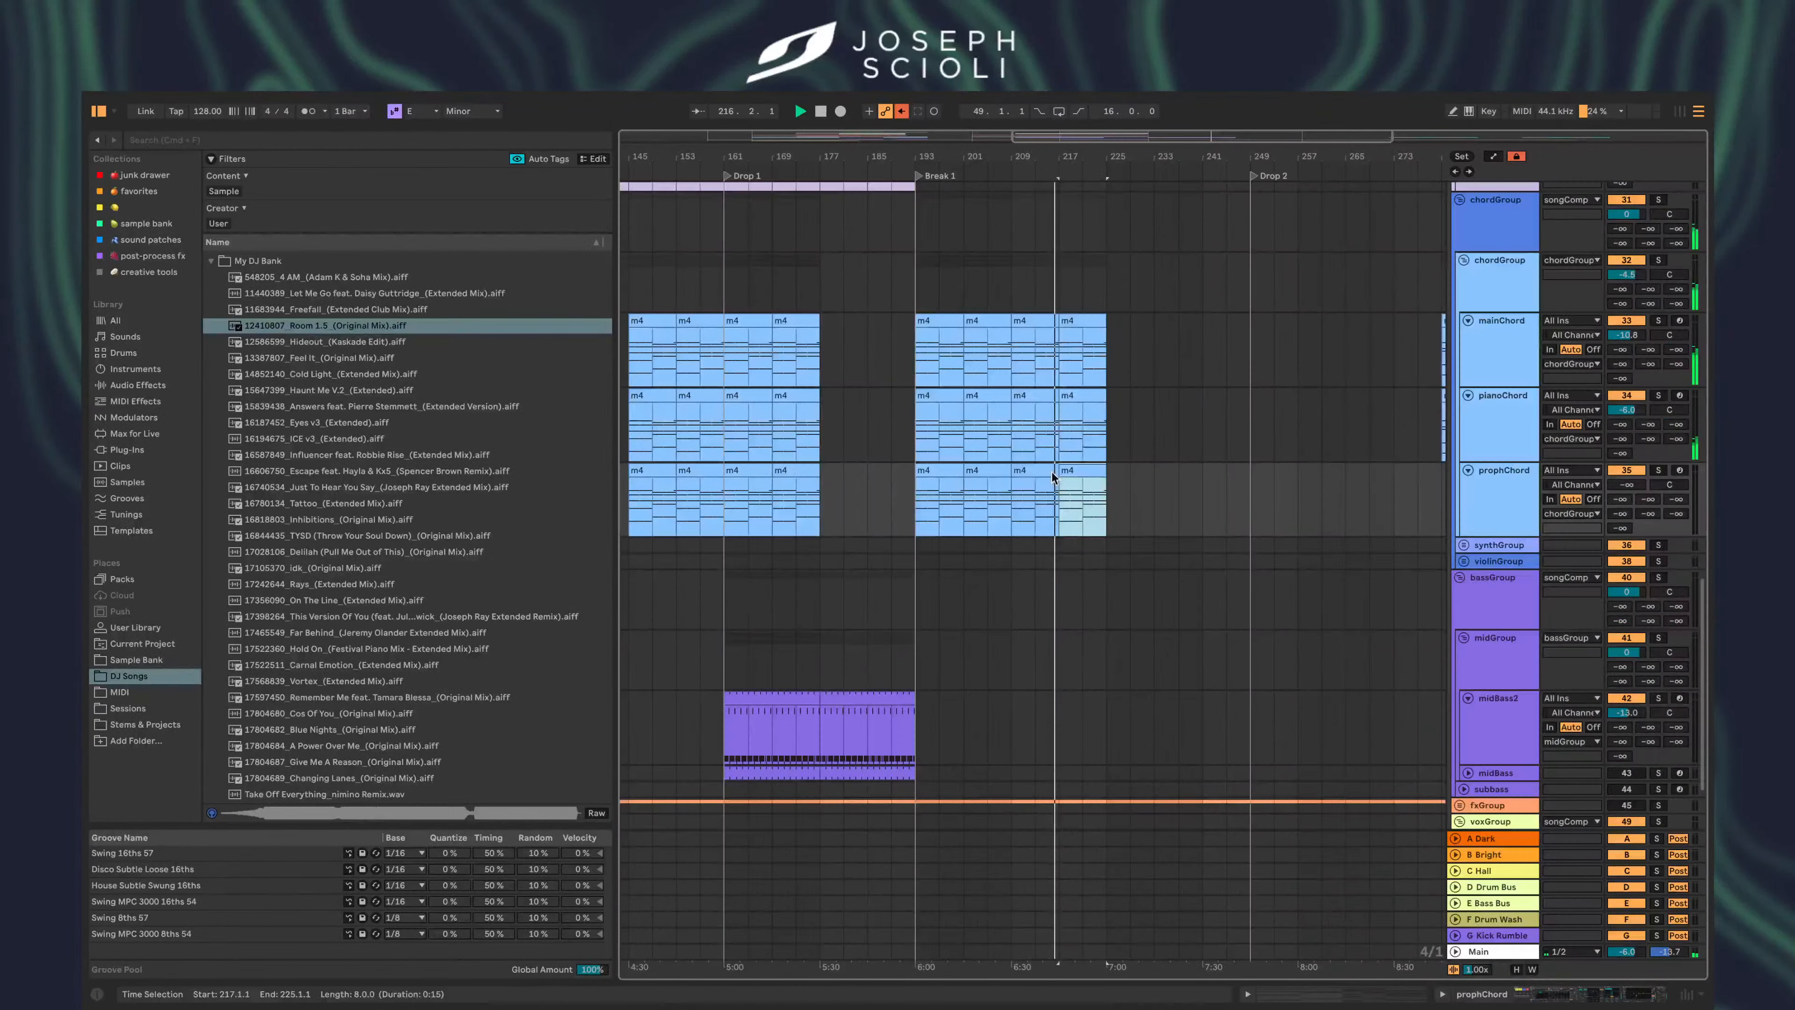
shift+click(1009, 373)
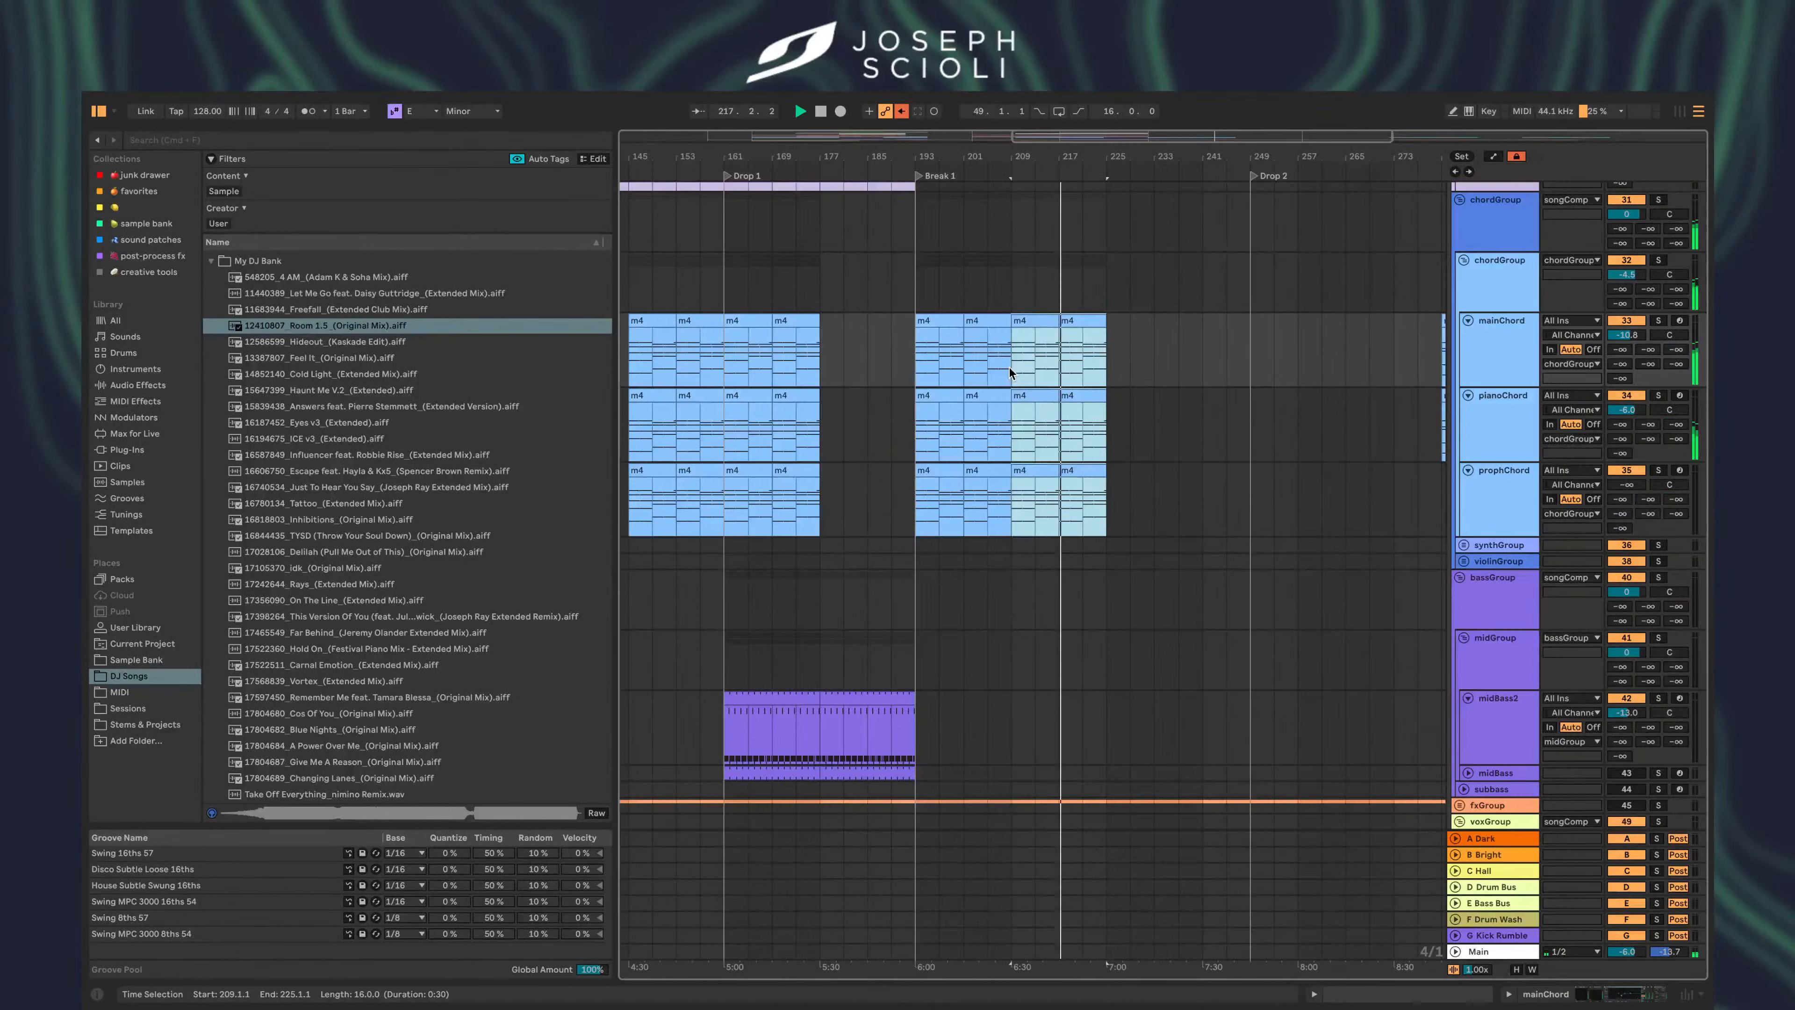
click(1203, 356)
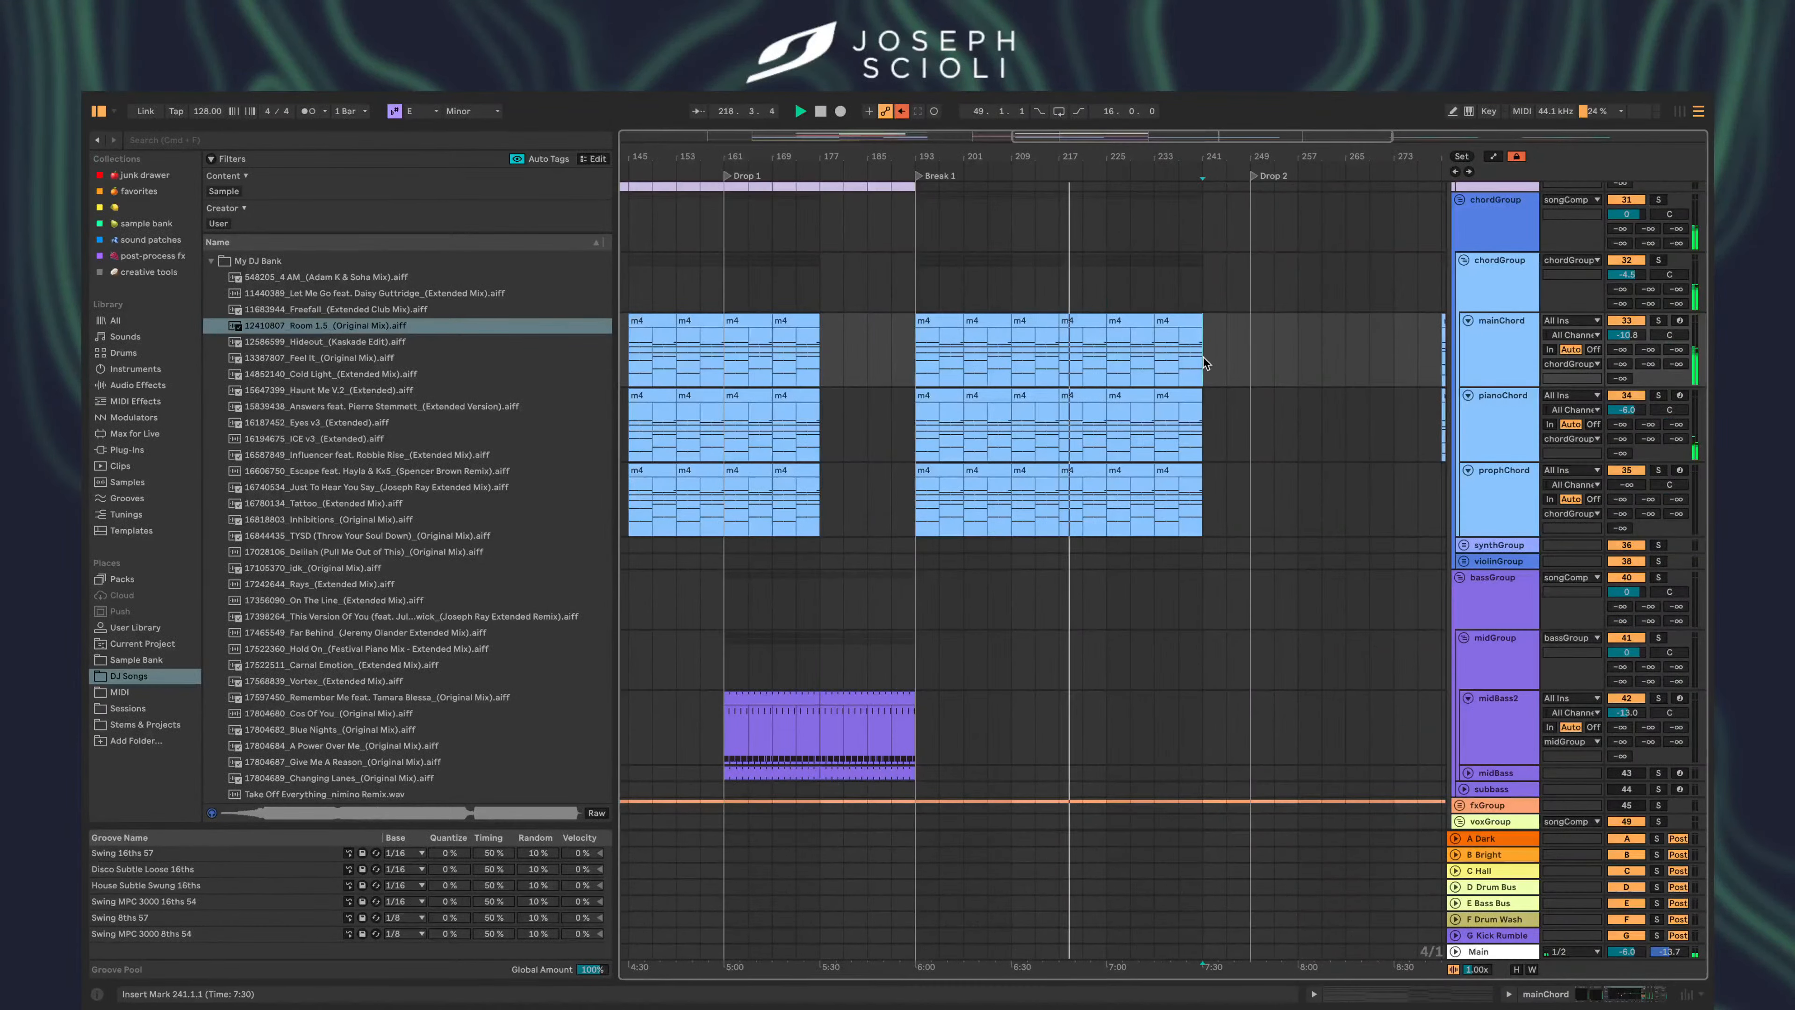
scroll(1204, 356, left, 8)
scroll(1201, 362, right, 8)
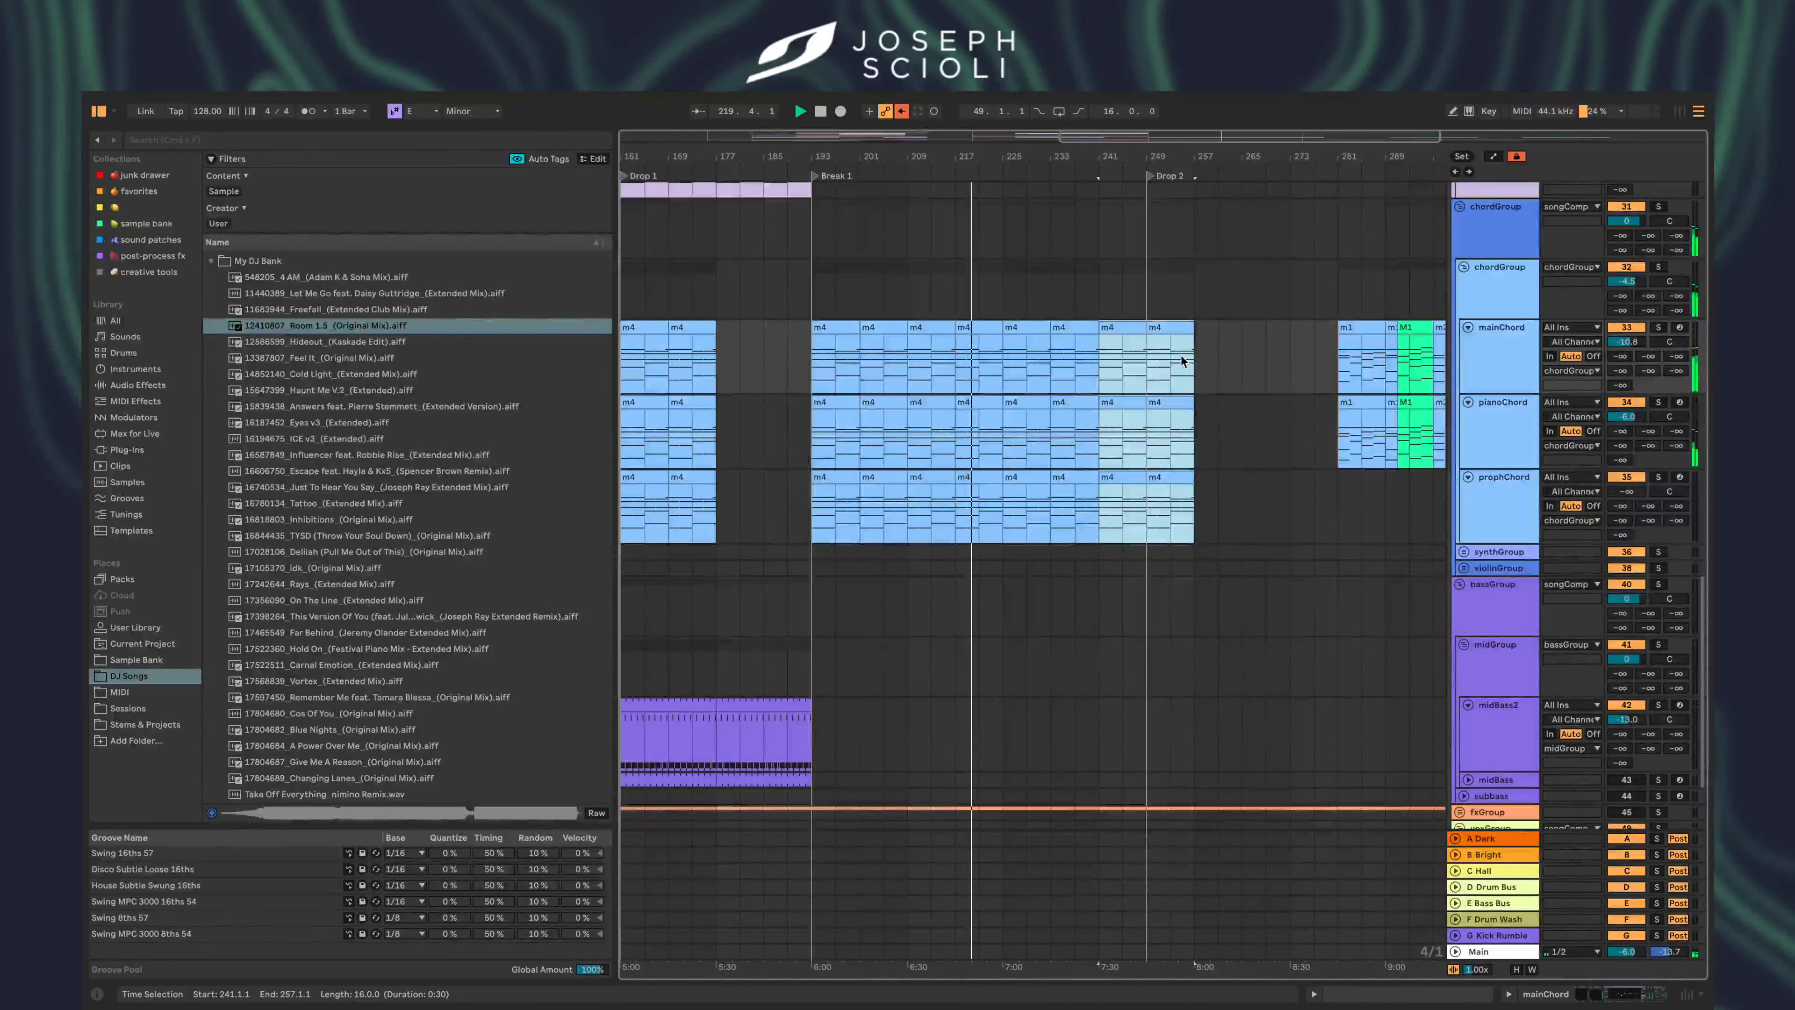
scroll(1184, 362, left, 8)
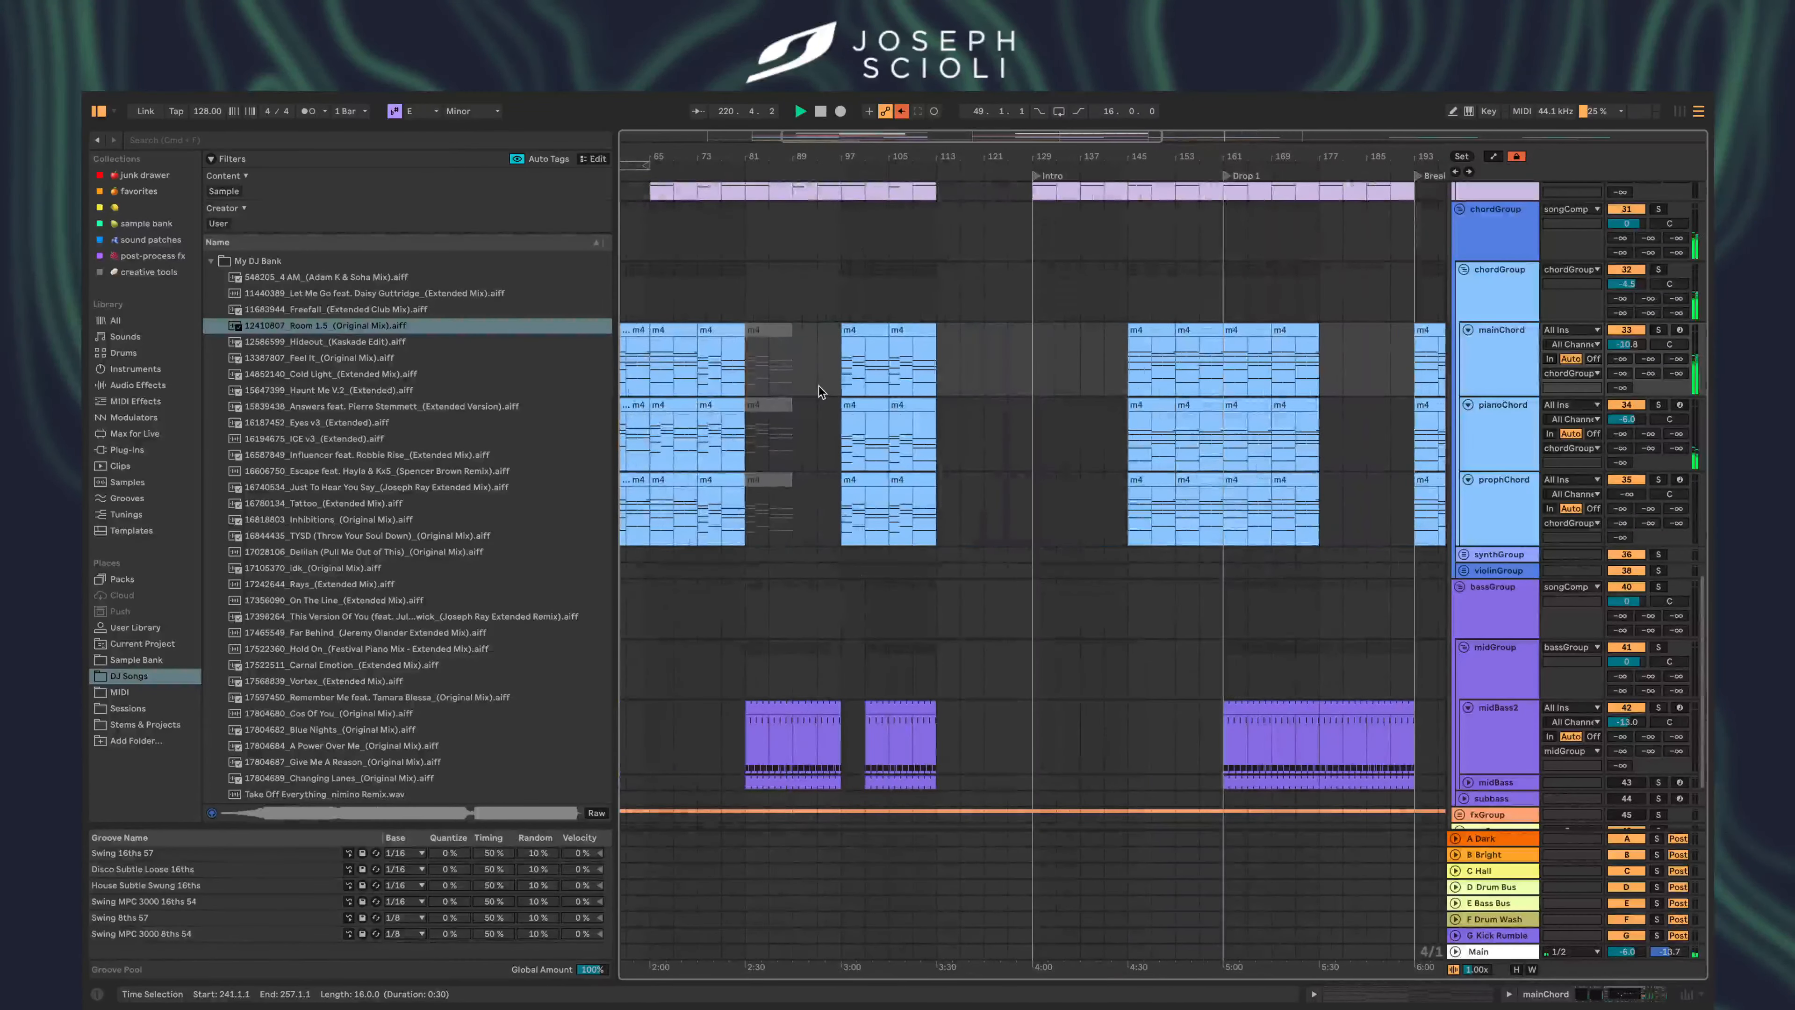
- Copy the 8-bar chord section from bars 73–81 to bar 241 on the mainChord, pianoChord and prophChord tracks
key(super+c)
scroll(710, 324, right, 7)
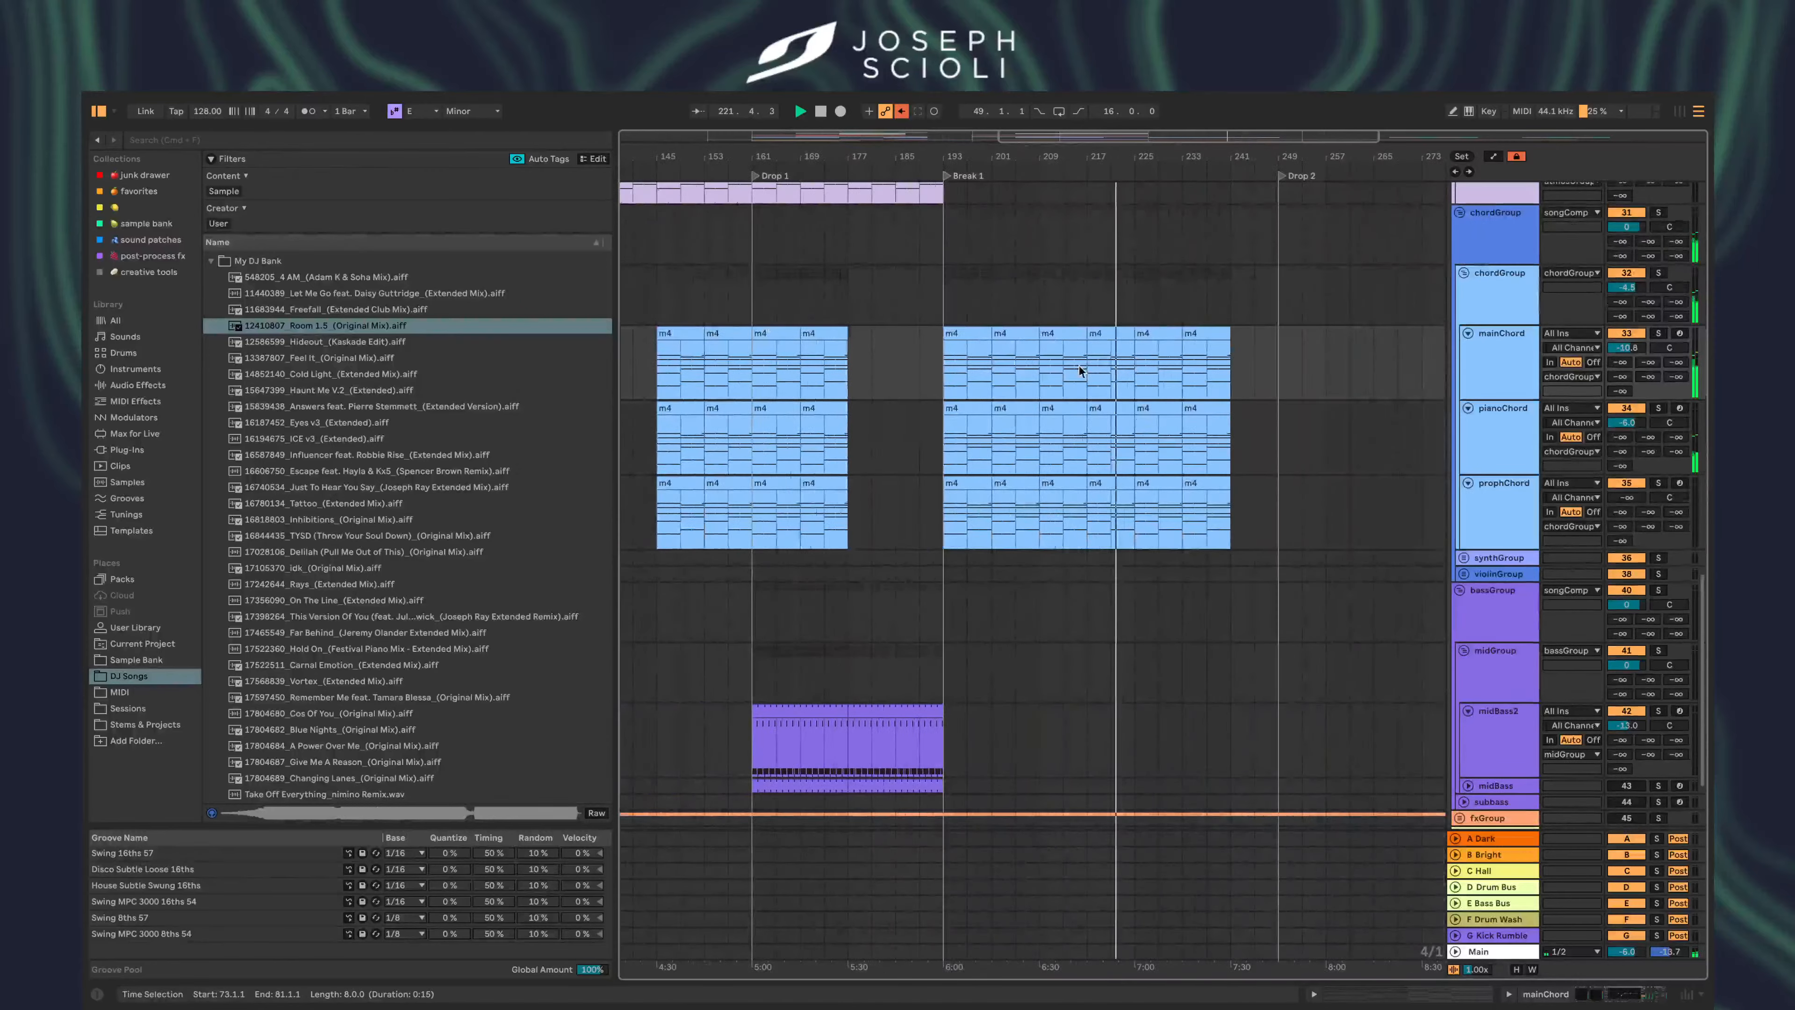
click(1228, 368)
key(super+v)
click(1231, 445)
key(super+v)
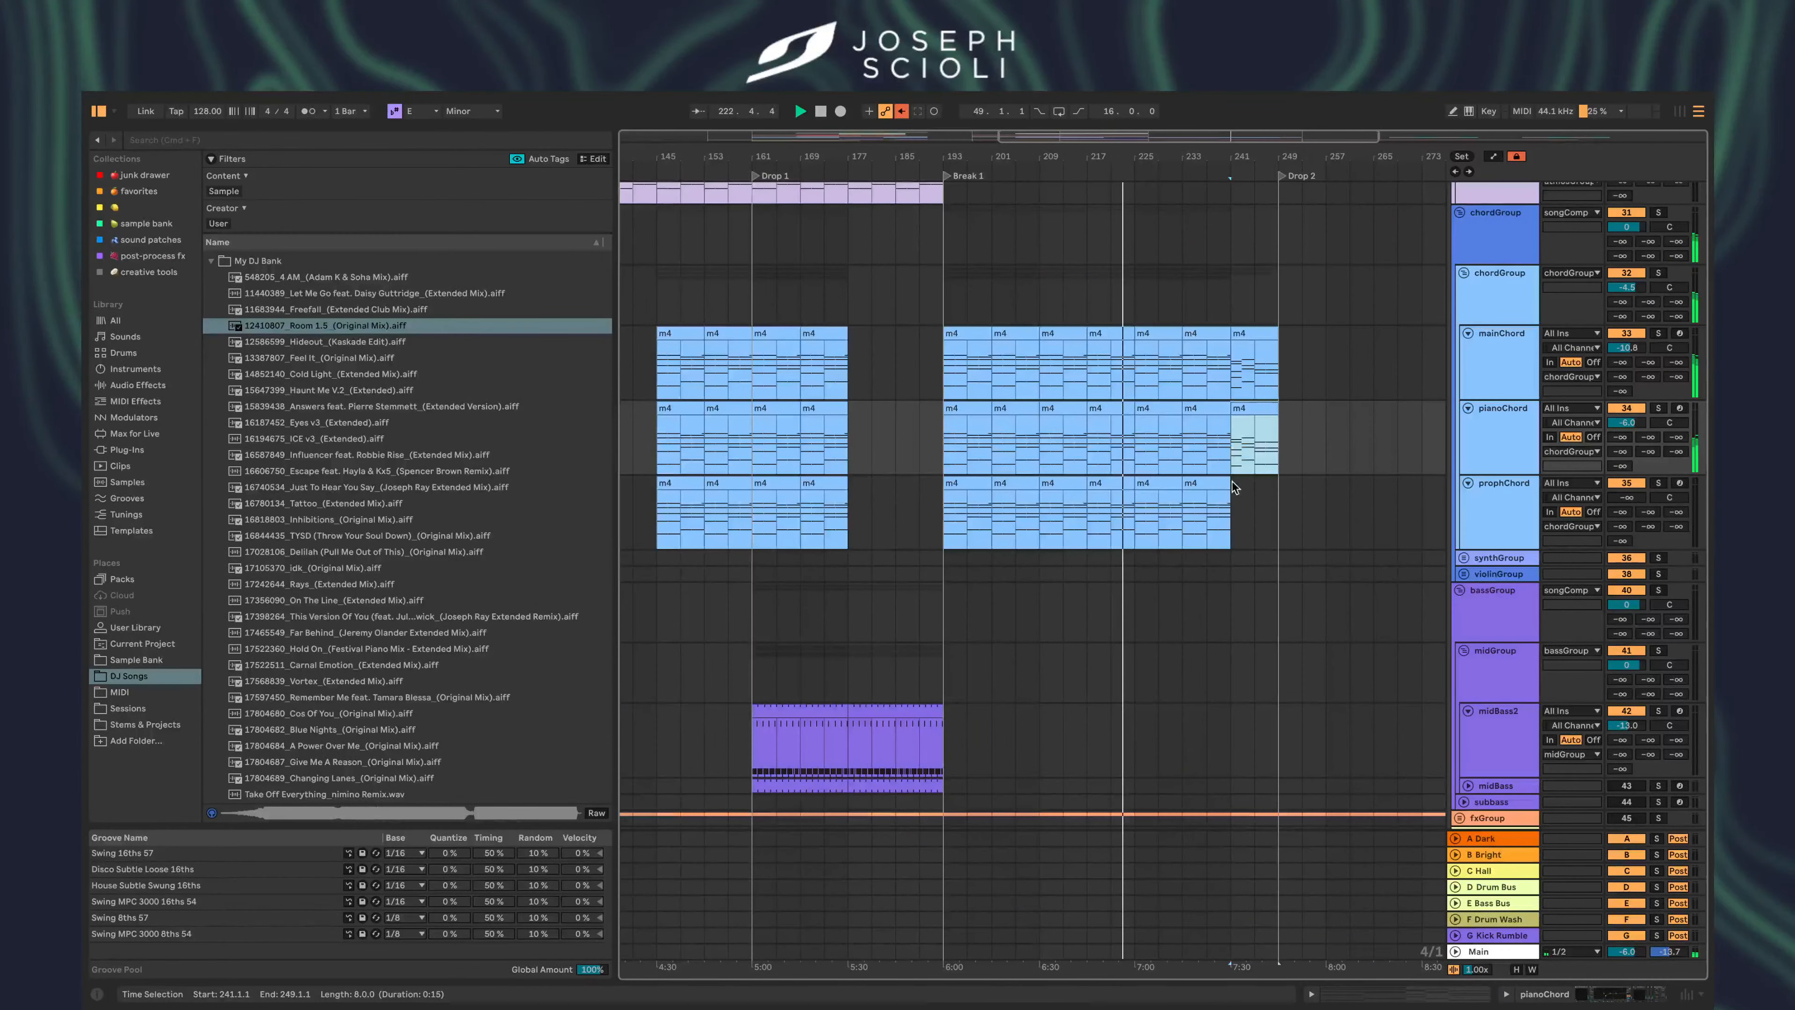
click(1231, 481)
key(super+v)
- Add a locator named "build" at bar 225
scroll(1094, 520, up, 15)
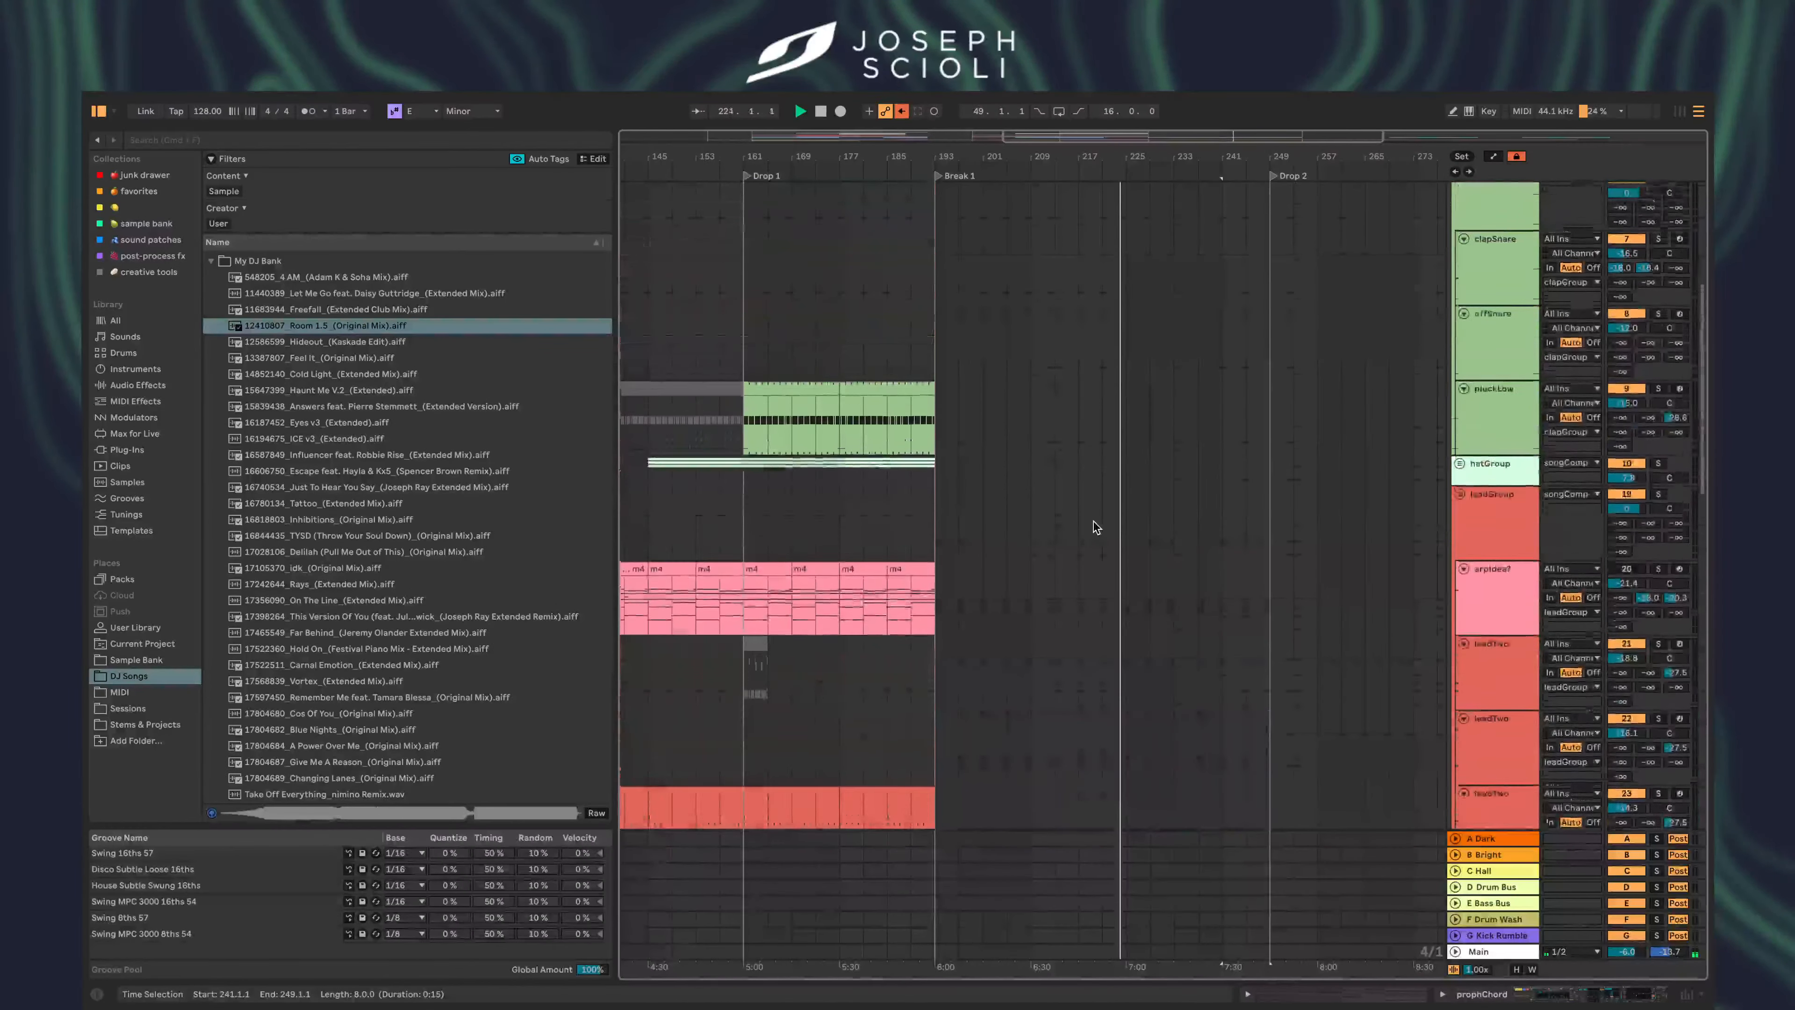
right_click(1124, 177)
click(1143, 221)
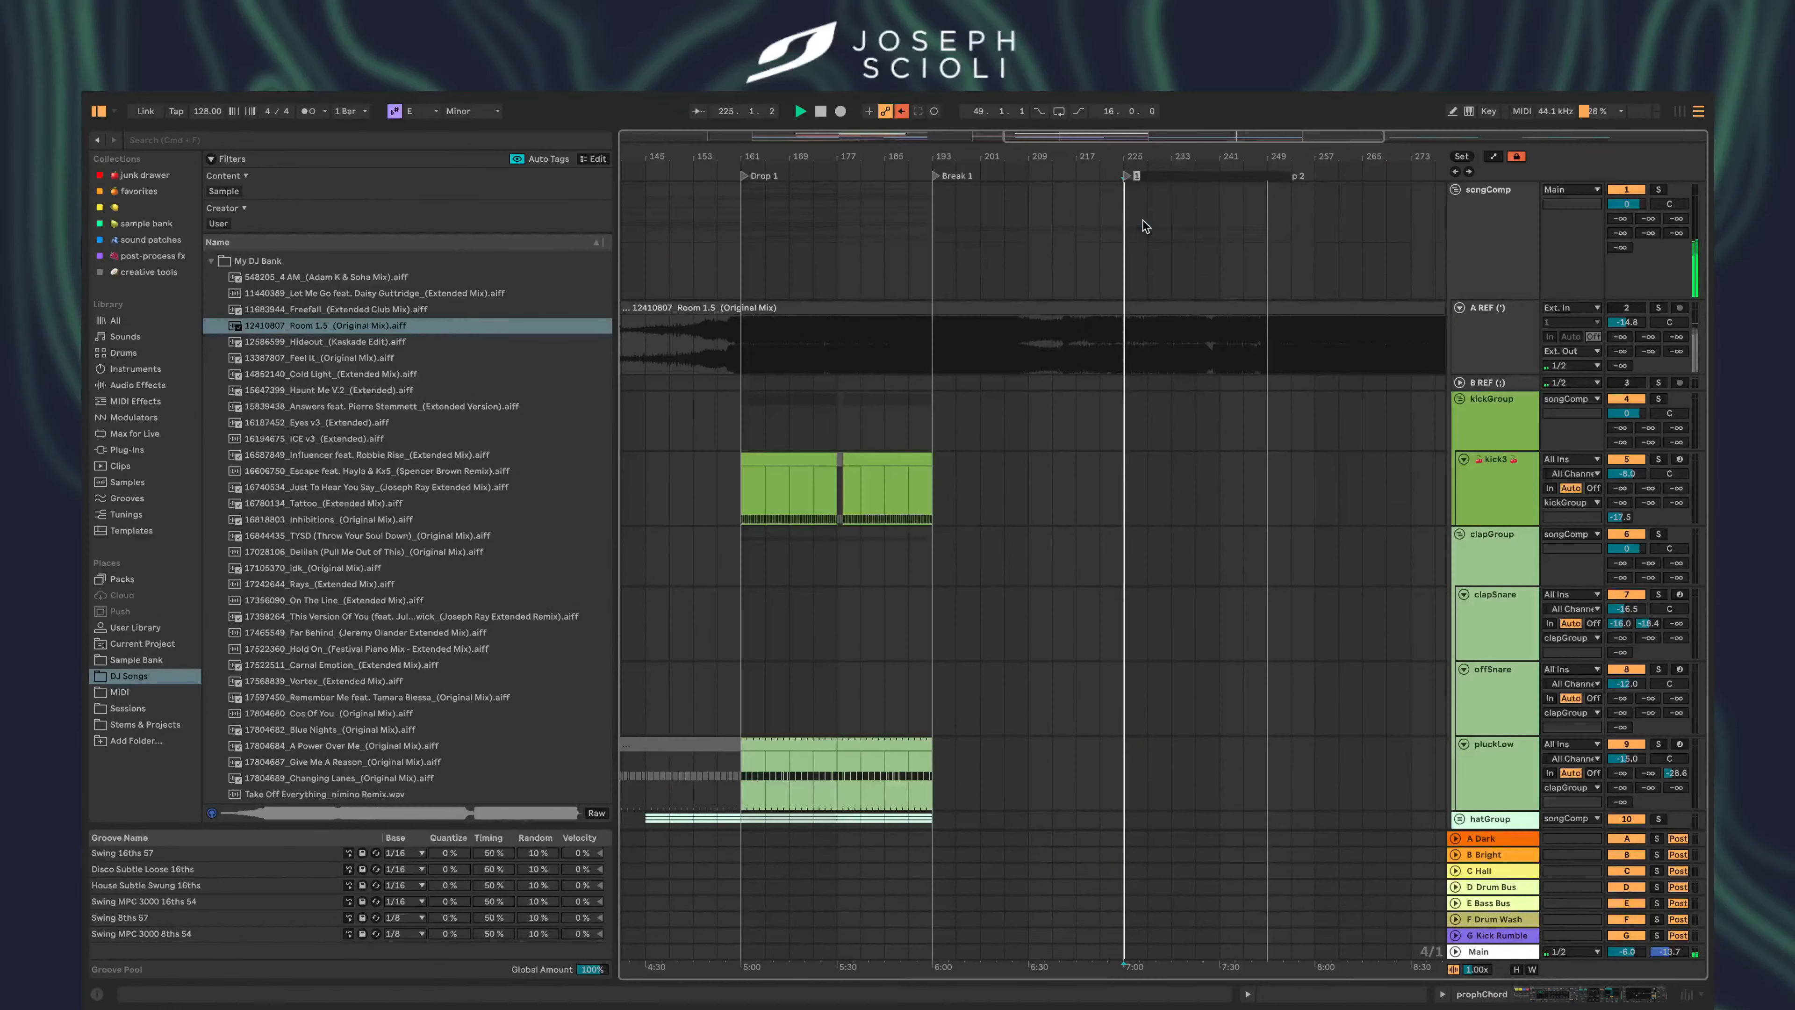
text(build)
key(Return)
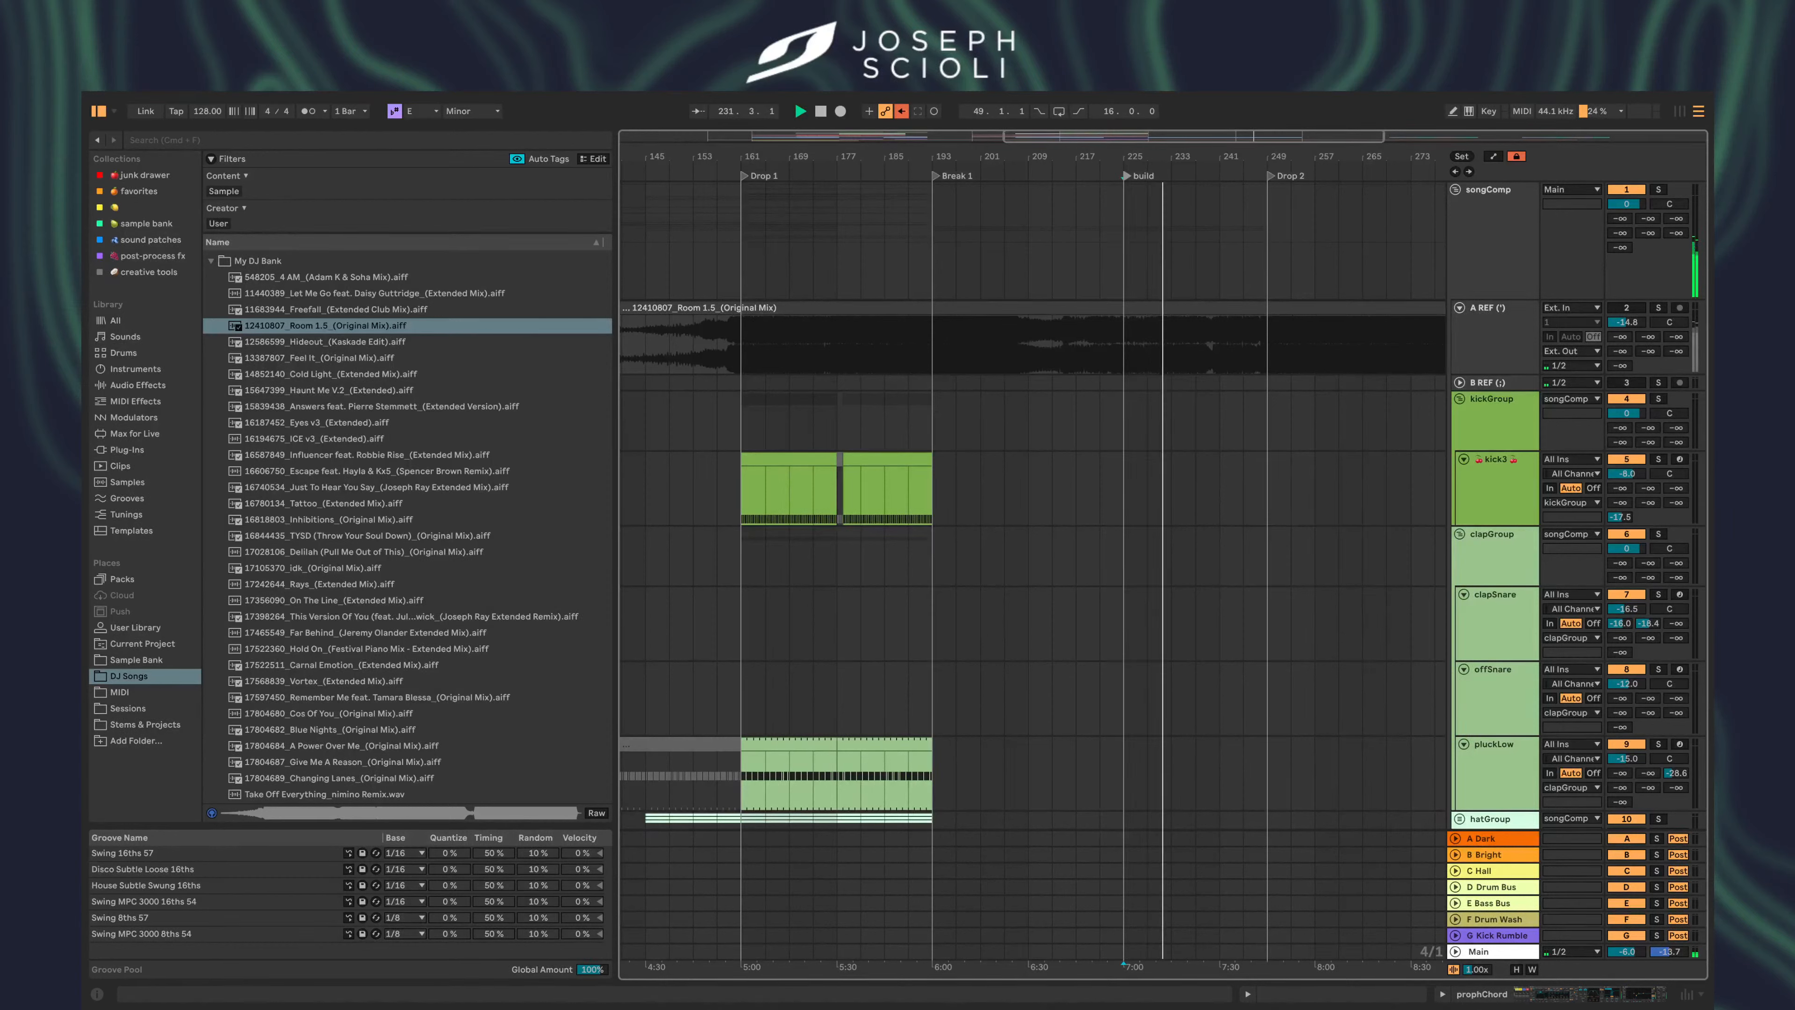
- Copy the arpIdea clip from bars 185–193 to the build at bar 225, duplicate it through bar 249, and play from bar 225
scroll(1252, 474, down, 4)
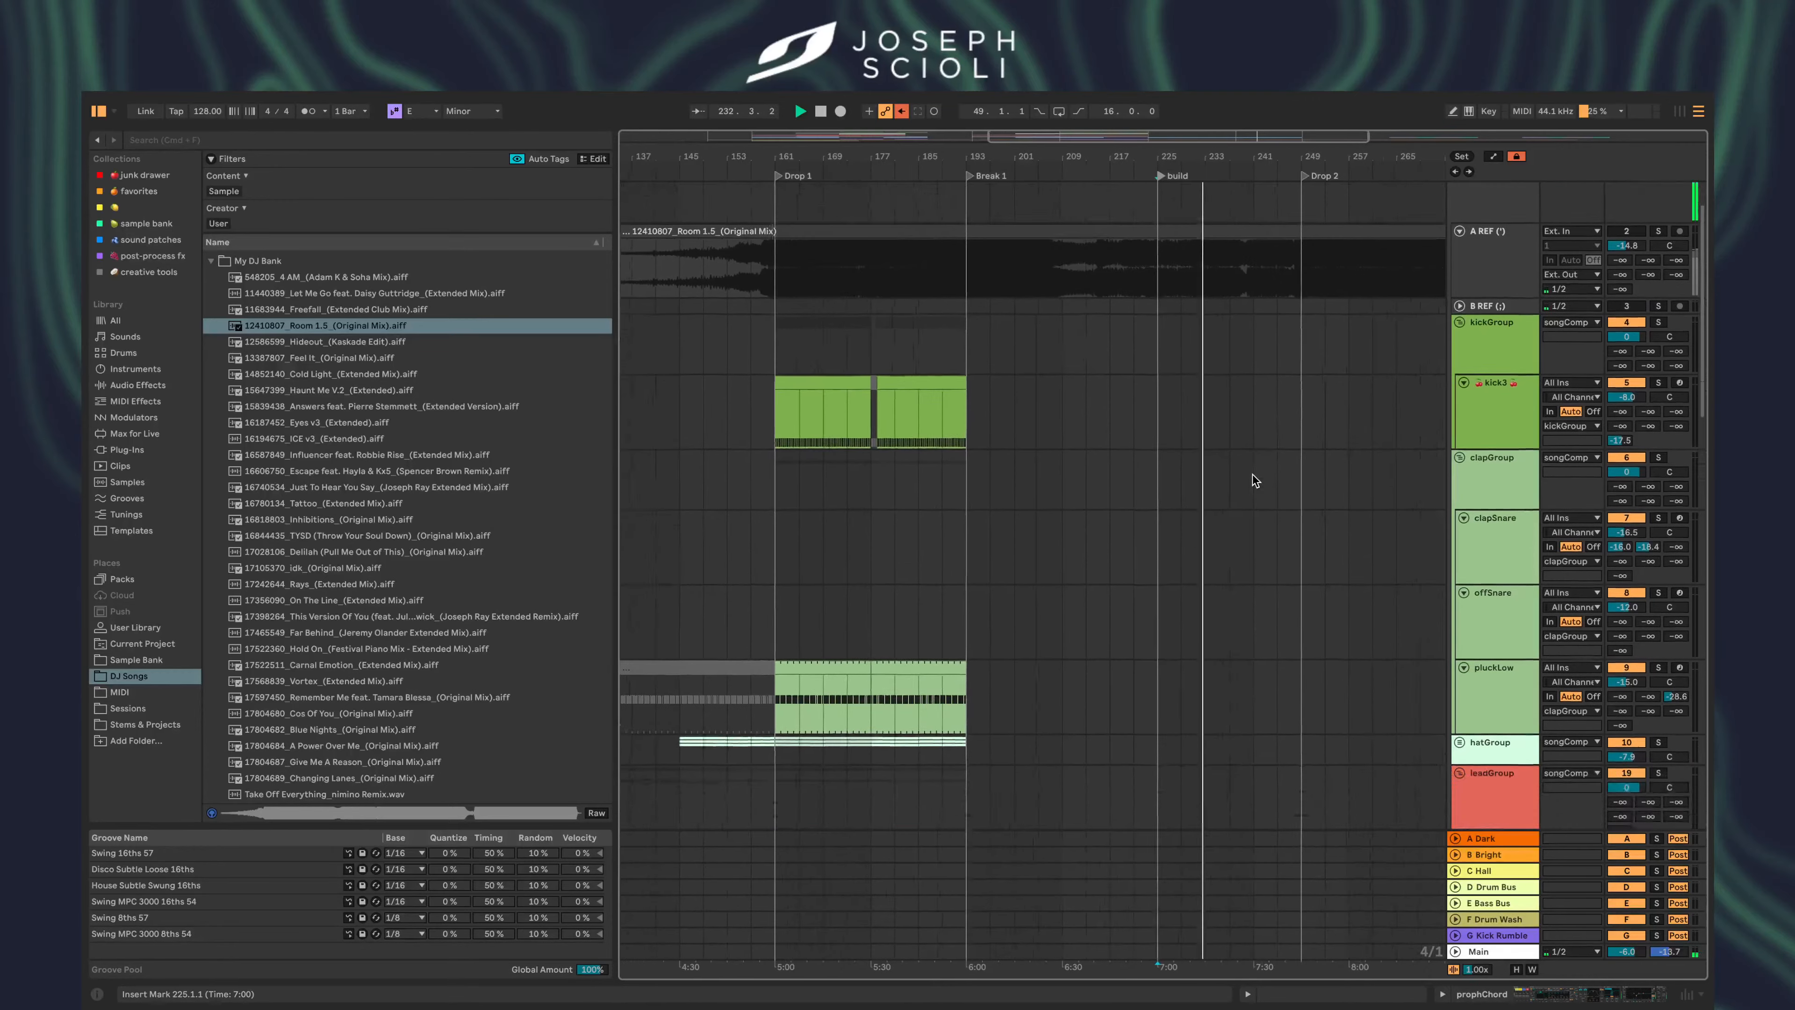
scroll(1082, 485, down, 4)
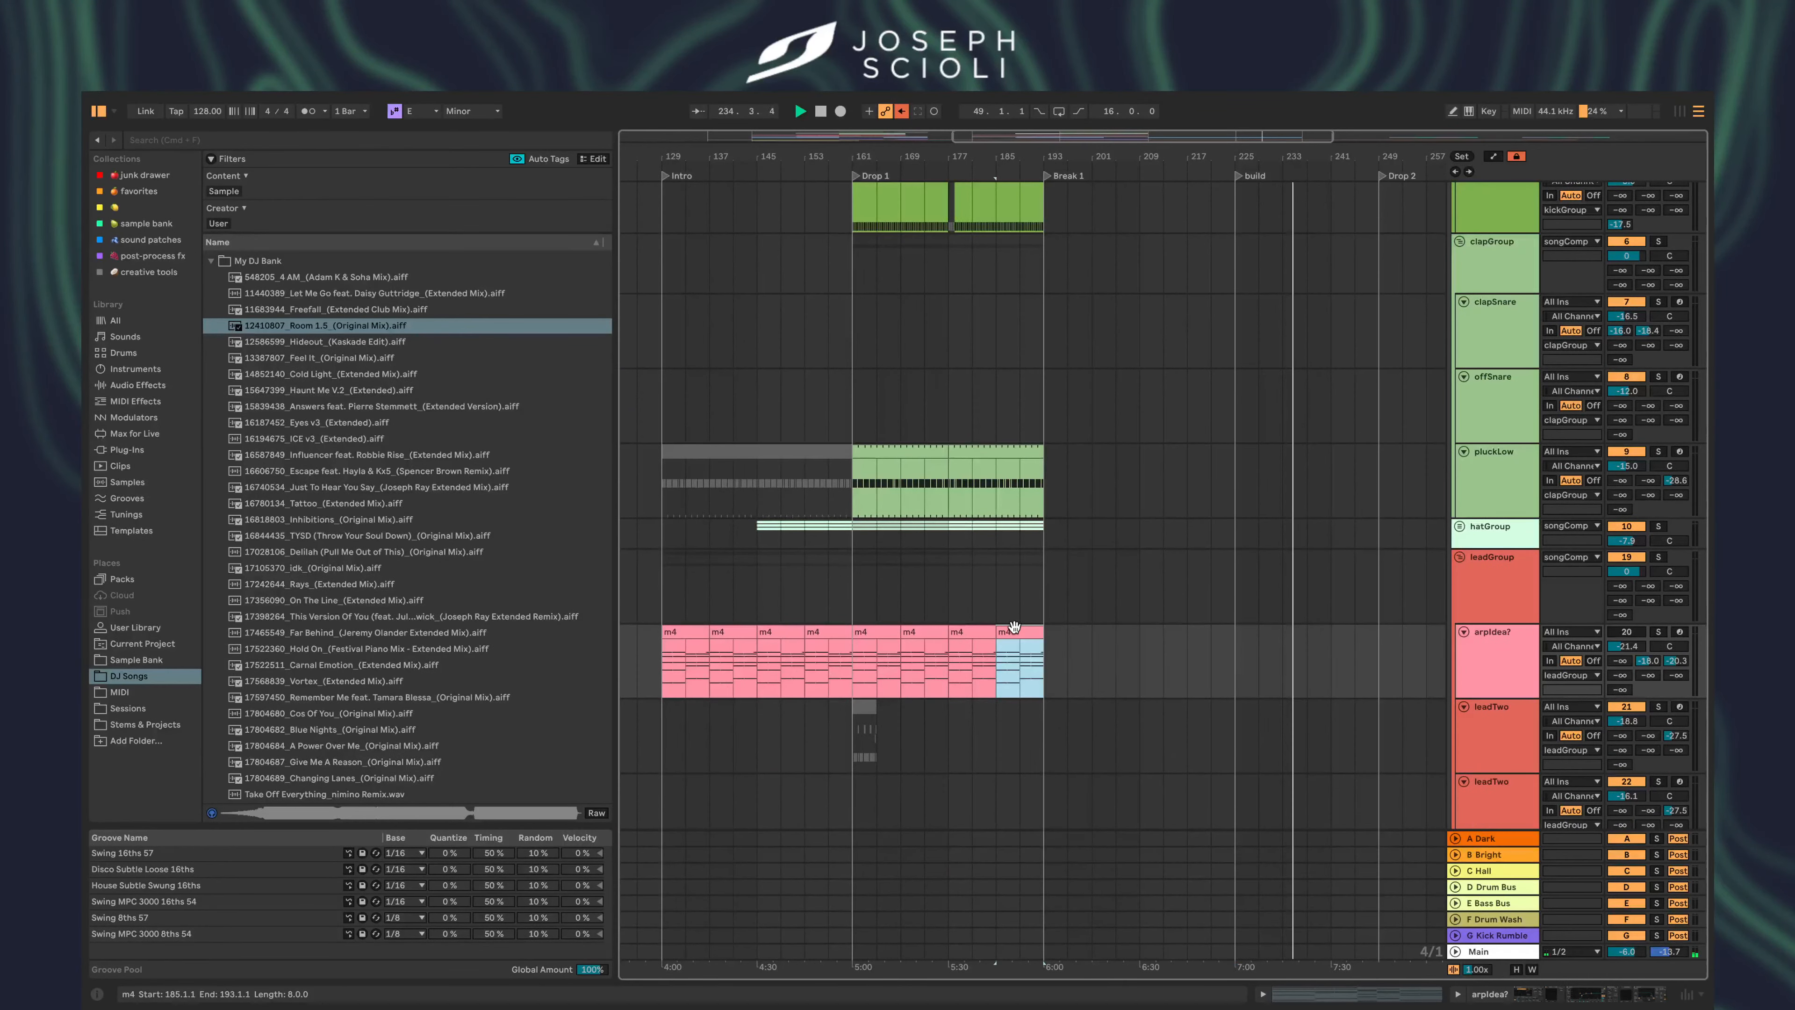
click(1187, 632)
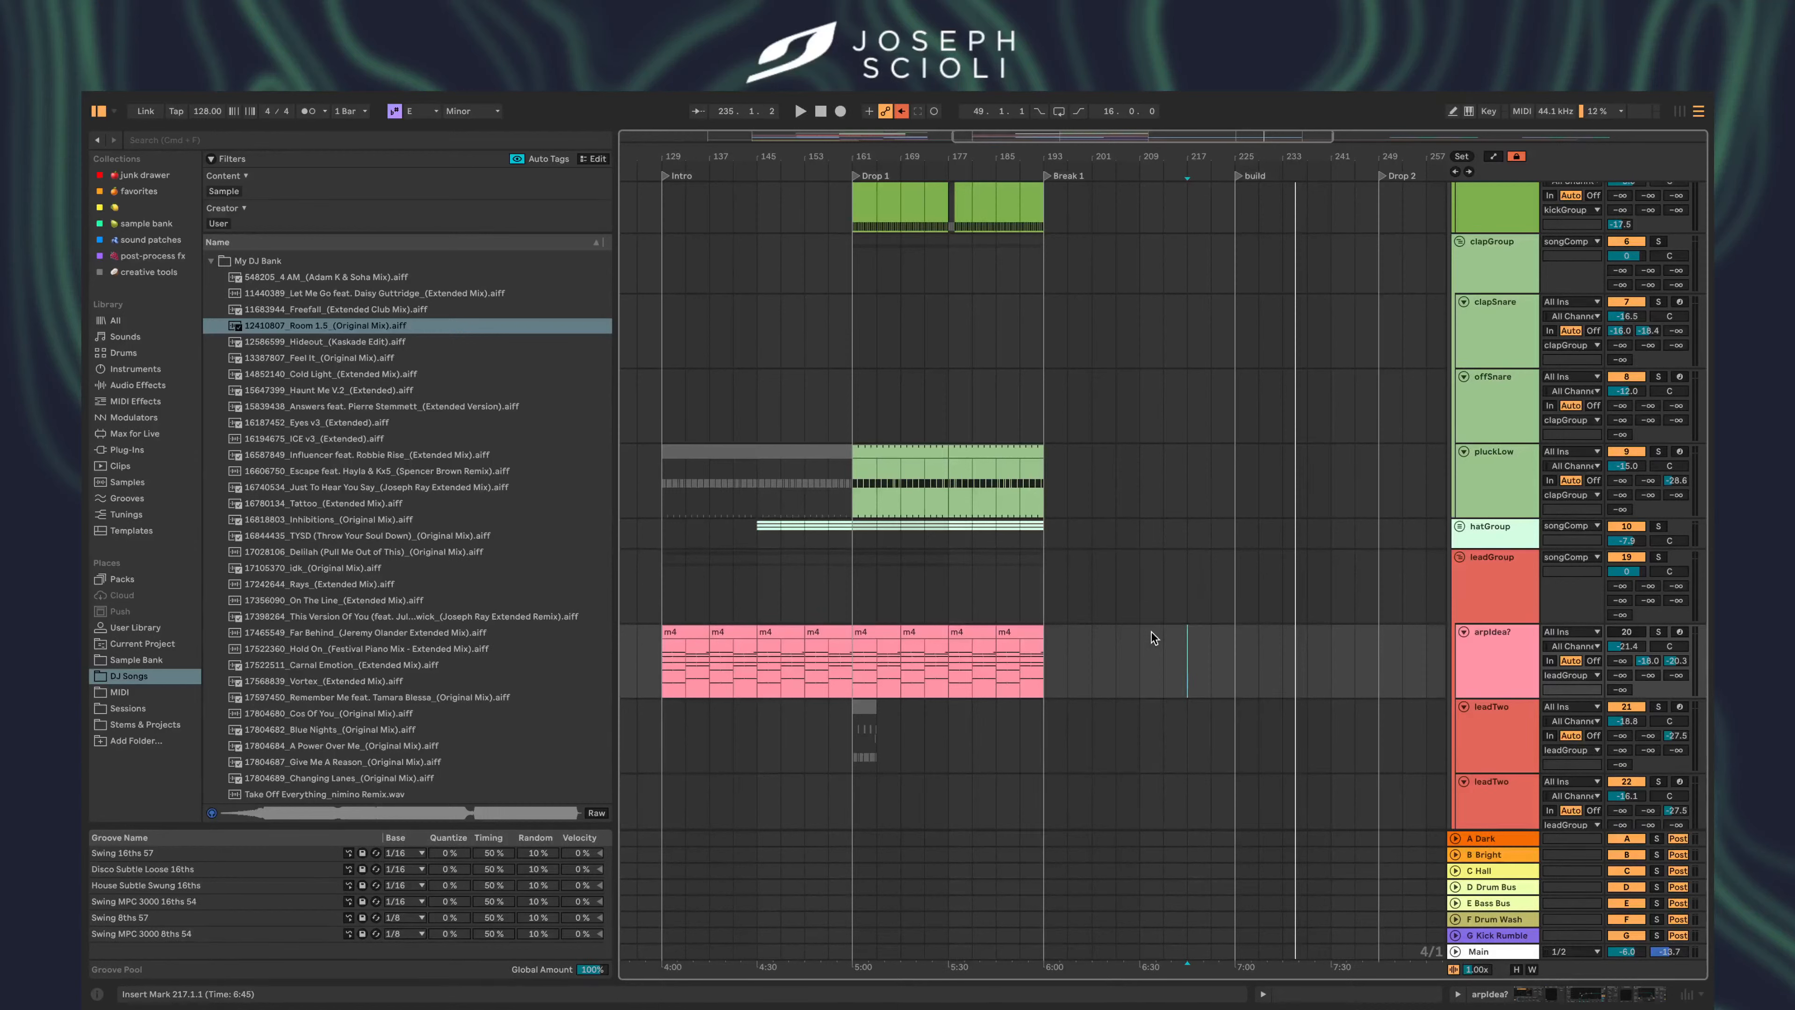
click(1231, 665)
key(ctrl+v)
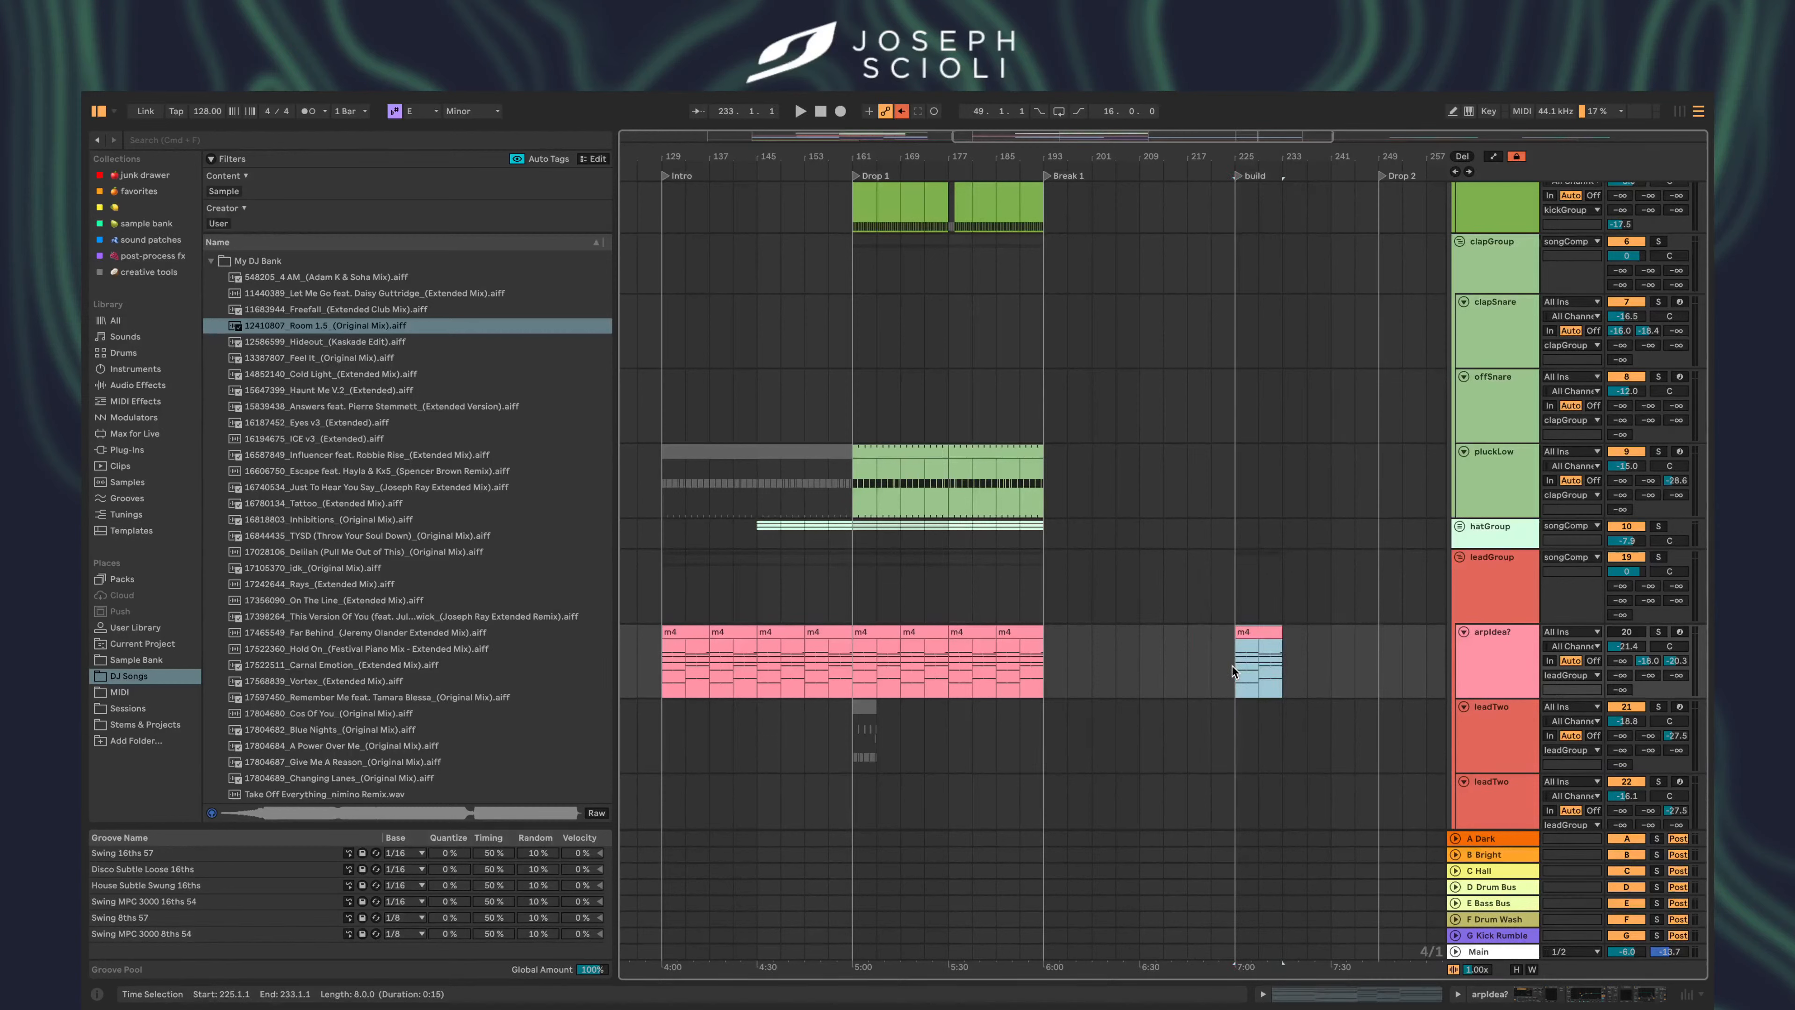
key(super+d)
key(super+d)
click(1241, 580)
key(space)
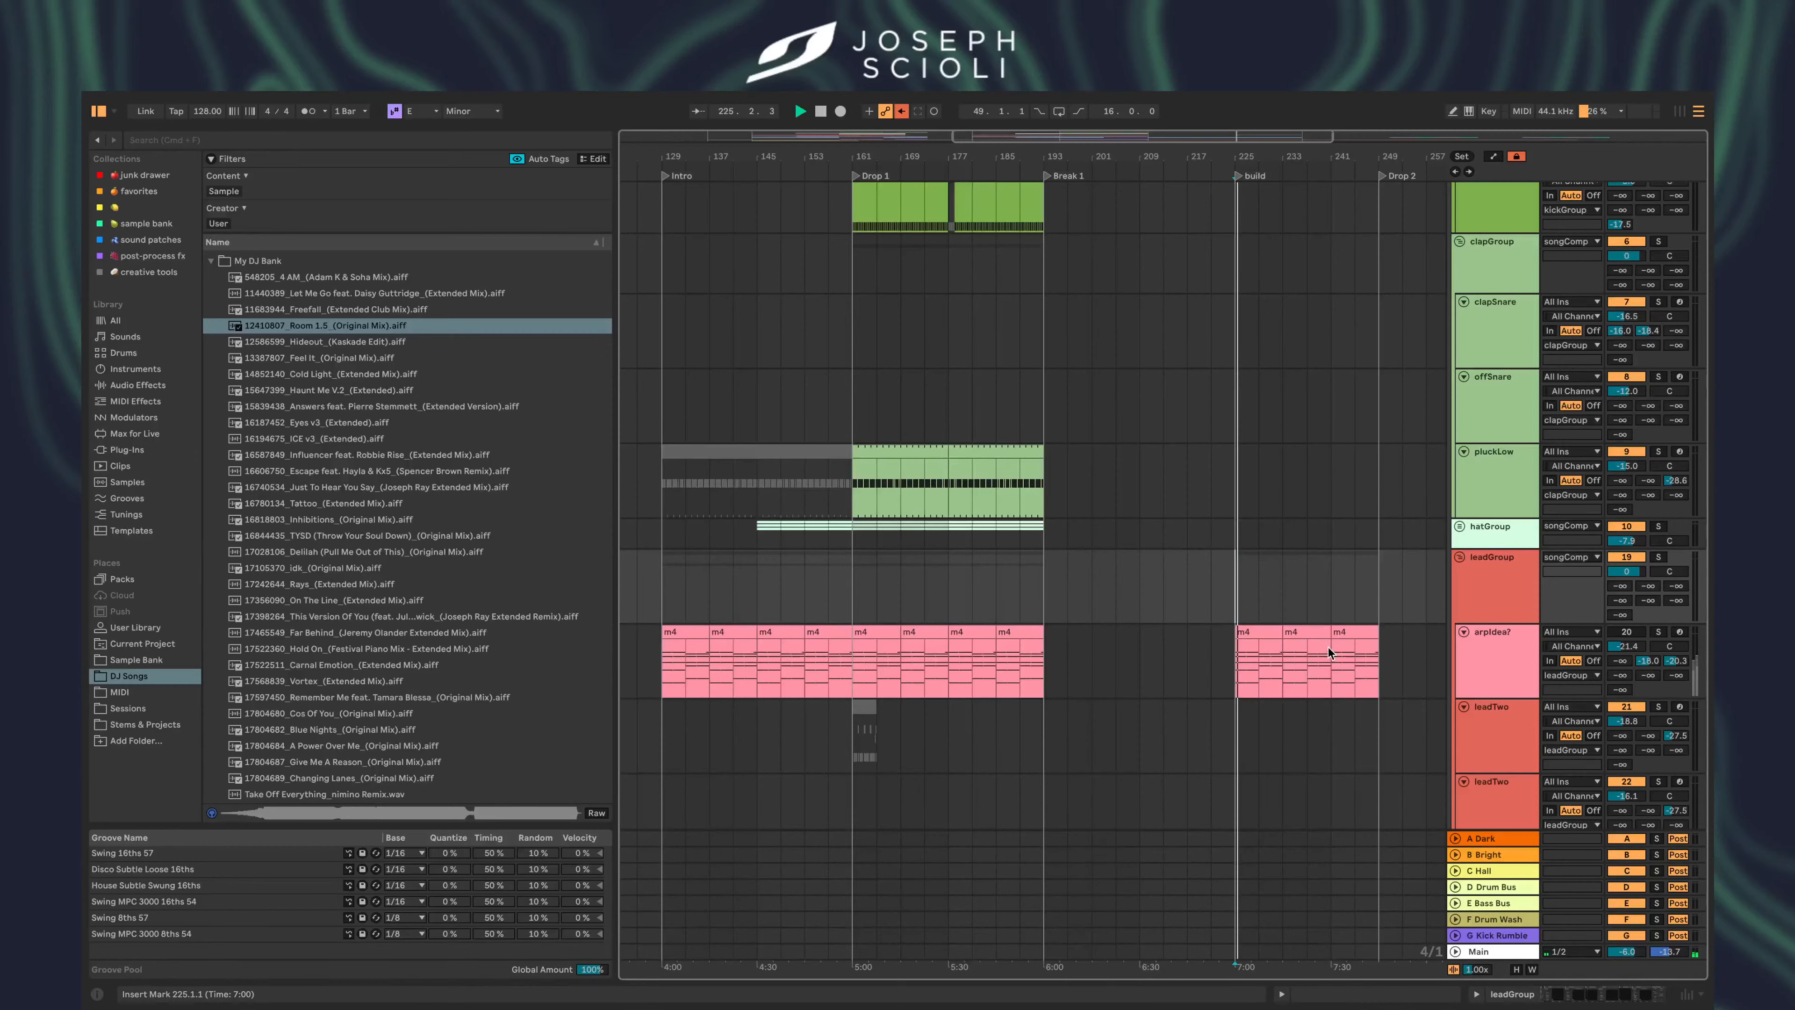
- Duplicate the 32 bars of Drop 1 chords clips on atmosTwo and atmosThree twice, and clear the excess beyond bar 249
scroll(1330, 649, down, 3)
scroll(976, 647, down, 3)
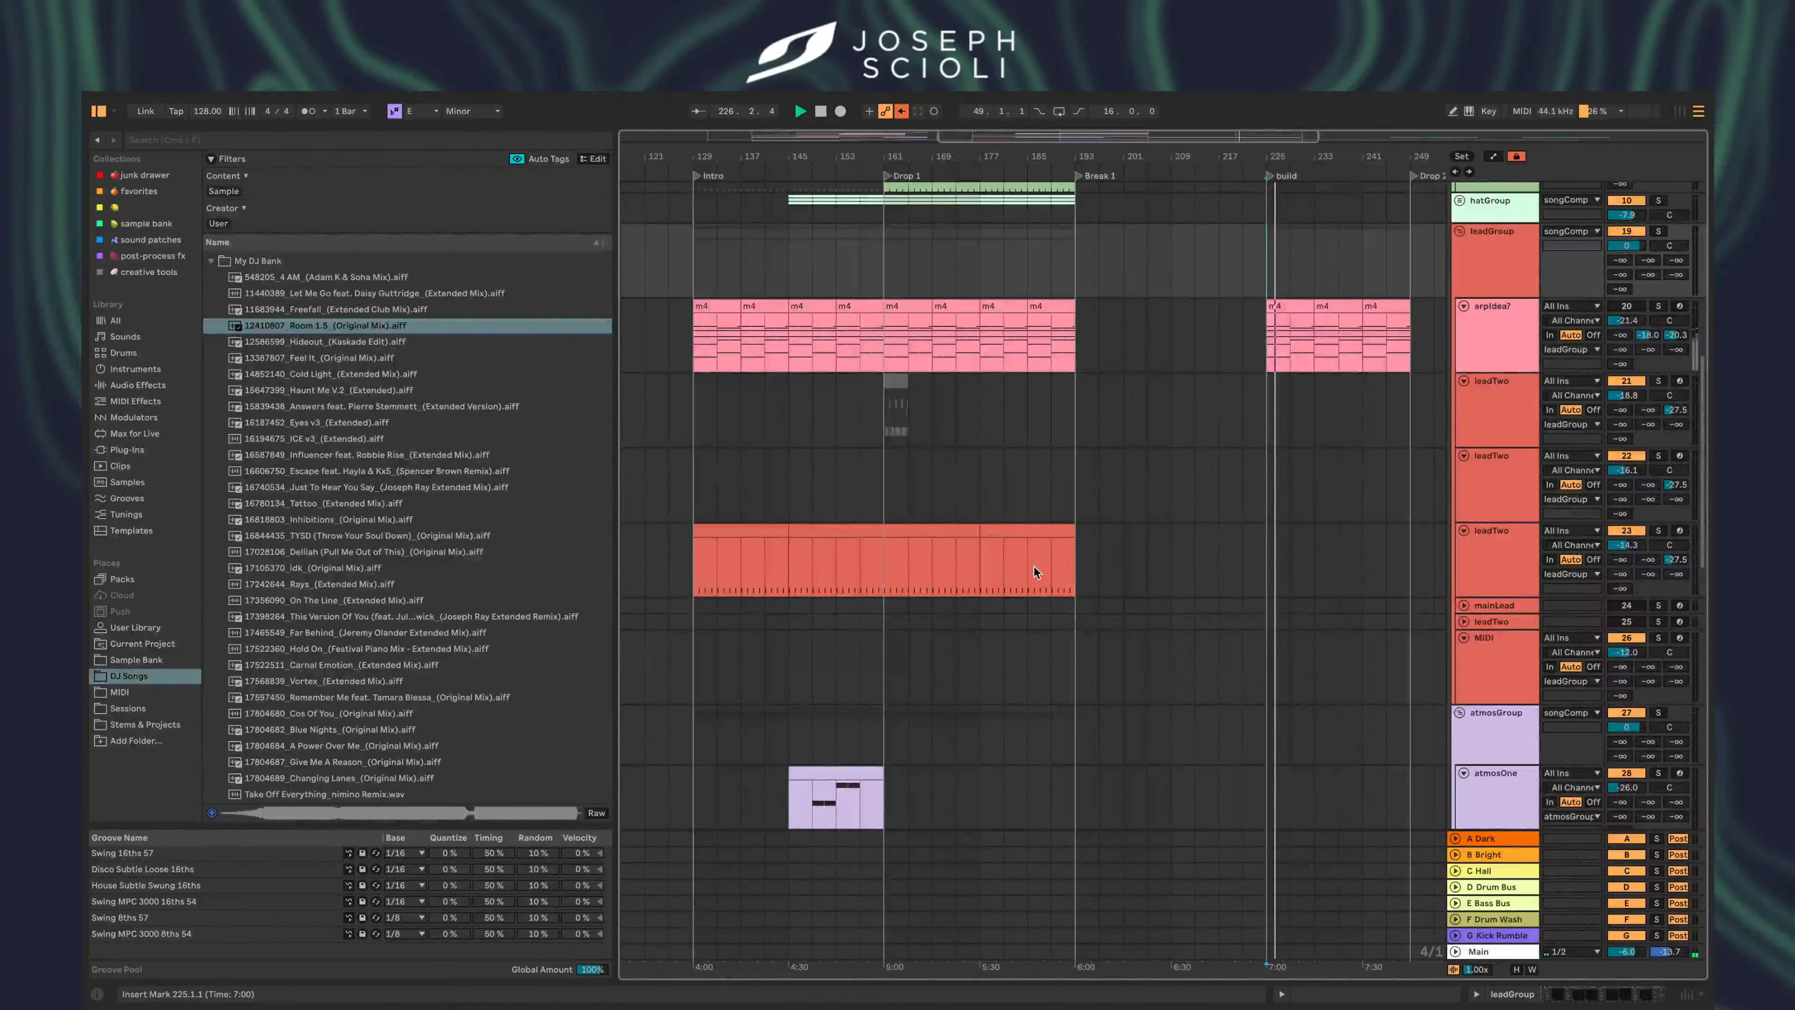
scroll(1033, 567, down, 4)
drag(1079, 615, 903, 682)
key(super+d)
key(super+d)
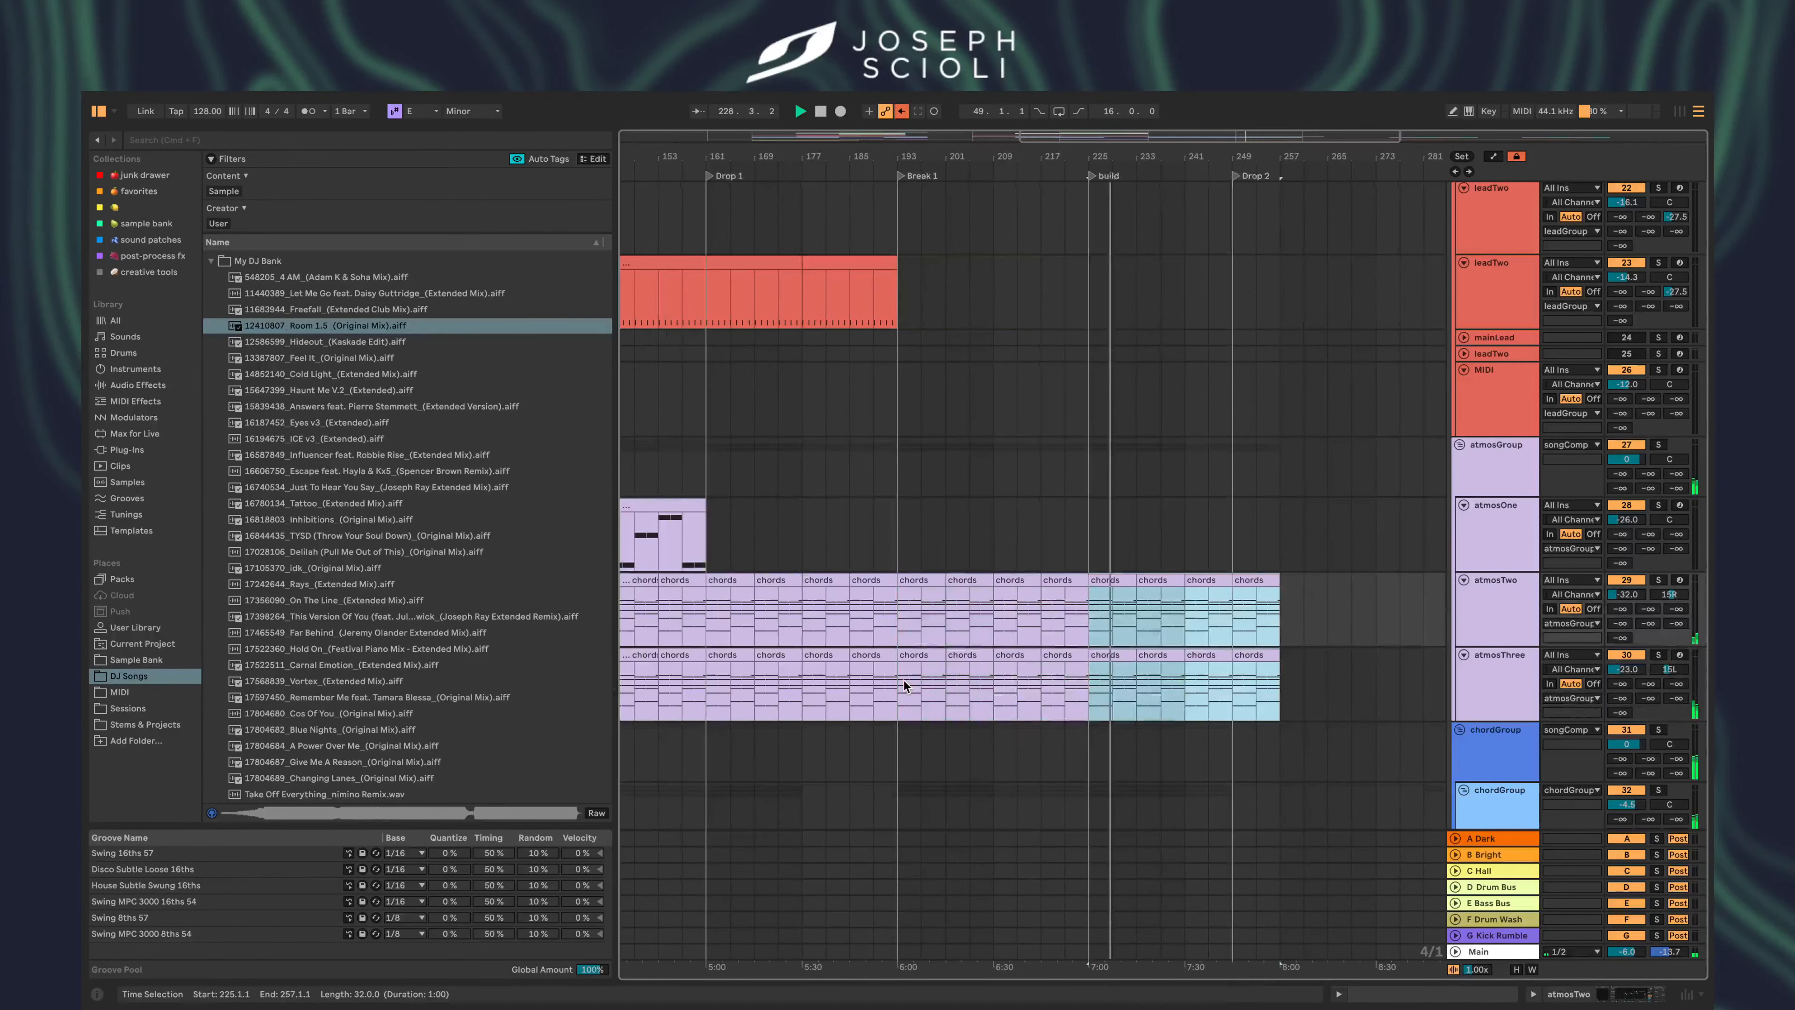
click(1231, 618)
drag(1231, 617, 1309, 676)
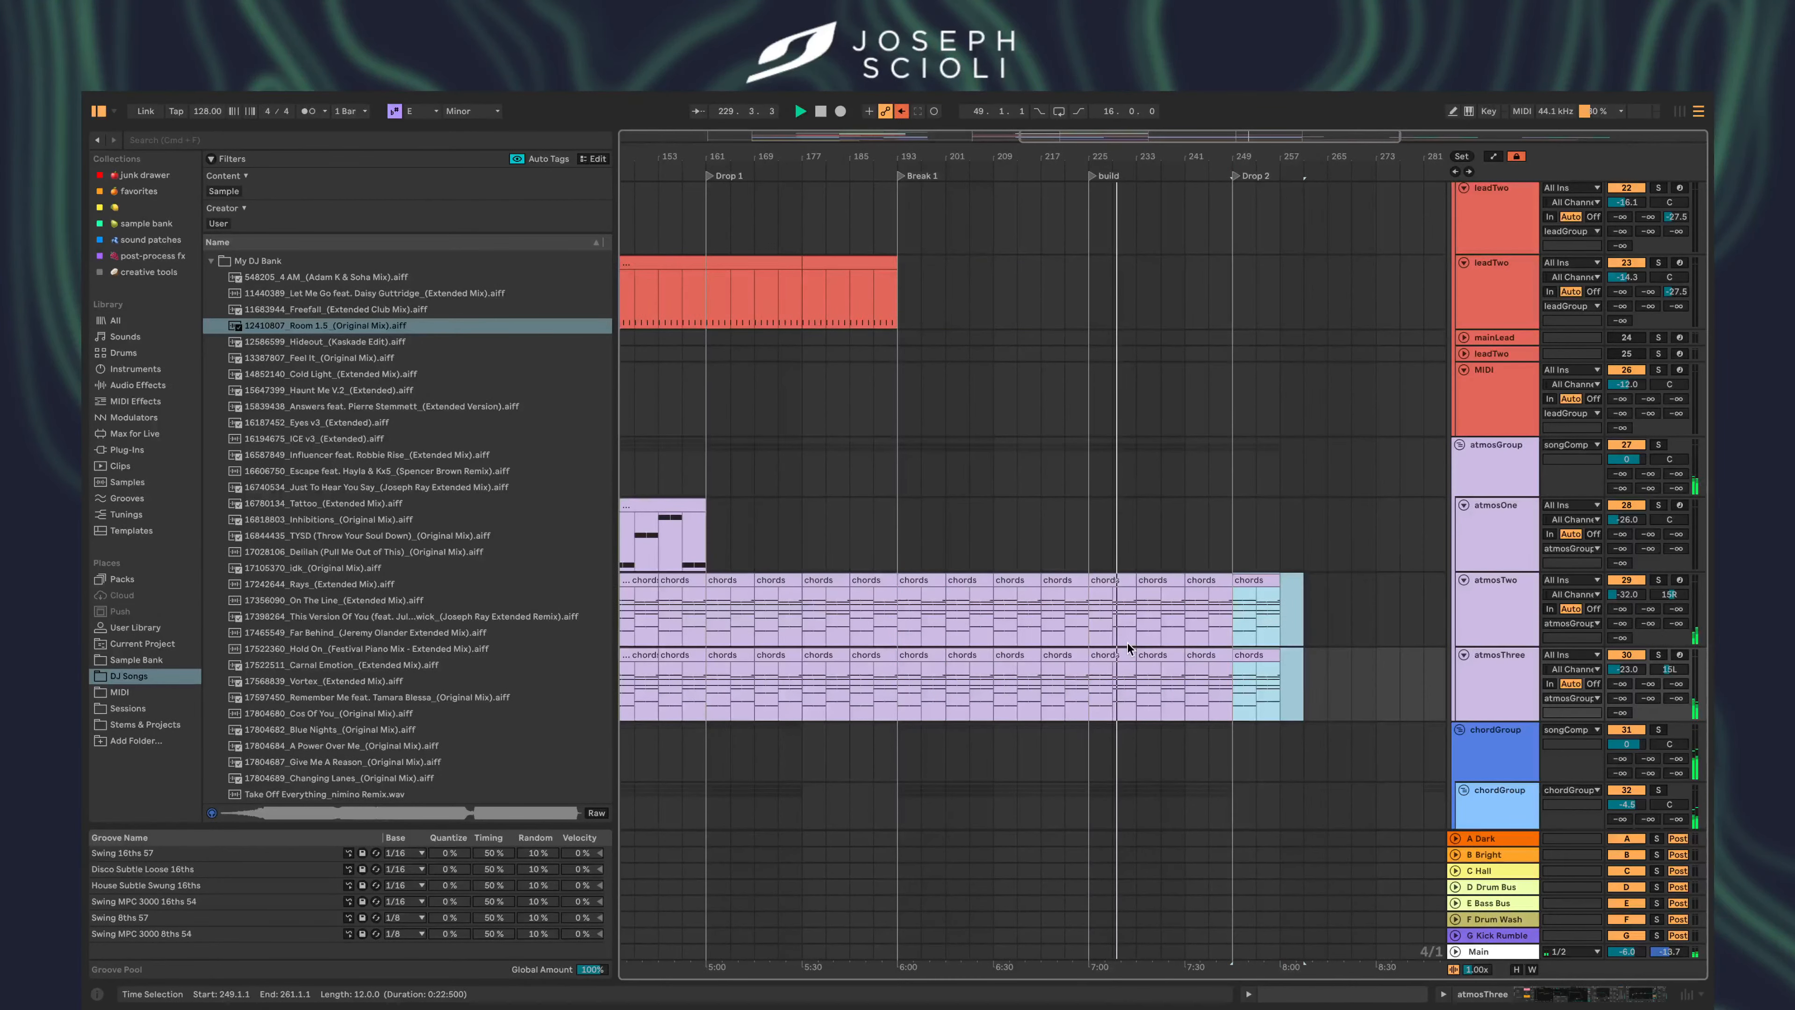
- Replace bars 241–249 on atmosTwo and atmosThree with the chord variation from the earlier section, and name the clips B
scroll(1127, 643, left, 10)
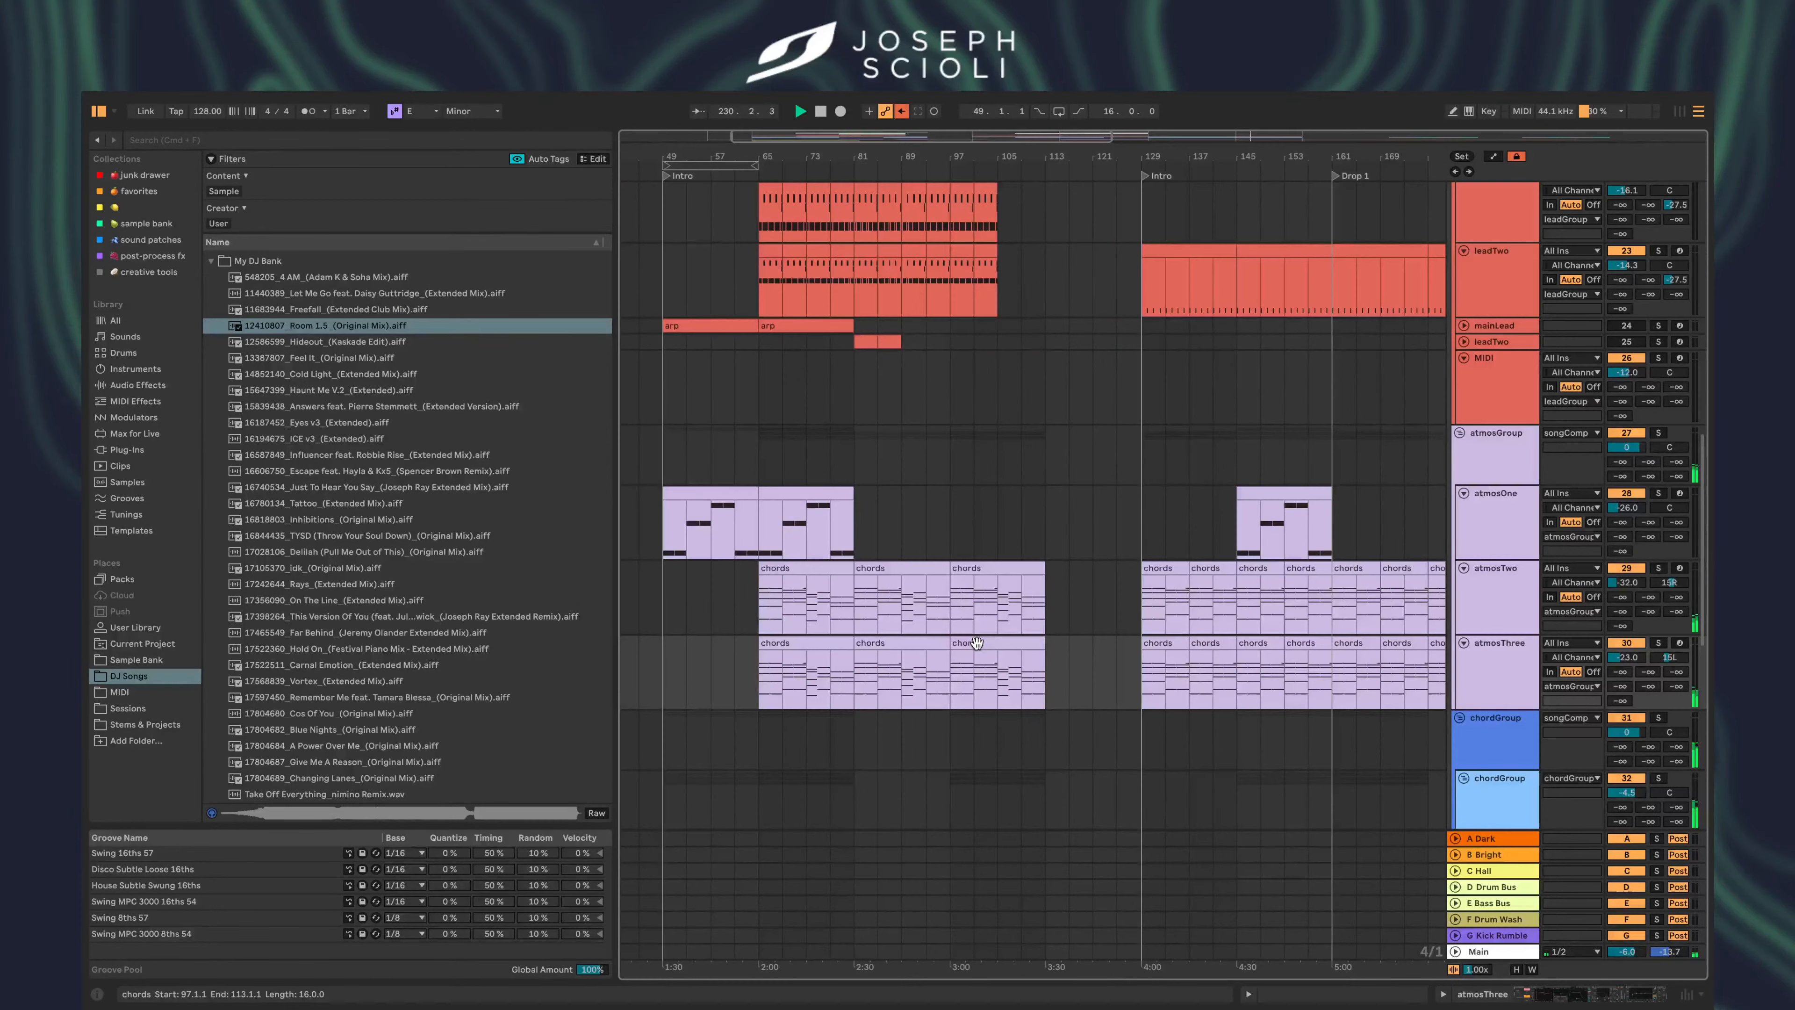
scroll(976, 642, right, 4)
drag(838, 681, 832, 594)
key(super+d)
key(super+d)
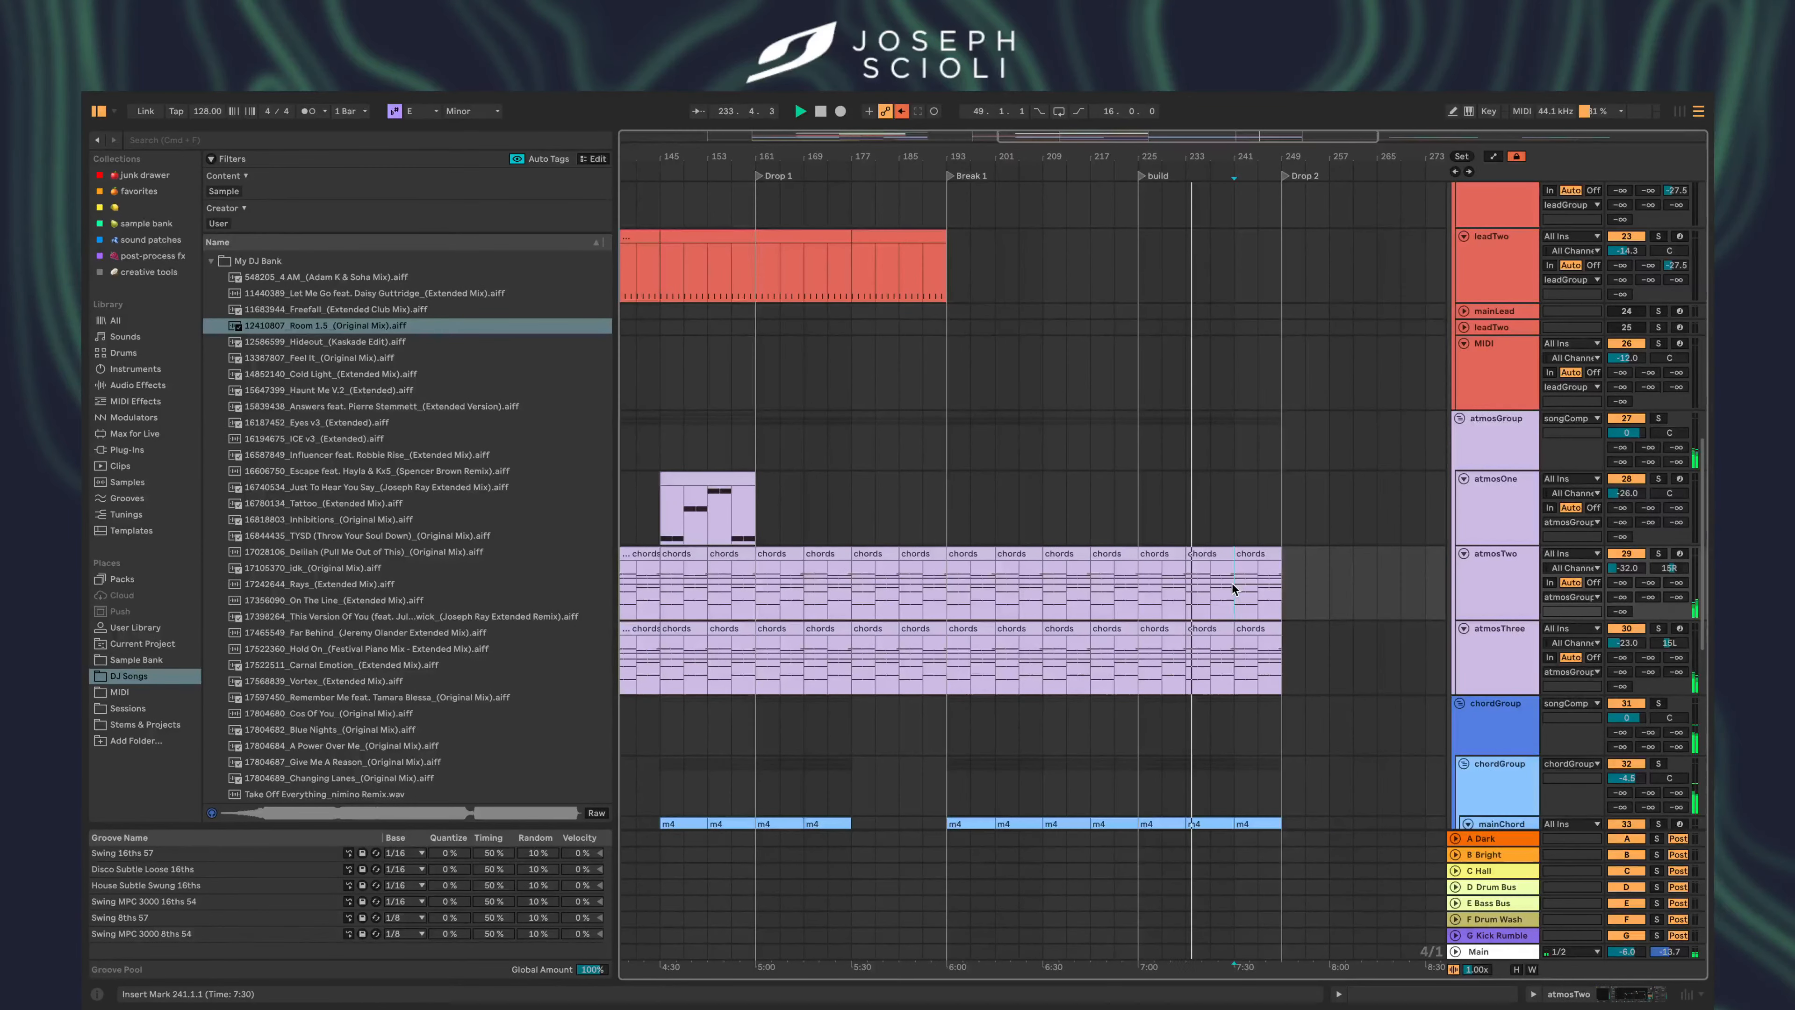
drag(1232, 588, 1273, 652)
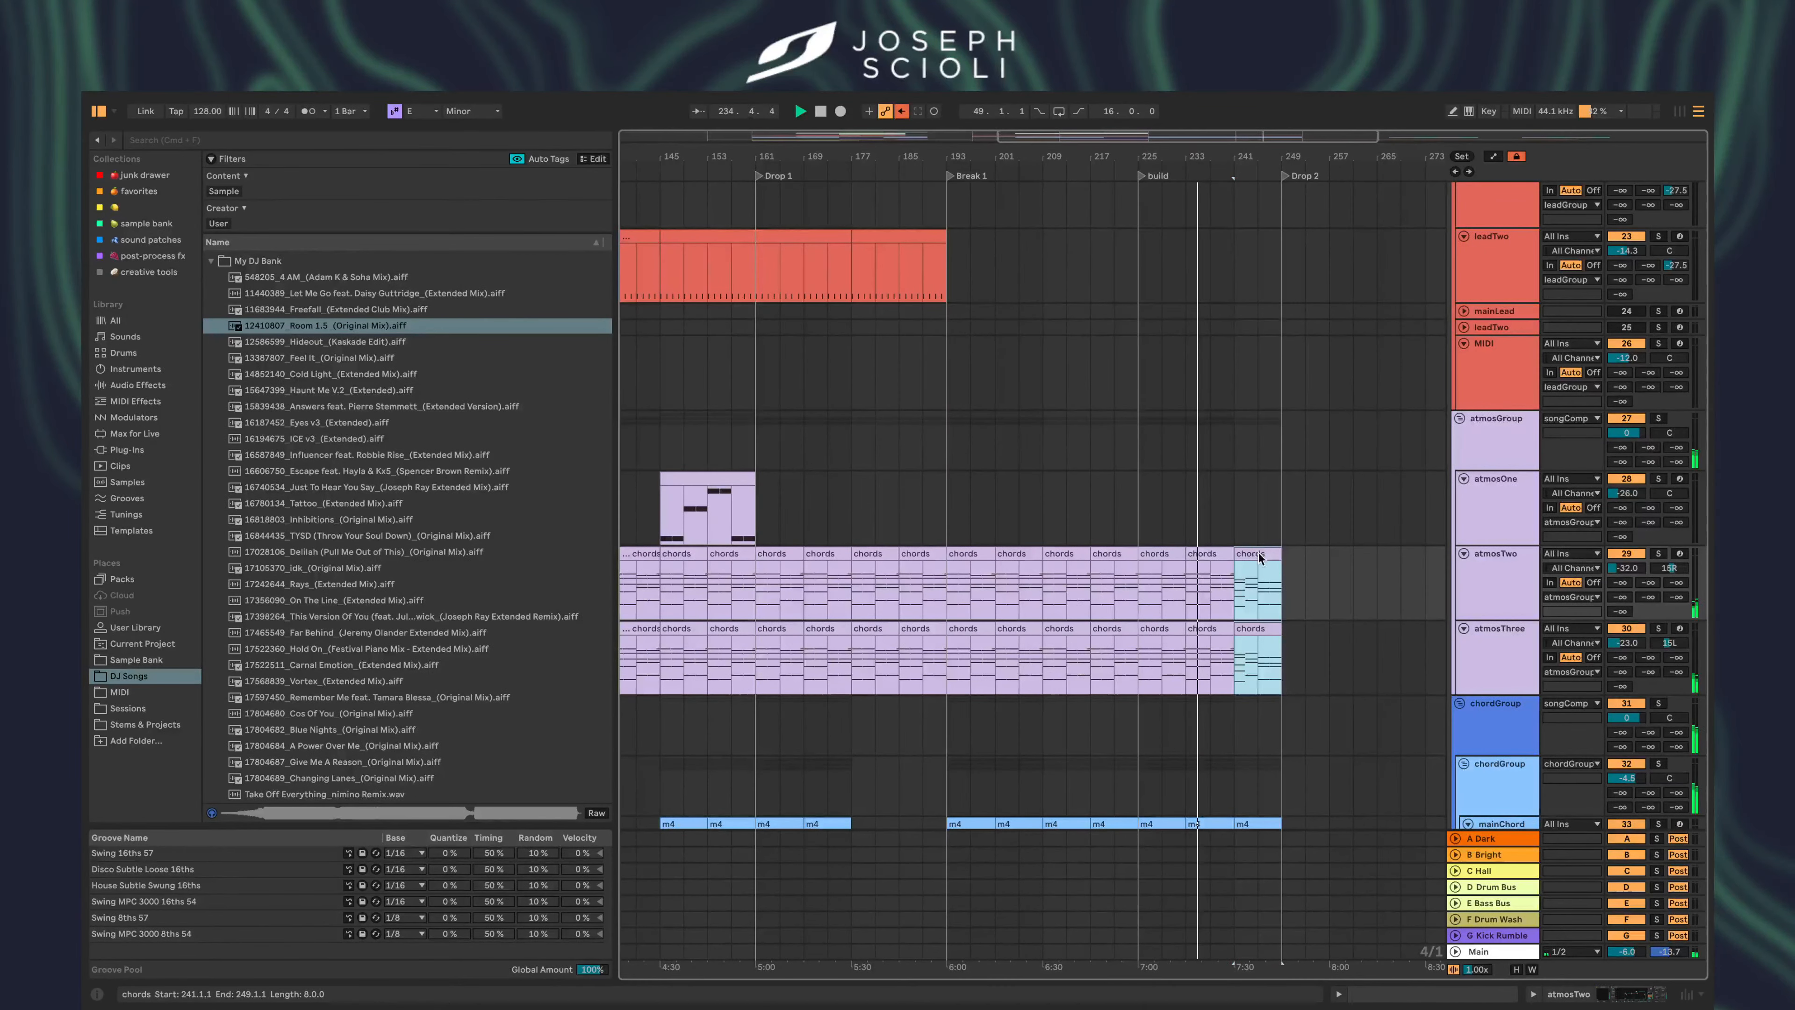
- Rename the mainChord, pianoChord and prophChord clips at bars 241–249 as B
scroll(1122, 644, down, 5)
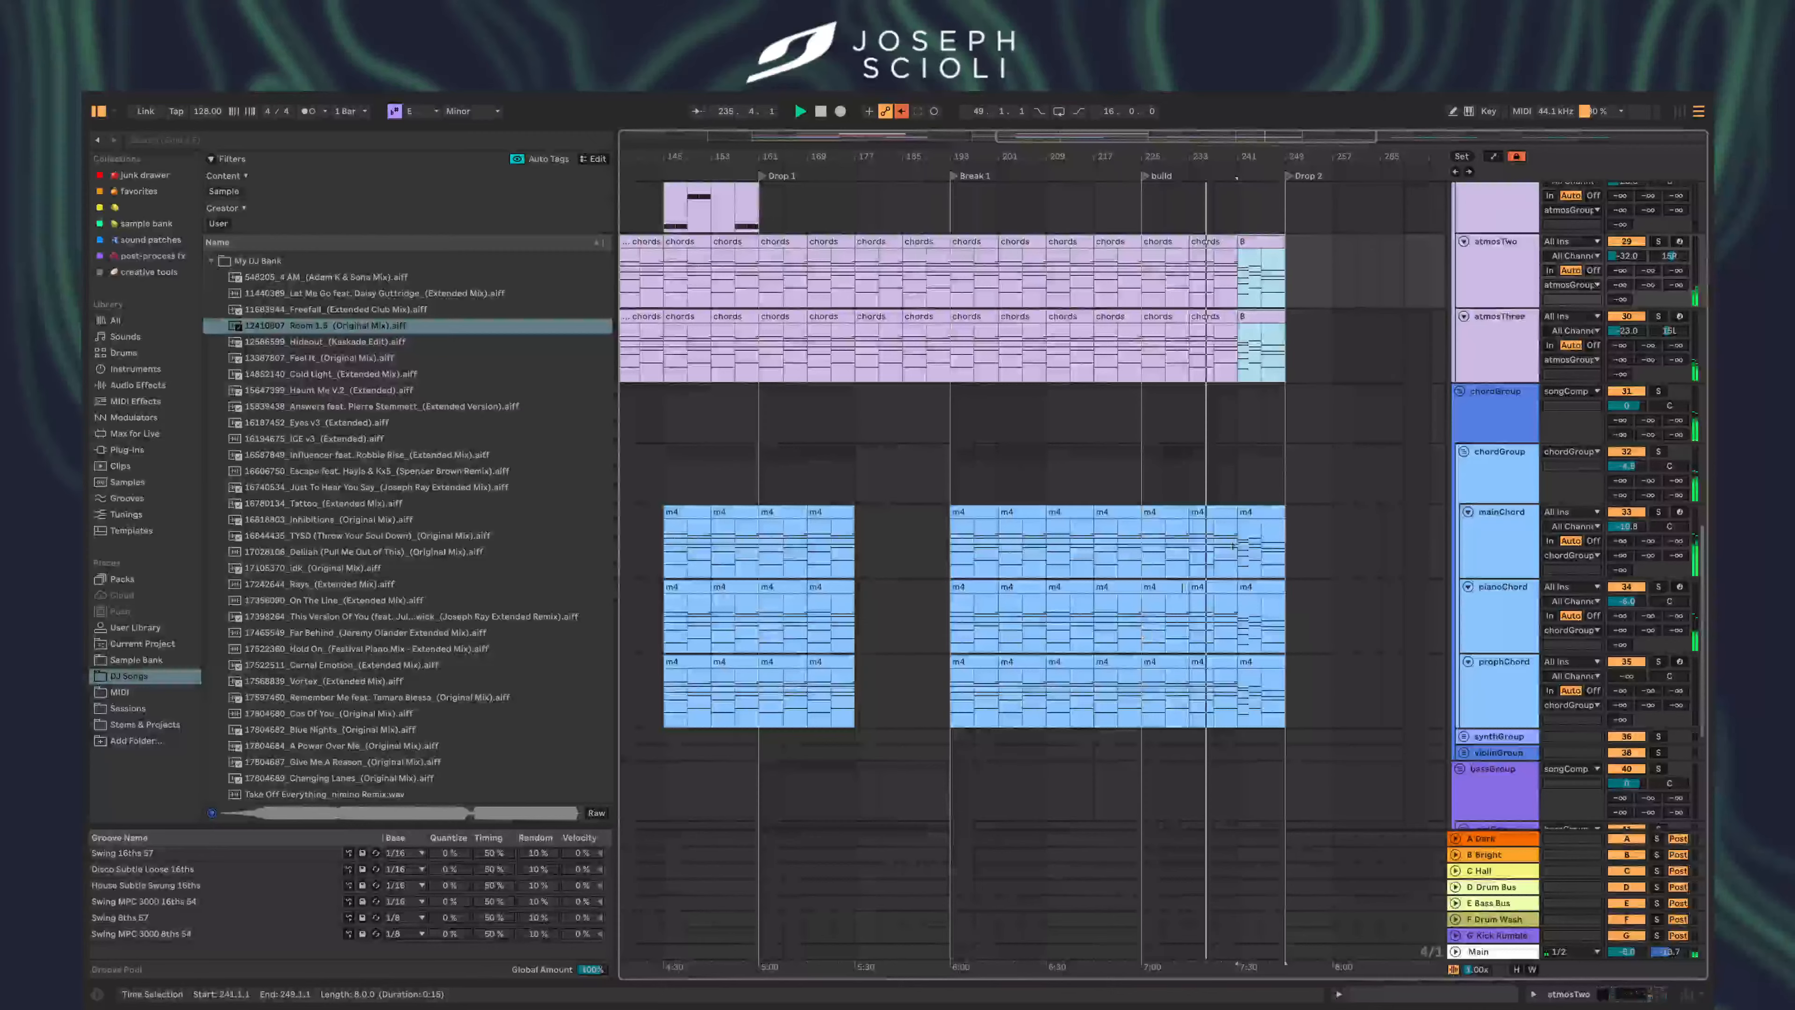
click(1252, 509)
shift+click(1252, 659)
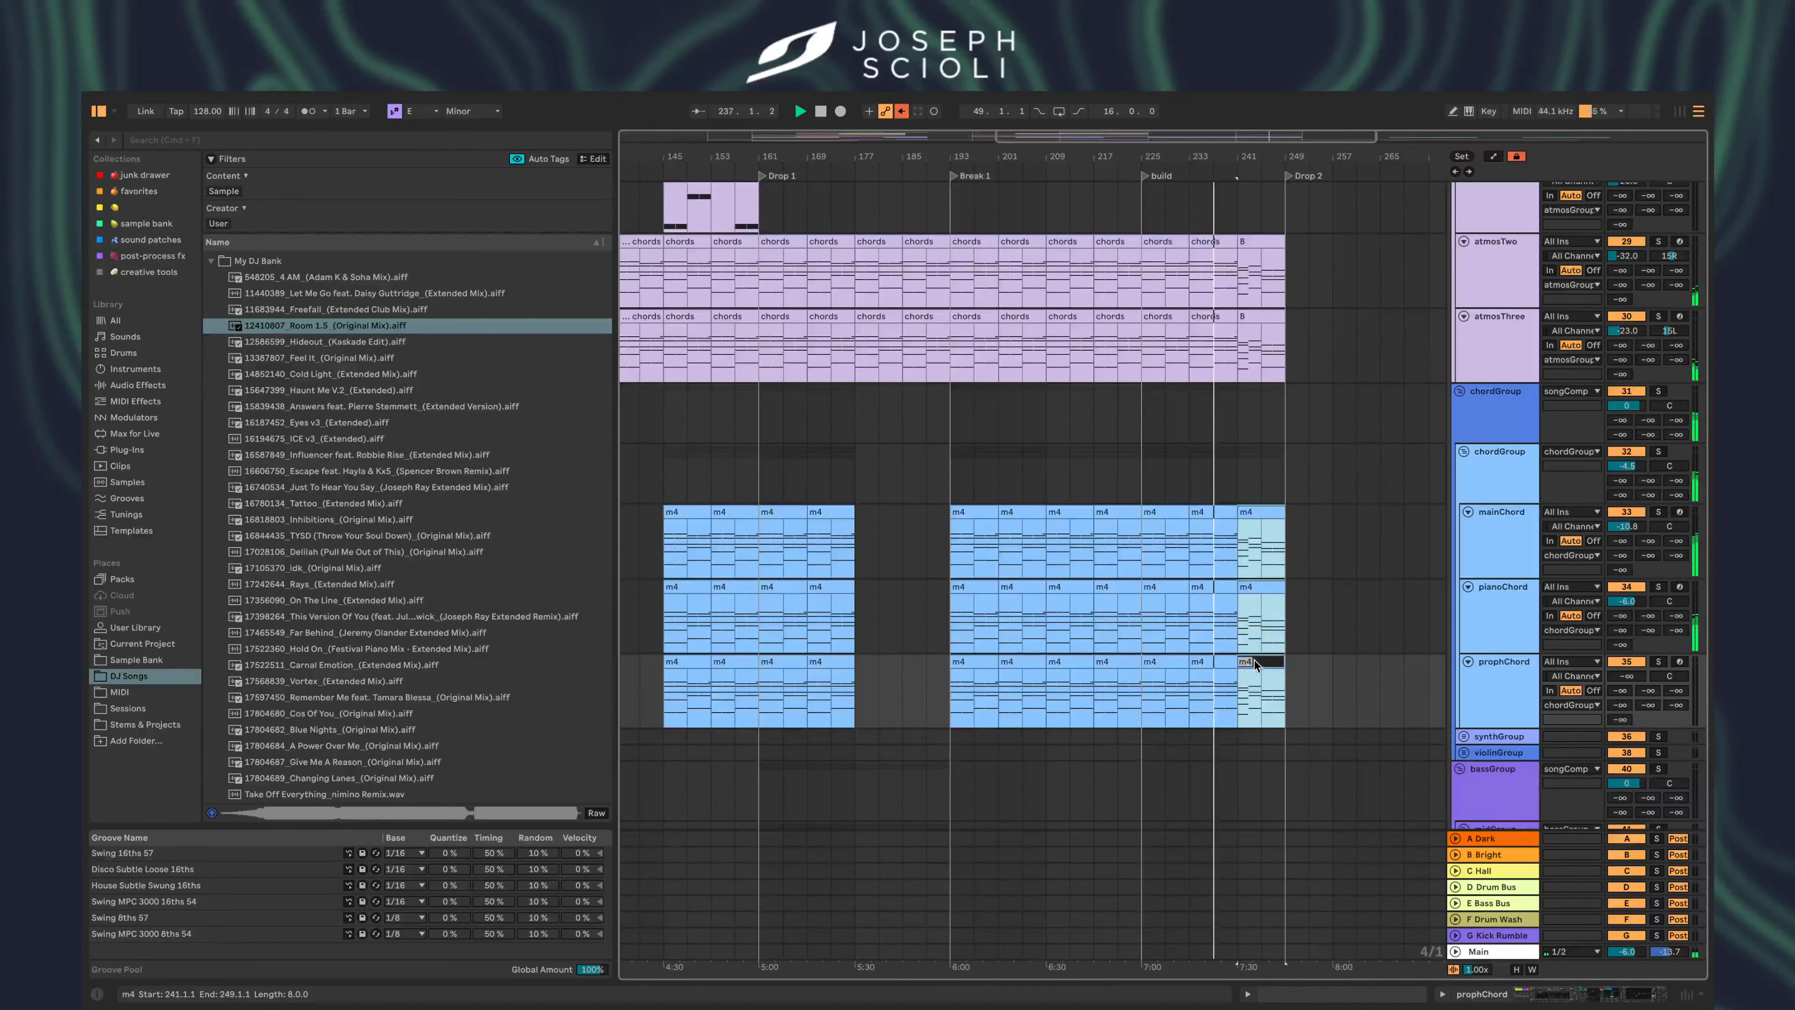
text(B)
key(Return)
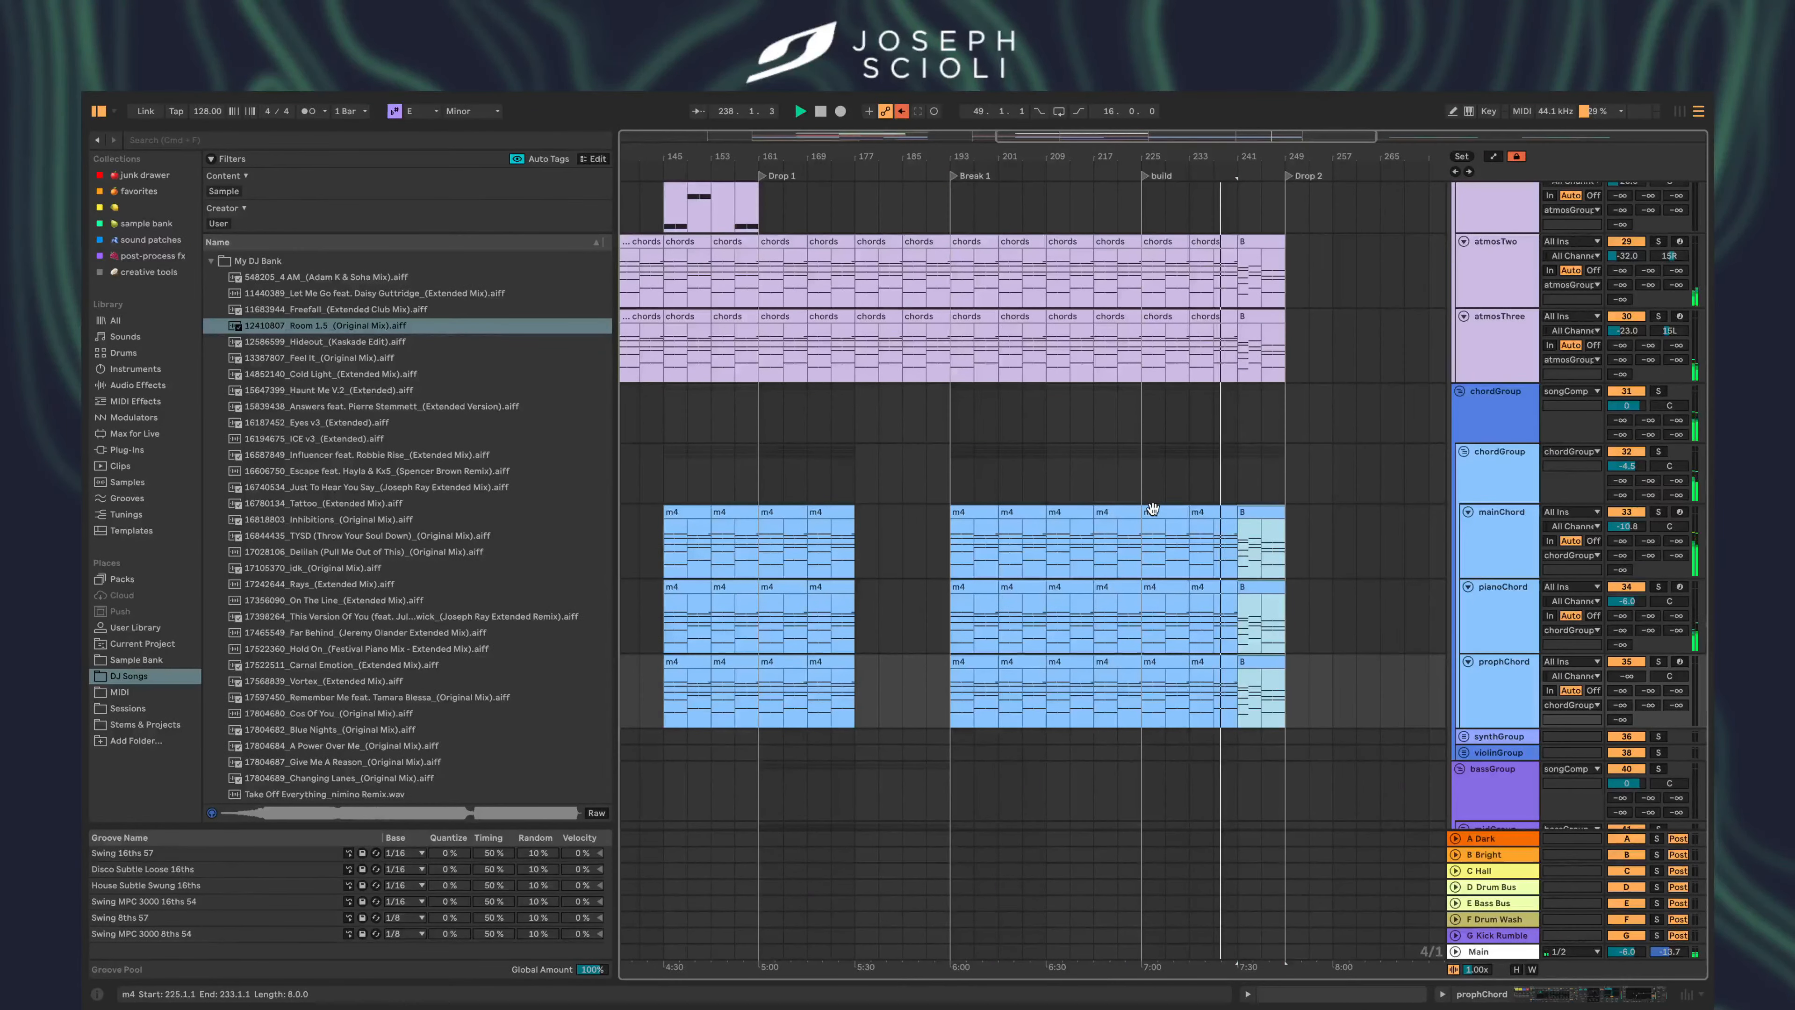
- Copy the 16-bar kick3 section from bars 161–177 to the start of Drop 2 at bar 249
scroll(1146, 510, up, 10)
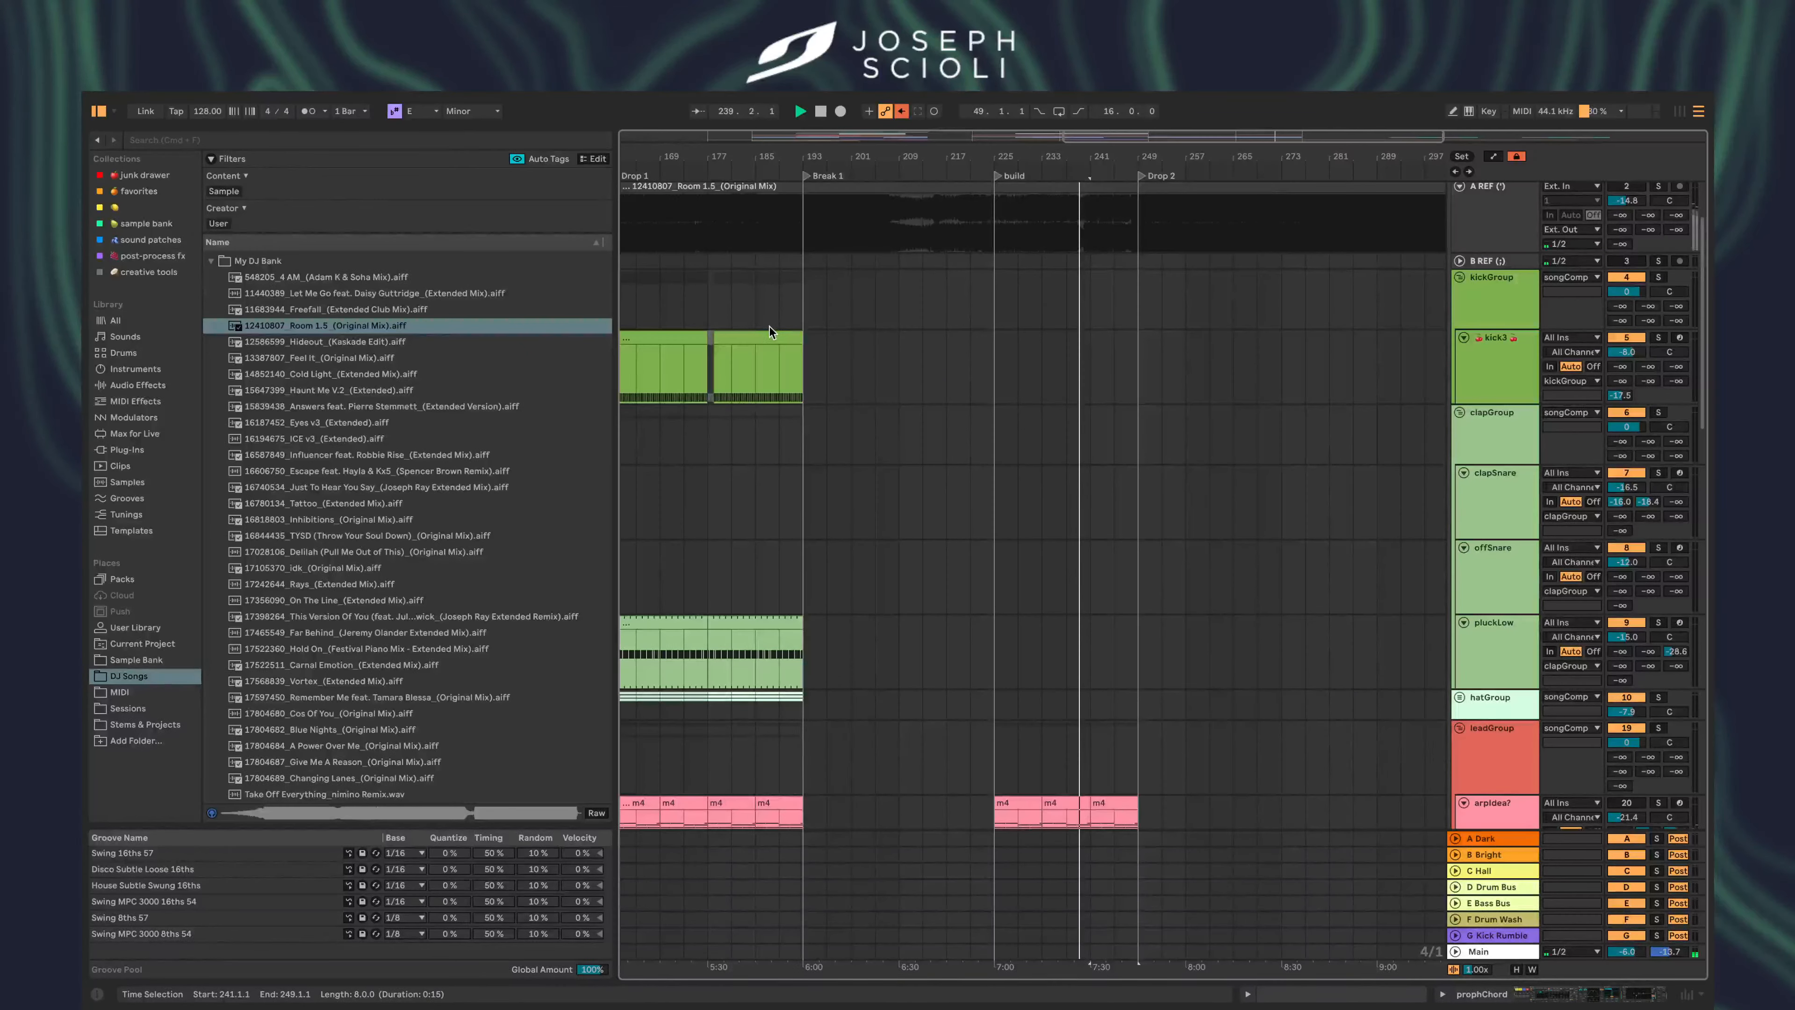
click(770, 336)
click(687, 335)
scroll(687, 335, left, 3)
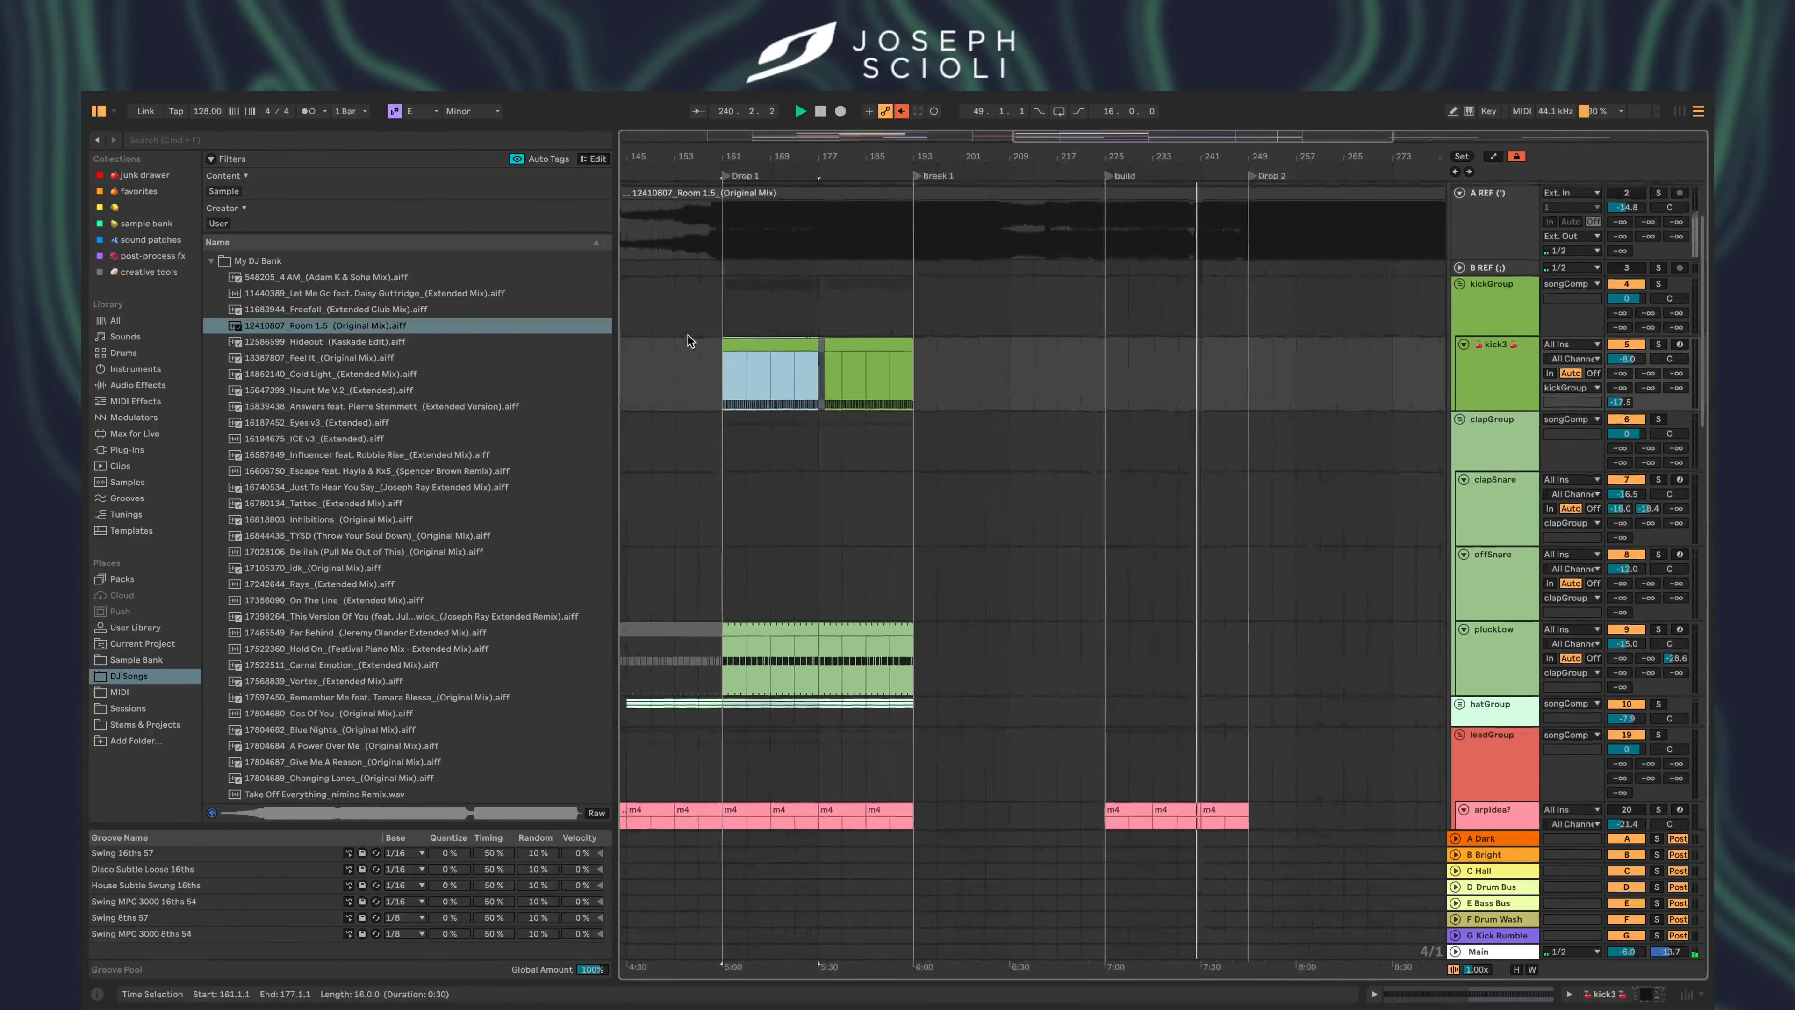
click(1246, 379)
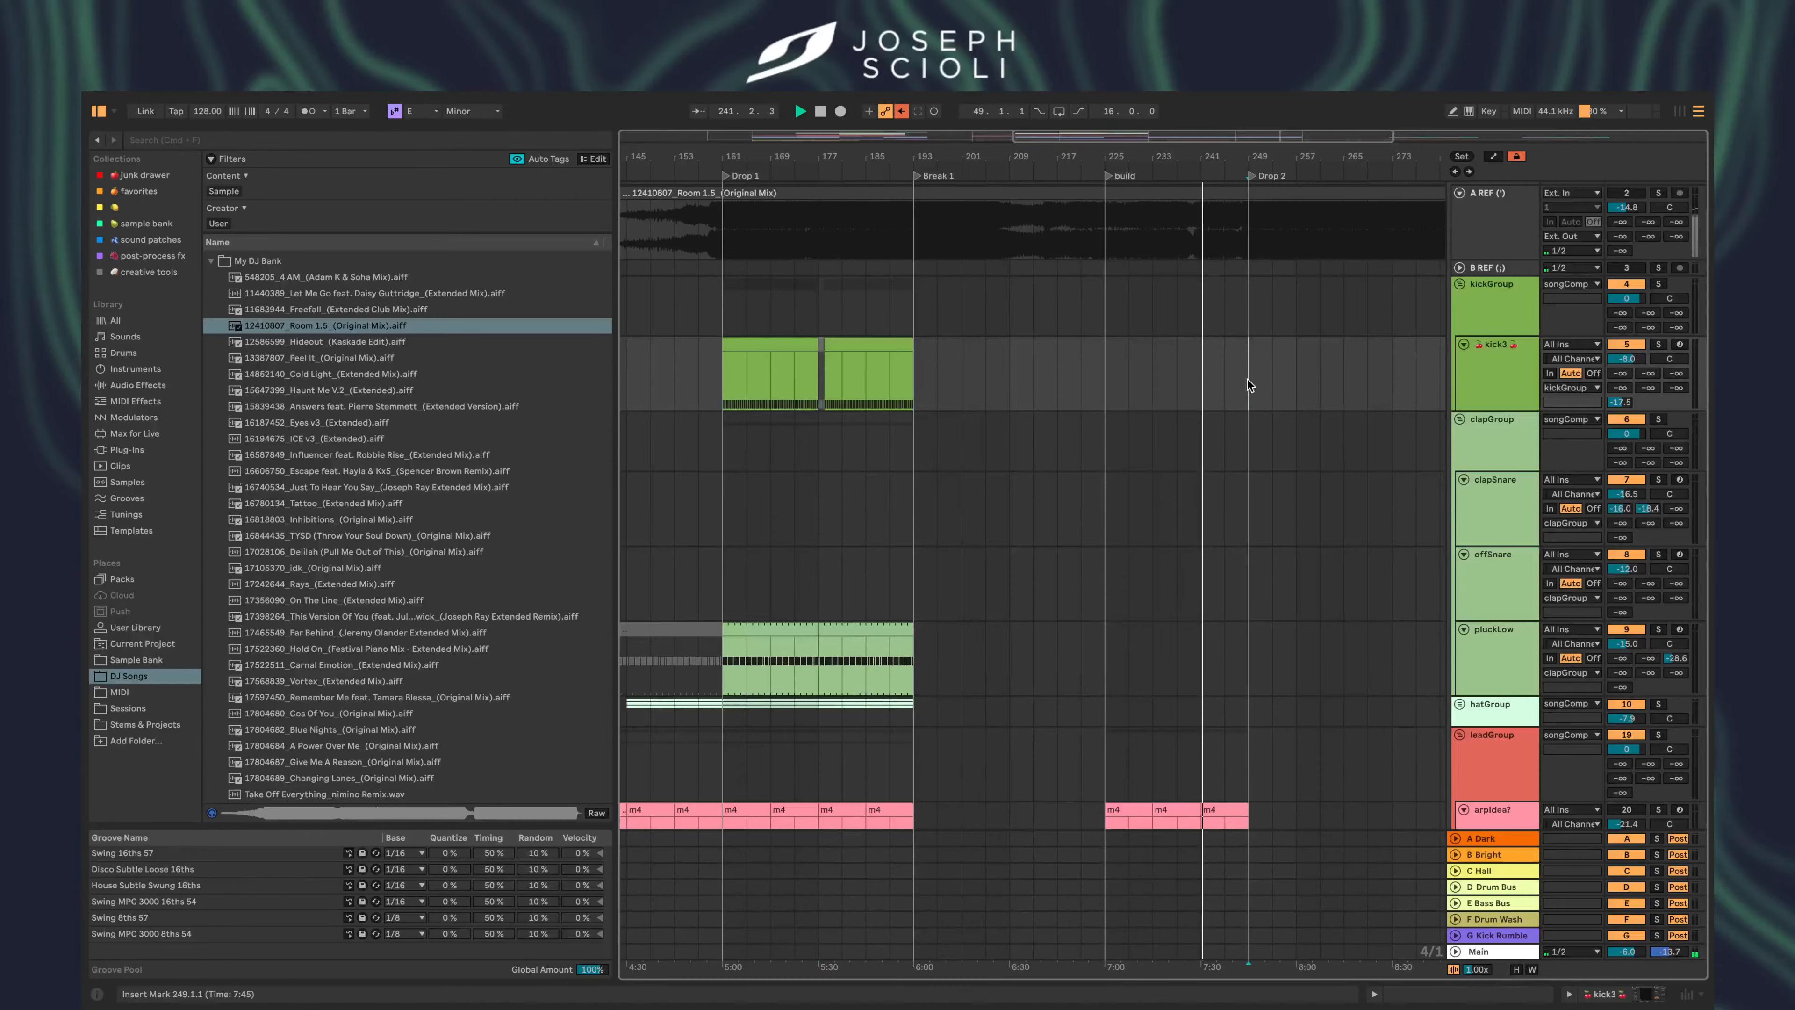
key(ctrl+v)
- Copy the 16-bar midBass2 clip from Drop 1 to the start of Drop 2 at bar 249
scroll(1246, 381, down, 2)
scroll(1236, 425, down, 15)
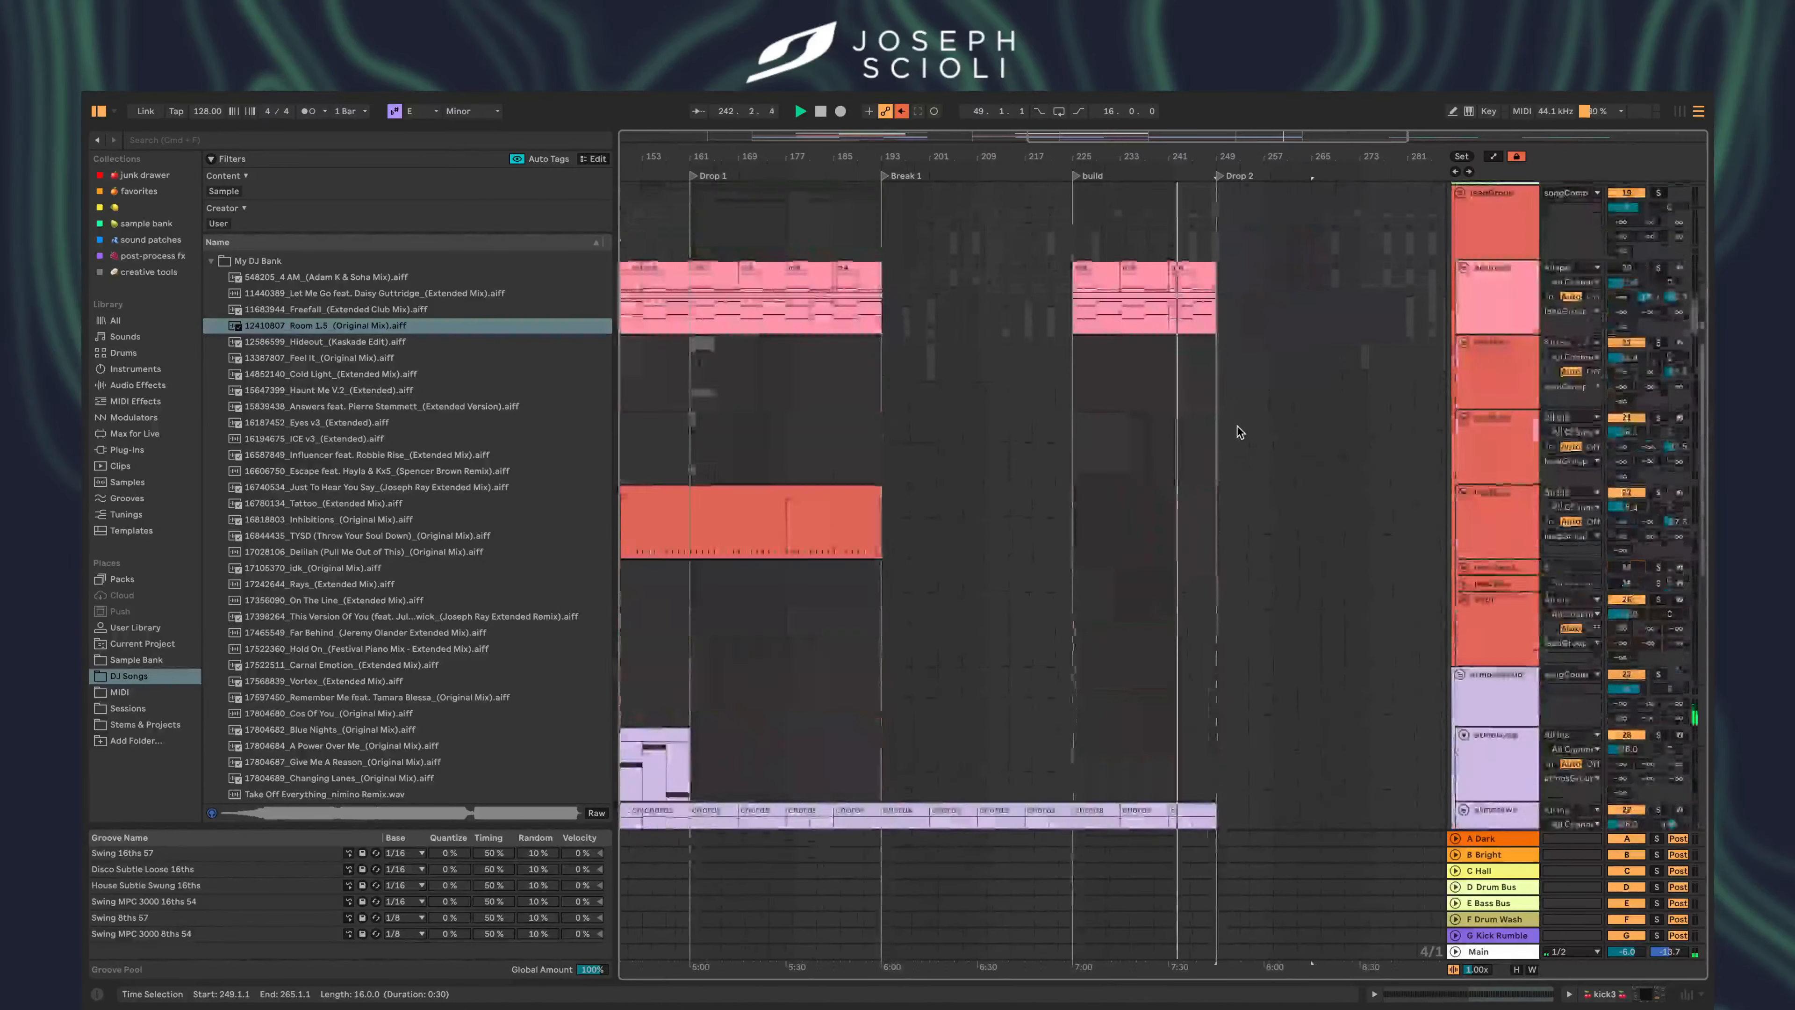
scroll(1238, 426, down, 3)
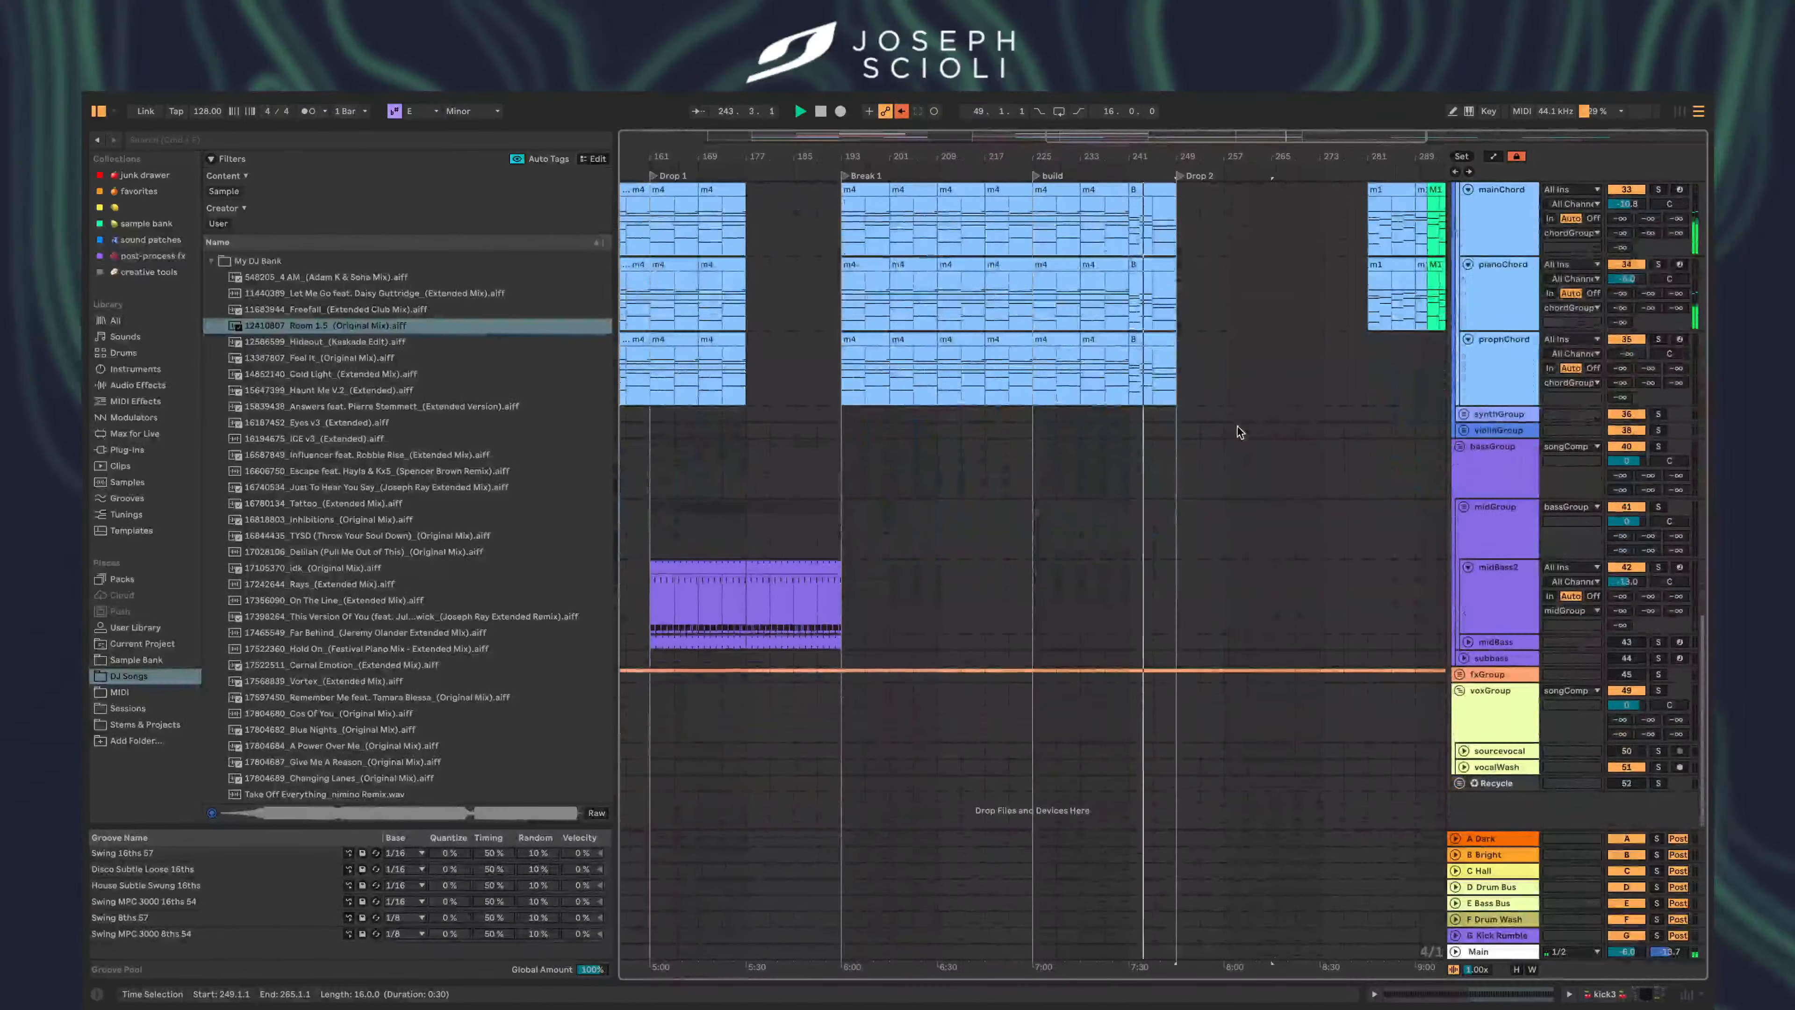
click(816, 635)
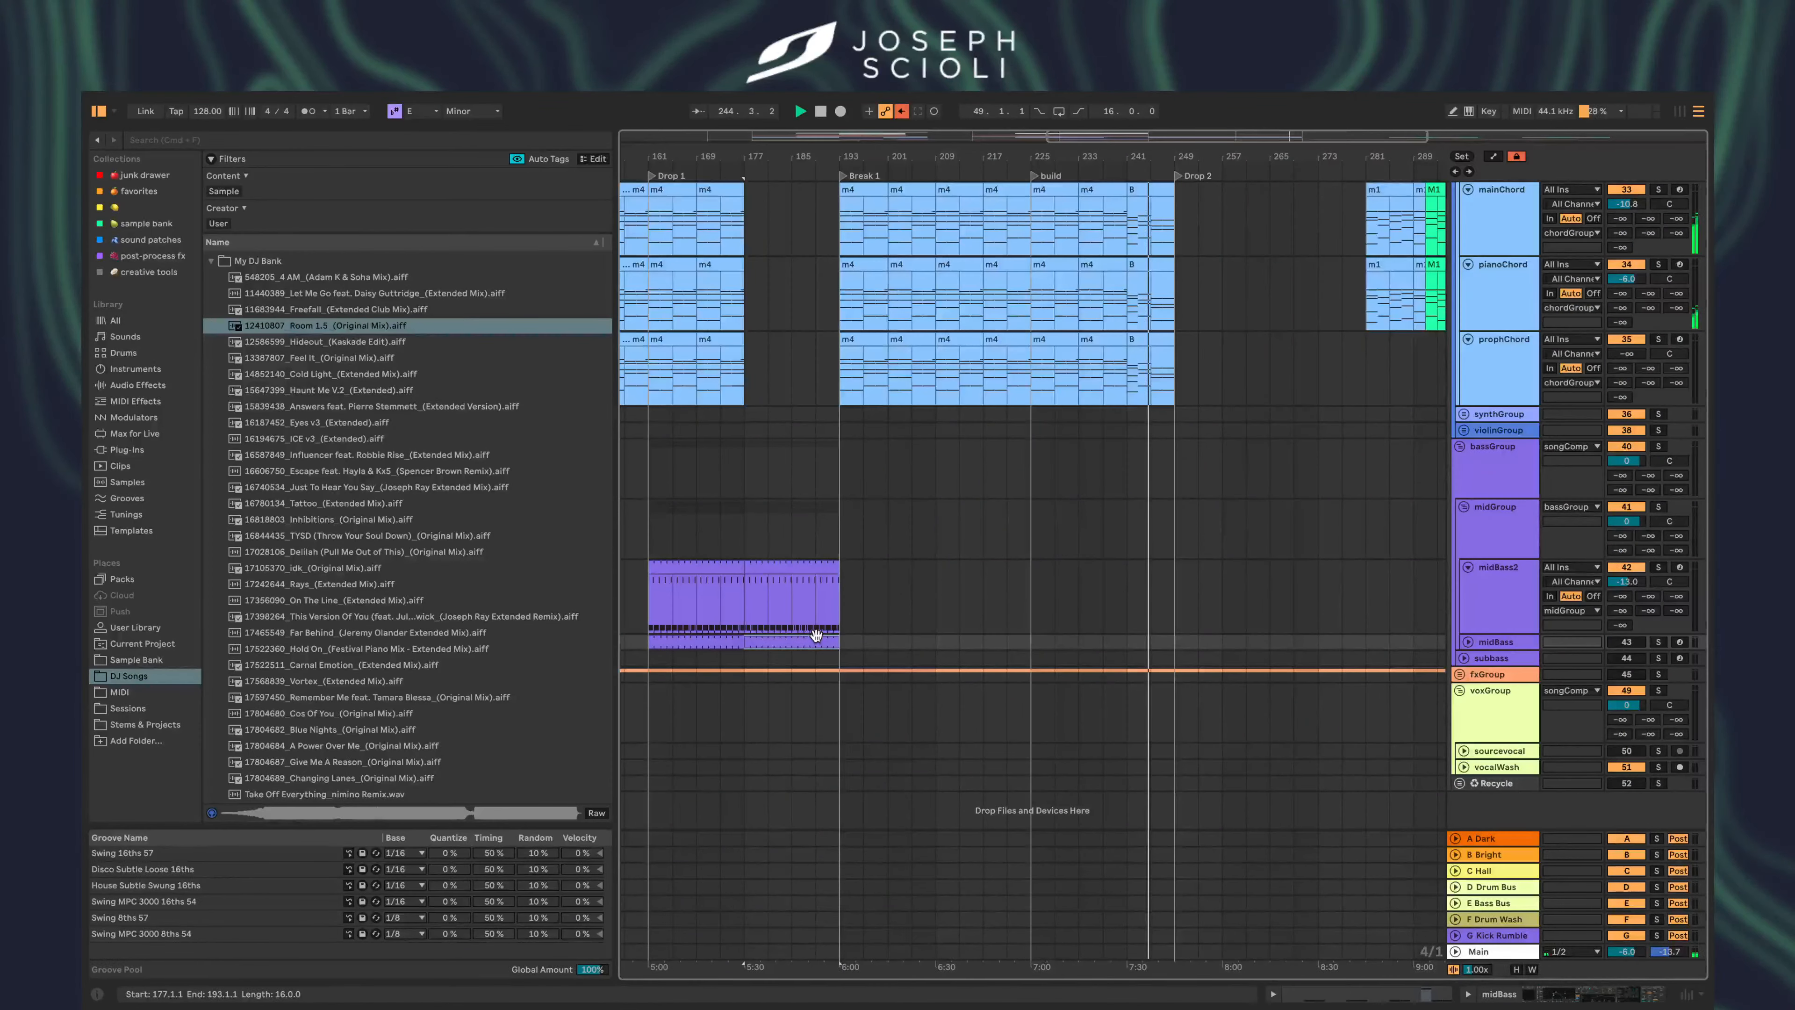
click(1177, 582)
key(super+v)
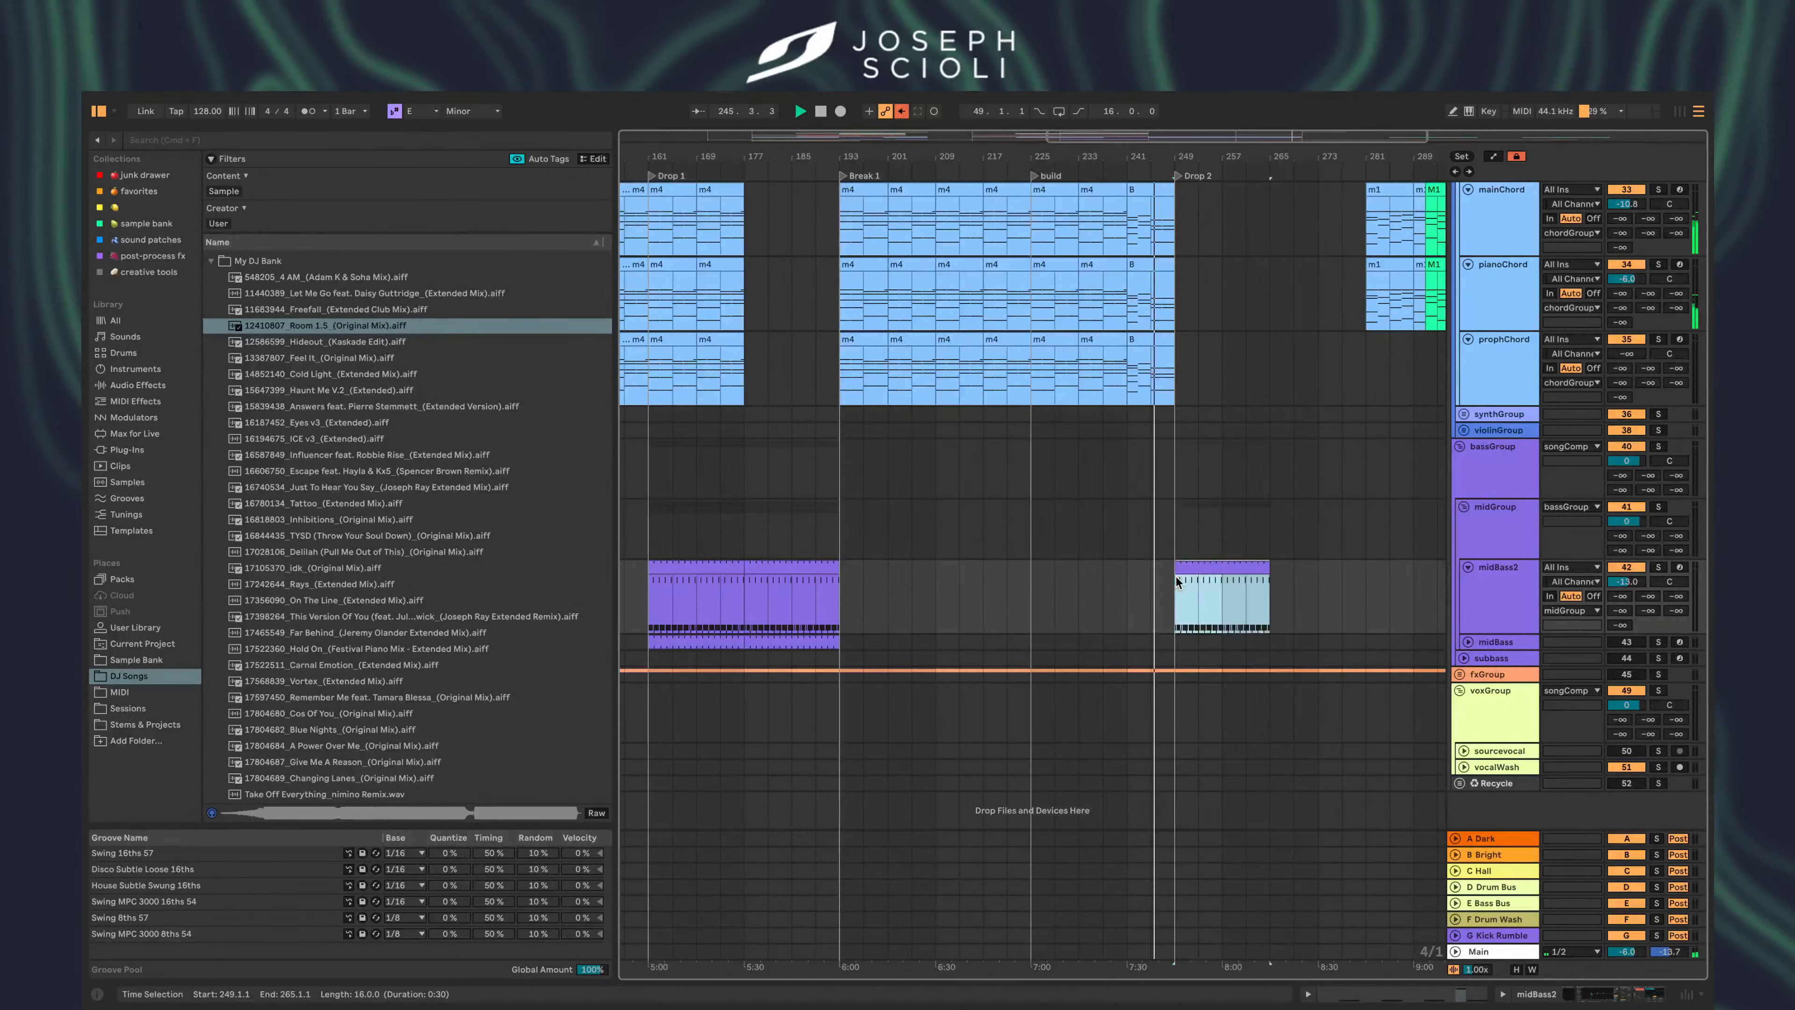
- Duplicate bars 245–249 of the mainChord, pianoChord and prophChord clips four times to fill Drop 2 through bar 265
scroll(1173, 565, up, 5)
scroll(1166, 538, down, 3)
drag(1162, 513, 1150, 353)
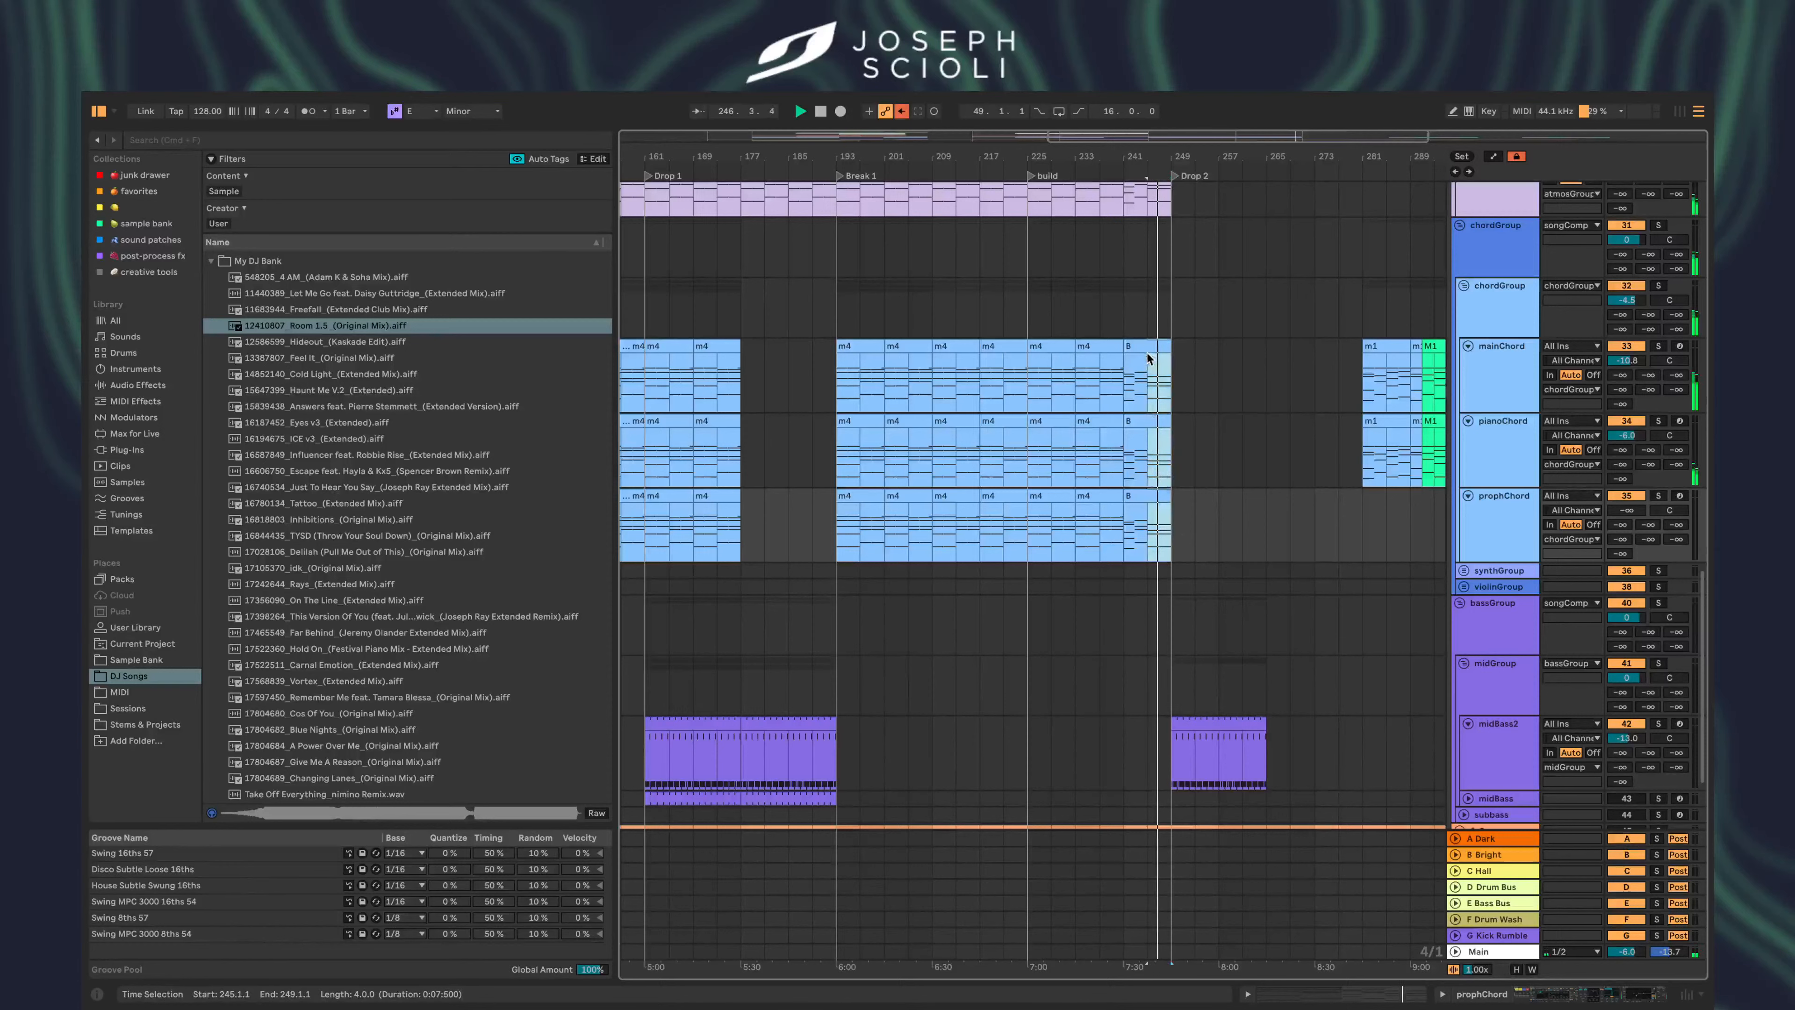
key(super+d)
key(super+d)
key(super+d)
key(super+d)
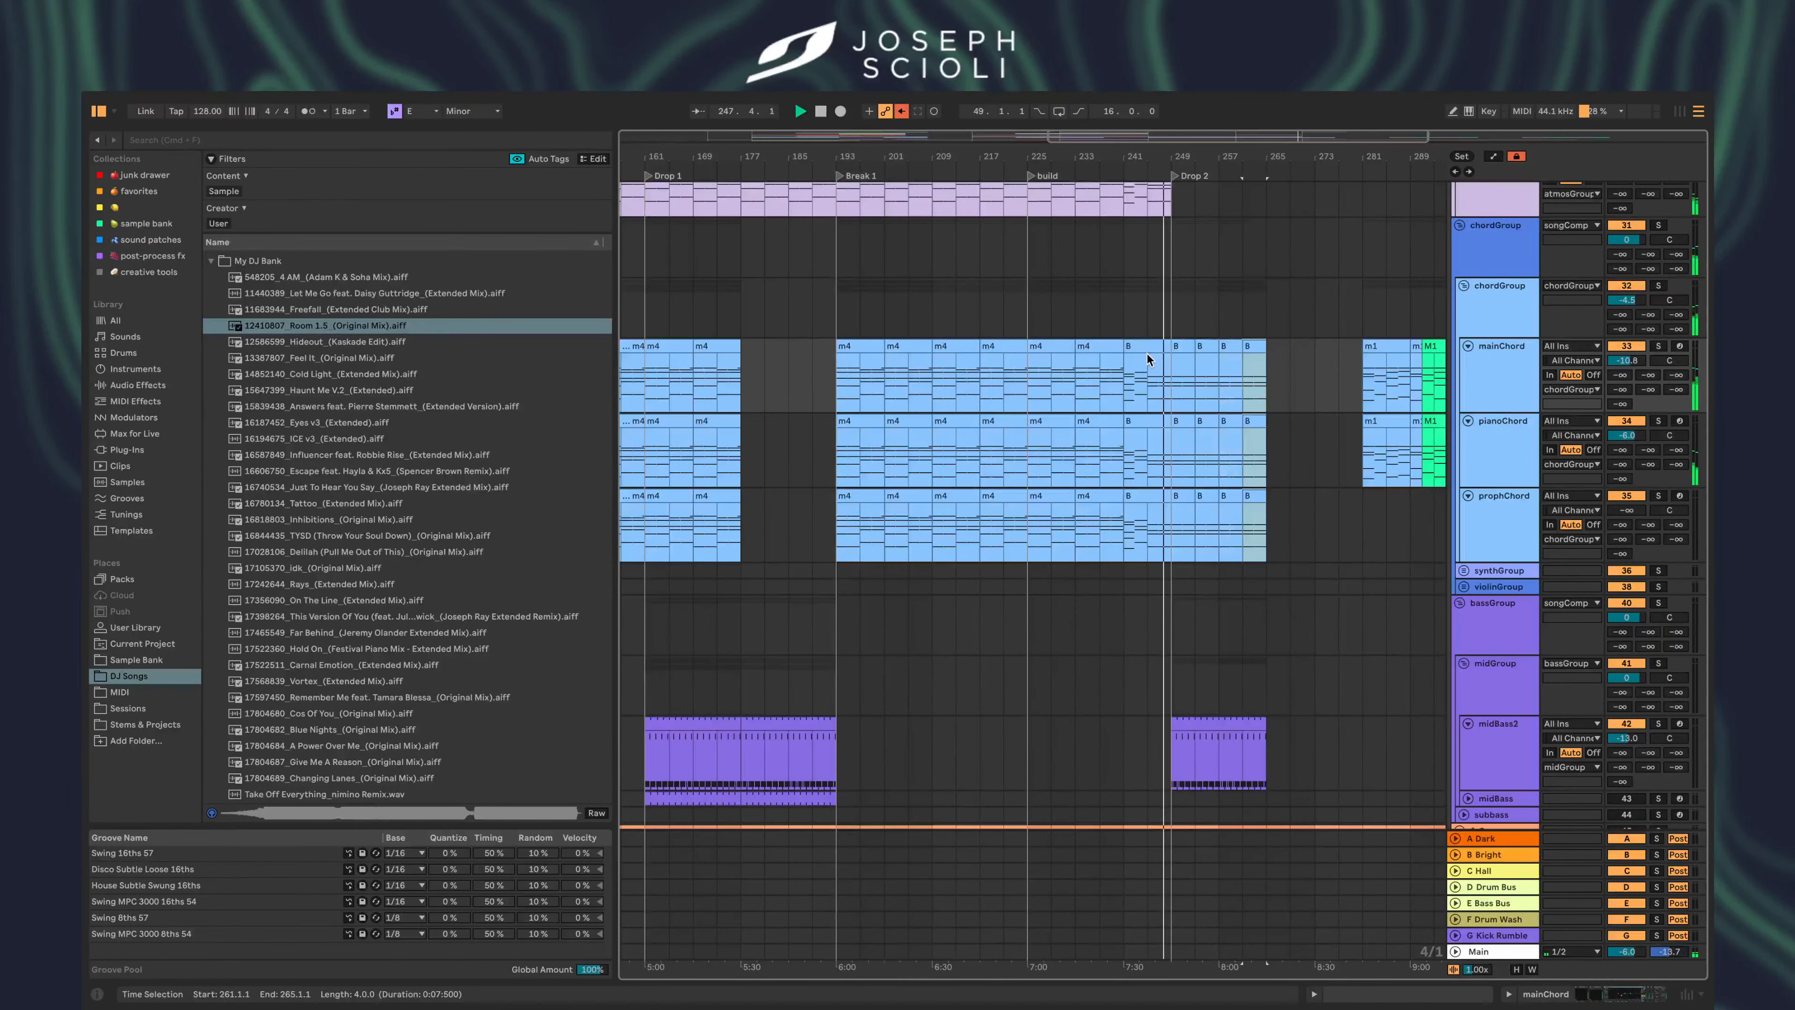
- Select bars 245–249 of the B clips on atmosTwo and atmosThree for duplication into Drop 2
scroll(1164, 424, up, 3)
scroll(1164, 423, up, 3)
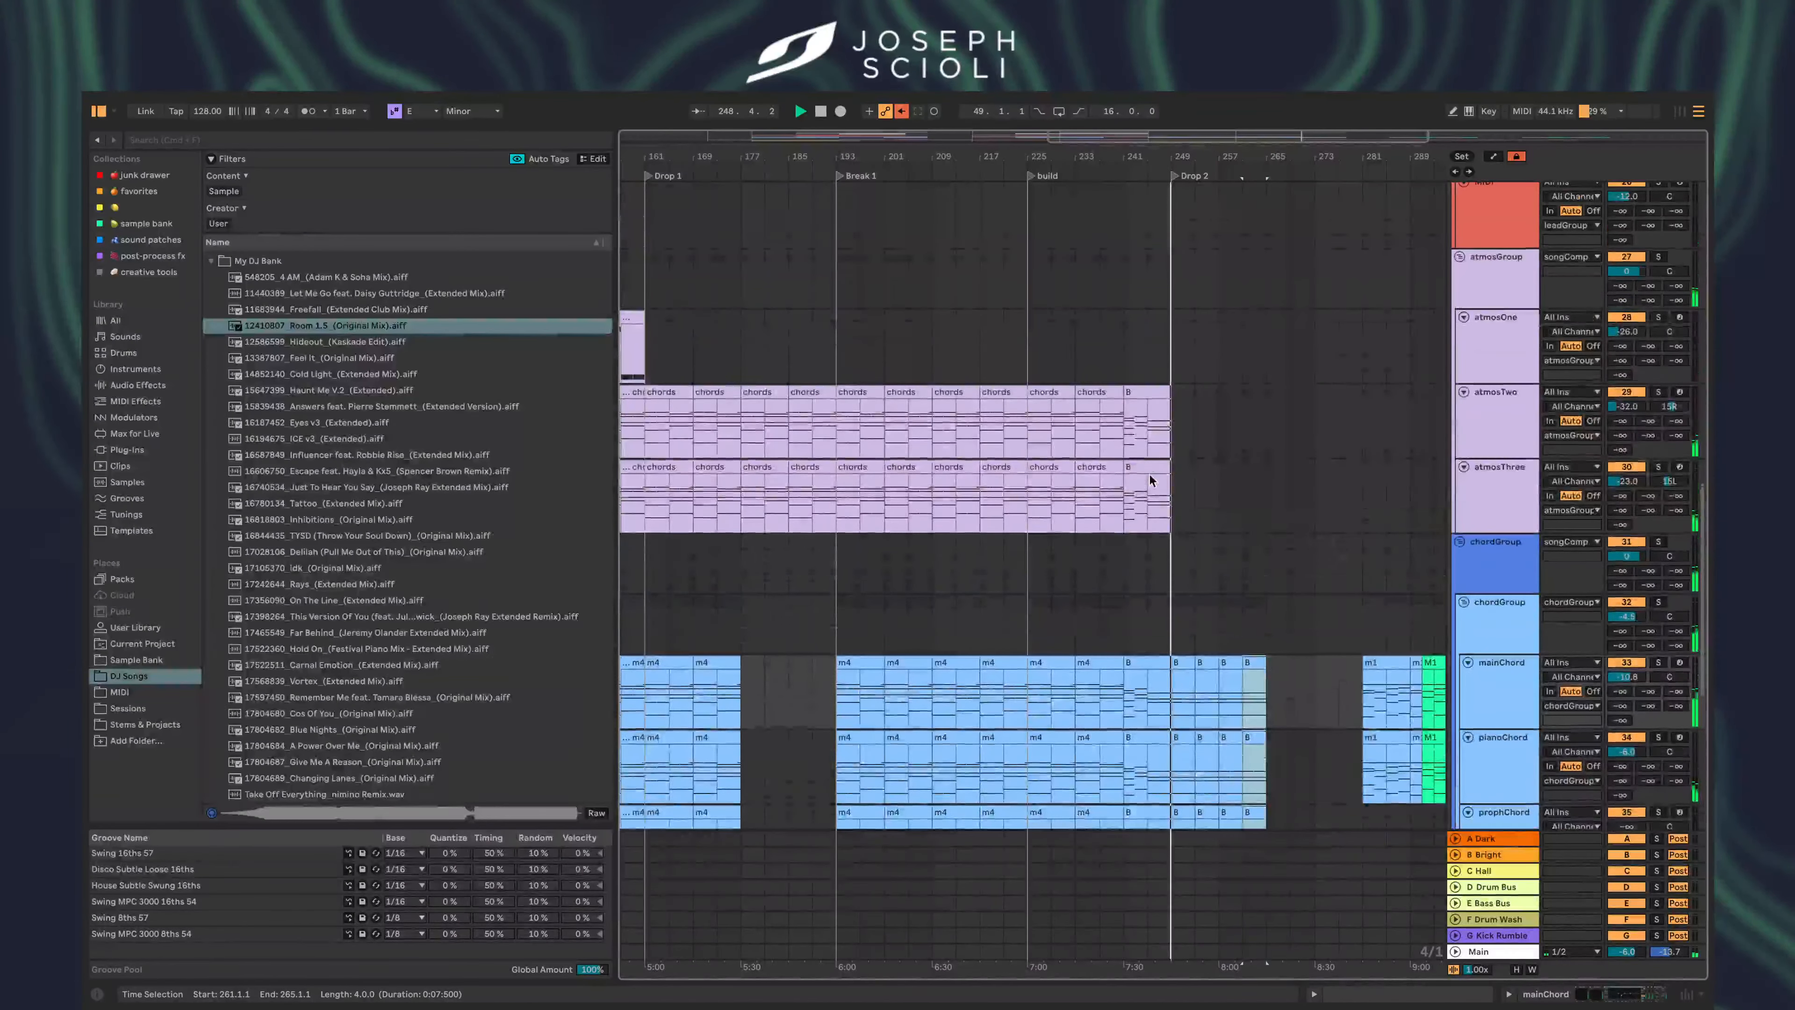
drag(1166, 495, 1138, 438)
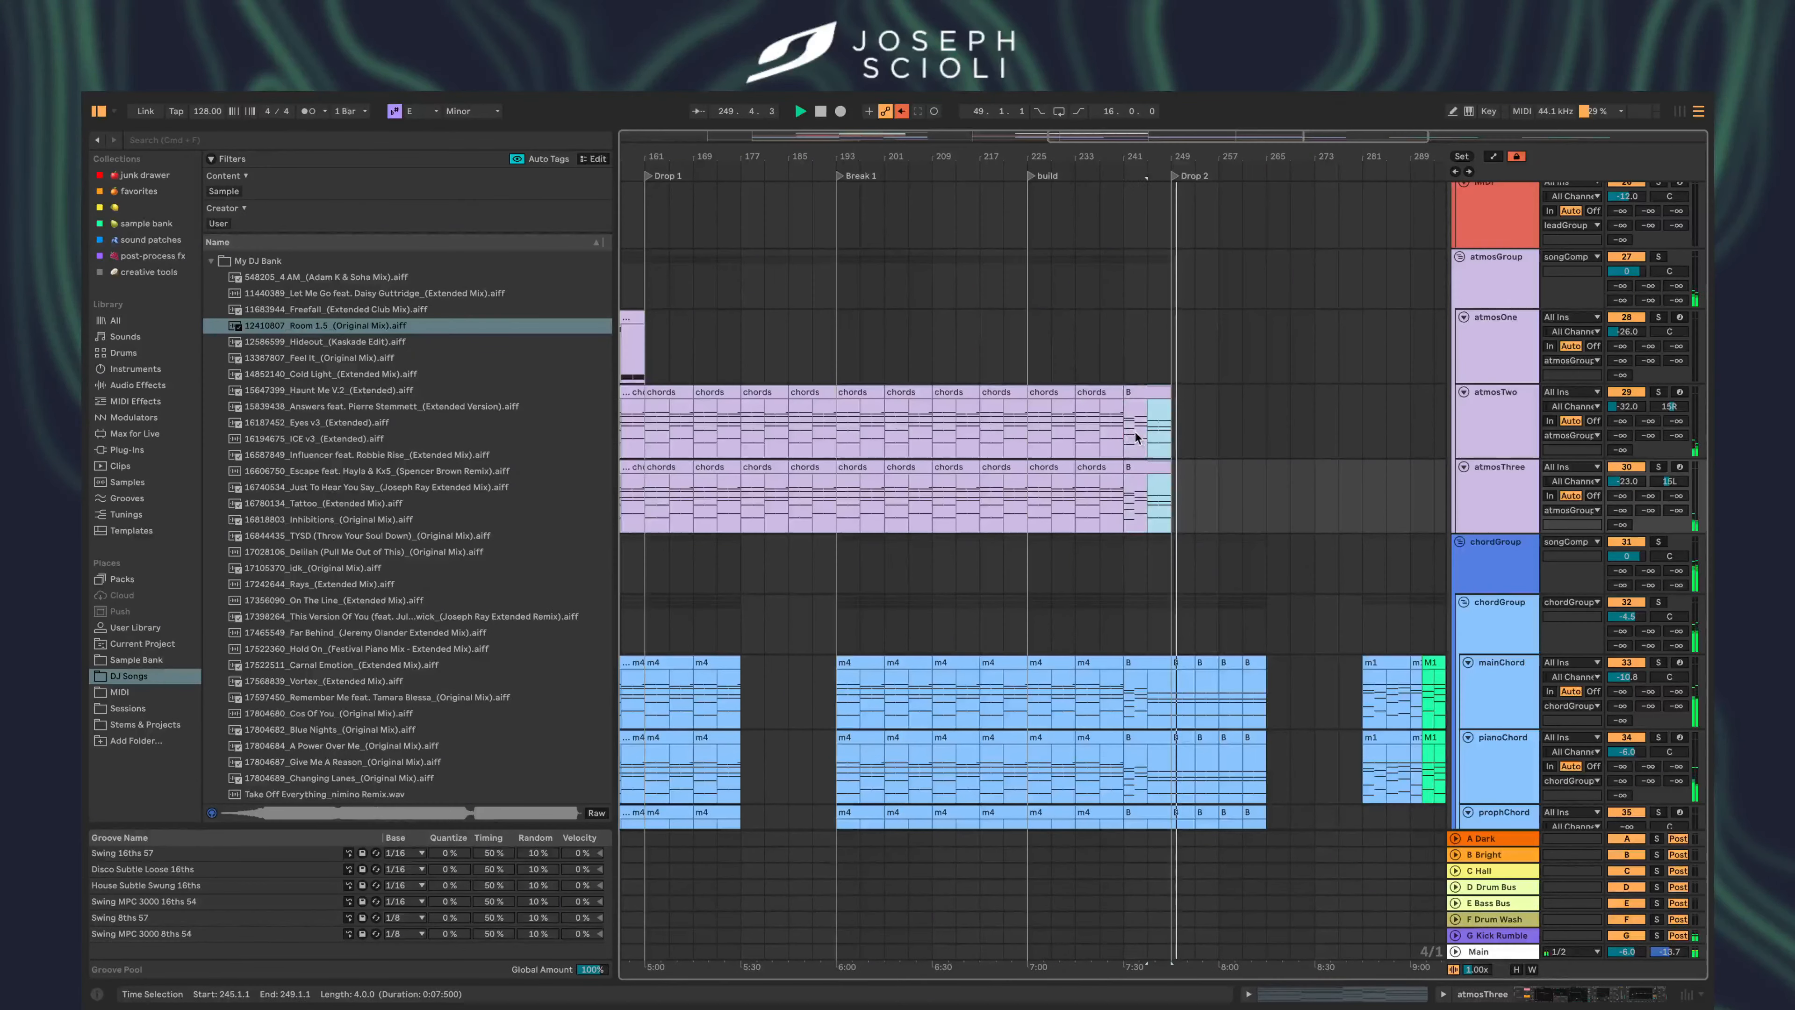
- Duplicate the selected four-bar section on the atmosTwo and atmosThree tracks four times, extending the B clips to bar 265
key(super+d)
key(super+d)
key(super+d)
key(super+d)
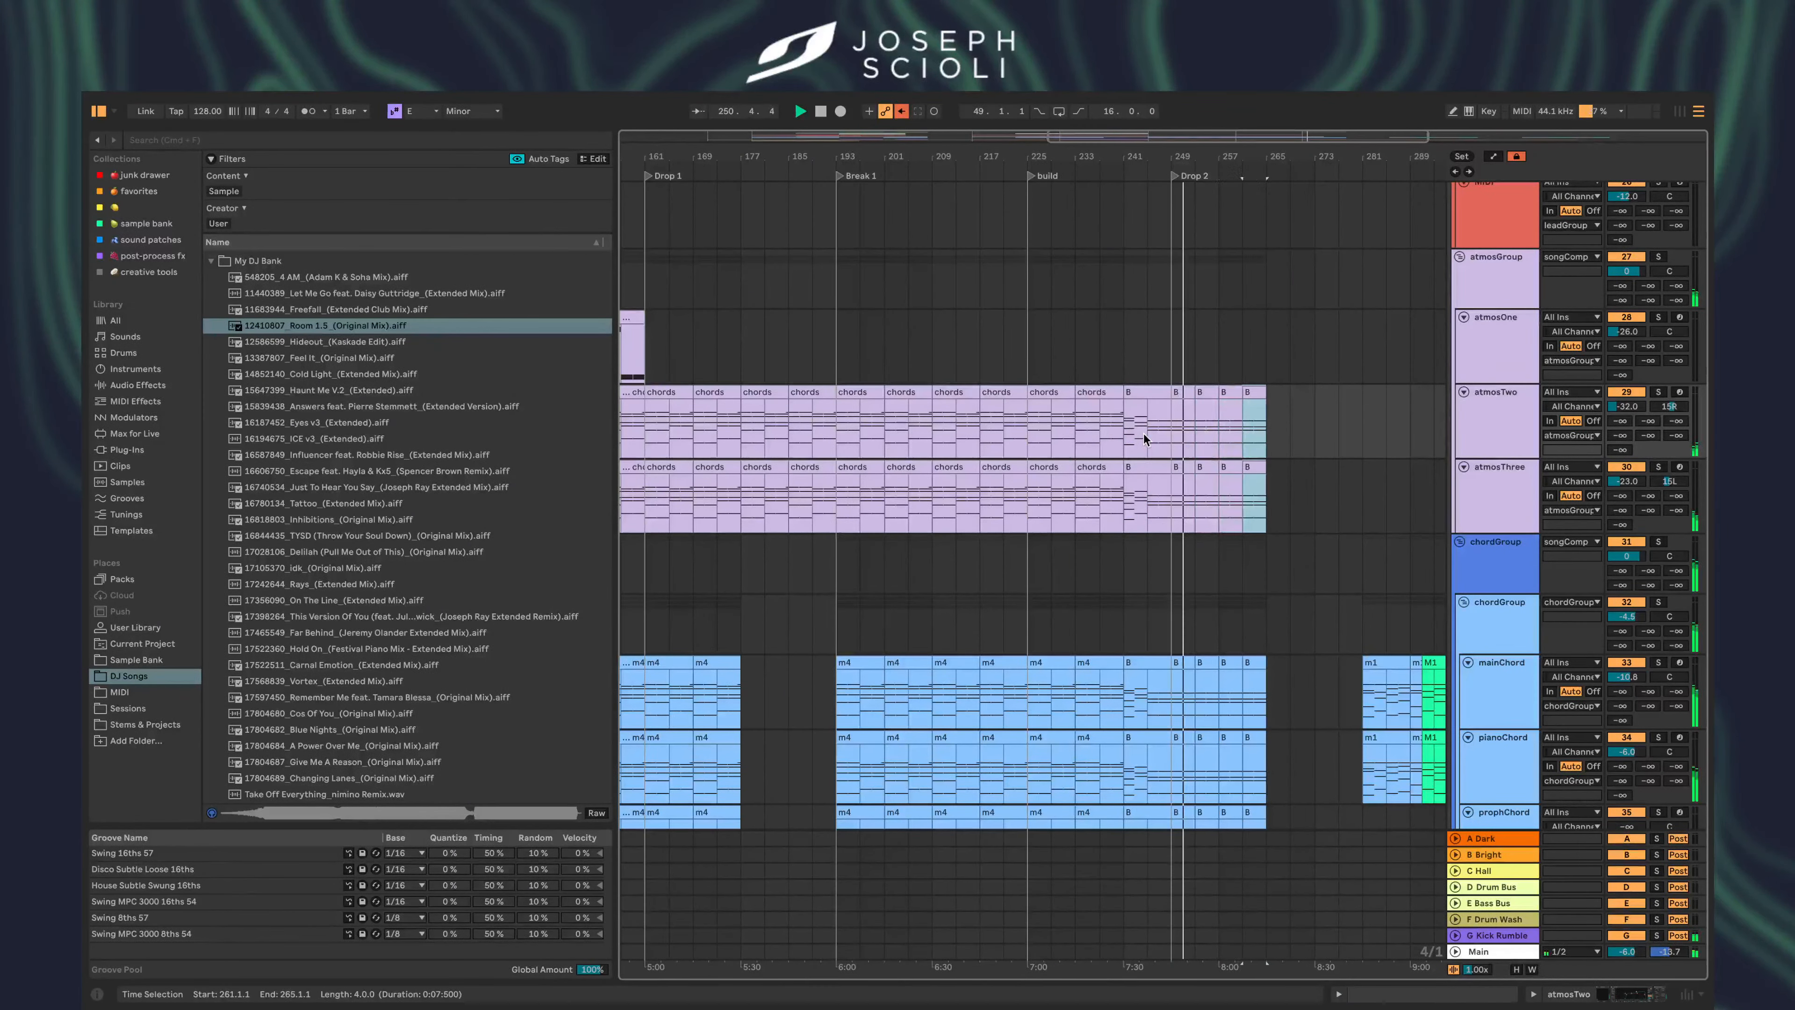
- Copy the 16-bar atmosOne clip that precedes Drop 1 to the start of Drop 2 at bar 249
scroll(1166, 453, up, 3)
scroll(1166, 453, left, 3)
scroll(1191, 467, left, 3)
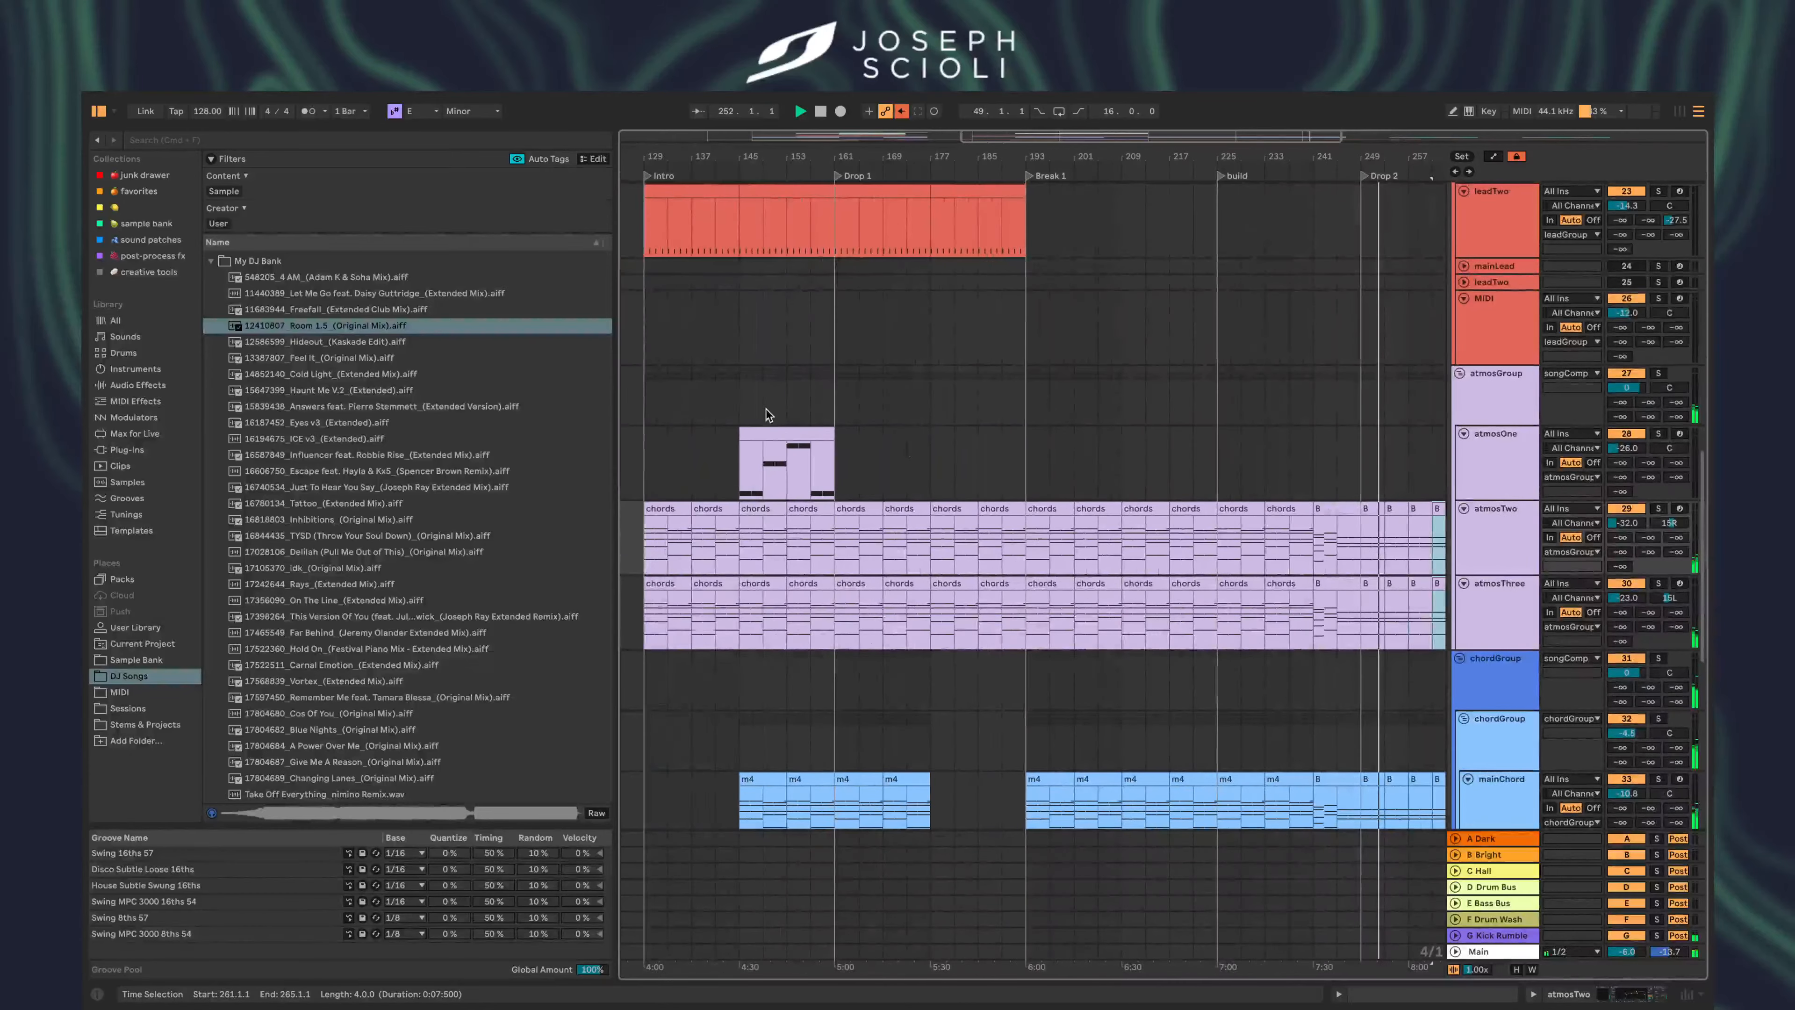
click(784, 433)
scroll(1307, 468, right, 3)
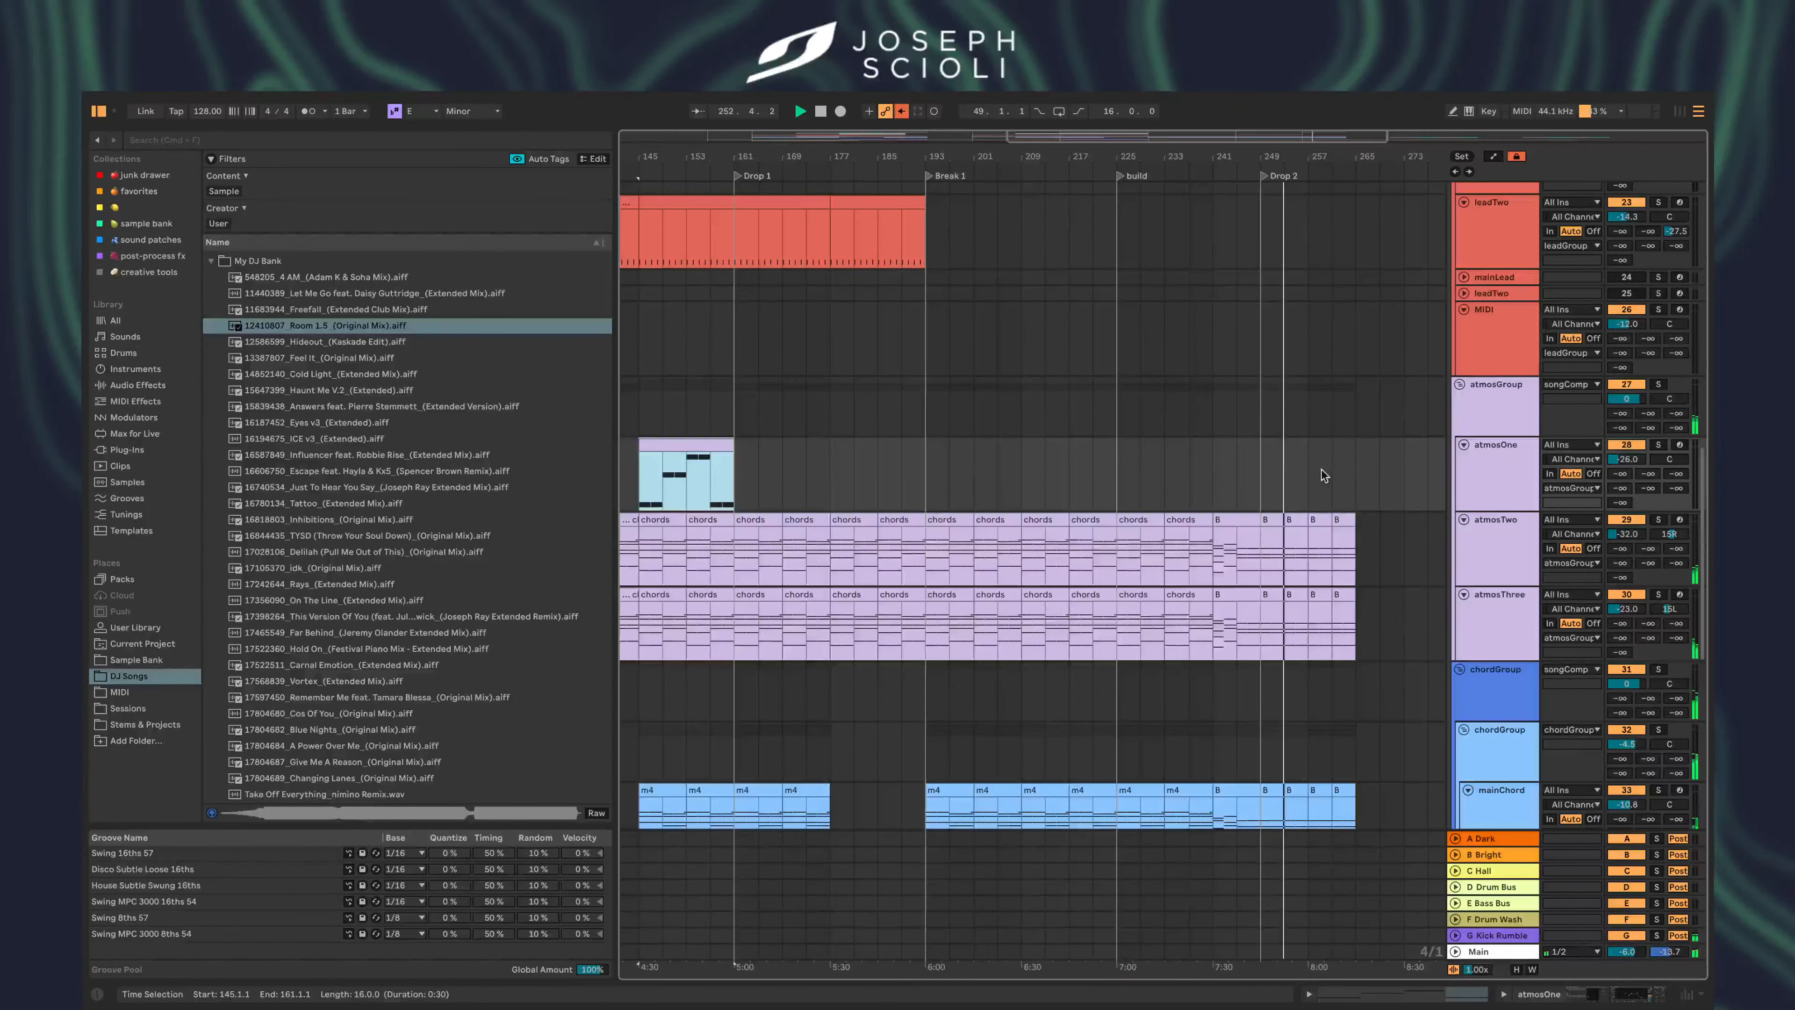
click(1262, 455)
key(super+v)
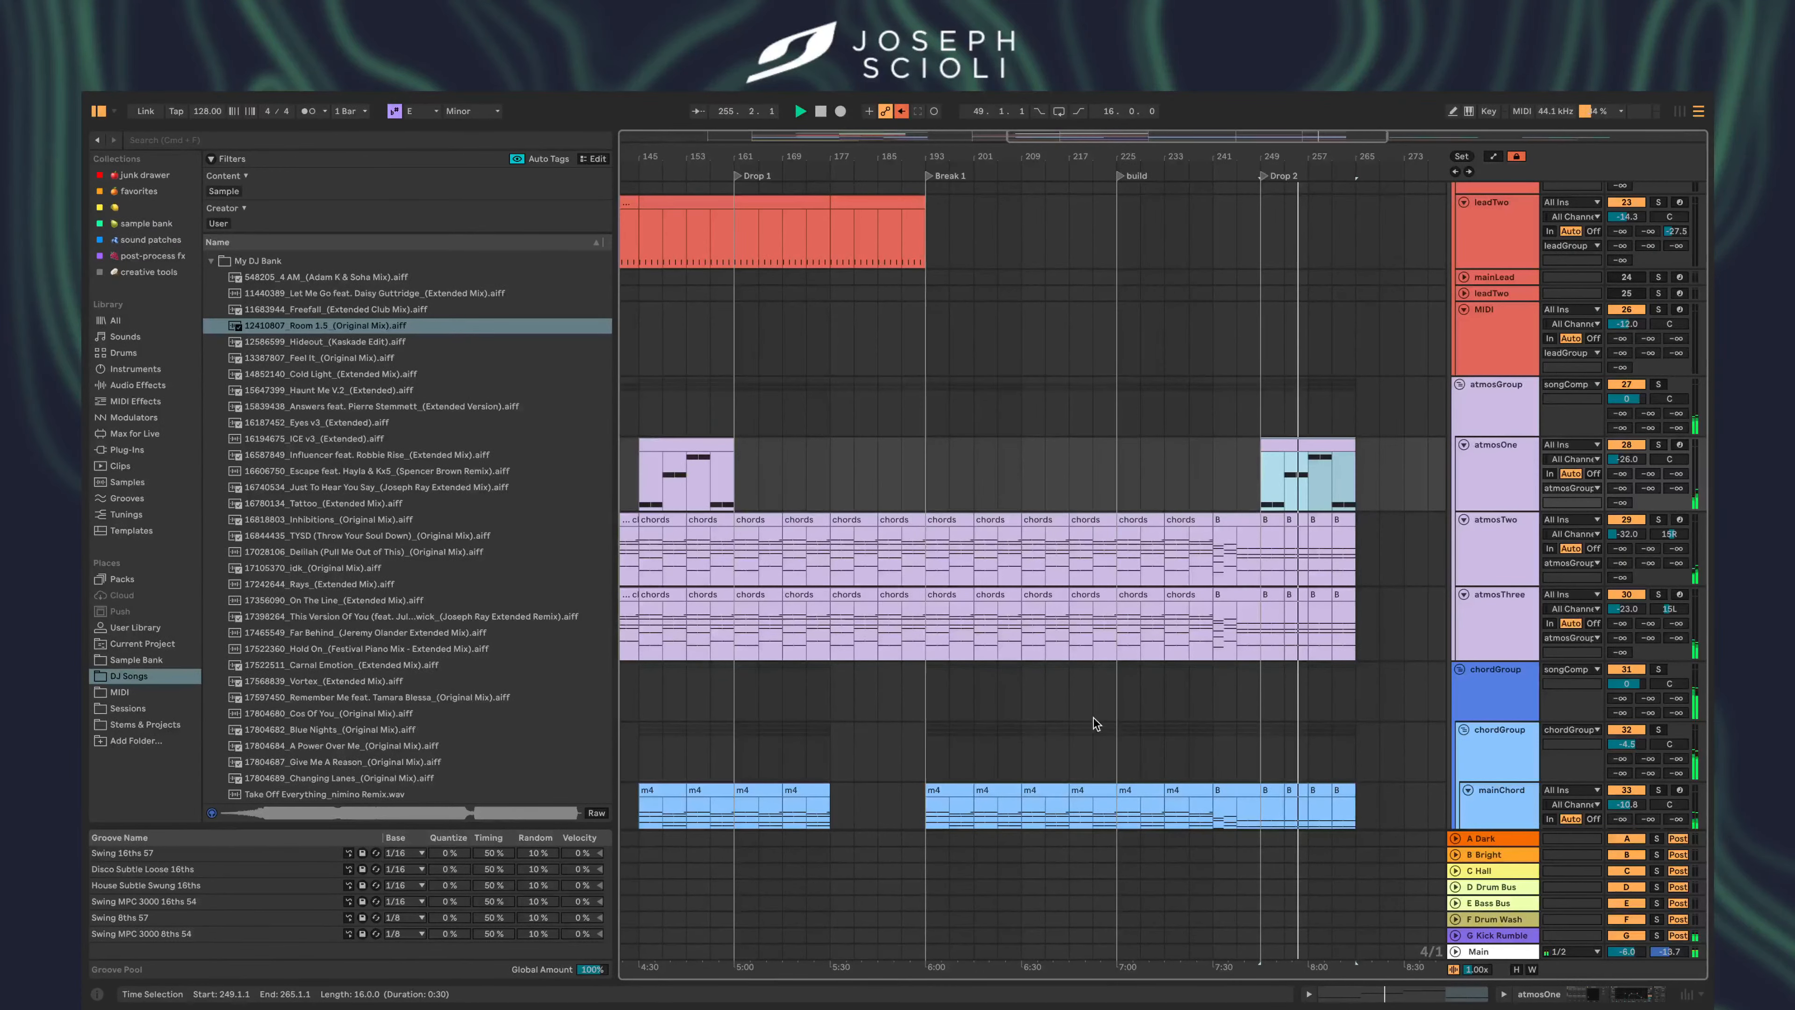
- Duplicate the spare mainChord and pianoChord section beyond Drop 2 twice, and select bars 281 to 505 on both tracks
scroll(1318, 484, up, 10)
scroll(1318, 484, right, 2)
scroll(1318, 484, up, 8)
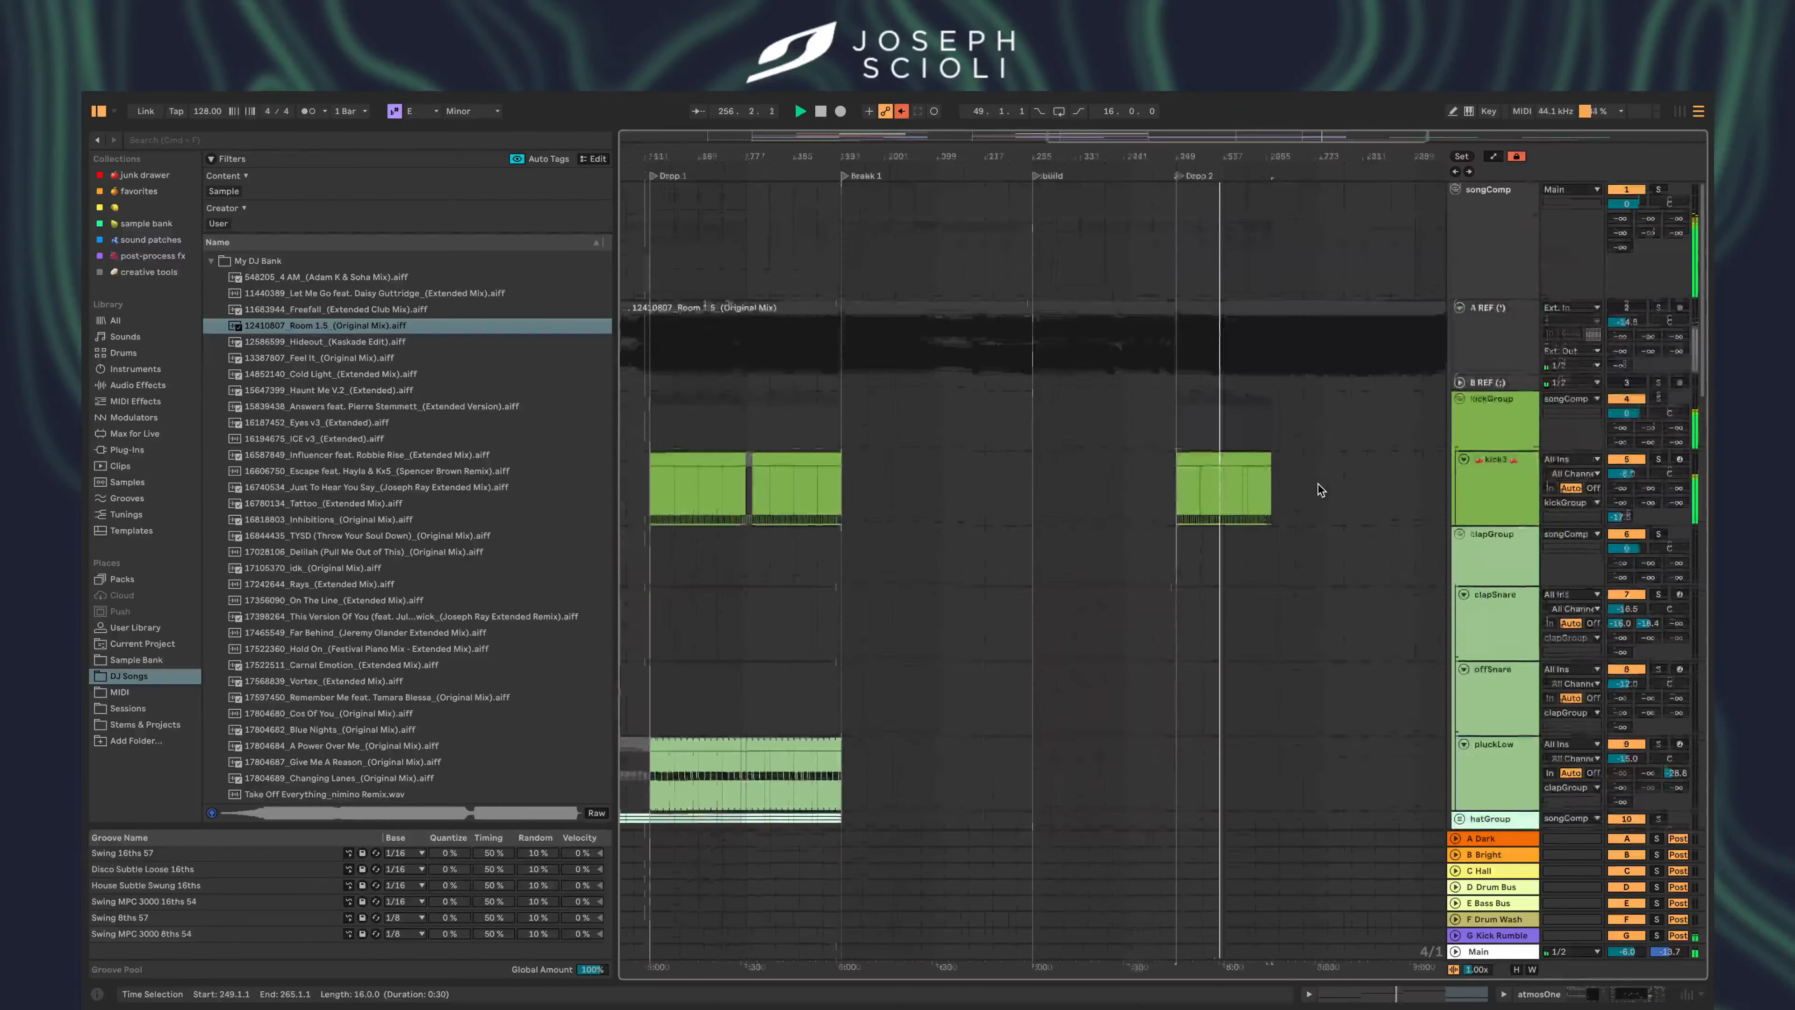
scroll(1318, 484, down, 3)
scroll(1209, 583, down, 2)
scroll(1209, 584, down, 10)
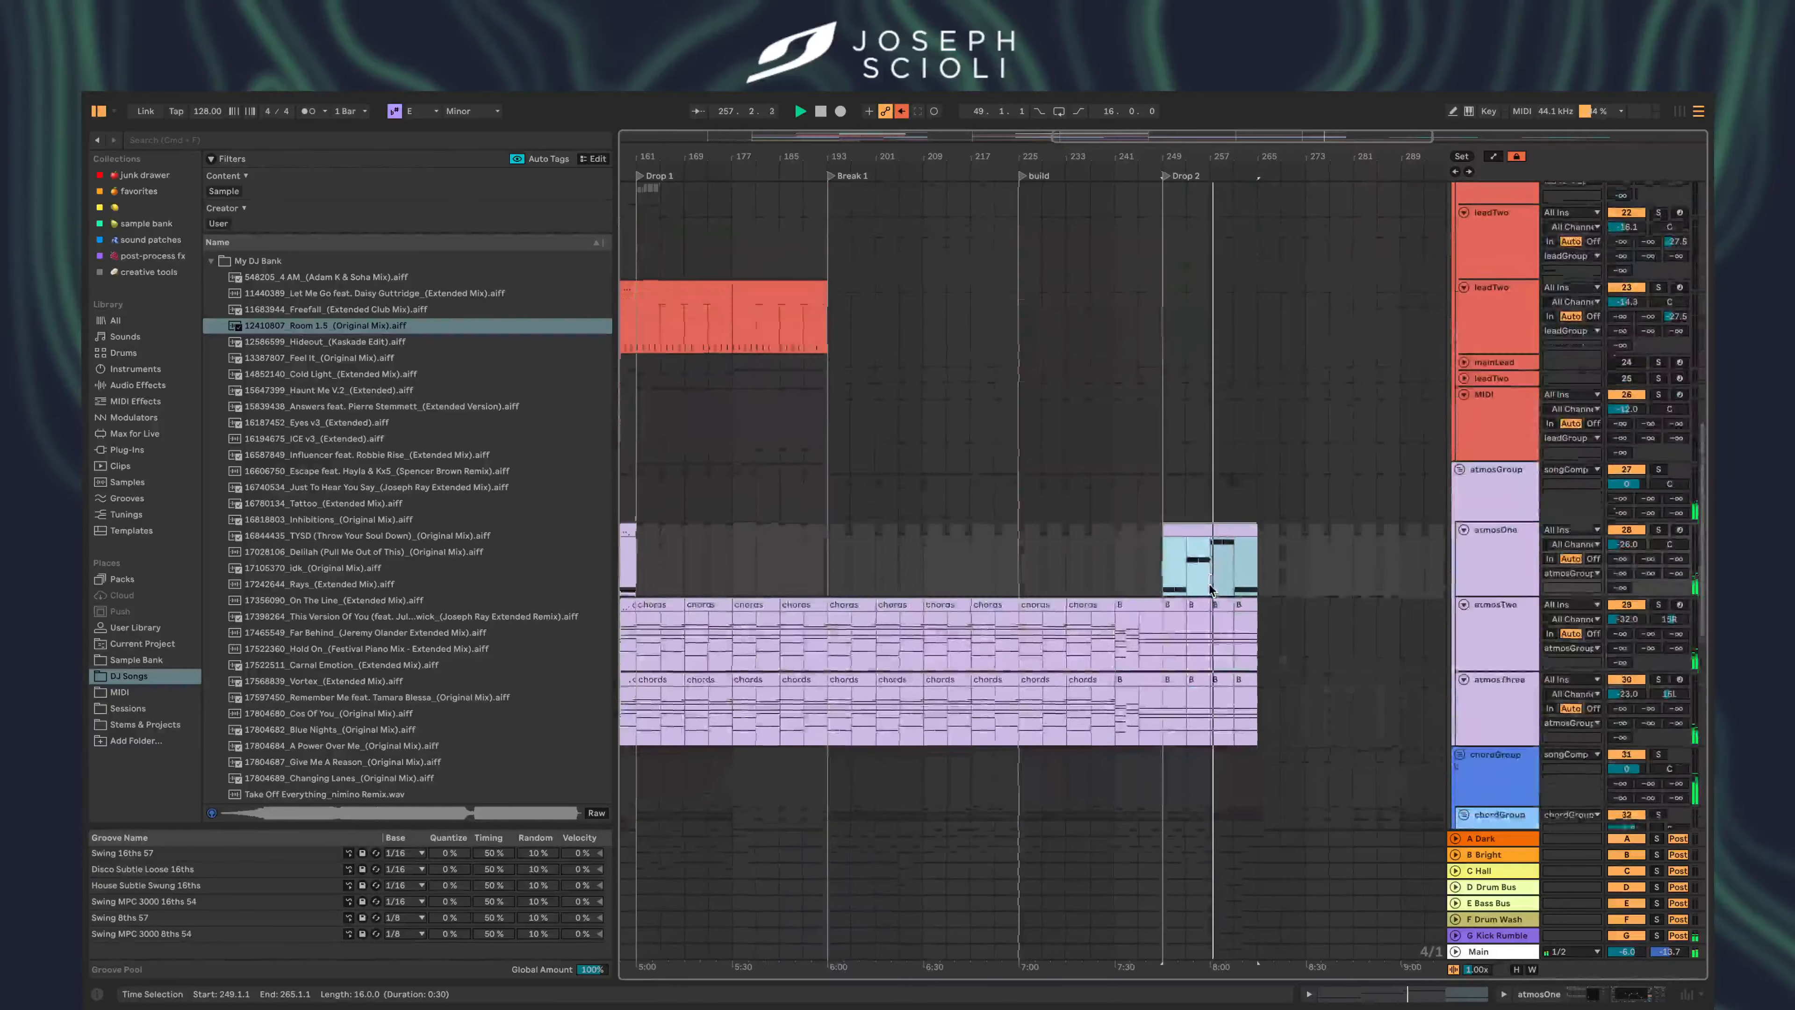
scroll(1215, 628, down, 13)
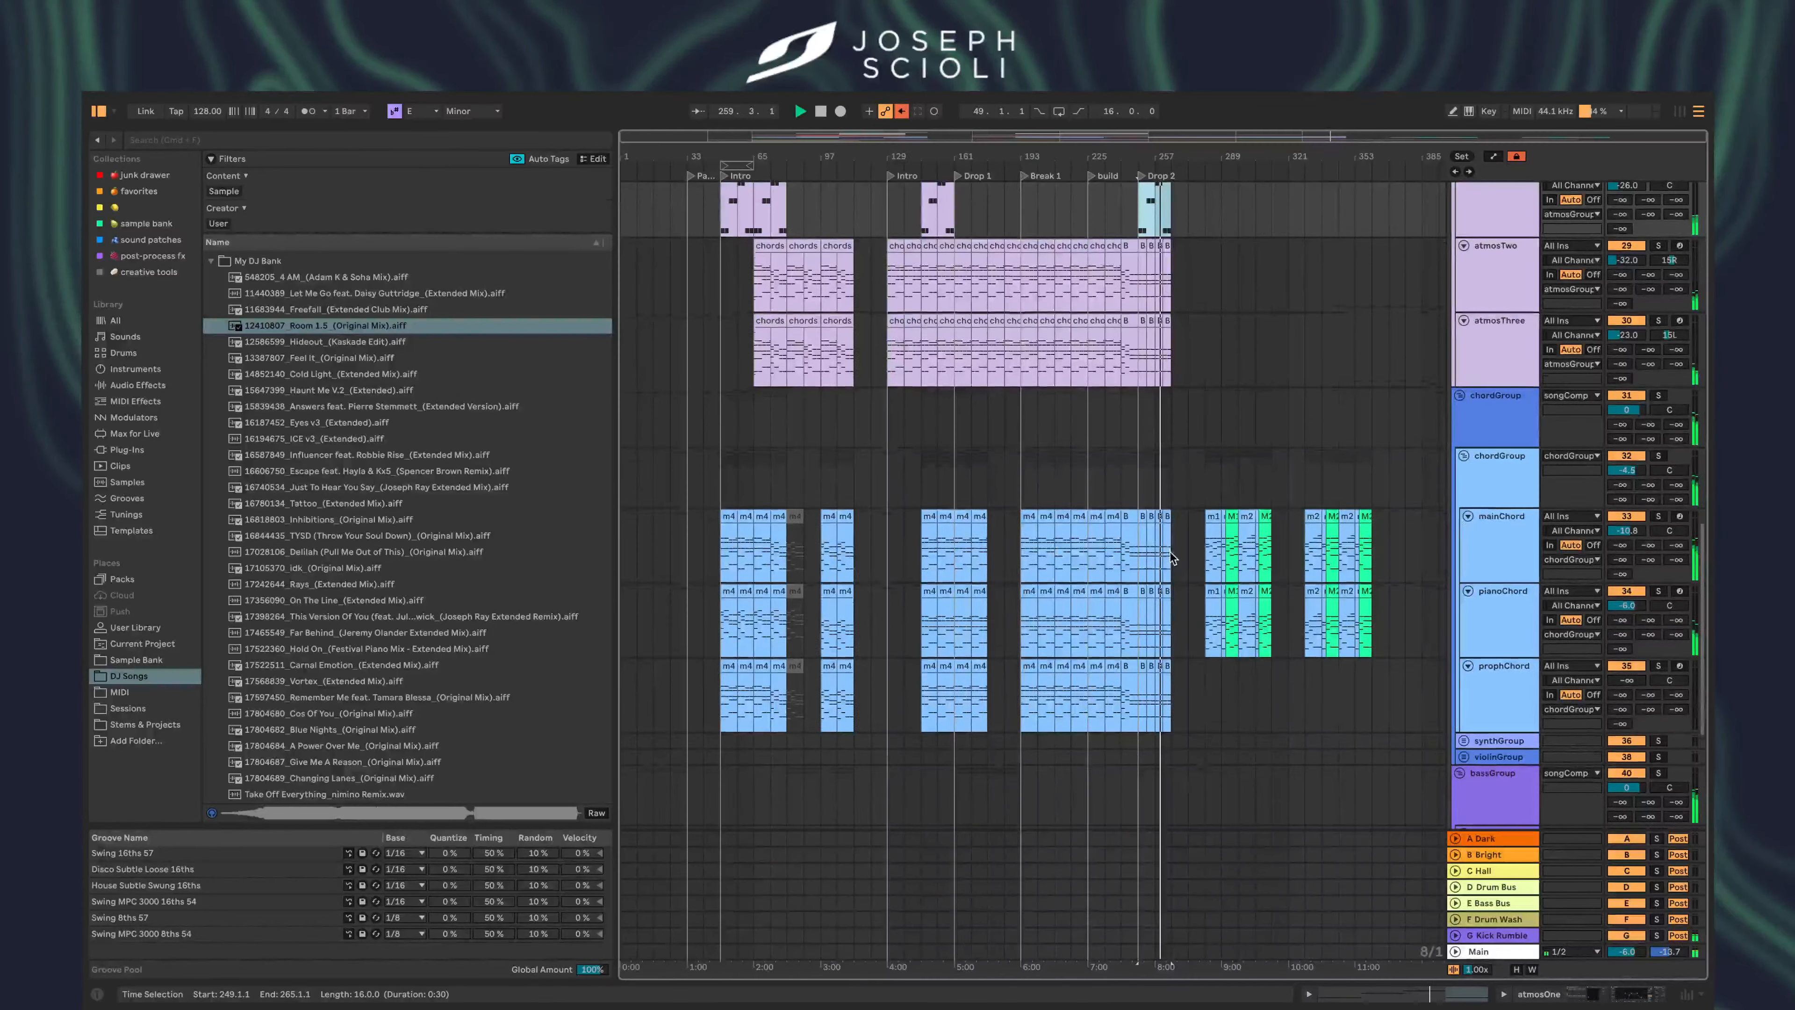
drag(1188, 555, 1452, 627)
key(super+d)
key(super+d)
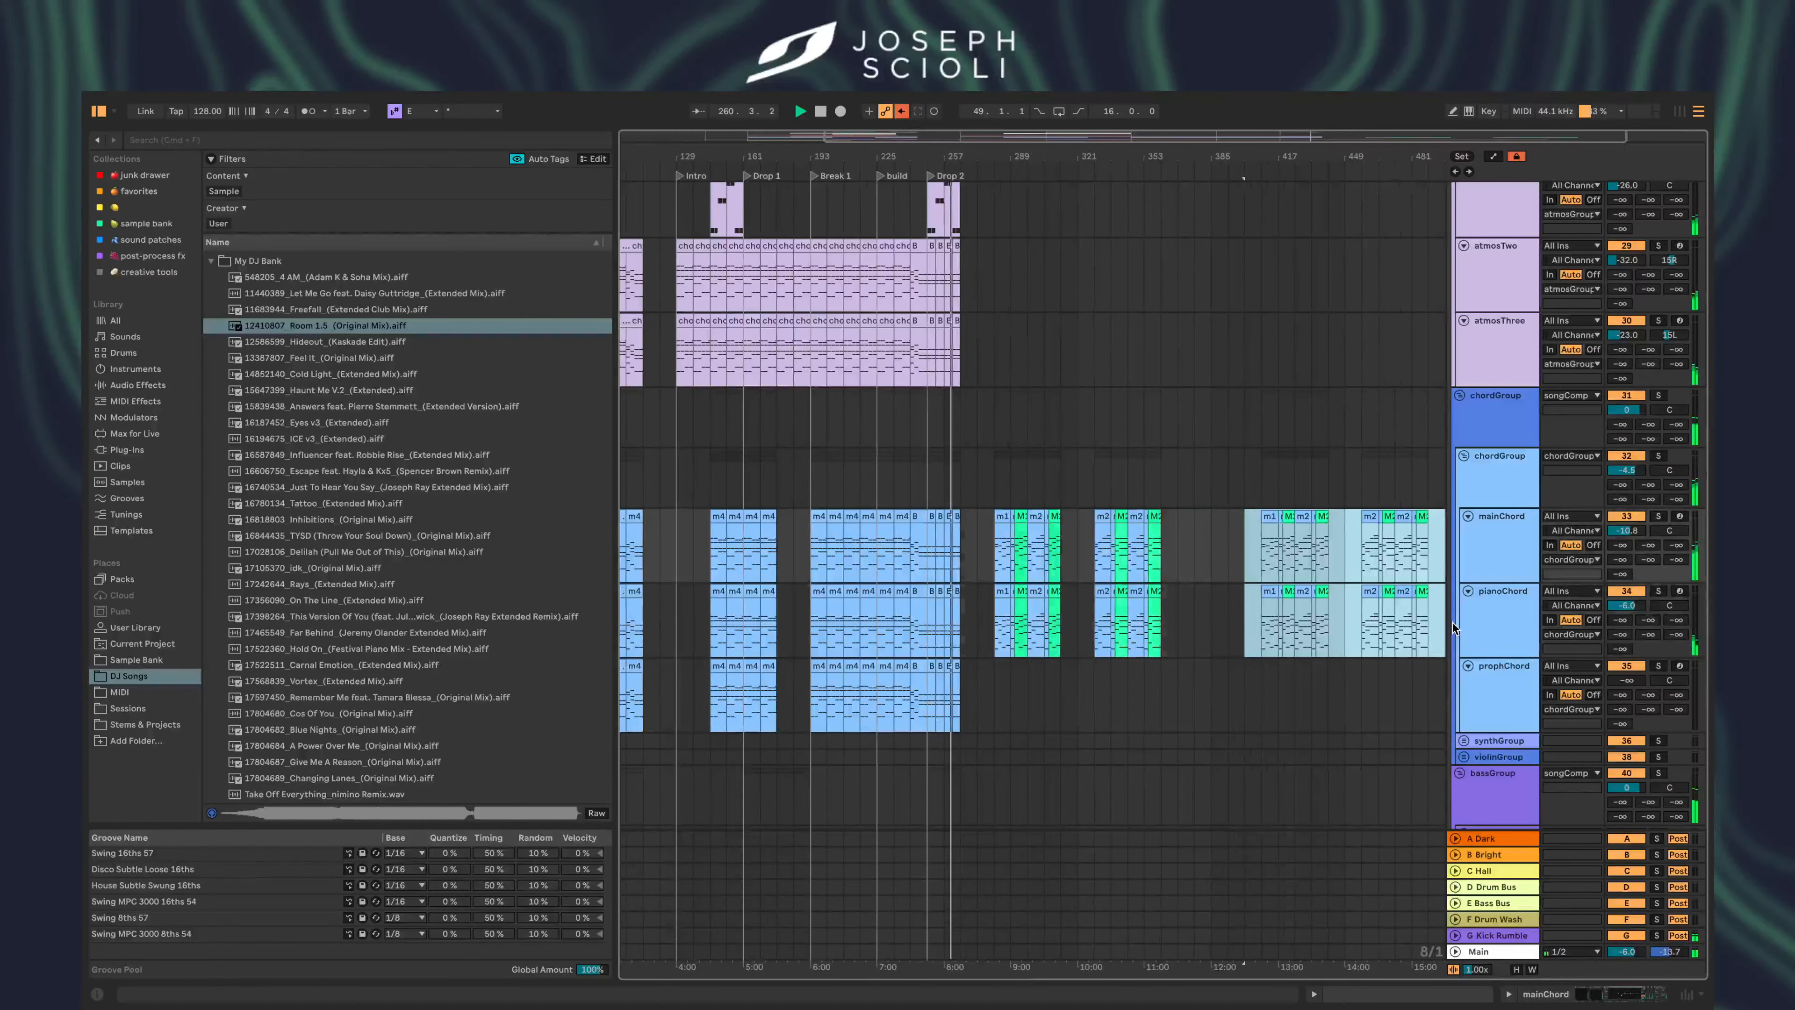
drag(1195, 636, 722, 558)
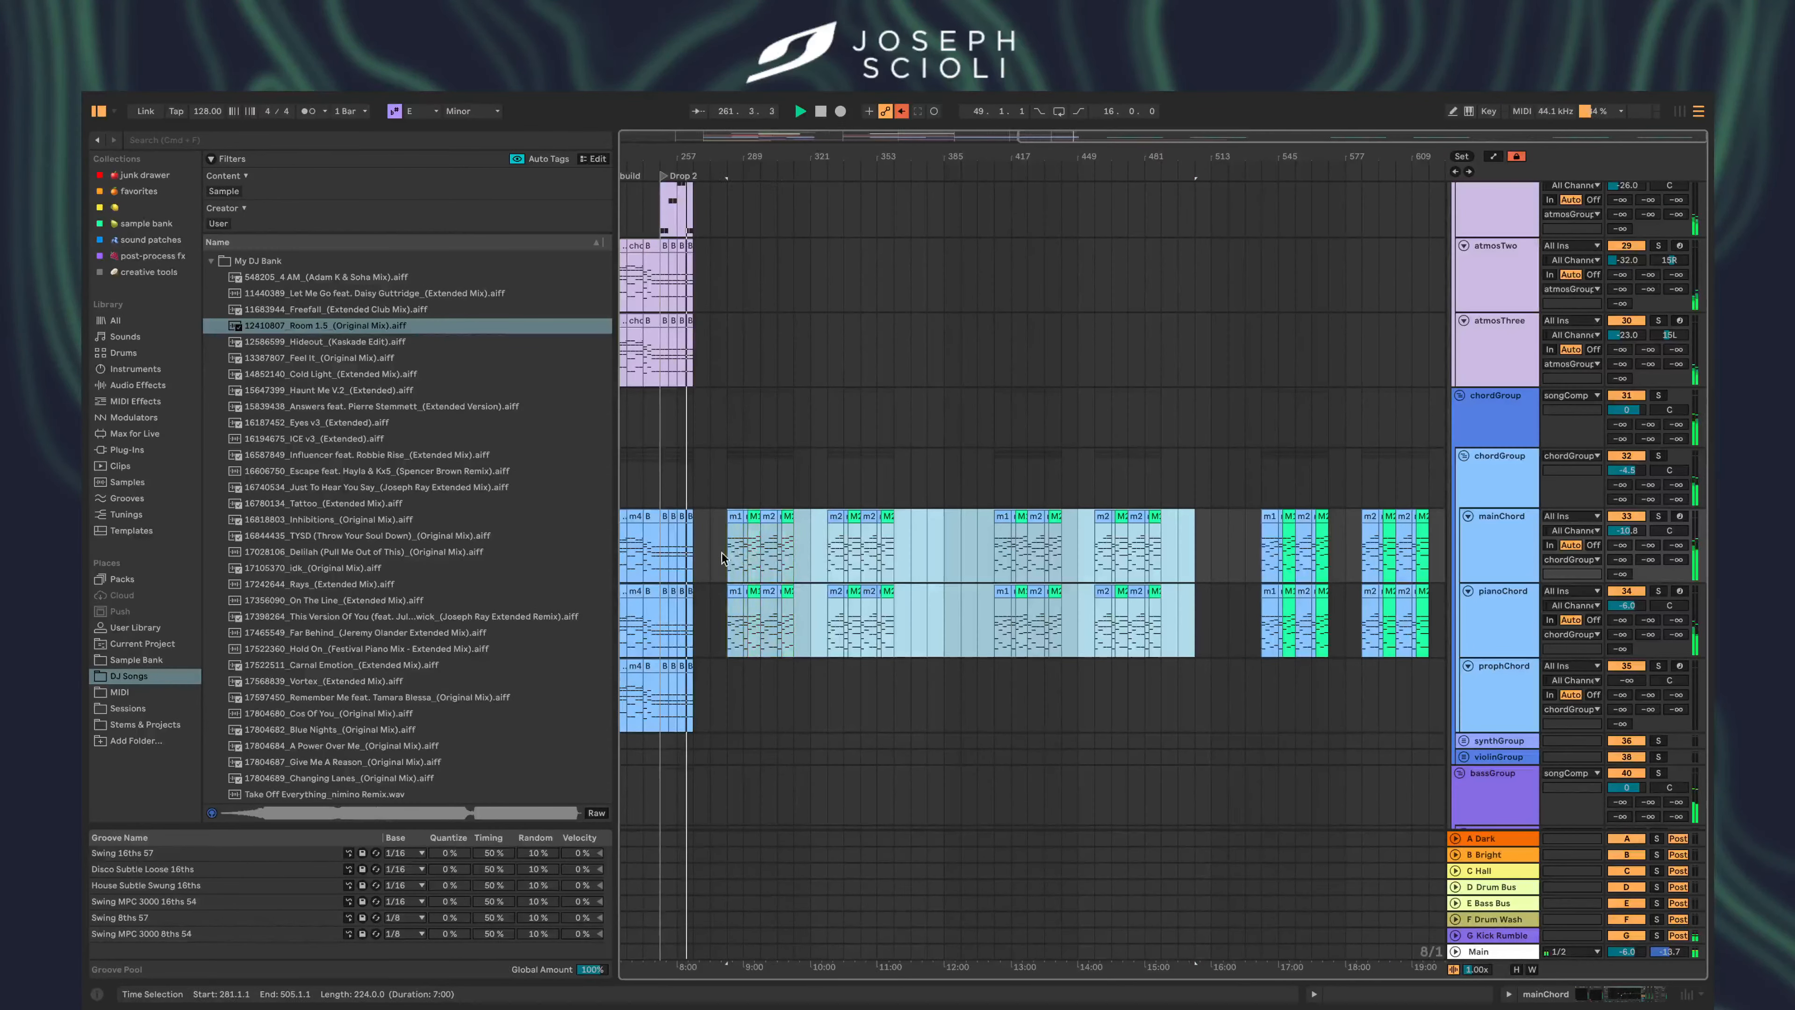
- Name the new track below atmosThree "texture!" and select bars 49 to 65 of the intro on it
scroll(722, 553, left, 10)
scroll(722, 553, up, 3)
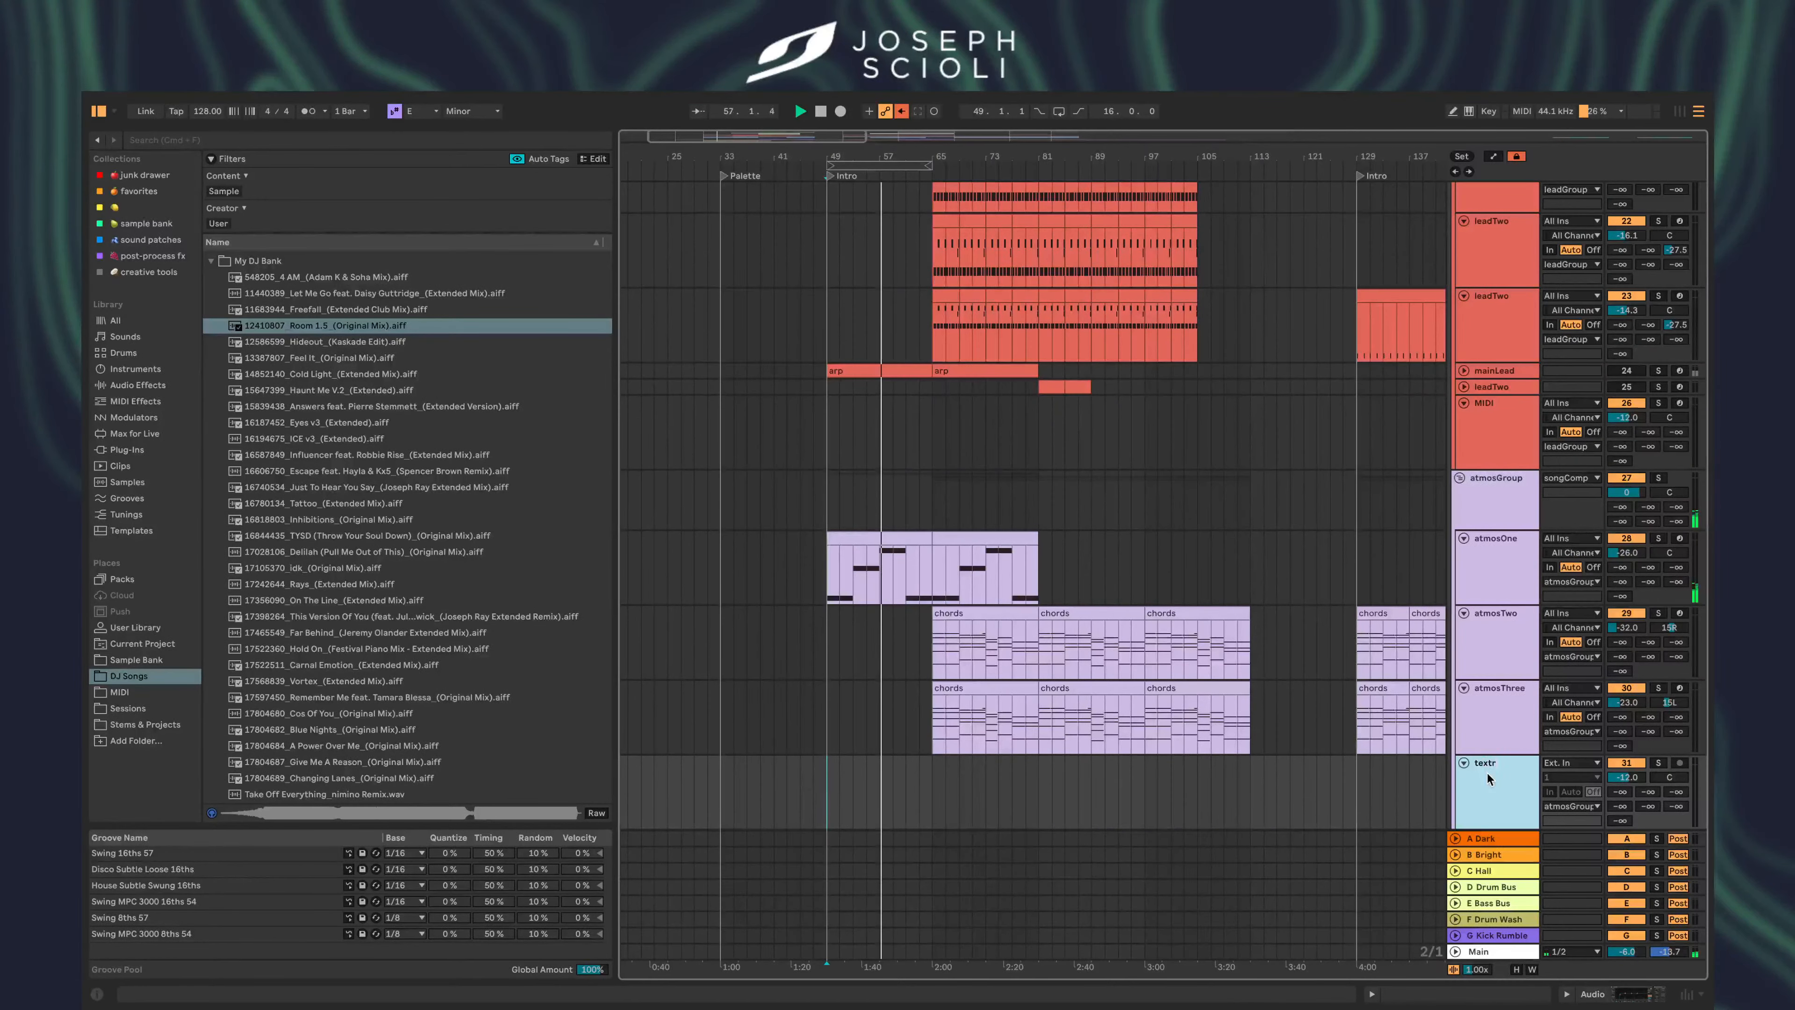
text(e!)
key(Return)
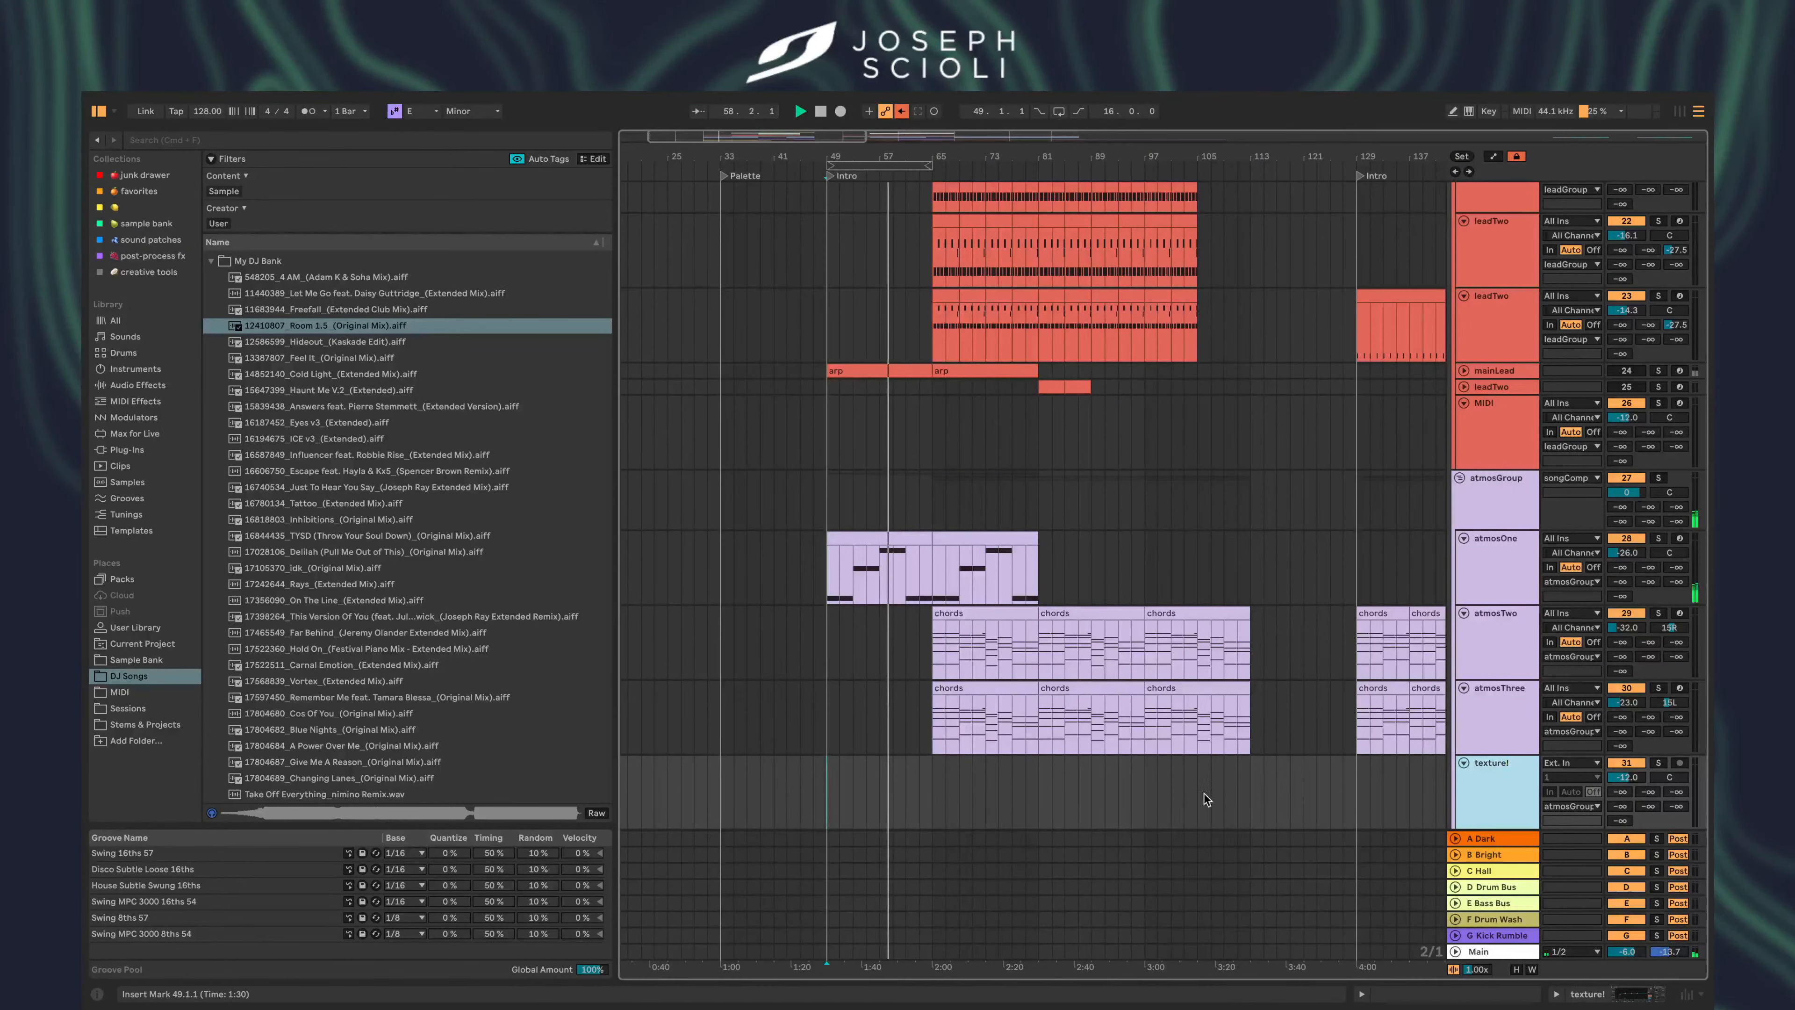
drag(833, 785, 931, 782)
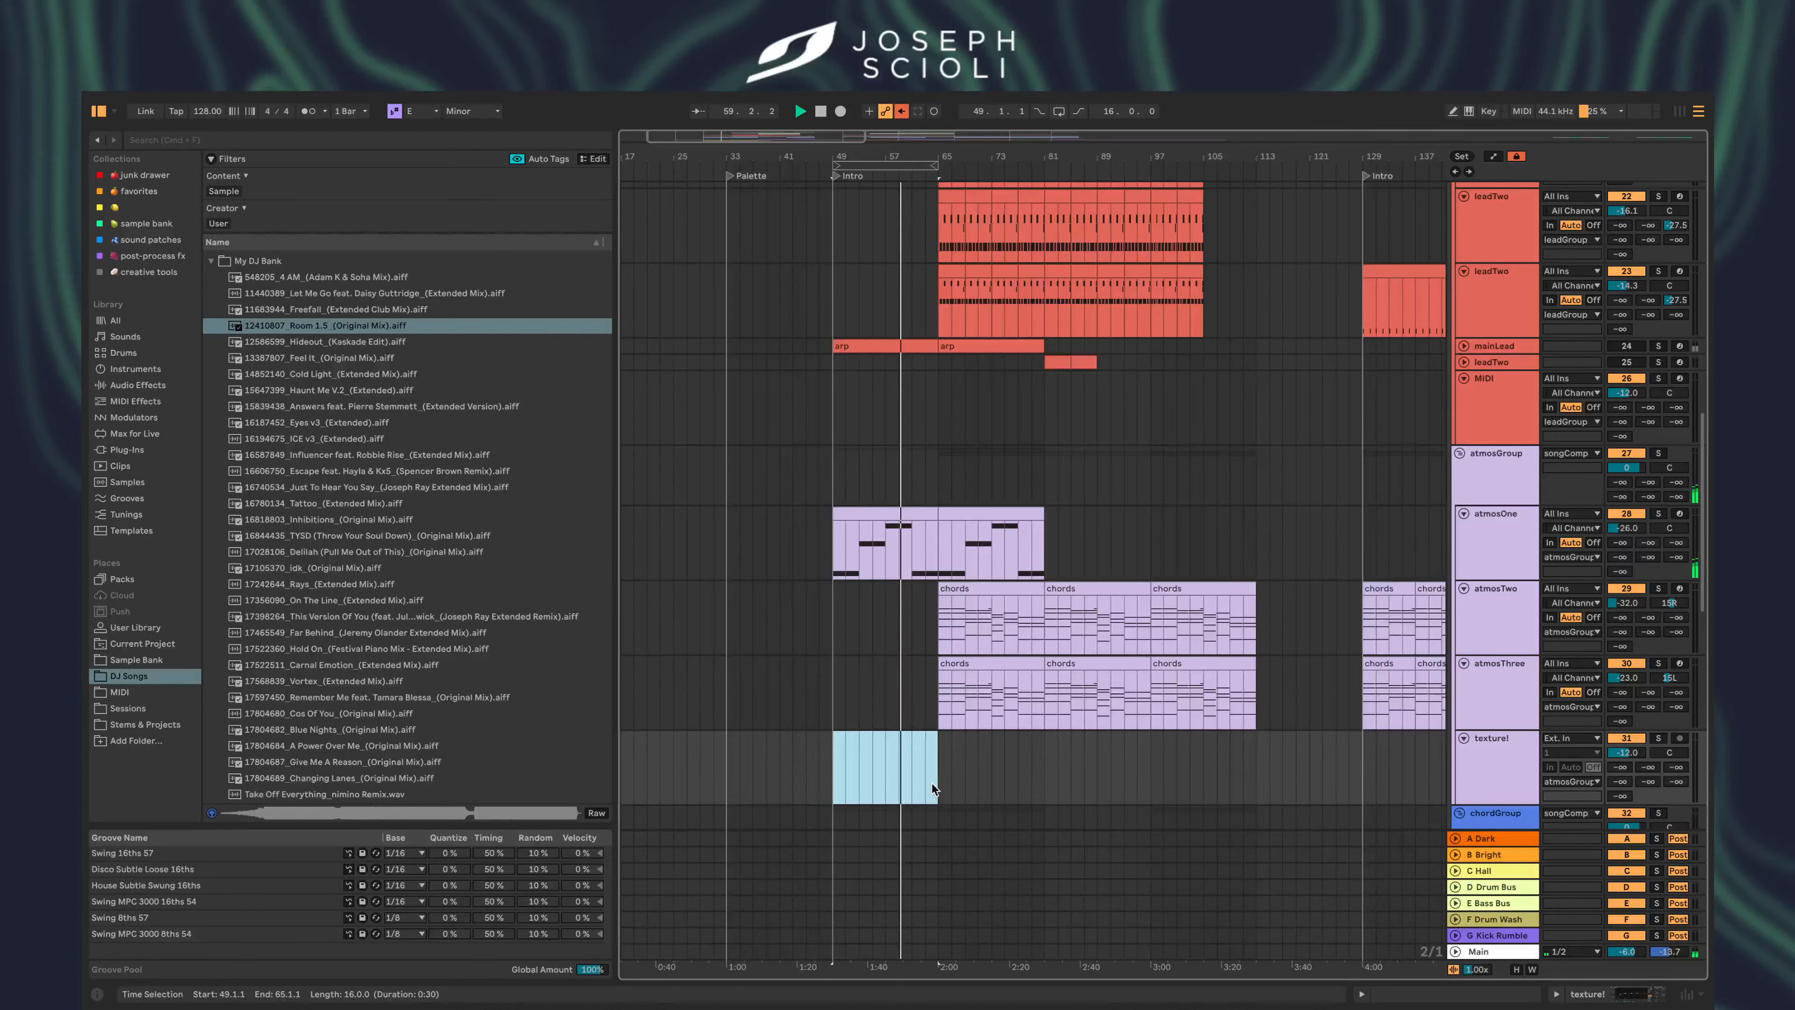
- Search the entire library for "texture" and preview the august texture loop
click(219, 138)
text(texture)
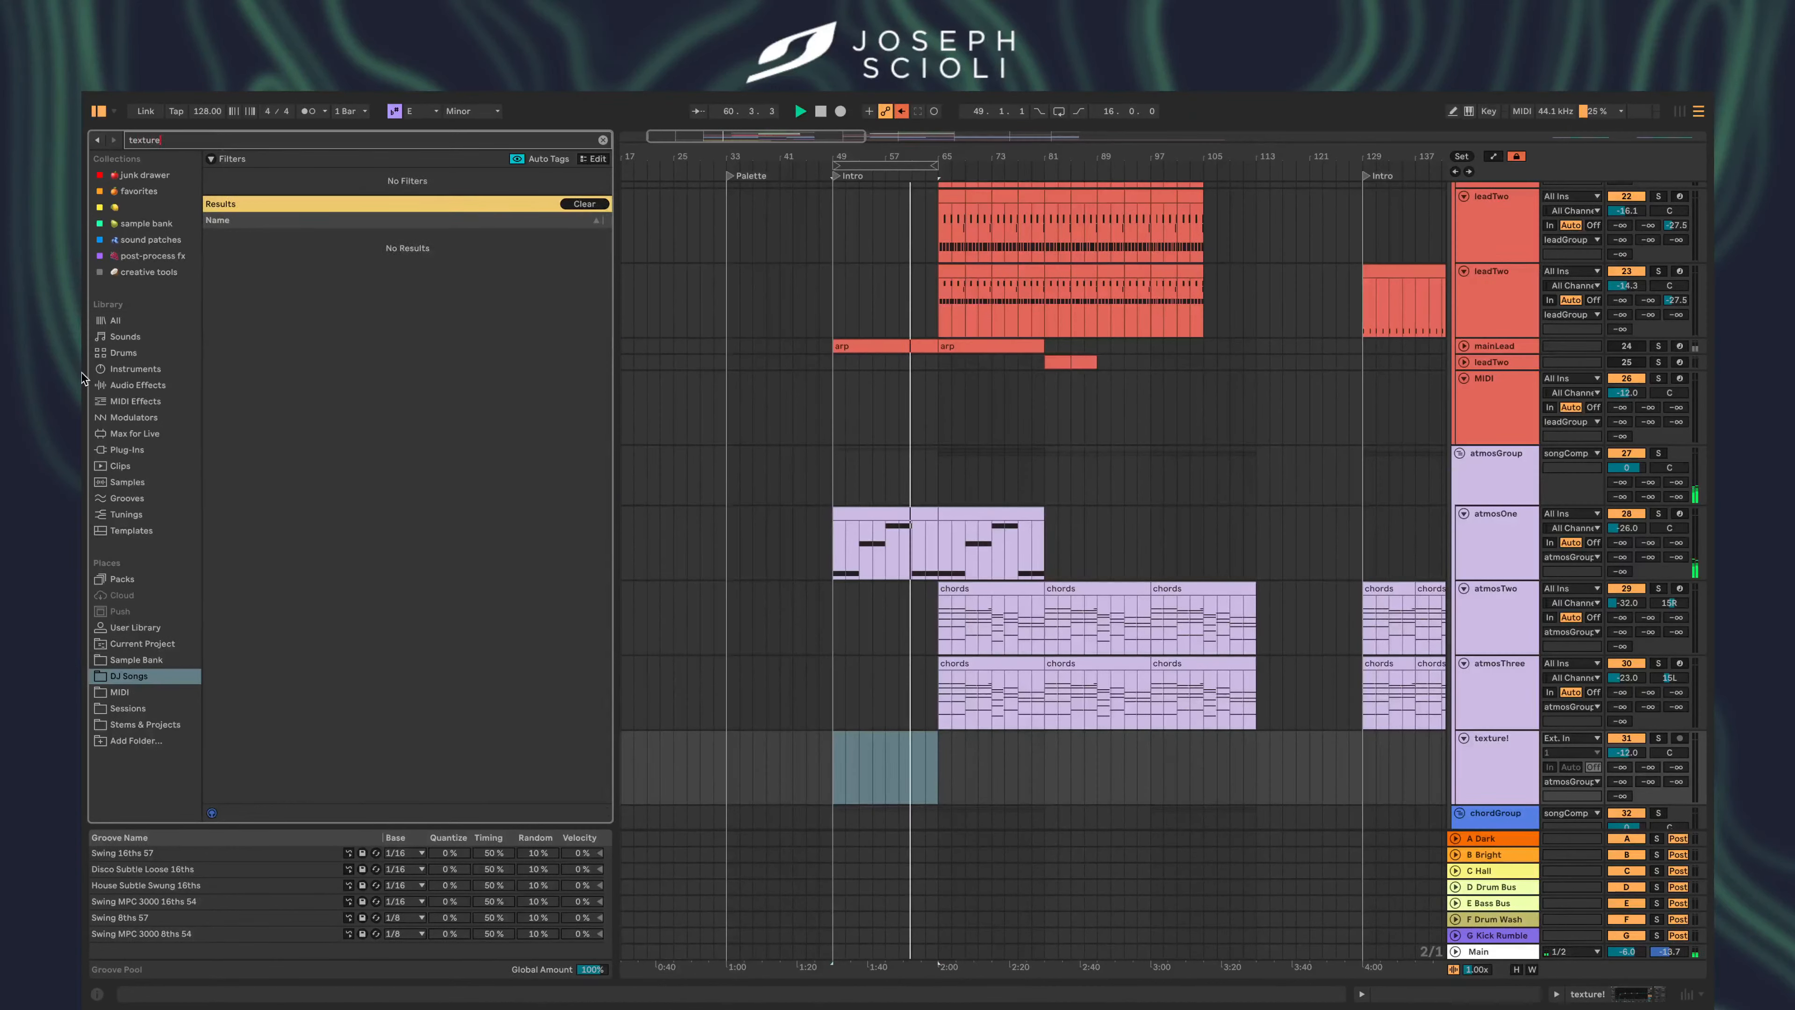
click(128, 321)
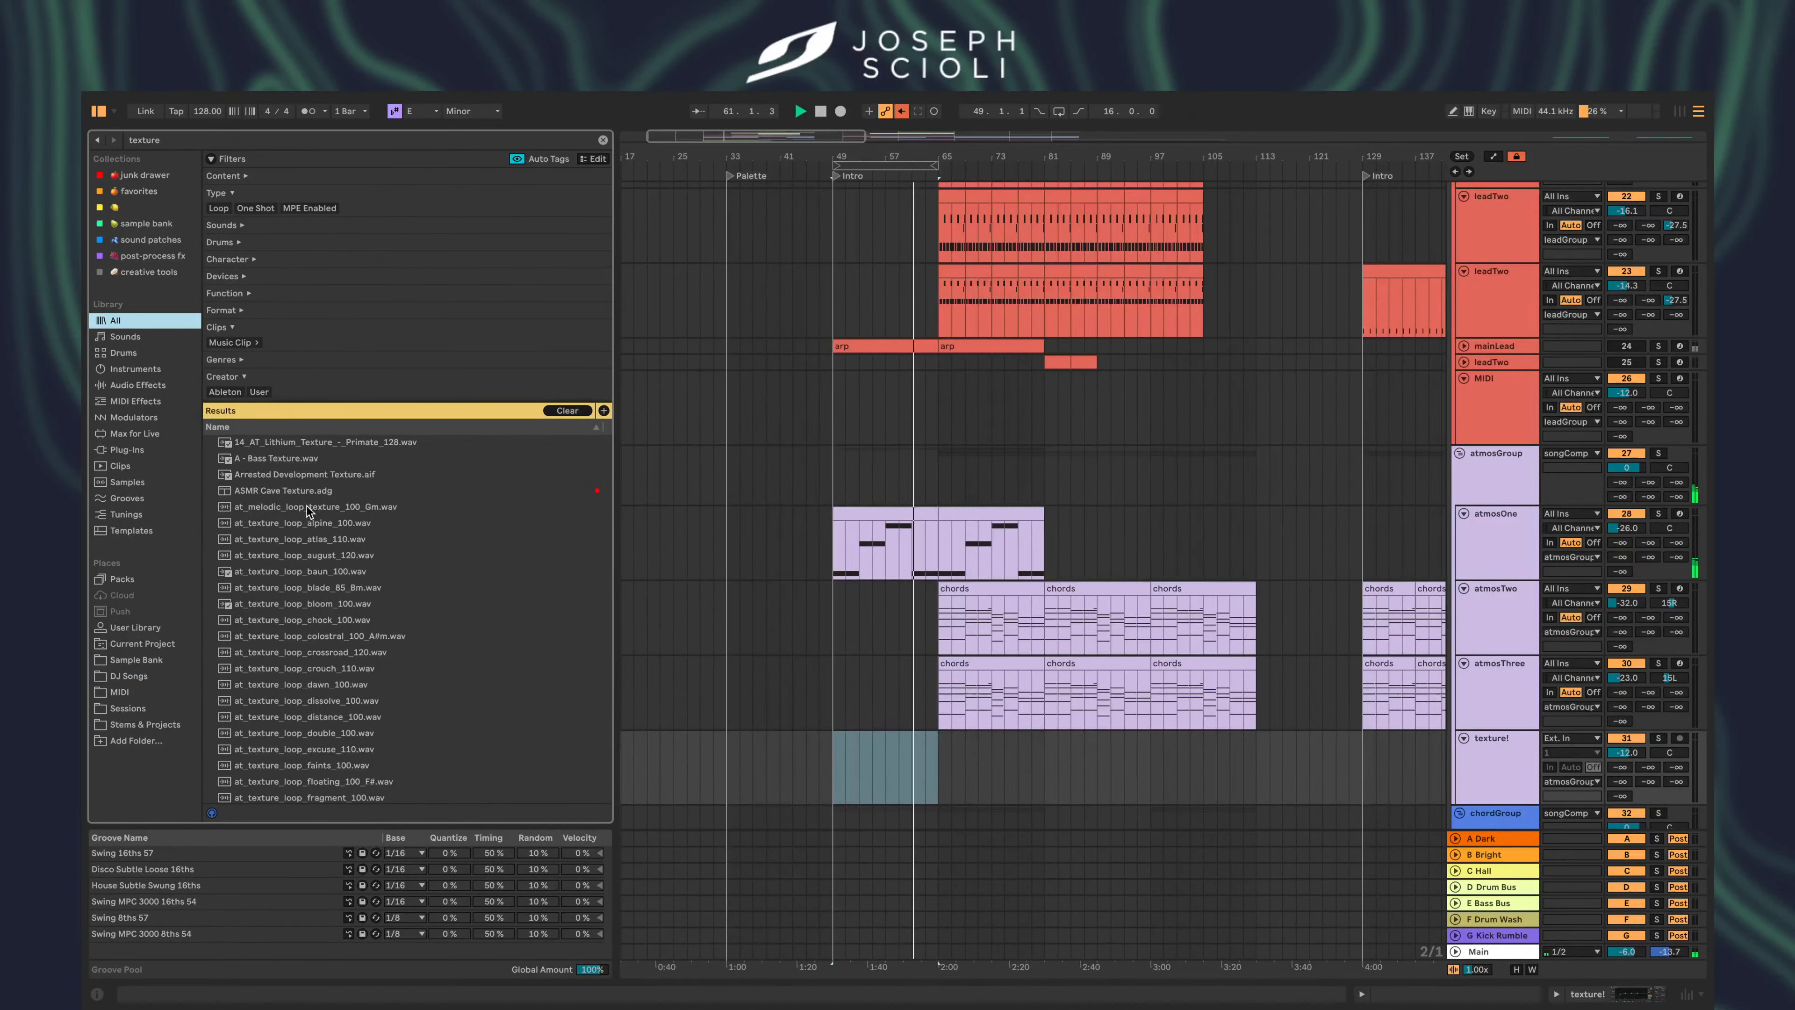
click(349, 556)
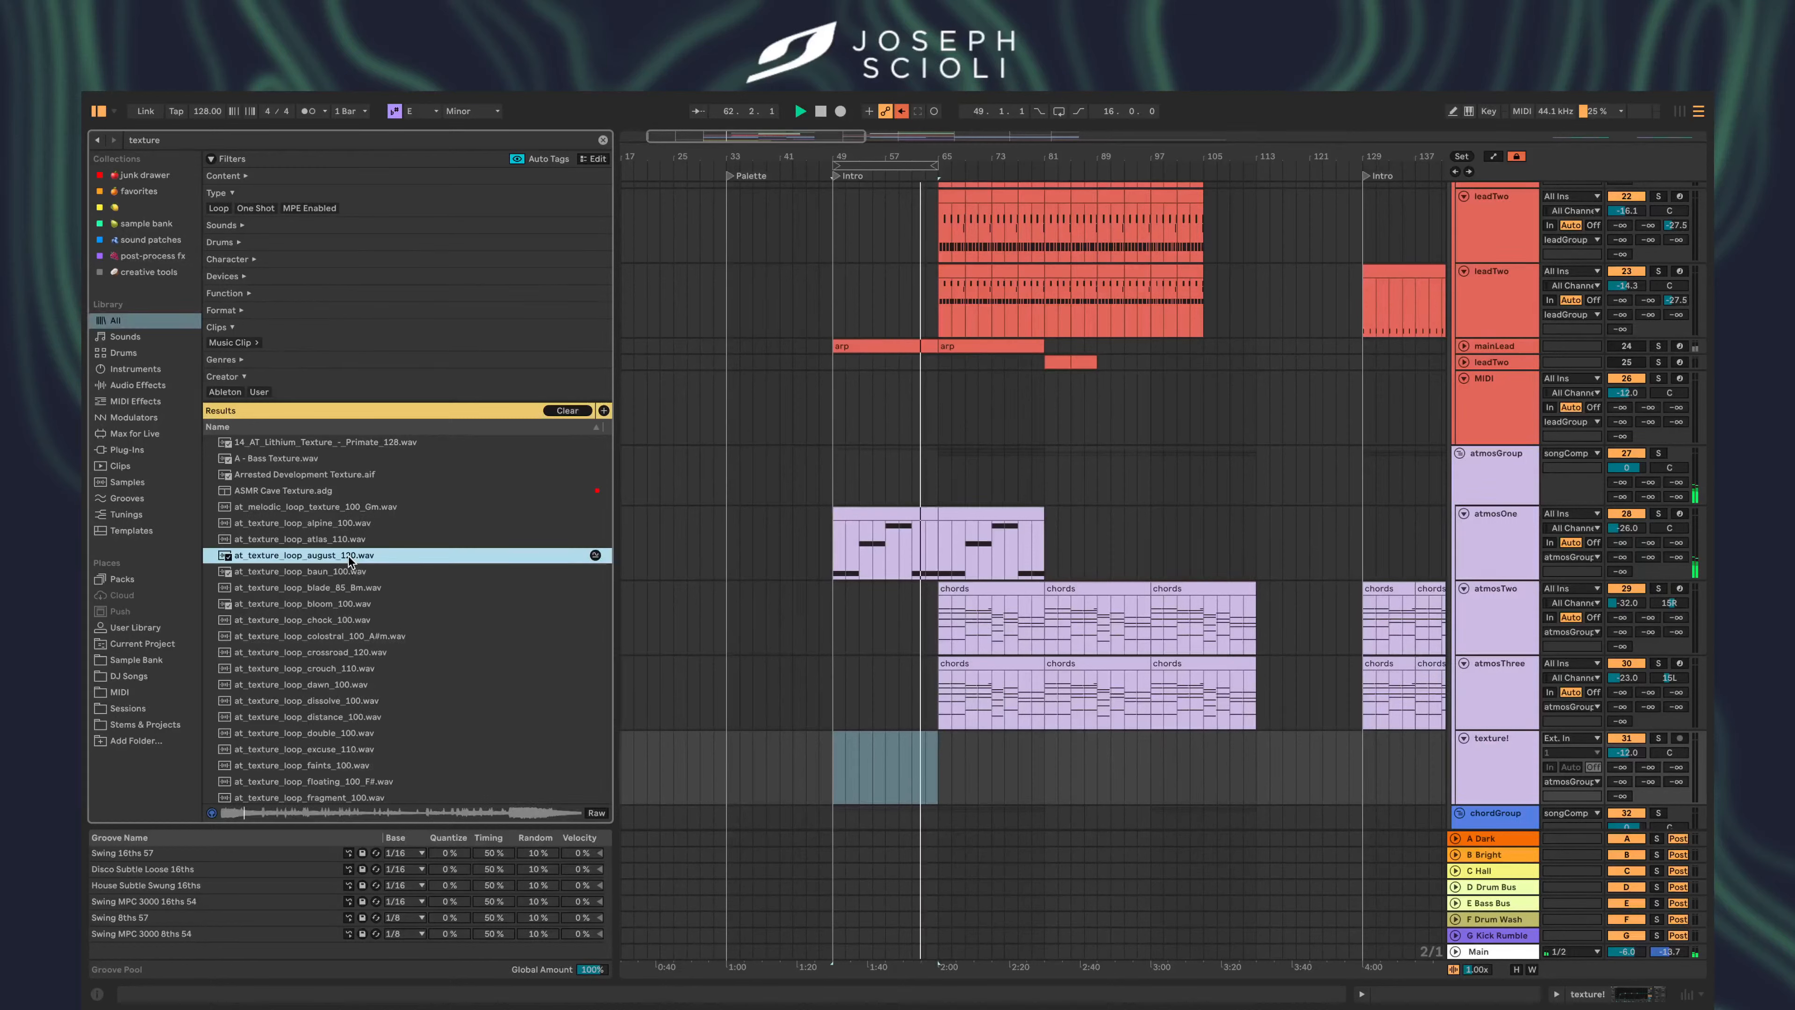
- Look over the chord, bass, FX and vocal tracks in the intro, placing the insert marker at bar 65
scroll(1567, 724, down, 15)
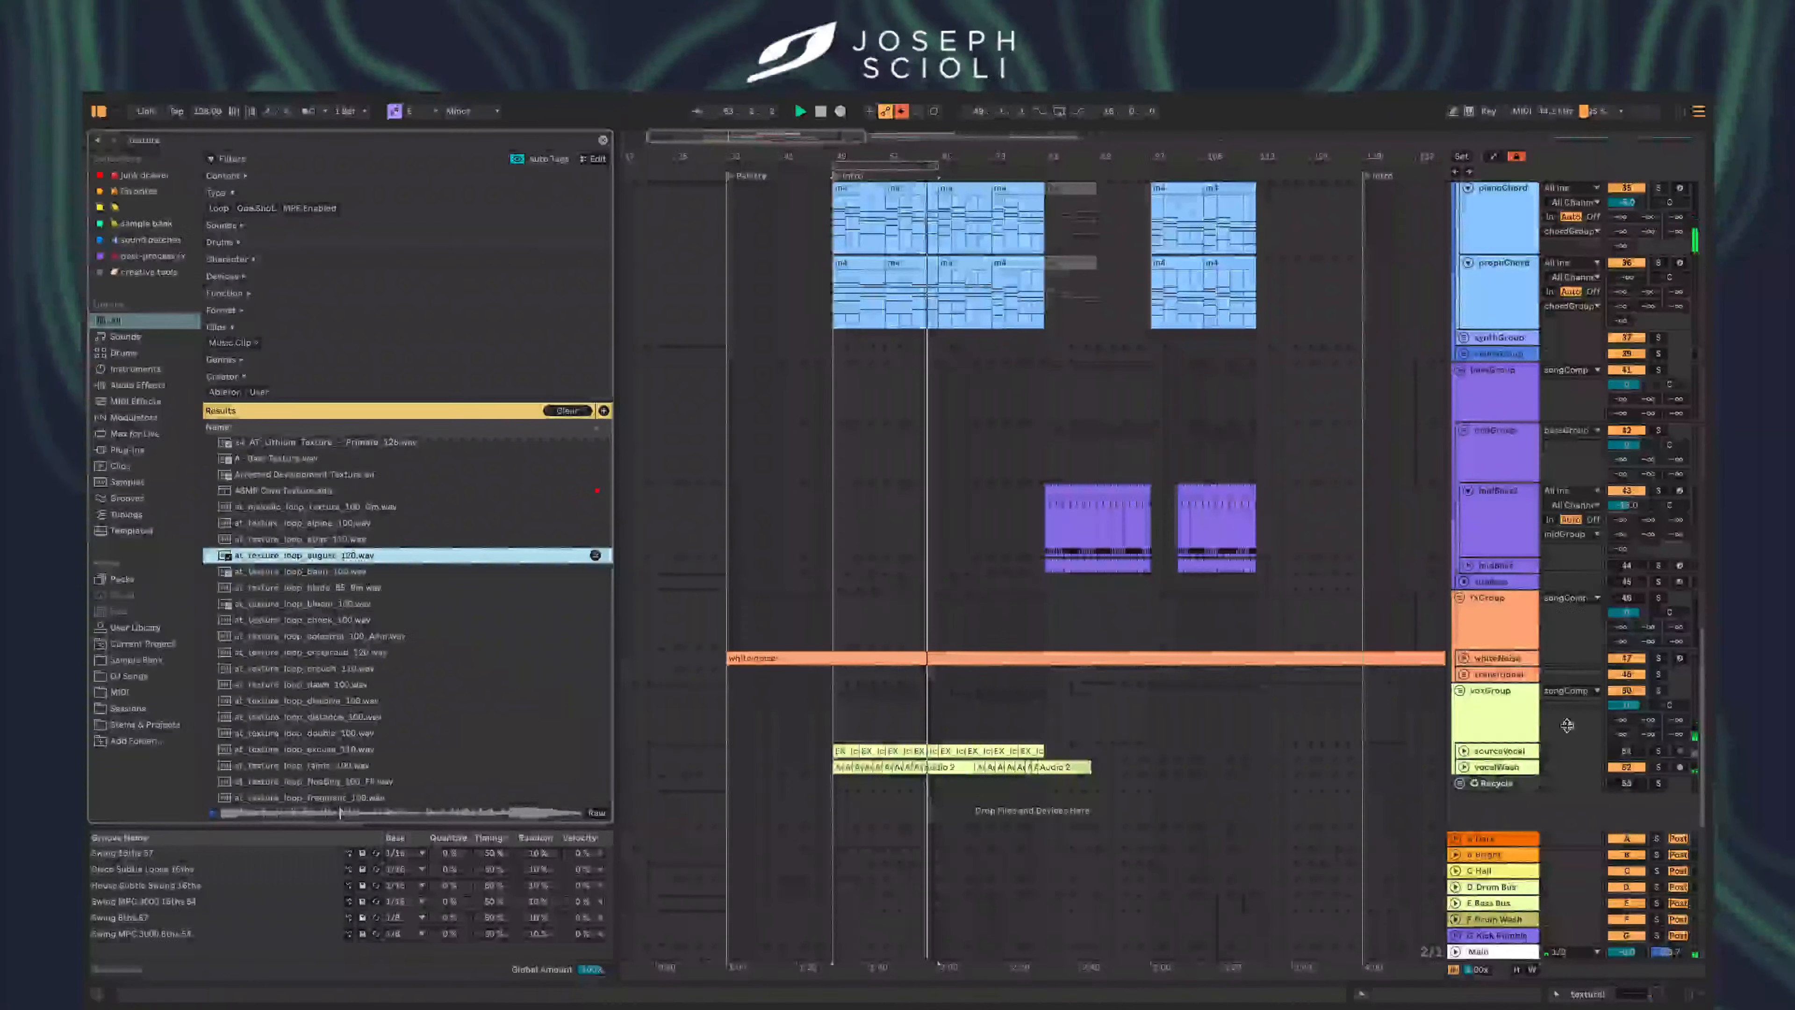
click(962, 677)
scroll(962, 678, up, 3)
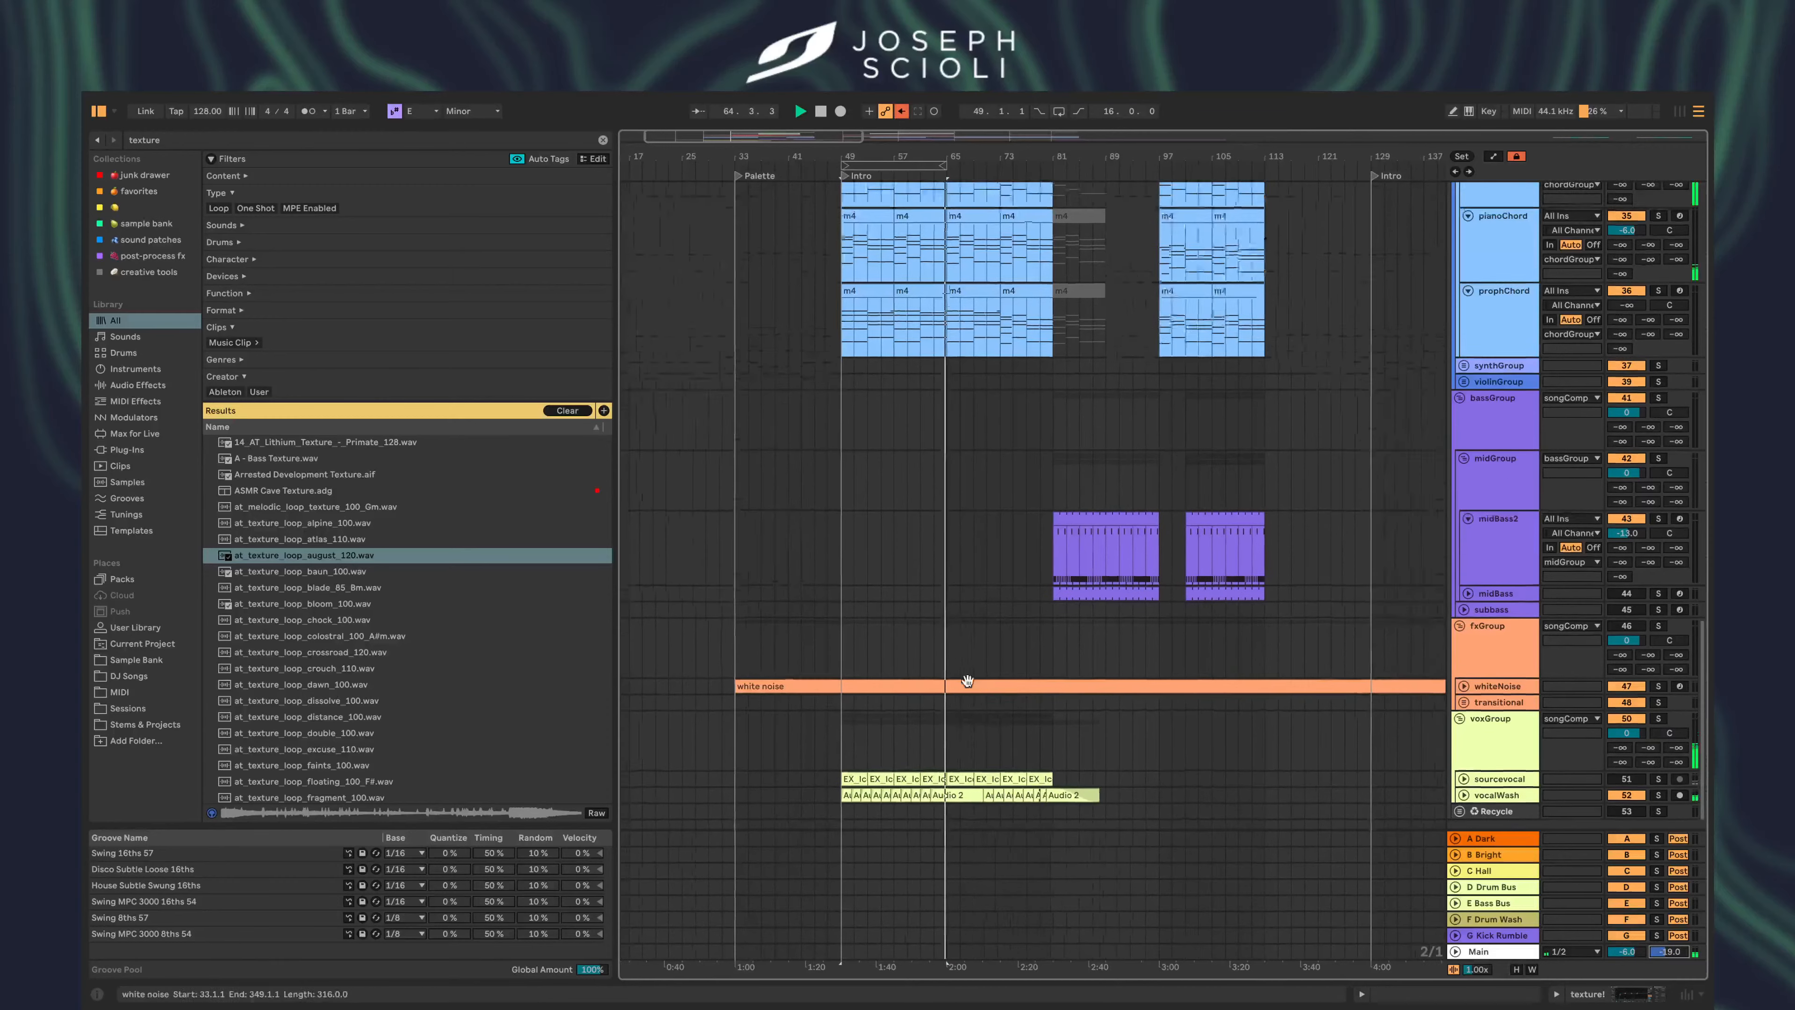
click(970, 557)
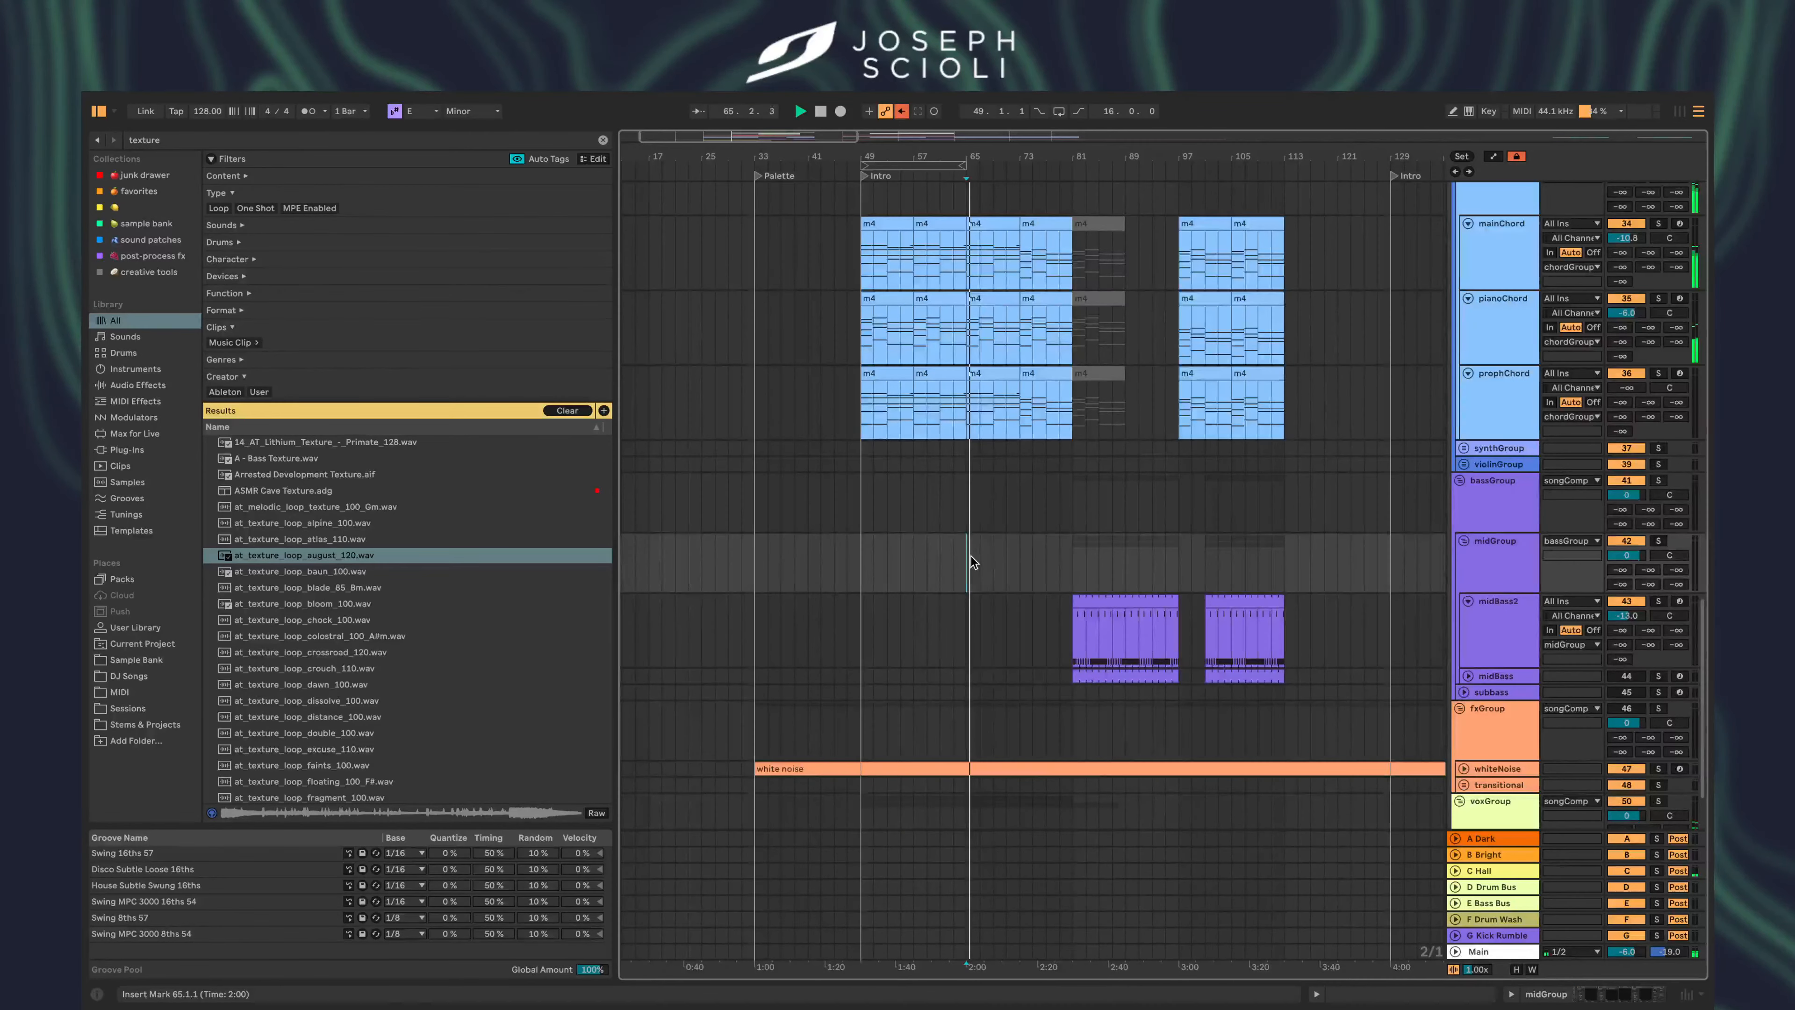
scroll(970, 556, up, 10)
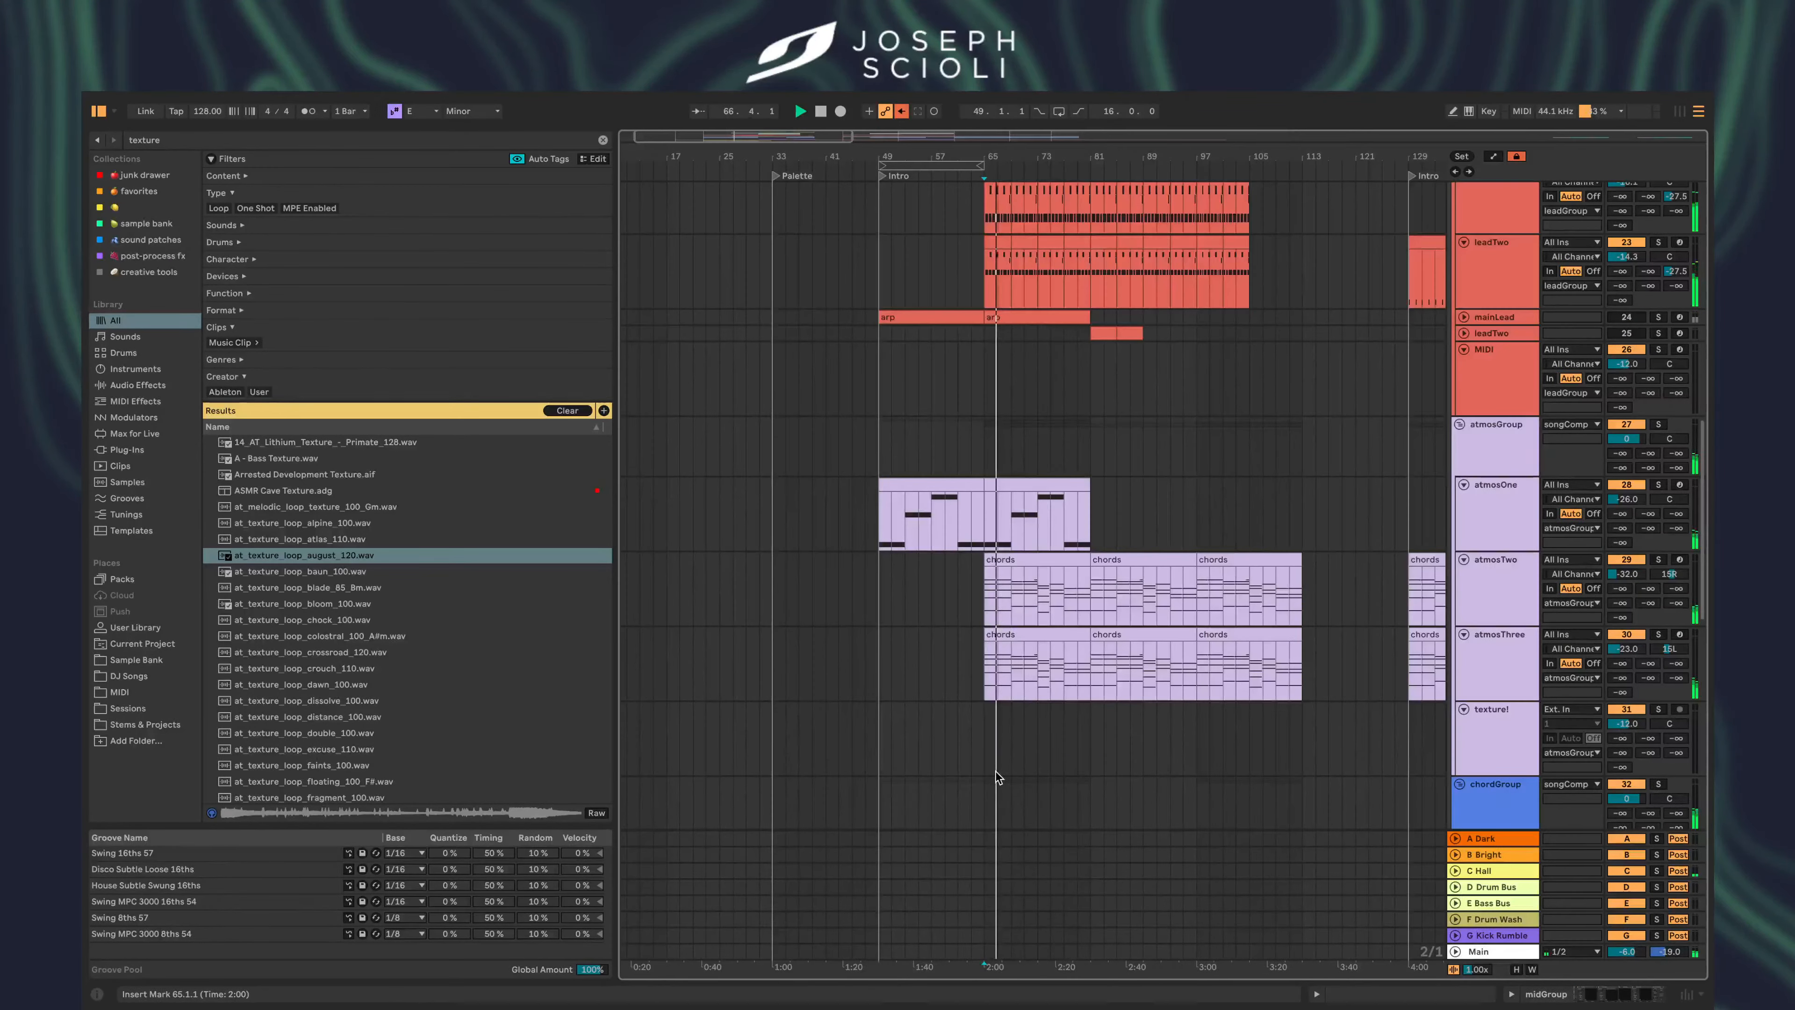
- Deactivate the second leadTwo track (track 22) and place the insert marker at bar 87 on the first leadTwo track
click(1001, 386)
scroll(1282, 410, up, 4)
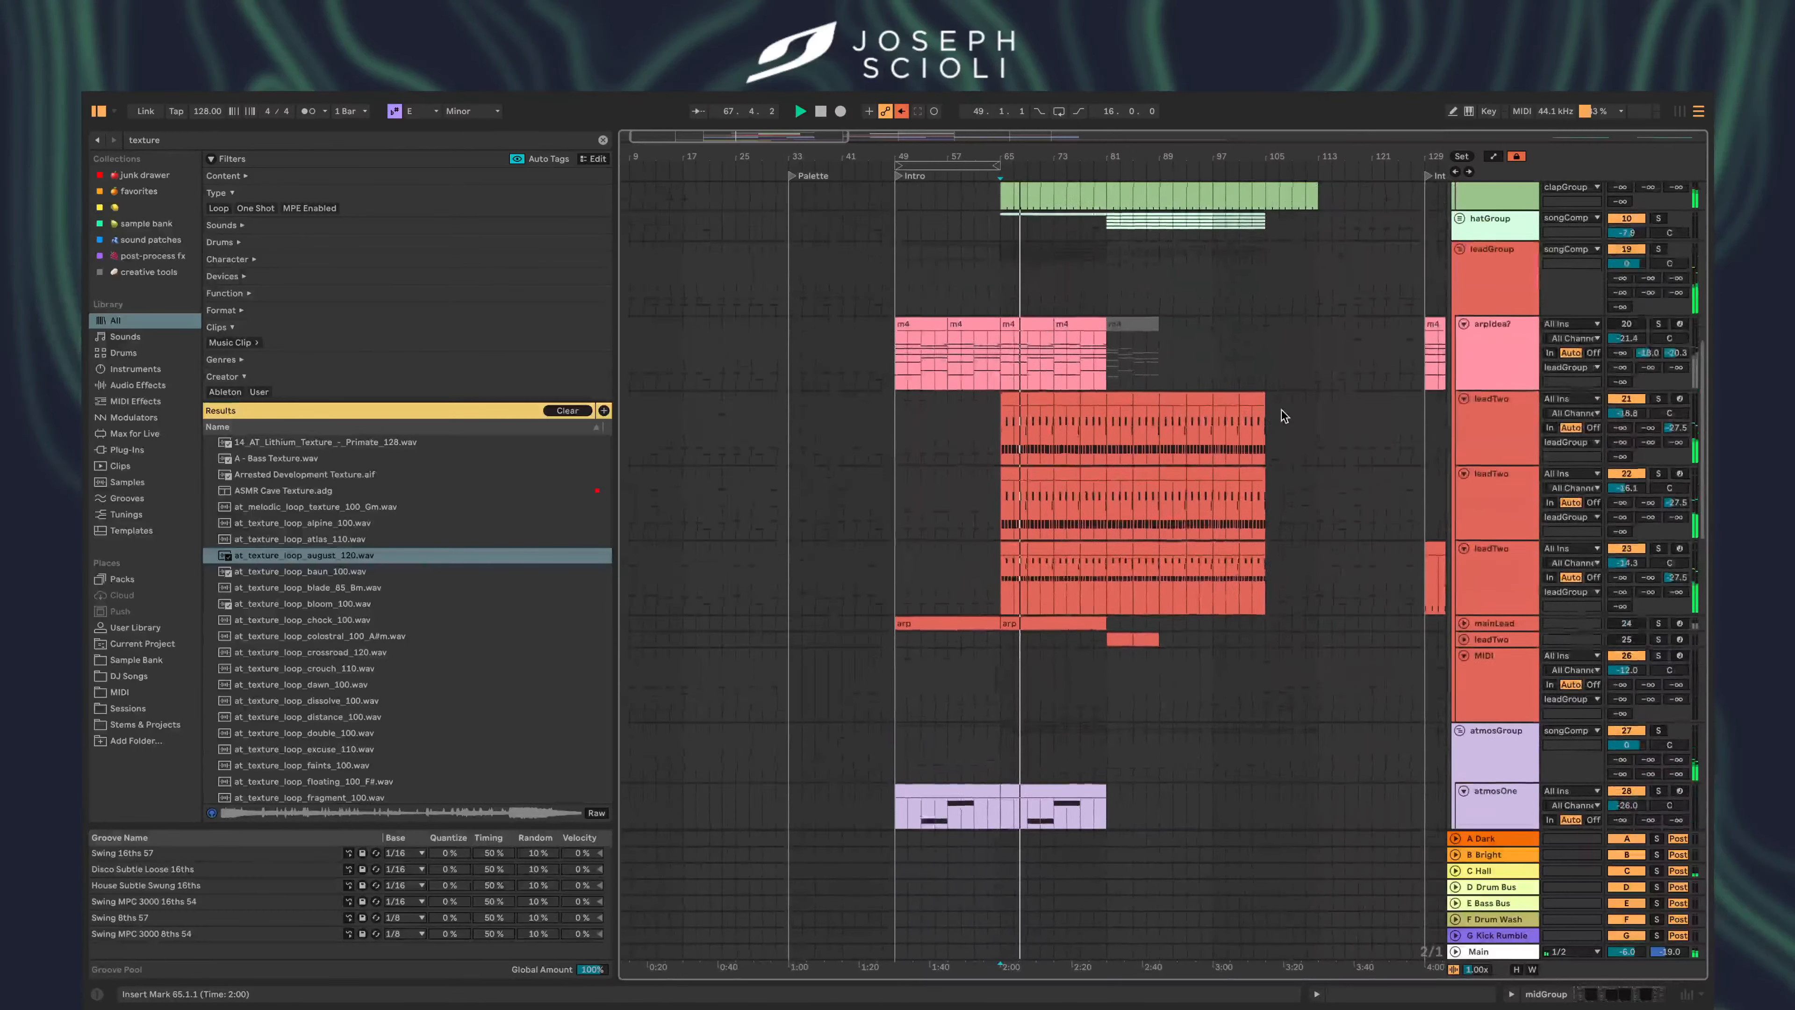
click(1623, 490)
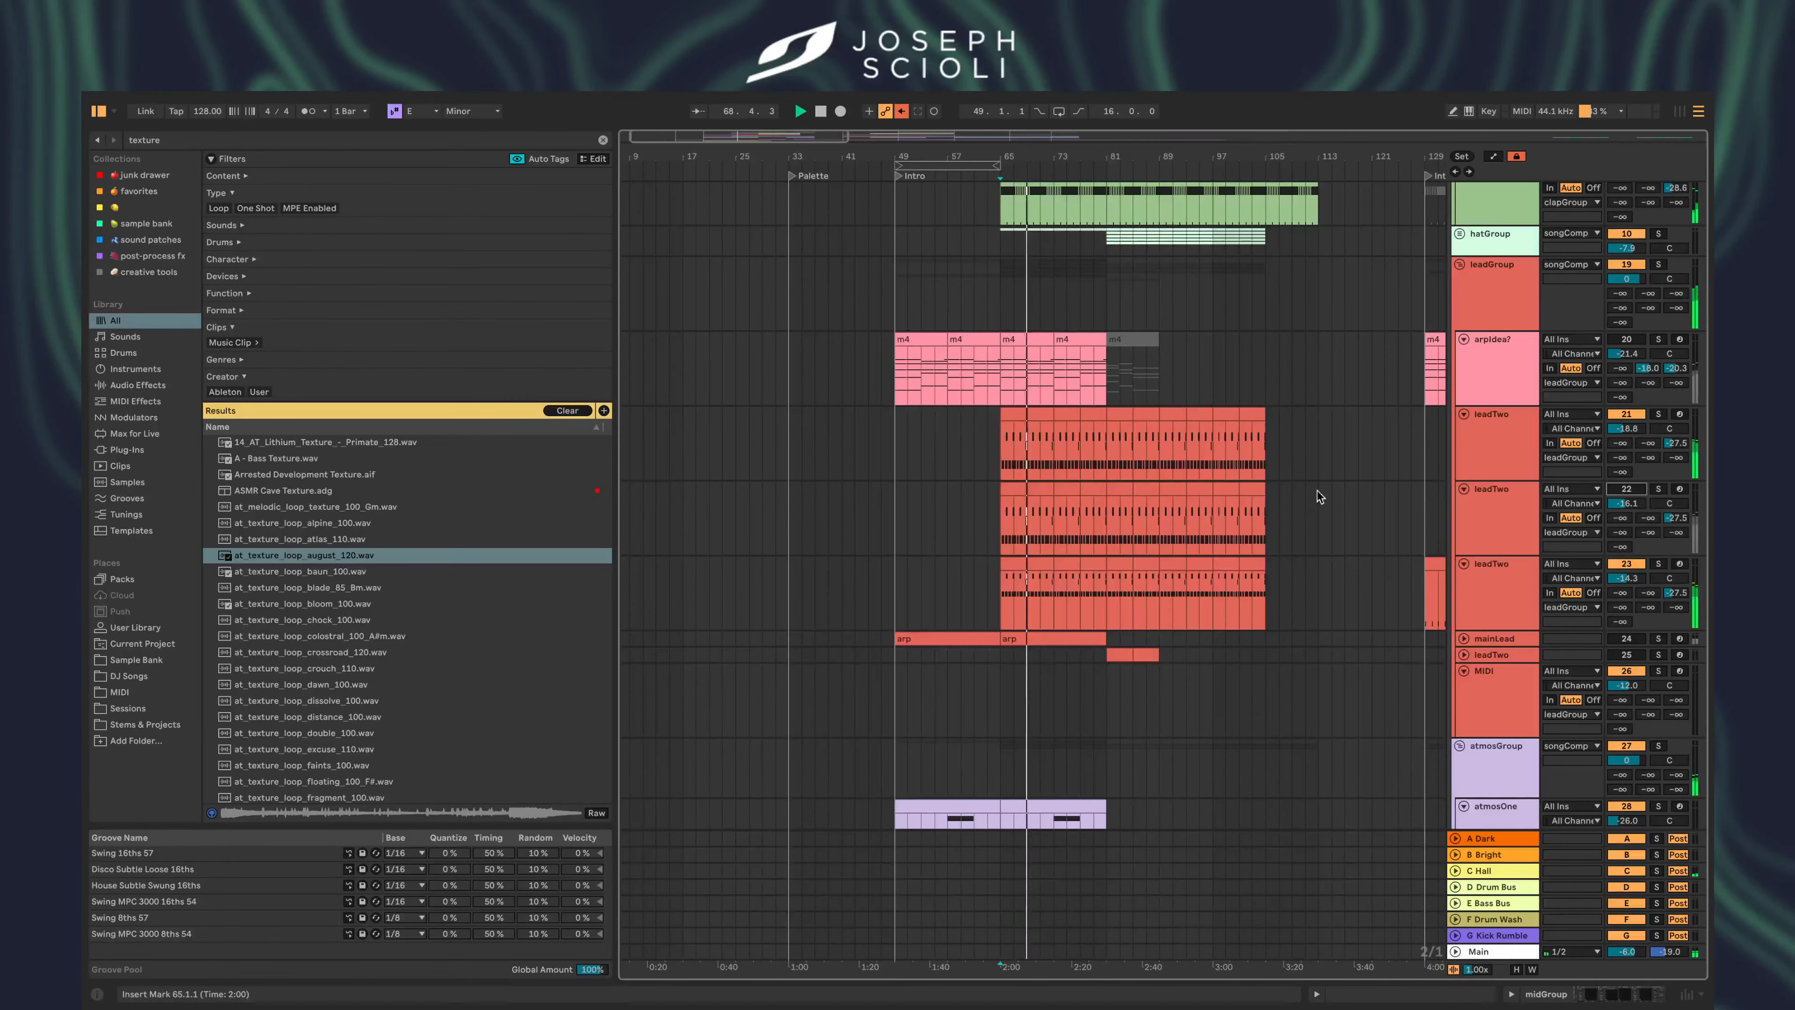
click(1146, 471)
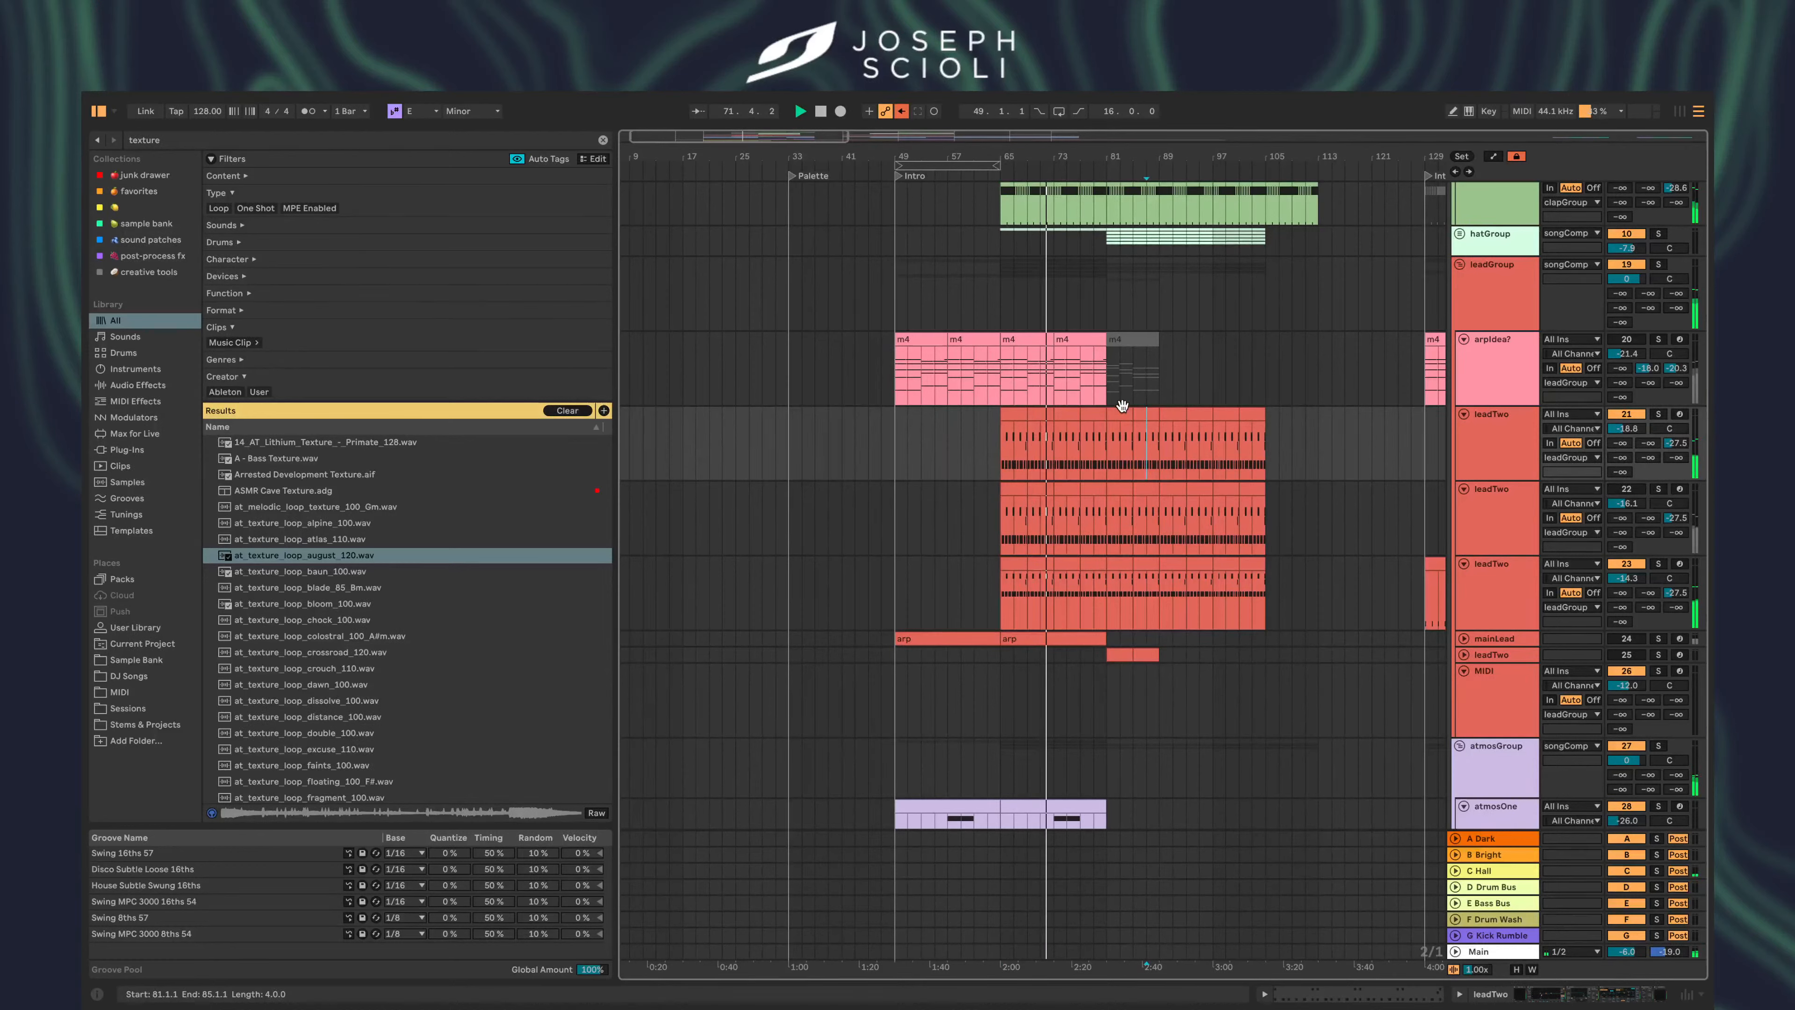
- Examine the intro's clip layout across all track groups, from the kick and clap tracks to the vocals
scroll(1323, 495, down, 2)
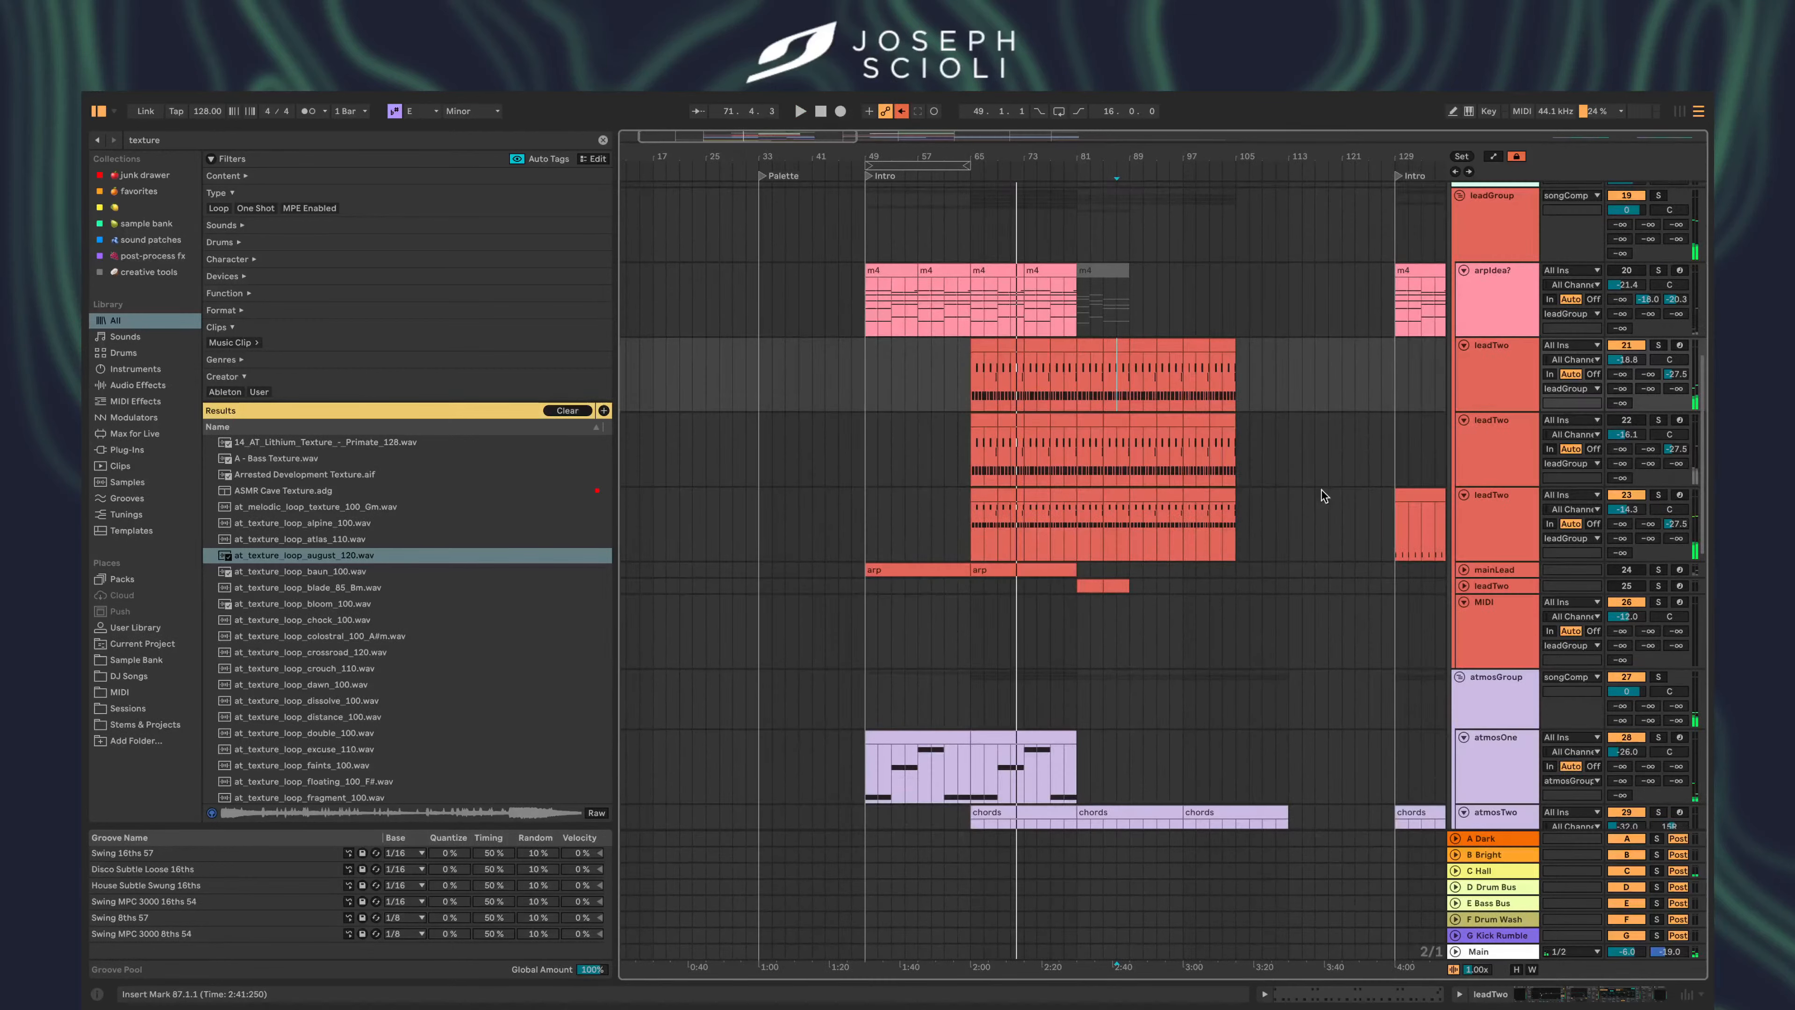
scroll(1321, 490, down, 1)
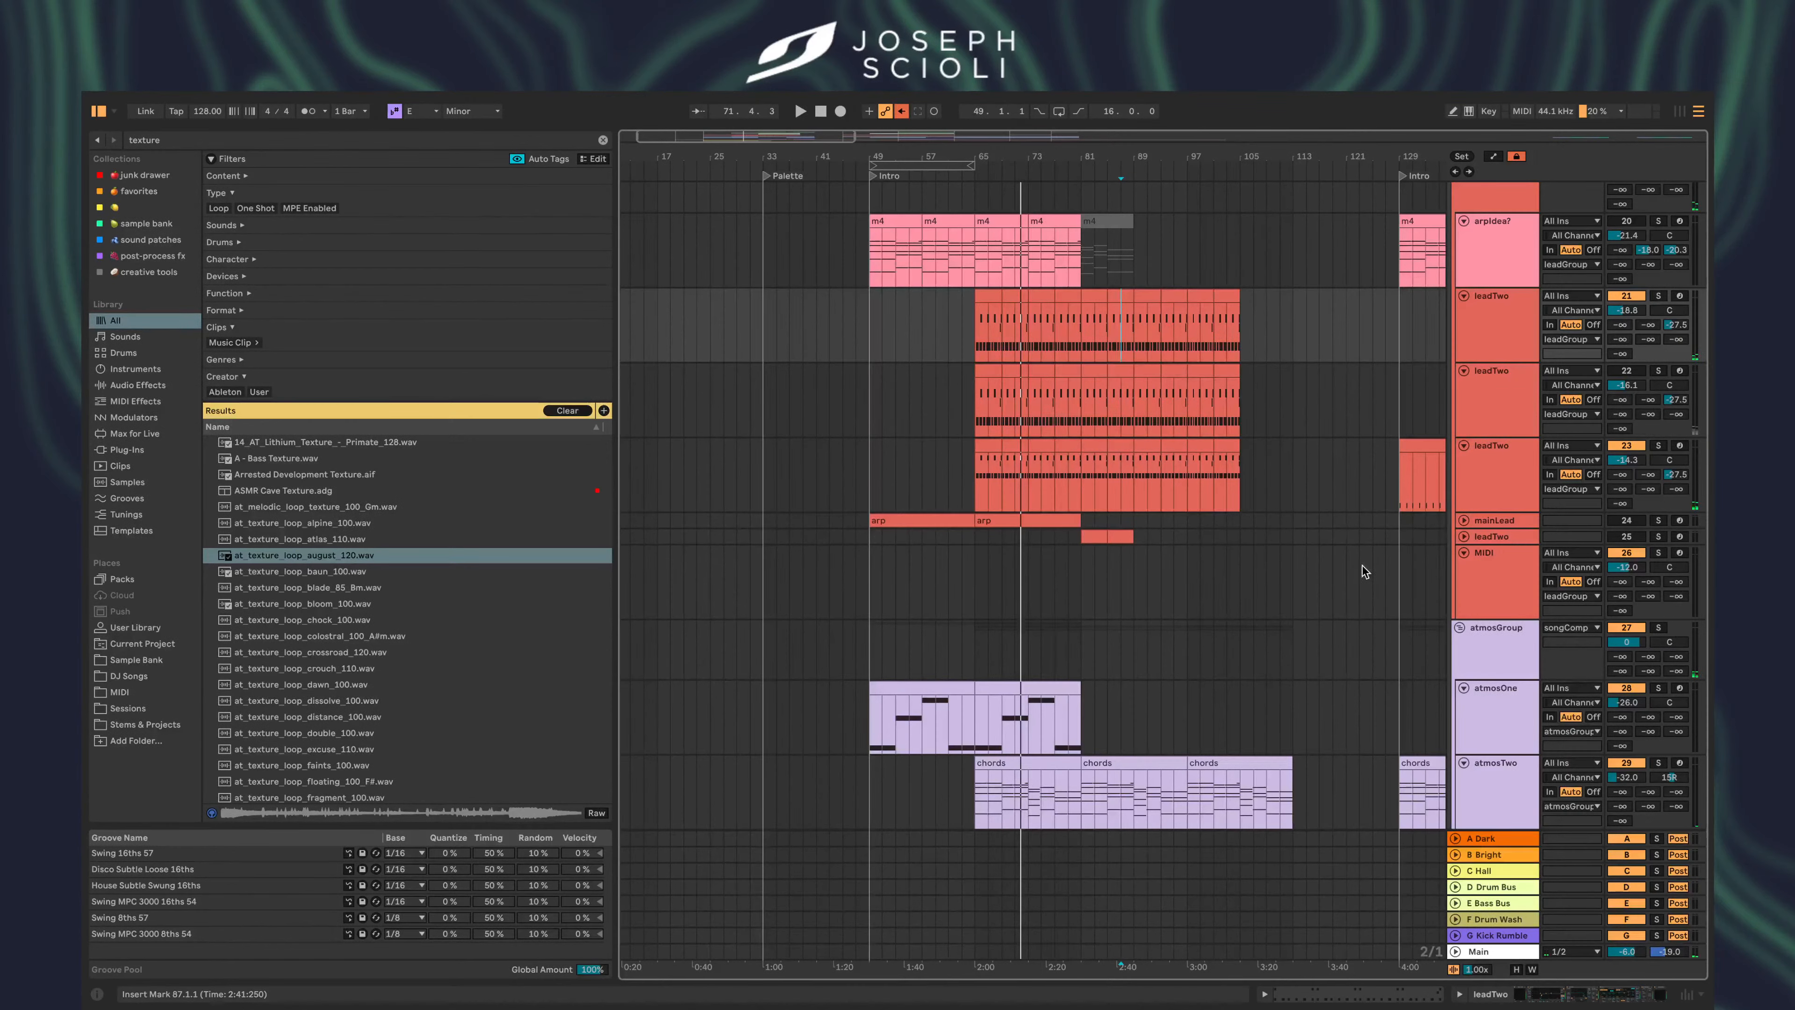
scroll(1266, 410, up, 10)
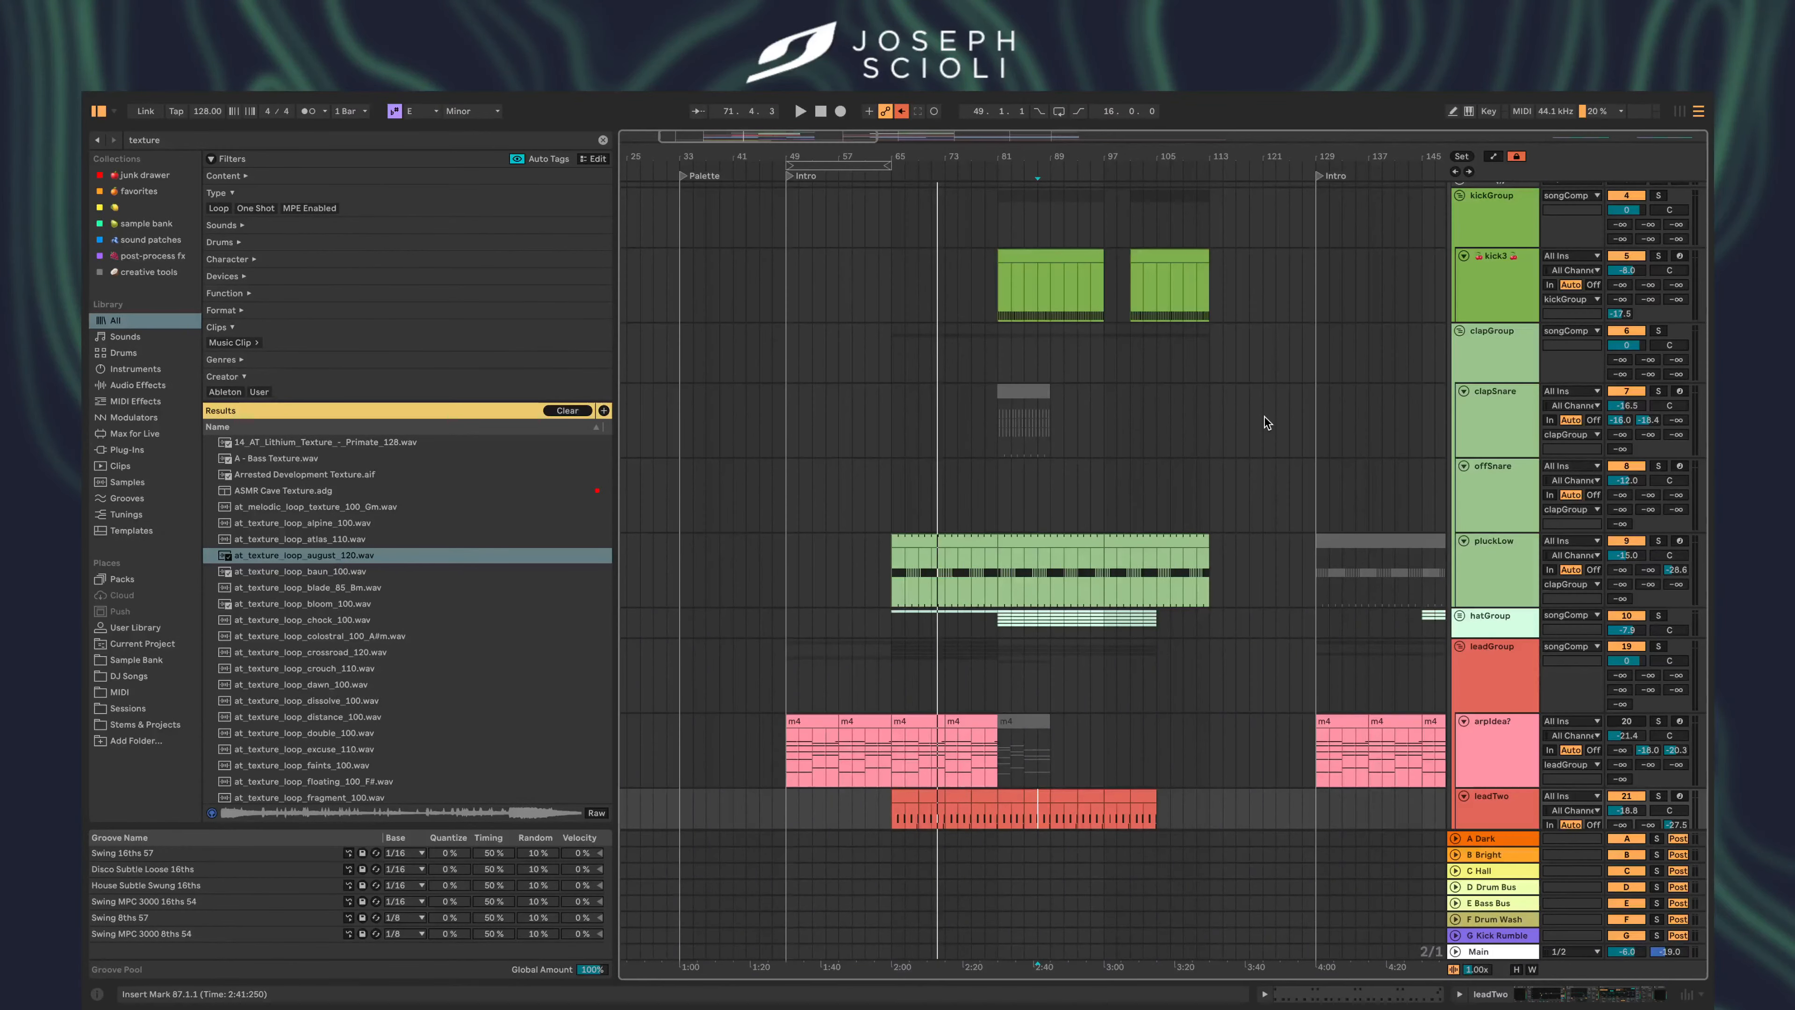
scroll(1269, 452, up, 5)
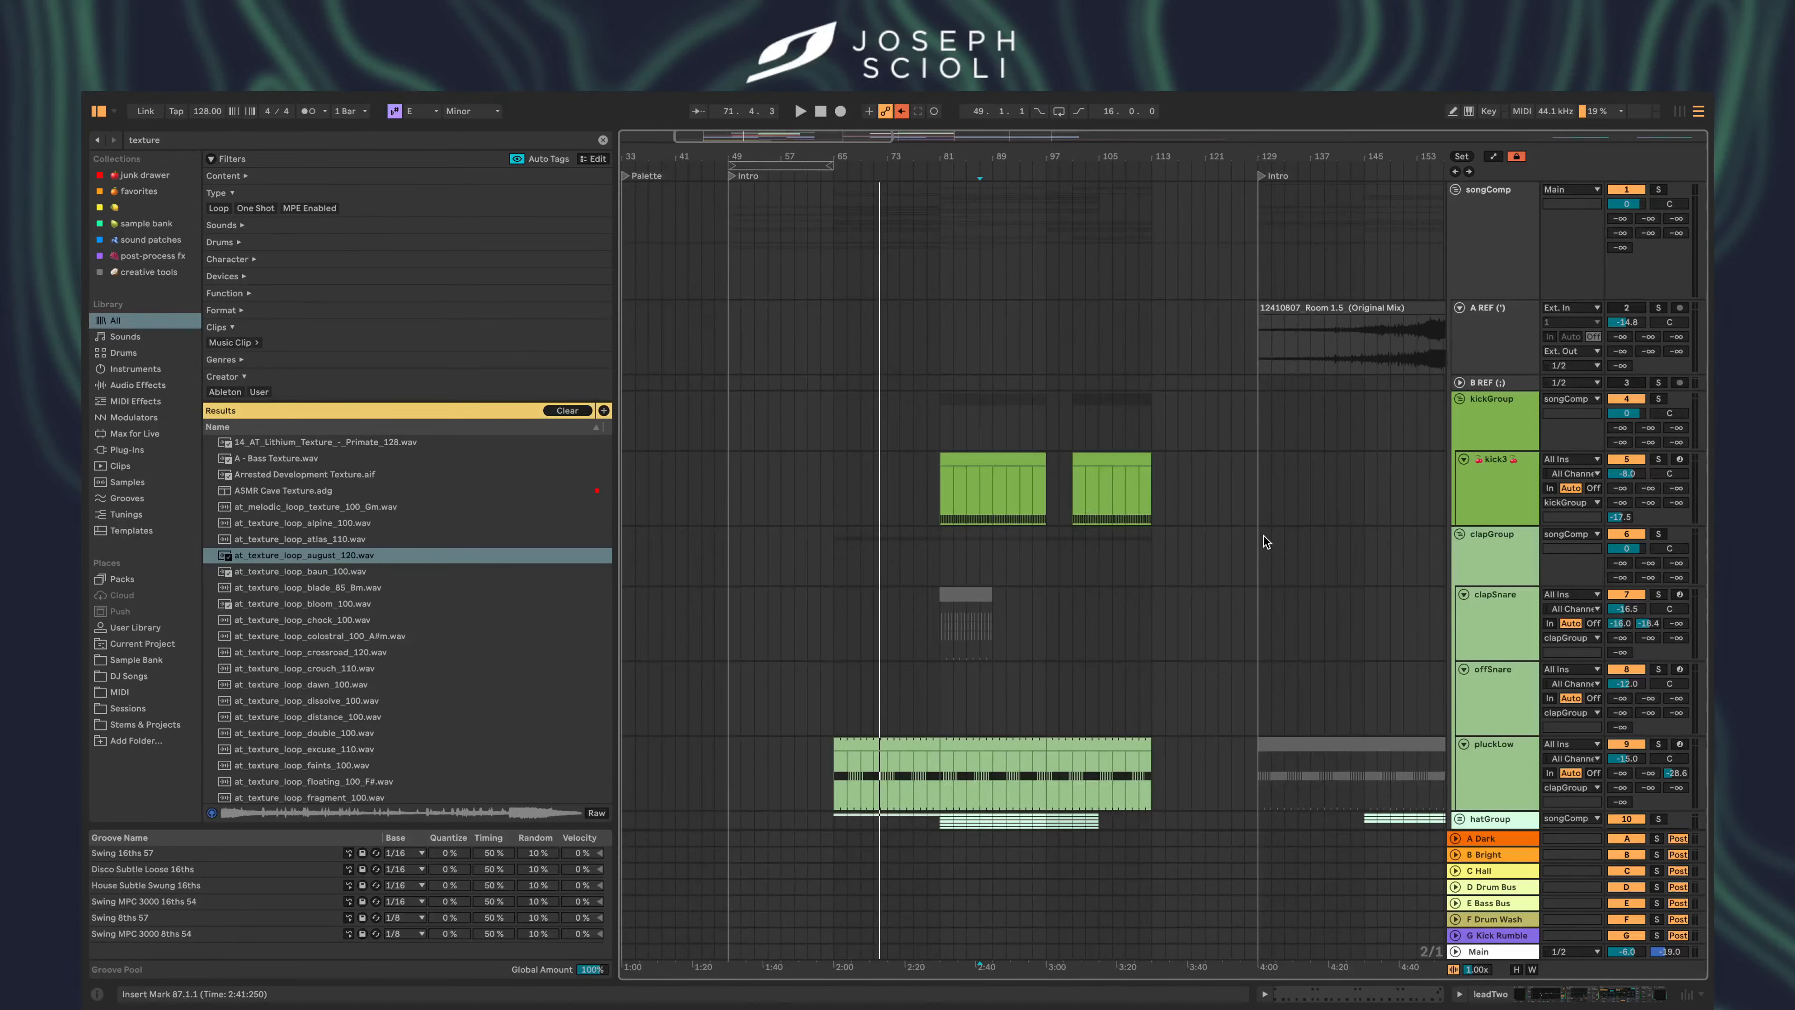
scroll(1457, 567, down, 20)
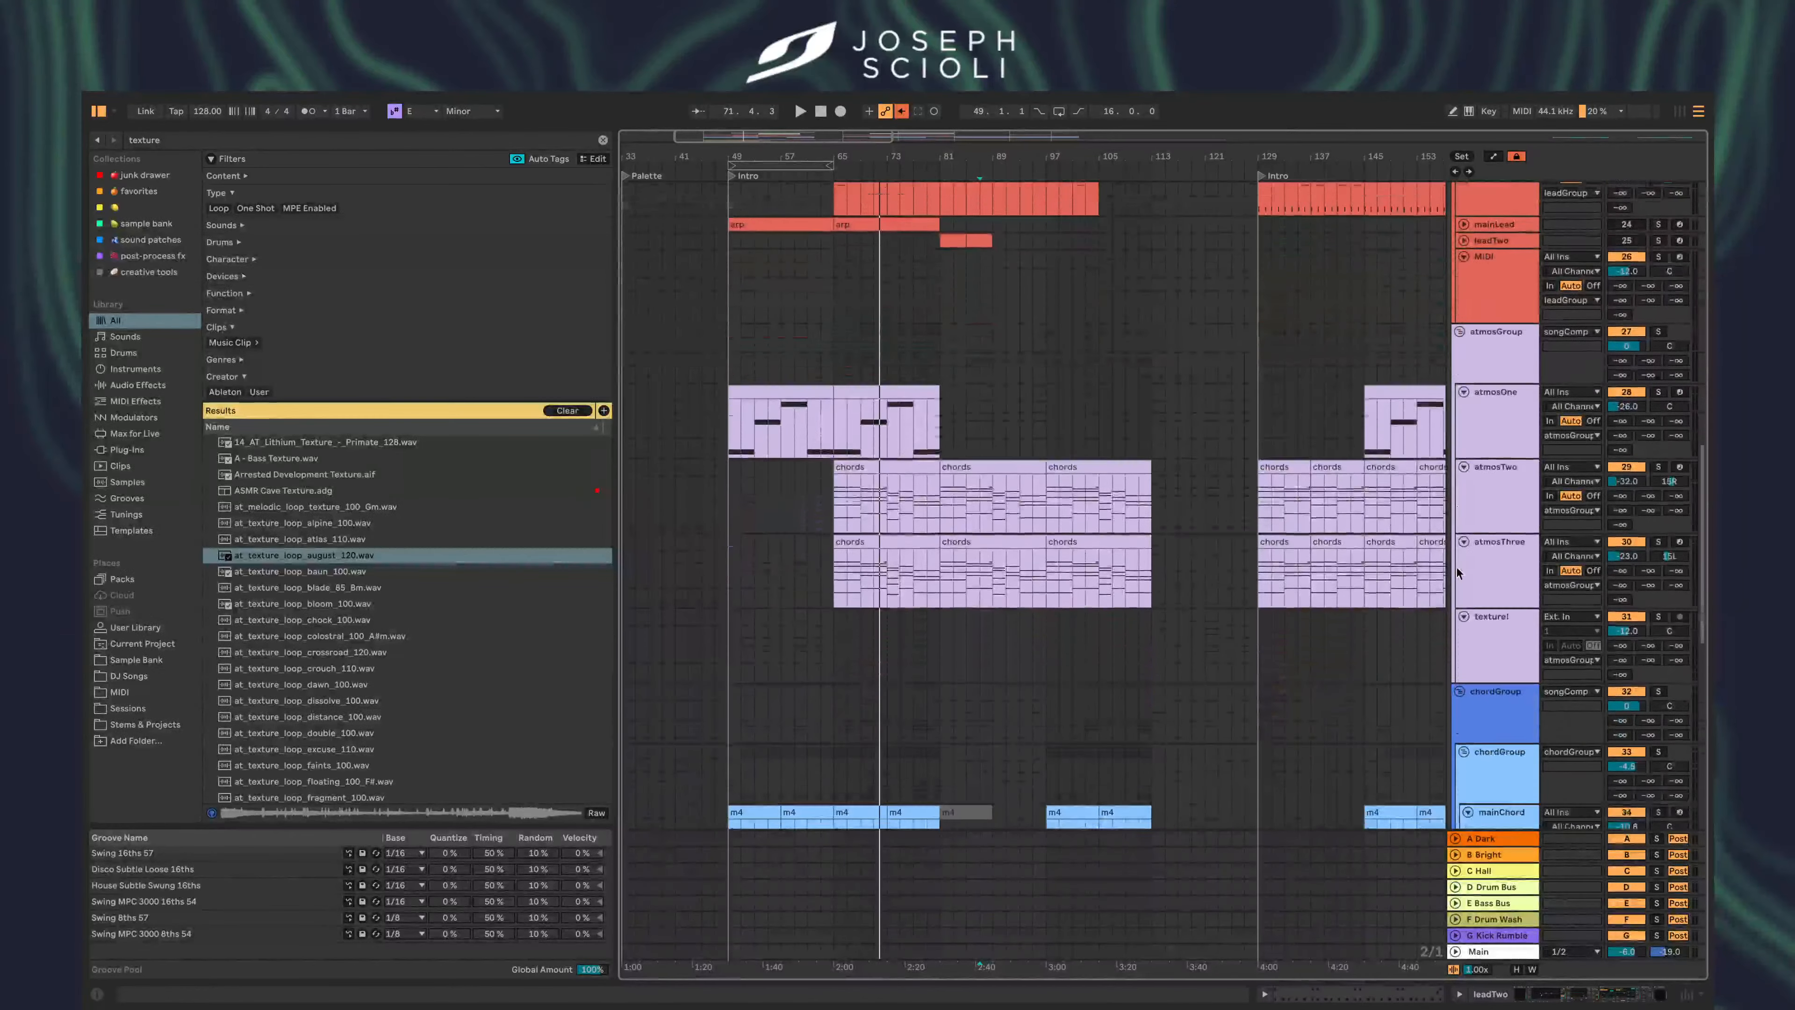
scroll(1457, 567, down, 5)
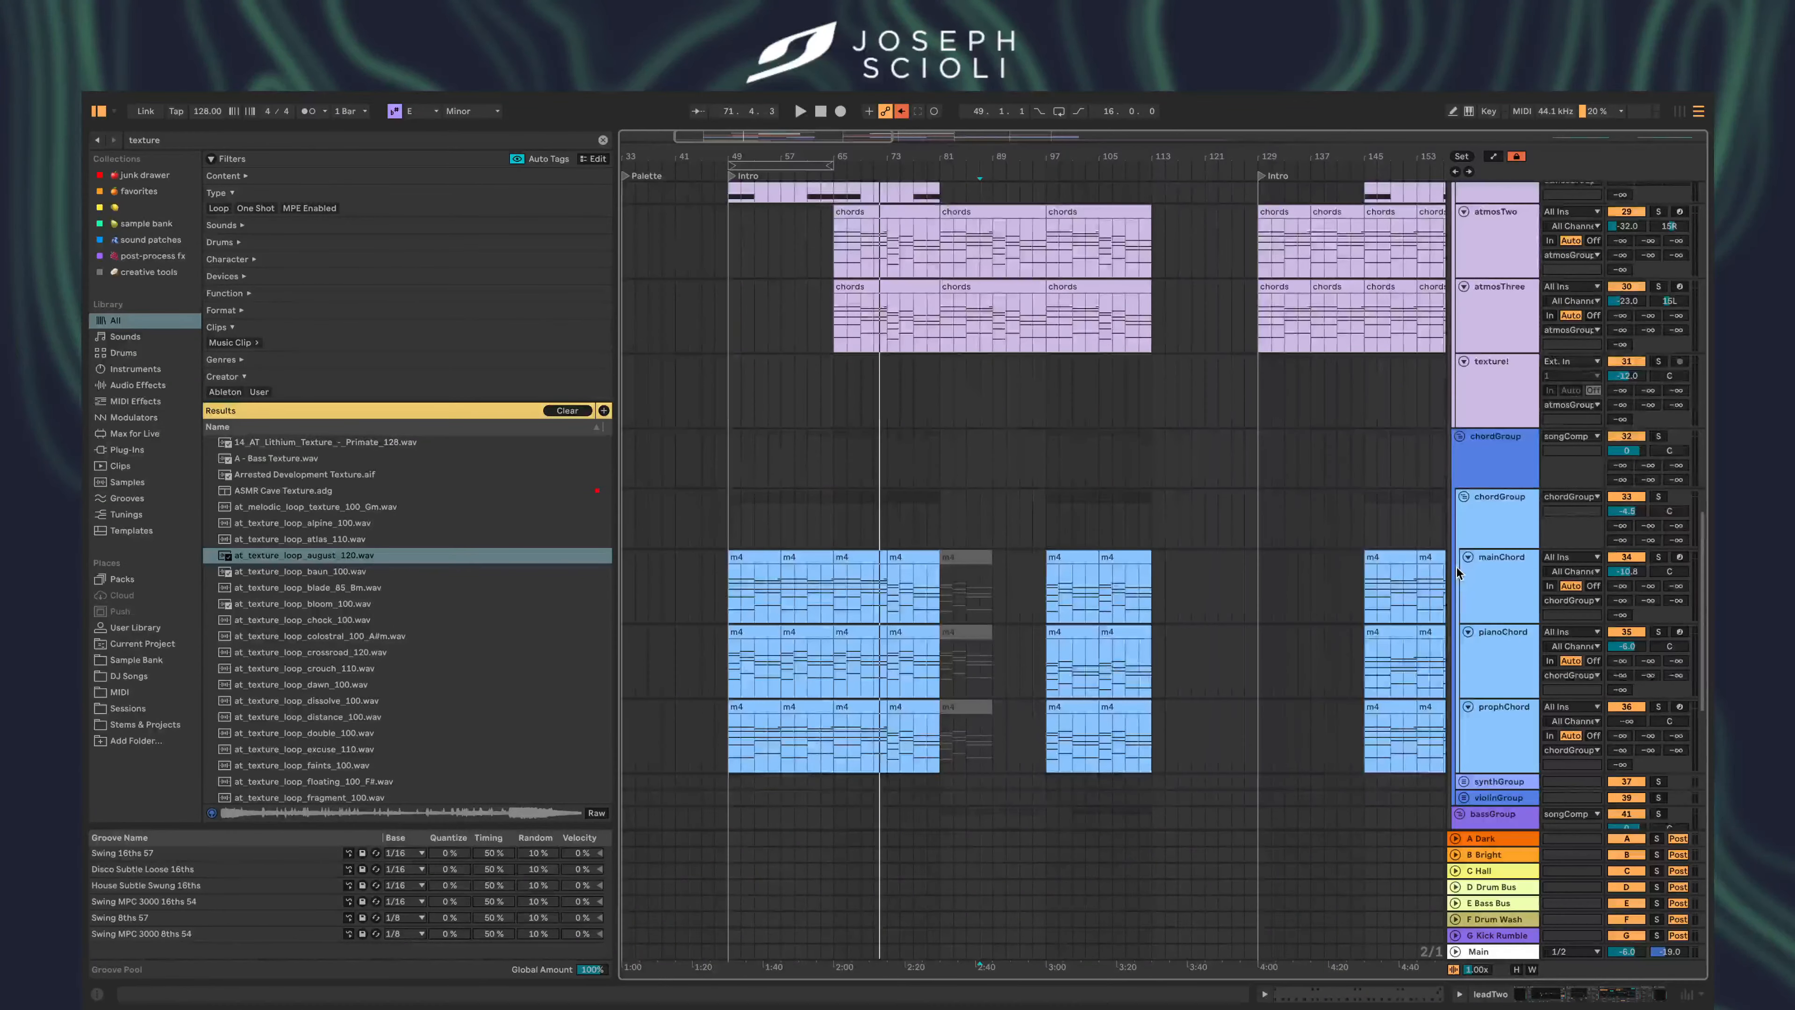
scroll(1457, 567, down, 6)
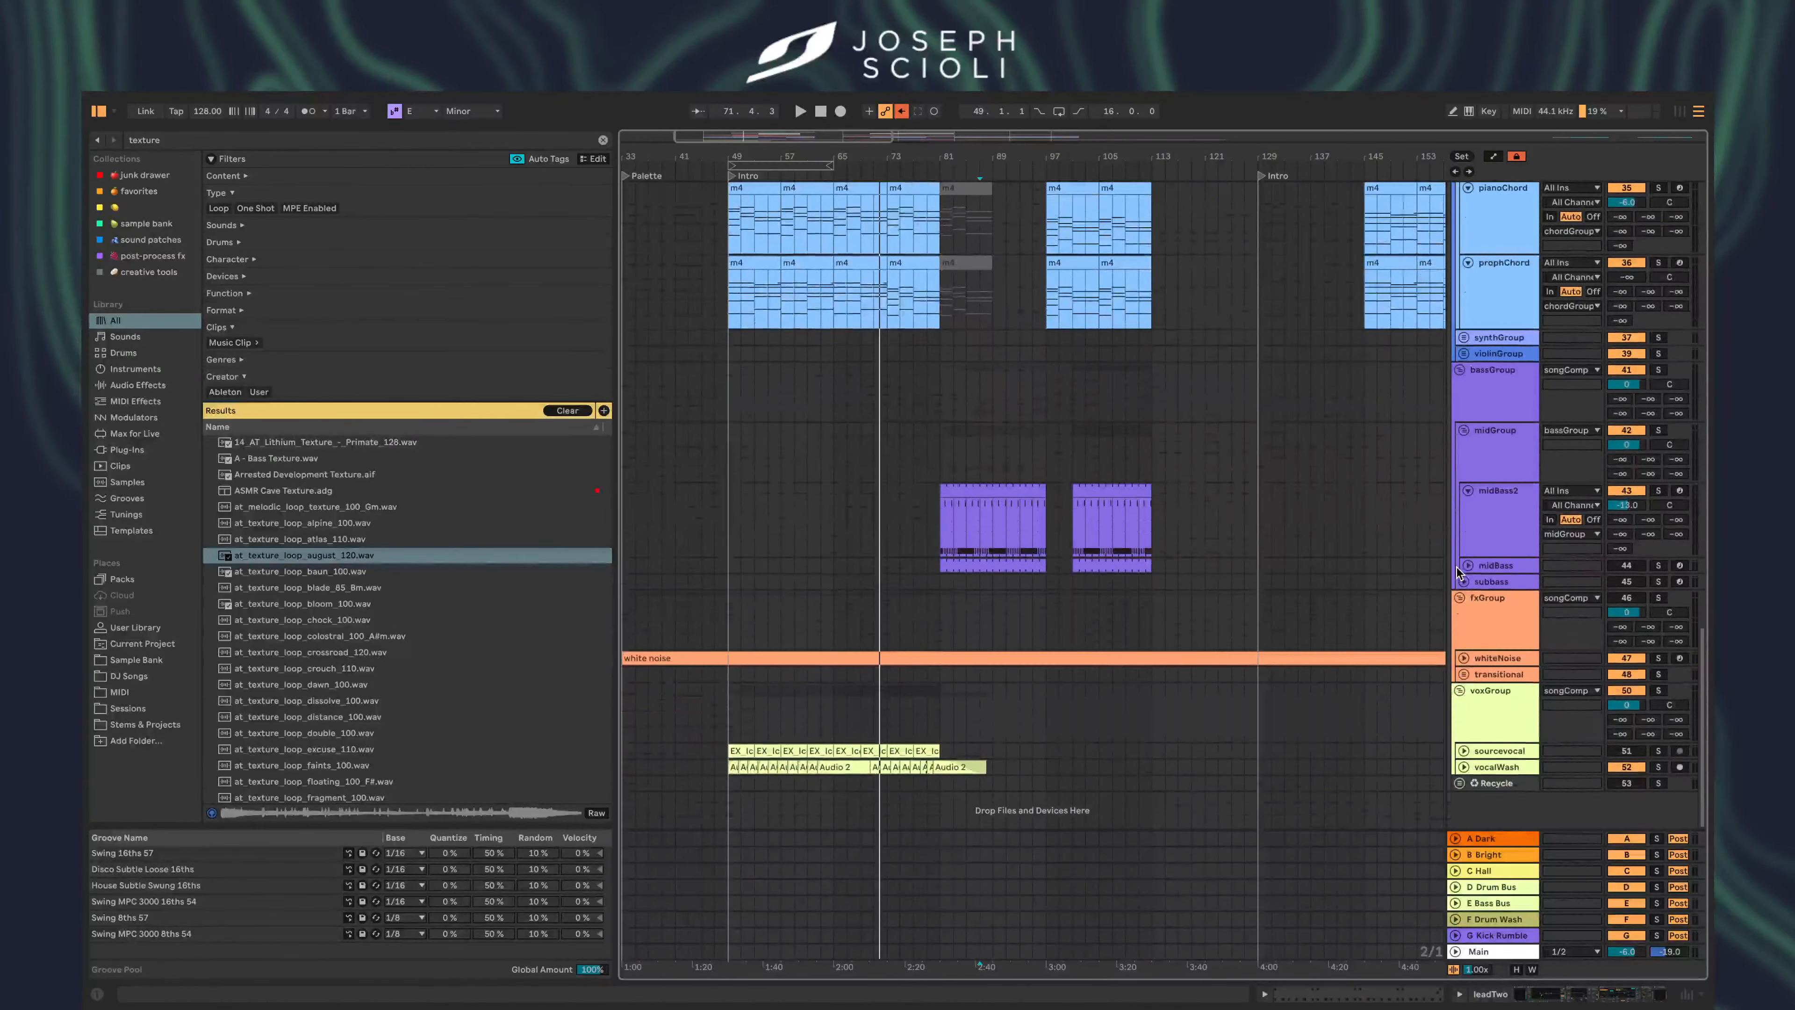
scroll(1456, 567, up, 20)
scroll(1458, 570, up, 5)
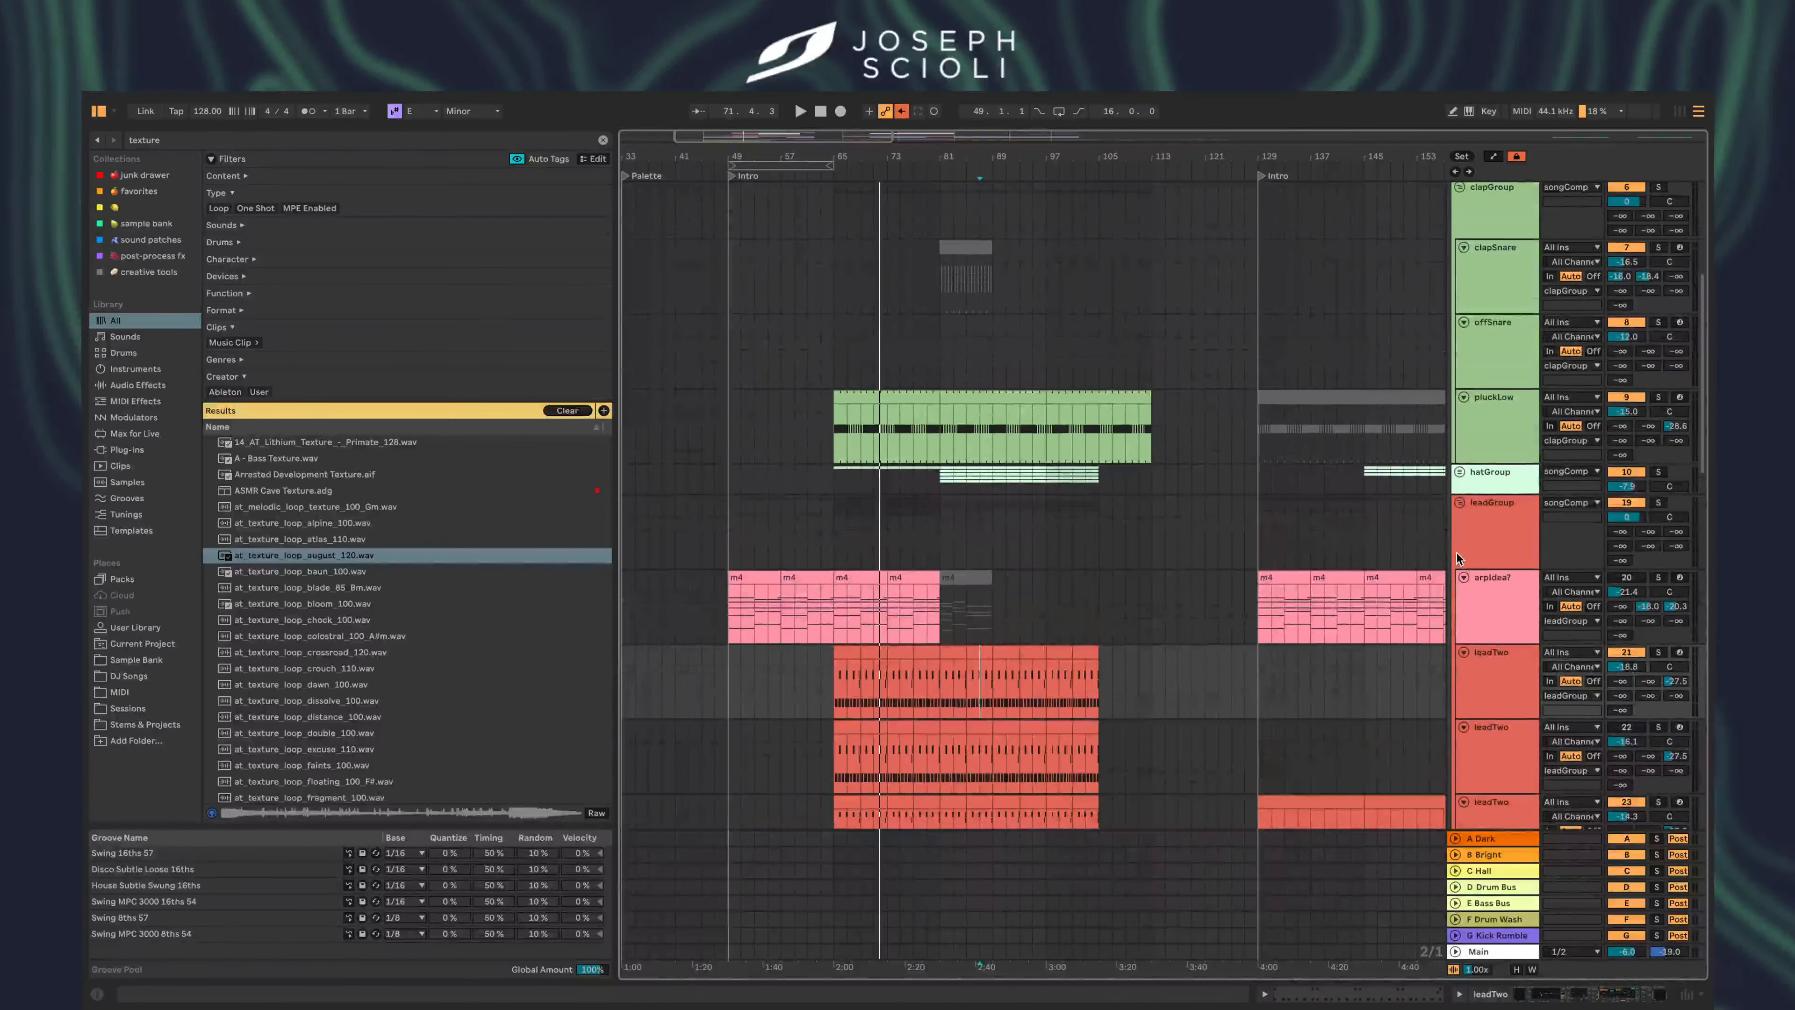
scroll(1457, 553, up, 5)
scroll(1481, 651, down, 8)
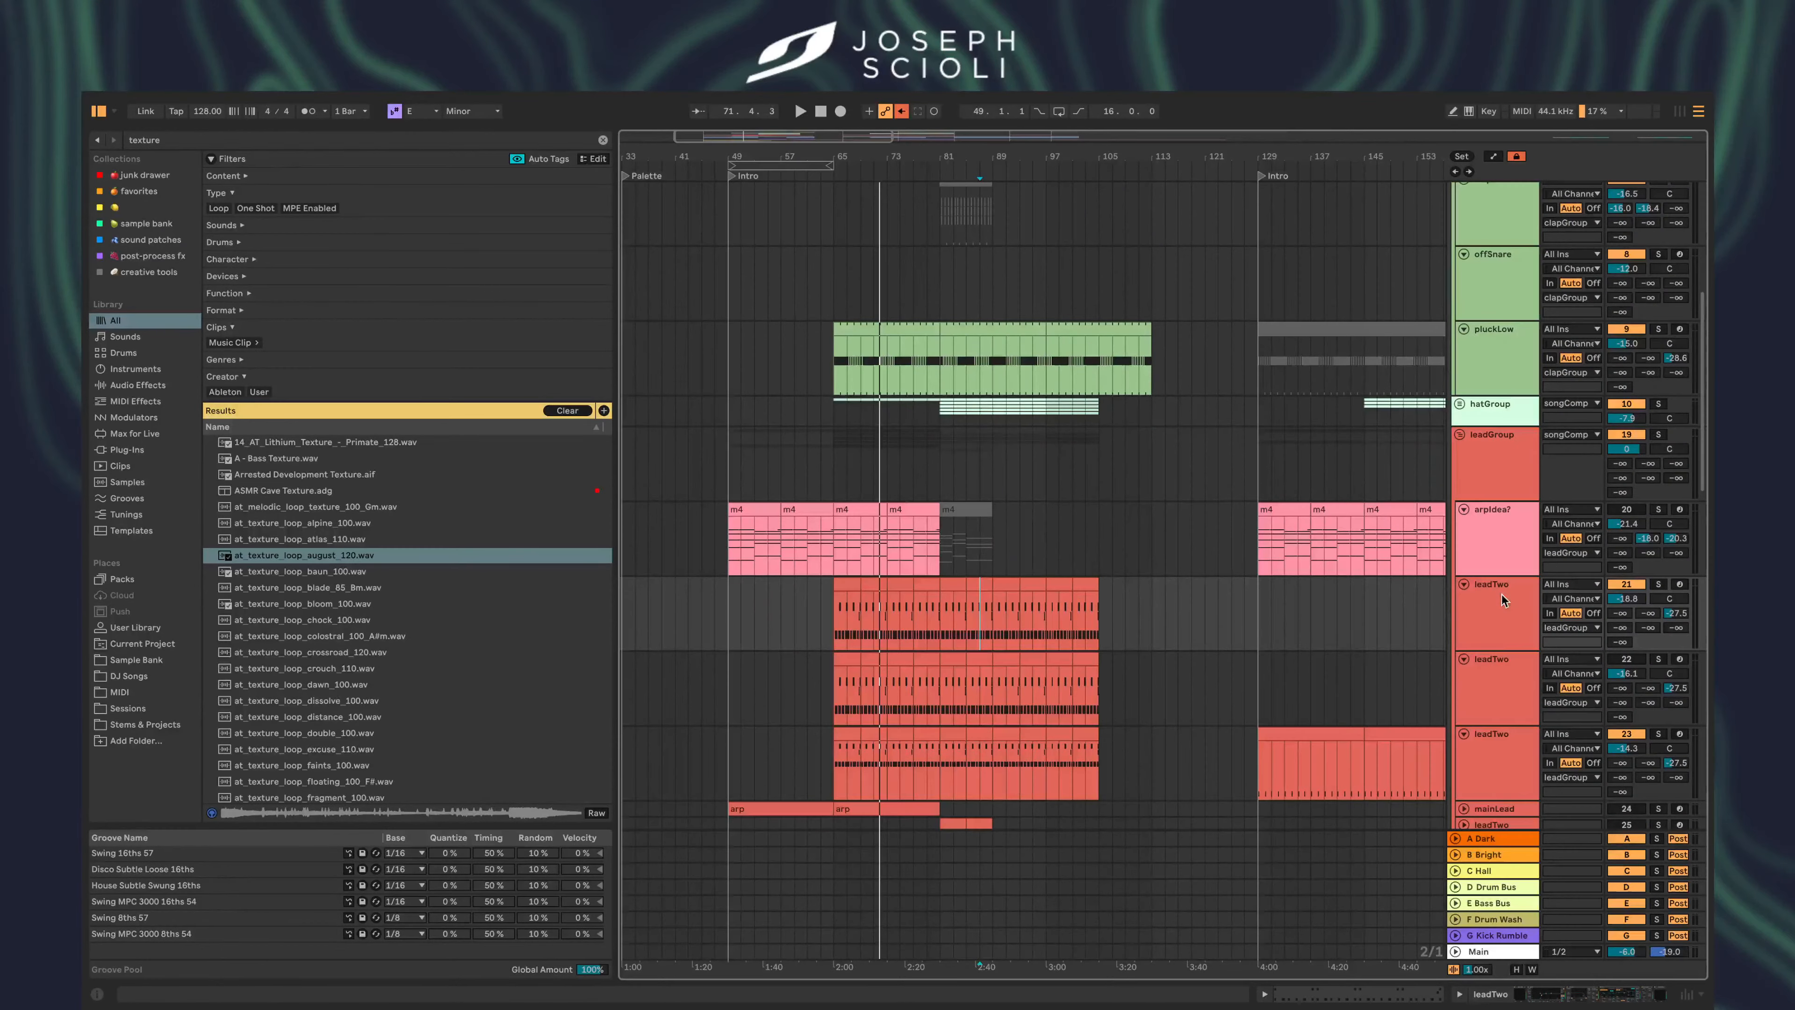
- Select the leadTwo and atmos tracks in turn to inspect the layers, and check the chord, bass and vocal groups below
scroll(1501, 594, down, 2)
click(1480, 556)
click(1480, 640)
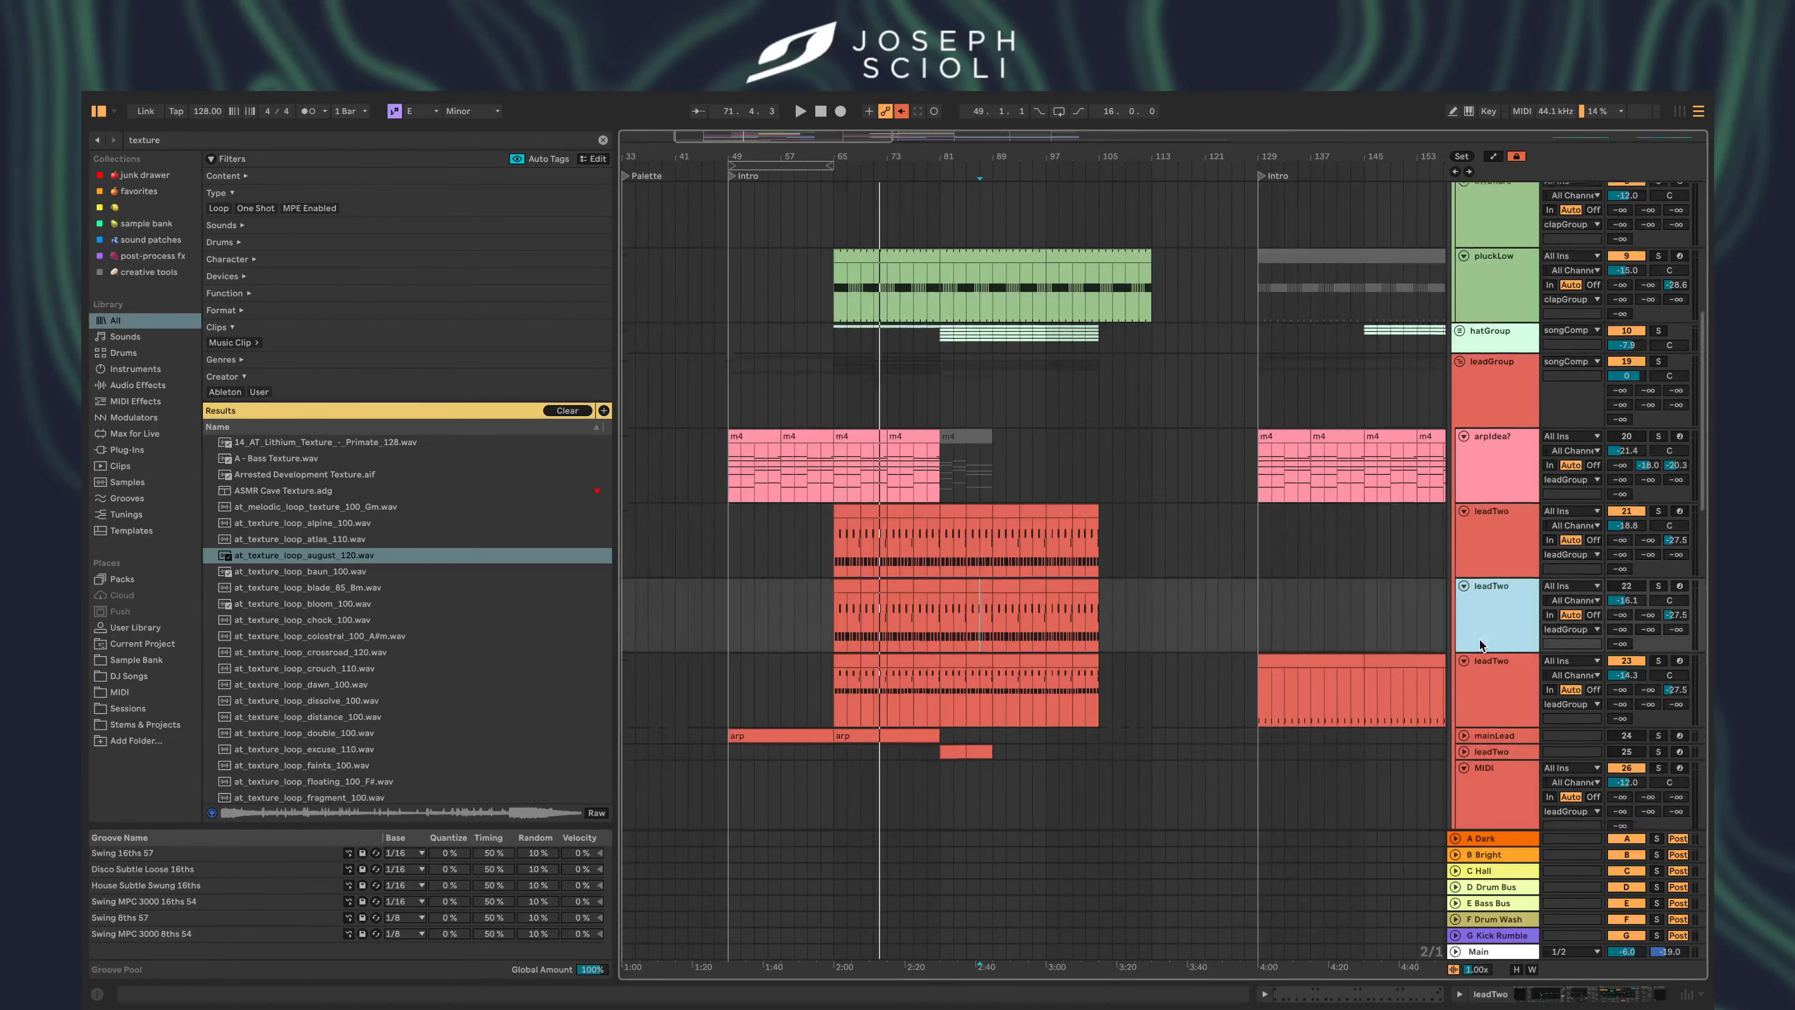
scroll(1480, 640, down, 10)
click(1482, 535)
click(1488, 637)
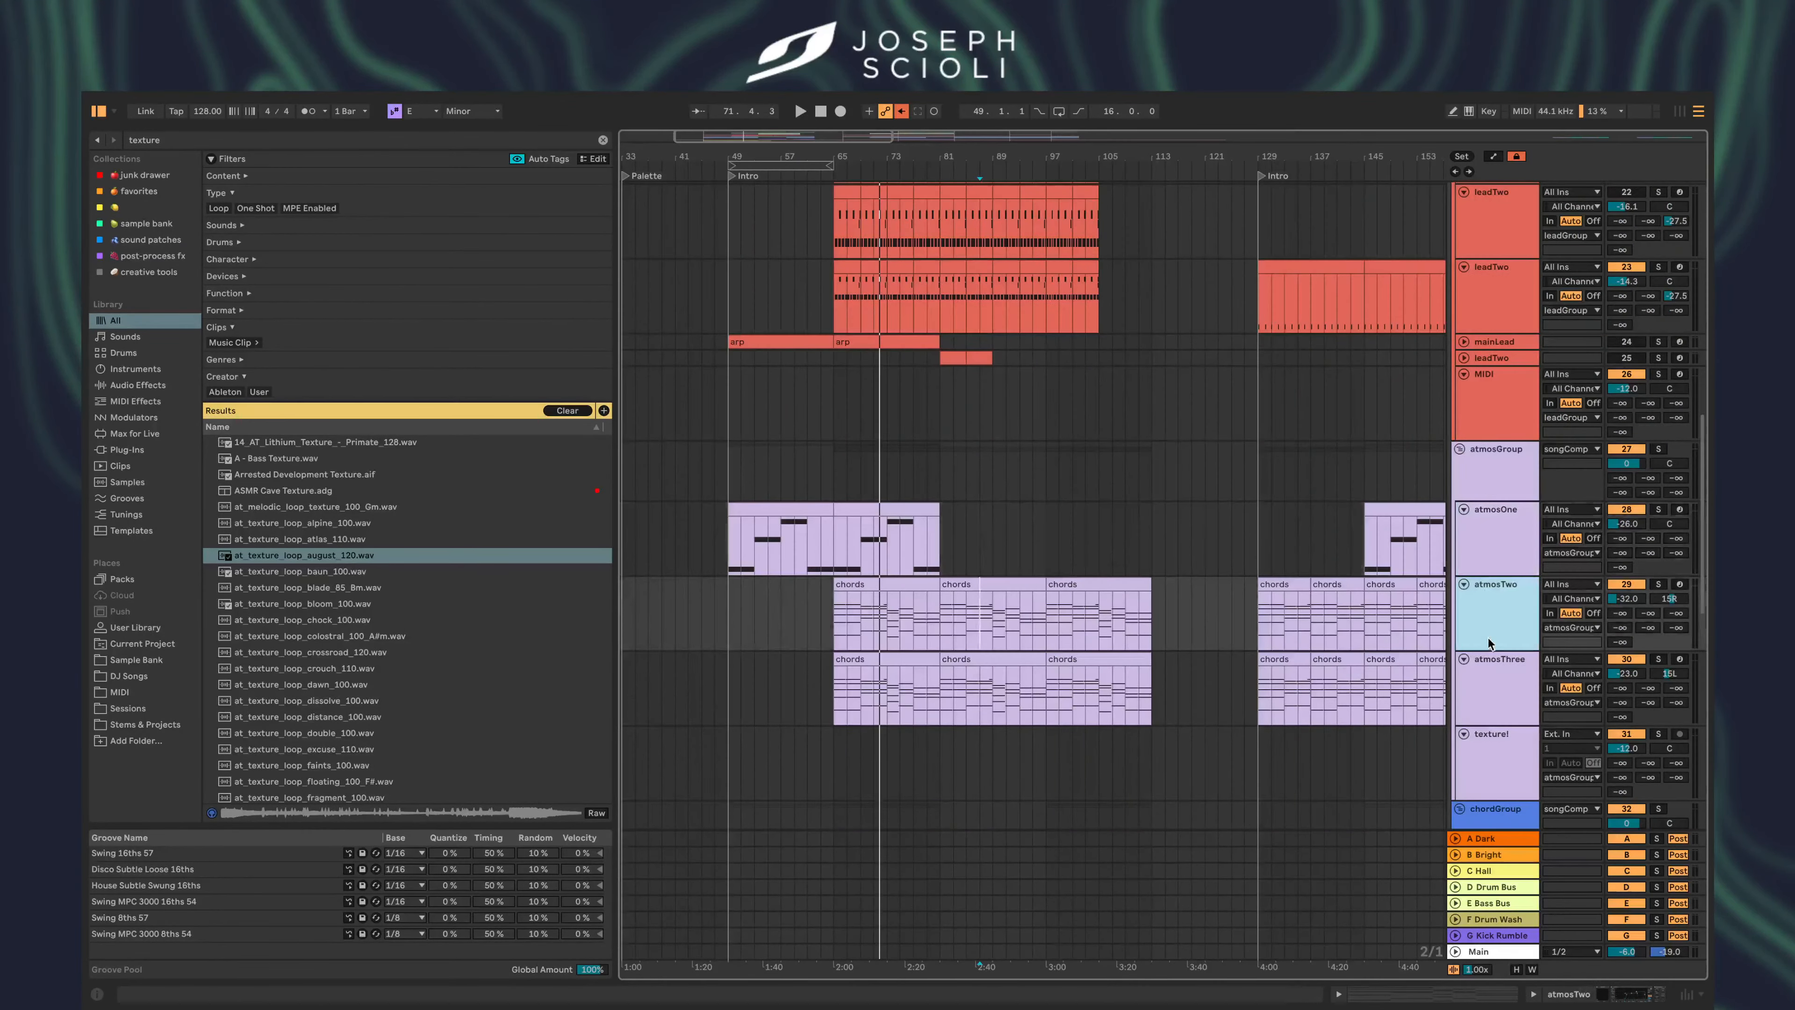
click(1487, 672)
scroll(1052, 639, down, 15)
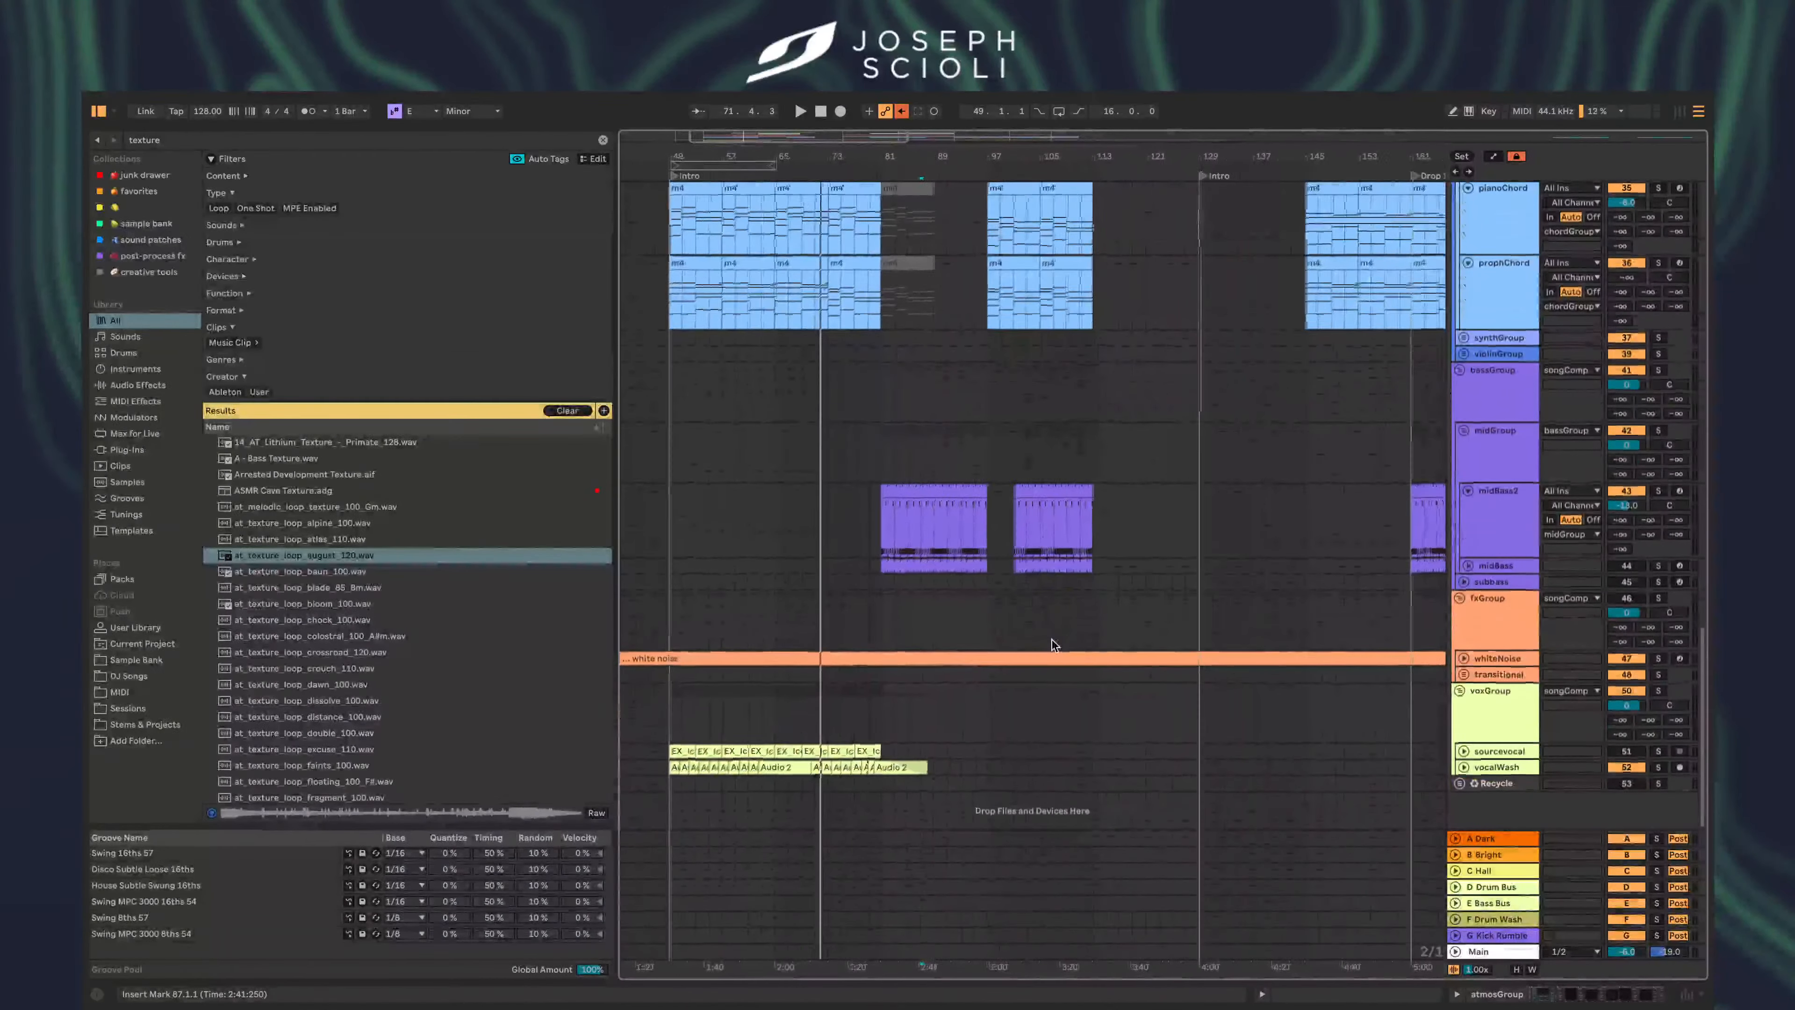
scroll(1052, 640, up, 15)
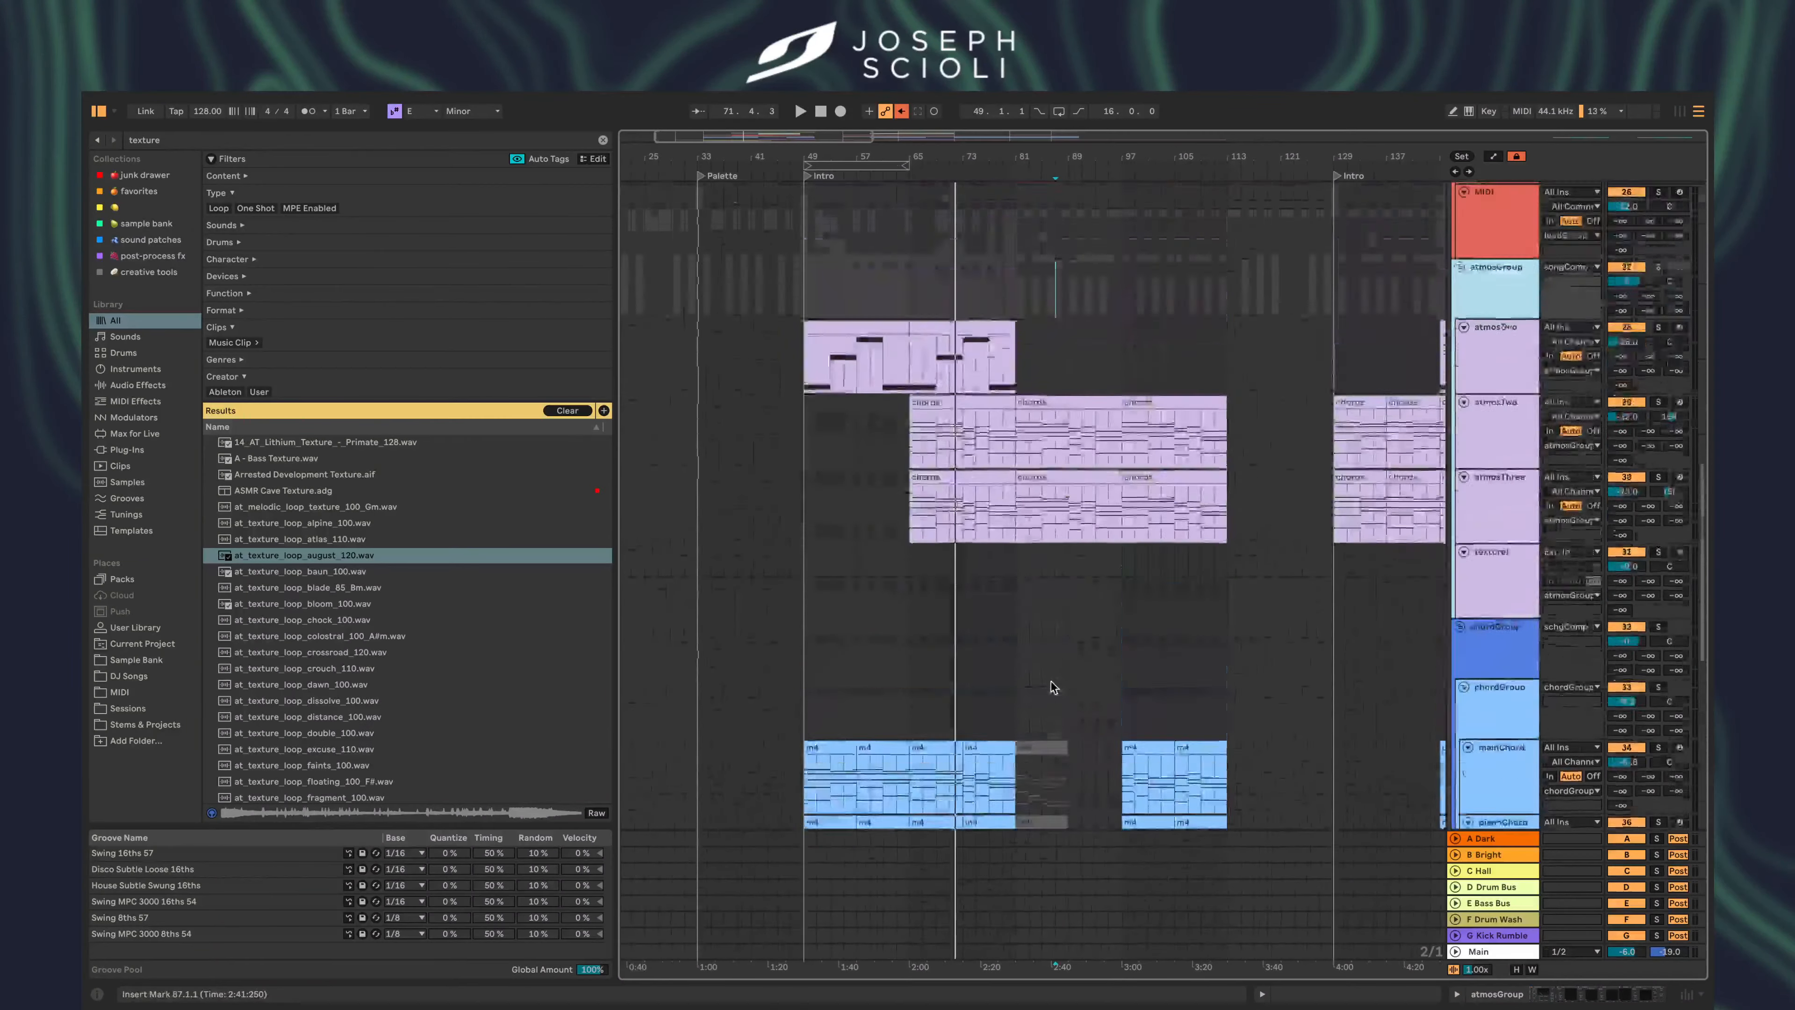
- Inspect the kick3 track and the lead tracks, then check the sidechain source options of Kickstart 2 on leadGroup
scroll(1050, 680, up, 10)
click(1496, 483)
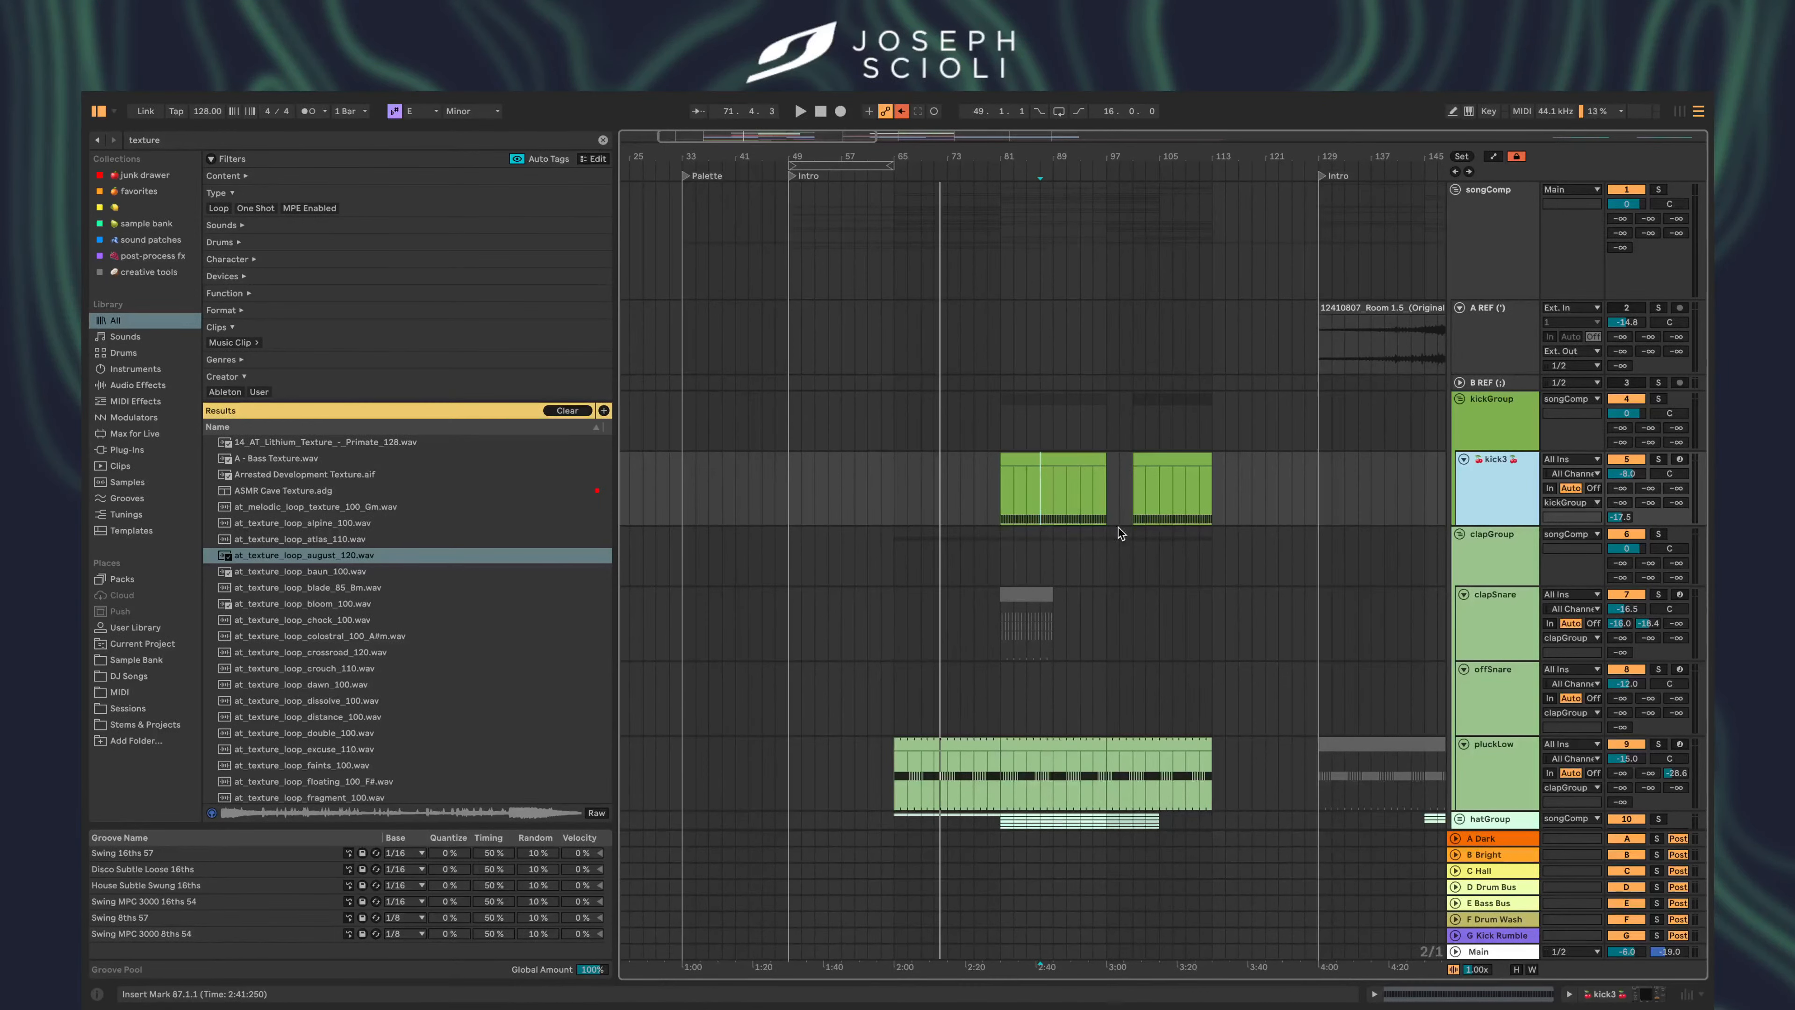
scroll(1486, 753, down, 10)
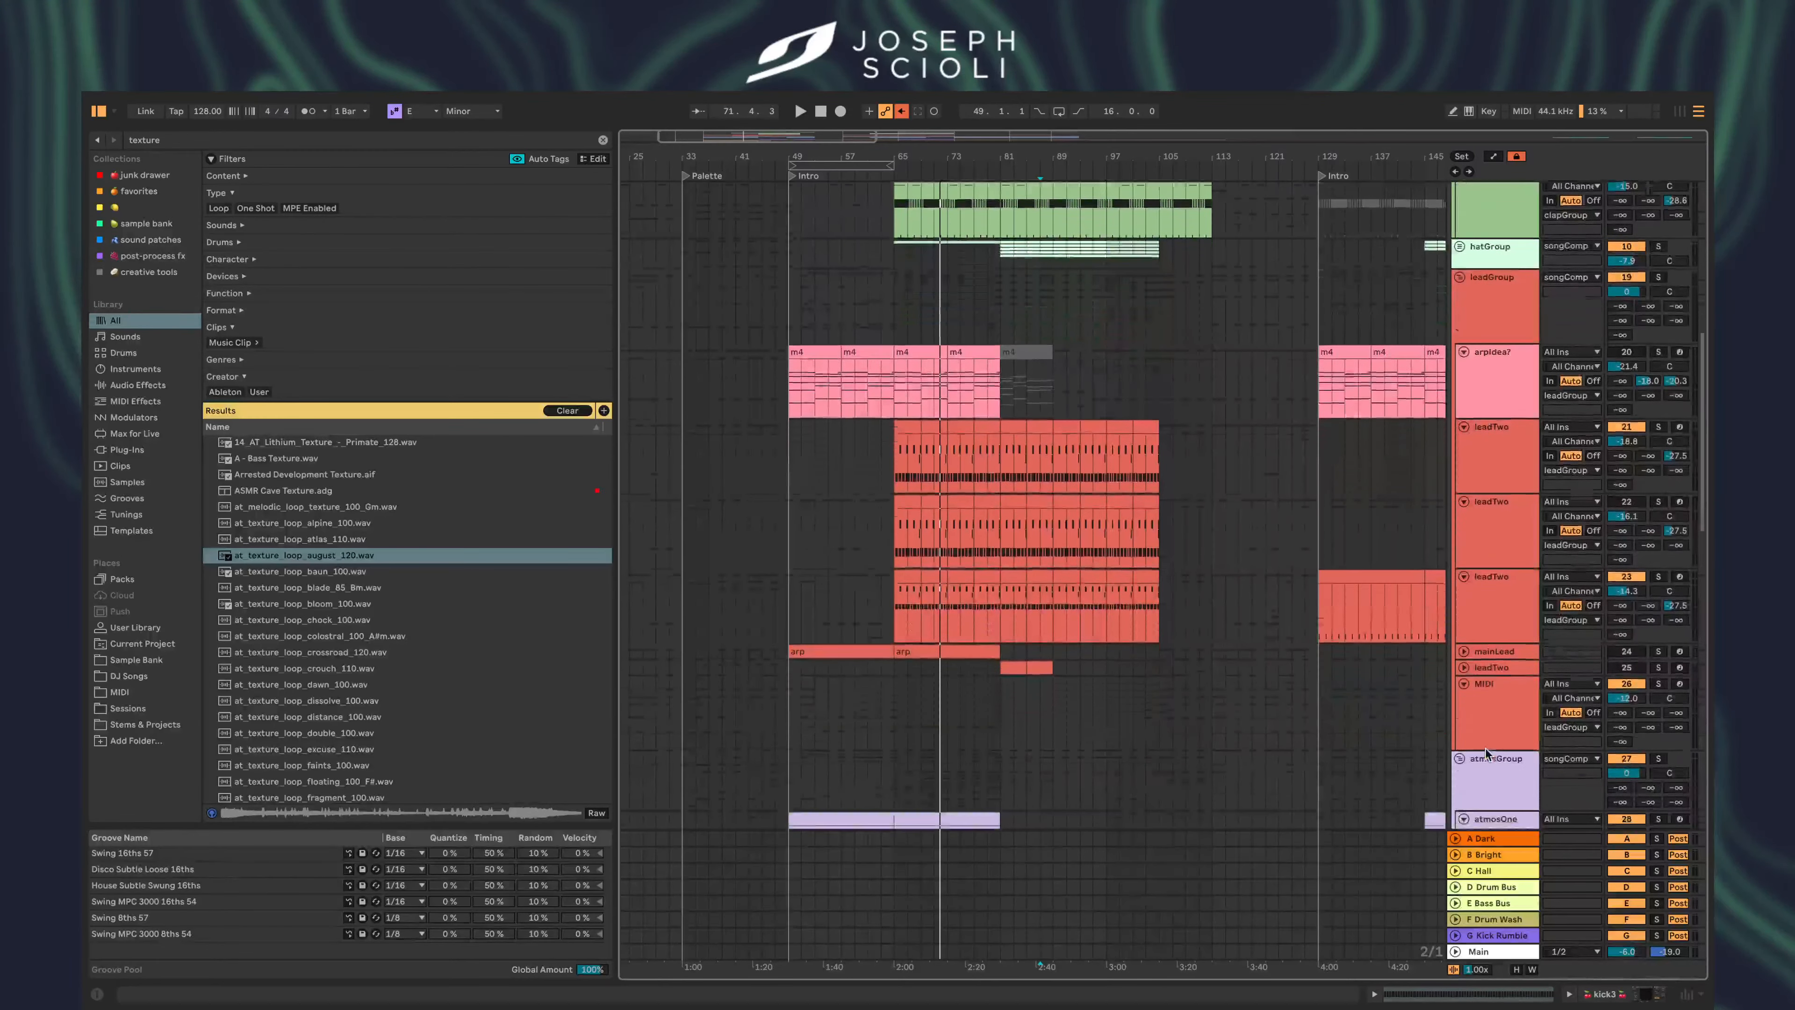
scroll(1174, 521, down, 2)
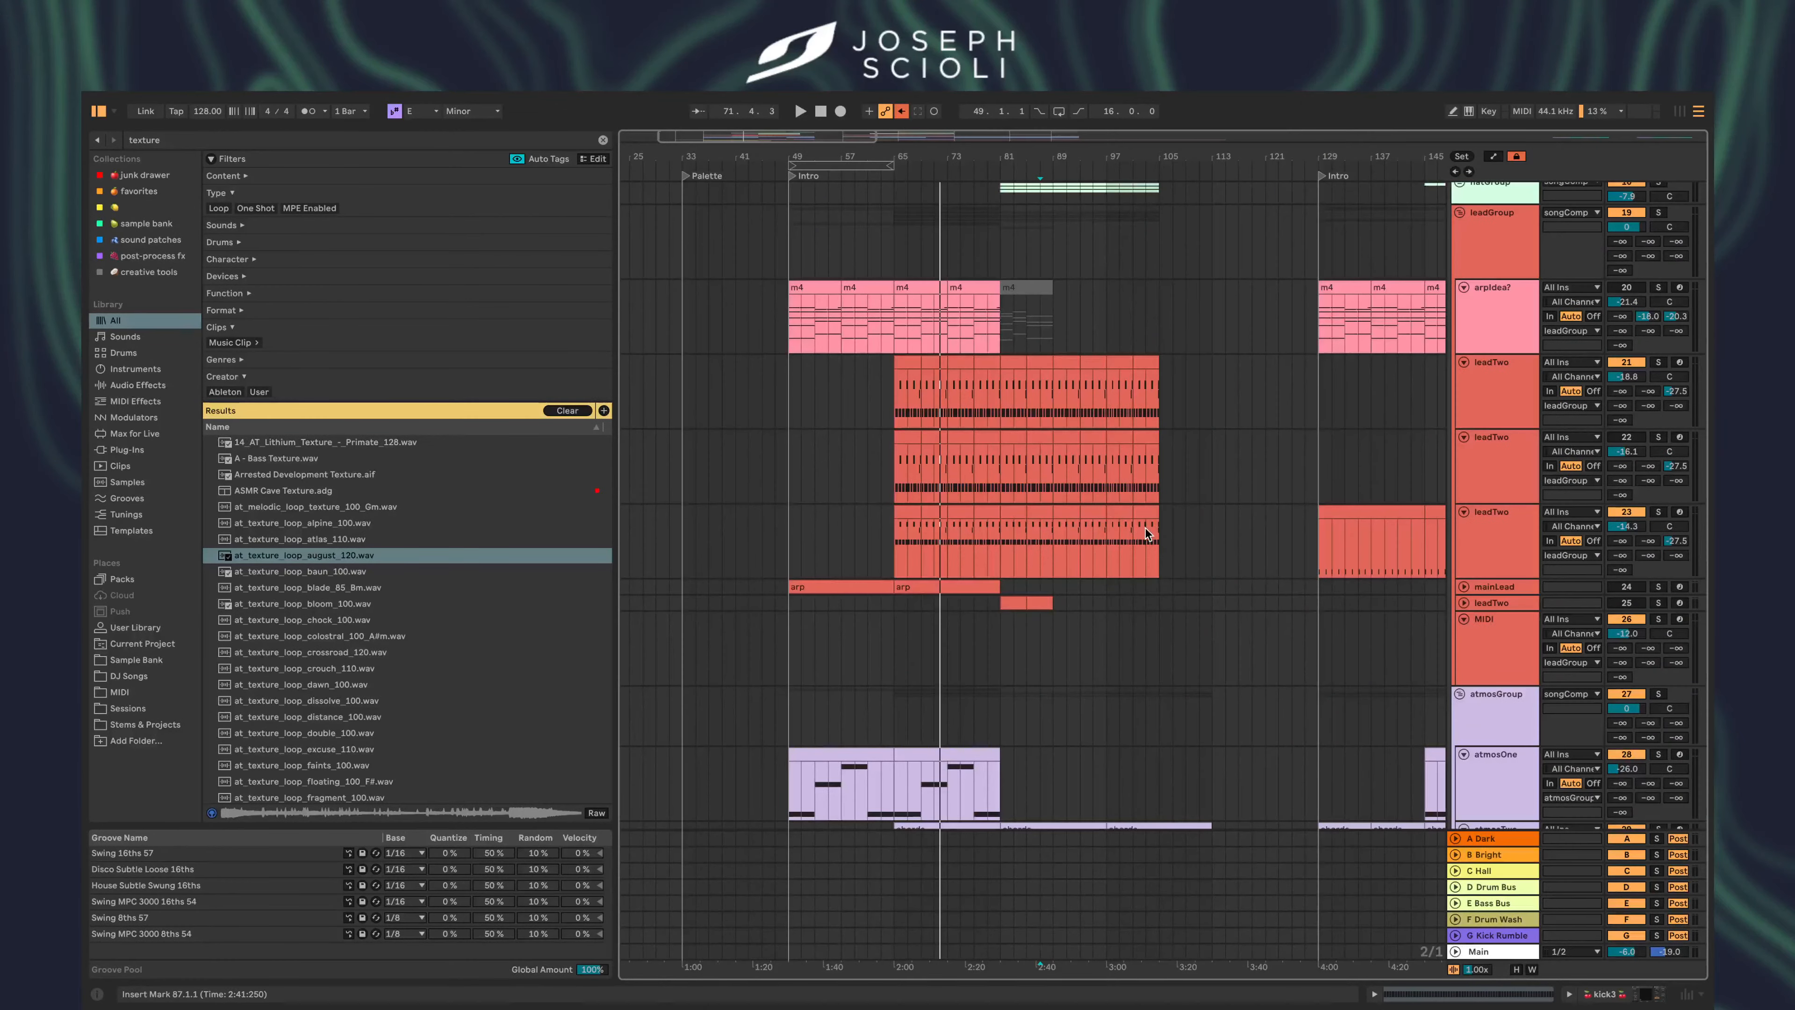
double_click(1491, 286)
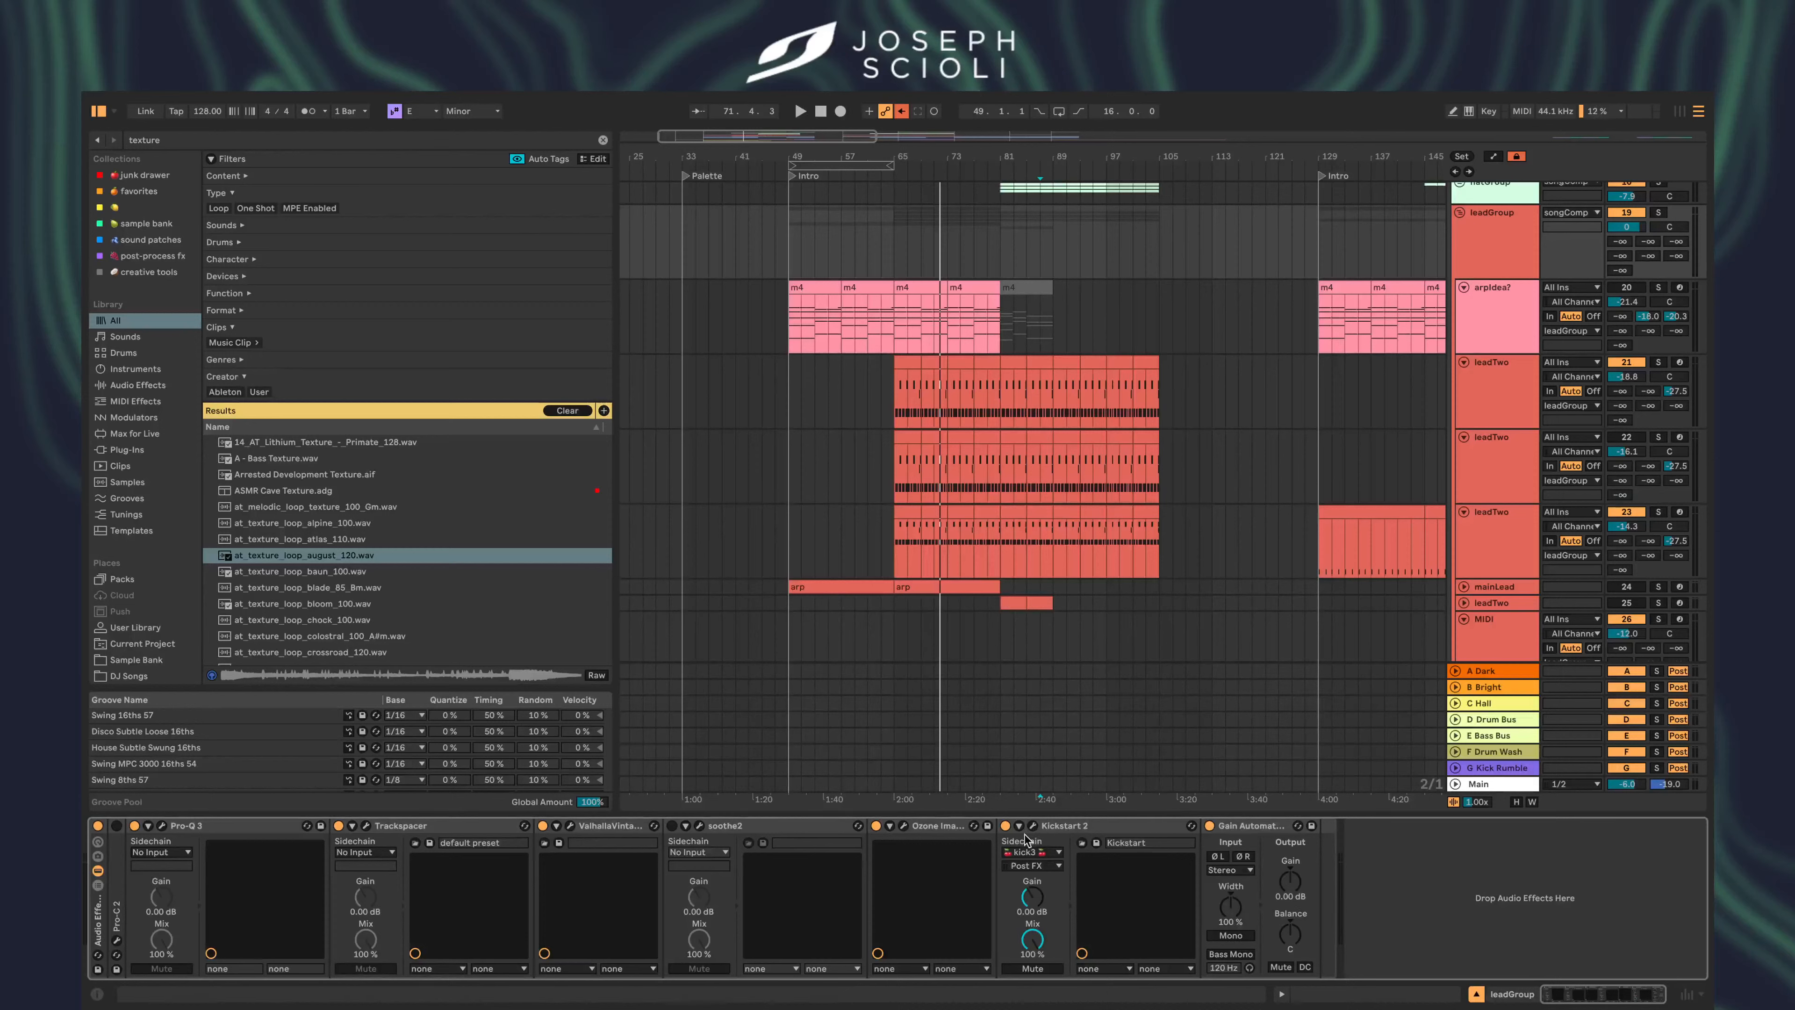
click(1031, 852)
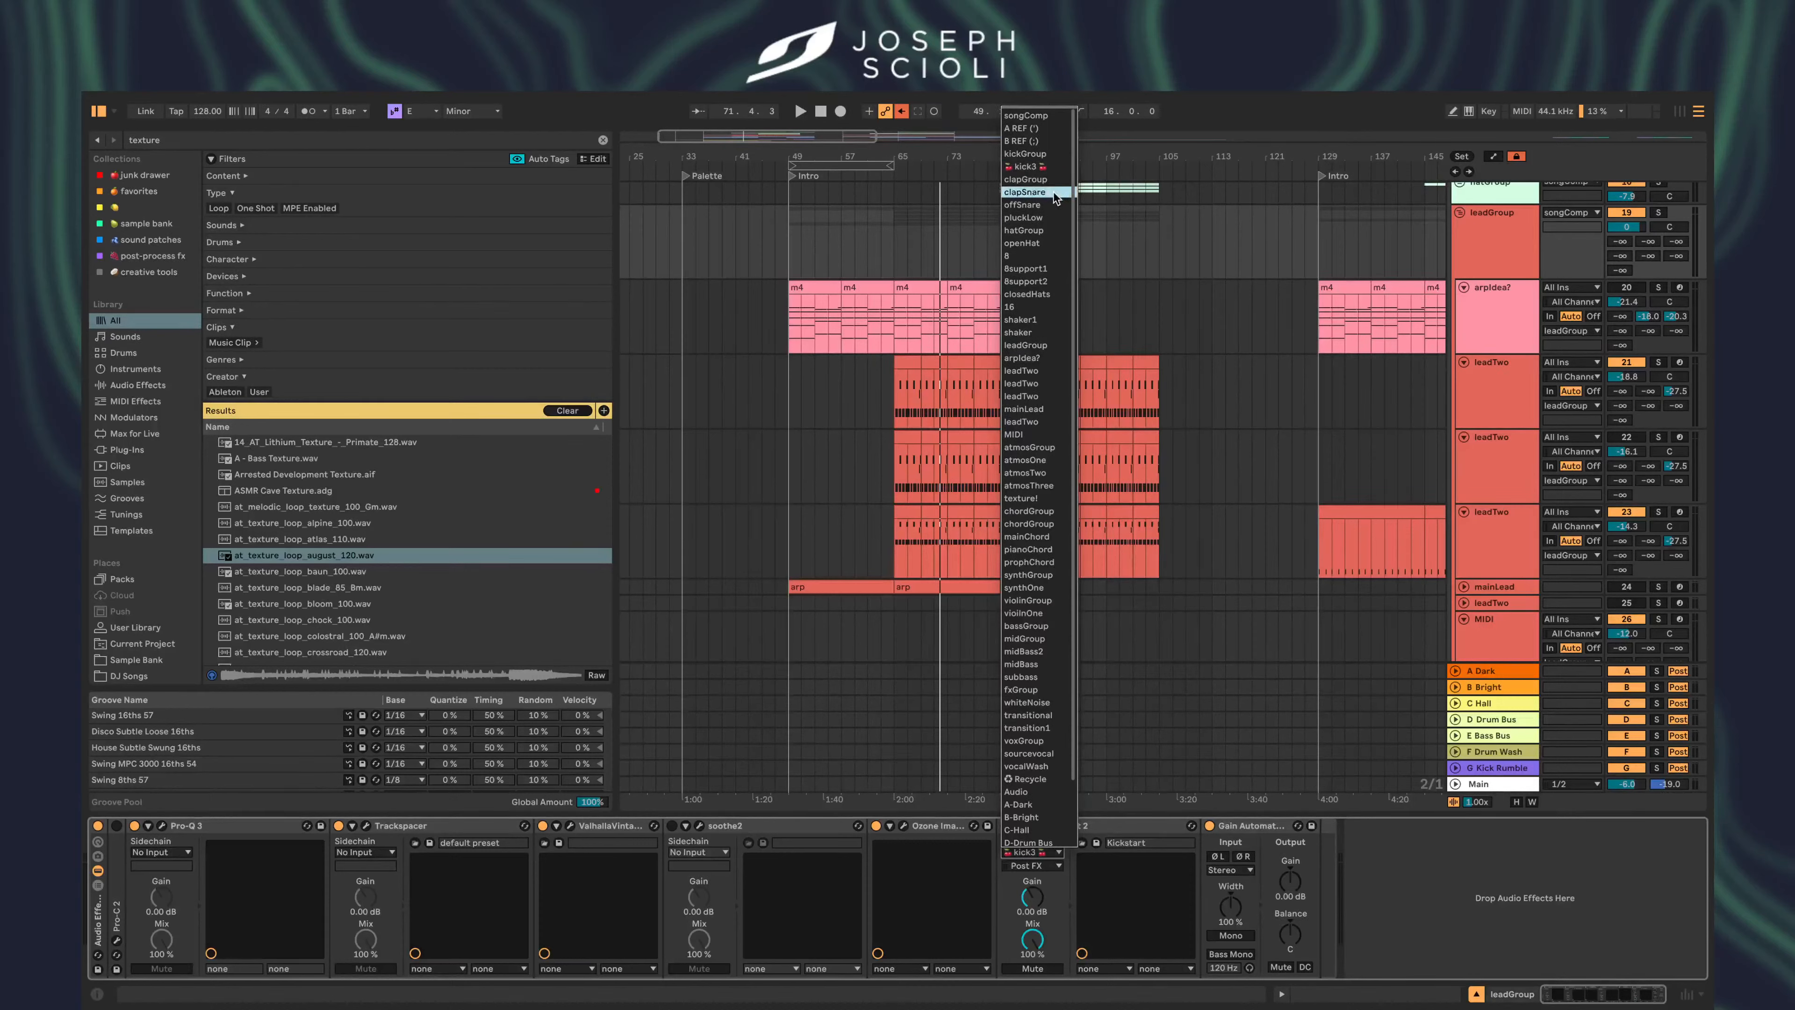
click(1183, 431)
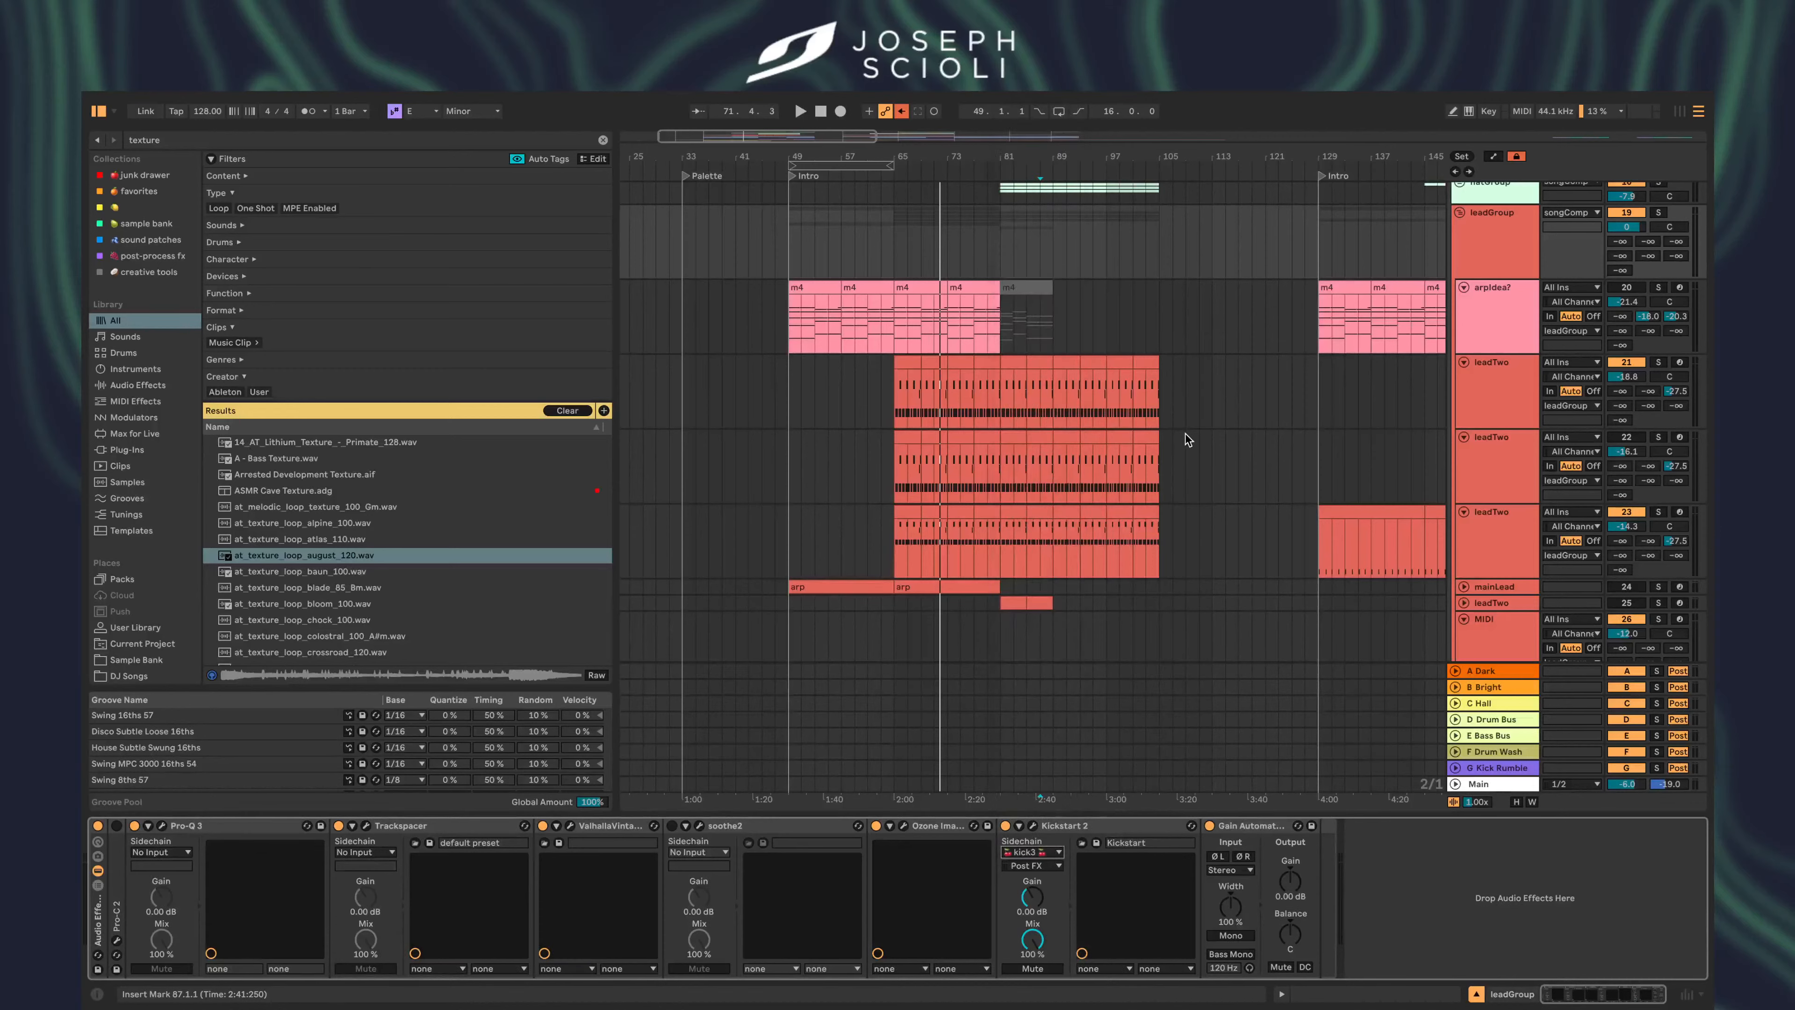
- Select the time range covering both kick clips on the kick3 track, from bar 81 to bar 113
scroll(1159, 438, up, 10)
scroll(1127, 442, down, 2)
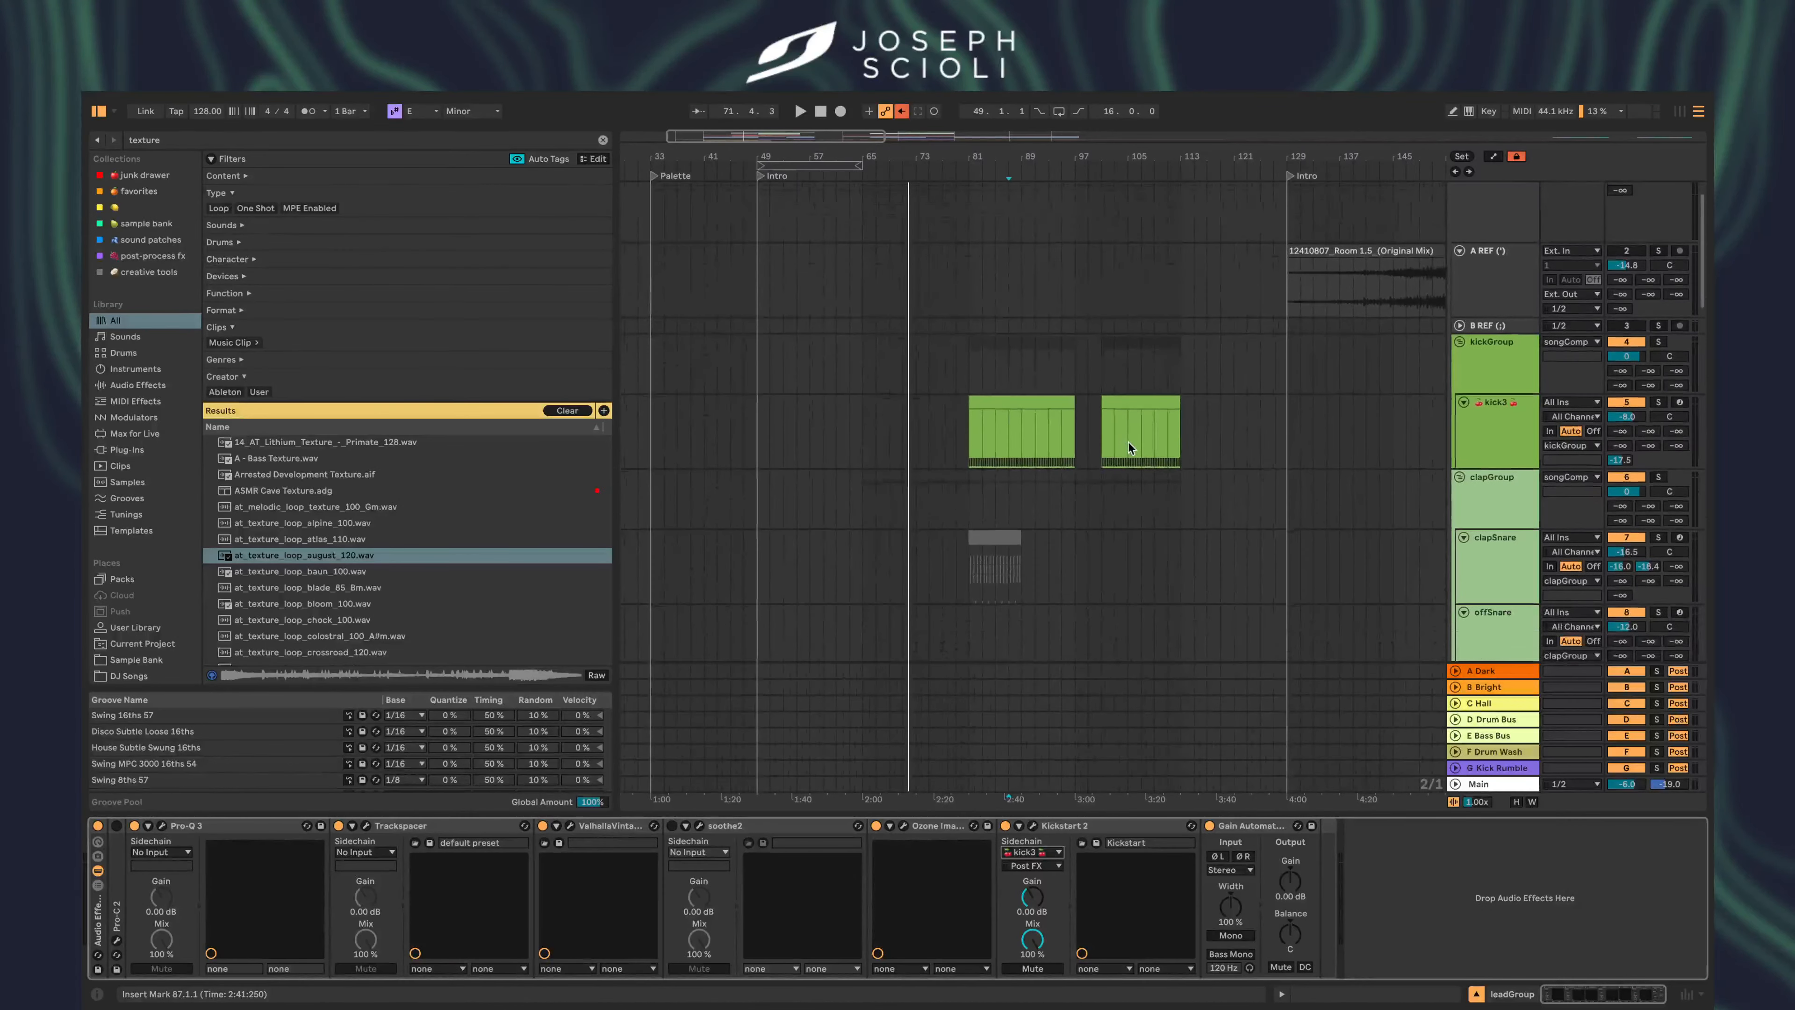
drag(968, 445, 1180, 445)
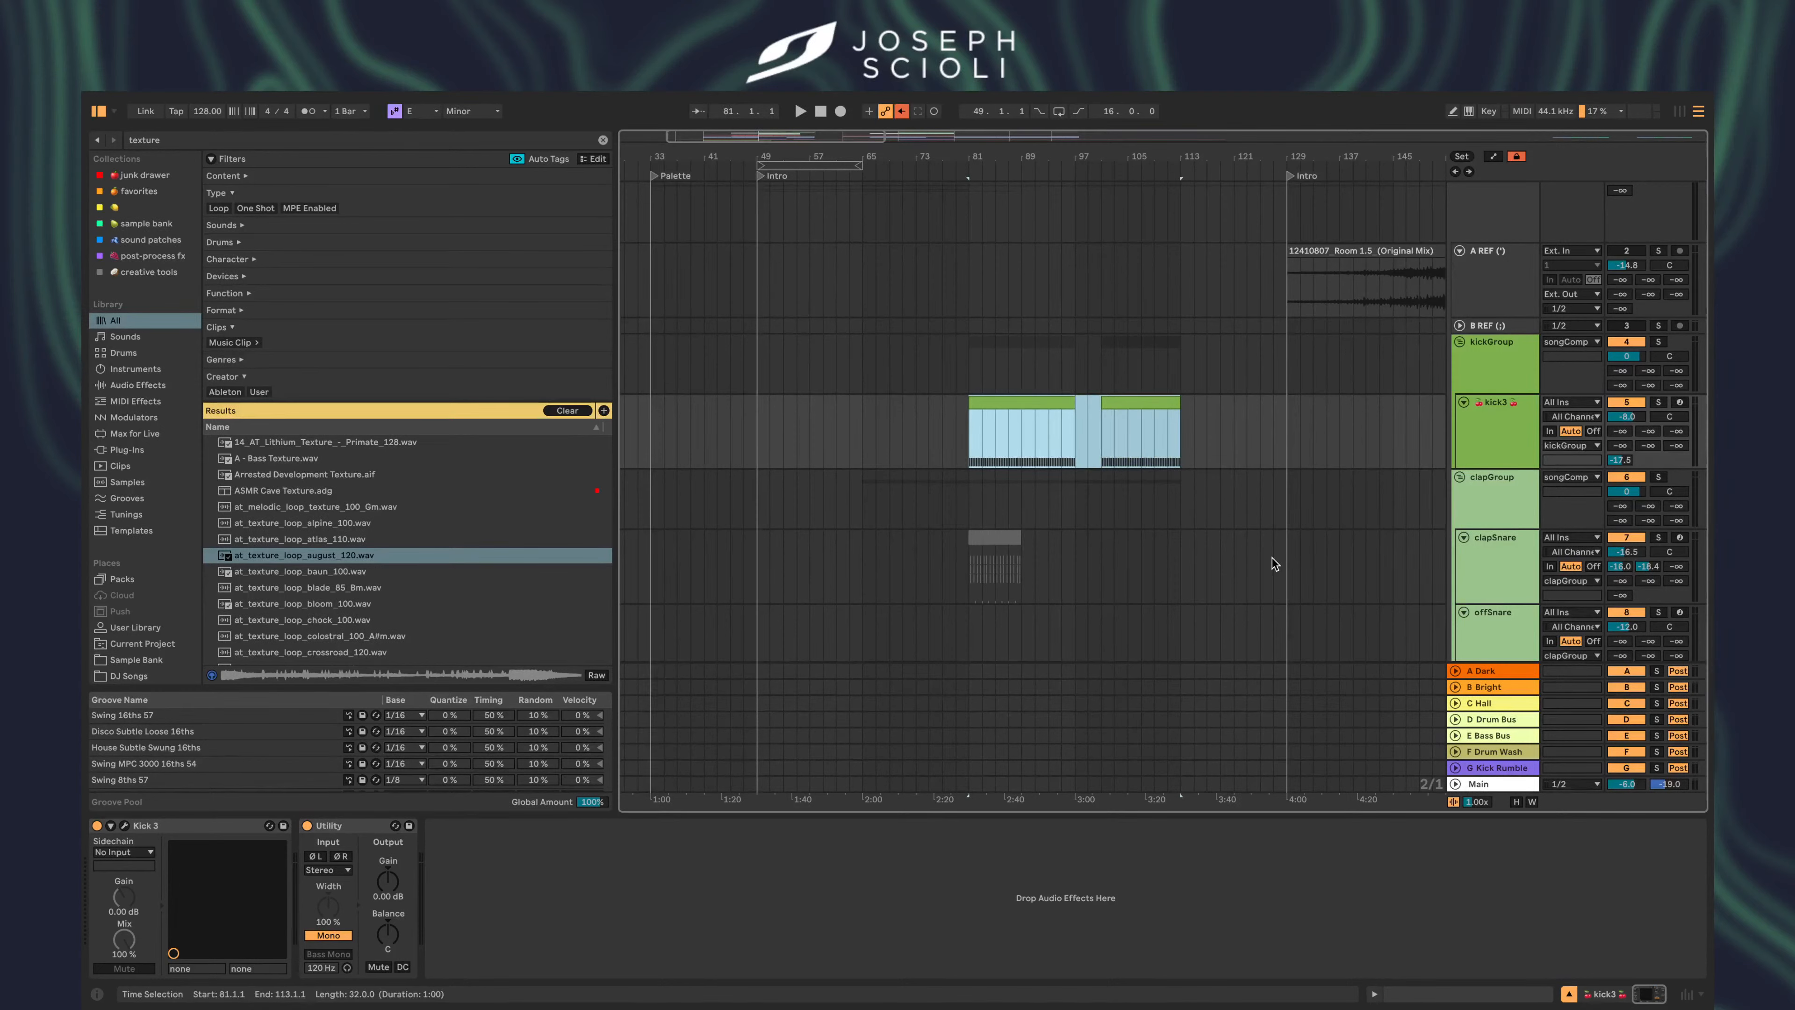
- Examine the A REF and B REF reference tracks alongside the arrangement from the intro through Drop 2
scroll(1272, 559, up, 2)
click(1489, 362)
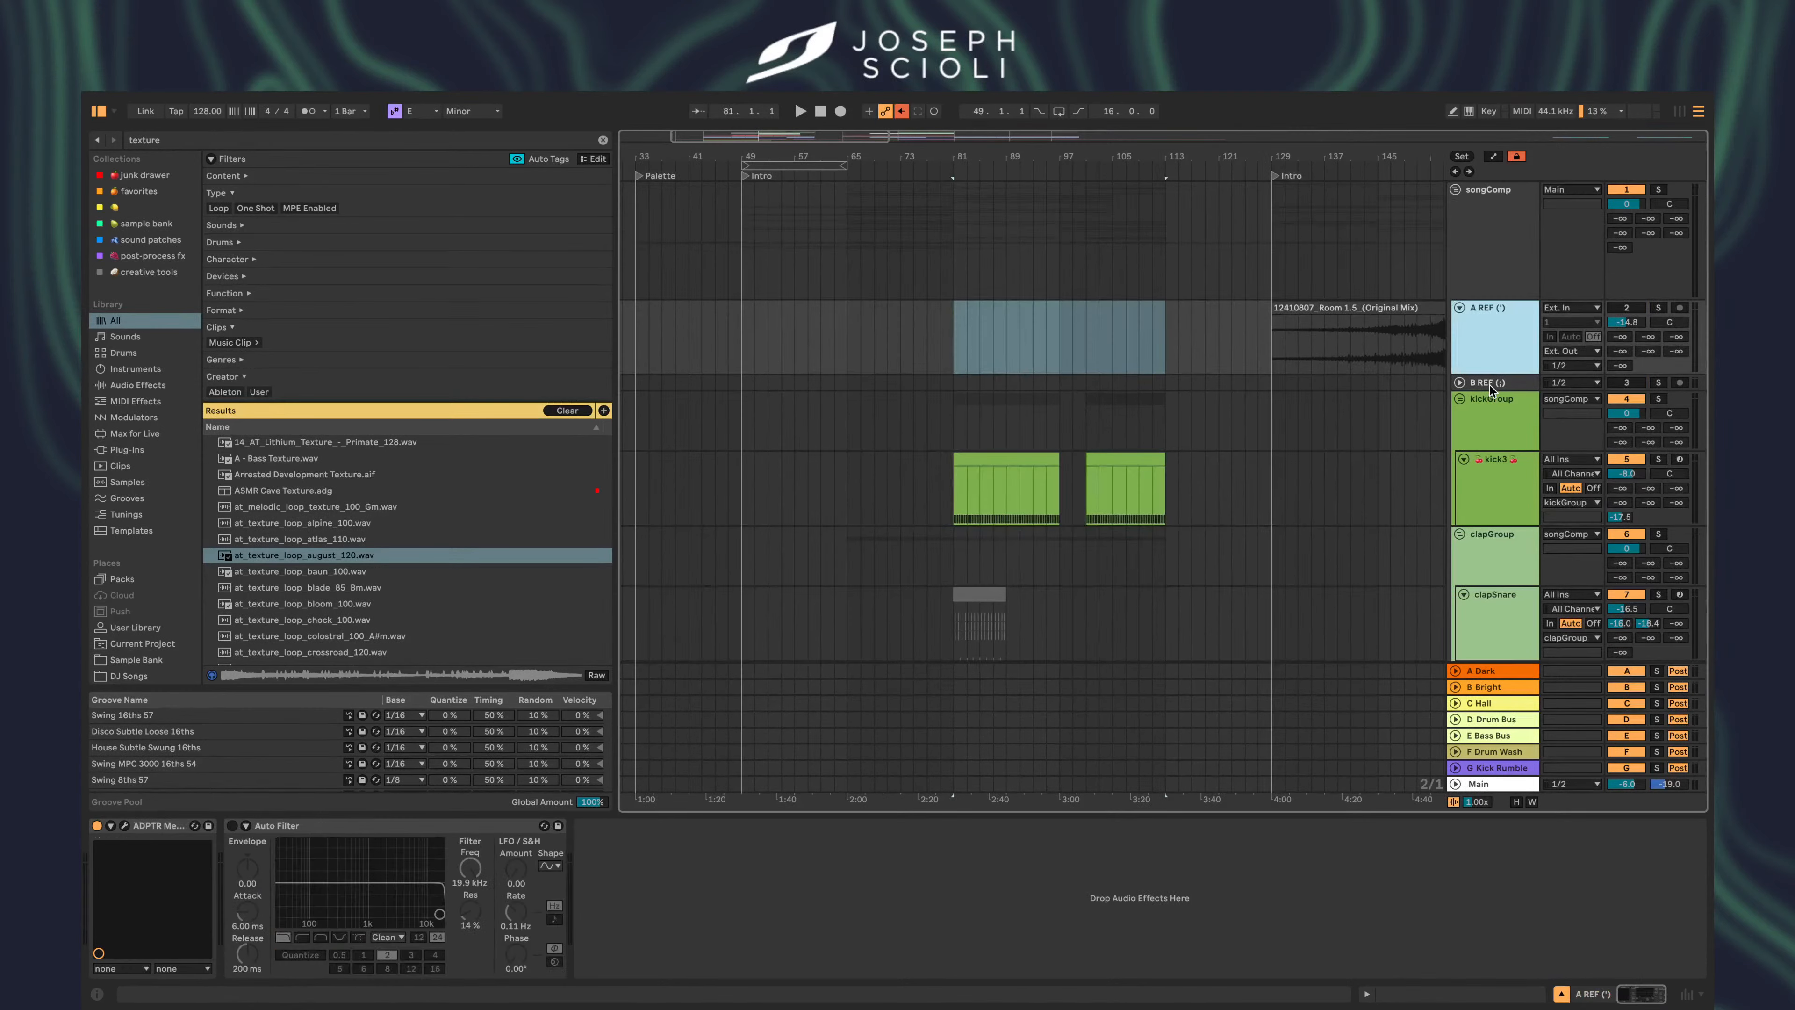
click(1491, 382)
click(1491, 330)
scroll(1402, 345, right, 5)
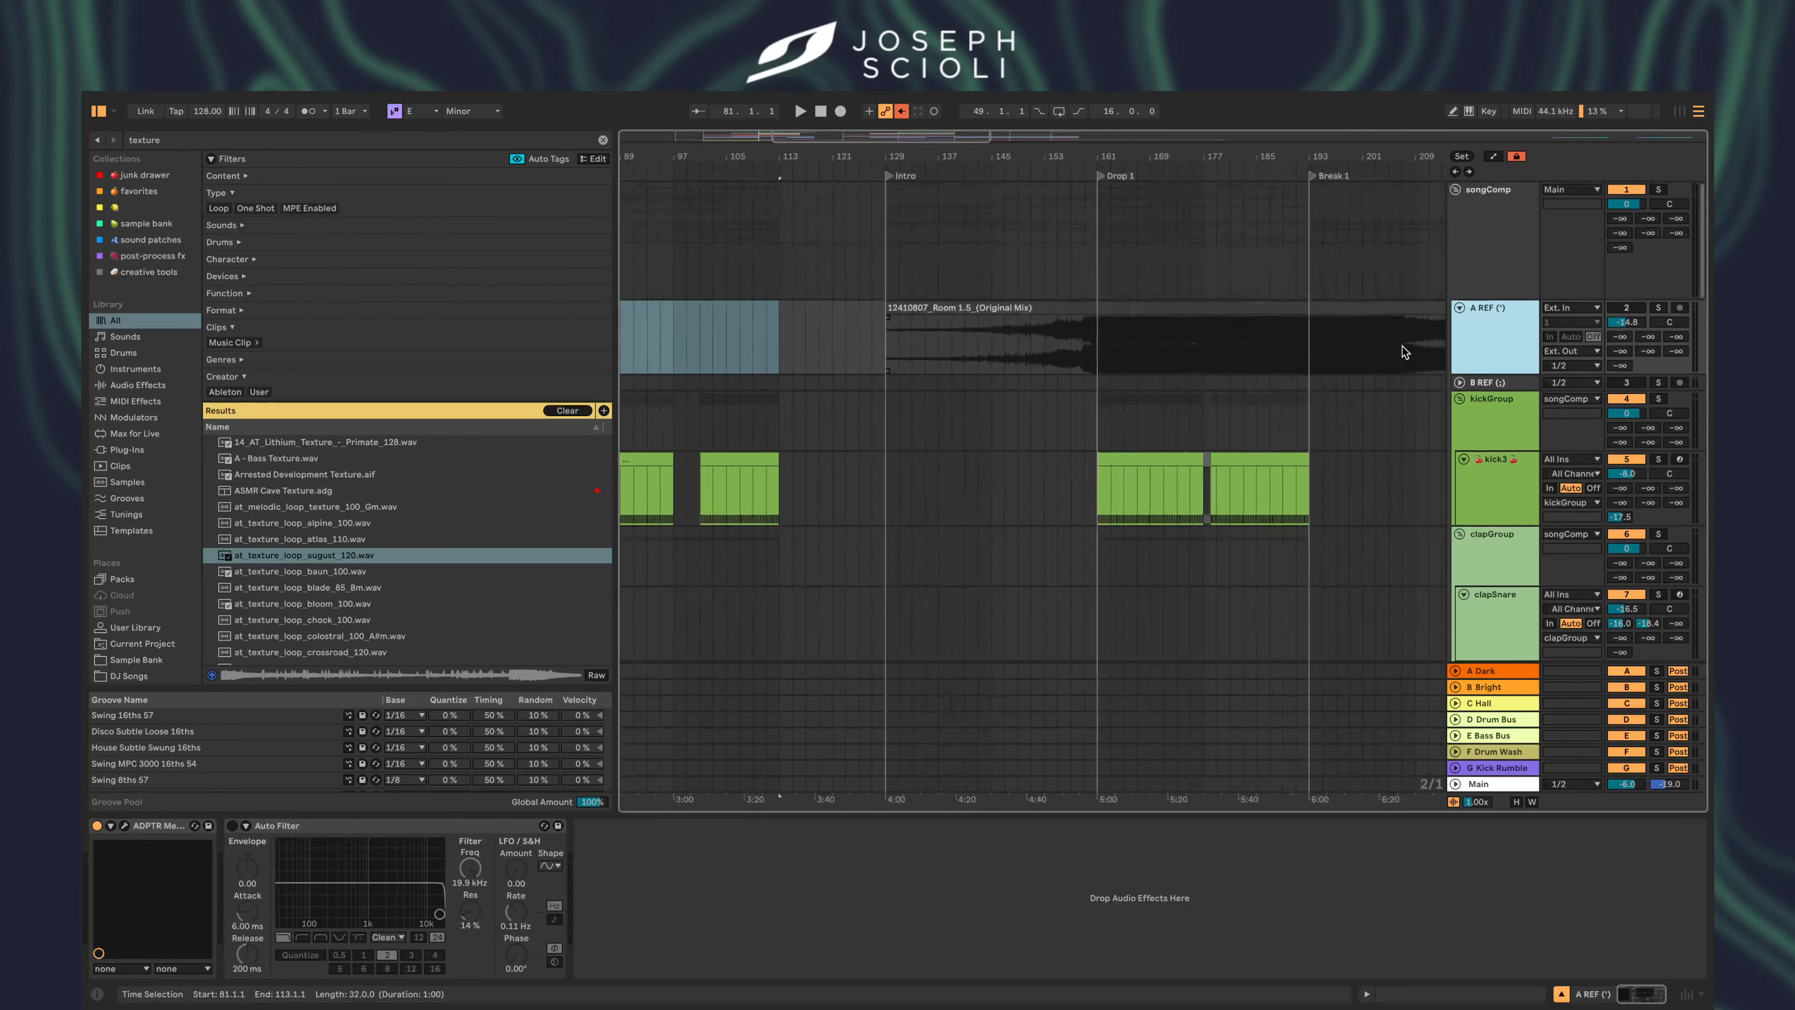
scroll(1055, 335, down, 5)
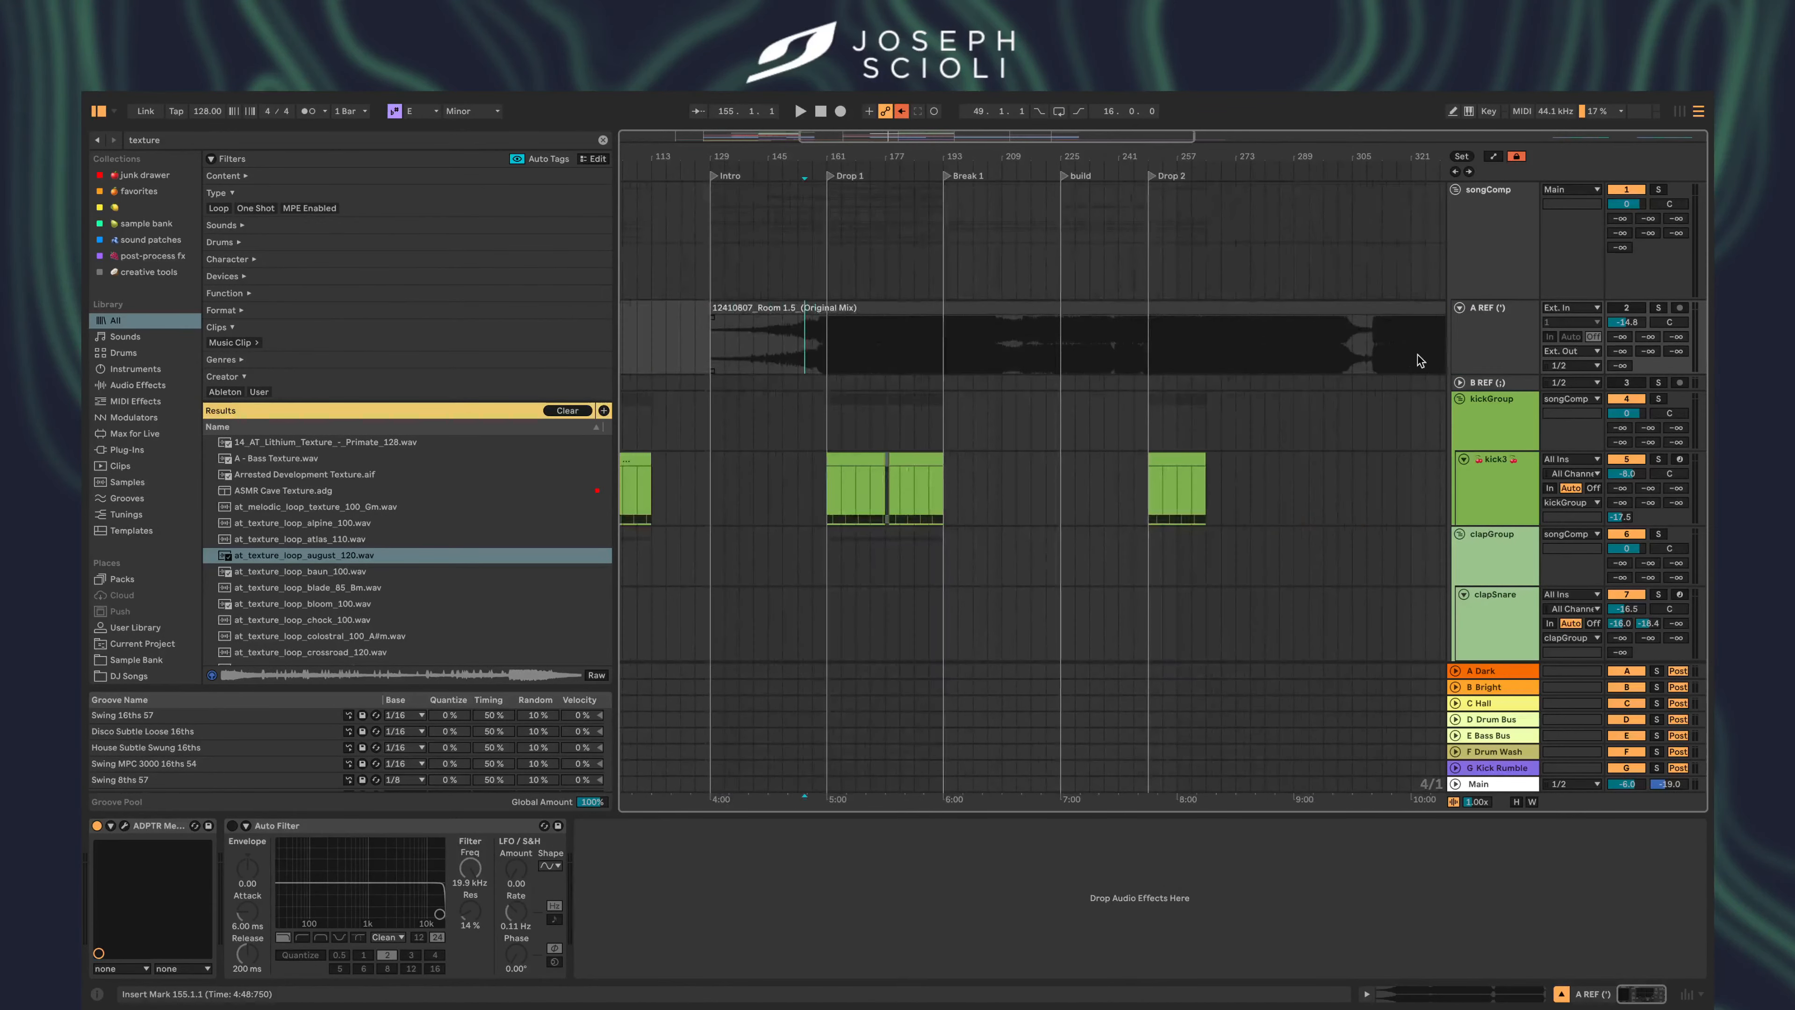
click(1493, 383)
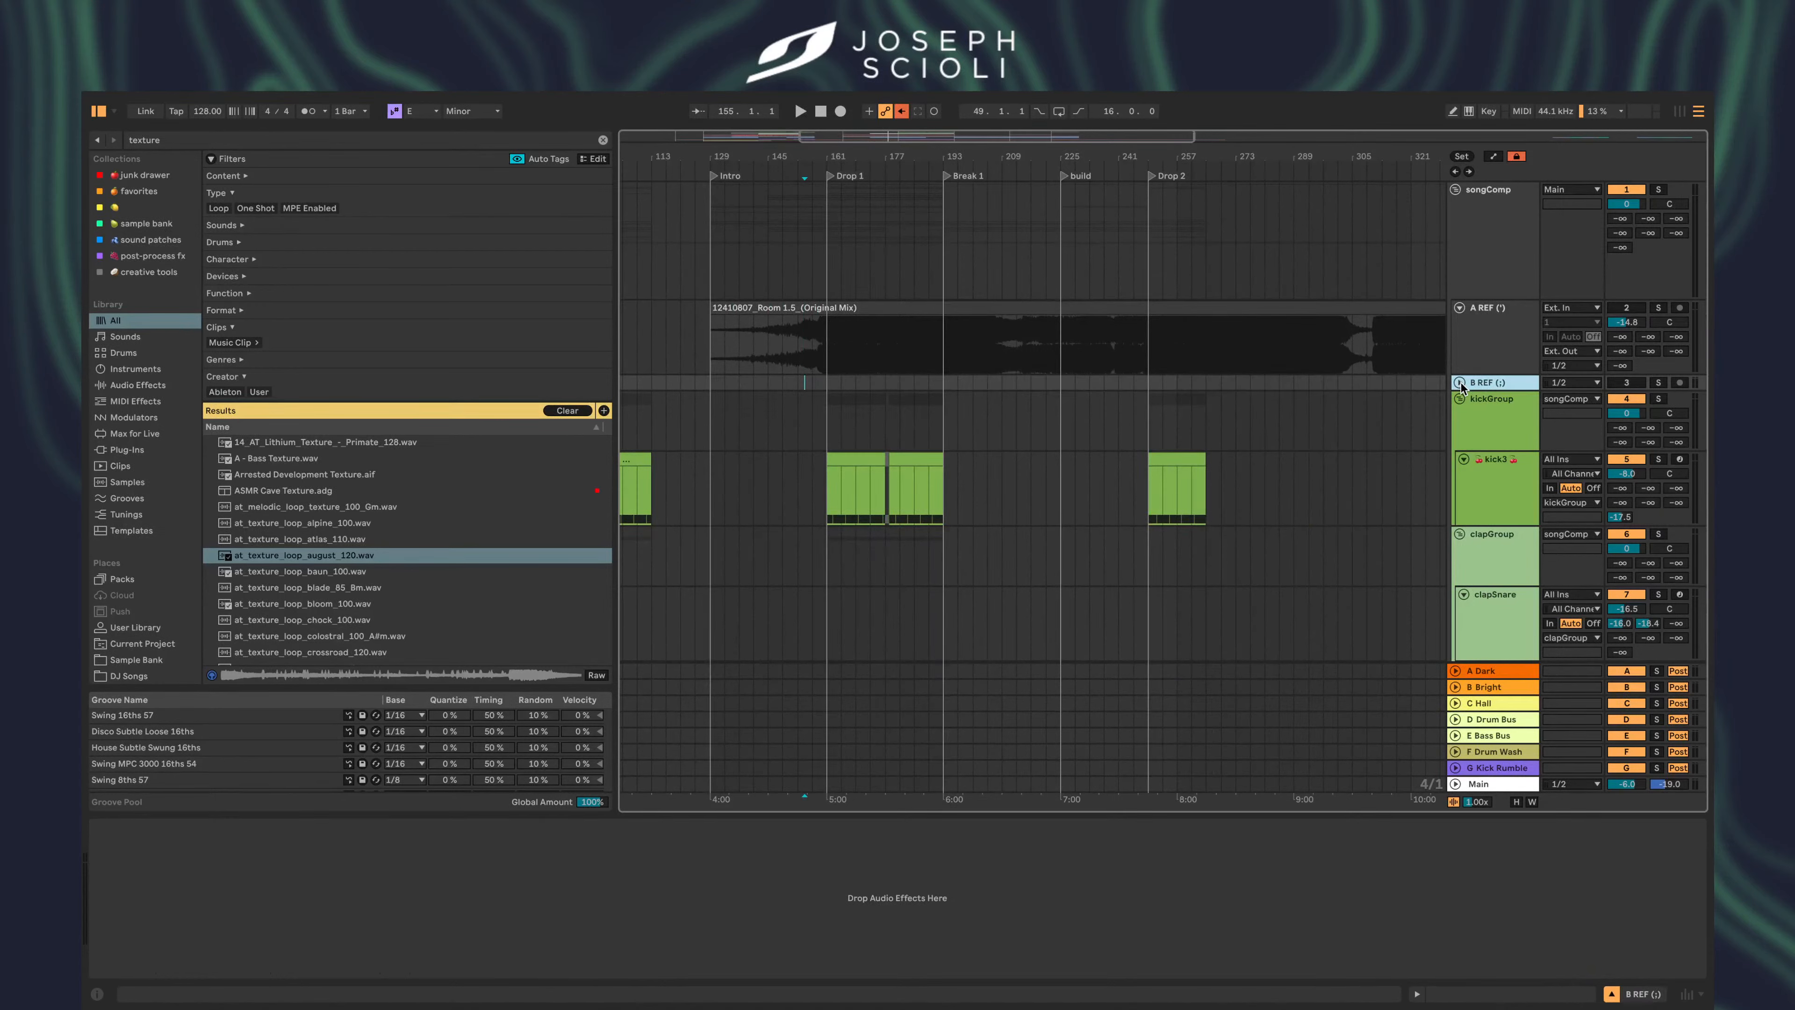
click(1483, 338)
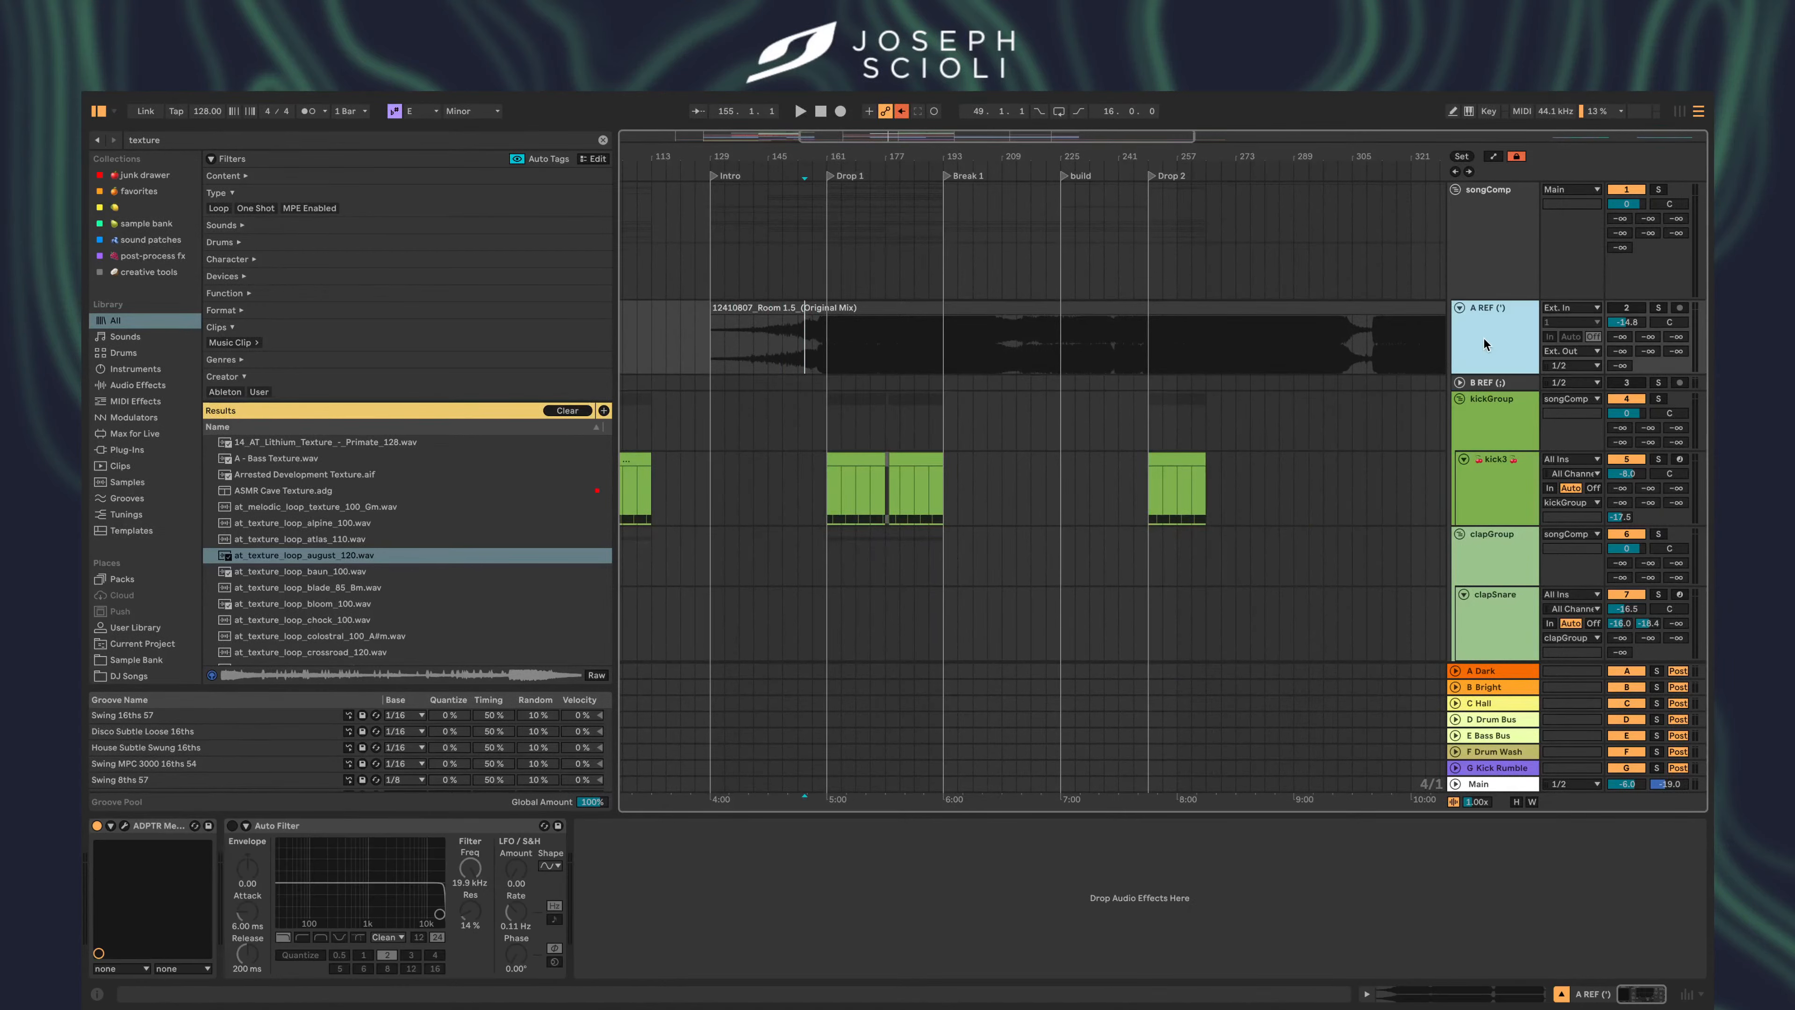
click(1486, 387)
- Check the kick and clap clips across the arrangement, and start playback from the first intro at bar 49
scroll(998, 480, down, 5)
scroll(994, 483, left, 4)
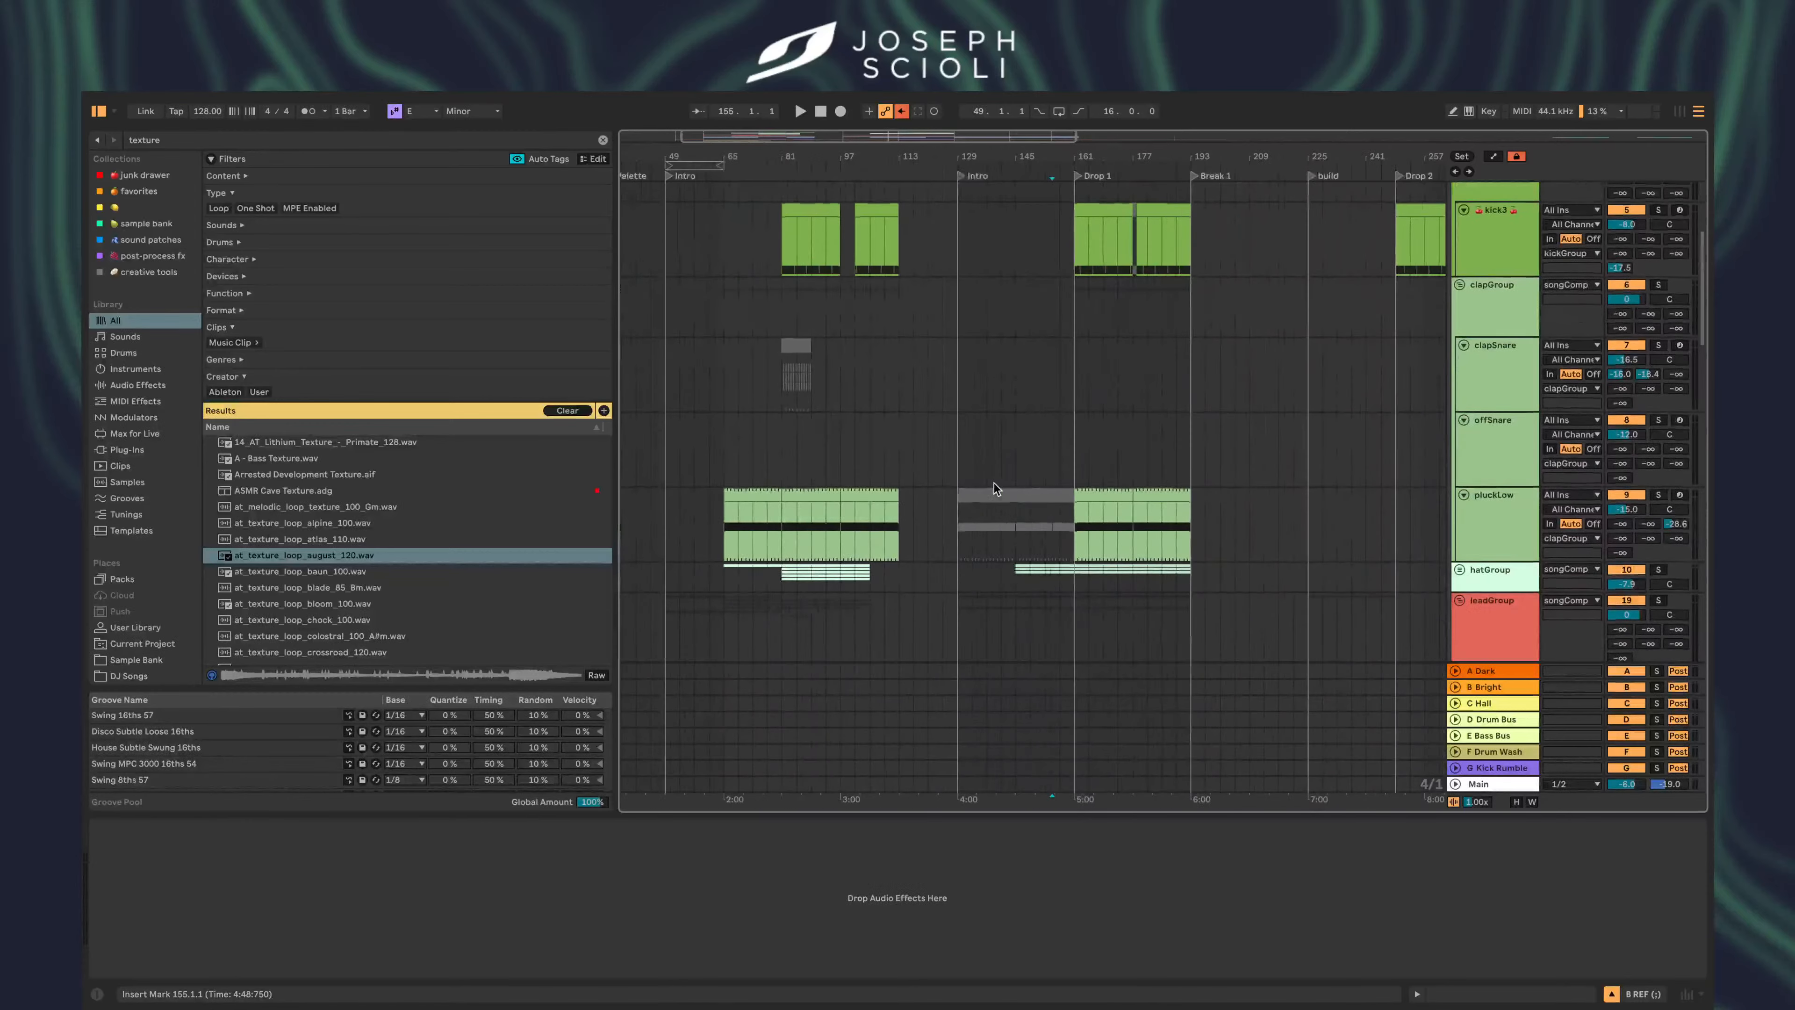
scroll(982, 478, up, 5)
click(943, 495)
scroll(943, 495, left, 3)
scroll(943, 494, down, 3)
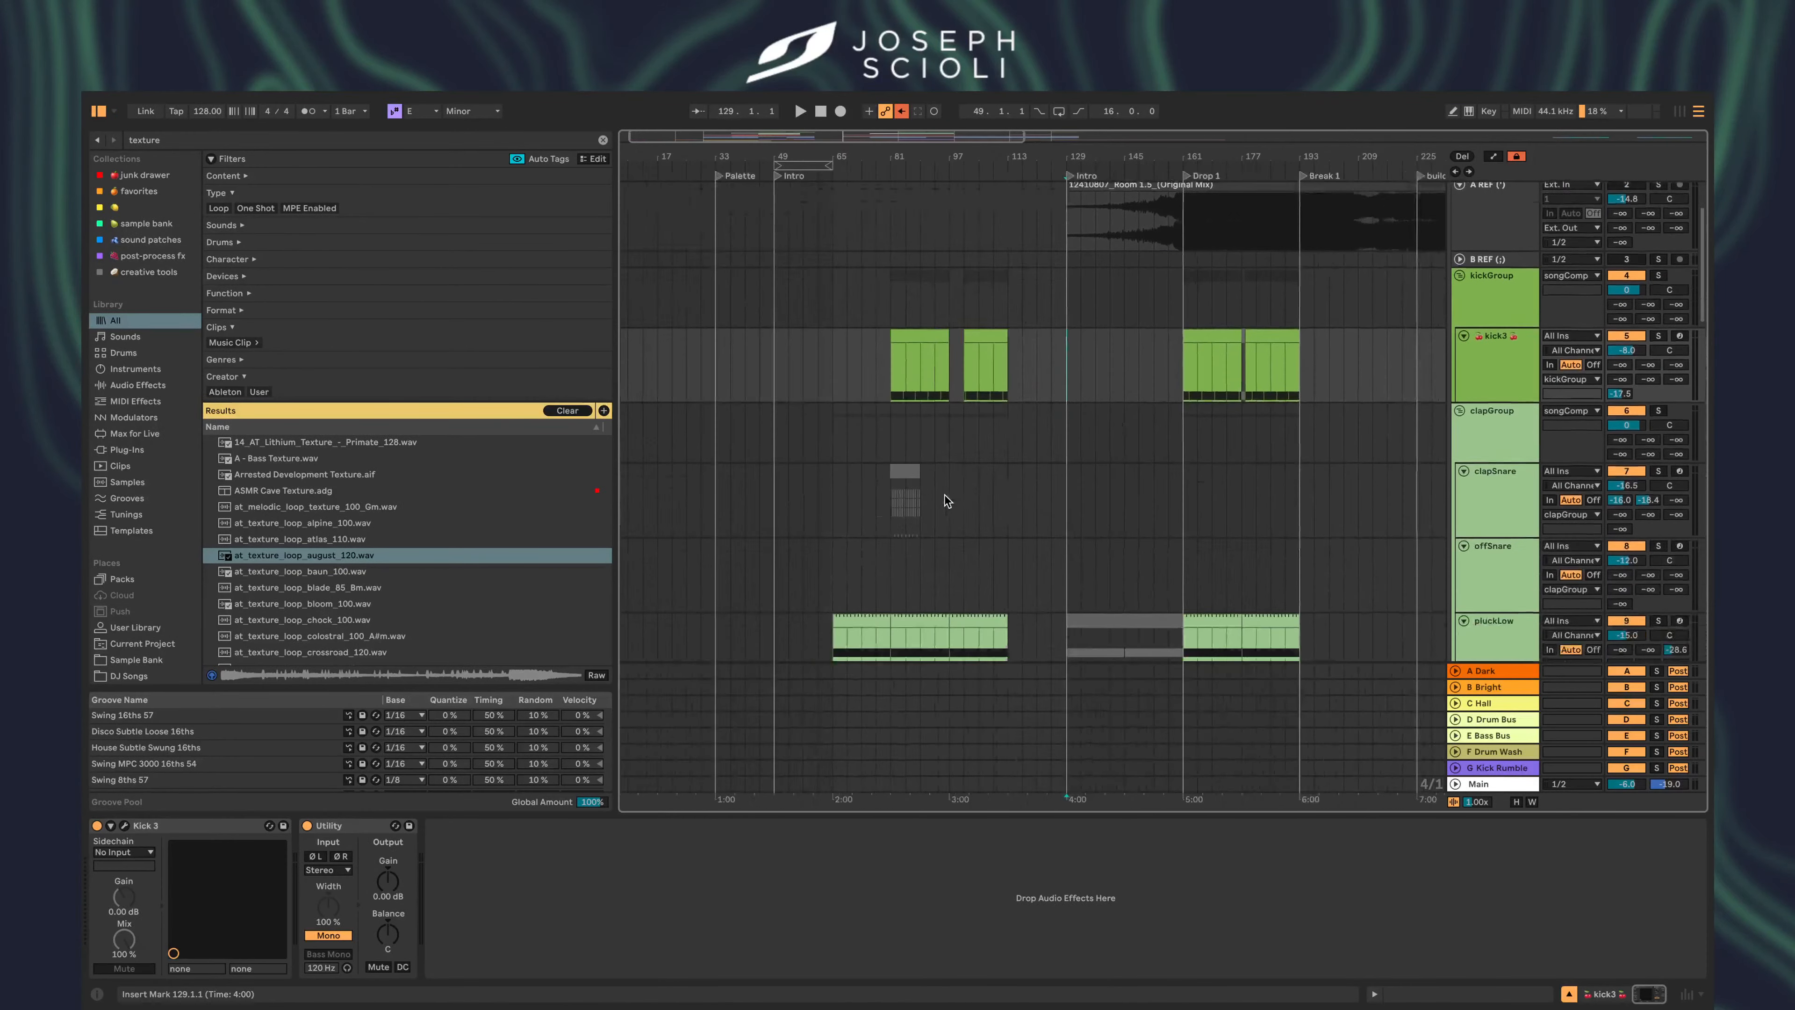
click(773, 356)
key(space)
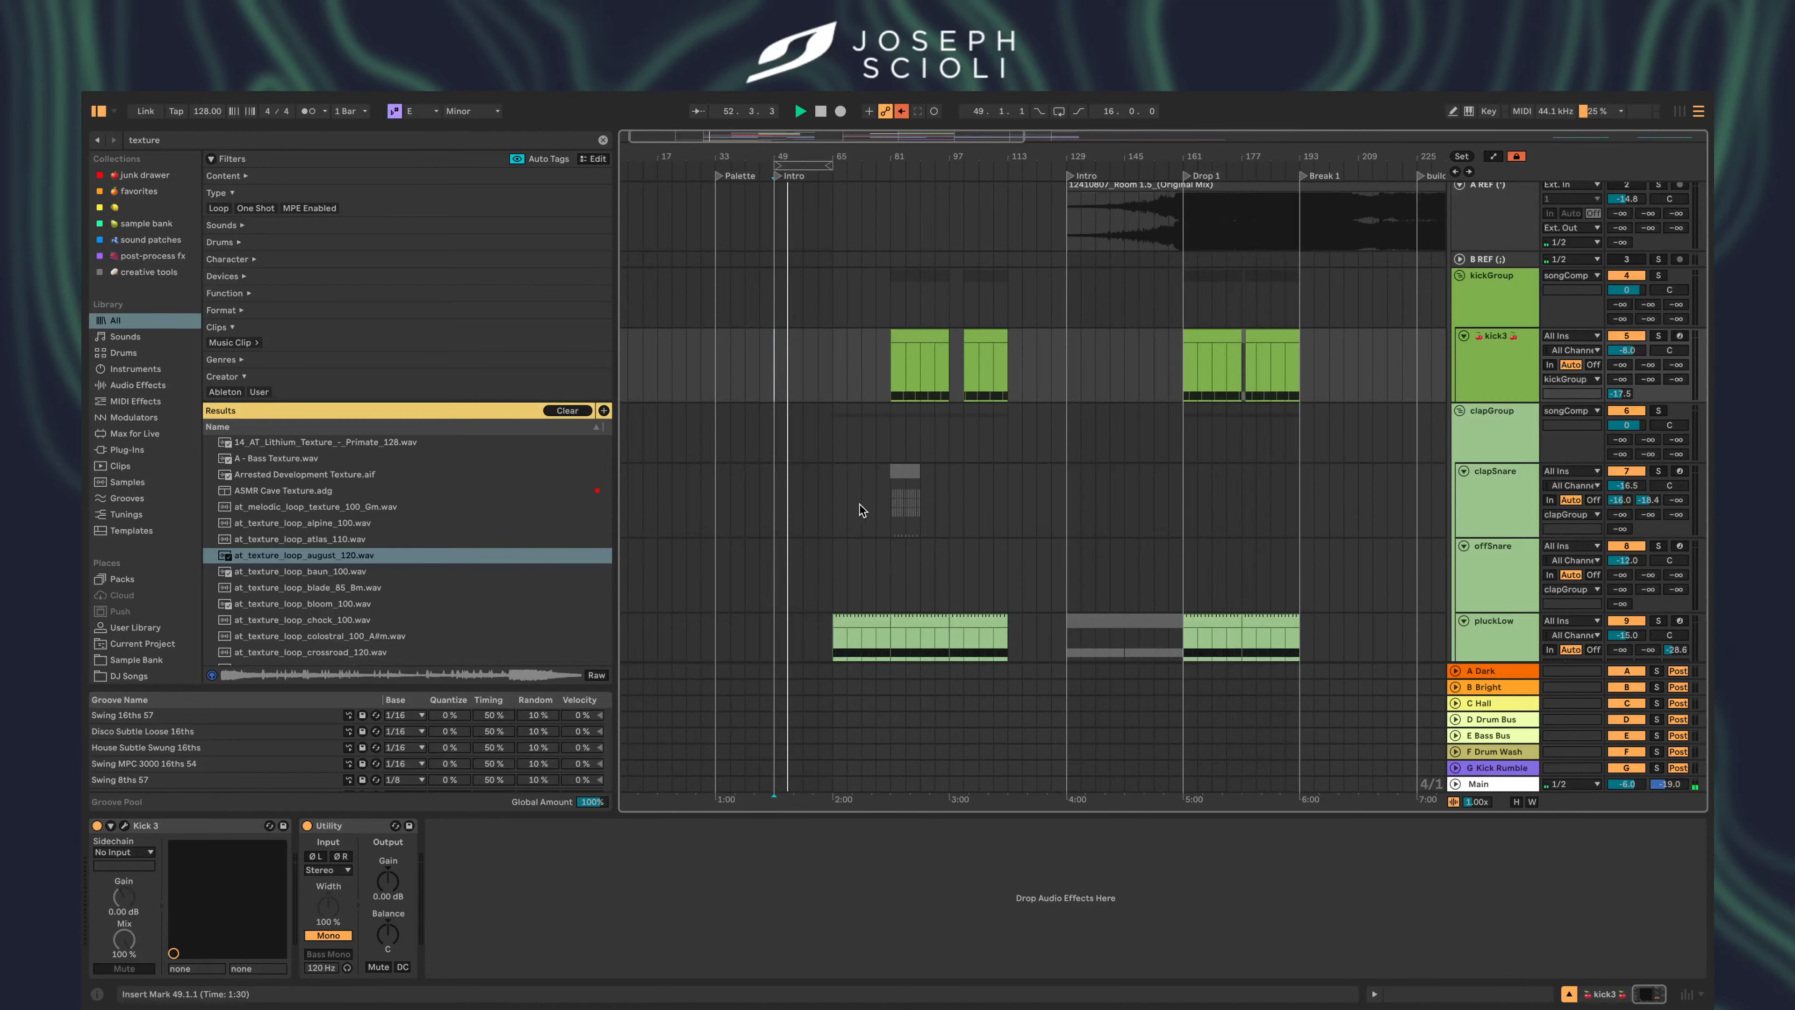
- Find the NTPD Lite notepad device in the browser and add it to the vocalWash track
scroll(860, 503, down, 20)
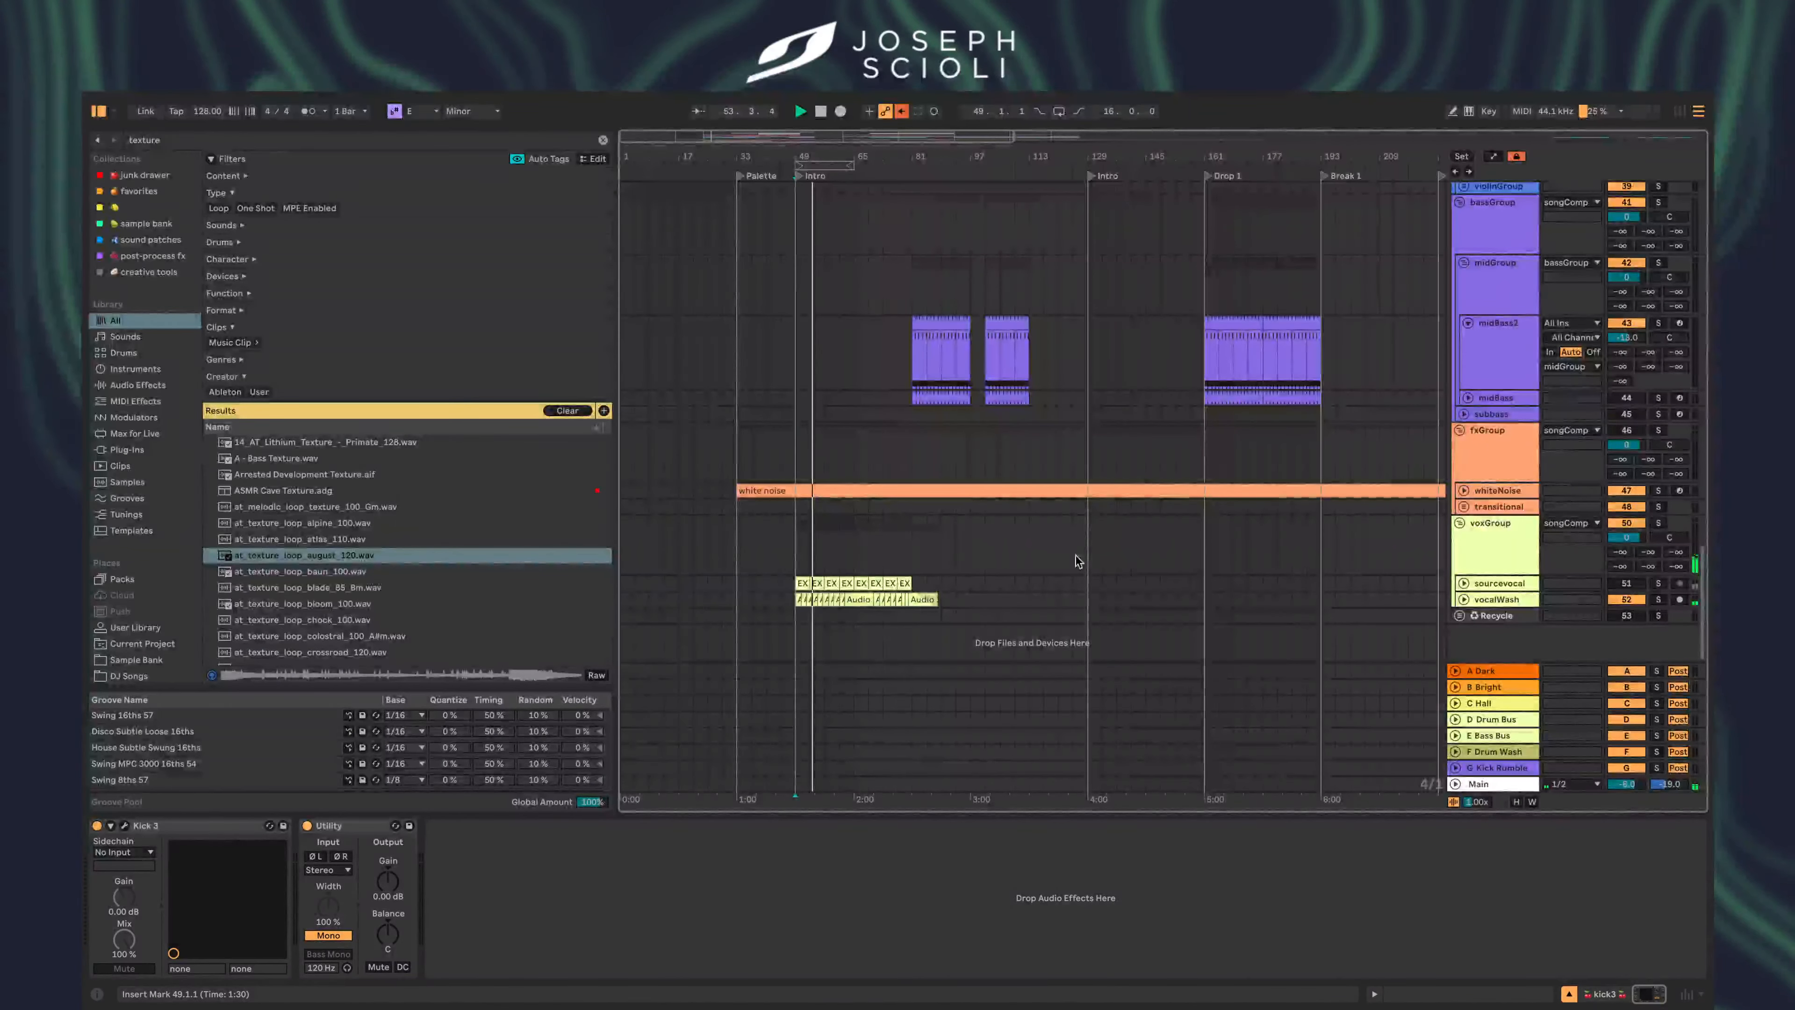
click(1487, 600)
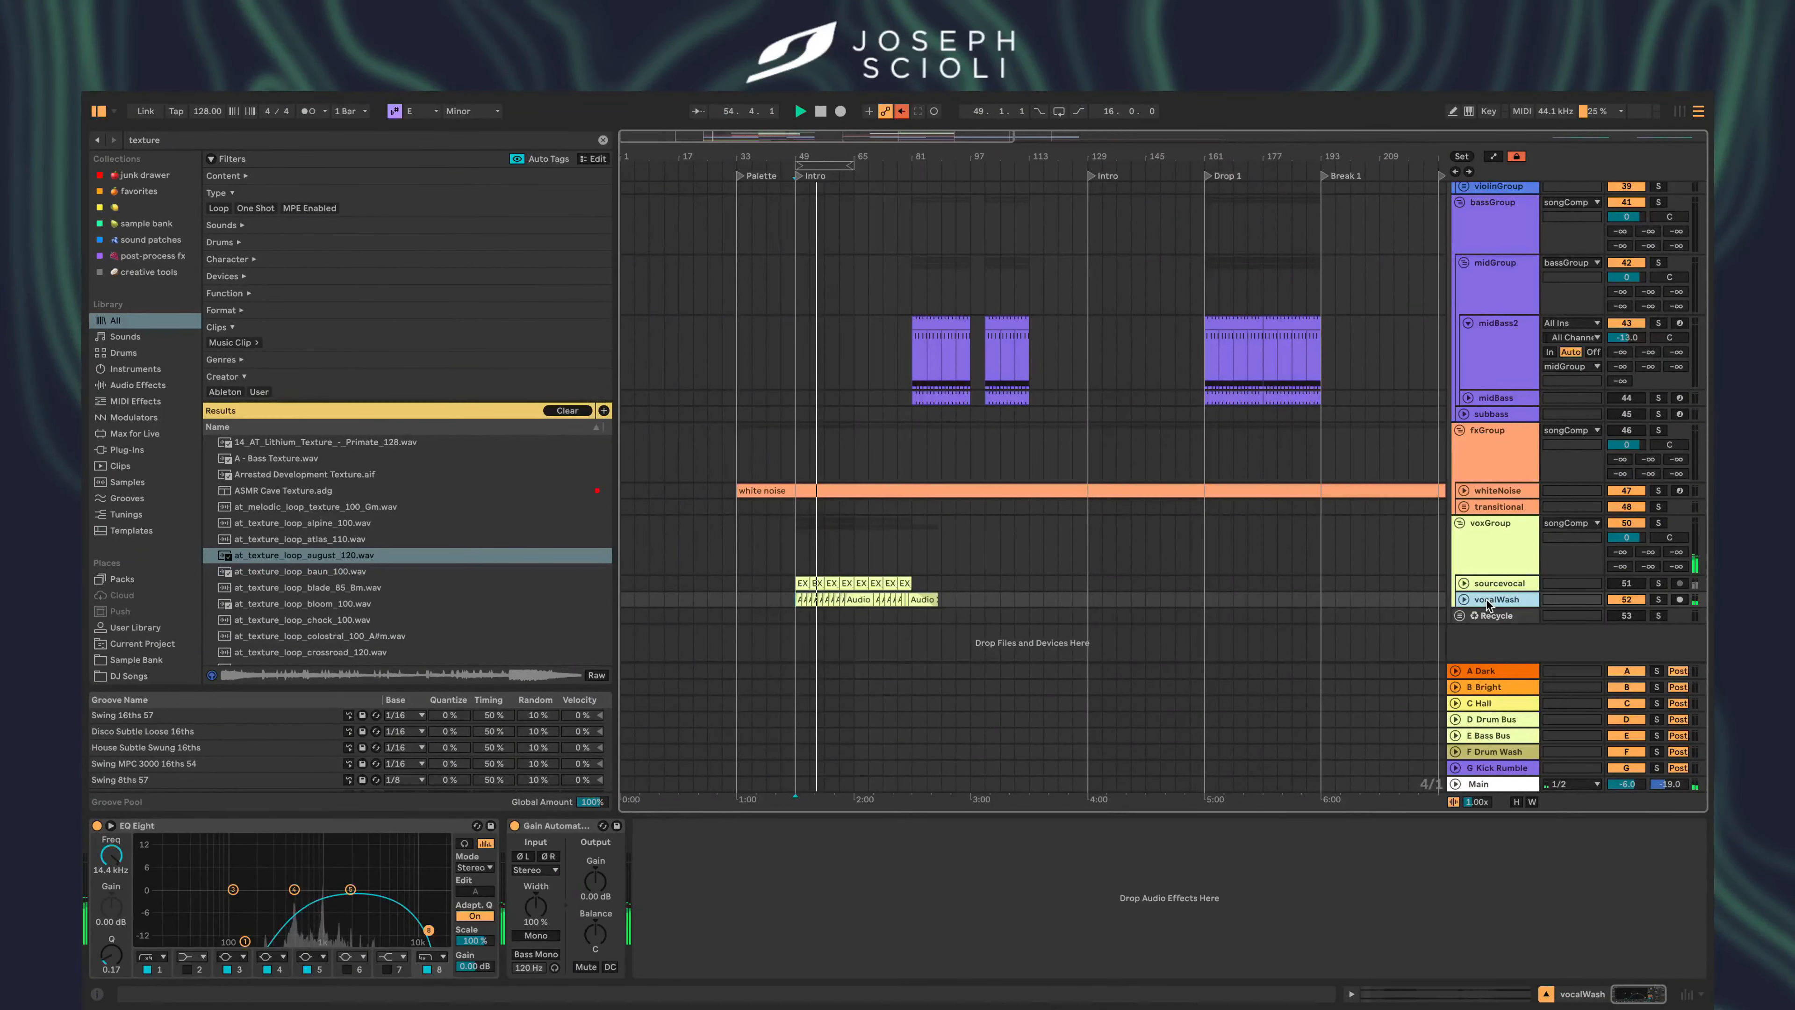
click(242, 143)
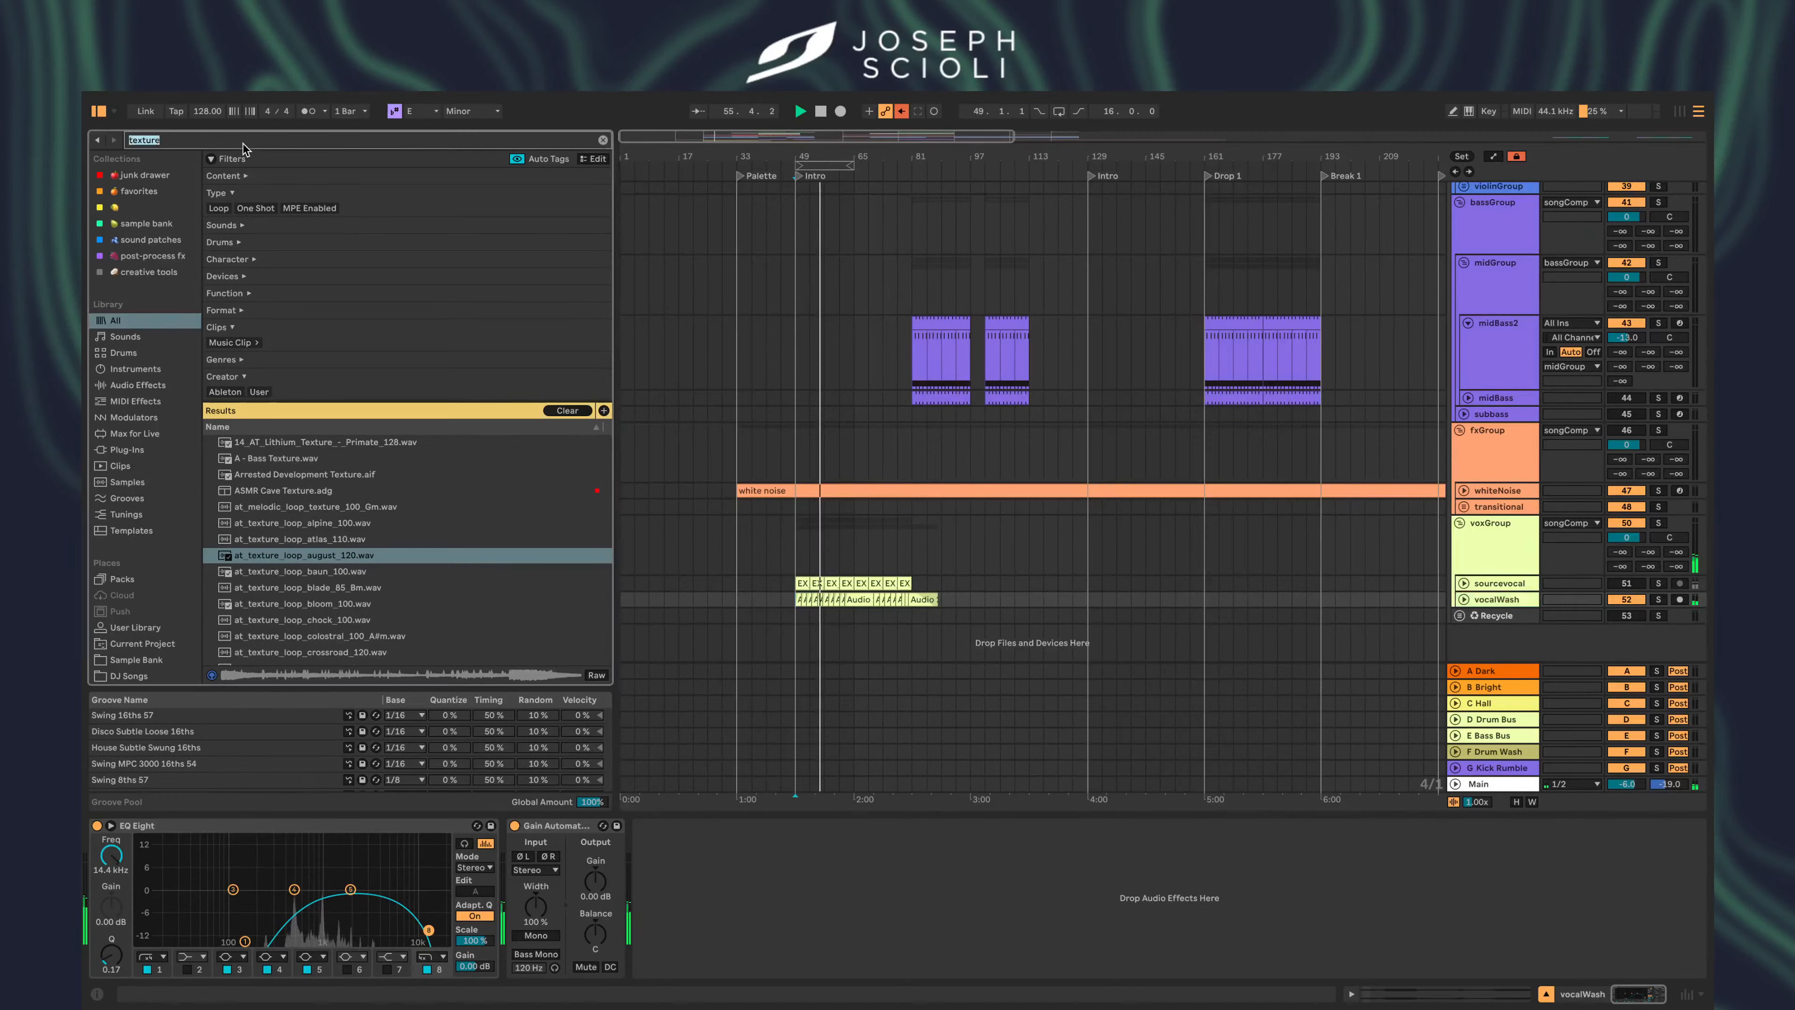
text(nptd)
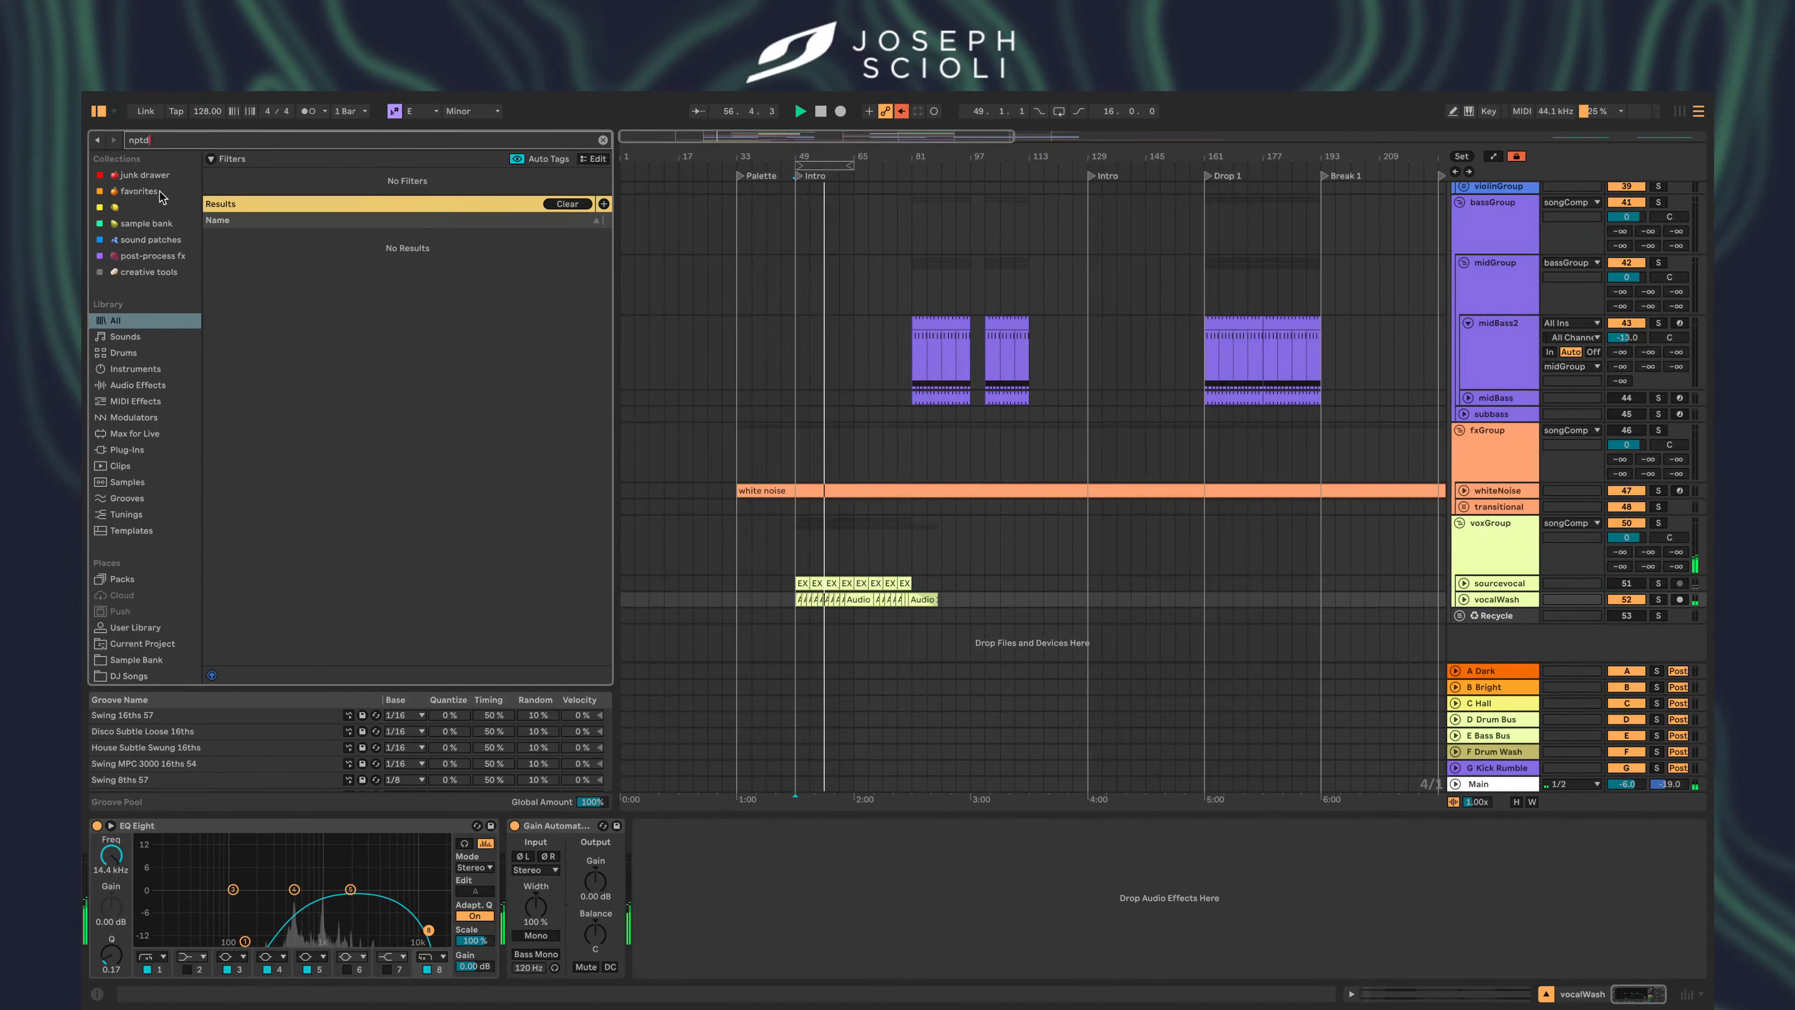
key(BackSpace)
key(BackSpace)
key(BackSpace)
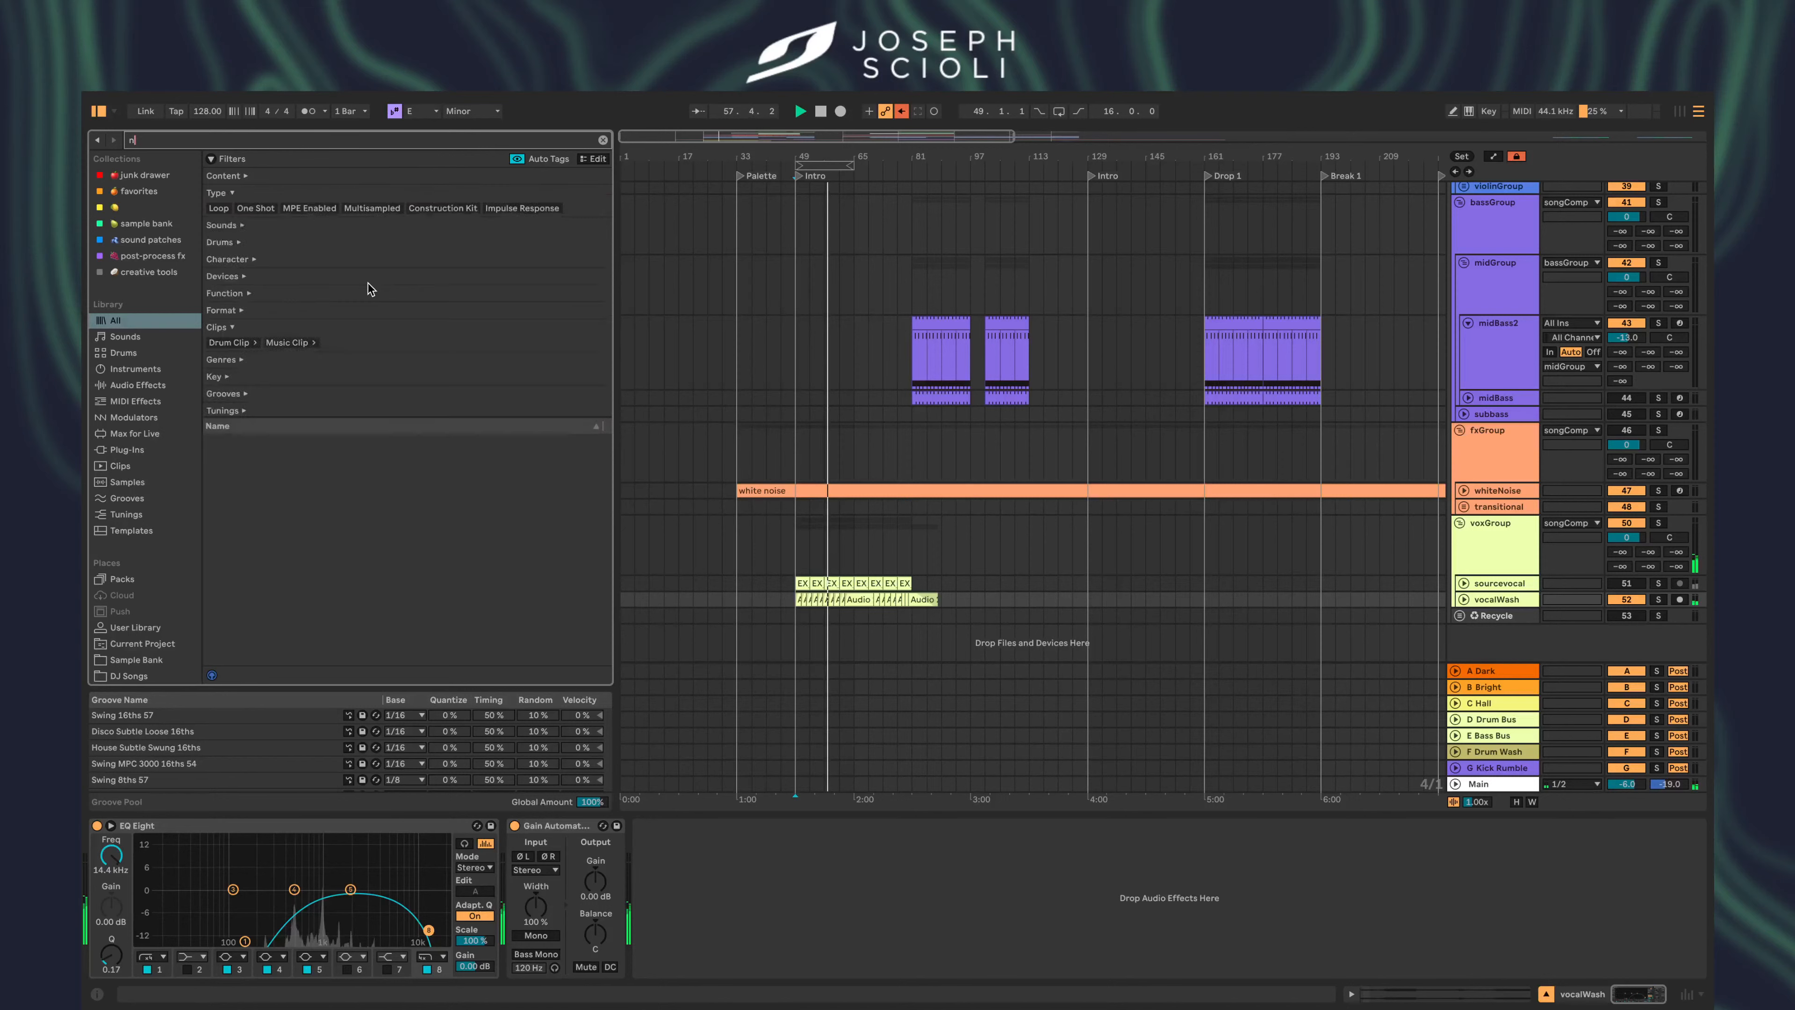
text(tpd)
key(Down)
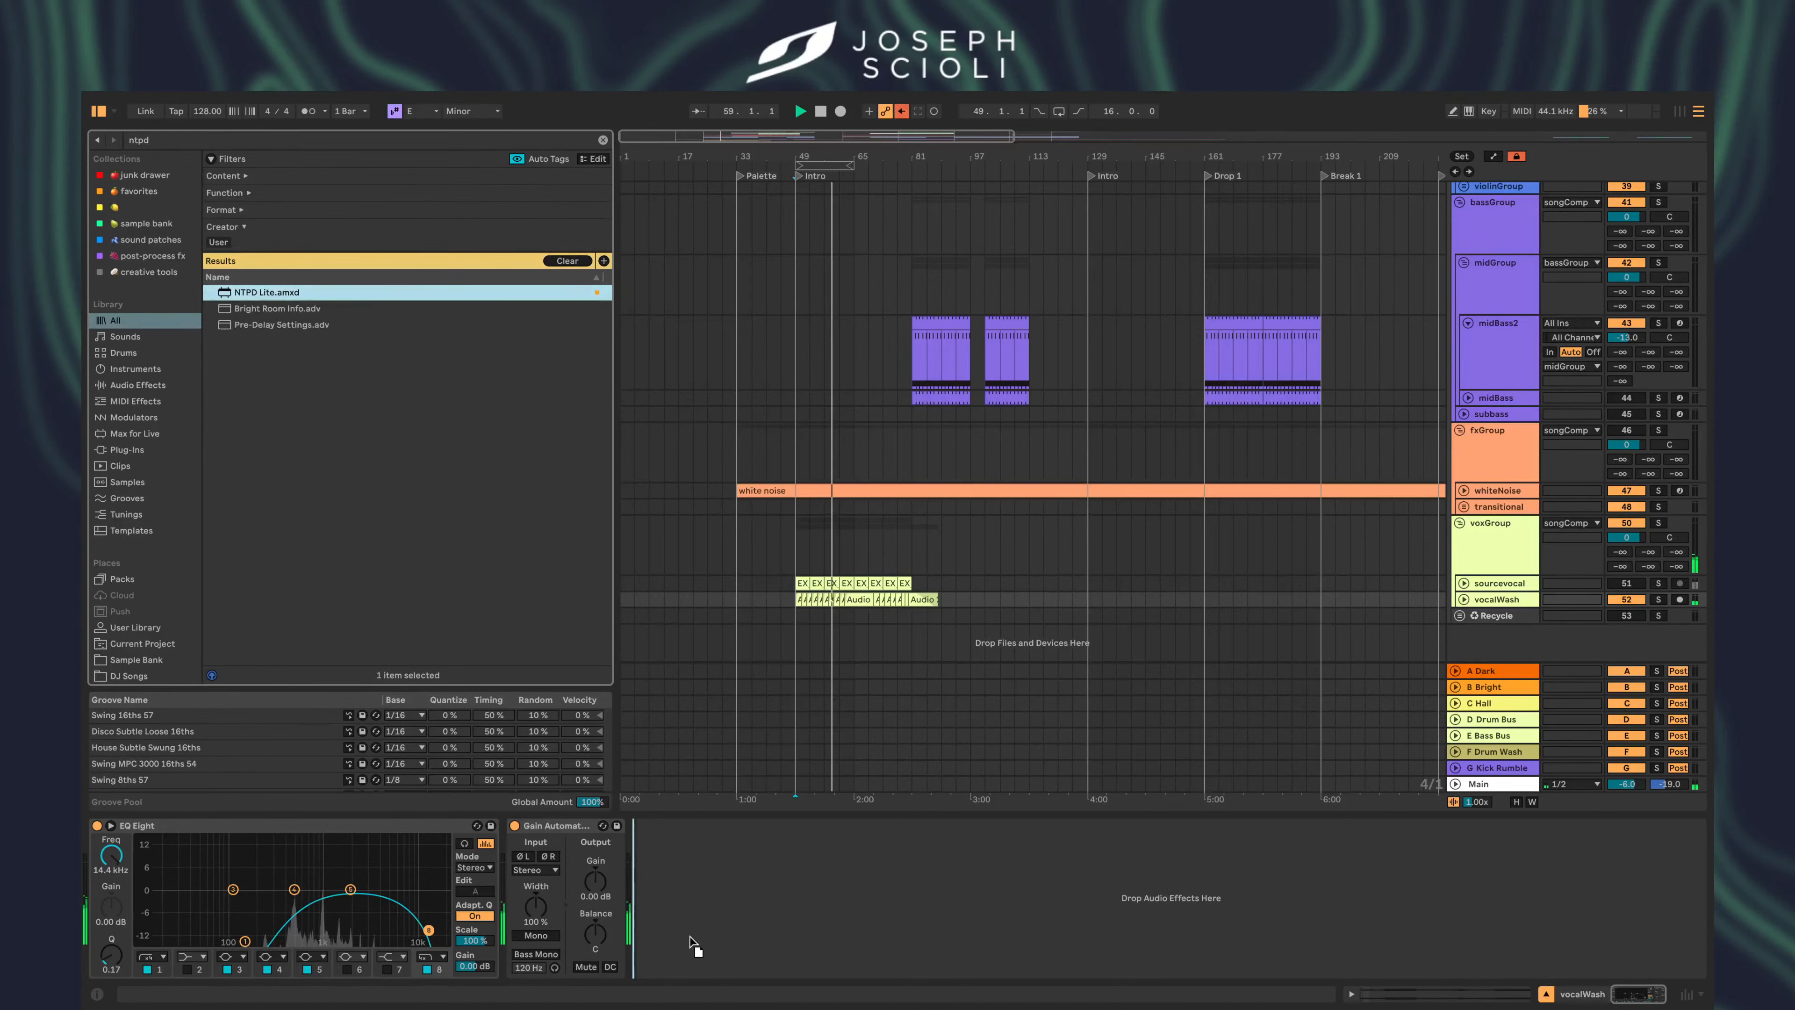
key(Return)
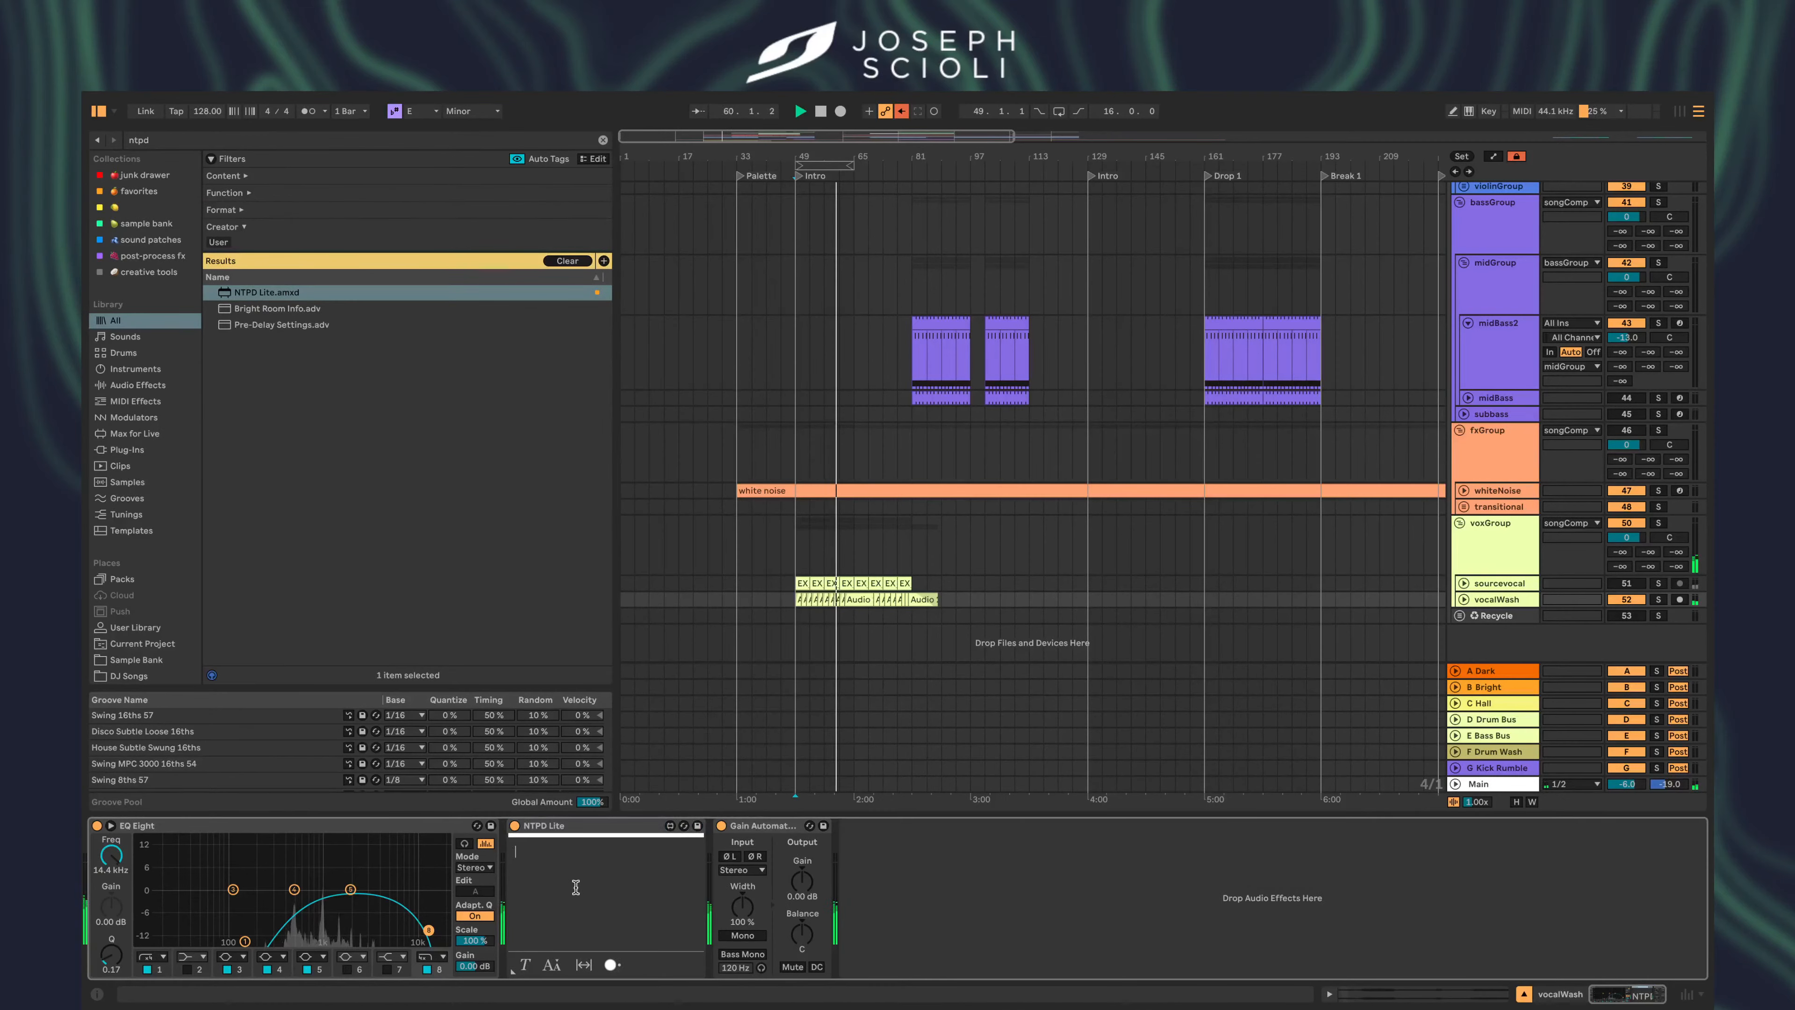
- Write the note "smooth out vocal" in the vocalWash track's NTPD Lite device
text(smooth out)
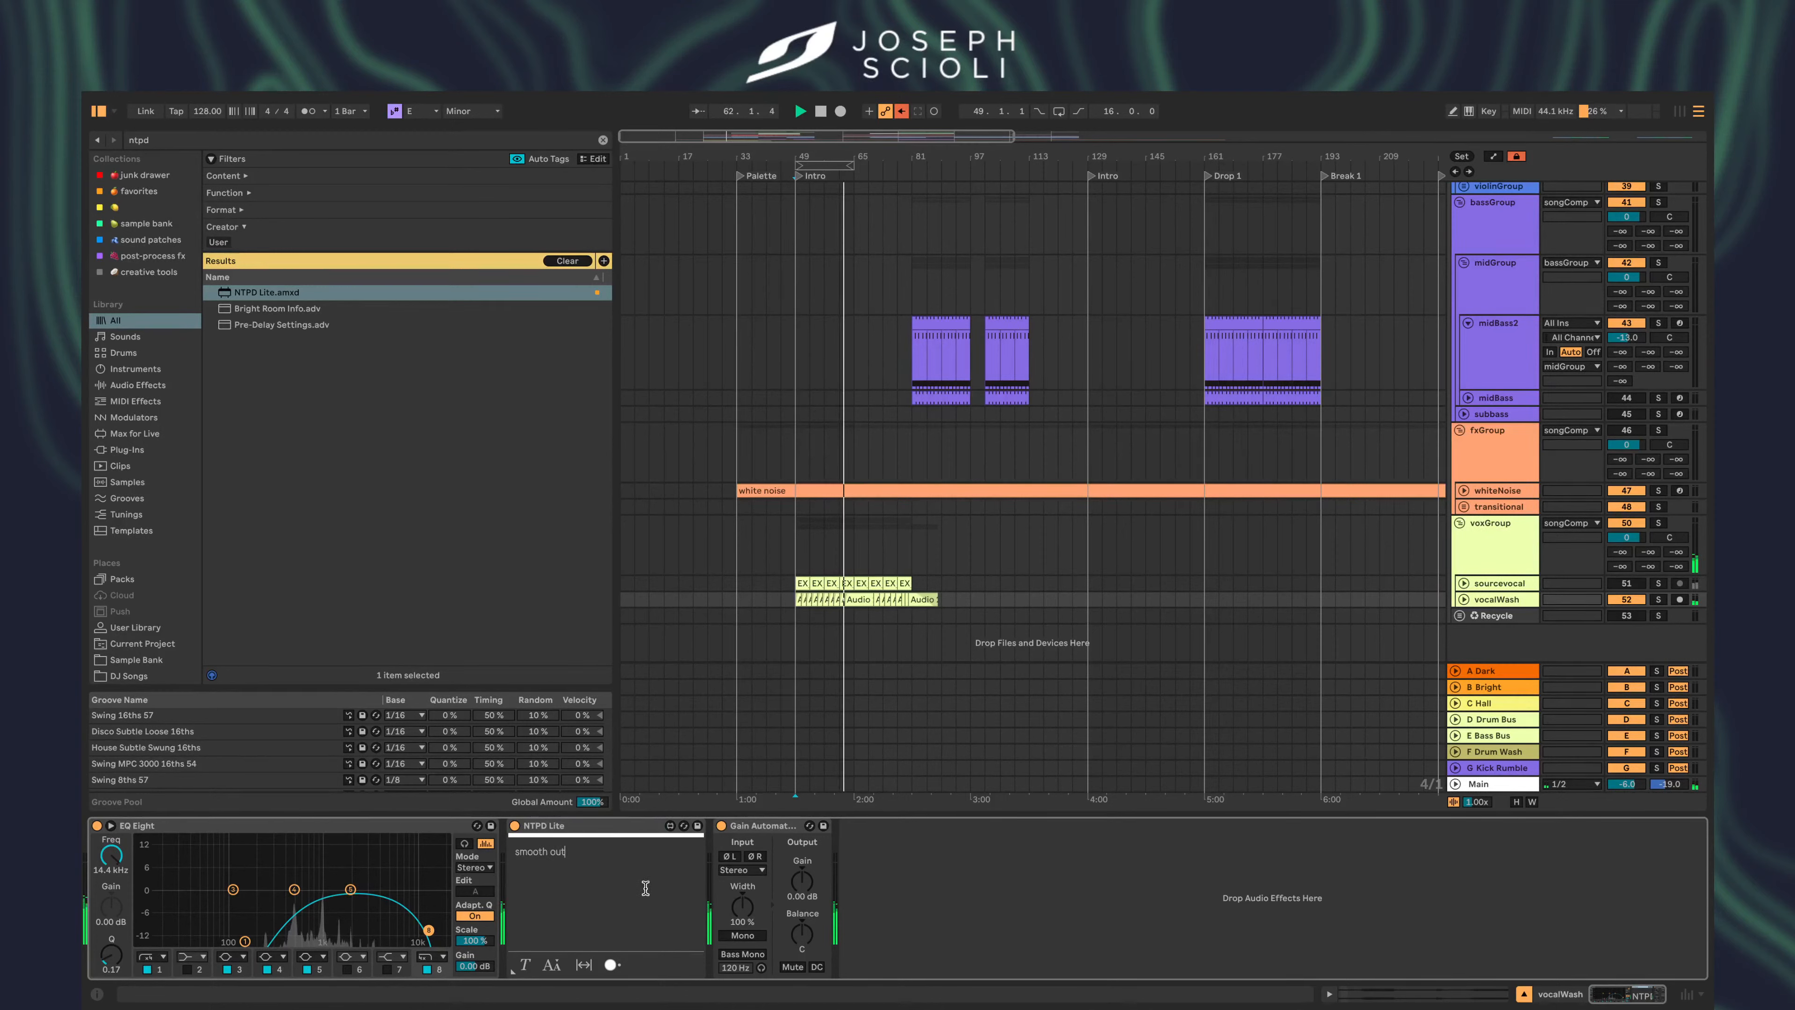
text( vocal)
key(Return)
- Select the sourcevocal clip at bars 57 to 61, unfold the vocalWash track and hide the device chain
click(831, 583)
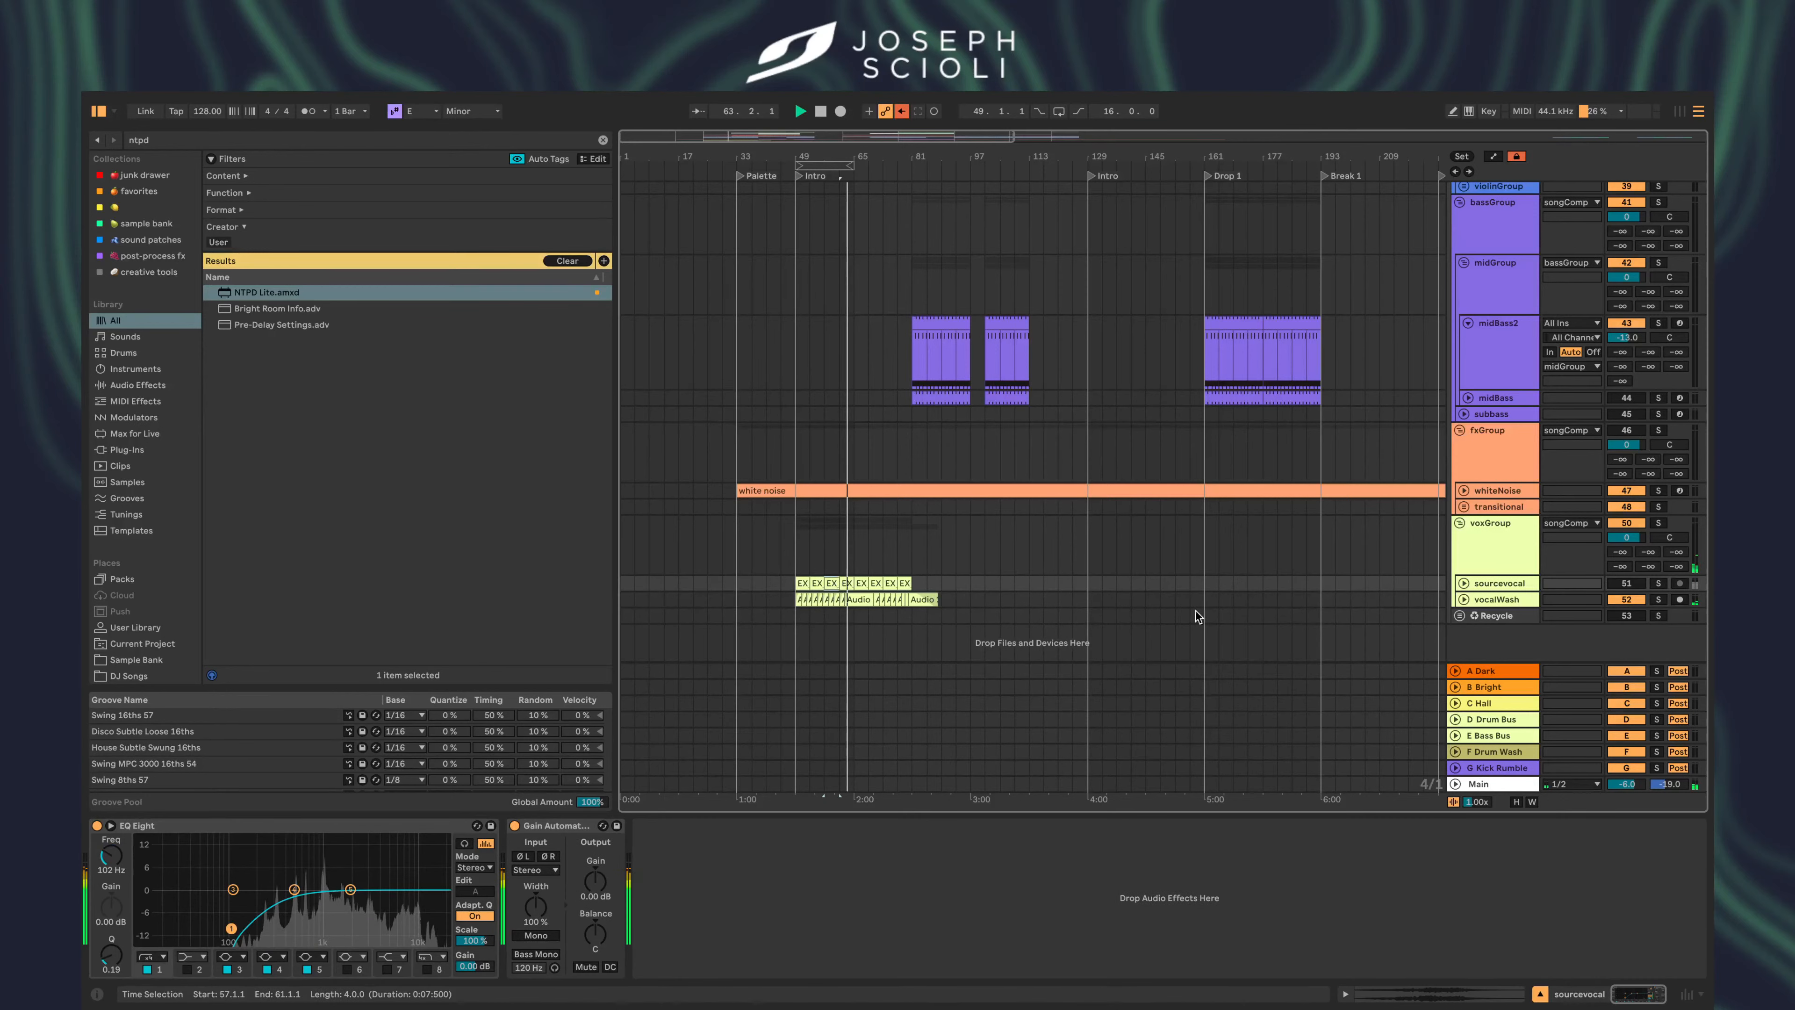
click(1463, 598)
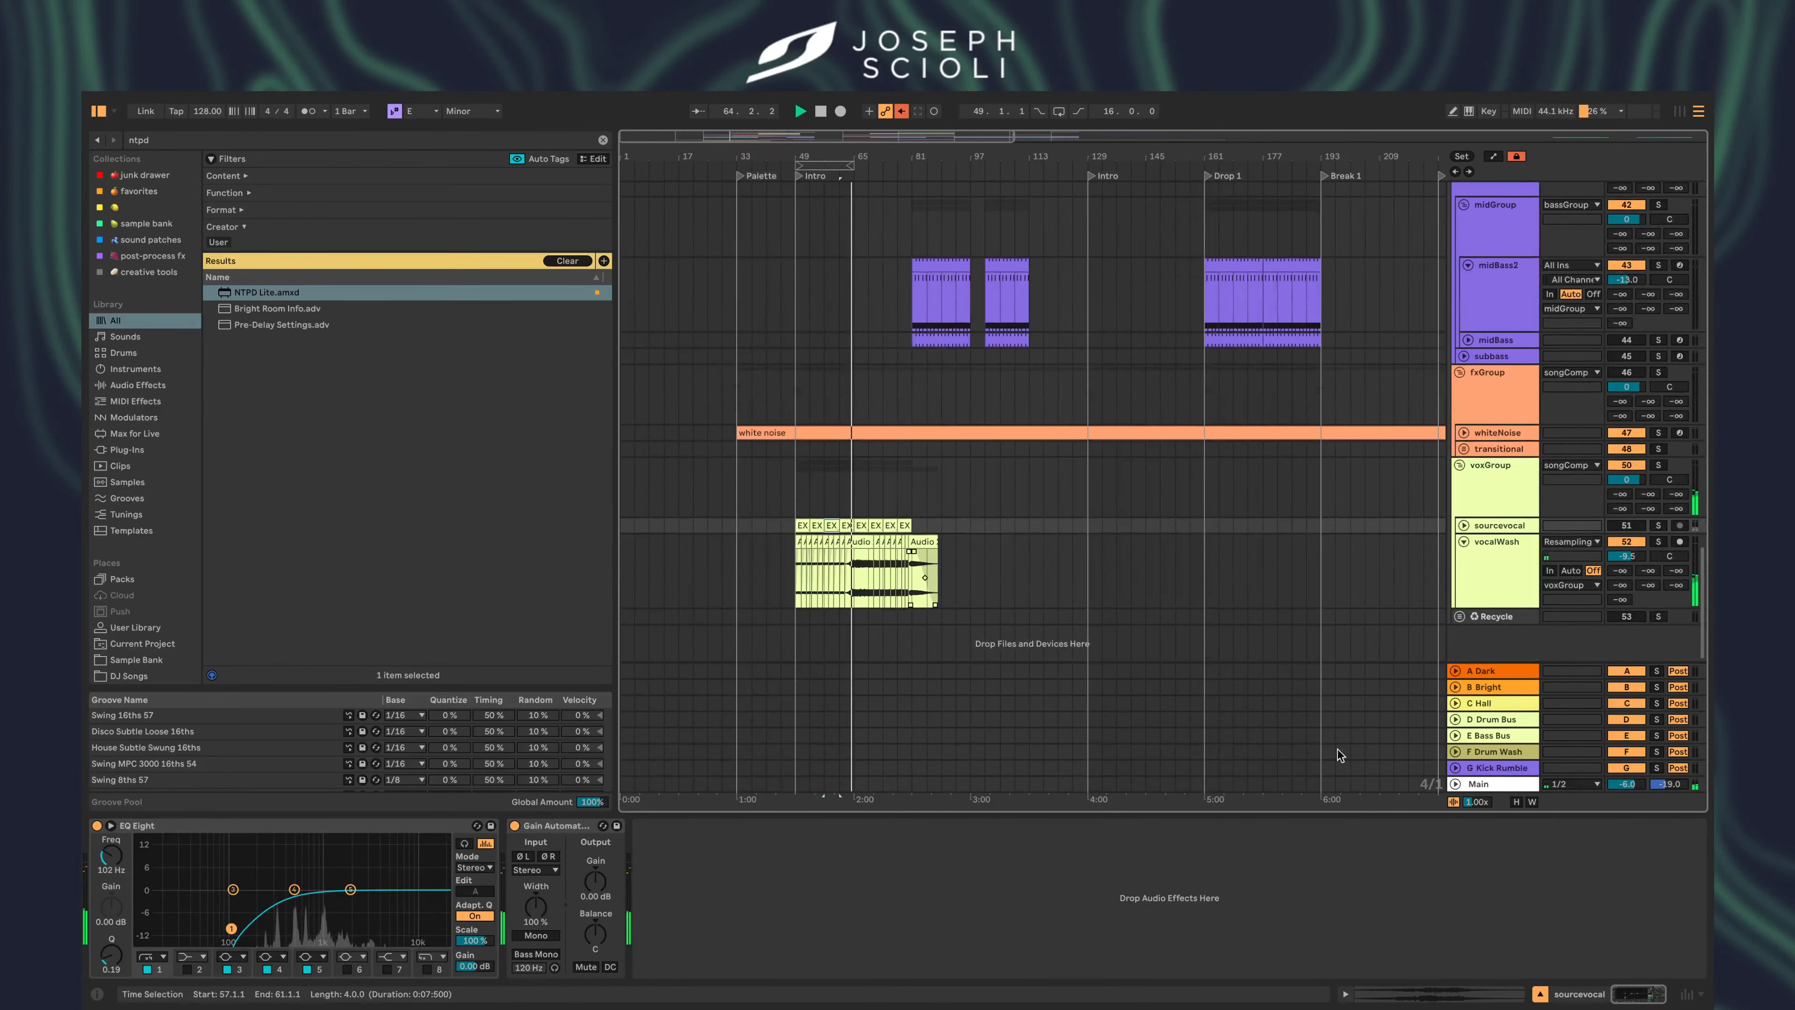
click(1475, 597)
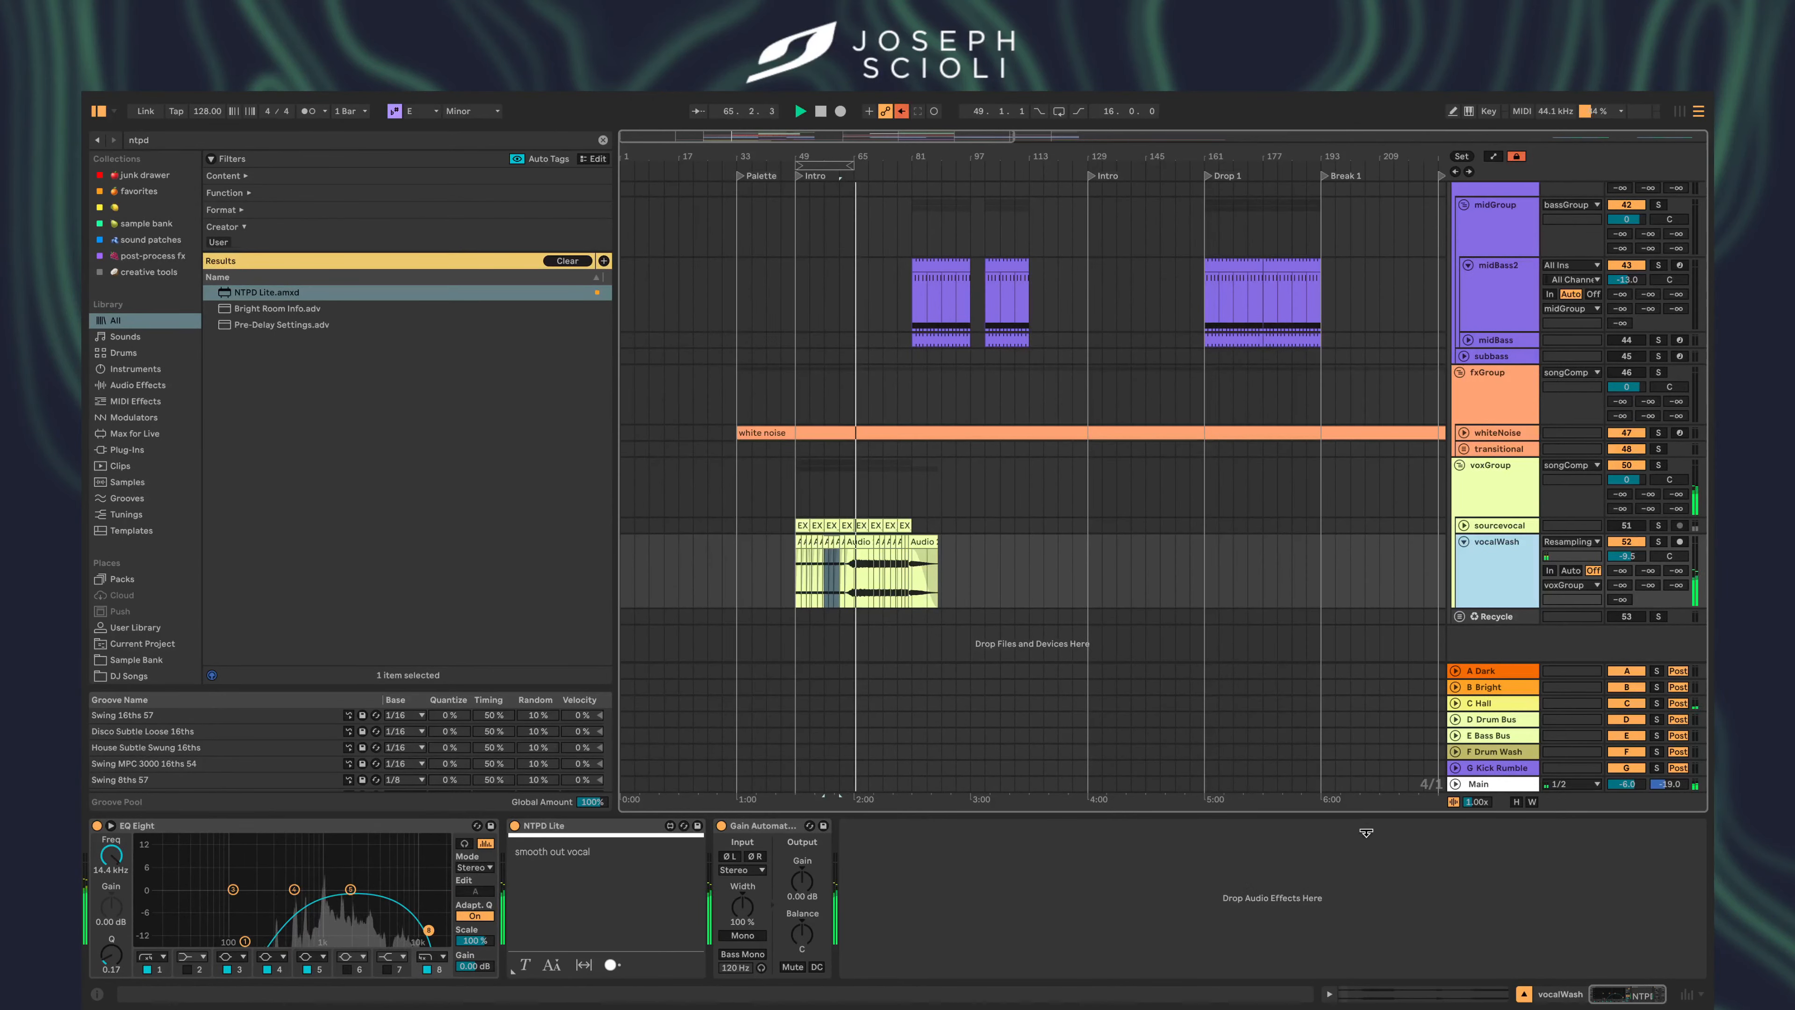
key(ctrl+alt+l)
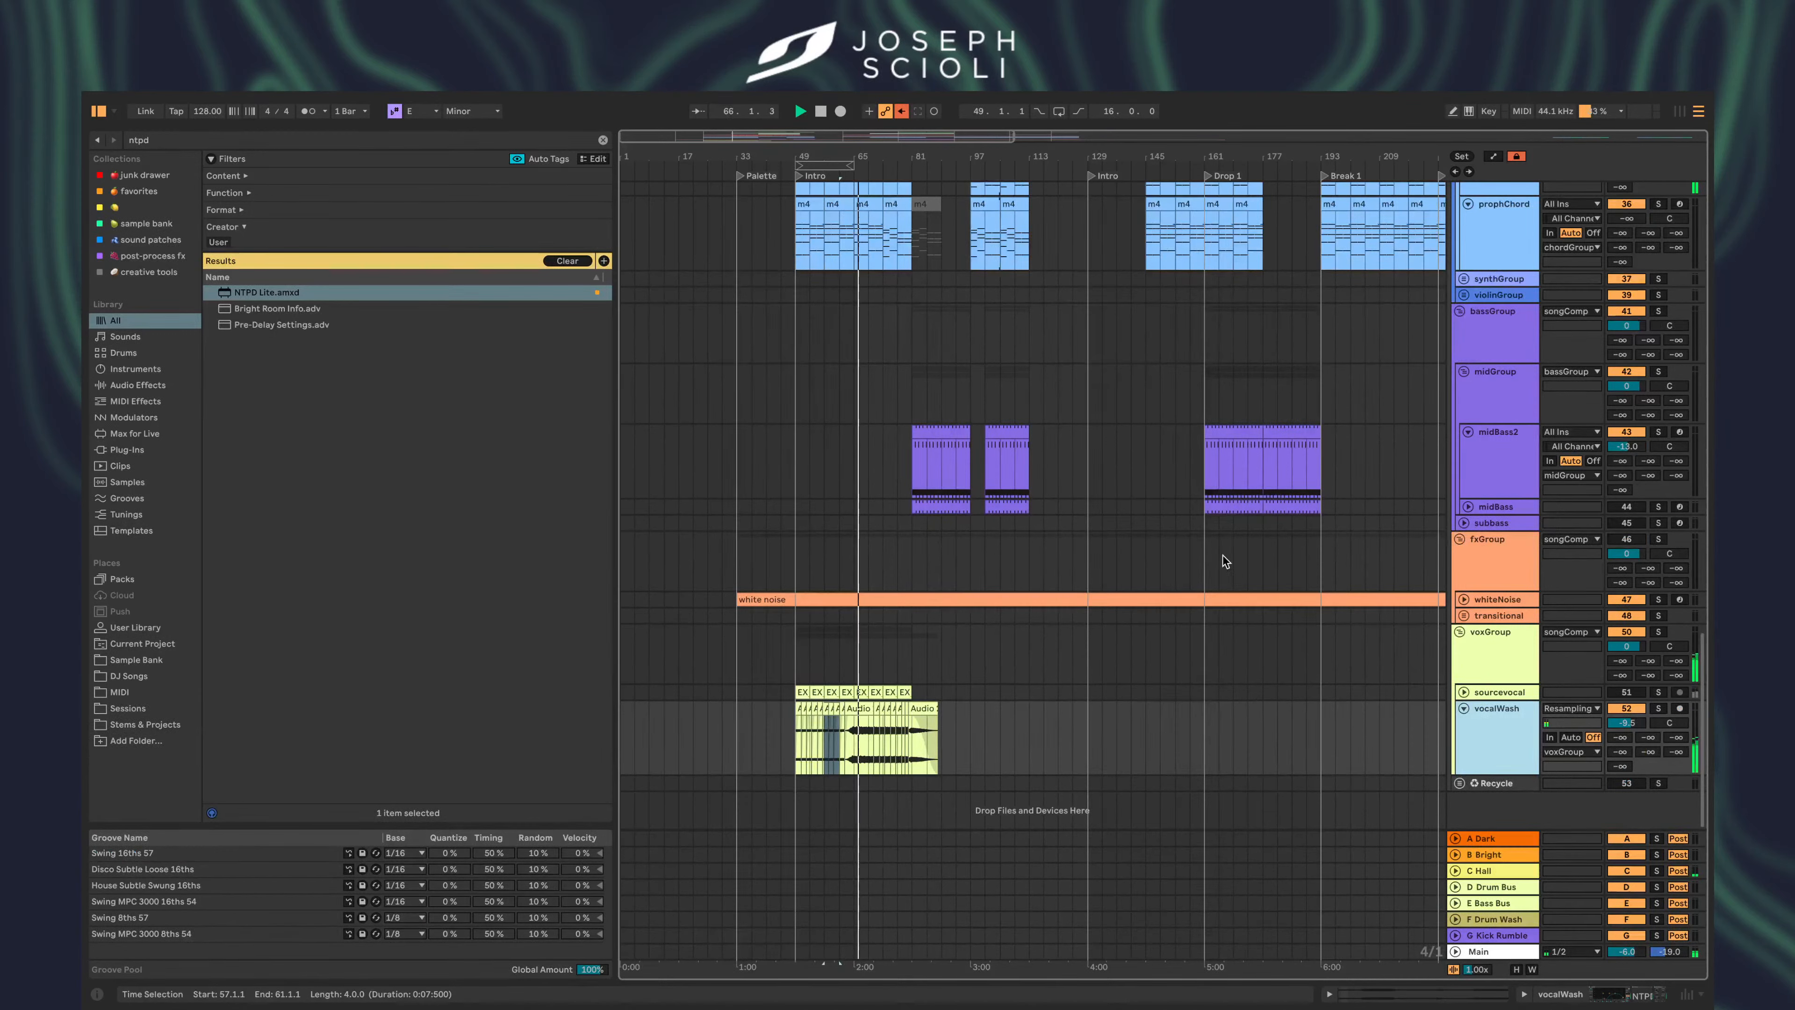
- Deactivate the third leadTwo track (track 23) in the lead group
scroll(1222, 556, up, 10)
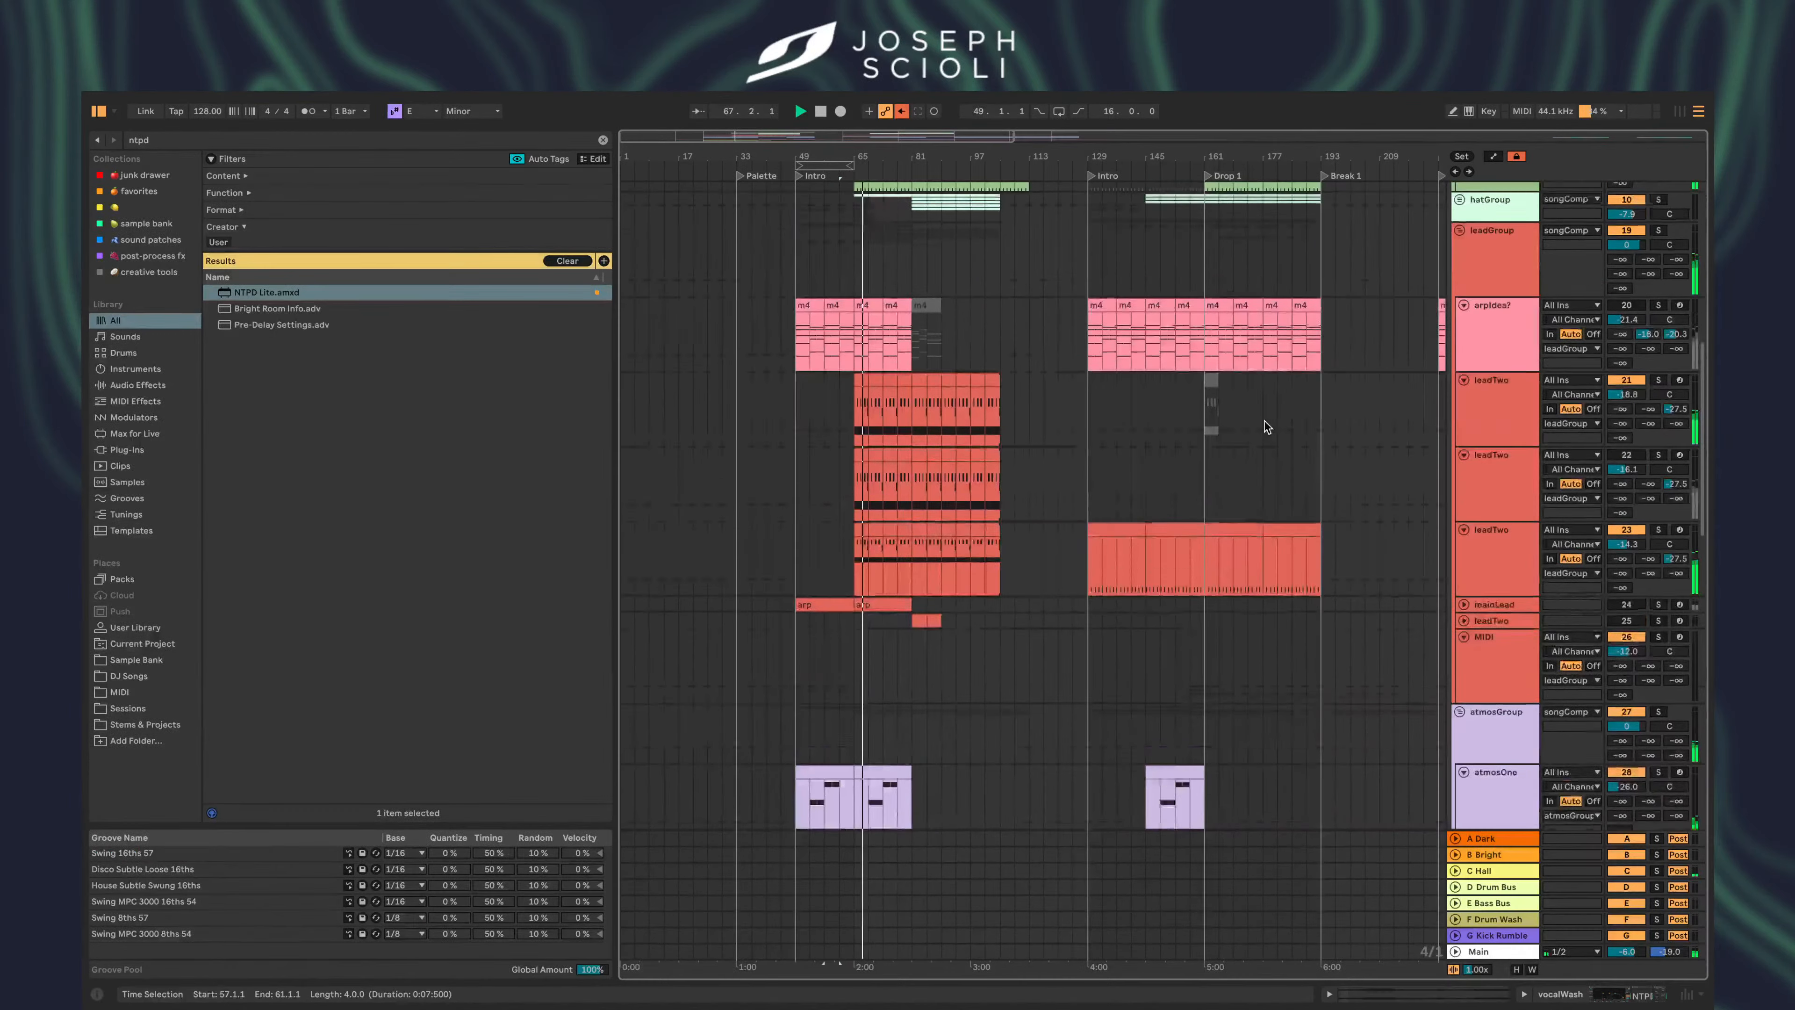
click(1506, 489)
click(1487, 556)
click(1618, 537)
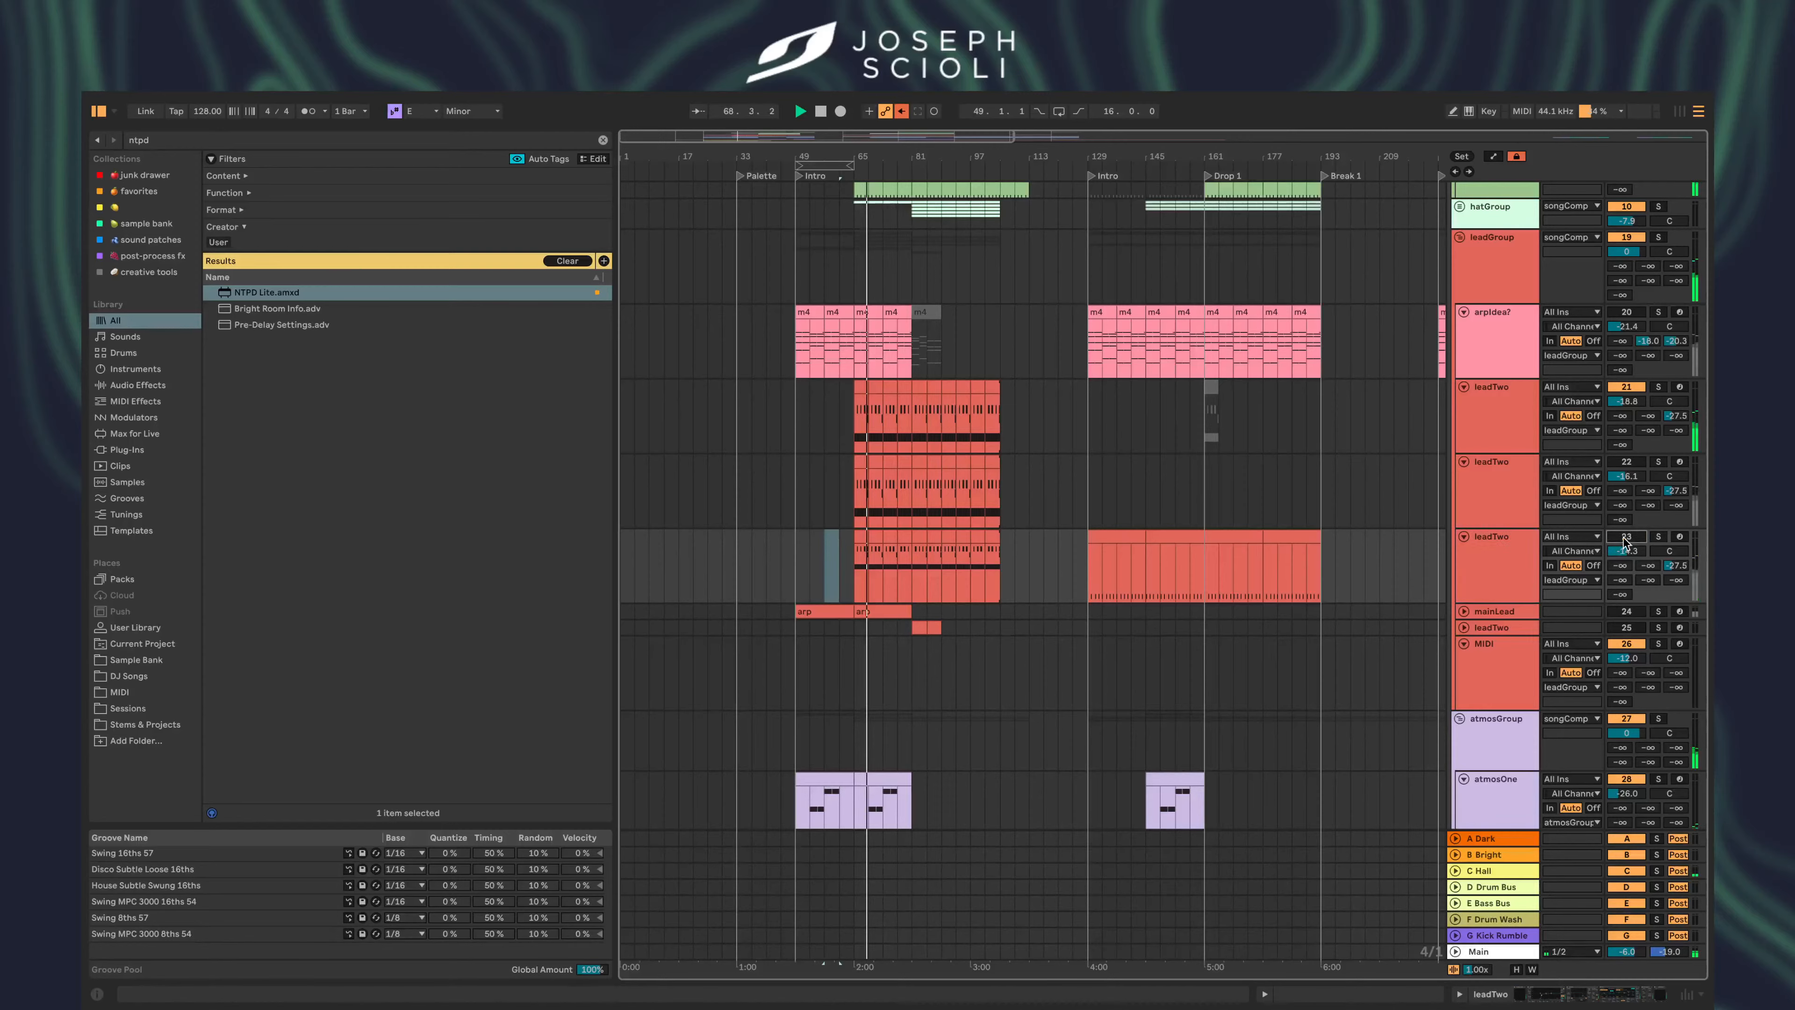
- Make arpIdea7 (track 20) active in place of the first leadTwo track (track 21), with the arp volume at -18.2 dB
scroll(983, 586, up, 5)
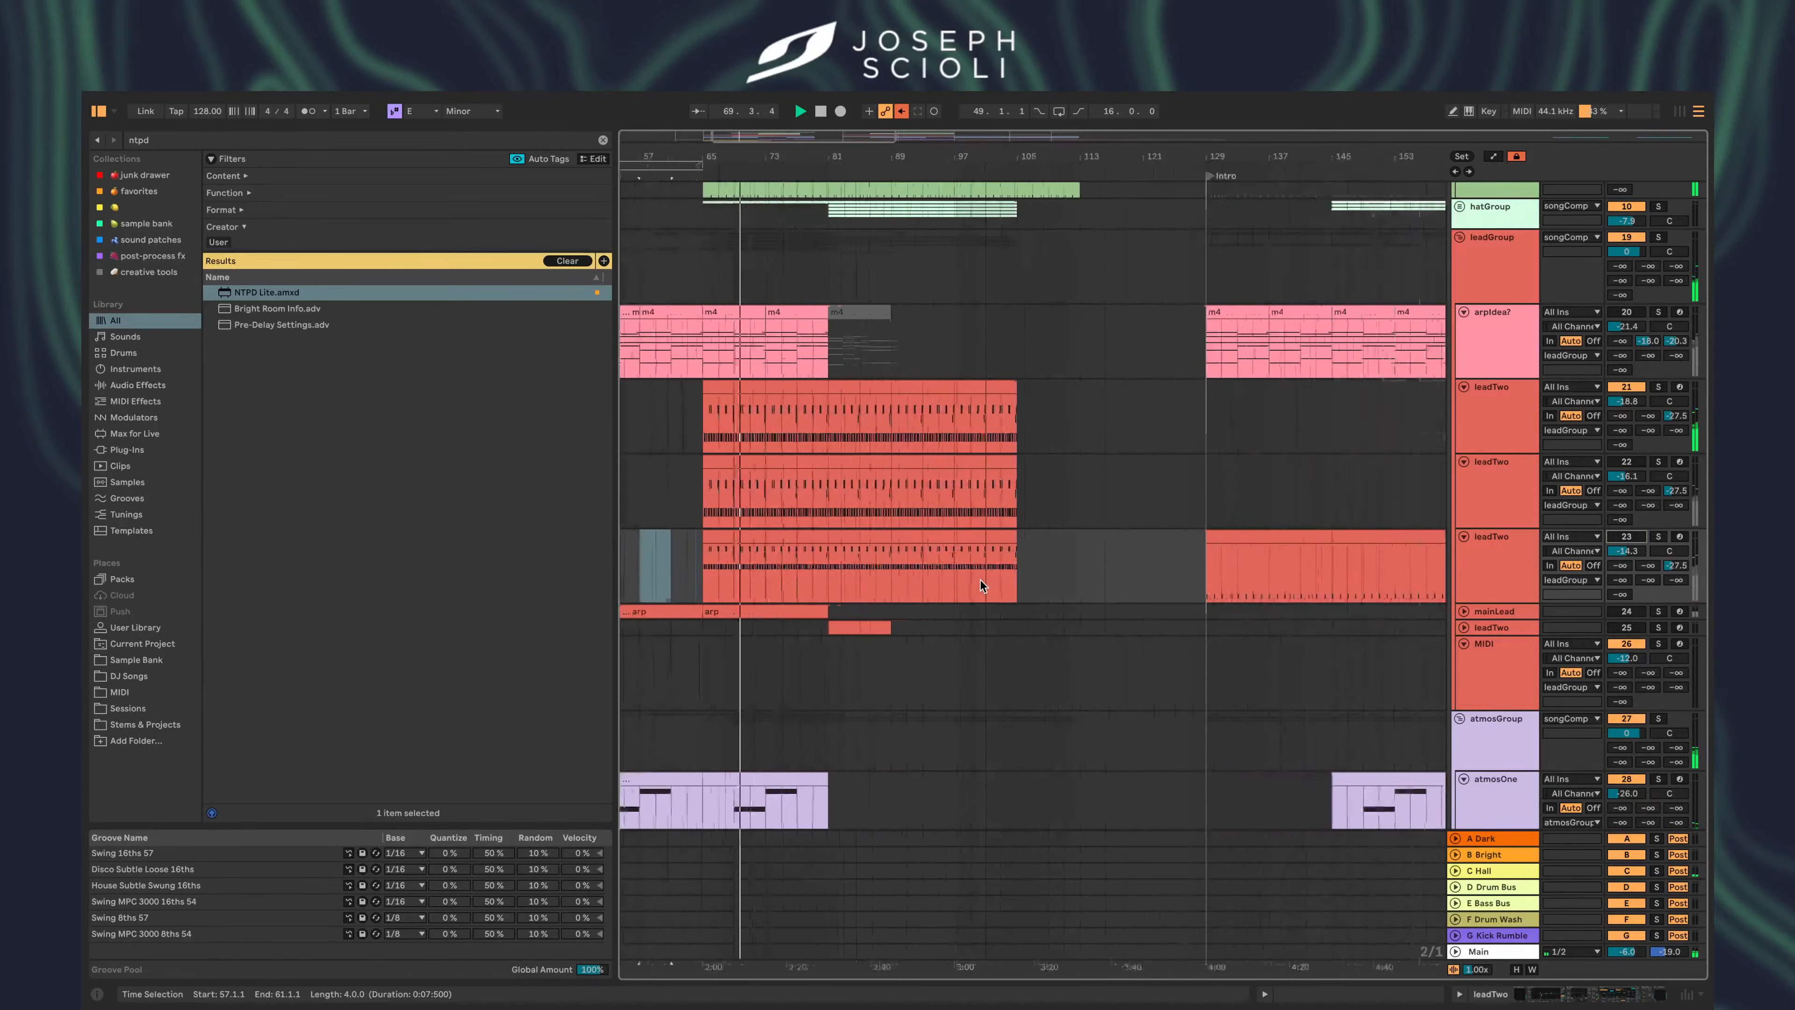
scroll(983, 586, left, 3)
scroll(983, 586, up, 3)
scroll(980, 580, up, 1)
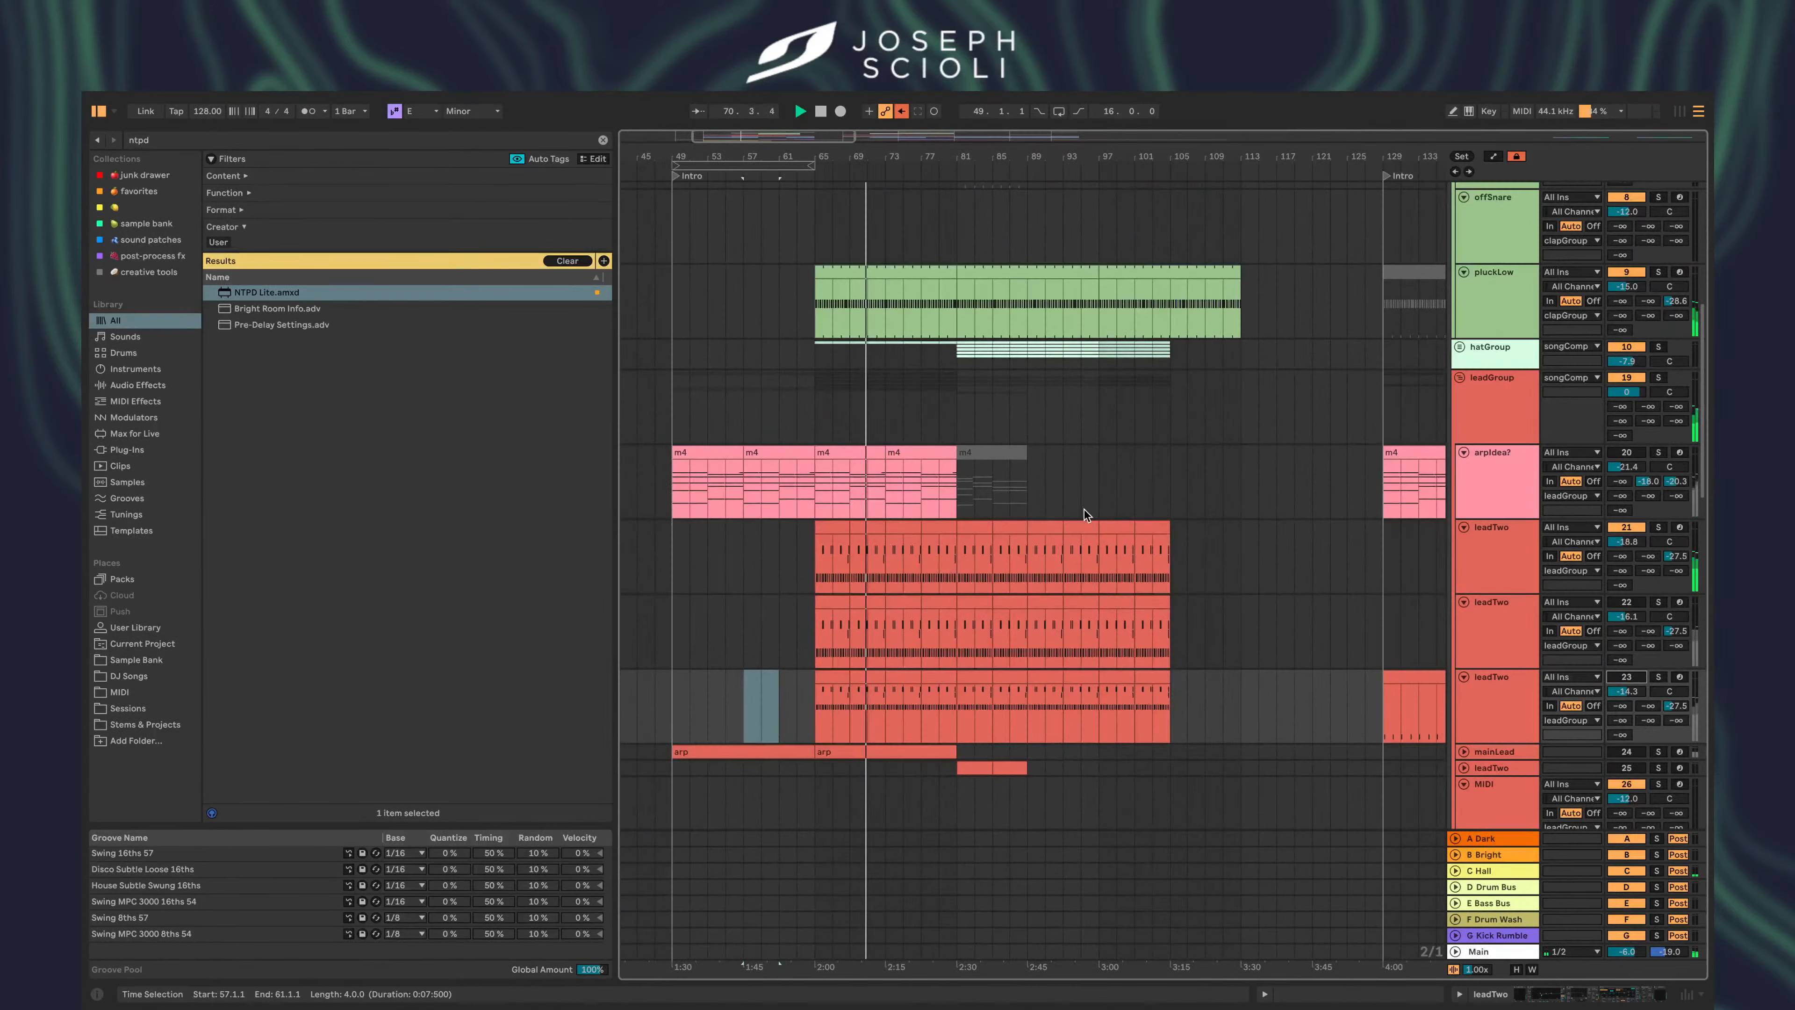
click(1625, 452)
drag(1626, 467, 1626, 456)
- Bypass the ValhallaVintage reverb in the arpIdea7 track's device chain
double_click(1477, 473)
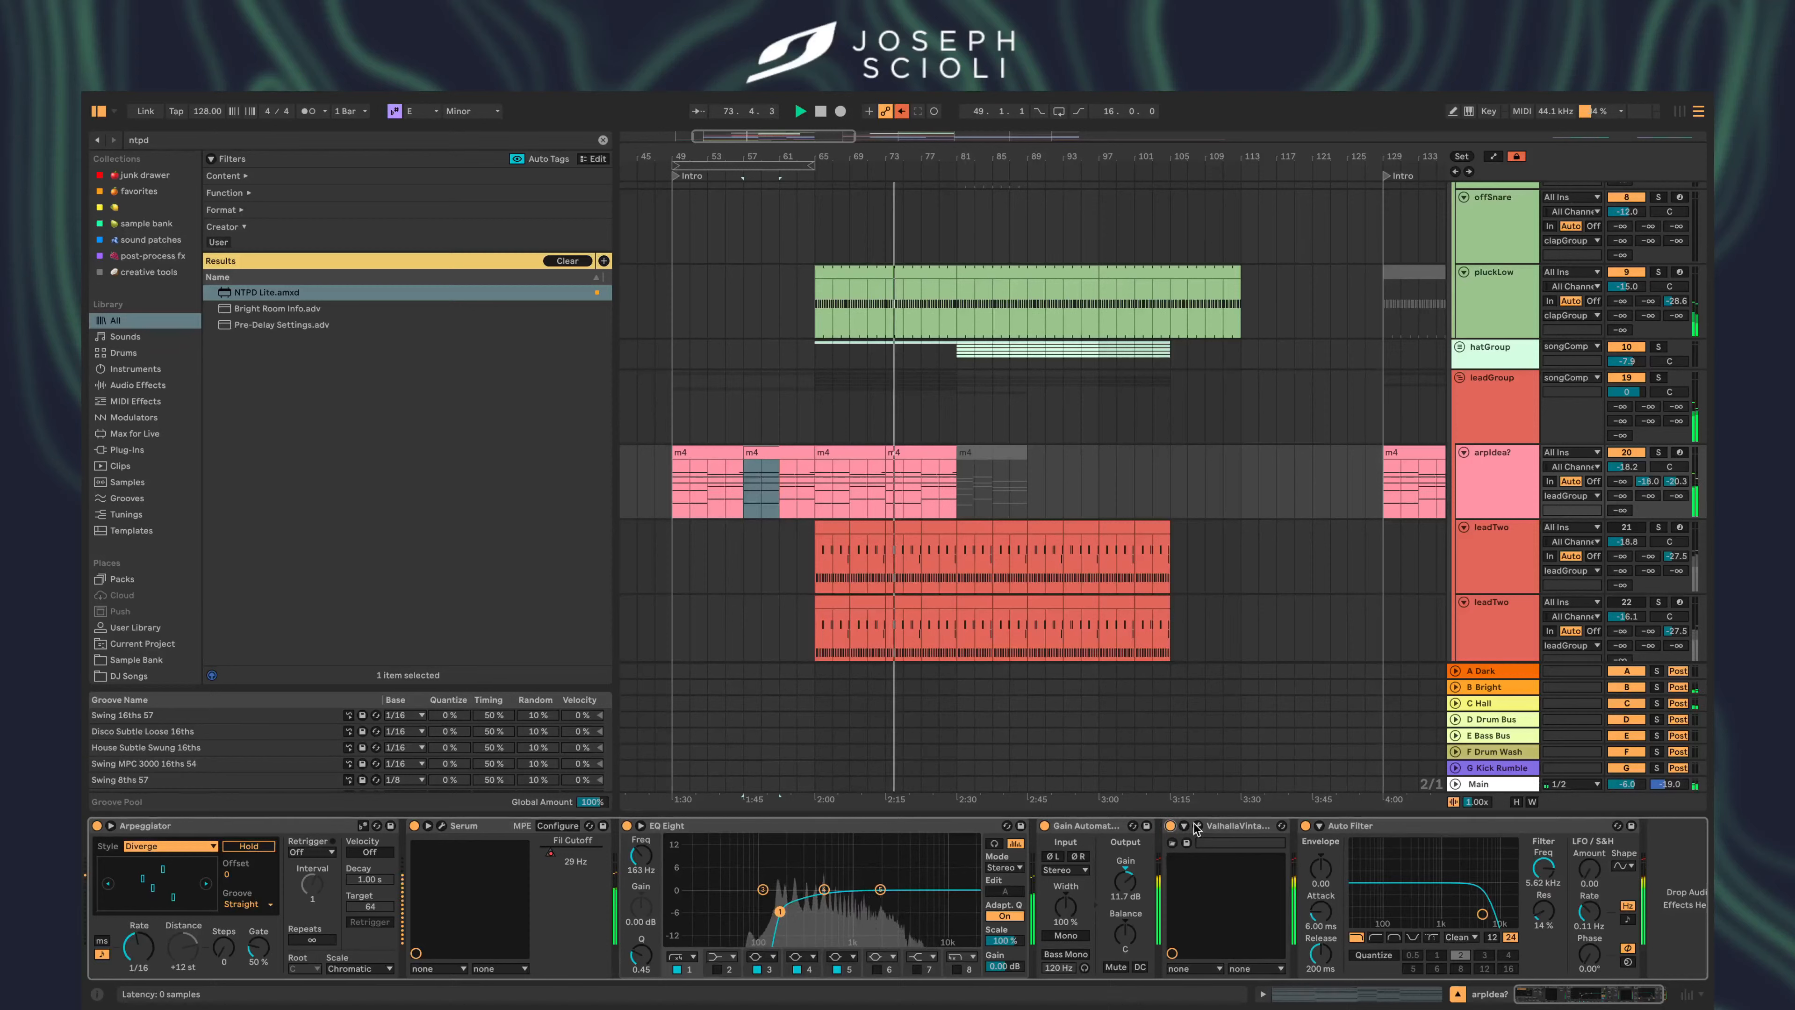
click(1171, 825)
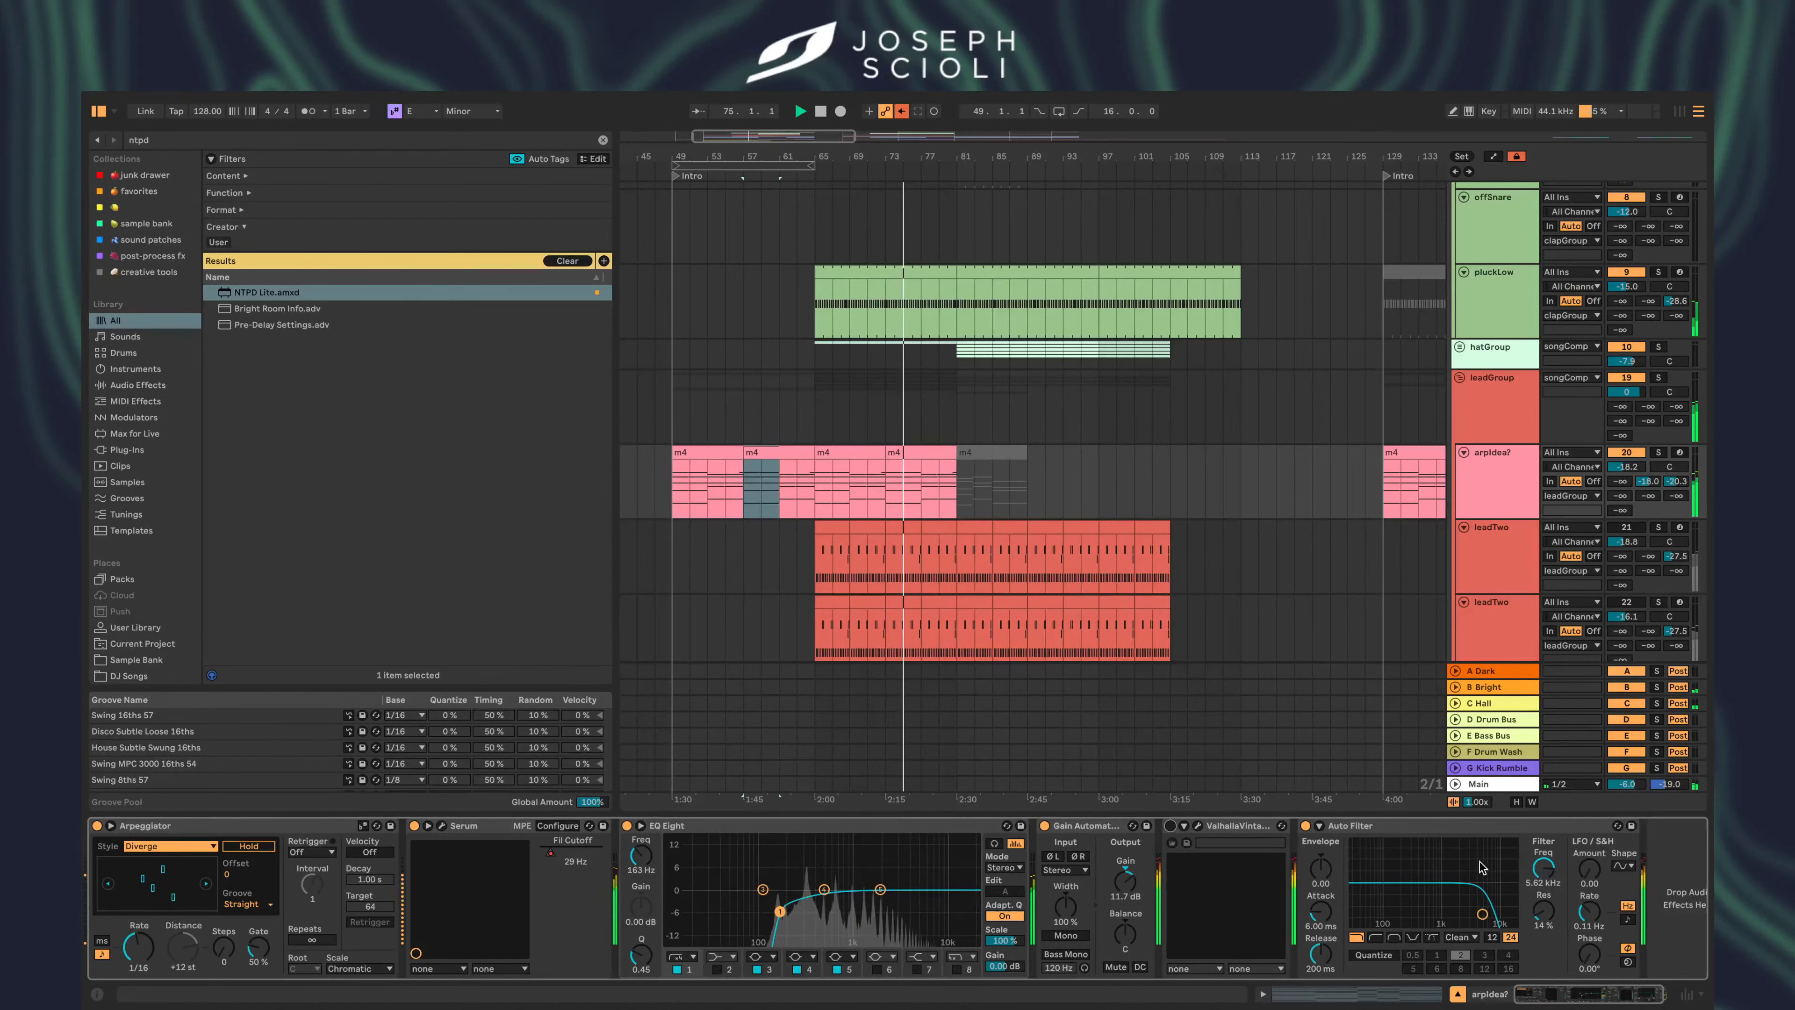
- Set the arpIdea7 track volume to -22.0 dB and its Auto Filter frequency to 13.1 kHz
drag(1620, 466, 1620, 469)
drag(1543, 868, 1543, 851)
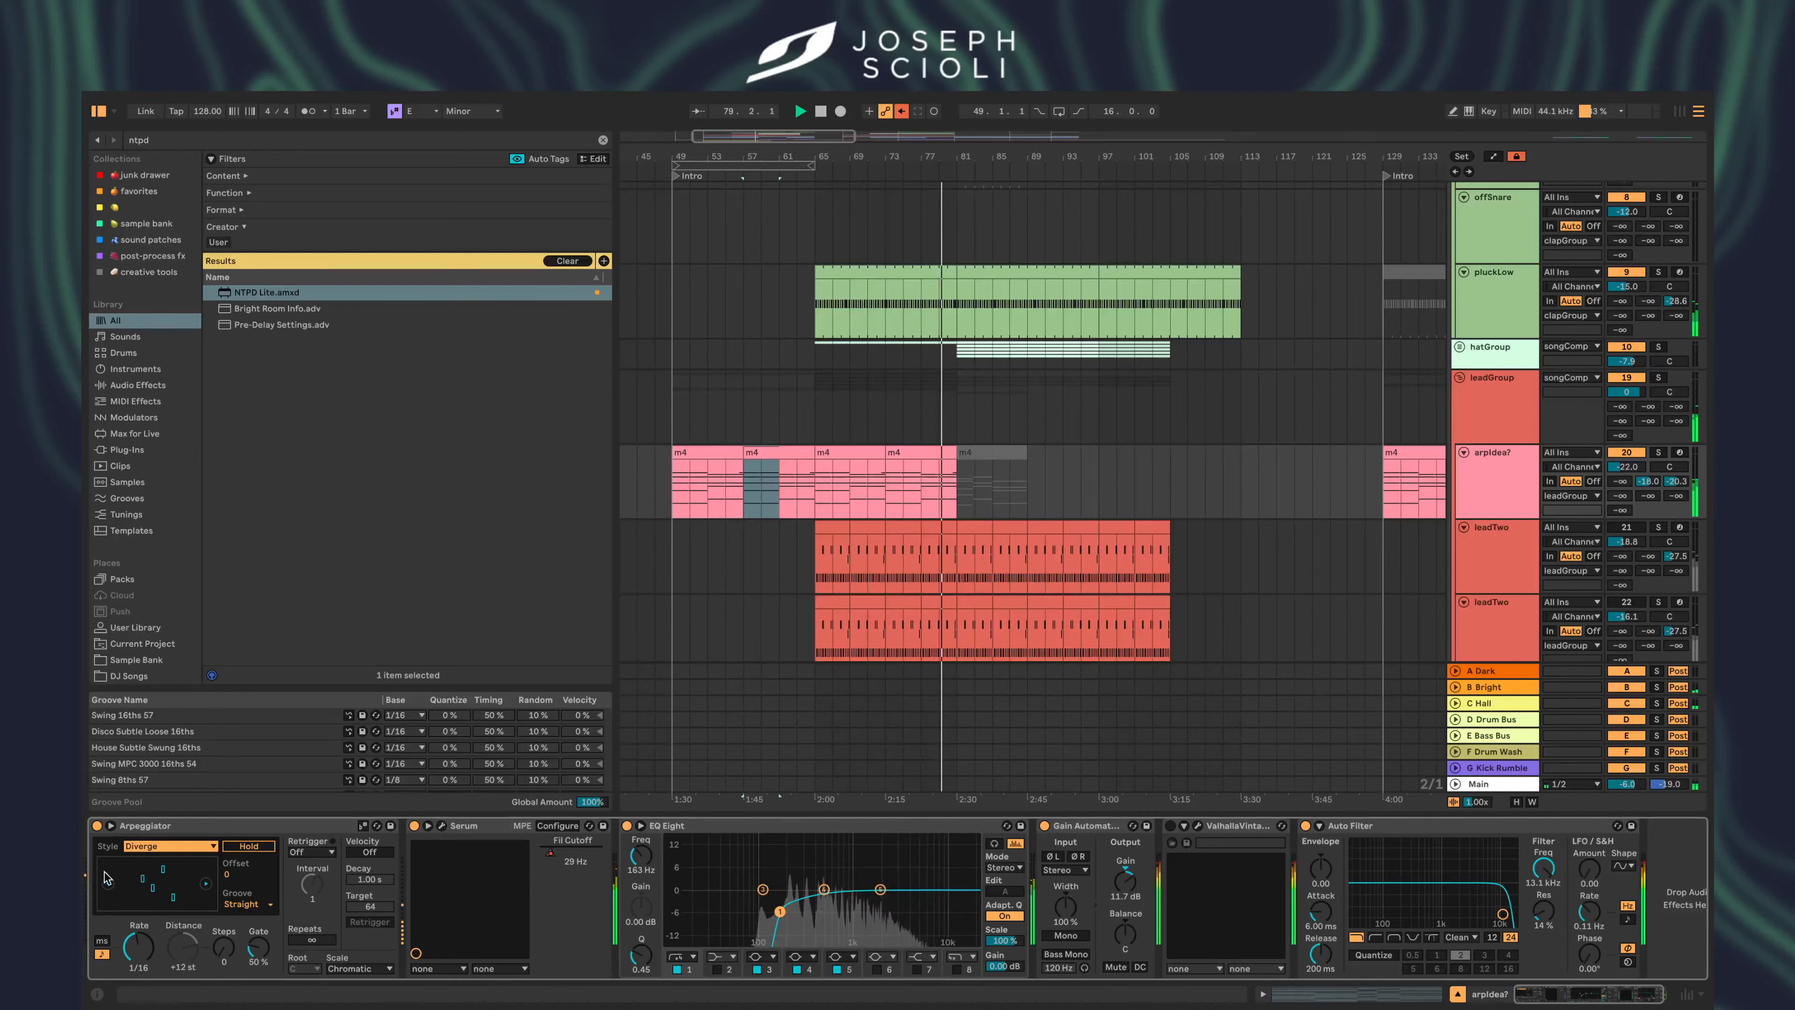
- Set the arpIdea7 Arpeggiator style to Up & Down and place the insert marker at bar 81
click(169, 845)
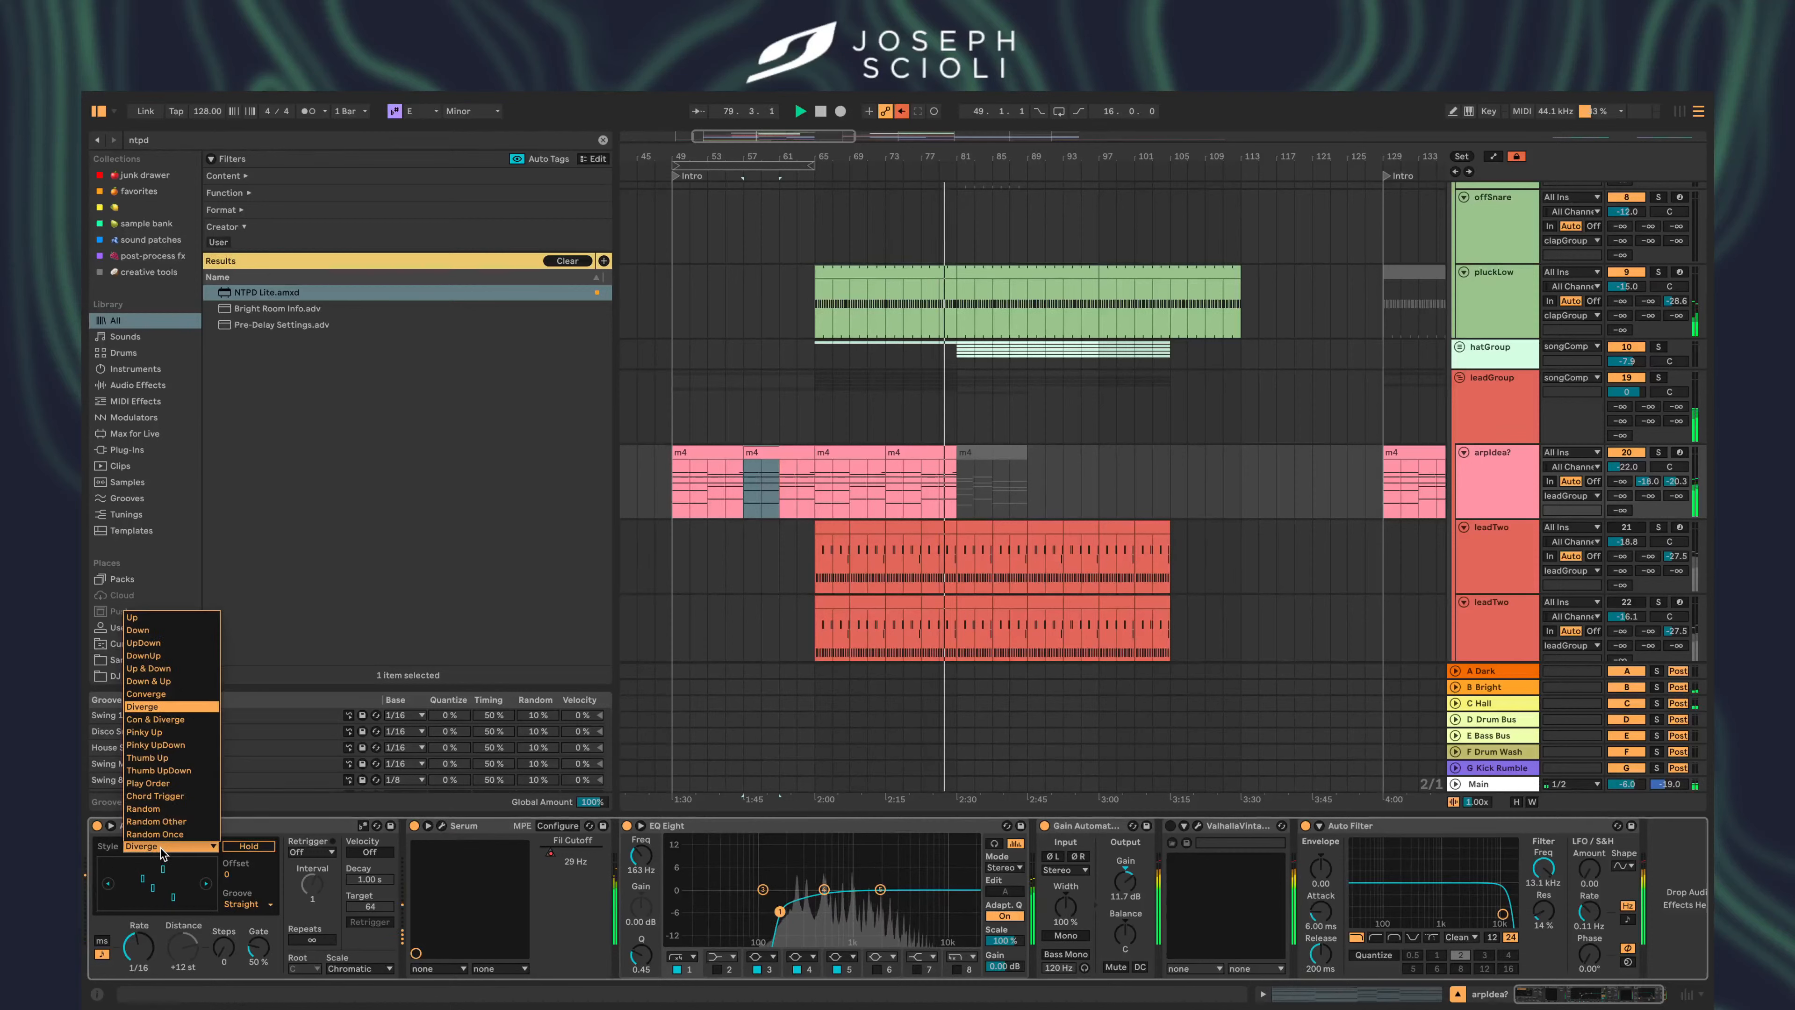
click(158, 669)
click(956, 488)
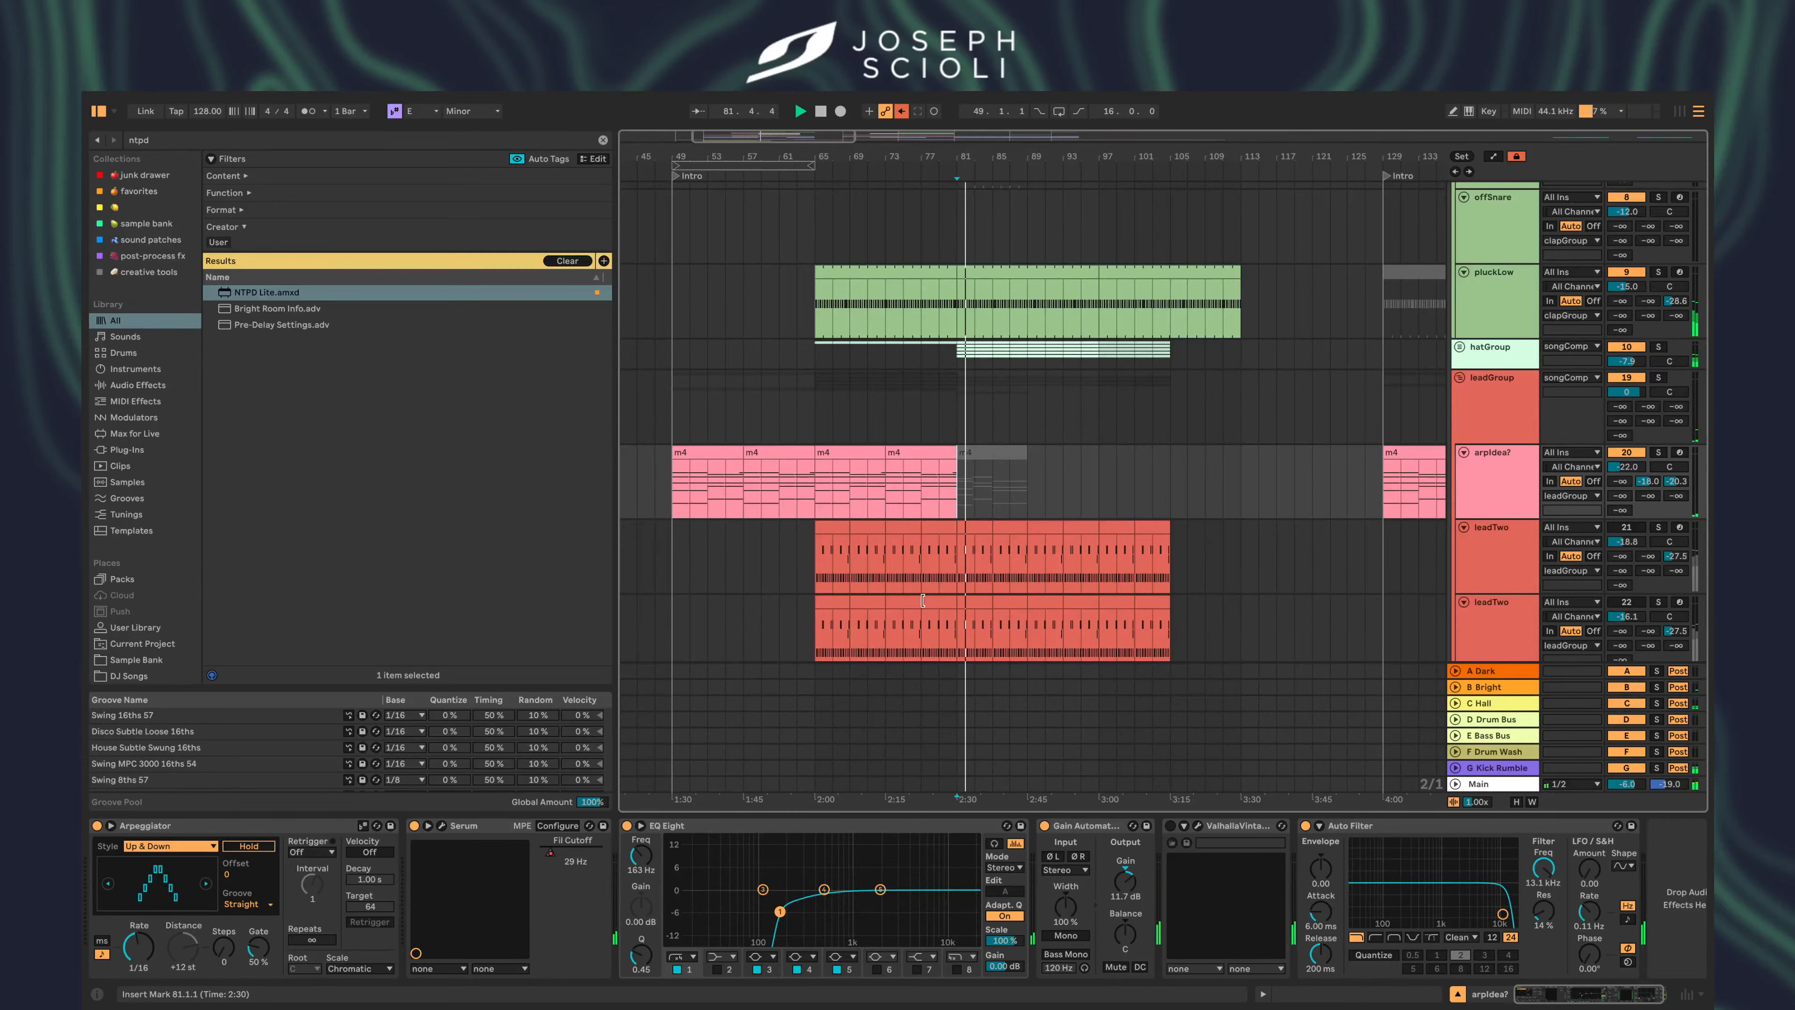
- Unfold hatGroup and deactivate the 8support1 and 8support2 clips from bar 81 to bar 89
scroll(963, 507, down, 2)
scroll(964, 508, up, 5)
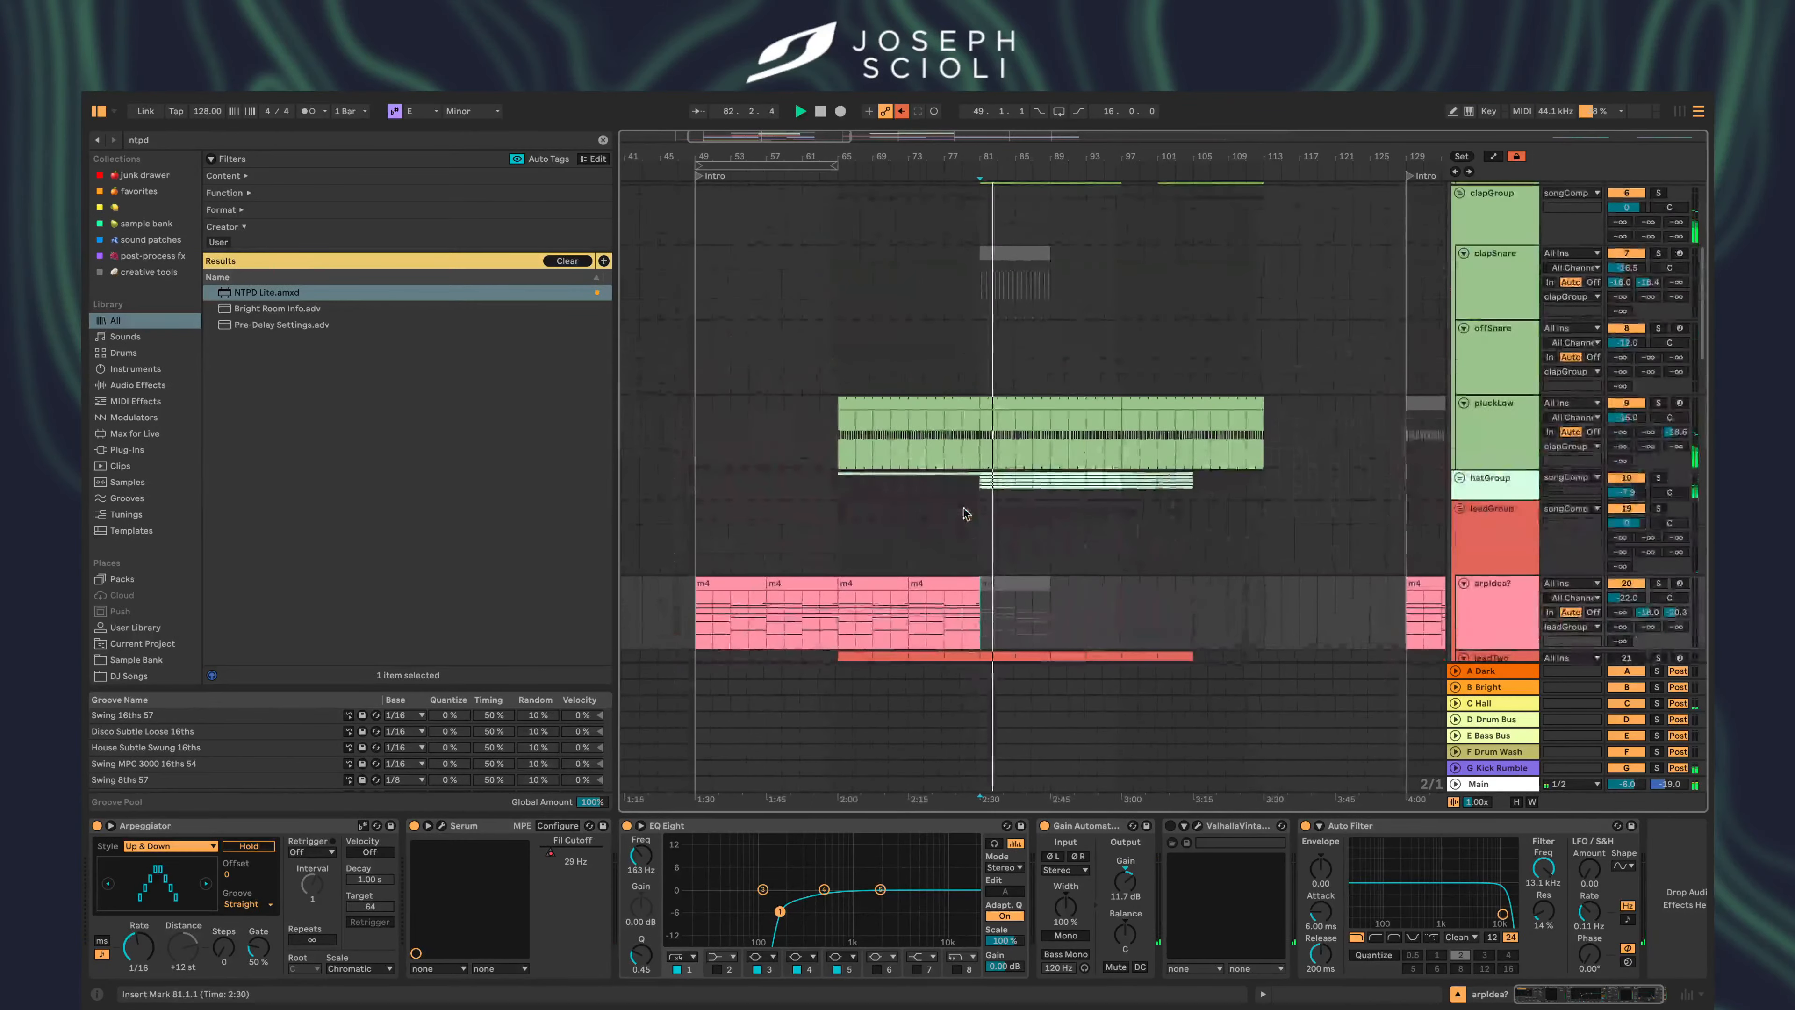
click(964, 507)
scroll(963, 508, up, 4)
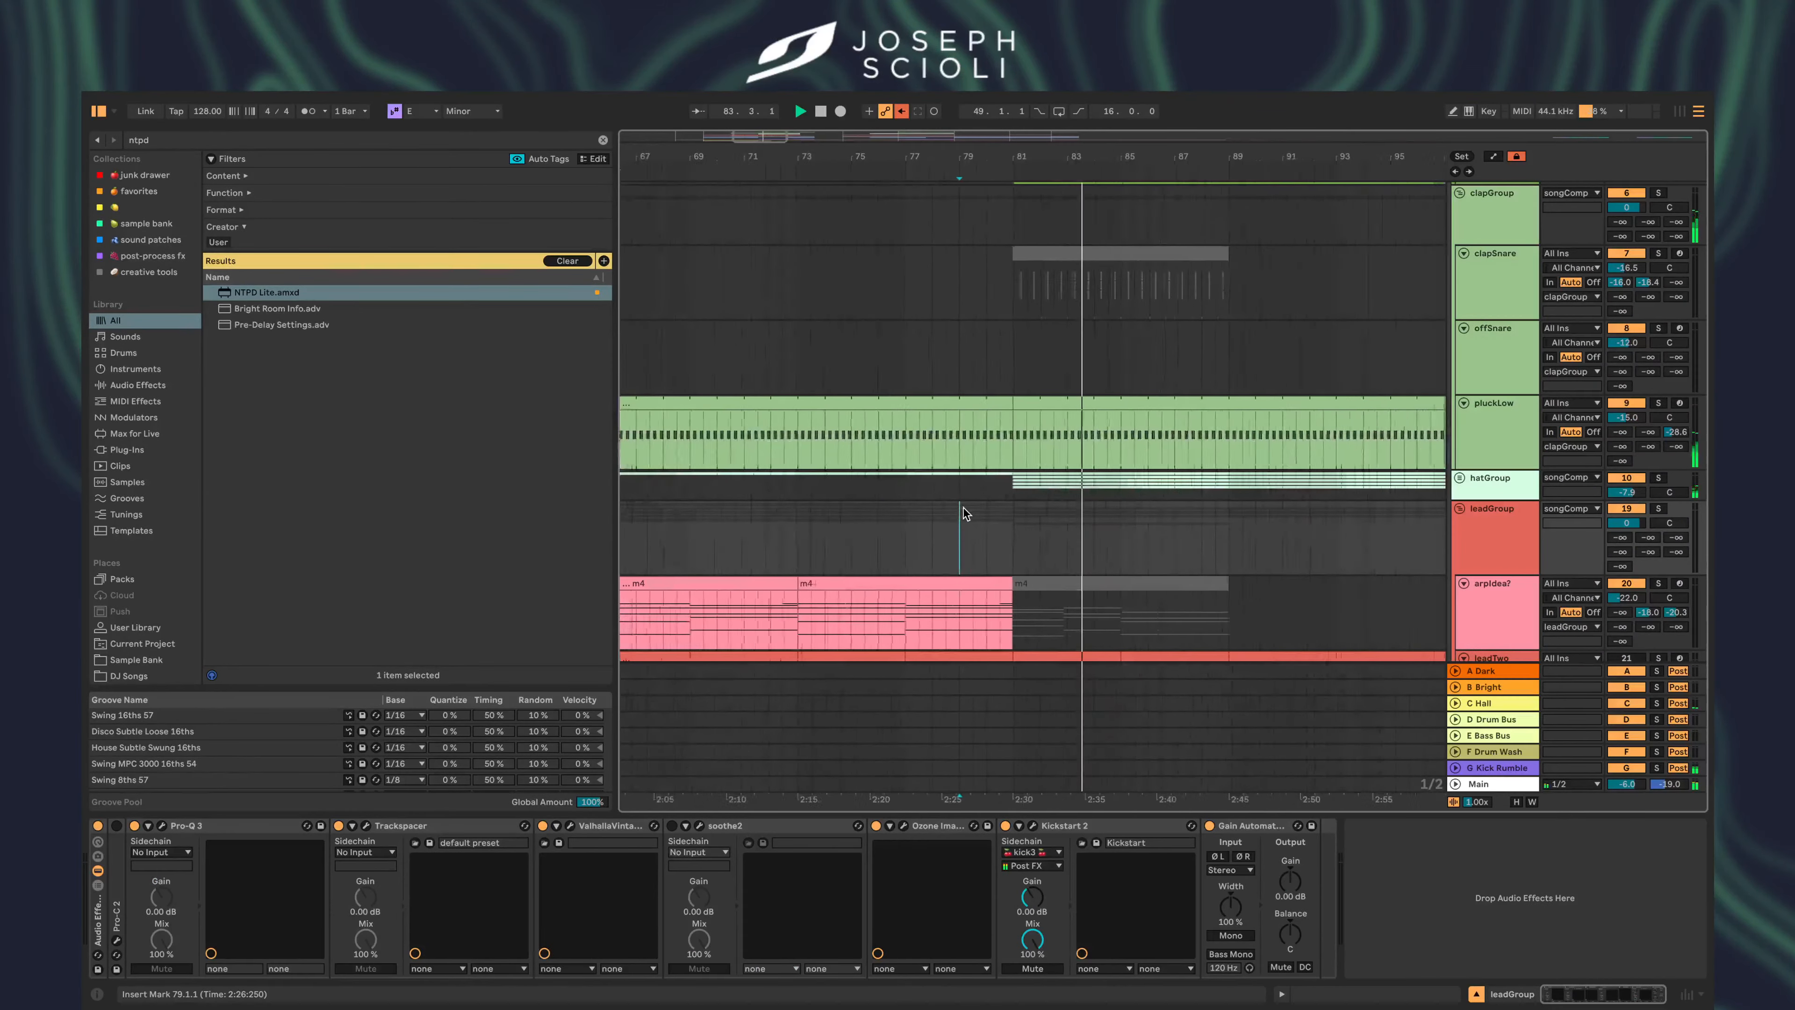
scroll(963, 507, up, 3)
scroll(963, 508, down, 3)
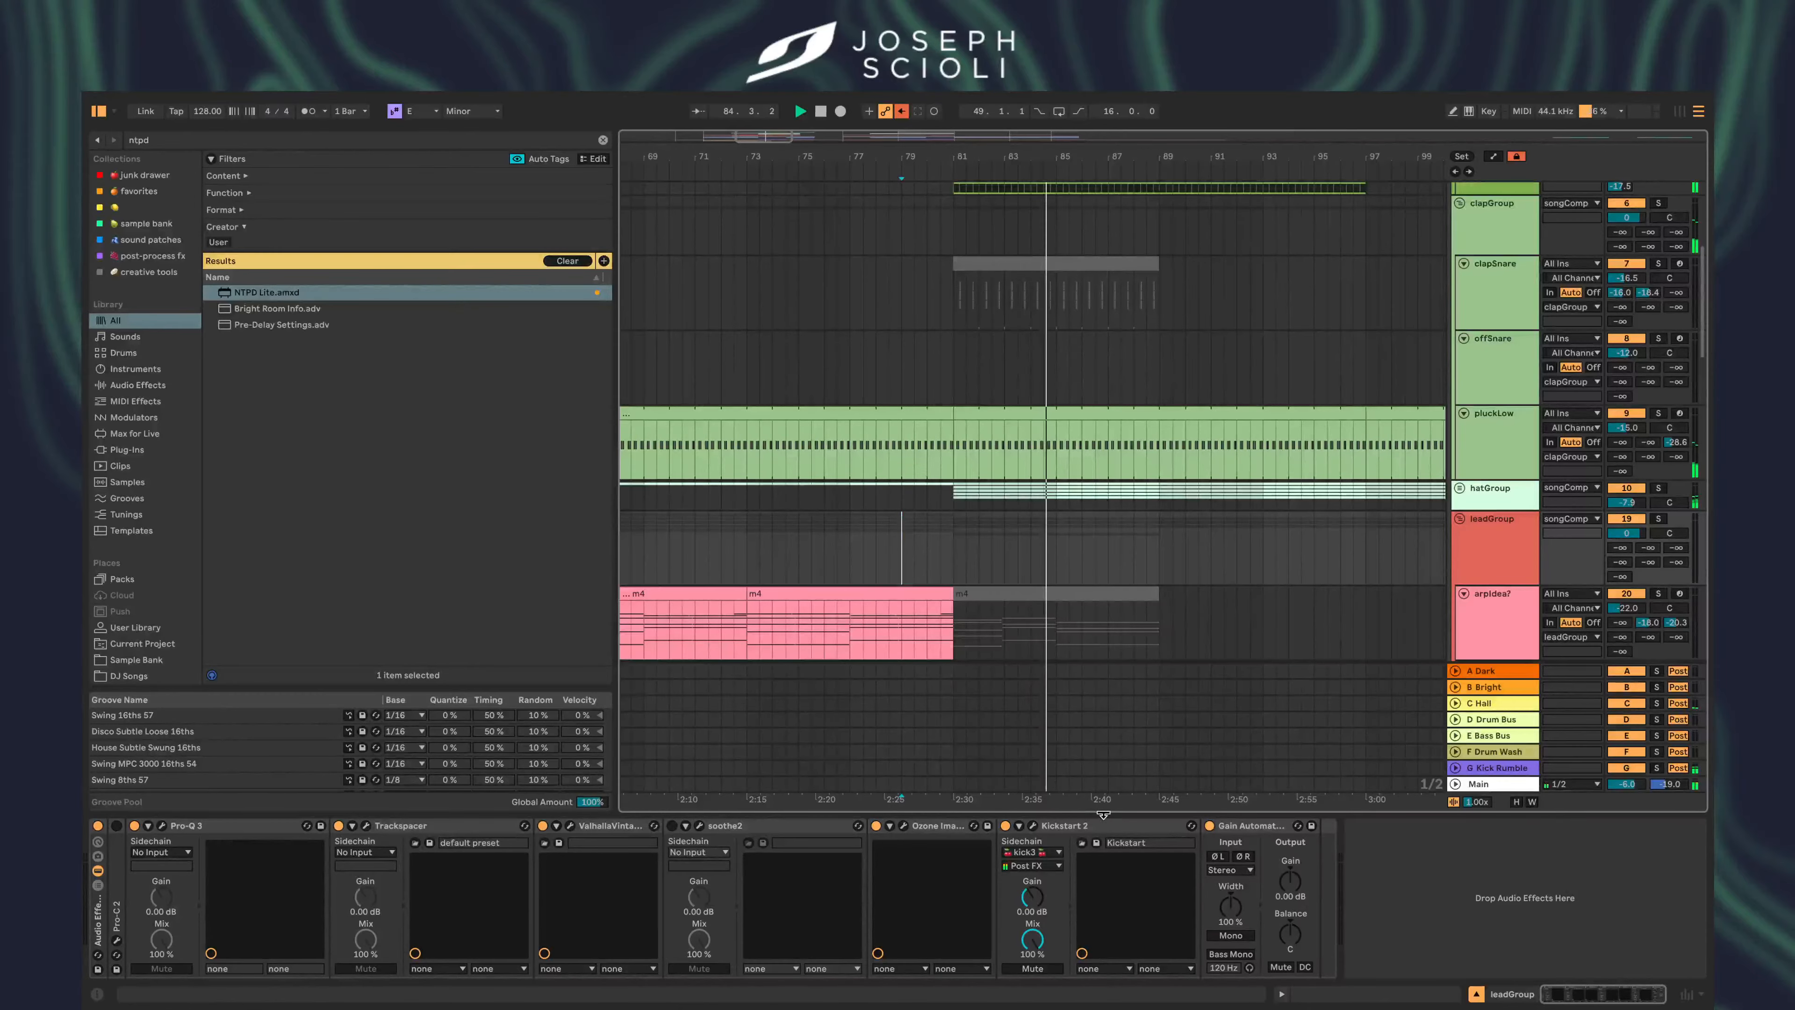
key(super+alt+l)
scroll(1102, 504, right, 2)
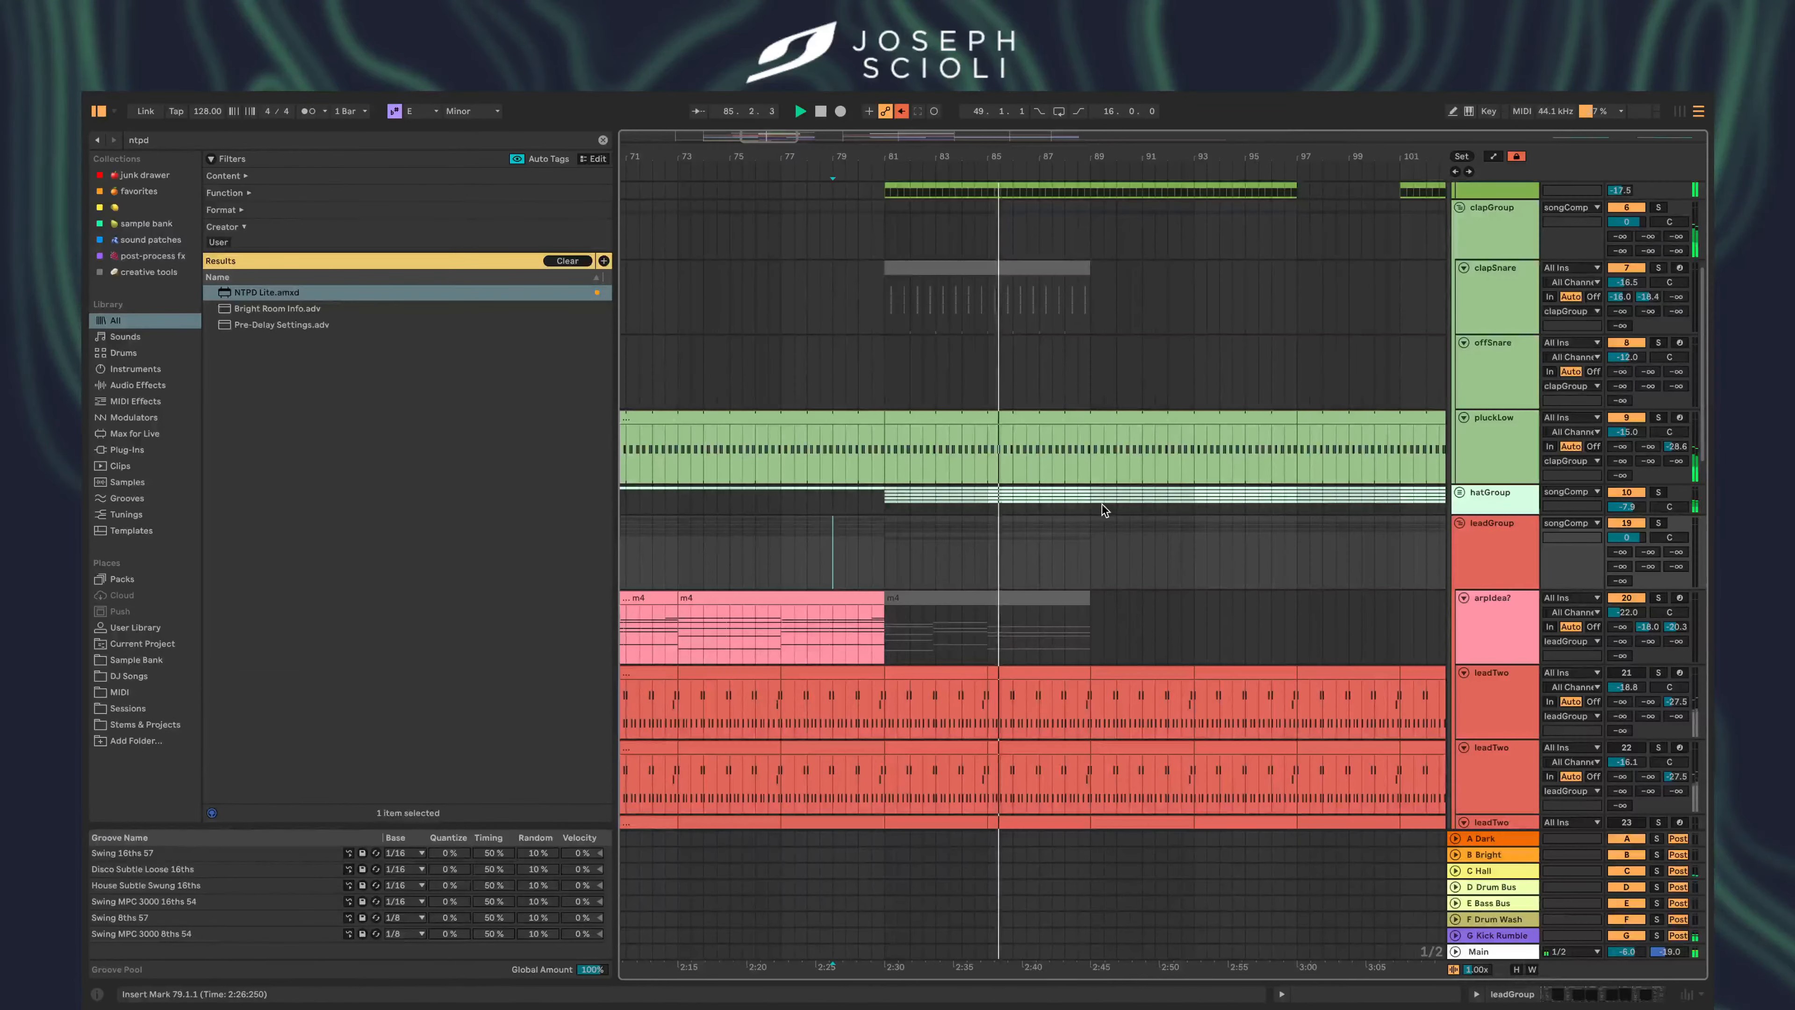
click(1460, 488)
scroll(1156, 544, down, 3)
scroll(1156, 545, down, 3)
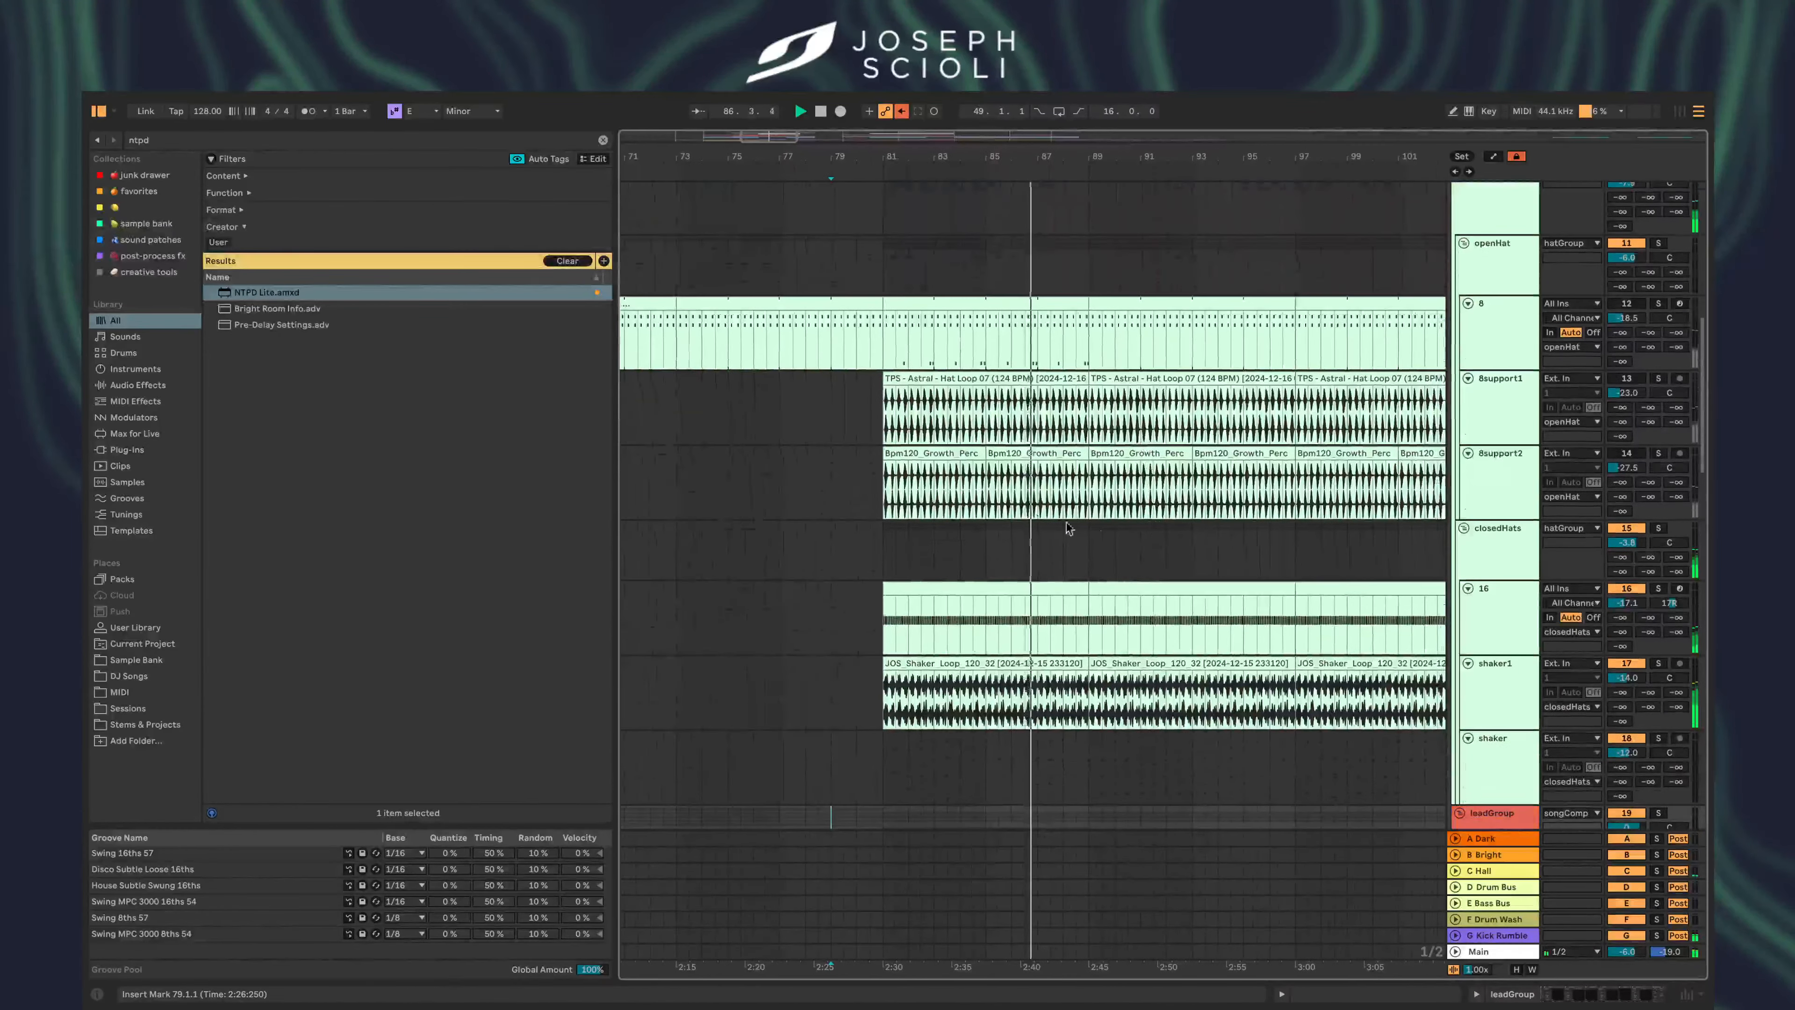
drag(1091, 489, 886, 419)
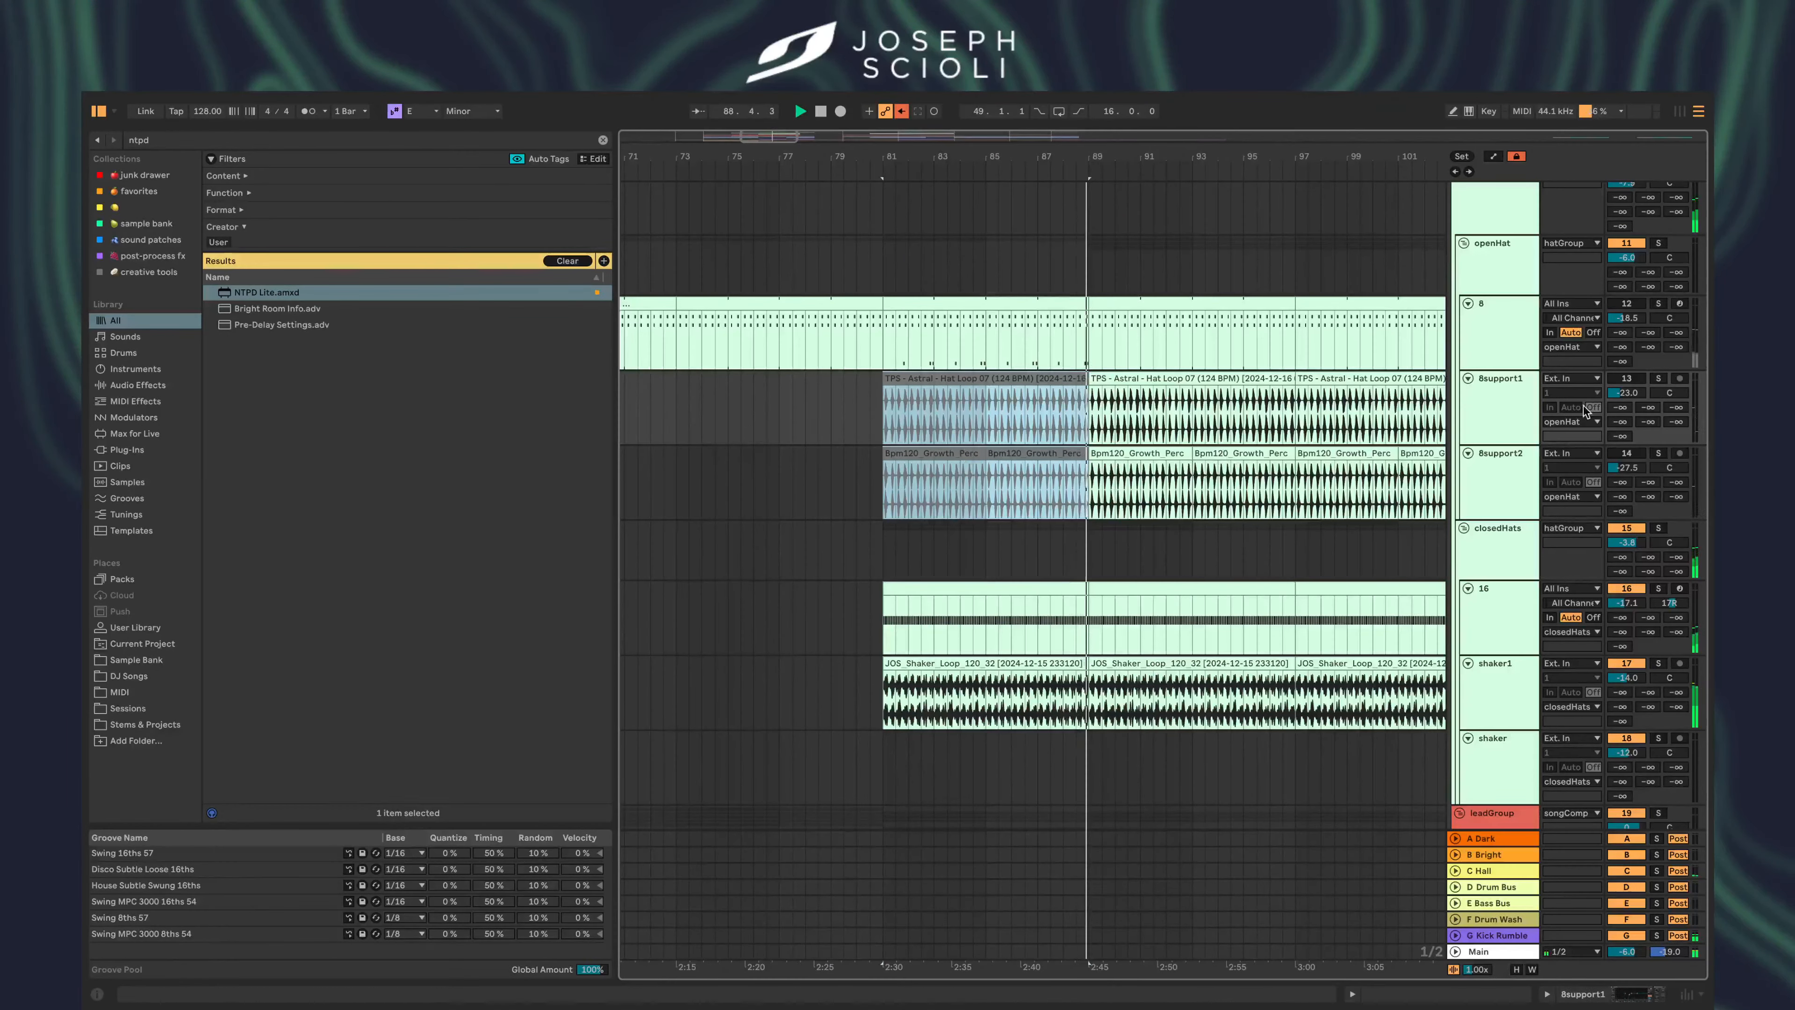
key(0)
- Deactivate the open-hat track named 8 (track 12) inside the openHat group
click(1626, 379)
click(1626, 453)
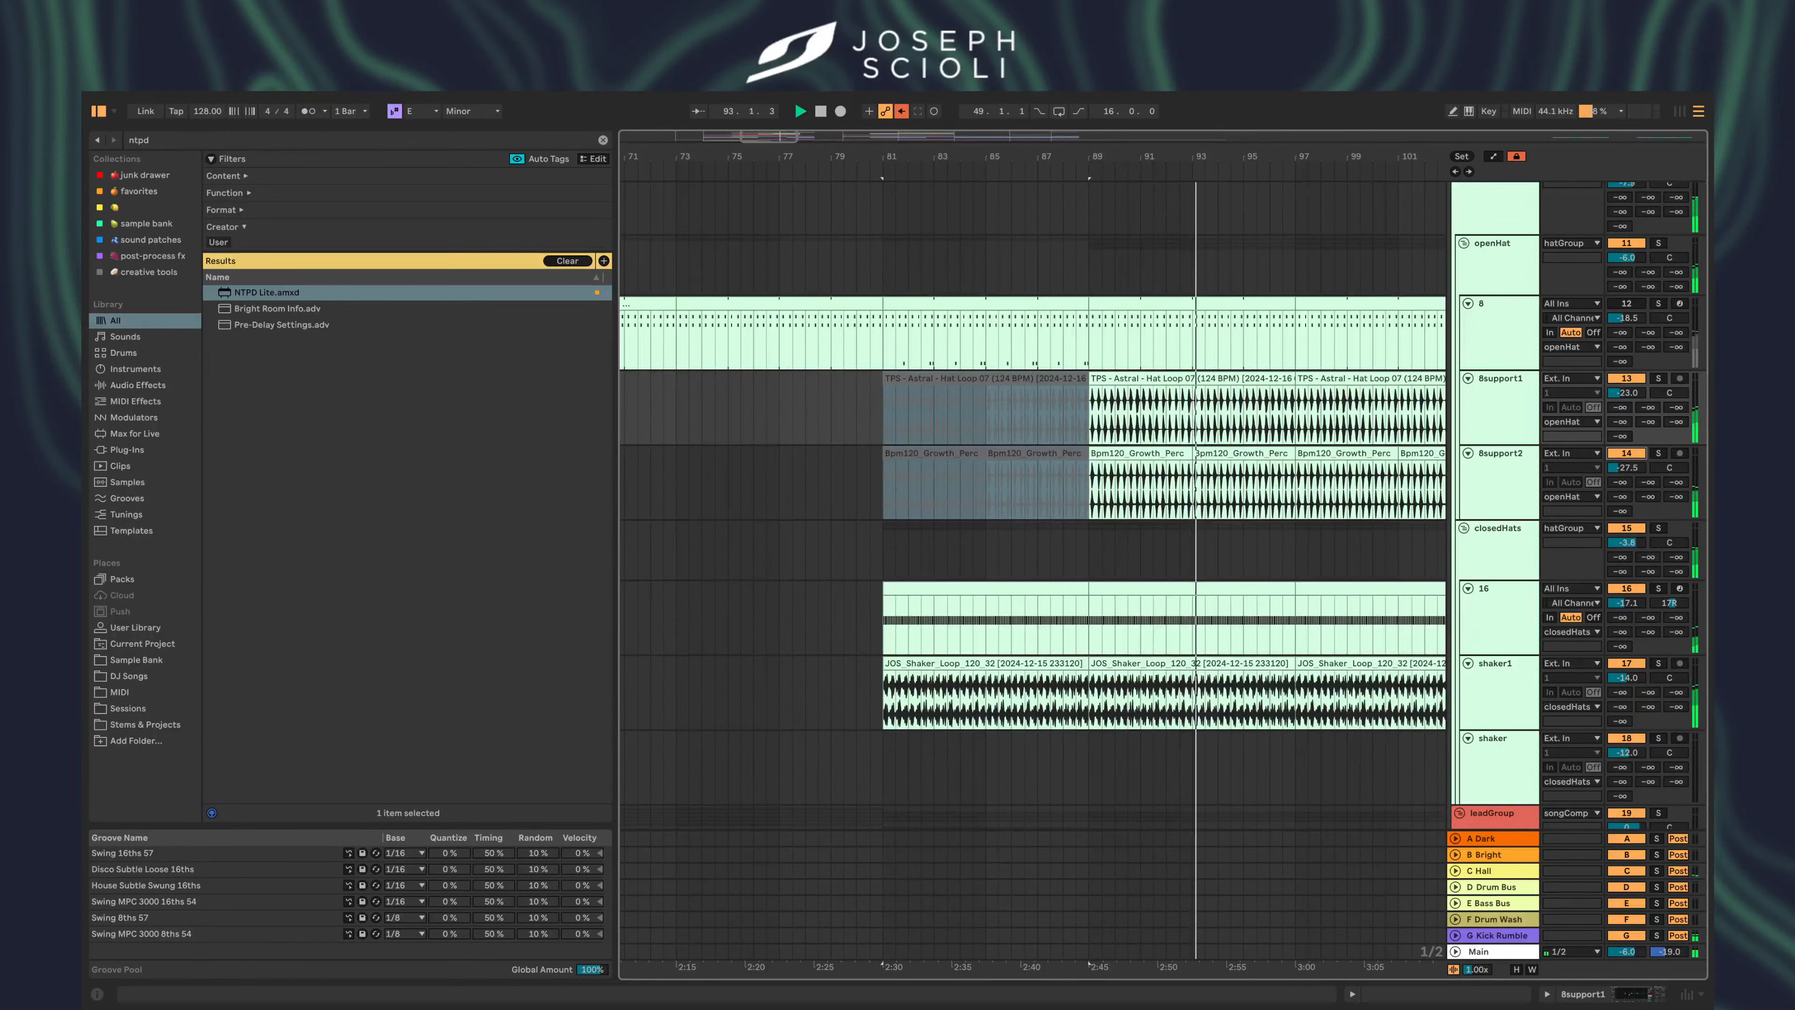
click(1221, 515)
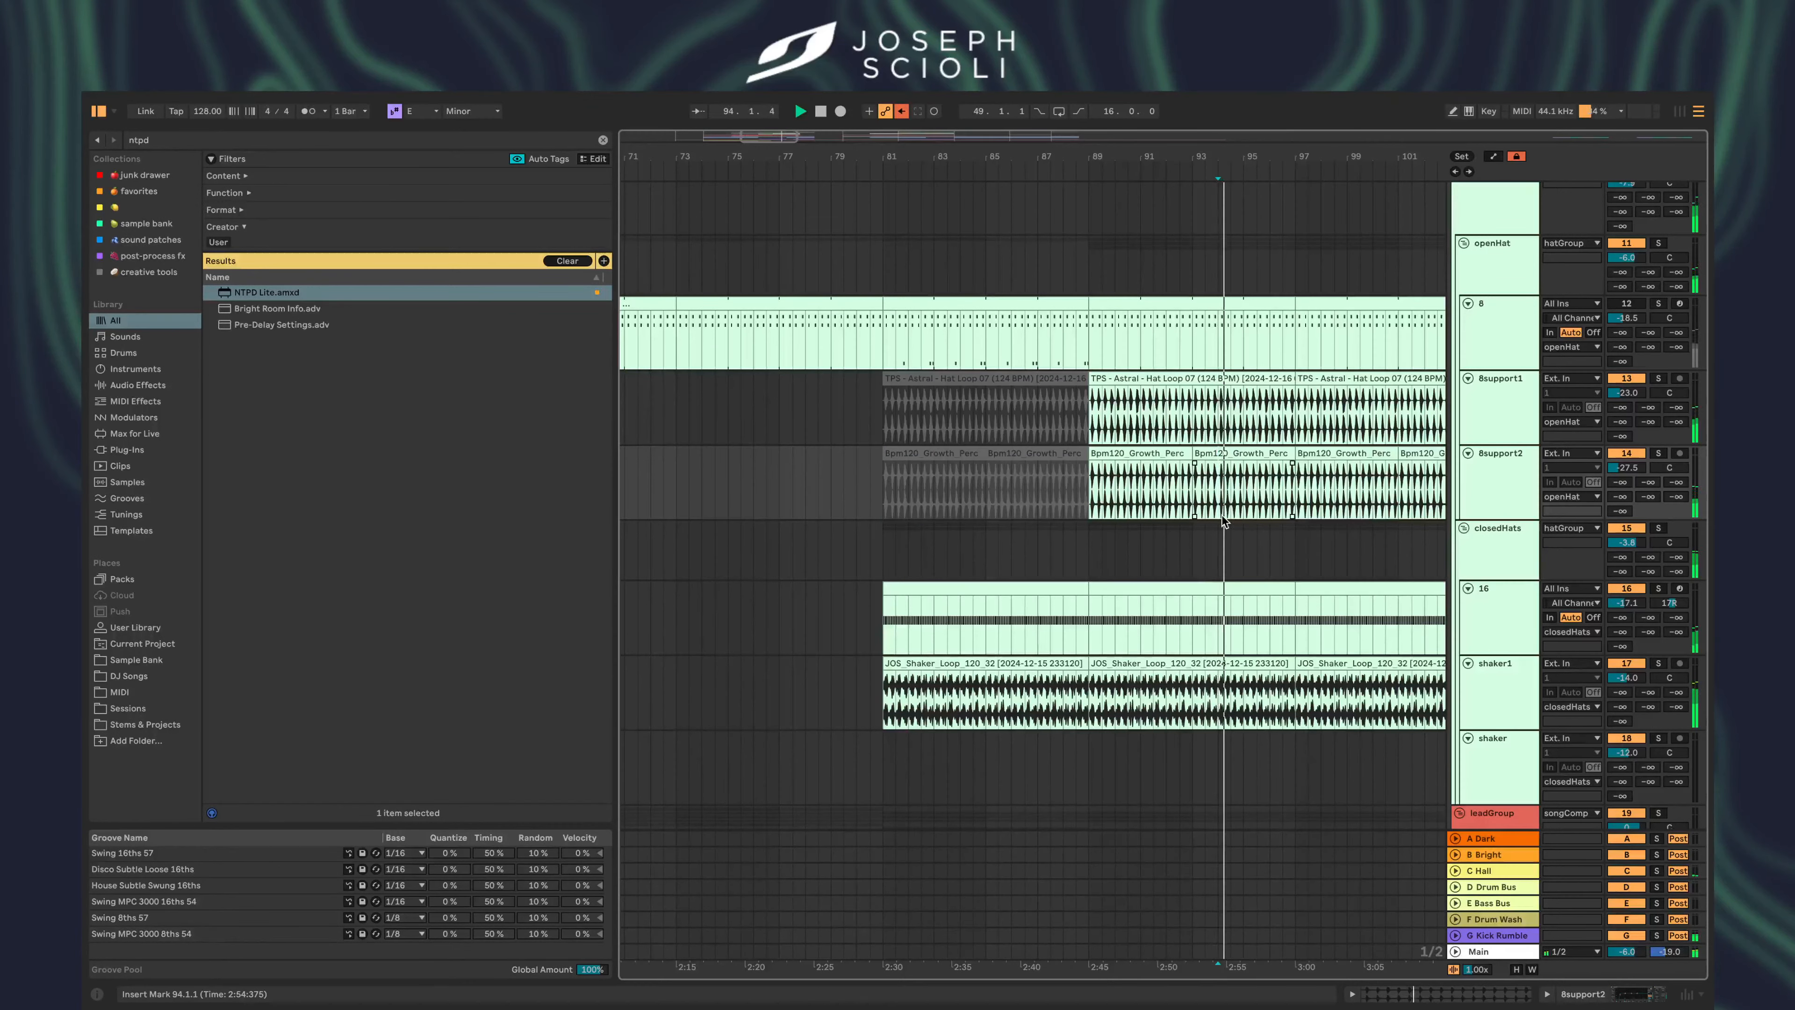
click(1218, 566)
- Examine the hat and lead layers up to bar 105 in the arrangement and their track levels in the mixer
scroll(1215, 544, right, 5)
scroll(1216, 545, up, 1)
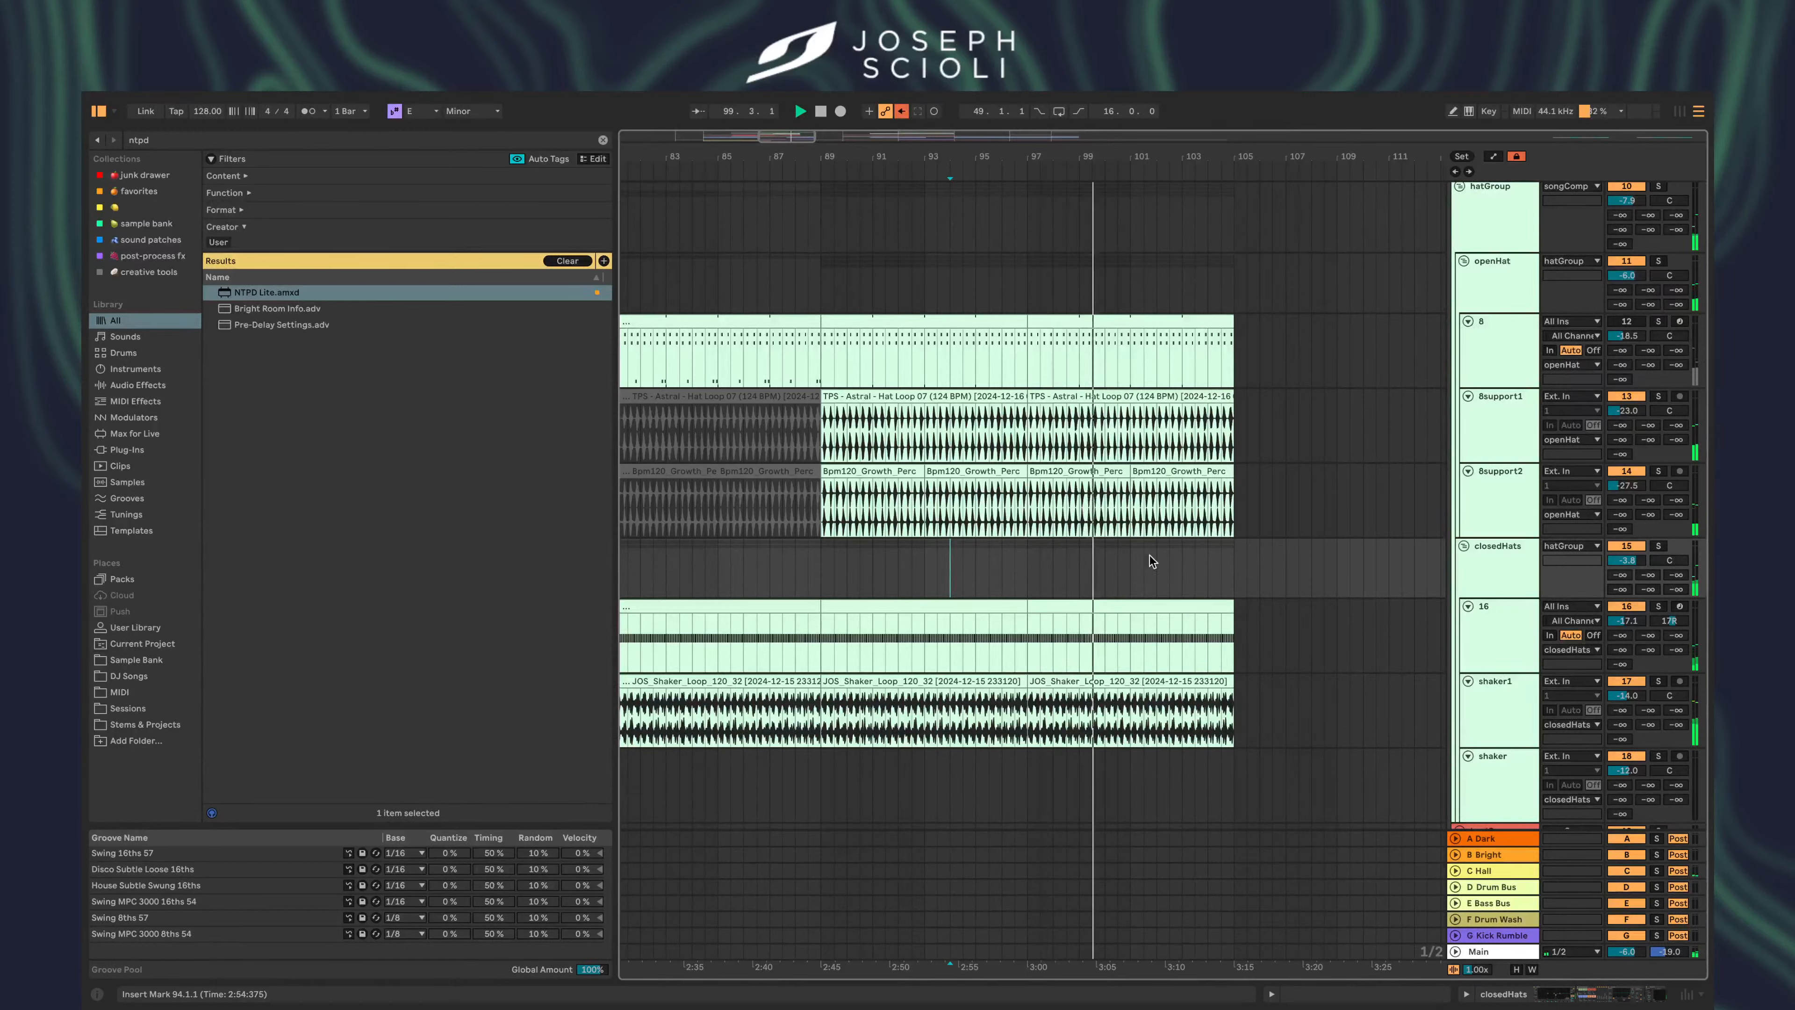
scroll(1249, 379, up, 2)
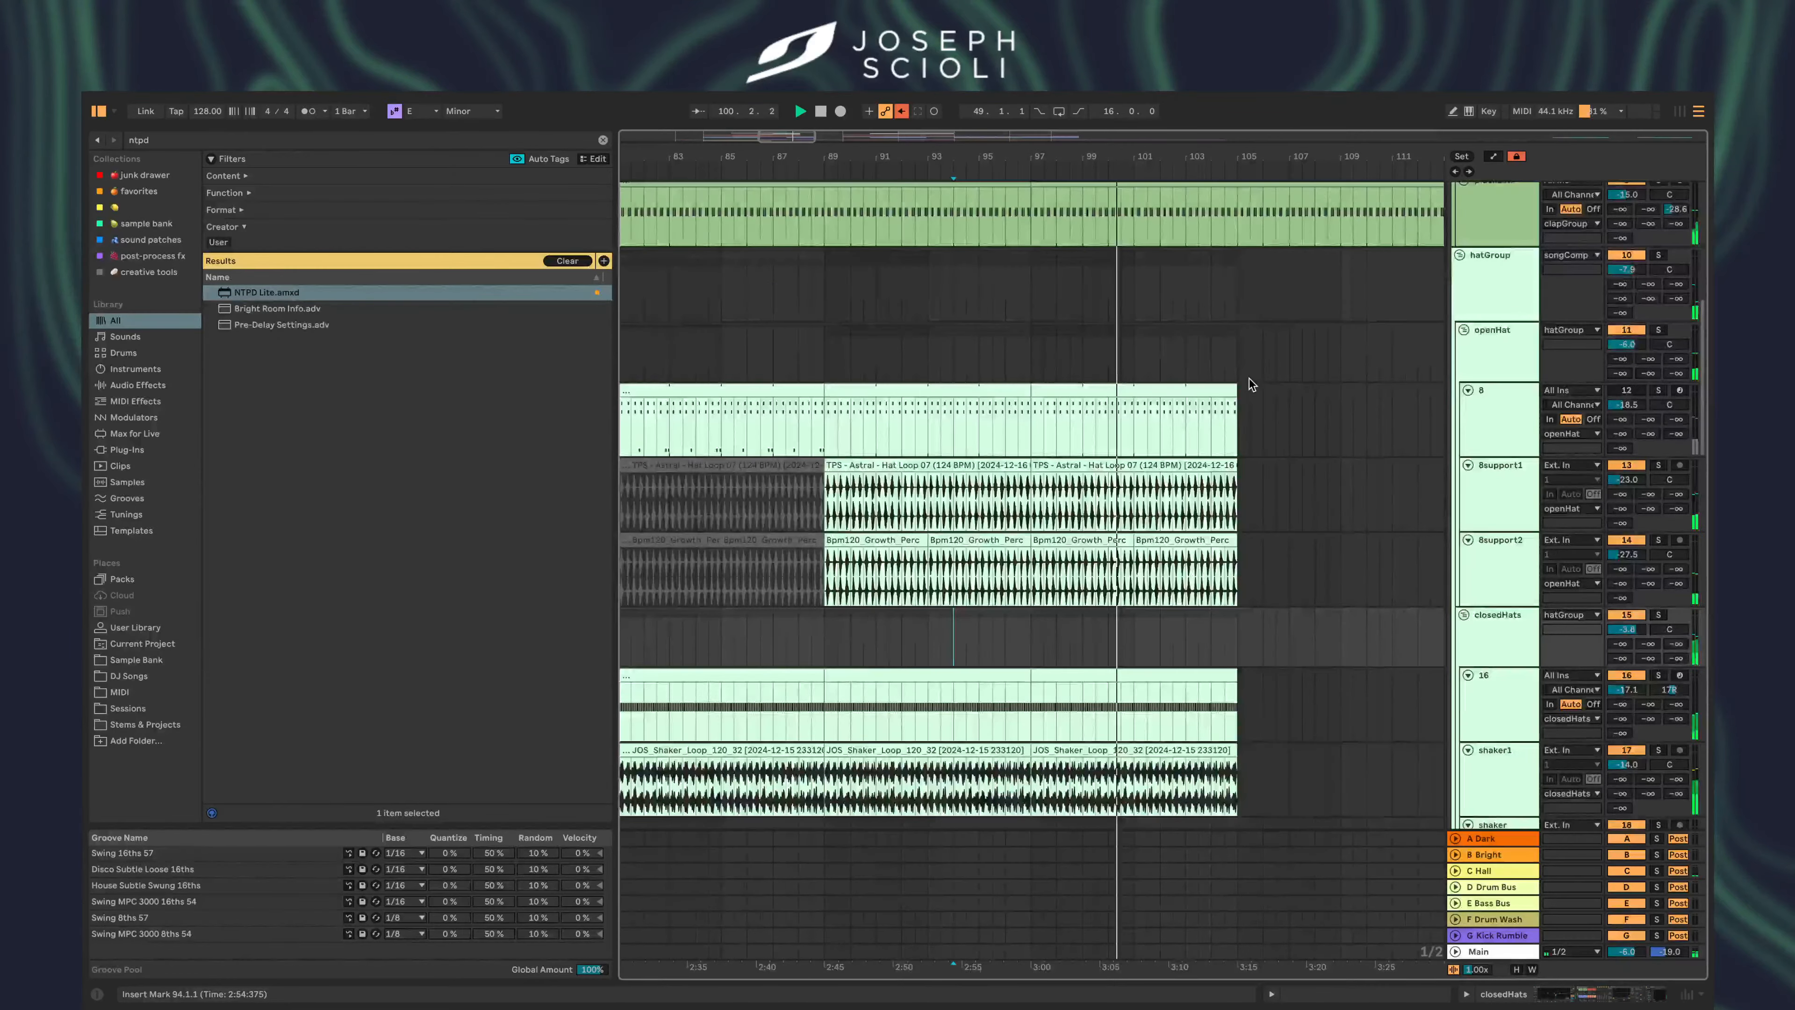
scroll(1250, 379, up, 2)
key(Tab)
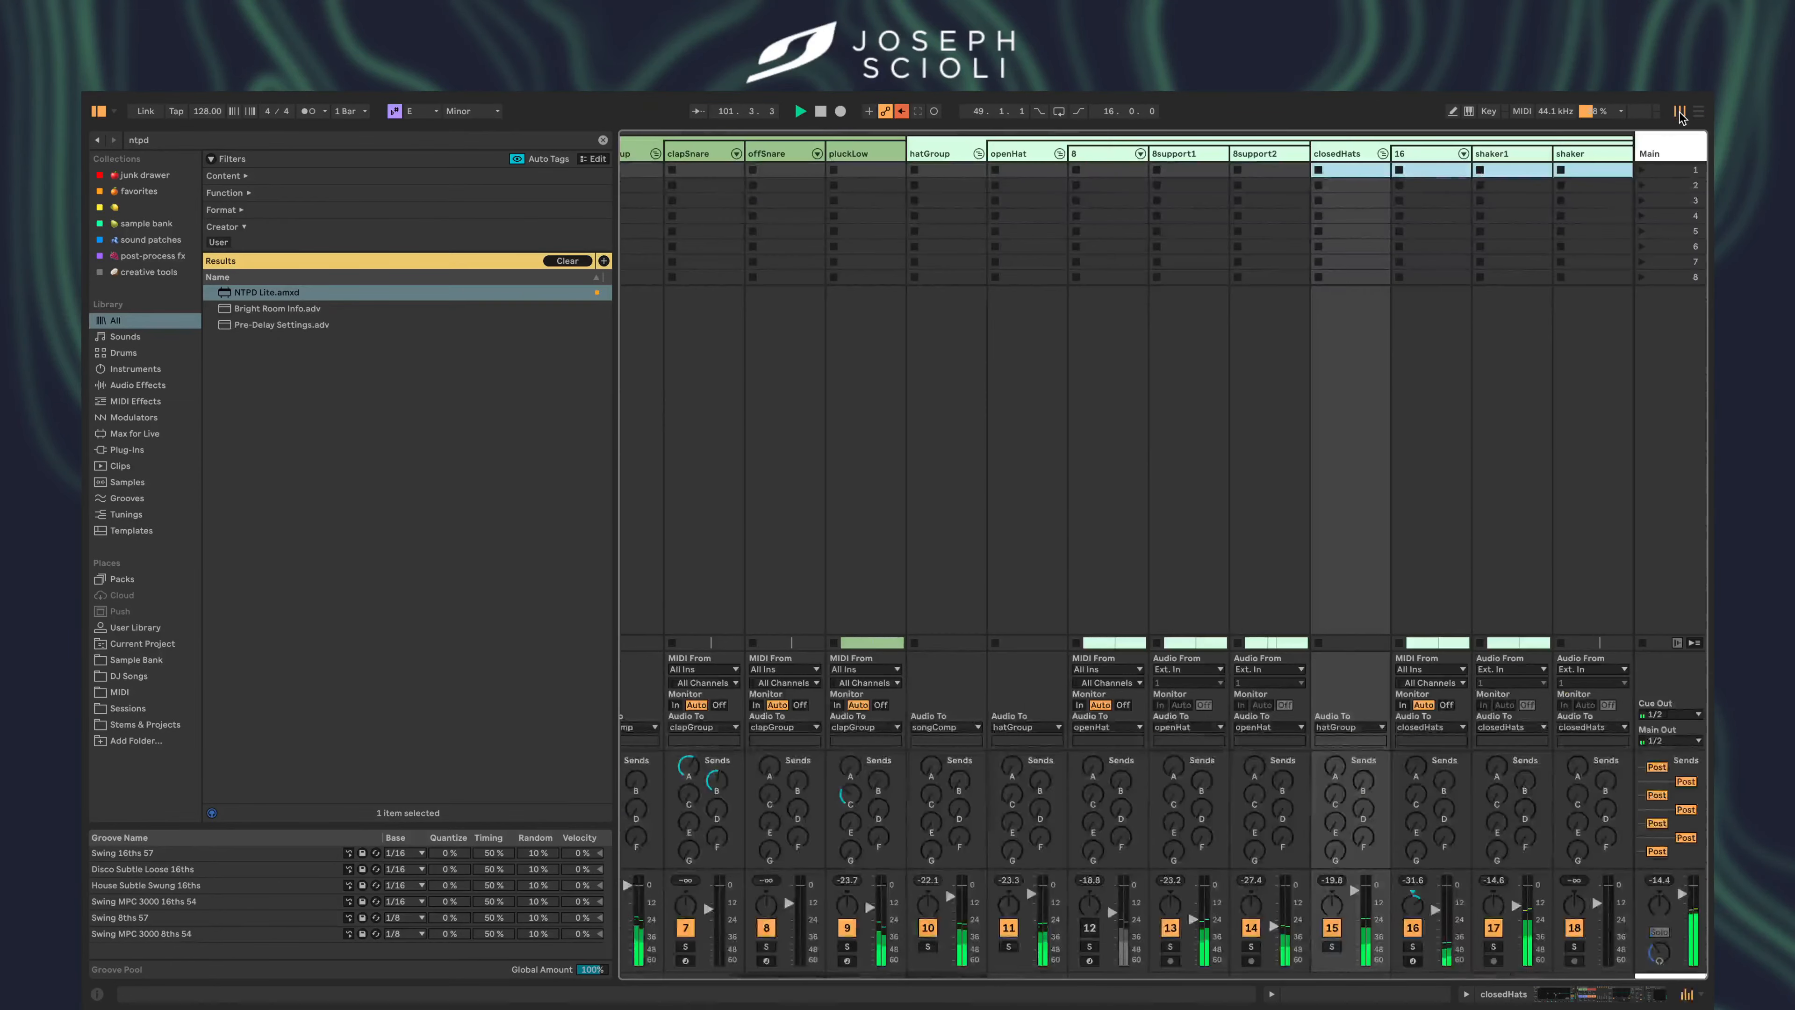
scroll(1192, 491, right, 15)
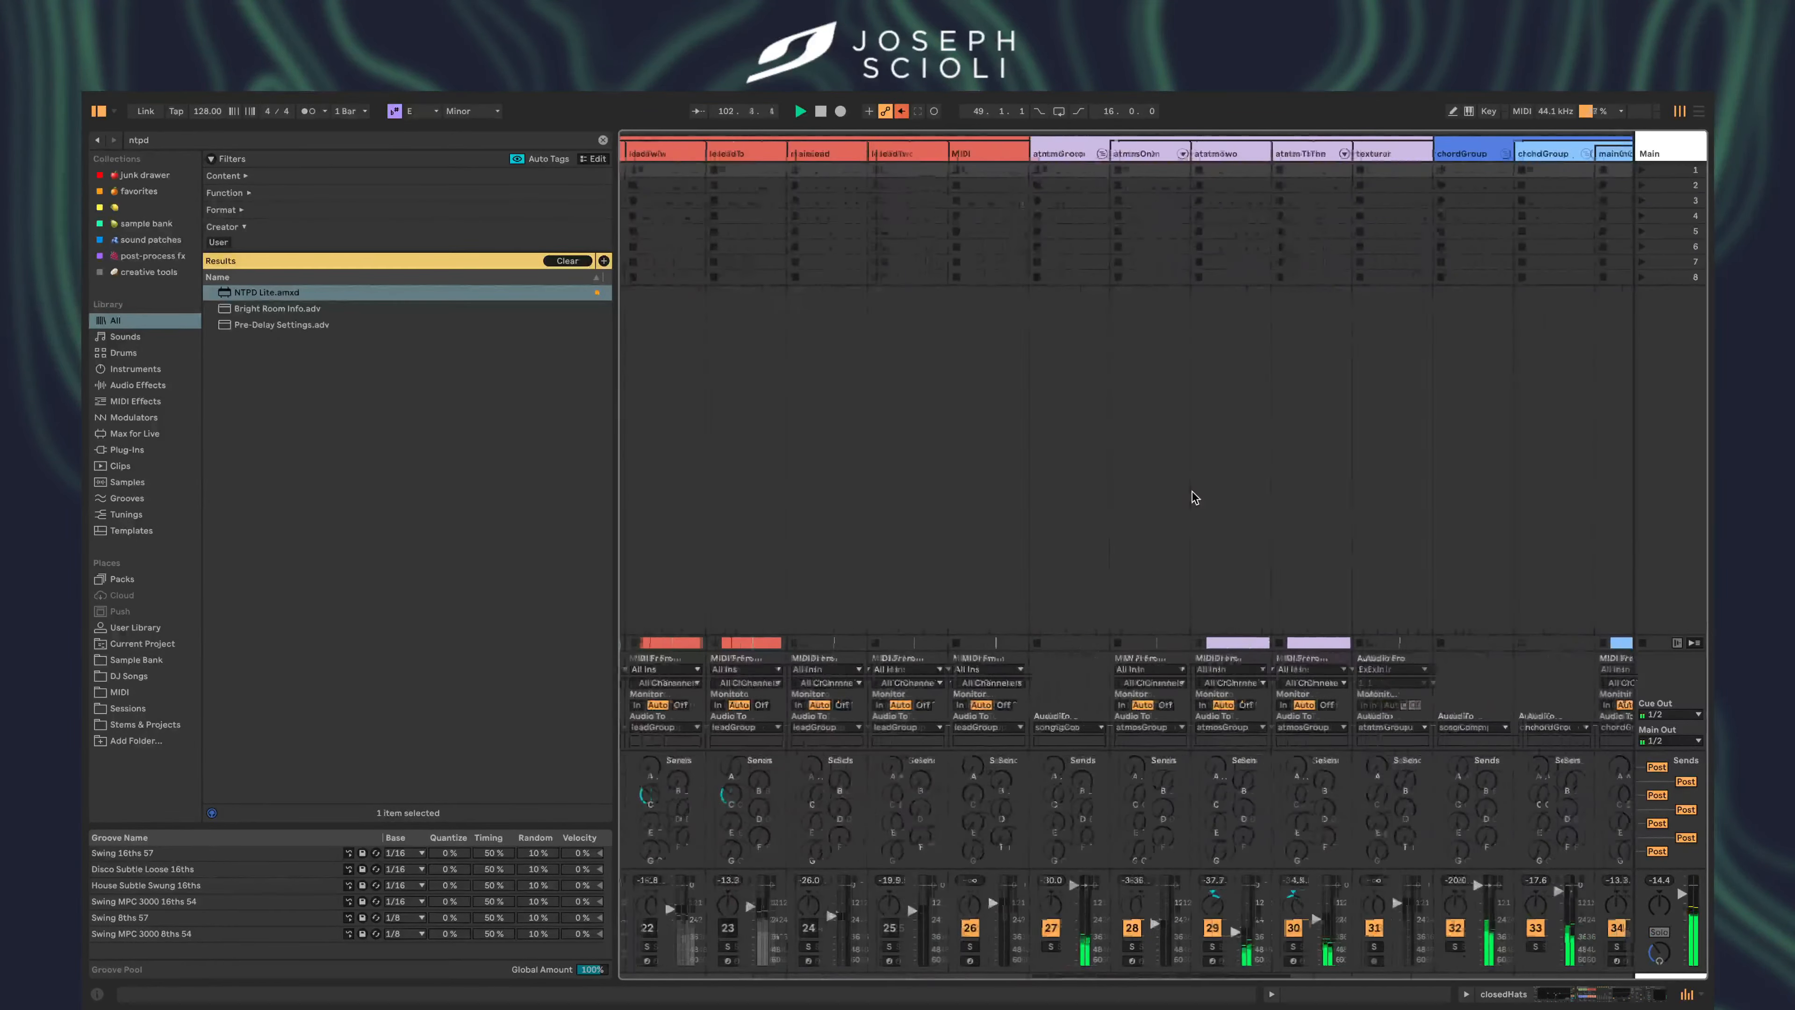
scroll(1192, 491, left, 20)
scroll(1191, 492, right, 6)
scroll(1192, 492, right, 5)
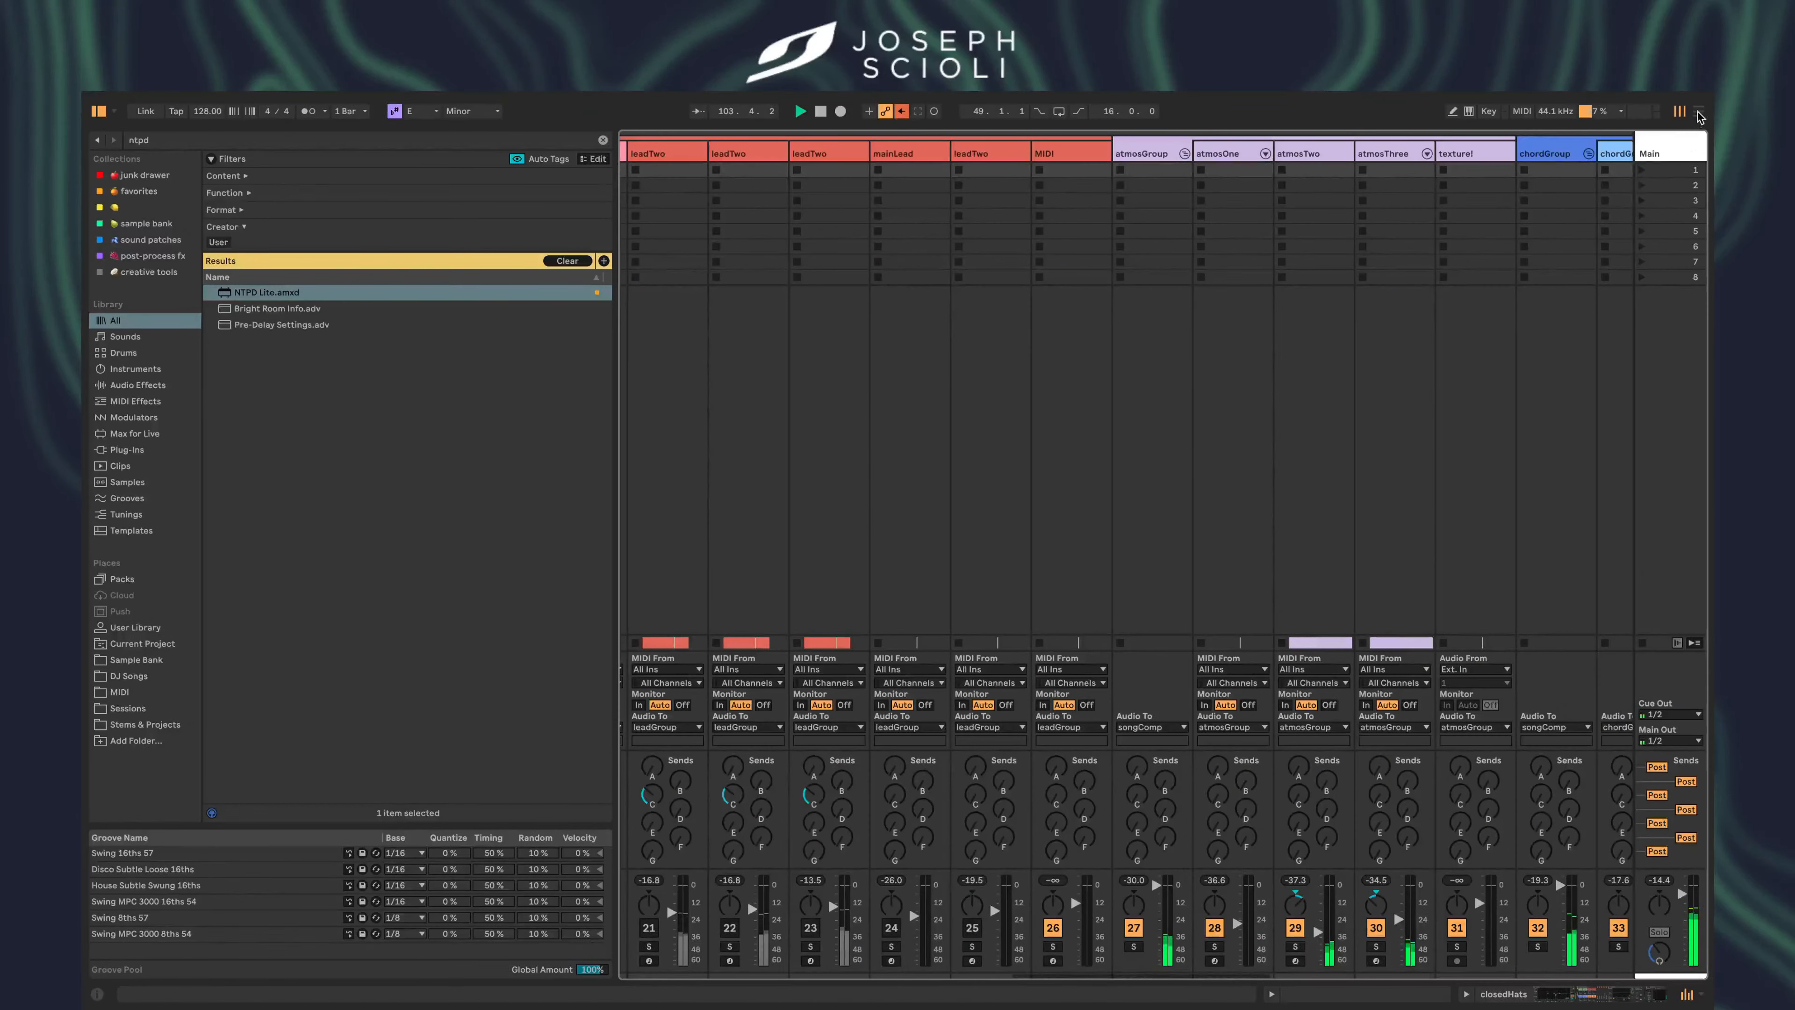
key(Tab)
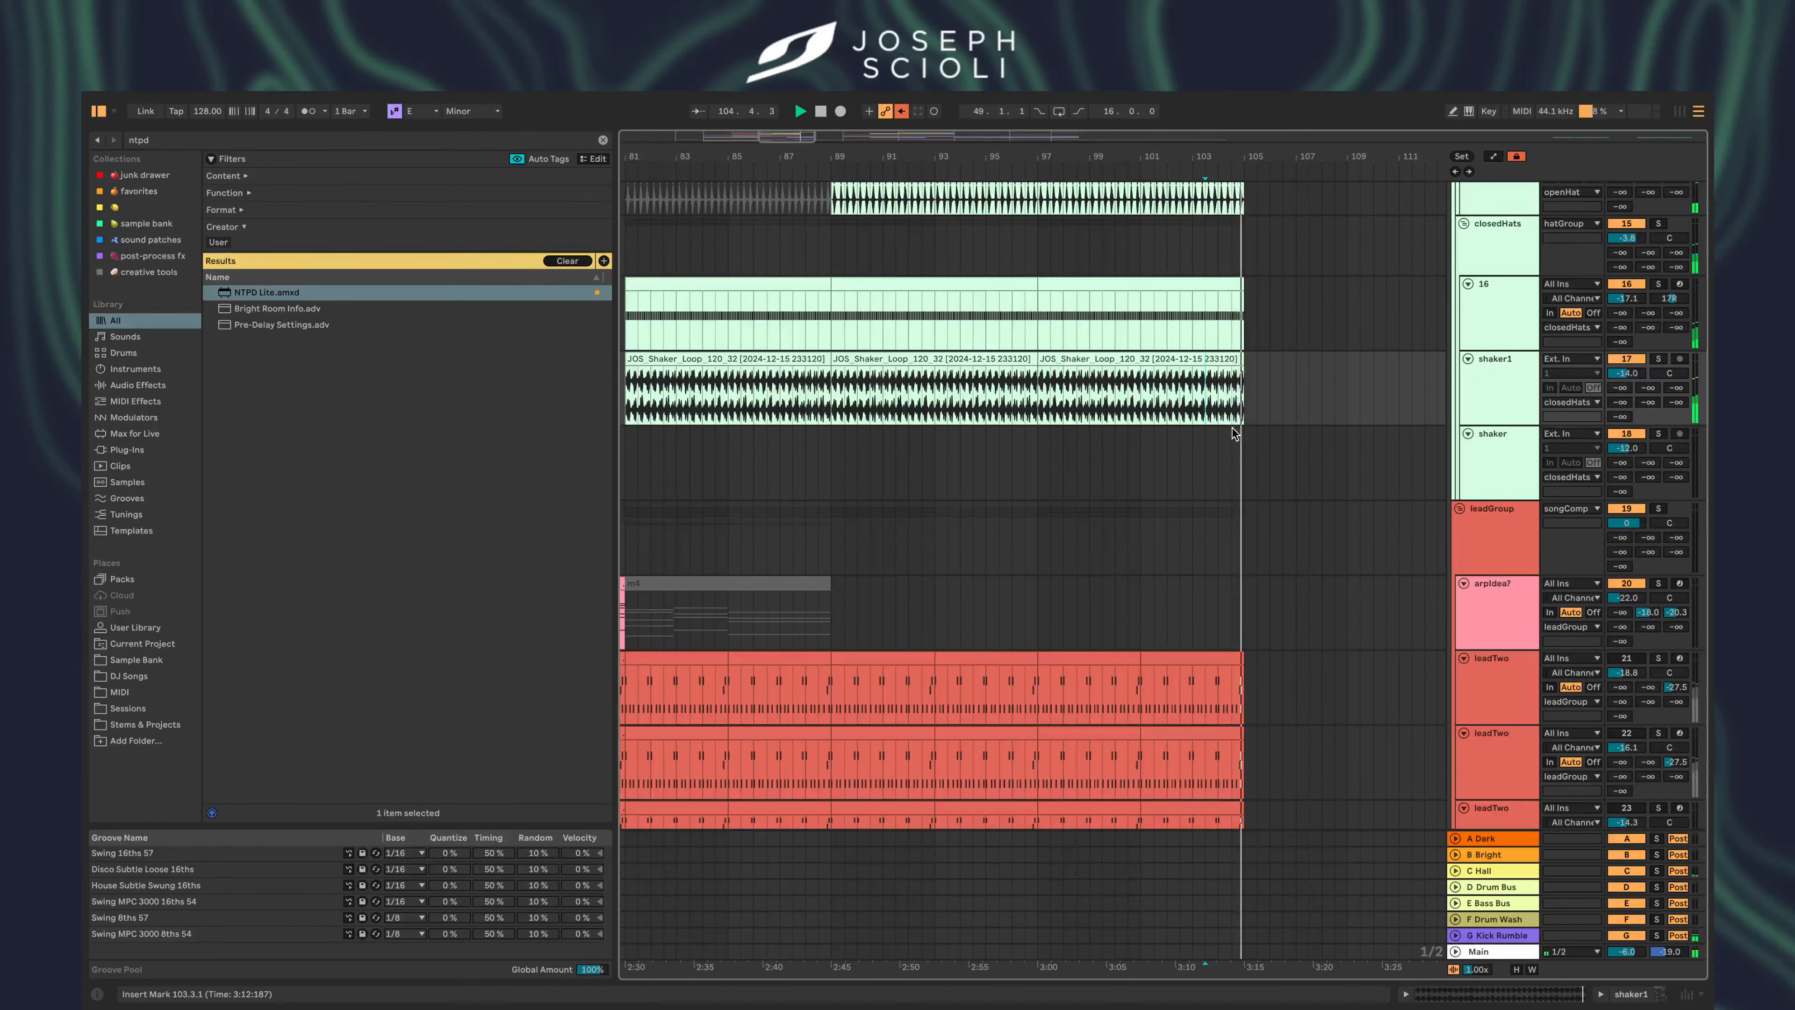
click(1225, 535)
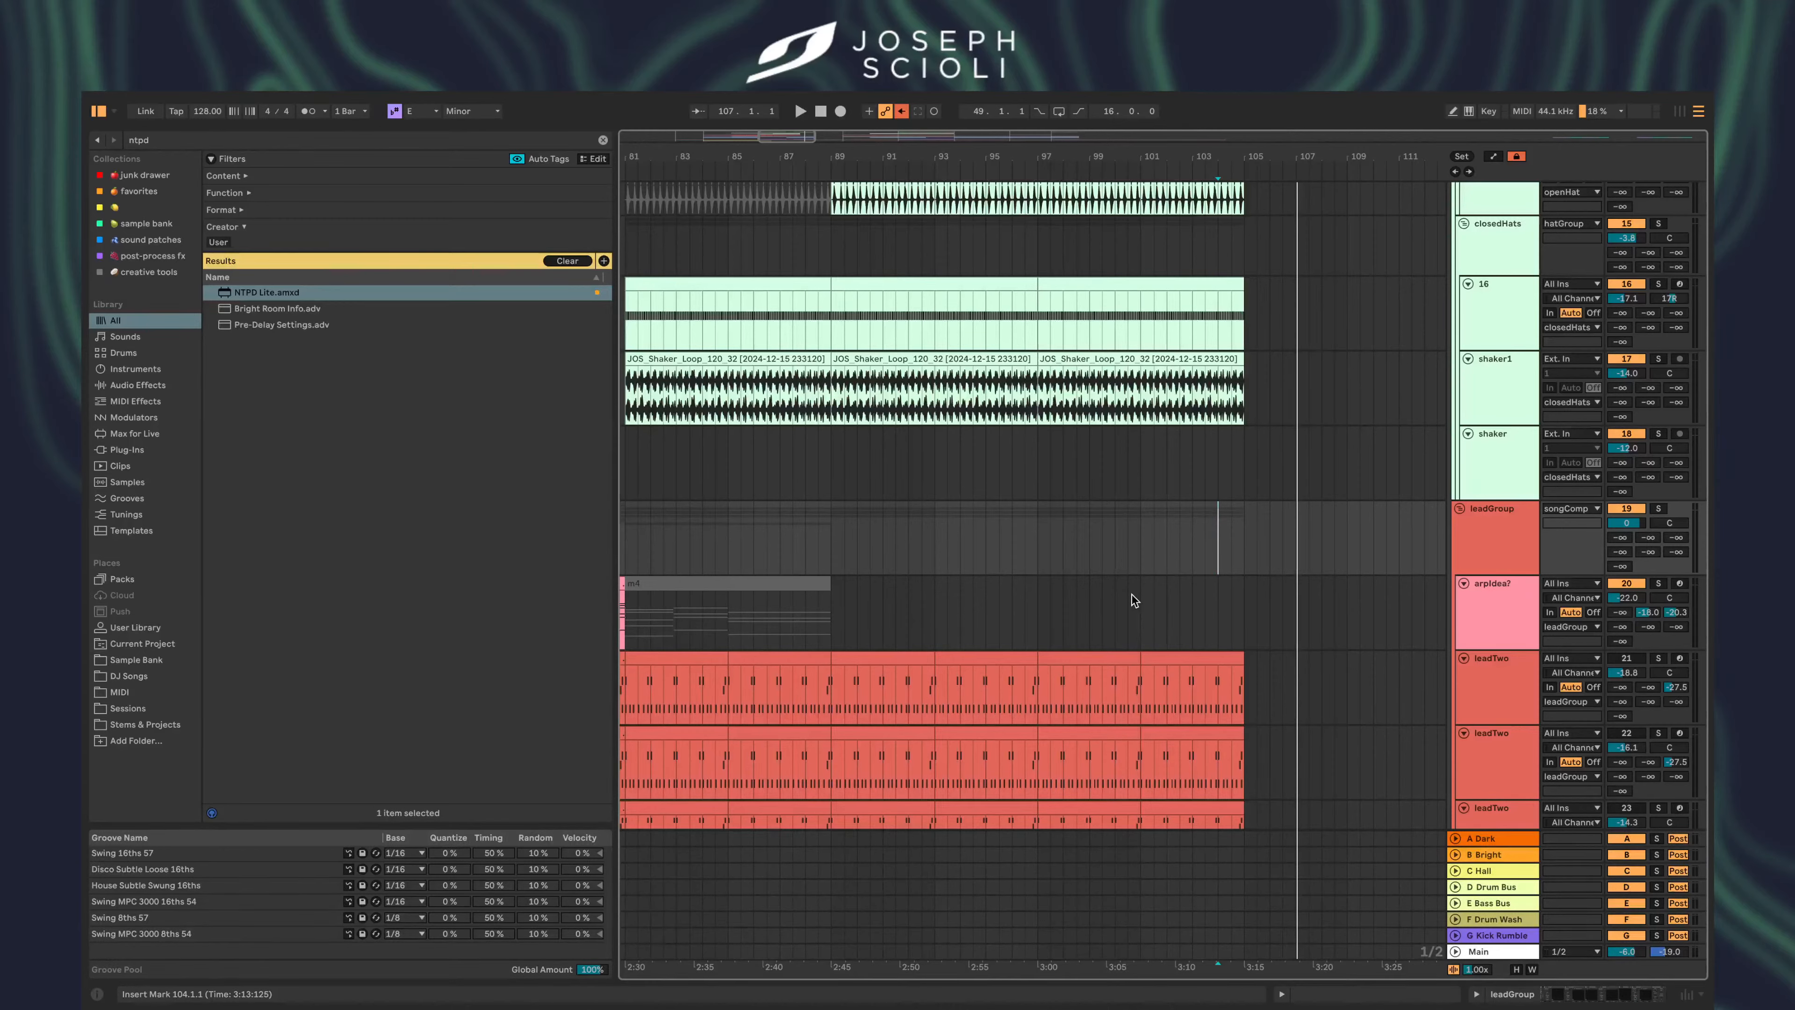
- Examine the arrangement after bar 105 and the arpIdea7 range from bar 81 to bar 105 against the other sections
scroll(1131, 595, right, 10)
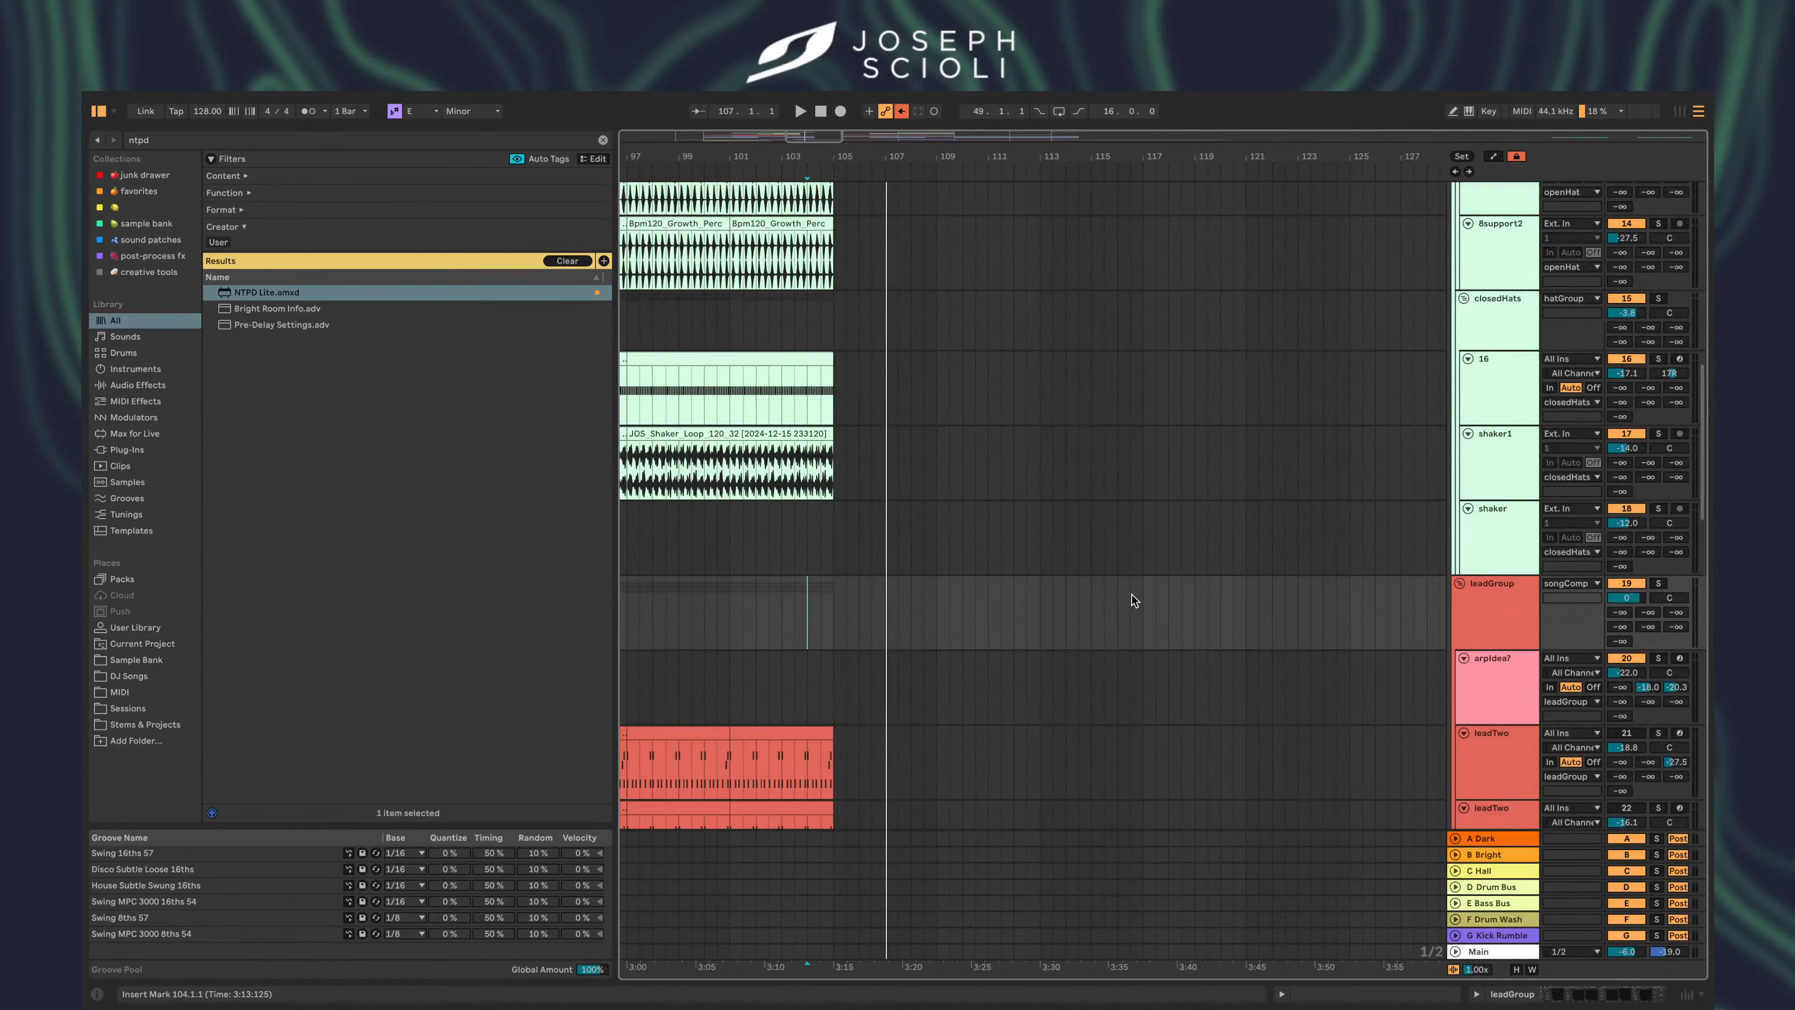
scroll(1131, 600, right, 2)
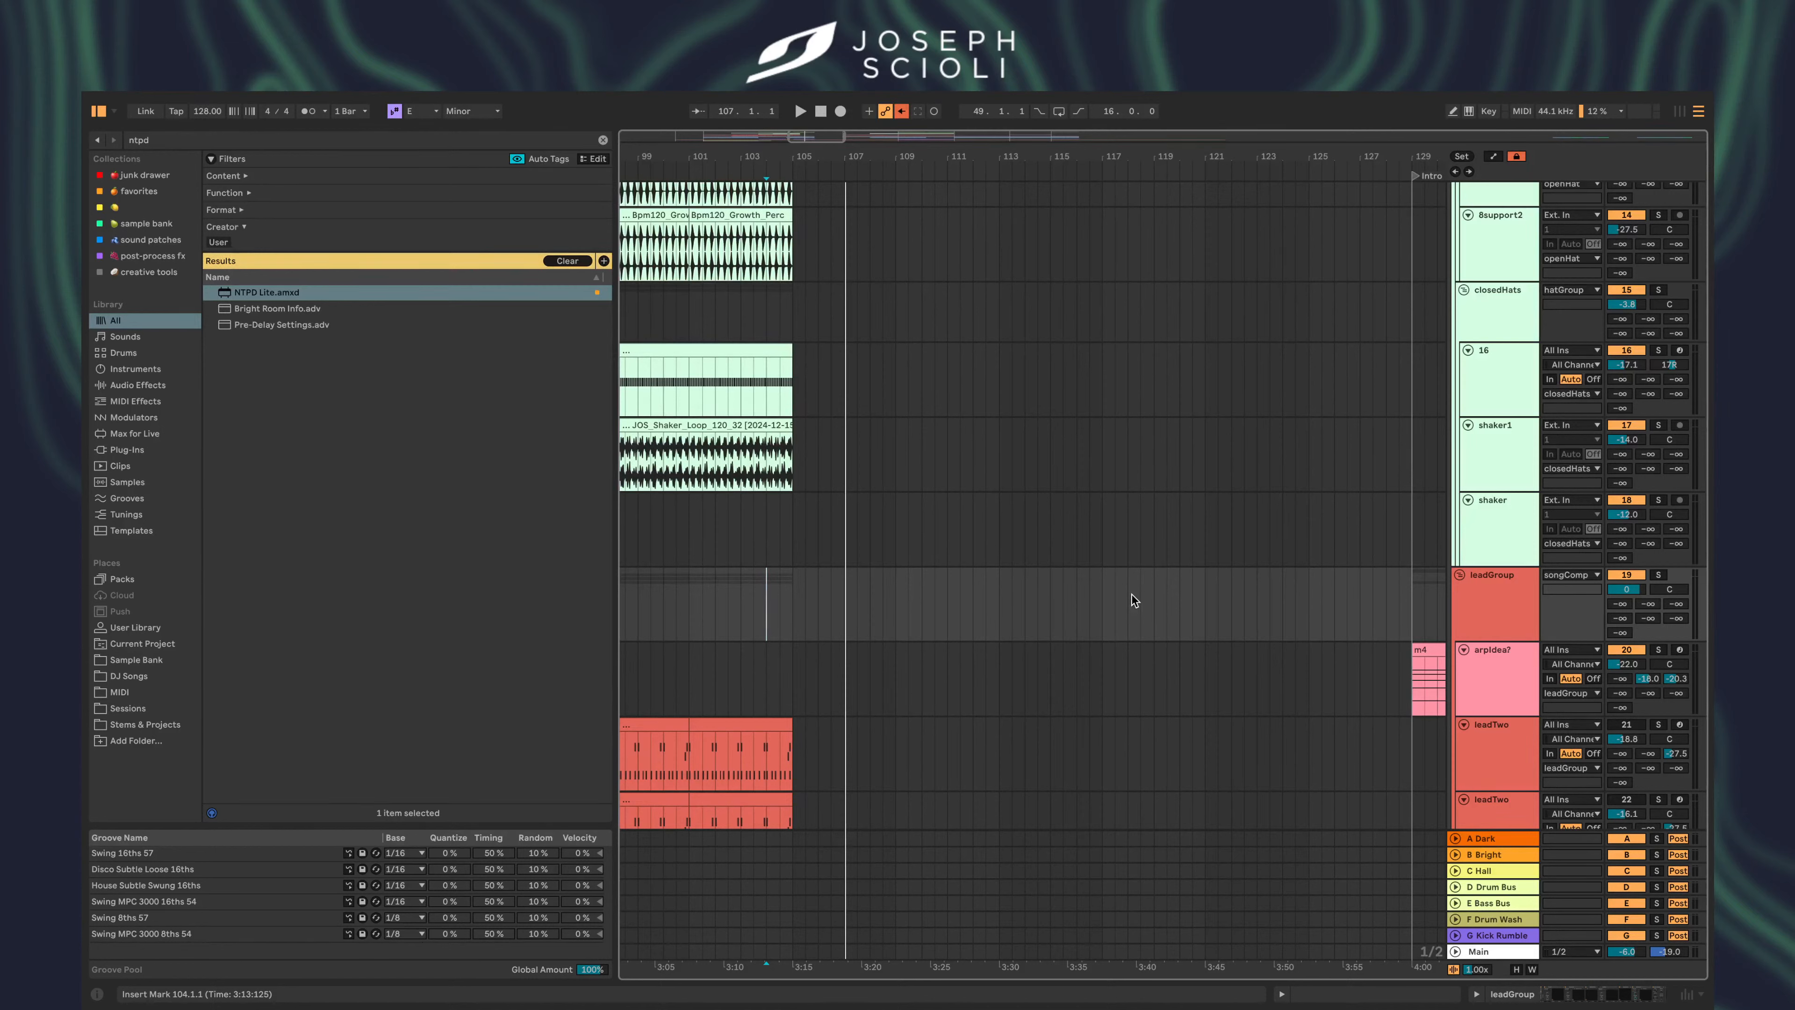
scroll(1131, 595, down, 3)
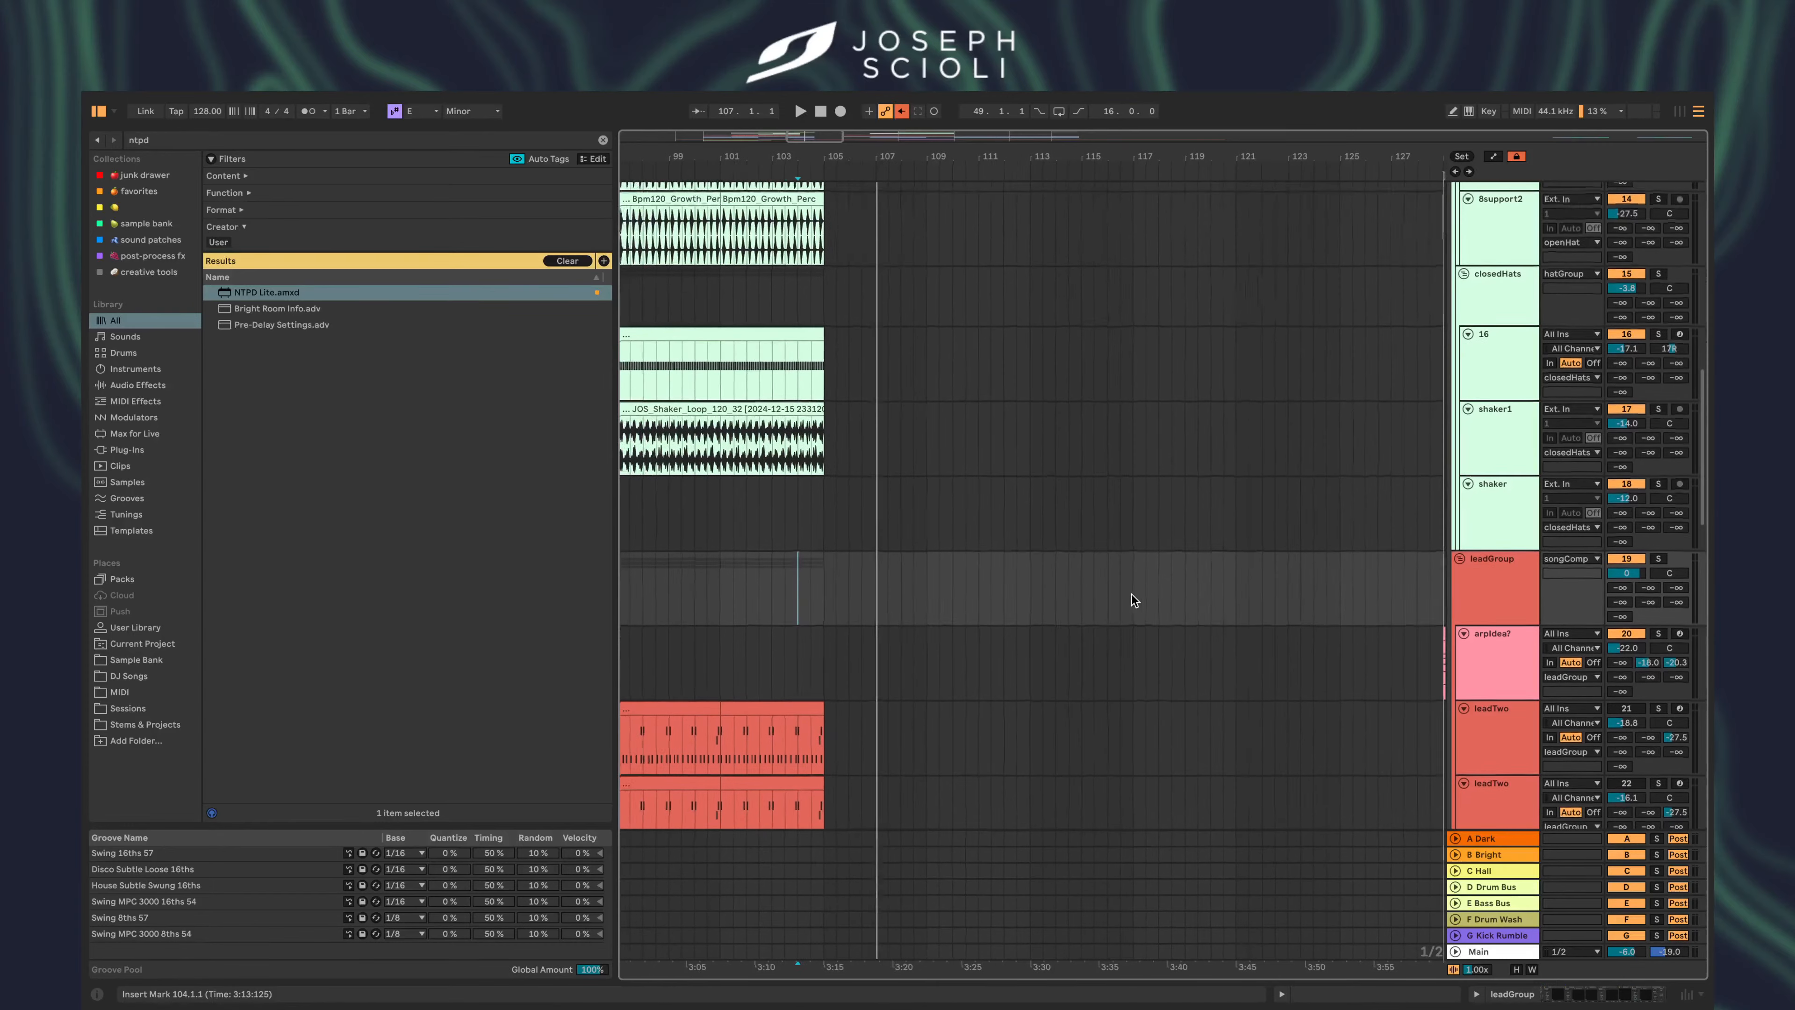
scroll(1131, 595, down, 1)
scroll(1131, 594, left, 3)
scroll(1131, 594, down, 4)
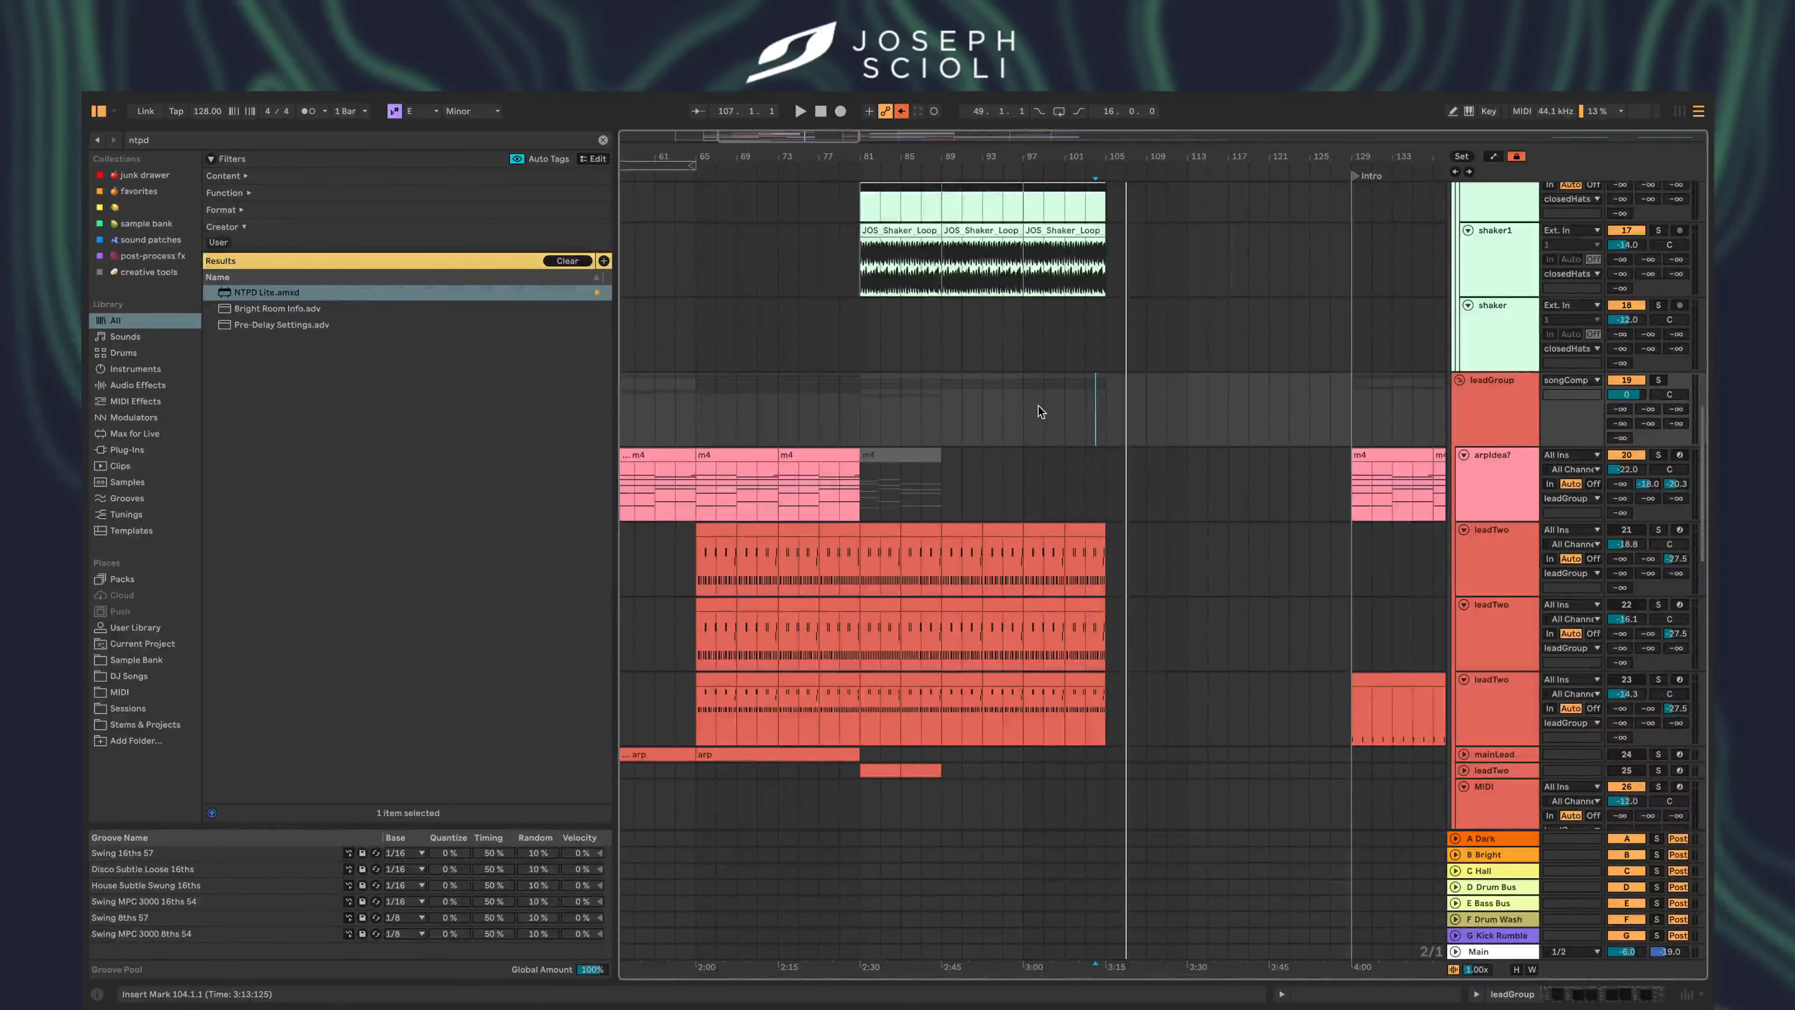
drag(1118, 410, 781, 419)
click(781, 419)
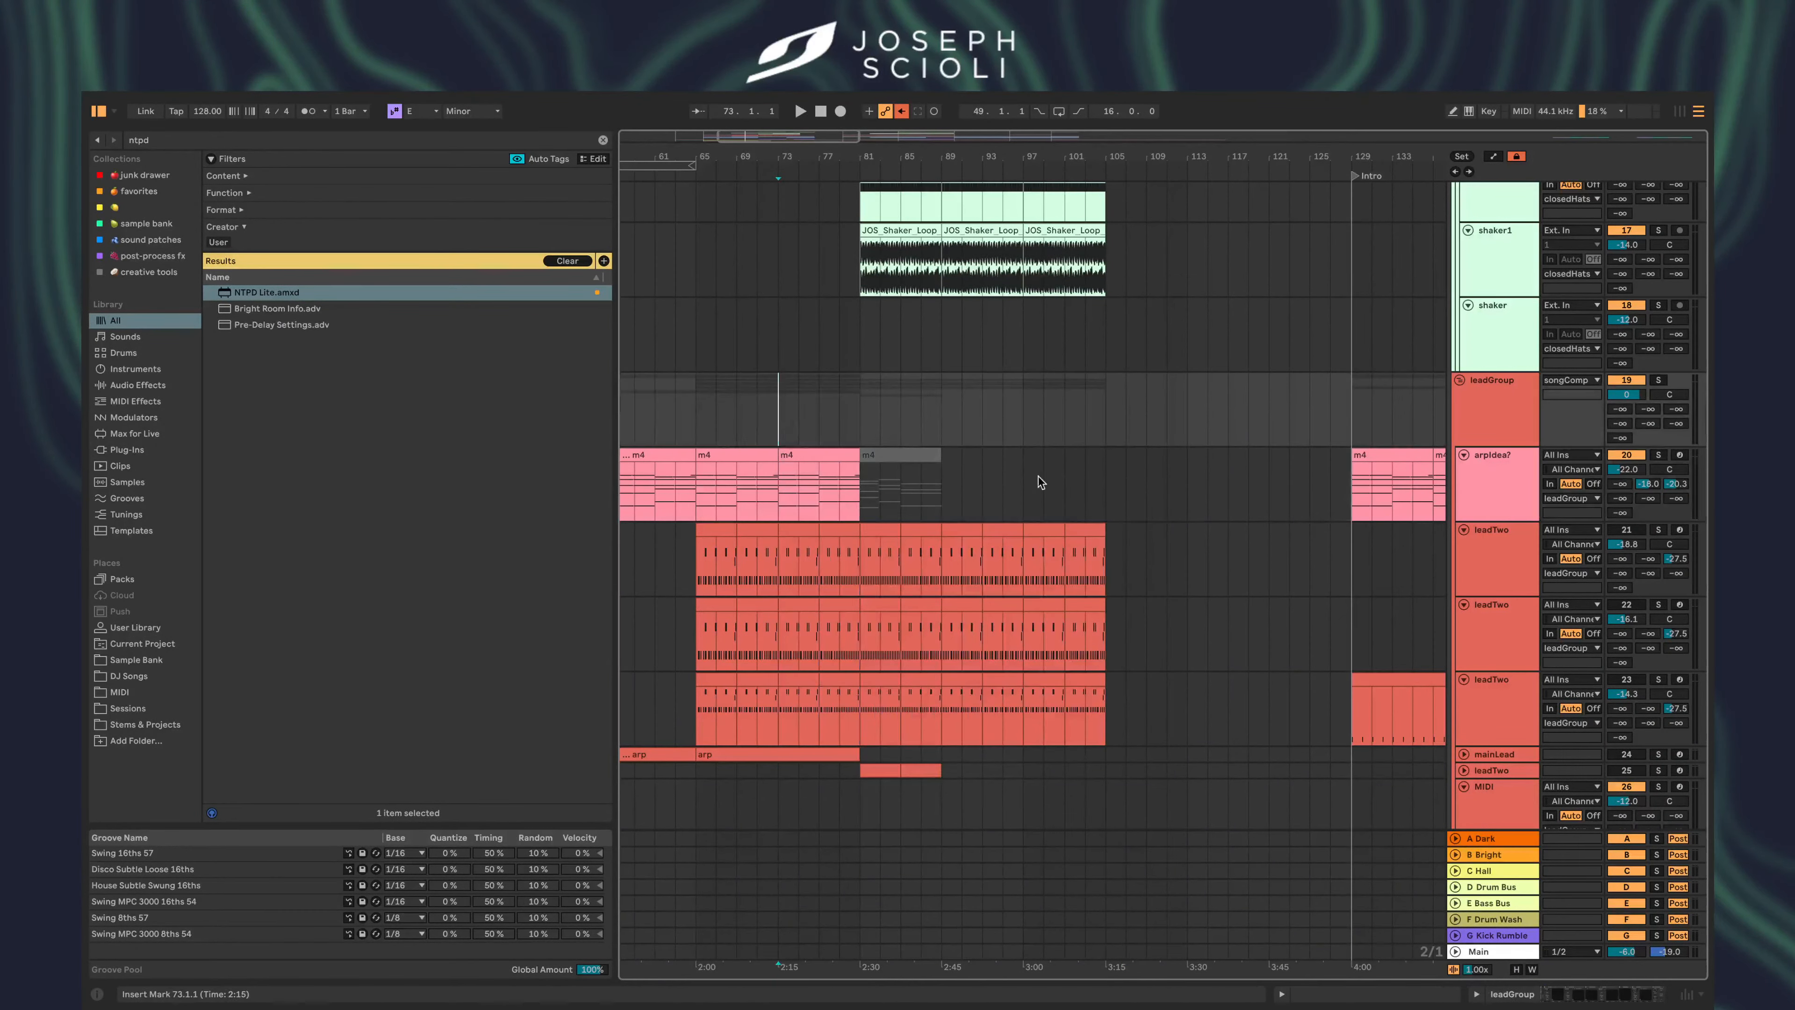
click(1108, 491)
drag(1108, 492, 863, 487)
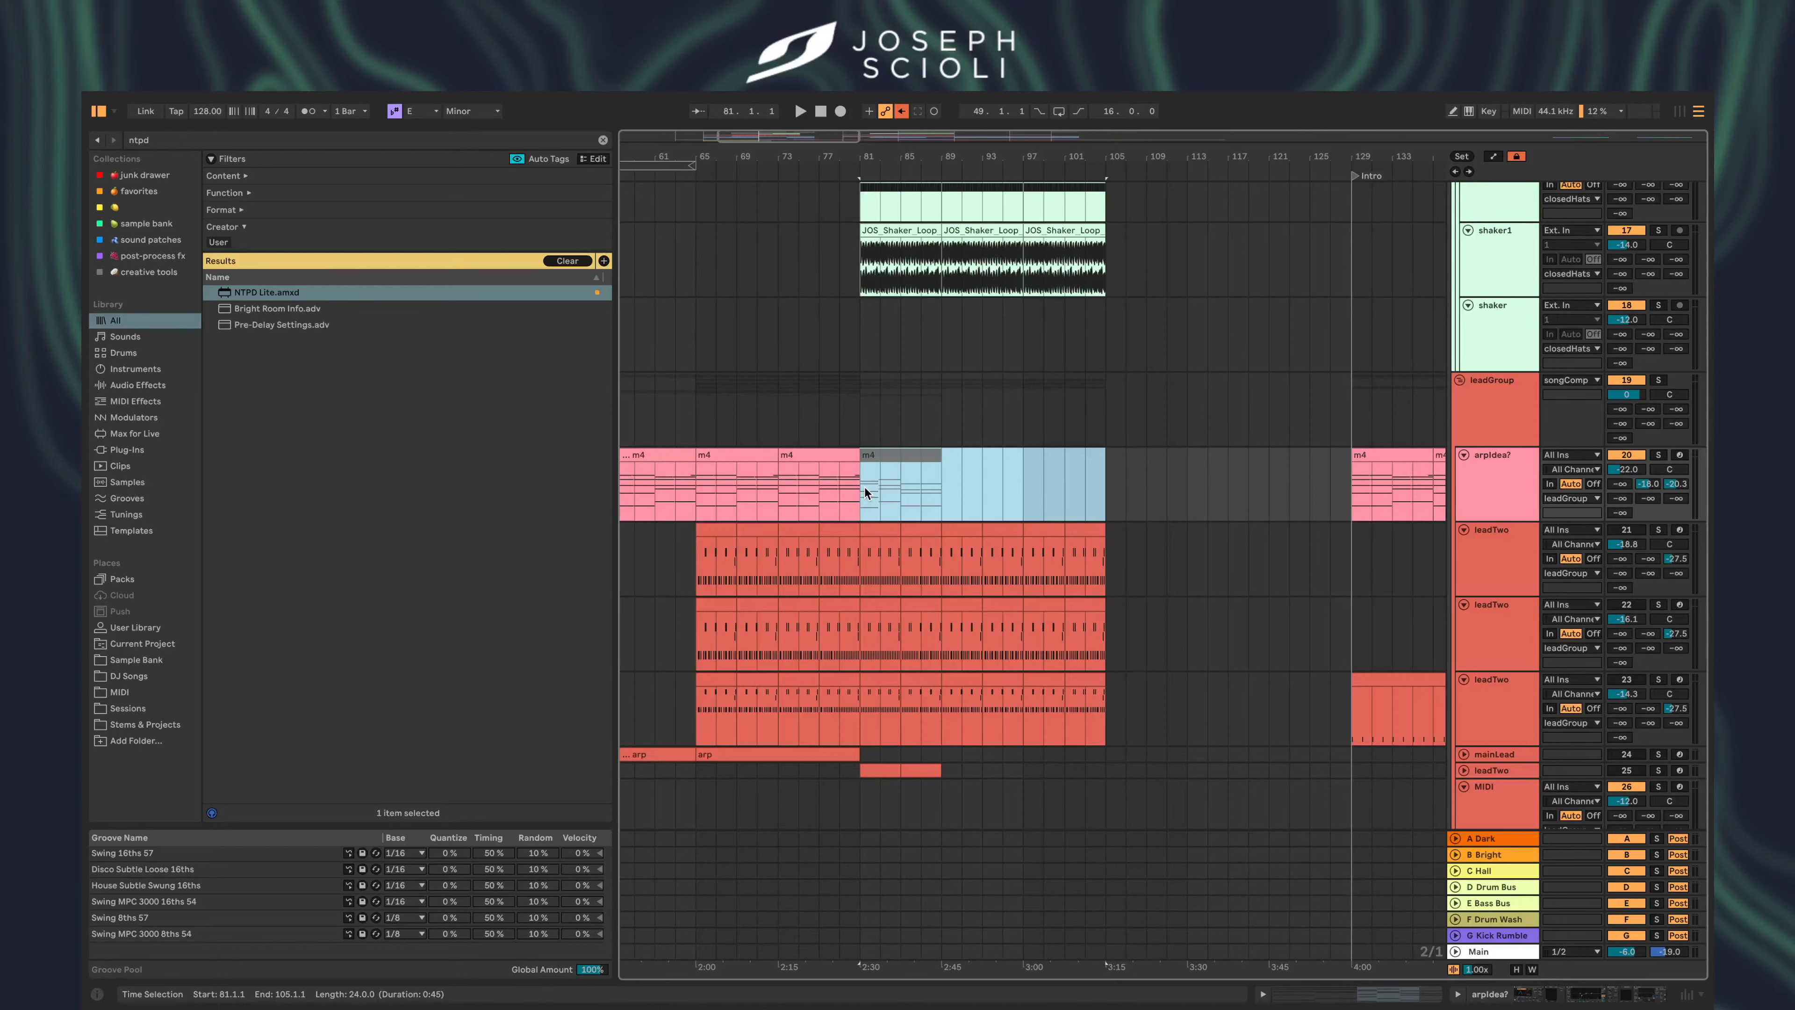
scroll(865, 488, left, 10)
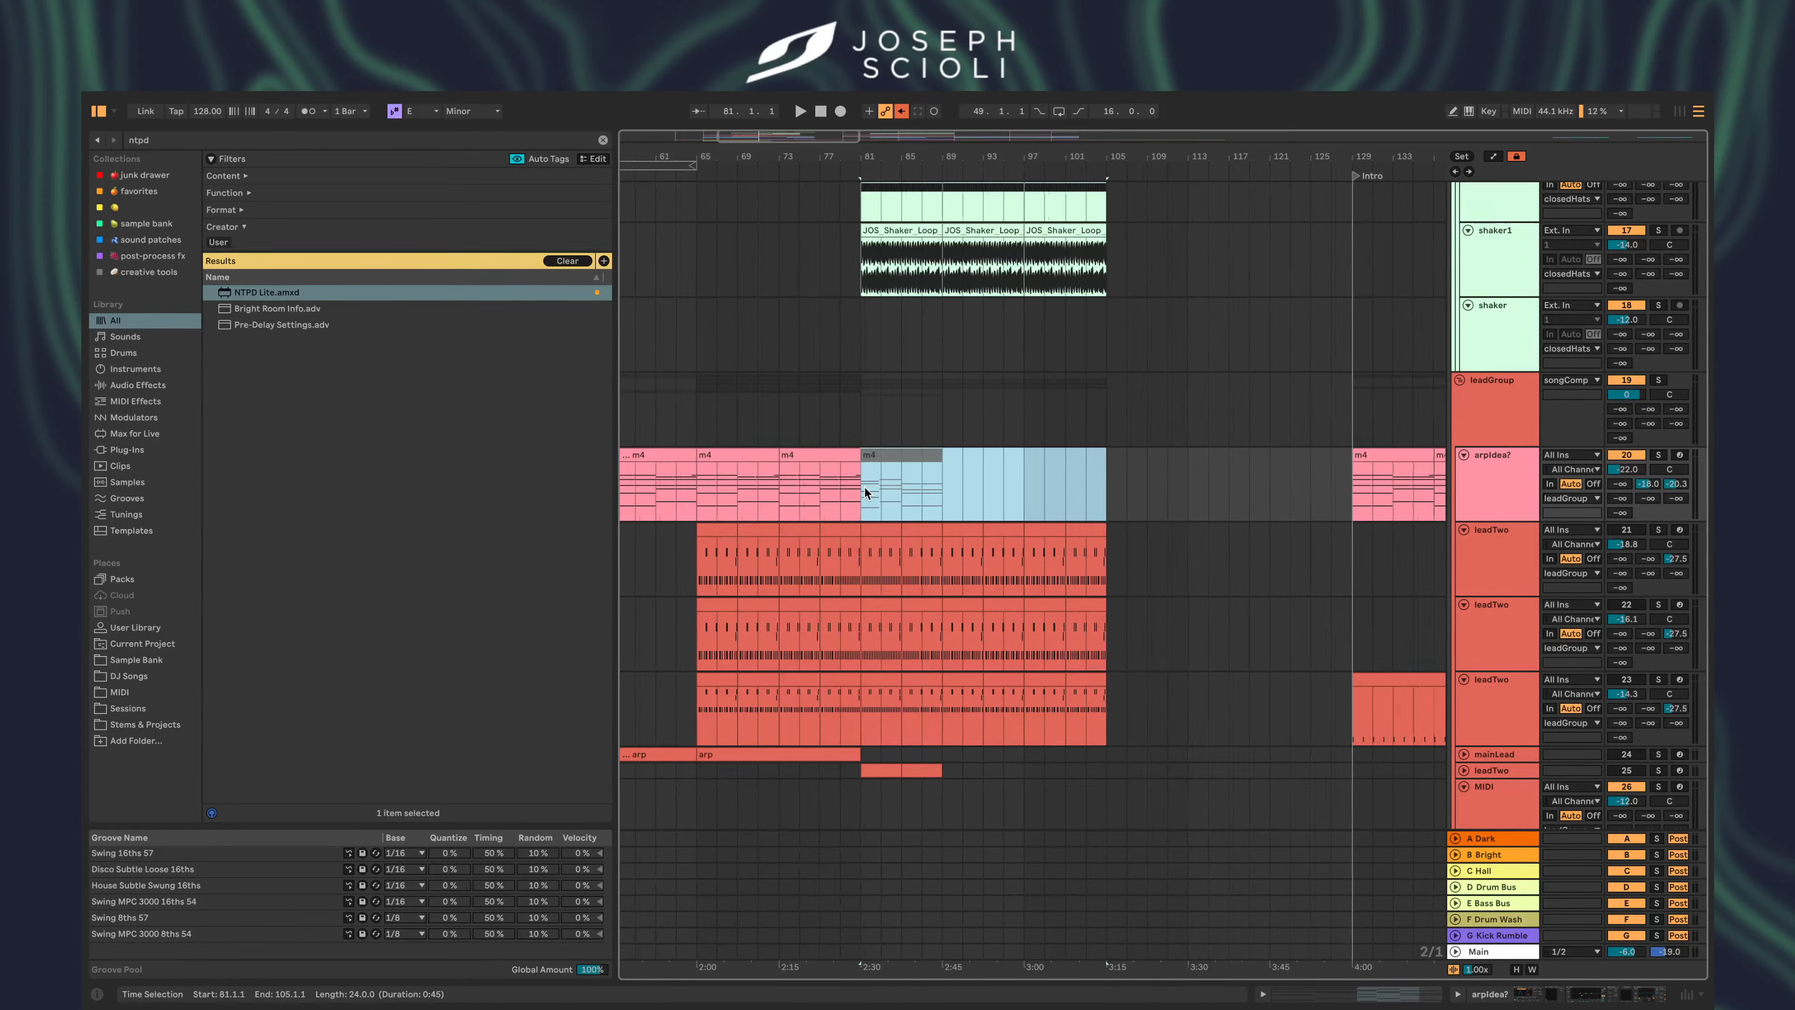
scroll(865, 488, down, 8)
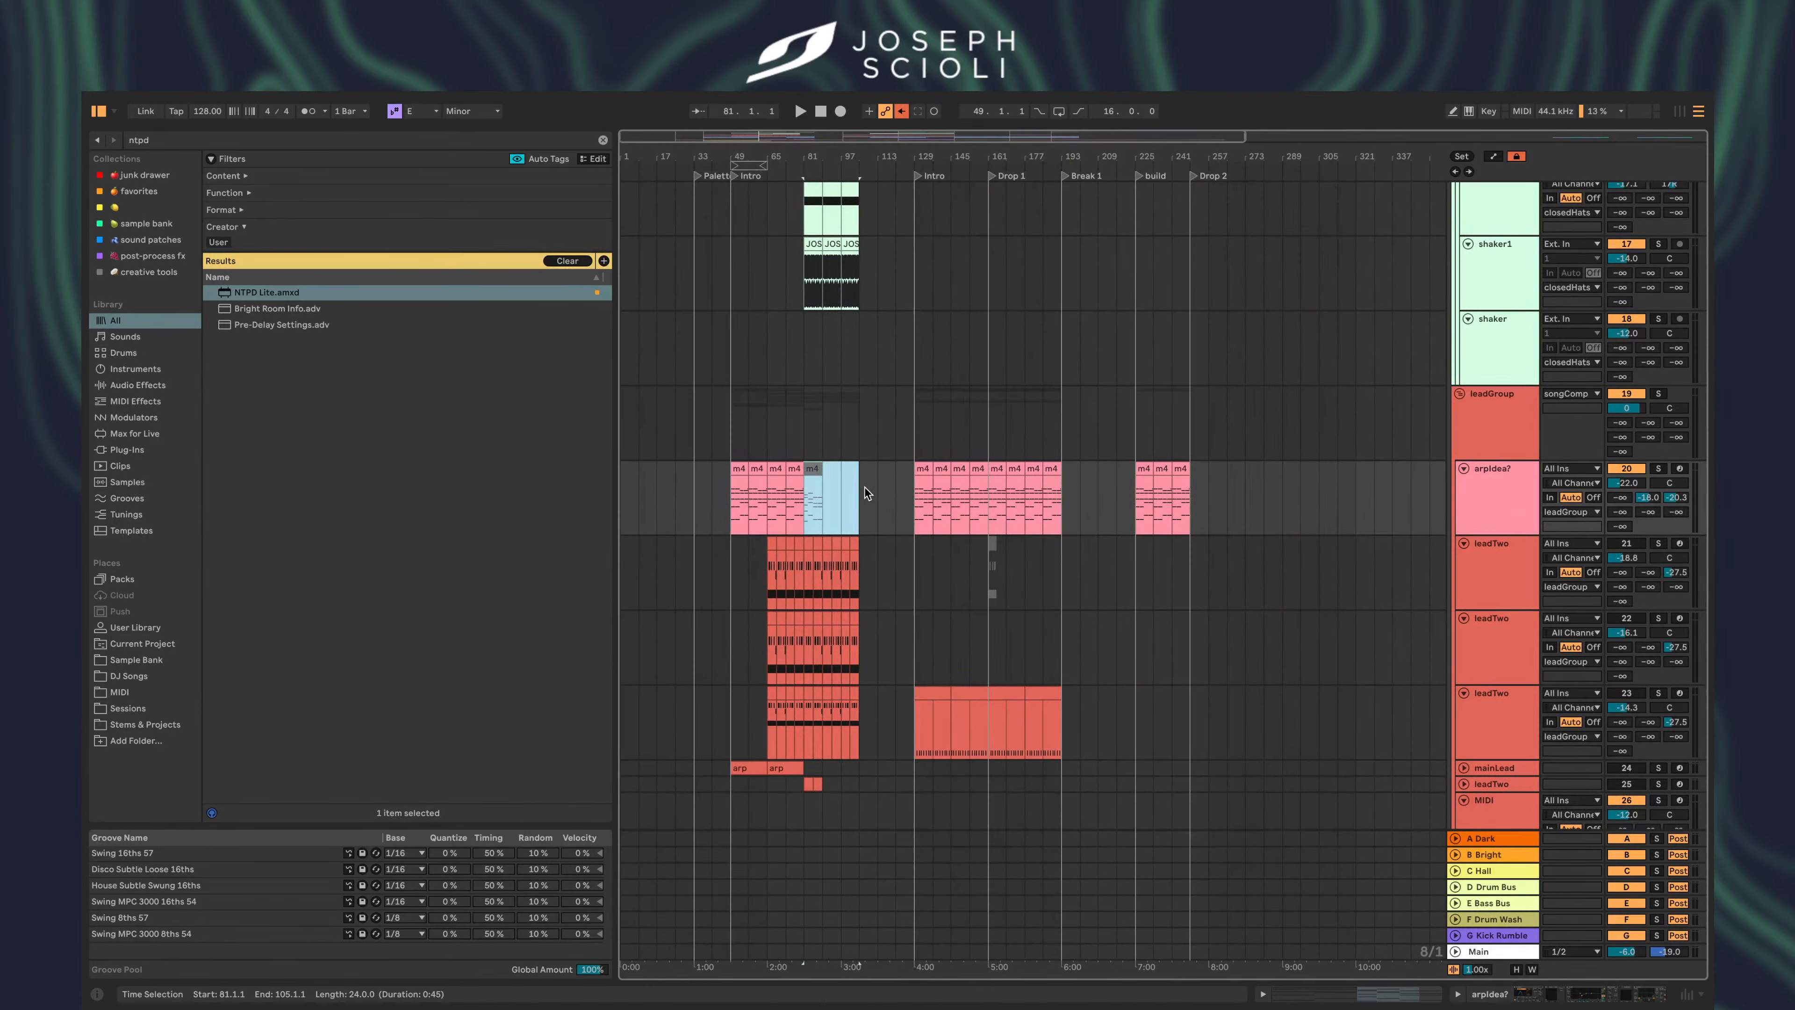
scroll(863, 487, up, 15)
scroll(865, 449, down, 14)
- Play the song from the second Intro at bar 129 and open the Serum synth on the arpIdea7 track
click(914, 366)
key(space)
scroll(948, 513, down, 2)
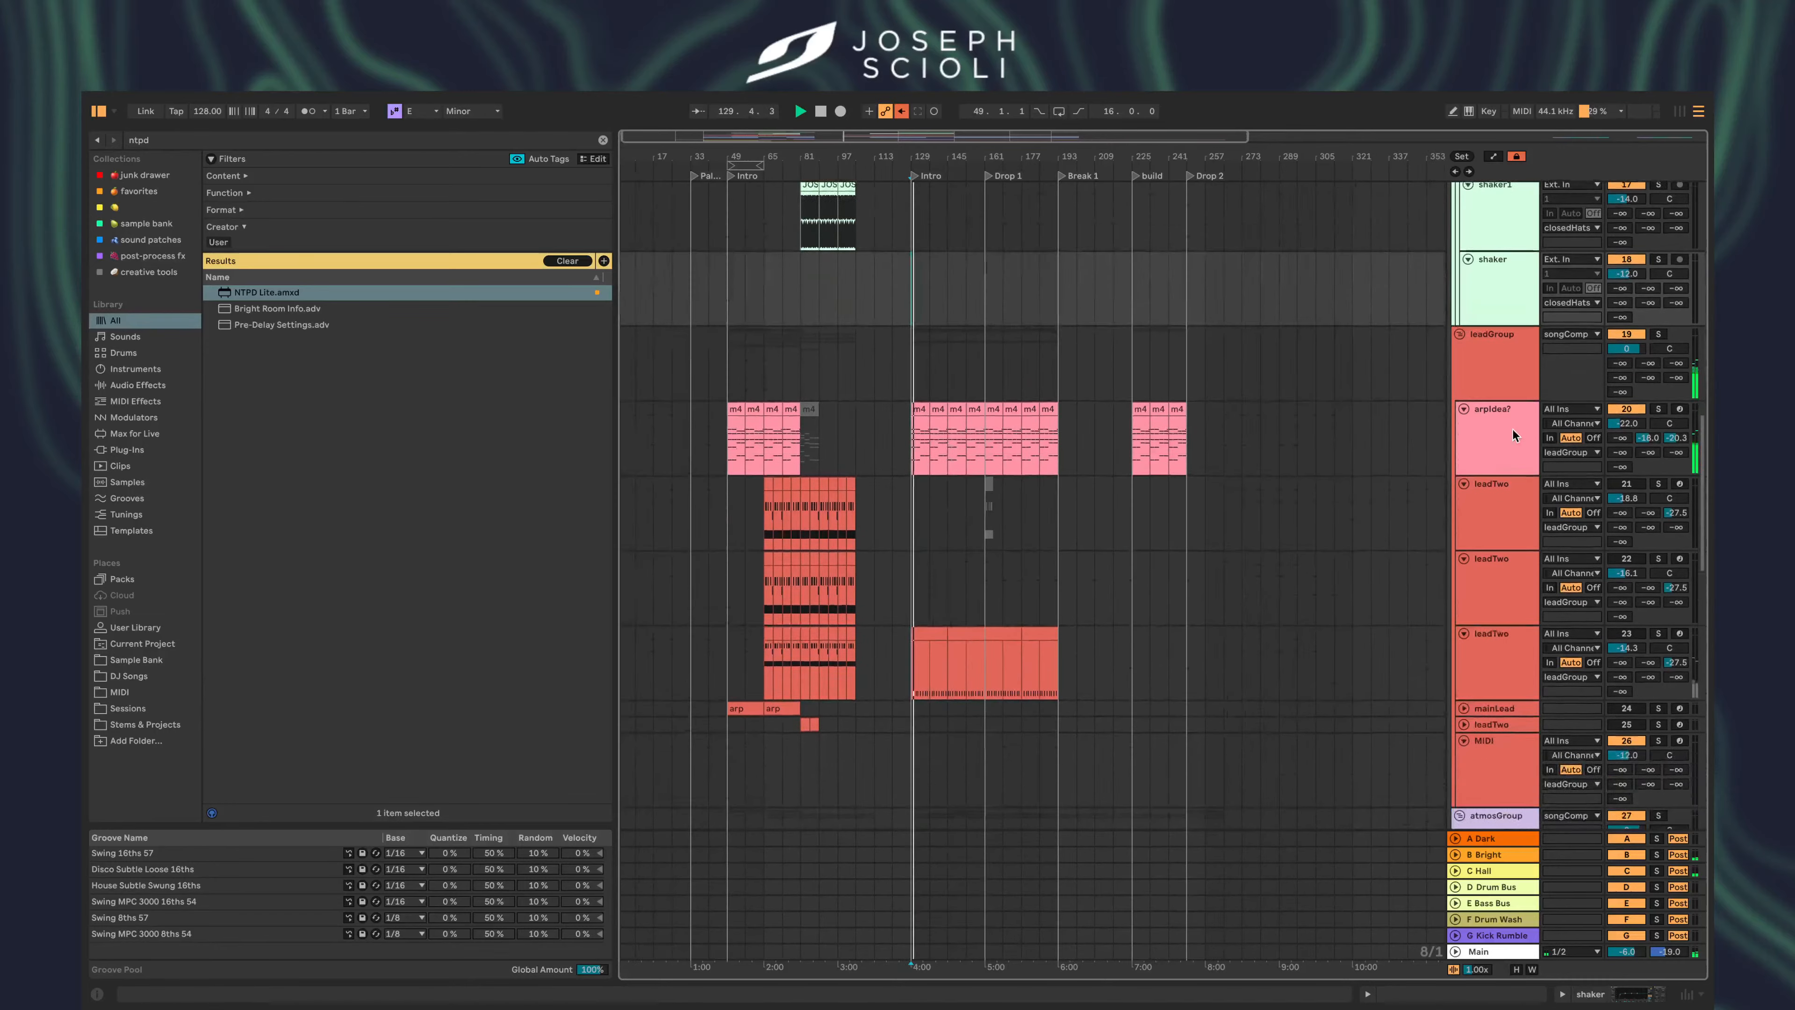
double_click(1510, 429)
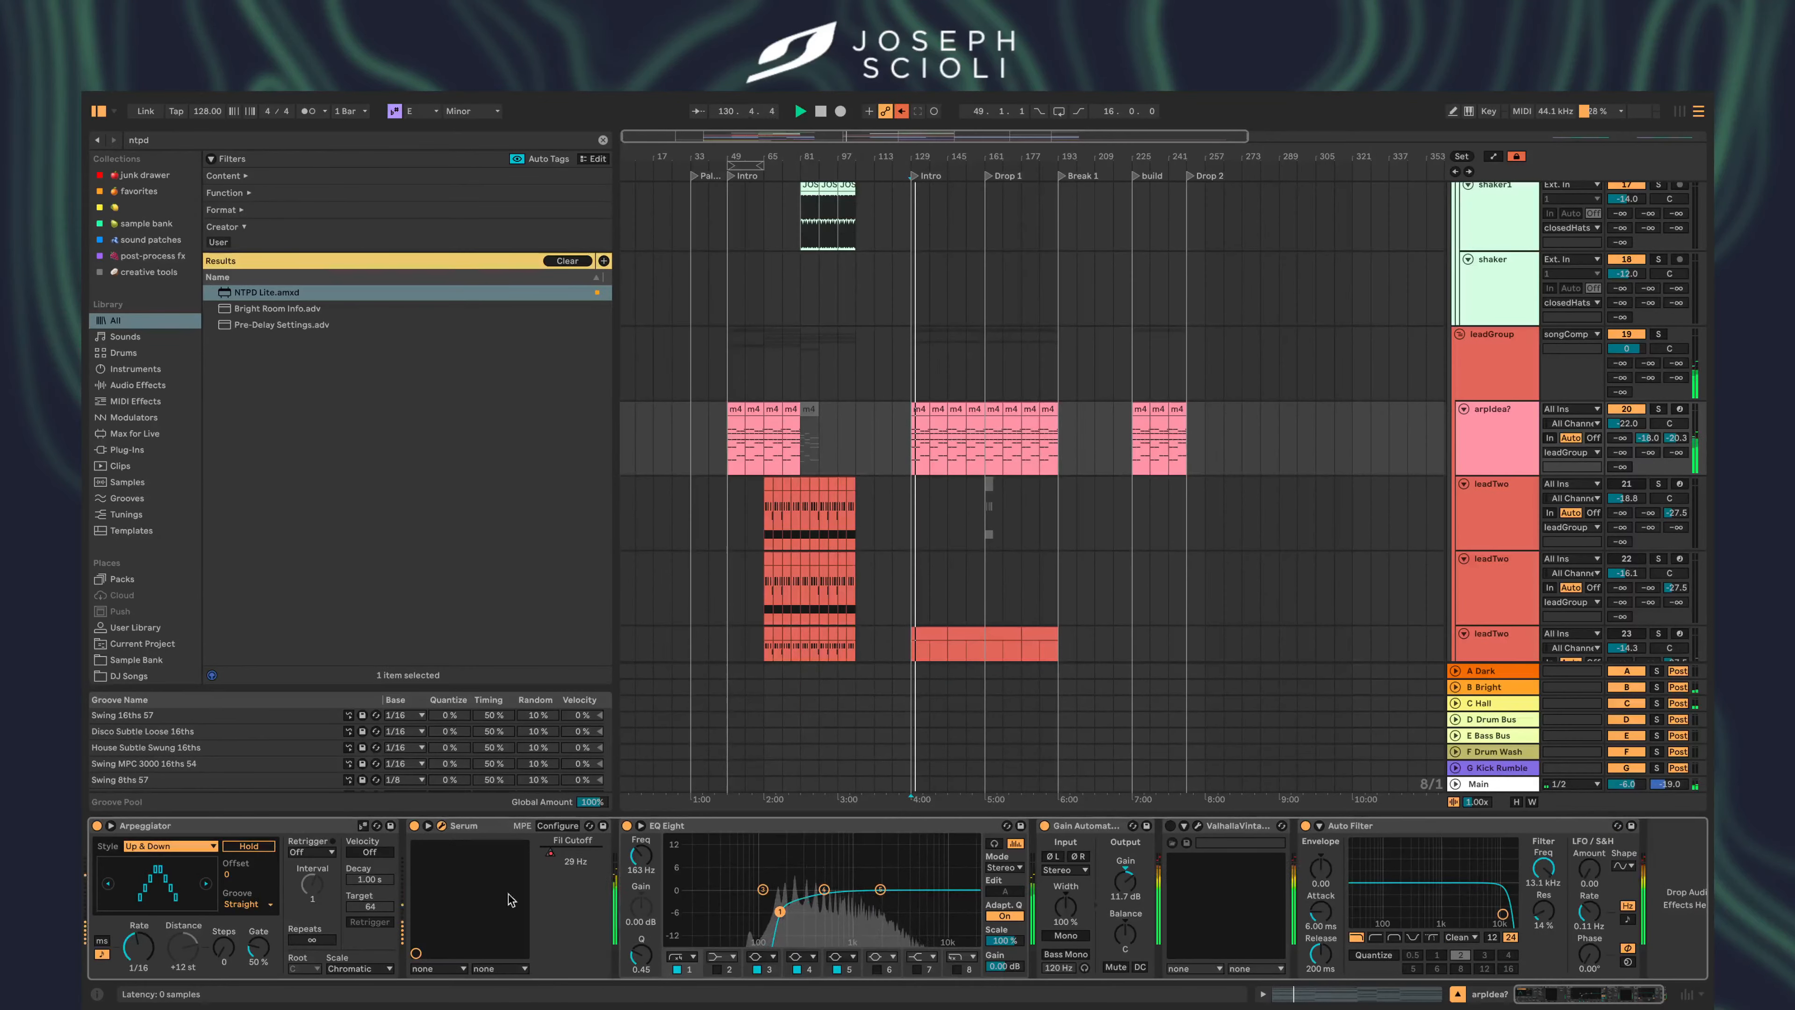
drag(1308, 1004, 700, 198)
- Turn off BPM sync for Serum's LFO 1 and set its rate to 2.6 Hz
mouse_move(883, 715)
mouse_down()
mouse_move(879, 750)
mouse_move(871, 682)
mouse_up()
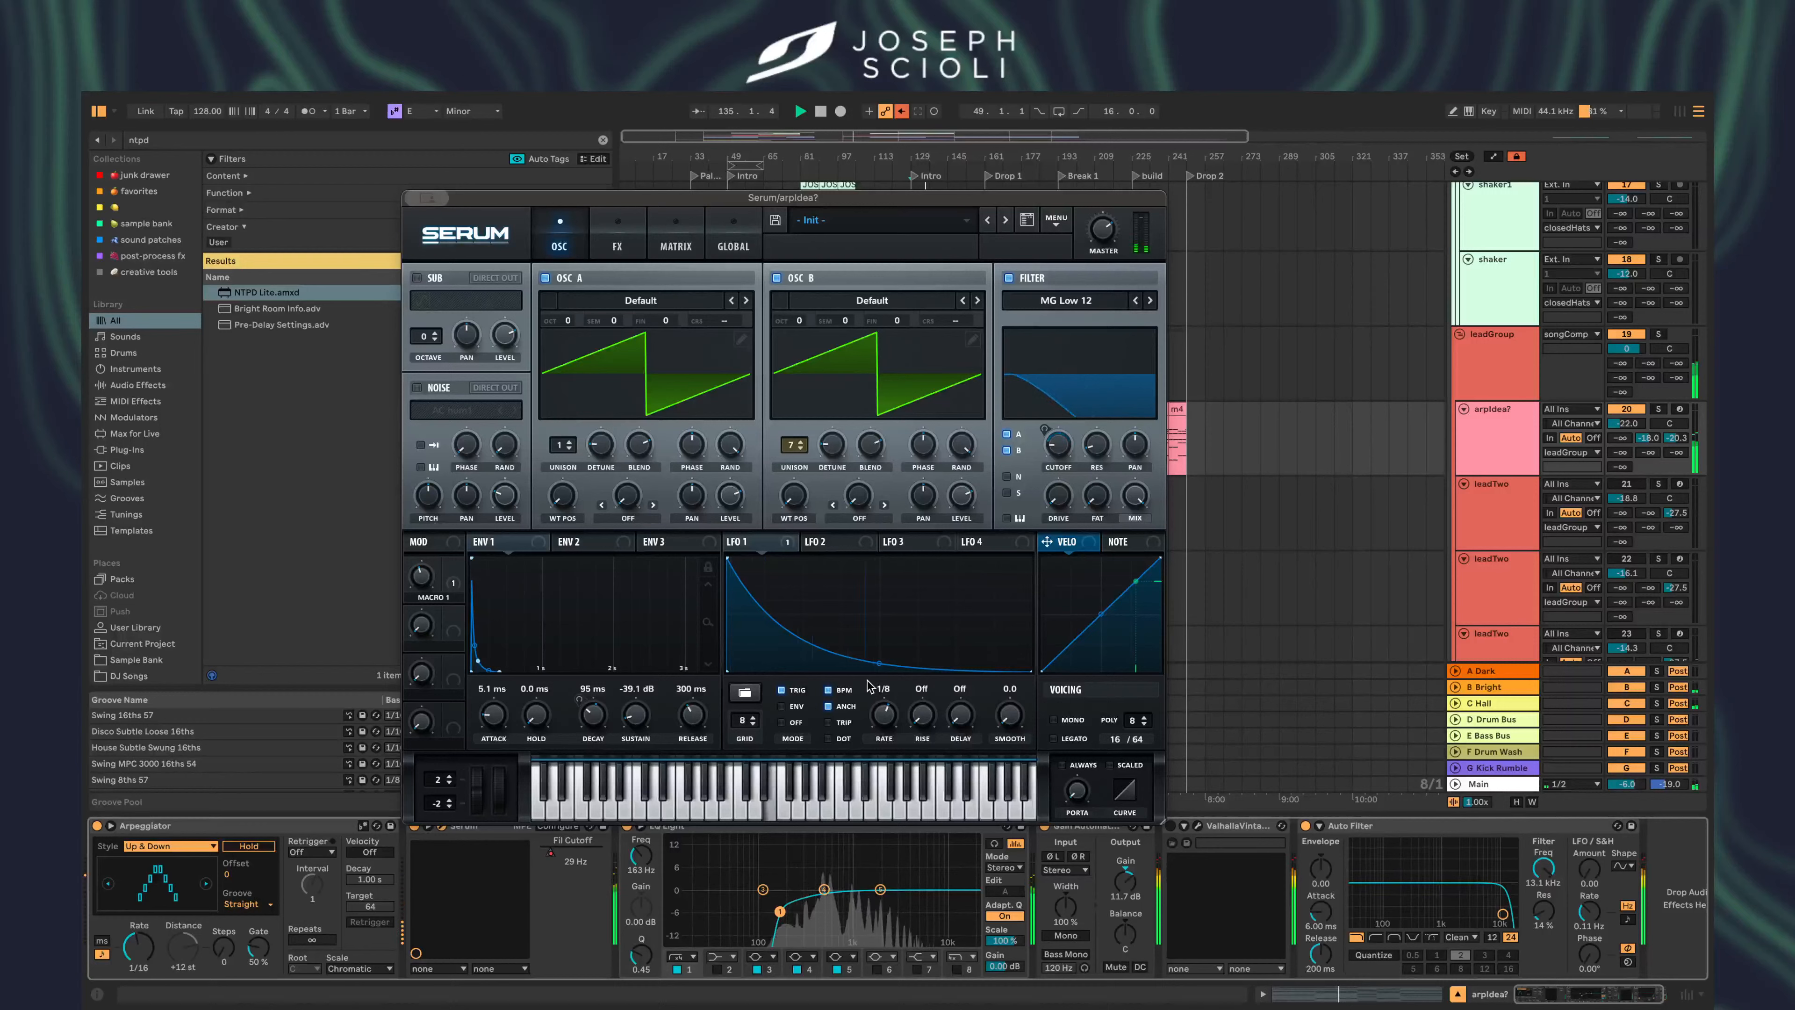
click(828, 690)
drag(881, 723, 882, 732)
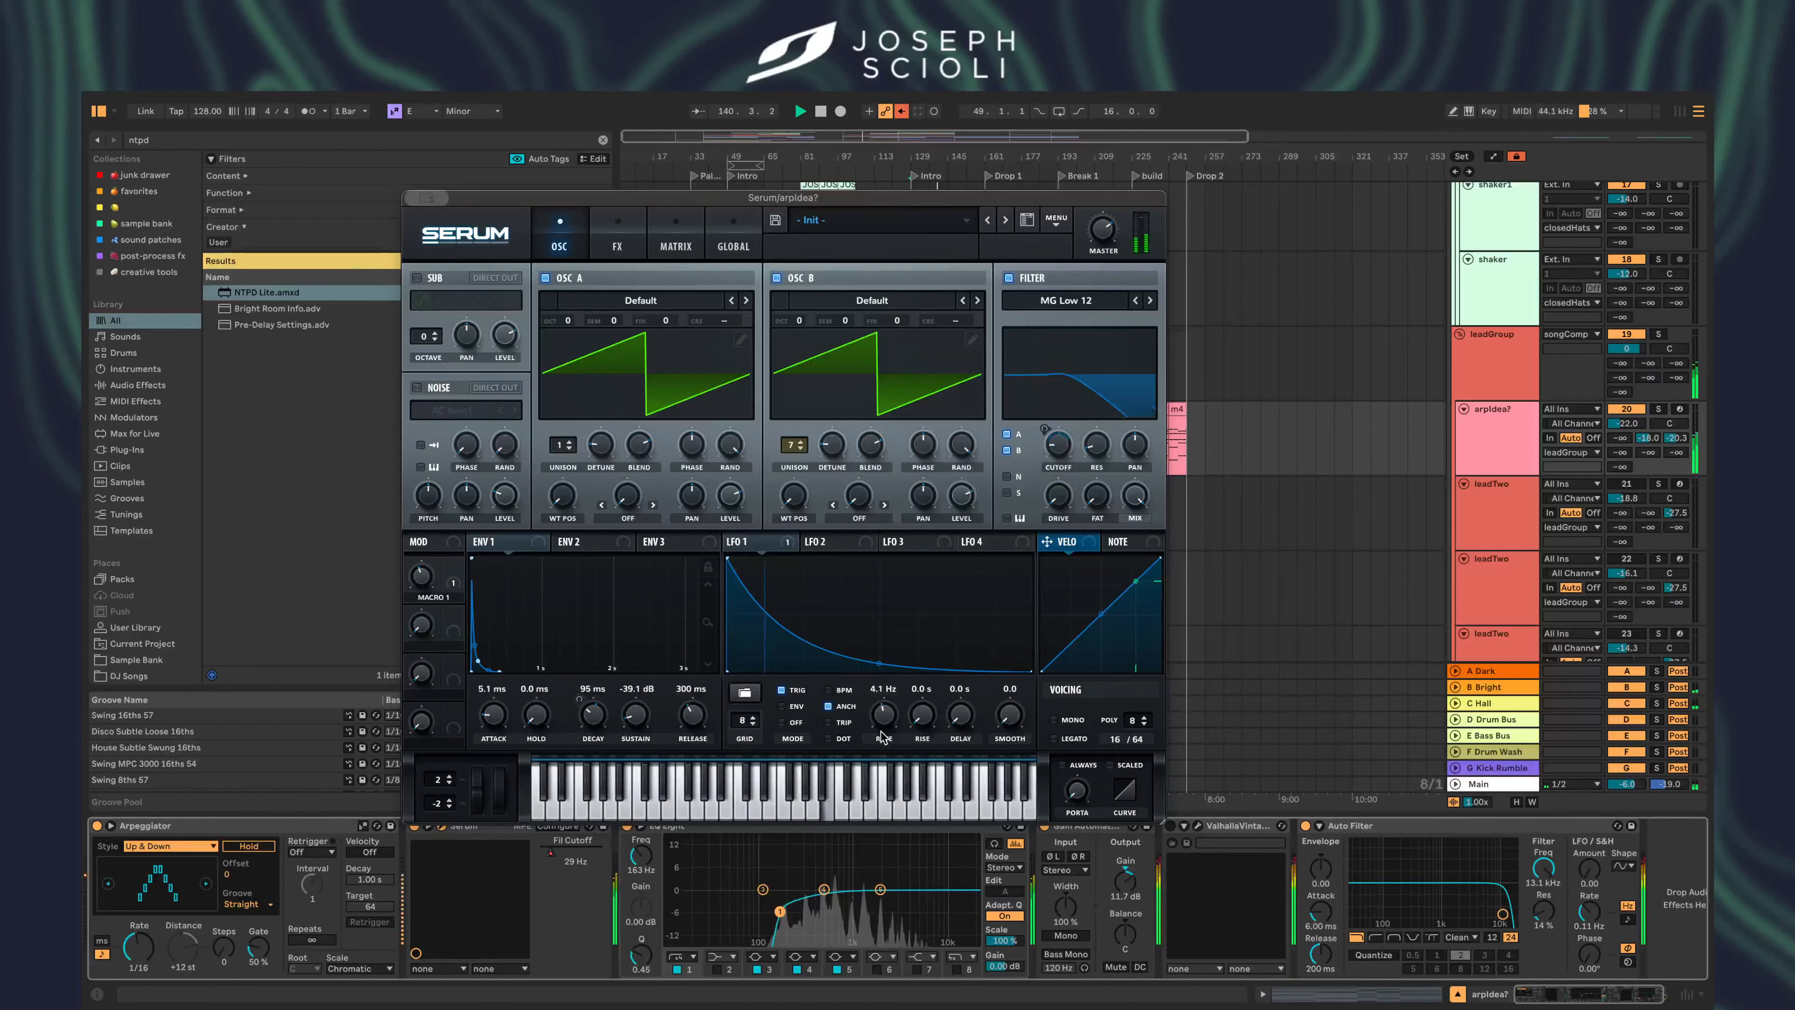
drag(882, 733, 877, 775)
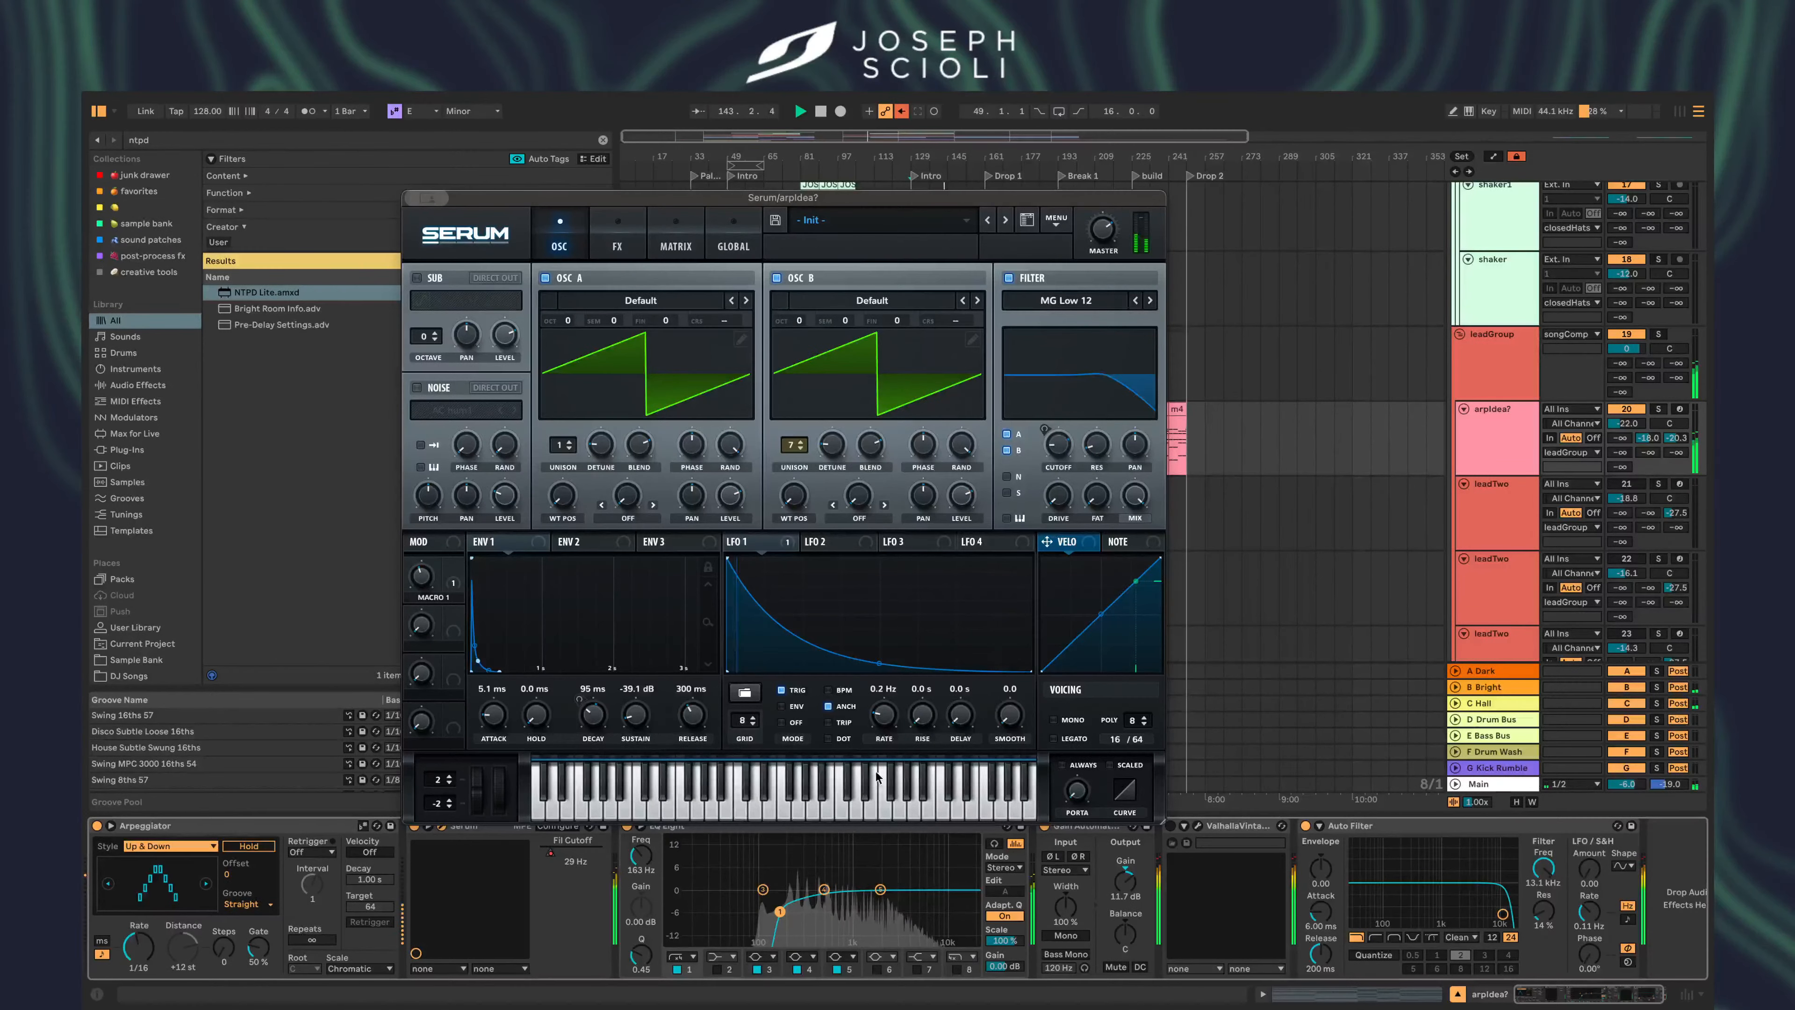
mouse_move(881, 716)
mouse_down()
mouse_move(882, 743)
mouse_move(882, 681)
mouse_up()
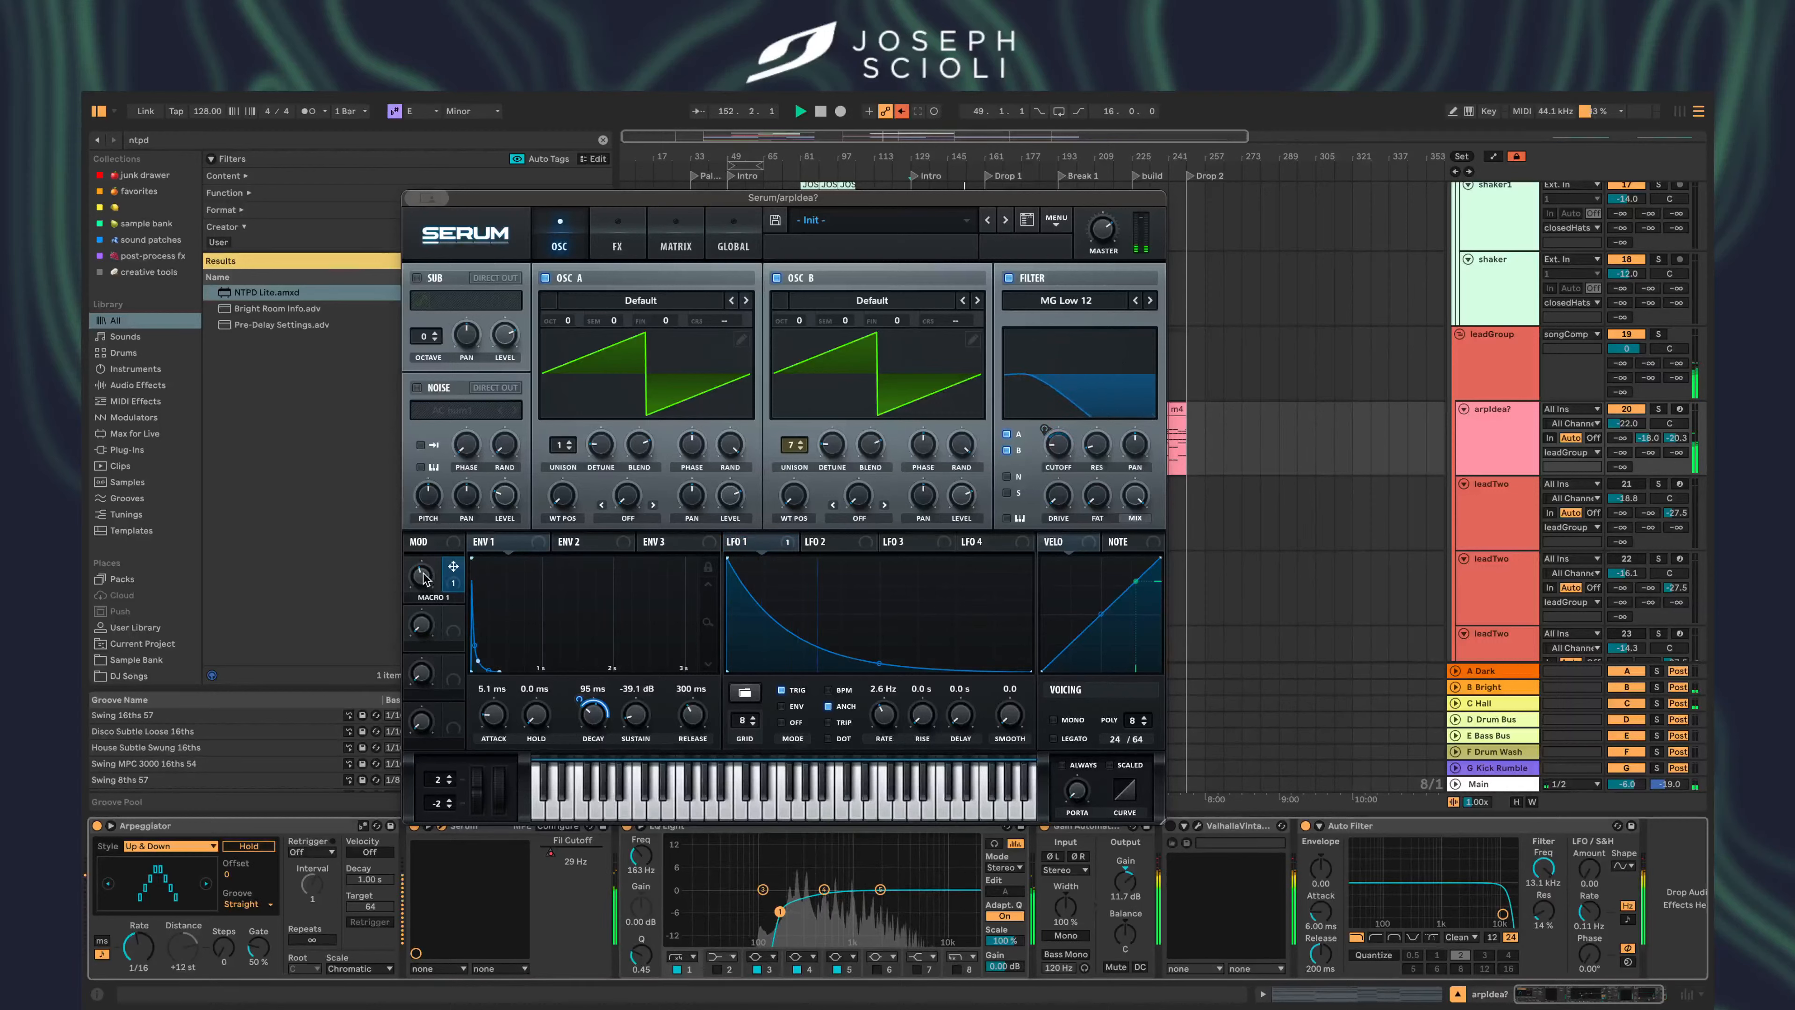
- Check Macro 1's destinations in Serum and assign Macro 2 to the filter cutoff, with the macro at 19%
right_click(453, 573)
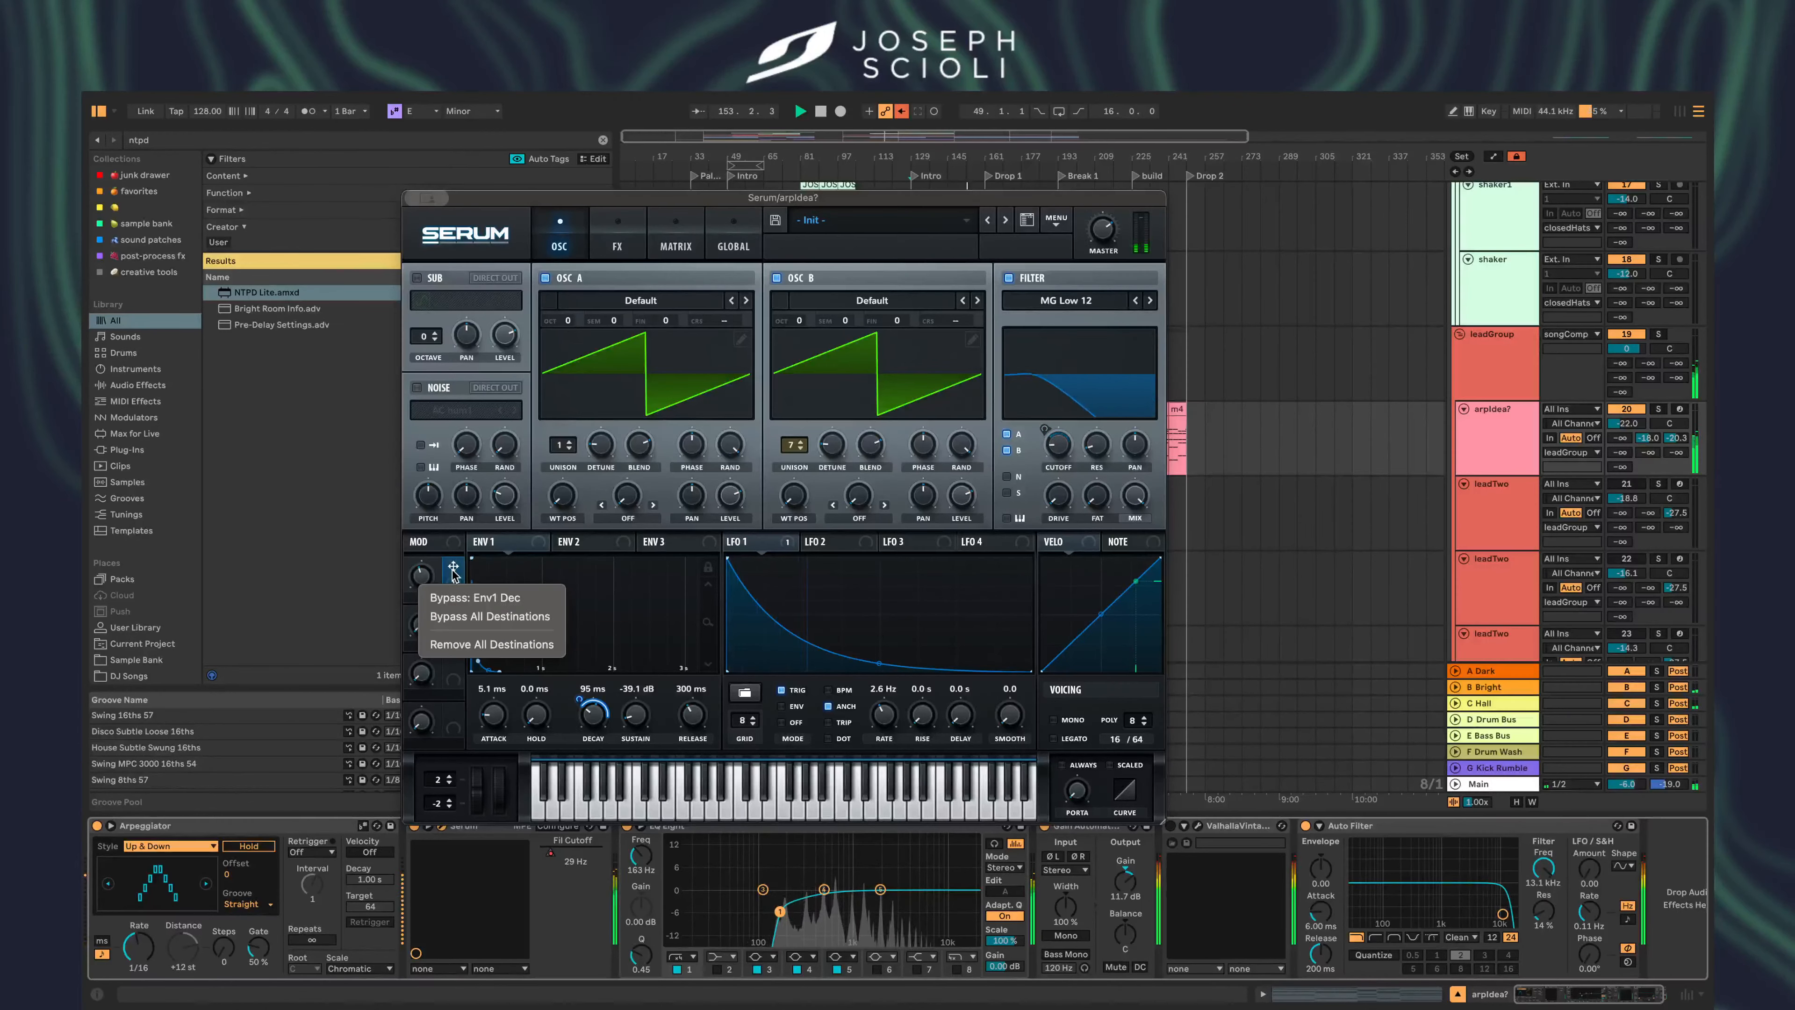
click(453, 572)
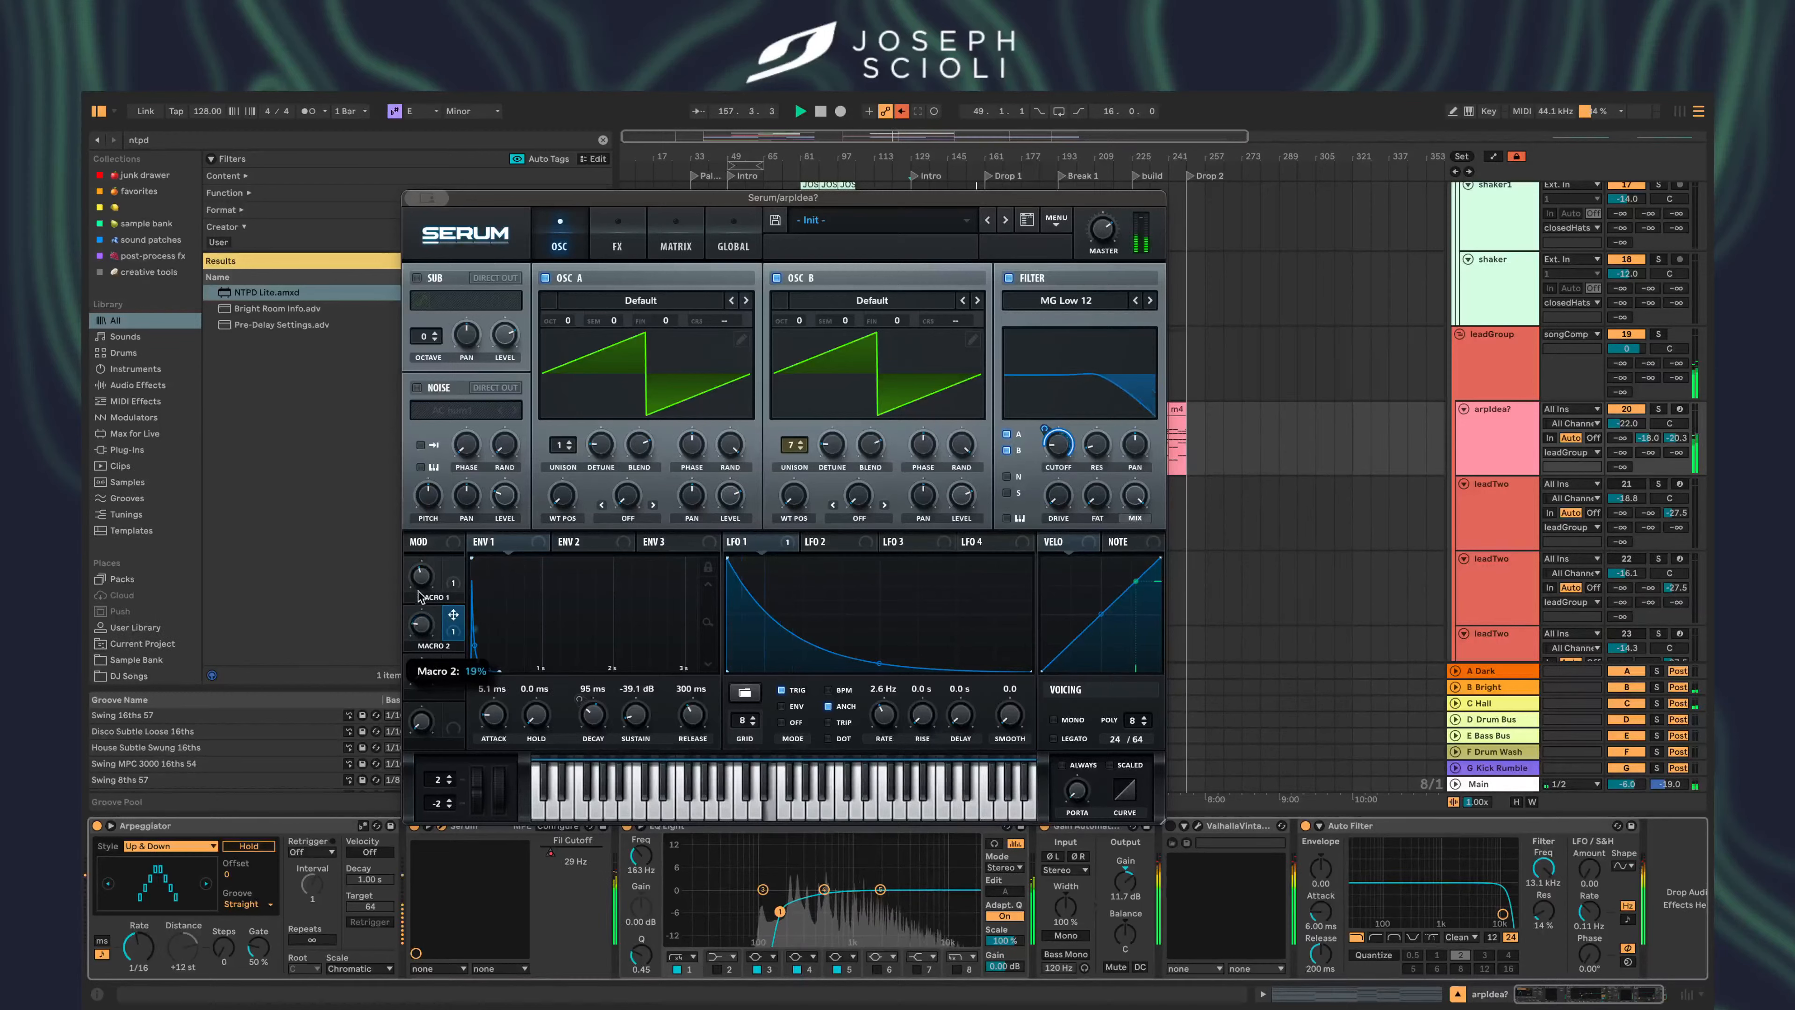
- Assign Macro 3 to the LFO 1 rate with the base rate at 0.000 Hz, and rename the macro RATE
drag(453, 663, 883, 716)
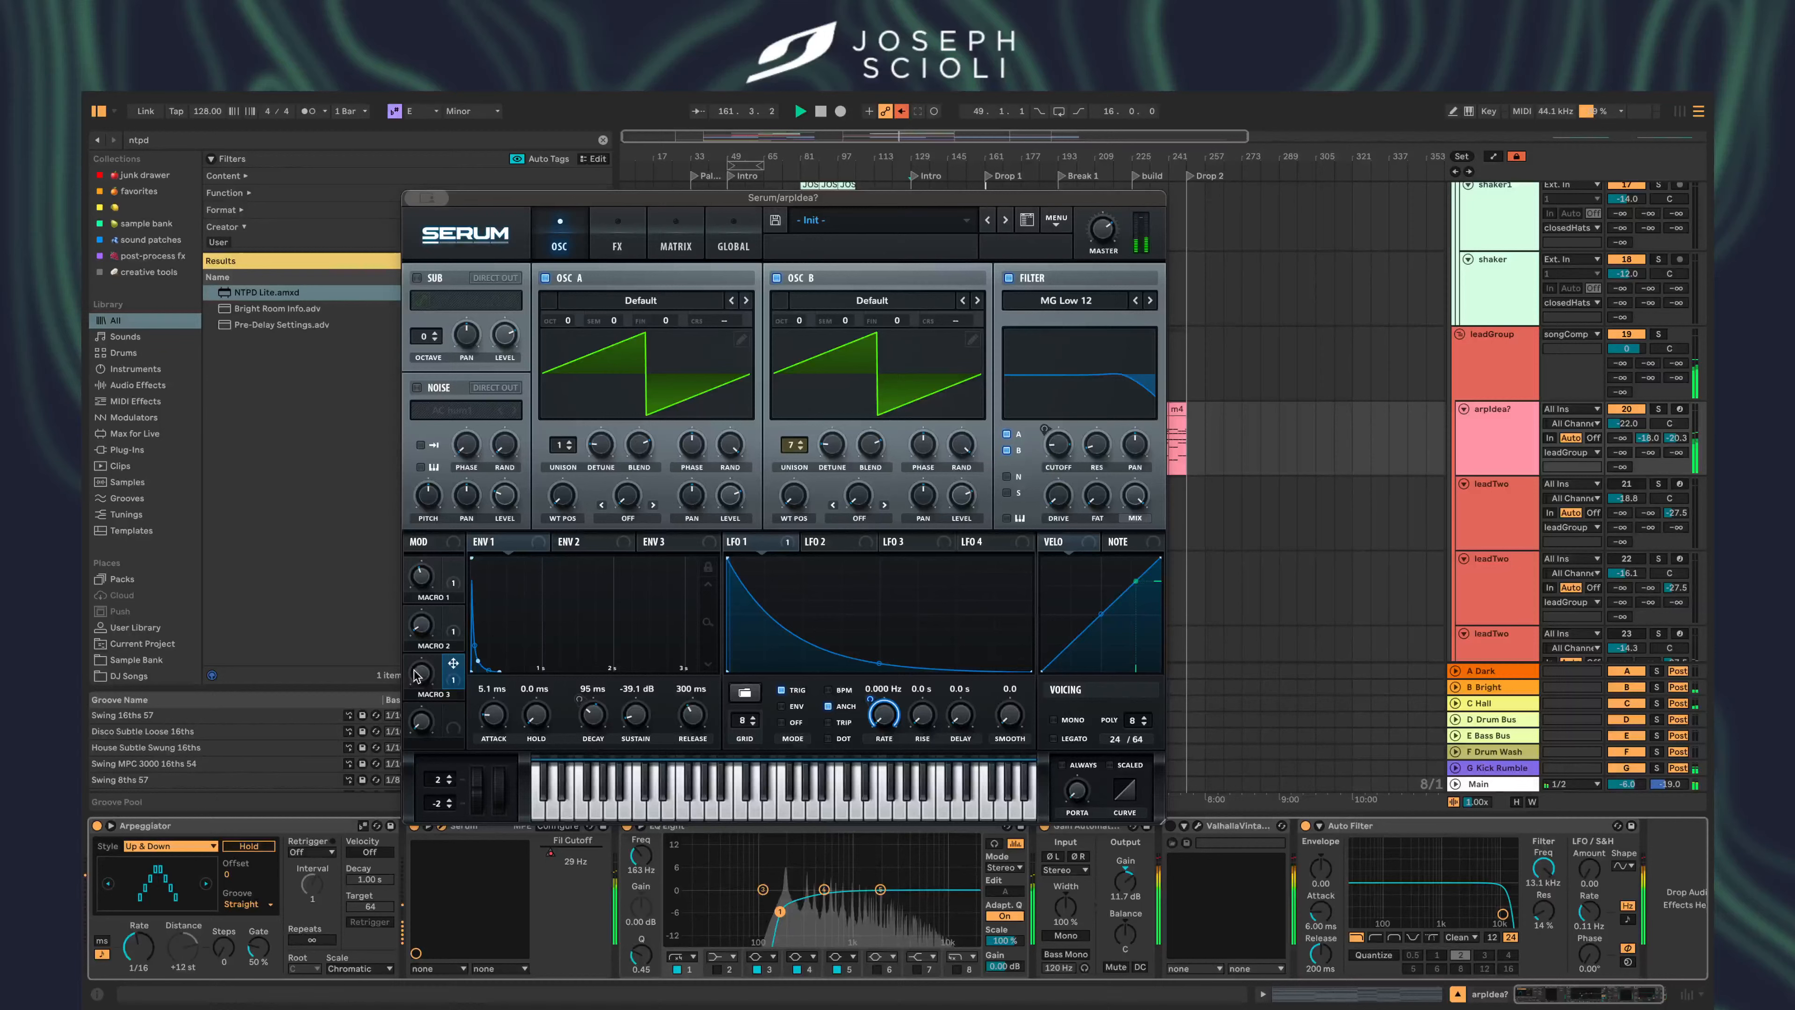
drag(417, 675, 422, 626)
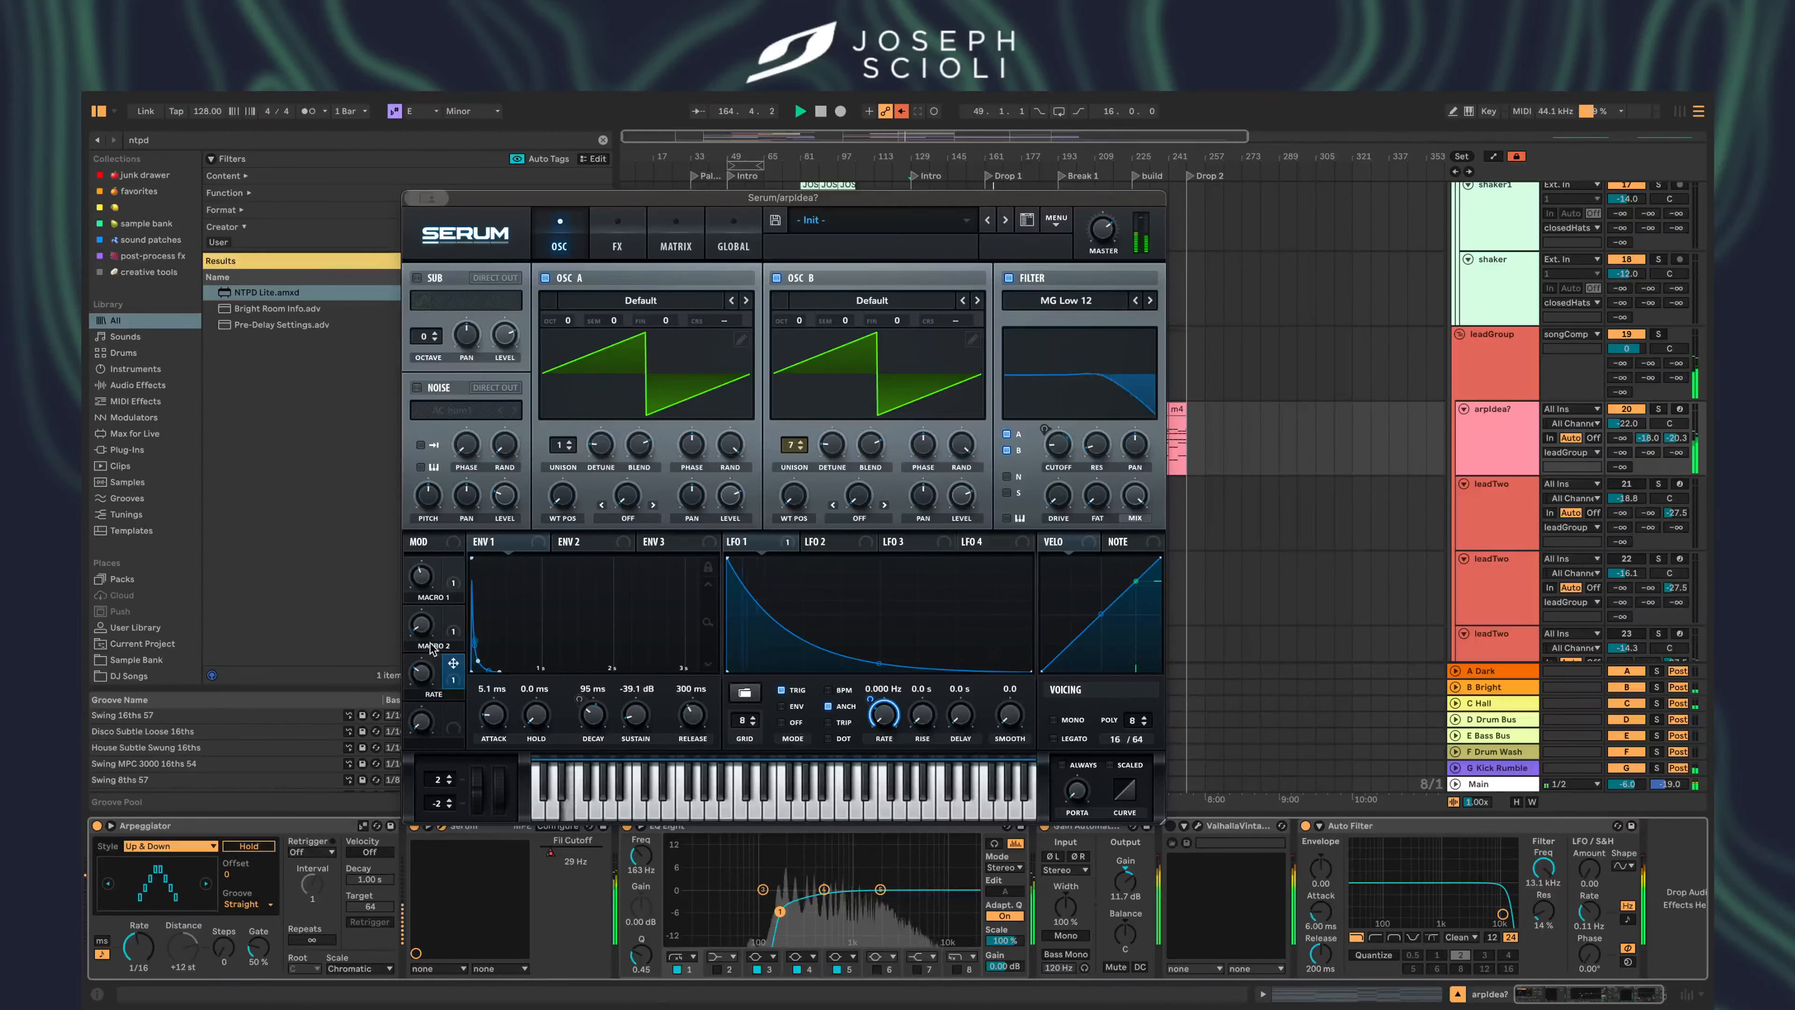
- Rename Serum's Macro 2 as CUTOFF
double_click(429, 641)
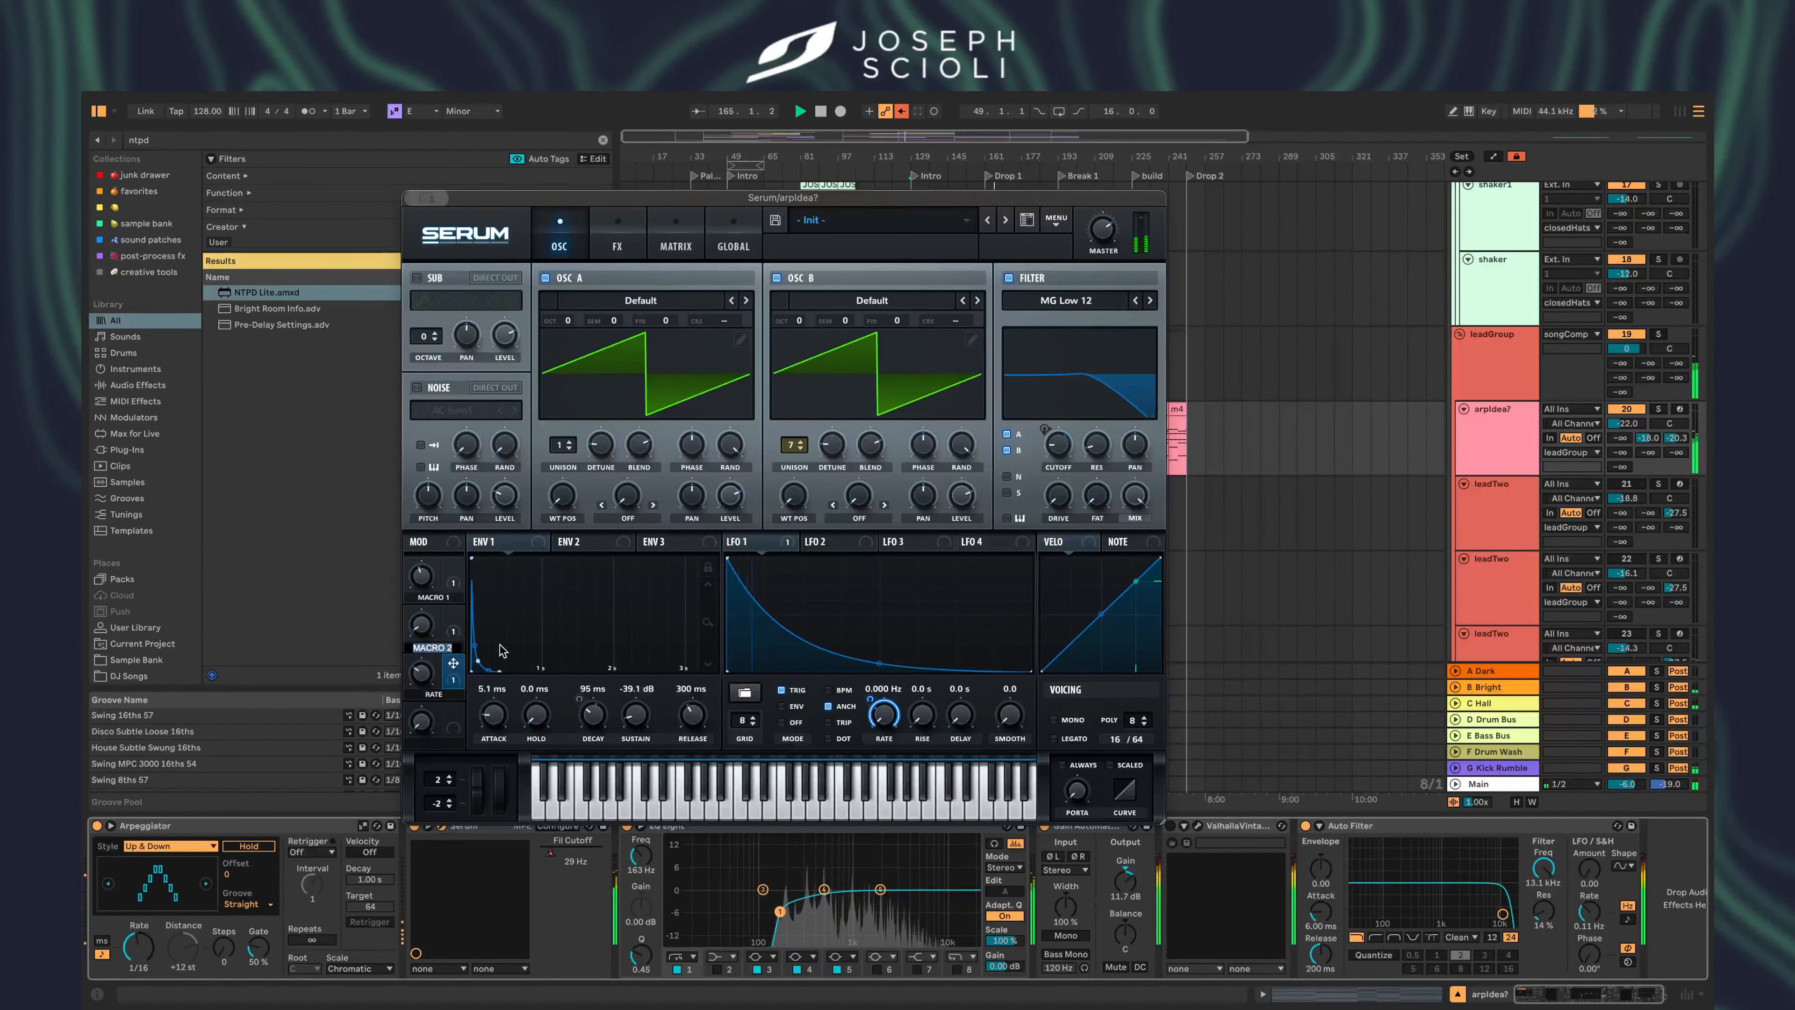
text(dUT)
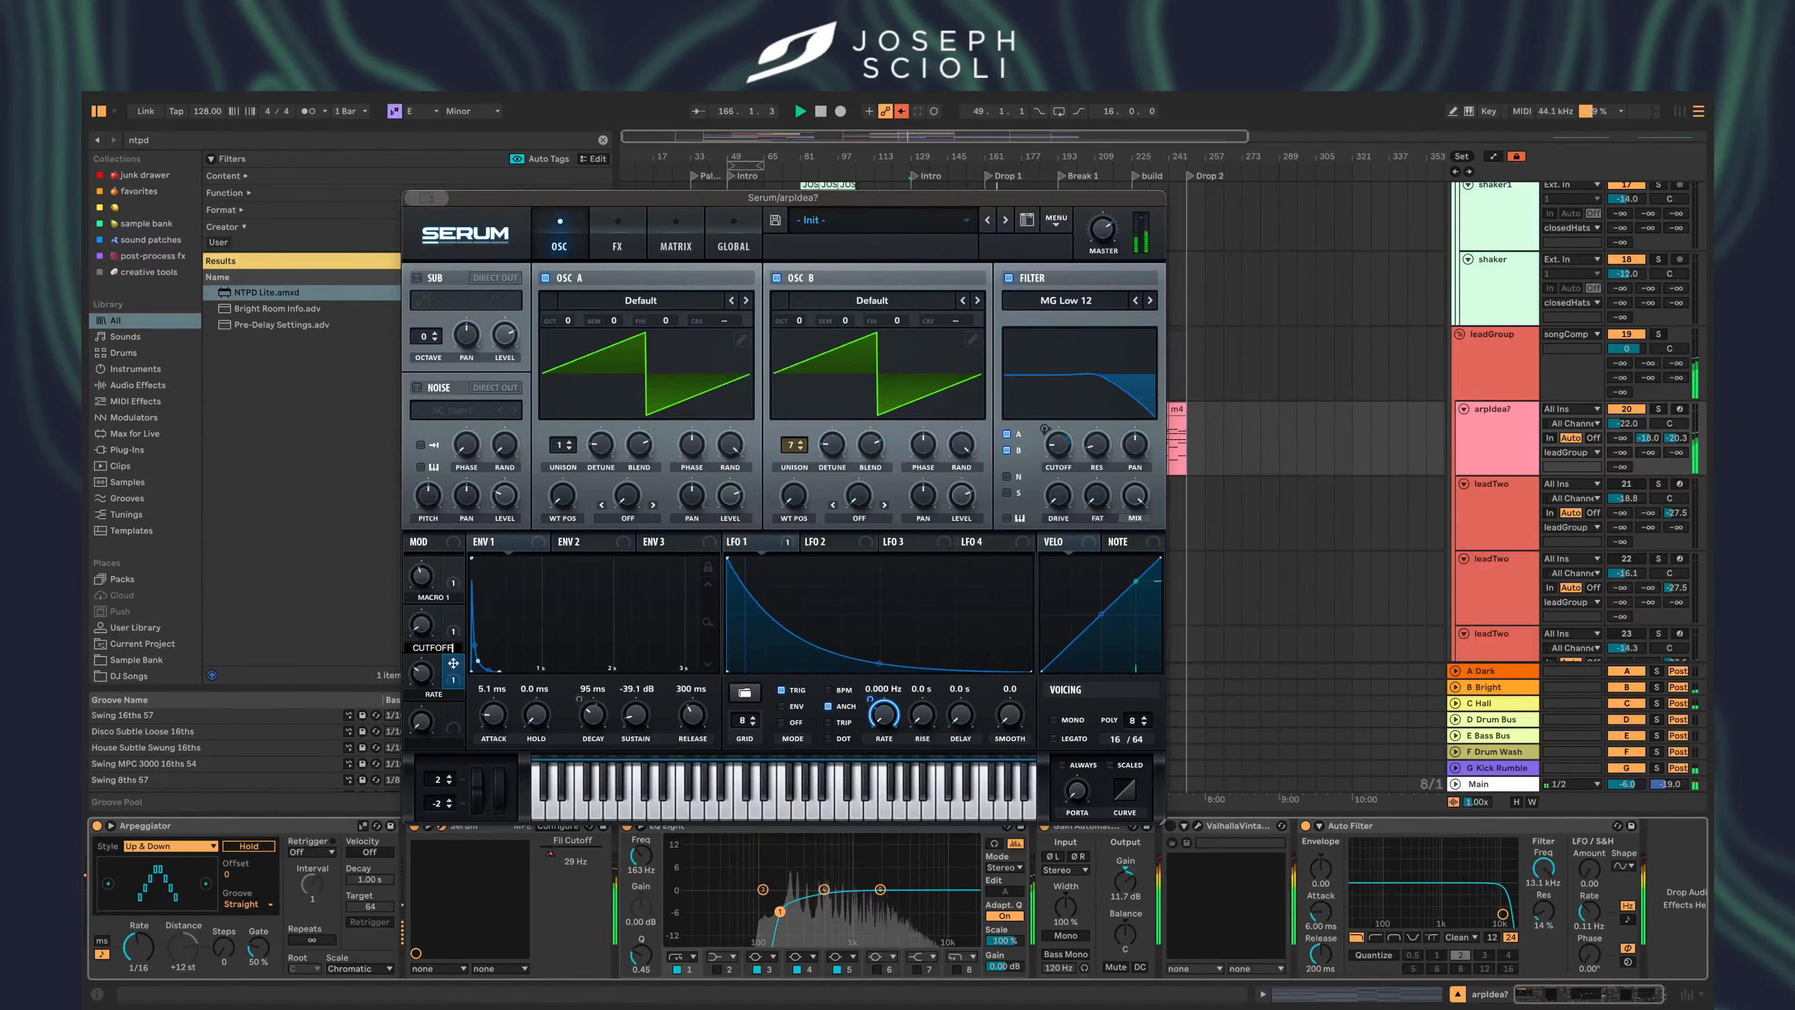
text(OFF)
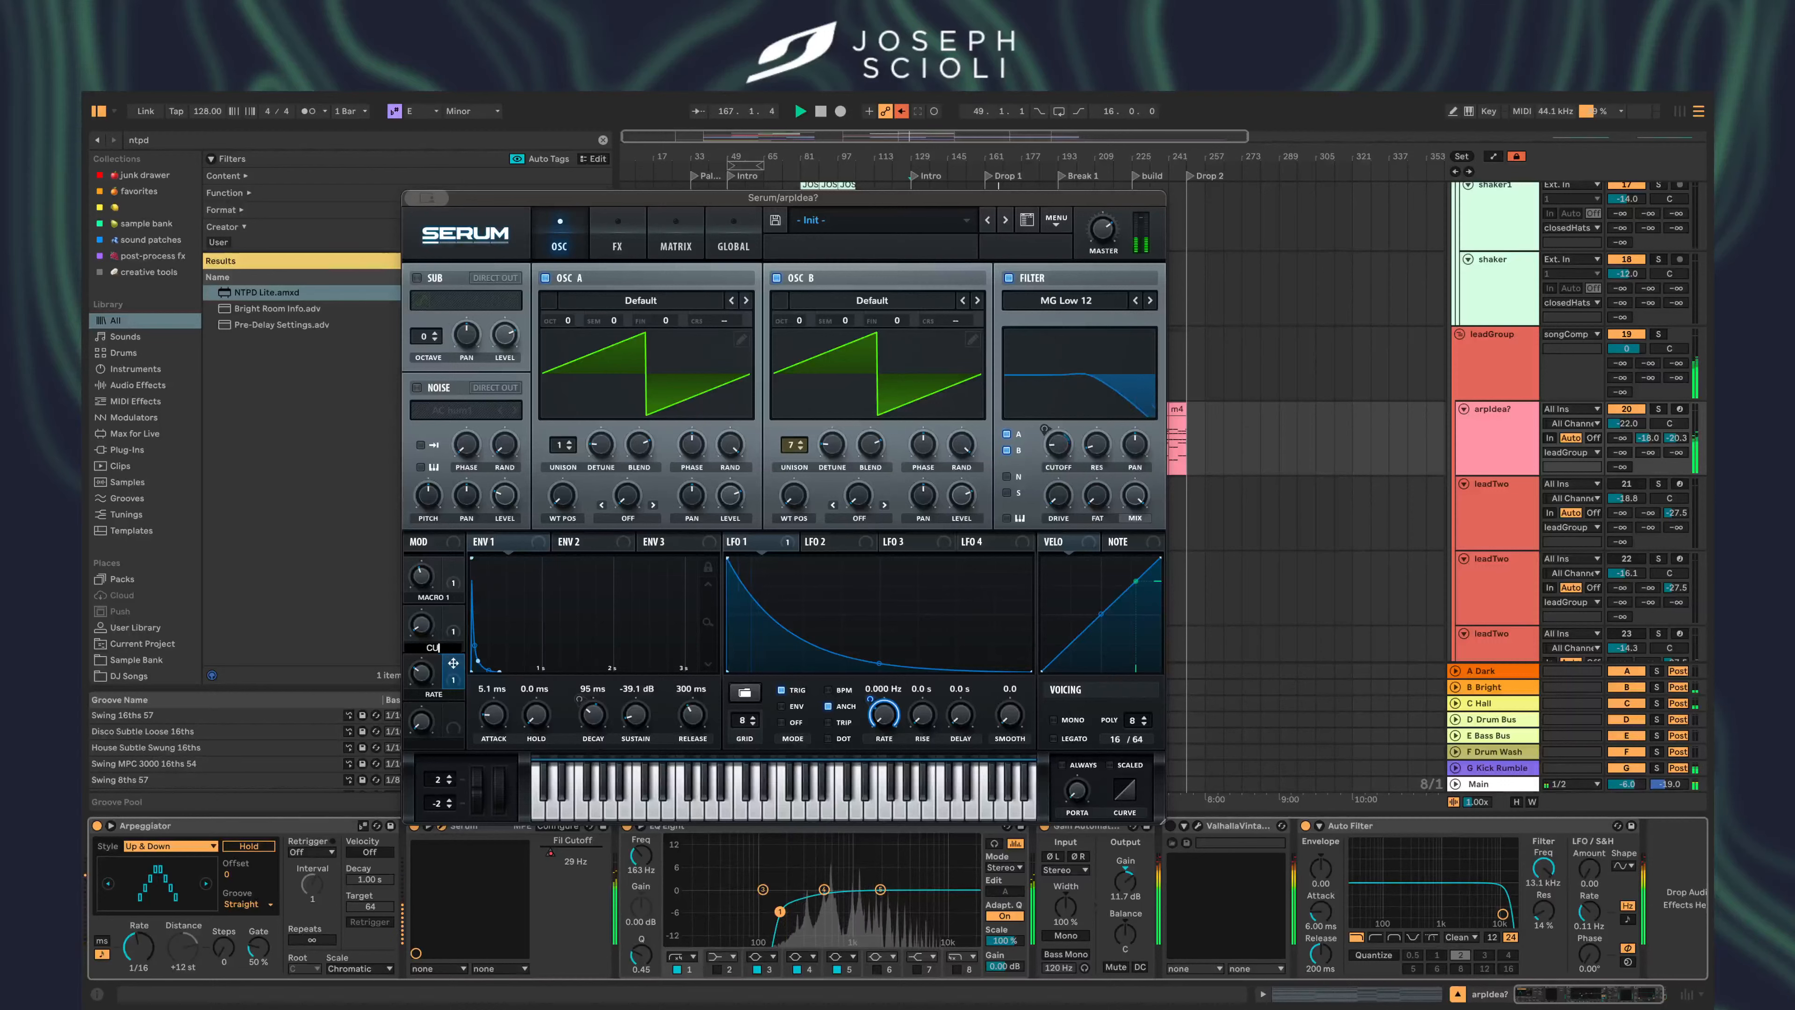
key(Return)
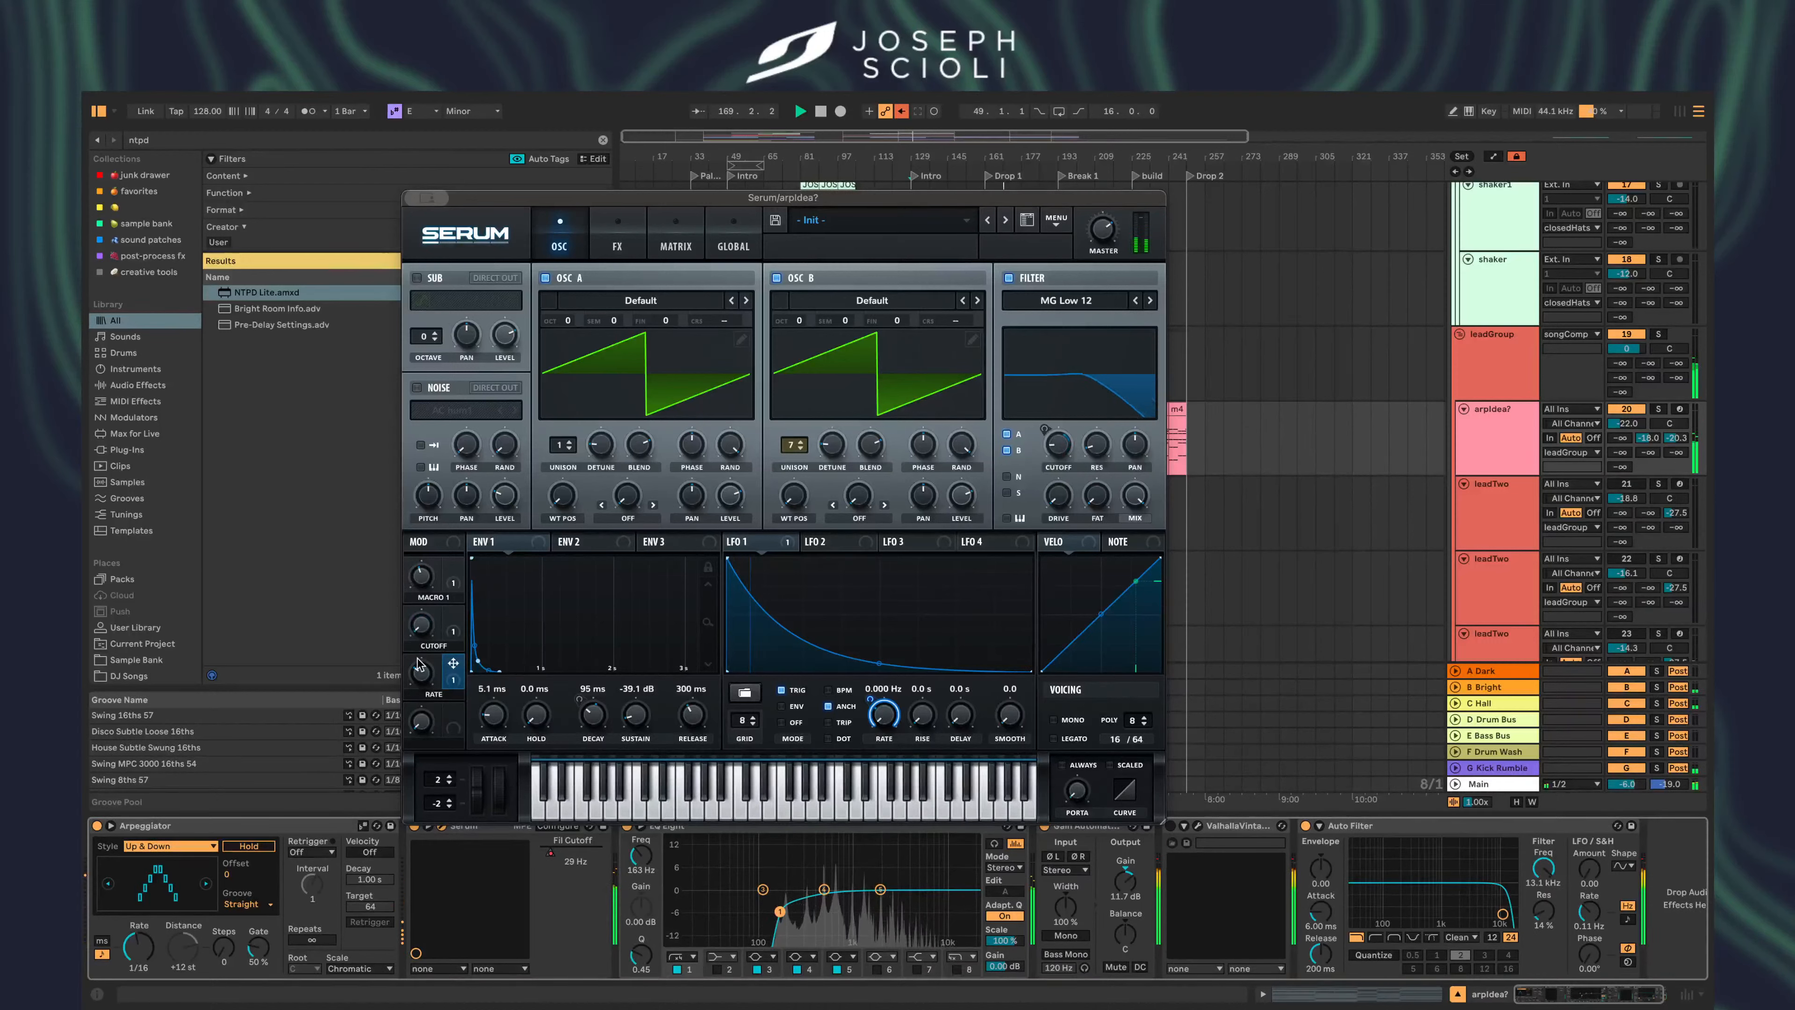
drag(422, 651, 420, 657)
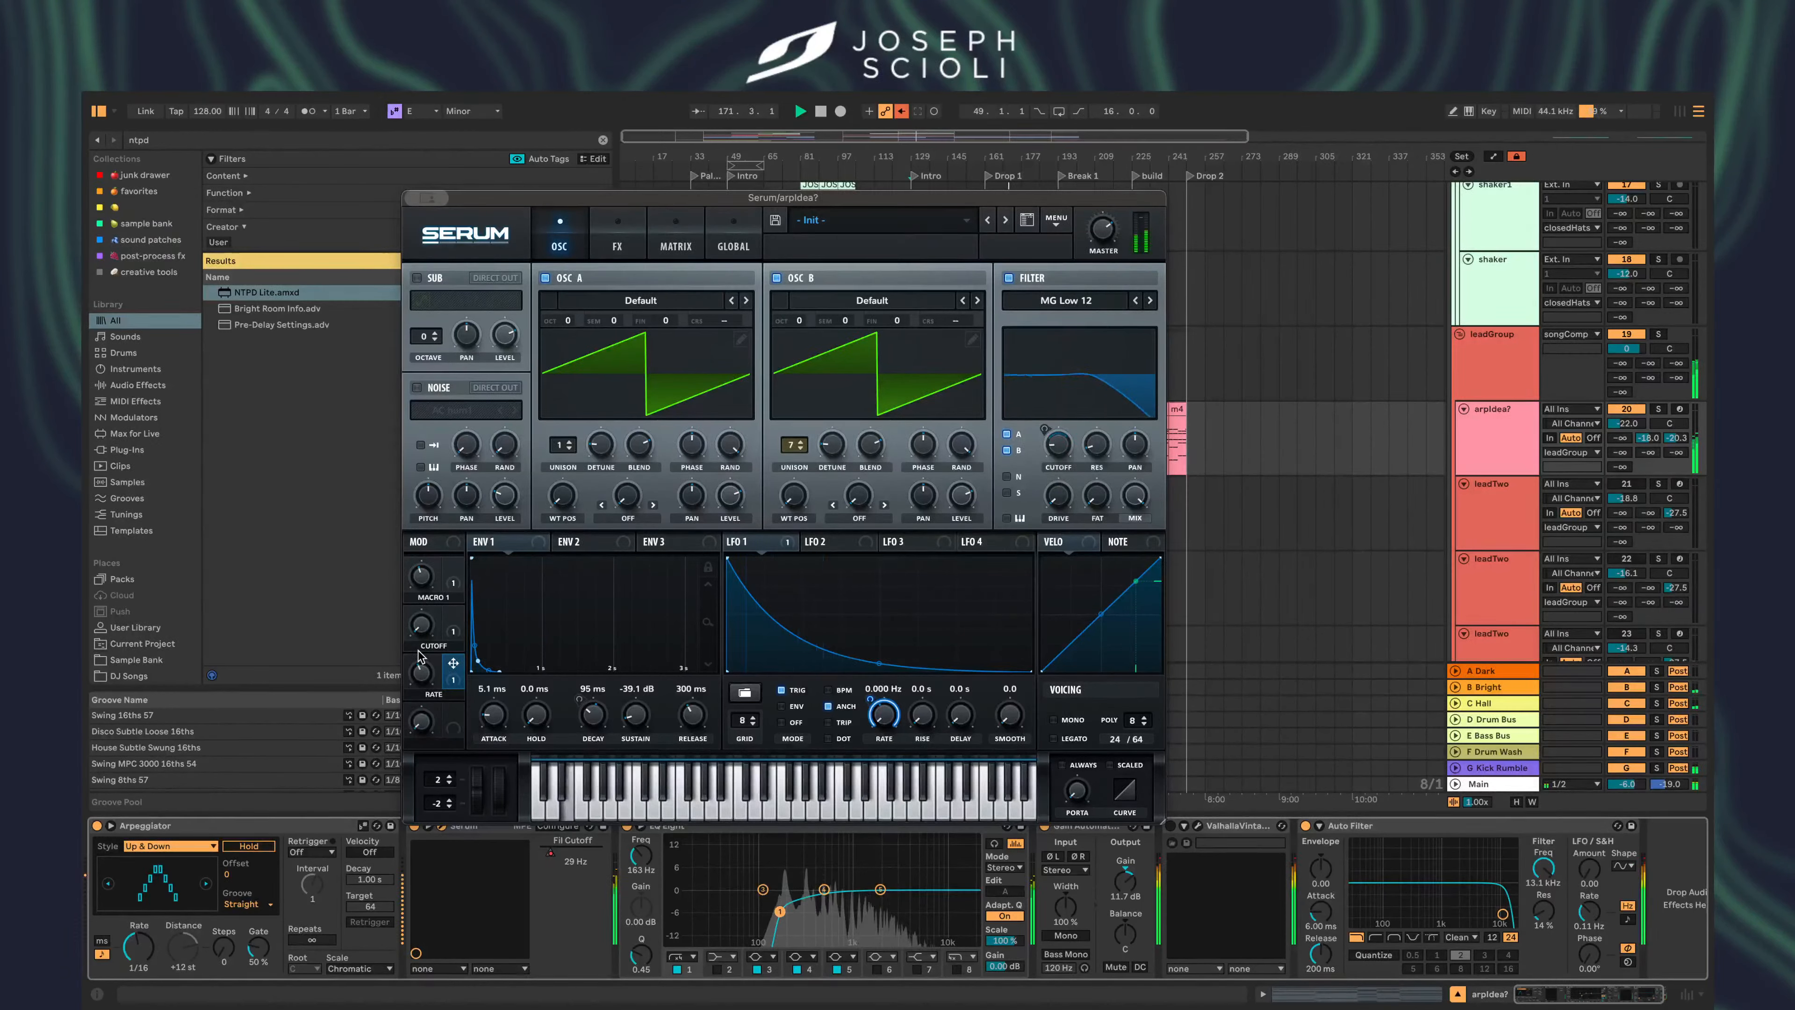
- Duplicate the bar 169–177 clips on the mainChord, pianoChord and prophChord tracks so the chords continue to bar 185
click(1334, 502)
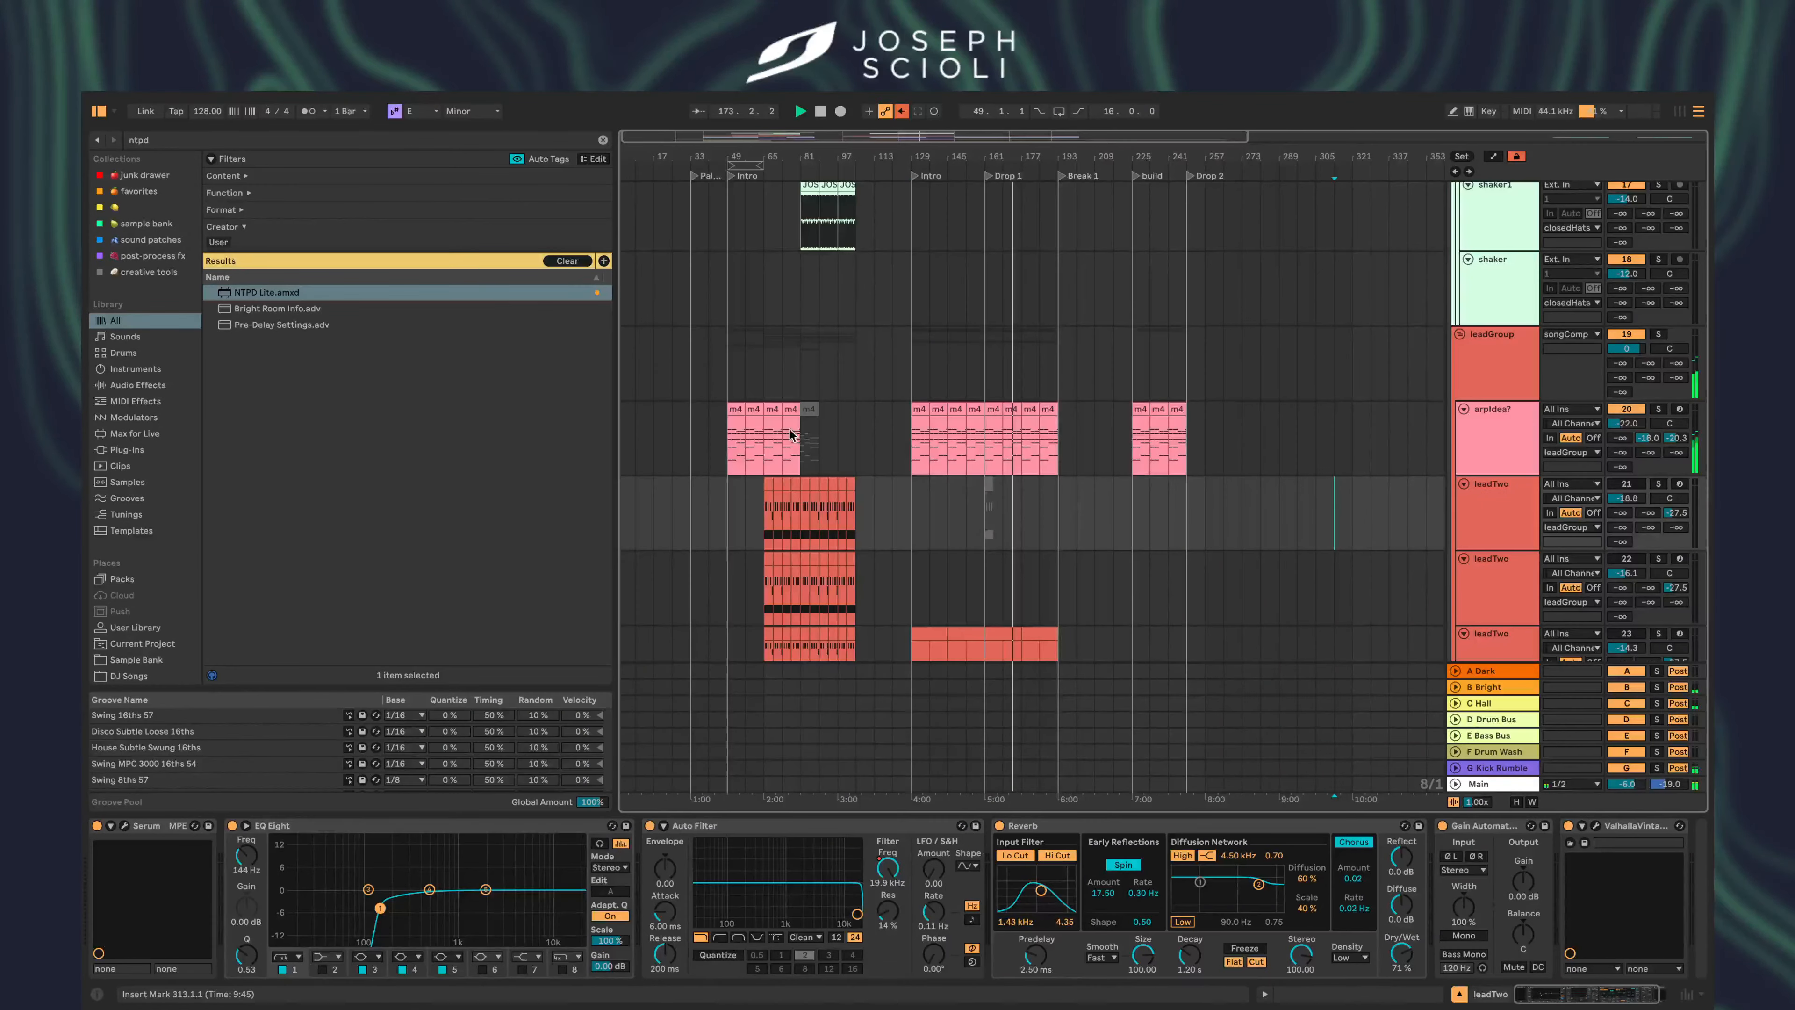
click(947, 502)
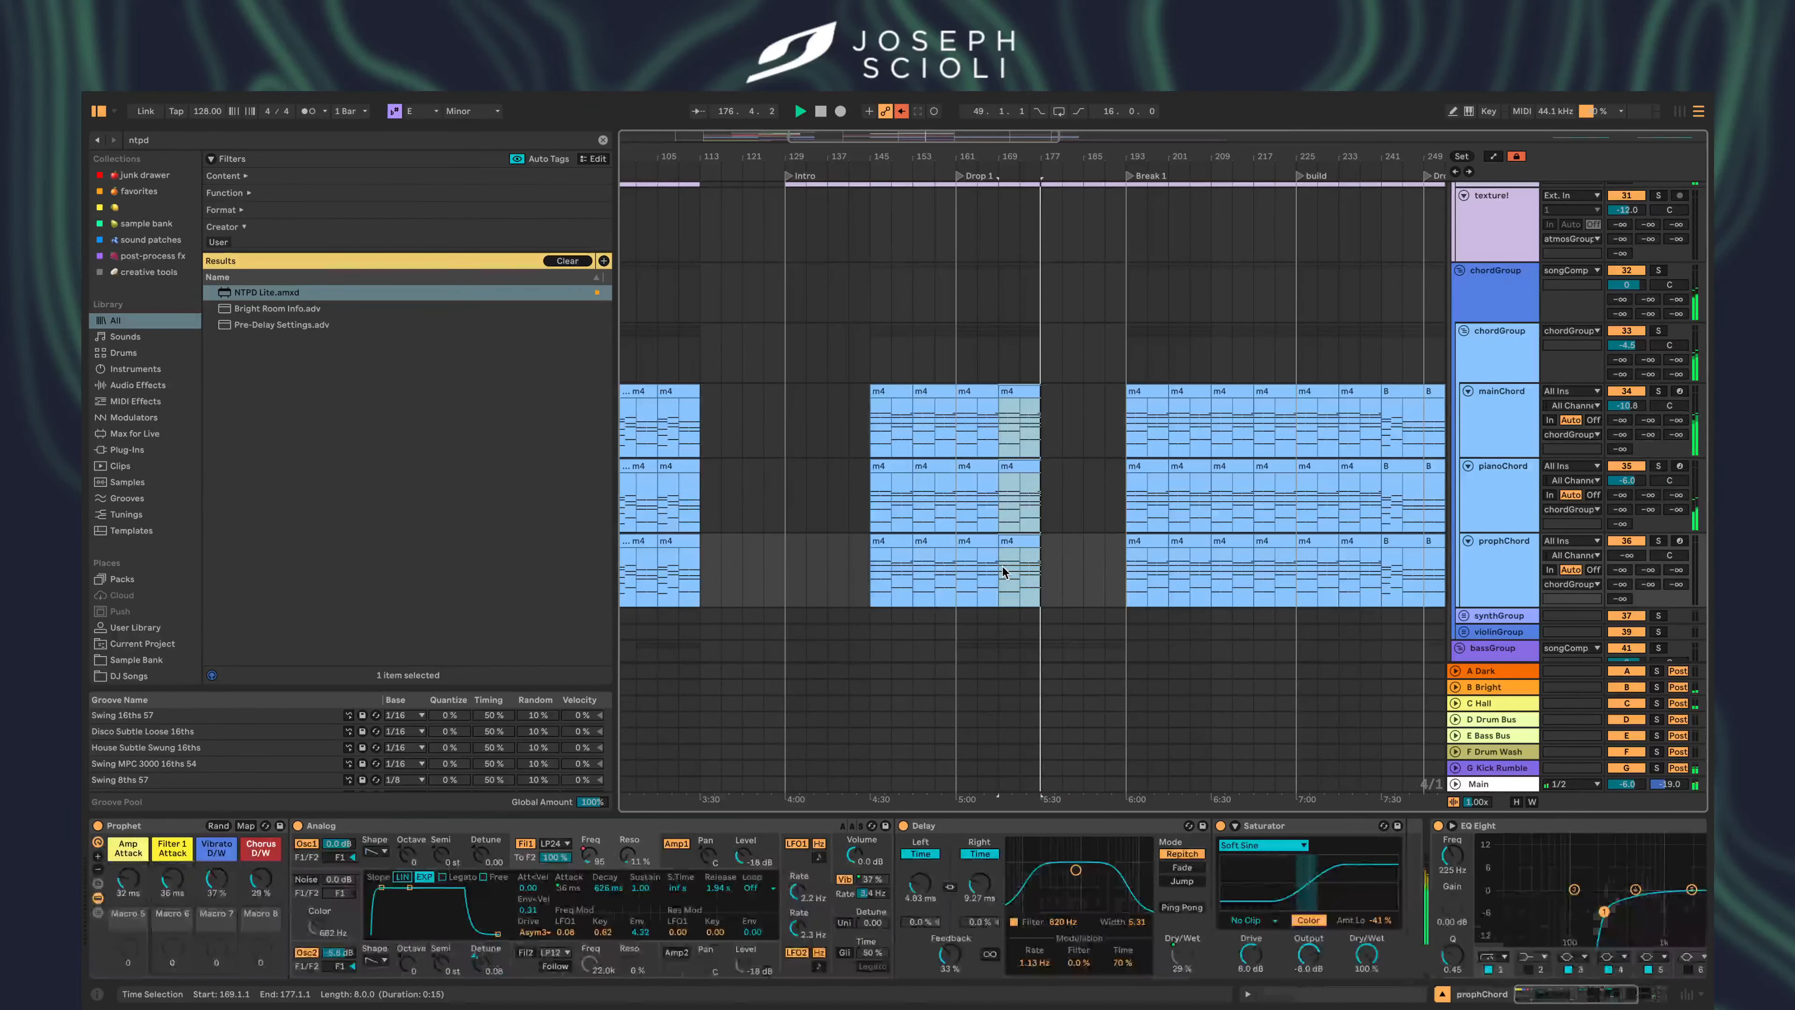
key(ctrl+d)
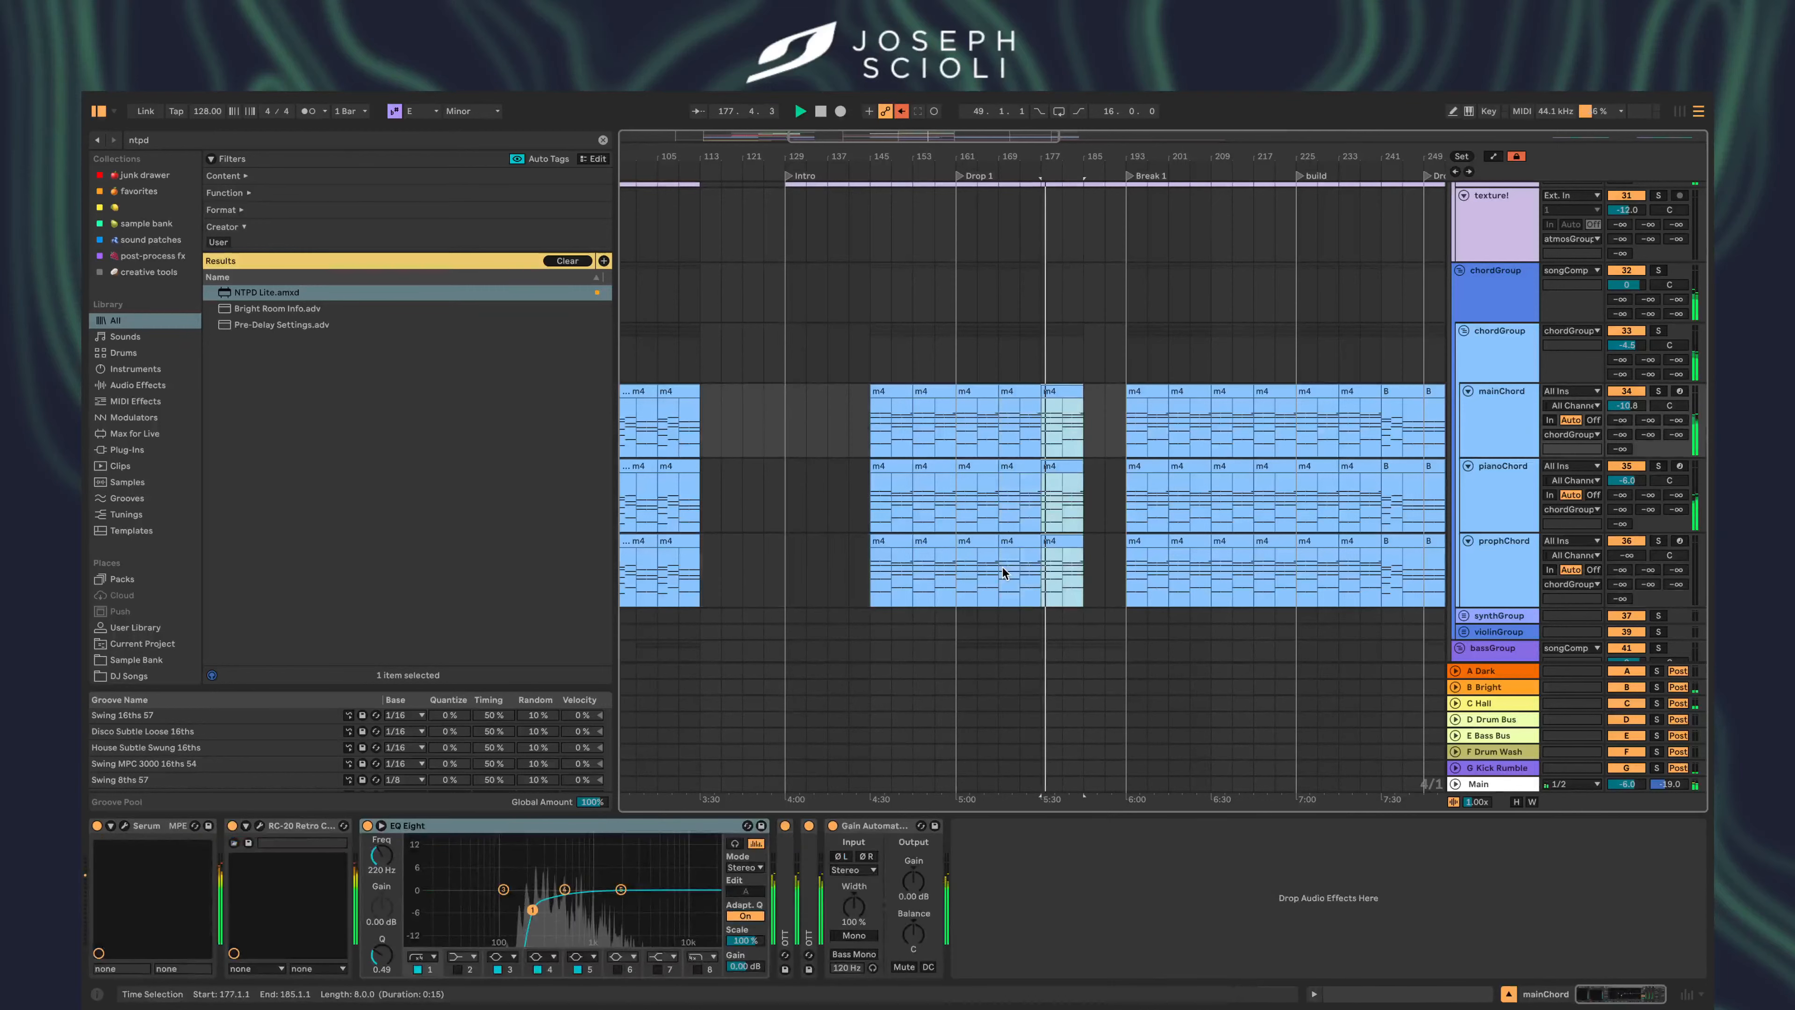
- Solo the mainChord track and listen to its duplicated clip from bar 177
scroll(1003, 567, up, 2)
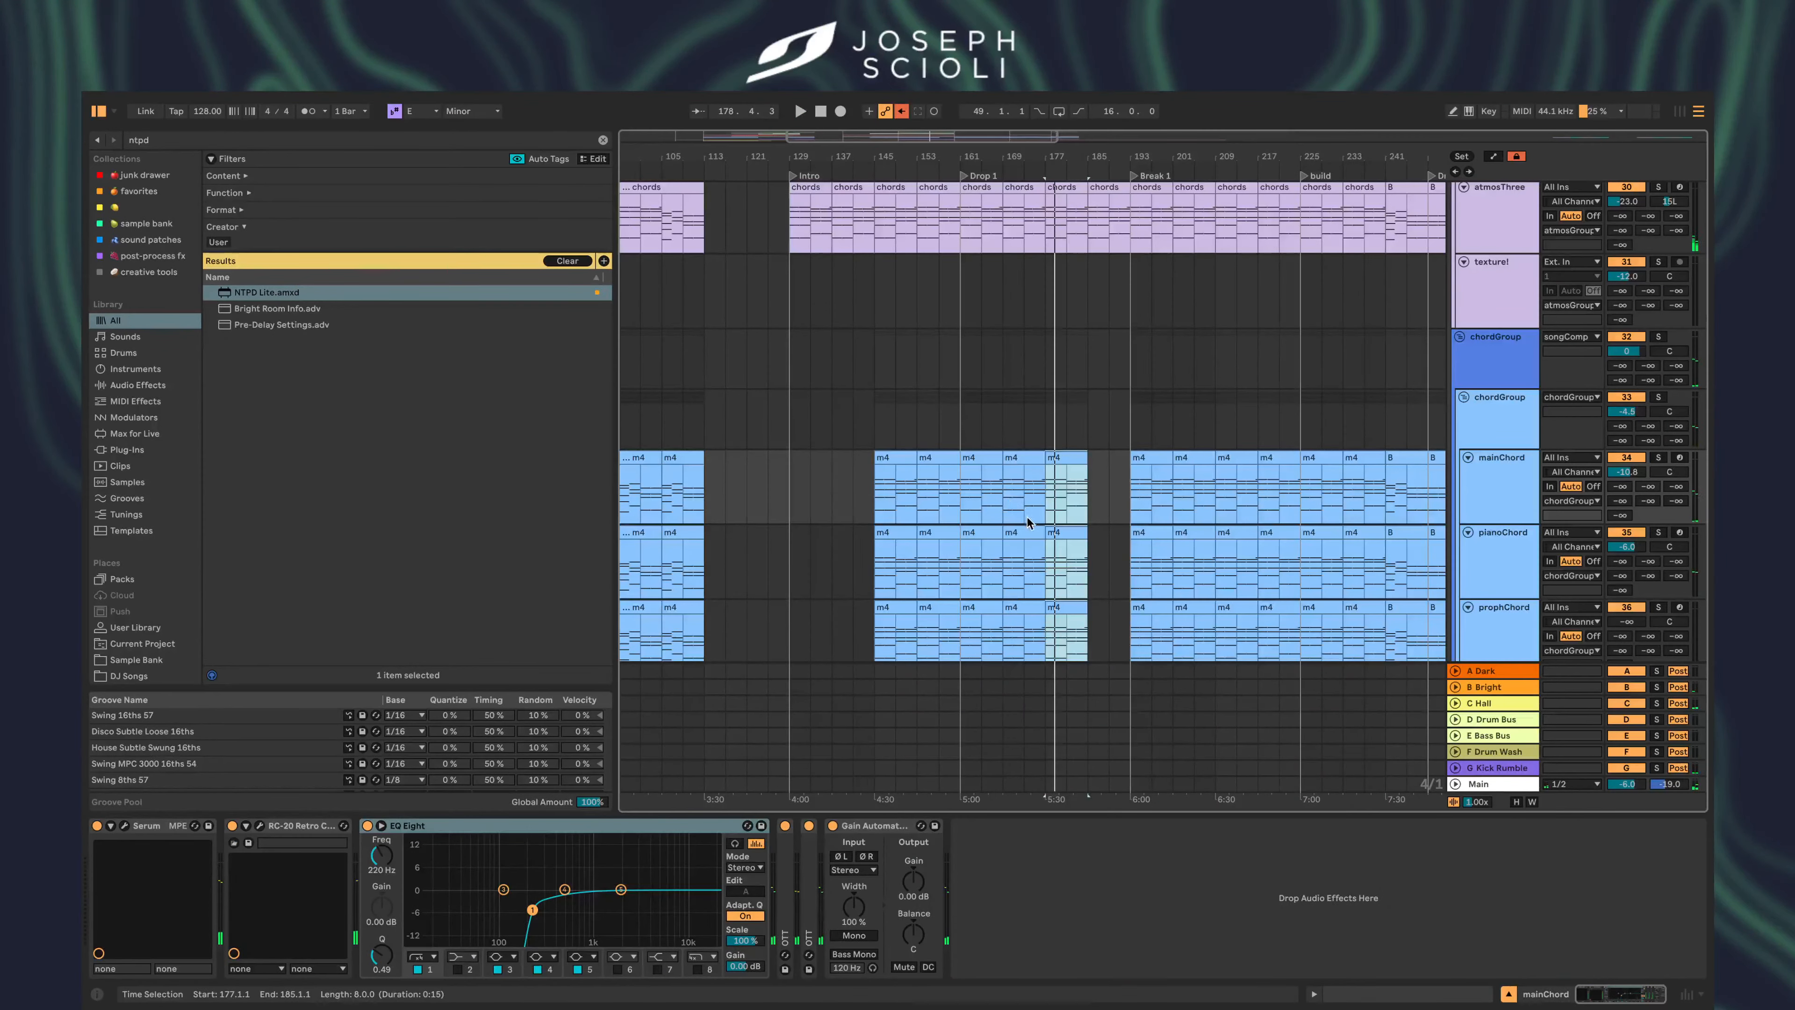
click(1486, 503)
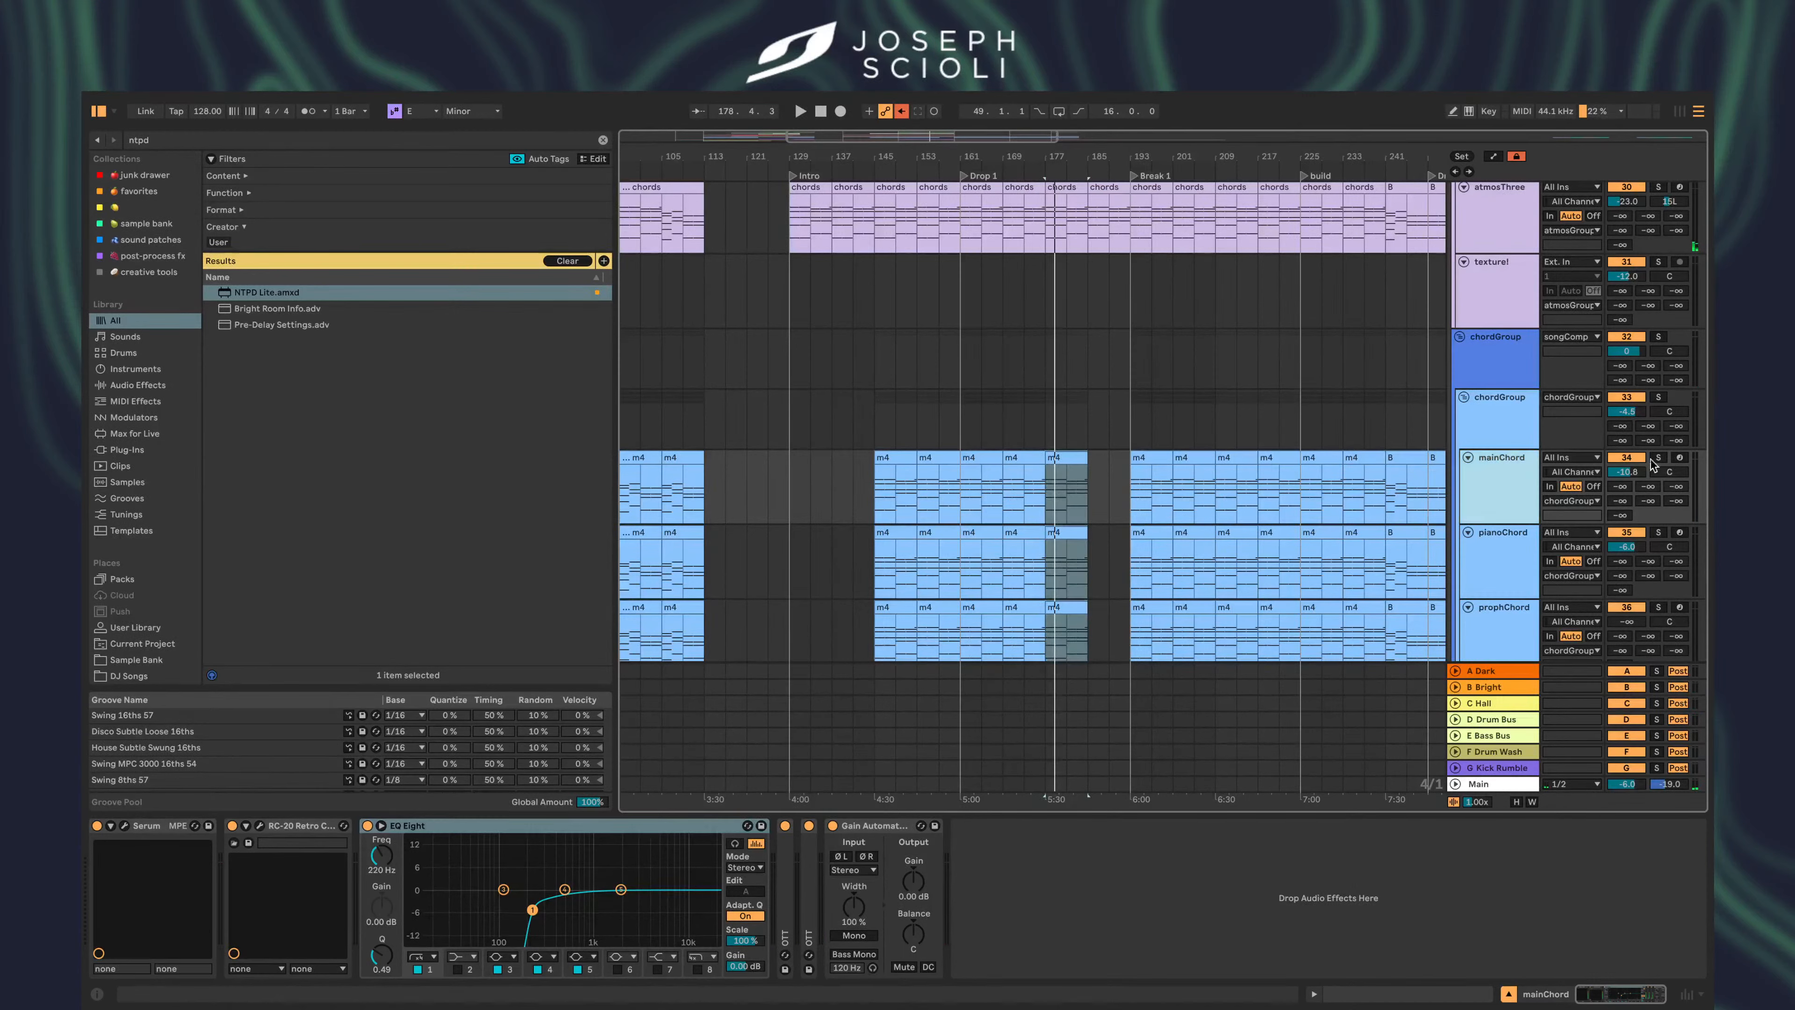
click(1657, 459)
click(1046, 496)
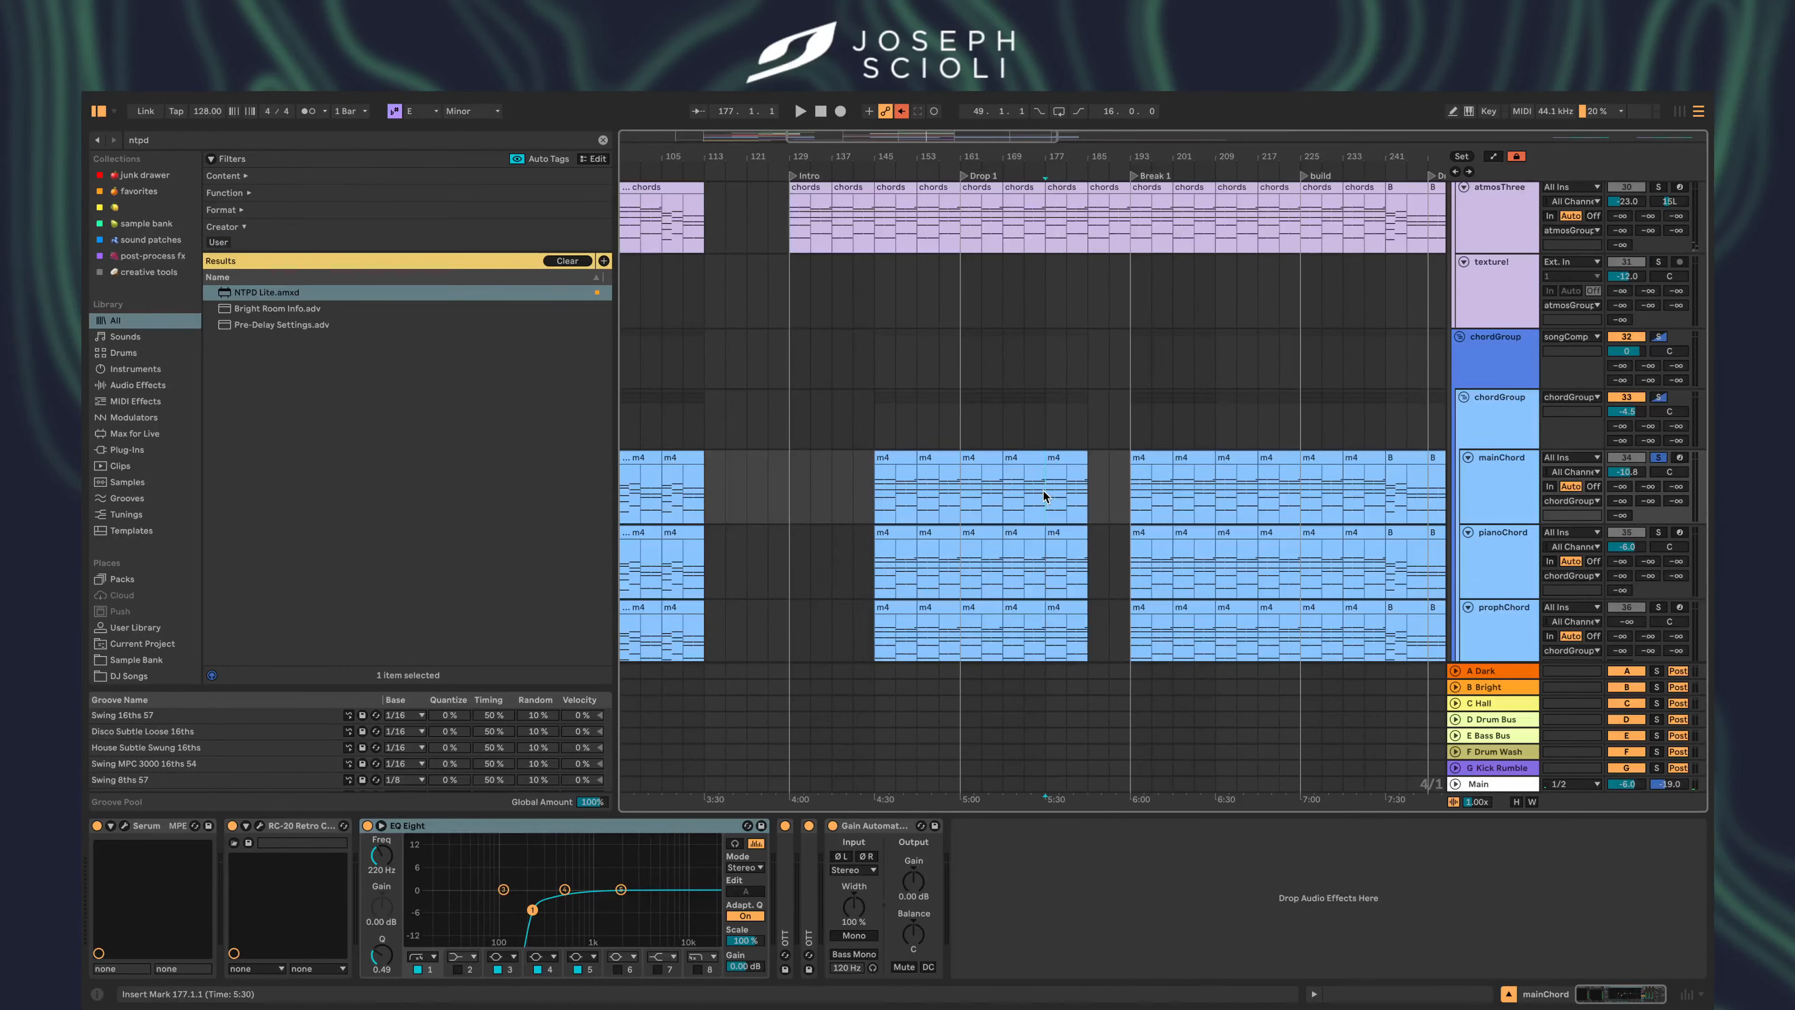
scroll(1046, 497, up, 4)
click(1511, 494)
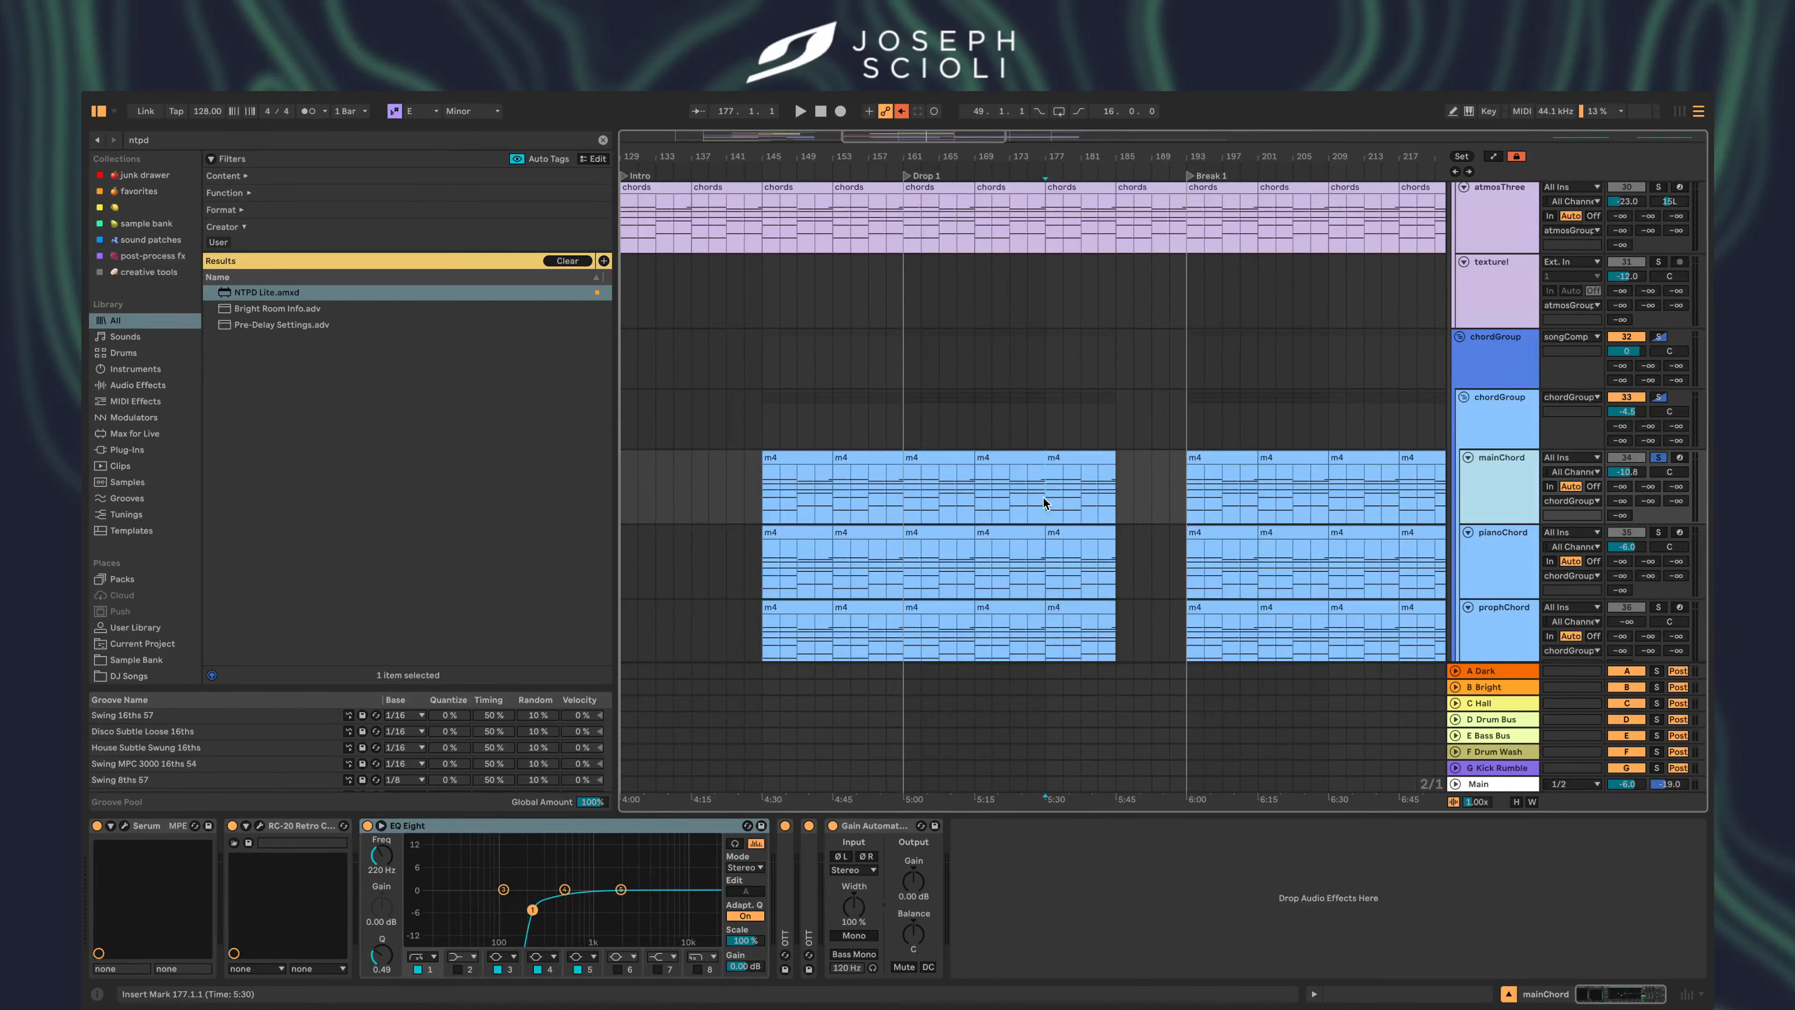
key(space)
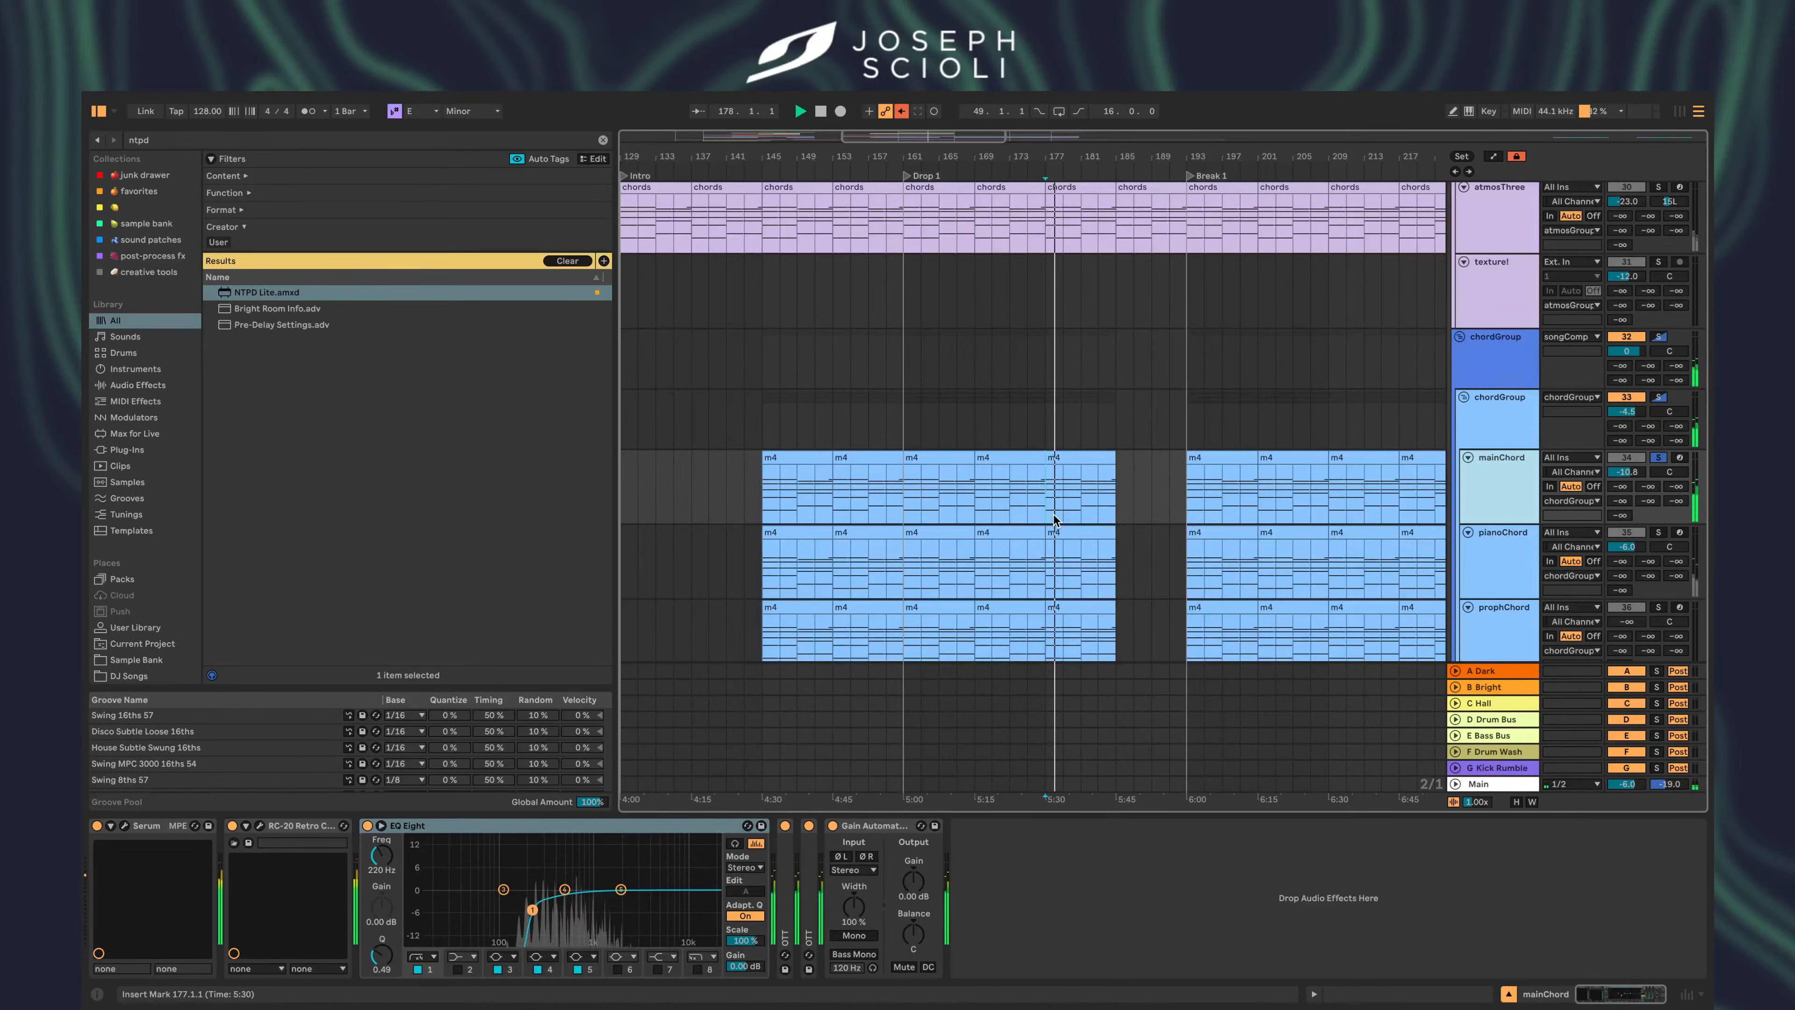
click(1101, 458)
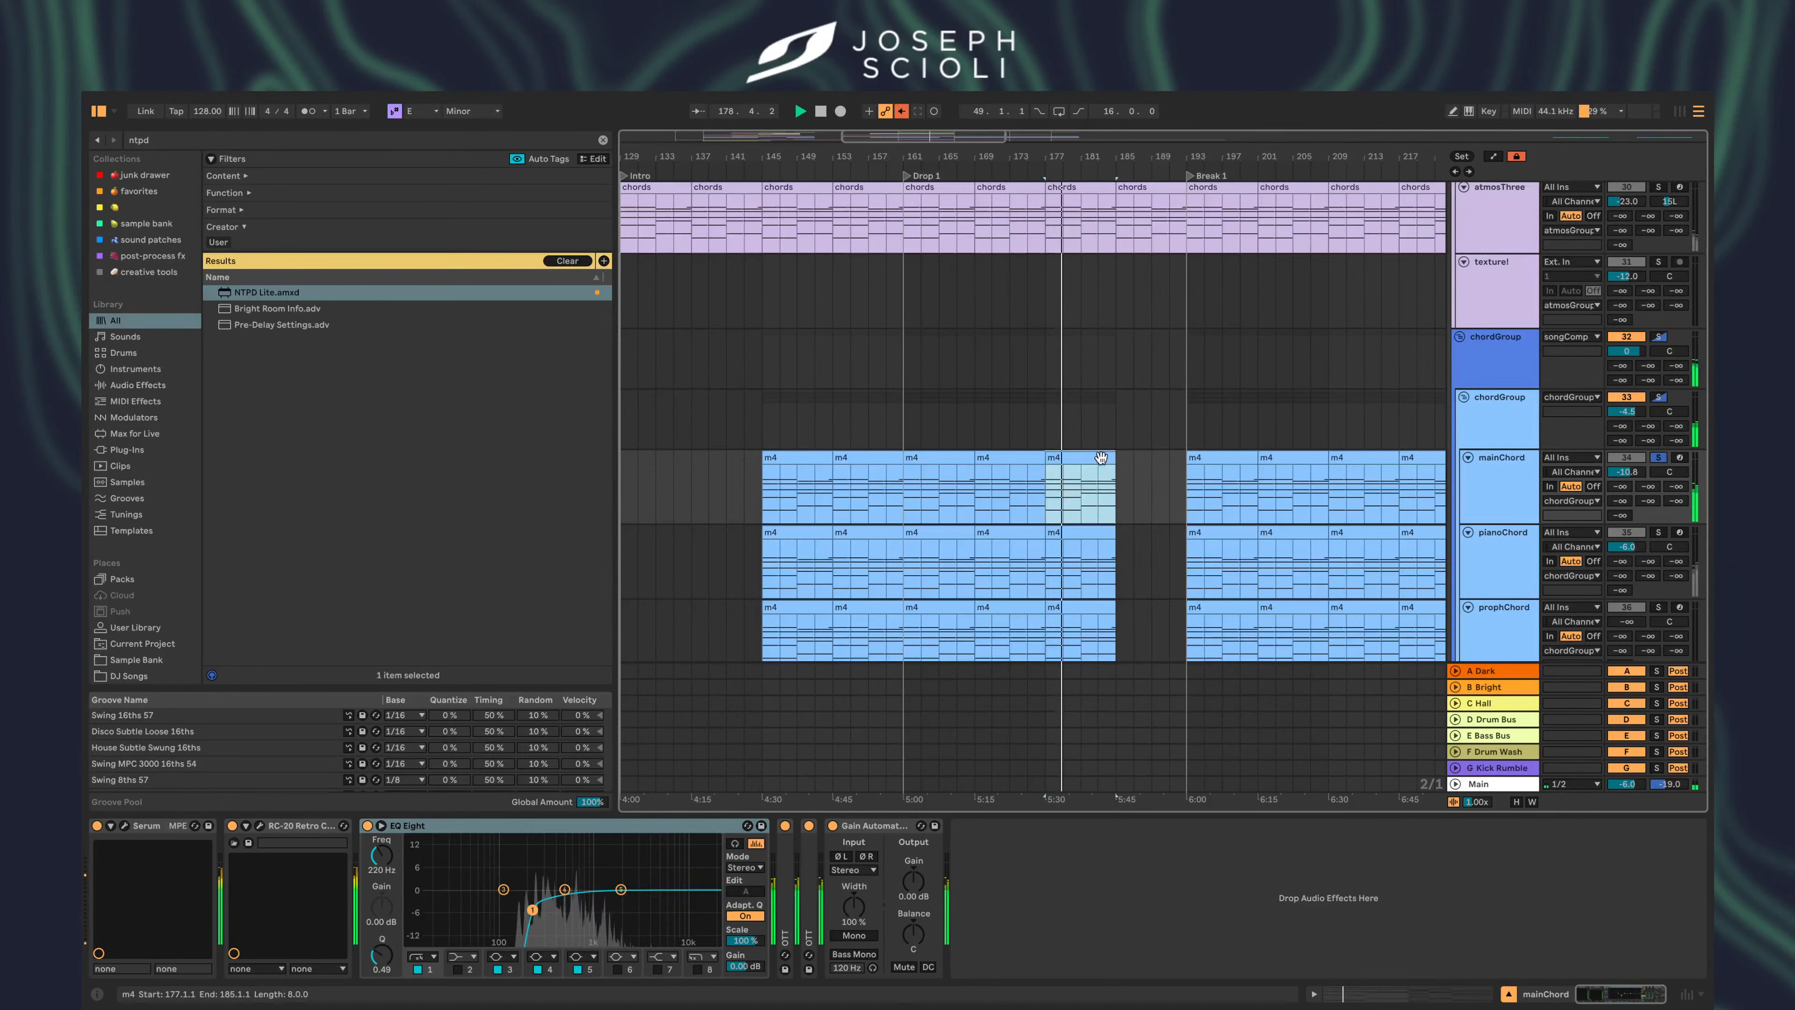
scroll(1379, 567, up, 2)
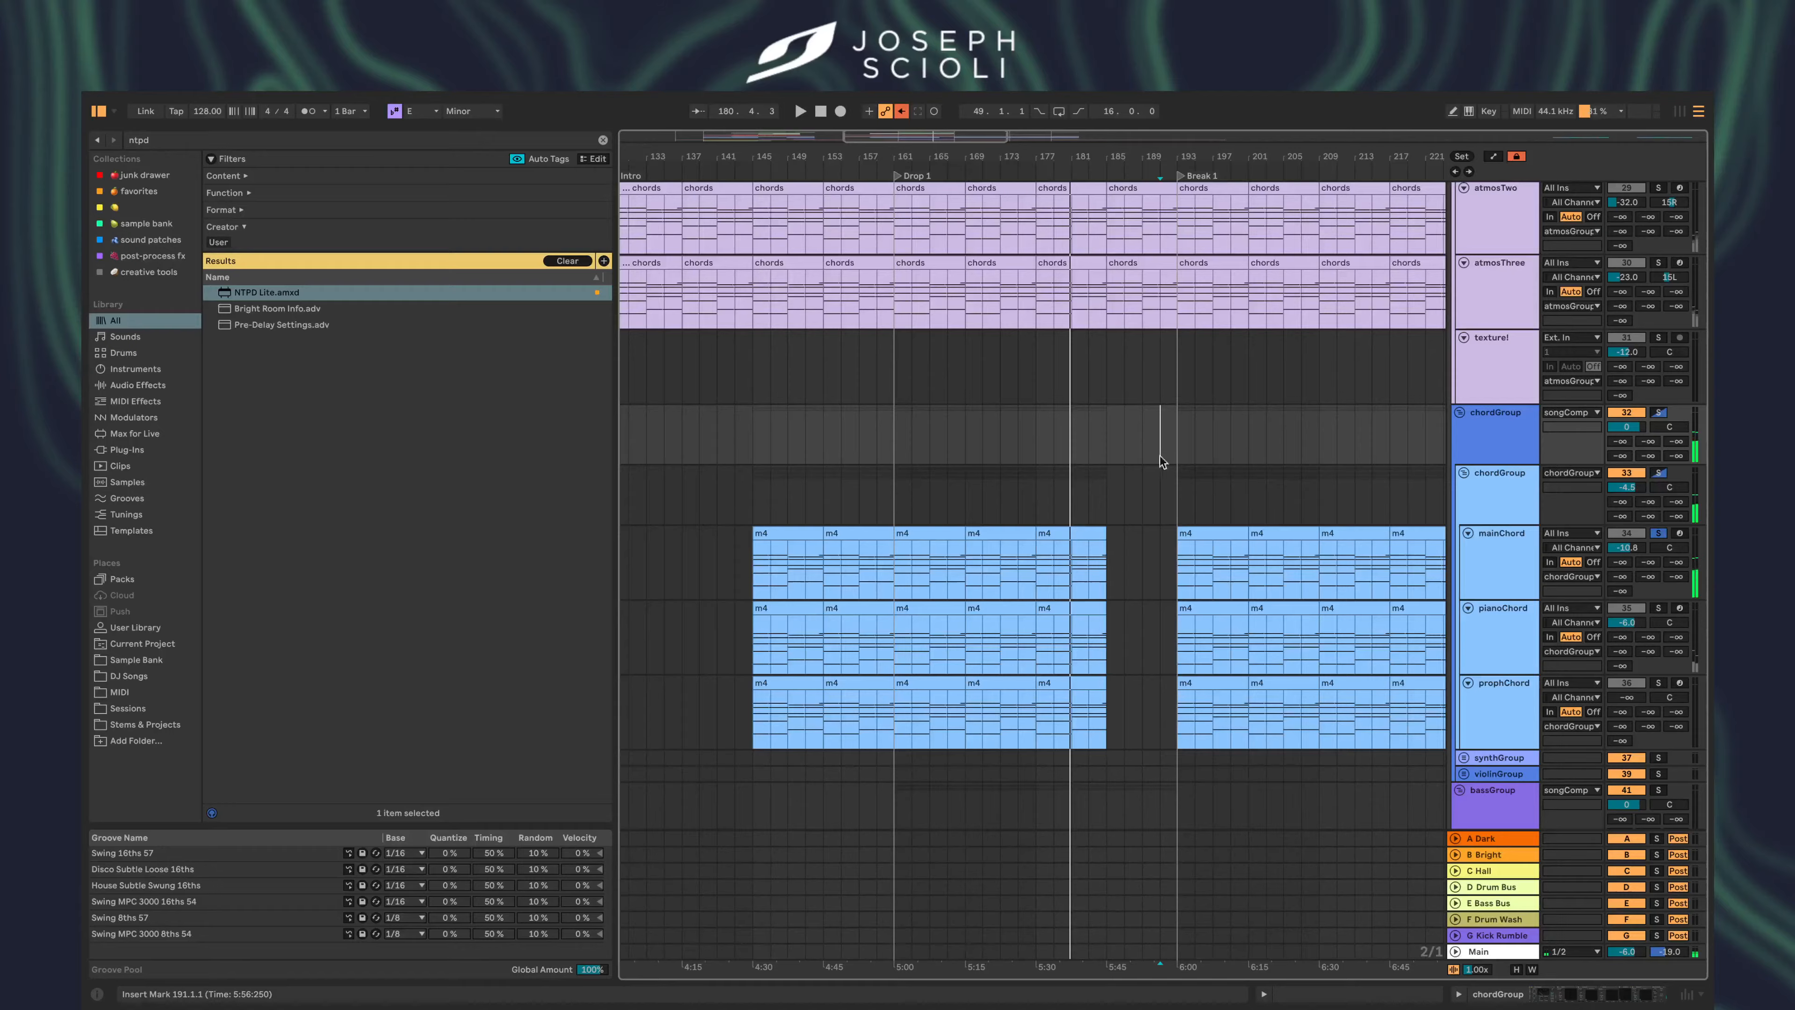
scroll(1154, 488, up, 12)
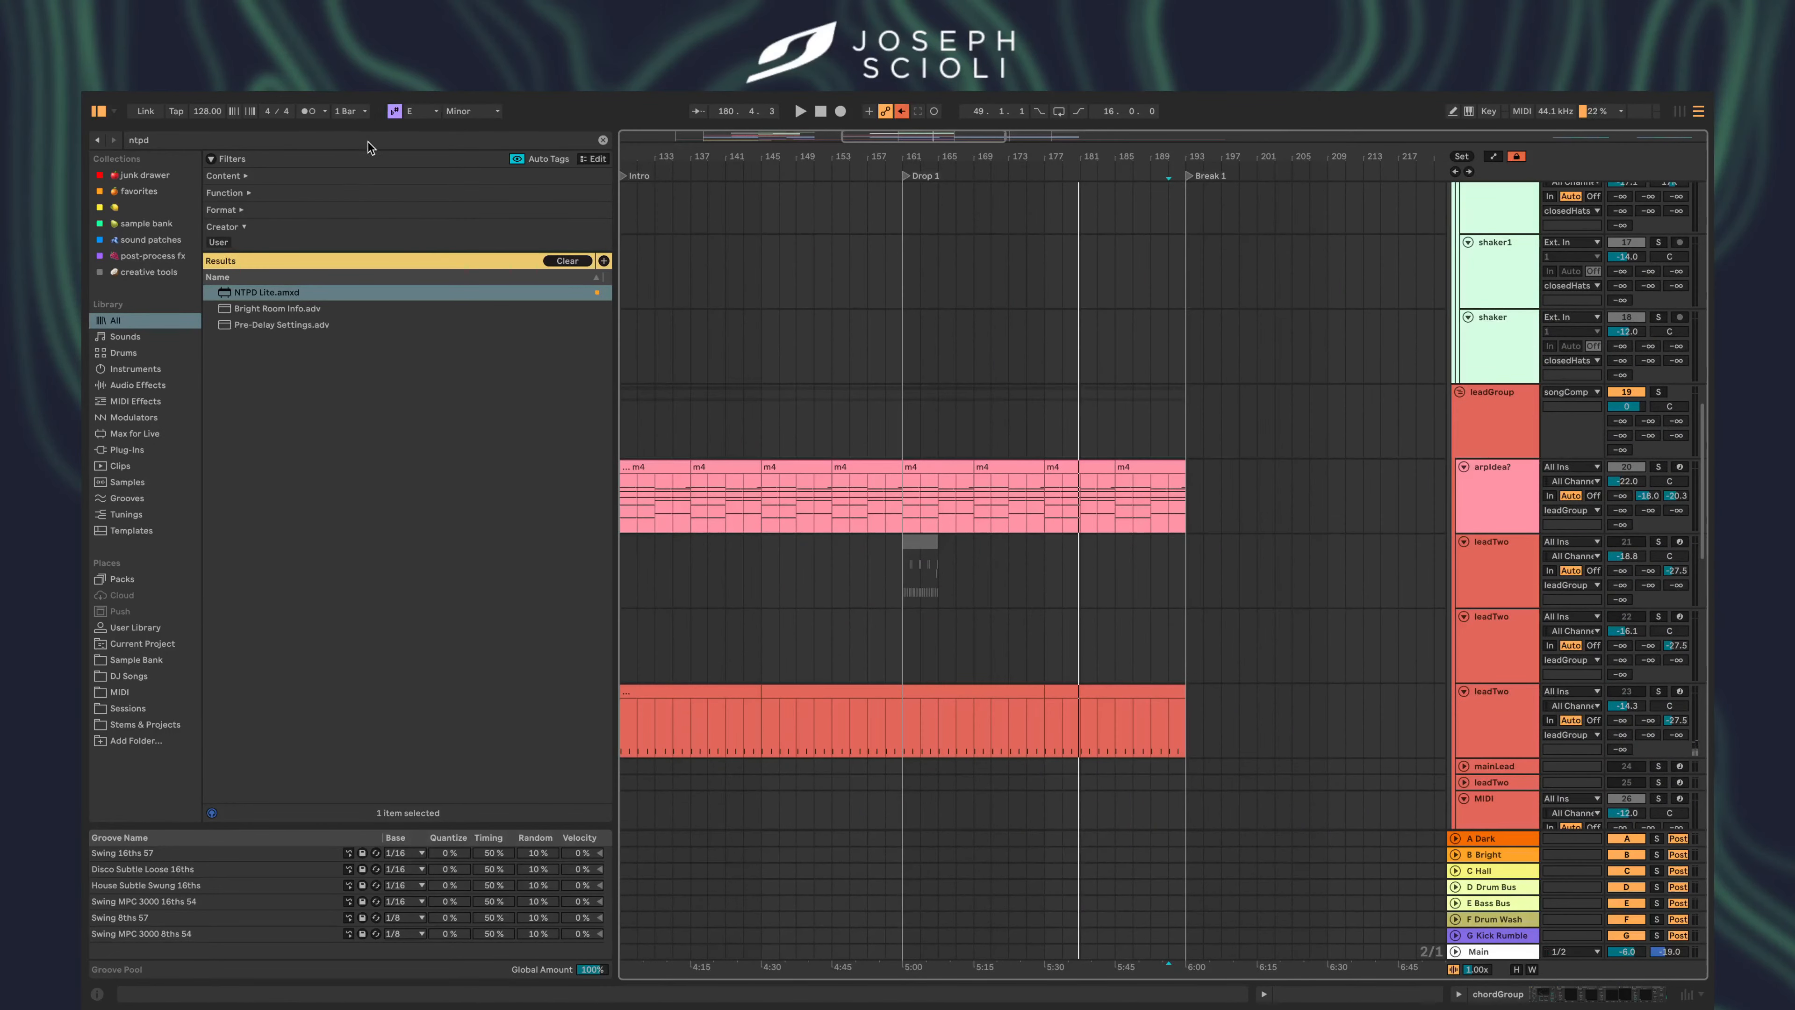
- Search the browser for "harmony" and load Harmony Bloom onto a new MIDI track below arpIdea7
click(368, 142)
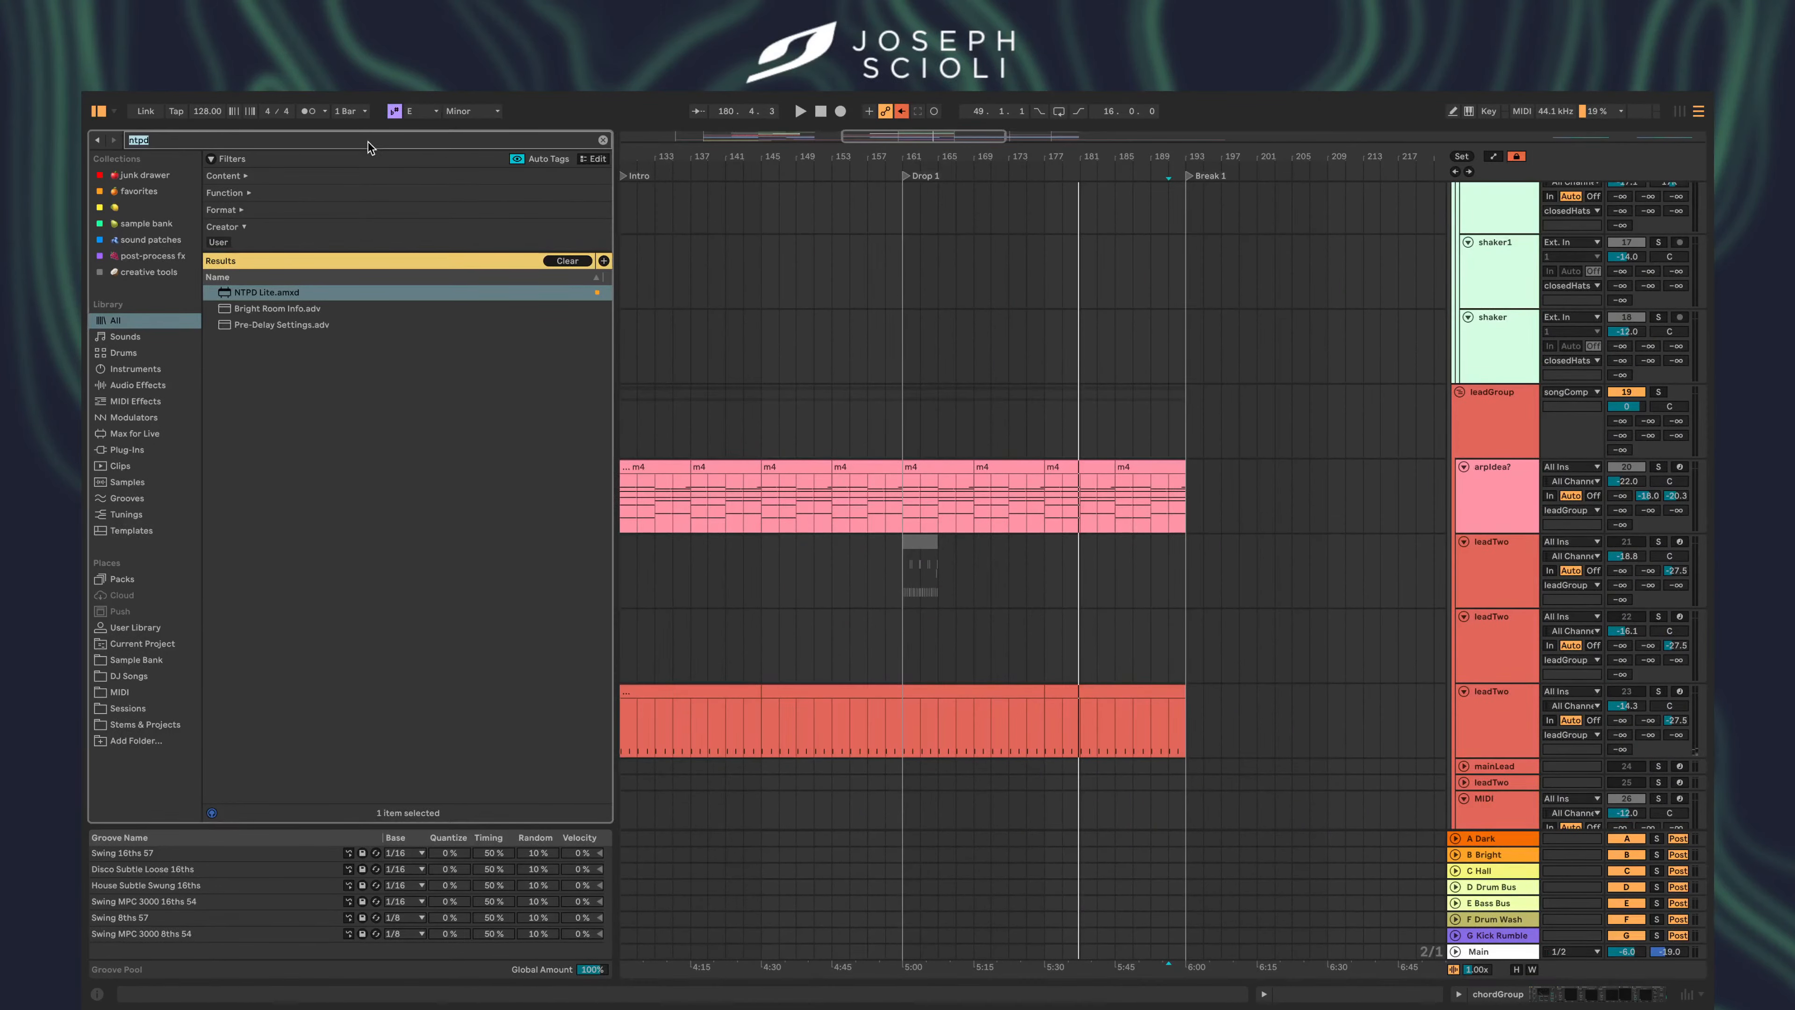
text(harmony)
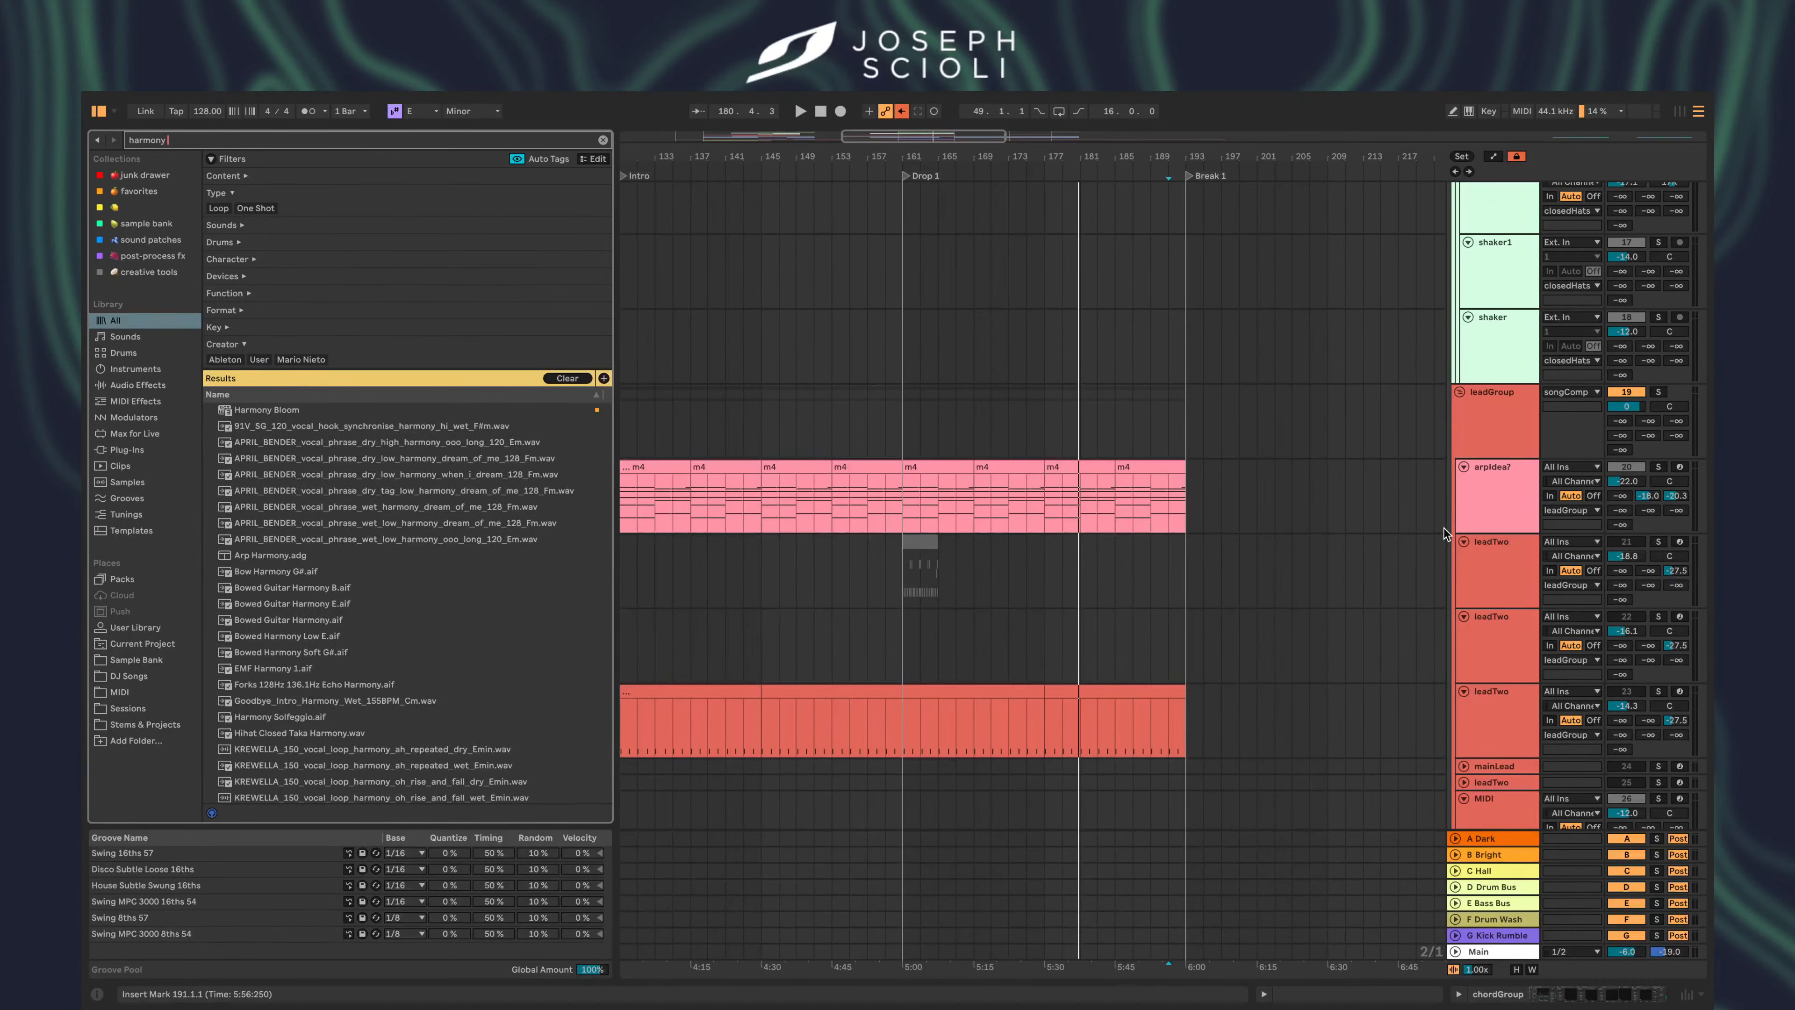
click(1490, 495)
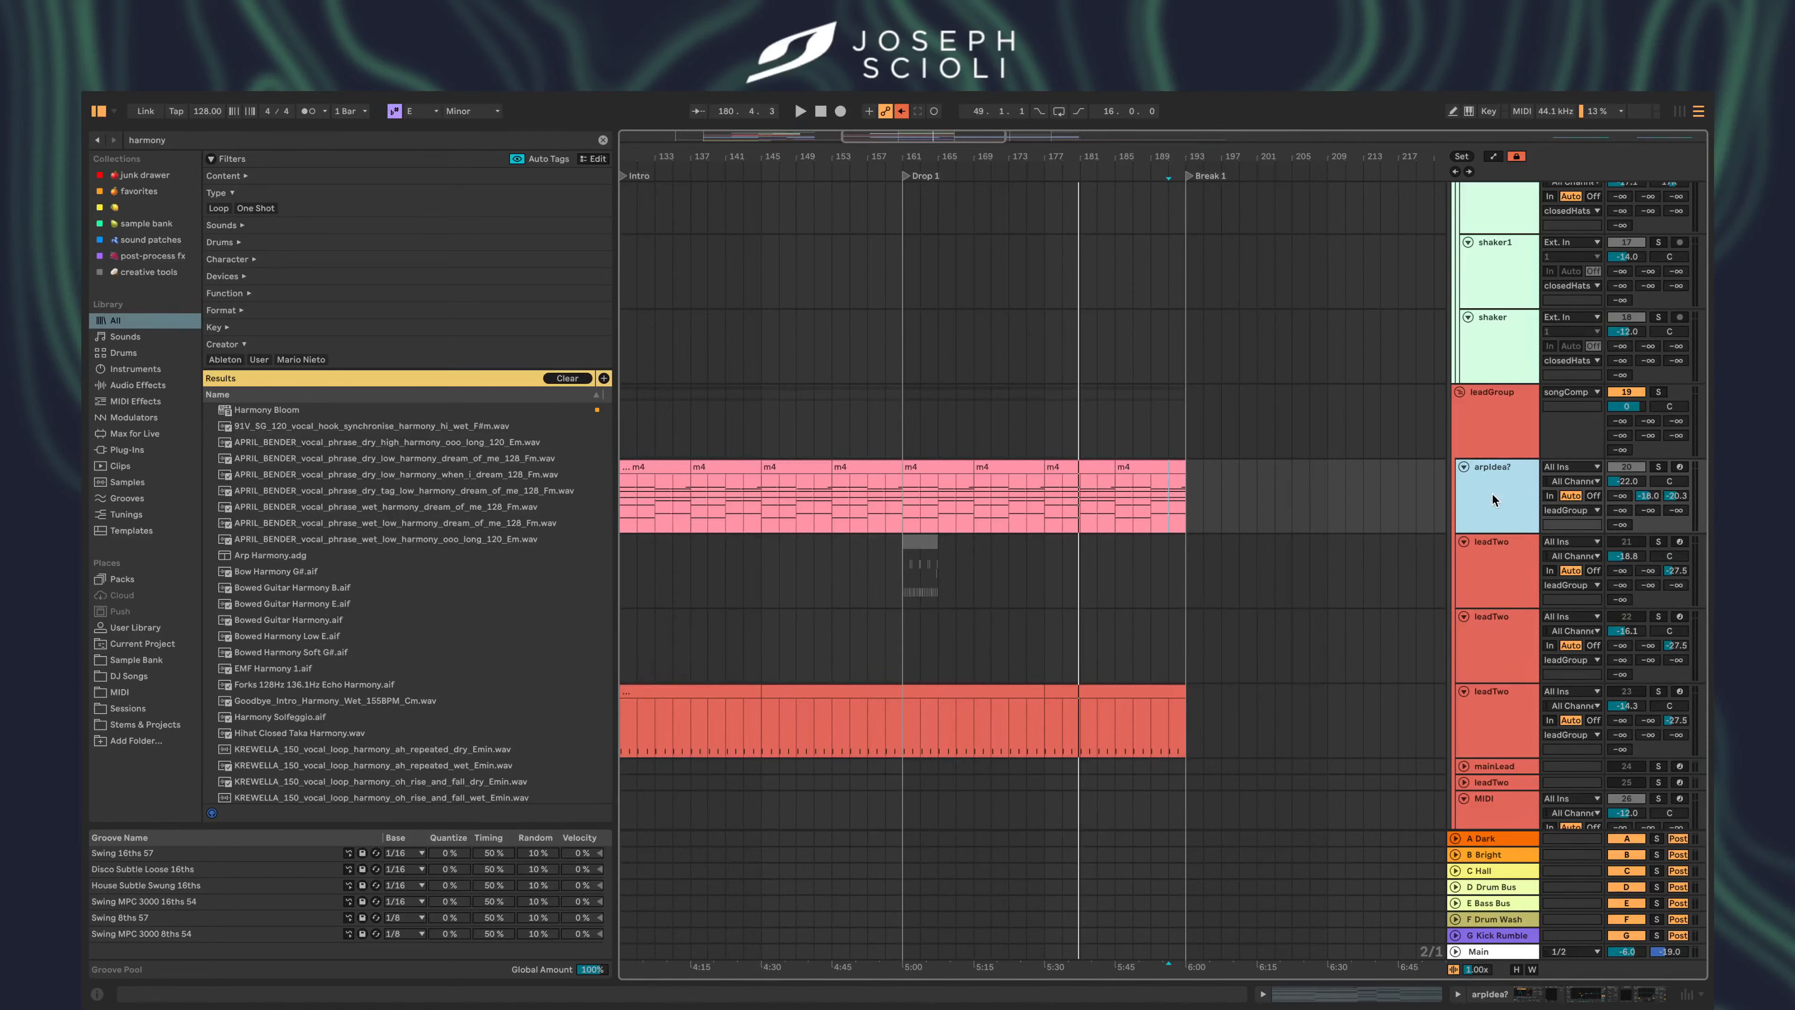
click(272, 411)
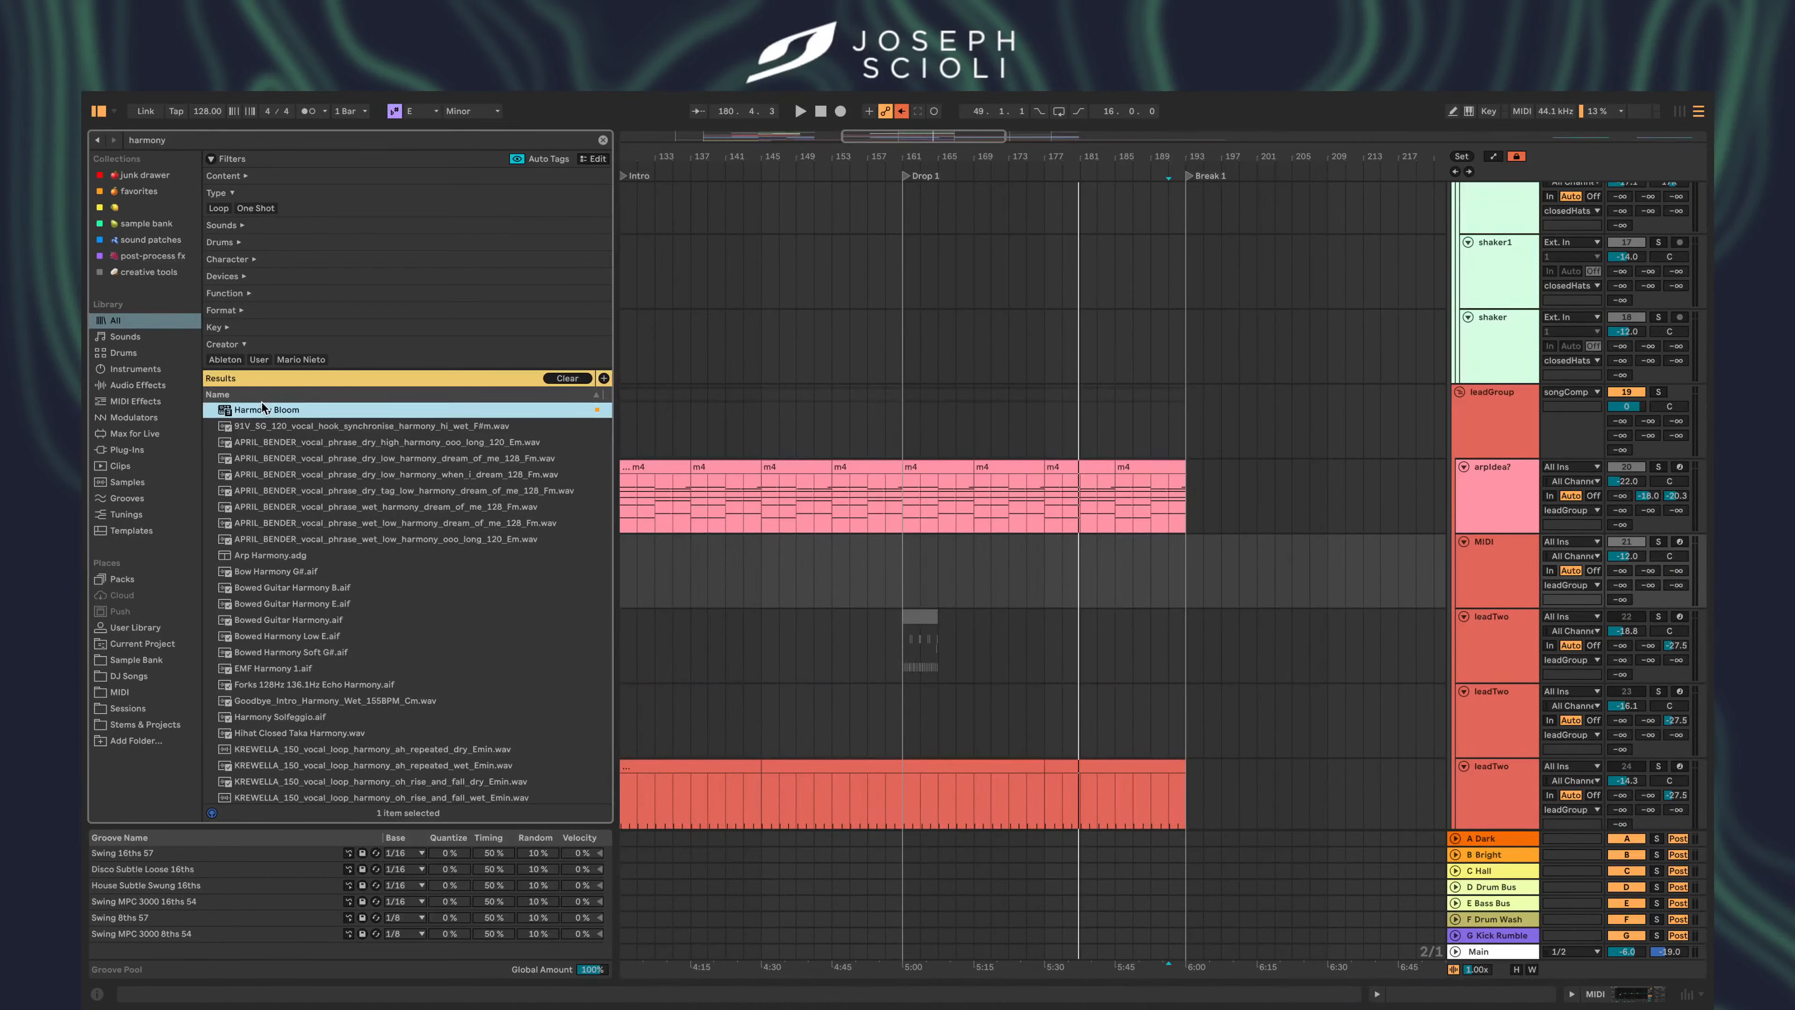
drag(275, 411, 1058, 580)
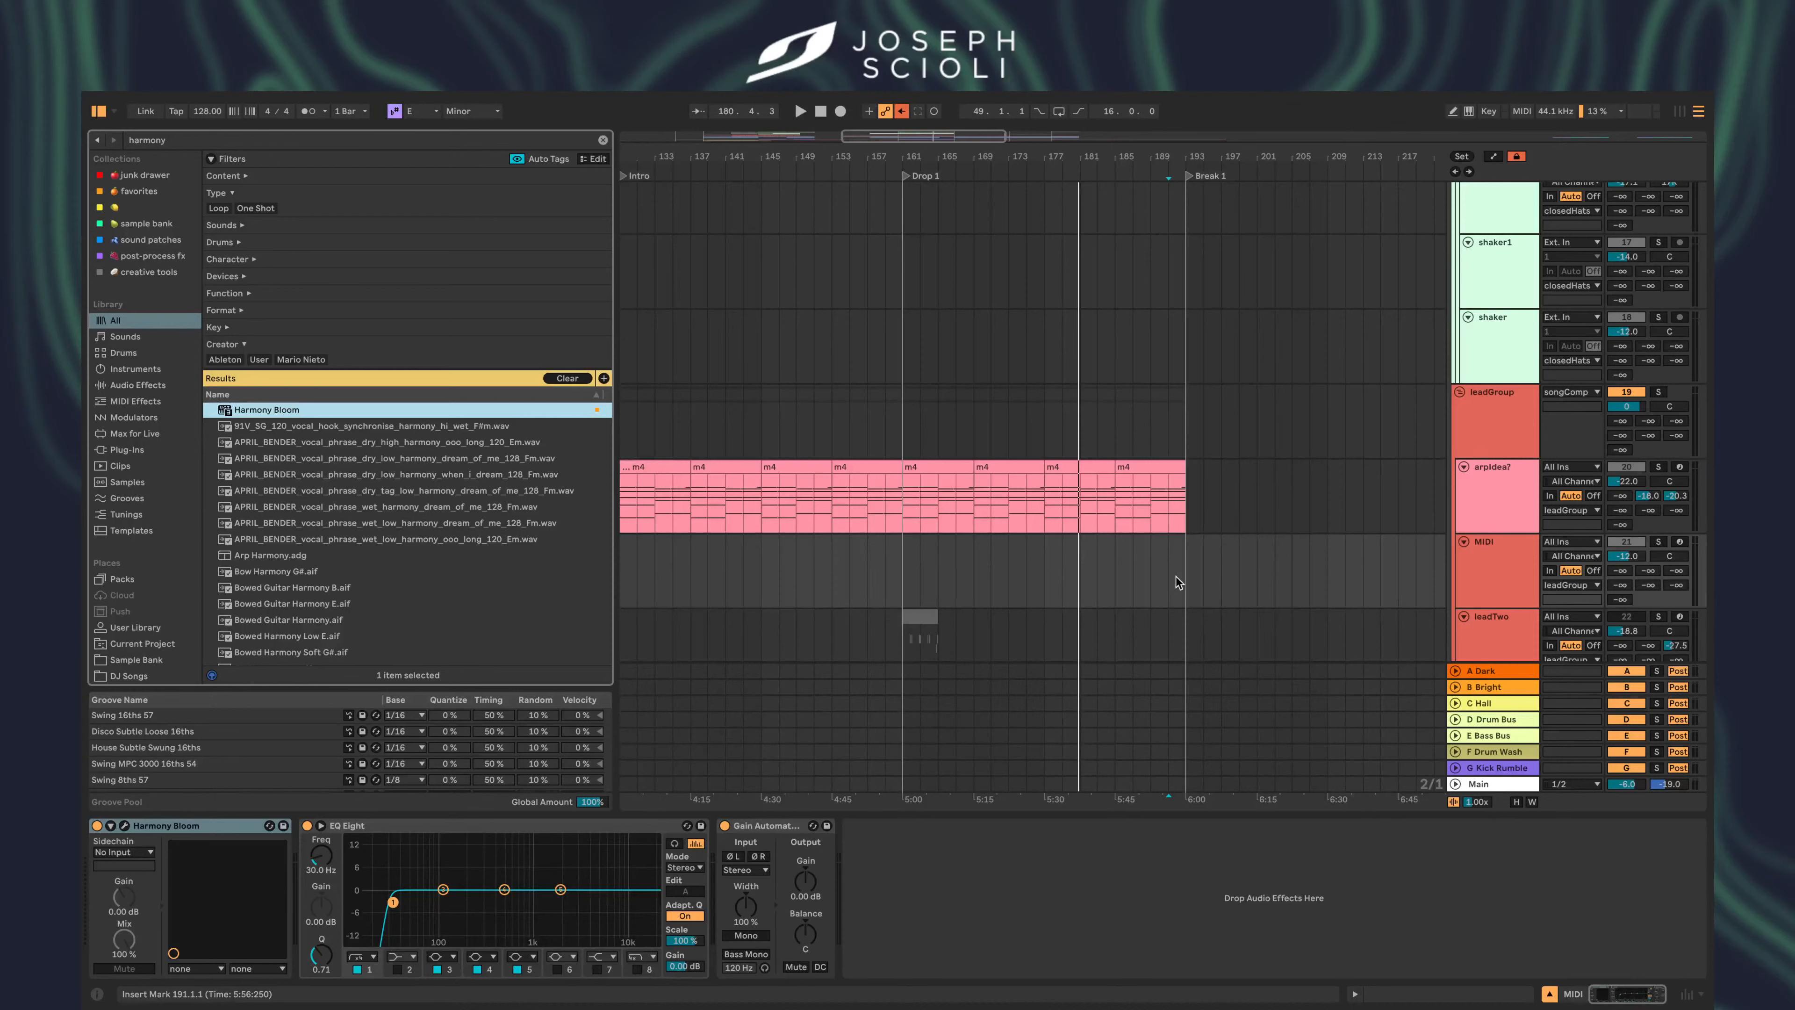
- Open the Harmony Bloom window and look through its scale and note collection options
drag(1175, 576, 1095, 576)
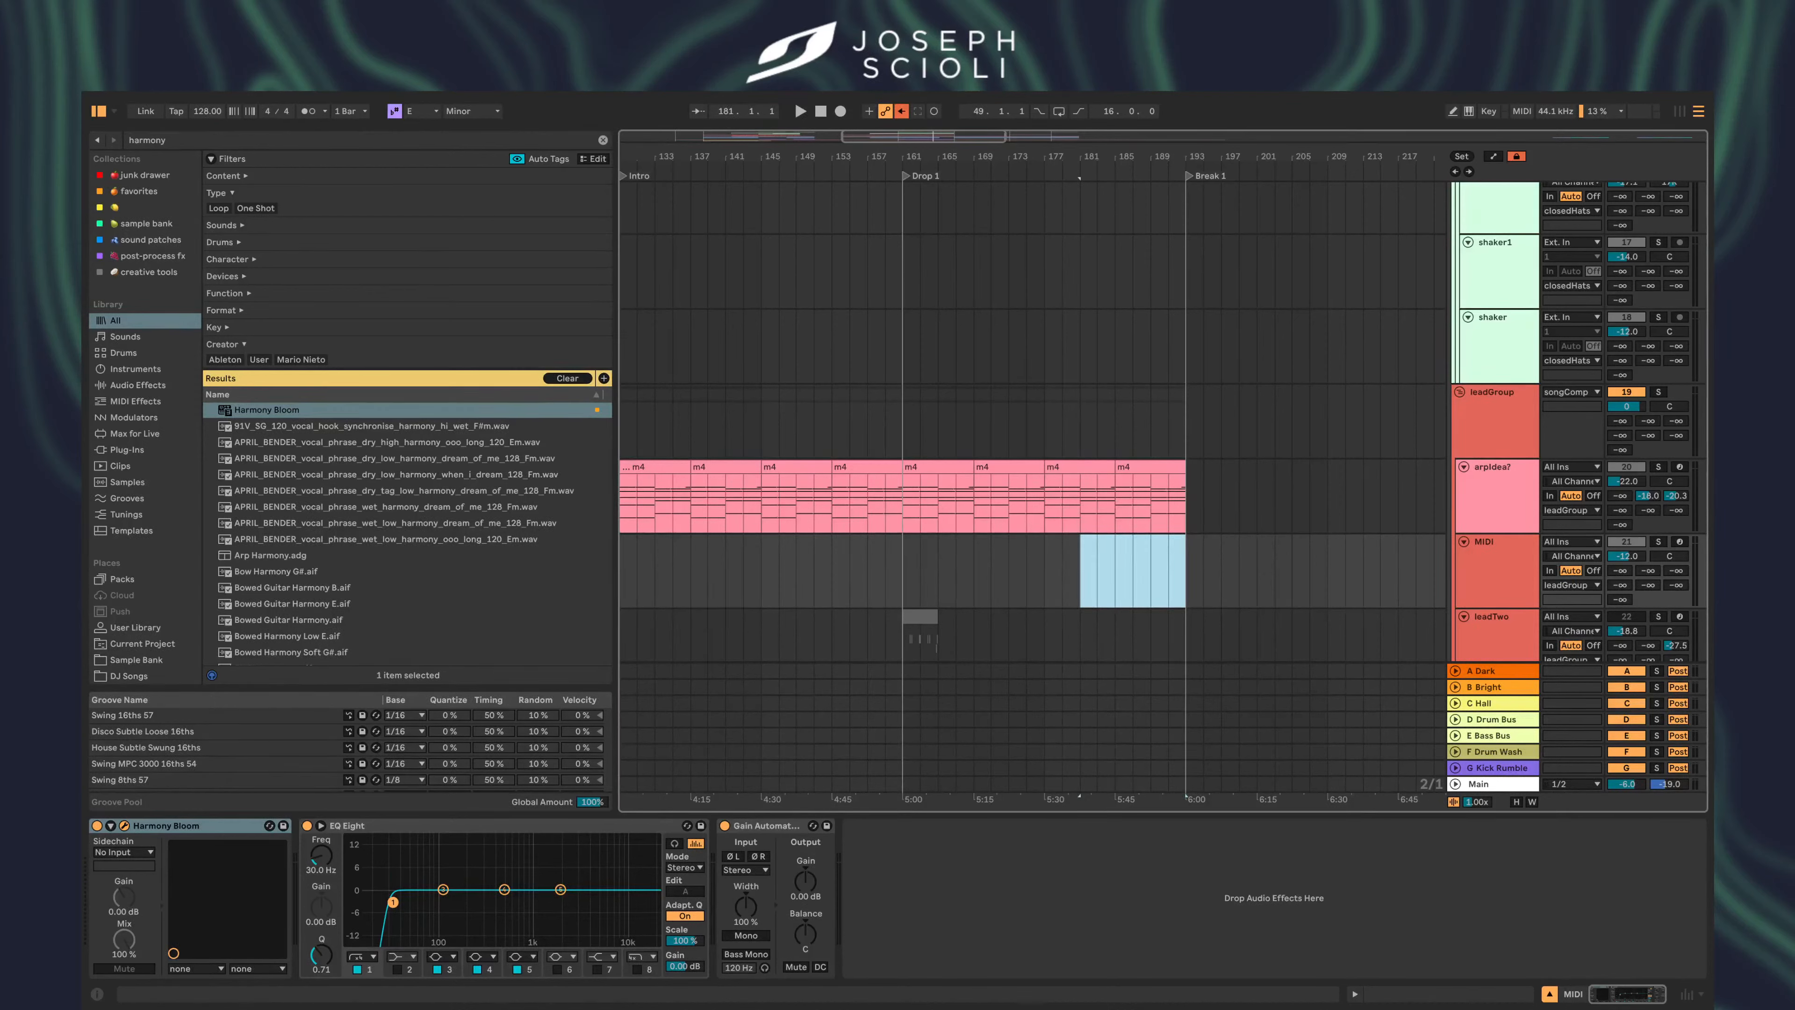
drag(943, 1006, 516, 130)
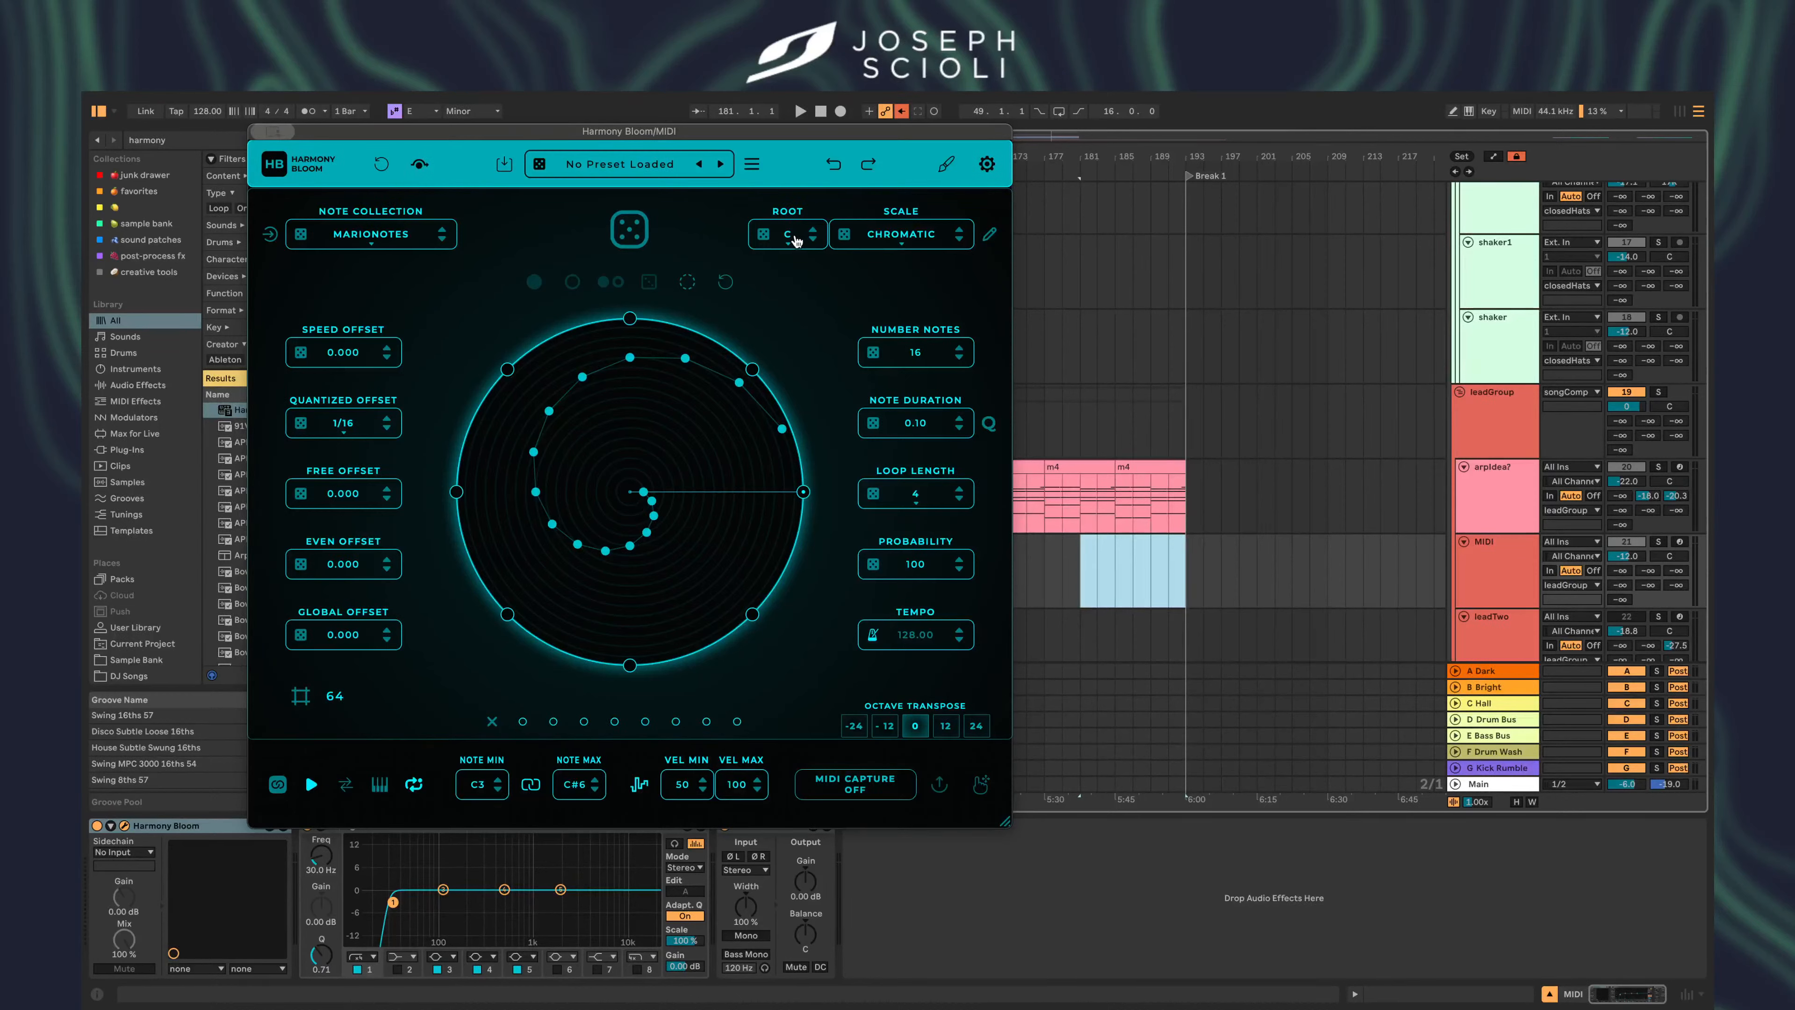
click(894, 237)
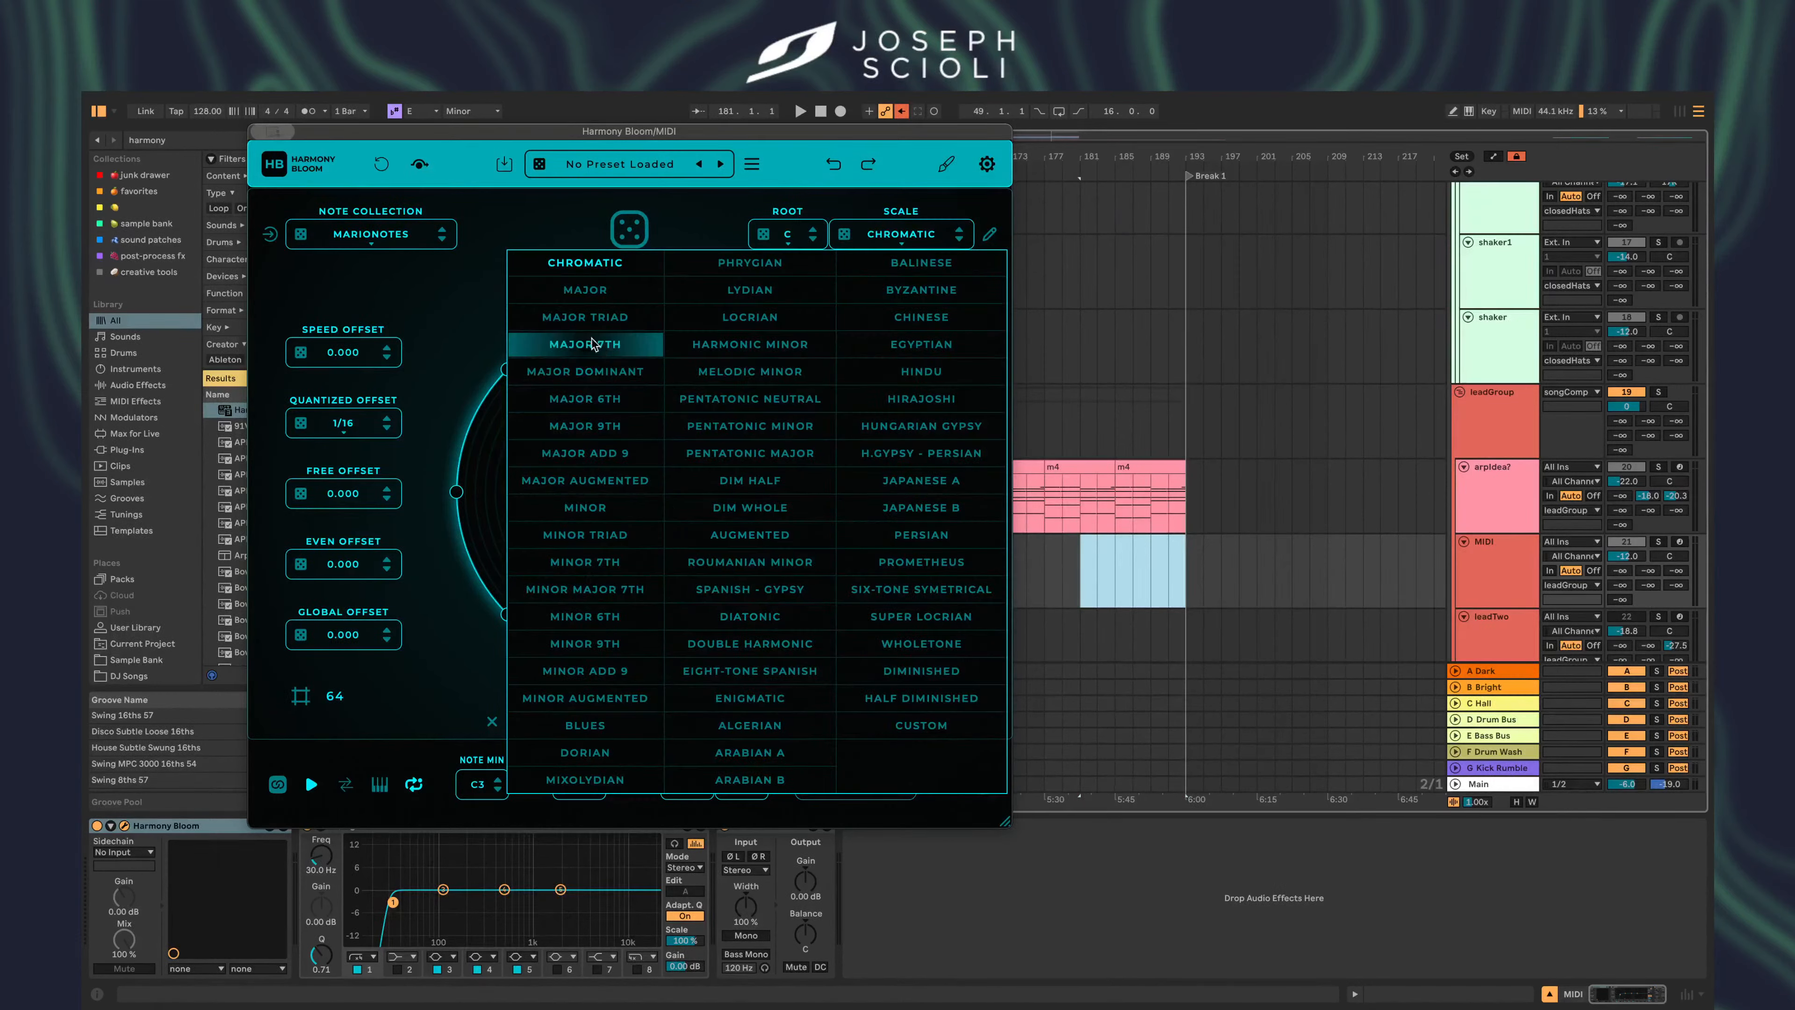
click(686, 216)
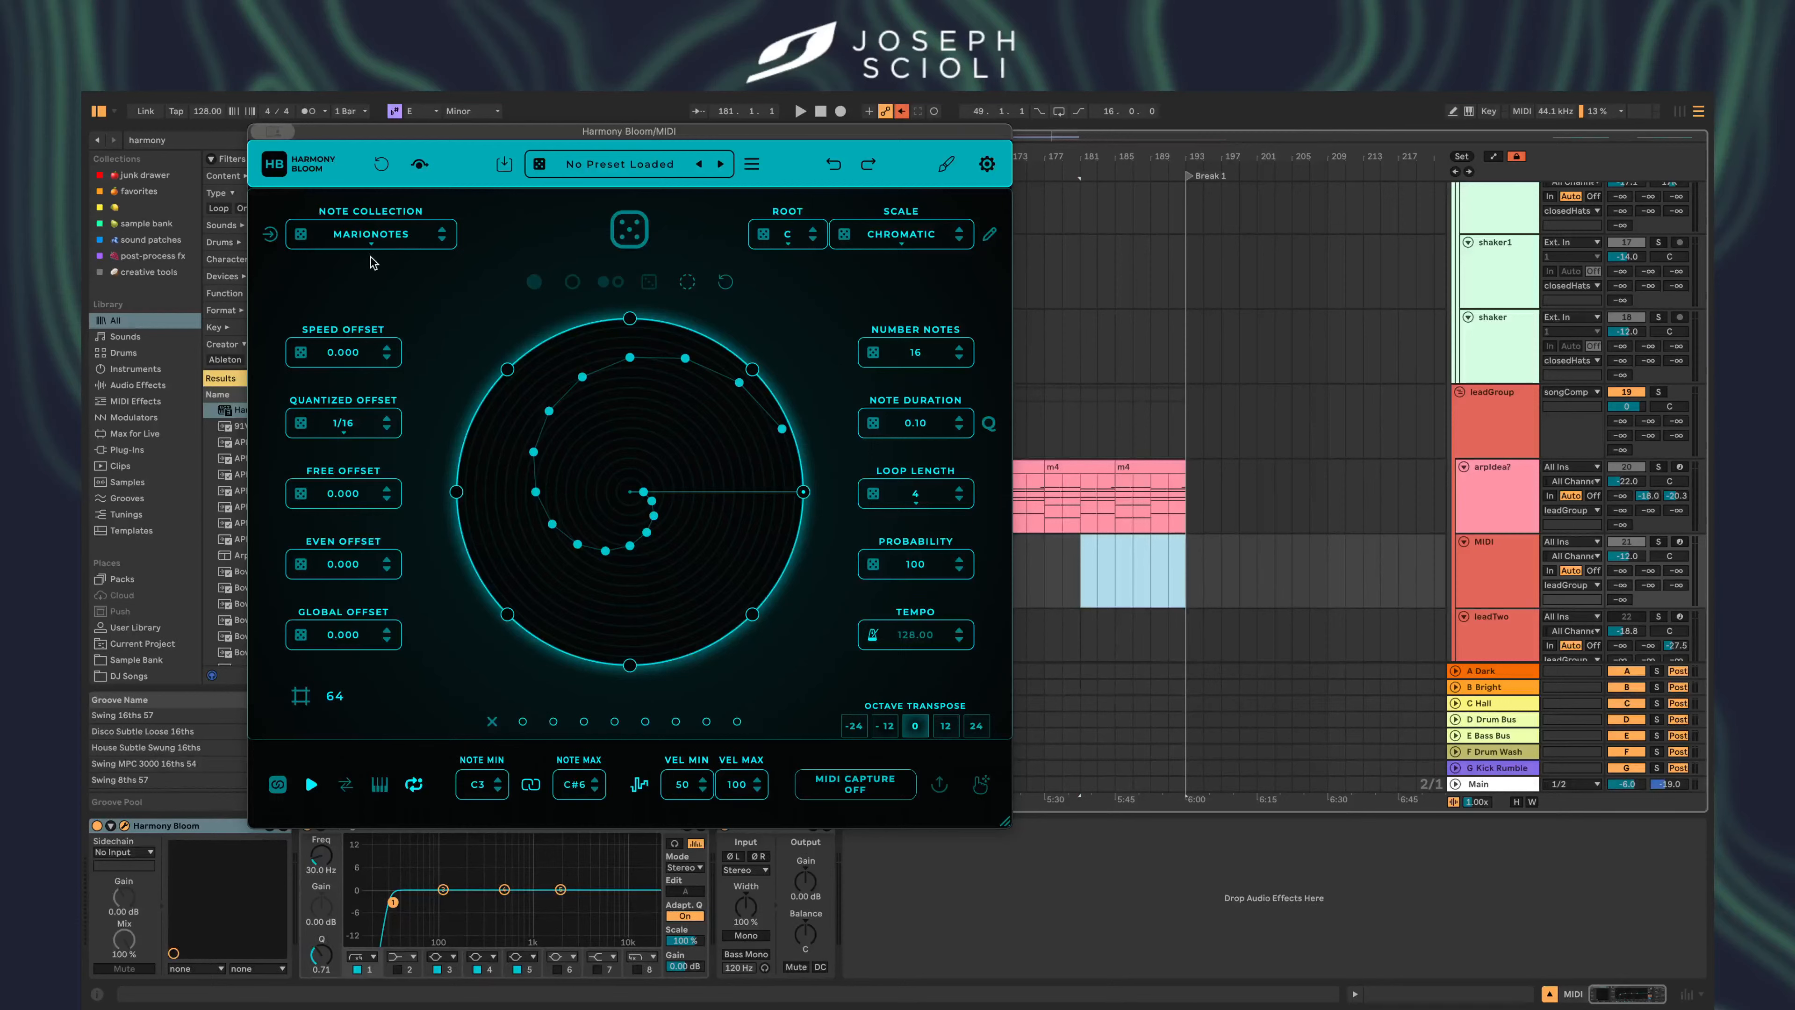
click(368, 233)
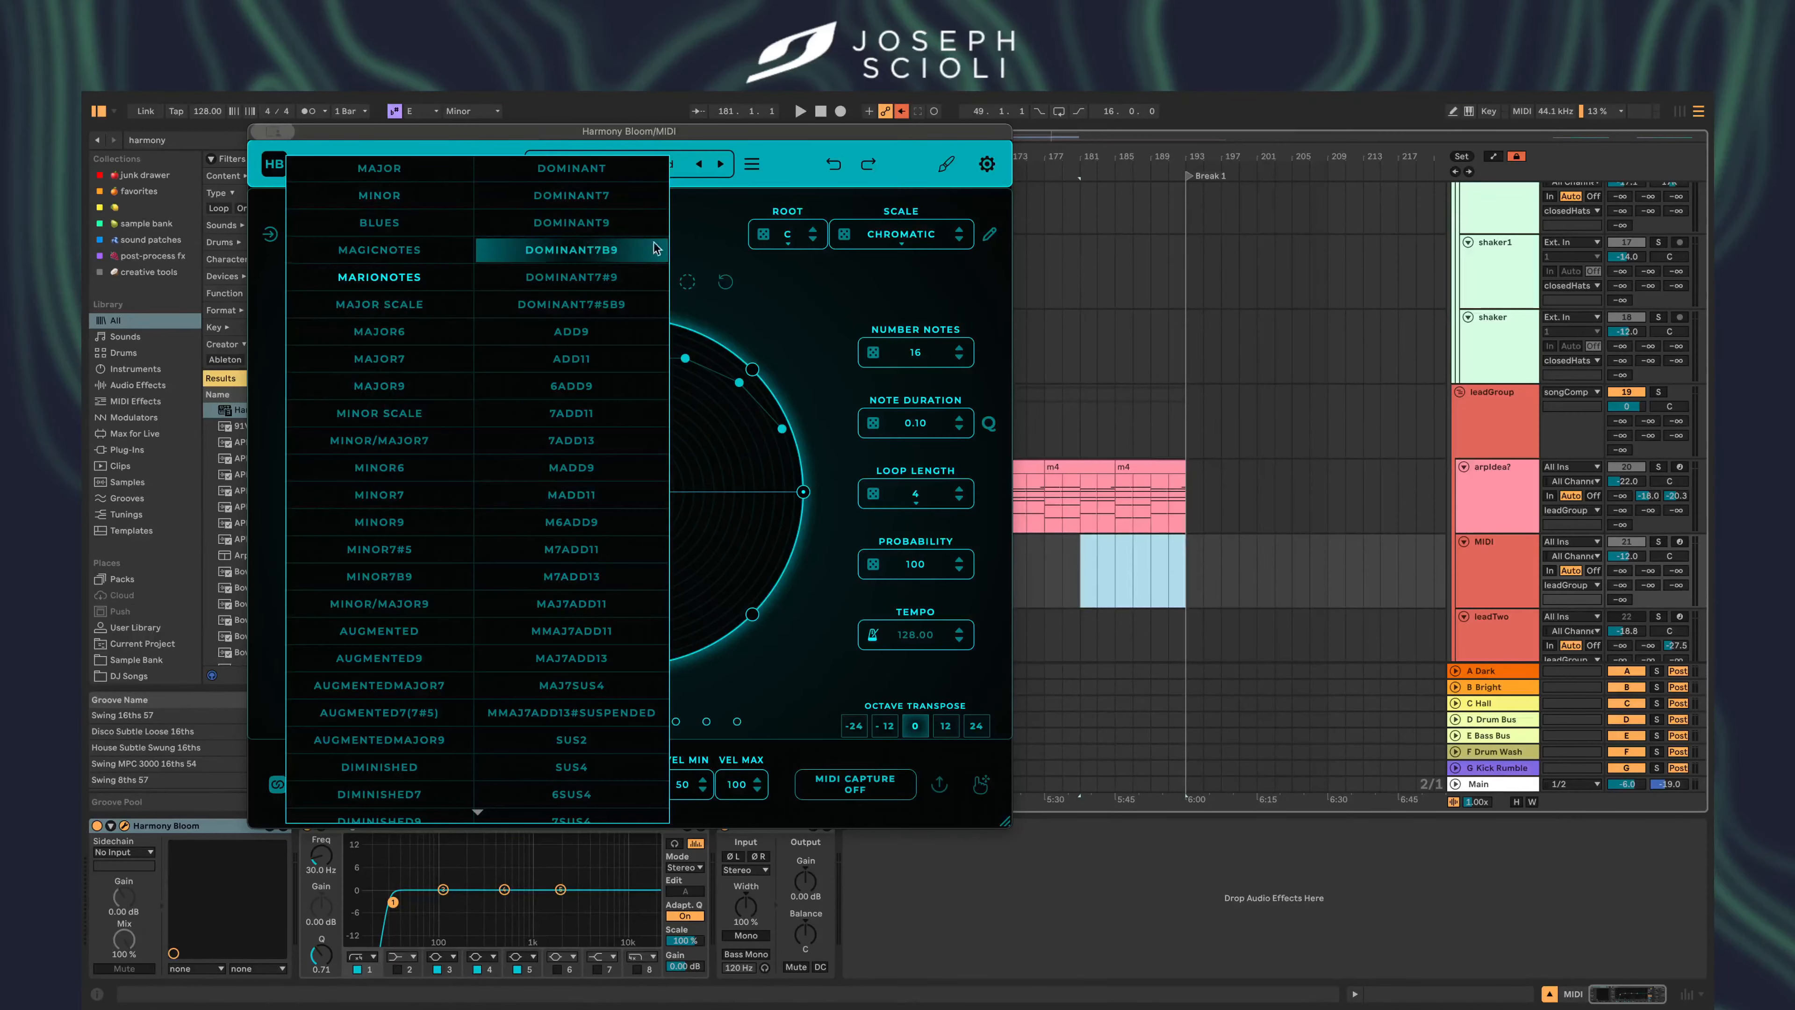
click(696, 234)
- Load the random preset Up in Harmony Bloom and close the plugin window
click(611, 165)
click(612, 164)
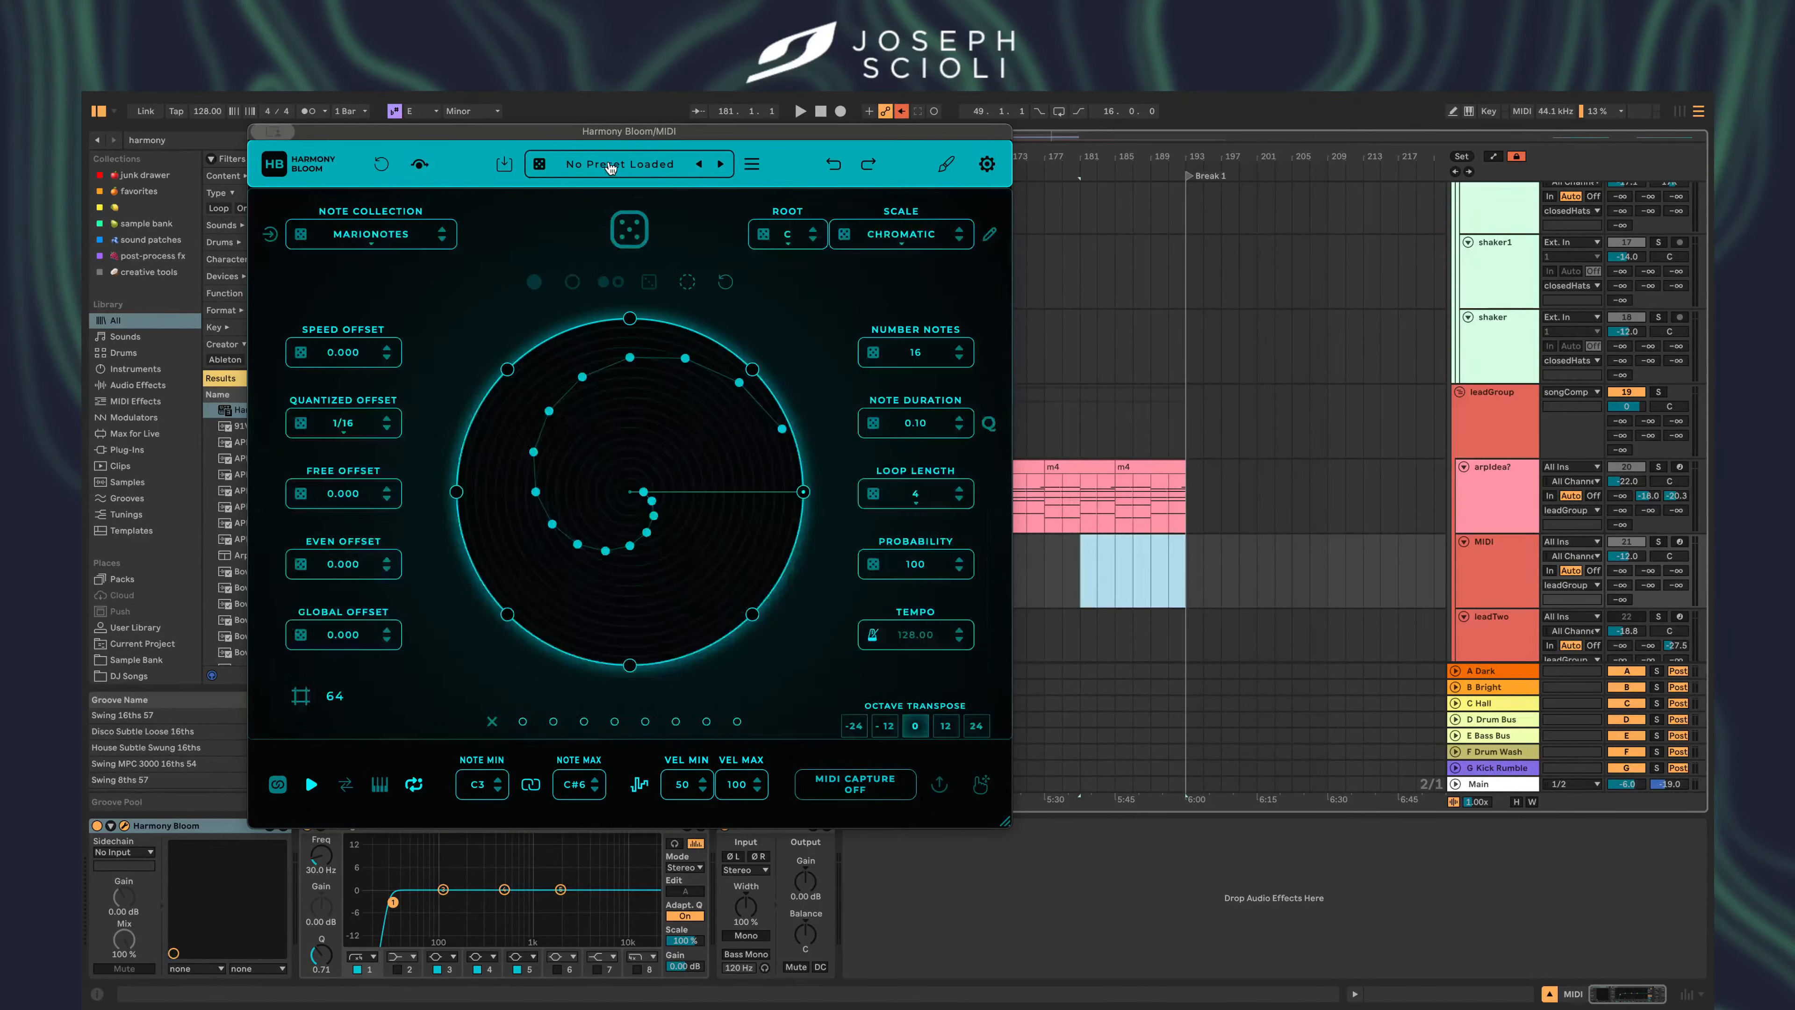
click(539, 164)
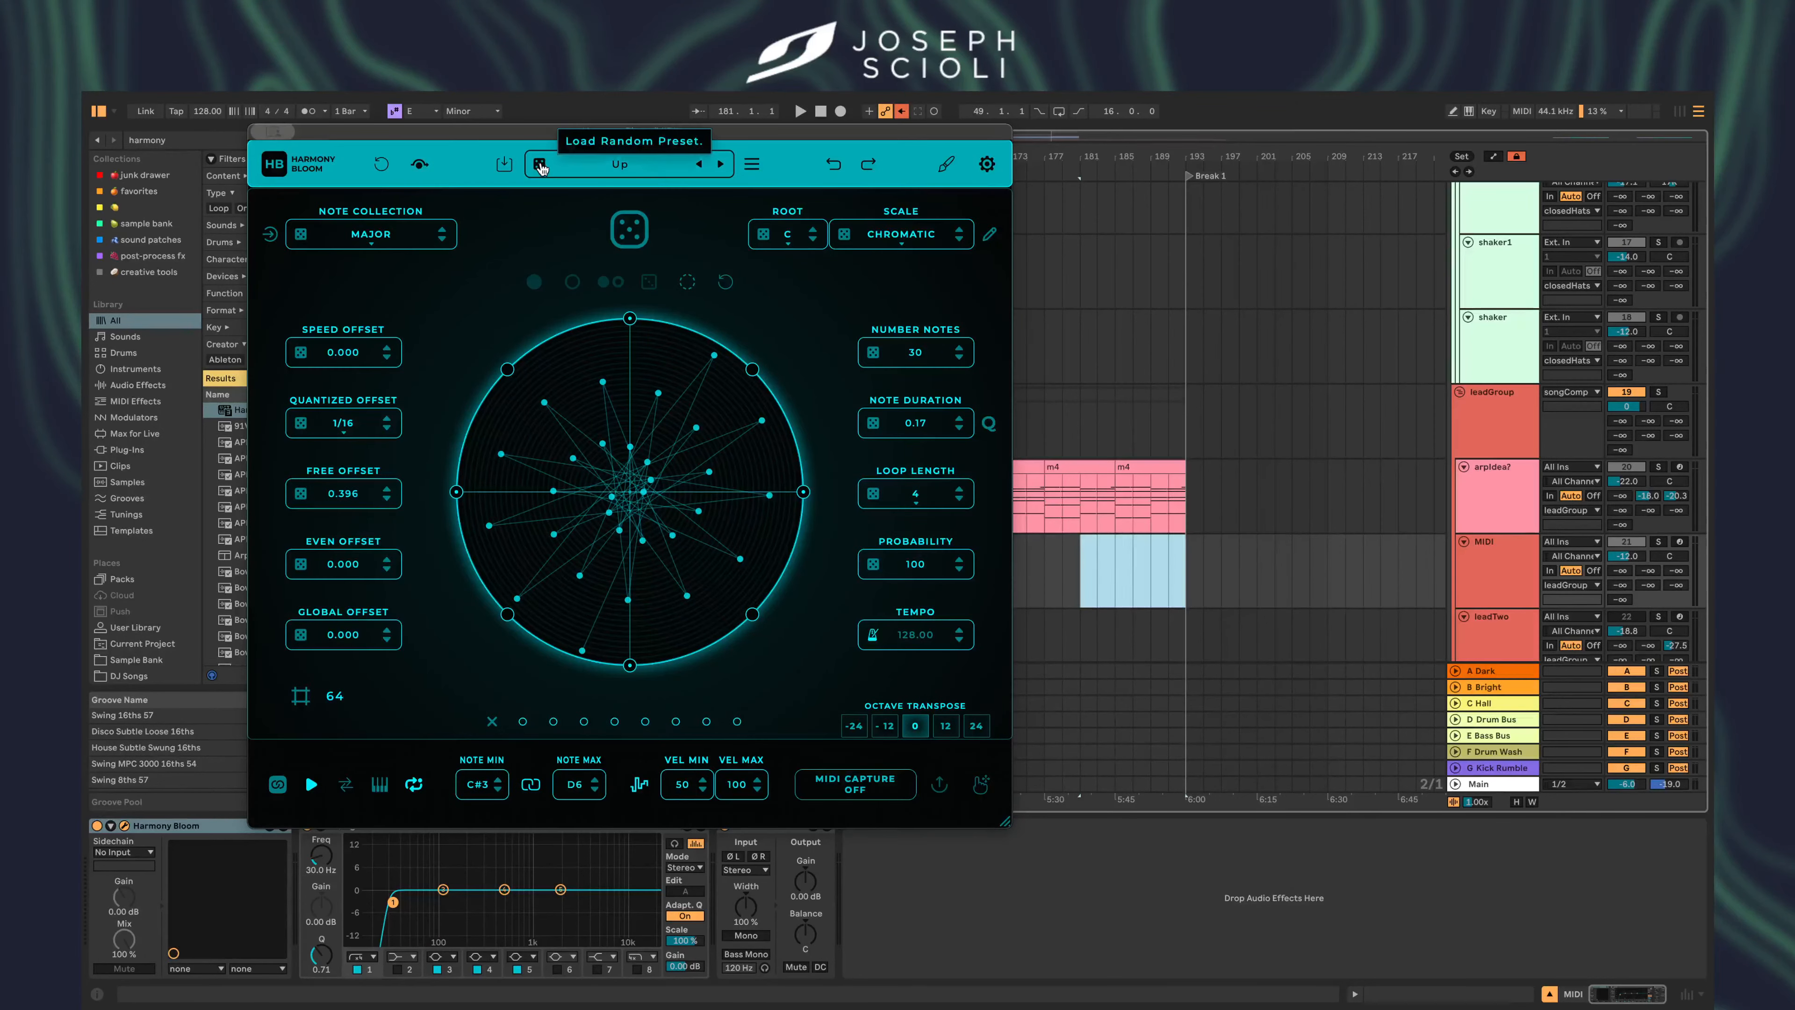
click(275, 135)
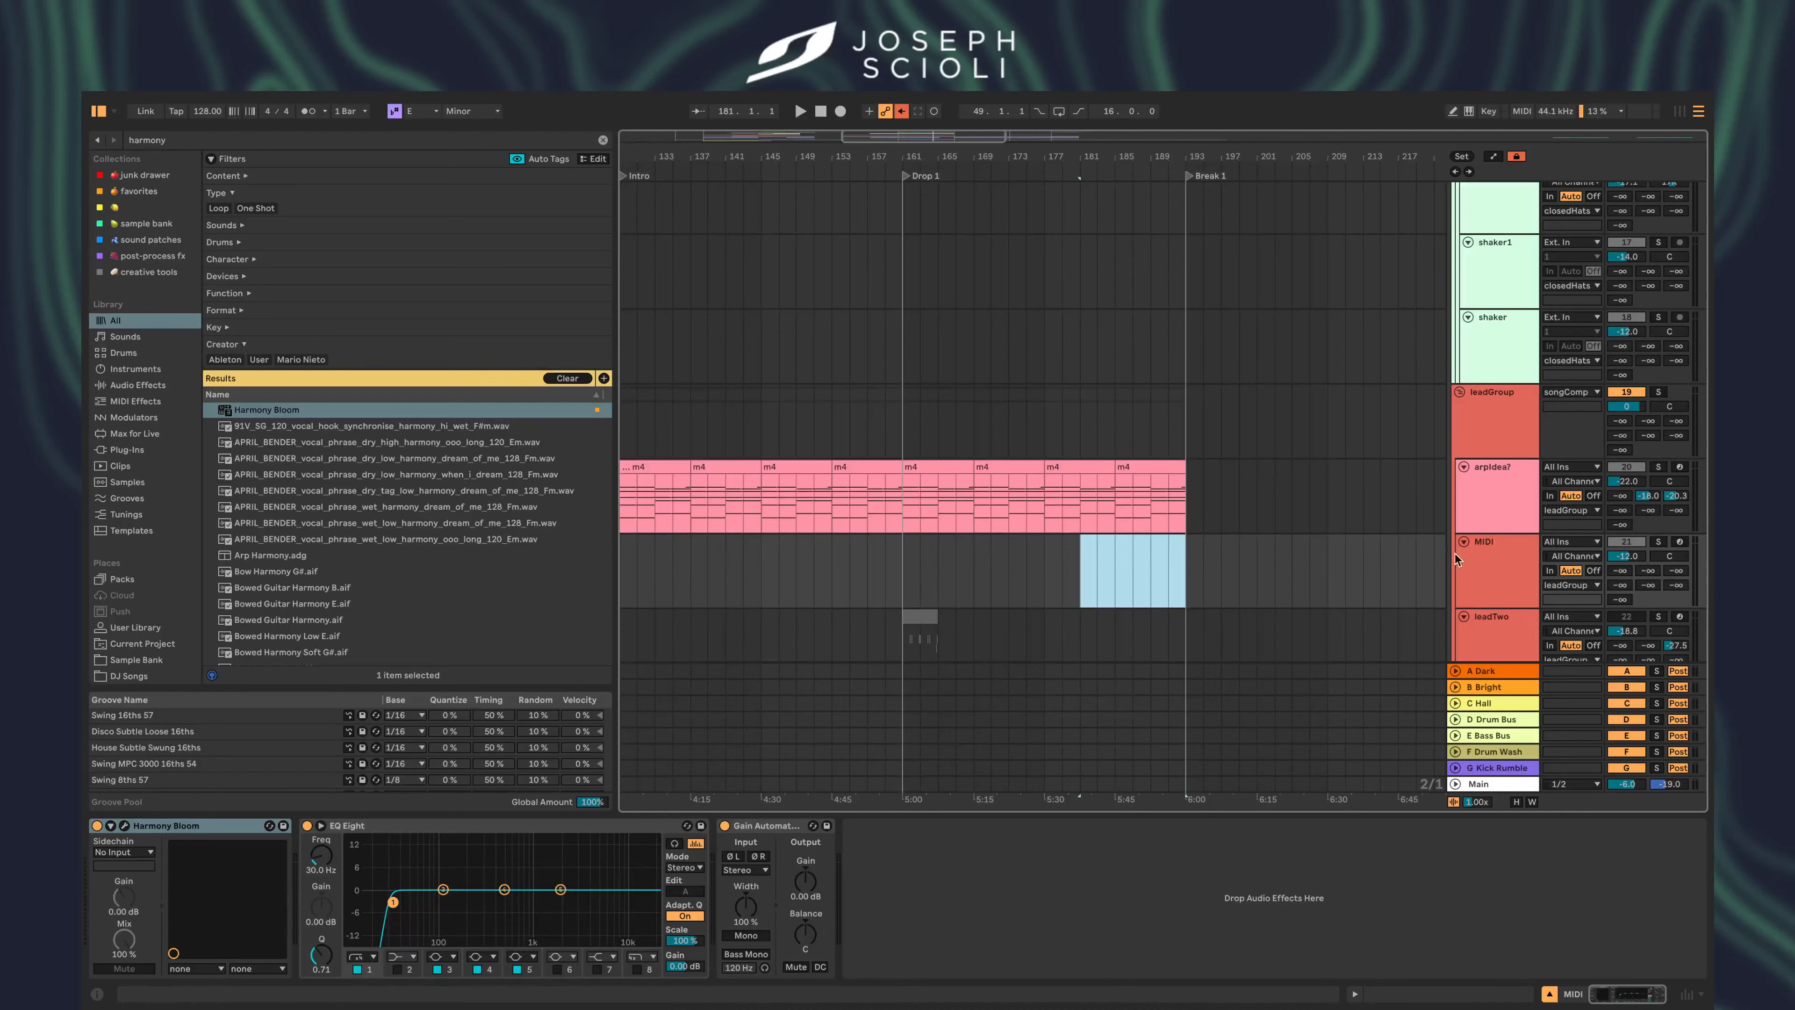
- Solo the Harmony Bloom MIDI track and select bars 185 to 193 on it, plus the last m4 clip on arpIdea7
click(1482, 564)
click(1658, 542)
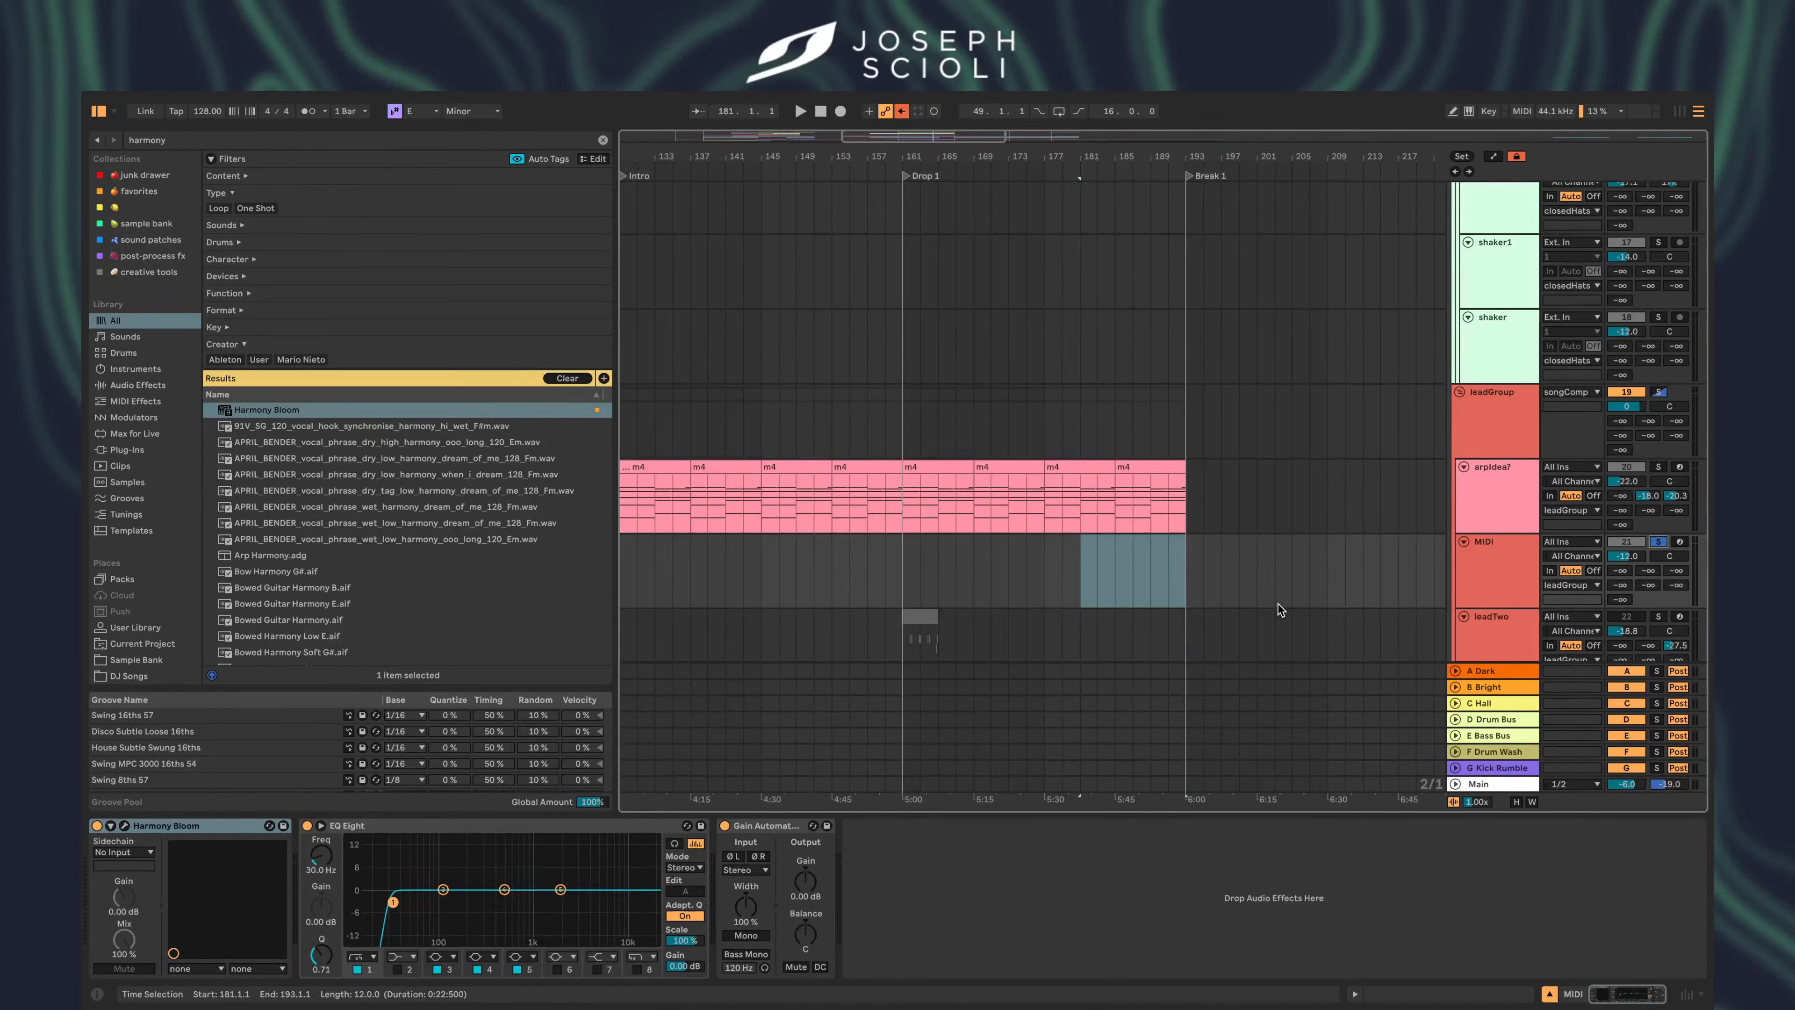
drag(1182, 580, 1119, 568)
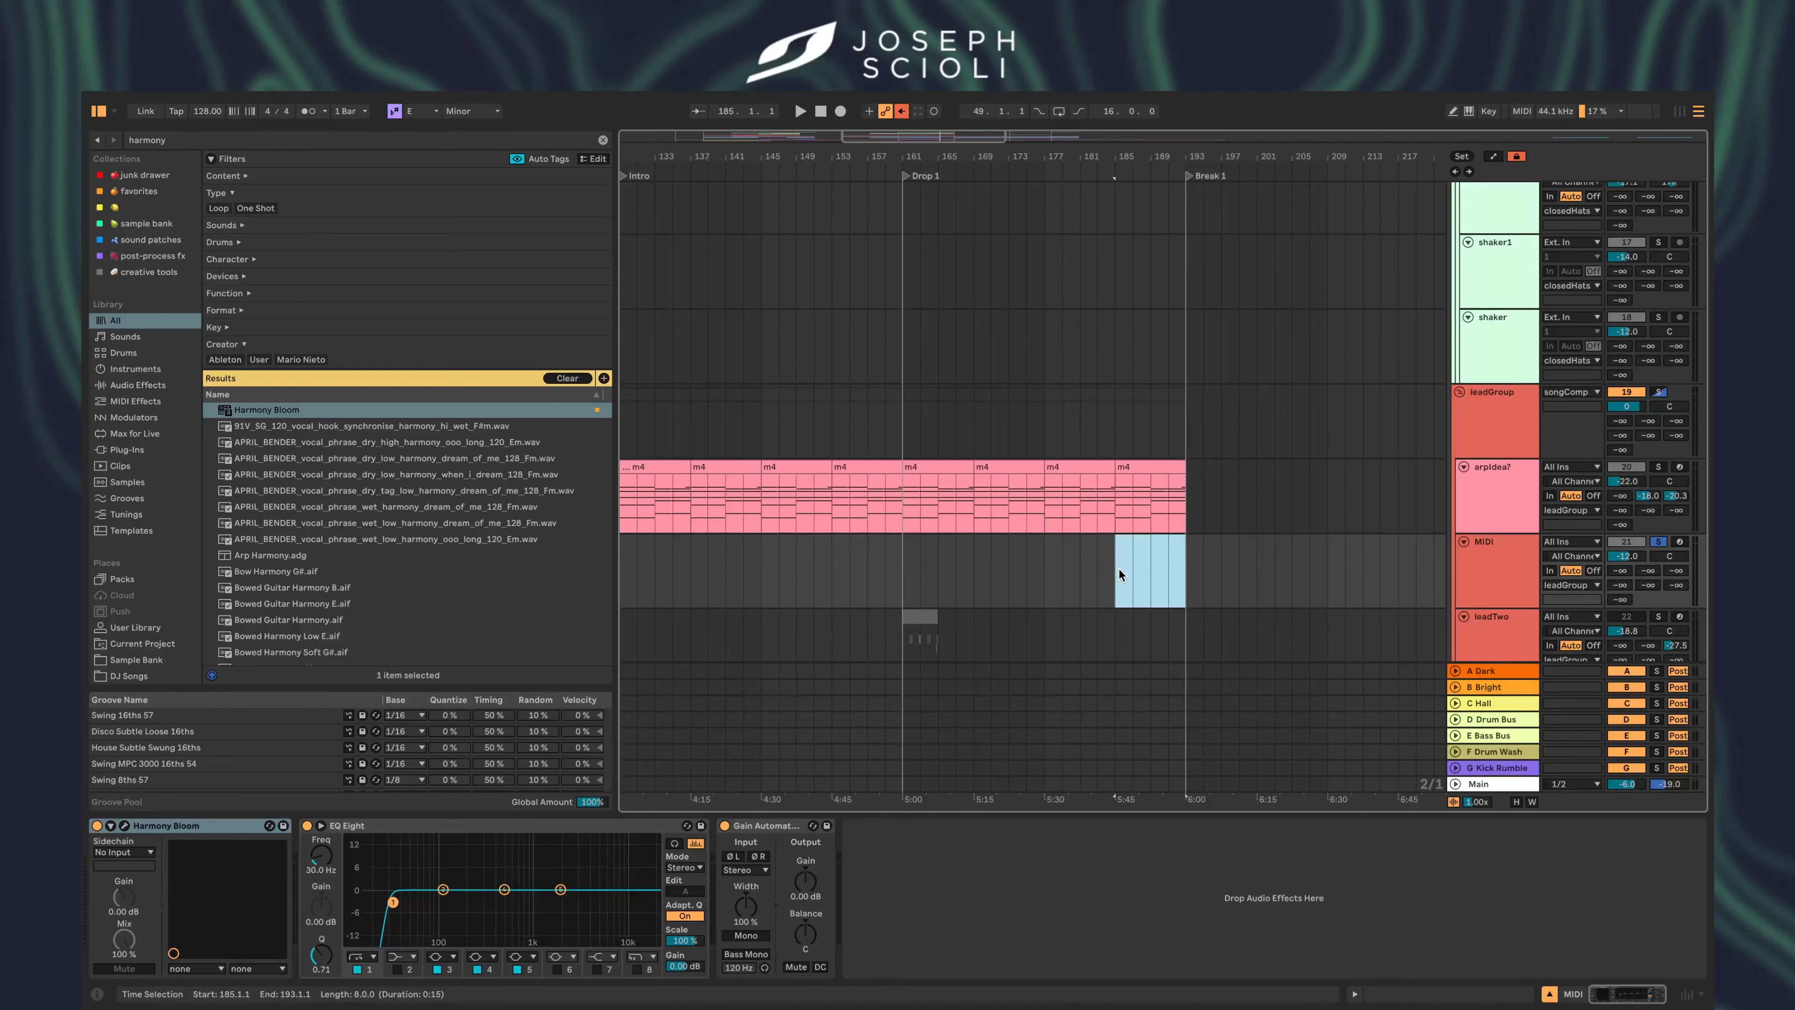
click(1129, 469)
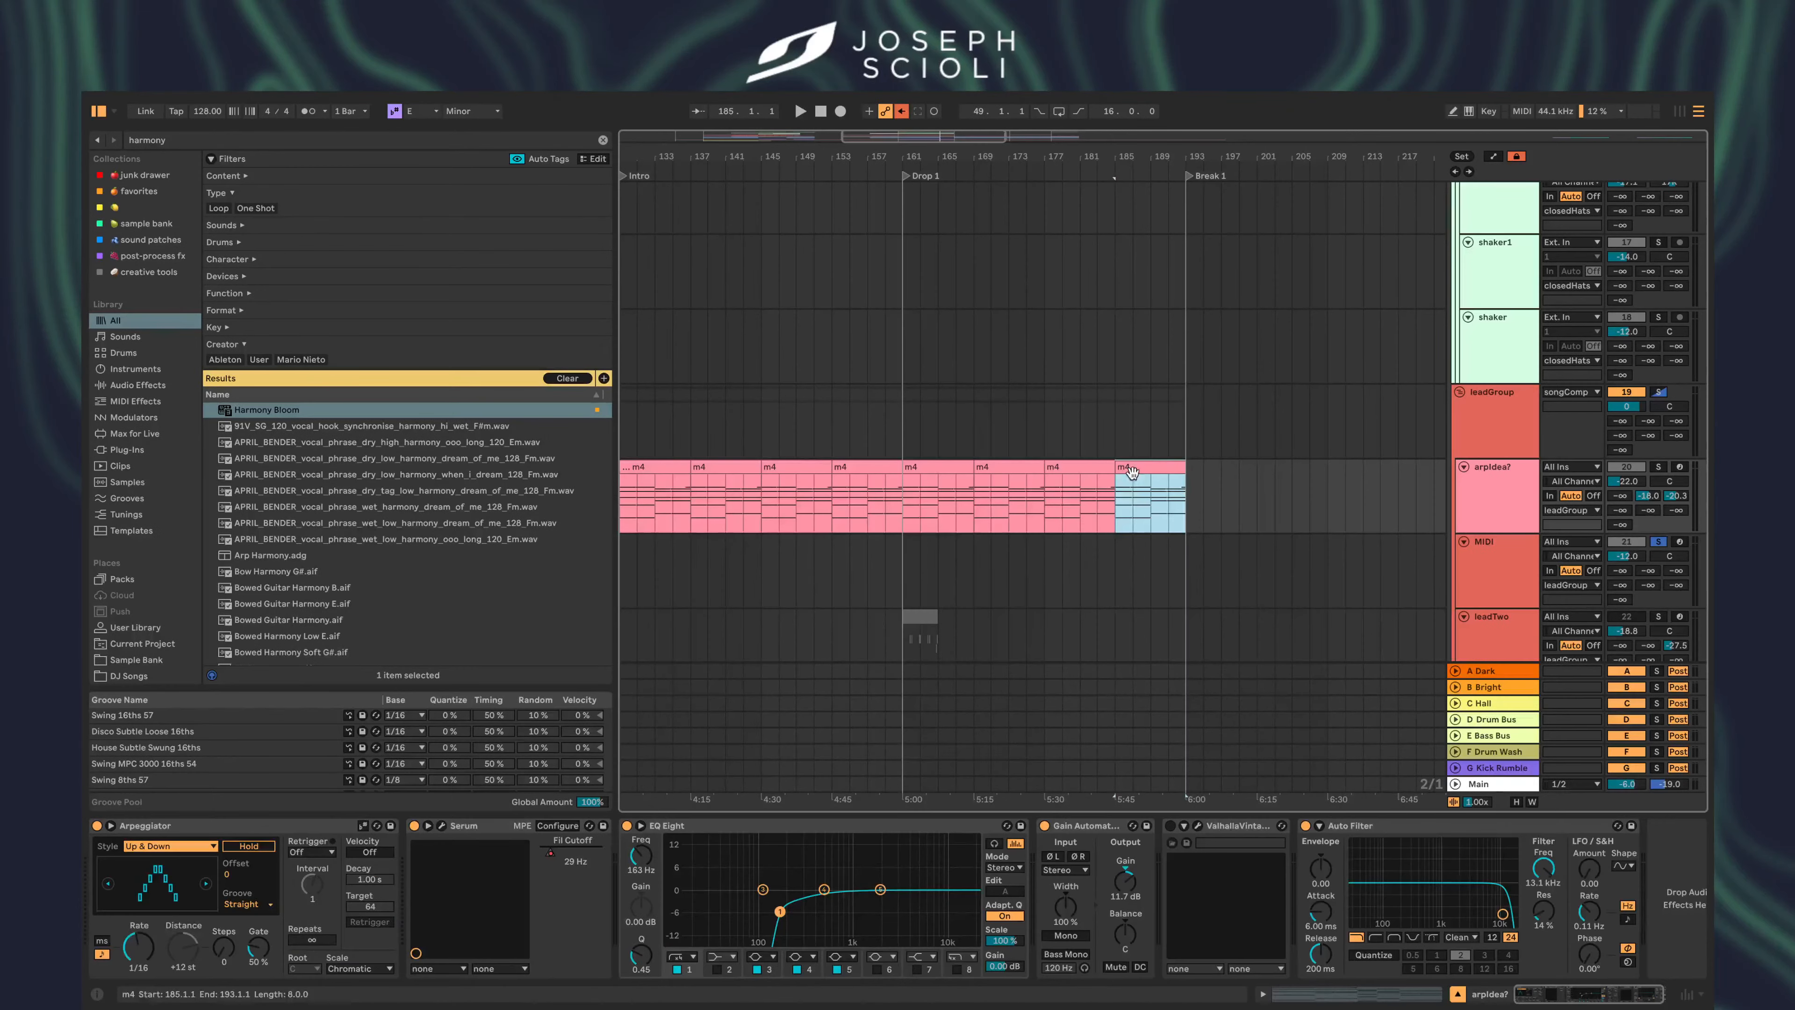
scroll(1492, 500, down, 1)
- Insert another MIDI track below the Harmony Bloom track and rename the Harmony Bloom track bloom
click(1493, 501)
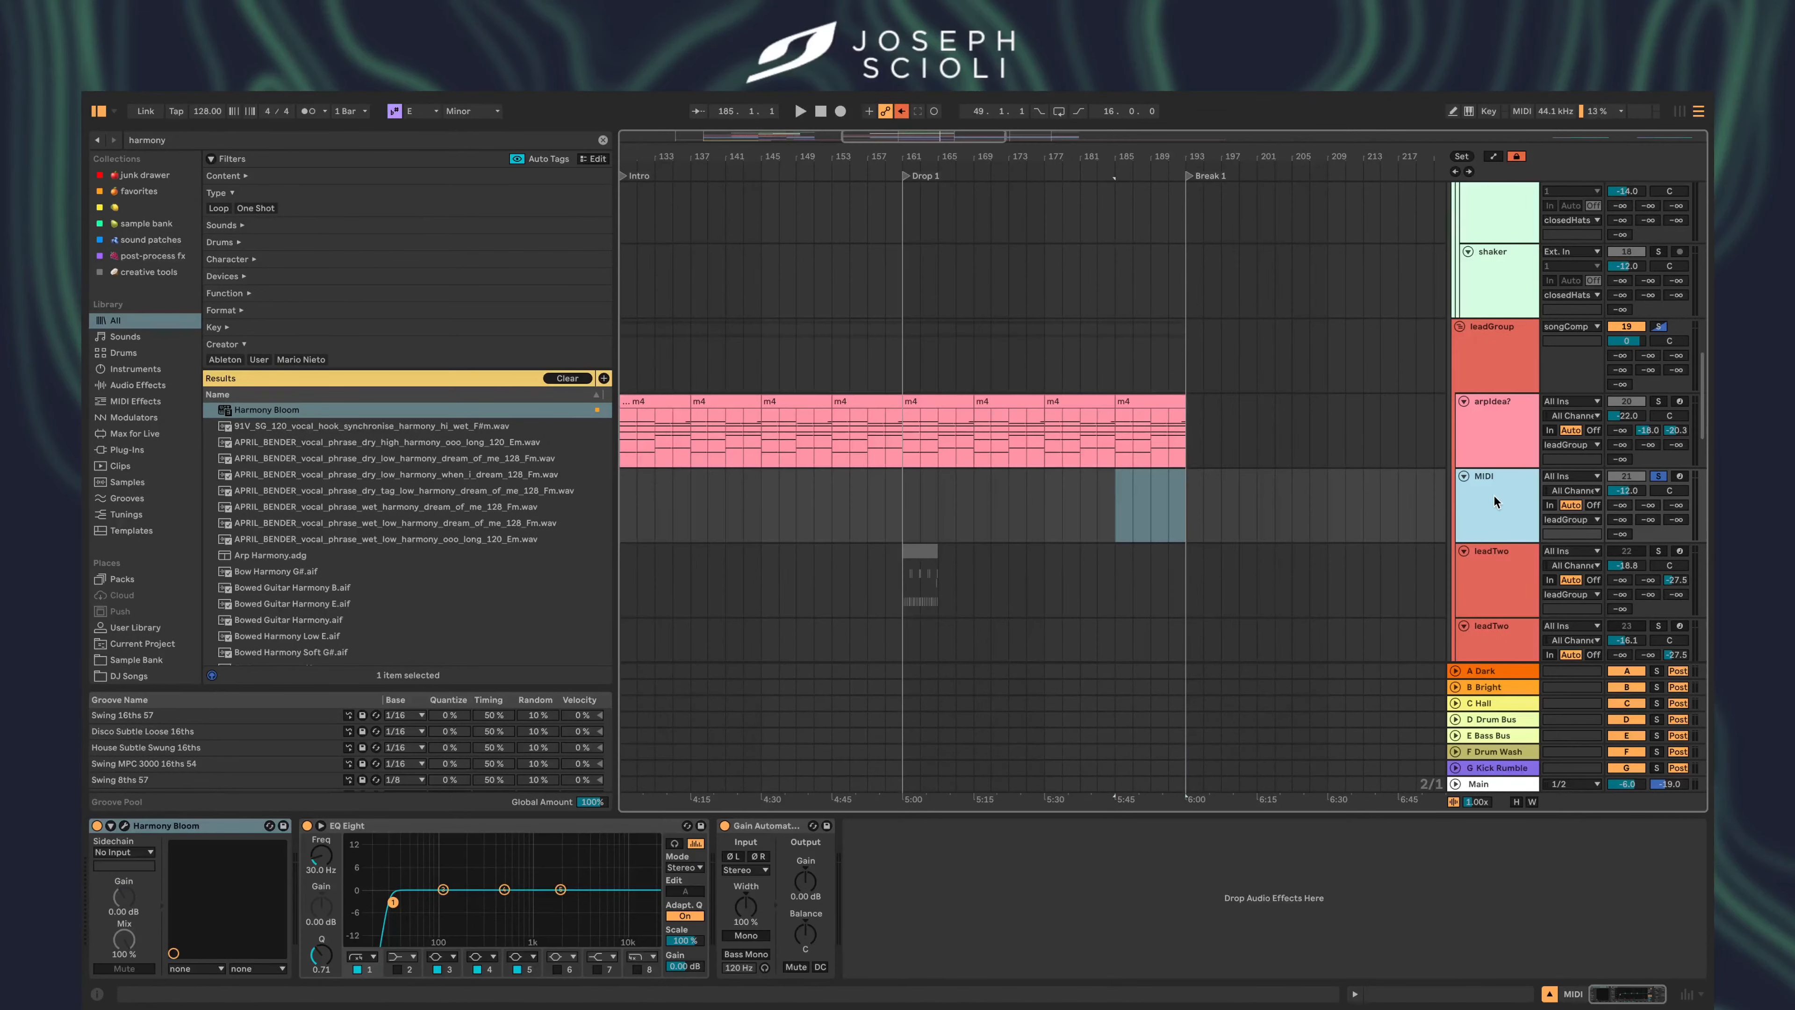
key(ctrl+shift+t)
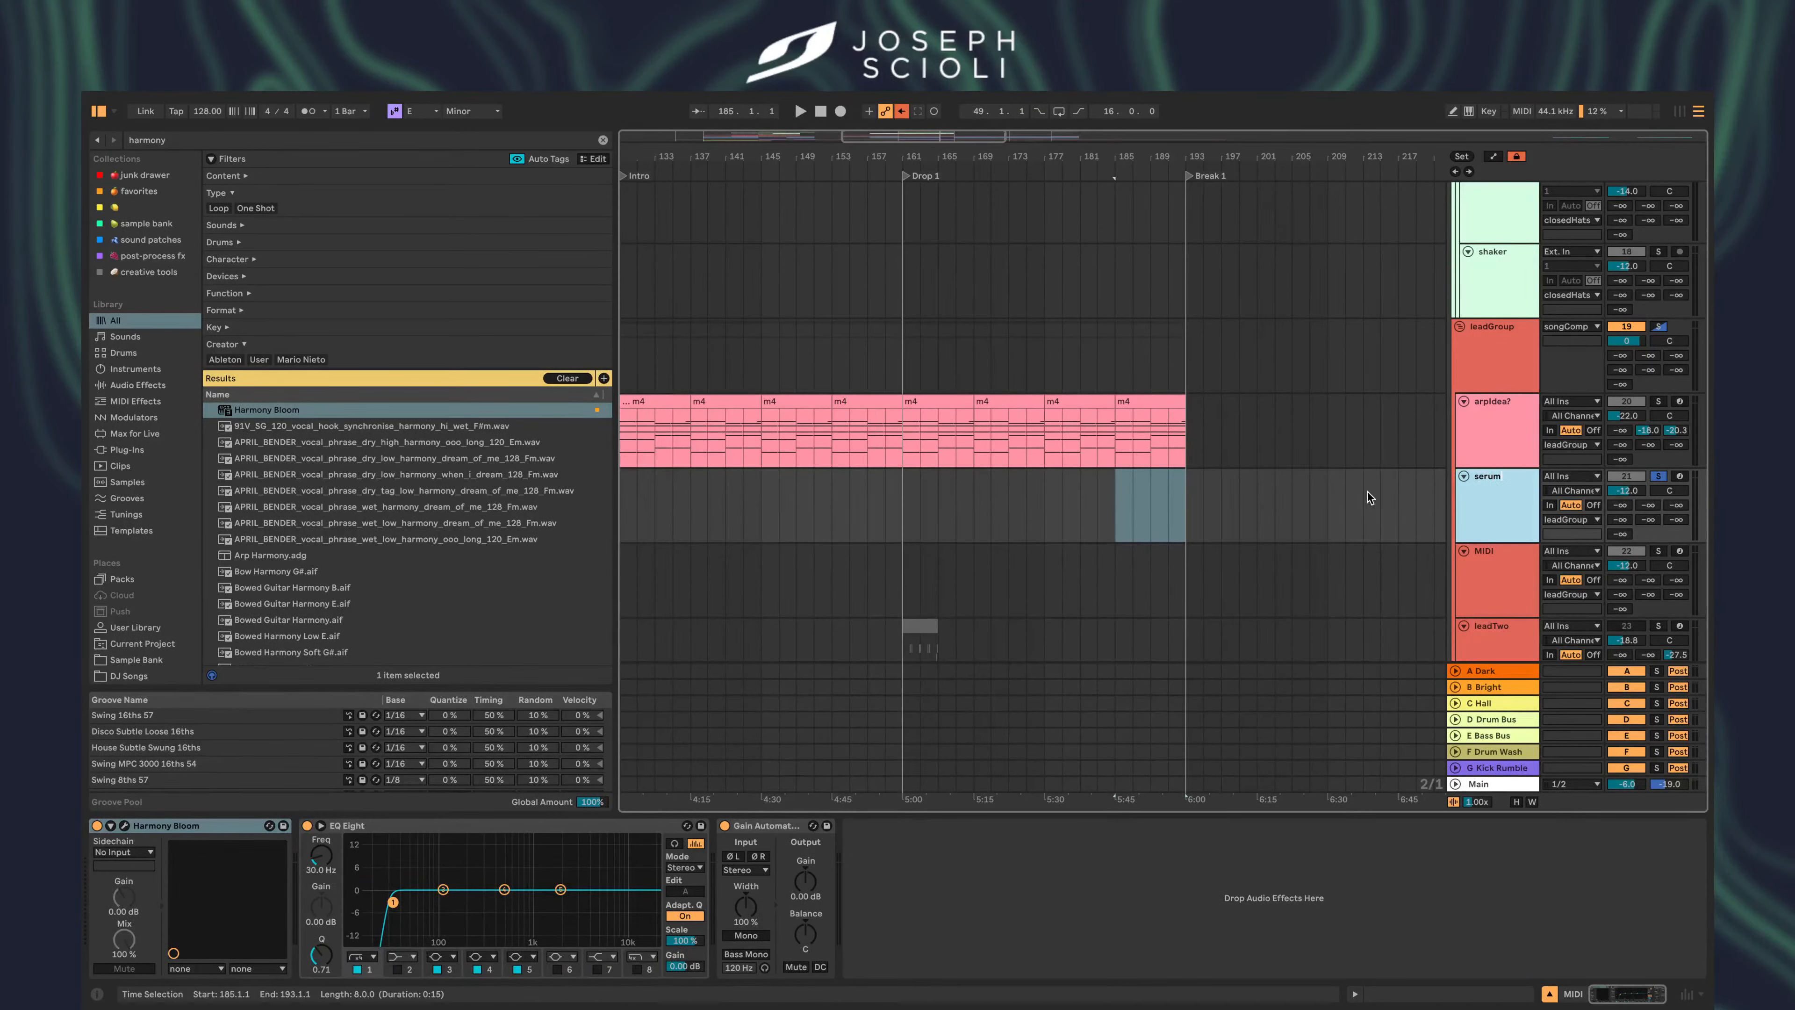
click(1486, 574)
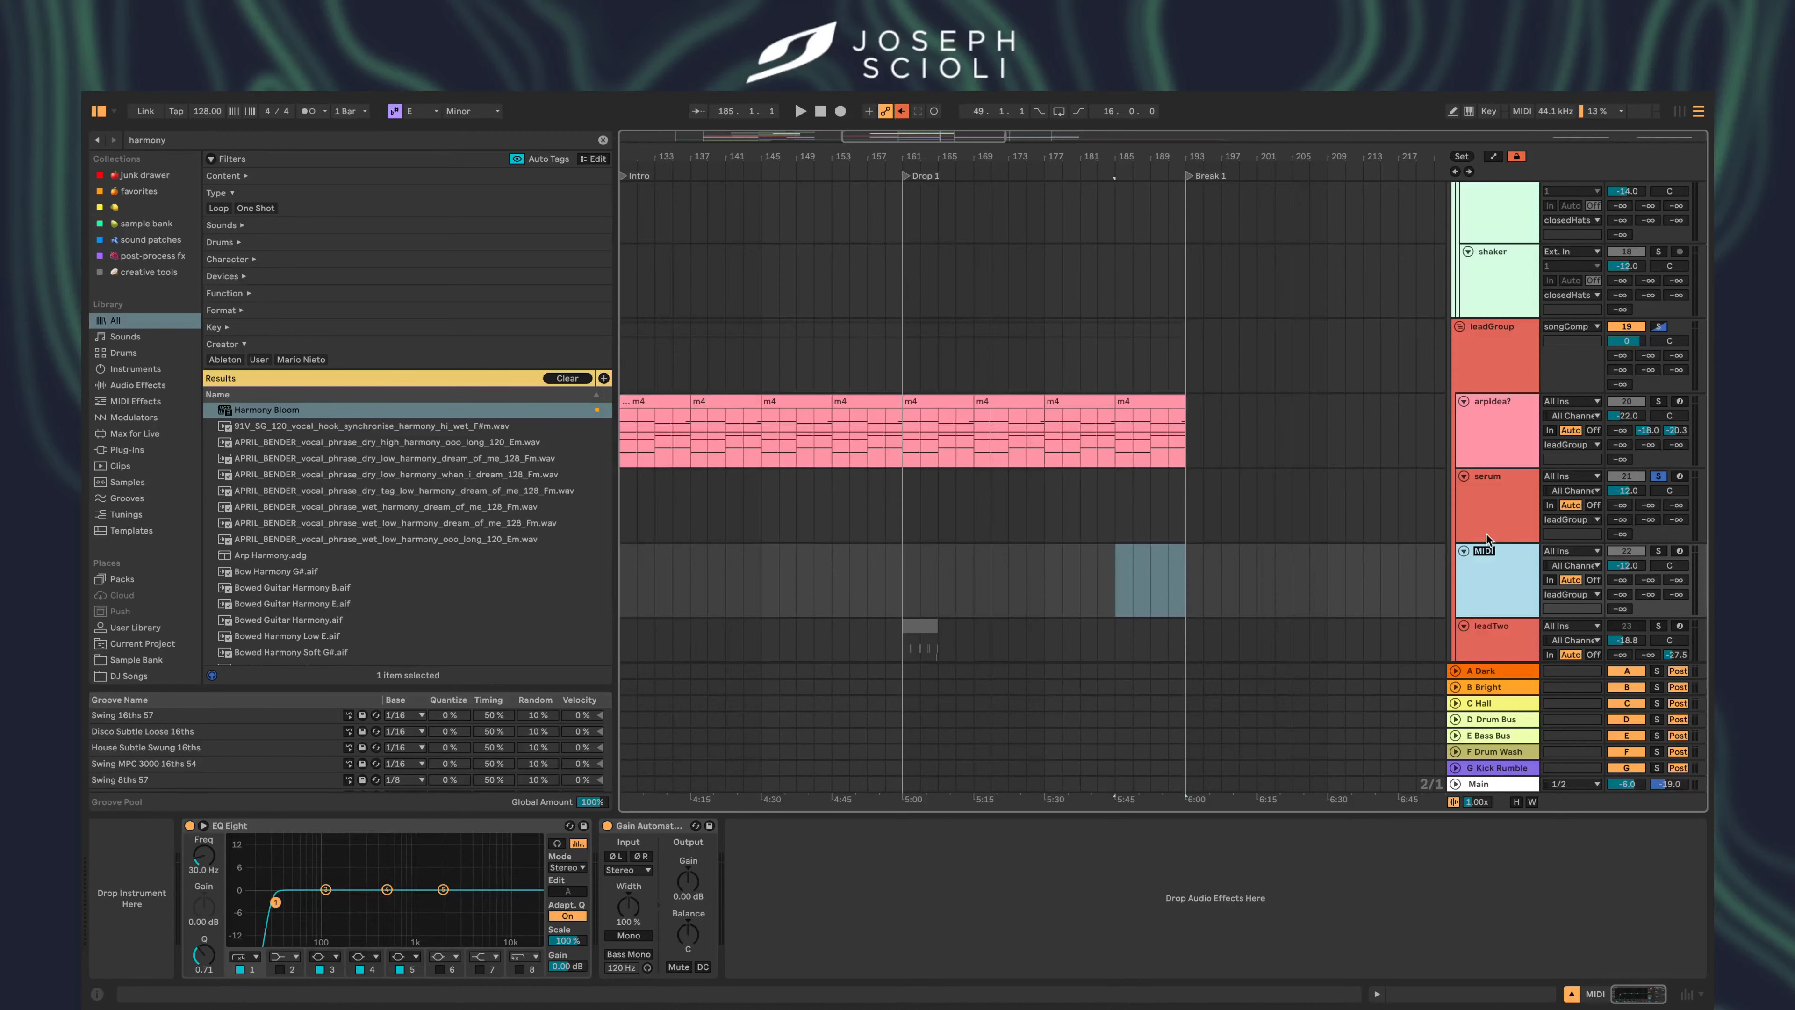
click(1505, 503)
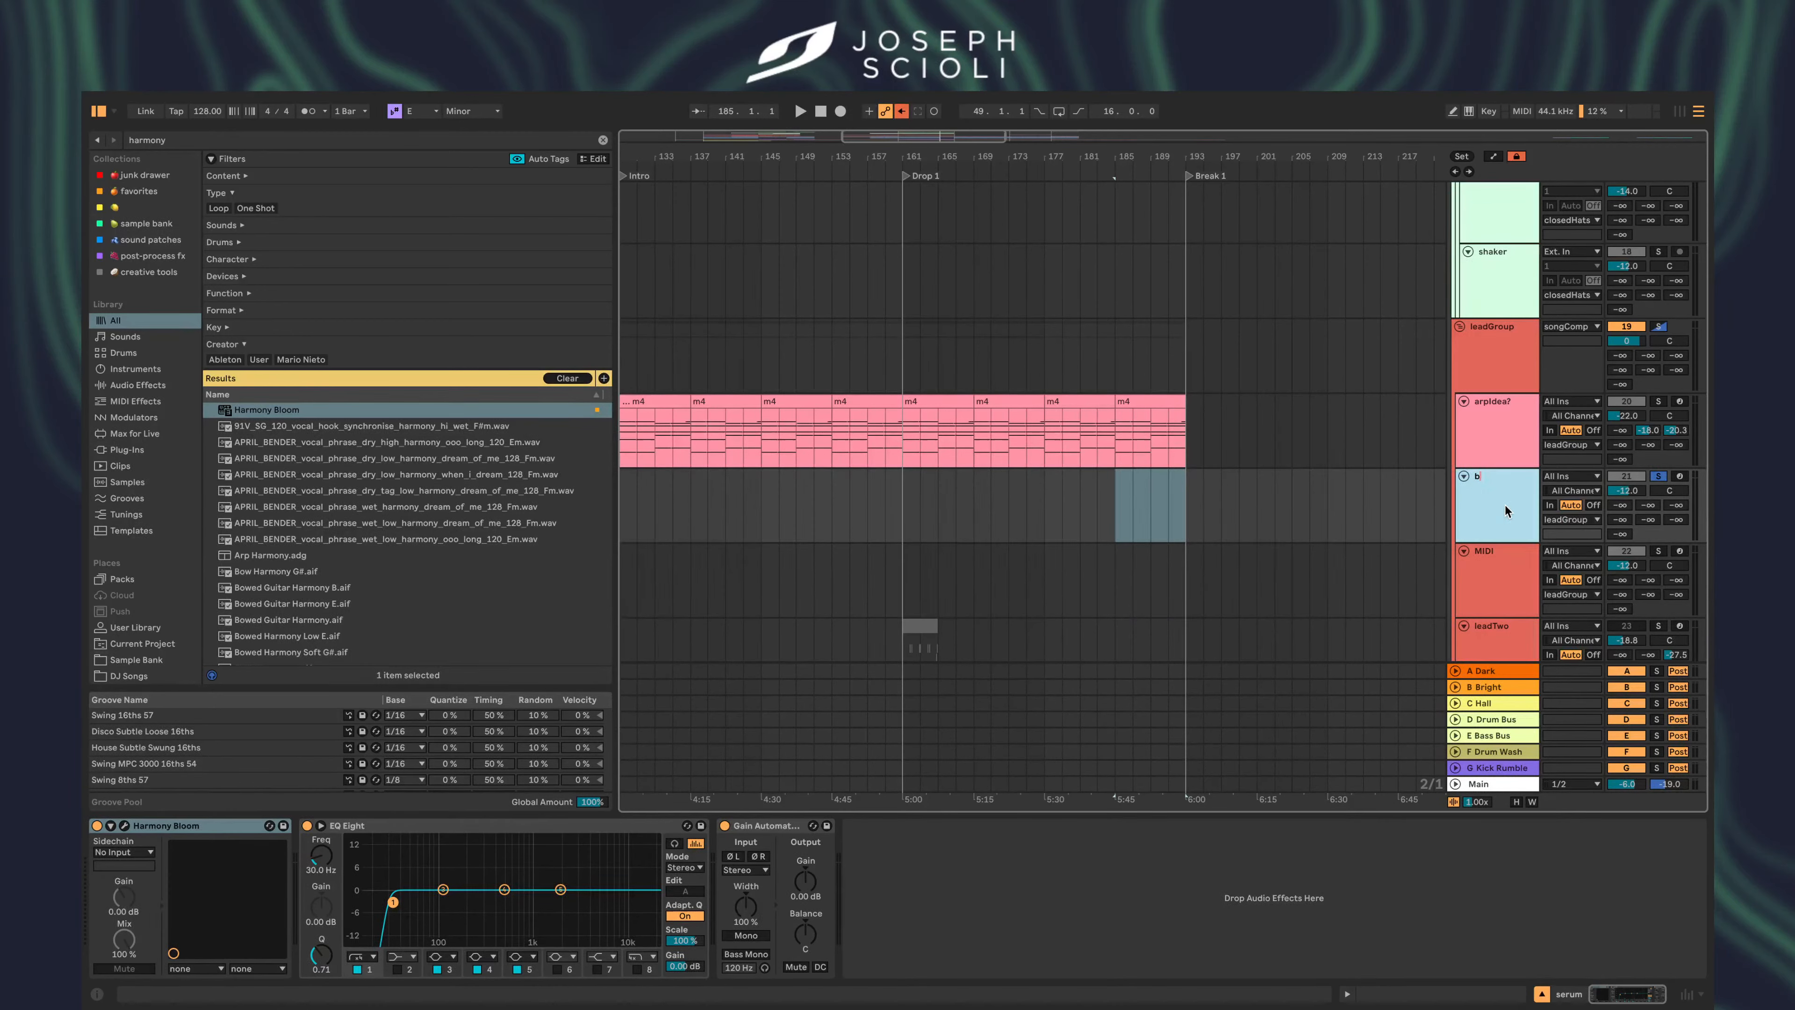
text(bloom)
- Start playback from bar 185 and clear the track solos so every track is heard
click(1658, 401)
key(space)
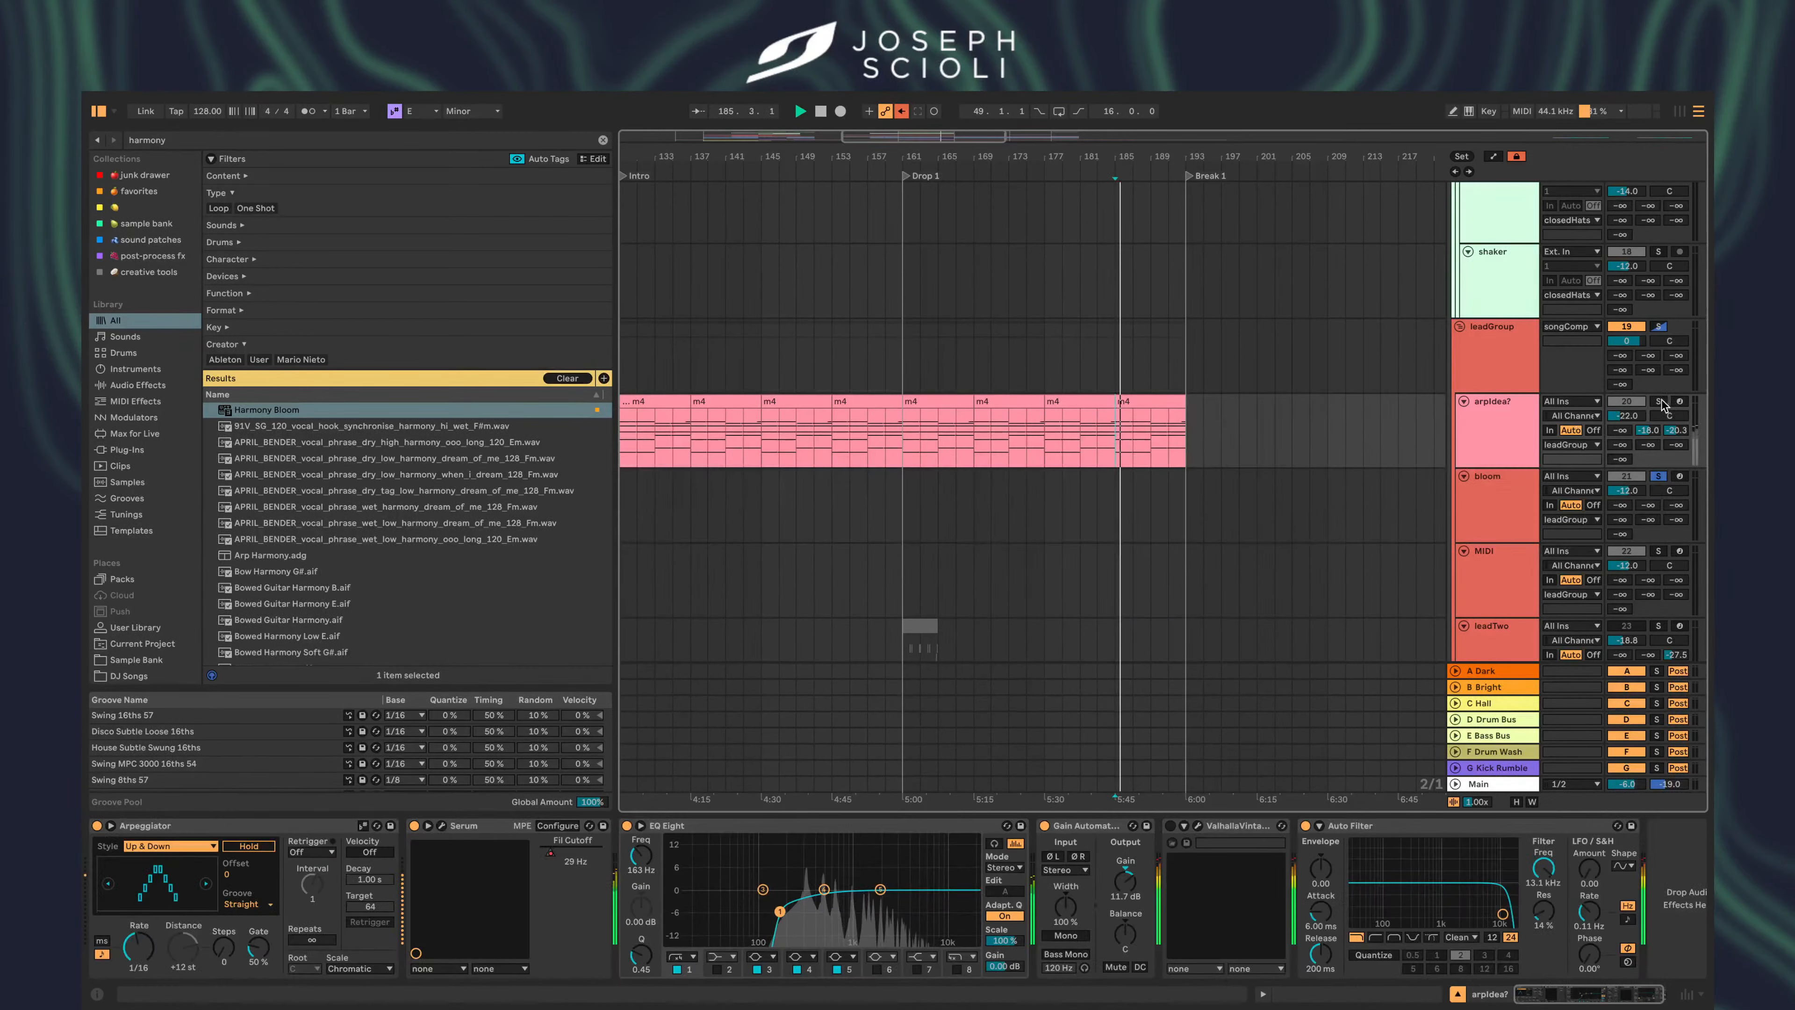
click(1658, 401)
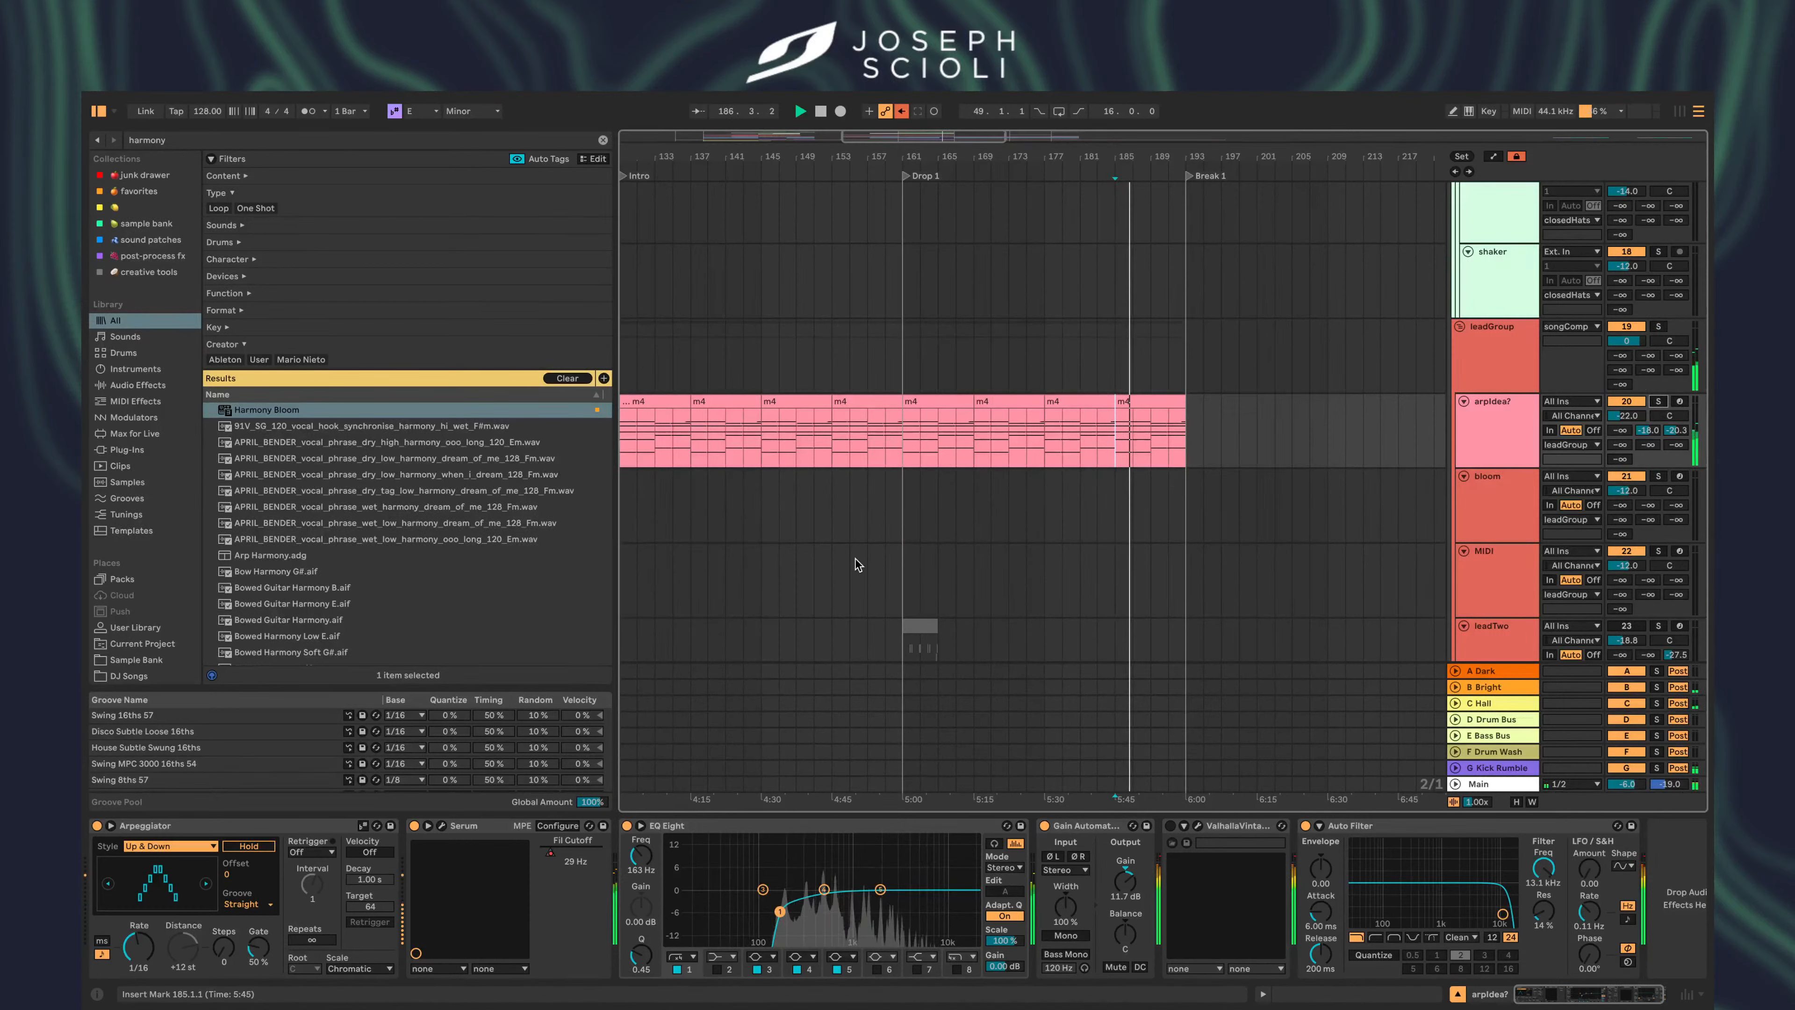
- Loop the Intro from bar 129 to bar 161 on the bloom track and restart playback there
drag(1174, 525, 1107, 511)
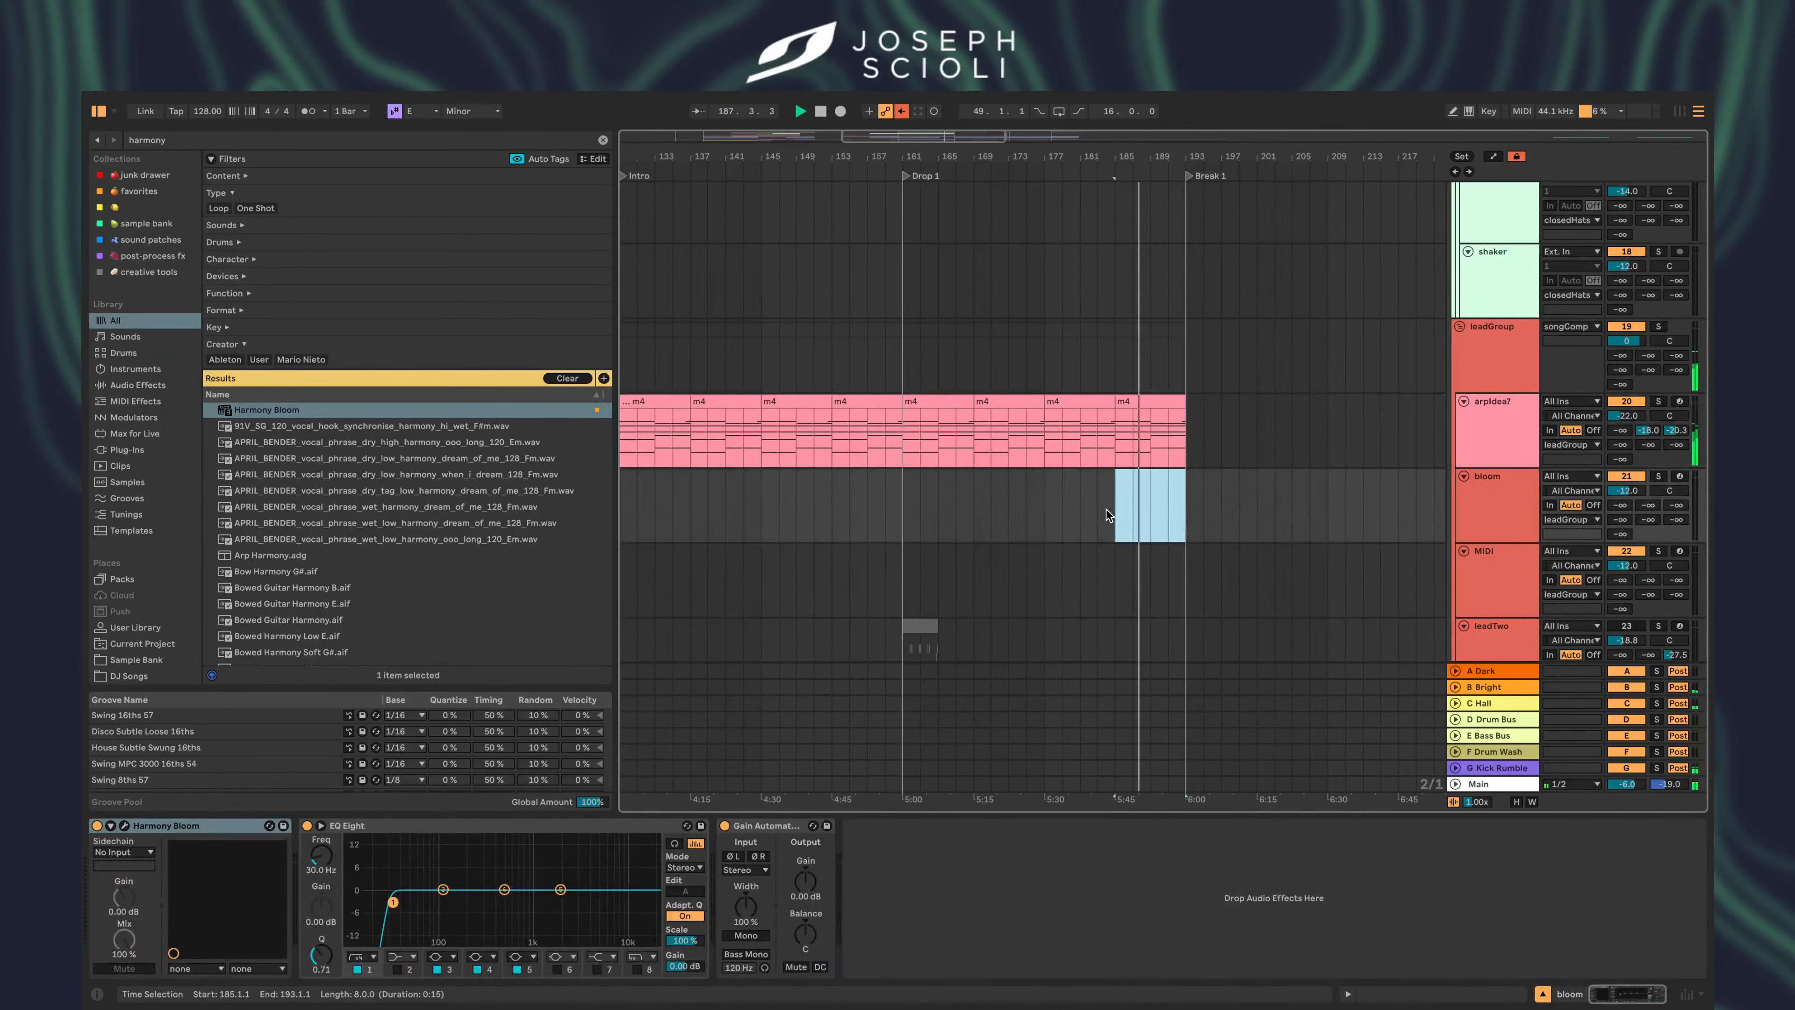
key(ctrl+l)
scroll(794, 513, left, 5)
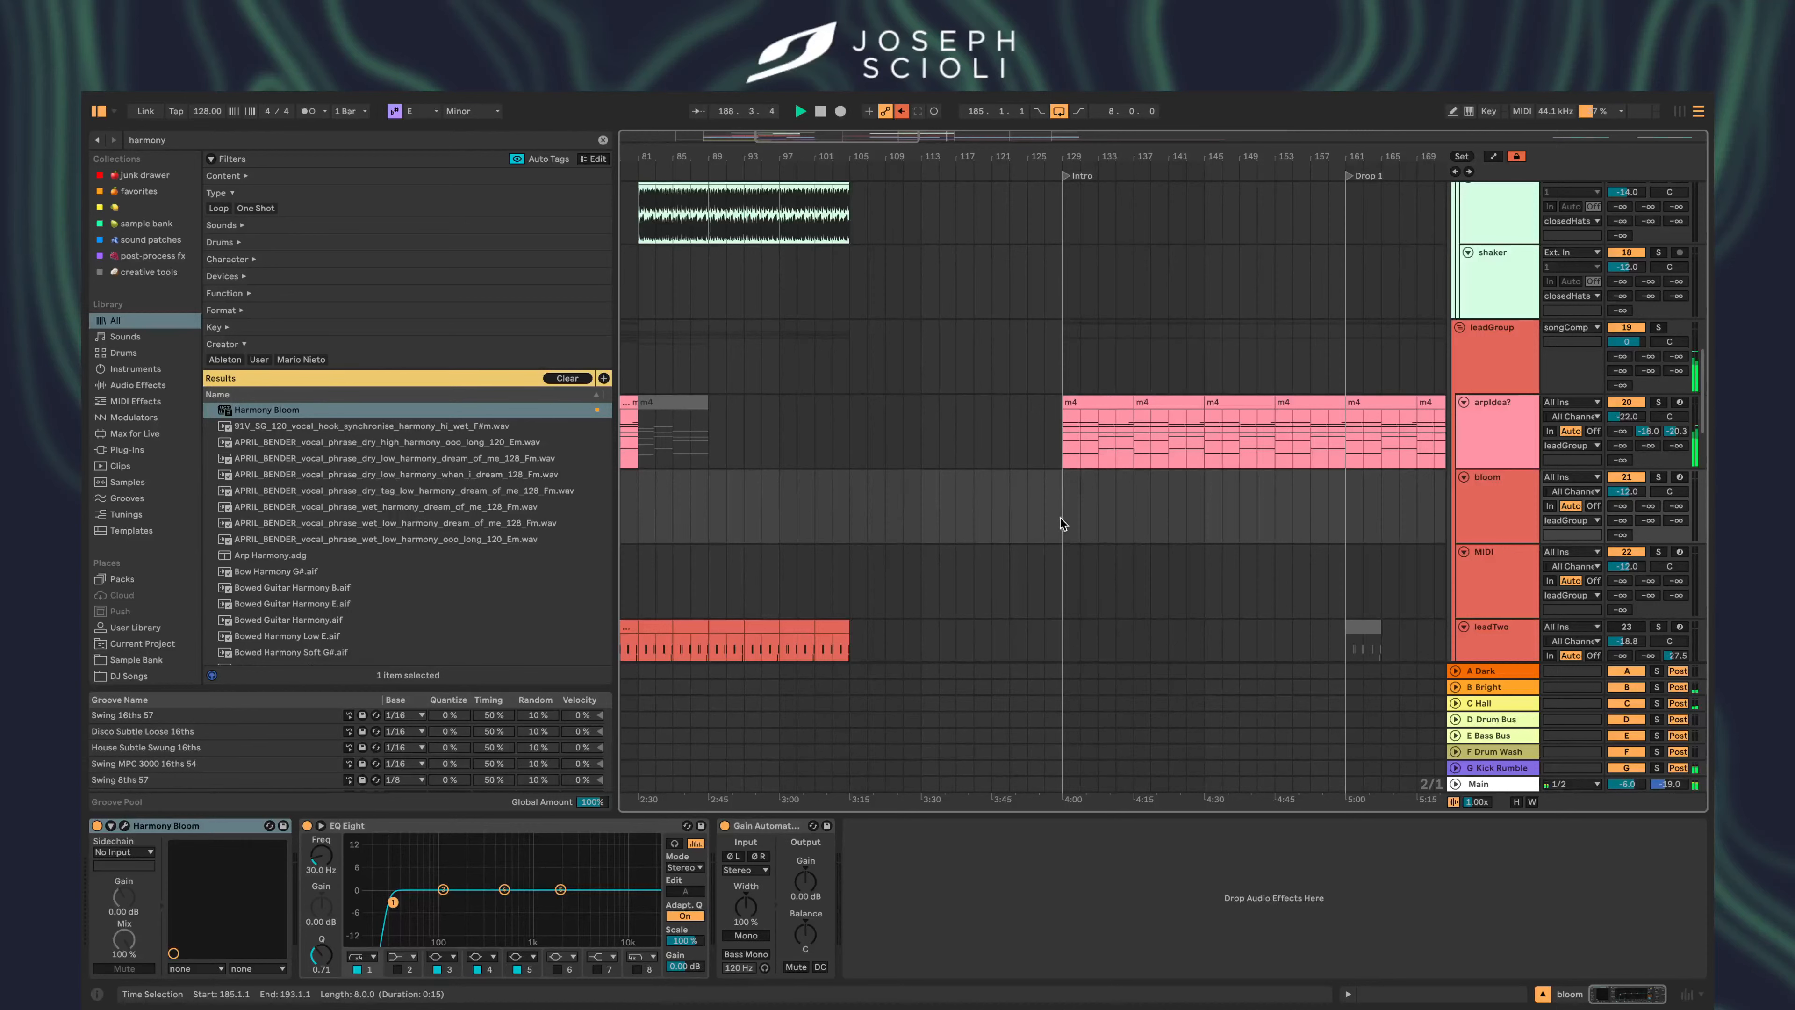
drag(1063, 523, 1342, 514)
key(ctrl+l)
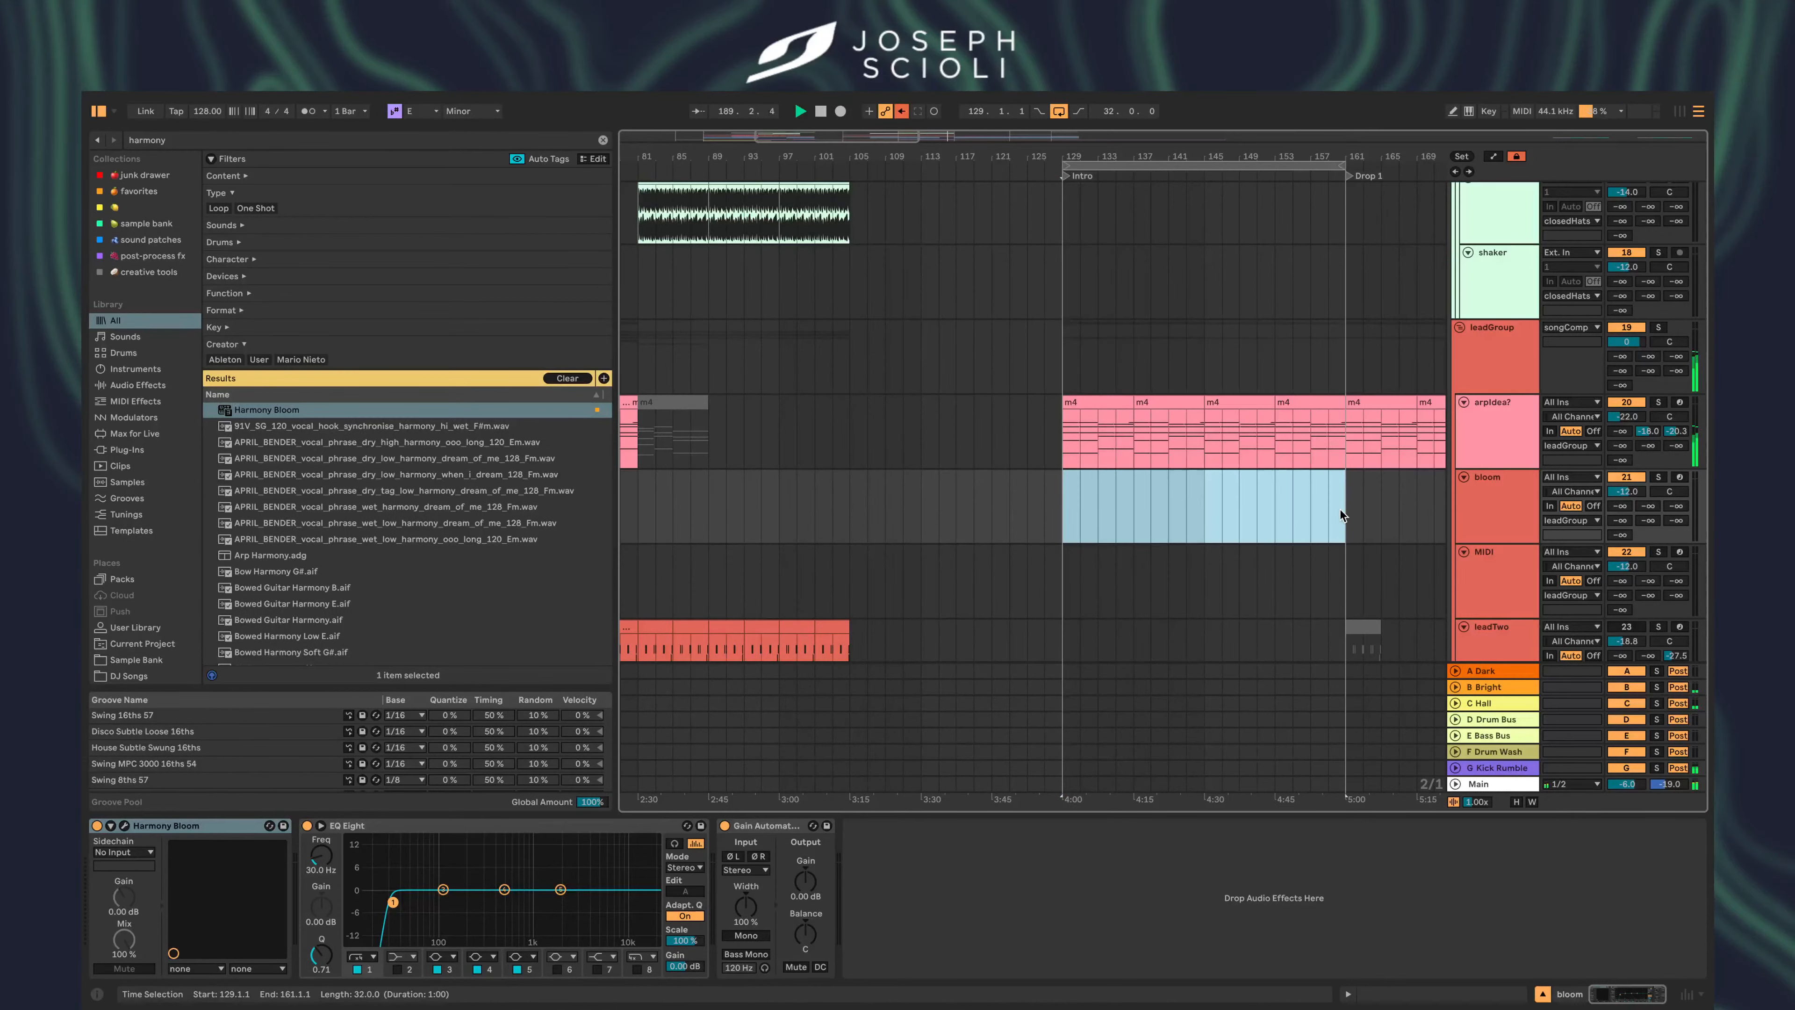
key(space)
key(space)
- Place the serum track above the bloom track in leadGroup and select it
scroll(1339, 516, right, 2)
mouse_move(1491, 502)
mouse_down()
mouse_move(1494, 581)
mouse_move(1493, 475)
mouse_up()
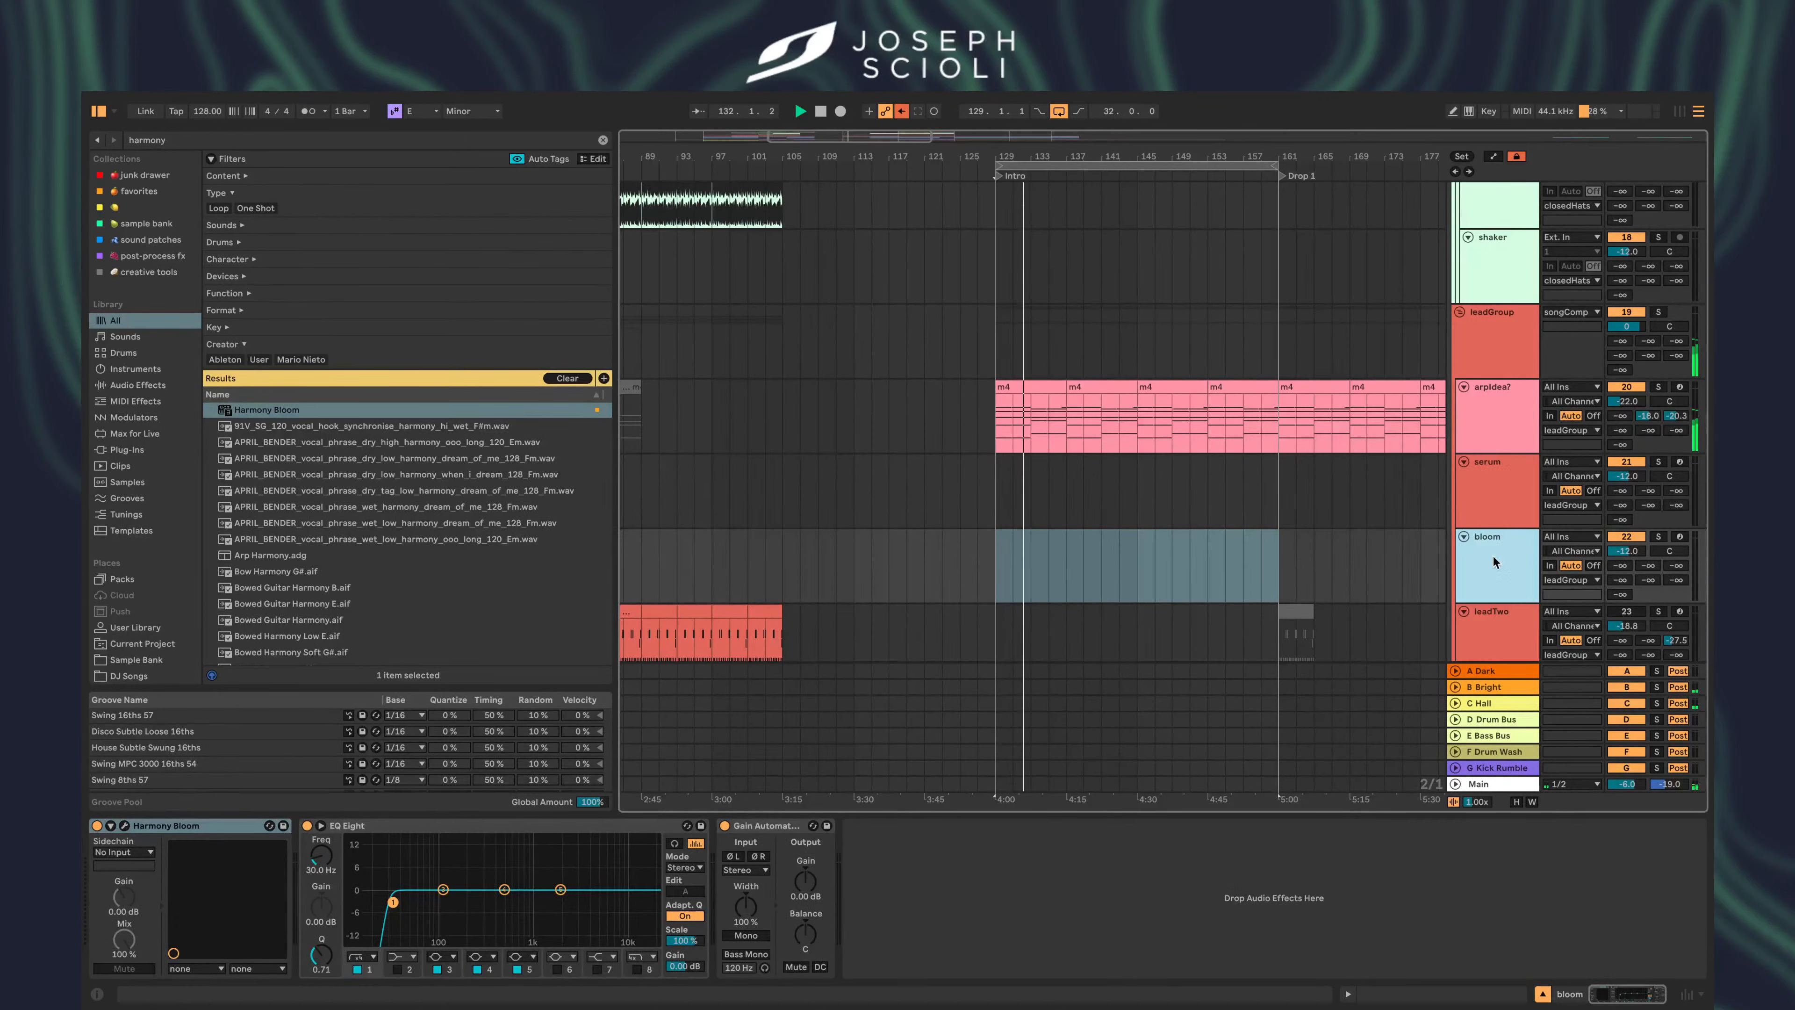
click(1490, 495)
- Search the browser for "serum", load Serum onto the serum track, and lower its volume to -28.8 dB
click(201, 141)
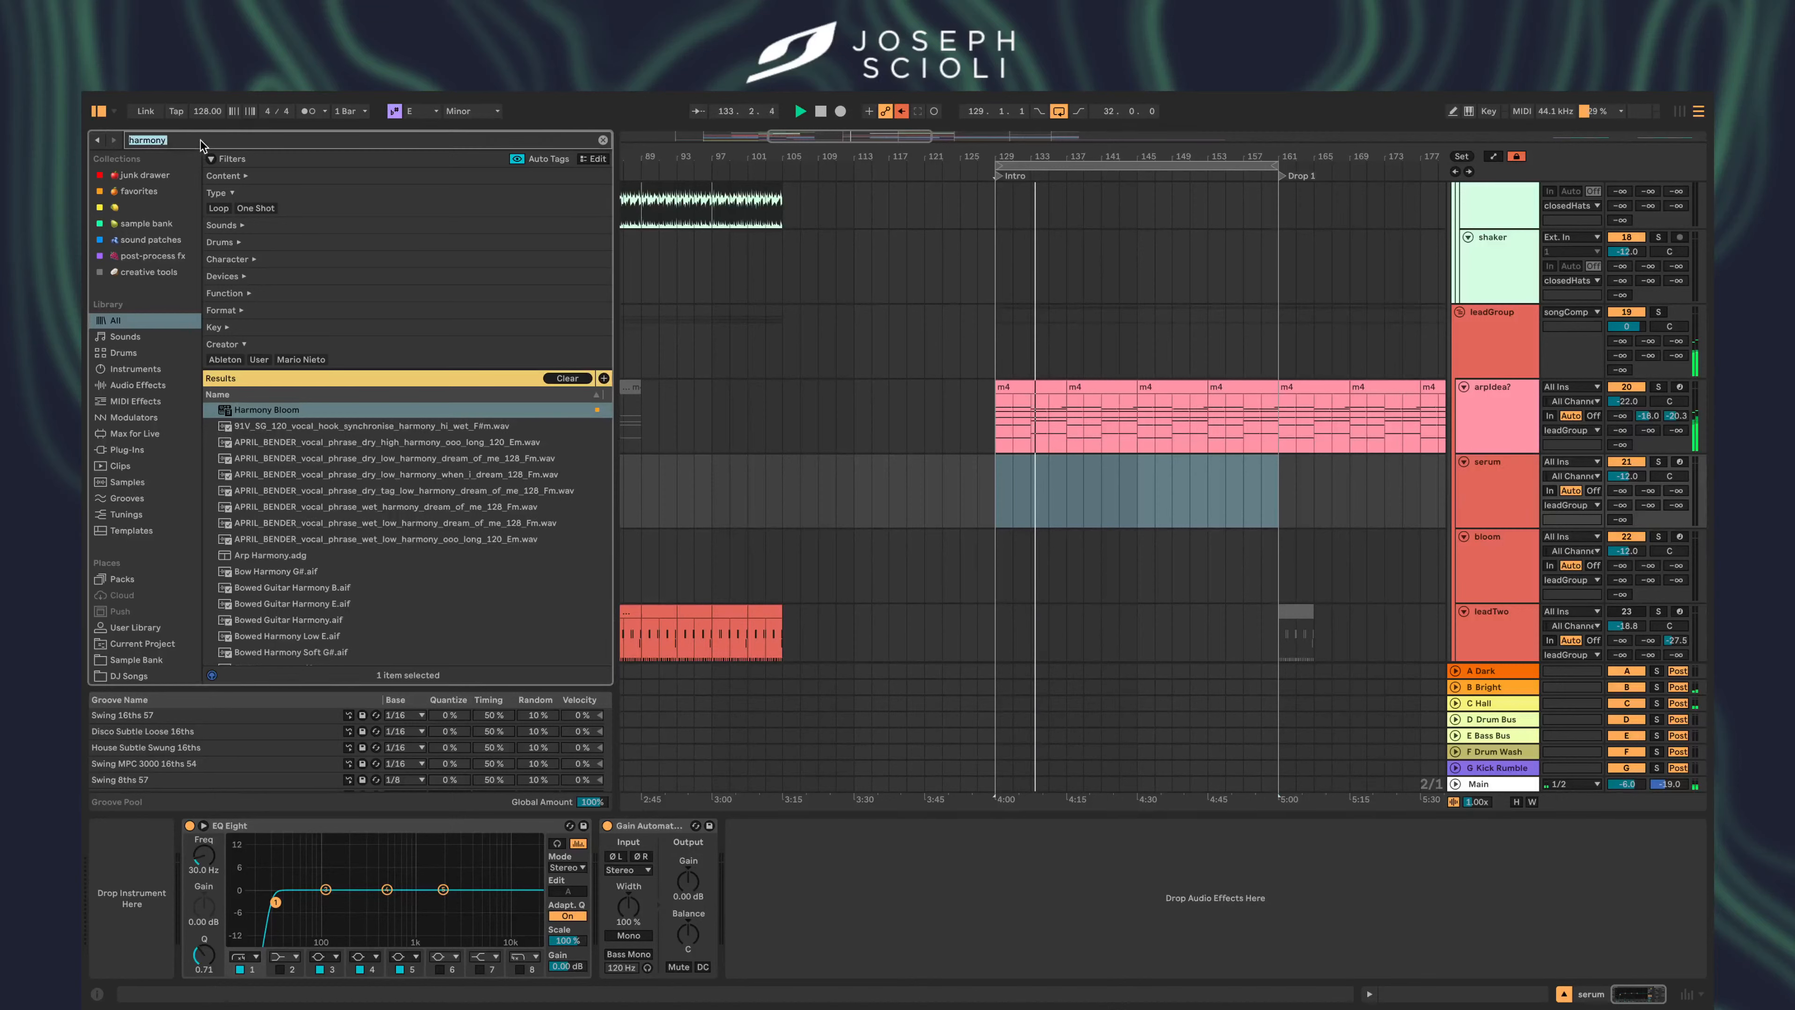
text(serum)
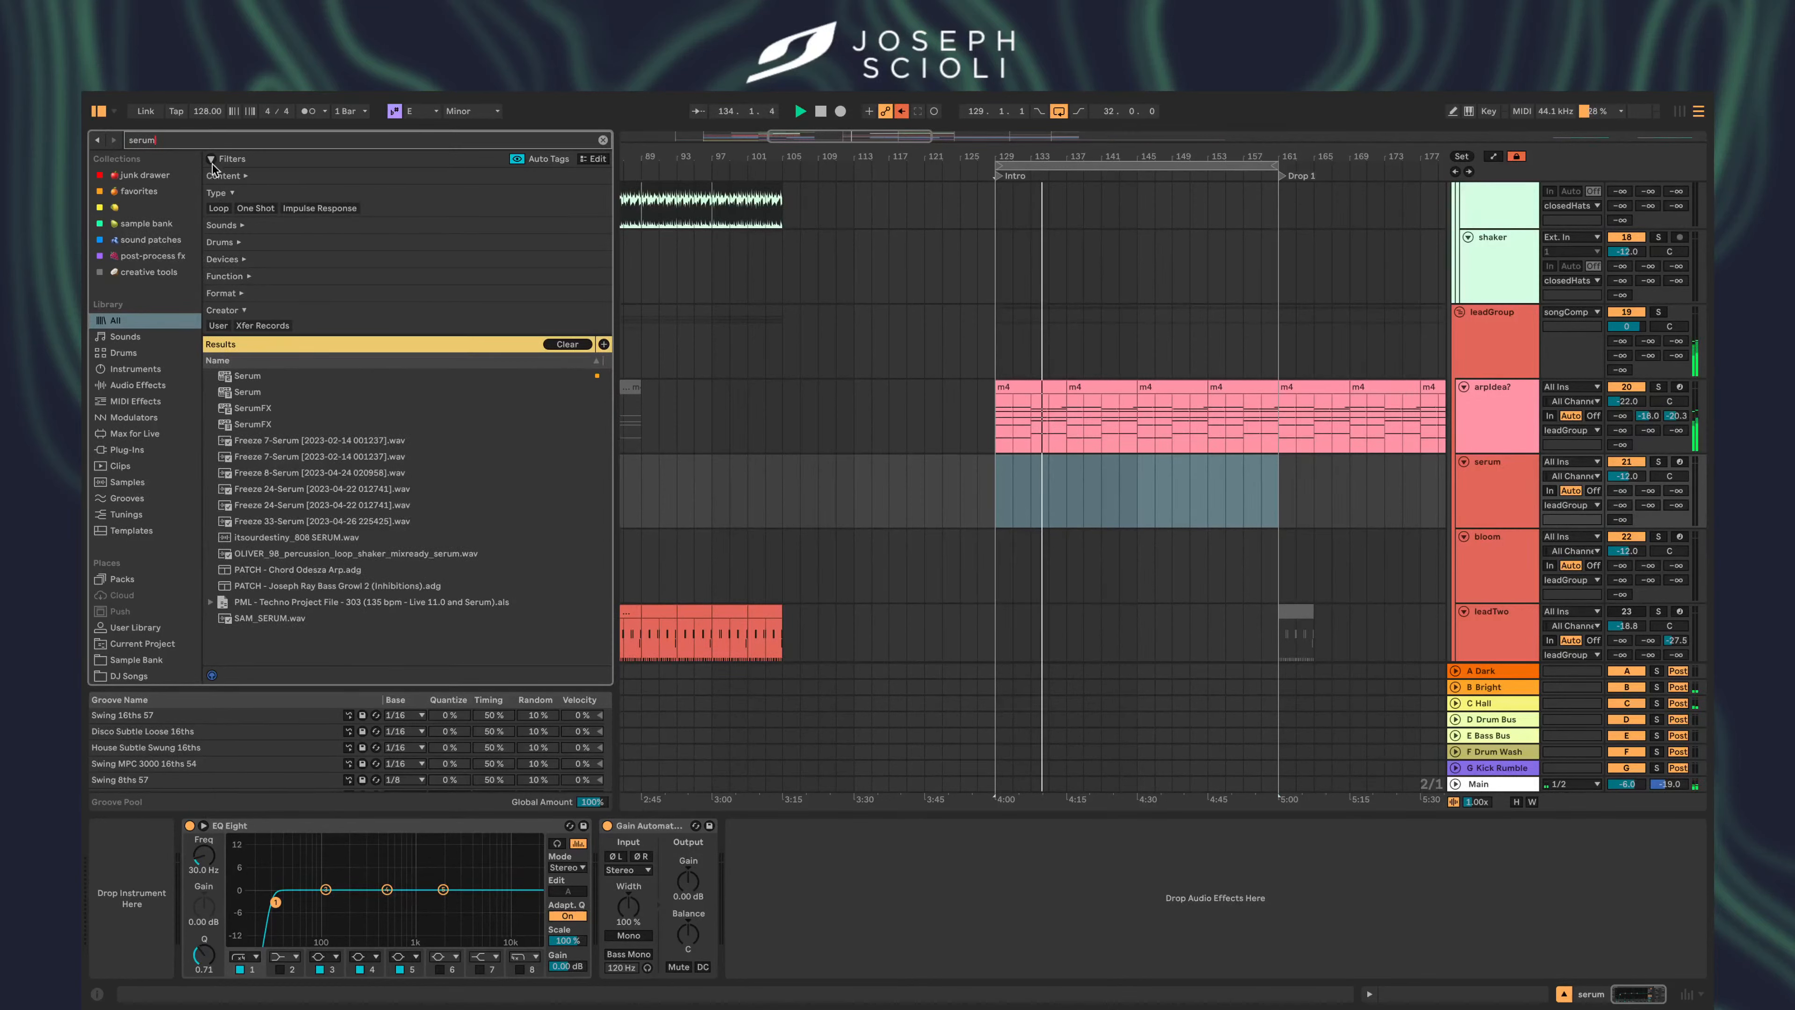
drag(248, 392, 1016, 596)
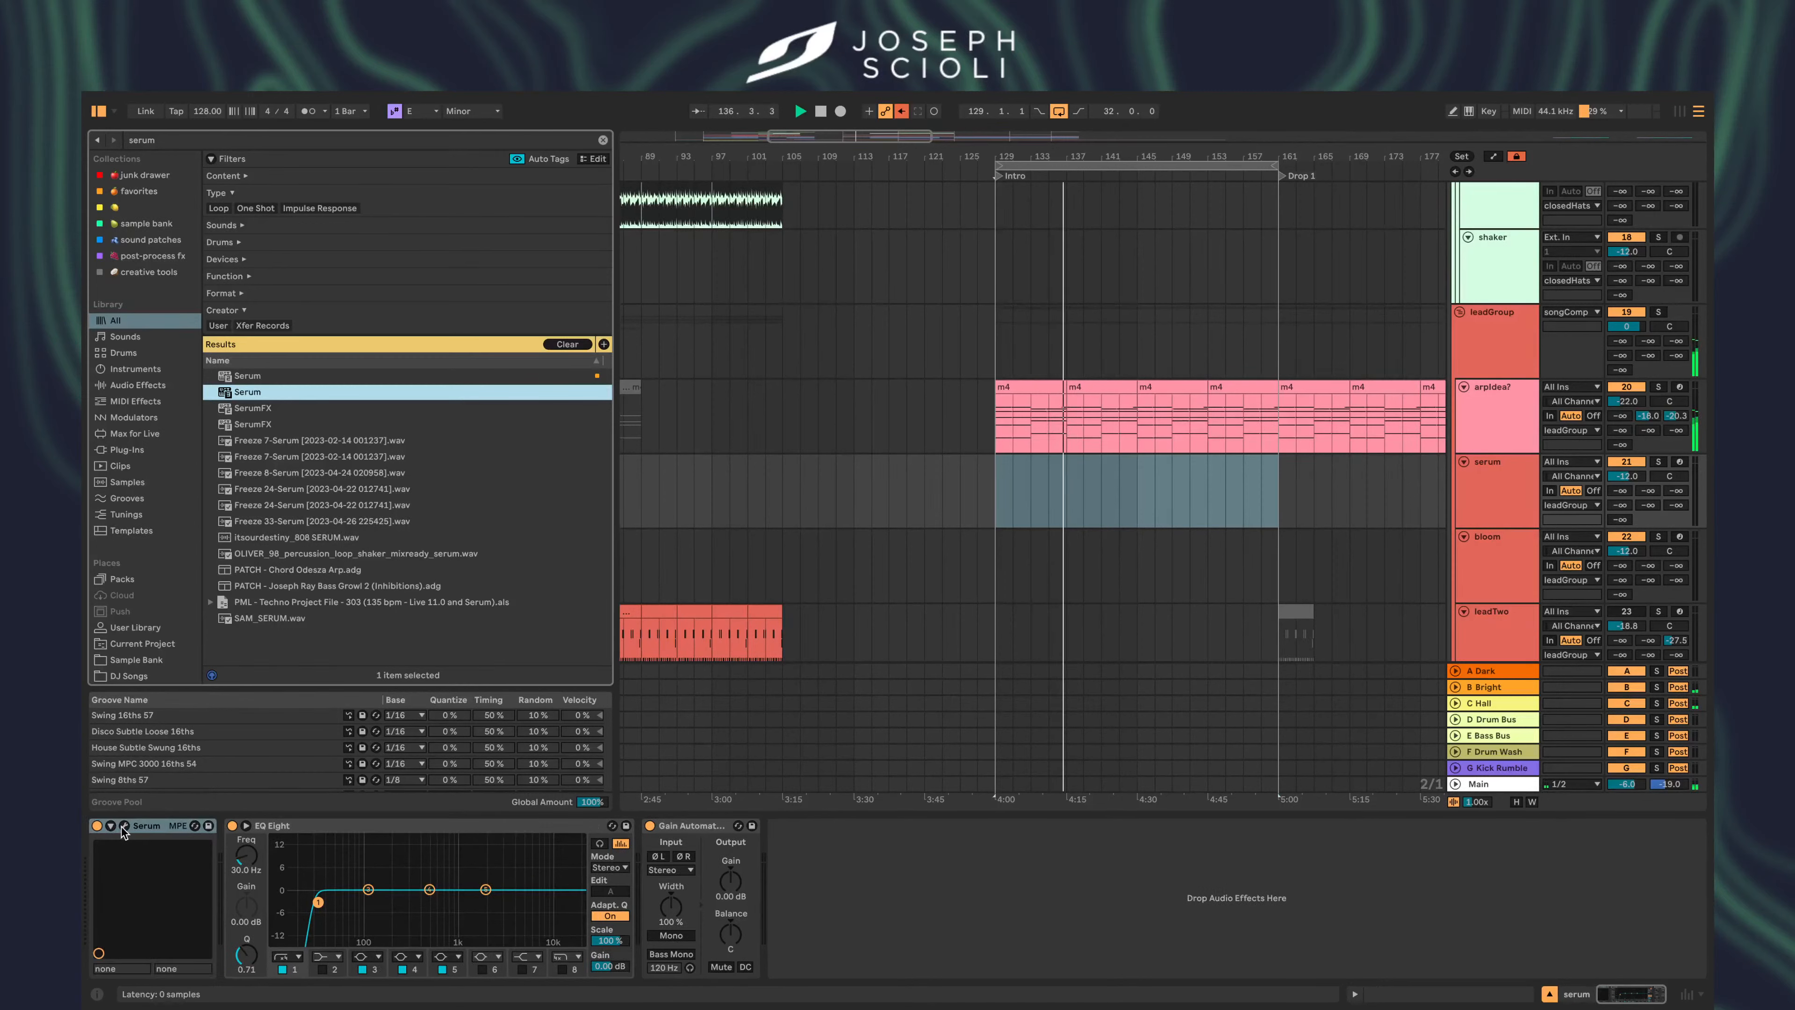
drag(1626, 476, 1626, 502)
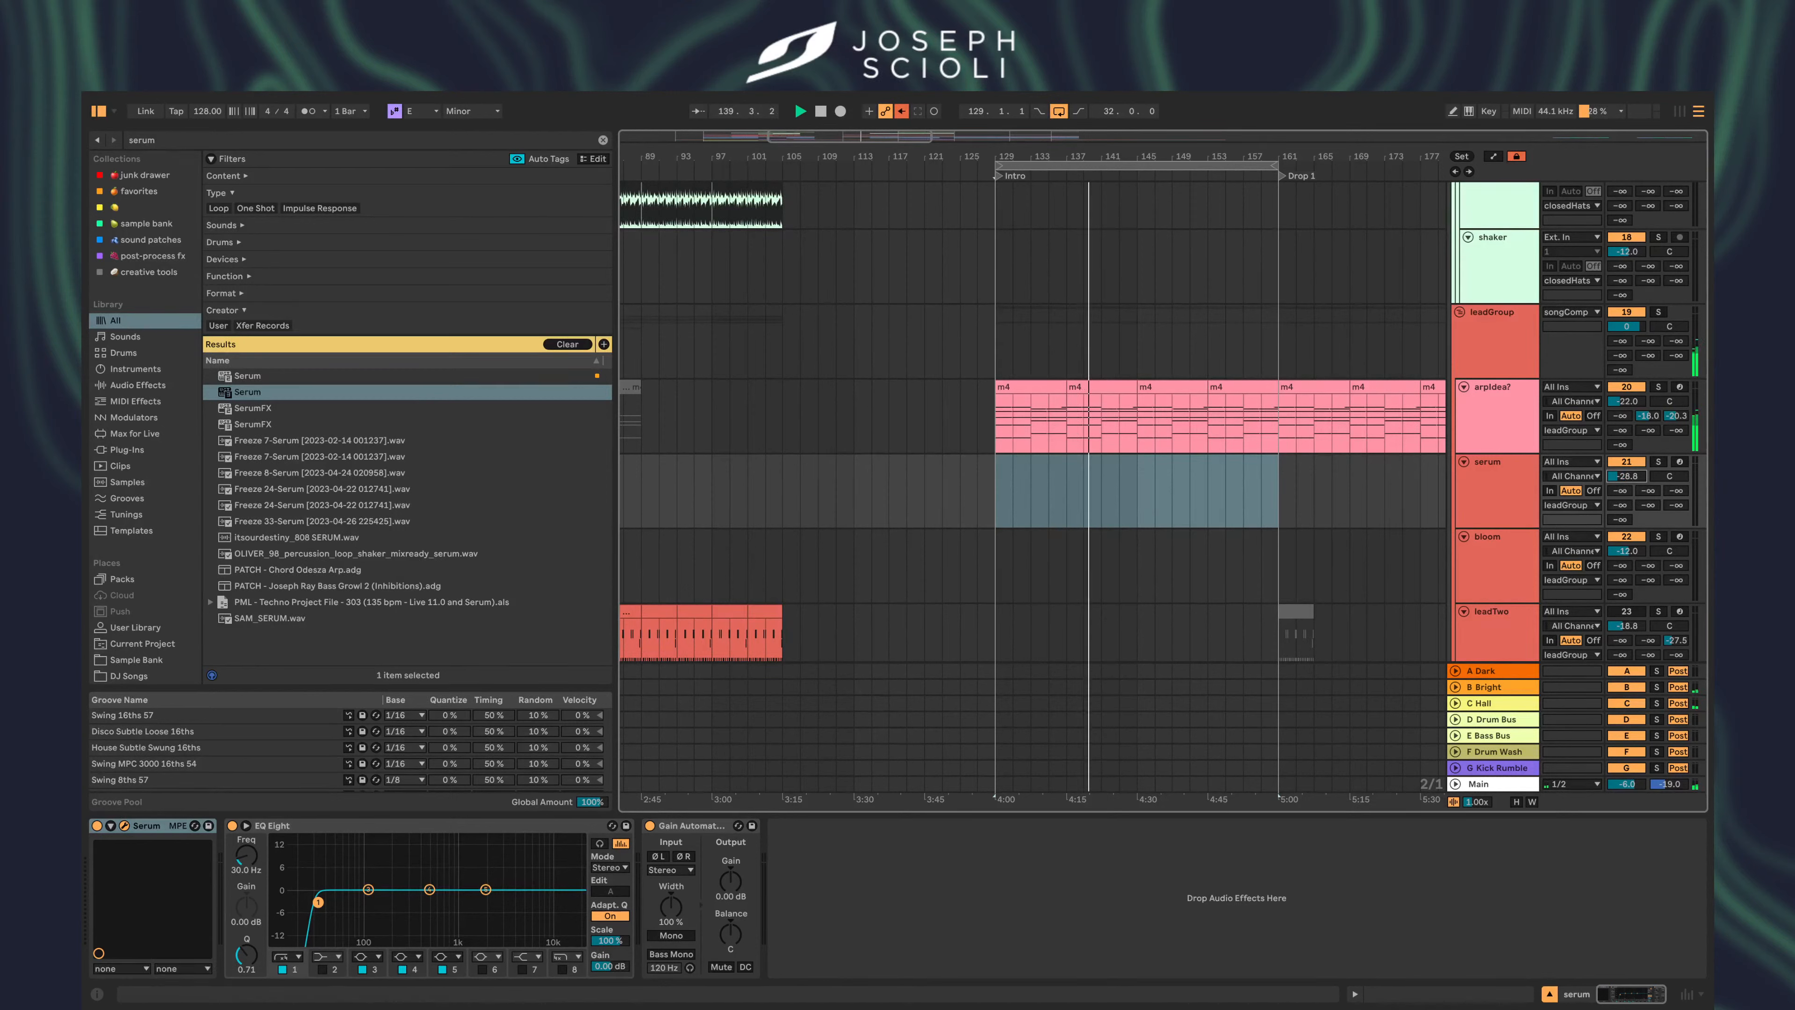
- Set the serum track's monitoring to In and its MIDI input to bloom
click(1402, 492)
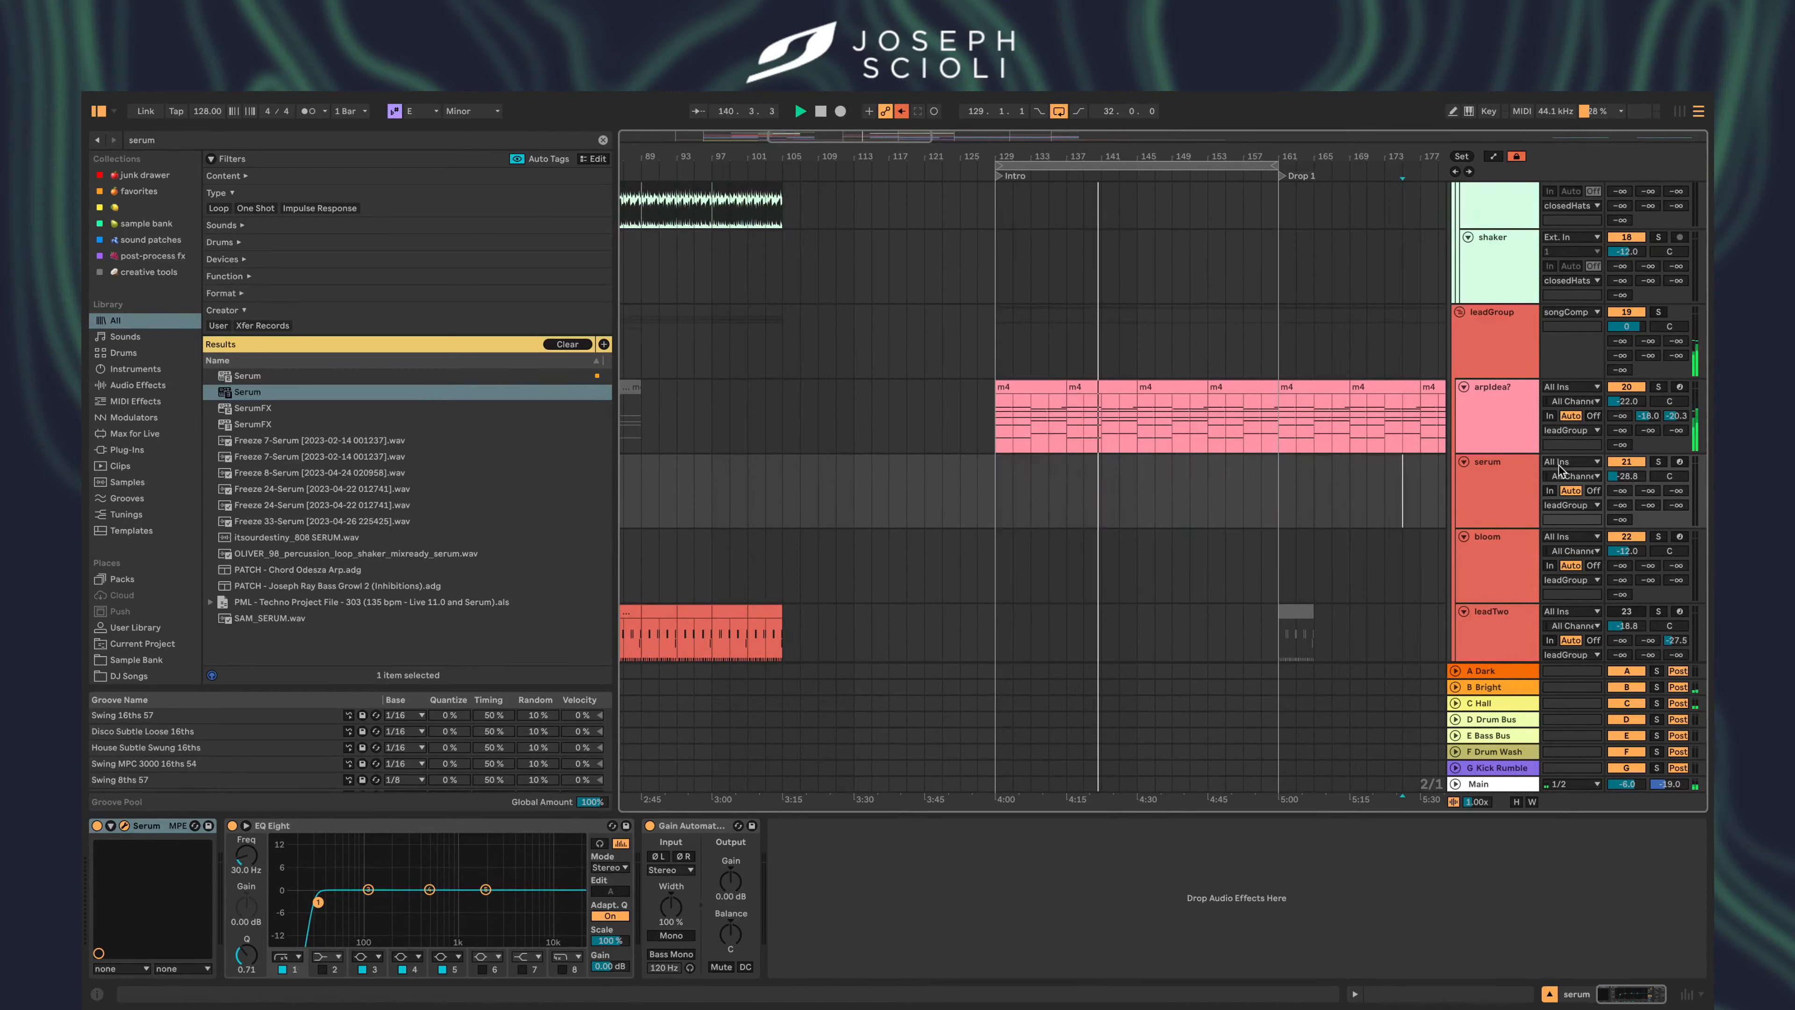
click(1558, 467)
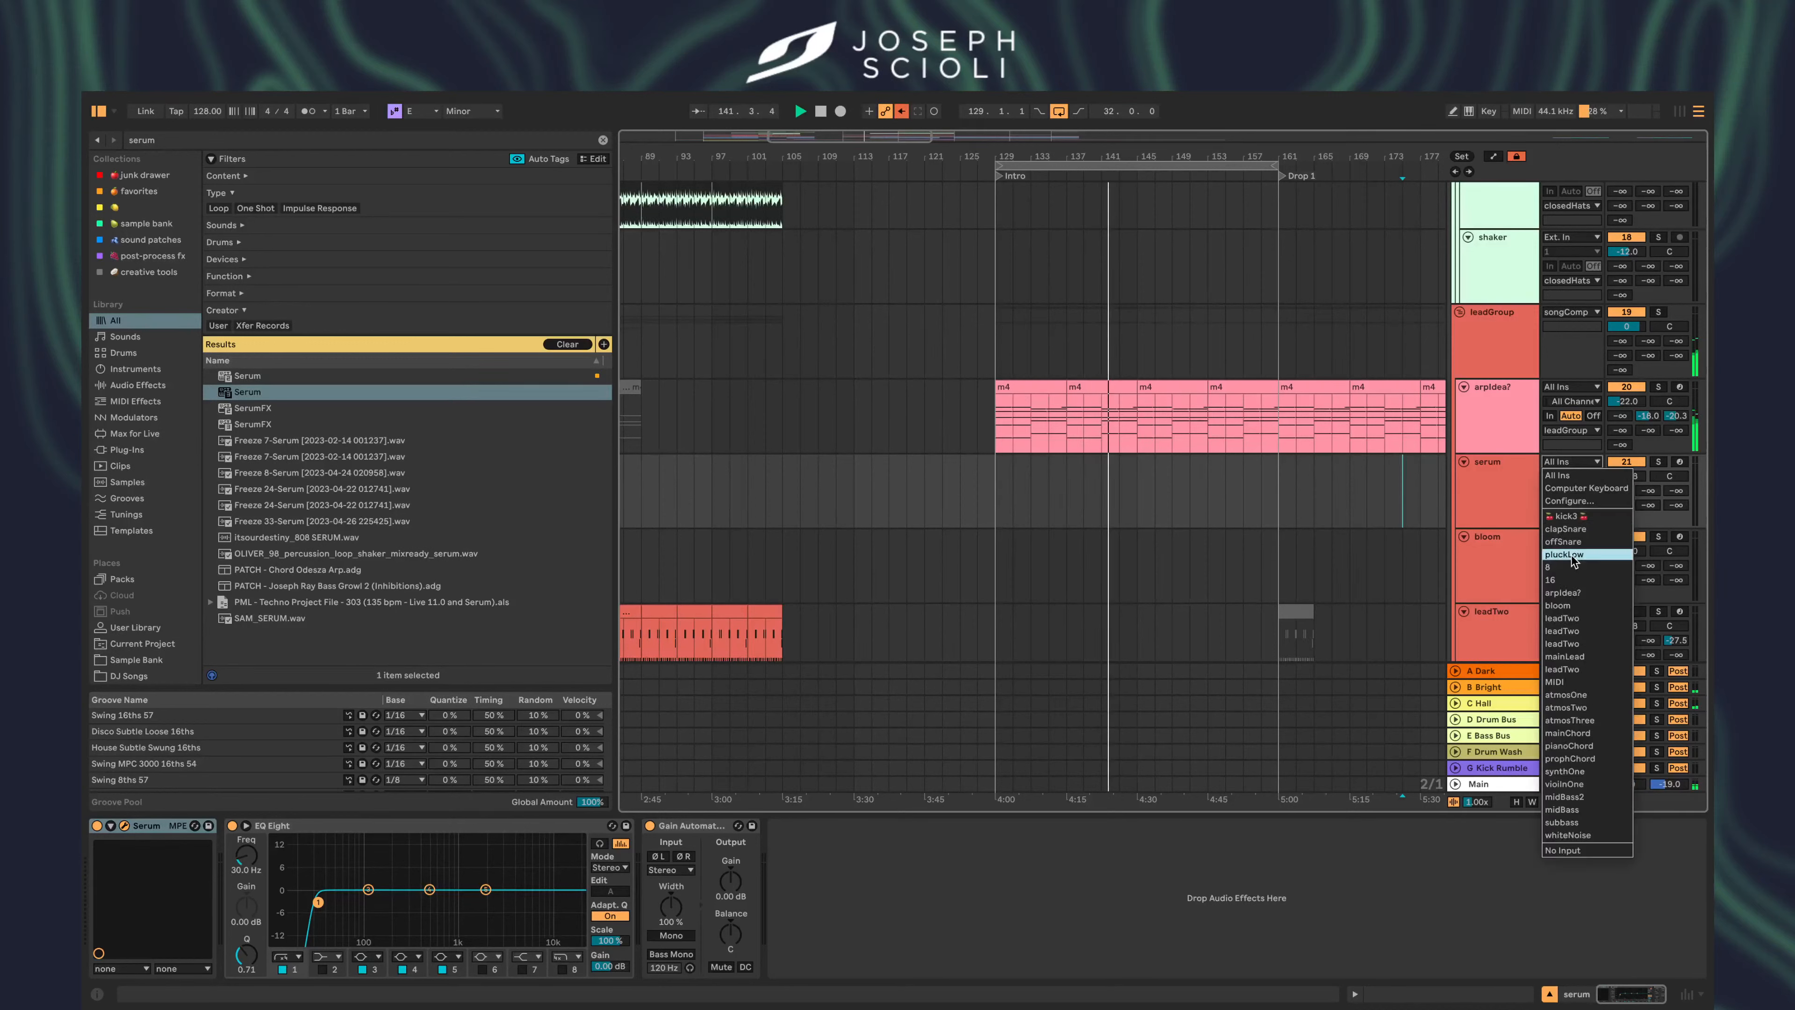
click(1488, 497)
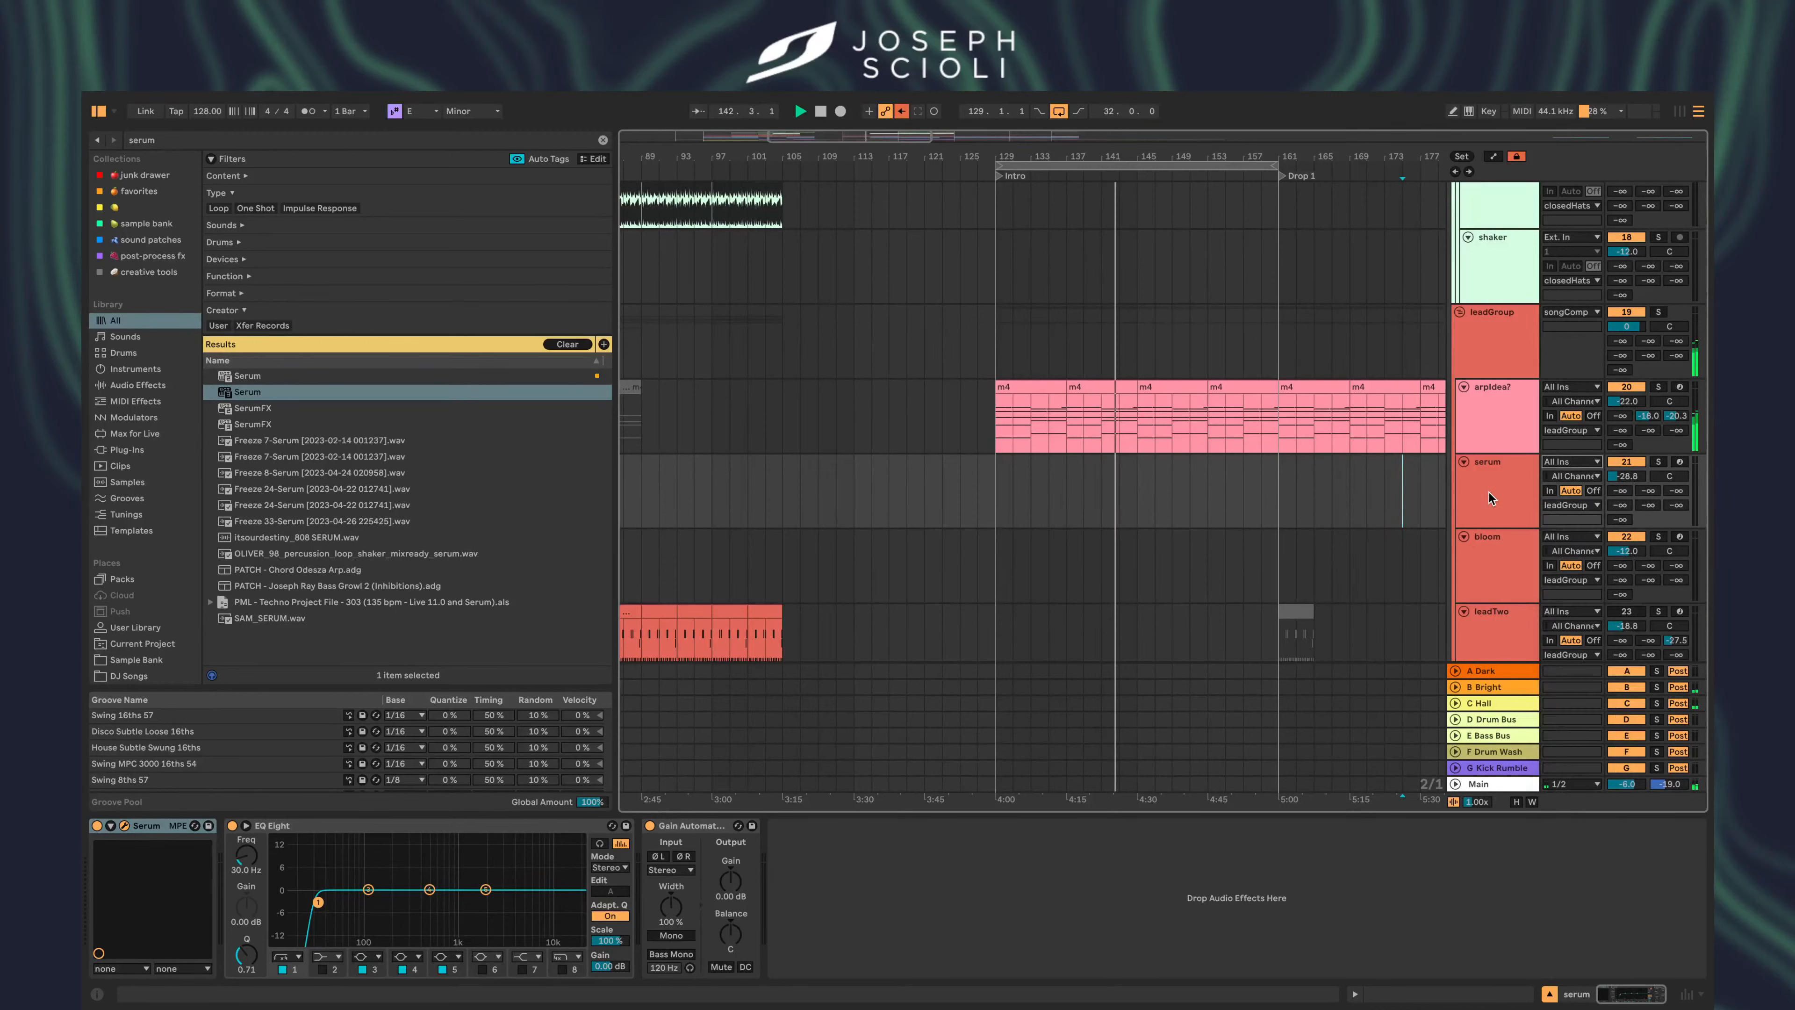
click(1549, 491)
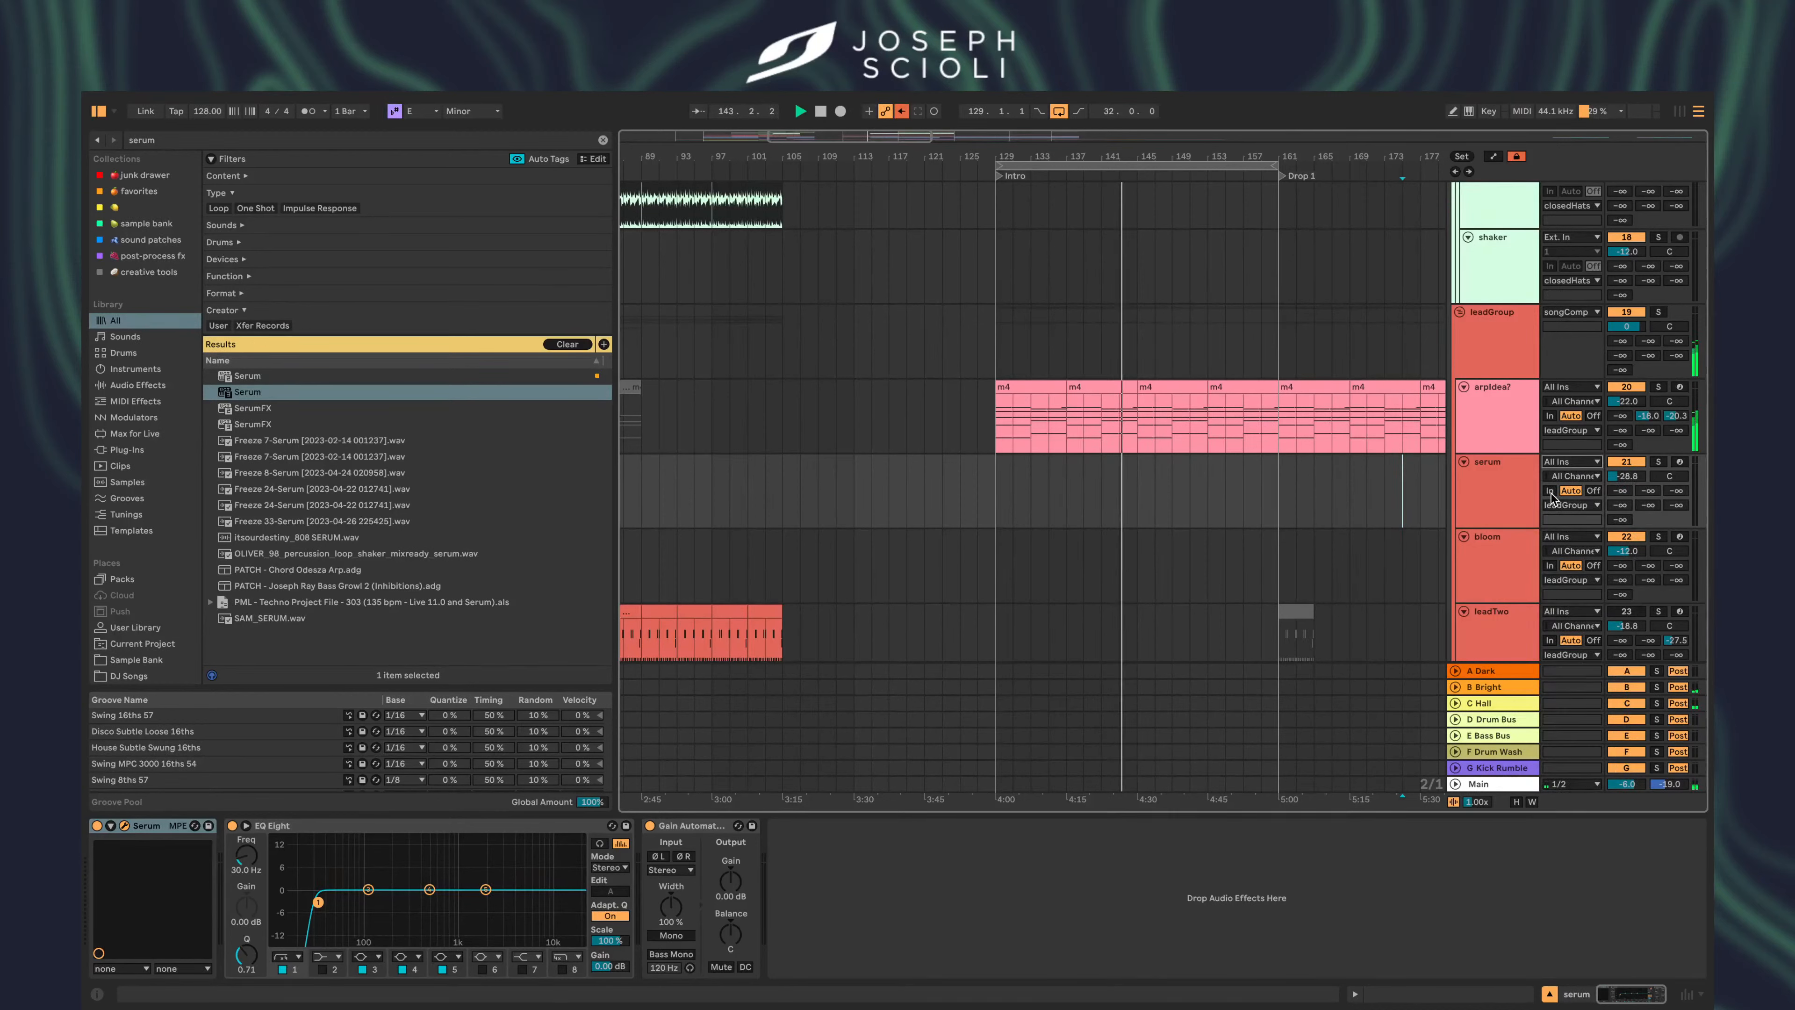
click(1566, 463)
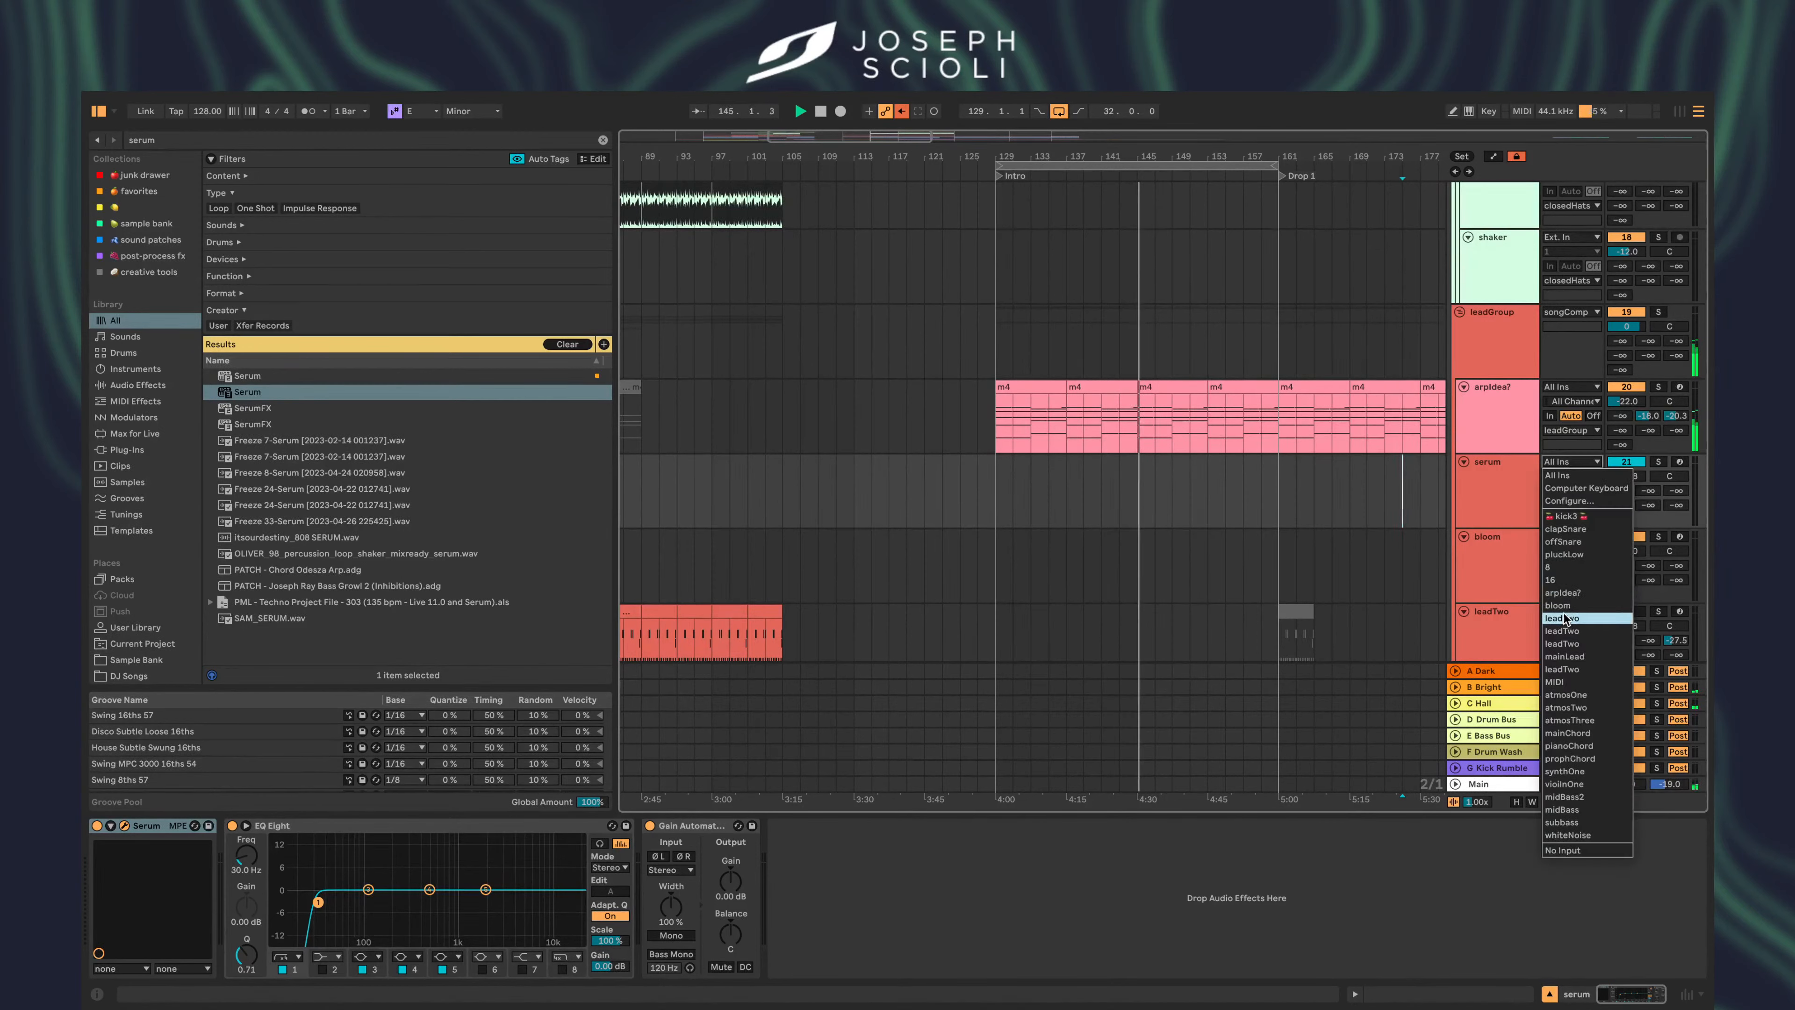
click(1558, 605)
- Set monitoring to In on the bloom track and to Auto on the serum track
click(1508, 578)
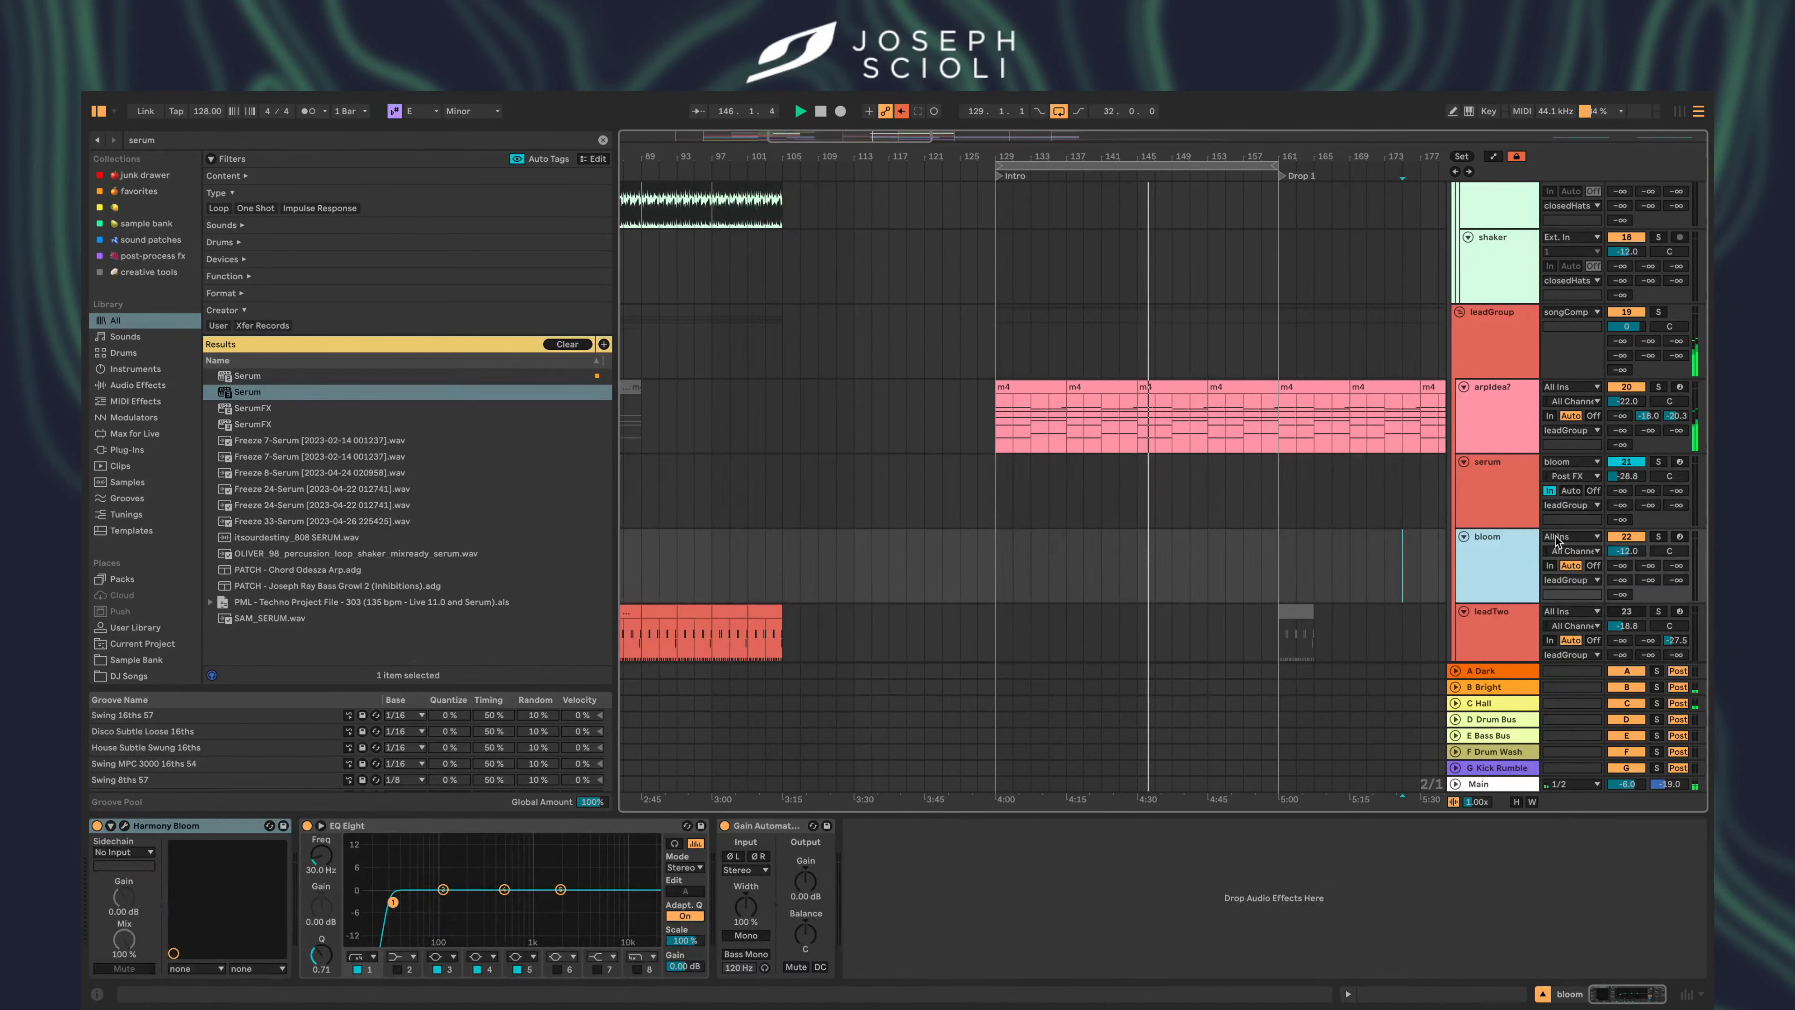
click(1559, 537)
click(1489, 575)
click(1194, 551)
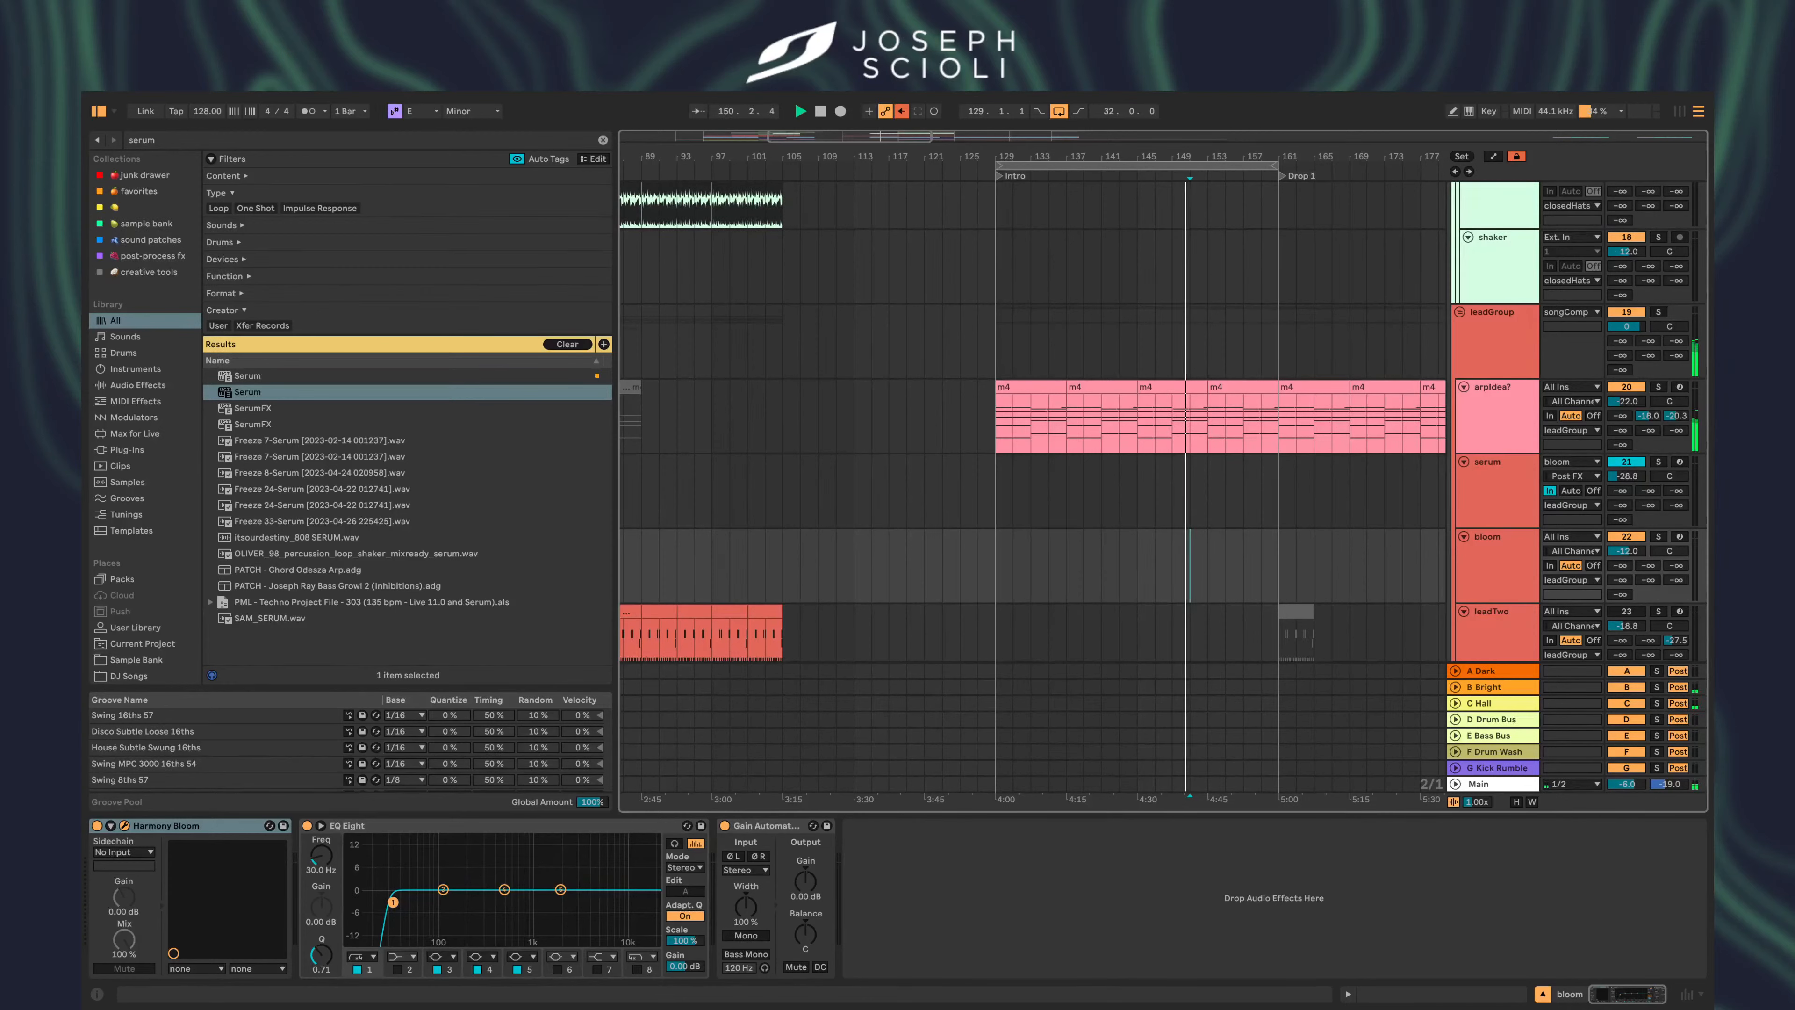
click(1549, 566)
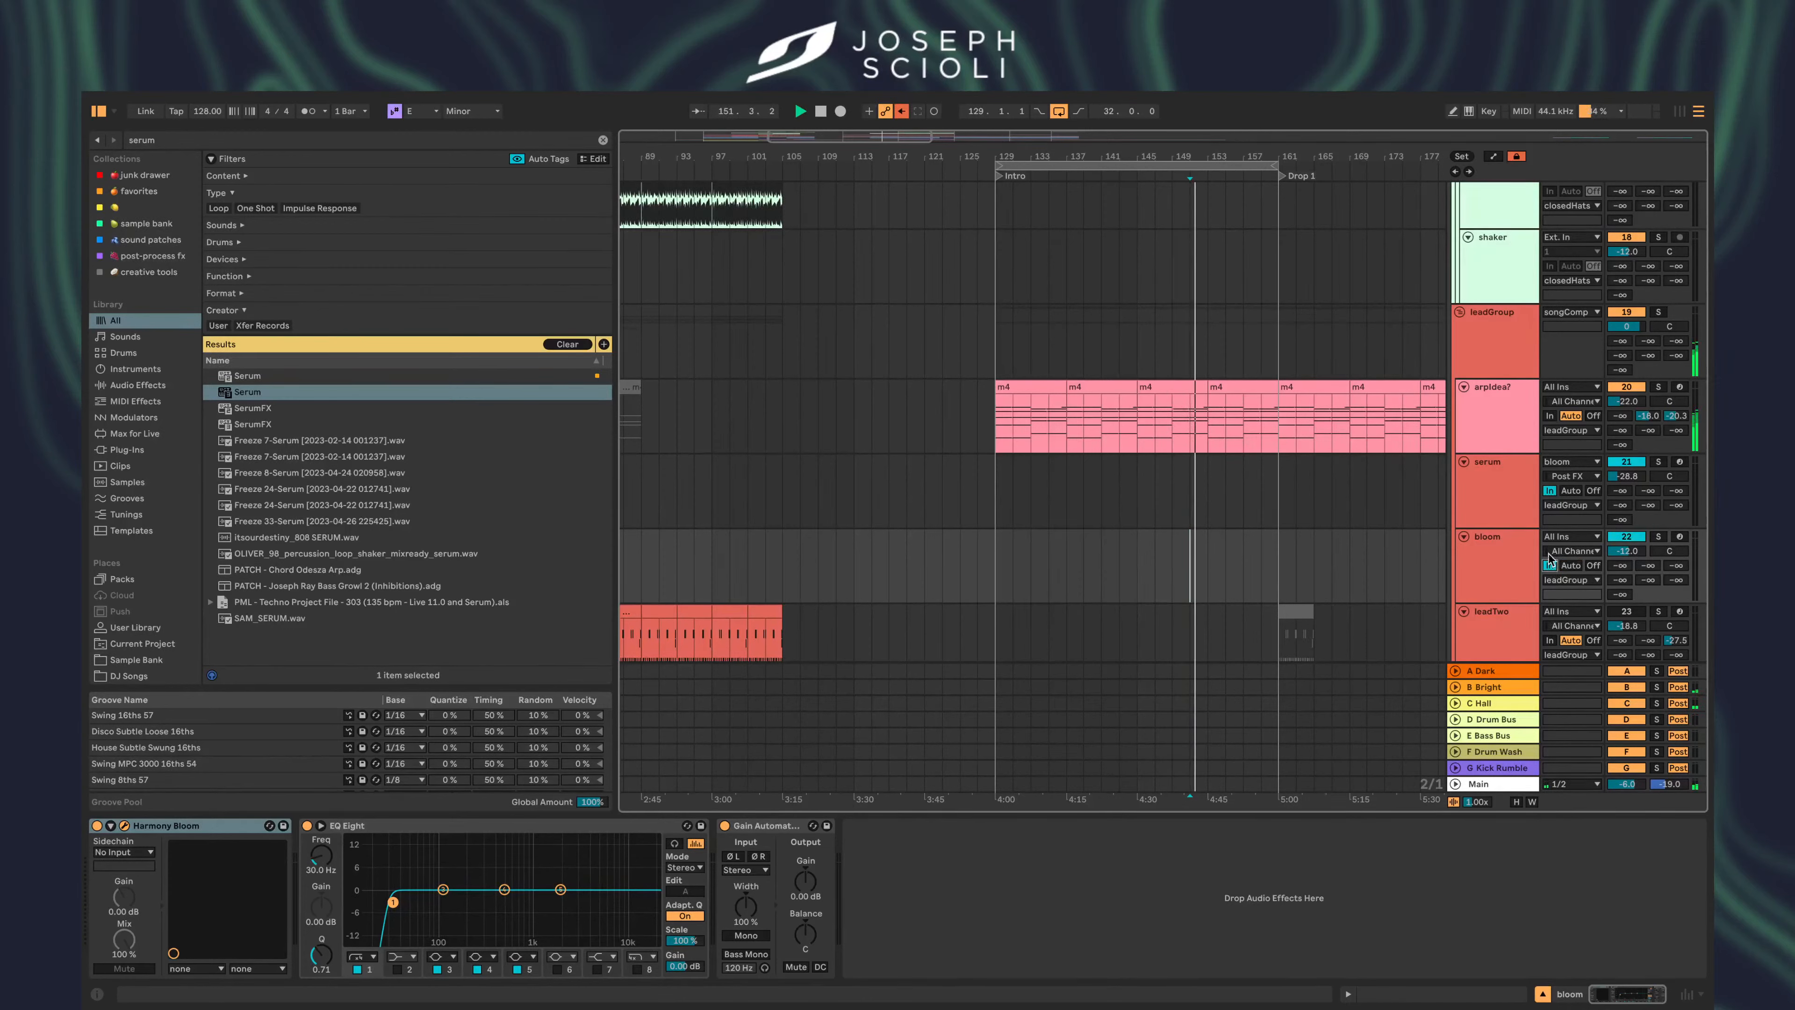
click(1570, 490)
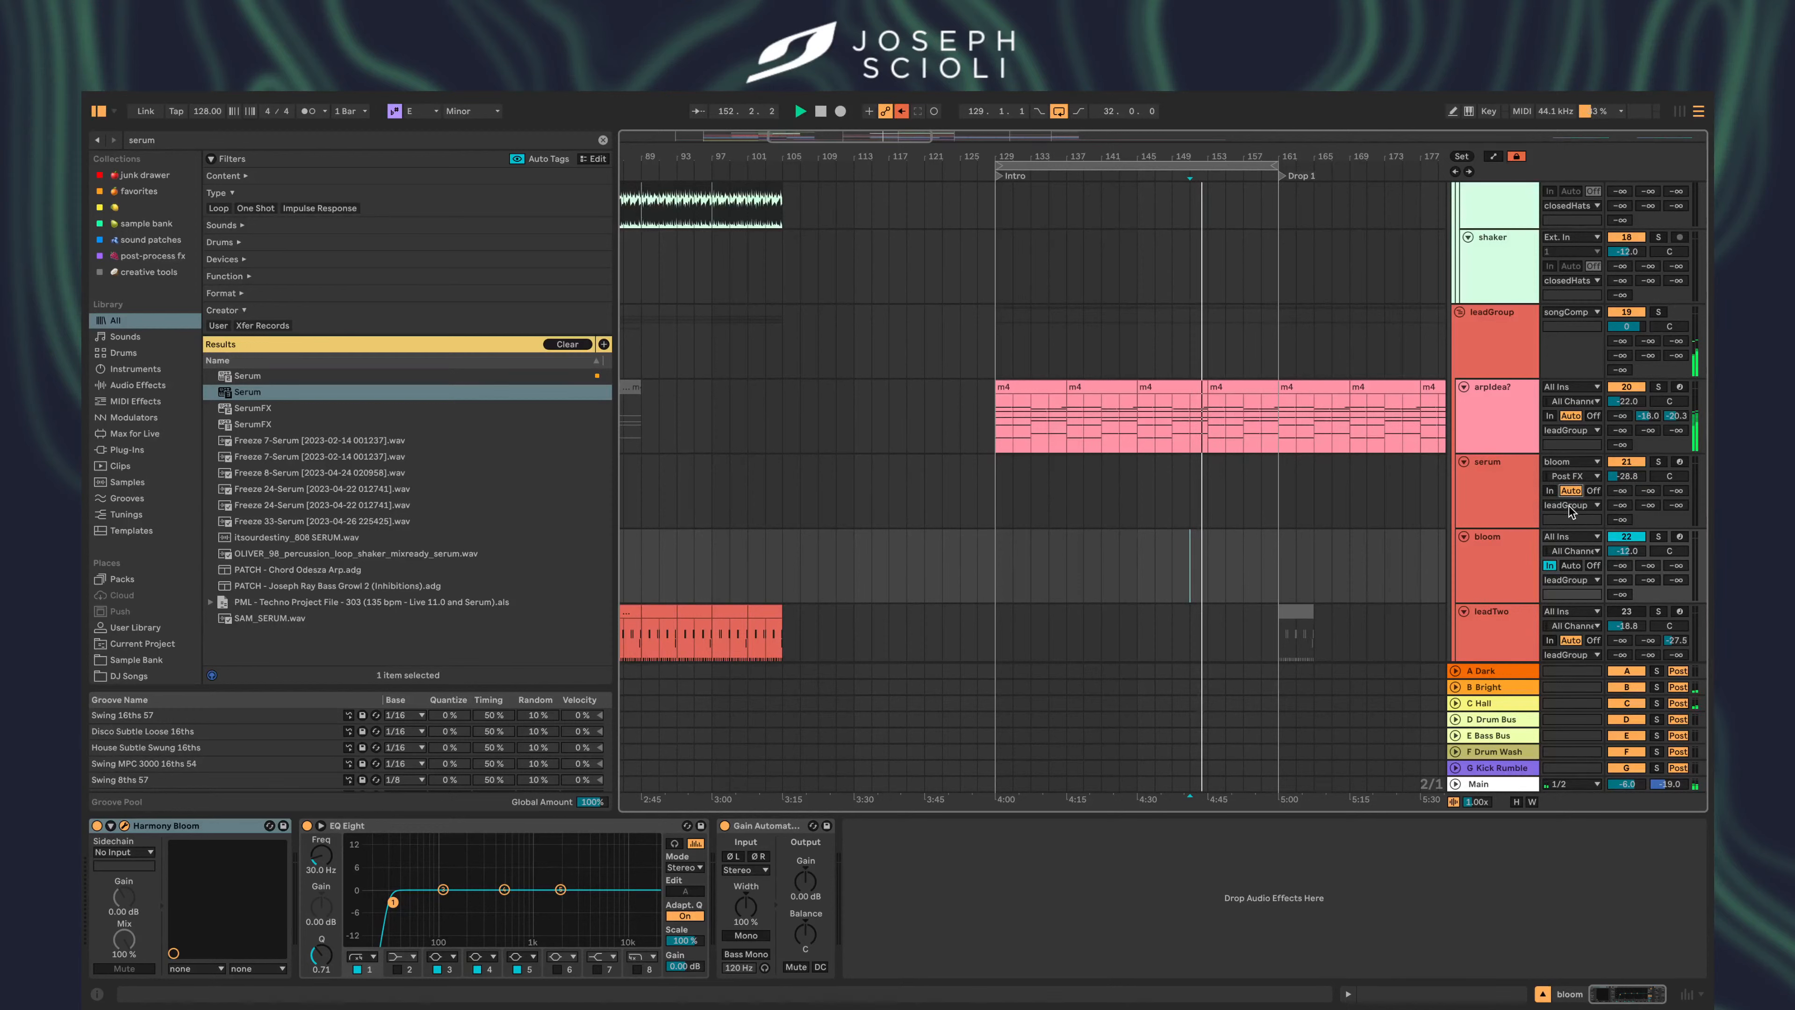
- Raise the serum track's volume to -22.5 dB and set the bloom track's MIDI input to serum
click(1596, 462)
click(1595, 628)
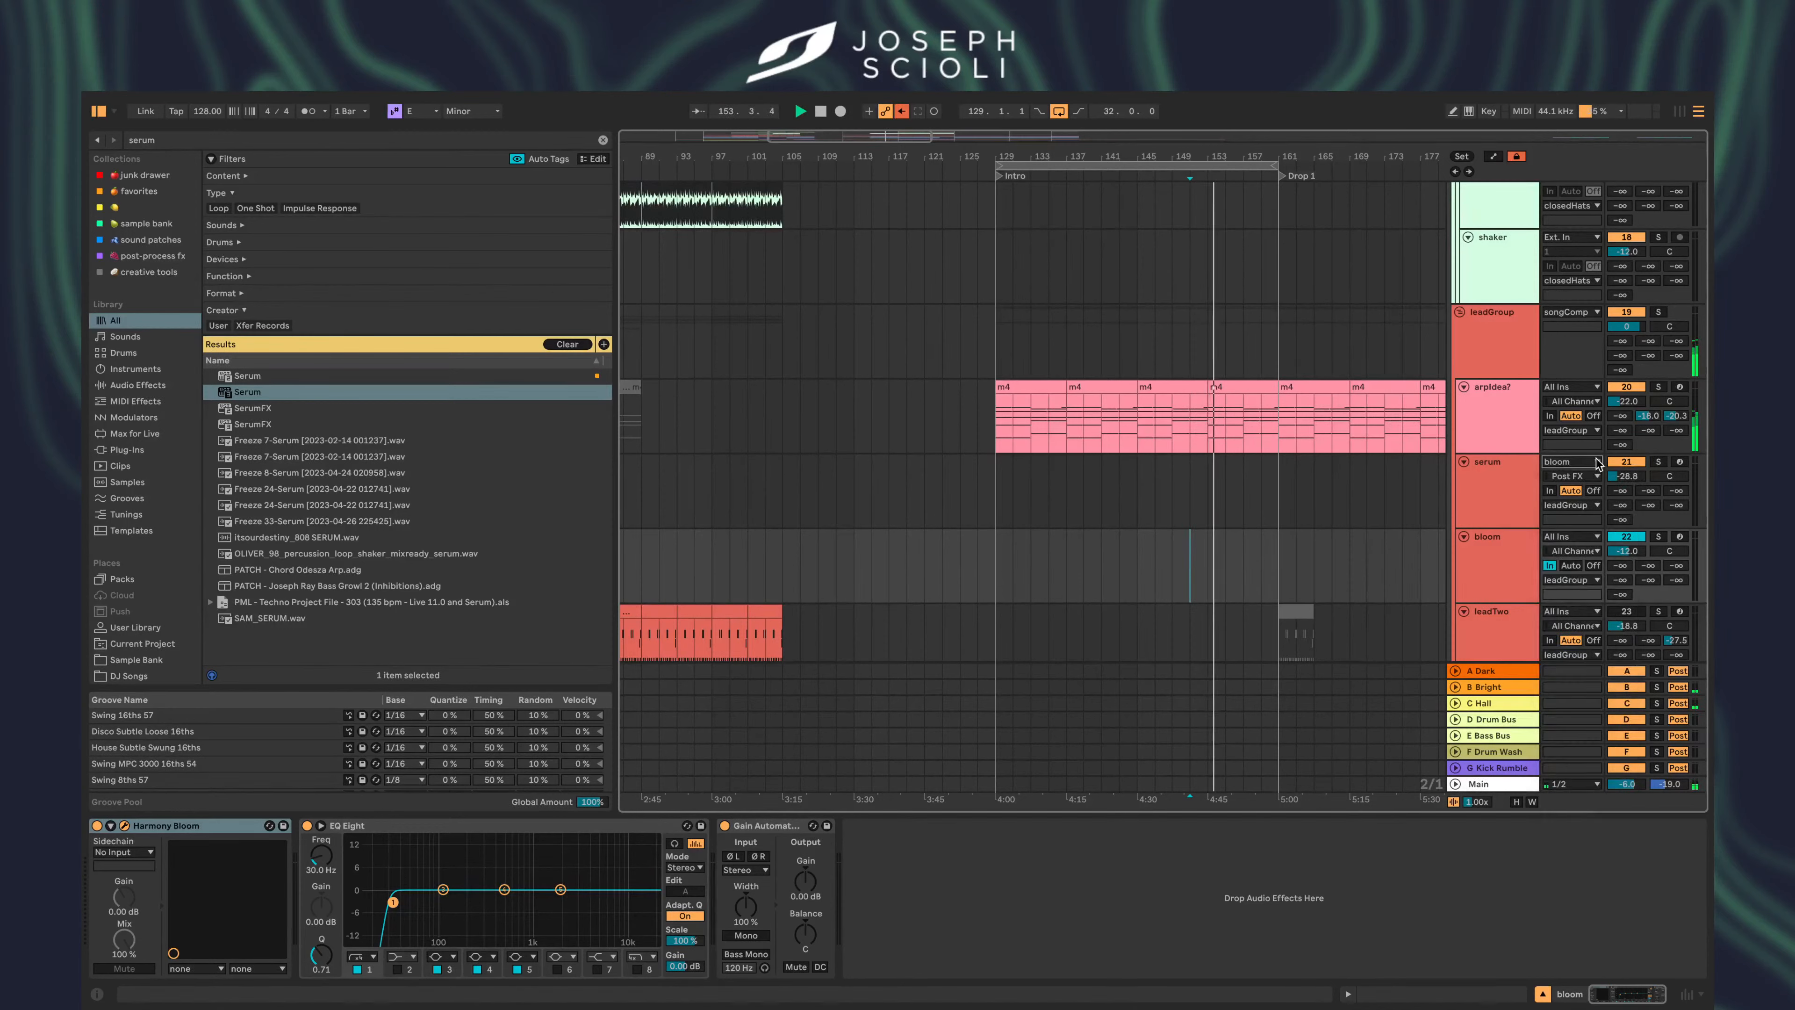
drag(1626, 476, 1626, 463)
click(1571, 536)
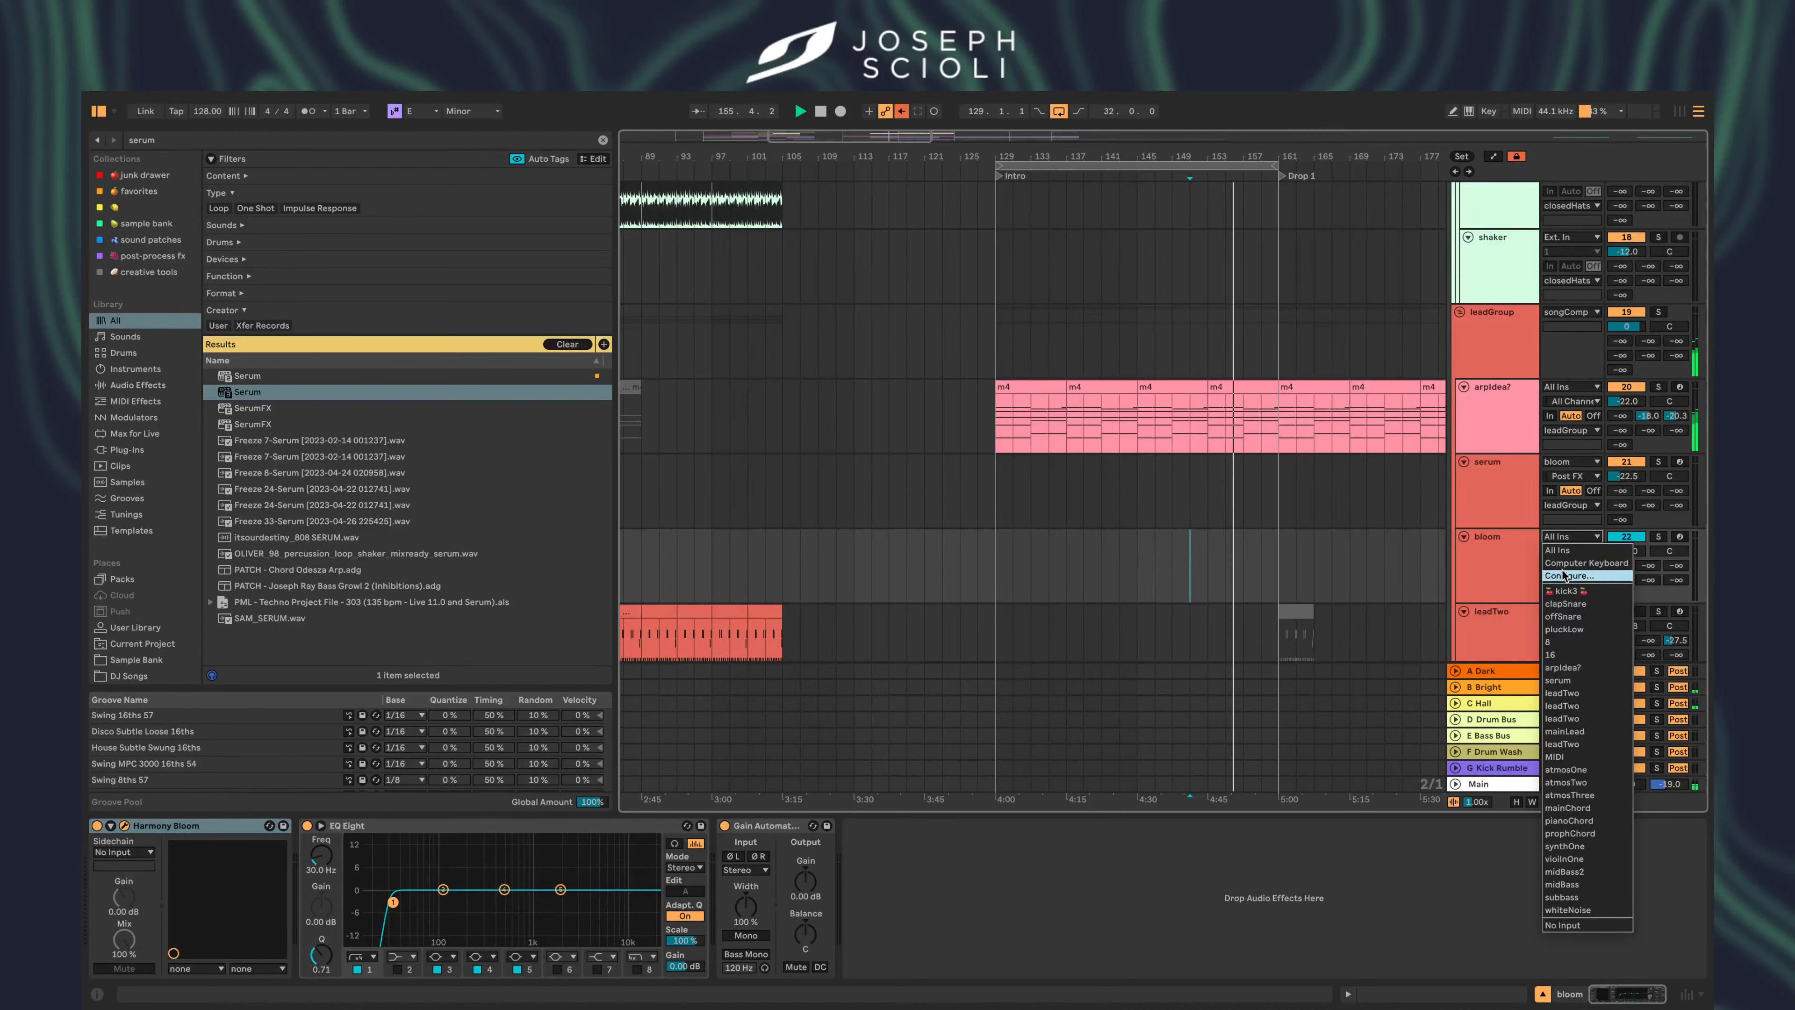
click(1562, 679)
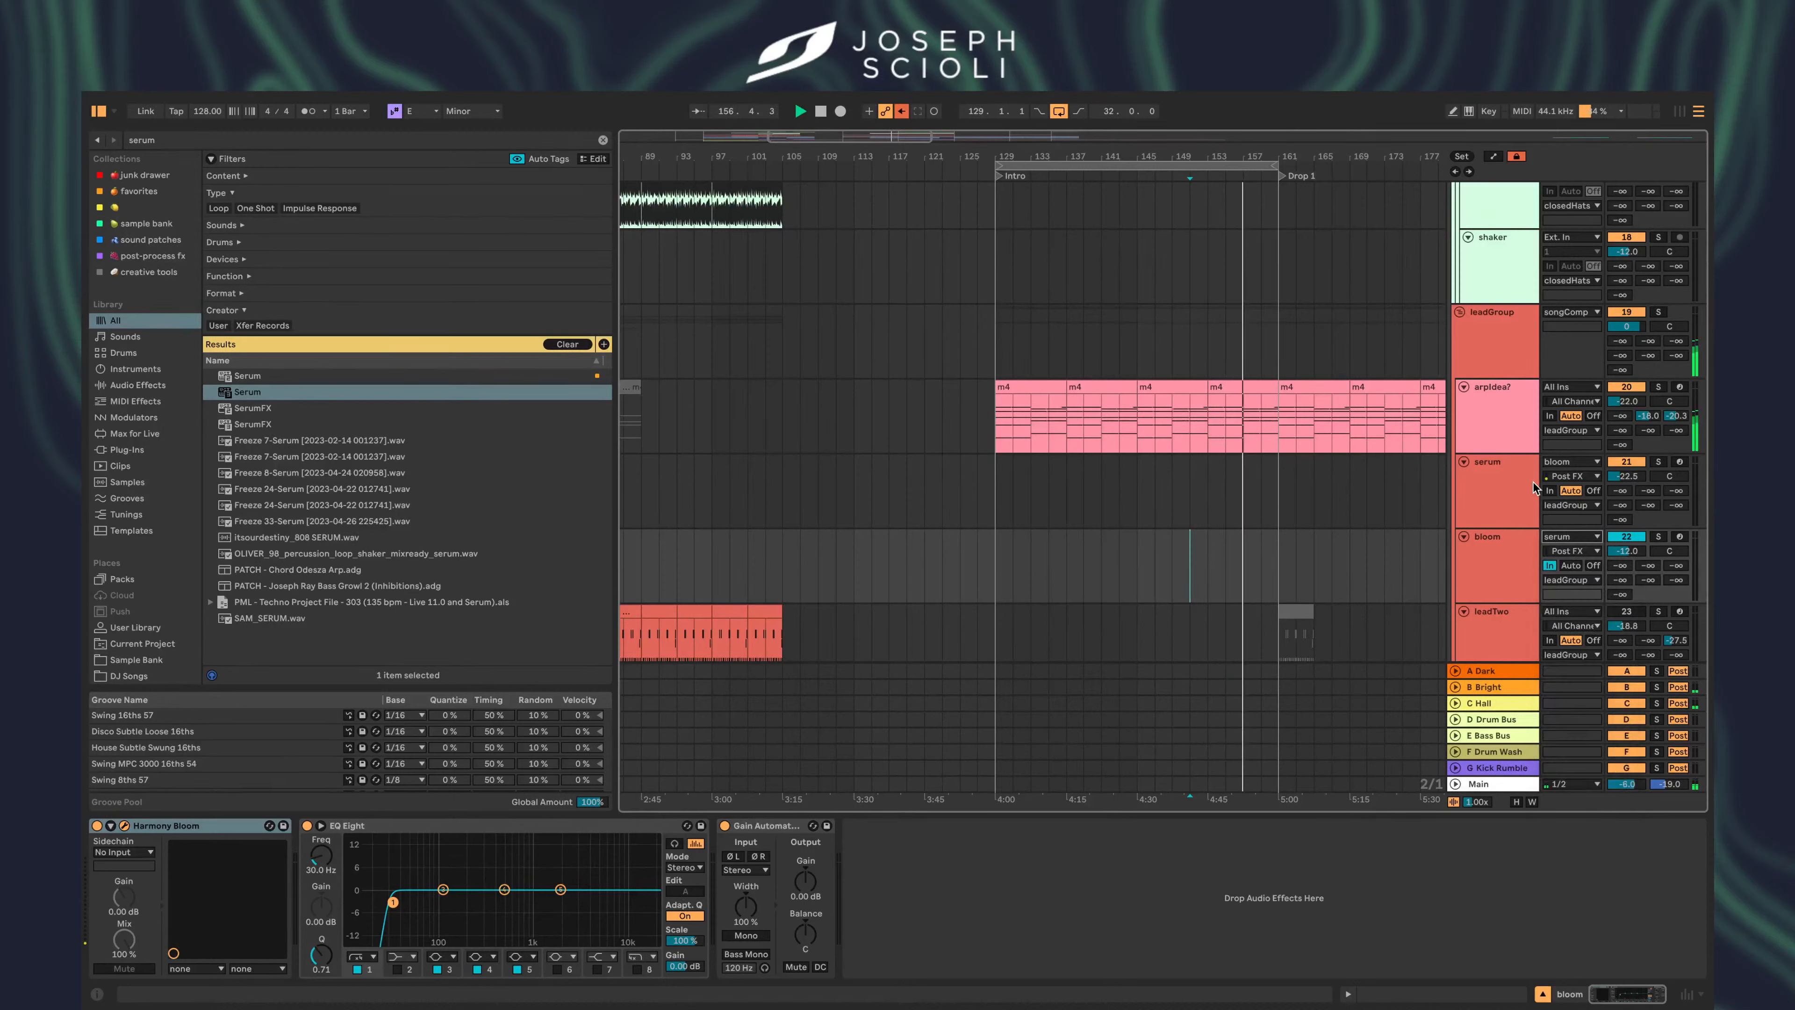
- Set the serum track's MIDI input to All Ins and stop playback
click(1562, 464)
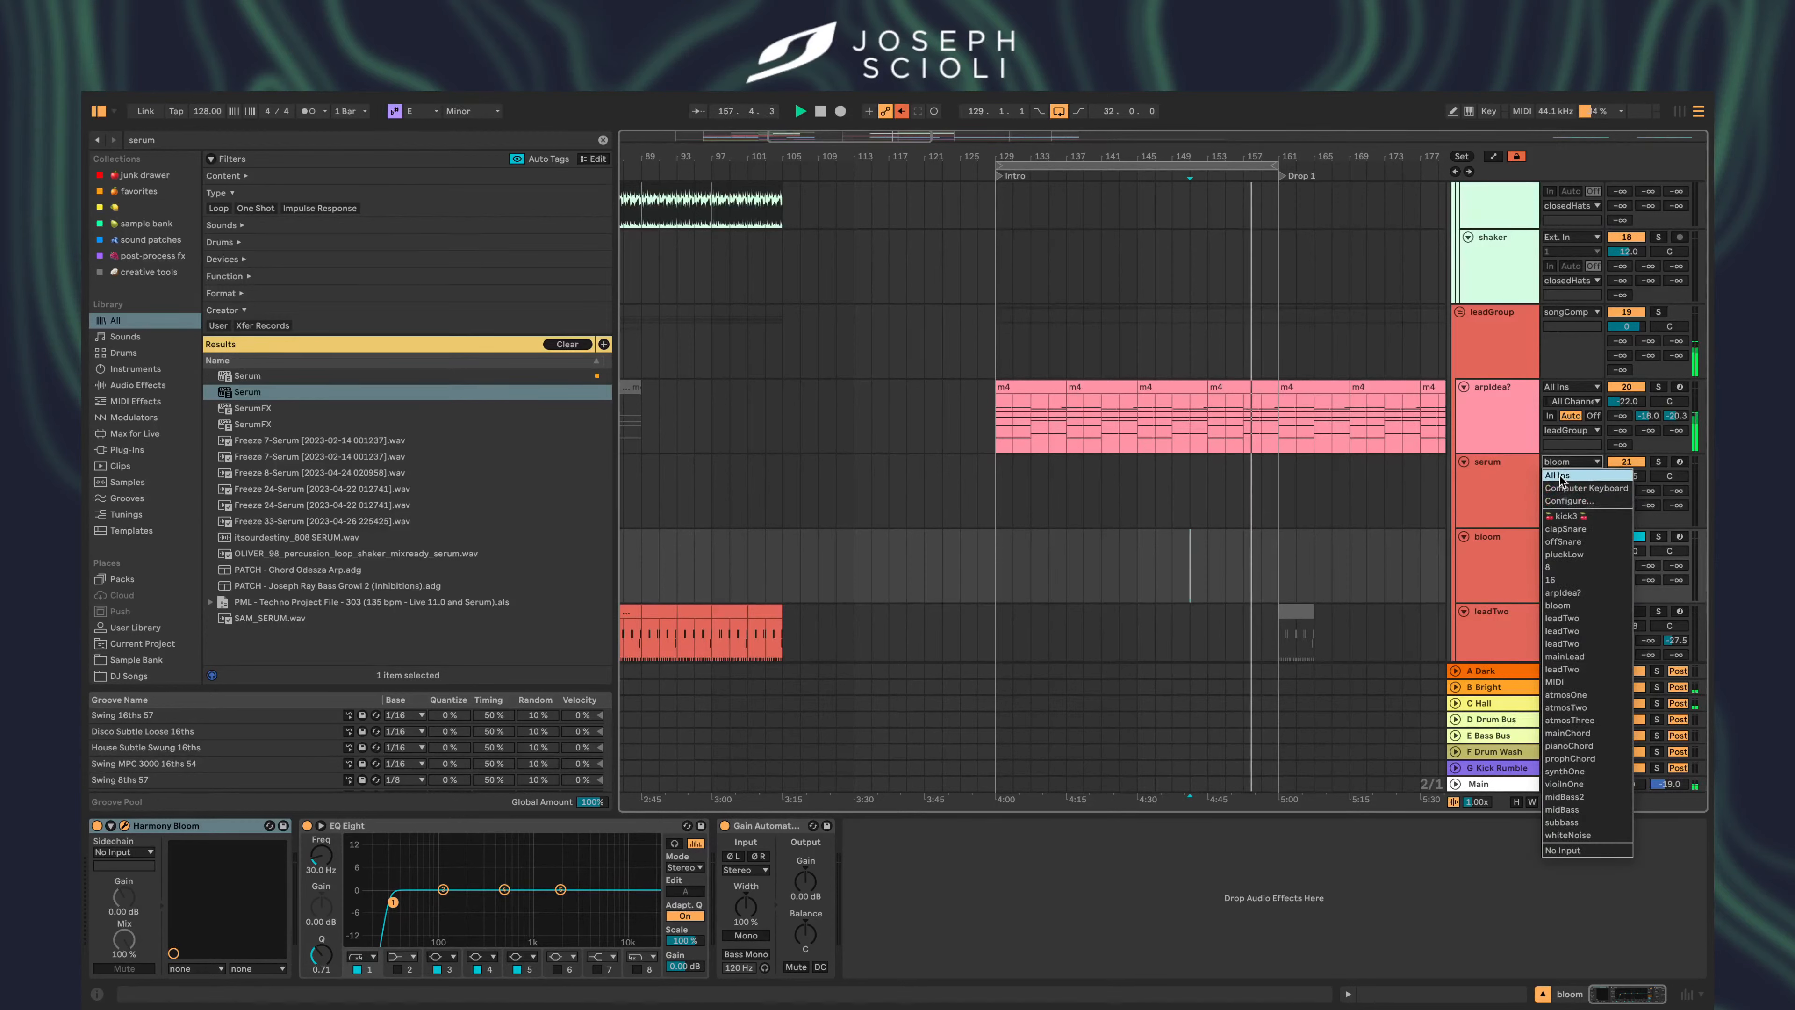
click(1558, 475)
click(1567, 462)
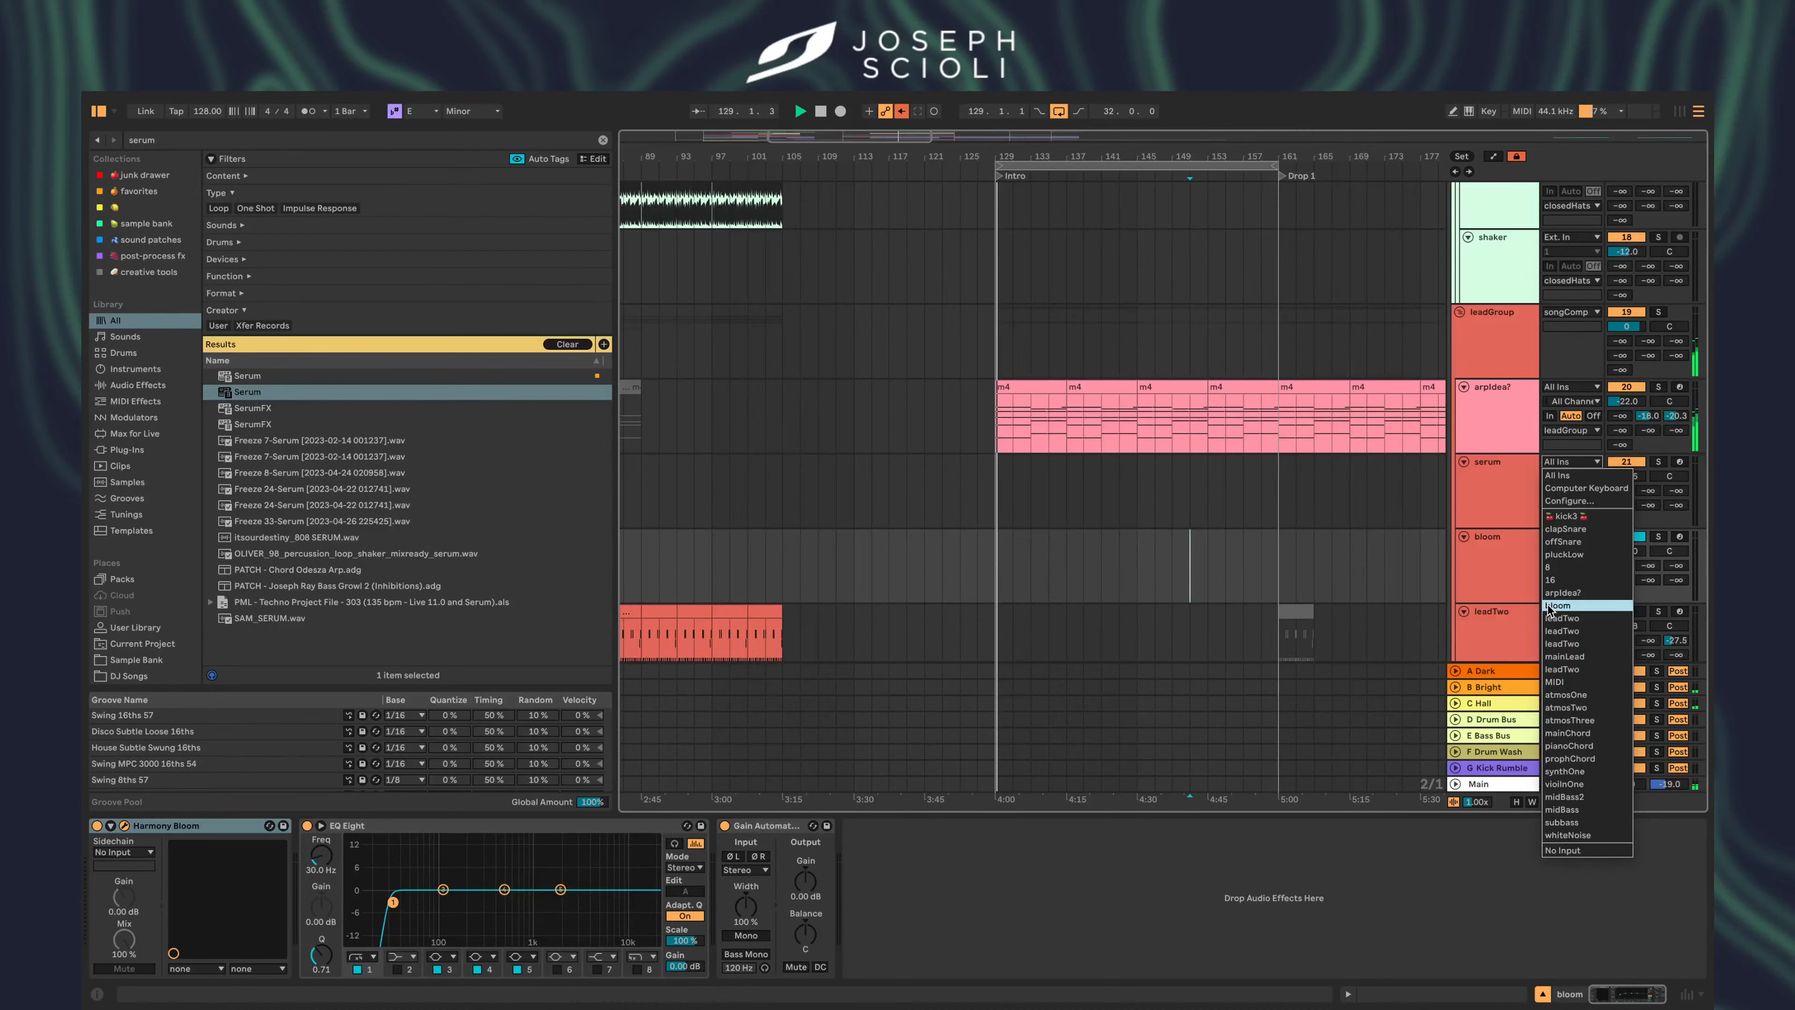
click(1304, 547)
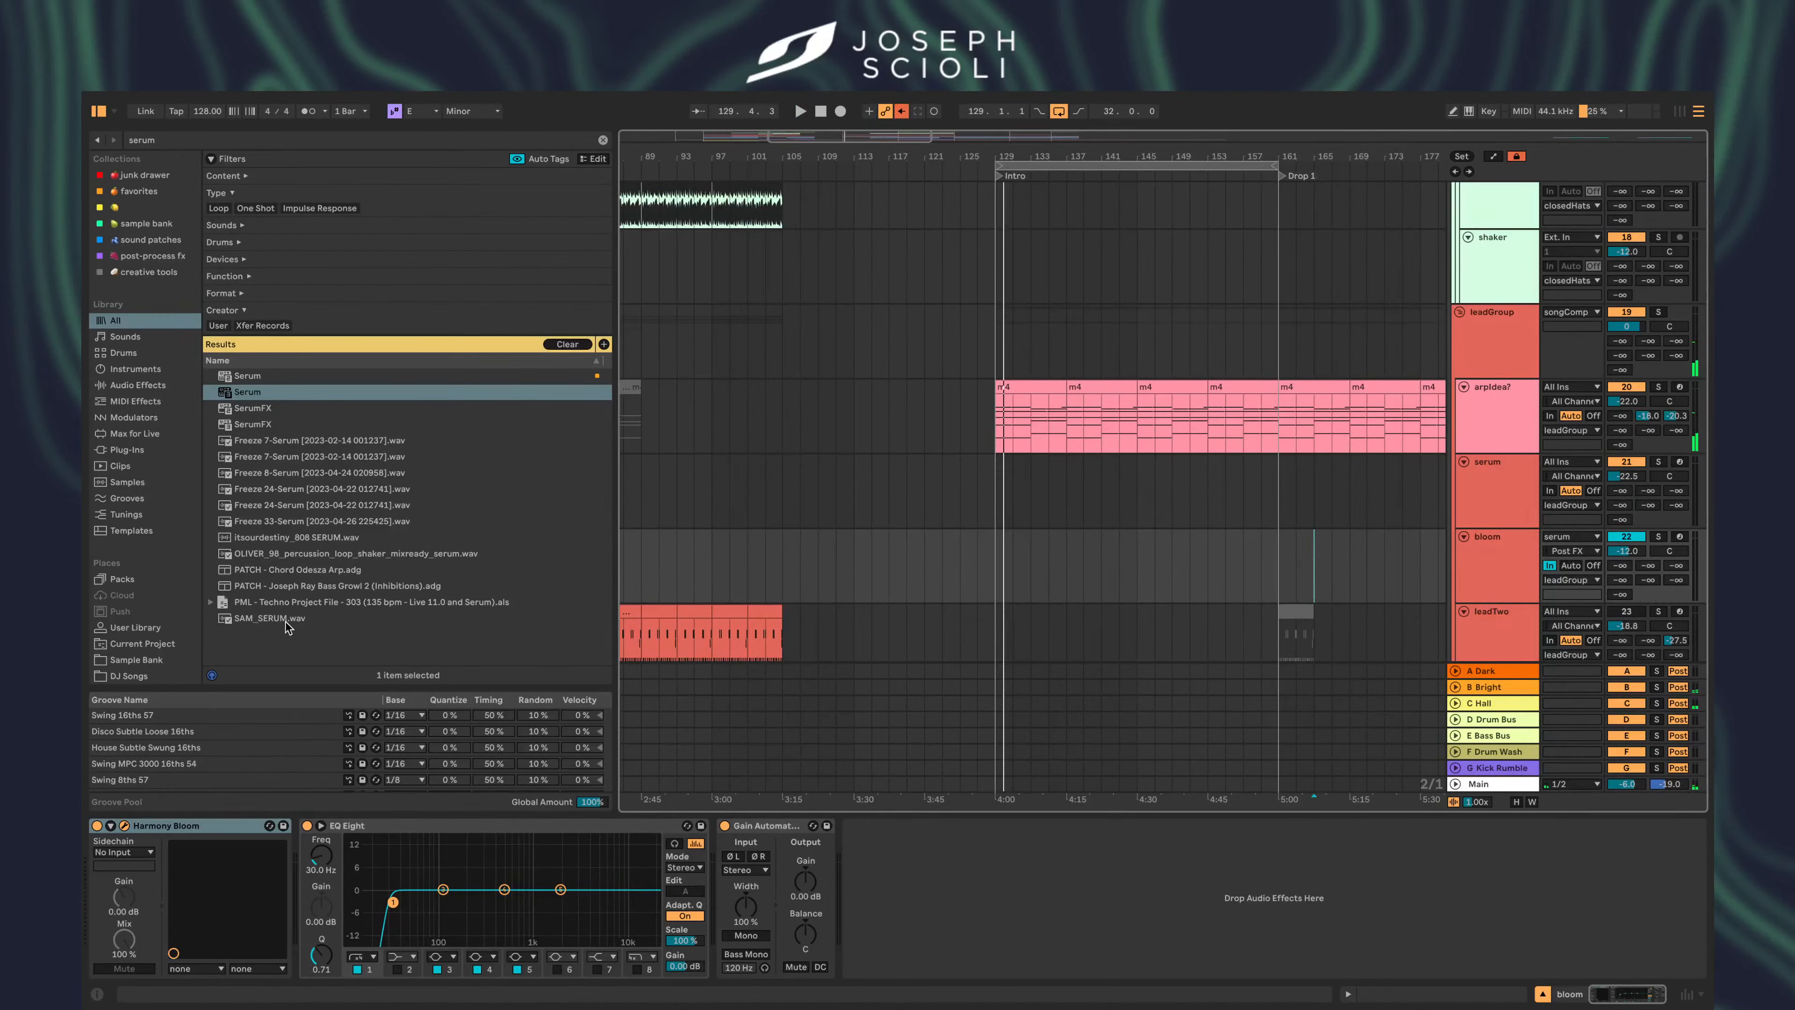
- Browse the Sessions folder and clear the serum search to list all of its projects
scroll(124, 584, down, 3)
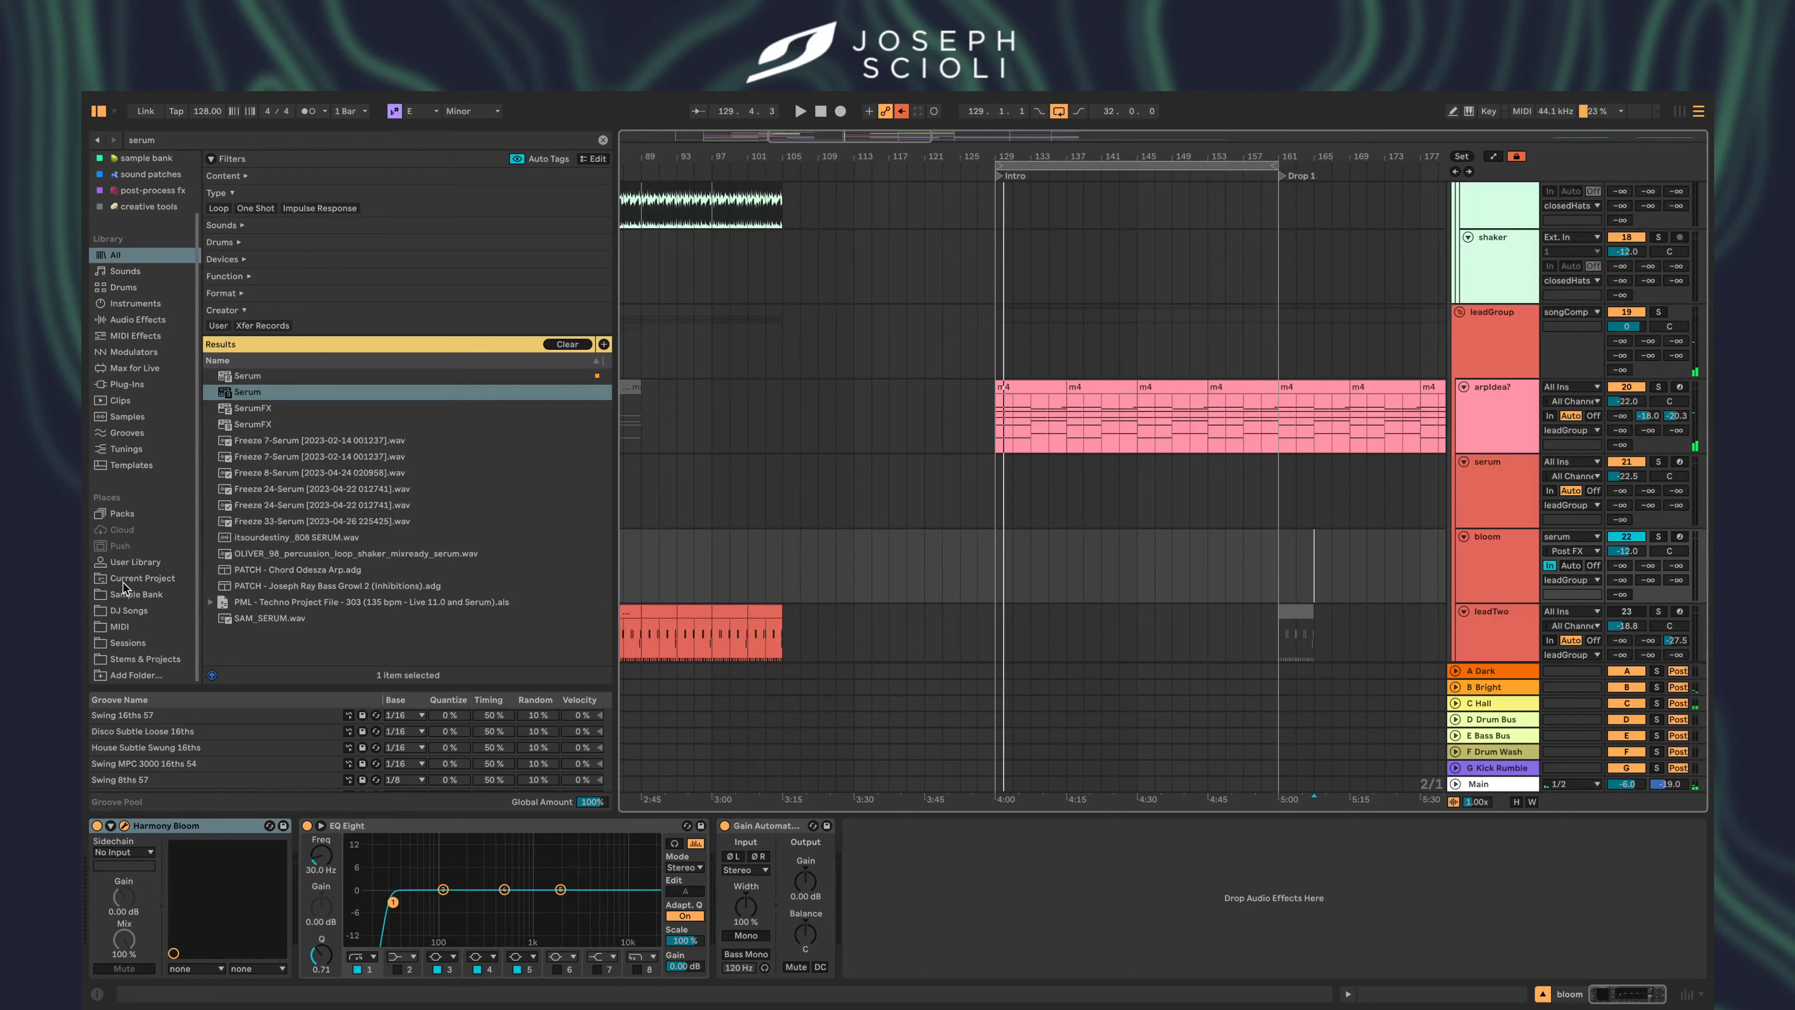
click(124, 643)
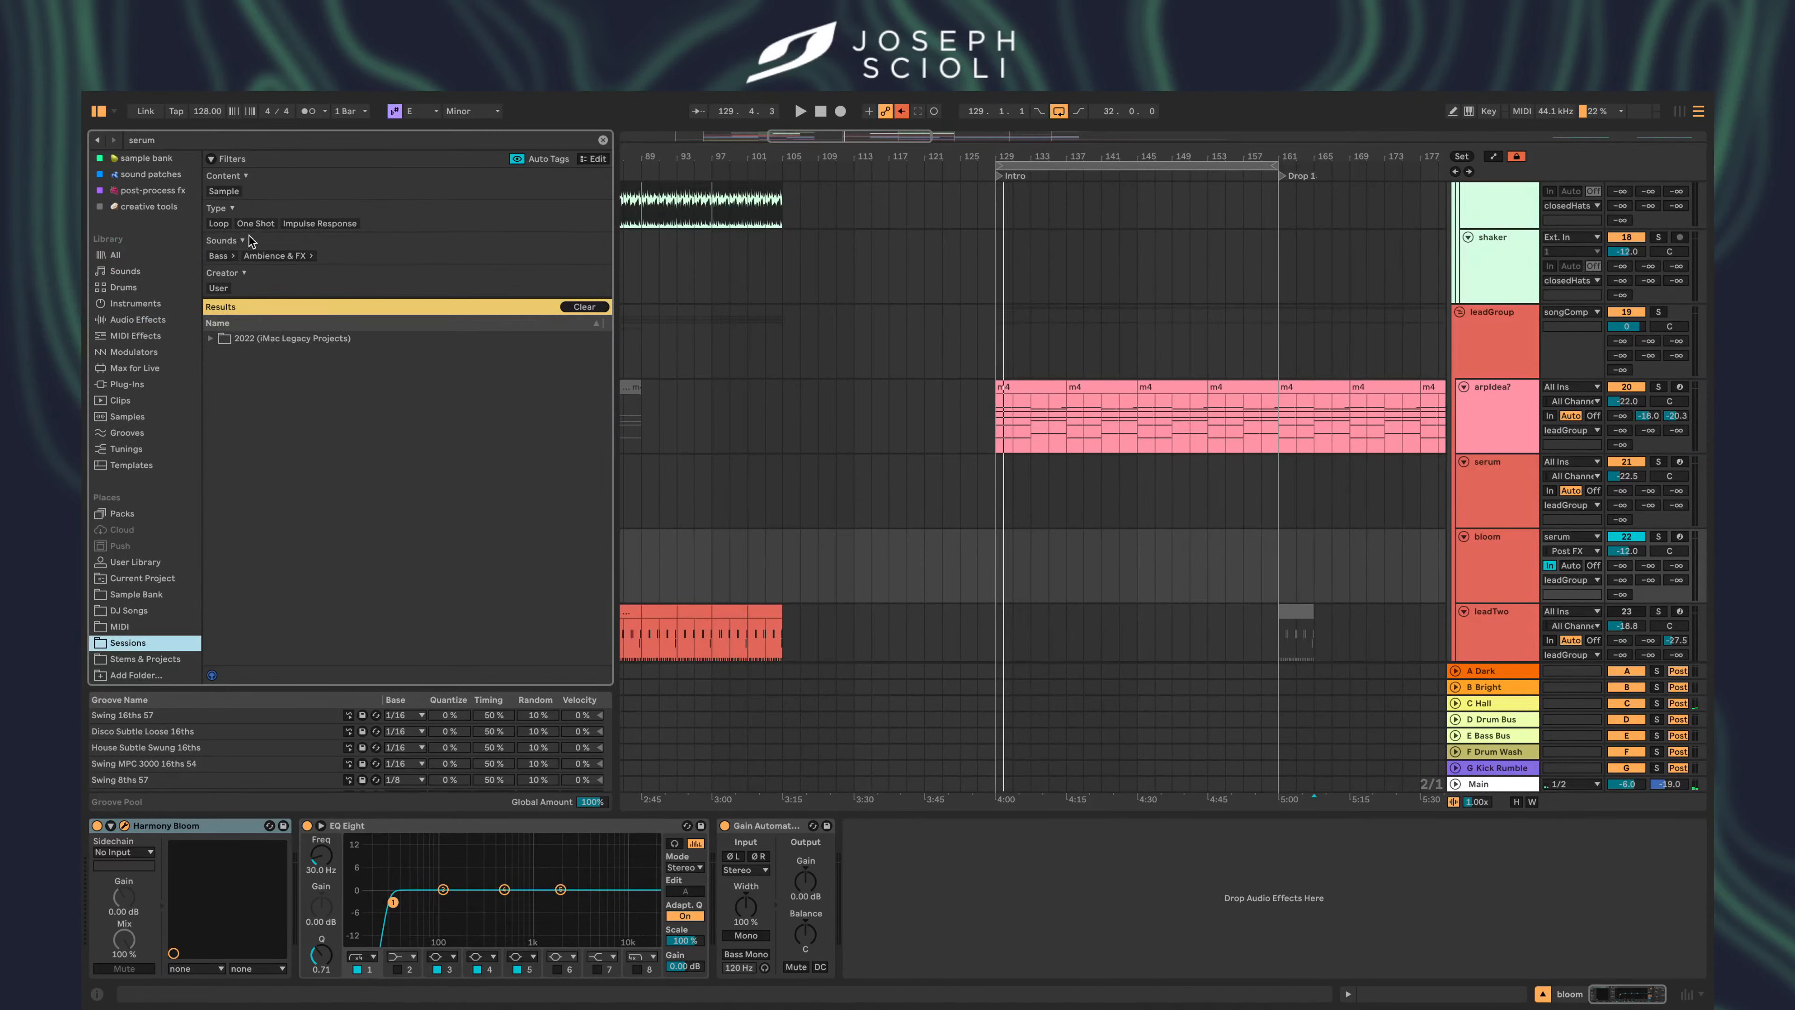
click(127, 628)
click(128, 641)
click(208, 337)
click(221, 354)
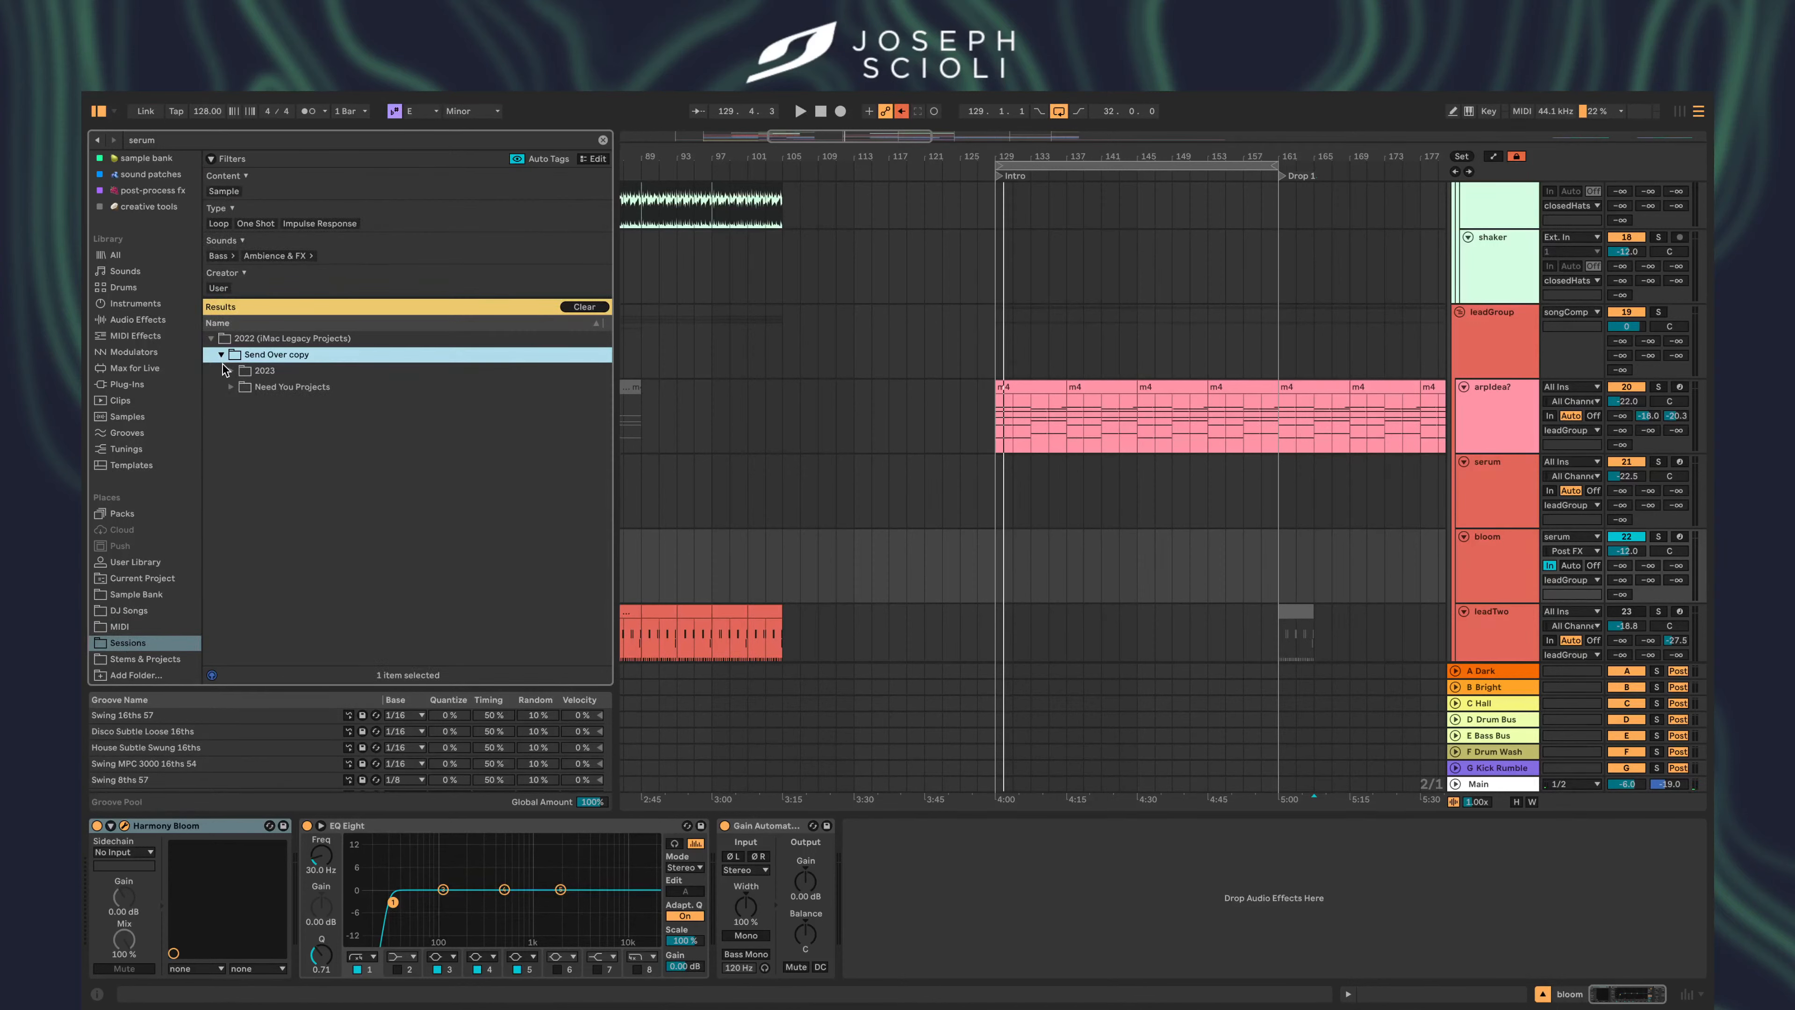
click(602, 139)
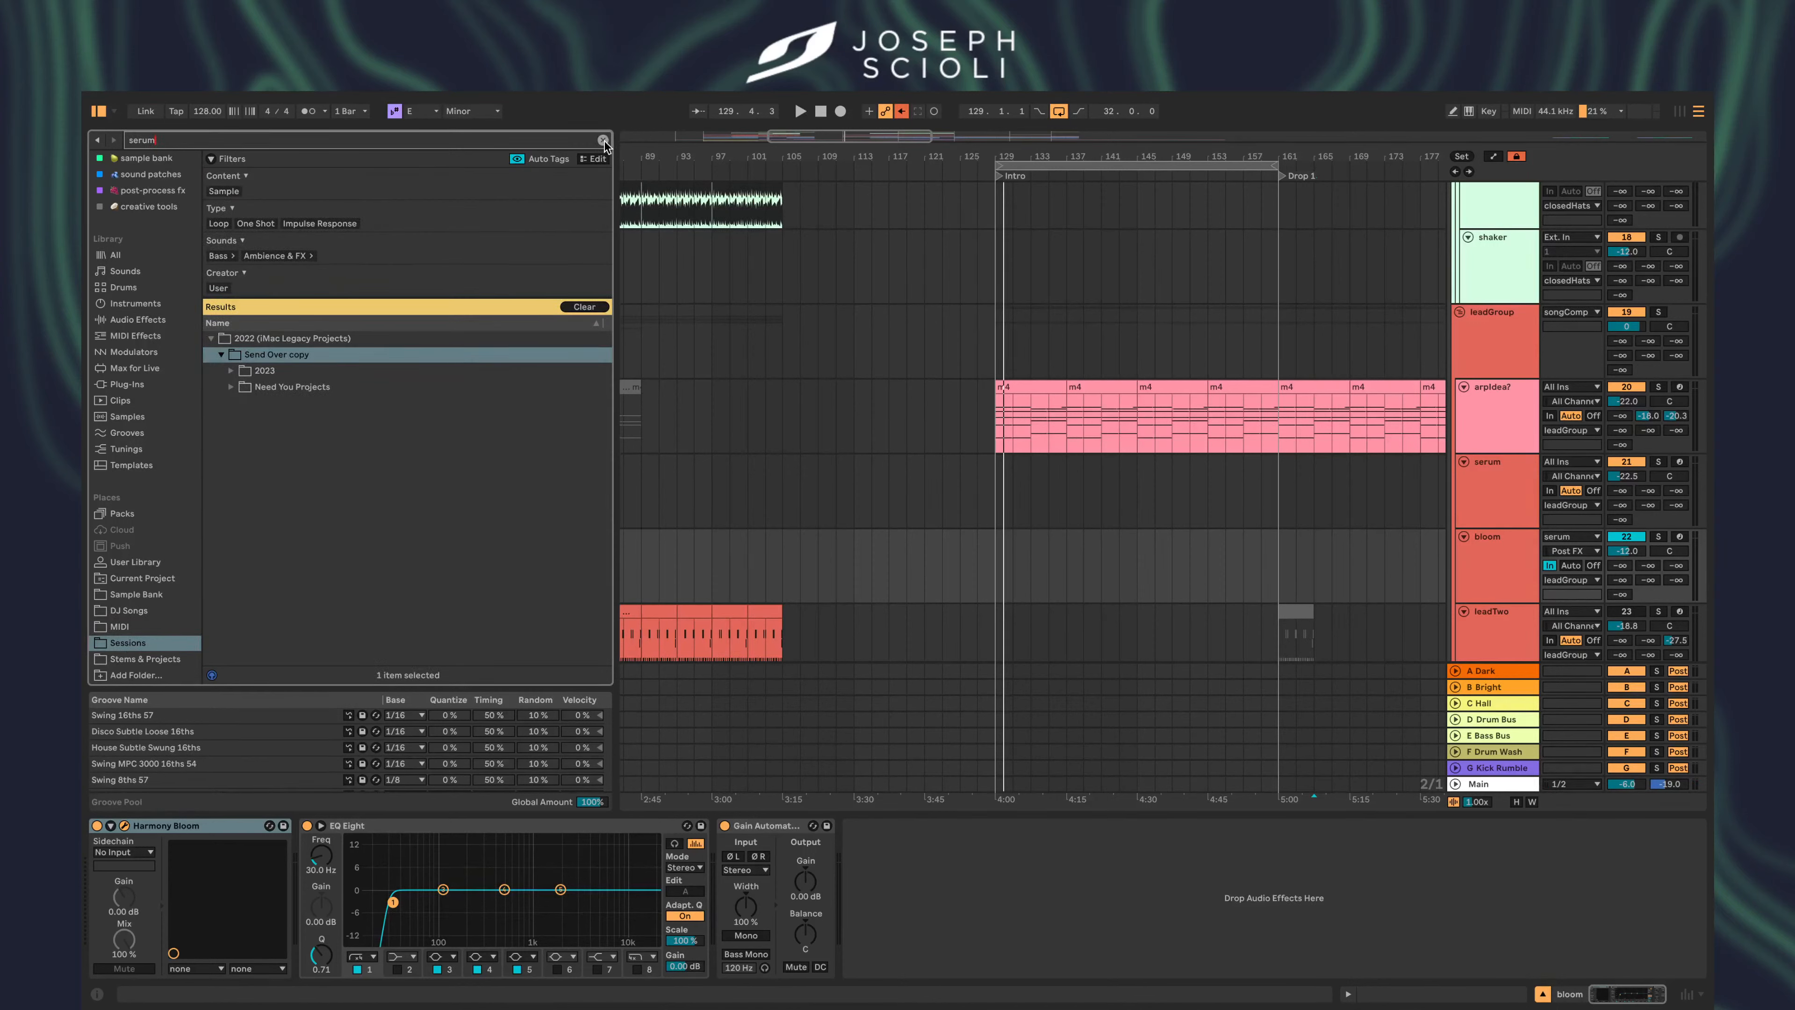
click(603, 140)
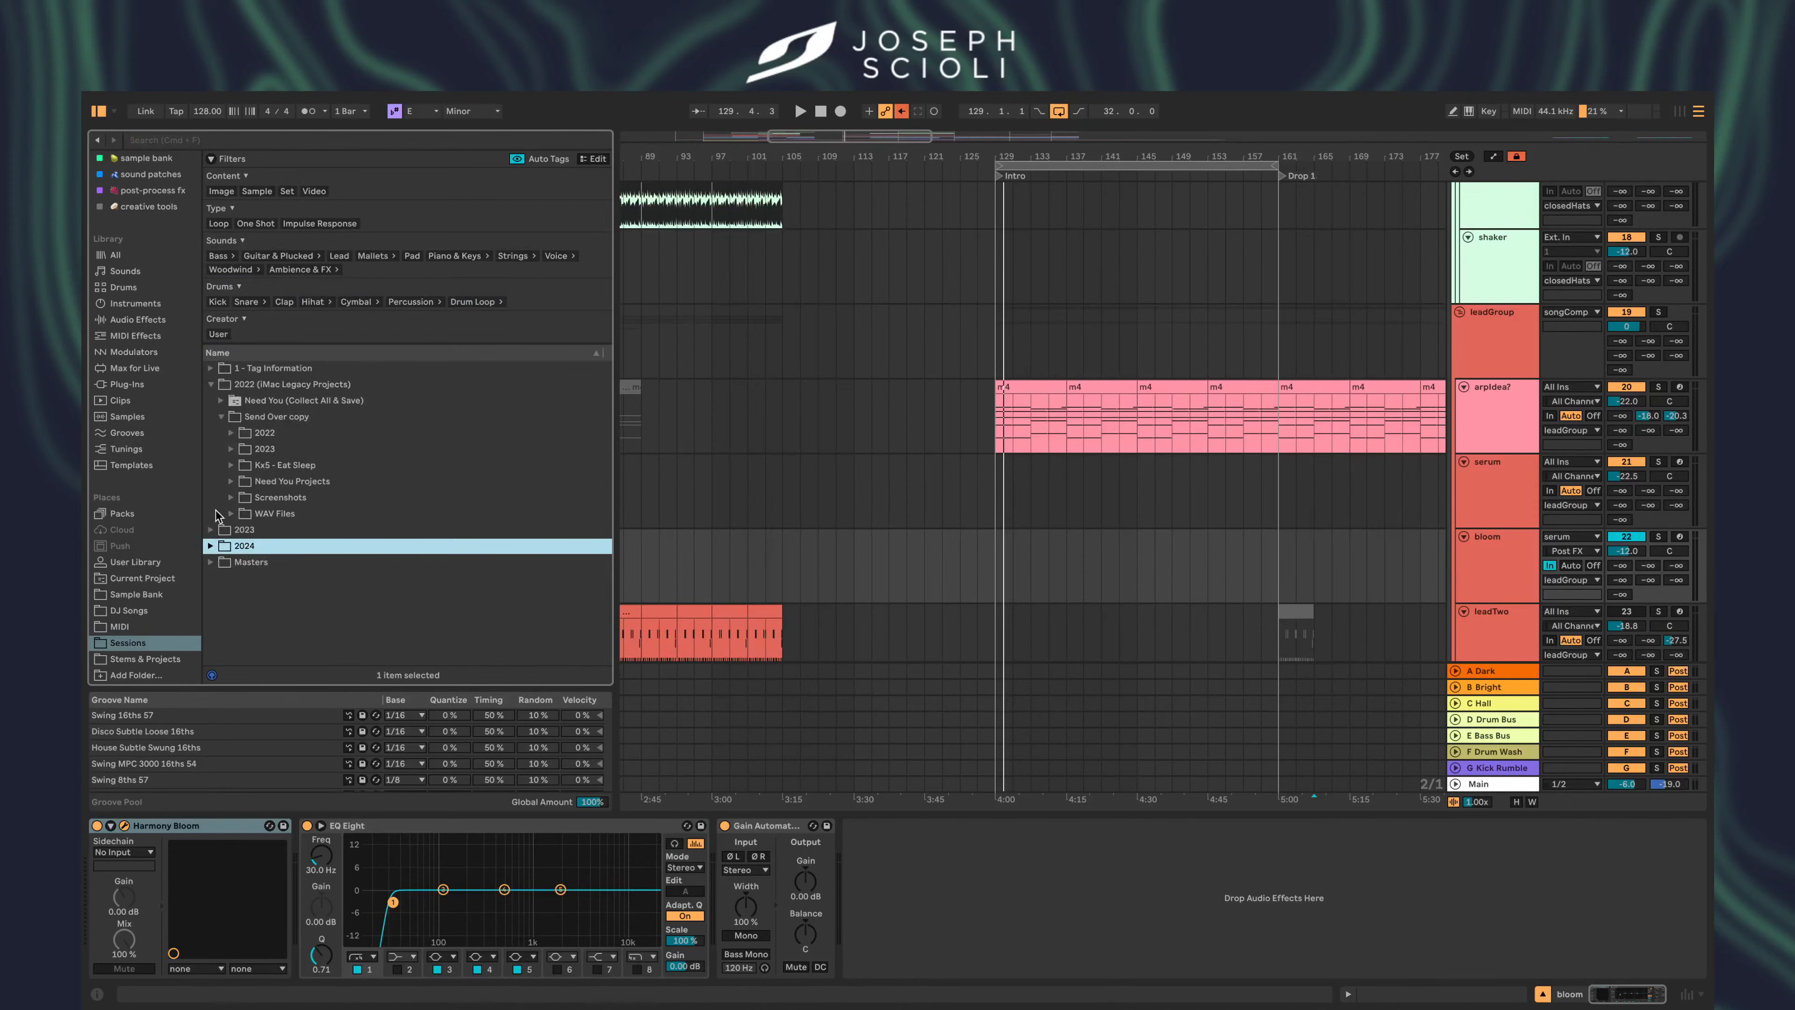
- Expand 003 - Fmin.als under 2024, 12 - December, and look through its chords and arpGroup tracks
click(211, 546)
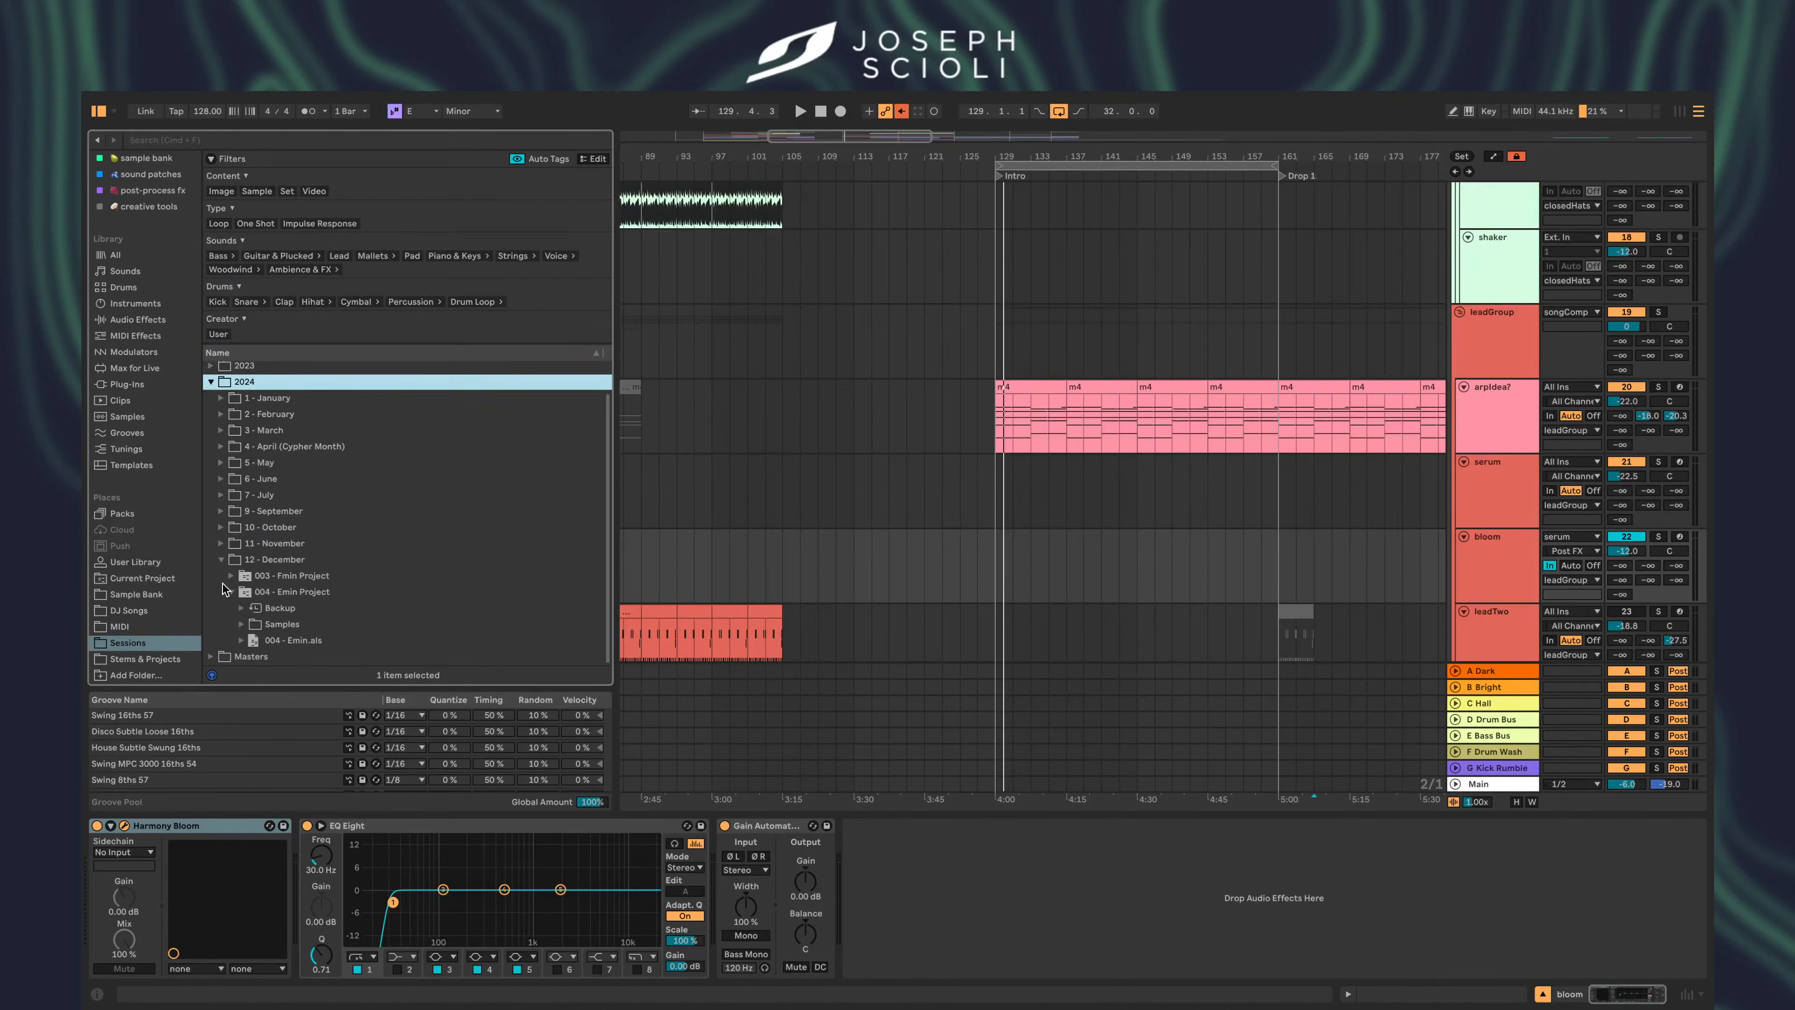
click(228, 577)
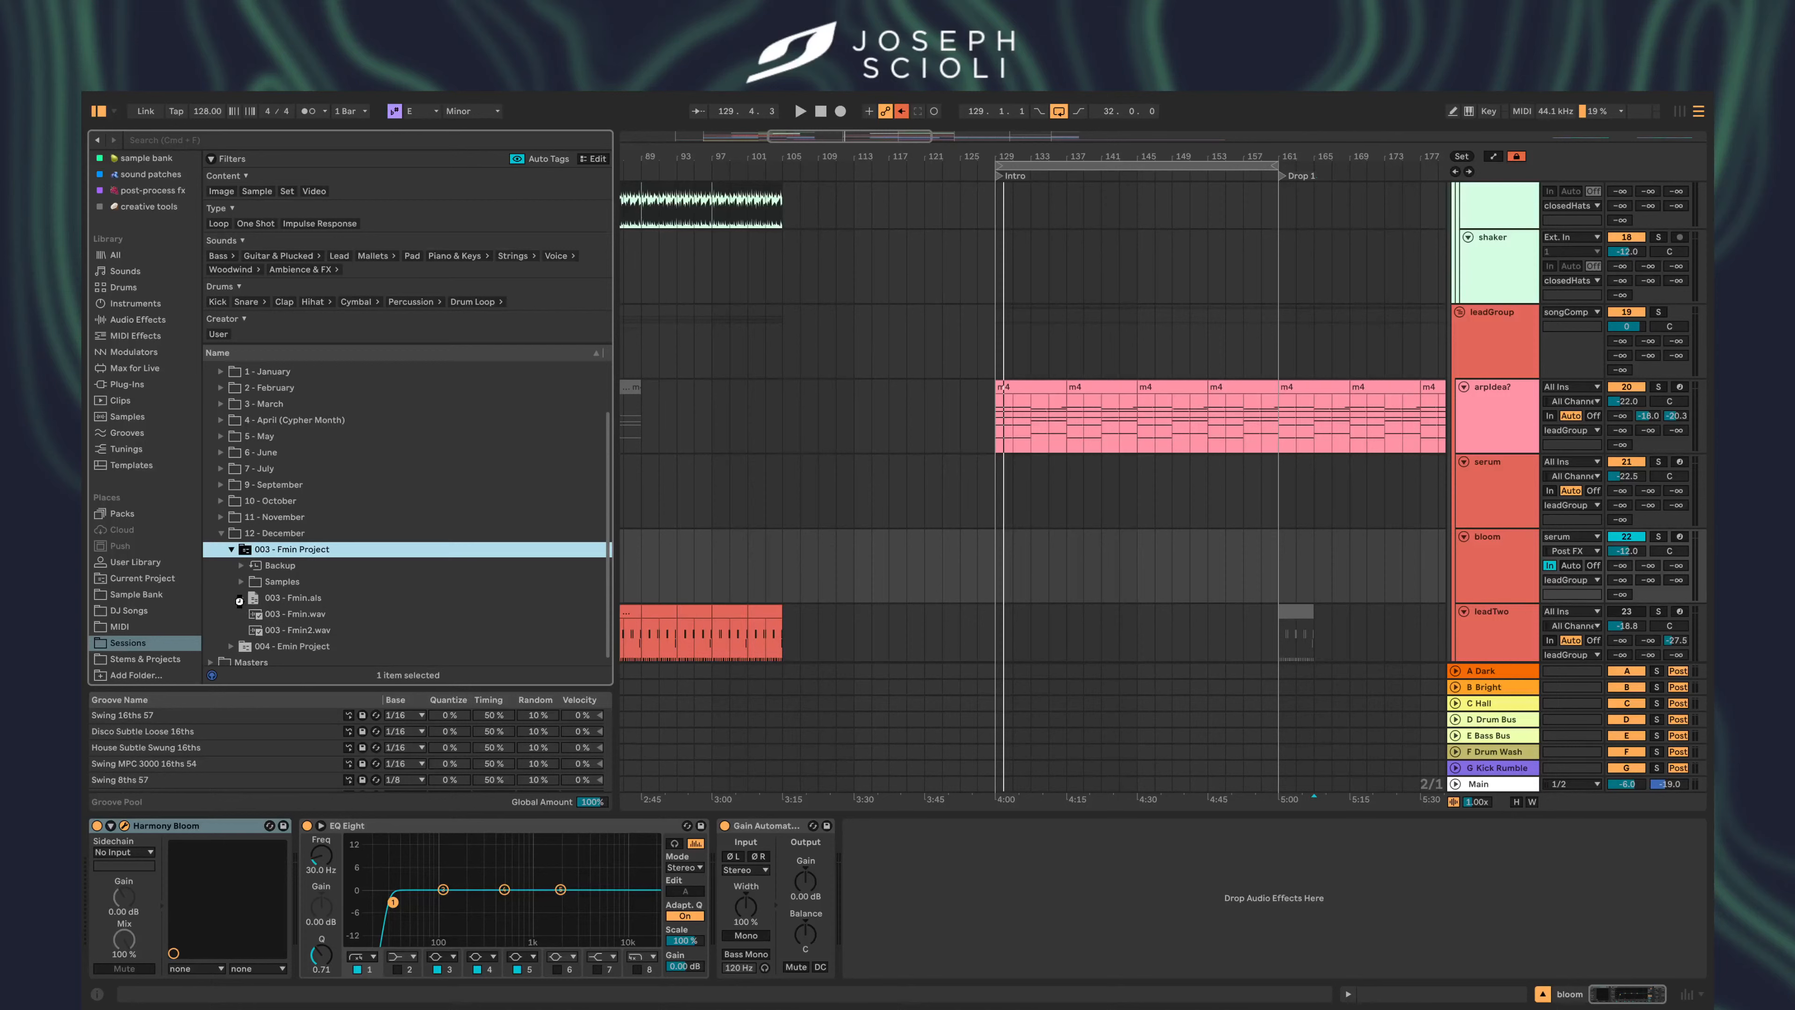
click(240, 598)
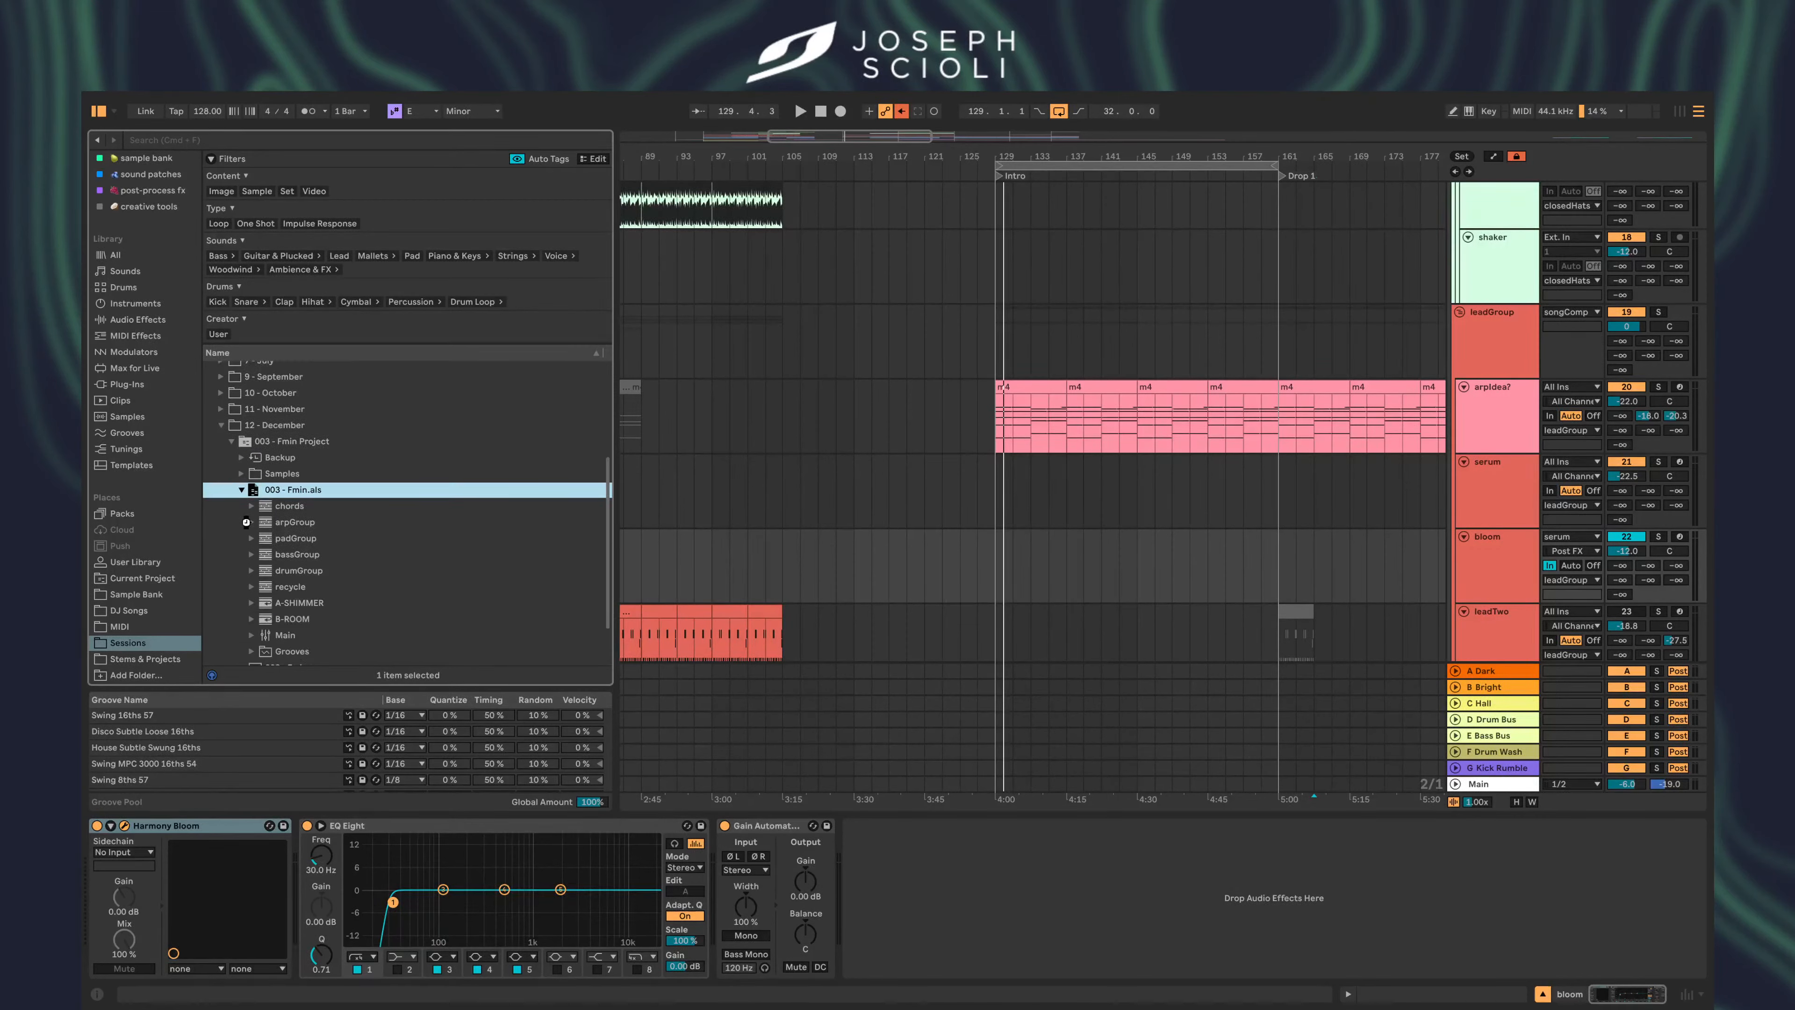
click(247, 522)
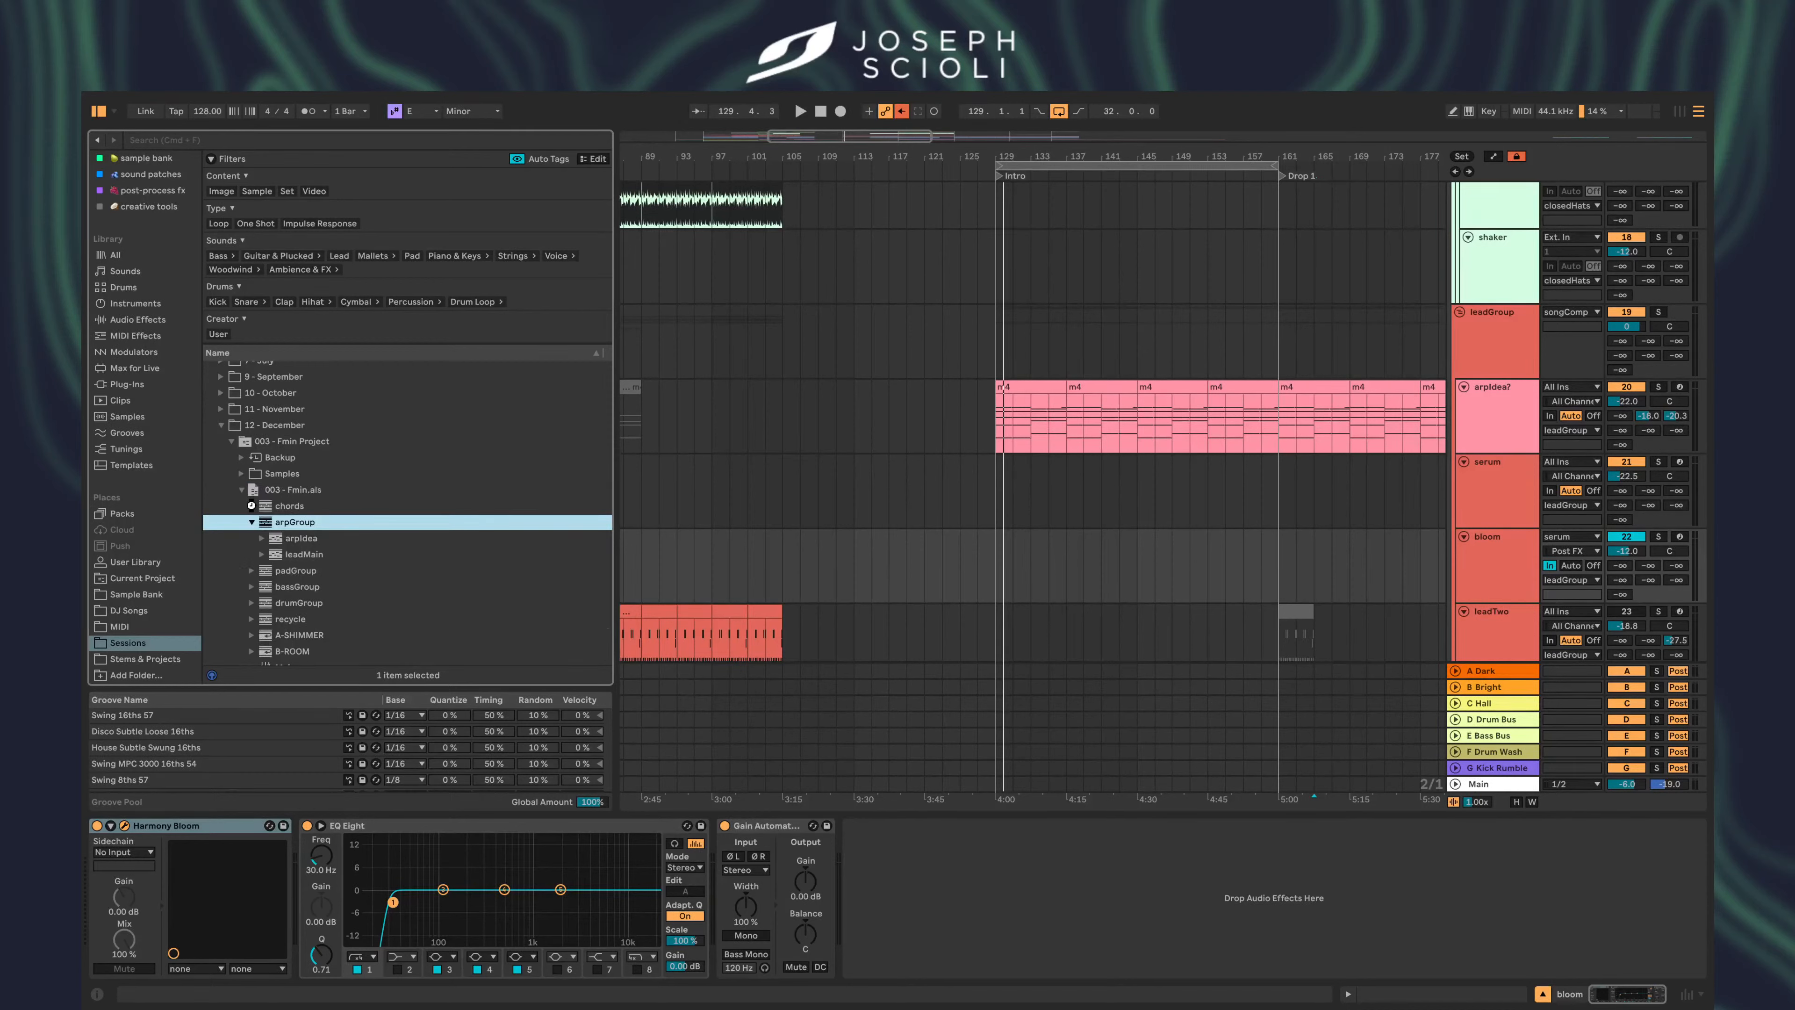
click(252, 506)
click(251, 506)
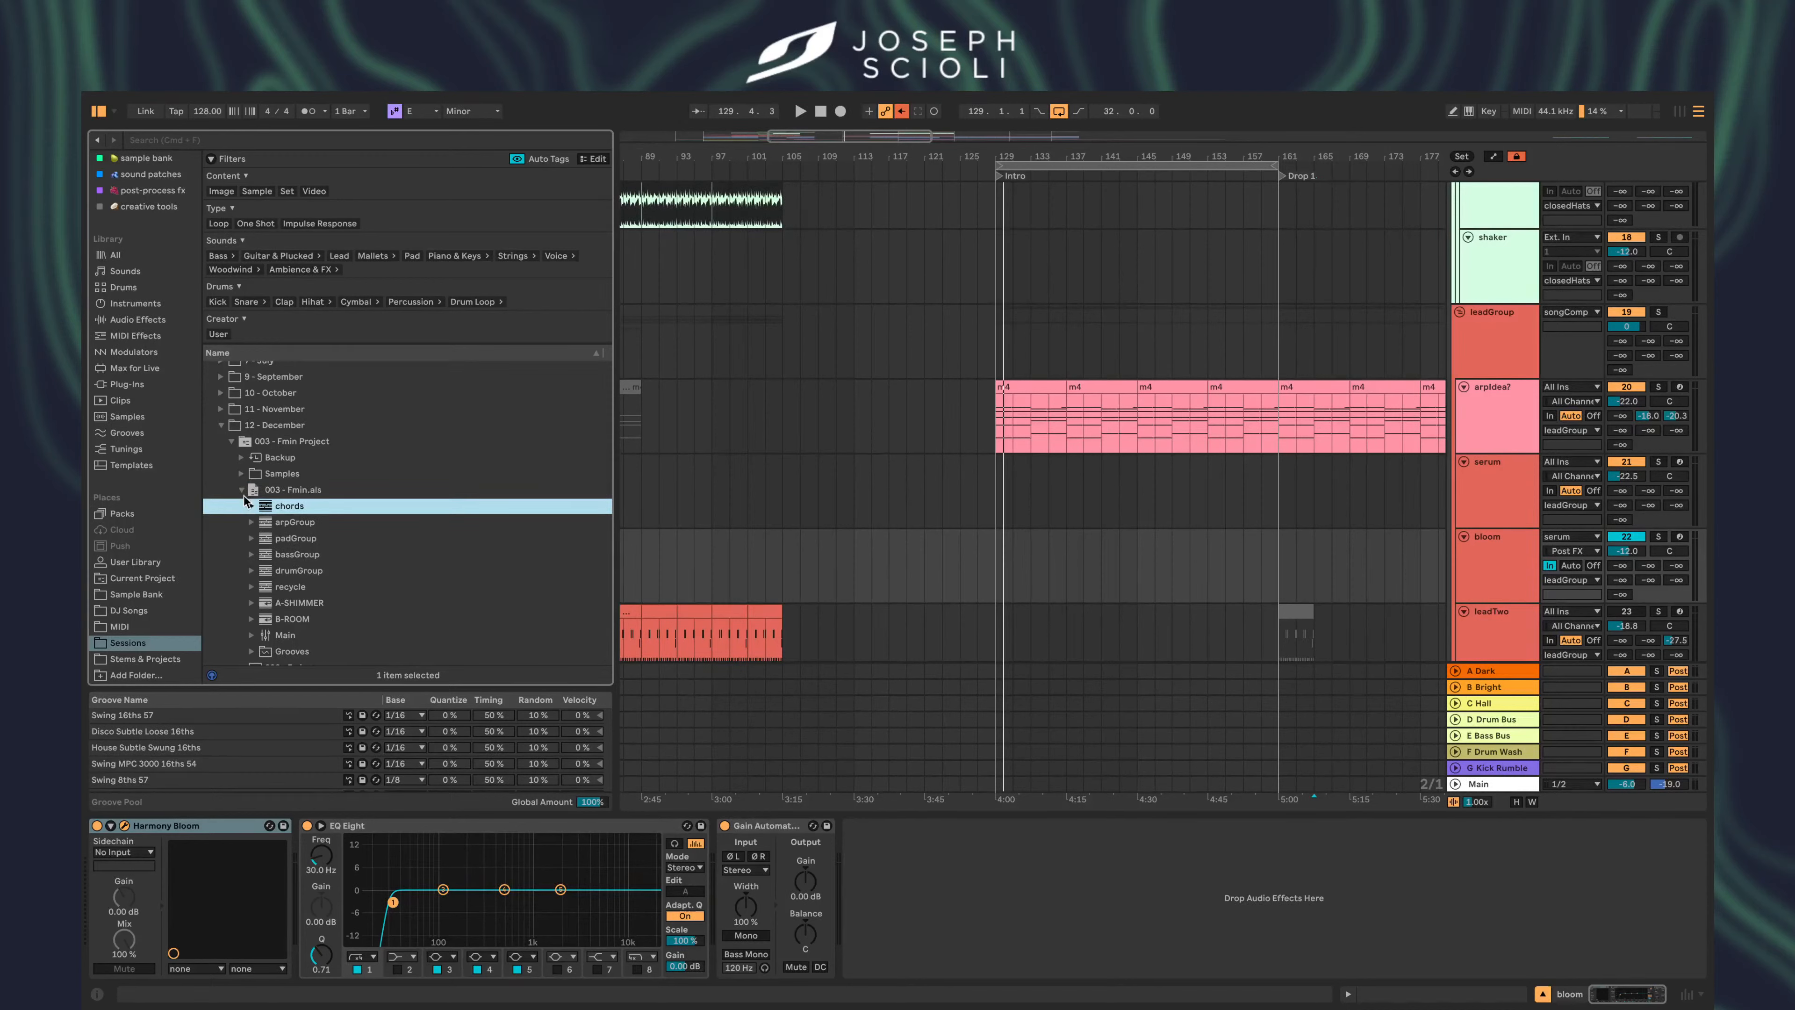
click(243, 492)
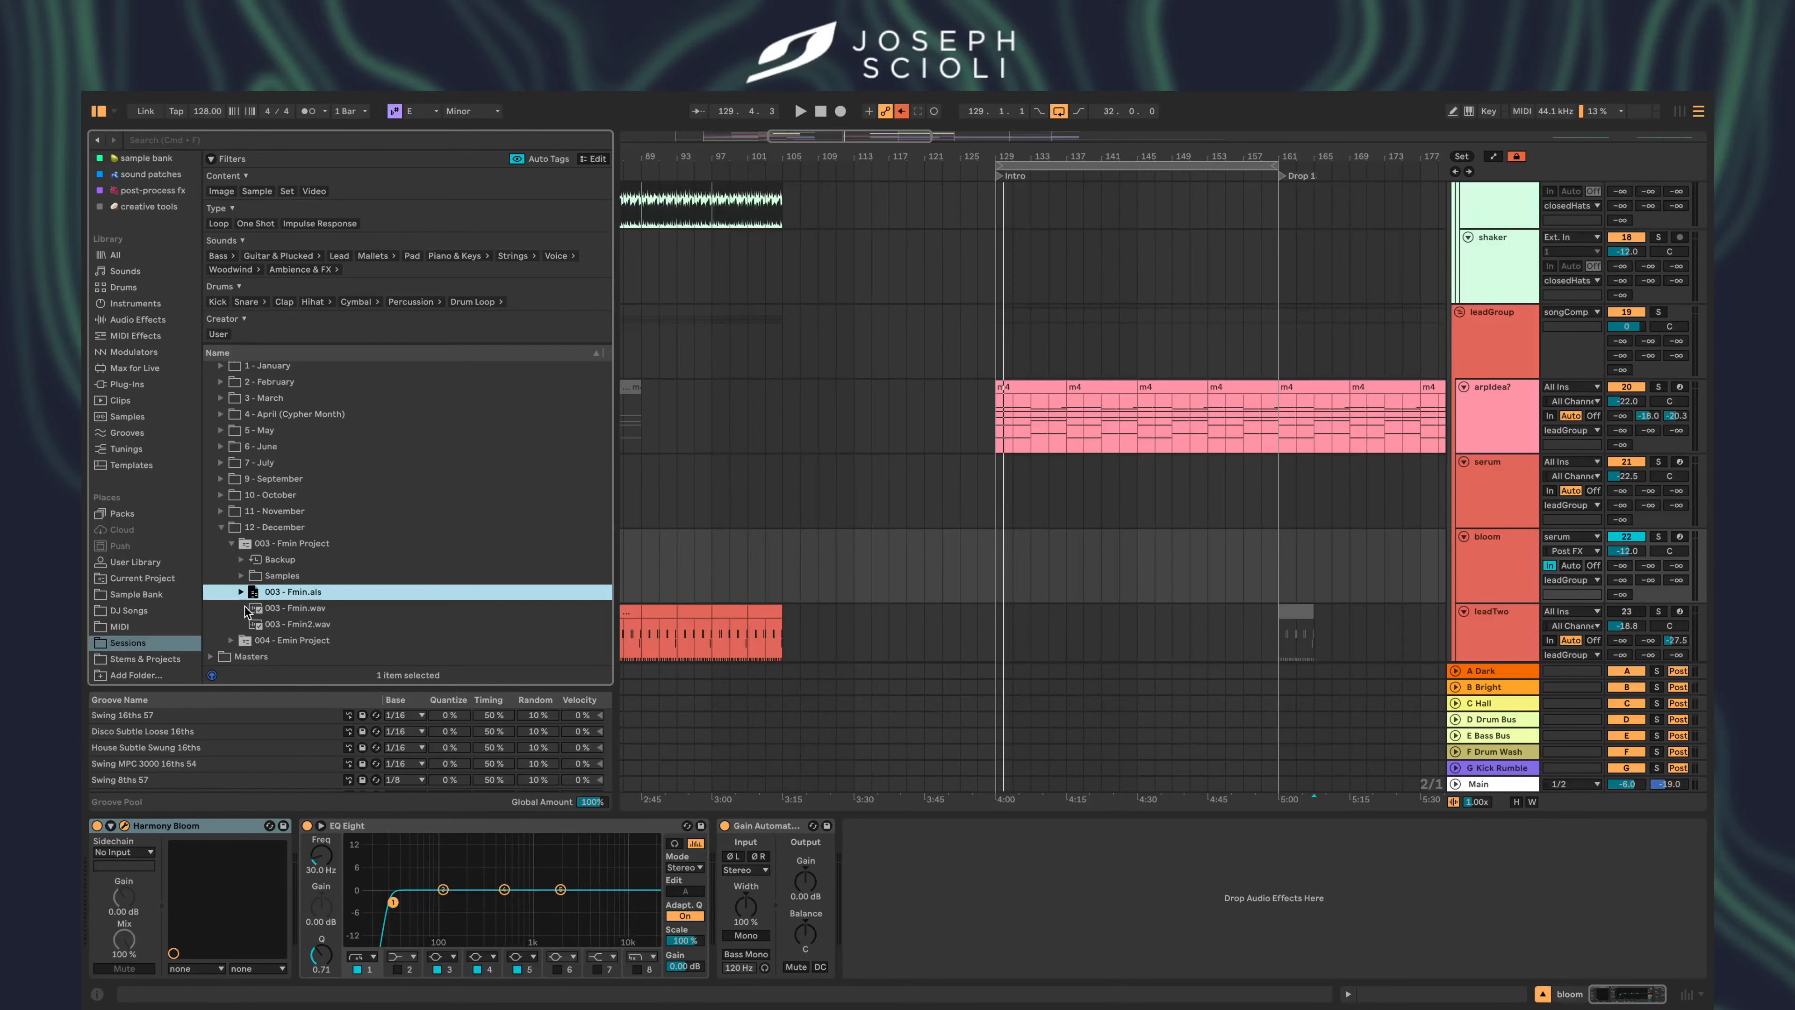
click(241, 591)
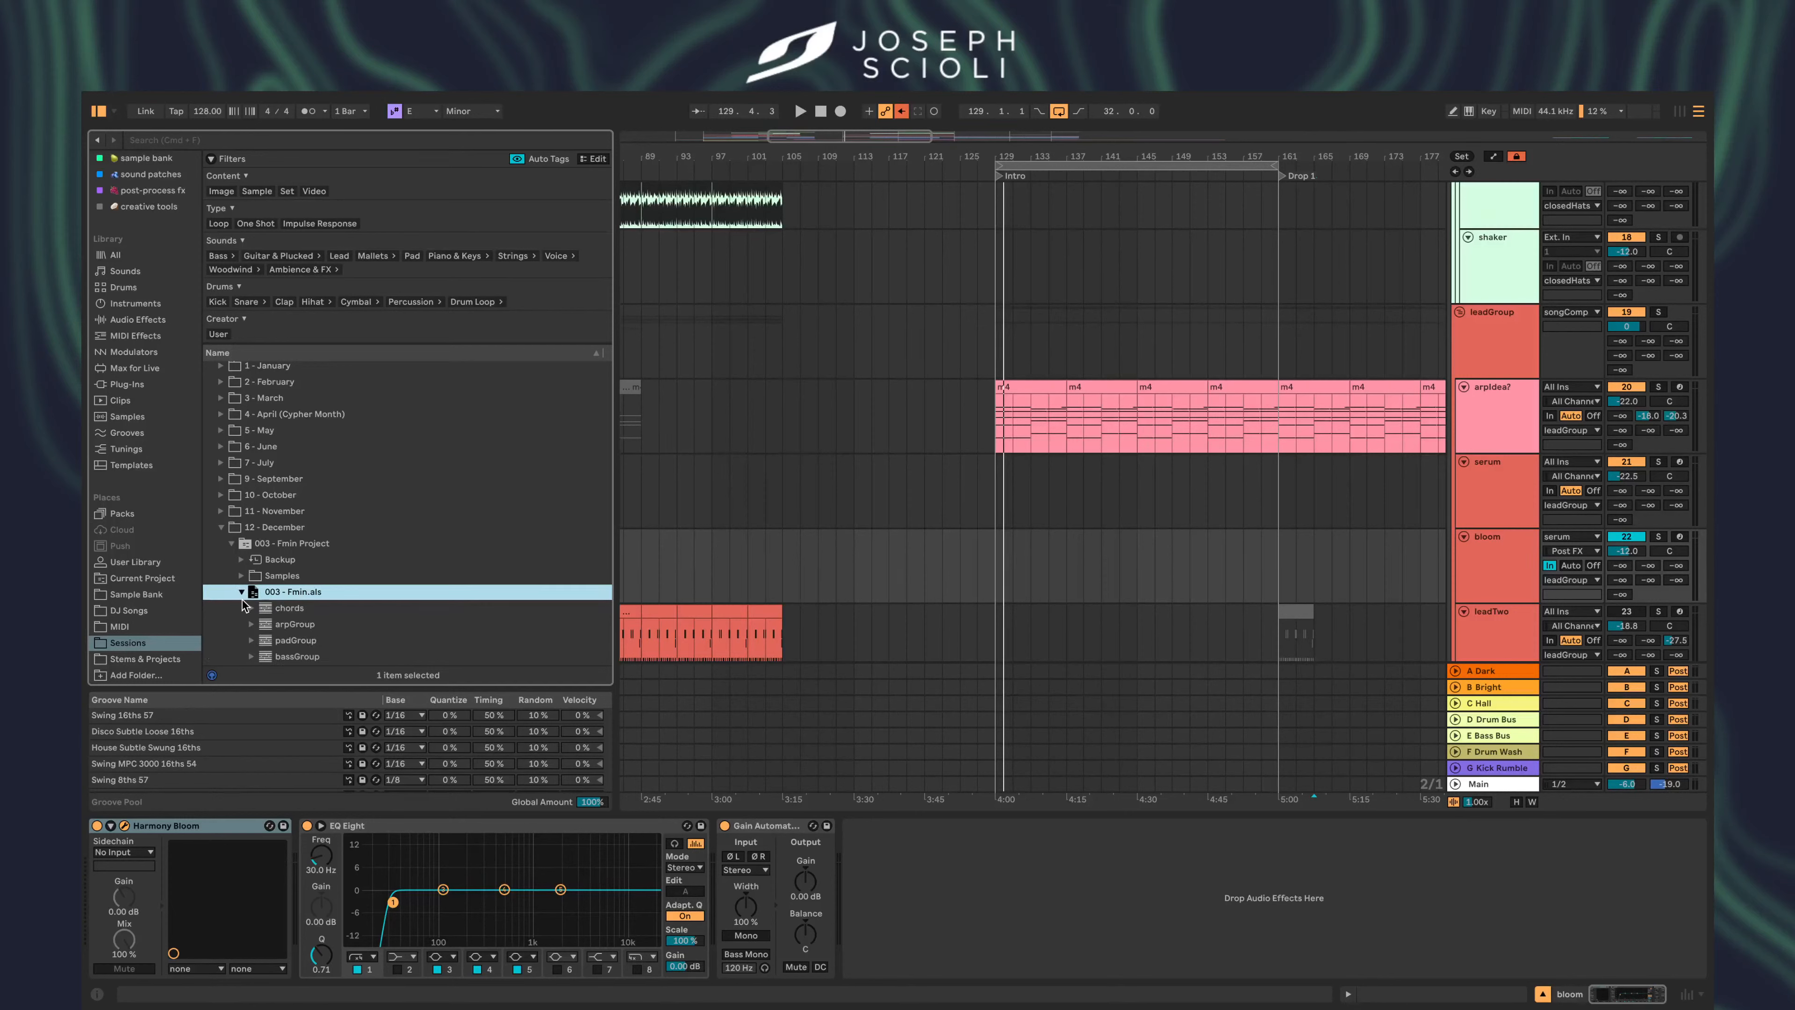
- Import the bloomPad track group from padGroup of 003 - Fmin.als into the end of the arrangement
scroll(242, 594, down, 4)
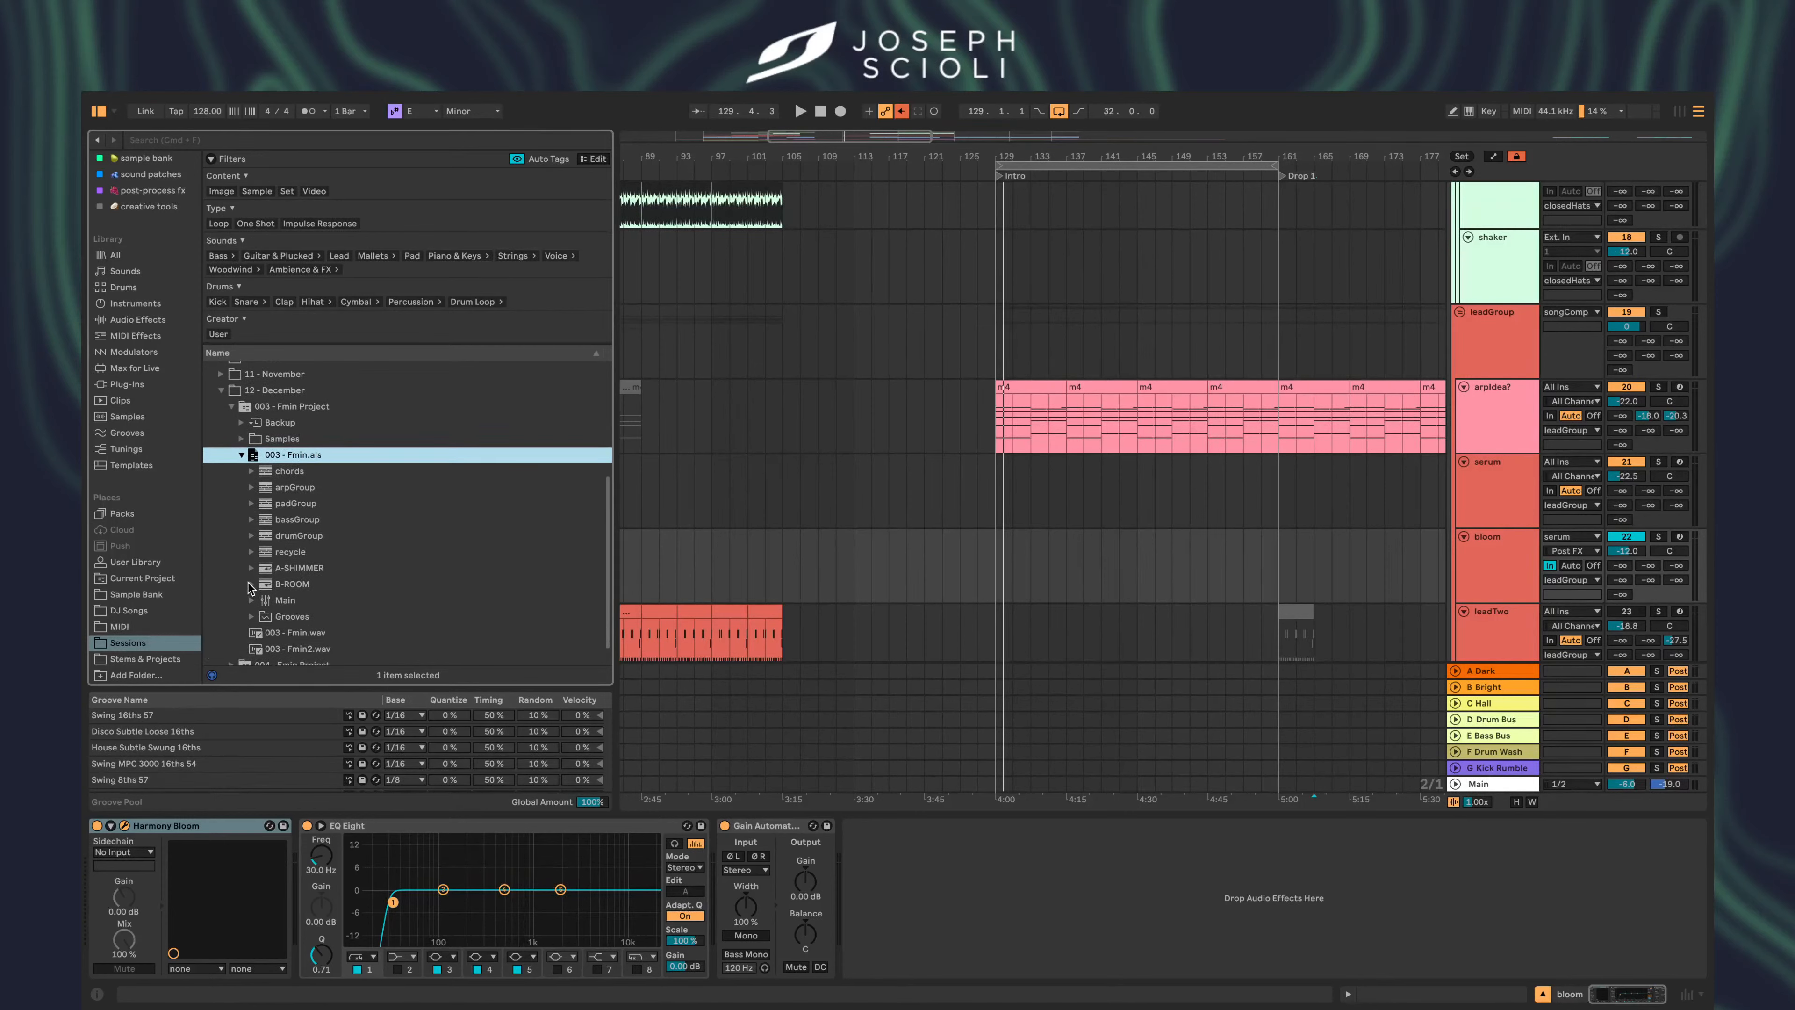
scroll(249, 582, down, 1)
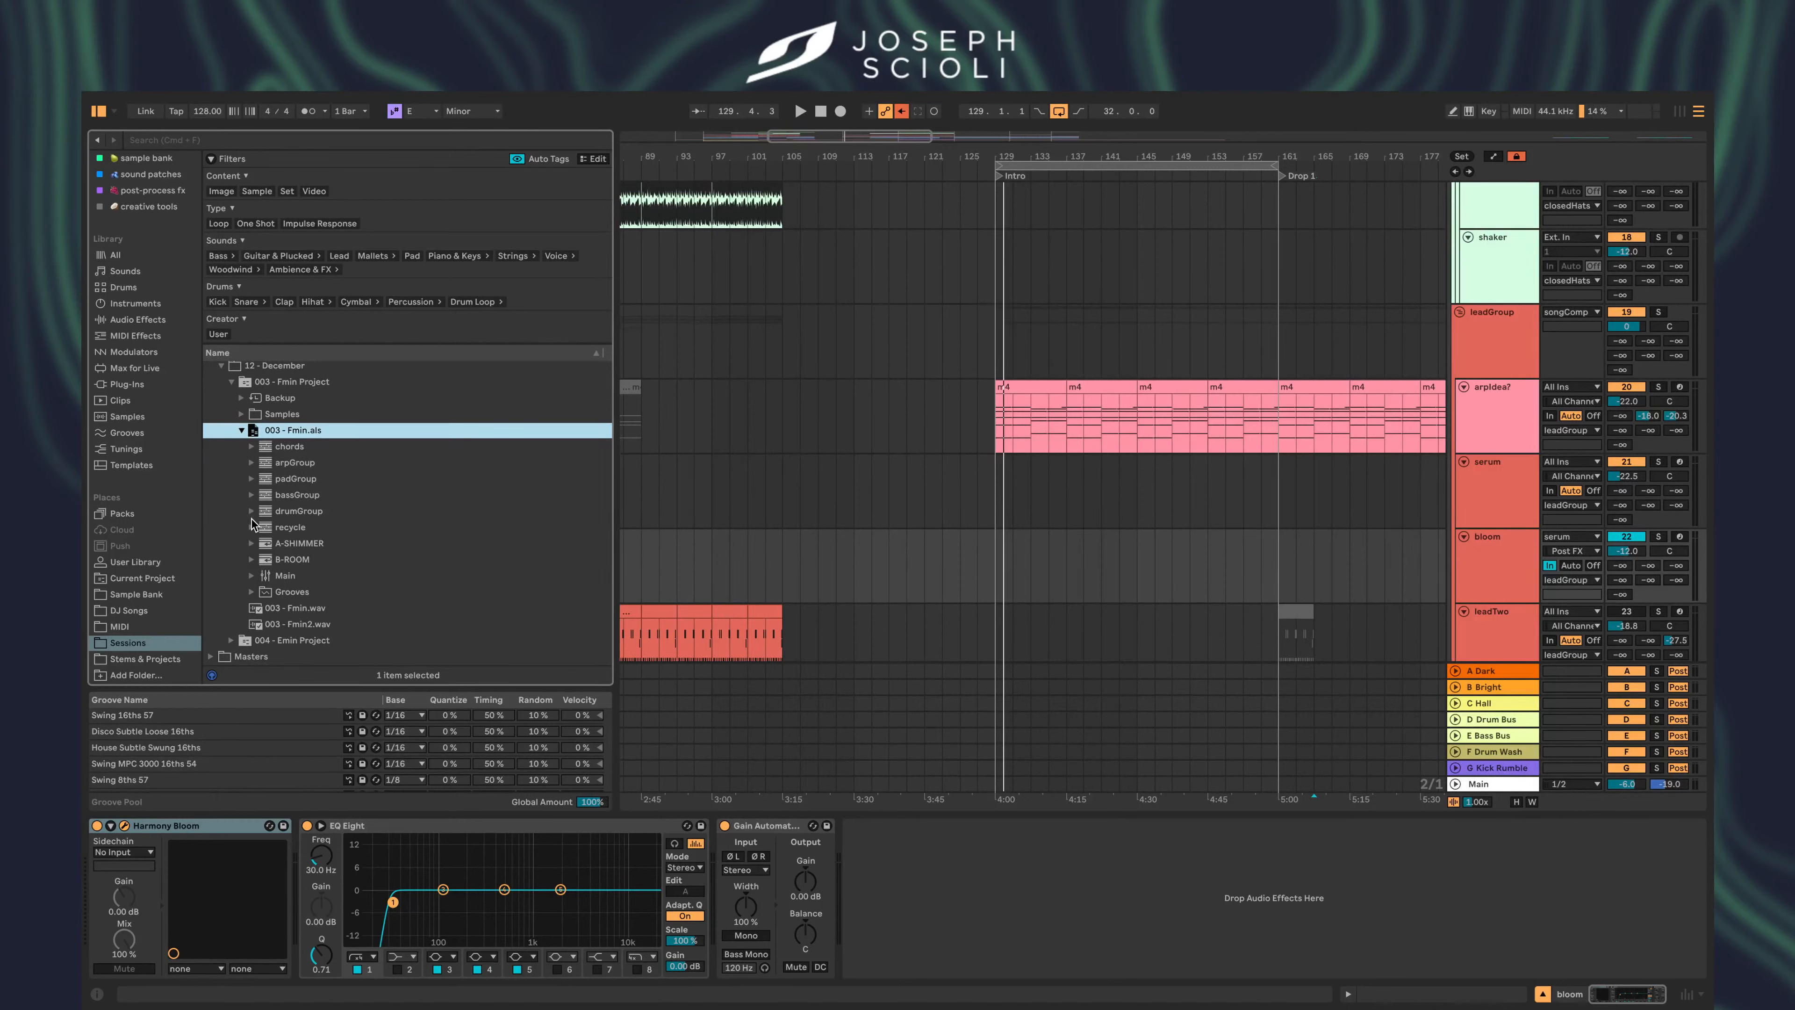
click(249, 478)
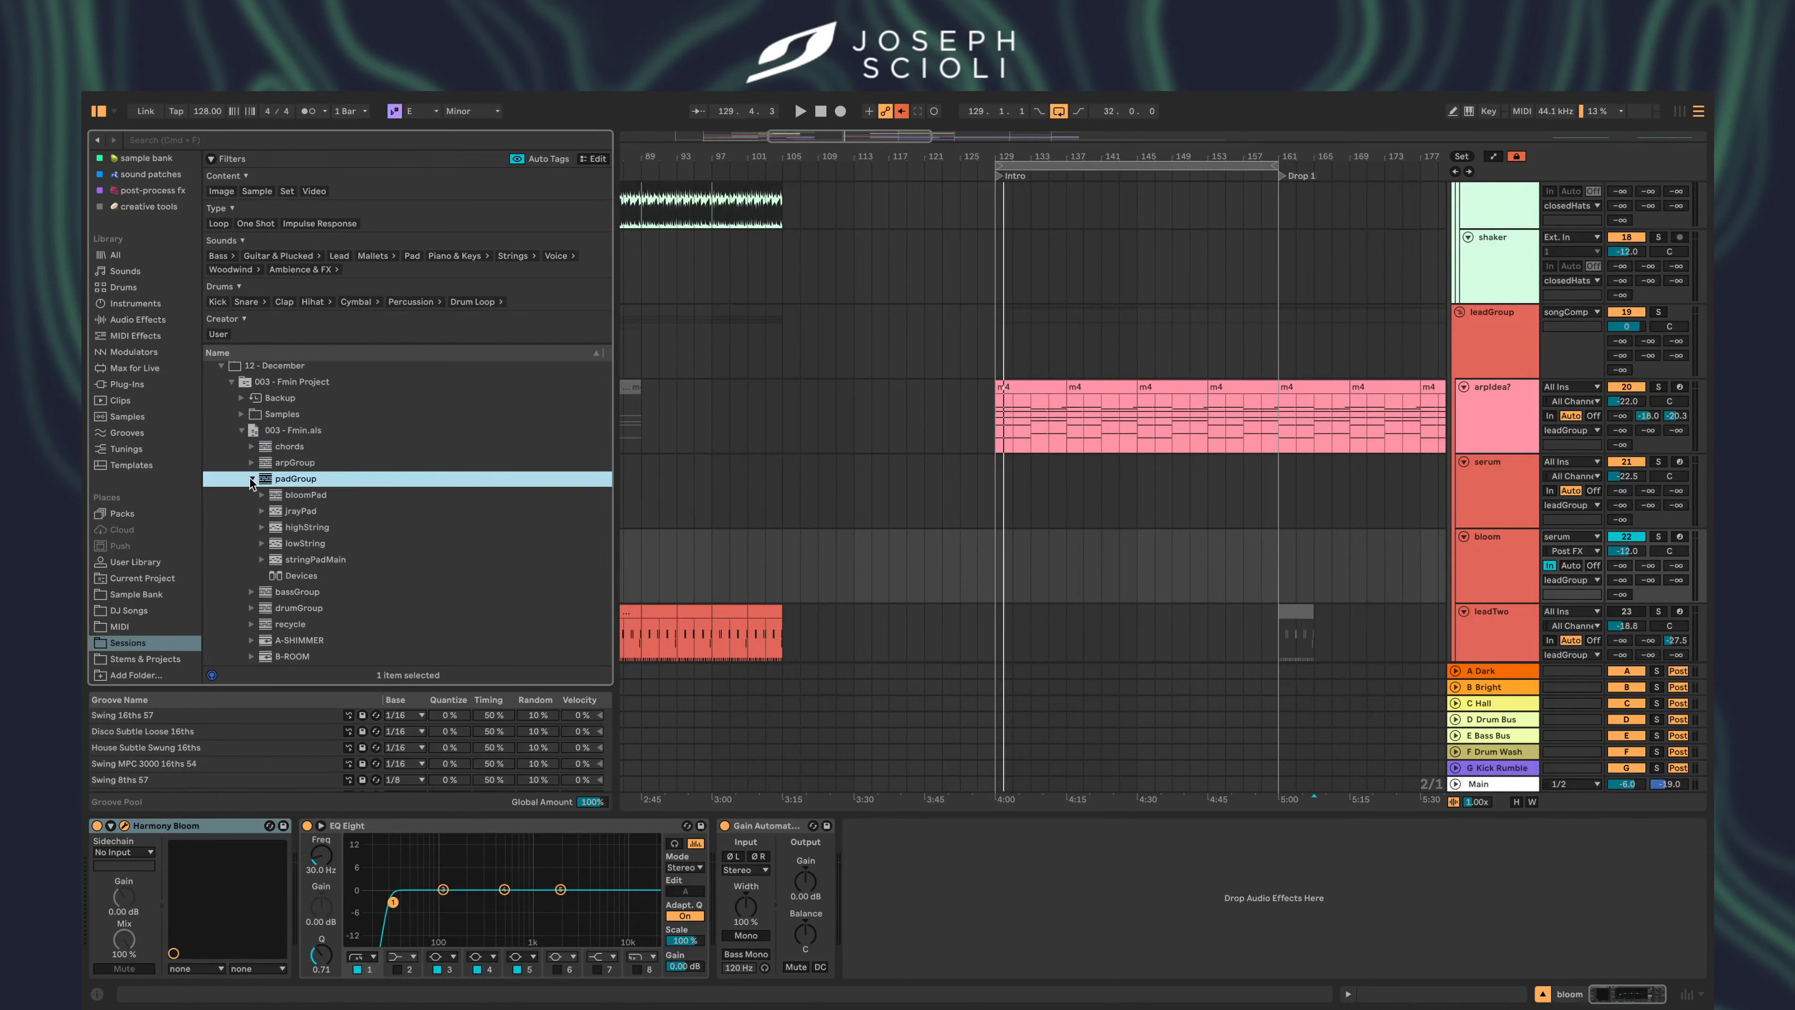
click(306, 495)
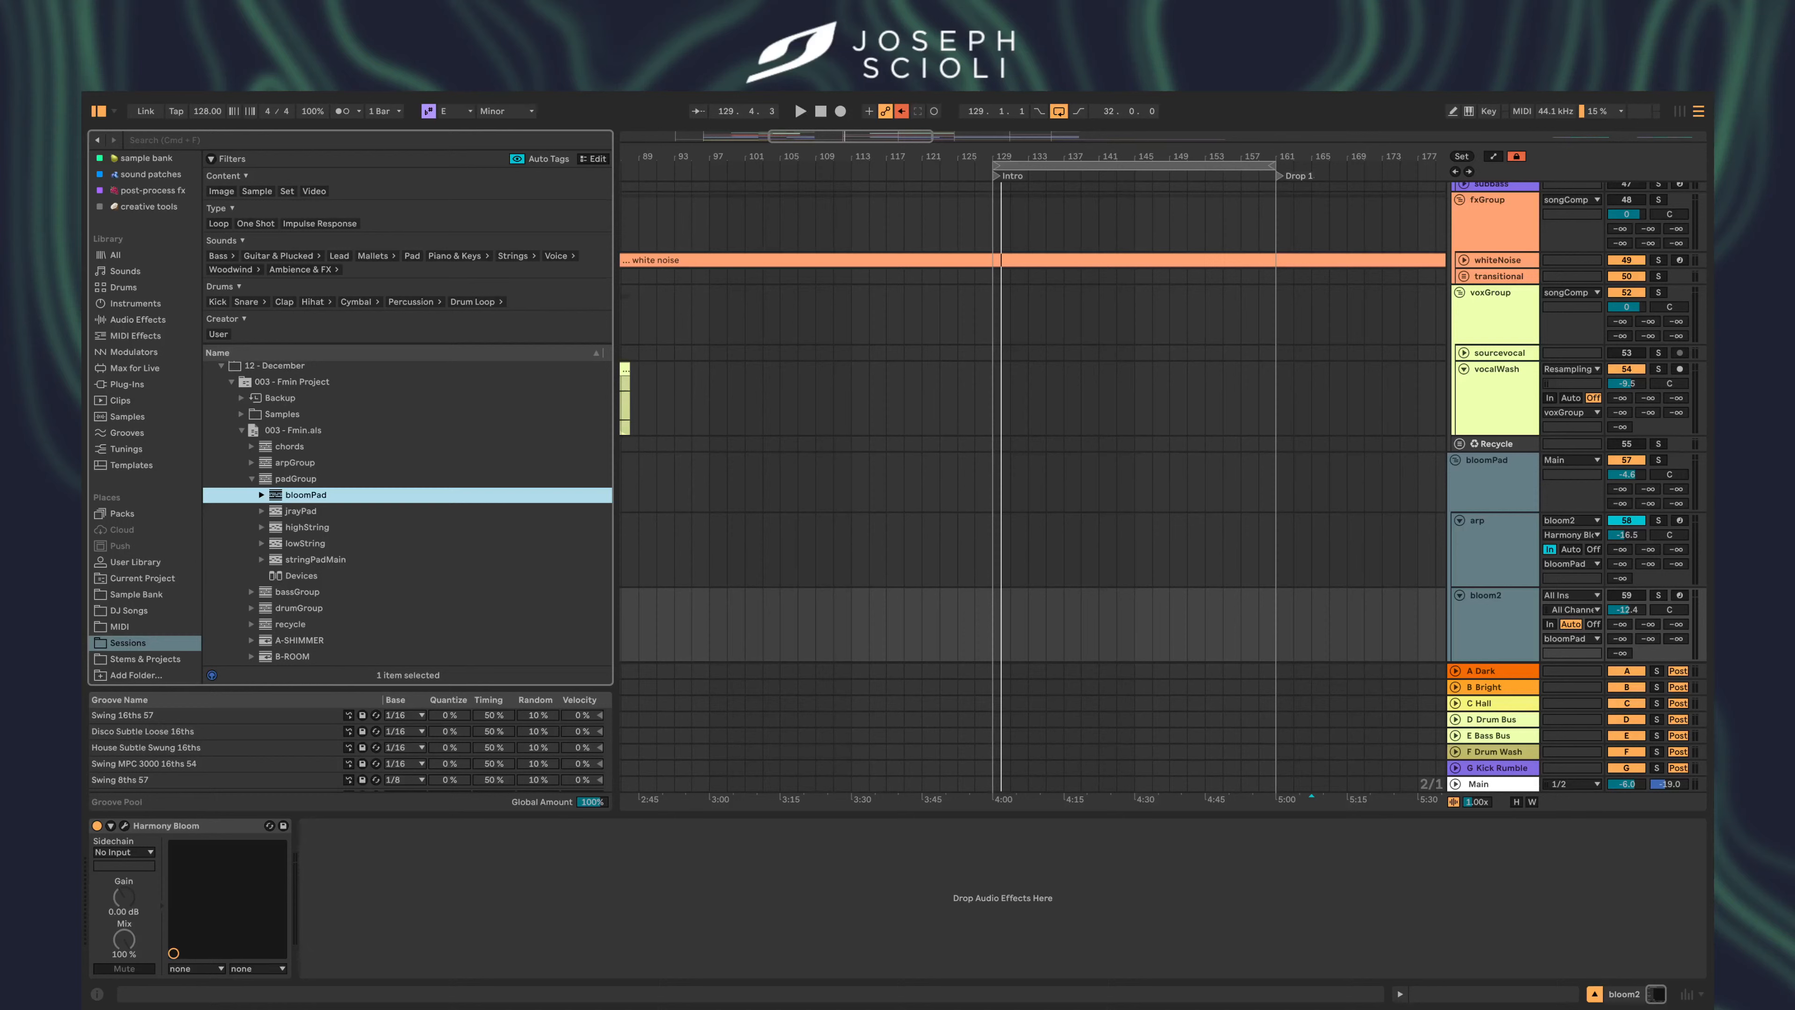
- Solo the bloomPad group and audition it from bar 139
click(1081, 495)
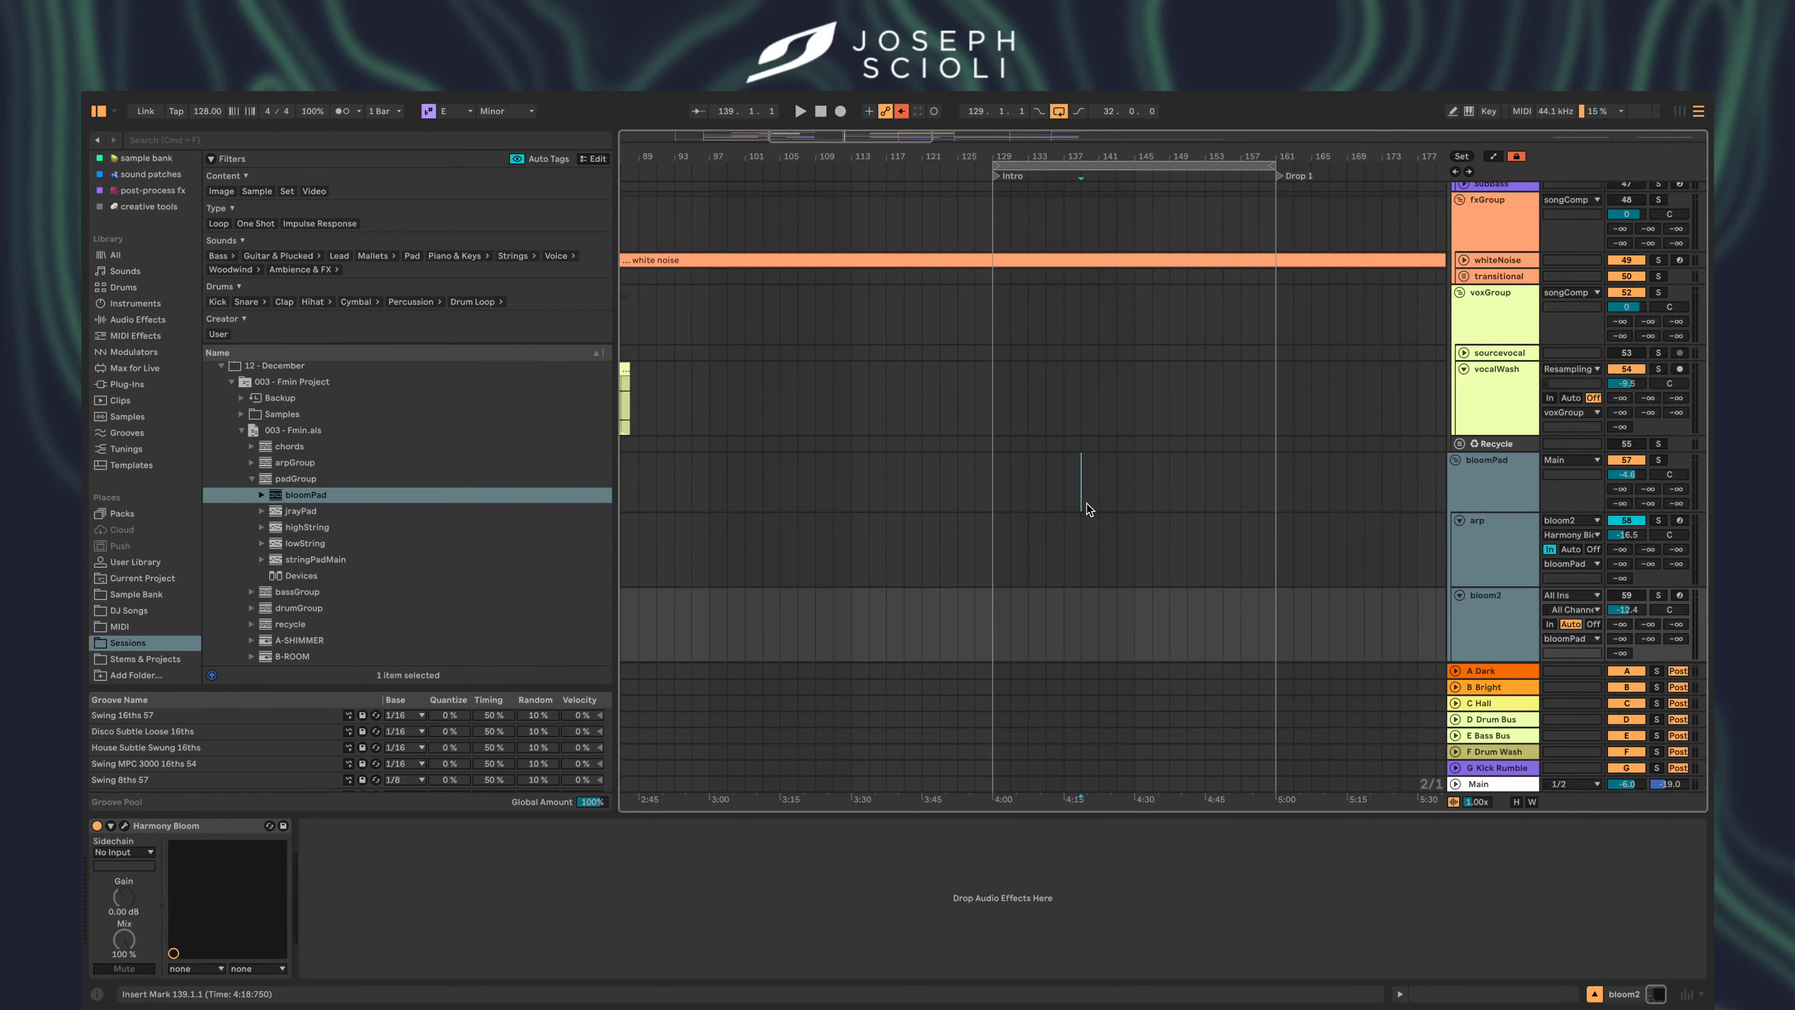
click(1658, 460)
key(space)
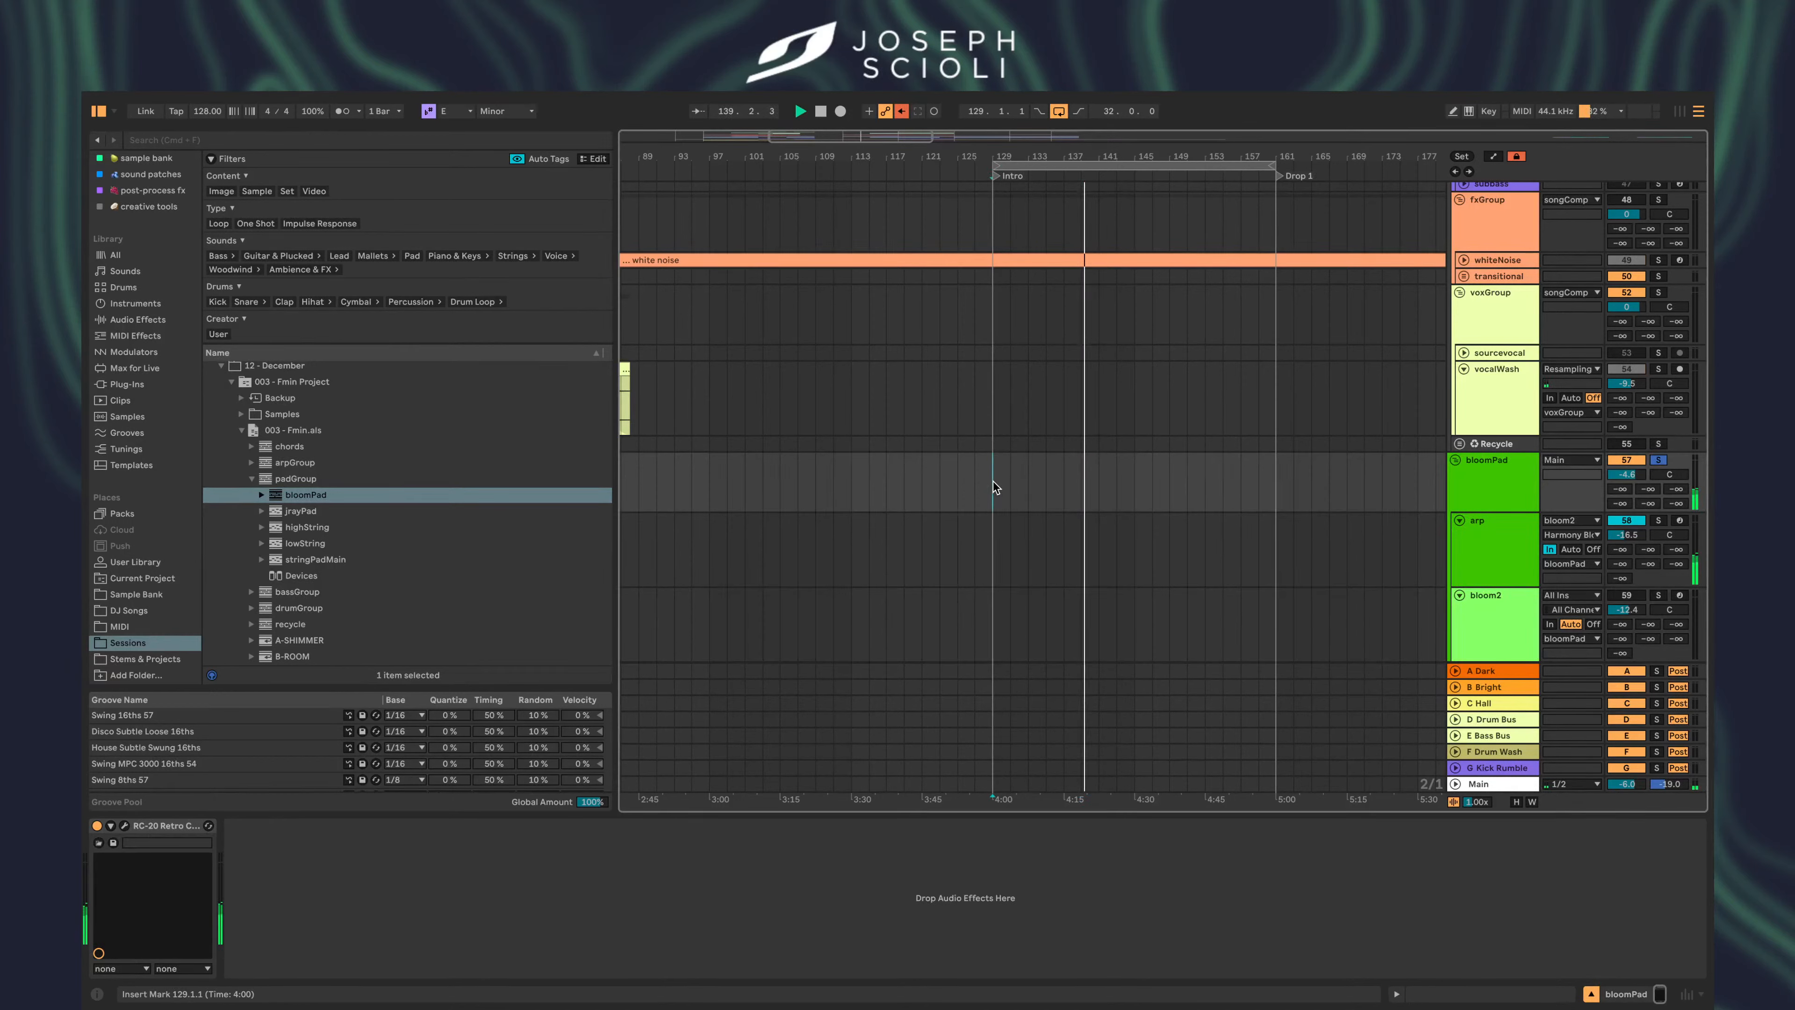
click(992, 485)
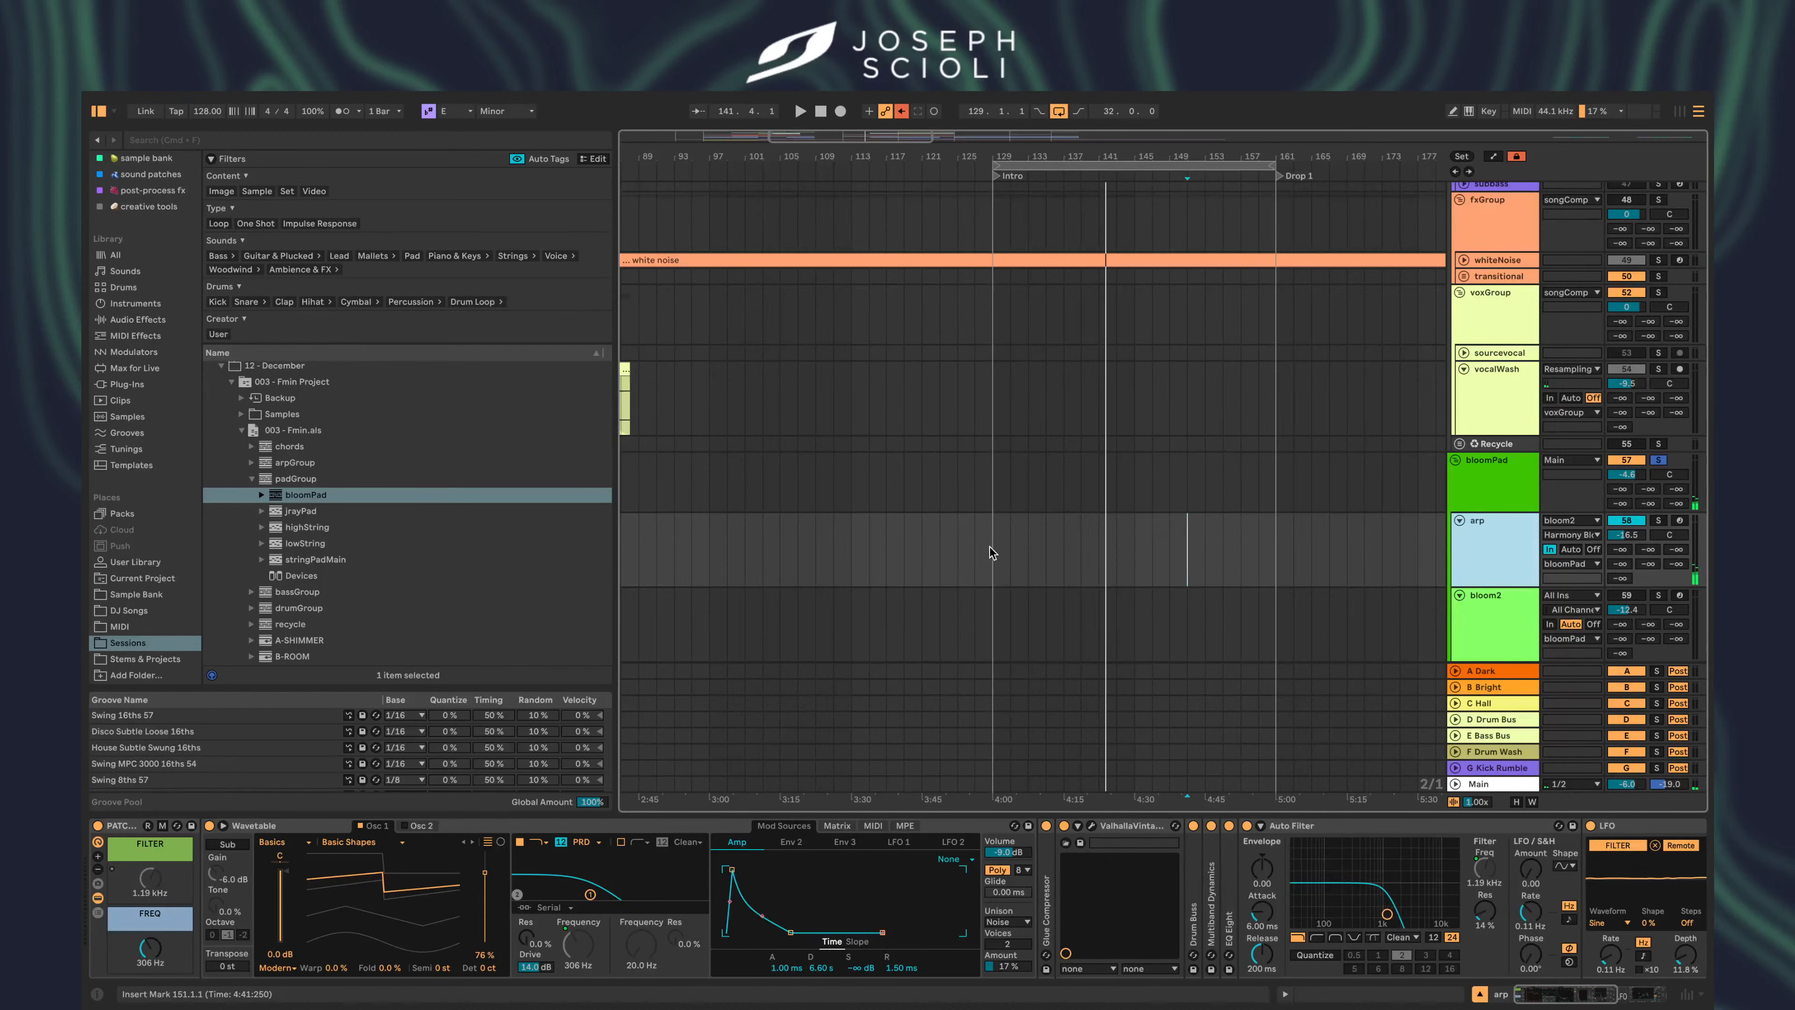
- Examine the MIDI input source and channel of the arp track and their link to the bloom2 track
drag(992, 549, 1276, 551)
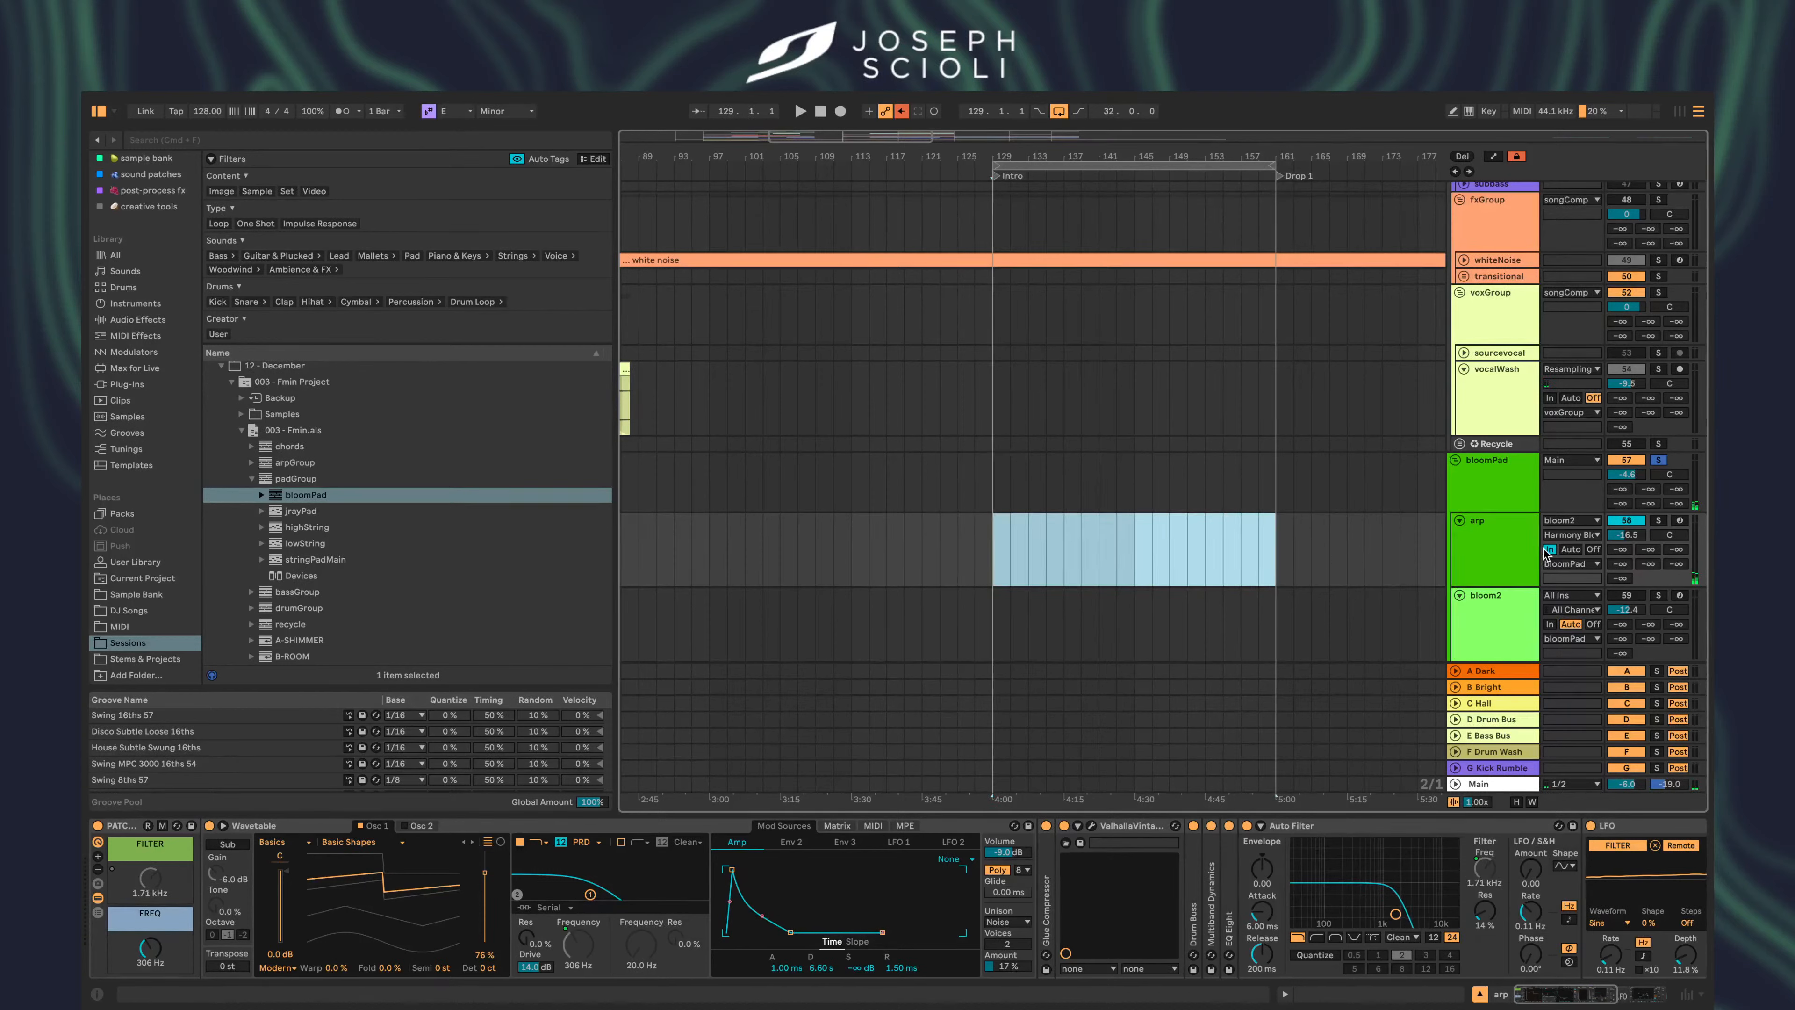
click(1563, 523)
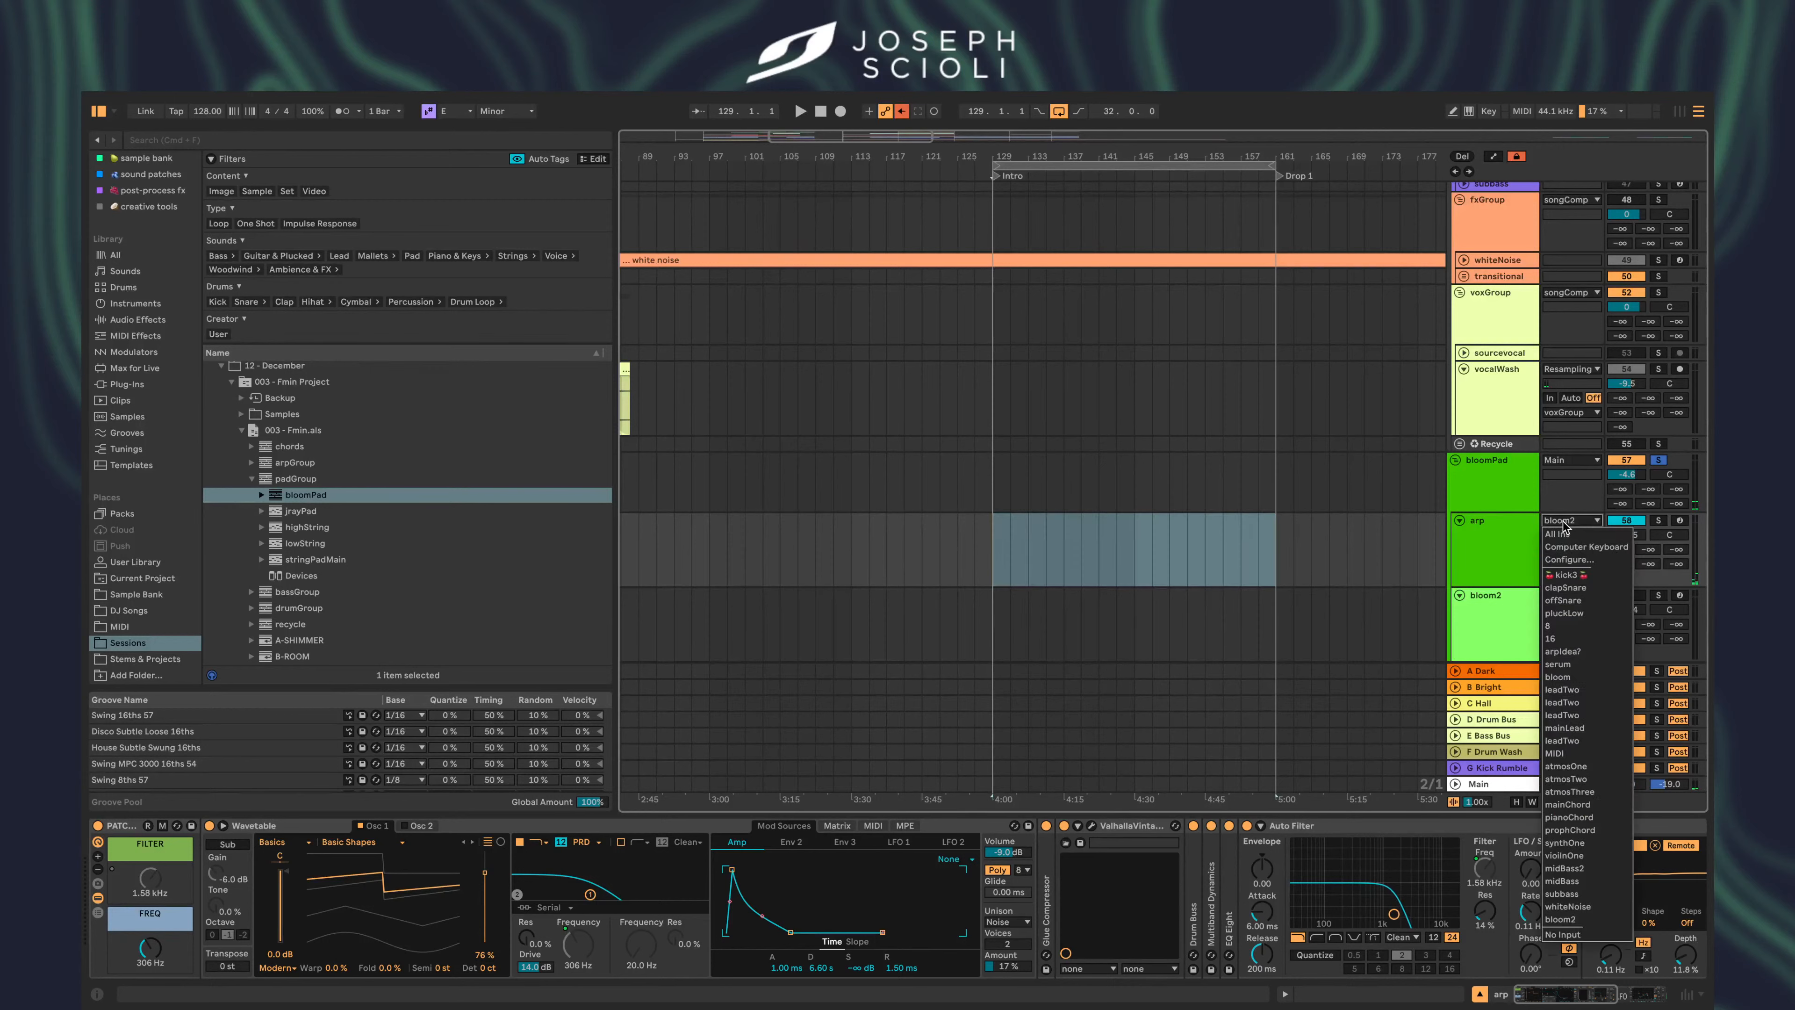
click(1495, 562)
click(1494, 636)
scroll(1496, 647, down, 1)
scroll(1496, 647, down, 1)
scroll(1495, 592, up, 1)
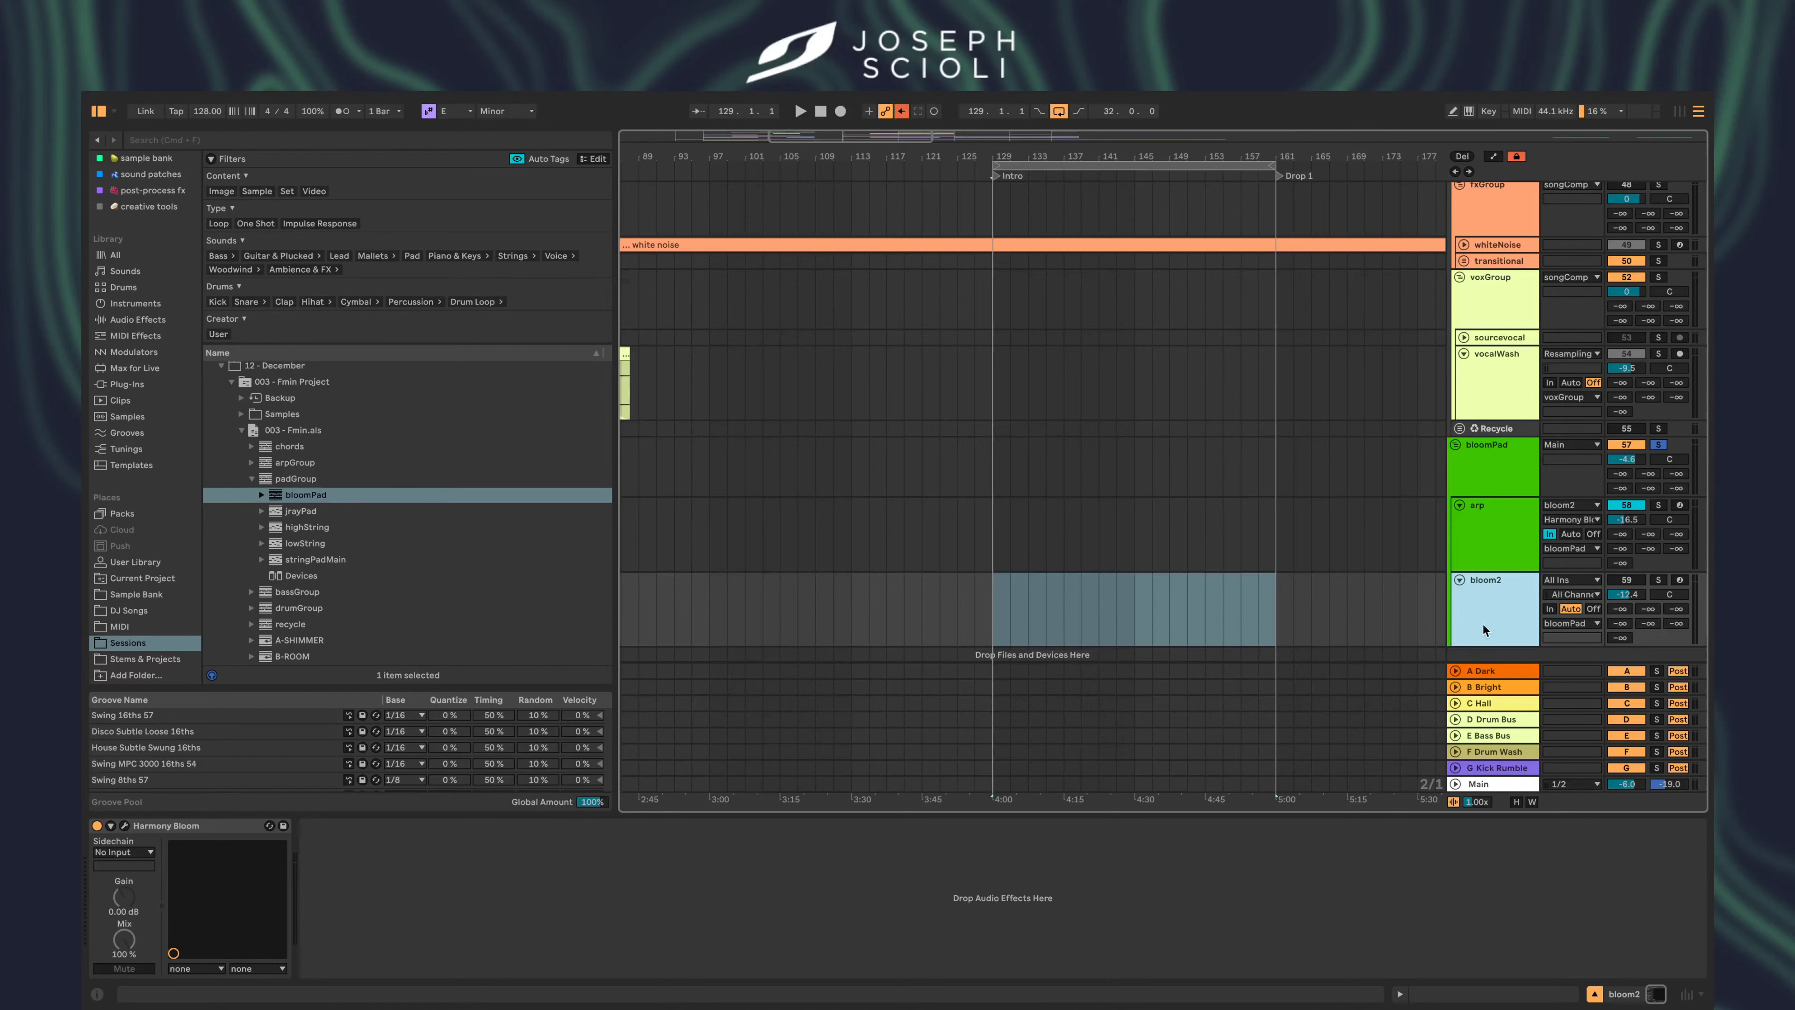
click(1491, 530)
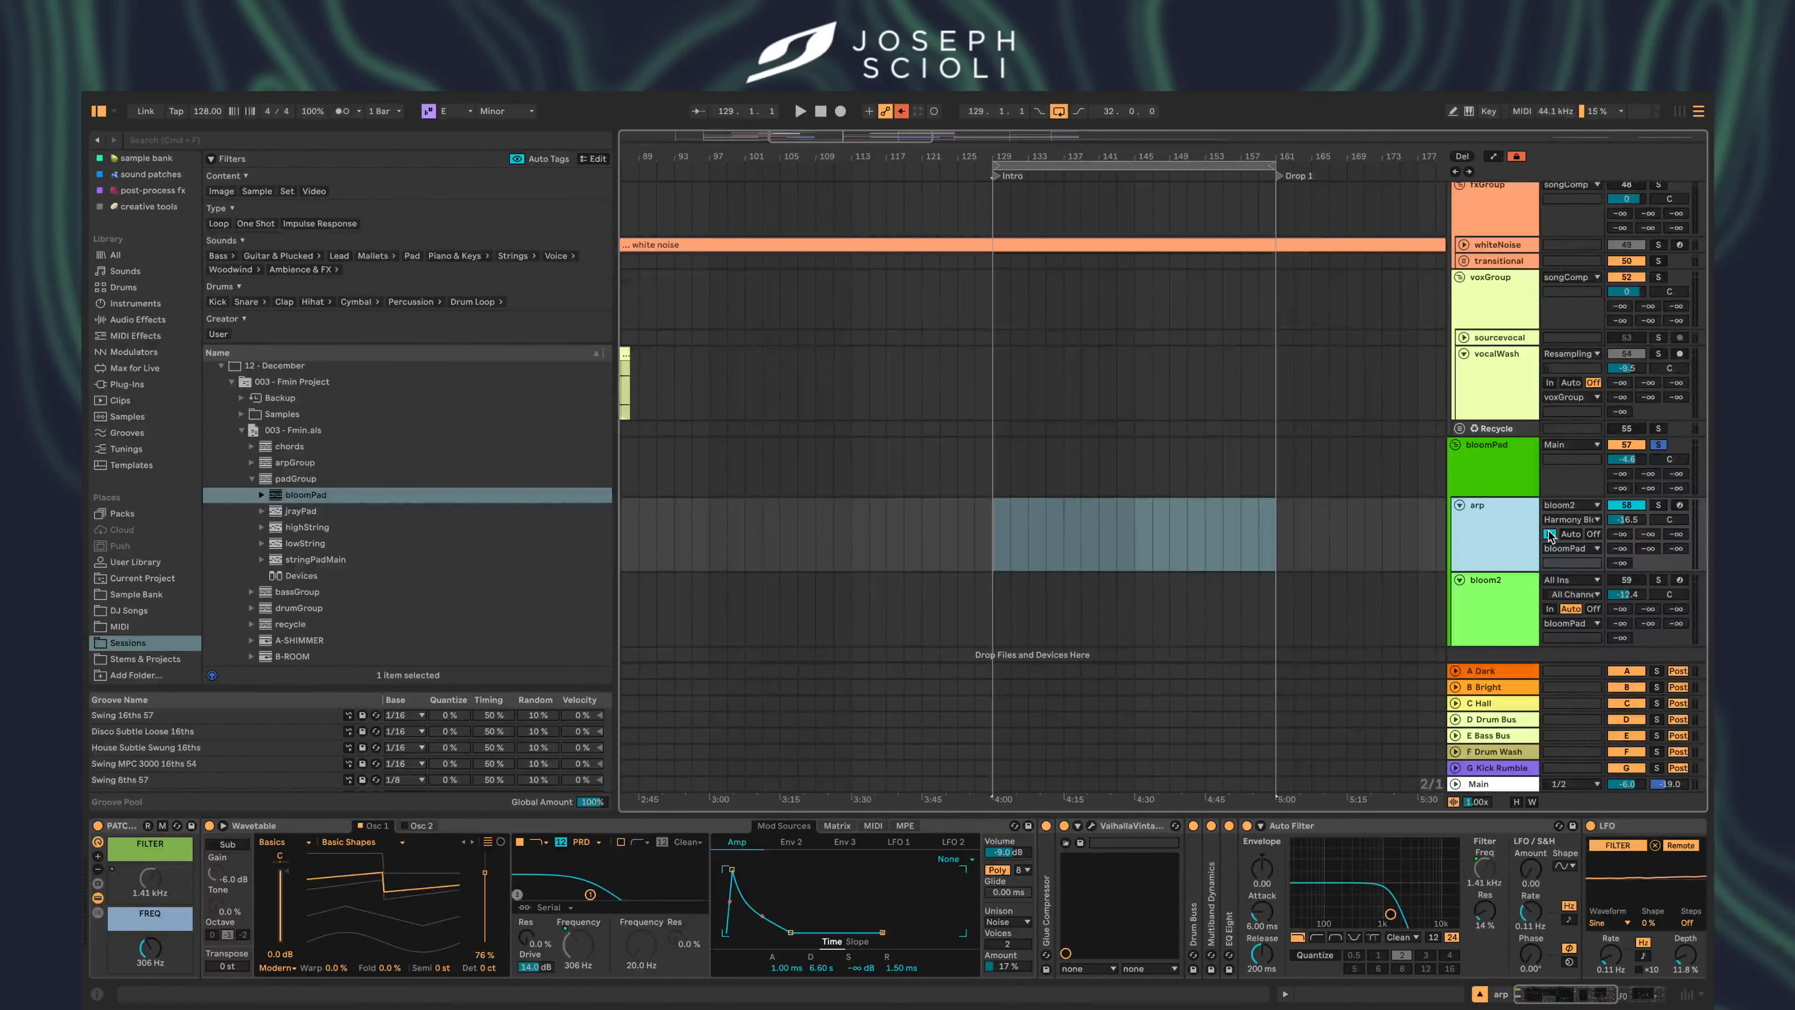
click(1561, 519)
click(1576, 560)
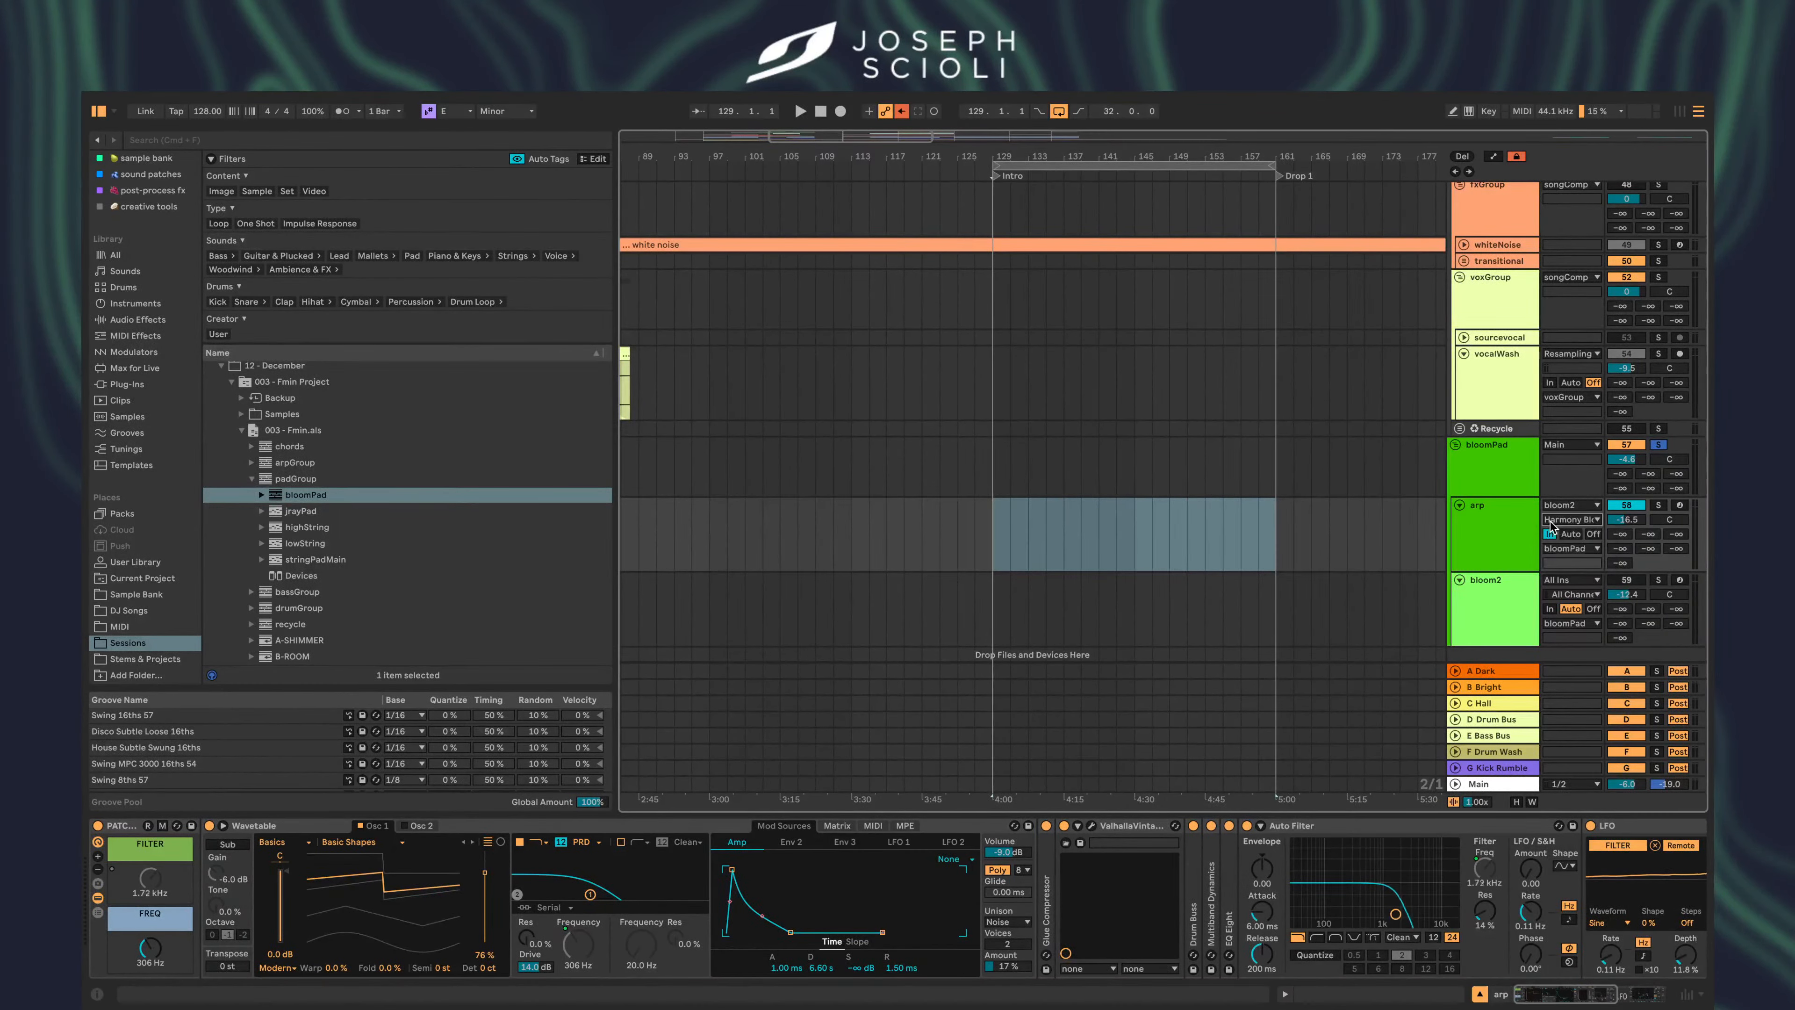
- Review the arp track's device chain from Wavetable through to Utility
click(1008, 574)
click(1241, 541)
click(1477, 530)
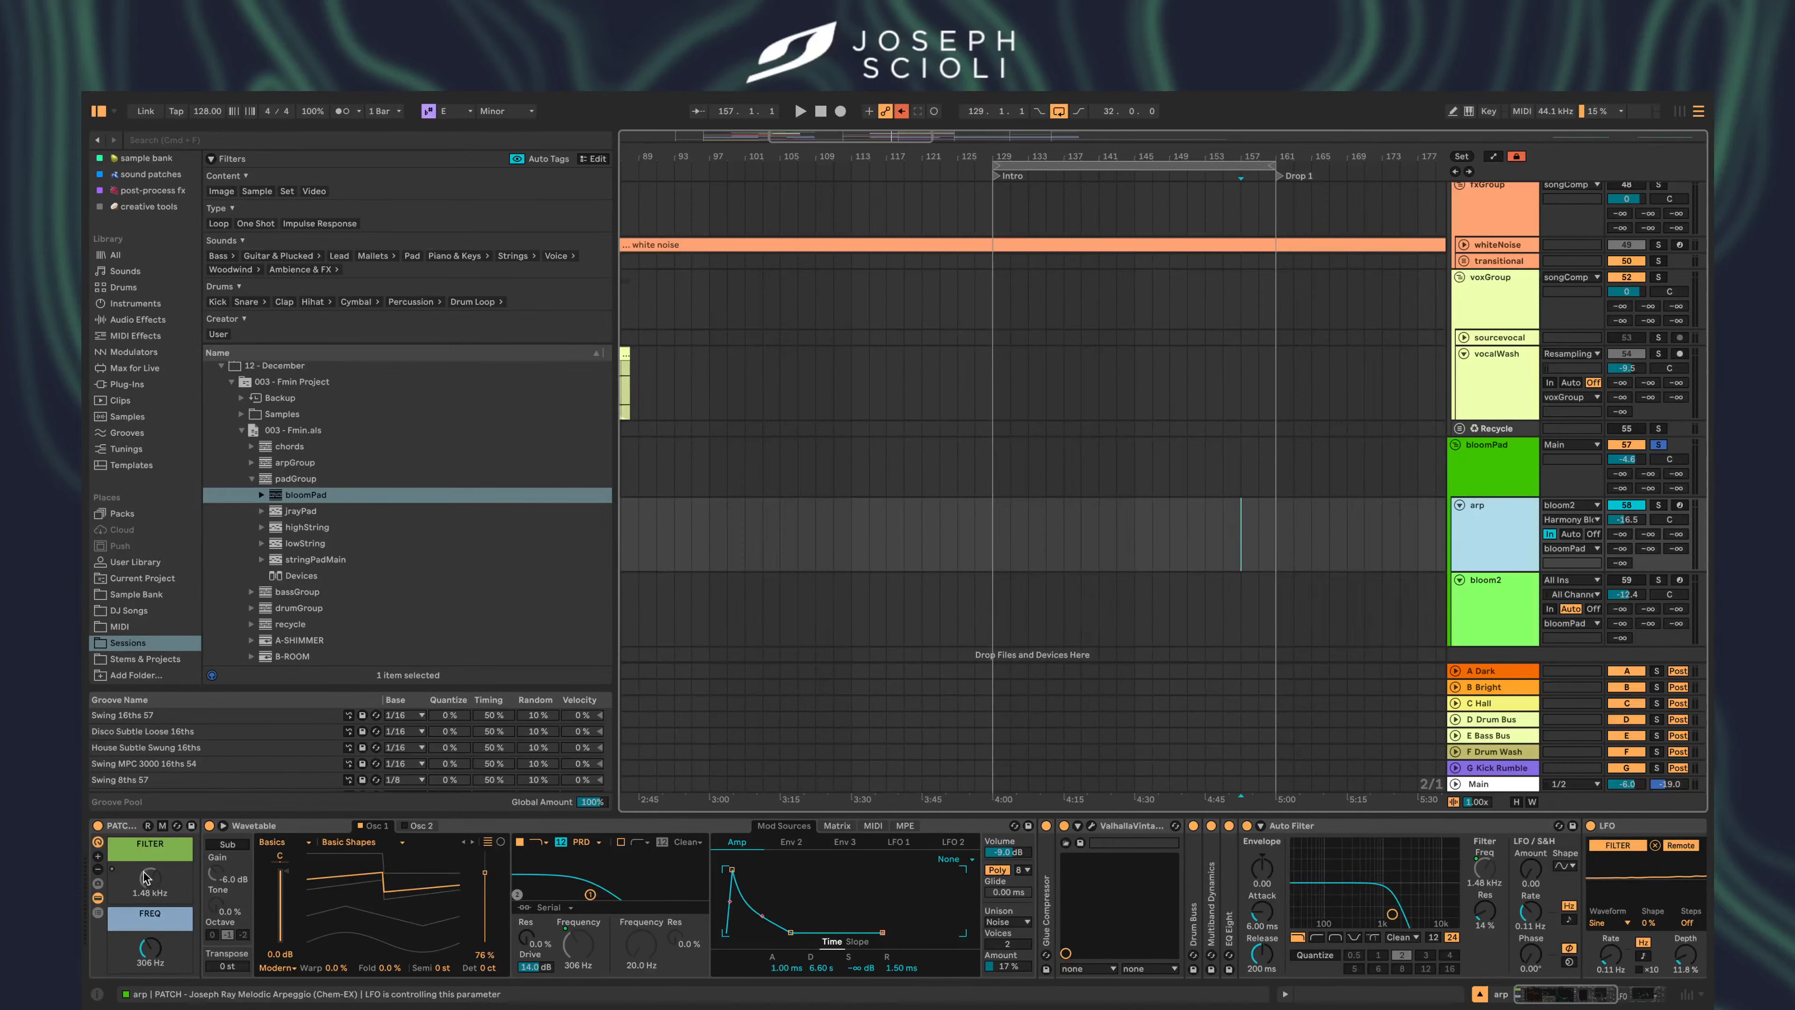
scroll(1166, 872, right, 3)
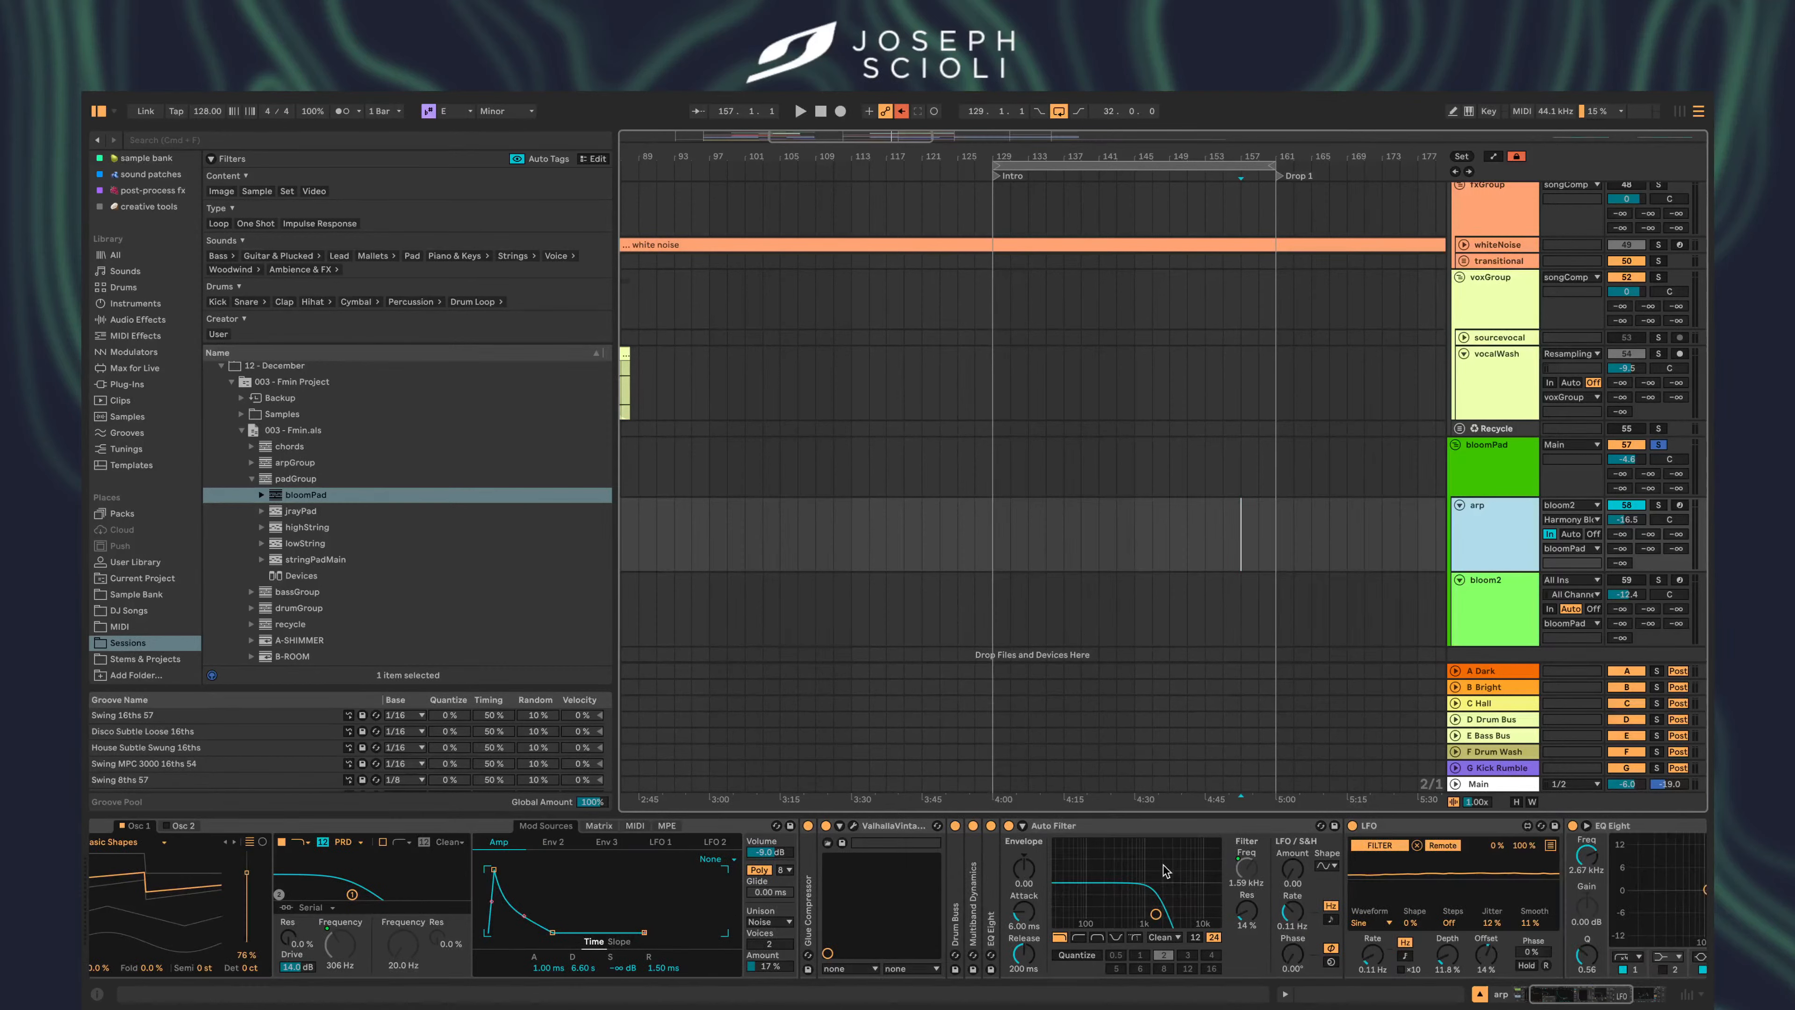
scroll(1166, 871, right, 6)
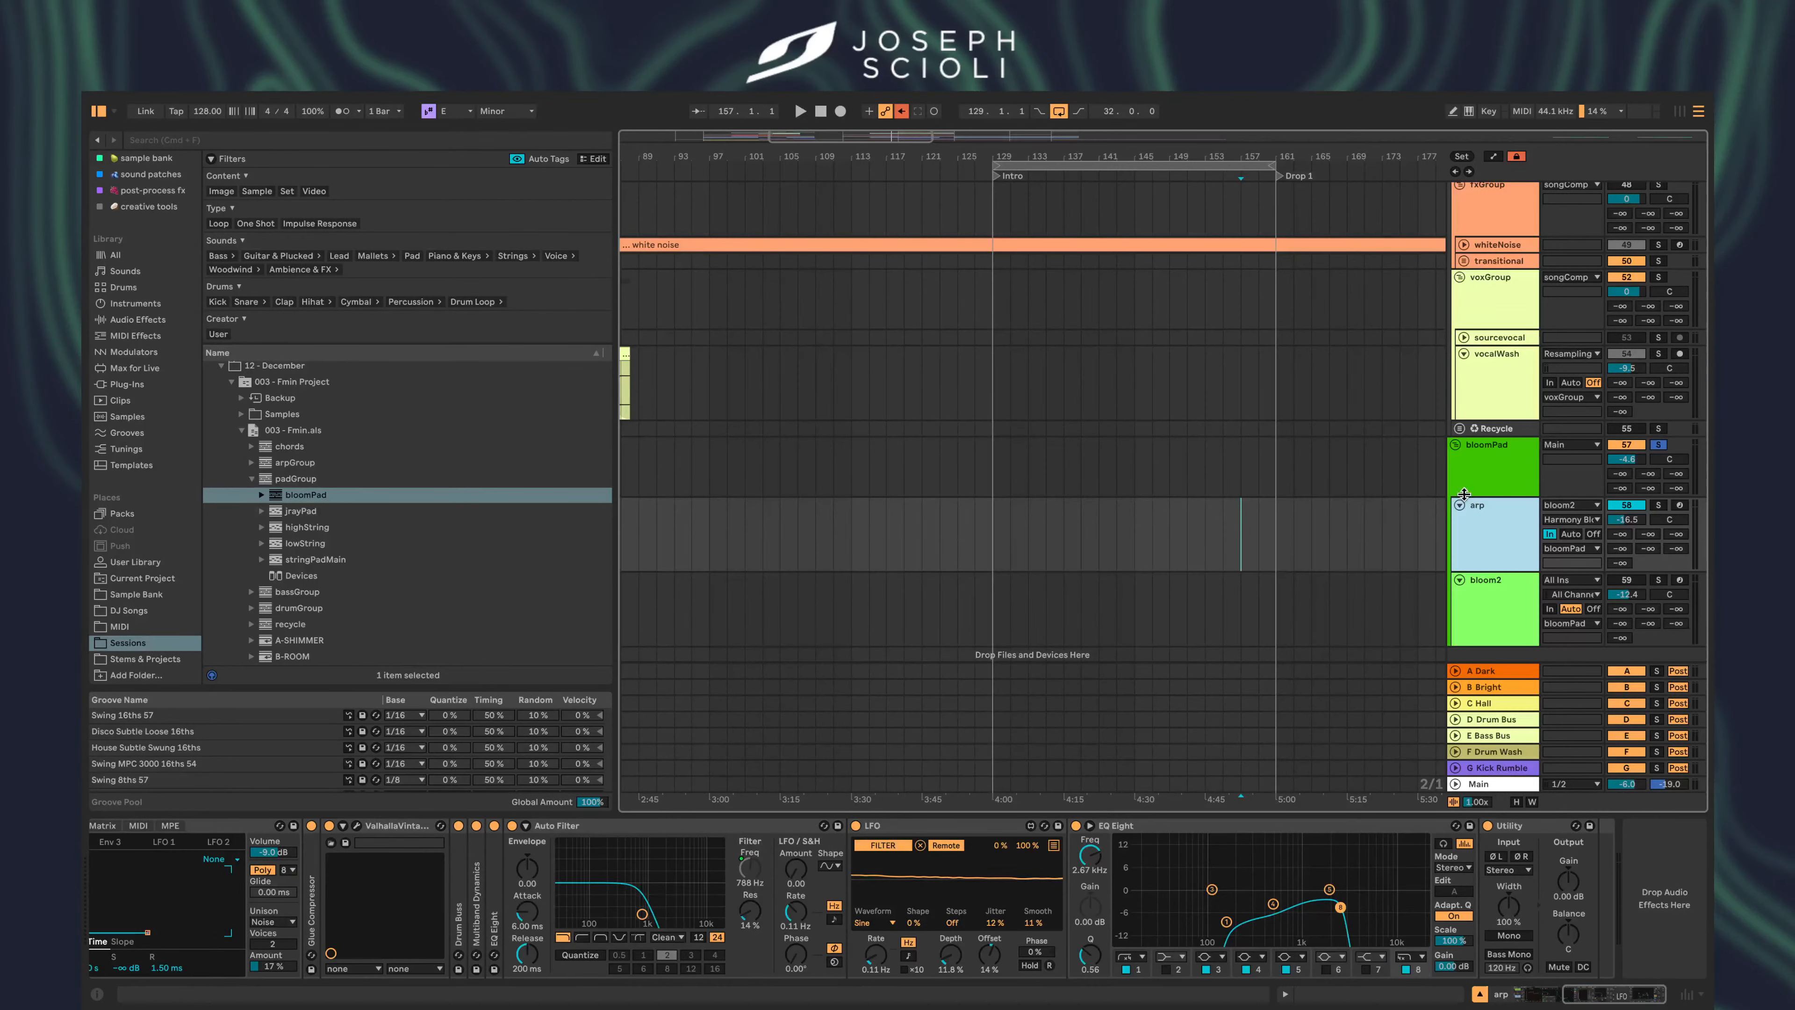
- Play the section from bar 129 and open the Harmony Bloom plug-in on the bloom2 track
key(space)
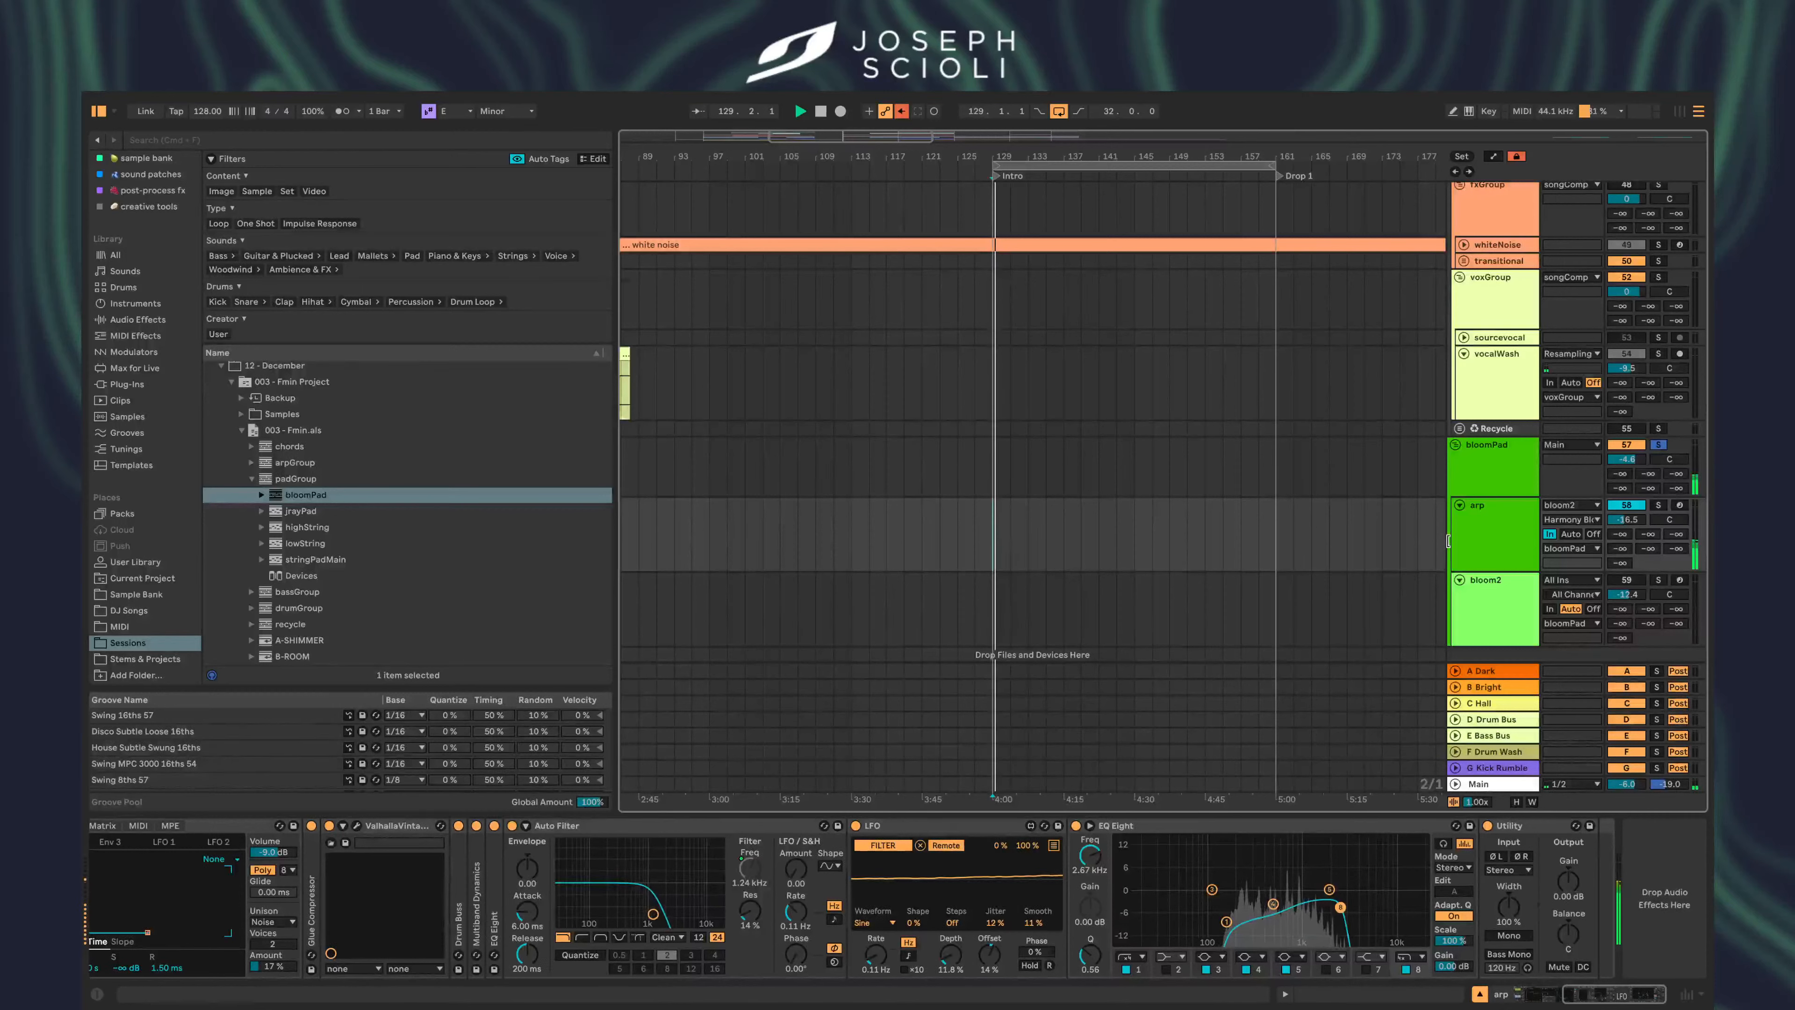
click(1473, 543)
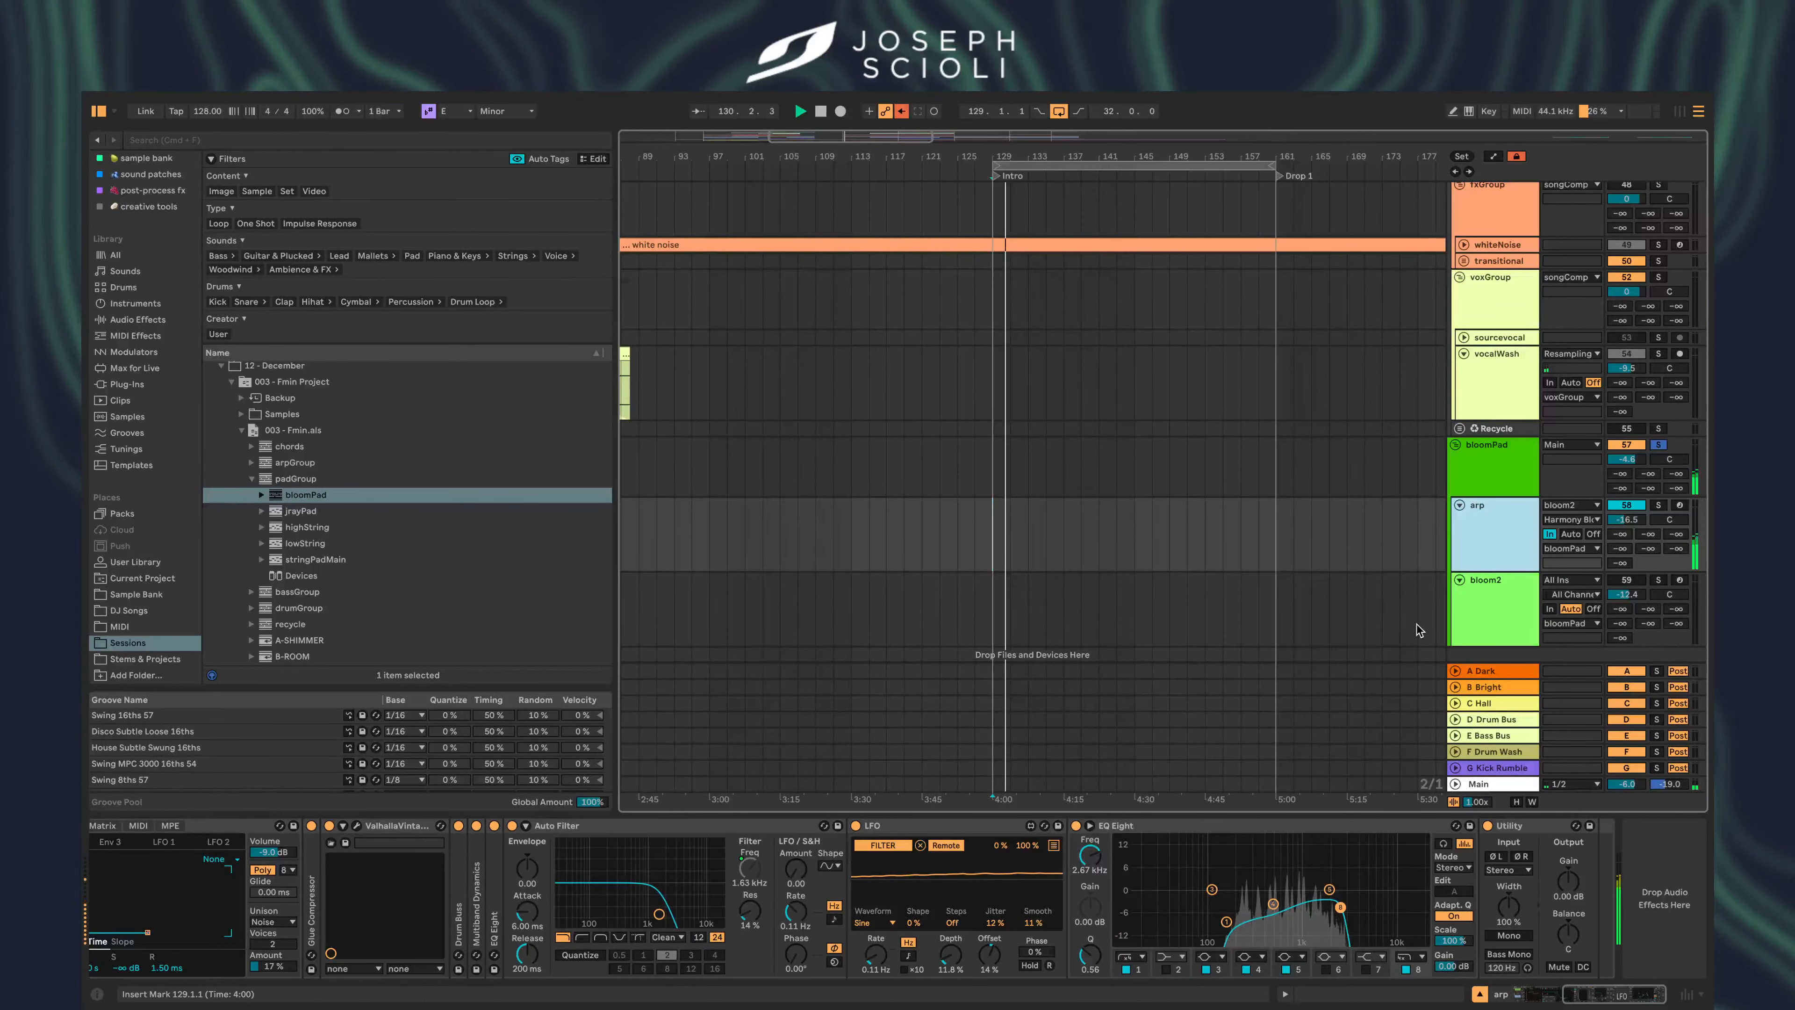
click(1485, 613)
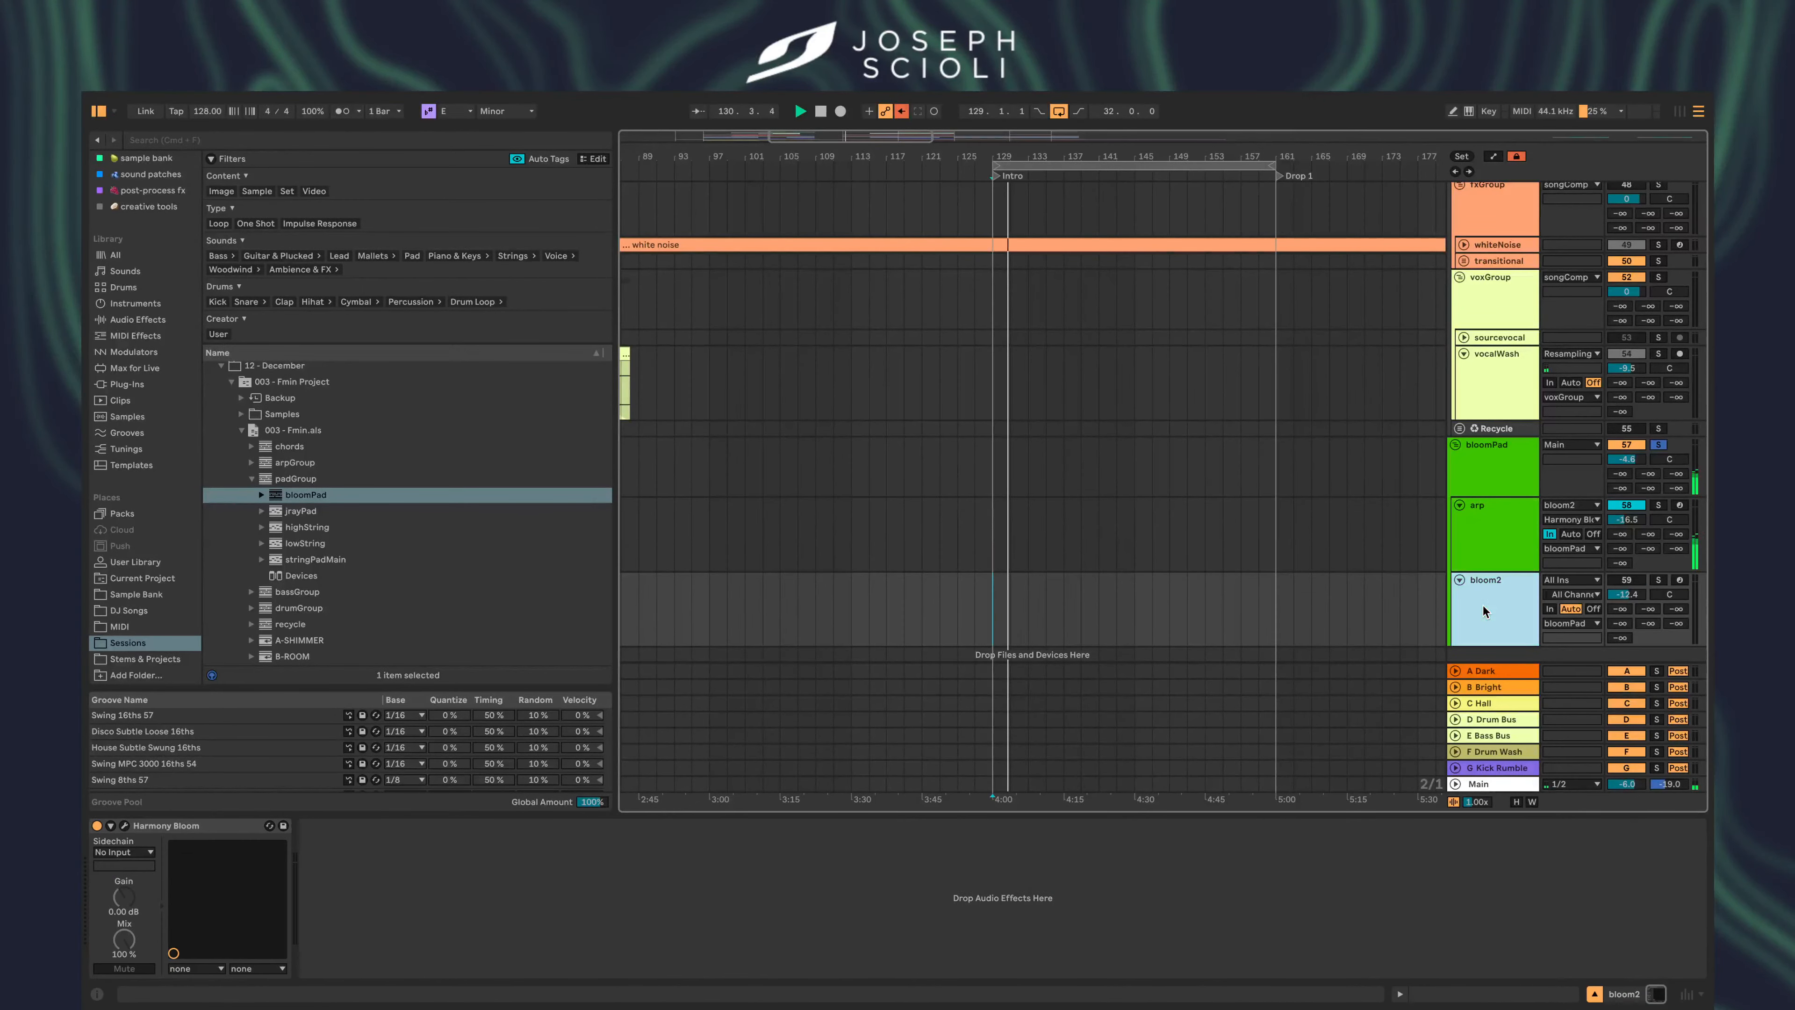
click(124, 824)
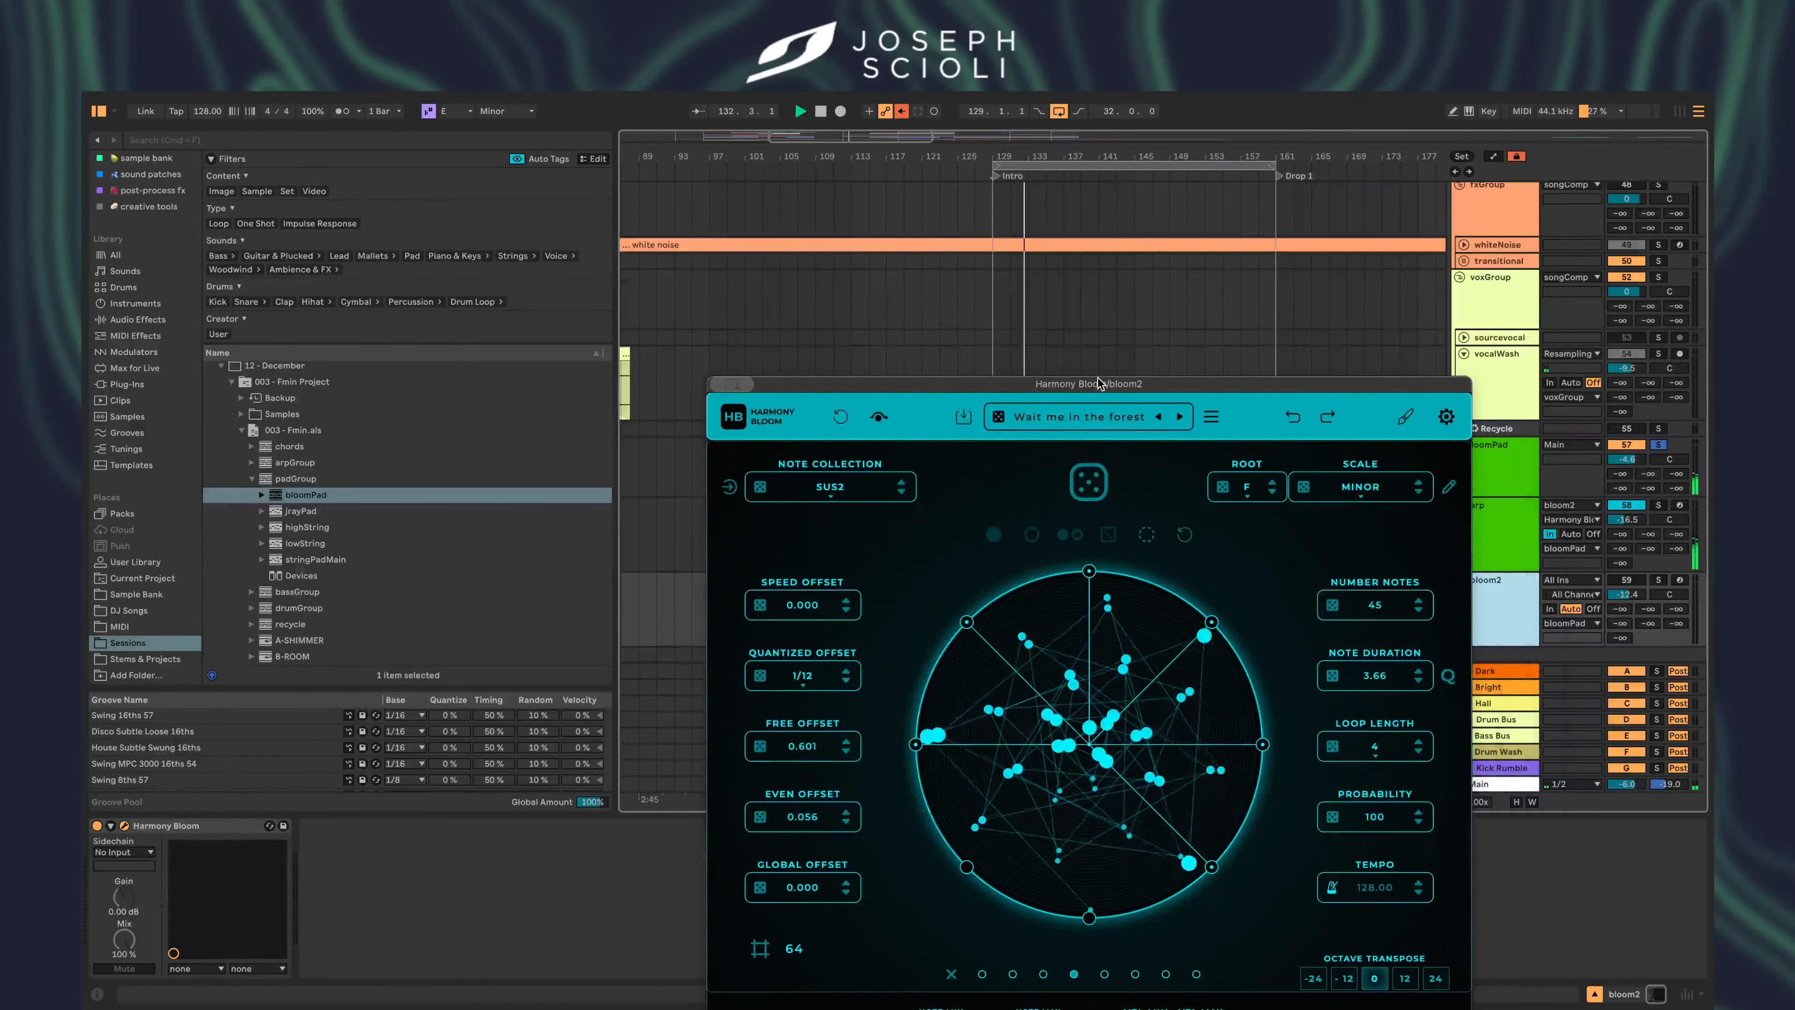
drag(1074, 353, 855, 142)
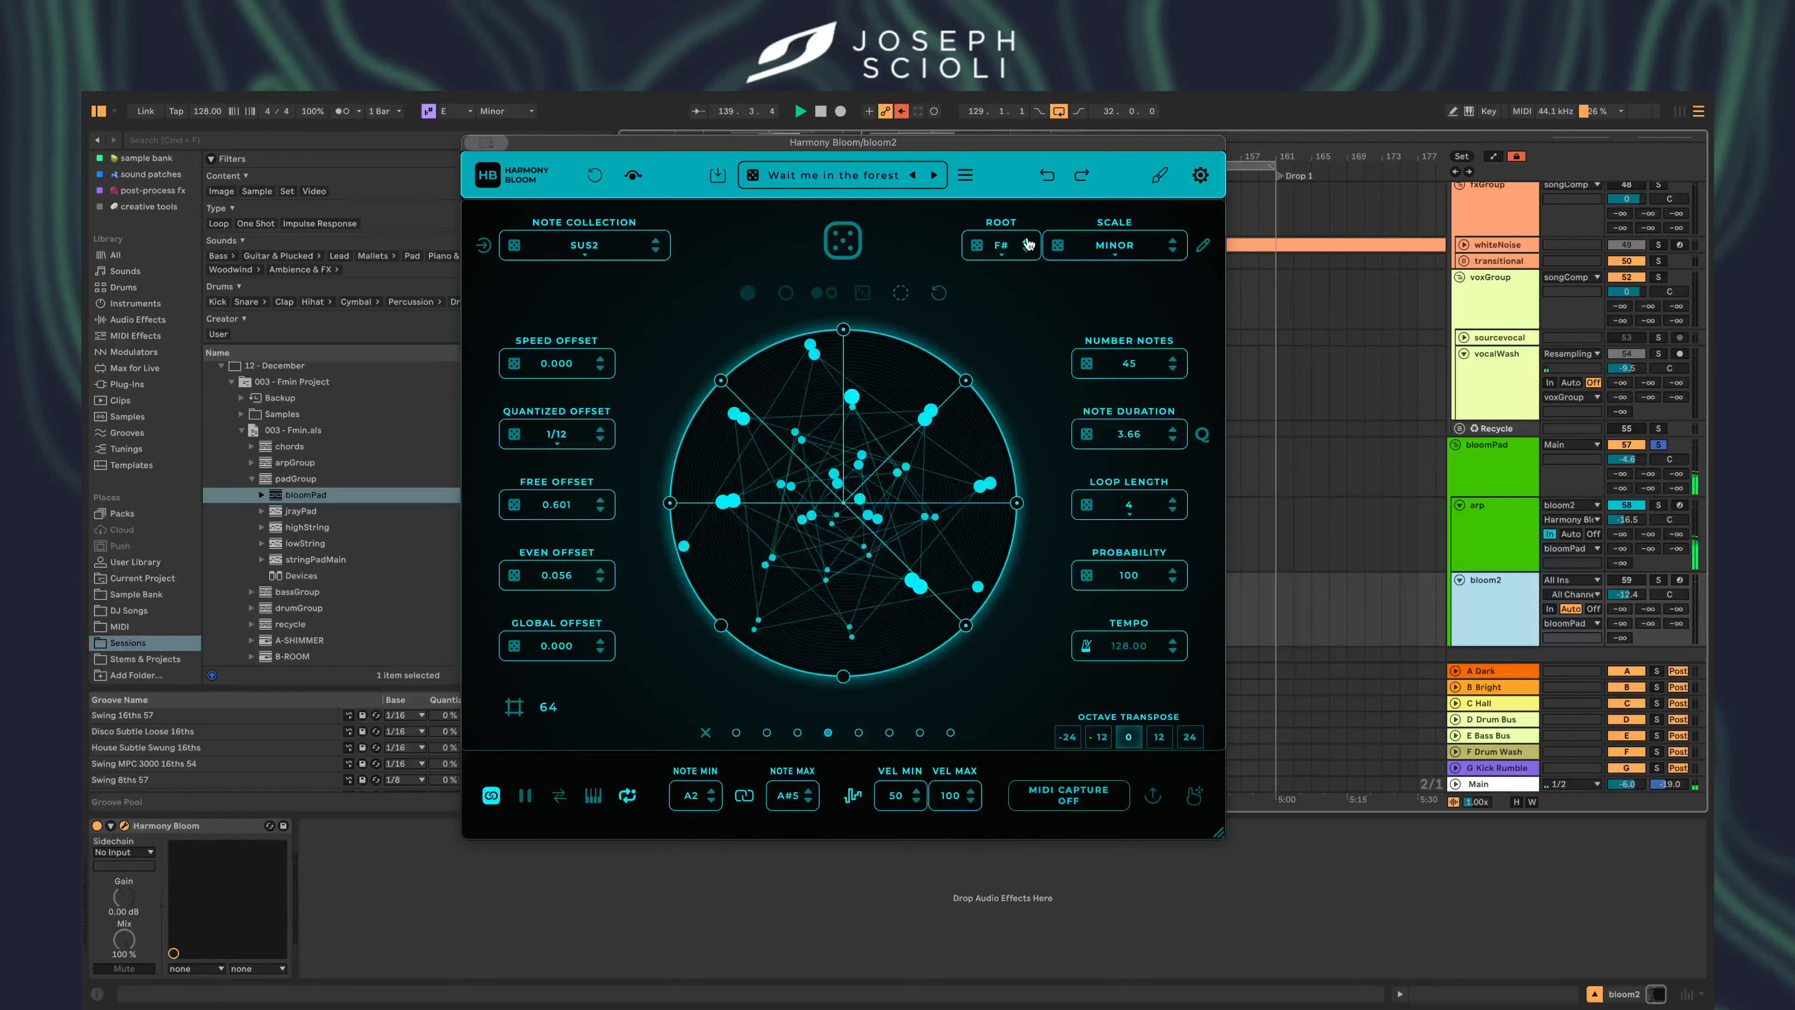
- Set Harmony Bloom's root note to E and unsolo the bloomPad group to hear it in the mix
click(1028, 244)
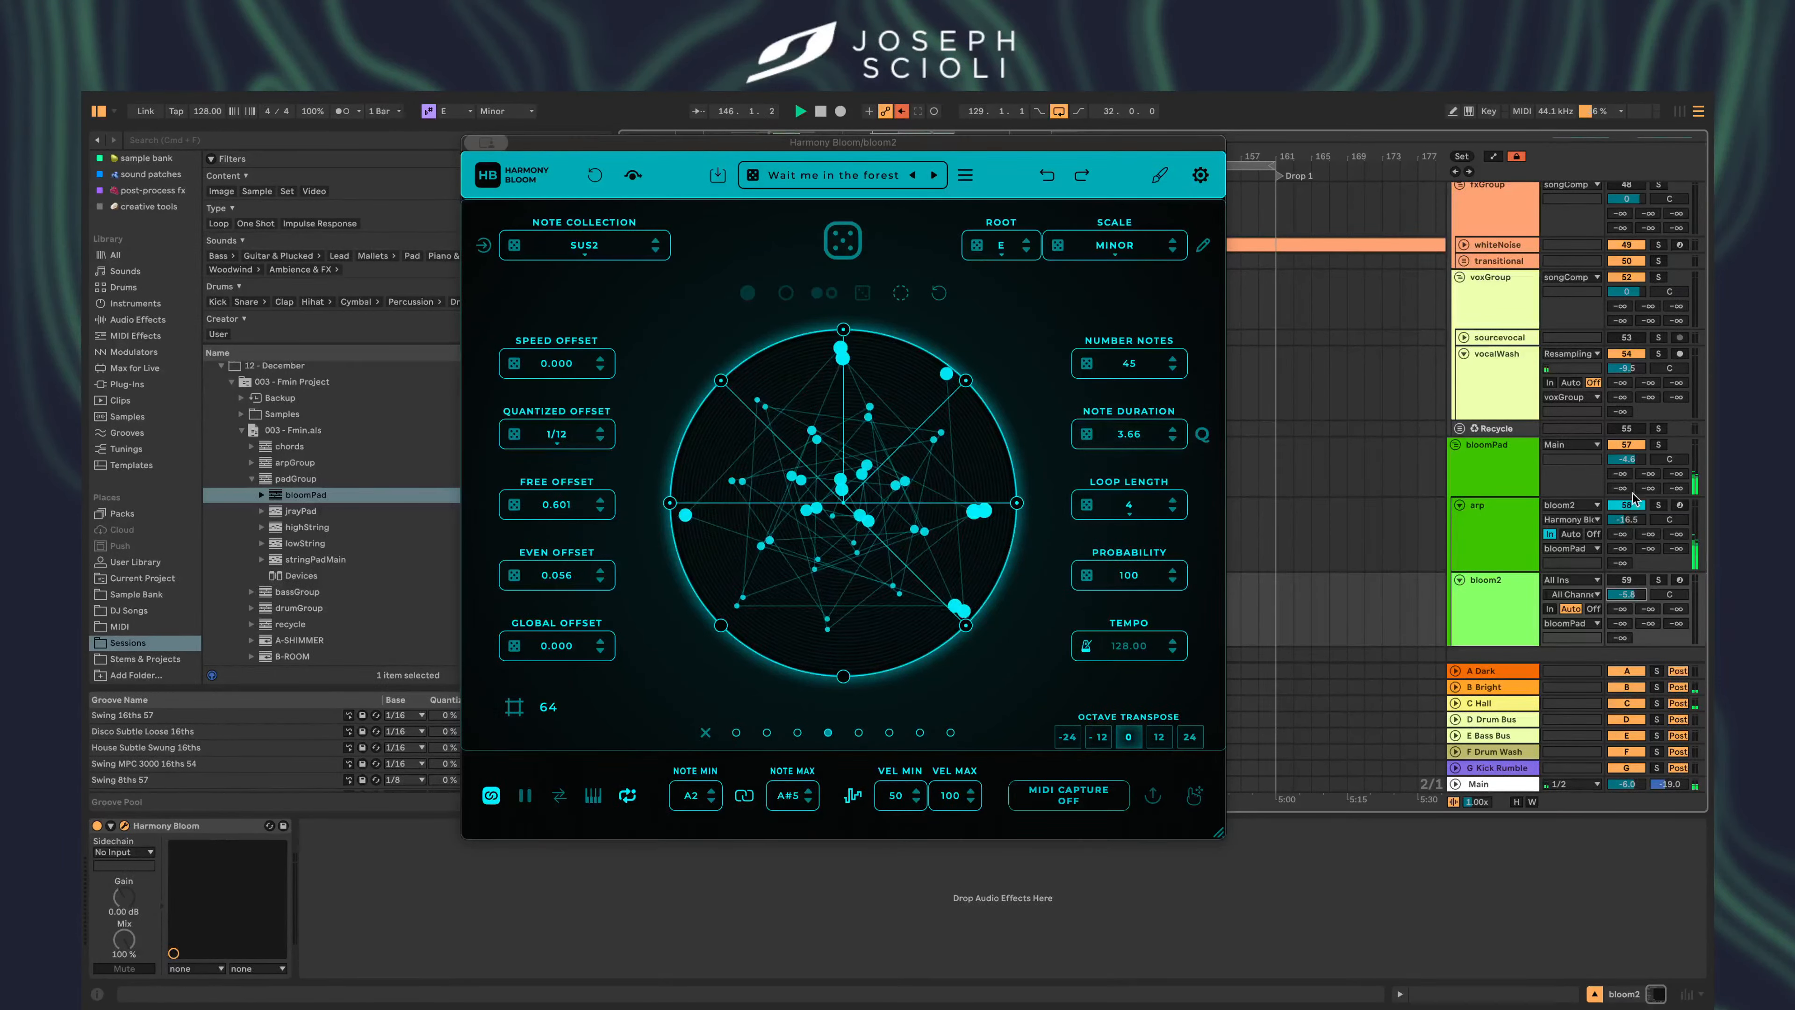
click(1629, 505)
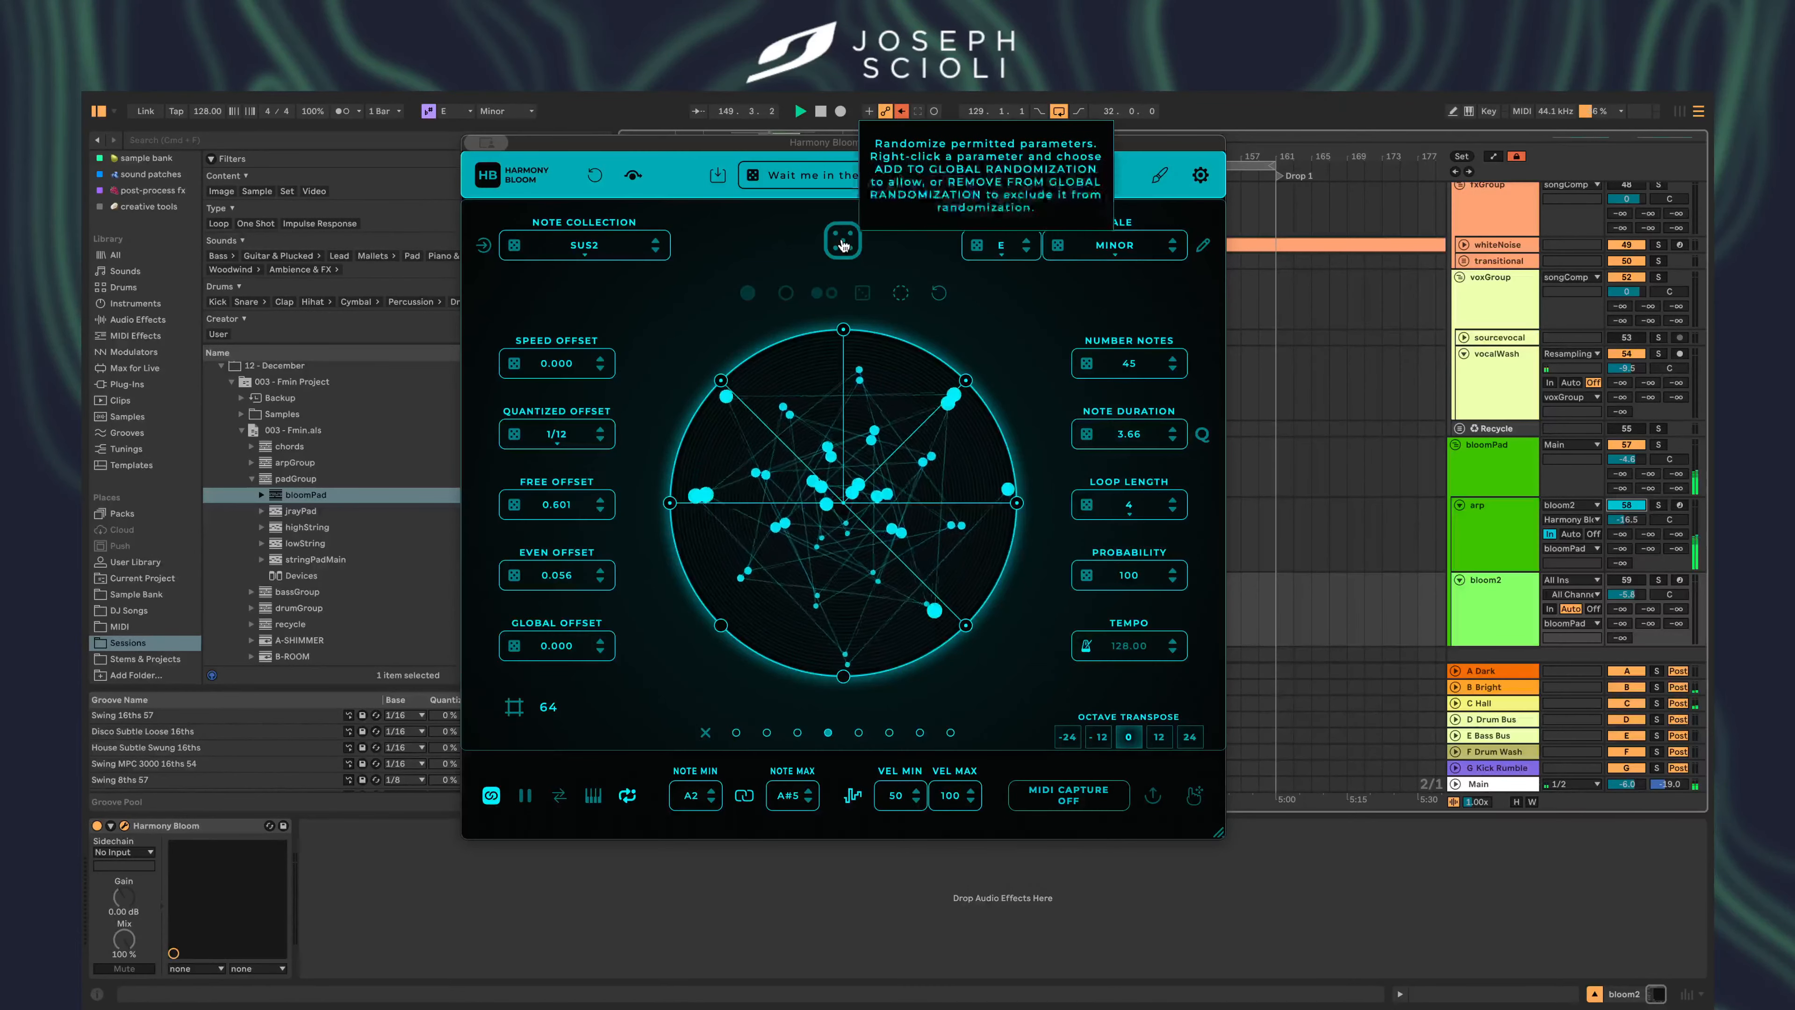
click(1493, 593)
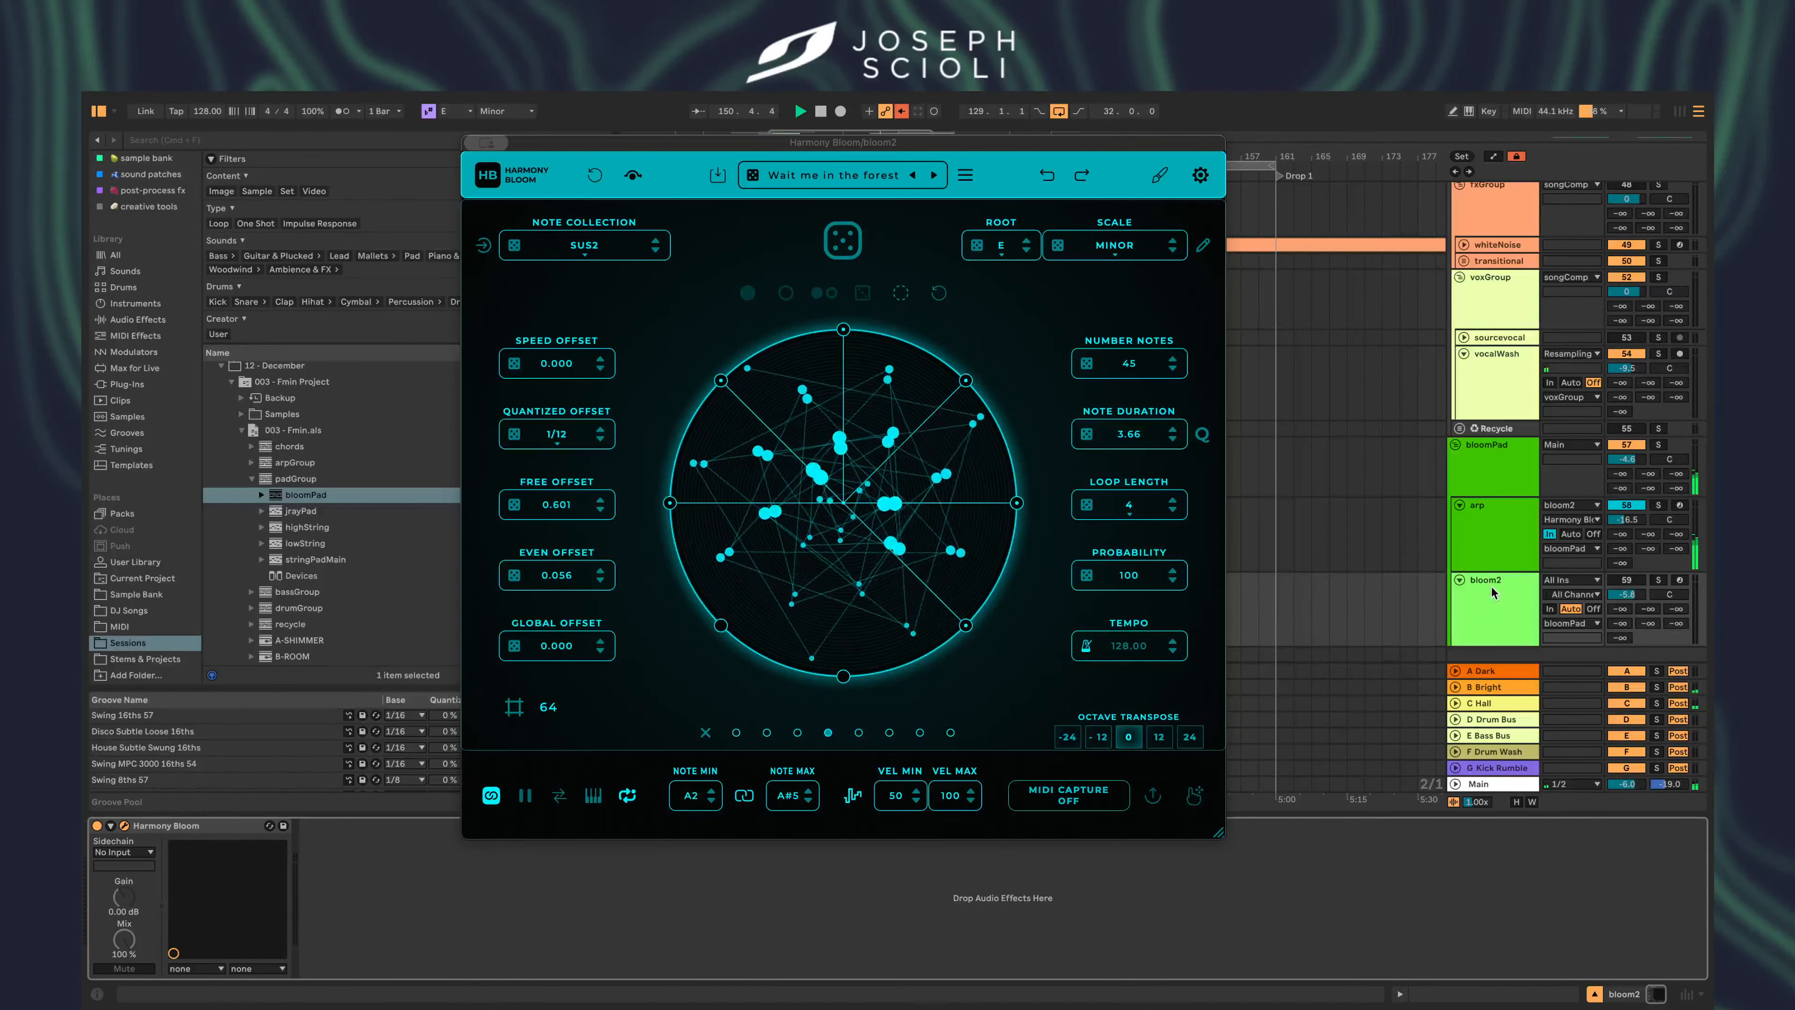
- Stop playback with the insert mark at bar 173 and store the current Harmony Bloom pattern in the first snapshot slot
click(1482, 552)
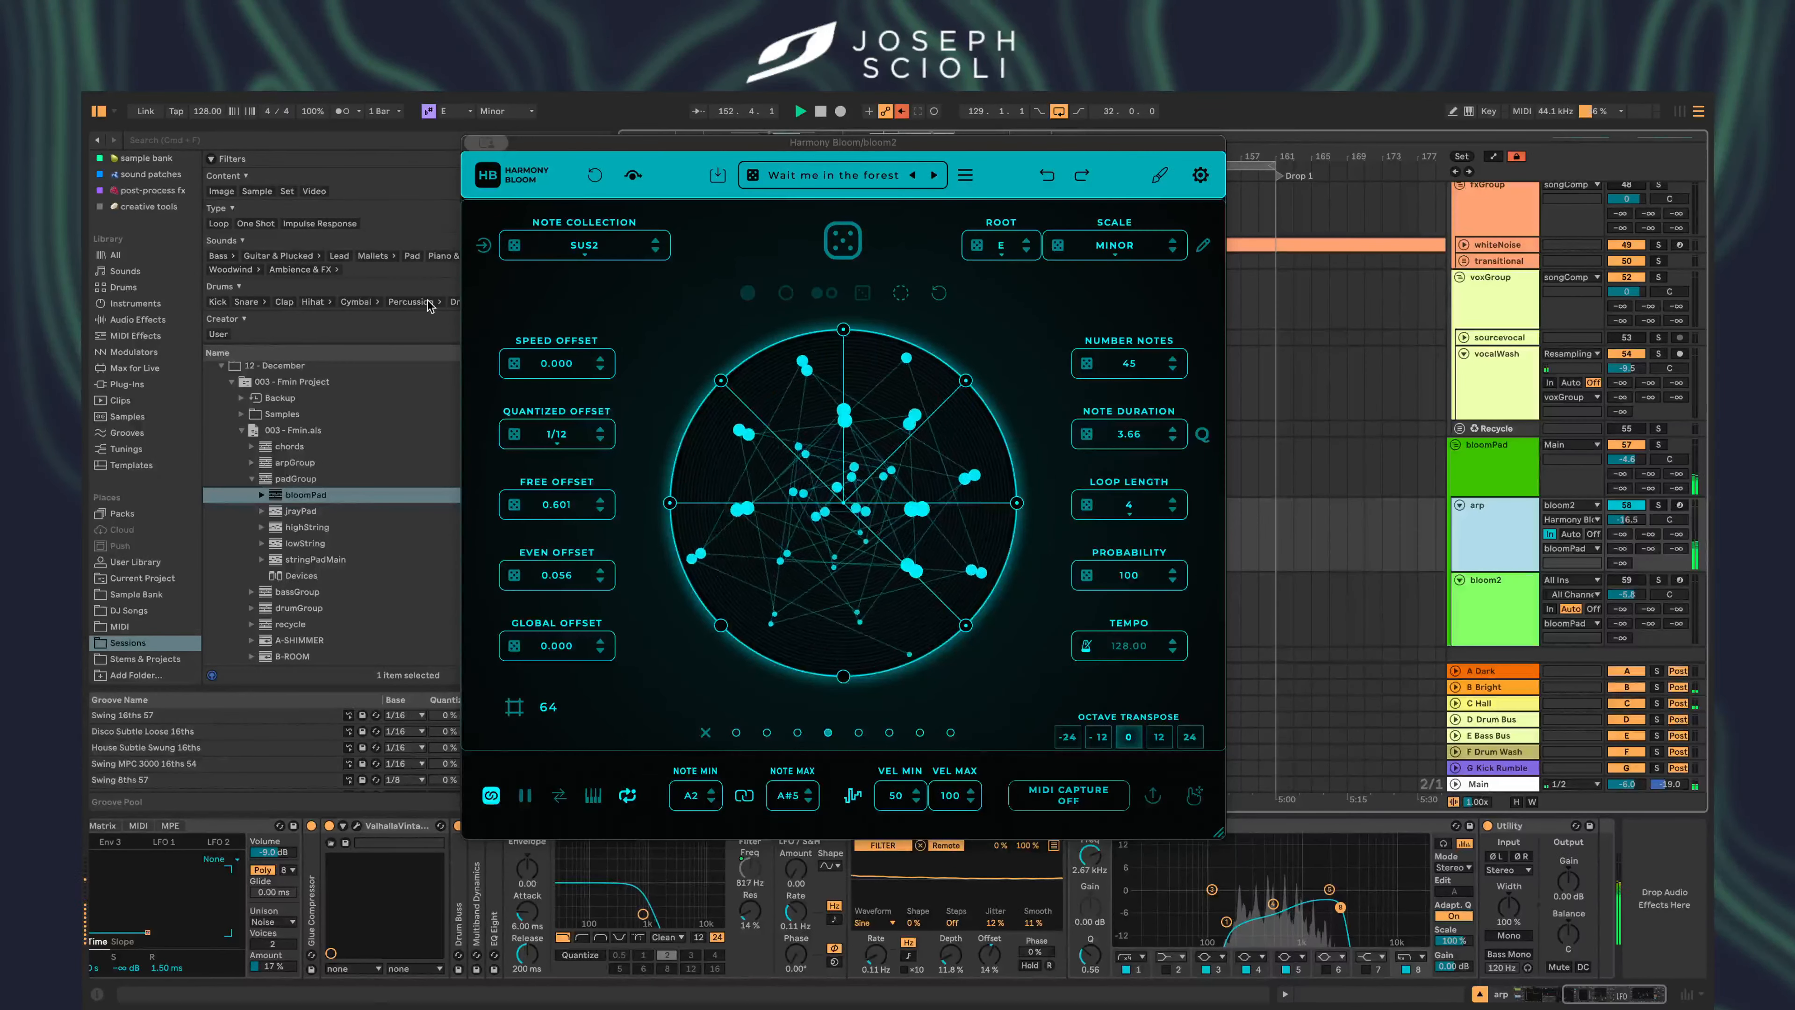
click(1502, 594)
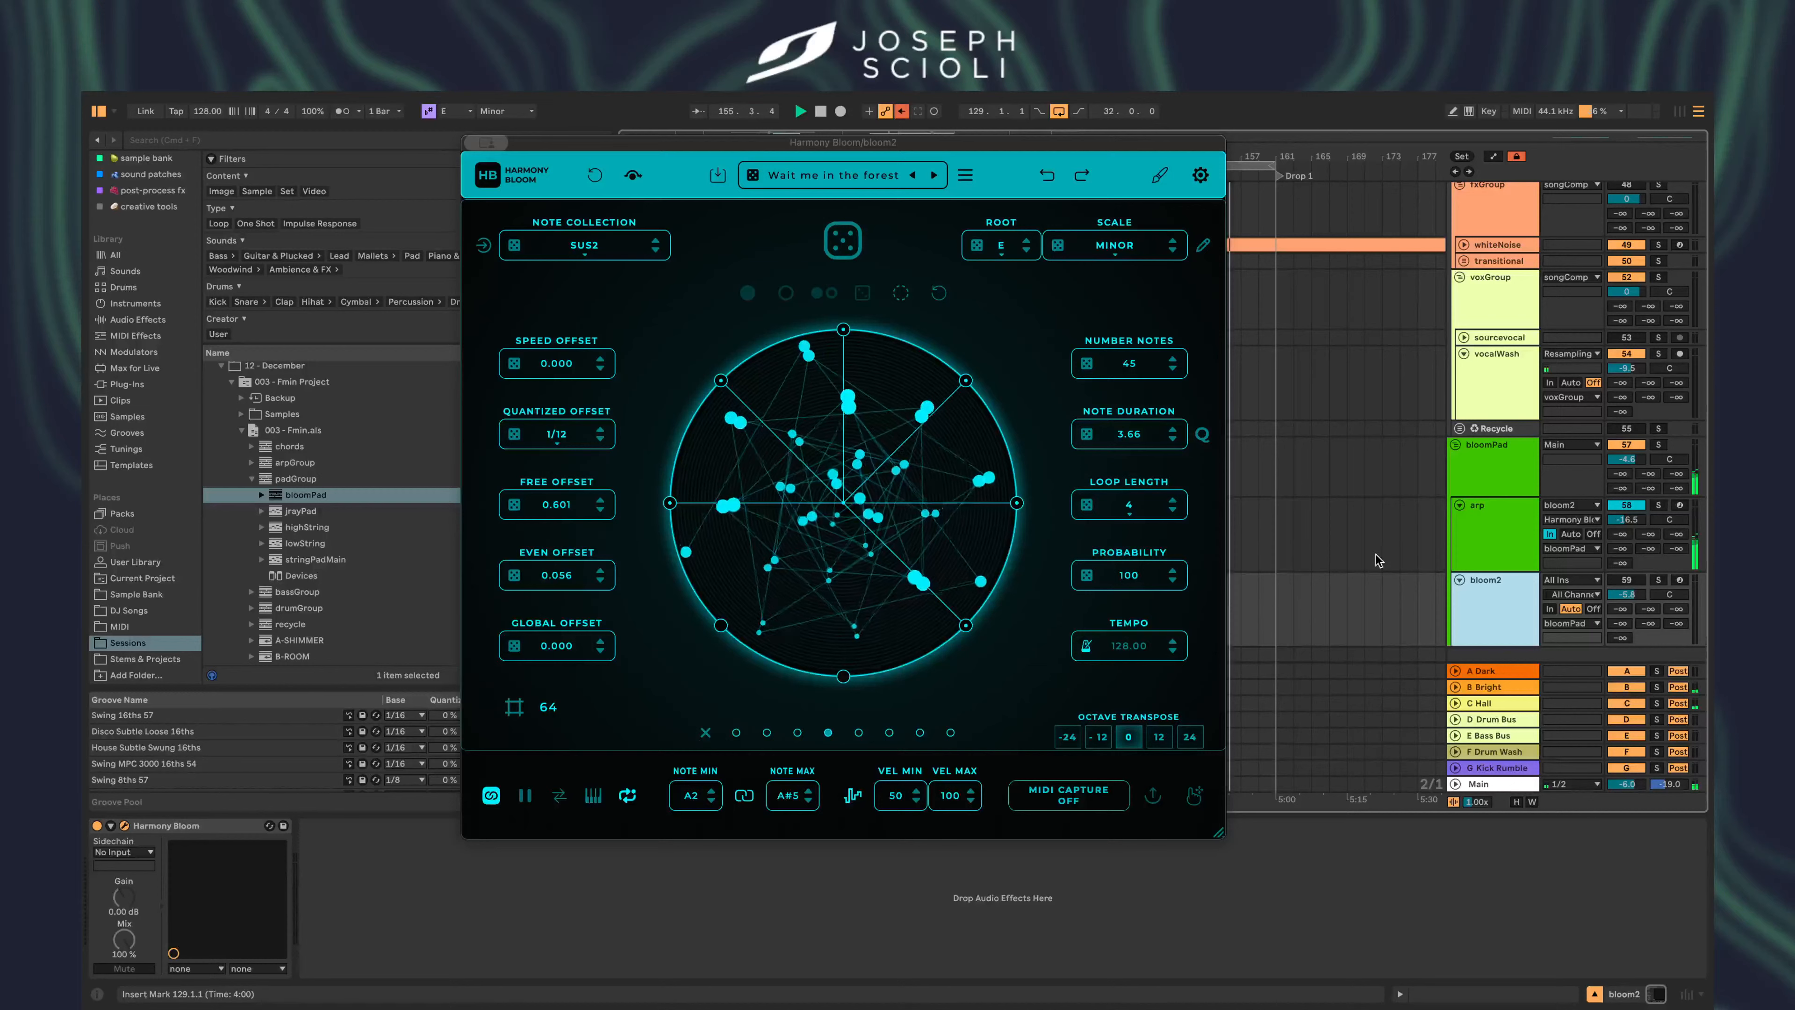
click(1381, 559)
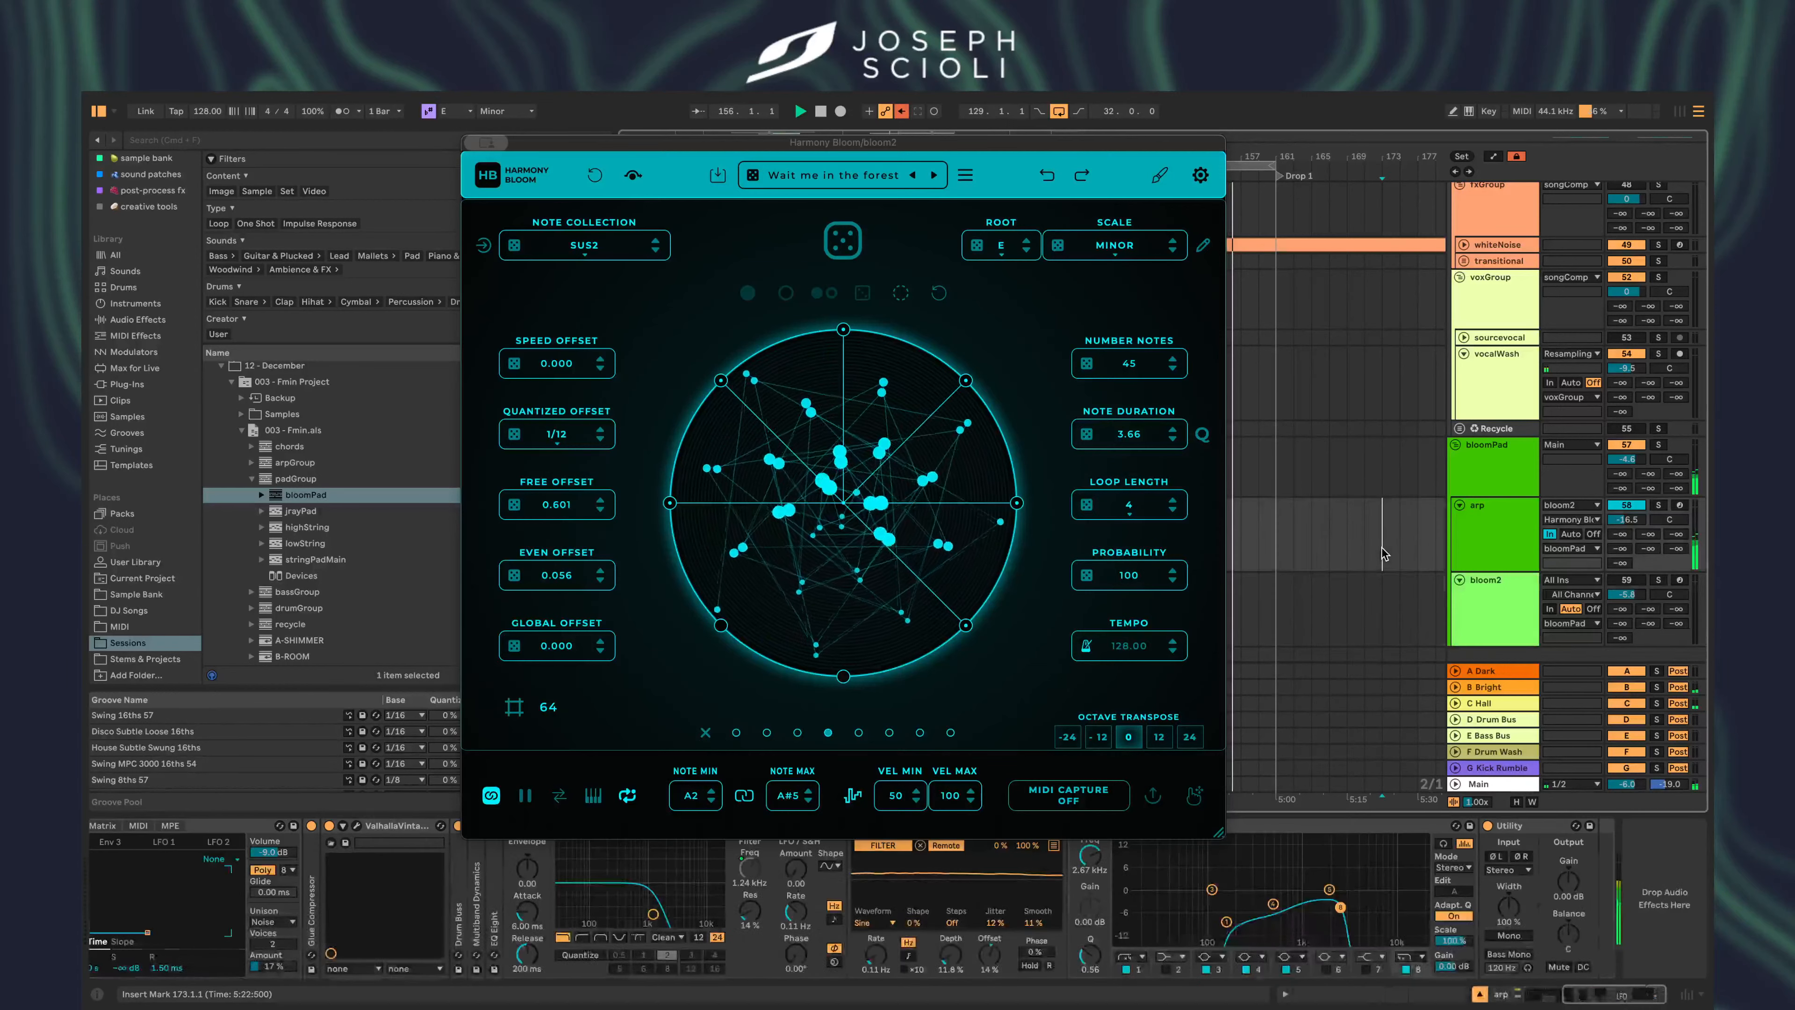
key(space)
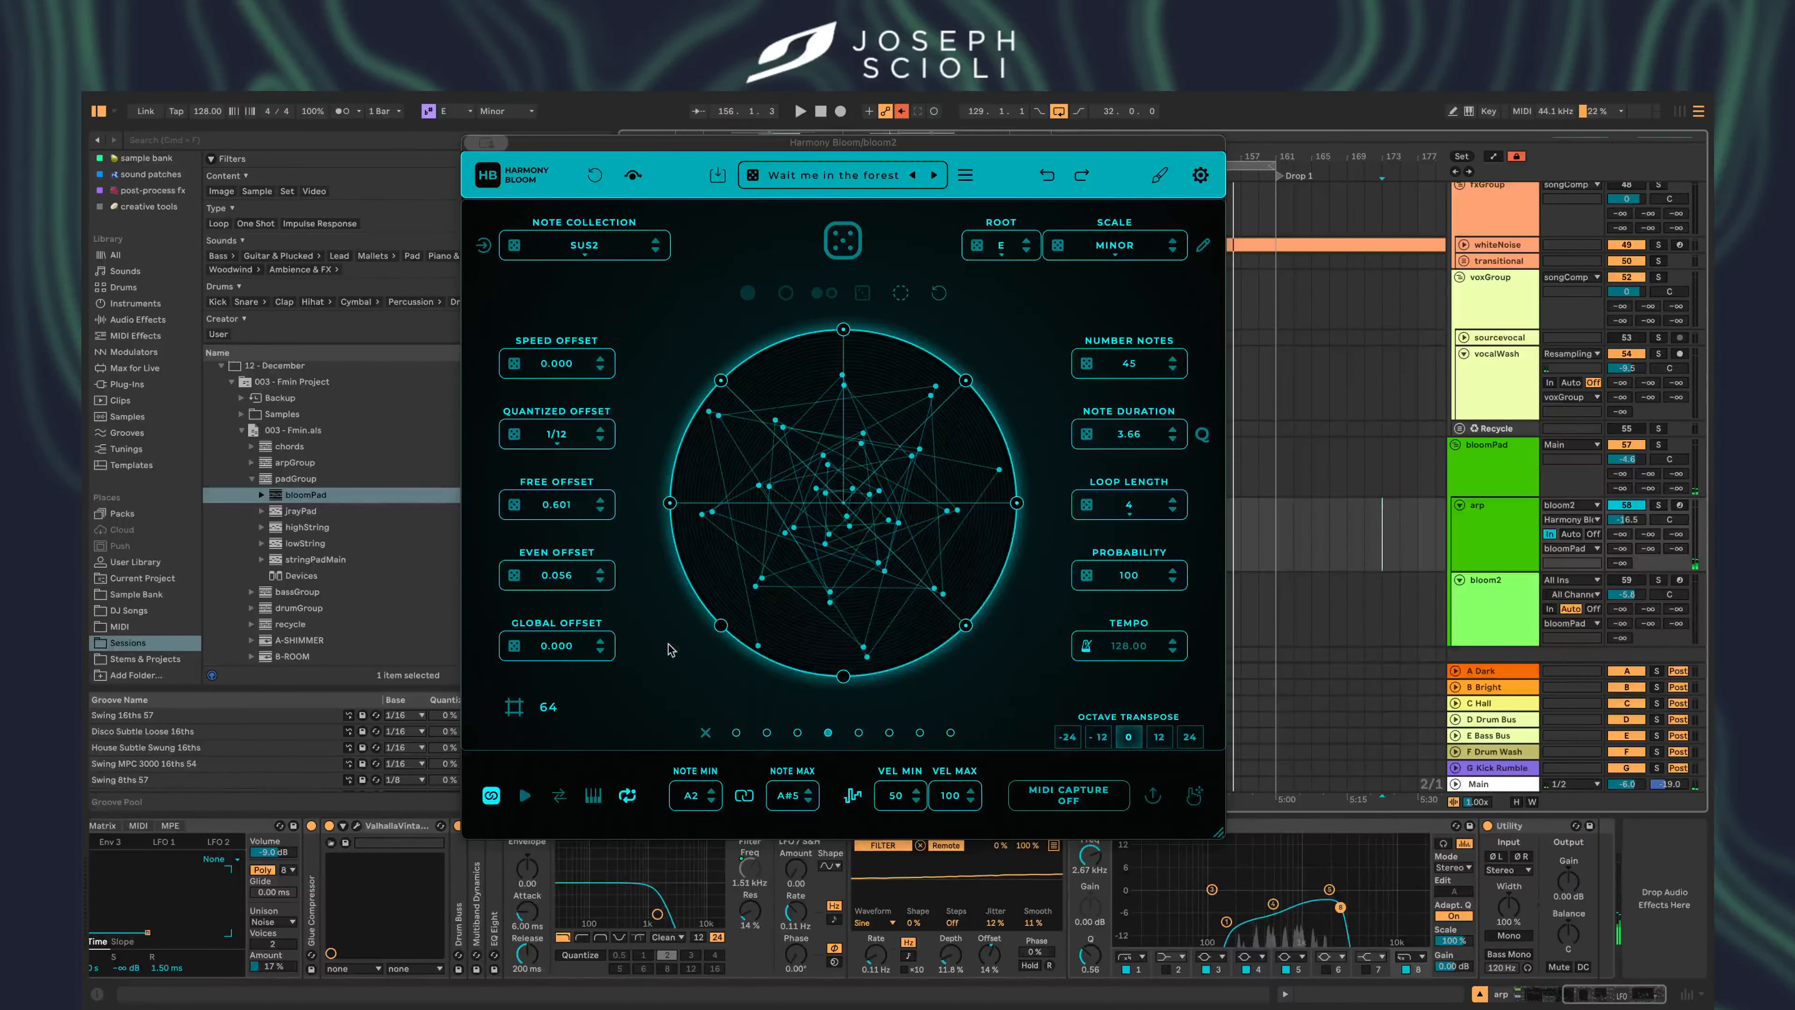
click(736, 732)
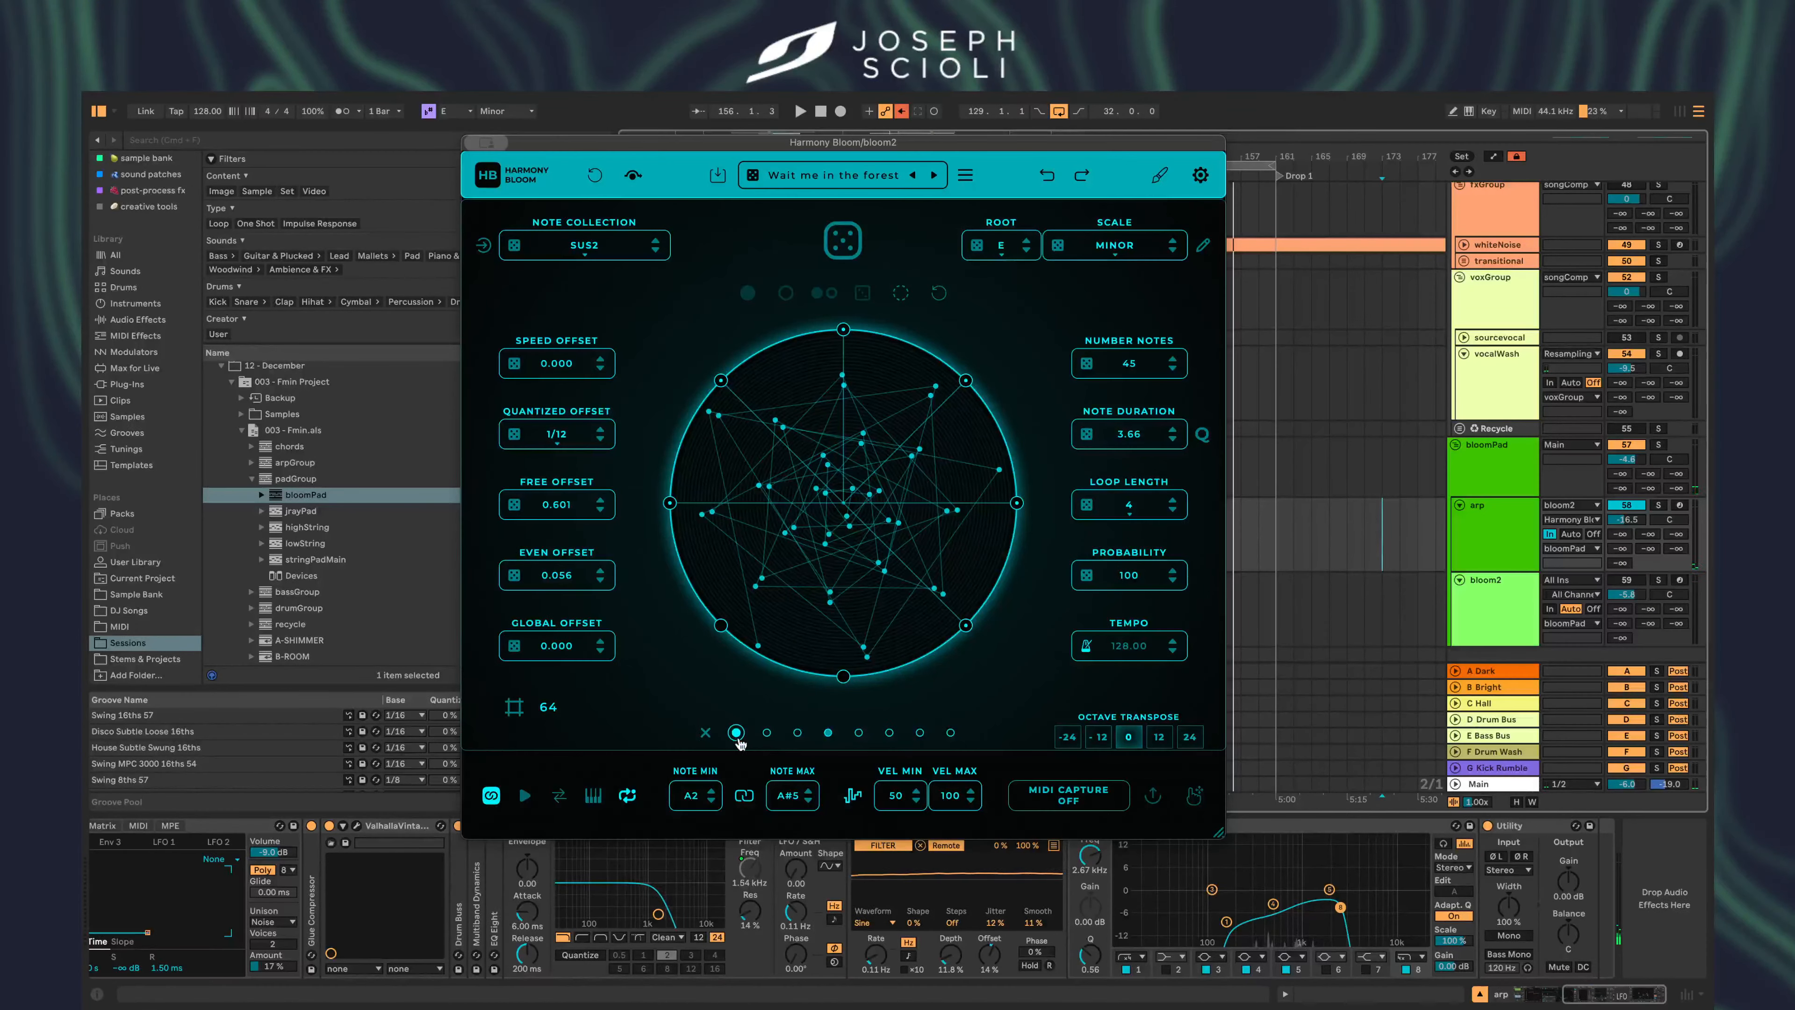
- Audition randomized Harmony Bloom patterns from bar 173 with the bloomPad group soloed, and shorten the loop length to 2
click(848, 242)
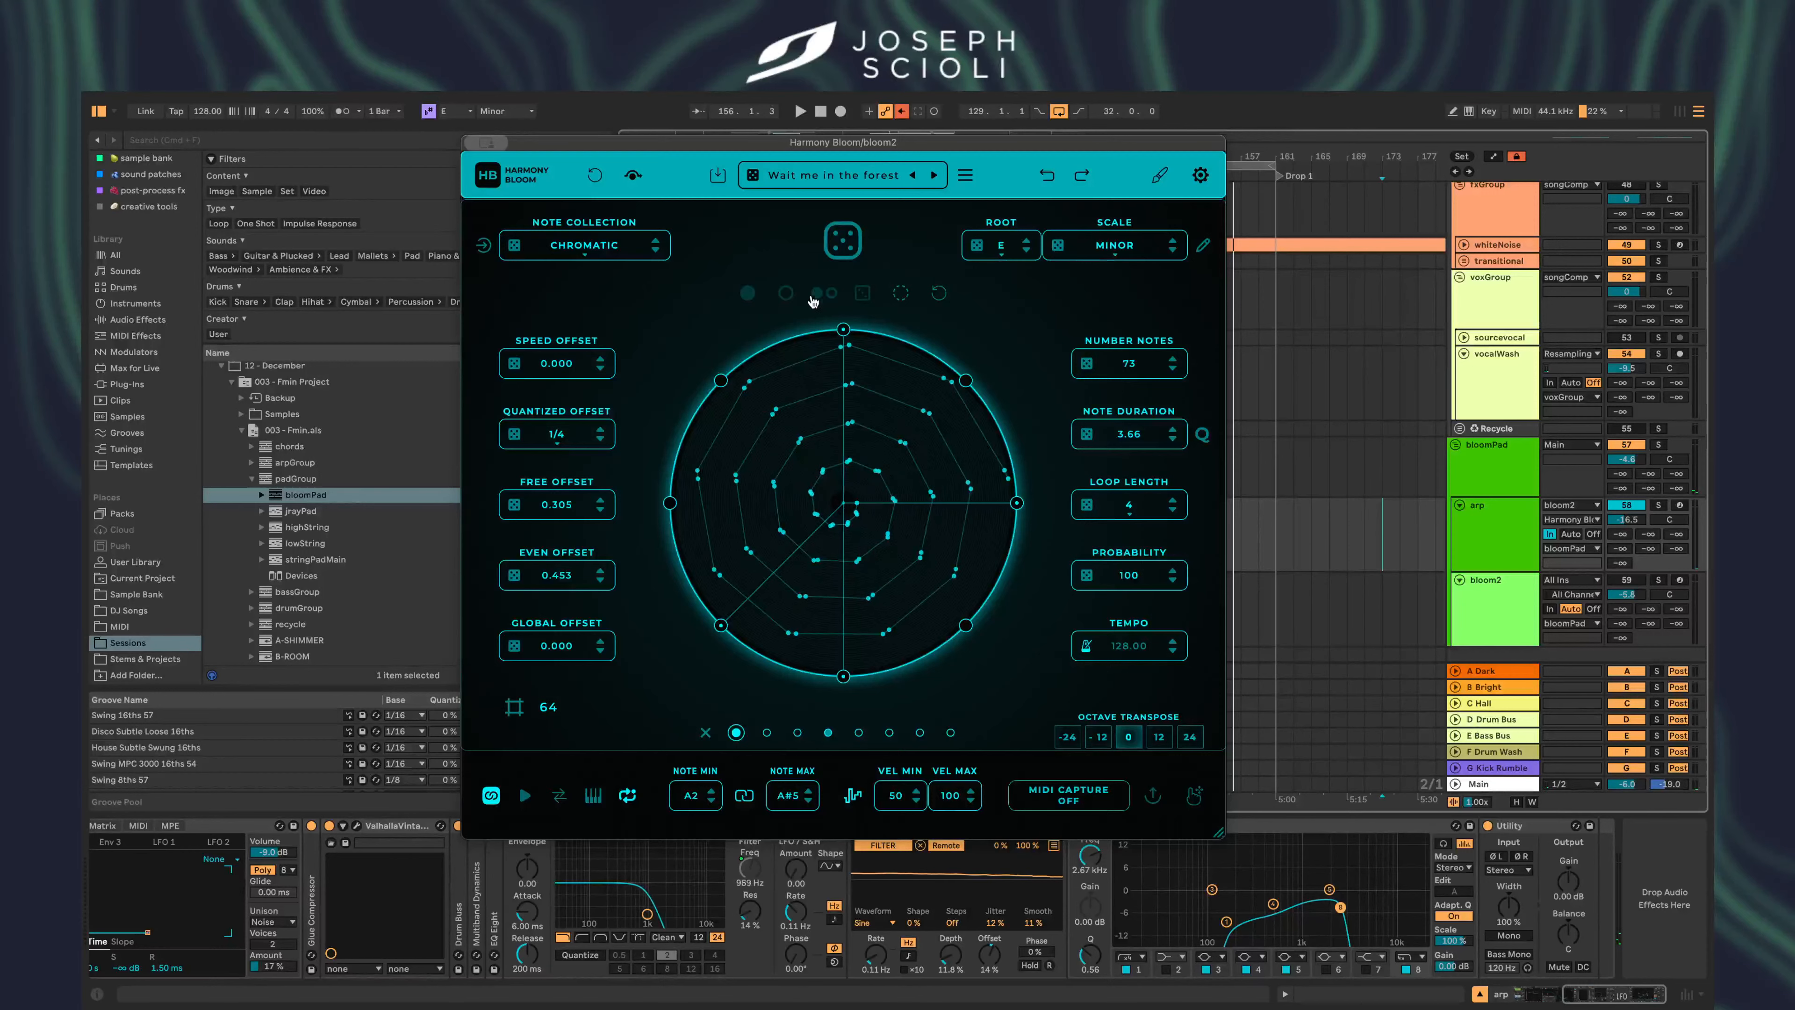
key(space)
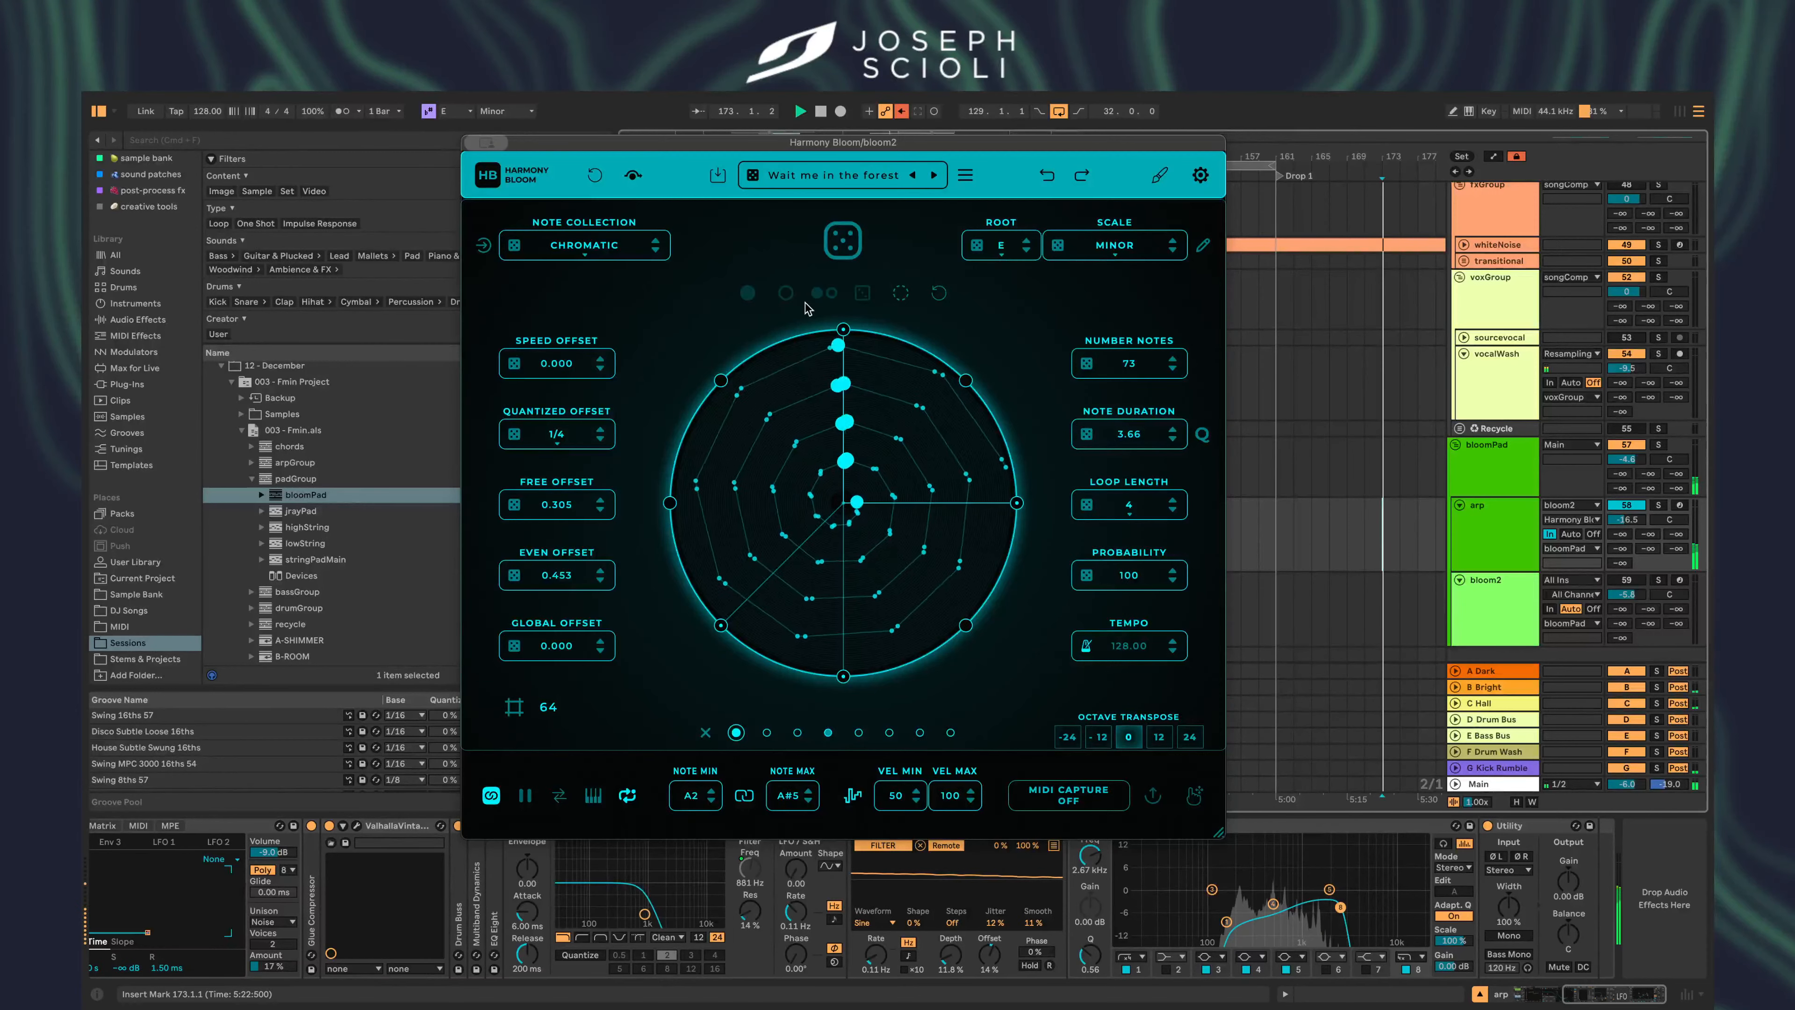
click(1664, 446)
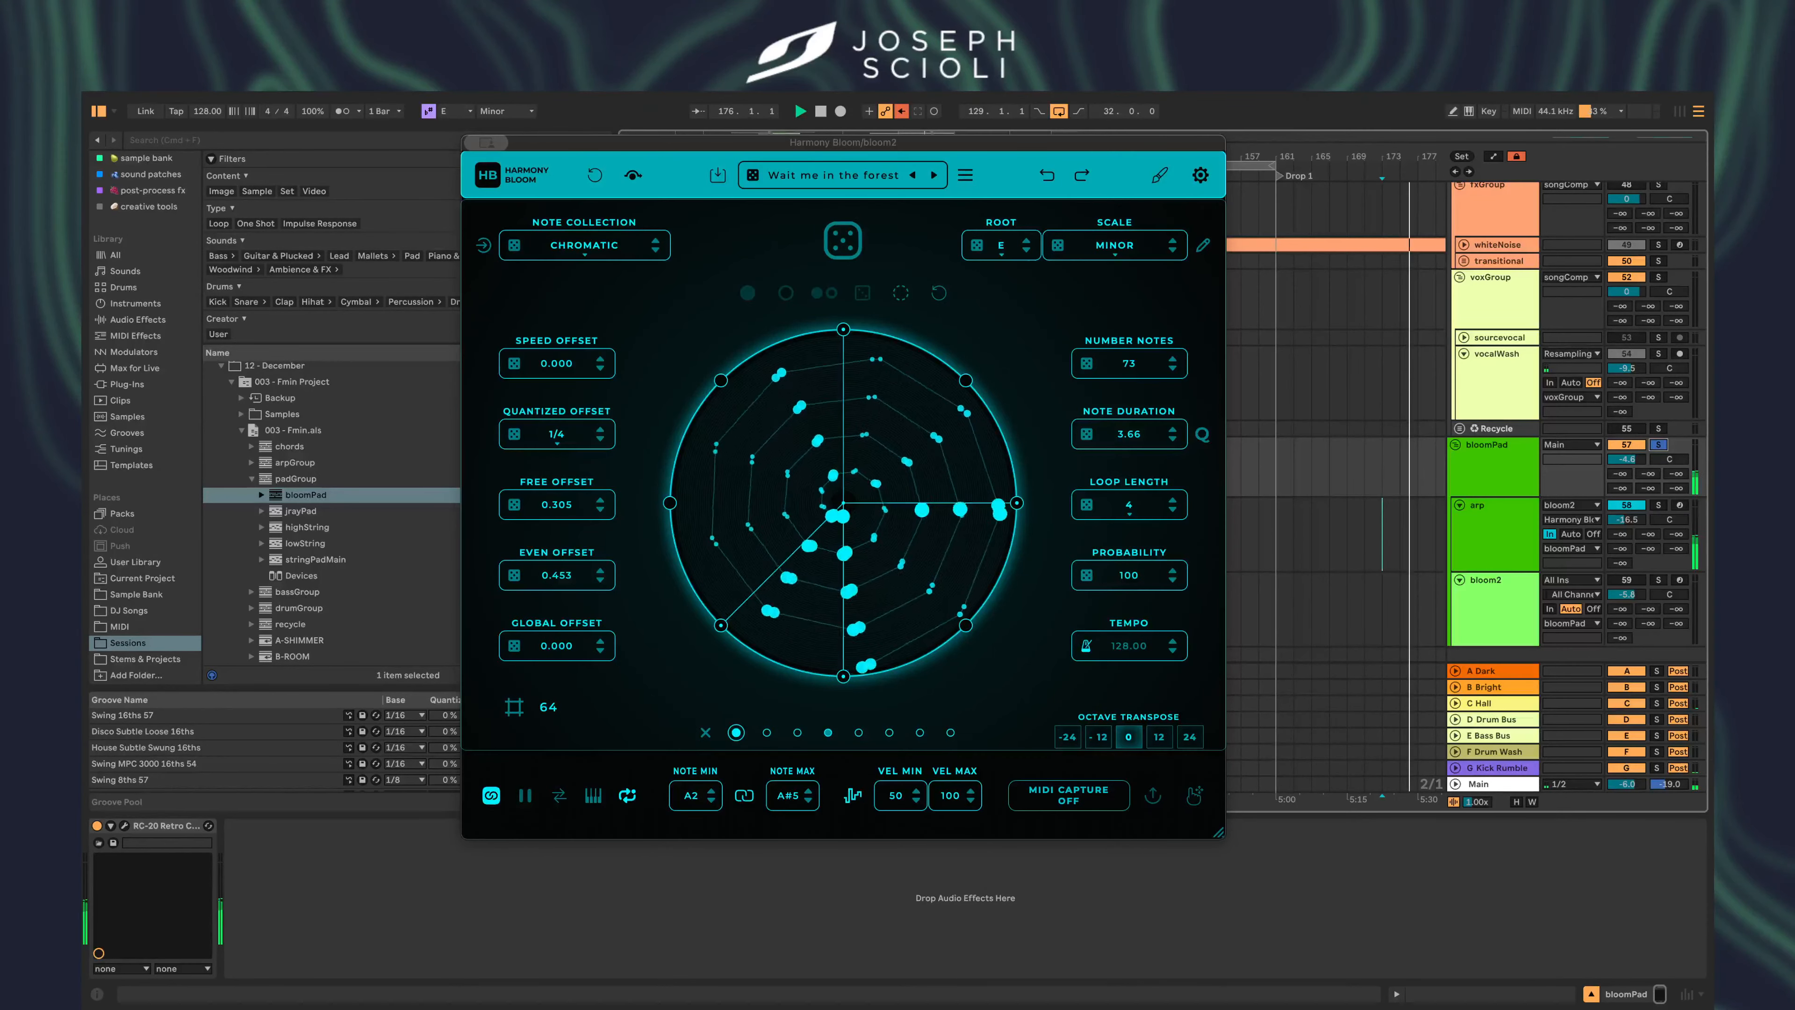
click(842, 251)
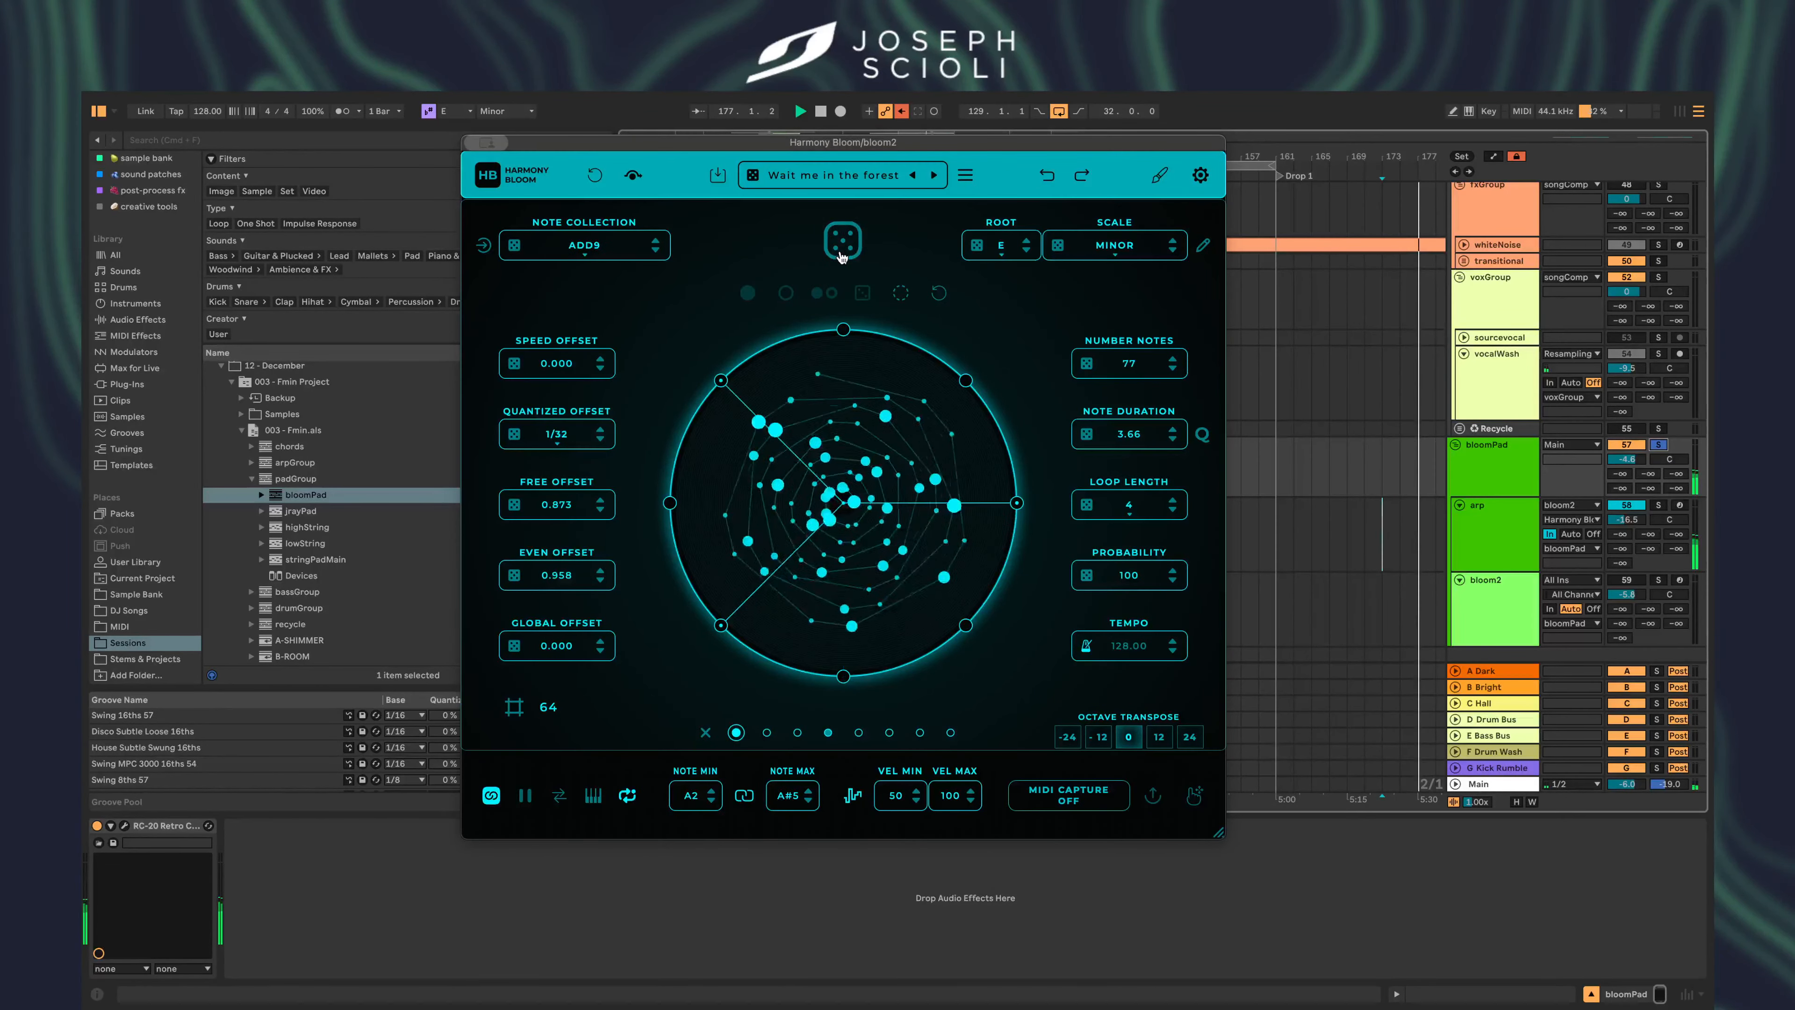
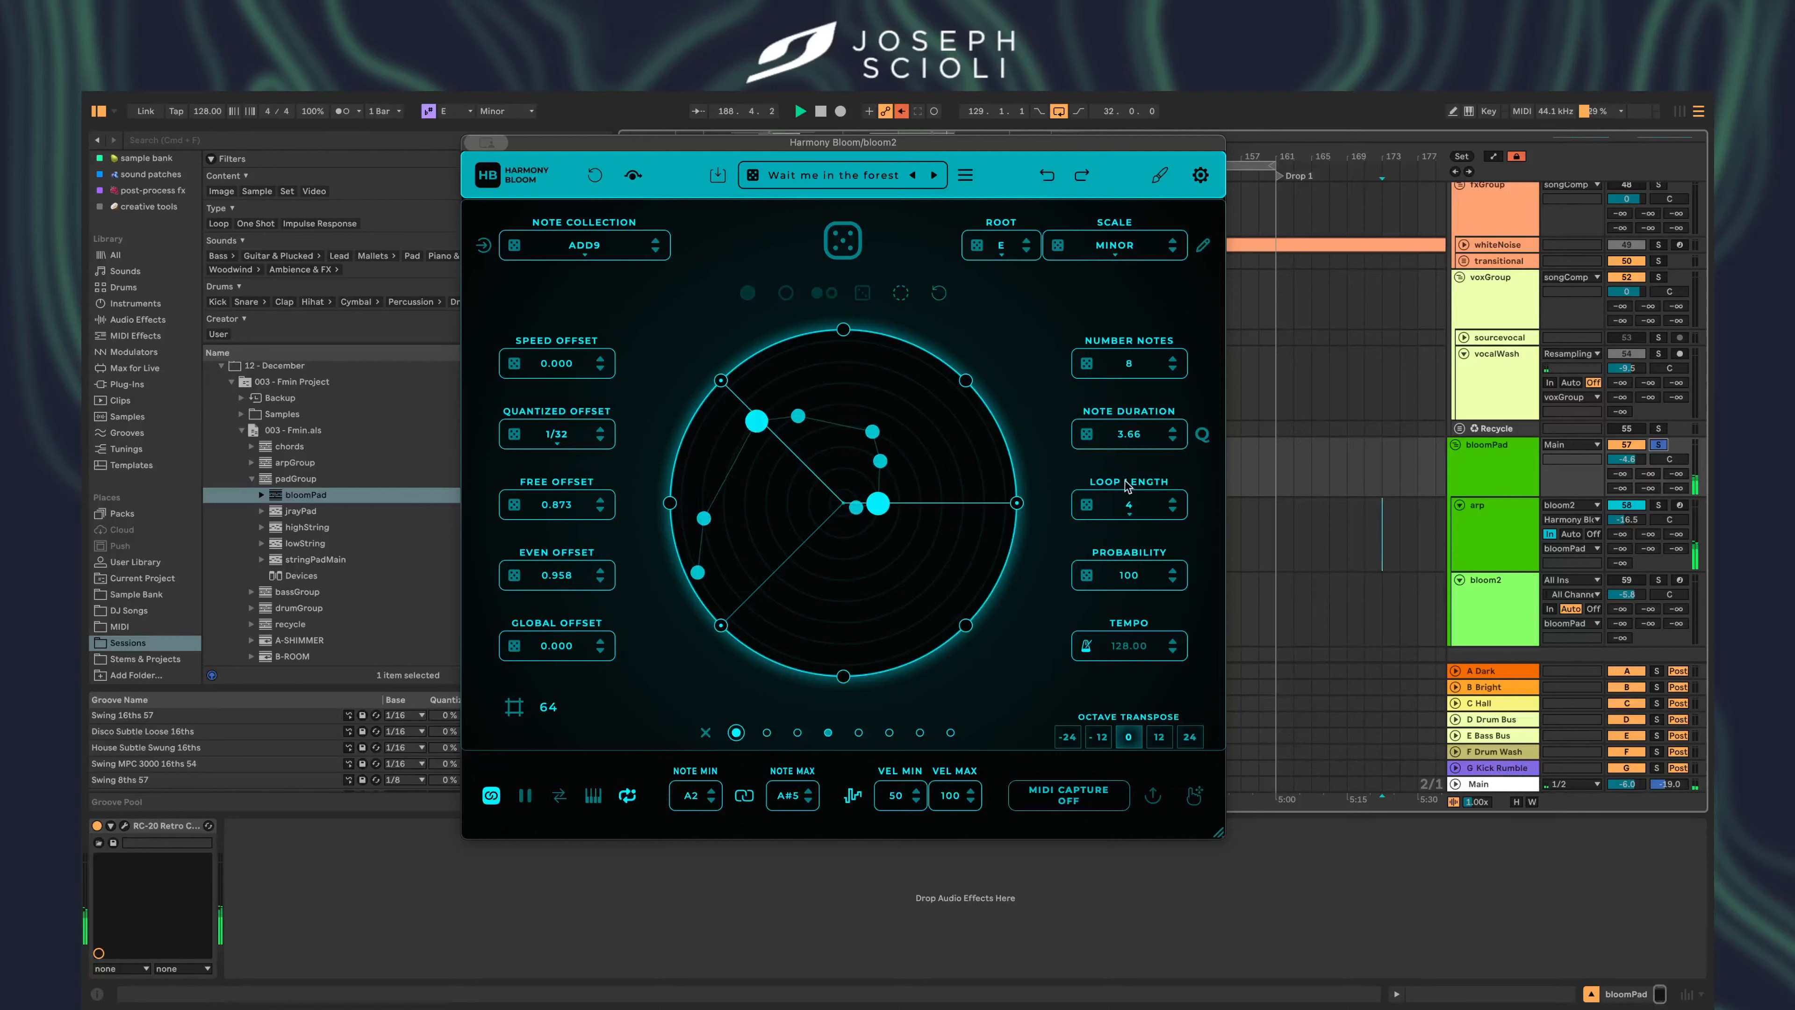
click(1173, 509)
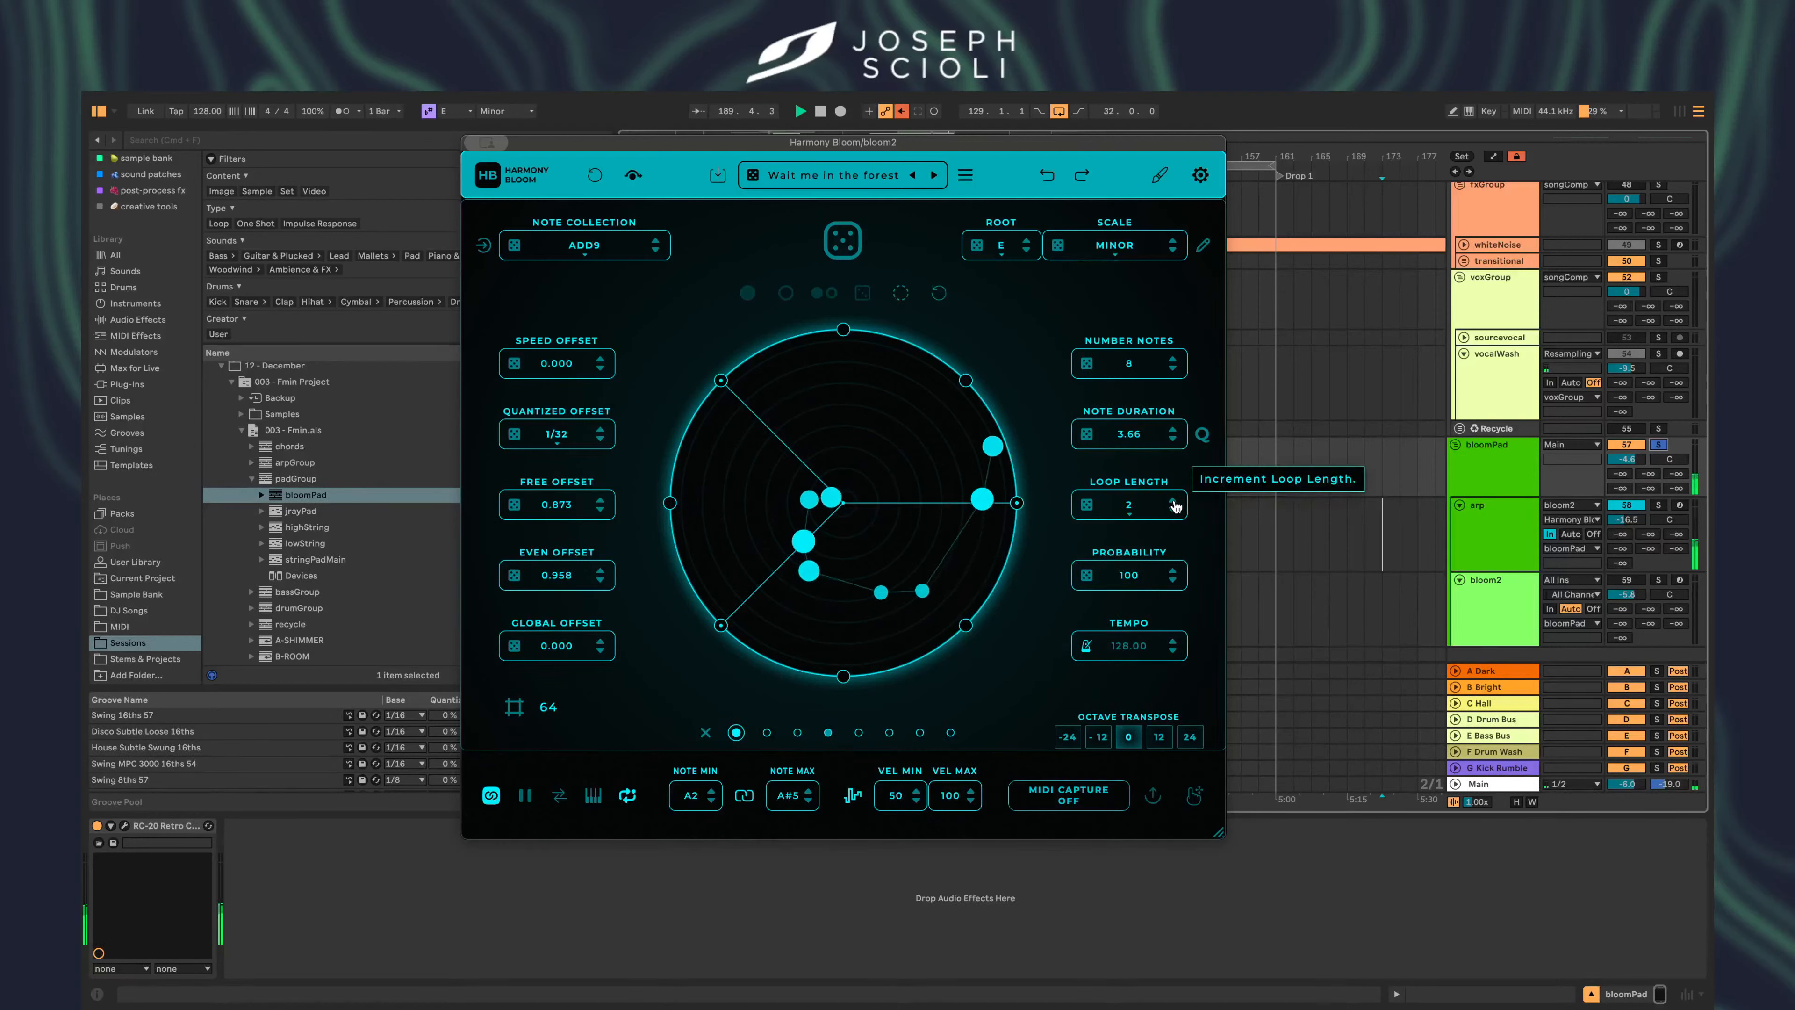
- Compare the device chains of the bloom2 and arp tracks and move the Harmony Bloom window clear of the track headers
click(1478, 614)
click(1480, 615)
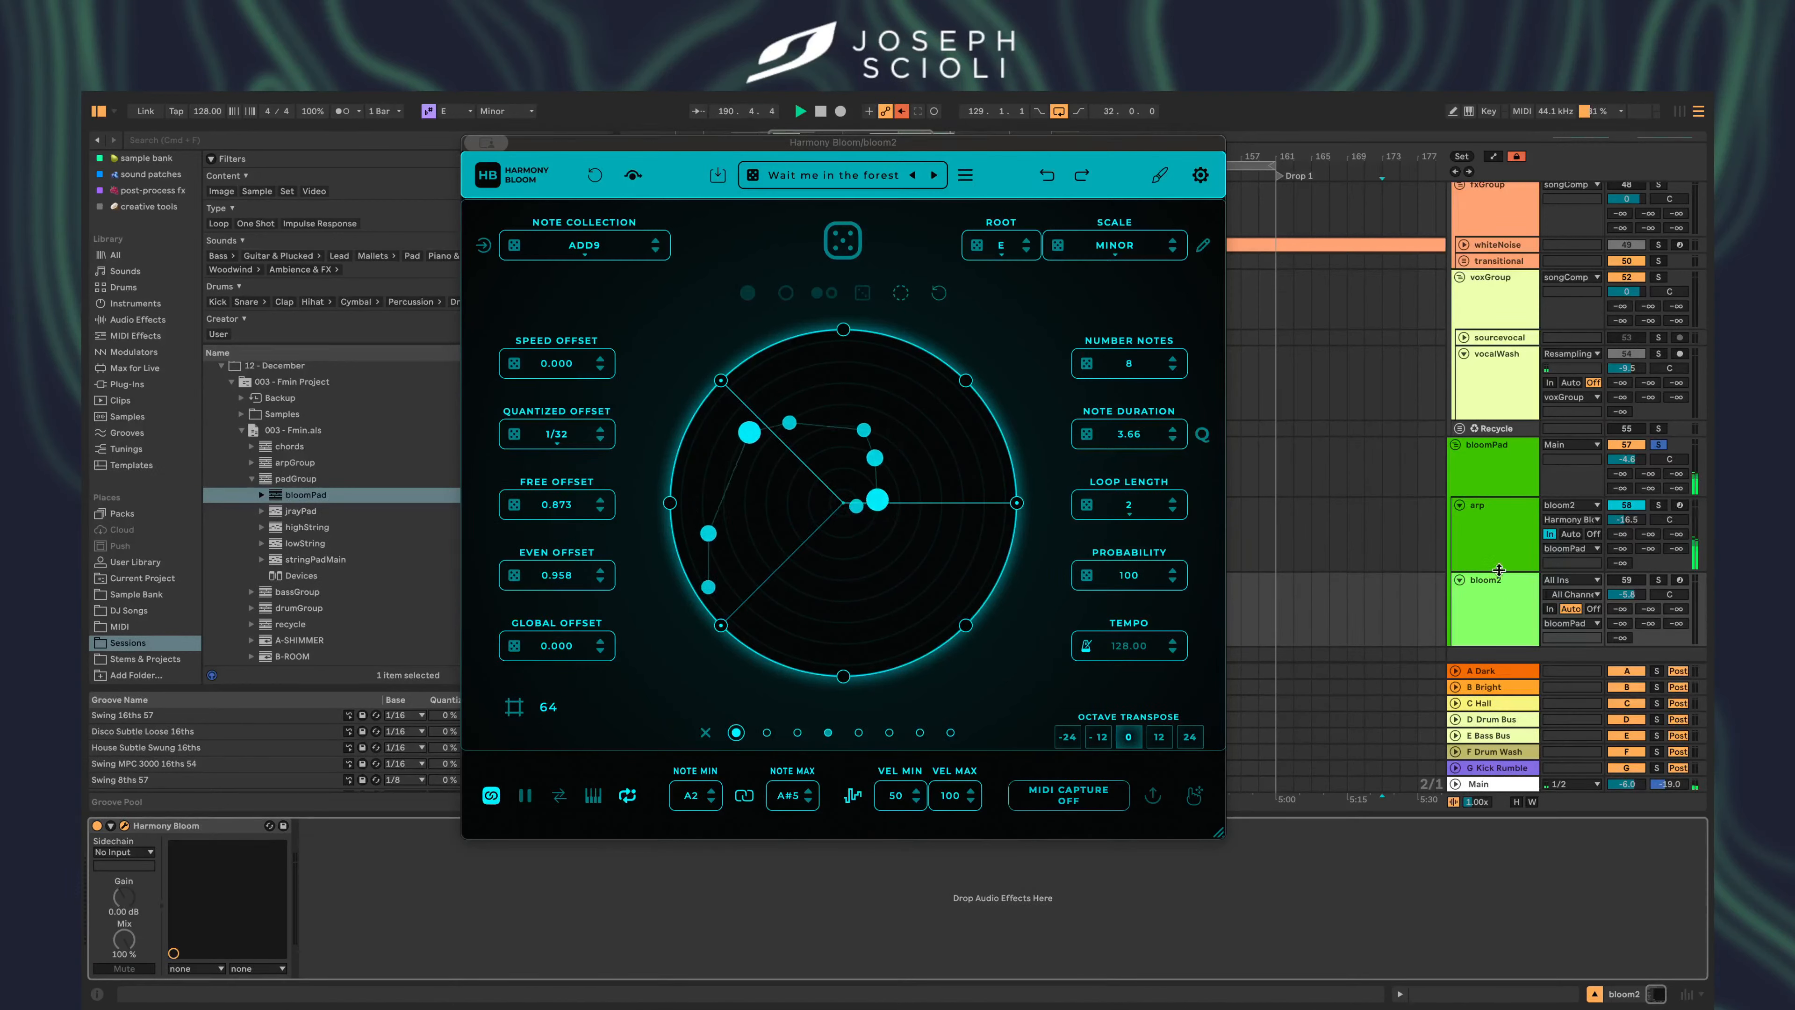
double_click(1484, 539)
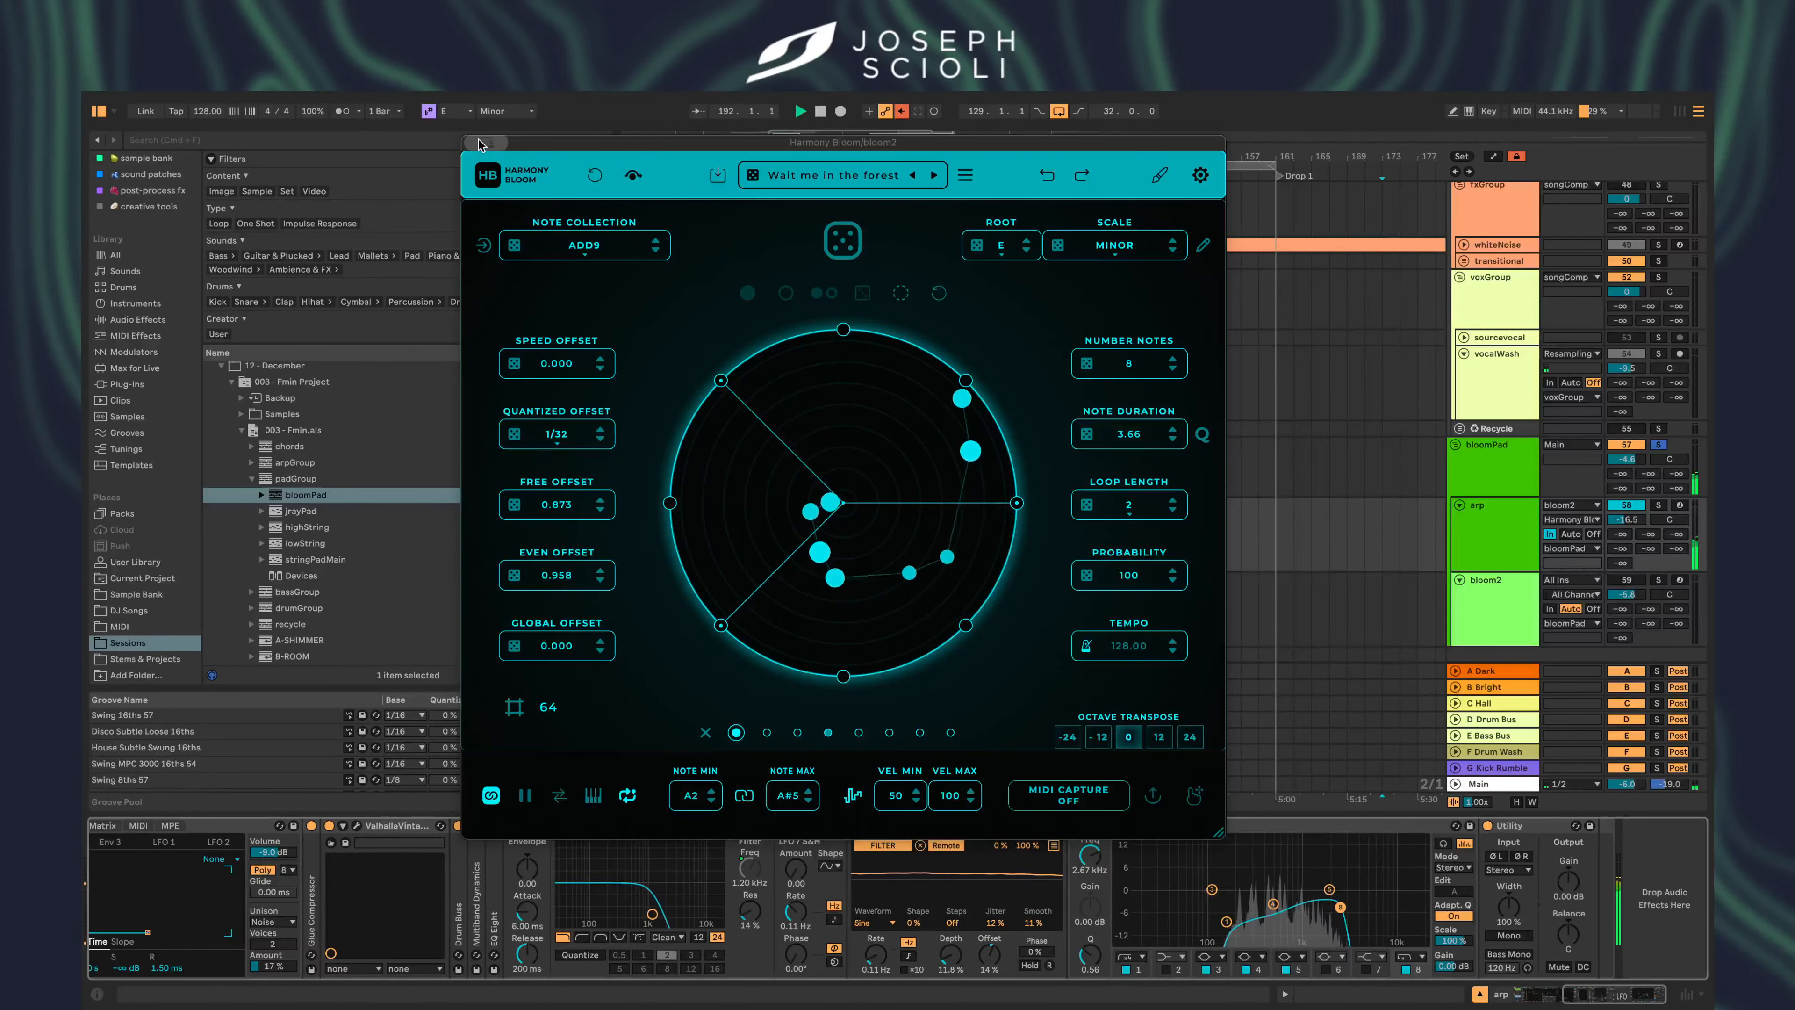
drag(559, 144, 872, 124)
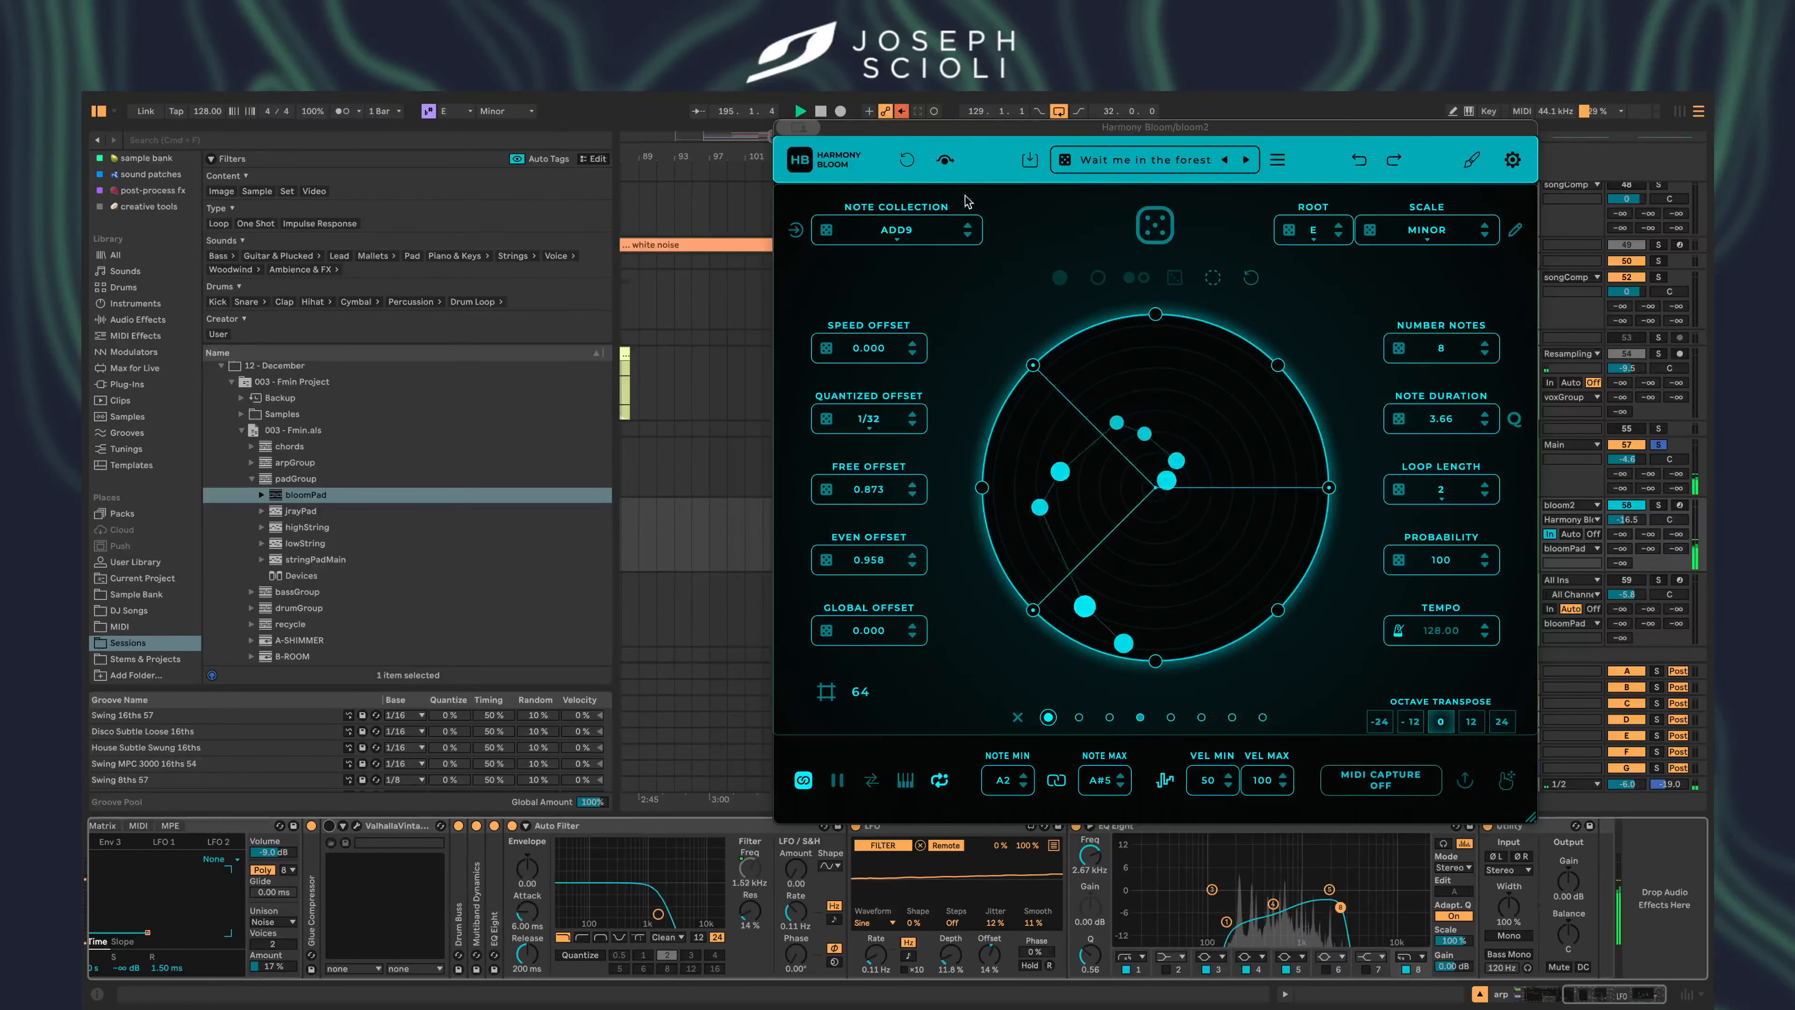
drag(978, 129, 750, 131)
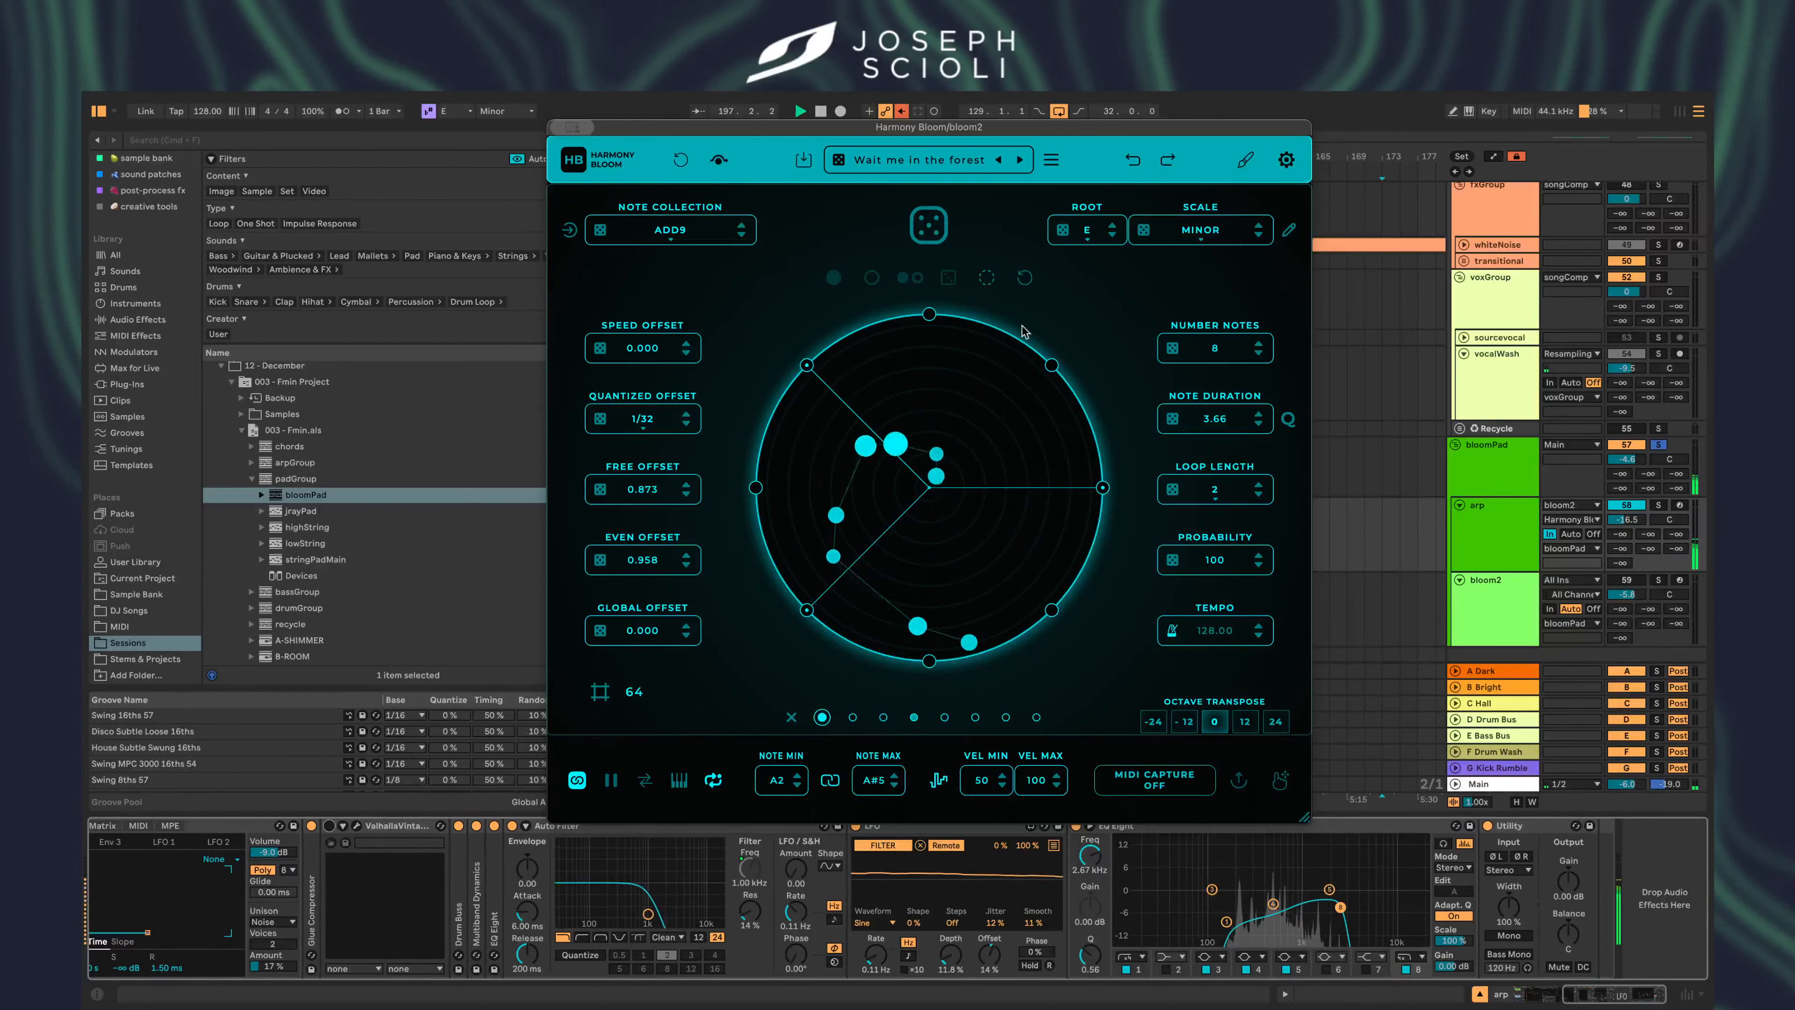
- Randomize the Harmony Bloom pattern, add two more trigger lines on its circle, and randomize the pattern again
click(924, 233)
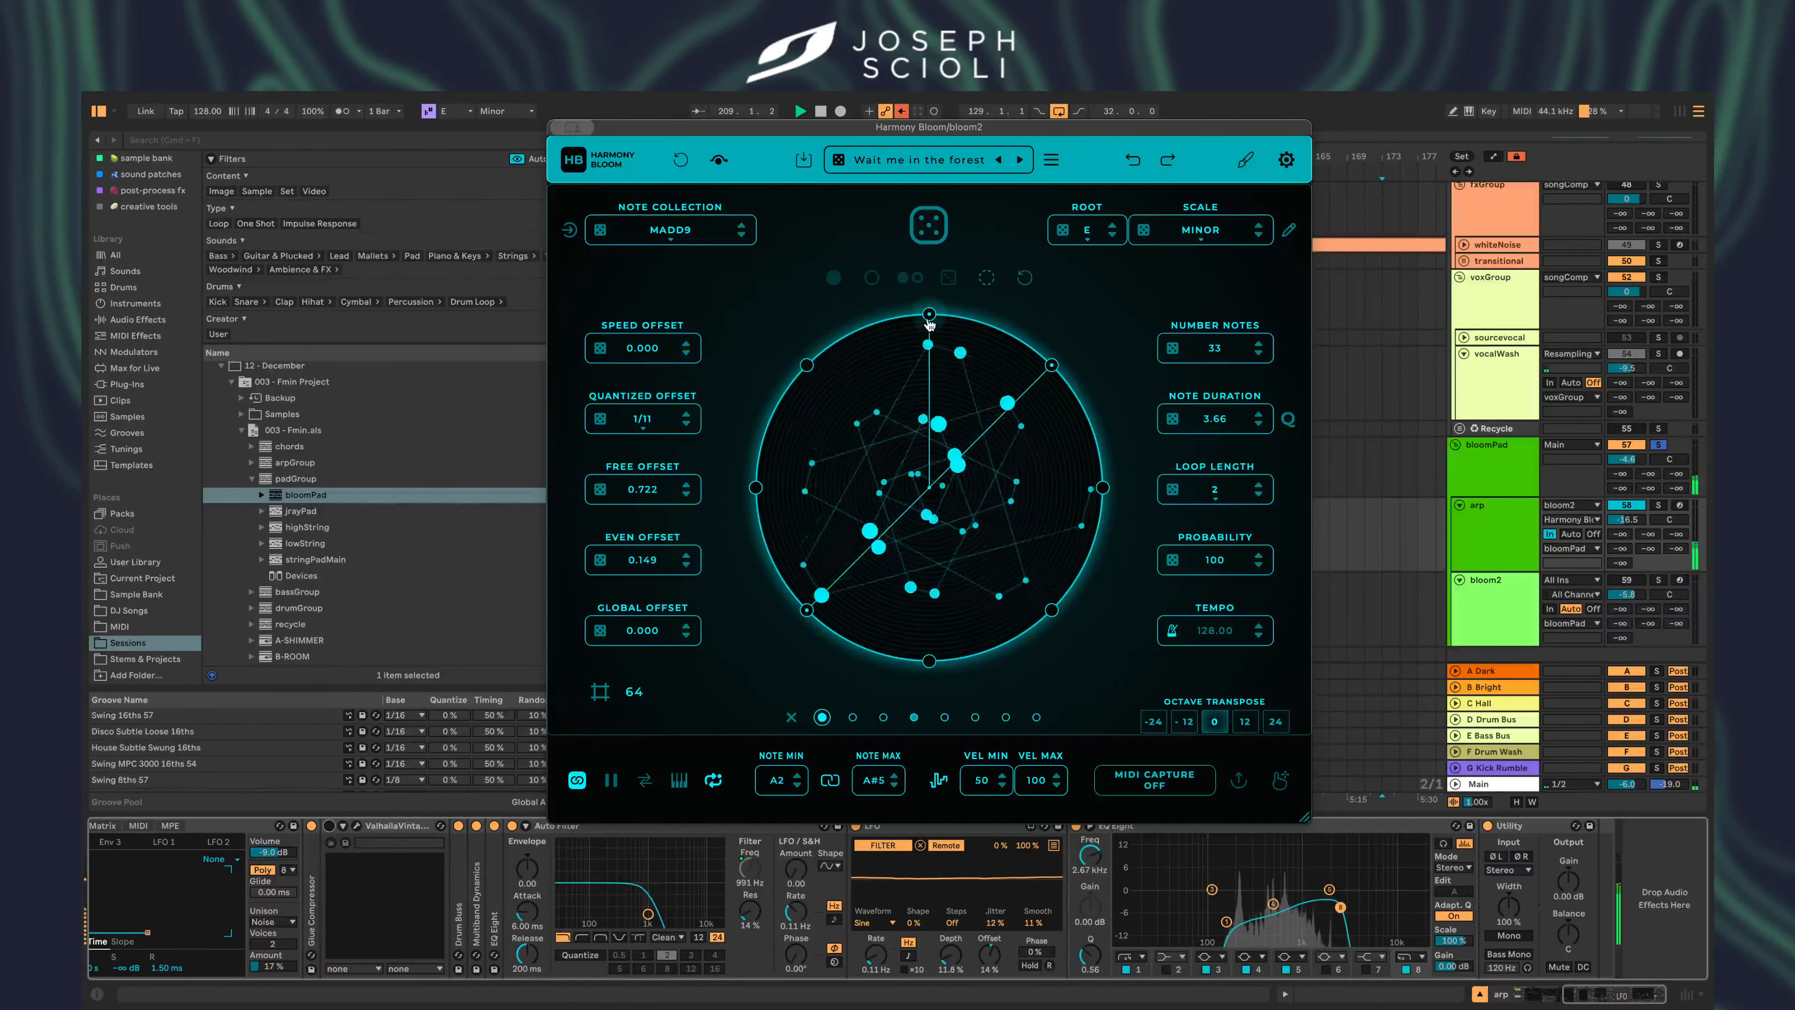
click(806, 365)
click(755, 487)
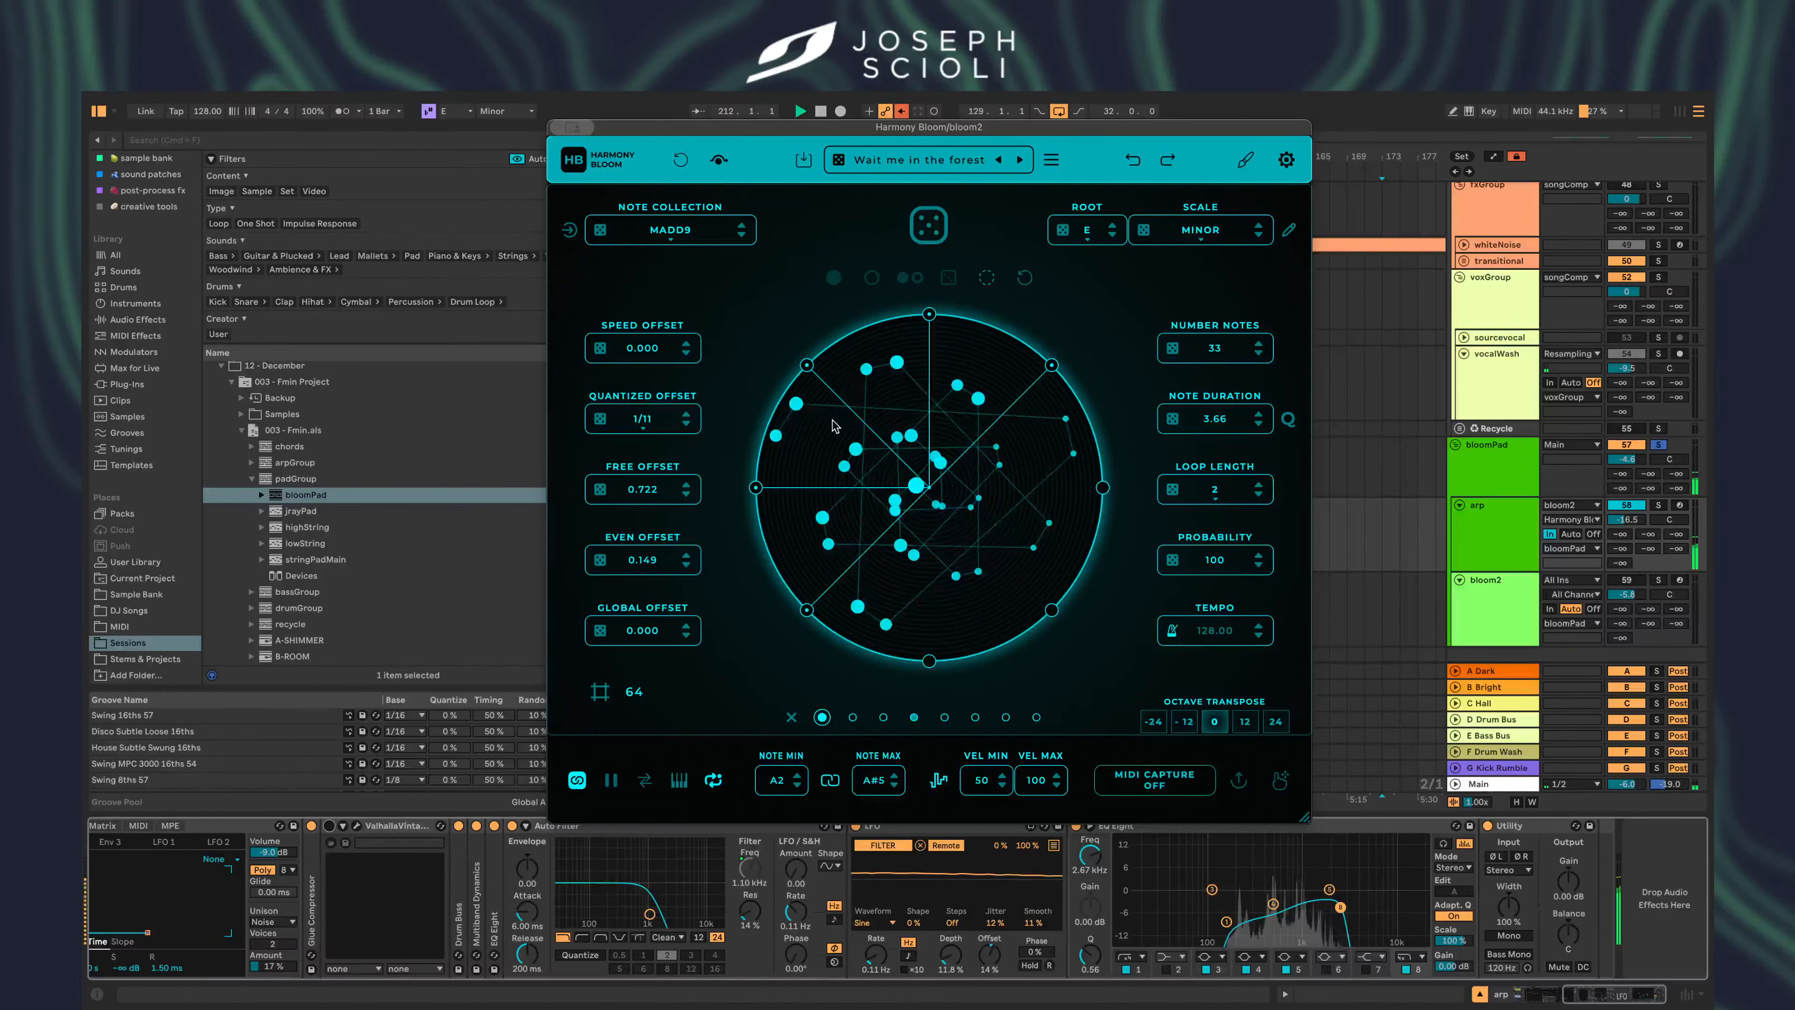
click(929, 227)
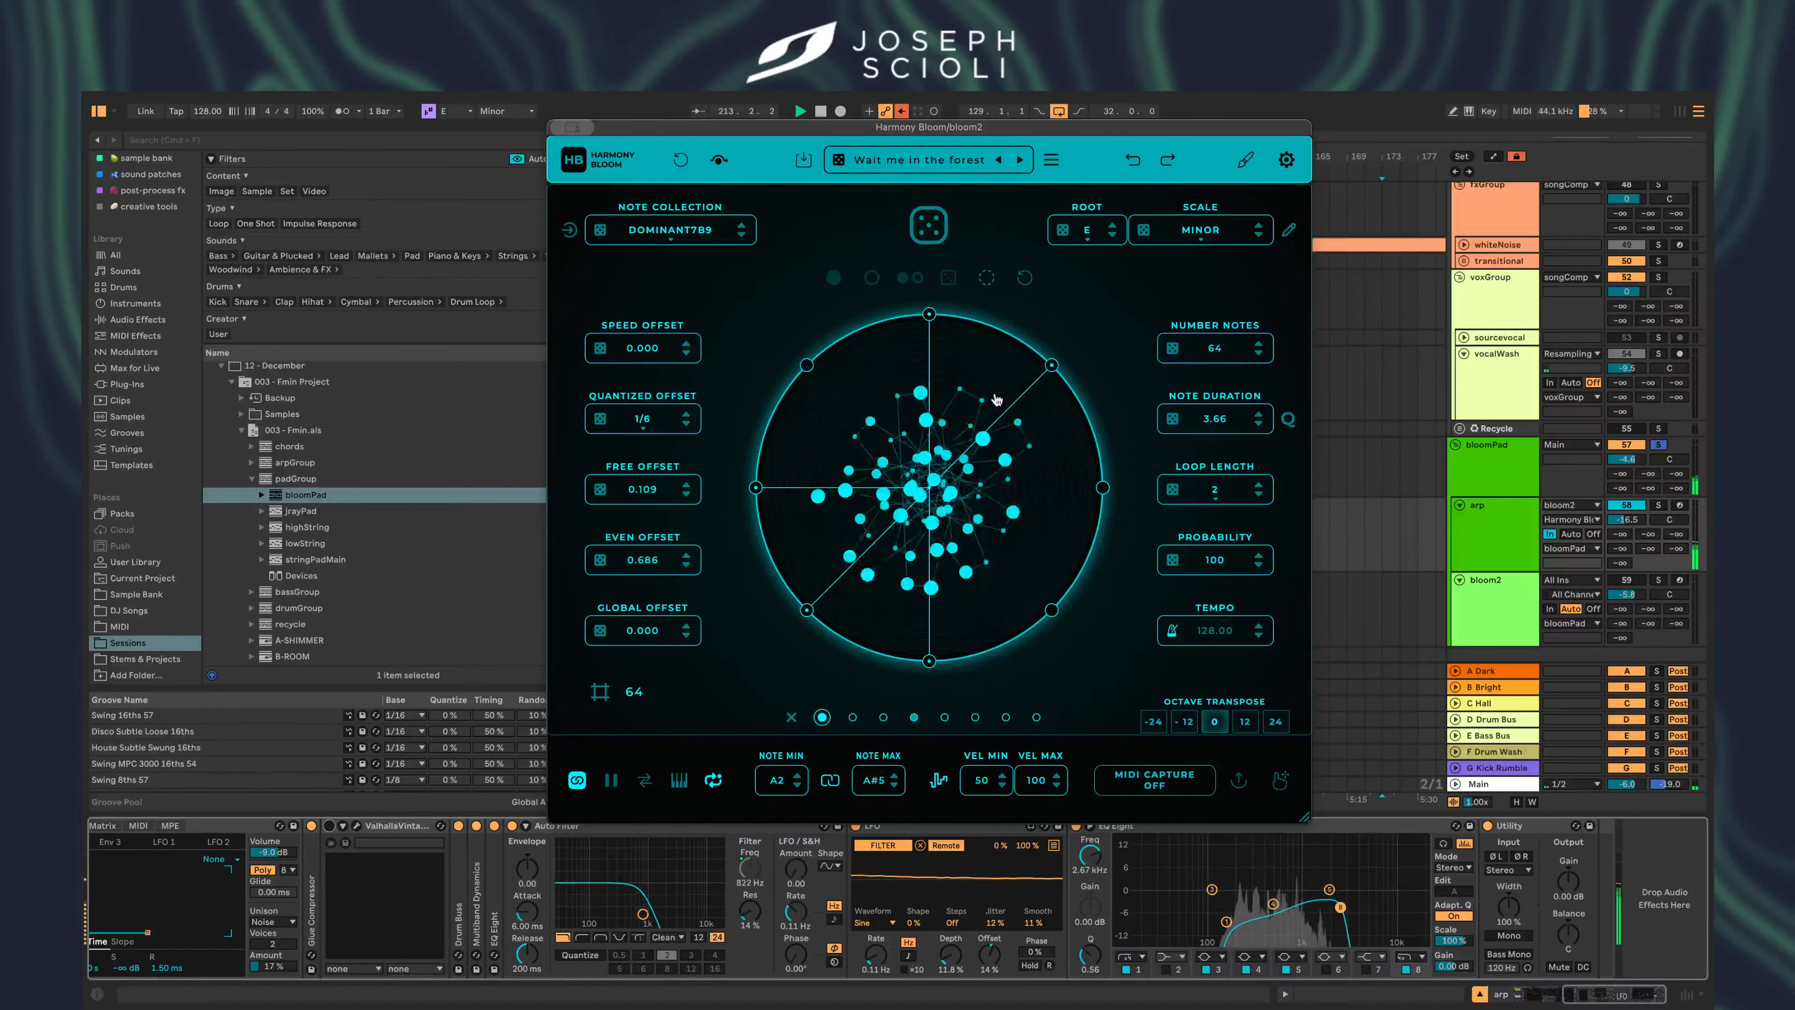
- Recall the SUS2 pattern stored in the first snapshot slot and close the Harmony Bloom window
click(821, 717)
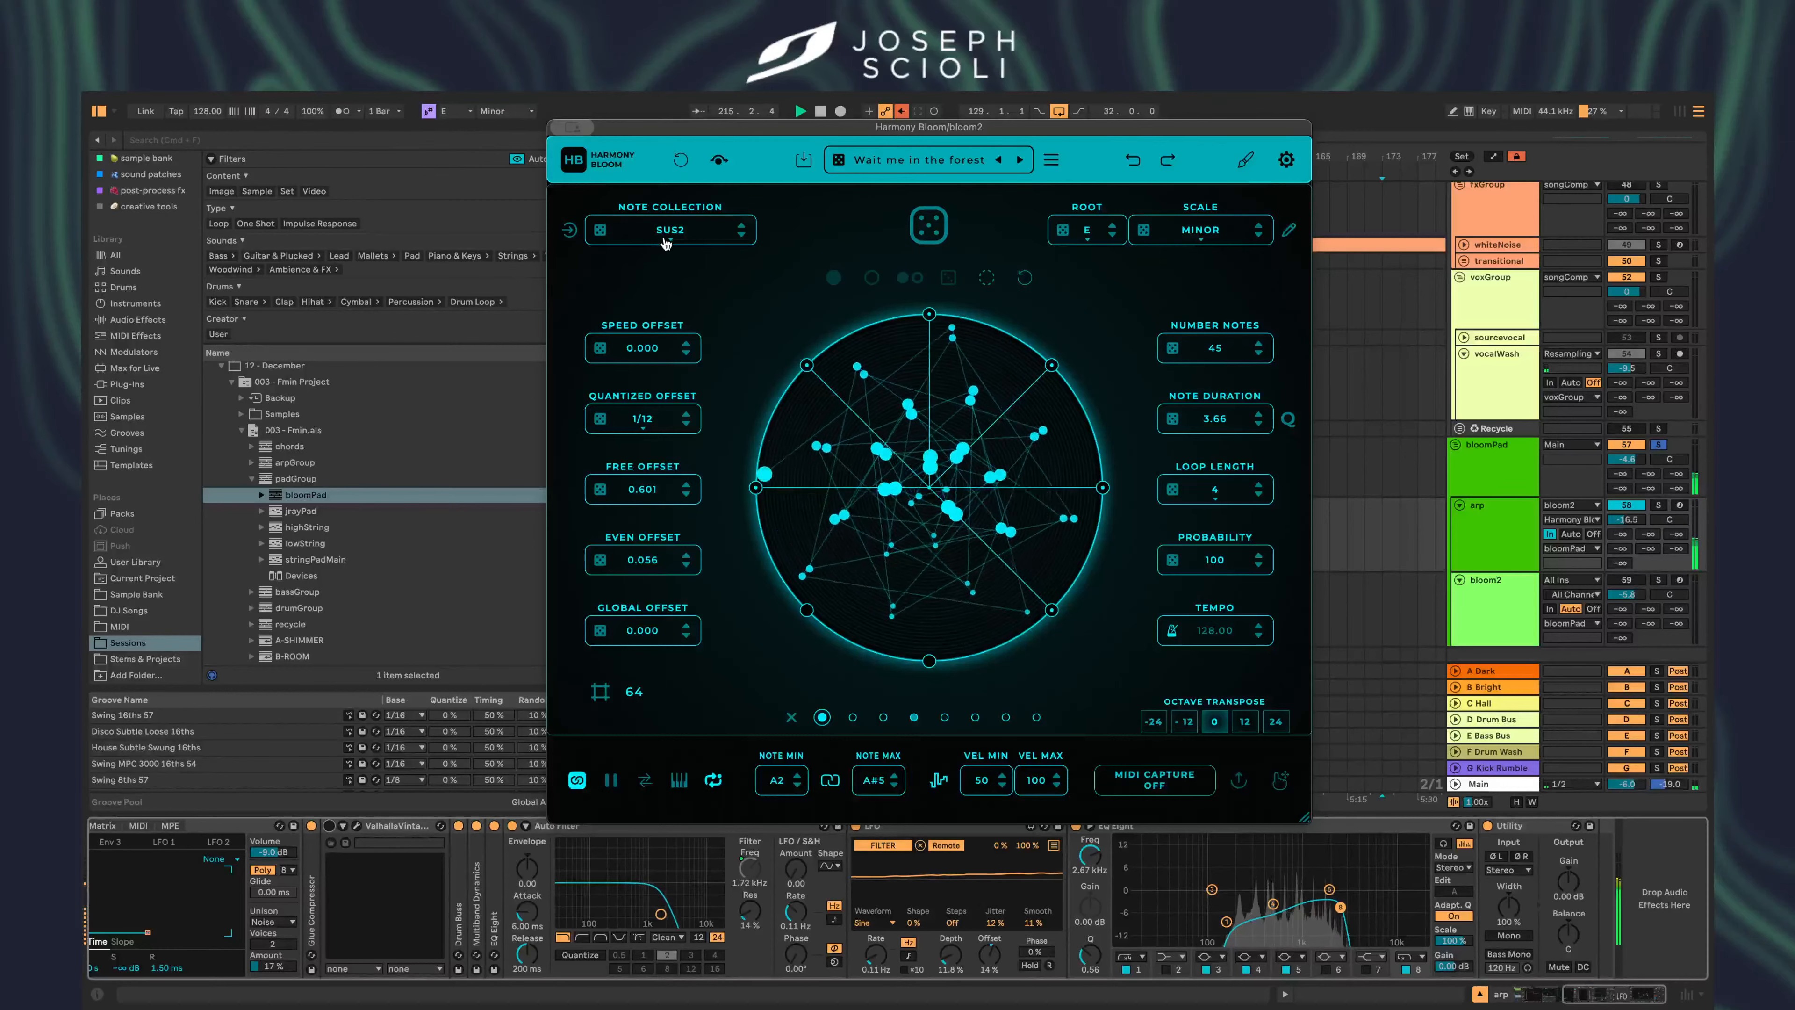
mouse_move(666, 243)
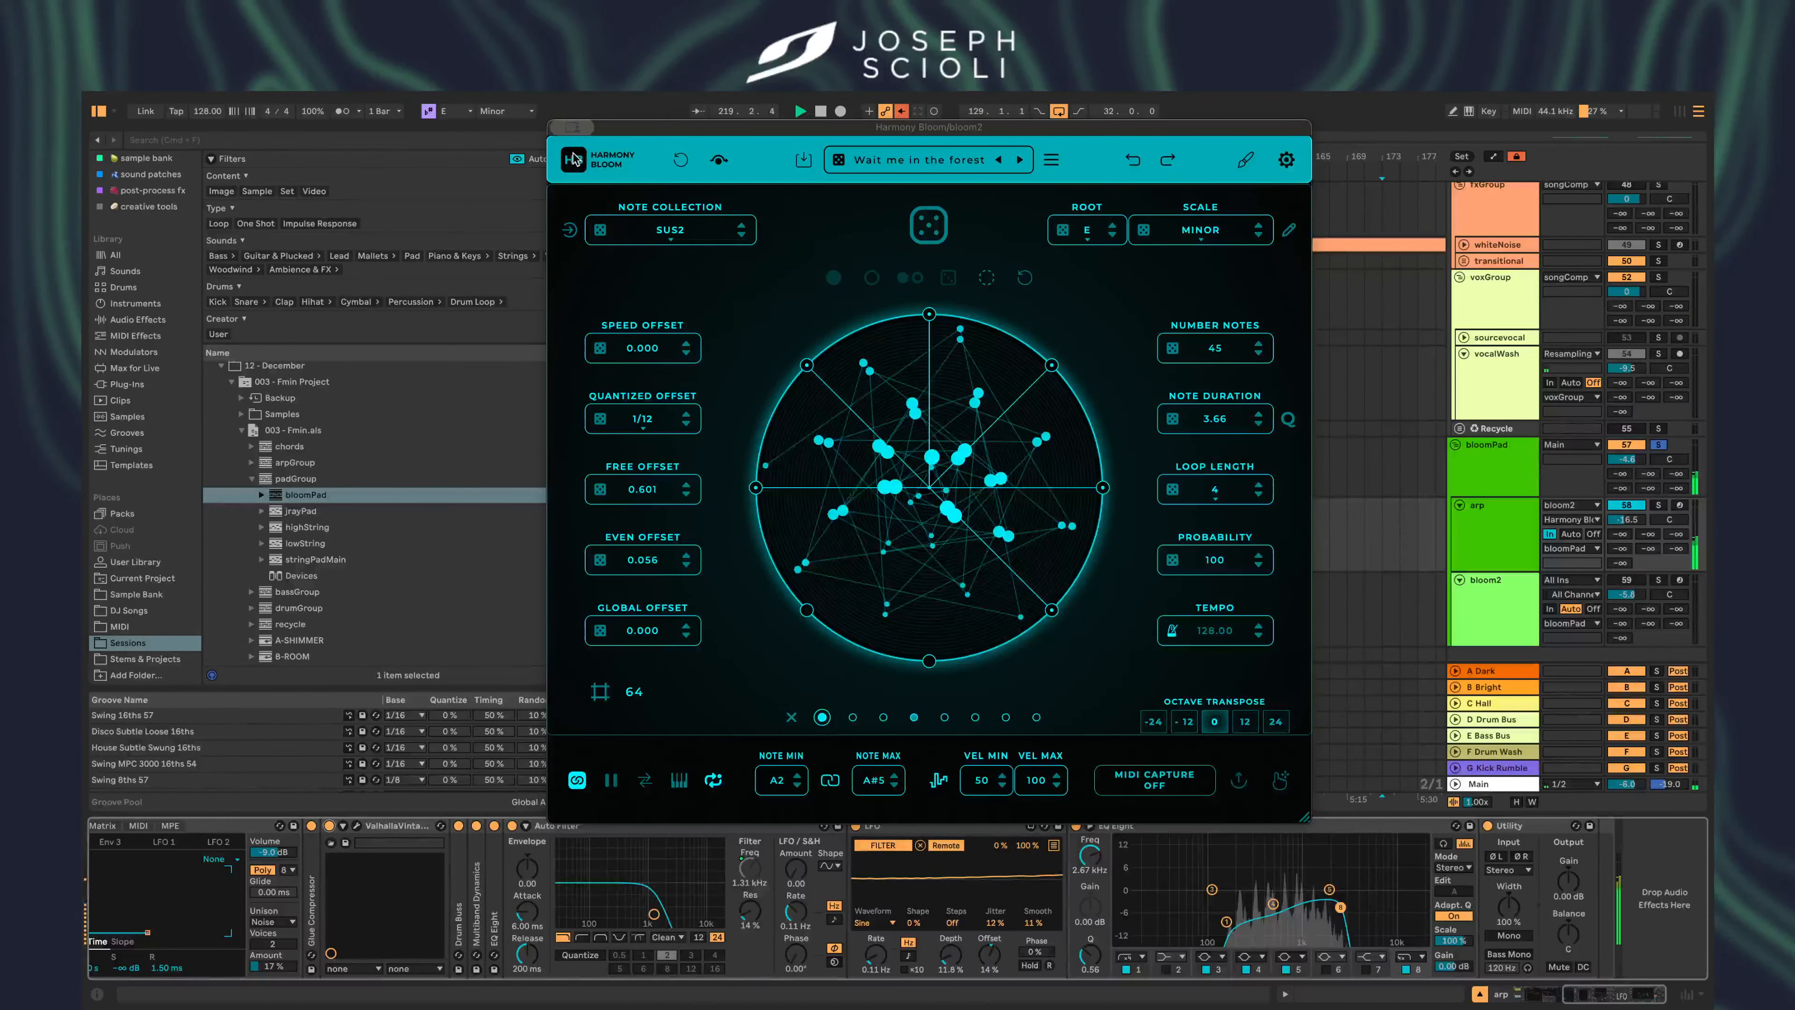
click(558, 127)
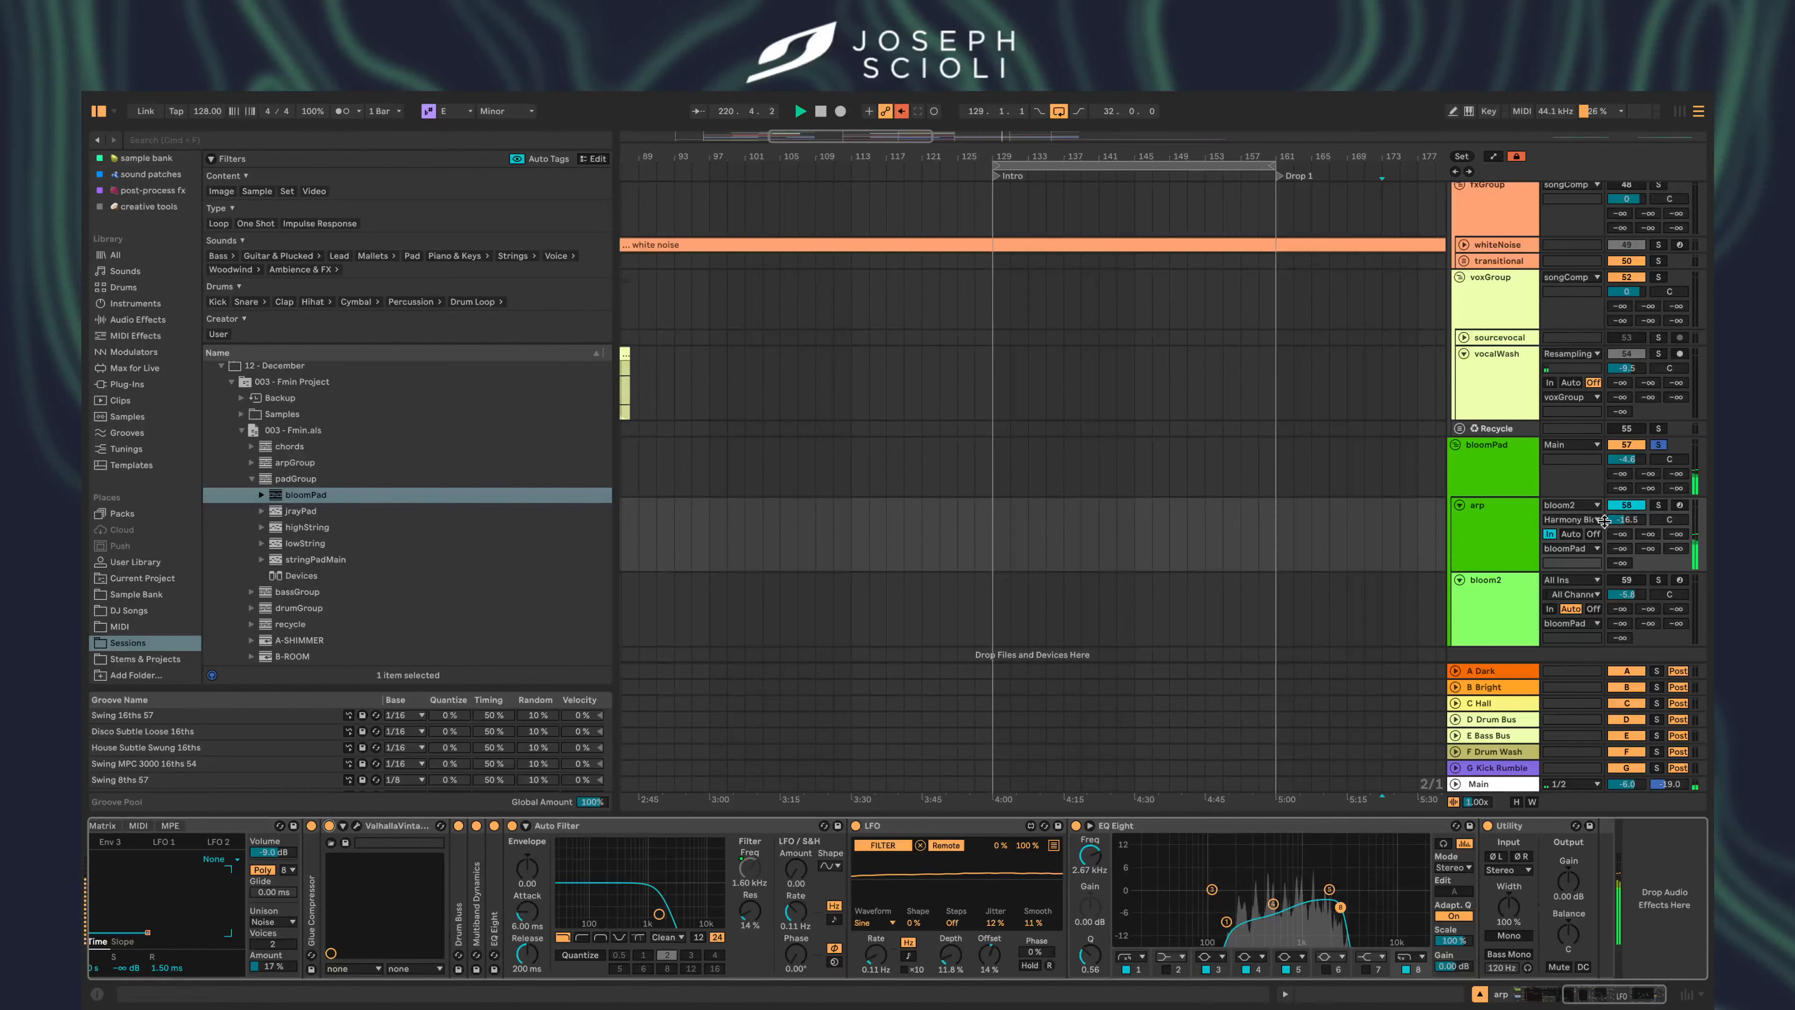
- Turn the bloom2 track's volume fully down and set the arp track's volume to -18.3 dB against the full mix
drag(1616, 520, 1619, 521)
drag(1623, 594, 1624, 647)
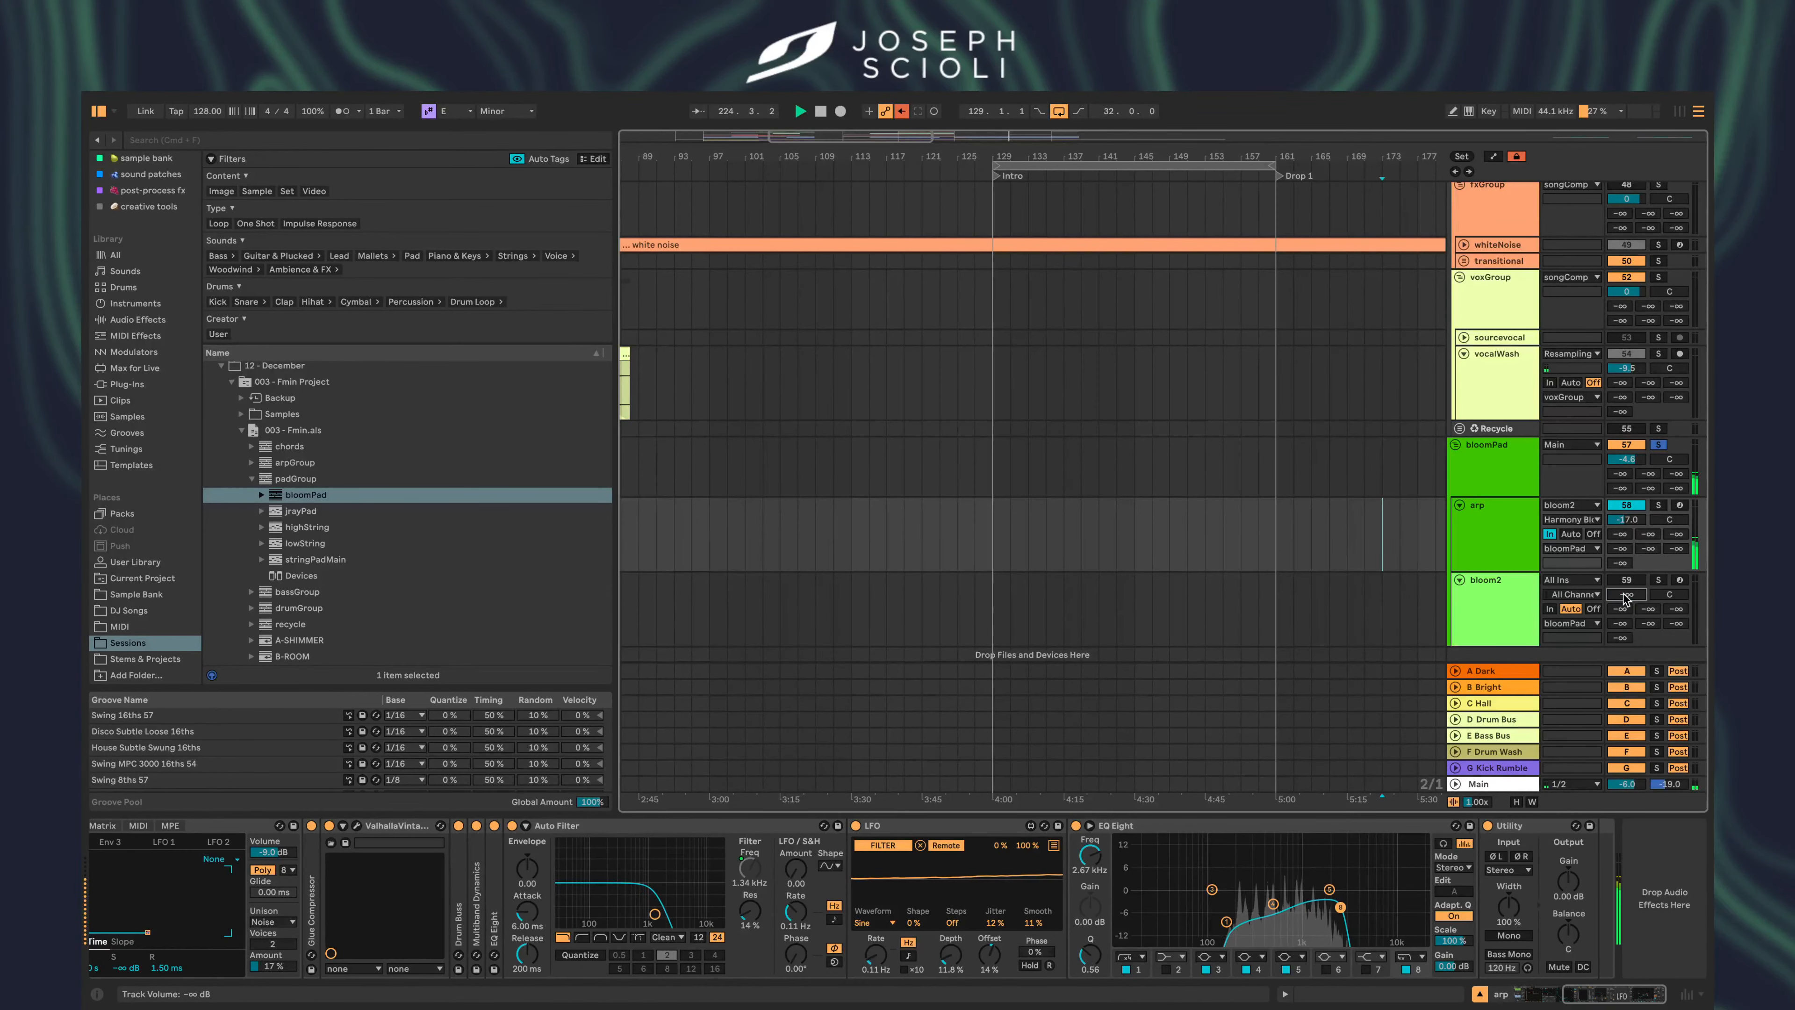
click(1473, 615)
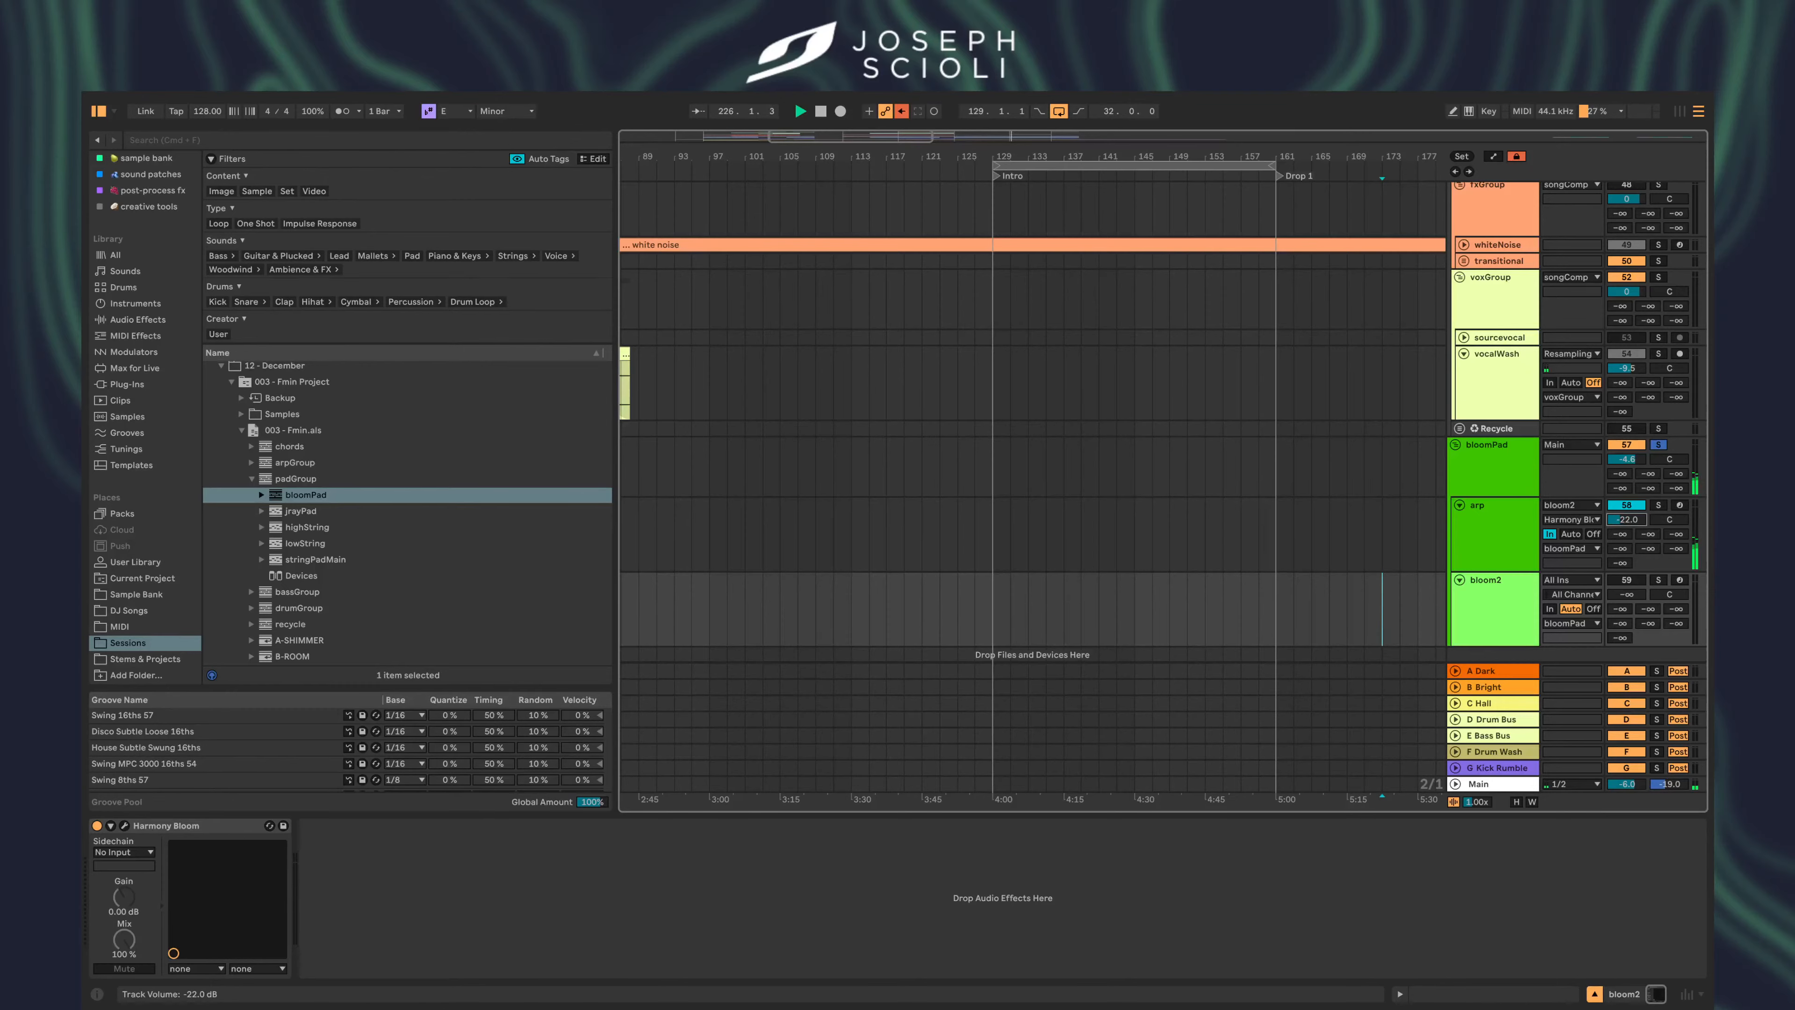
drag(1625, 520, 1625, 517)
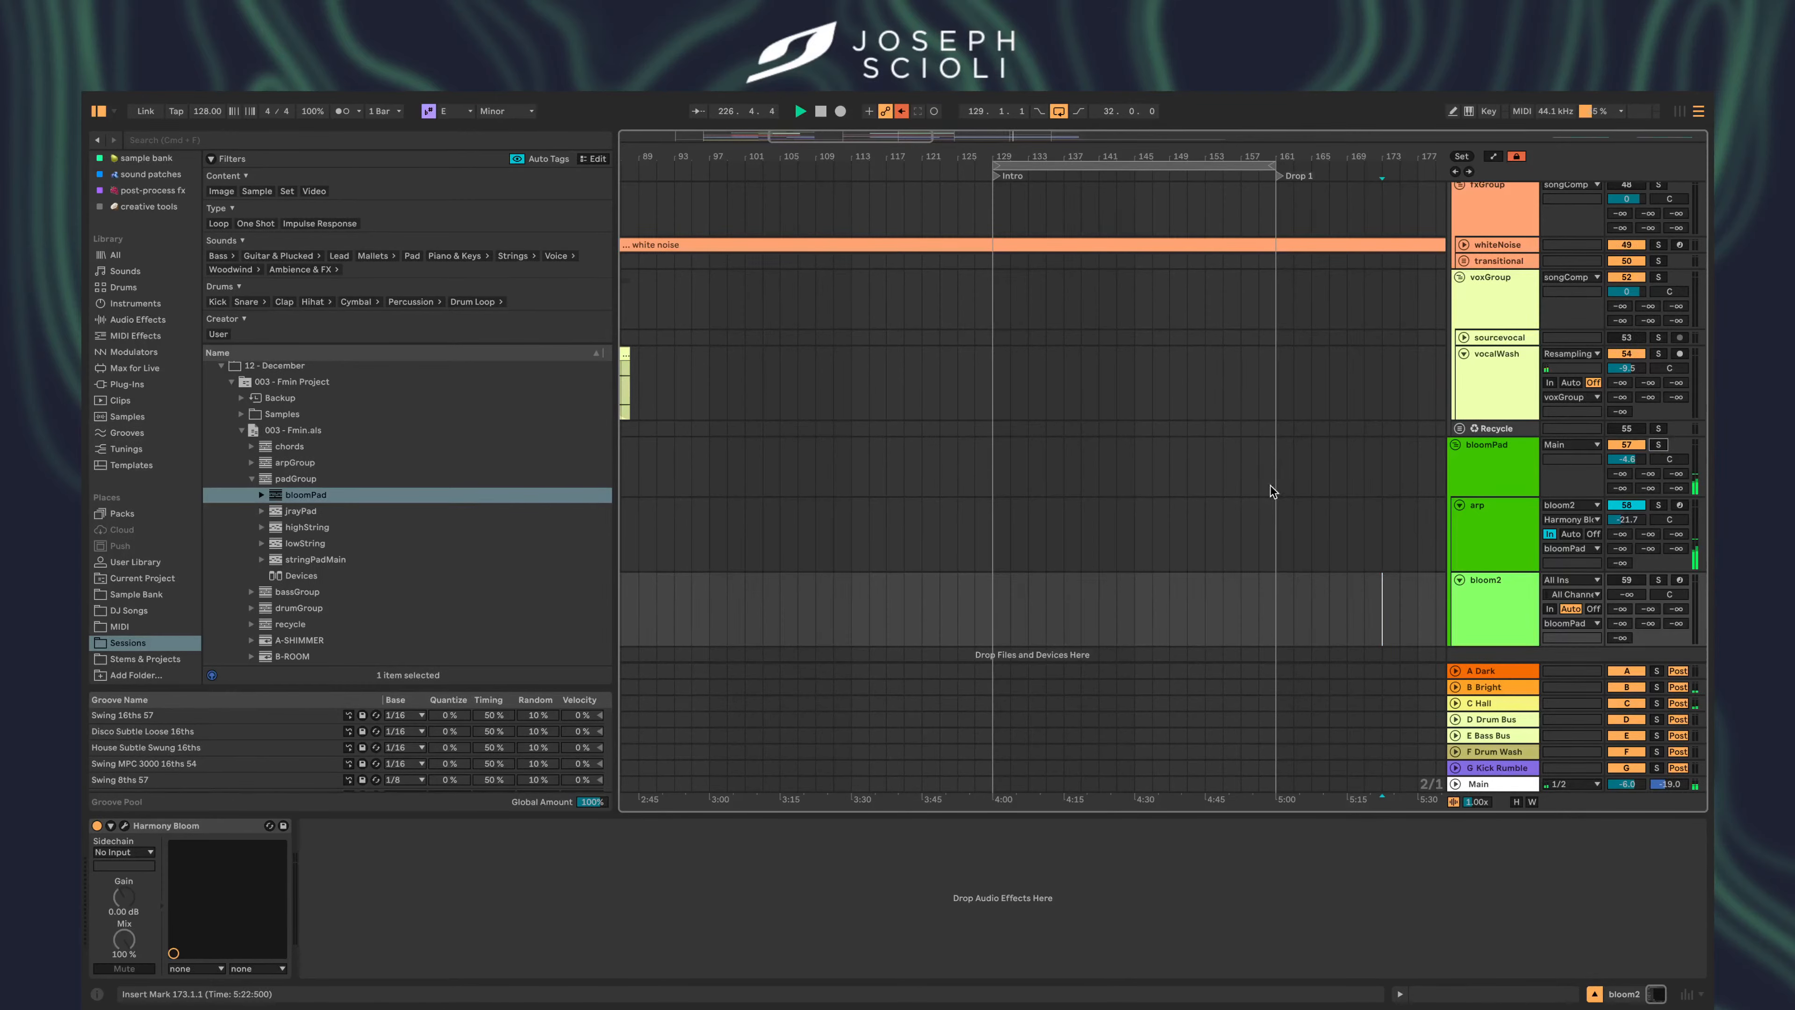
scroll(1270, 491, up, 10)
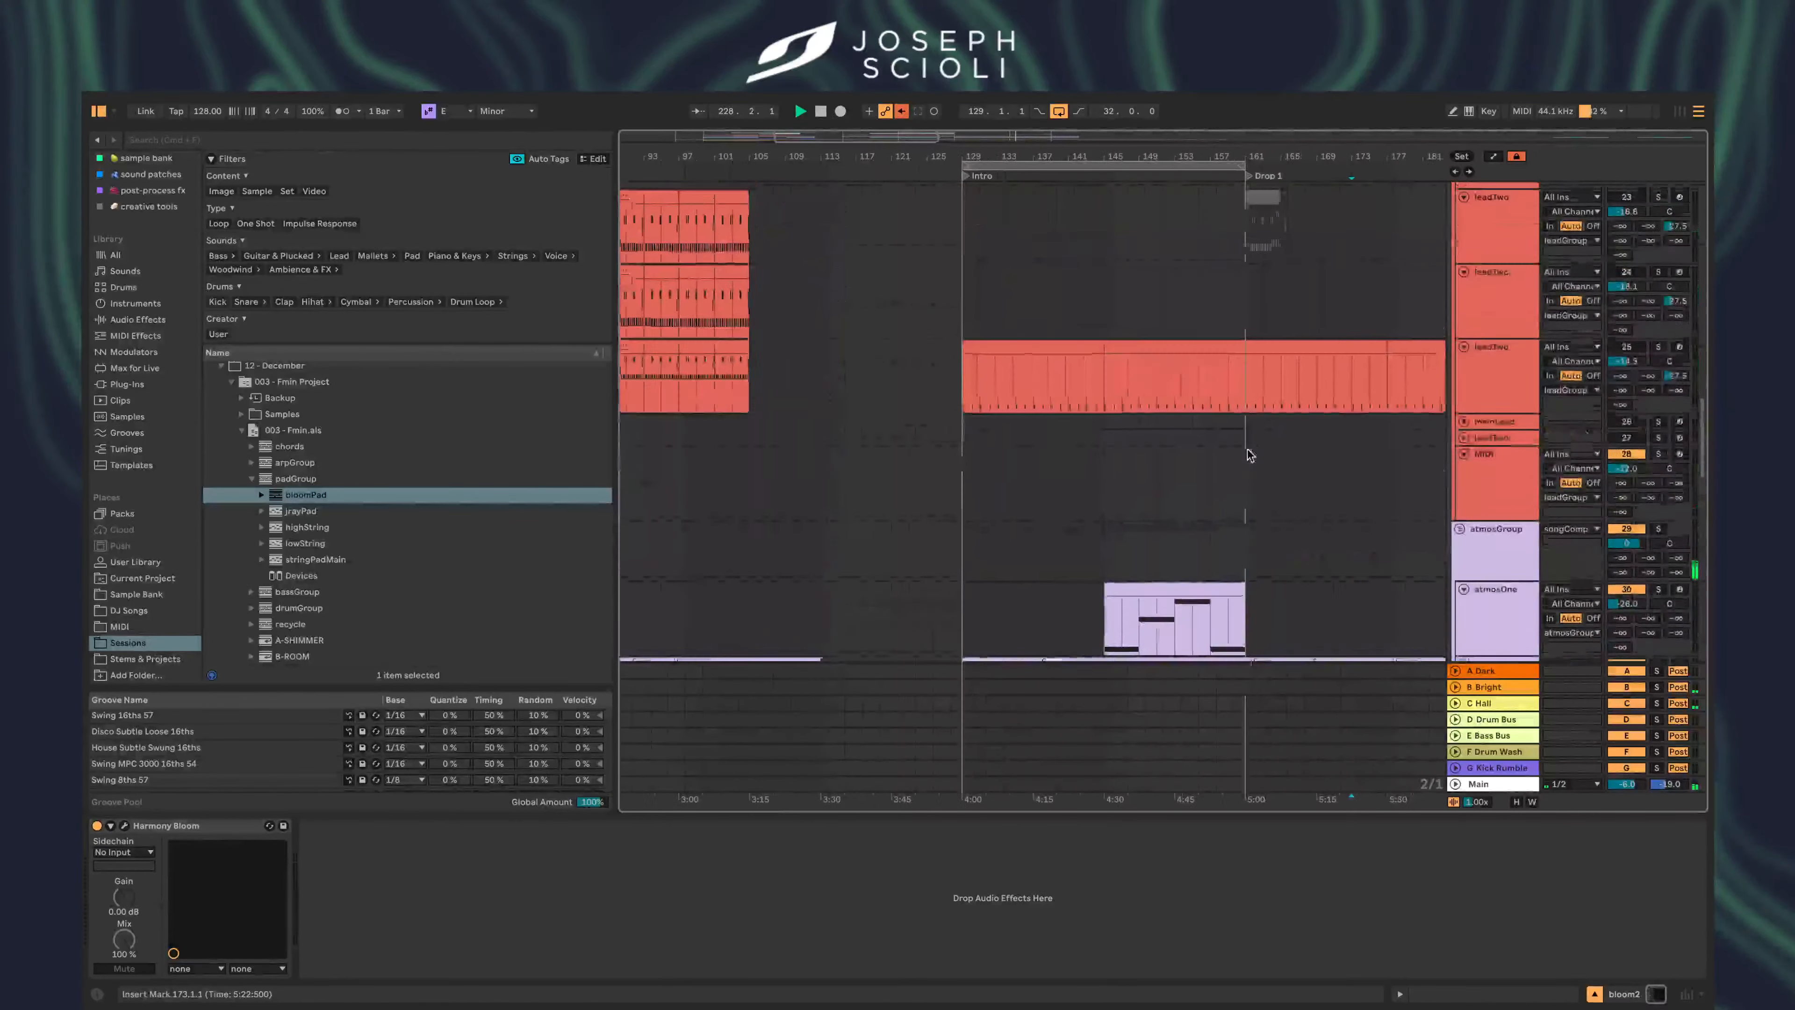
scroll(1481, 475, down, 10)
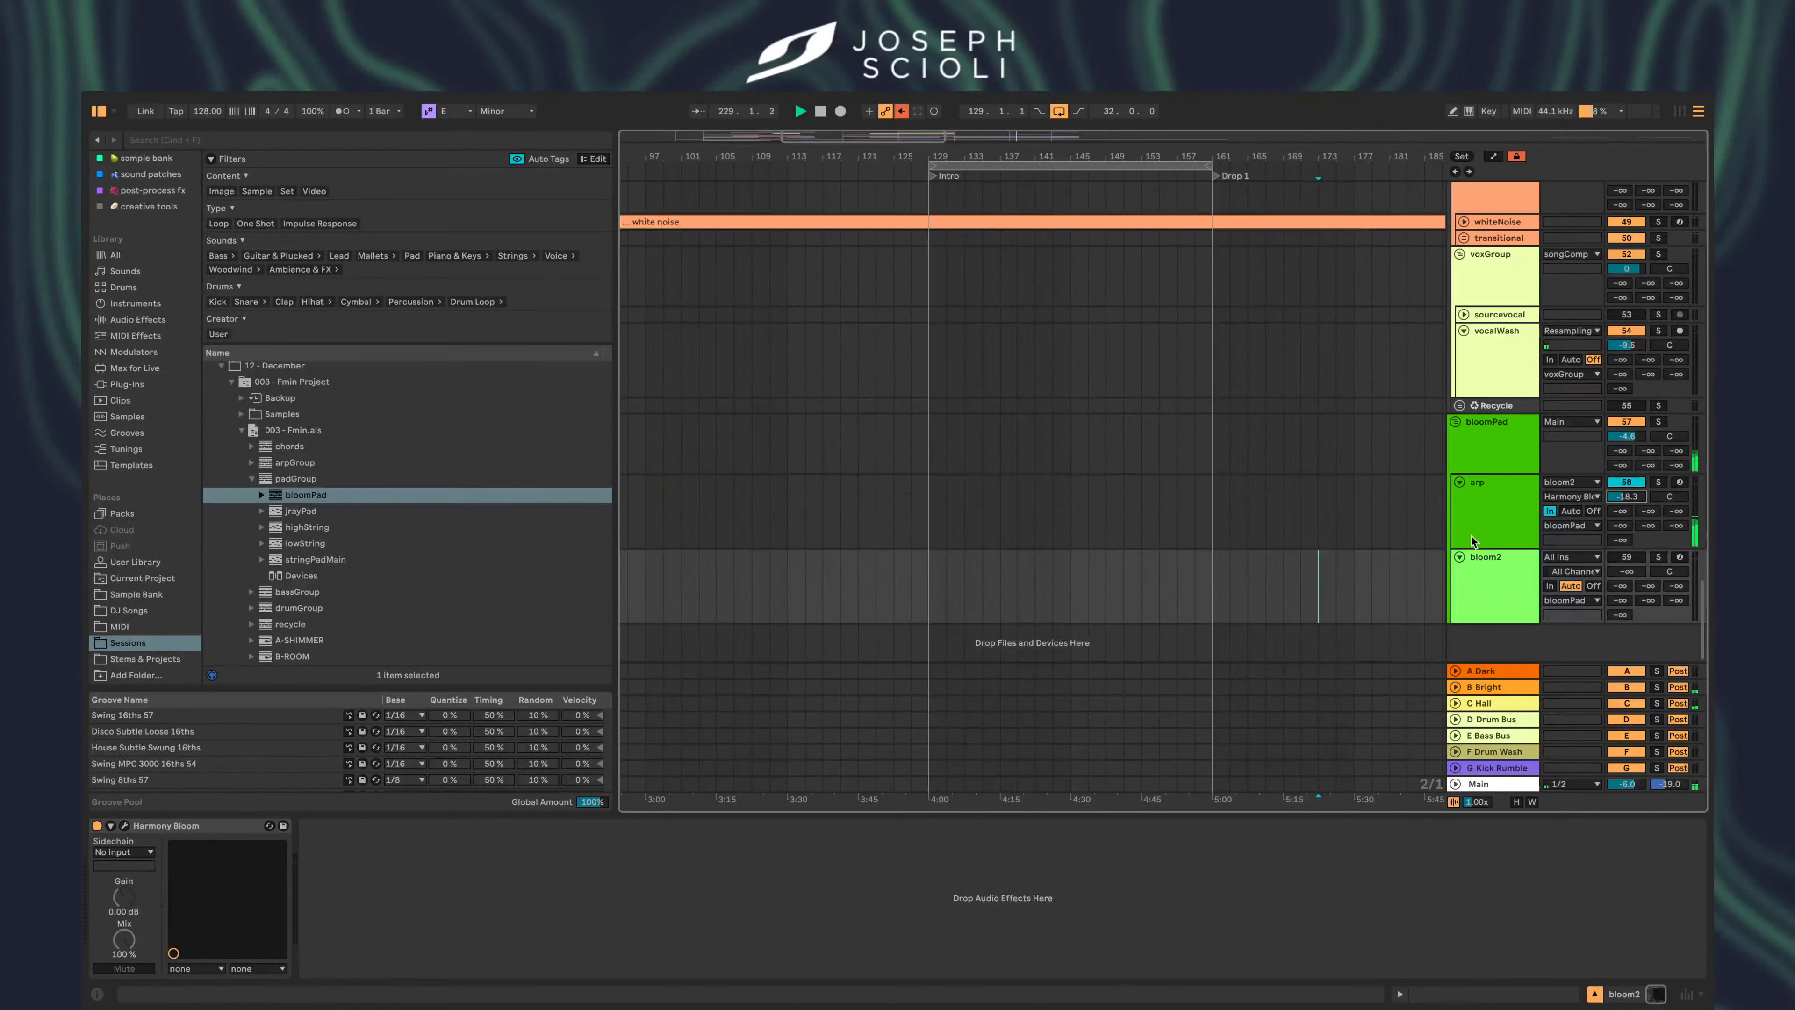
- Fold the bloomPad group, move it into atmosGroup above atmosOne, and unfold it there
click(1454, 423)
drag(1488, 642, 1473, 232)
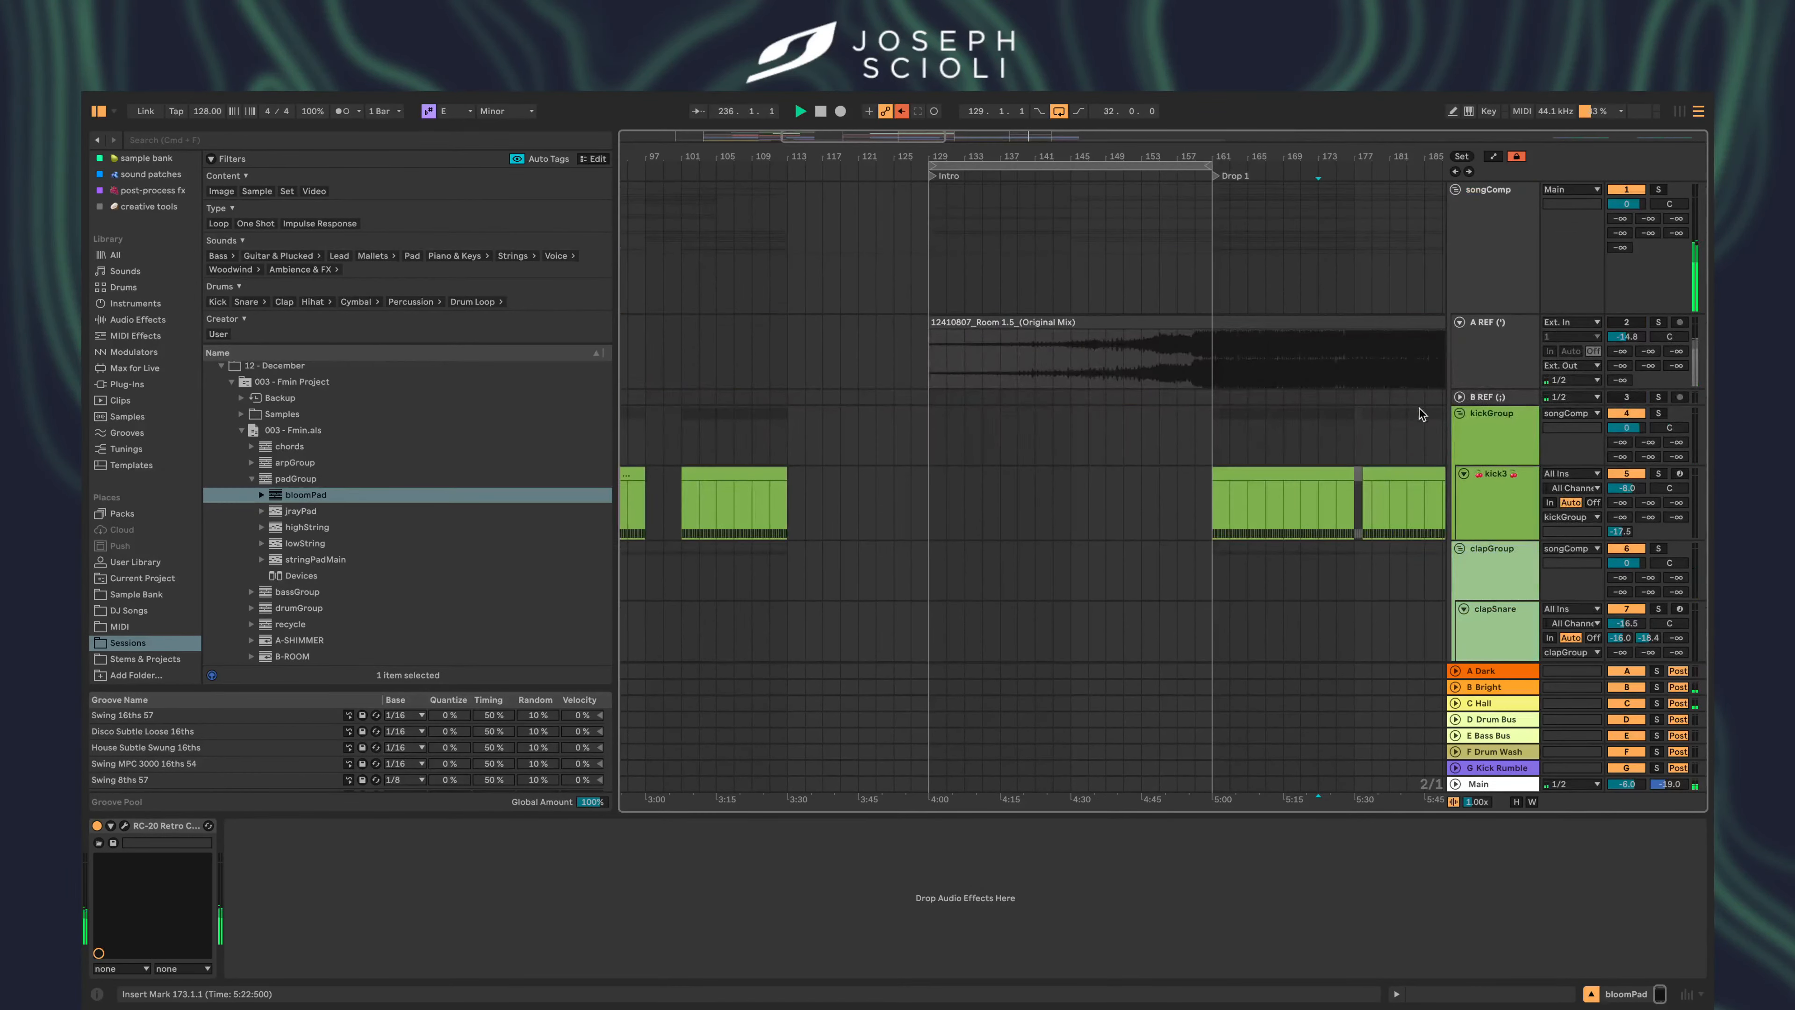
scroll(1352, 479, down, 15)
scroll(1350, 478, down, 15)
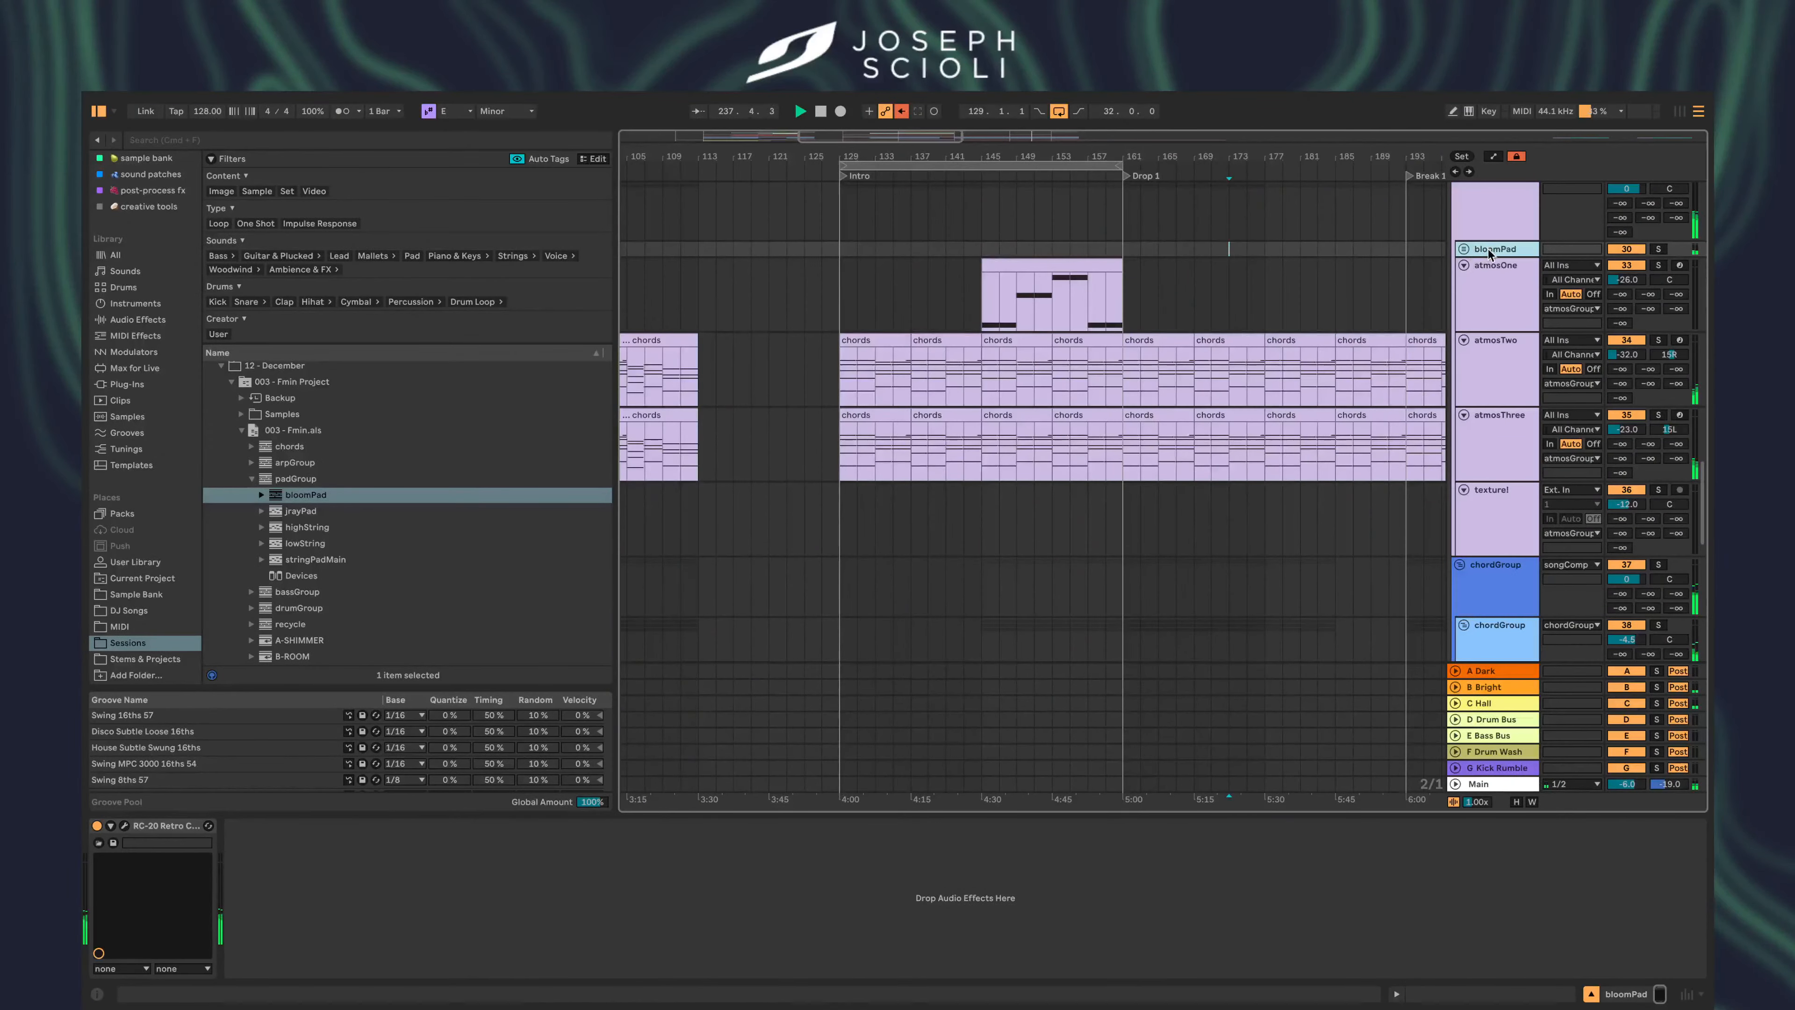
click(1463, 249)
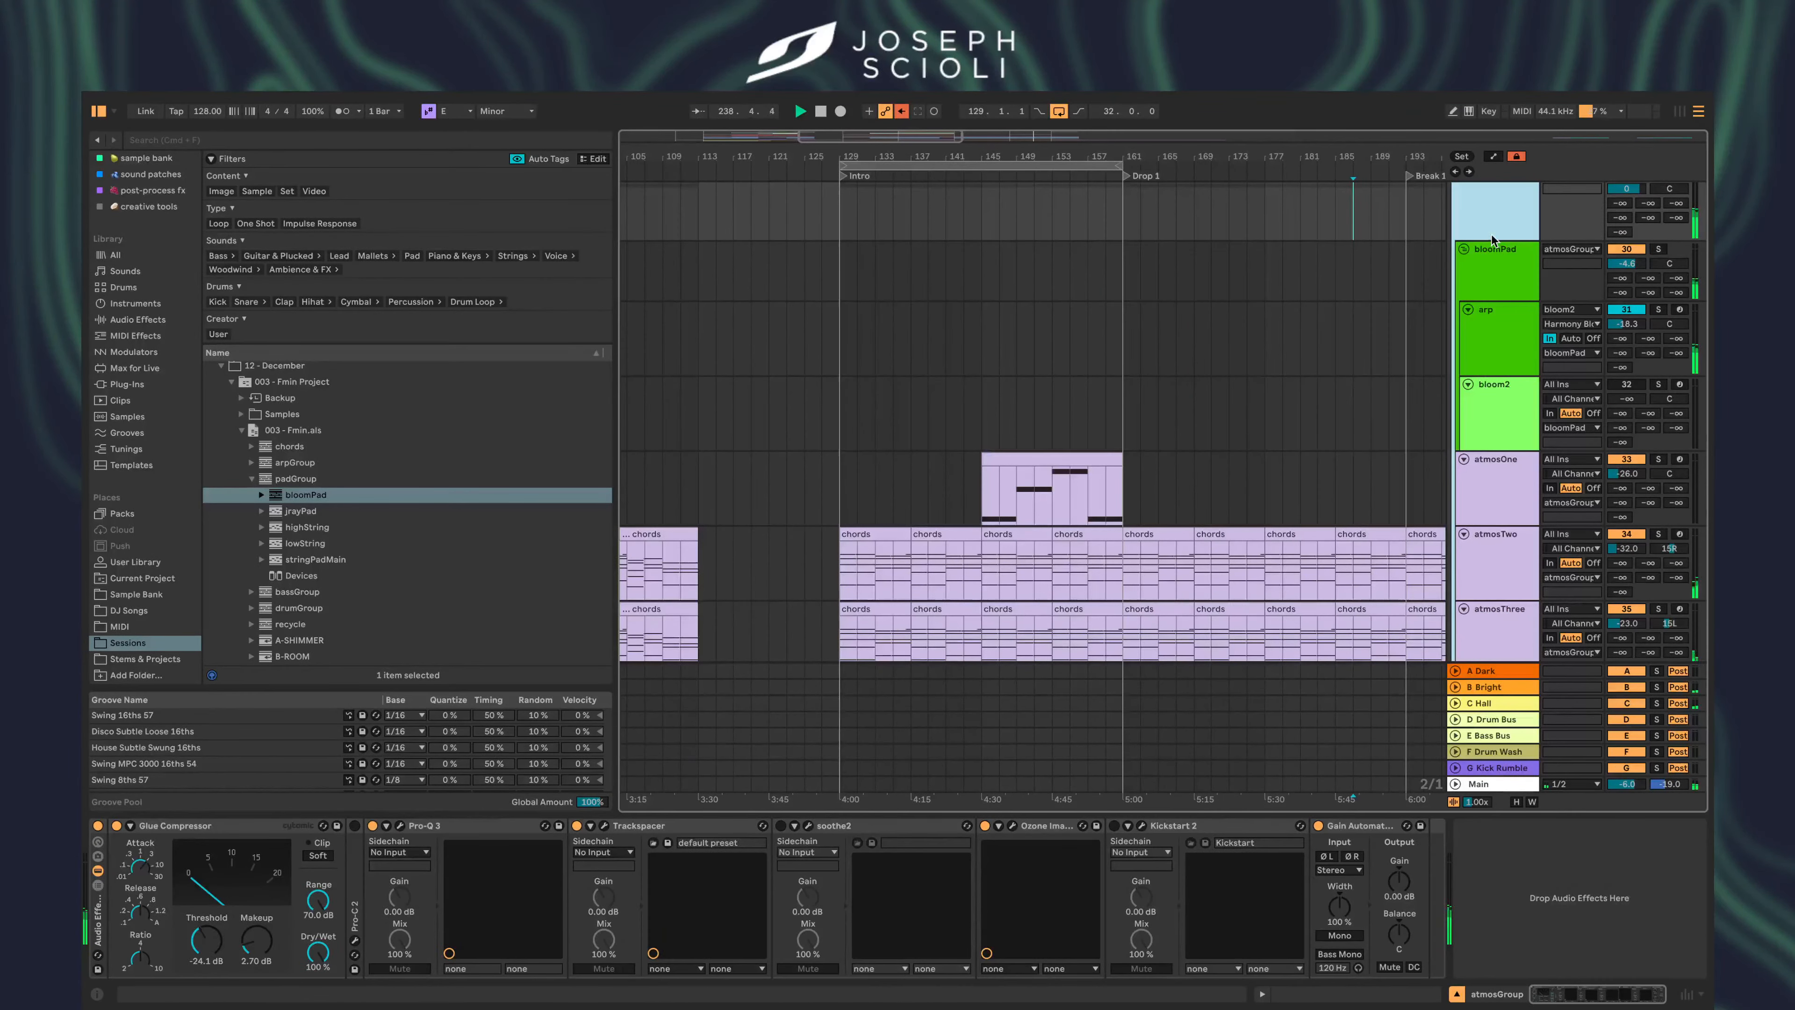
- Assign atmosGroup's light purple track color to its grouped tracks, including bloomPad, arp and bloom2
right_click(1496, 263)
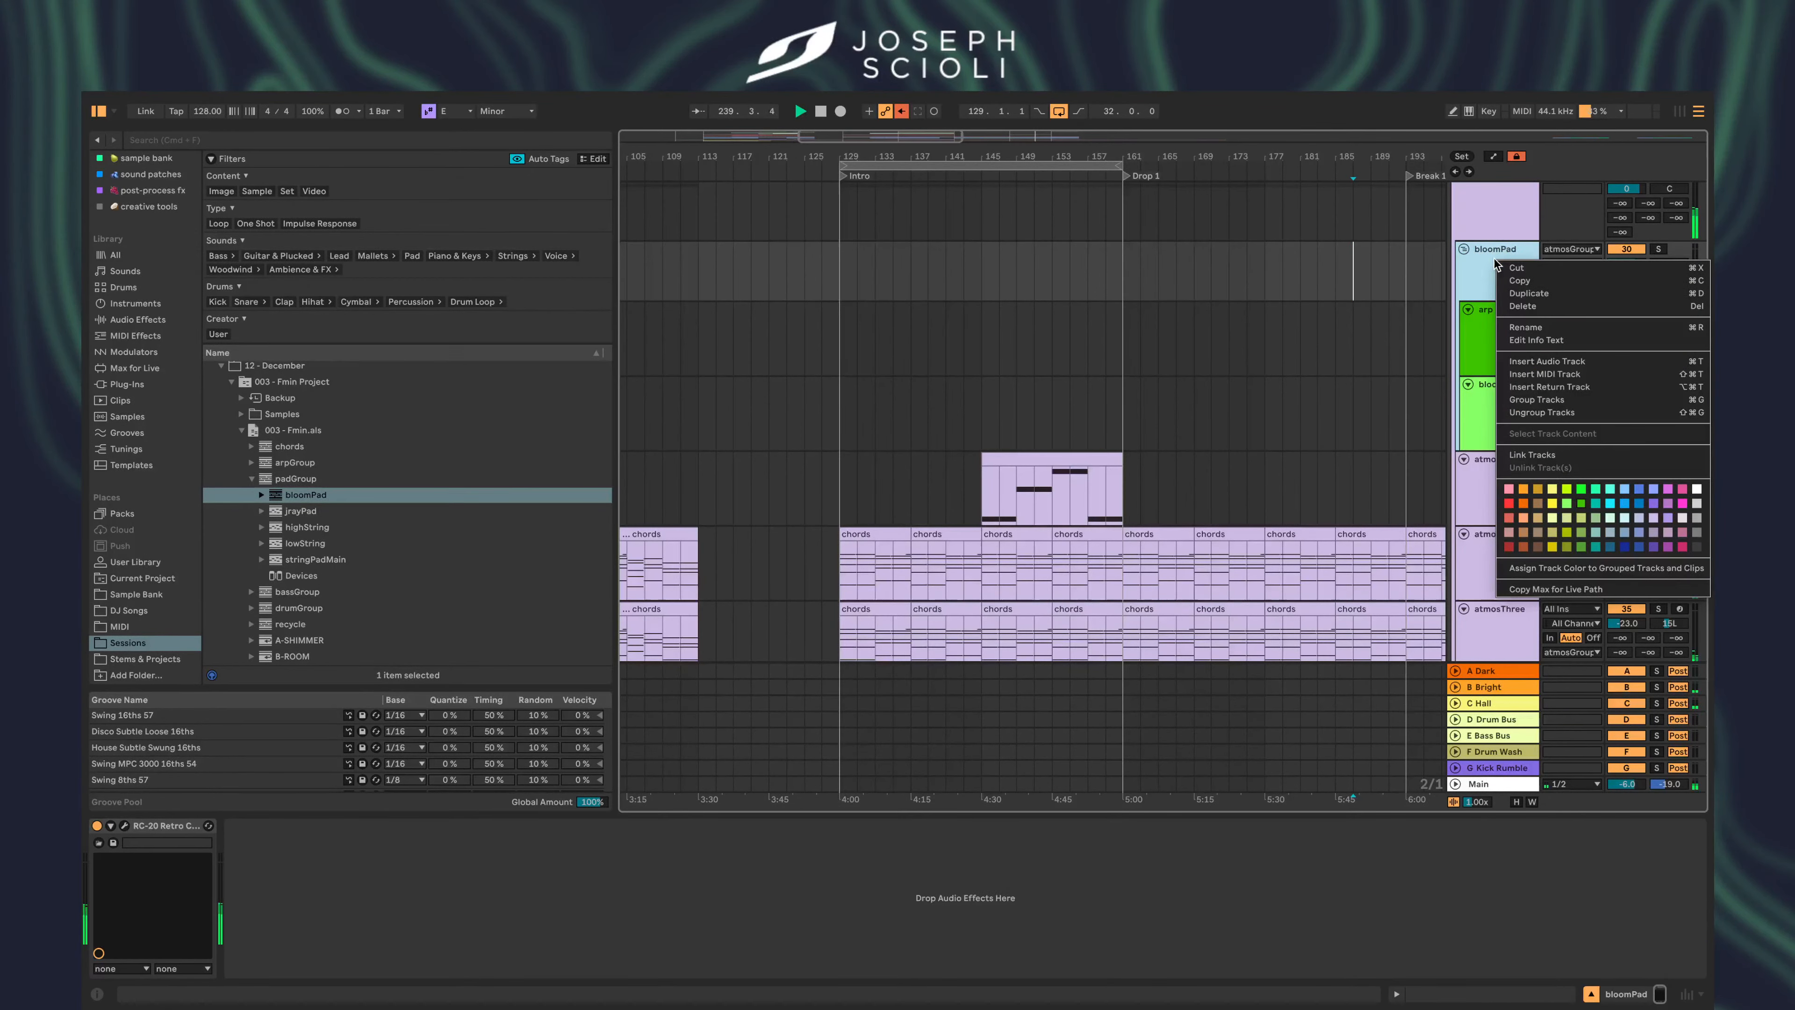
click(1575, 568)
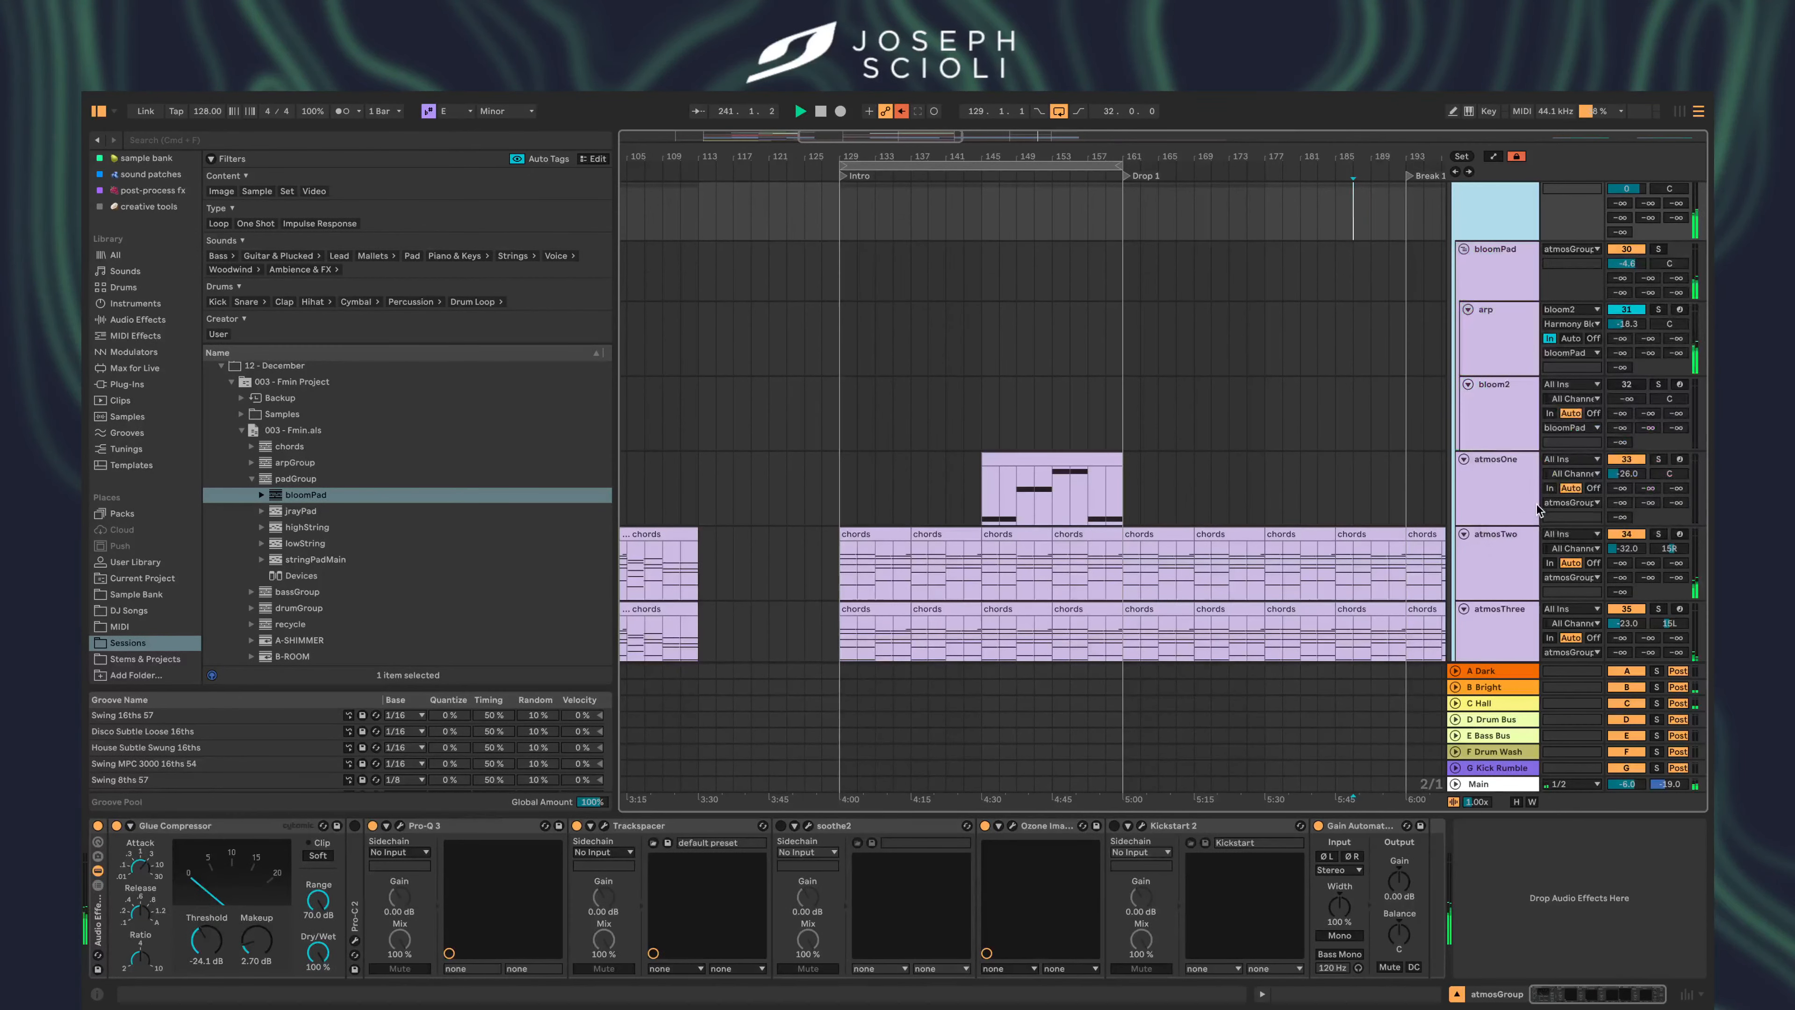
click(1503, 417)
click(1491, 339)
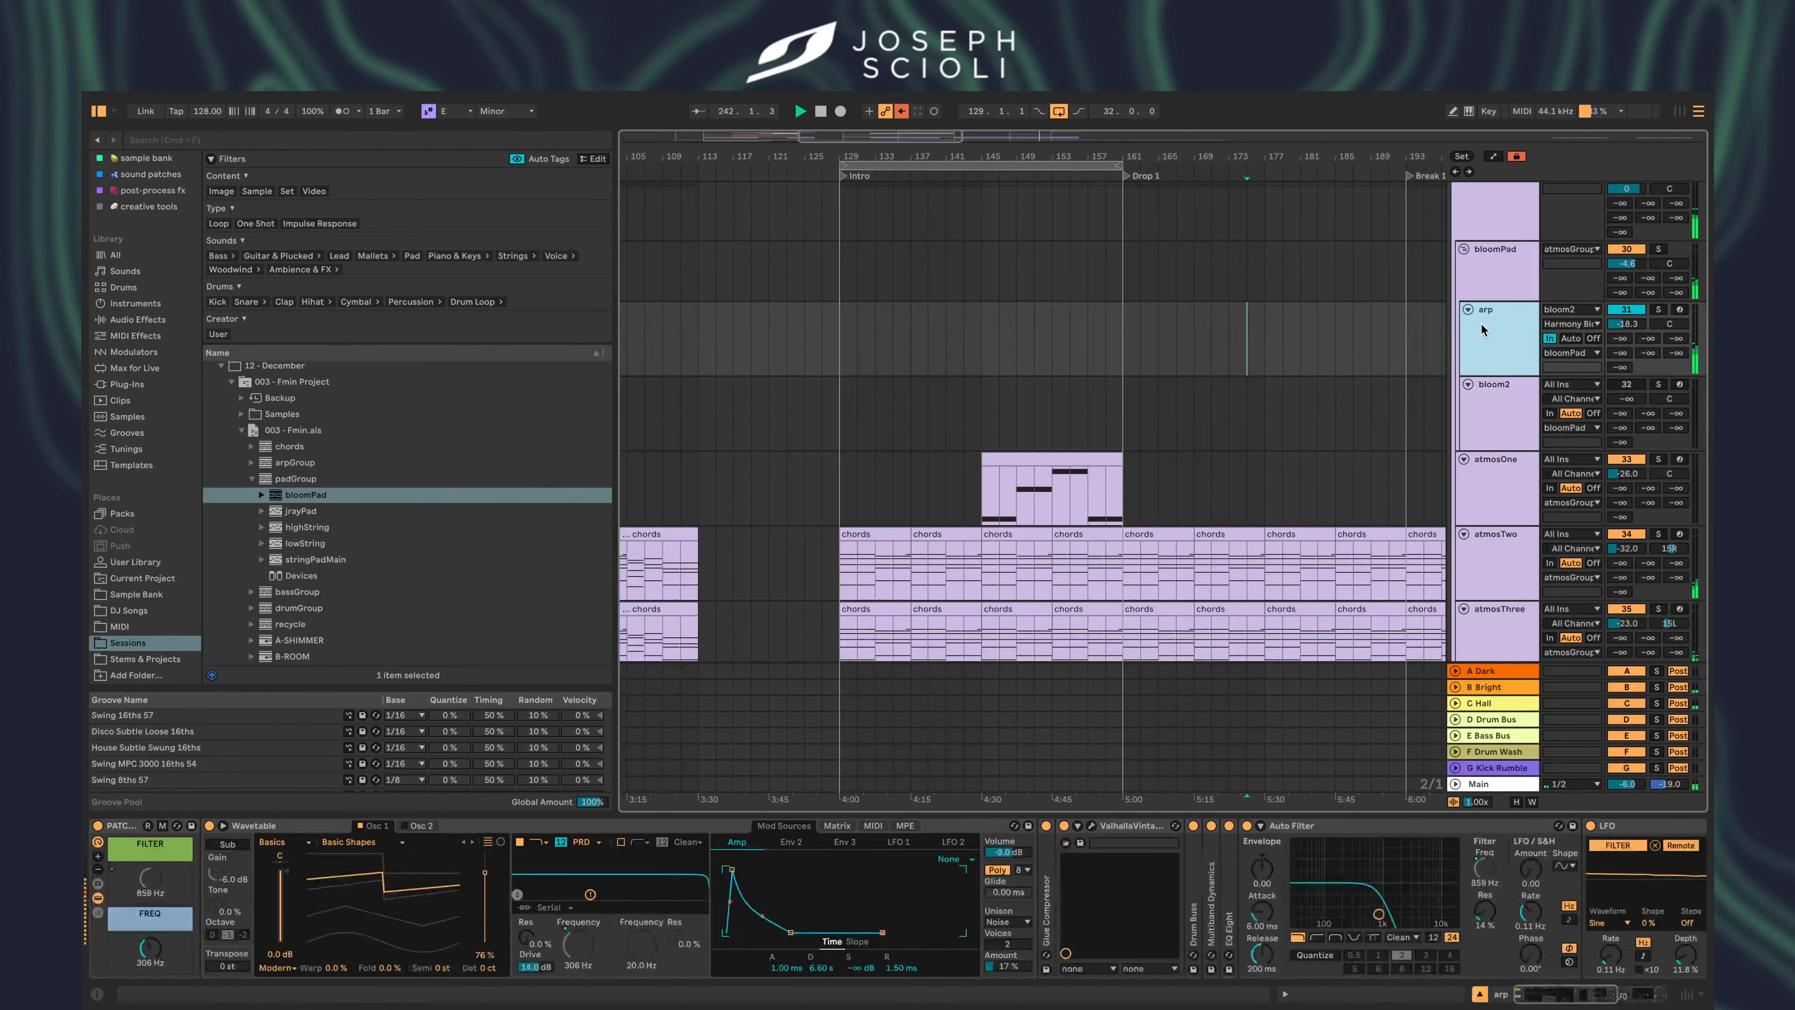
- Color the bloomPad group a darker purple and assign that color to its arp and bloom2 tracks
click(1480, 286)
right_click(1480, 287)
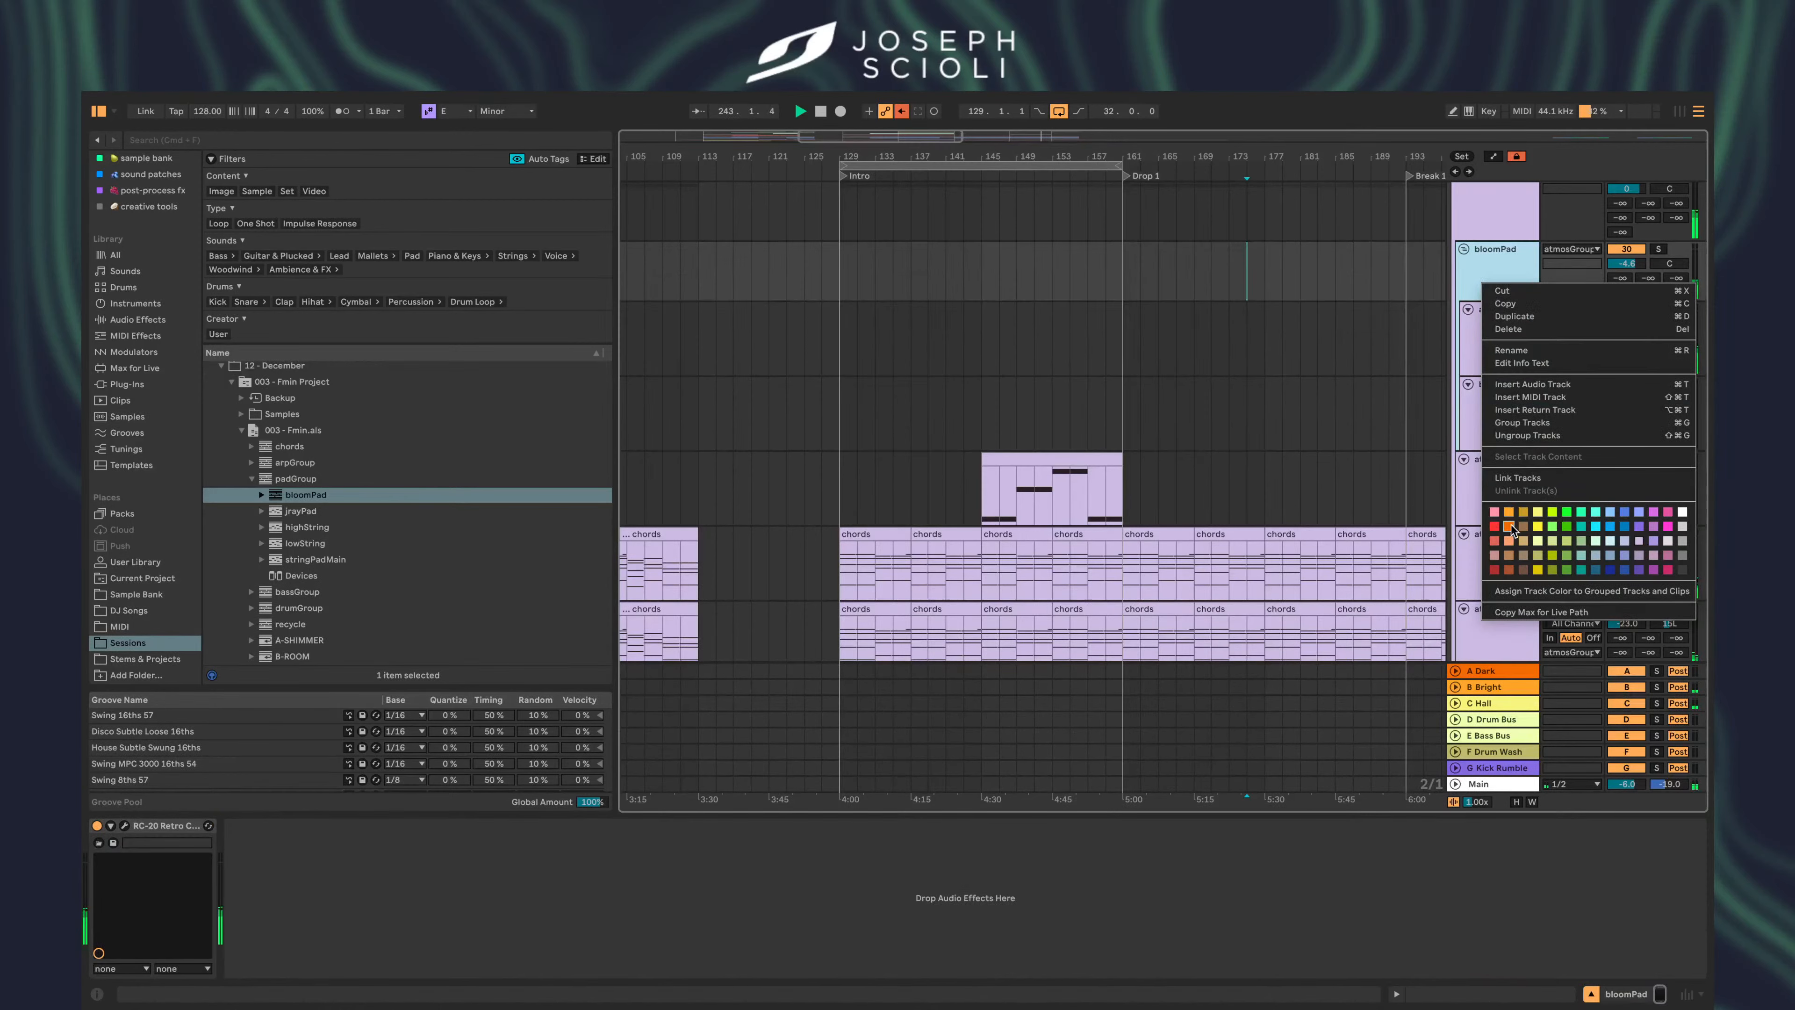
click(1638, 548)
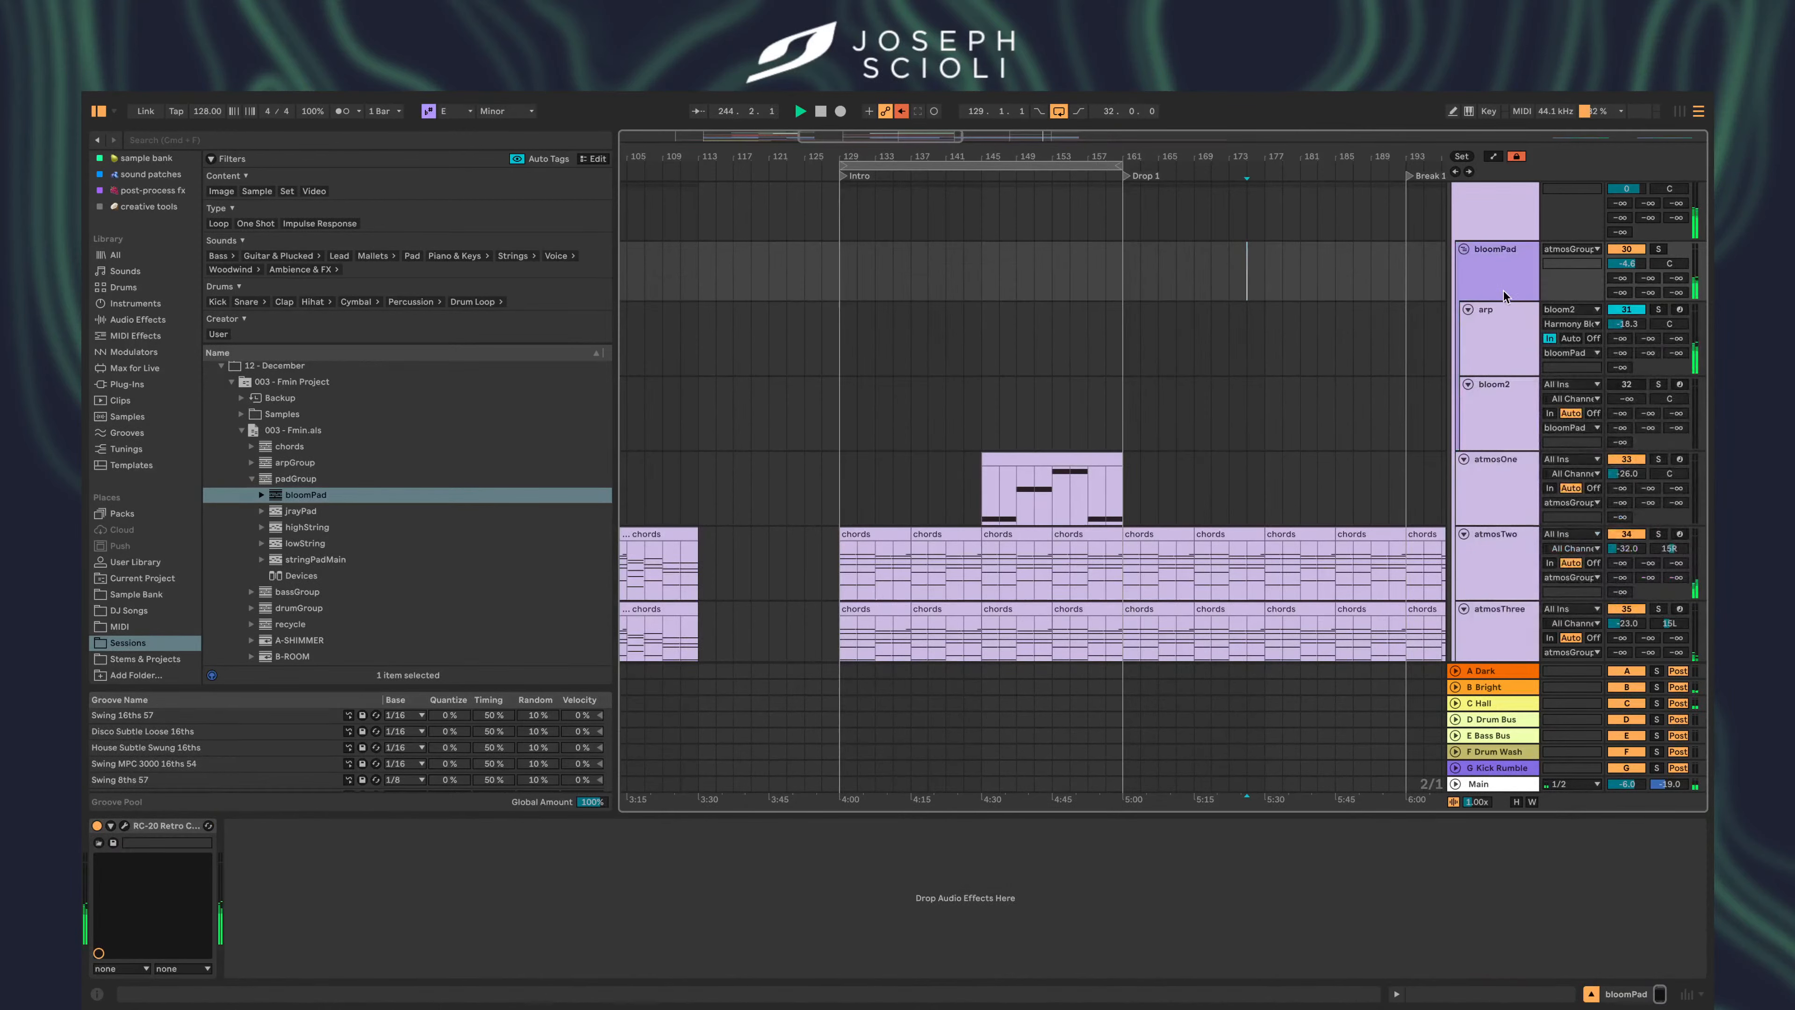
right_click(1291, 285)
click(1367, 593)
click(1193, 347)
scroll(1187, 349, up, 5)
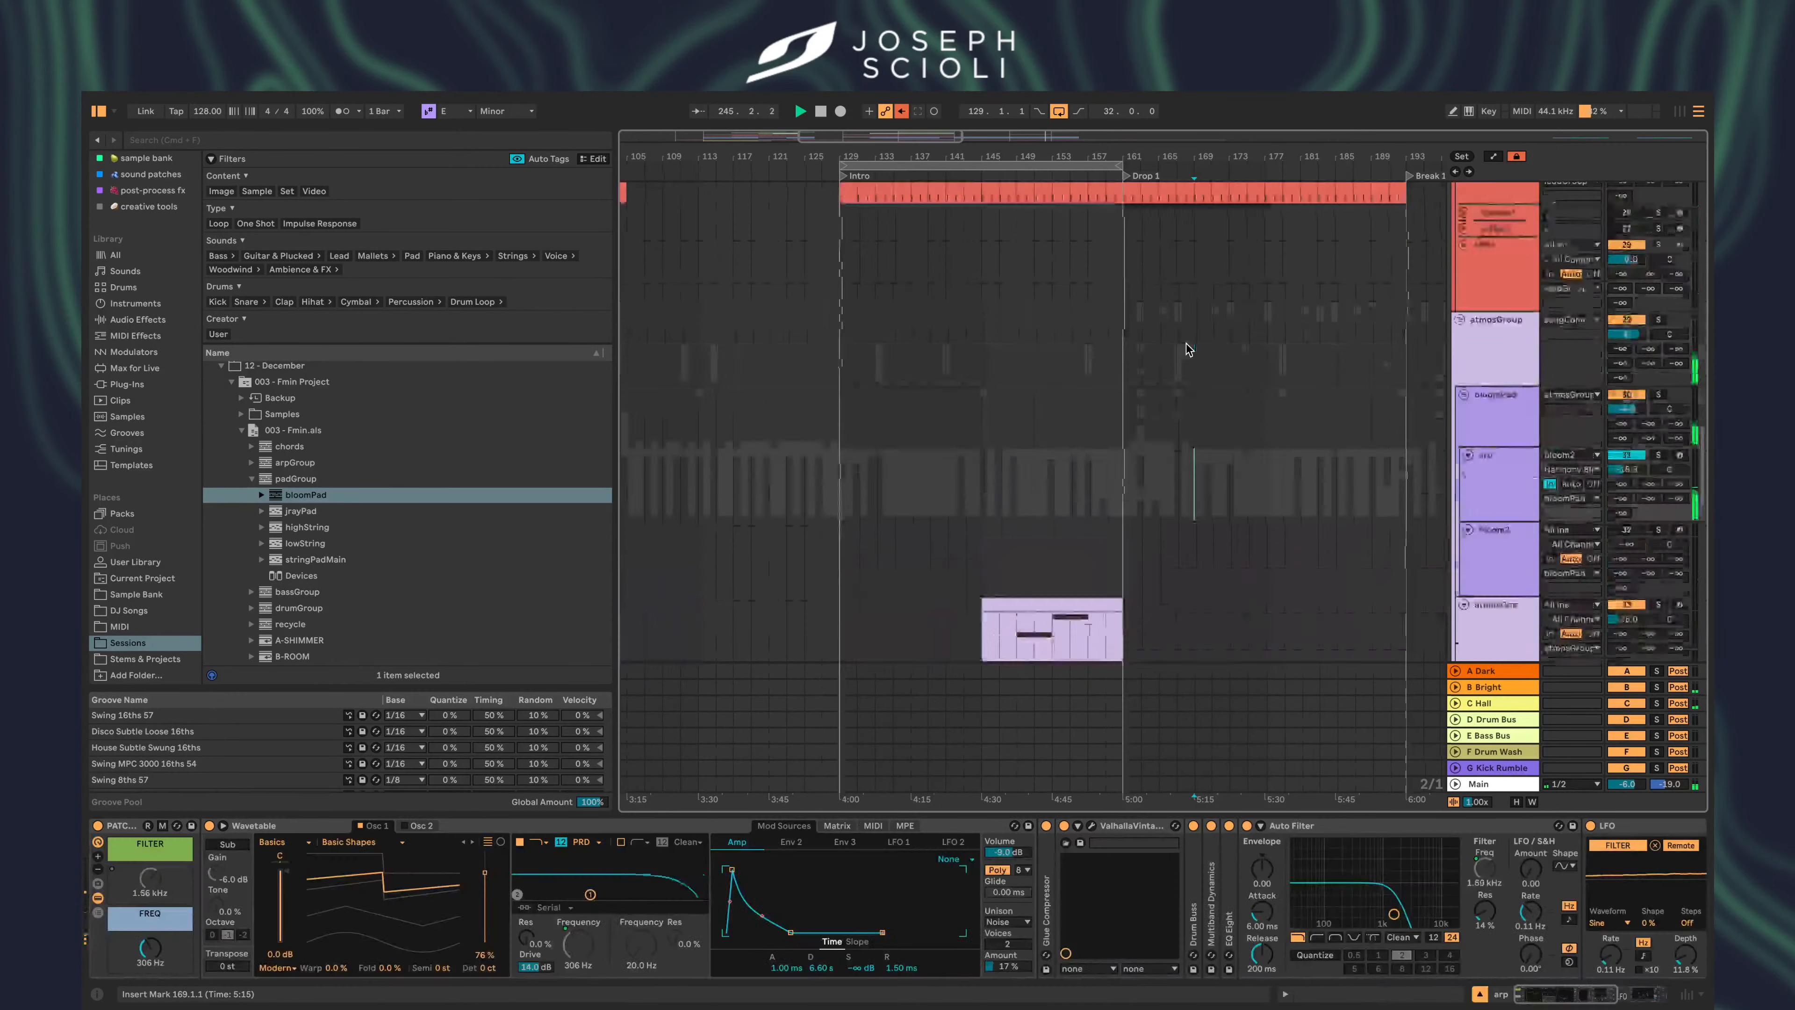
- Examine the lead, atmos, chord and bass tracks across the arrangement up to Drop 2 while the song plays
scroll(875, 751, up, 2)
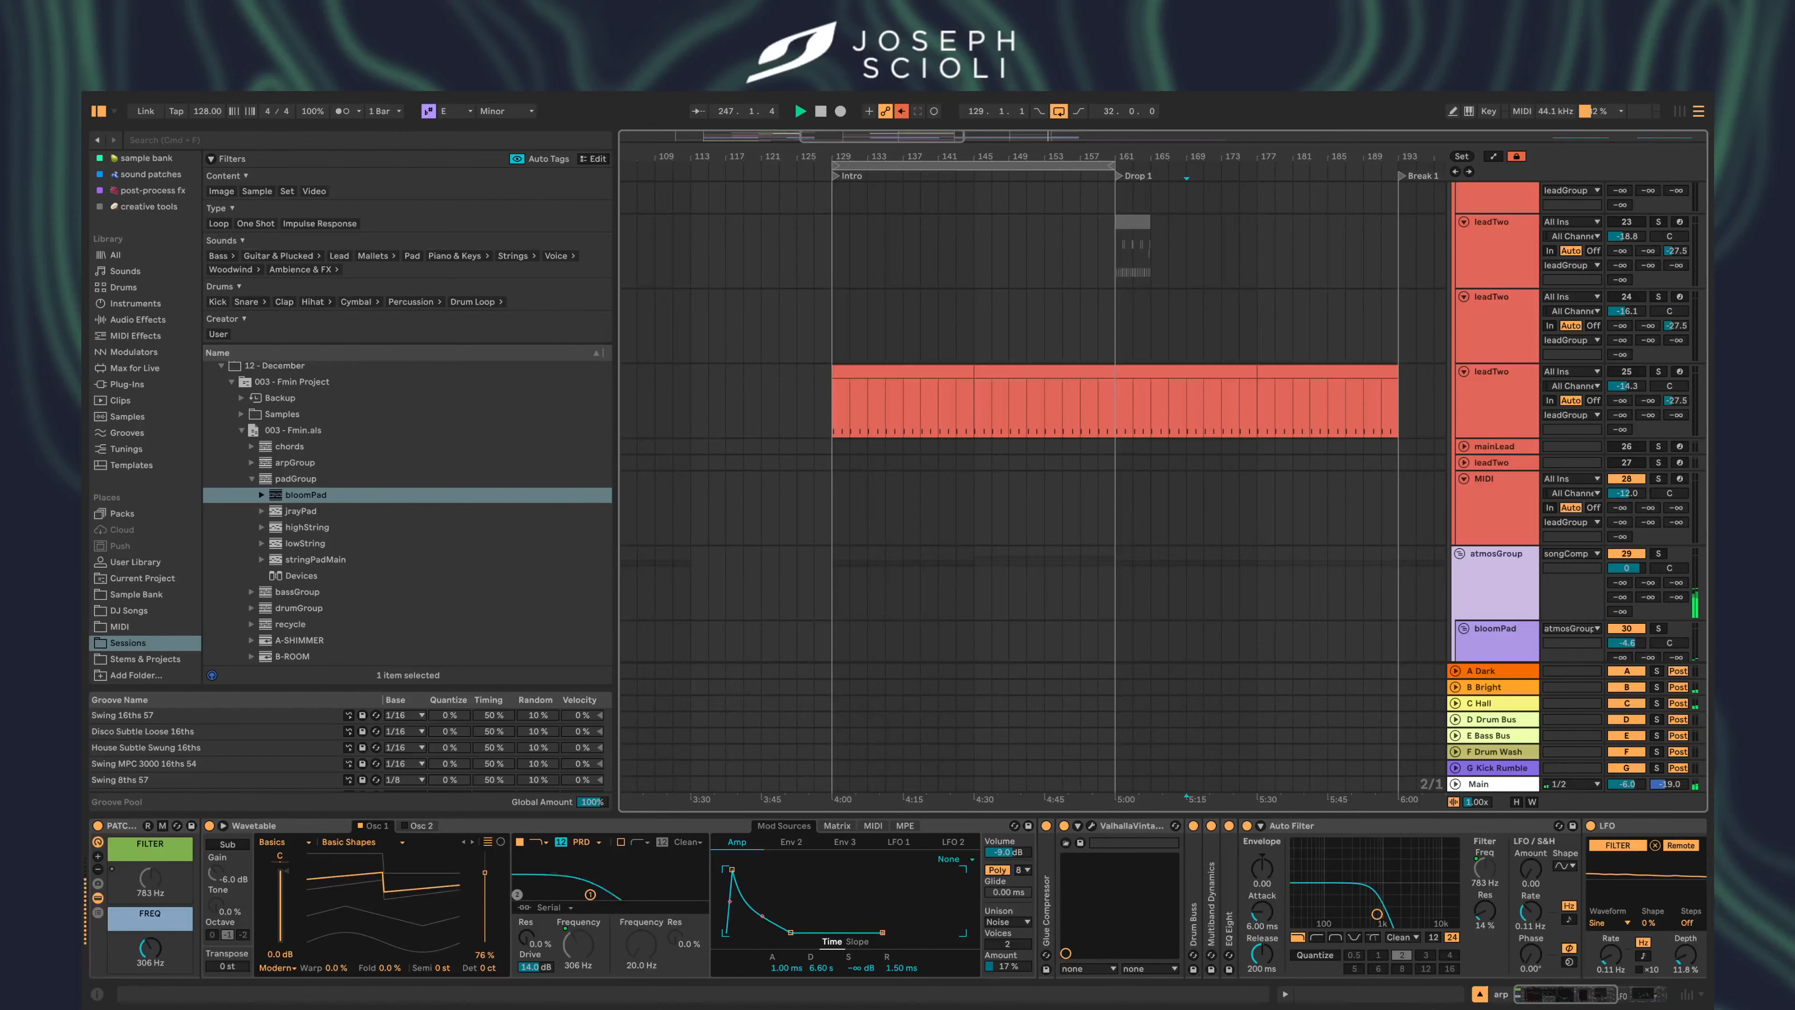
scroll(1201, 496, up, 5)
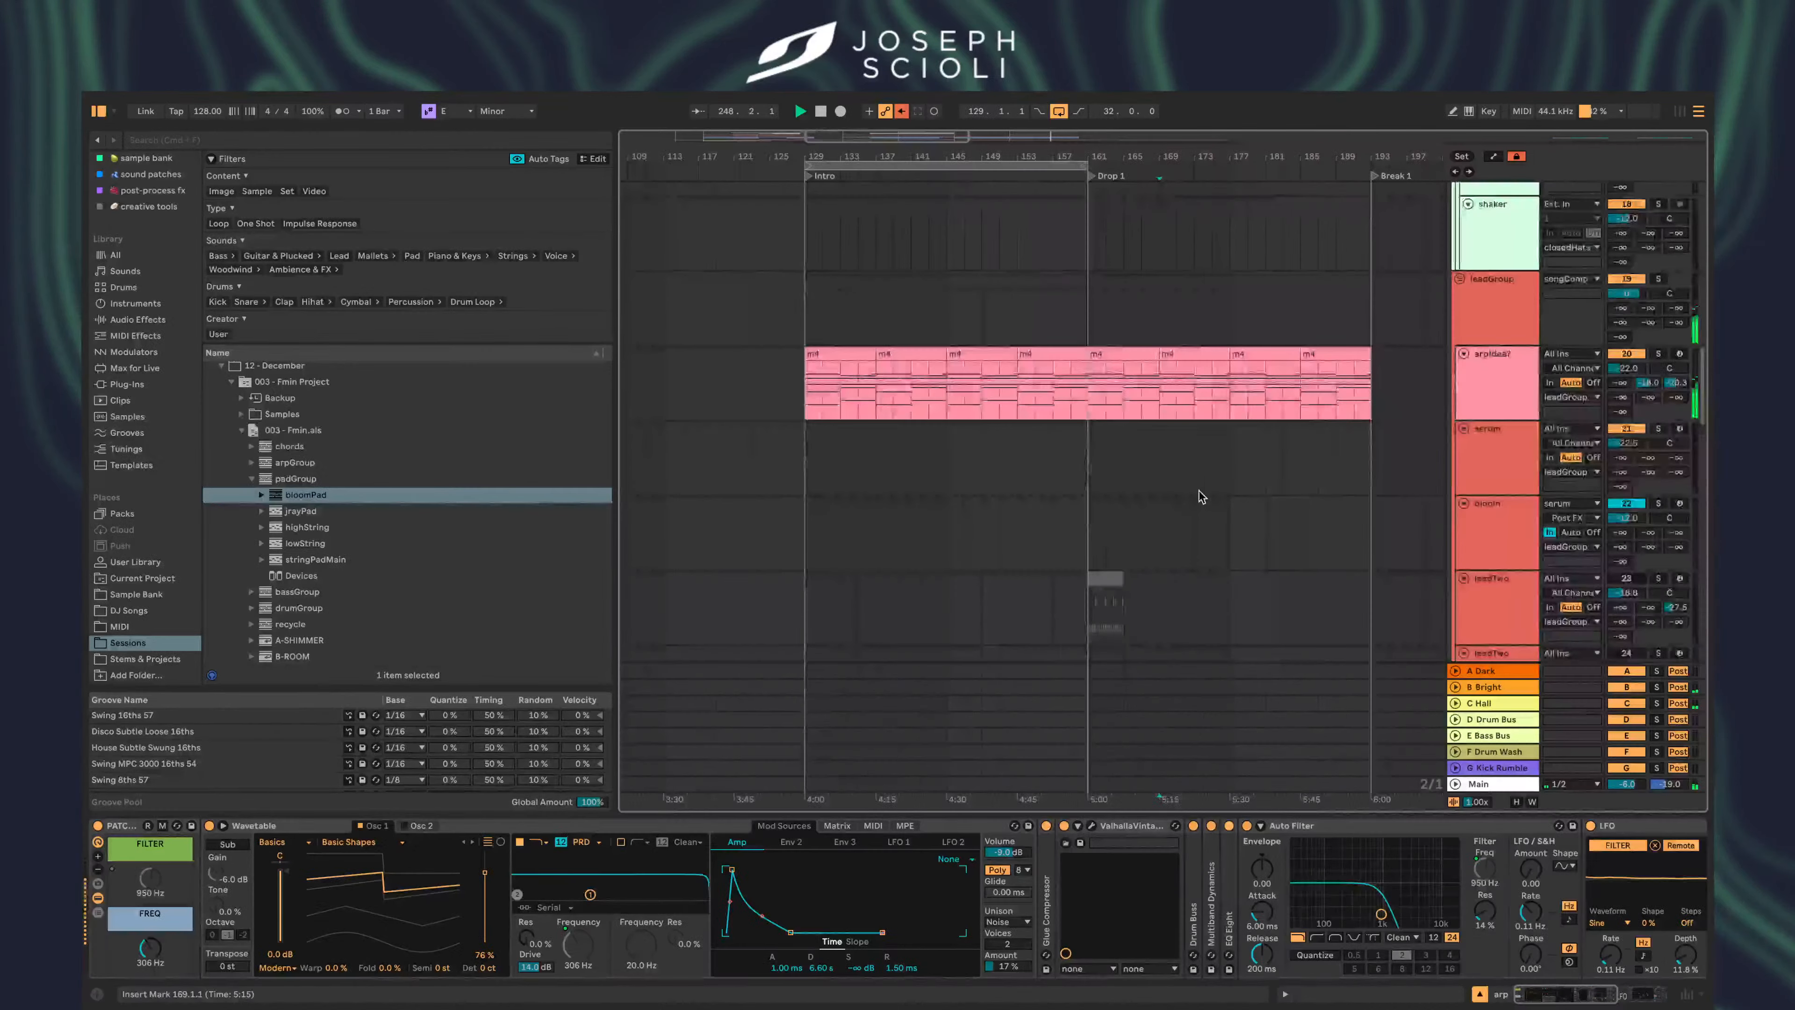
scroll(1201, 496, down, 3)
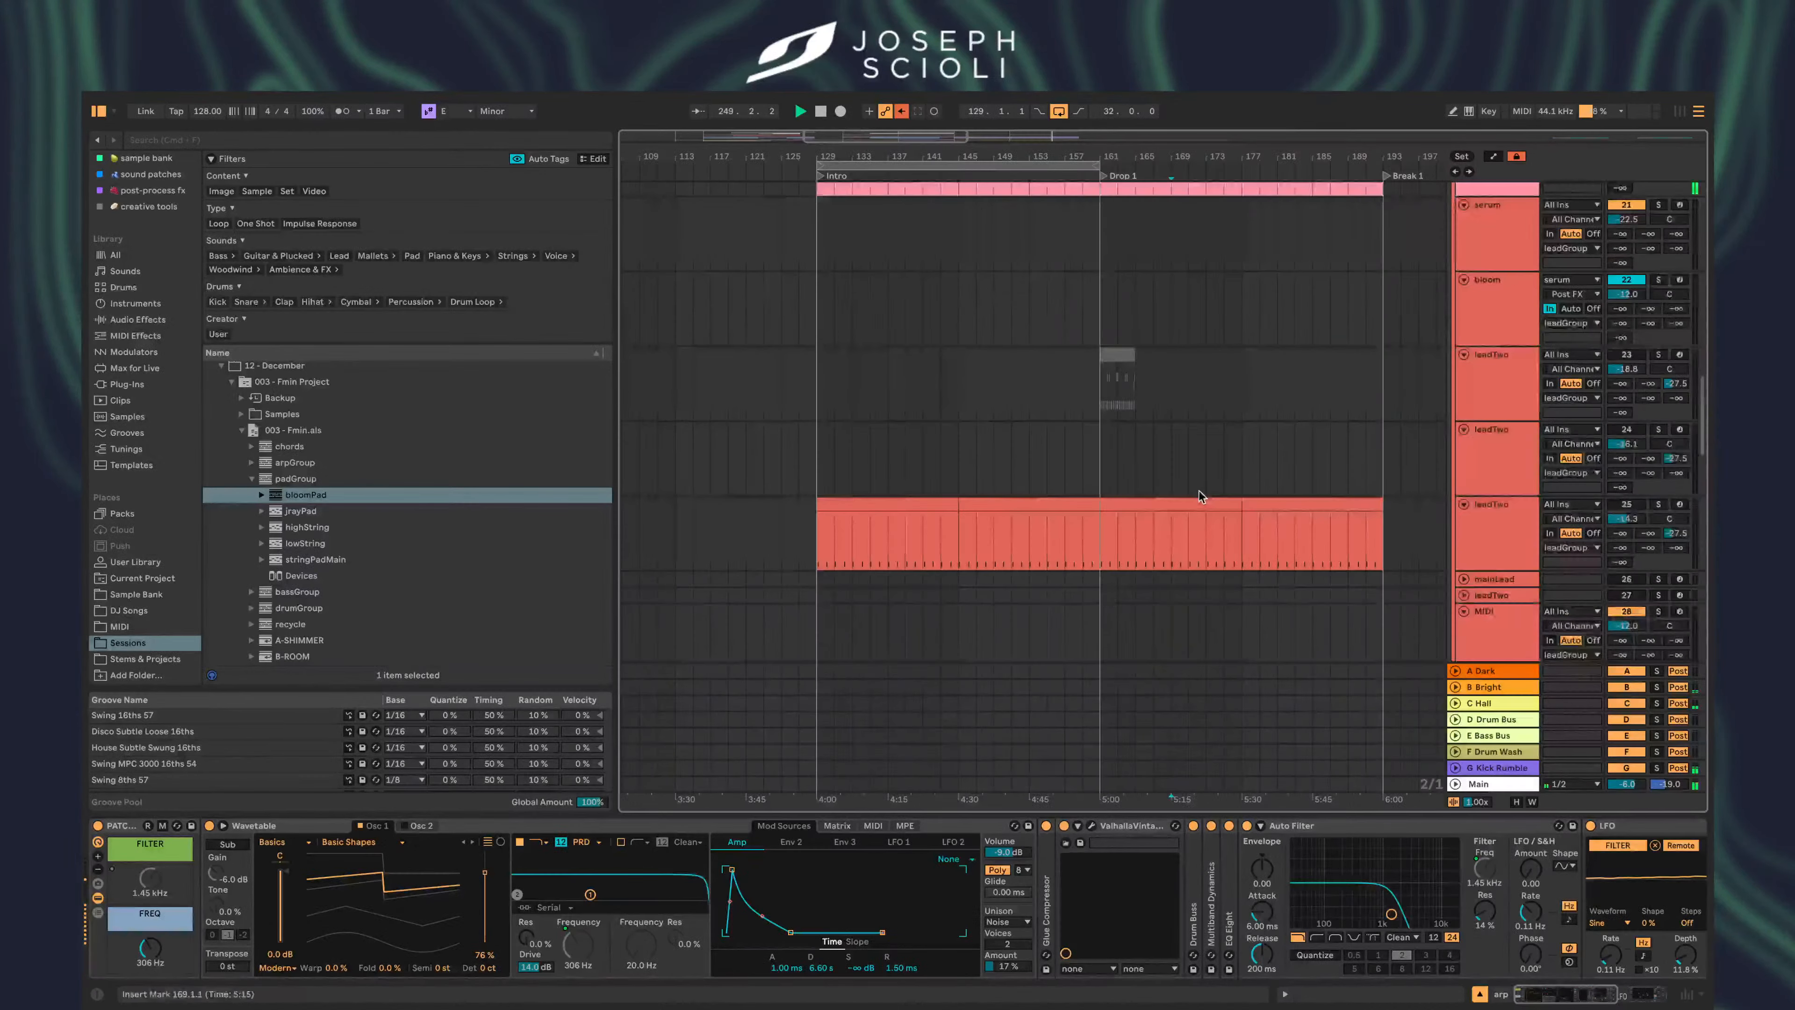
scroll(1199, 491, down, 5)
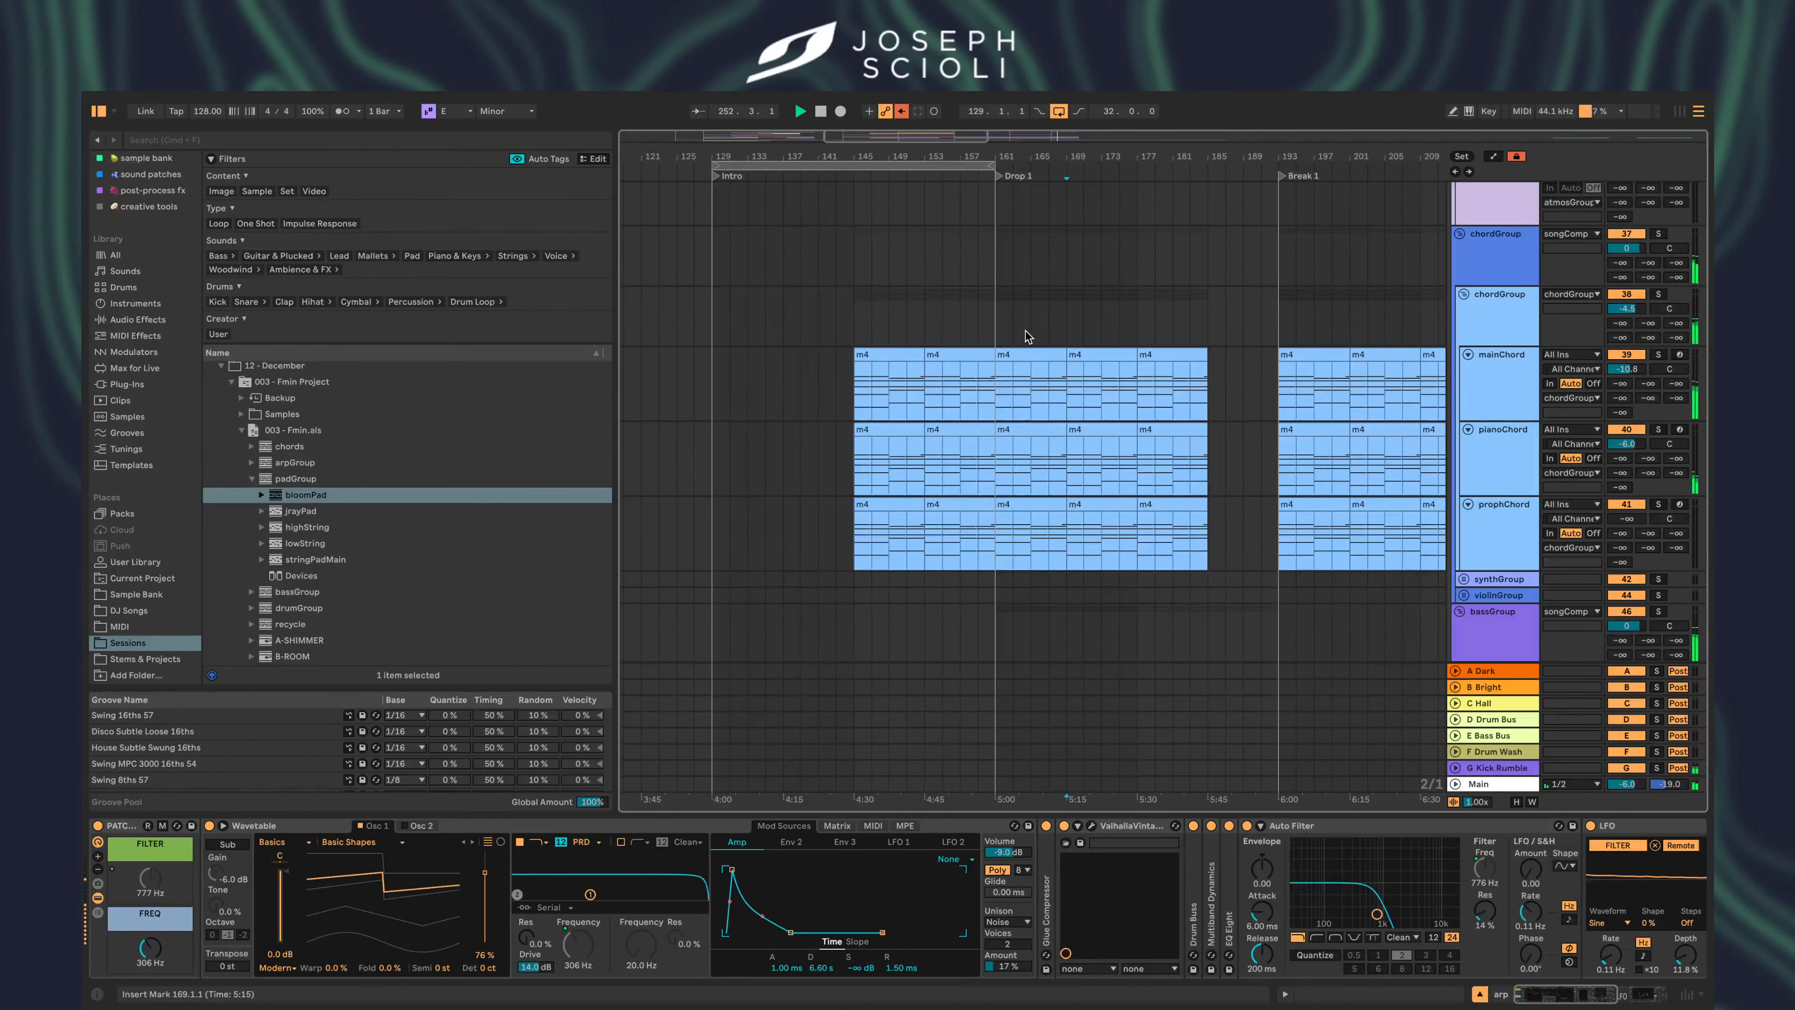
scroll(931, 393, down, 5)
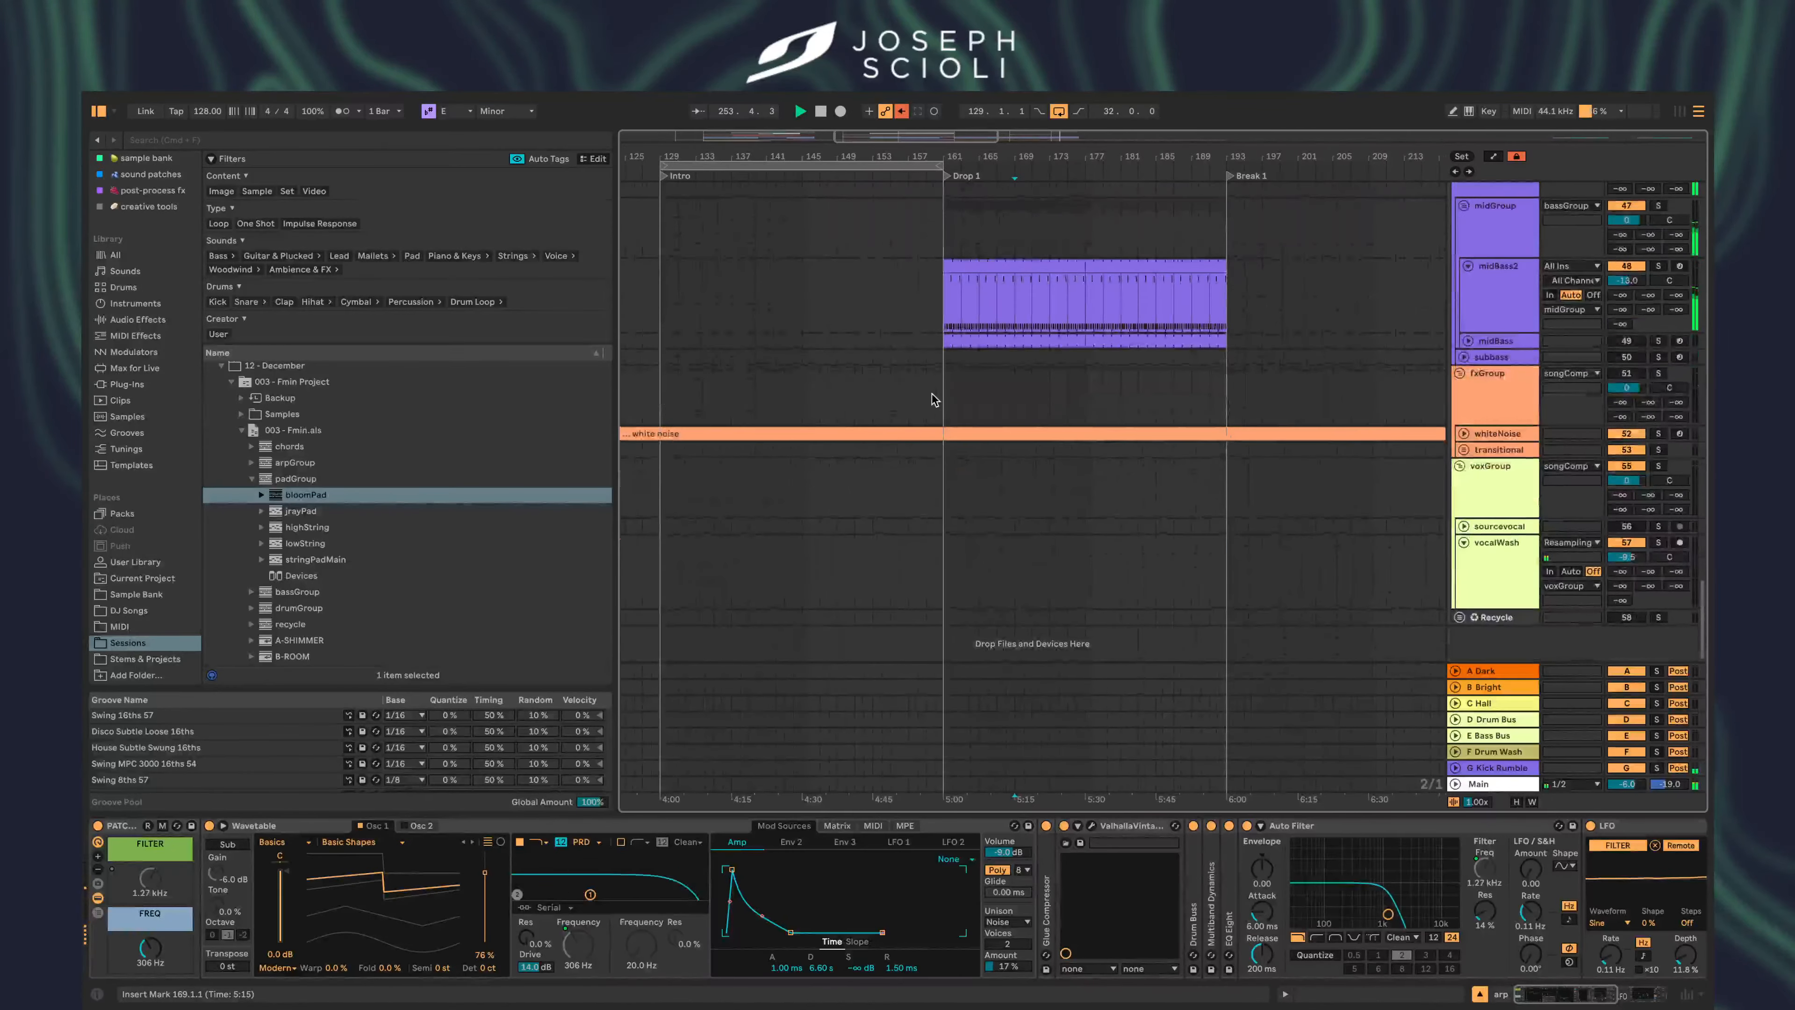
scroll(934, 399, up, 5)
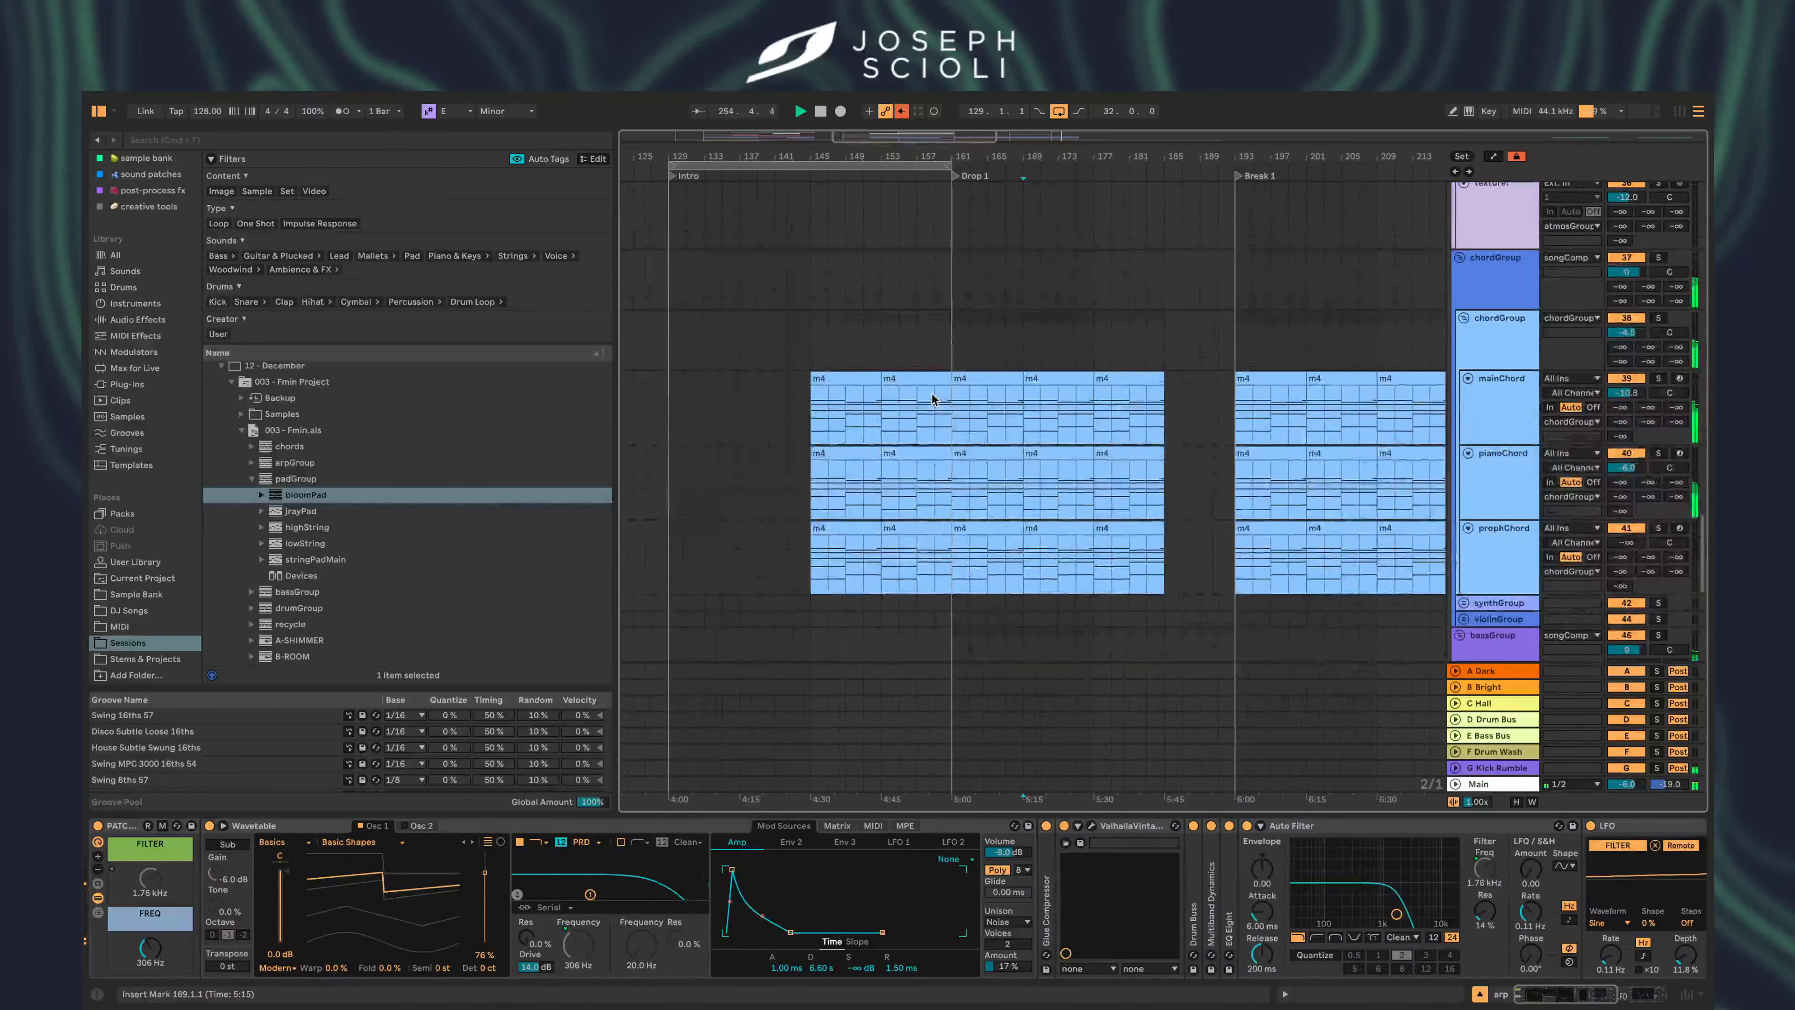
click(926, 263)
scroll(935, 264, up, 5)
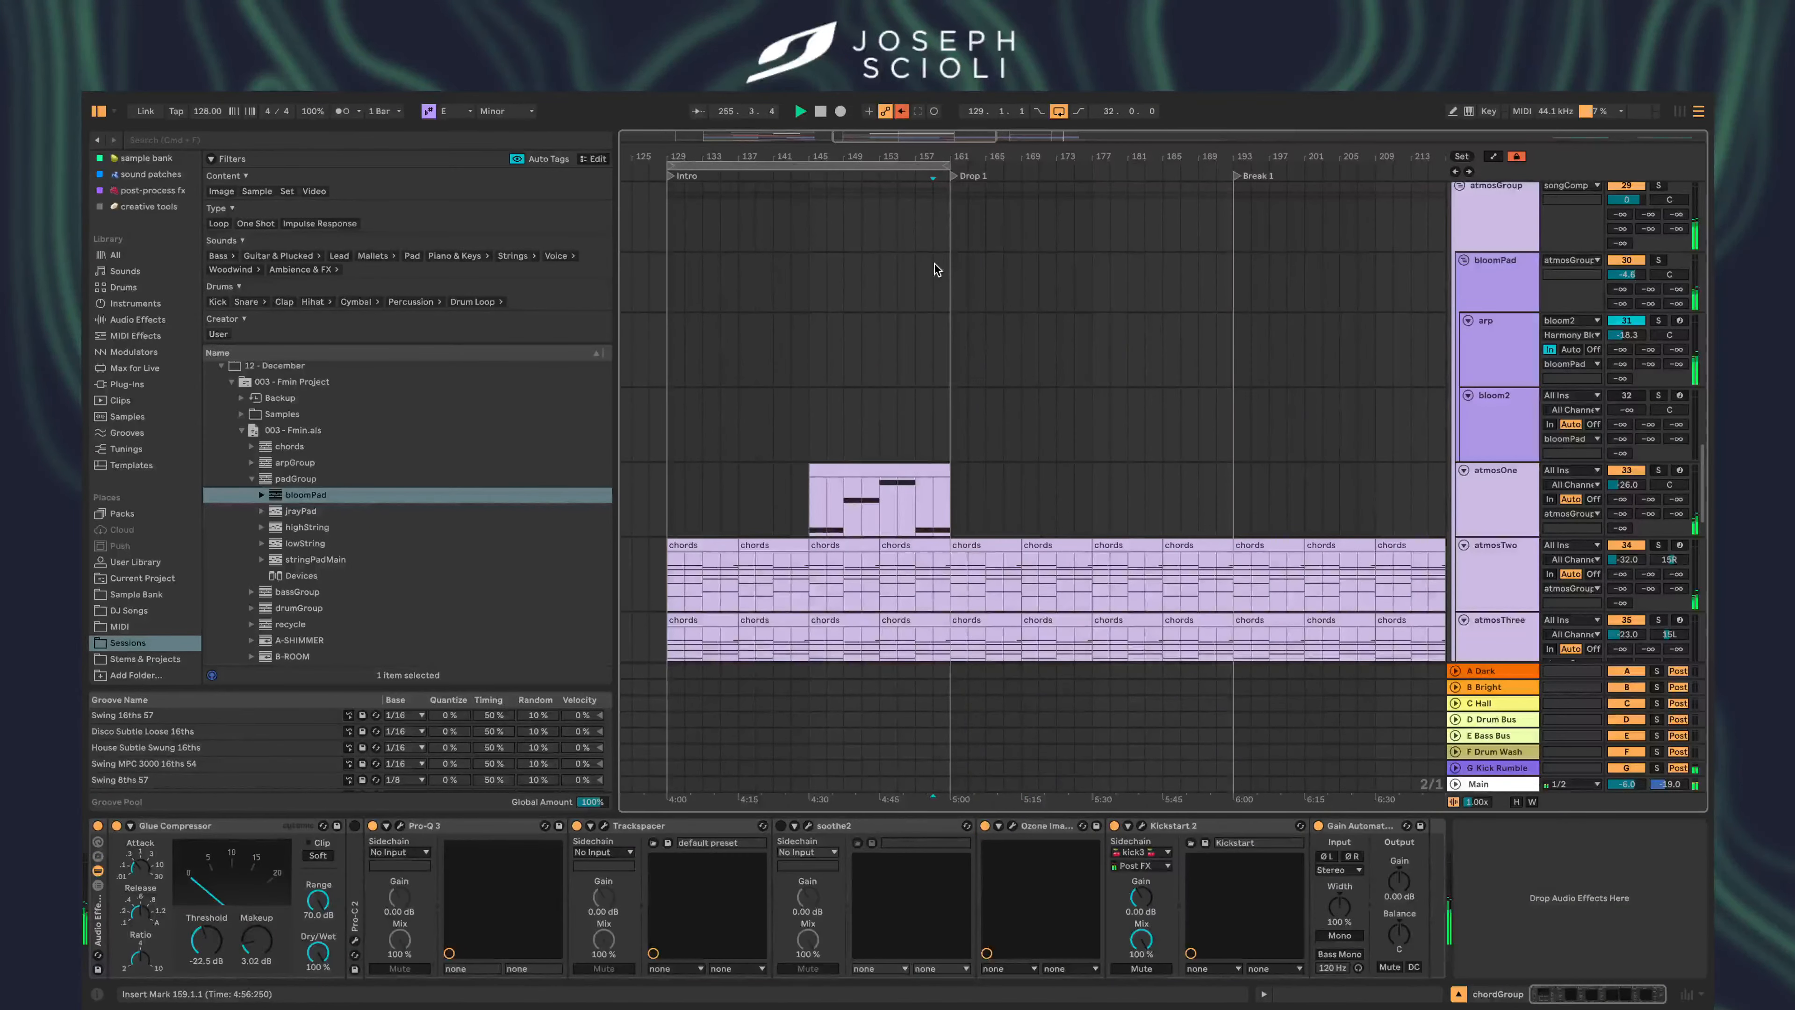
scroll(934, 263, down, 5)
scroll(982, 400, up, 5)
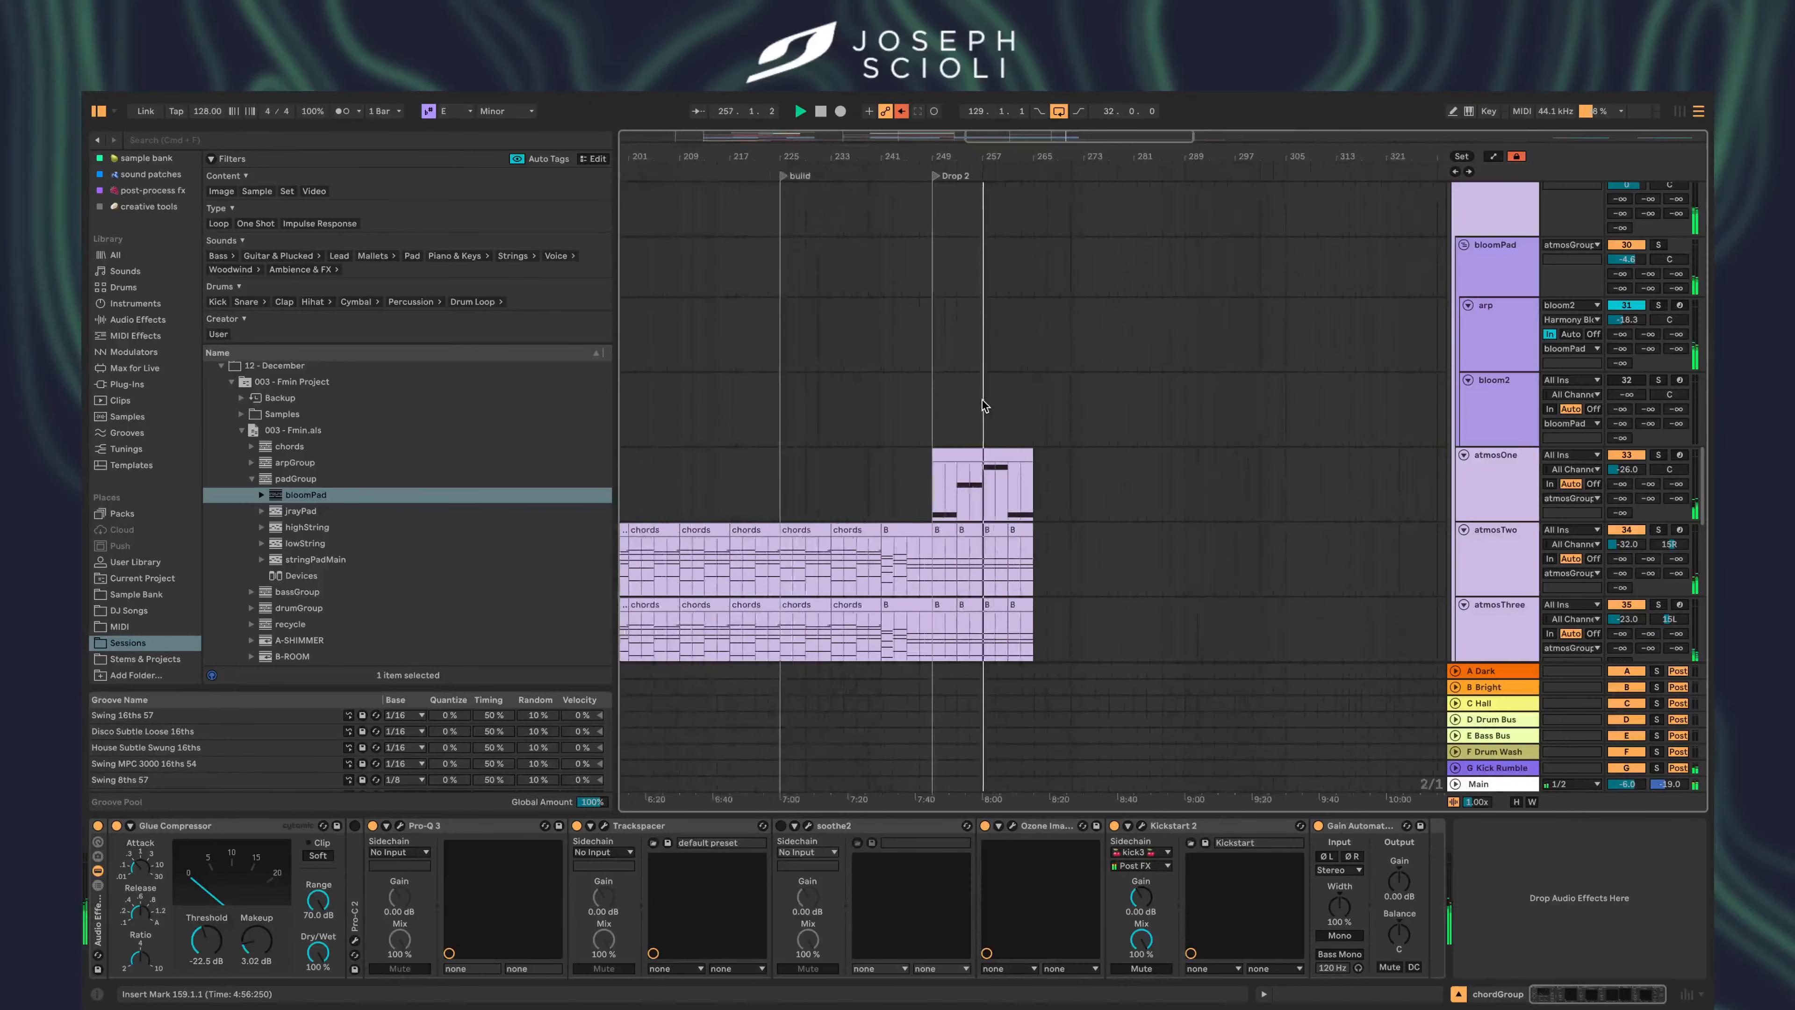
click(992, 410)
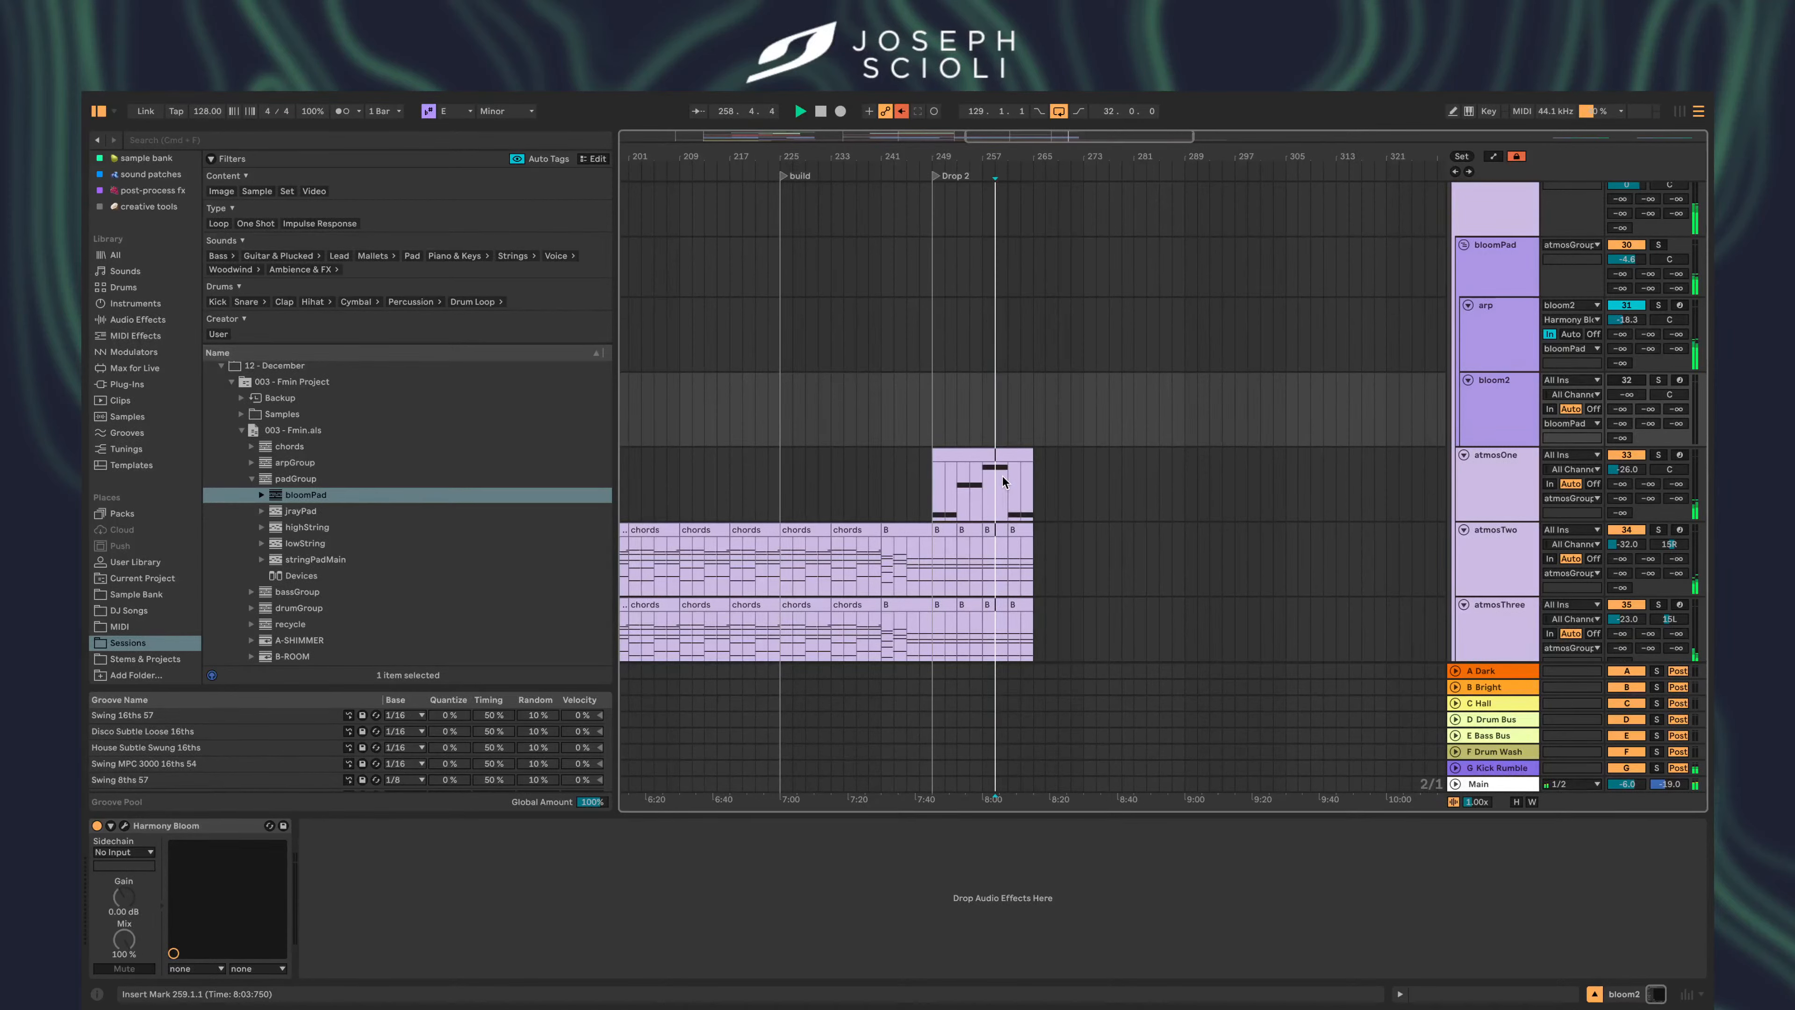
- Narrow the browser to widen the arrangement, and restart playback from the Intro at bar 129
drag(614, 521, 330, 525)
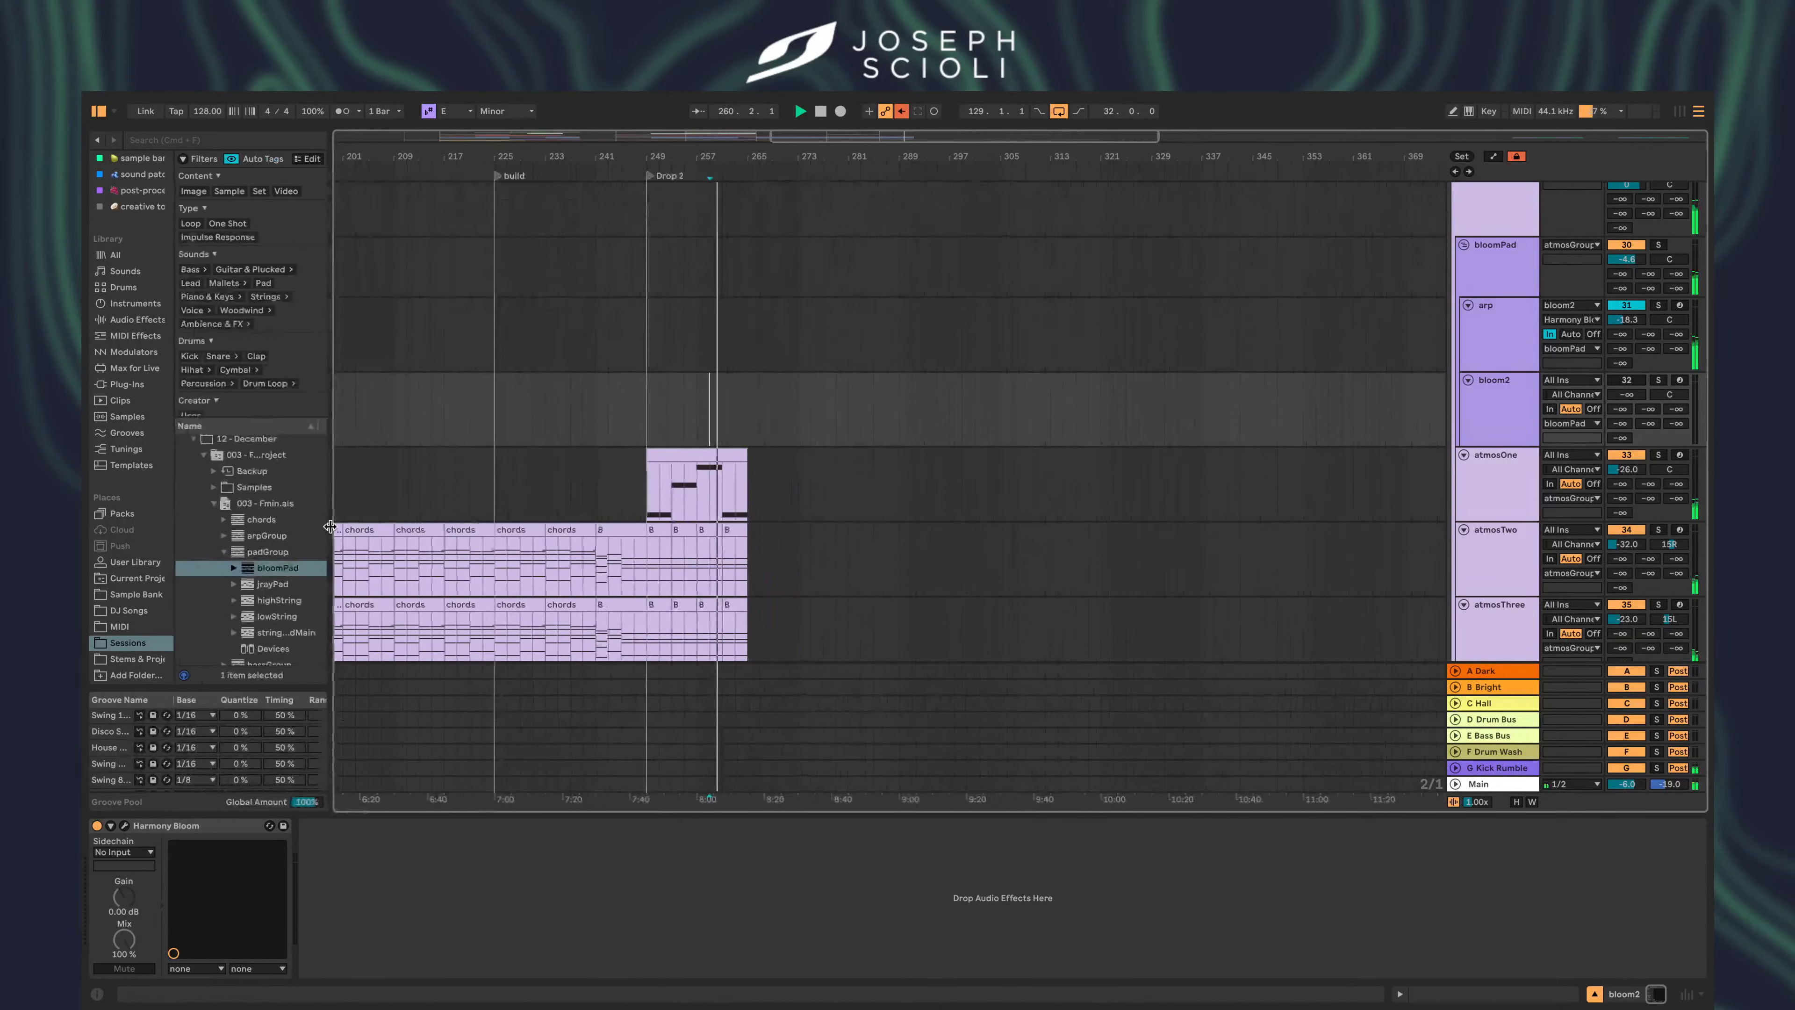
scroll(443, 544, left, 10)
scroll(444, 545, down, 4)
scroll(443, 544, left, 3)
scroll(443, 545, up, 1)
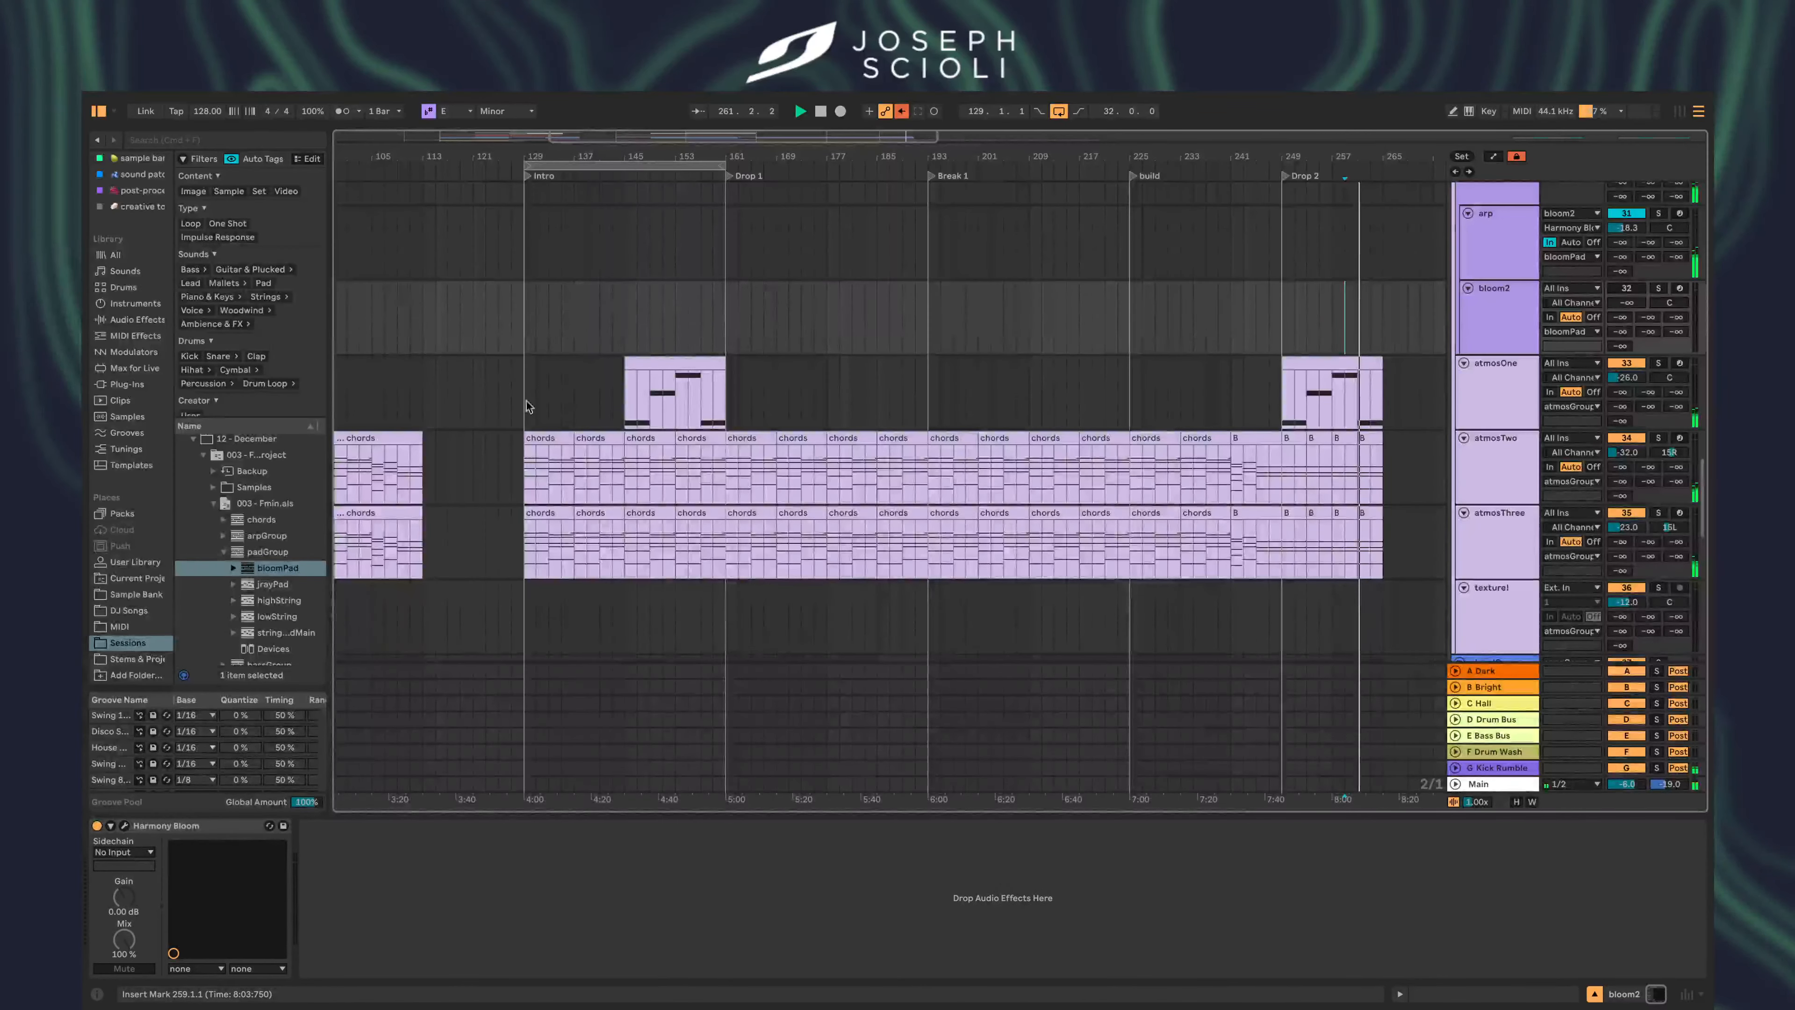
click(517, 409)
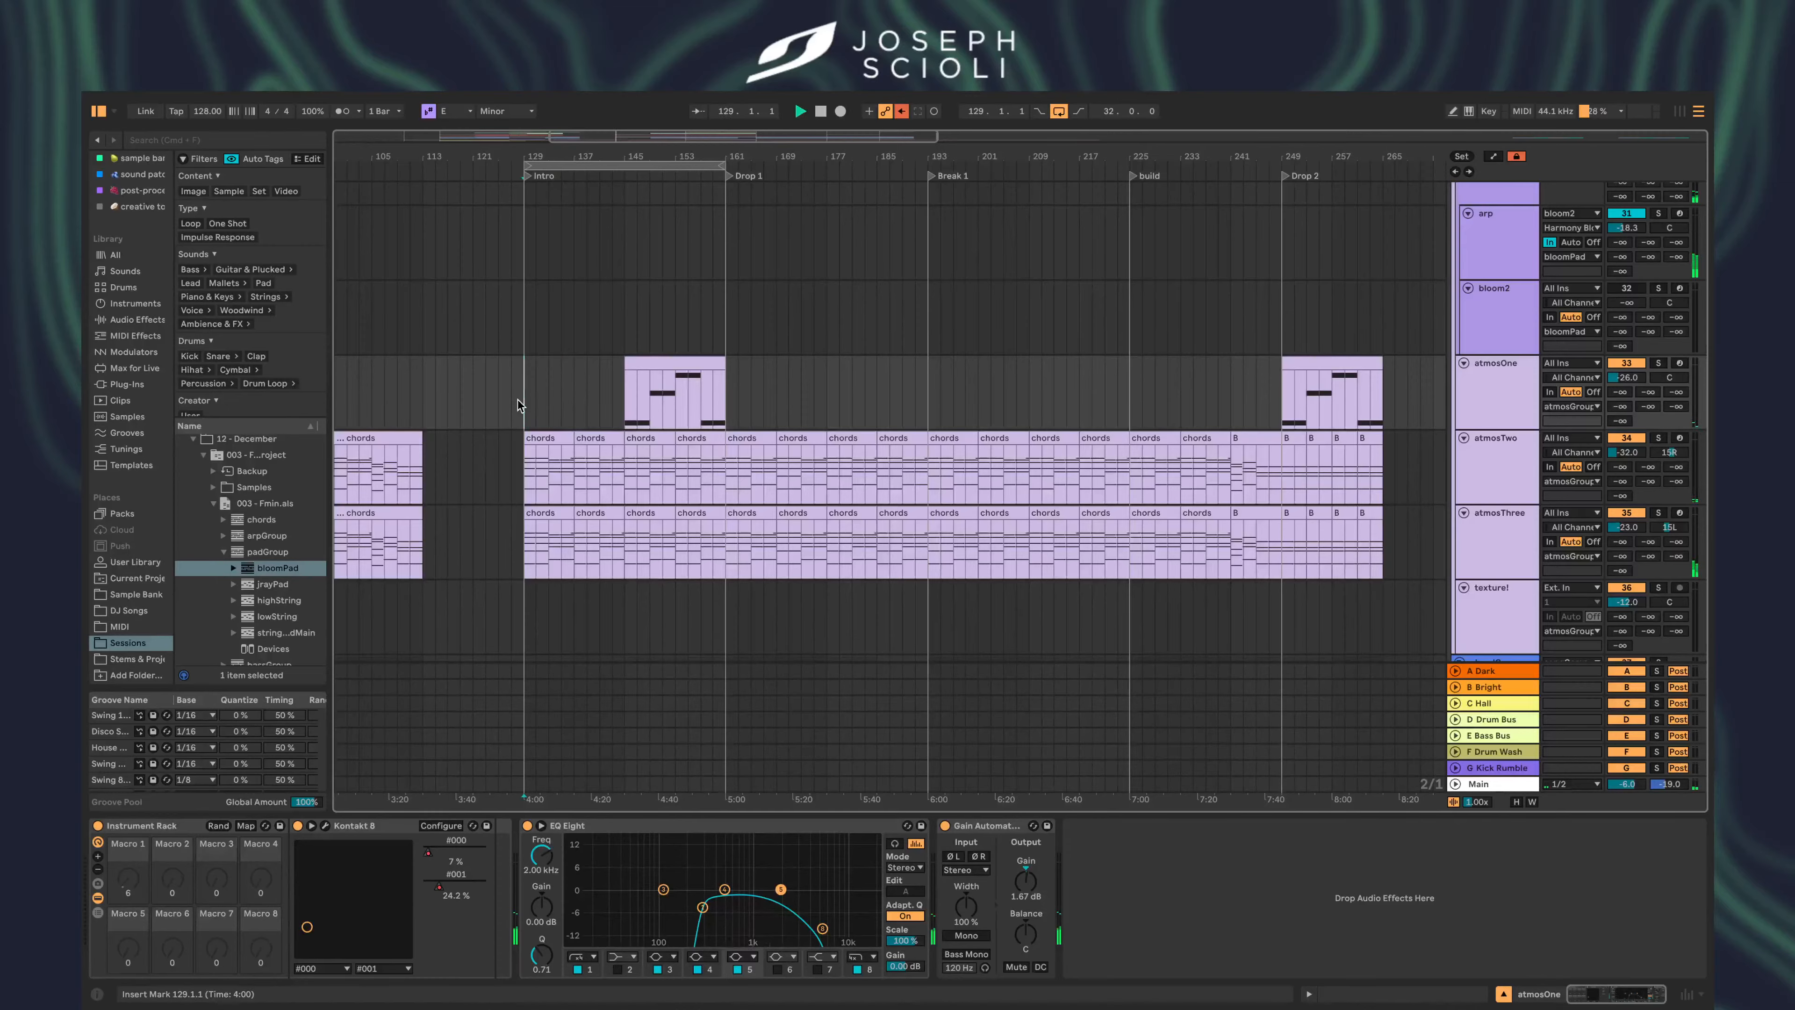
key(space)
- Select the arpIdea? track in leadGroup and show its device chain with the Serum instrument
drag(808, 816, 807, 912)
scroll(761, 425, up, 9)
scroll(761, 424, left, 1)
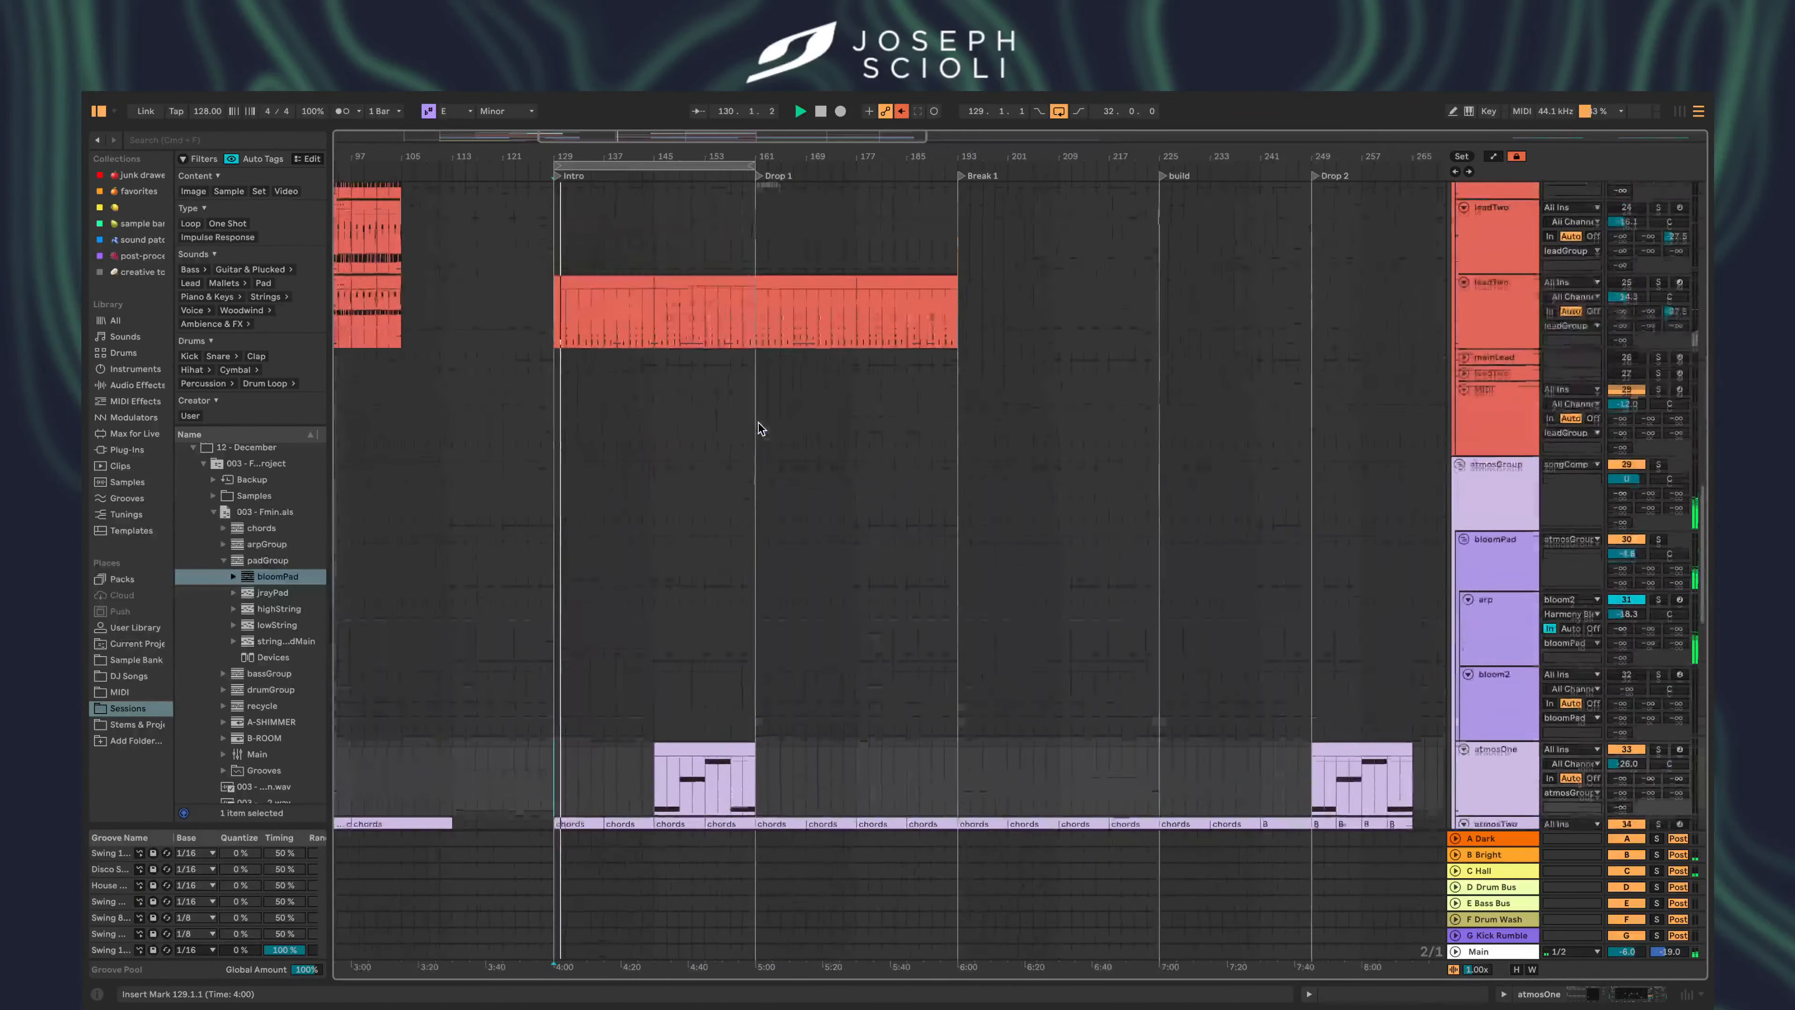
scroll(1473, 356, up, 5)
click(1487, 388)
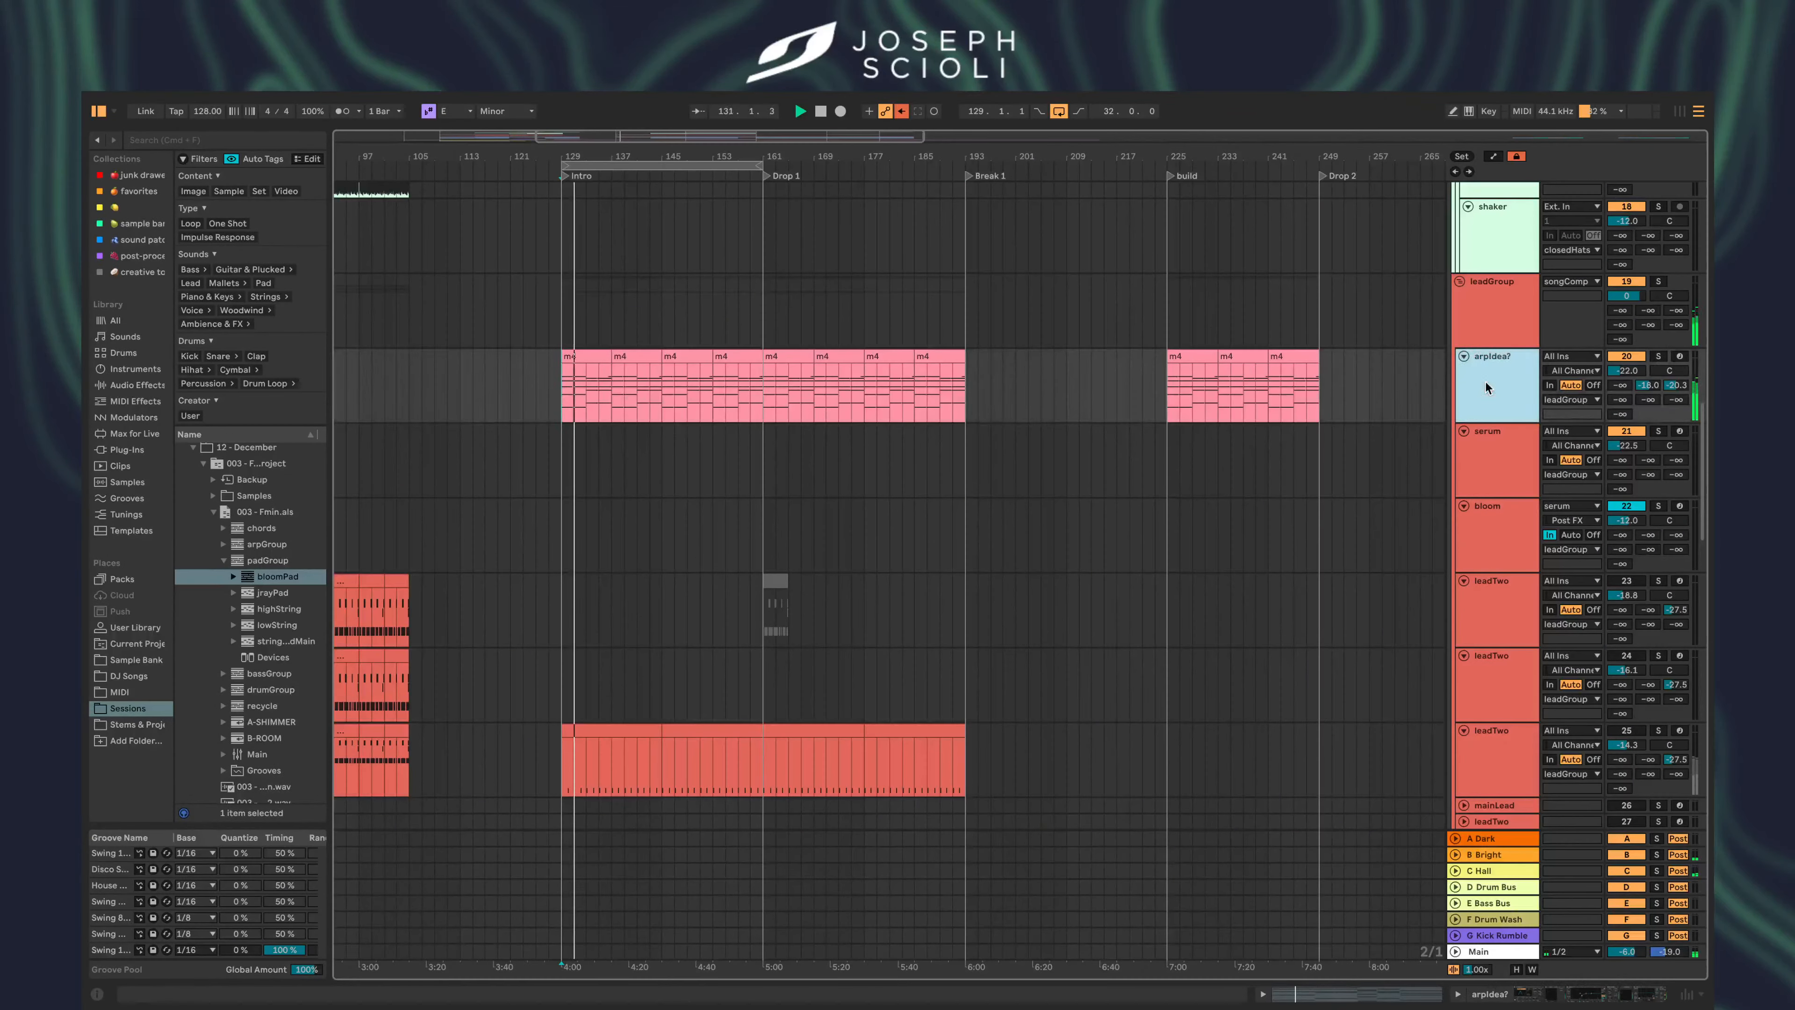
scroll(1489, 389, up, 2)
double_click(1508, 478)
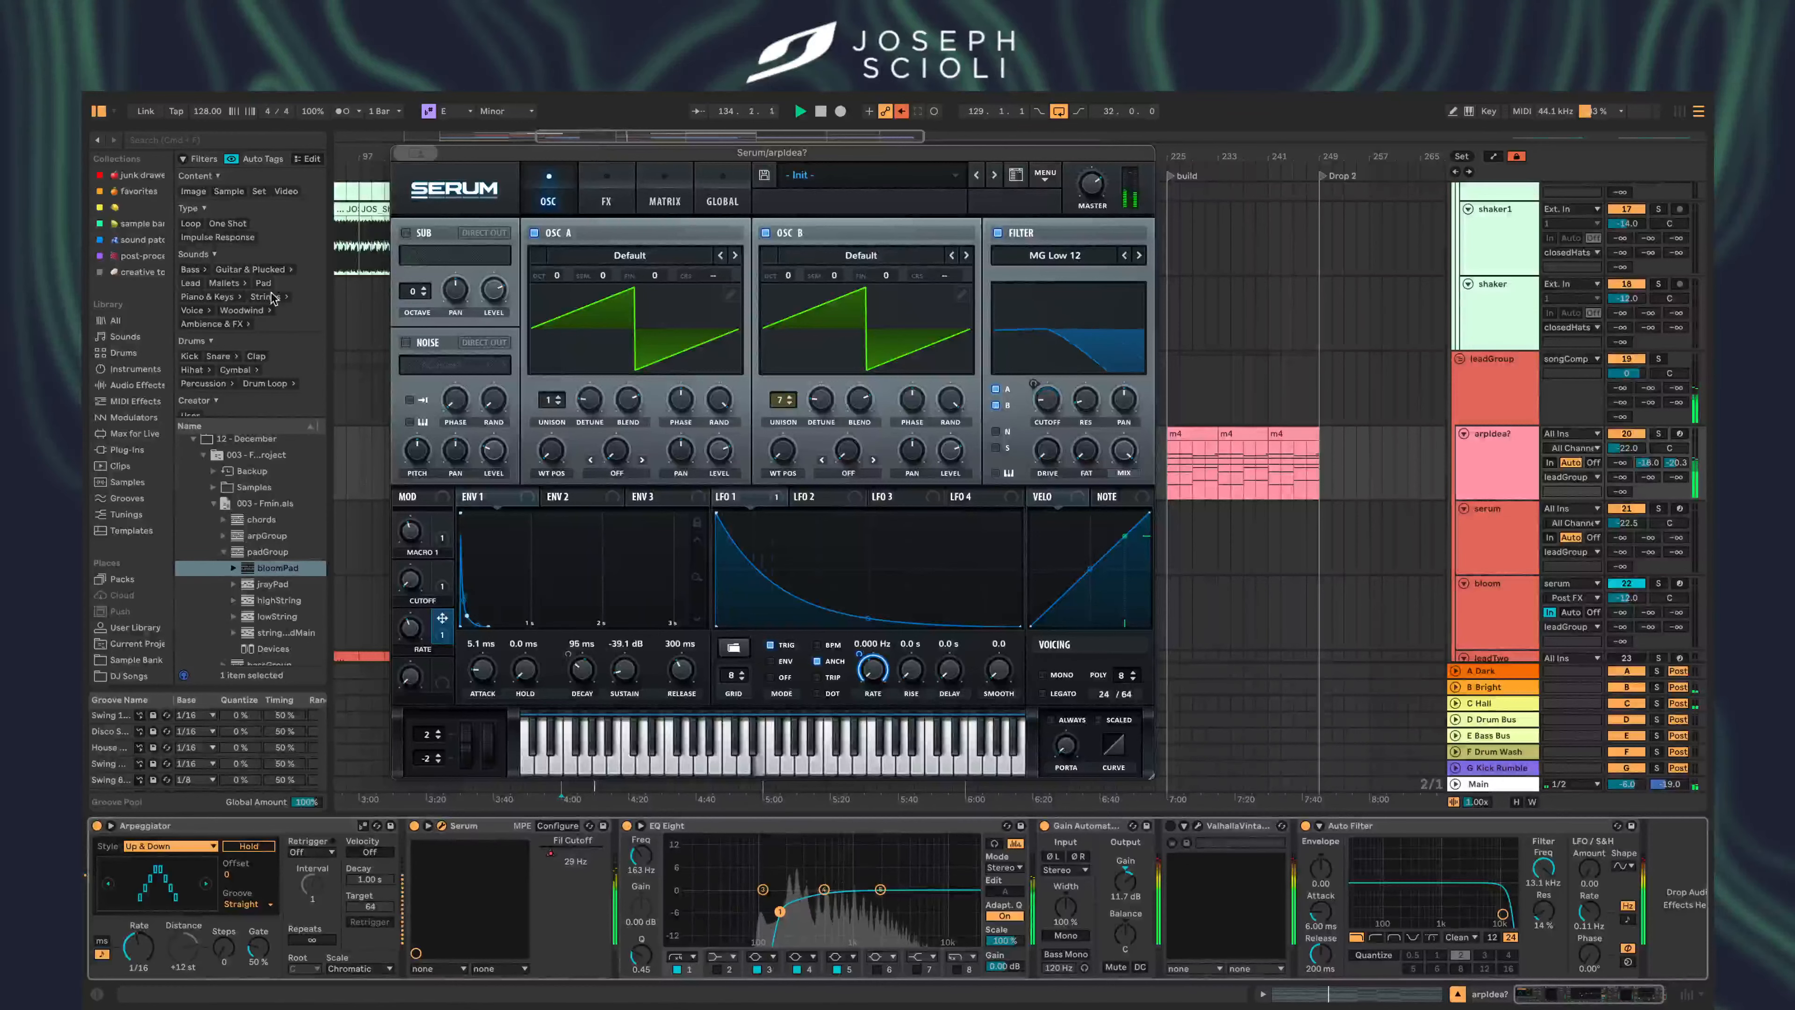
- Group the arpIdea? track's Serum into an Instrument Rack and start macro mapping
click(463, 827)
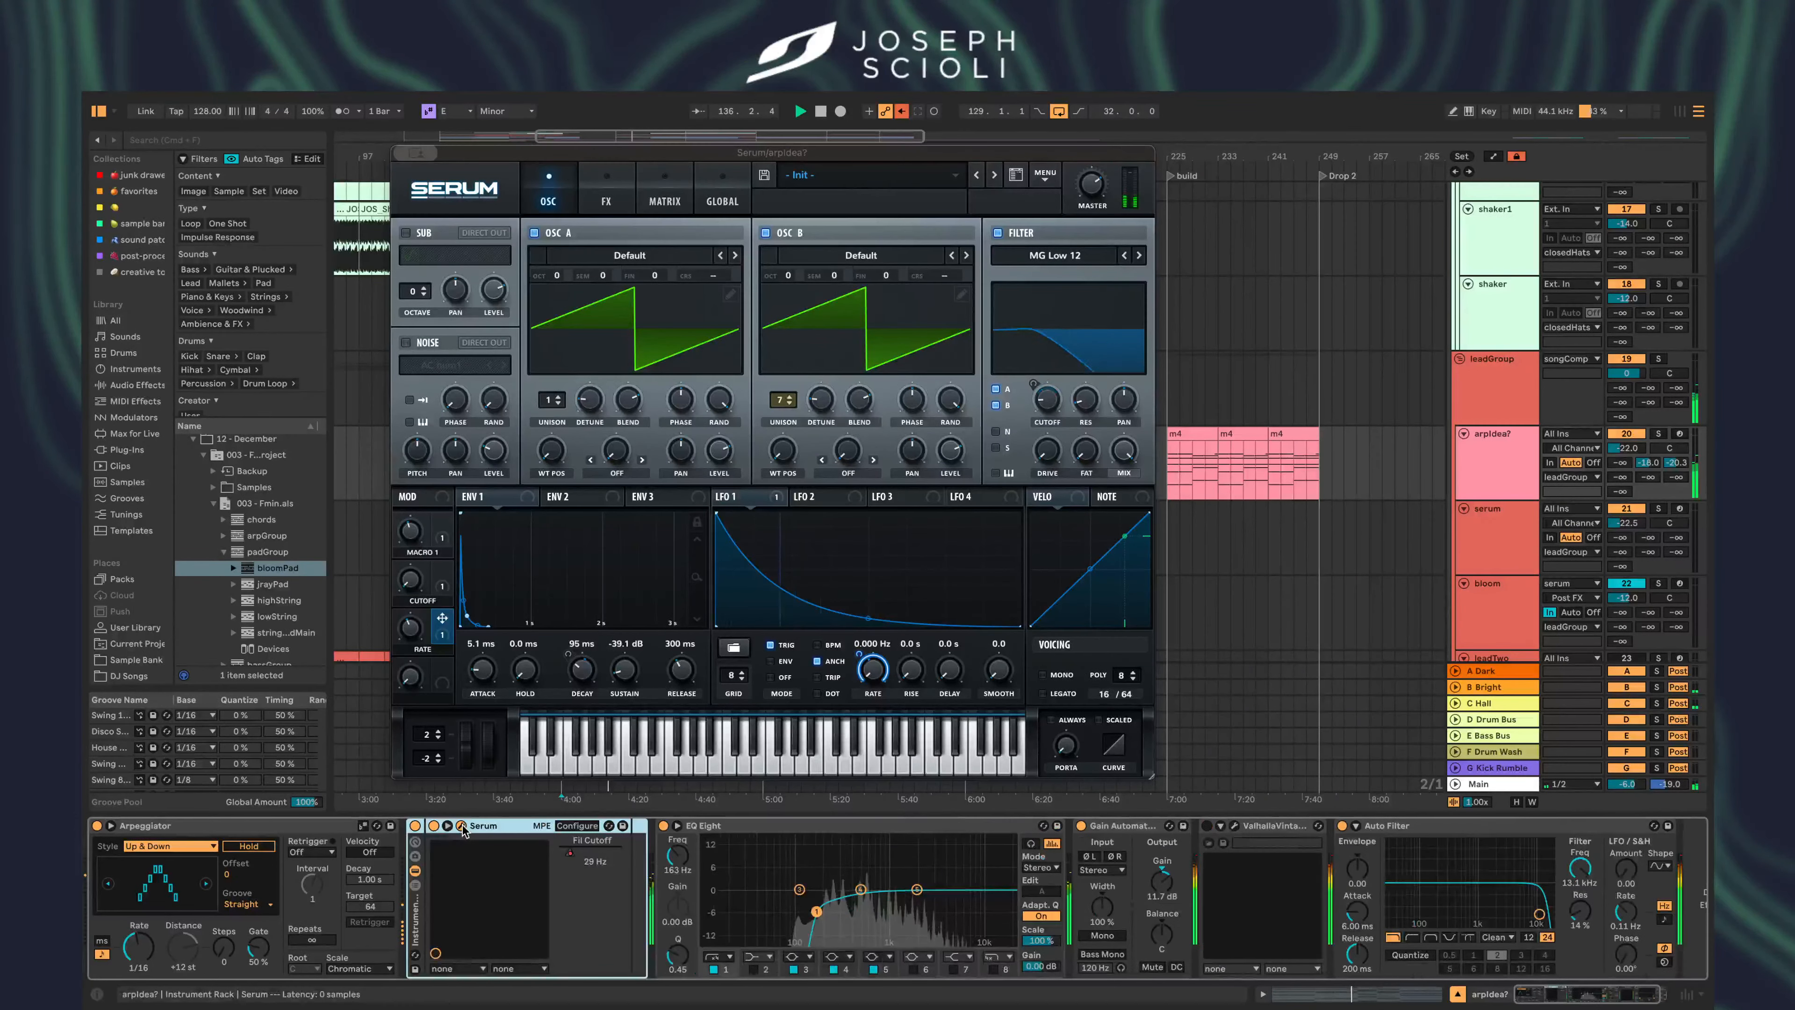
key(super+g)
click(562, 825)
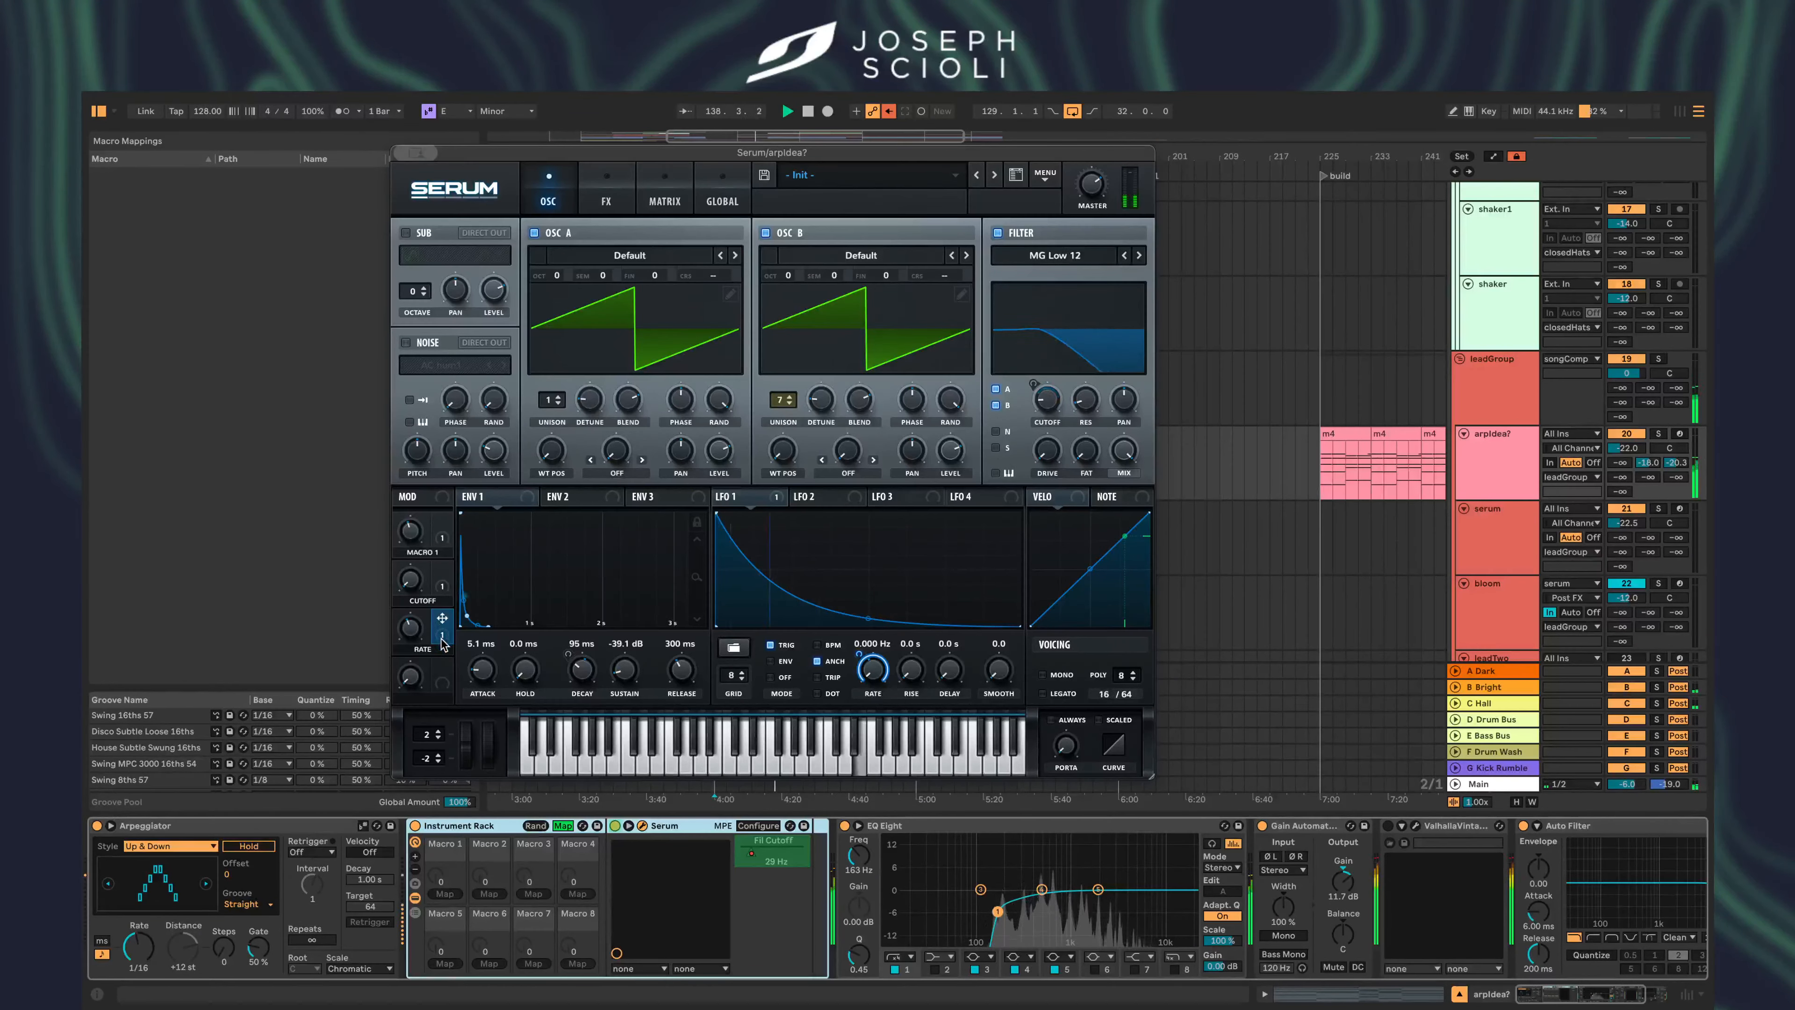
- Map Serum's Cutoff macro (Macro 2) to the rack's first macro and name that macro Cutoff
click(411, 628)
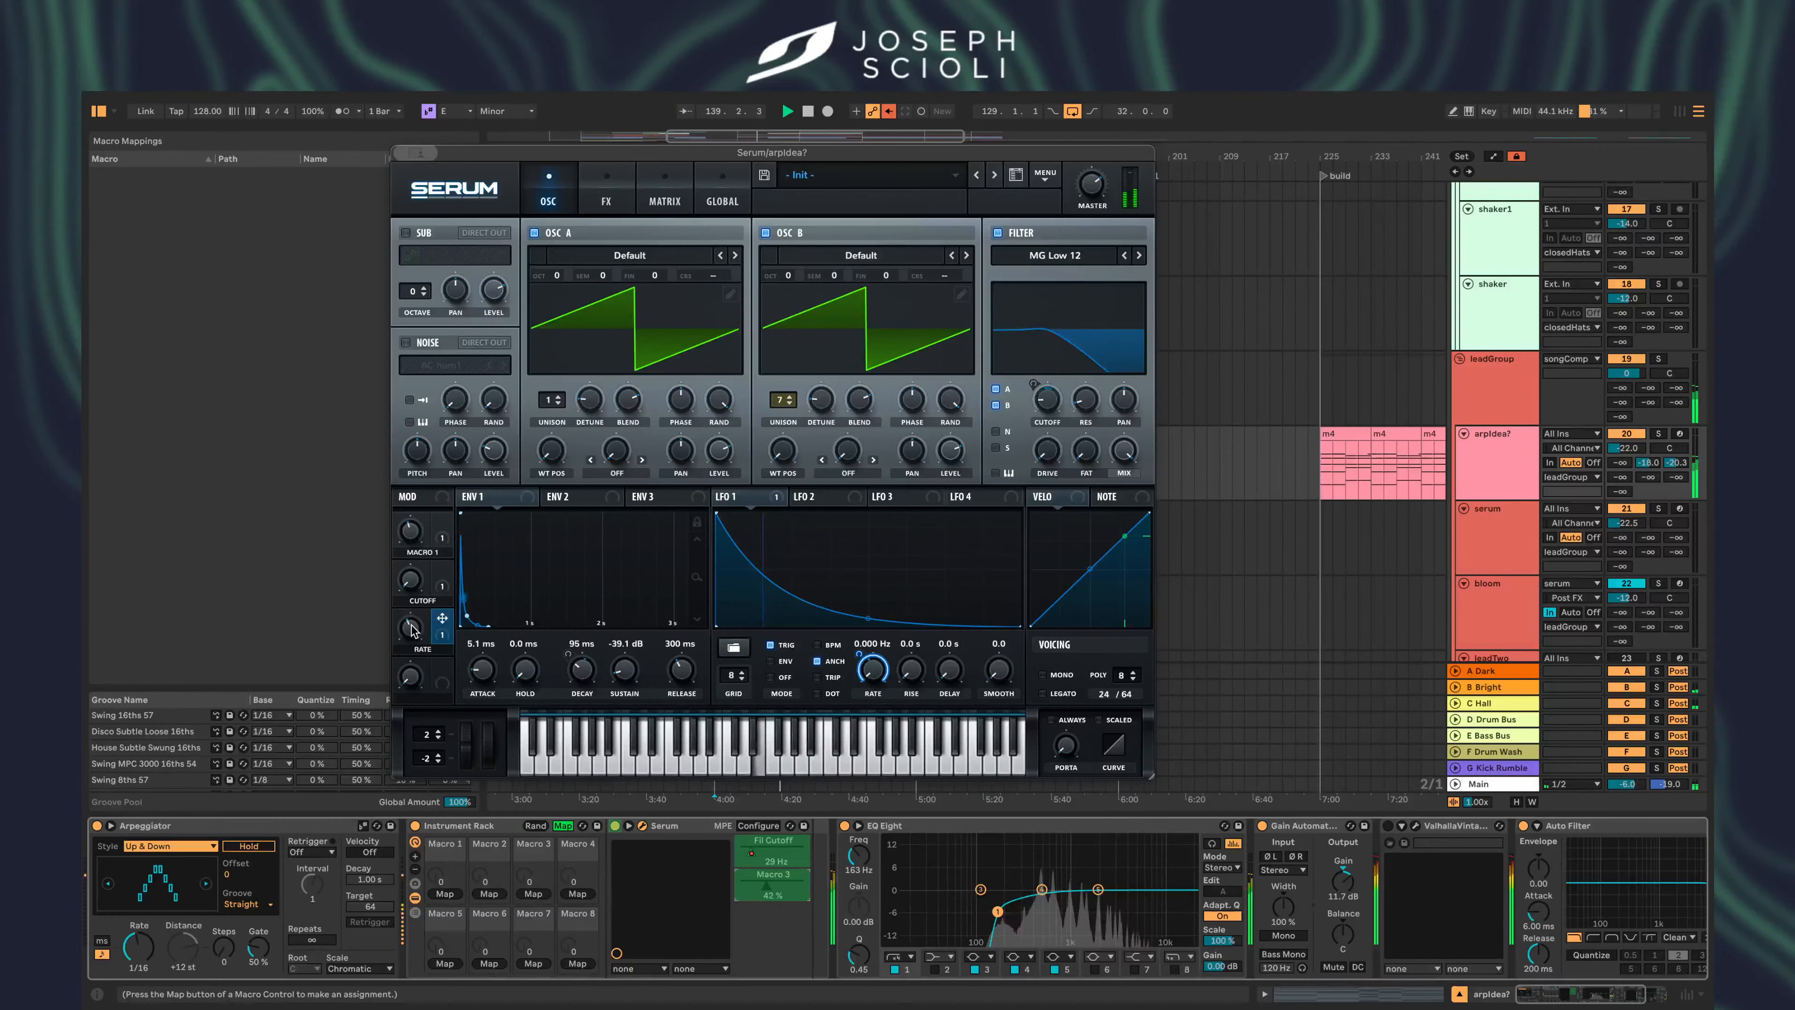
click(411, 581)
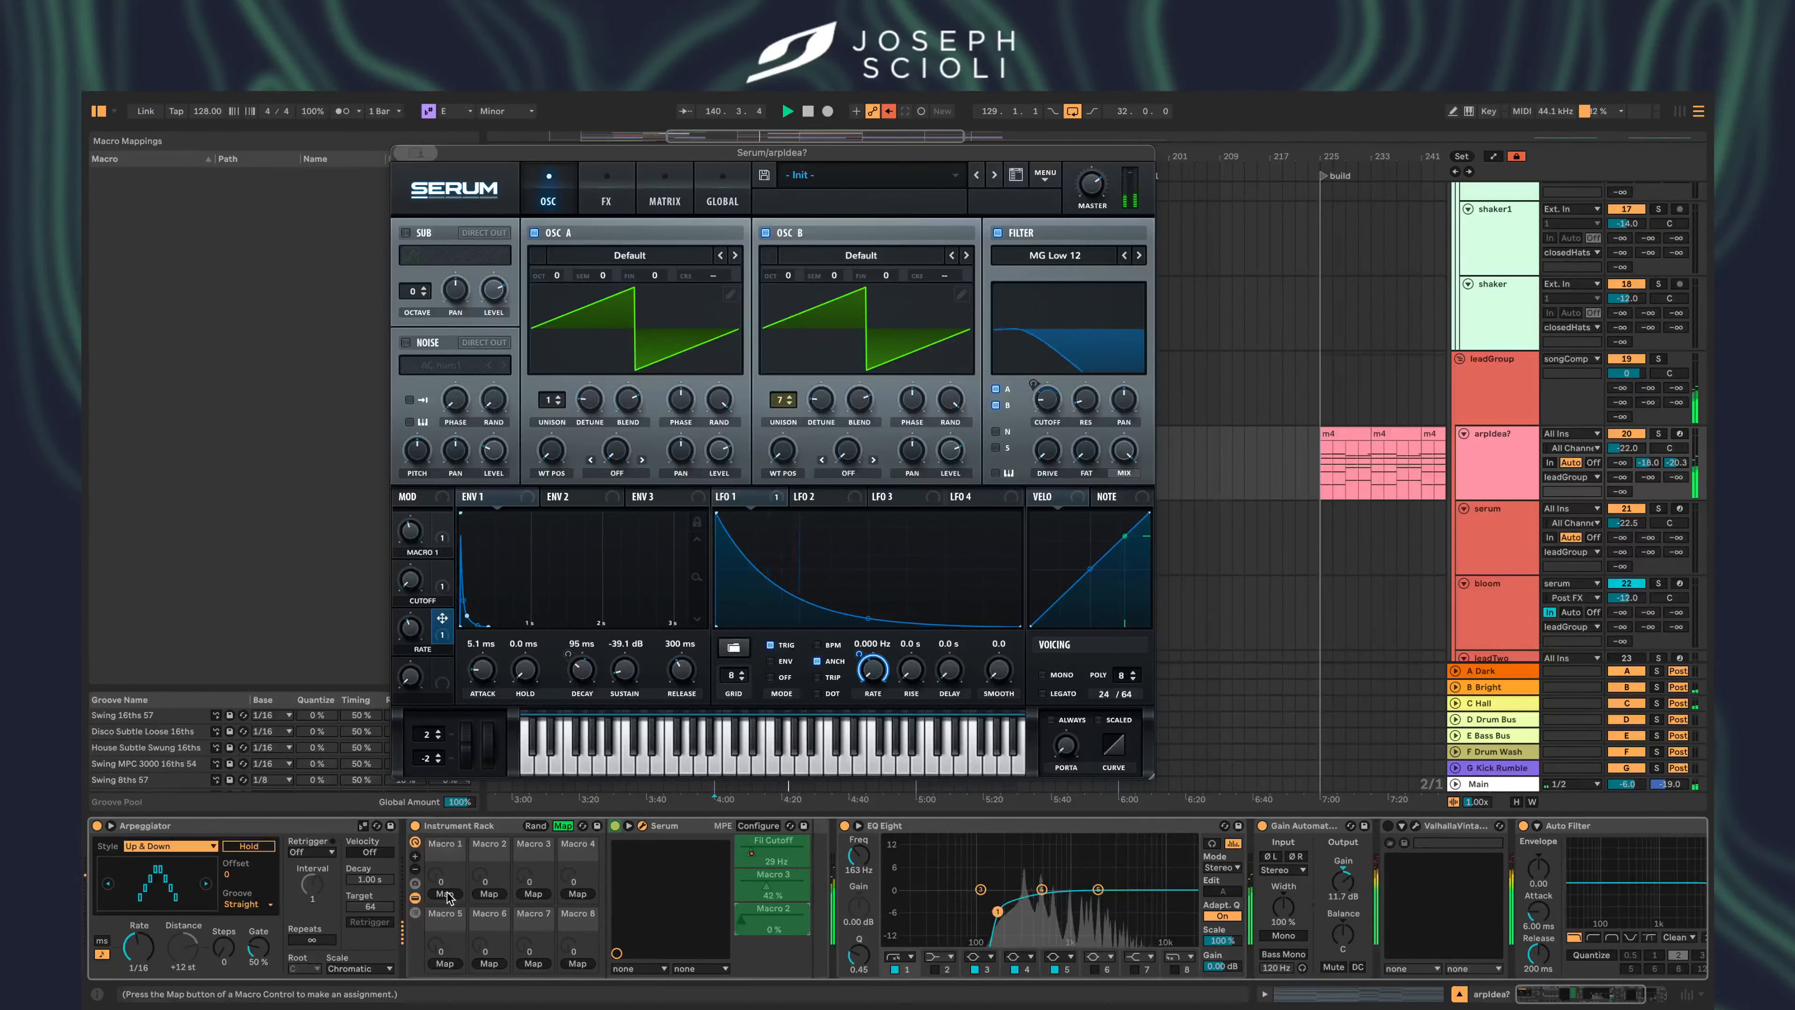
click(446, 894)
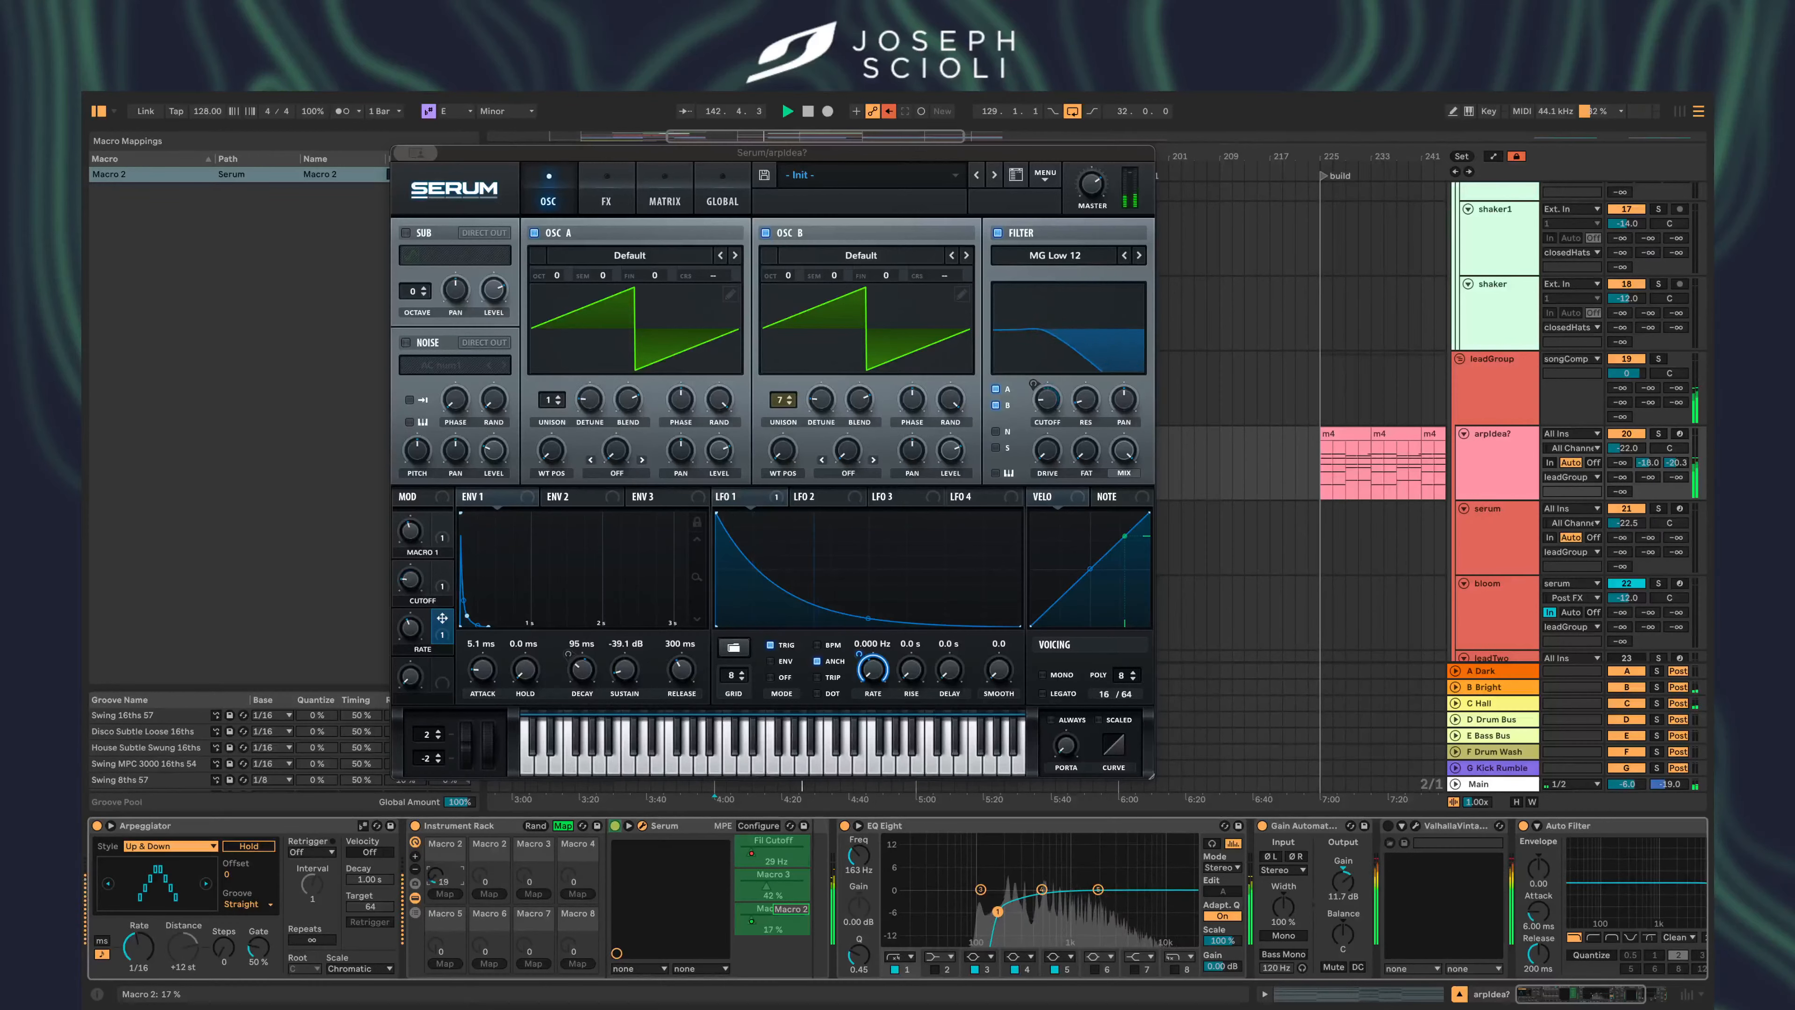
click(444, 857)
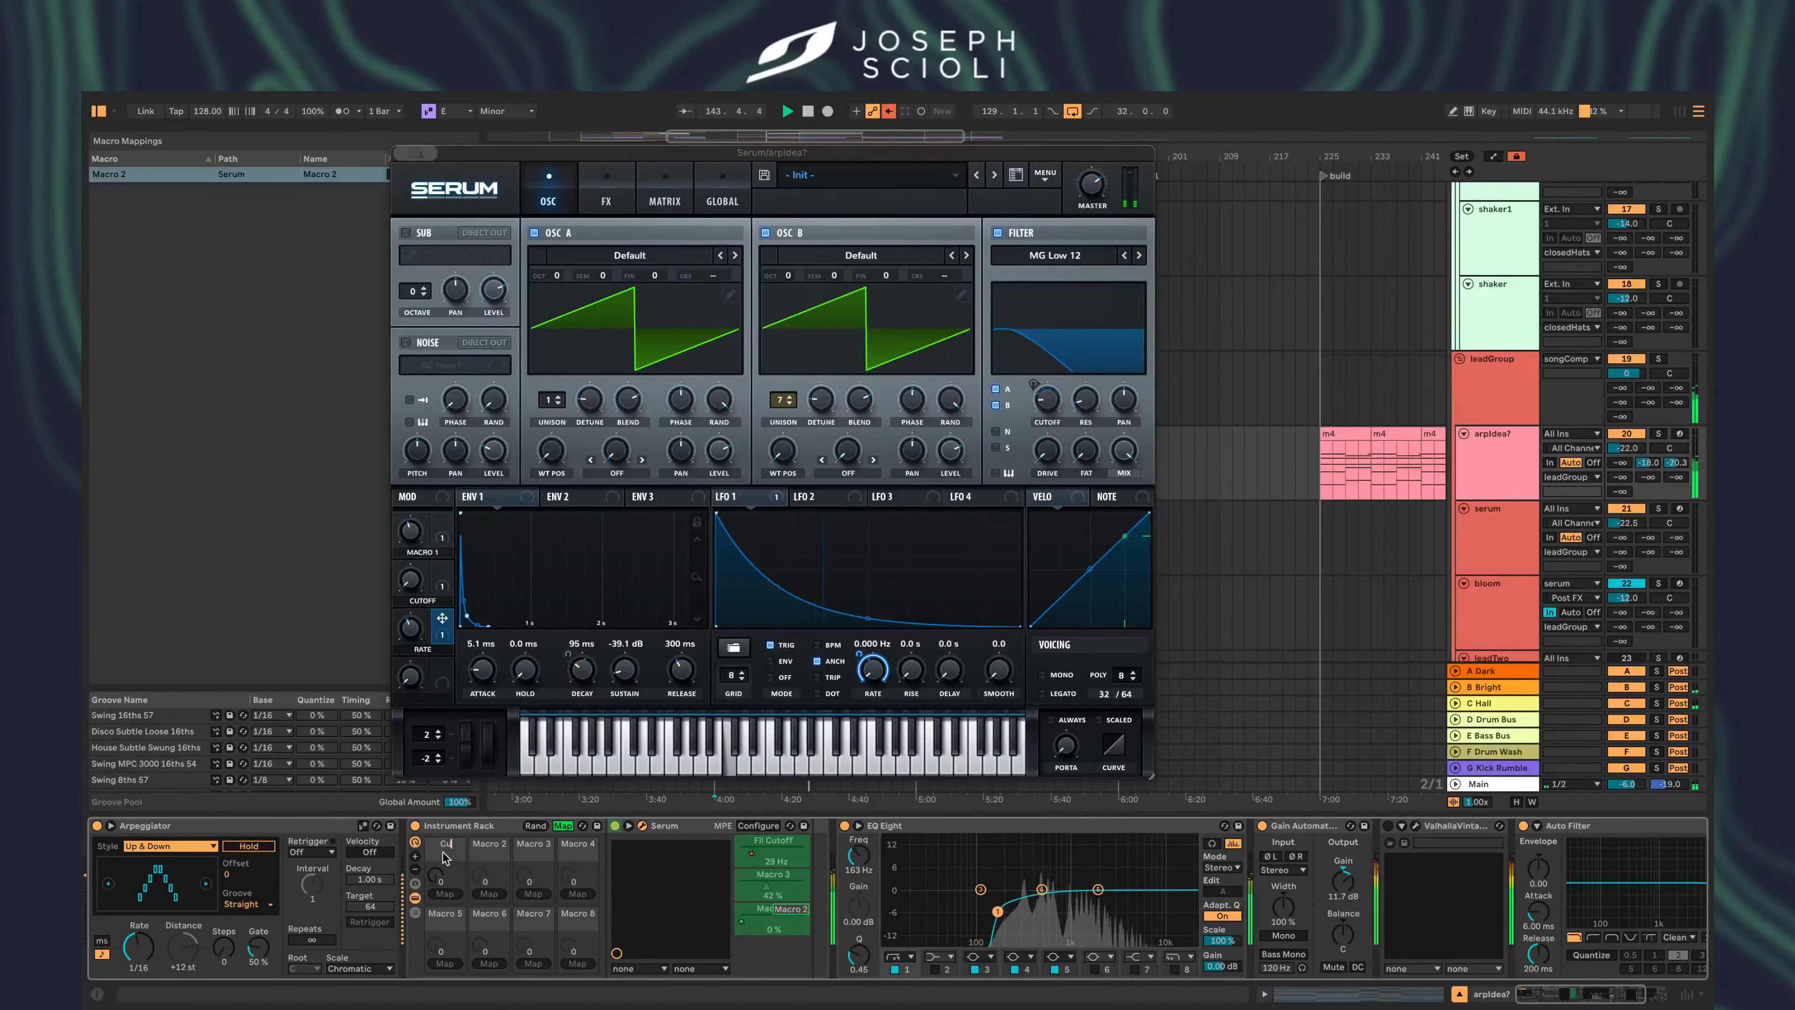
click(485, 861)
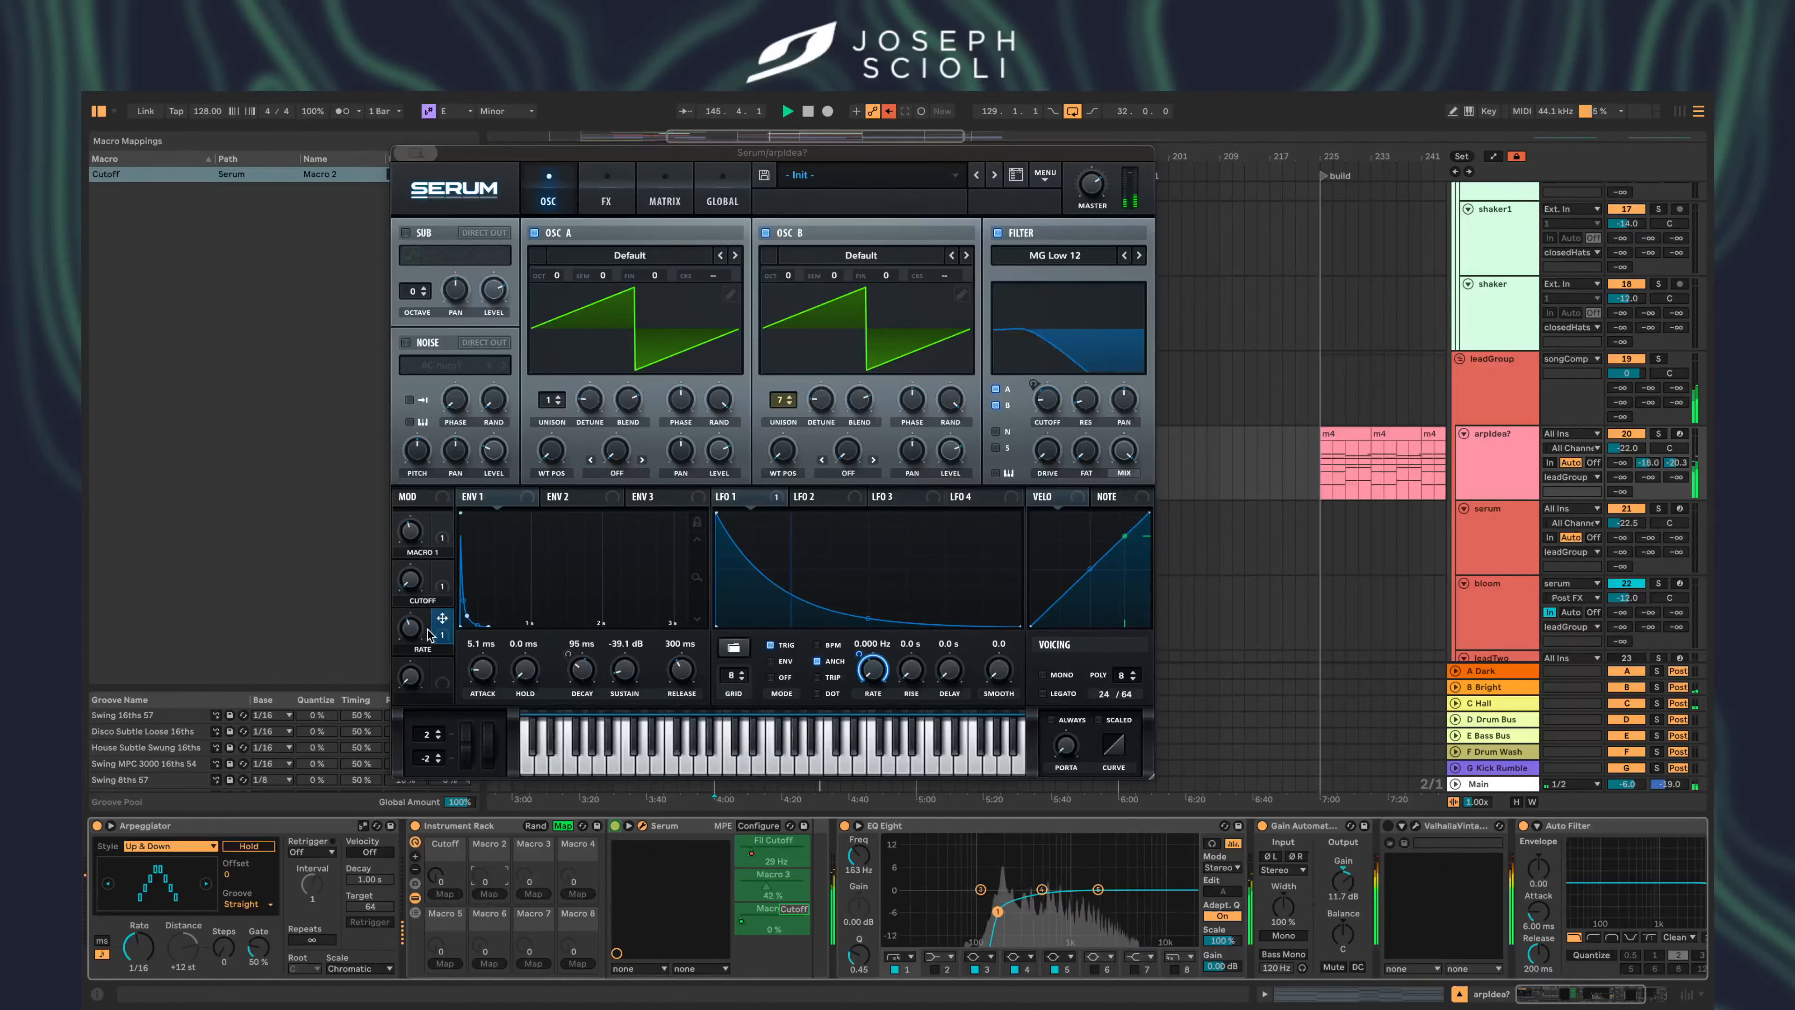
- Map Serum's Rate macro (Macro 3) to the rack's second macro and name that macro Rate
click(411, 629)
click(488, 894)
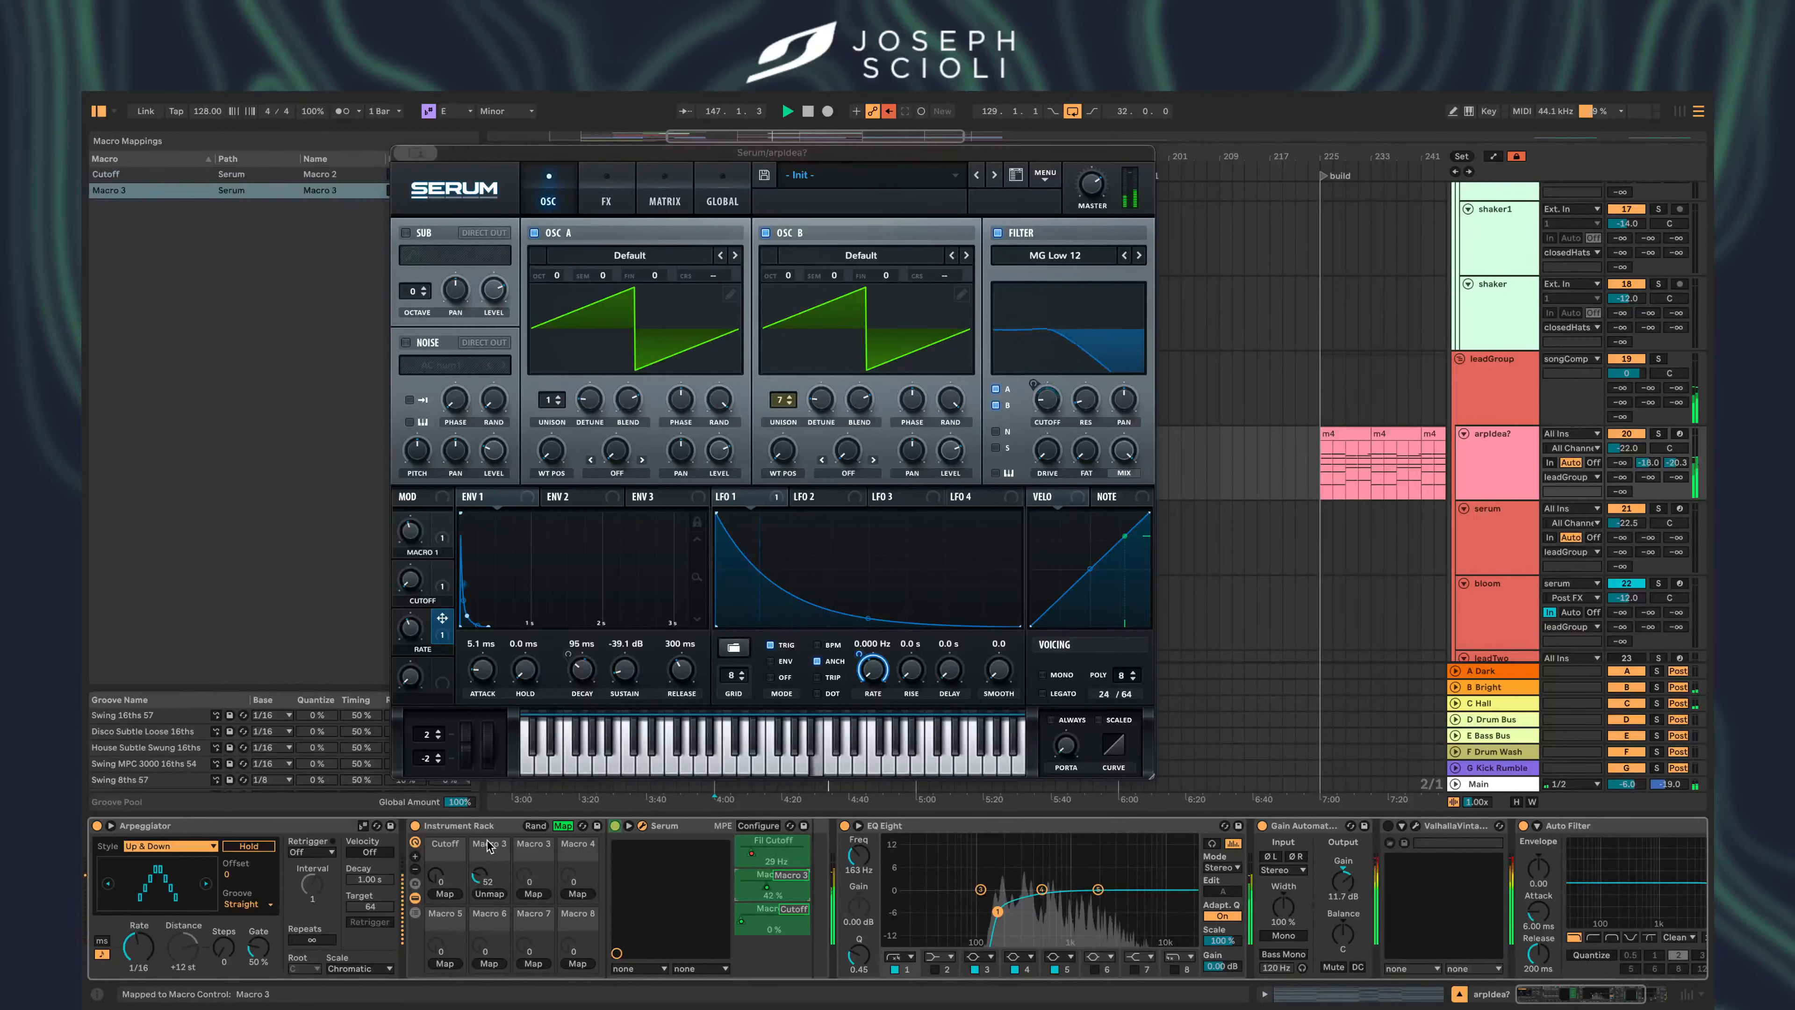
click(489, 844)
key(super+r)
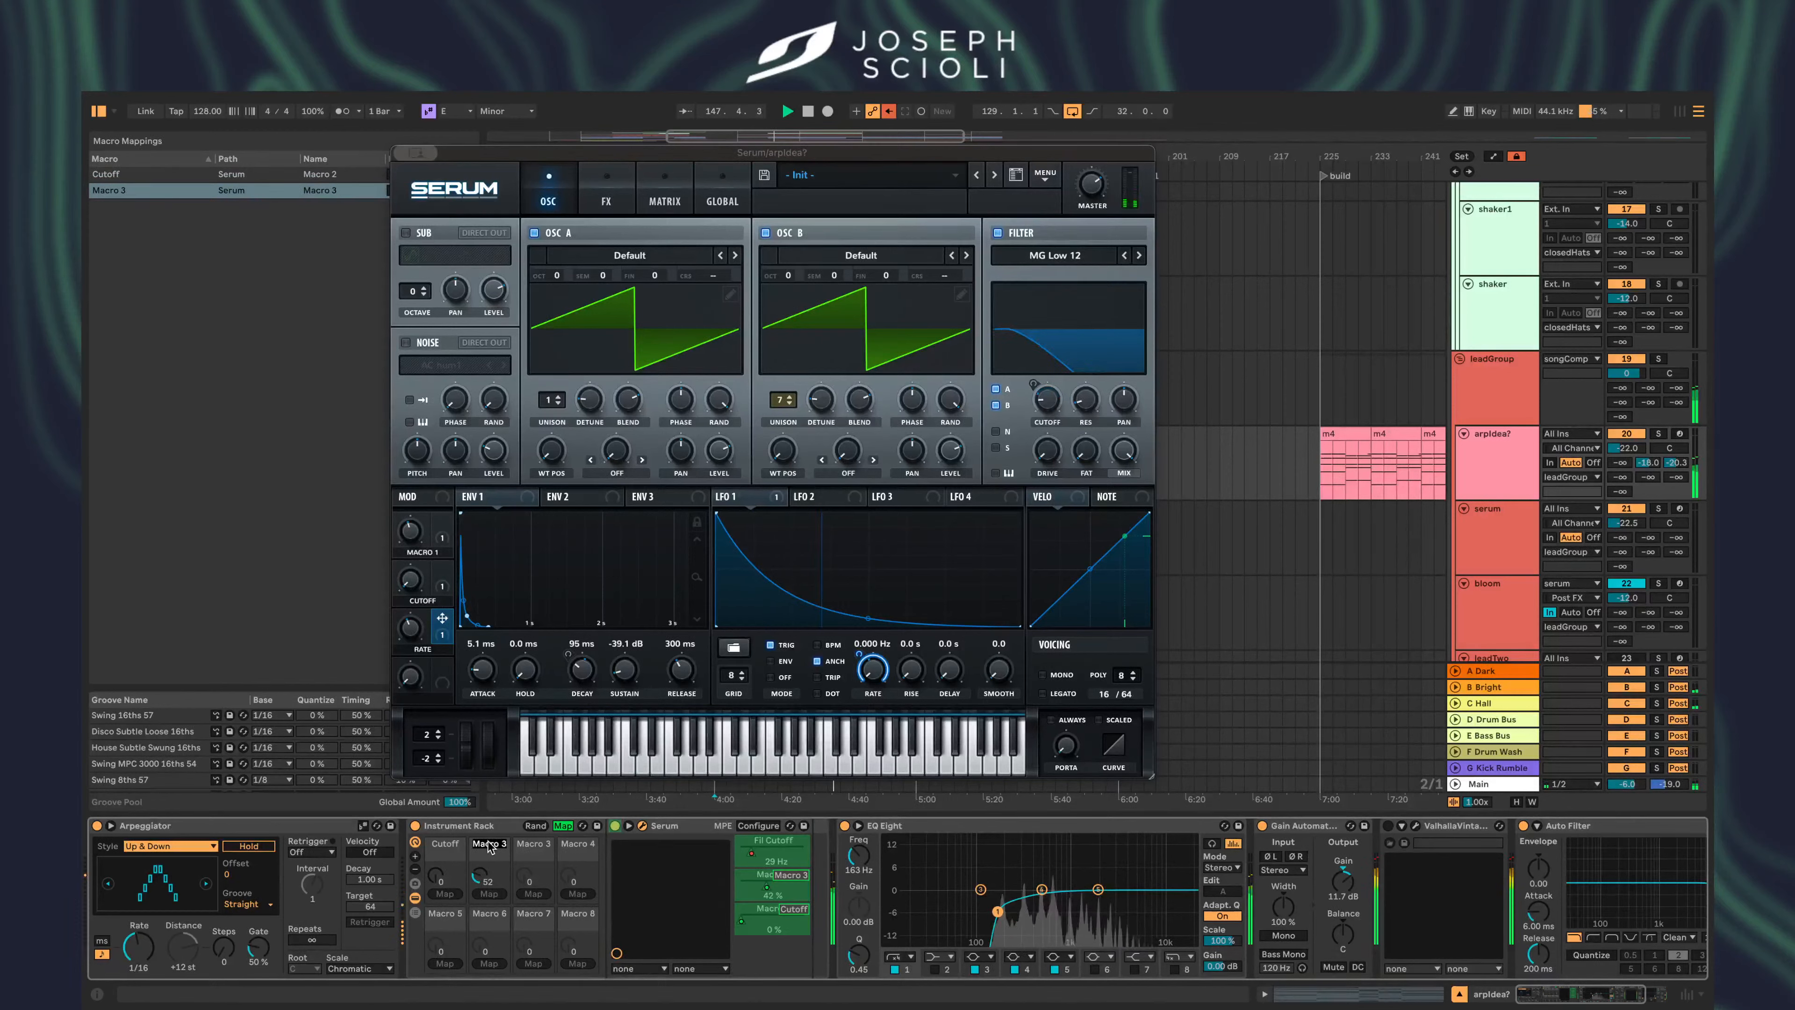
text(Rate)
key(Return)
- Color the rack's Rate macro yellow and its Cutoff macro green
right_click(492, 847)
click(547, 782)
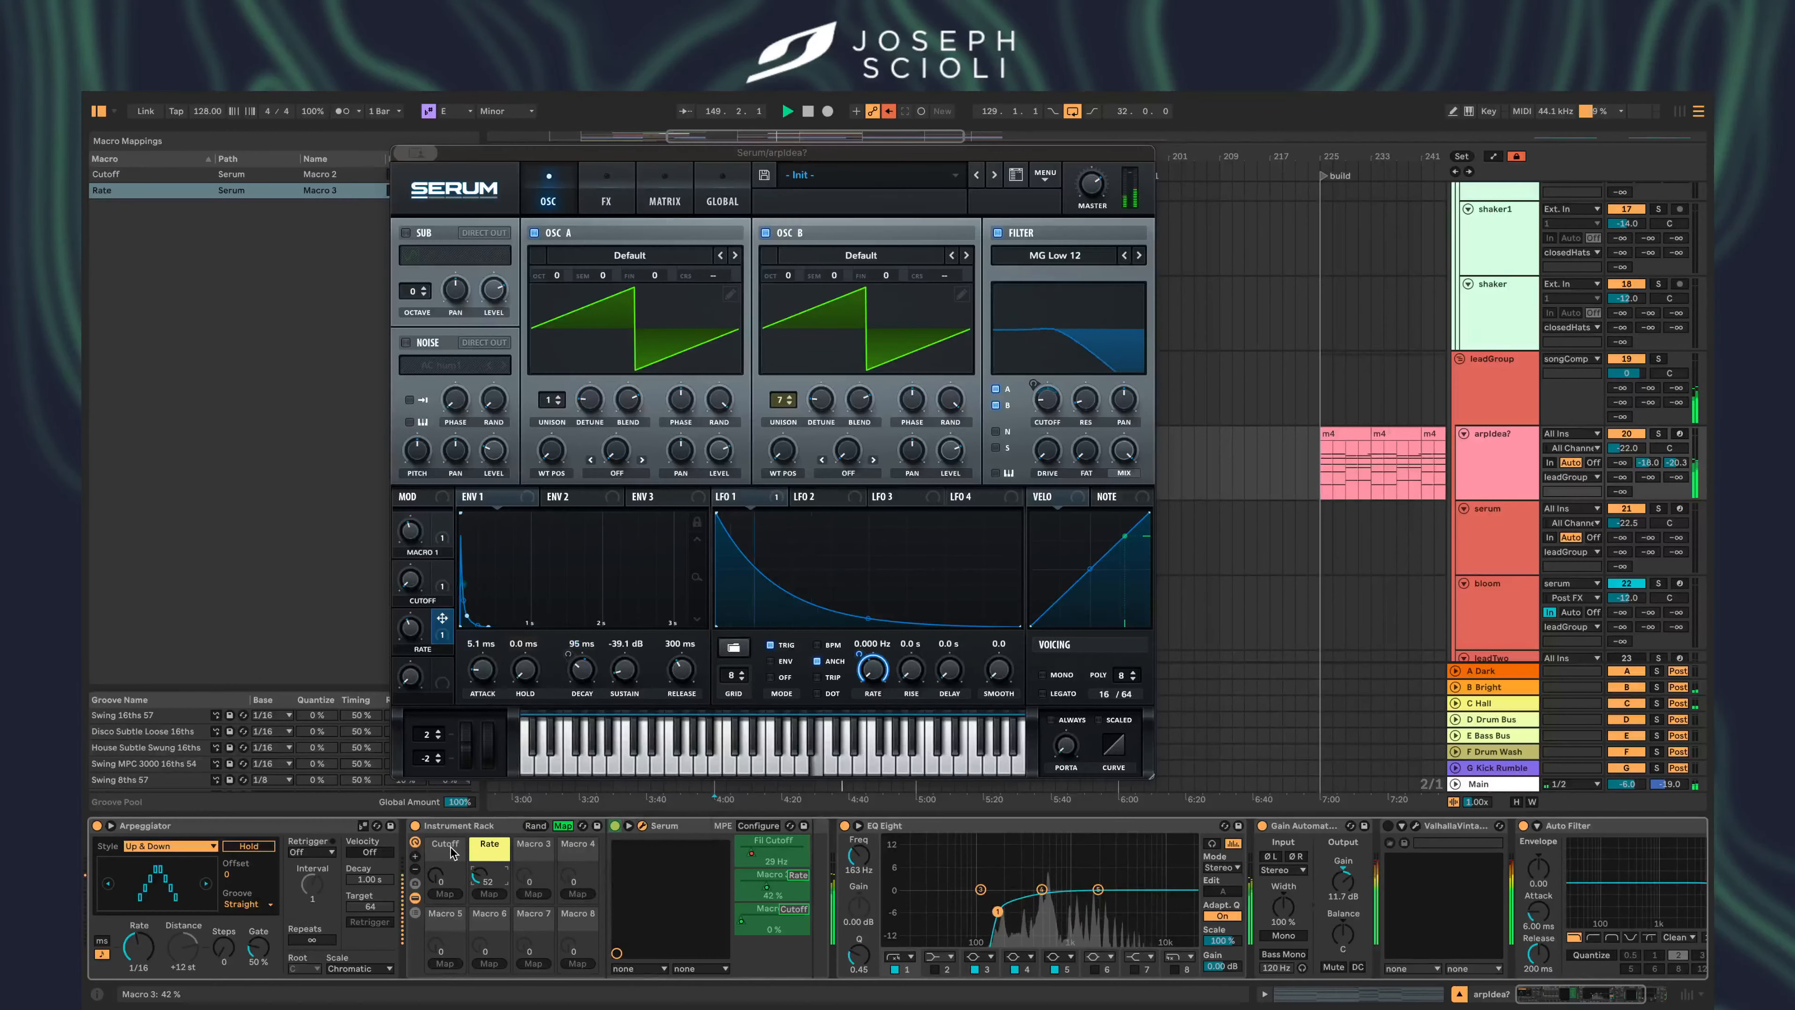
right_click(451, 846)
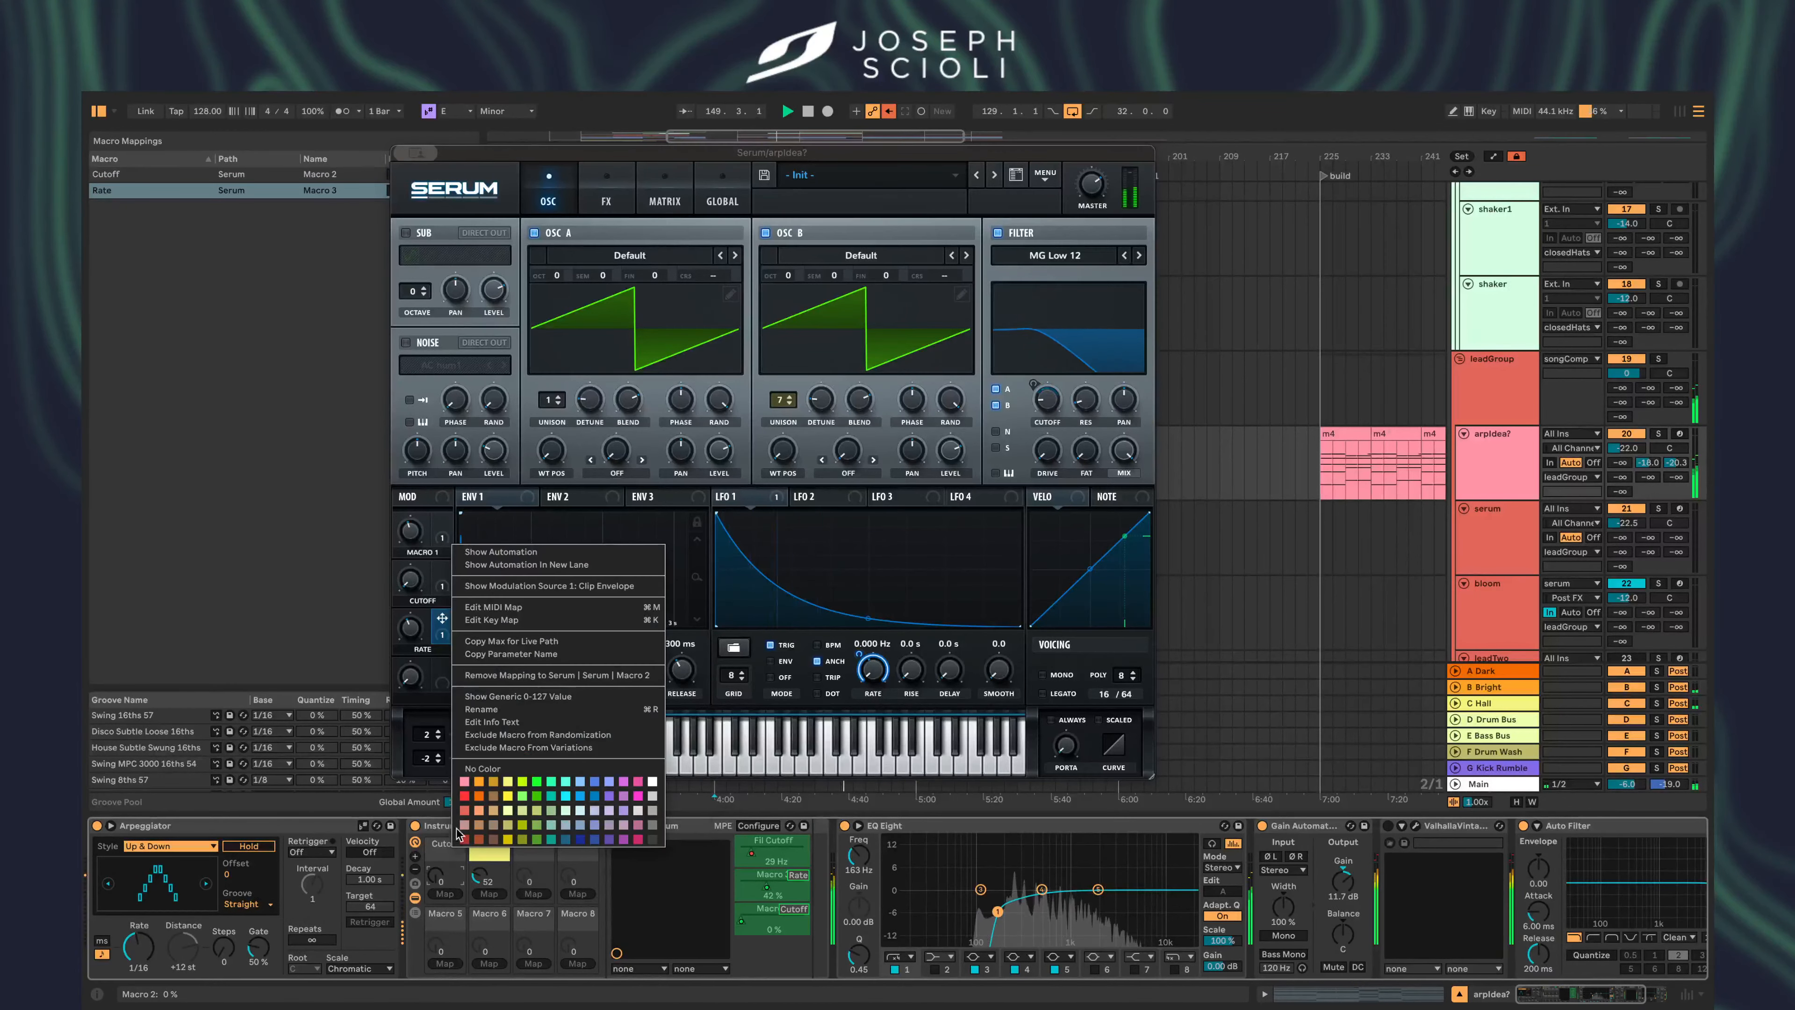
click(554, 808)
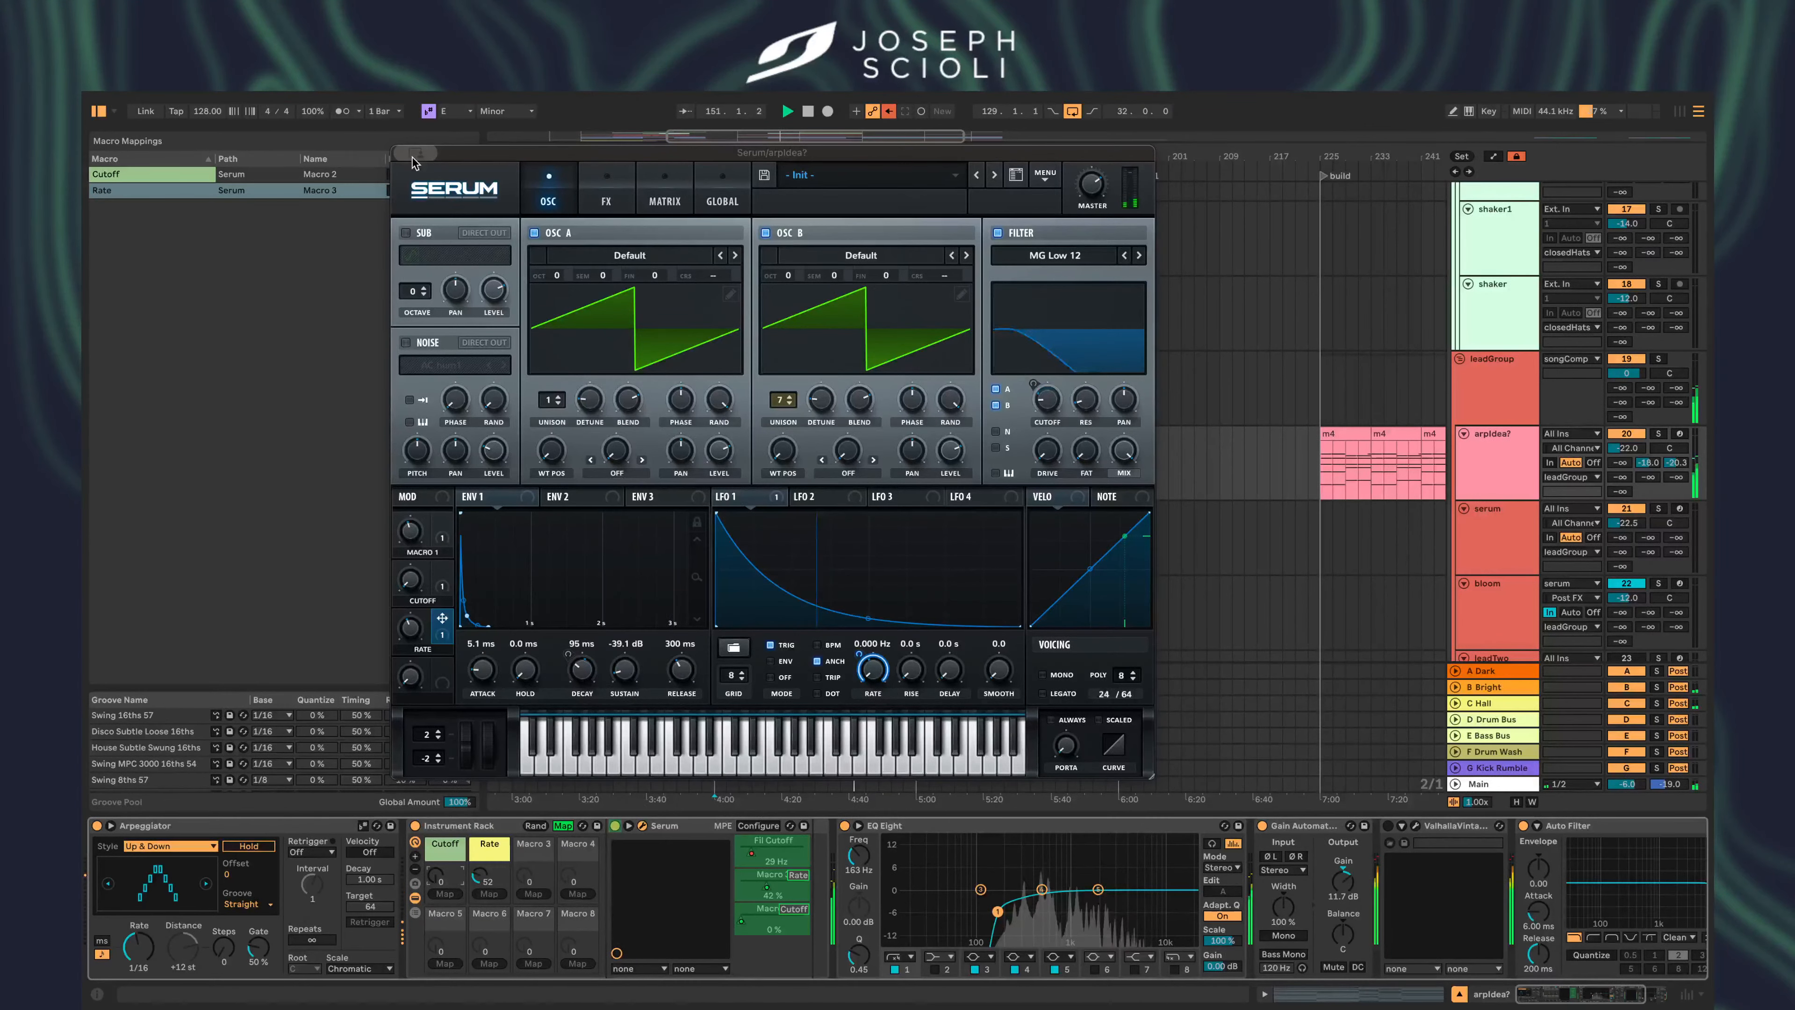
- Close the Serum window, return the rack's Cutoff macro to 0 and leave macro mapping
click(414, 156)
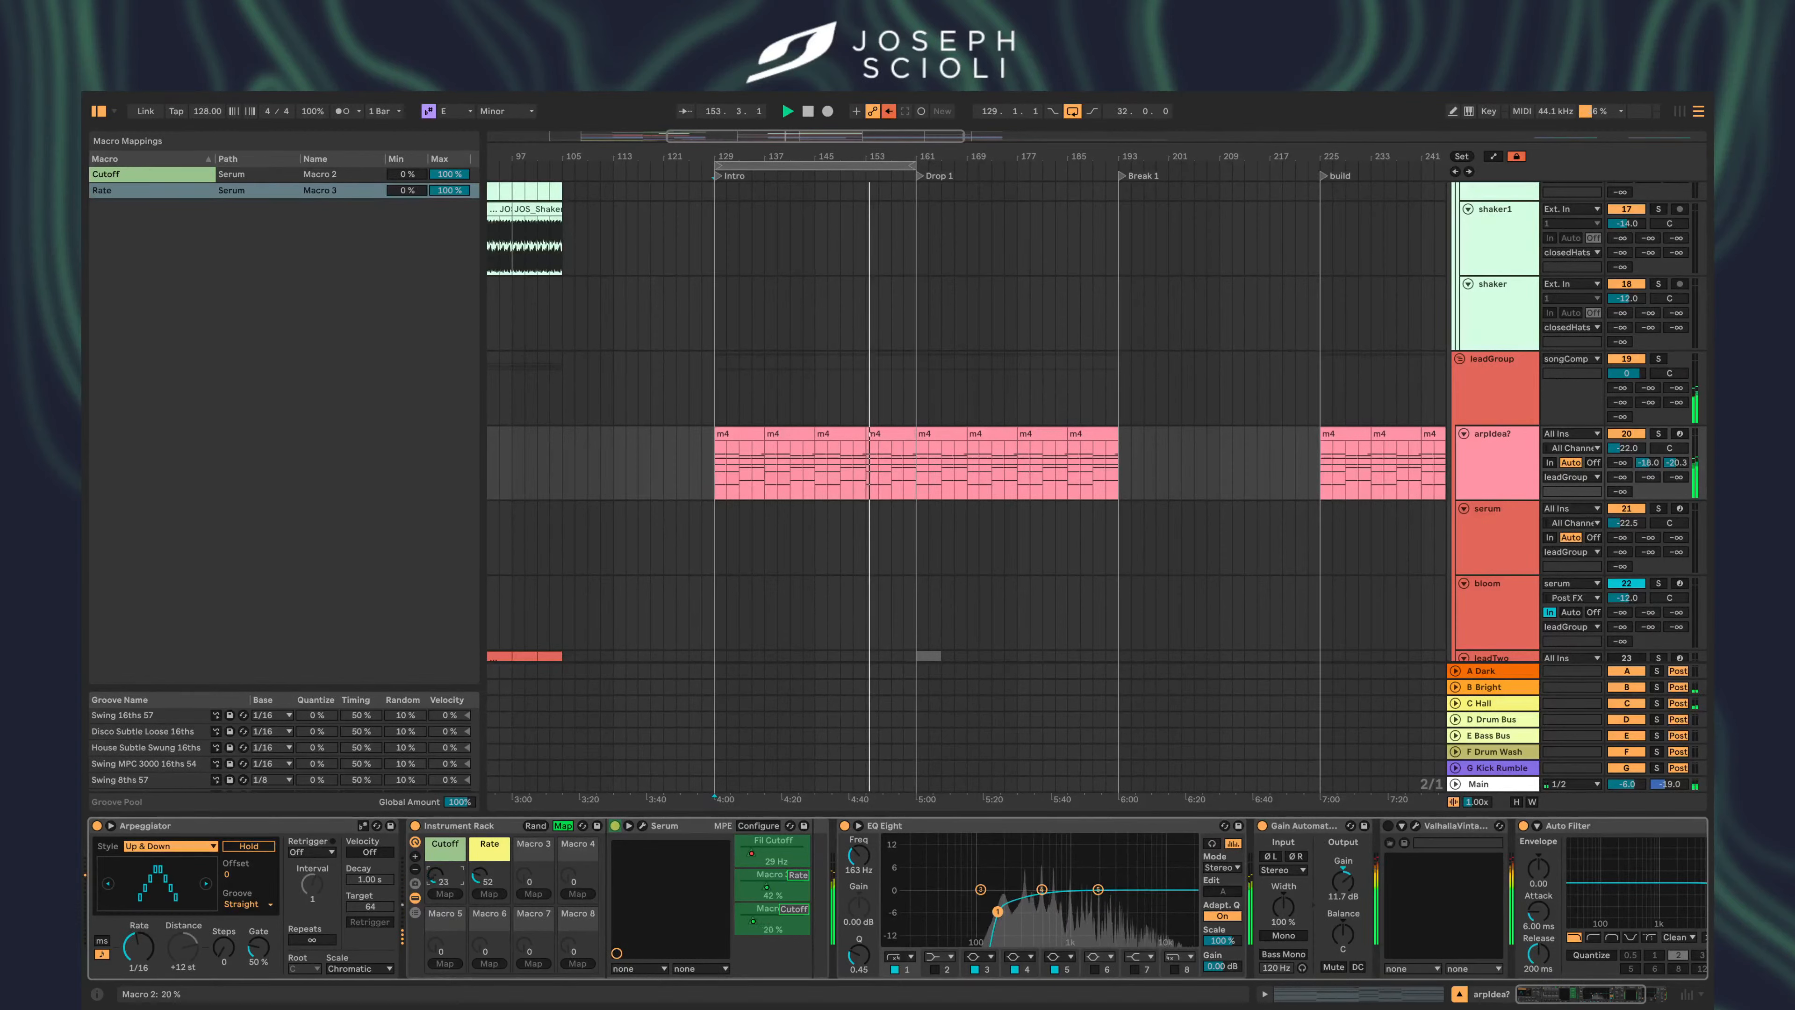
right_click(443, 846)
click(441, 854)
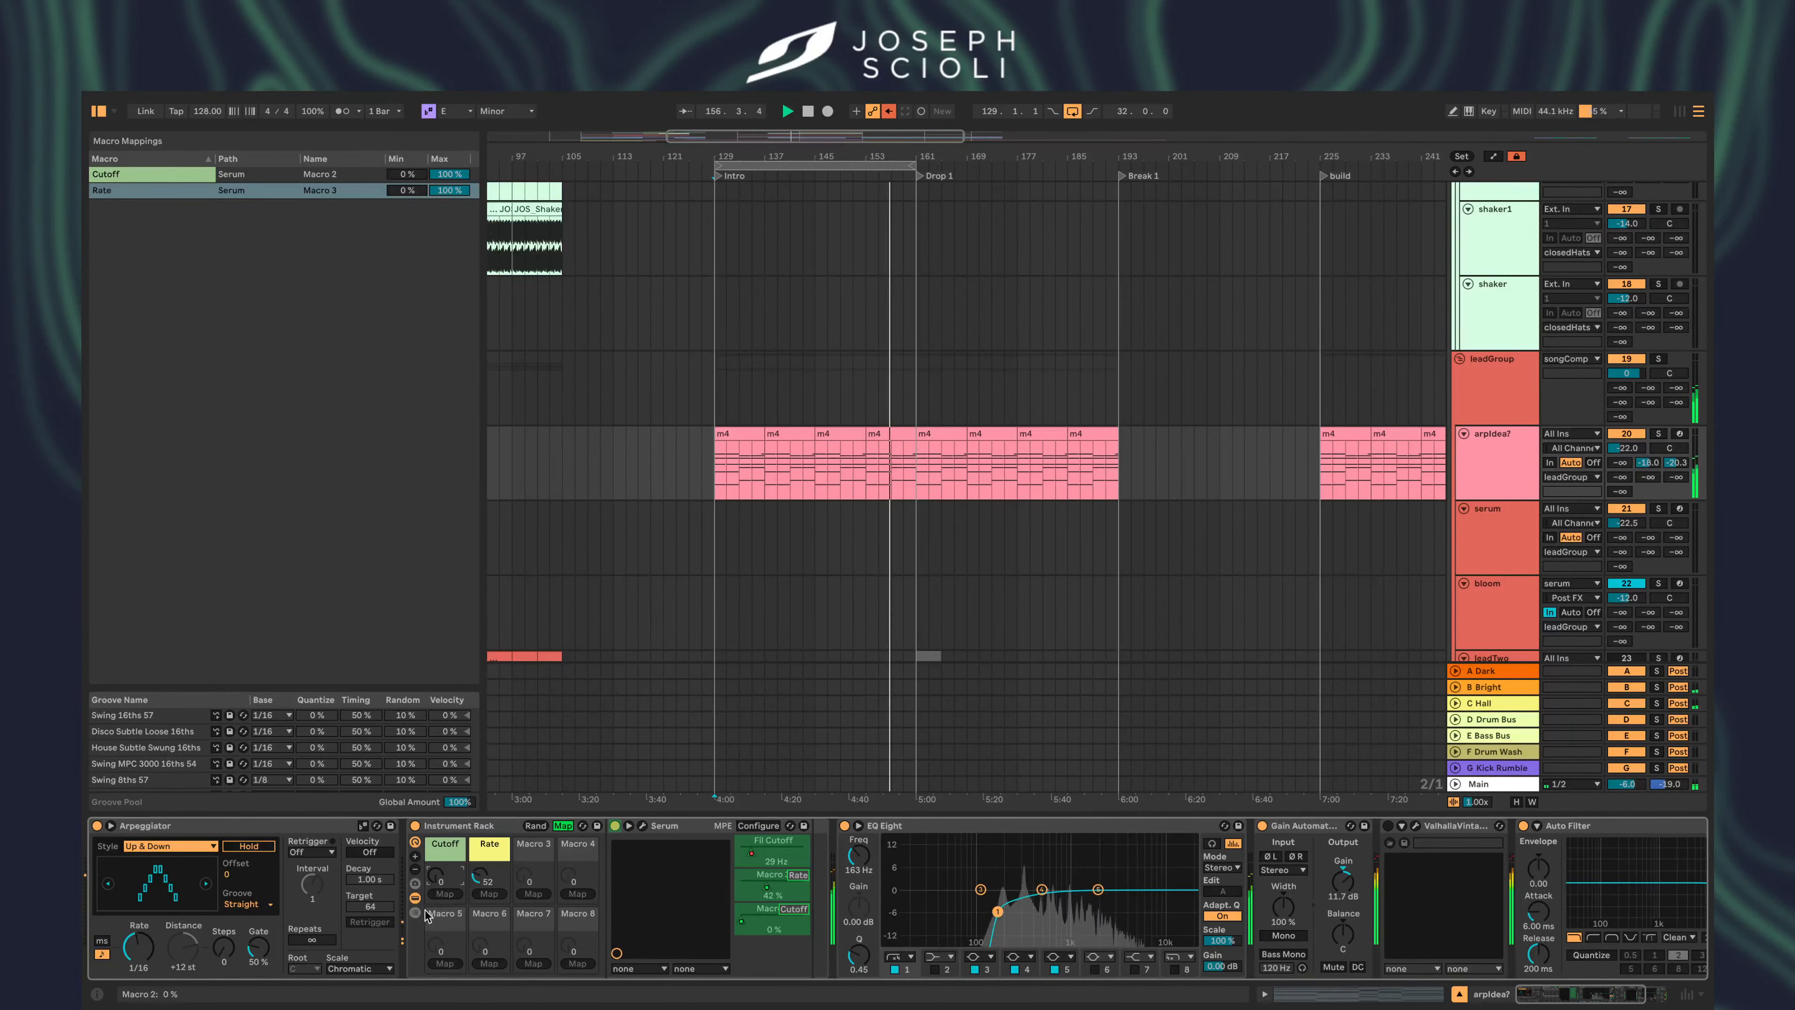
click(562, 825)
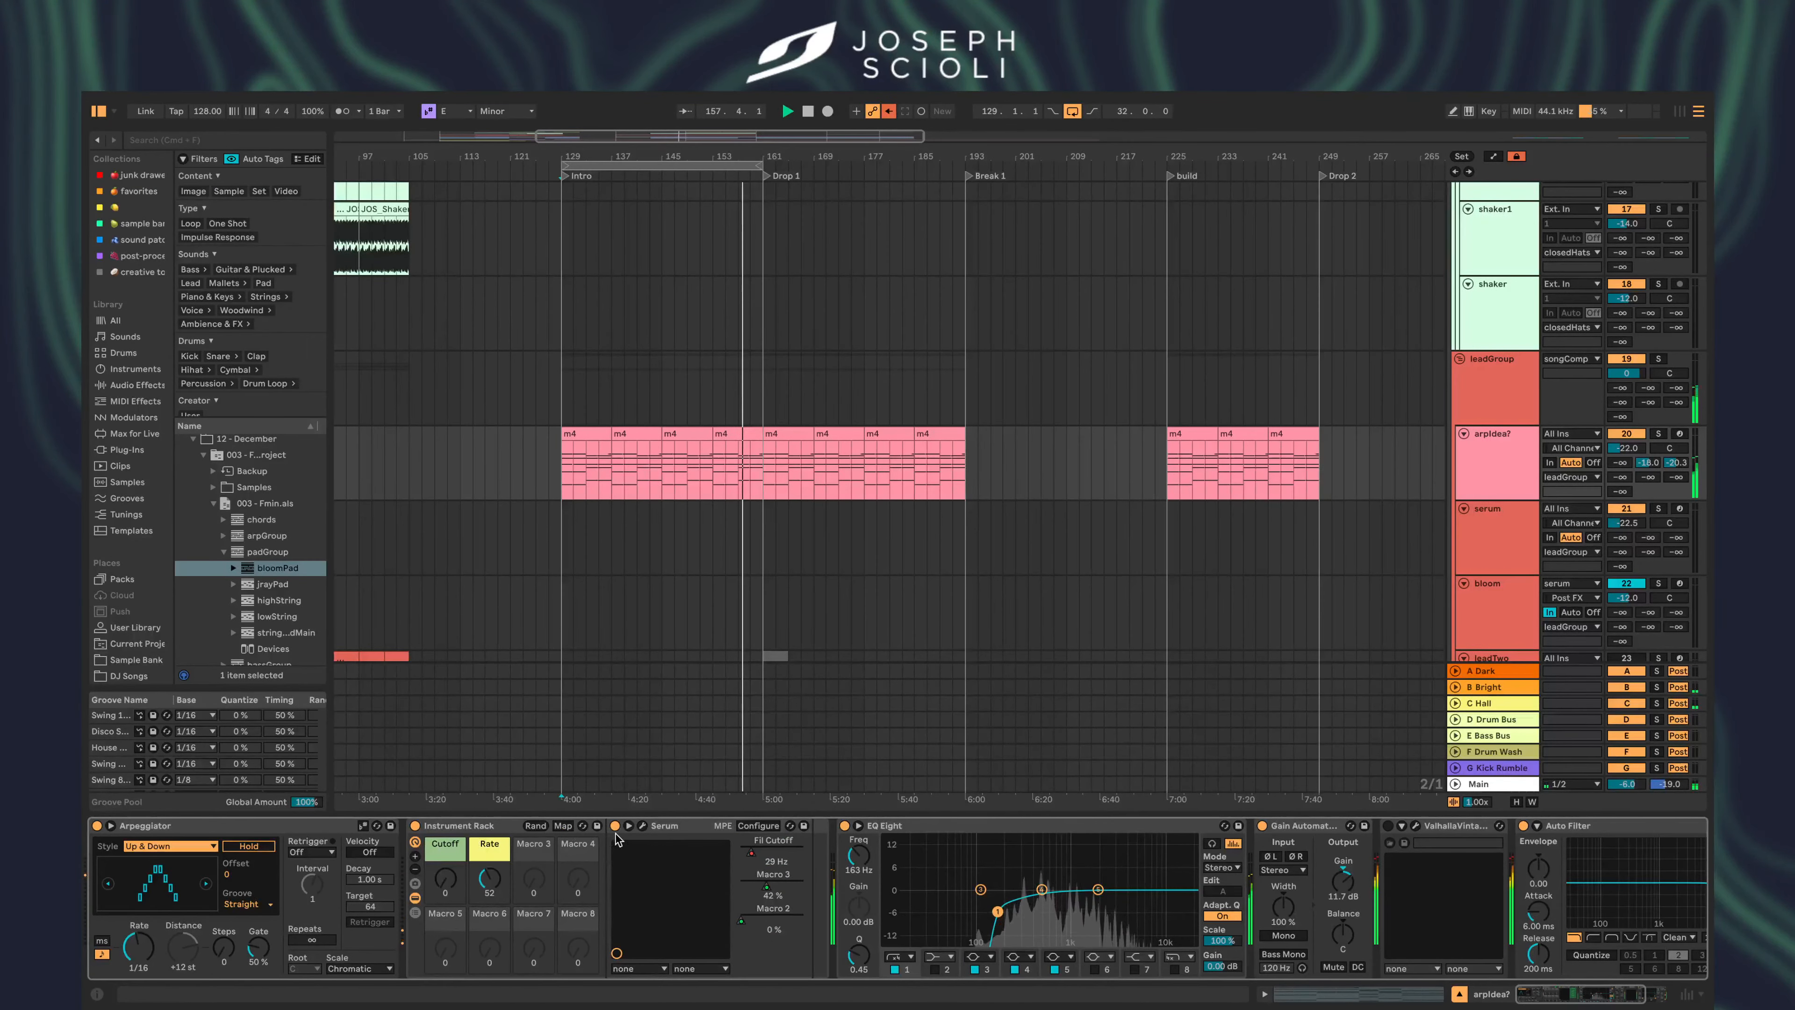
- Lower Serum's filter cutoff to 10 Hz and adjust the cutoff's modulation amount, closing the plug-in window when finished
click(642, 826)
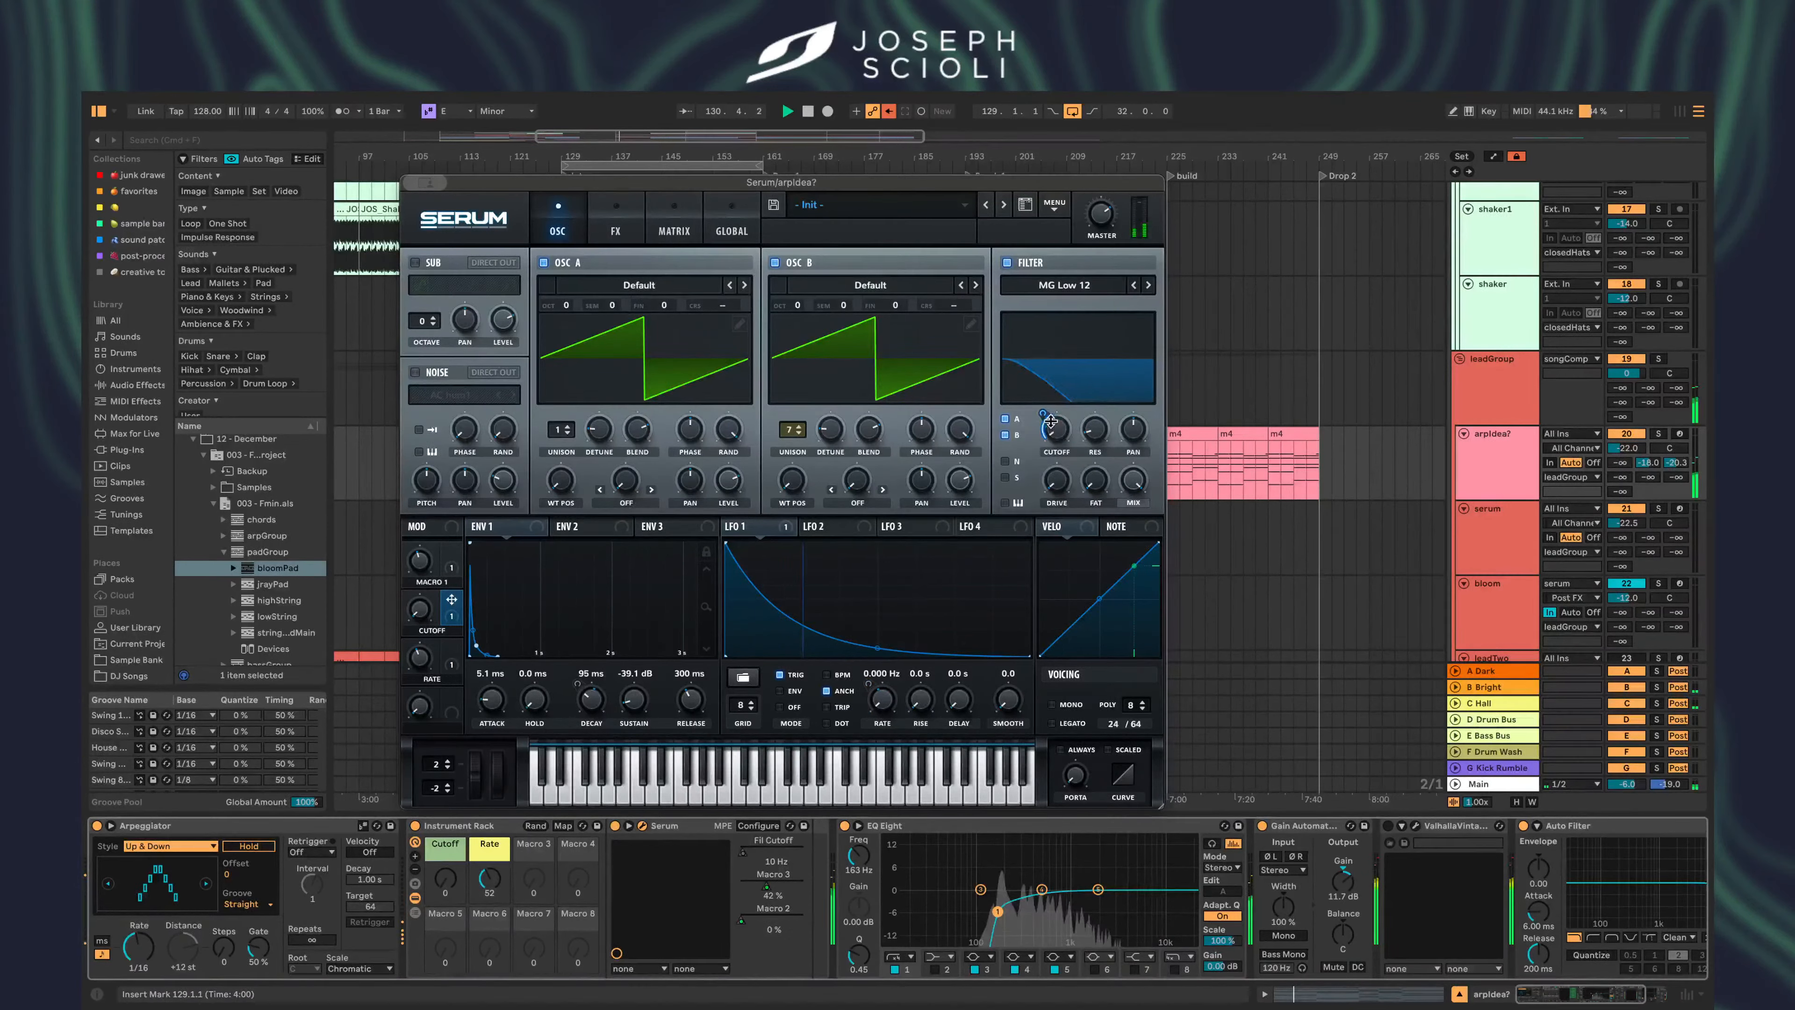
drag(1043, 414, 1038, 381)
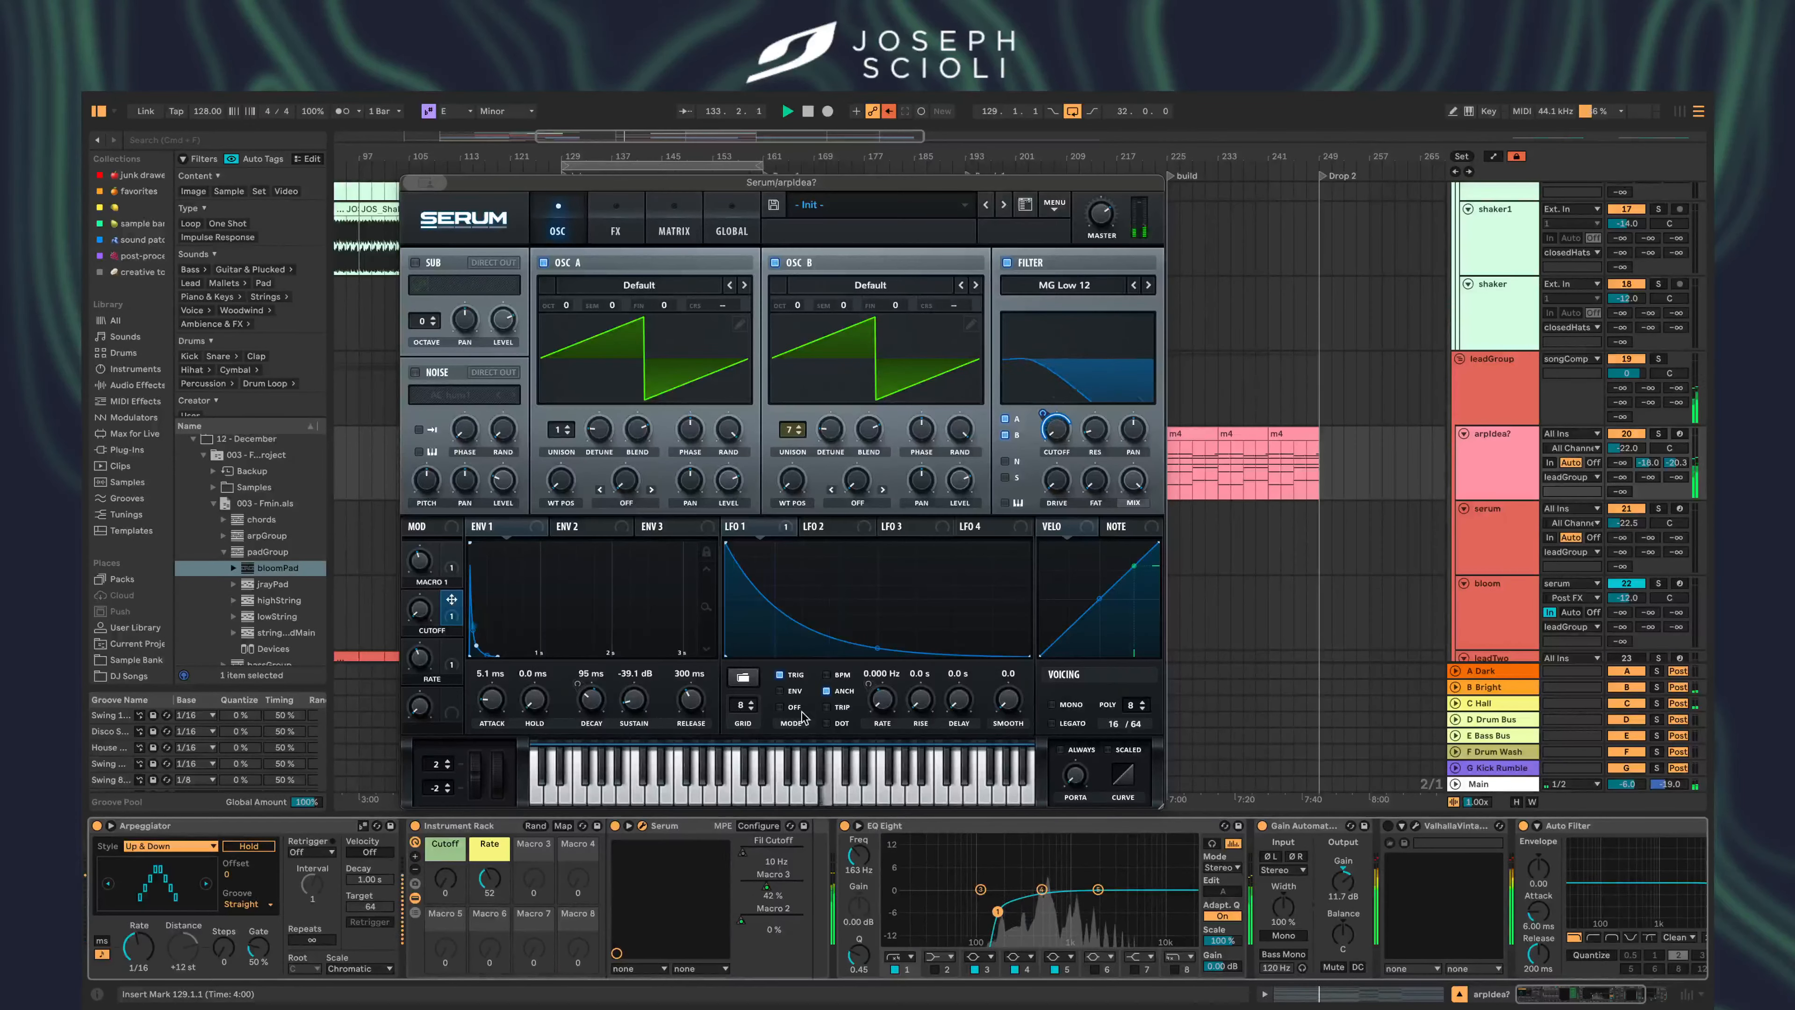
click(411, 183)
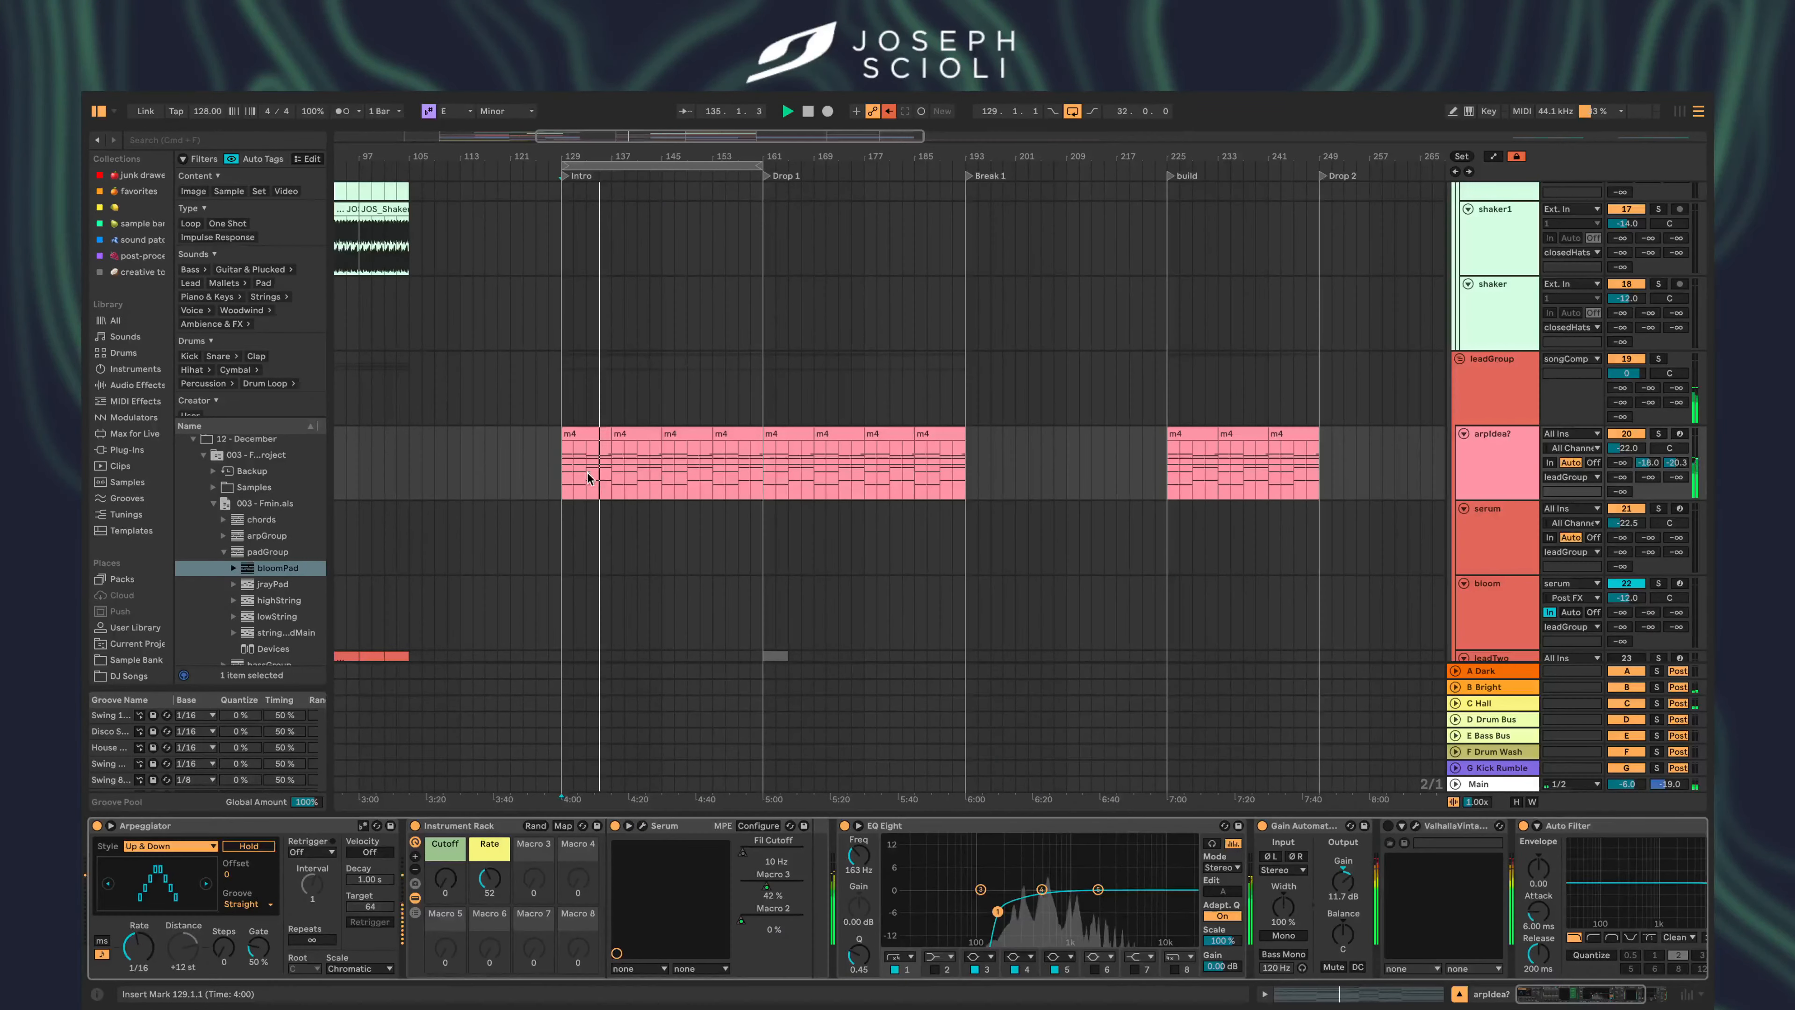
- Replay from the Intro at bar 129 and set the rack's Cutoff macro to 8 and its Rate macro to 51
click(558, 478)
mouse_move(445, 880)
mouse_down()
mouse_move(489, 866)
mouse_move(489, 905)
mouse_move(489, 877)
mouse_move(445, 878)
mouse_up()
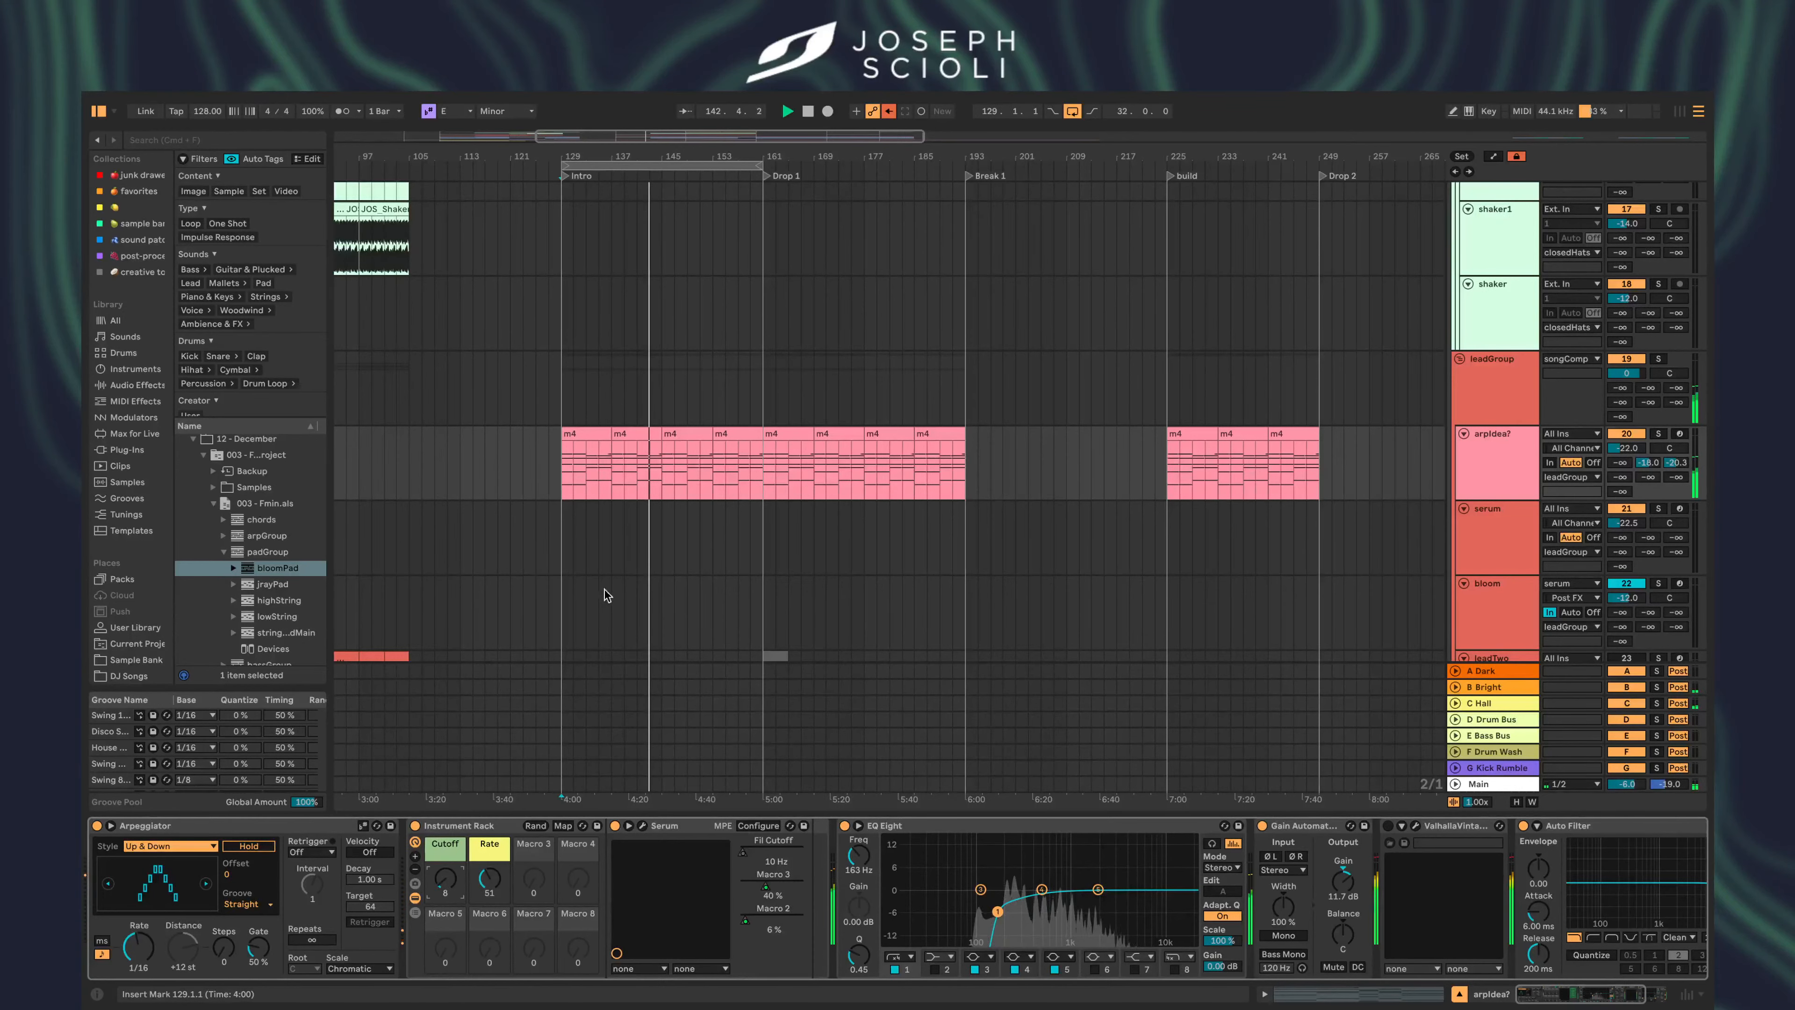
scroll(561, 472, down, 2)
scroll(579, 467, down, 5)
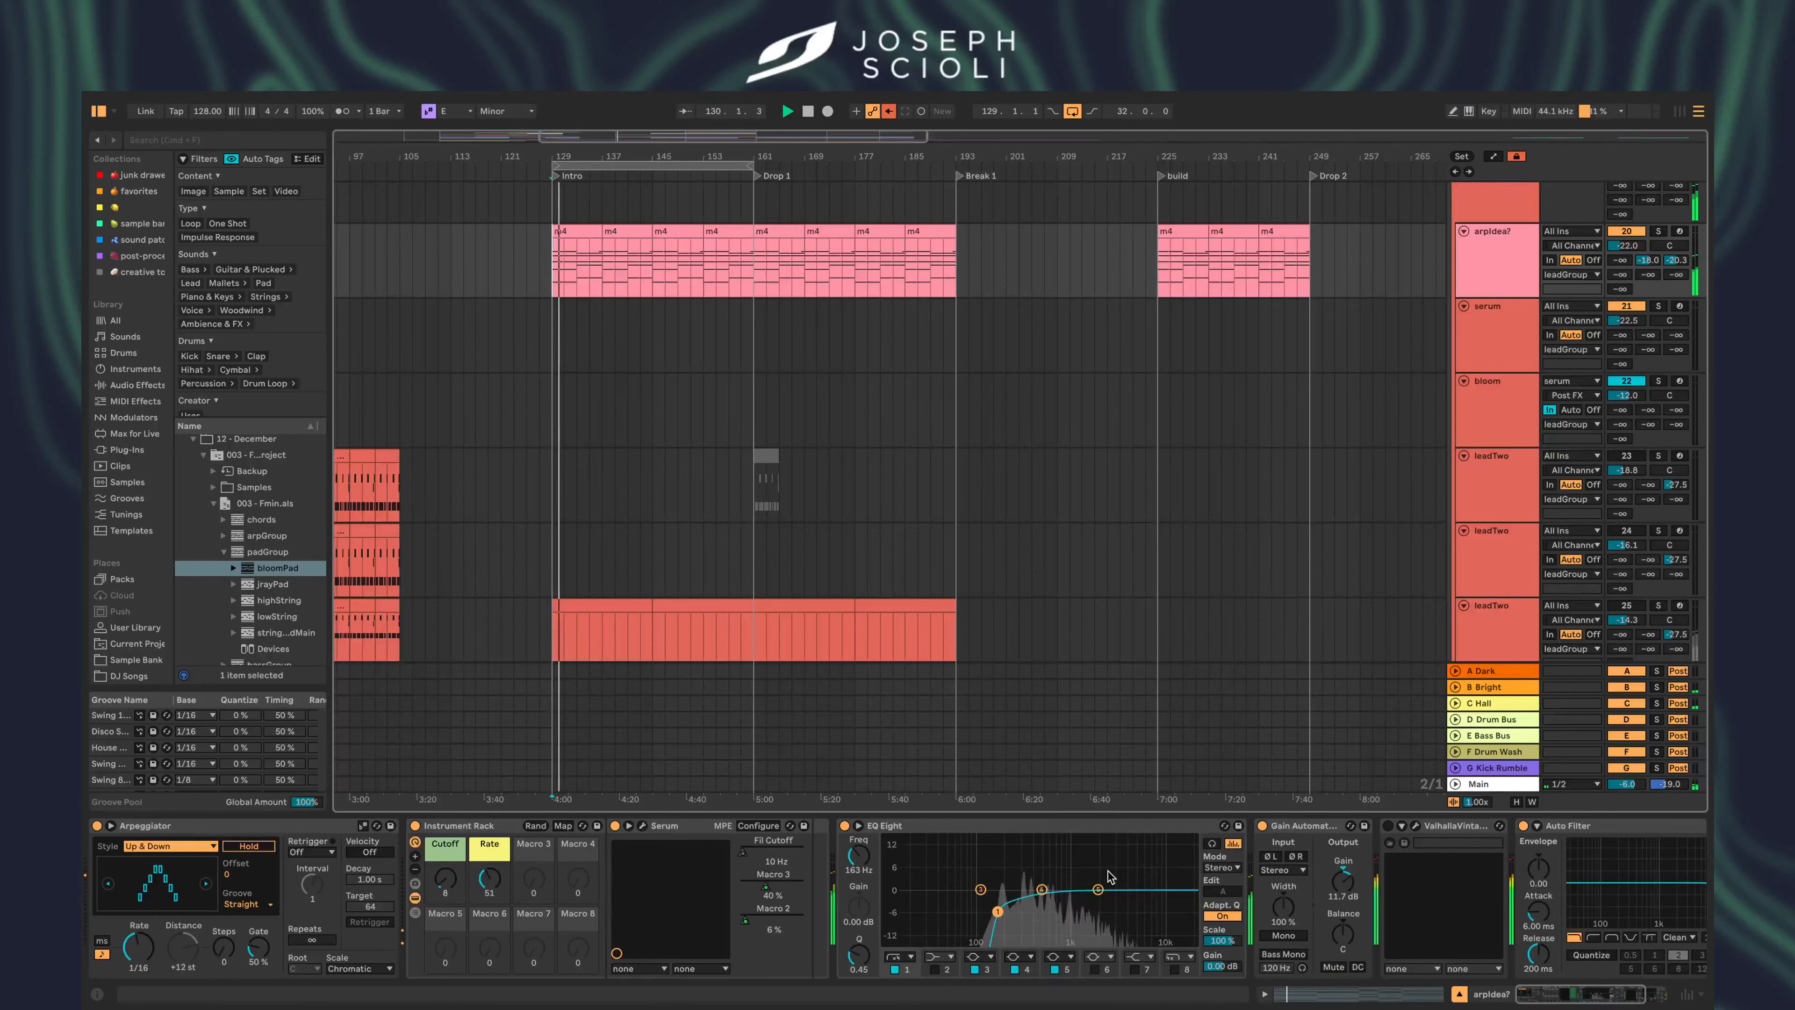
- Remove the Valhalla reverb plug-in from the arpIdea? track's device chain
scroll(1214, 891, right, 3)
click(1214, 829)
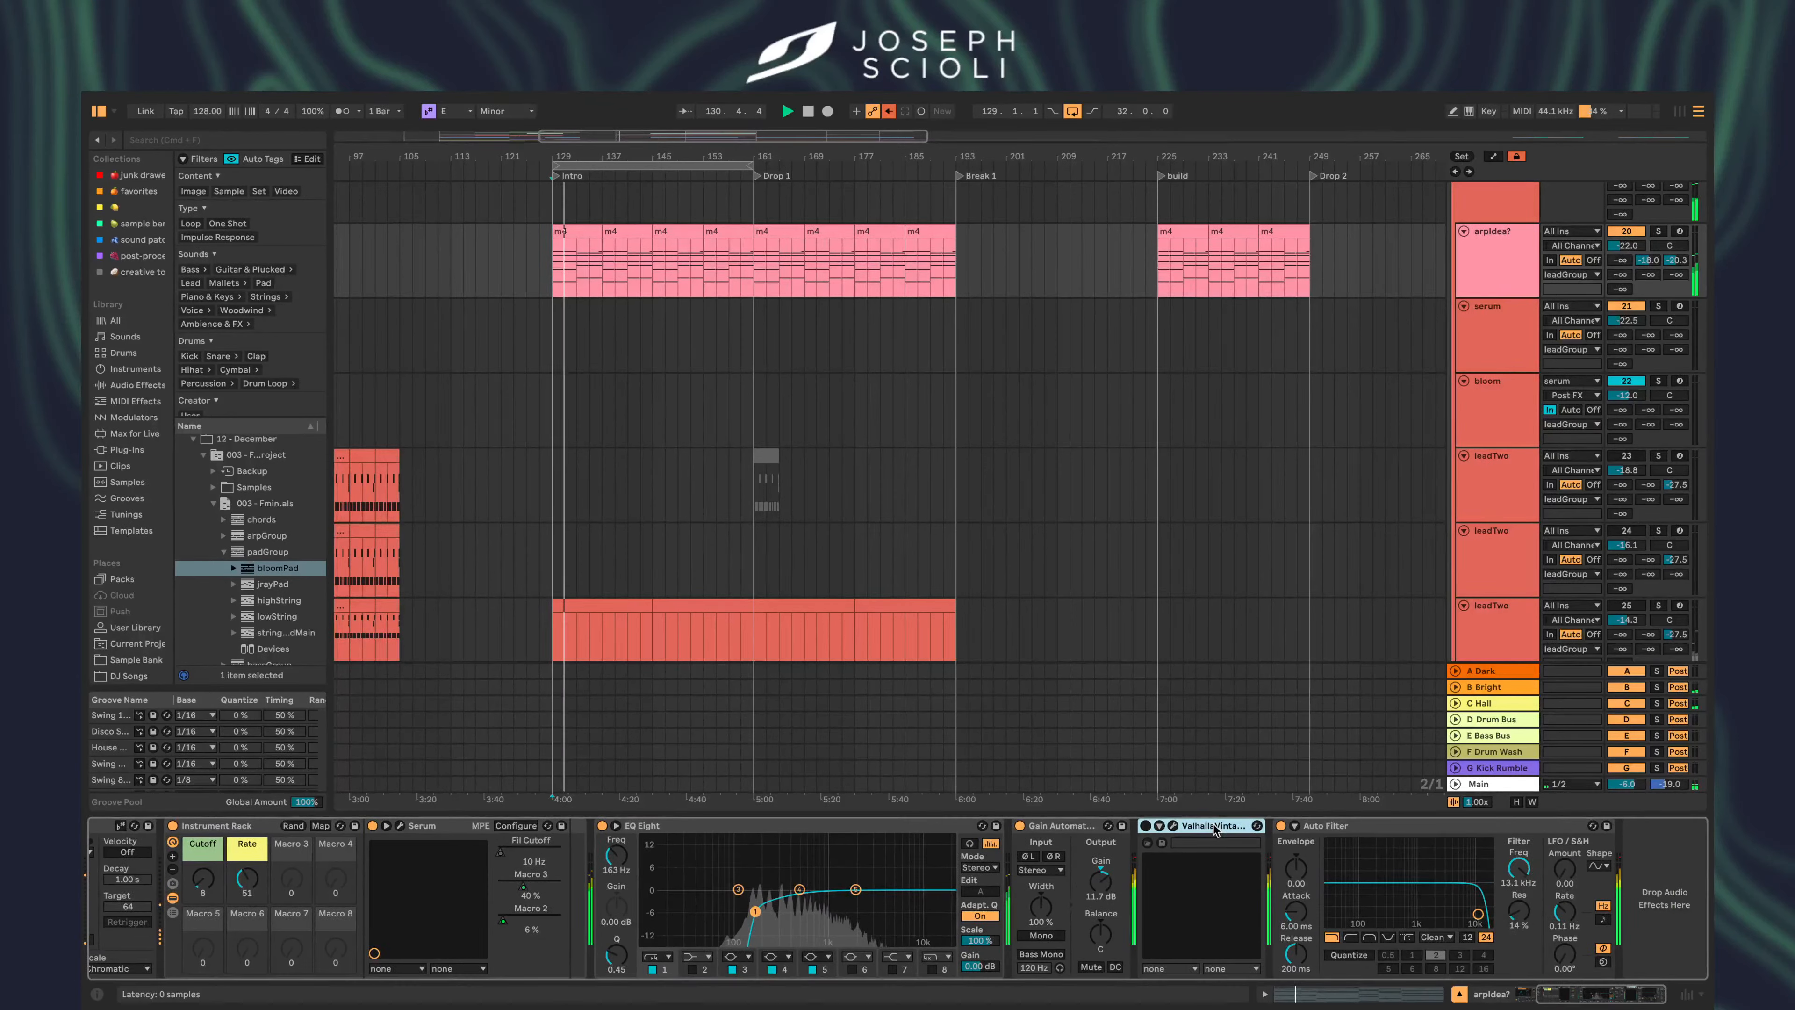
key(Delete)
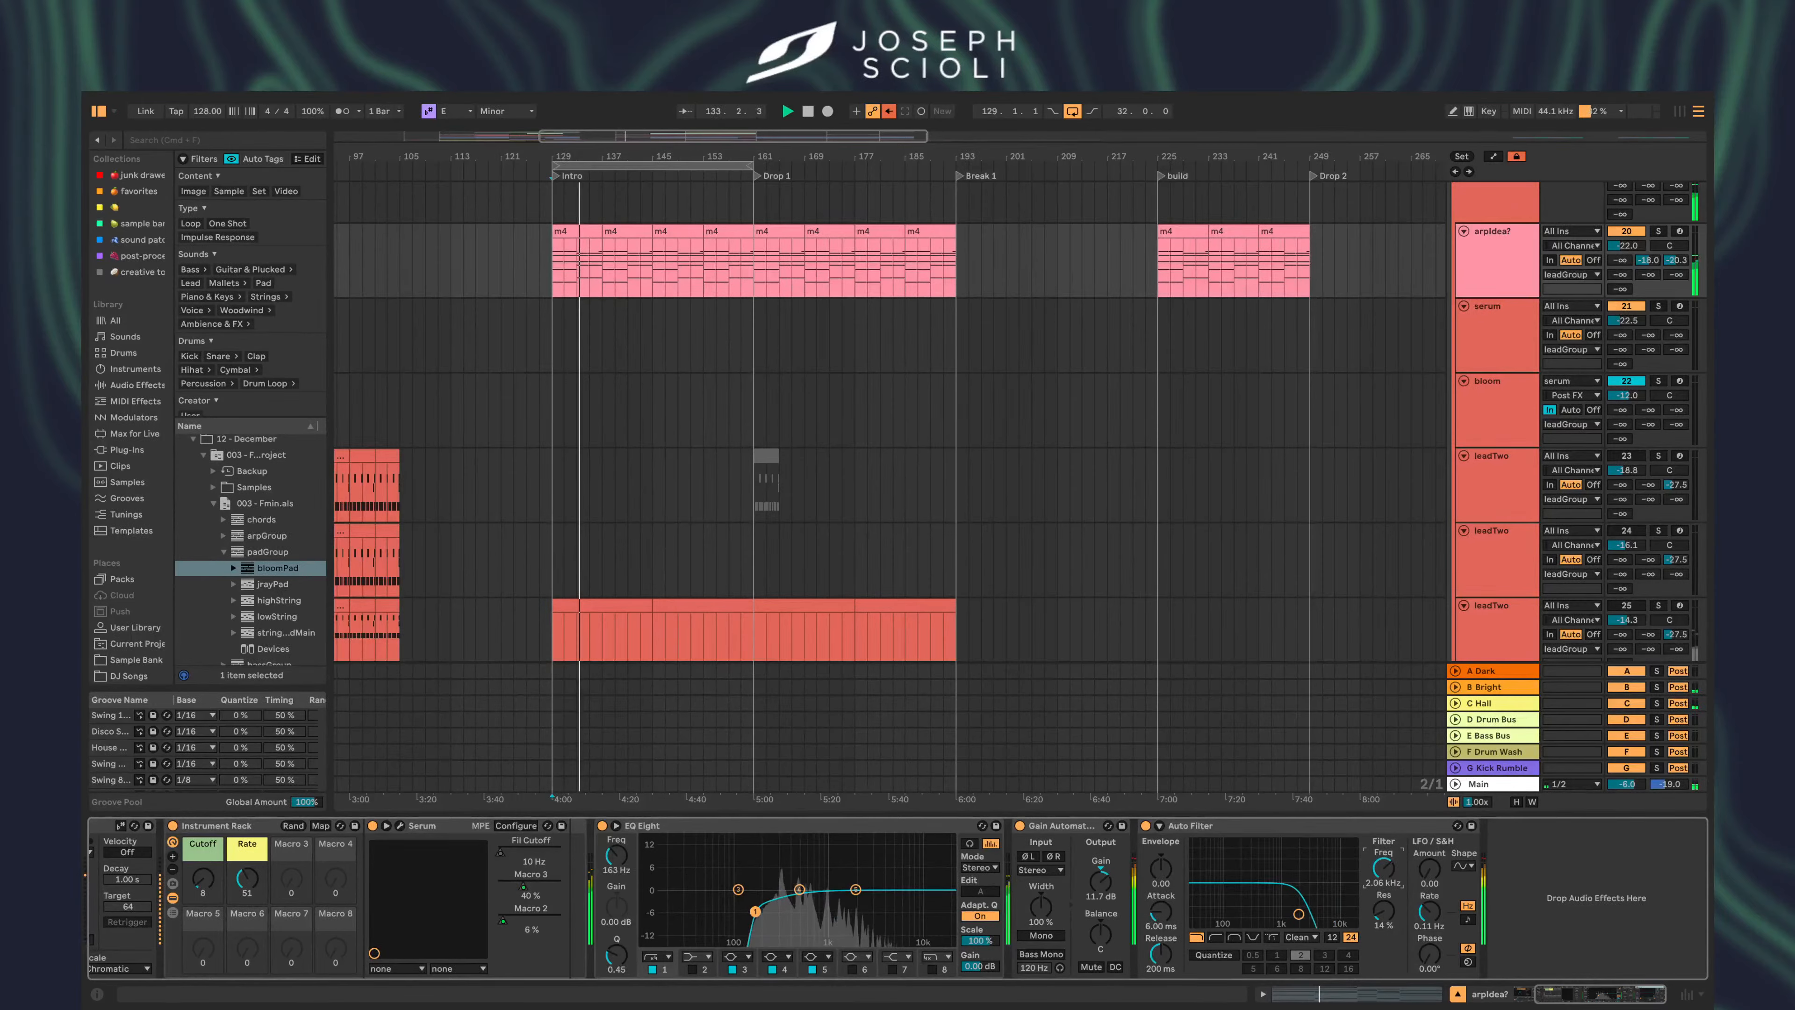
- Reset the bloomPad group's volume to 0 dB and set the volume of its arp track to -30 dB
click(756, 530)
scroll(757, 530, down, 10)
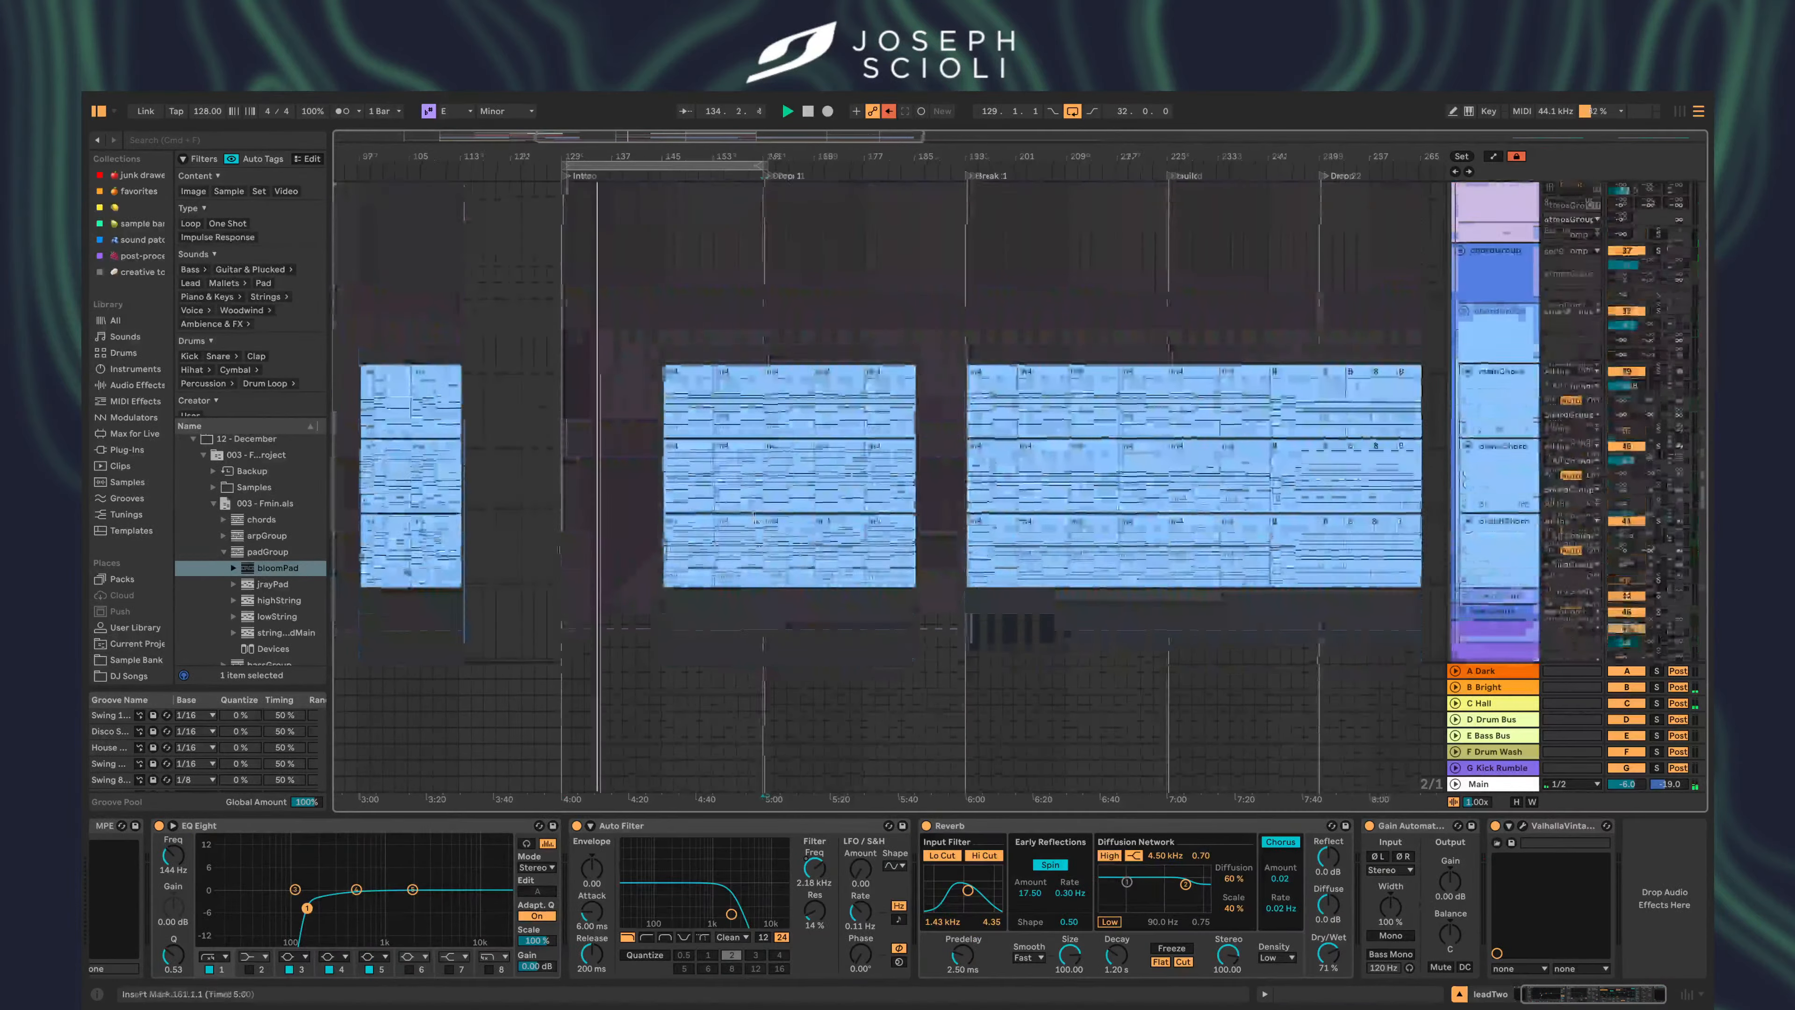
scroll(756, 523, up, 15)
scroll(756, 523, down, 4)
scroll(756, 523, up, 5)
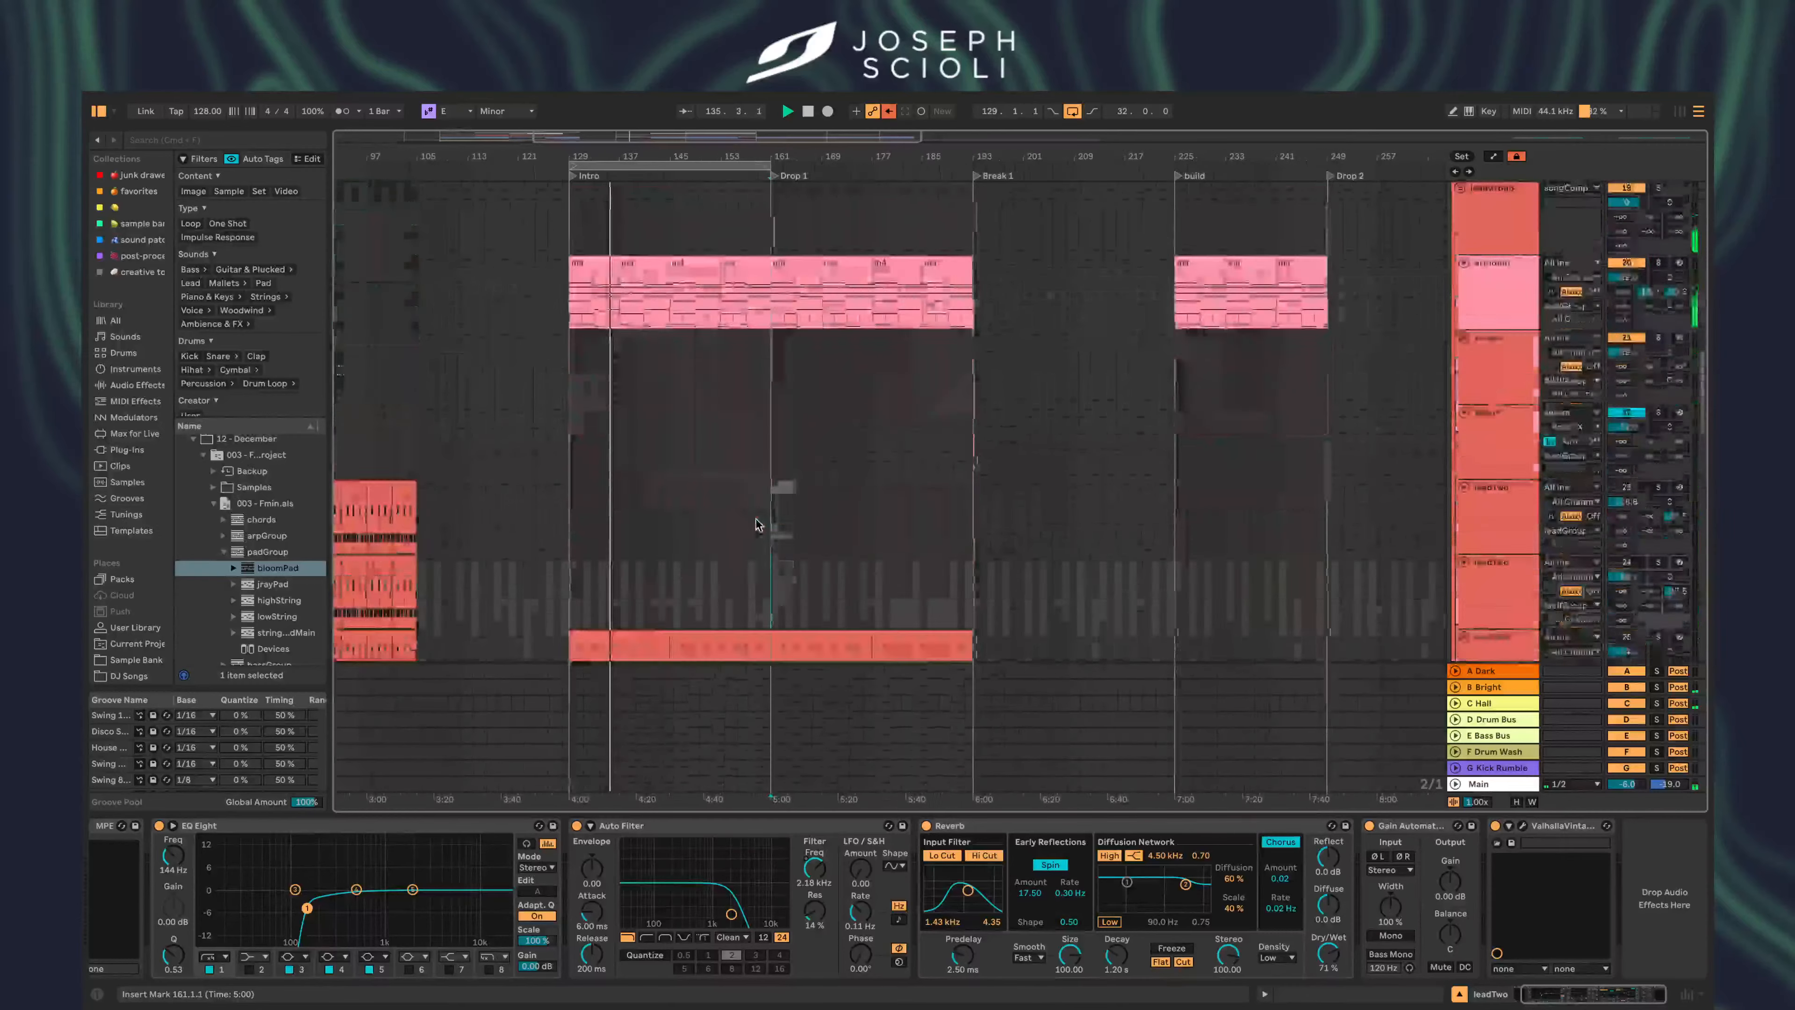
scroll(756, 521, down, 10)
scroll(756, 522, up, 3)
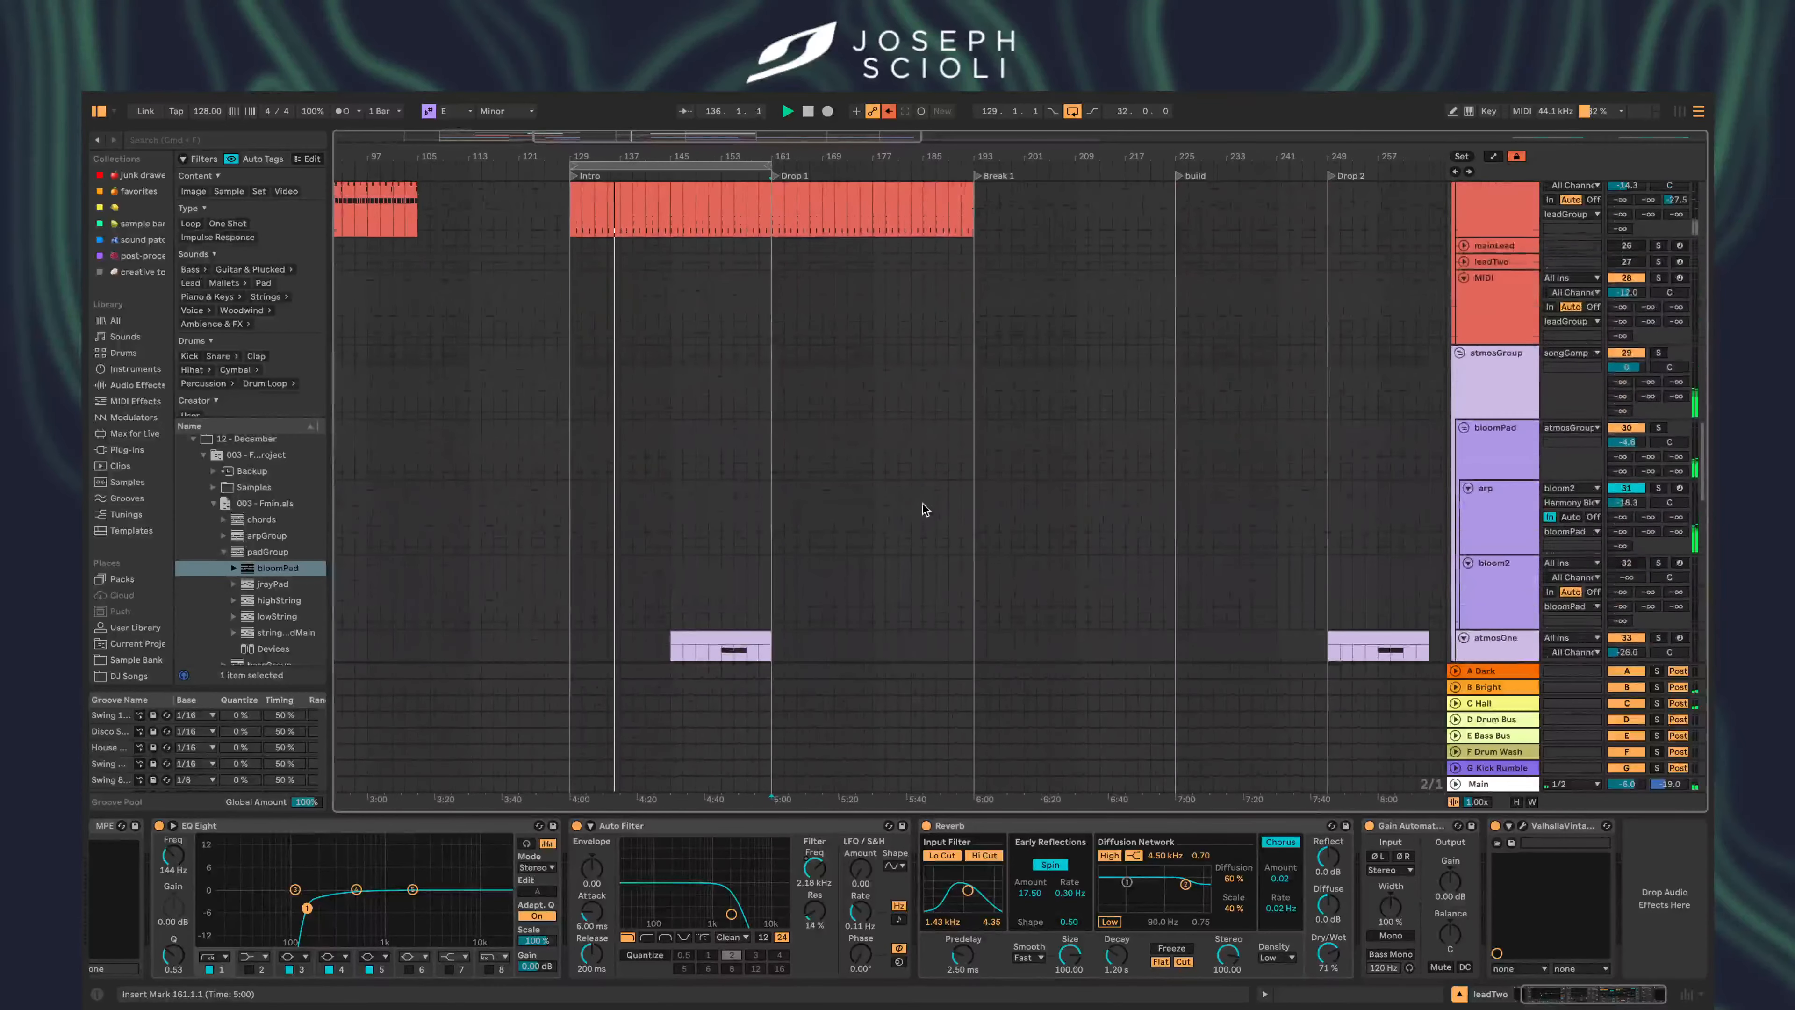
double_click(1626, 446)
drag(1626, 503, 1626, 537)
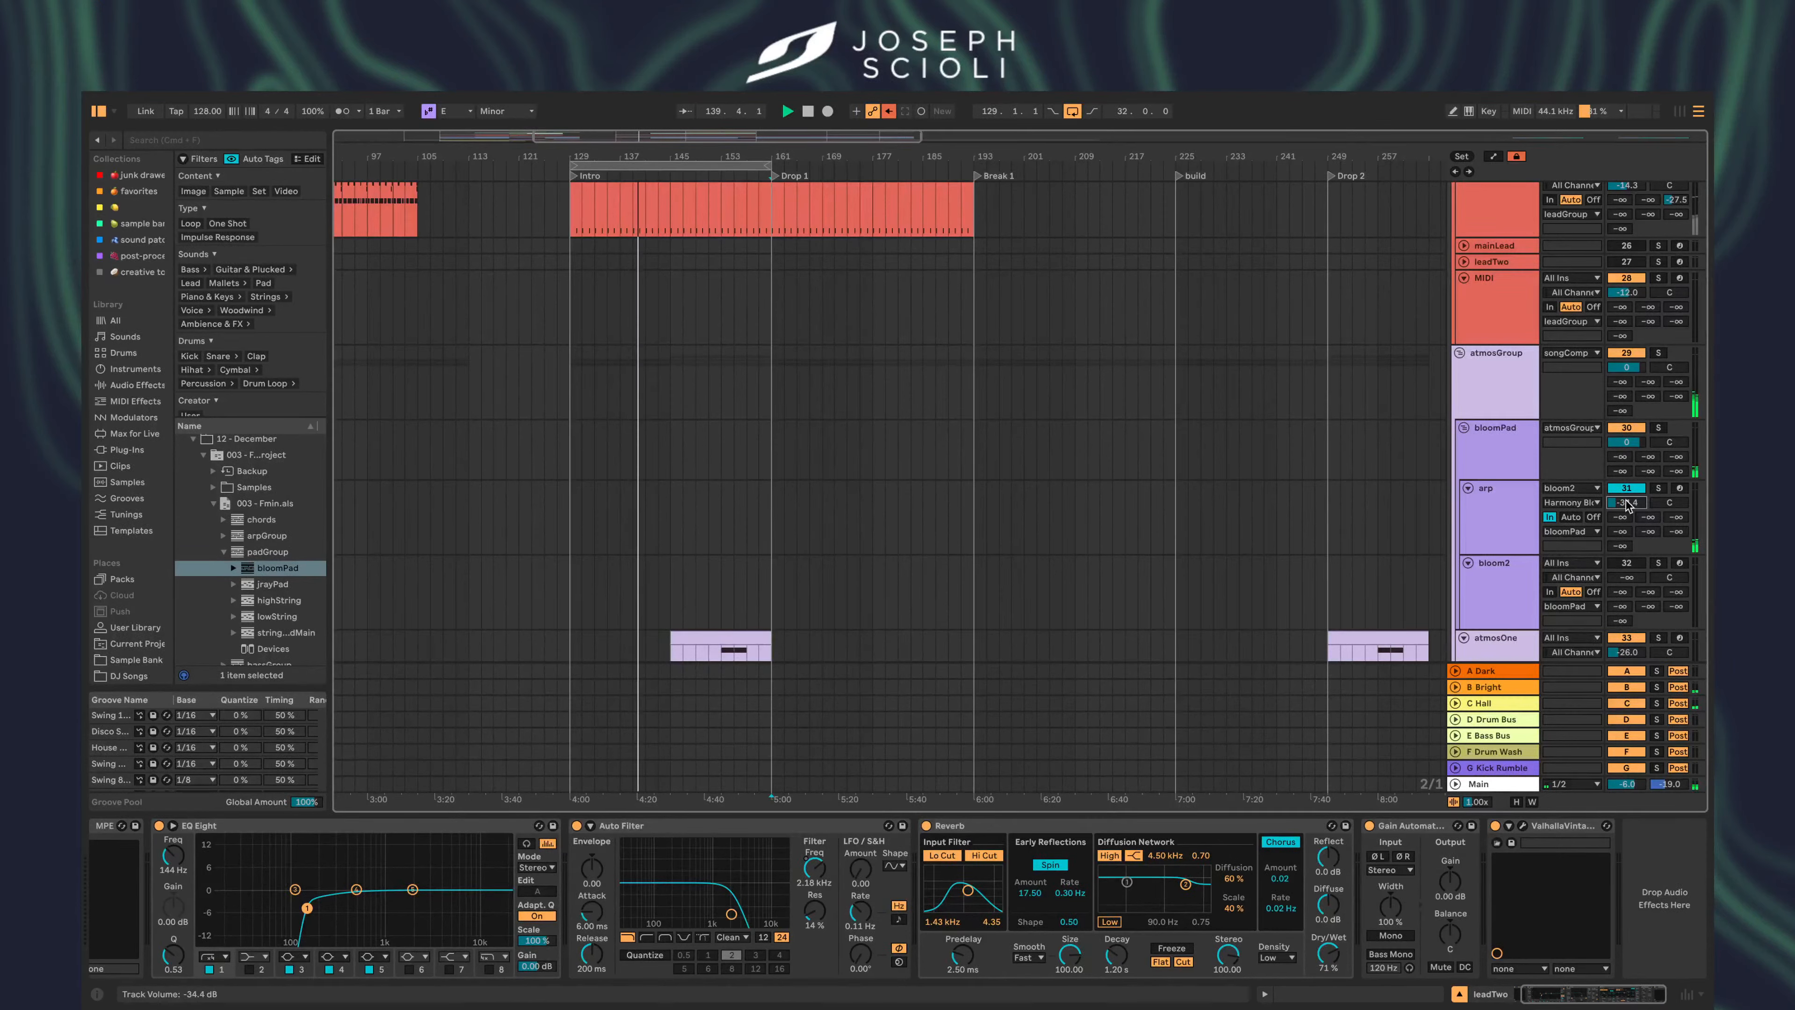
text(-30)
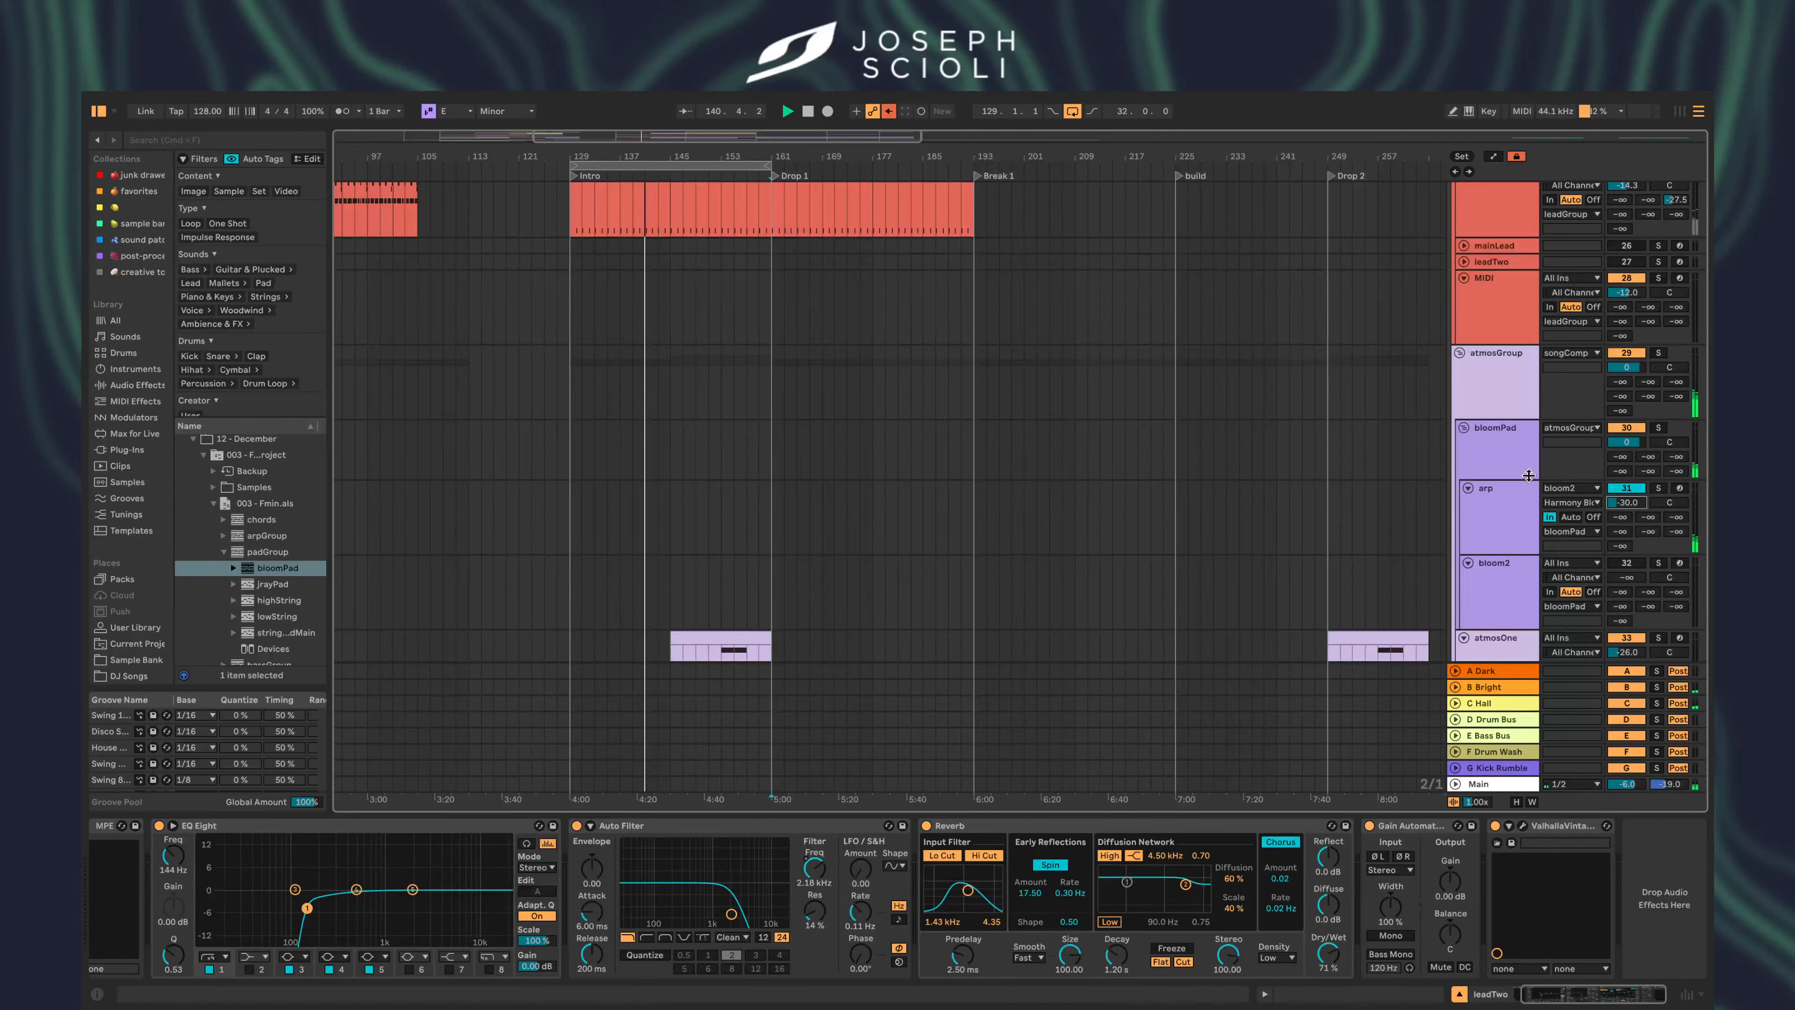
key(Return)
- Place the insert marker at bar 143 and solo the arpIdea? track
scroll(1082, 561, down, 4)
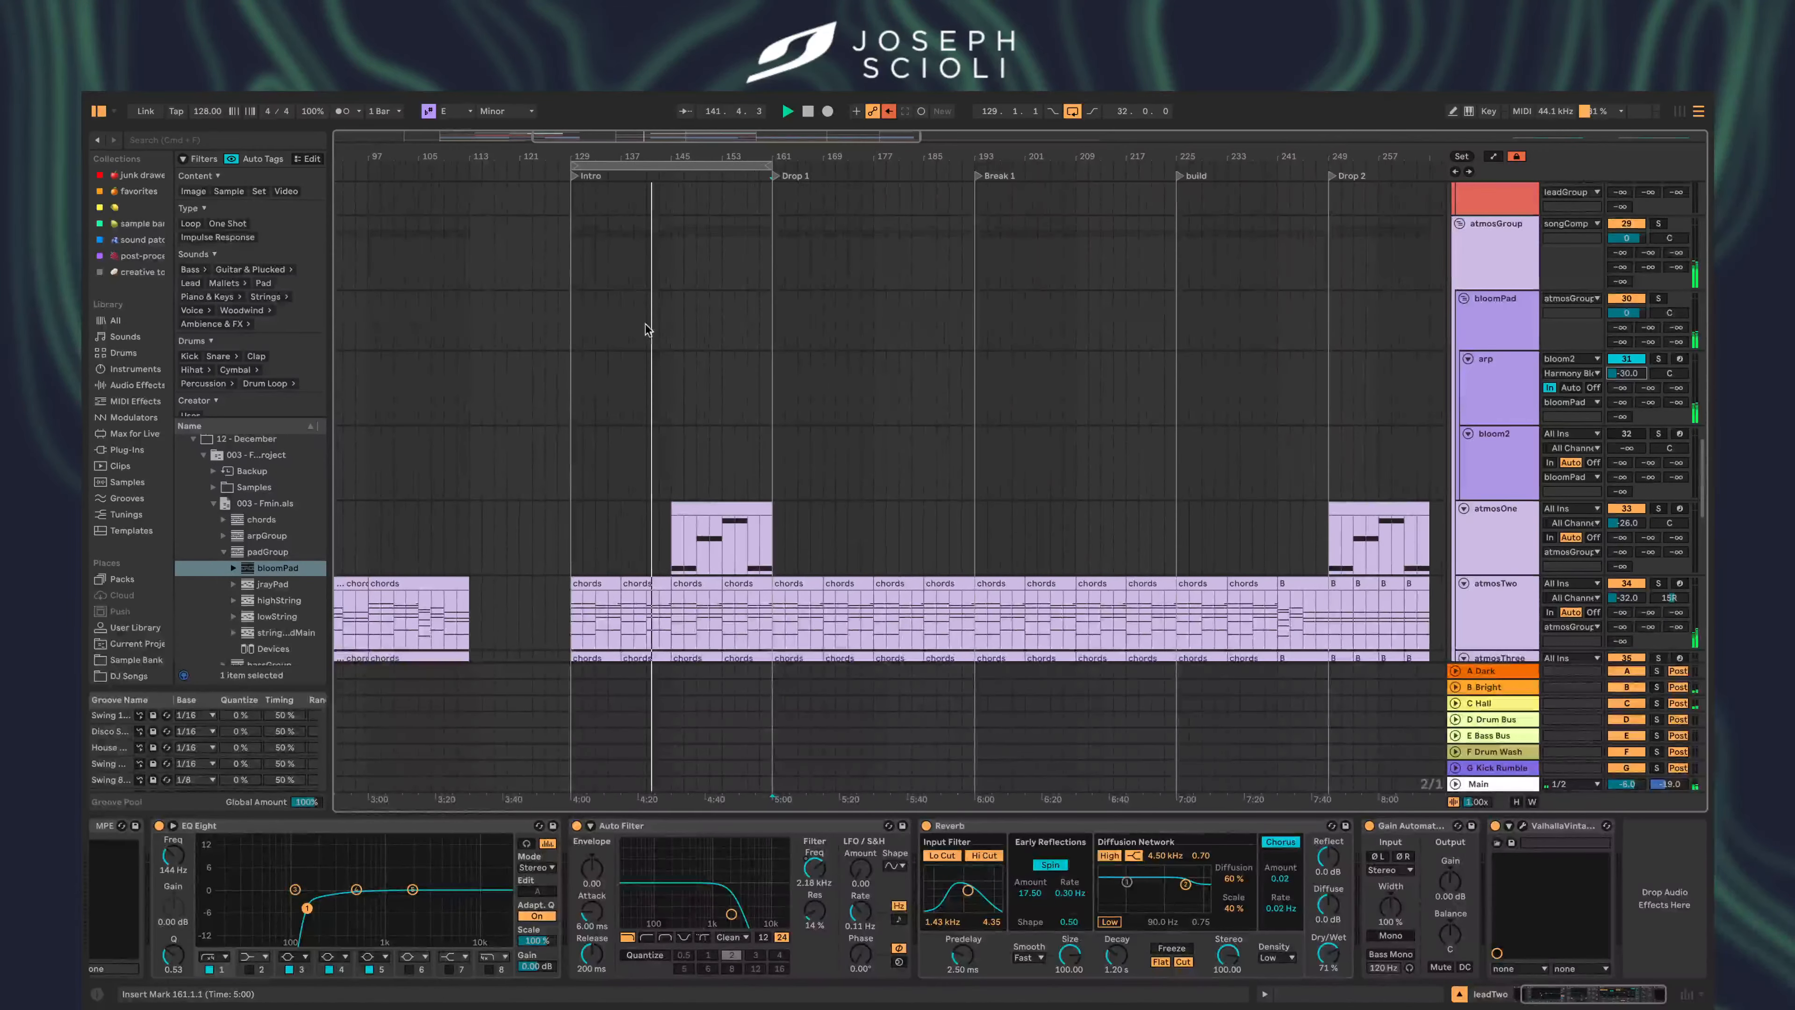
click(665, 389)
scroll(665, 389, up, 5)
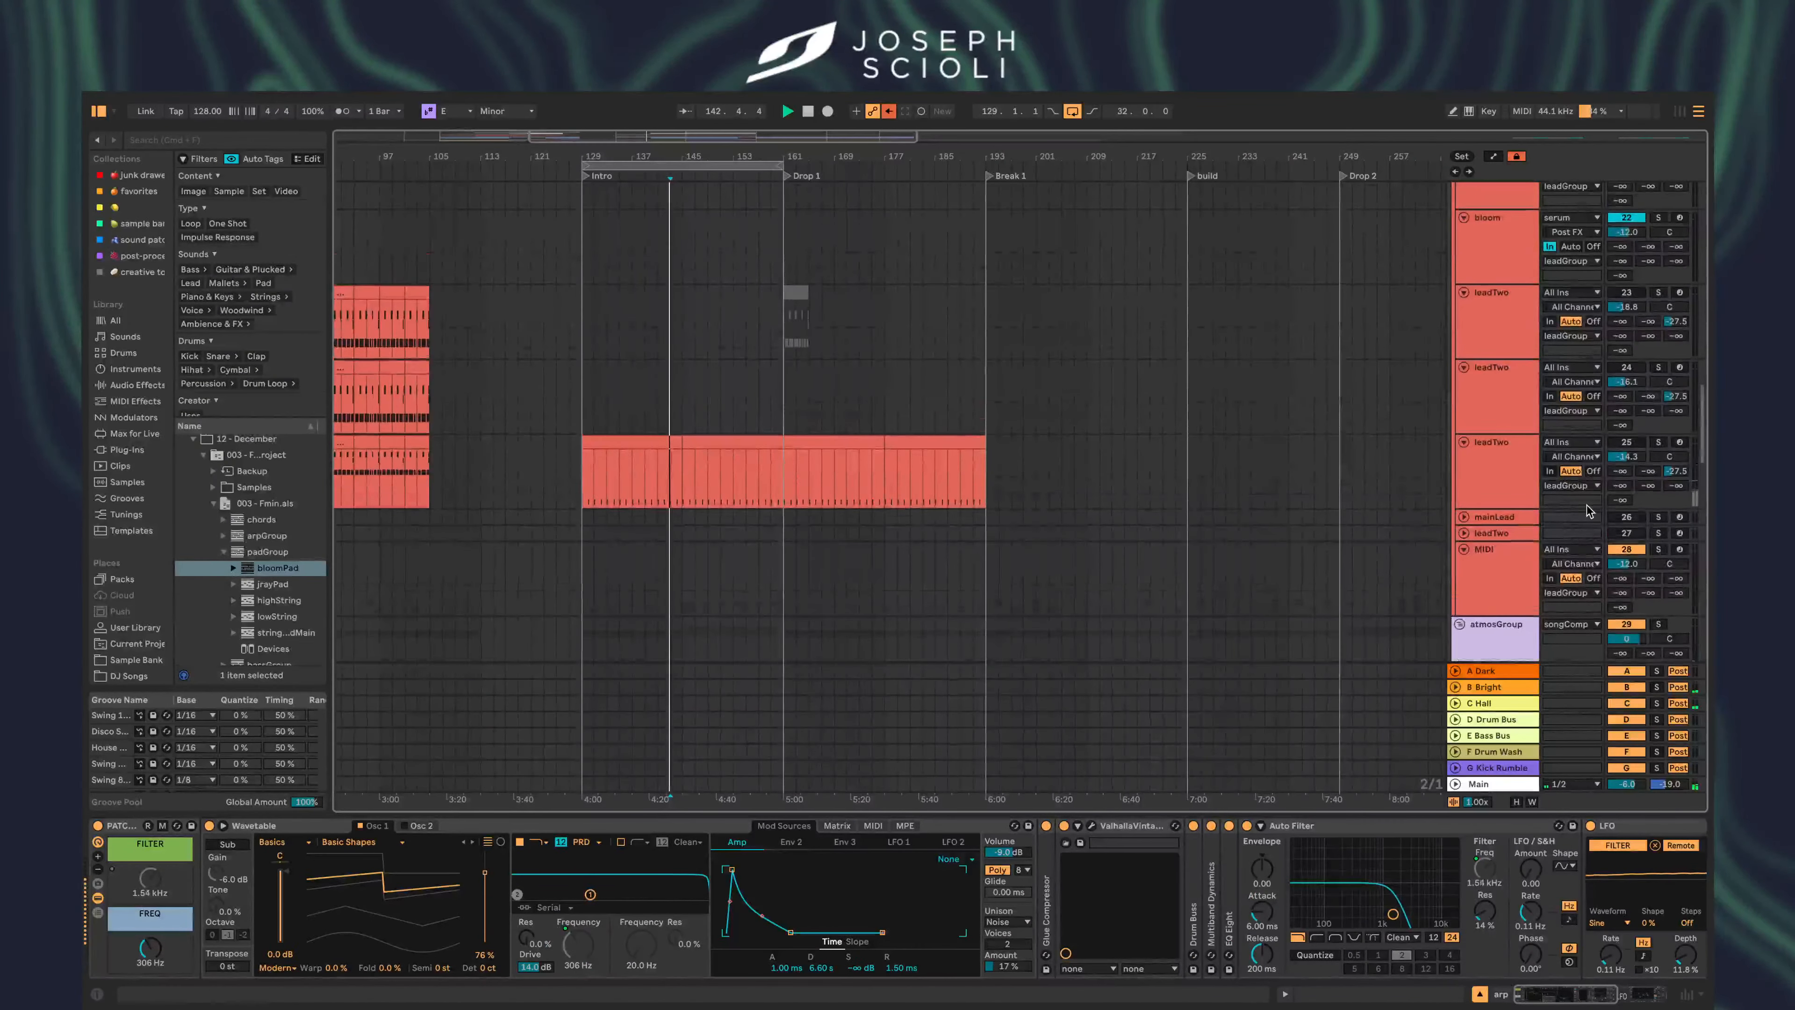
scroll(1480, 454, up, 5)
click(1496, 389)
click(1658, 355)
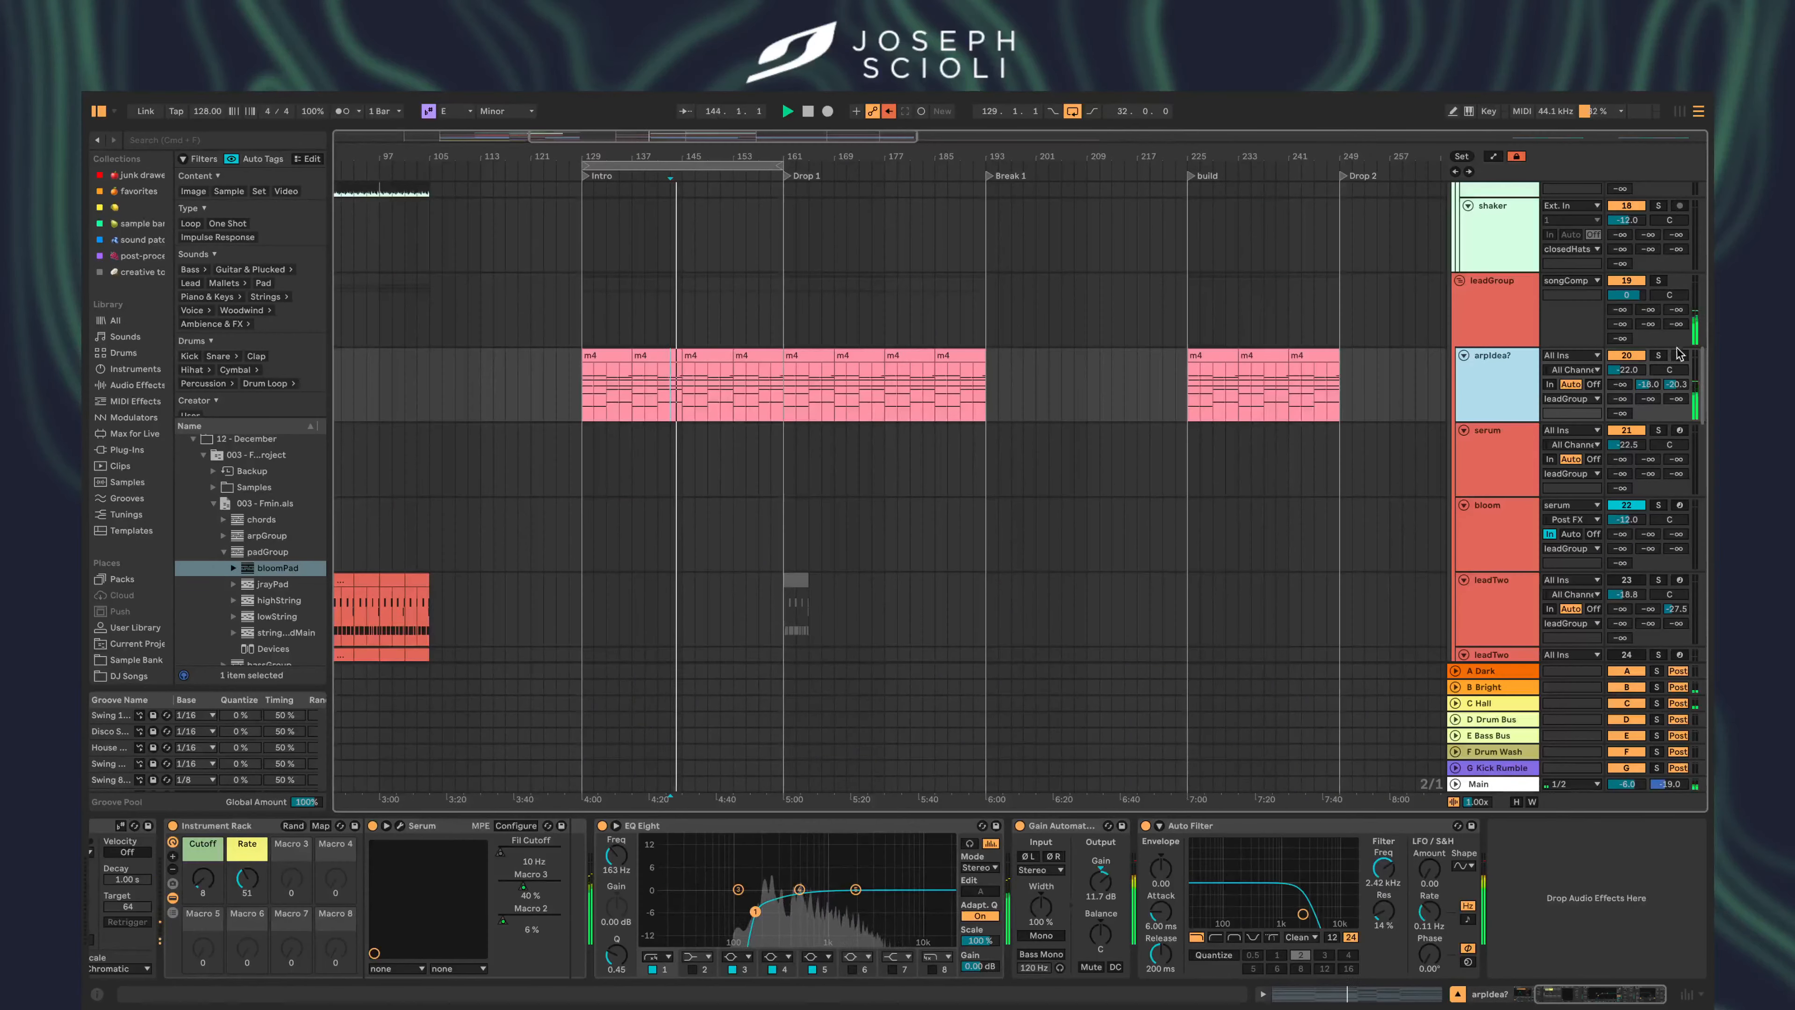
- Turn the arpIdea? track's B-Bright and C-Hall sends fully down and restart playback
double_click(1675, 385)
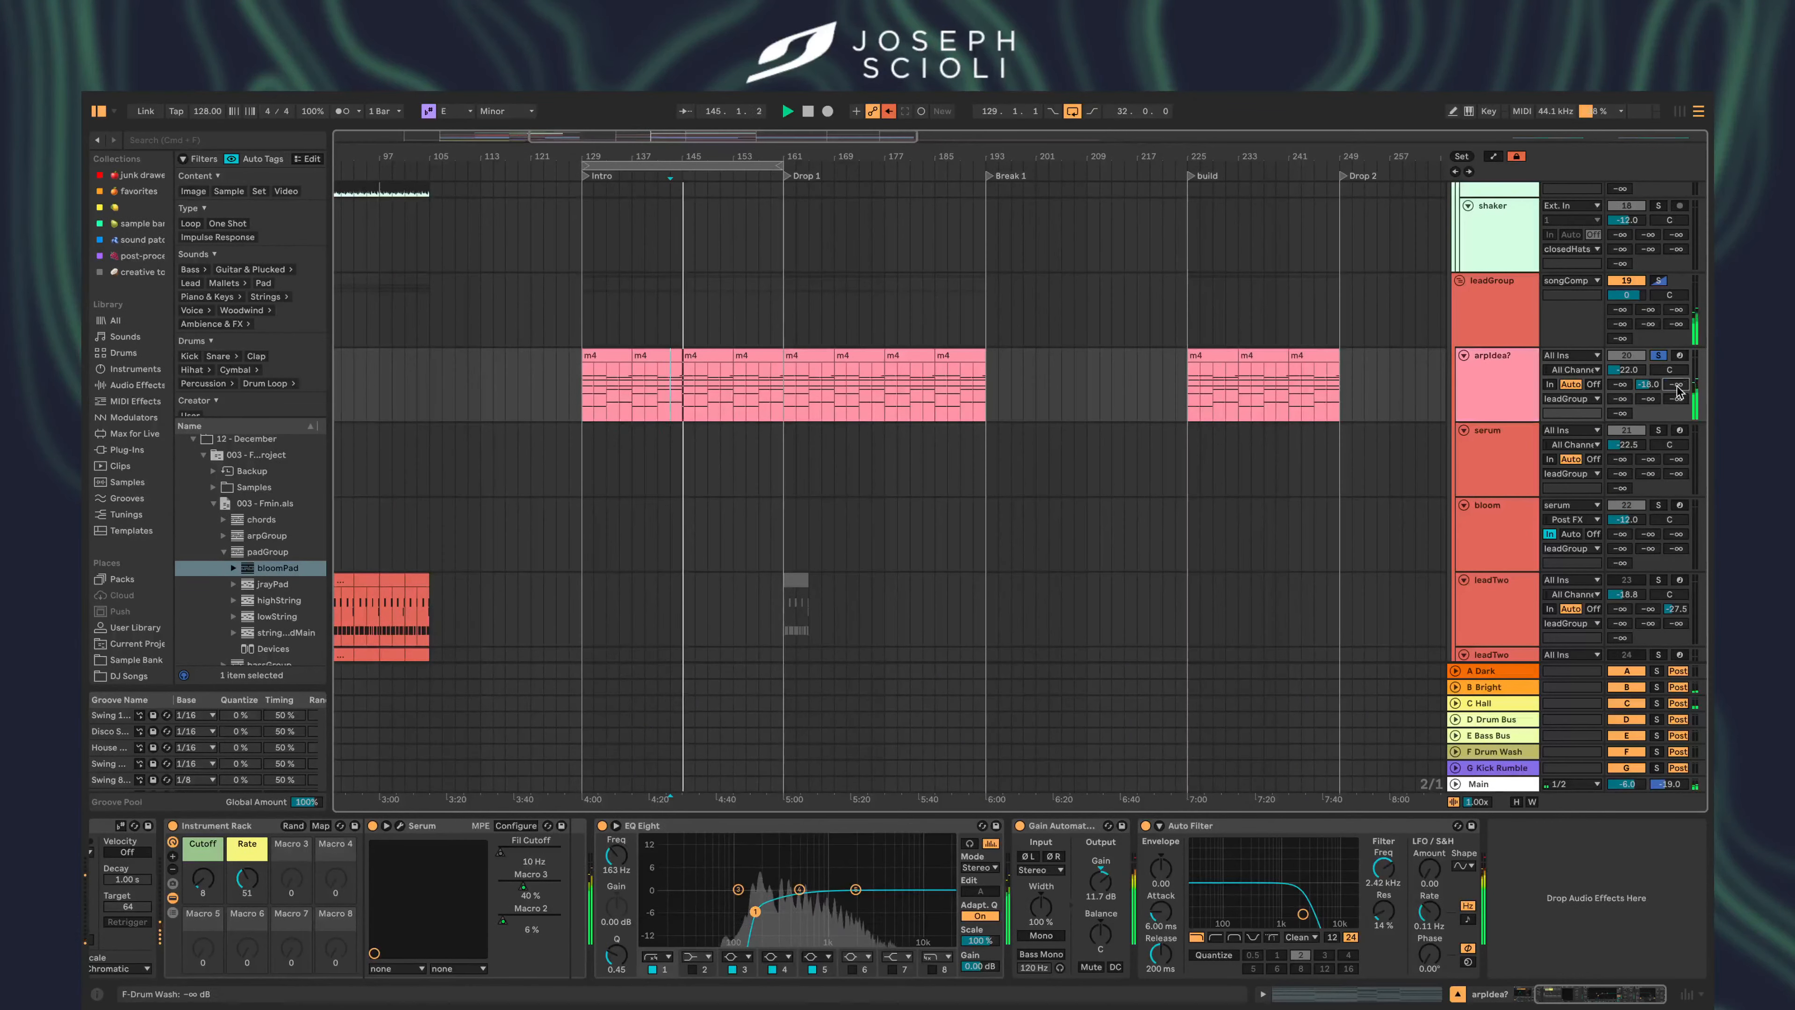
double_click(1648, 385)
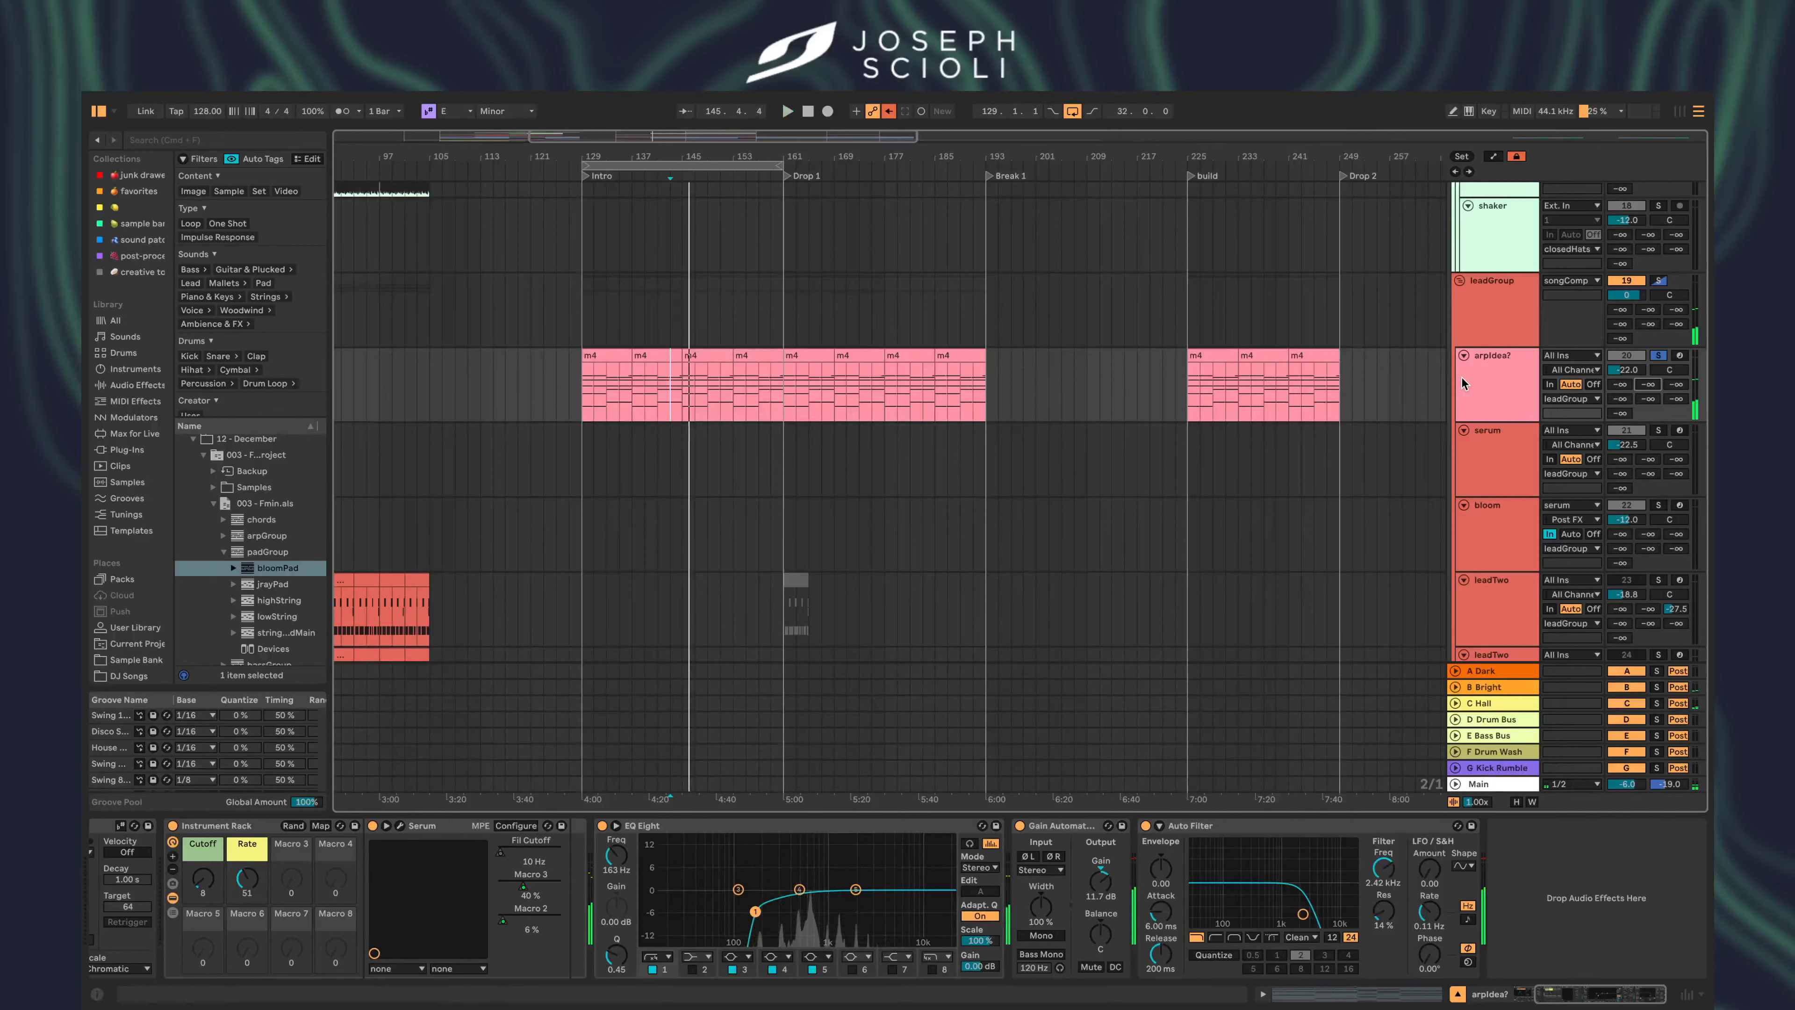
key(space)
key(space)
- Open arpIdea?'s Serum effects, compare the reverb and delay, and leave the reverb off with the delay on
double_click(1518, 394)
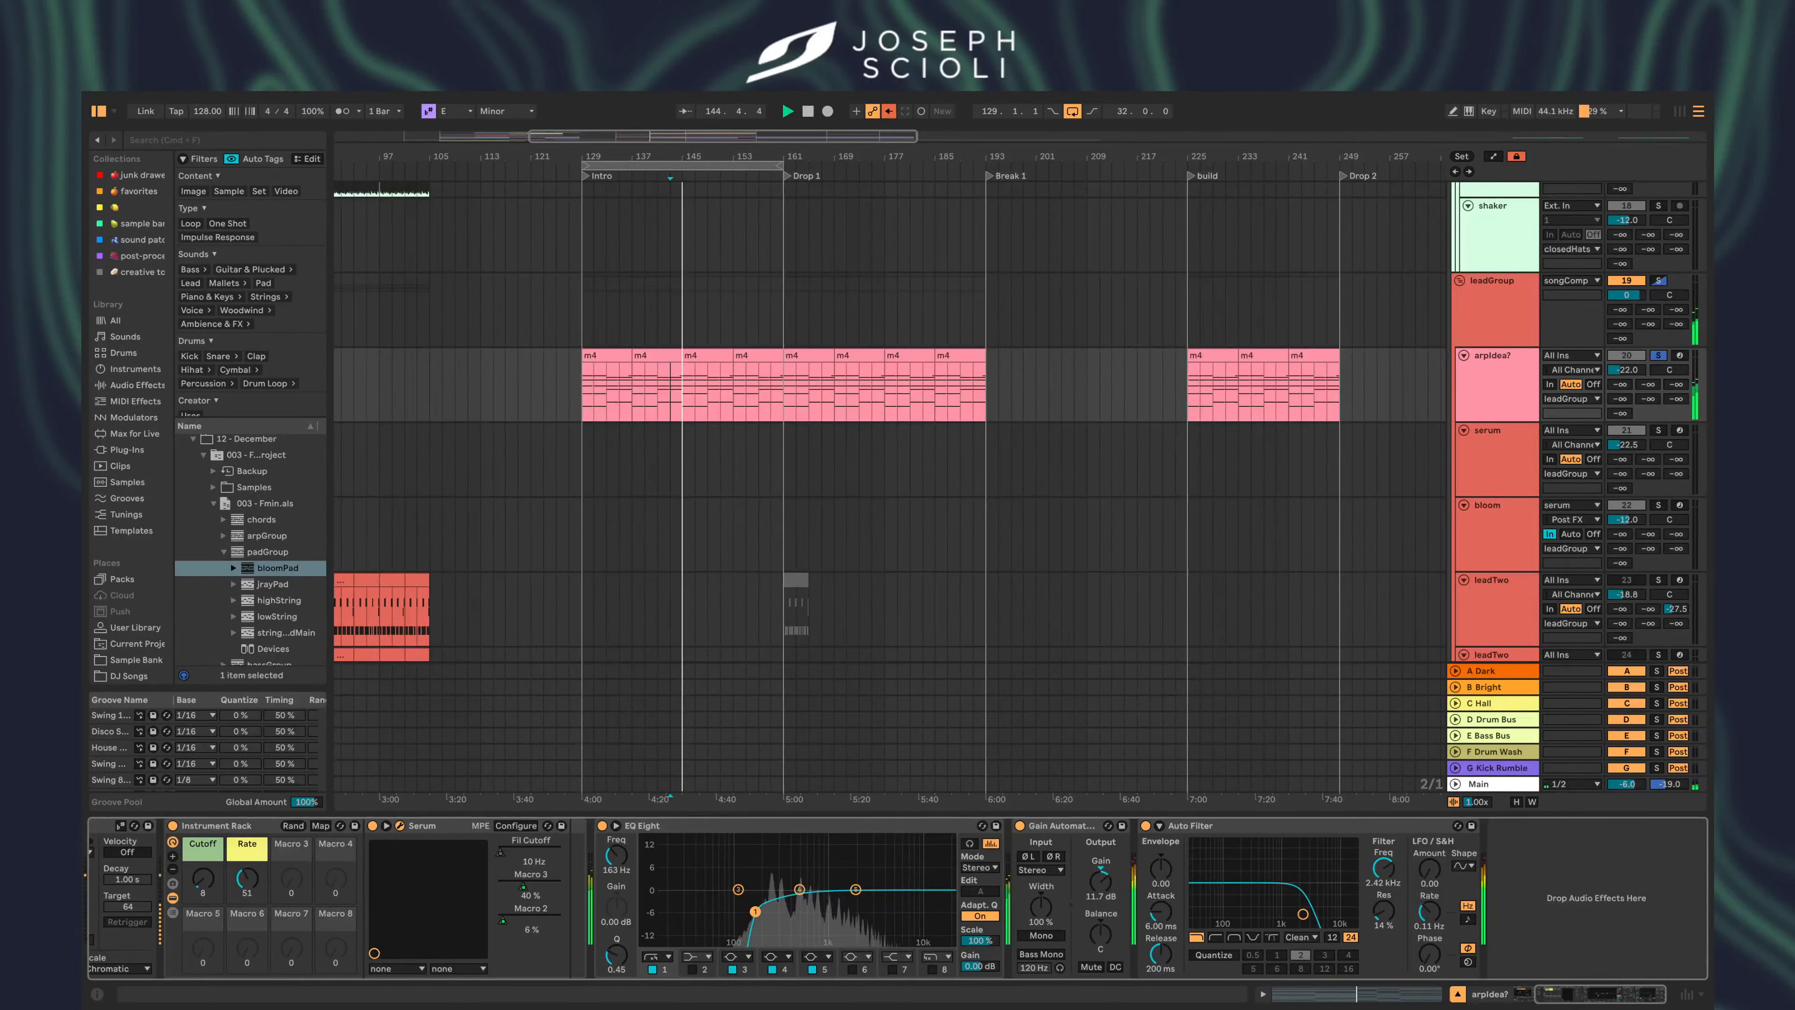
drag(884, 104, 864, 266)
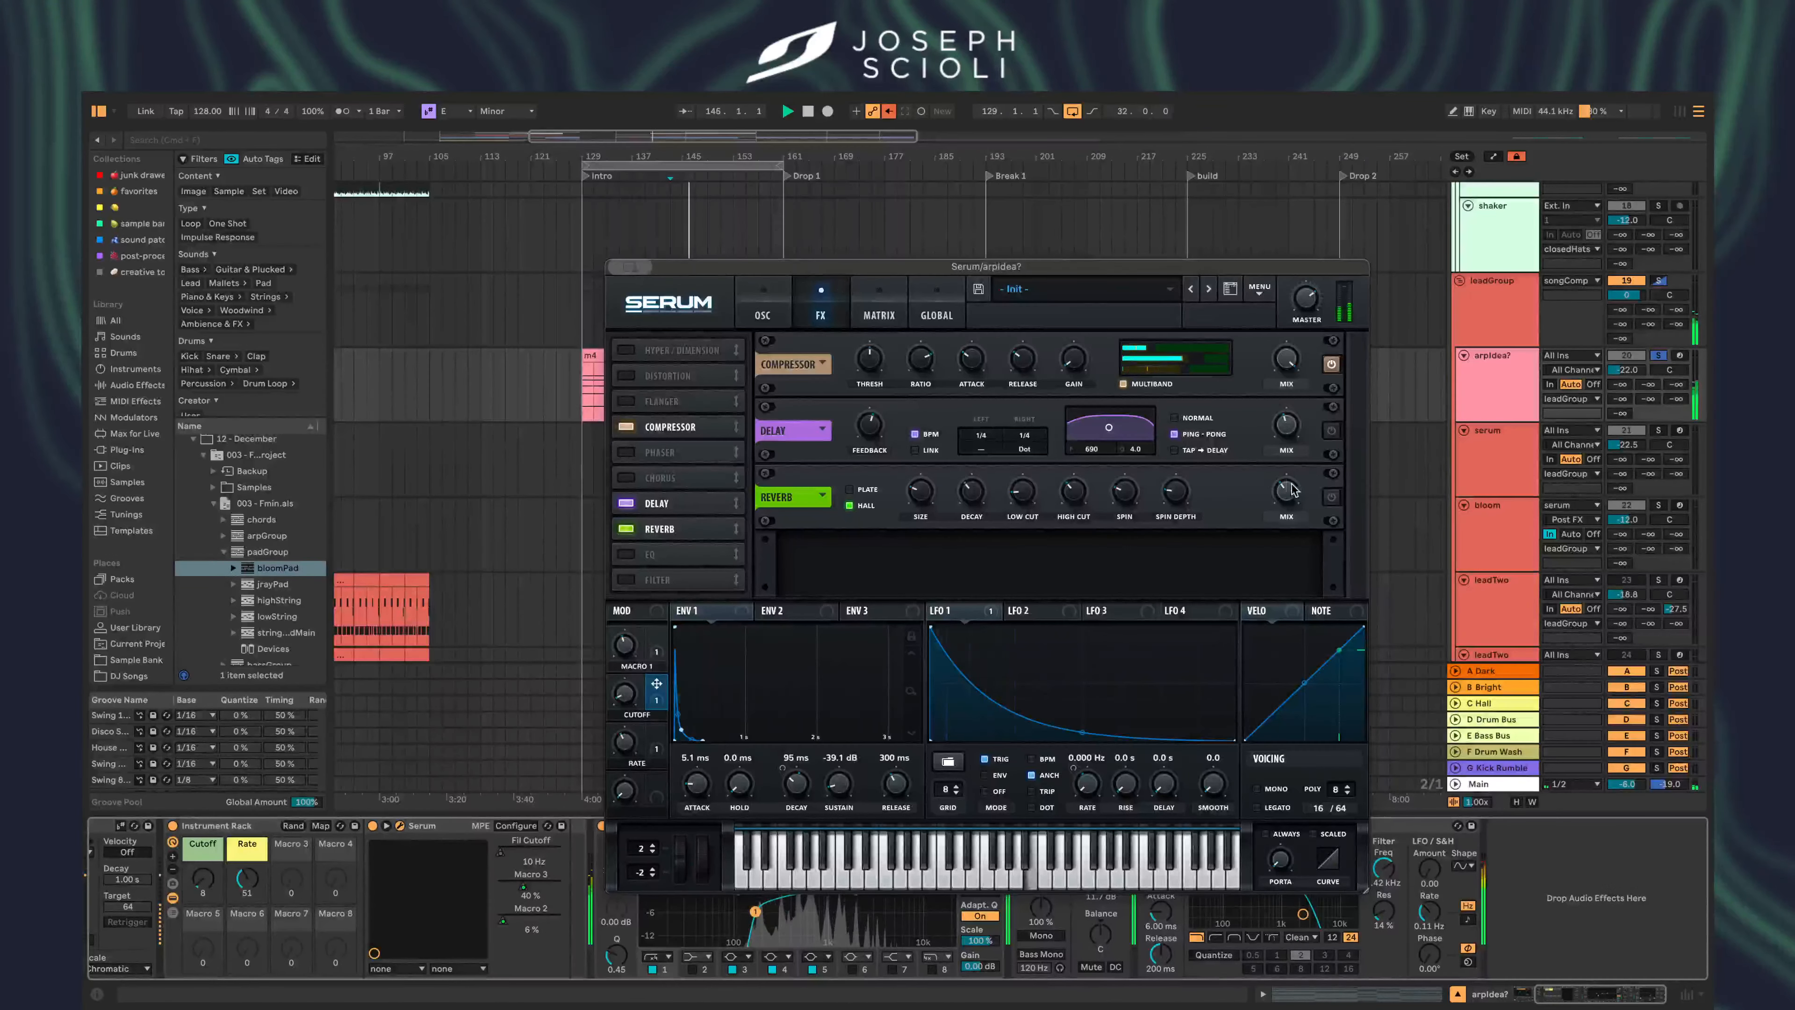
key(space)
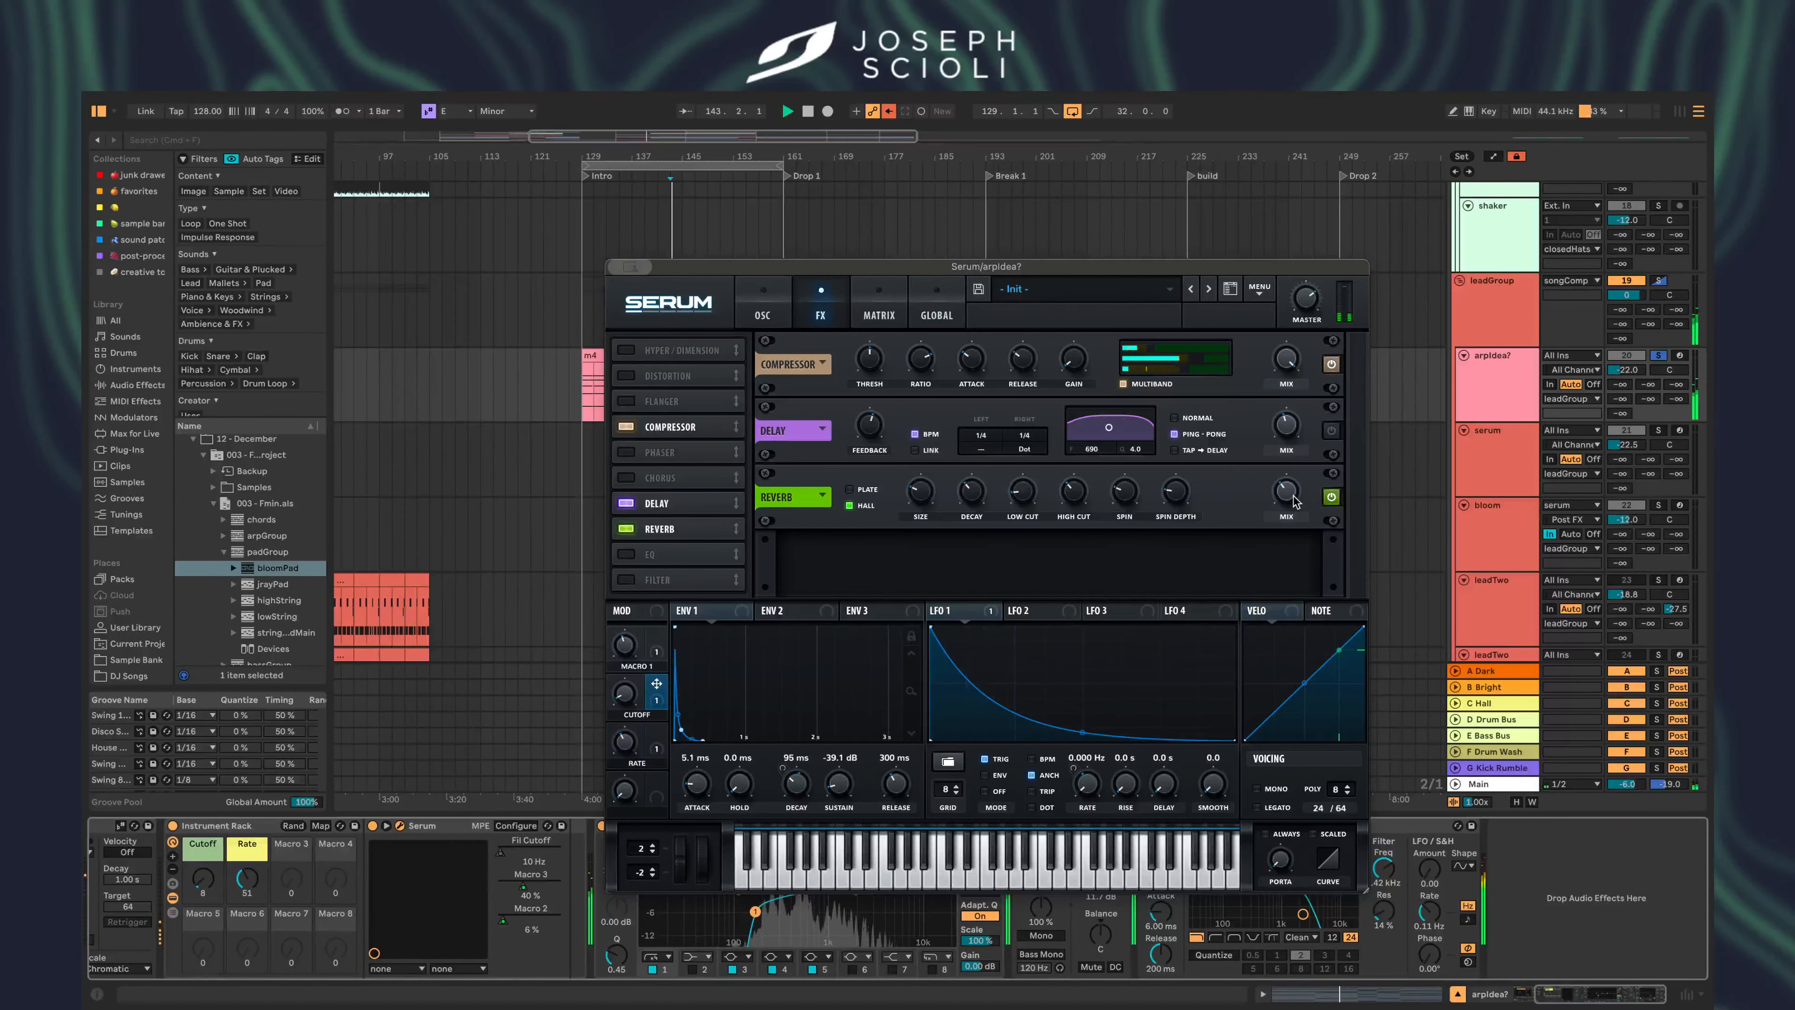
click(1330, 431)
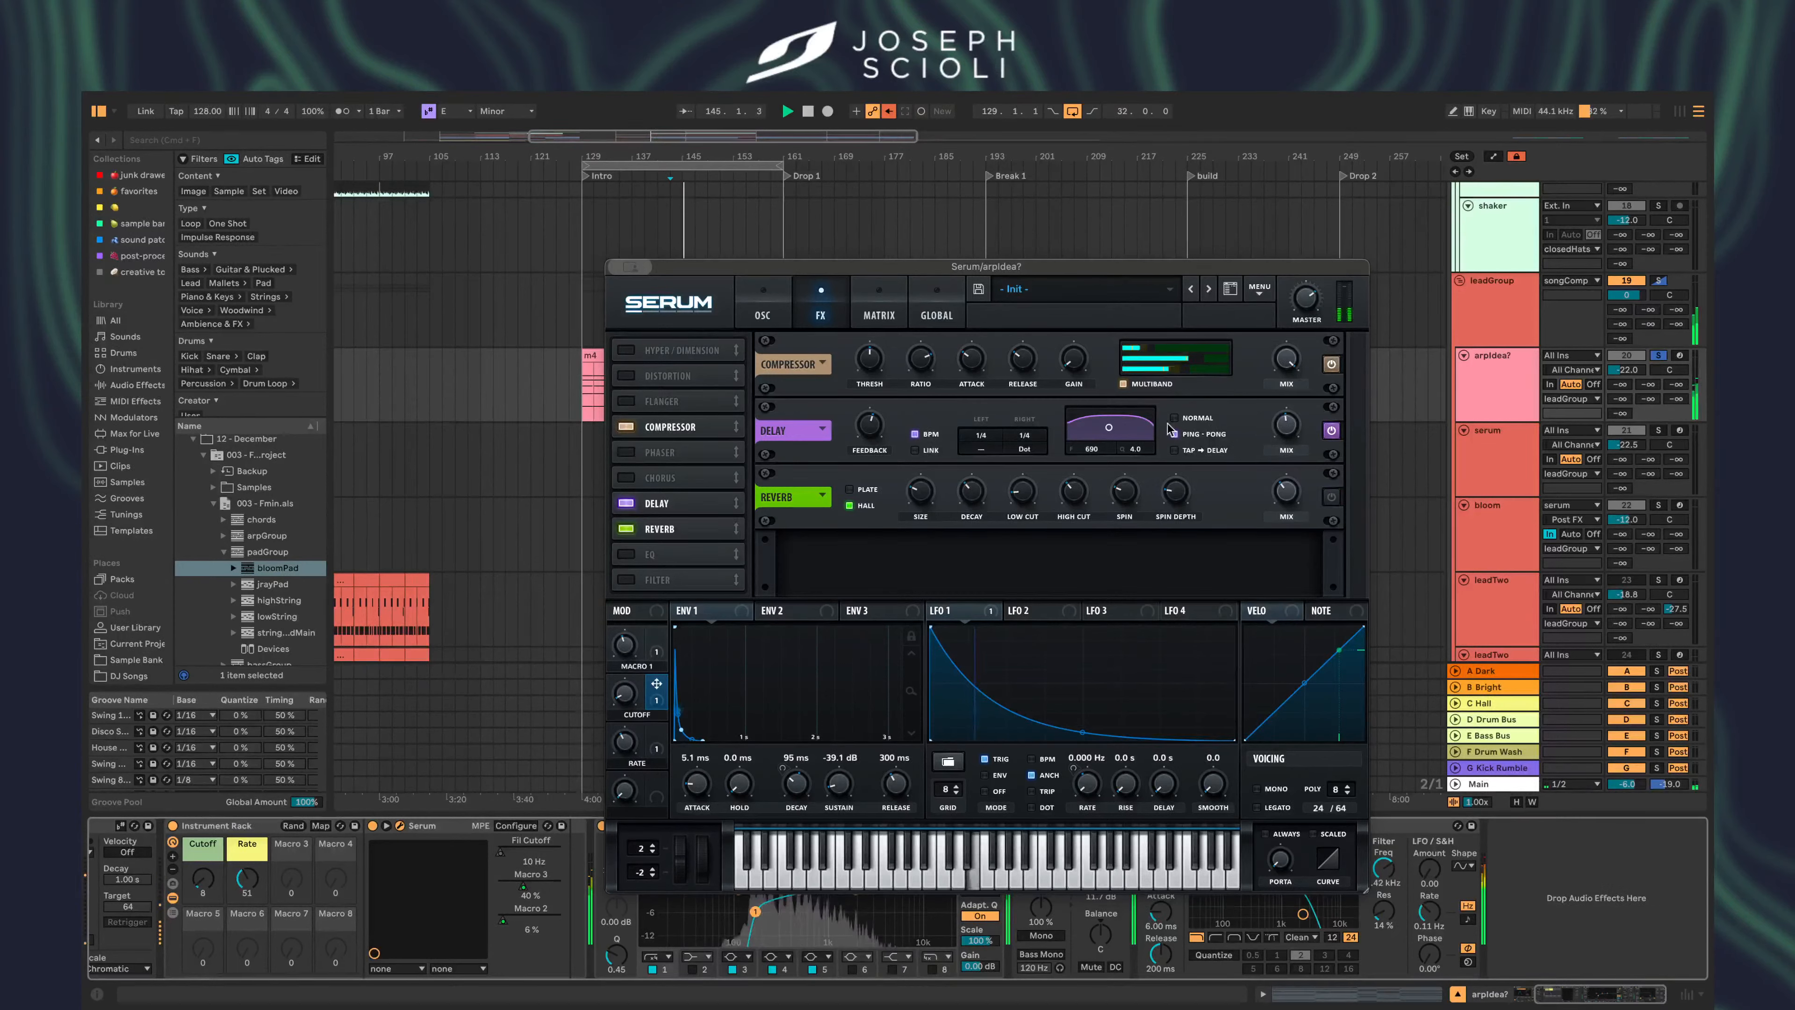
- Narrow Serum's delay filter to 1482 with a width of 1.1, adjust the delay mix and close the plug-in window after auditioning
mouse_move(1109, 427)
mouse_down()
mouse_move(1126, 451)
mouse_move(1026, 454)
mouse_move(1120, 440)
mouse_up()
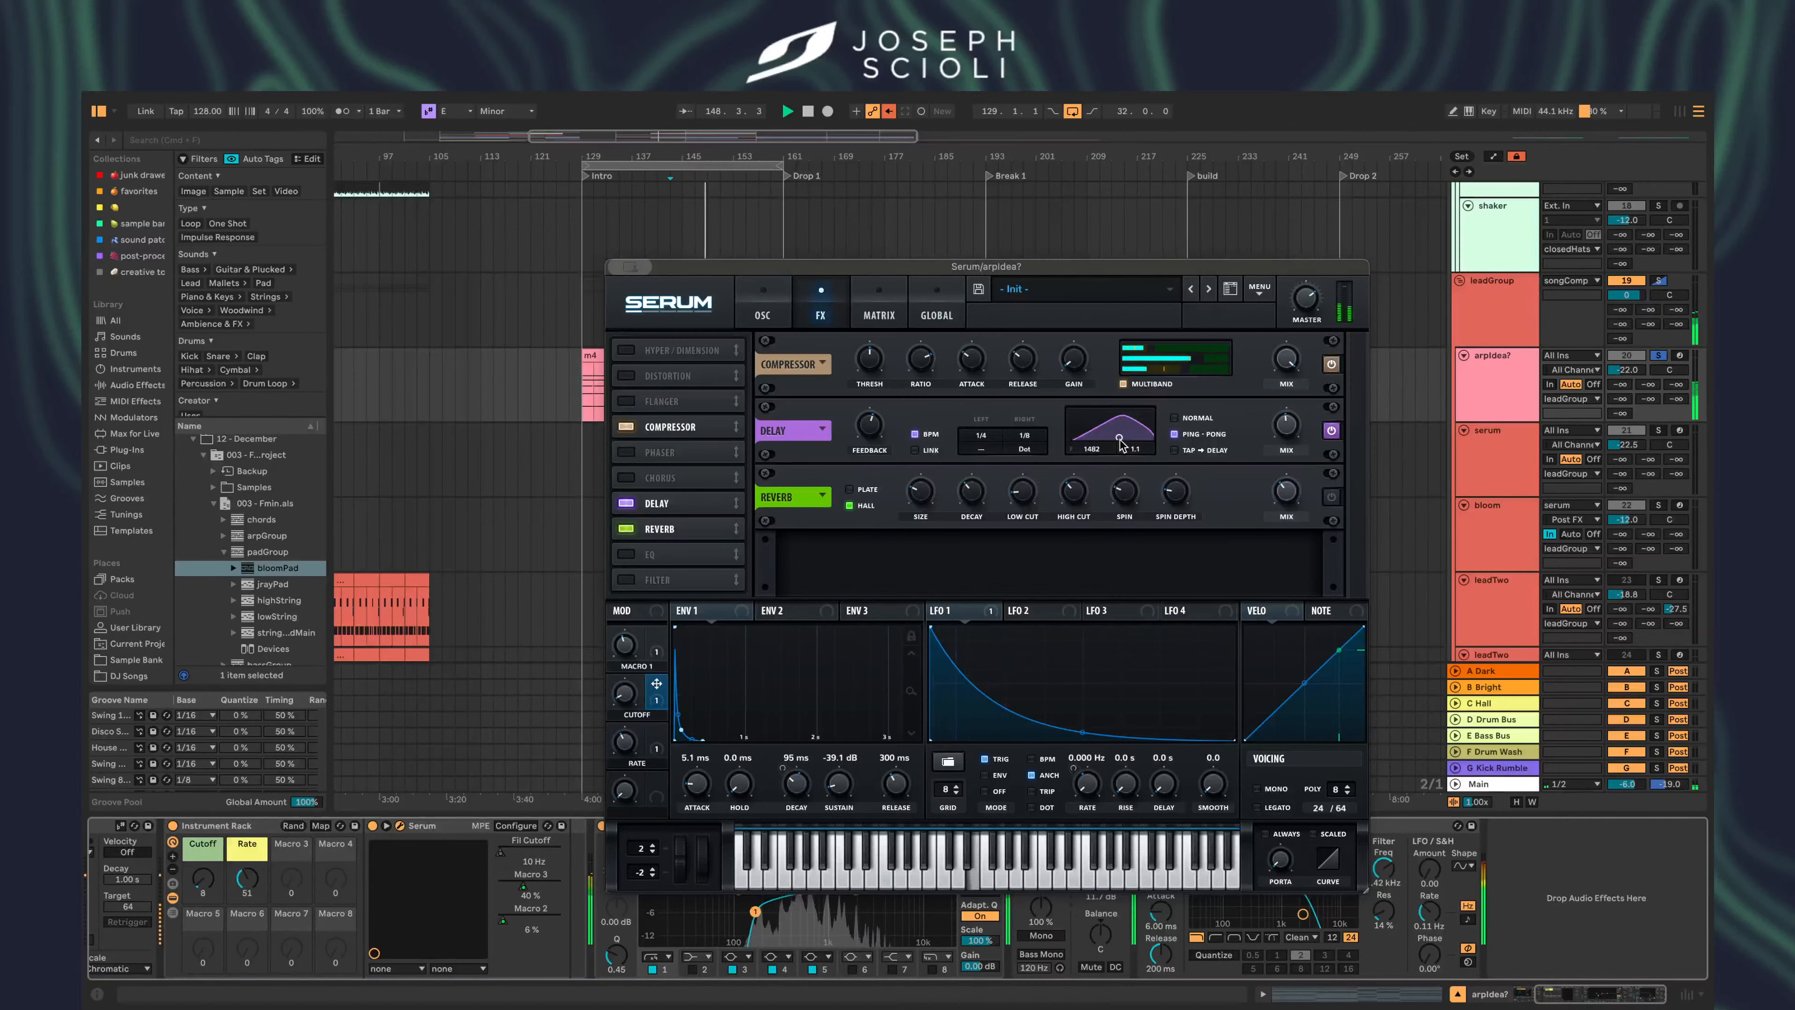
drag(1286, 425, 1284, 385)
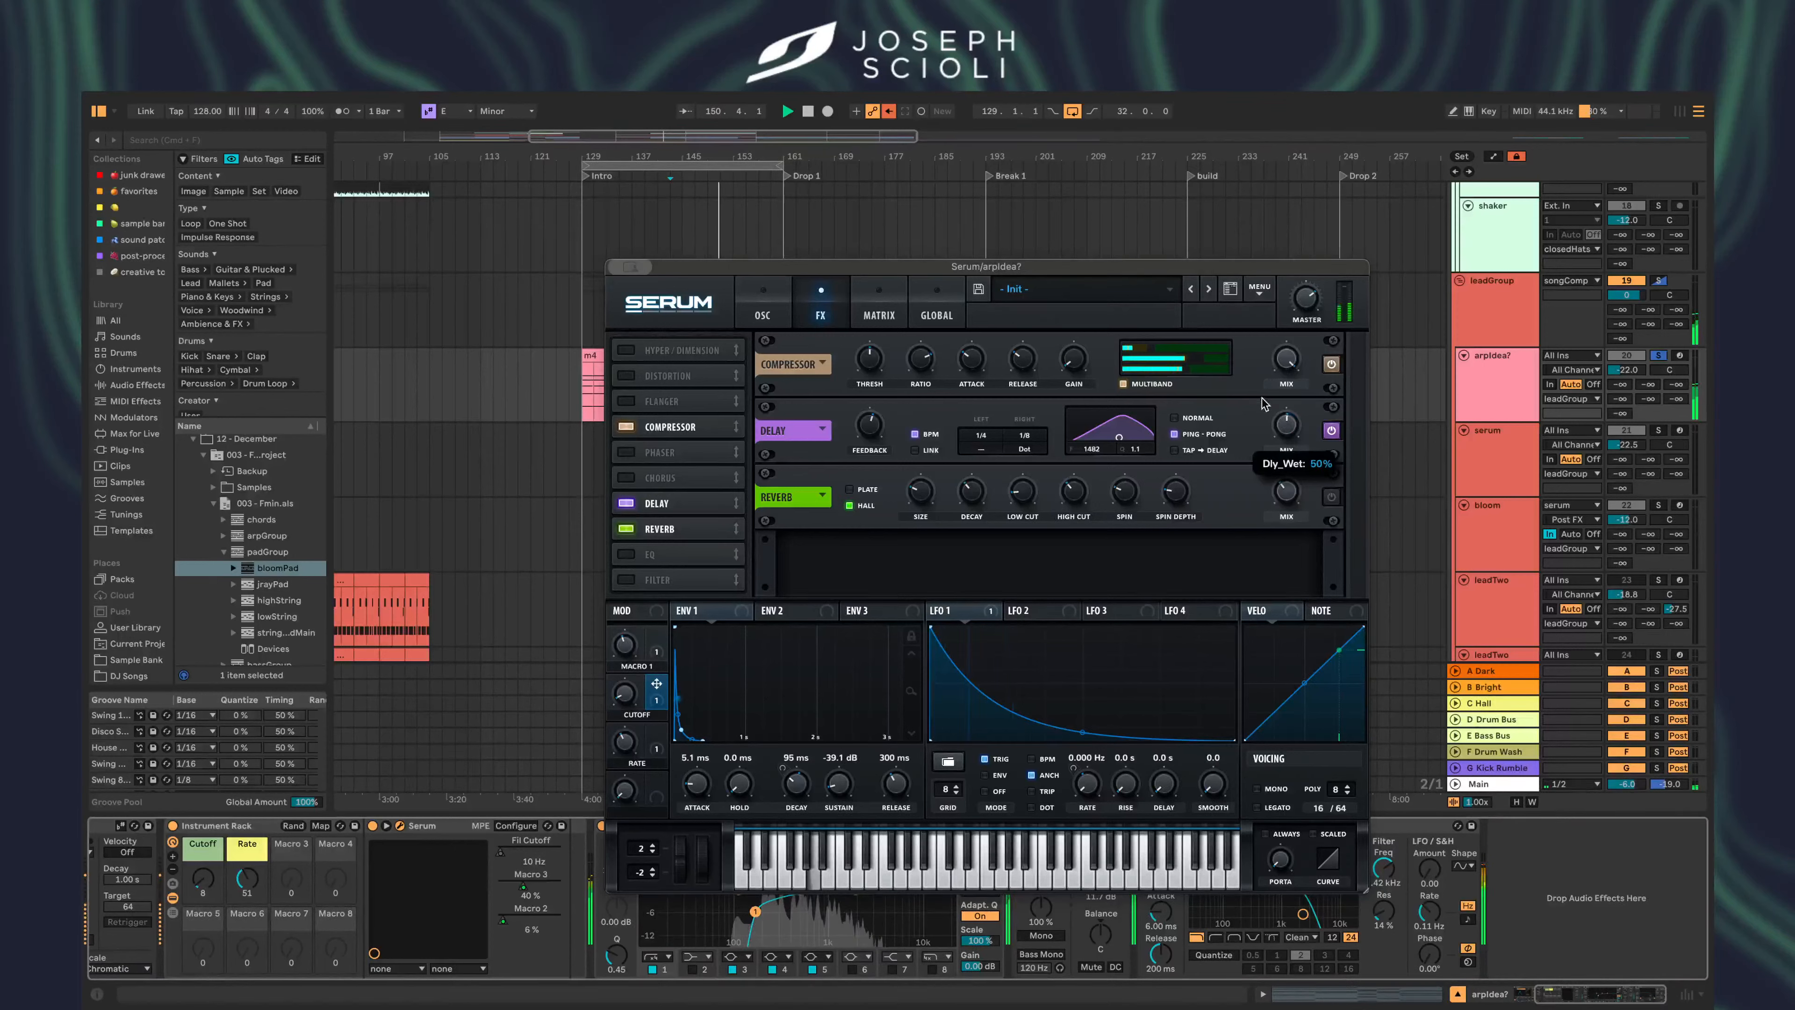
drag(1270, 364, 1259, 422)
key(space)
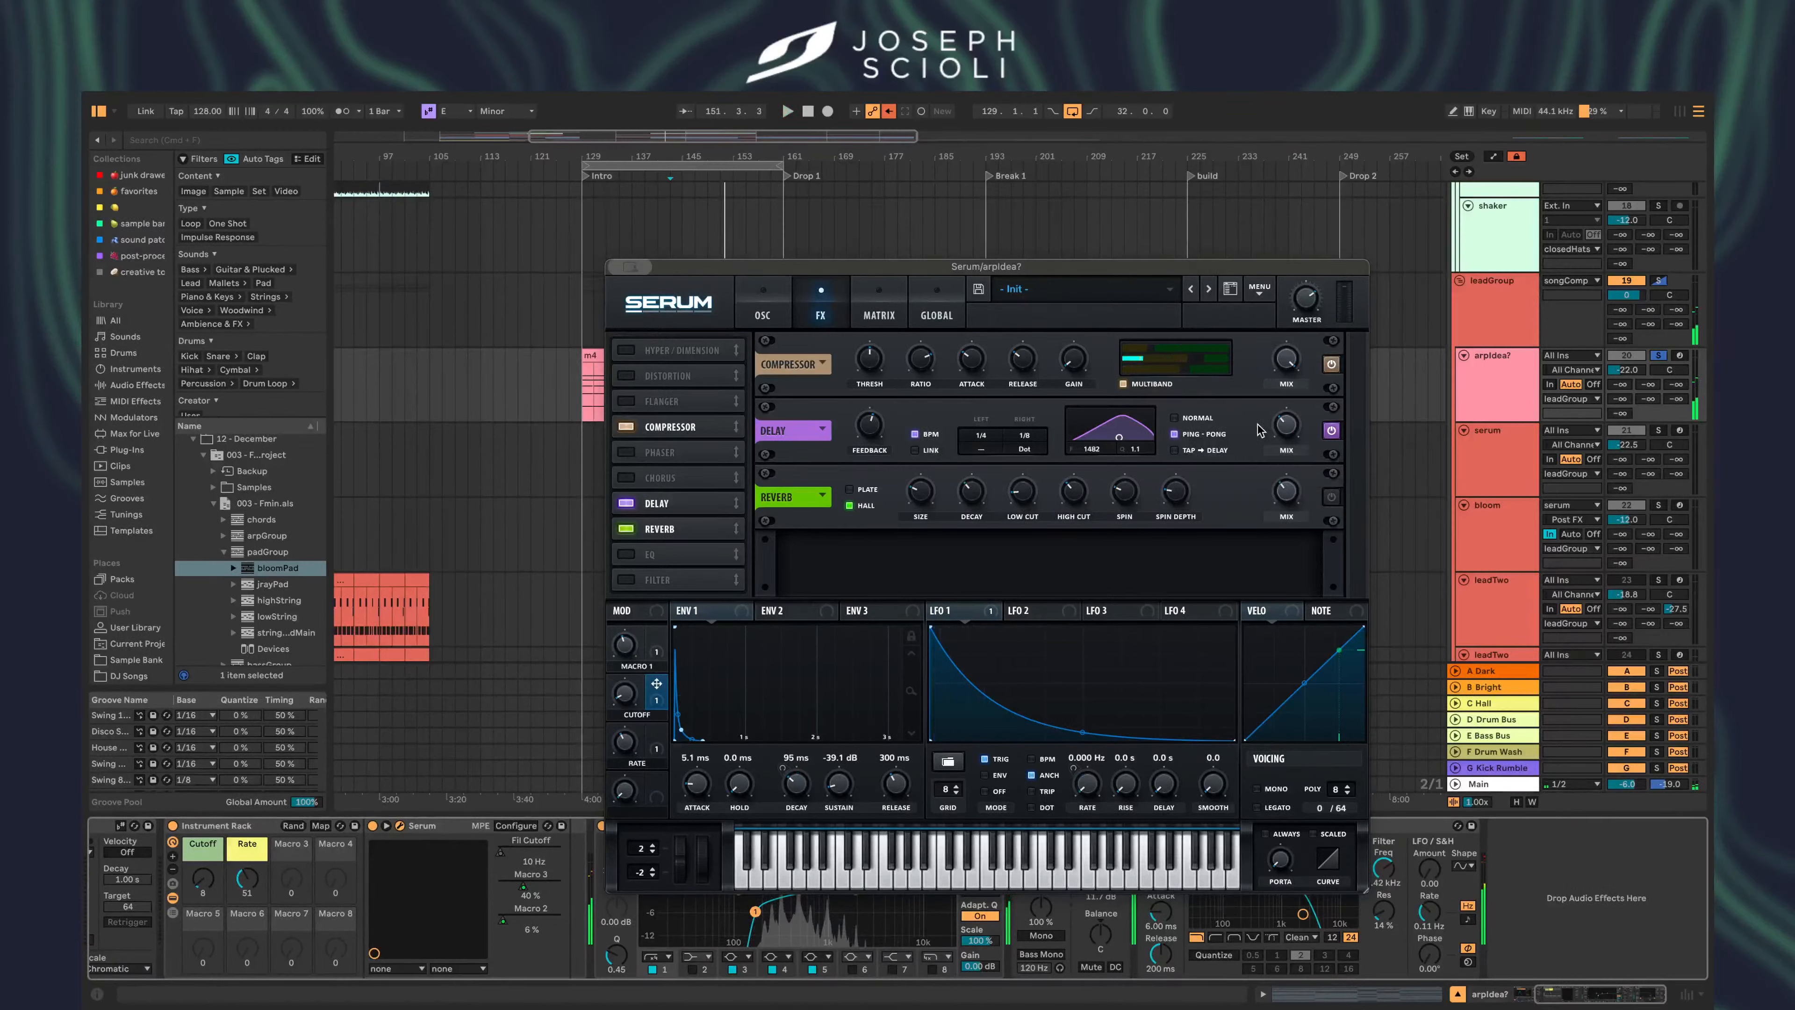
key(space)
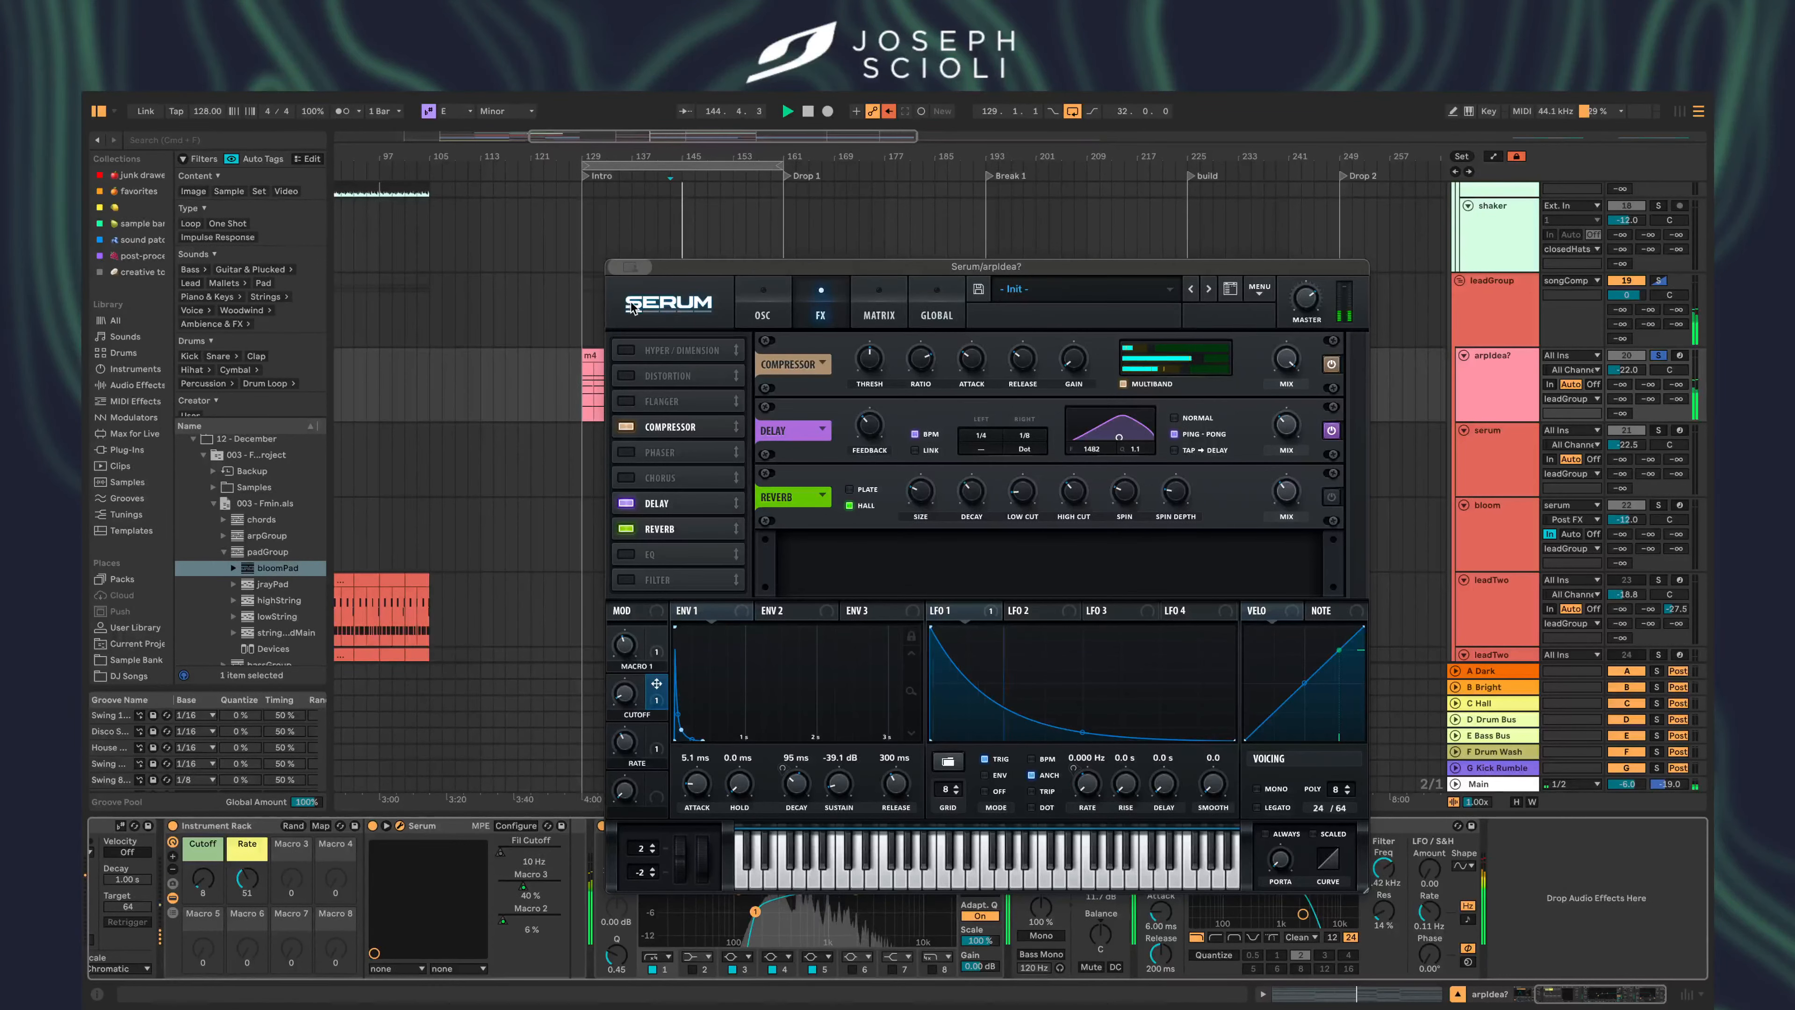
key(super+alt+p)
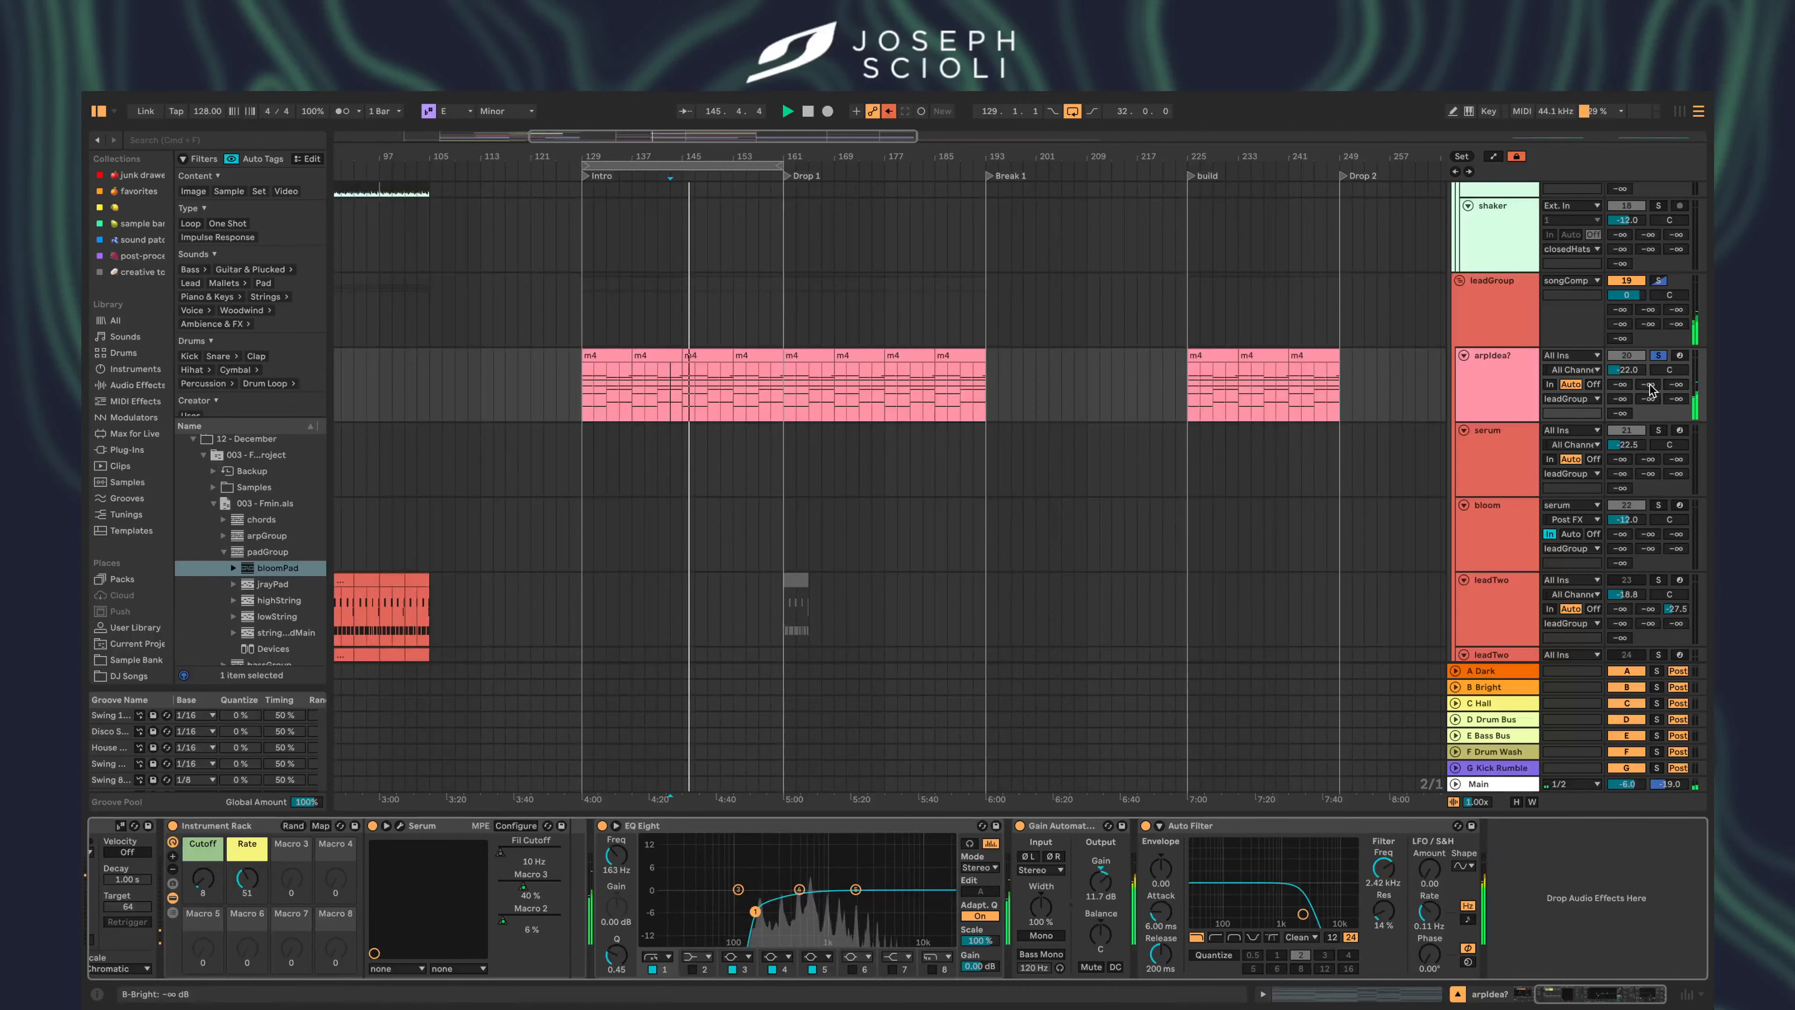
- Set arpIdea?'s A, B and C sends to -25, -20 and -30 dB, and raise the second C-Hall EQ Eight's low cut to 212 Hz
drag(1624, 386, 1676, 371)
click(1484, 703)
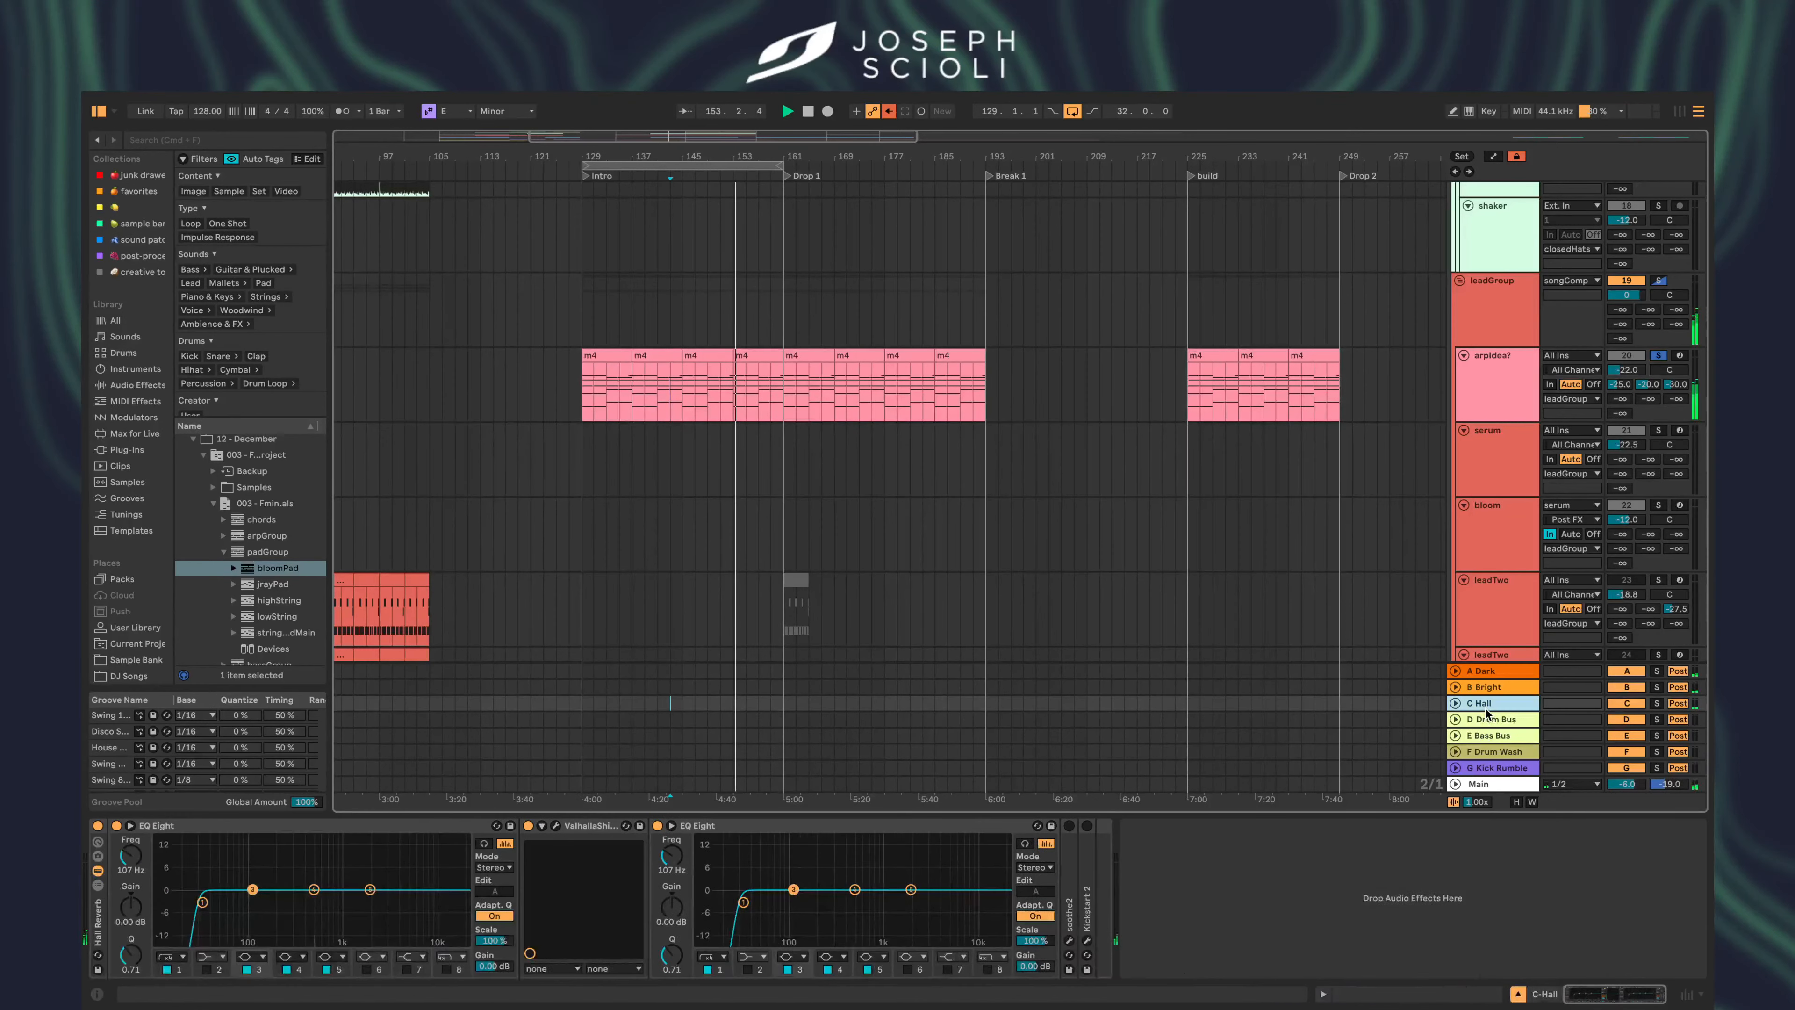
click(743, 902)
drag(674, 861, 675, 827)
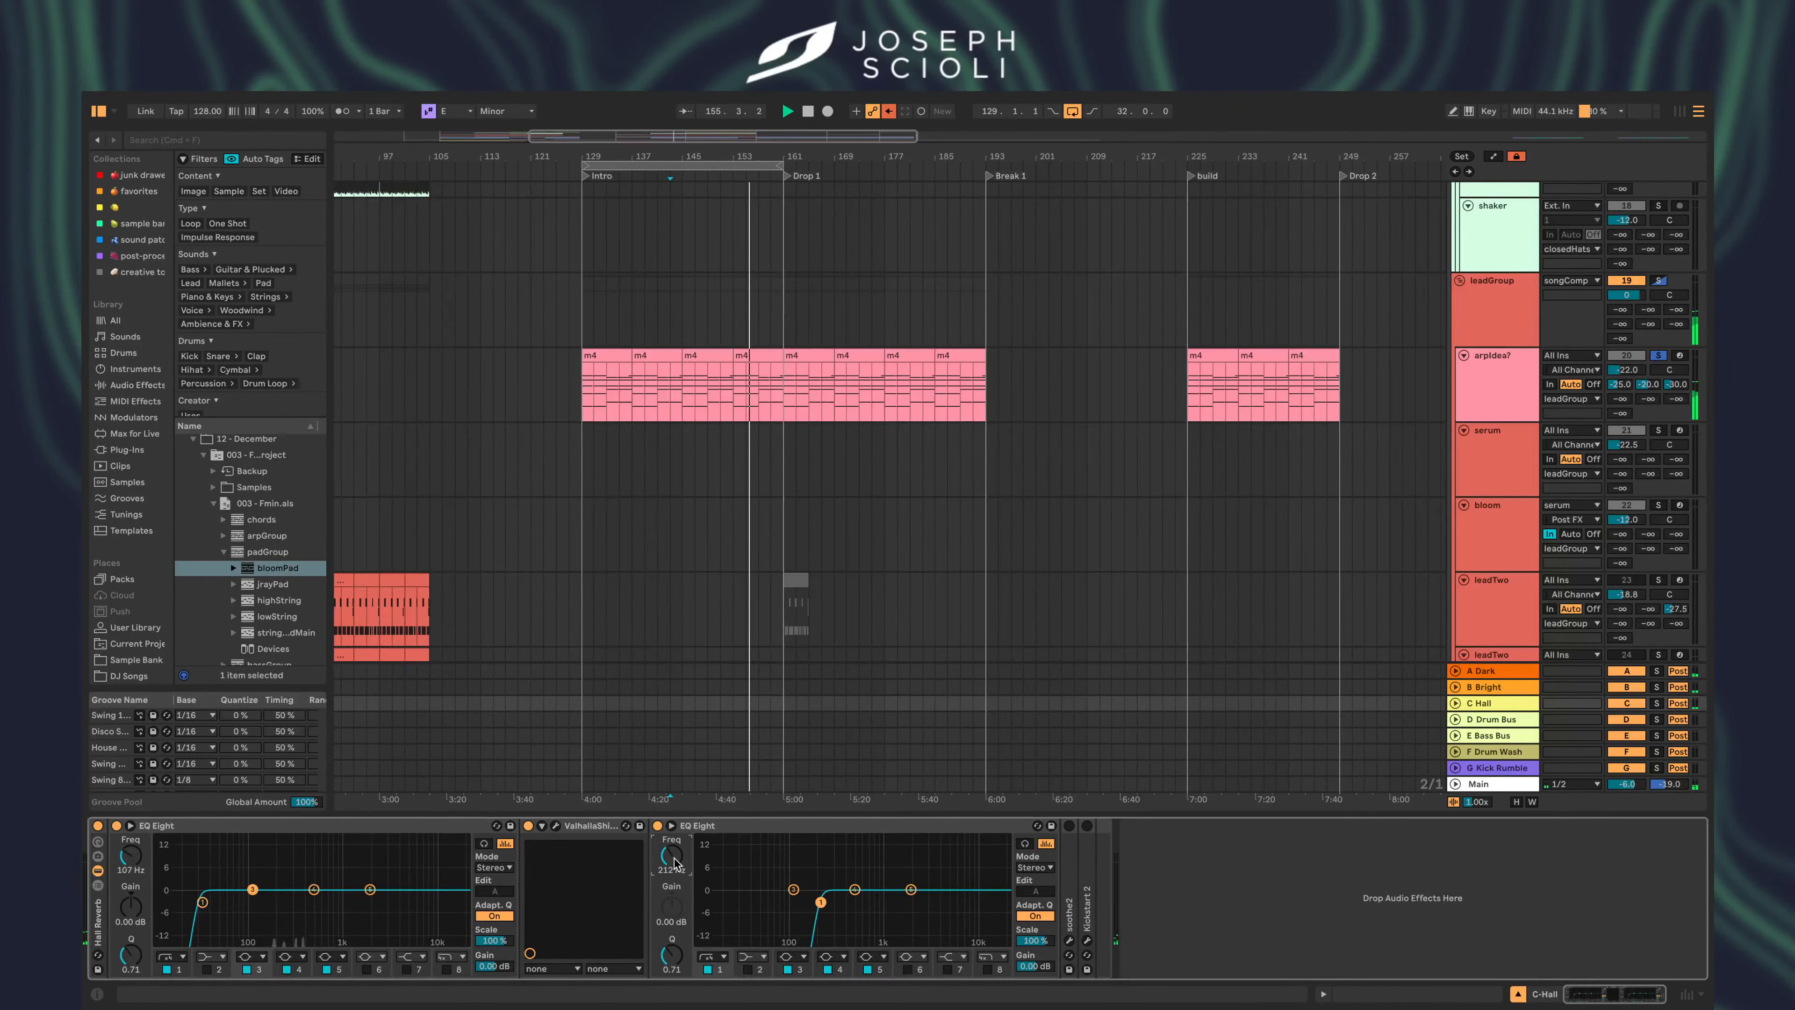
click(670, 702)
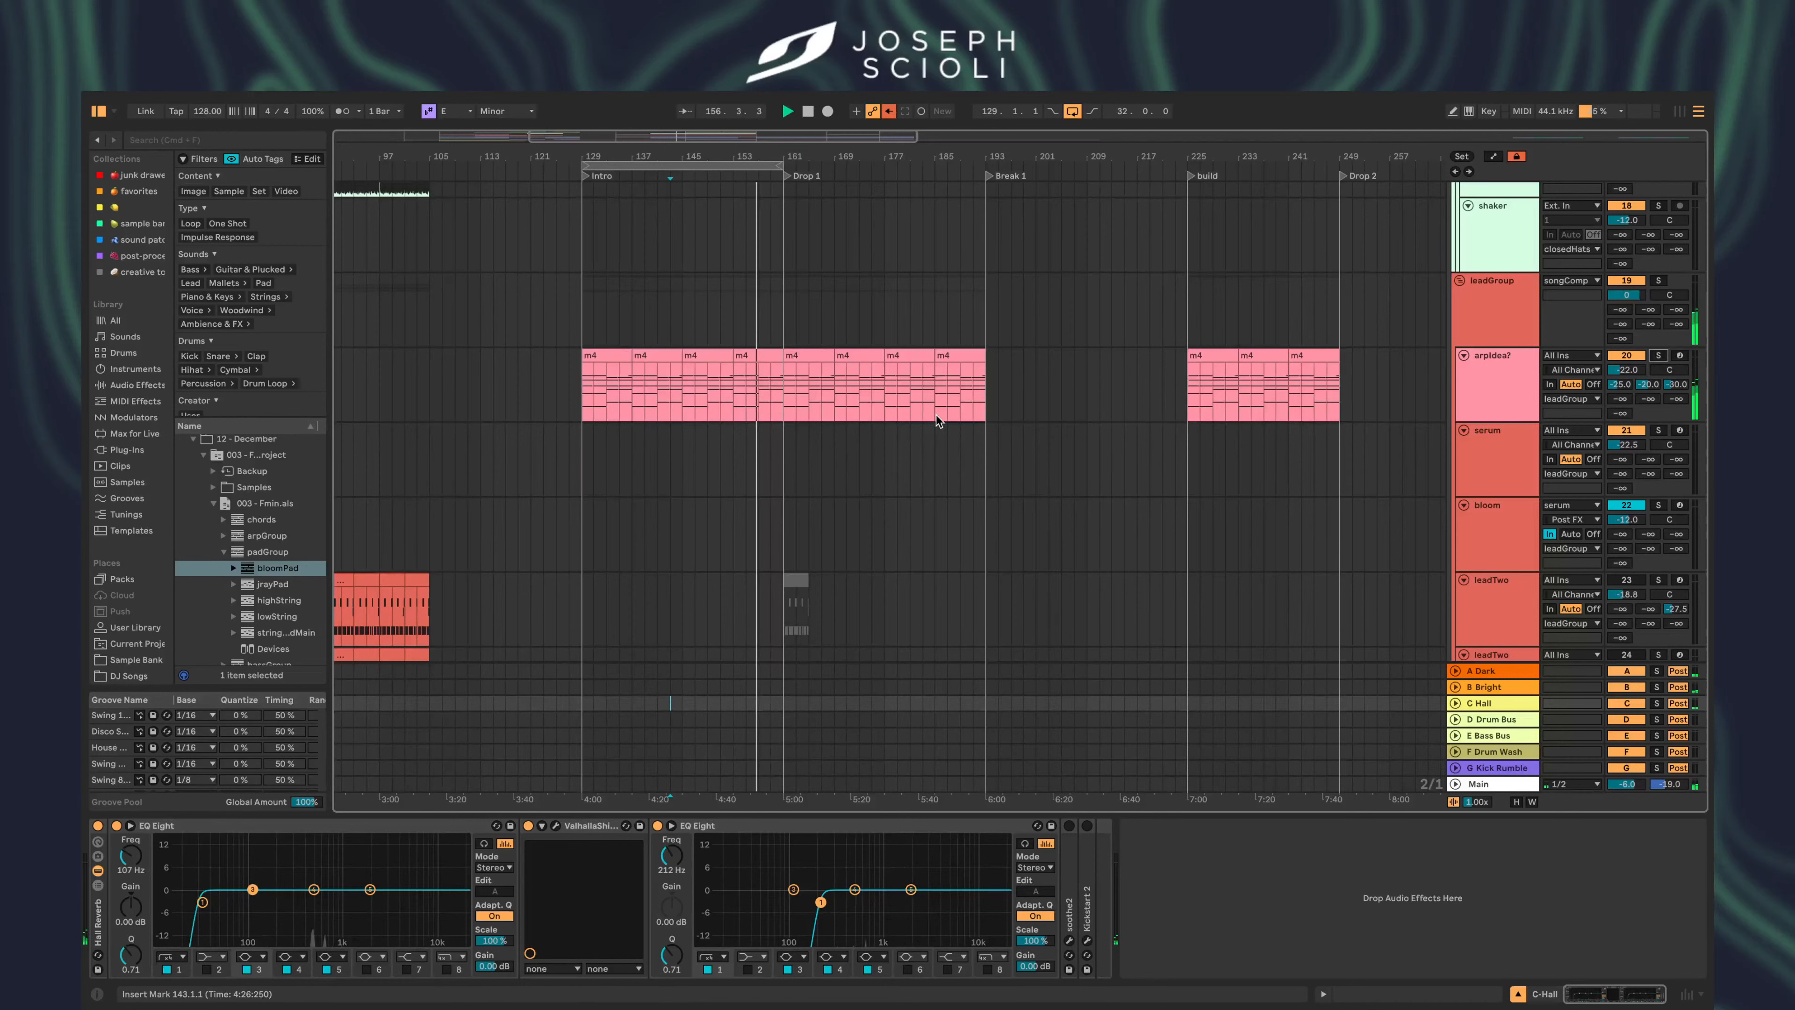
- Extend the loop to 64 bars, from the Intro to Break 1, and hide the device view
drag(778, 165, 923, 168)
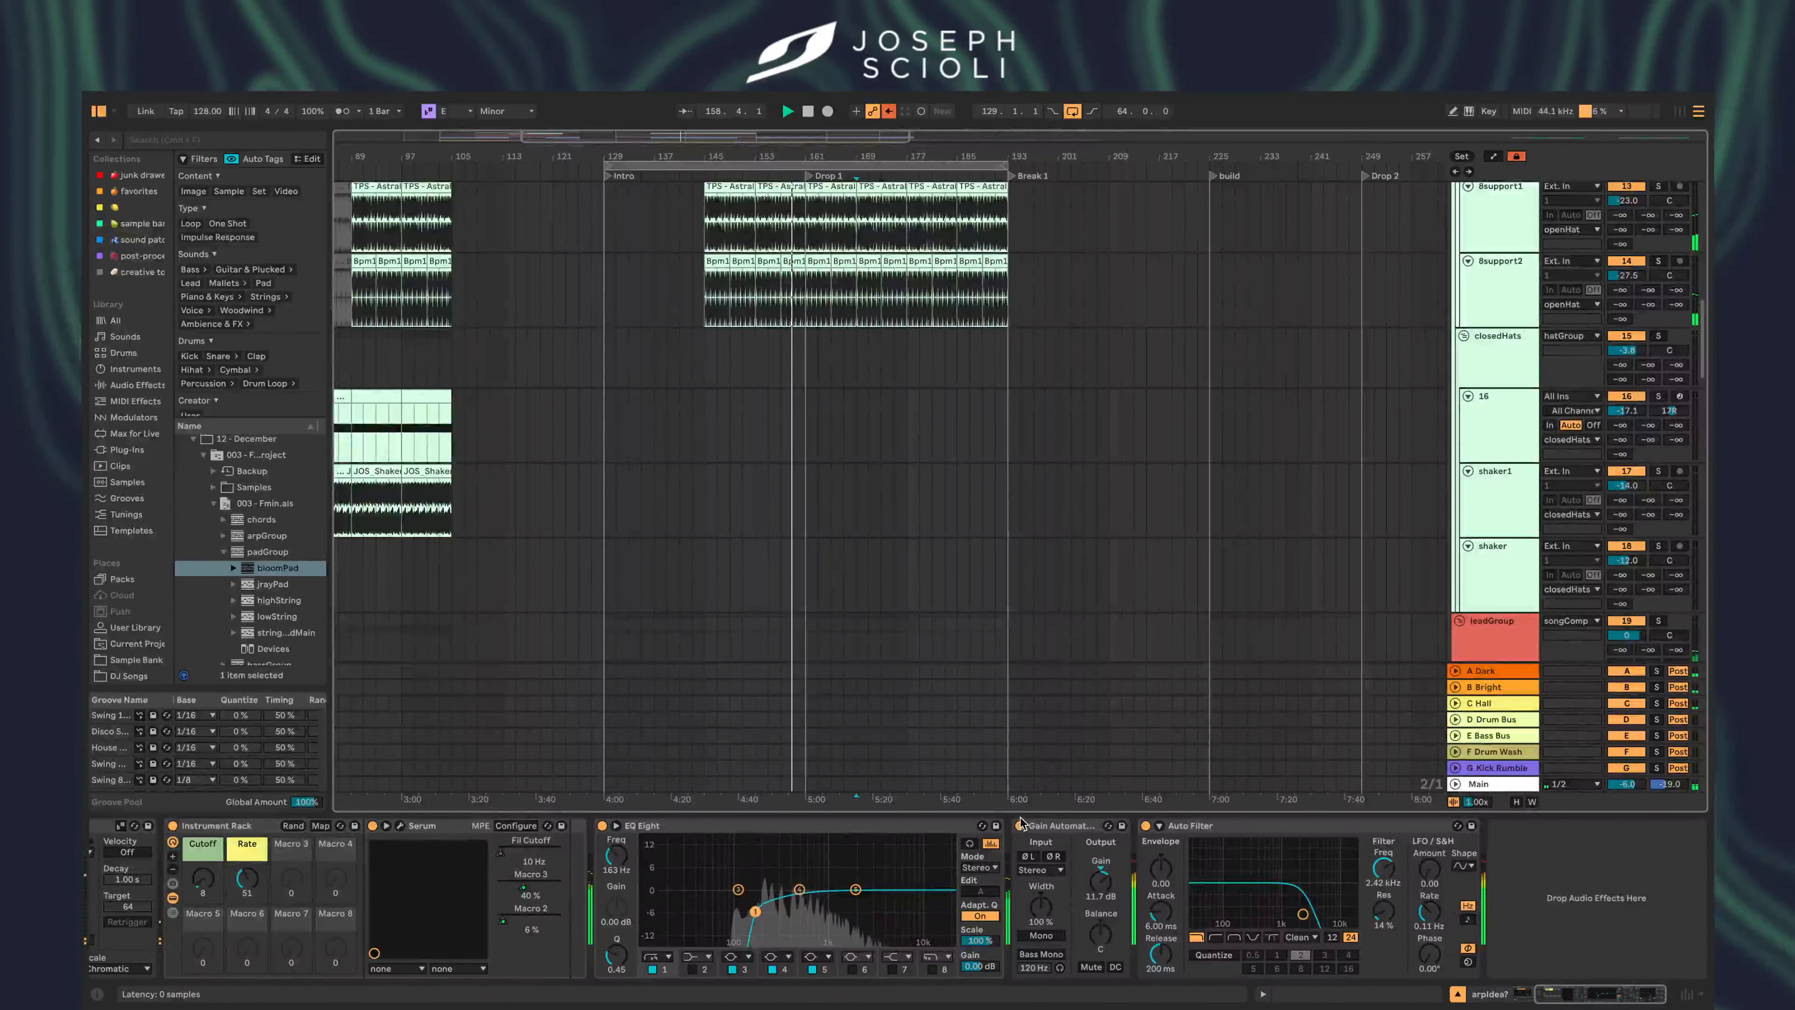
key(alt+super+l)
scroll(855, 517, up, 1)
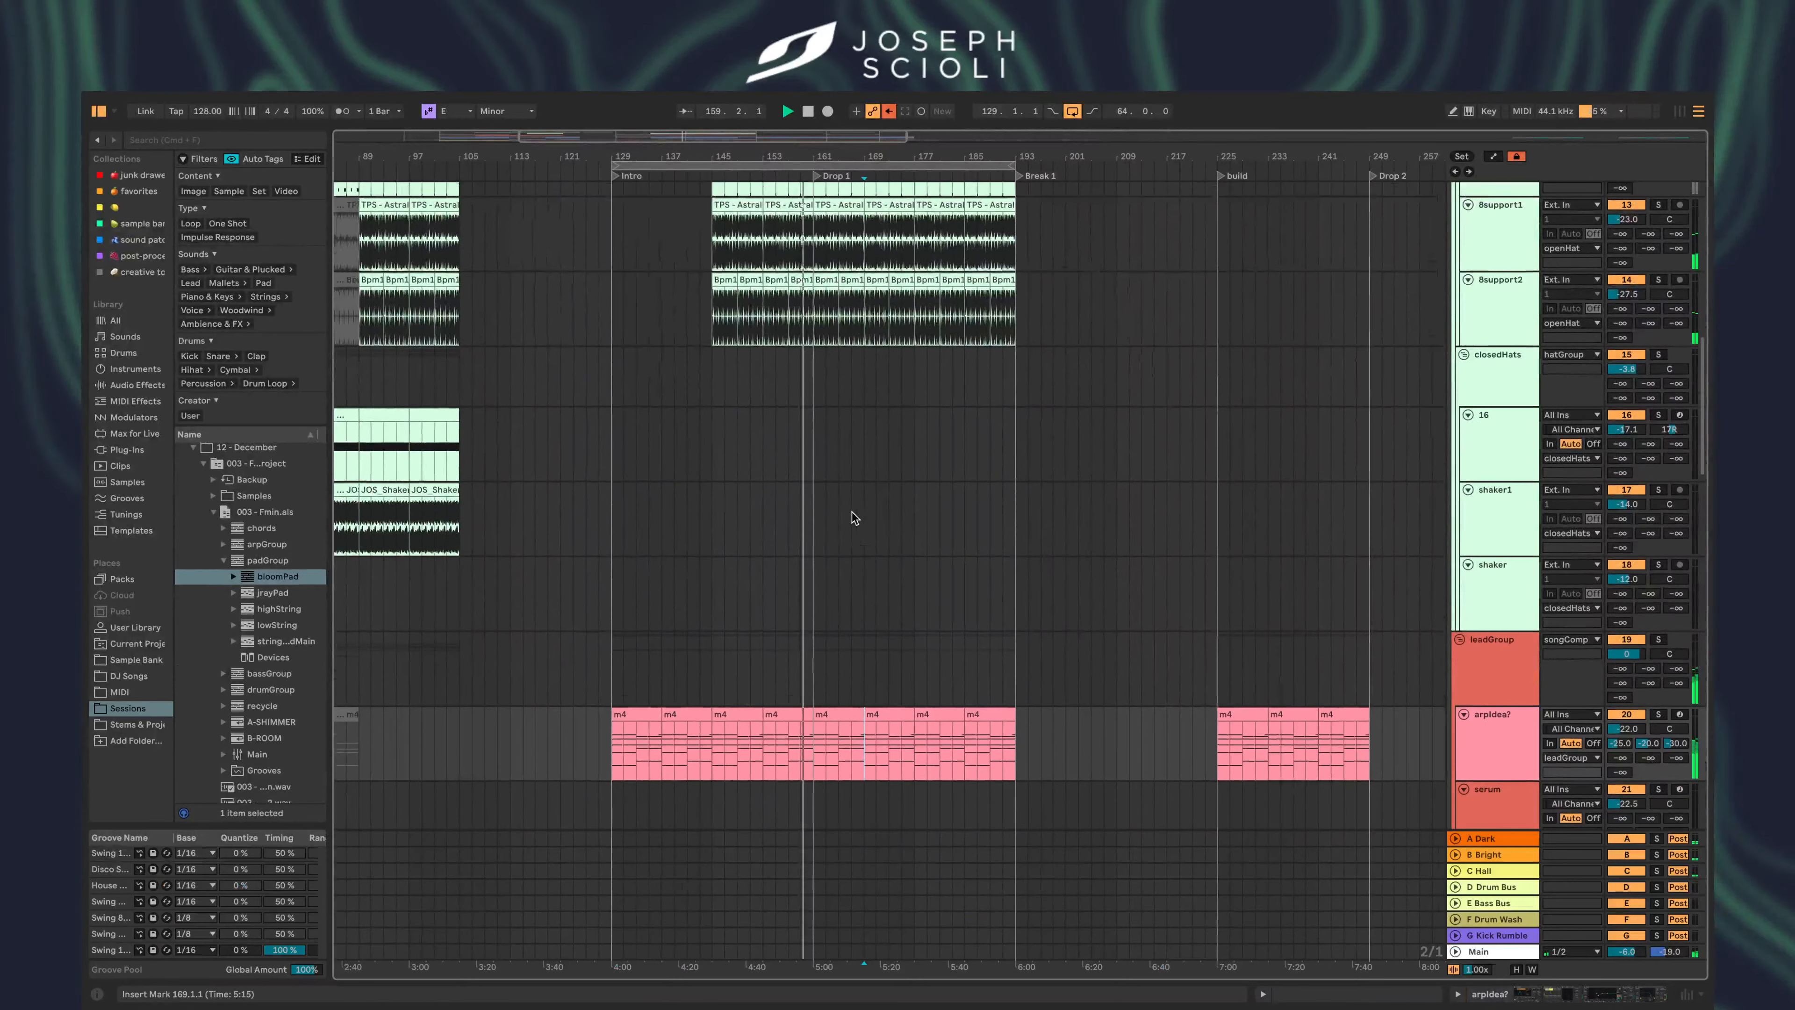
click(1476, 722)
scroll(1298, 721, down, 5)
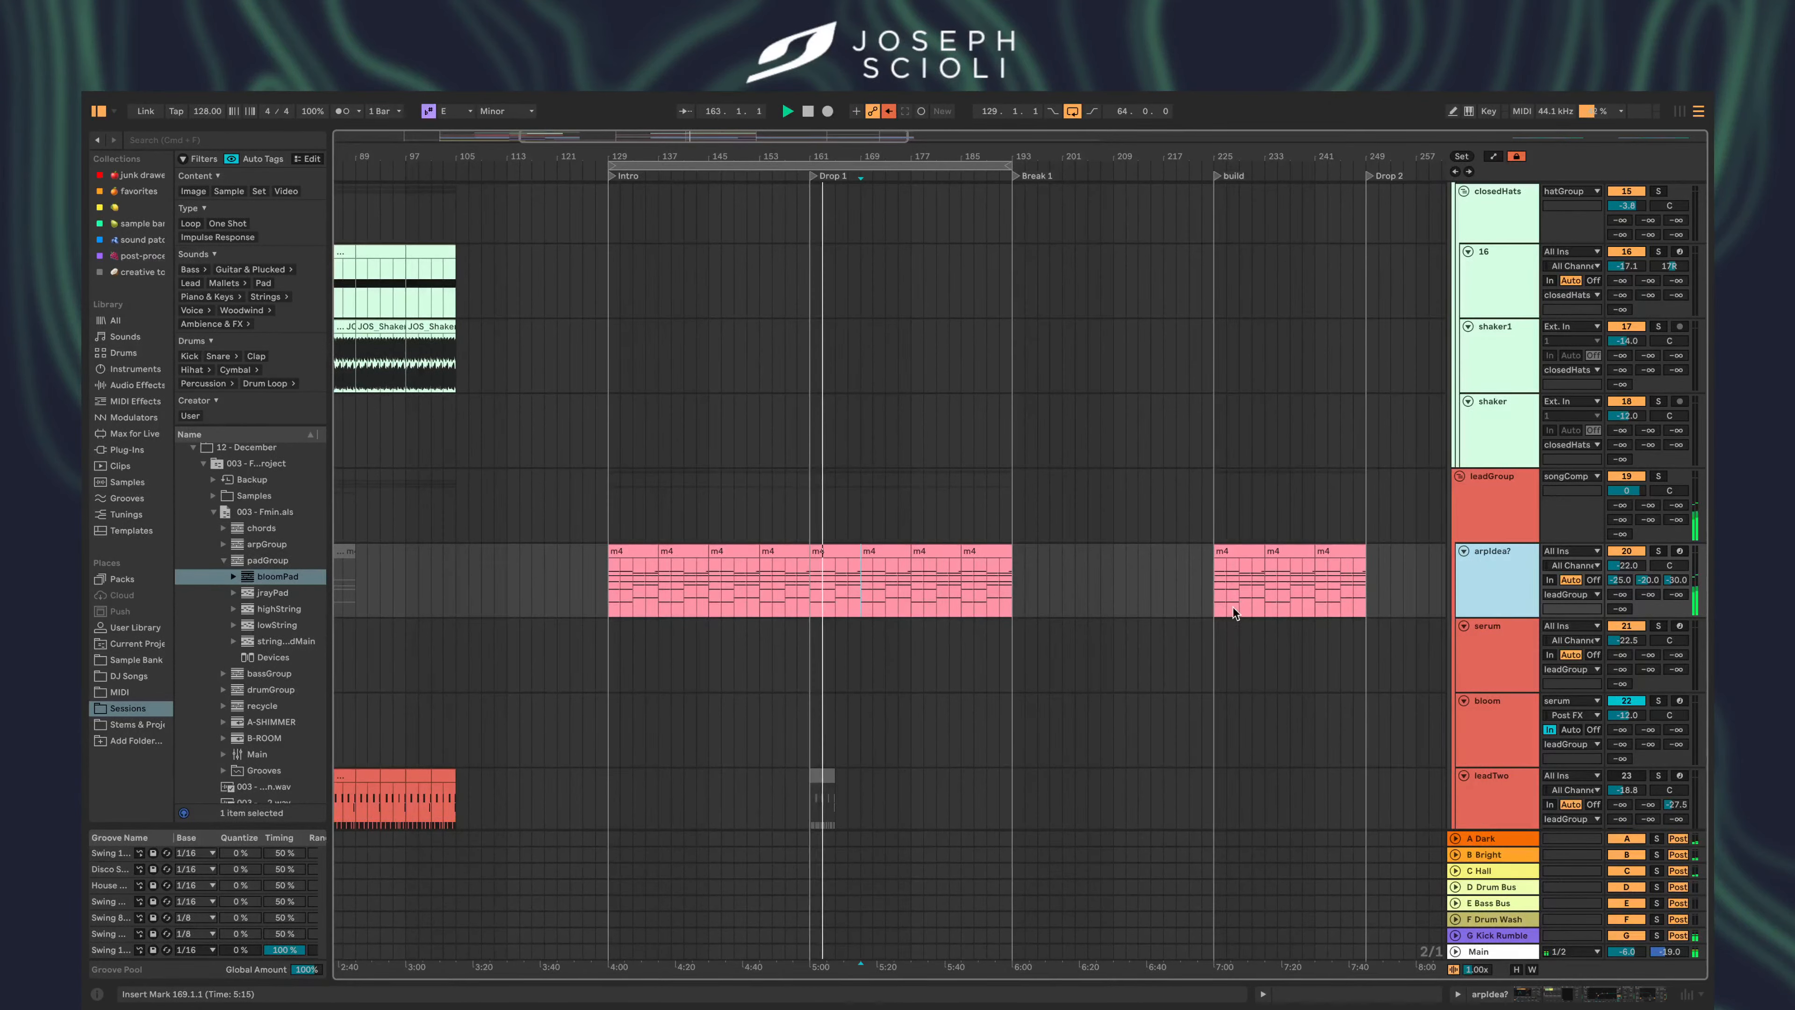
scroll(834, 626, down, 4)
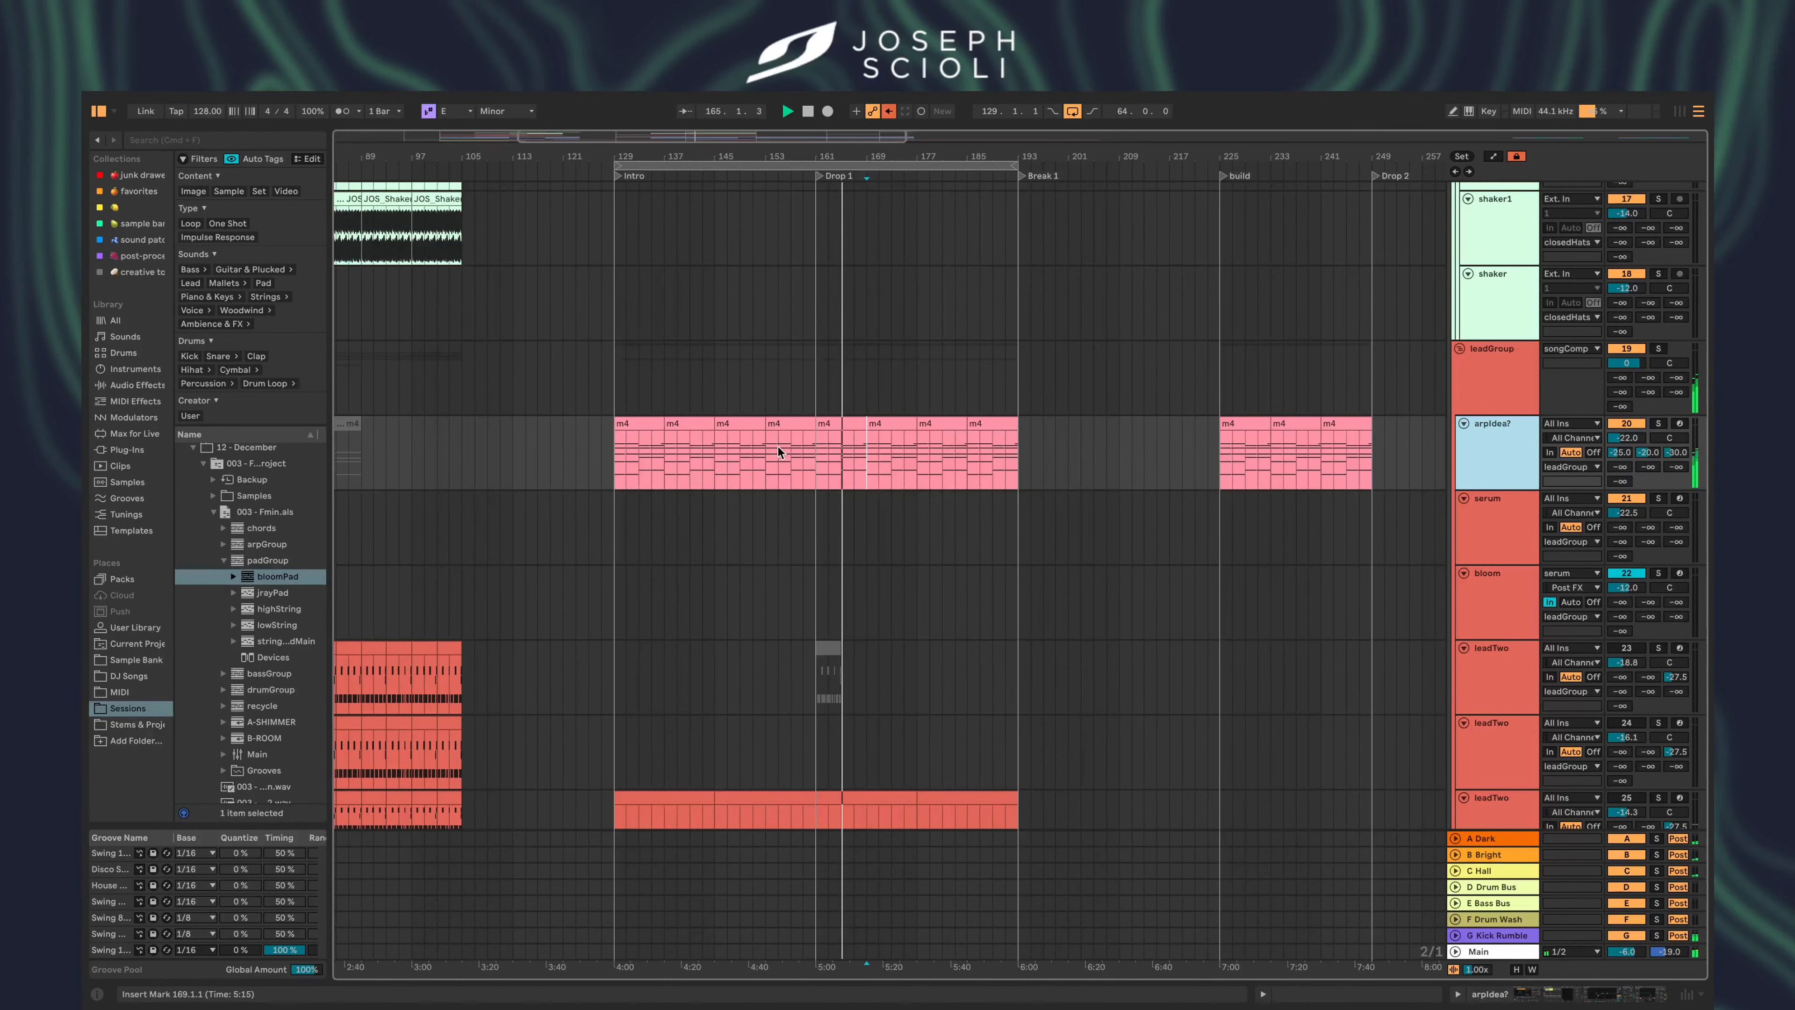
- Delete the clip section from bar 129 to bar 169 on the third leadTwo track and play from bar 169
drag(816, 460, 750, 461)
scroll(1274, 461, down, 7)
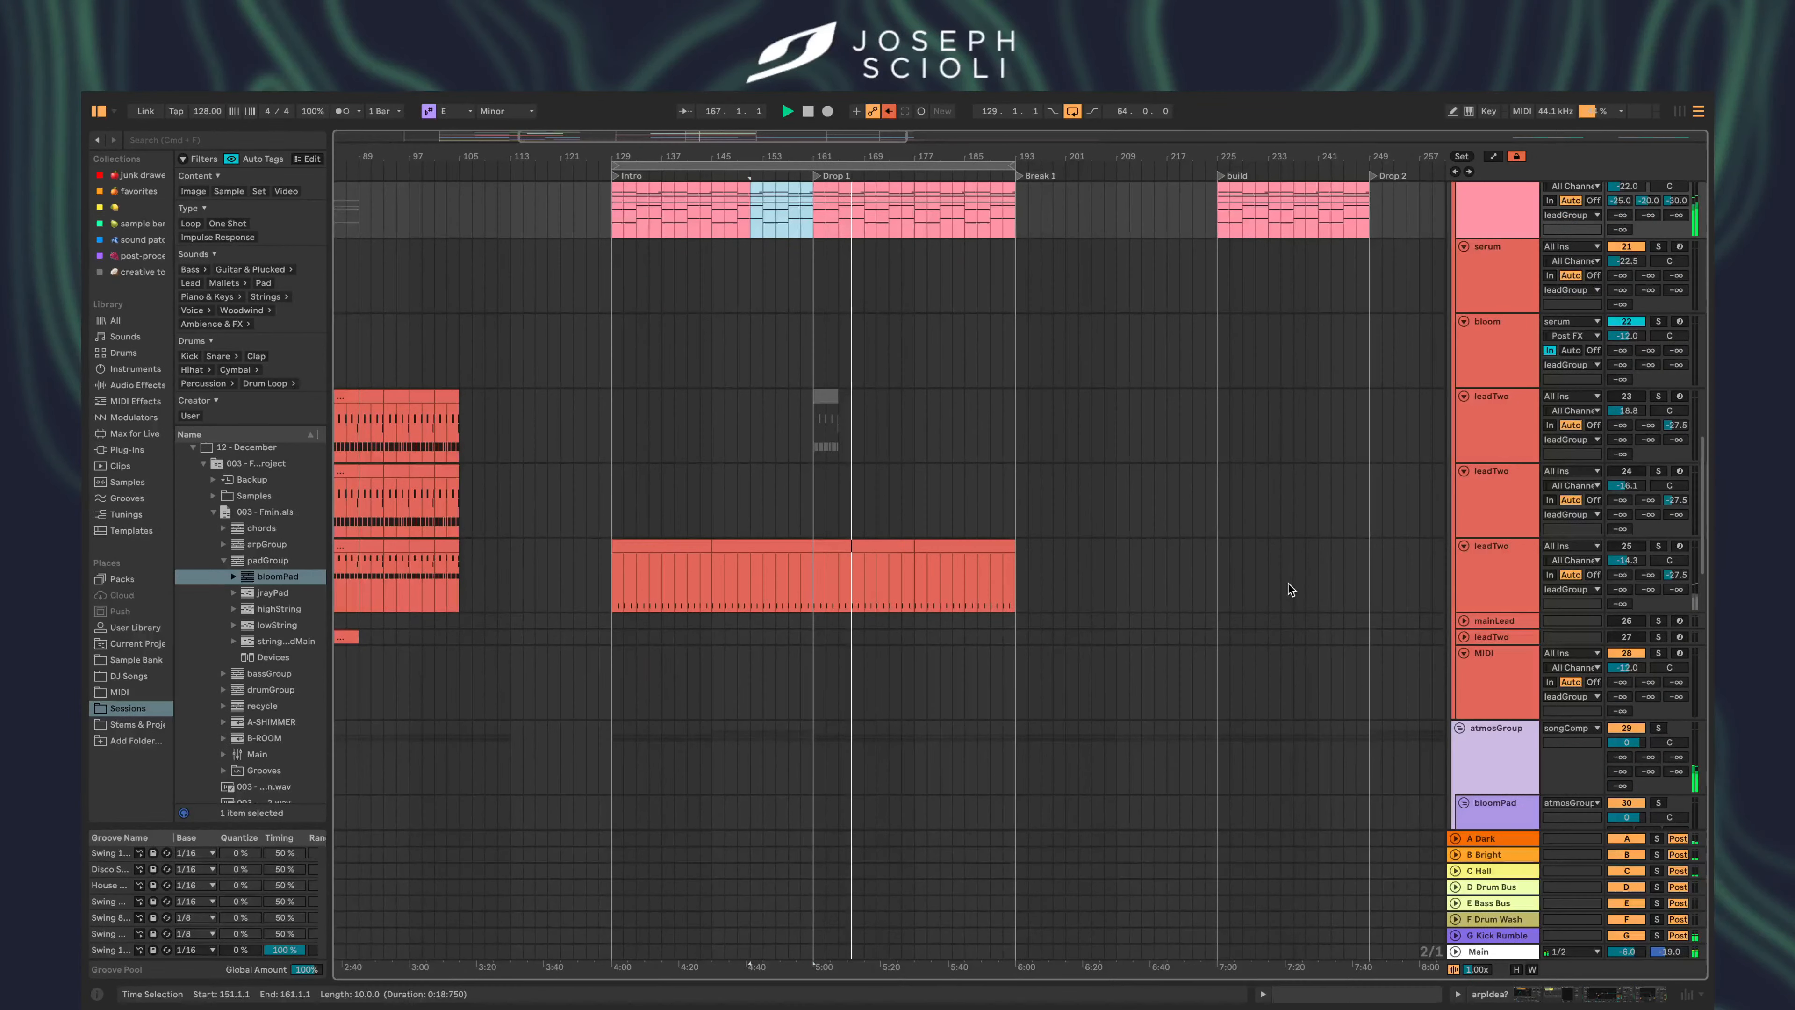
drag(814, 581, 600, 579)
key(Delete)
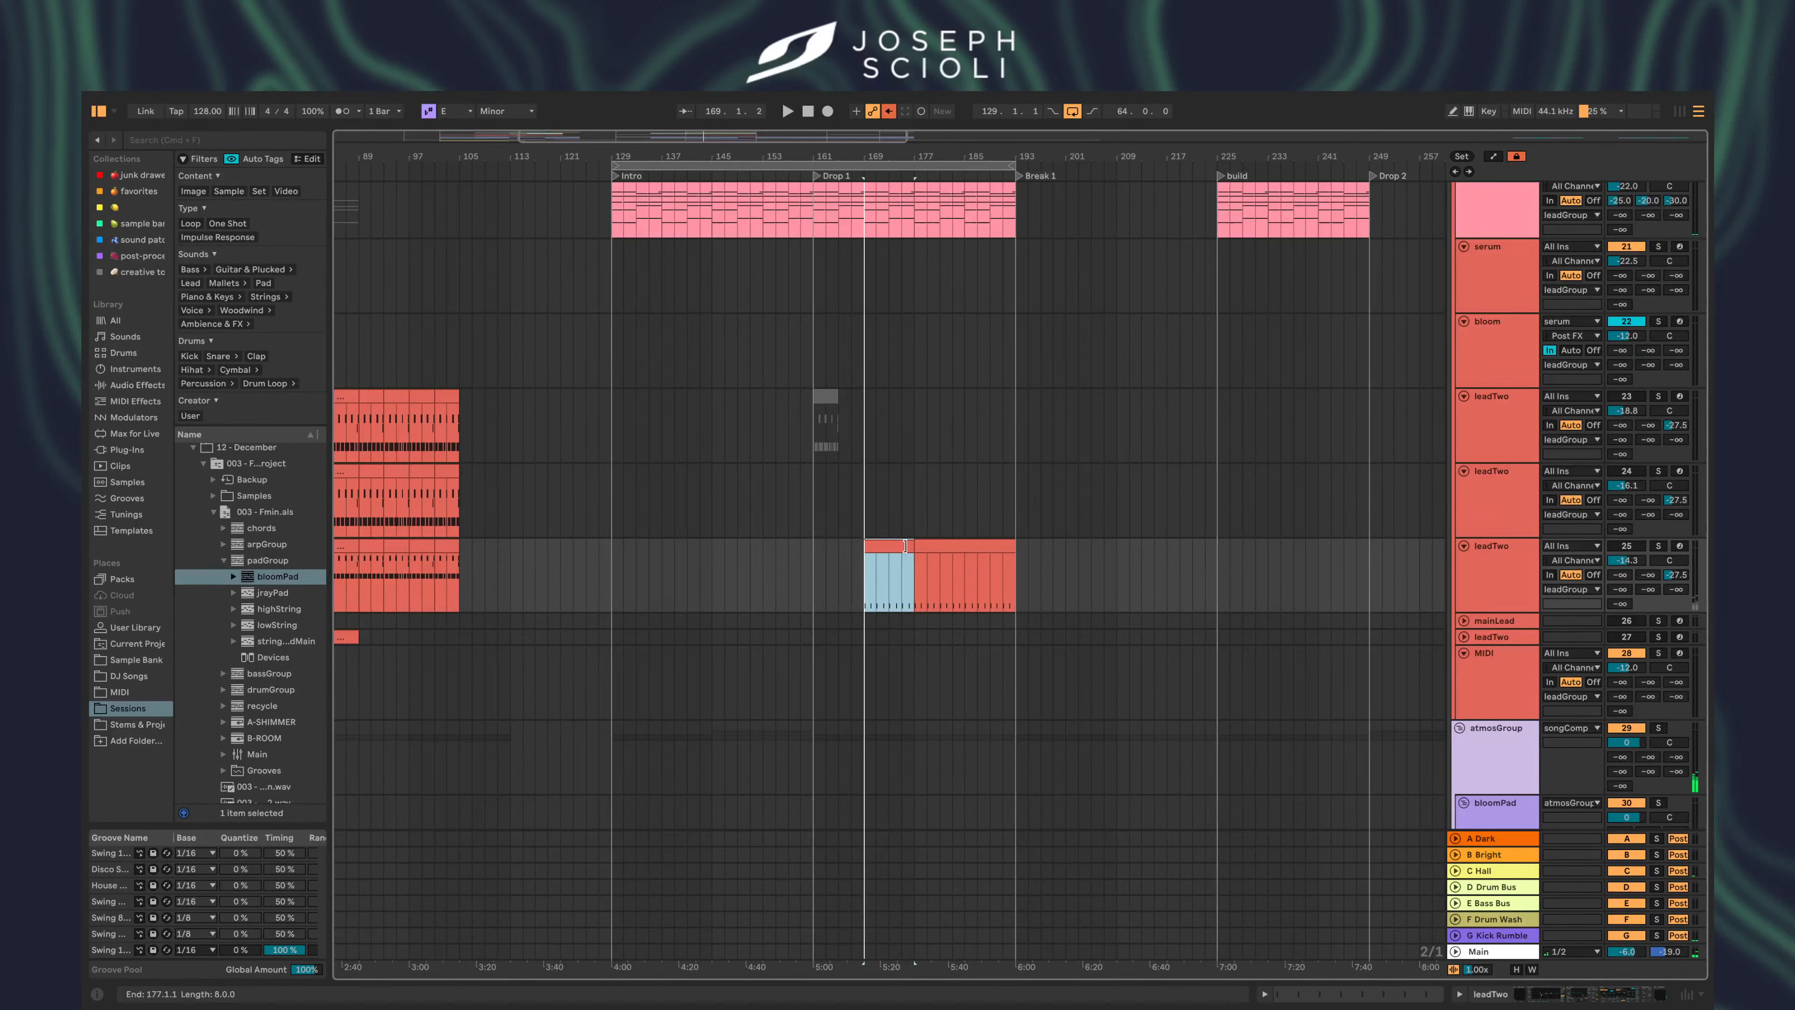
key(space)
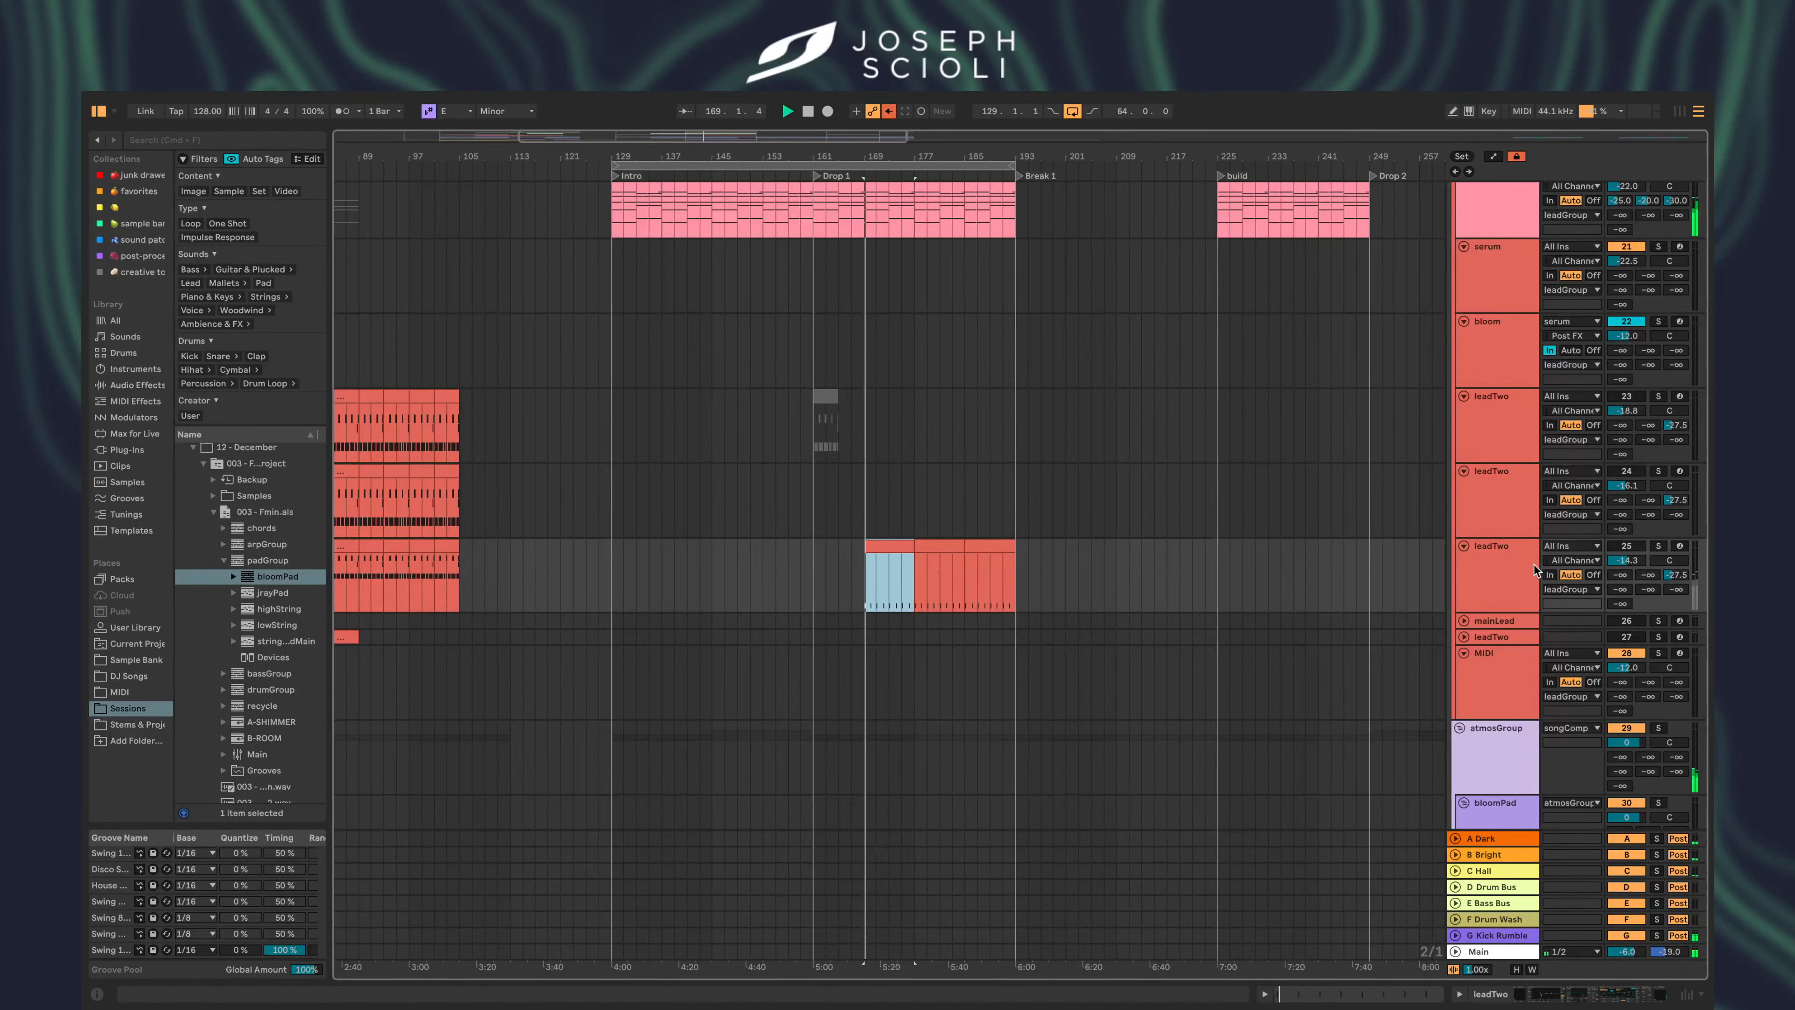
- Activate the third leadTwo track and set its volume to -14.9 dB
click(1626, 547)
click(1626, 560)
drag(1626, 560, 1626, 564)
- Add a four-note phrase ending bar 4 in the third leadTwo track's clip at bar 169: F#3, F#3, E3 and C3
key(shift+Tab)
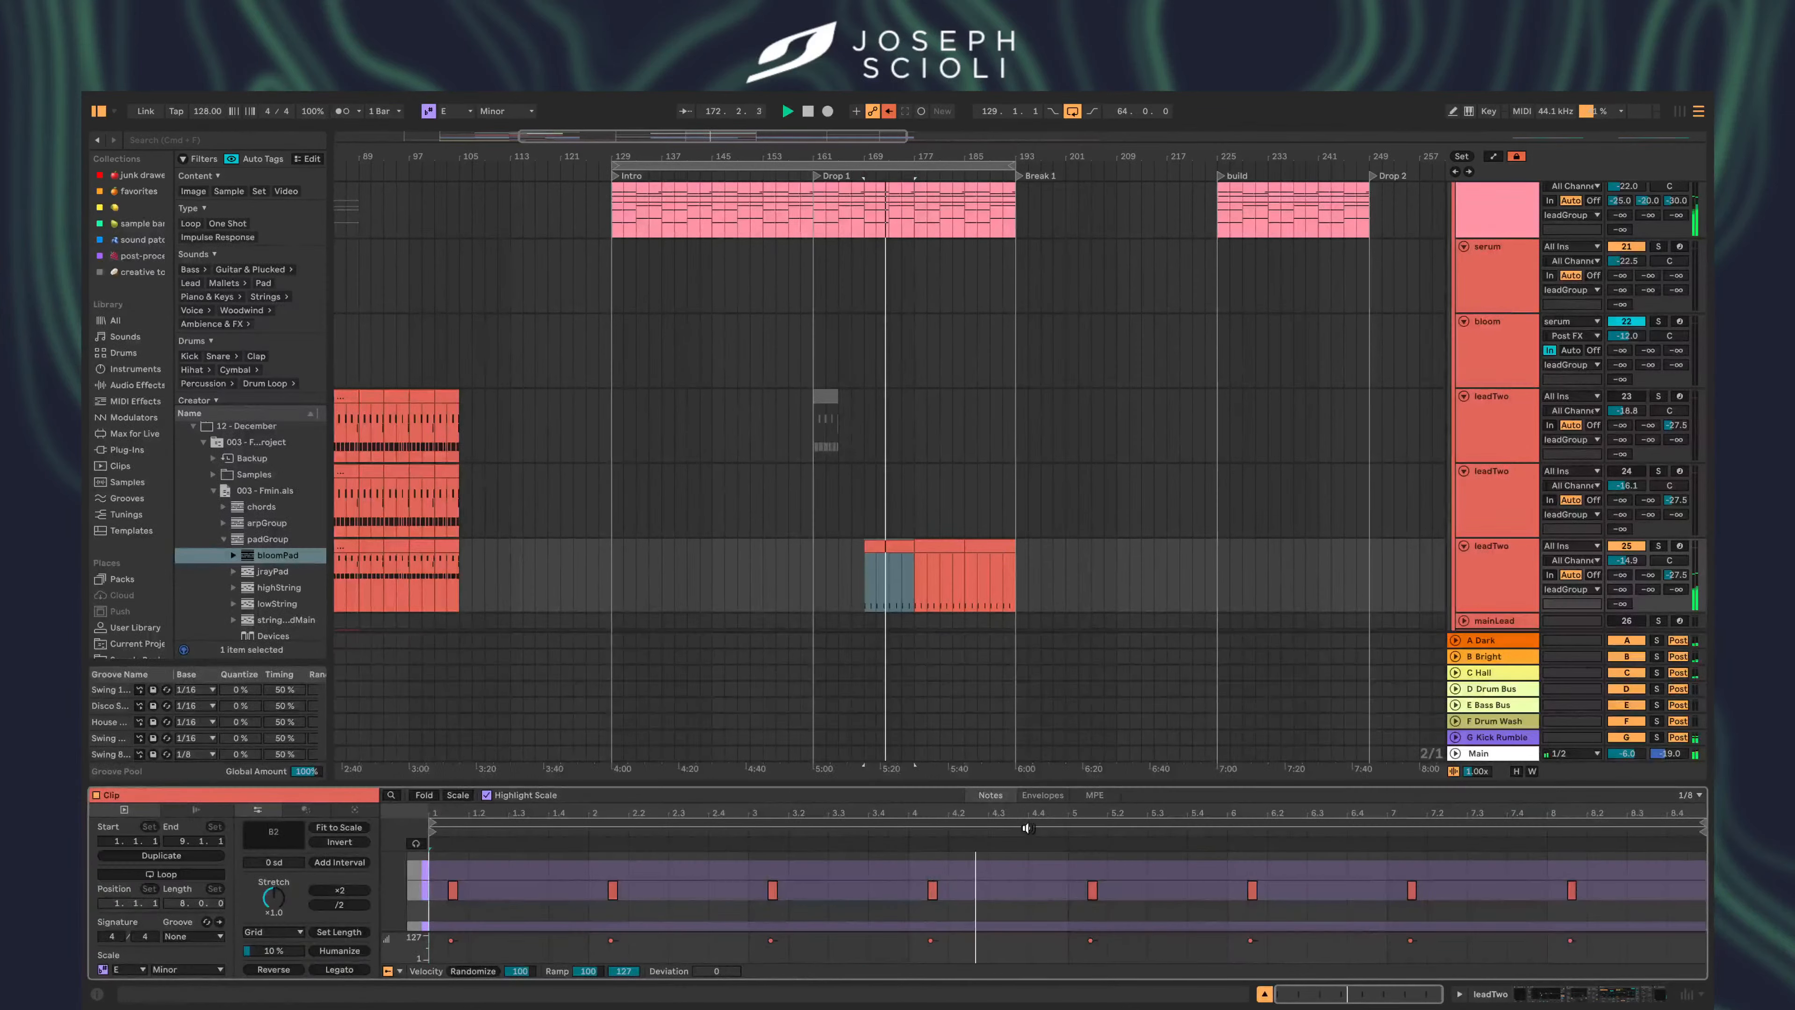
drag(1034, 784, 1036, 458)
scroll(975, 558, up, 5)
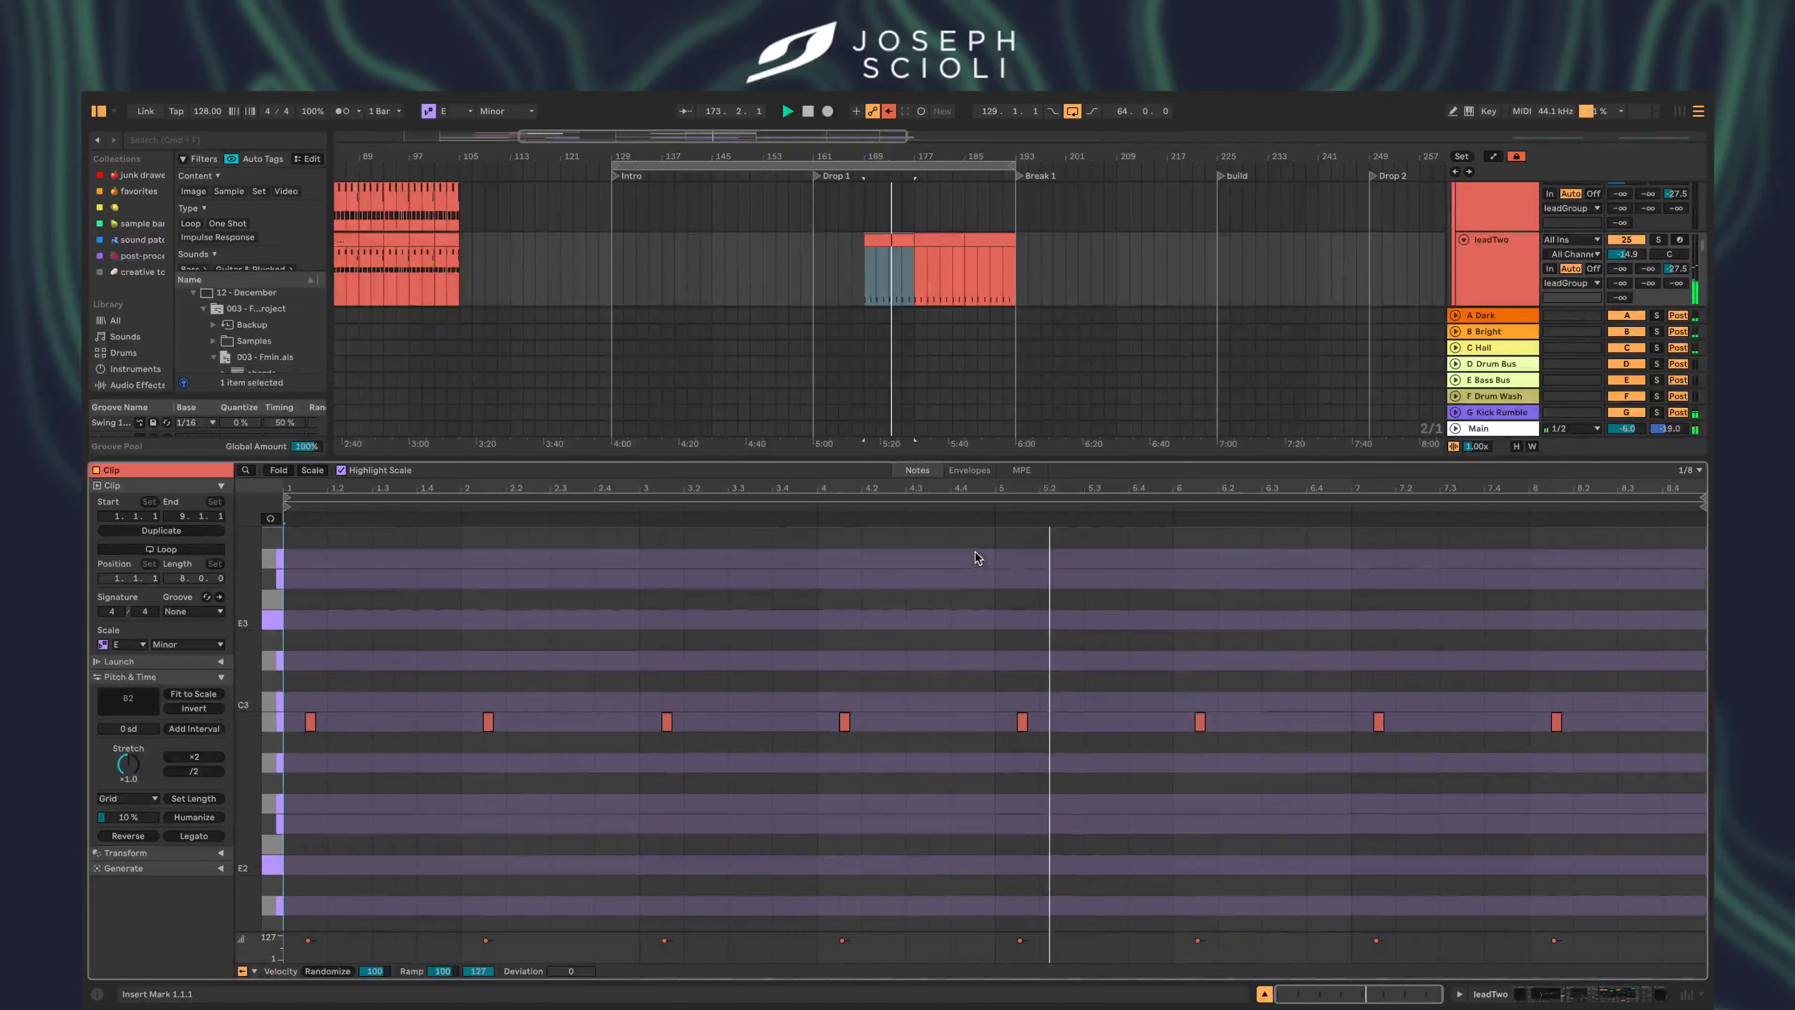
double_click(918, 622)
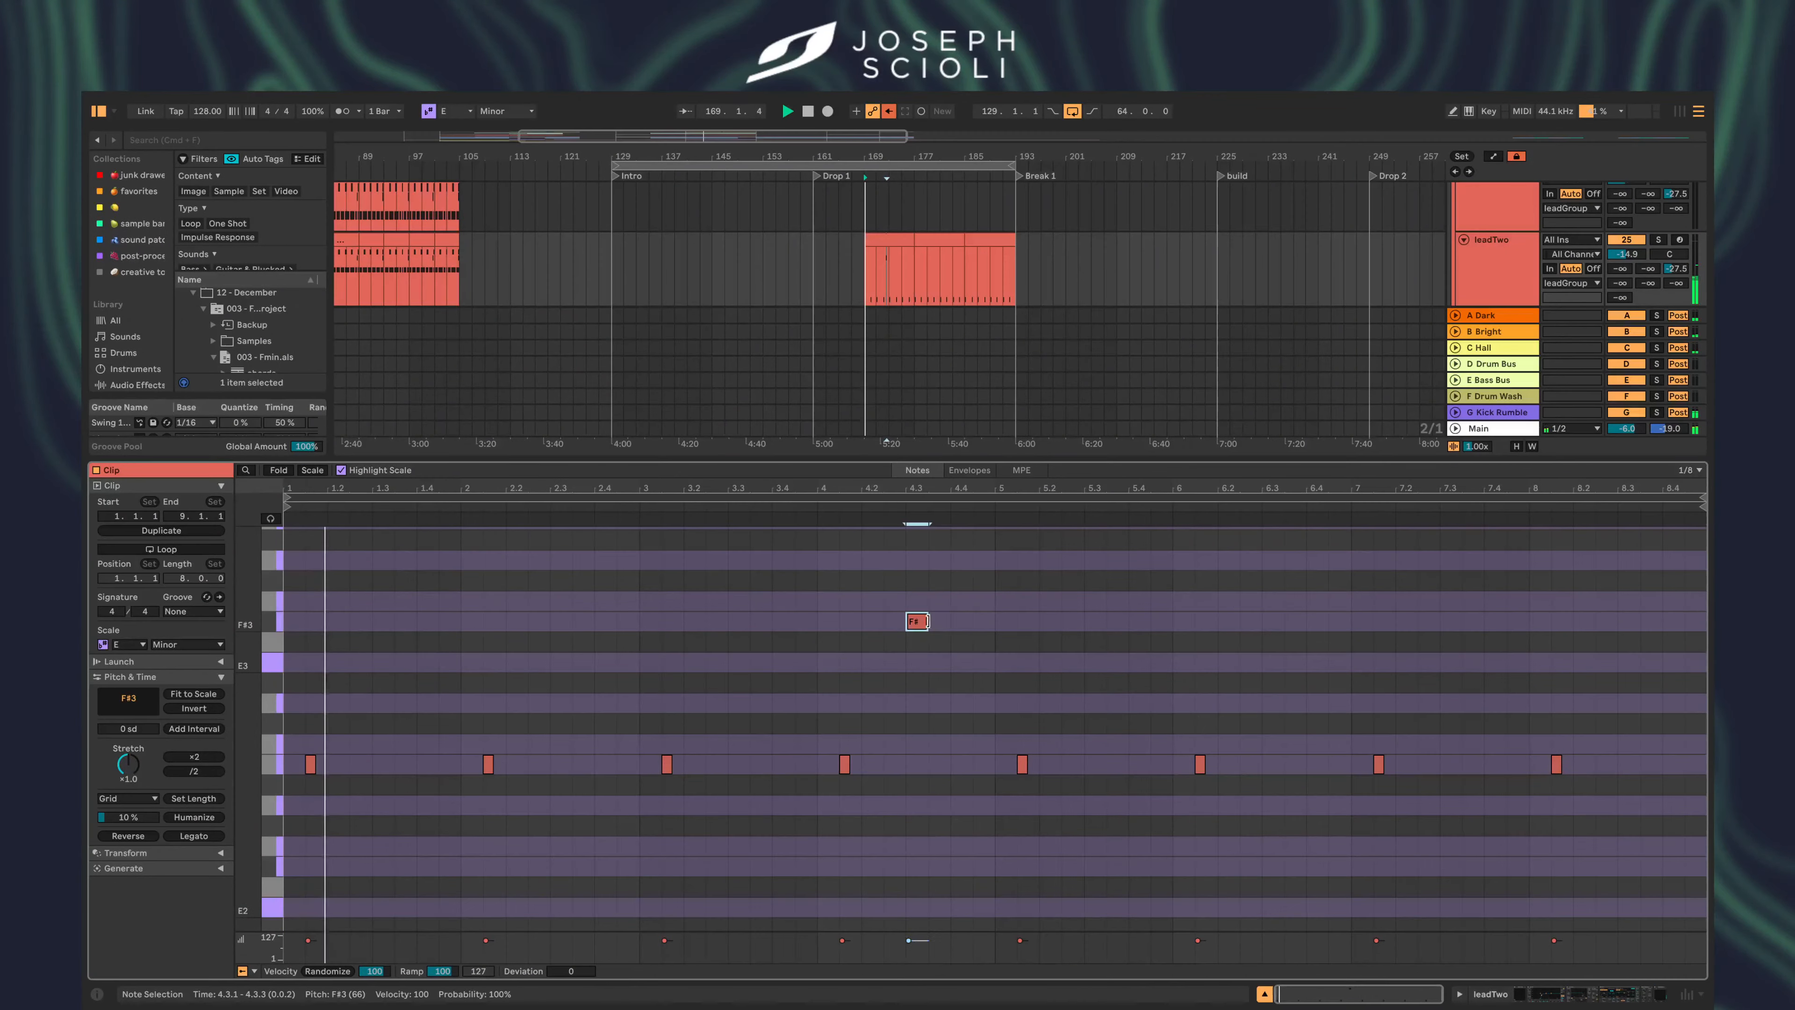
double_click(943, 622)
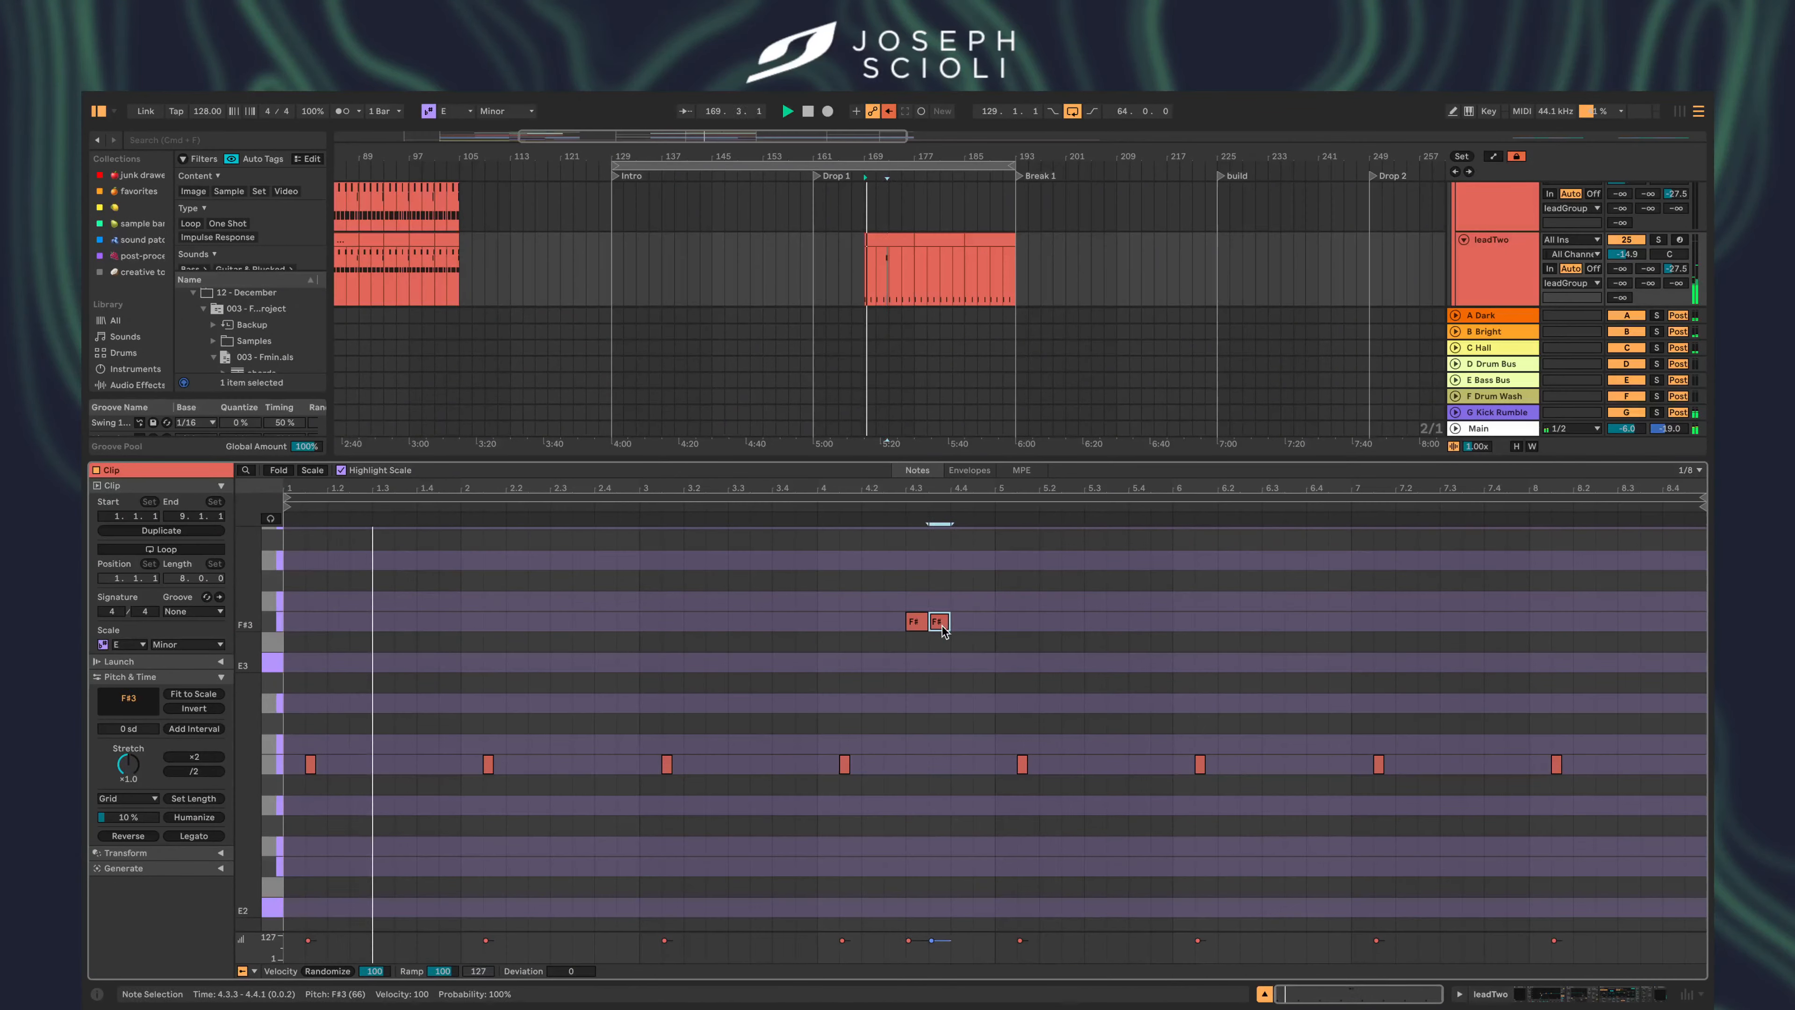
double_click(963, 664)
double_click(981, 703)
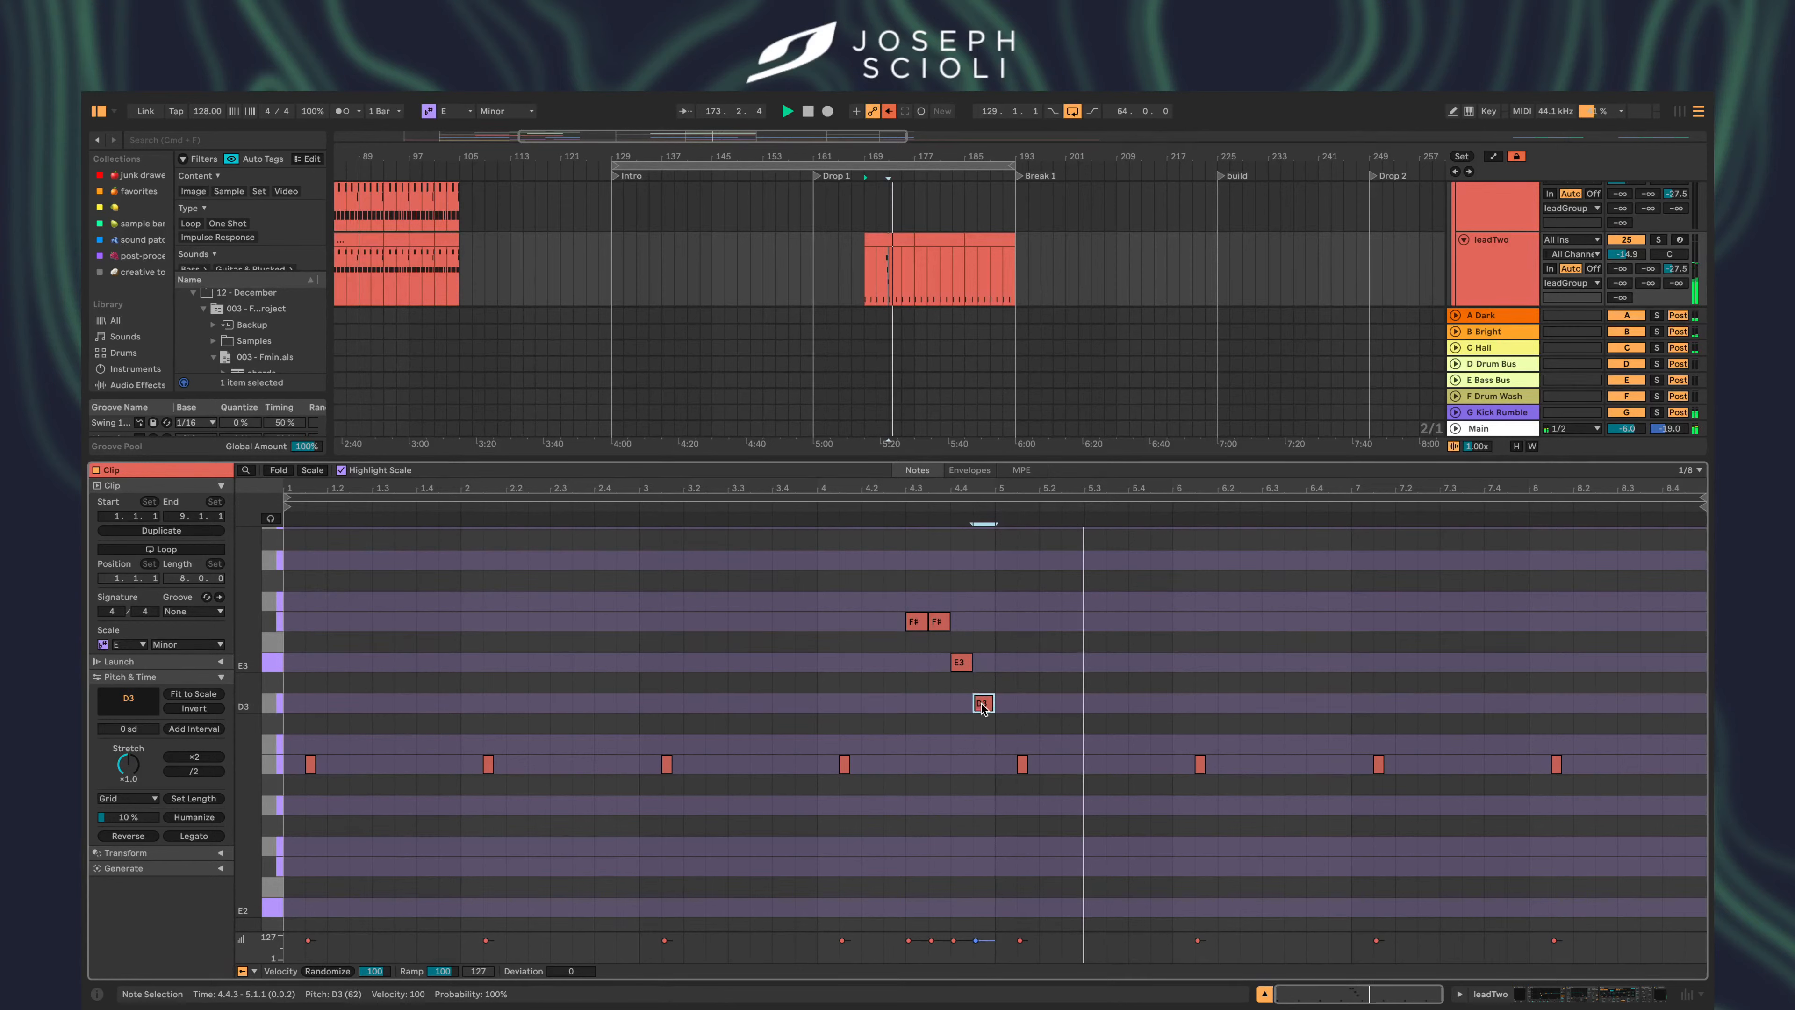
drag(982, 705, 993, 746)
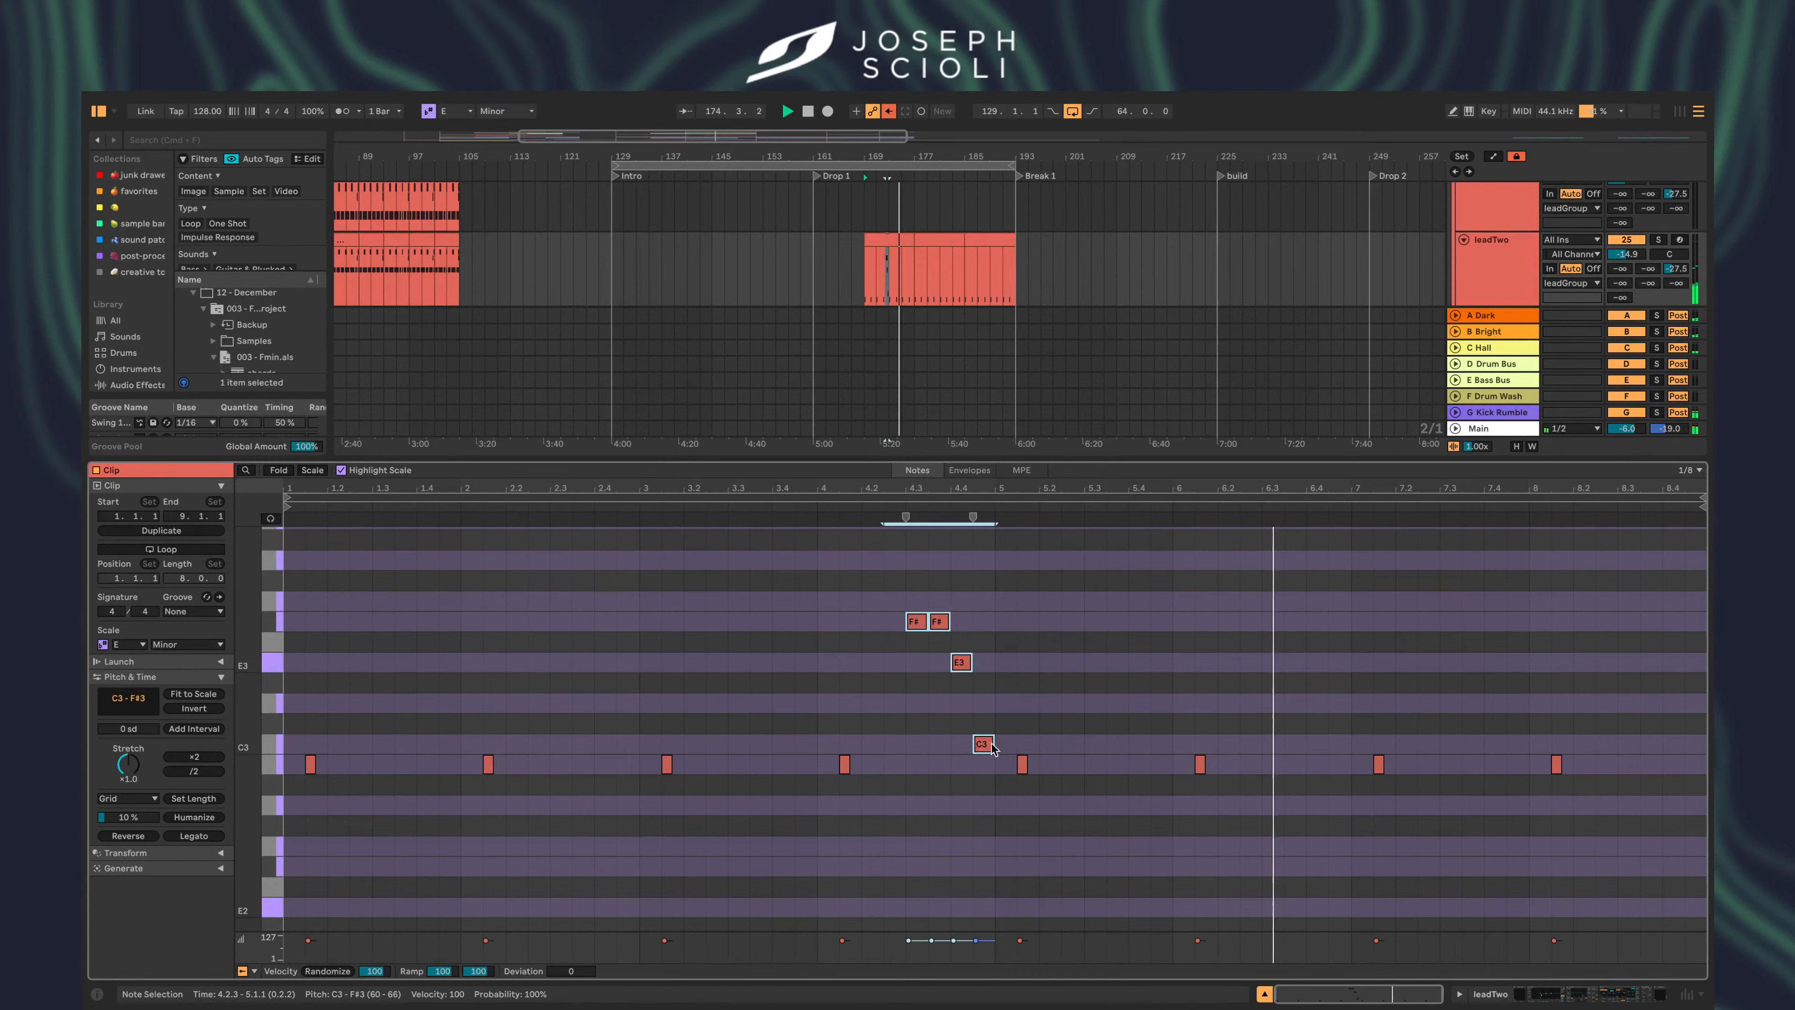
- Duplicate the four-note phrase to the end of bar 8, show only scale notes, and change both phrases to E3, E3, D3 and C3
key(super+d)
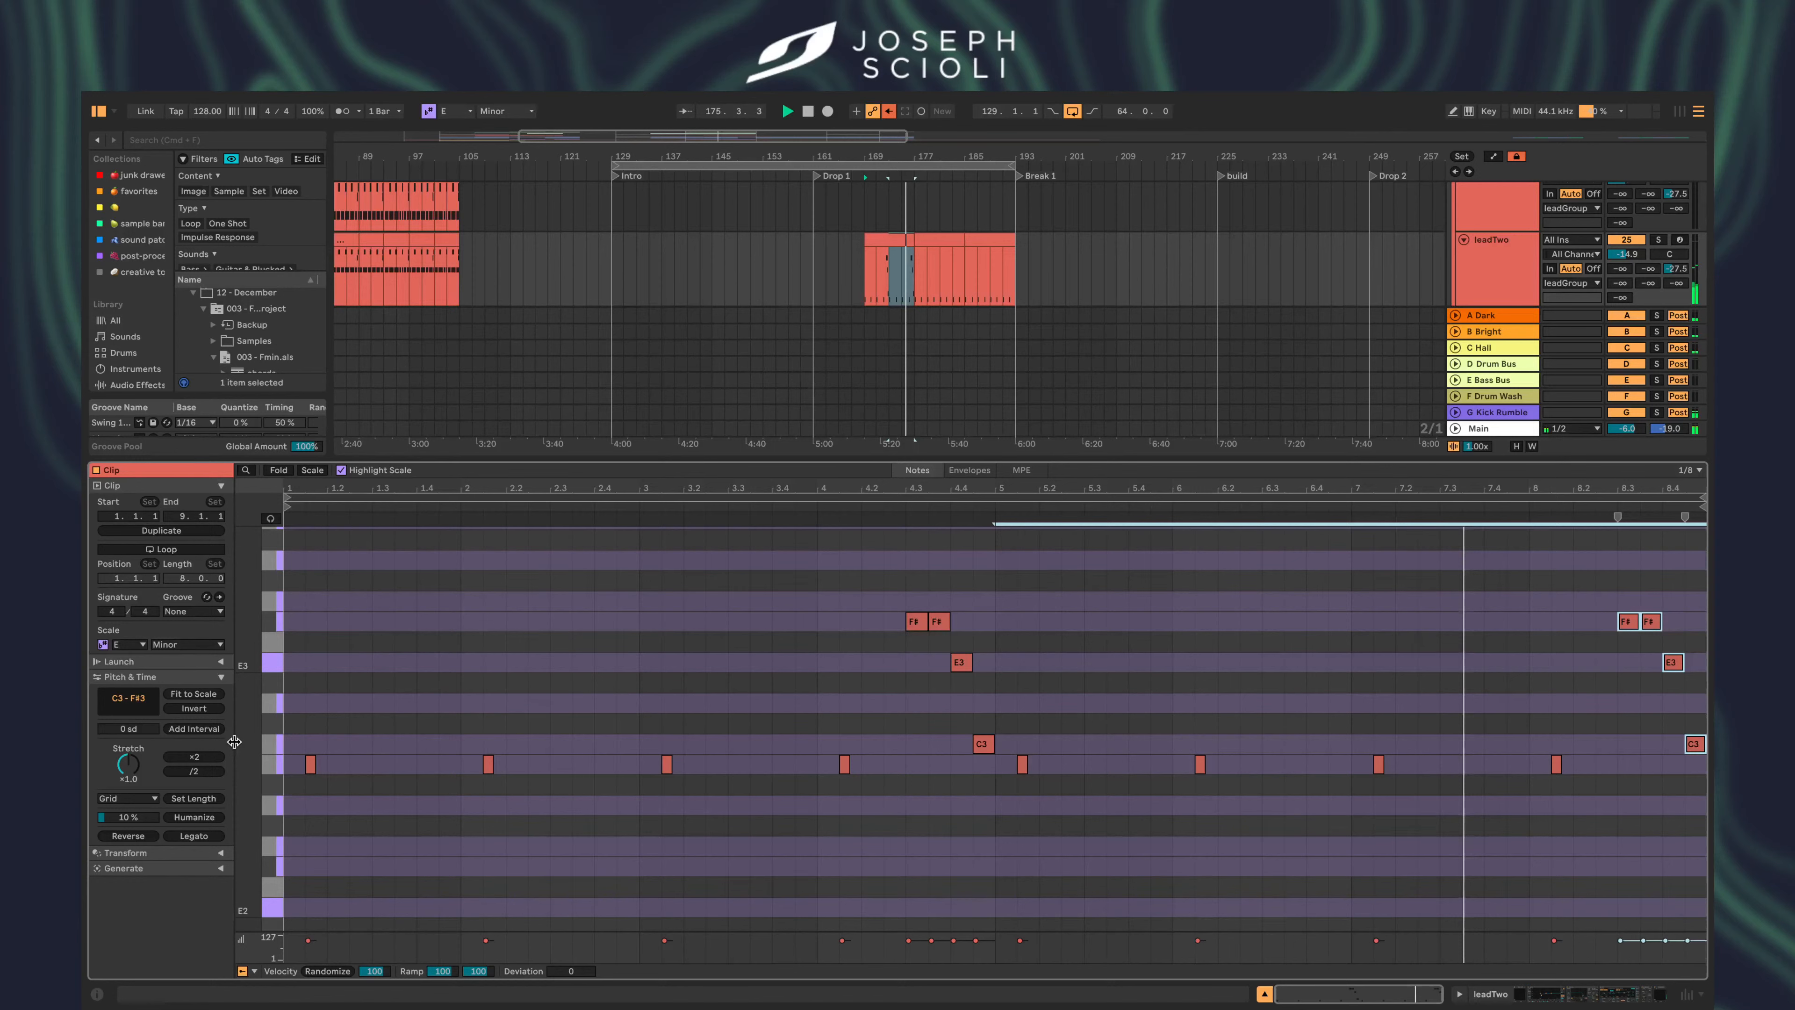
key(k)
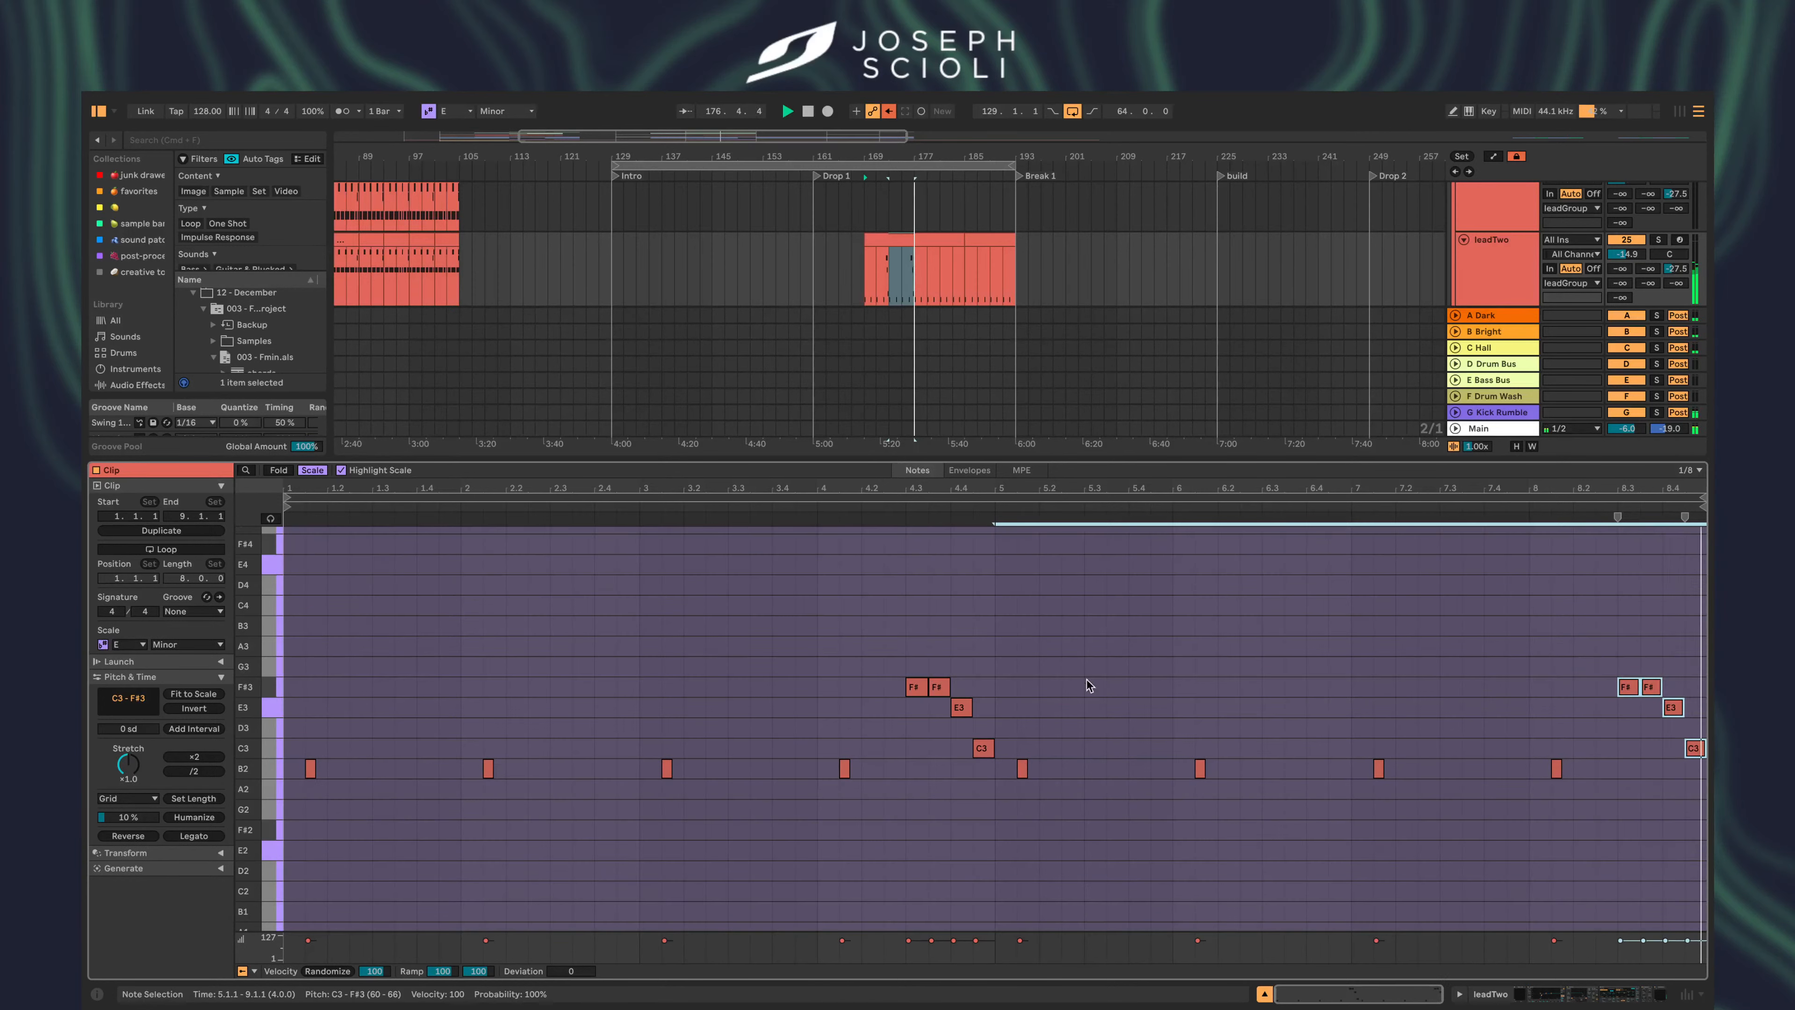
click(898, 234)
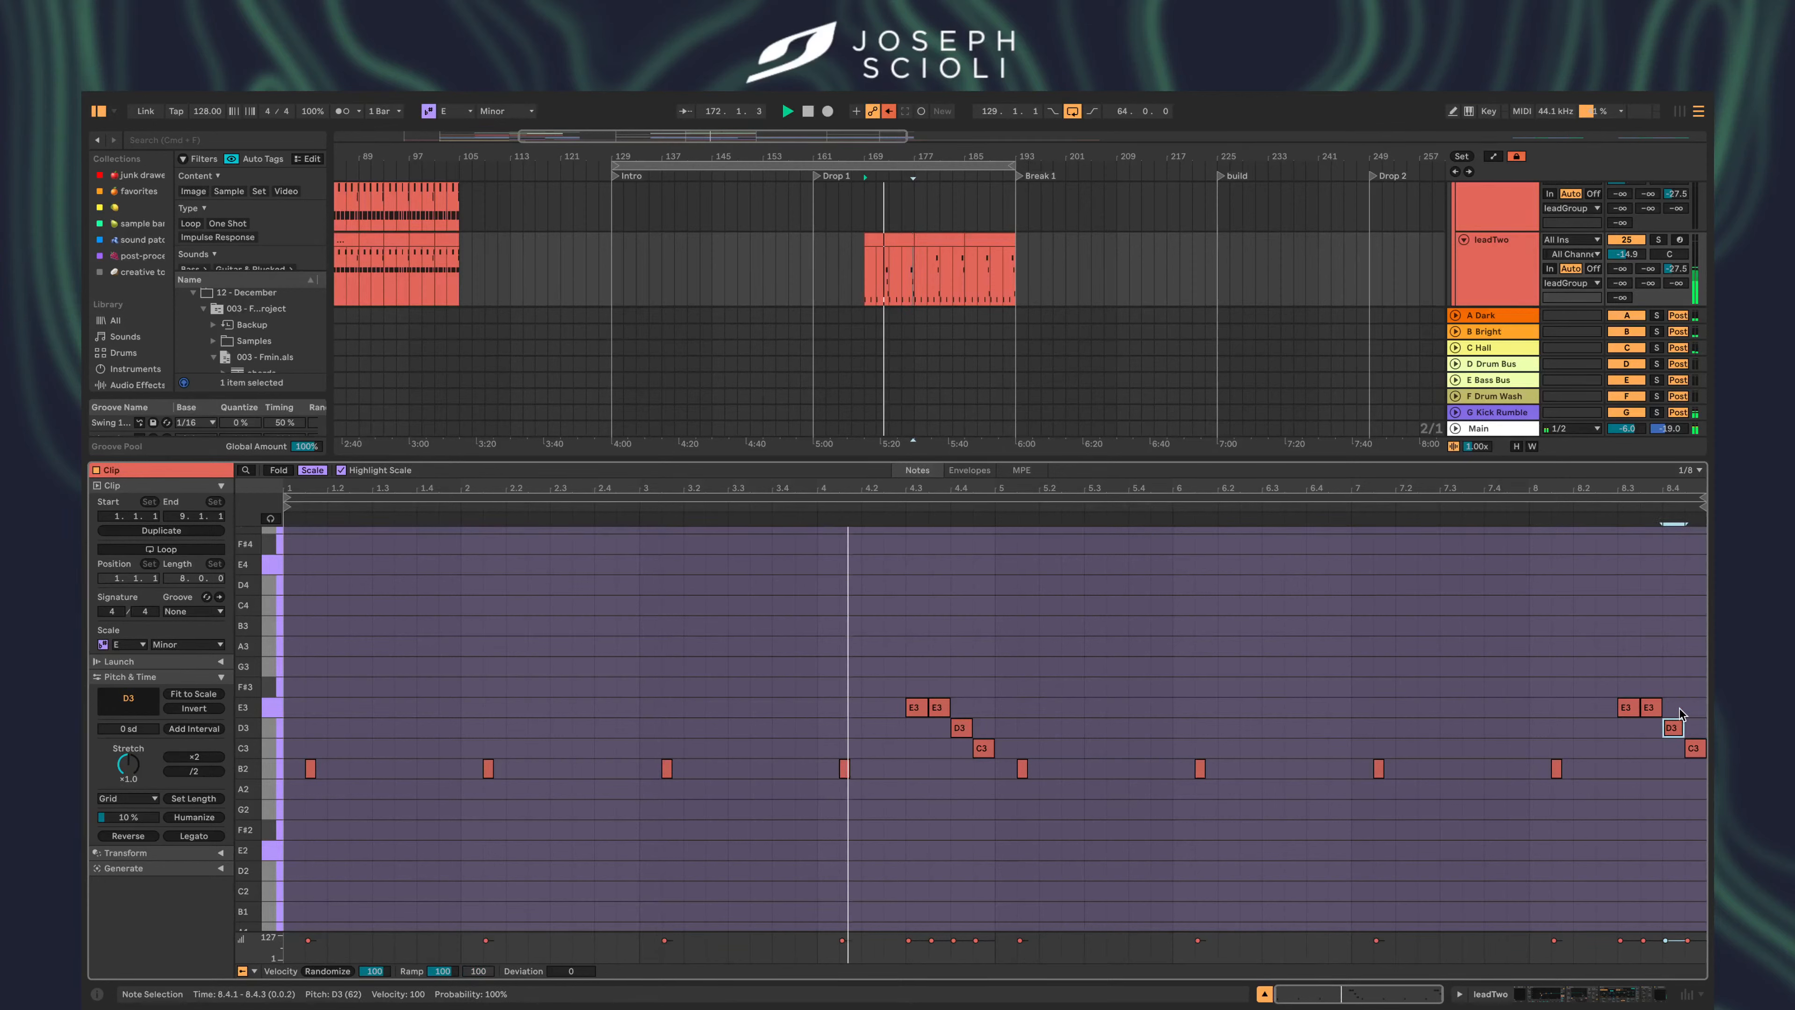
click(982, 748)
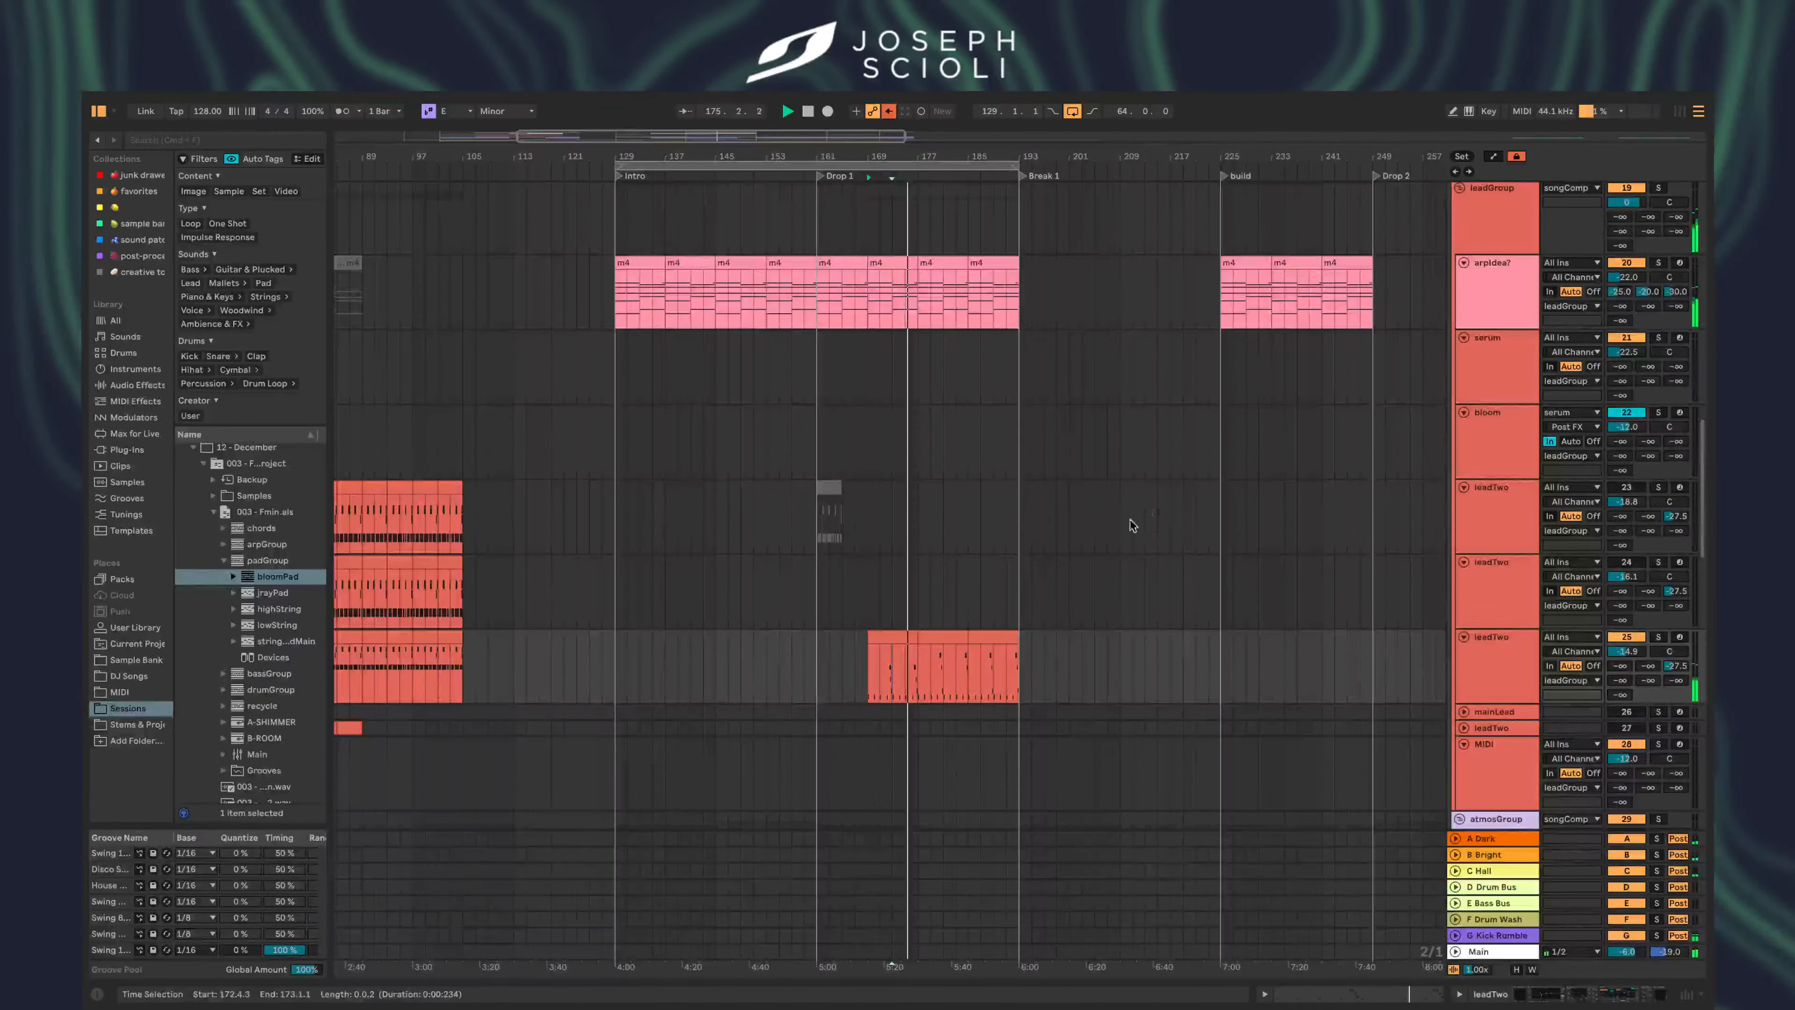
- Duplicate the edited eight-bar leadTwo clip at bar 169 twice, filling the track up to Break 1
click(896, 632)
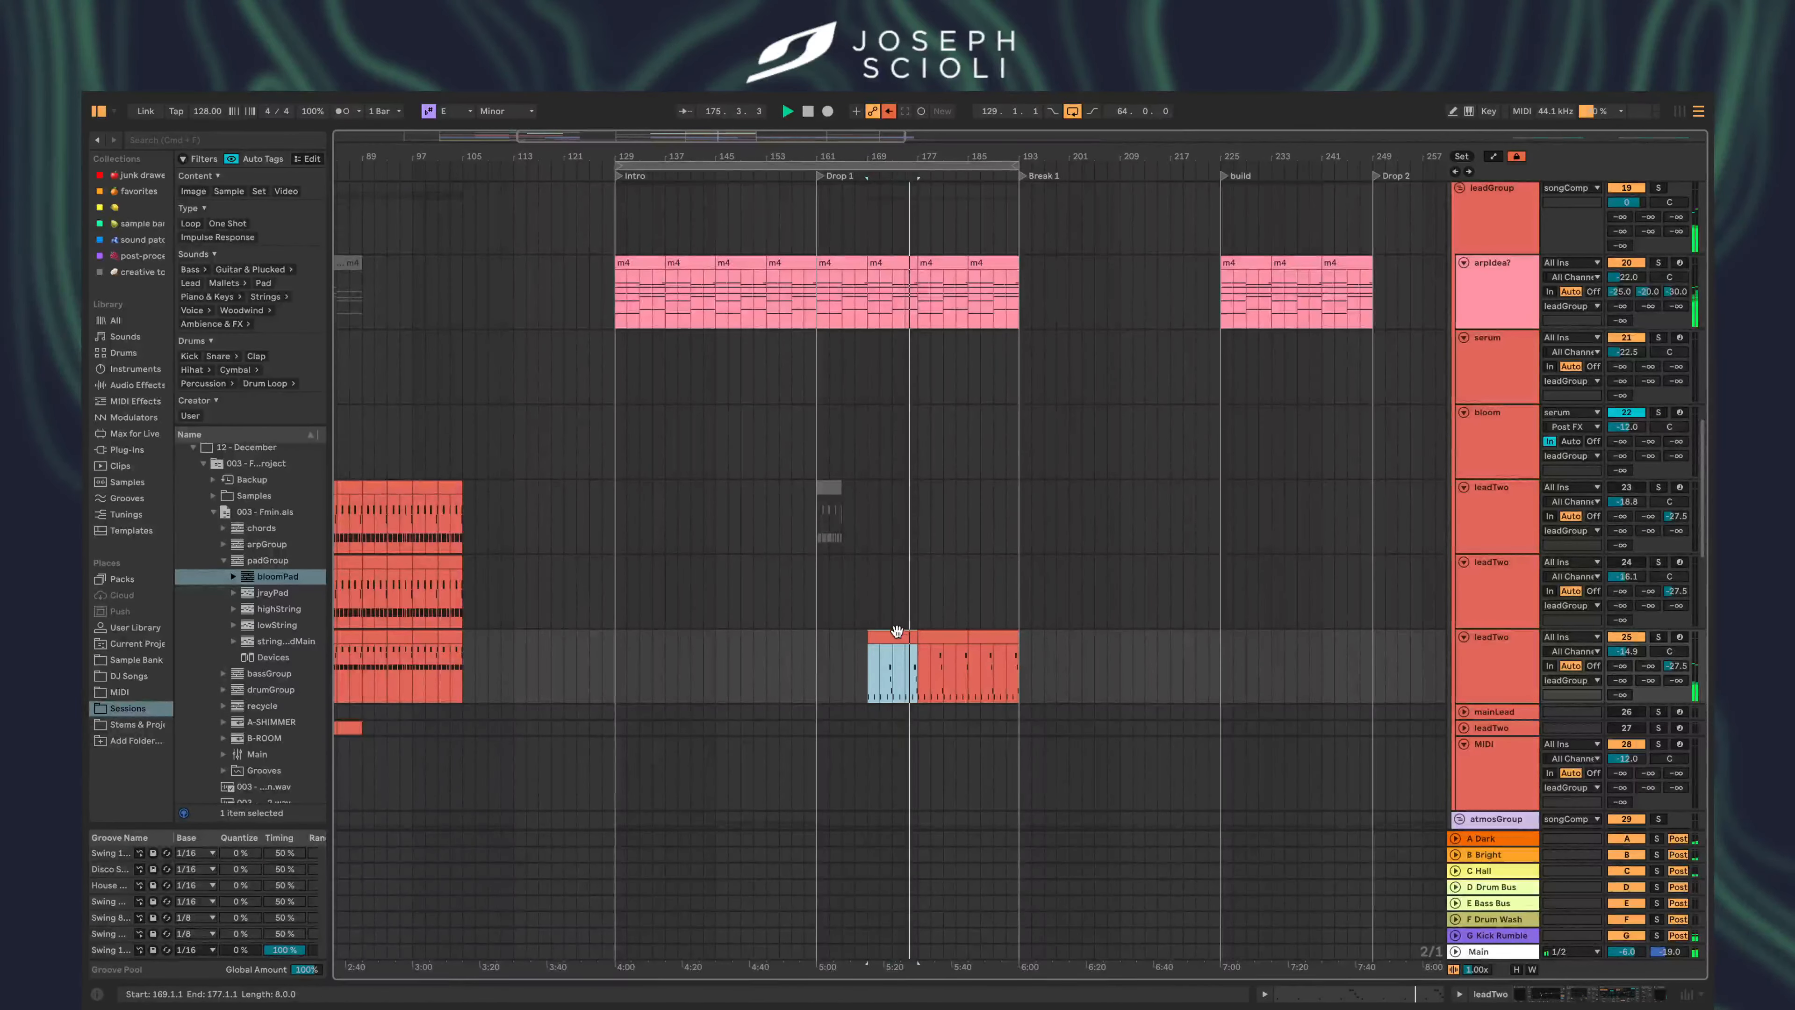
key(super+d)
key(super+d)
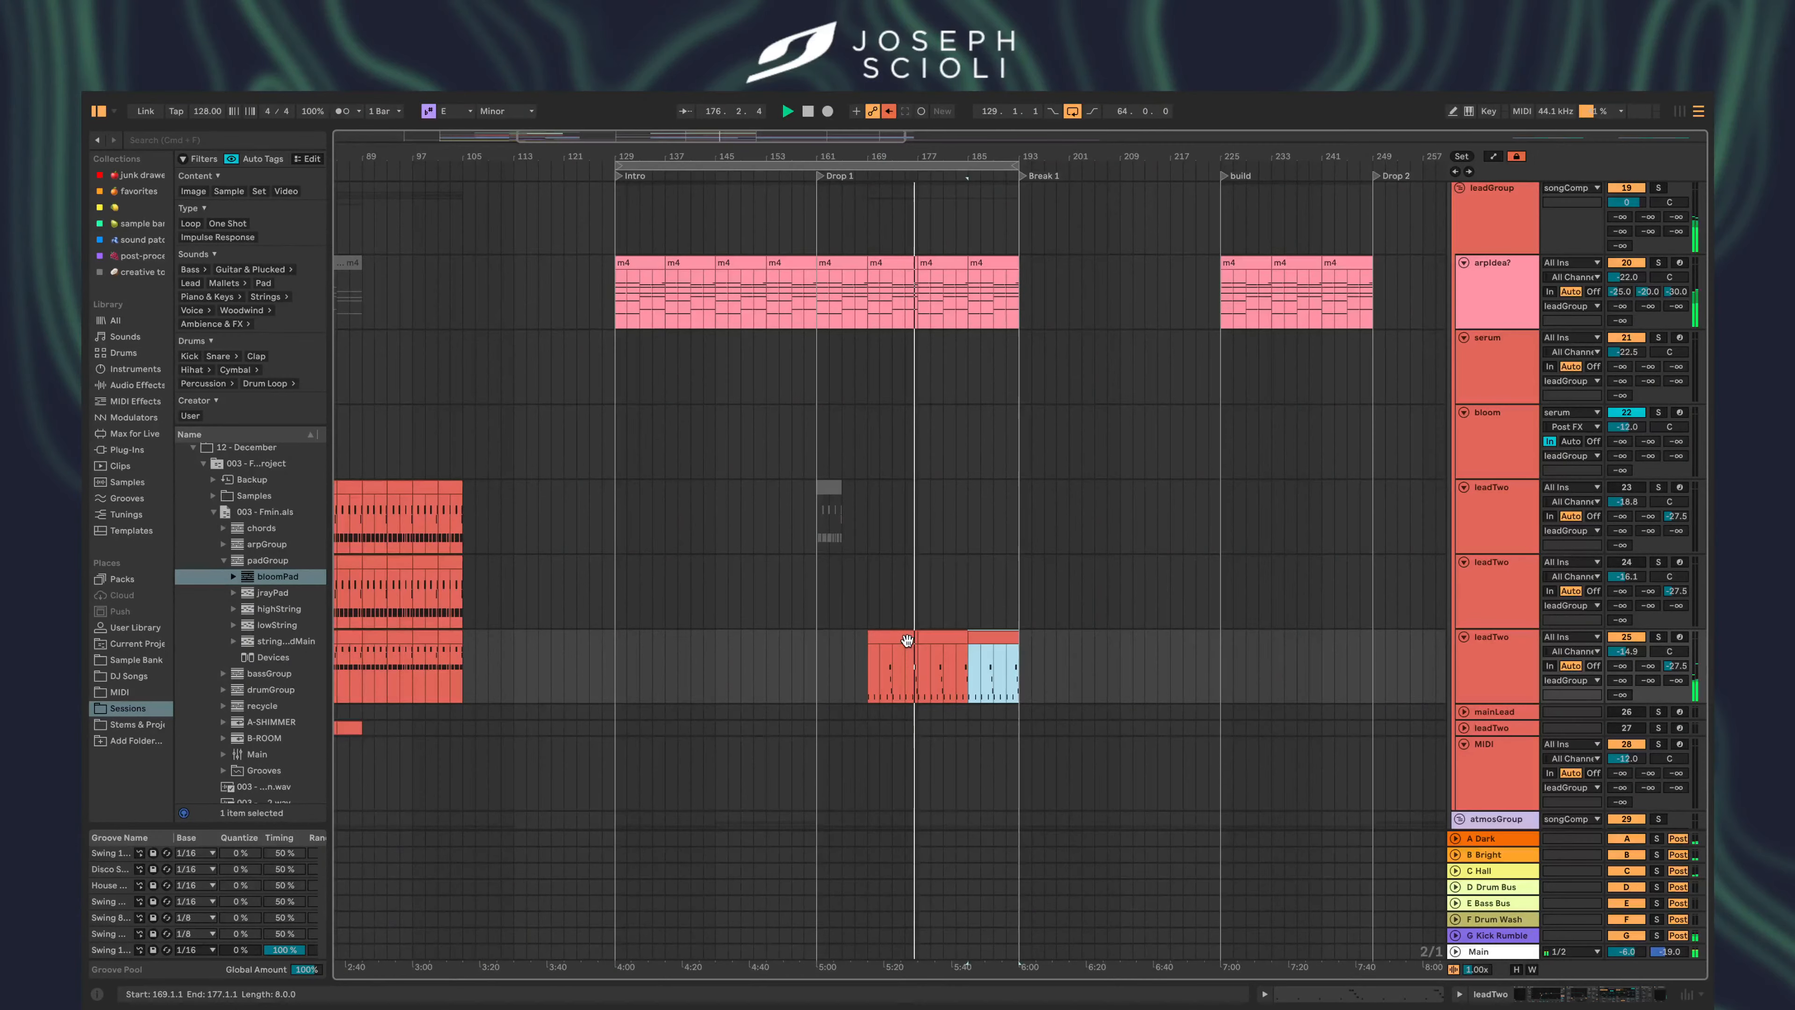
- Set the third leadTwo track's volume to -13.5 dB and solo the track
click(906, 641)
scroll(1137, 617, left, 4)
scroll(1137, 625, up, 4)
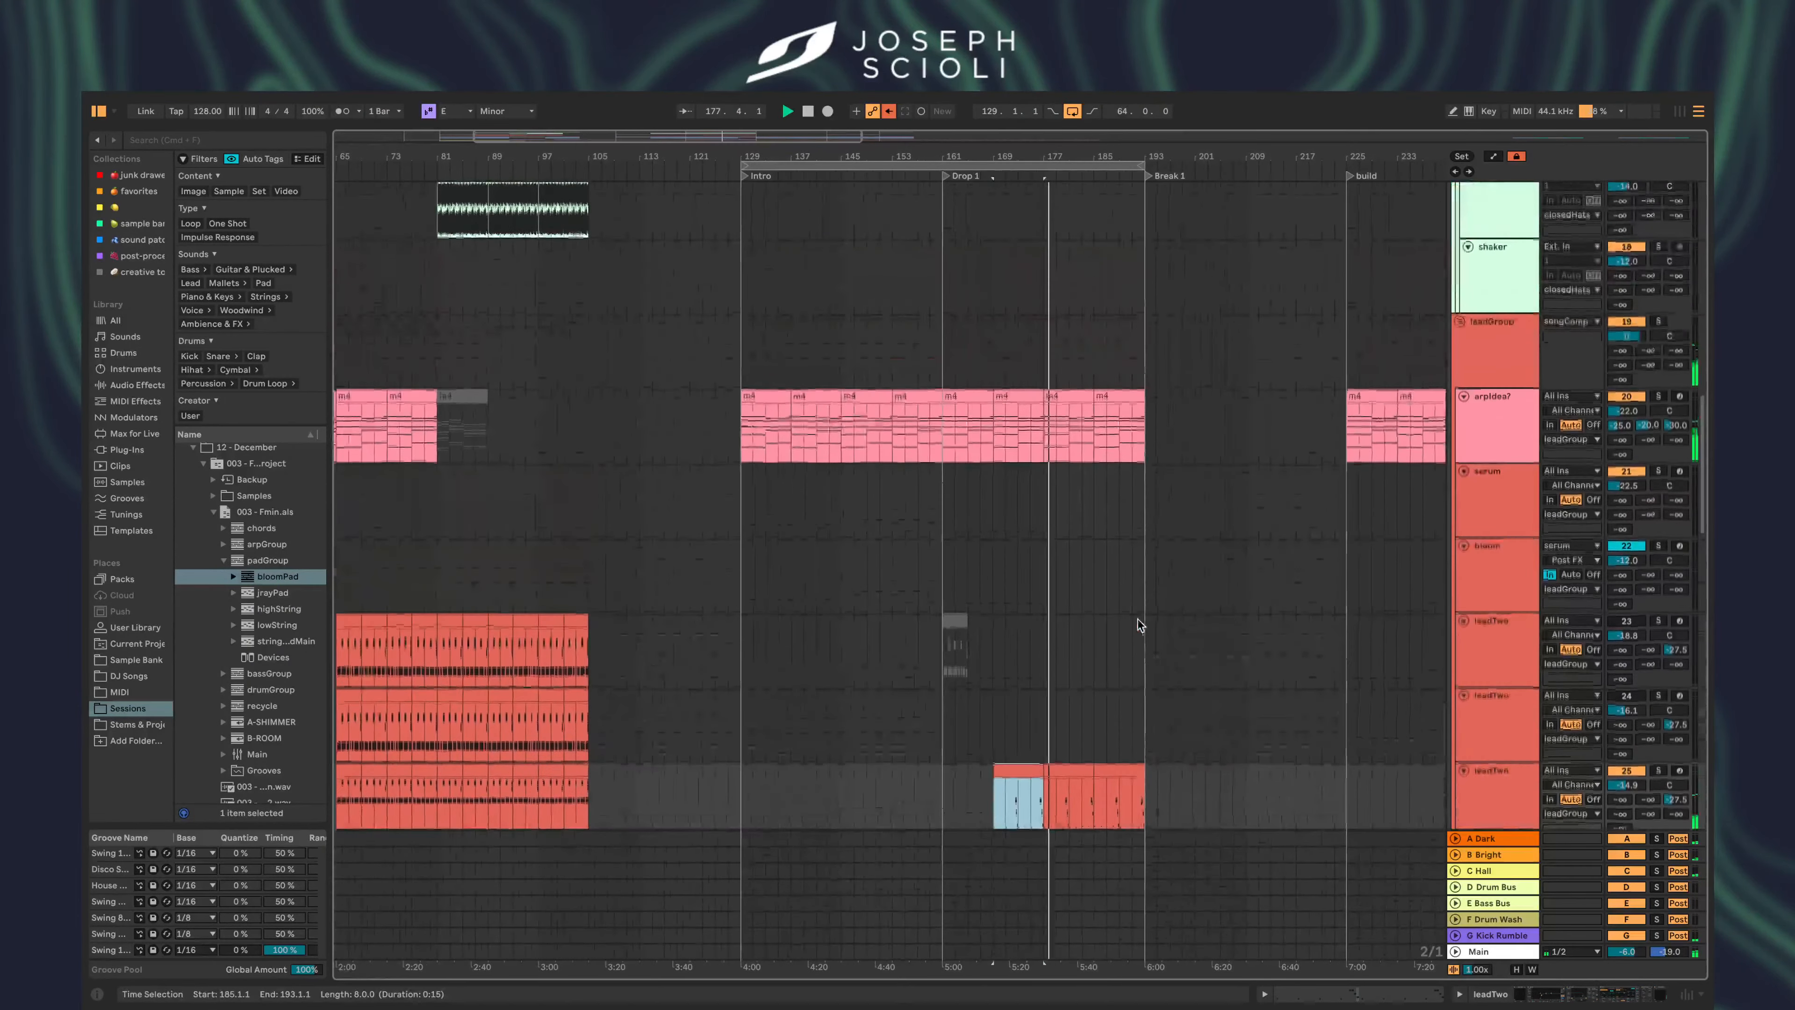
scroll(1162, 733, down, 1)
scroll(1158, 730, left, 1)
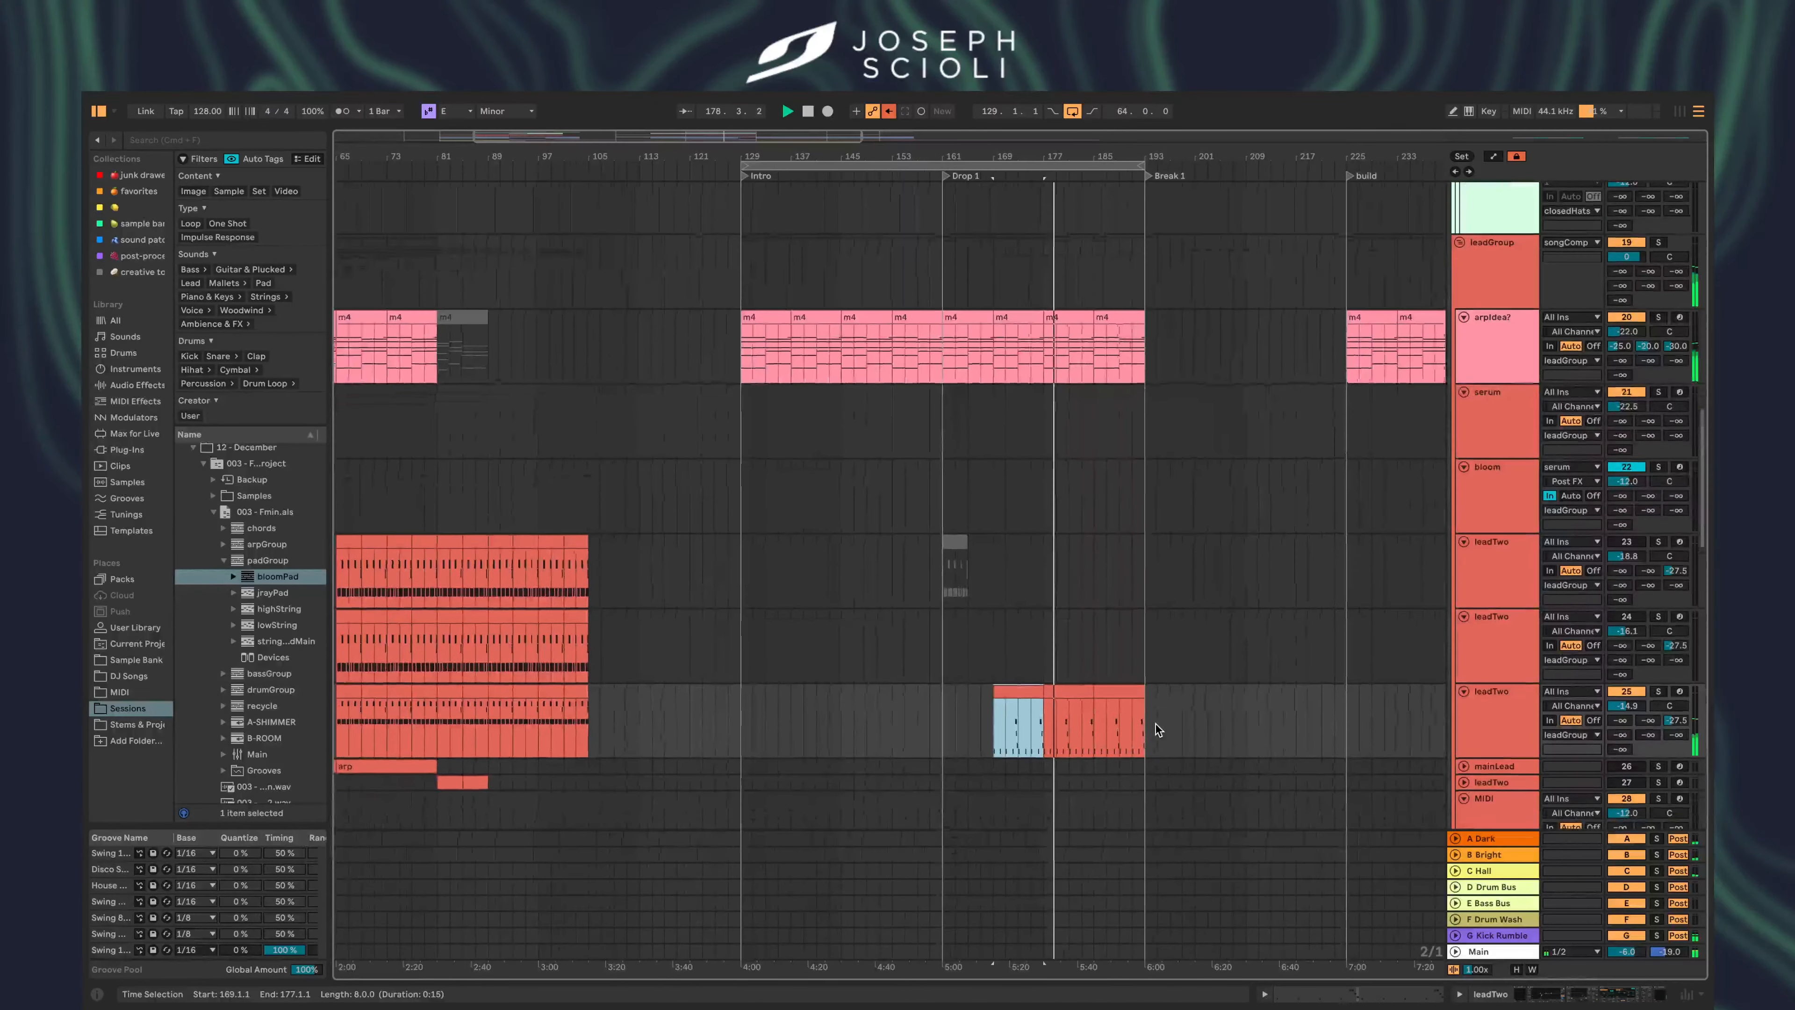
drag(1633, 704, 1633, 695)
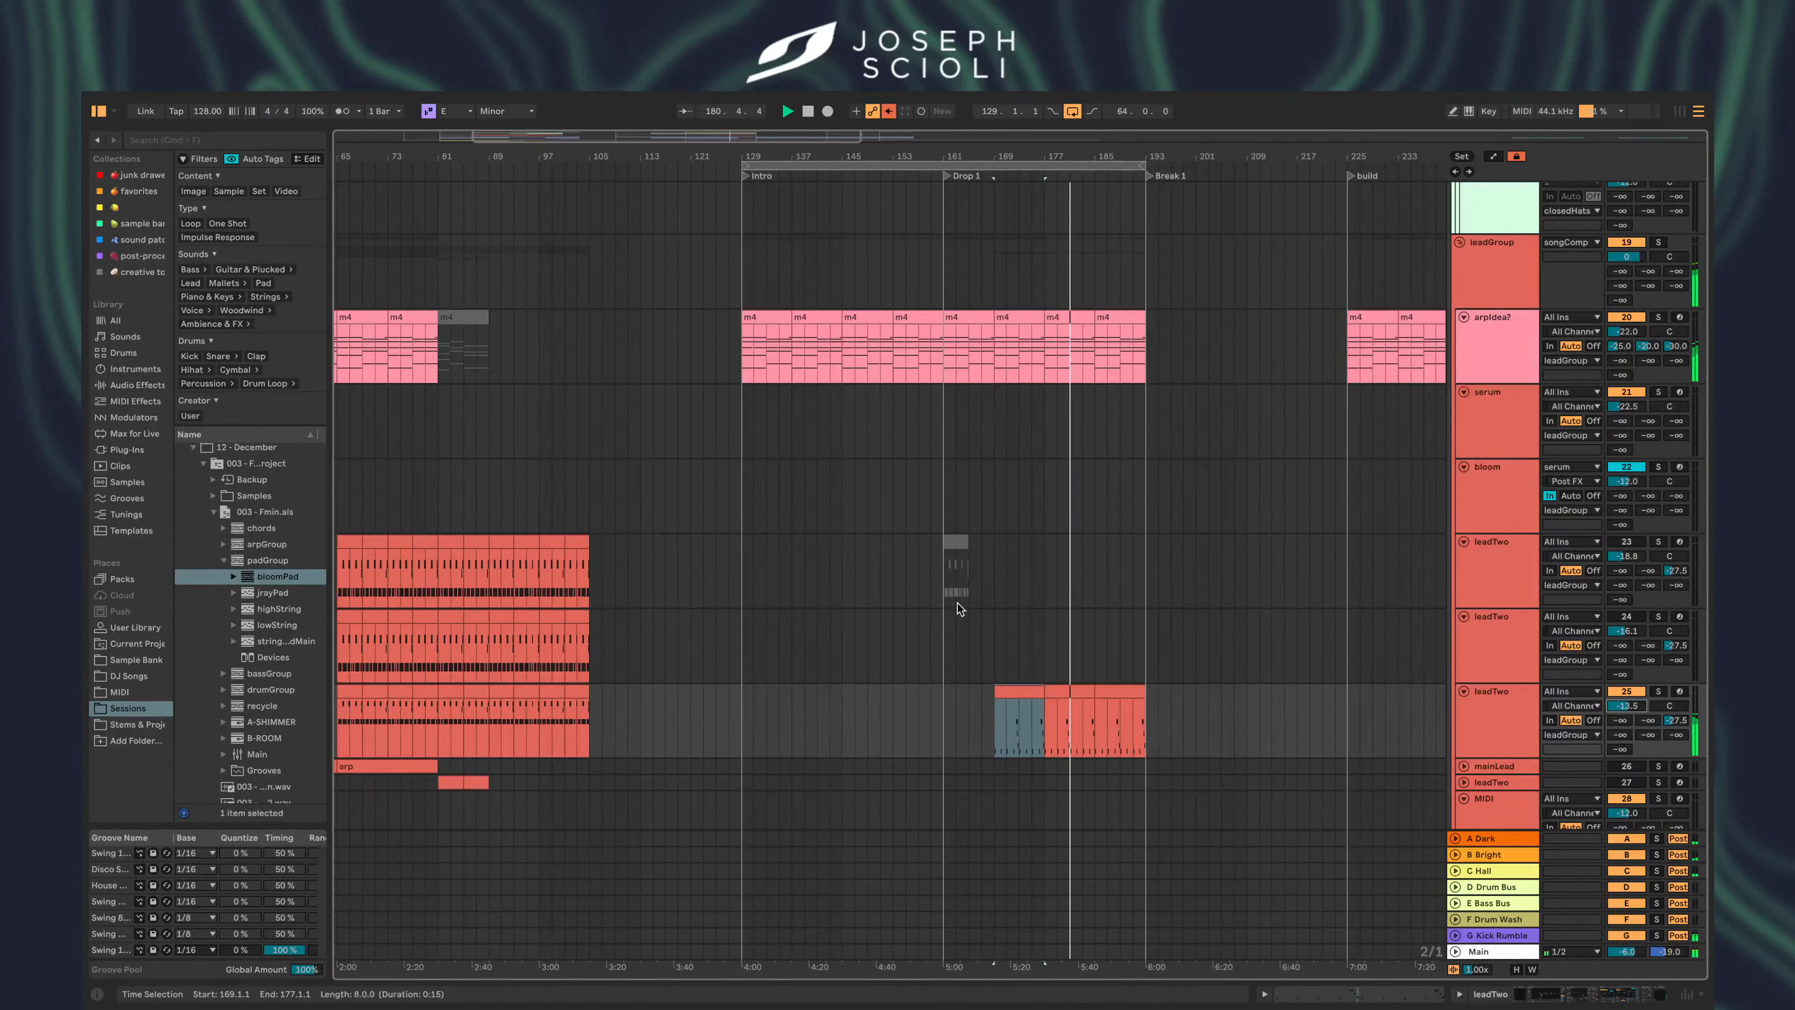
click(1658, 691)
- View the third leadTwo track's devices and its clip's notes, and hide the detail view
scroll(1658, 691, down, 4)
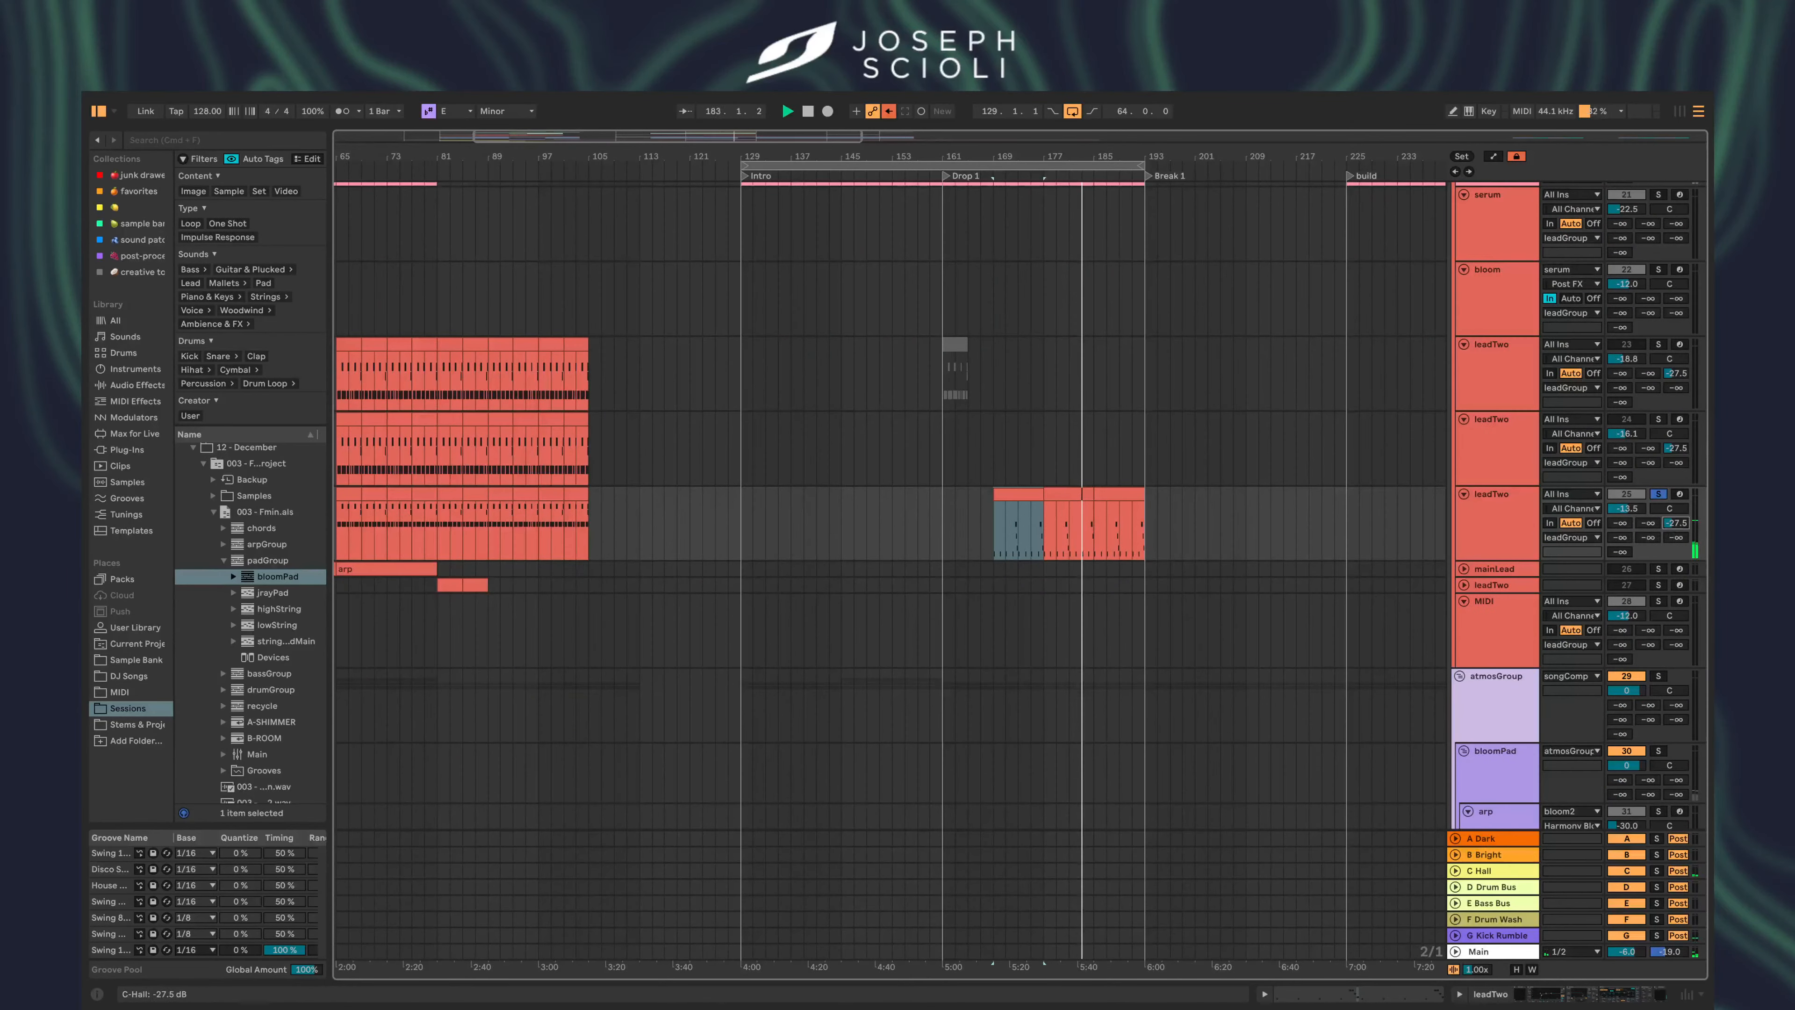
double_click(1505, 524)
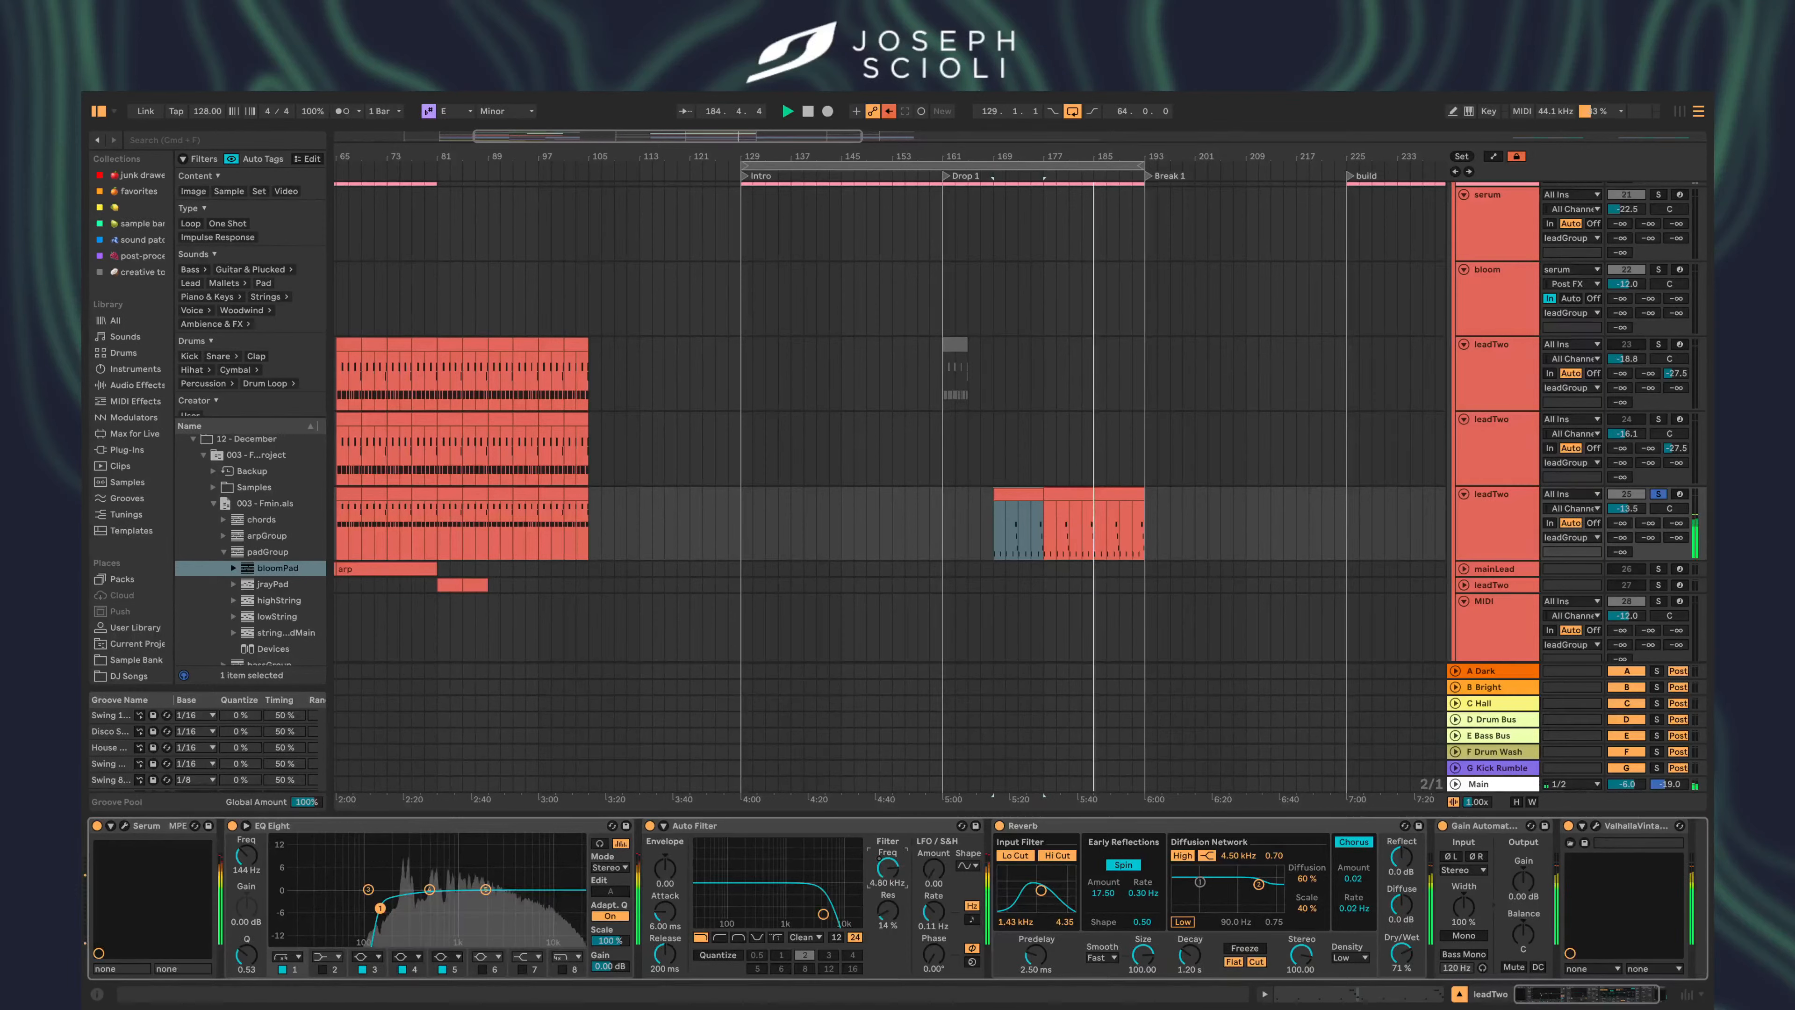
double_click(1022, 488)
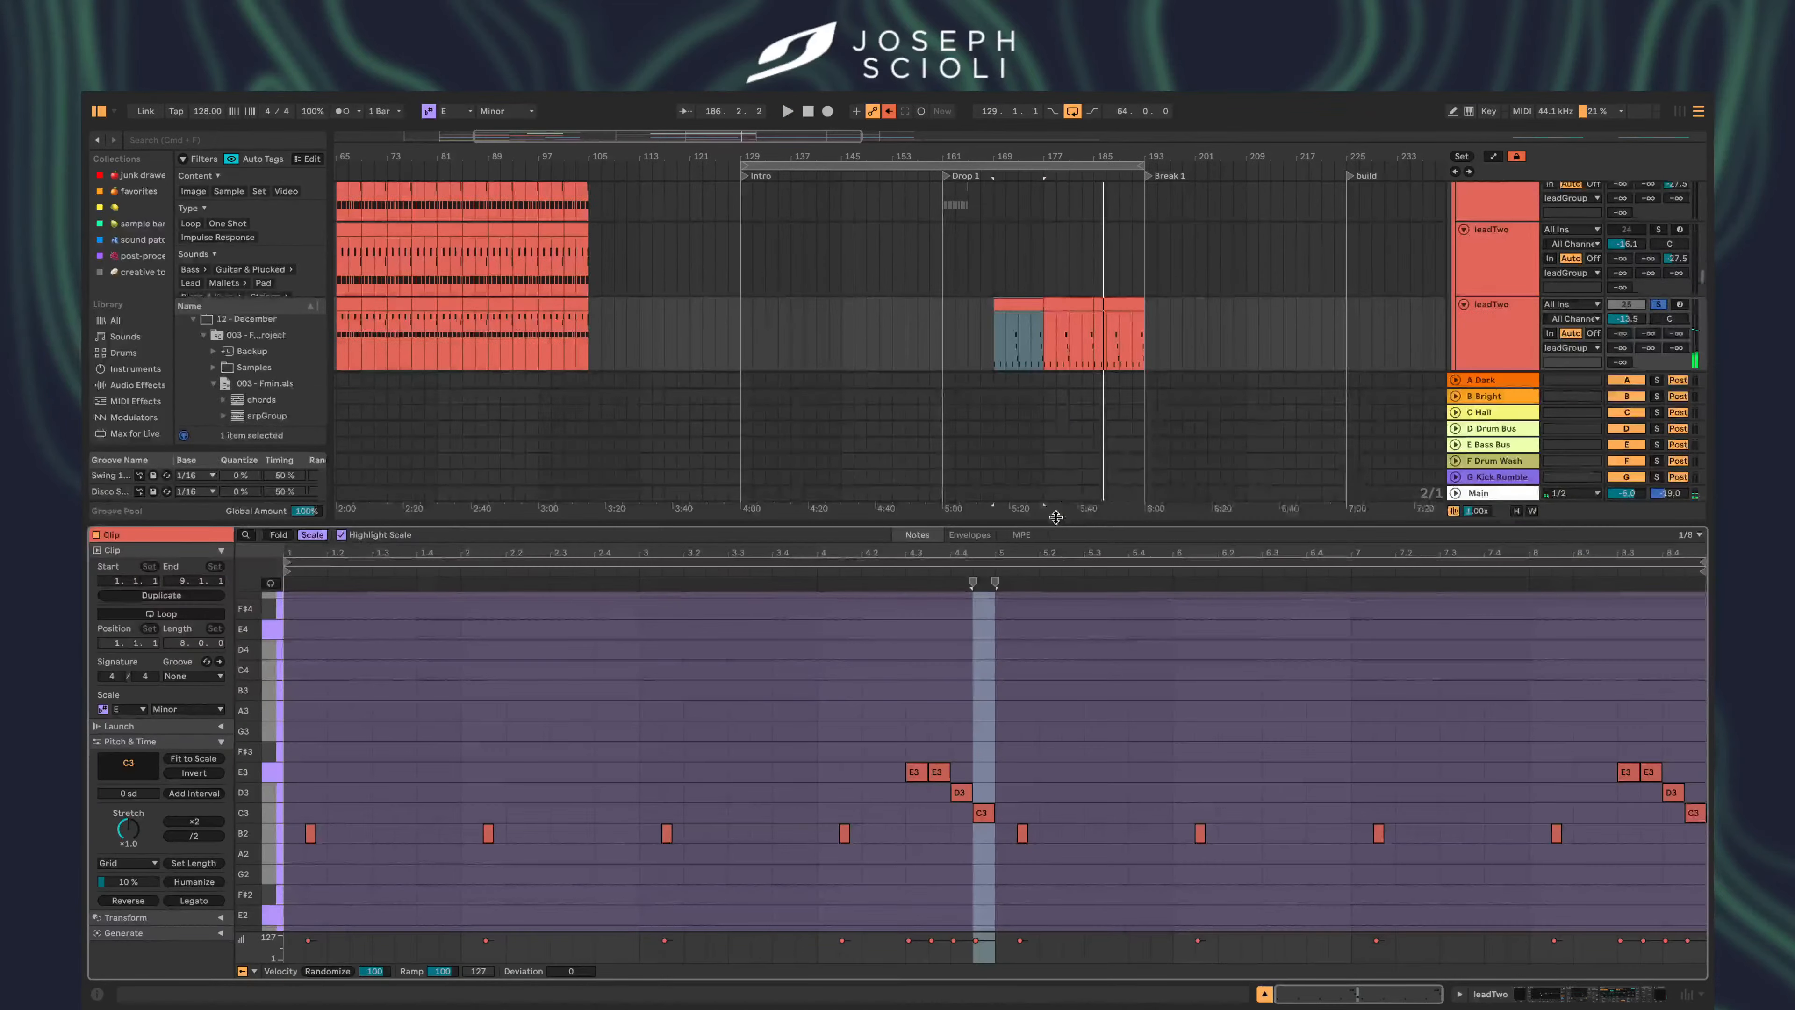
drag(1056, 516, 1066, 965)
- Solo chordGroup and switch the solo to atmosGroup
scroll(1198, 386, down, 5)
scroll(1198, 383, down, 5)
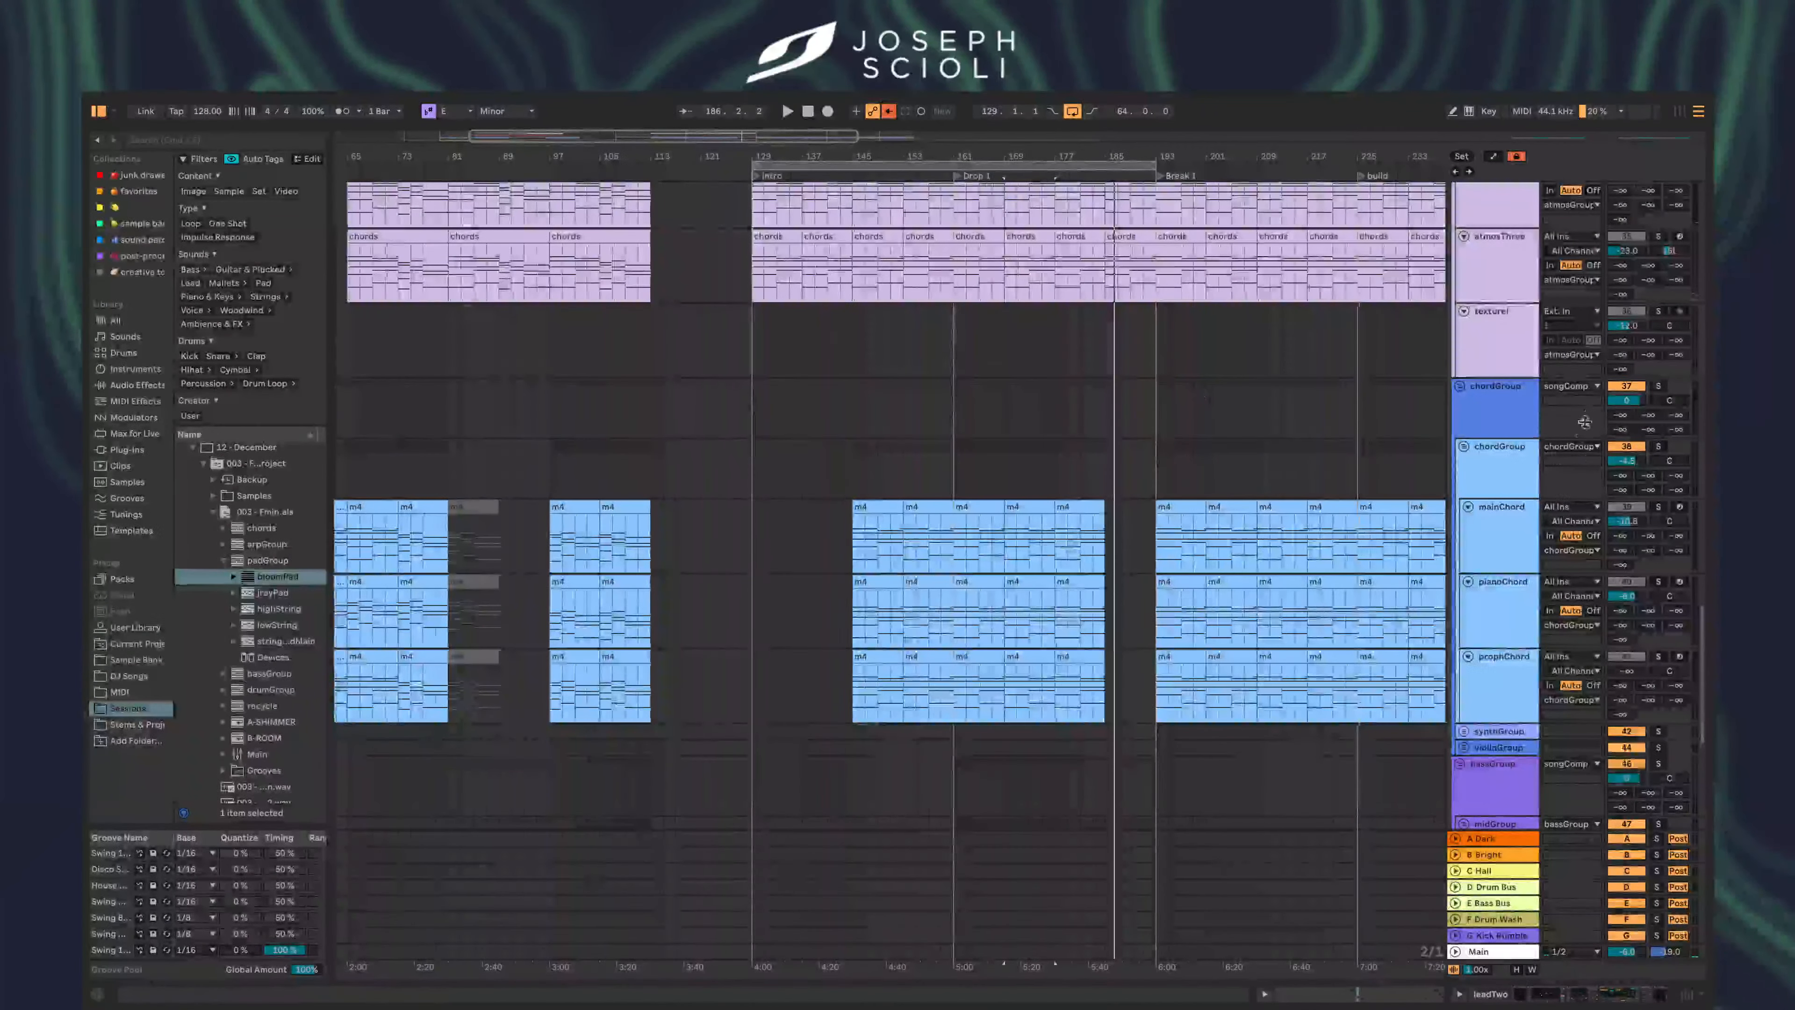
click(1658, 386)
scroll(1418, 383, up, 10)
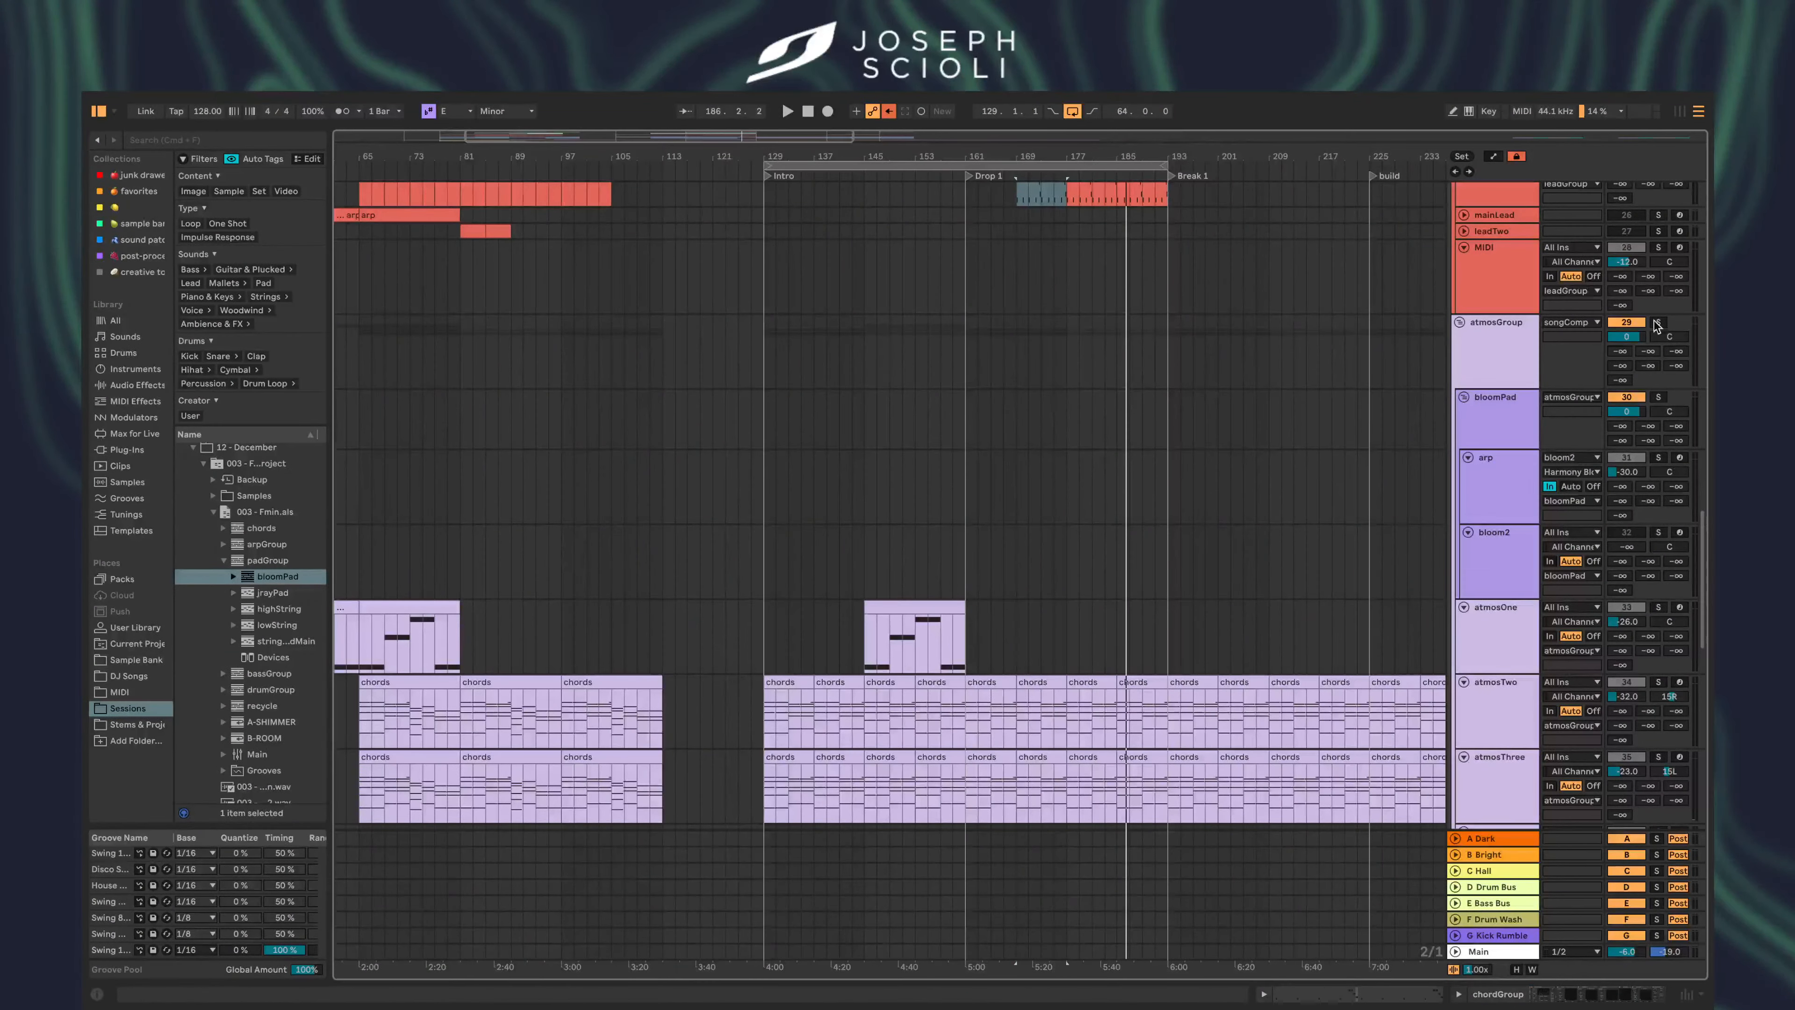
click(1657, 323)
- Examine the openHat clips in hatGroup around Drop 1, marking the time range from bar 161 to bar 183
scroll(1321, 522, up, 5)
scroll(1321, 521, right, 2)
scroll(1319, 522, up, 1)
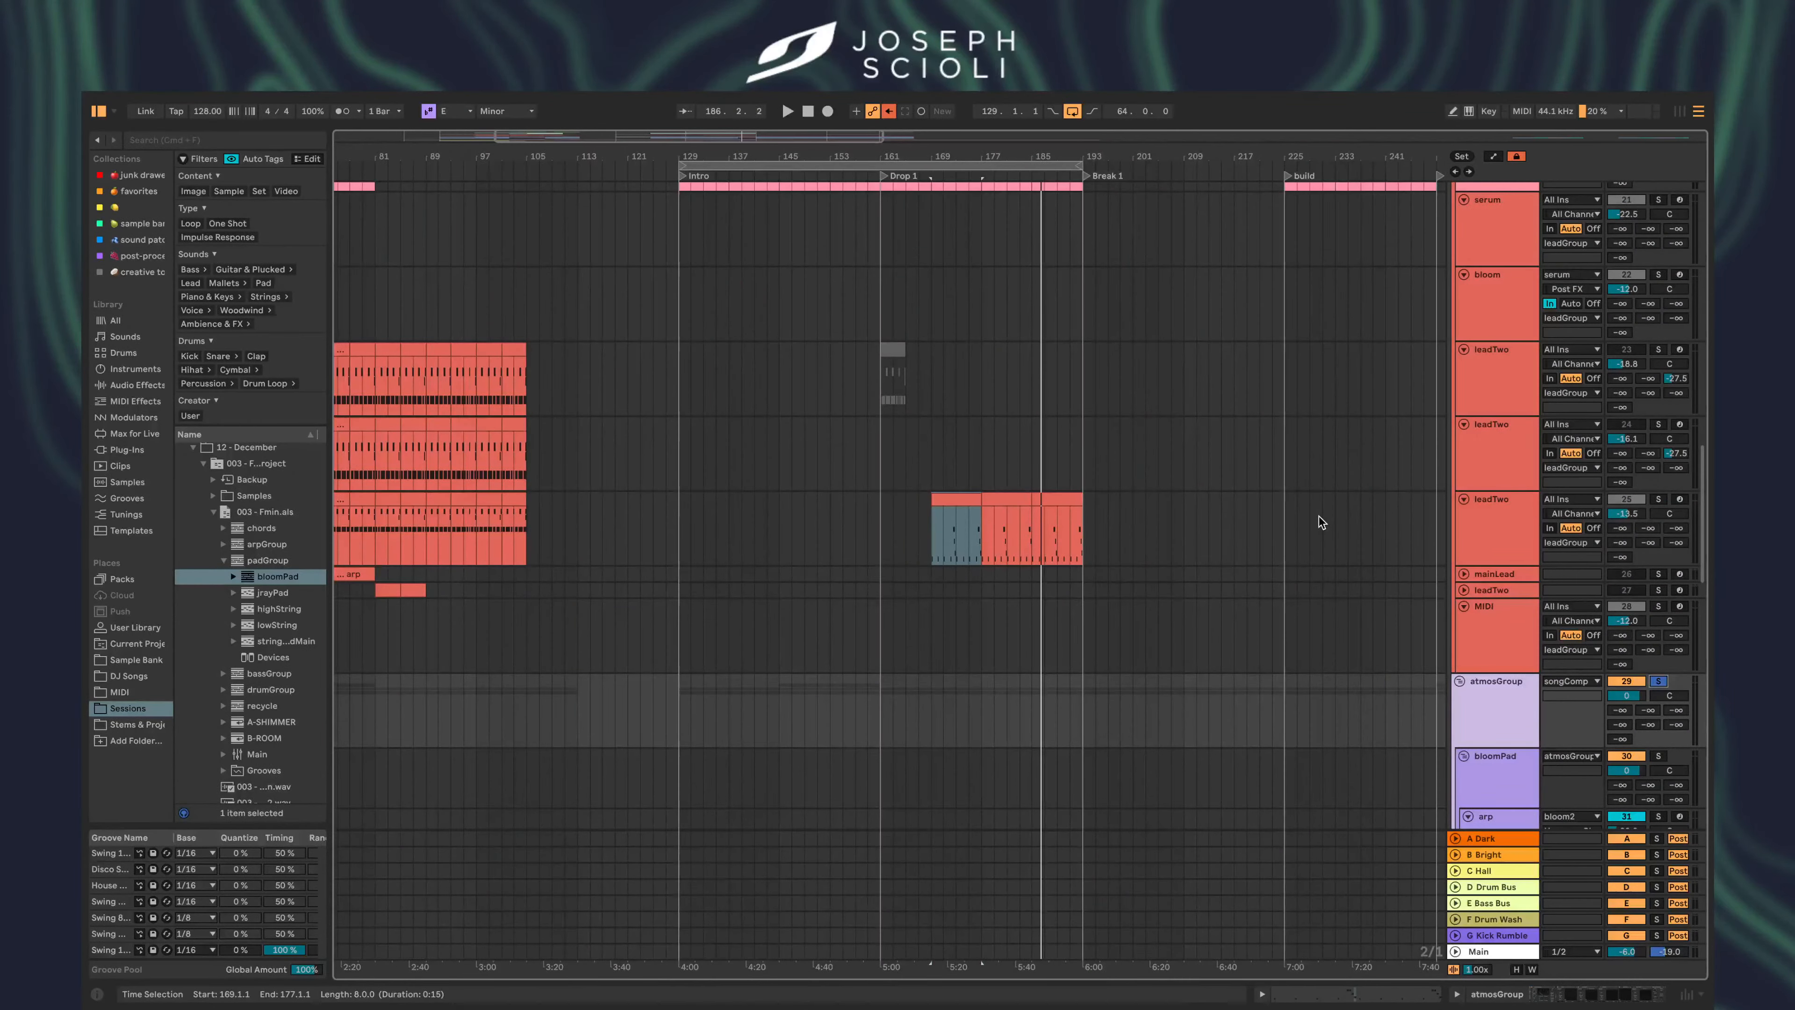
scroll(1318, 516, up, 10)
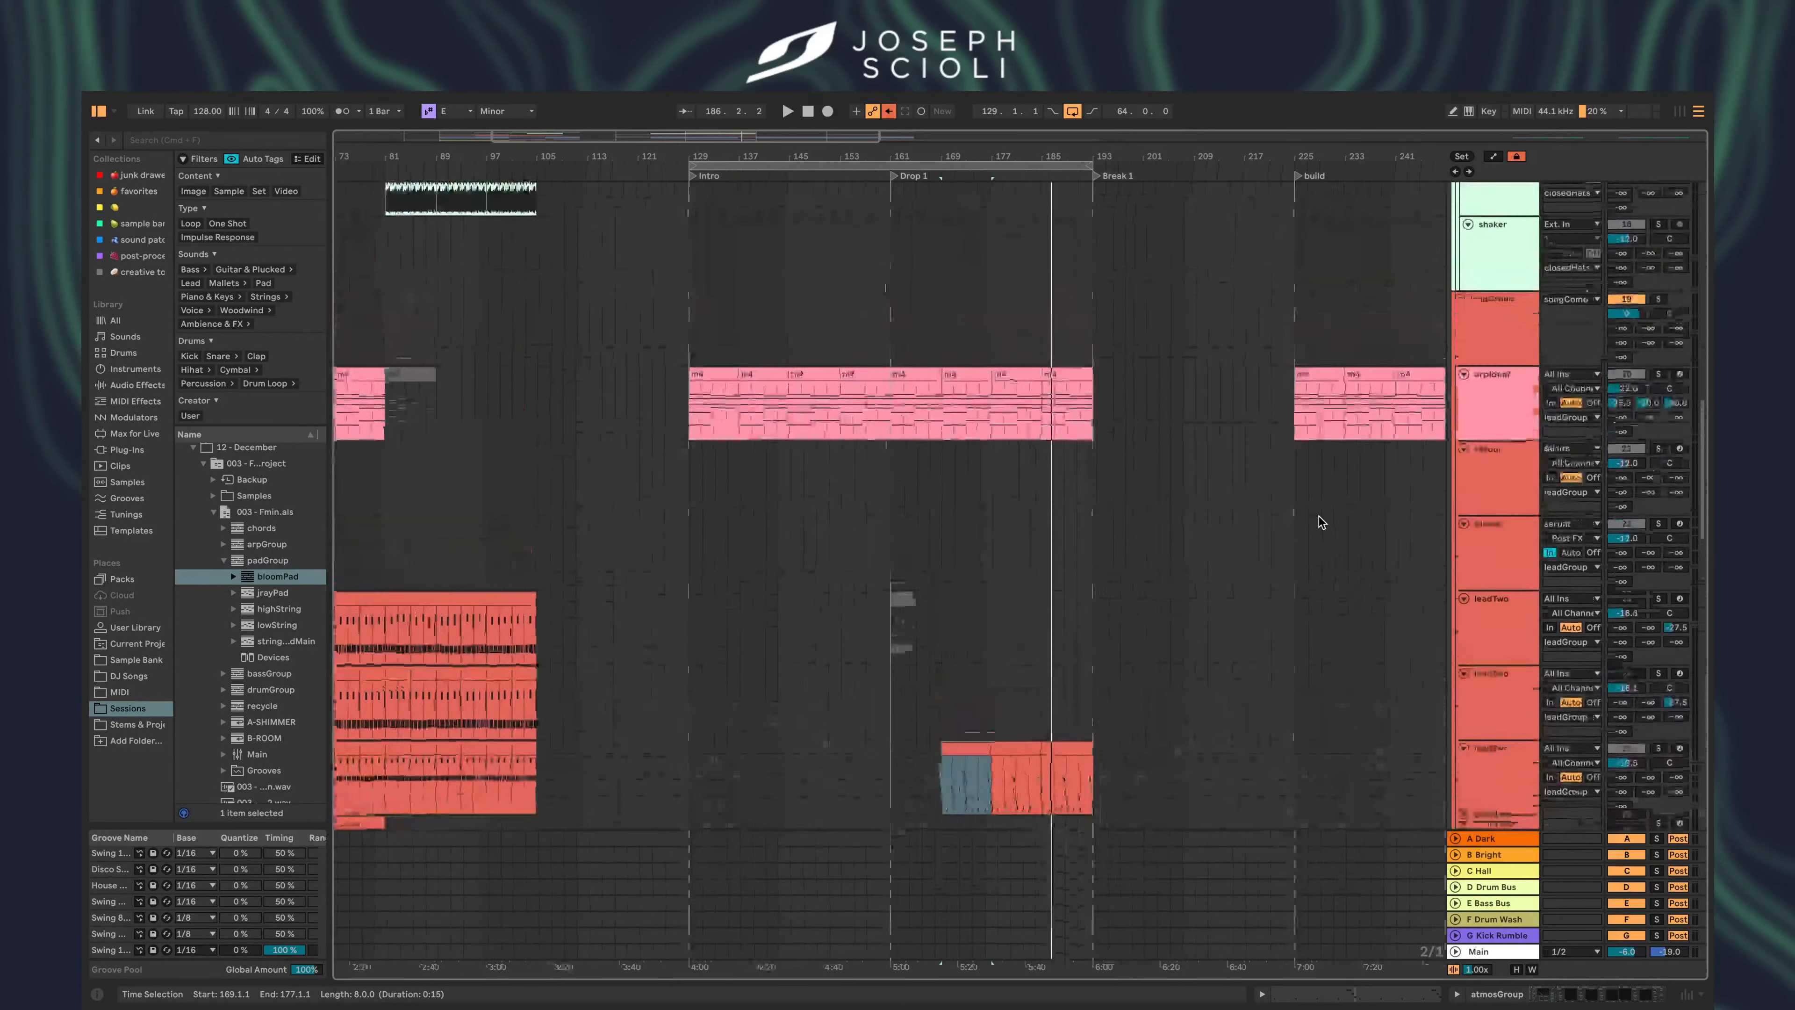
scroll(1298, 545, up, 5)
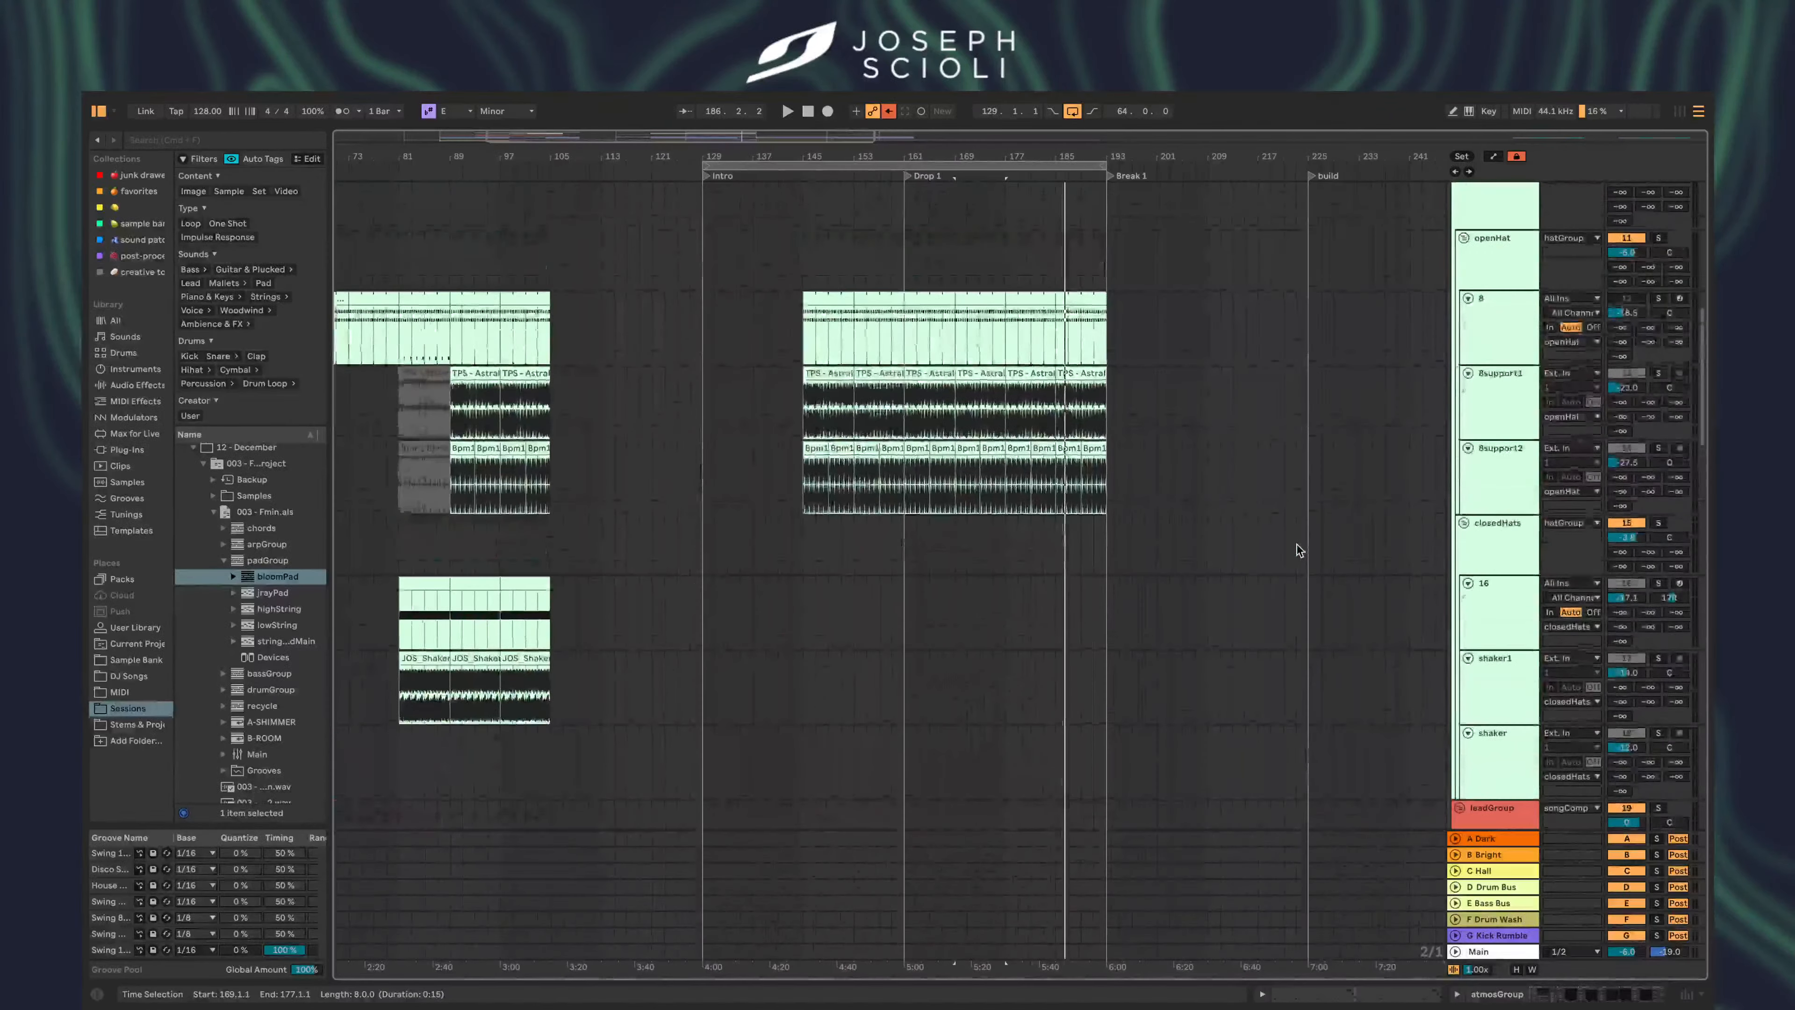
scroll(1058, 504, up, 5)
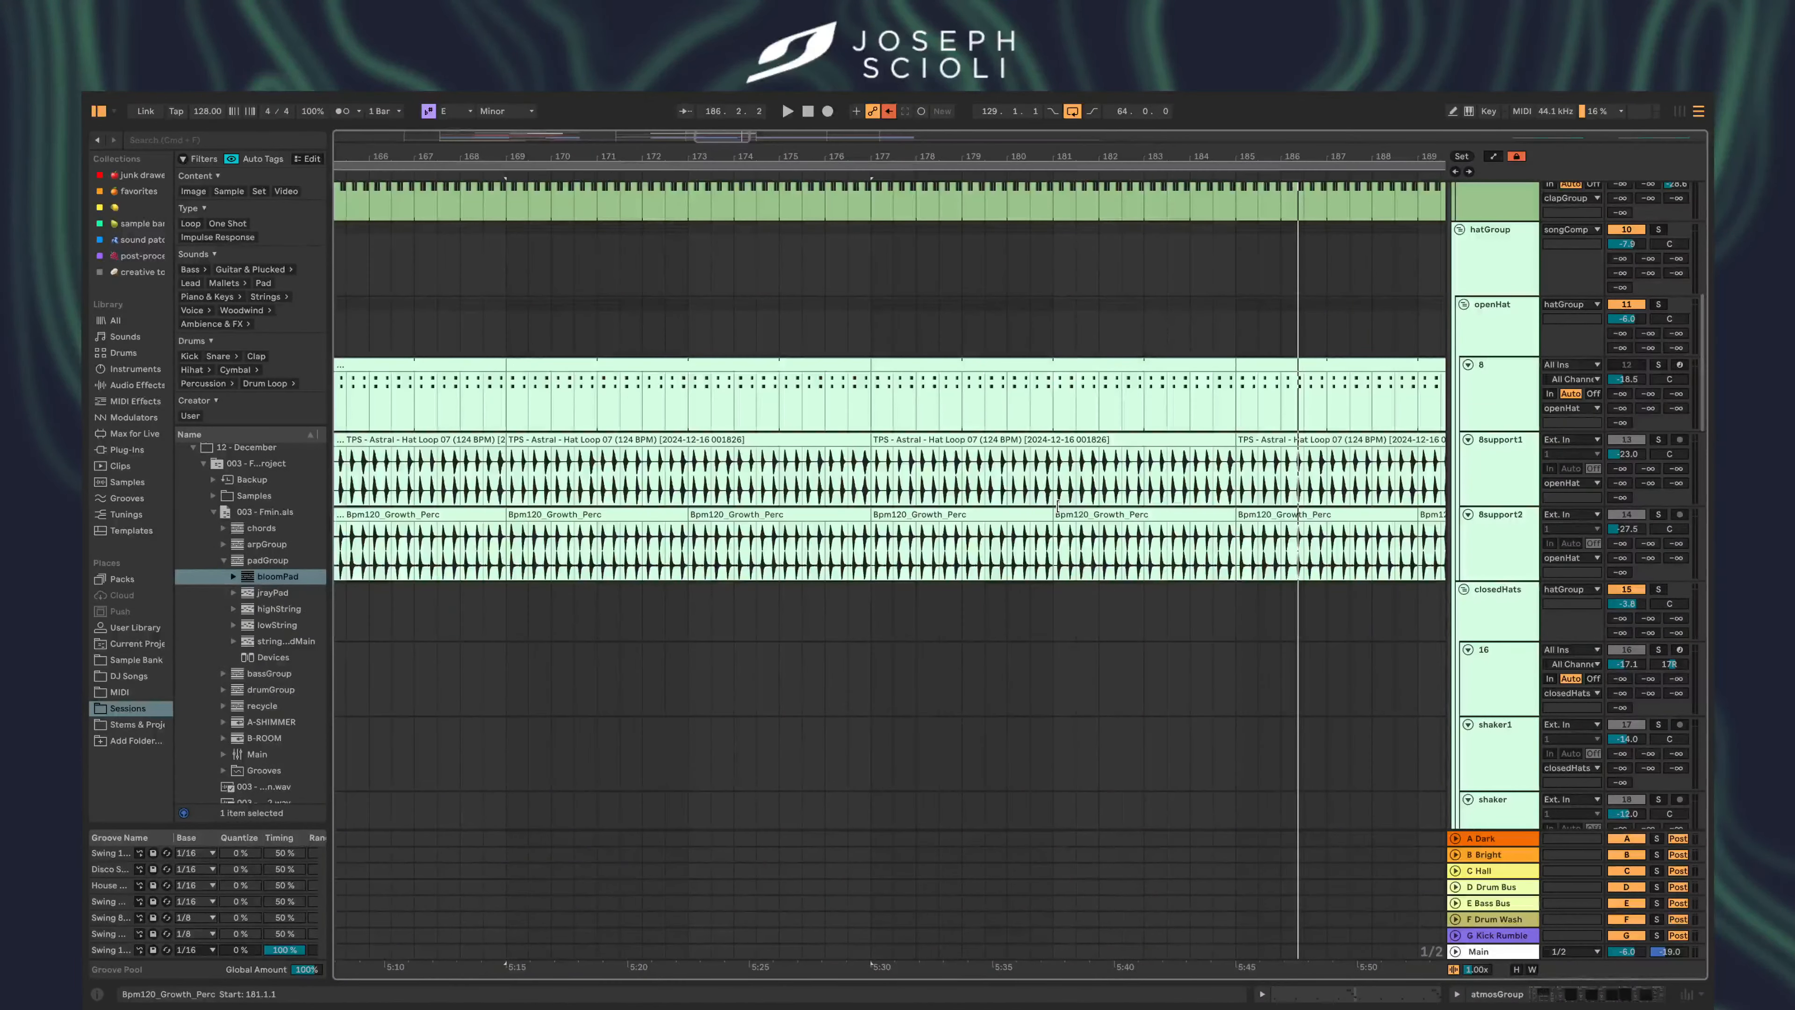
scroll(1057, 505, down, 5)
drag(780, 495, 1080, 485)
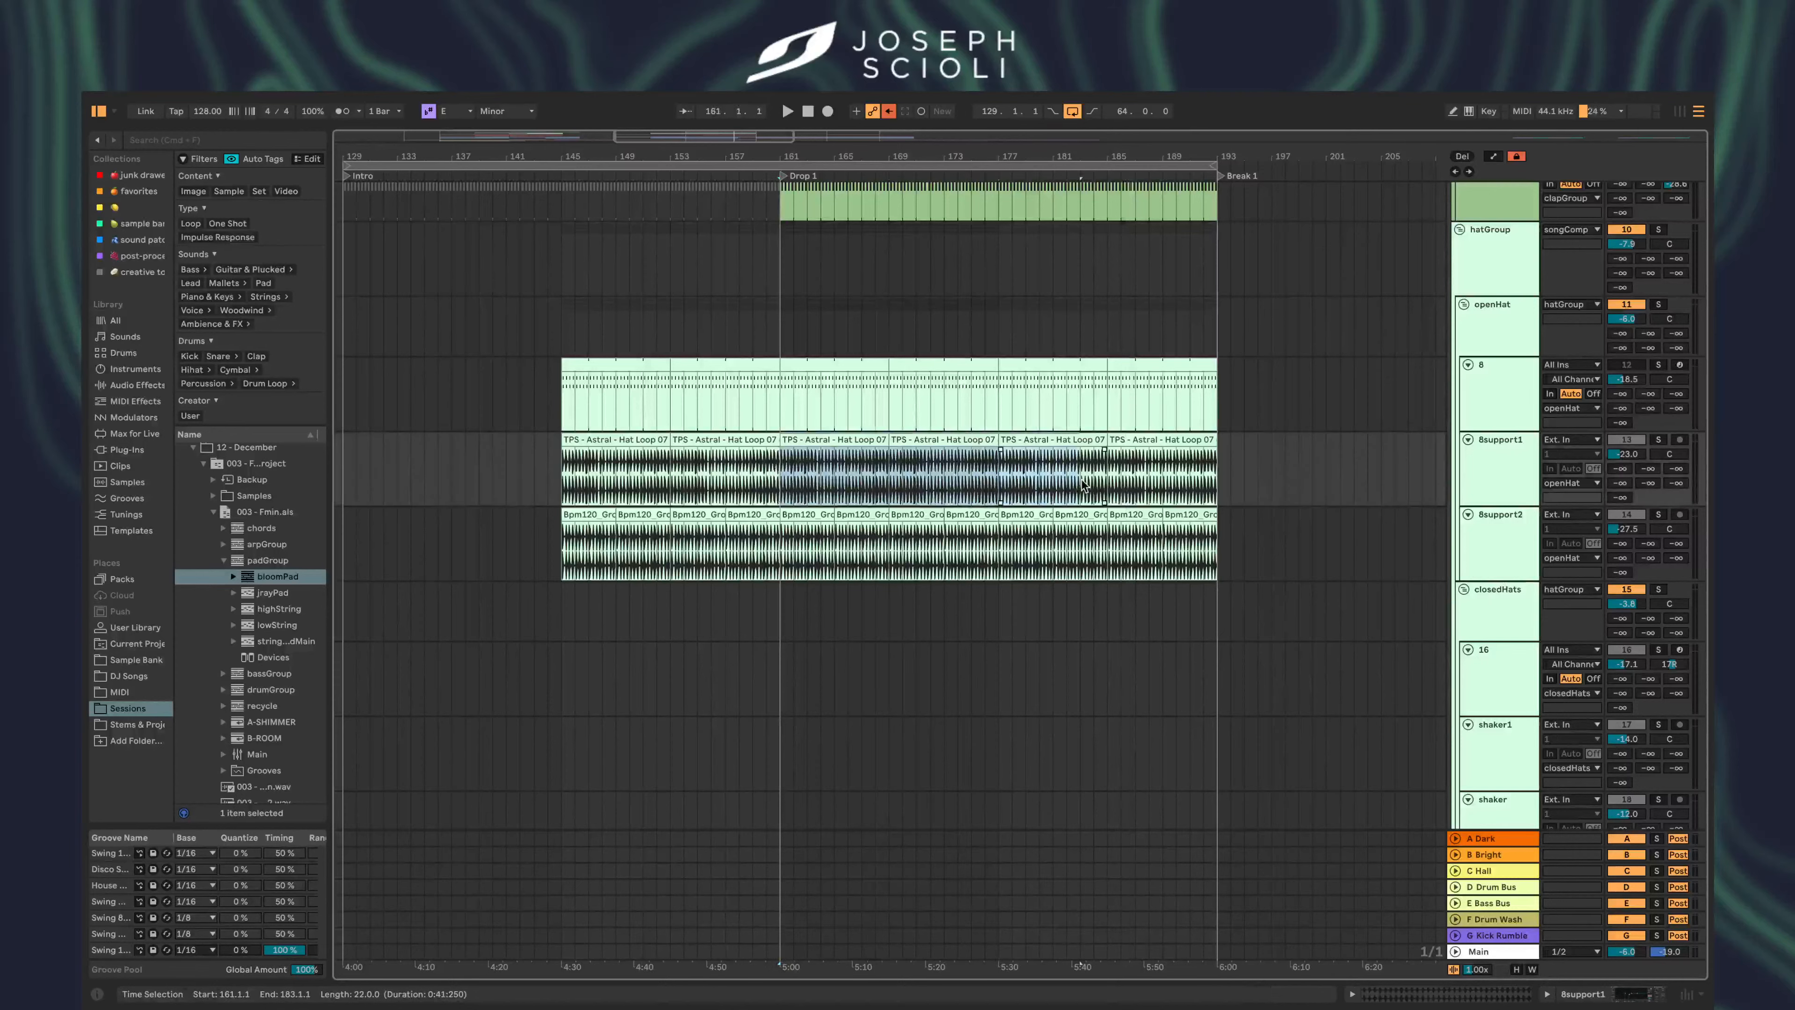
- Examine the device chain of track 8 in the openHat group through to its Auto Filter, and hide the device view
scroll(1086, 487, up, 4)
double_click(1481, 539)
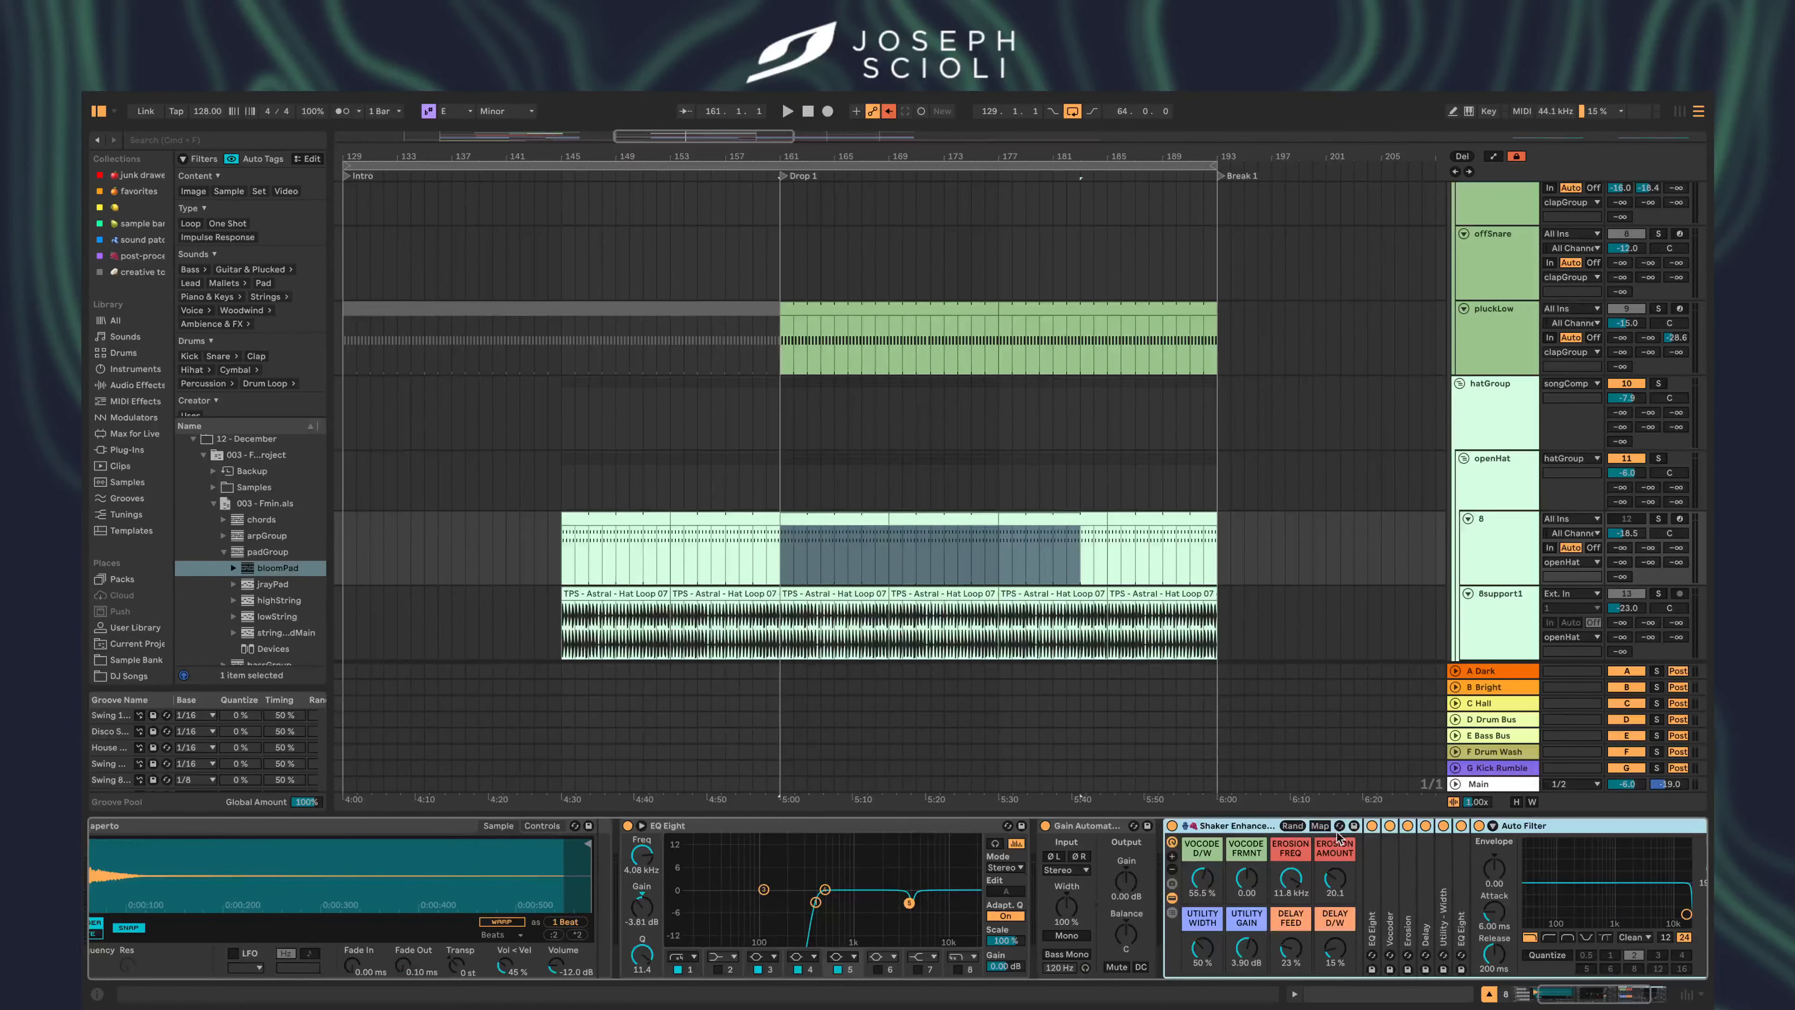
scroll(1337, 836, right, 3)
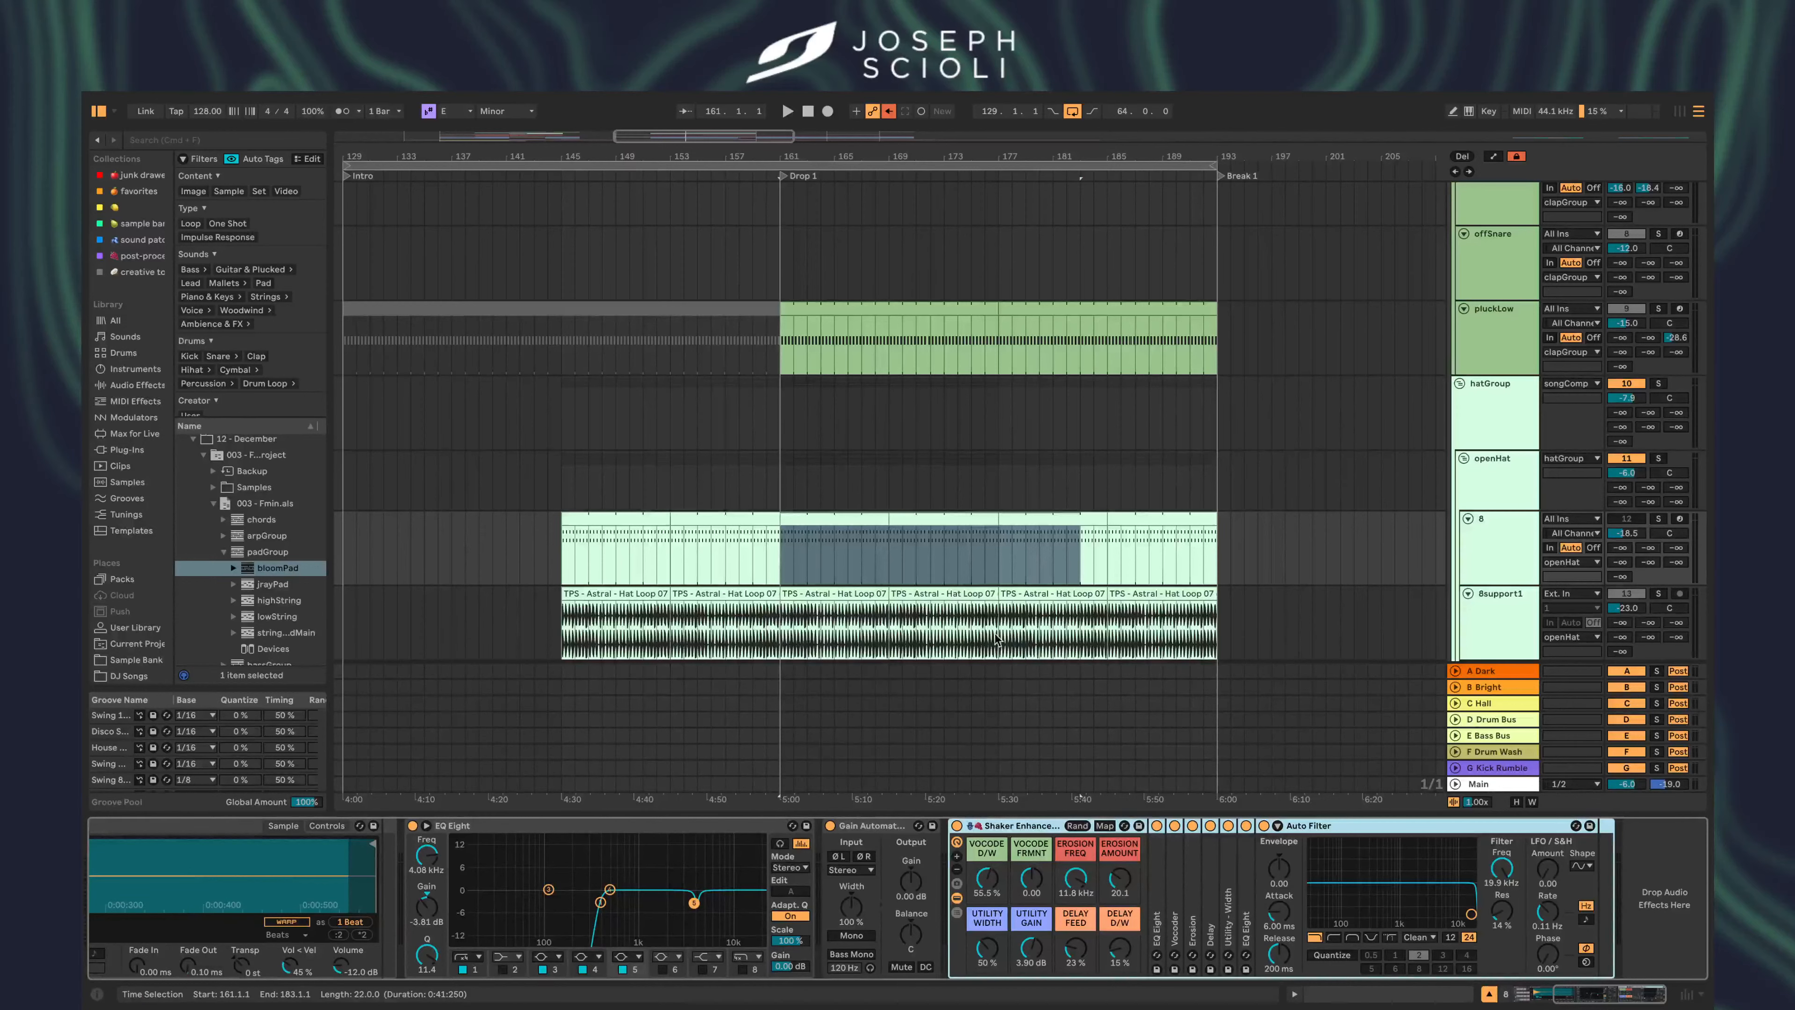
scroll(971, 523, down, 2)
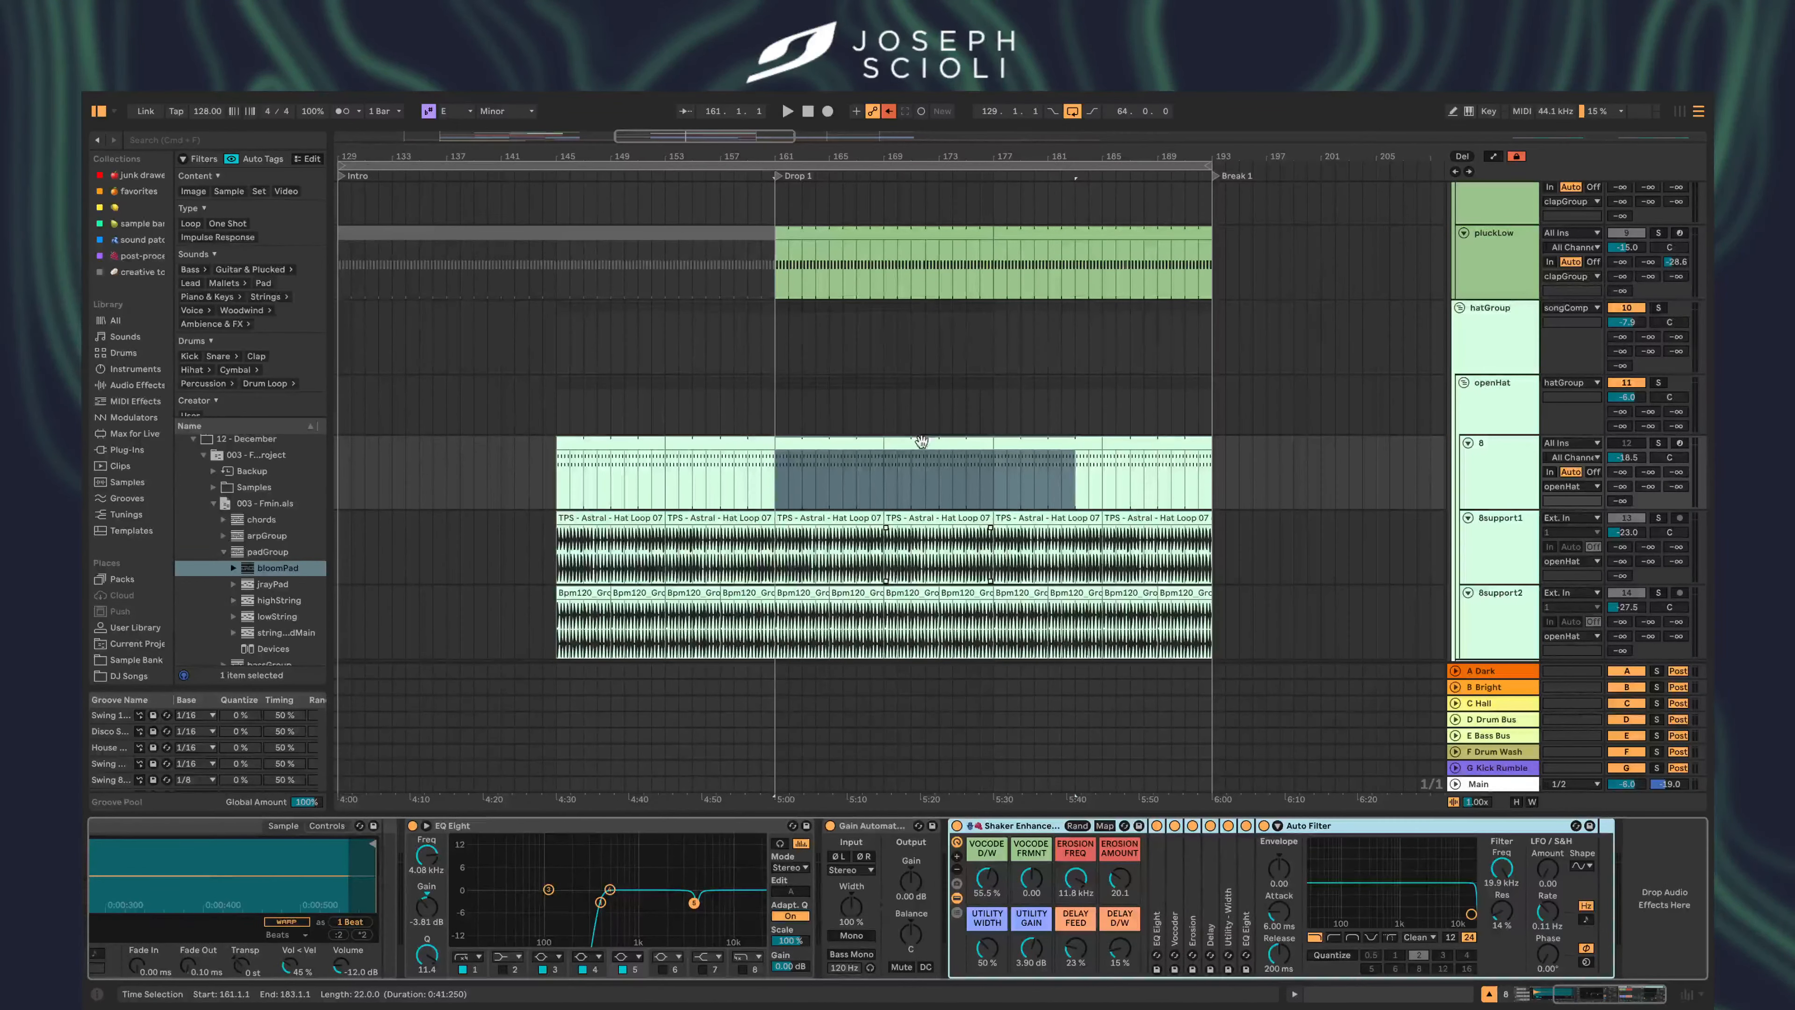
scroll(920, 440, down, 10)
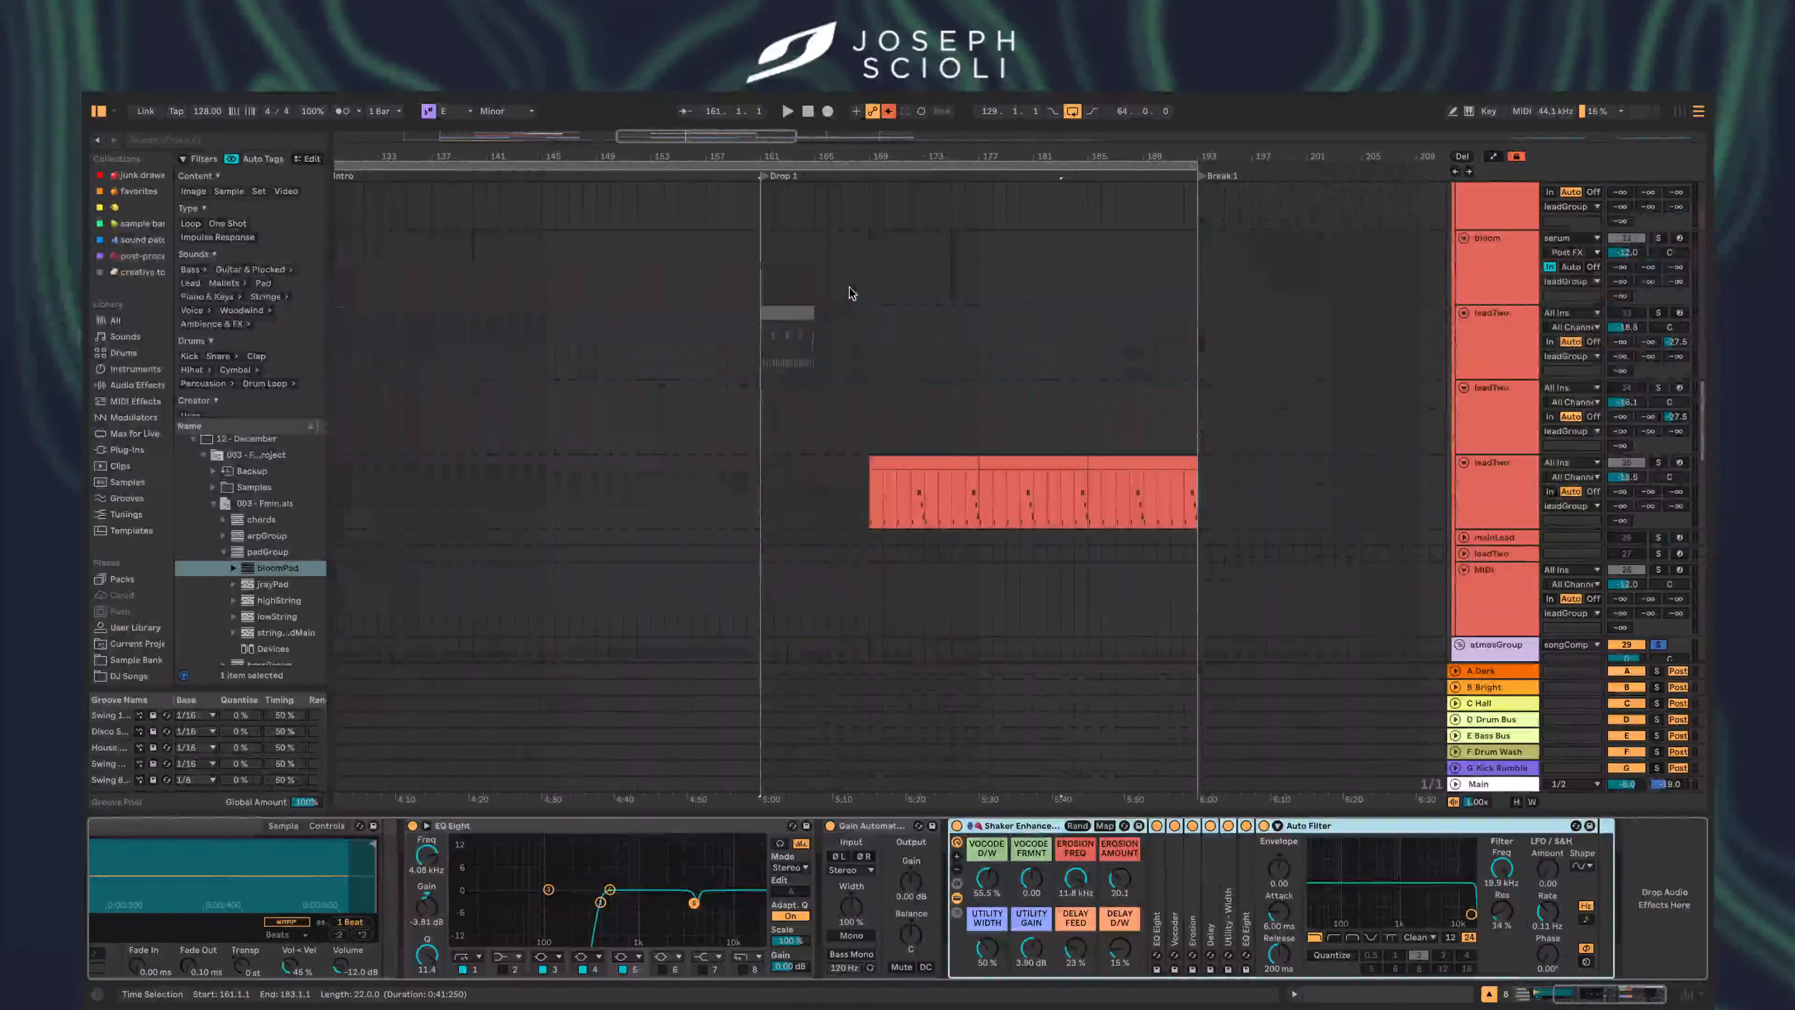
scroll(774, 410, up, 3)
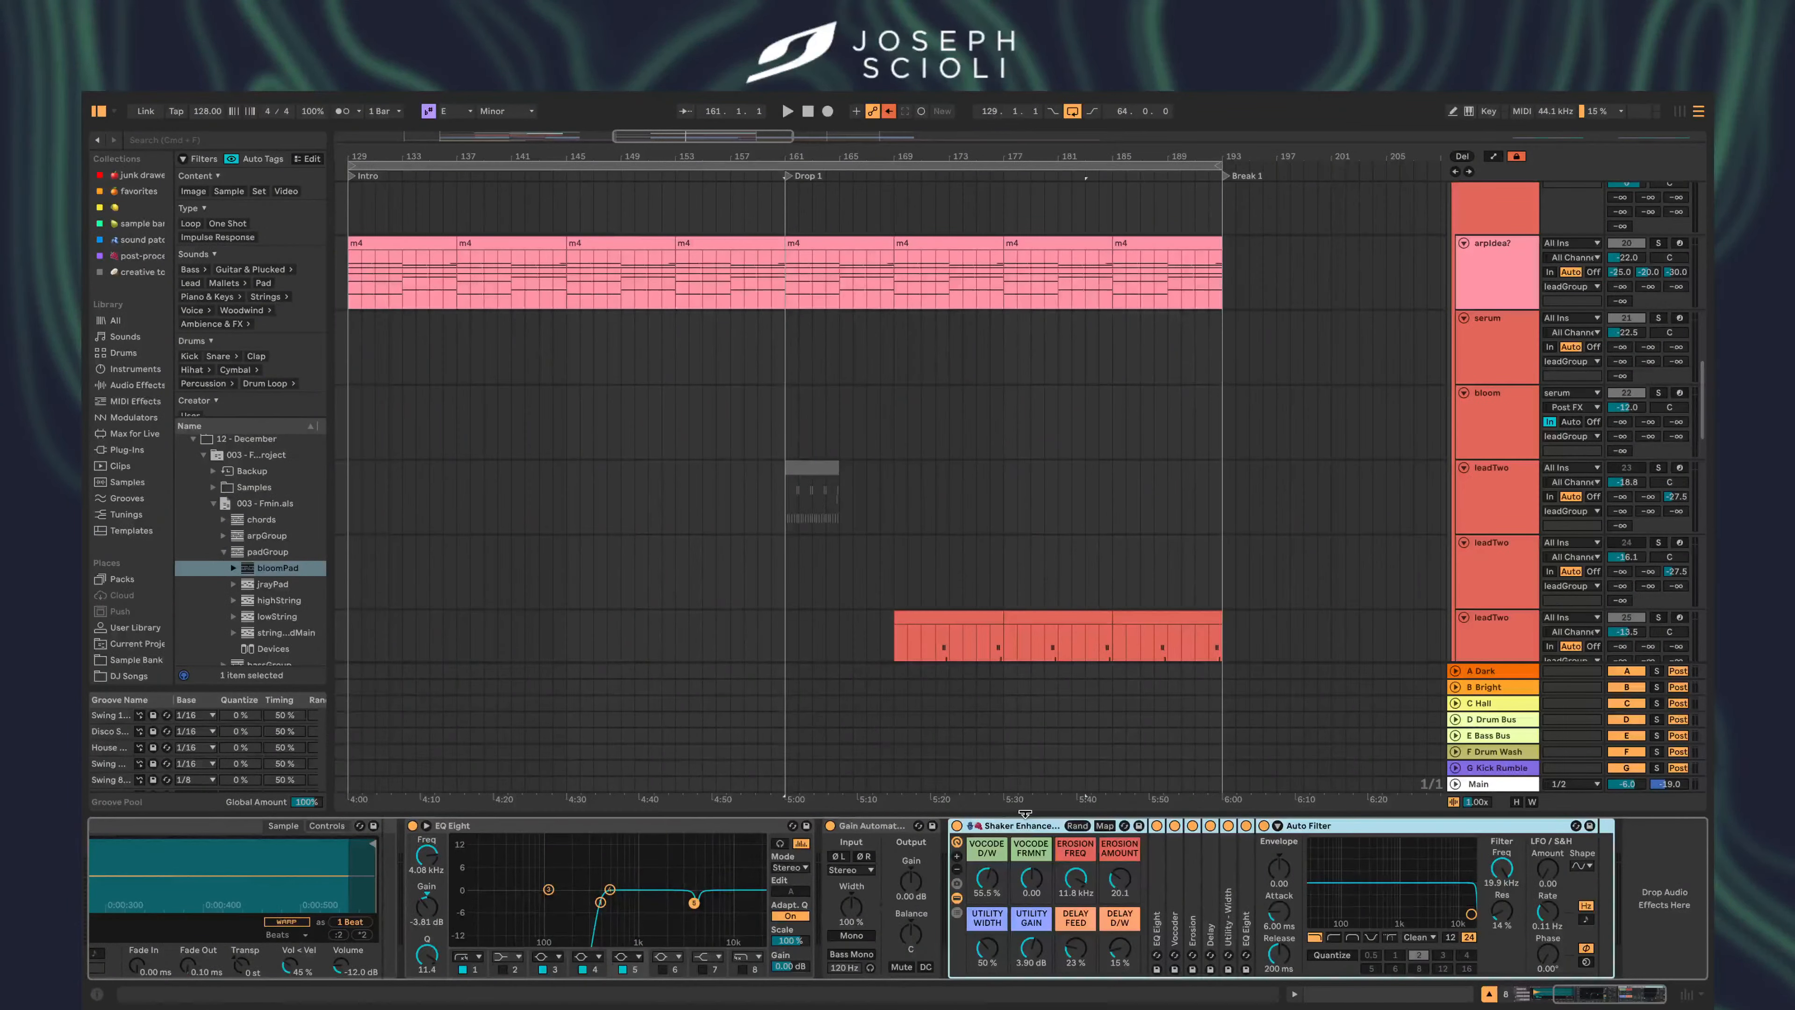
drag(1024, 813, 1024, 979)
- Solo leadGroup, play it from Drop 1, and stop with the insert mark at bar 169
scroll(1443, 279, up, 5)
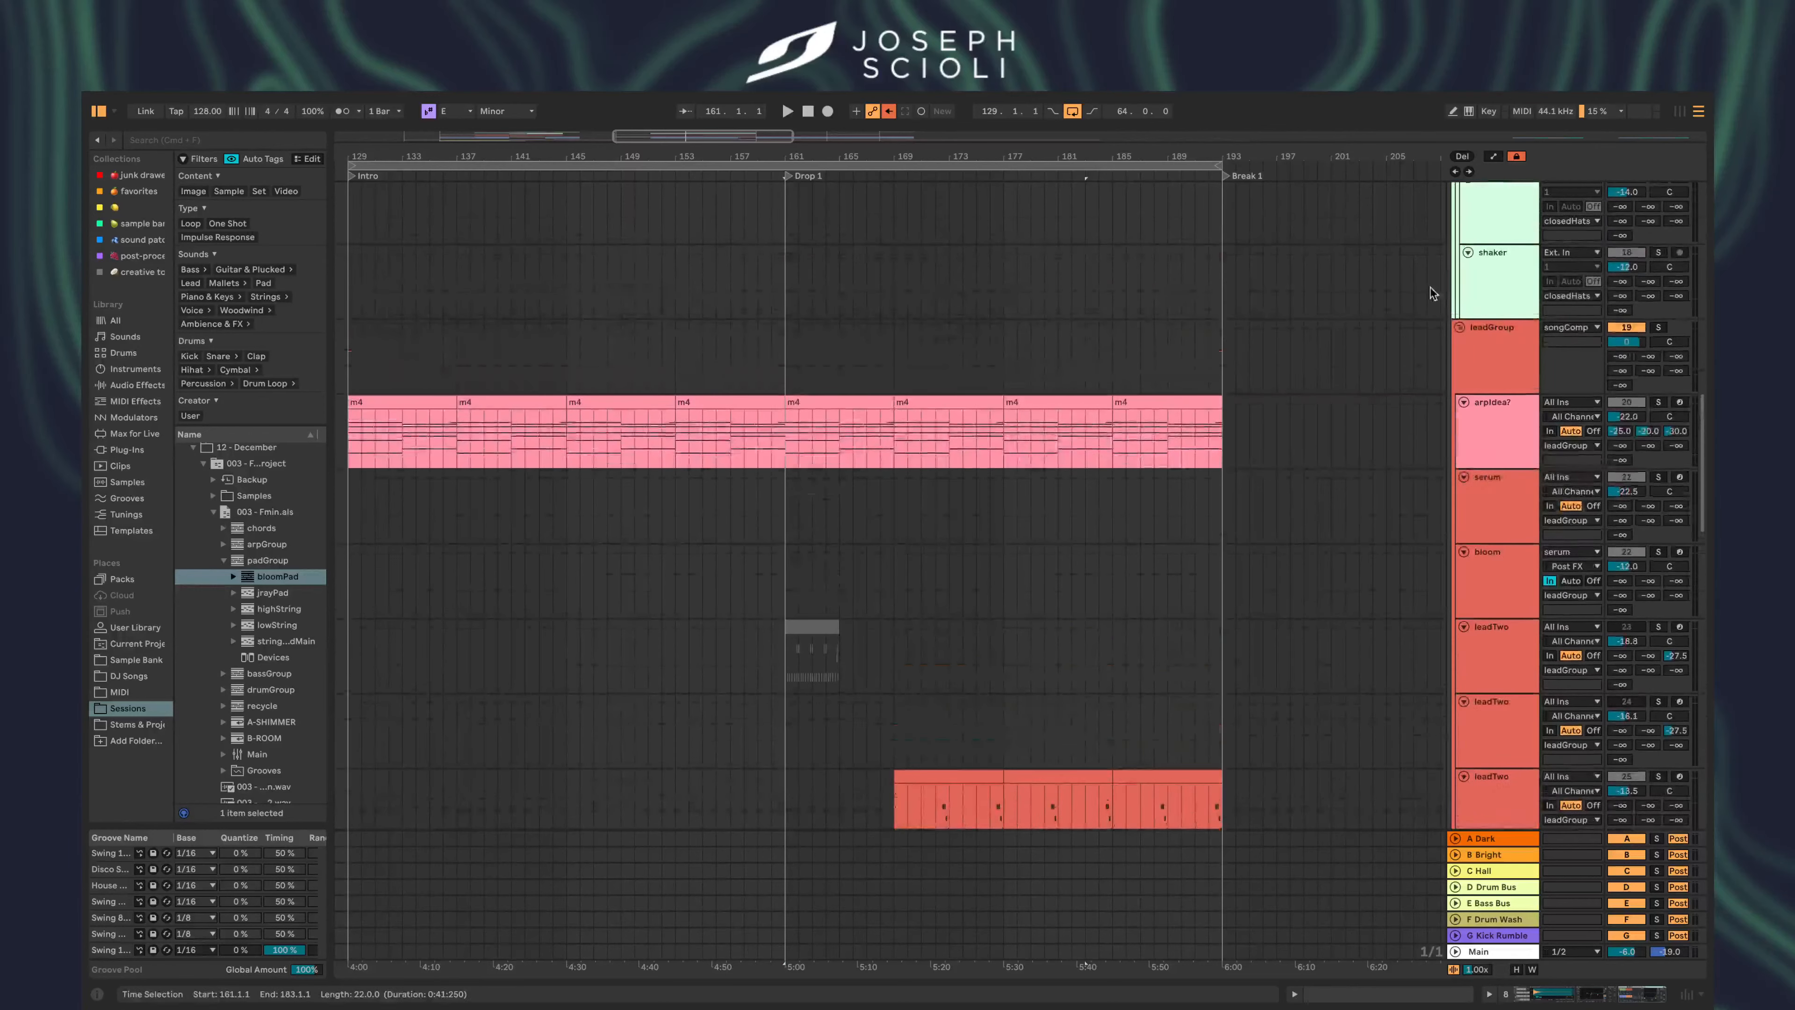
click(1658, 327)
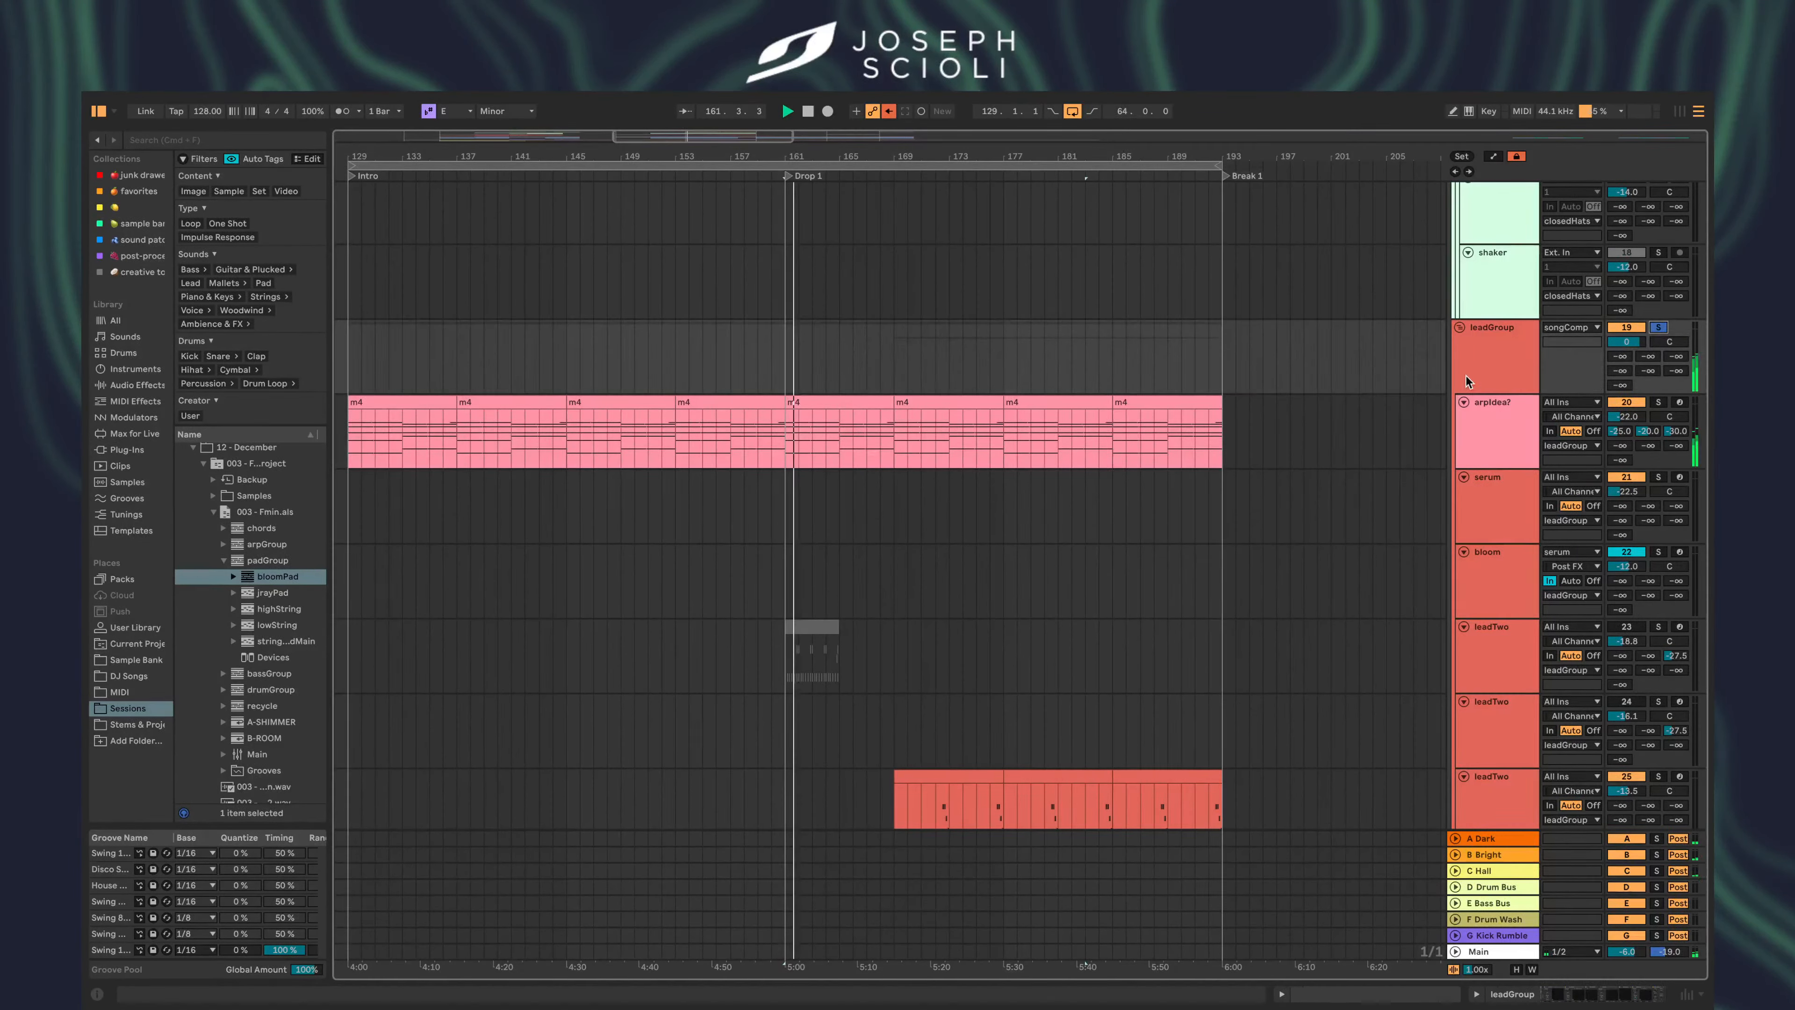
scroll(1465, 377, down, 4)
click(907, 201)
key(space)
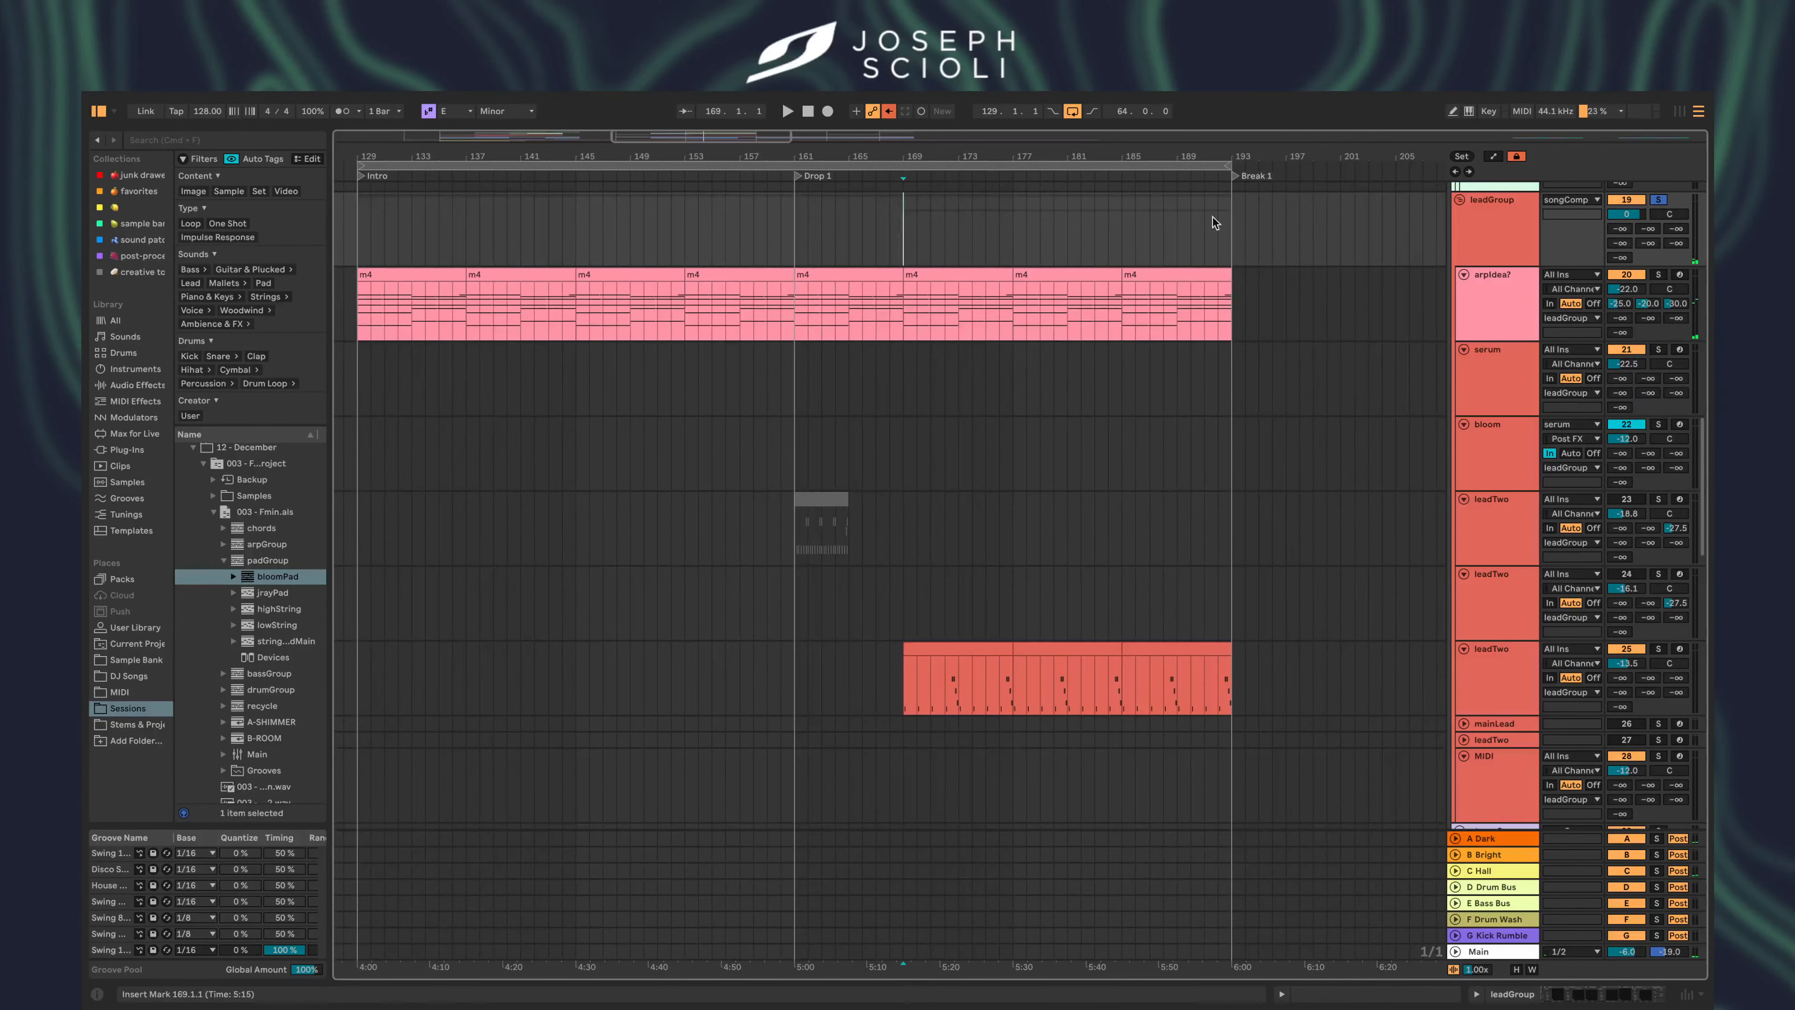
- Toggle the arpIdea? track off and back on, and solo atmosGroup with playback from bar 169
click(1629, 275)
click(1626, 274)
scroll(1467, 379, down, 5)
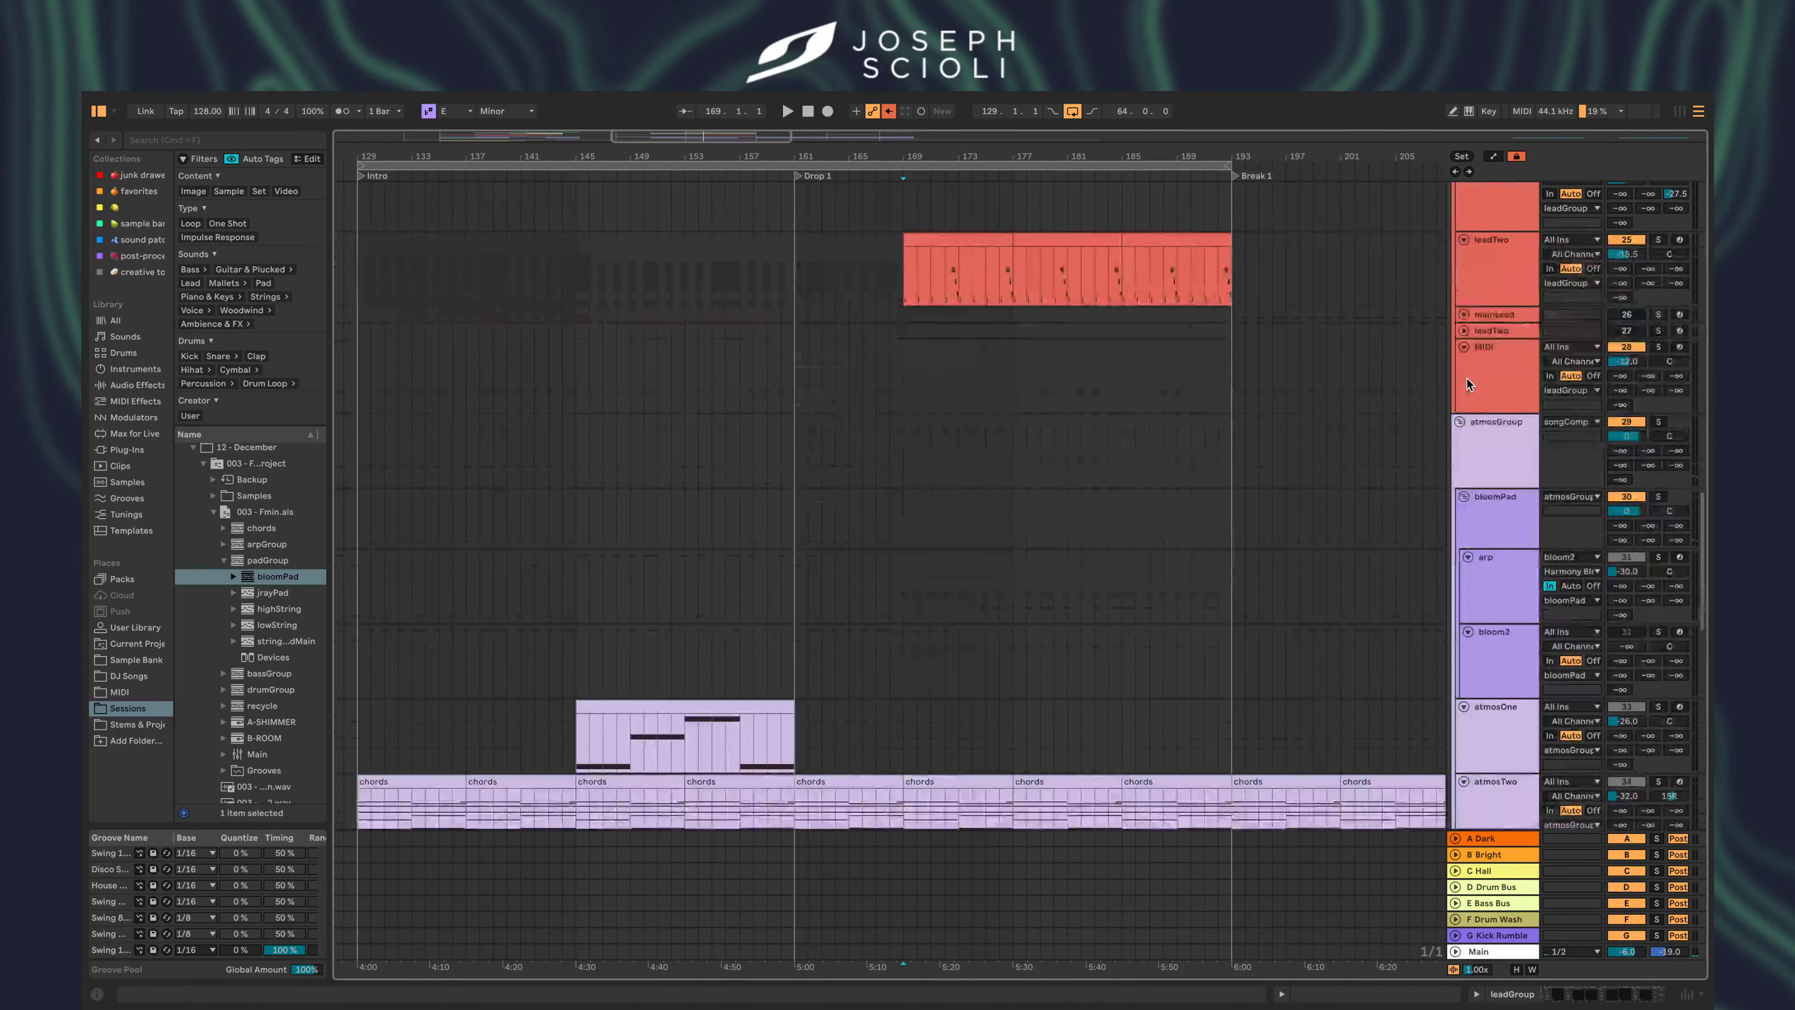
click(1658, 422)
key(space)
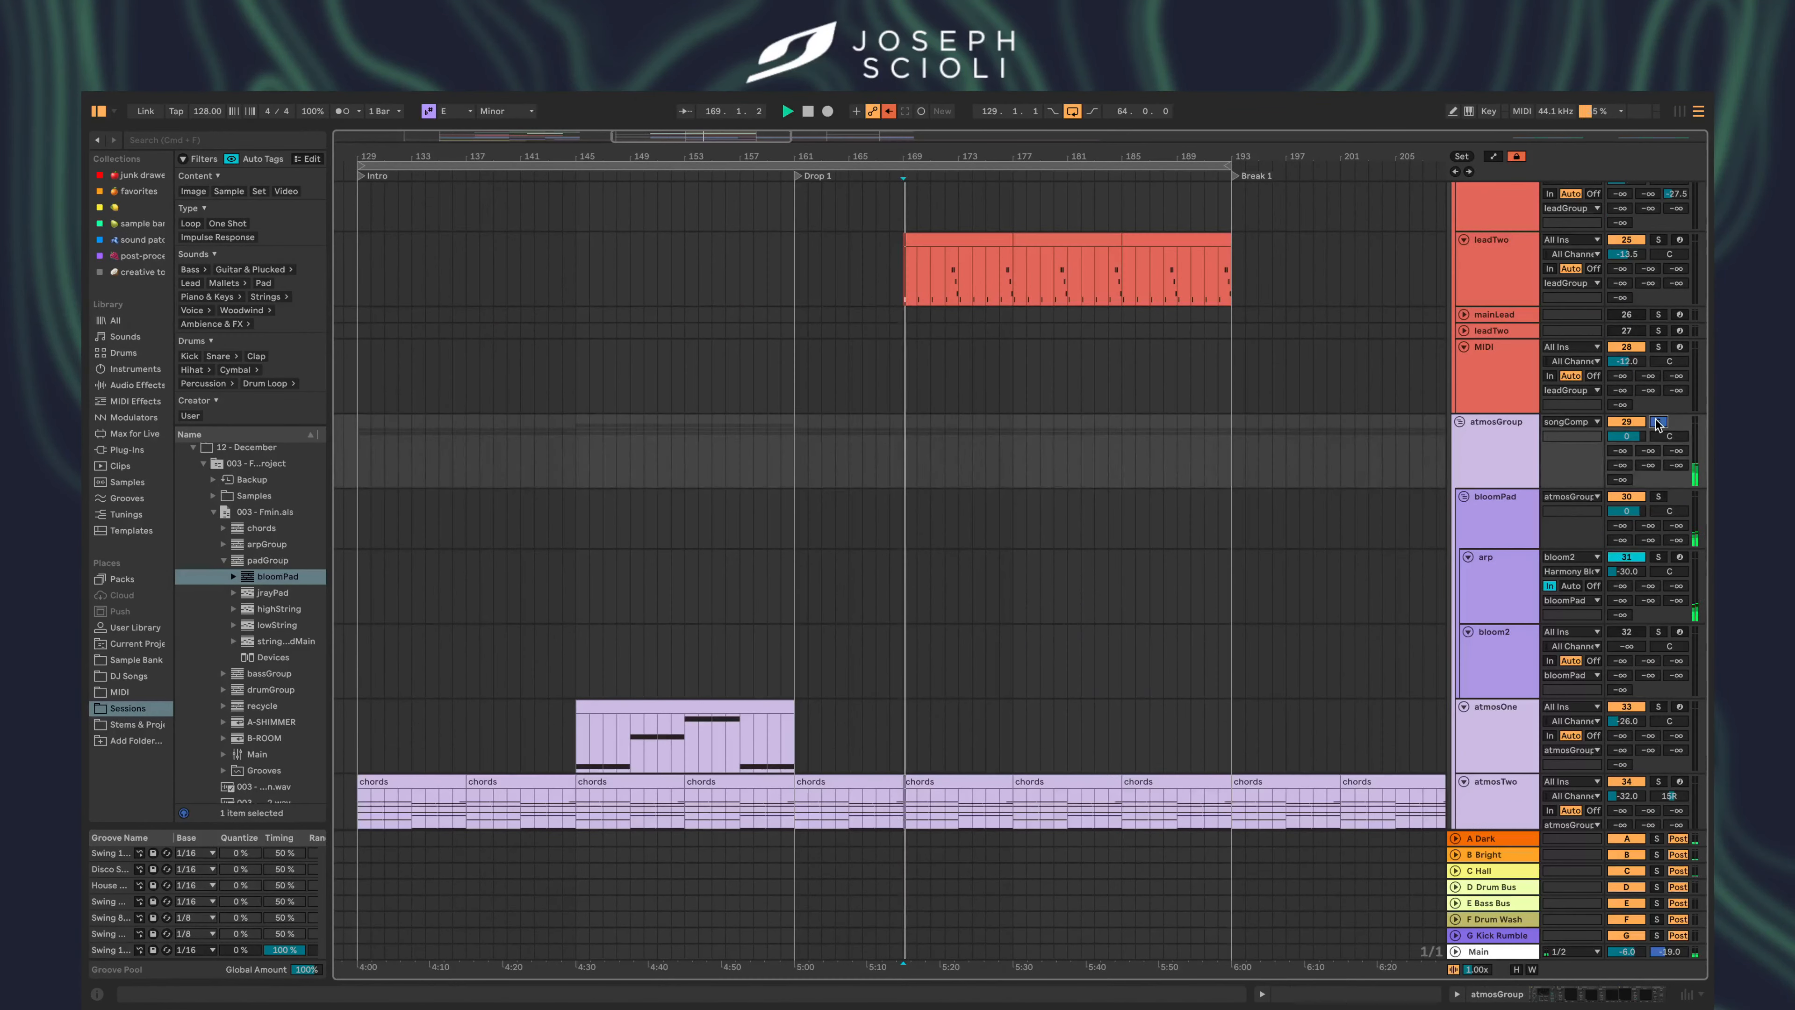
- Rename the leadTwo track whose clip starts at bar 169 as leadMain and move it directly below the arpIdea? track
scroll(1186, 641, down, 2)
scroll(1190, 641, up, 5)
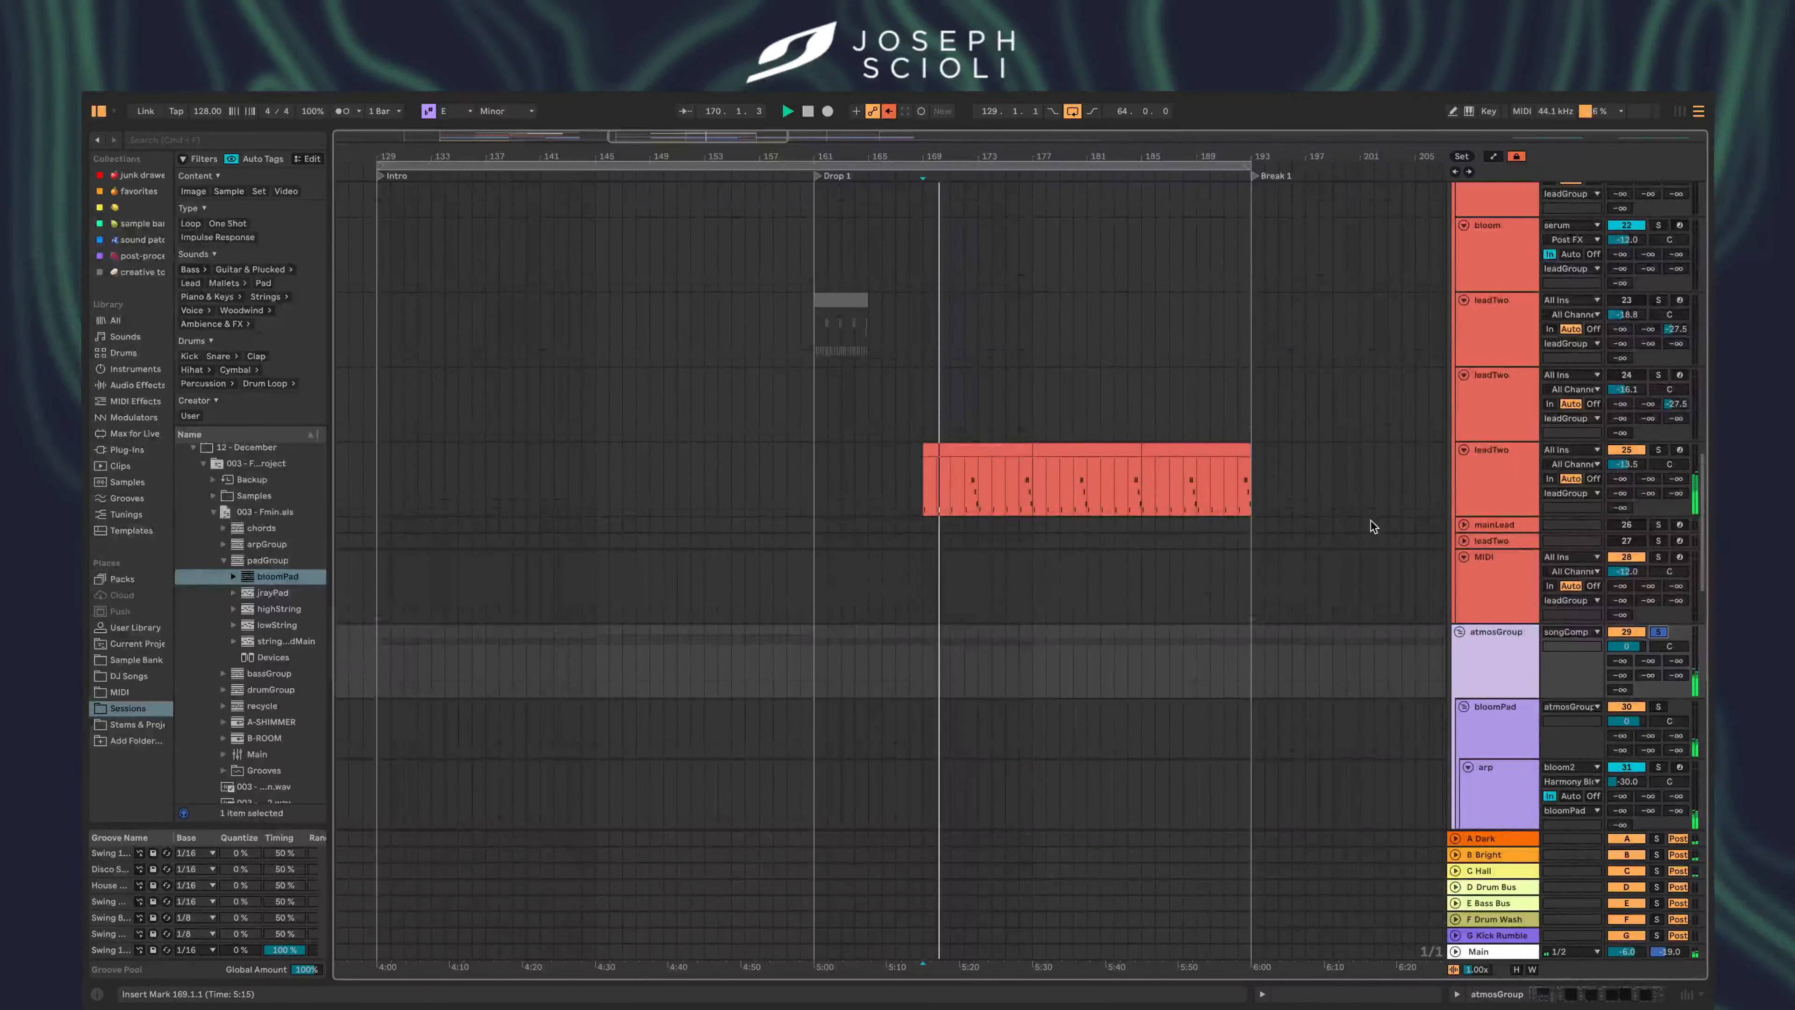
scroll(1621, 463, up, 3)
click(1494, 745)
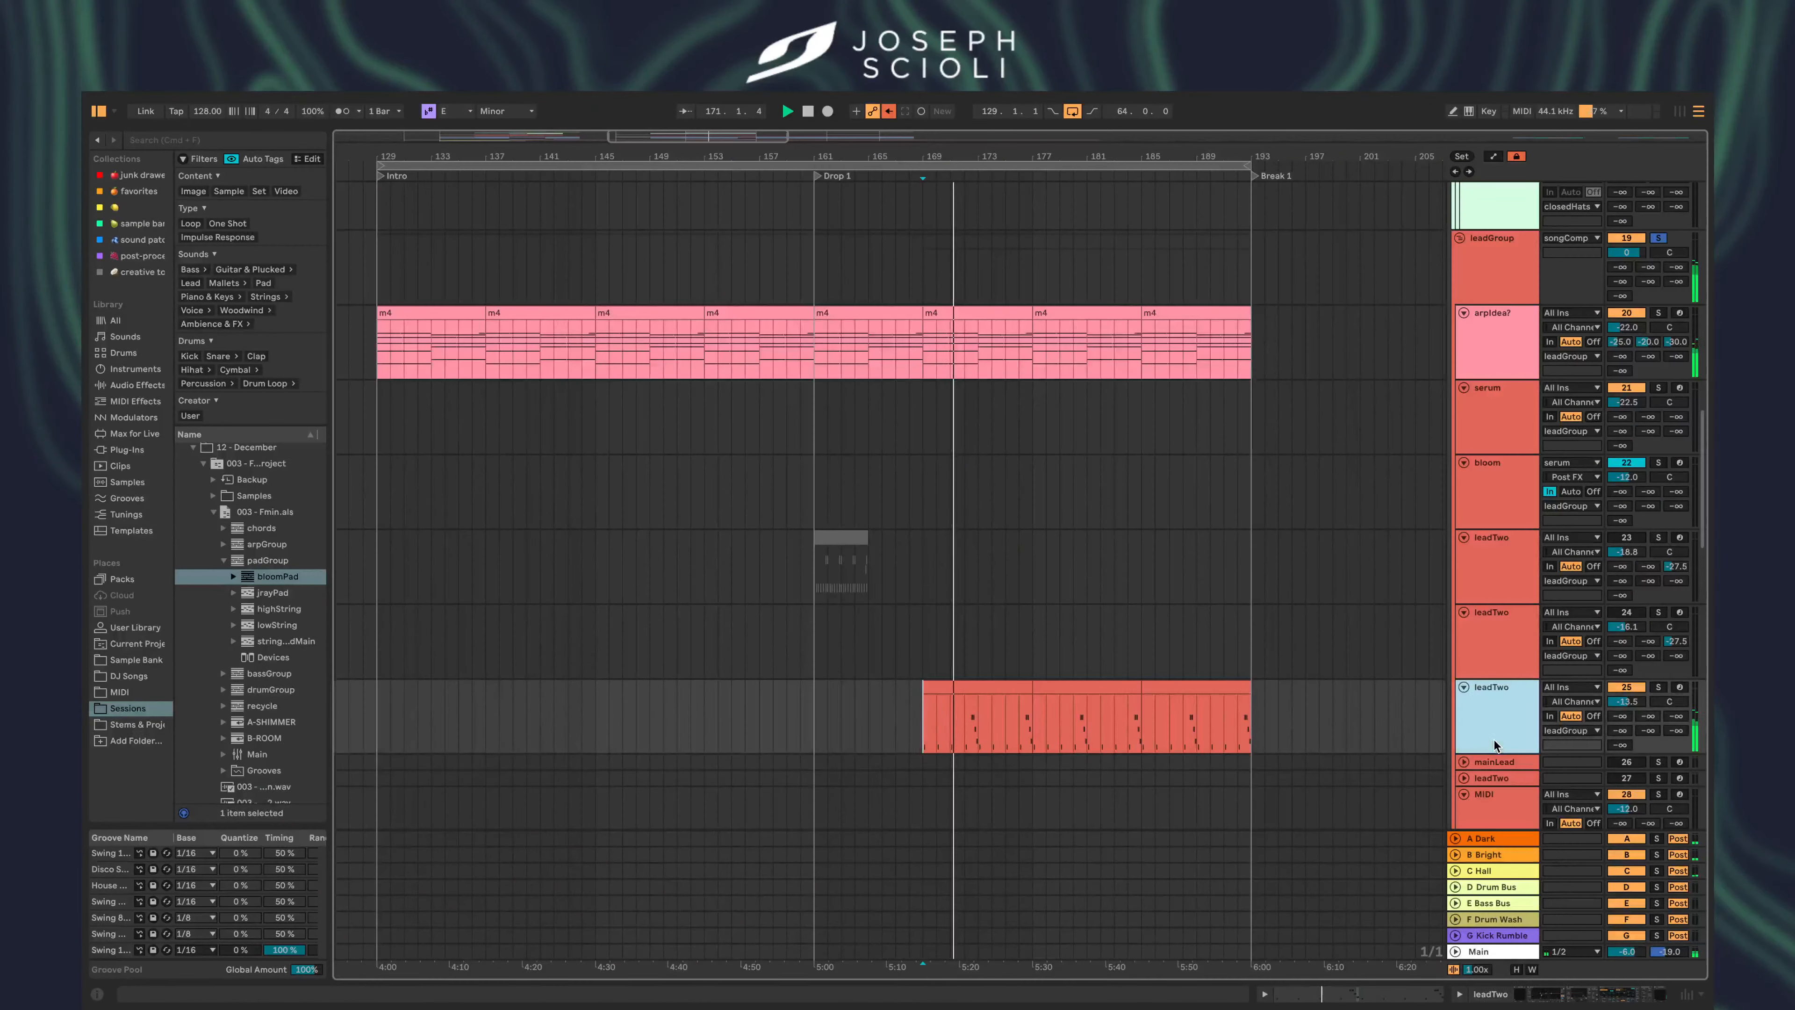
key(super+r)
text(leadMa)
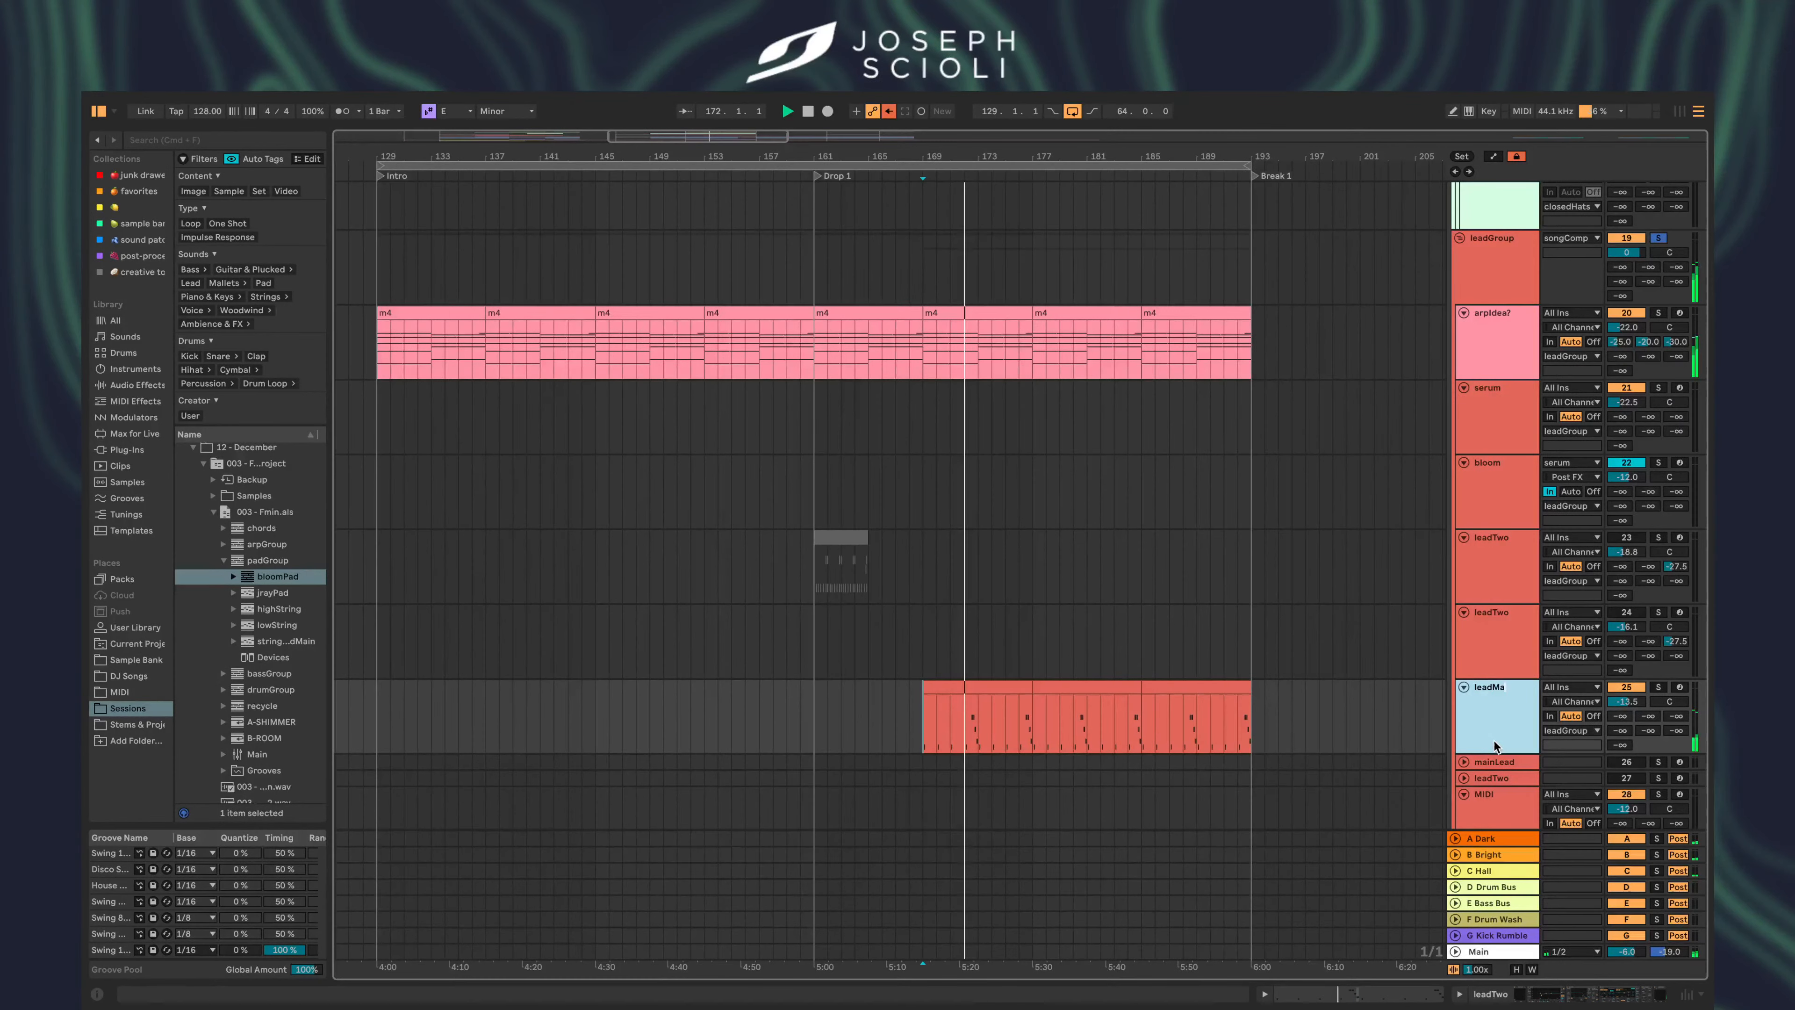
text(in)
key(Return)
drag(1494, 745, 1496, 392)
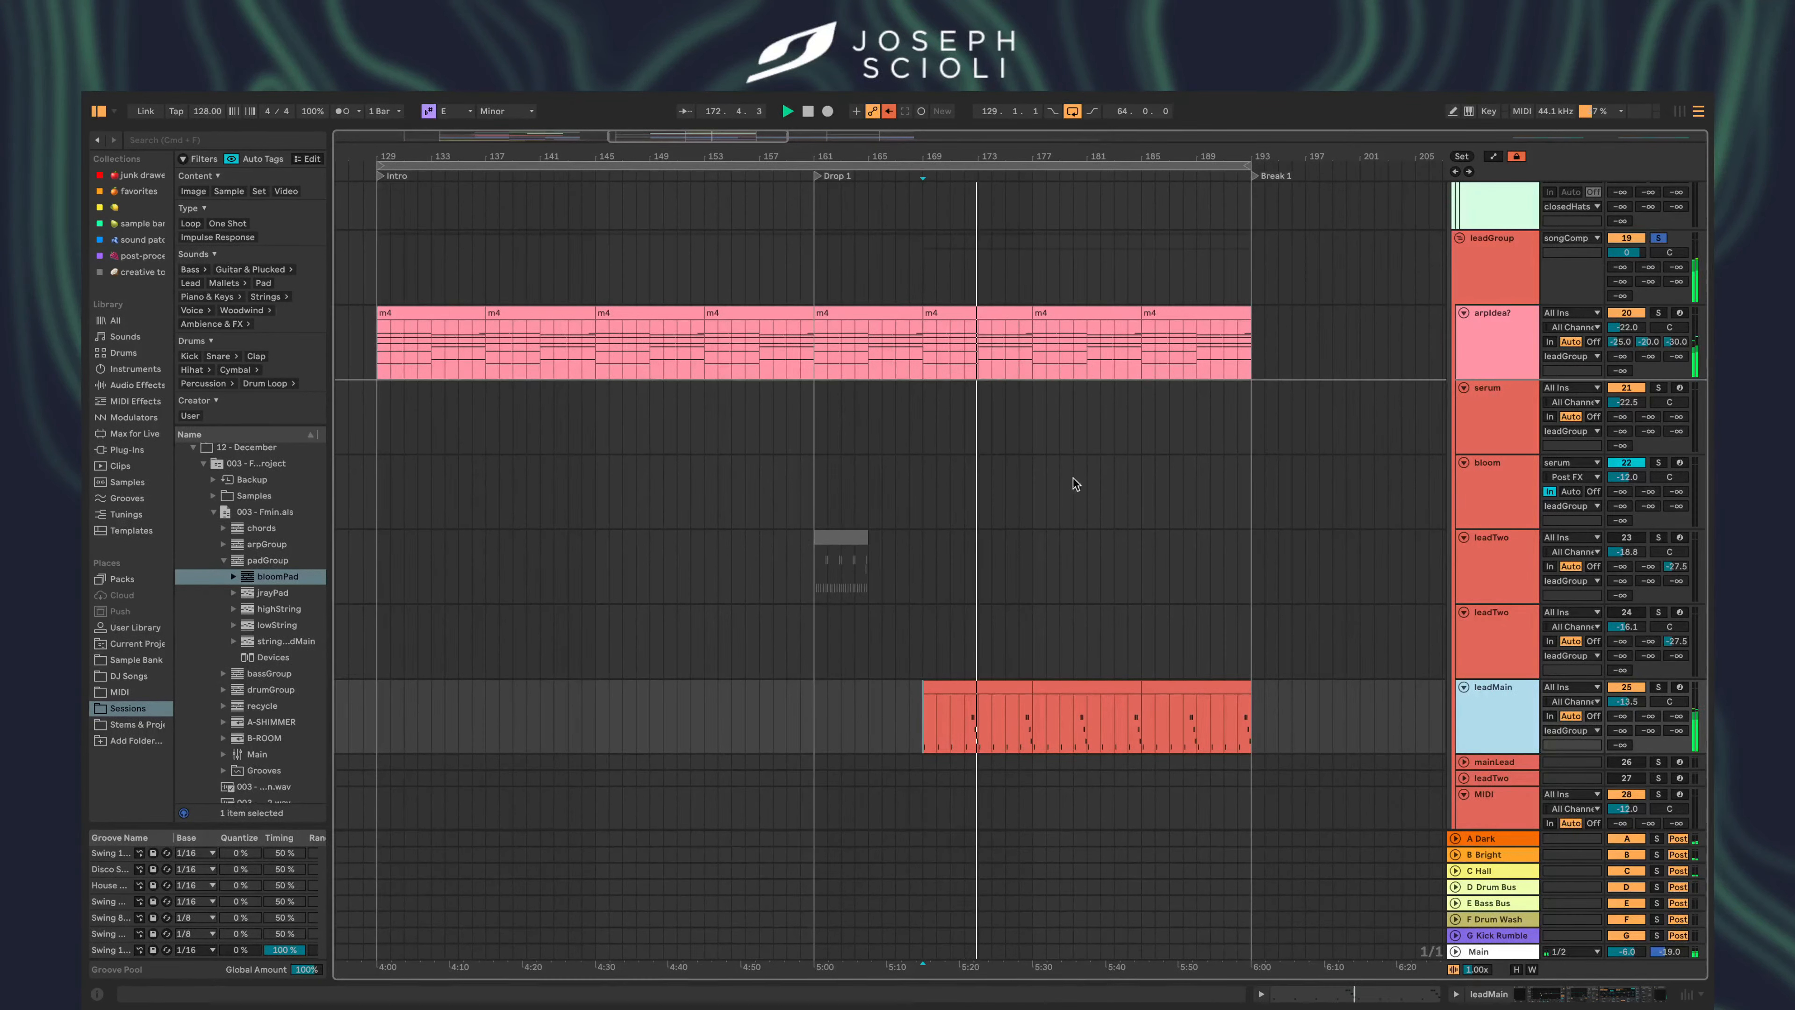
- Solo chordGroup together with the already soloed lead and atmos groups during playback of Drop 1
scroll(1058, 490, left, 10)
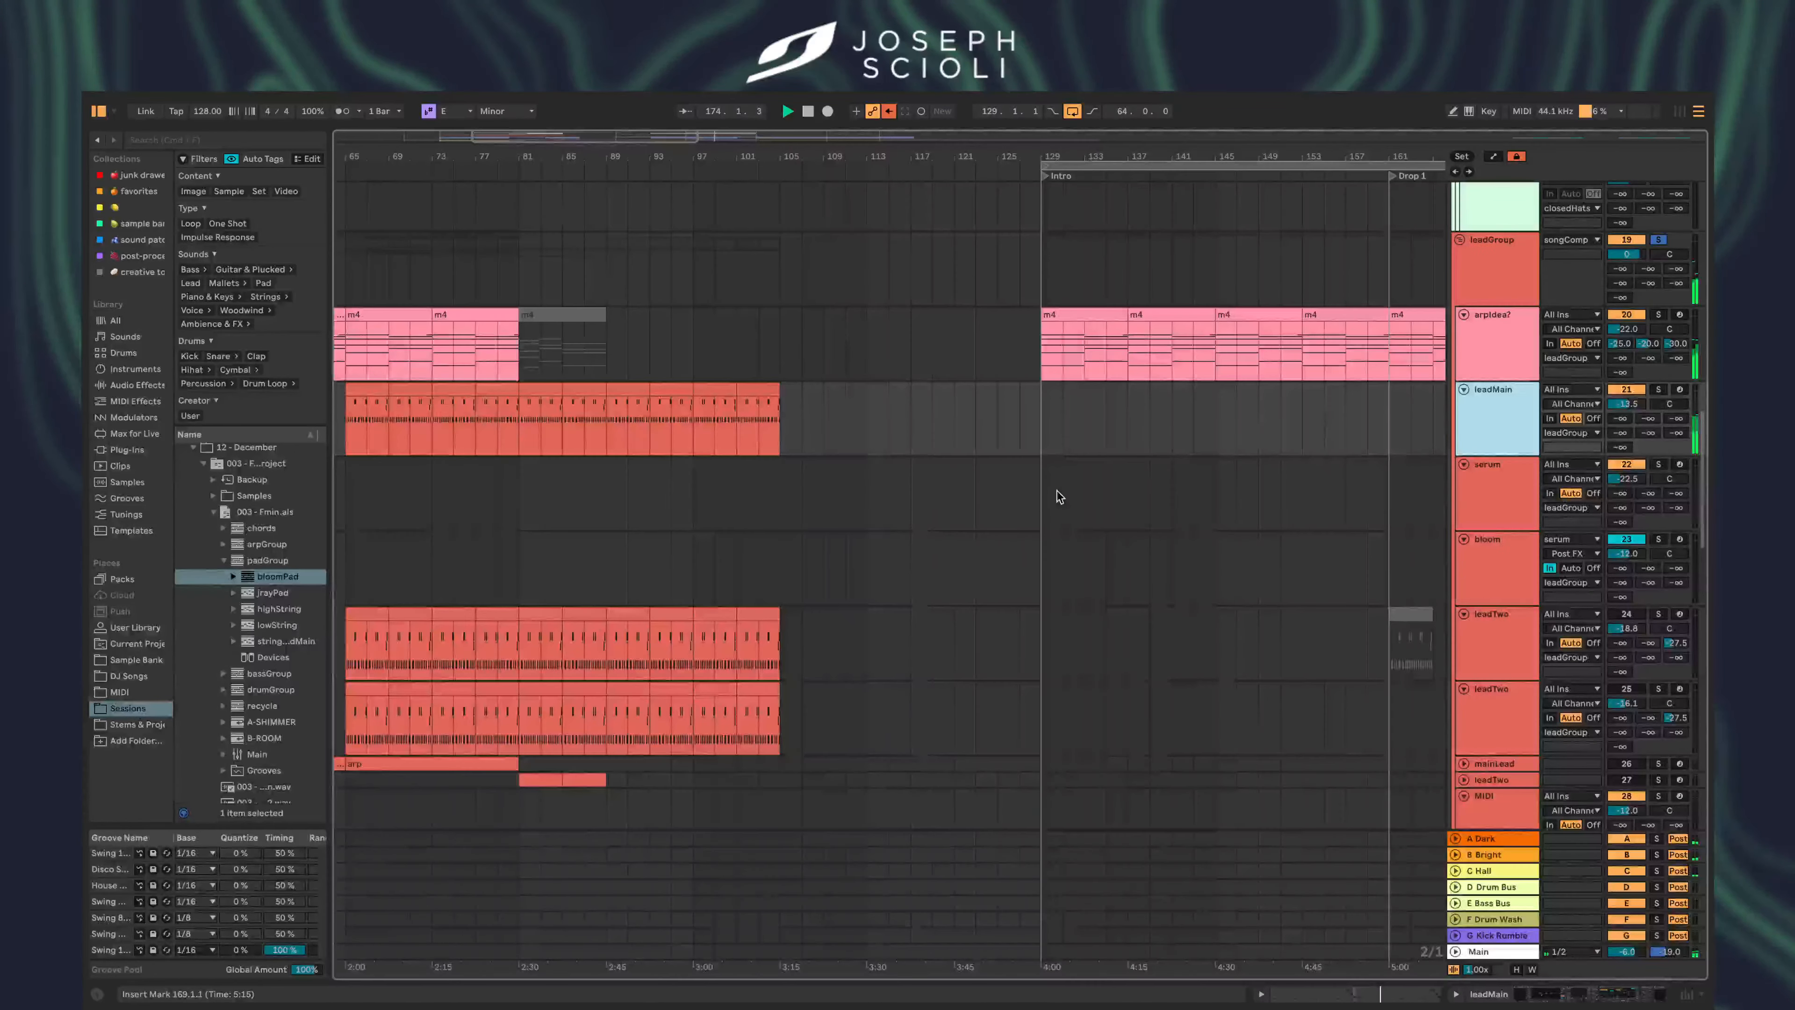
scroll(1058, 497, right, 8)
scroll(1058, 496, down, 15)
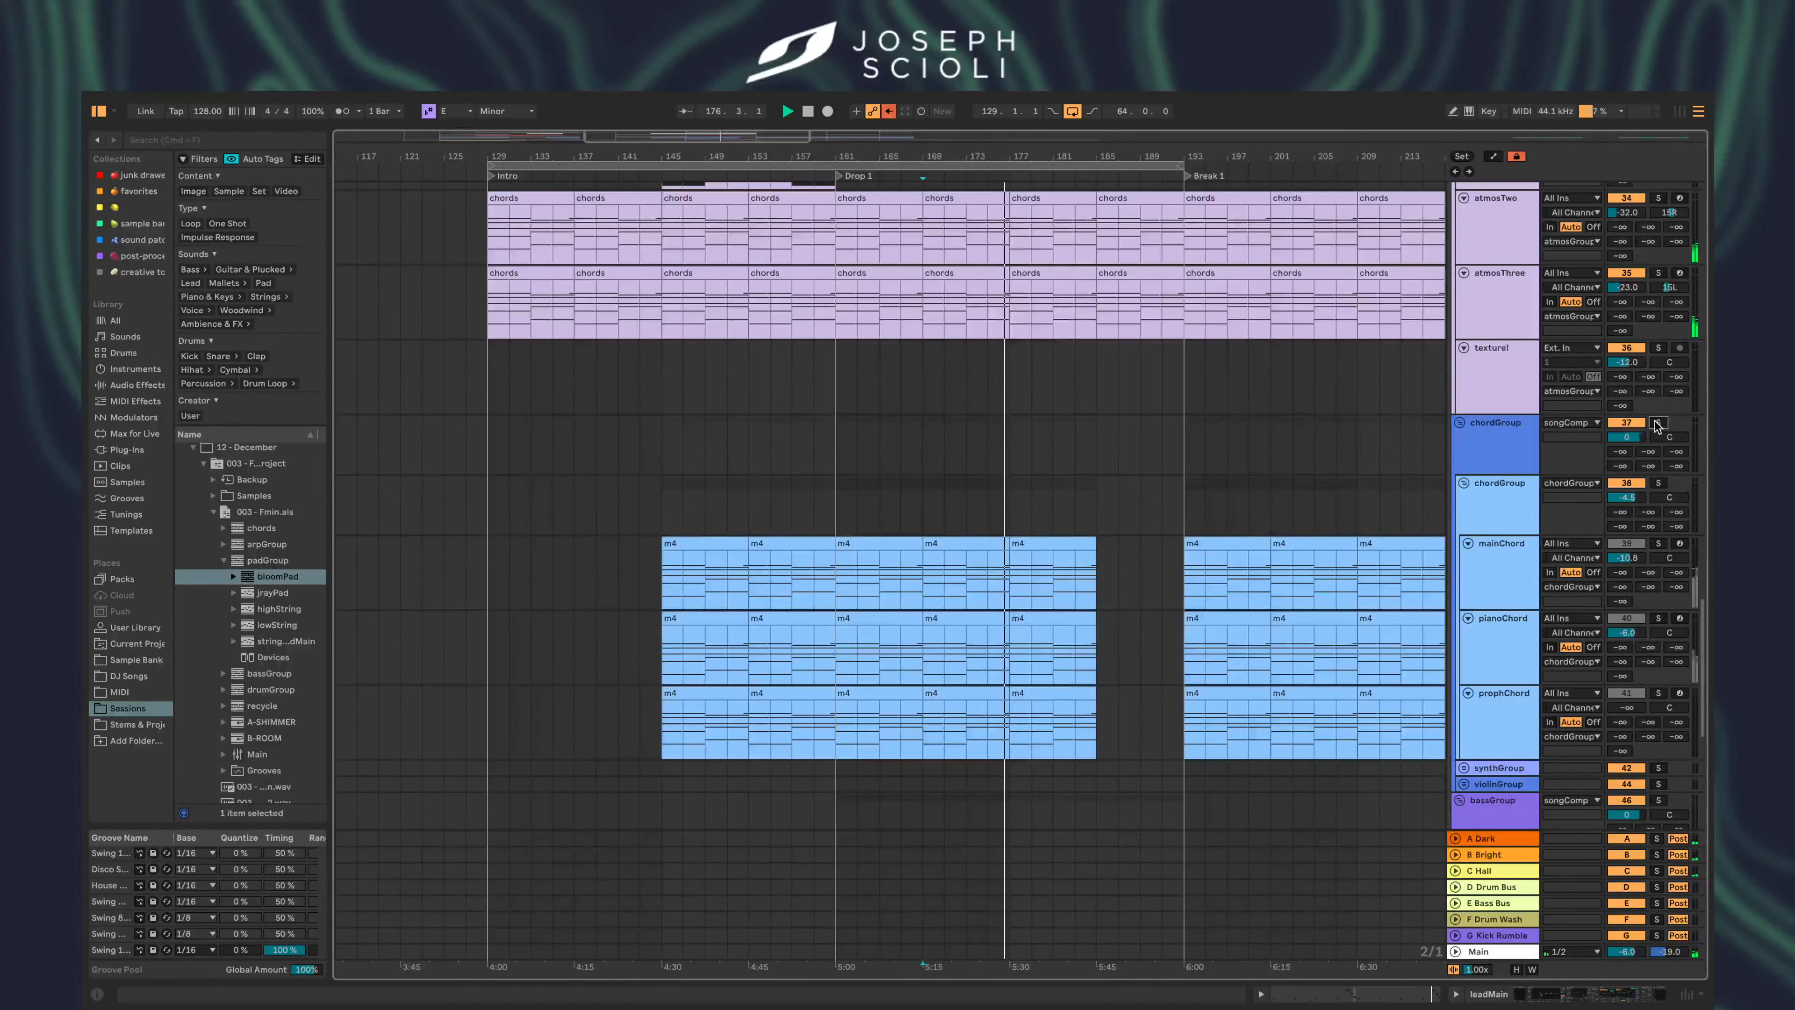
click(1577, 466)
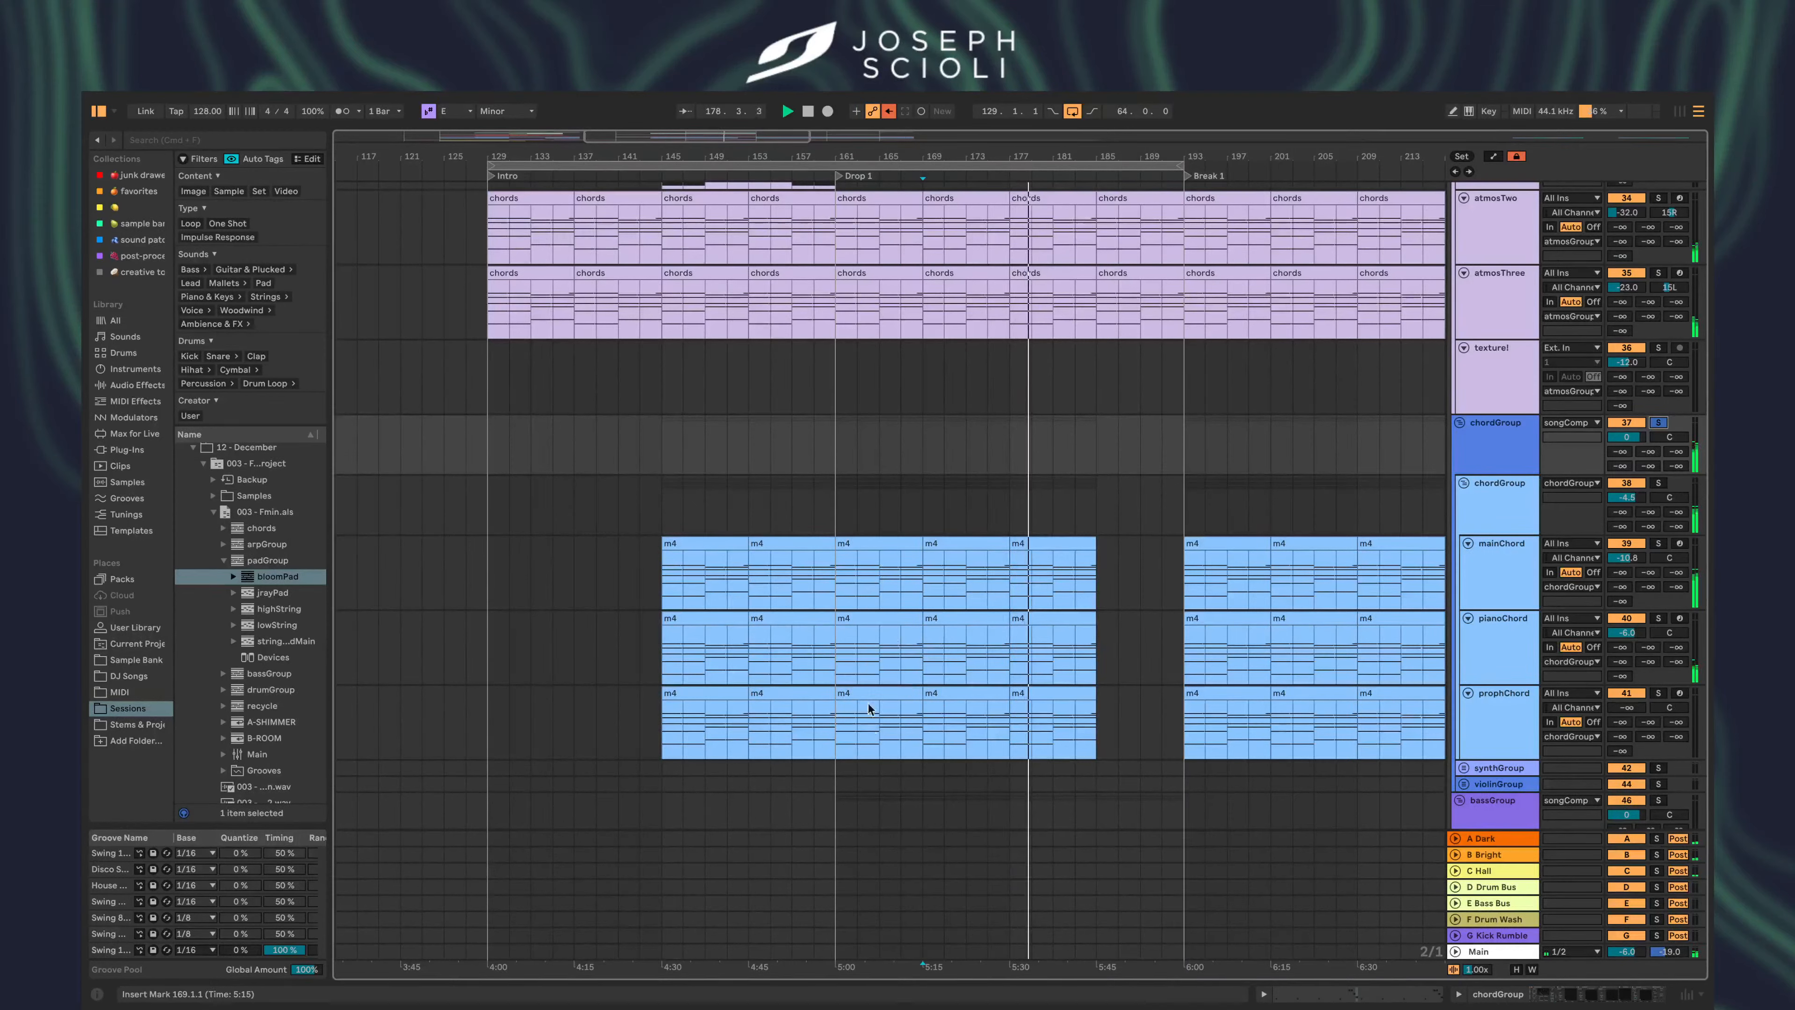
- Stop playback, open the mainChord track's m4 clip at bar 177 and view the available MIDI transformations
click(858, 601)
key(space)
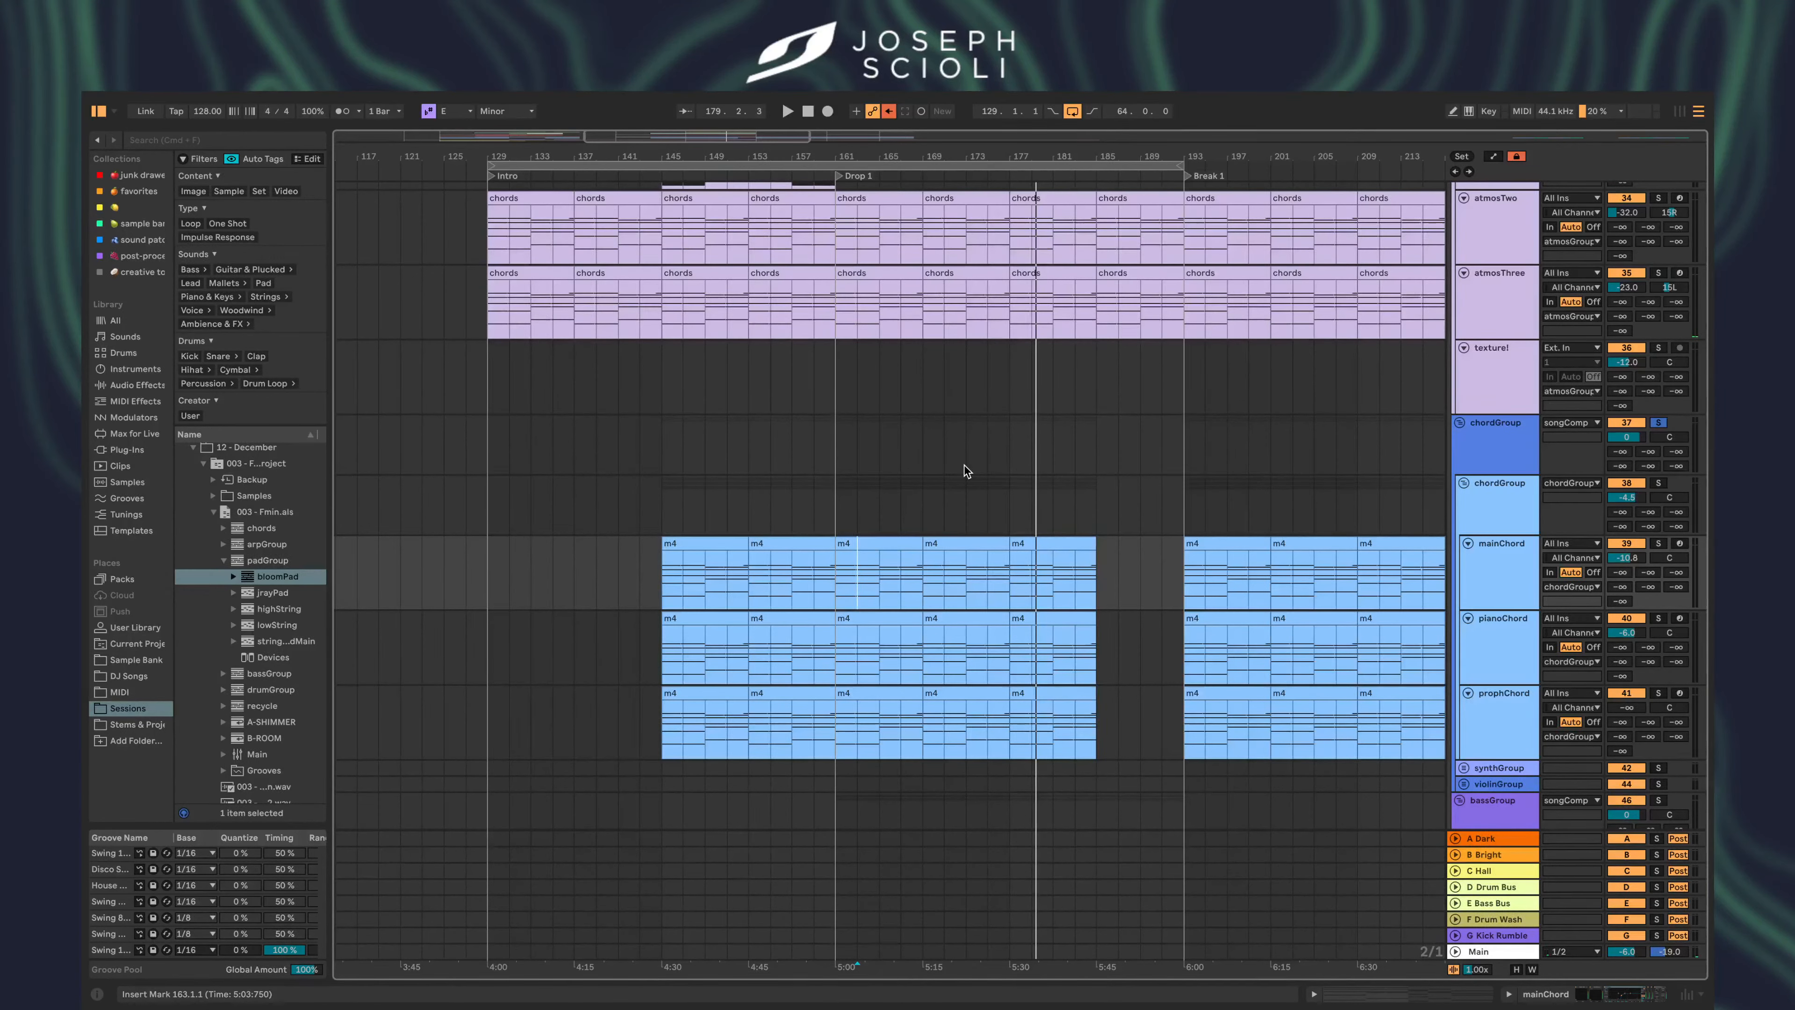
double_click(1494, 583)
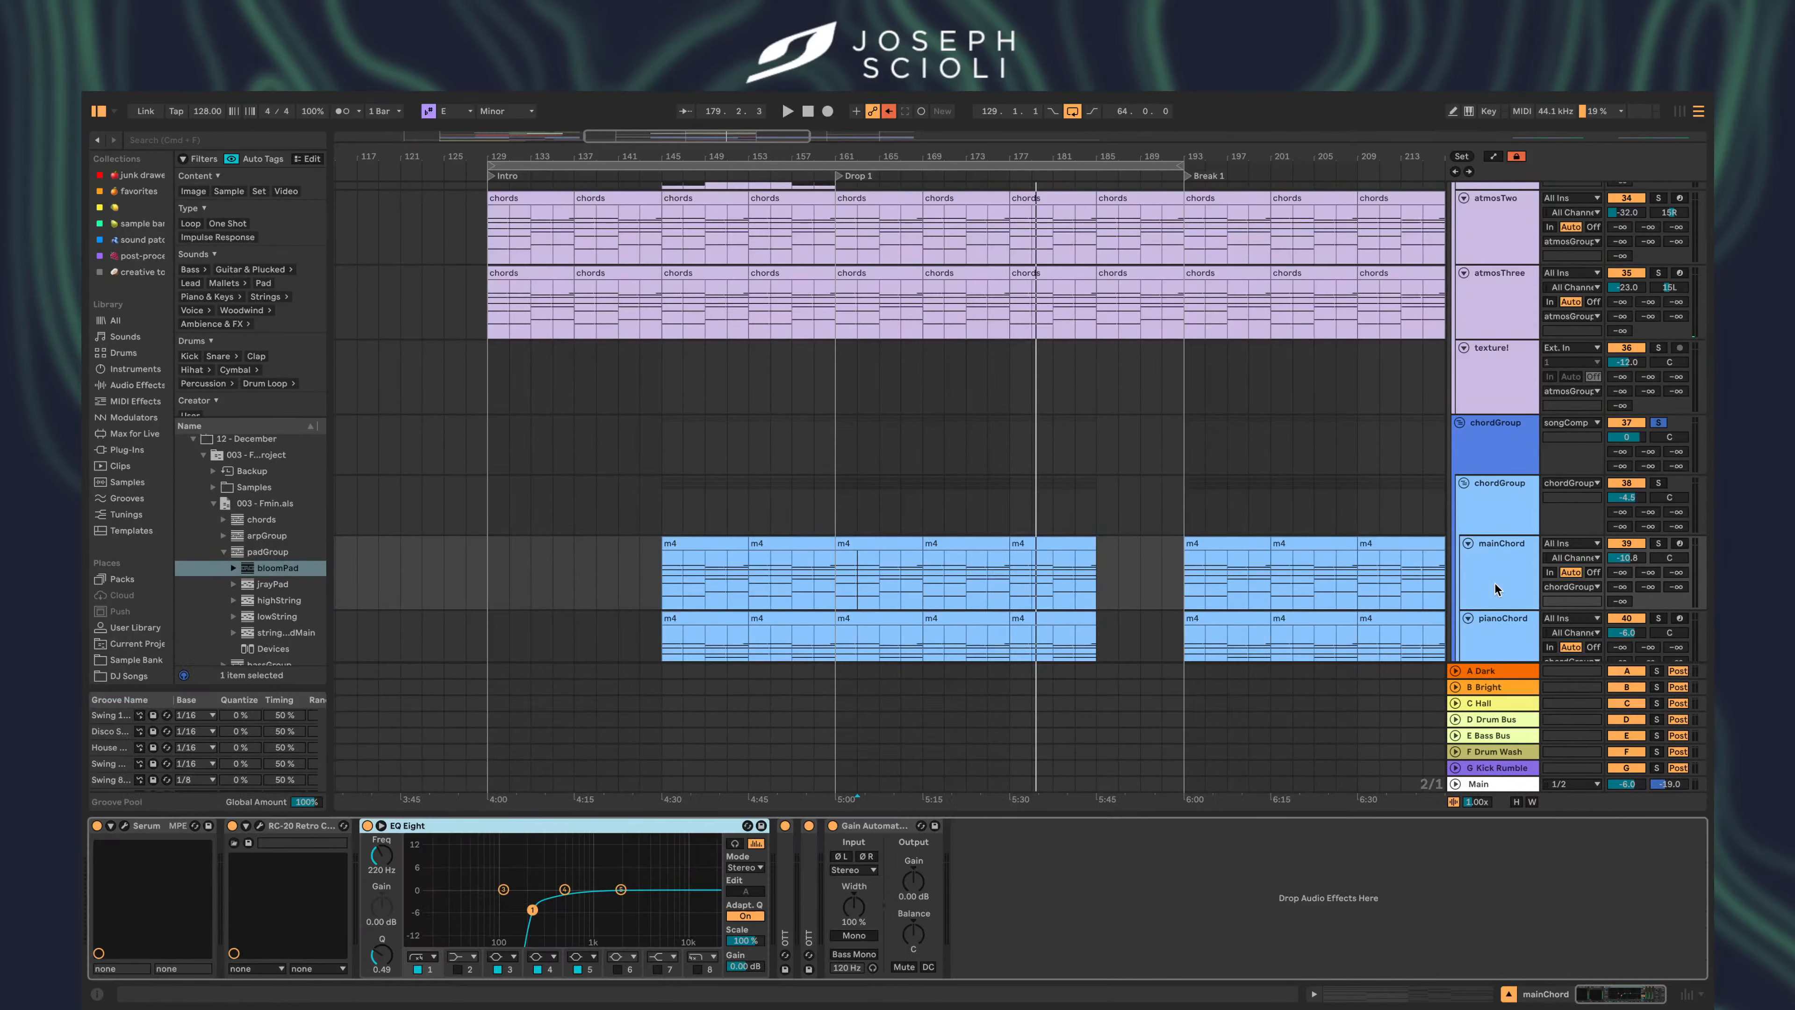
double_click(1012, 584)
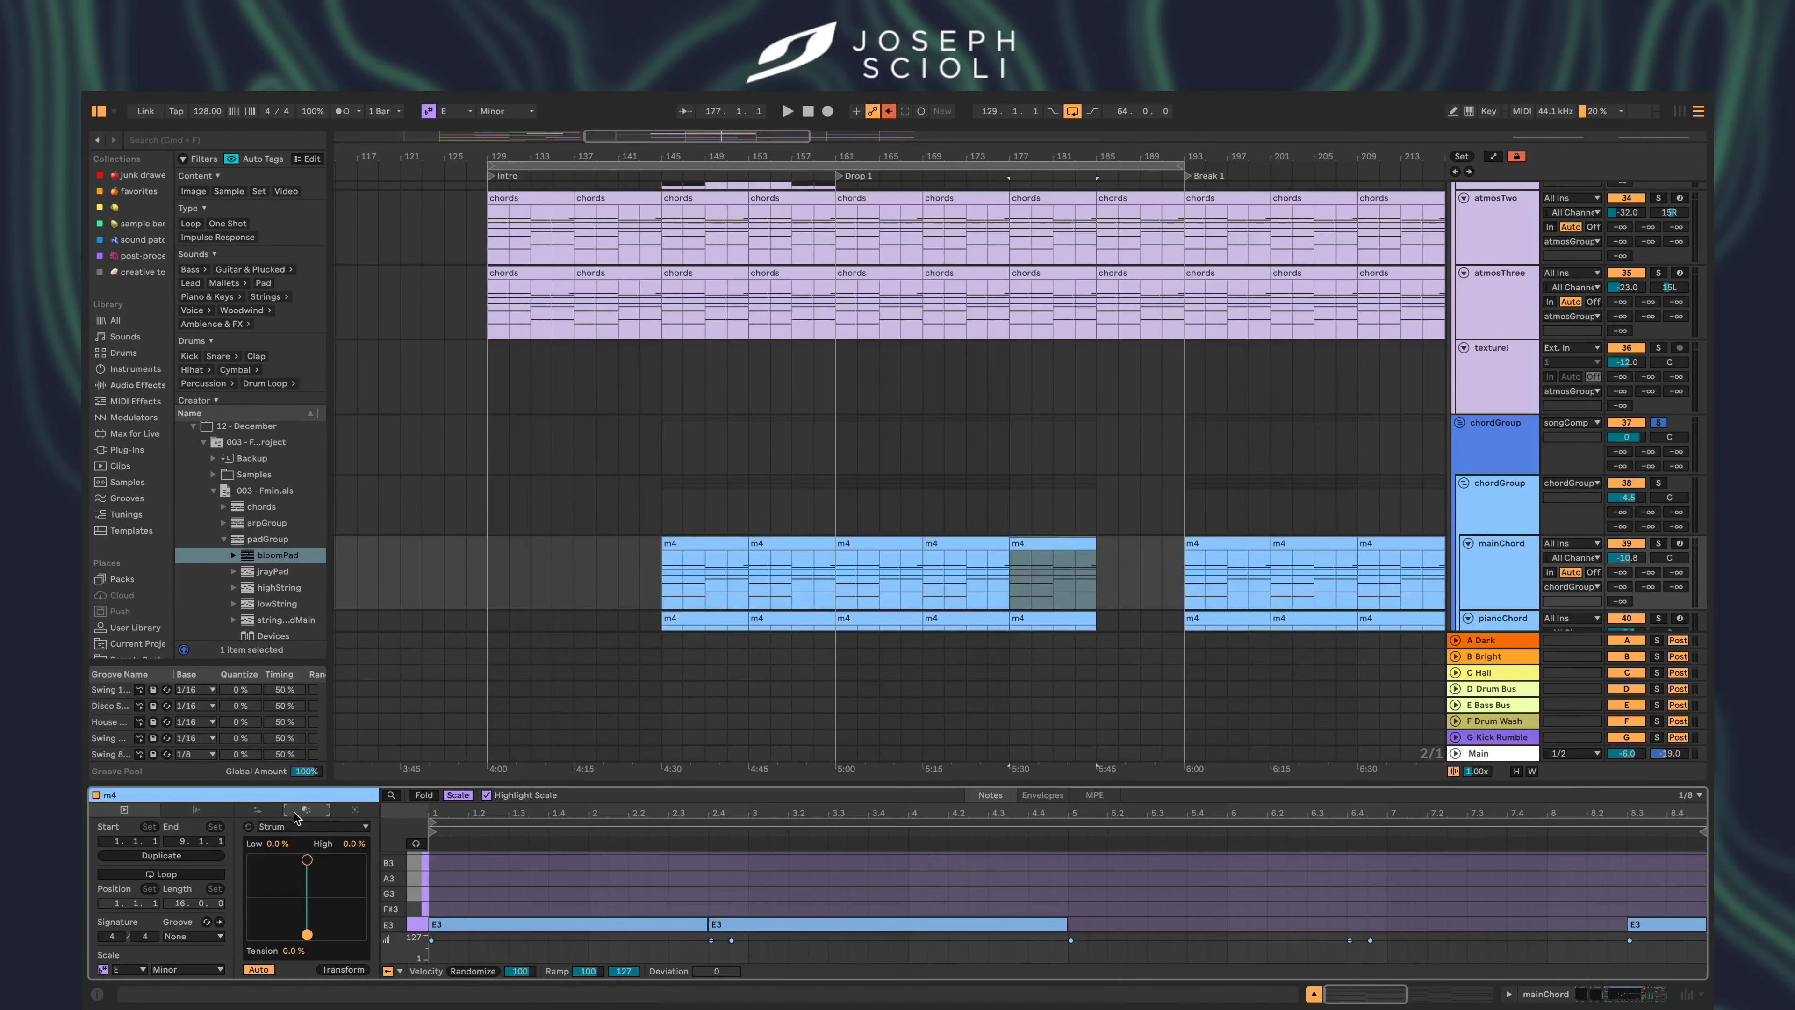
click(307, 828)
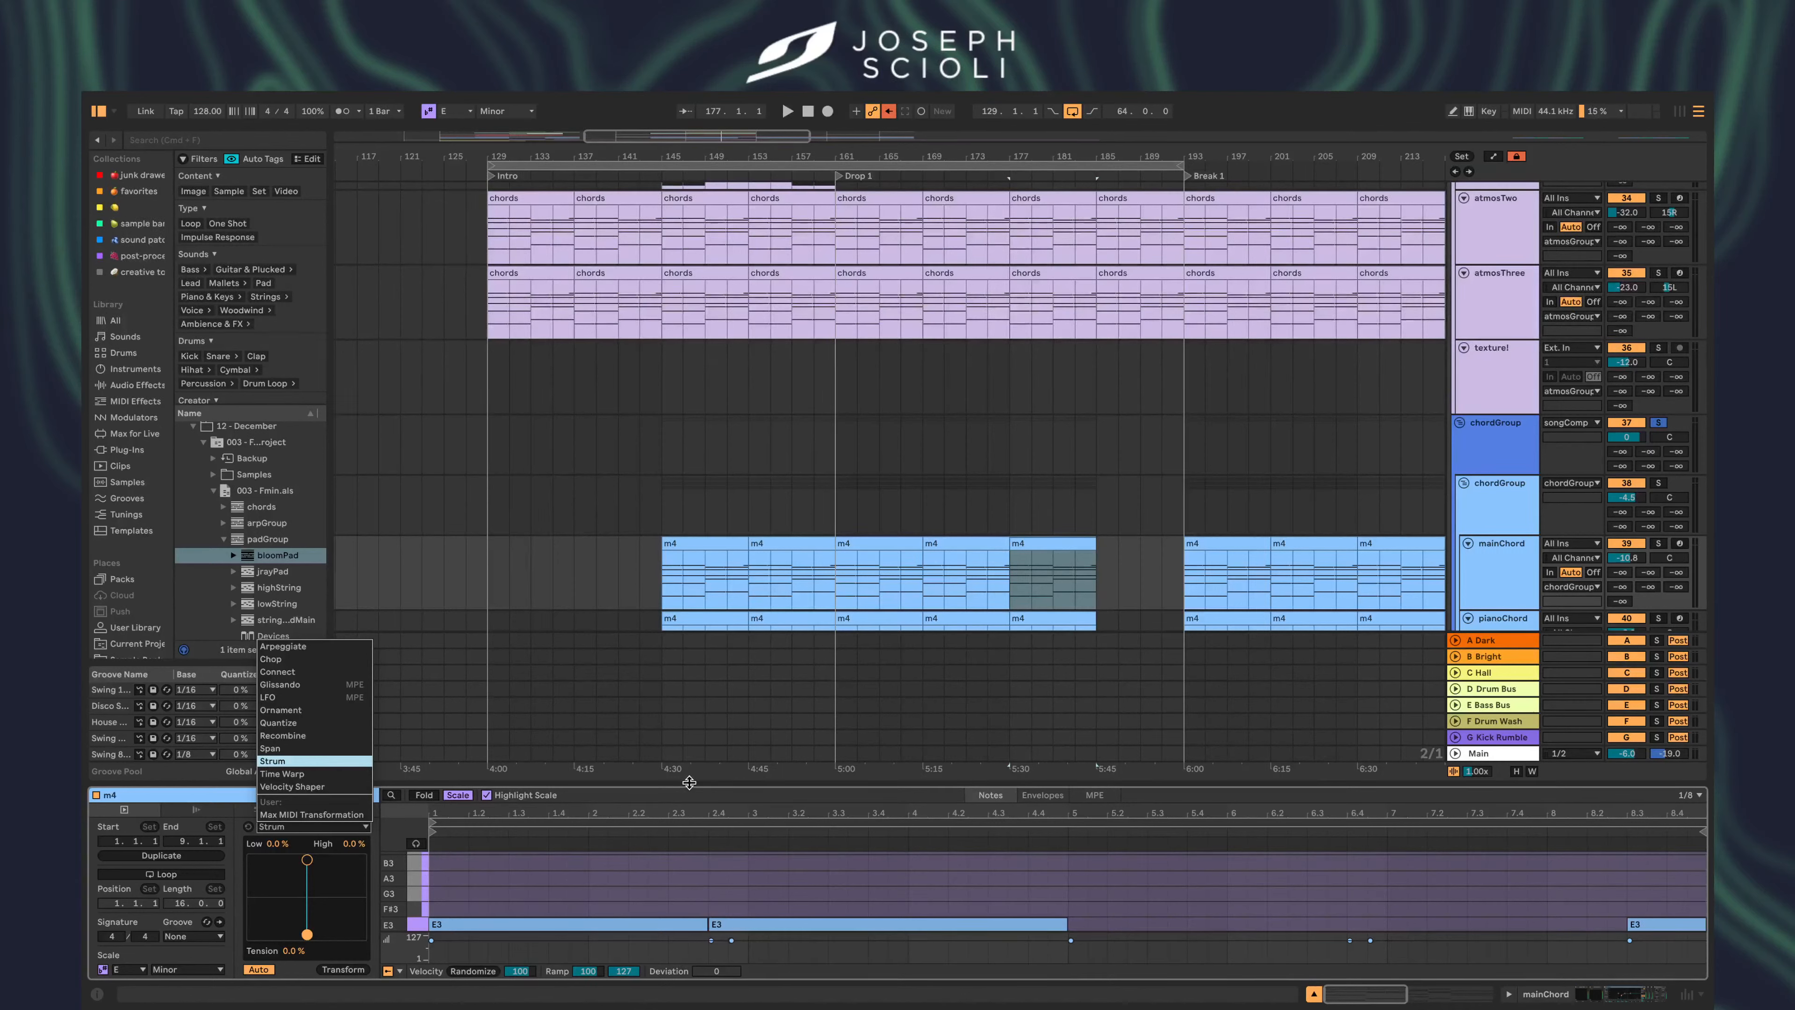
click(275, 828)
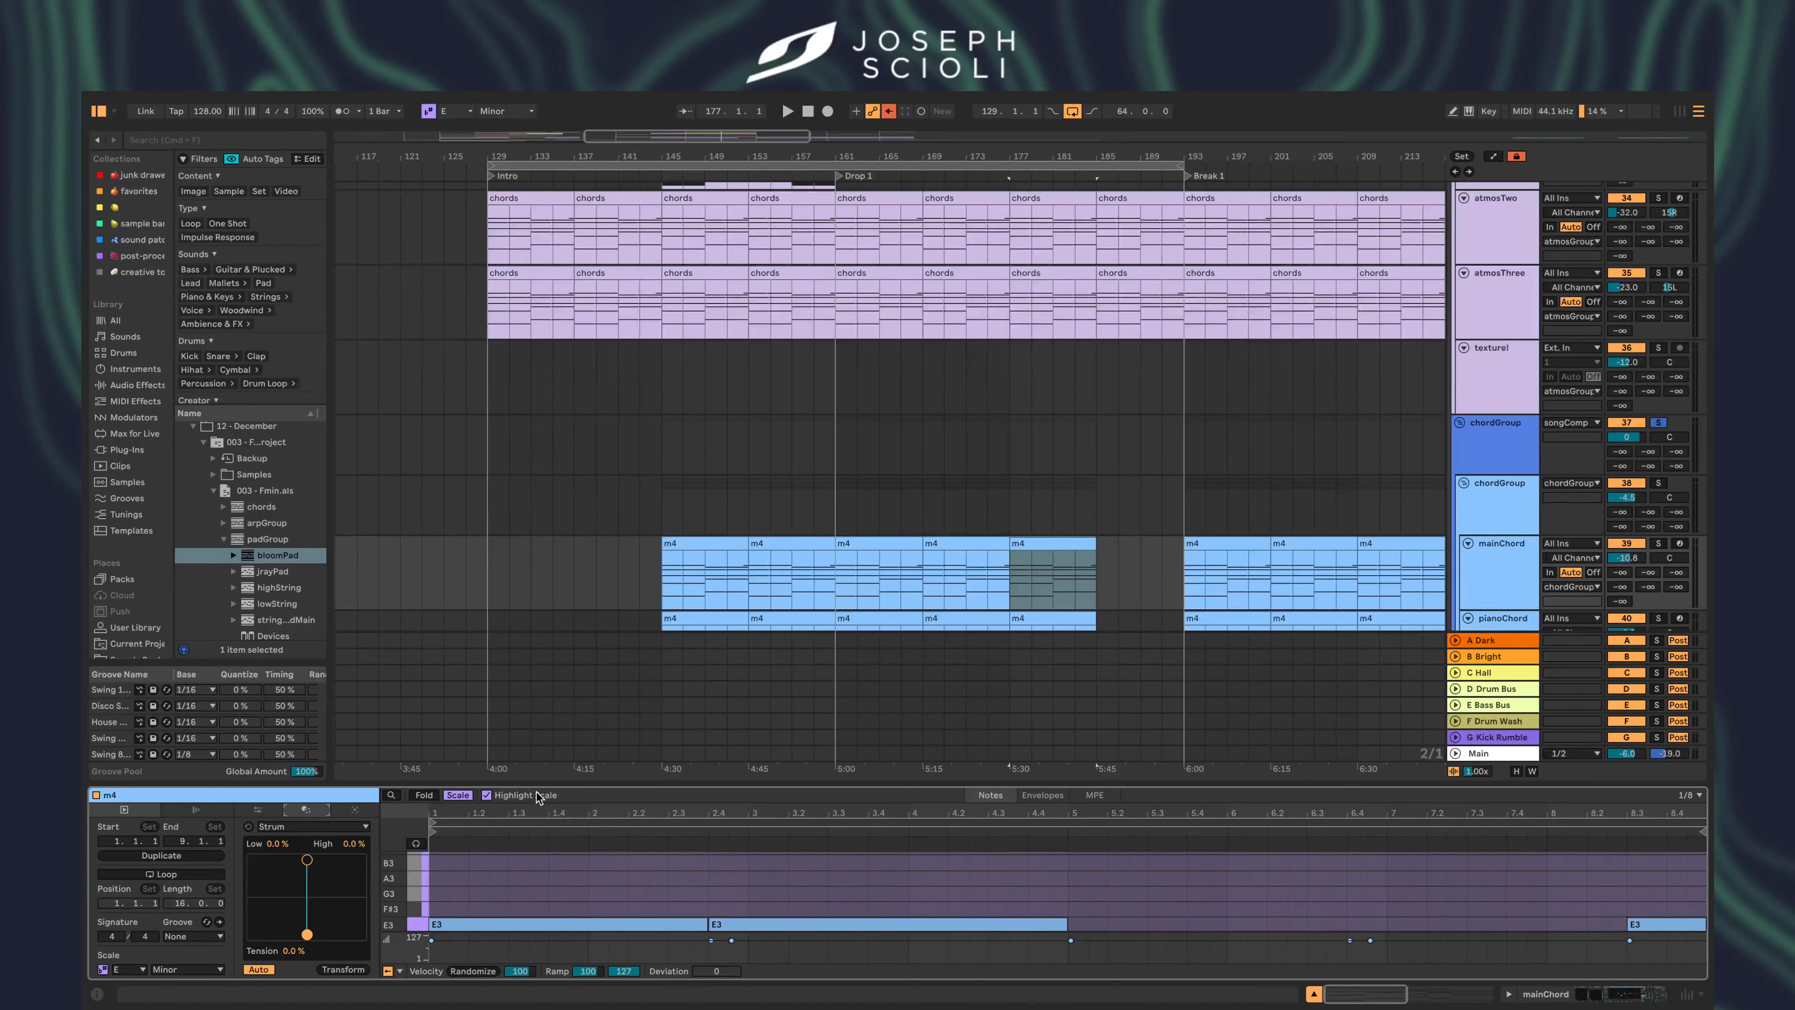
- Enlarge the m4 clip's note editor and examine the chord notes and their timing across the clip
drag(541, 782, 540, 508)
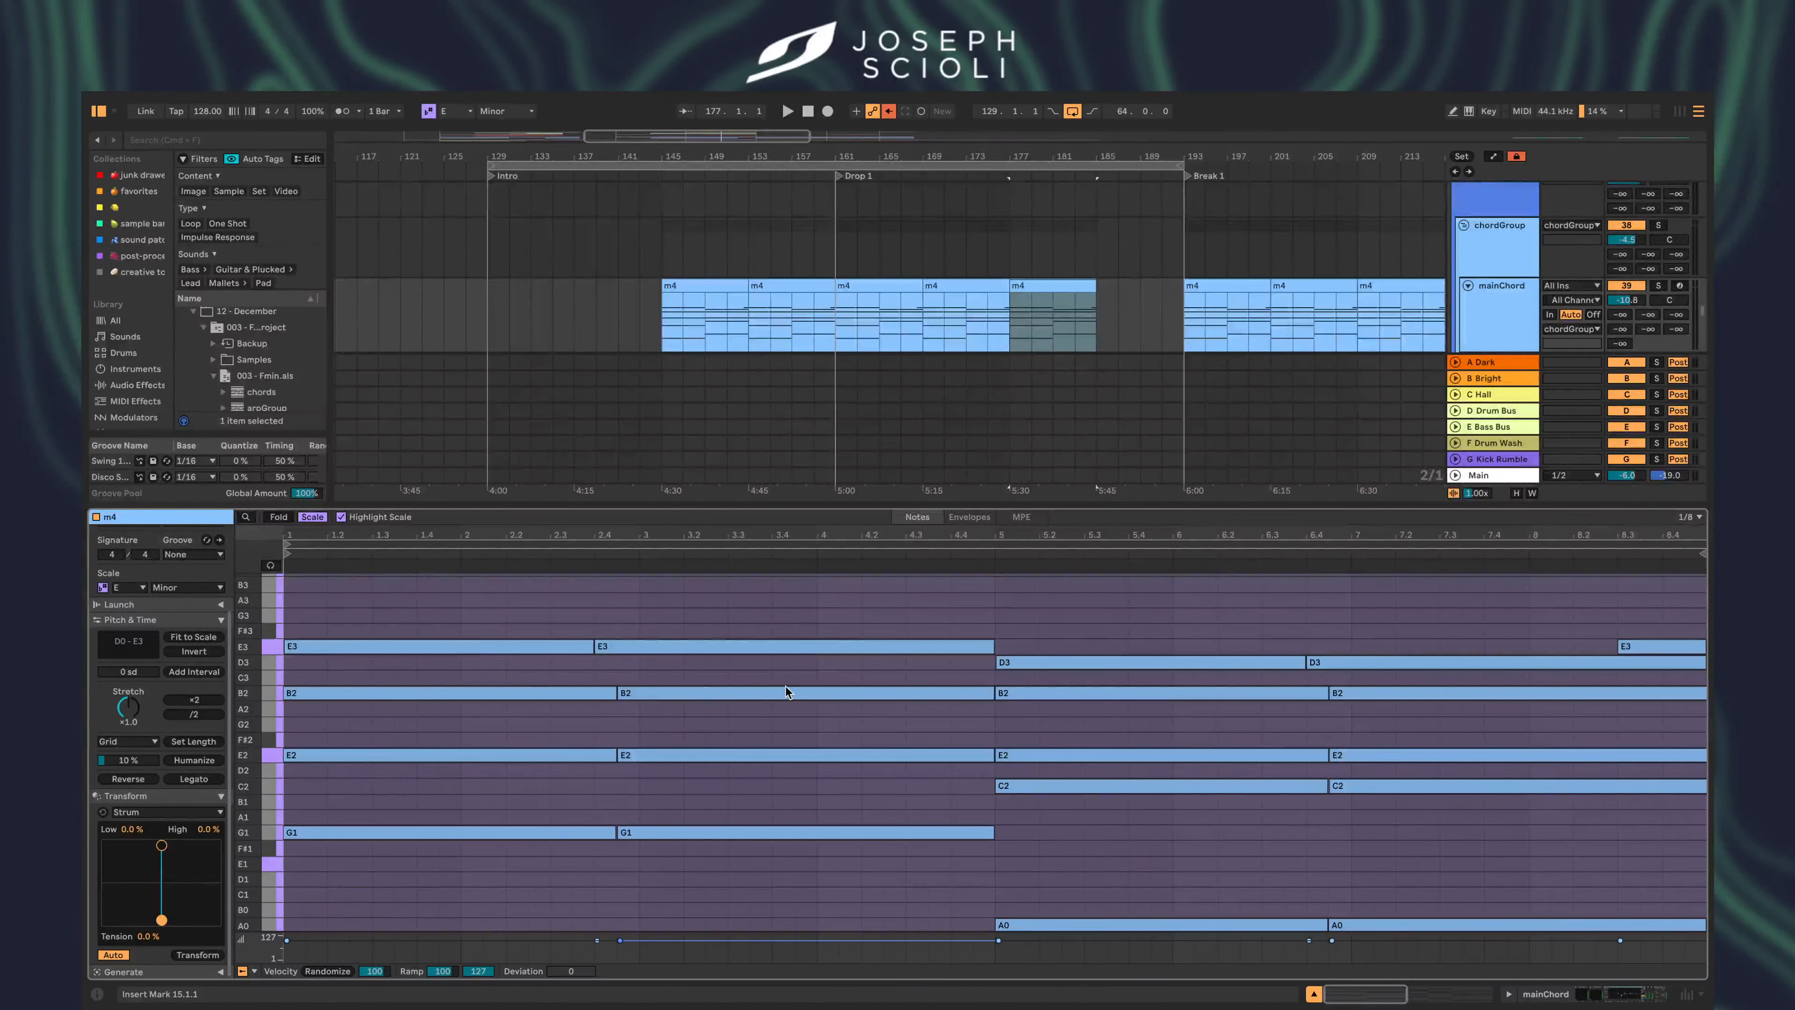
scroll(786, 686, down, 3)
scroll(965, 687, up, 5)
scroll(965, 686, up, 3)
scroll(965, 686, right, 10)
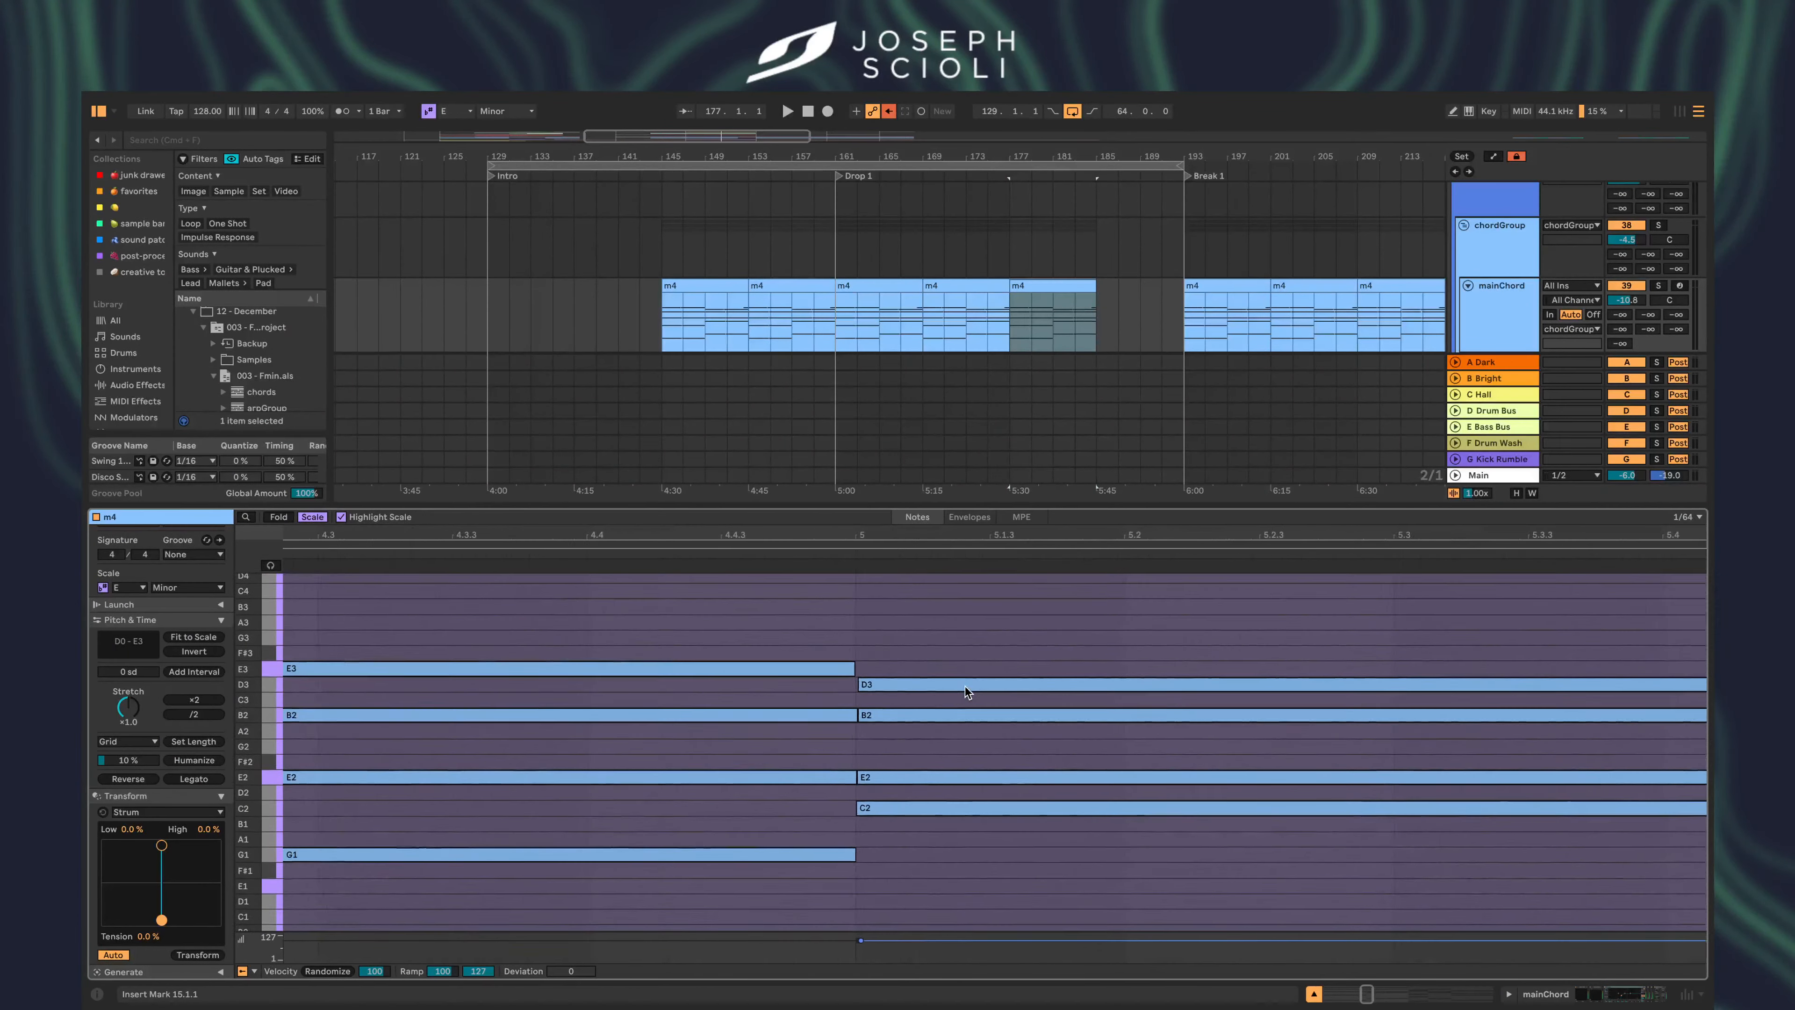
scroll(964, 685, up, 2)
scroll(965, 686, right, 10)
scroll(964, 685, down, 5)
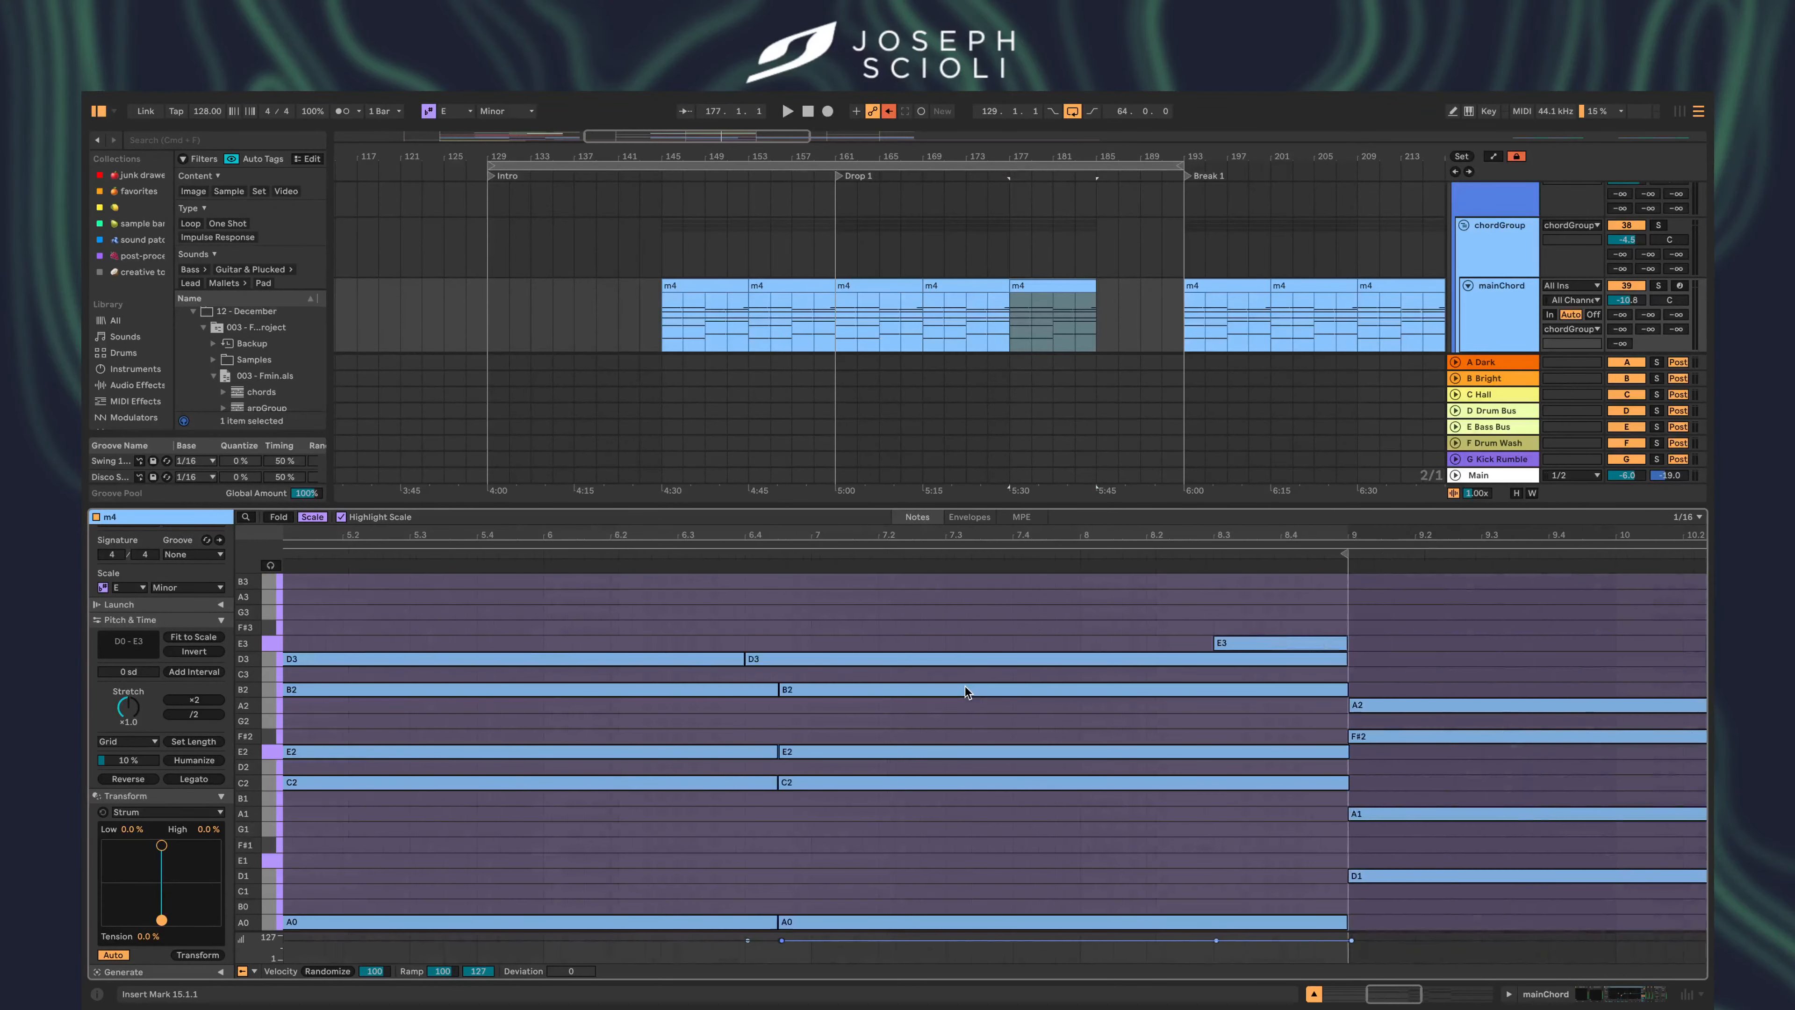
scroll(847, 704, right, 2)
scroll(848, 704, right, 3)
drag(924, 507, 927, 838)
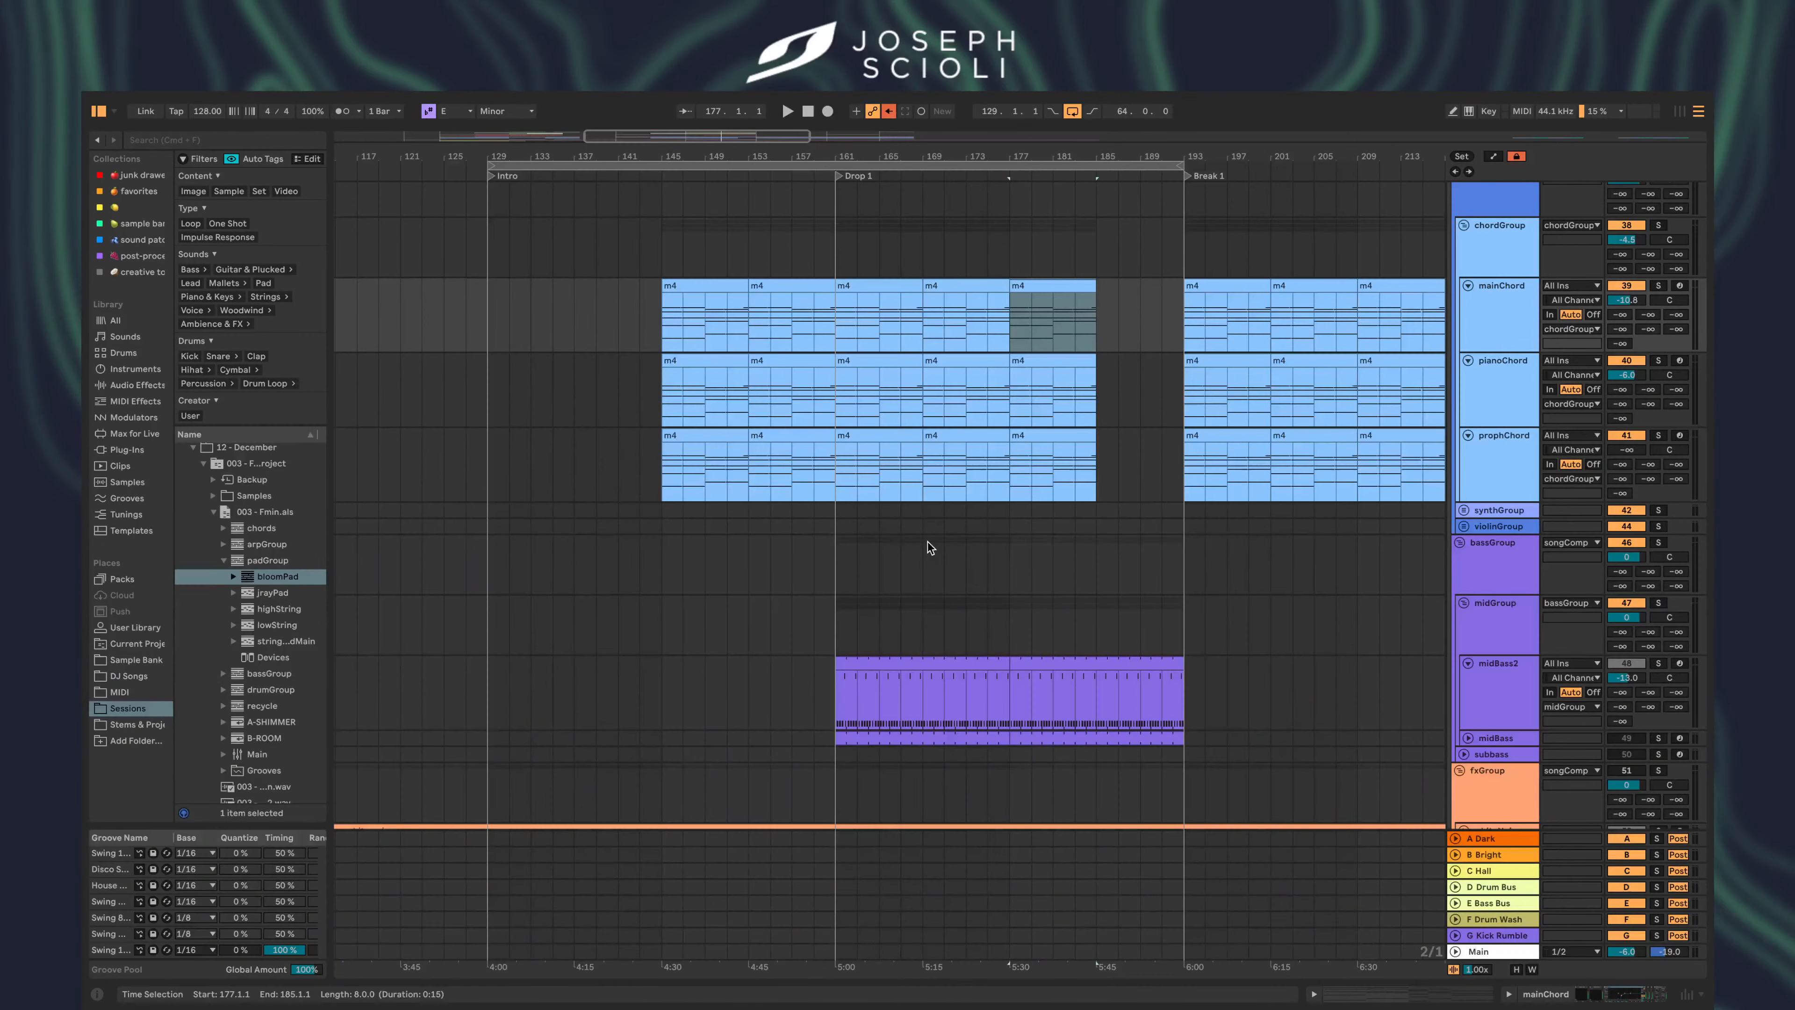
- View the mainChord track's device chain and play the chord layers from bar 177
drag(1014, 490, 1097, 473)
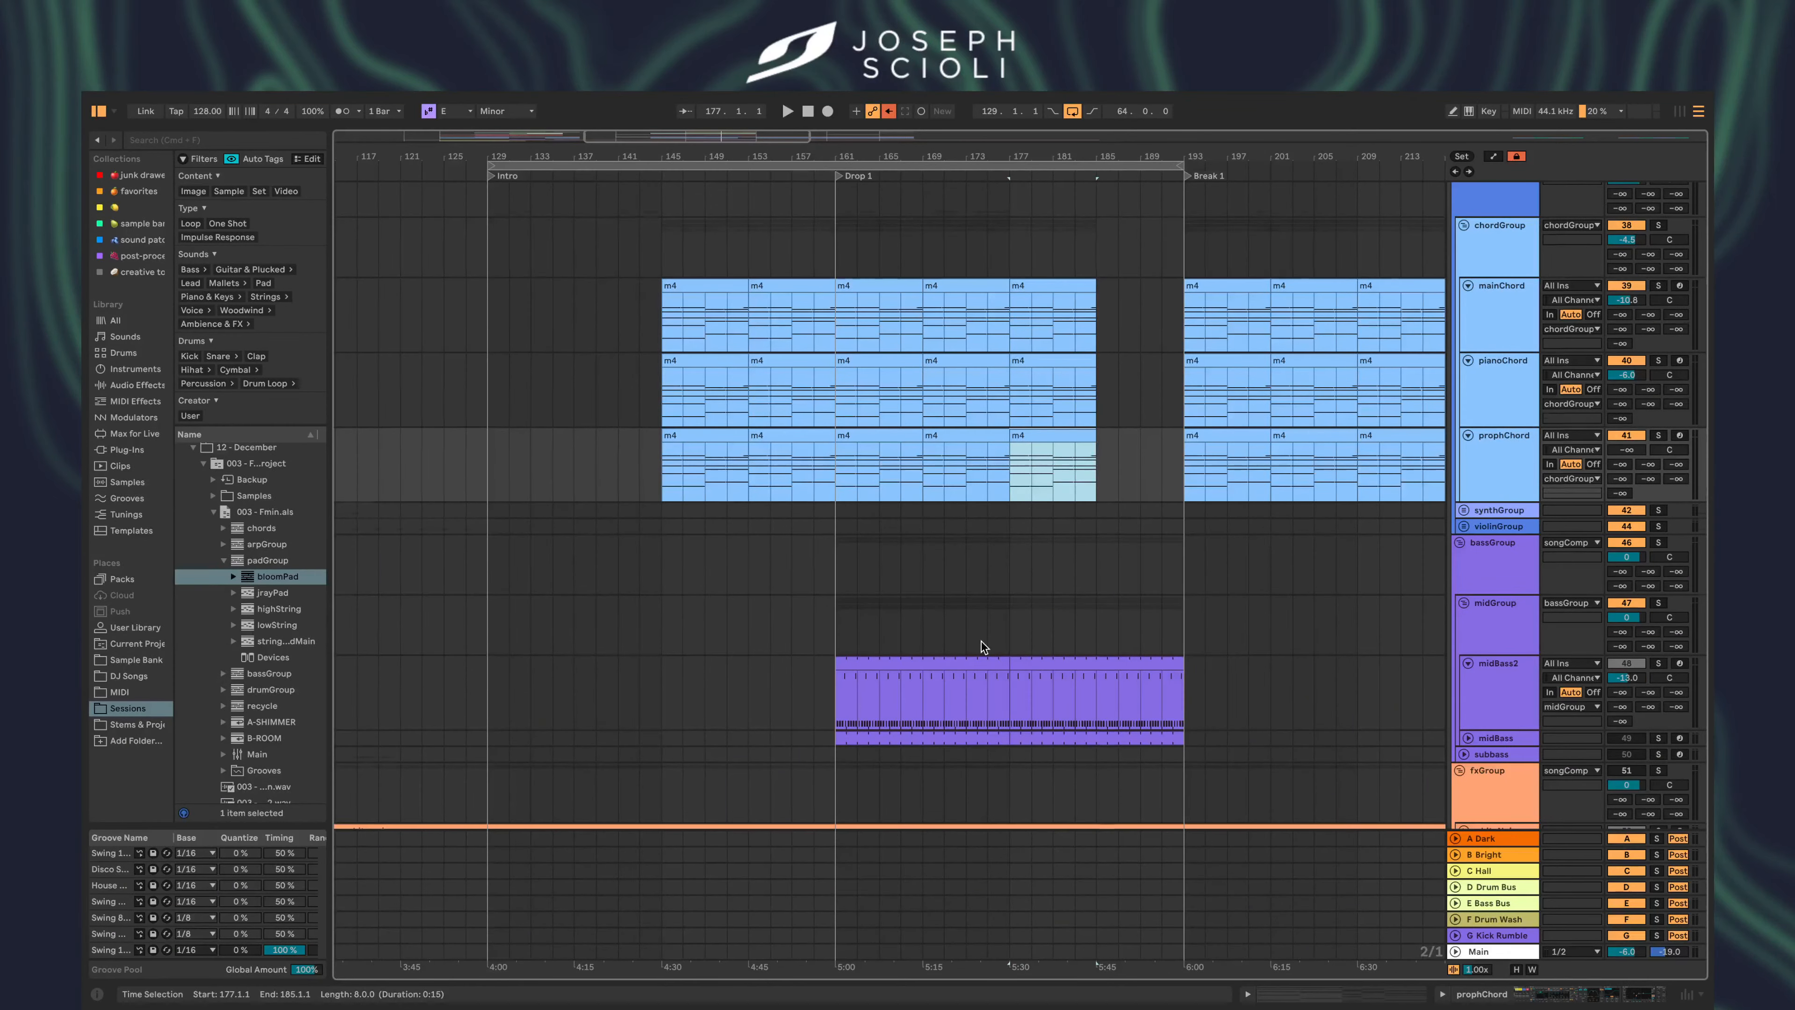
scroll(982, 641, down, 1)
scroll(982, 642, up, 3)
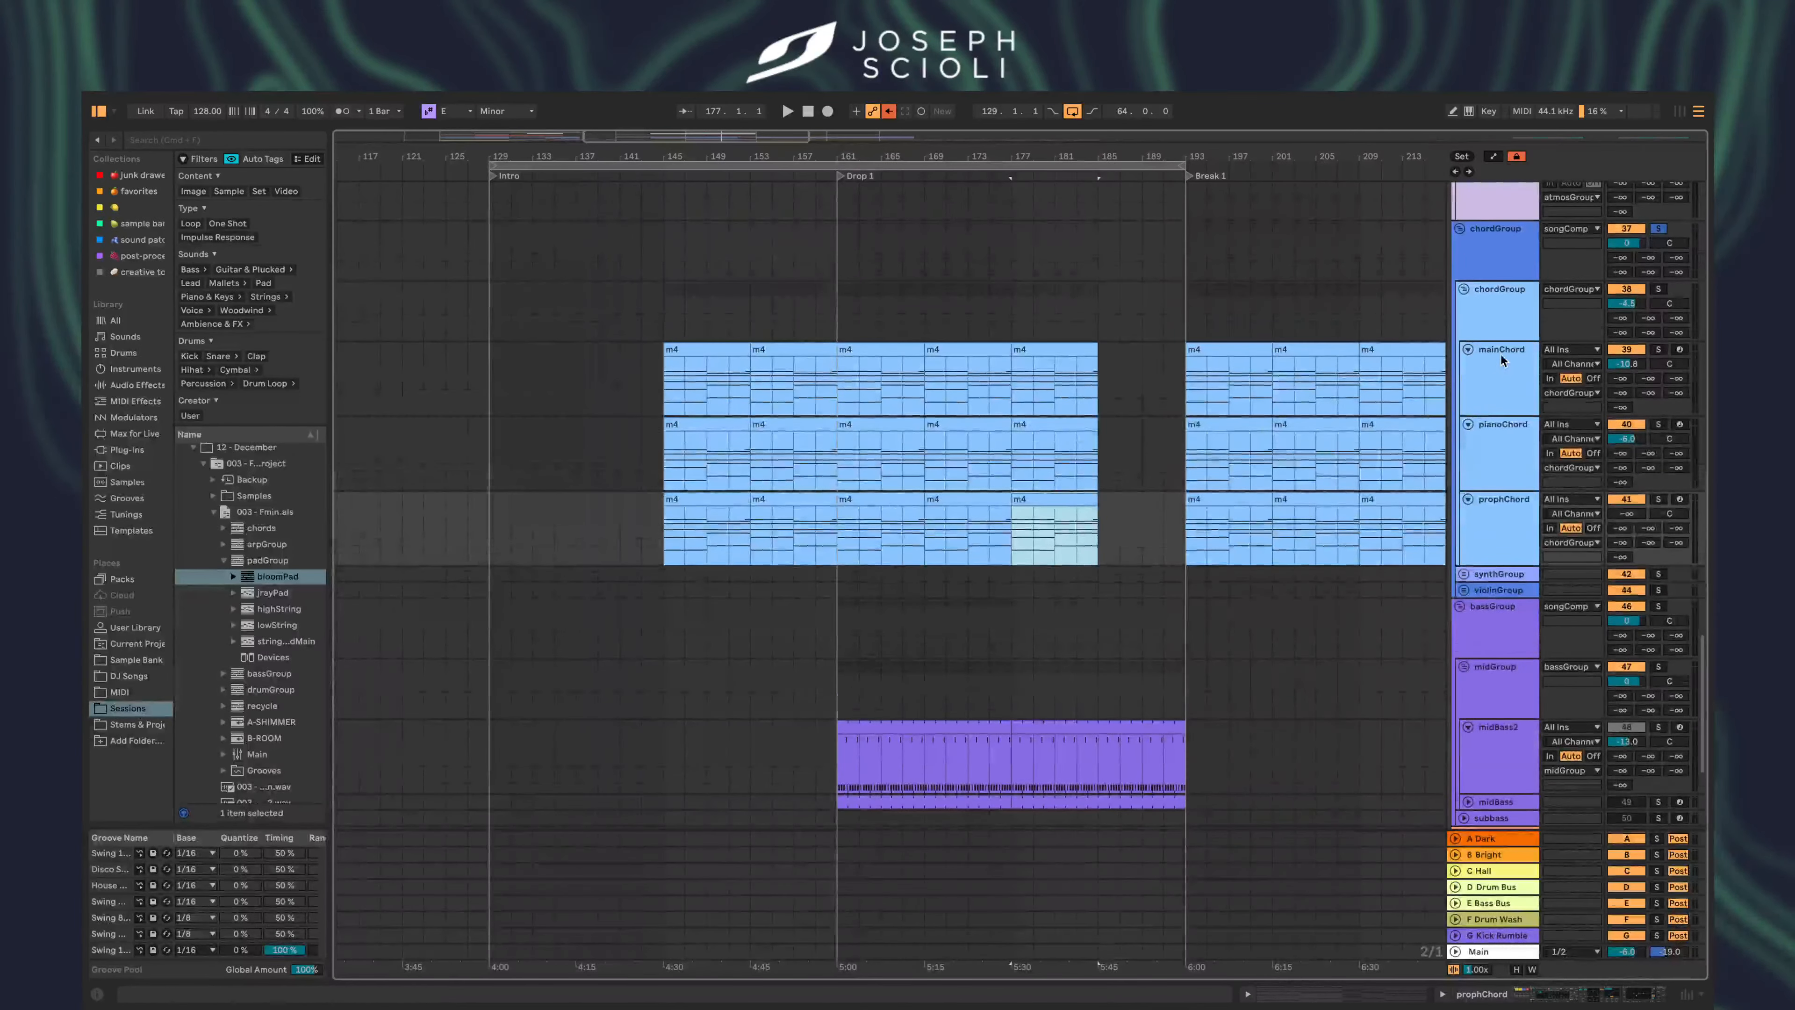
double_click(1494, 367)
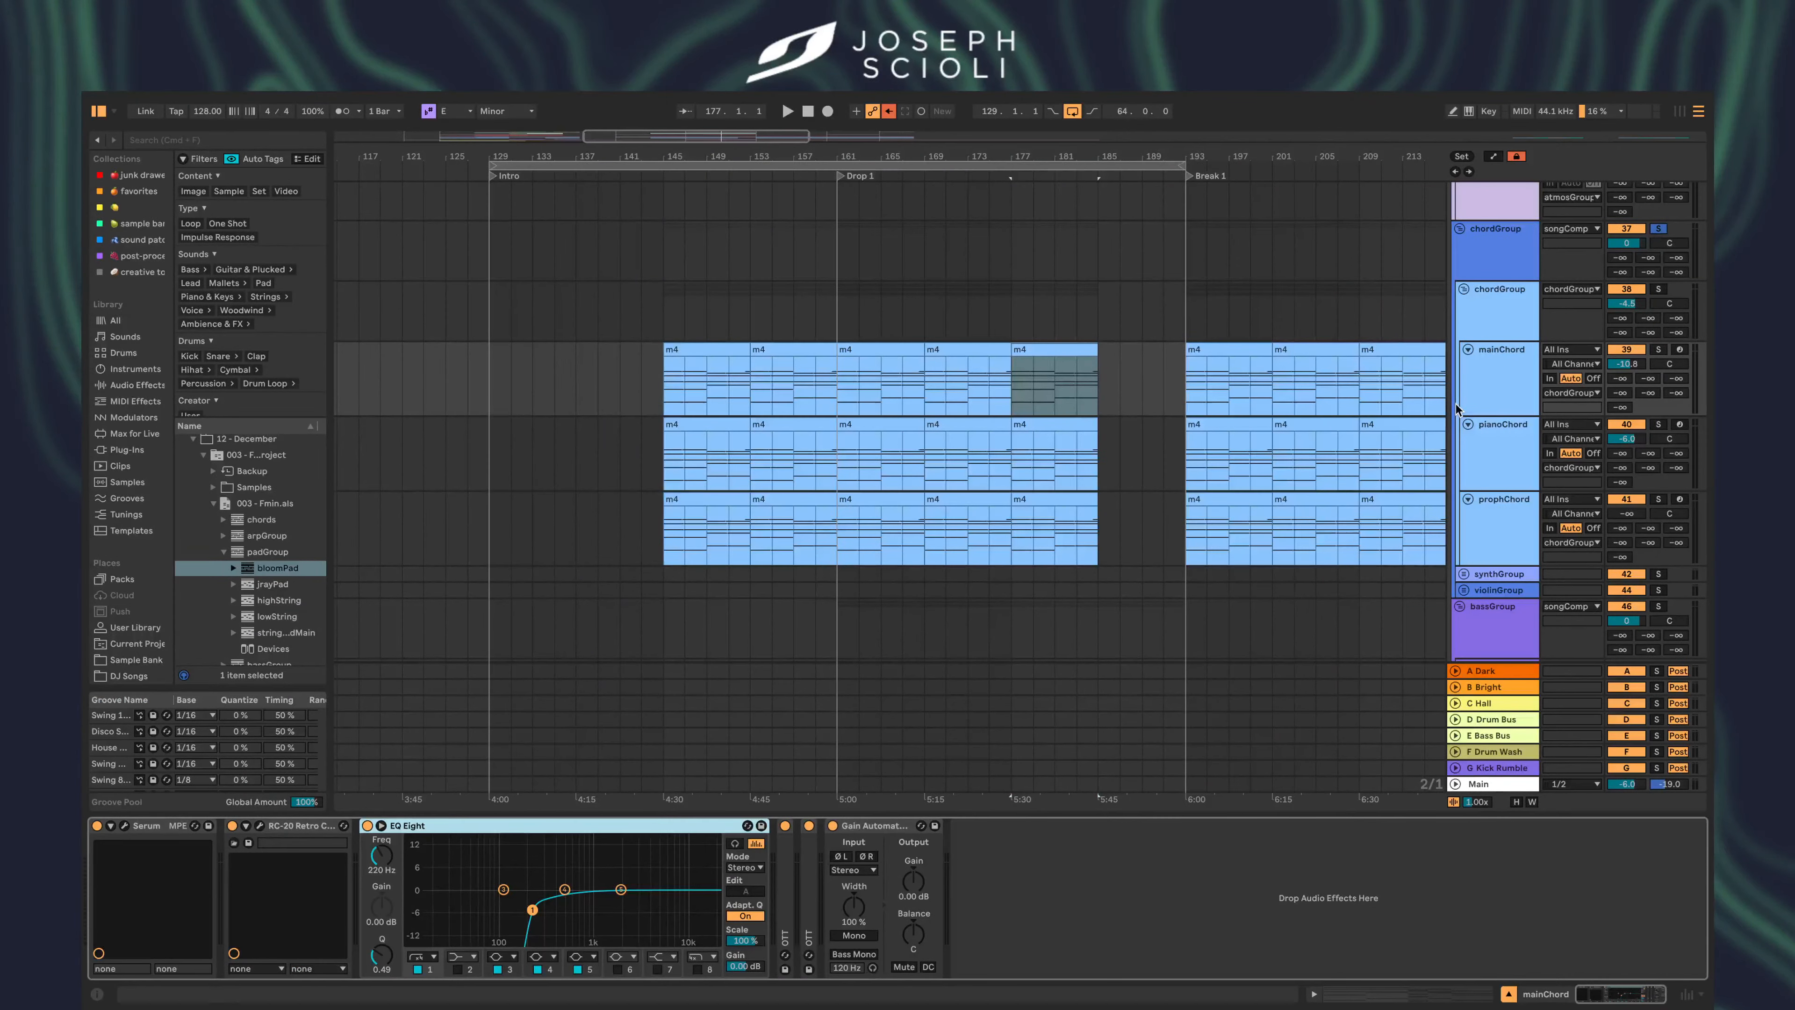
key(space)
- Duplicate the pianoChord track and rename the copy coolMedium
click(1492, 460)
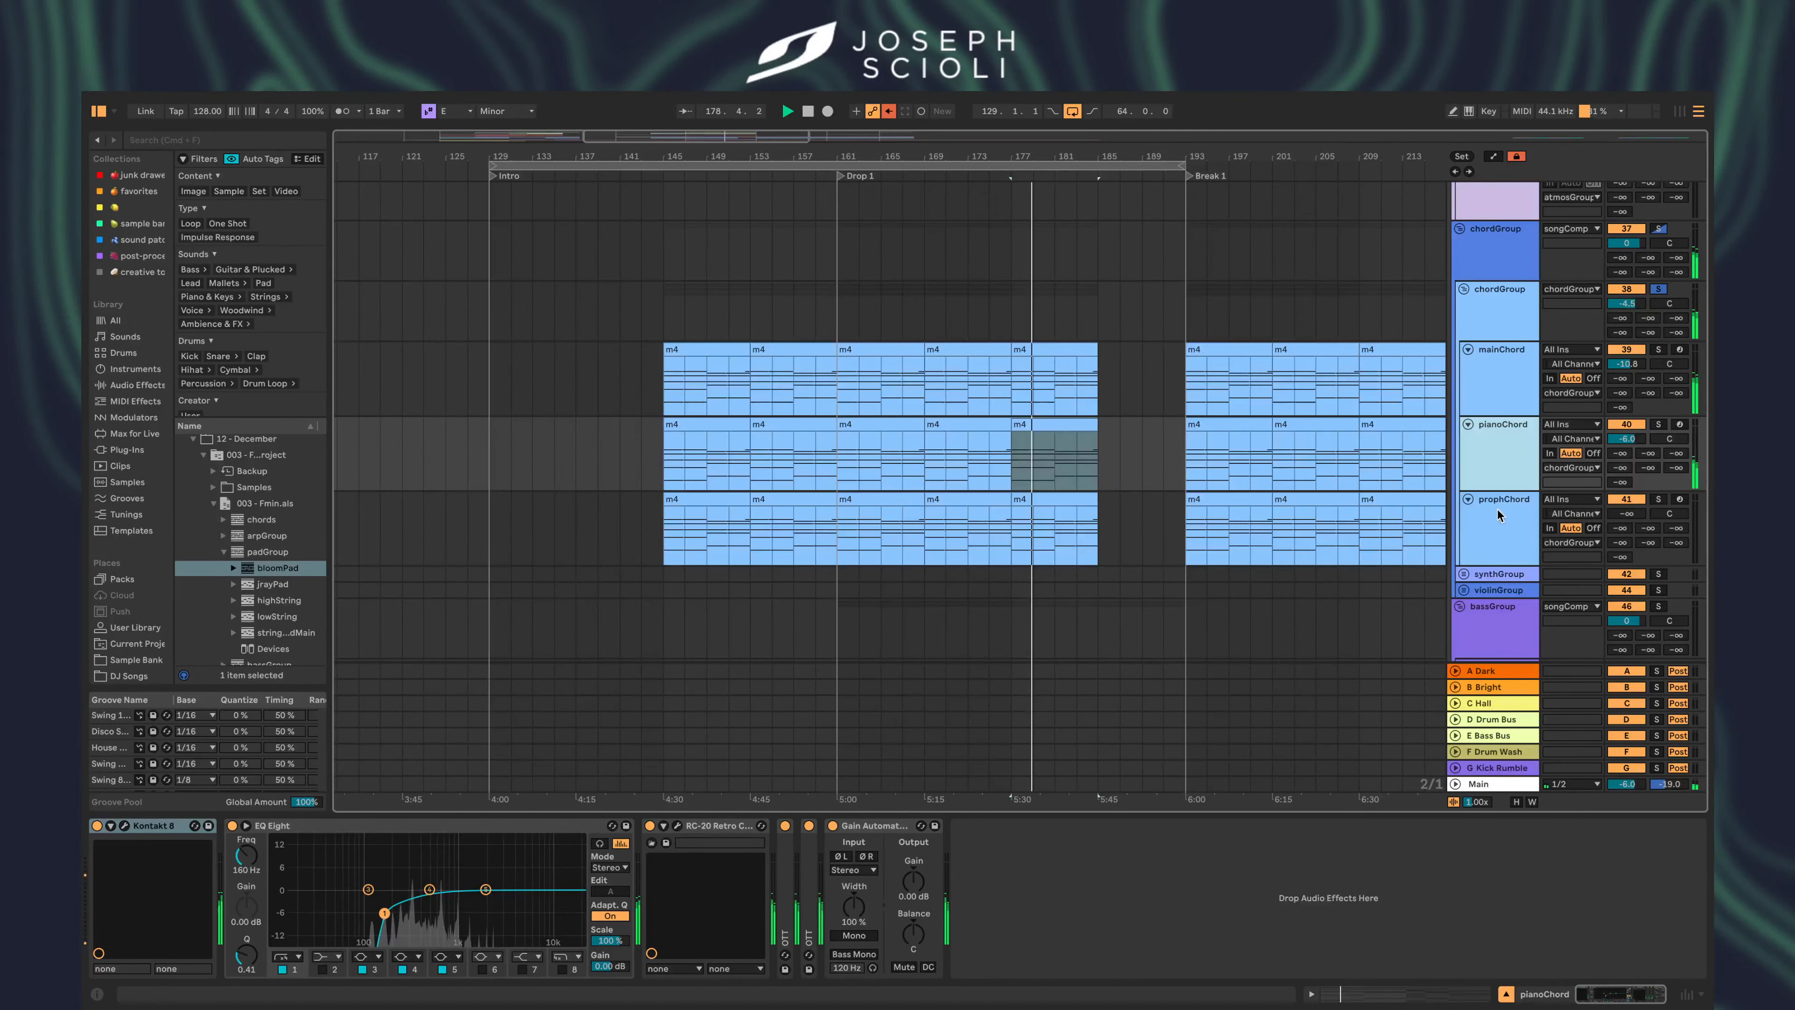
key(super+d)
key(super+r)
text(coo)
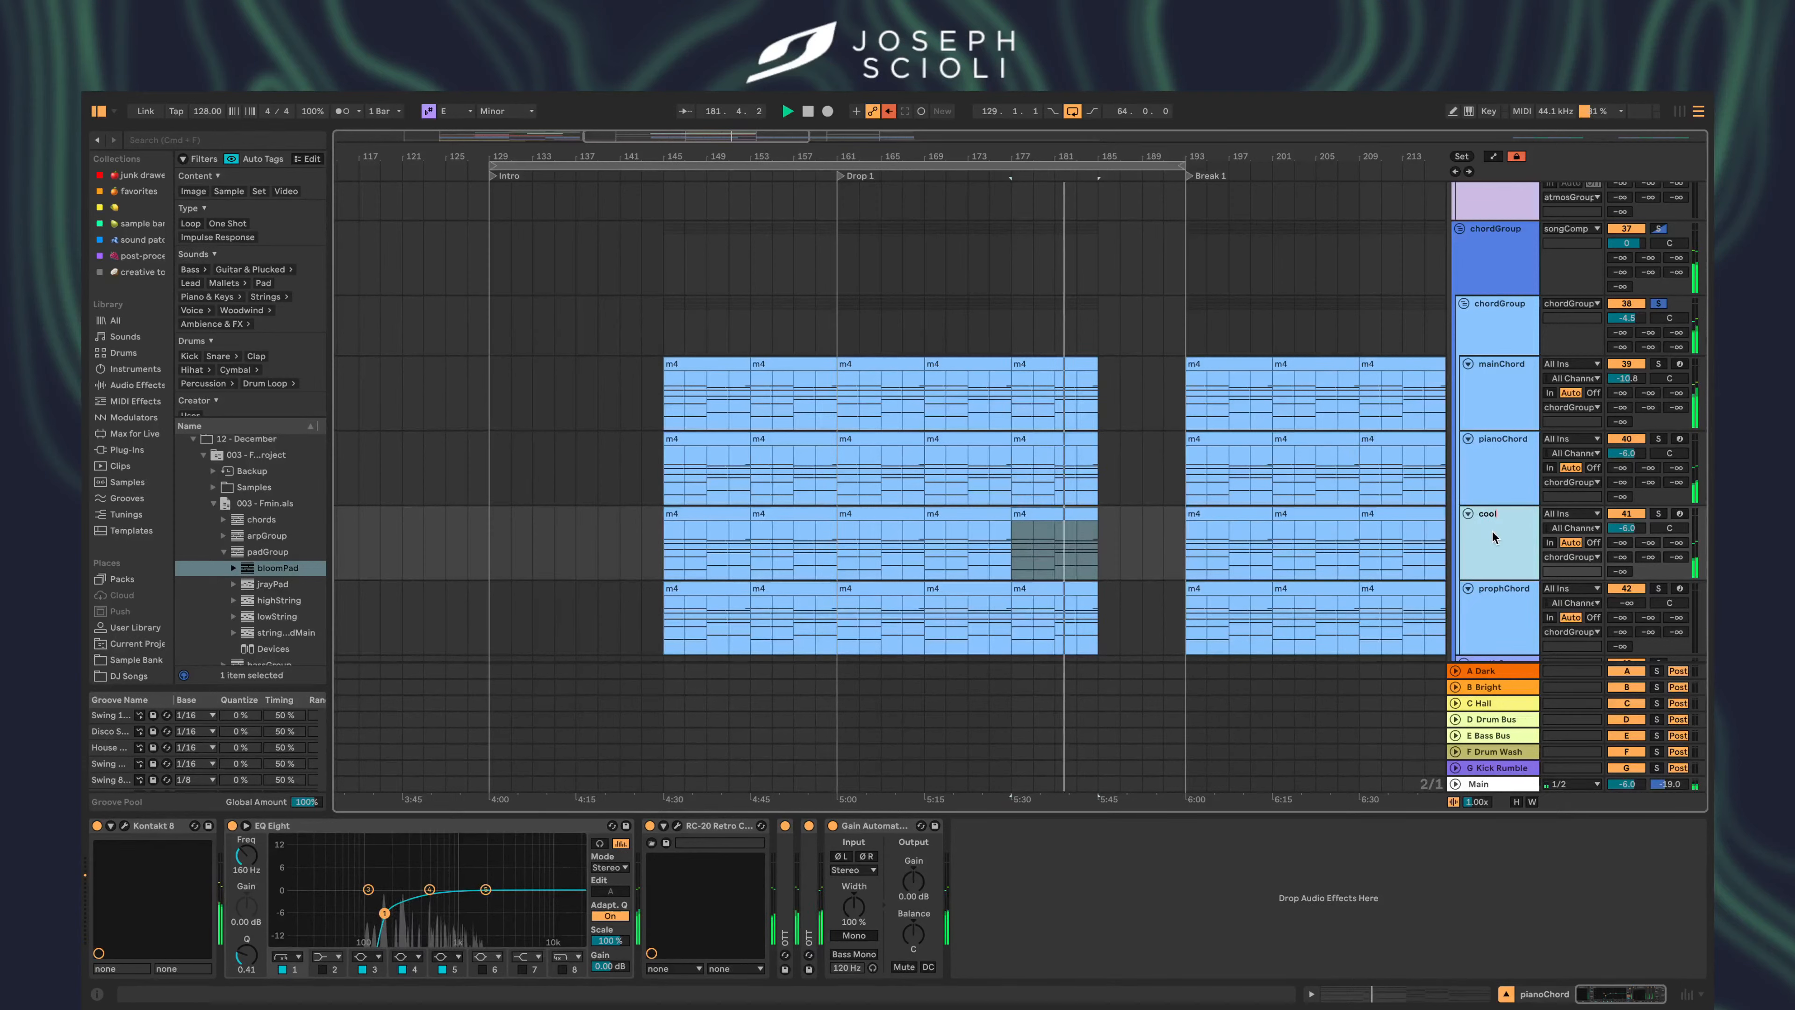
text(lMed)
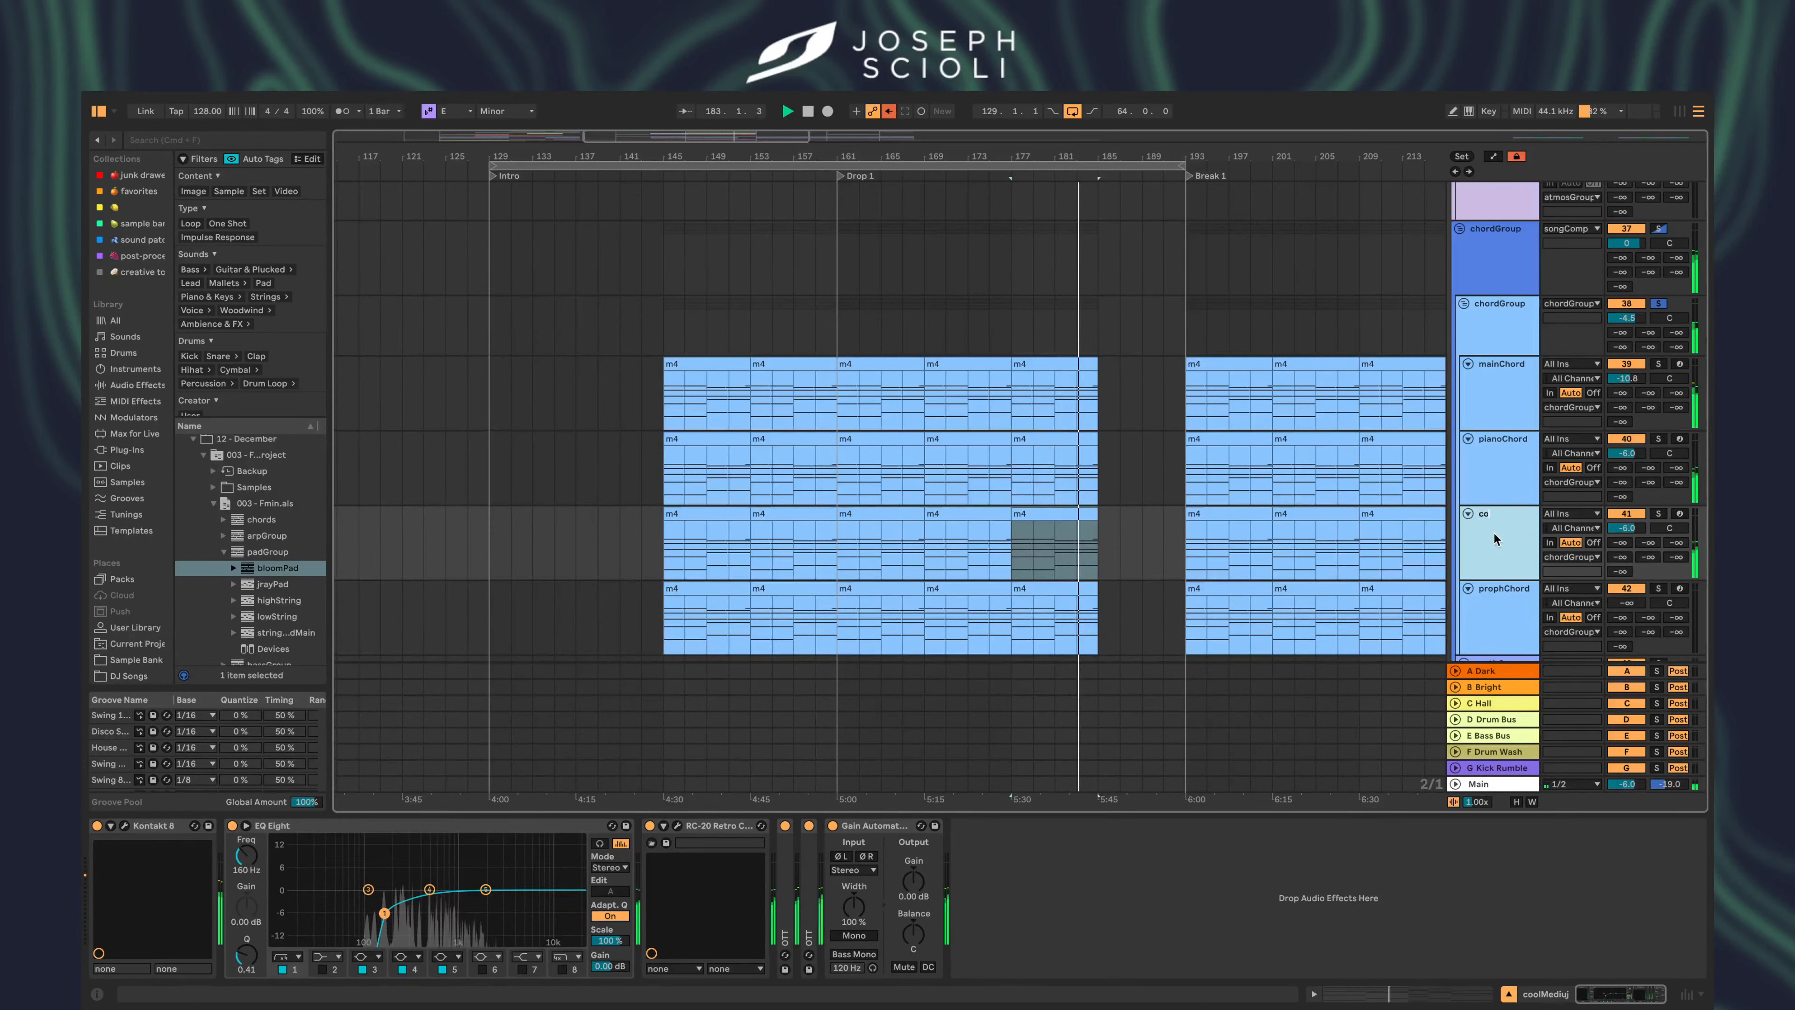
text(iu)
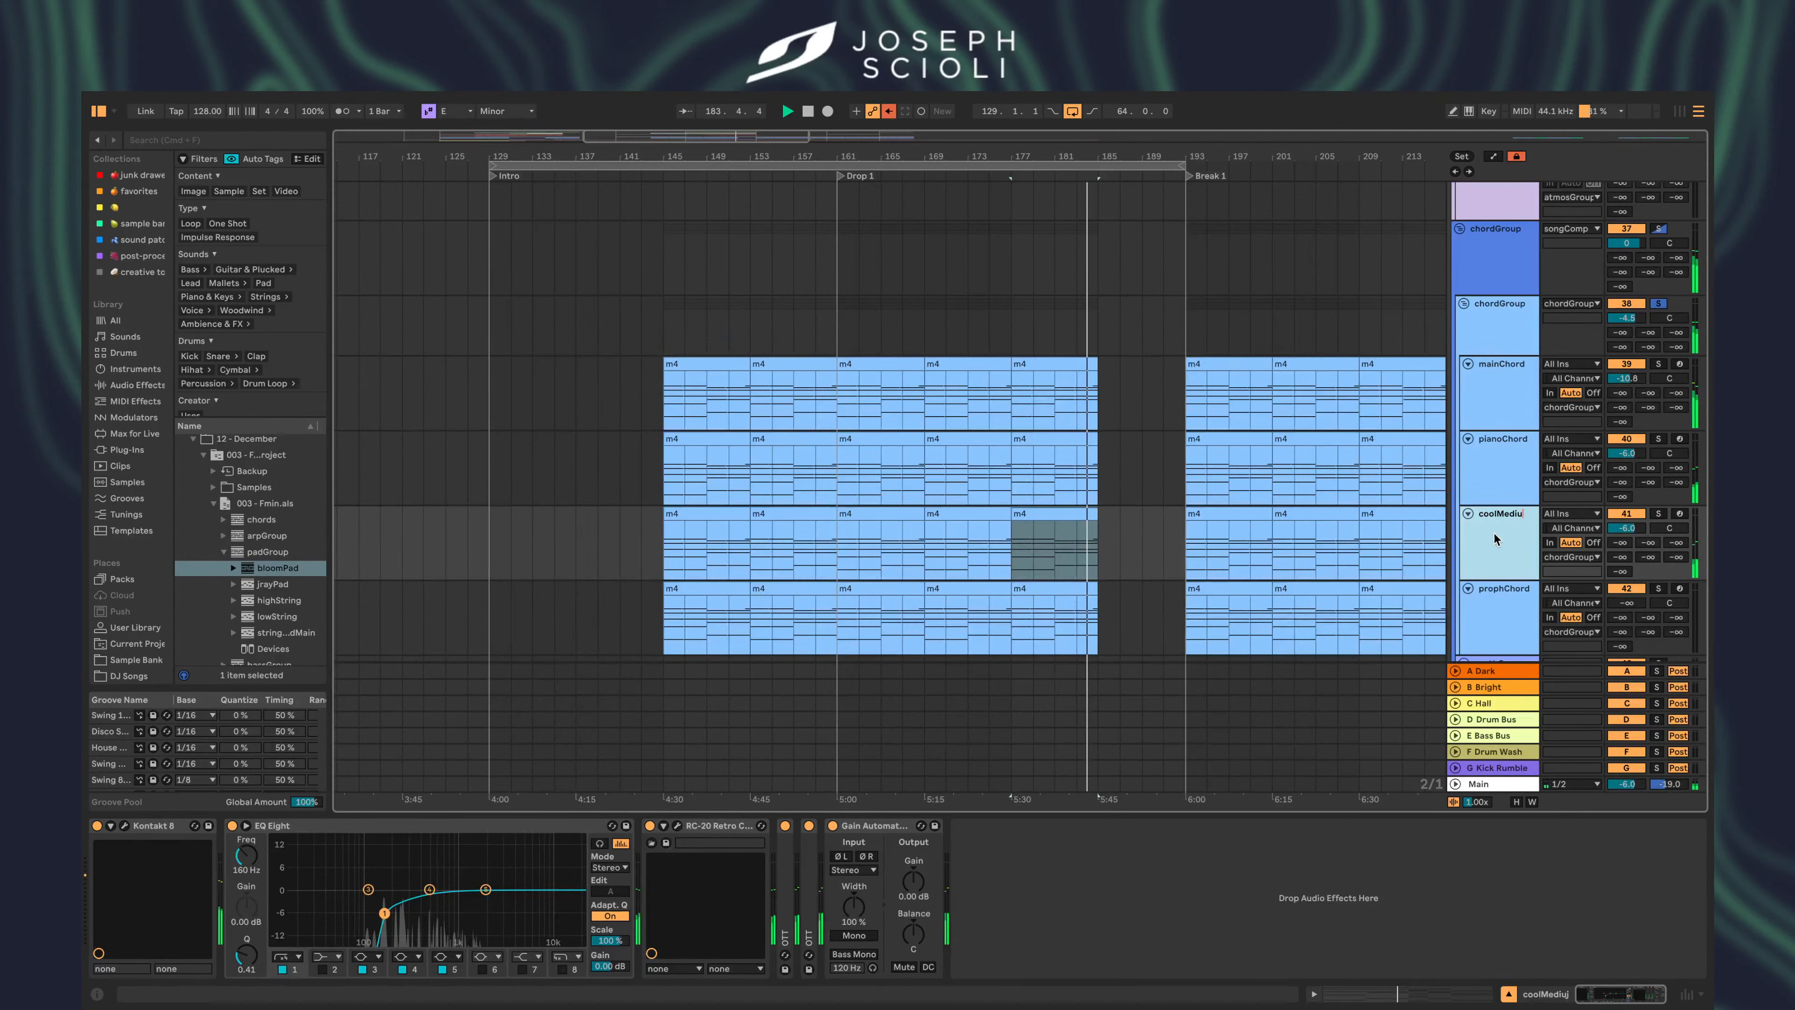
text(m)
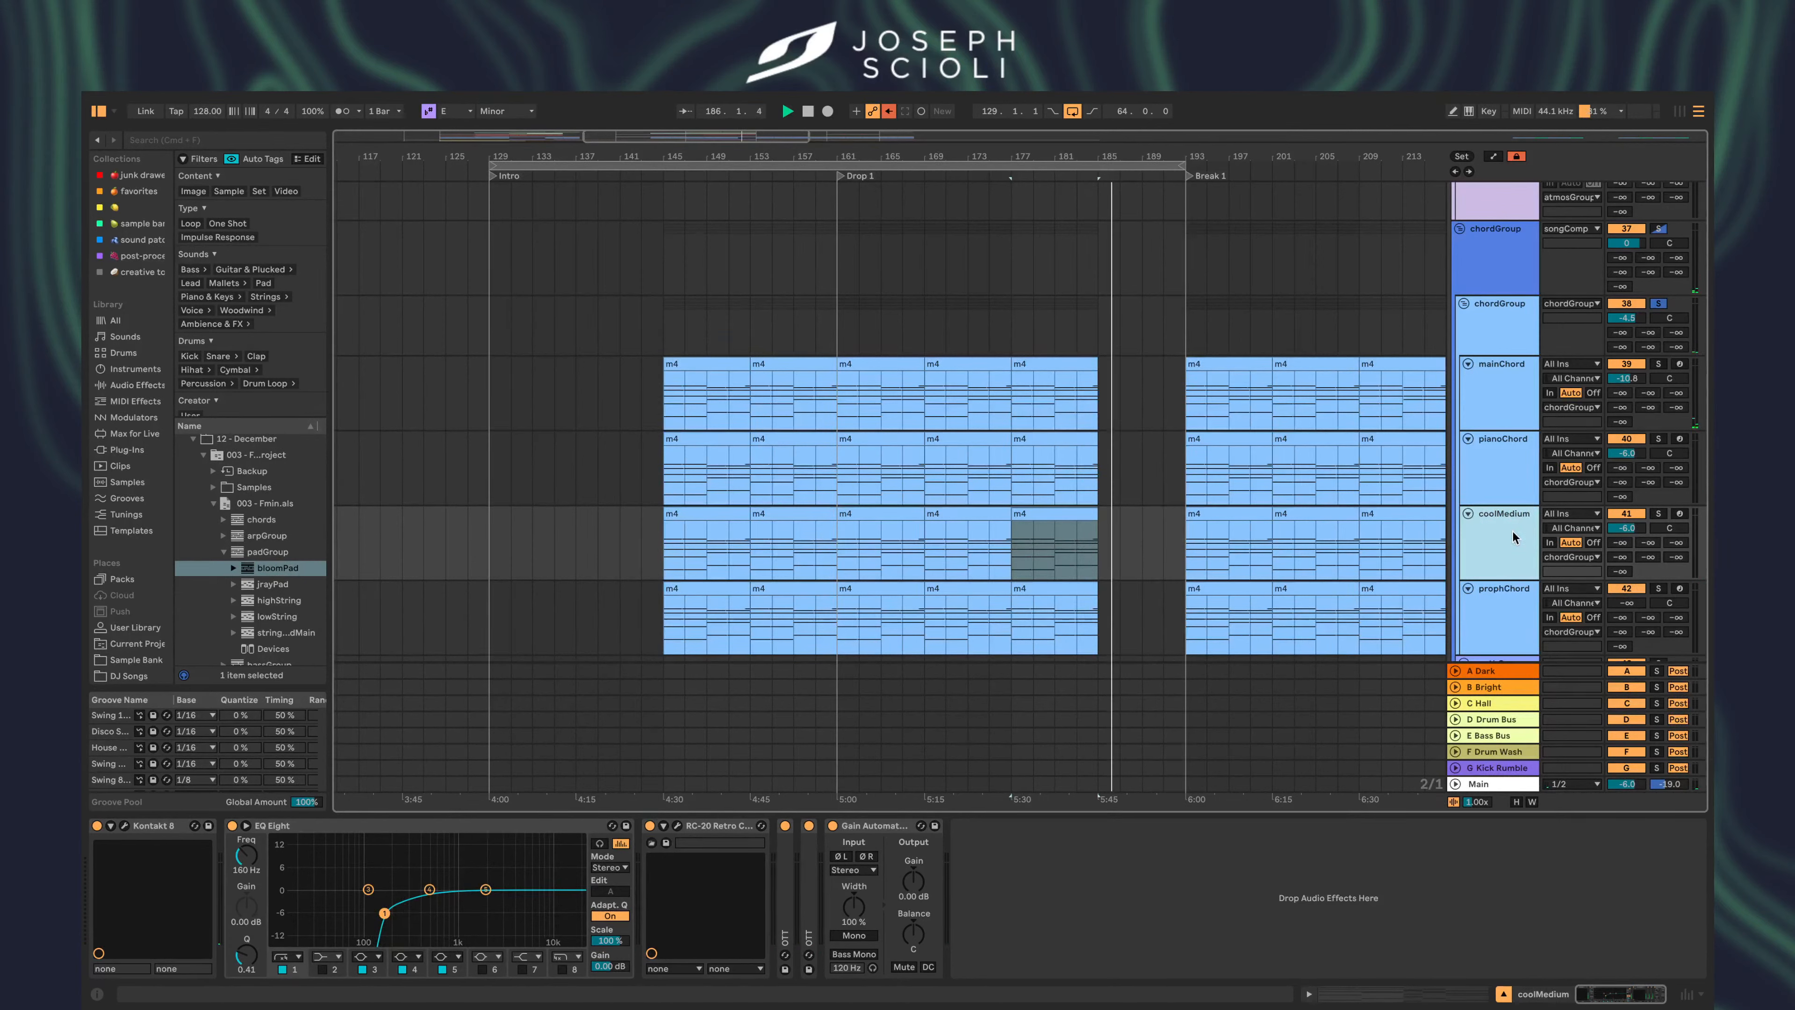
- Solo the coolMedium track, loop its m4 clip from bar 177 to 185 and play it
click(1030, 514)
key(s)
key(super+l)
key(space)
key(space)
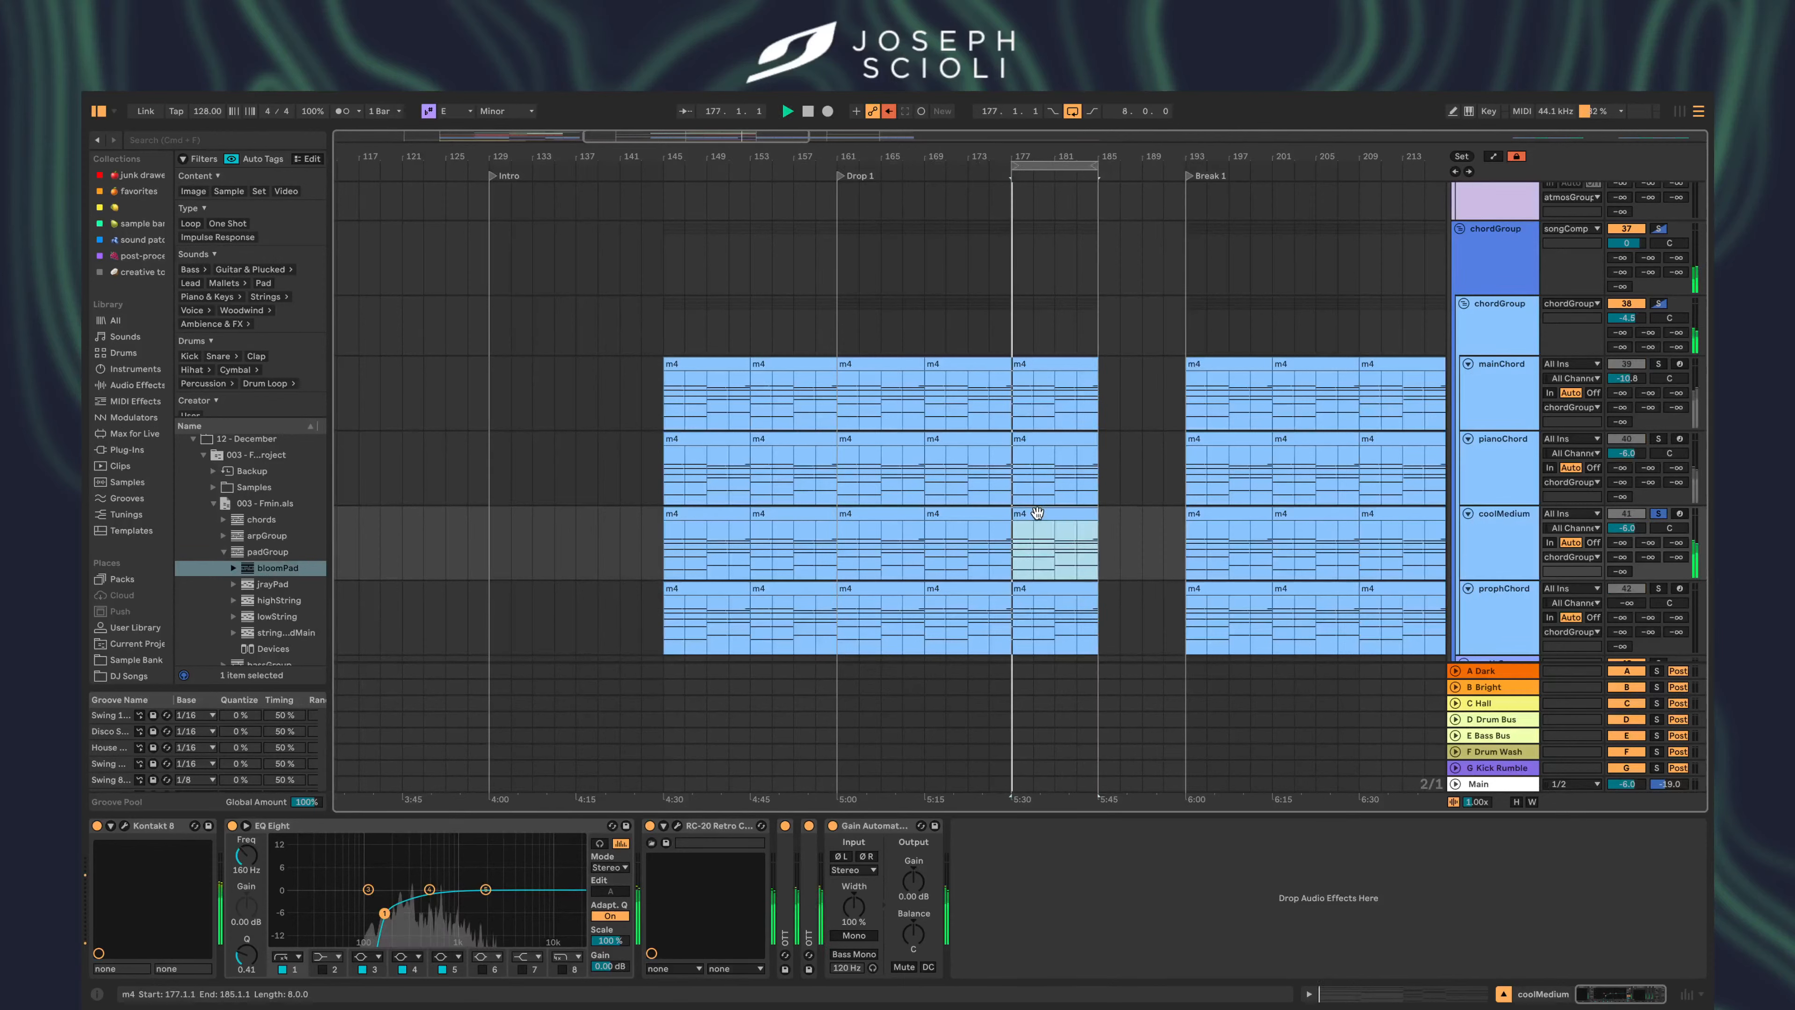
- Turn off the RC-20 Retro Color effect on coolMedium and open the Kontakt 8 instrument window
click(1501, 527)
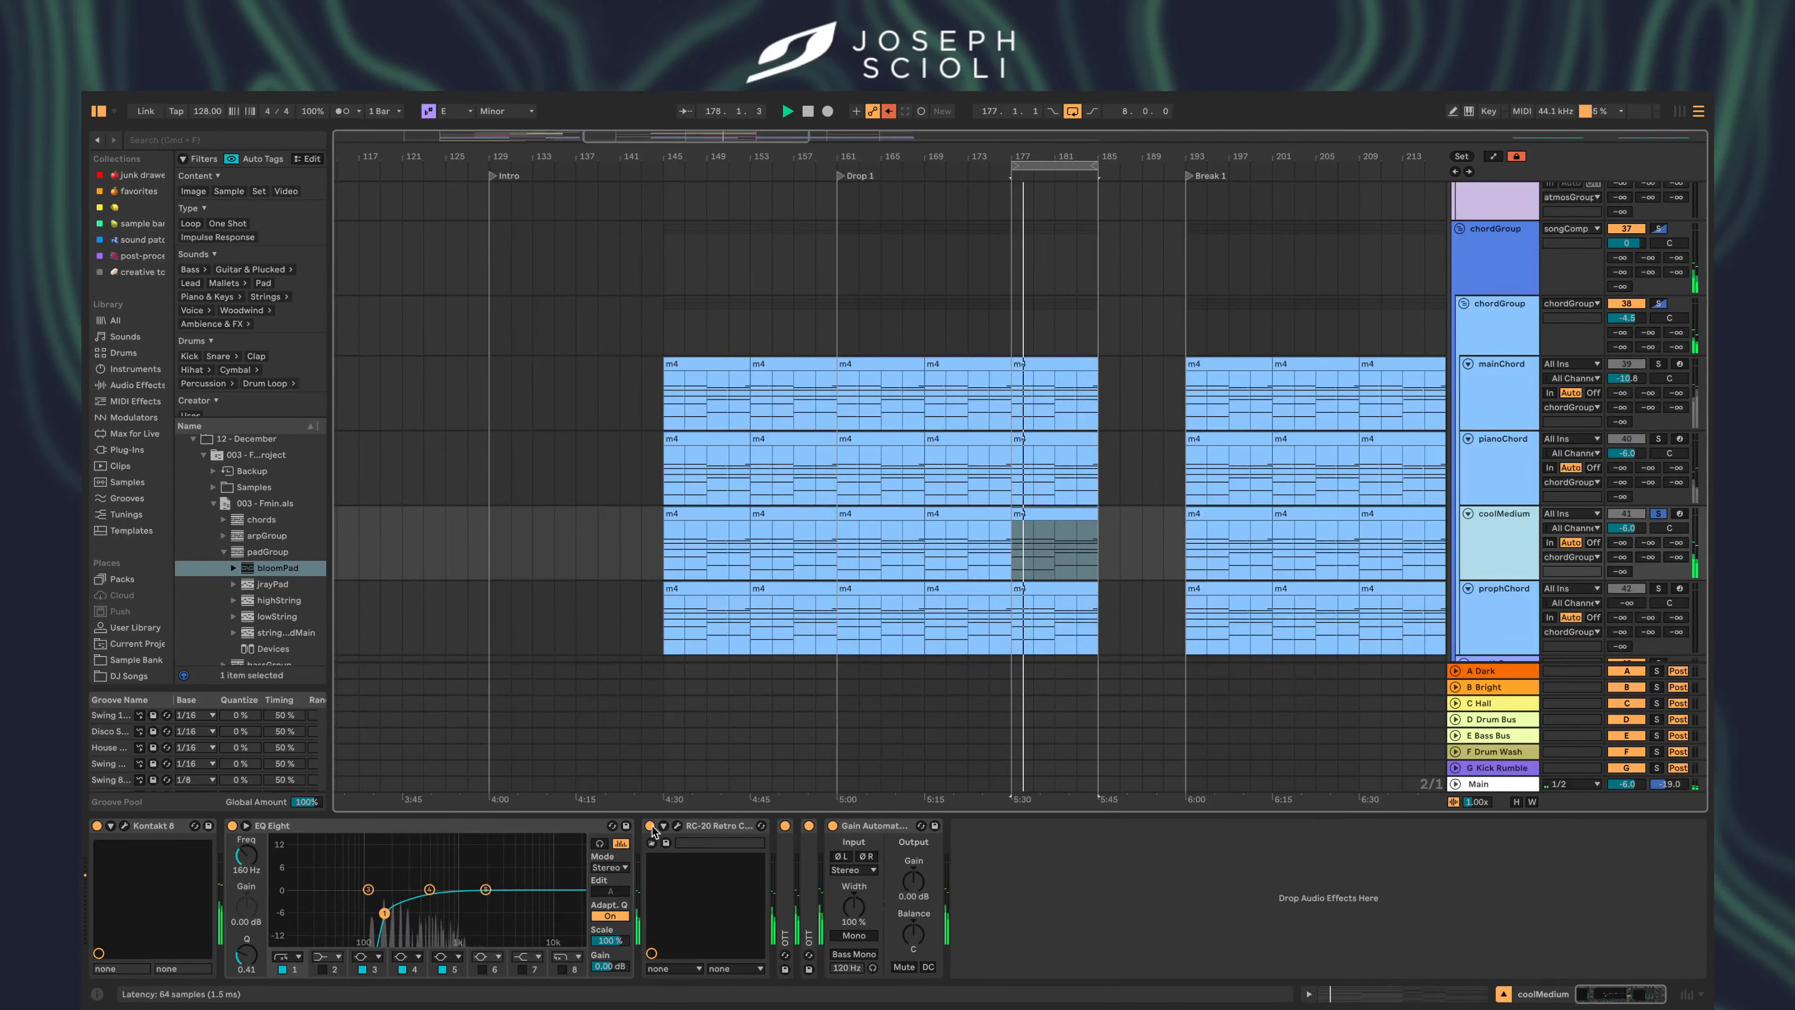
click(650, 826)
click(125, 826)
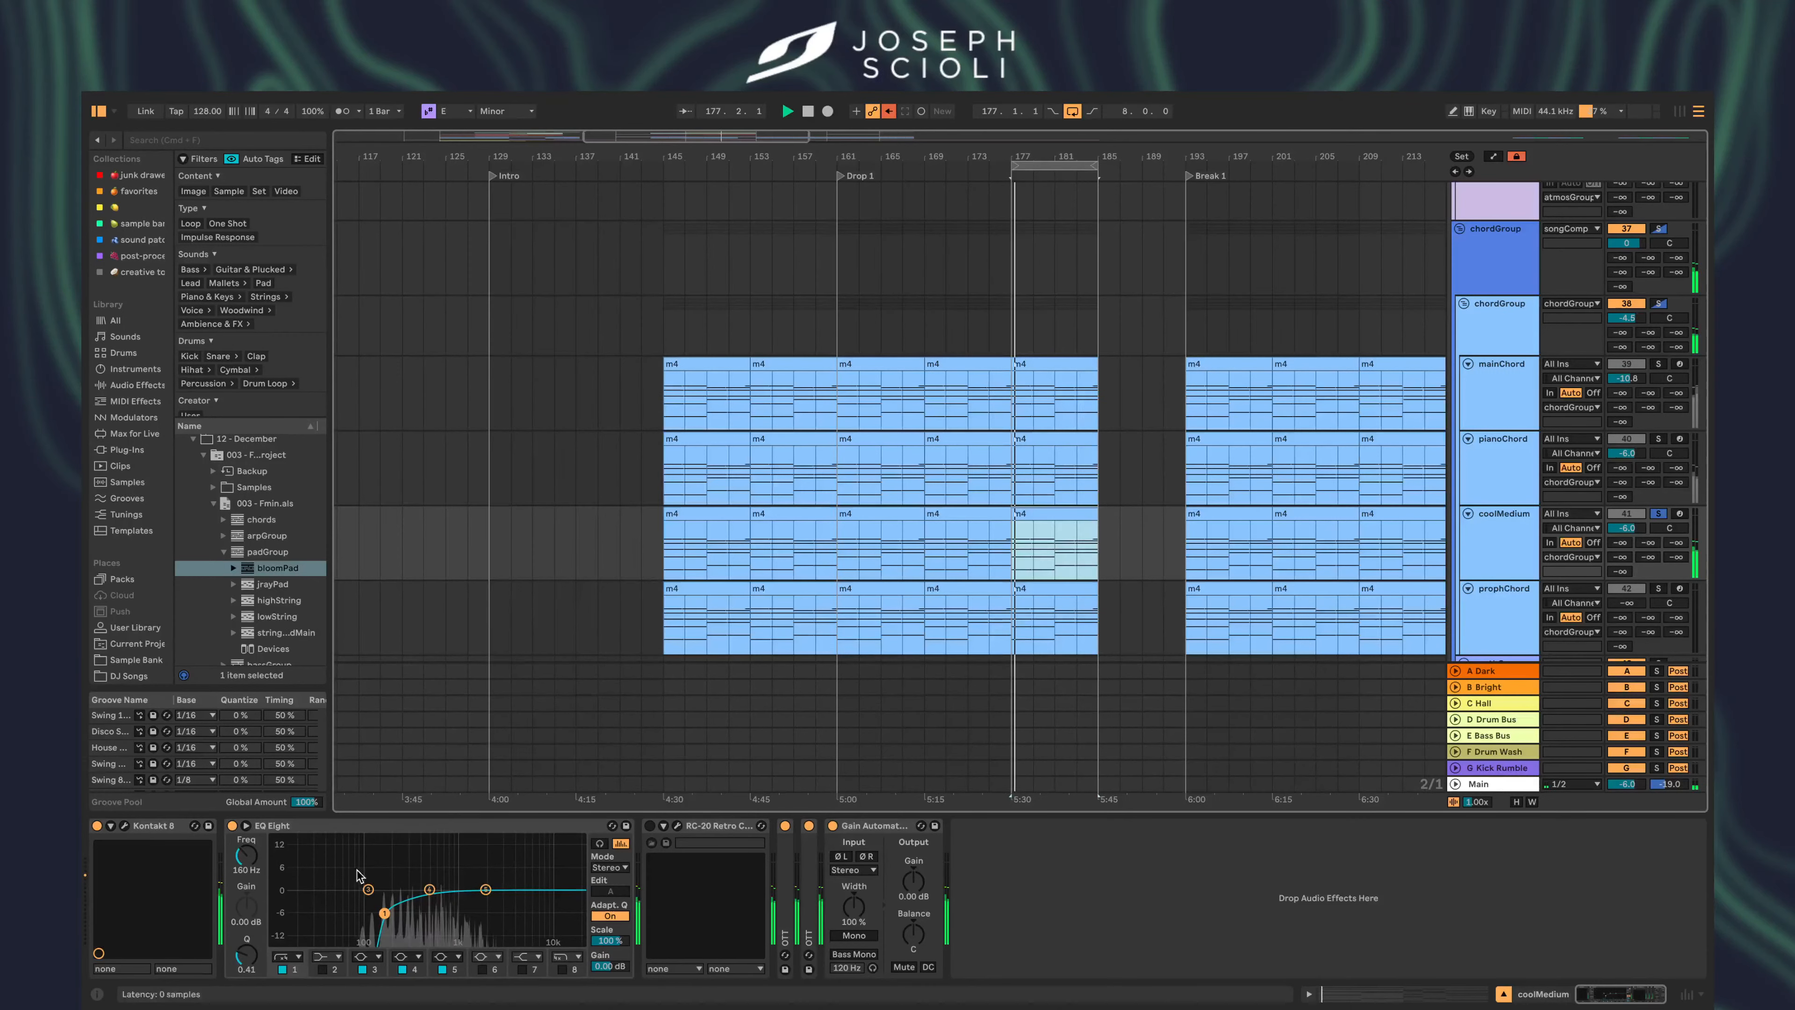
- Try the Strum transformation on coolMedium's m4 clip, varying the High amount and ending at 8%
key(shift+Tab)
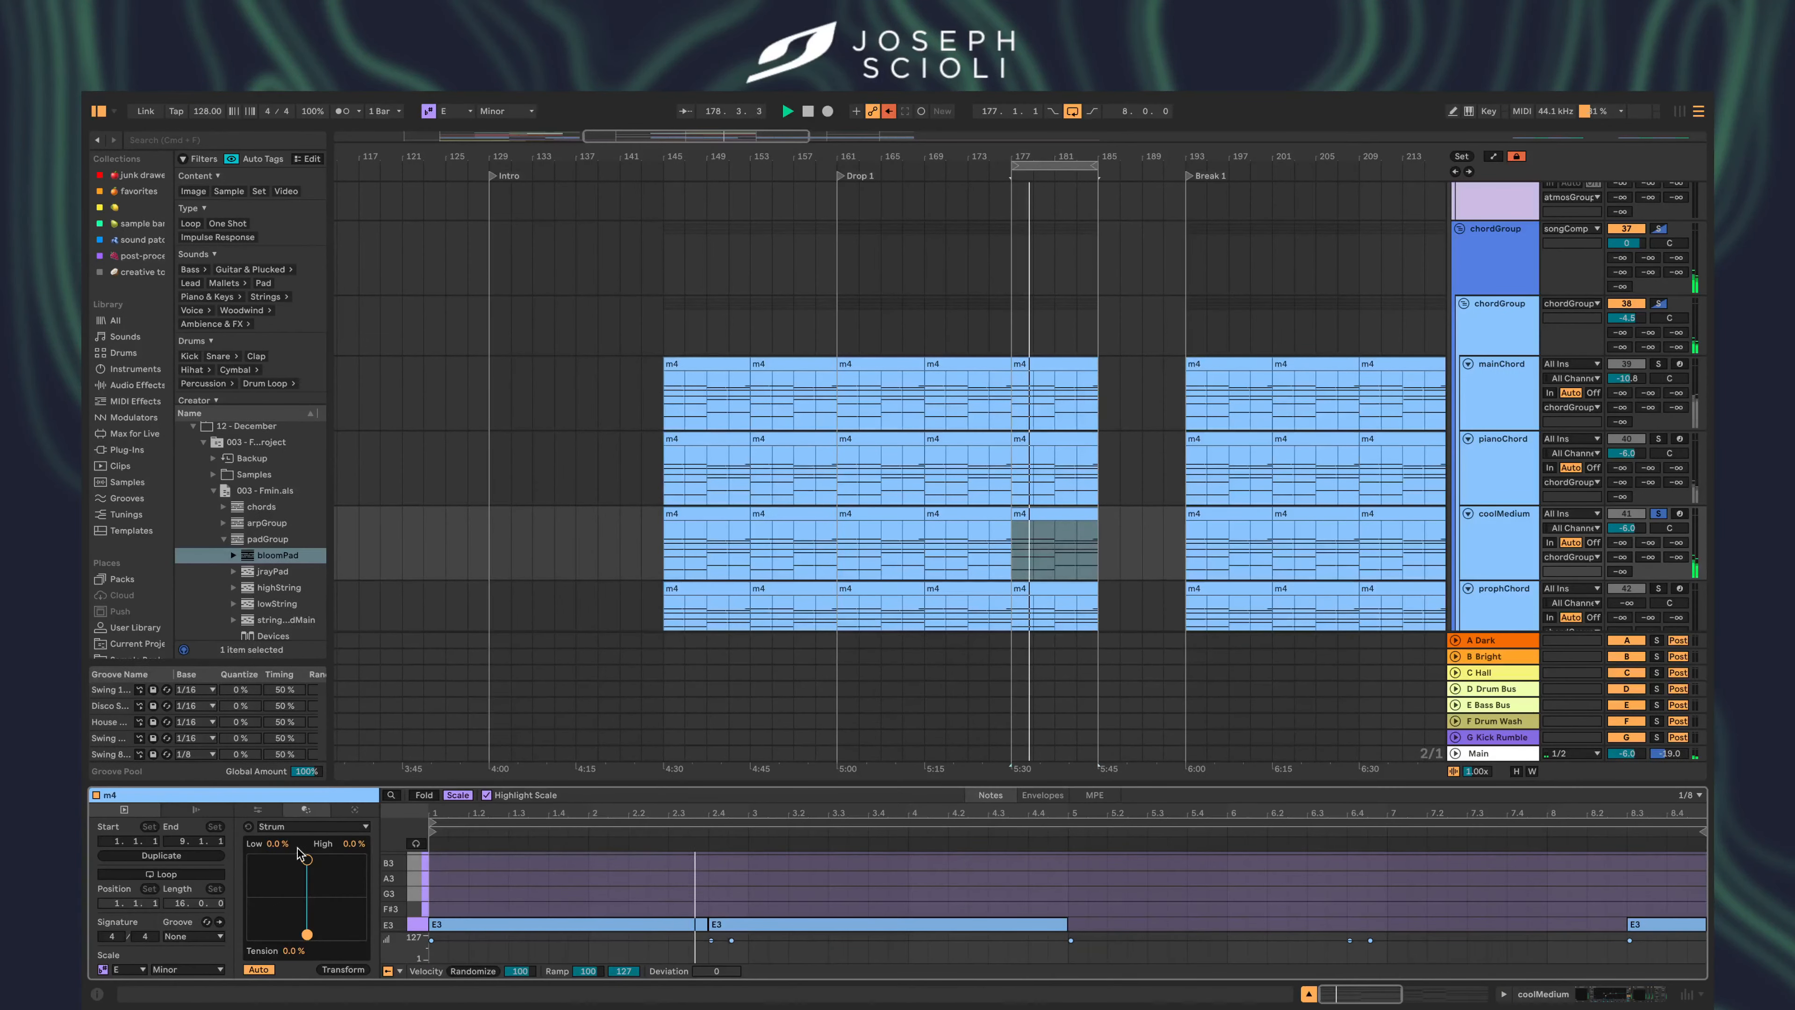
drag(308, 861, 354, 861)
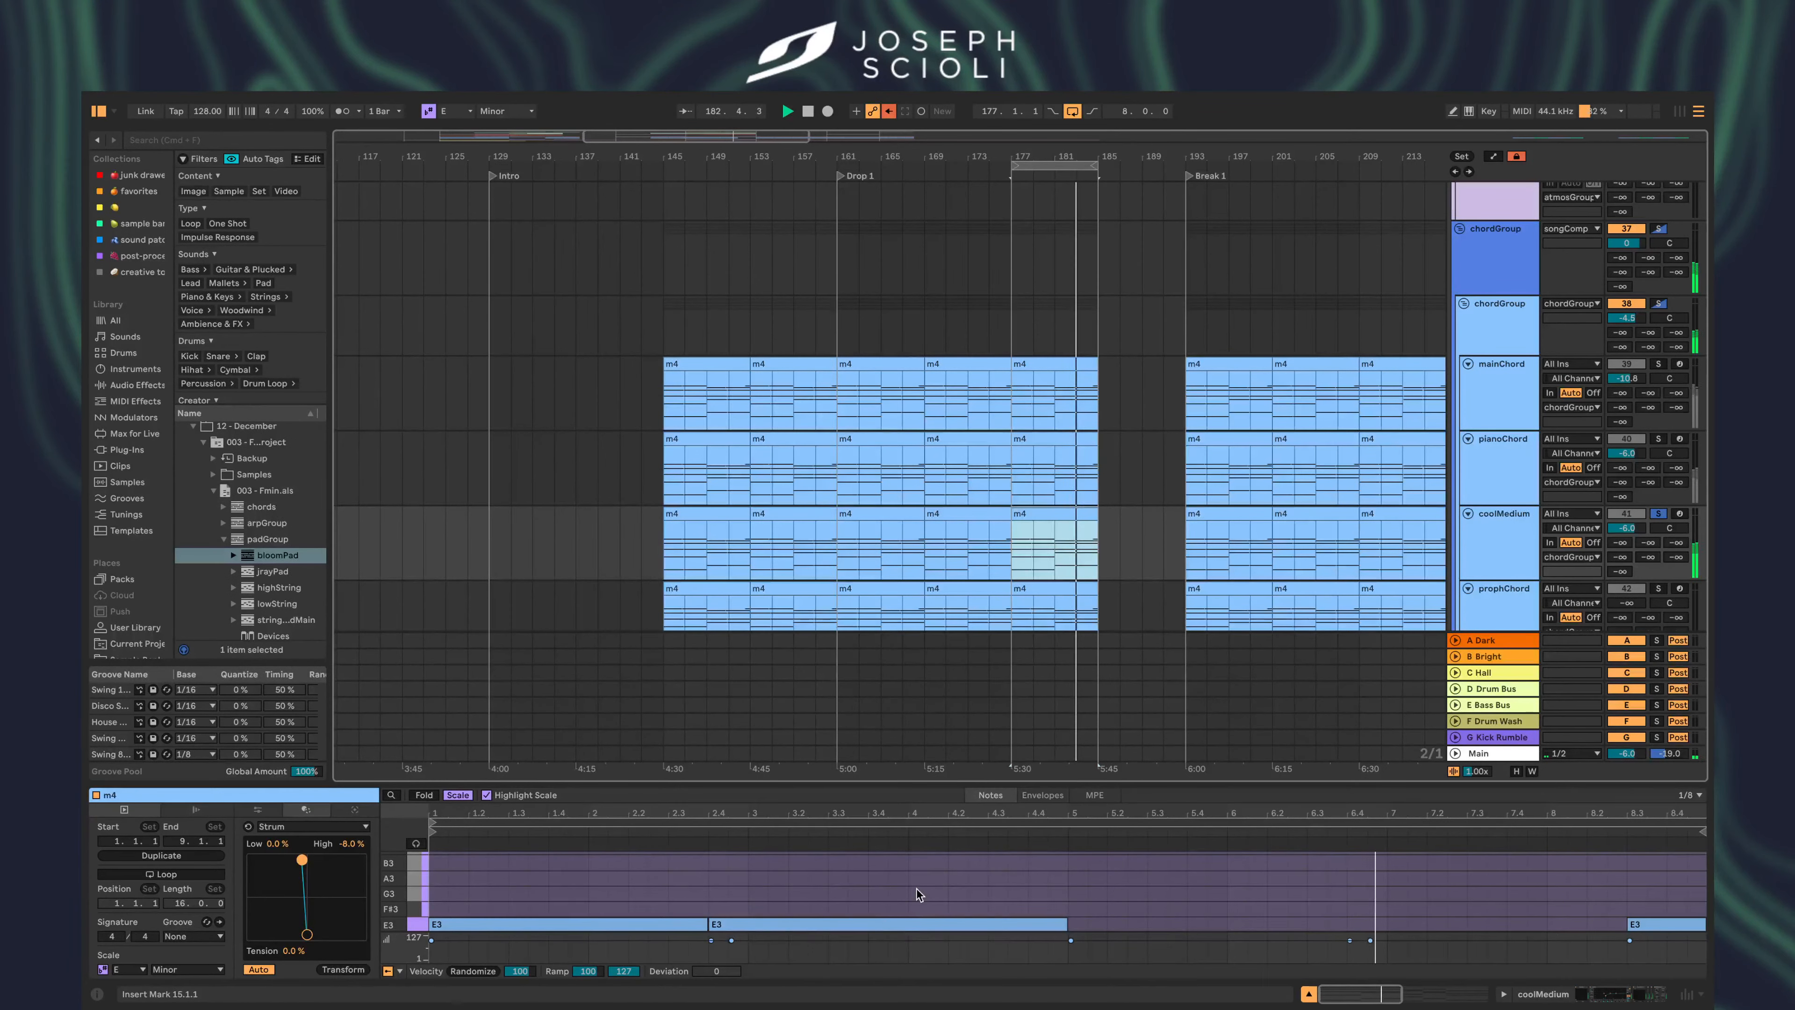
click(914, 892)
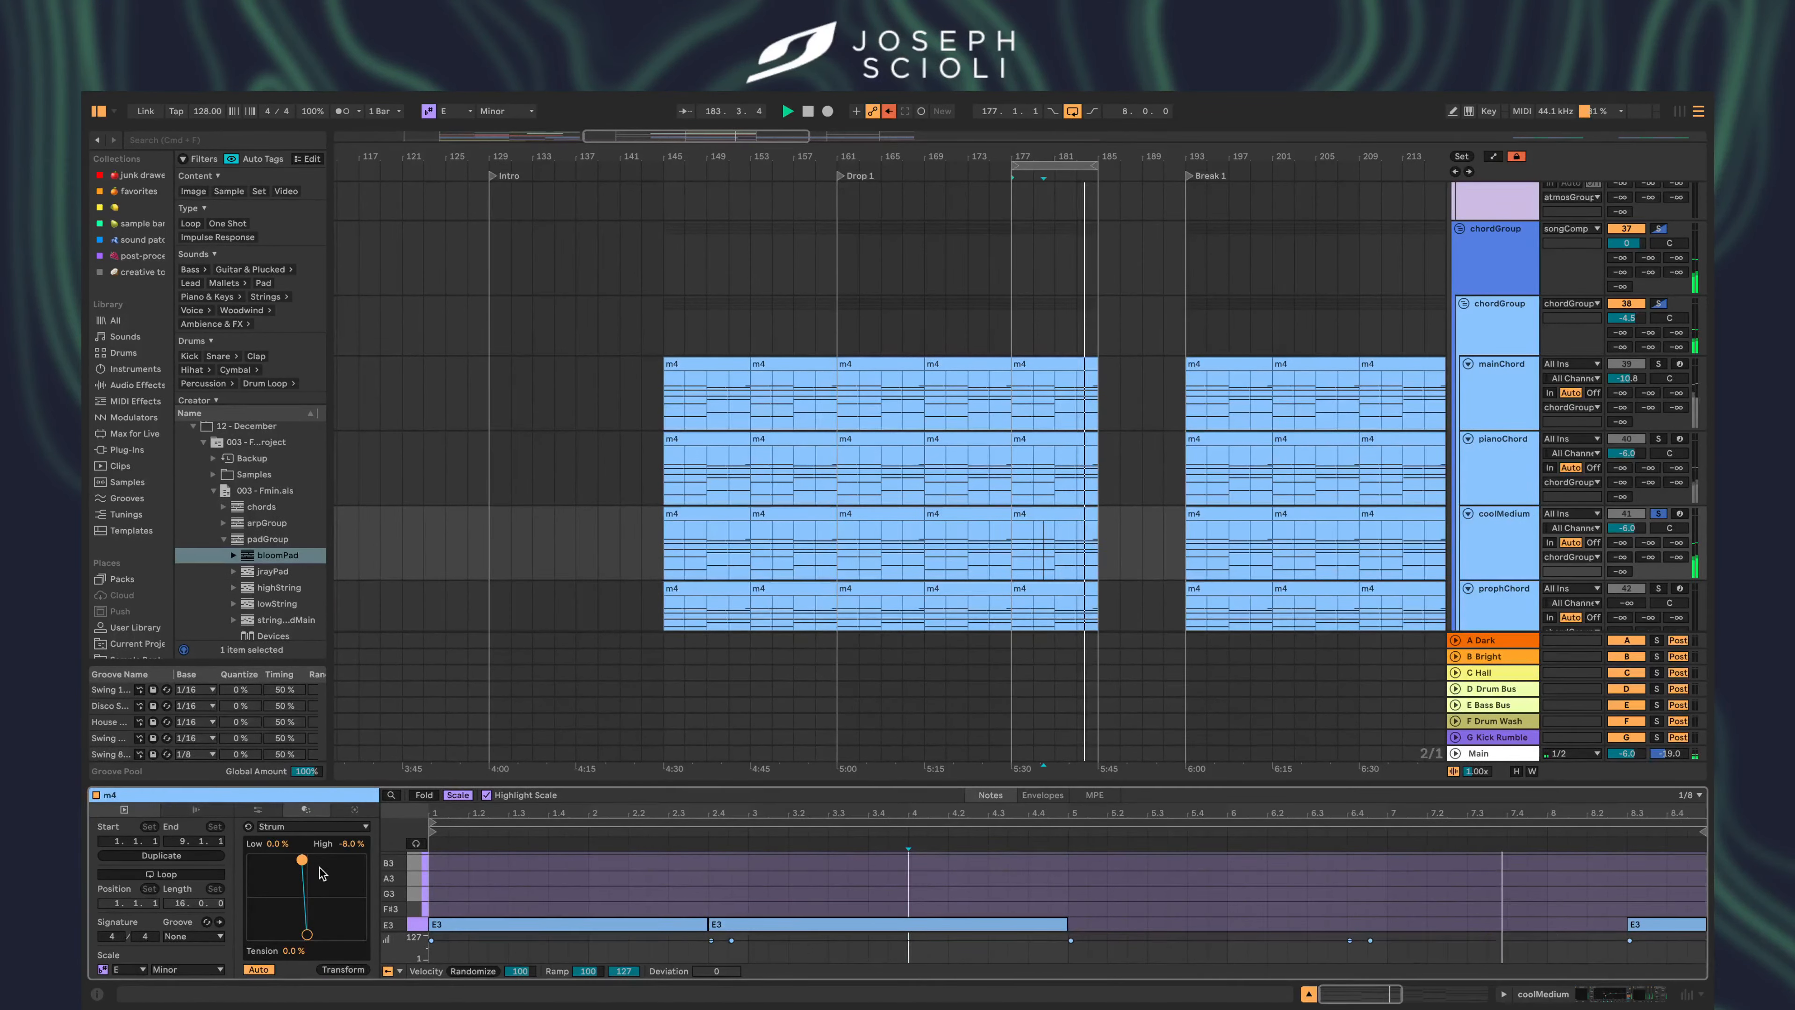
drag(302, 859, 335, 861)
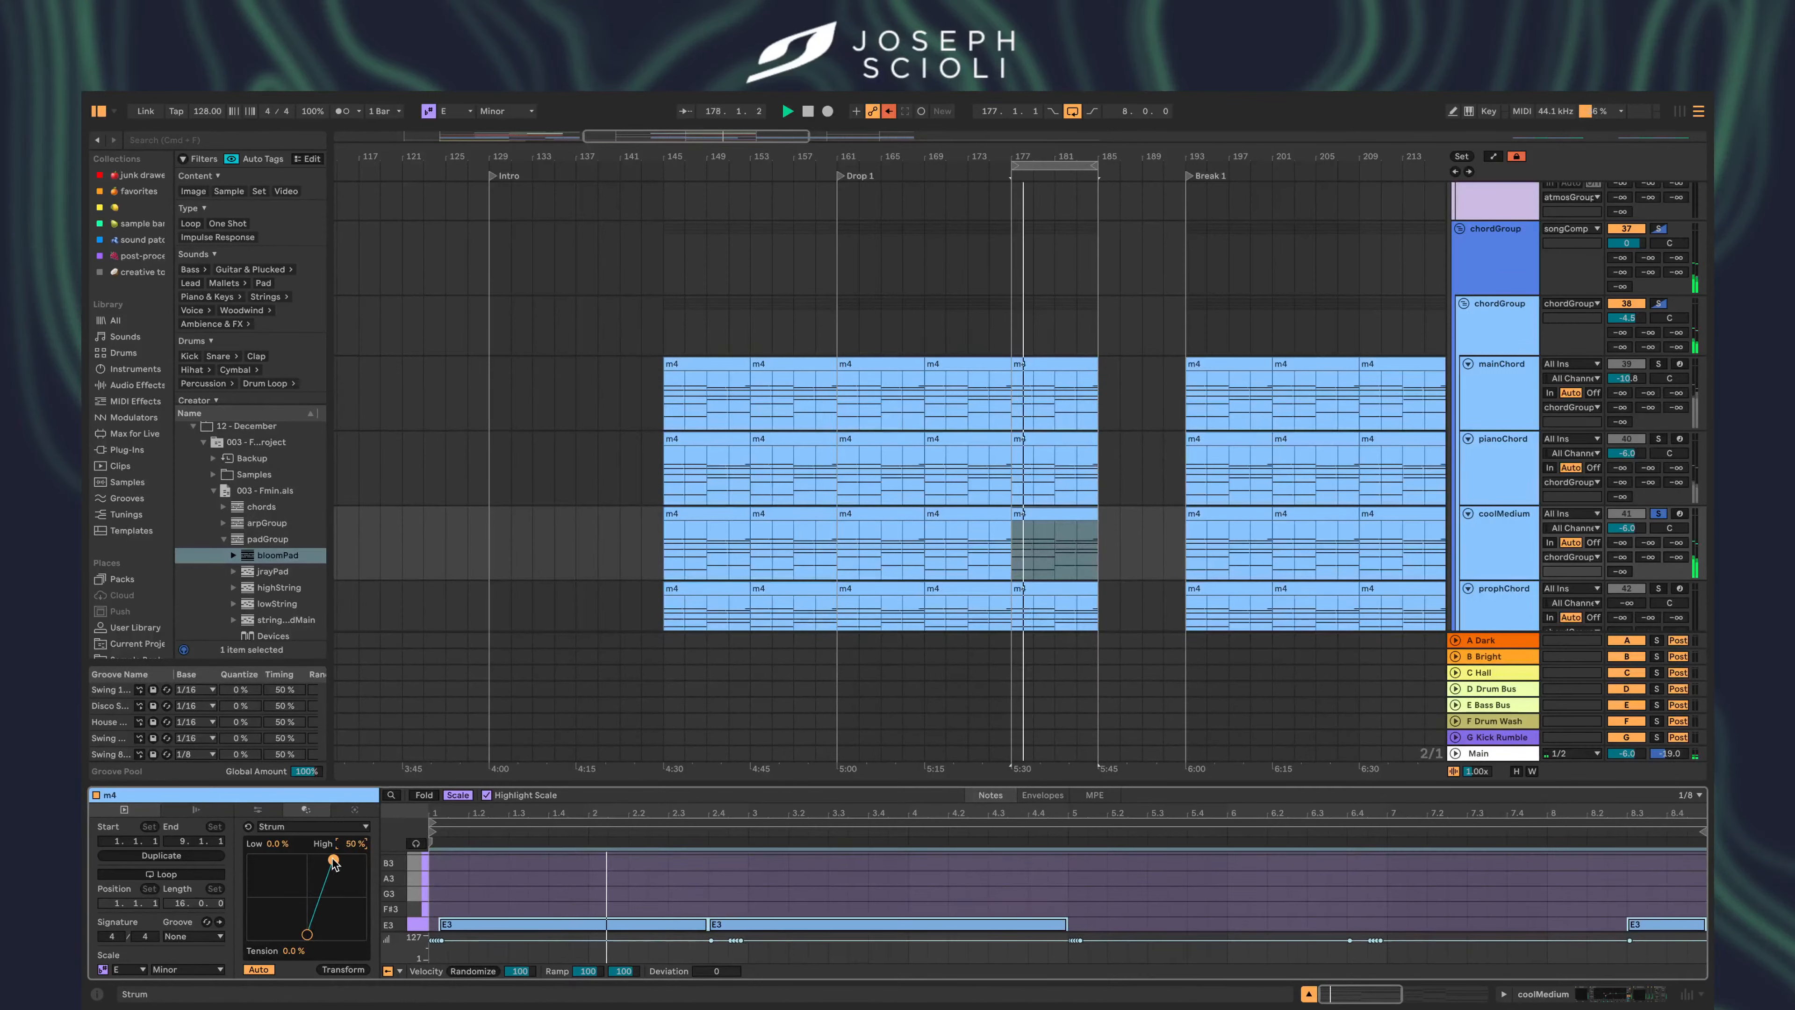
drag(334, 859, 311, 860)
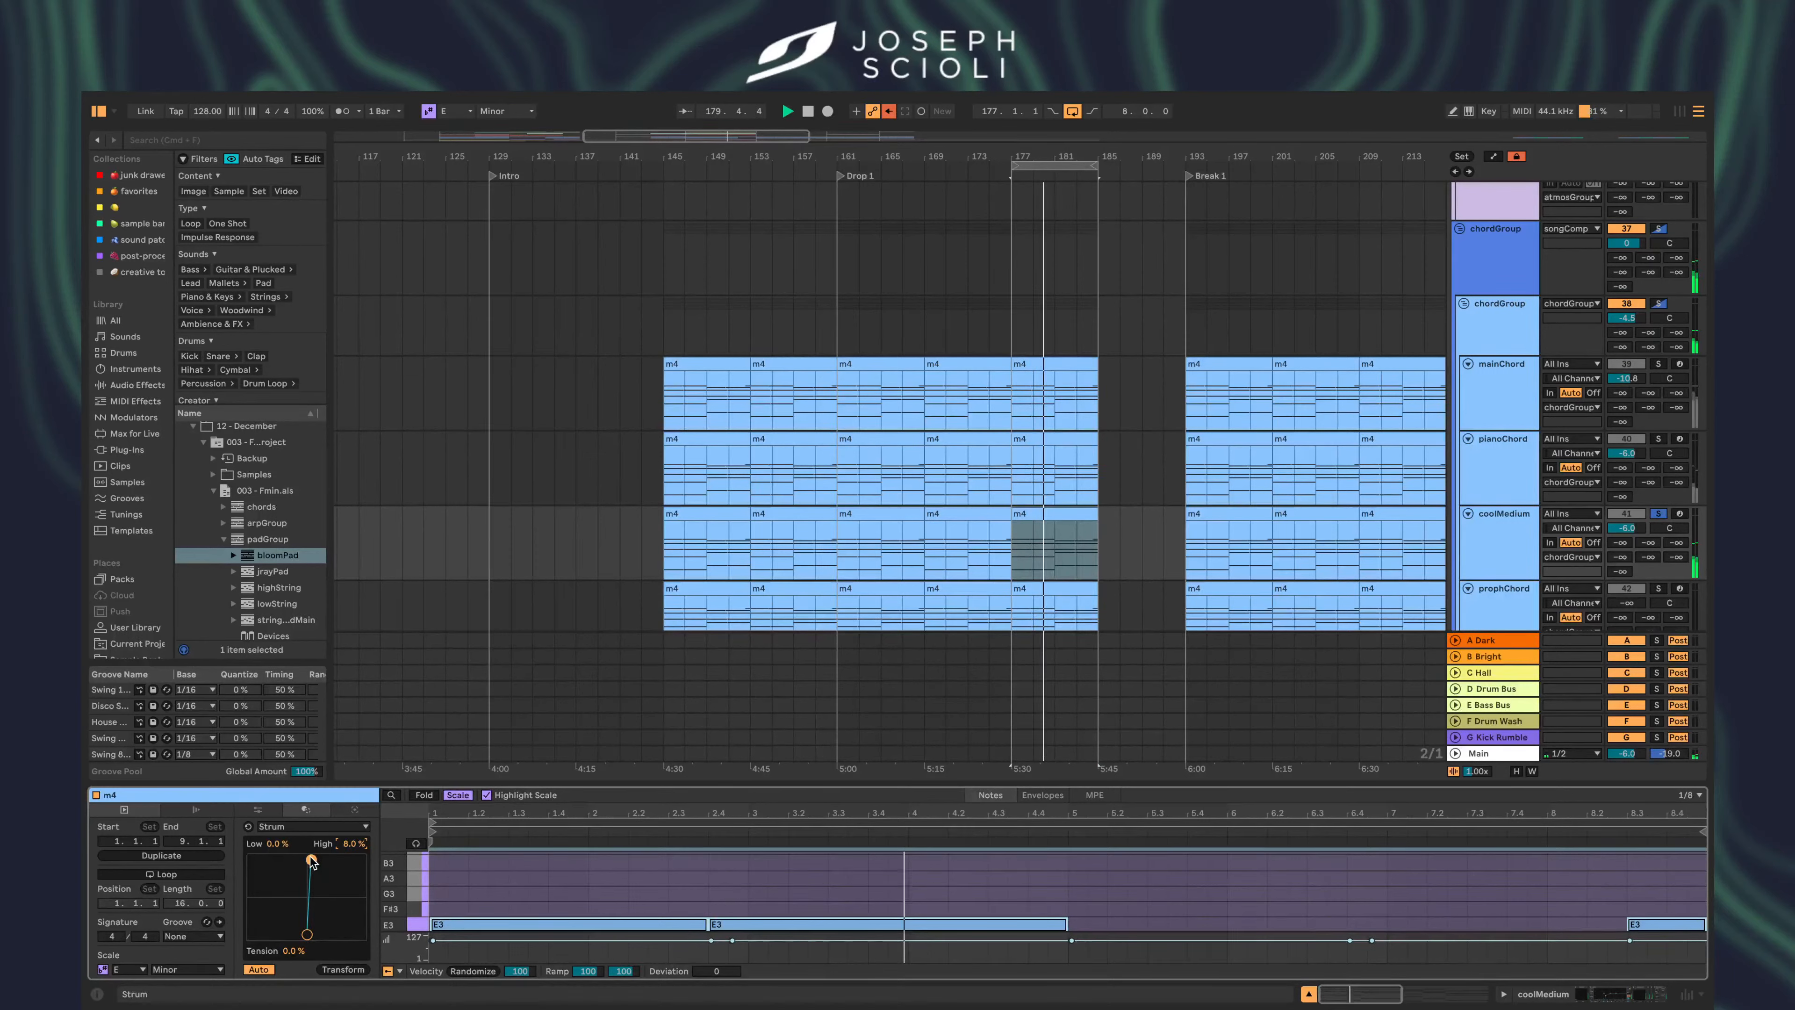
- Look at the Ornament transformation for the clip and switch to Arpeggiate instead
click(311, 826)
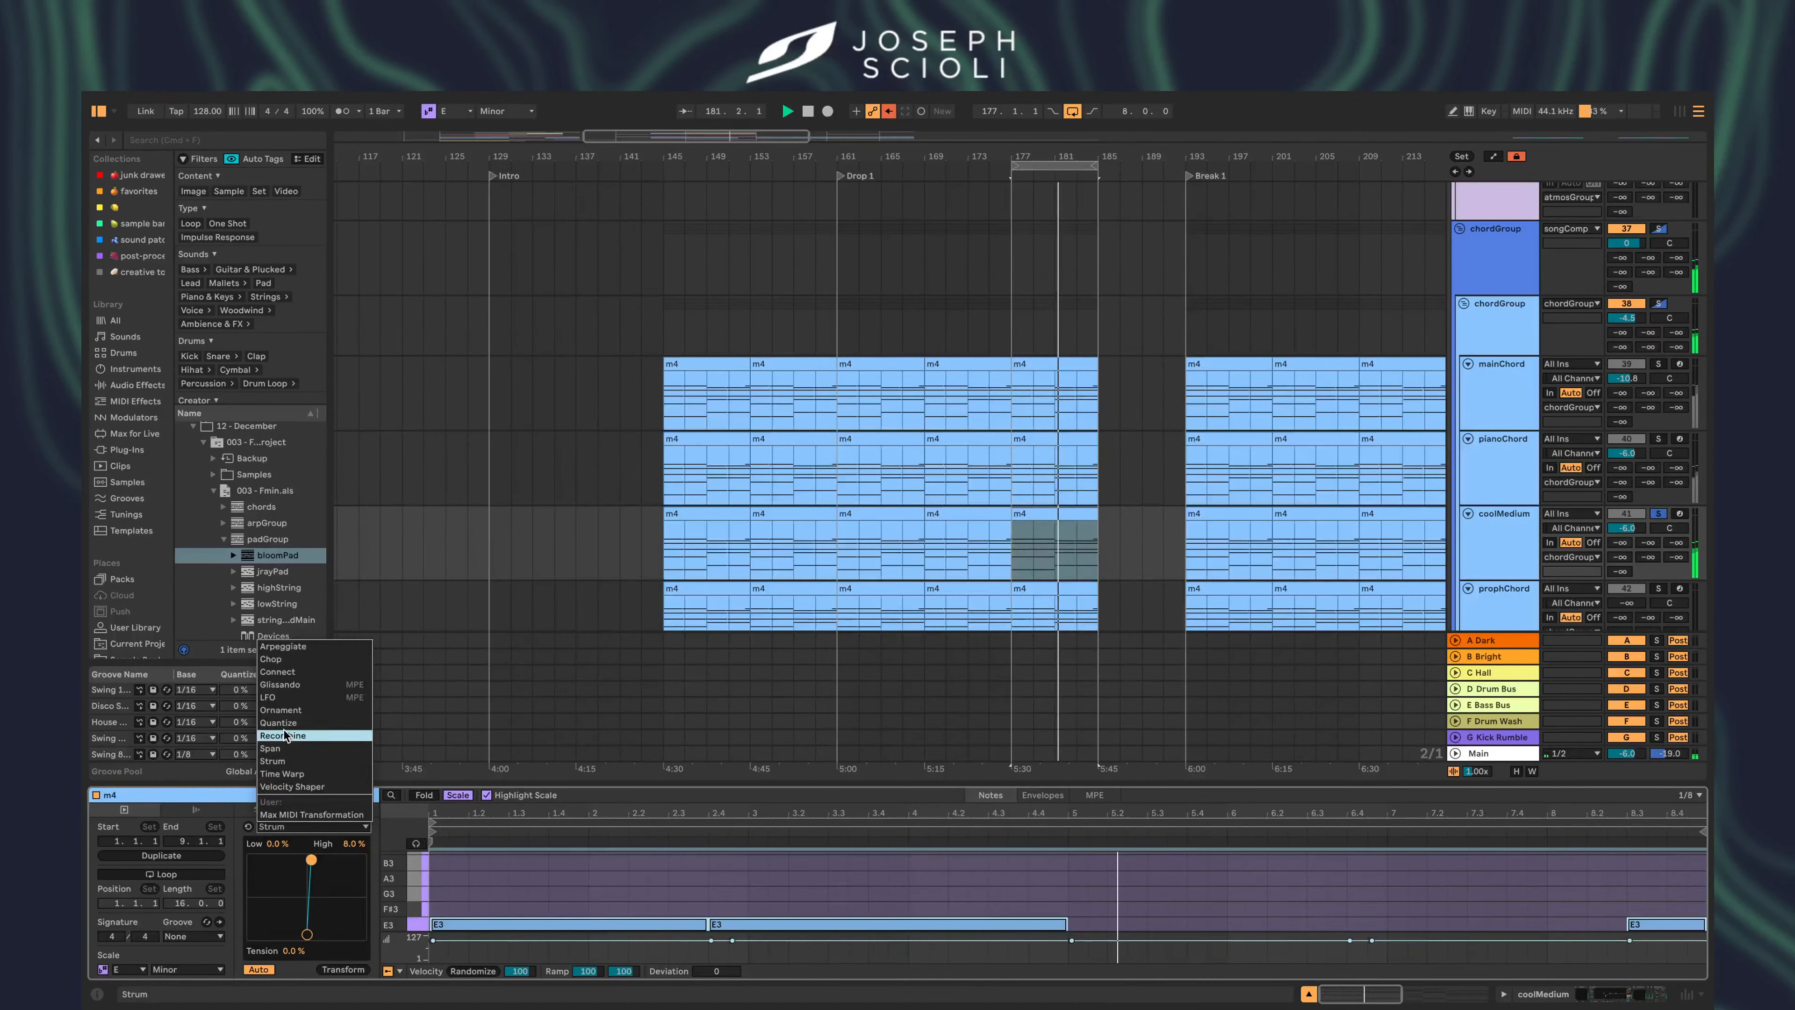
click(282, 711)
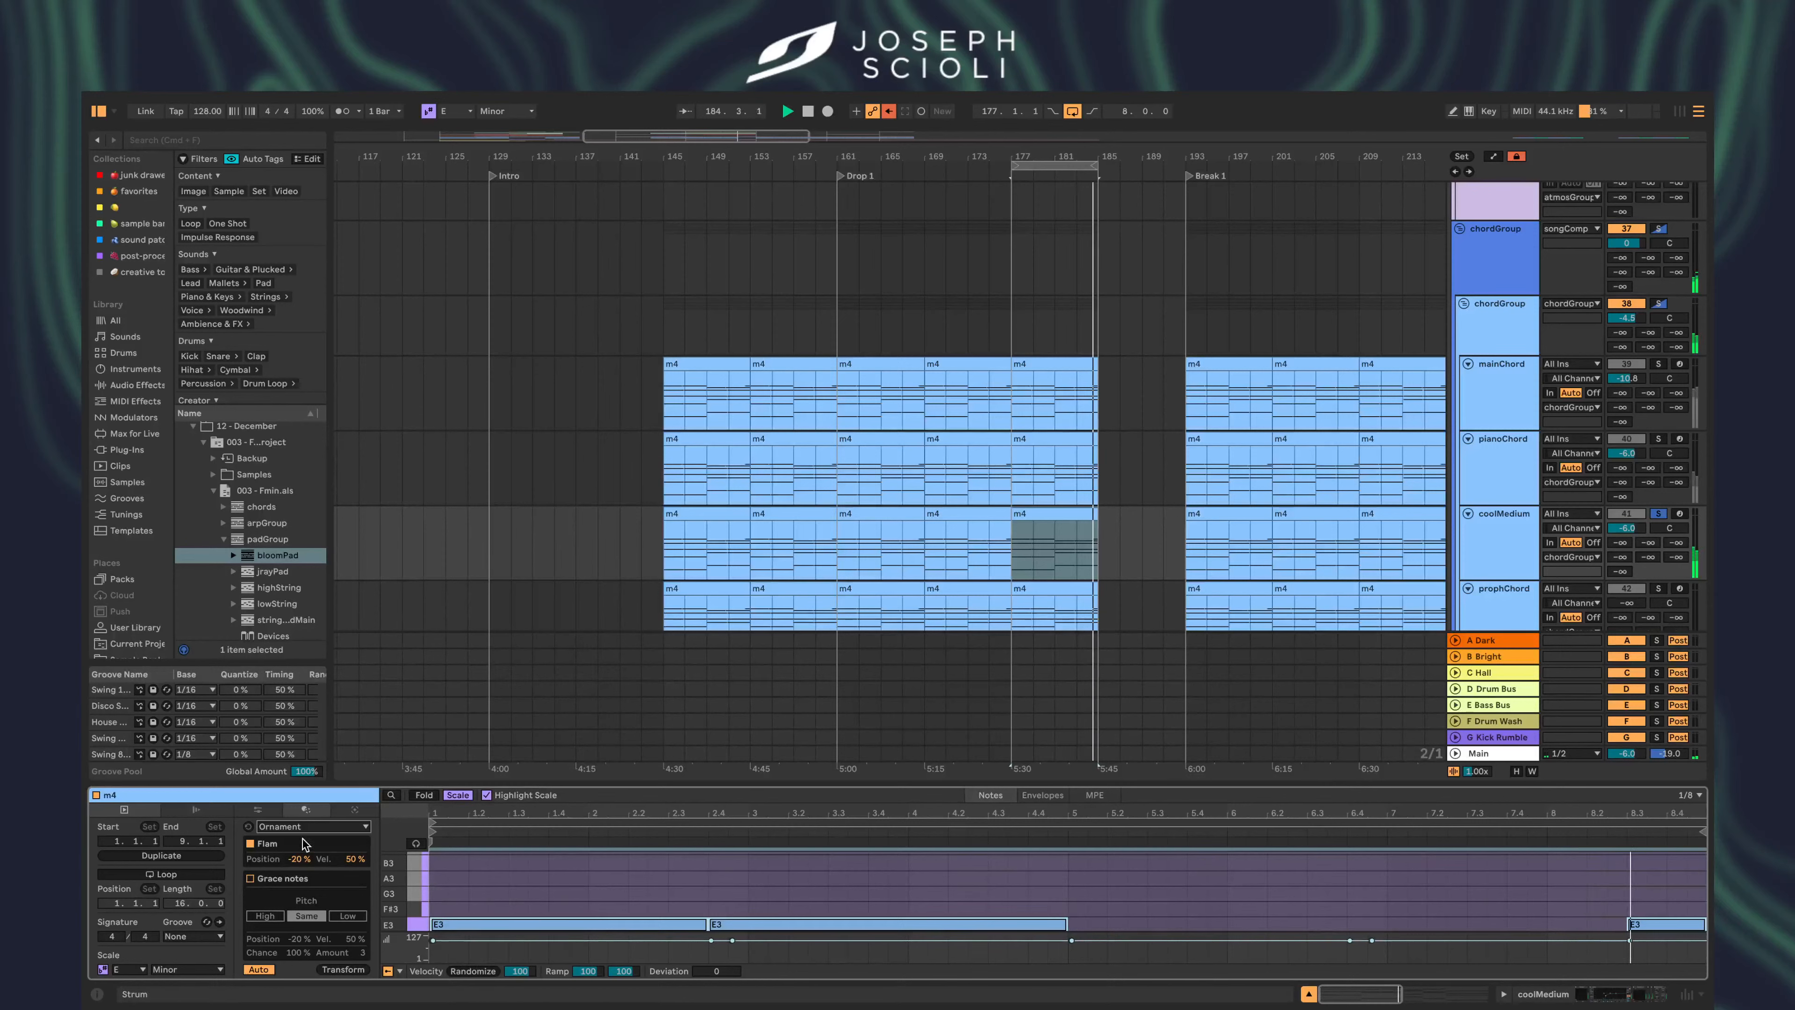
click(310, 826)
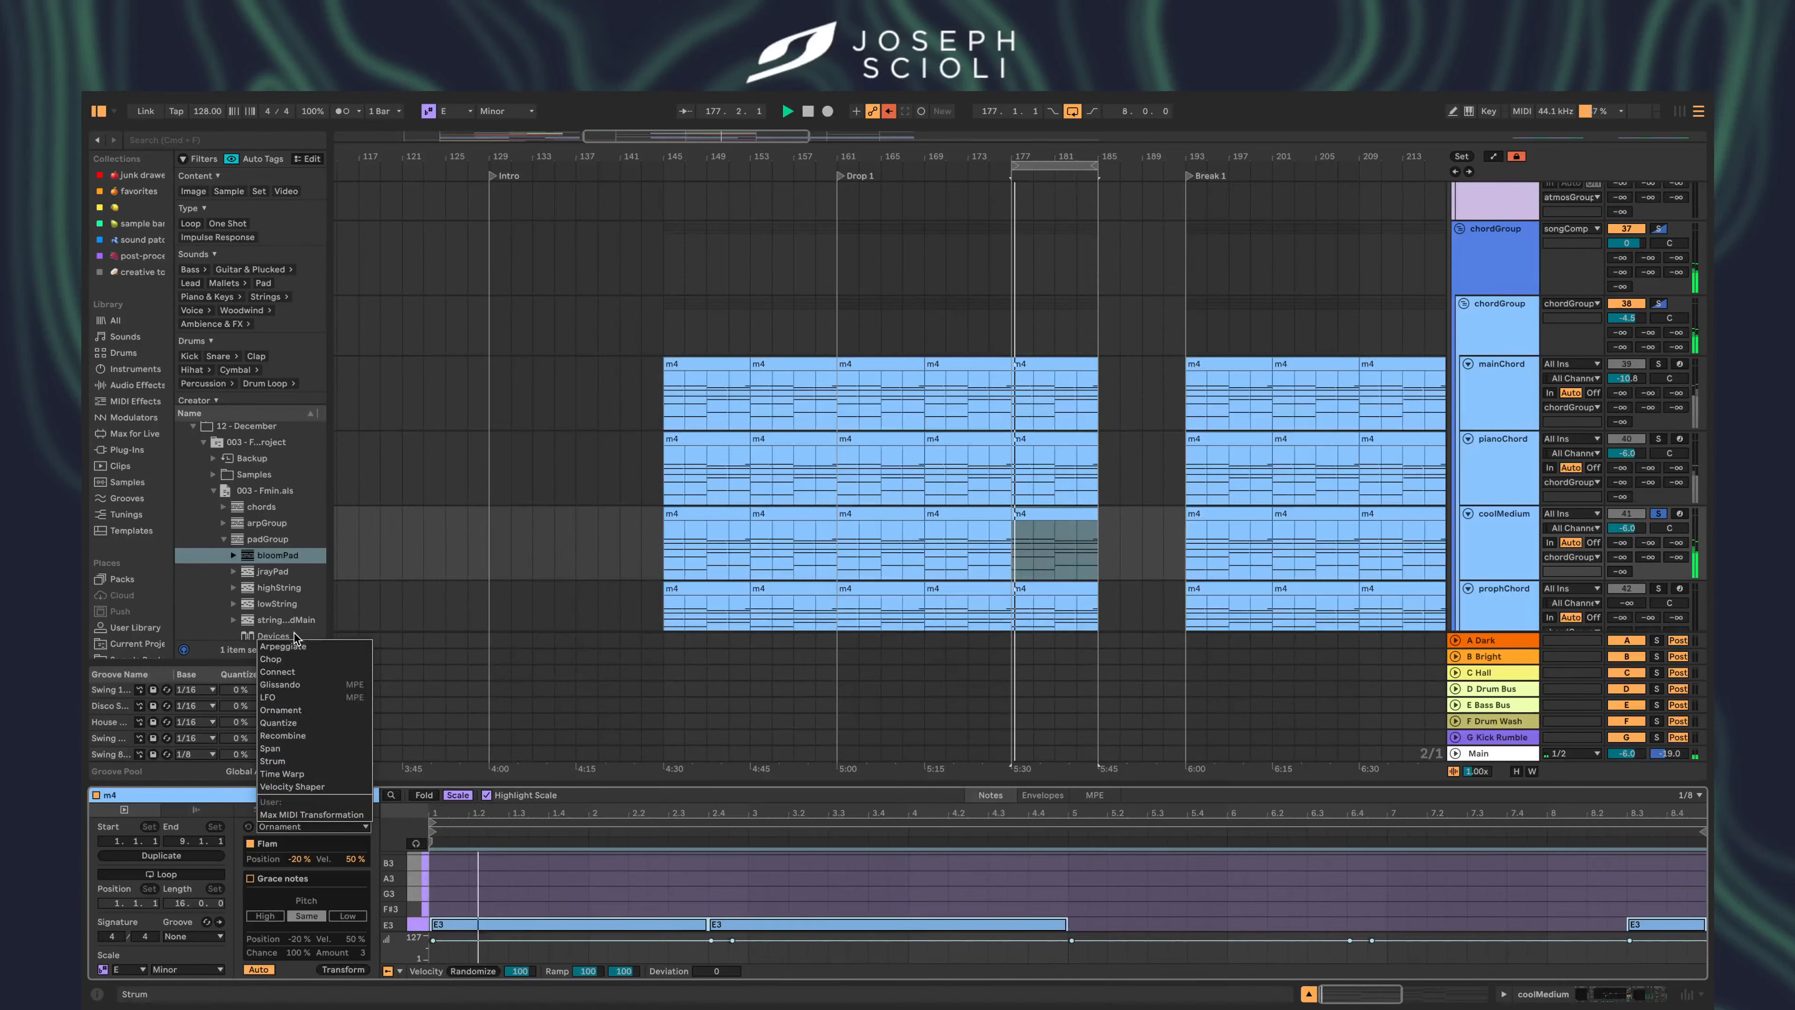
click(286, 645)
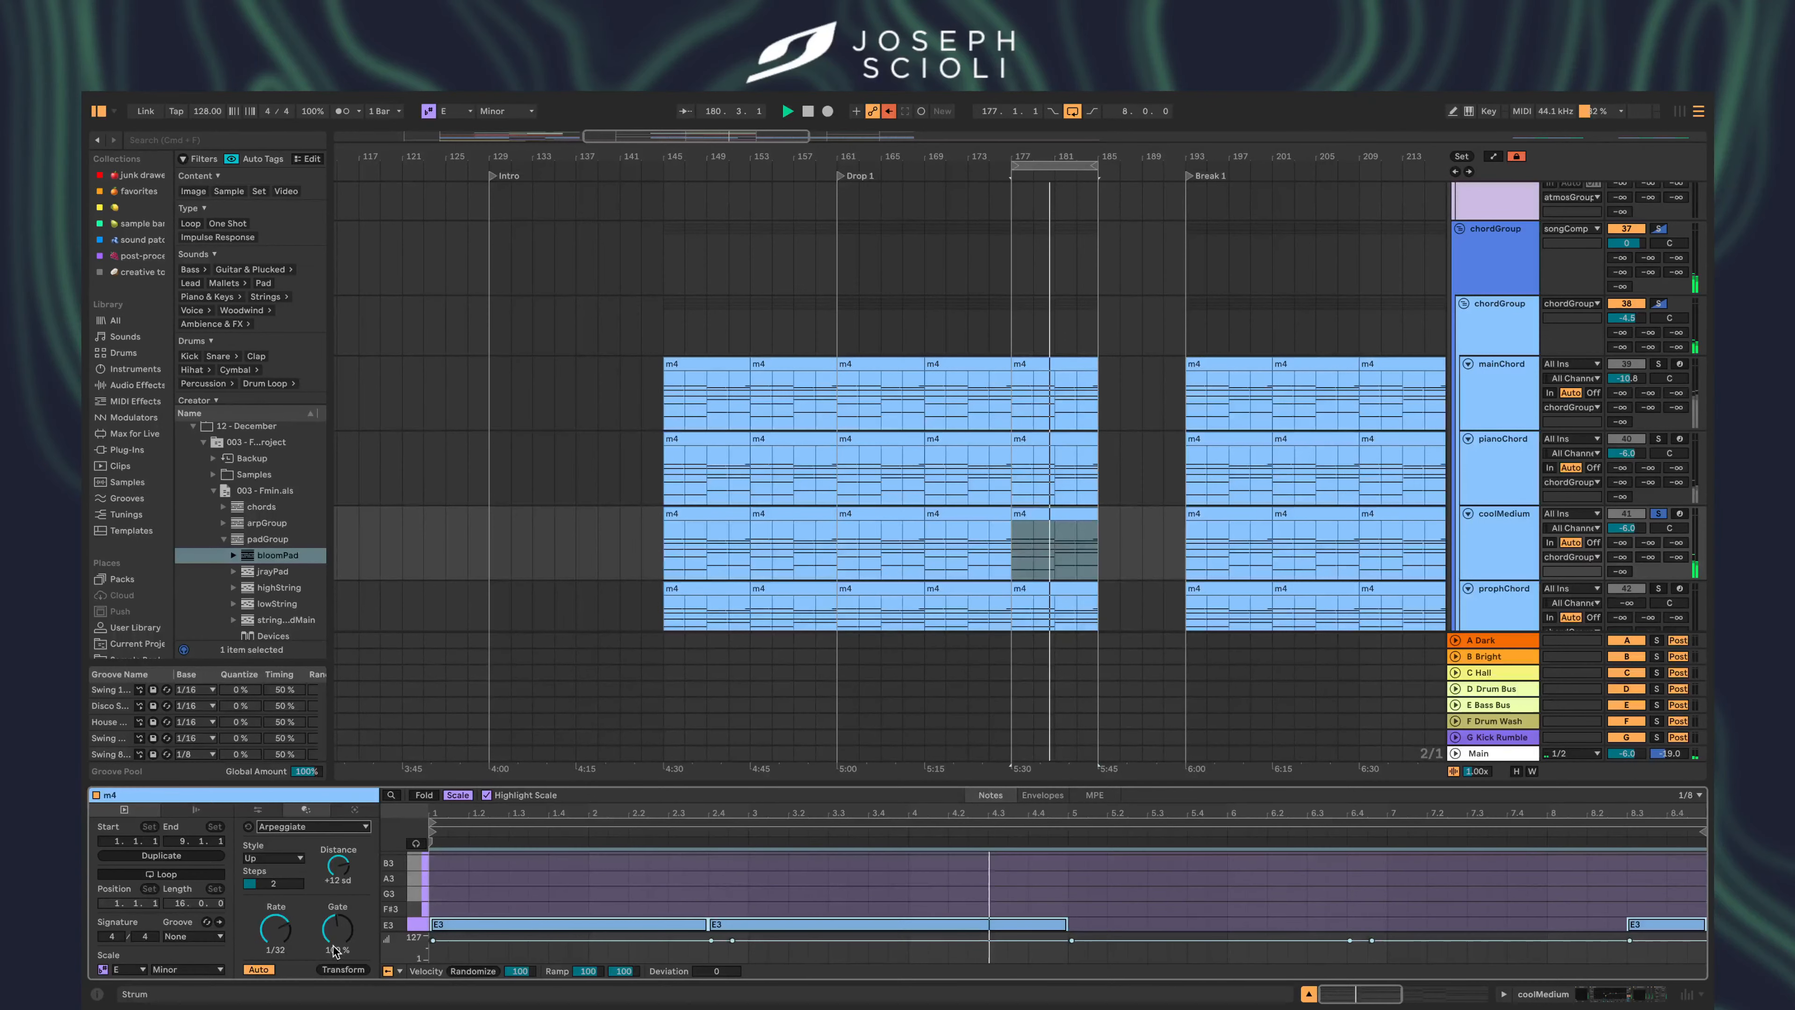
- Try an upward Arpeggiate with 2 steps at a 1/32 rate on the m4 clip, and undo it
click(337, 971)
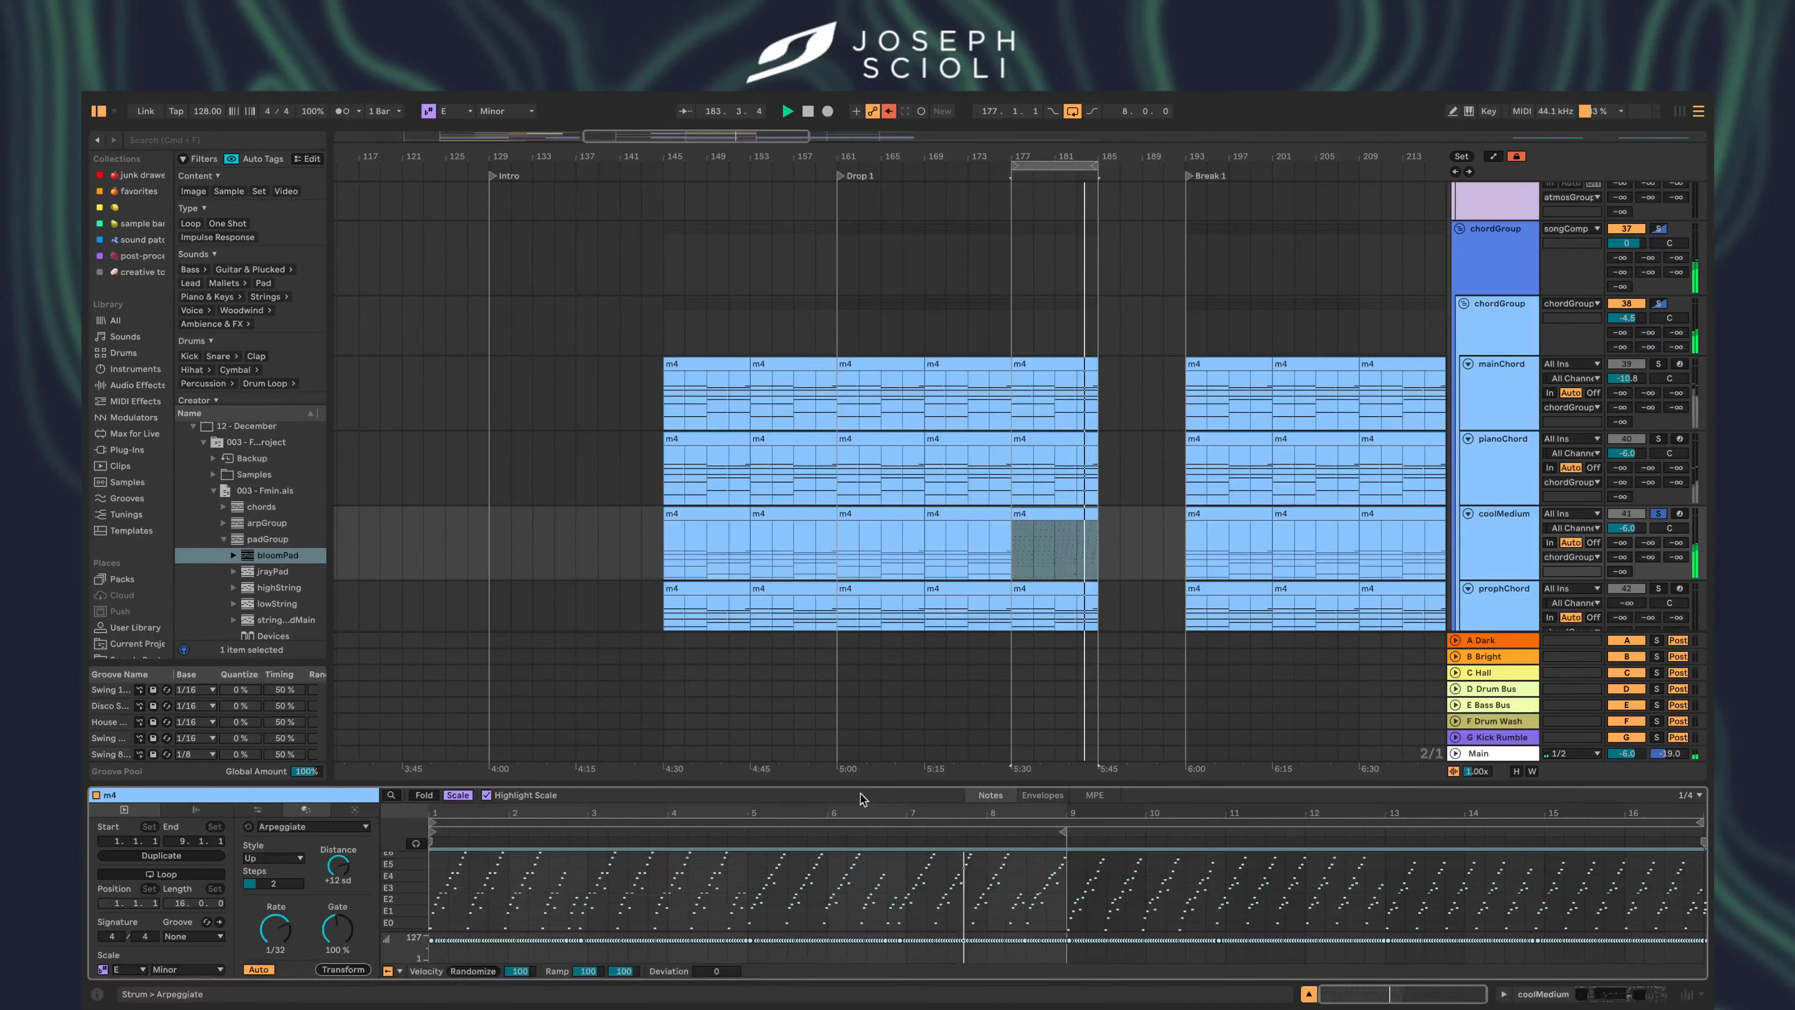
drag(861, 797, 865, 743)
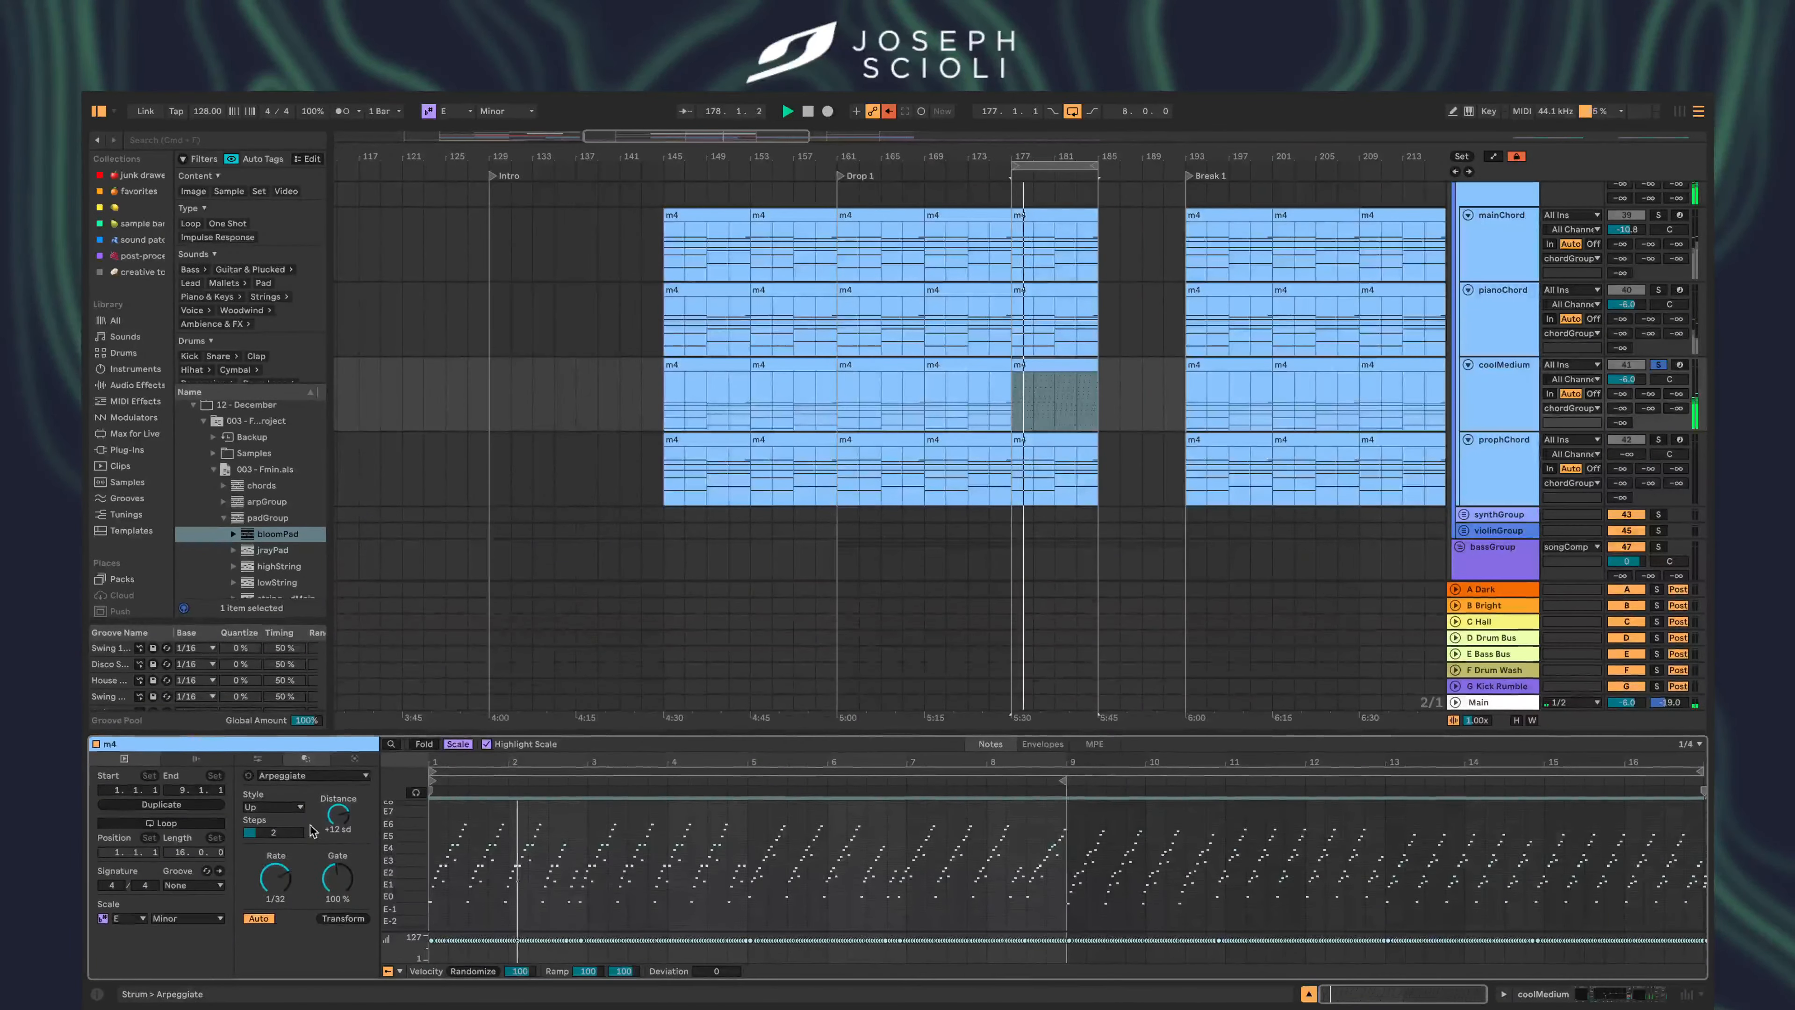
key(super+z)
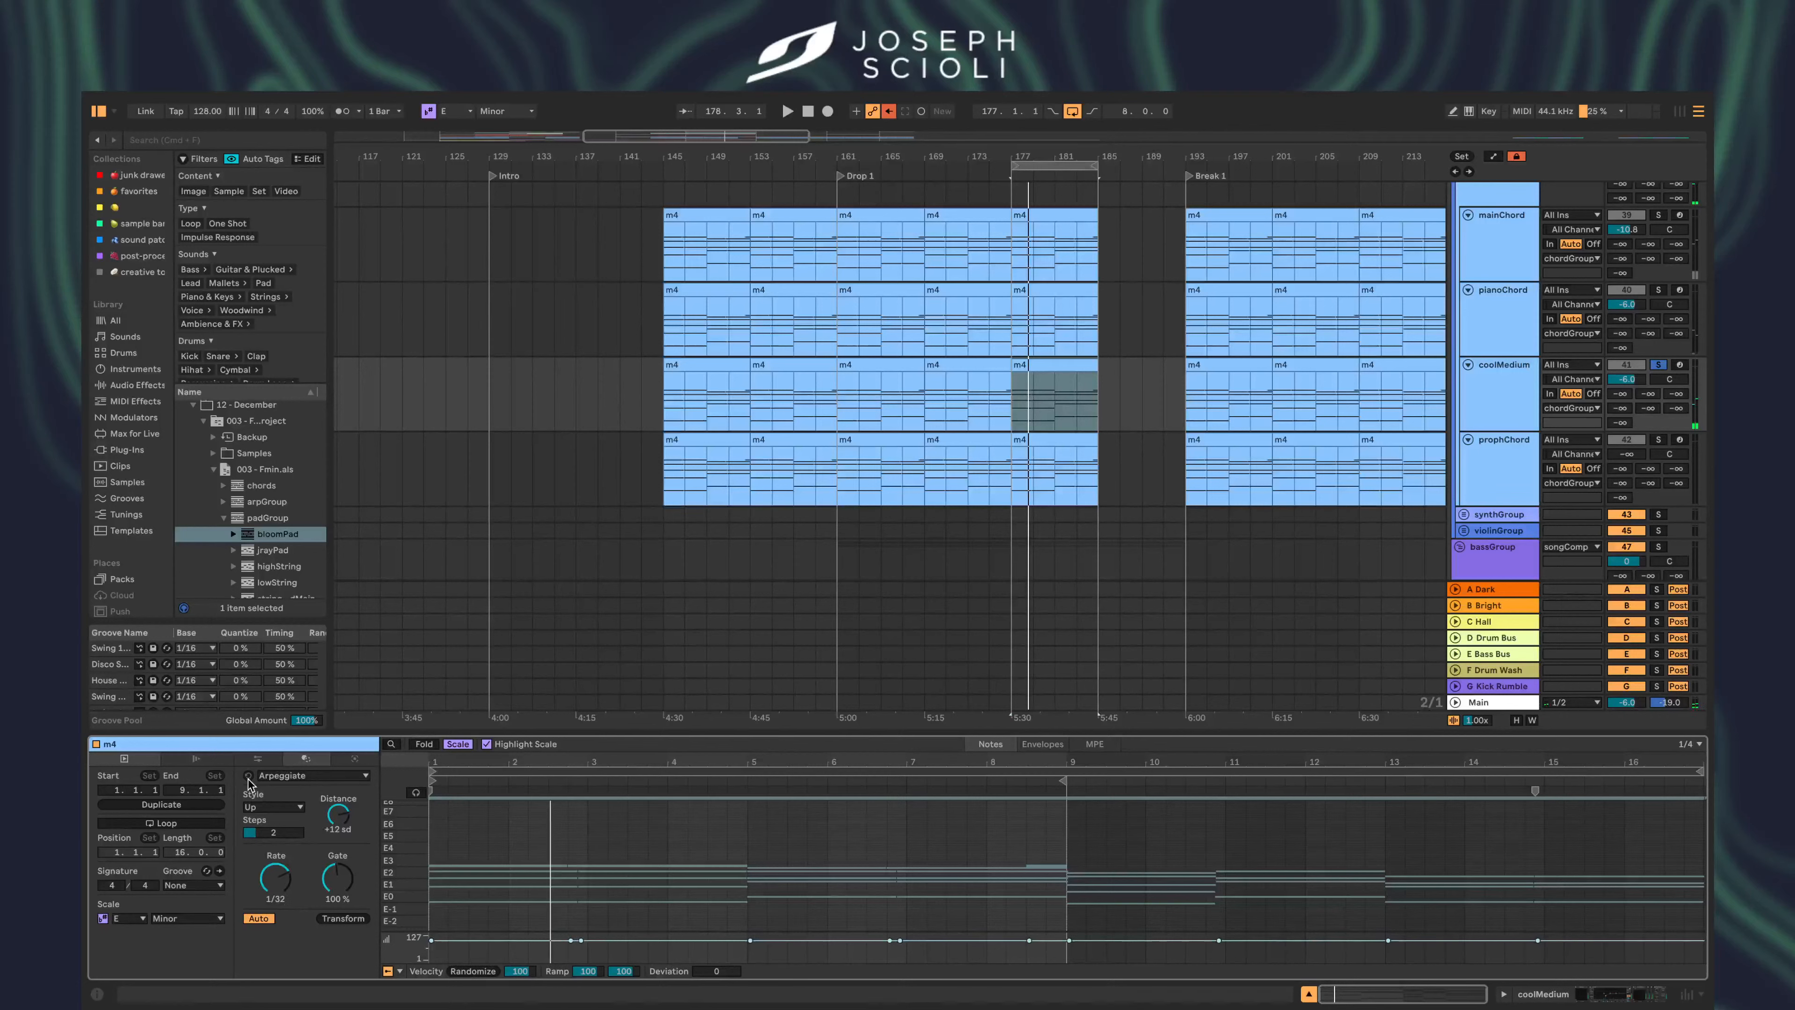
- Apply the Arpeggiate transformation to coolMedium's m4 clip with Up style, 2 steps and a 1/32 rate, and inspect the notes
mouse_move(288, 833)
mouse_down()
mouse_move(289, 792)
mouse_move(289, 837)
mouse_up()
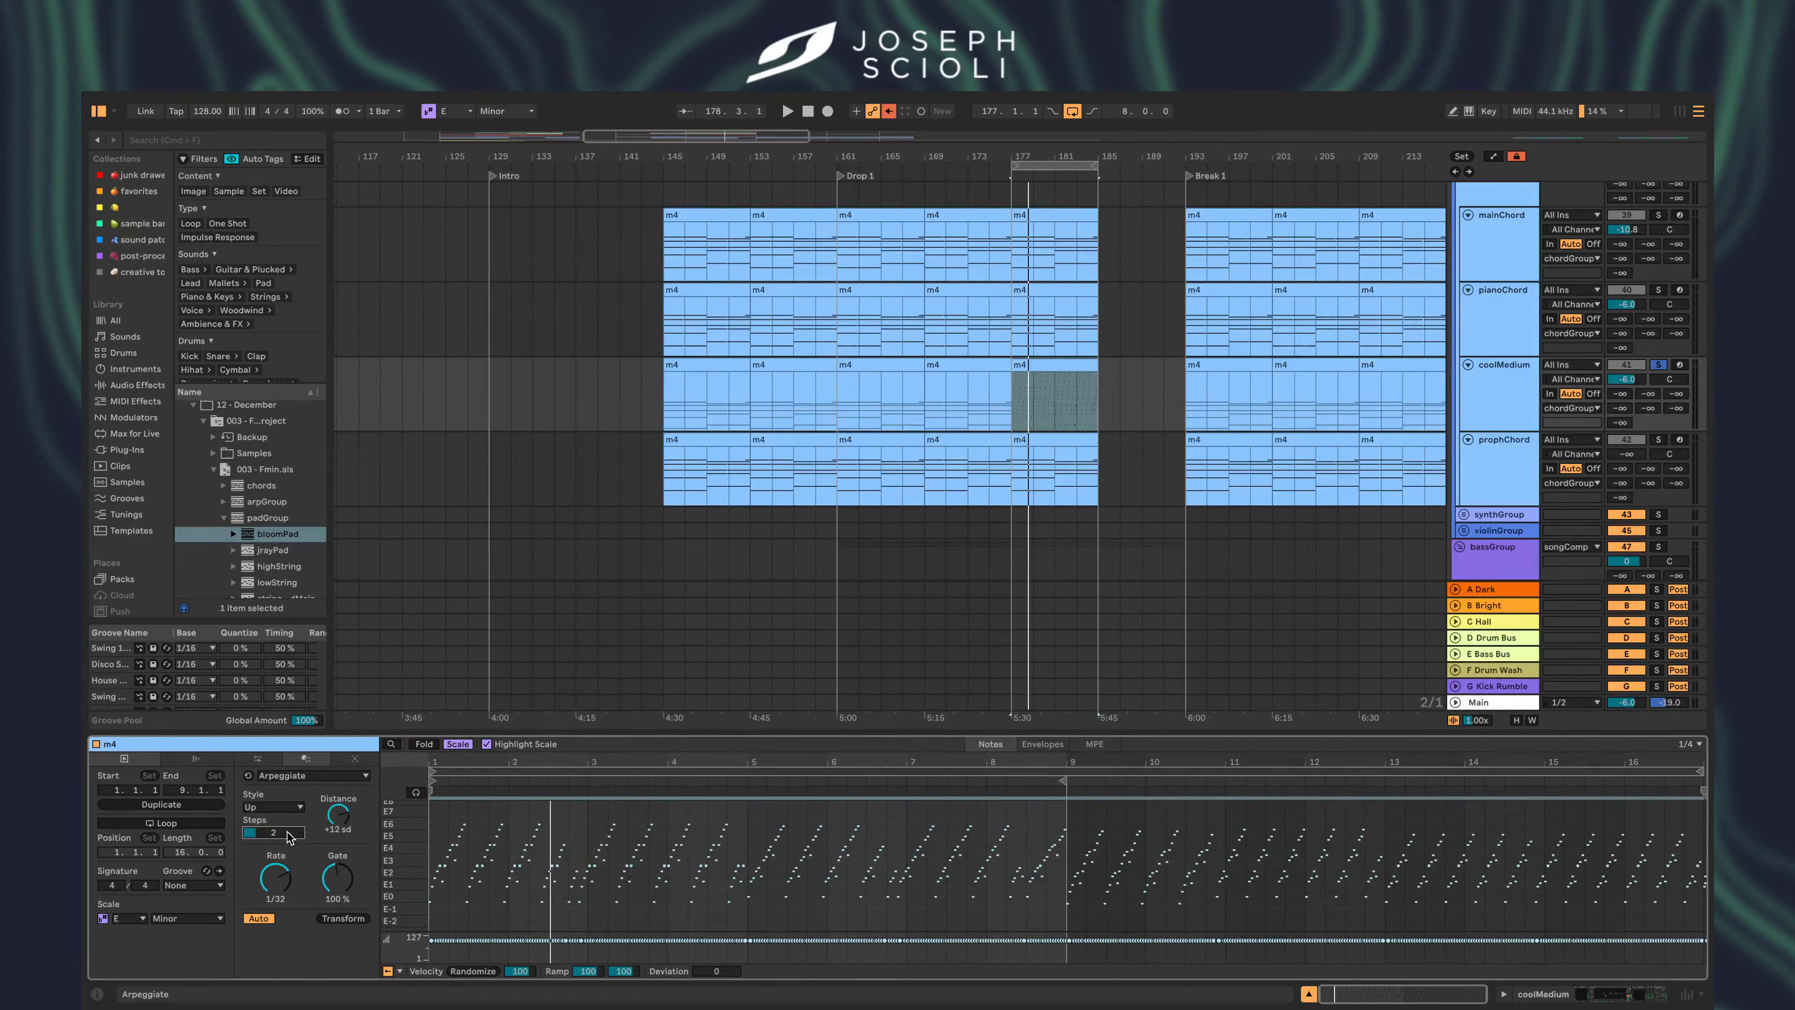
click(307, 776)
scroll(726, 879, up, 2)
scroll(726, 880, up, 3)
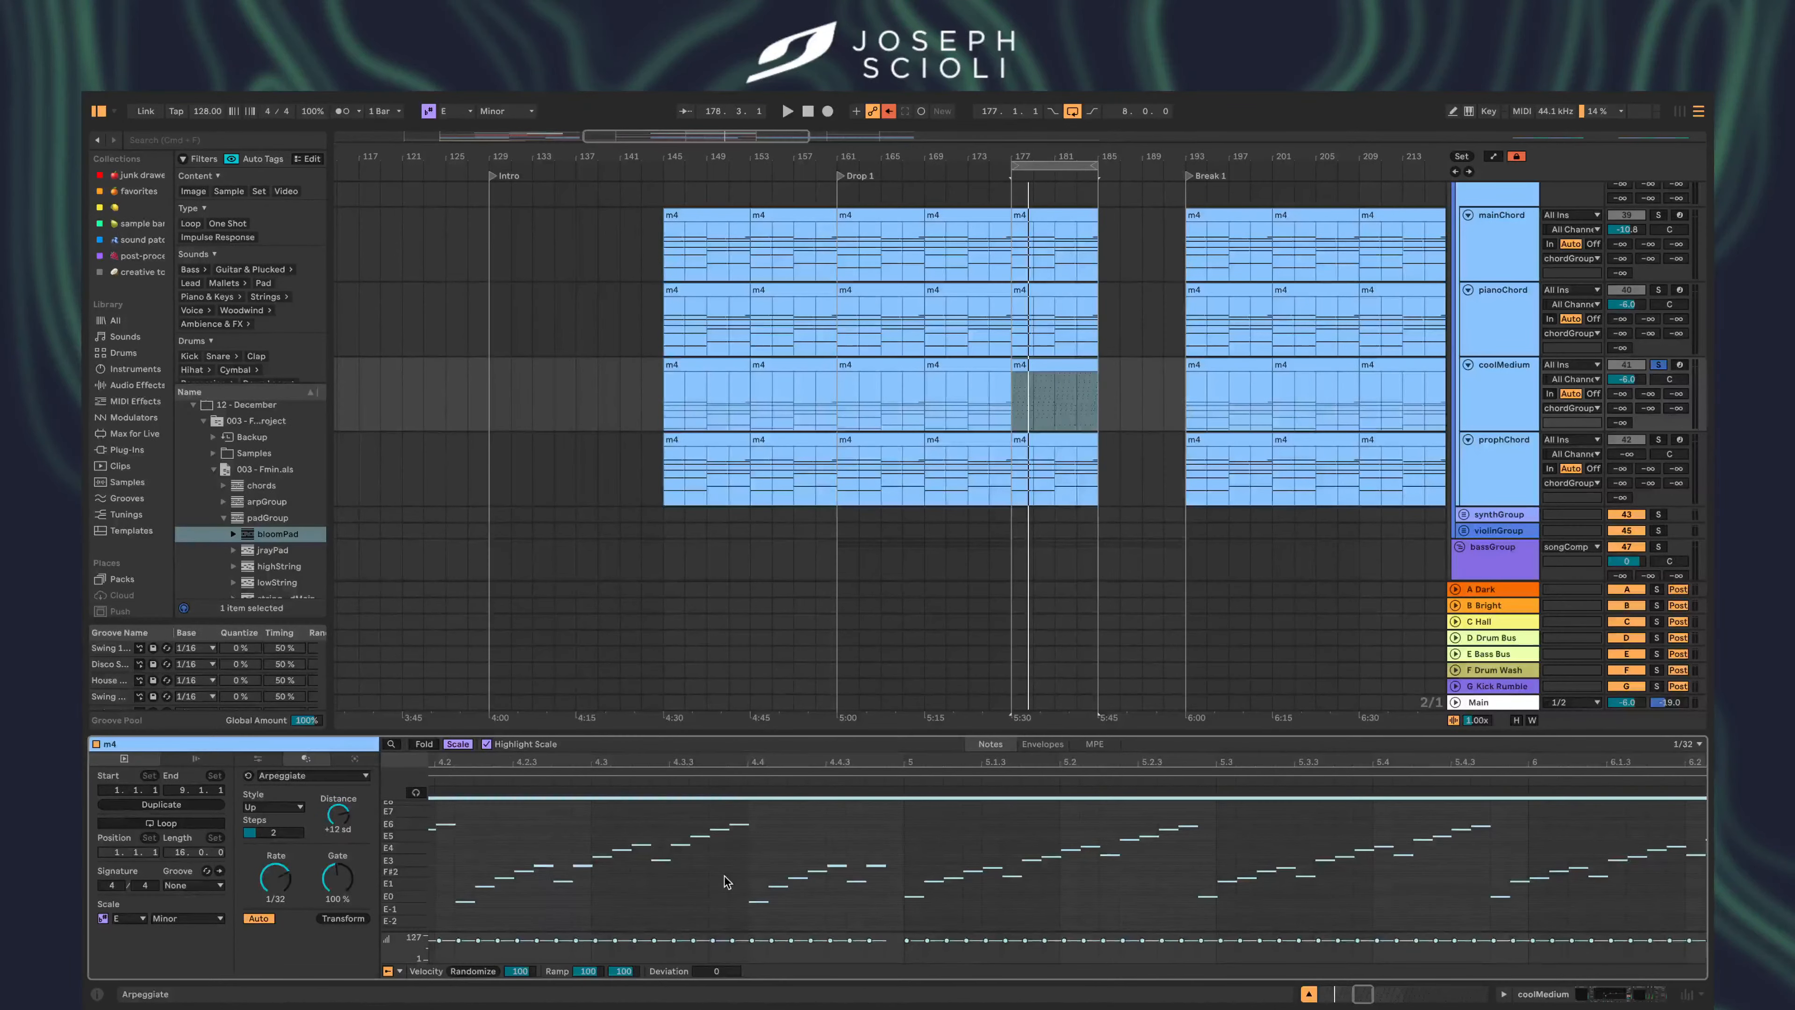
scroll(727, 880, down, 1)
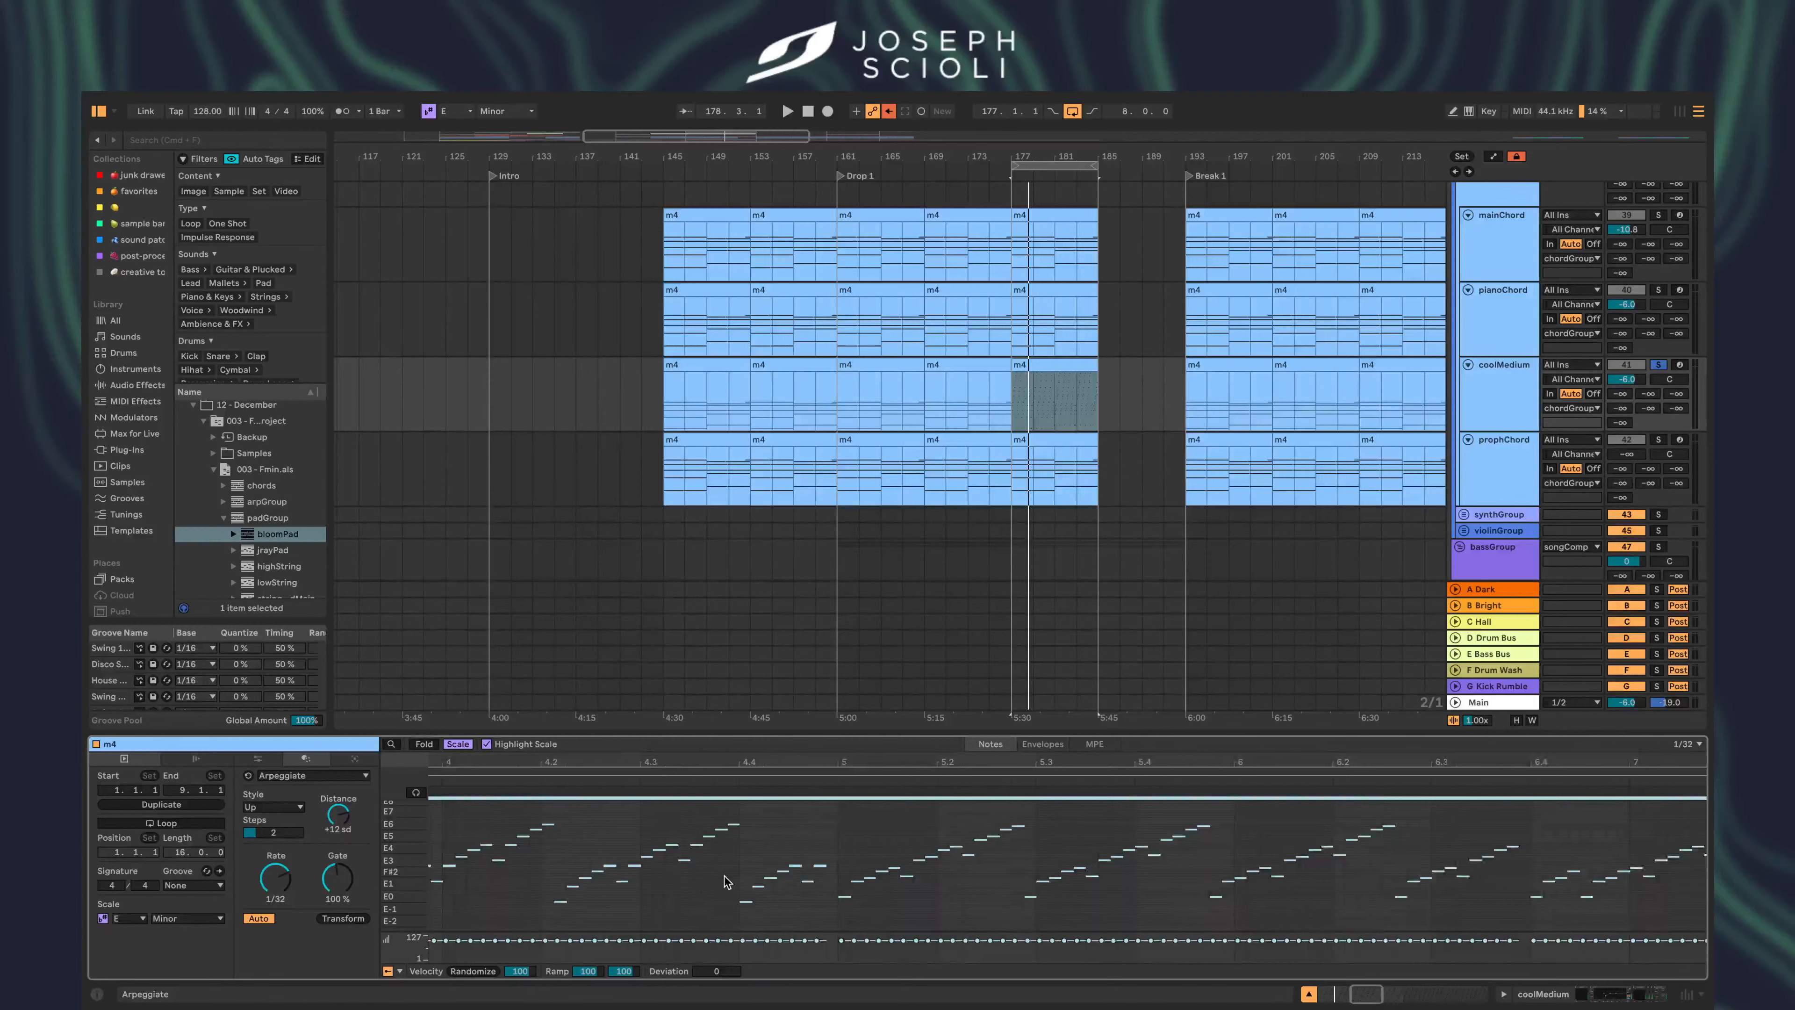
- Look over the arpeggiated notes and undo the Arpeggiate transformation on coolMedium's m4 clip
scroll(726, 880, down, 2)
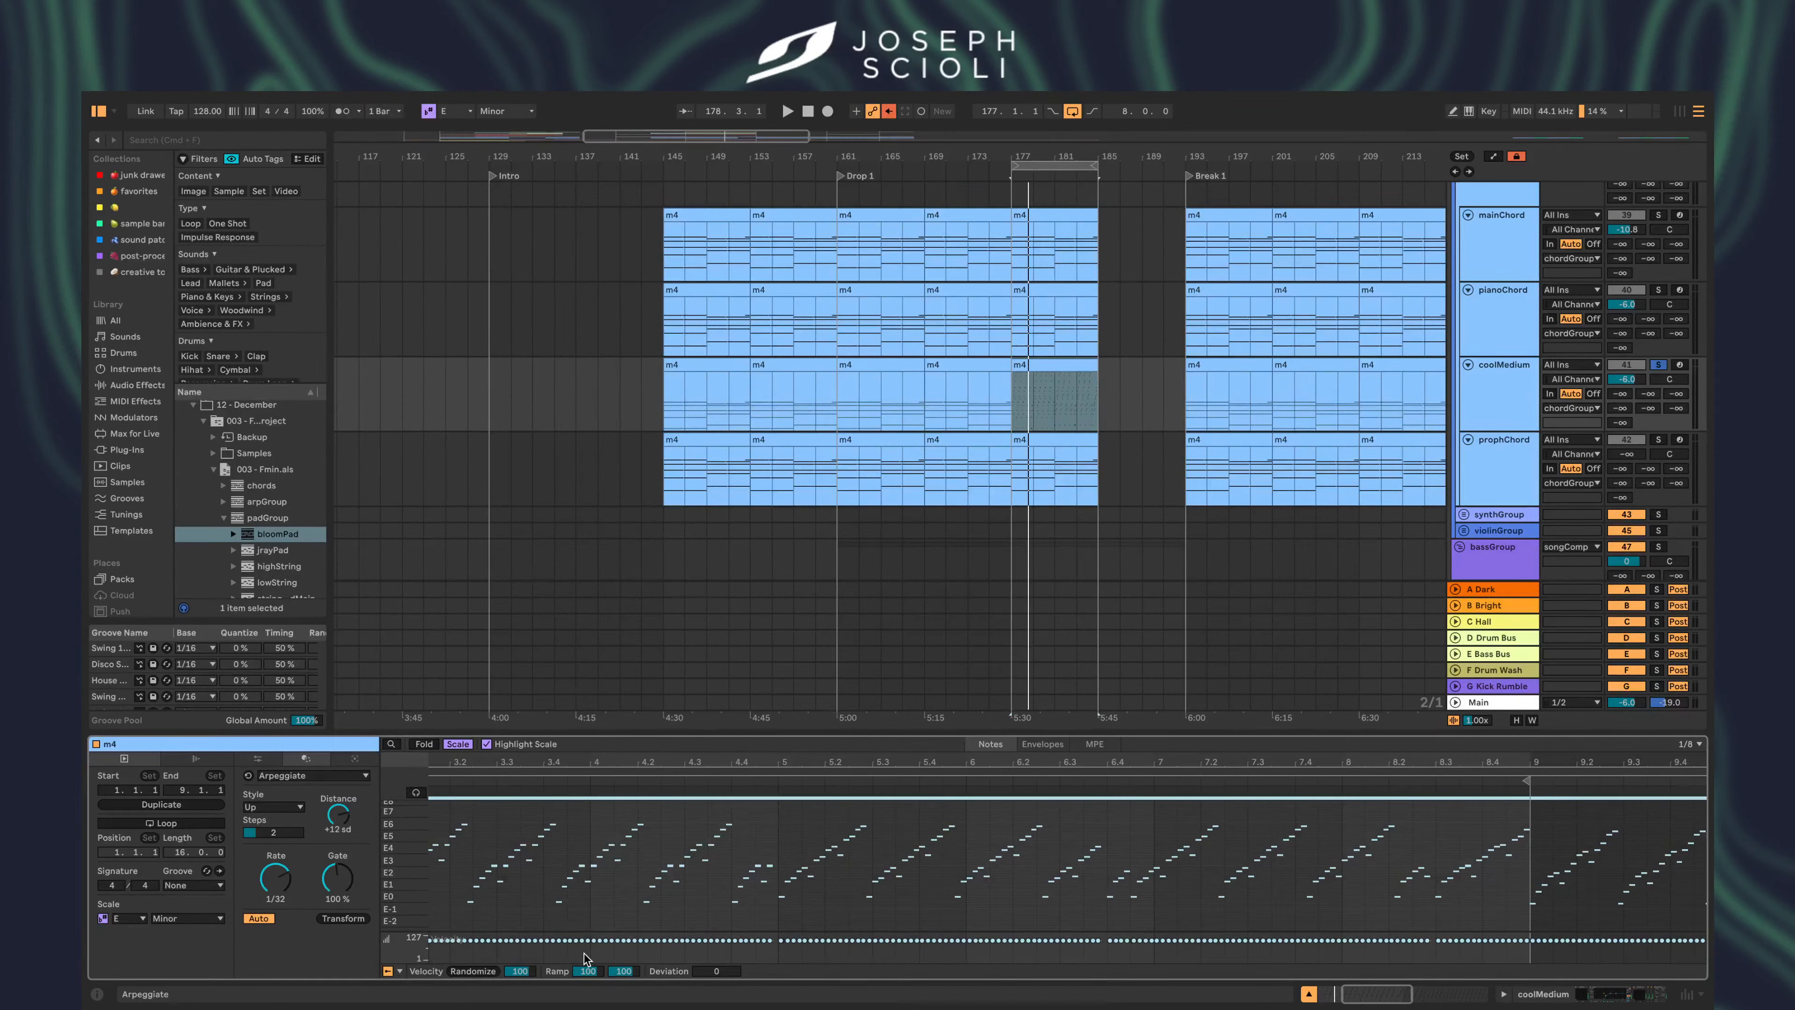
click(267, 774)
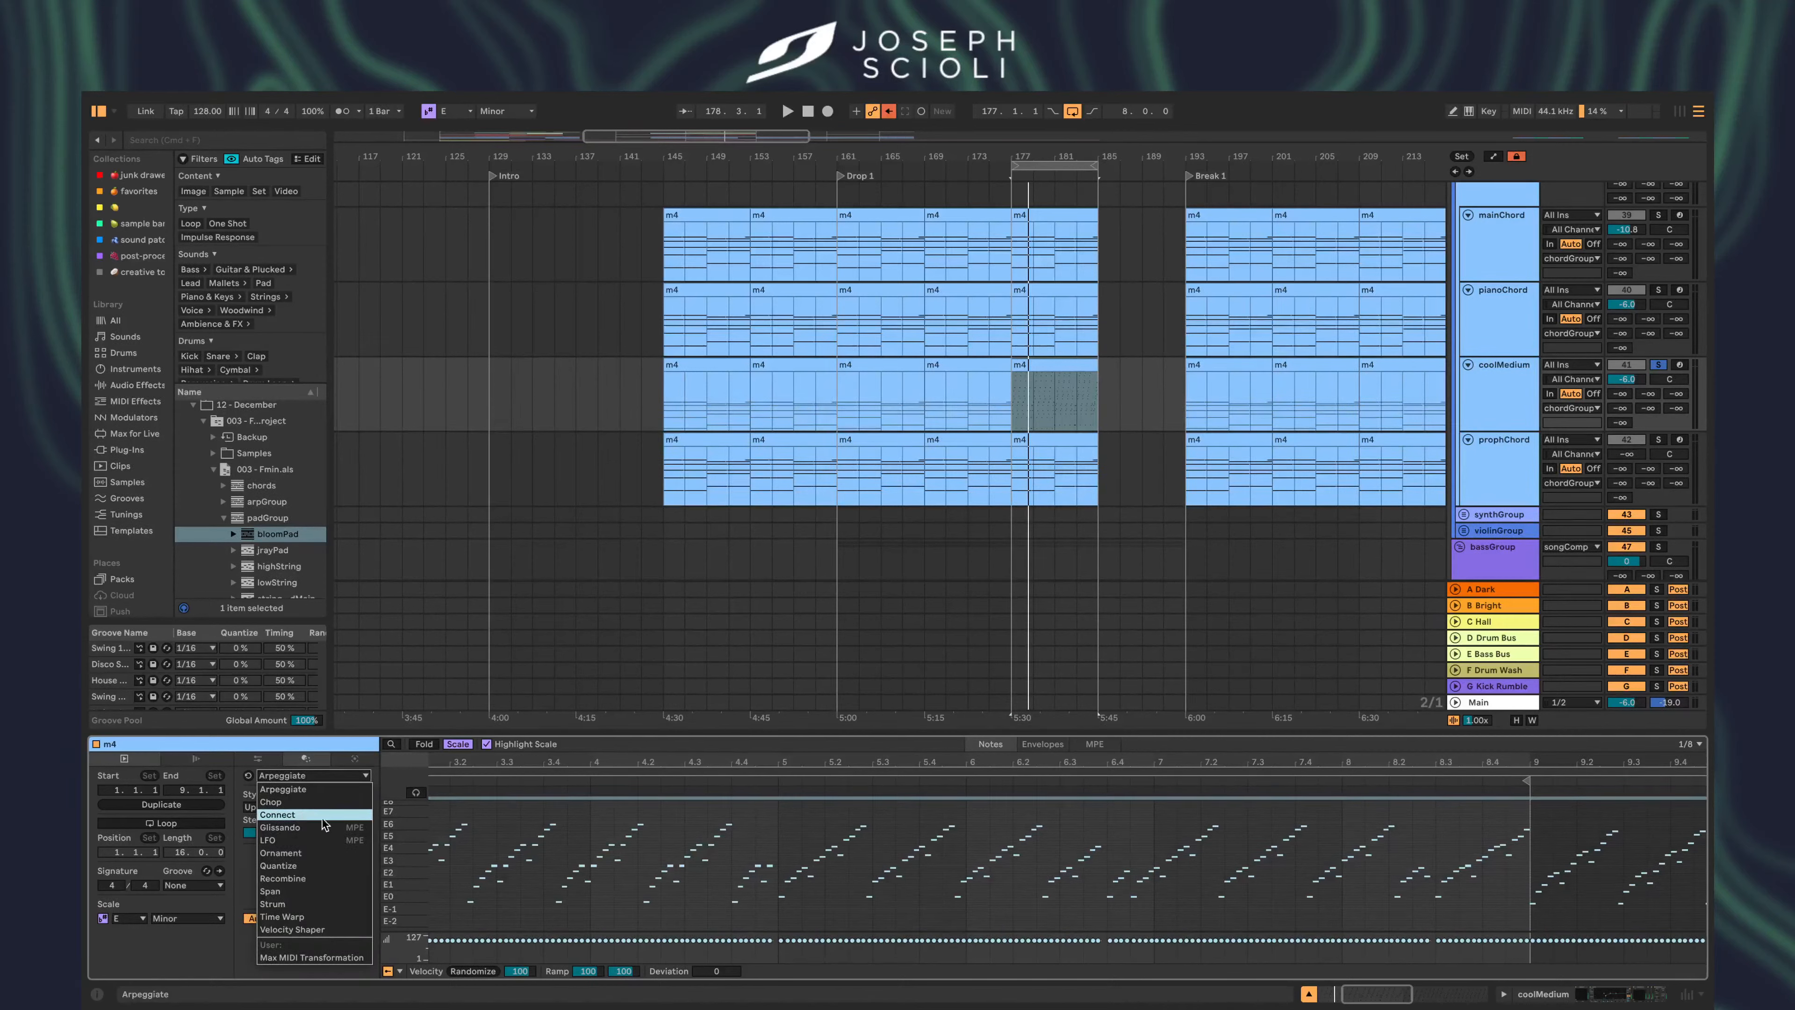
click(468, 834)
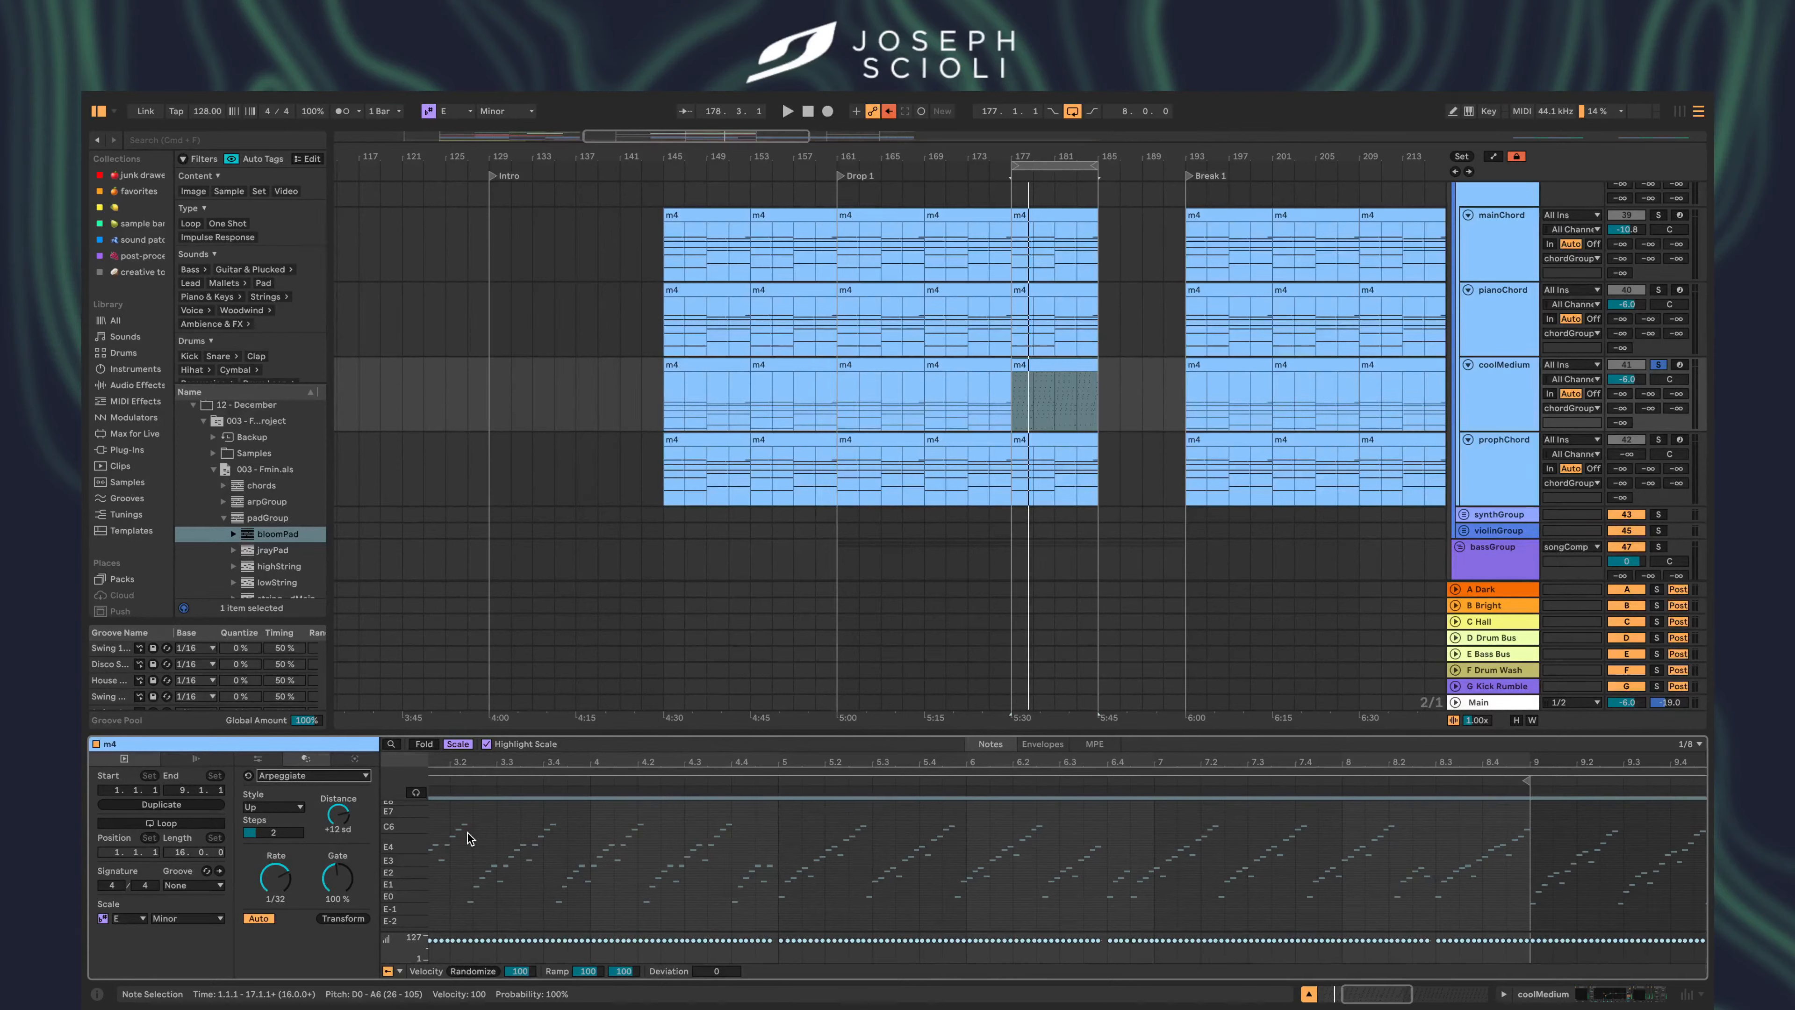
click(470, 833)
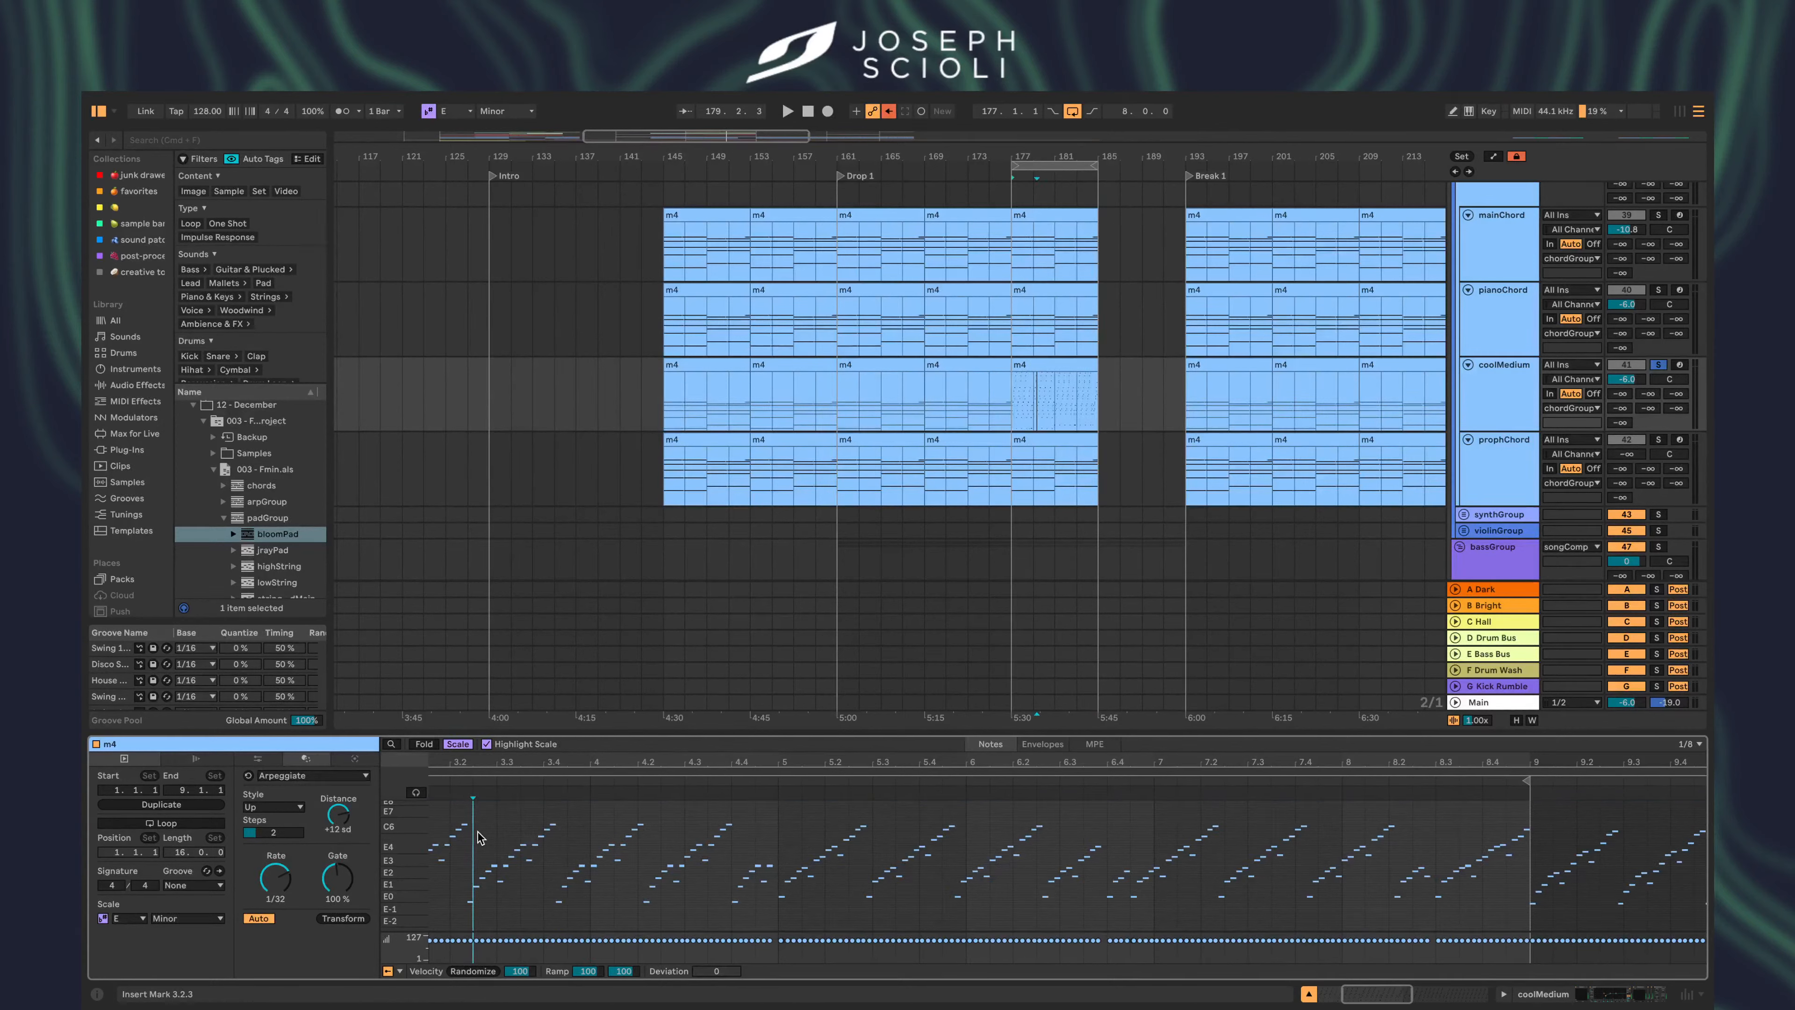
key(super+z)
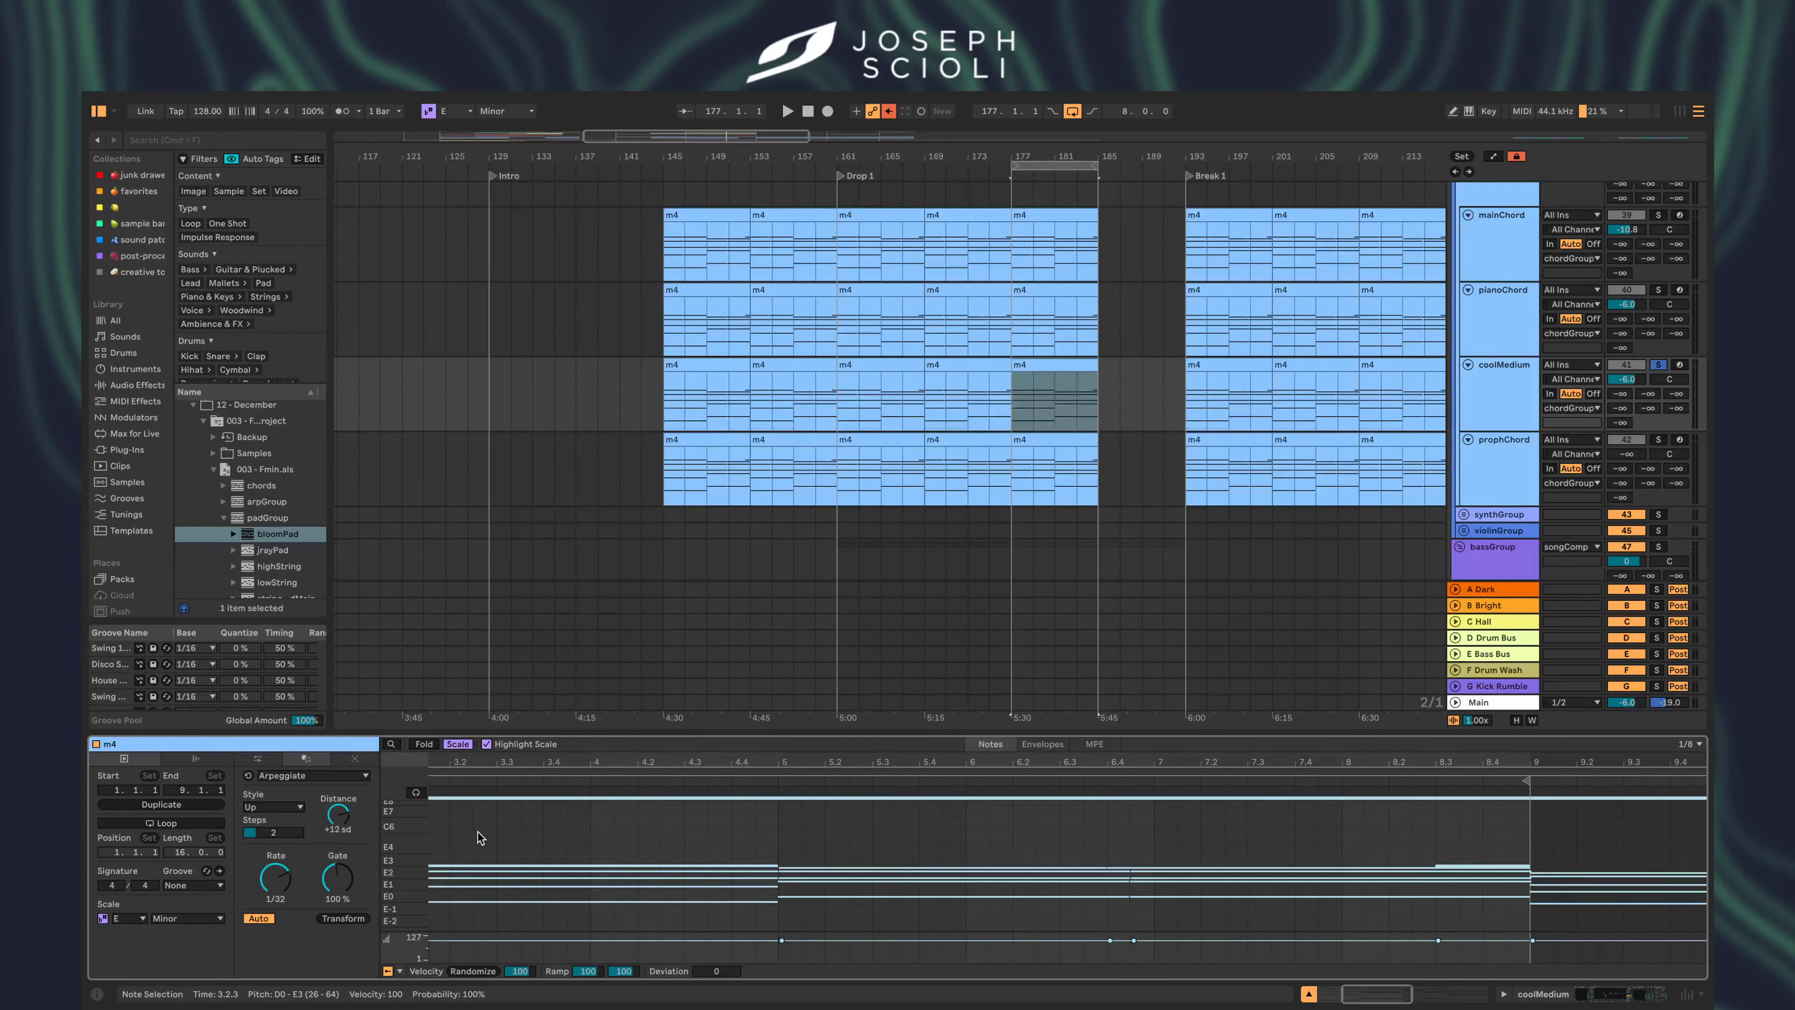
- Switch coolMedium's m4 clip to the Time Warp transformation, move its end breakpoint to 12.4.2 and listen to it
click(296, 779)
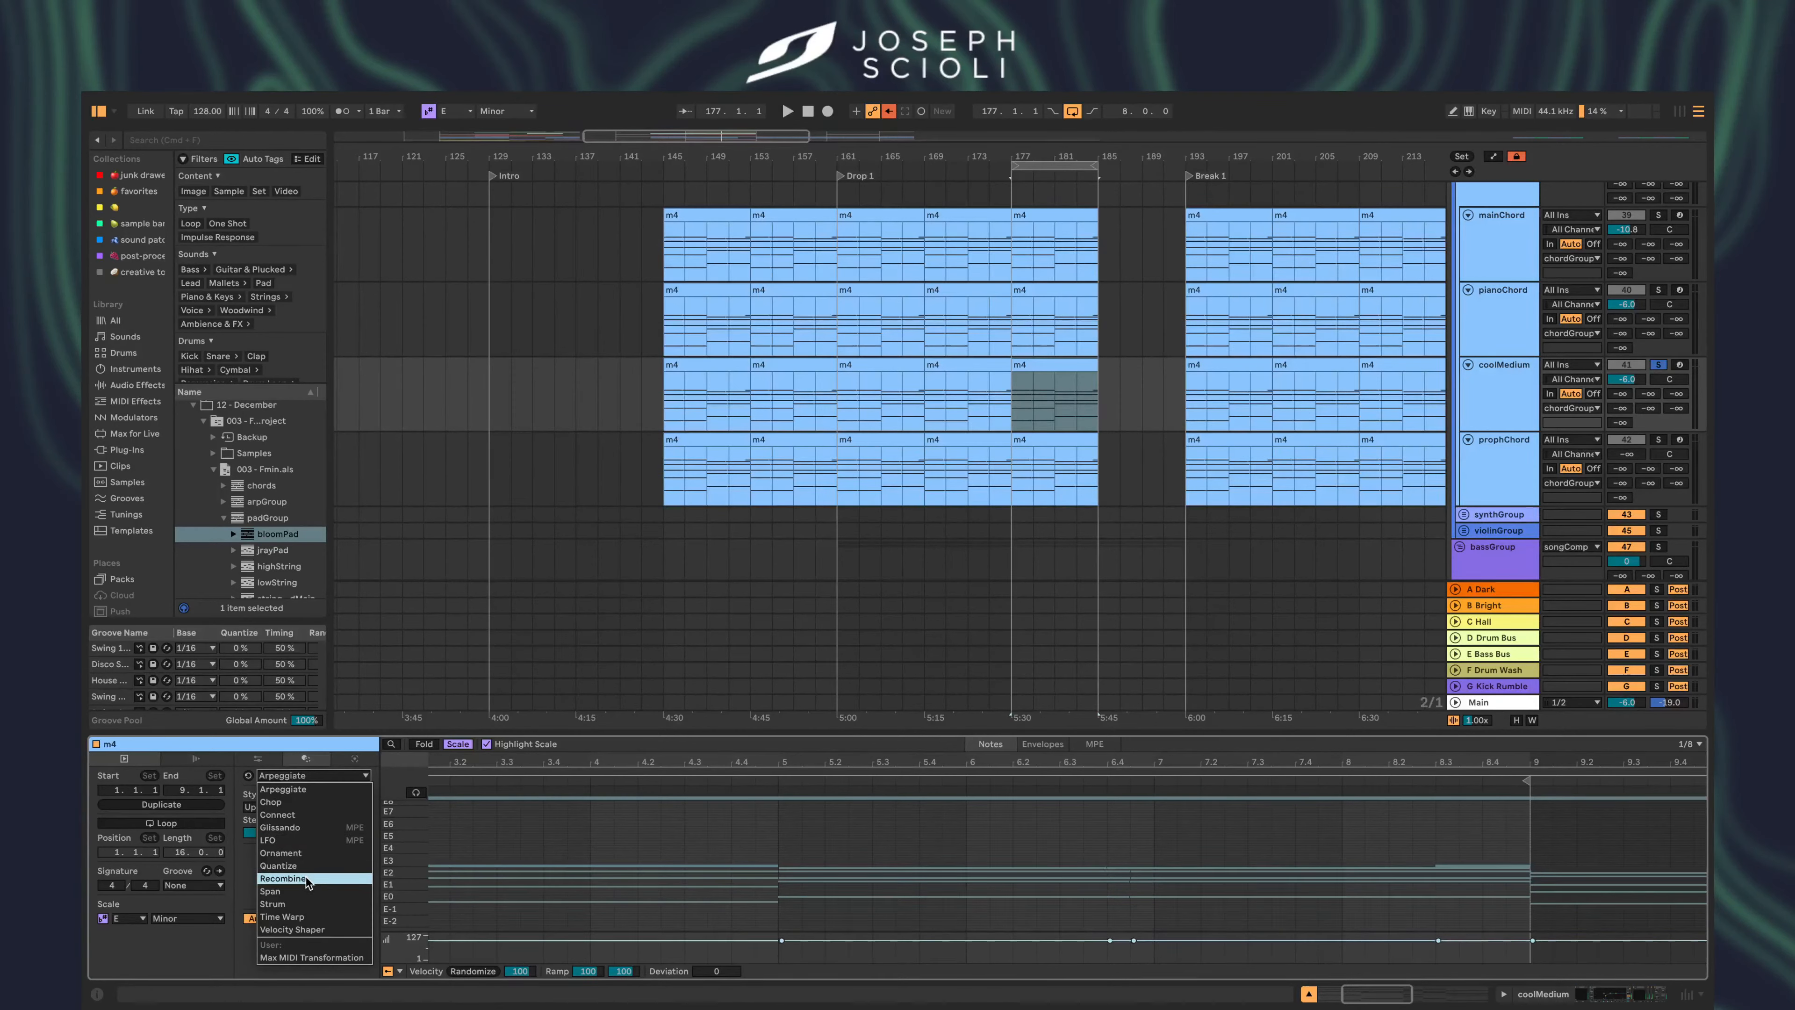
click(304, 916)
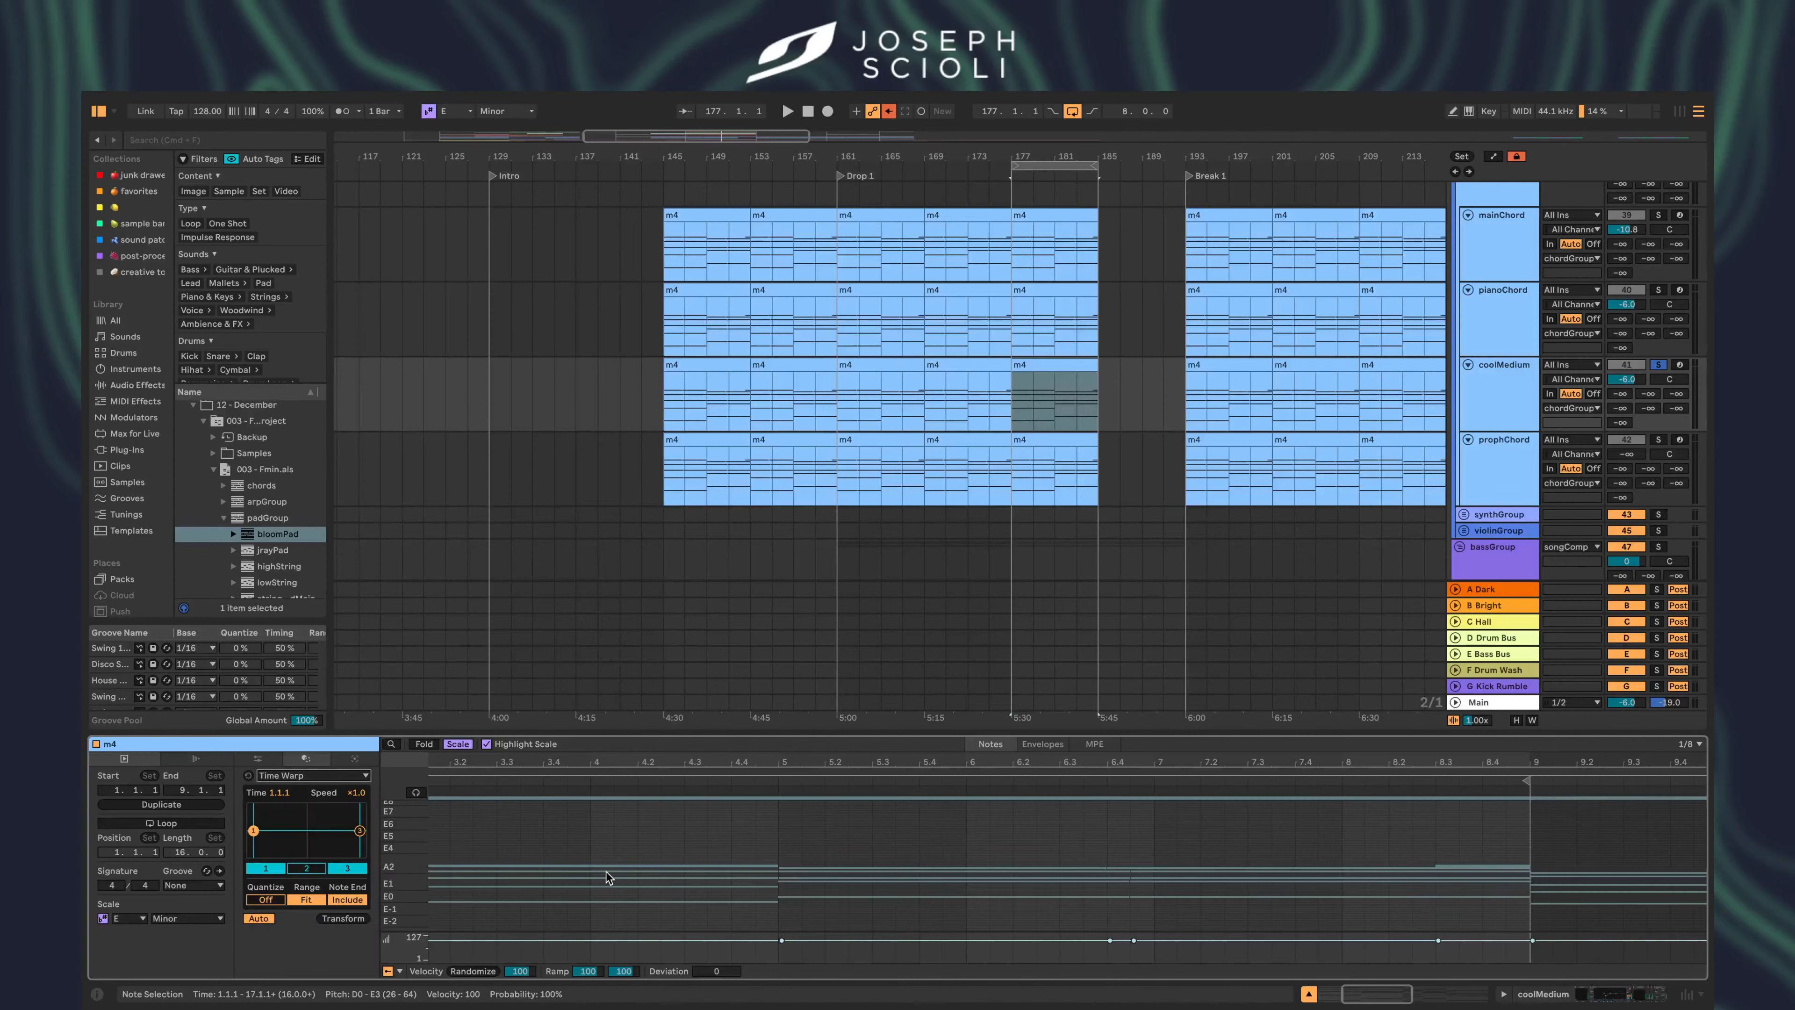
click(494, 866)
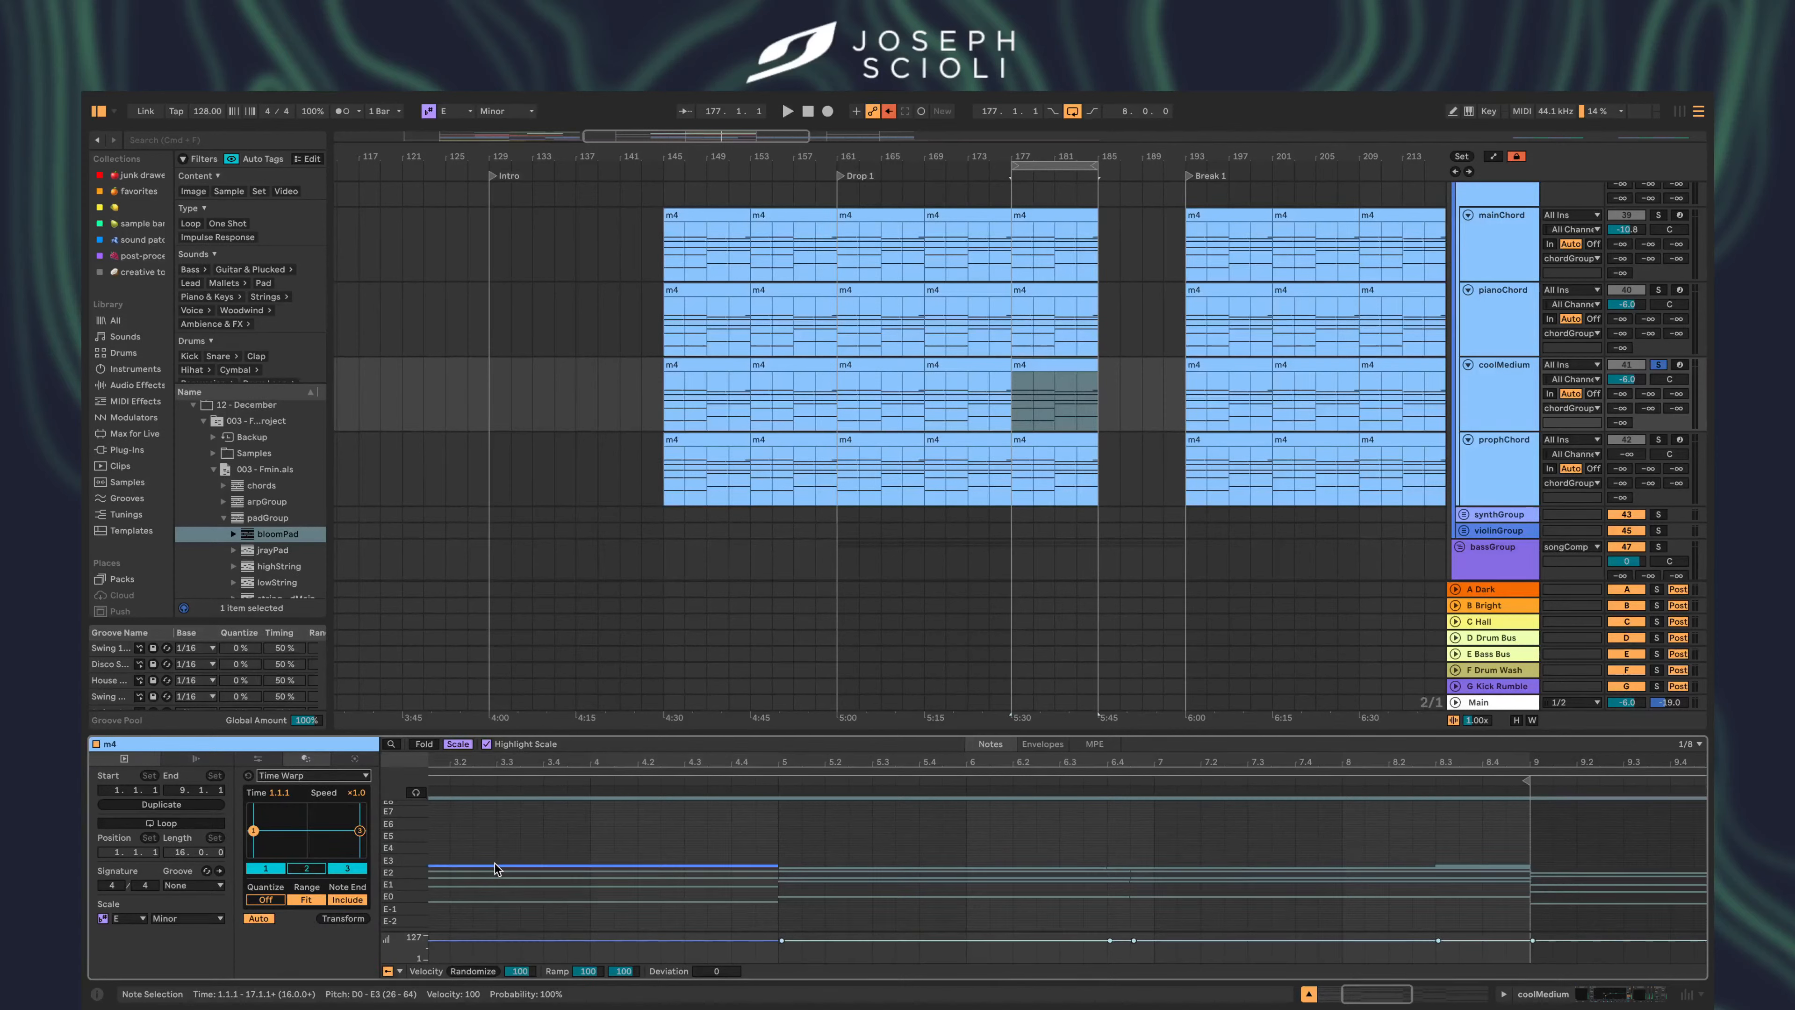
mouse_move(360, 830)
mouse_down()
mouse_move(261, 831)
mouse_move(316, 834)
mouse_move(307, 803)
mouse_move(332, 830)
mouse_up()
key(space)
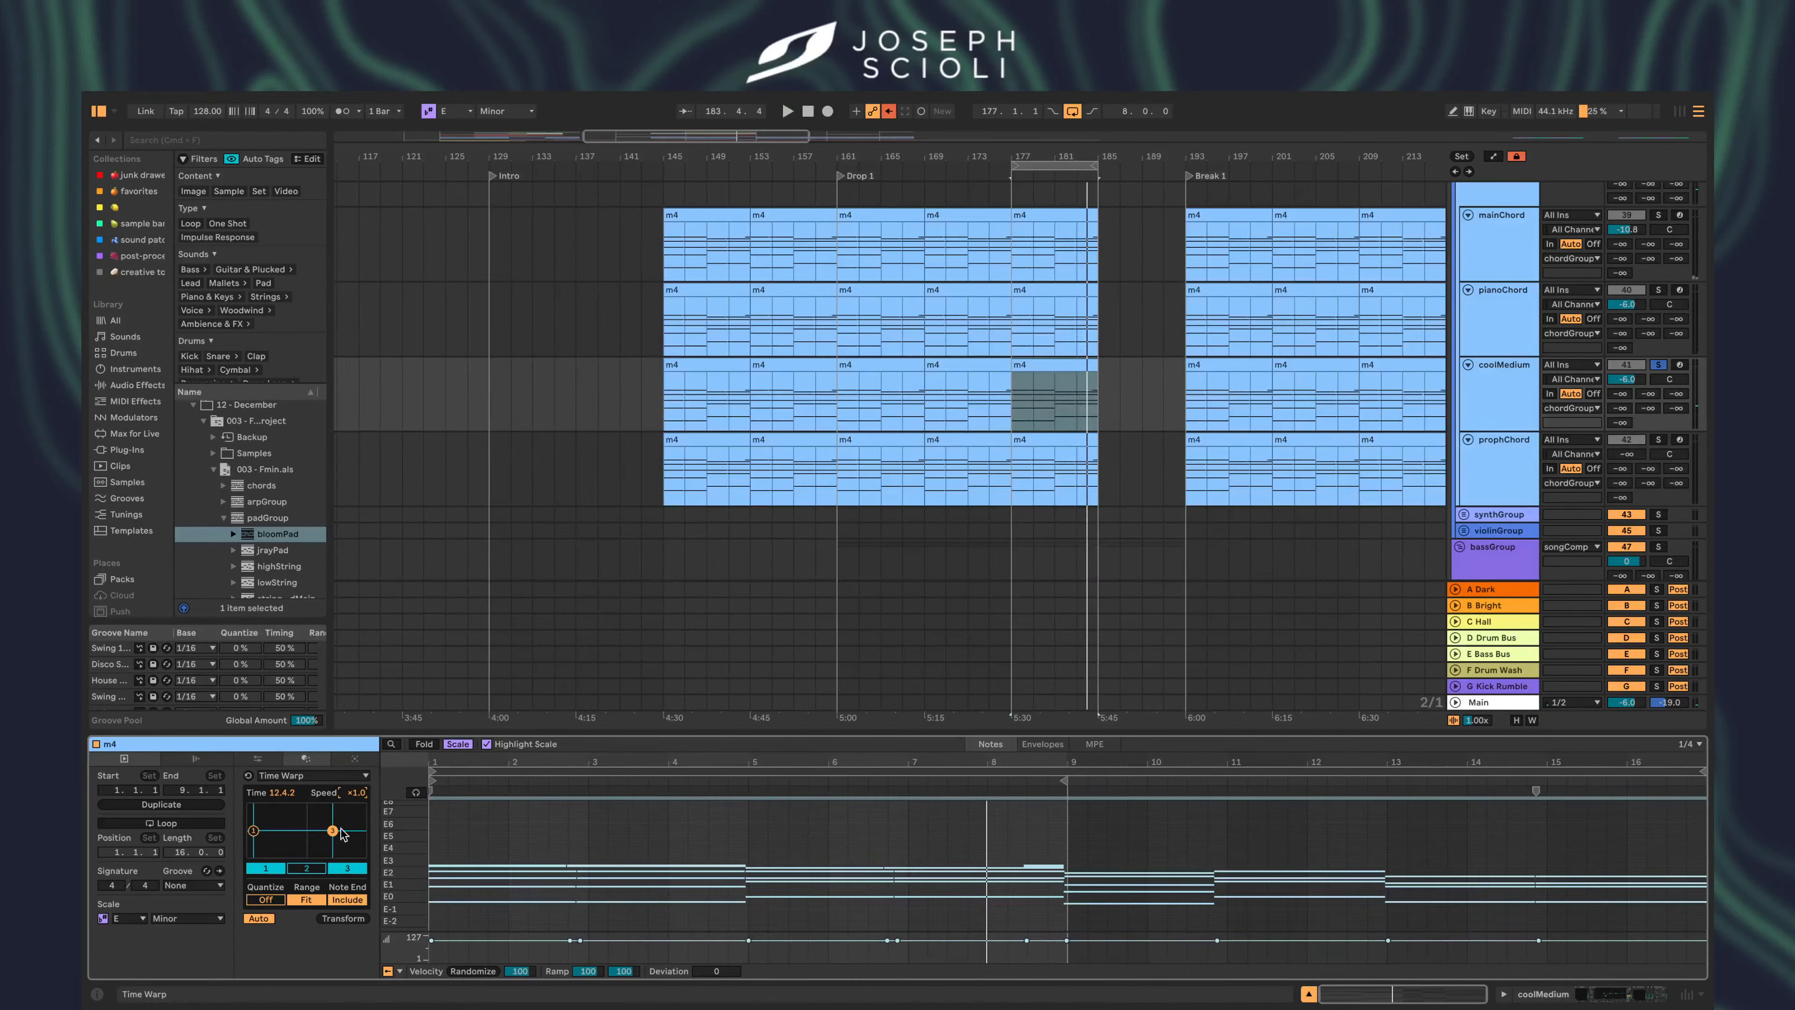
click(323, 777)
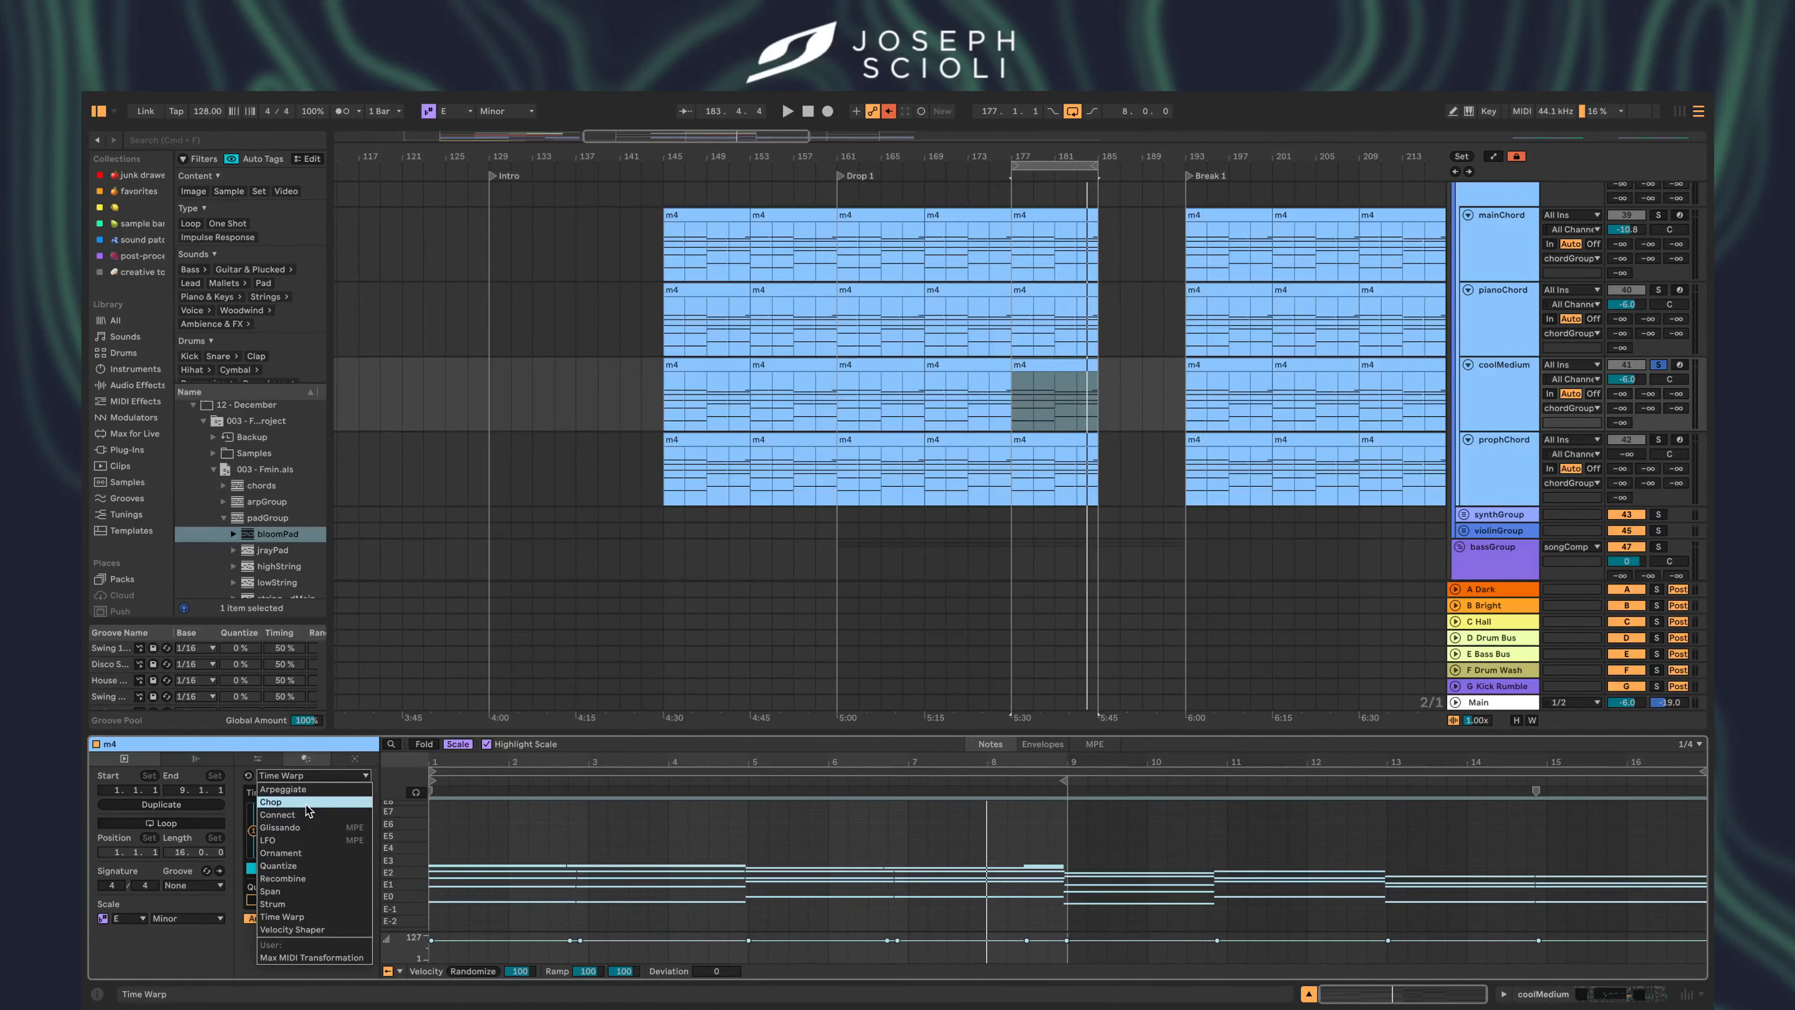
key(Escape)
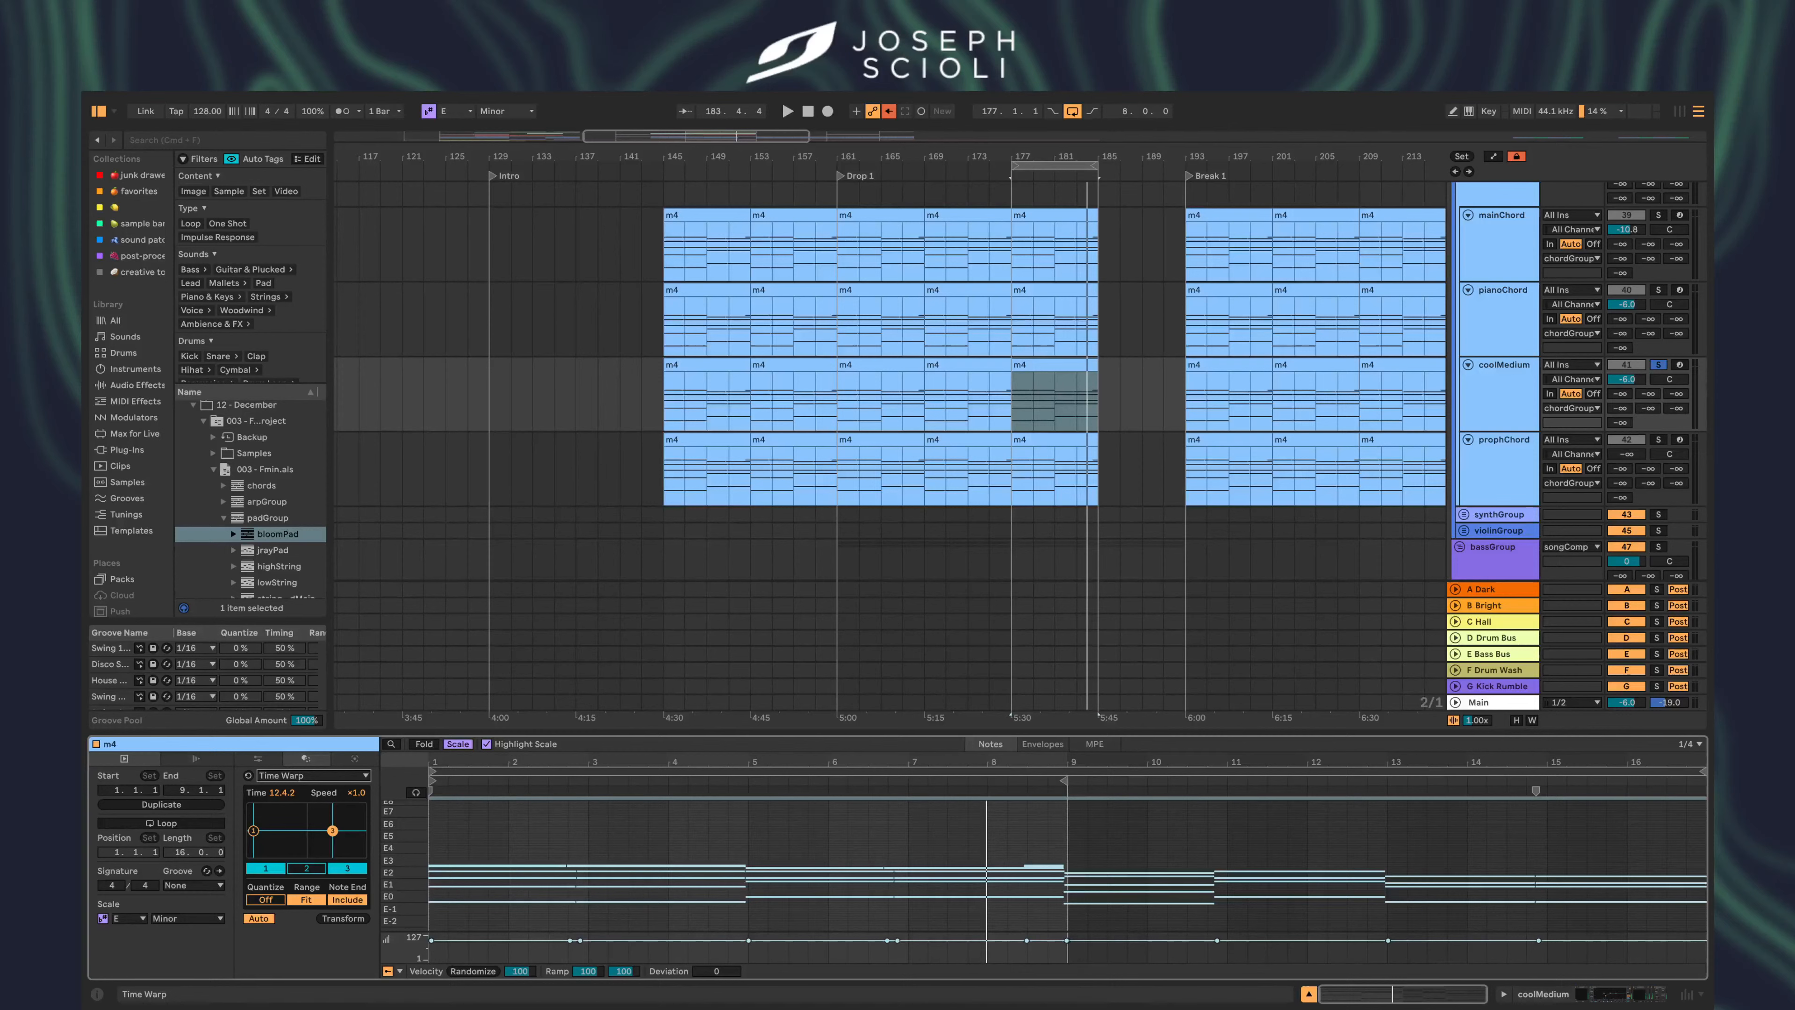
click(342, 775)
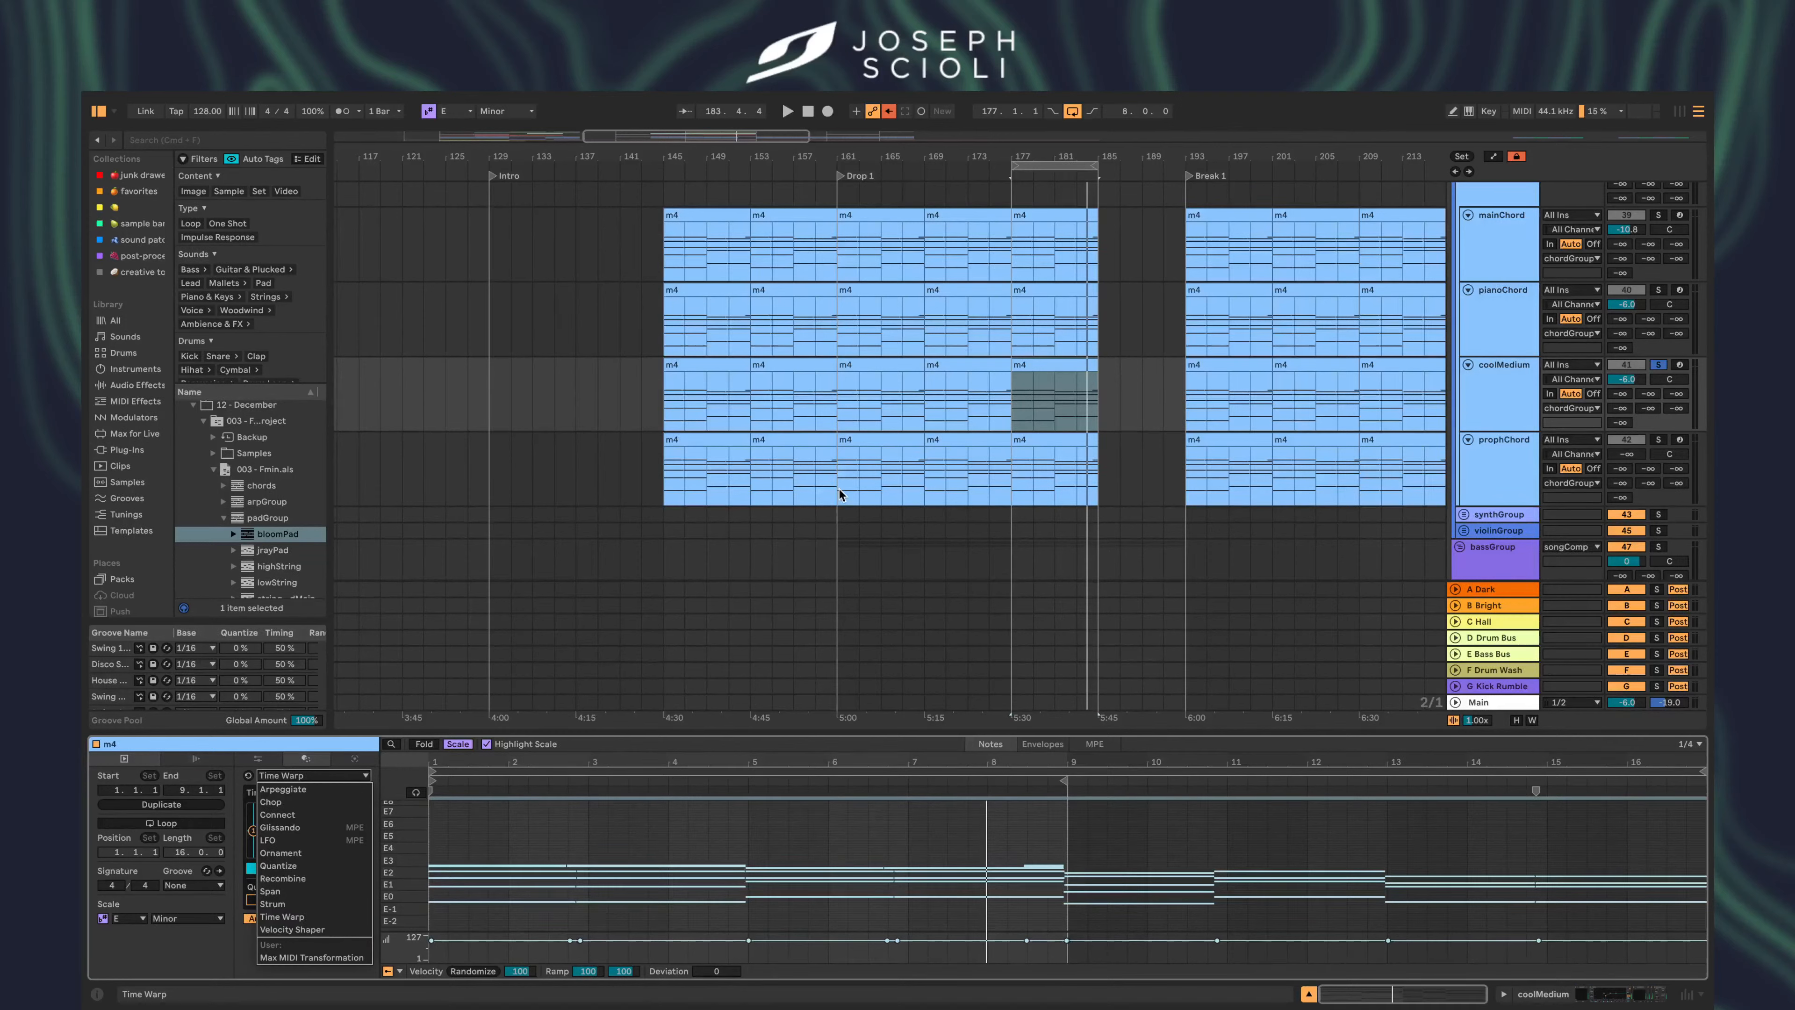
- Play the full mix from the start of Drop 1 at bar 161 and hide the clip's note editor
click(836, 466)
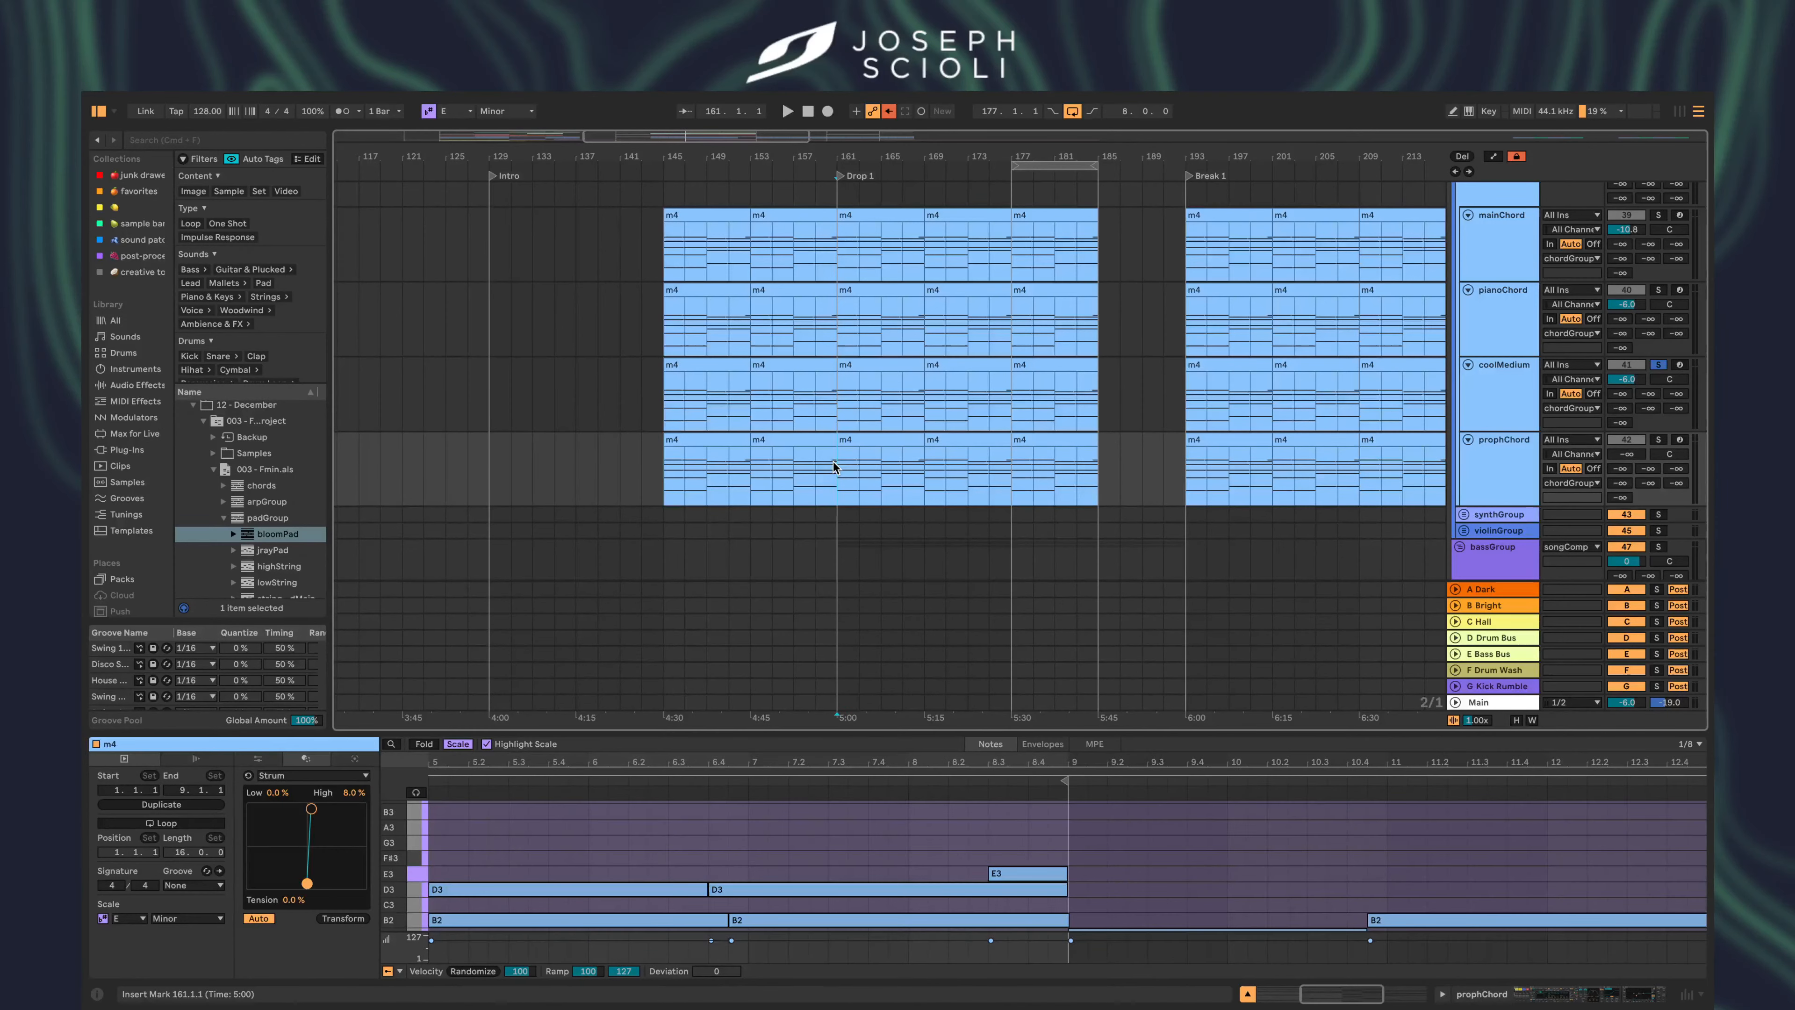
key(space)
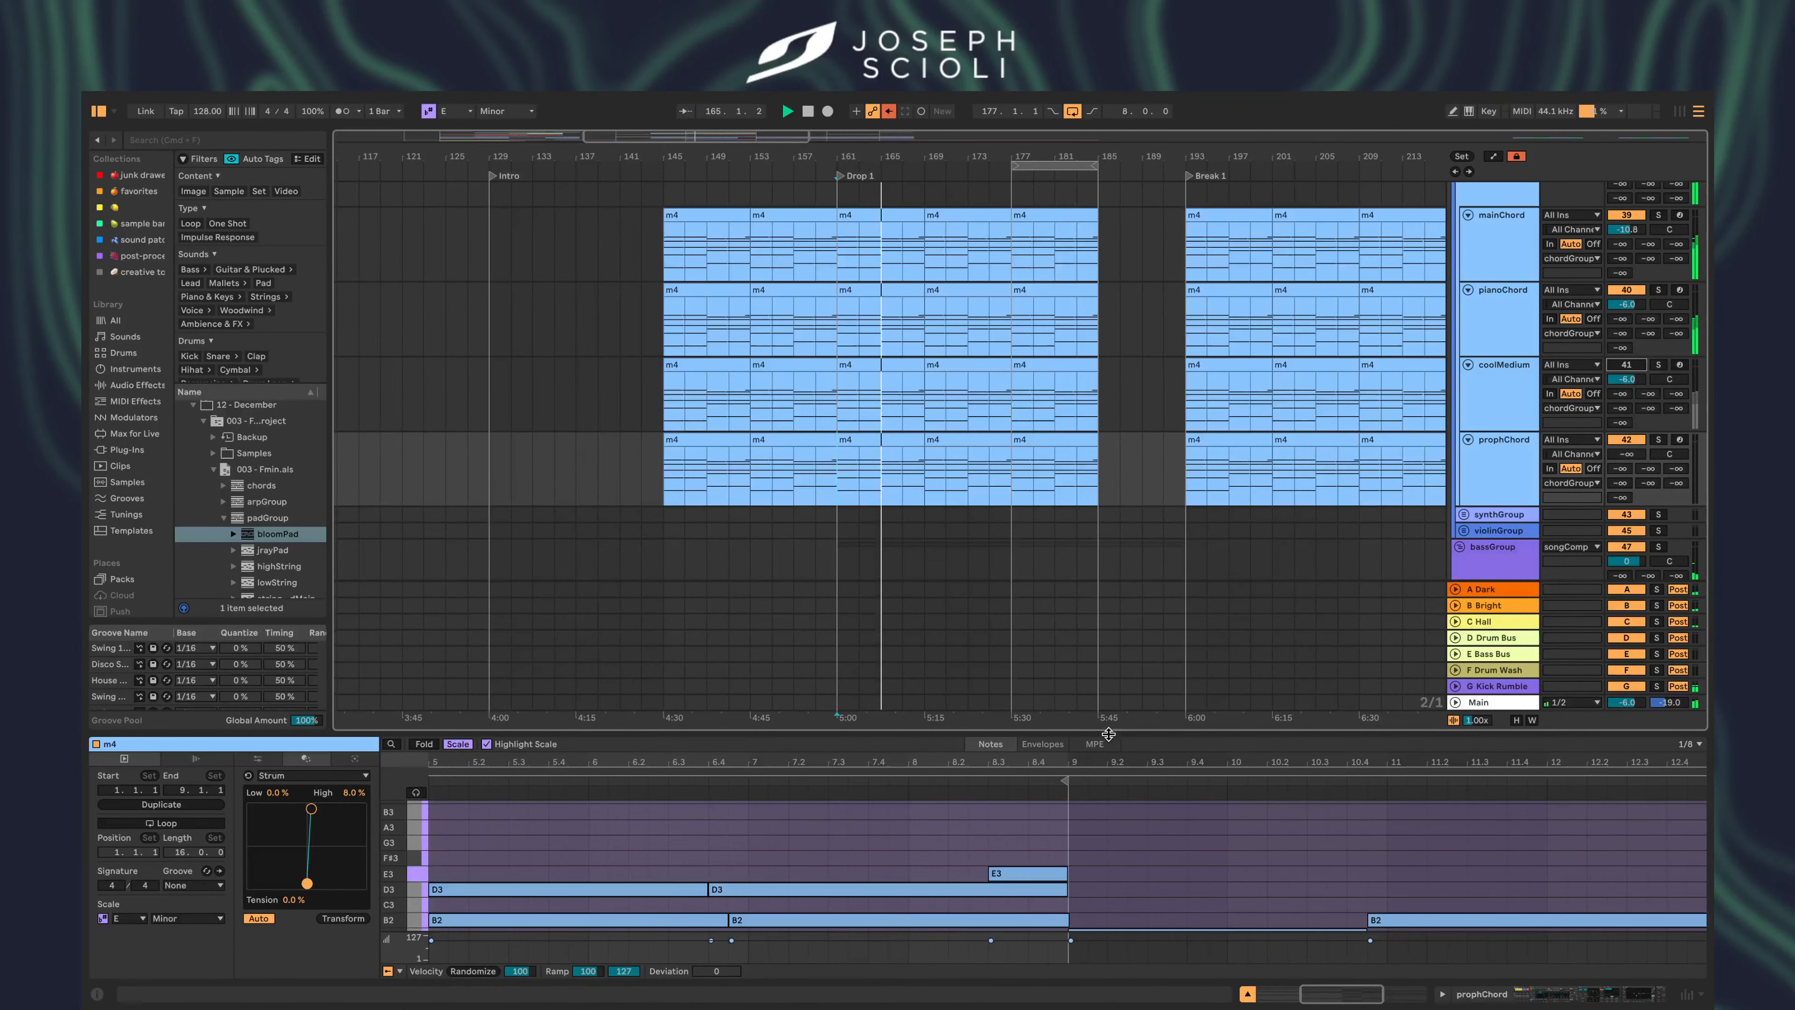
key(super+alt+l)
- Look over the chord, atmos and hat tracks during playback, ending at the leadGroup tracks
scroll(1060, 472, up, 3)
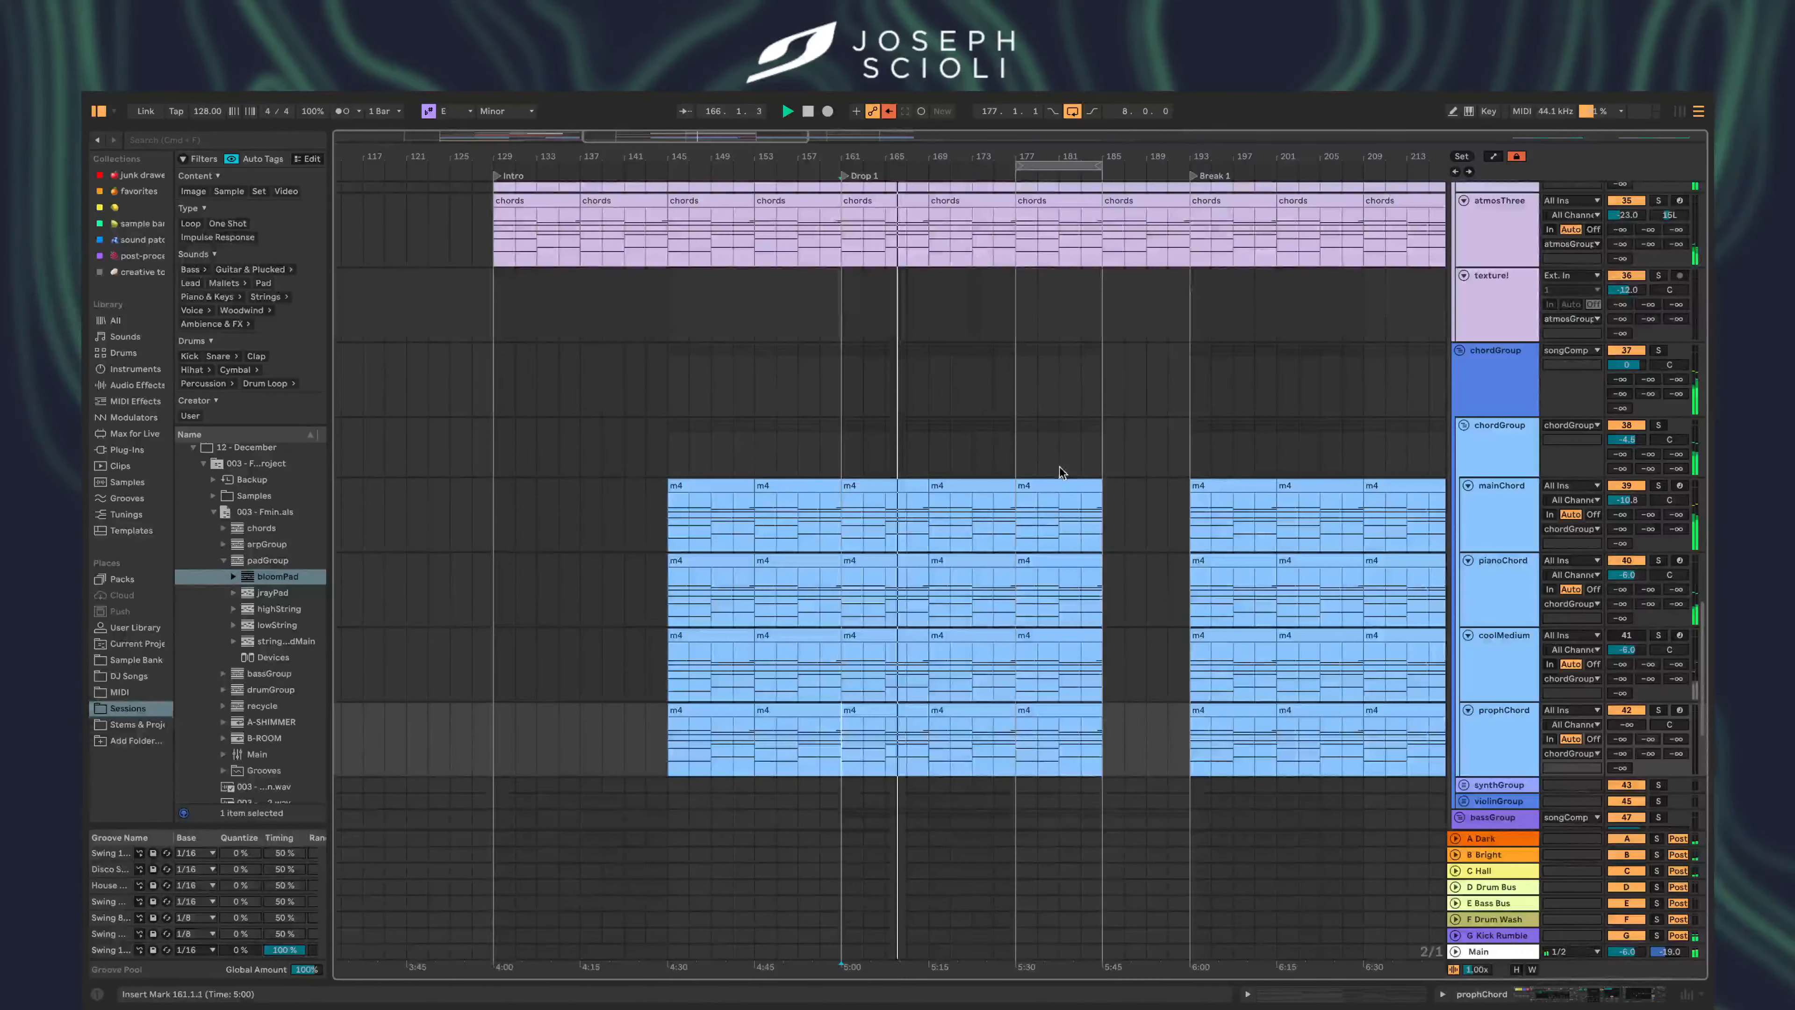
scroll(1060, 472, up, 3)
click(983, 608)
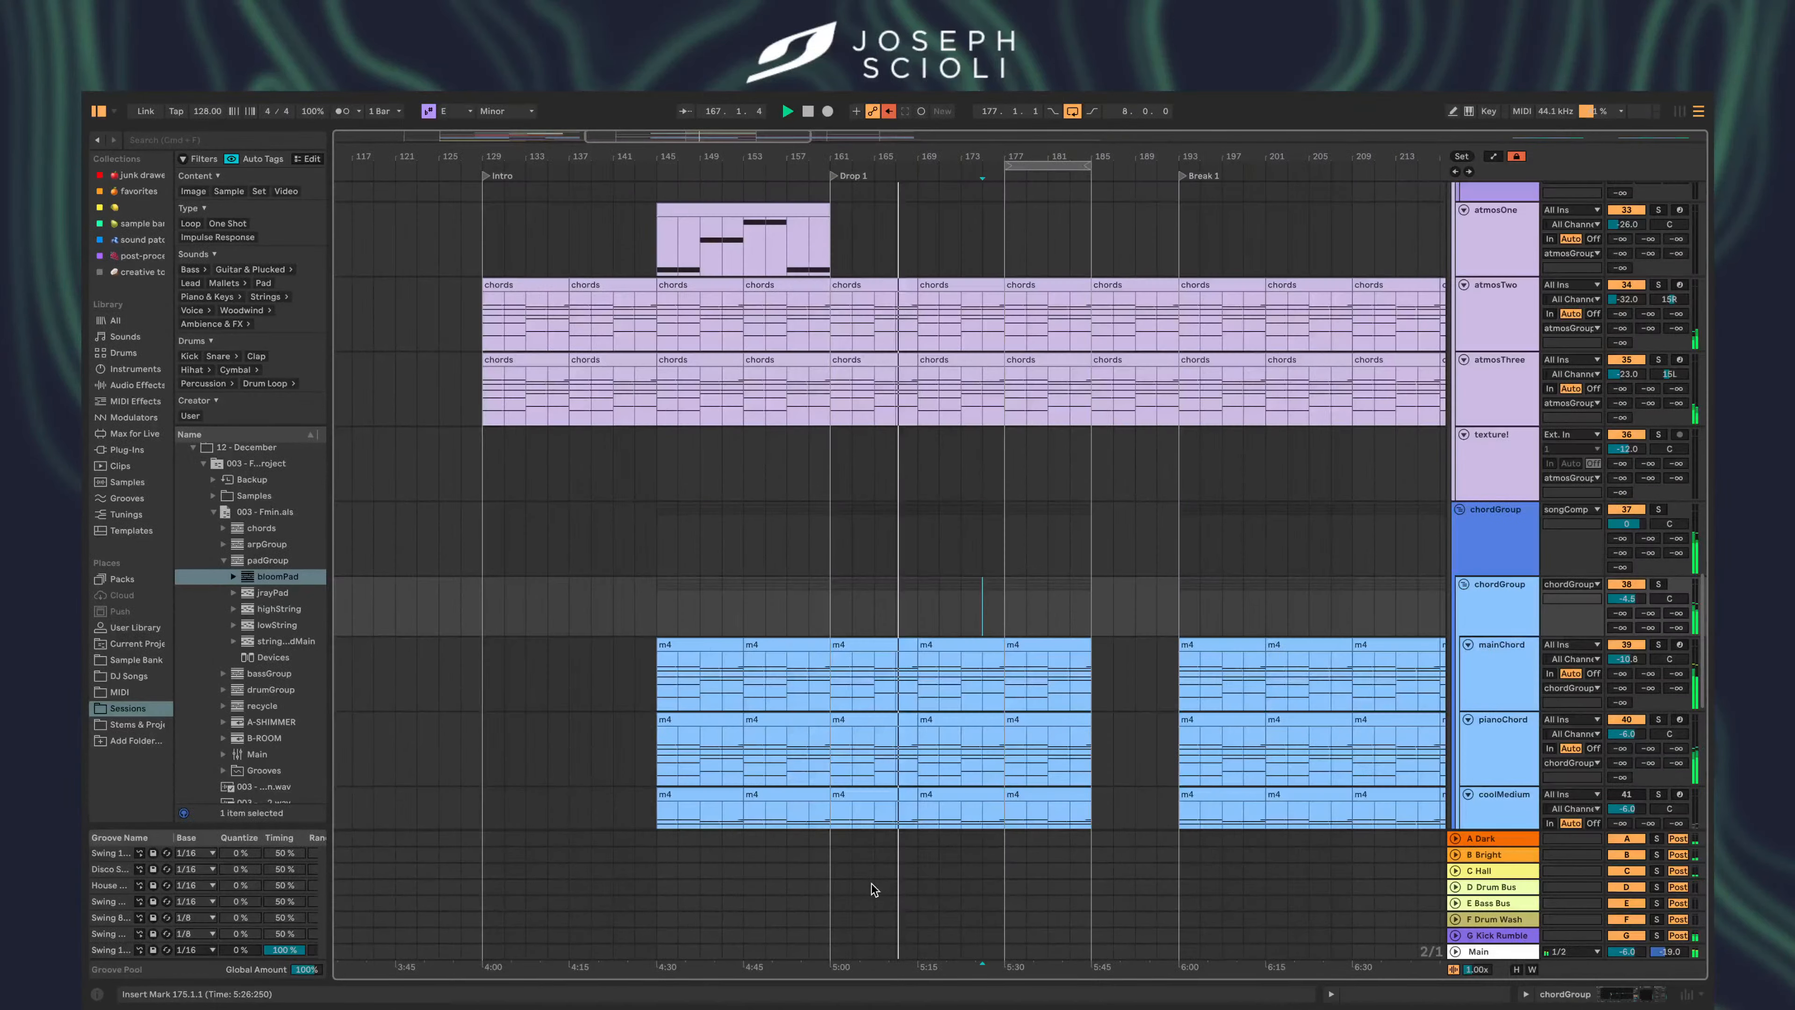
click(962, 456)
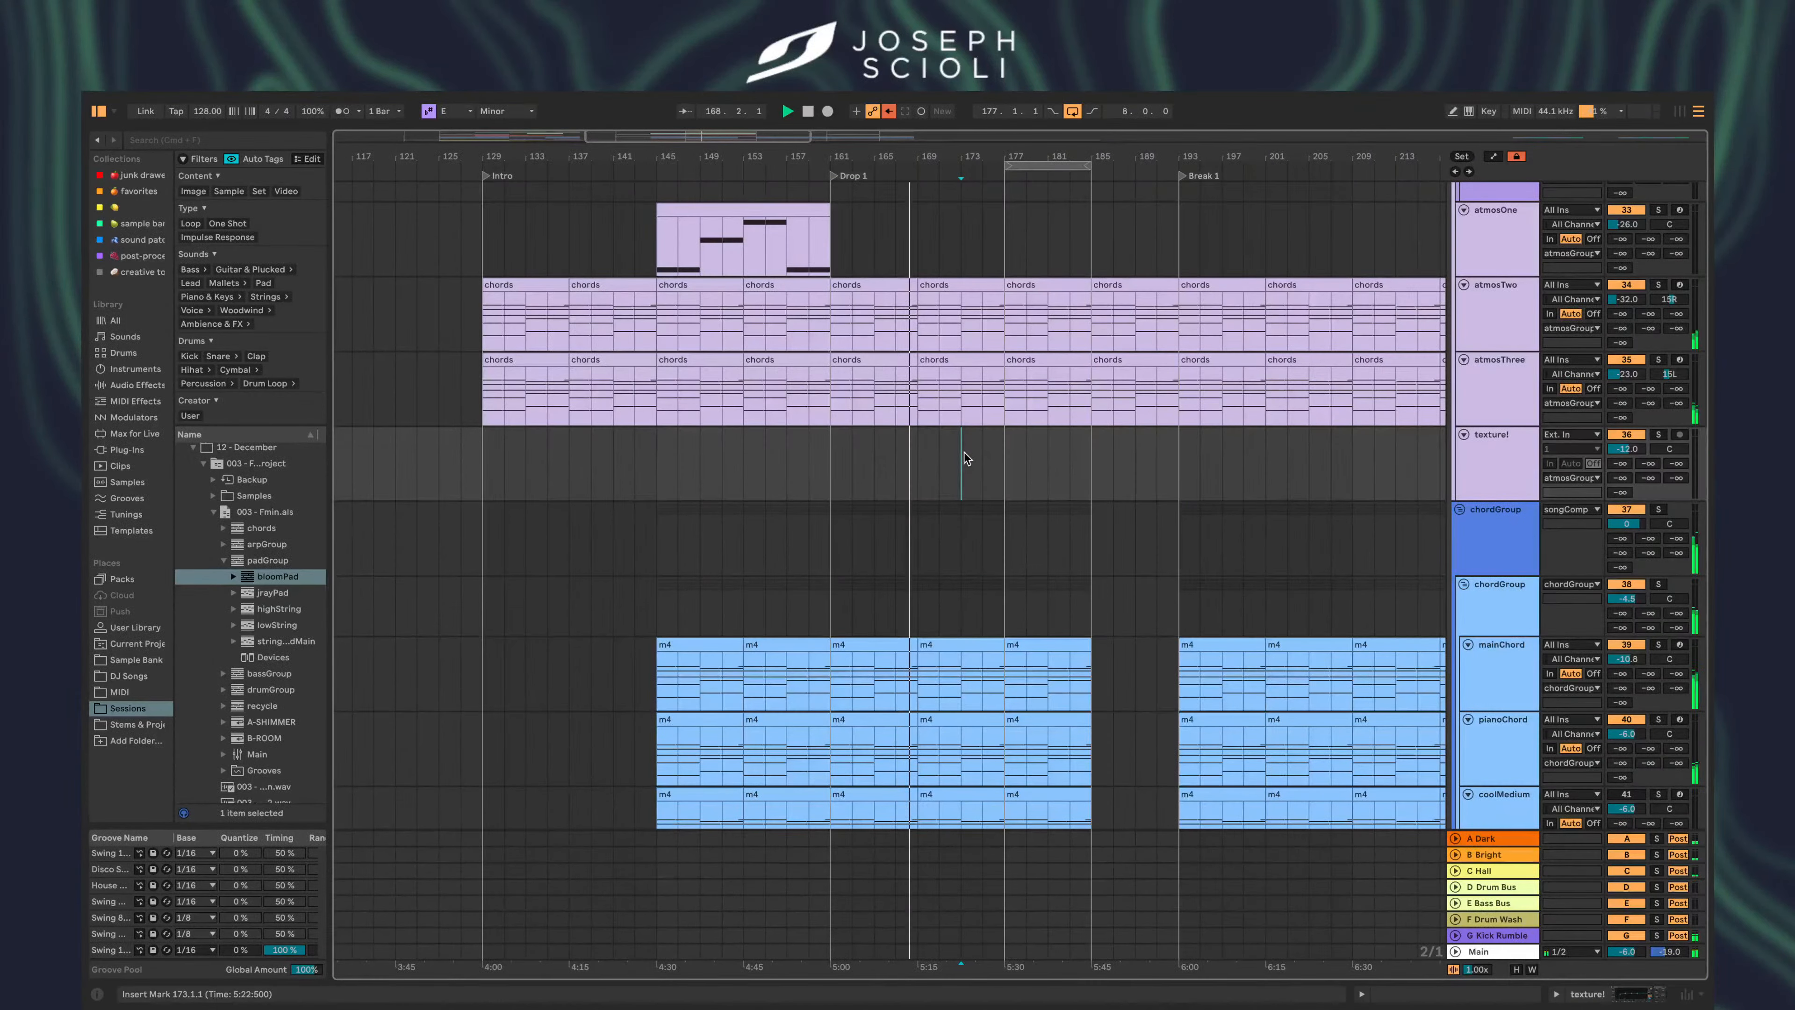
scroll(966, 458, up, 3)
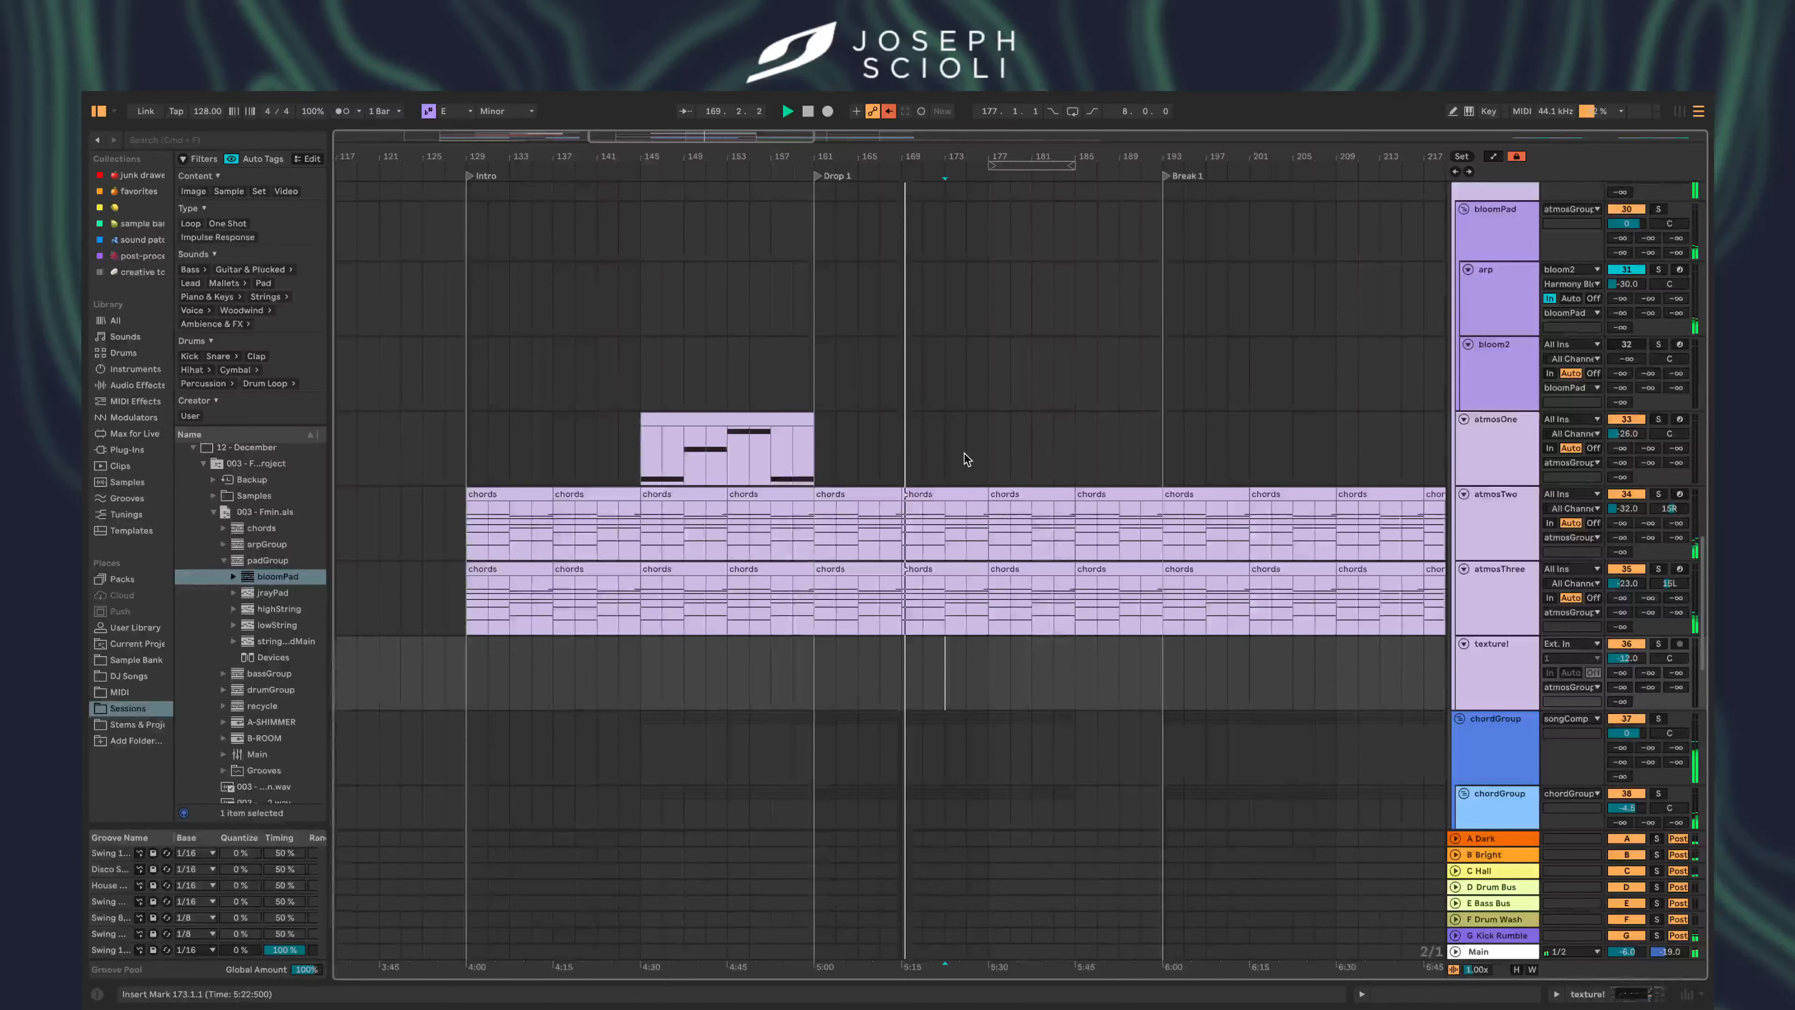
scroll(1372, 659, up, 15)
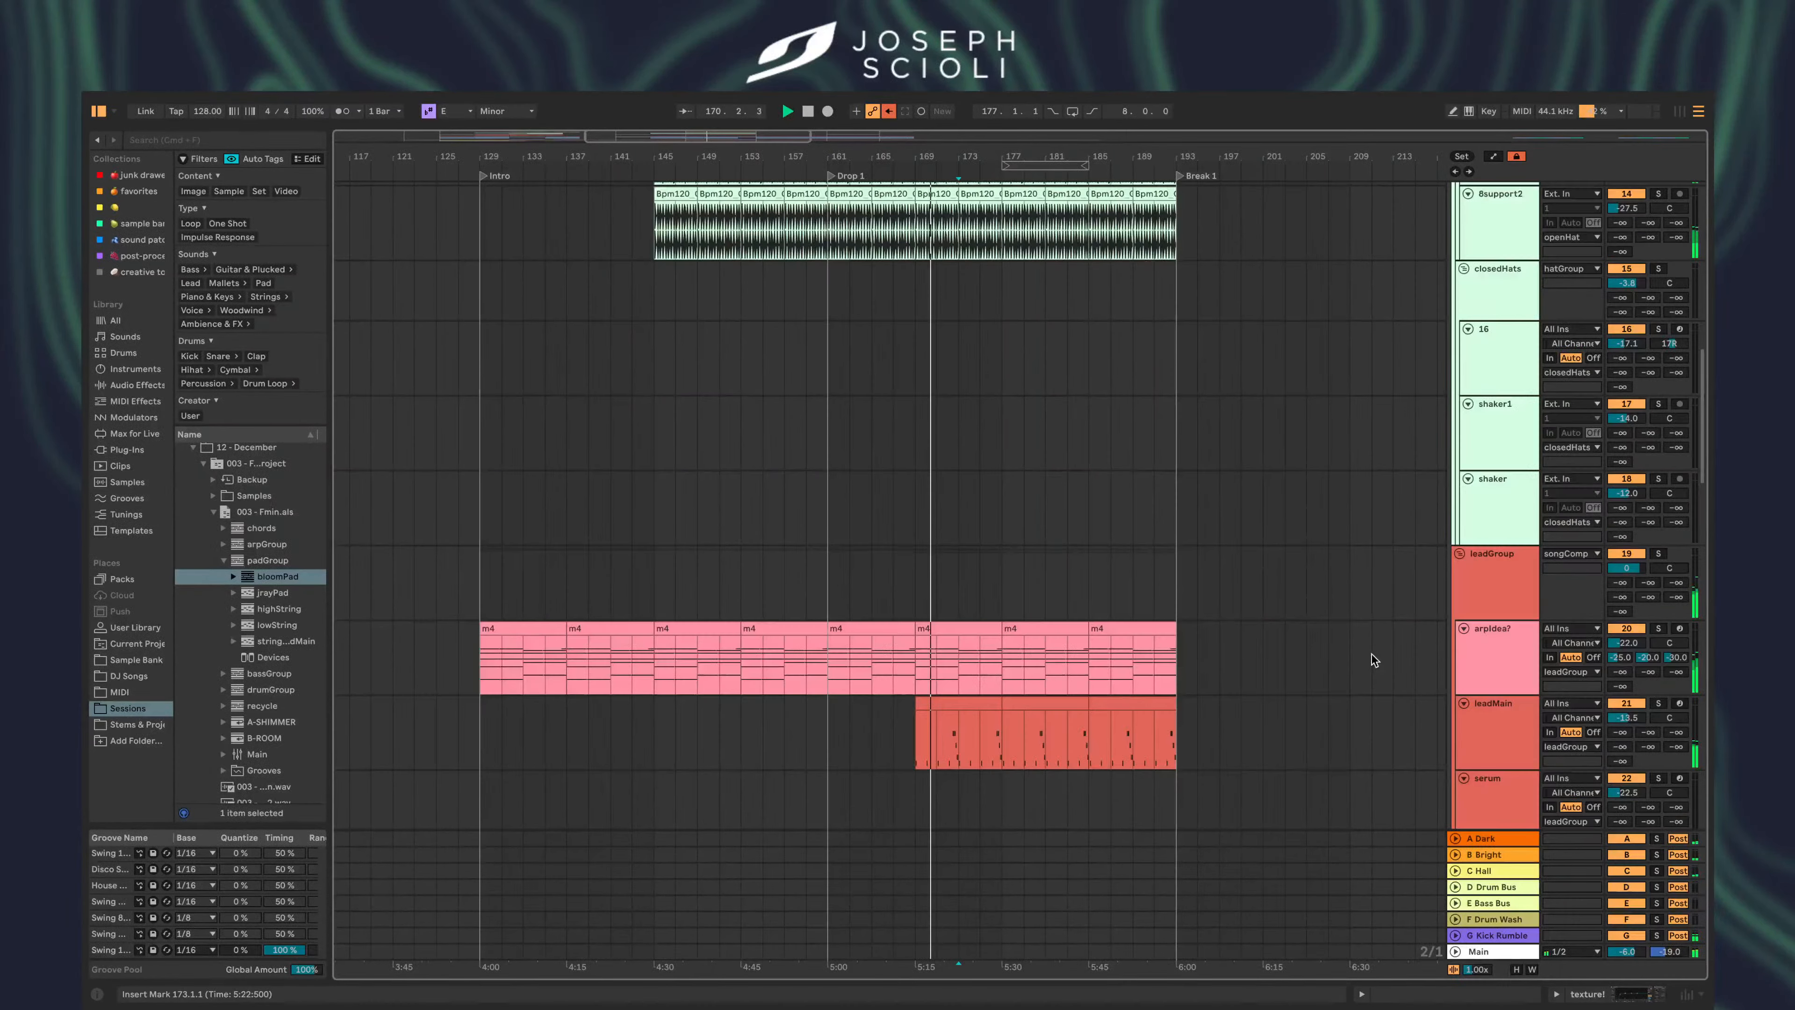
scroll(956, 594, down, 2)
scroll(956, 593, up, 5)
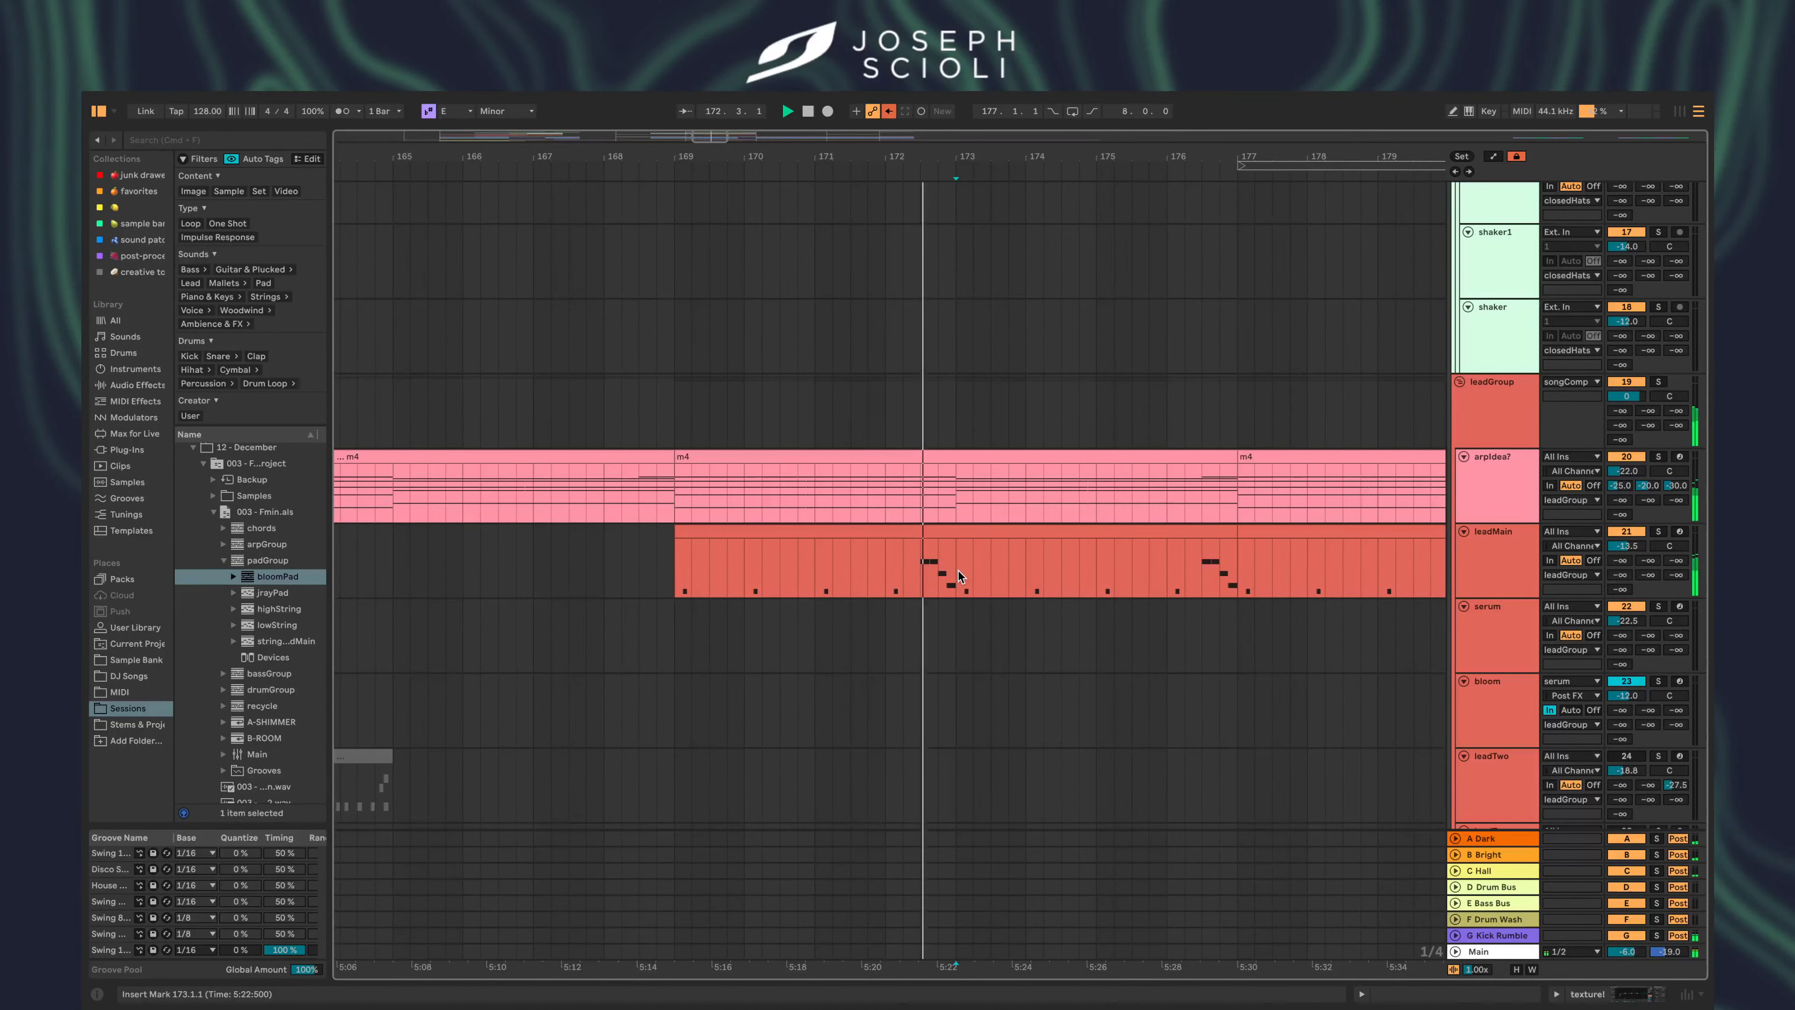
- Follow the leadMain clip's notes up to bar 178 during playback, and stop playback
click(1029, 570)
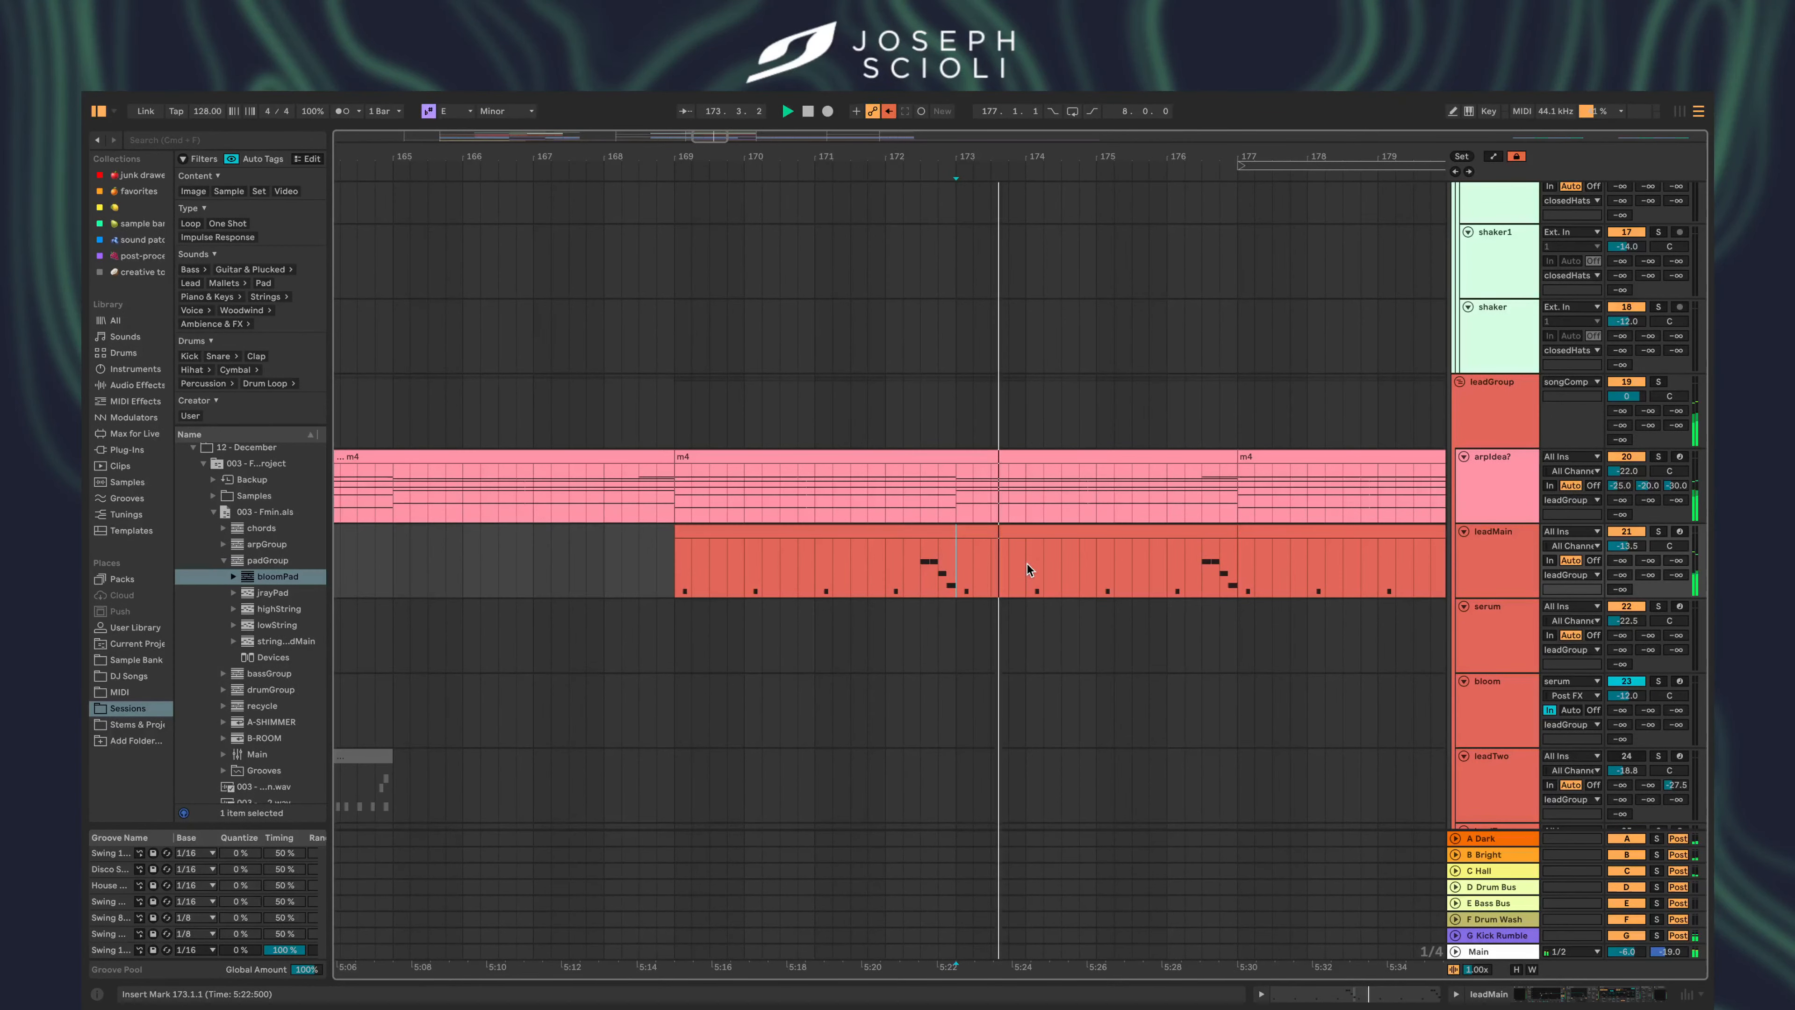
click(1028, 565)
scroll(1029, 555, right, 2)
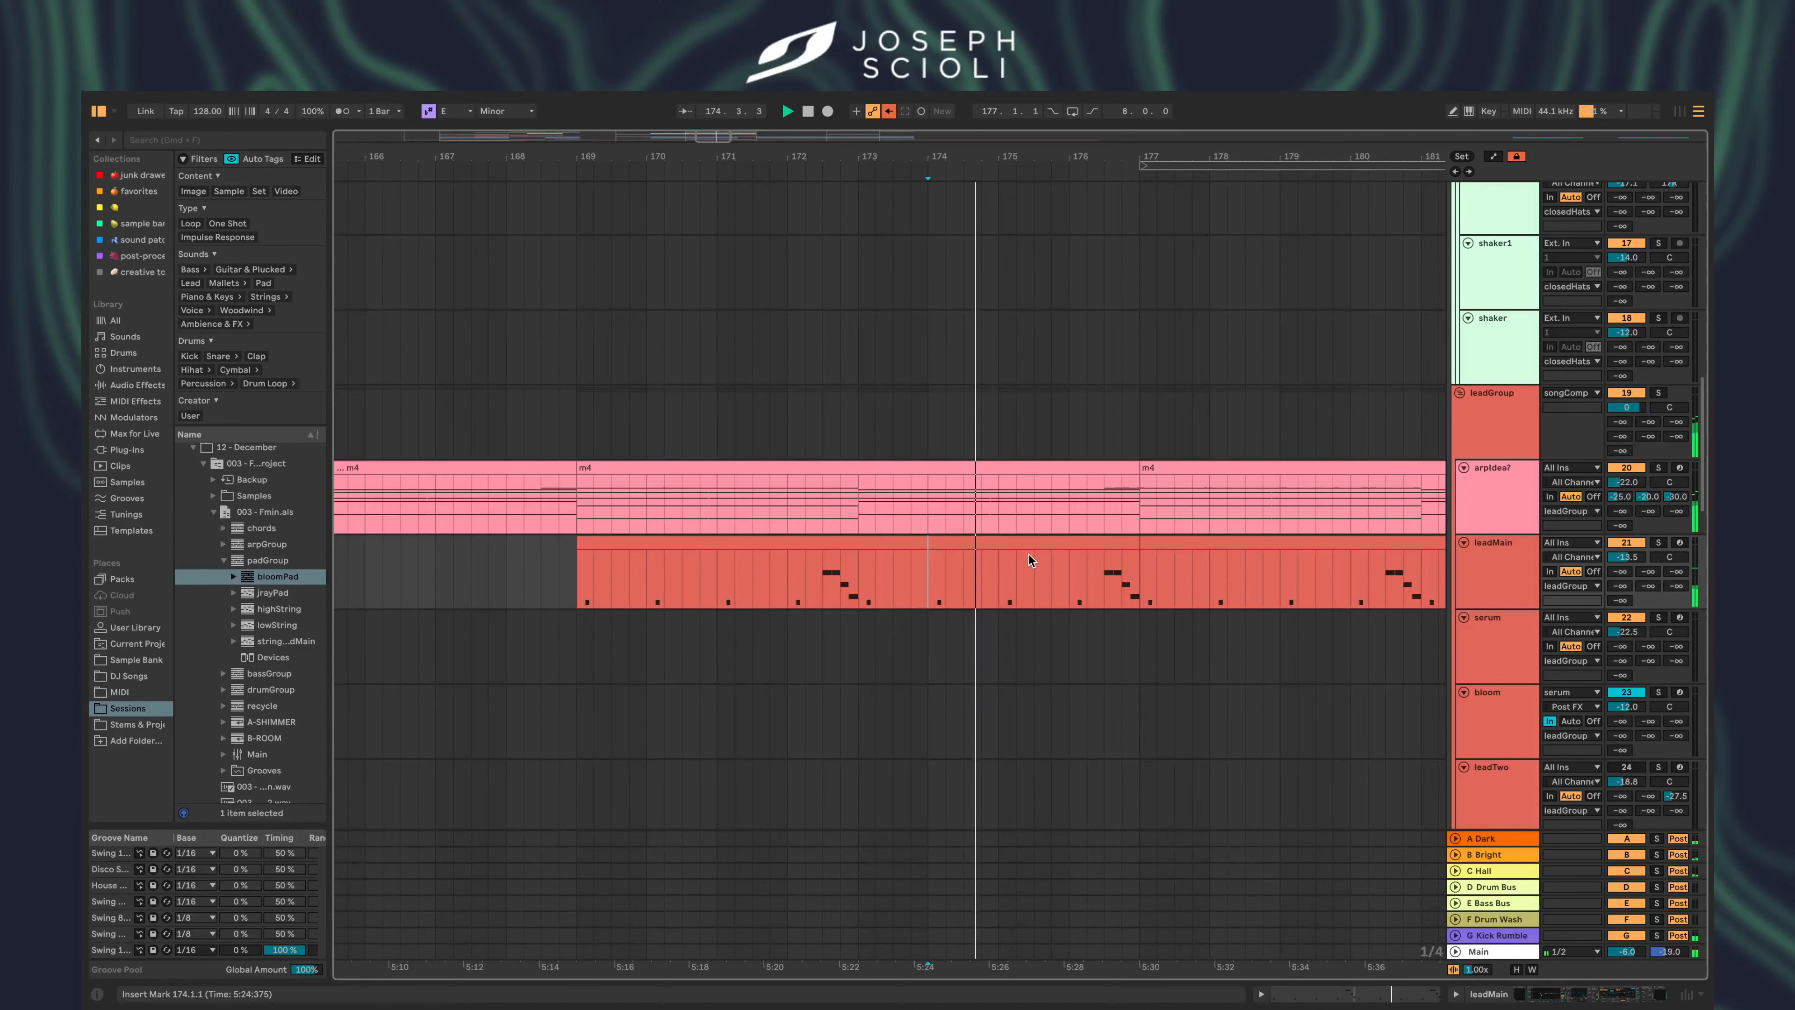
scroll(1029, 560, right, 2)
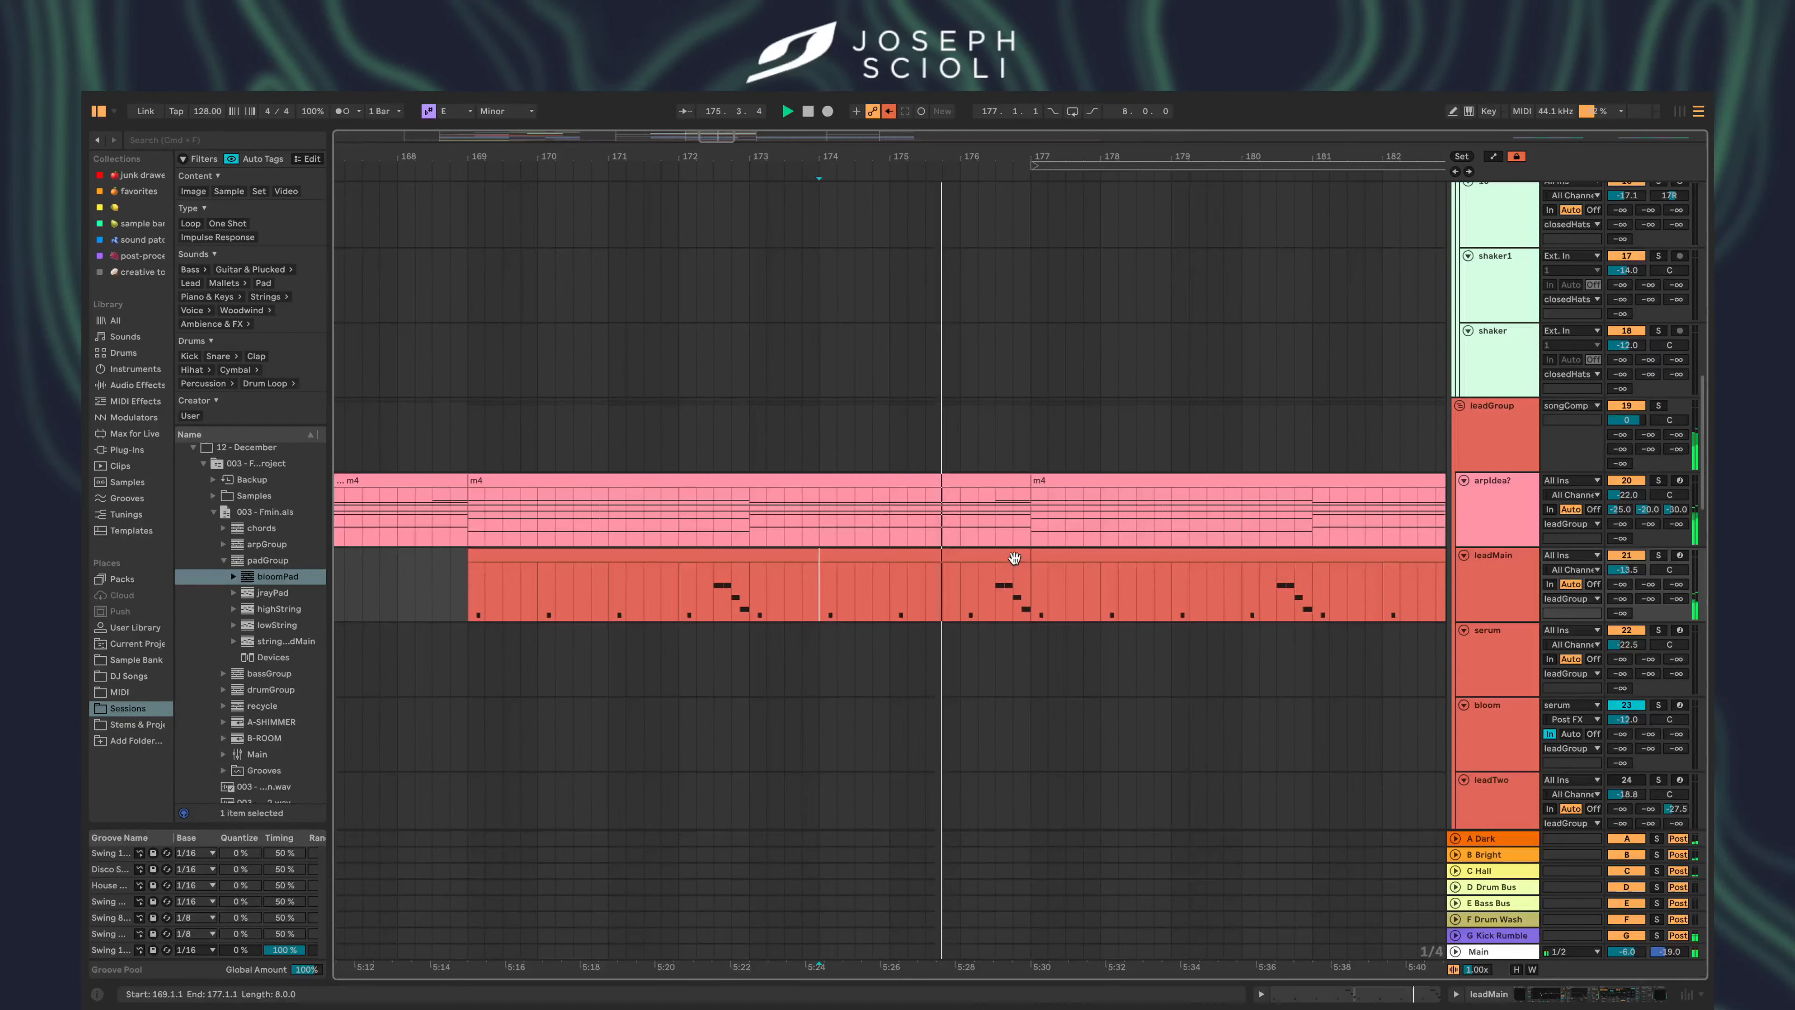
scroll(1018, 565, right, 2)
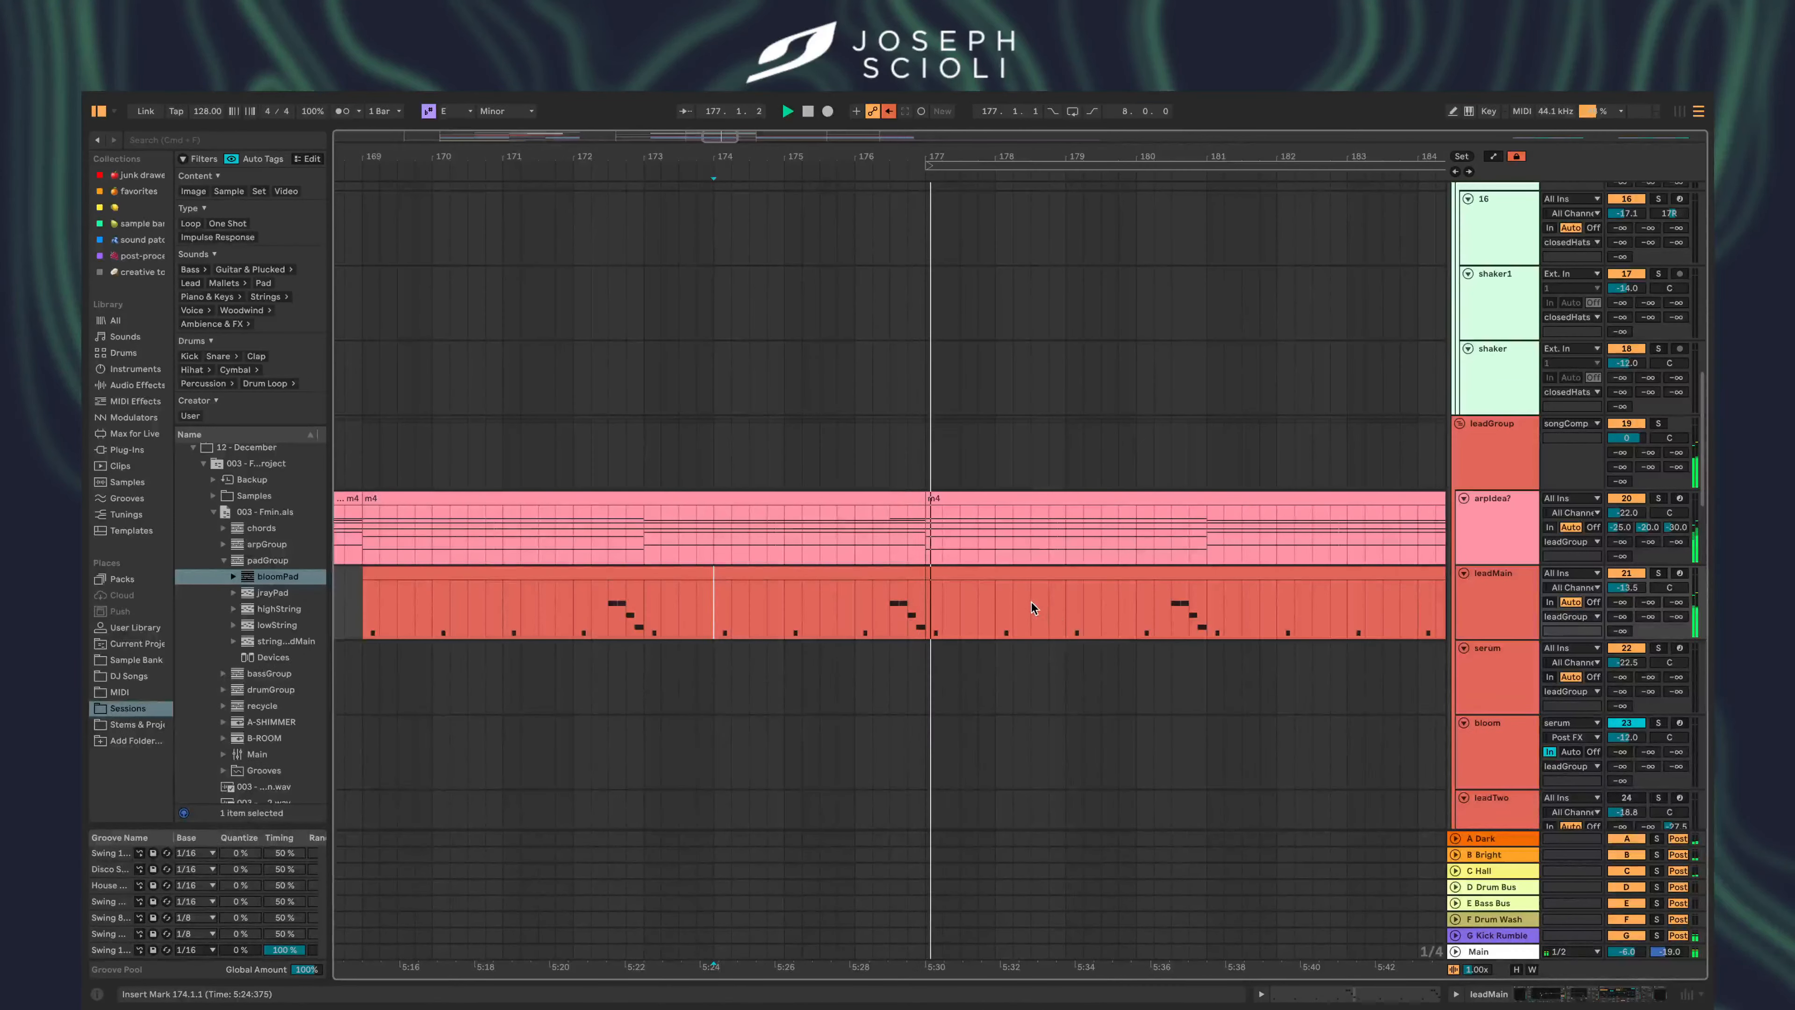
key(space)
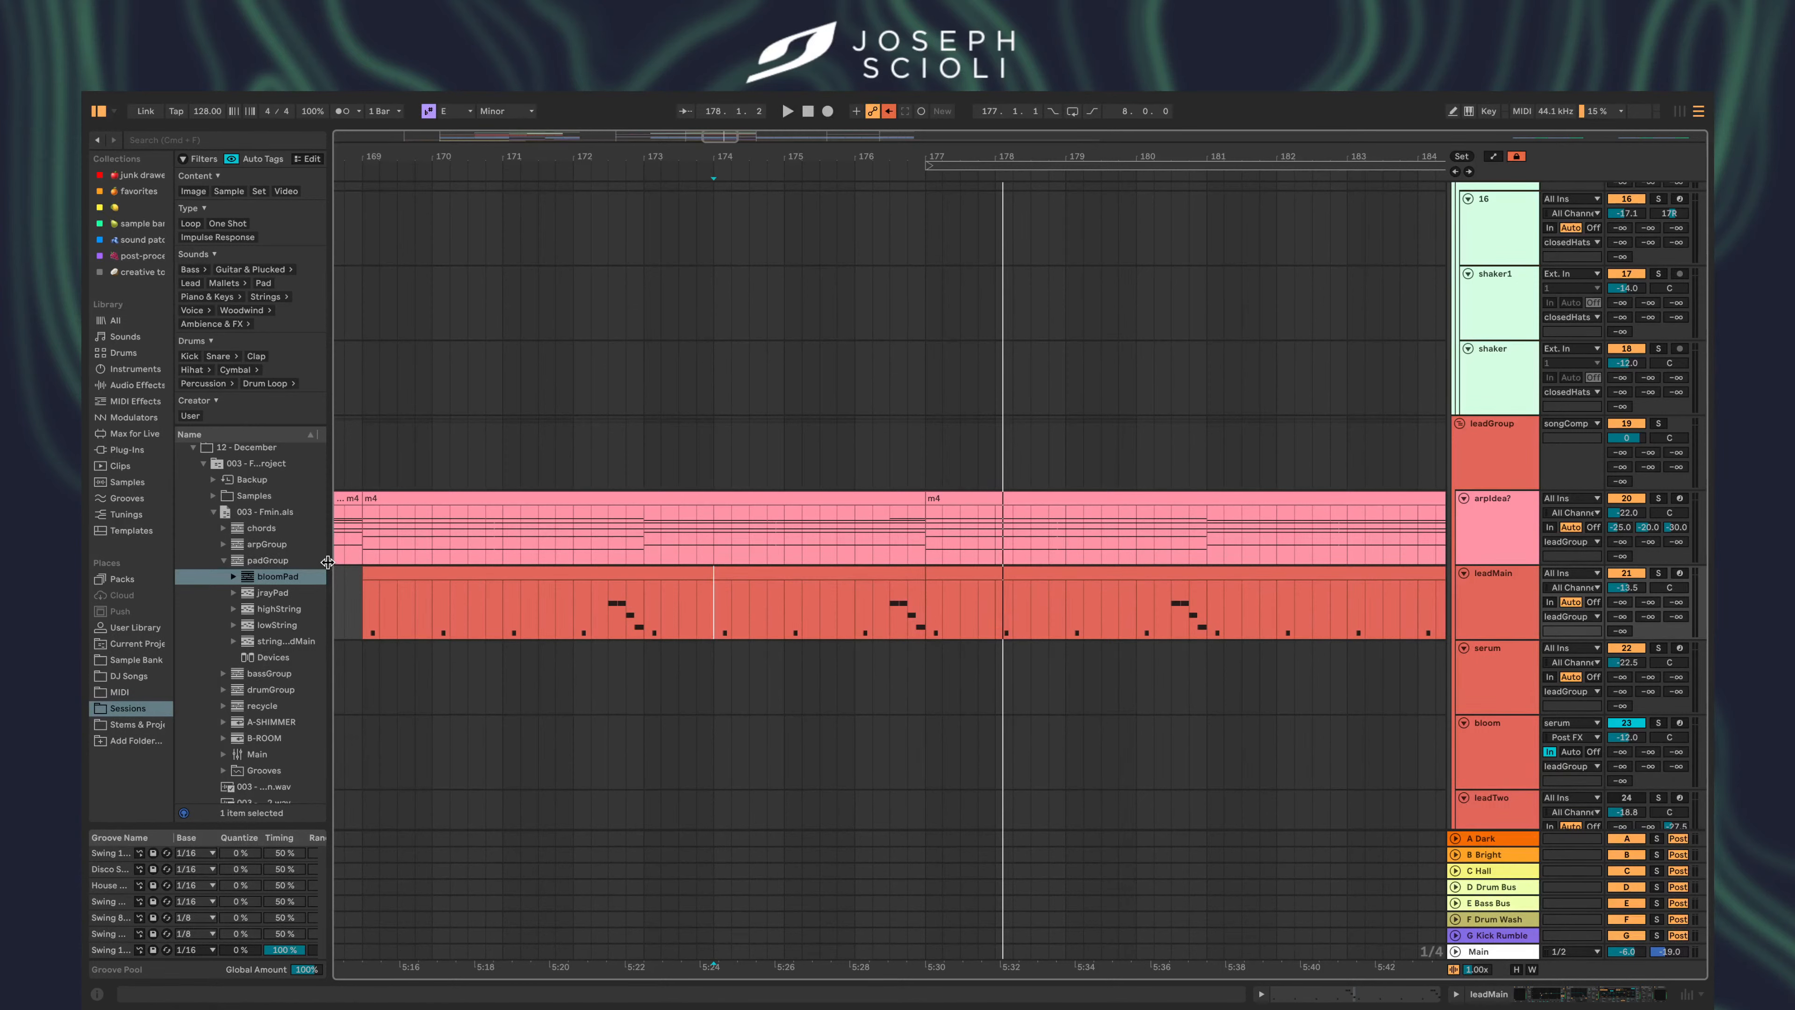
- Widen the browser and collapse the 12 - December and 2024 folders in Sessions
drag(327, 561, 477, 558)
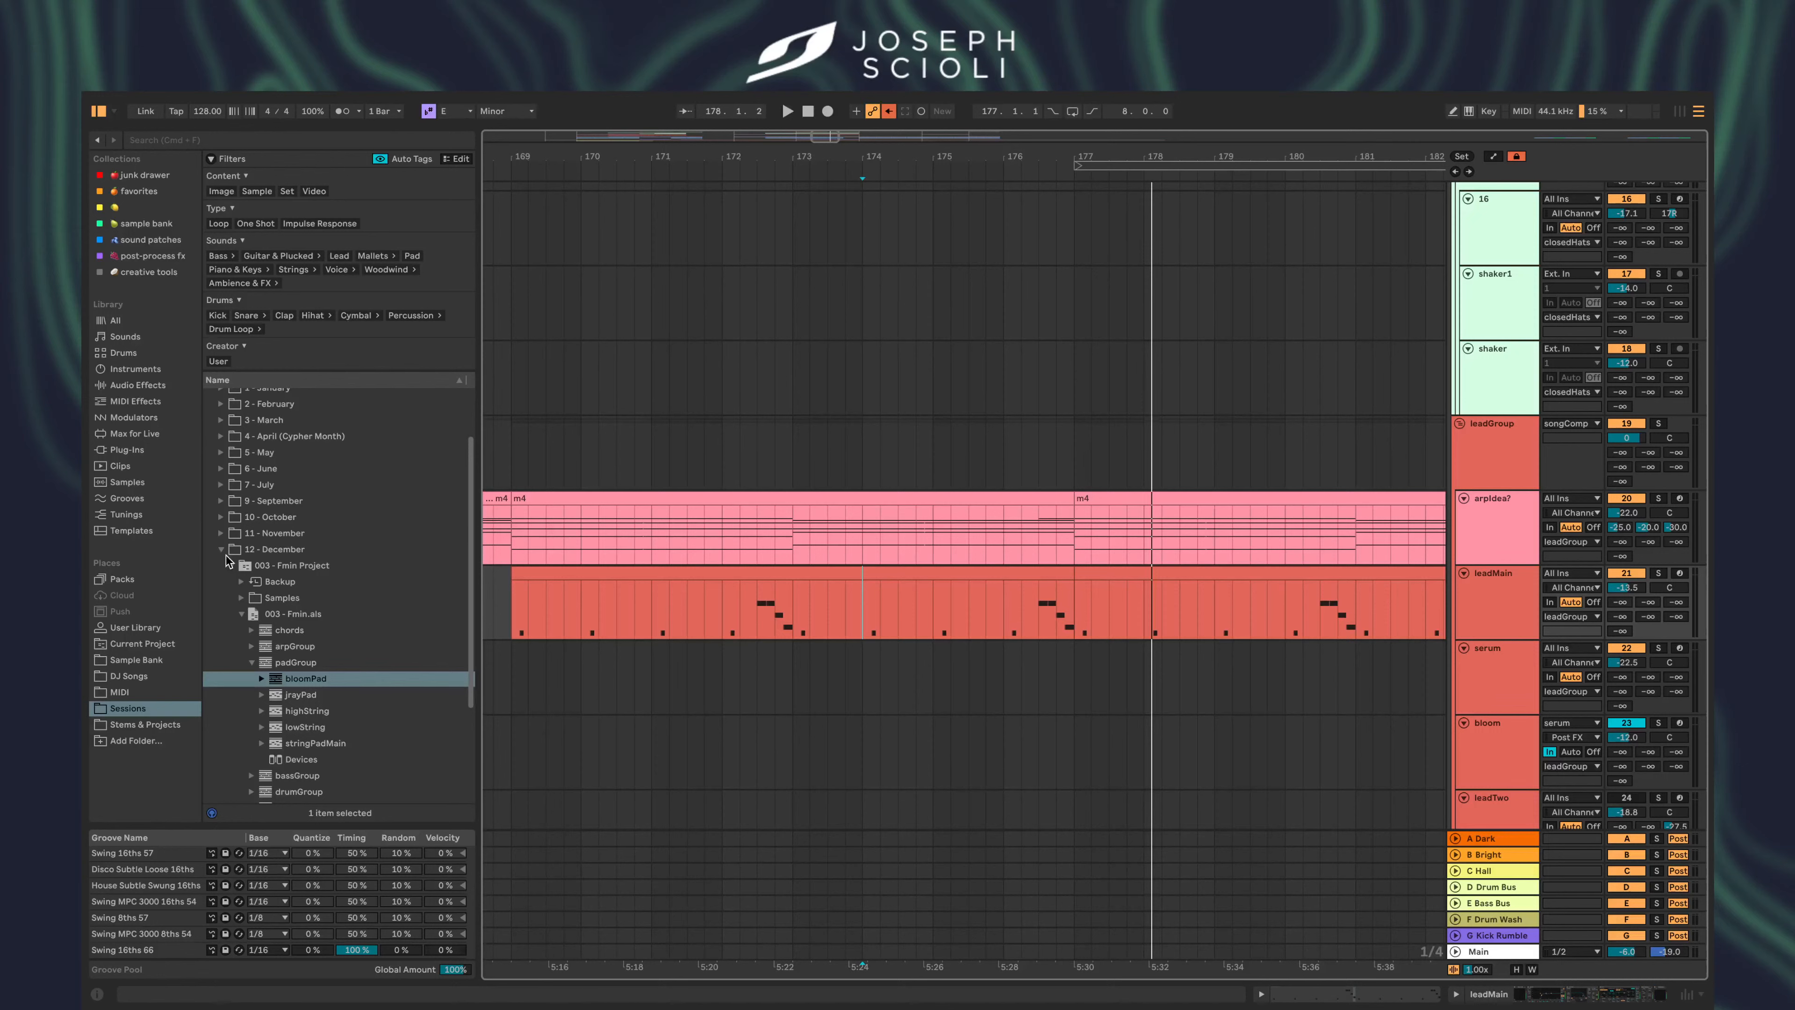
click(224, 552)
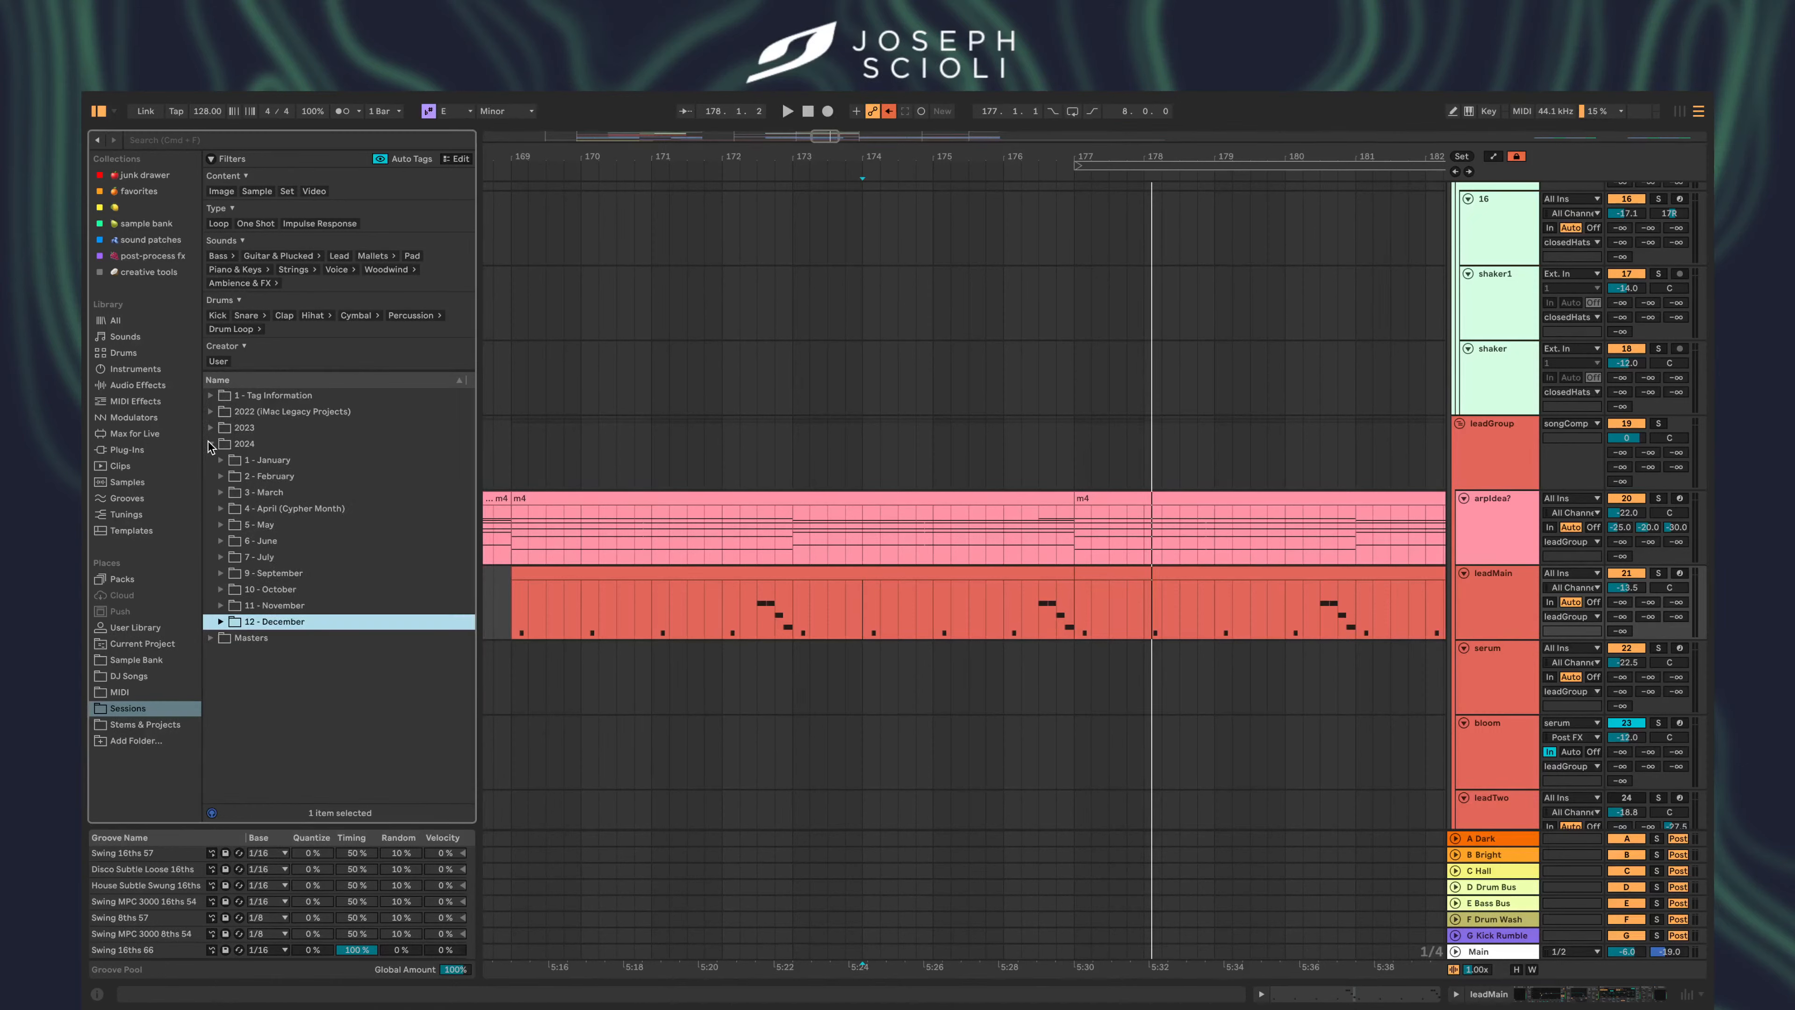
click(208, 442)
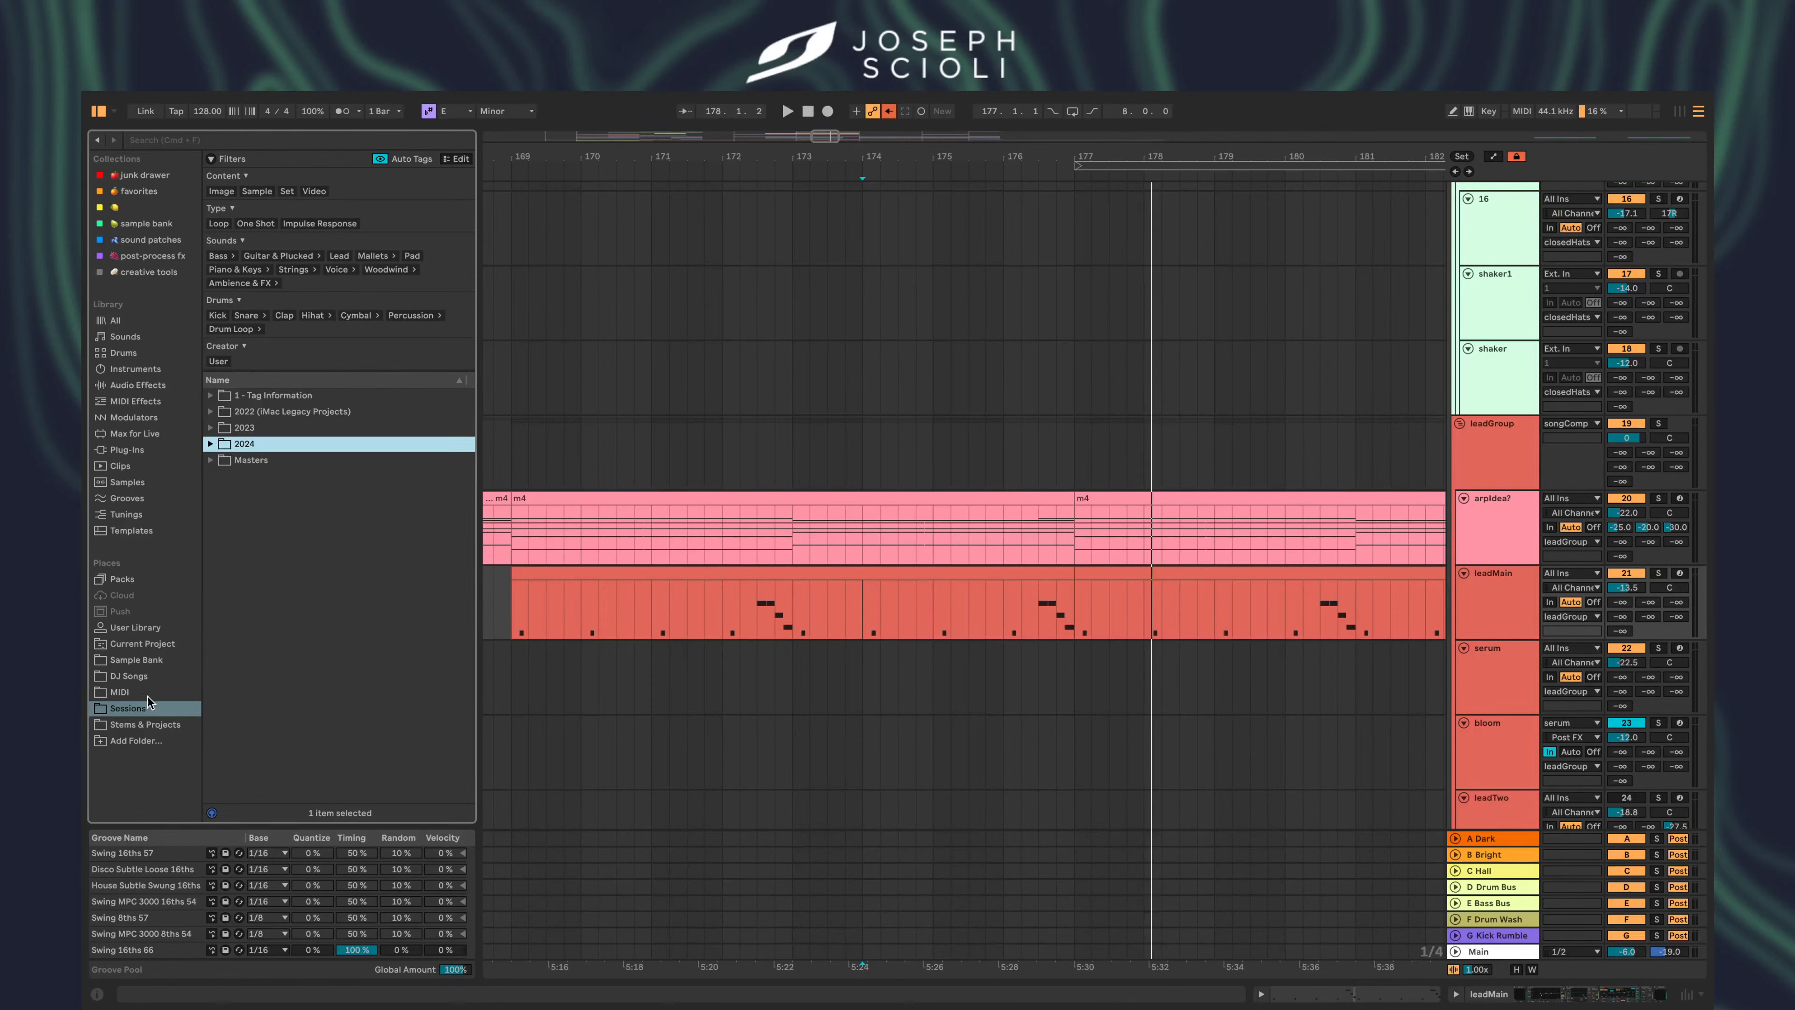
- Look inside the 2023, 2024 and 2022 (iMac Legacy Projects) folders in Sessions and collapse them again
click(211, 428)
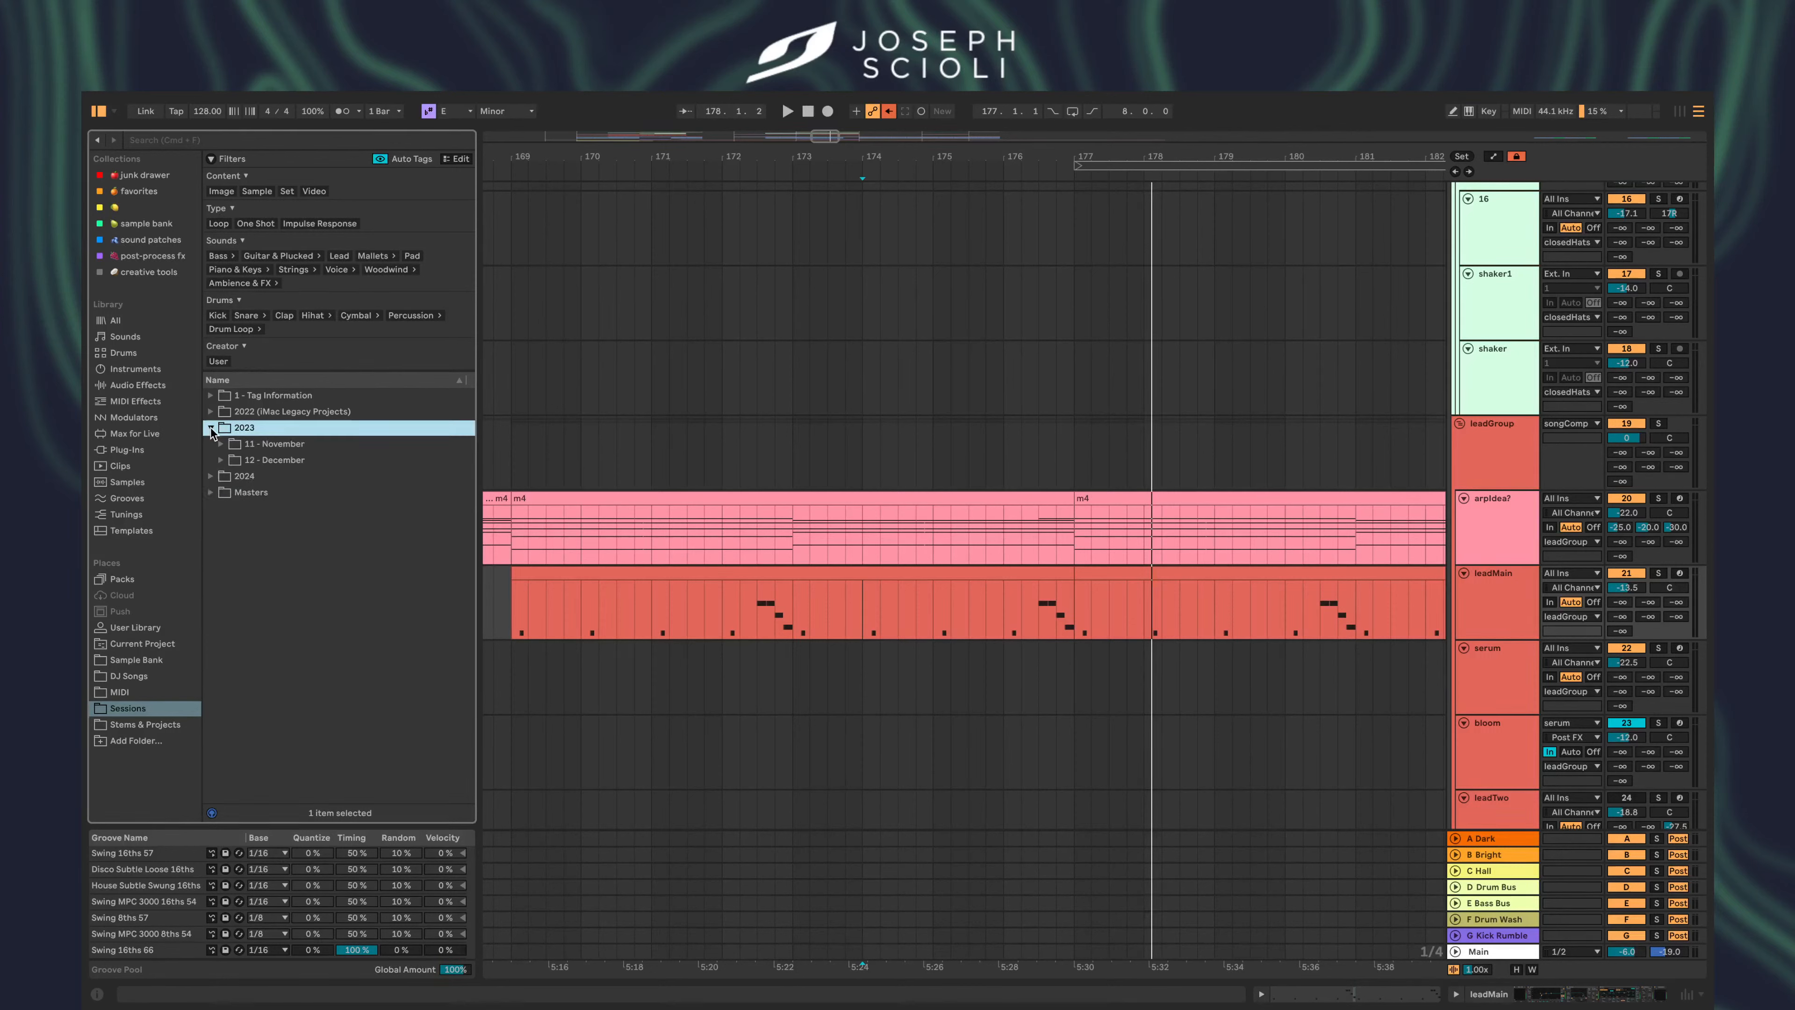
click(210, 428)
click(211, 444)
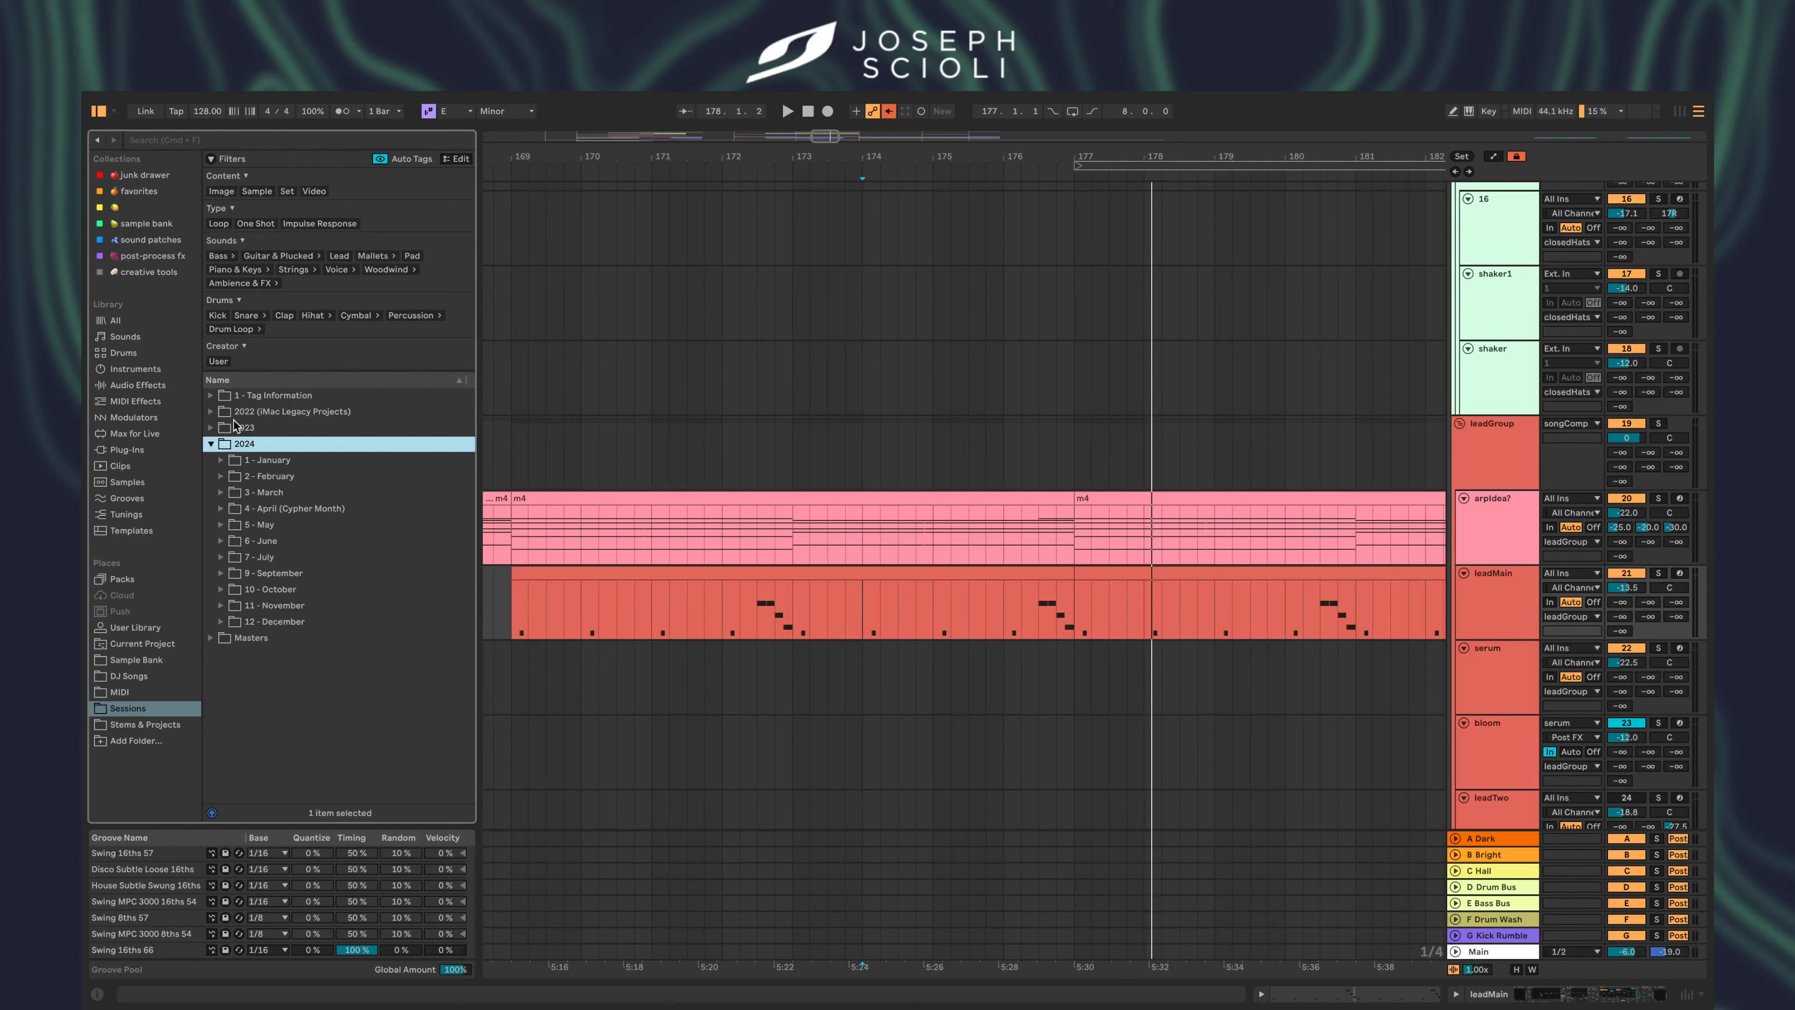
click(211, 411)
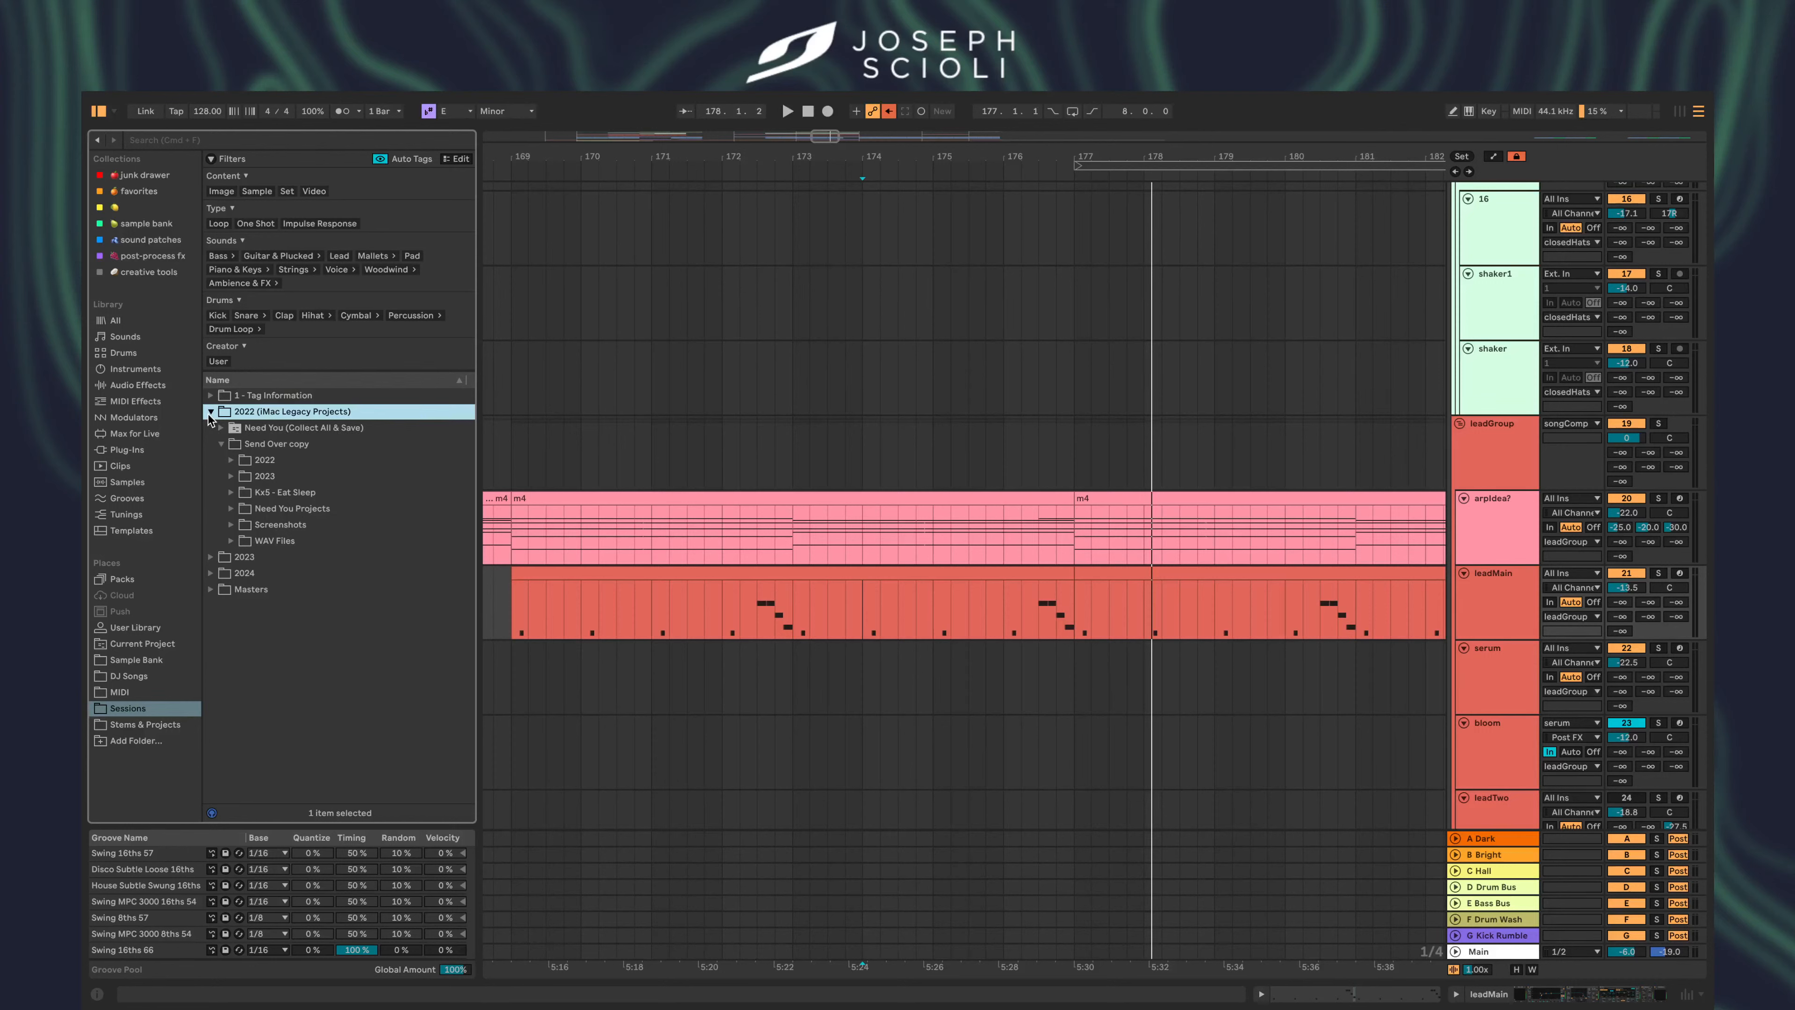
click(209, 412)
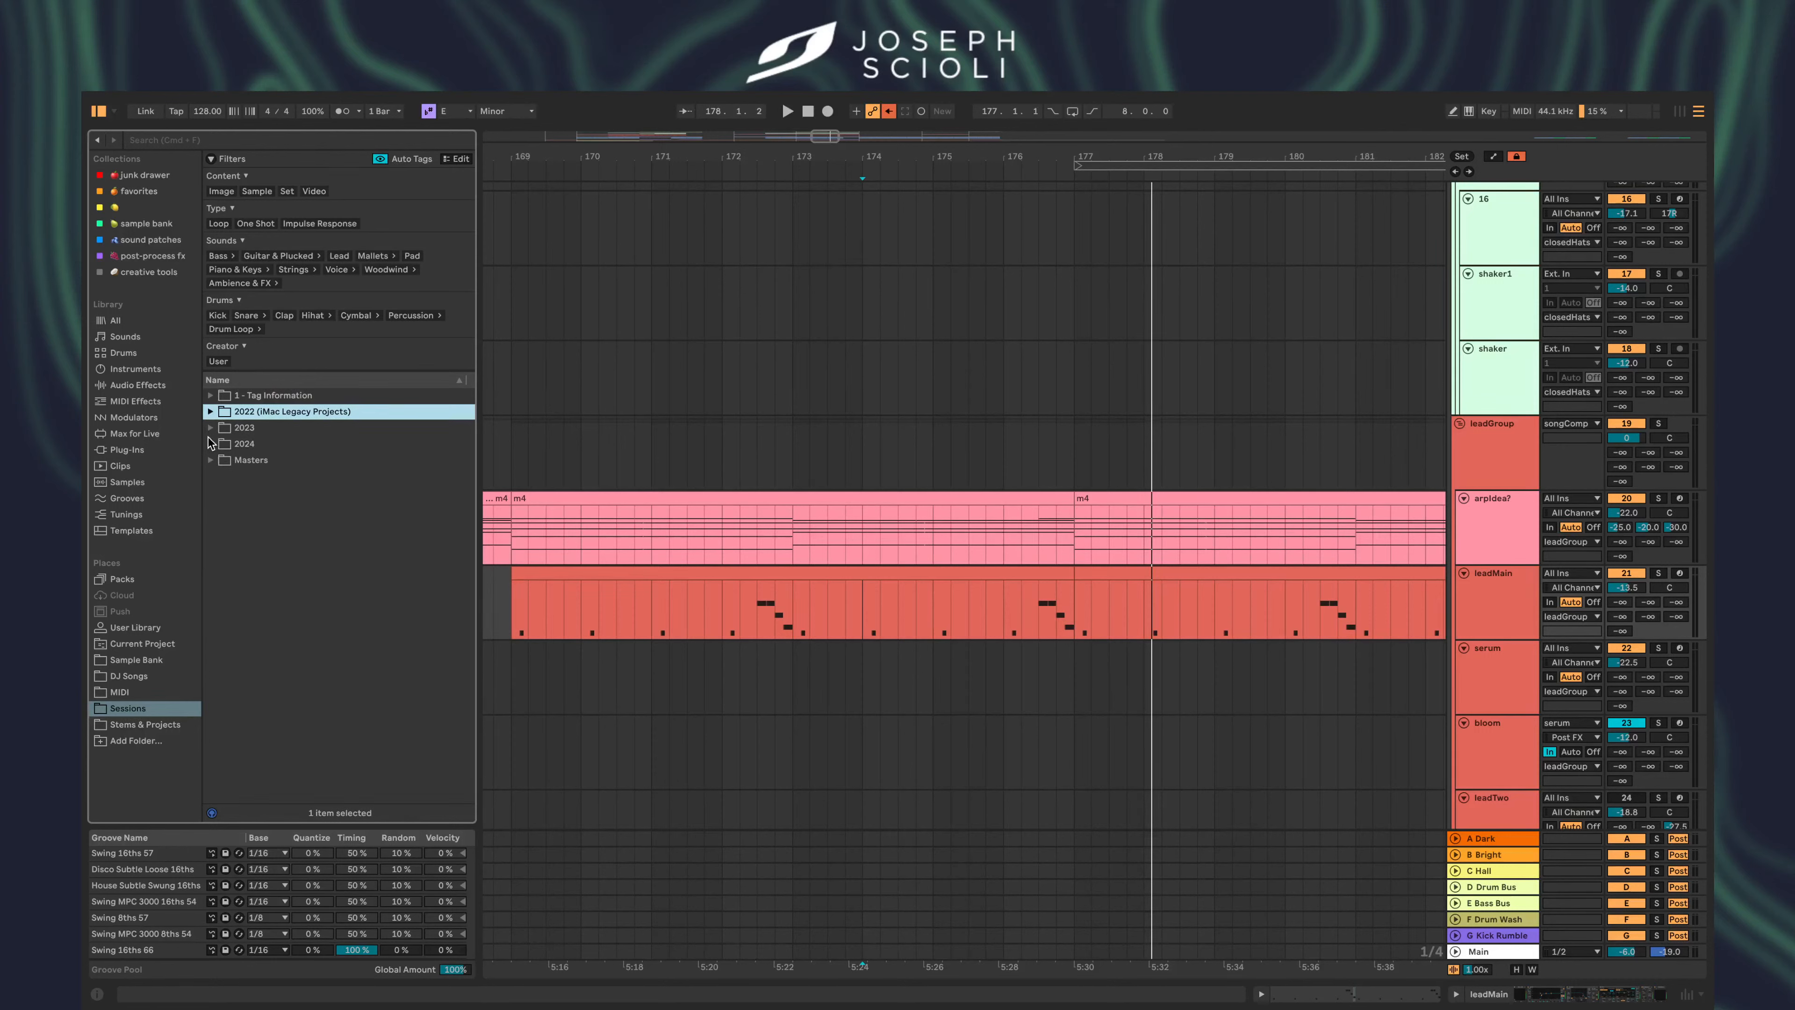
click(210, 443)
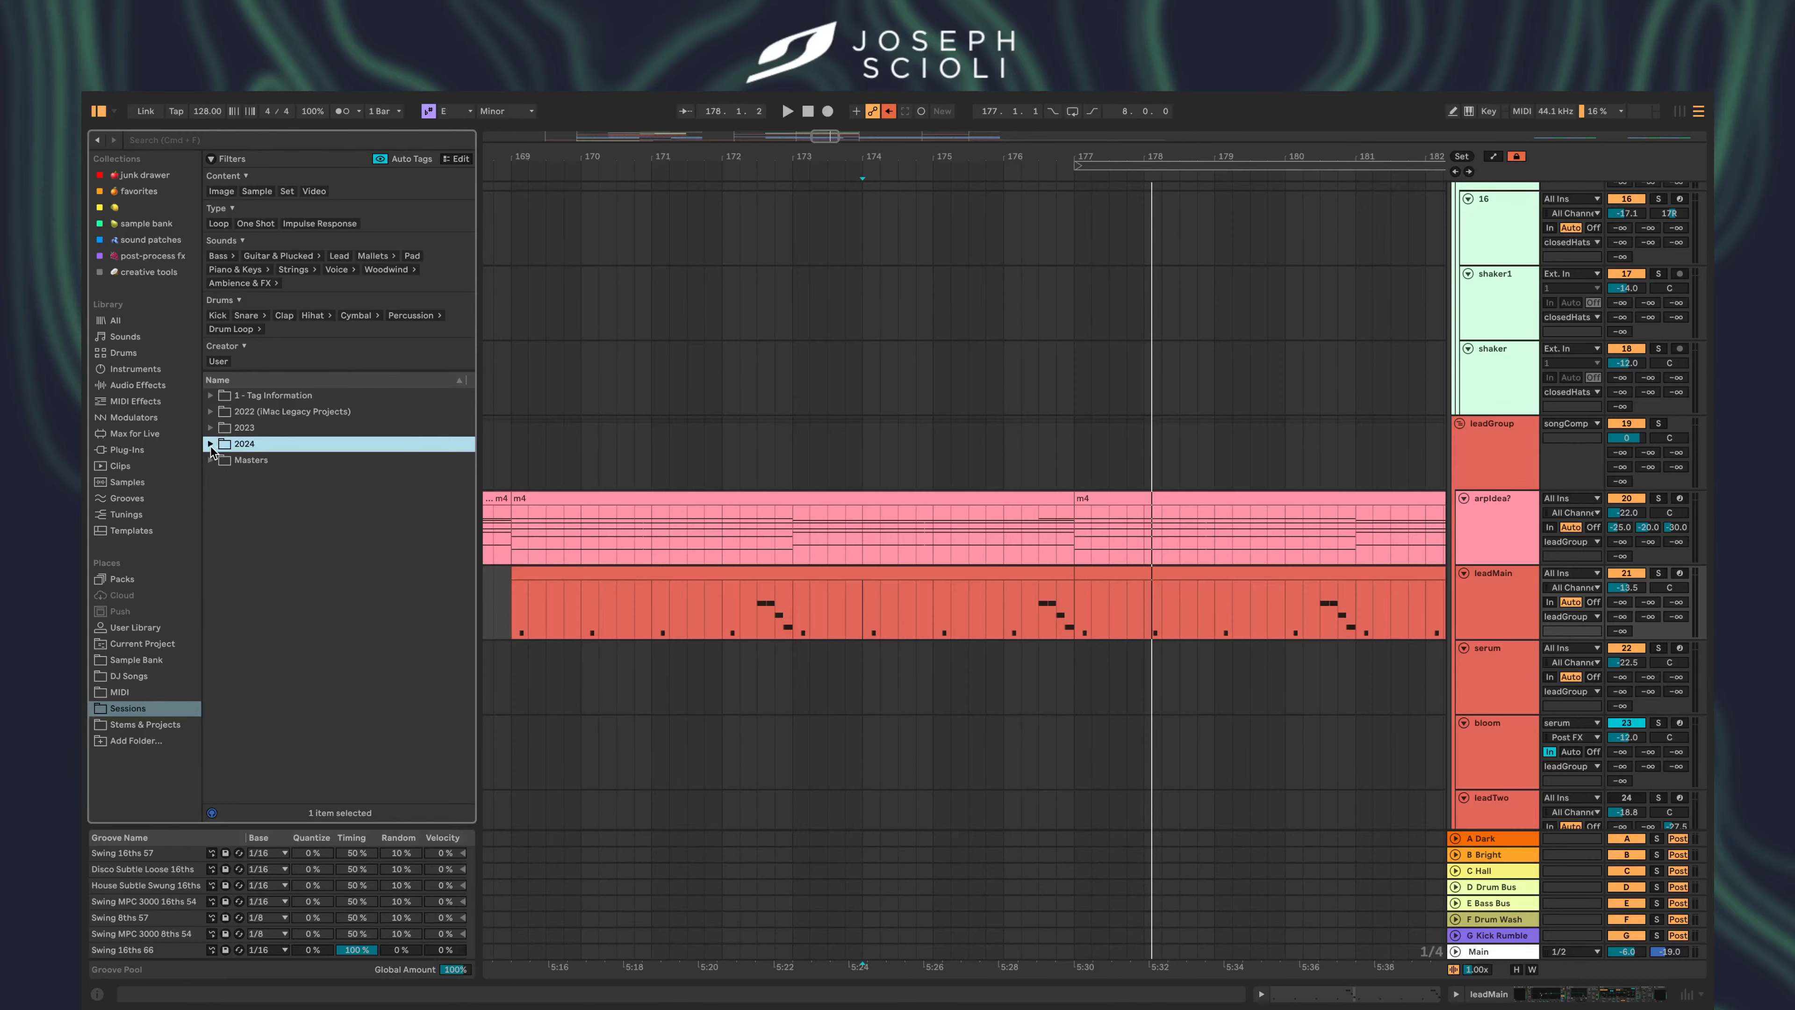
scroll(873, 636, down, 10)
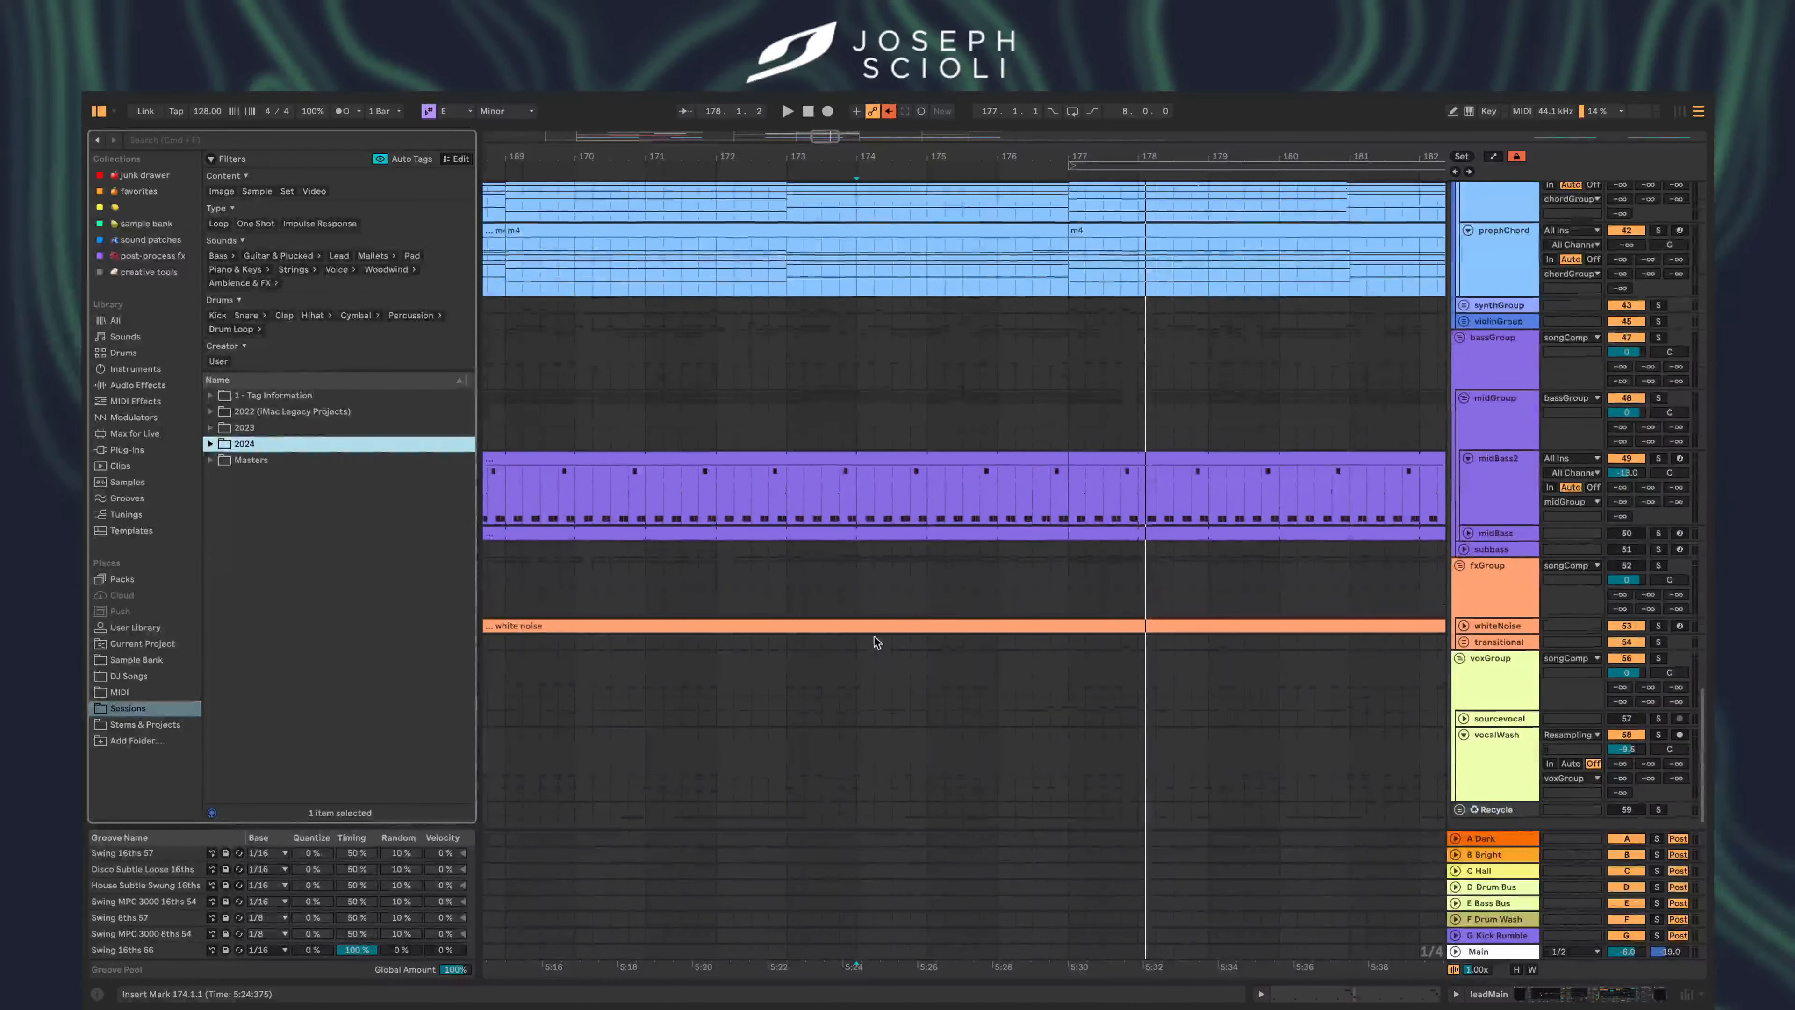
scroll(877, 642, down, 1)
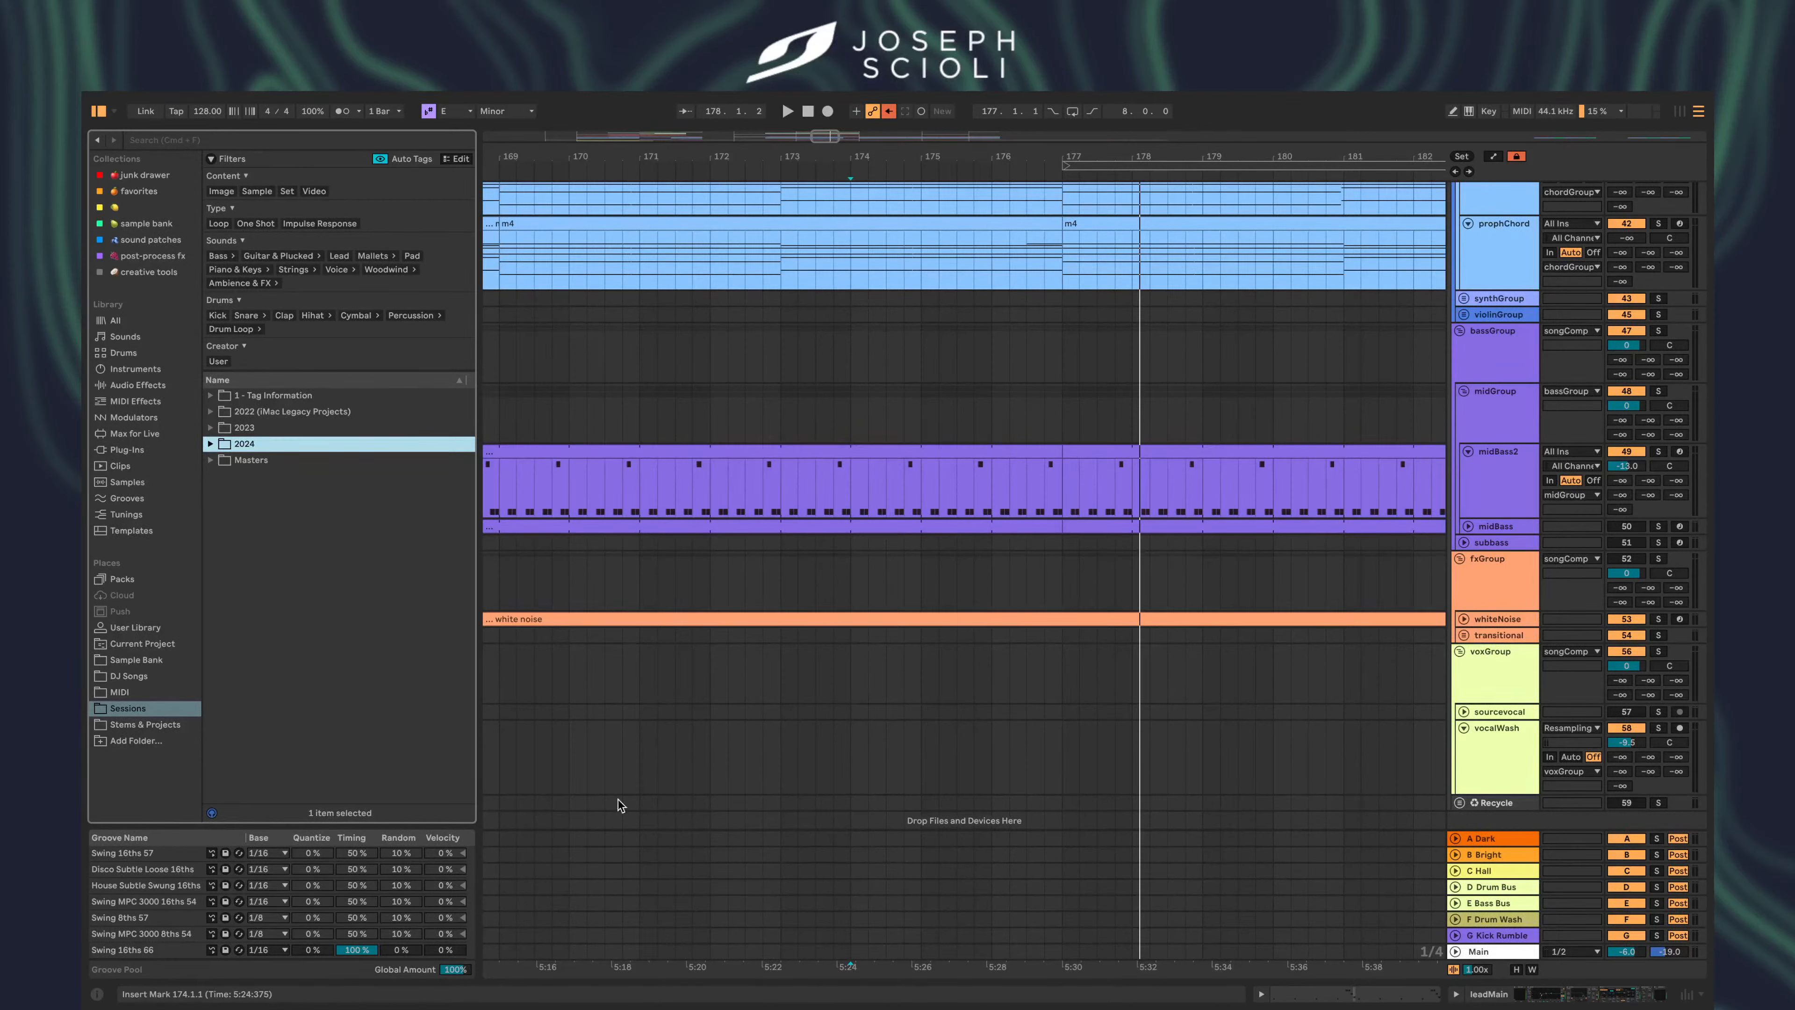
- Start playback at bar 128, just before the Intro marker, and place the insert marker at bar 129
click(1063, 494)
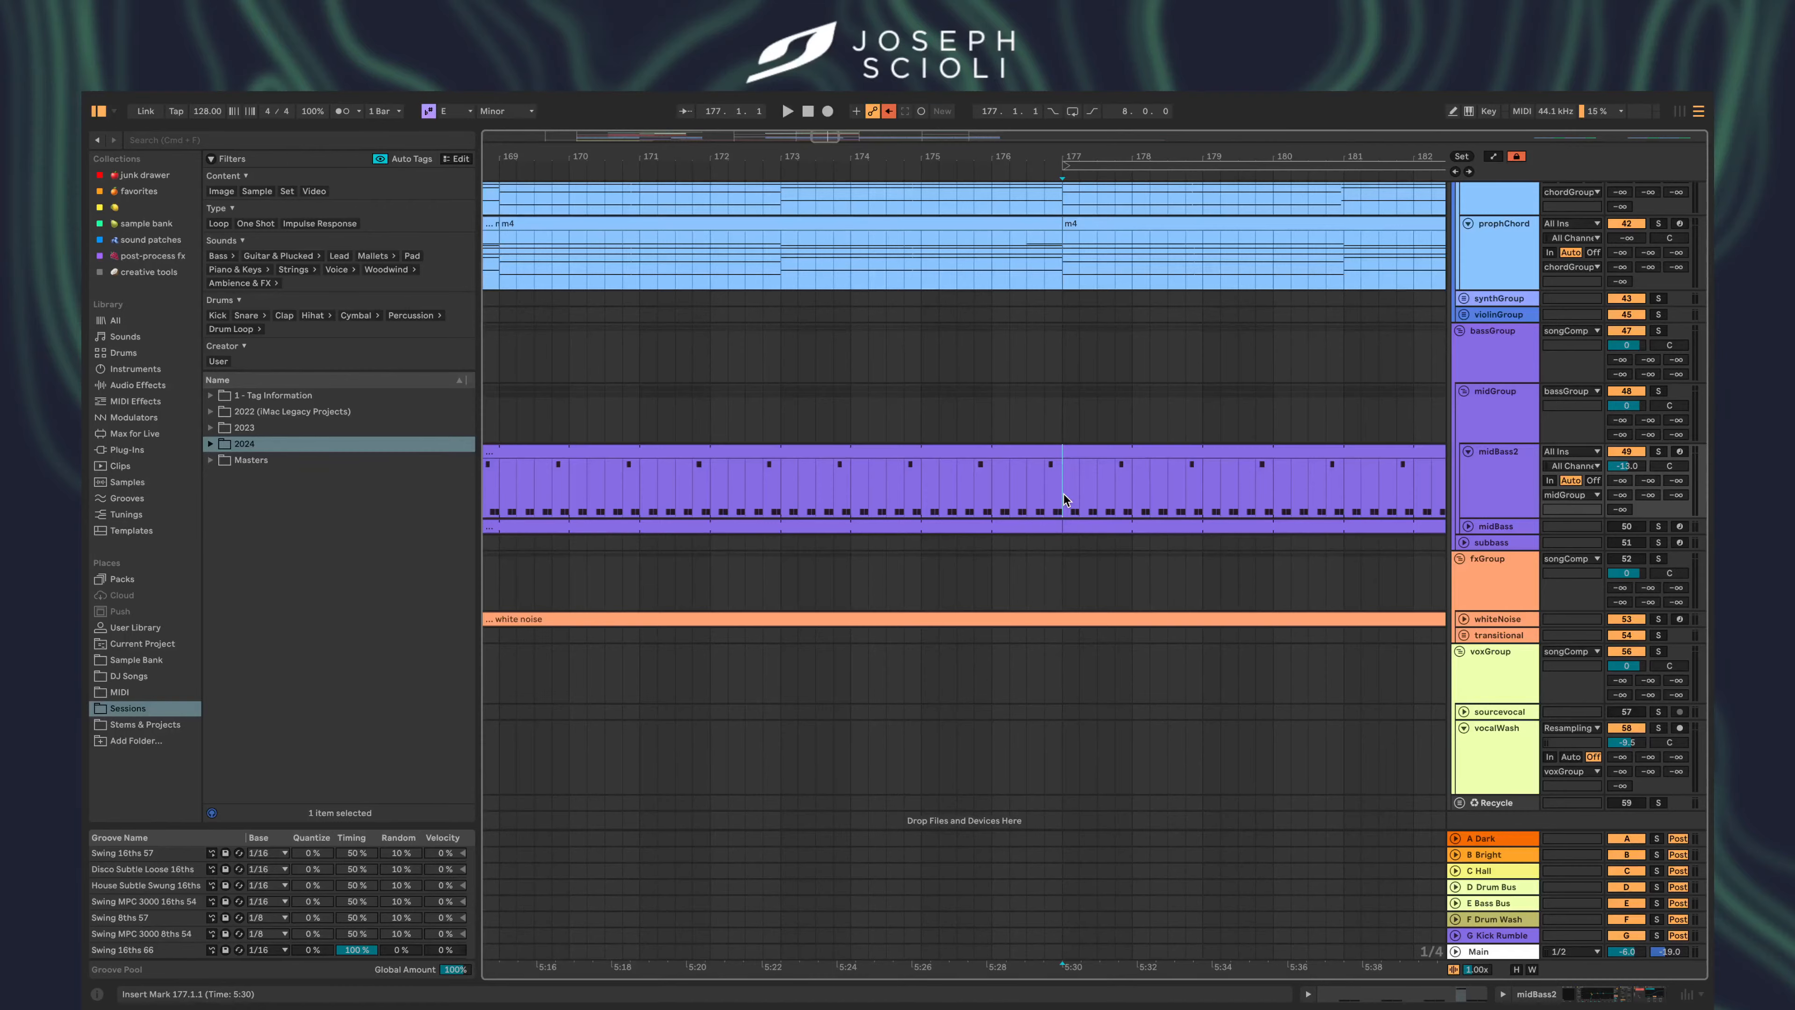
scroll(1042, 533, down, 5)
scroll(1041, 533, up, 7)
scroll(875, 528, left, 3)
scroll(1015, 563, left, 5)
scroll(1015, 563, down, 4)
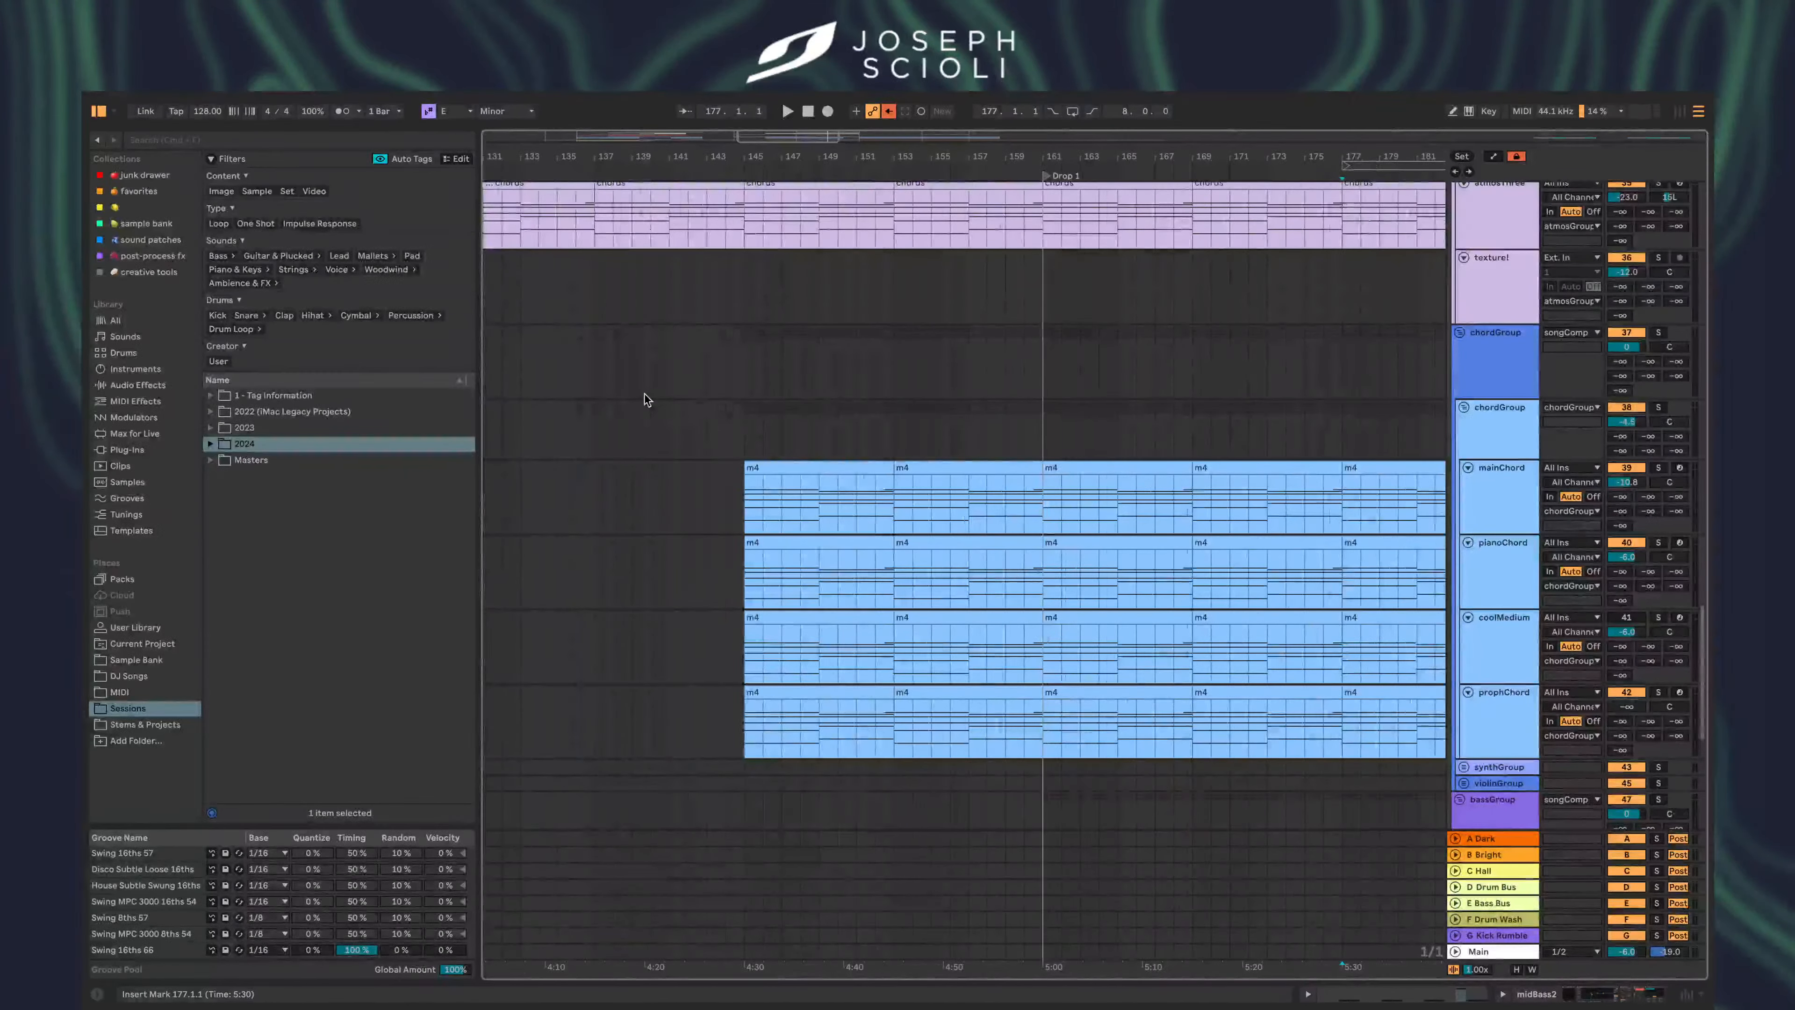
click(715, 408)
scroll(715, 409, left, 6)
scroll(715, 409, down, 3)
click(846, 349)
key(space)
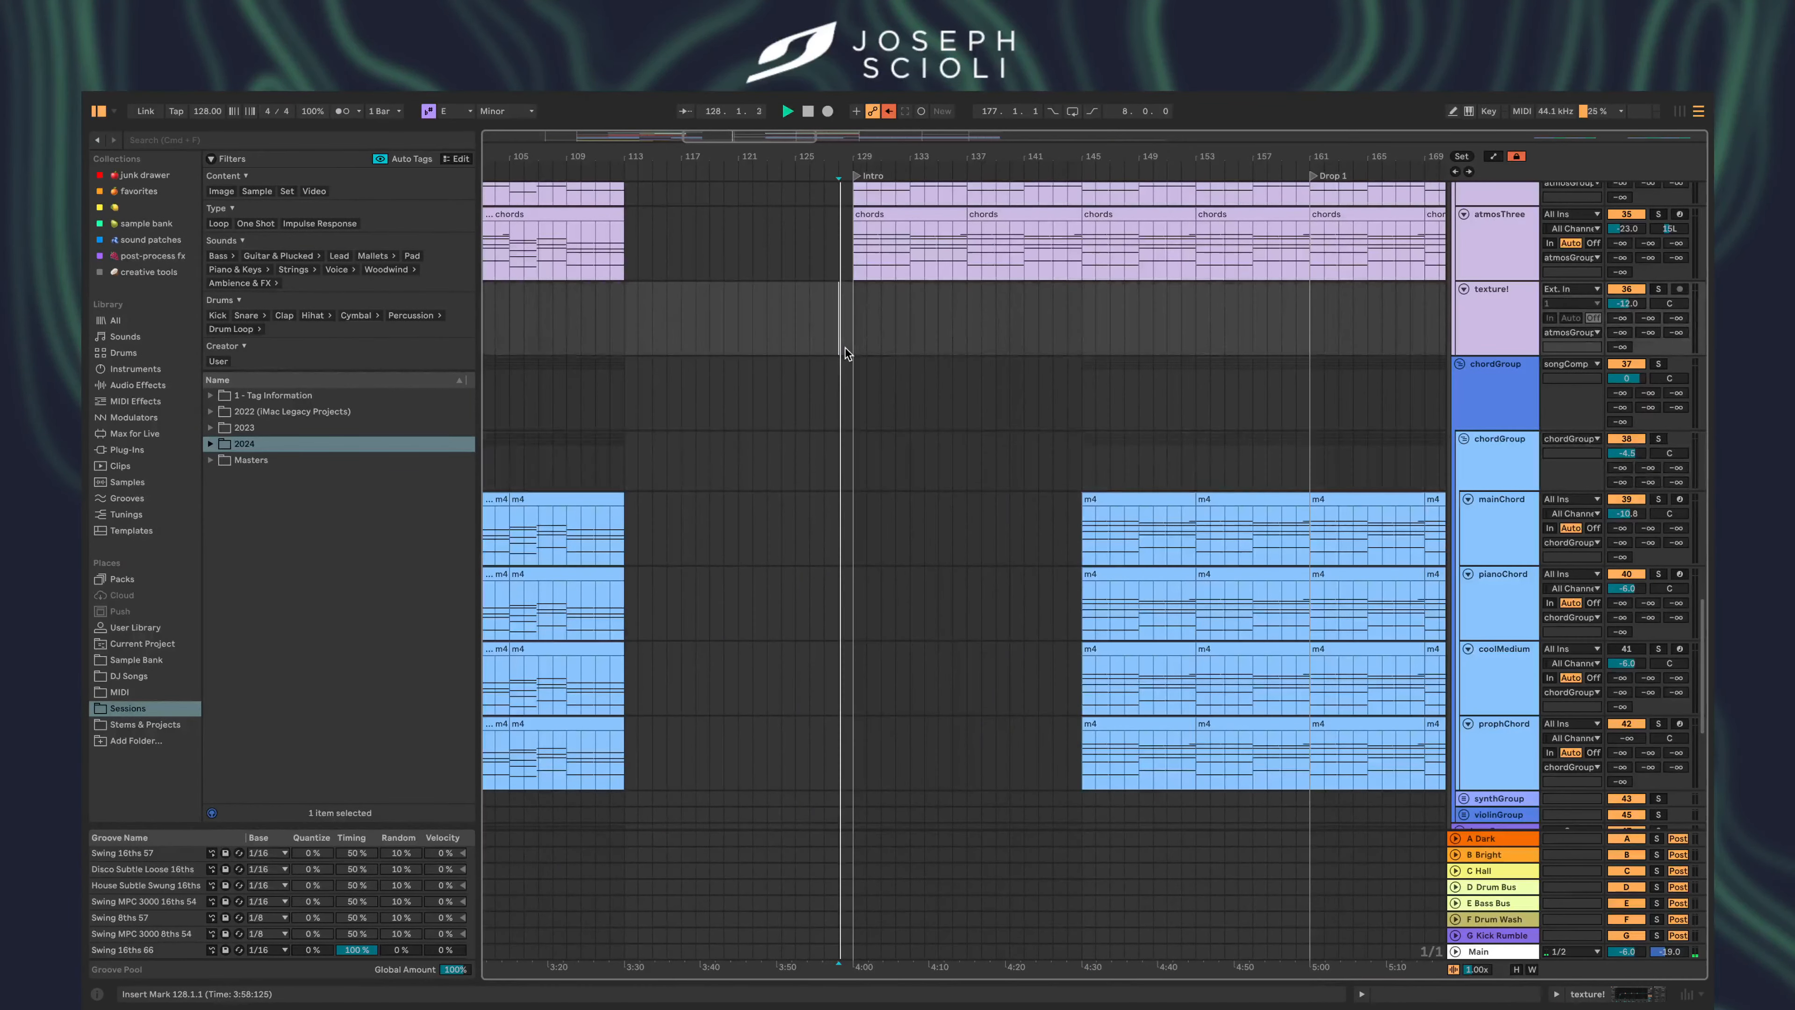
click(851, 338)
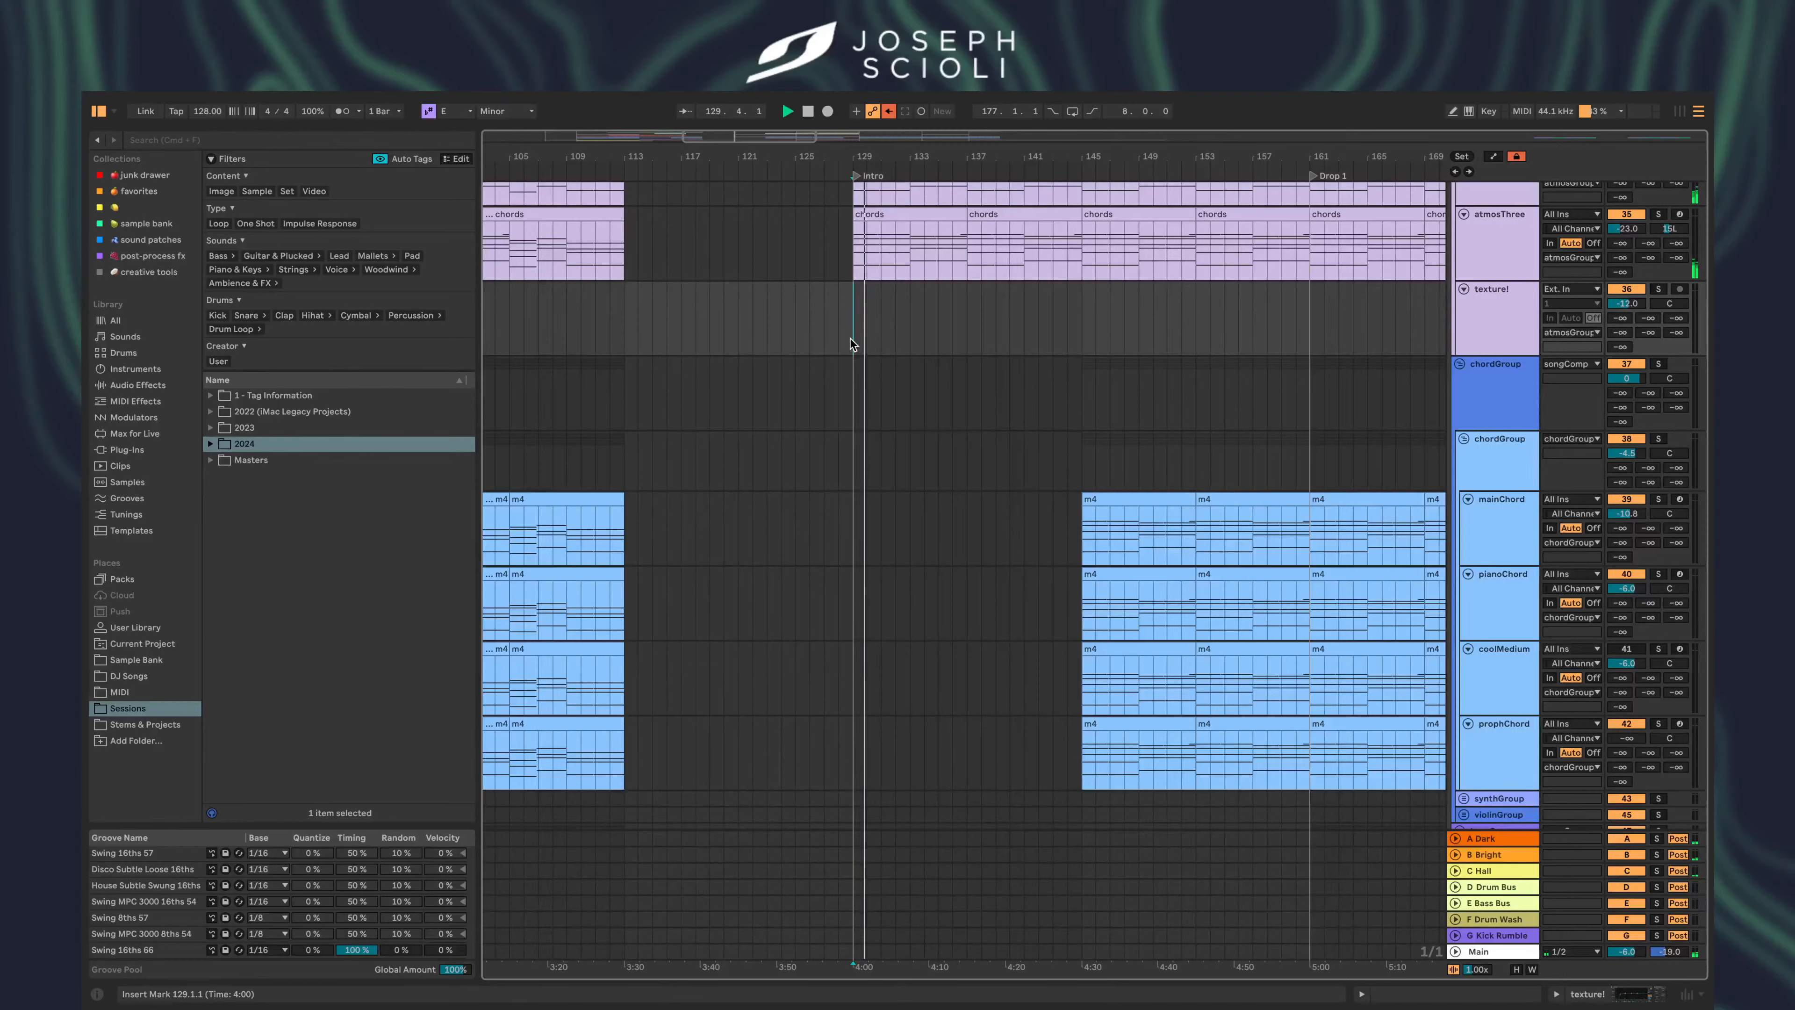
- Deactivate the arpIdea track's first two m4 clips in the Intro, between bars 129 and 145
scroll(870, 413, up, 10)
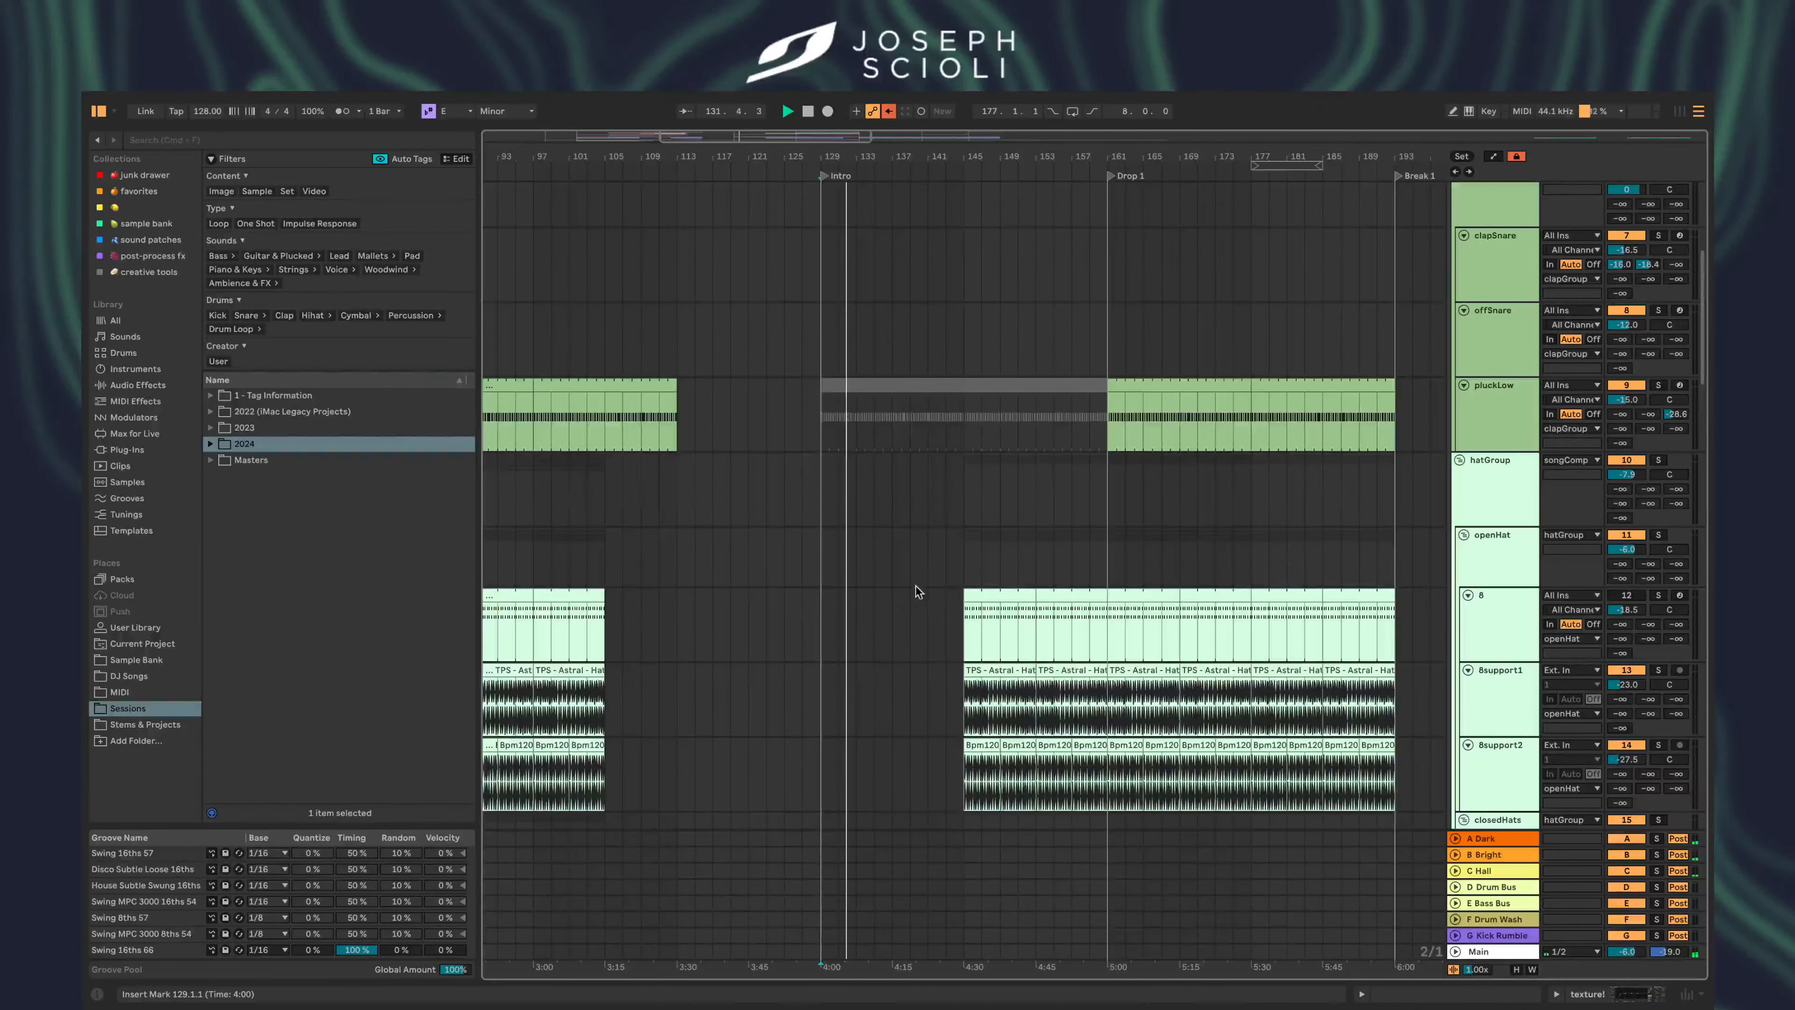
scroll(919, 603, down, 12)
scroll(954, 615, up, 8)
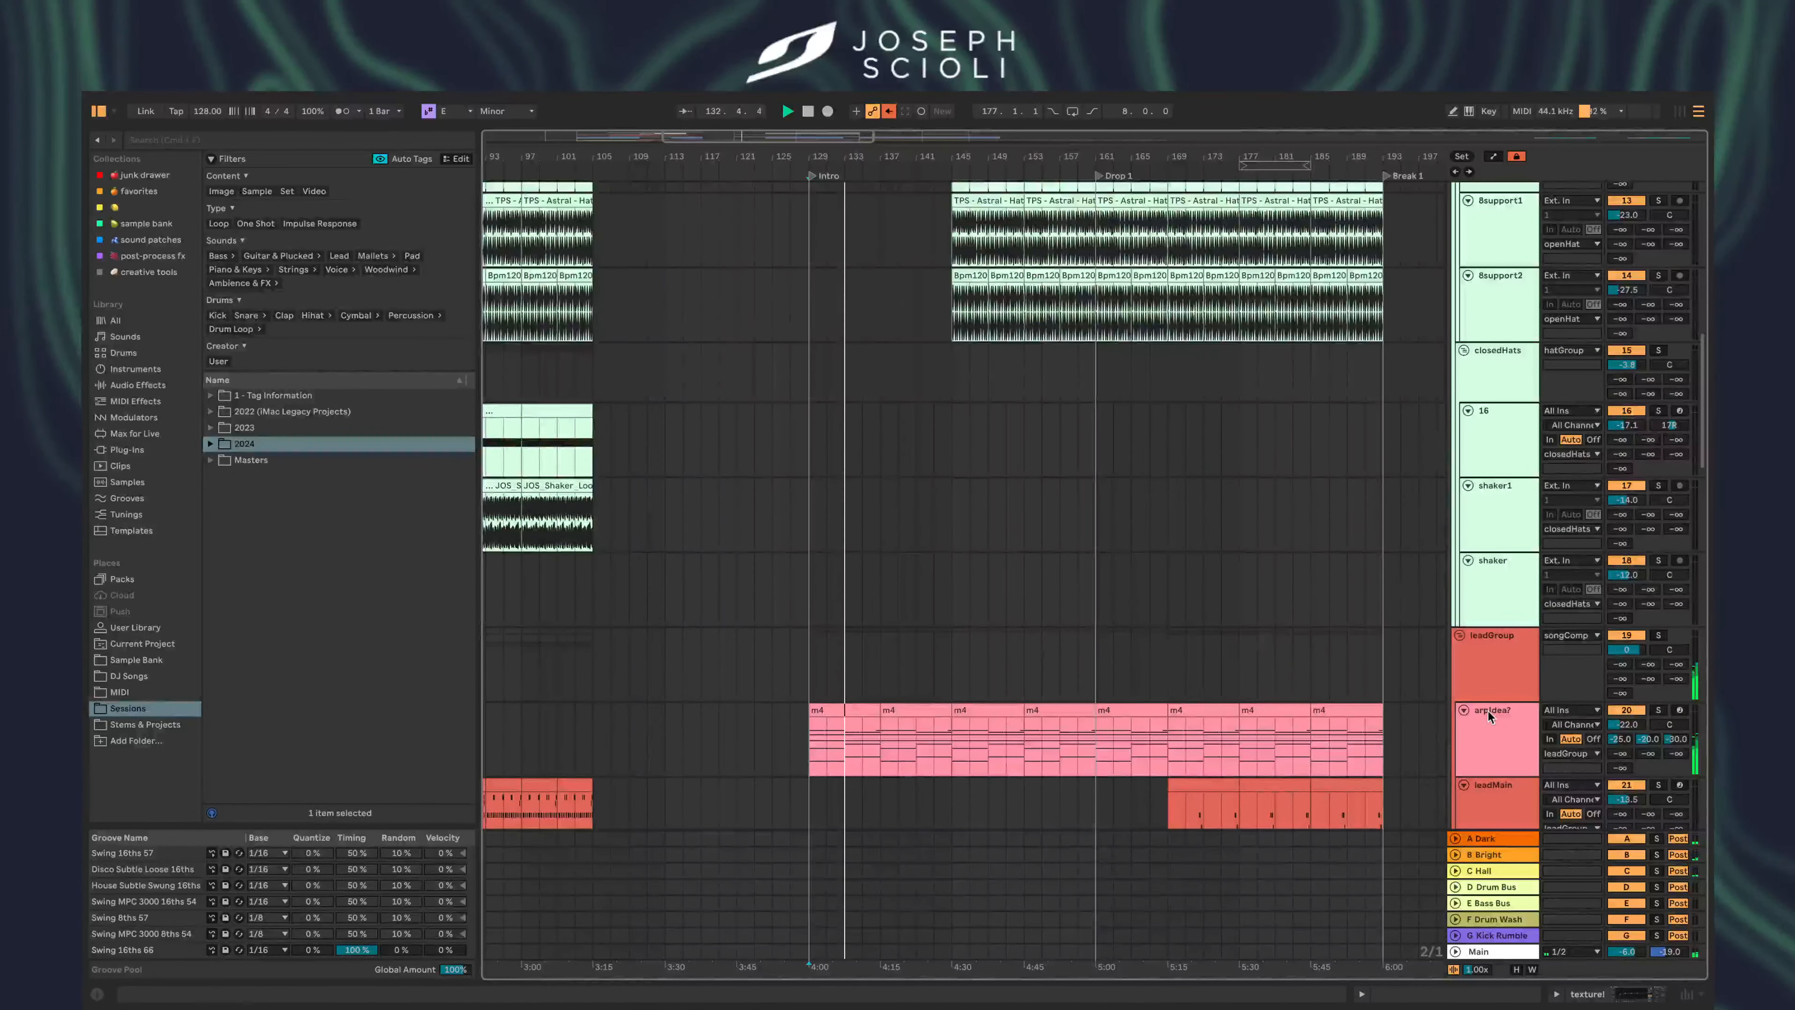
click(856, 506)
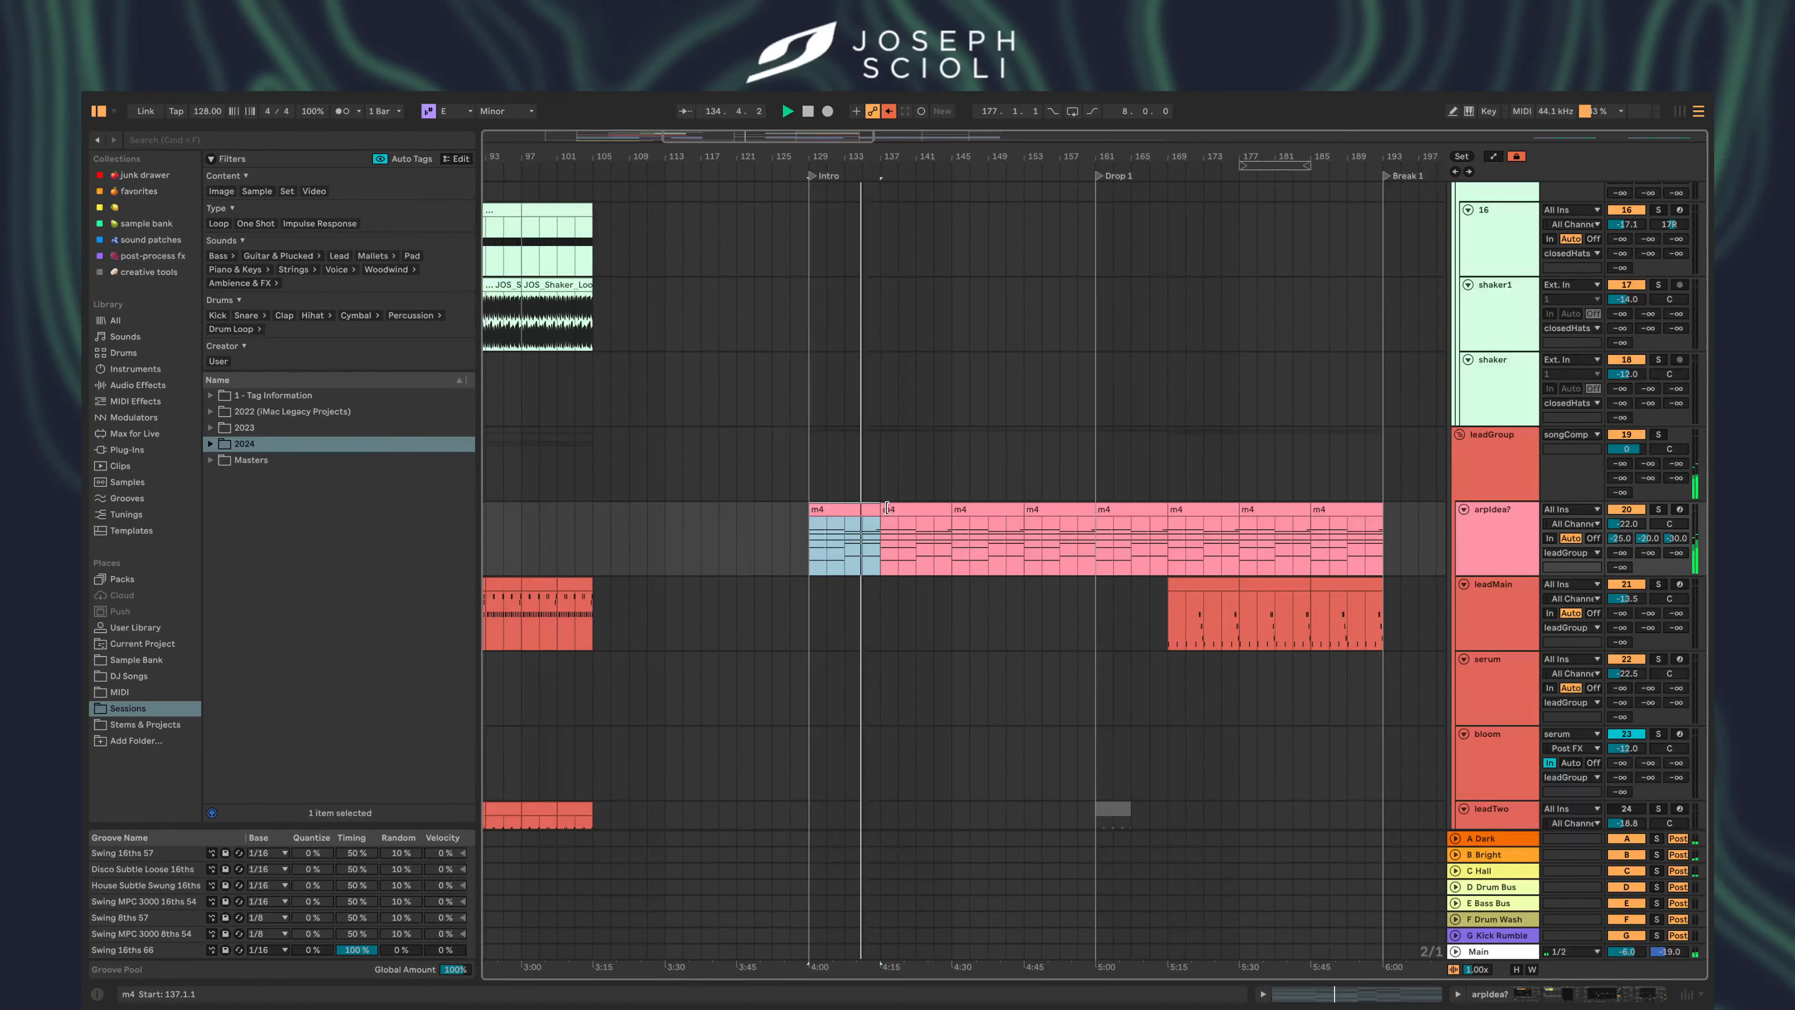
click(887, 509)
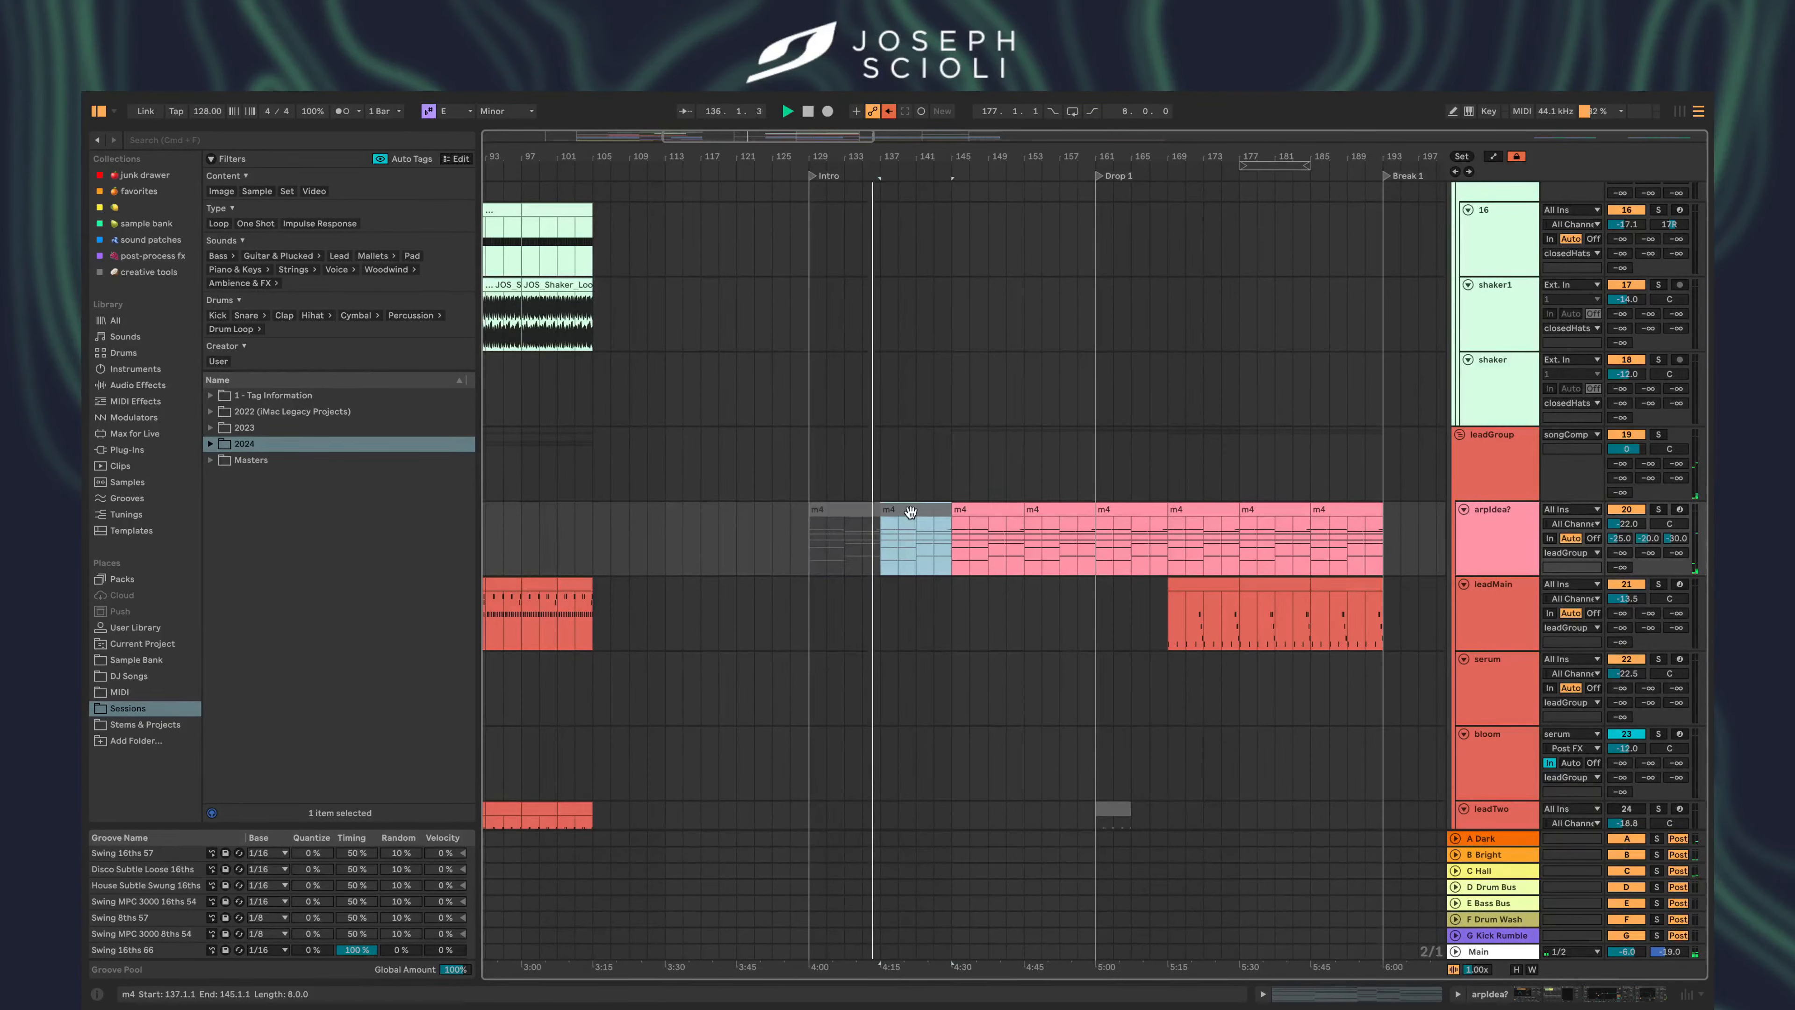
- Copy the leadMain clip starting at bar 169 to bar 137 on the same track
scroll(913, 557, down, 5)
click(1184, 383)
key(super+c)
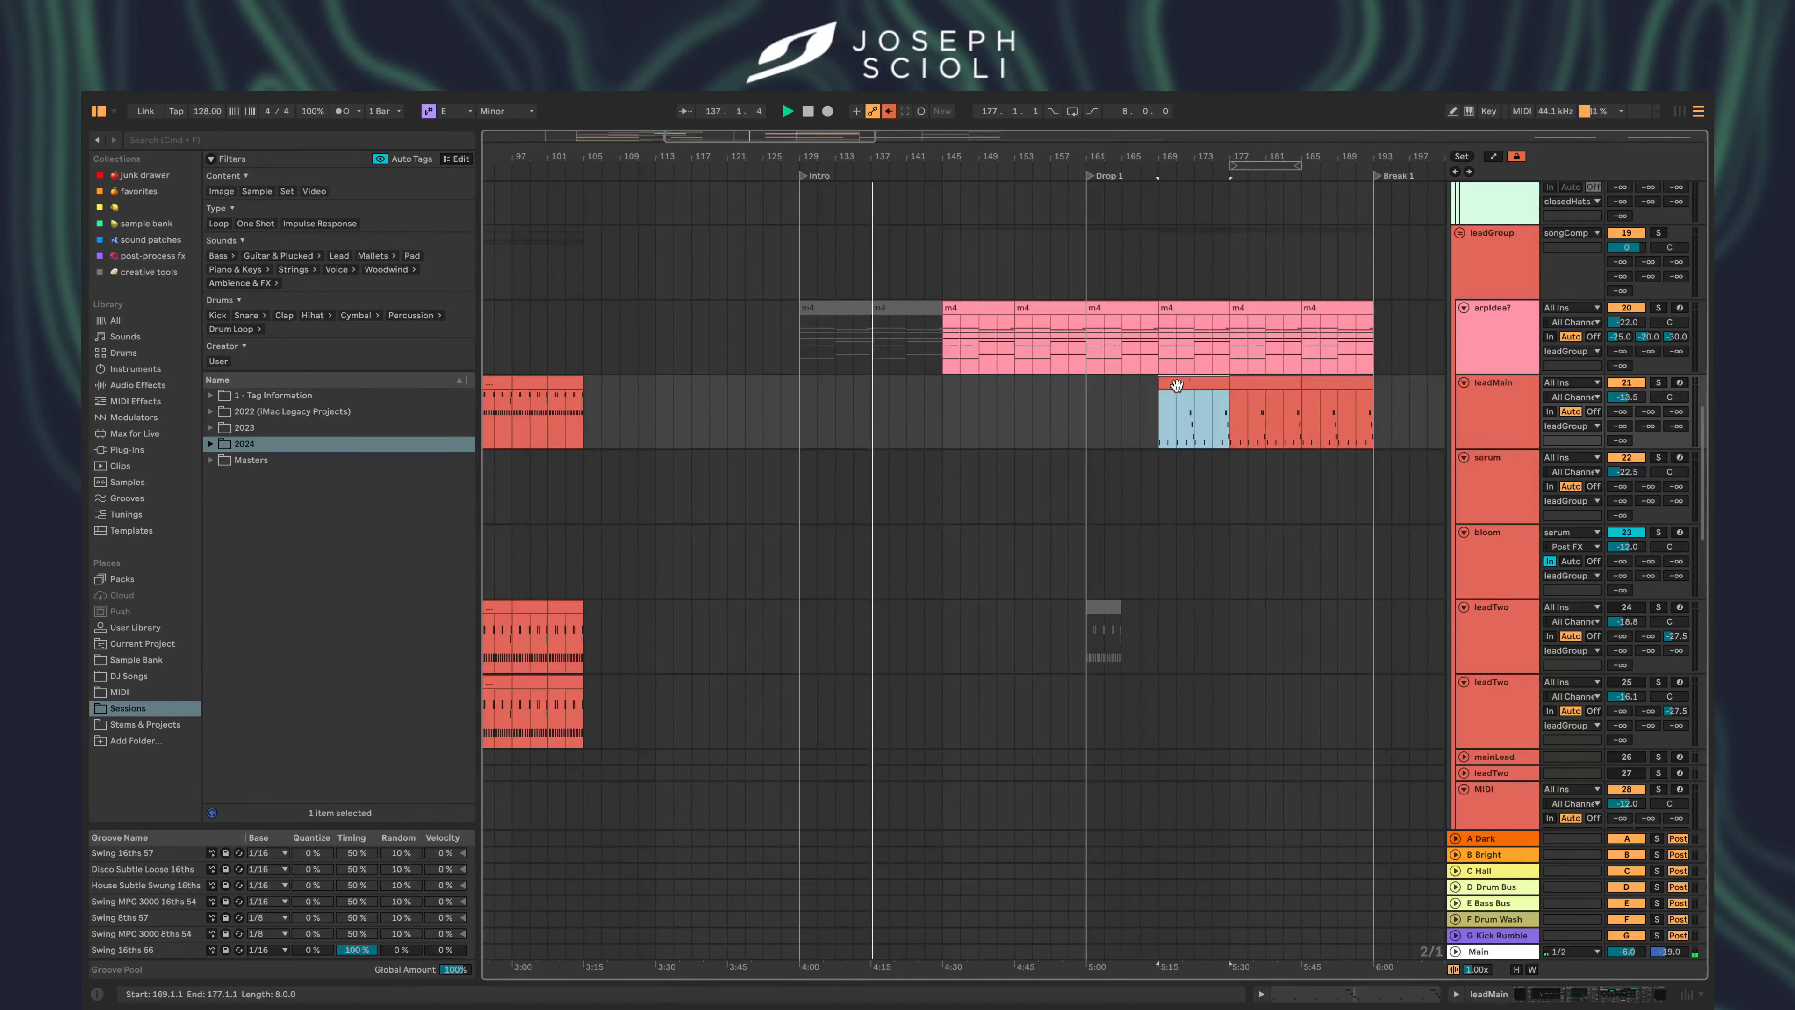
click(872, 439)
key(super+v)
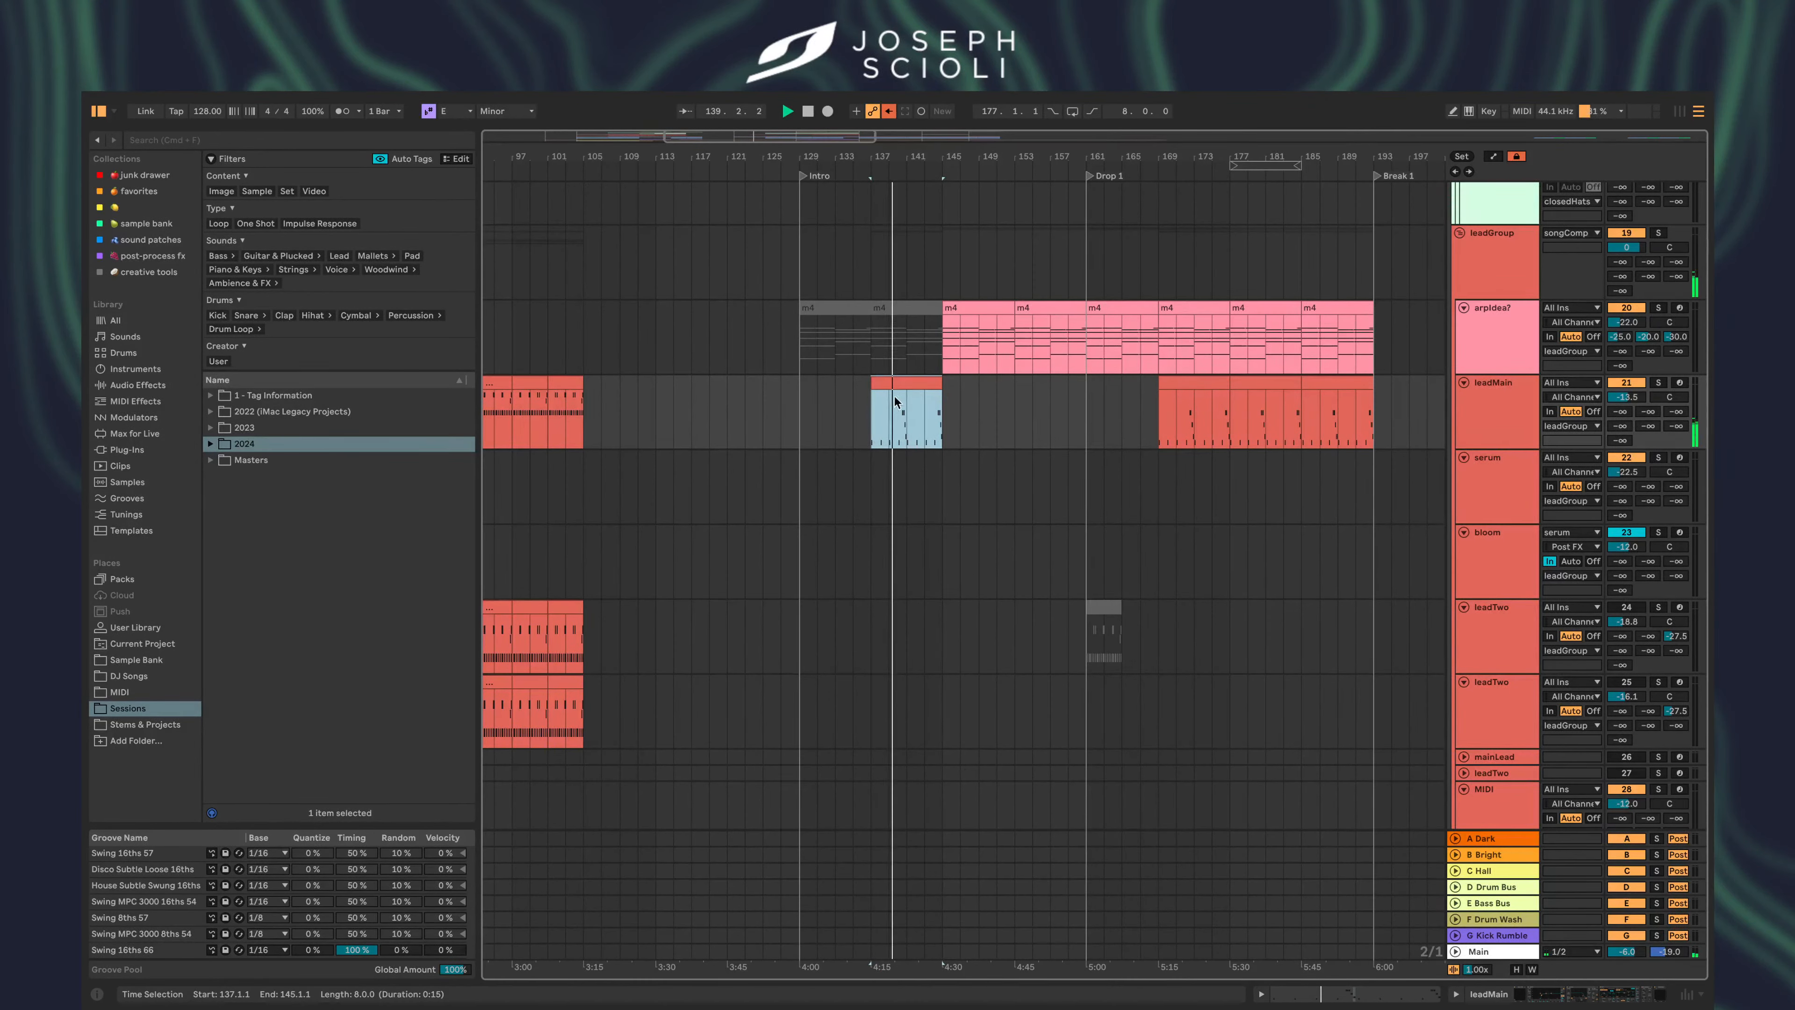
- Delete the pasted leadMain clip spanning bars 137 to 145
scroll(916, 388, up, 10)
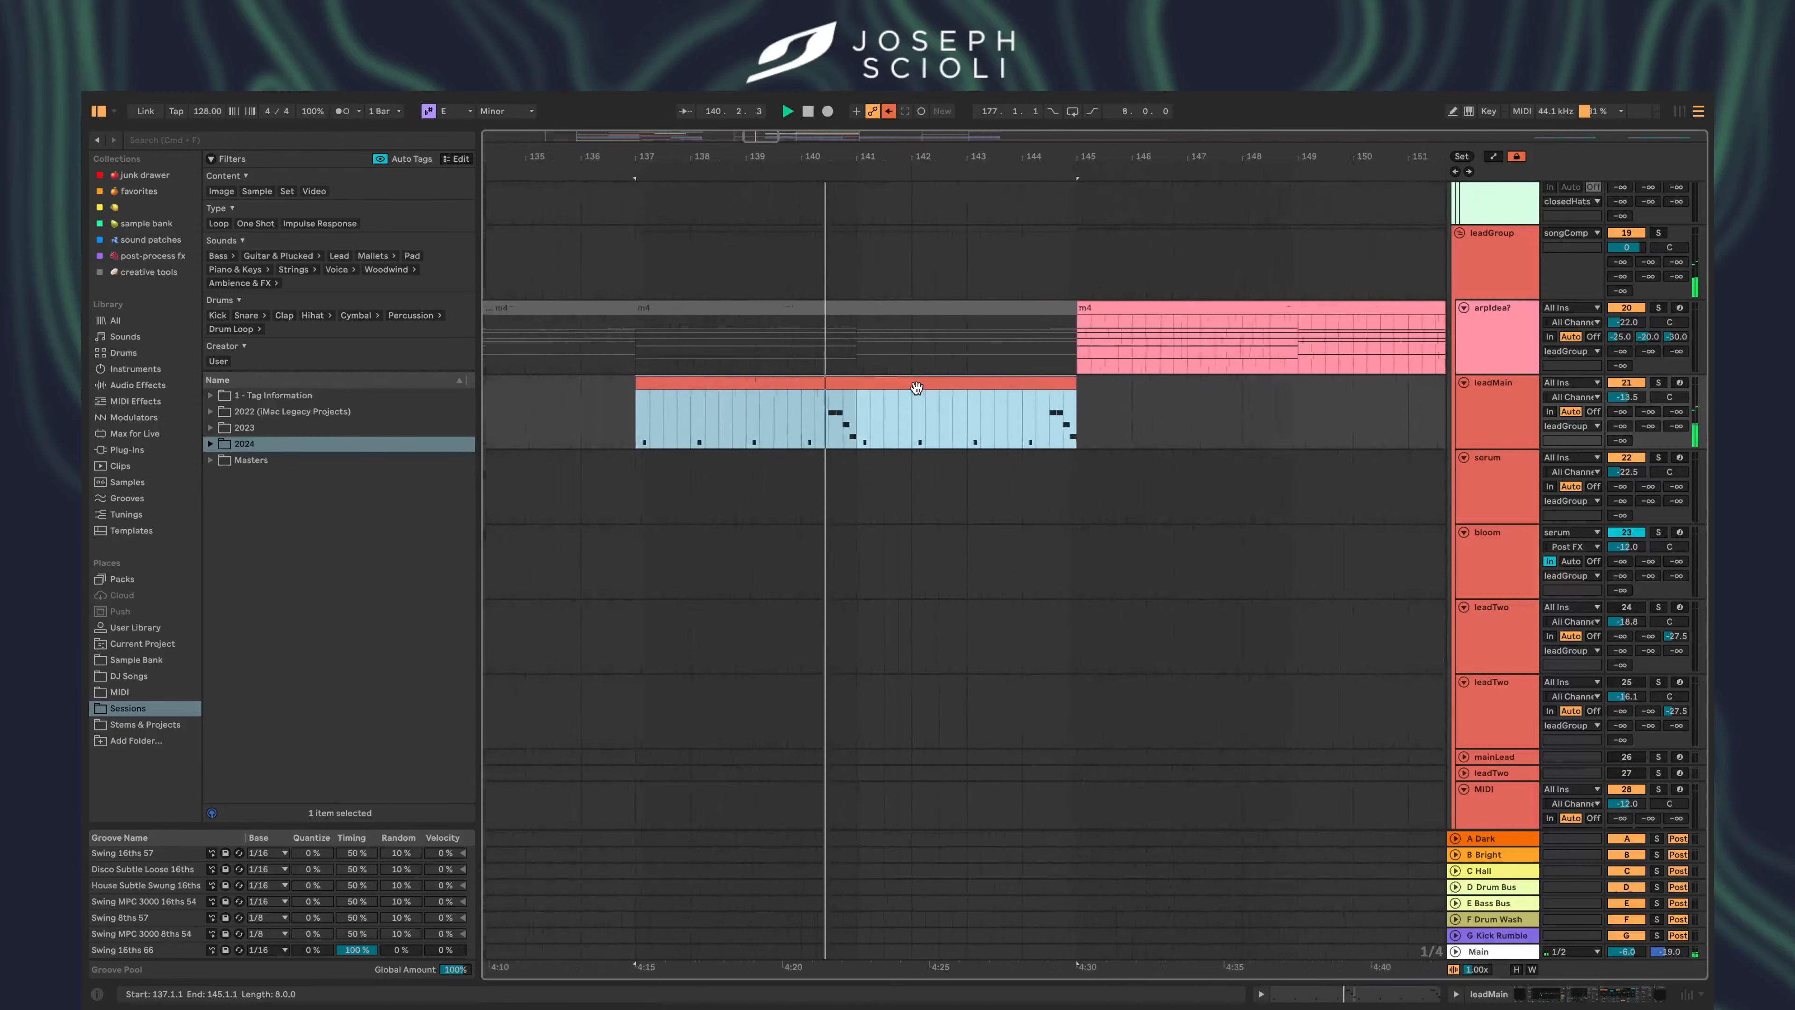
scroll(915, 387, down, 2)
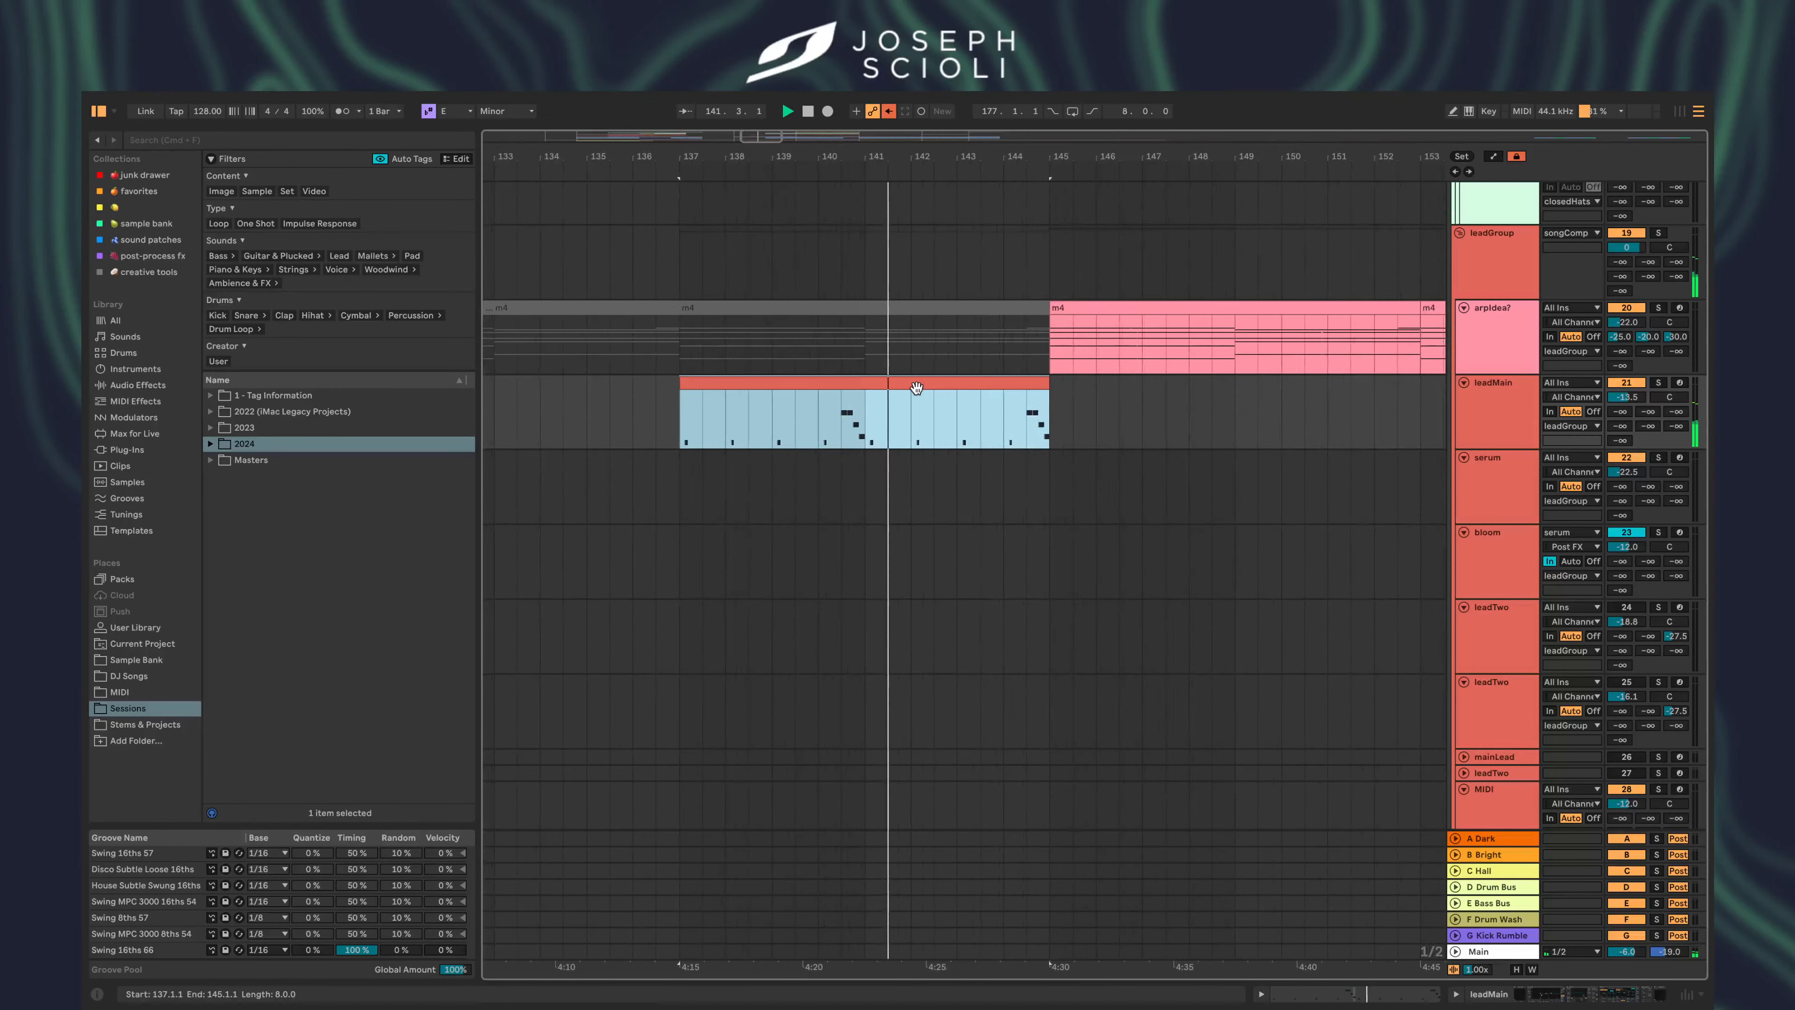
key(Delete)
- Look over the lead tracks across the arrangement during playback, focusing on the arpIdea clips between bar 145 and Drop 1
scroll(1062, 428, down, 3)
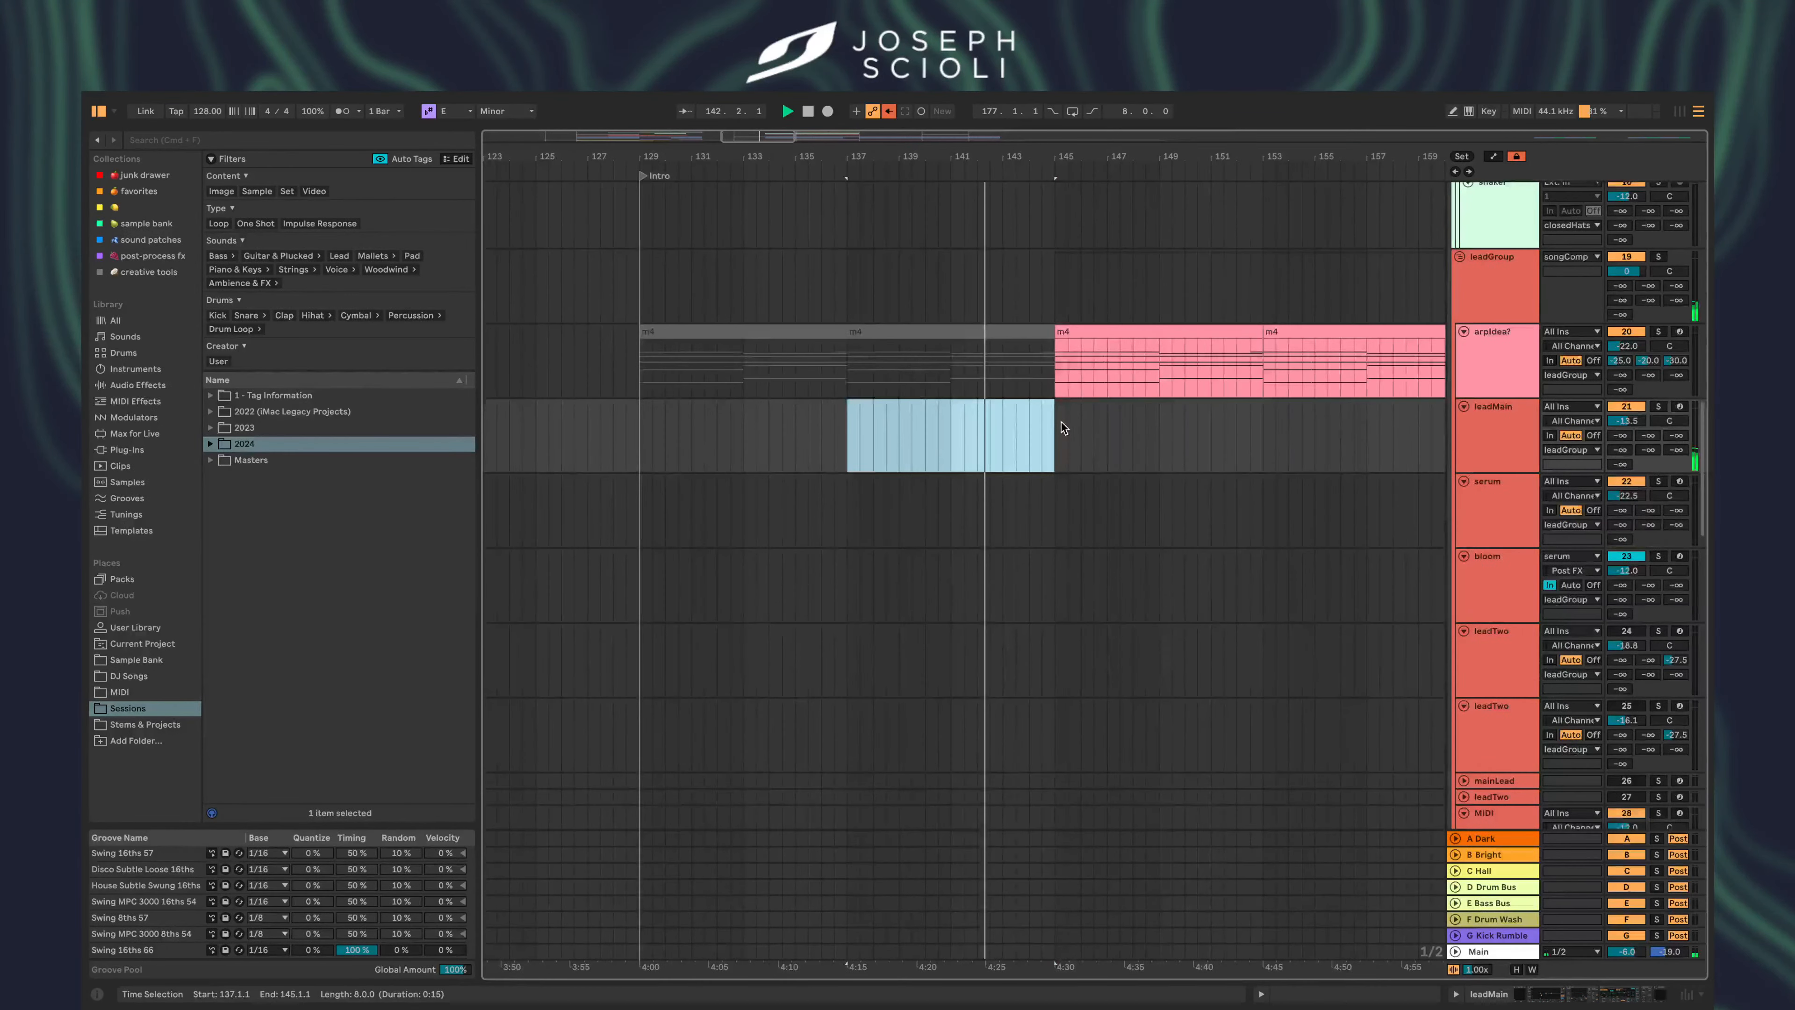
scroll(1067, 438, down, 3)
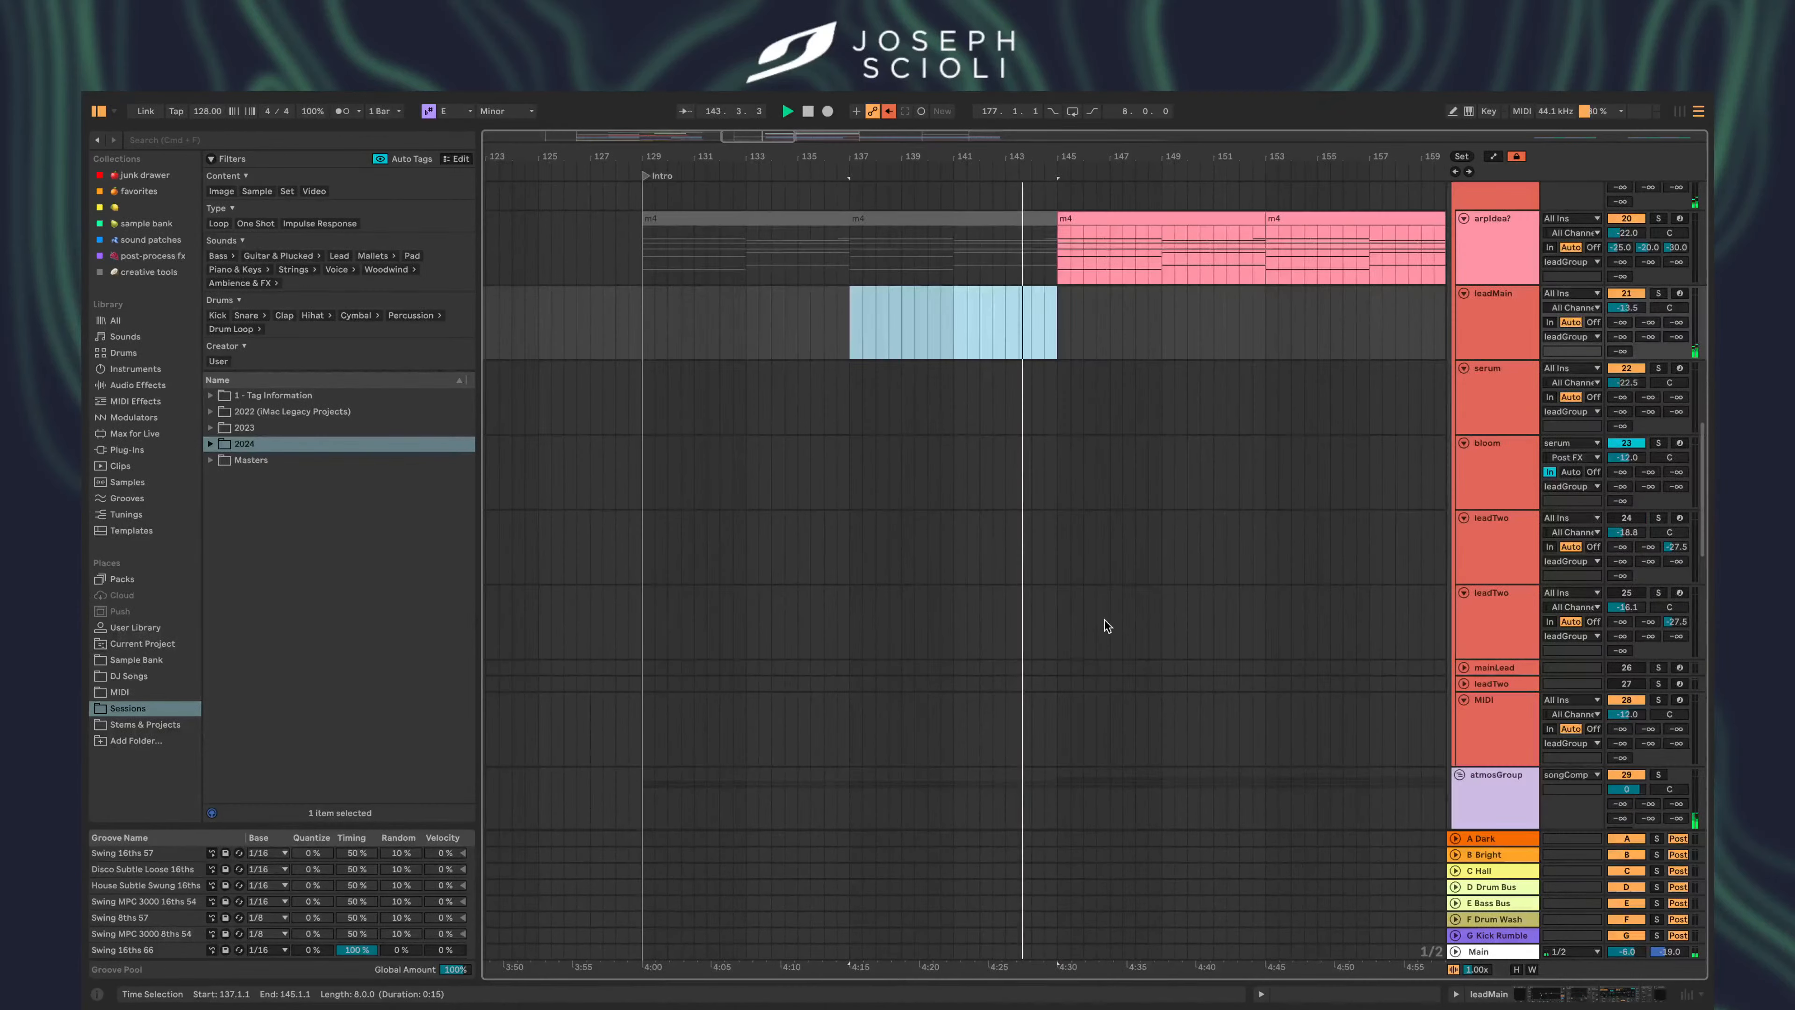
scroll(1103, 622, down, 10)
scroll(869, 622, down, 1)
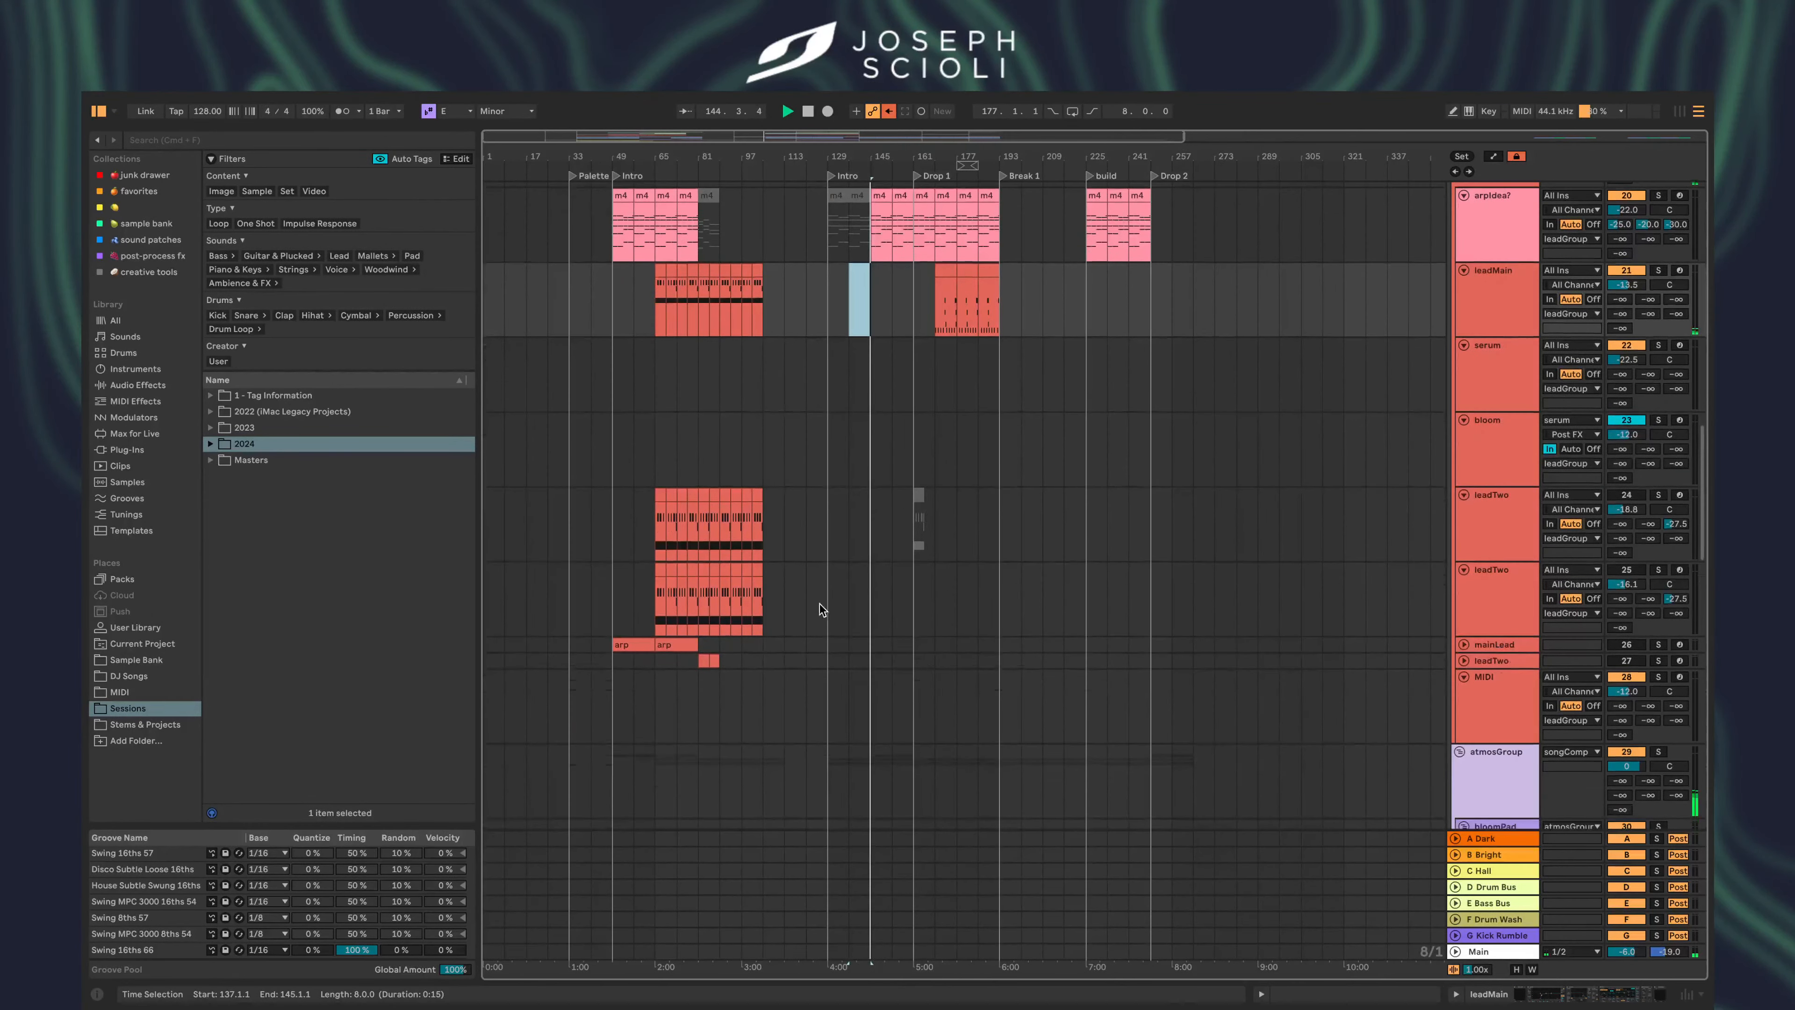
scroll(922, 474, up, 3)
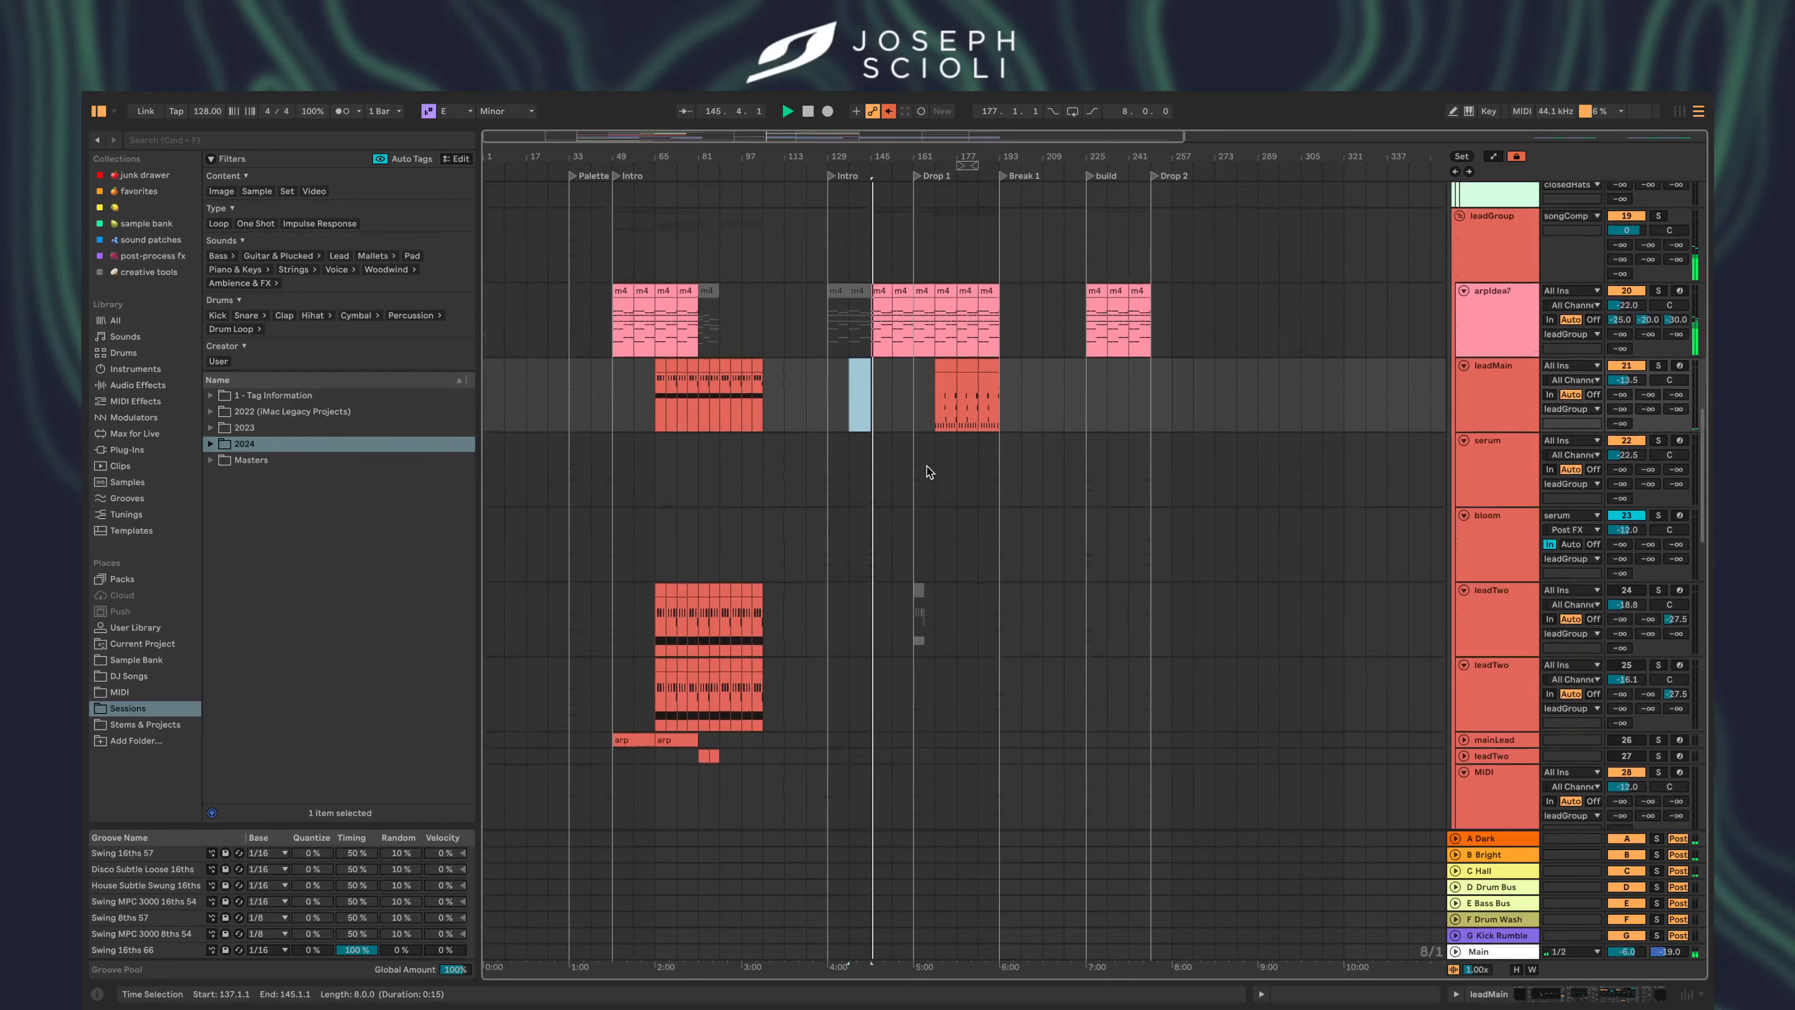
click(875, 376)
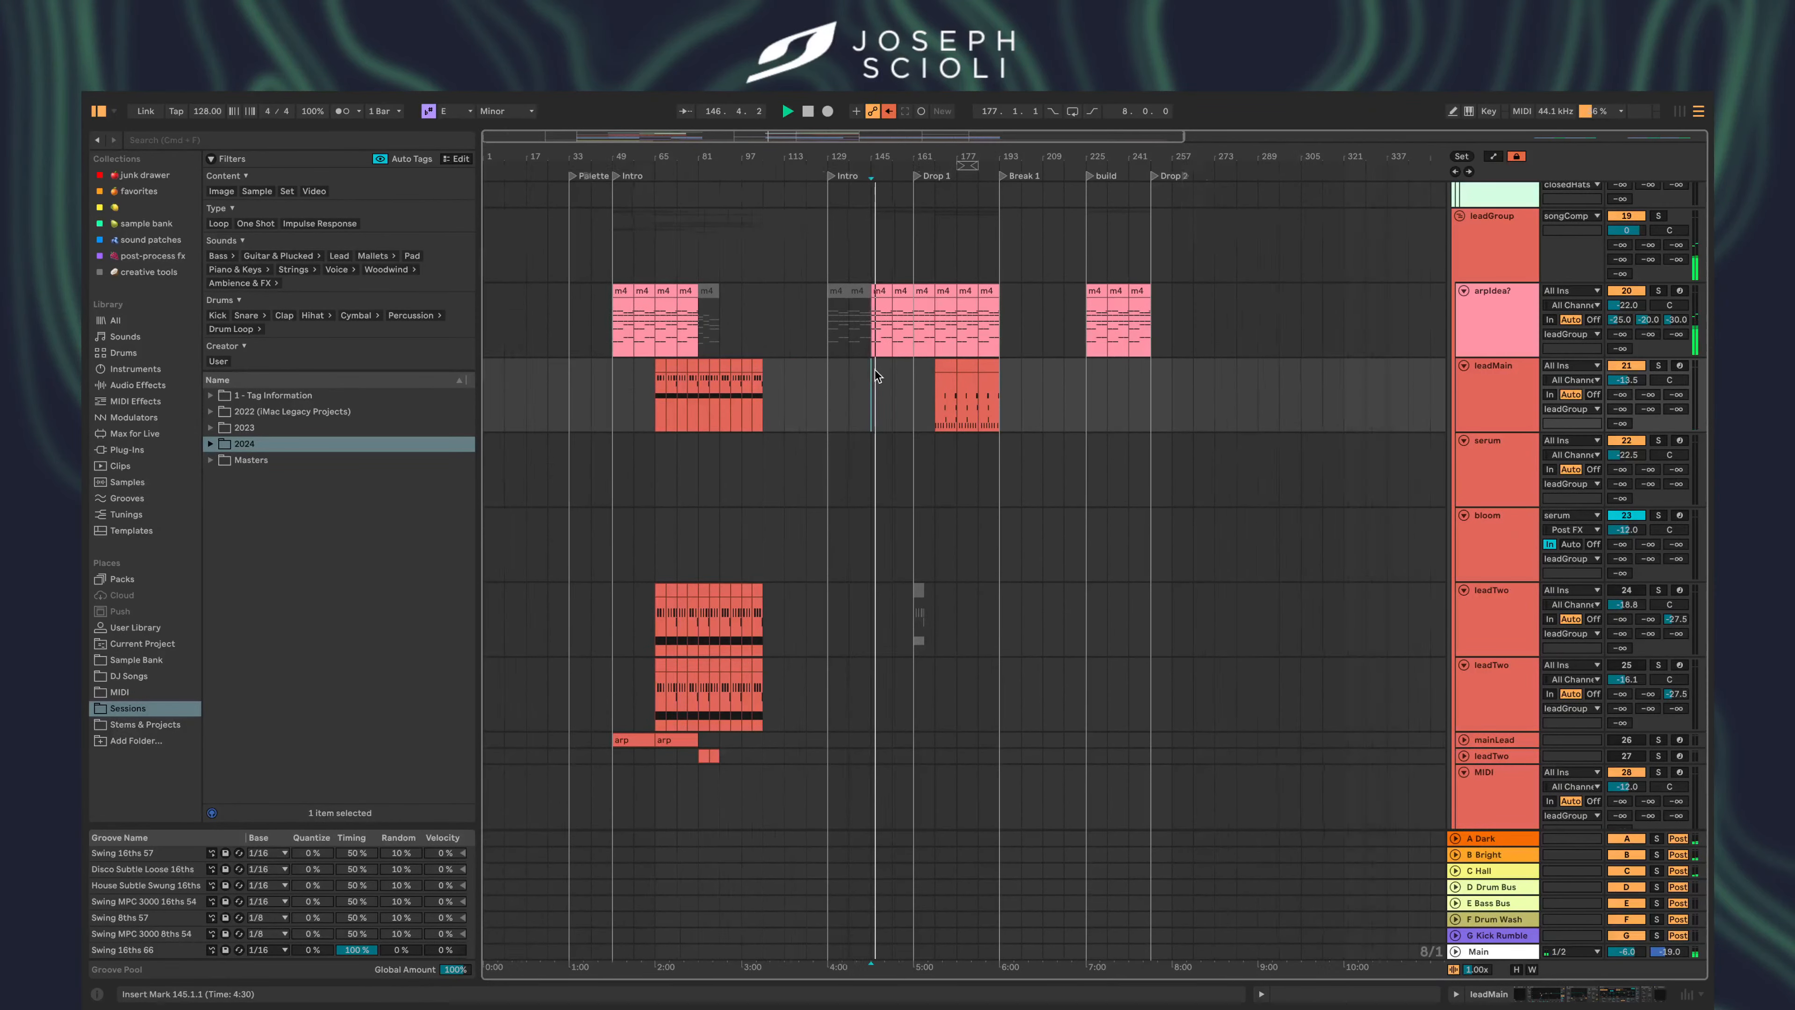
scroll(876, 375, up, 10)
click(977, 303)
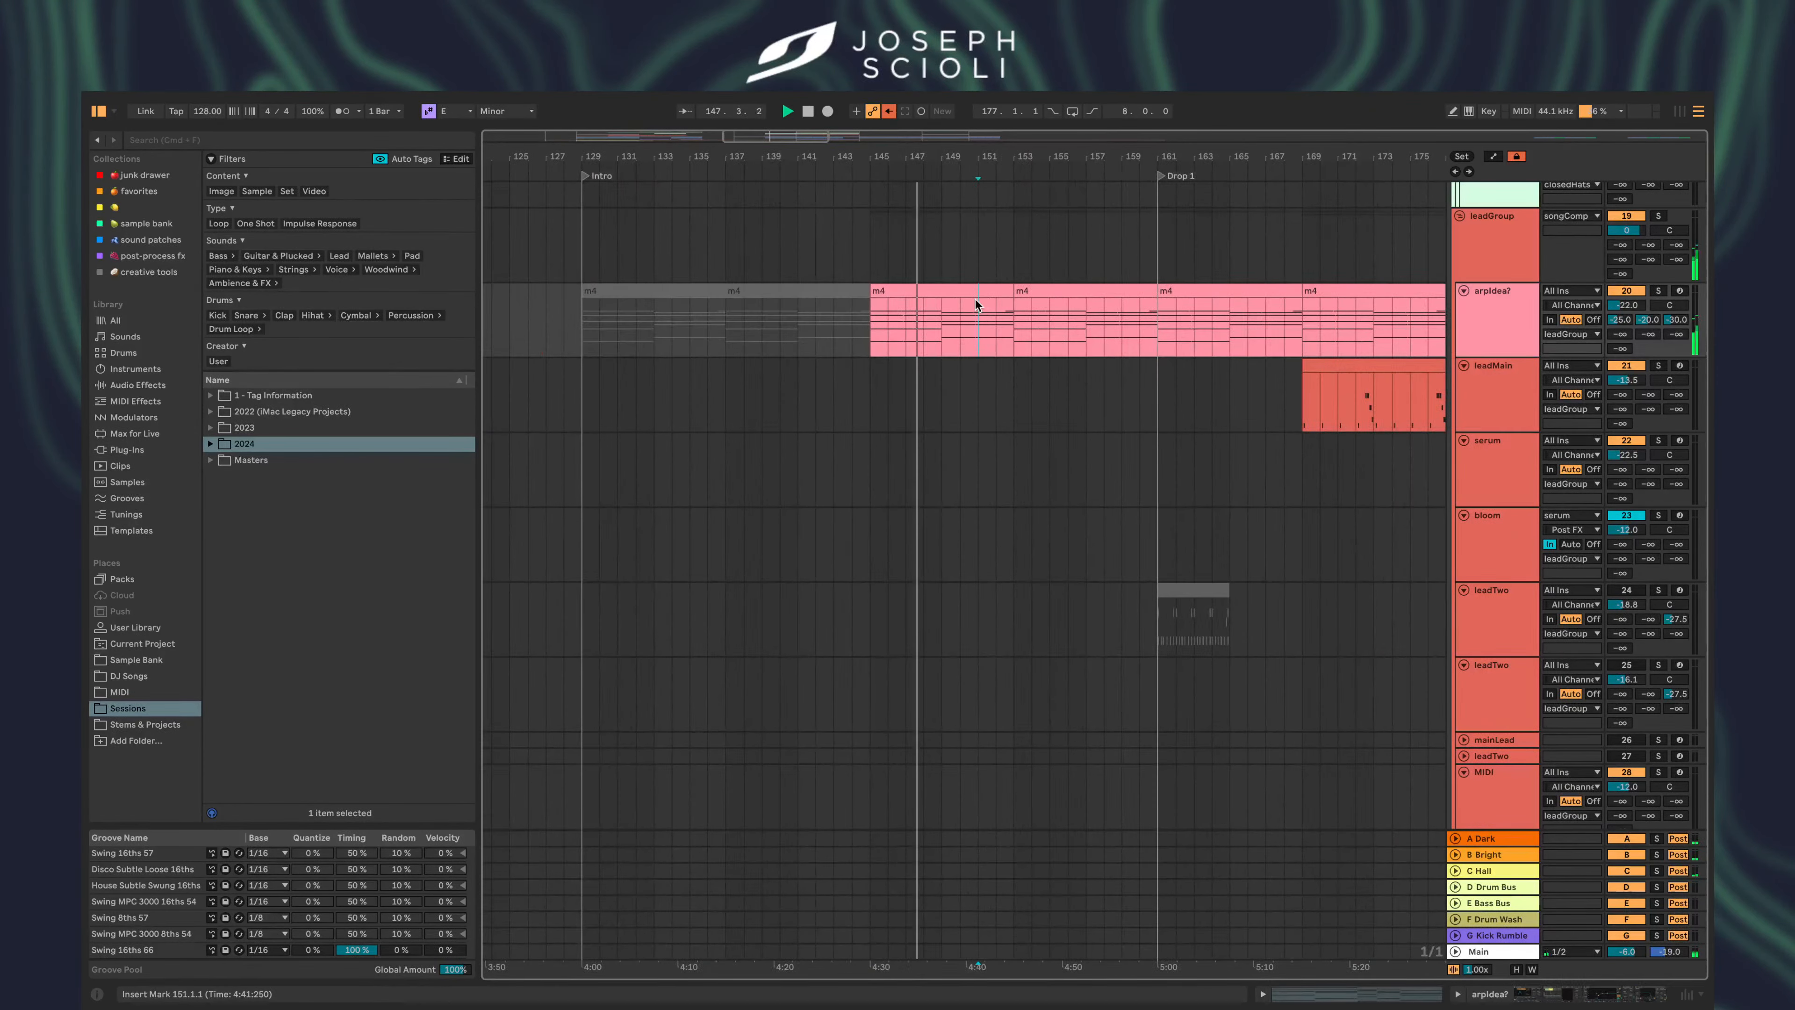
click(1013, 306)
- Examine the hat loop clips on 8support1 and 8support2 from bar 145 to Drop 1 during playback, and stop playback
scroll(1014, 306, up, 6)
scroll(949, 606, up, 10)
click(970, 574)
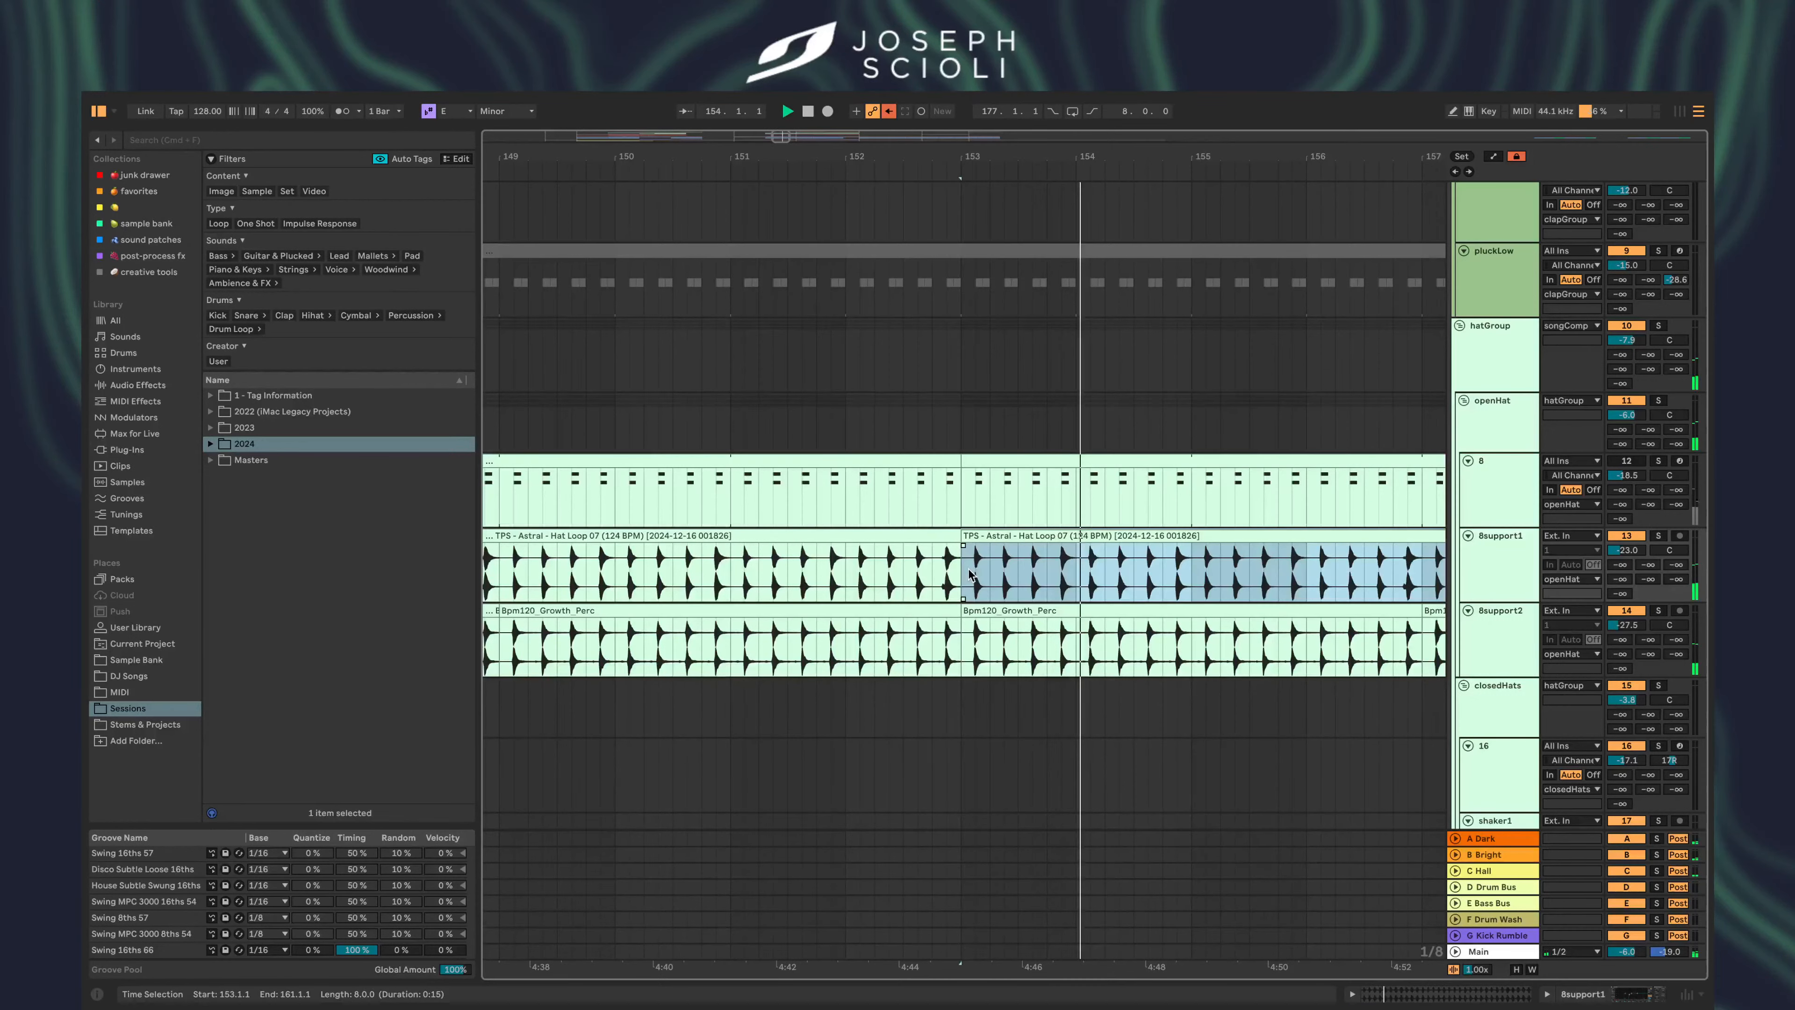
scroll(970, 623, down, 4)
click(971, 623)
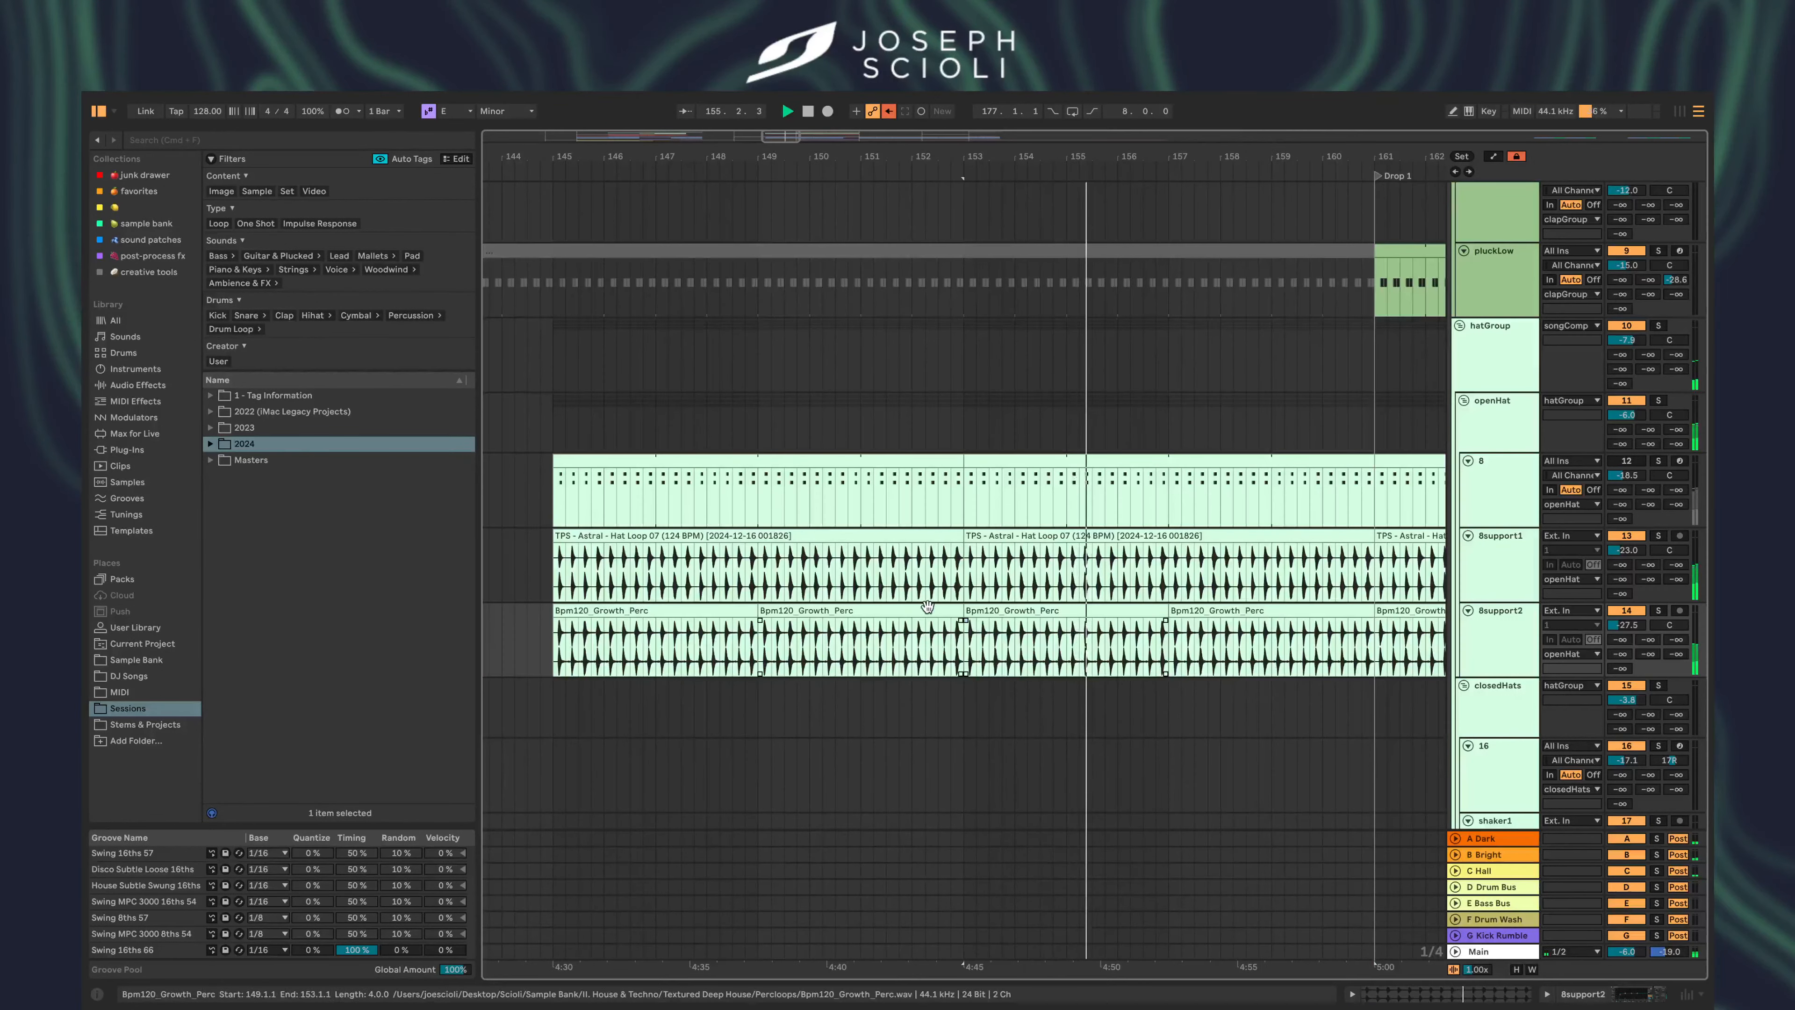
scroll(1069, 662, right, 2)
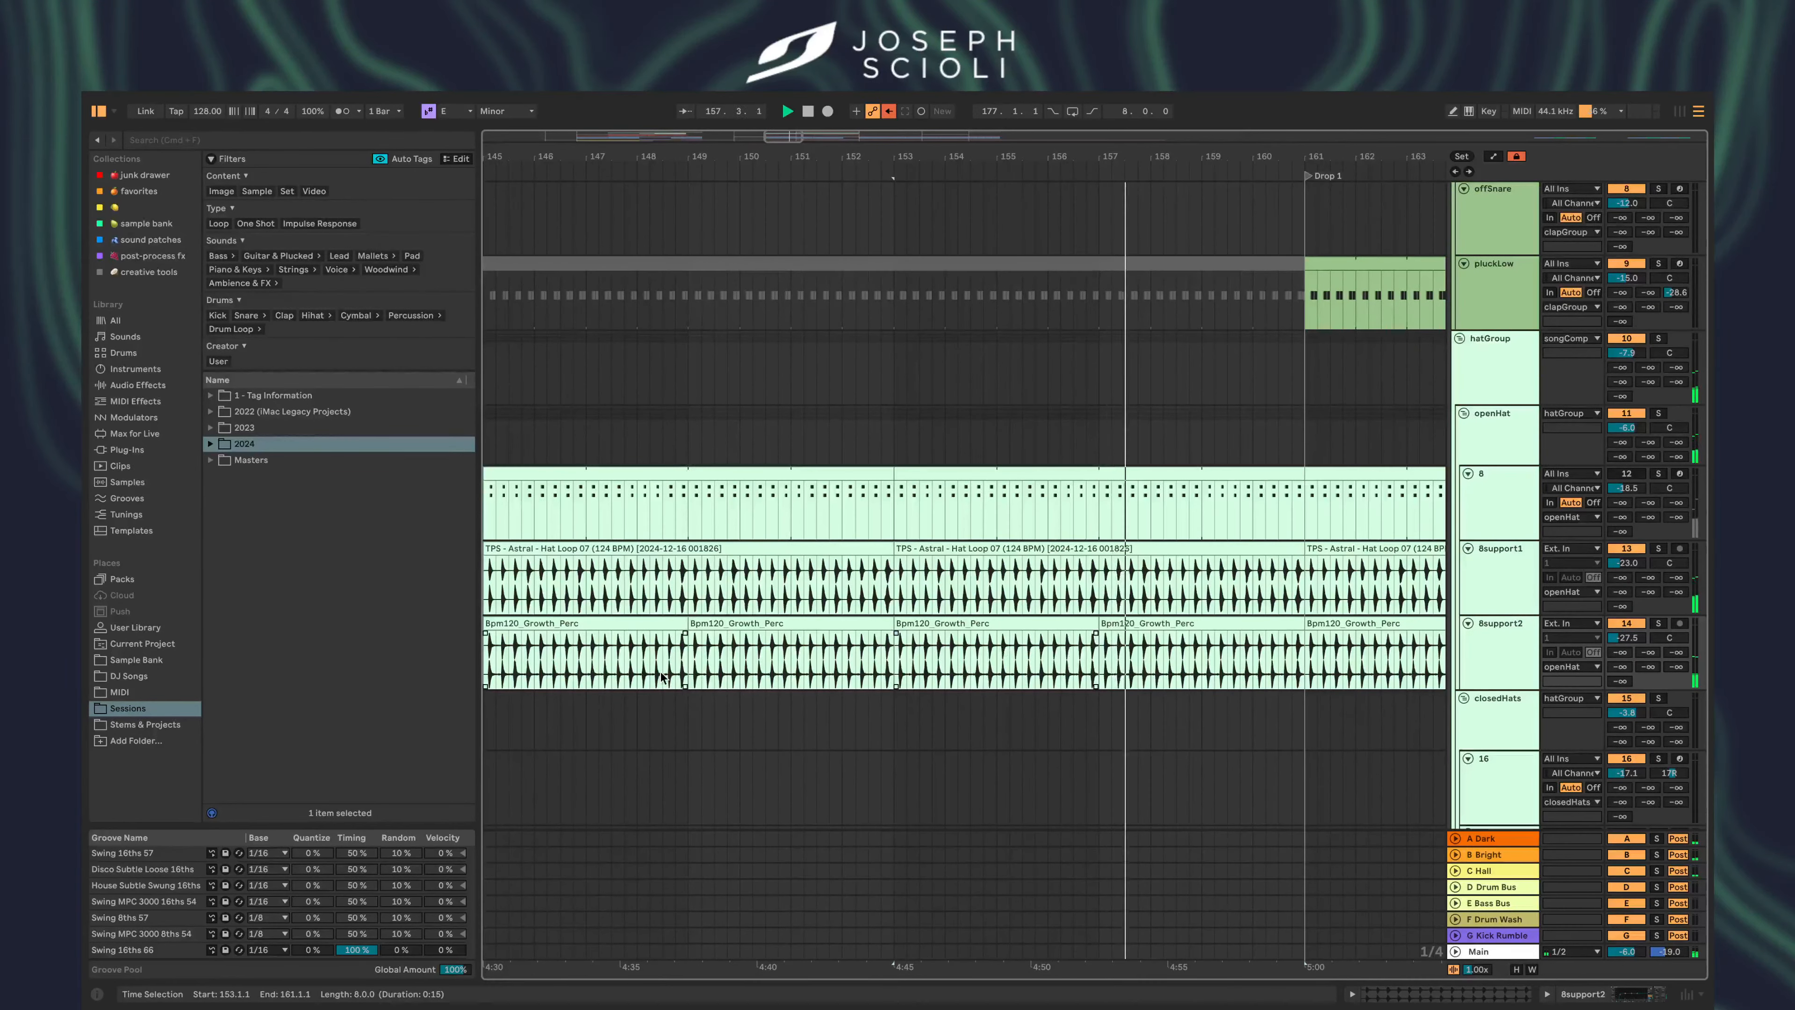
scroll(661, 672, left, 3)
click(616, 640)
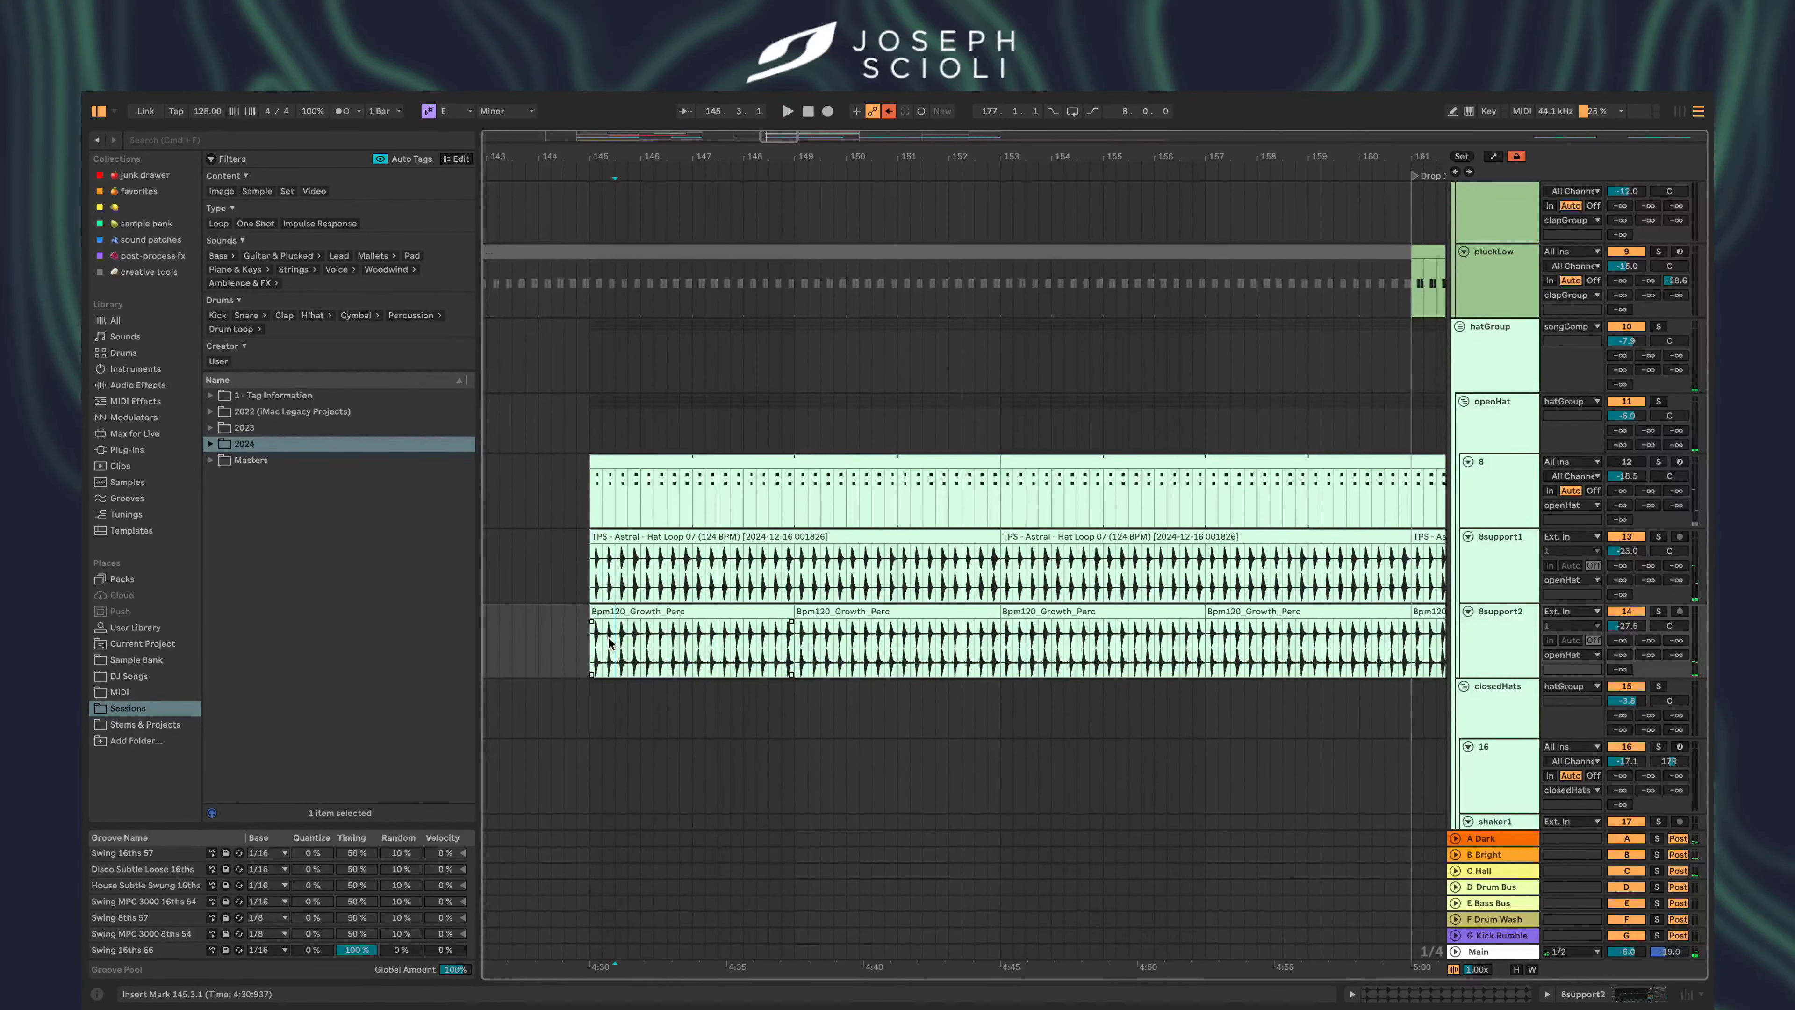
- Select the 145.3.1 to 145.3.3 slice on 8support2 and examine the Bpm120_Growth_Perc repeats up to Drop 1
scroll(611, 640, up, 5)
drag(671, 640, 722, 644)
key(minus)
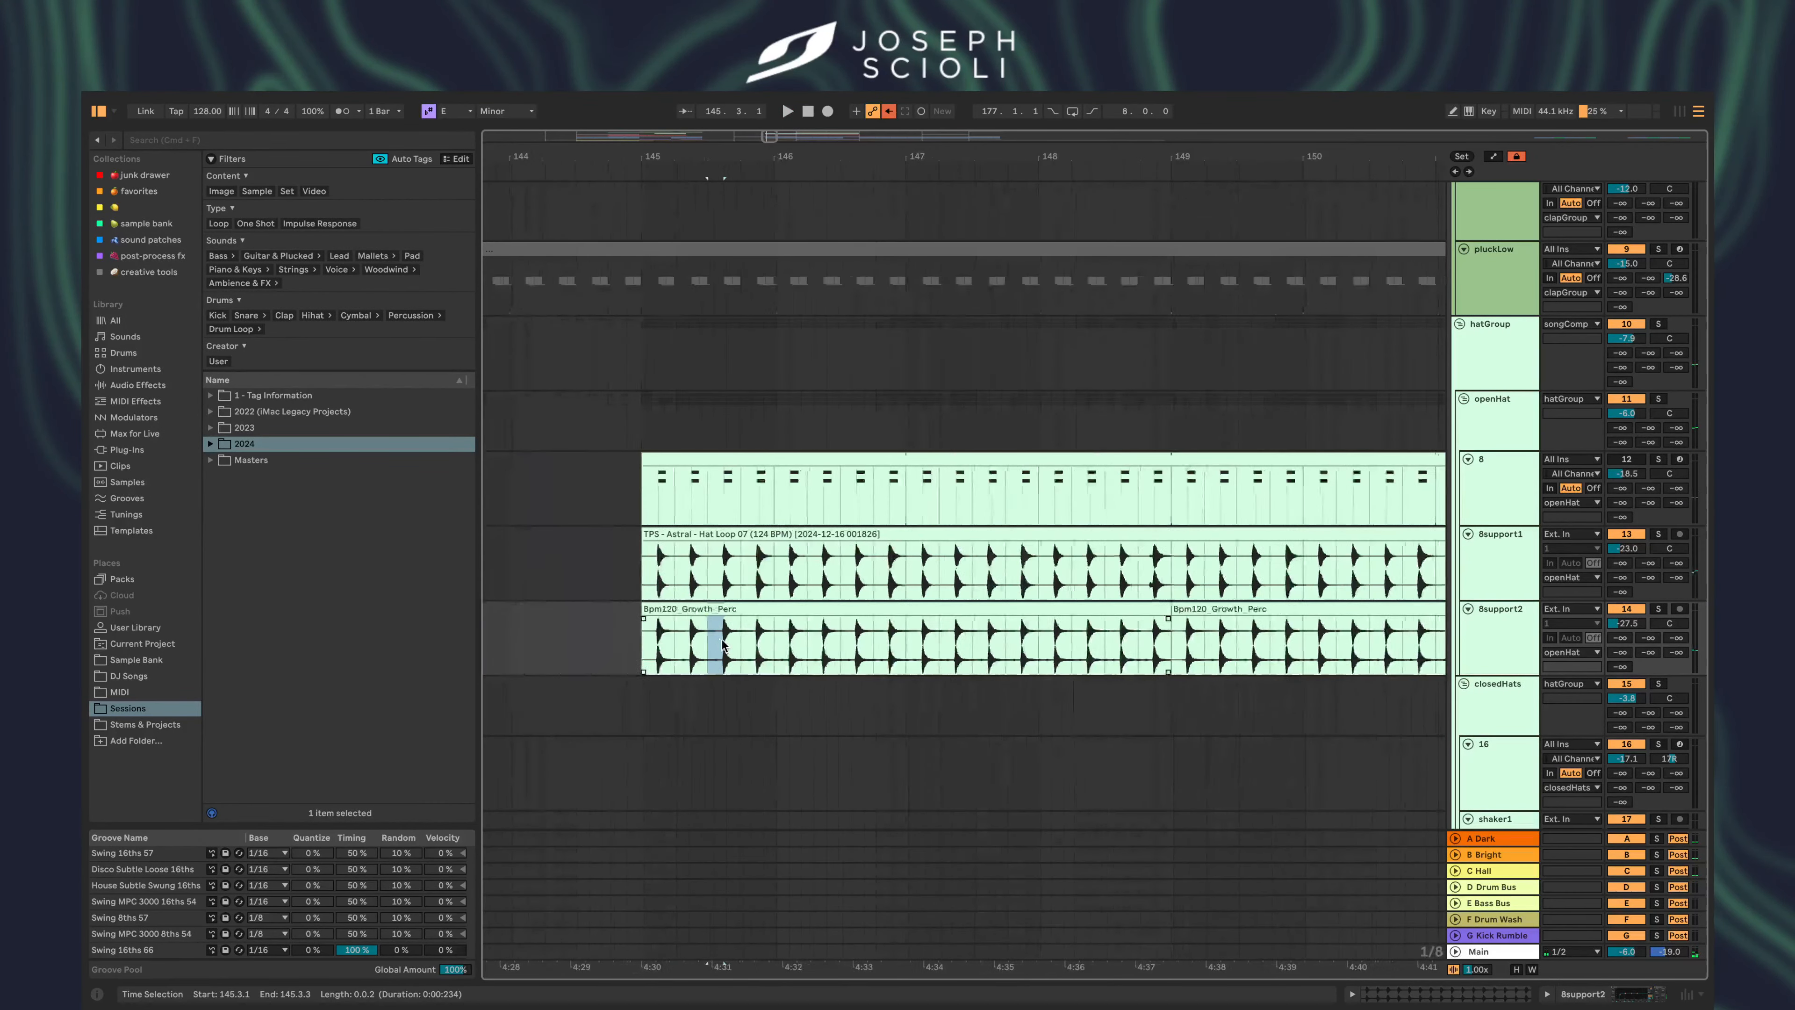
scroll(723, 644, down, 3)
scroll(847, 661, right, 8)
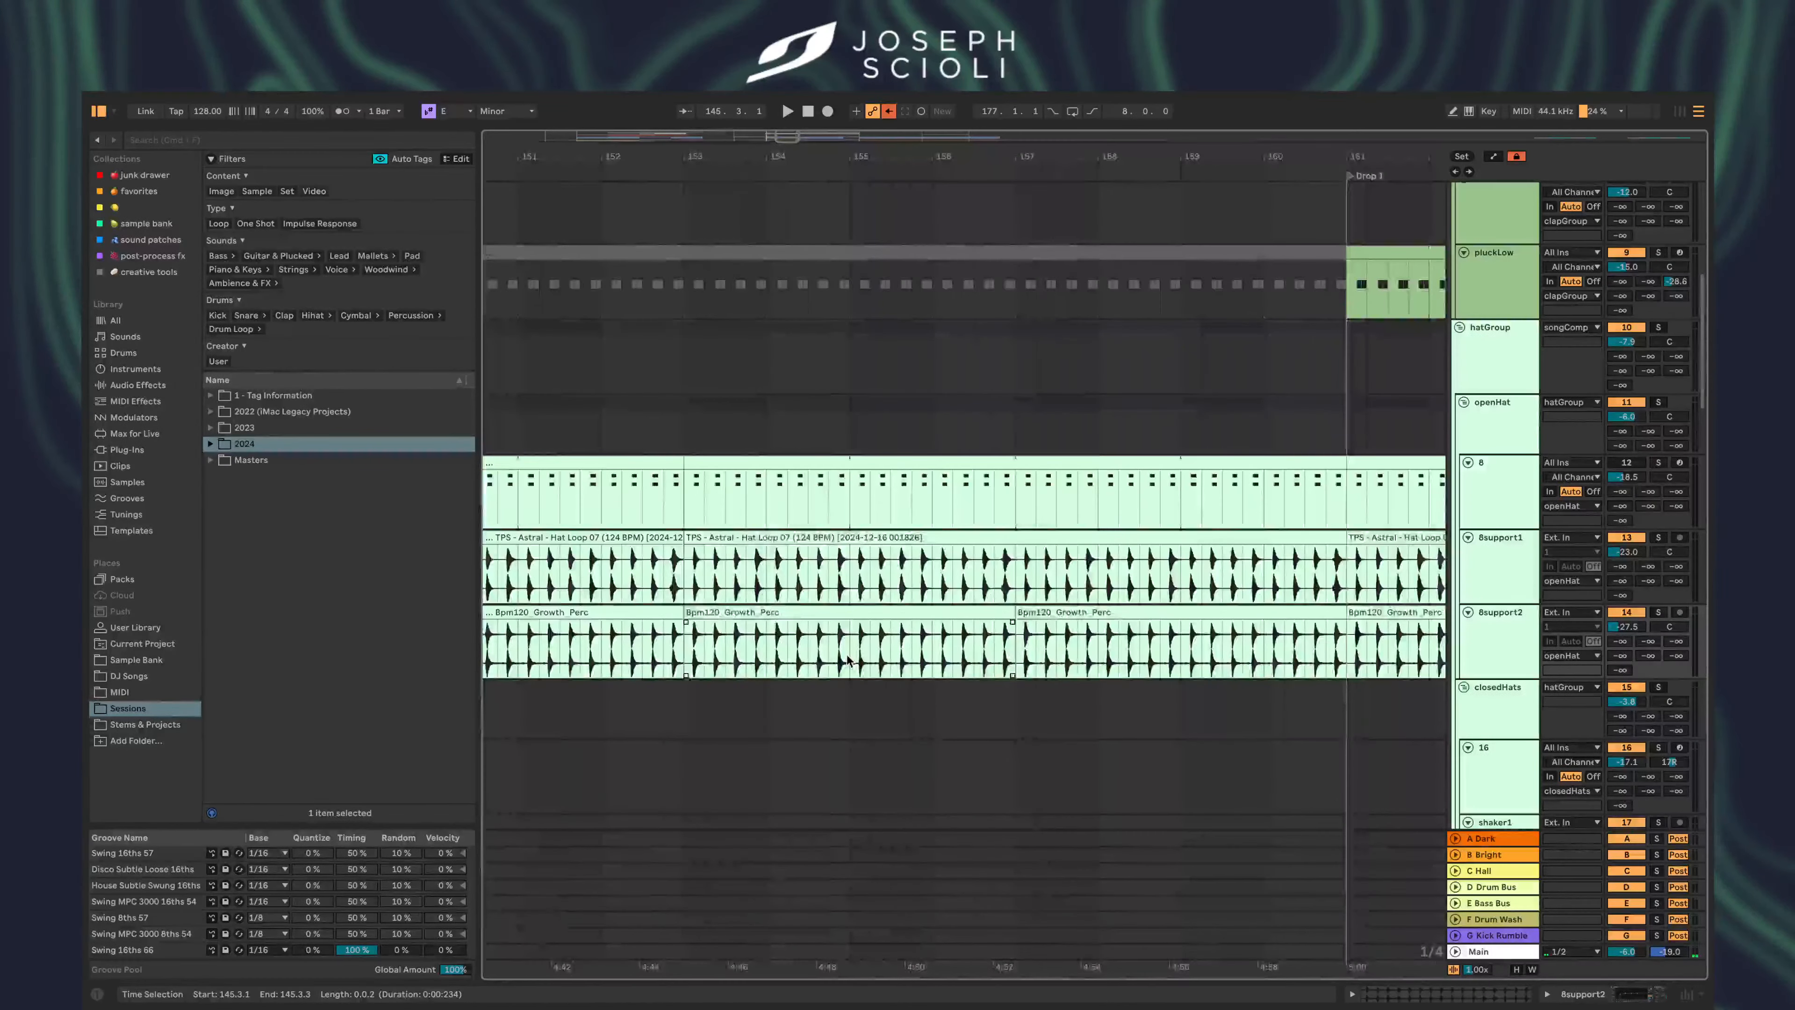
scroll(847, 655, left, 8)
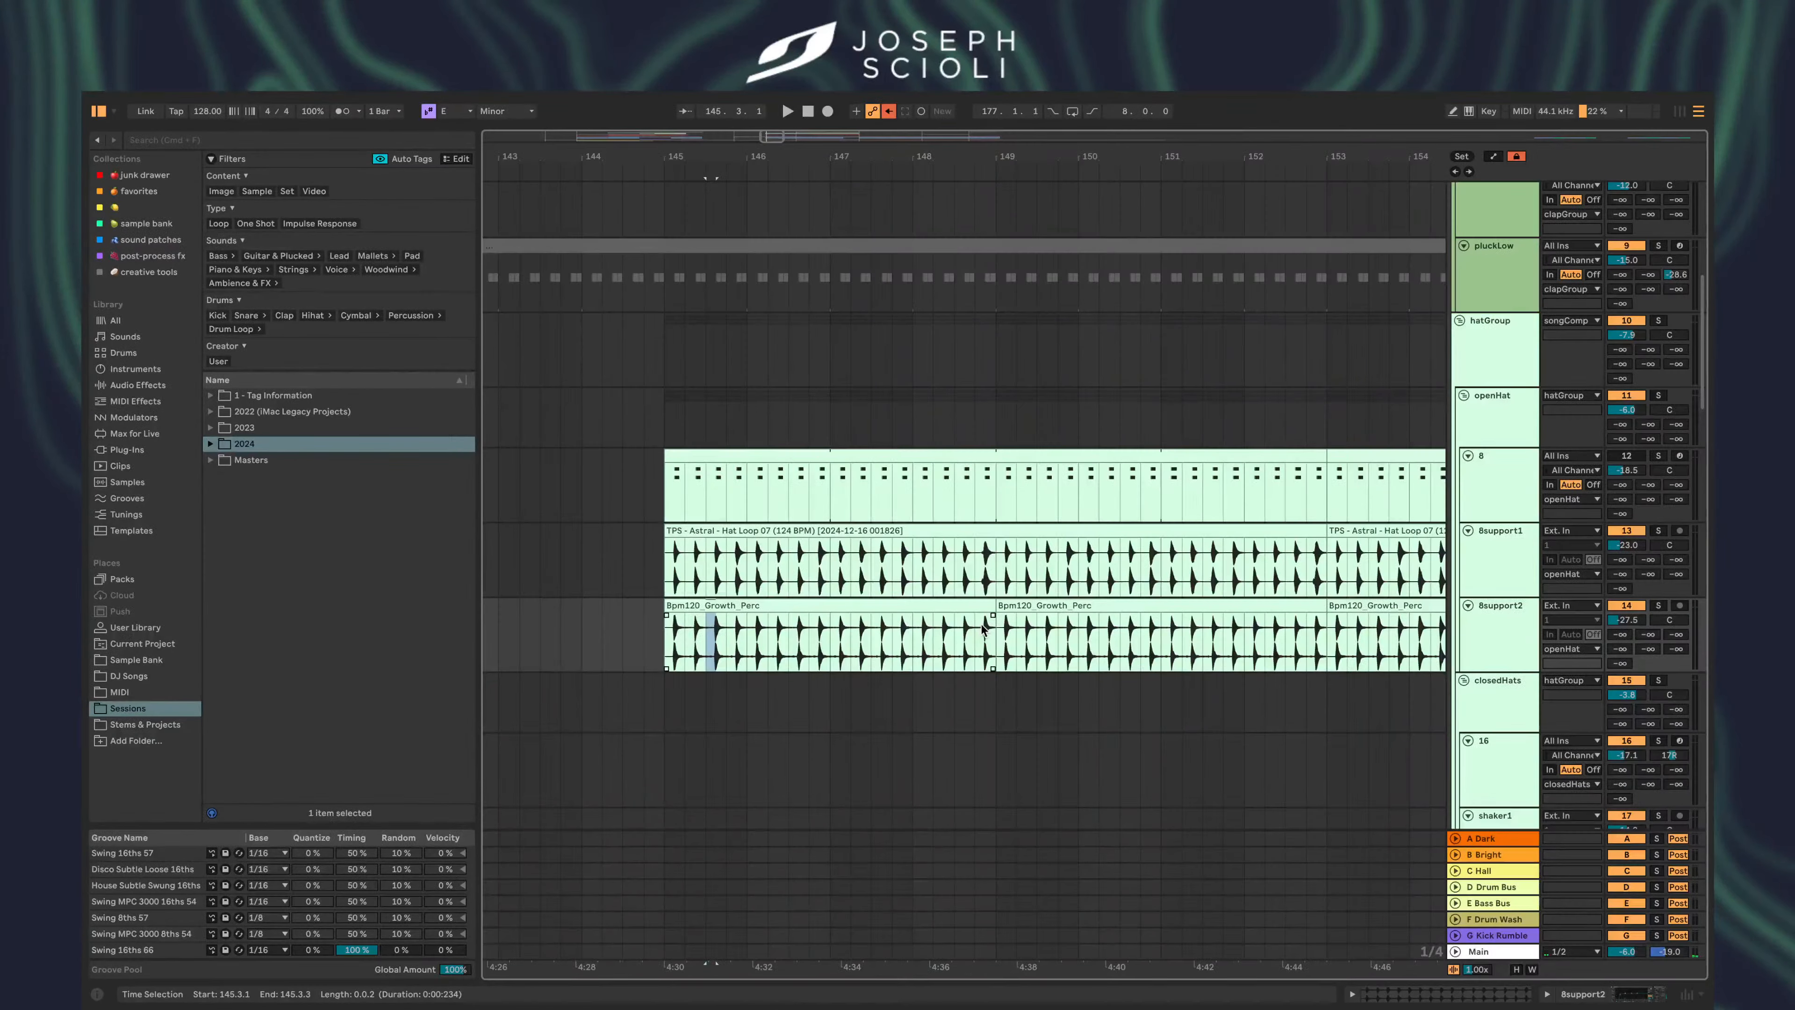
- Split the 8support2 Bpm120_Growth_Perc clip at 149.1.3, then extend the second part slightly earlier with a crossfade at the seam
scroll(982, 627, up, 10)
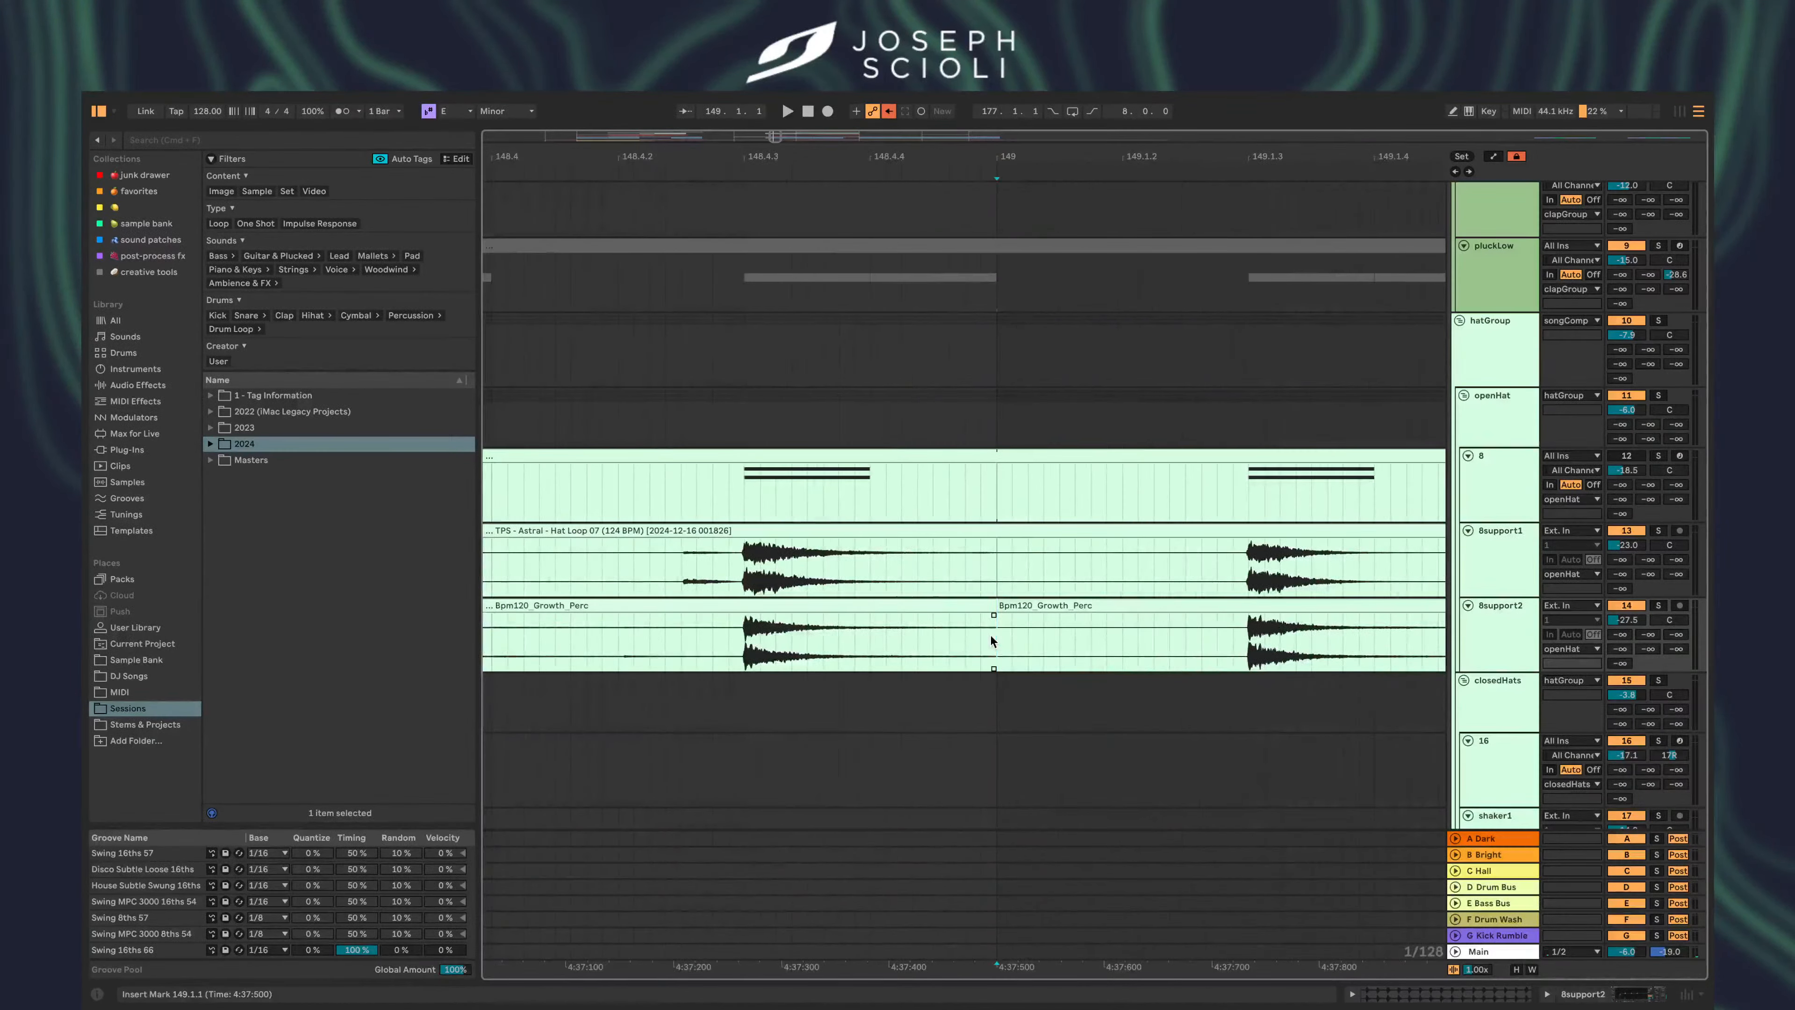
click(992, 635)
click(1251, 606)
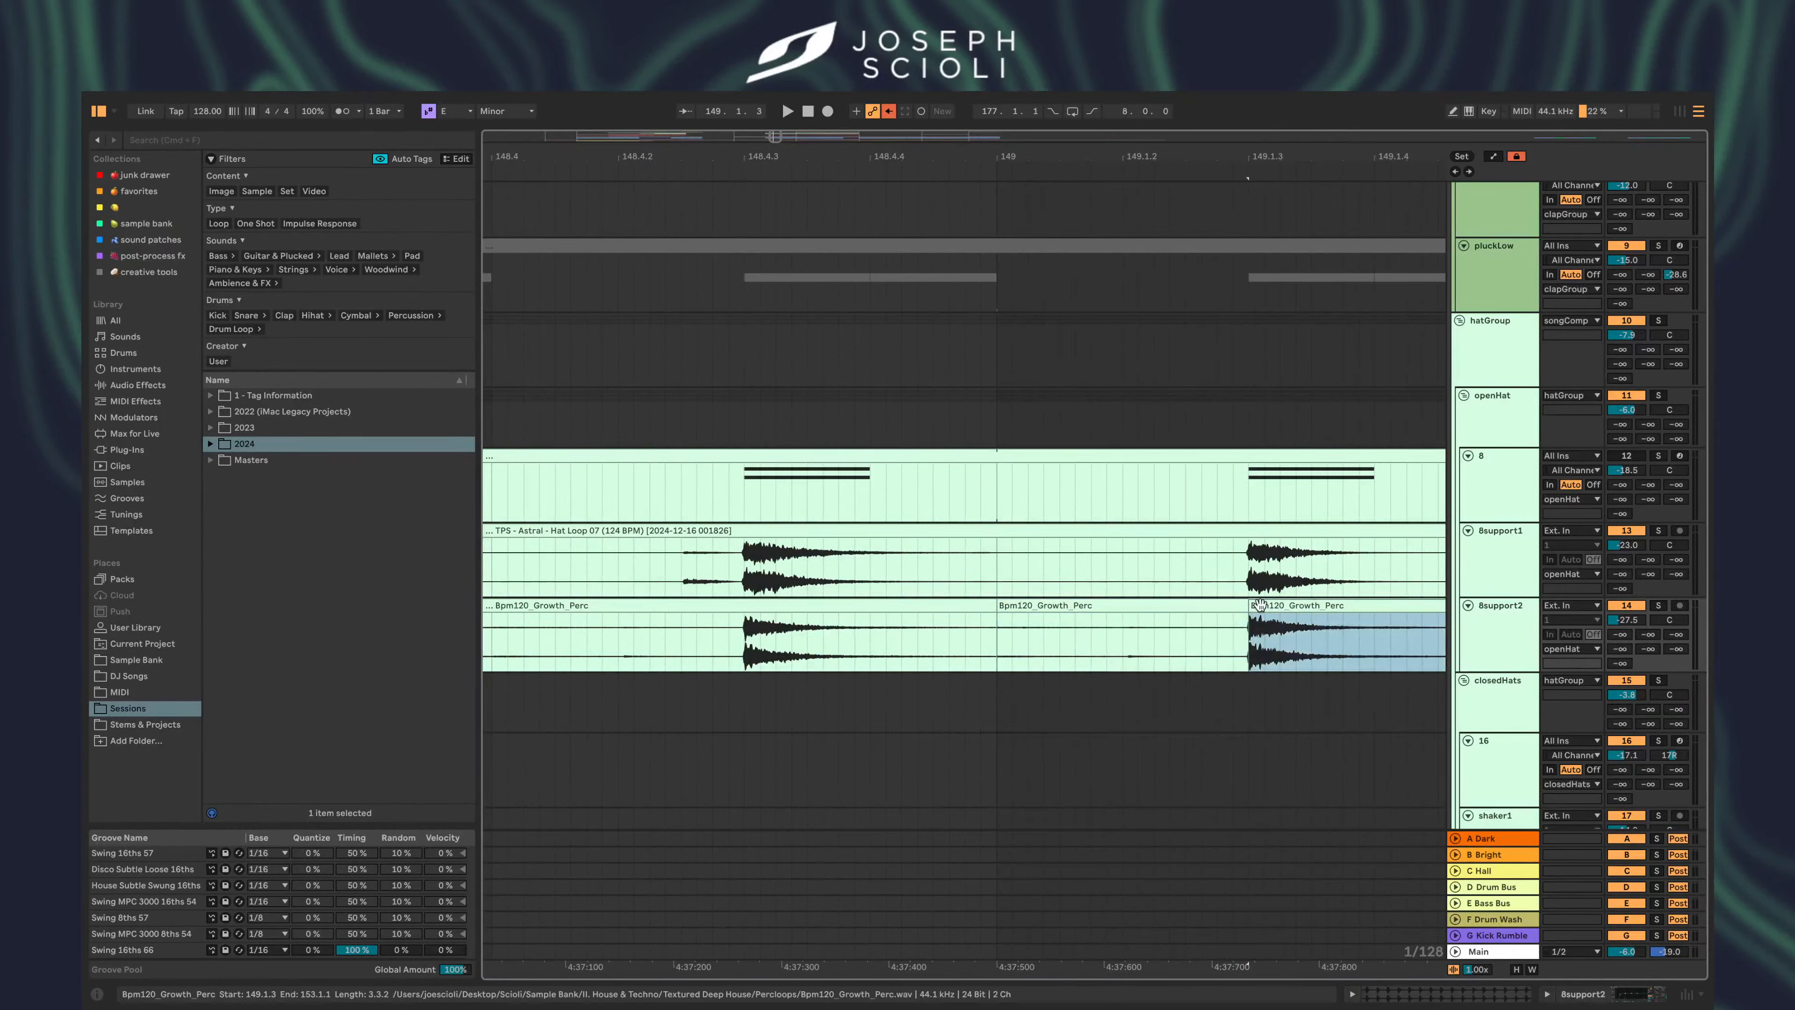
drag(1249, 622, 1186, 615)
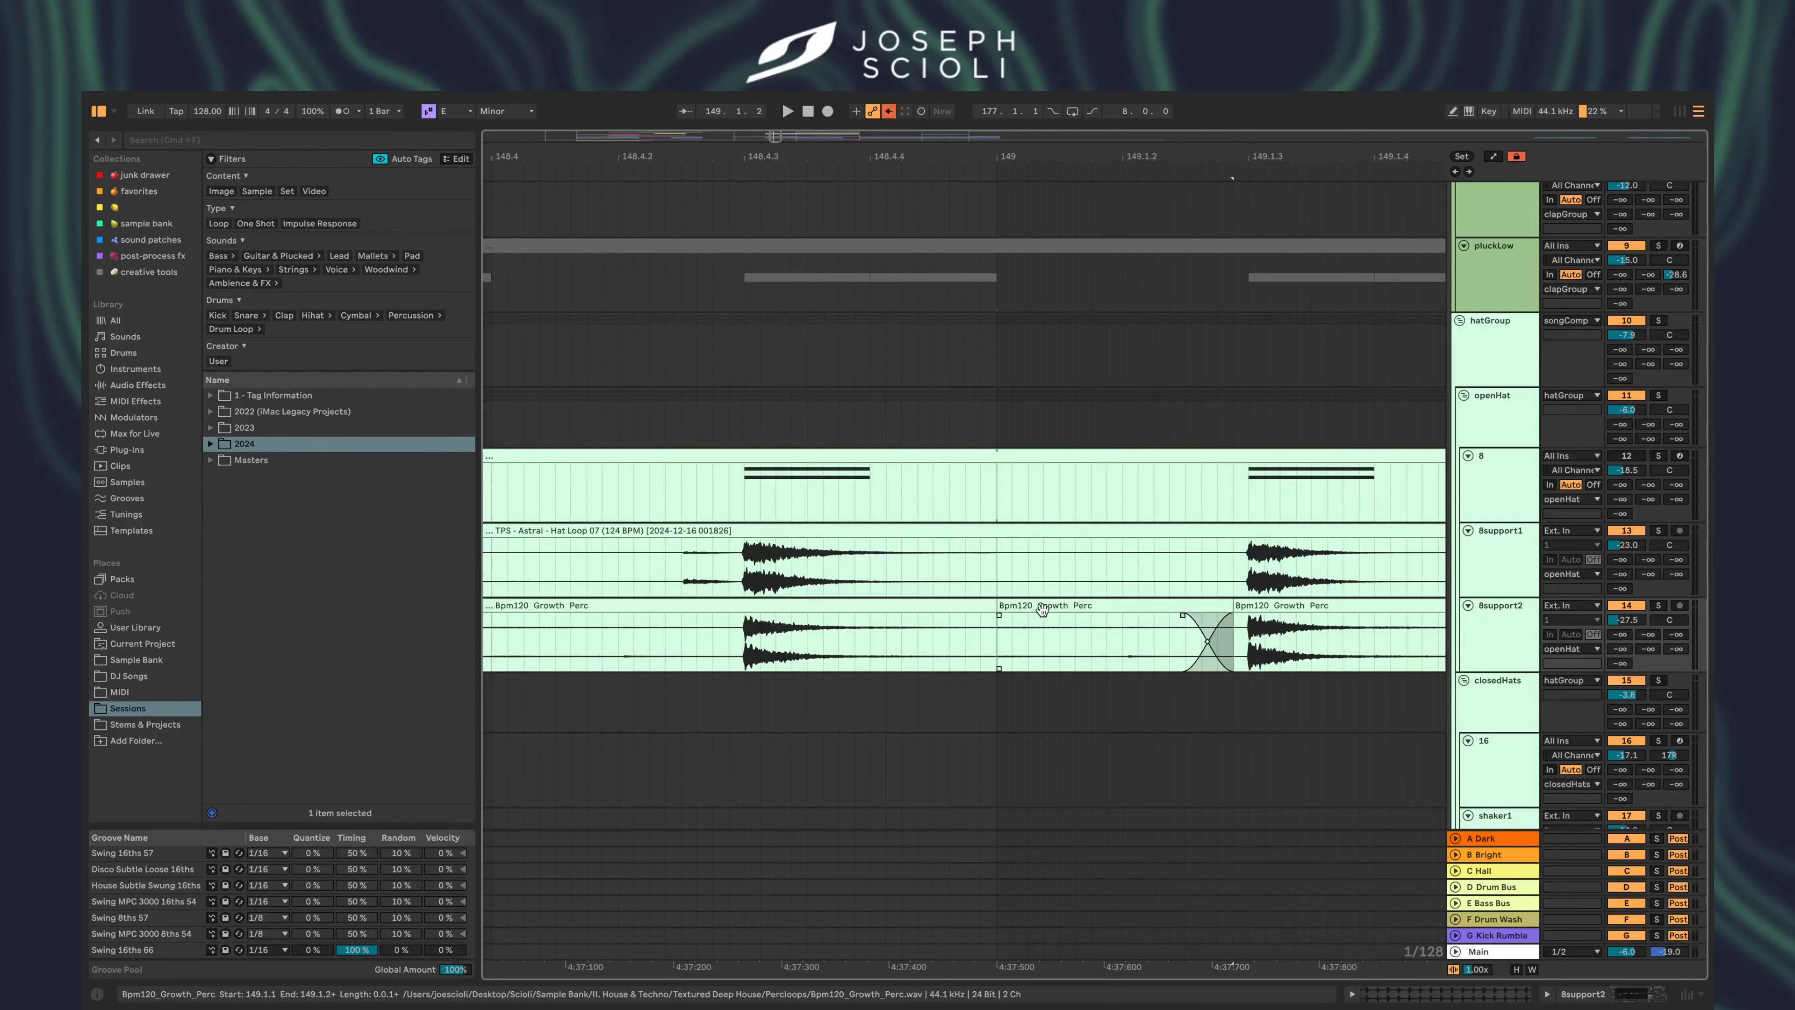
- Solo 8support2 and audition its loop from bar 149, then select the short clip beginning there
click(980, 645)
click(1001, 651)
click(1657, 606)
key(space)
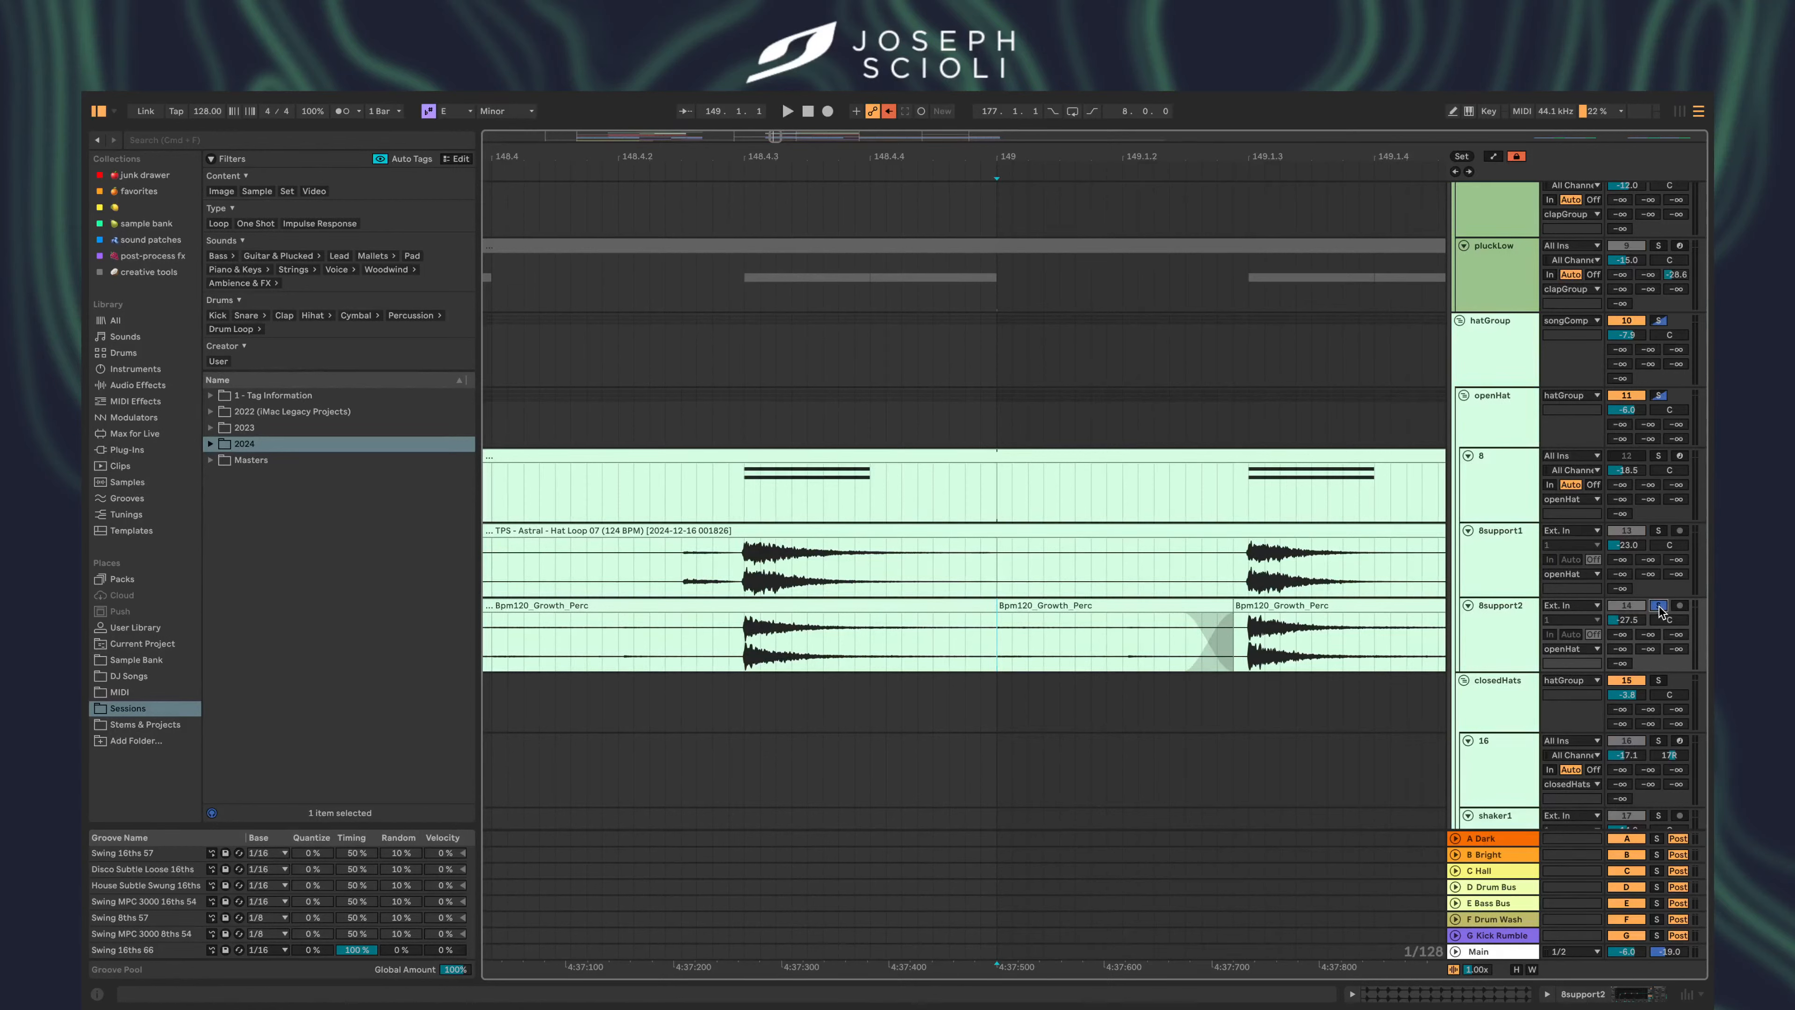
click(1212, 609)
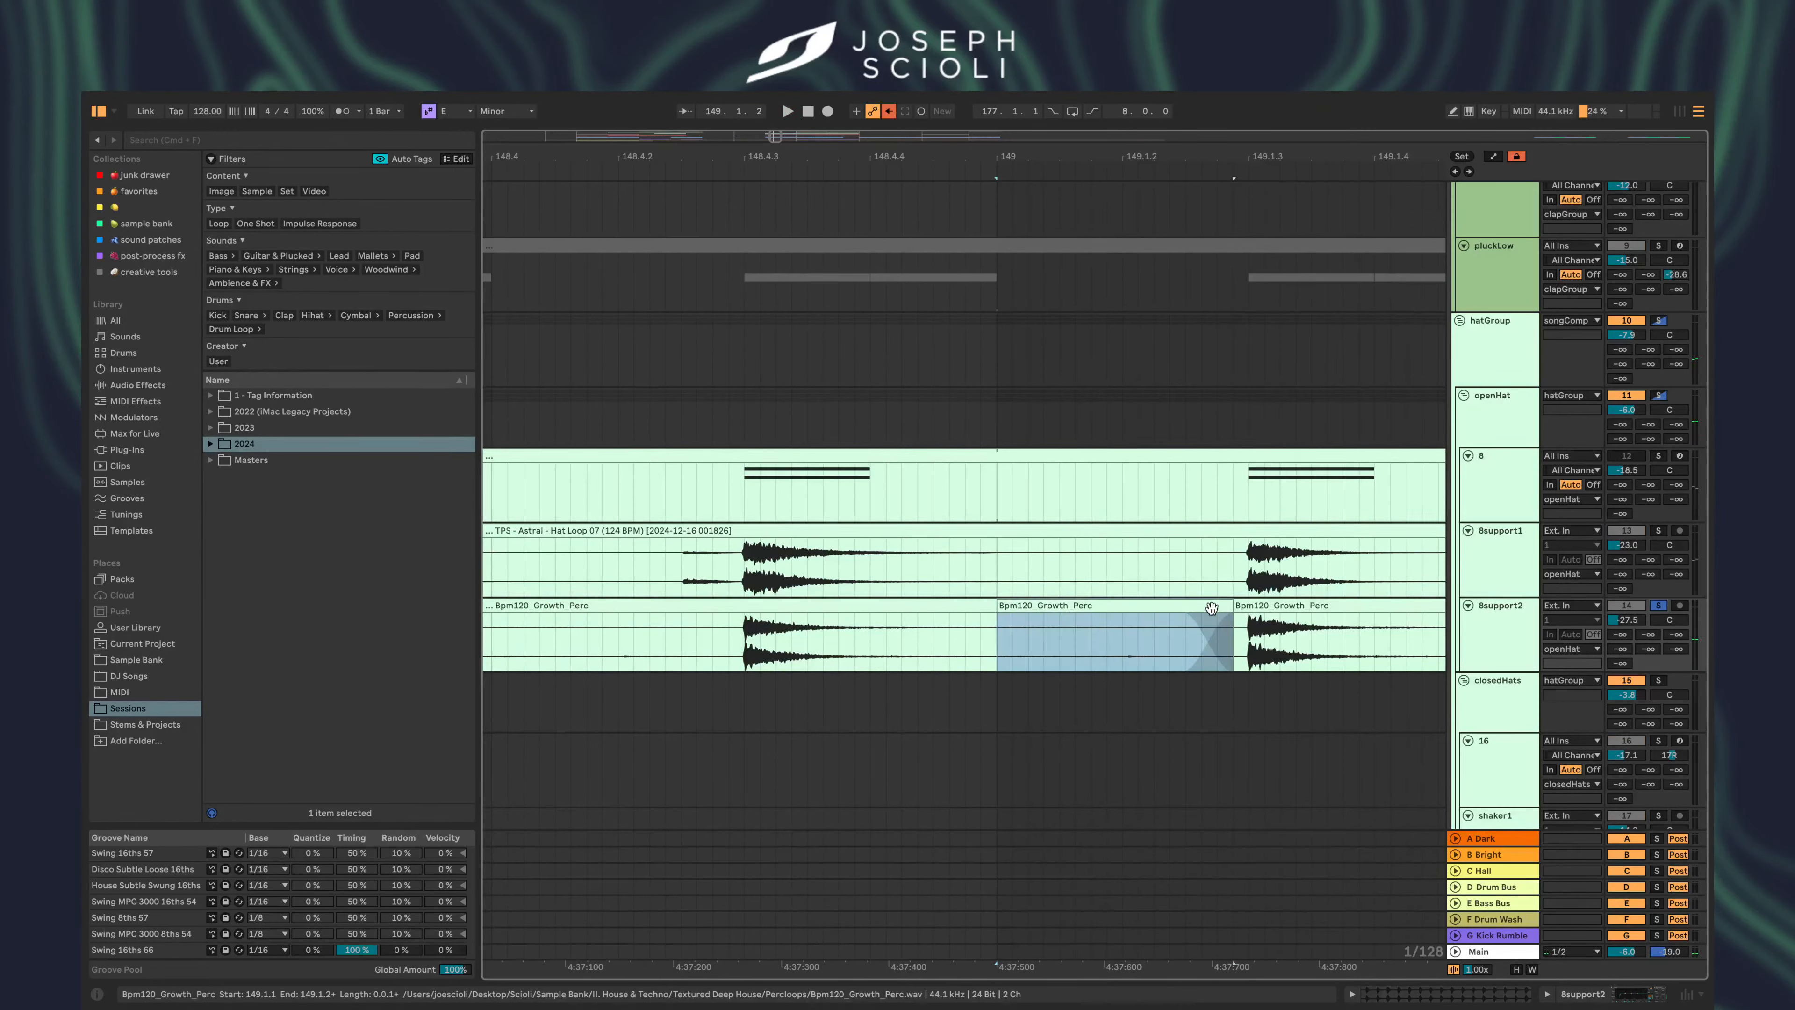
- Solo 8support1 instead and audition its hat loop from bar 149 and again from 147.3.1
click(993, 571)
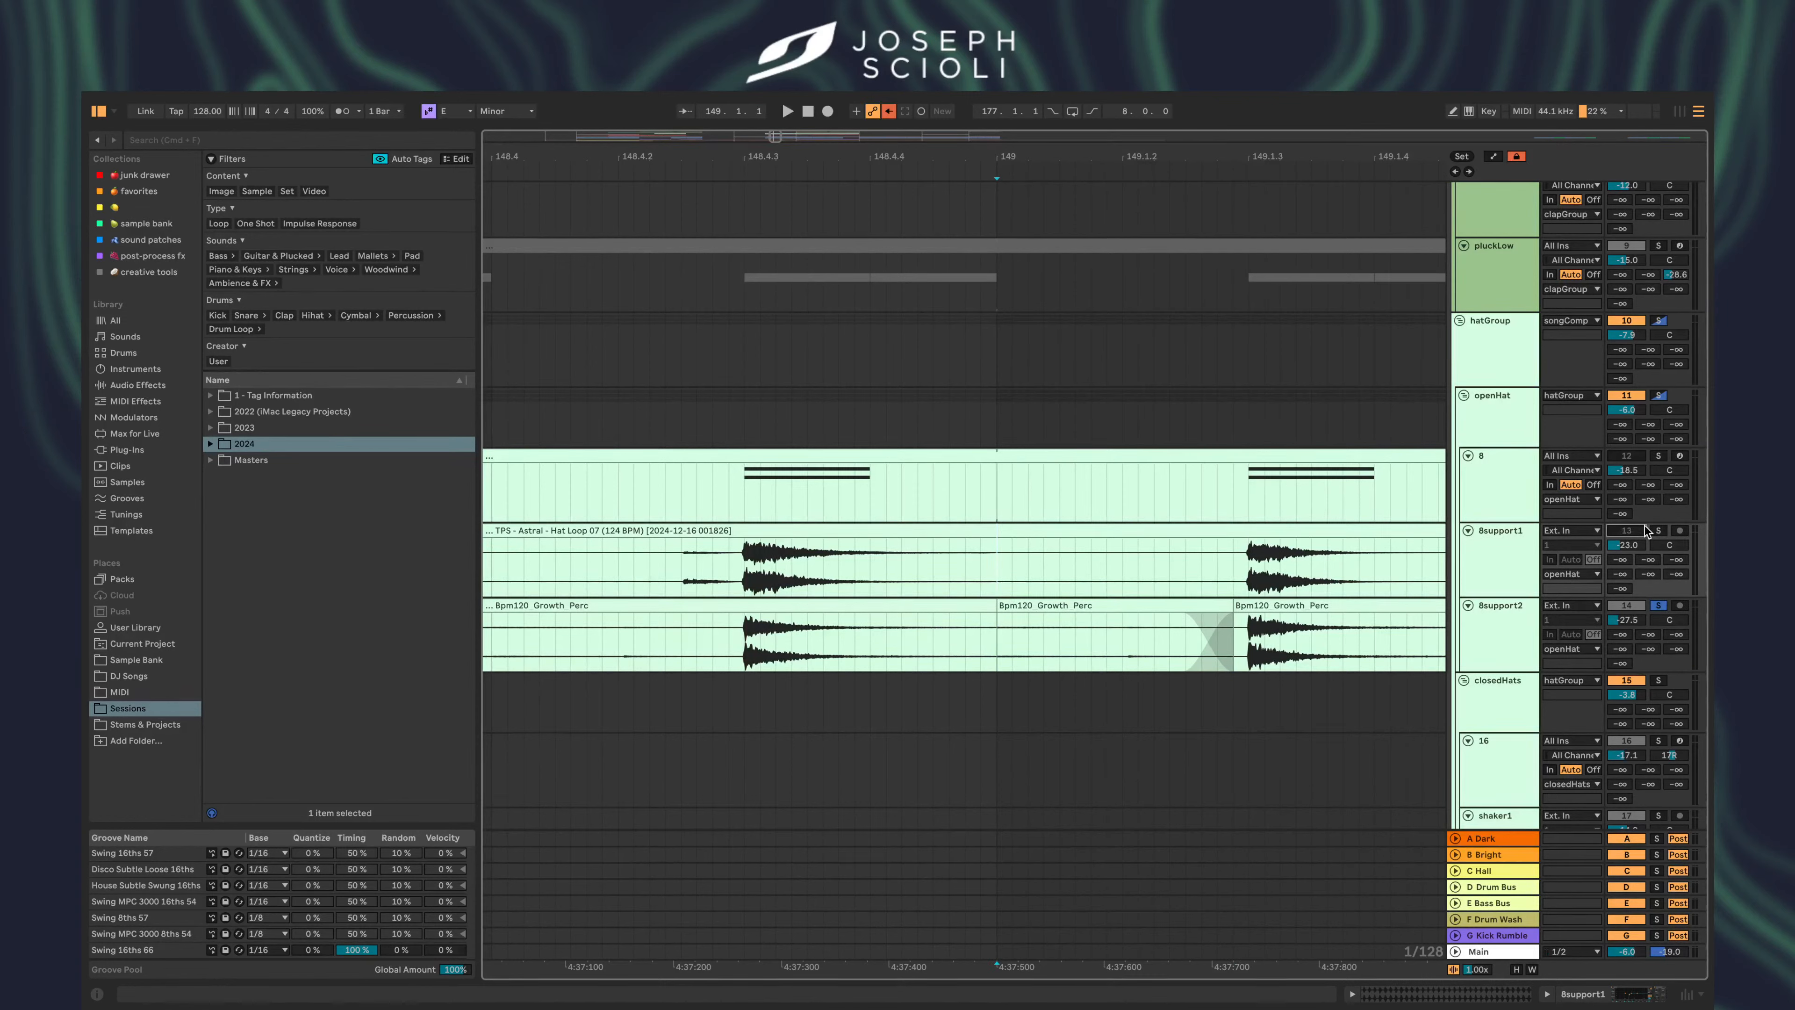
click(1658, 531)
key(space)
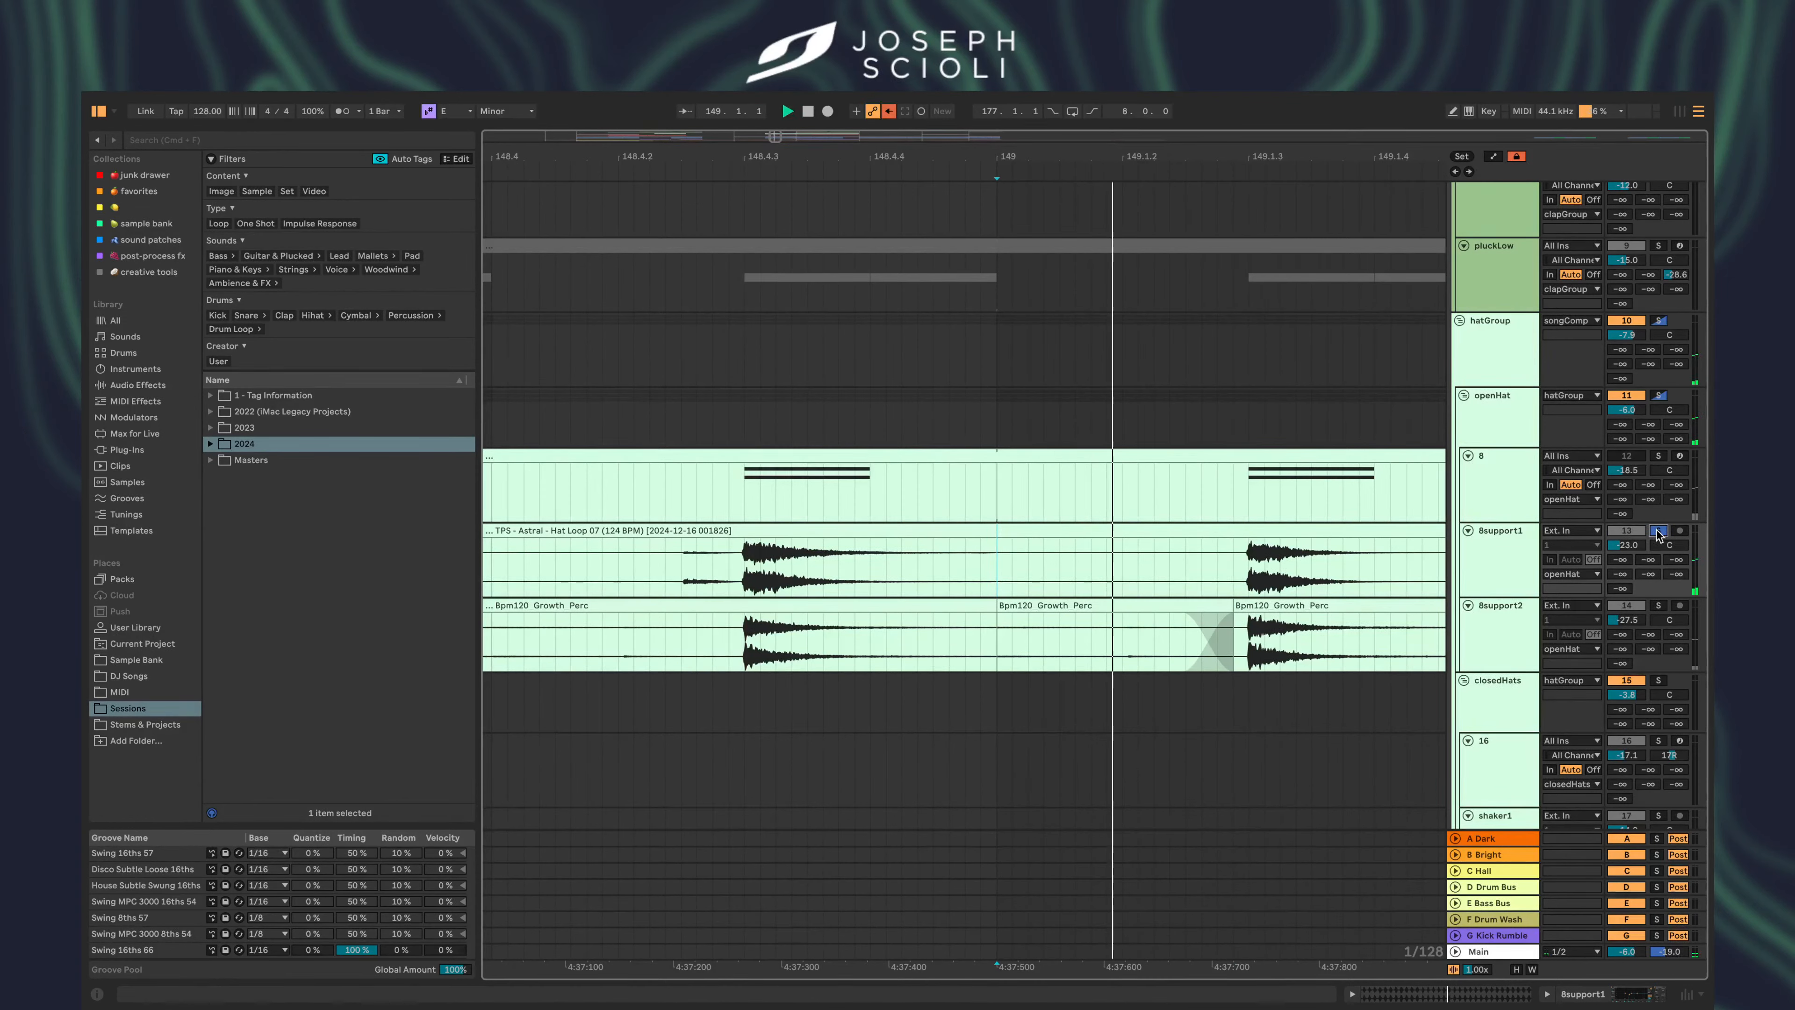
scroll(937, 720, down, 3)
scroll(940, 727, left, 5)
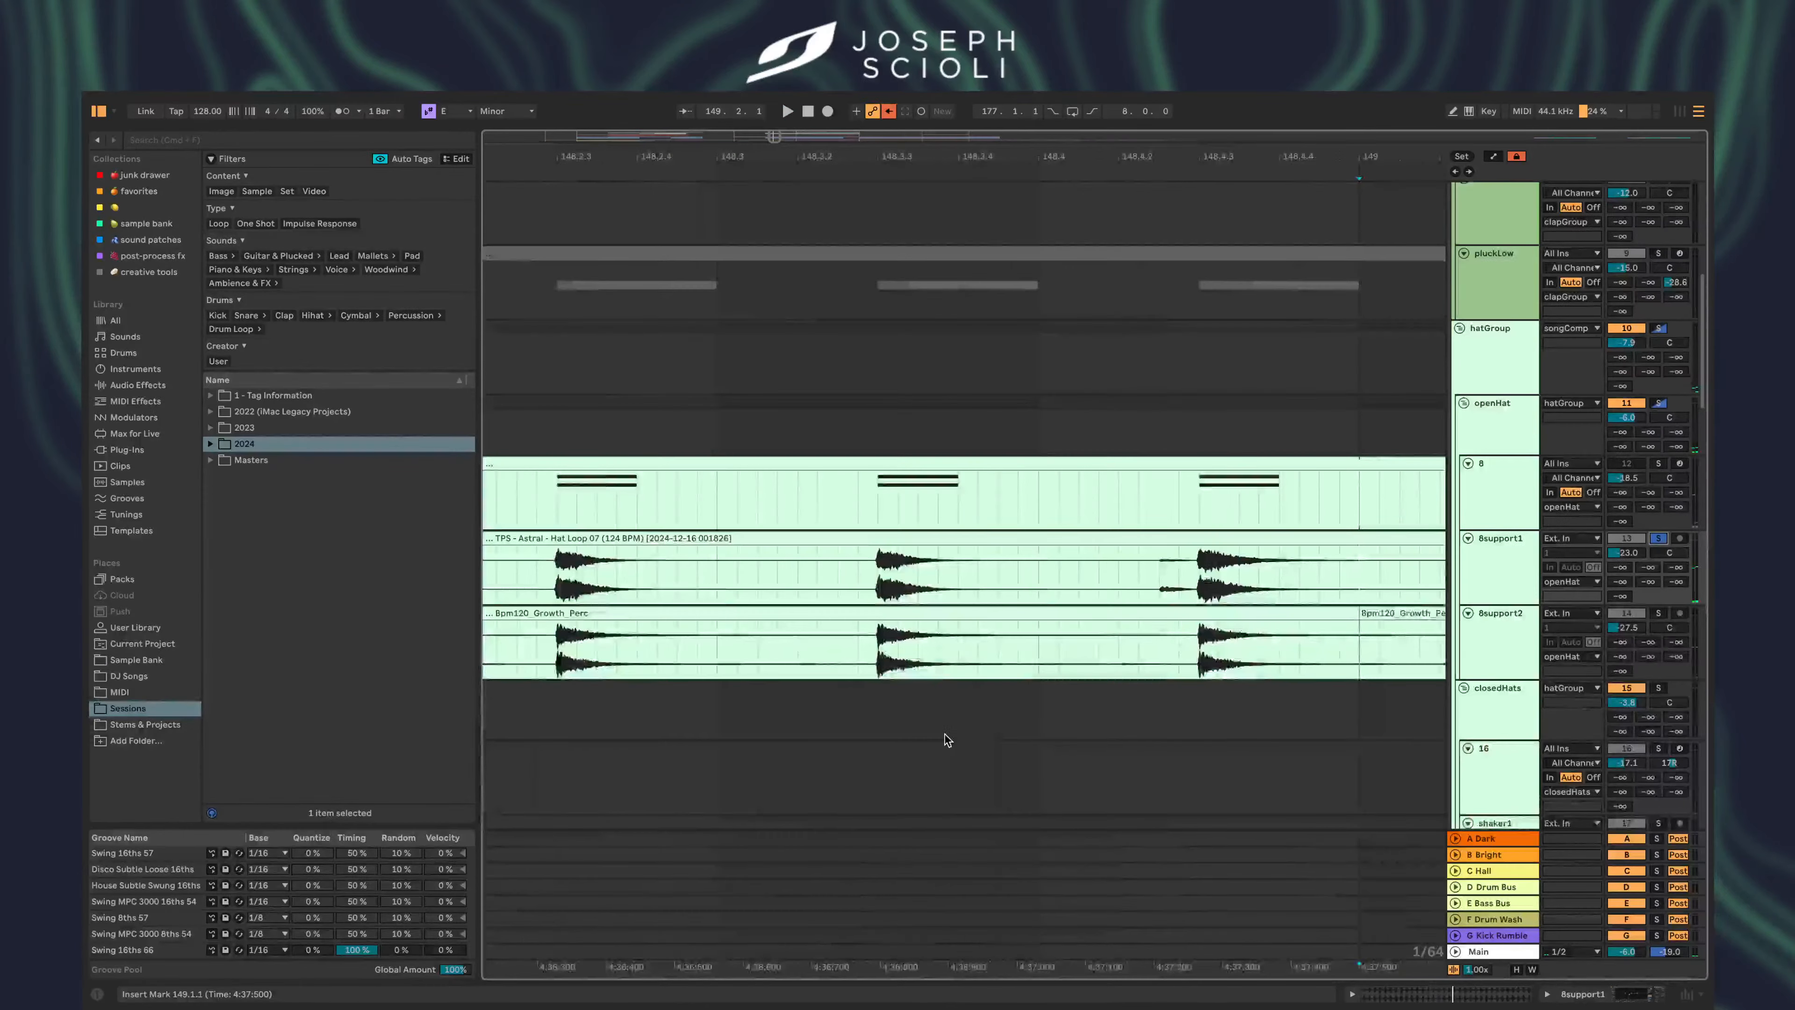
scroll(865, 603, down, 6)
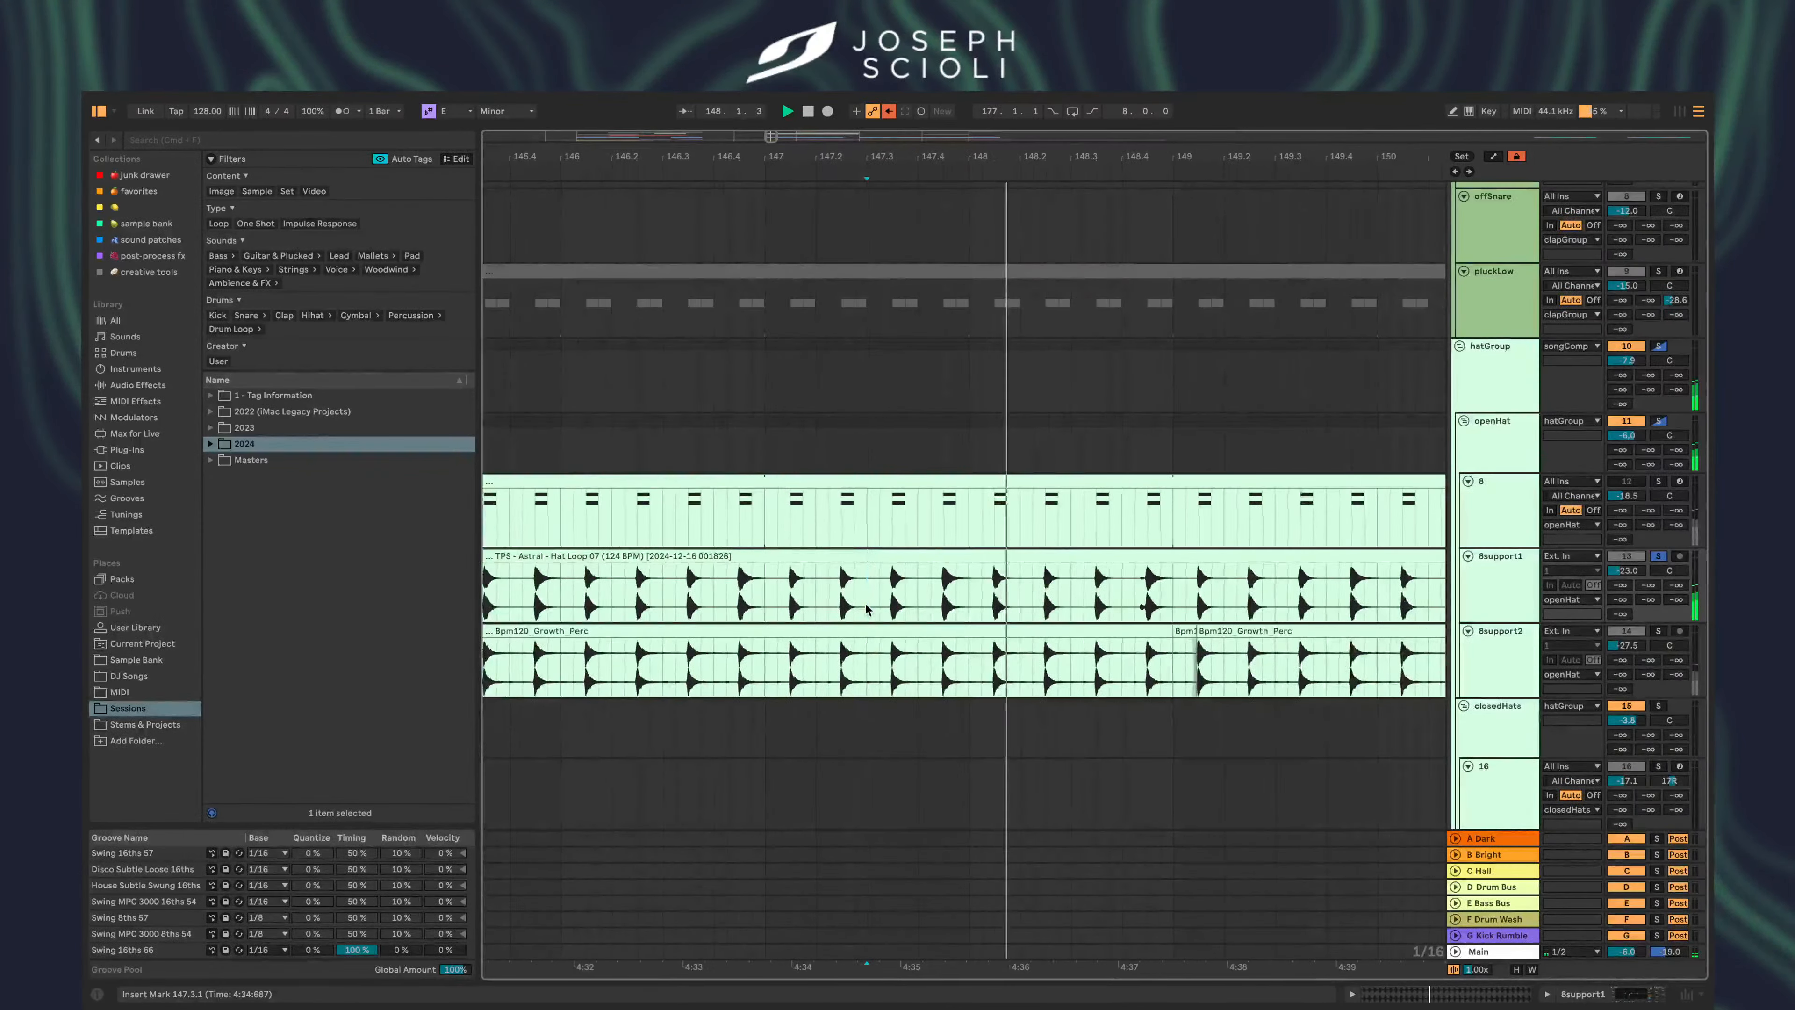
scroll(869, 615, down, 2)
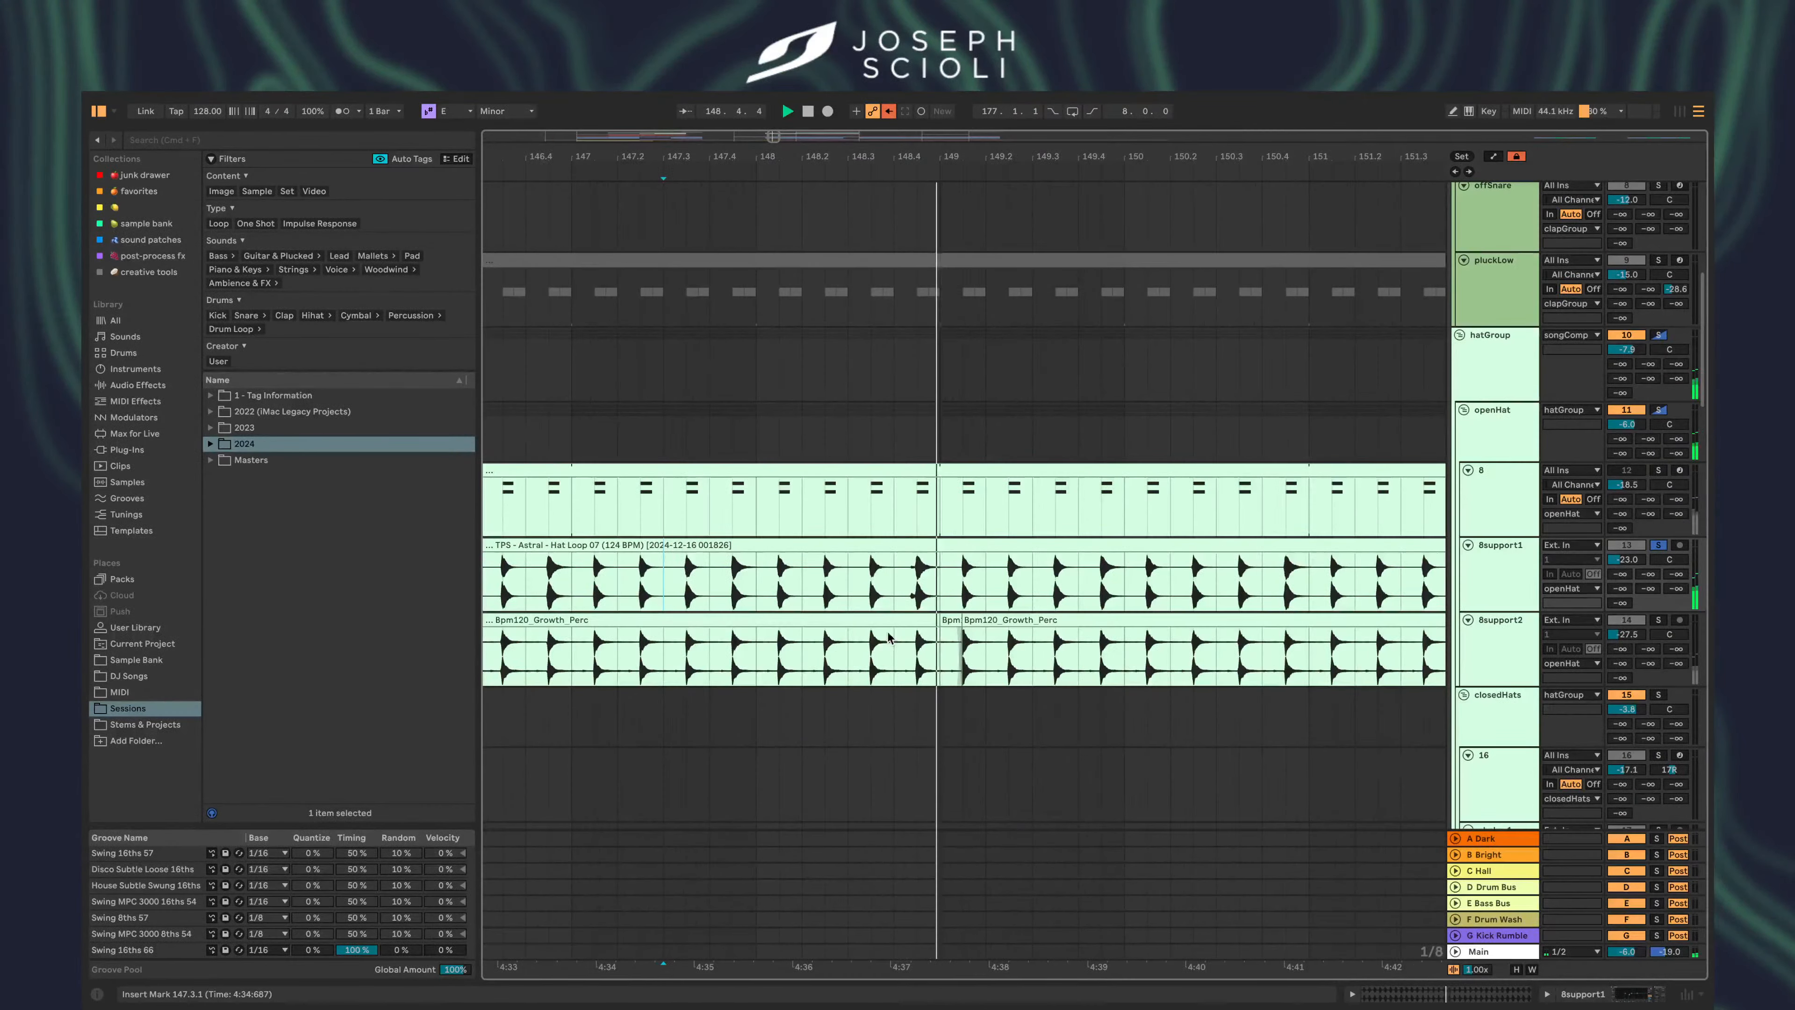
- Consolidate the 8support2 Bpm120_Growth_Perc pieces between bars 149 and 153 into a single four-bar clip
click(937, 635)
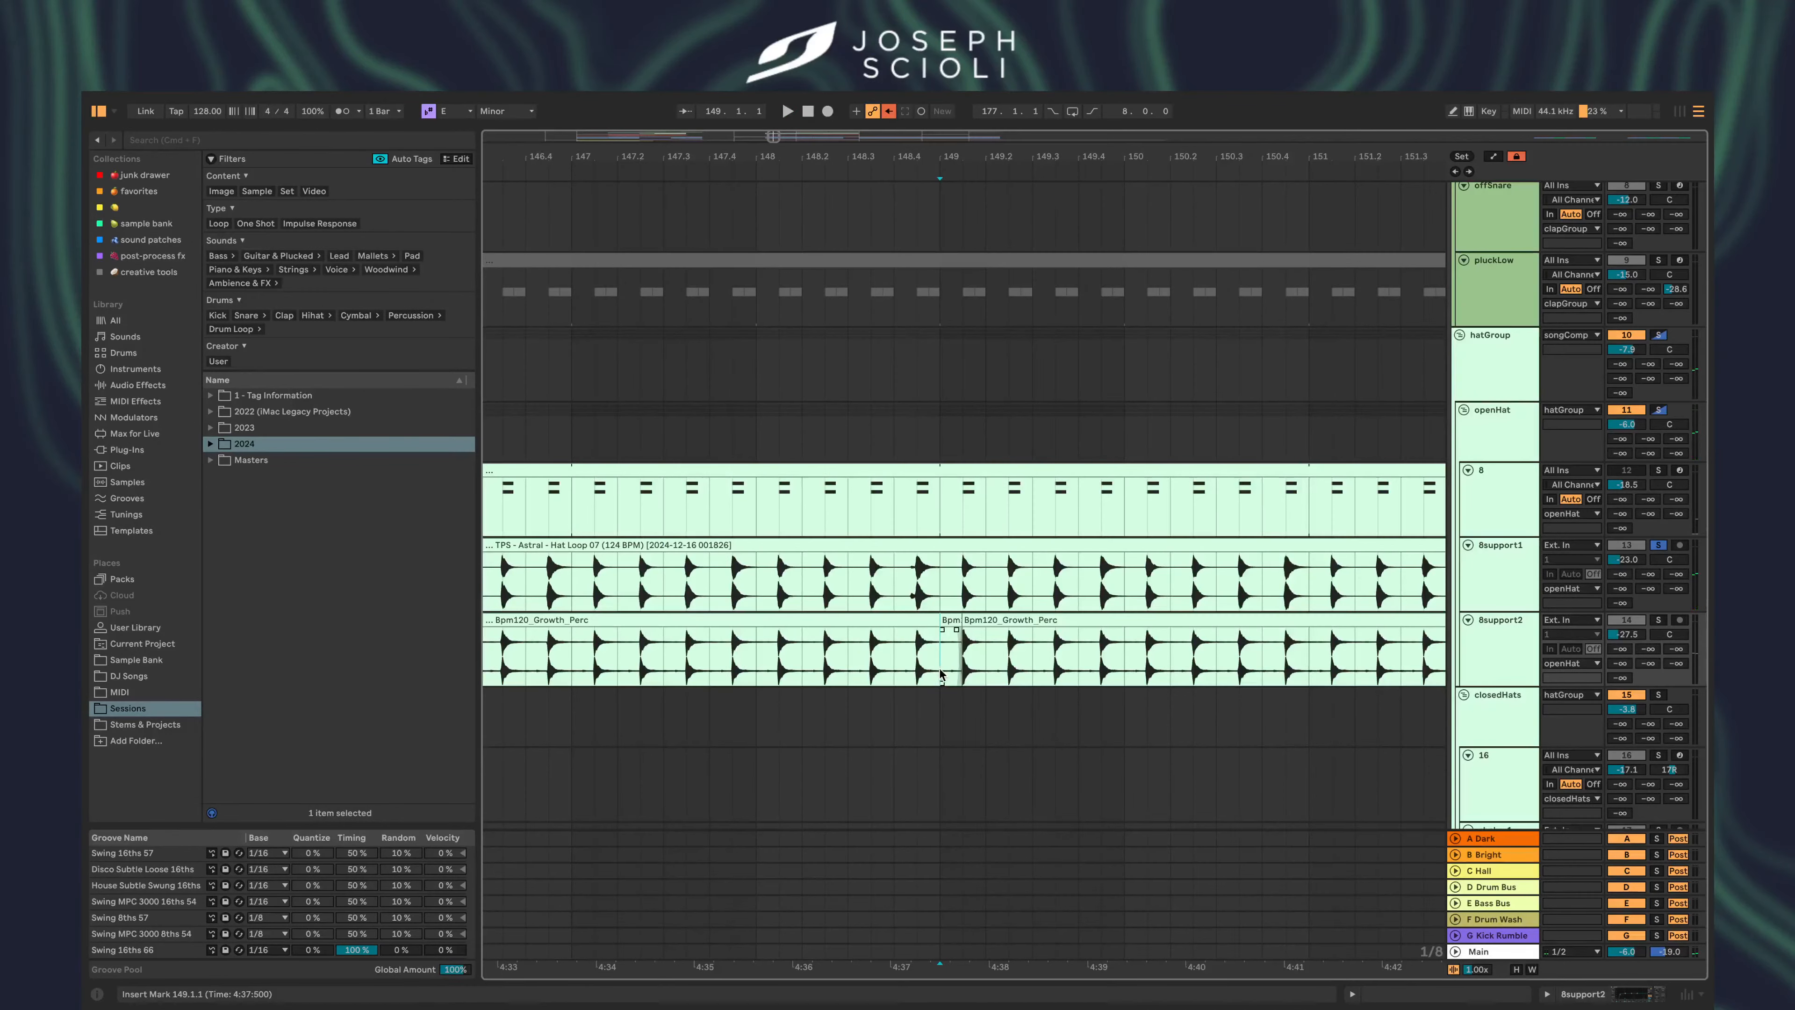
scroll(941, 658, down, 3)
scroll(941, 656, right, 3)
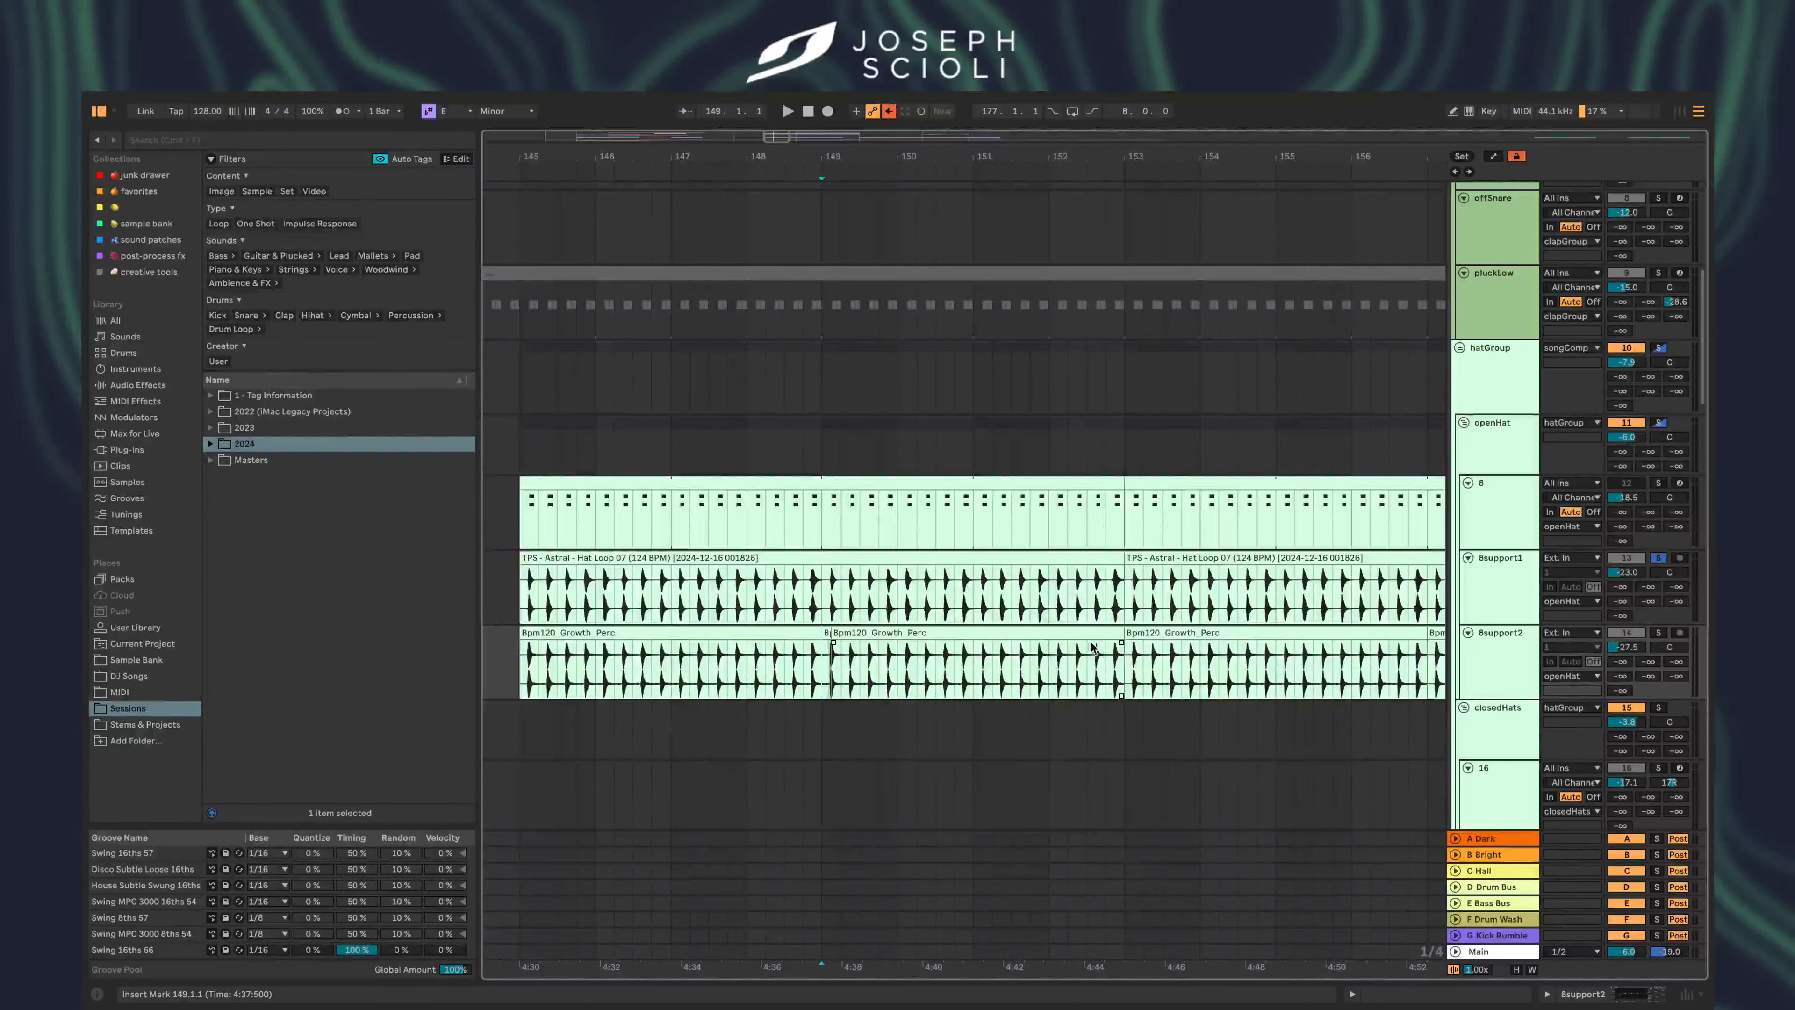
click(878, 626)
shift+click(818, 633)
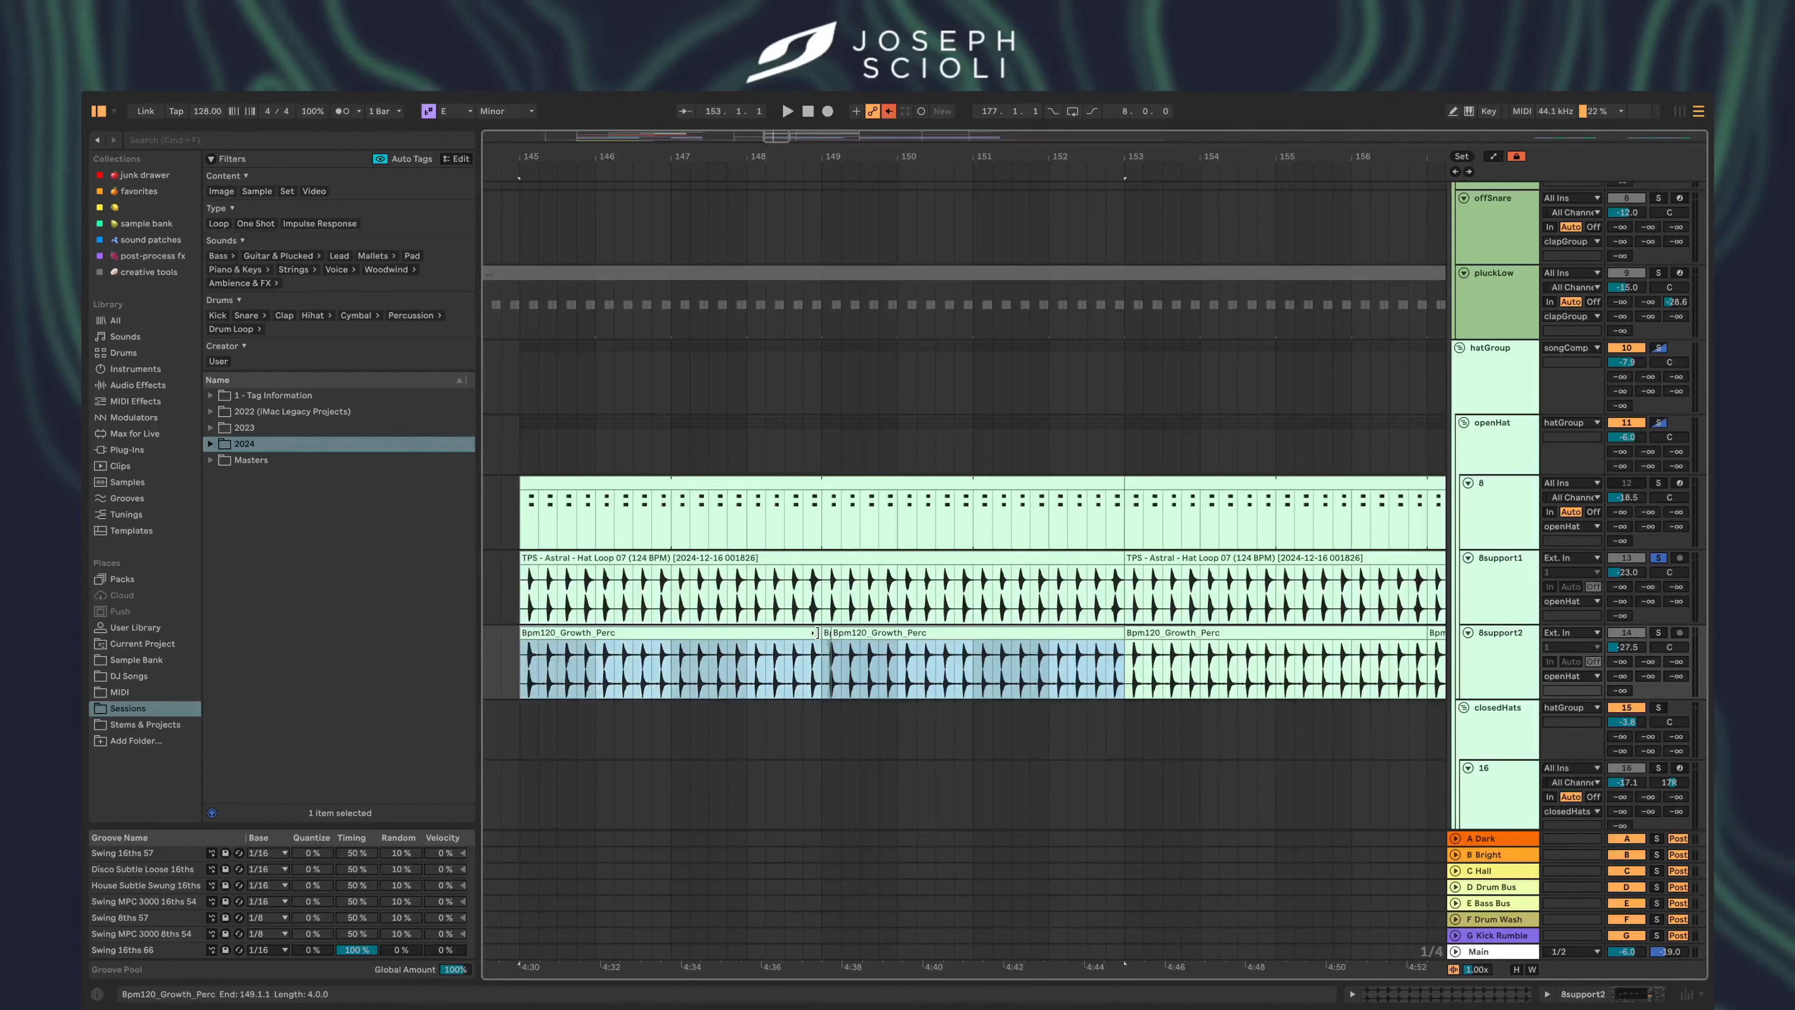
click(841, 631)
click(827, 633)
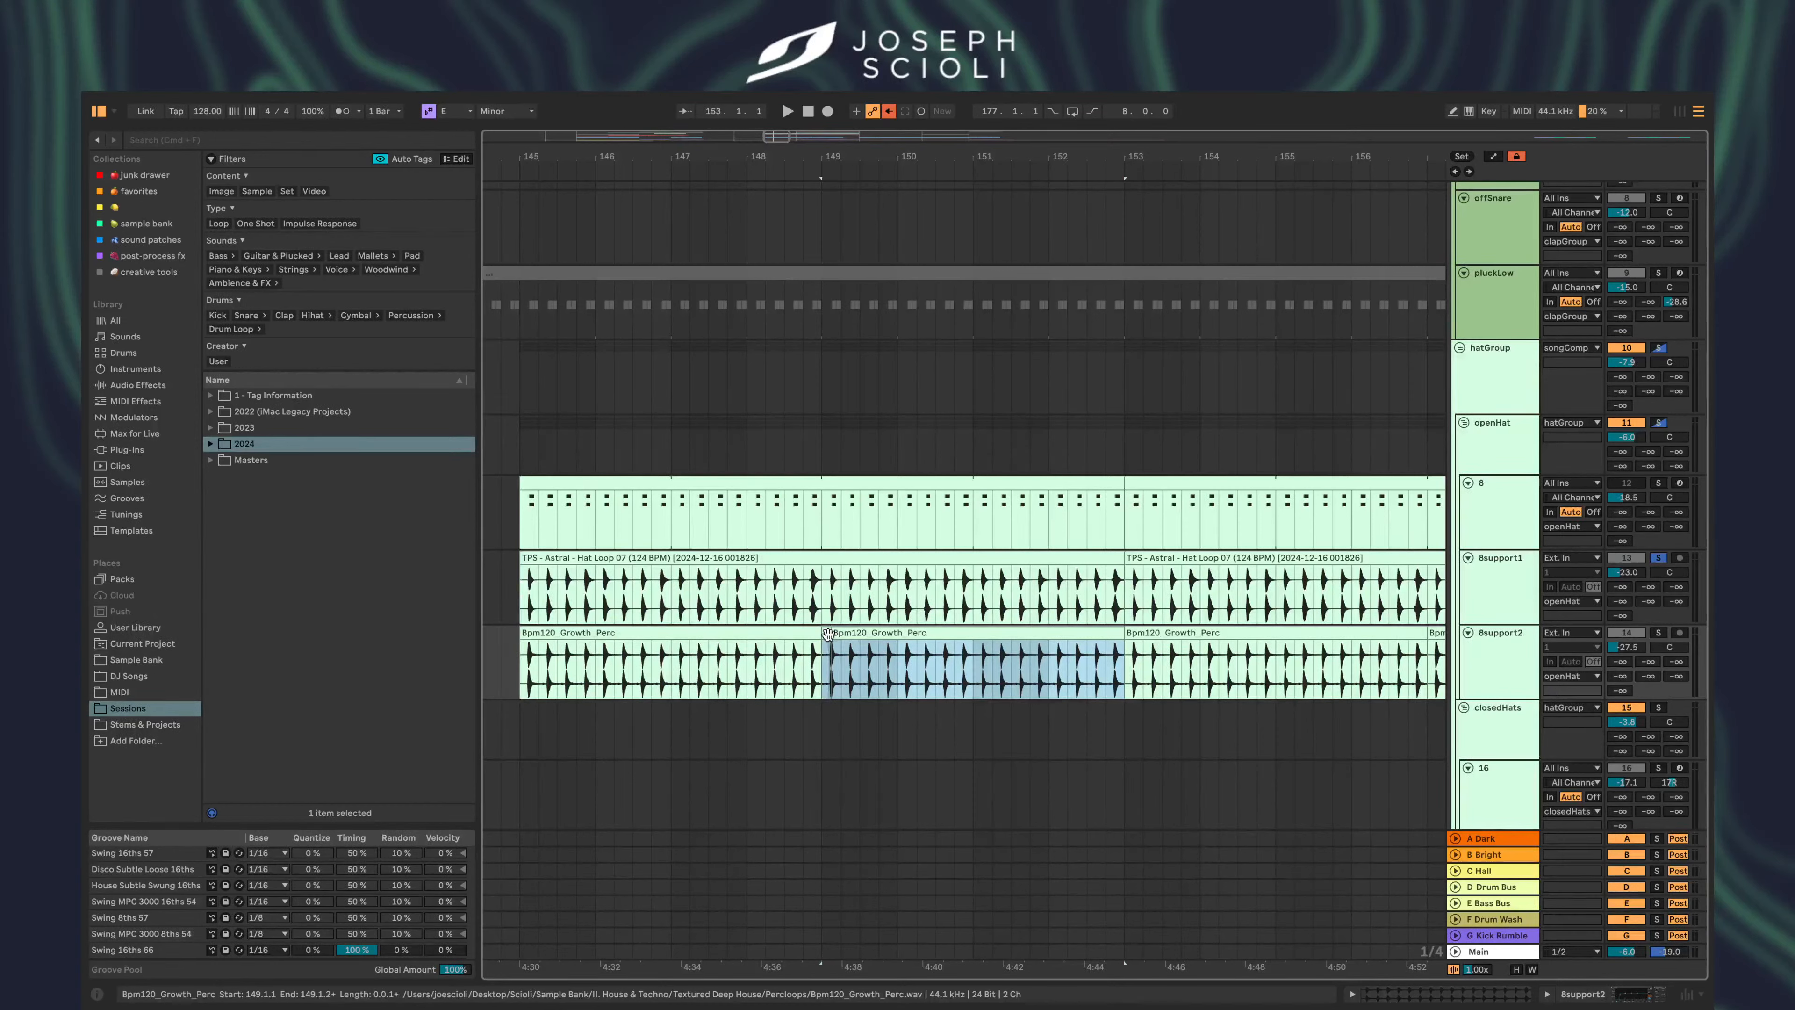
key(super+j)
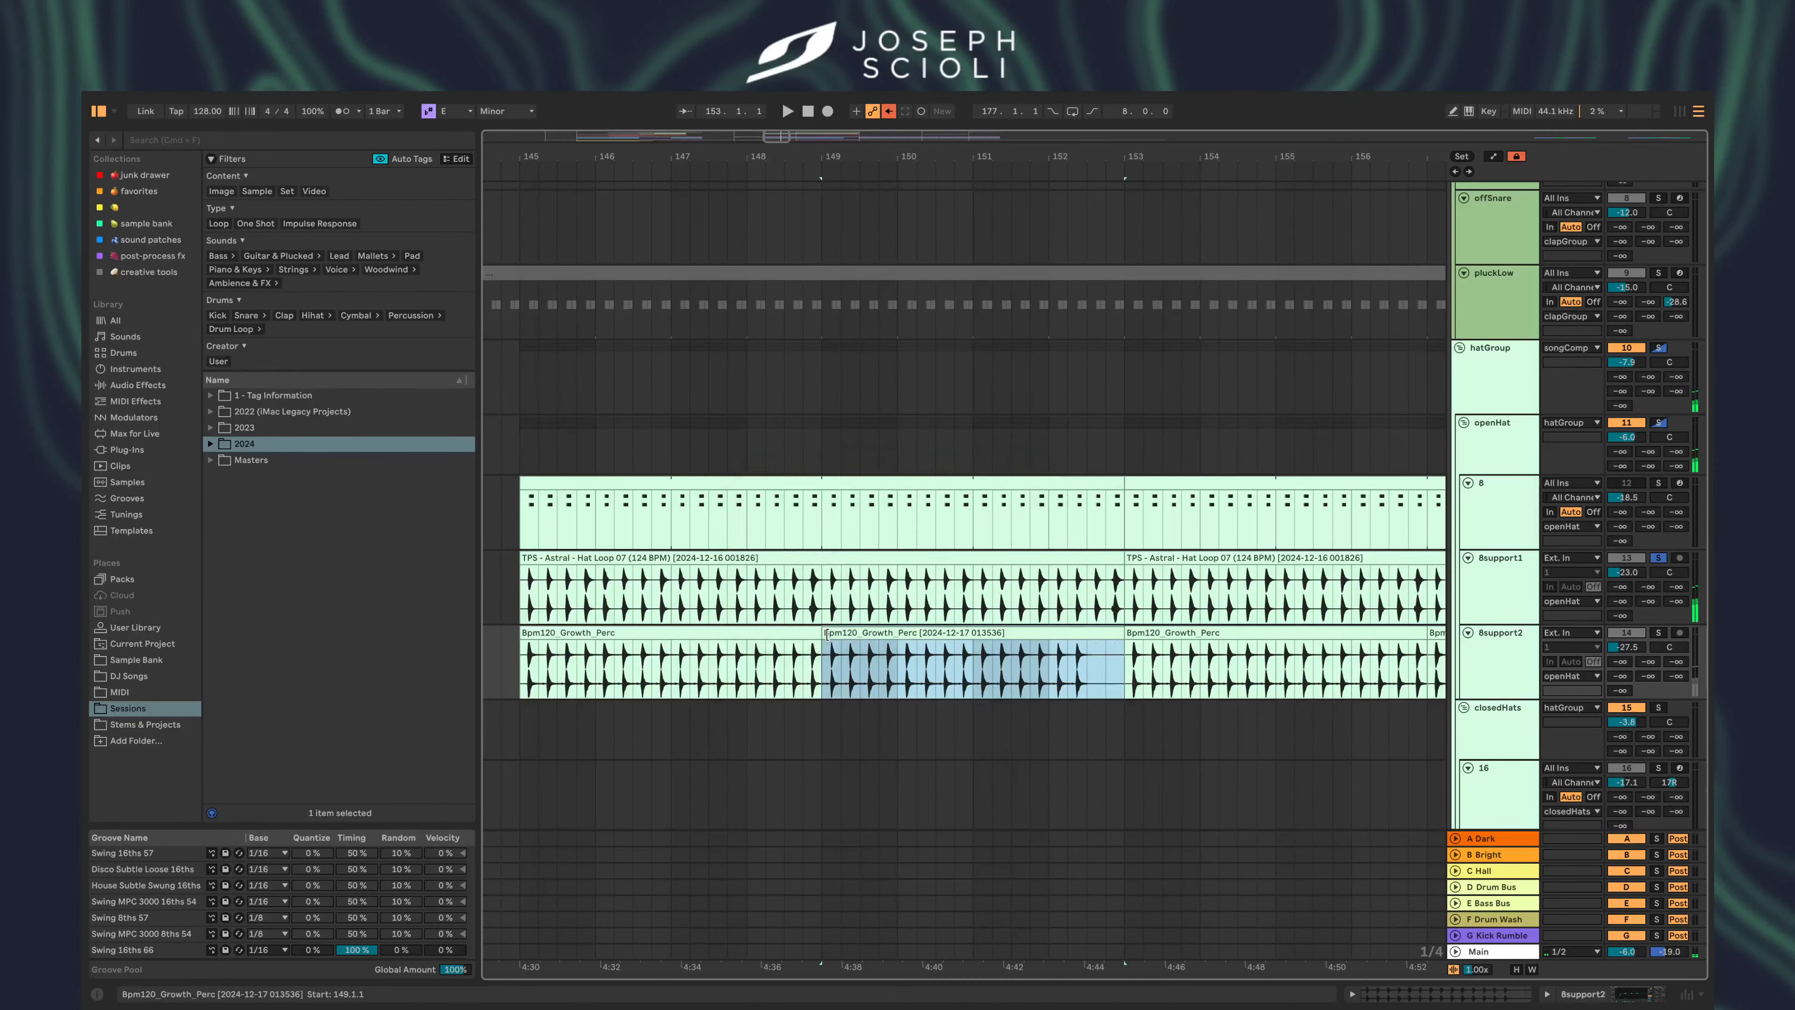
- Copy the consolidated 8support2 clip to 145.1.1 and duplicate it back to back through Drop 1, towards Break 1
key(super+c)
click(522, 665)
key(super+v)
key(minus)
key(super+d)
key(super+d)
key(super+d)
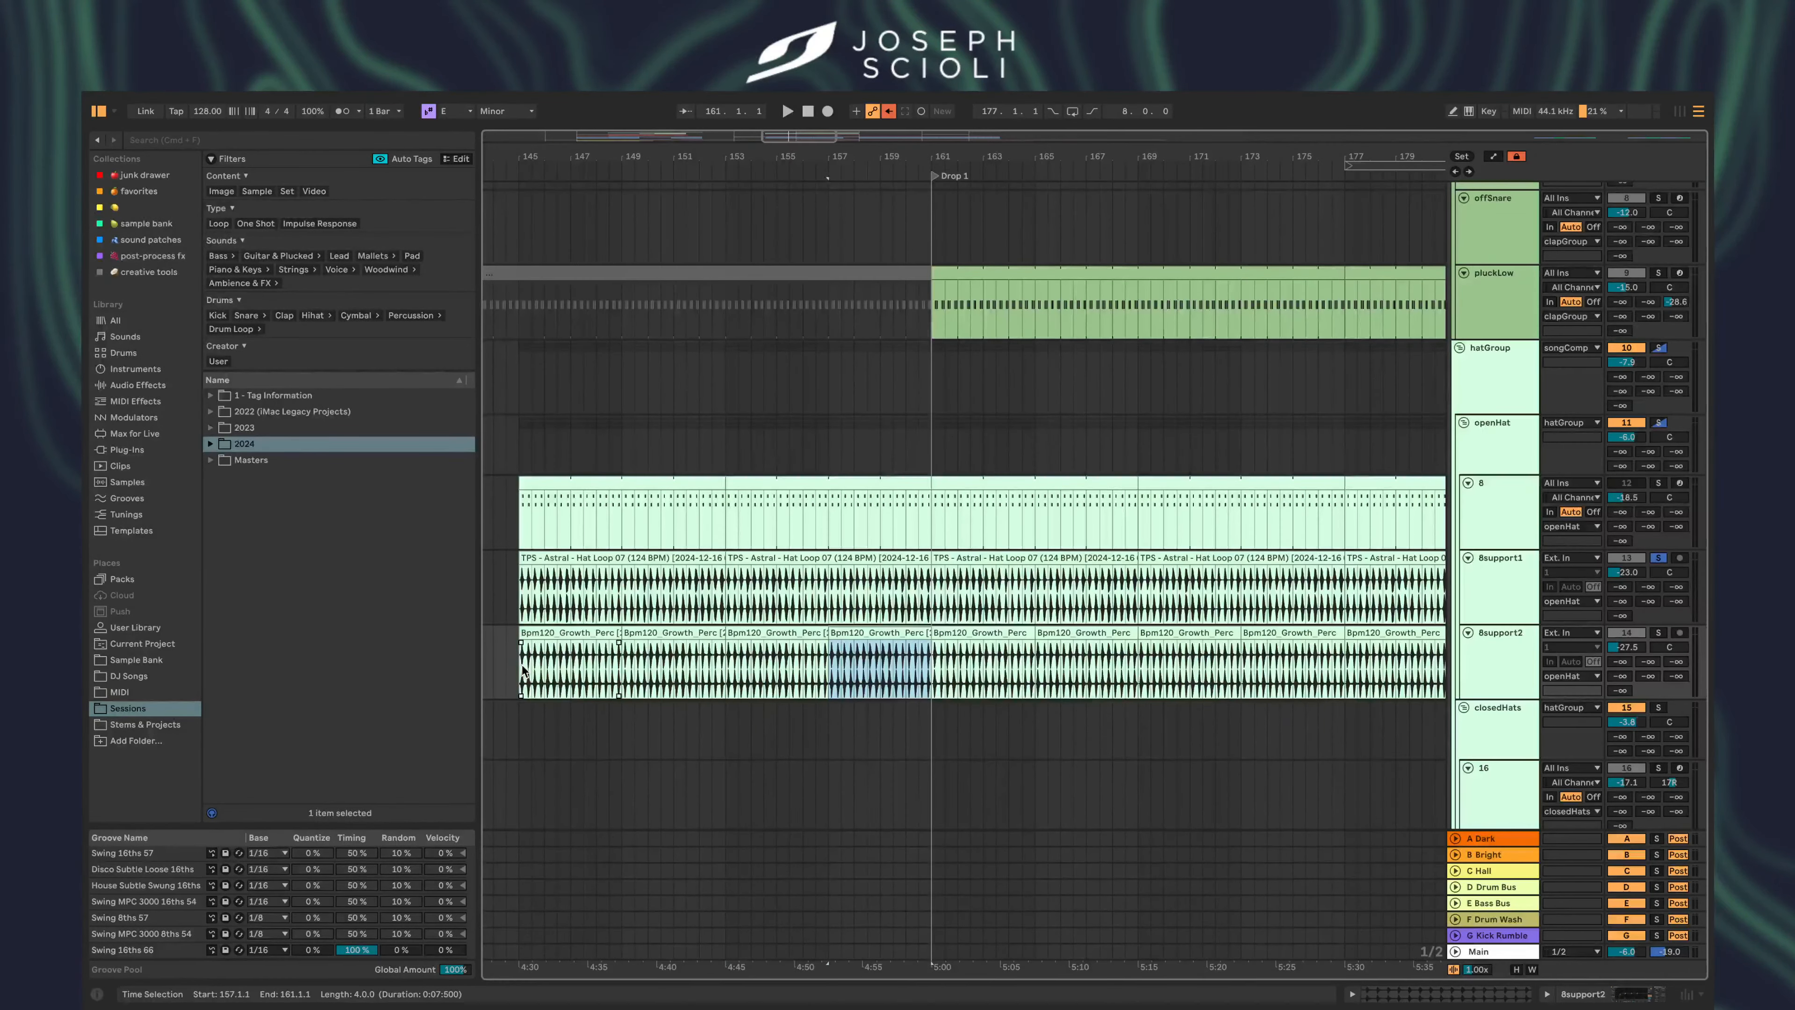
key(super+d)
key(super+d)
key(super+d)
key(super+d)
key(super+d)
key(super+d)
key(super+d)
key(super+d)
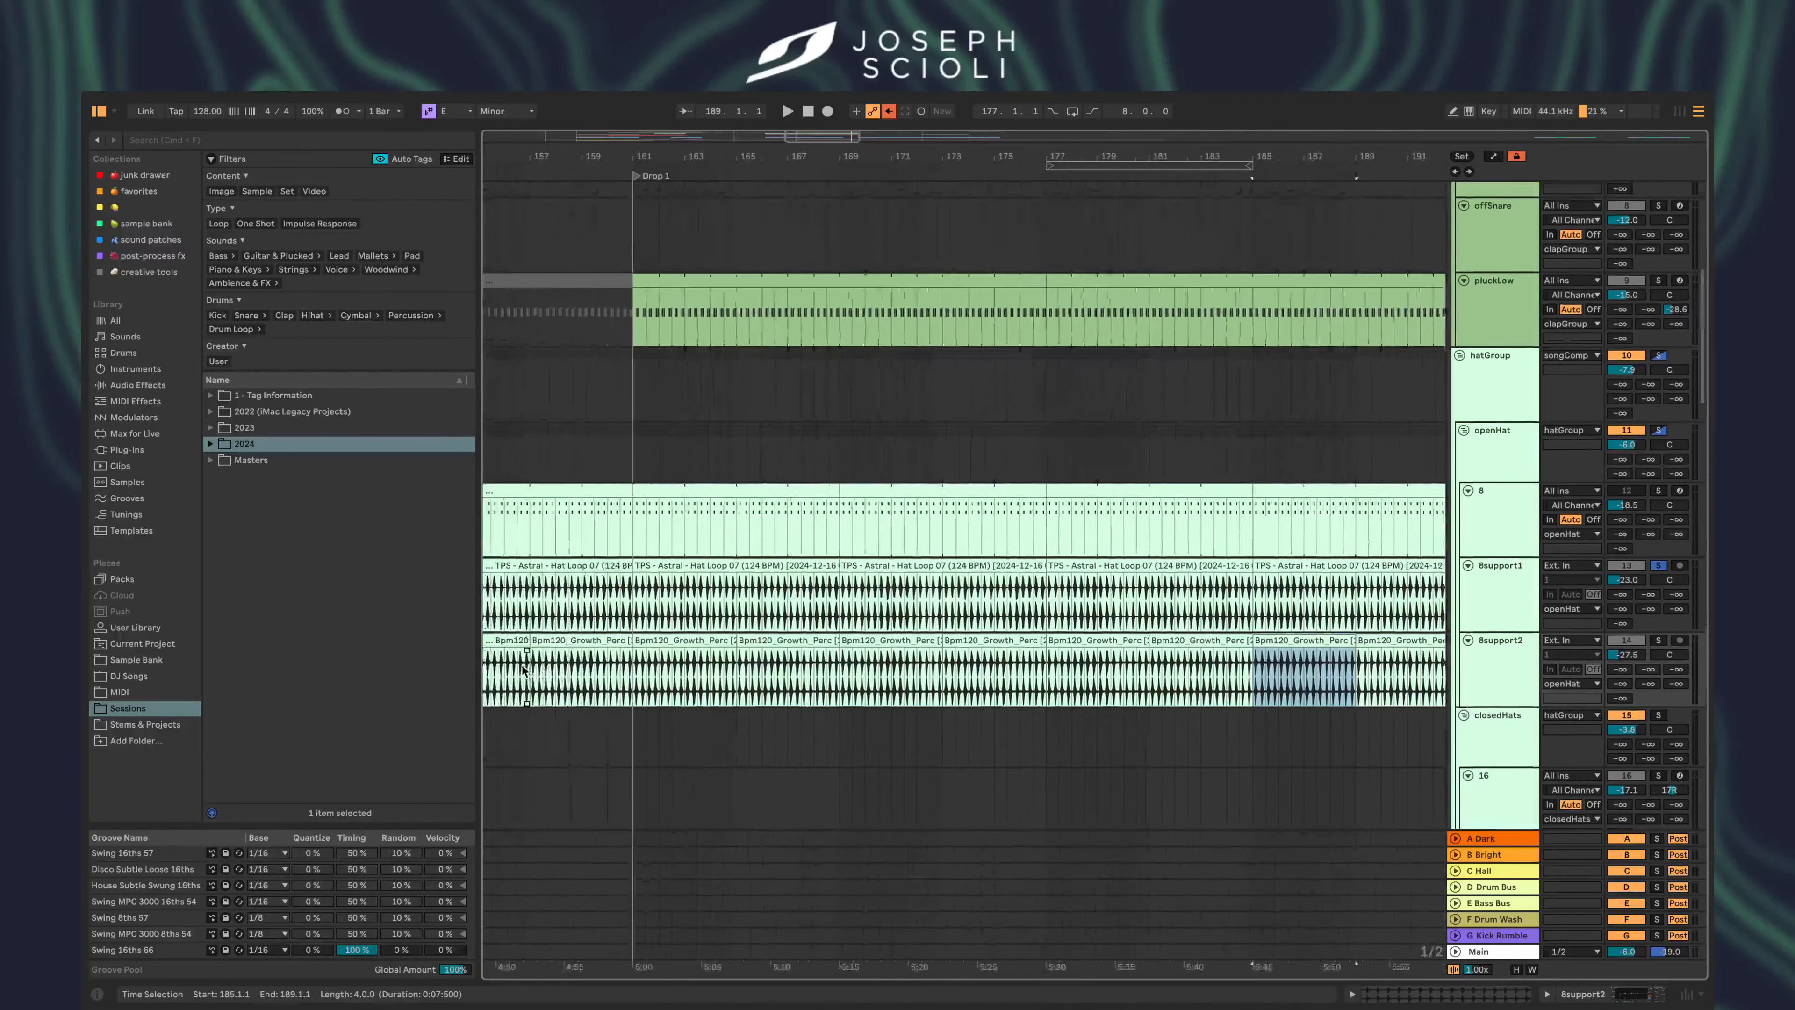
- Add a short fade-in before the first hit of the 8support2 clip at 145.1.1 and play it back
scroll(523, 670, left, 5)
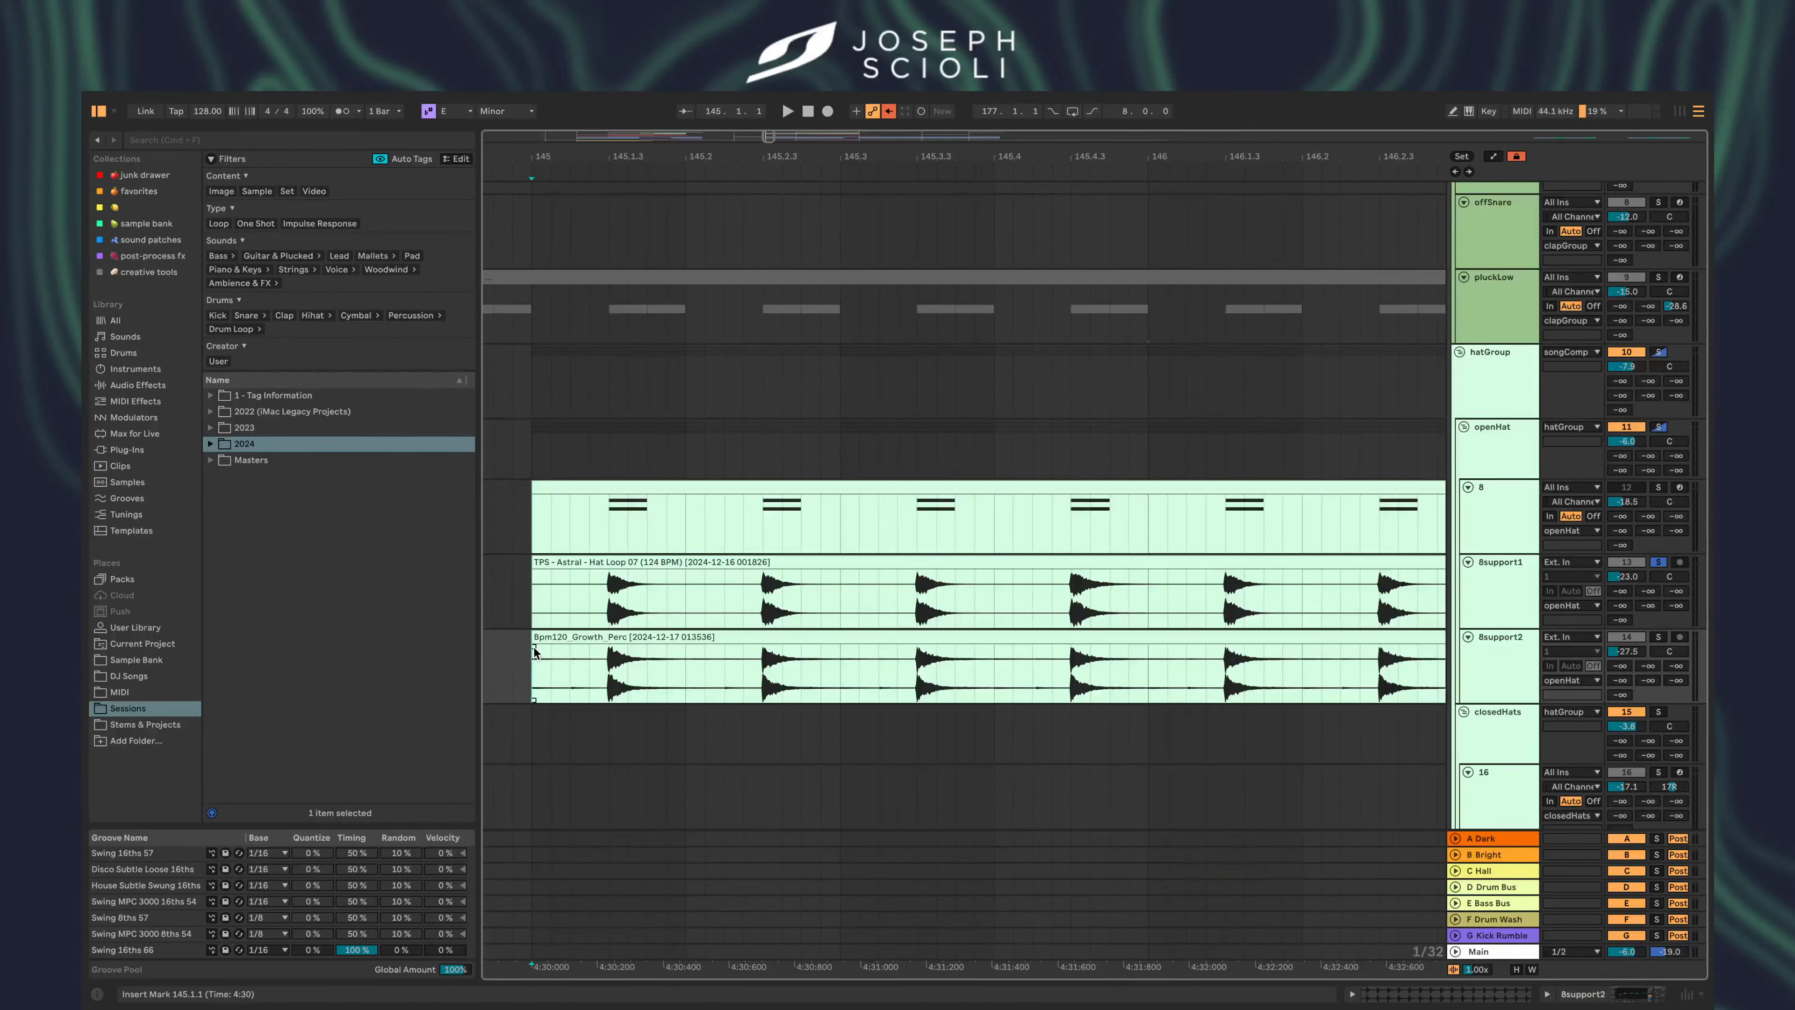
drag(535, 652, 582, 713)
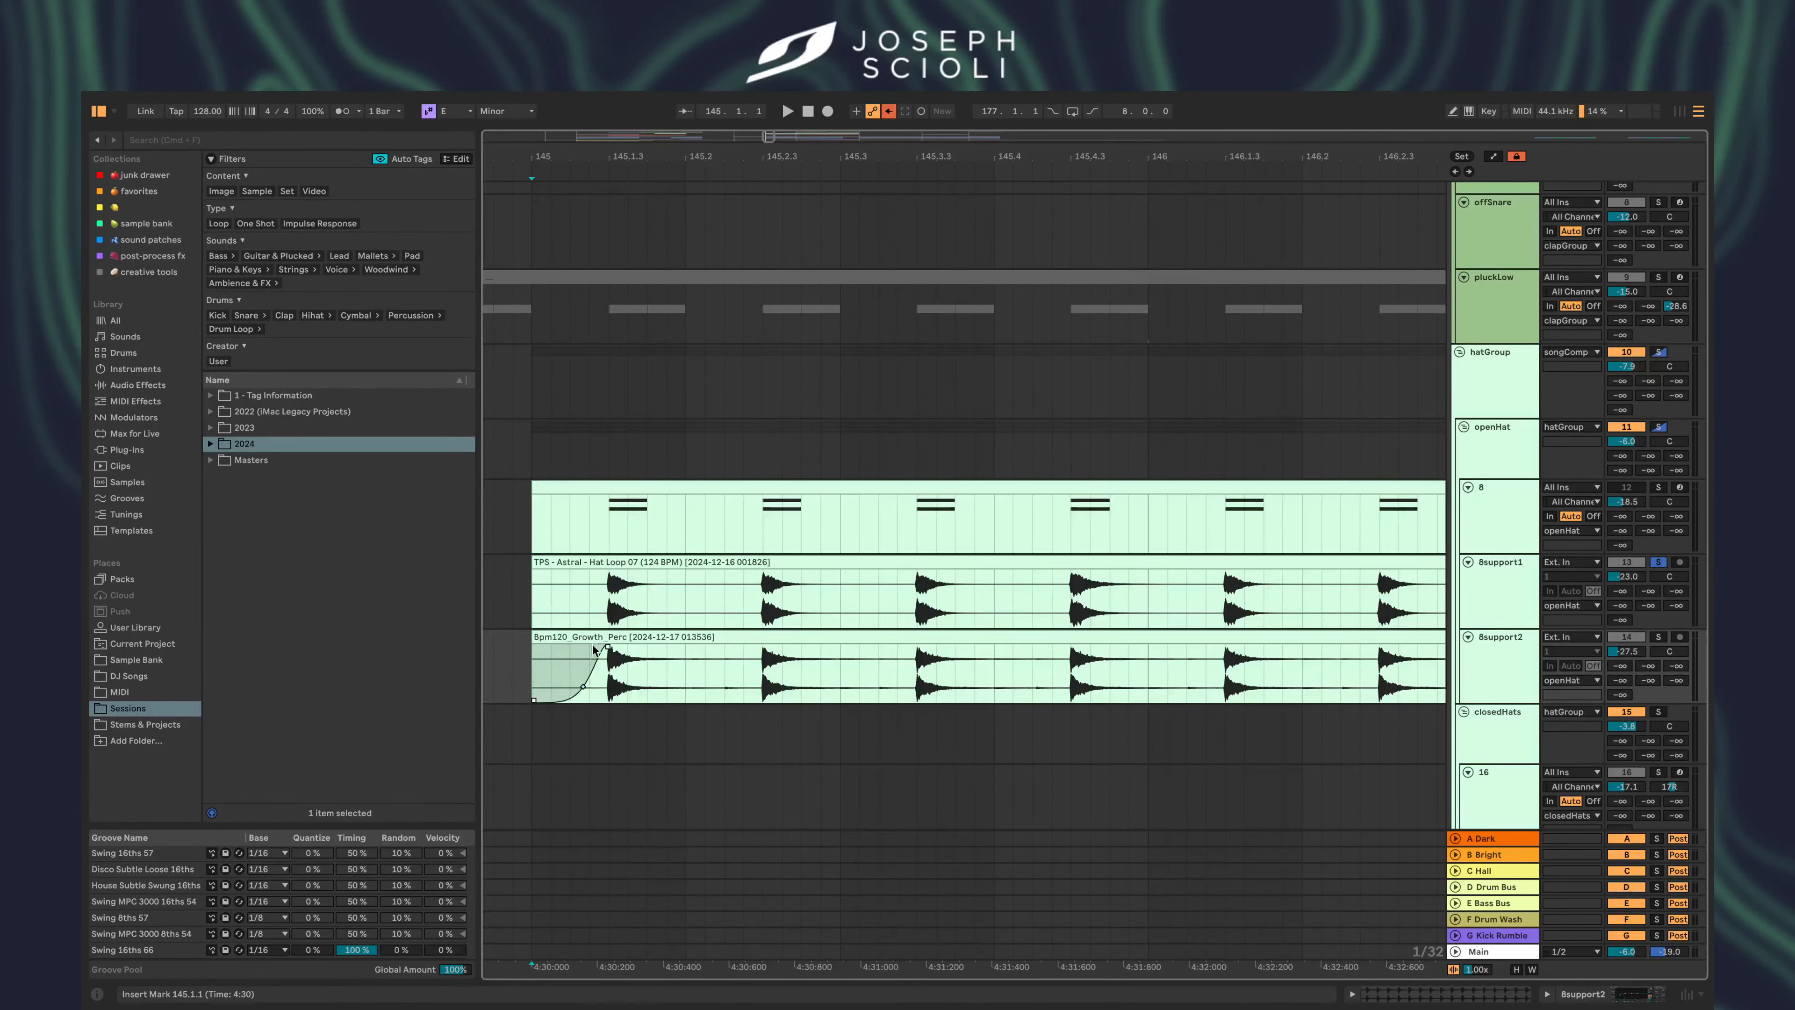
drag(608, 647, 599, 647)
key(space)
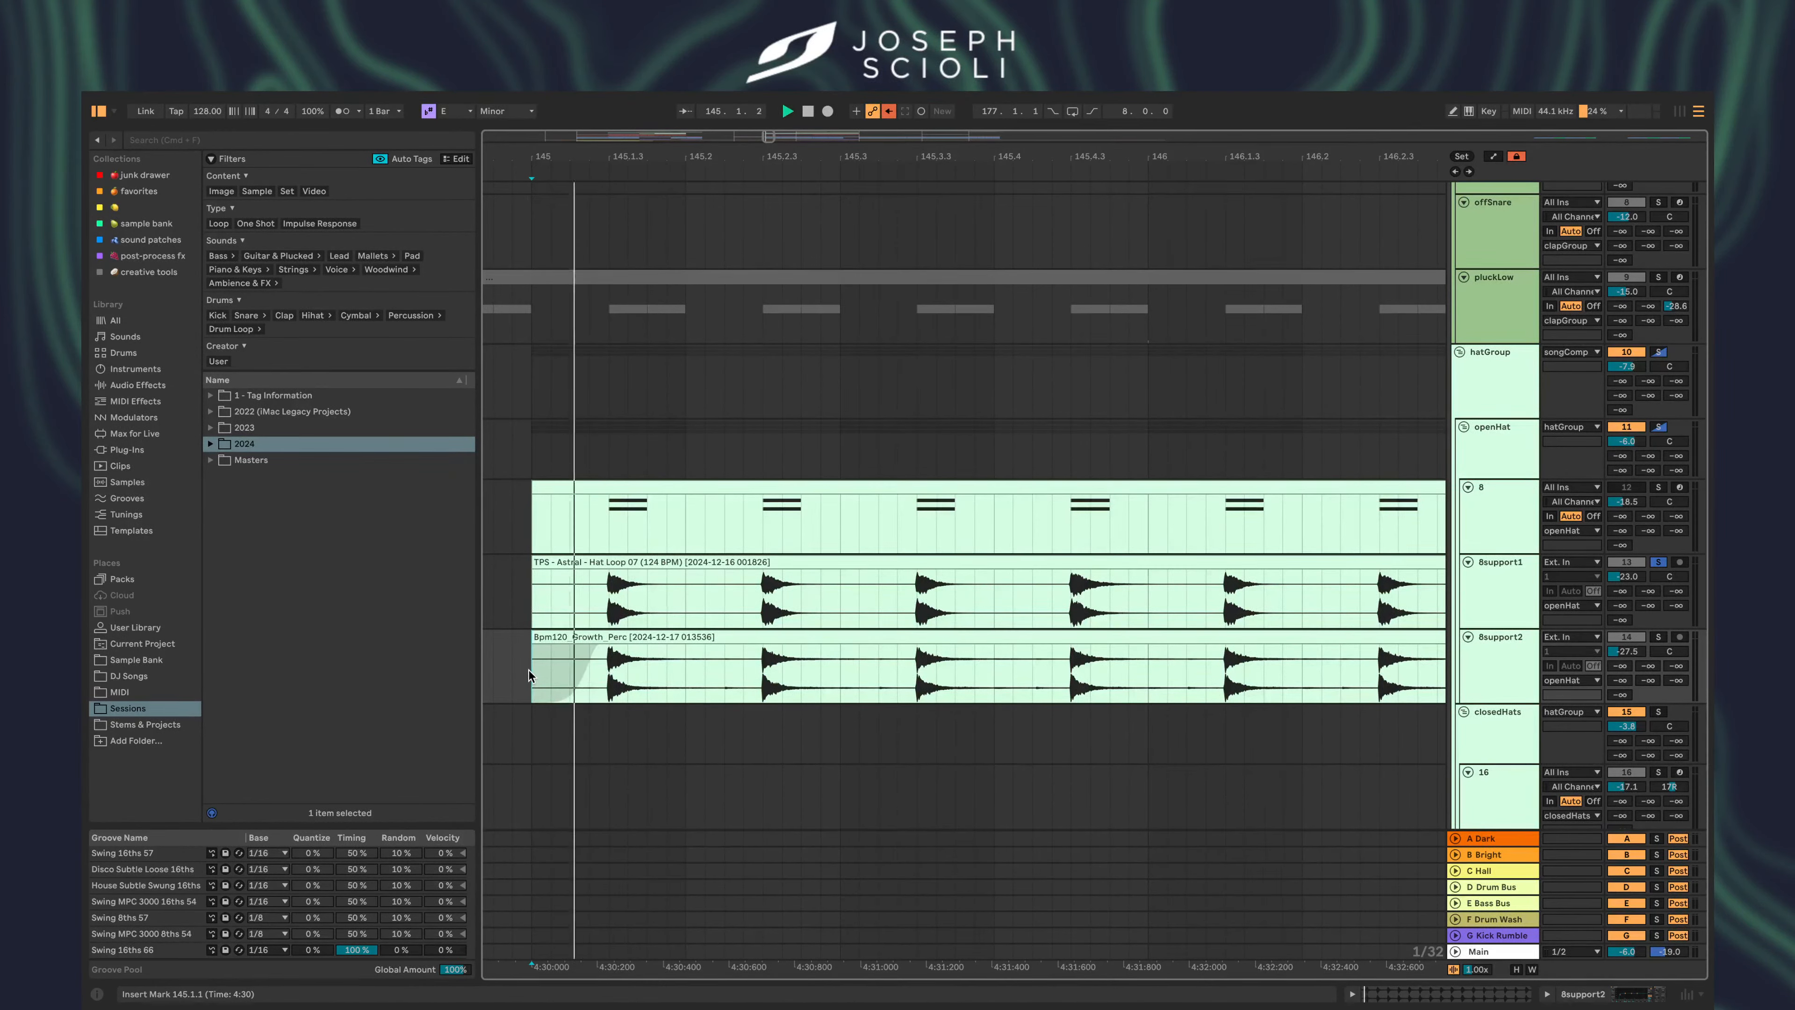
- Solo 8support2 alongside 8support1, then pan 8support1 to the left and 8support2 to about 16R
scroll(528, 671, down, 10)
click(1660, 635)
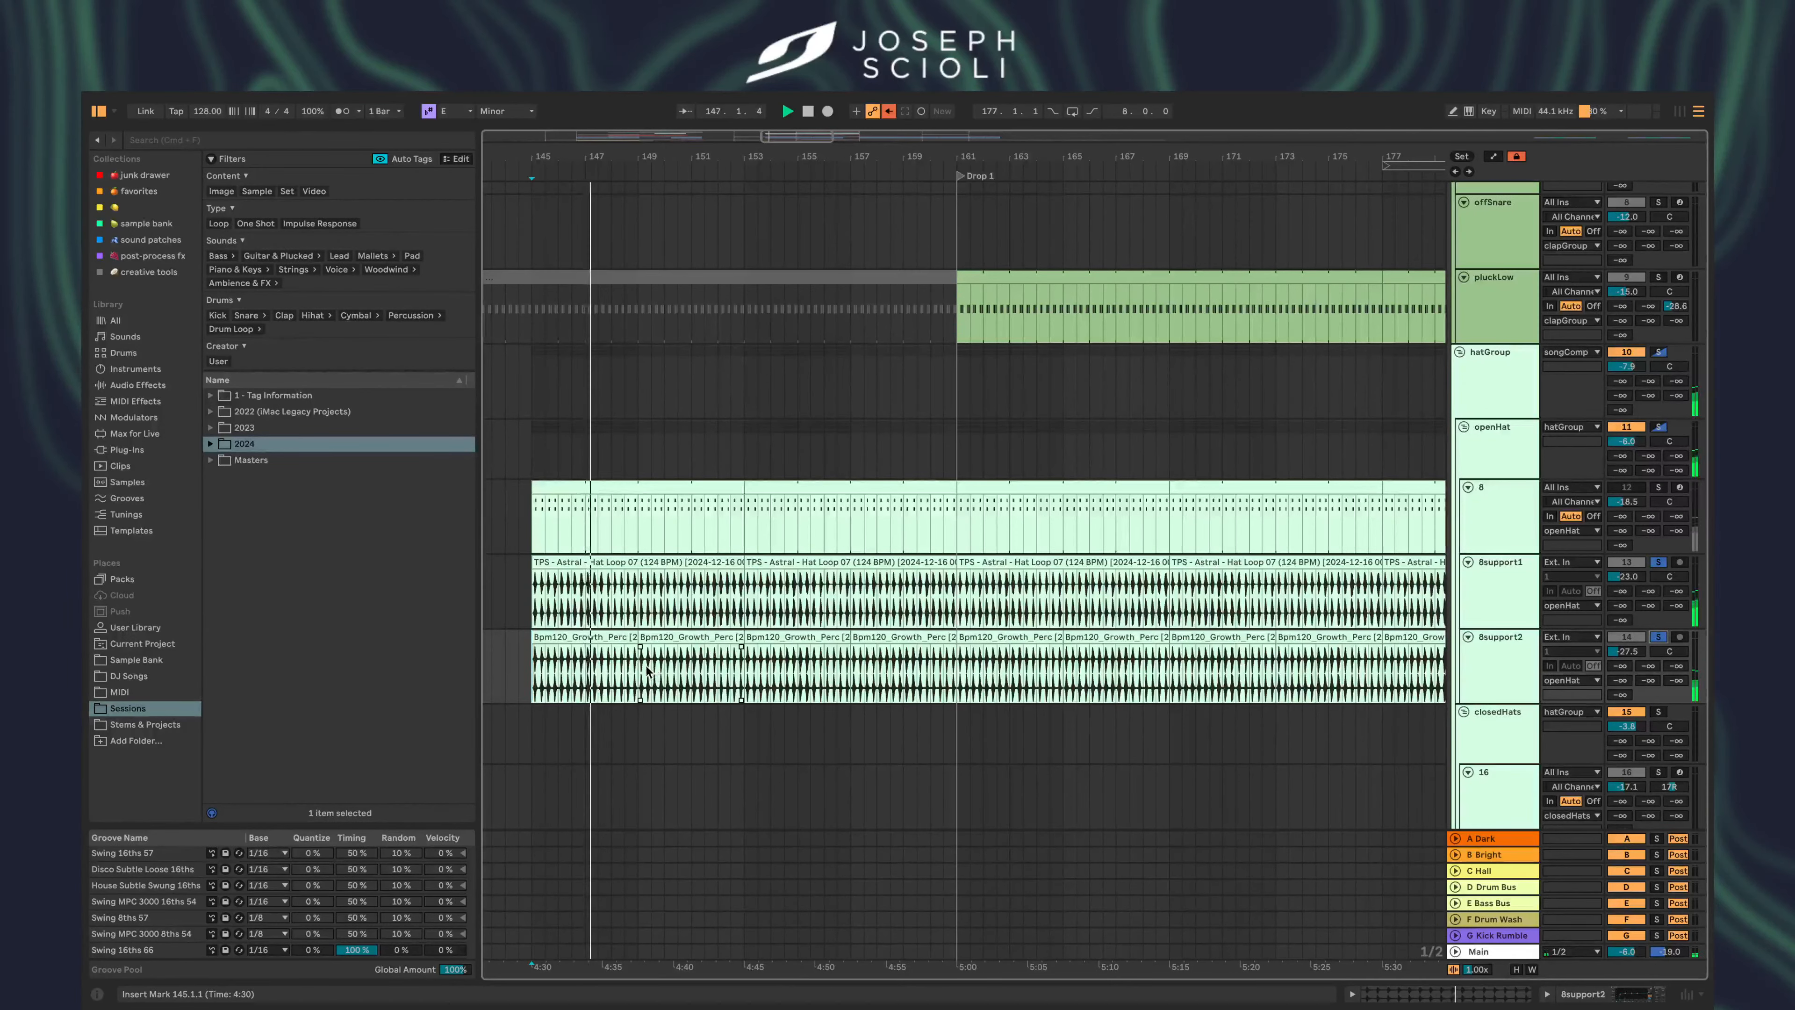
drag(1670, 651, 1669, 639)
drag(1666, 576, 1667, 588)
drag(1654, 650, 1654, 652)
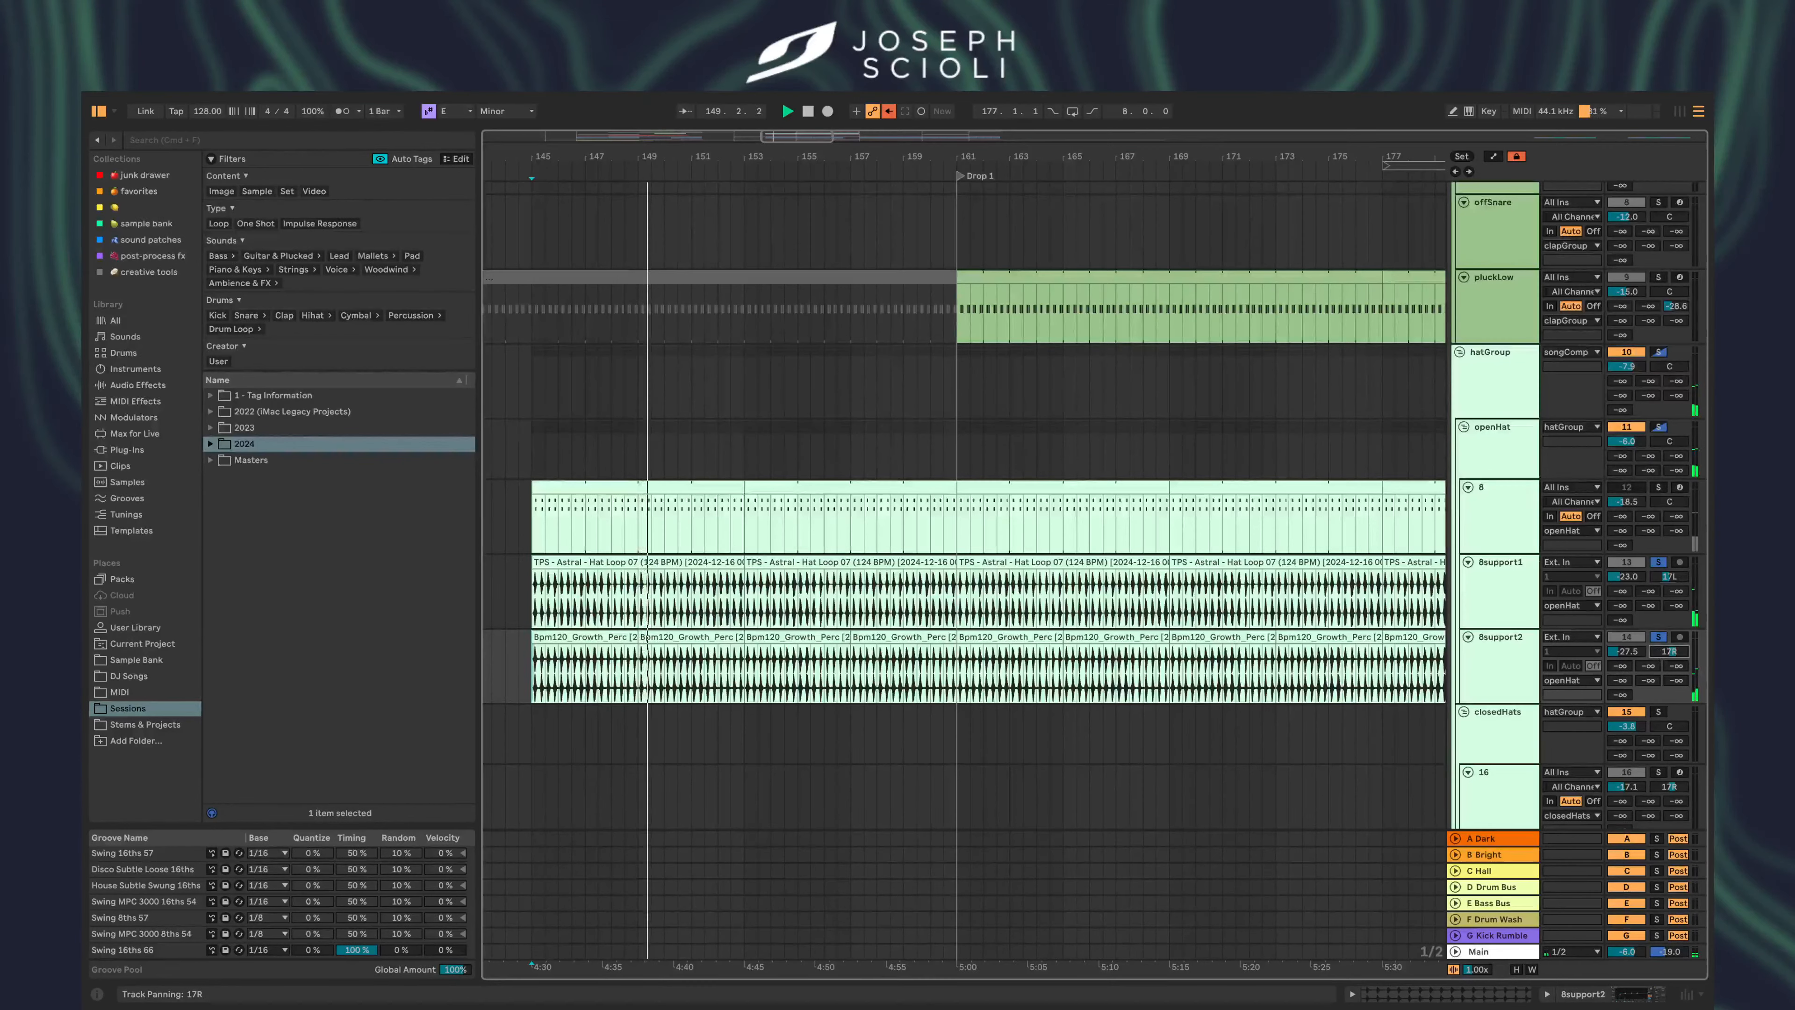
- Audition the two soloed hat support loops across the 8support2 clip seam at 149.1.1
click(636, 672)
scroll(637, 672, up, 5)
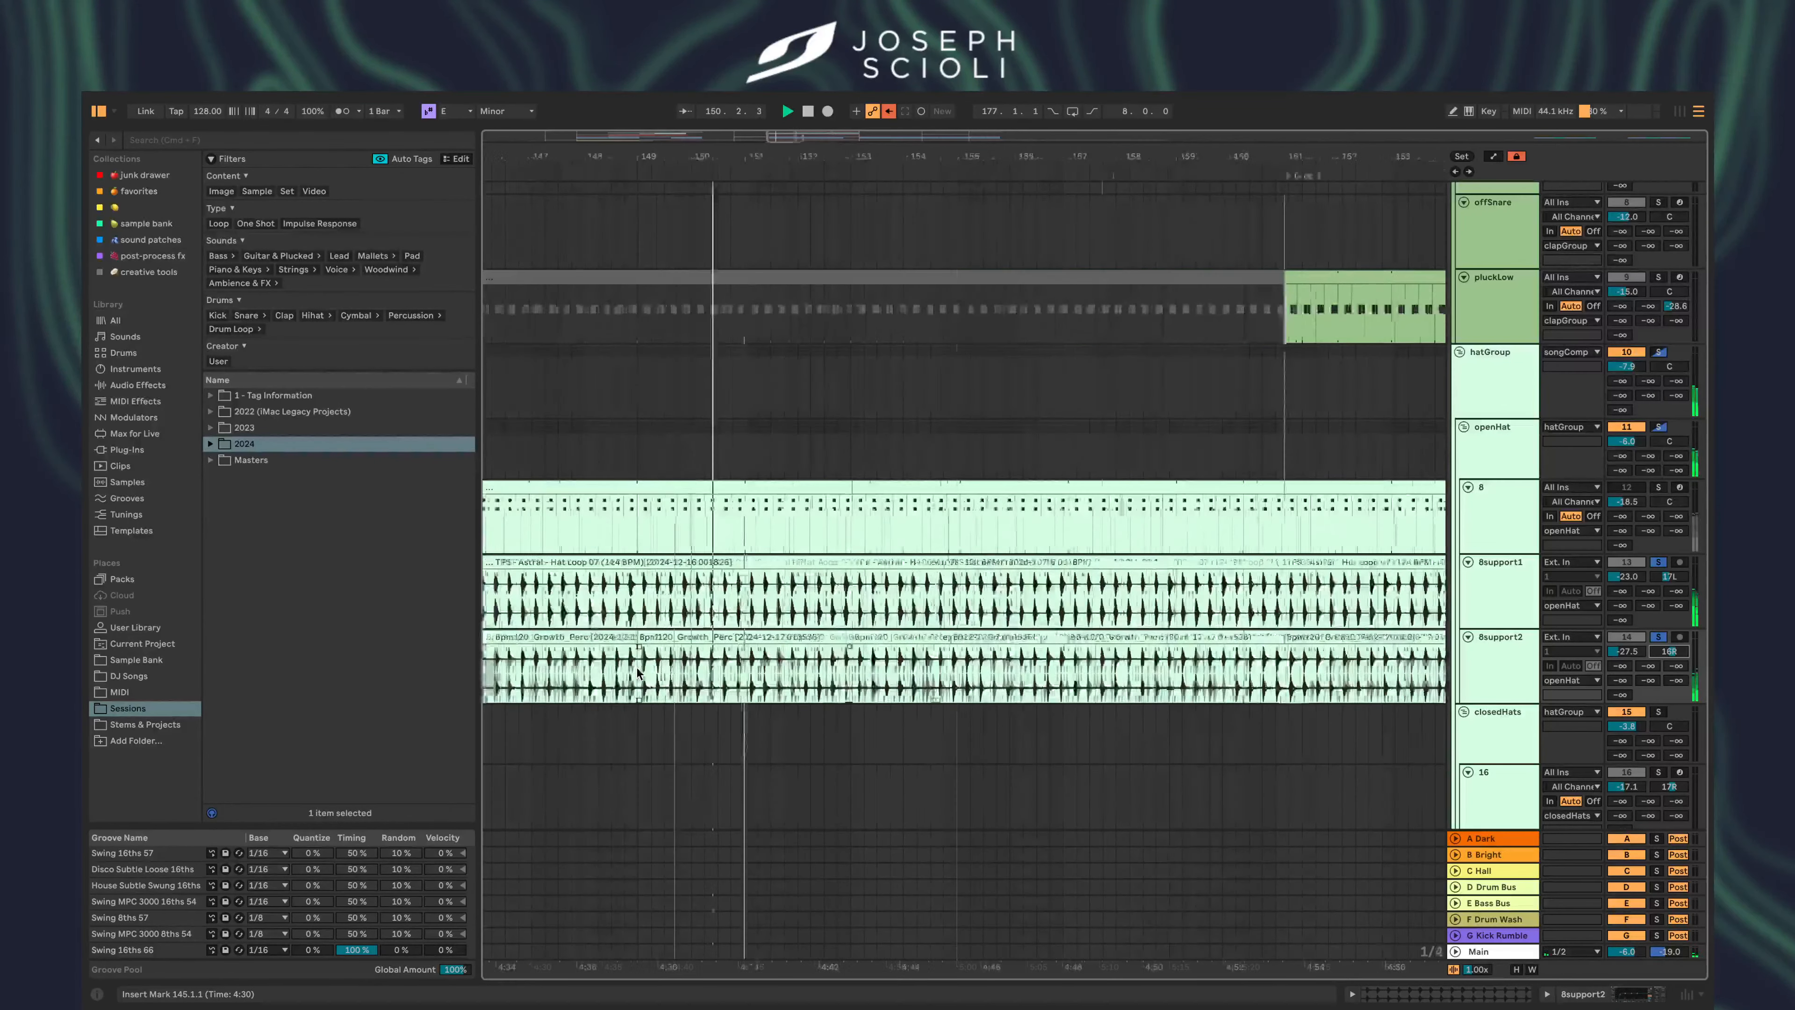
key(space)
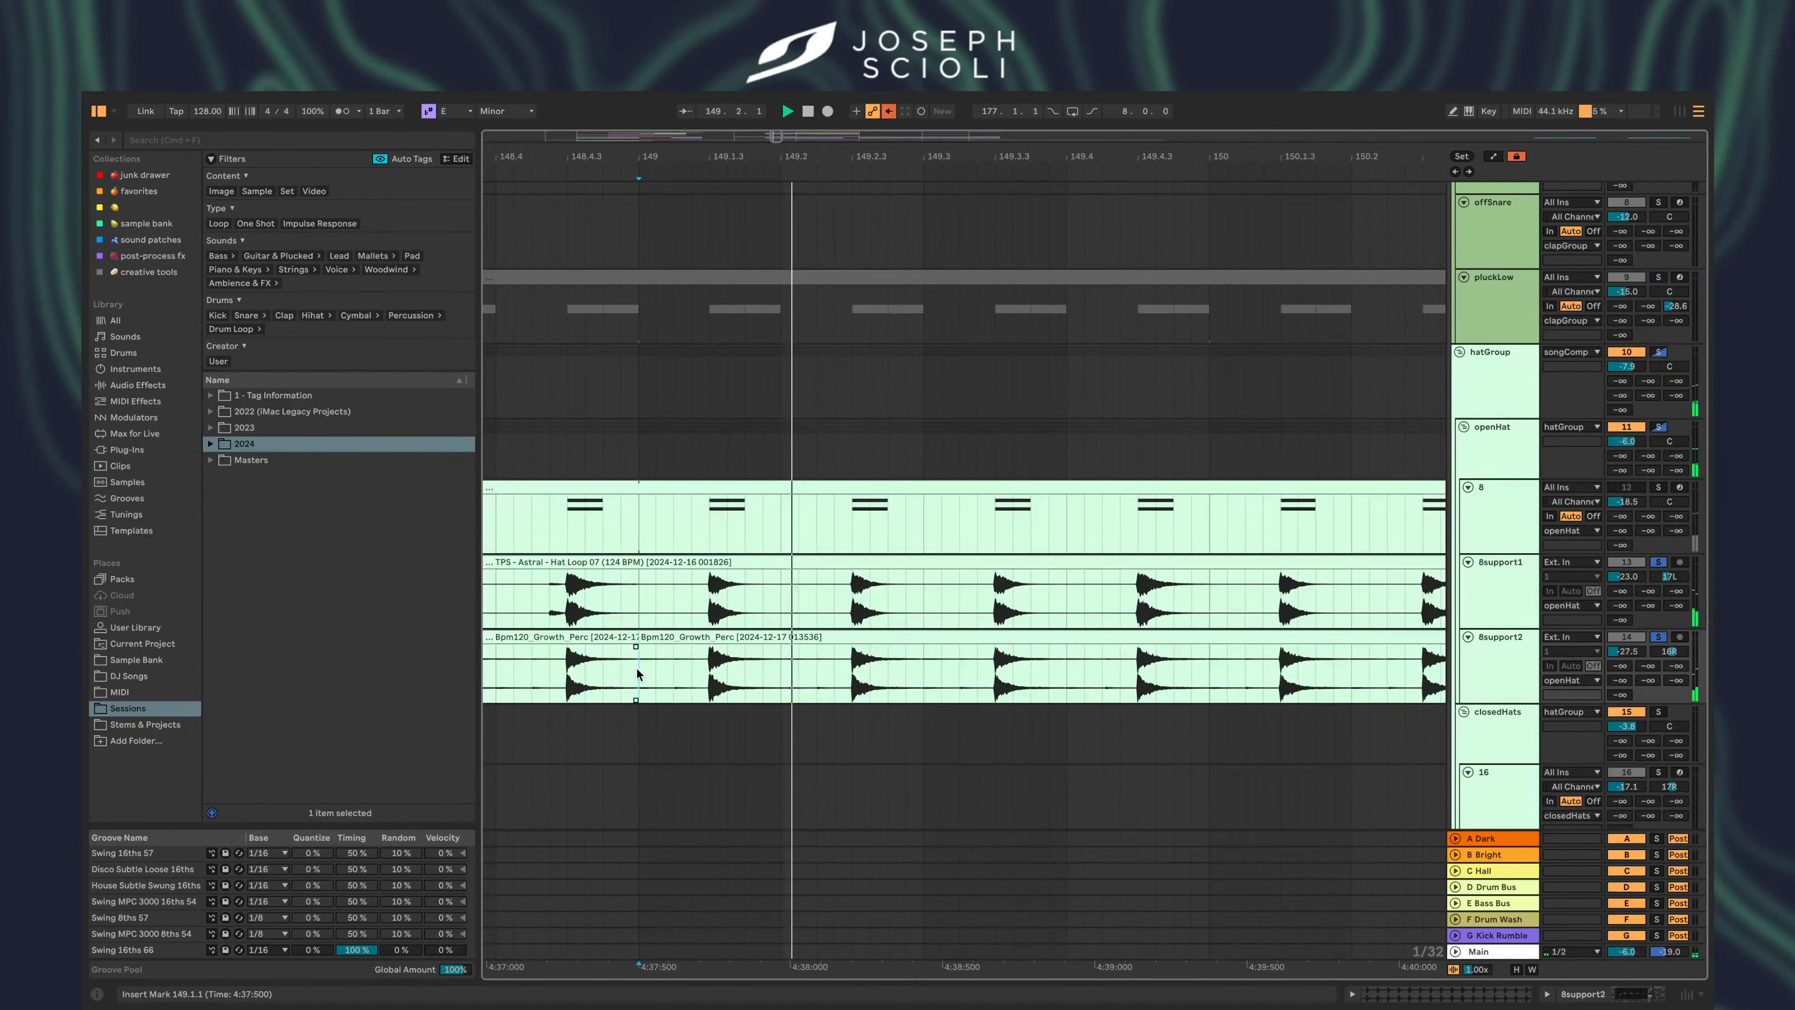
scroll(636, 668, down, 5)
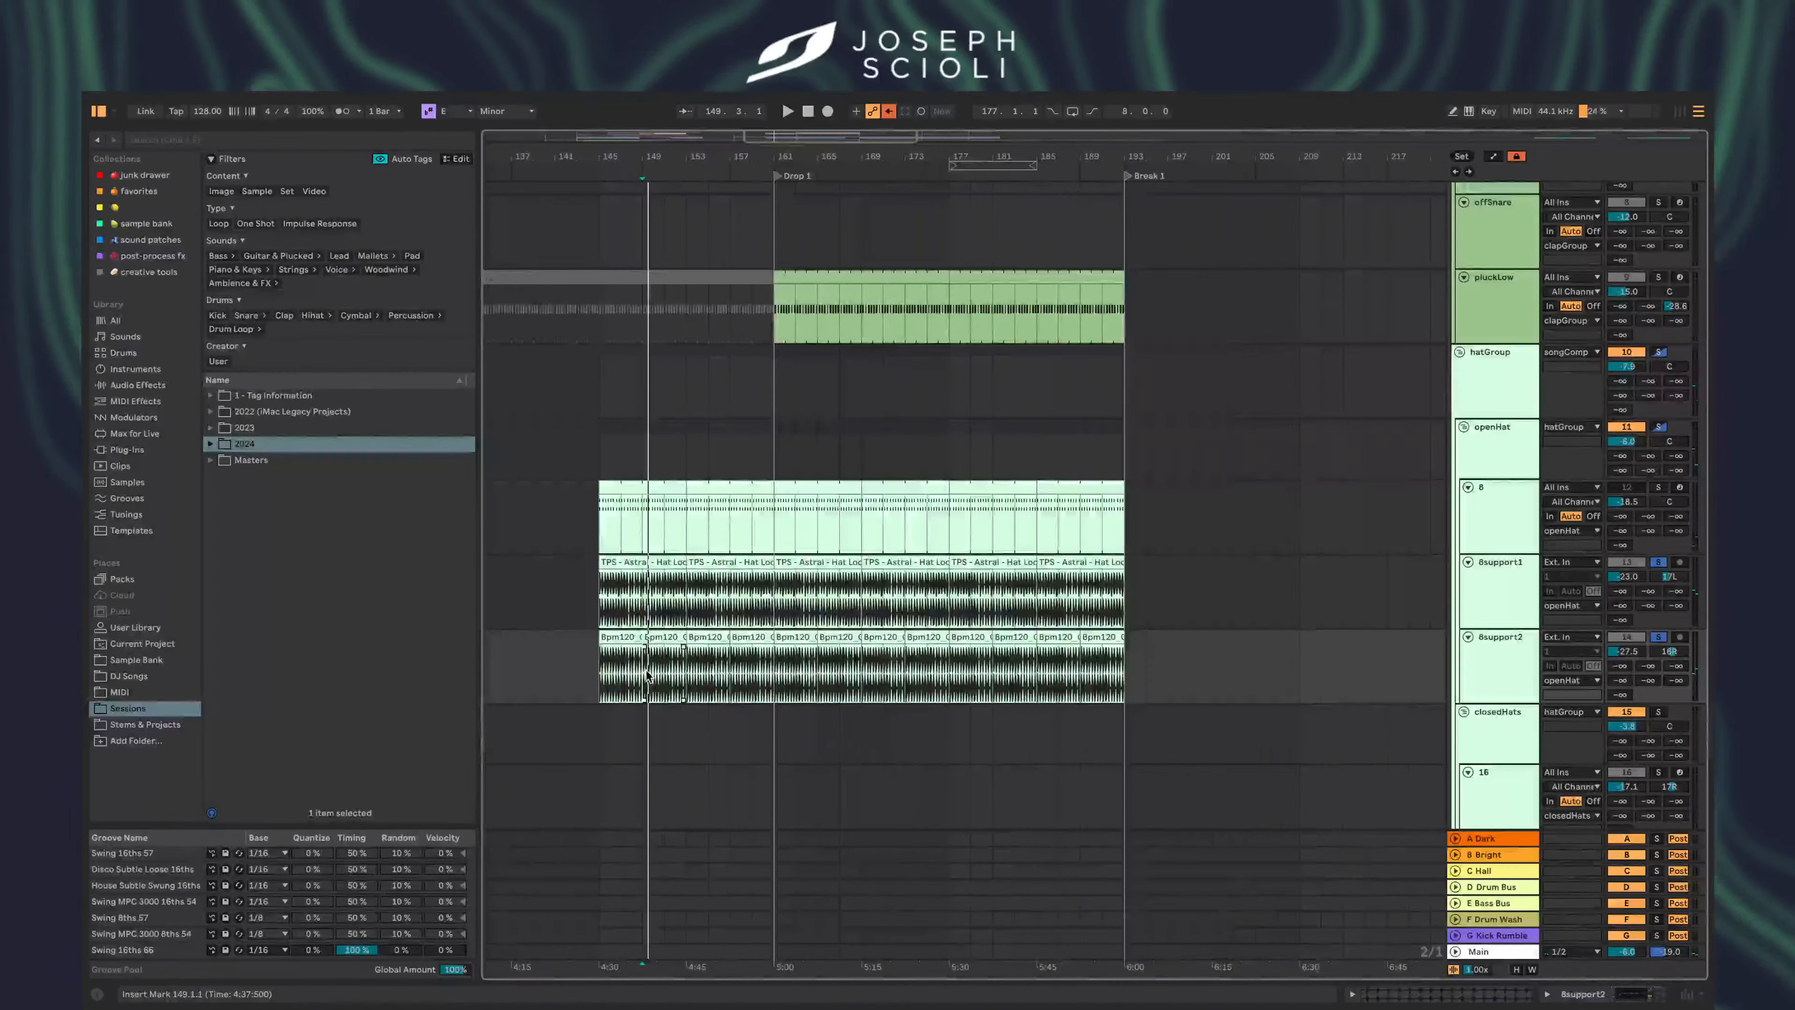
- Unsolo the hat support tracks and play the full arrangement from 149.1.1
click(1658, 636)
key(space)
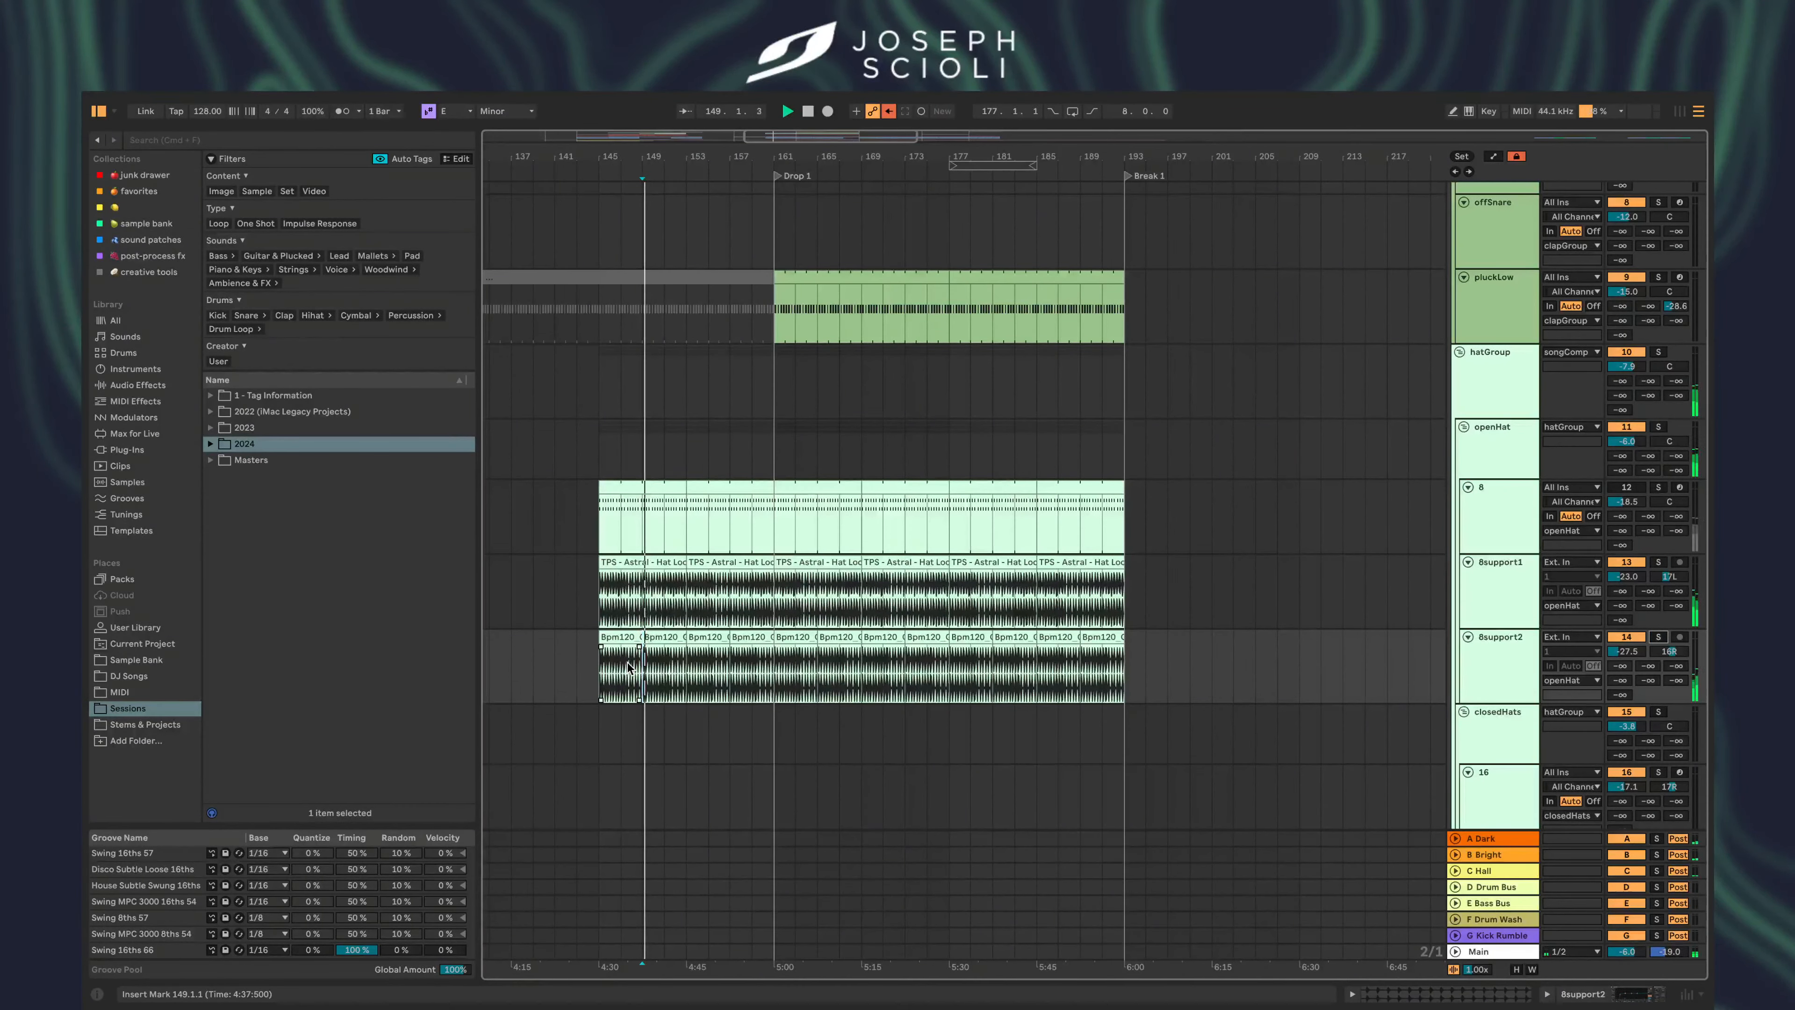
click(681, 610)
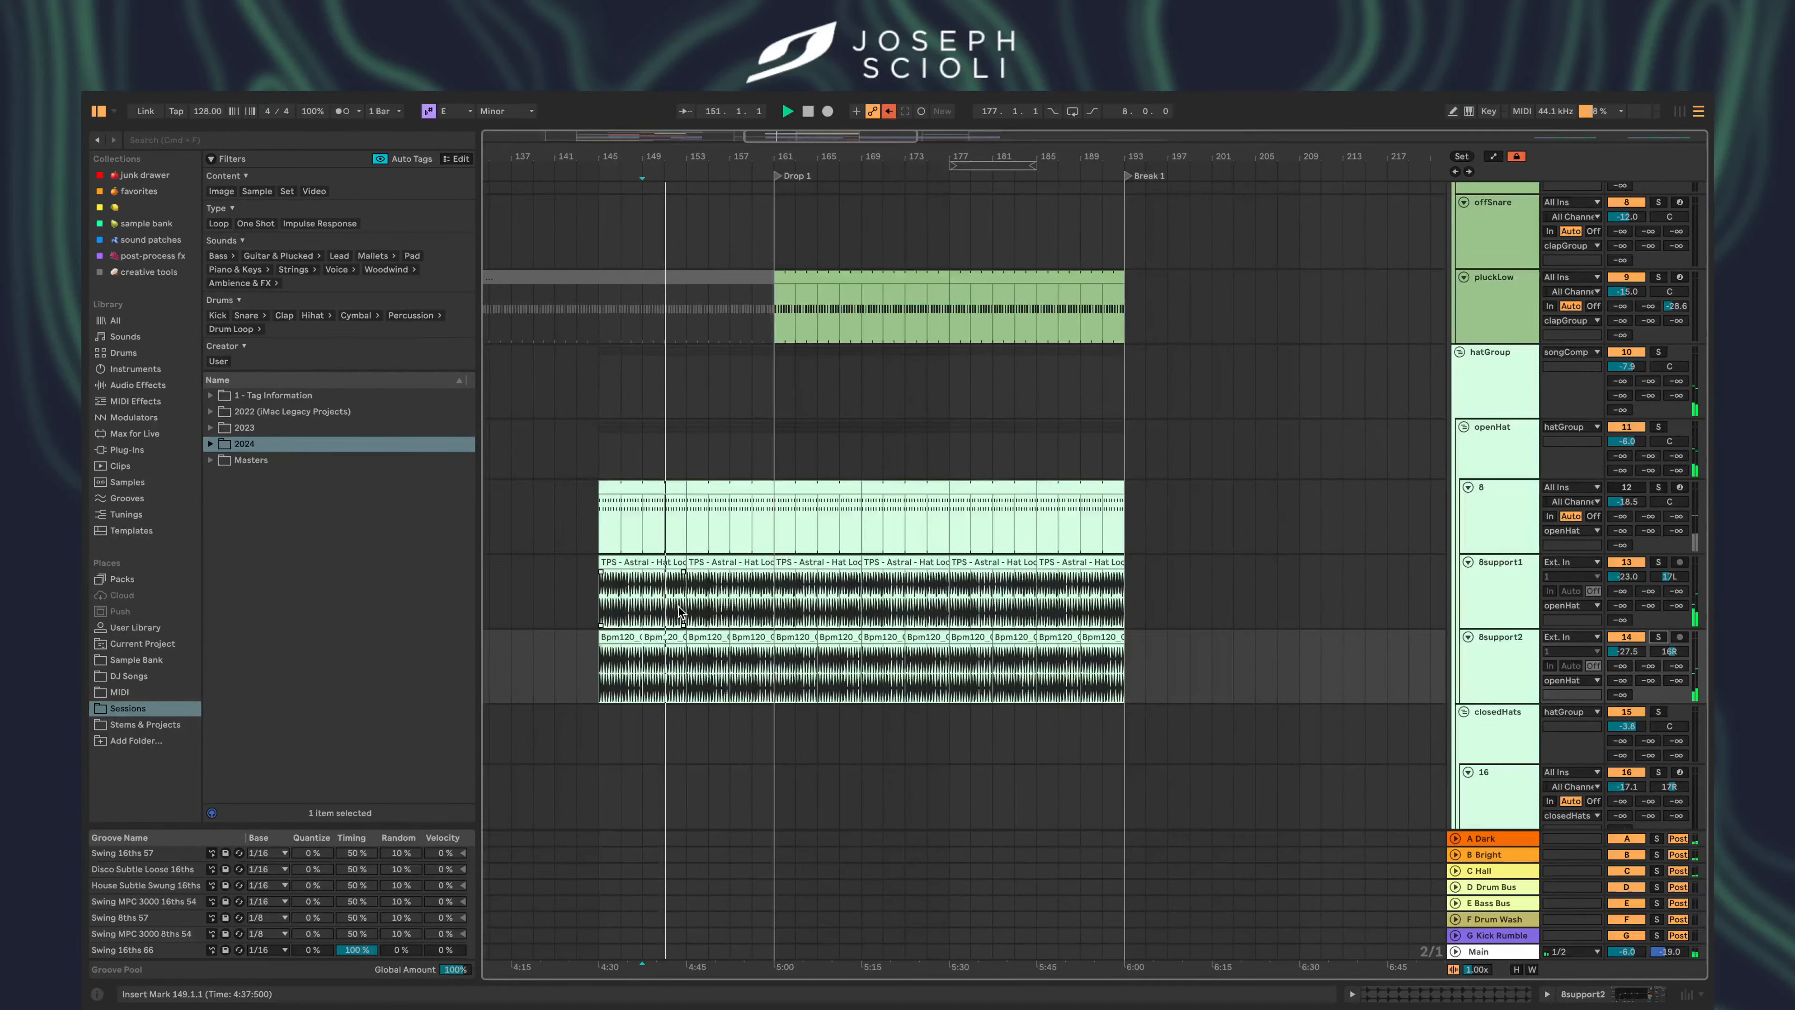
click(703, 537)
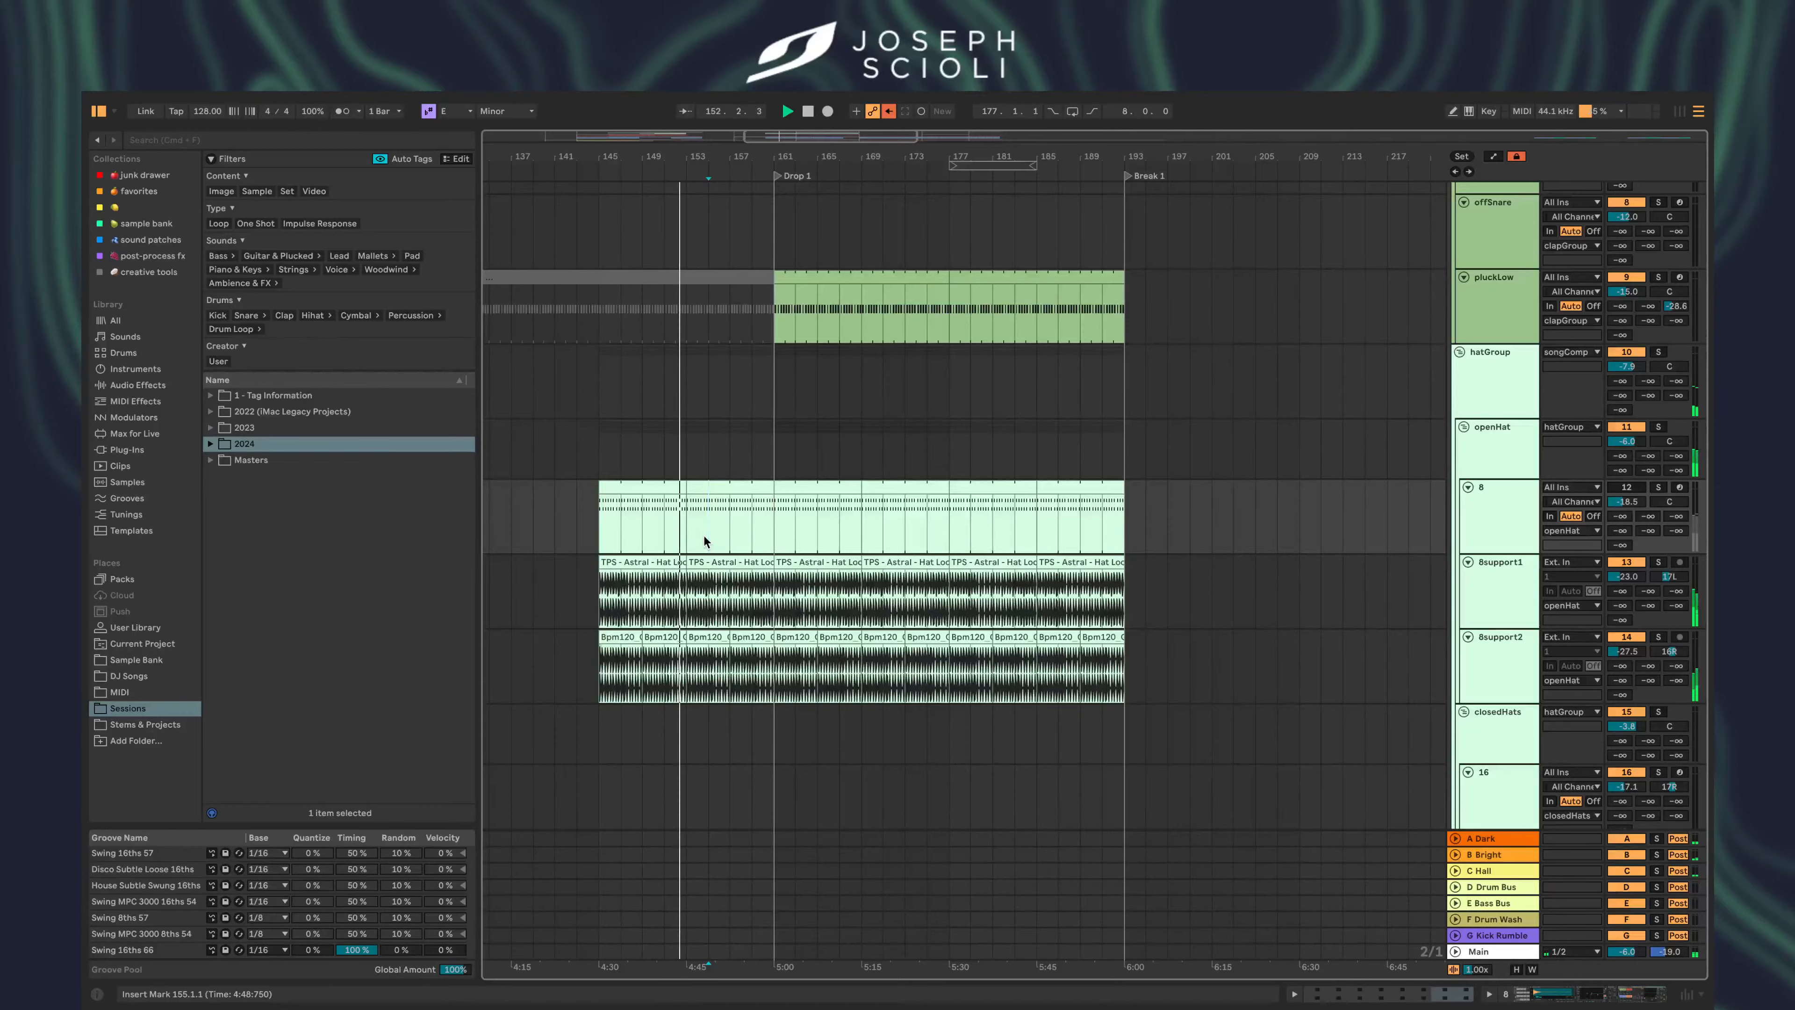
- Select the atmosOne track and set its volume to -15.8 dB
scroll(704, 536, down, 15)
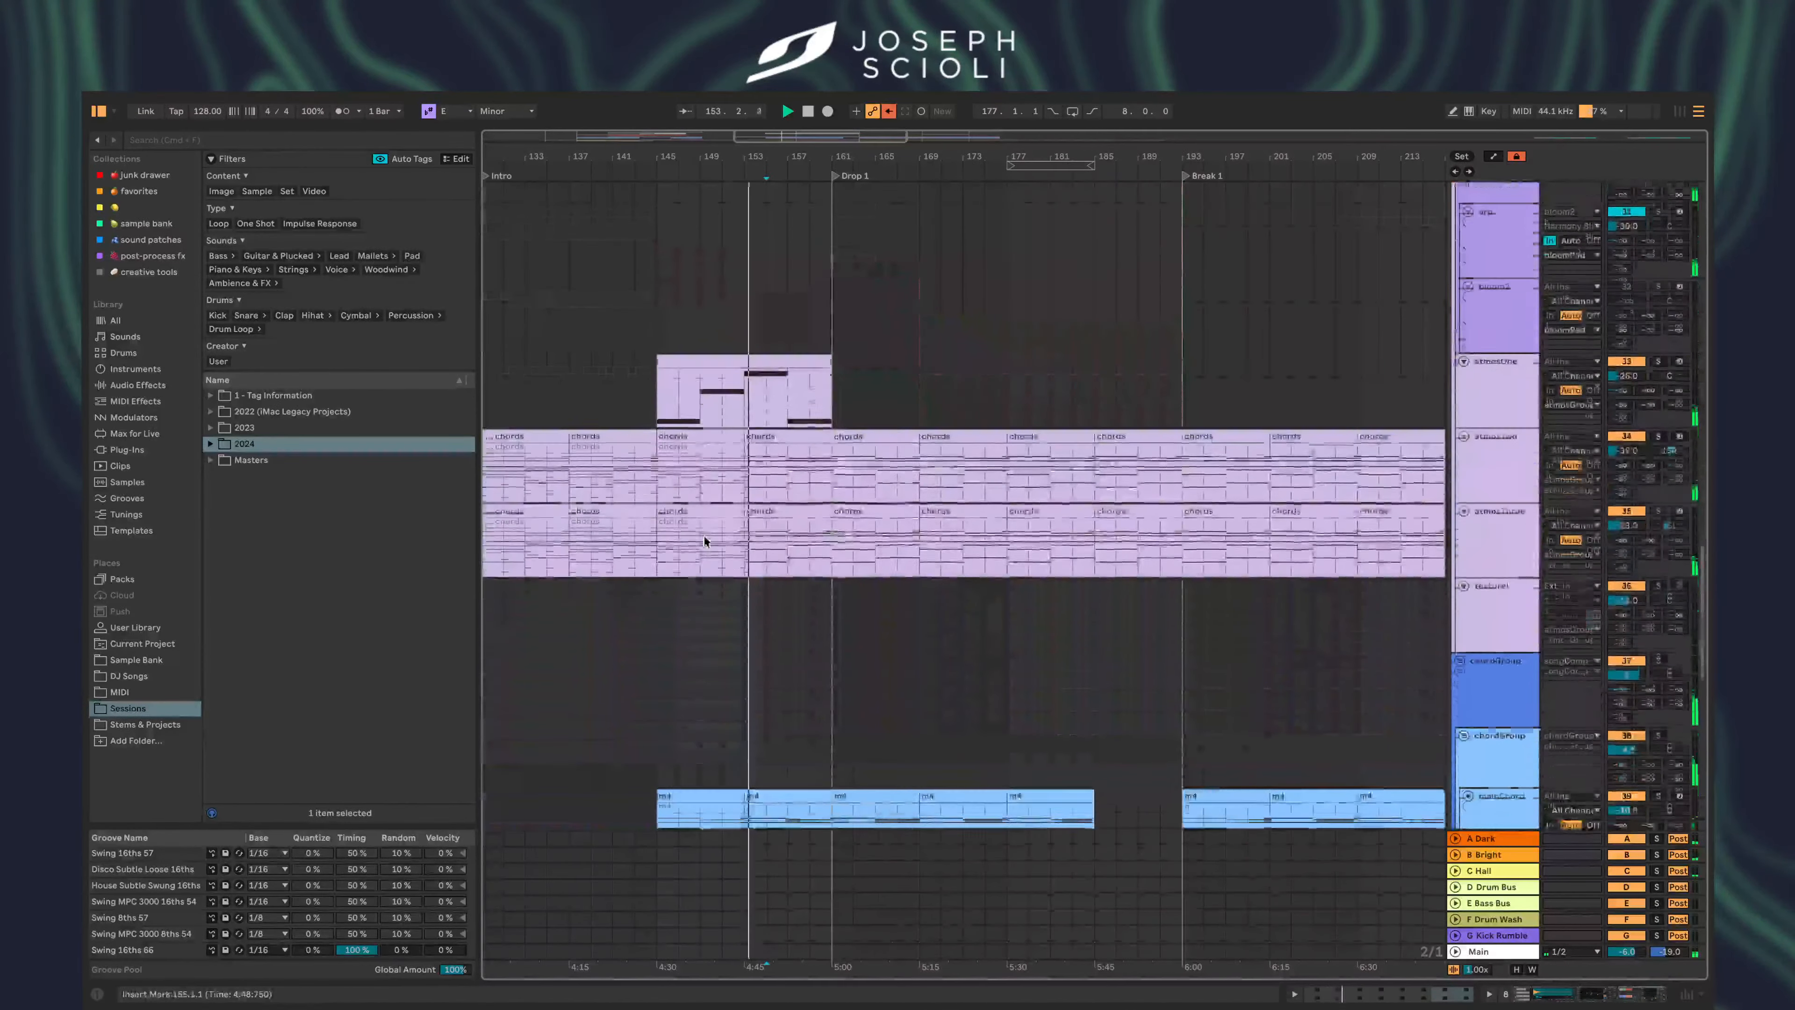
scroll(704, 536, up, 10)
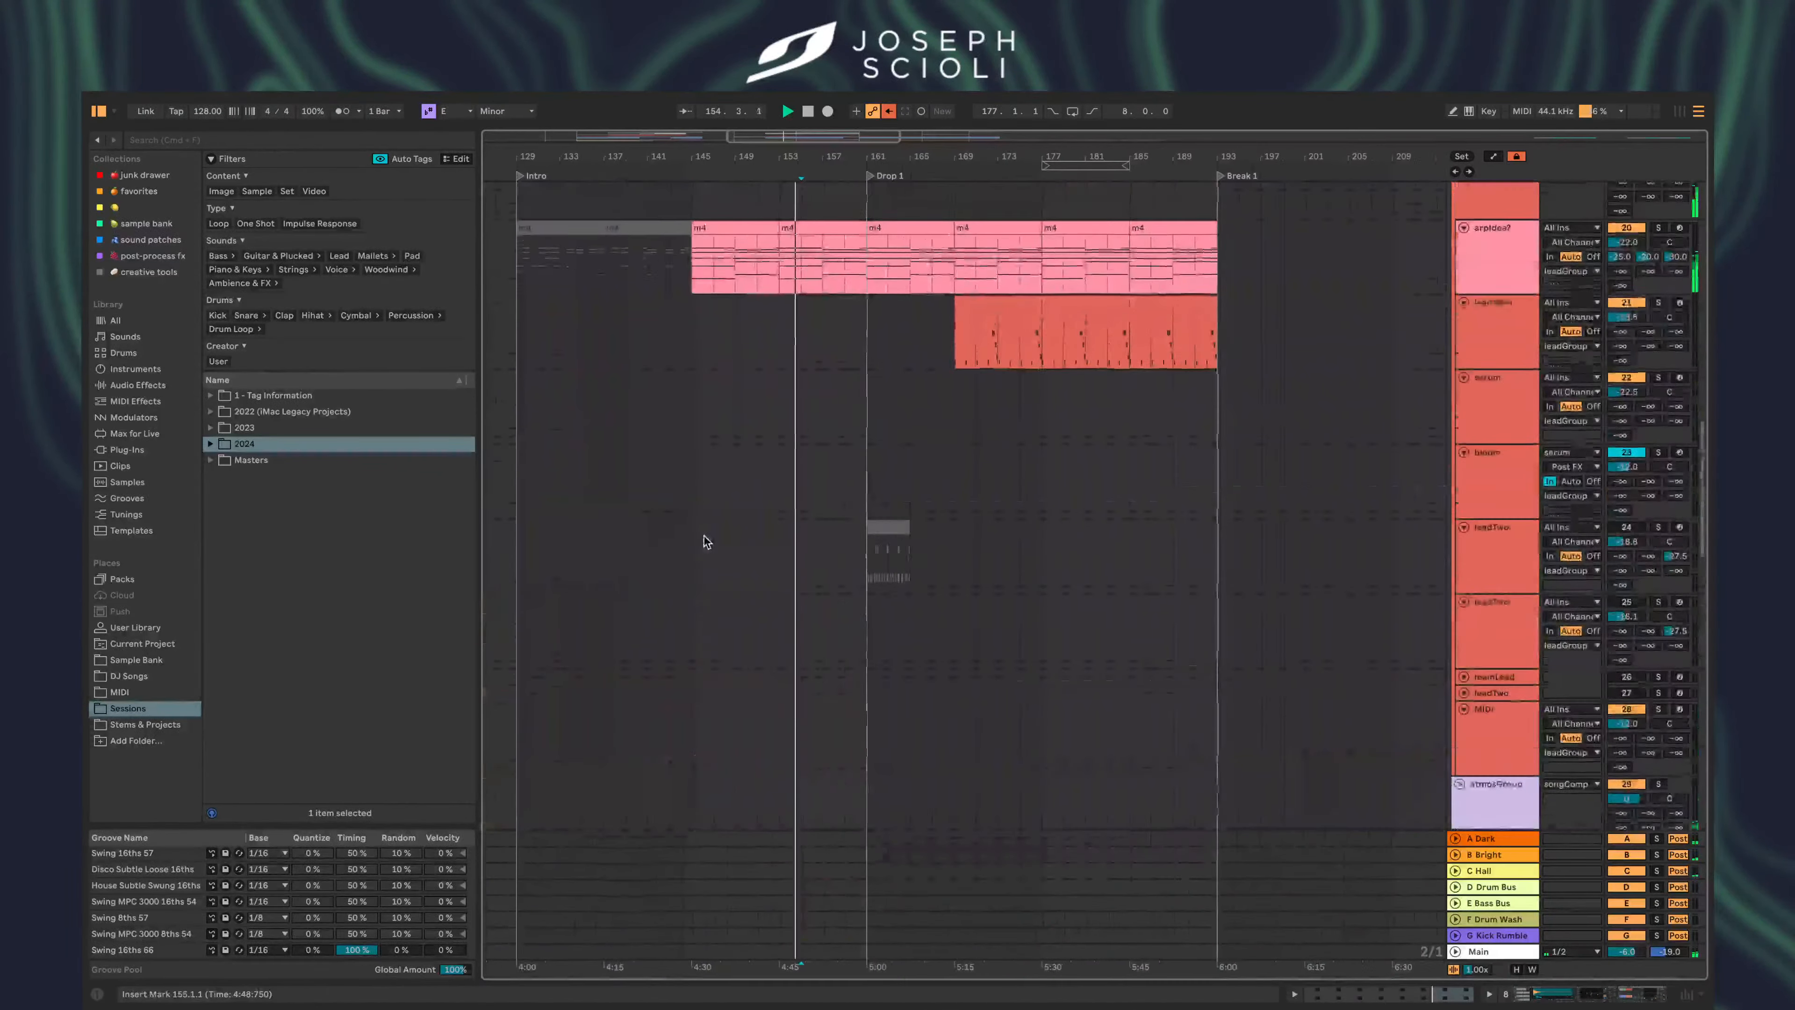
scroll(704, 536, up, 1)
click(1511, 732)
drag(1626, 722, 1626, 702)
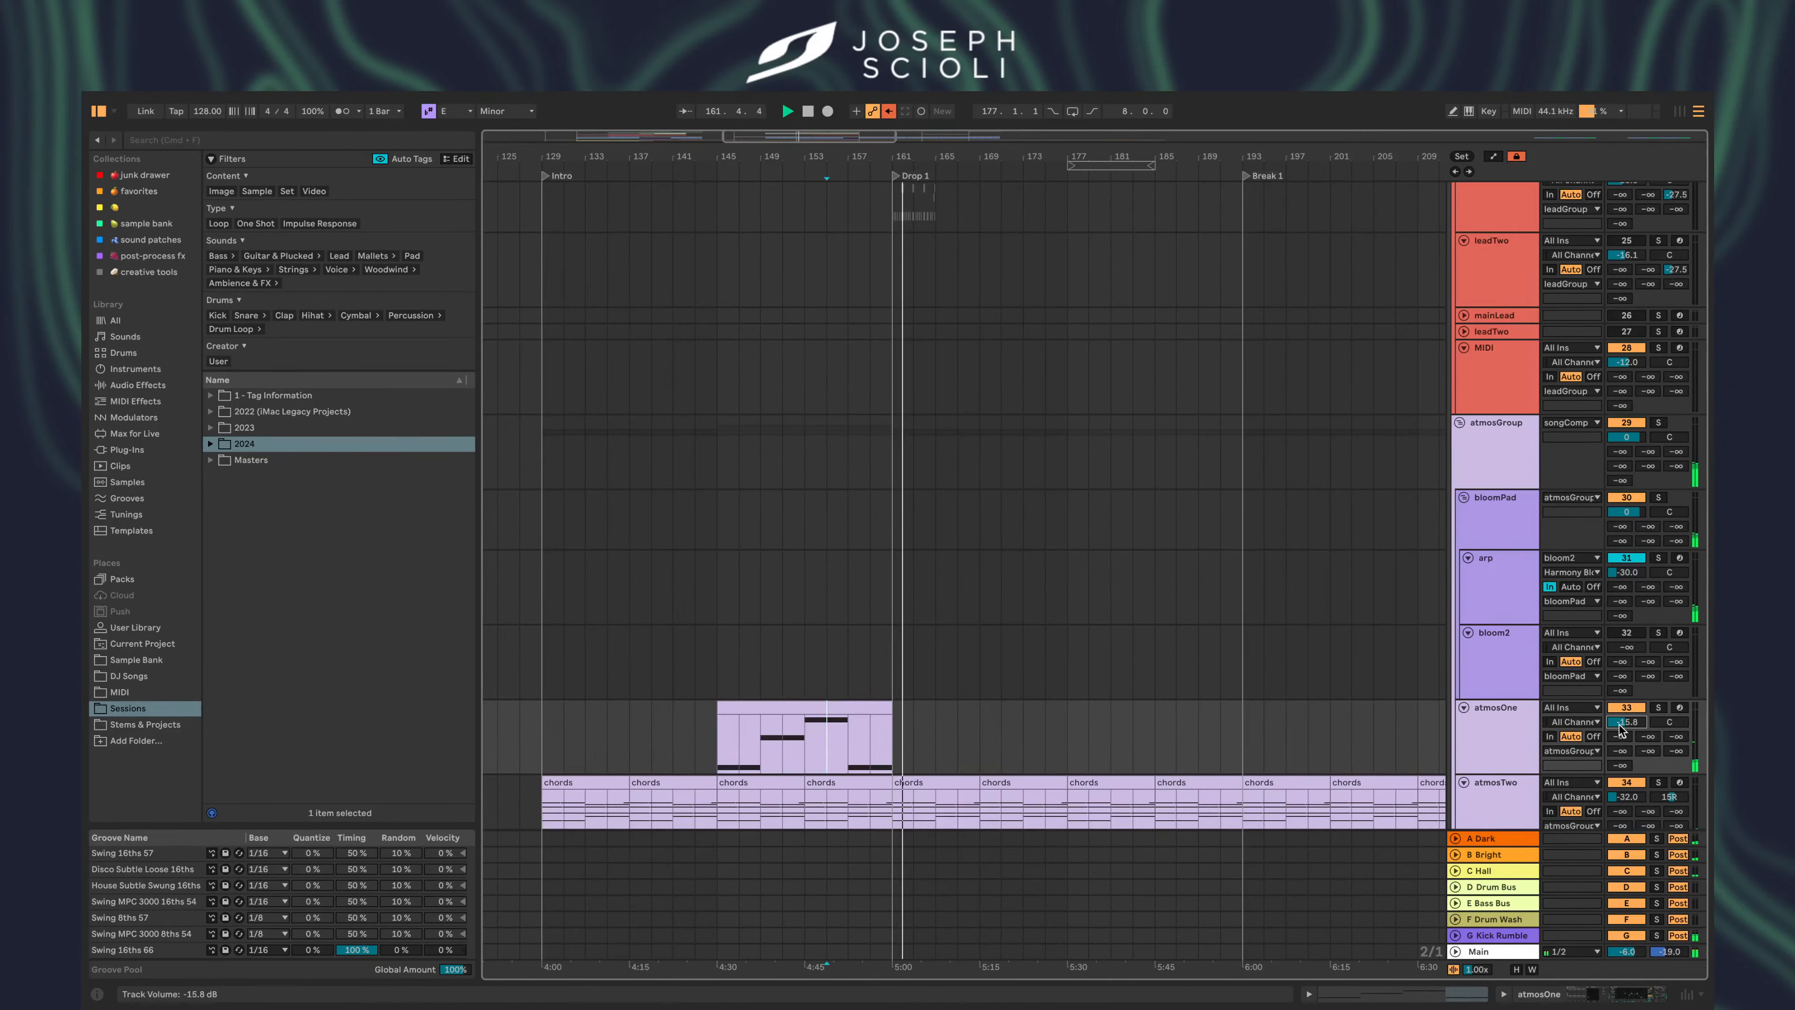
- Examine the lead, atmos and chord tracks through Drop 1 during playback and select the leadMain clip starting at bar 169
scroll(999, 720, down, 5)
scroll(999, 715, down, 10)
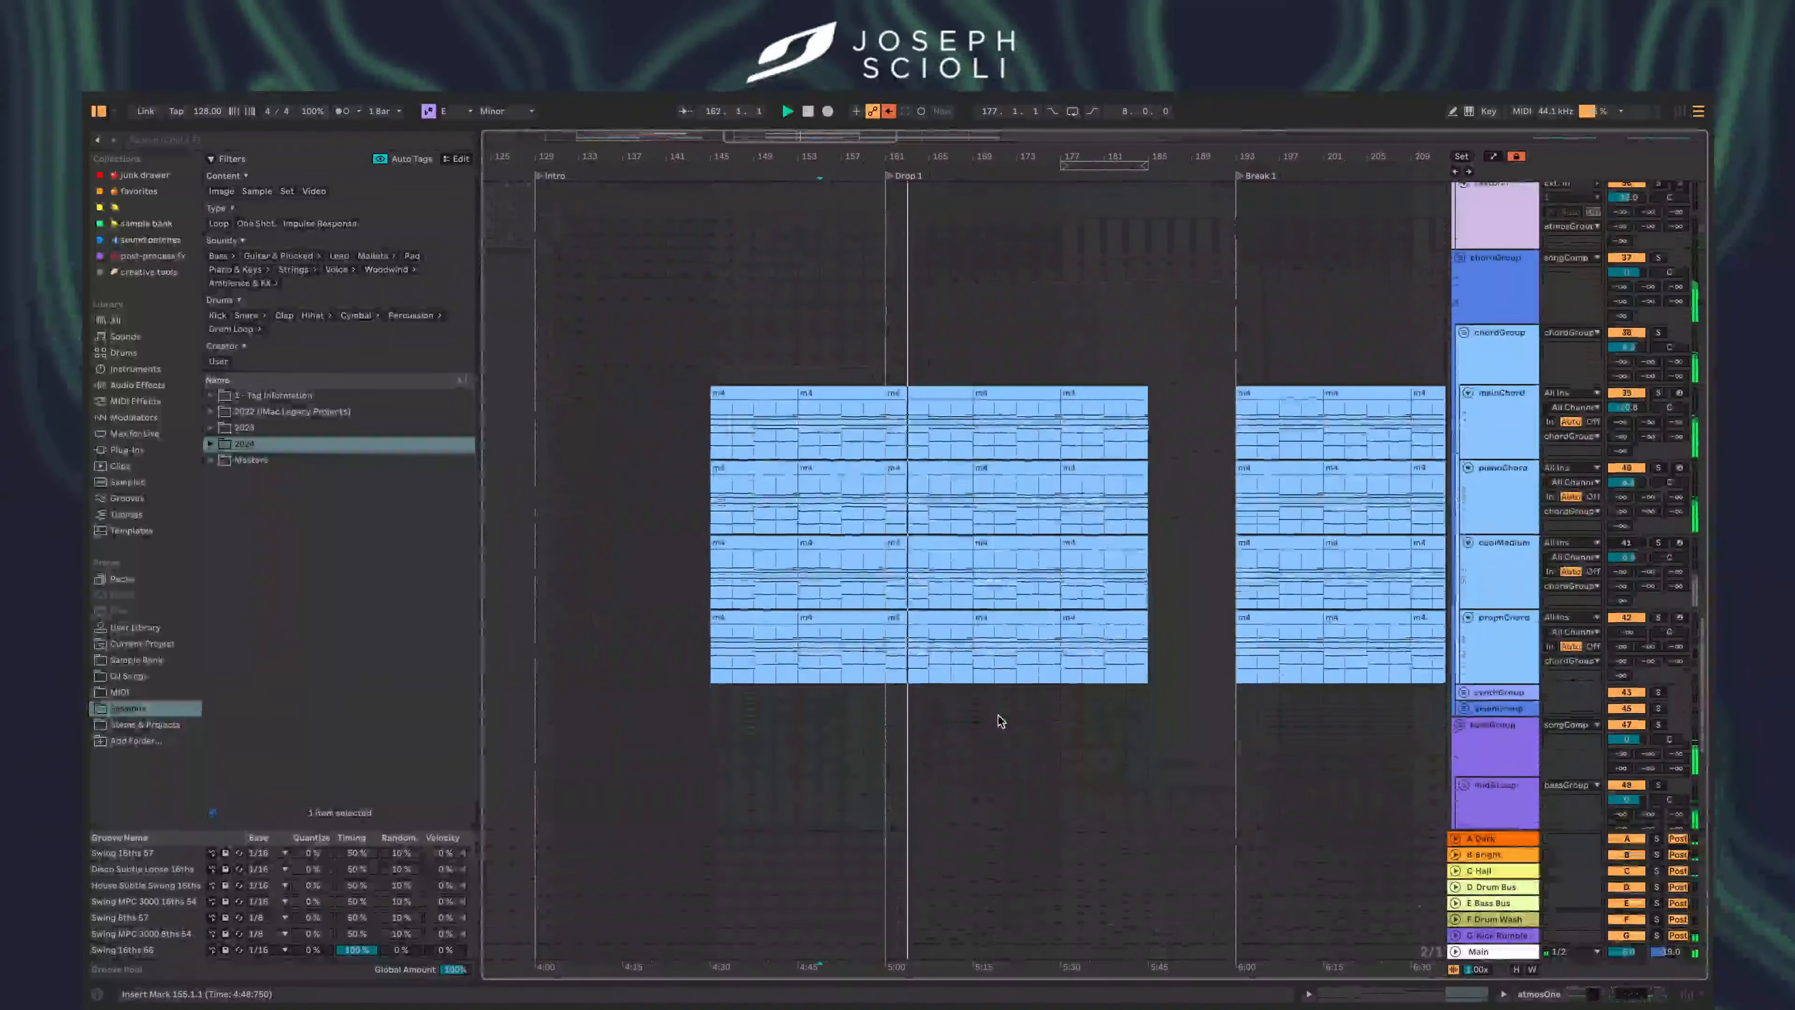
scroll(967, 499, up, 15)
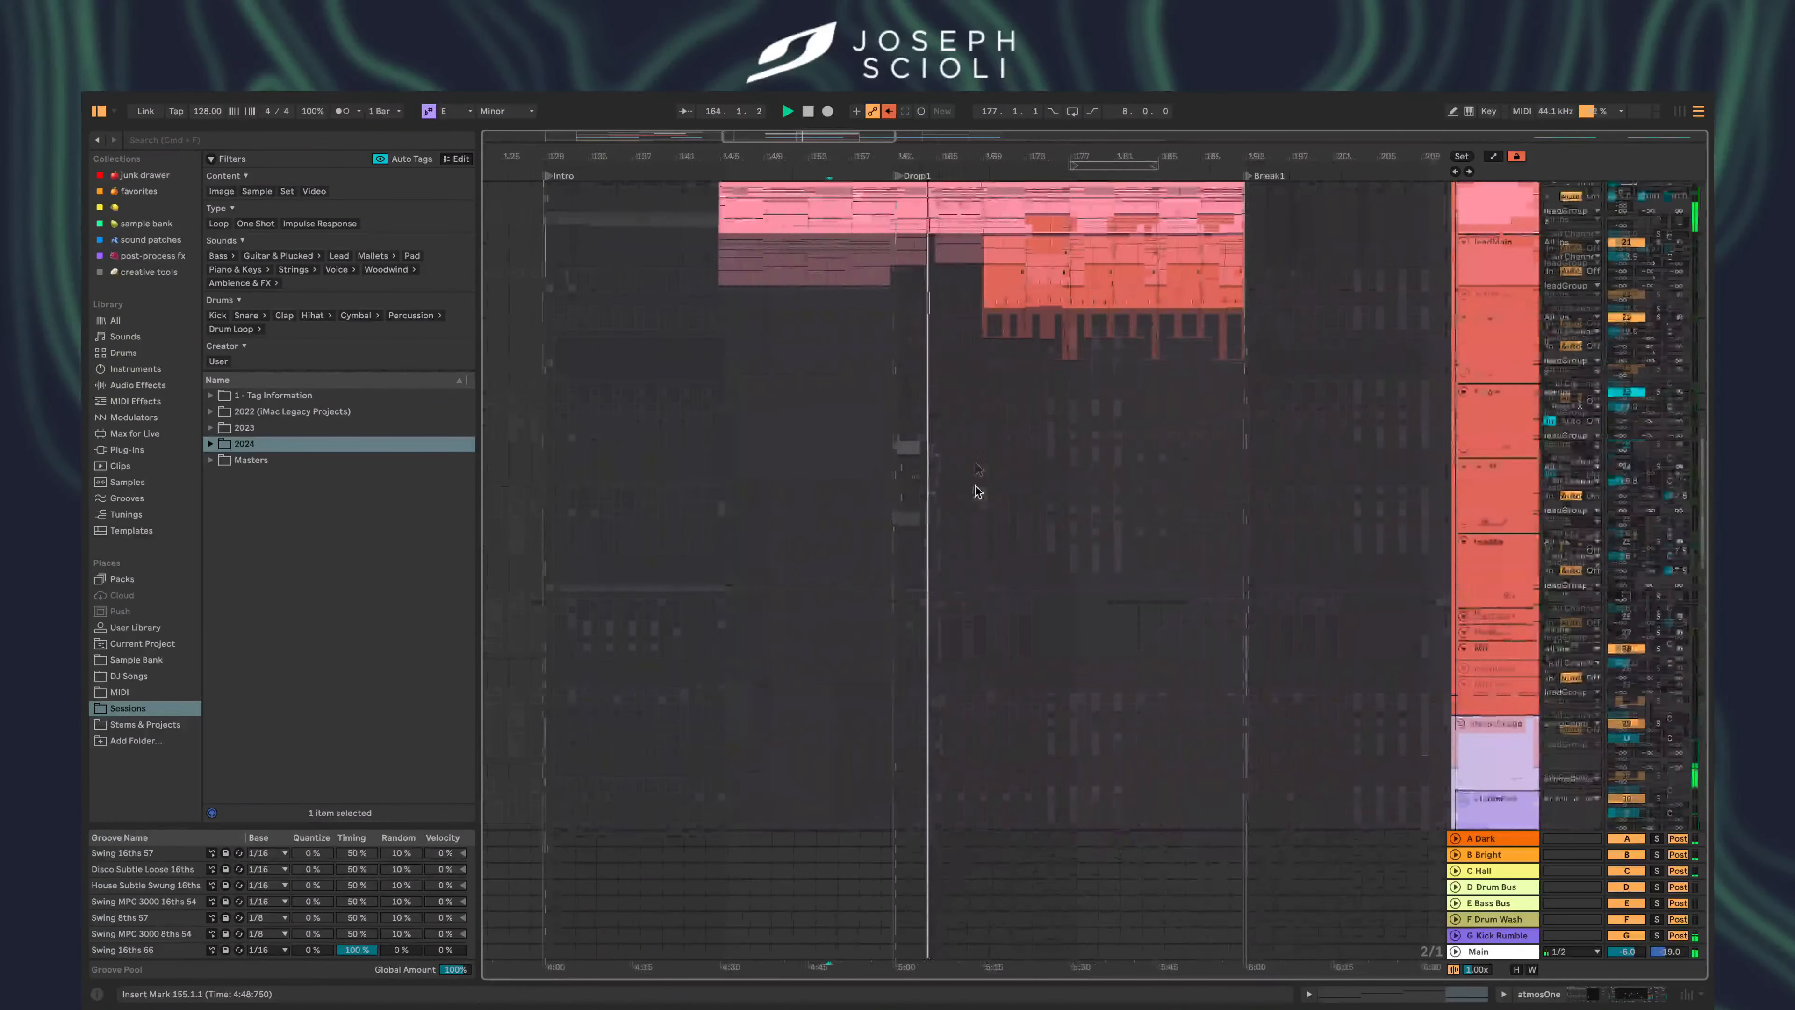
scroll(951, 552, down, 3)
scroll(950, 553, up, 2)
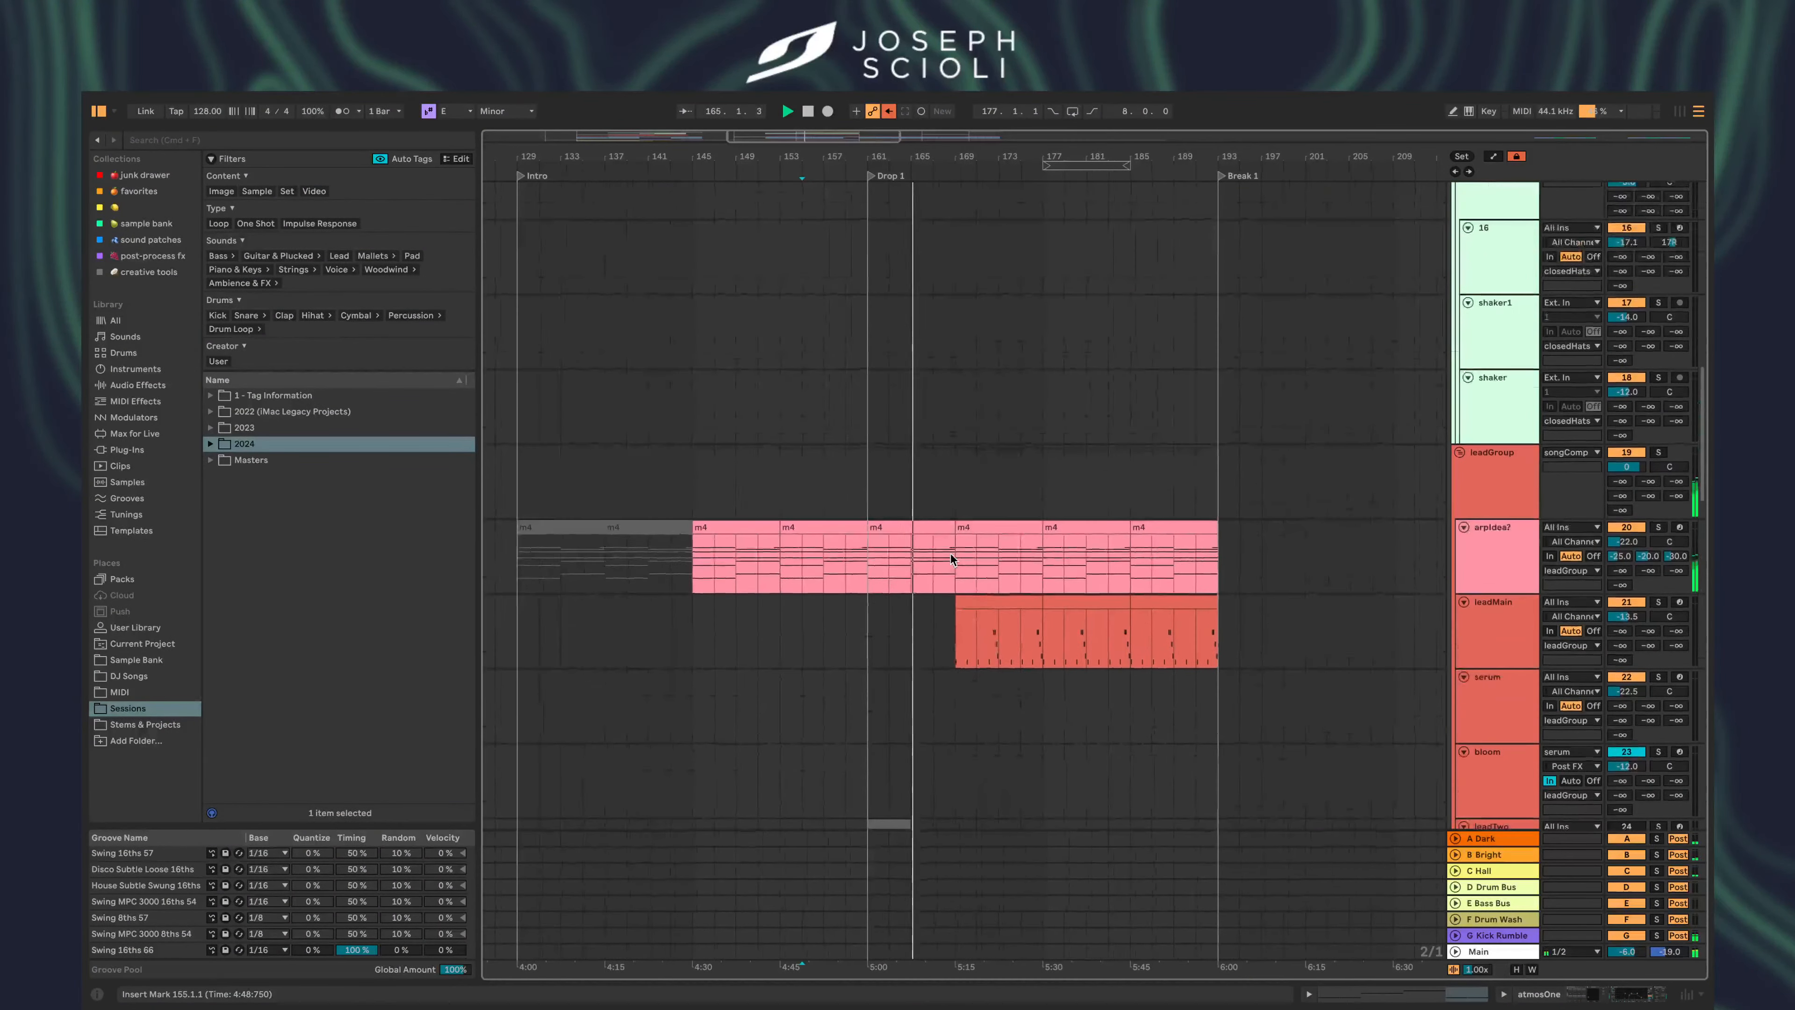
scroll(954, 580, down, 3)
scroll(955, 581, down, 10)
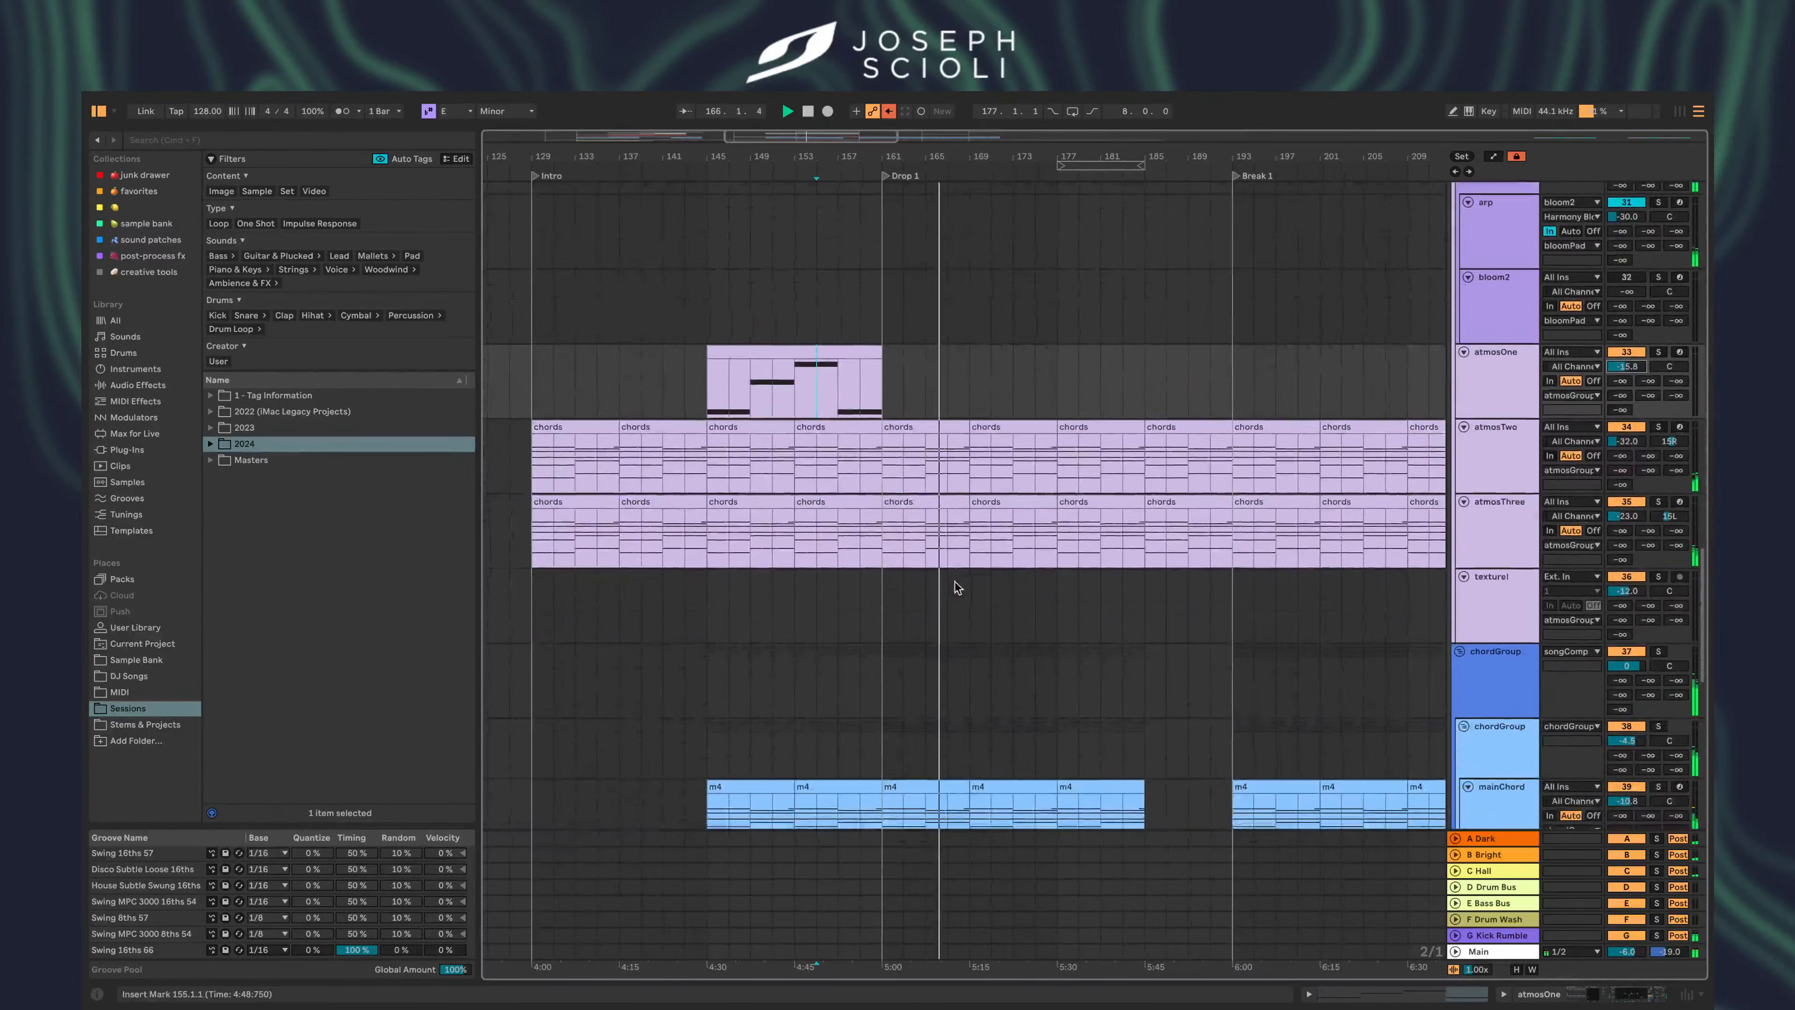
scroll(954, 614, down, 3)
scroll(954, 614, up, 12)
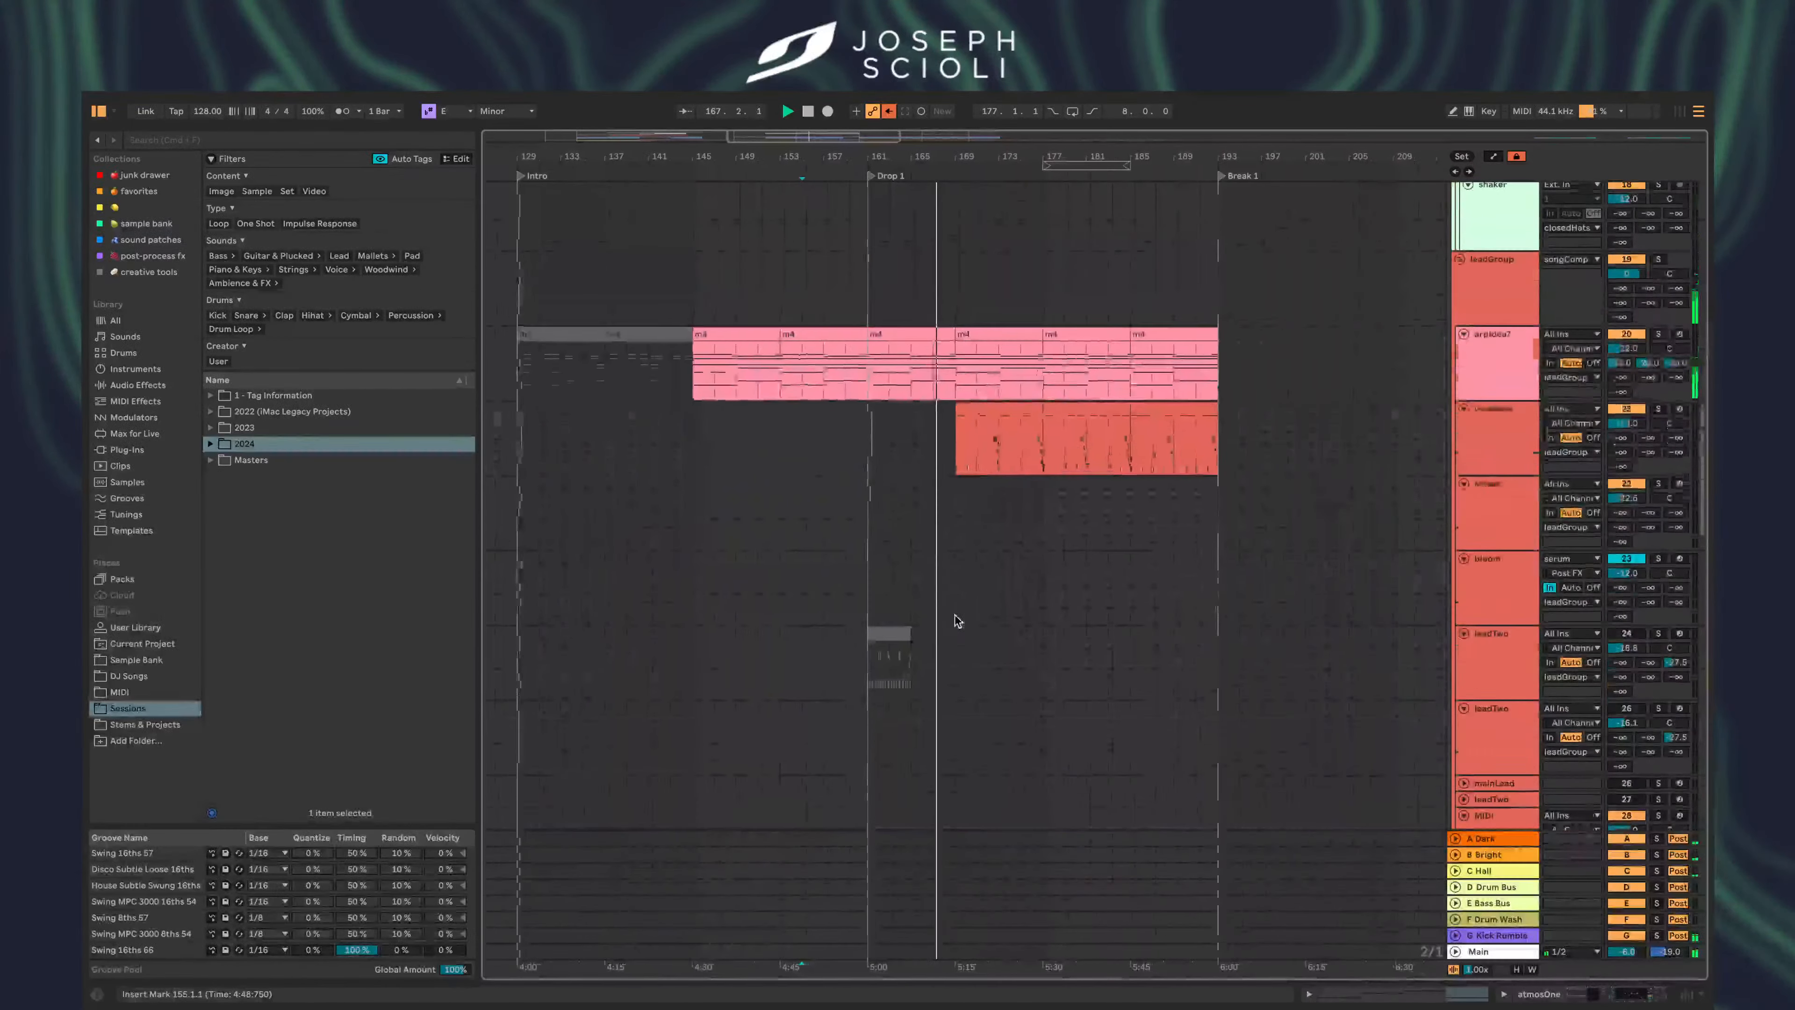
click(996, 411)
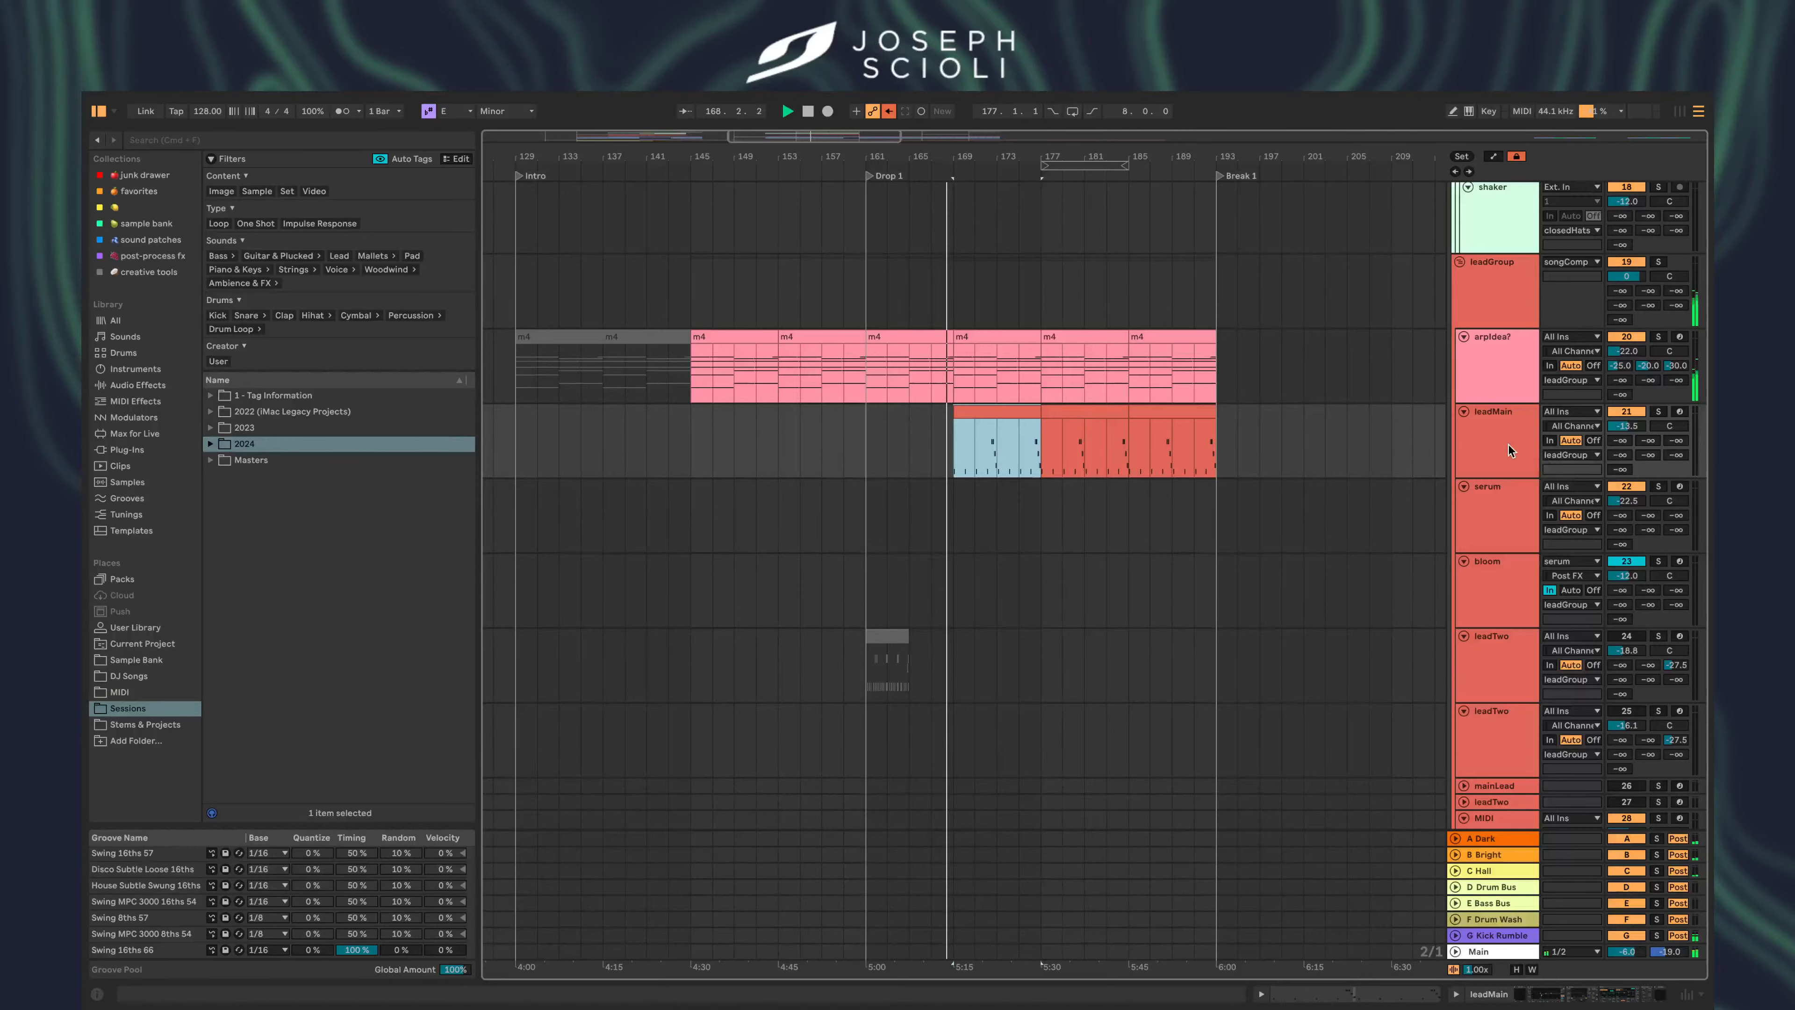
scroll(1214, 482, up, 3)
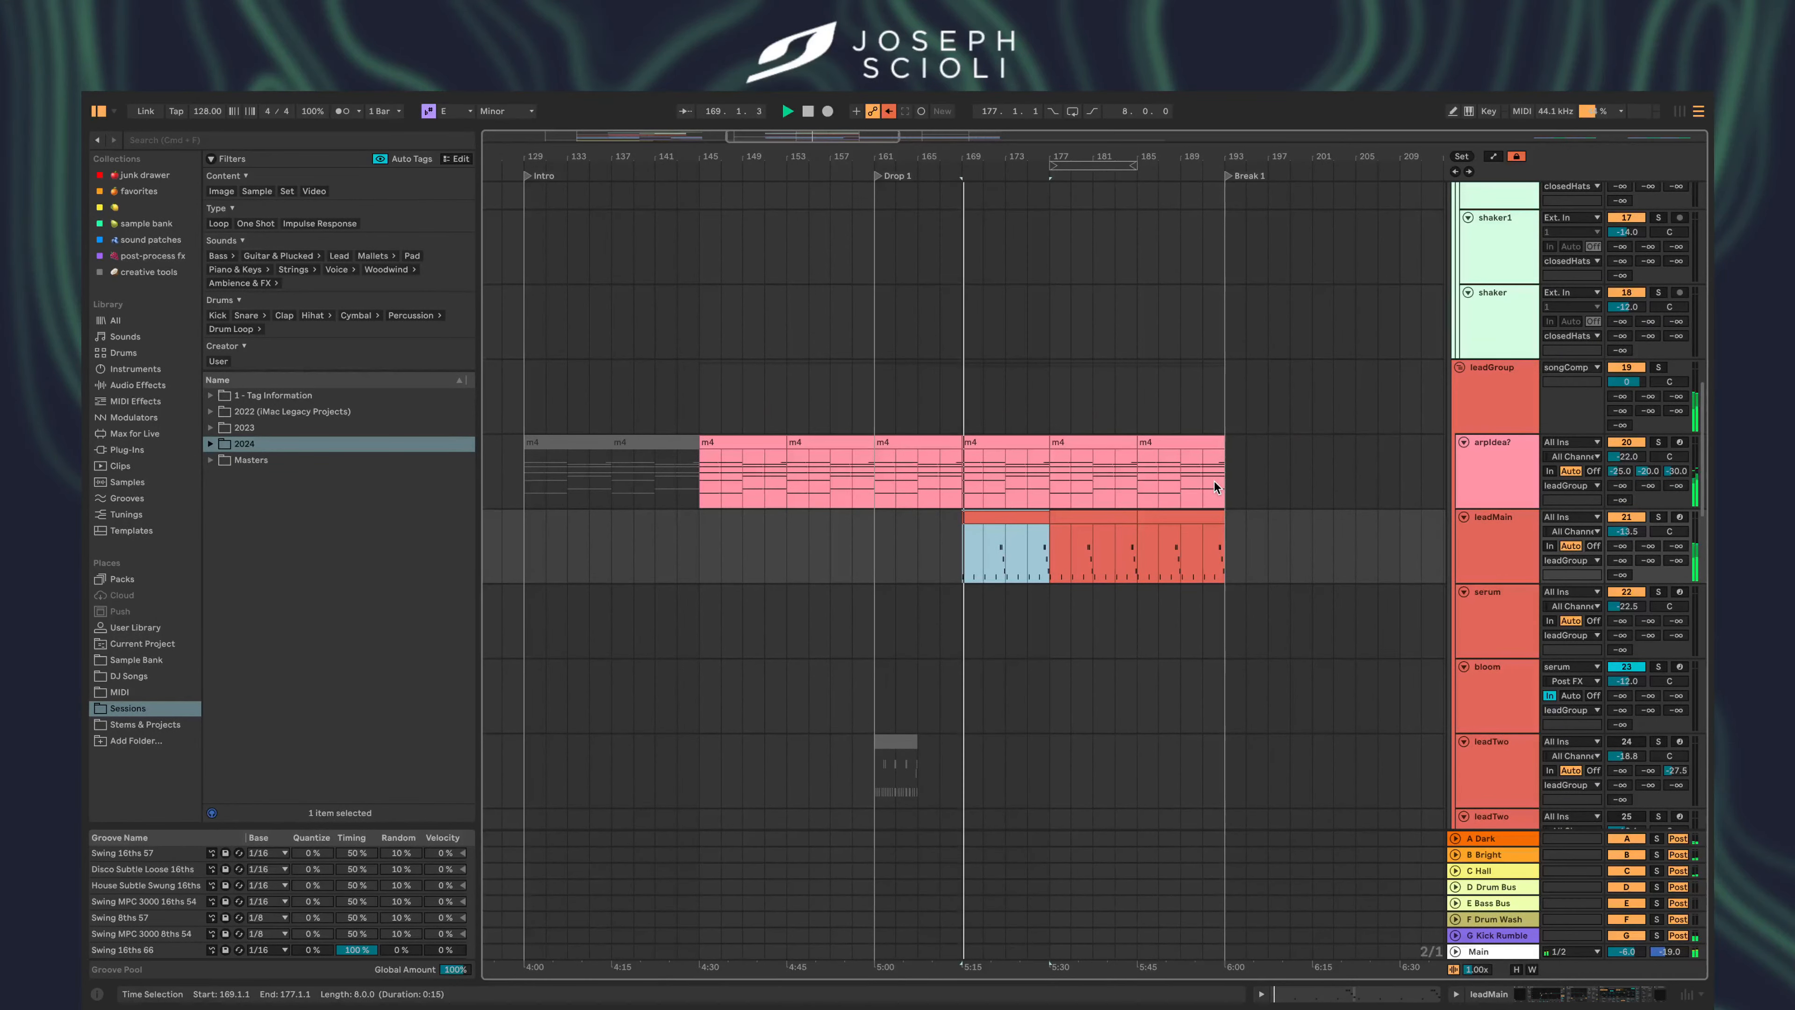
scroll(989, 605, up, 15)
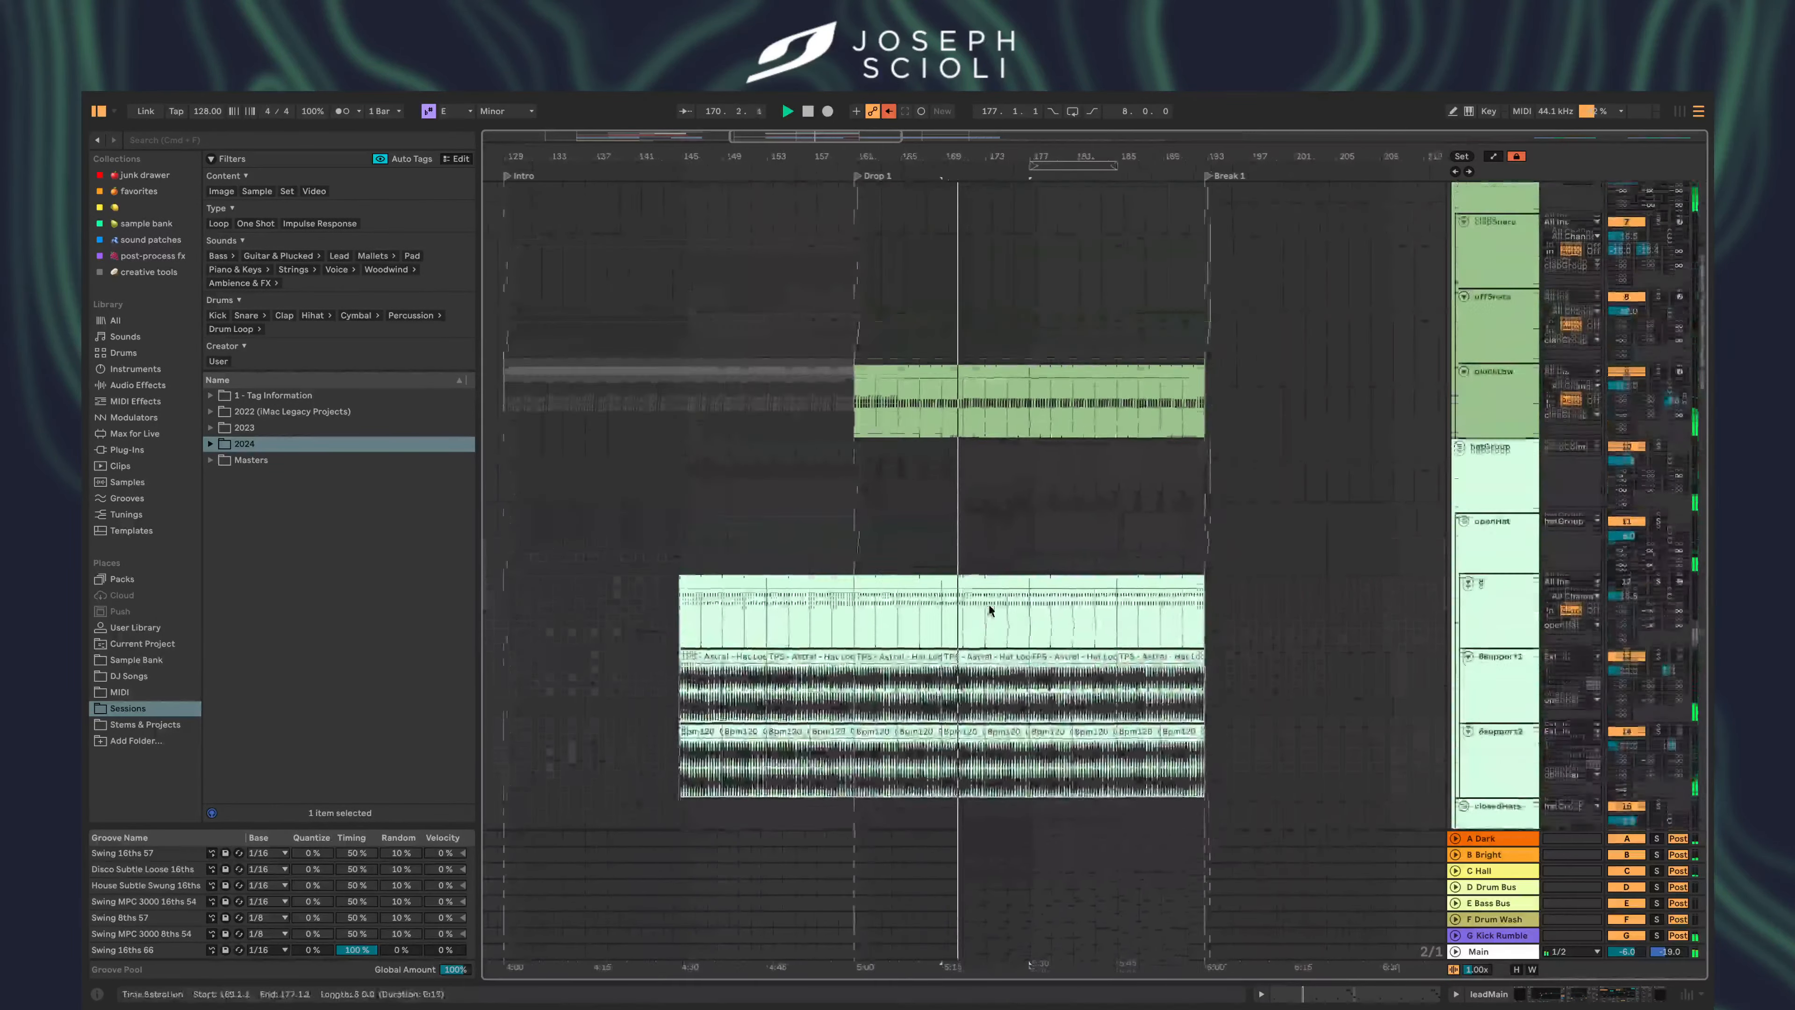
- Copy the earlier 16 and shaker1 clips to 169.1.1 so they run to Break 1, and lower the closedHats group volume
scroll(990, 605, down, 10)
click(963, 600)
scroll(963, 601, down, 5)
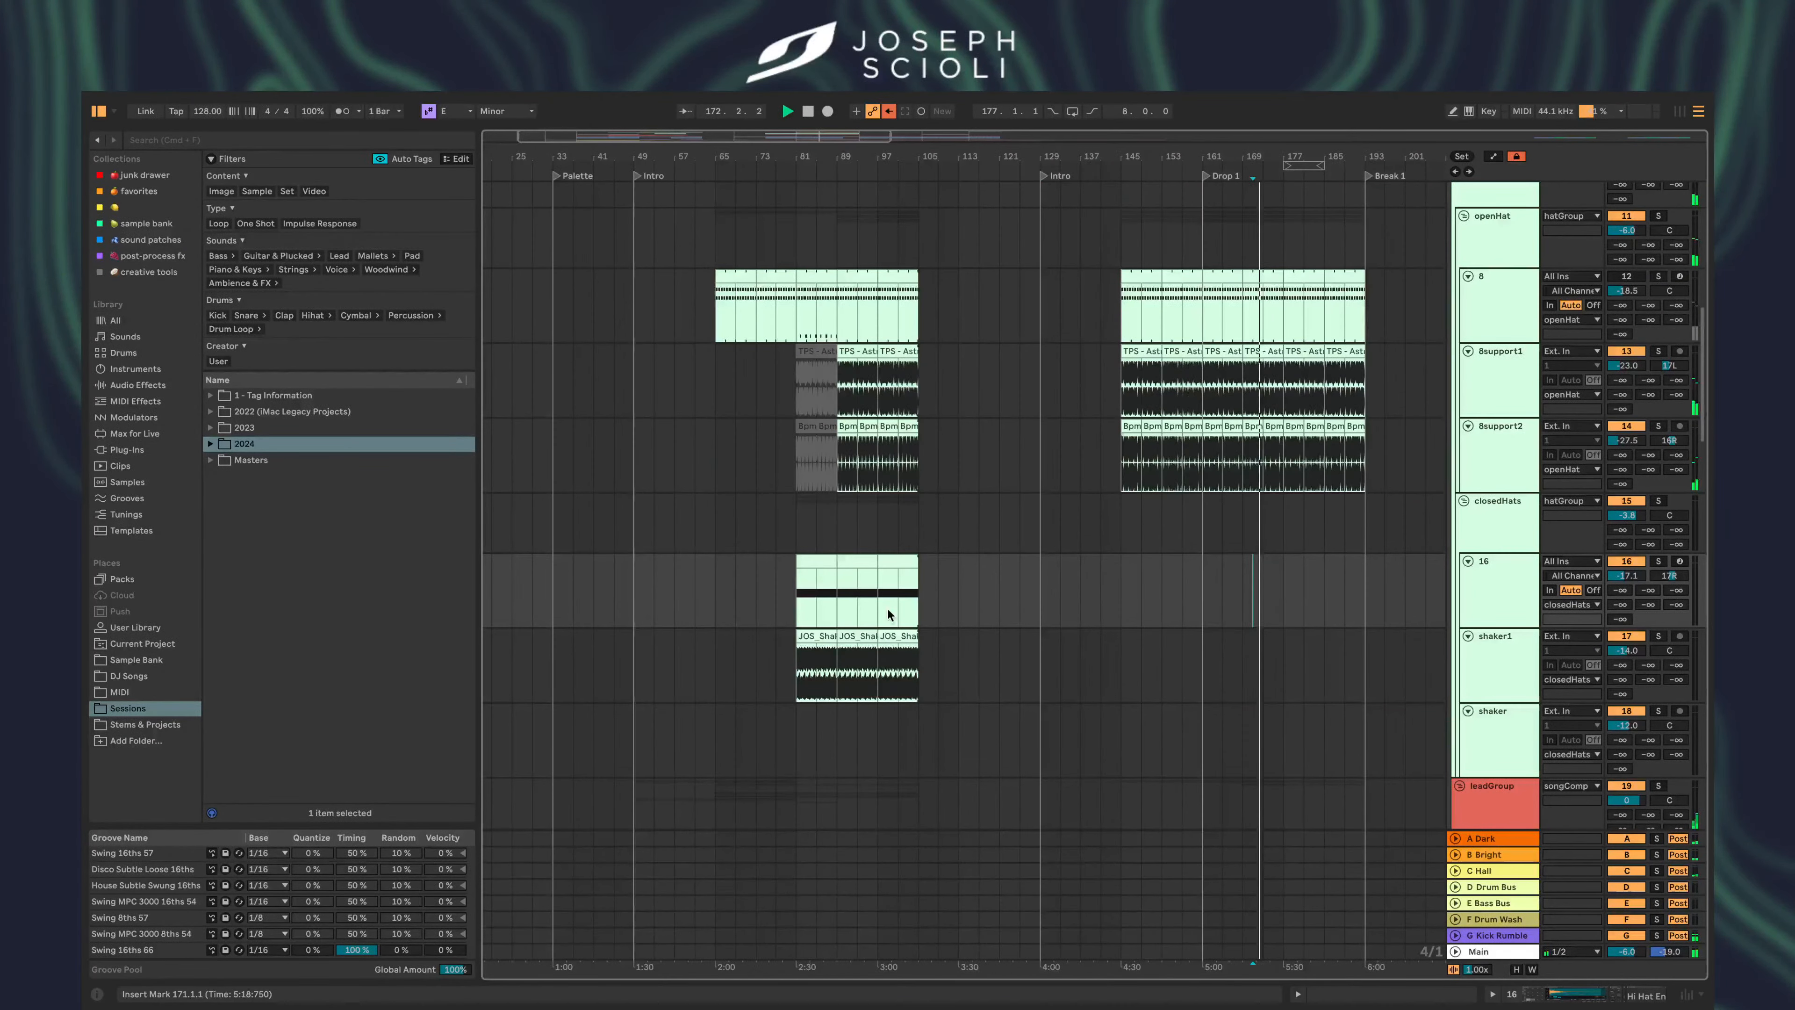
click(886, 607)
click(1241, 597)
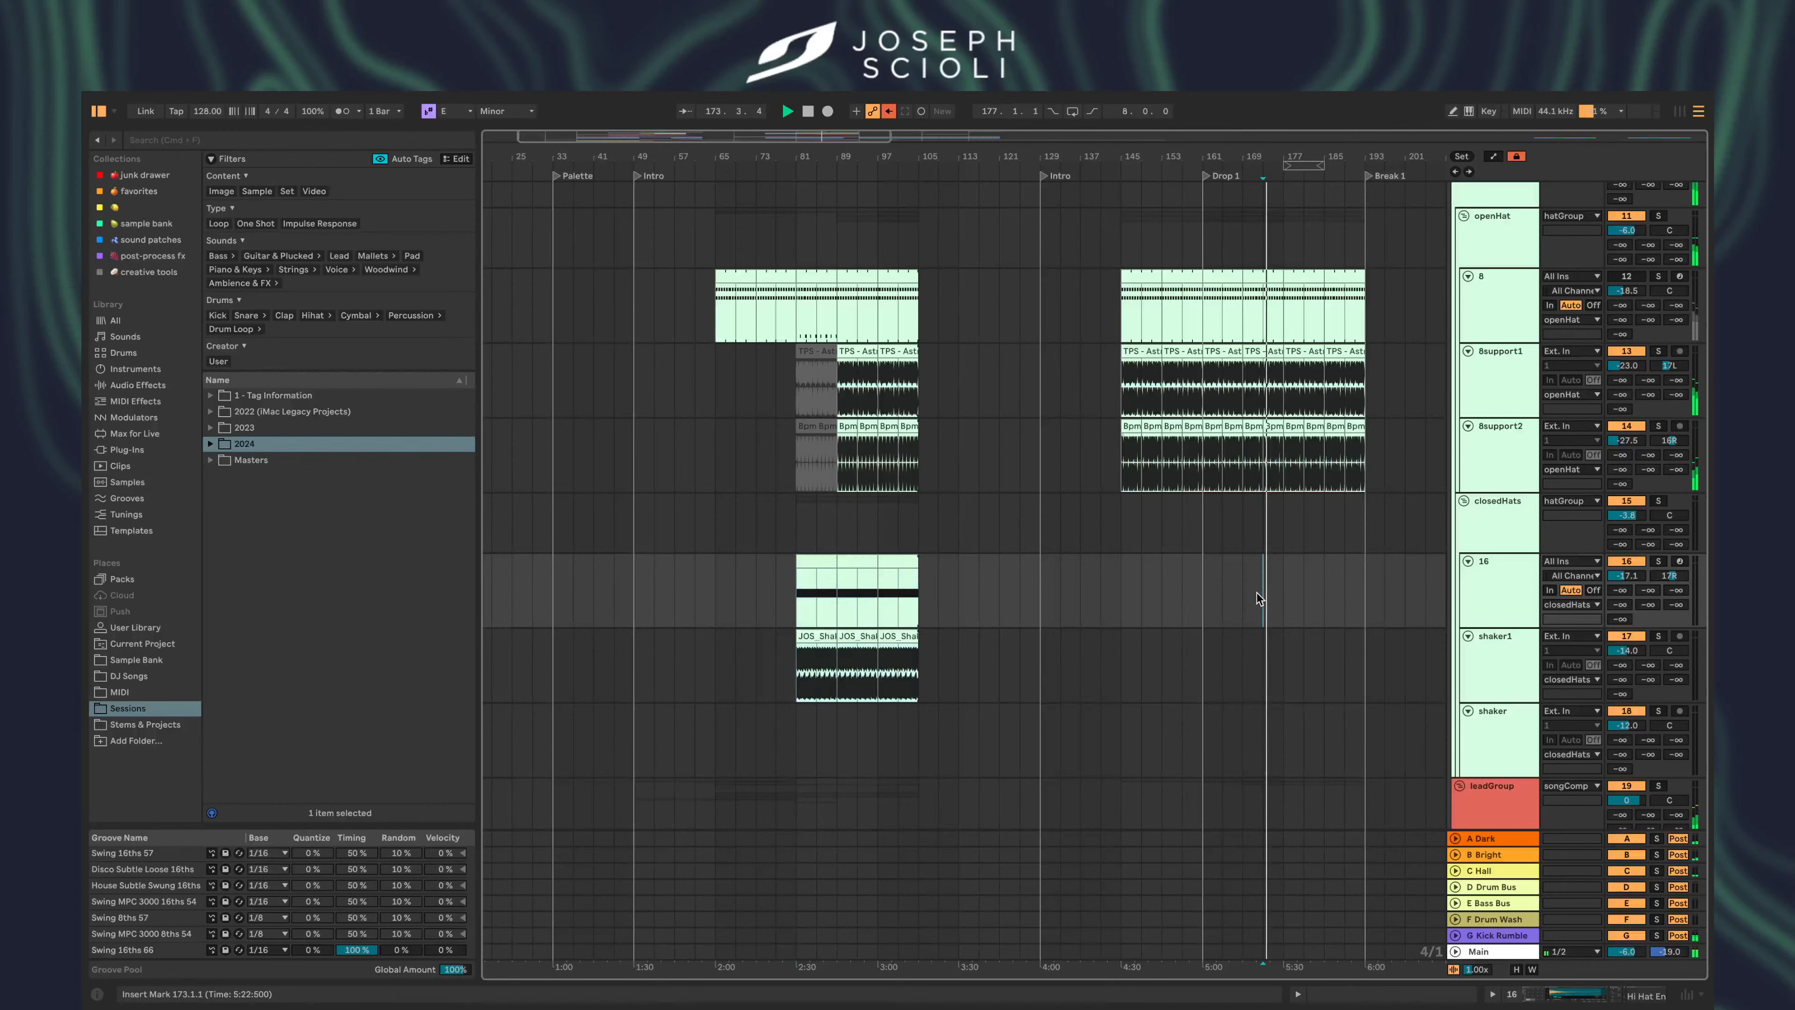
key(ctrl+v)
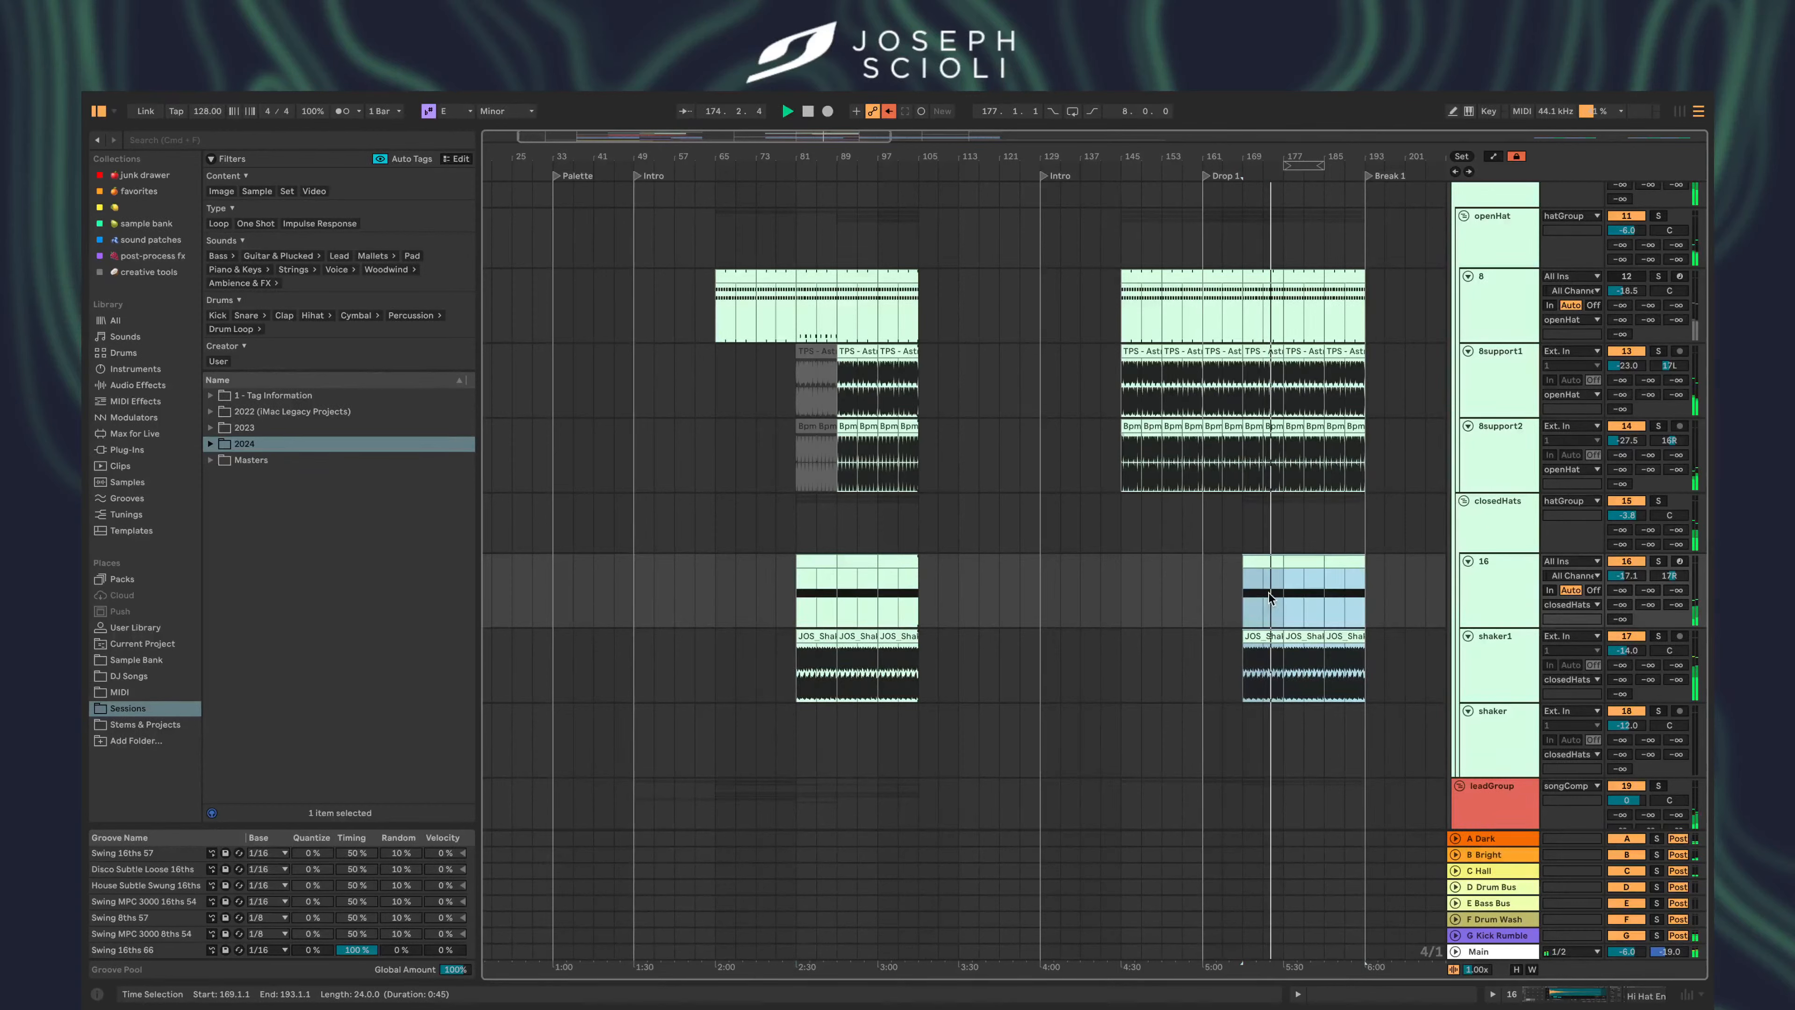
drag(1626, 516, 1626, 529)
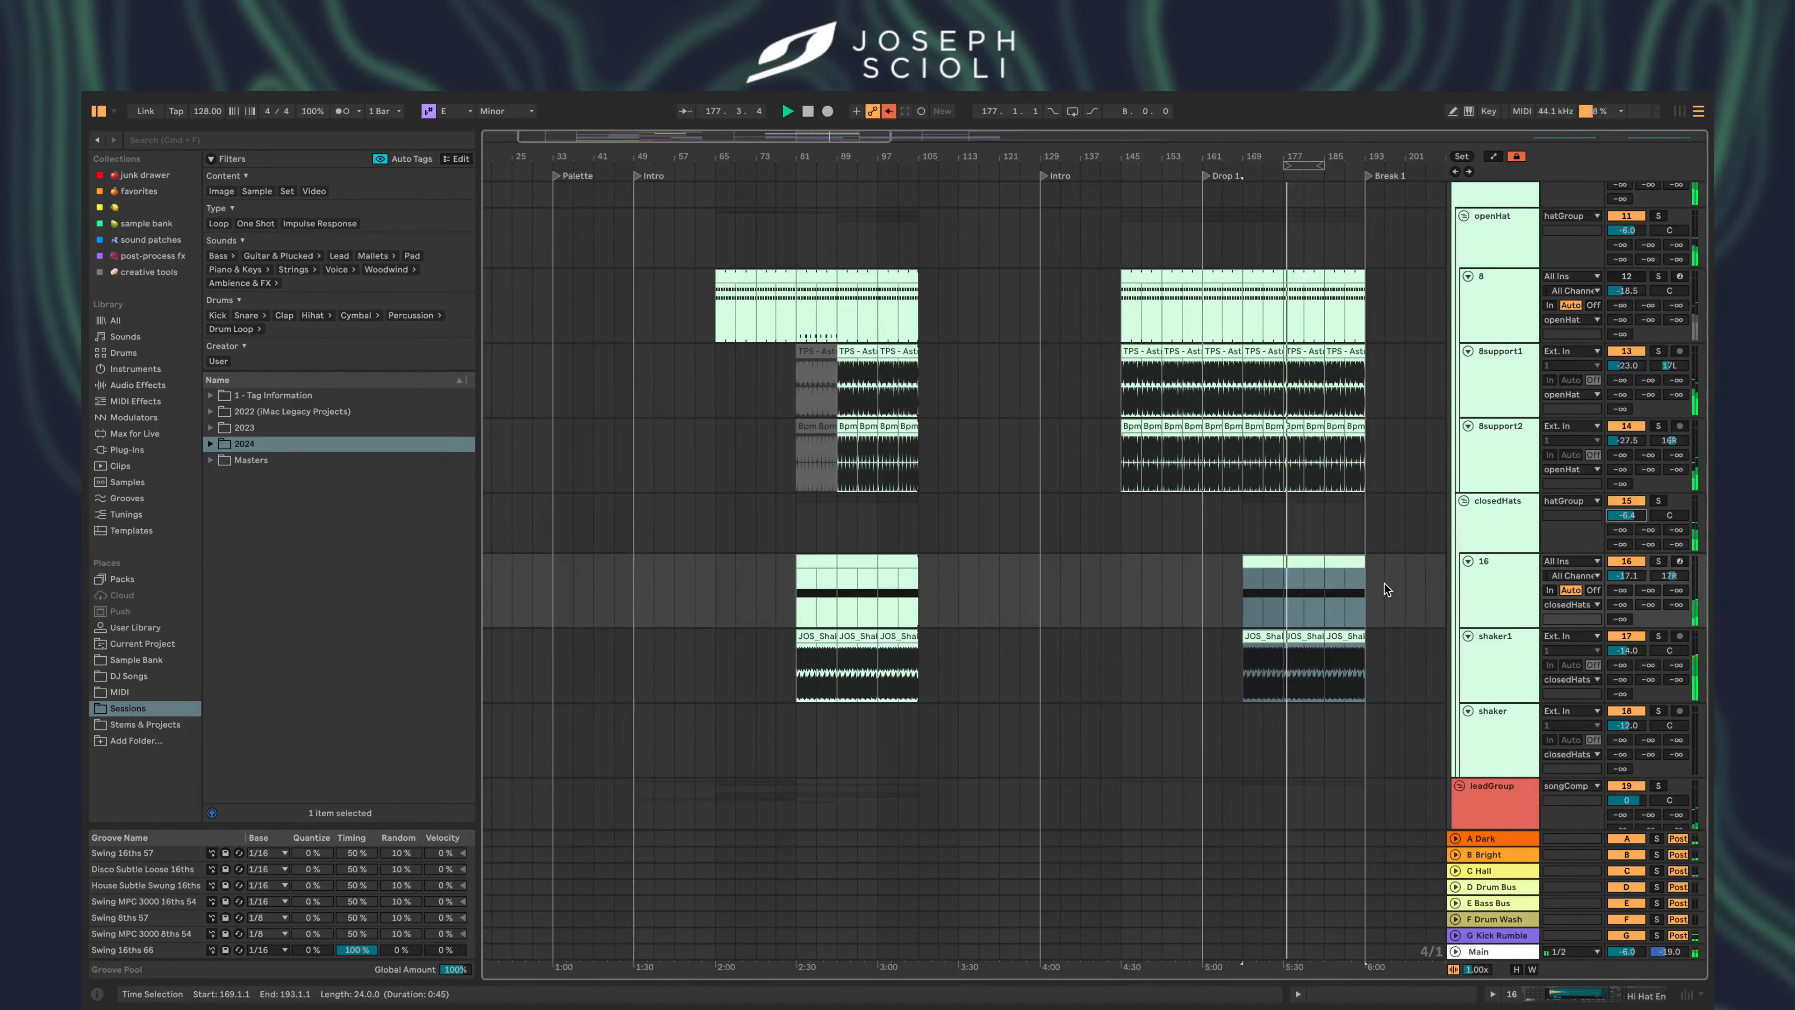
- Duplicate the last m4 clip before the gap on mainChord, pianoChord, coolMedium and prophChord so each track reaches Break 1
scroll(1384, 584, right, 5)
click(1225, 618)
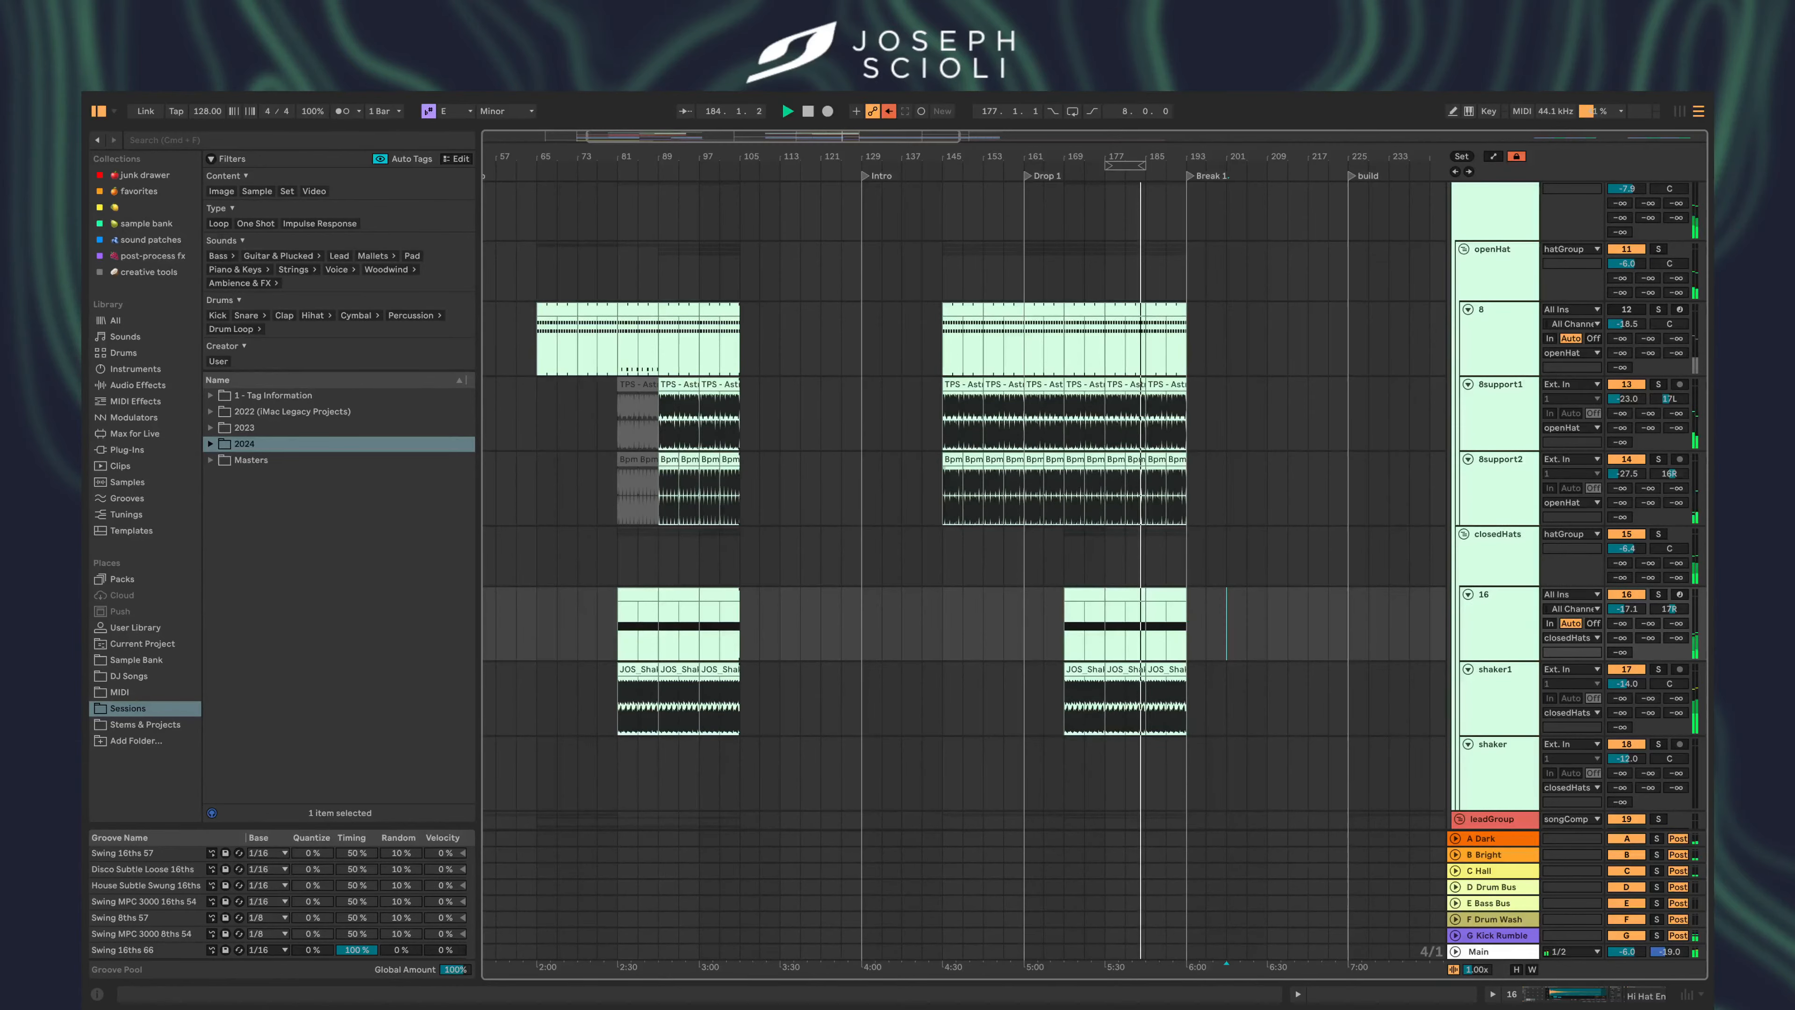
scroll(1154, 569, up, 10)
scroll(1154, 570, up, 10)
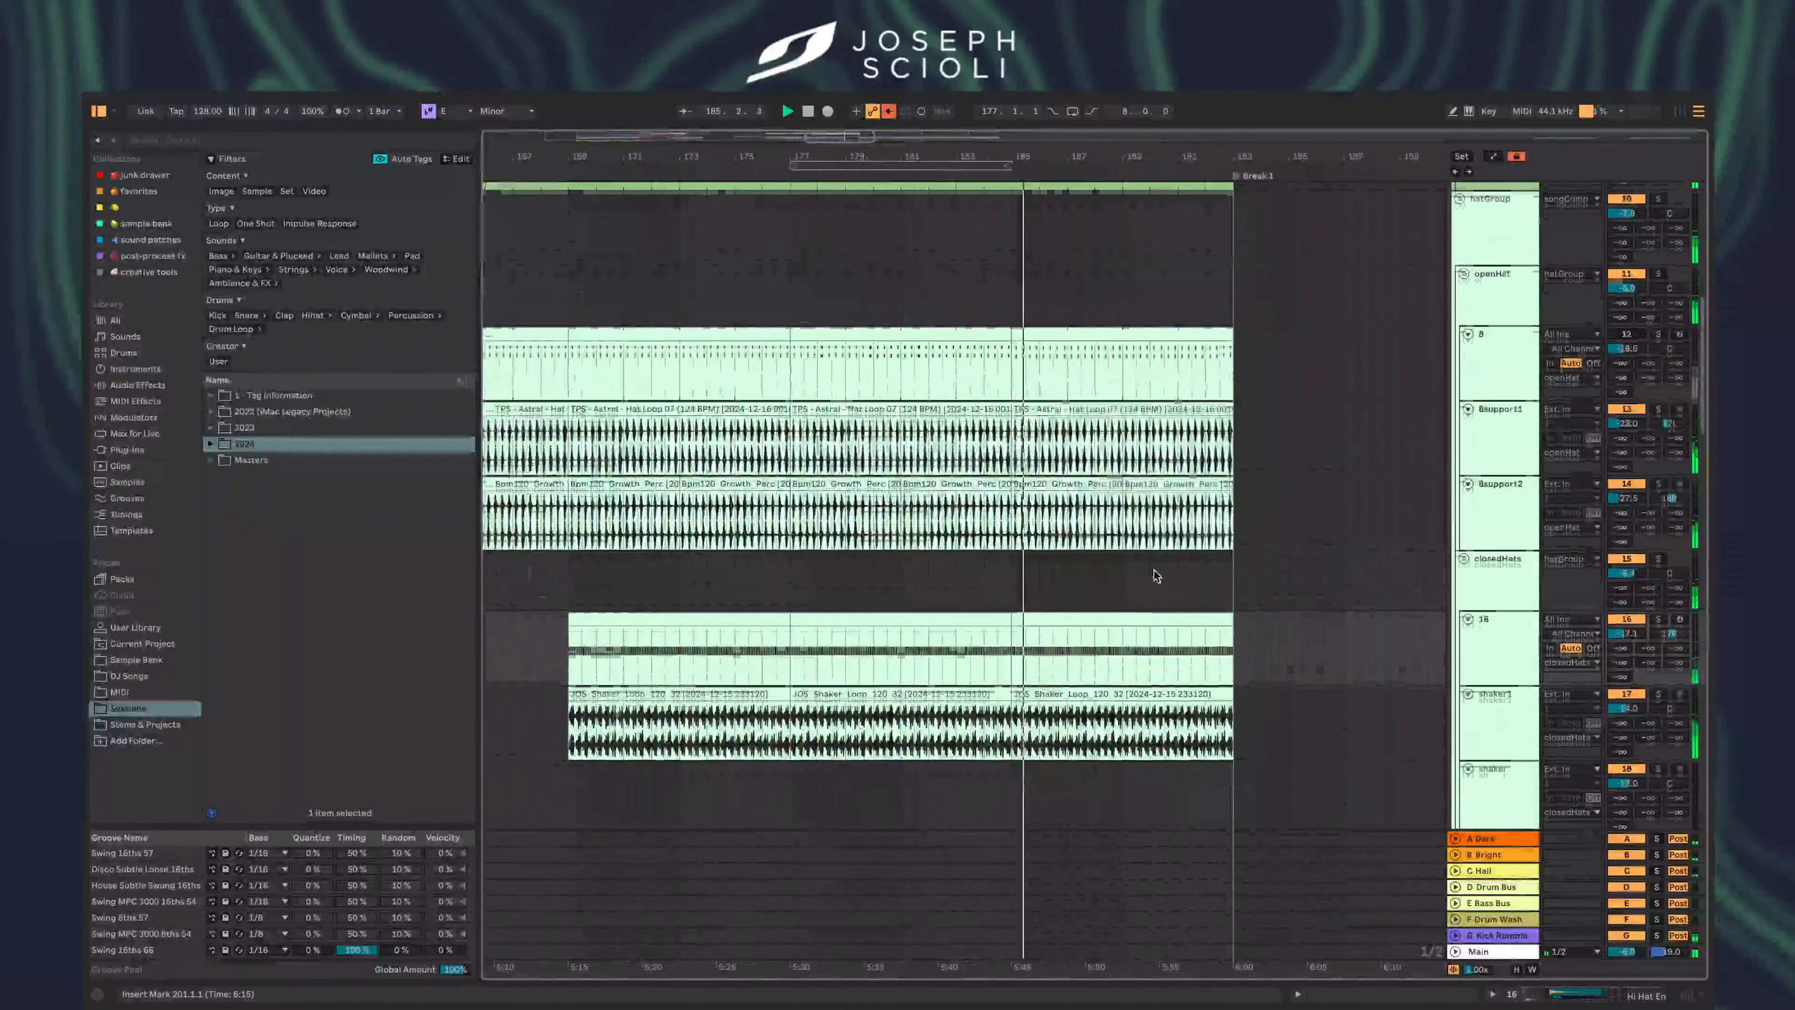
scroll(1102, 499, down, 10)
scroll(1120, 481, down, 15)
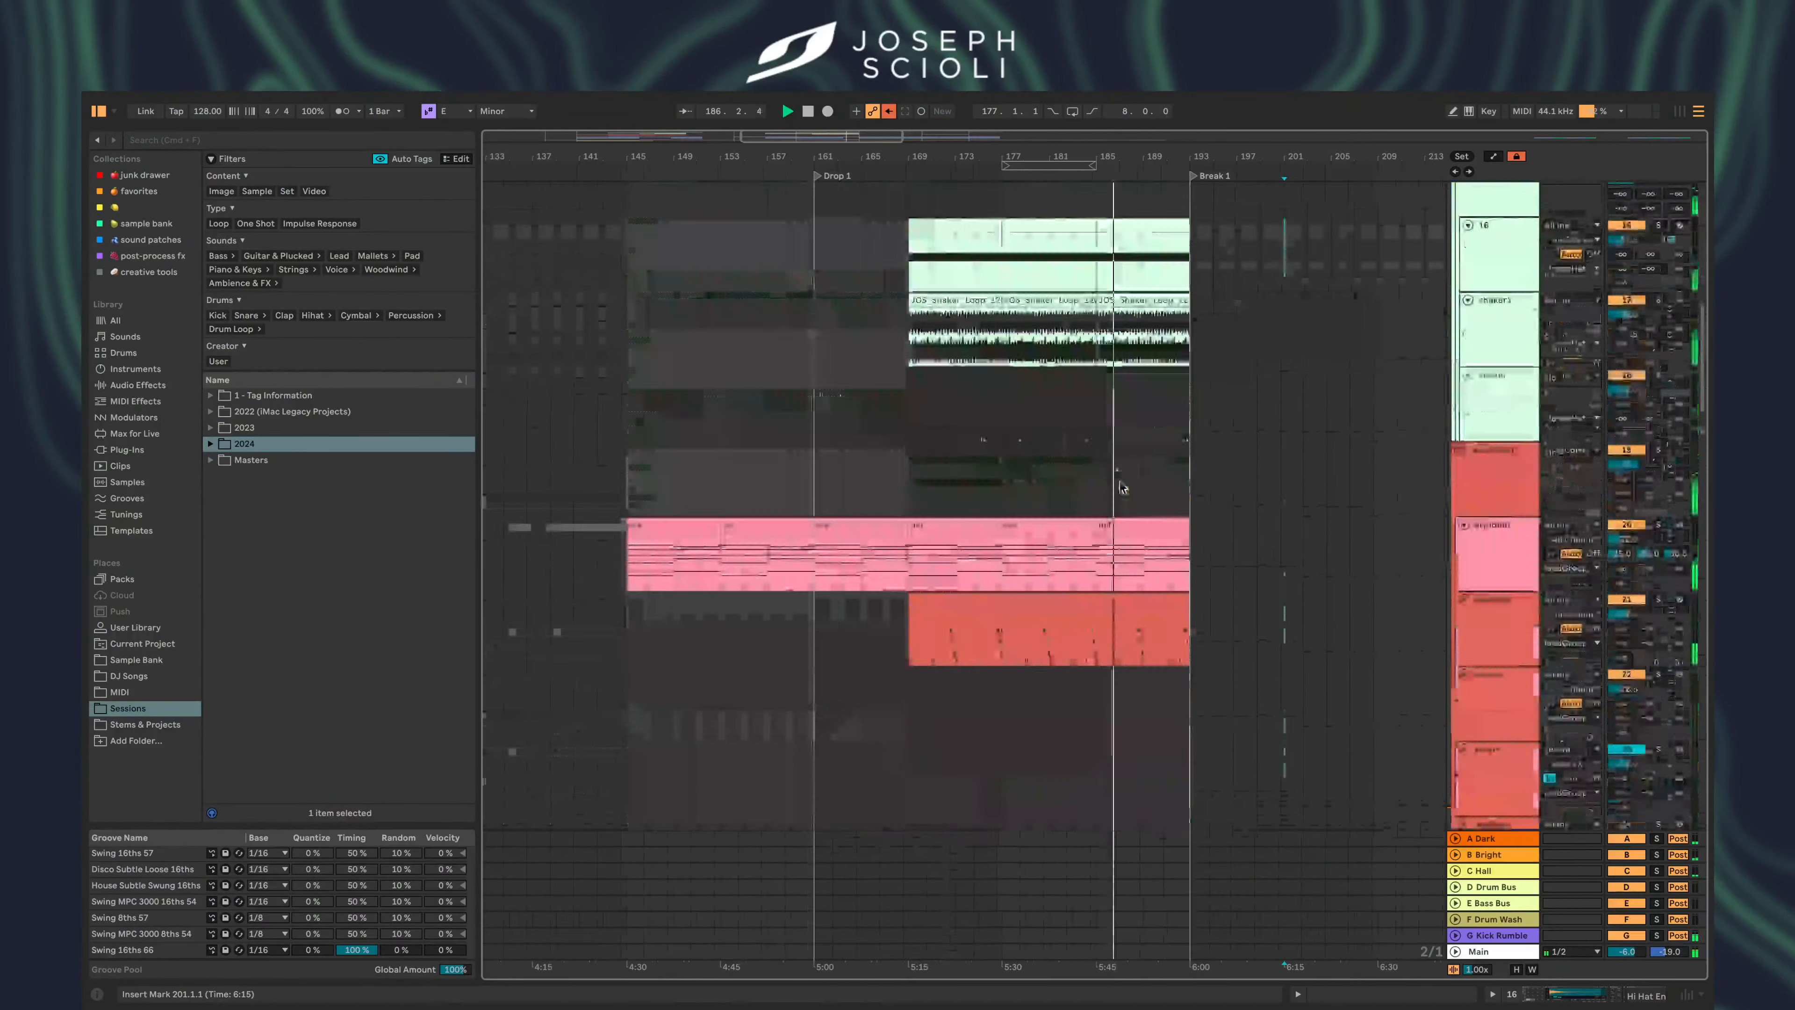
scroll(1119, 482, down, 10)
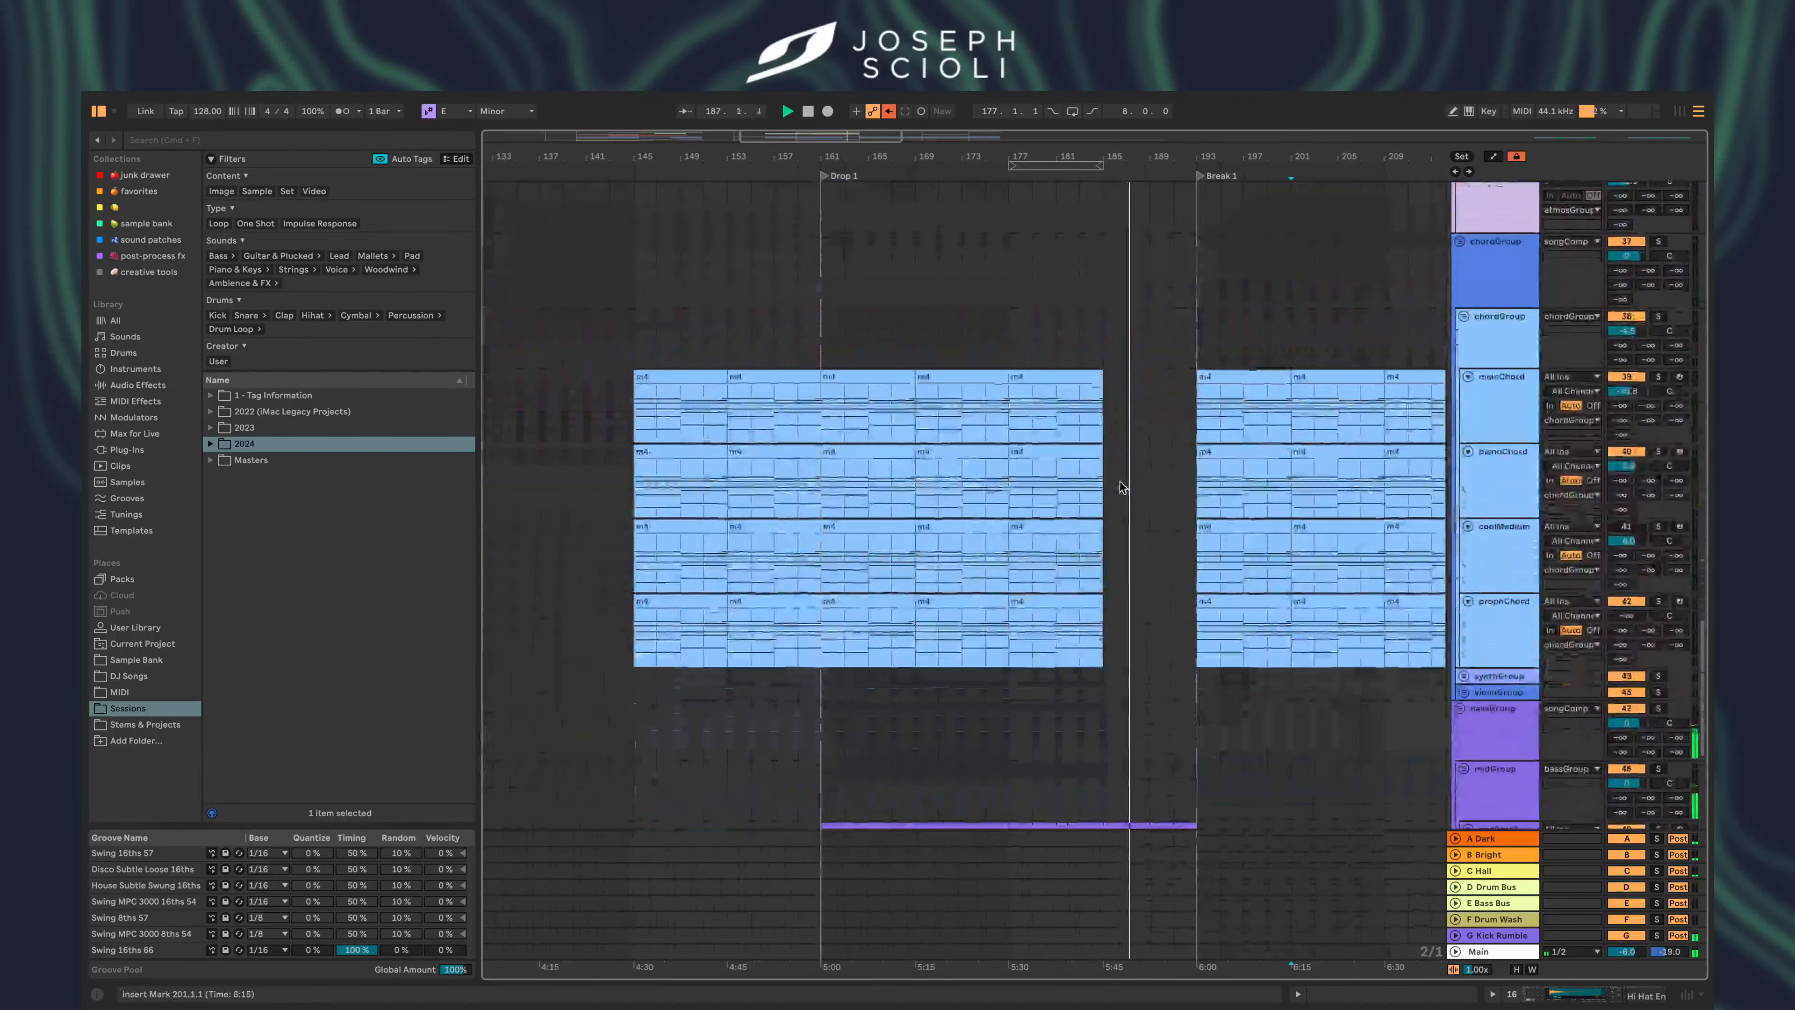
click(1070, 379)
key(super+d)
click(1064, 452)
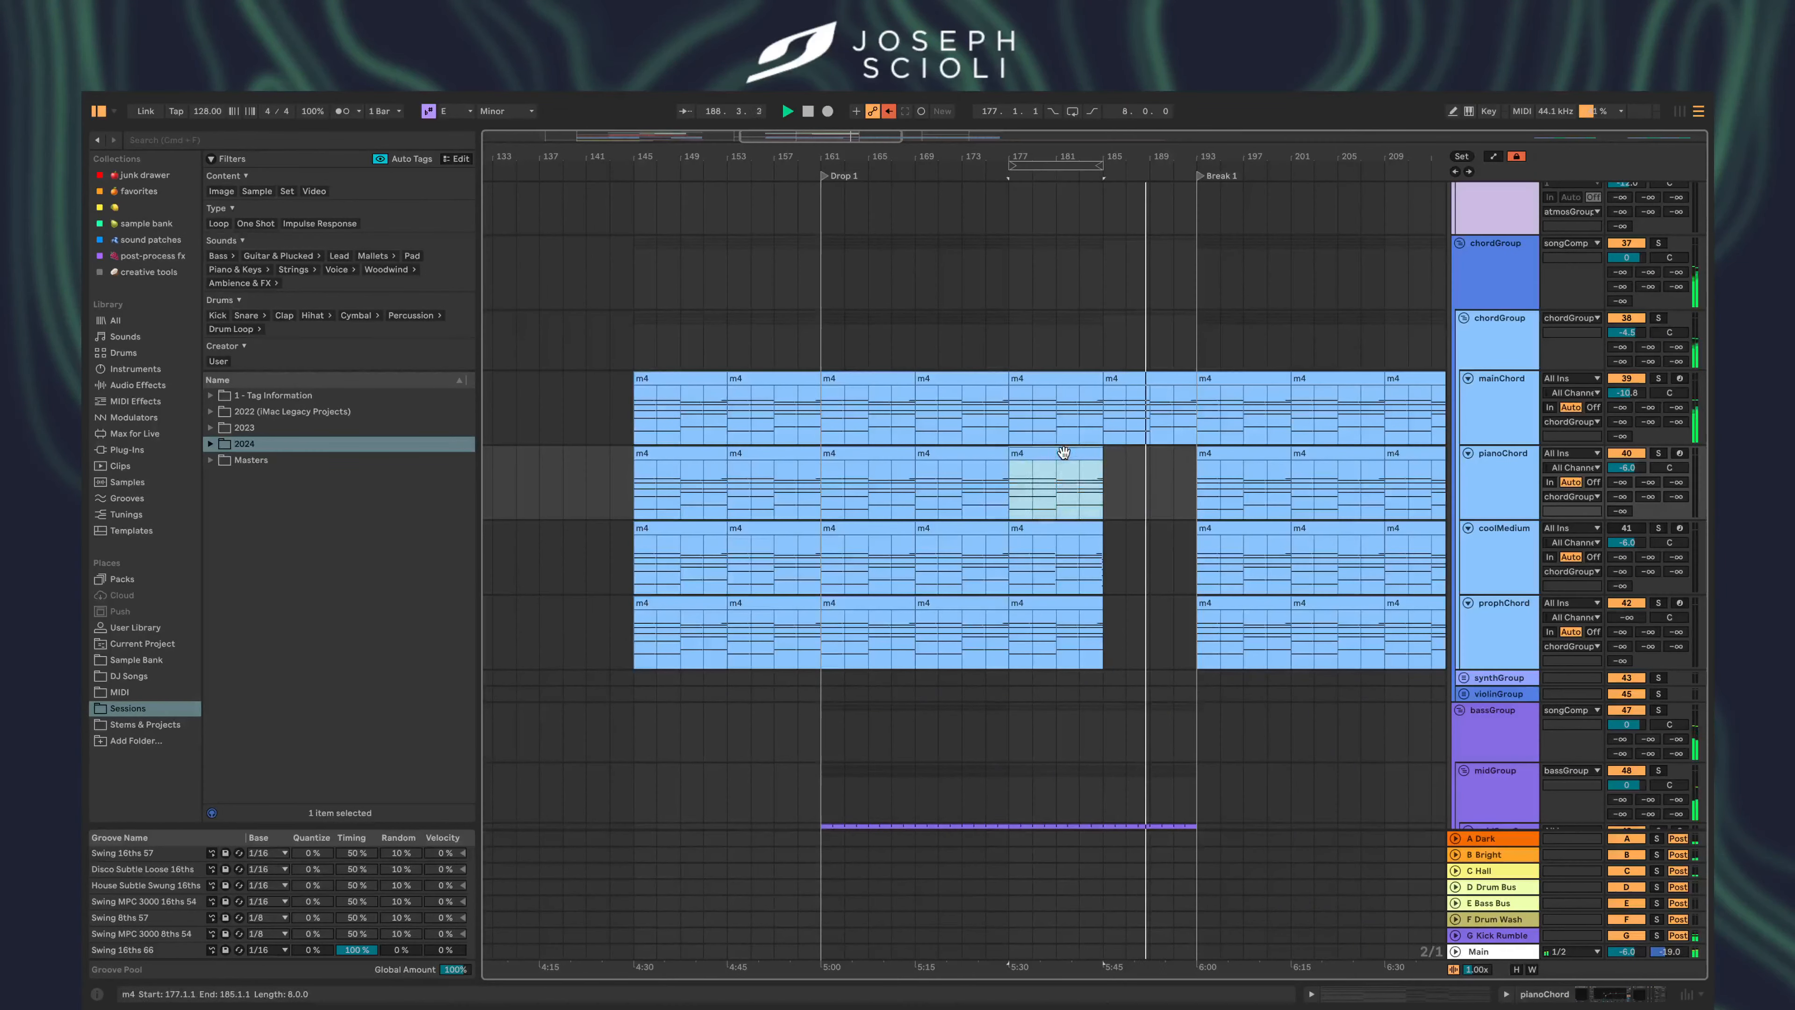
key(super+d)
click(1069, 526)
key(super+d)
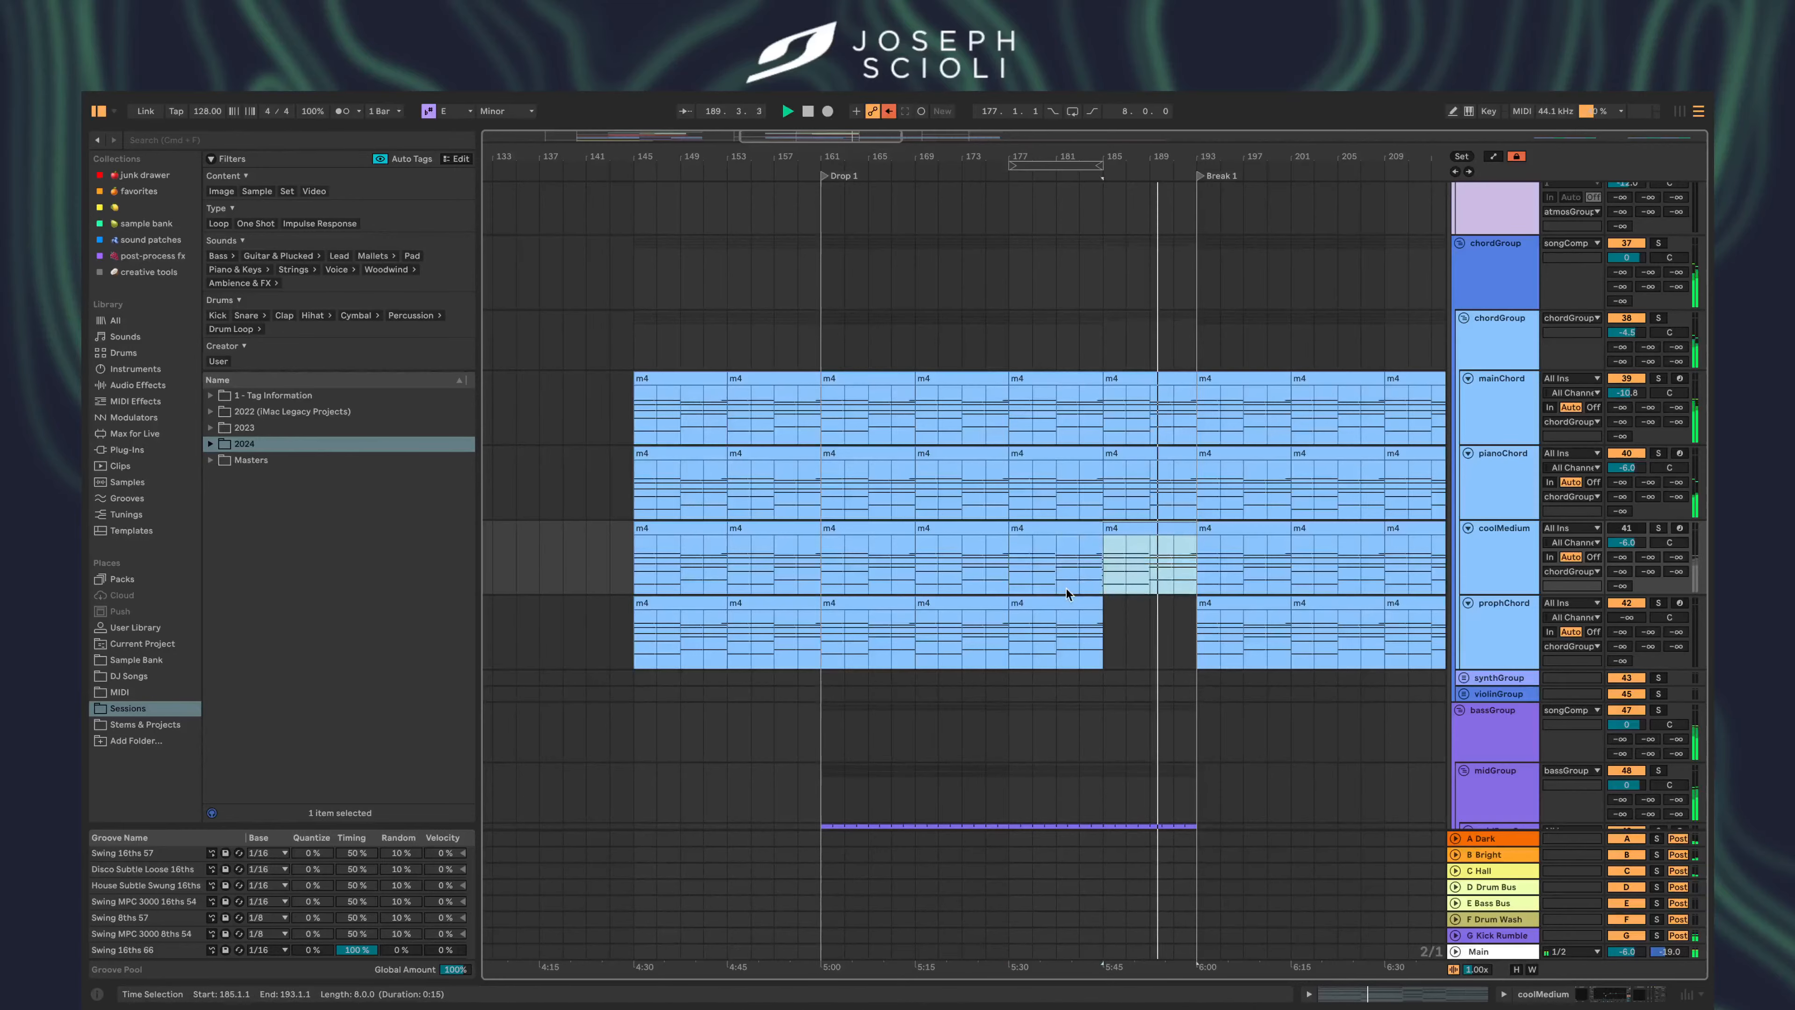
click(1064, 601)
key(super+d)
- Deactivate the final two beats of the kick3 clip just before Break 1
scroll(1064, 602, right, 5)
scroll(1064, 602, up, 1)
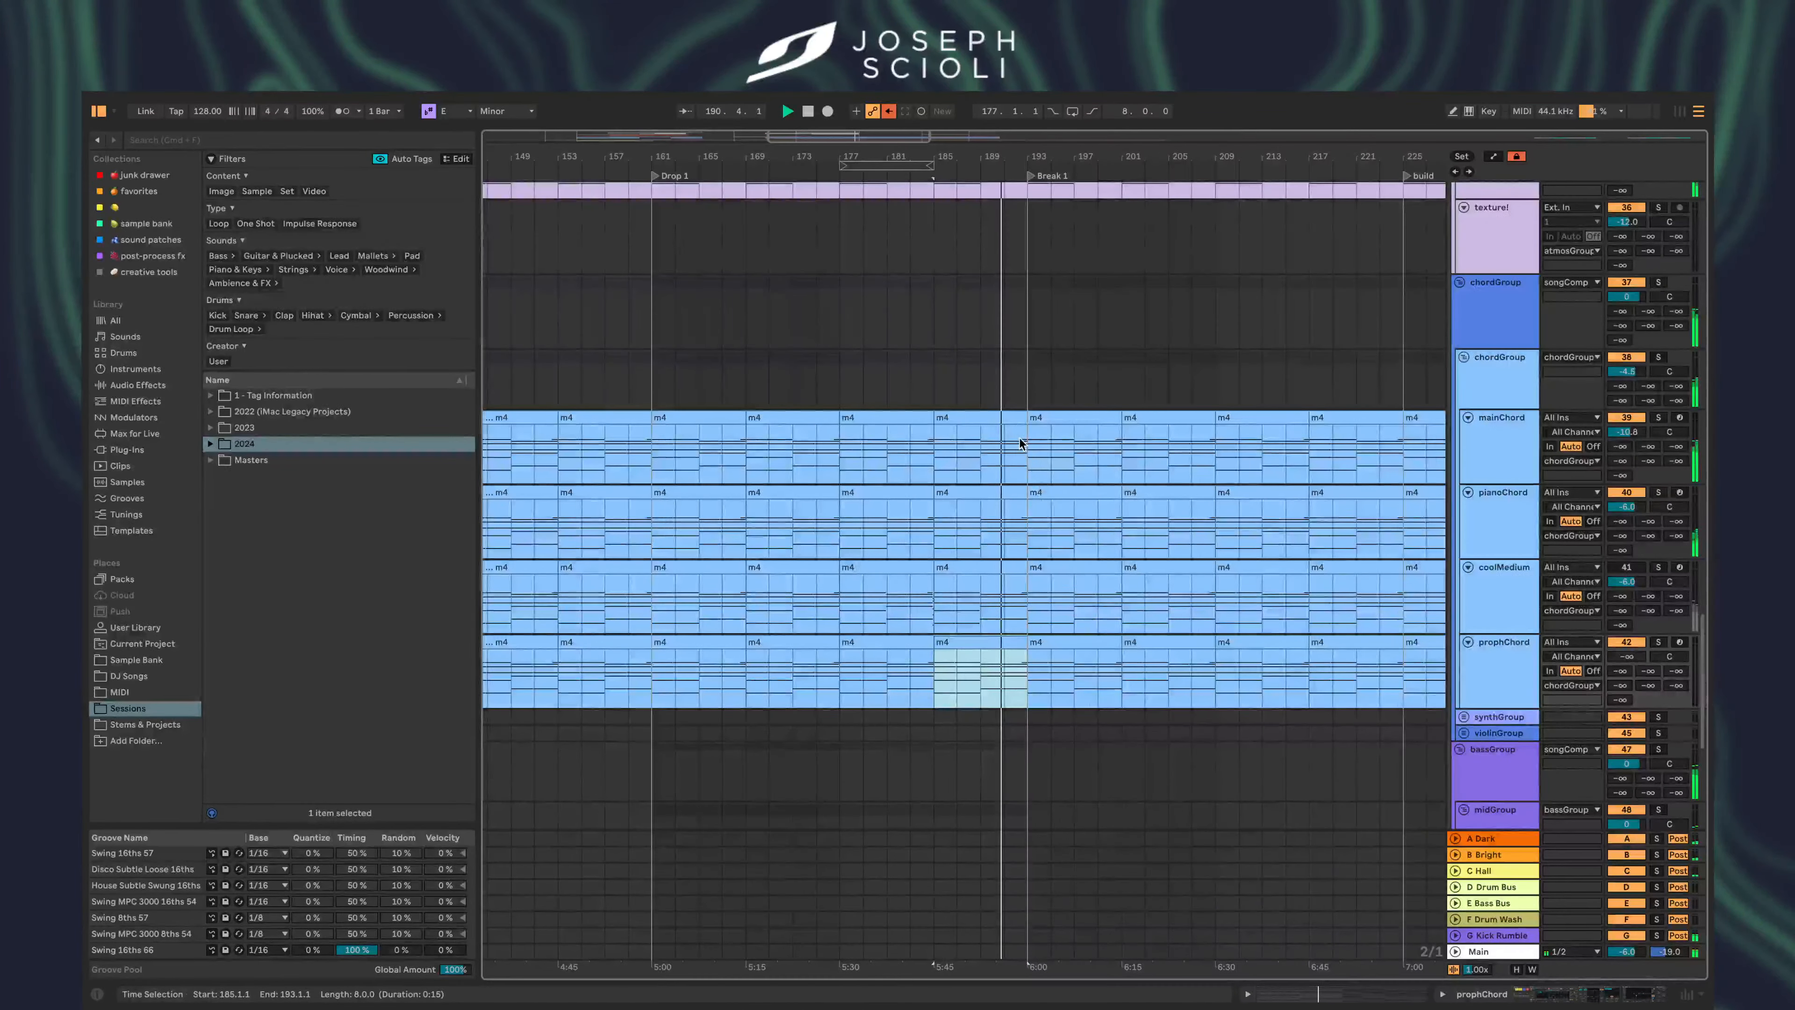
scroll(1020, 439, up, 10)
scroll(1020, 439, down, 3)
scroll(1020, 438, right, 2)
scroll(1020, 439, down, 5)
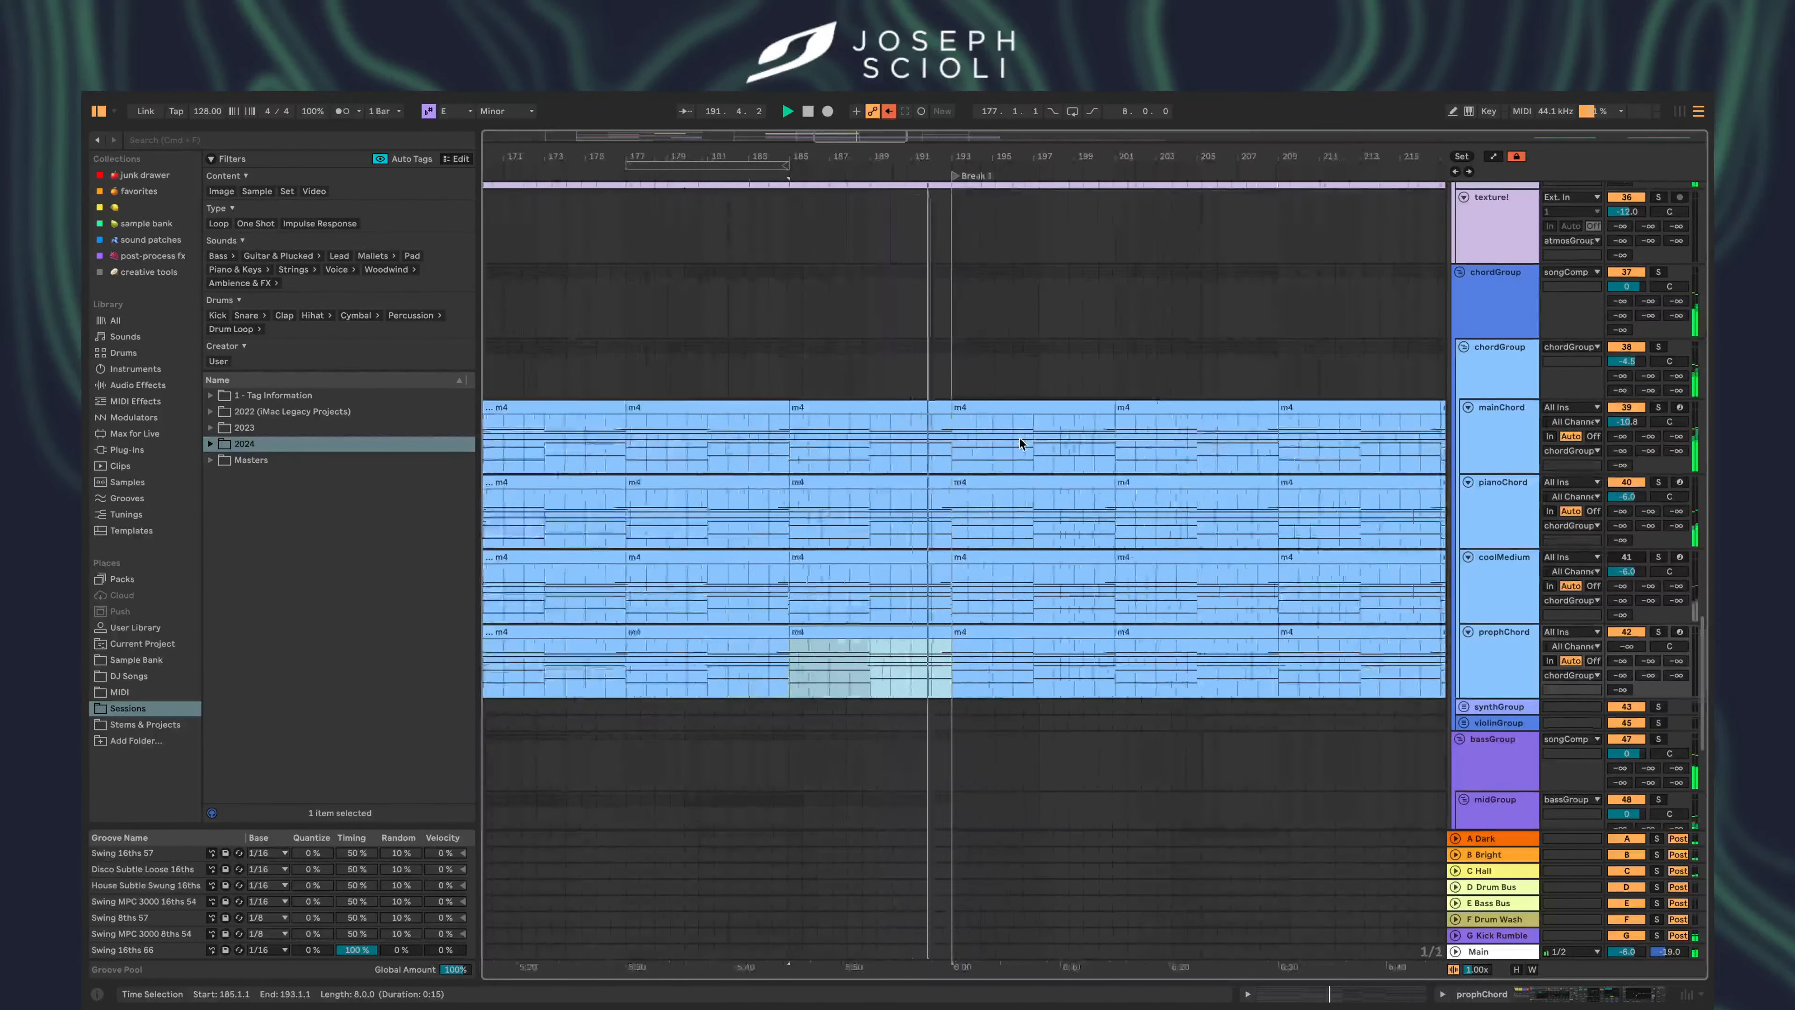
scroll(1020, 438, down, 5)
scroll(1020, 438, up, 15)
scroll(1020, 439, up, 10)
scroll(936, 299, up, 10)
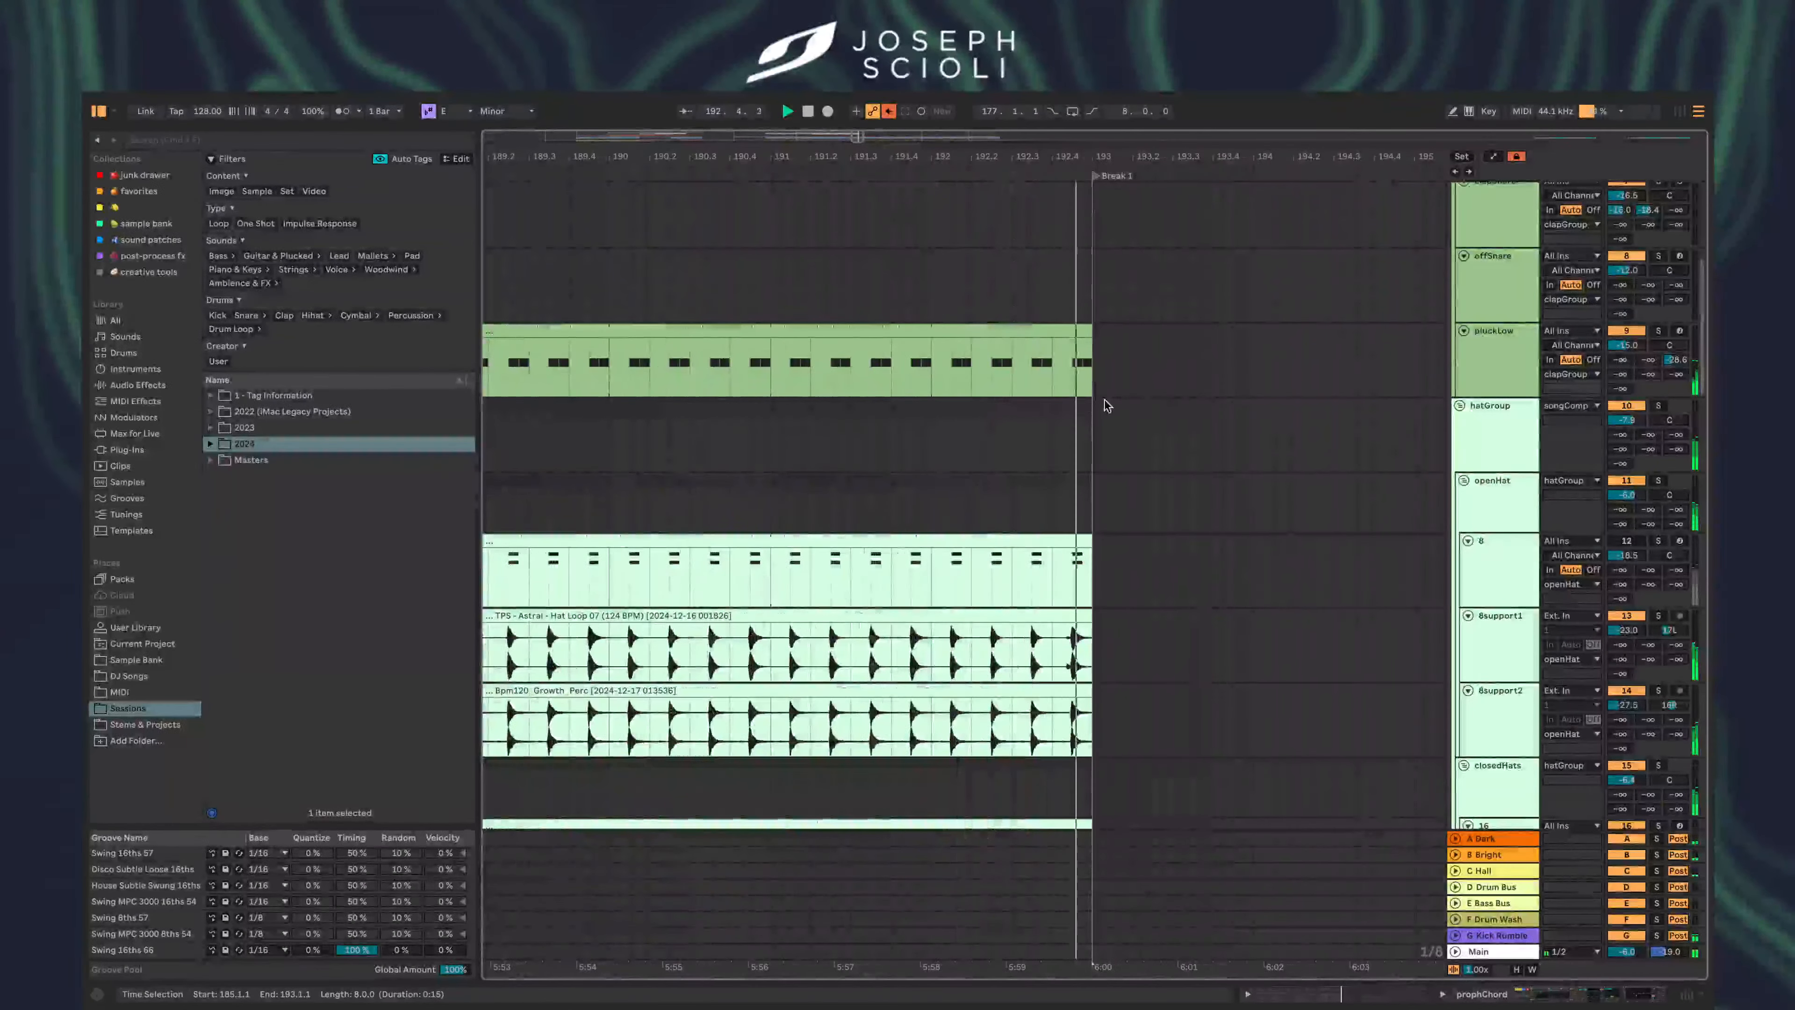
click(1091, 372)
scroll(1091, 372, up, 2)
scroll(1087, 425, up, 5)
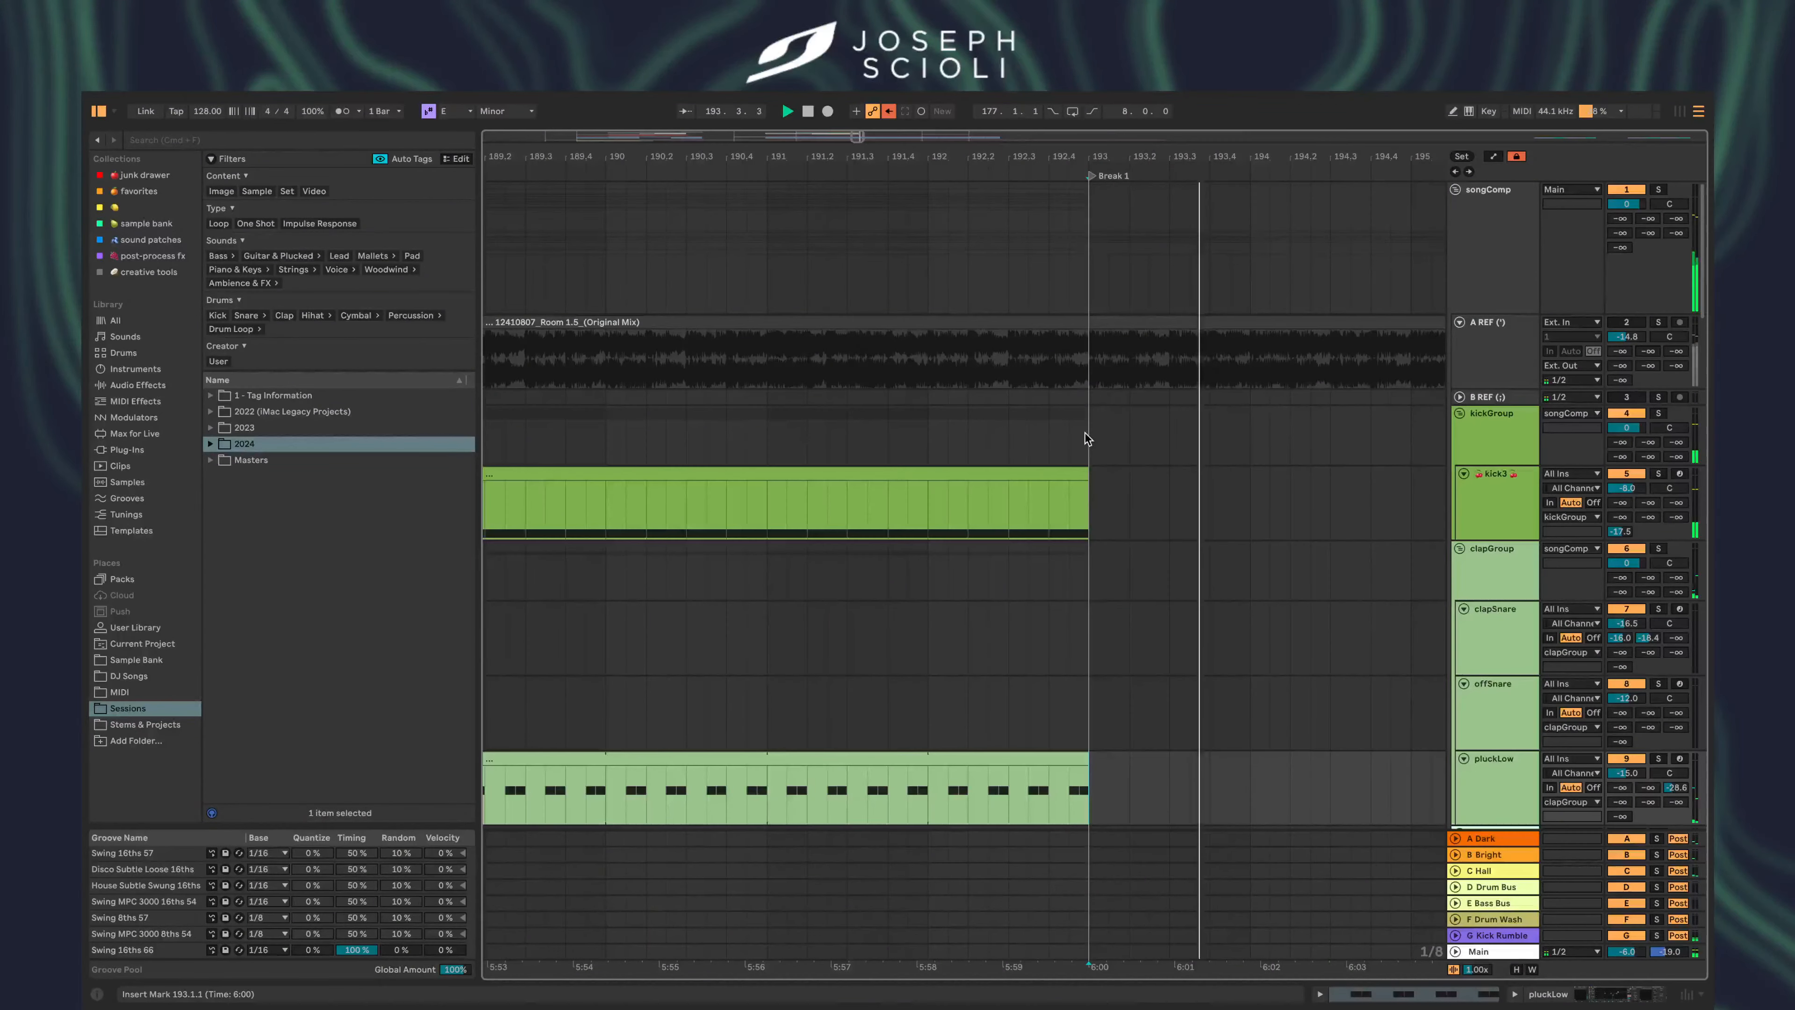
click(905, 444)
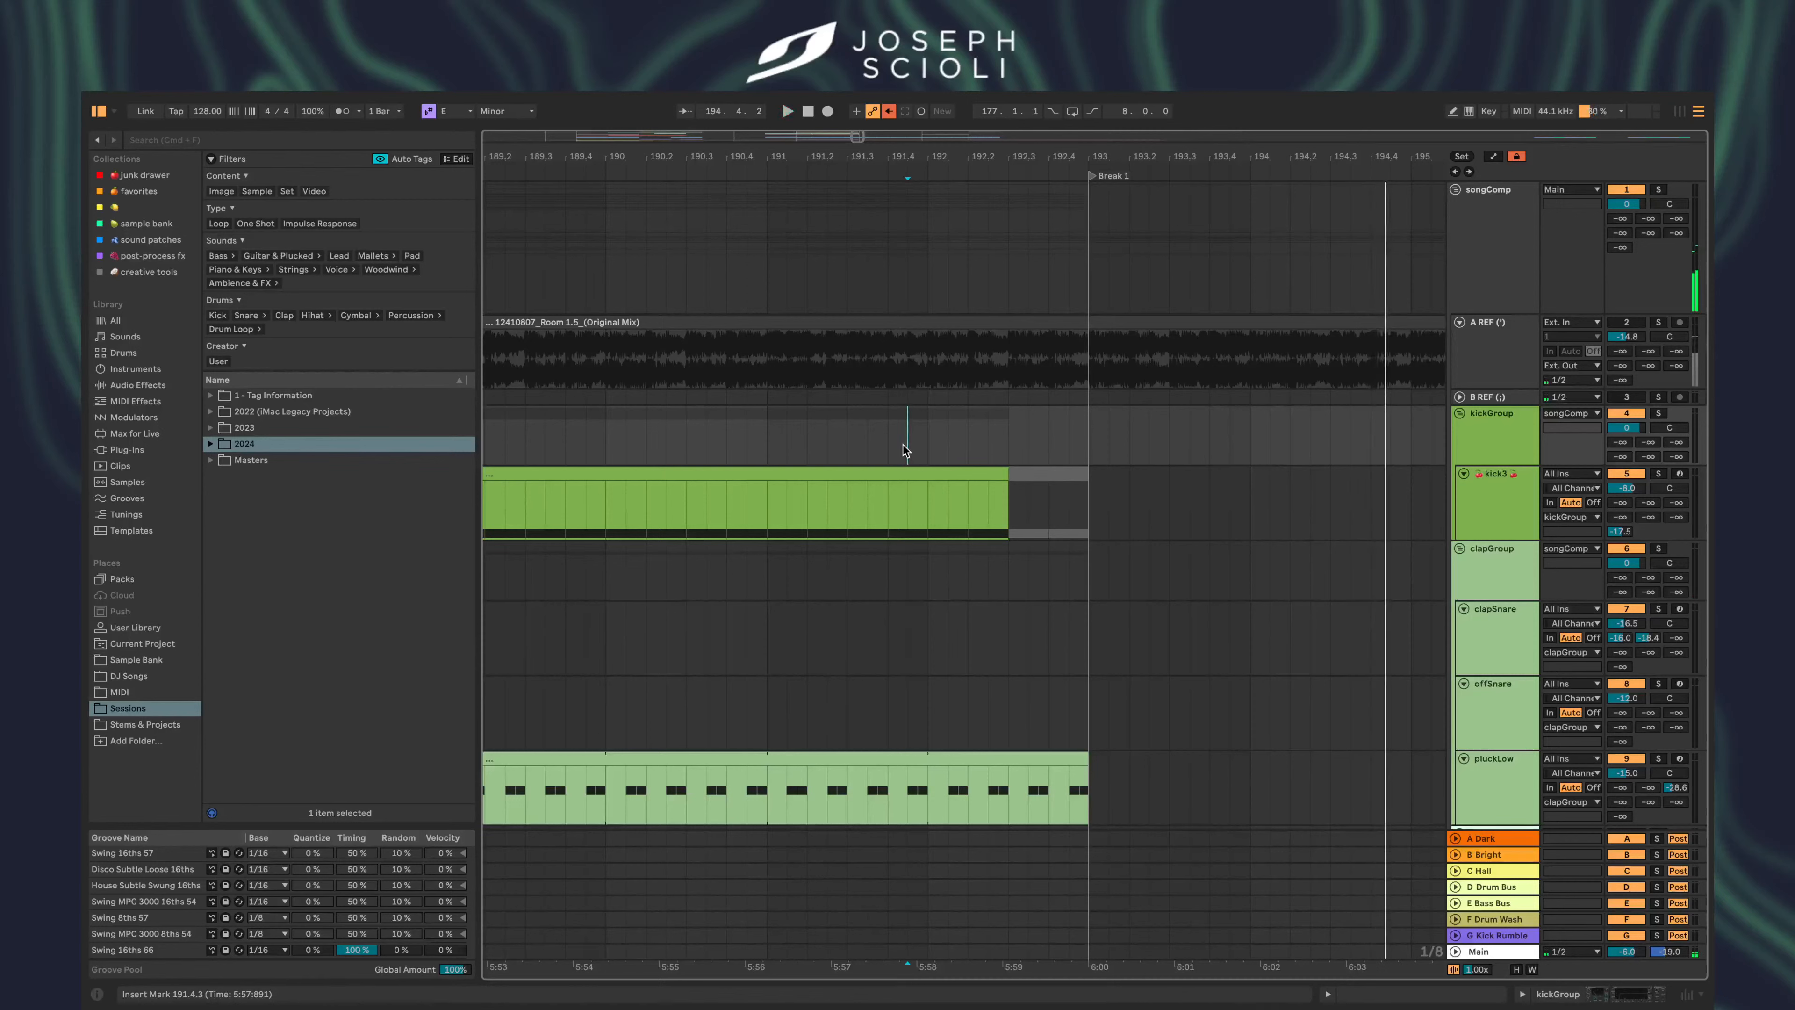
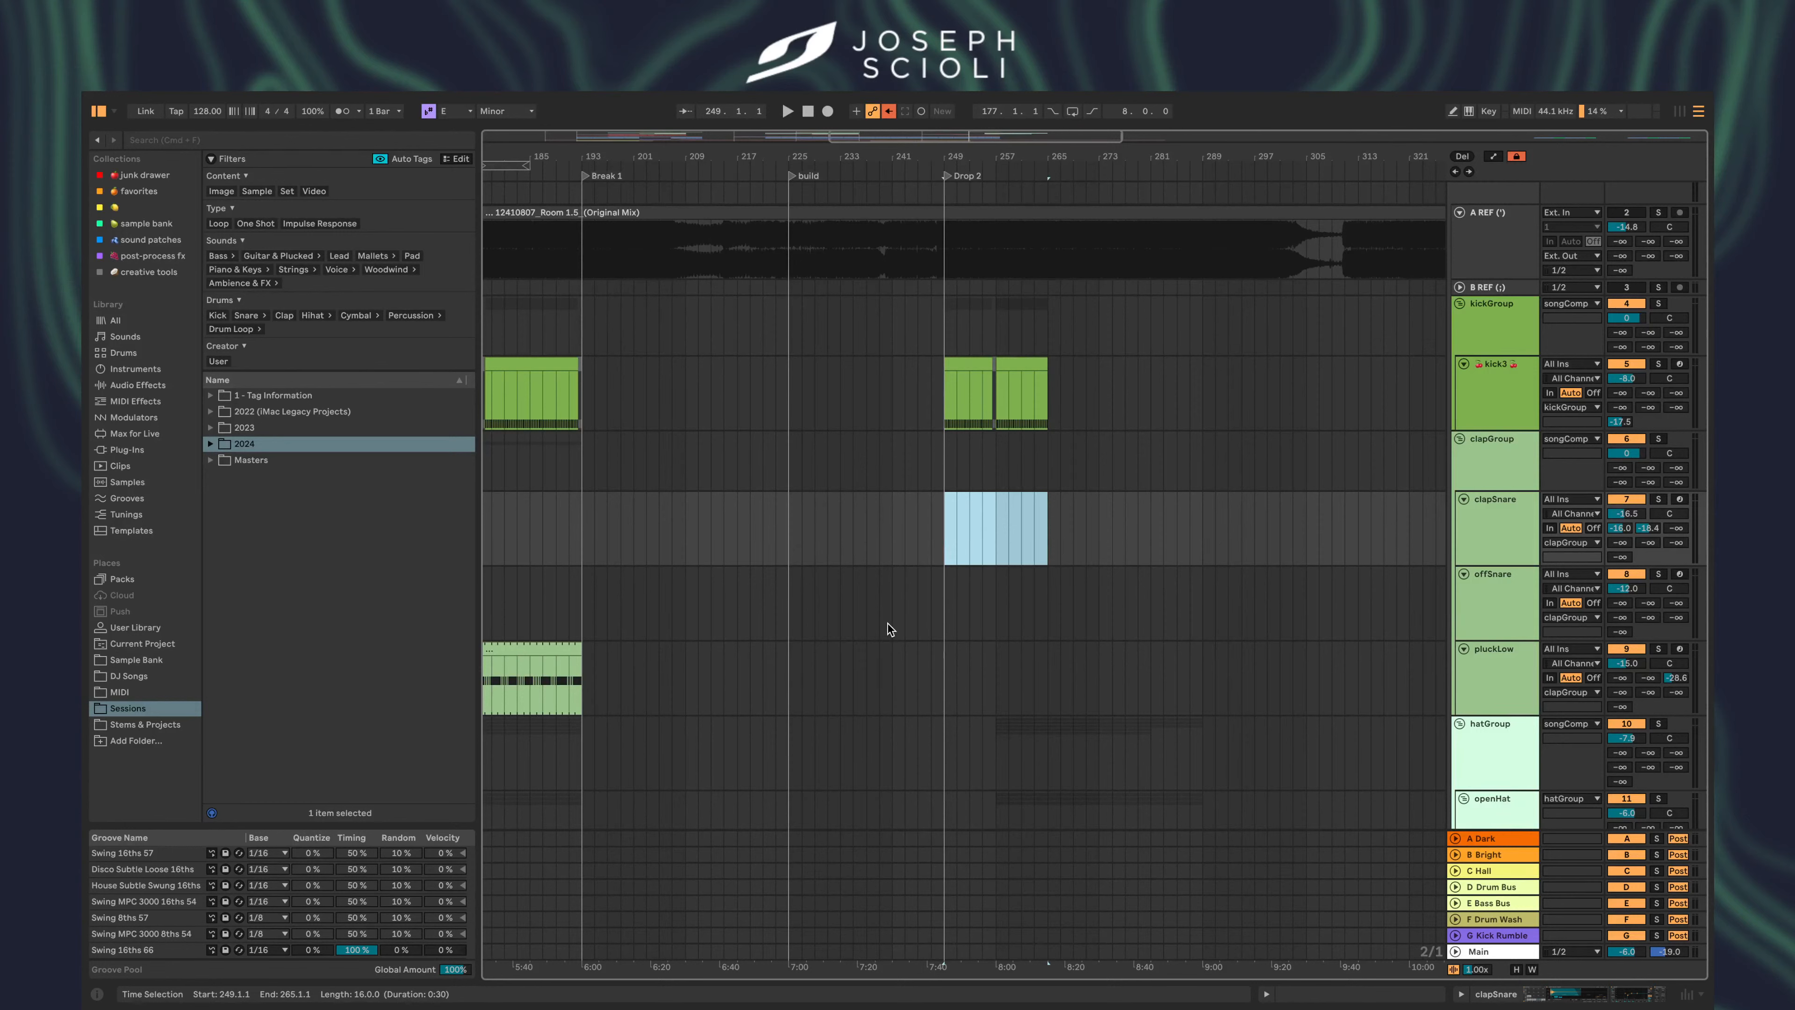
- Start playback from 227.1.1 in the build section
click(944, 542)
scroll(752, 533, down, 5)
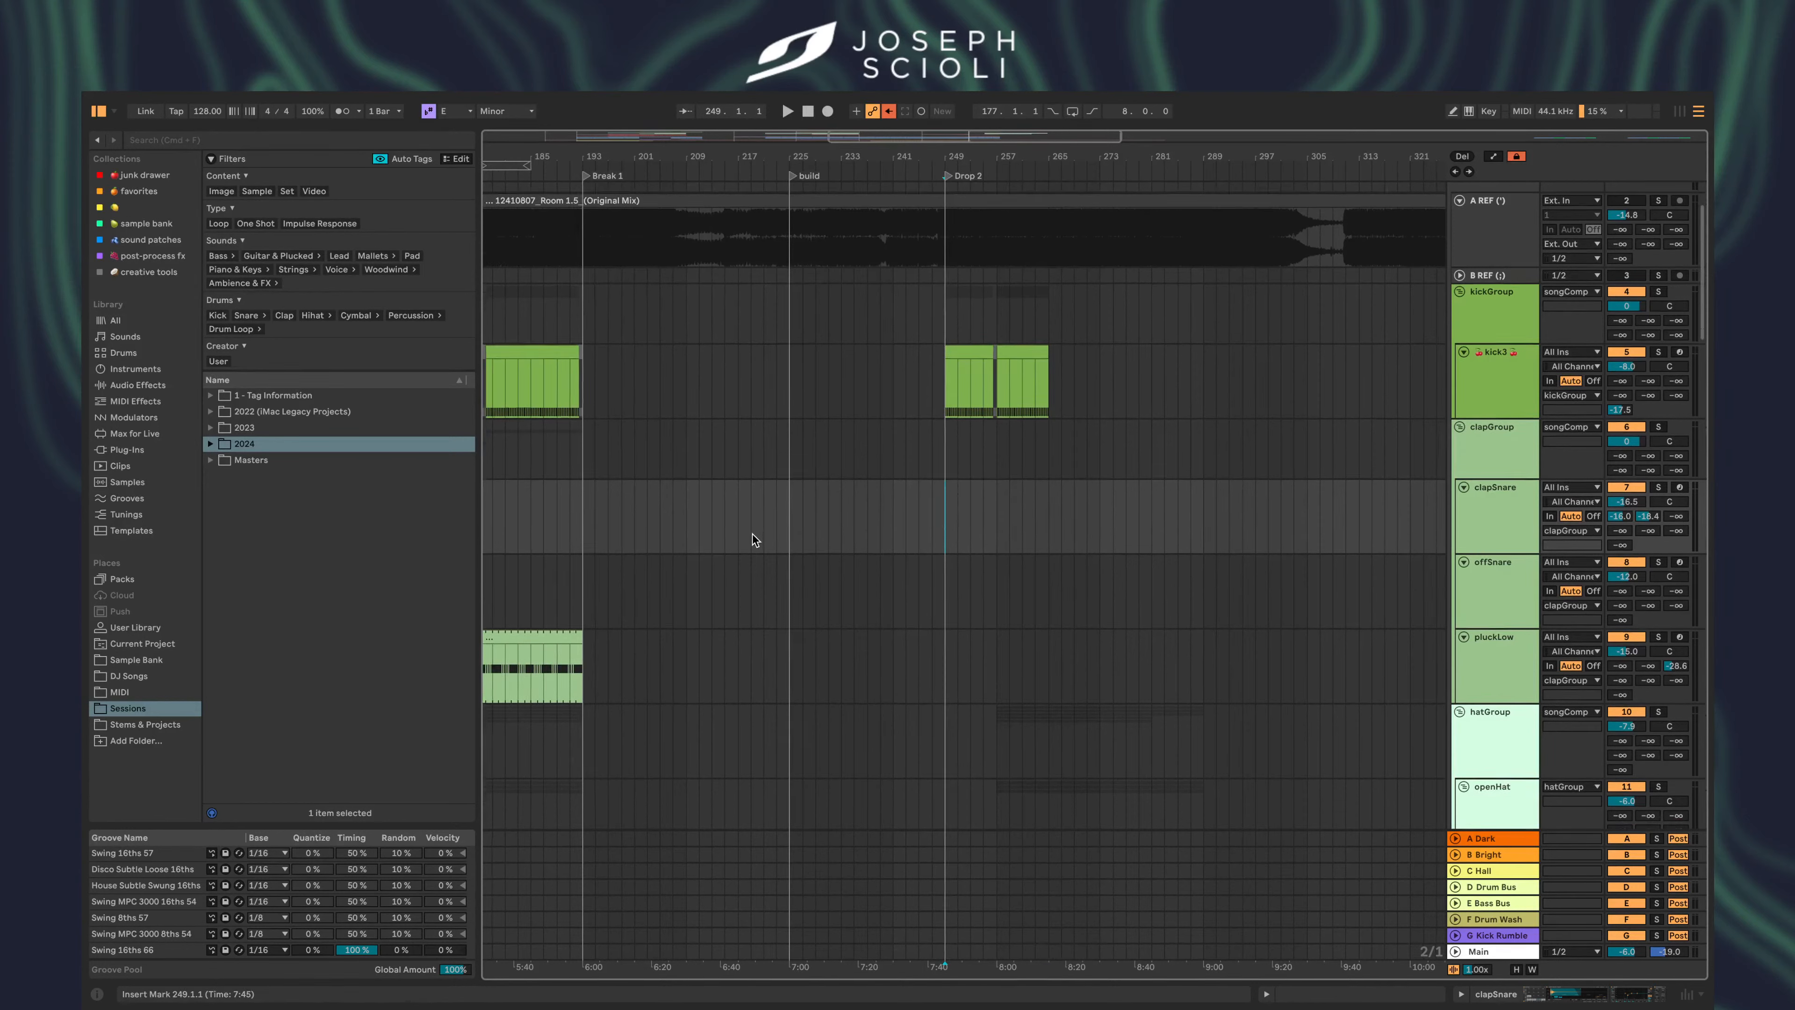
scroll(752, 534, left, 2)
scroll(615, 341, left, 5)
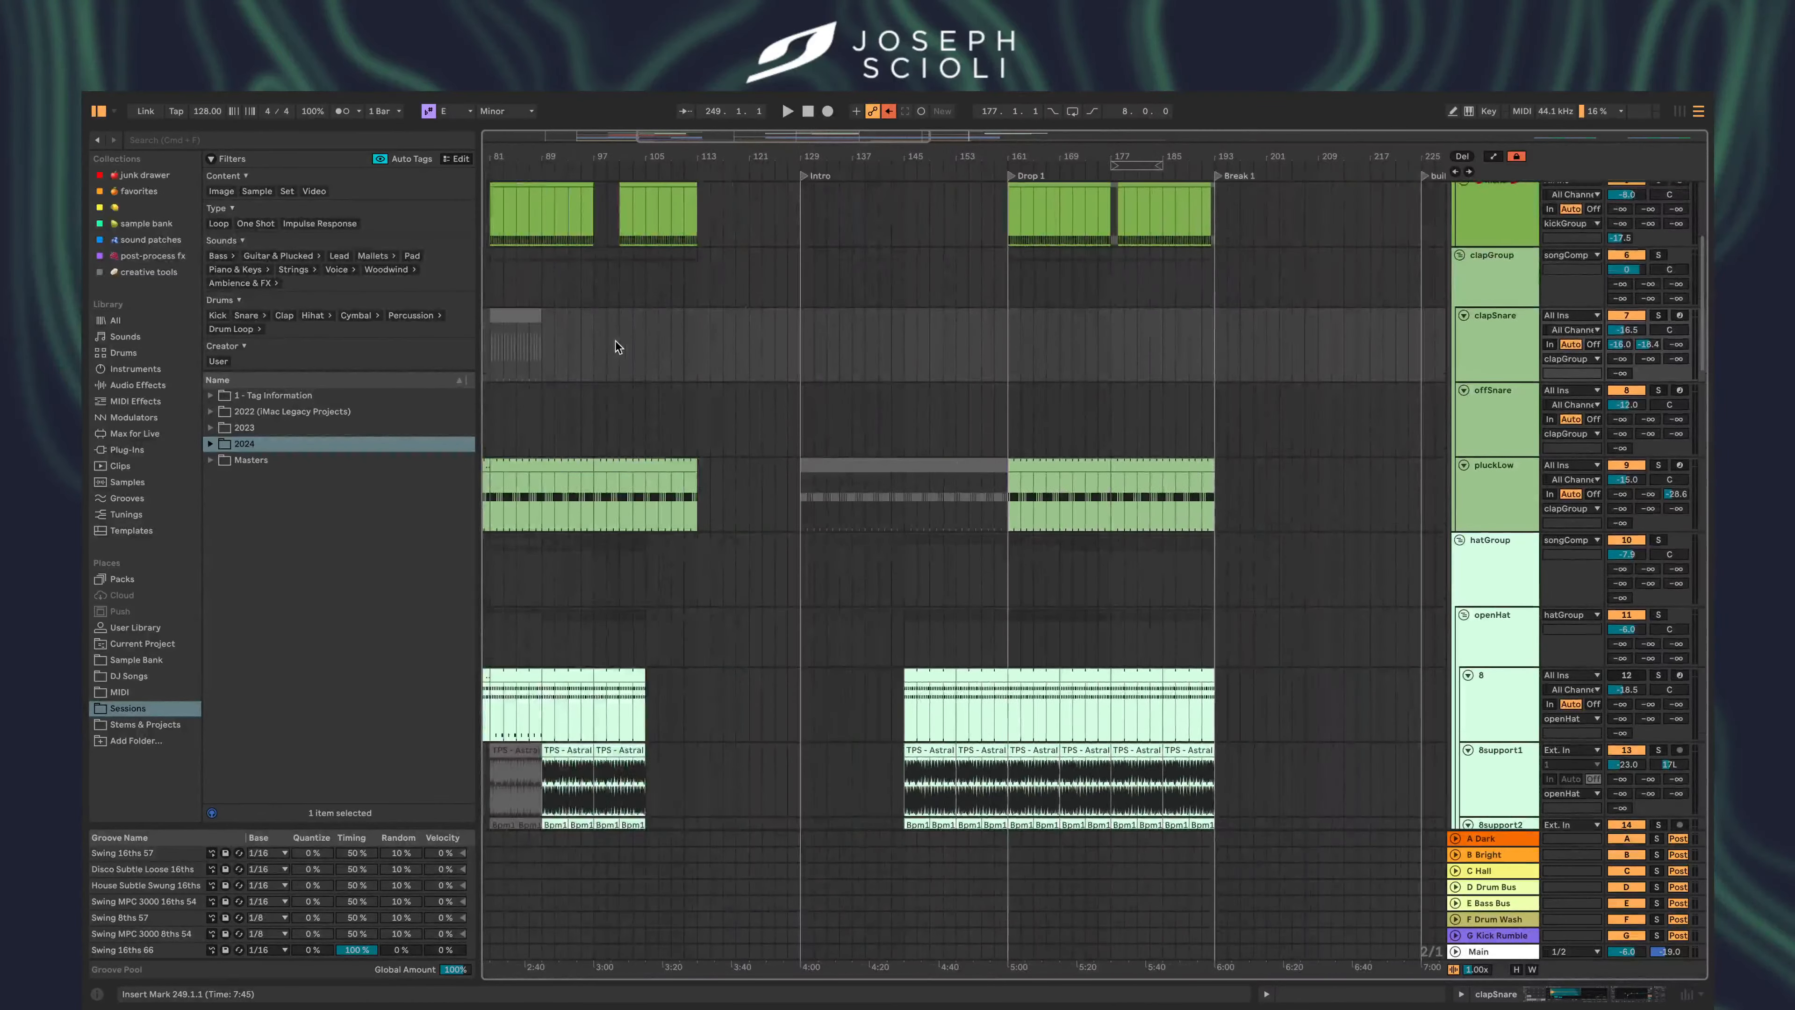
scroll(637, 344, up, 7)
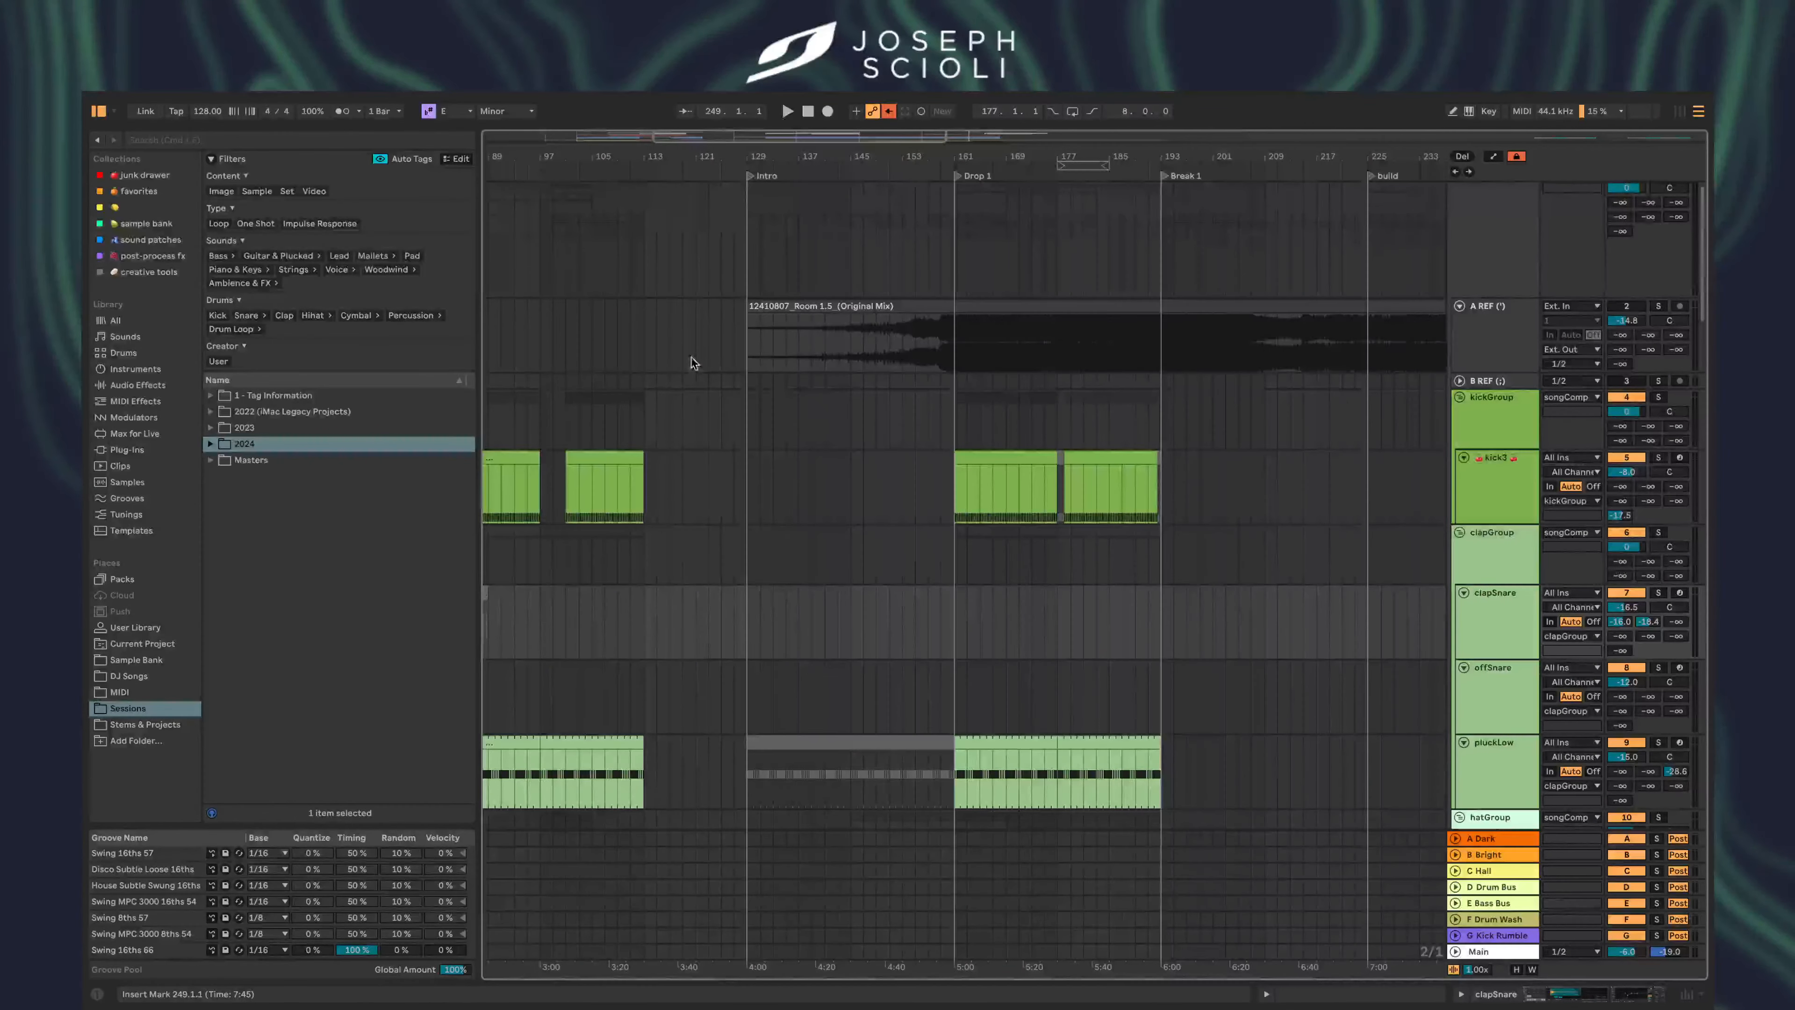
click(916, 386)
key(space)
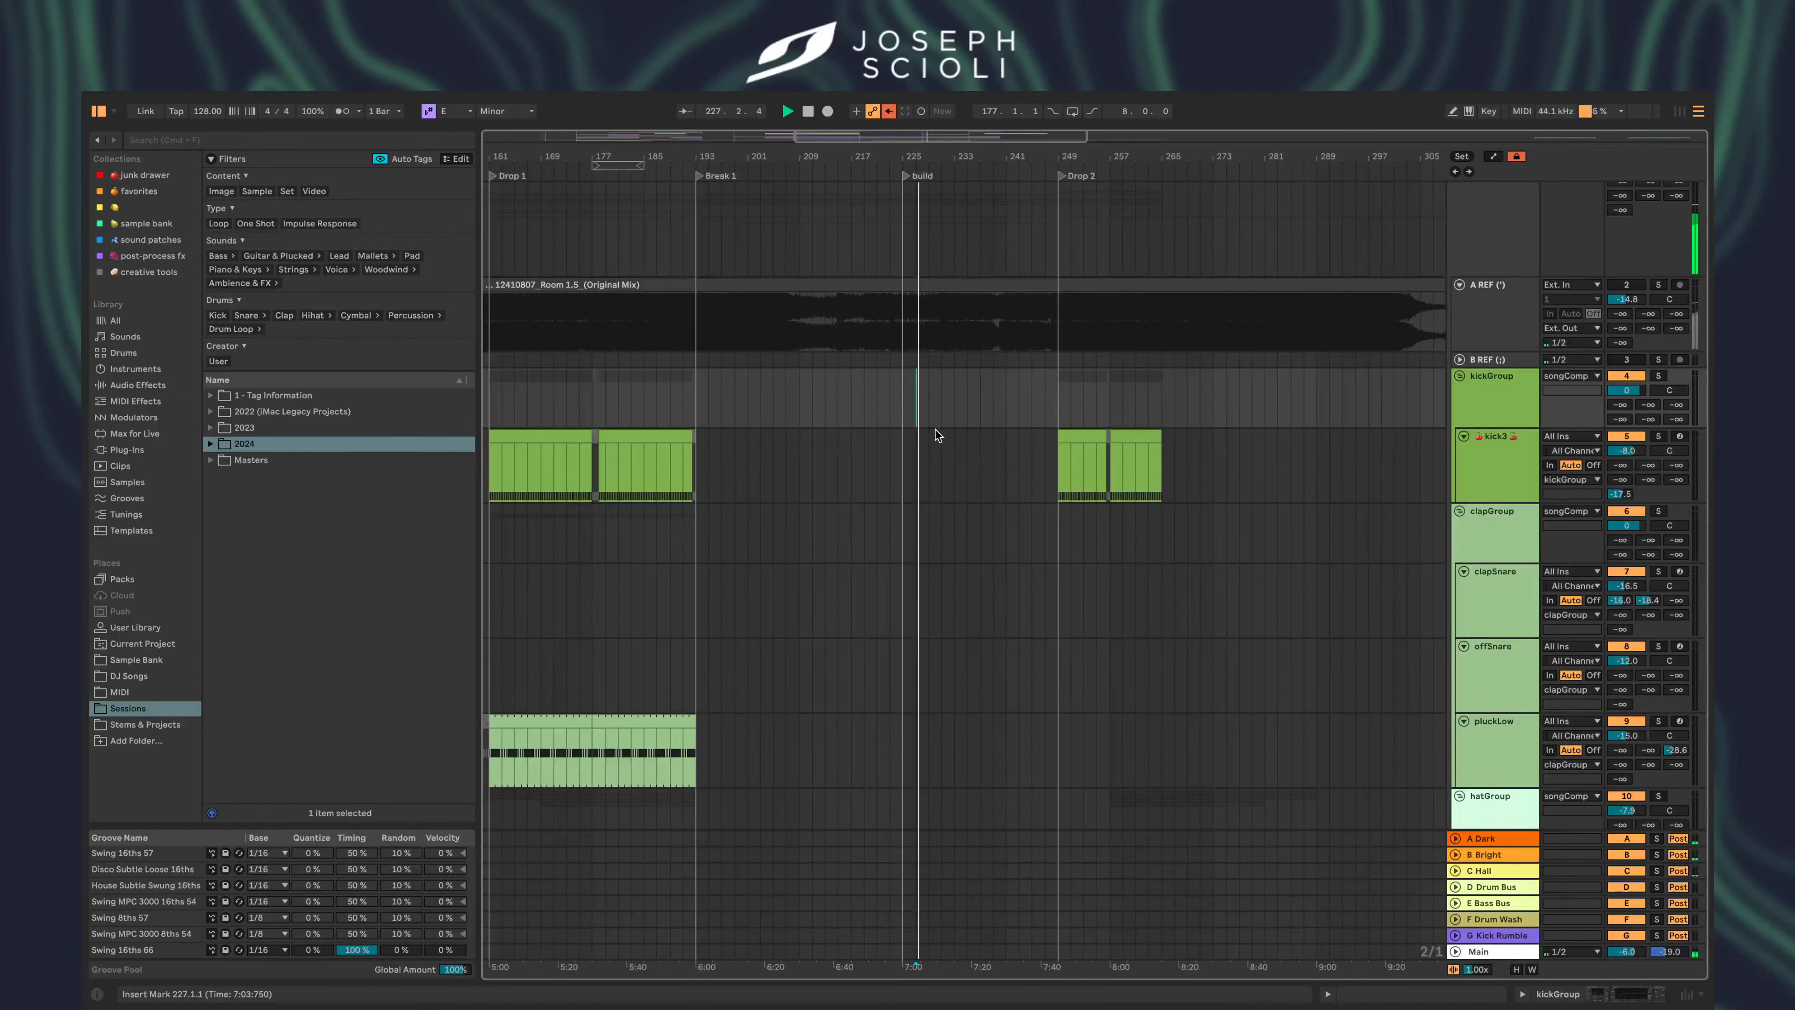
- Examine the drum, hat, atmos, chord, bass and vocal tracks between Break 1 and Drop 2 during playback
scroll(936, 429, down, 20)
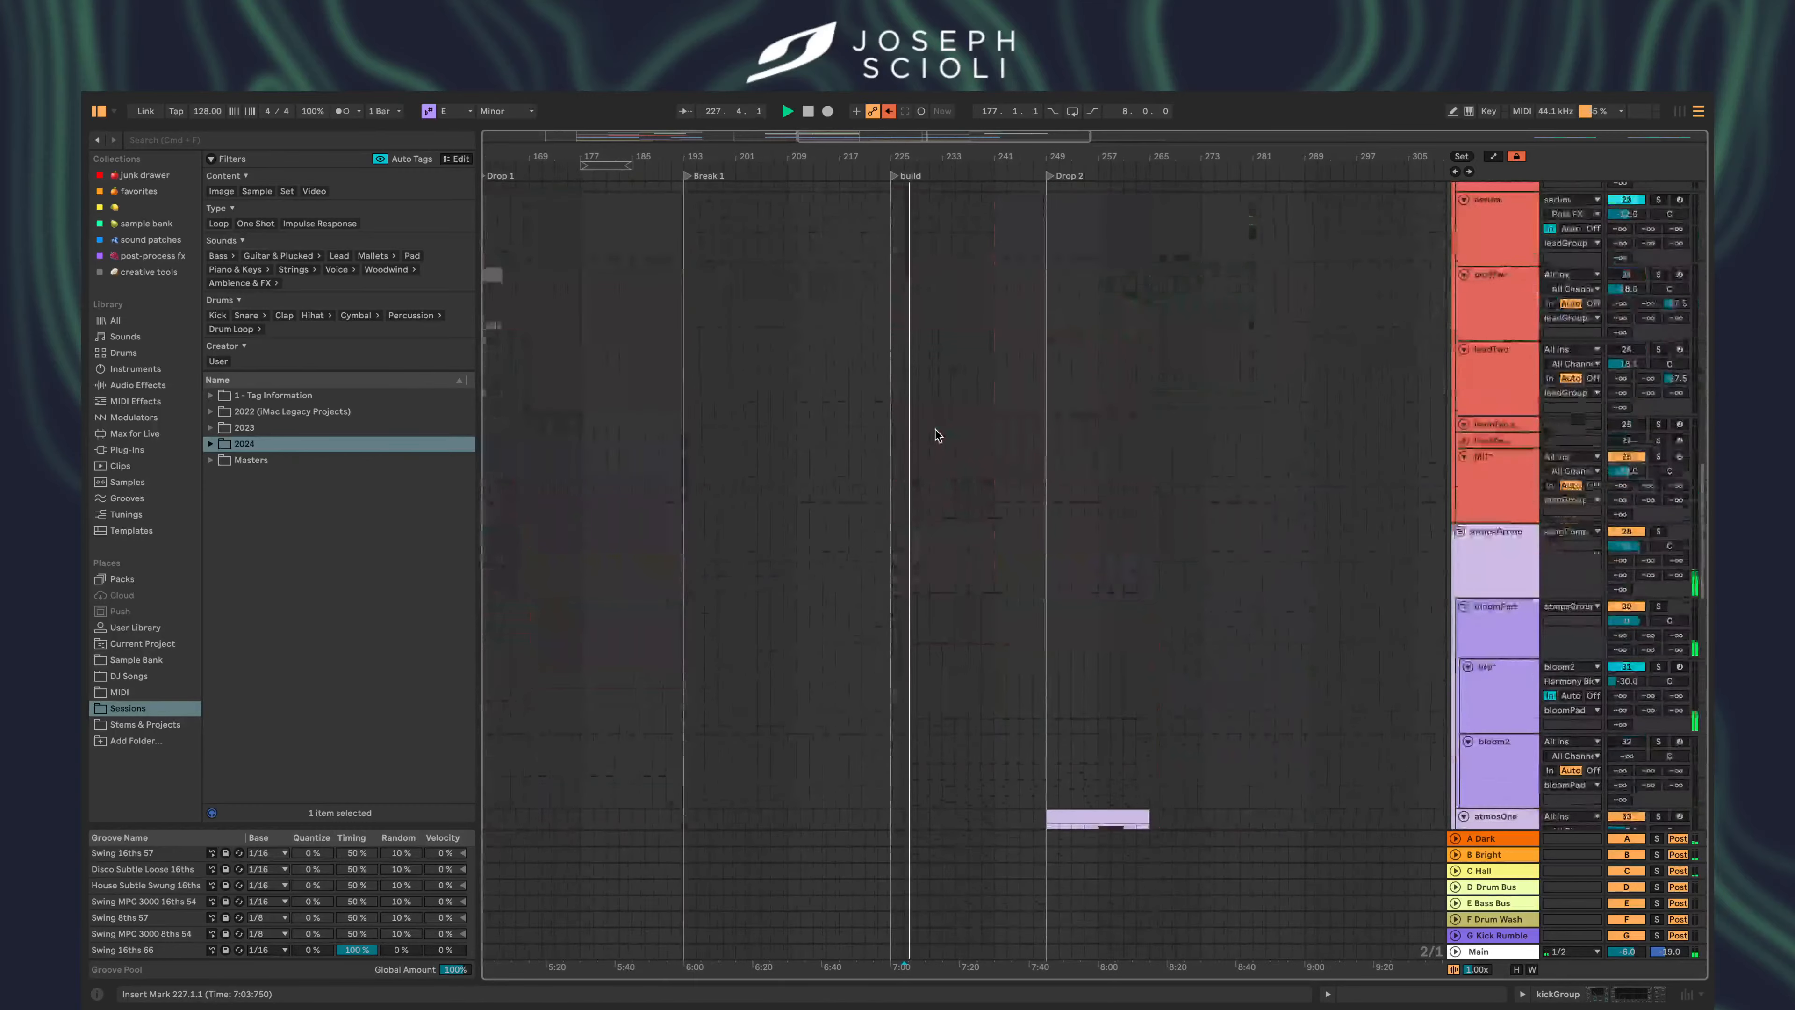
scroll(936, 429, down, 18)
key(minus)
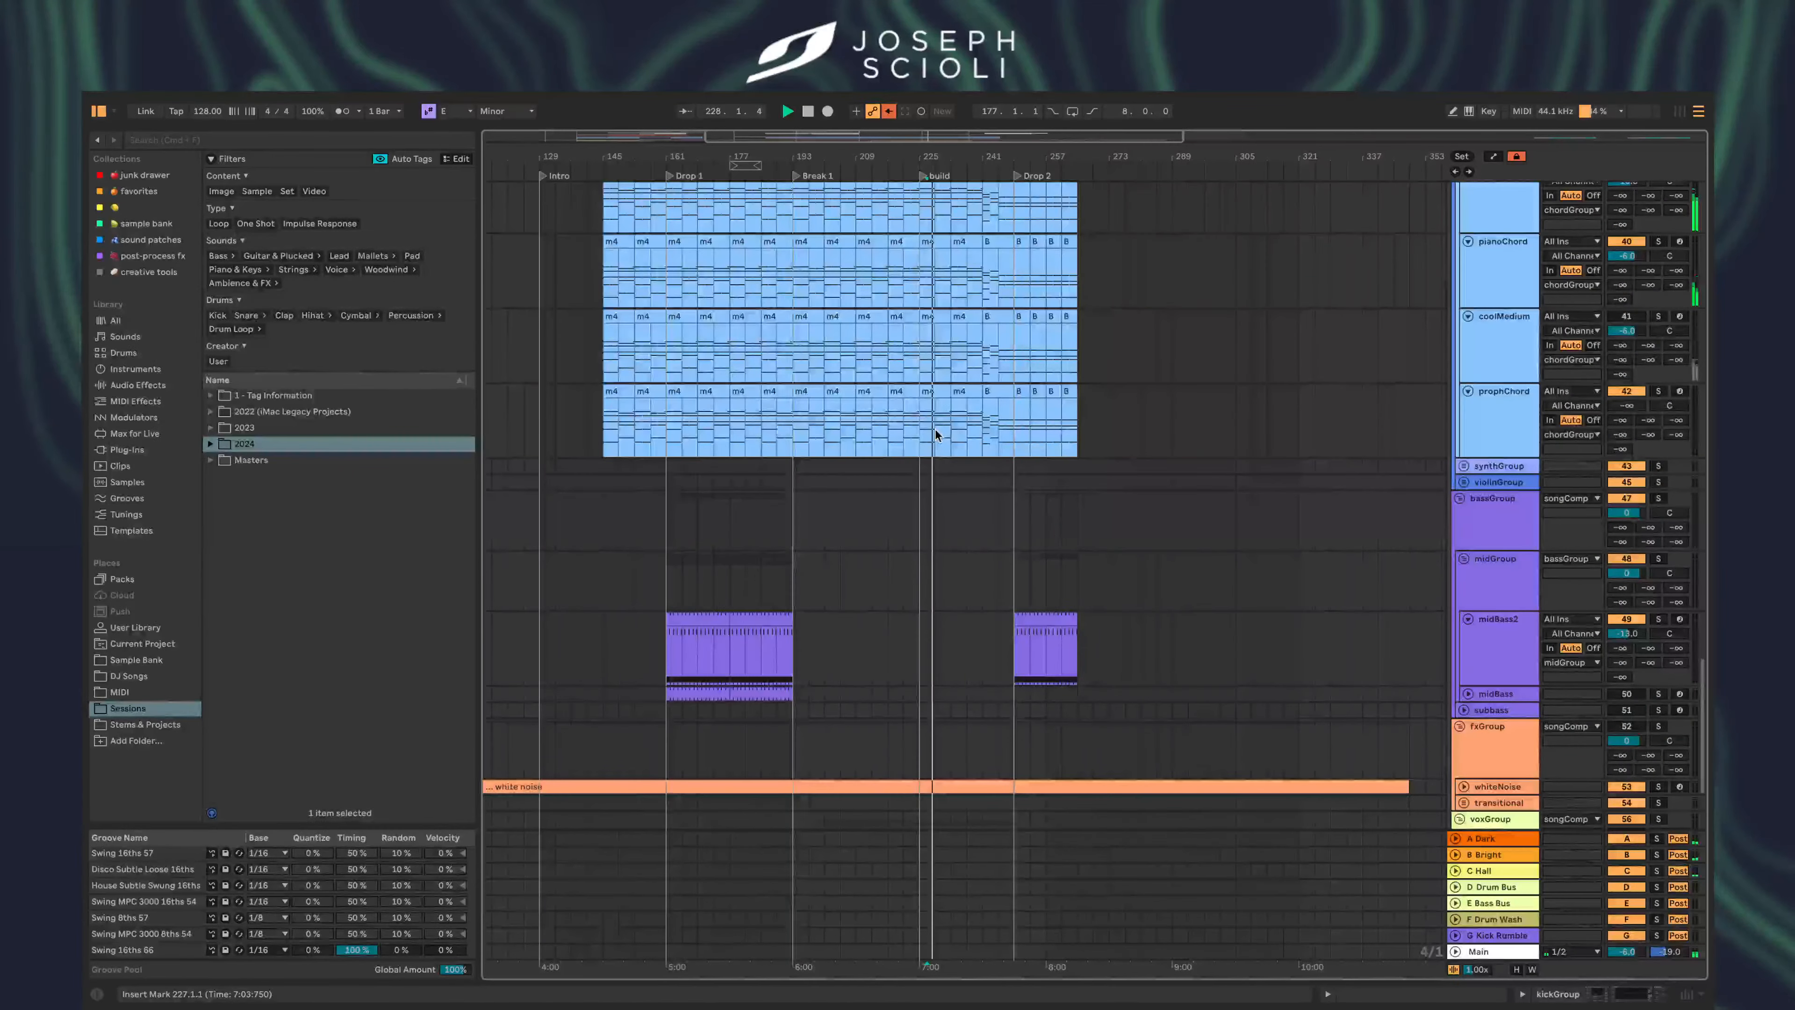
scroll(936, 429, down, 3)
scroll(894, 350, up, 20)
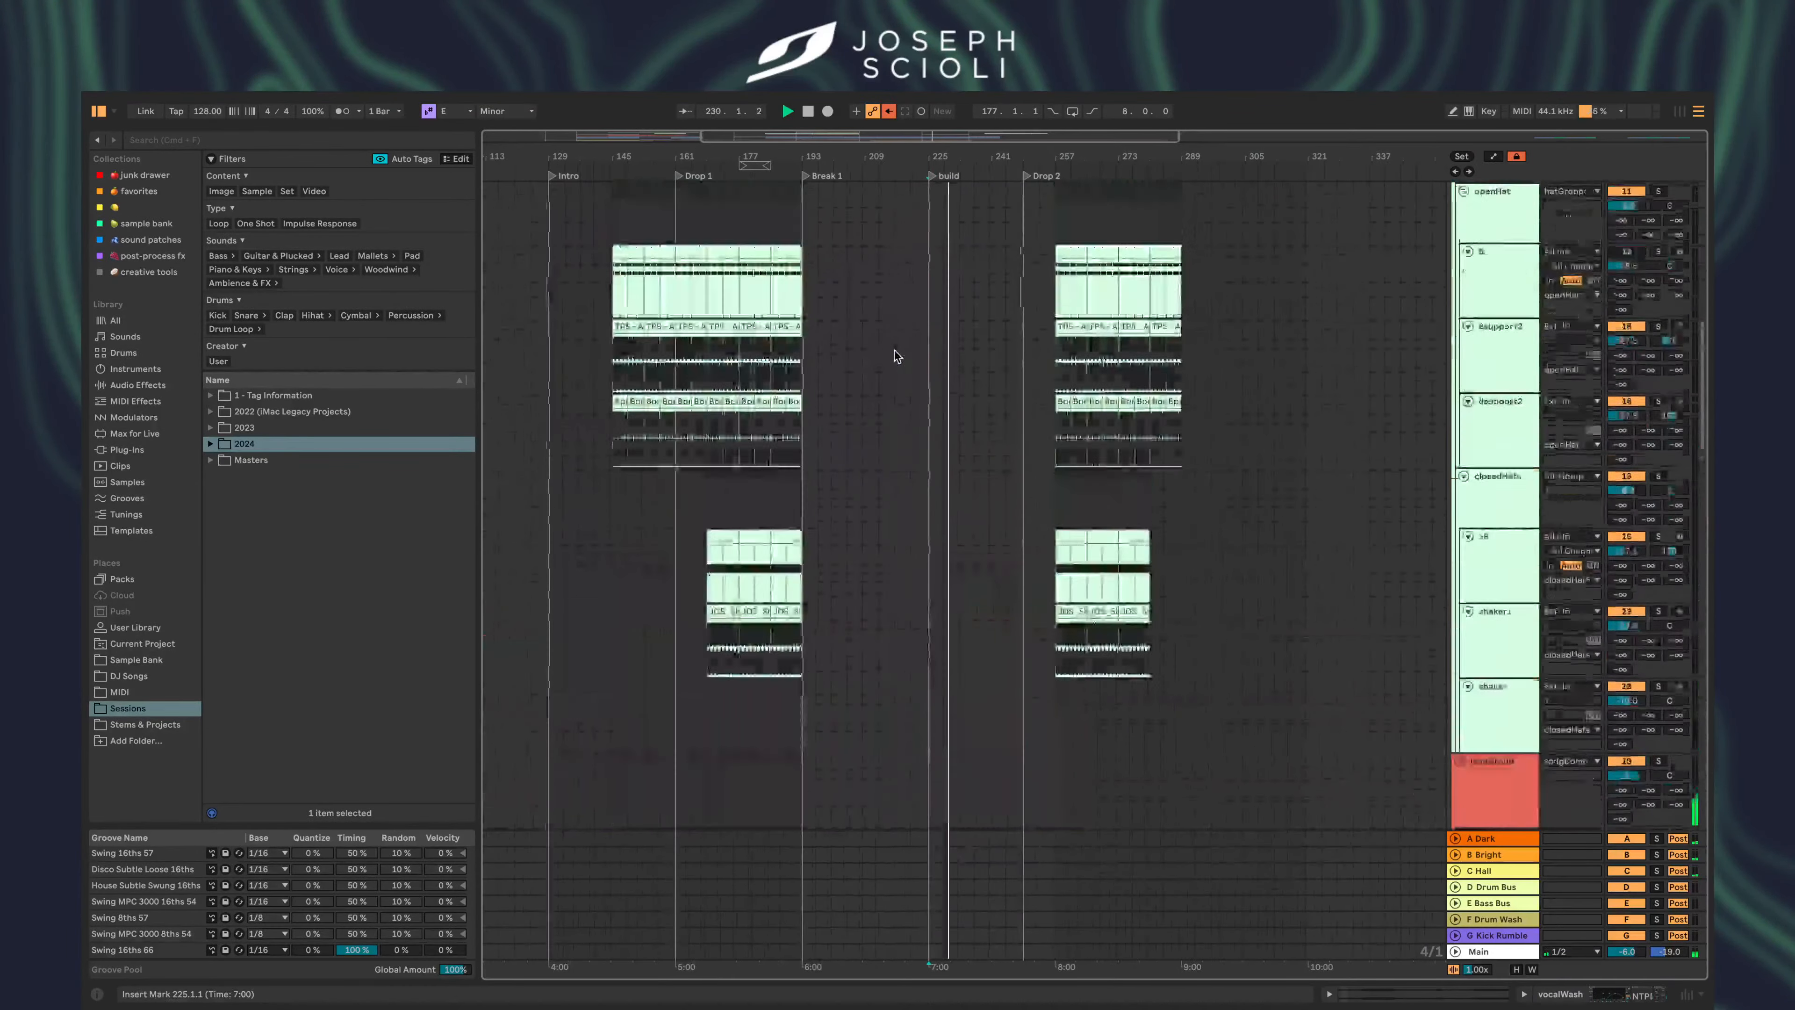
scroll(895, 350, up, 10)
scroll(937, 386, down, 20)
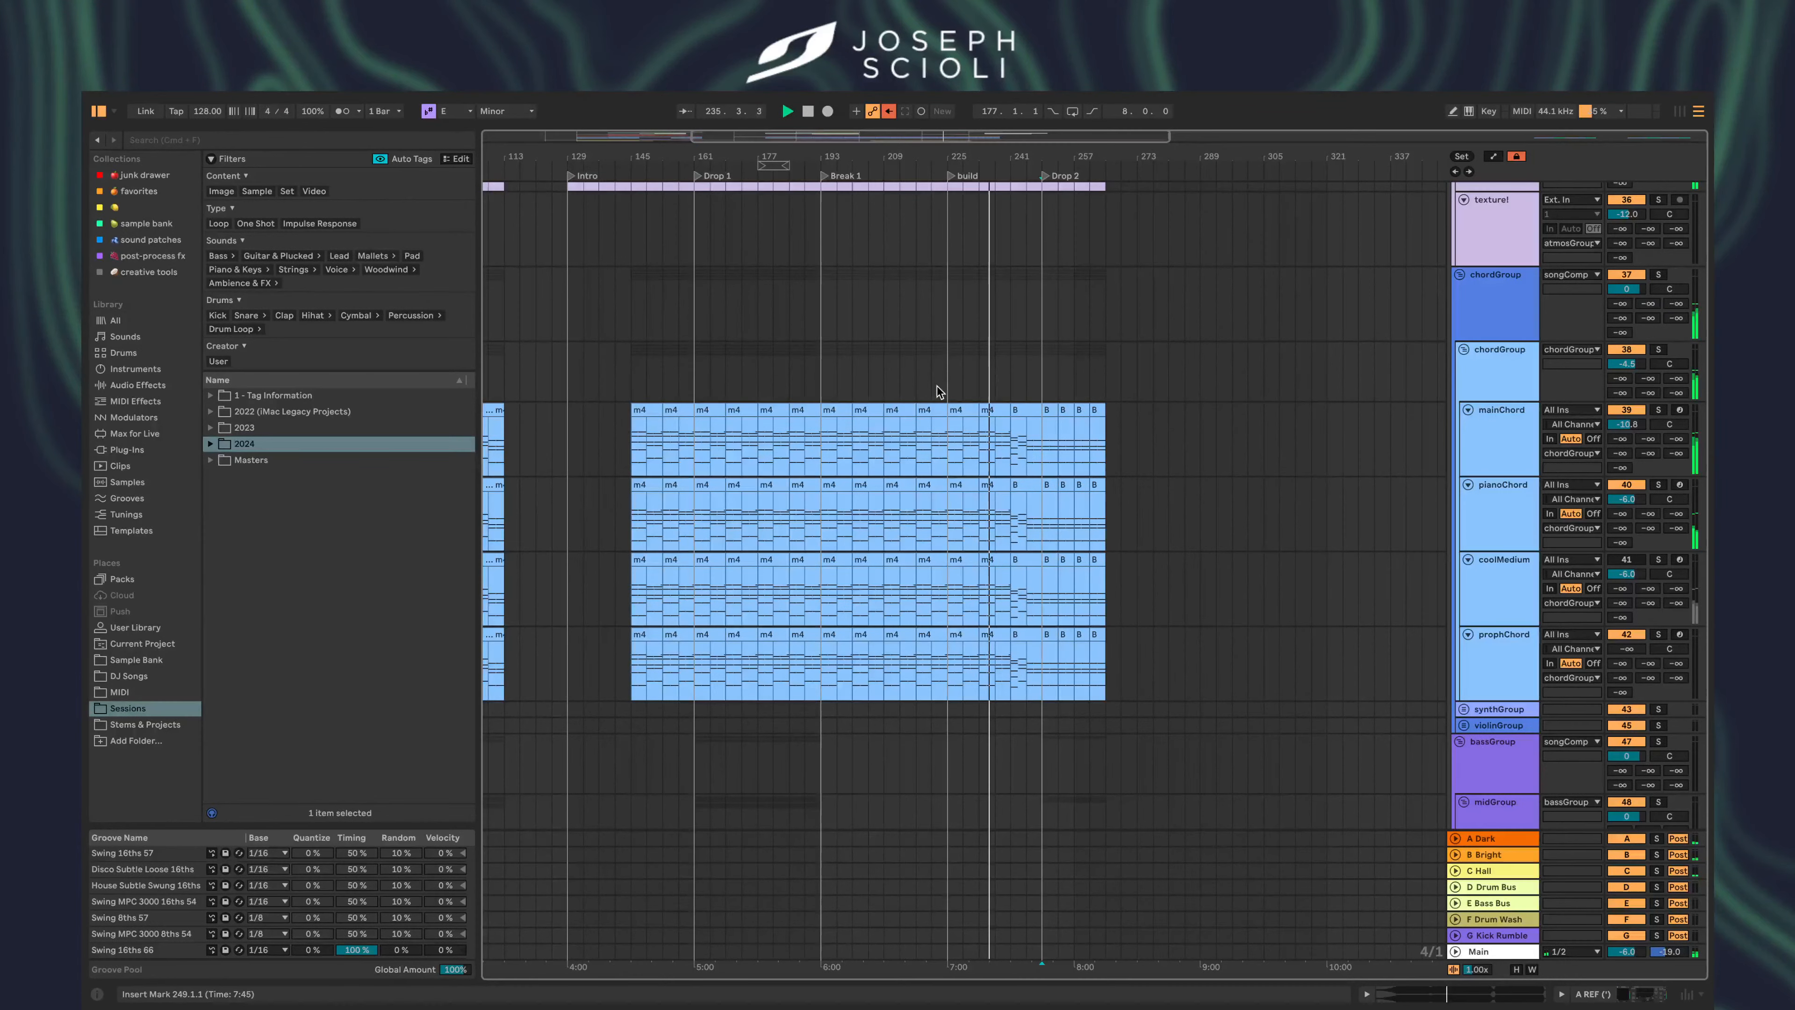
- Mark the 16-bar range from 209.1.1 to 225.1.1 on the atmos tracks
scroll(937, 386, up, 5)
drag(944, 239, 879, 246)
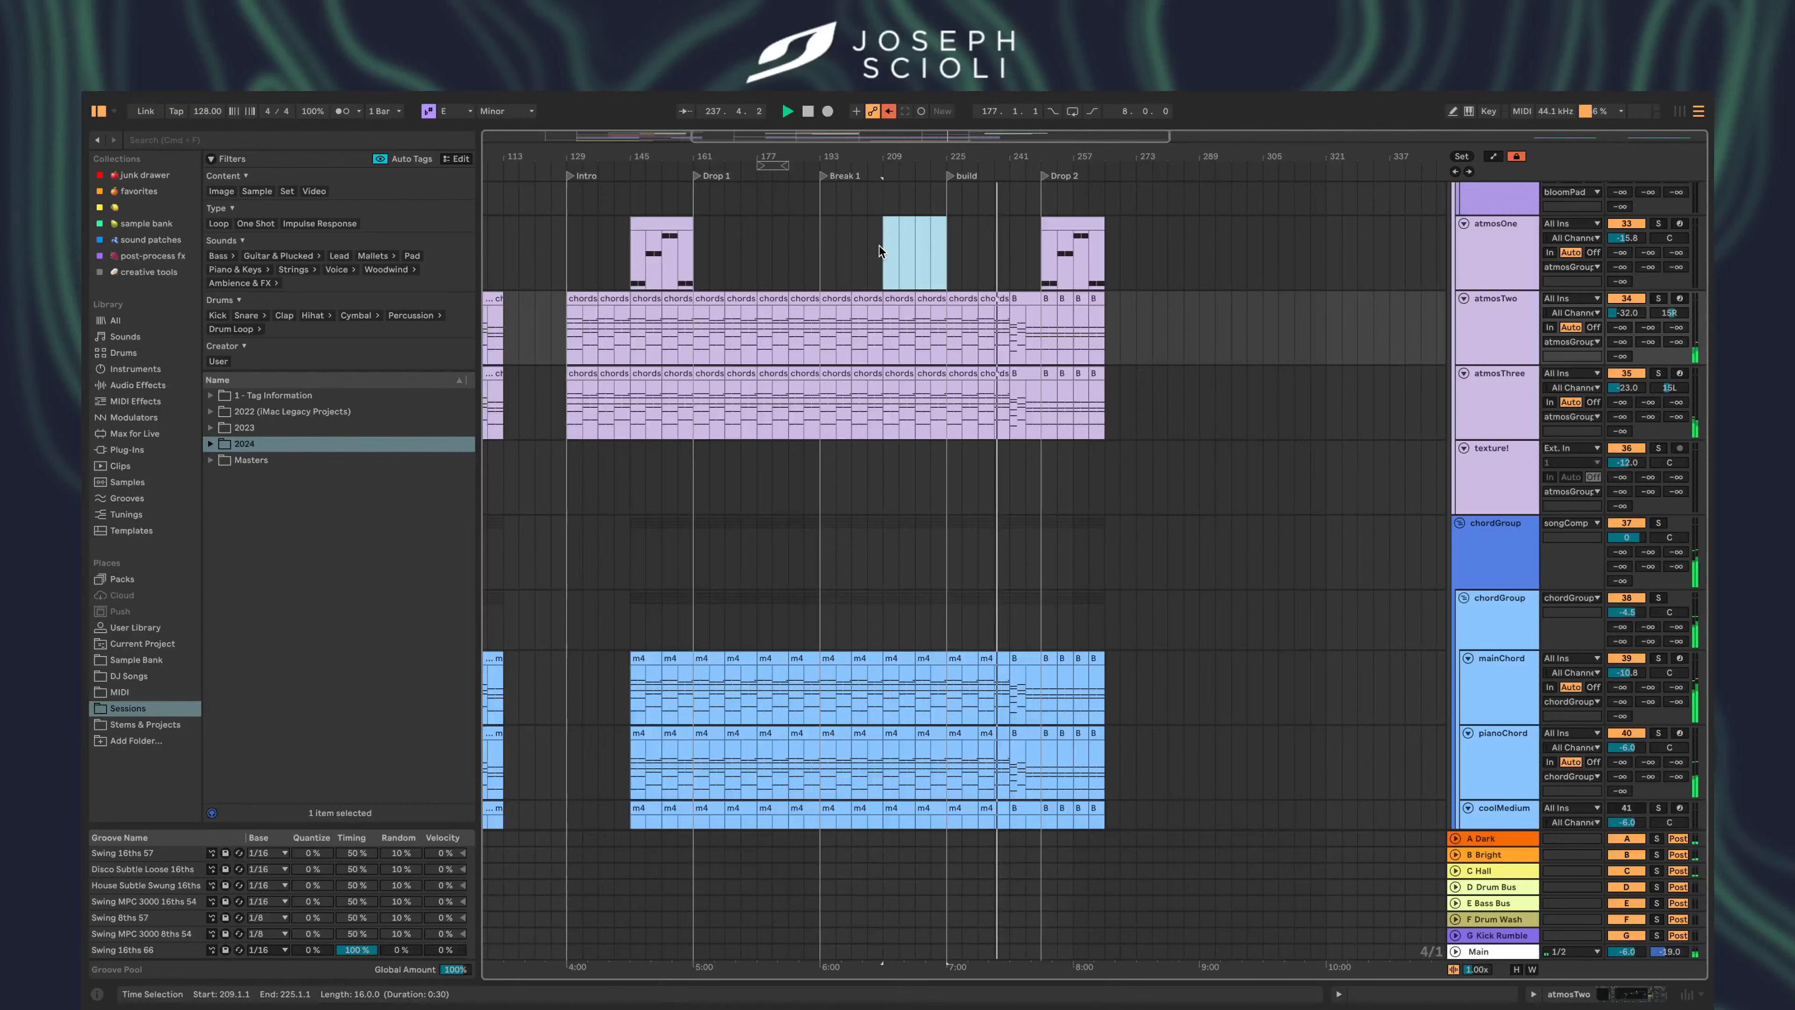
shift+click(947, 415)
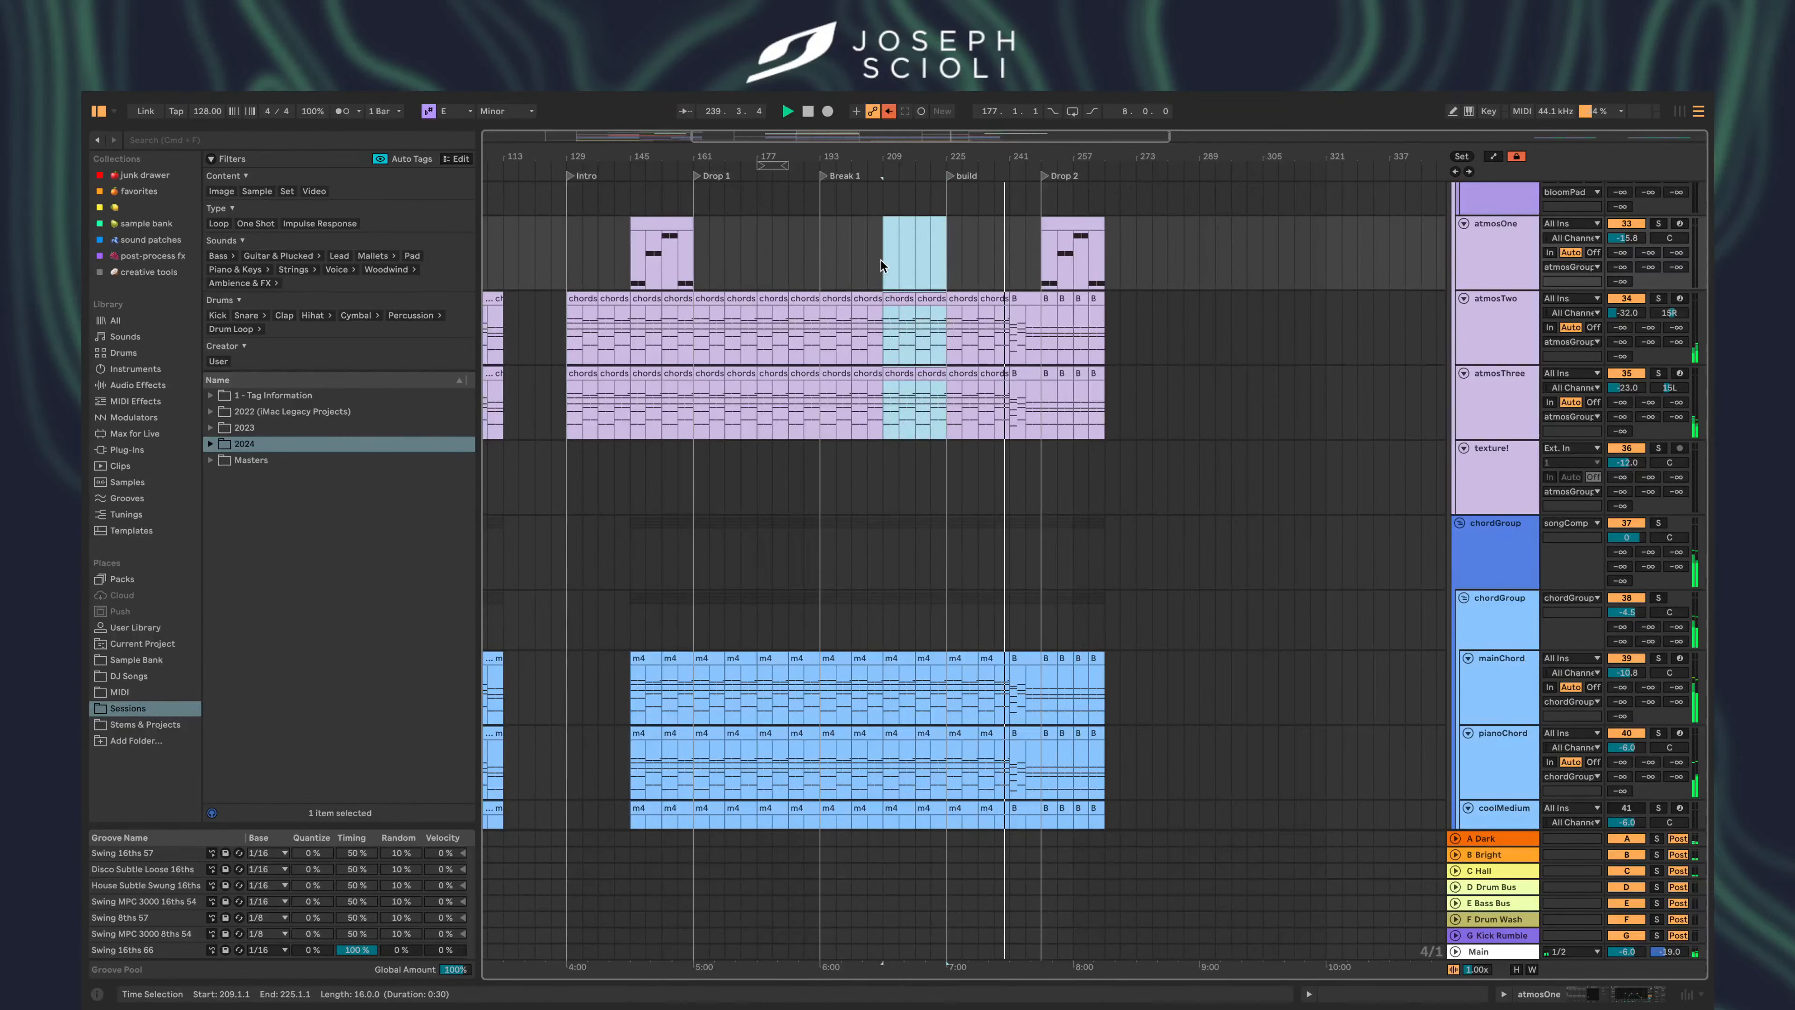
drag(881, 260, 881, 260)
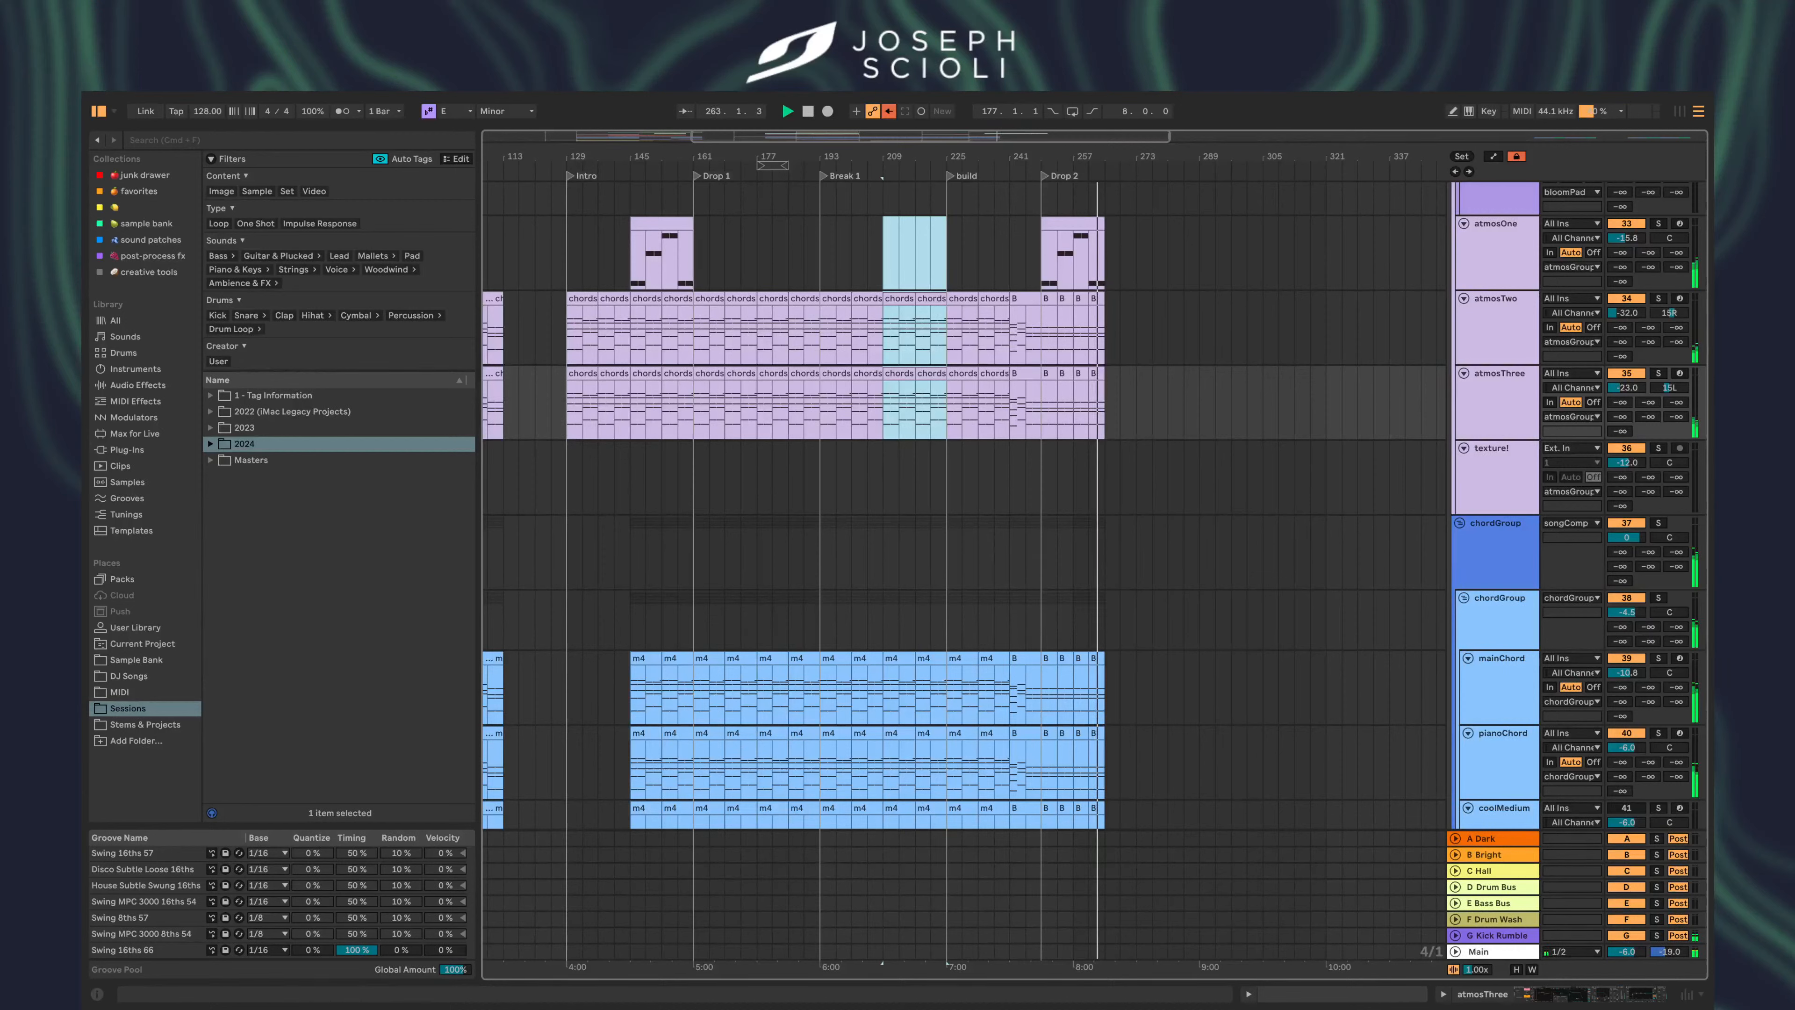
click(567, 408)
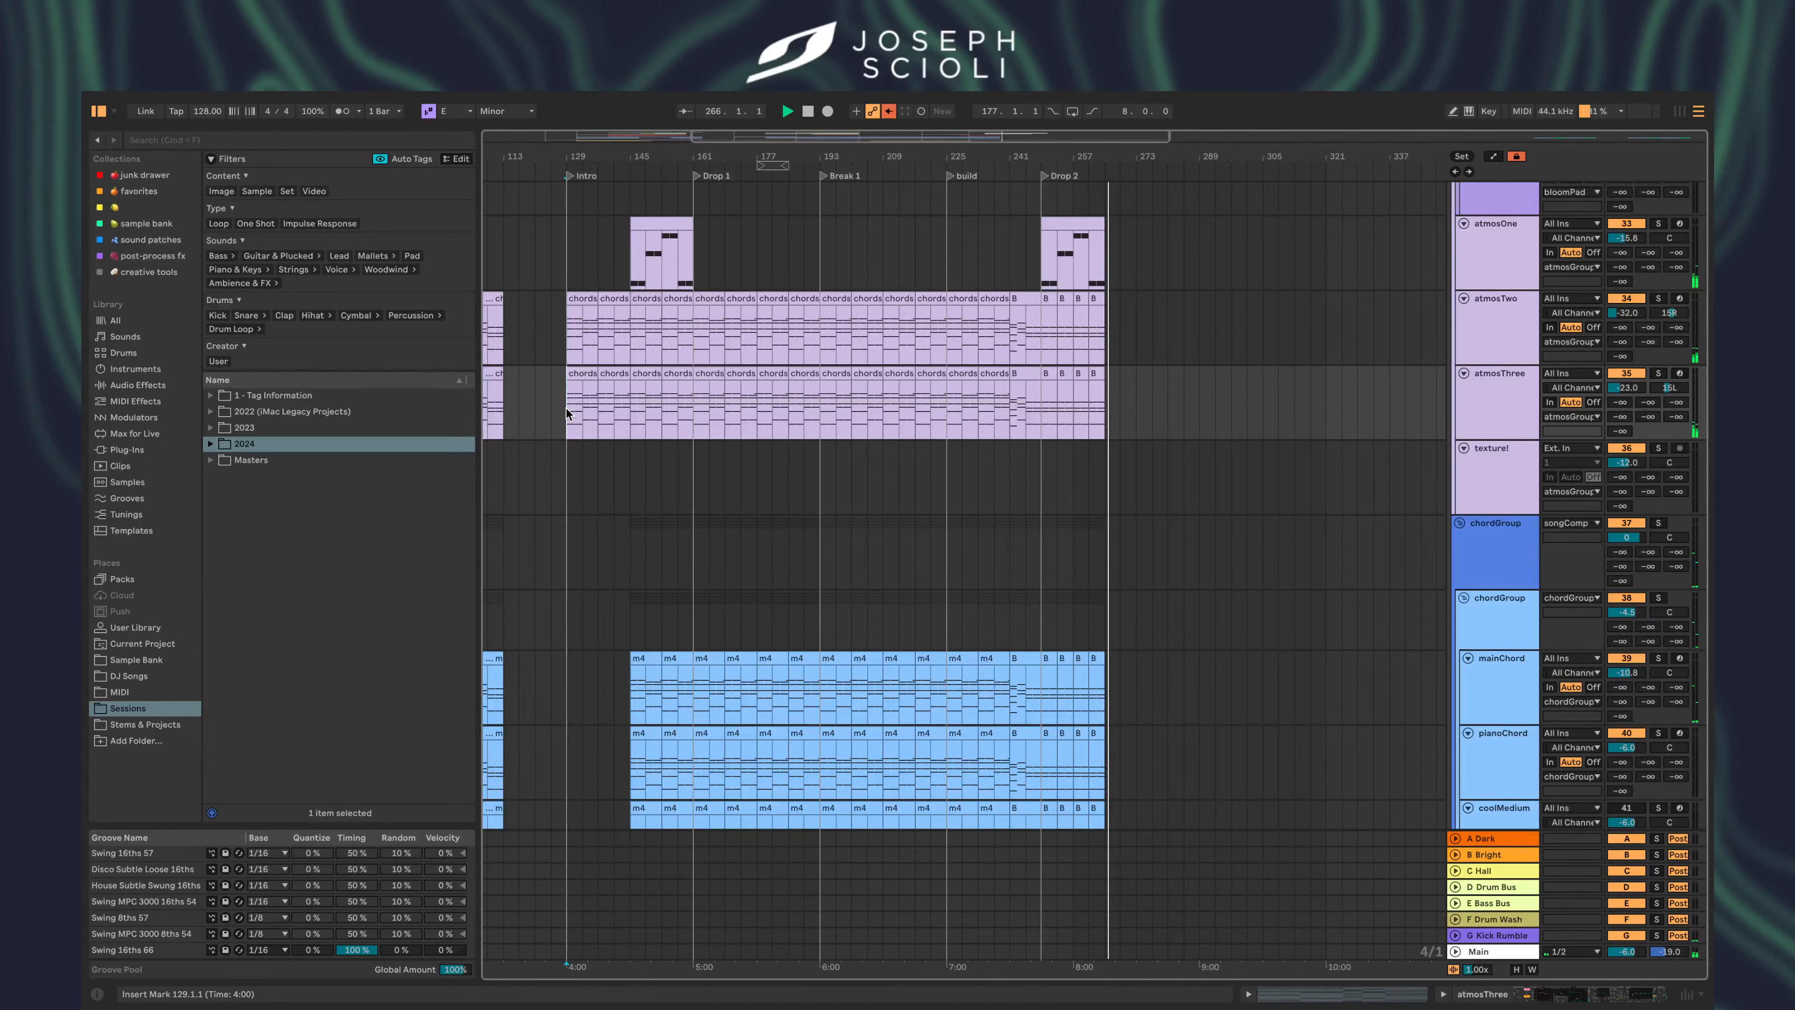
click(889, 333)
scroll(890, 343, up, 3)
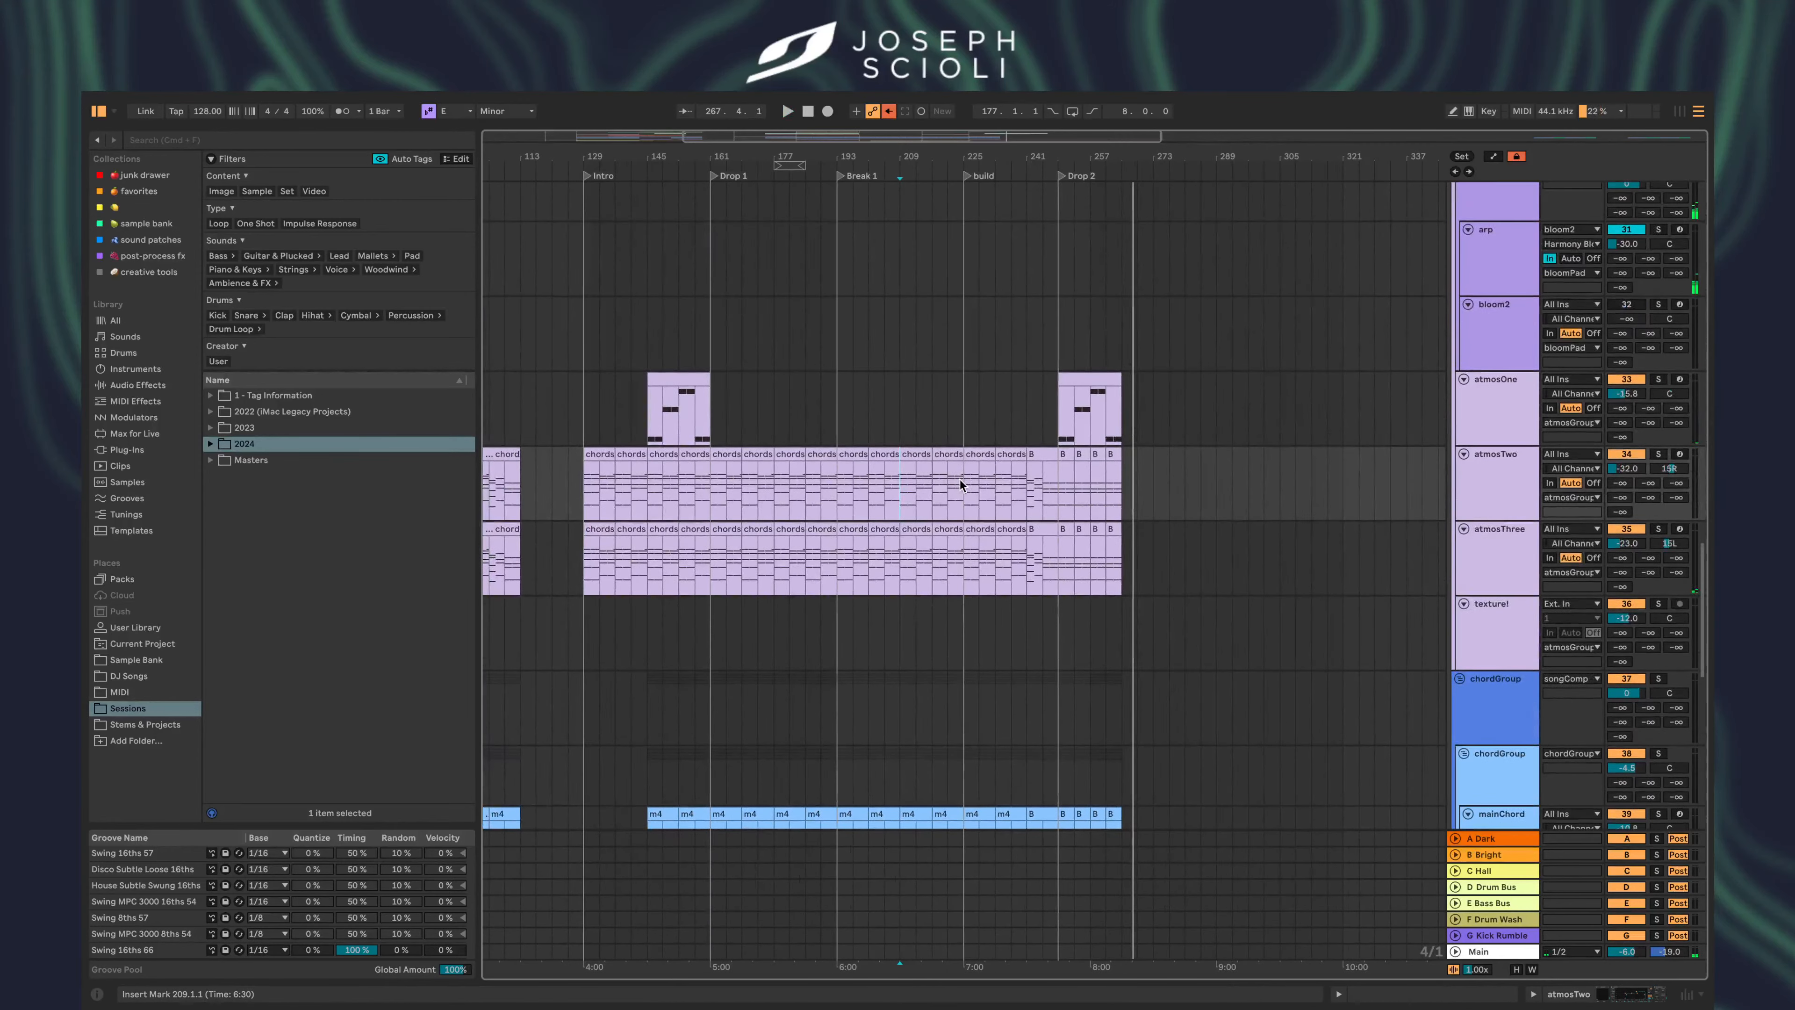
drag(959, 484, 919, 488)
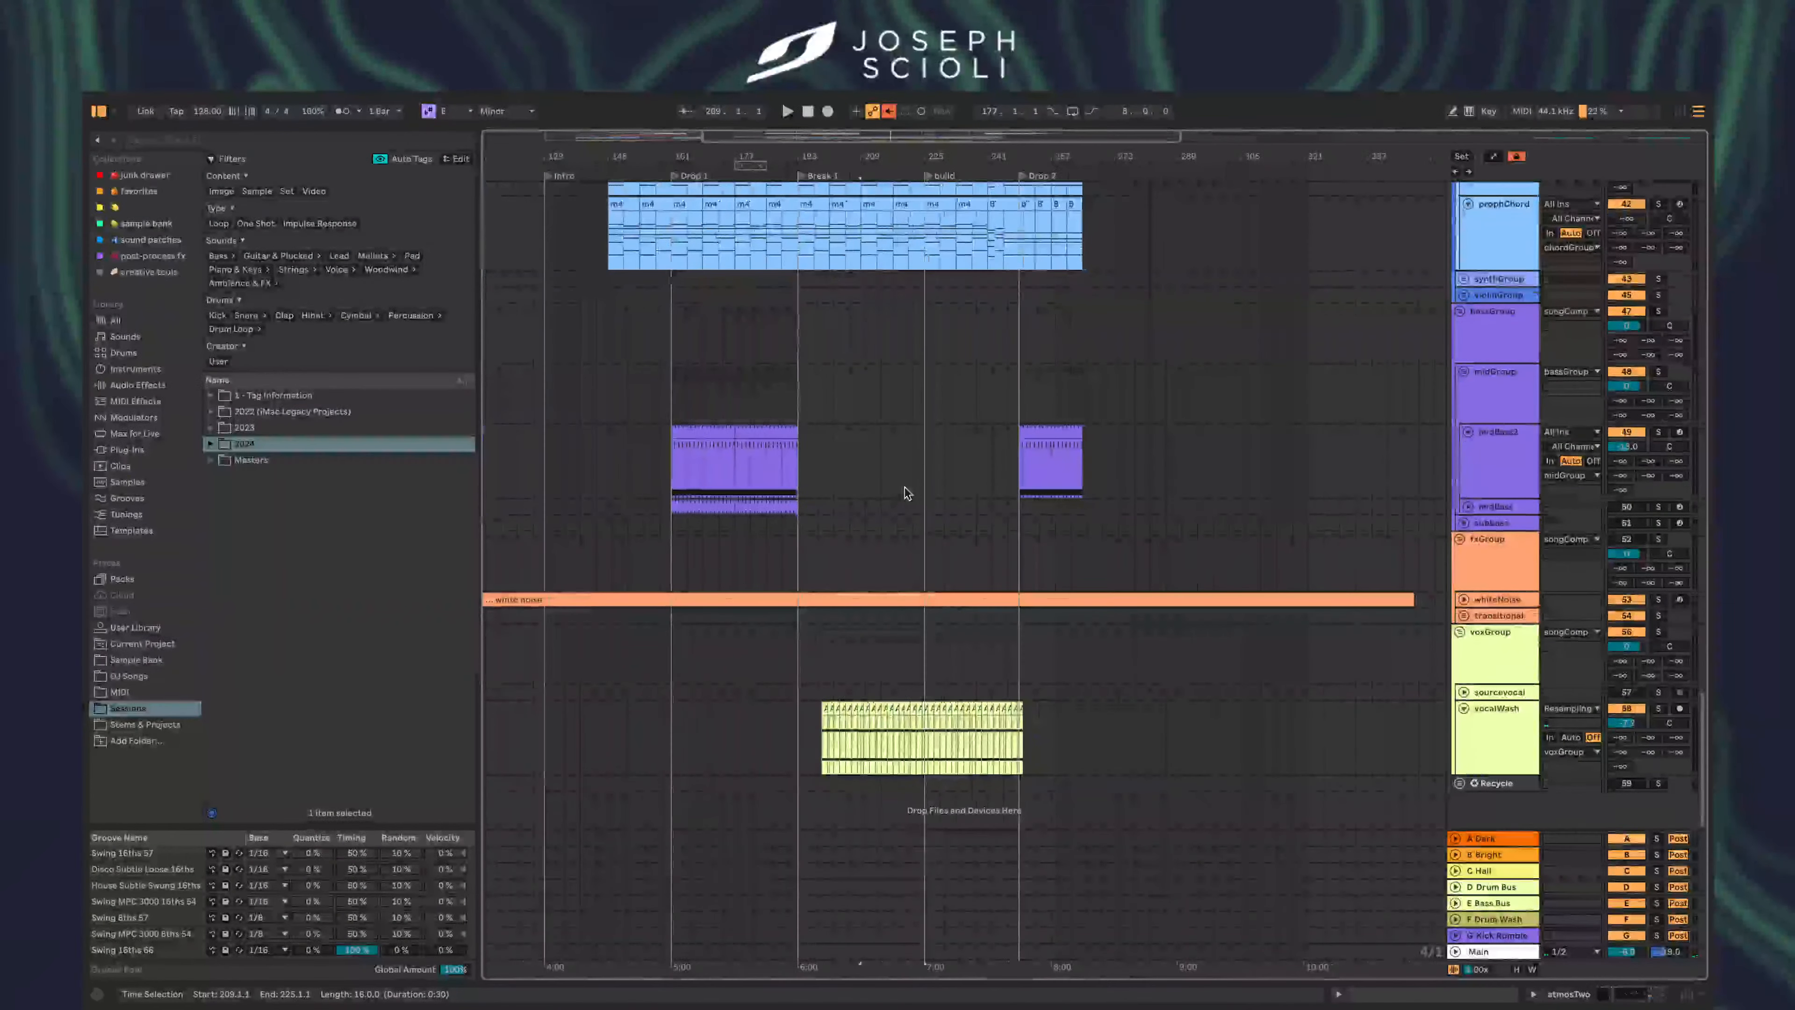
- Delete the mainChord clips between 209.1.1 and 225.1.1
scroll(897, 460, up, 4)
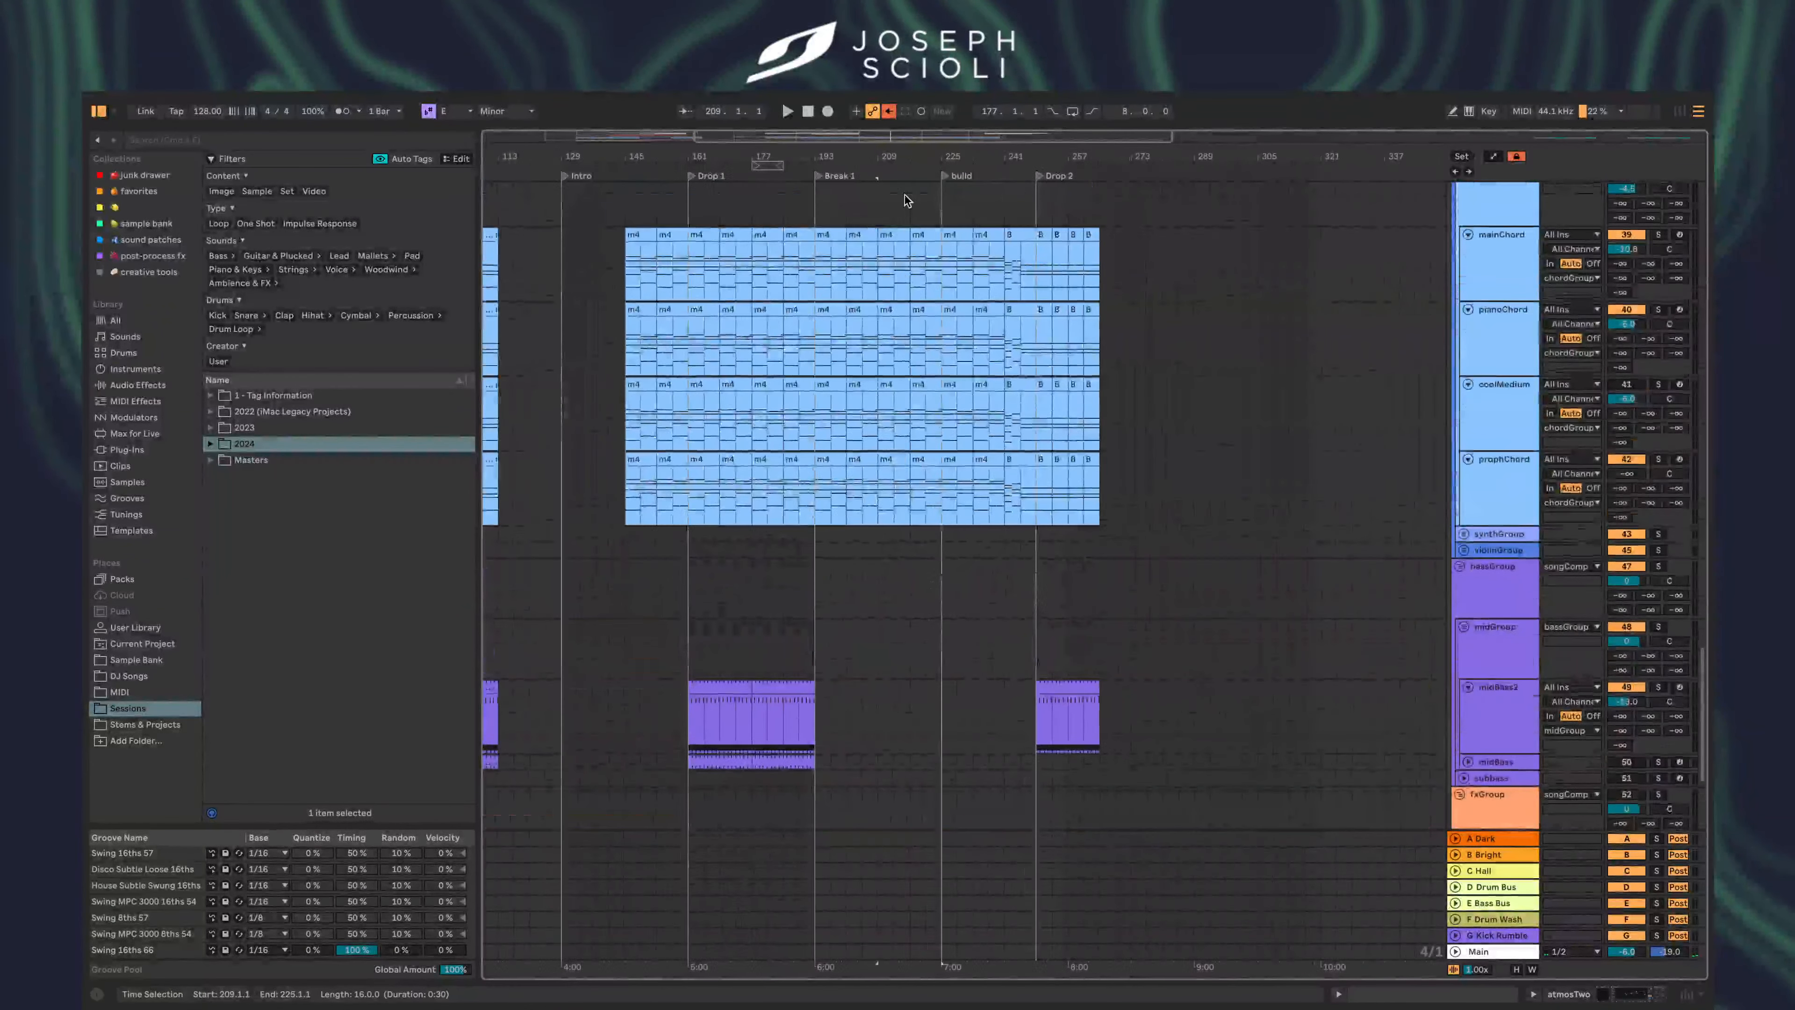
scroll(912, 234, up, 2)
drag(938, 299, 888, 301)
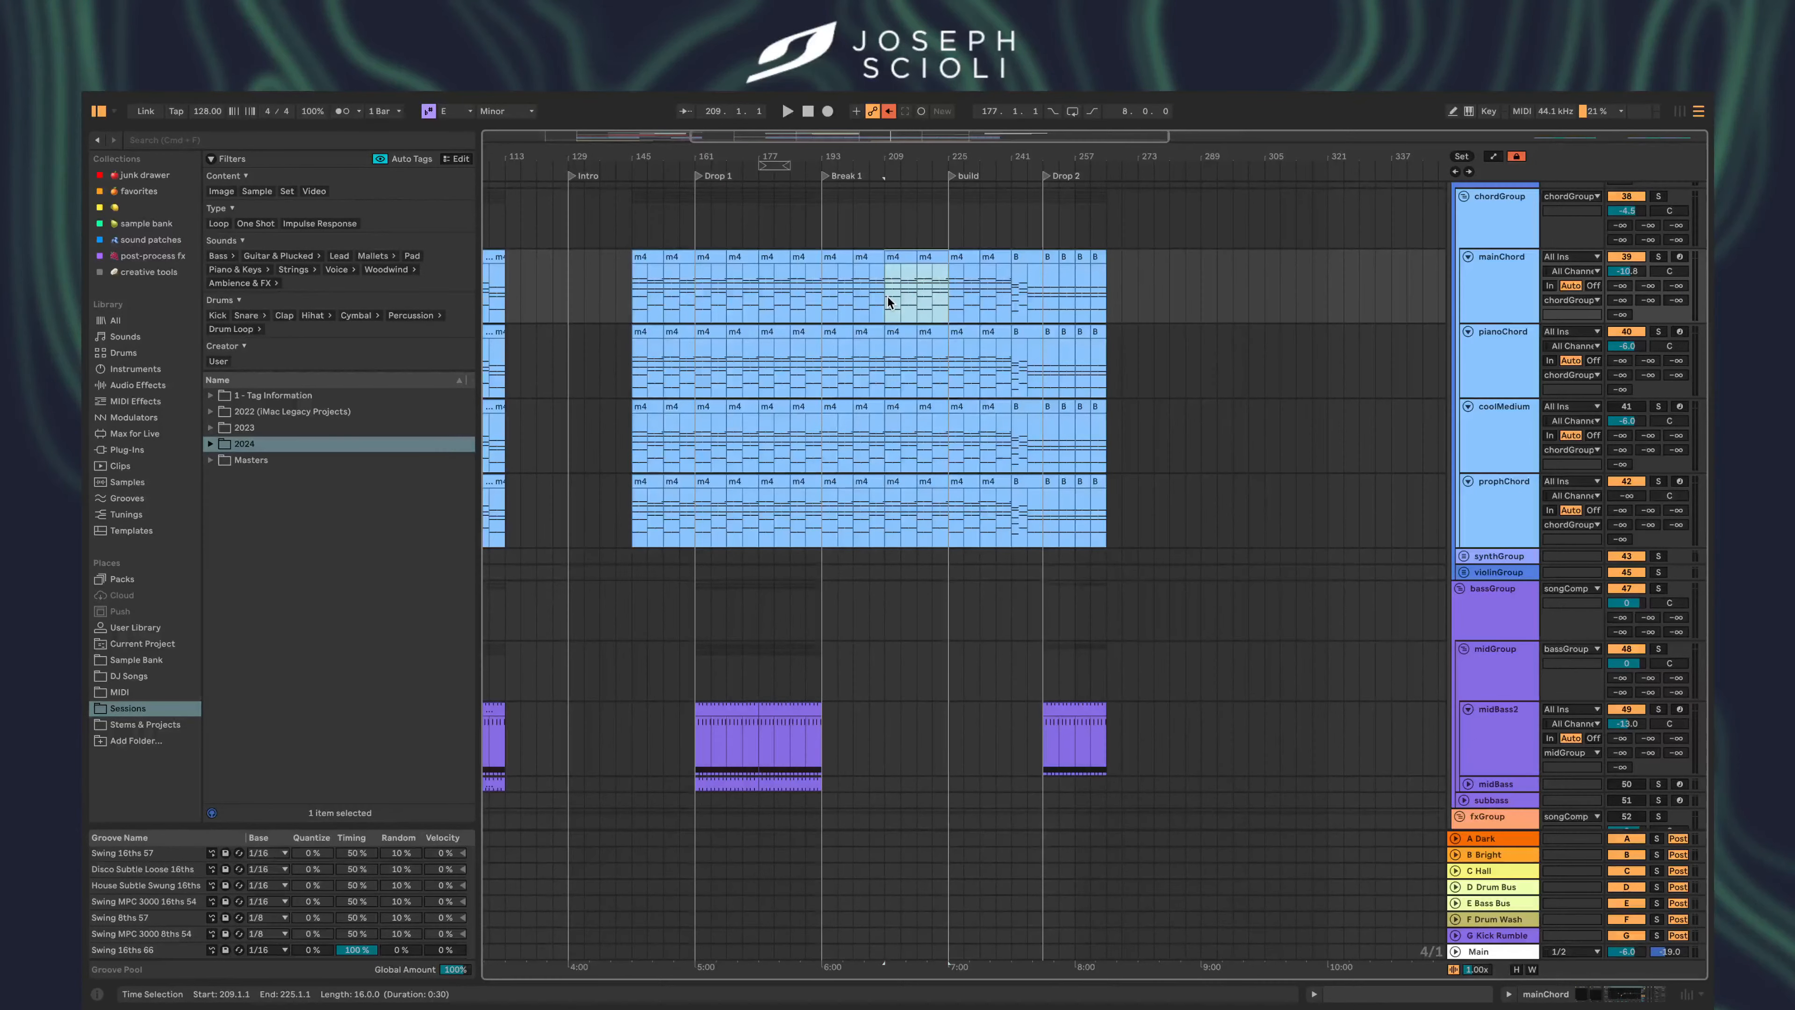
key(Delete)
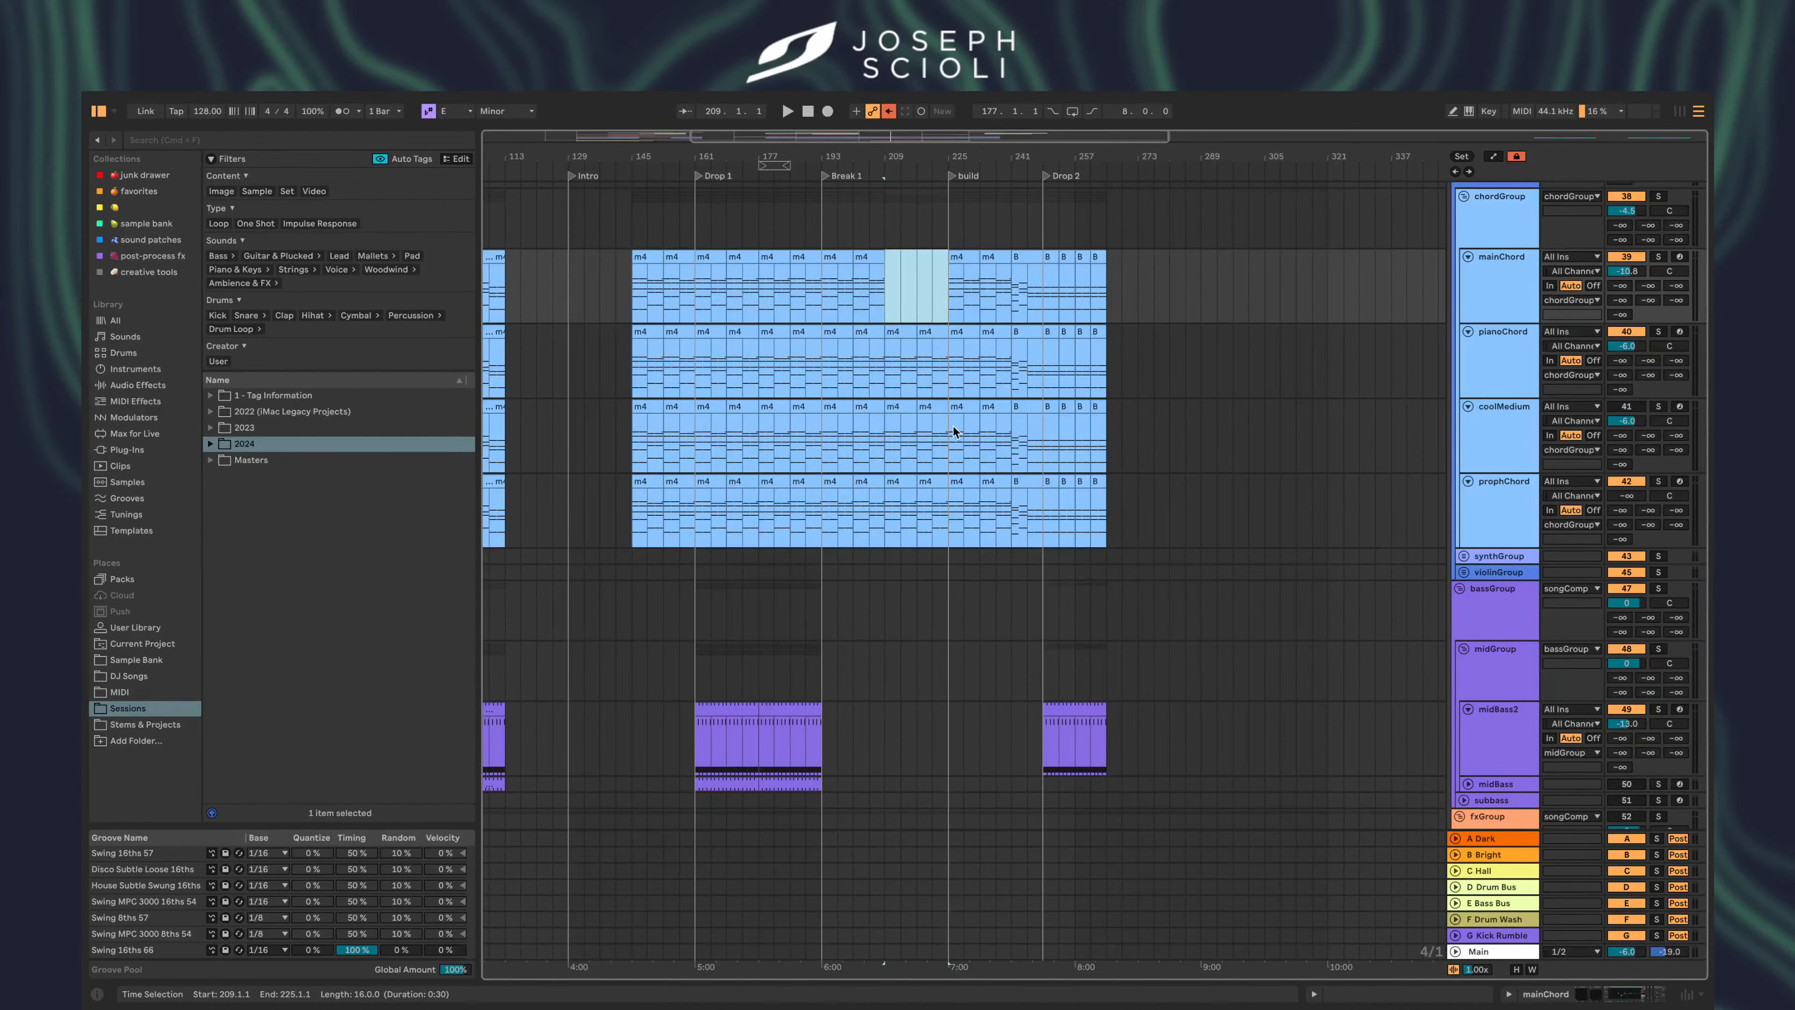
- Delete the time from 209.1.1 to 225.1.1 across the whole arrangement and place the insert marker at 225.1.1
drag(944, 360, 884, 365)
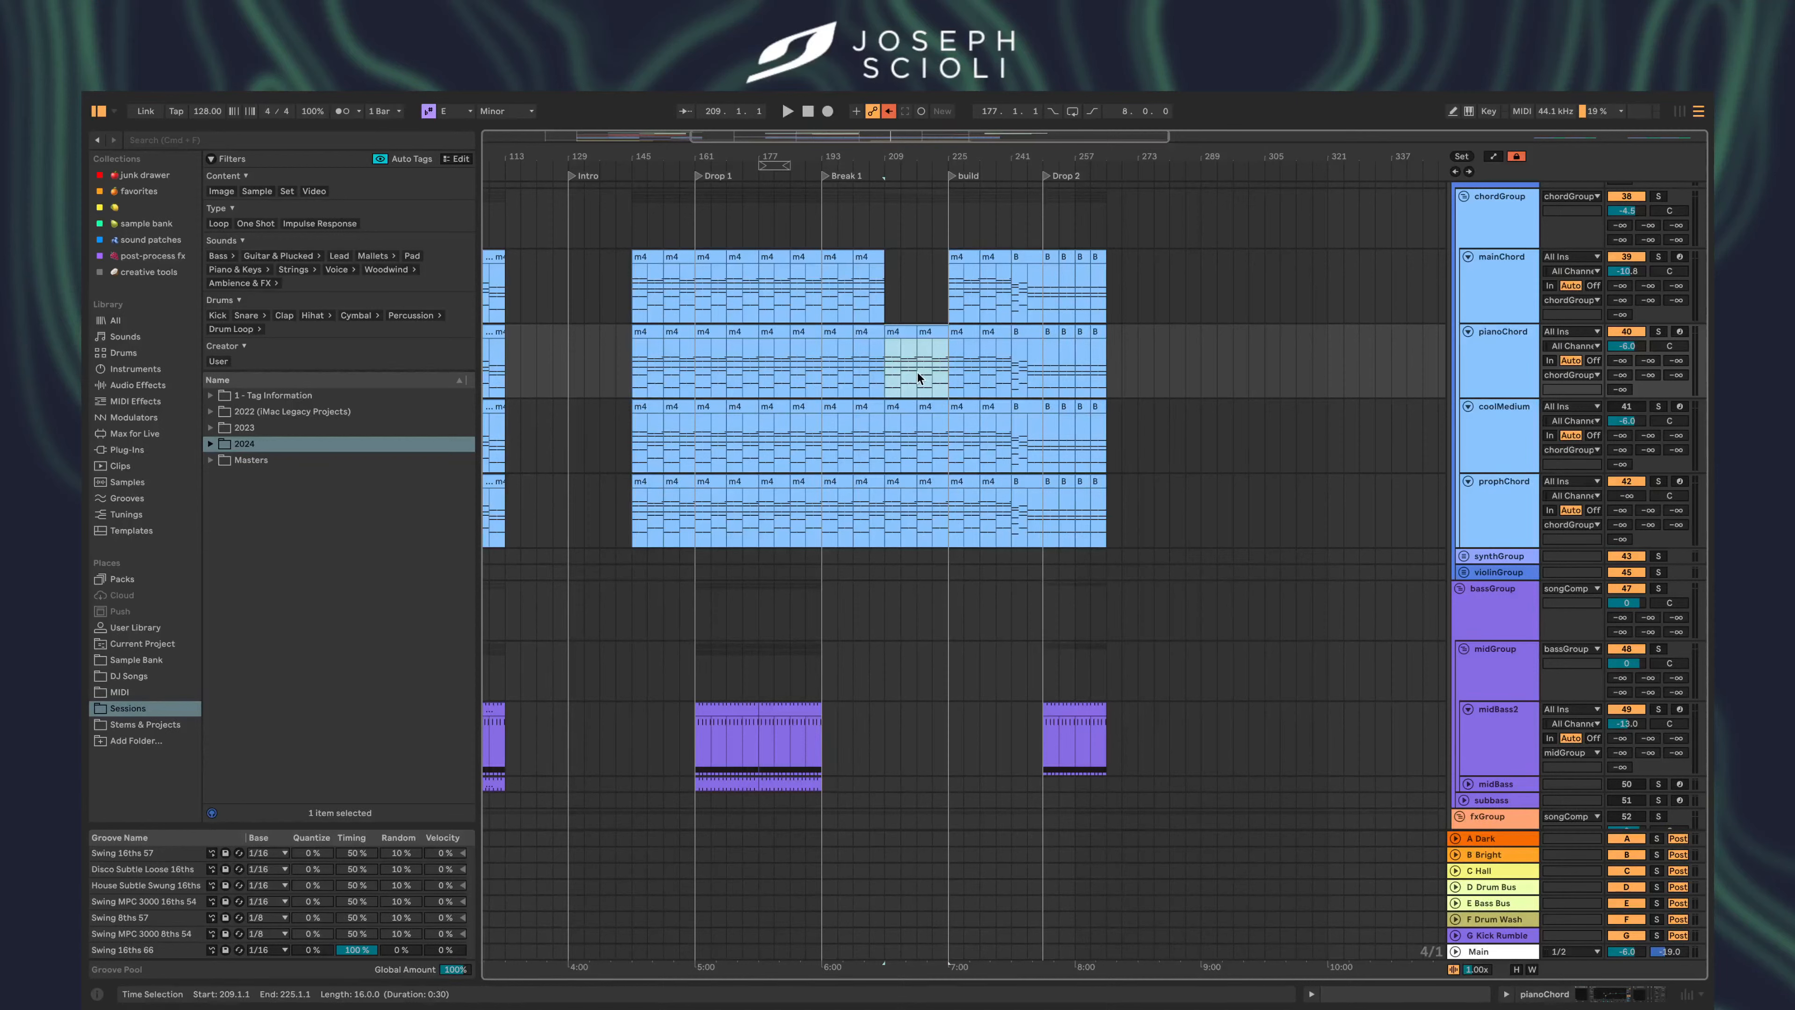
key(super+shift+Delete)
click(951, 371)
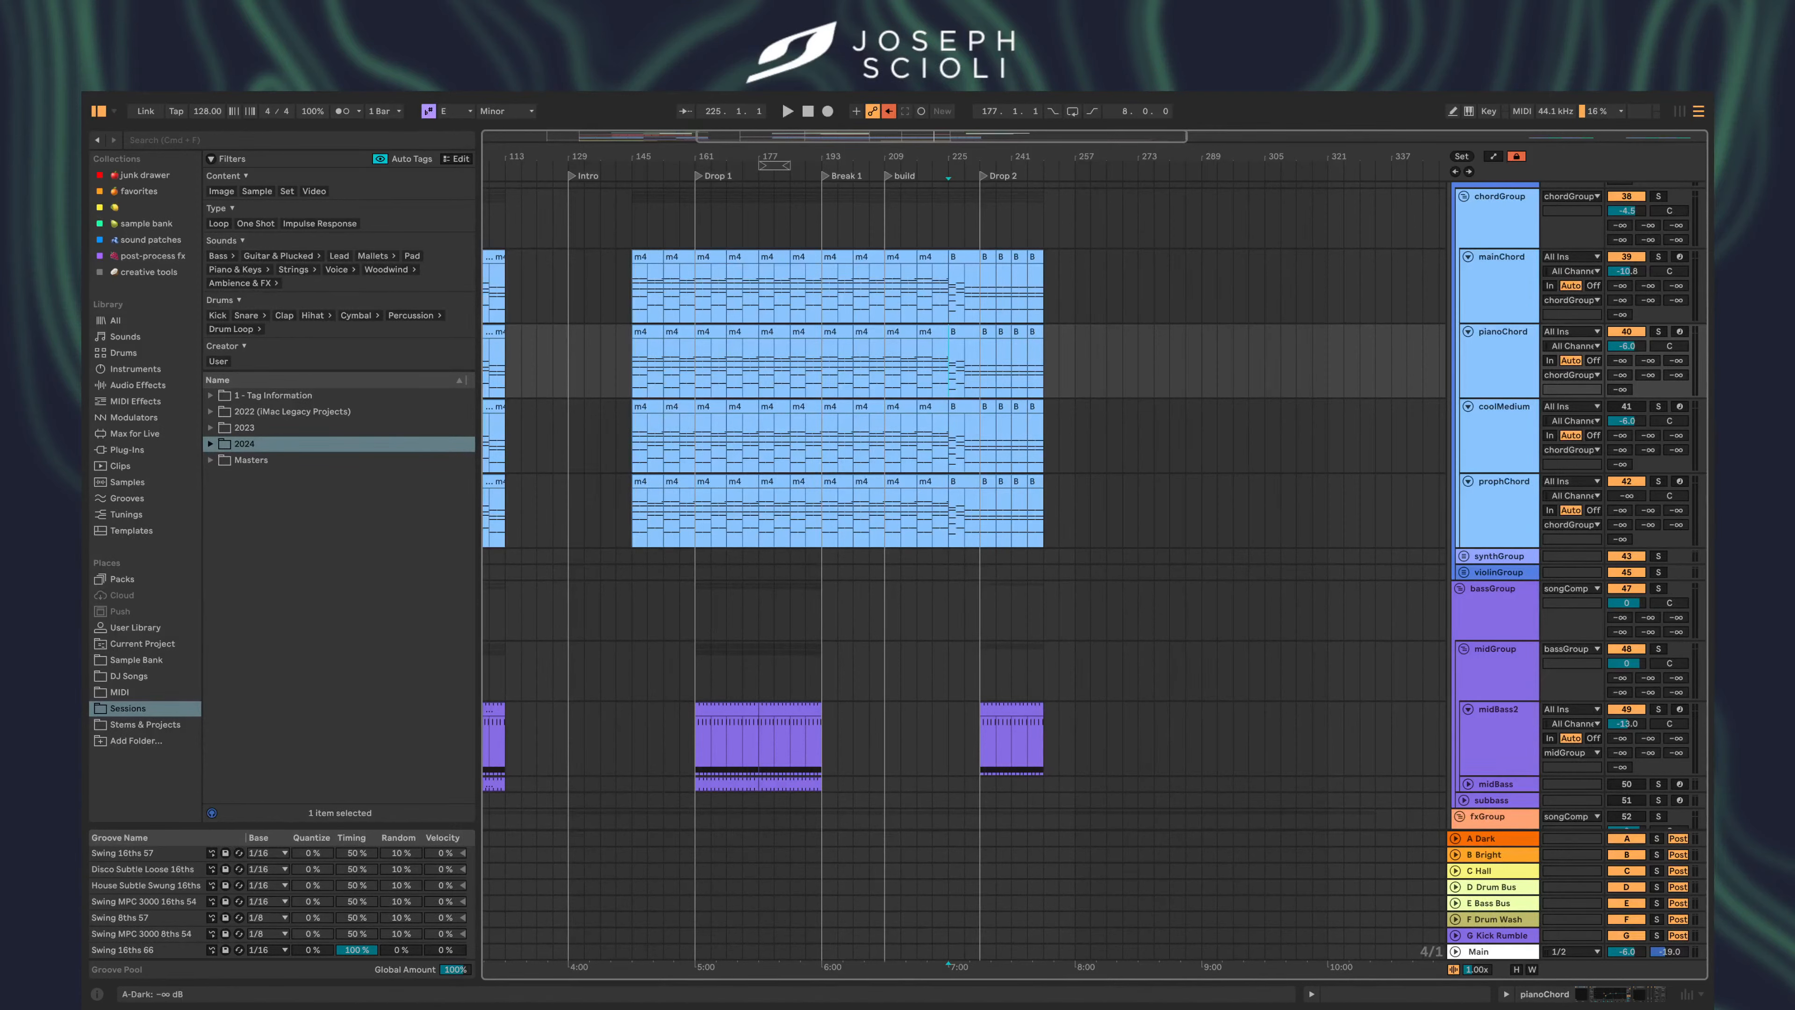
- Examine how the kick, hat and lead clips line up with the build and Drop 2 markers
scroll(895, 410, up, 15)
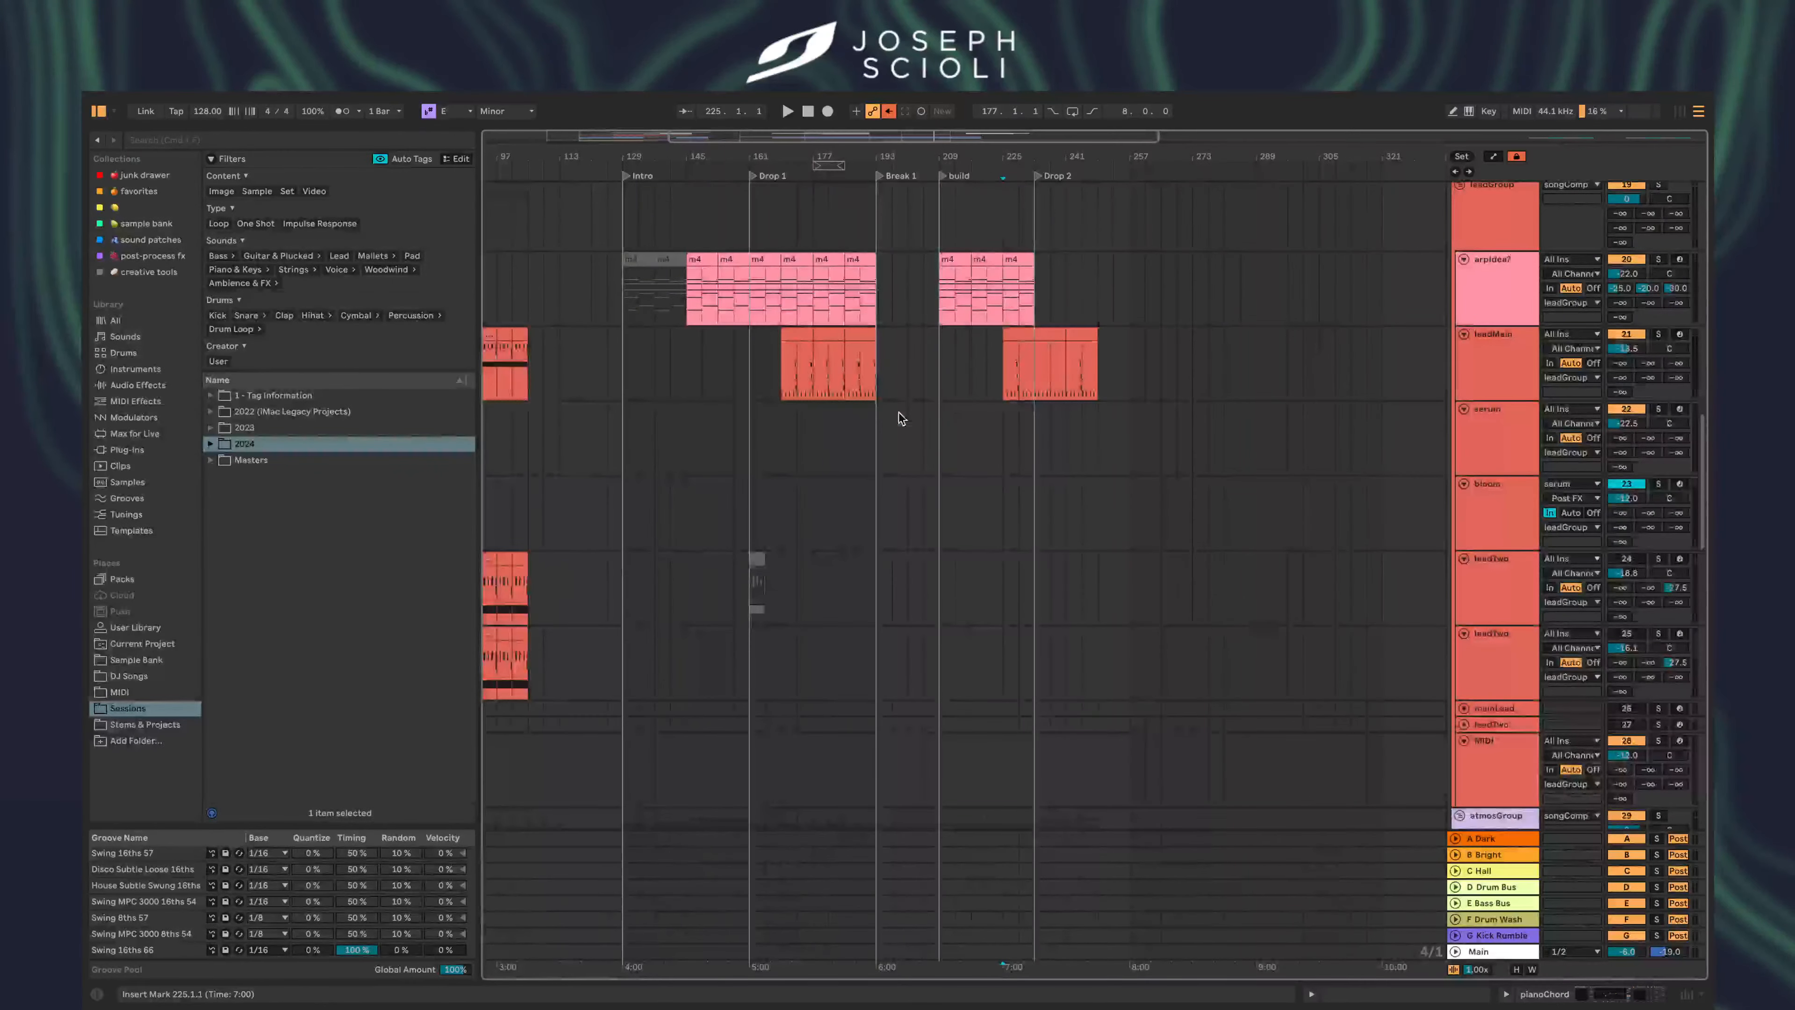
scroll(901, 416, up, 15)
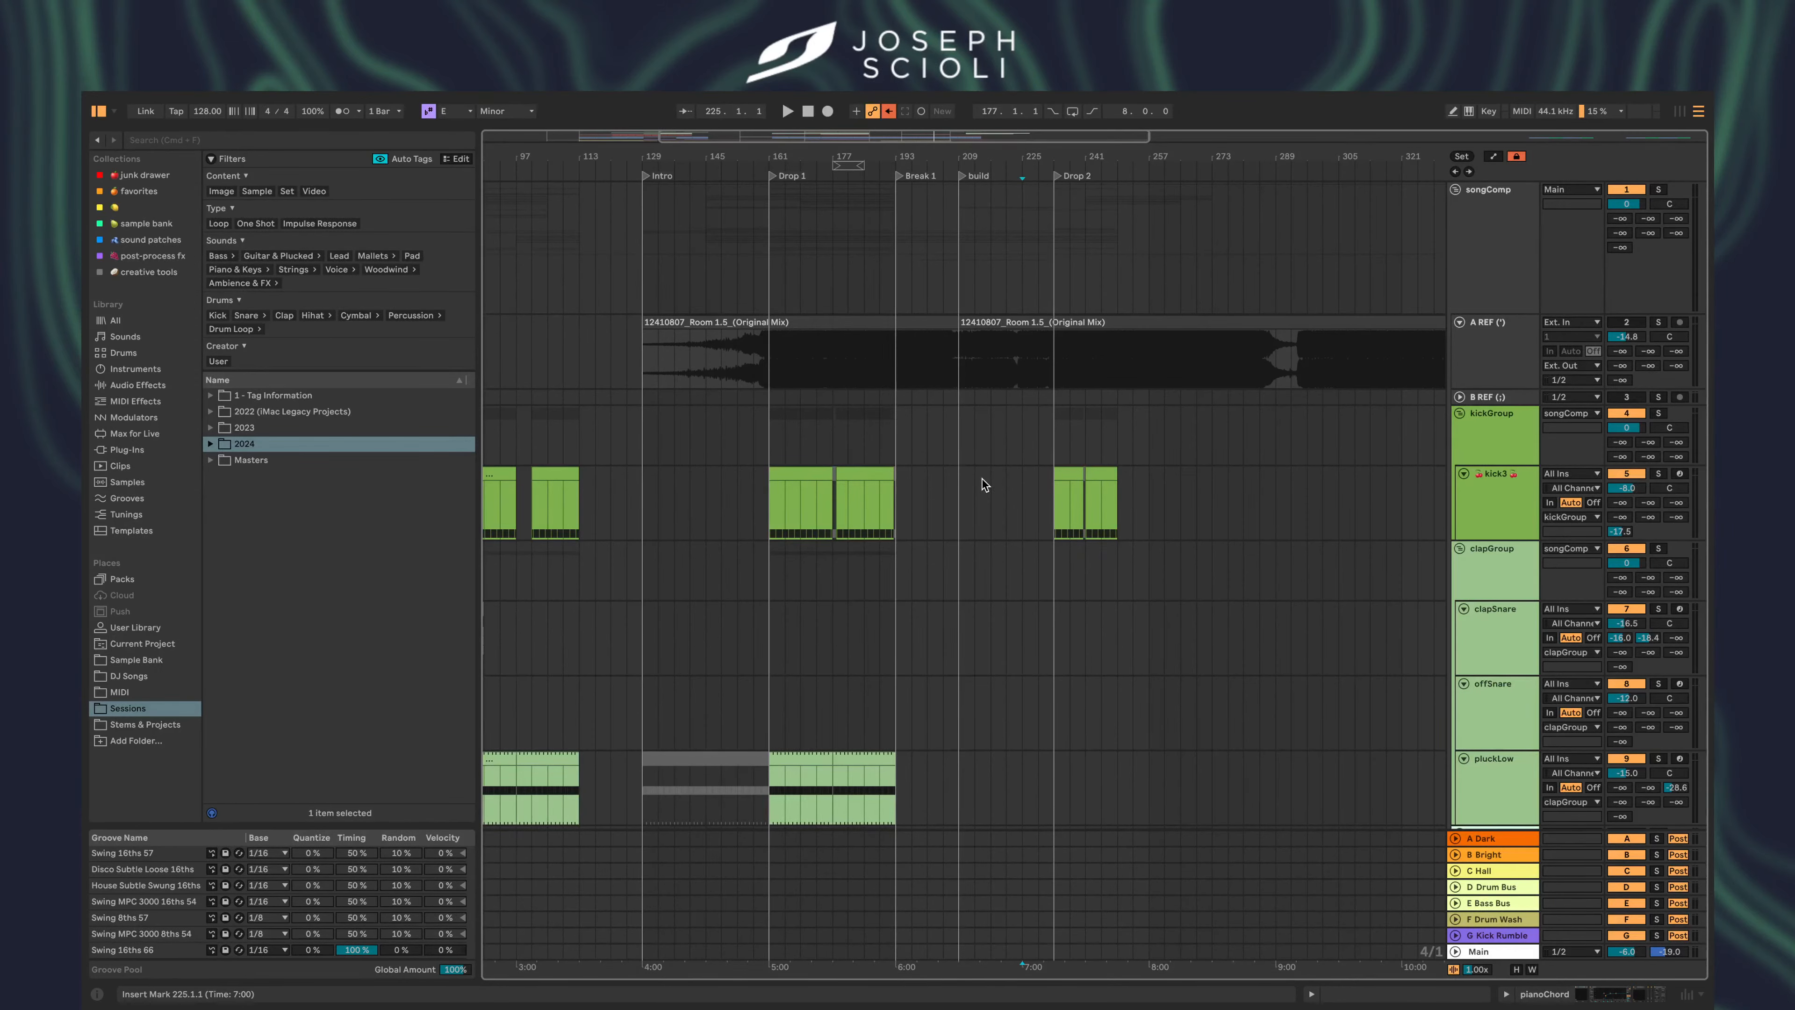
scroll(982, 479, down, 5)
scroll(982, 479, down, 5)
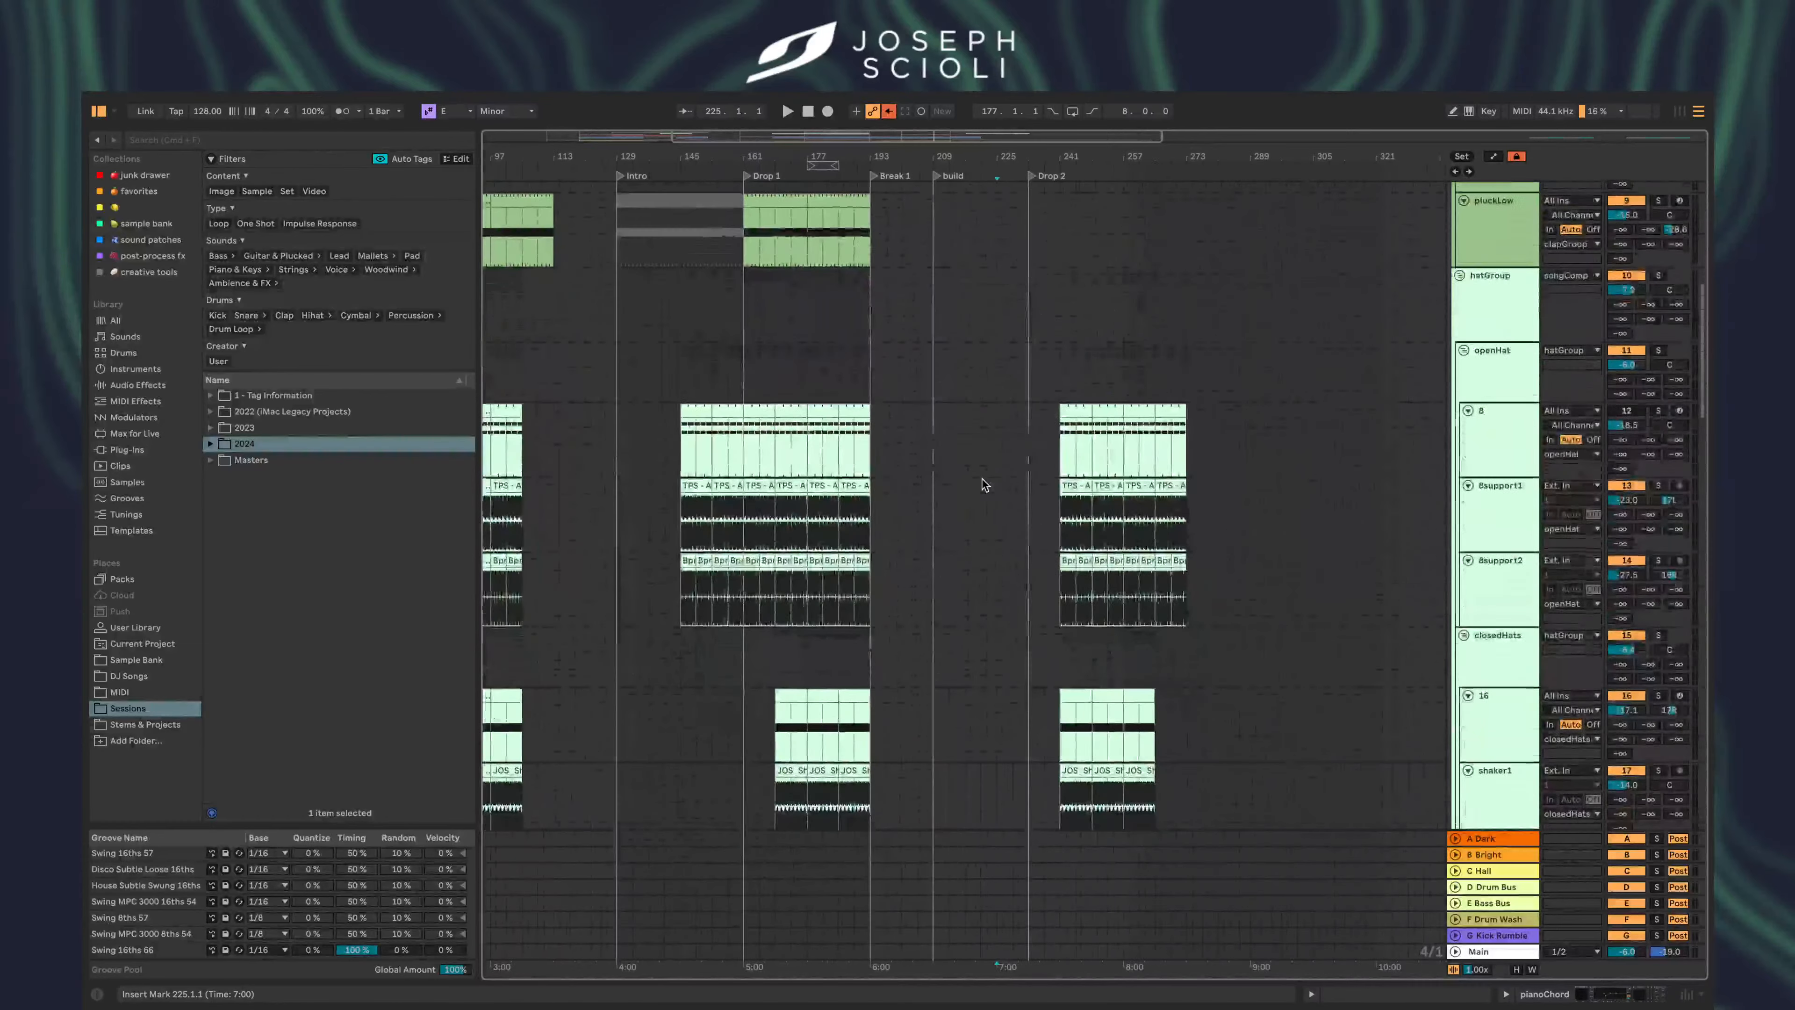
scroll(782, 500, down, 5)
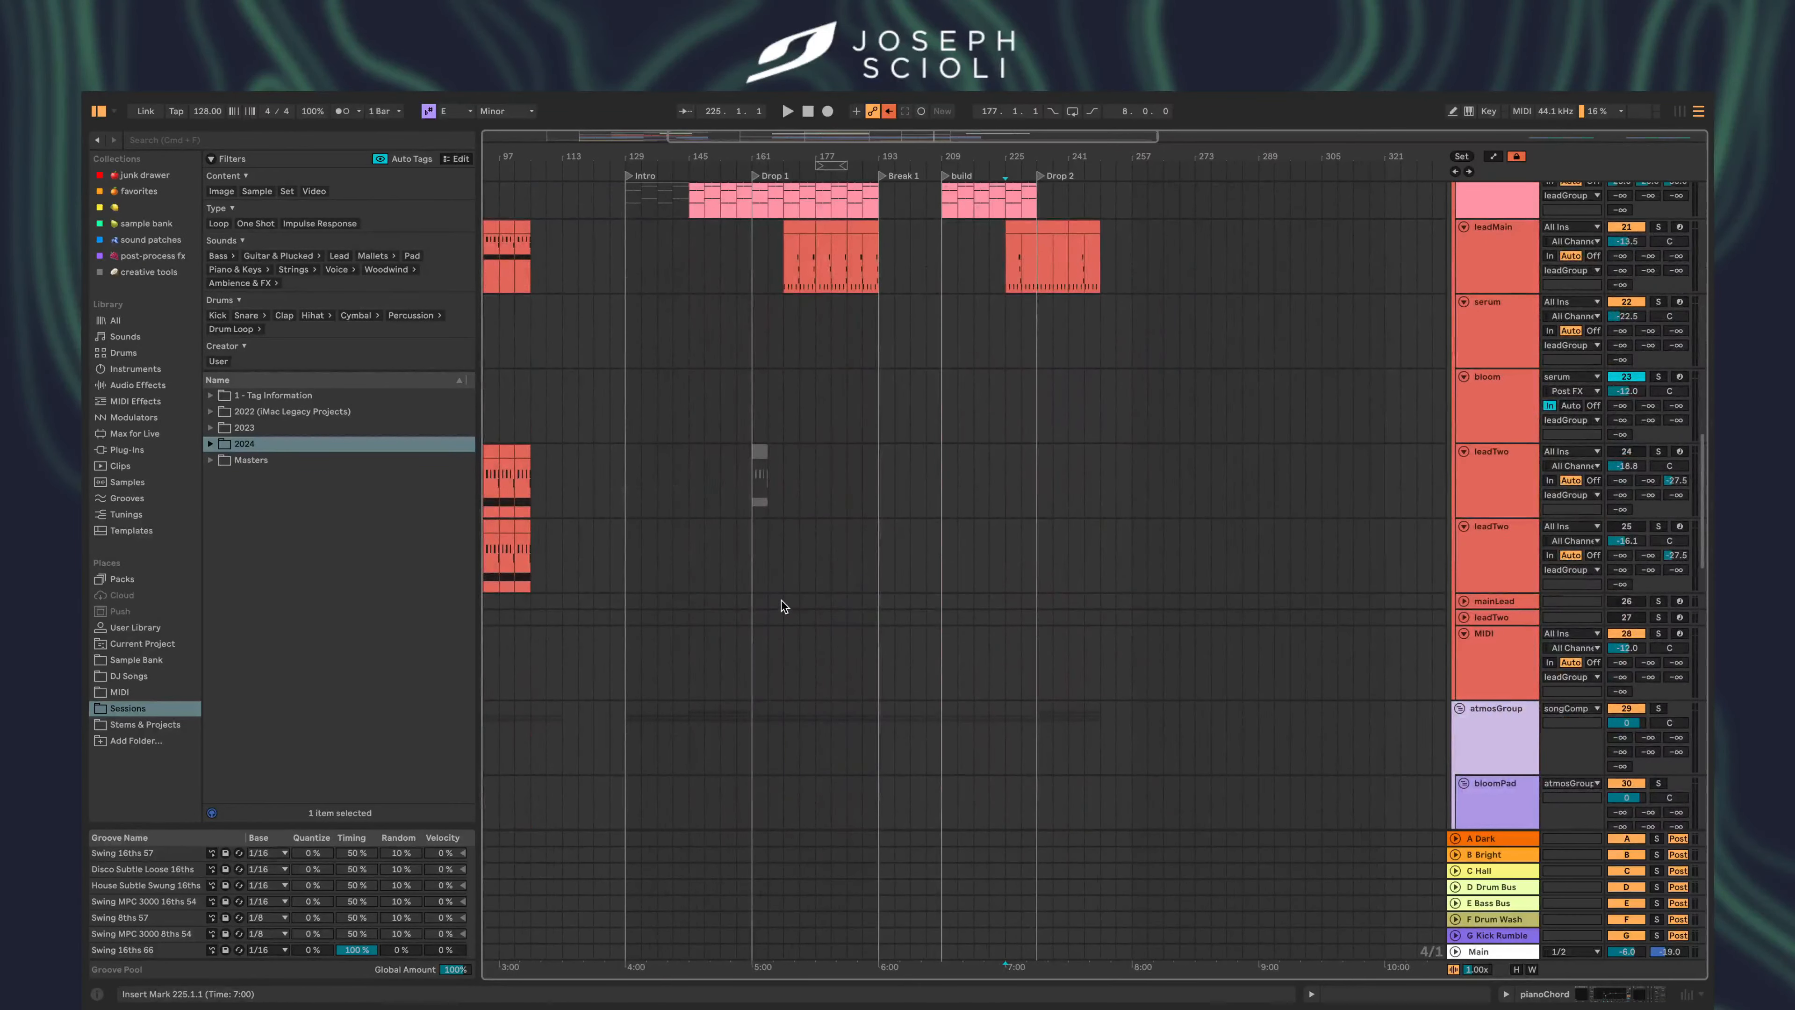
- Play the leadMain clip from 169.1.1 with the leadMain track soloed
scroll(781, 600, up, 10)
scroll(781, 601, up, 5)
scroll(781, 600, down, 3)
click(941, 406)
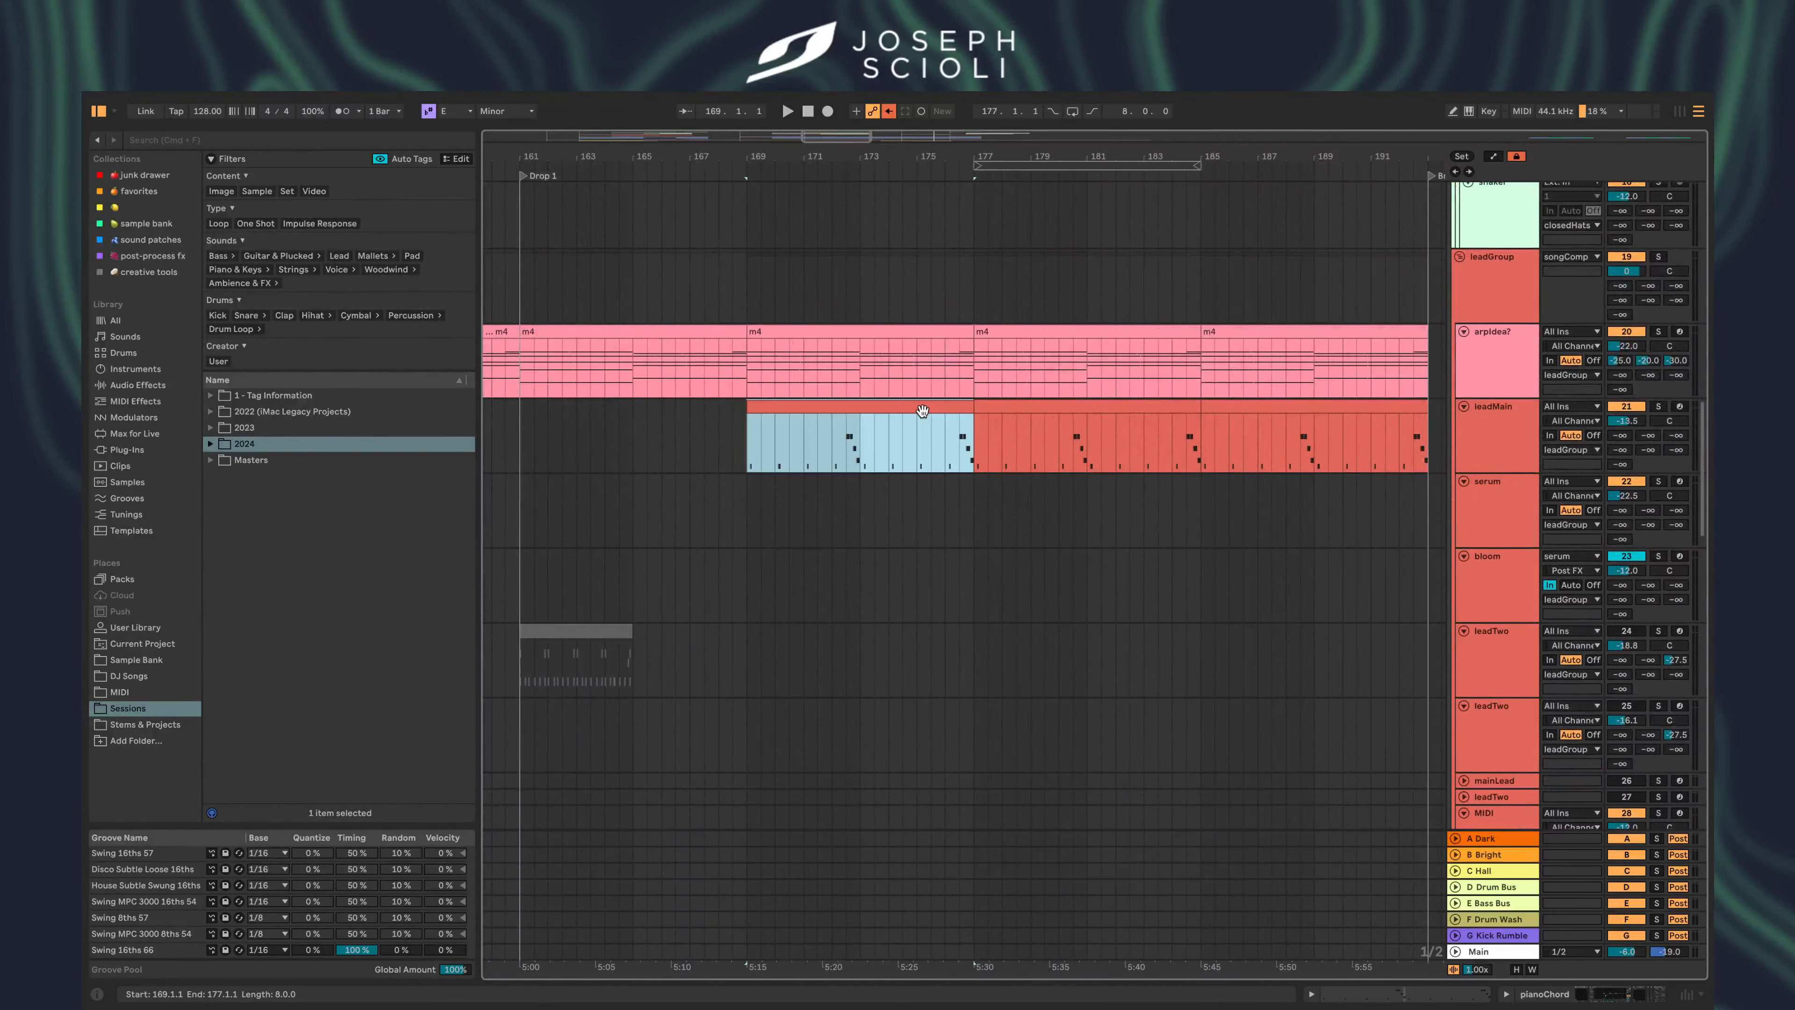
key(space)
click(1659, 407)
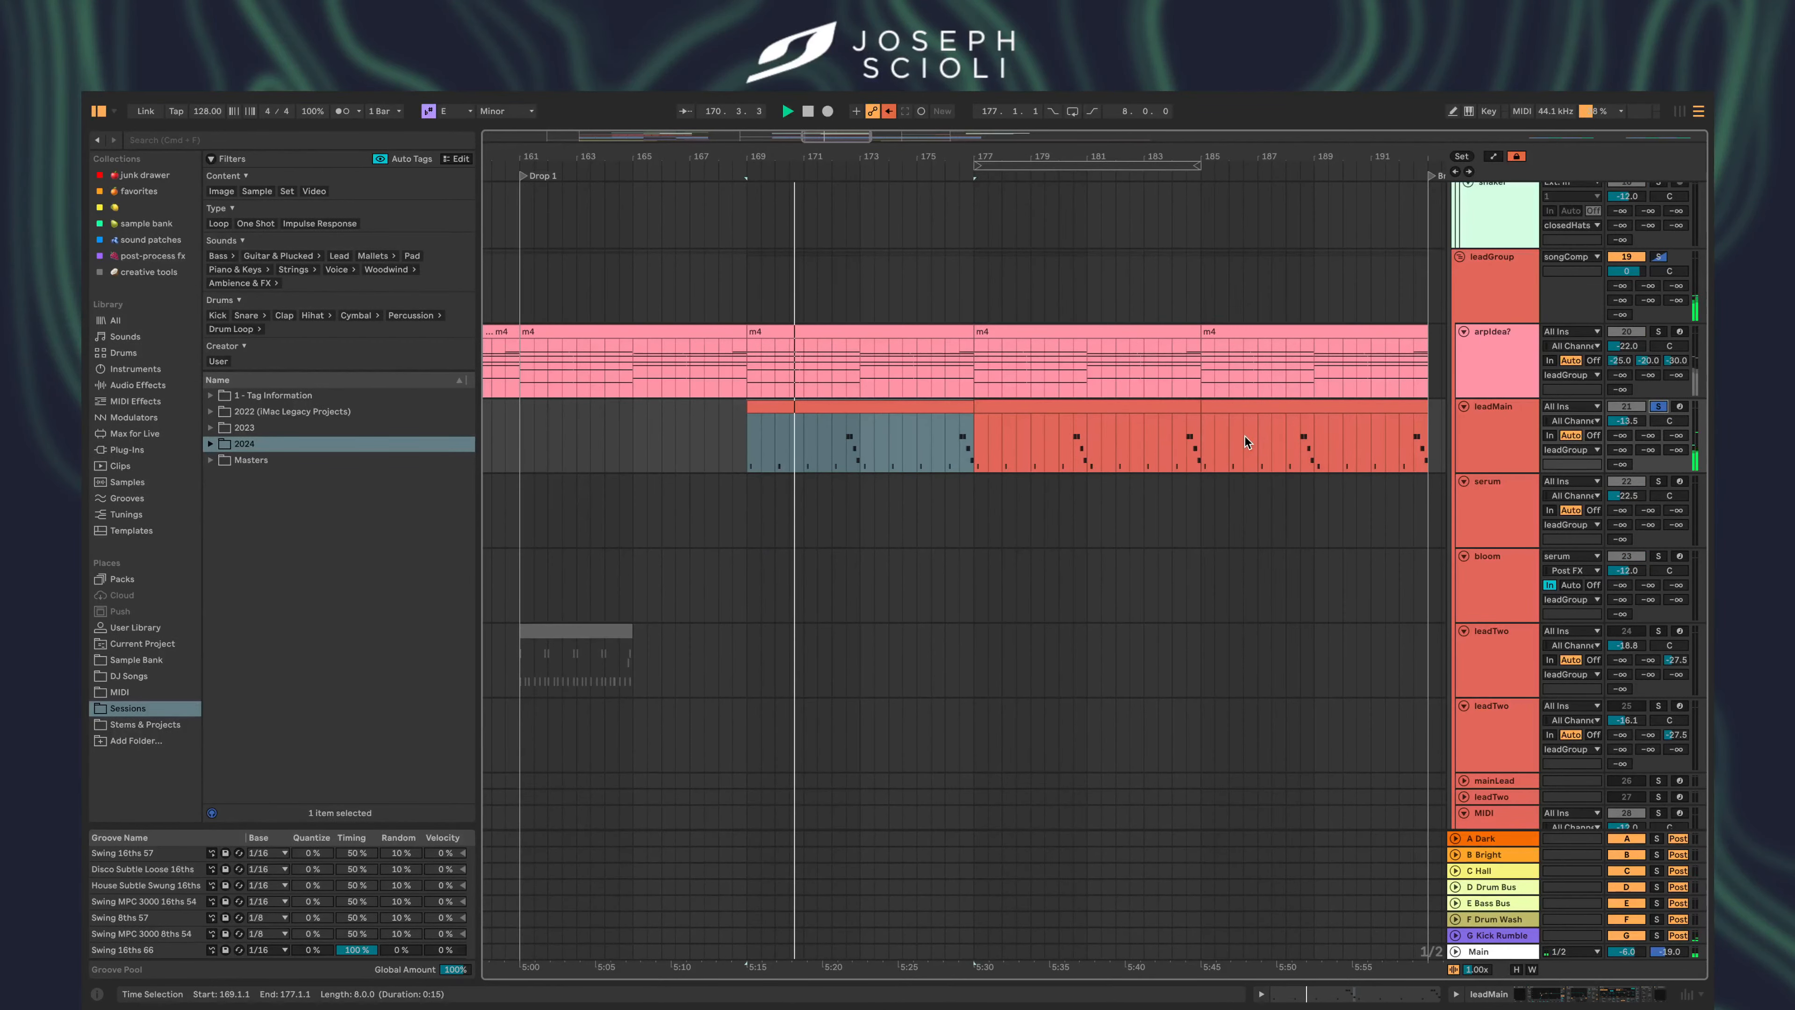
- Clear the leadMain solo and play the full arrangement from the Intro at 129.1.1
scroll(1245, 436, down, 10)
scroll(1243, 400, down, 15)
scroll(1244, 400, right, 5)
click(707, 325)
key(space)
key(space)
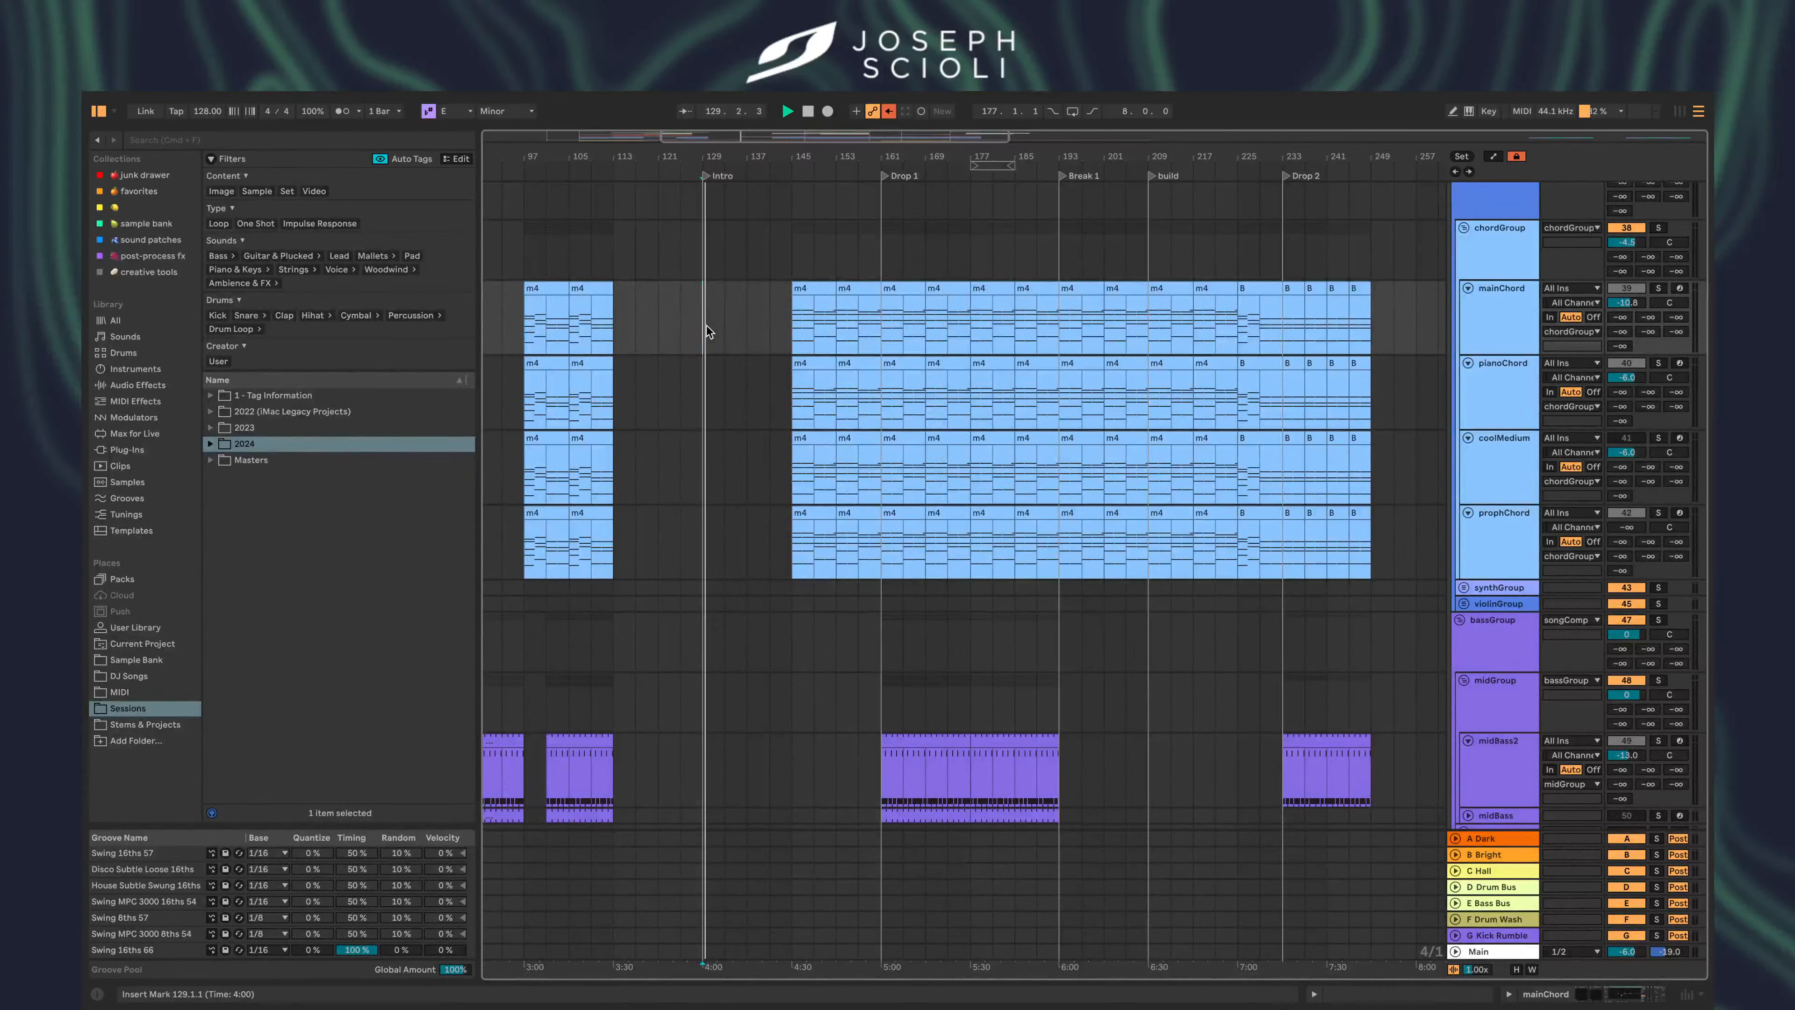
click(1654, 593)
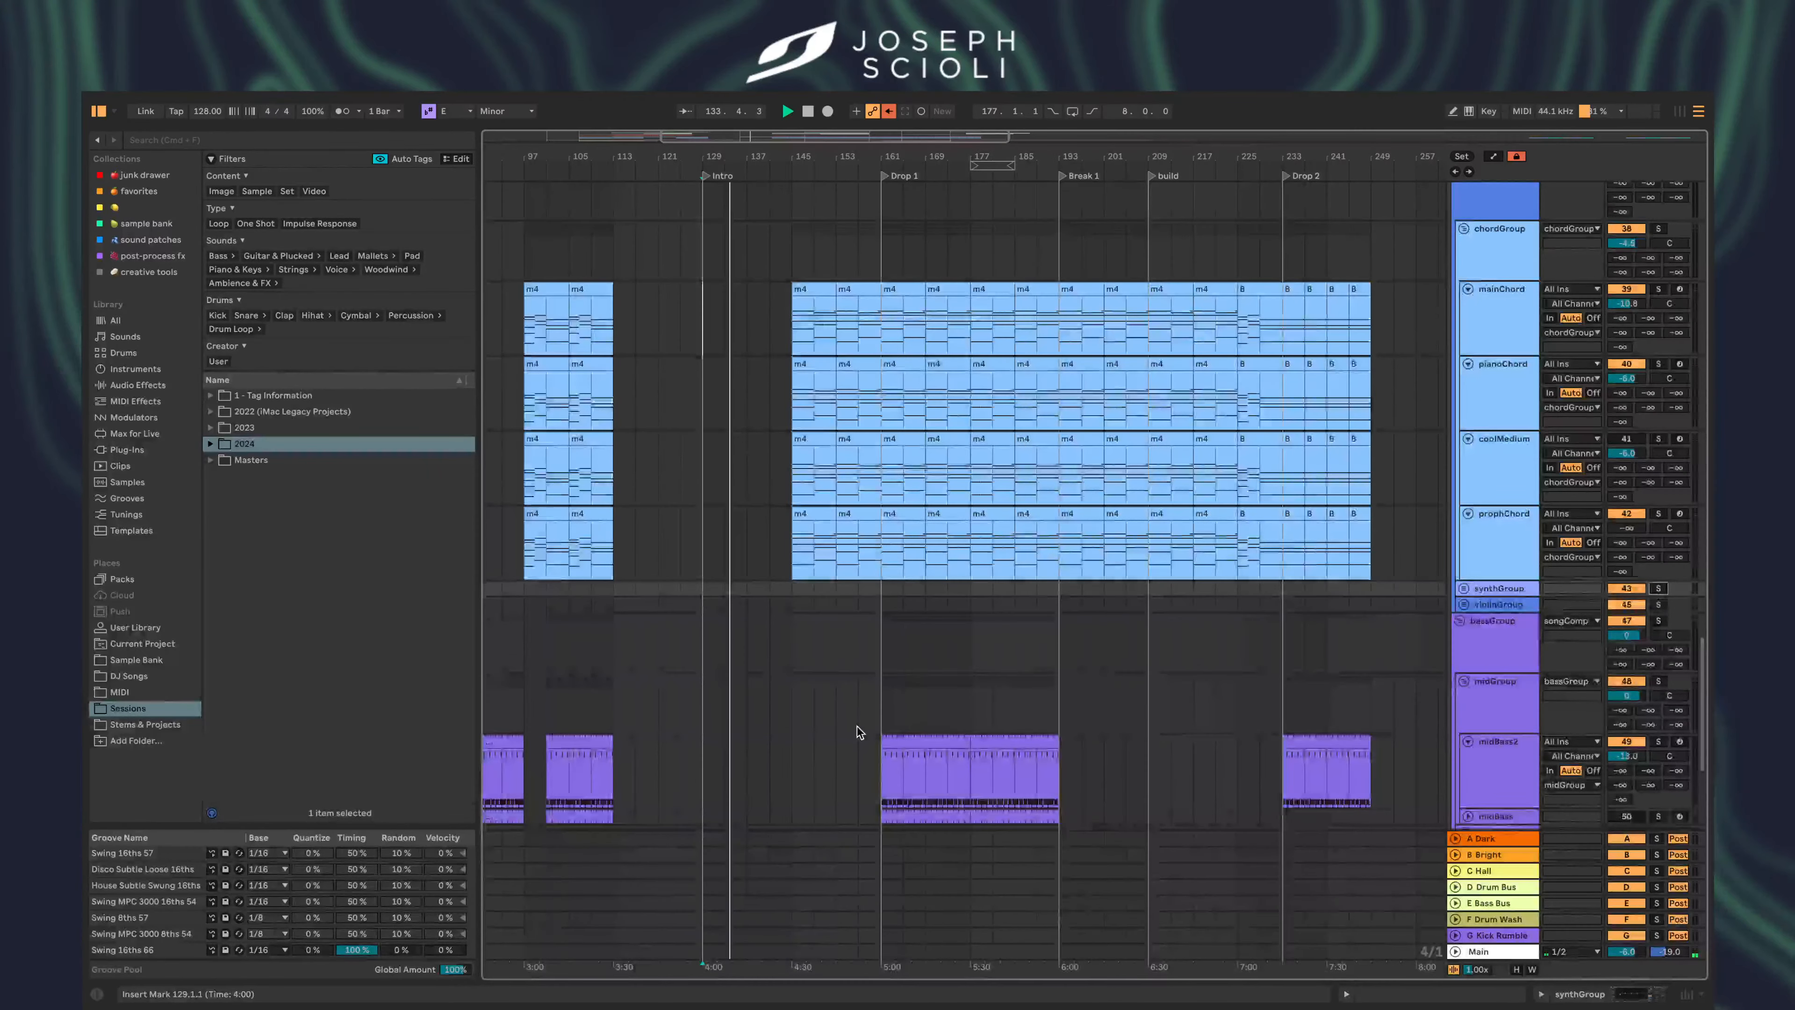
- Extend the pluckLow clip at Drop 1 back to 137.1.1 and set the track volume to -18.7 dB
scroll(809, 585, up, 10)
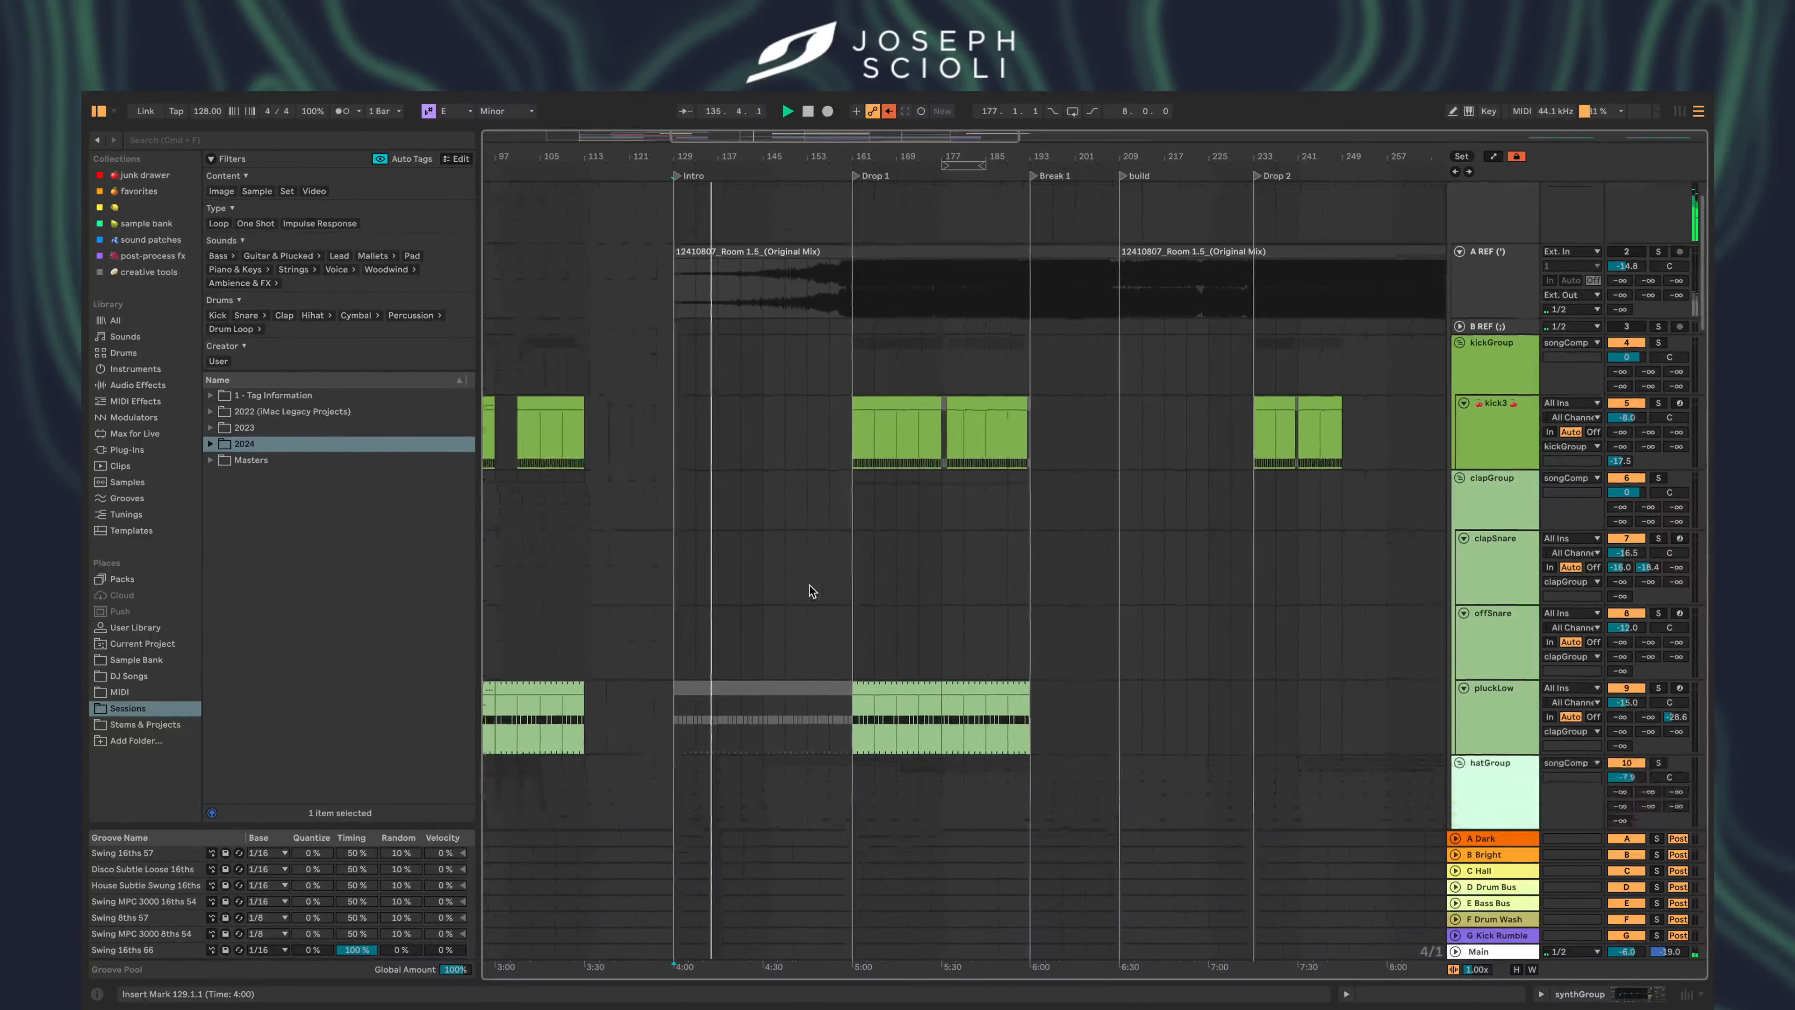
scroll(810, 585, down, 1)
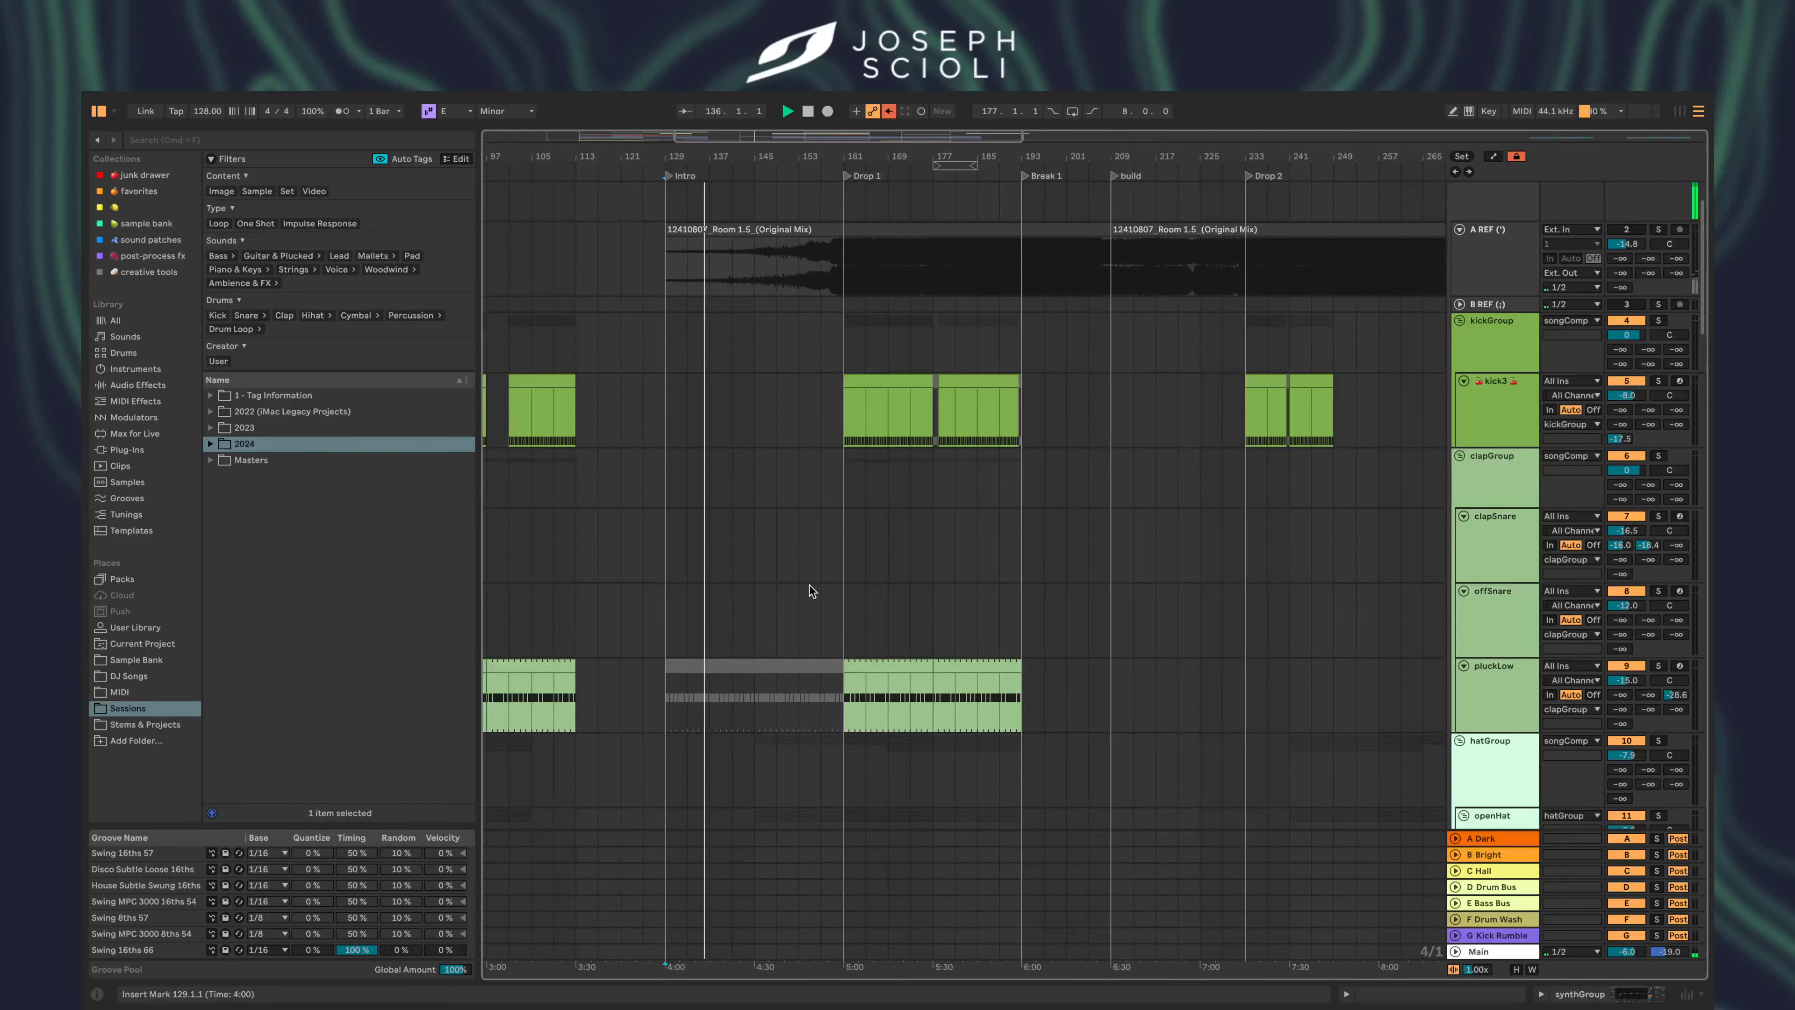
scroll(708, 623, down, 10)
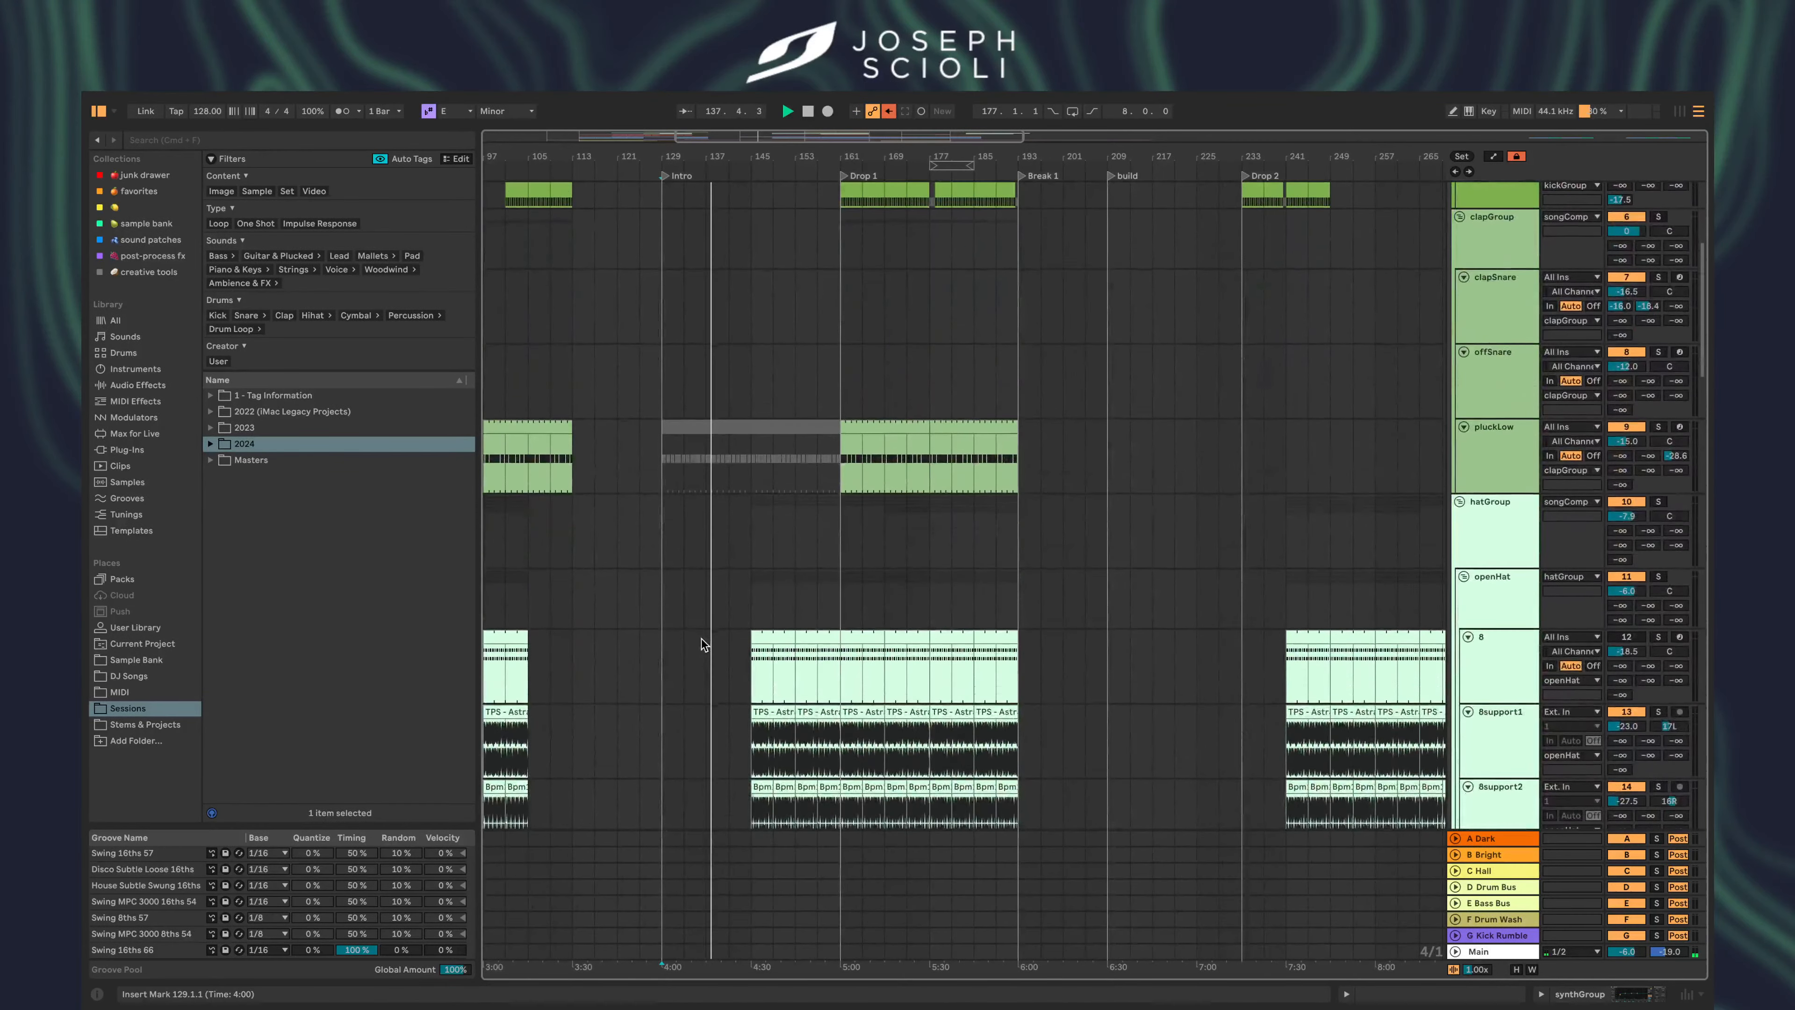
scroll(701, 639, up, 4)
drag(712, 436, 760, 480)
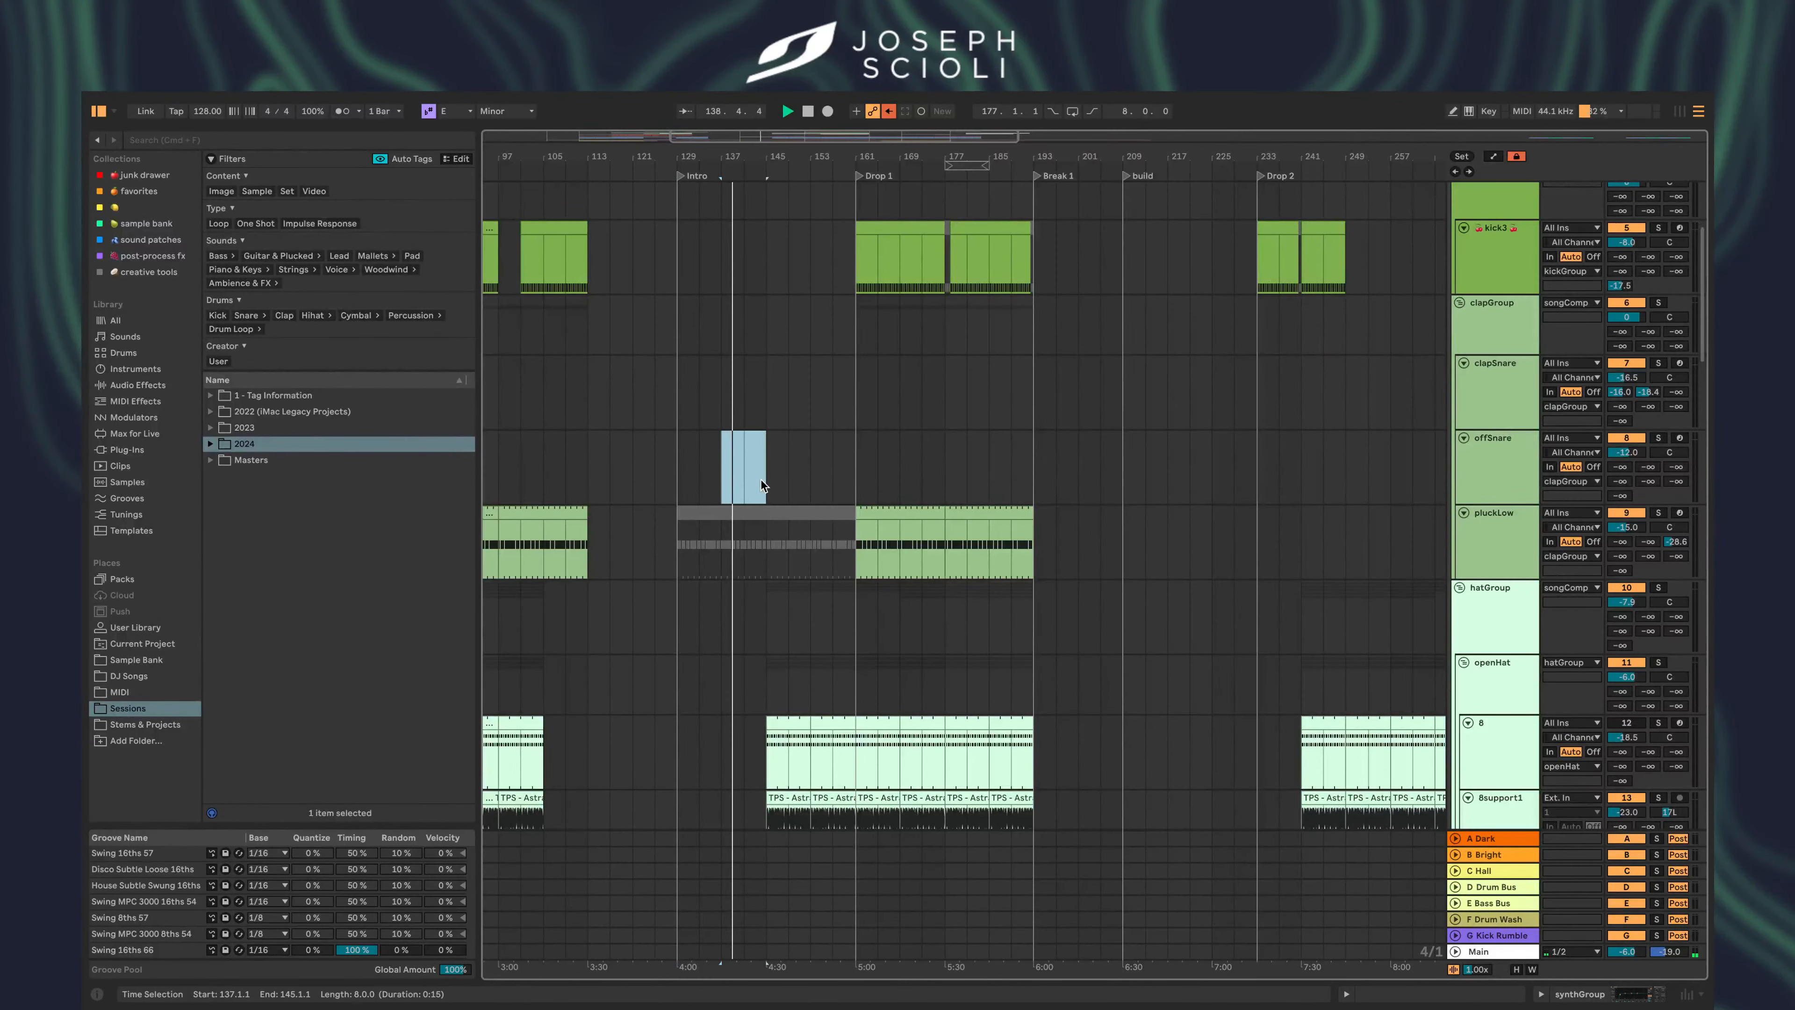
scroll(761, 480, up, 6)
click(900, 641)
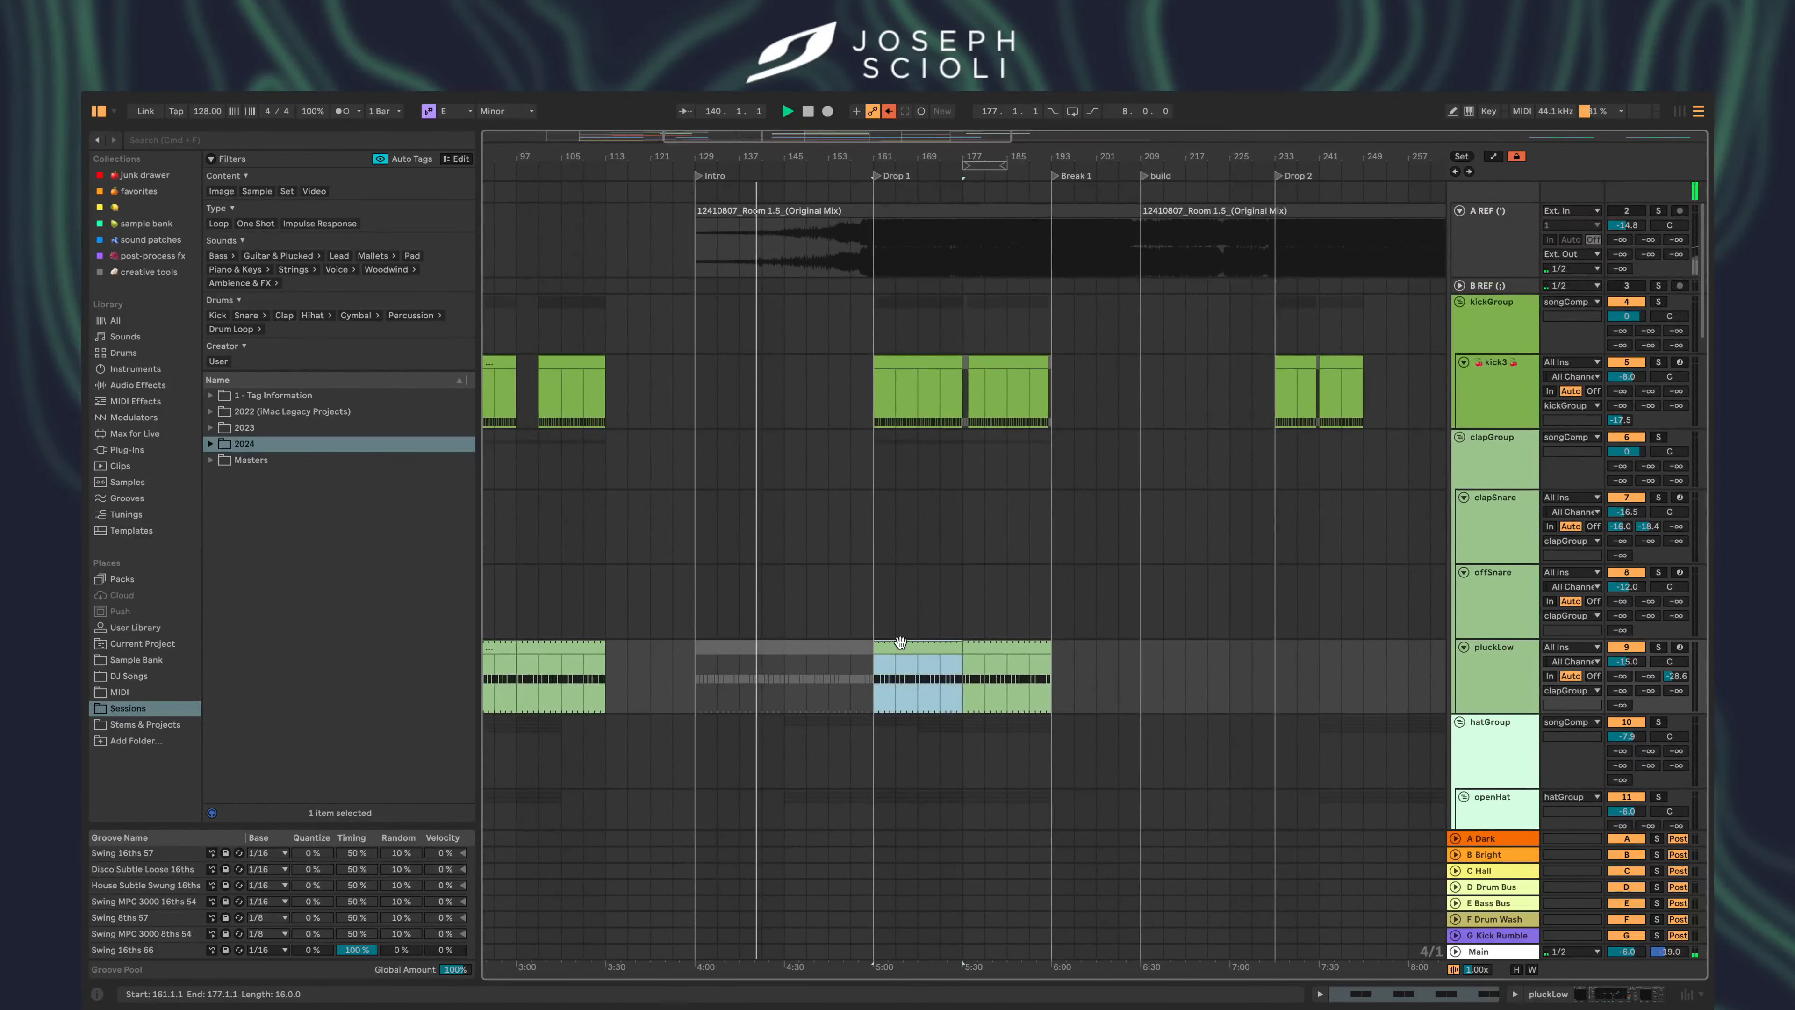
drag(874, 649, 740, 656)
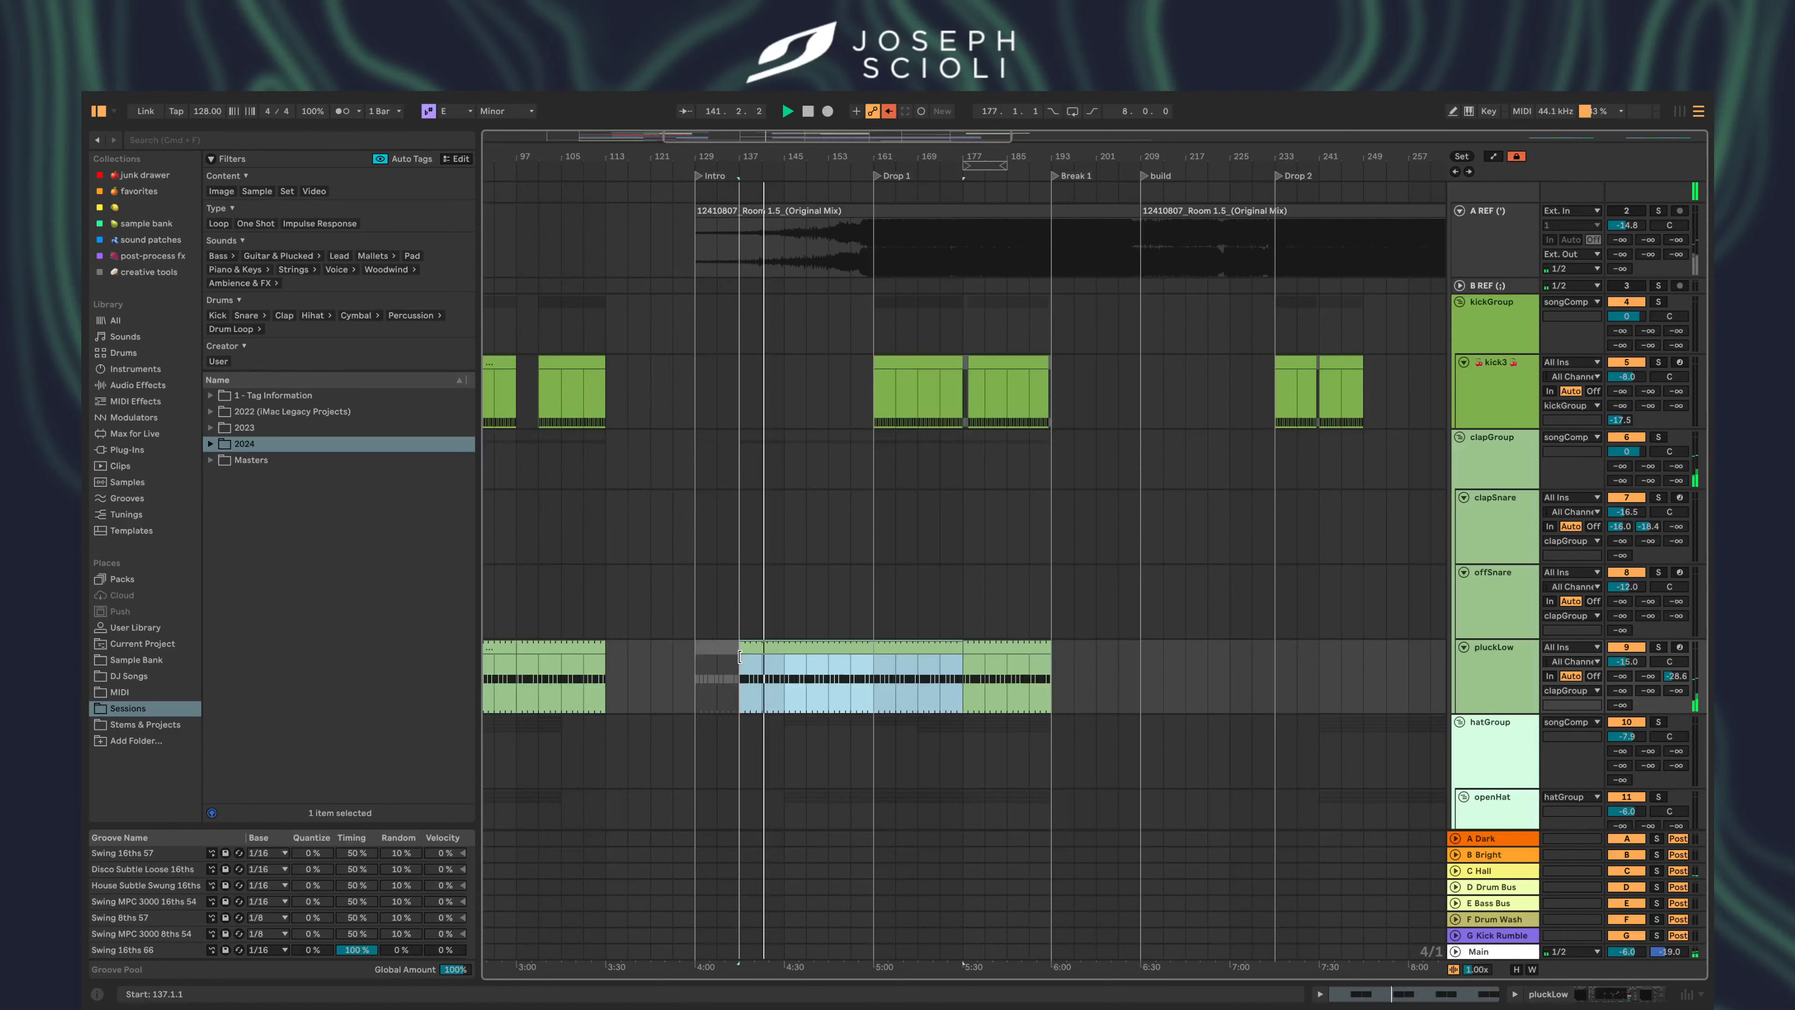
drag(1624, 661, 1623, 661)
- Open the extended pluckLow clip in an enlarged note editor and play it from 137.1.1
click(804, 653)
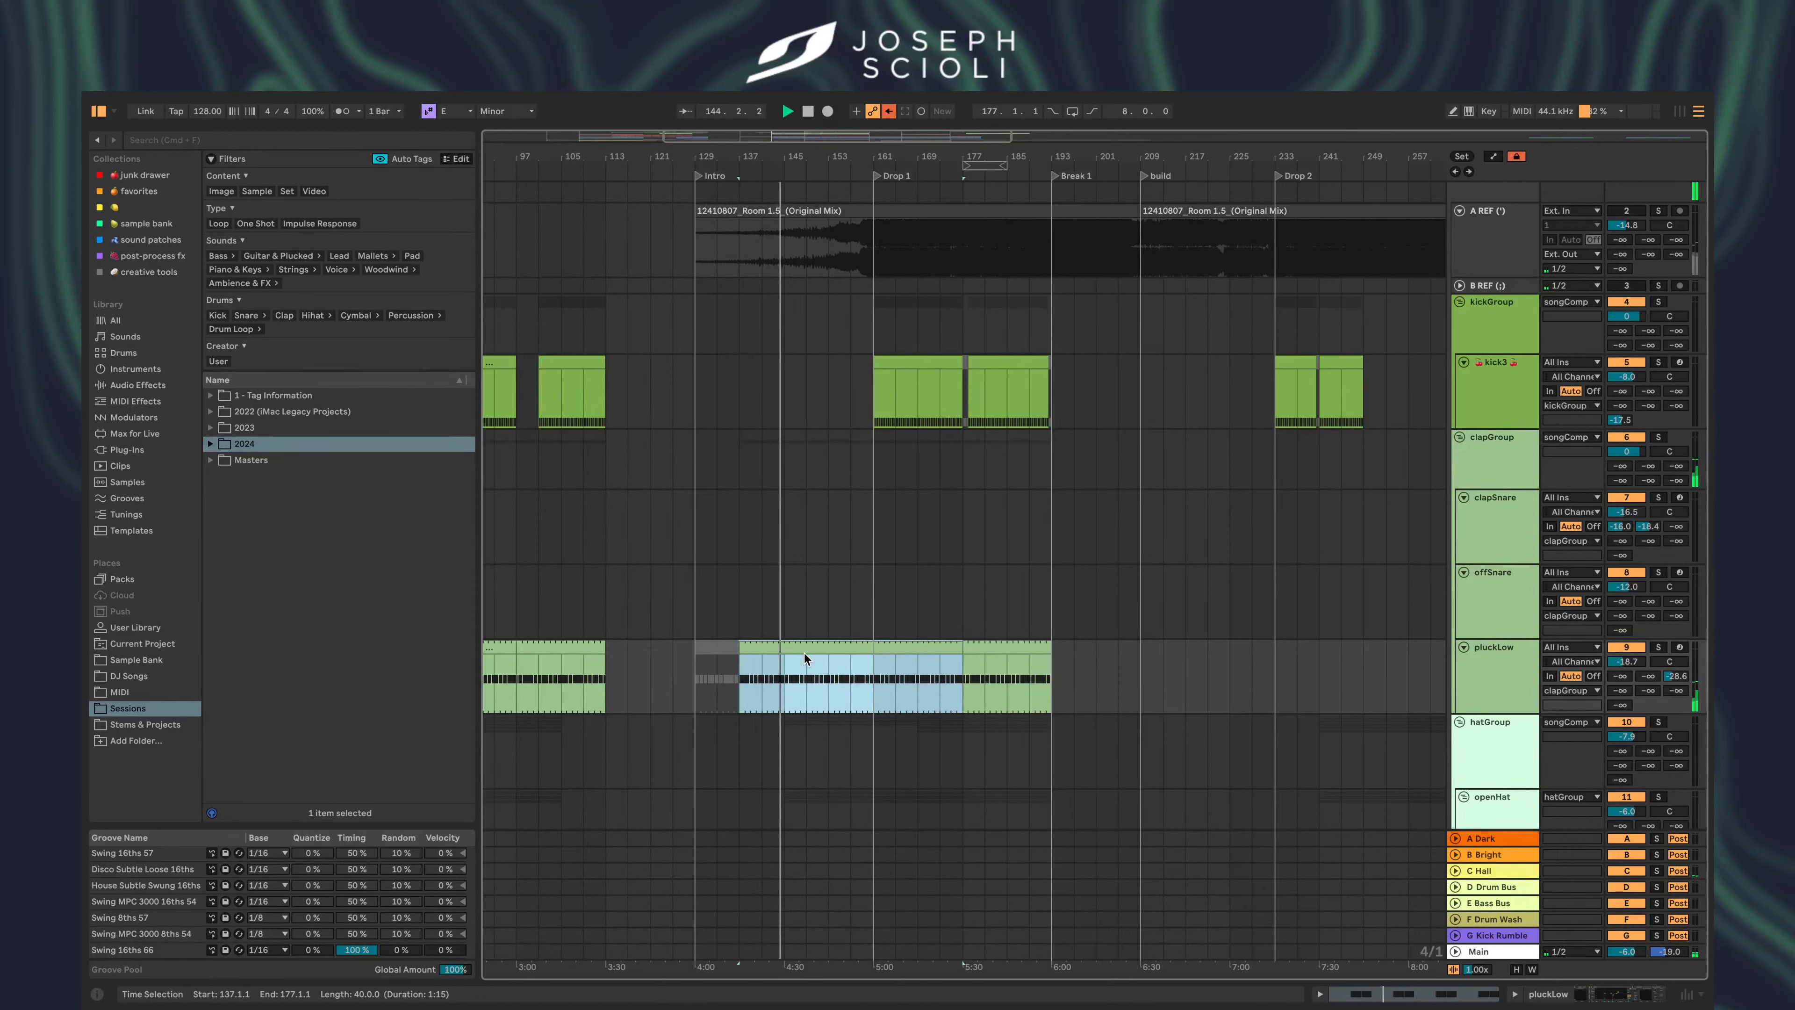
double_click(804, 652)
drag(873, 774, 872, 668)
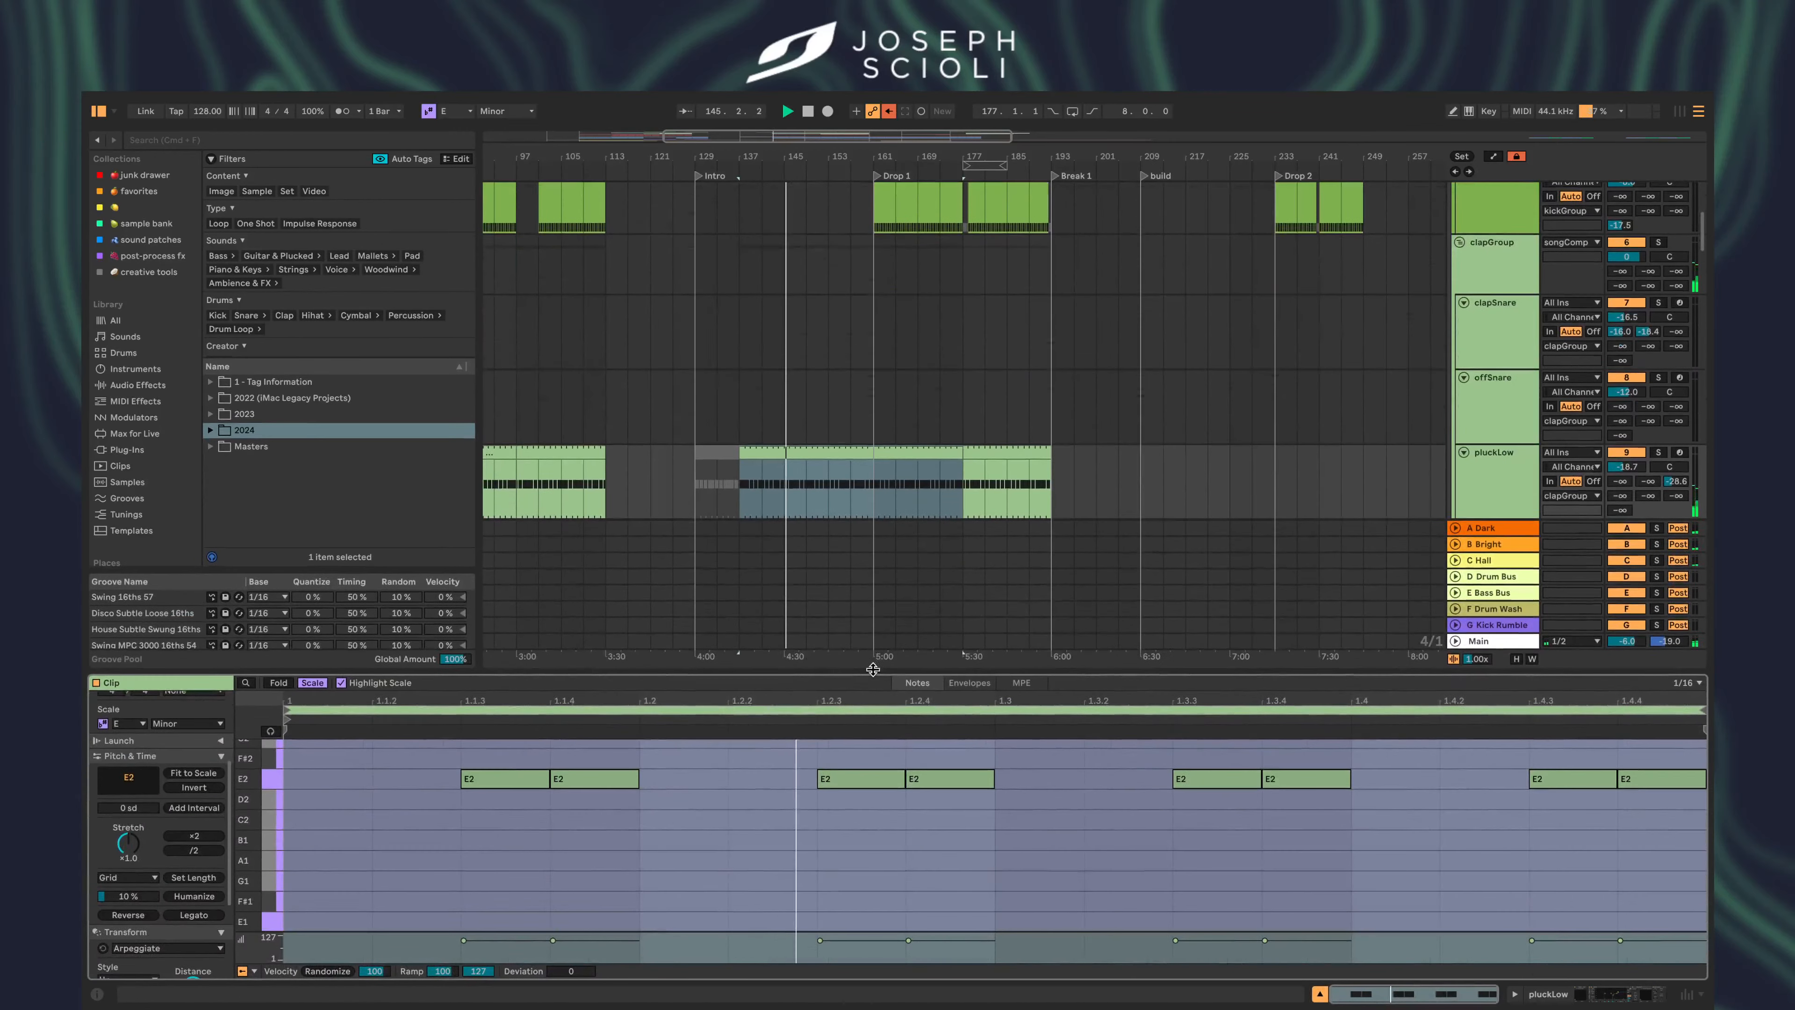
key(space)
key(space)
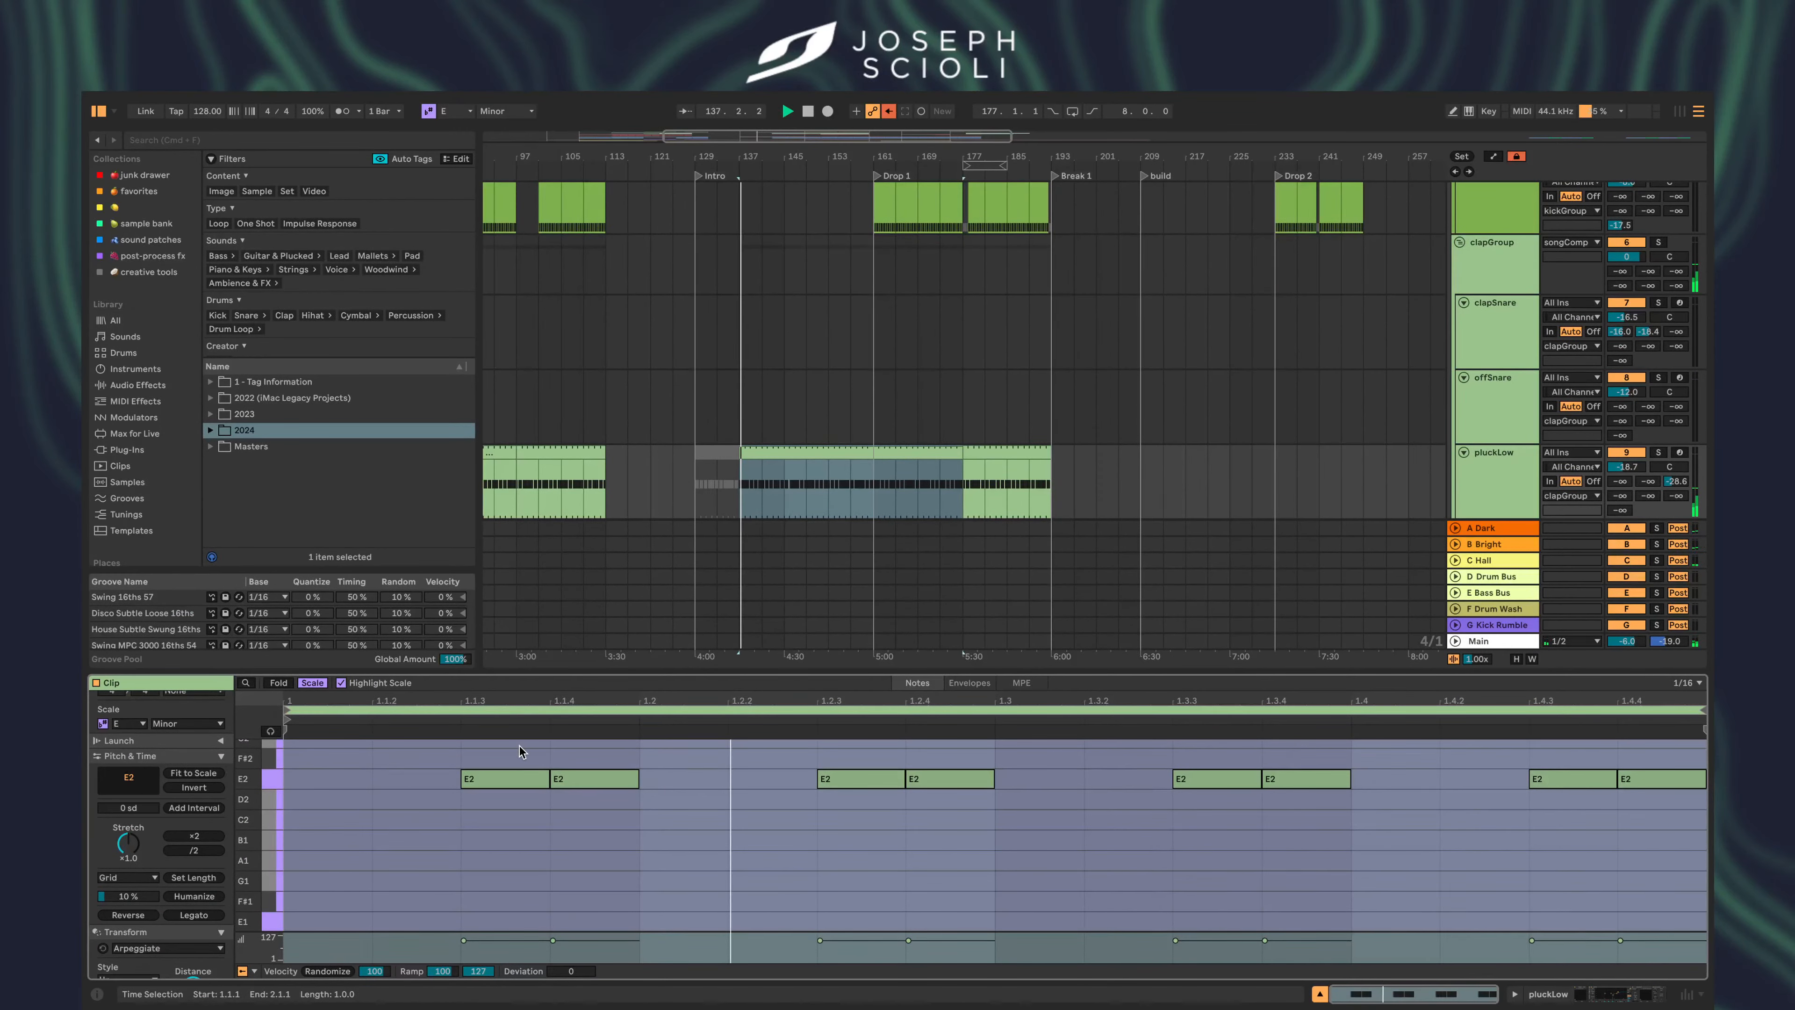
- Delete the first E2 note of each pair in the pluckLow clip and move the last remaining note to 1.4.3
drag(515, 747, 514, 877)
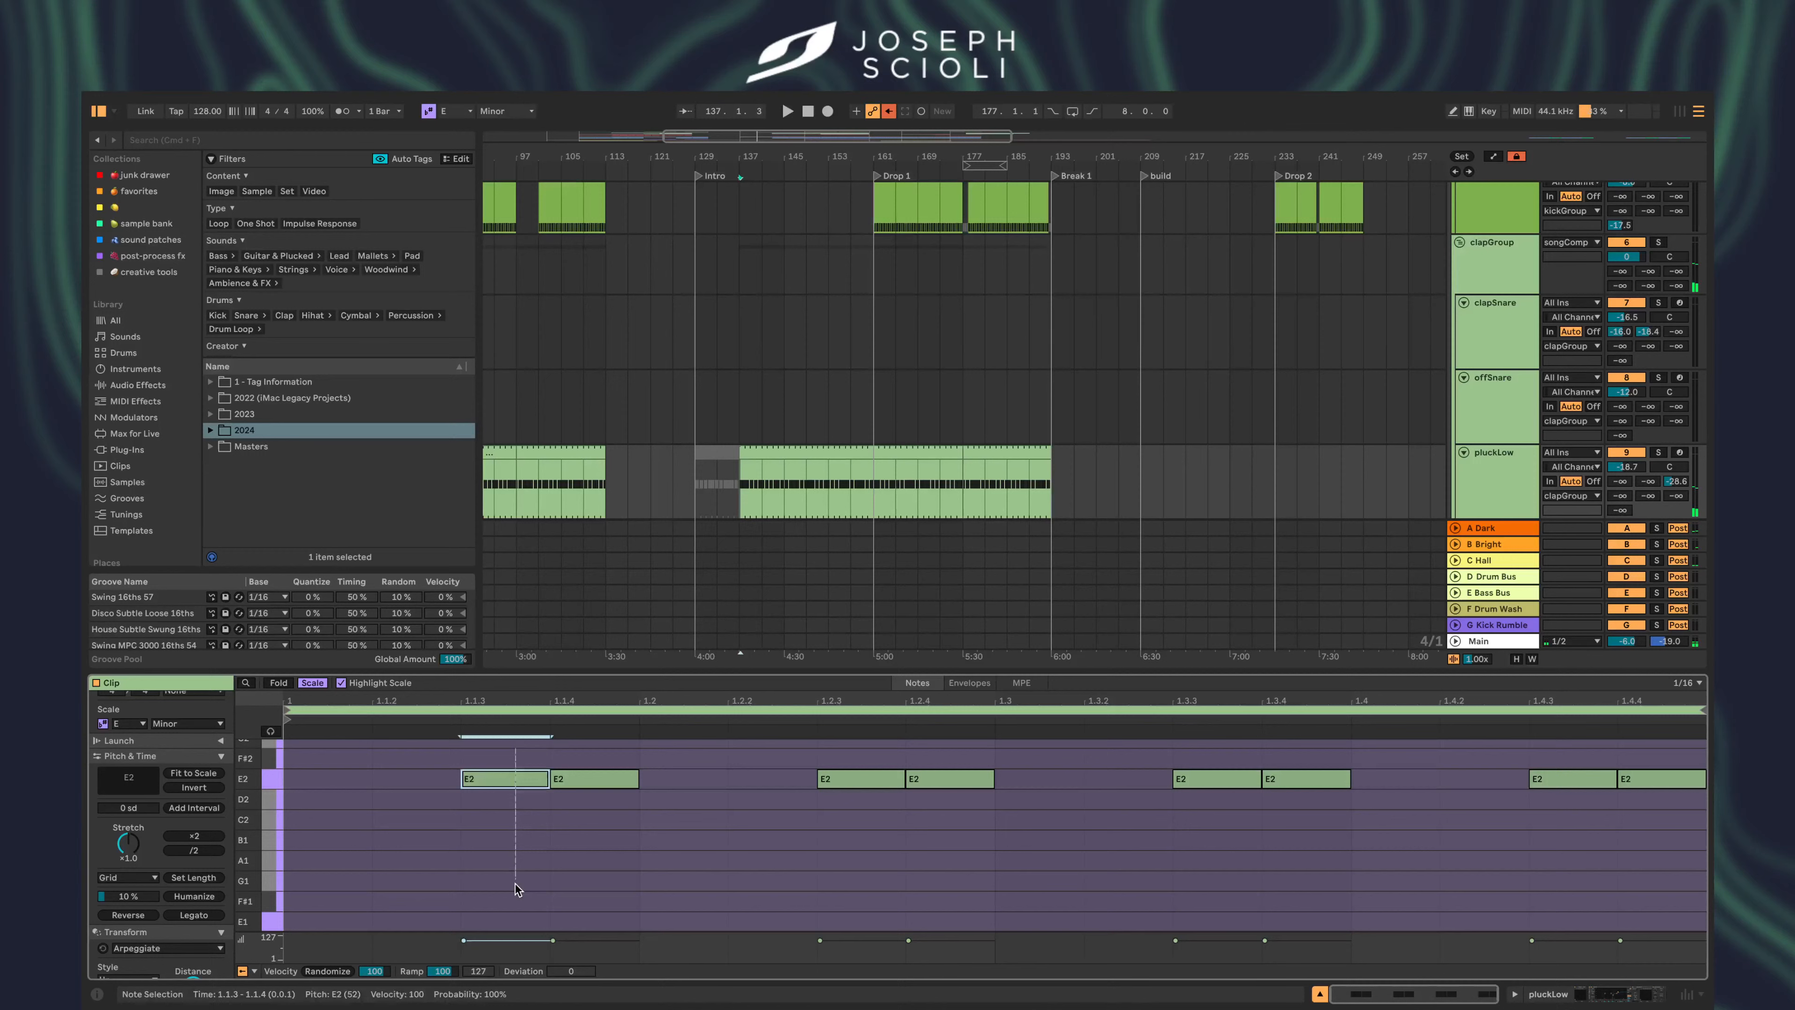
key(Delete)
drag(833, 750, 830, 852)
key(Delete)
key(space)
key(space)
drag(1213, 753, 1227, 893)
key(Delete)
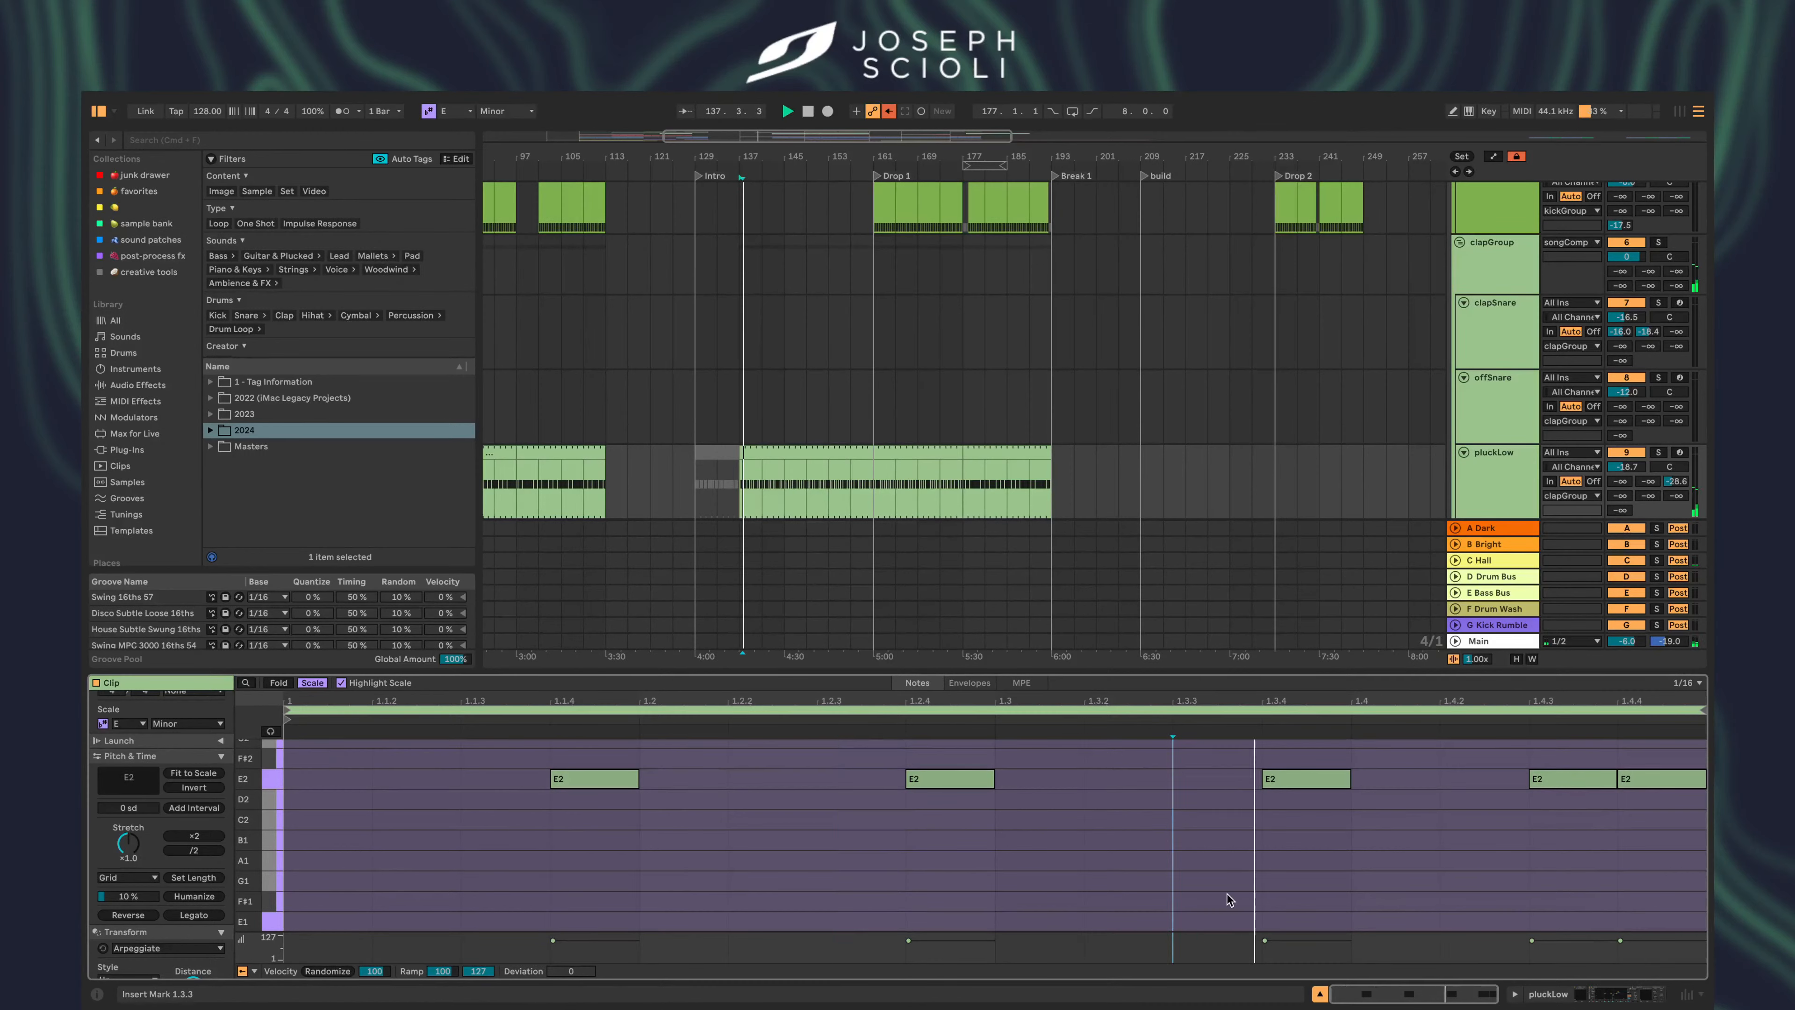
drag(1559, 749, 1570, 845)
key(Delete)
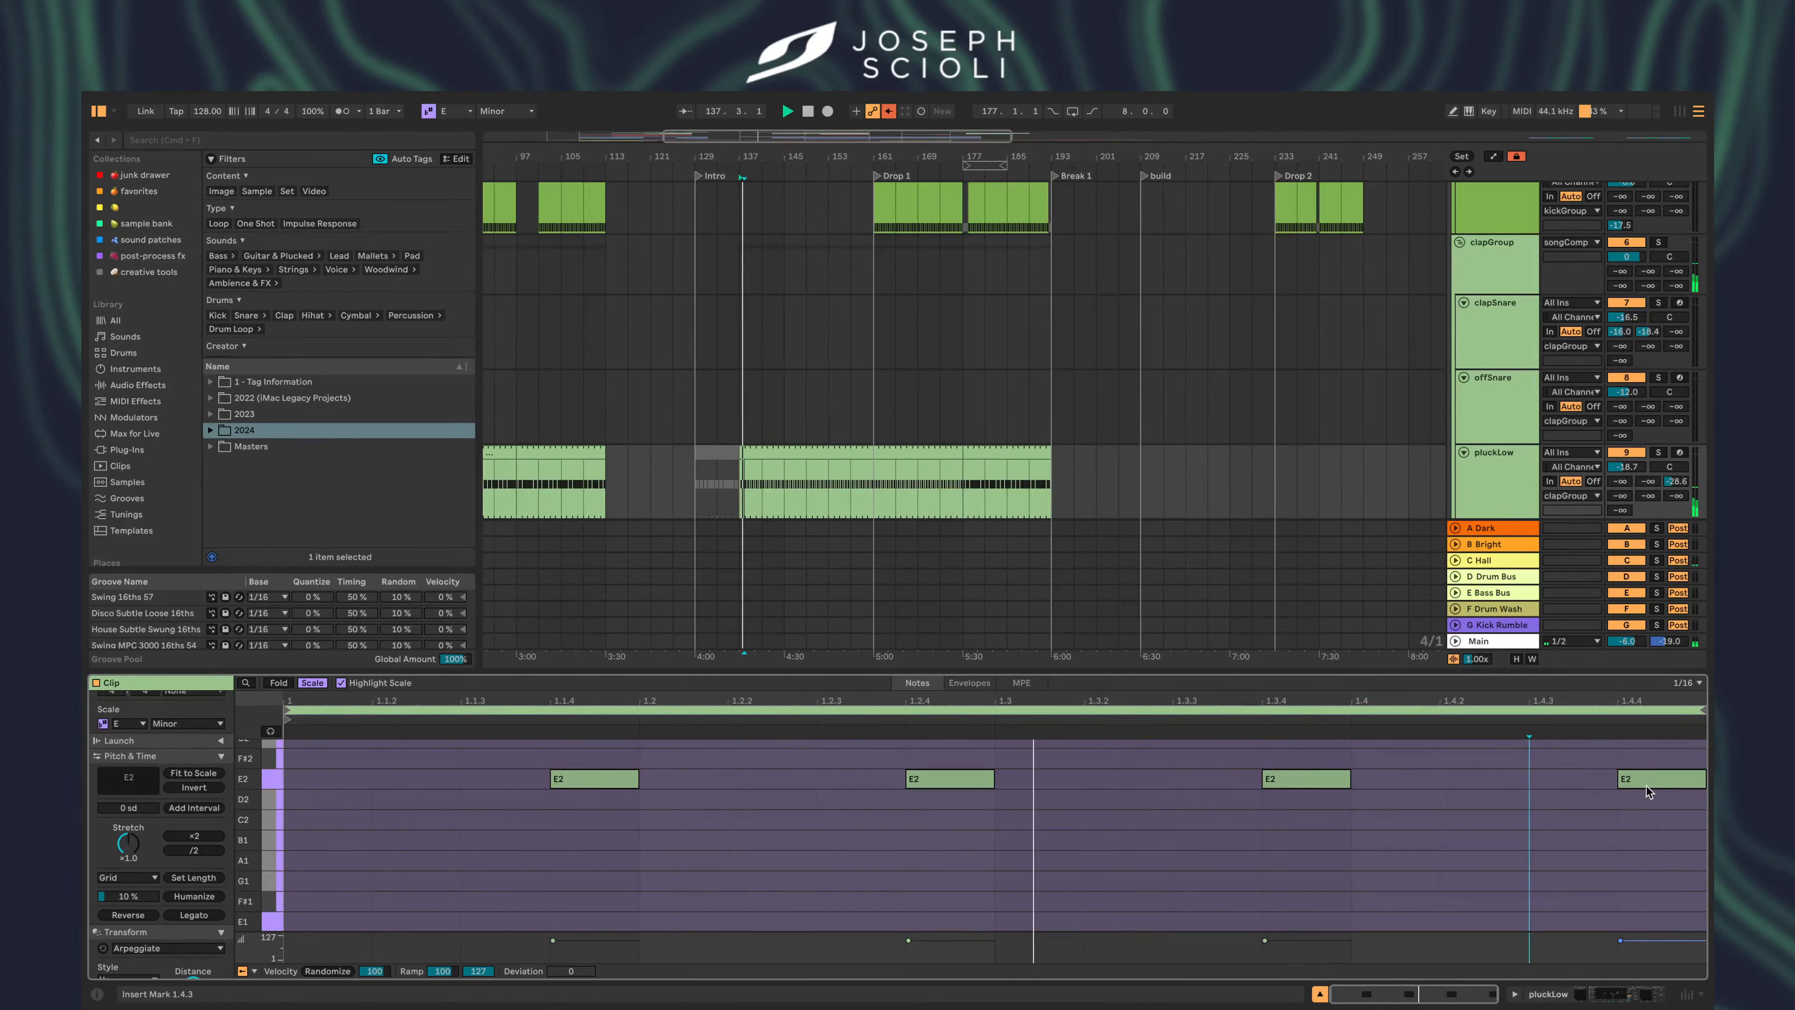
drag(1646, 791, 1558, 791)
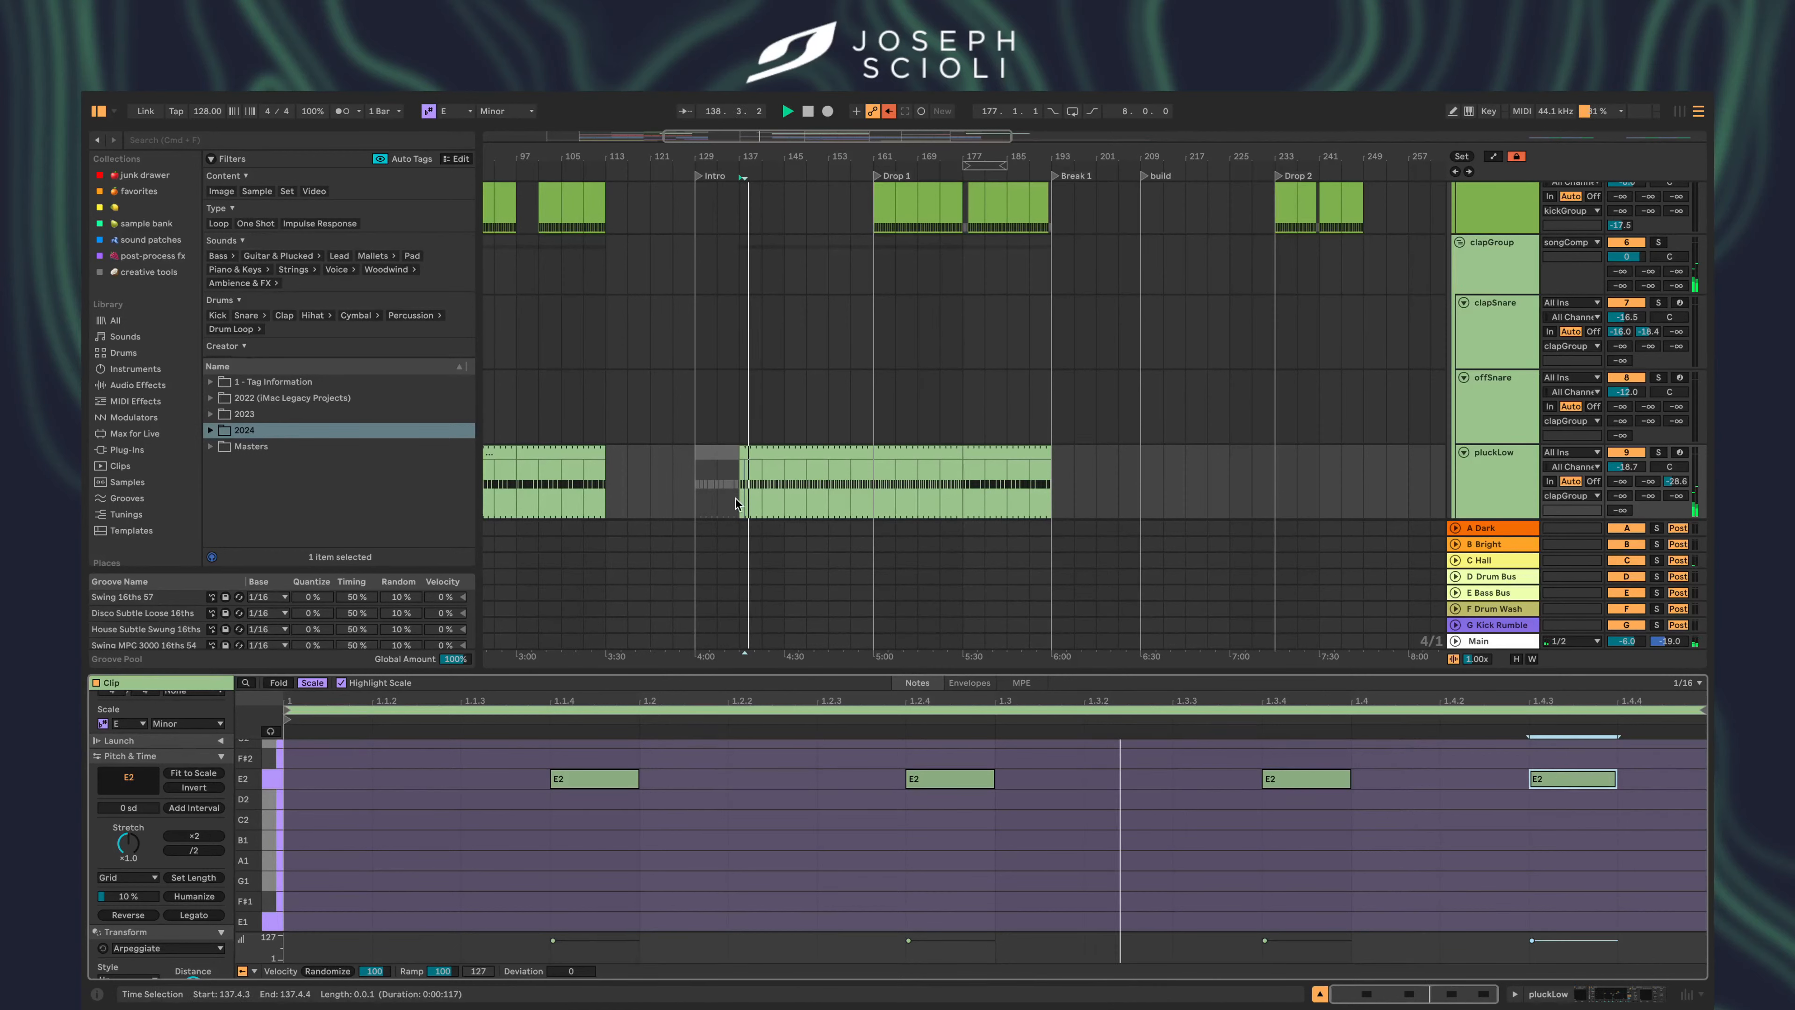
- Select the pluckLow clip from 137.1.1 to 177.1.1 and set the track volume to -14.9 dB
click(760, 453)
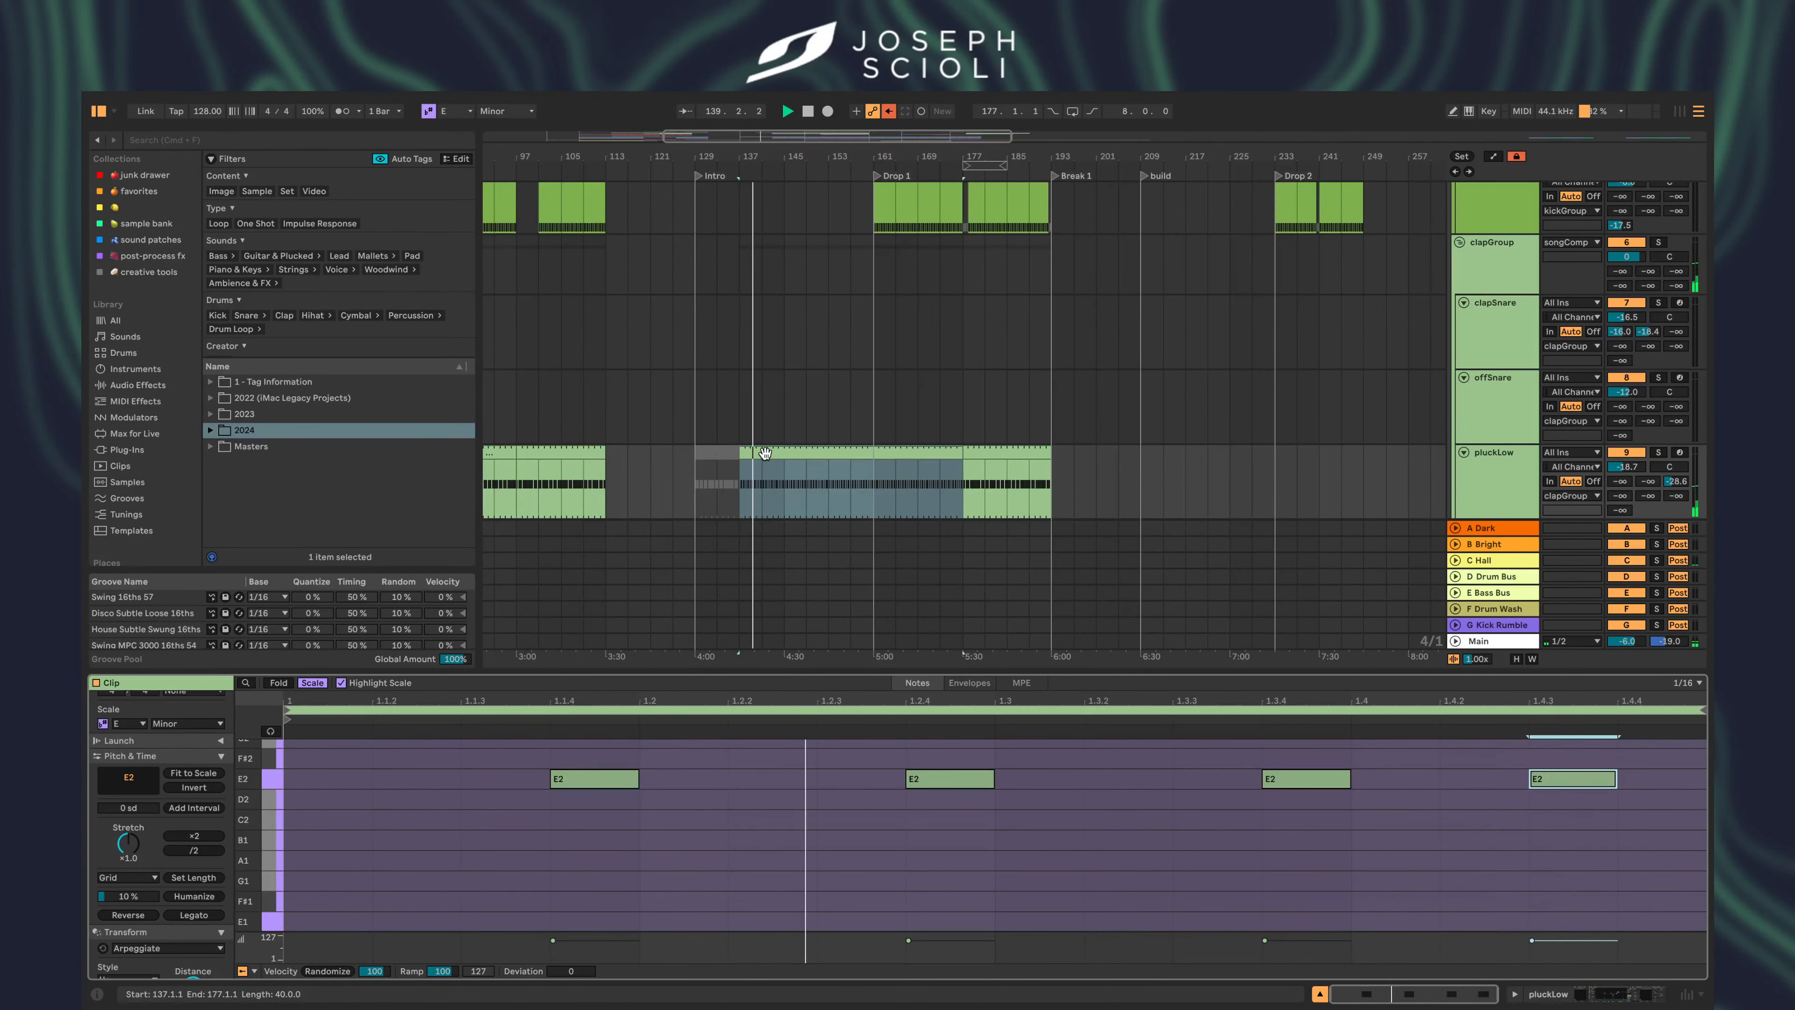
scroll(764, 453, up, 2)
click(1277, 451)
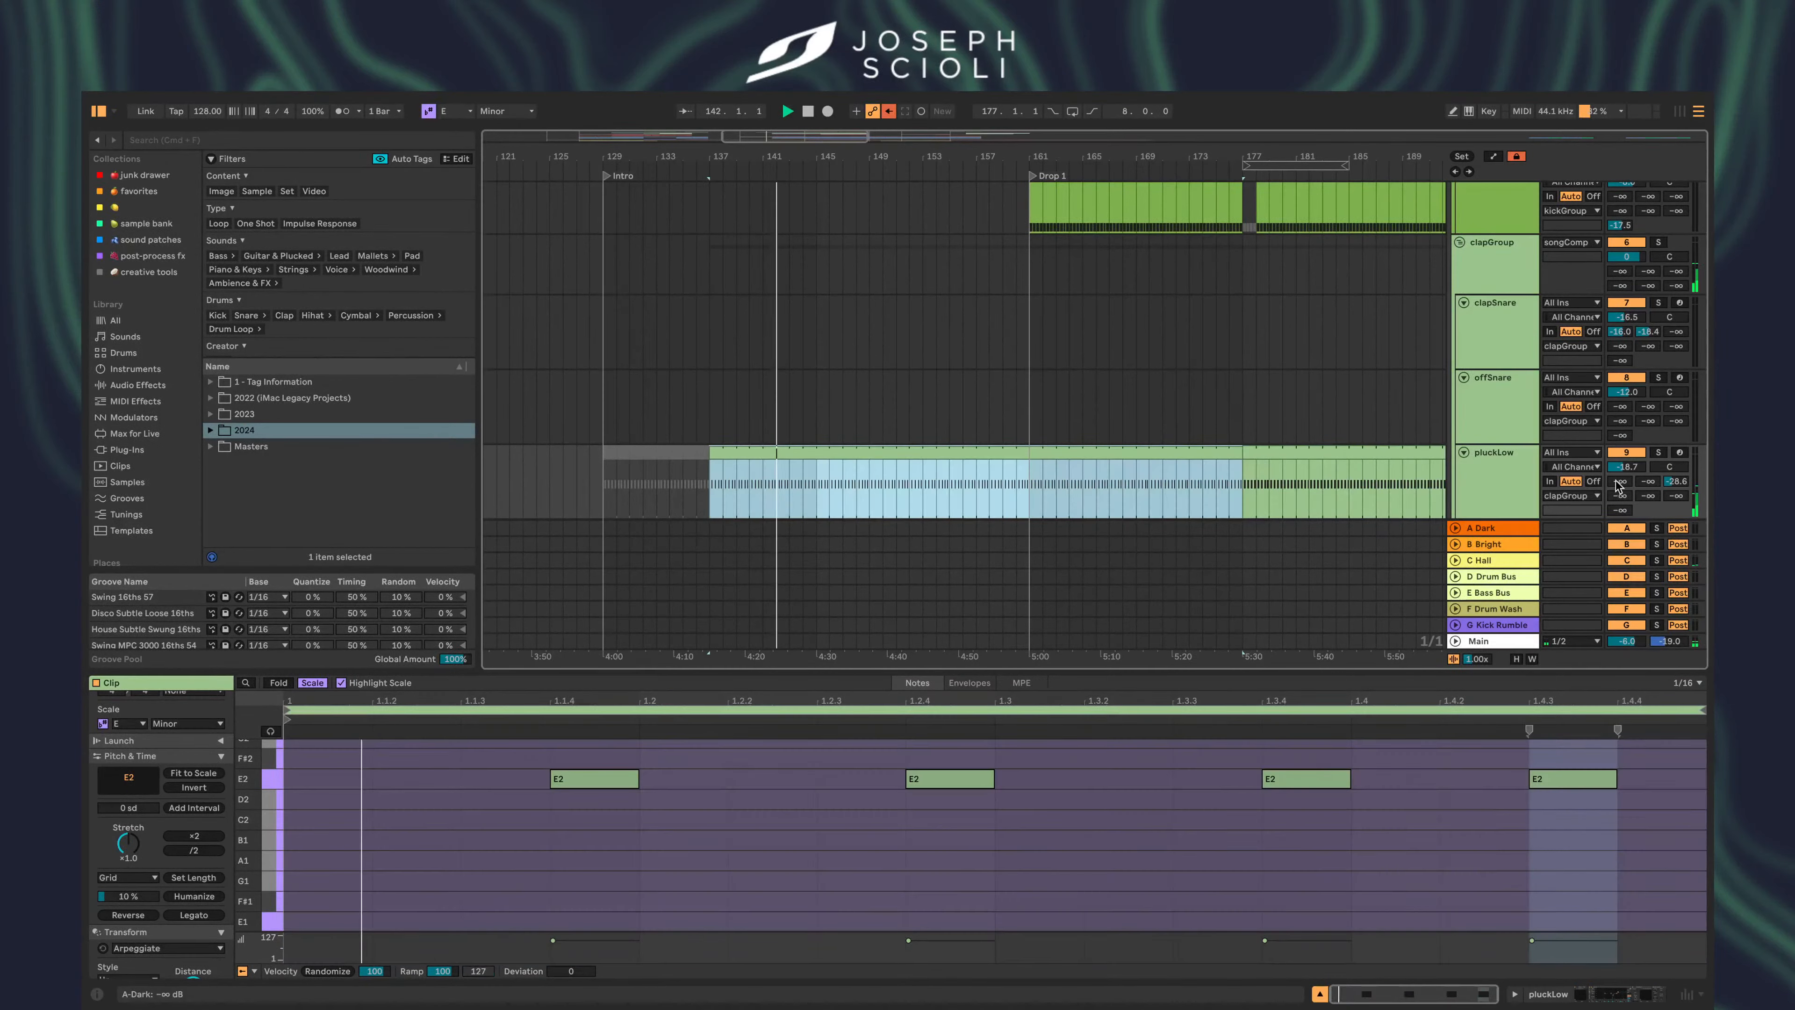
drag(1626, 467, 1626, 449)
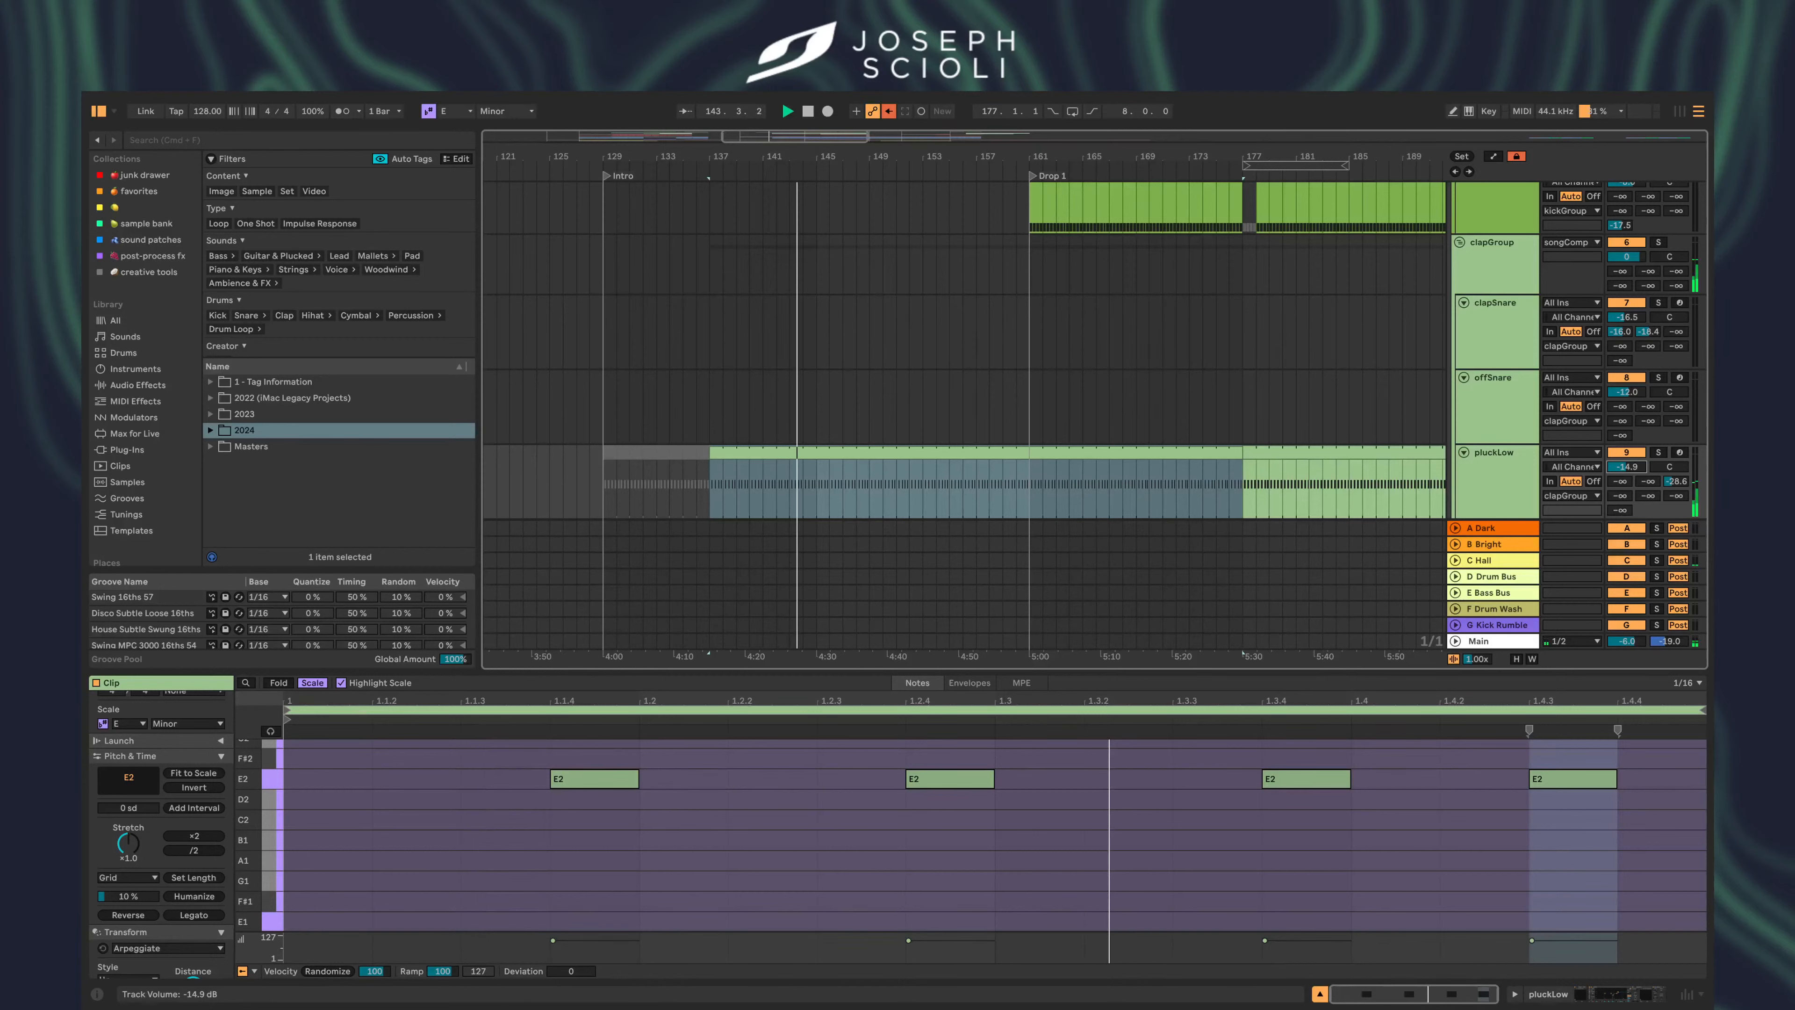
- Search the whole library for "enhancer", solo pluckLow and insert the Perc Loop Enhancer rack between ShaperBox 3 and the gain device
key(shift+Tab)
click(305, 141)
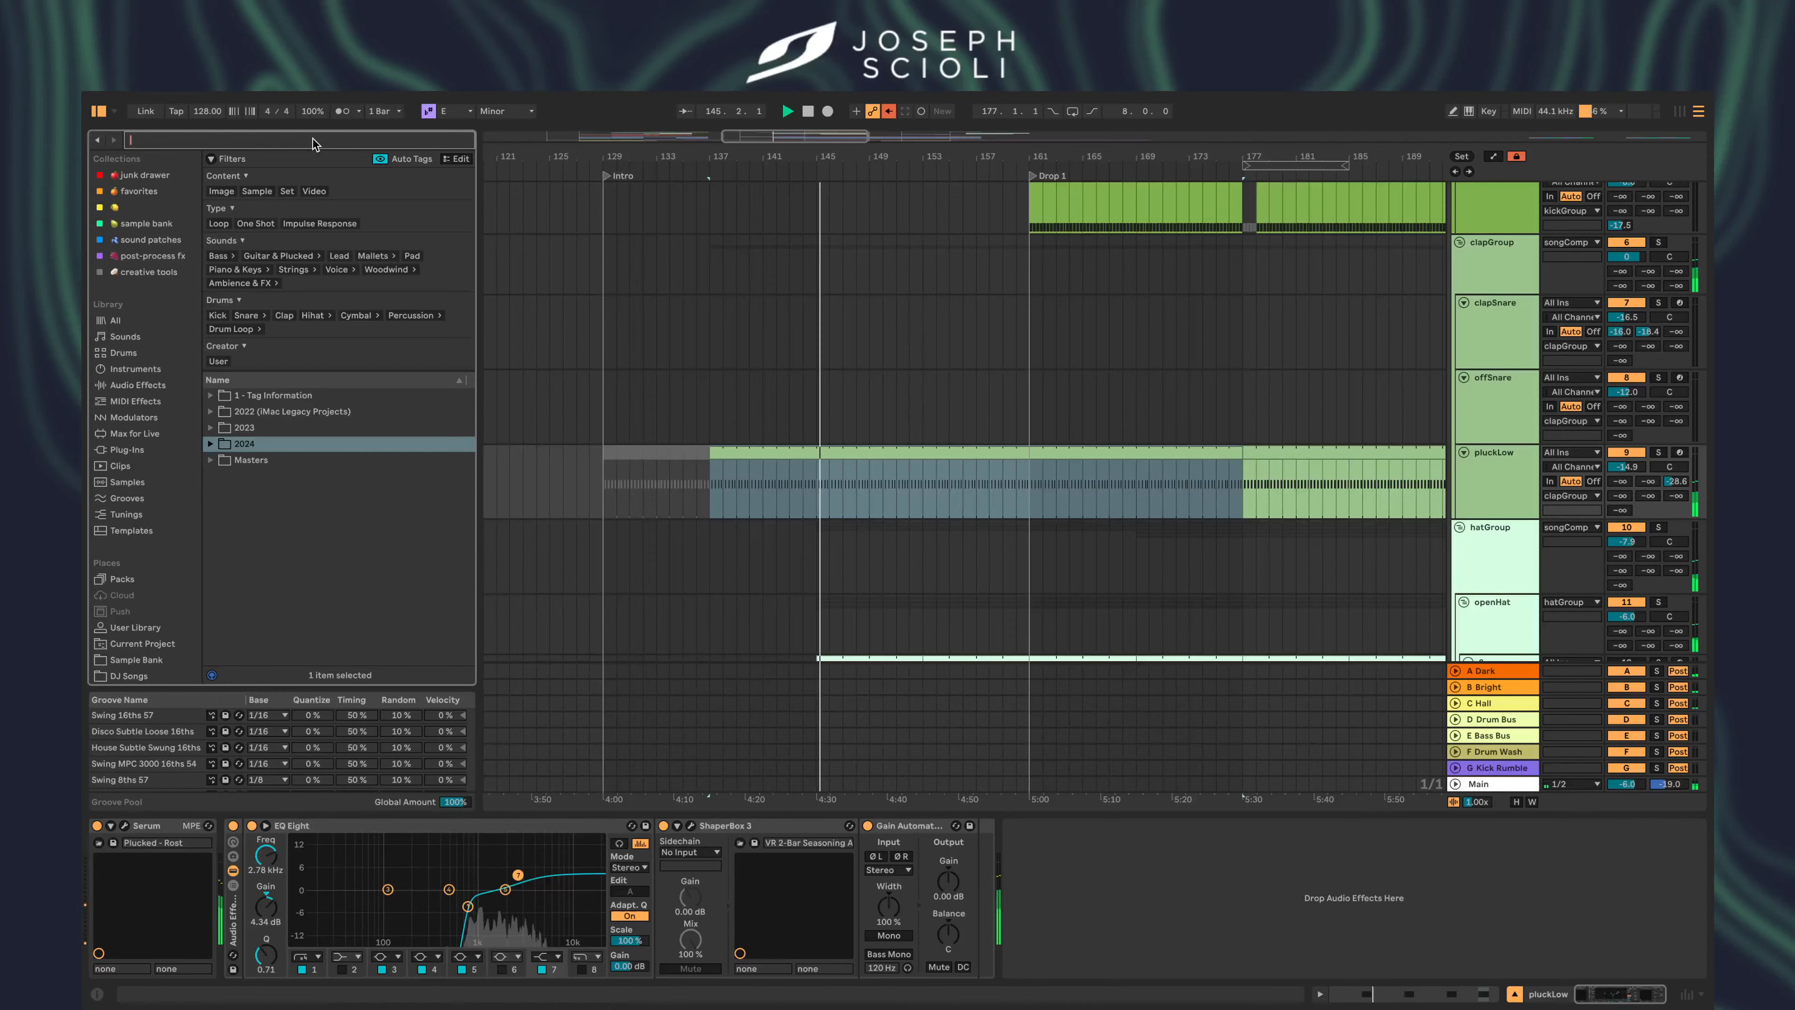
text(enhancer)
click(118, 320)
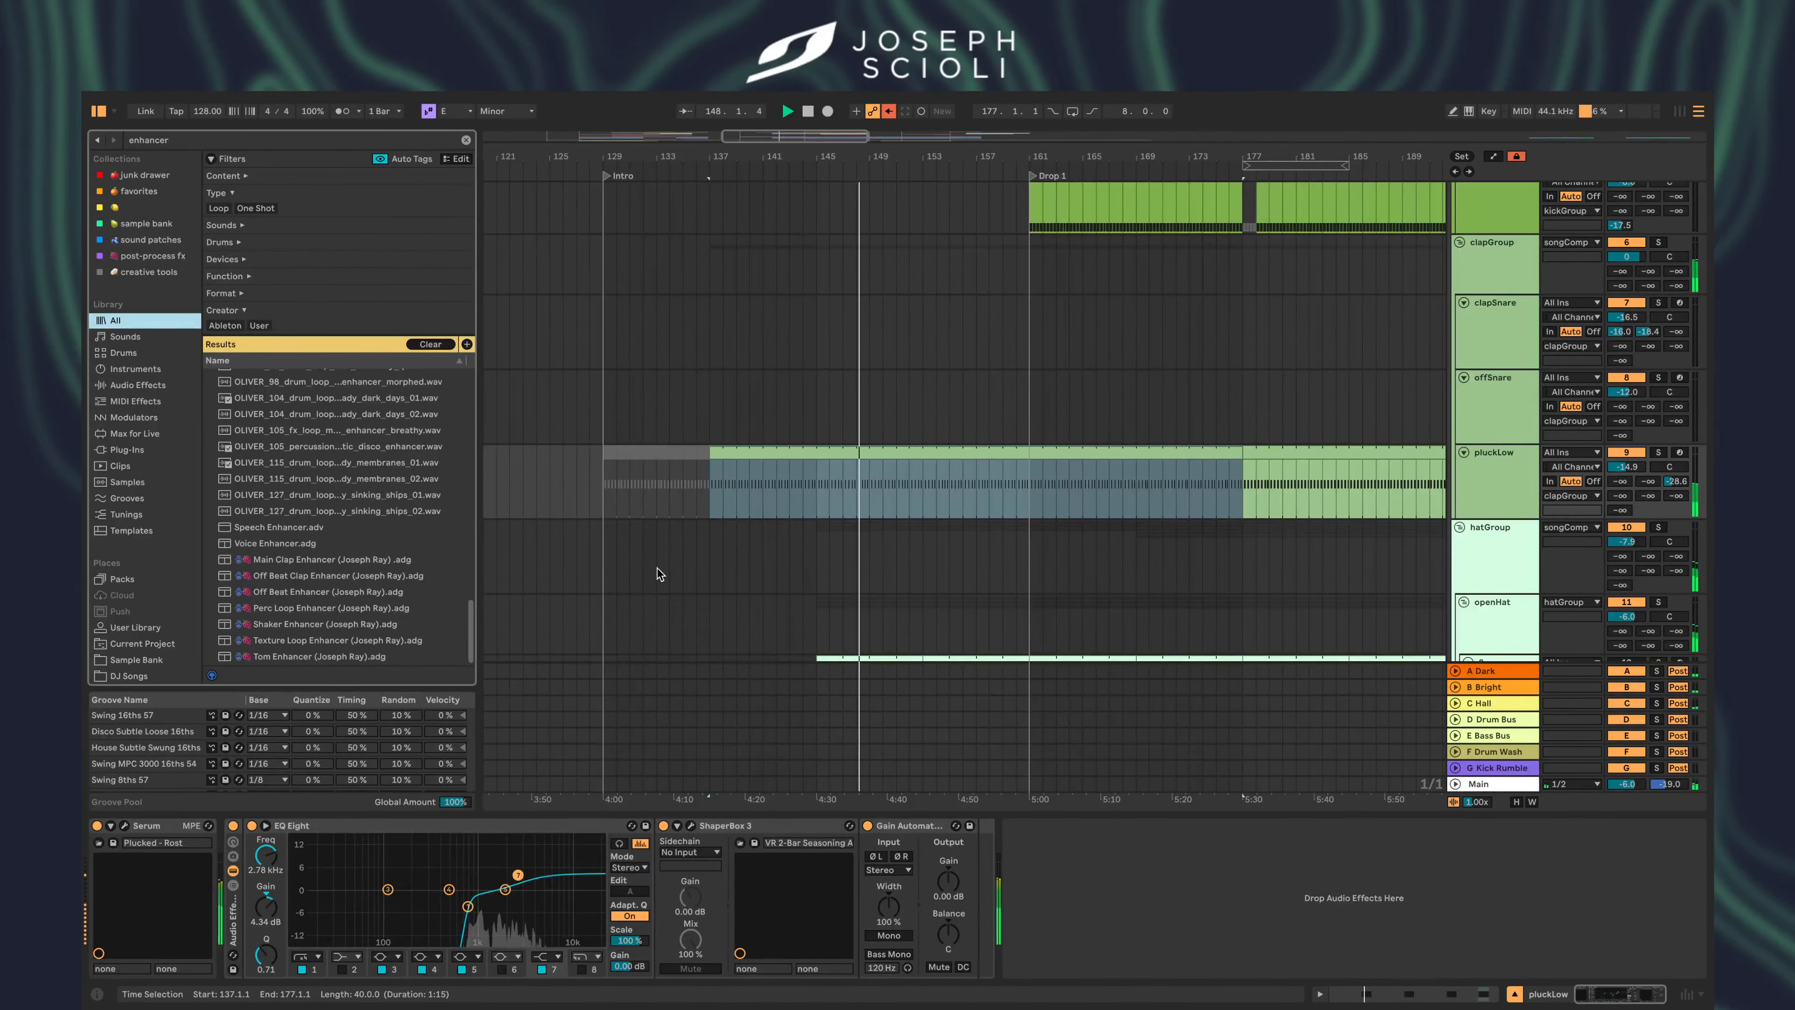
click(1660, 450)
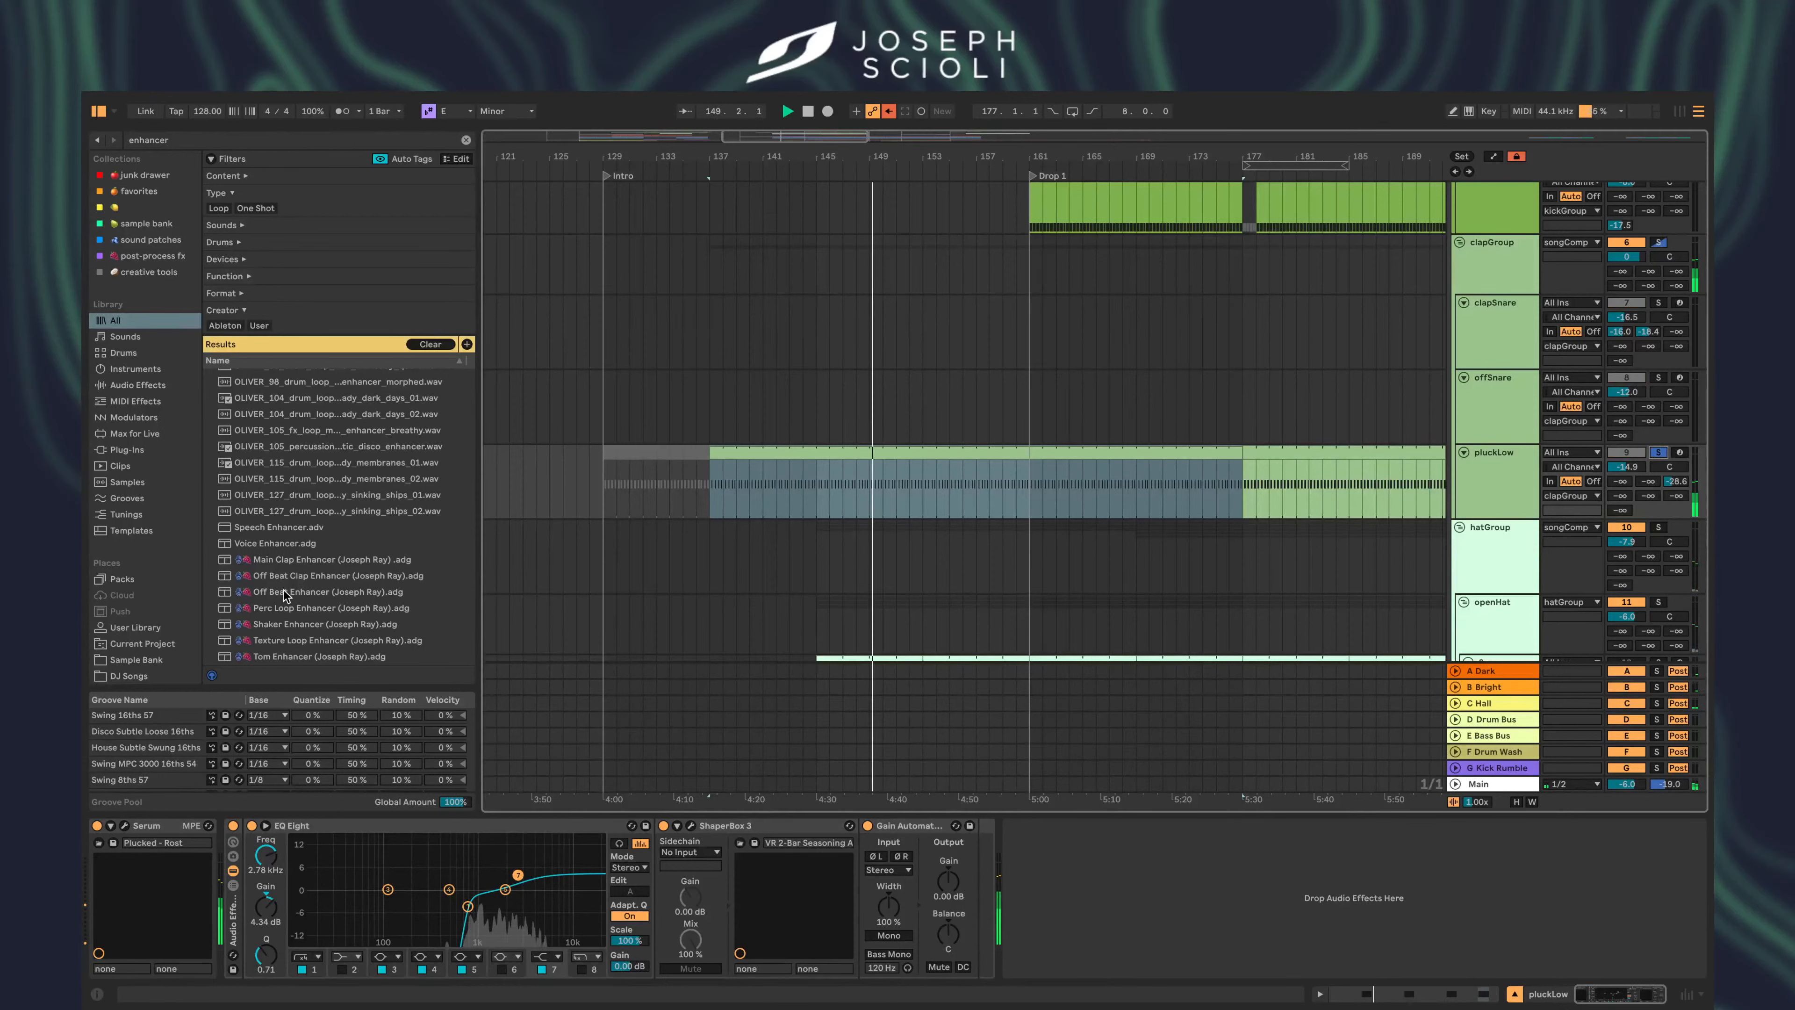
drag(284, 608, 876, 939)
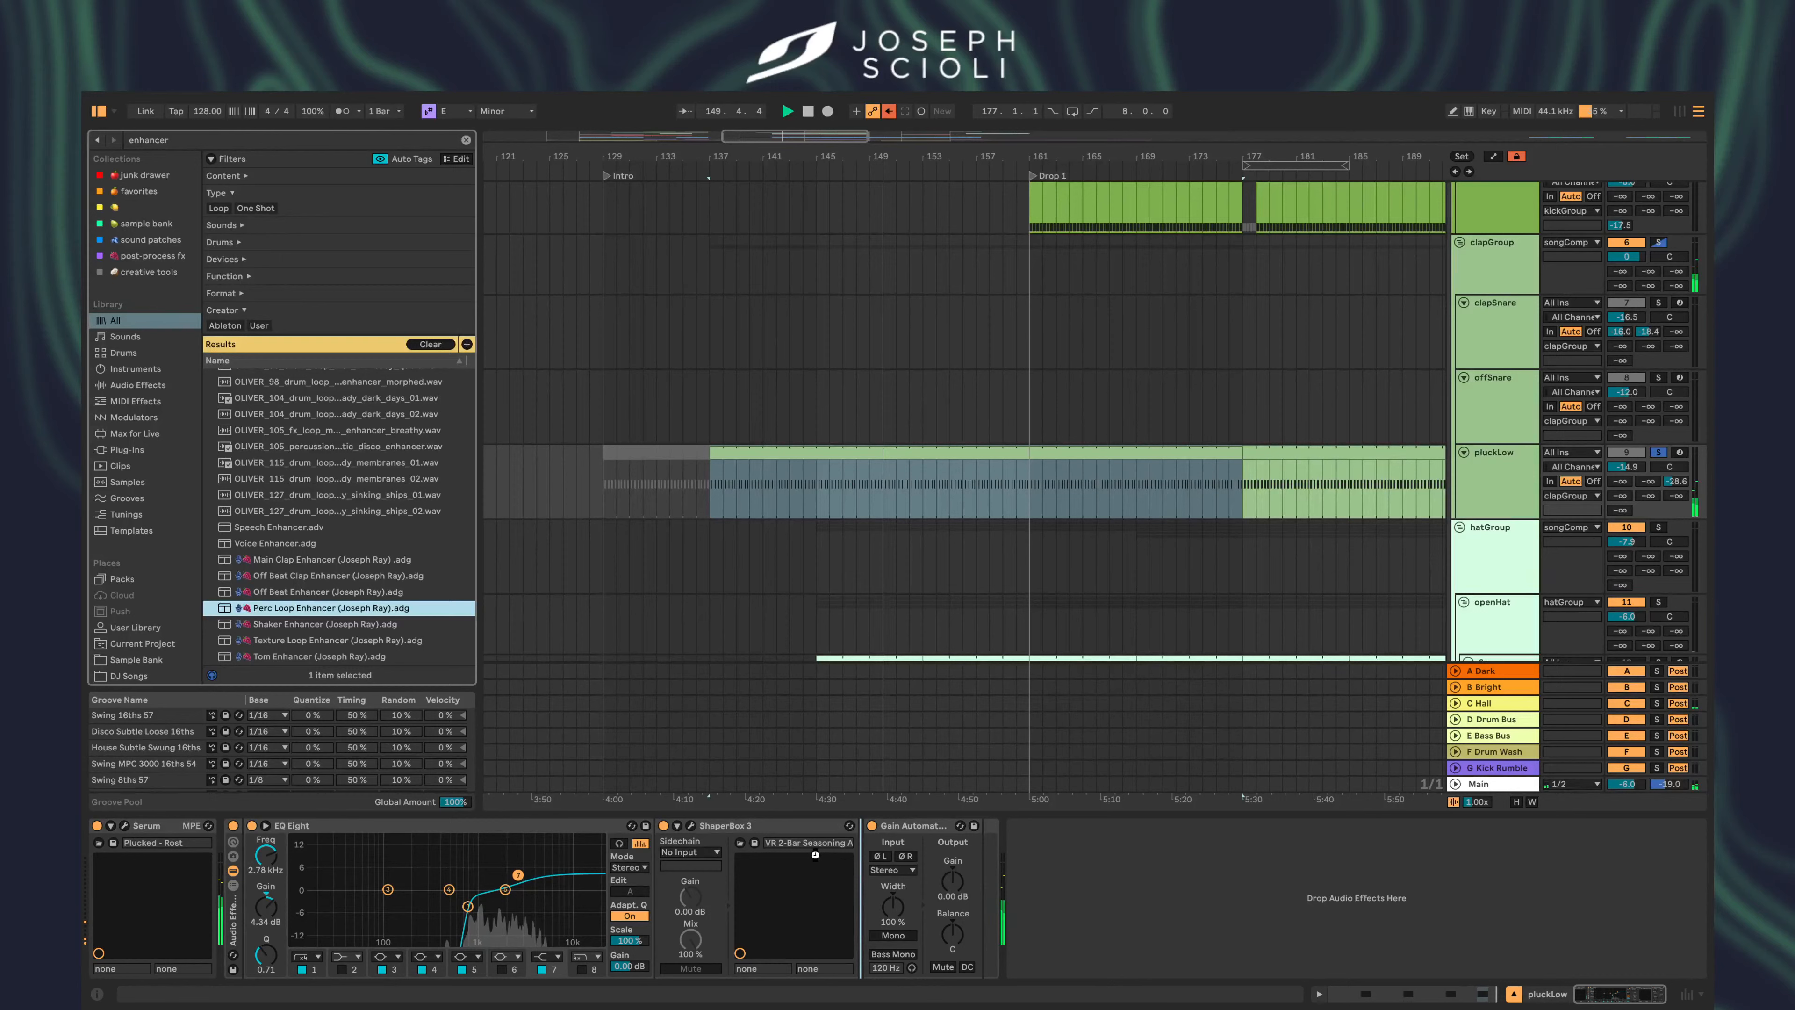
drag(815, 854, 819, 859)
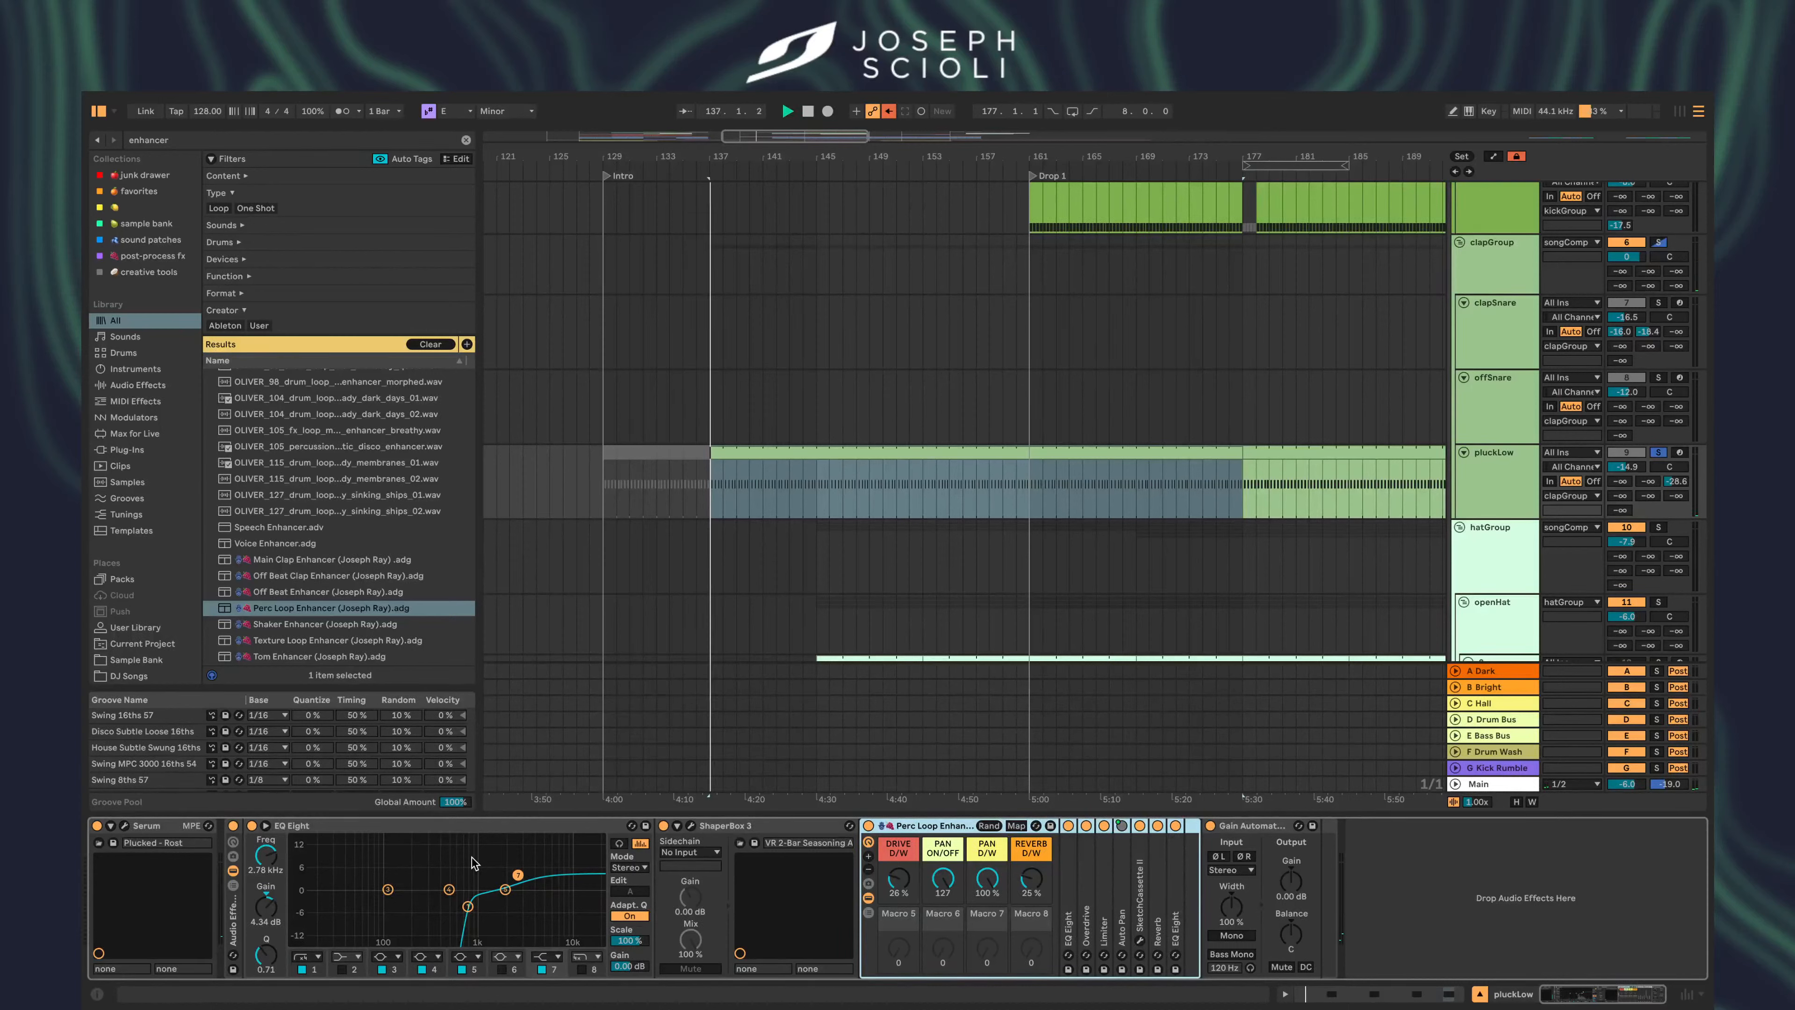
- Set the Perc Loop Enhancer's REVERB D/W to 69 % and the pluckLow track volume to -19.0 dB
key(space)
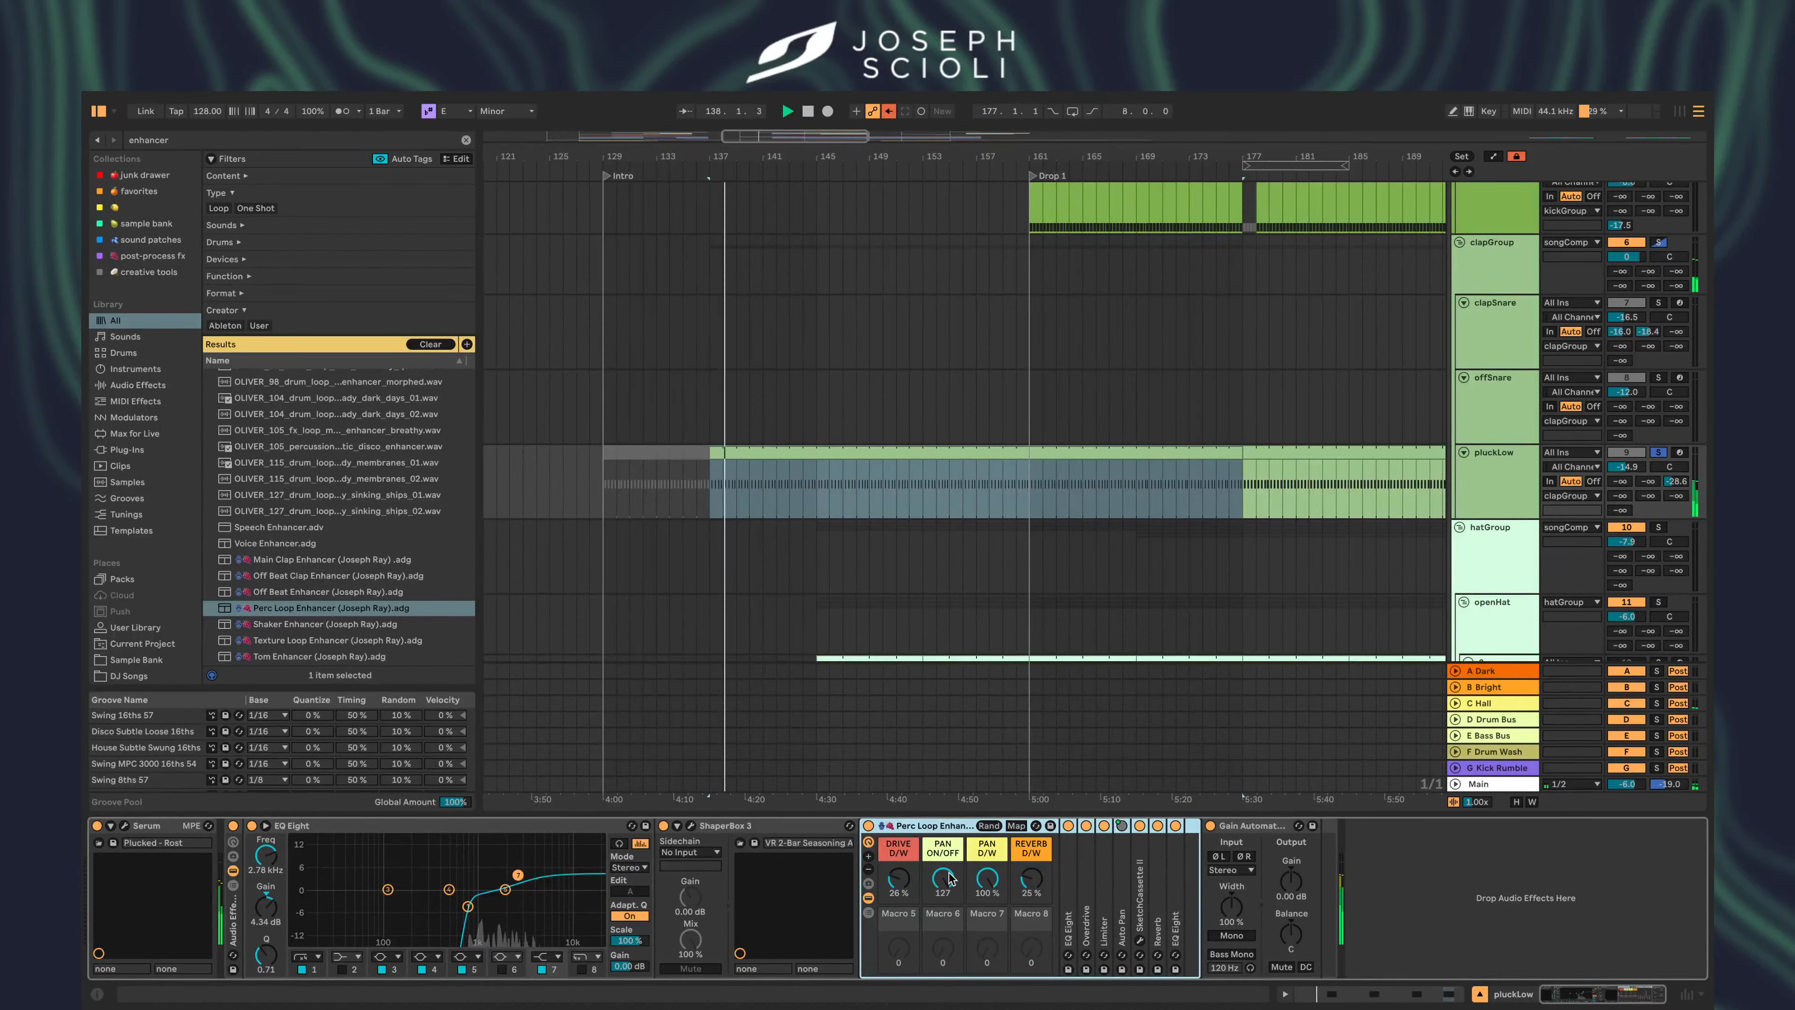
drag(1022, 882, 1022, 858)
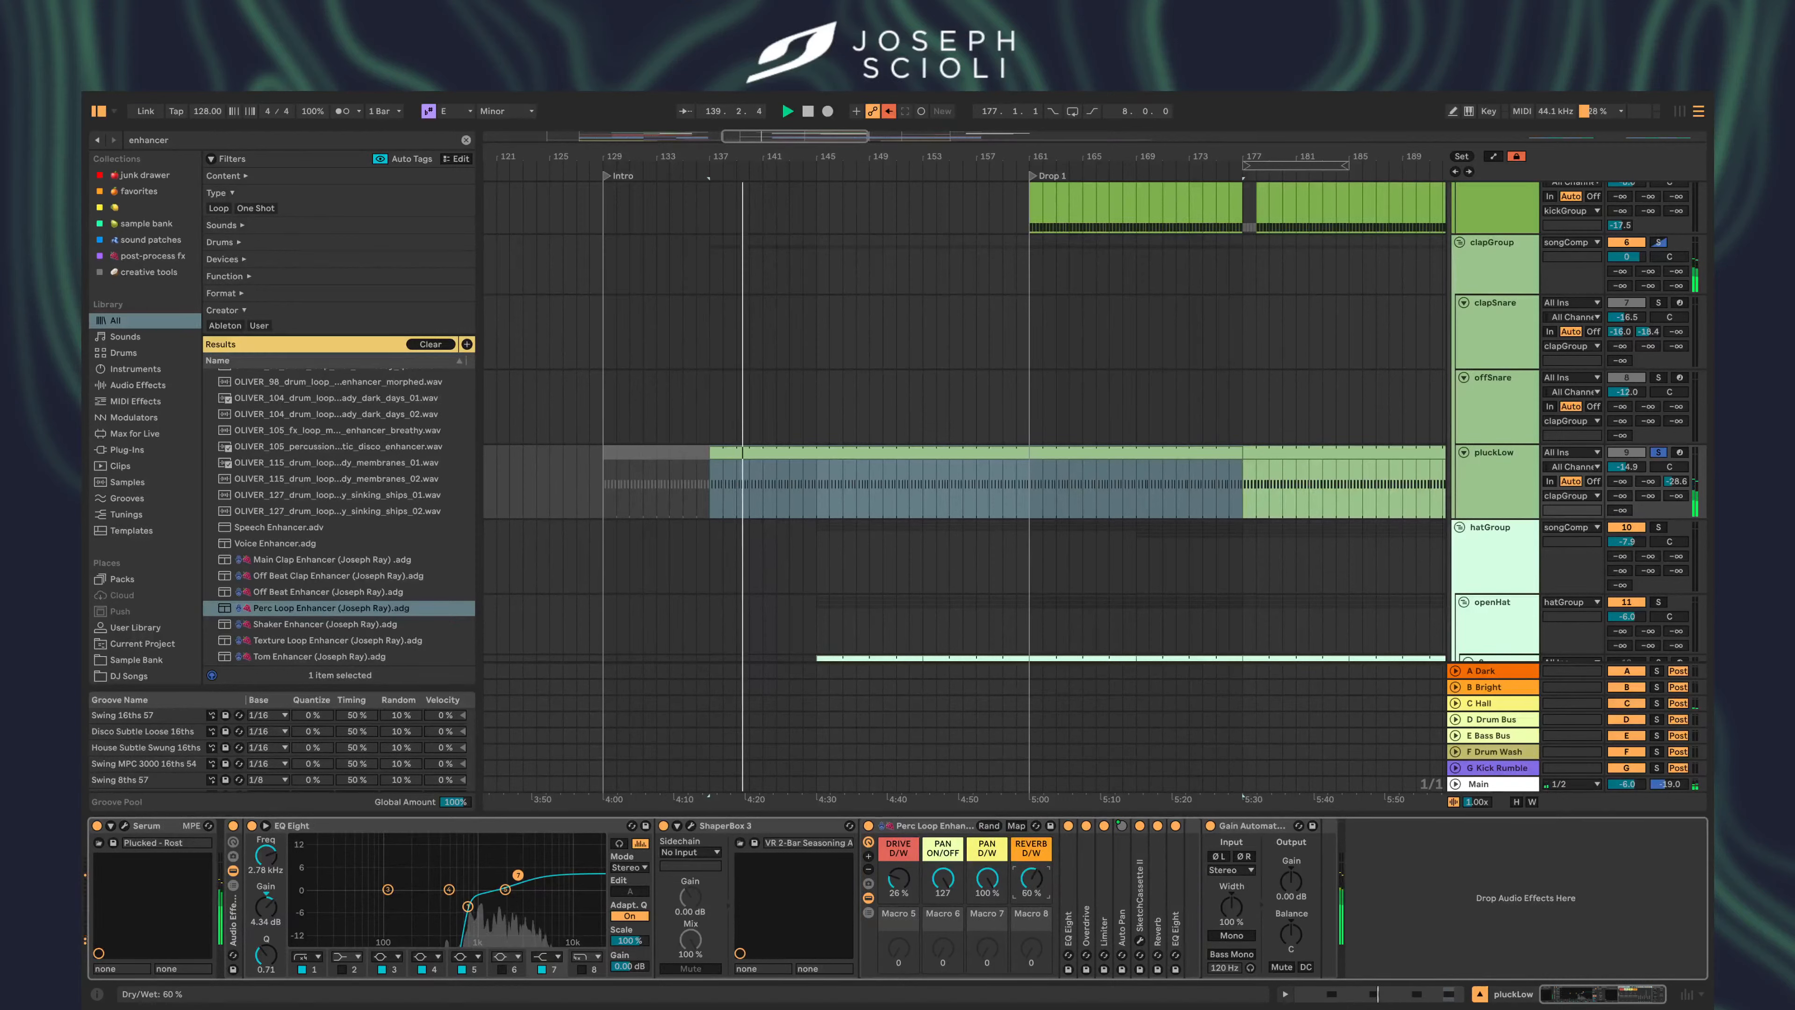
drag(1022, 858, 1022, 851)
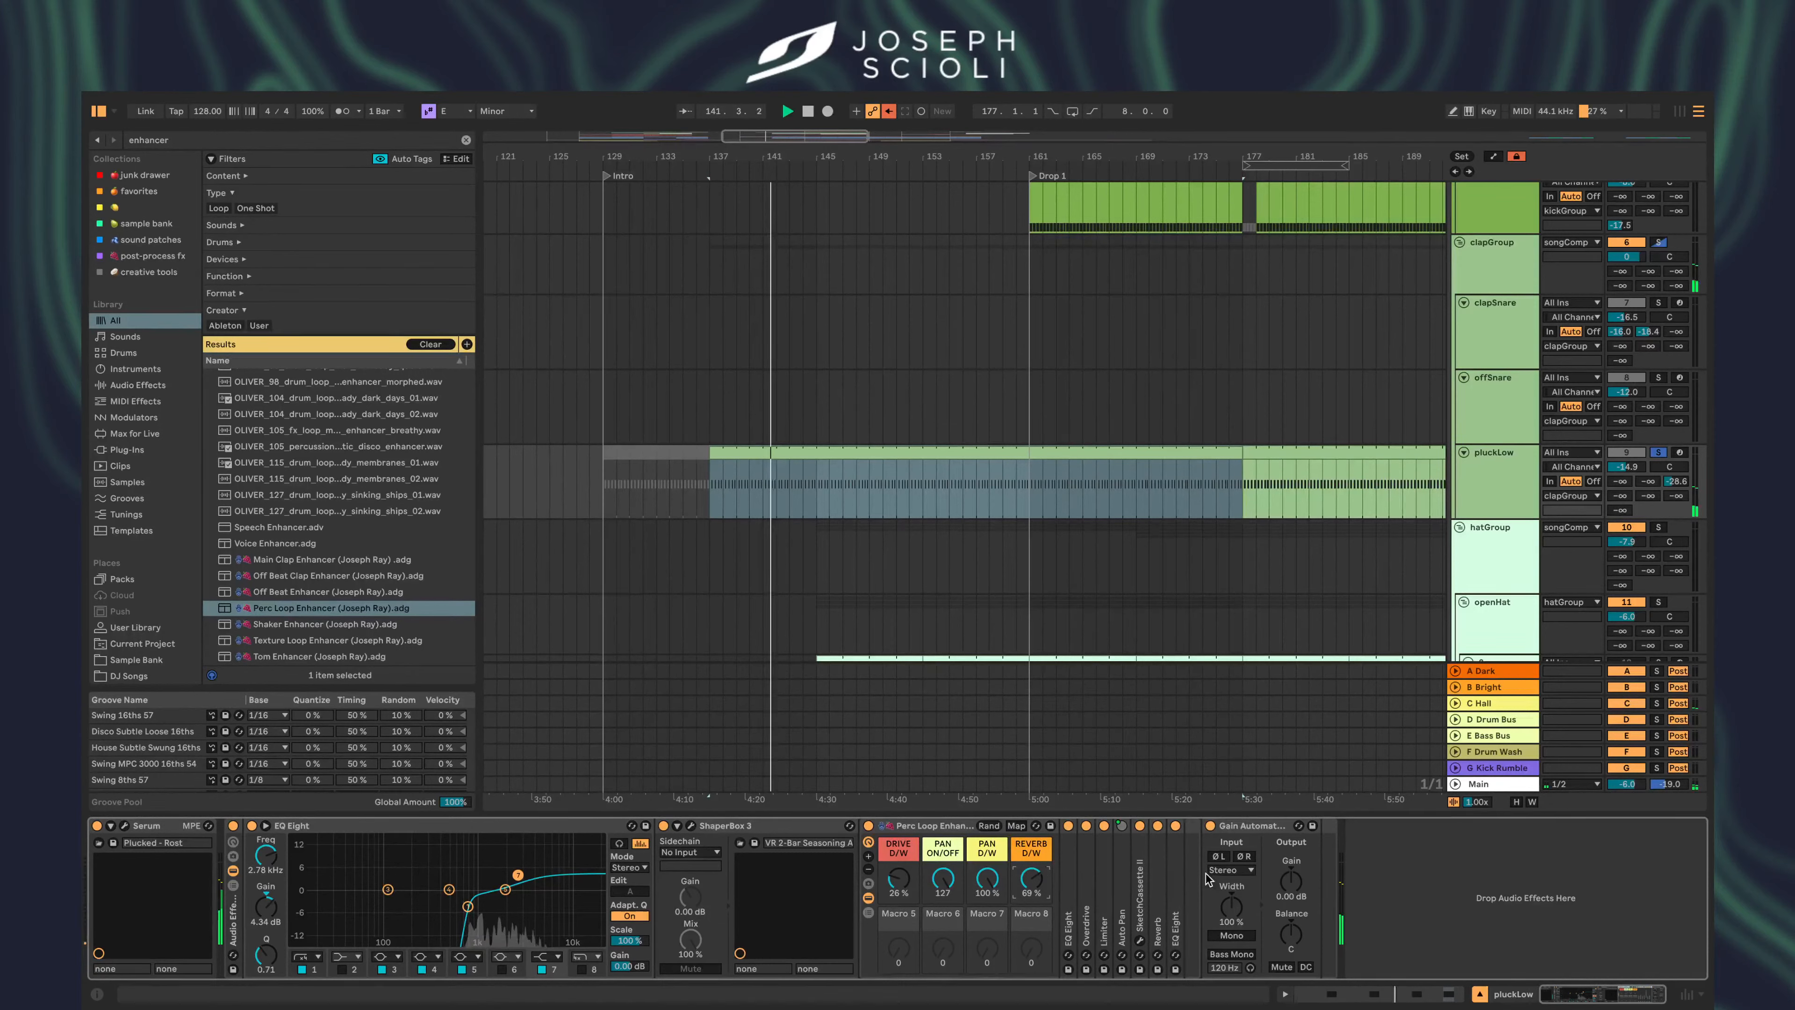
drag(1626, 467, 1625, 485)
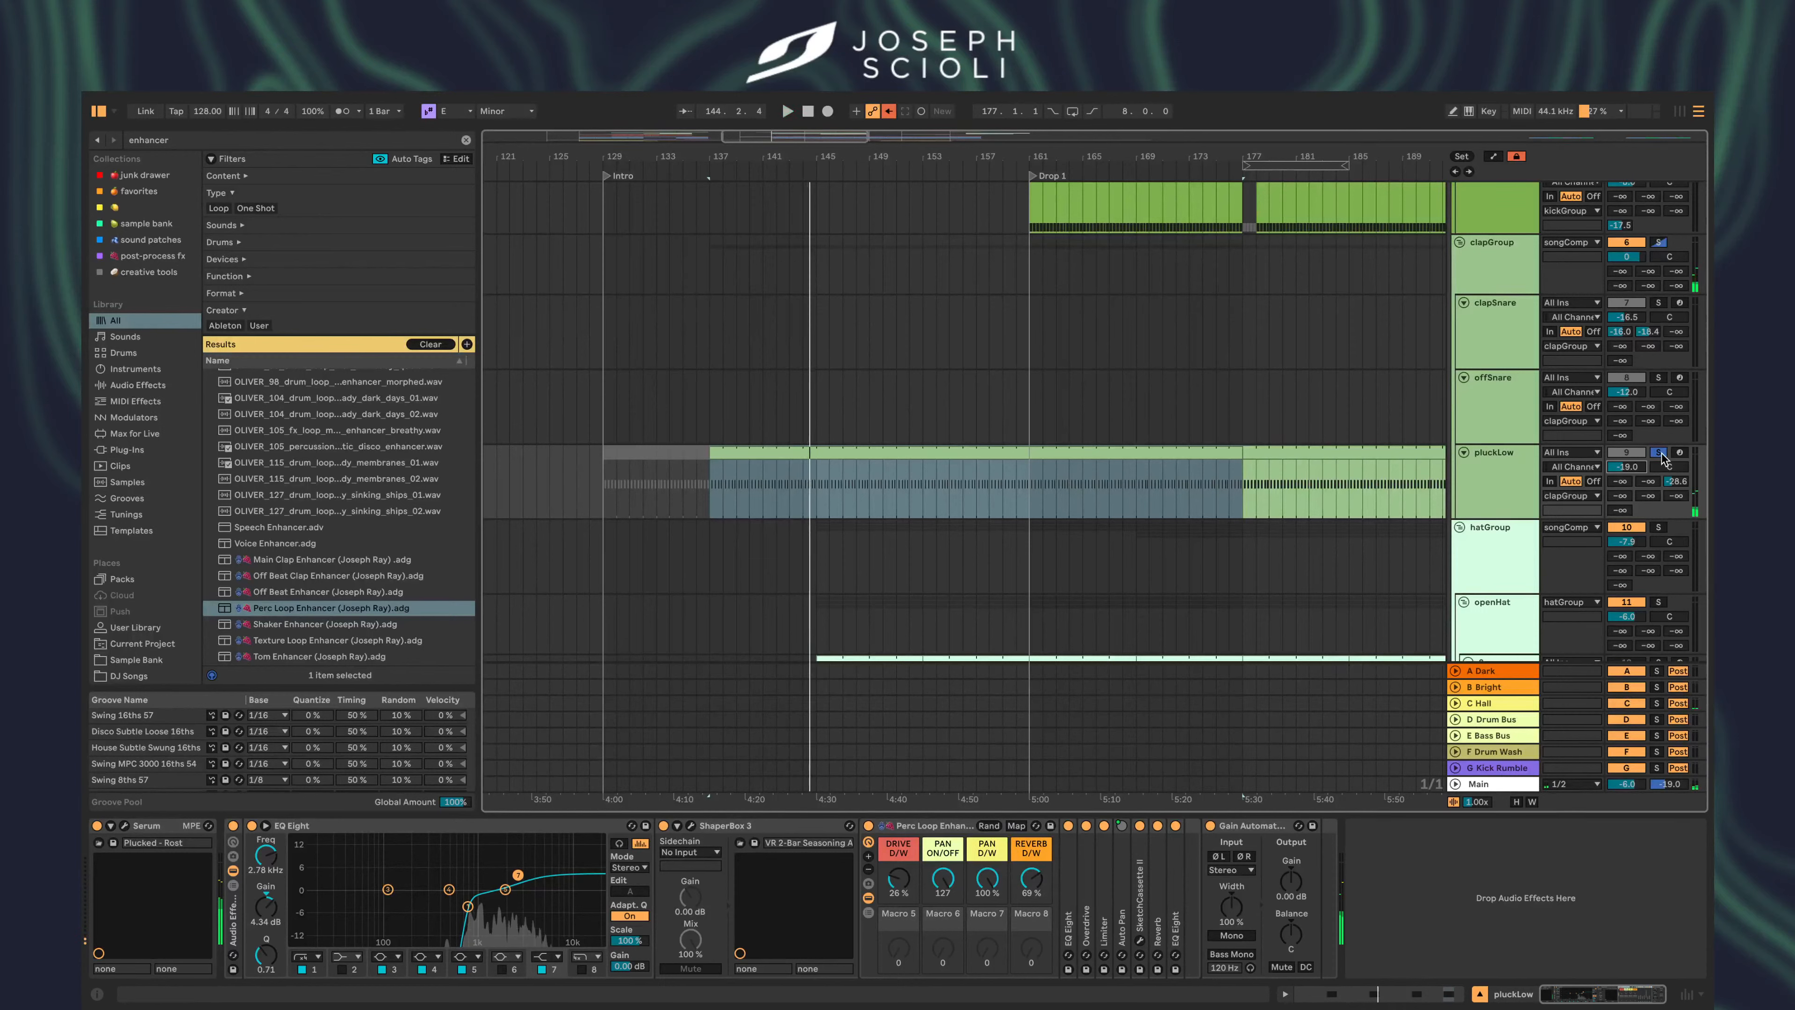
- Clear the pluckLow solo and play the arrangement from 129.1.1 and from 137.1.1
click(607, 404)
key(space)
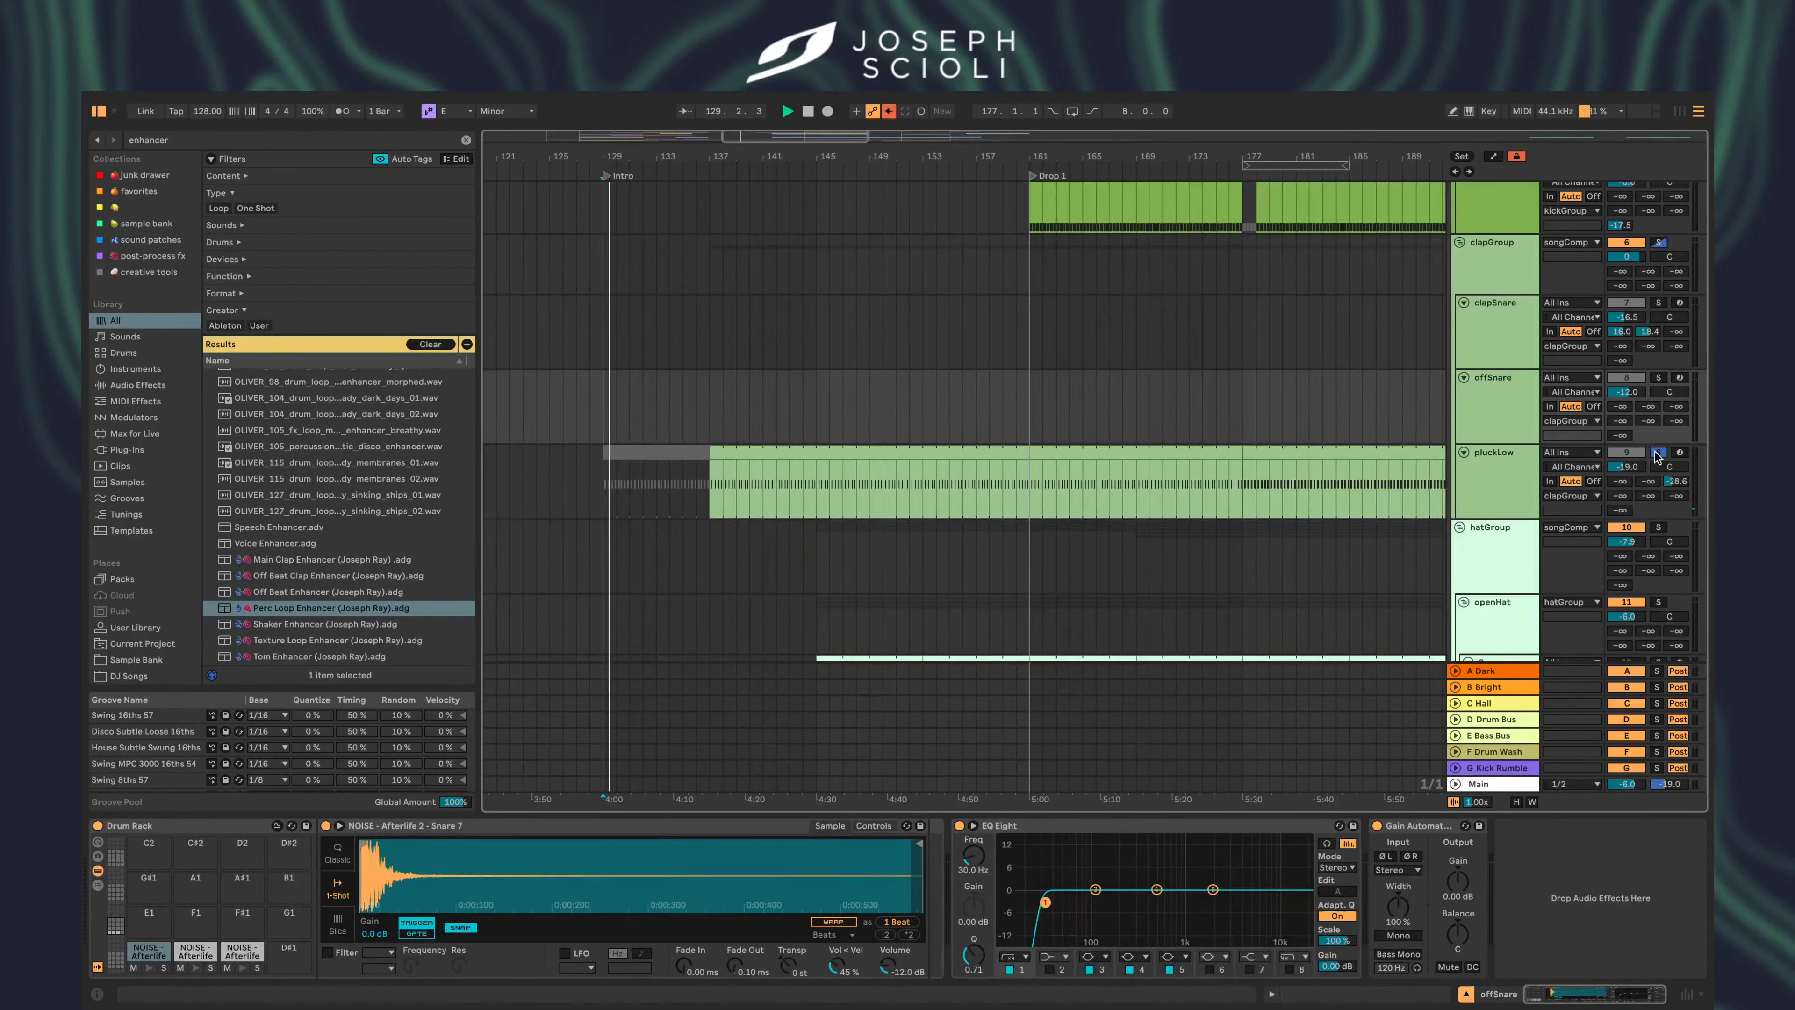
click(708, 409)
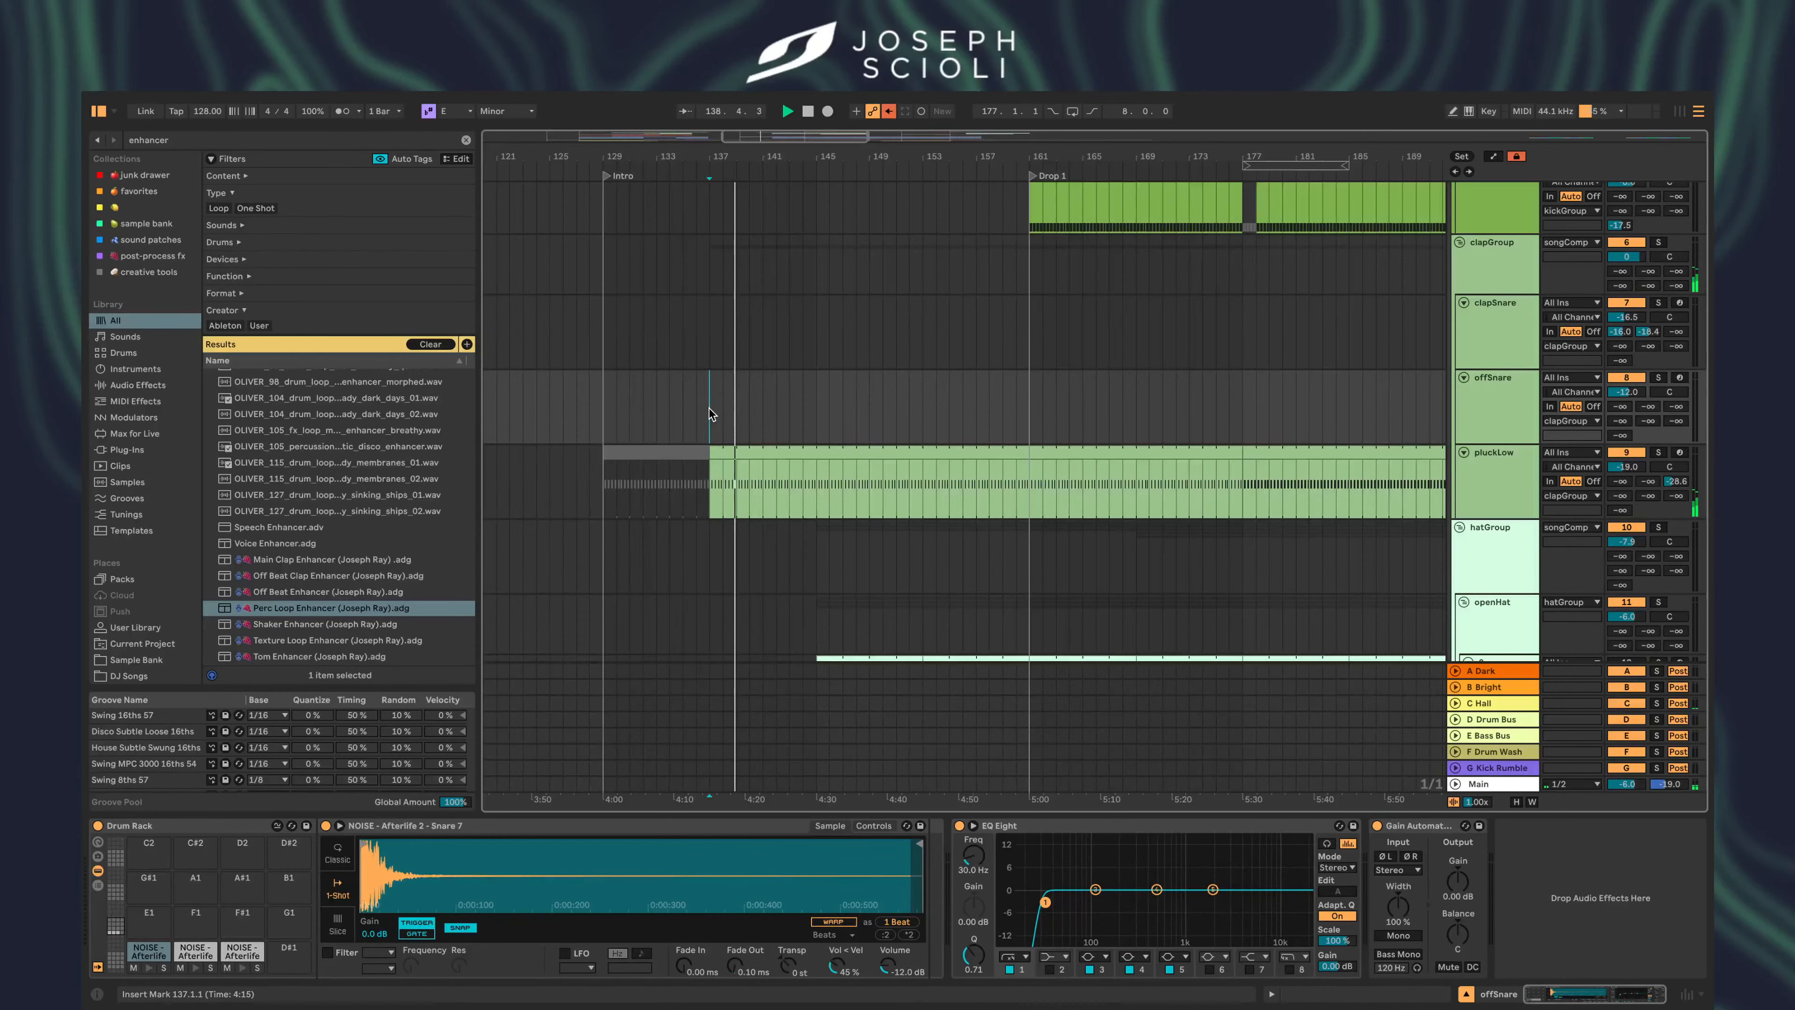
click(708, 408)
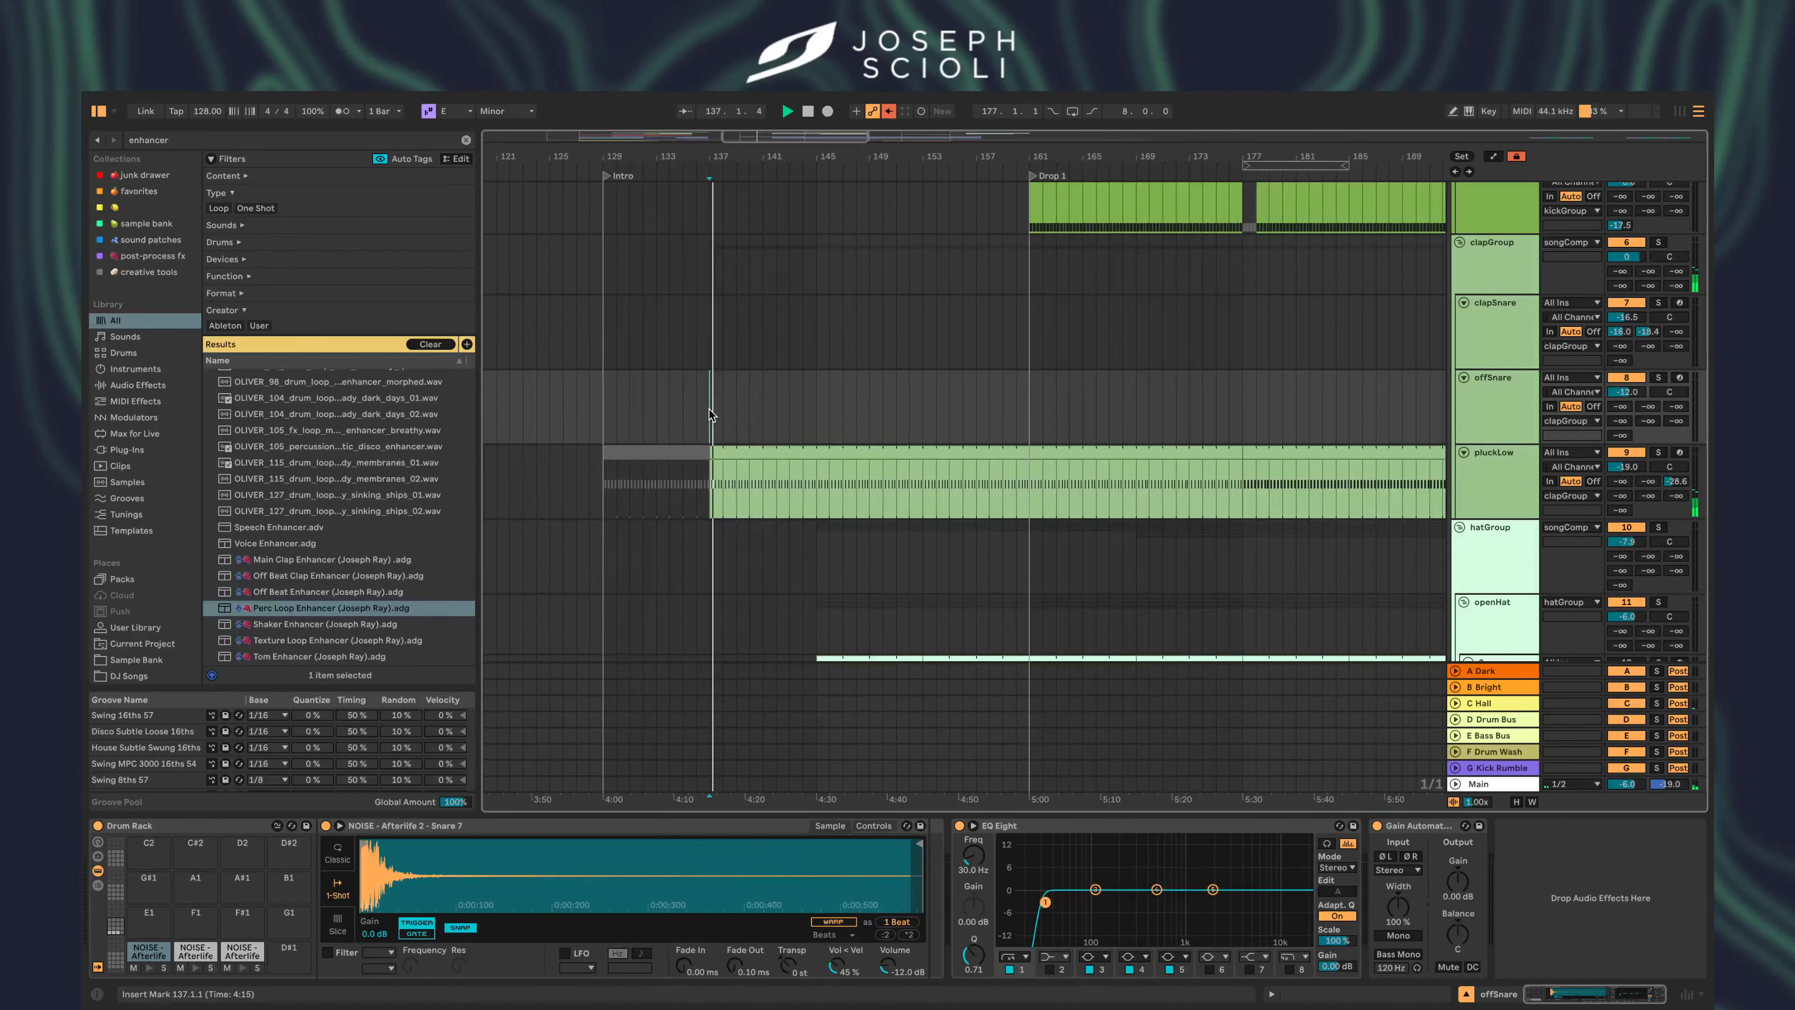
- Transpose all notes in the pluckLow clip starting at 137.1.1 by octaves to E3
double_click(791, 453)
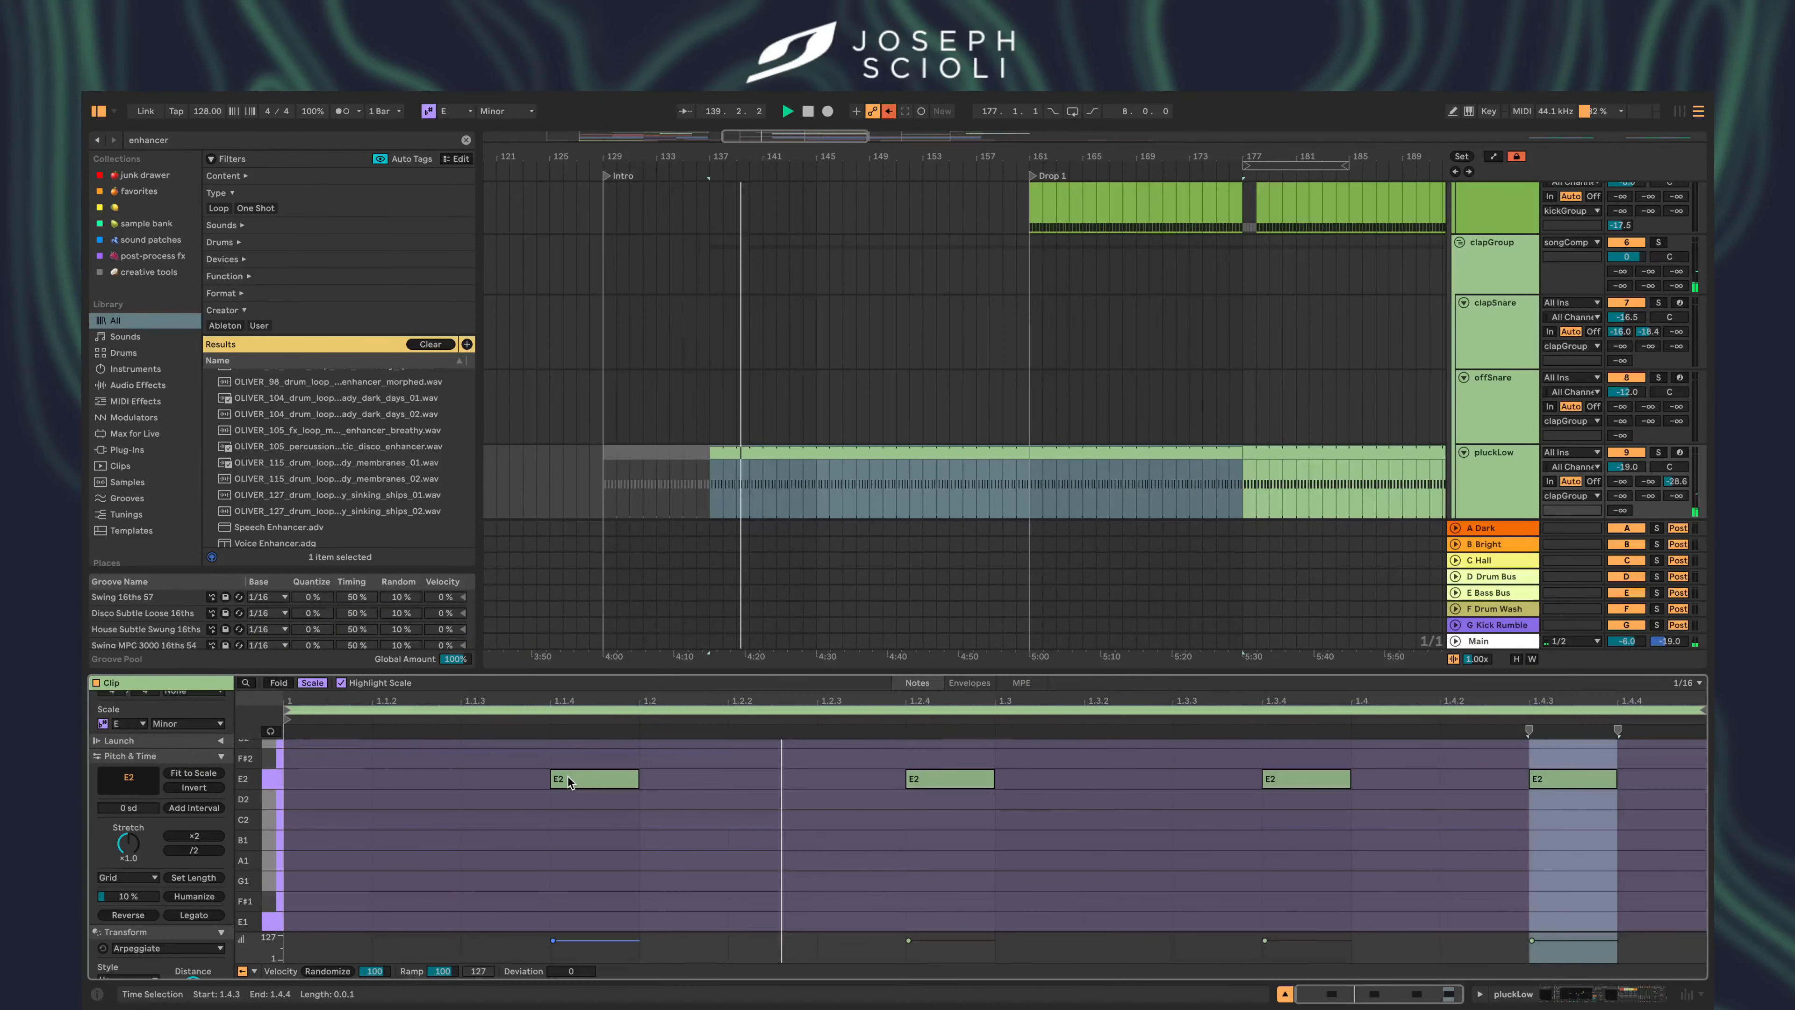
click(552, 749)
key(ctrl+a)
key(shift+Down)
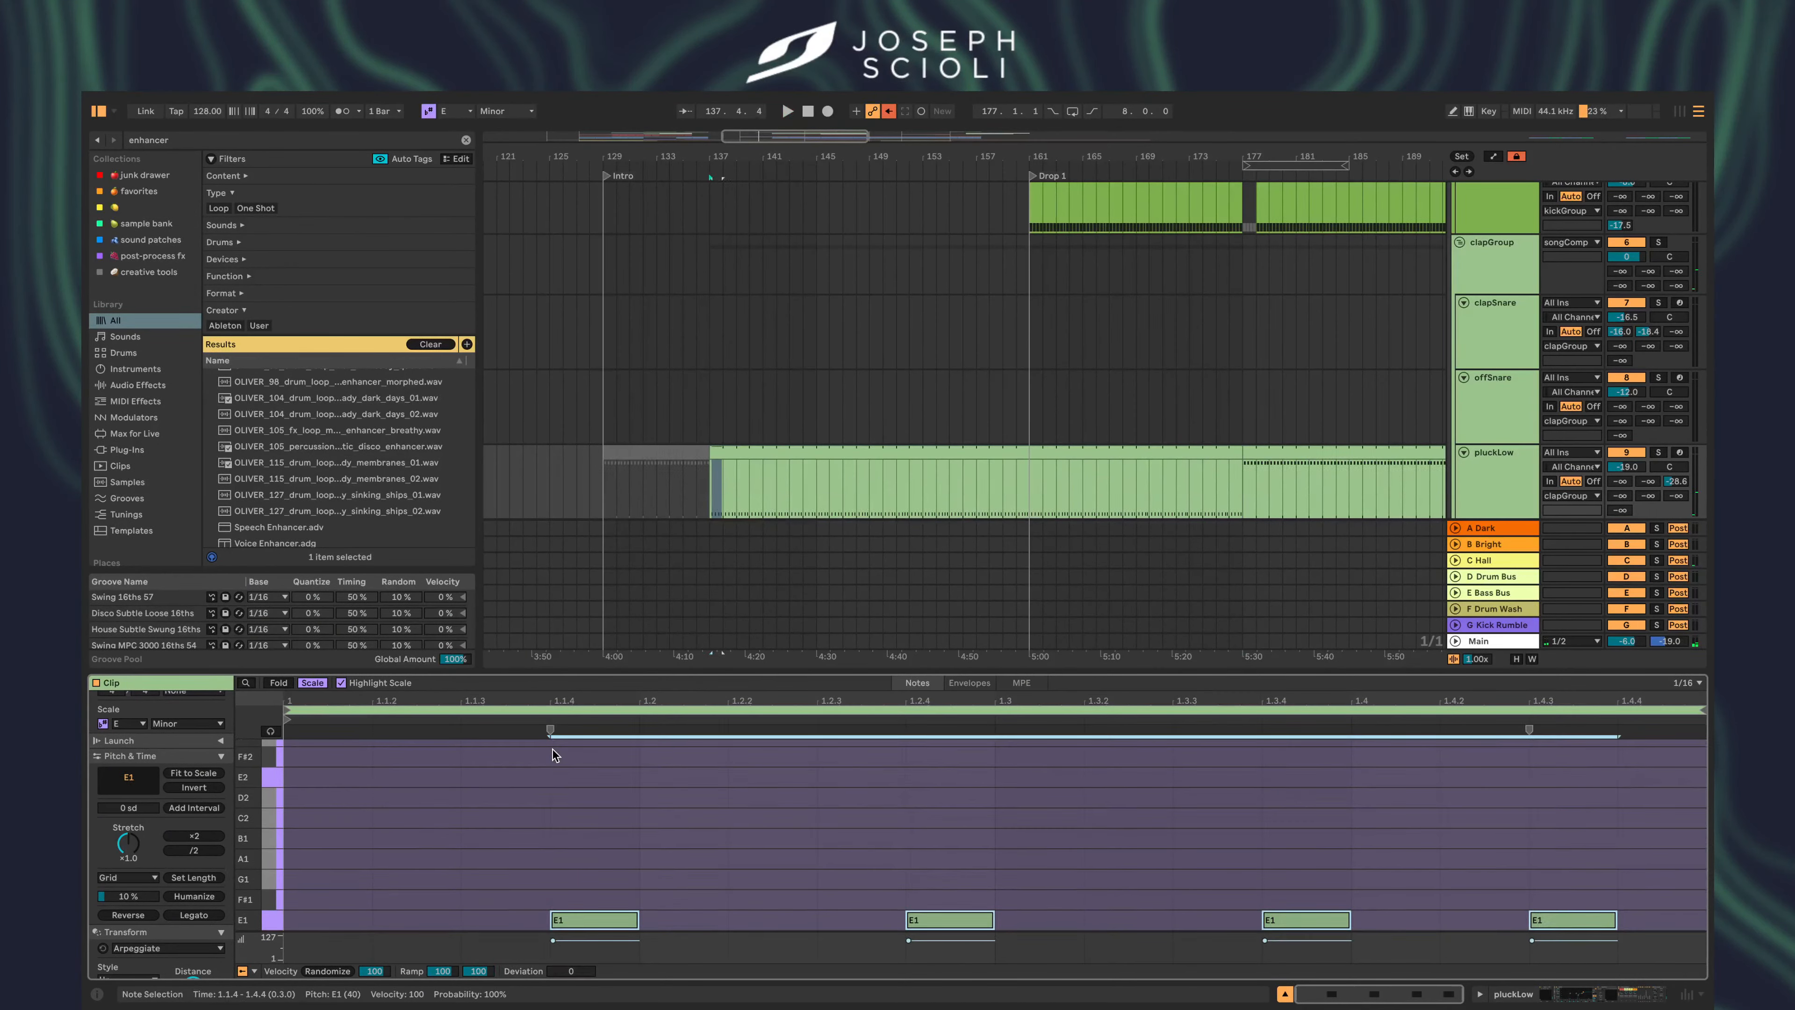
key(shift+Up)
key(shift+Up)
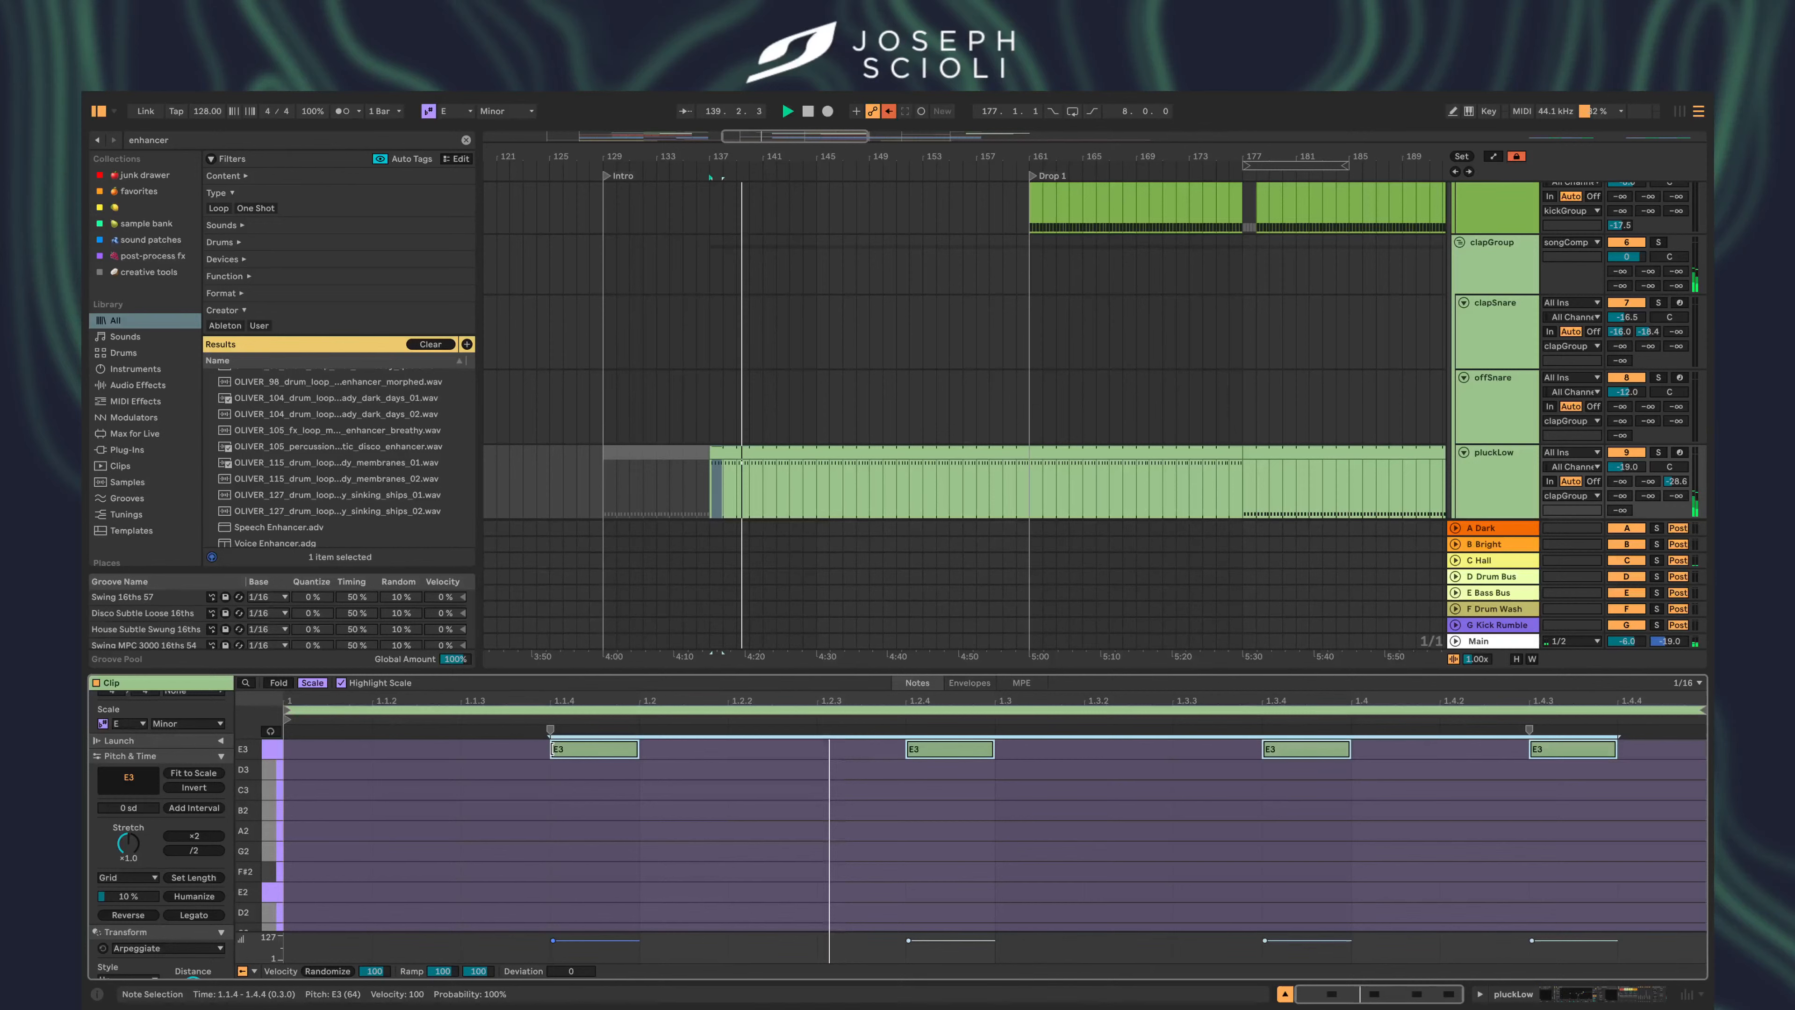
- Lower the third and fourth notes in the pluckLow clip at 137.1.1 to B2 and C3
drag(1304, 748, 1303, 810)
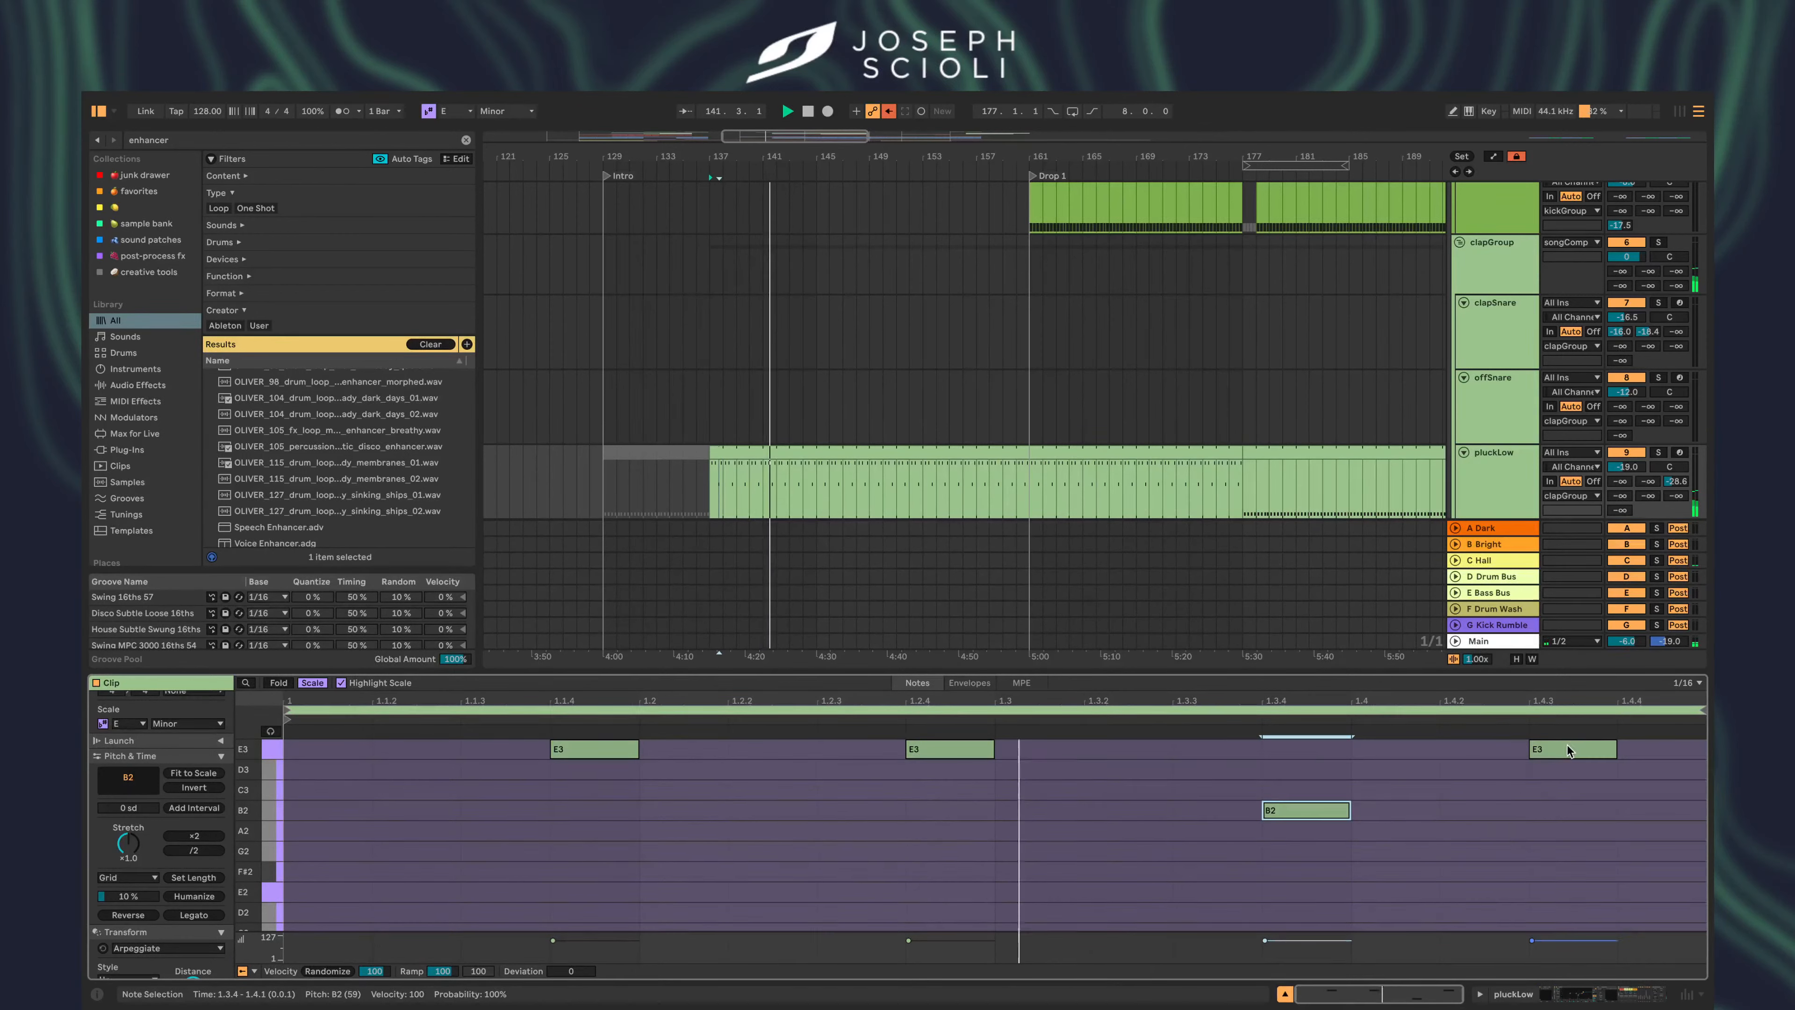
drag(1567, 749, 1568, 789)
click(1506, 489)
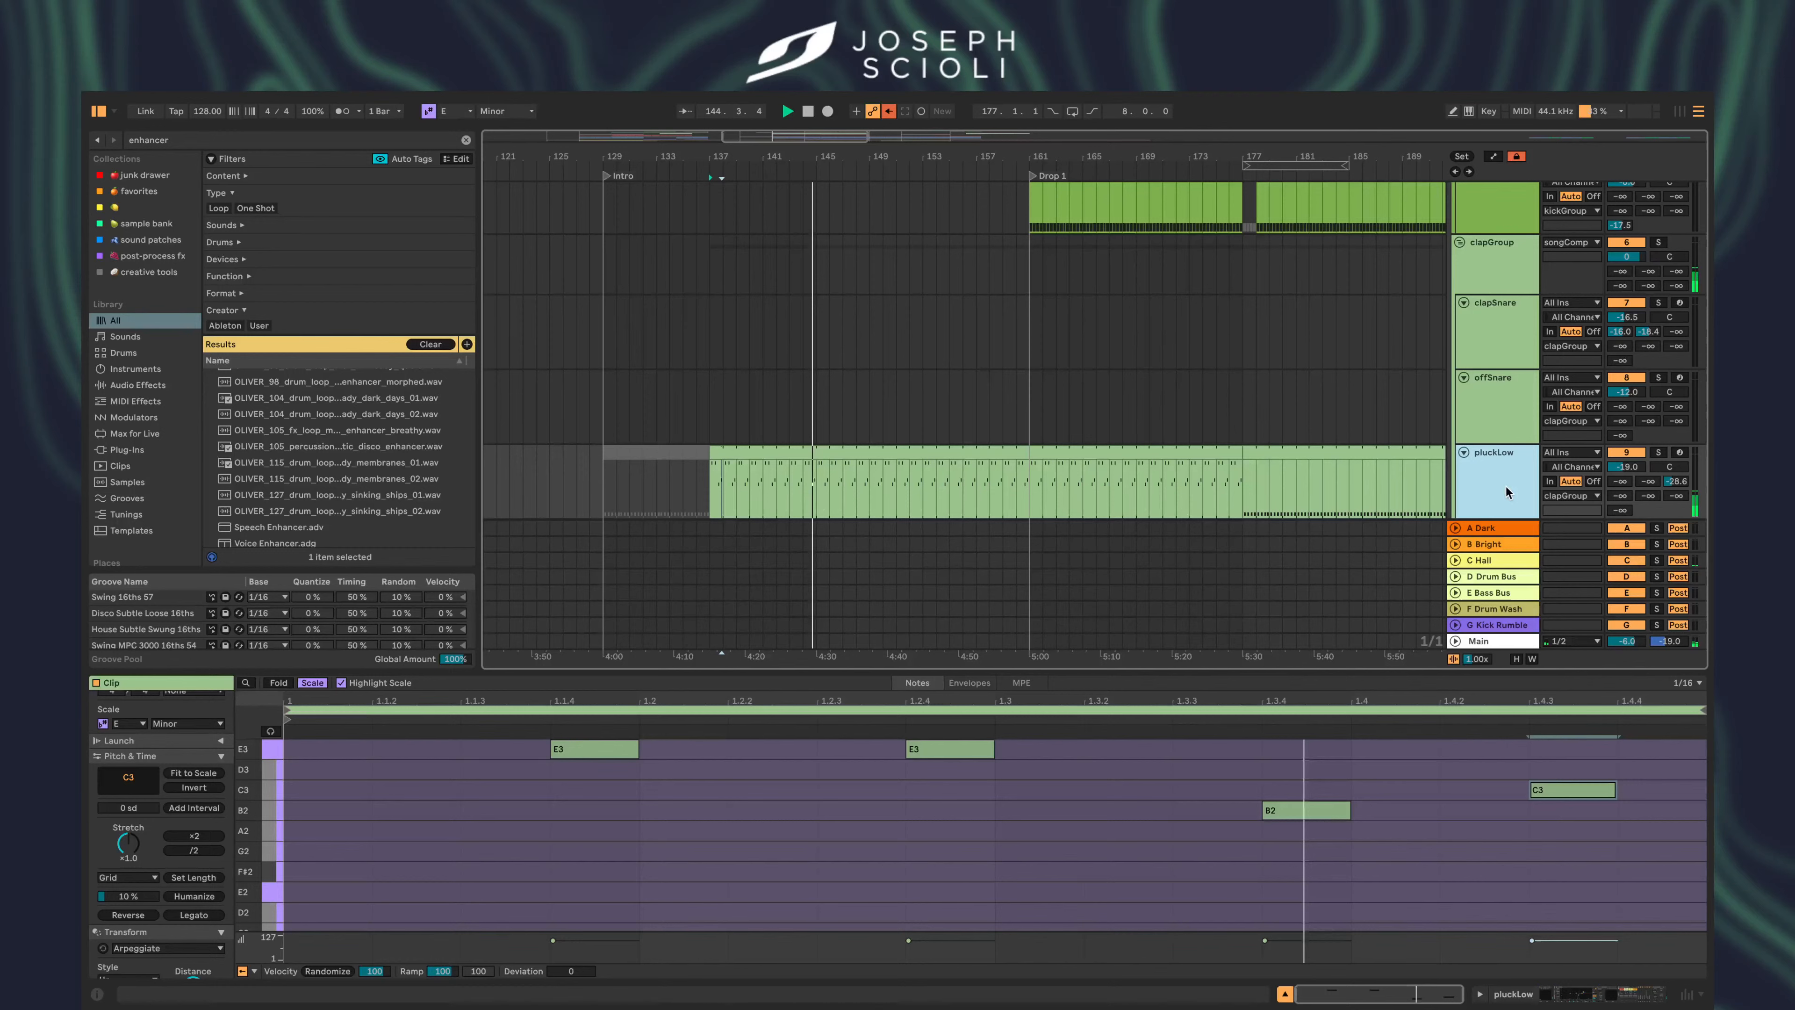
scroll(1507, 489, down, 1)
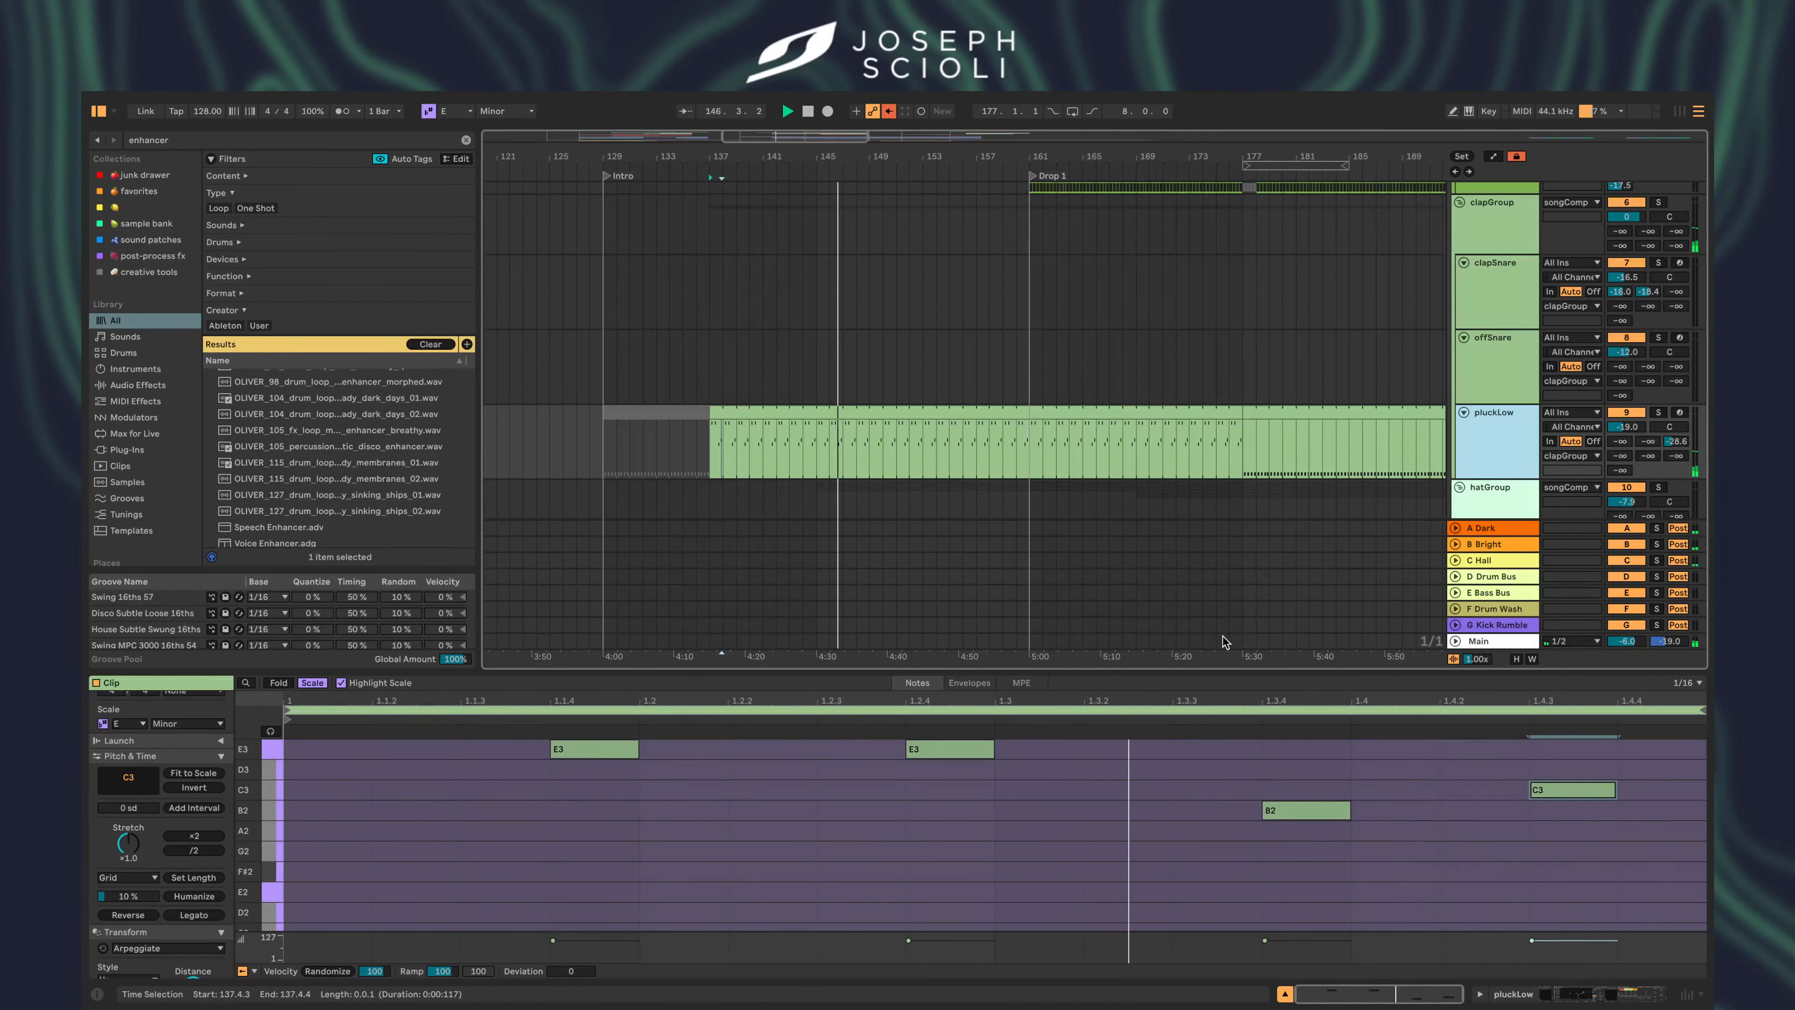
- Shift the second E3 note earlier to about 1.2.3 and the B2 note slightly past 1.3.4, and set the B2 velocity to 35
drag(930, 750, 863, 750)
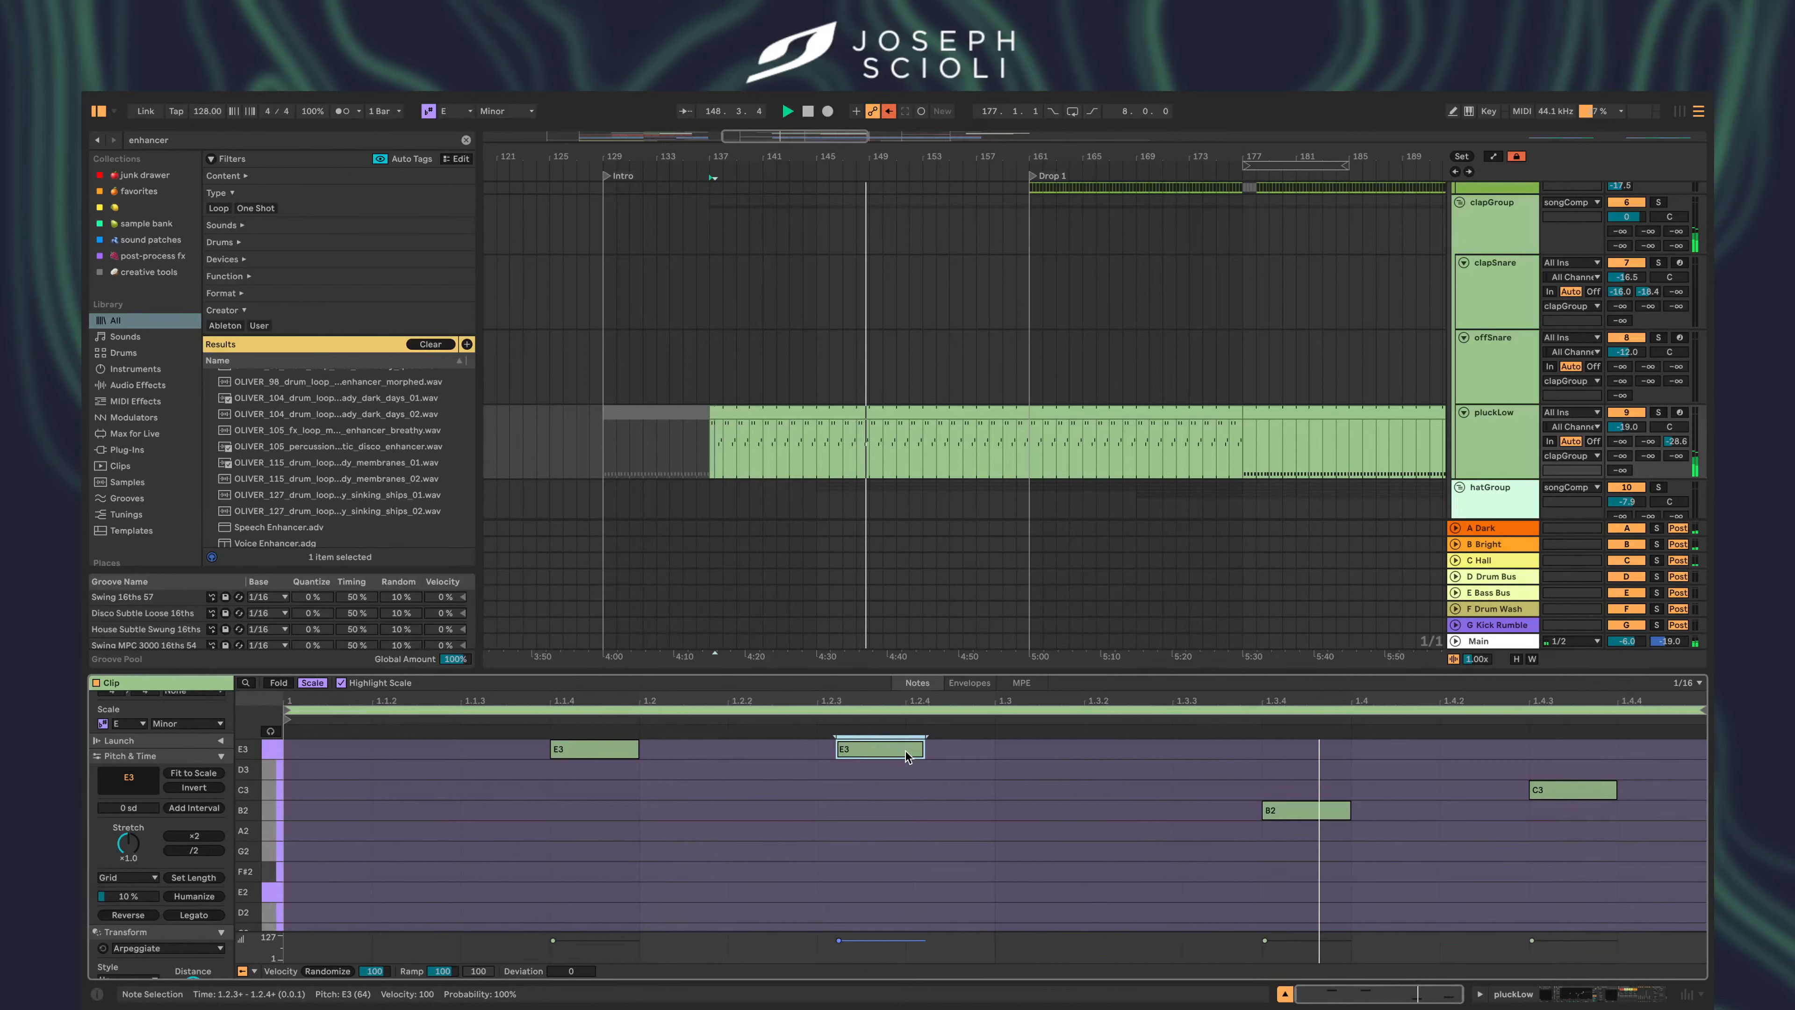
drag(1307, 810, 1361, 810)
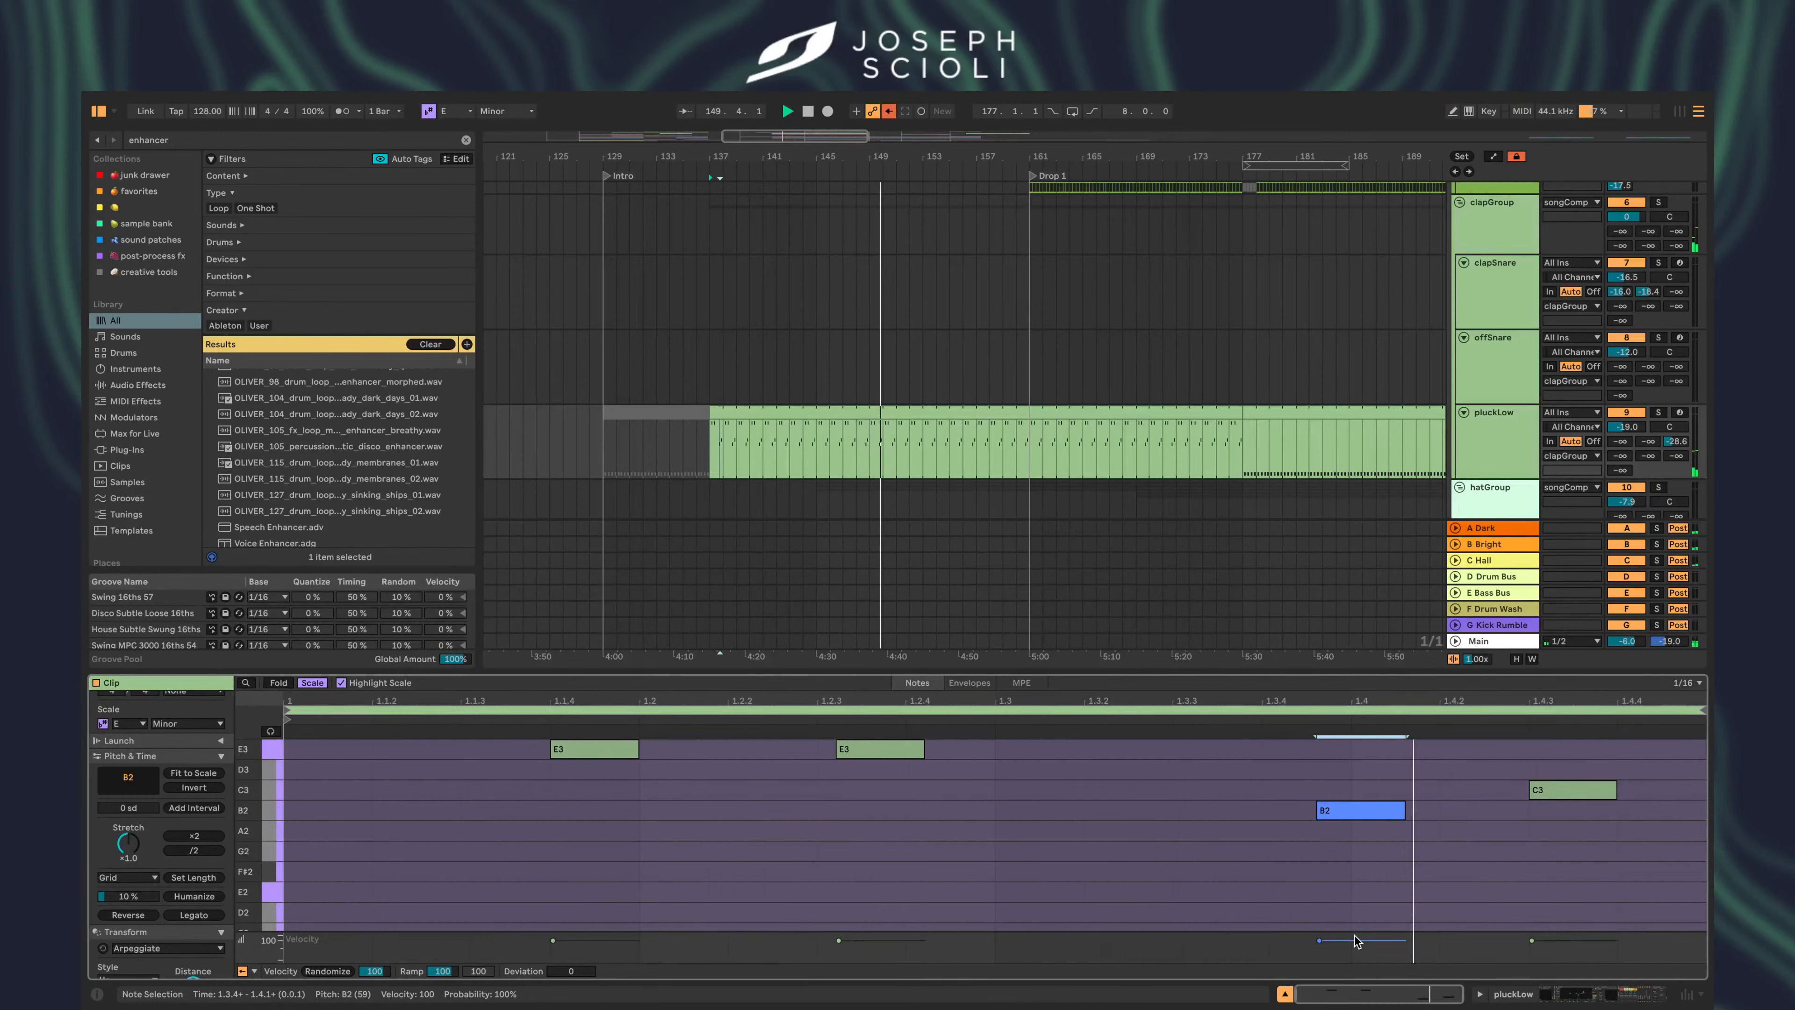
drag(1356, 940, 1357, 955)
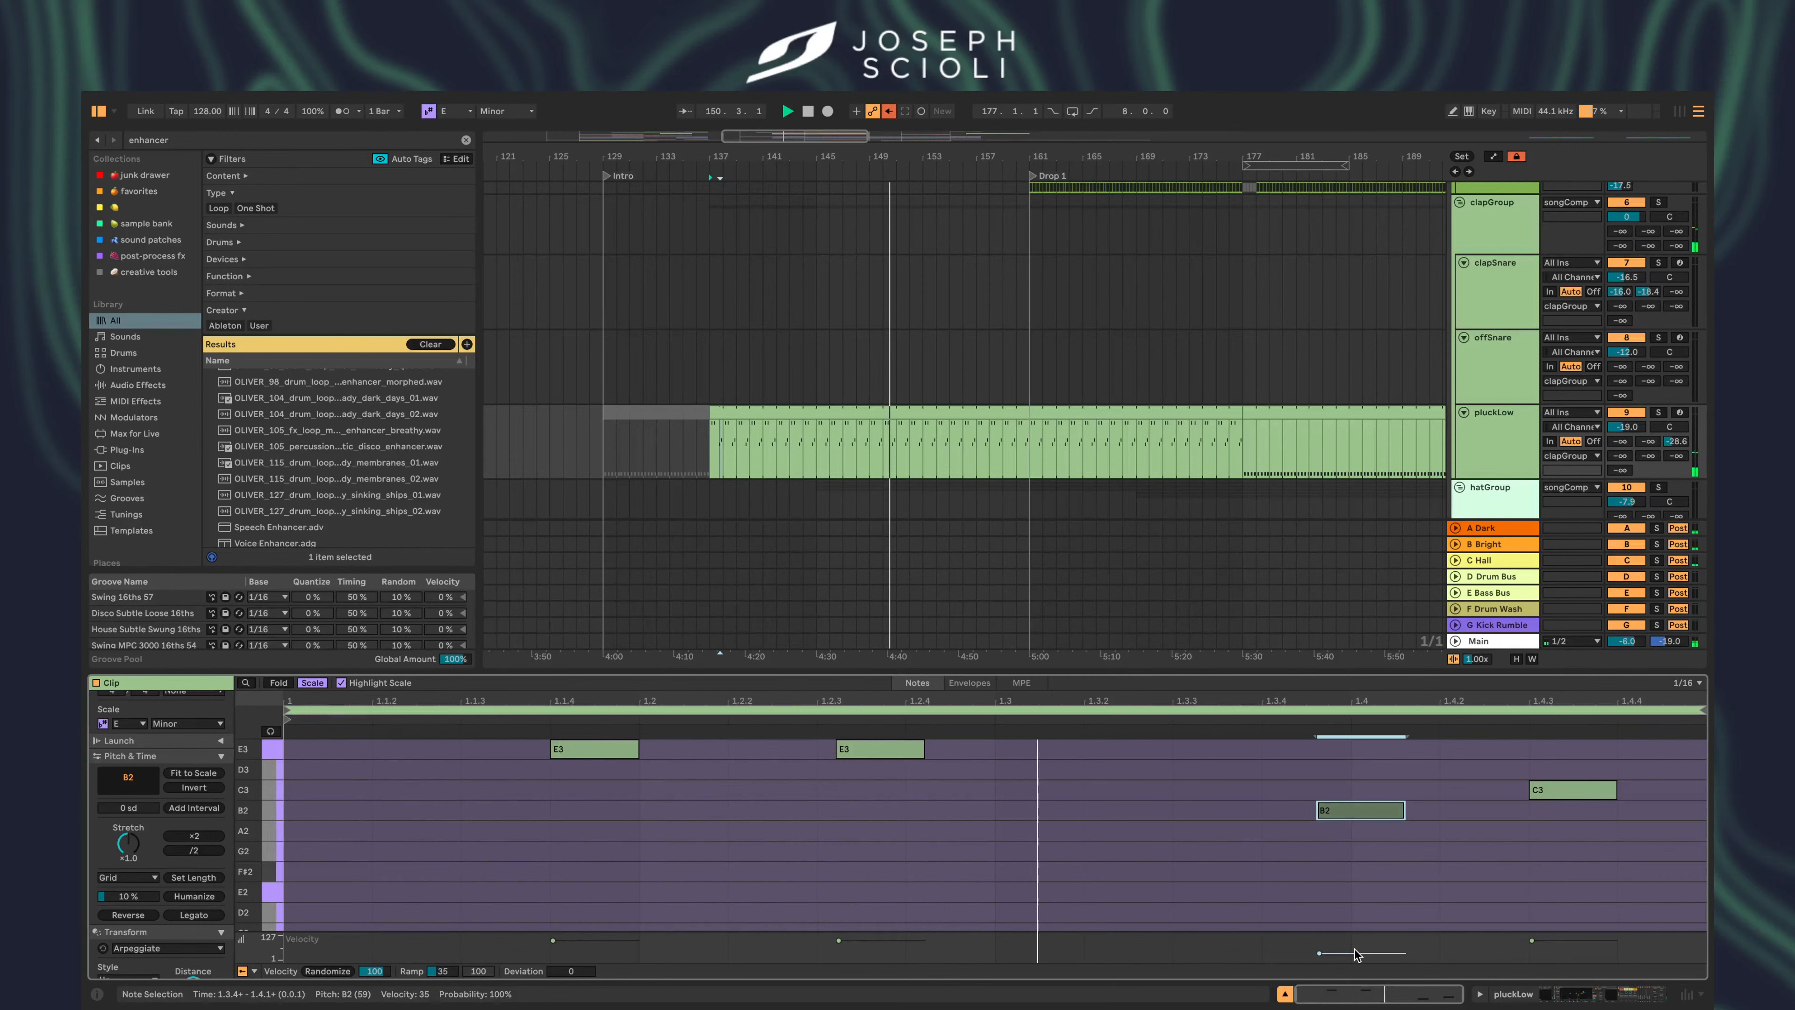
- Consolidate the pluckLow part from 137.1.1 to 141.1.1 into a four-bar clip and play it
click(865, 409)
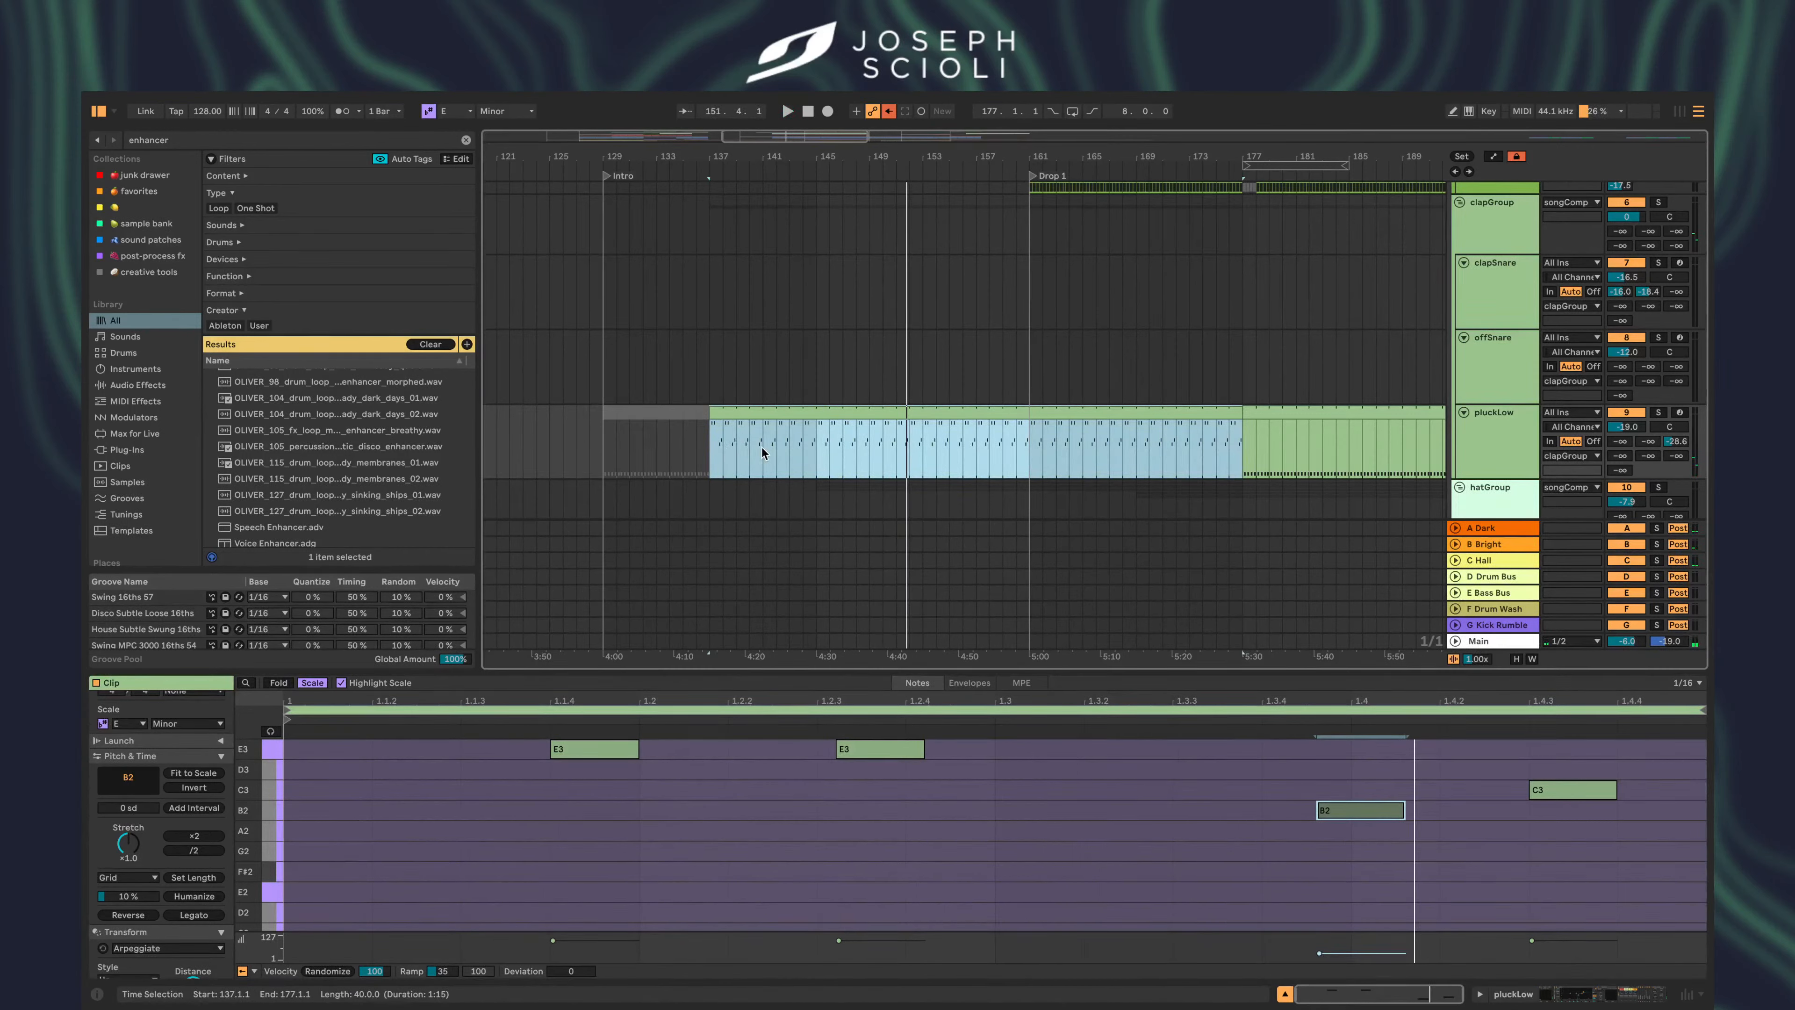
drag(762, 447, 708, 450)
click(530, 820)
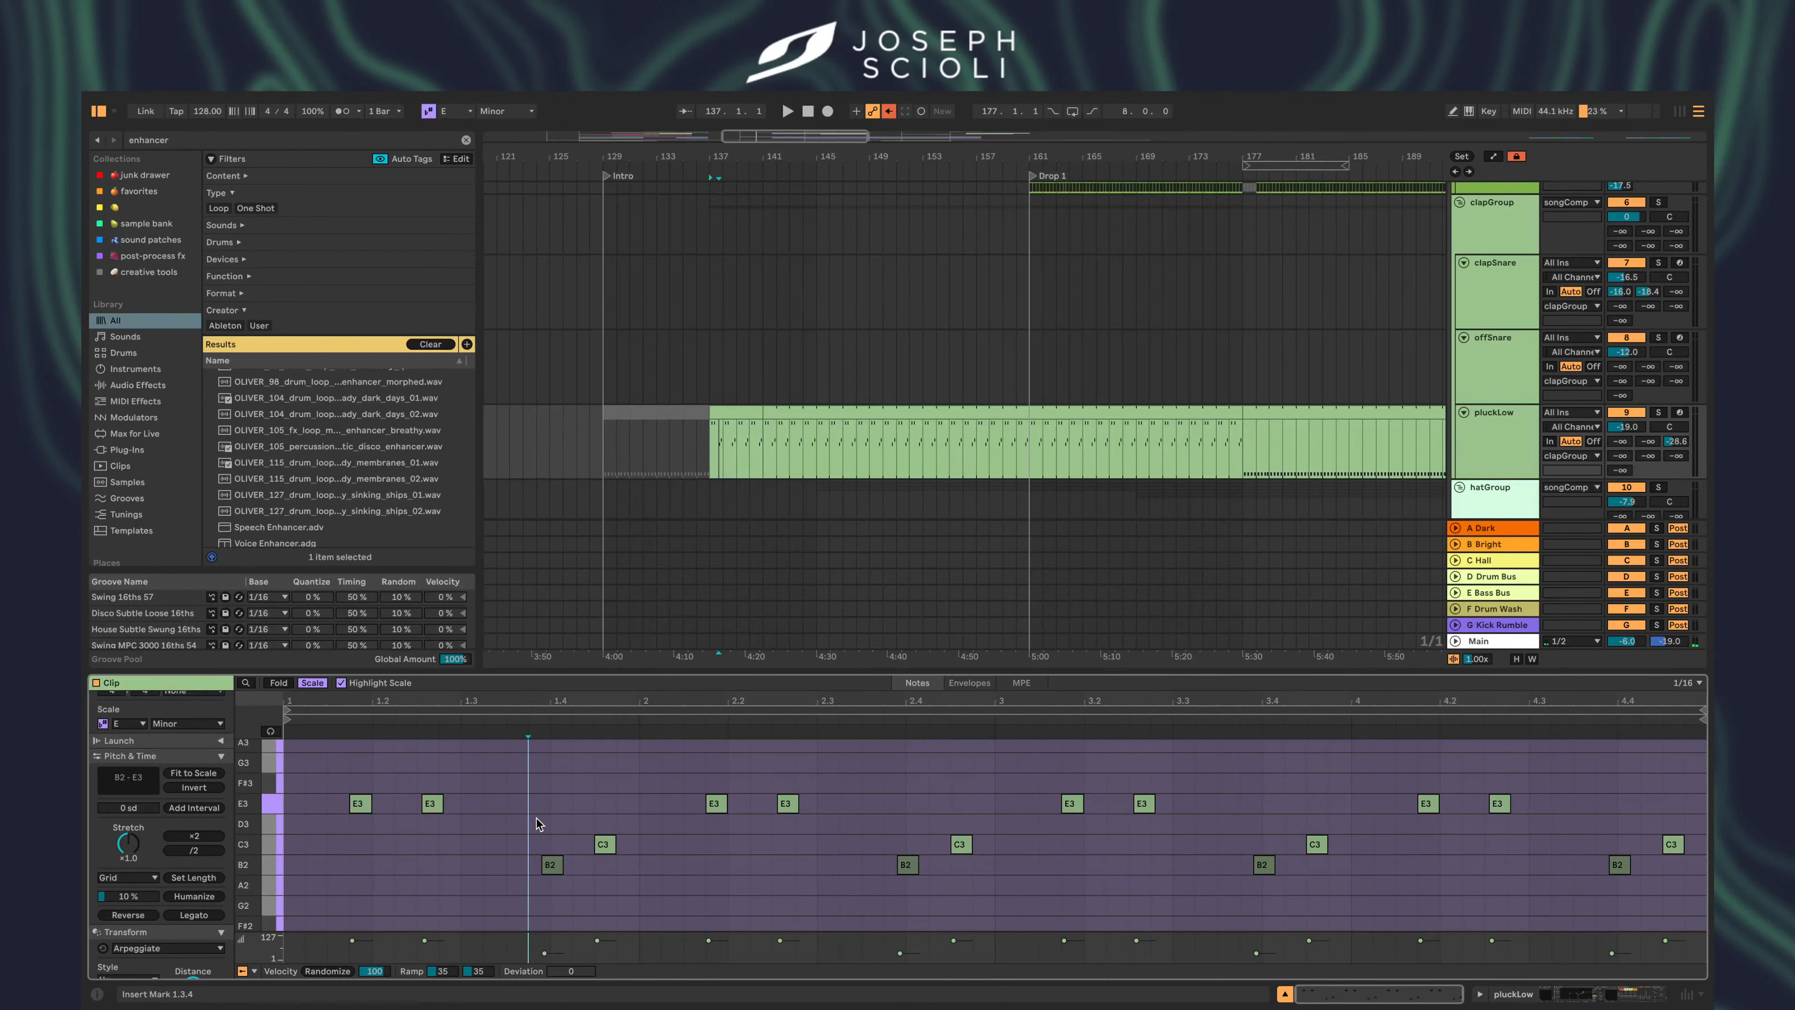
key(space)
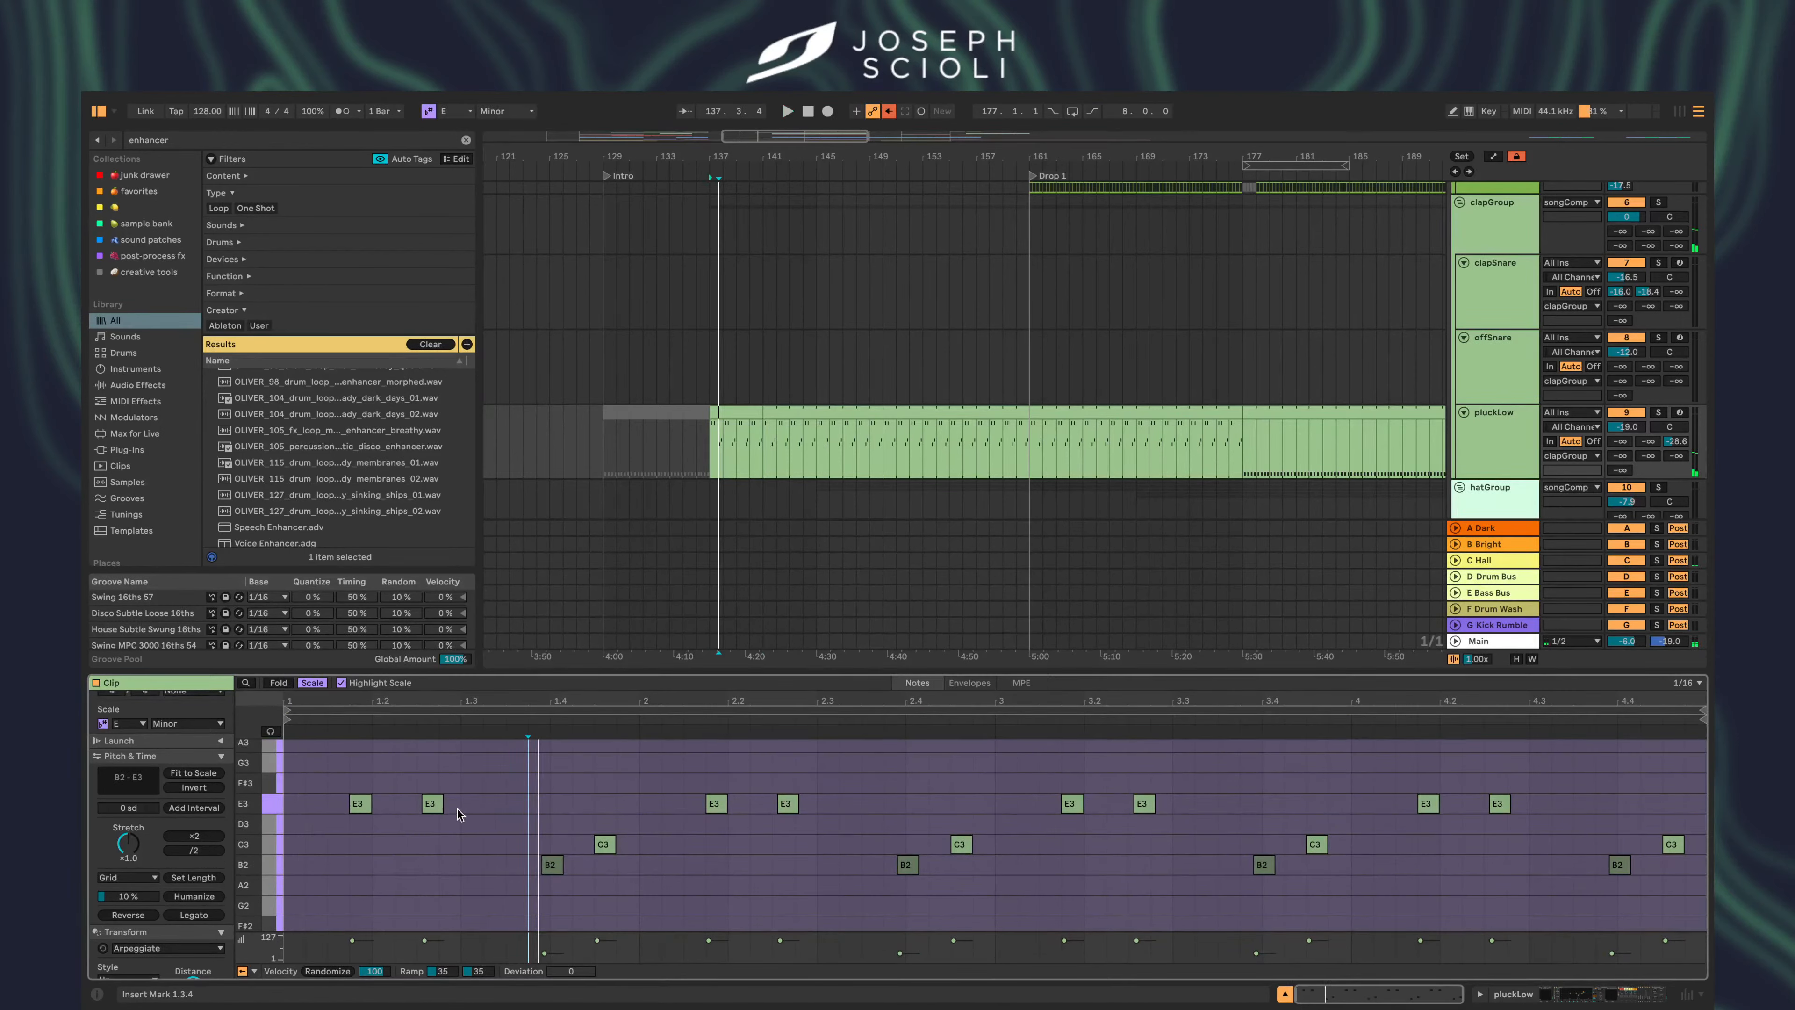
- Move the second E3 note to just past 1.3.1 and delete all notes from bar 2 onward in the clip
click(430, 804)
key(space)
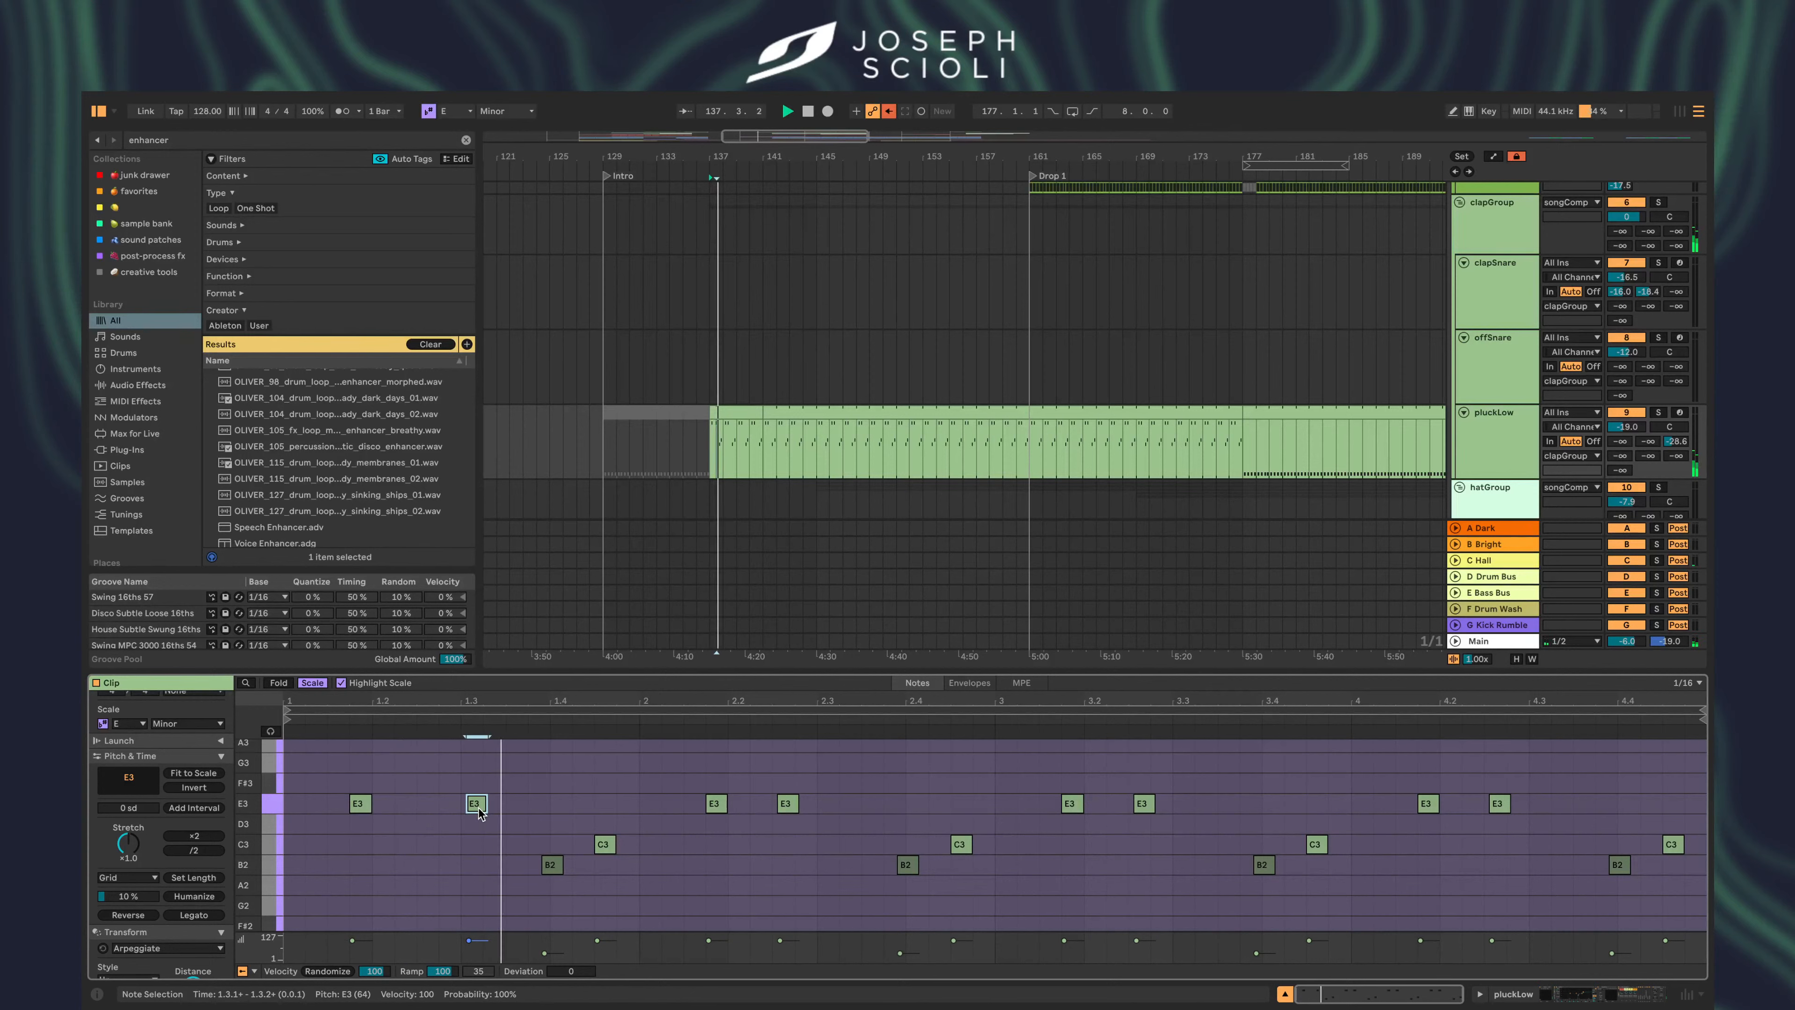
click(663, 813)
key(shift+End)
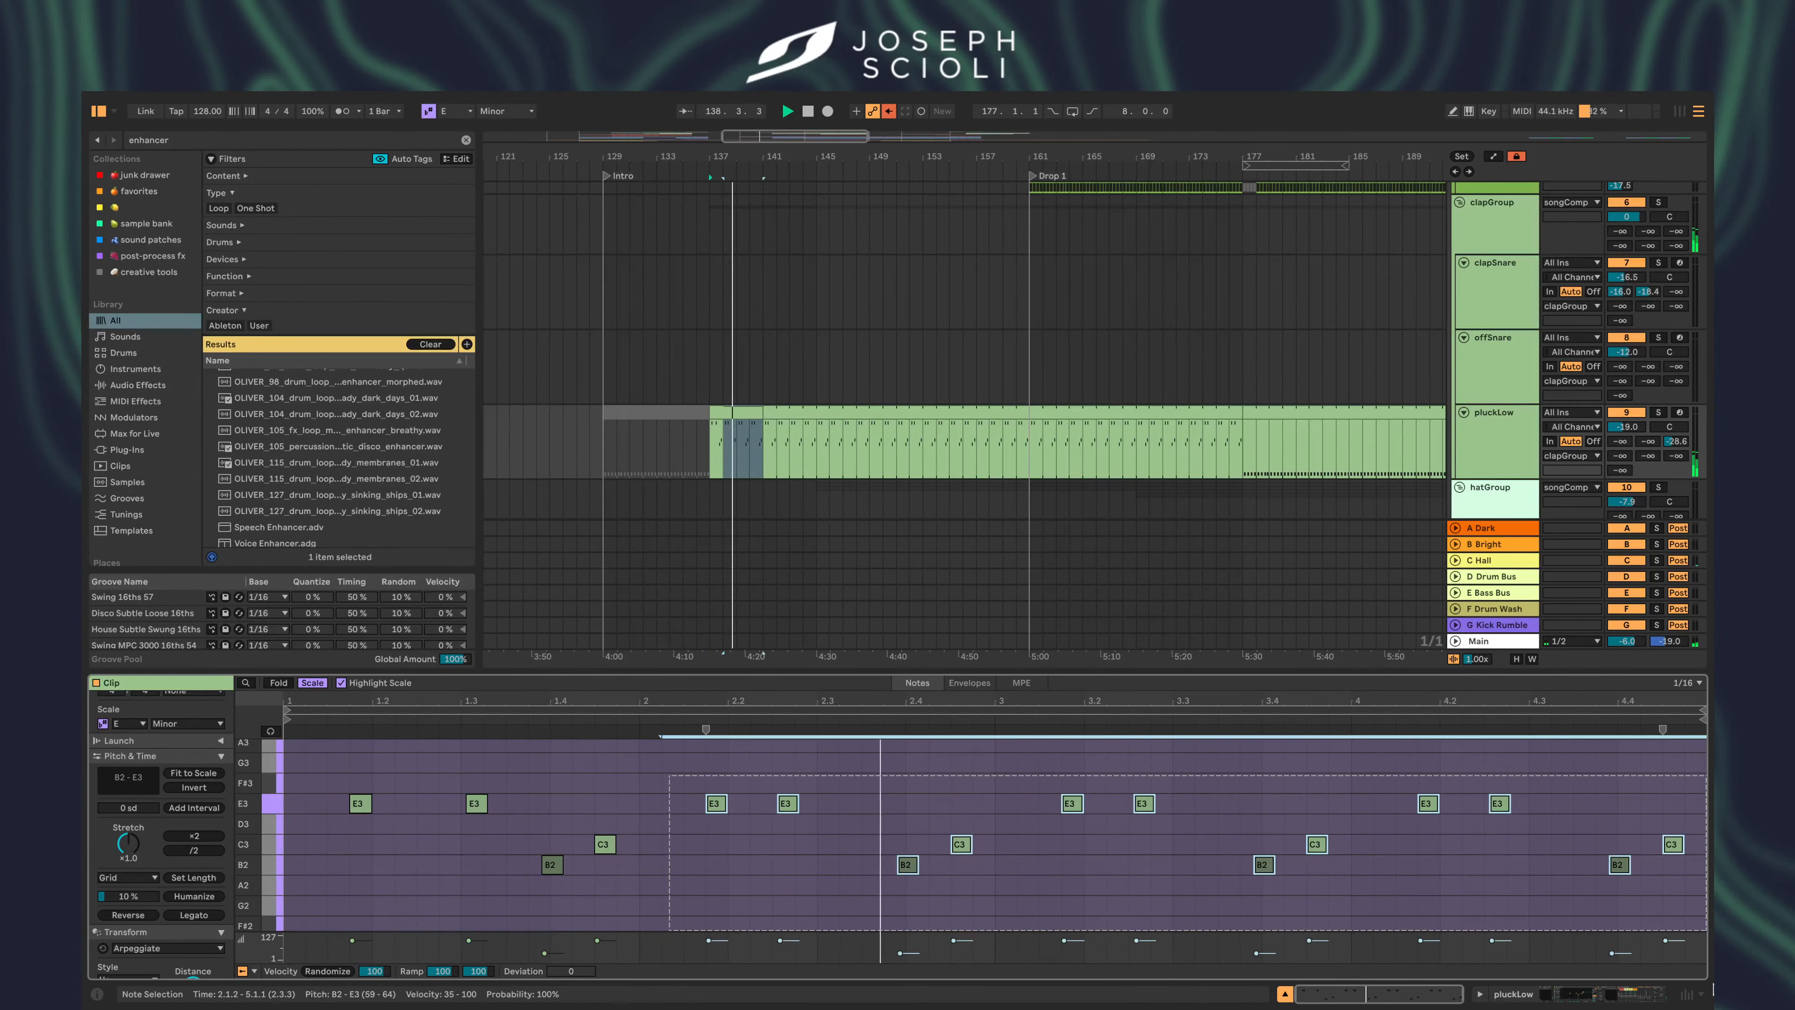
key(Delete)
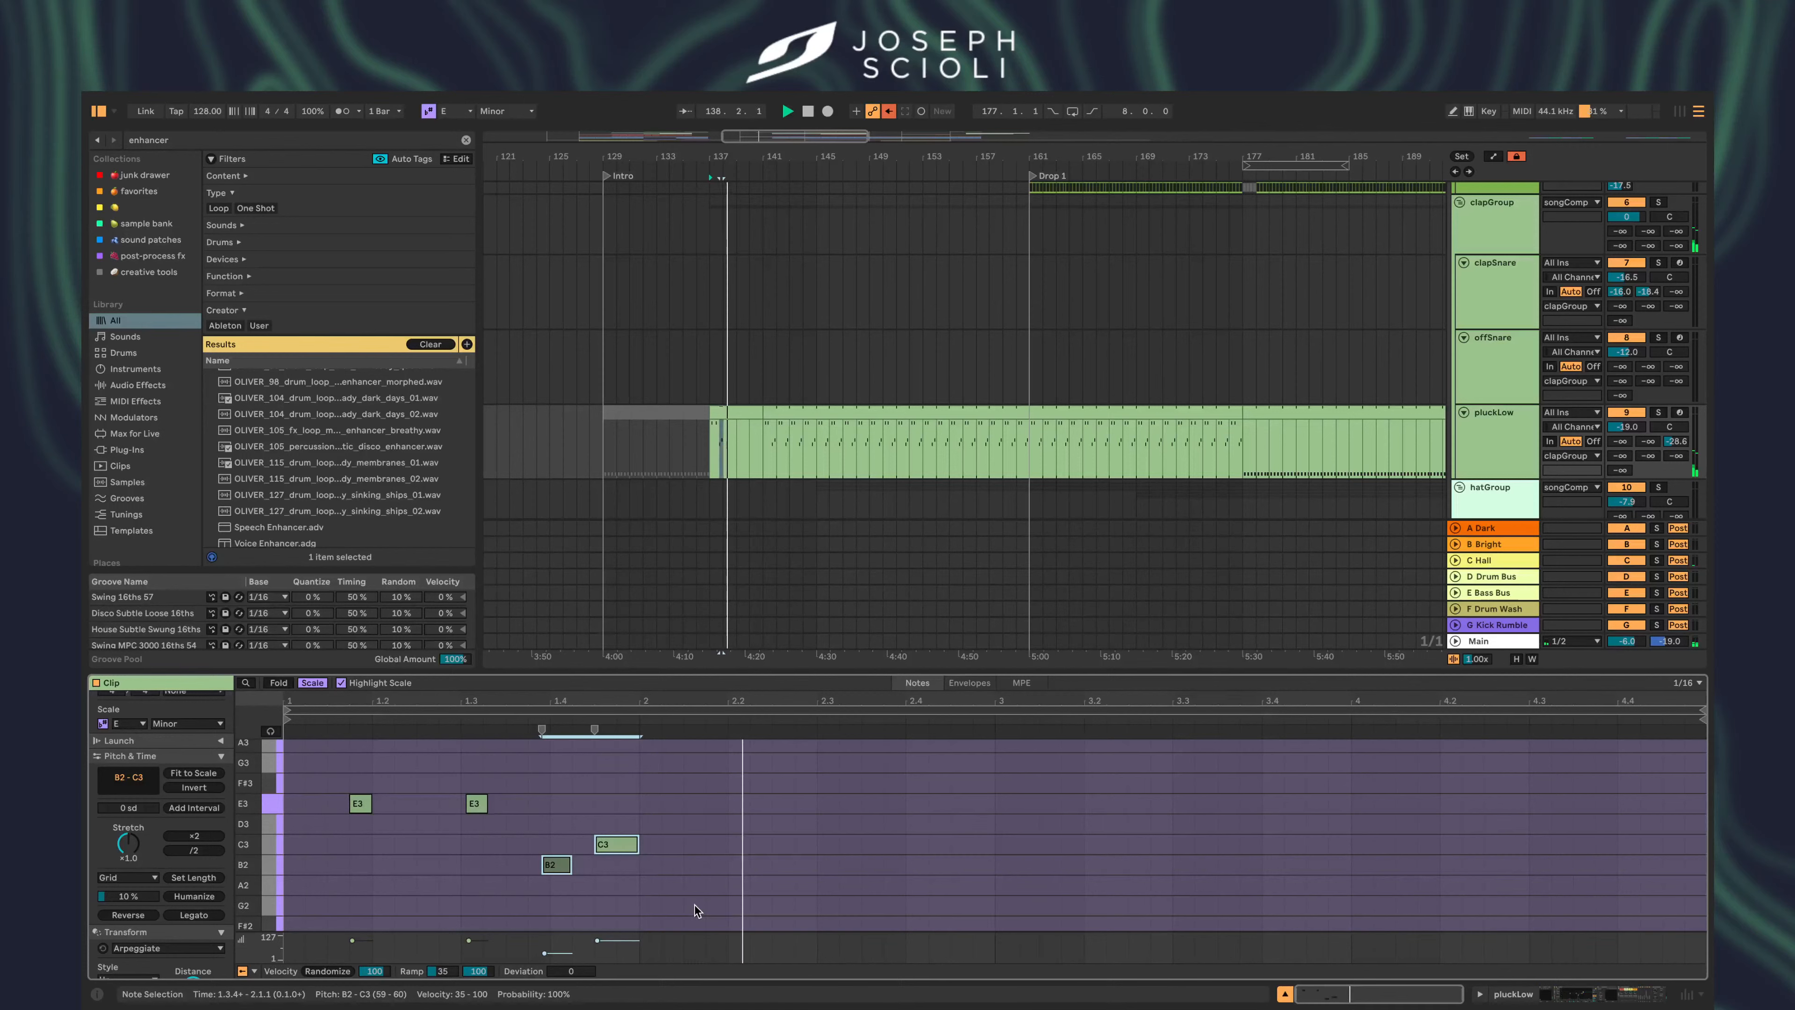
- Shorten the B2 and C3 notes and shift them to start at 2.2.2, and move the second E3 note to 1.4.3
key(shift+Left)
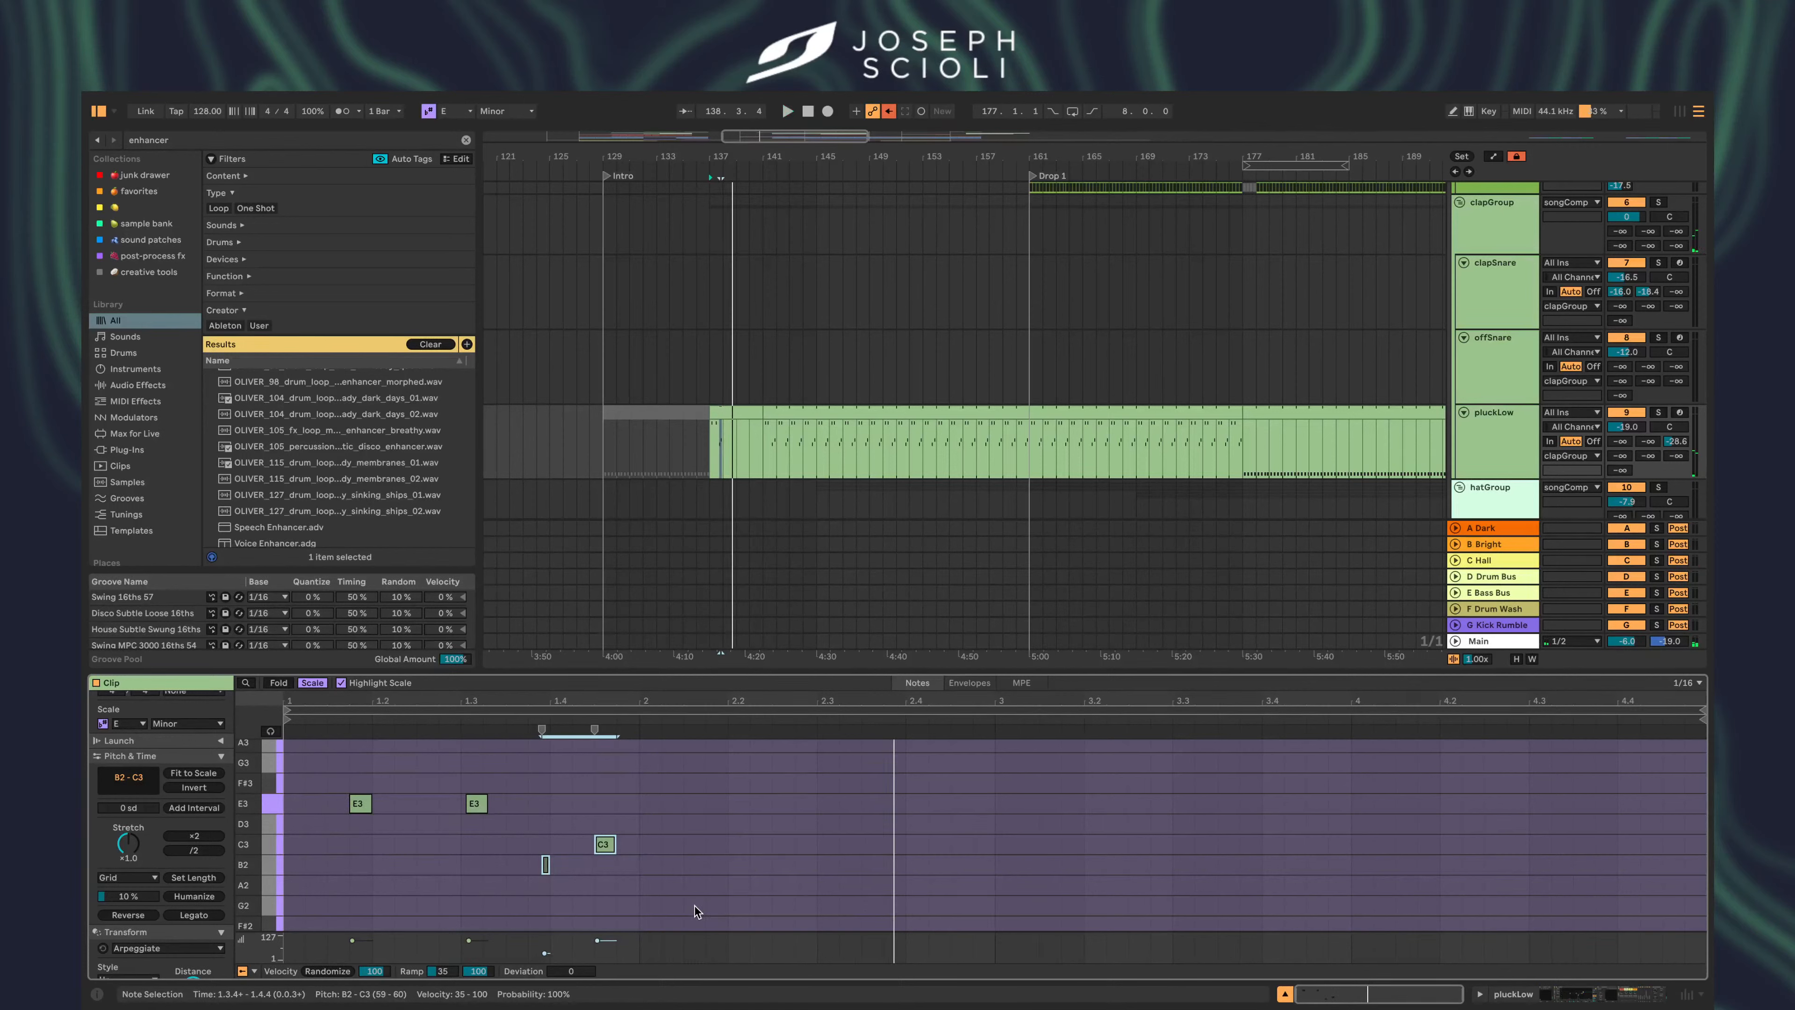
key(Right)
key(Right)
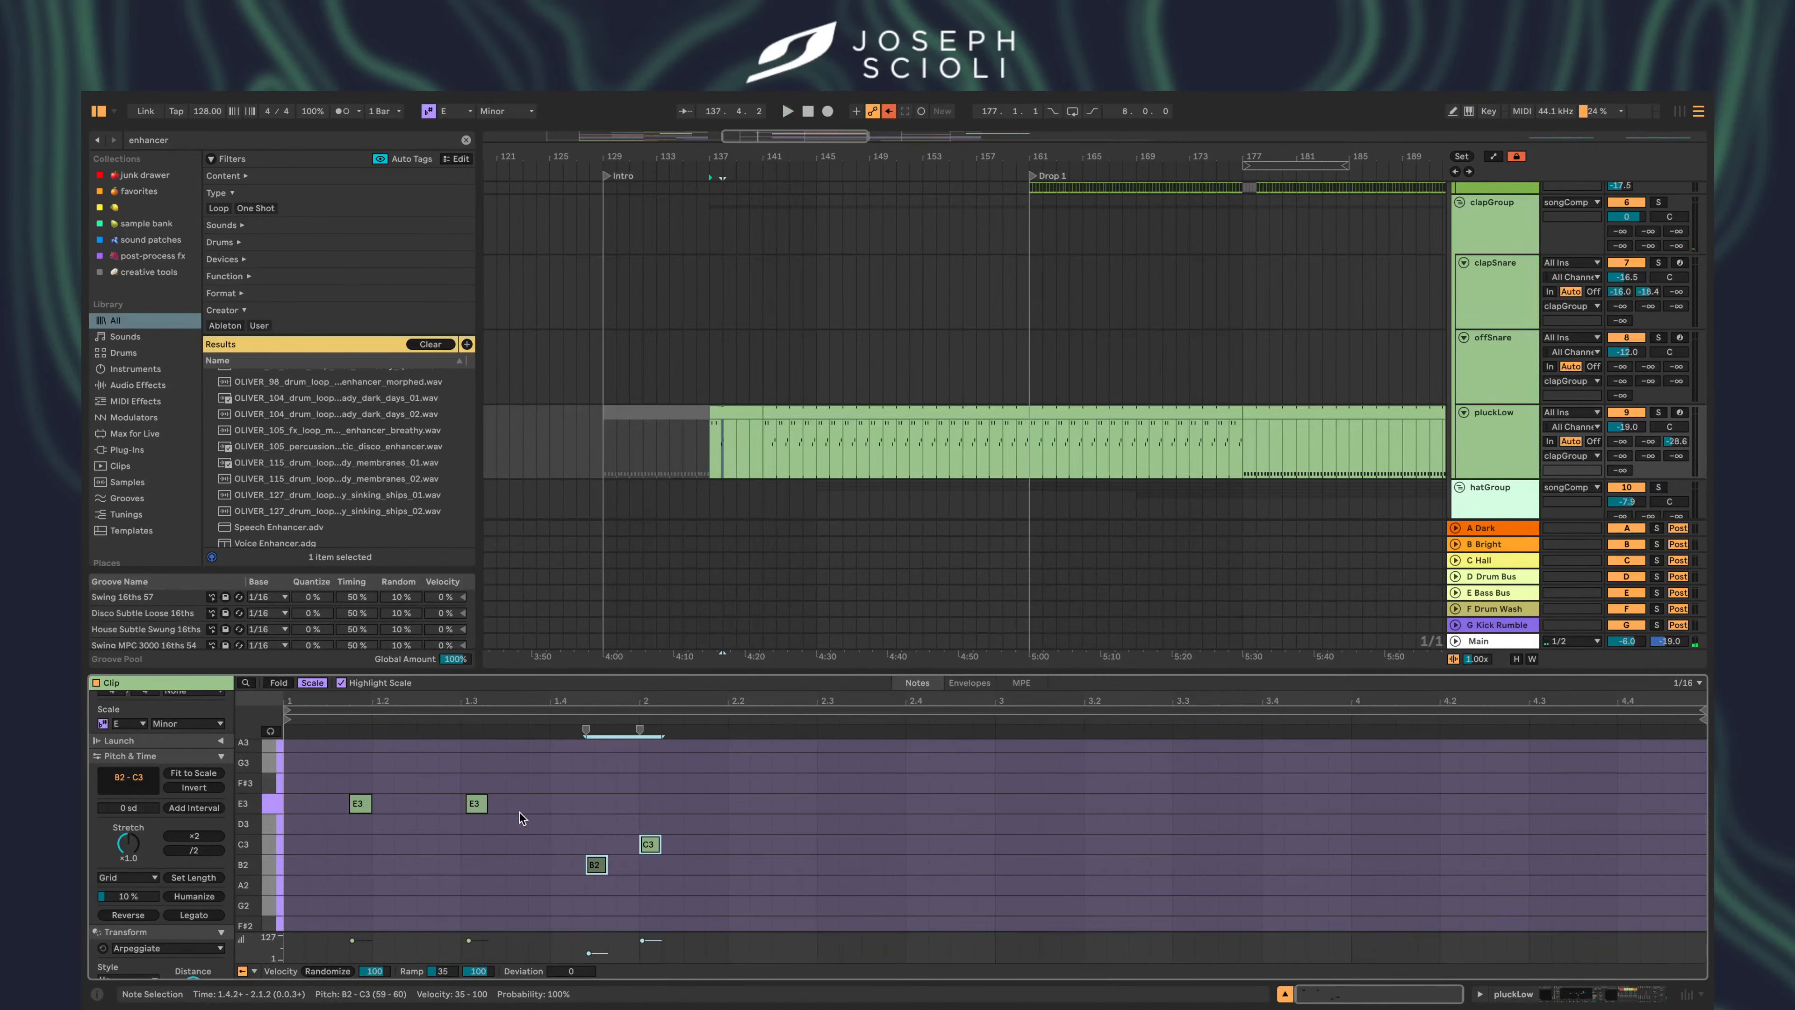
key(Right)
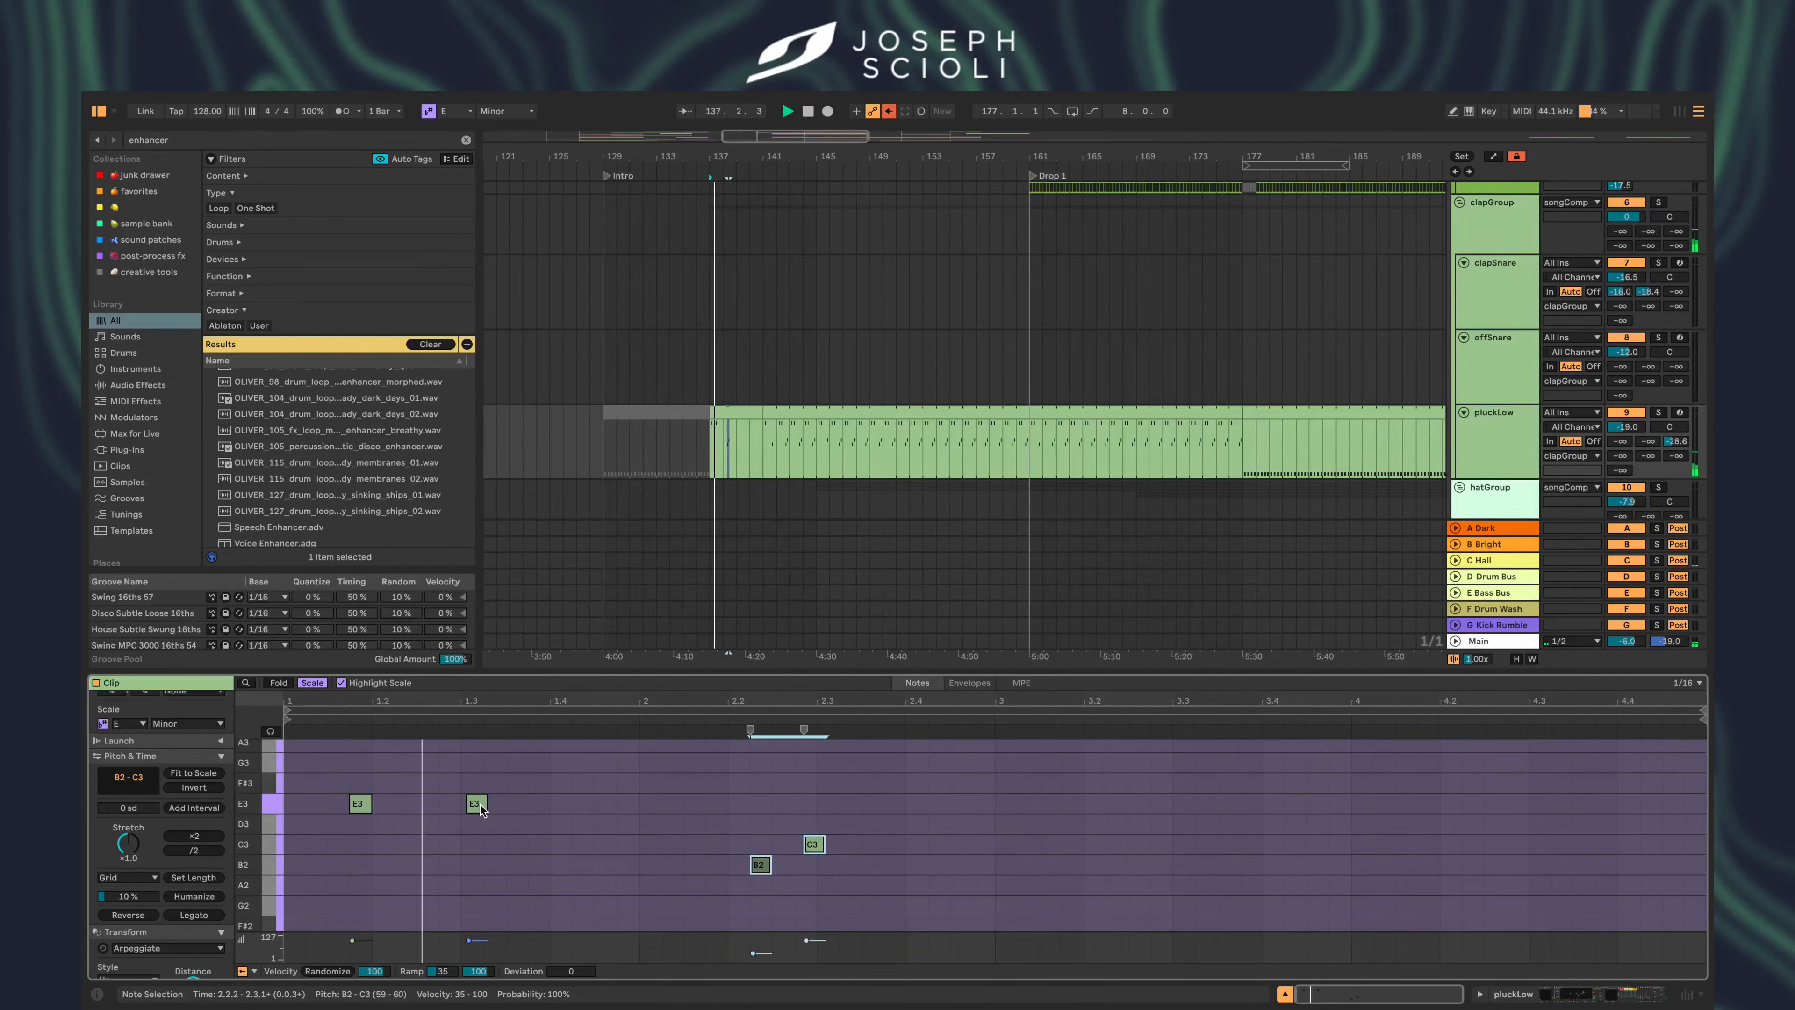
drag(480, 803, 610, 804)
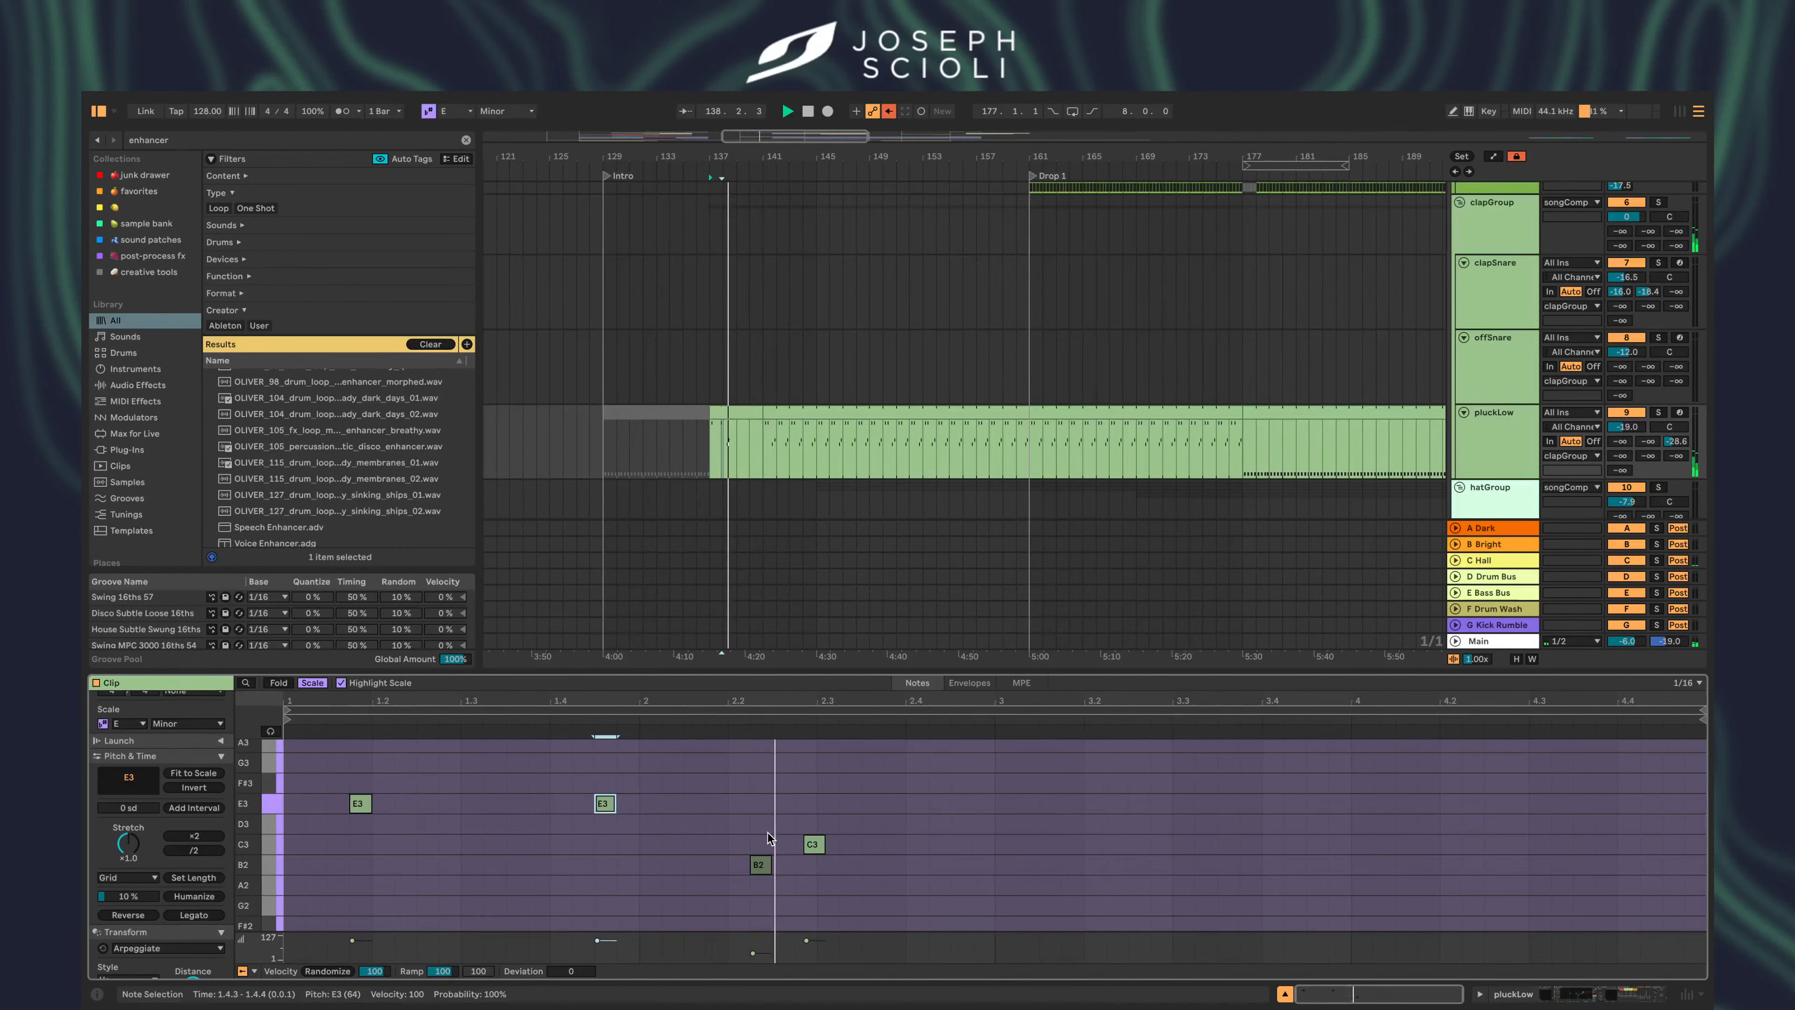
- Duplicate the two-bar note pattern into bars 3 and 4 of the clip and play the result
drag(993, 772, 291, 911)
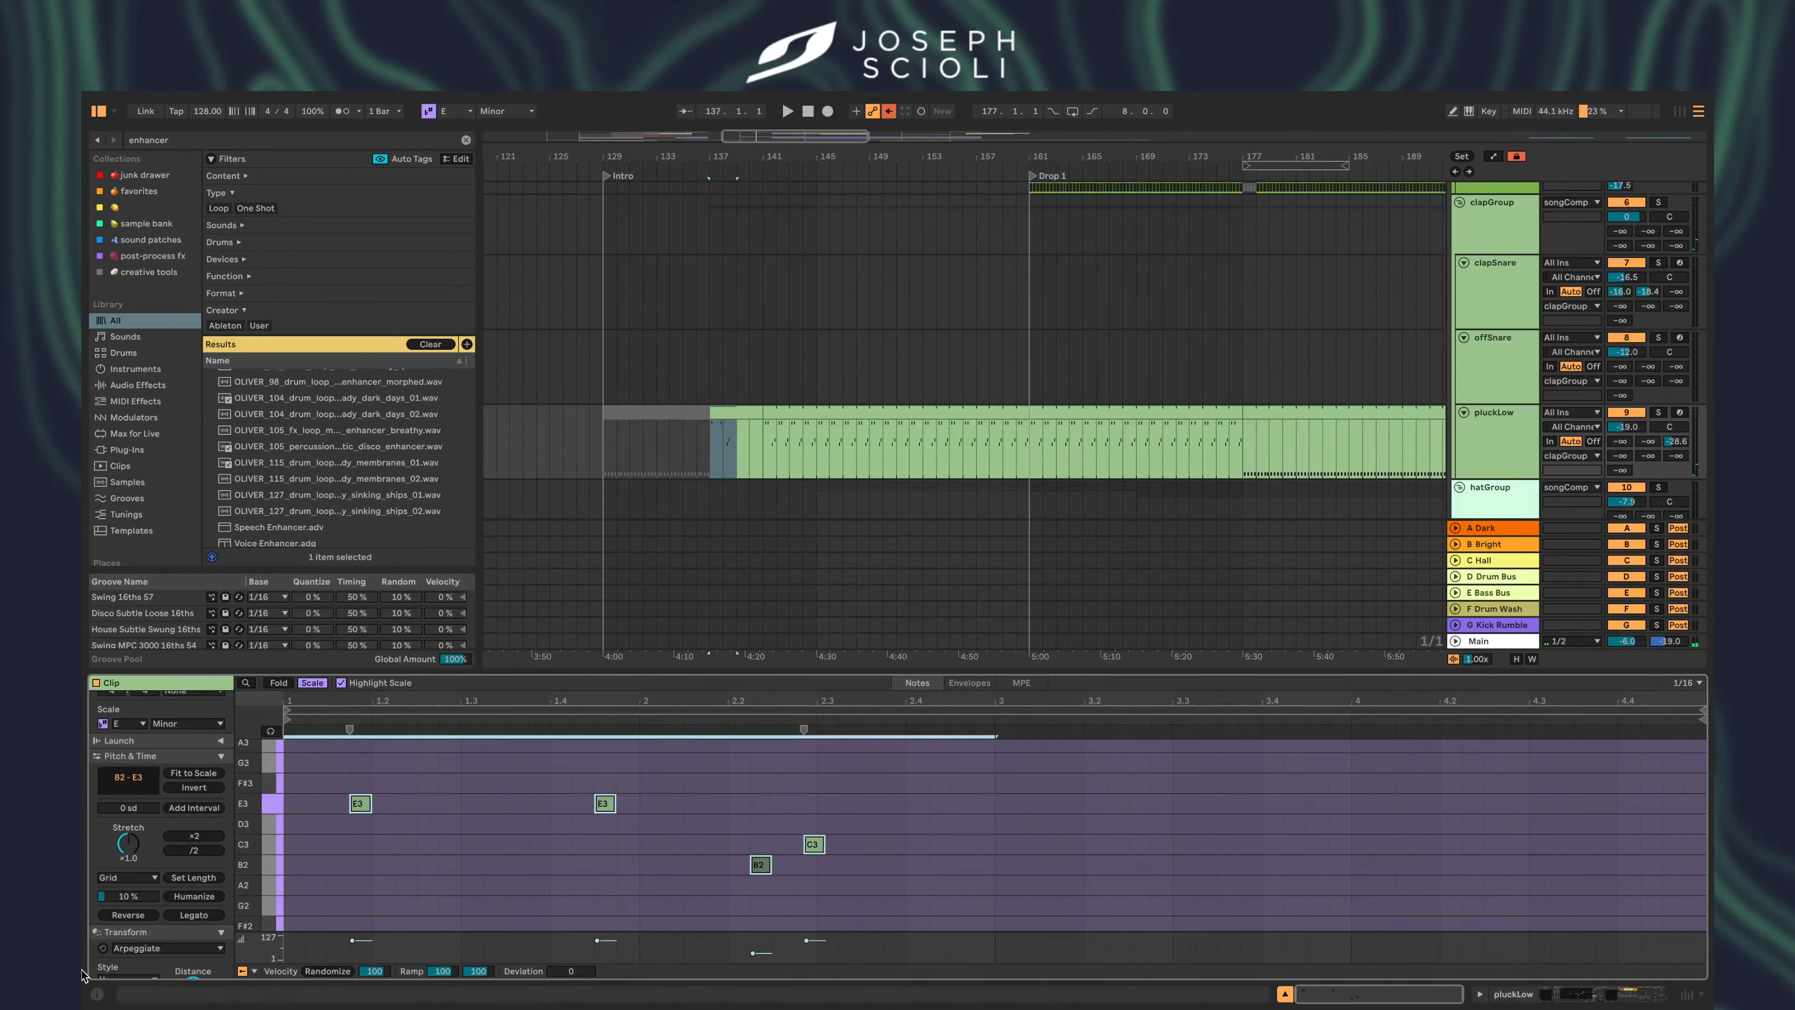
key(super+d)
key(space)
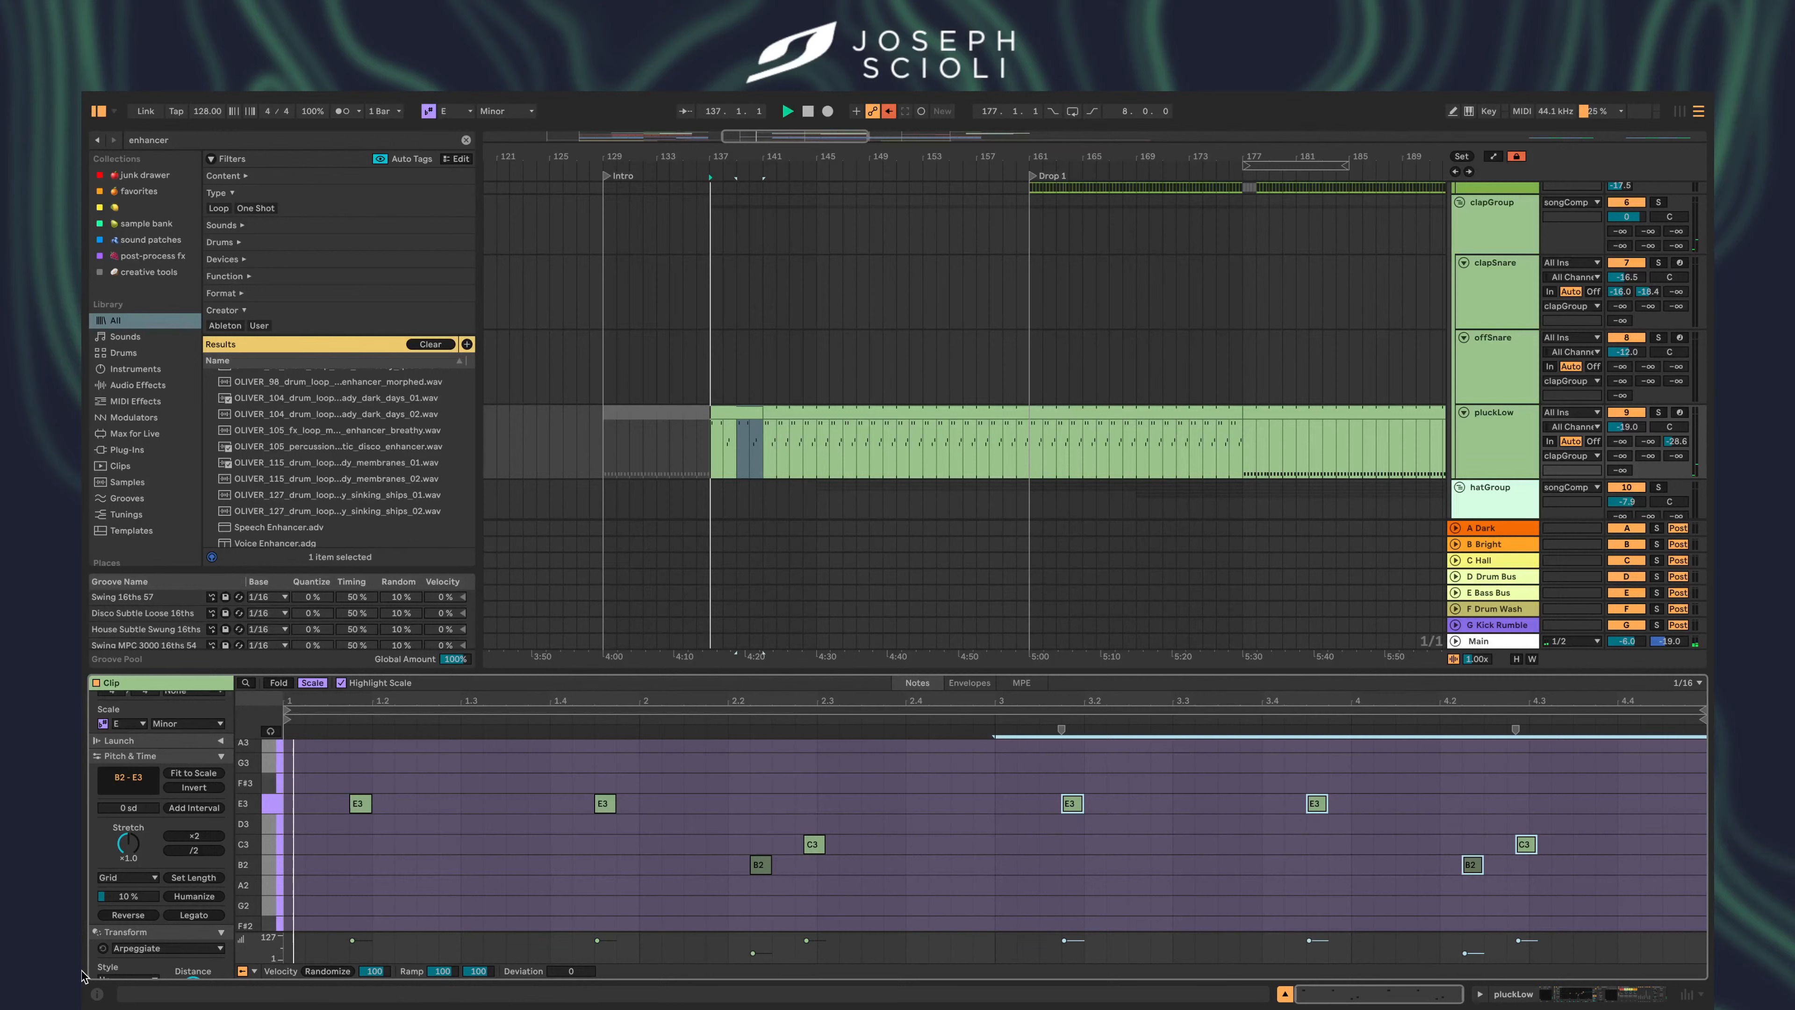
click(1013, 783)
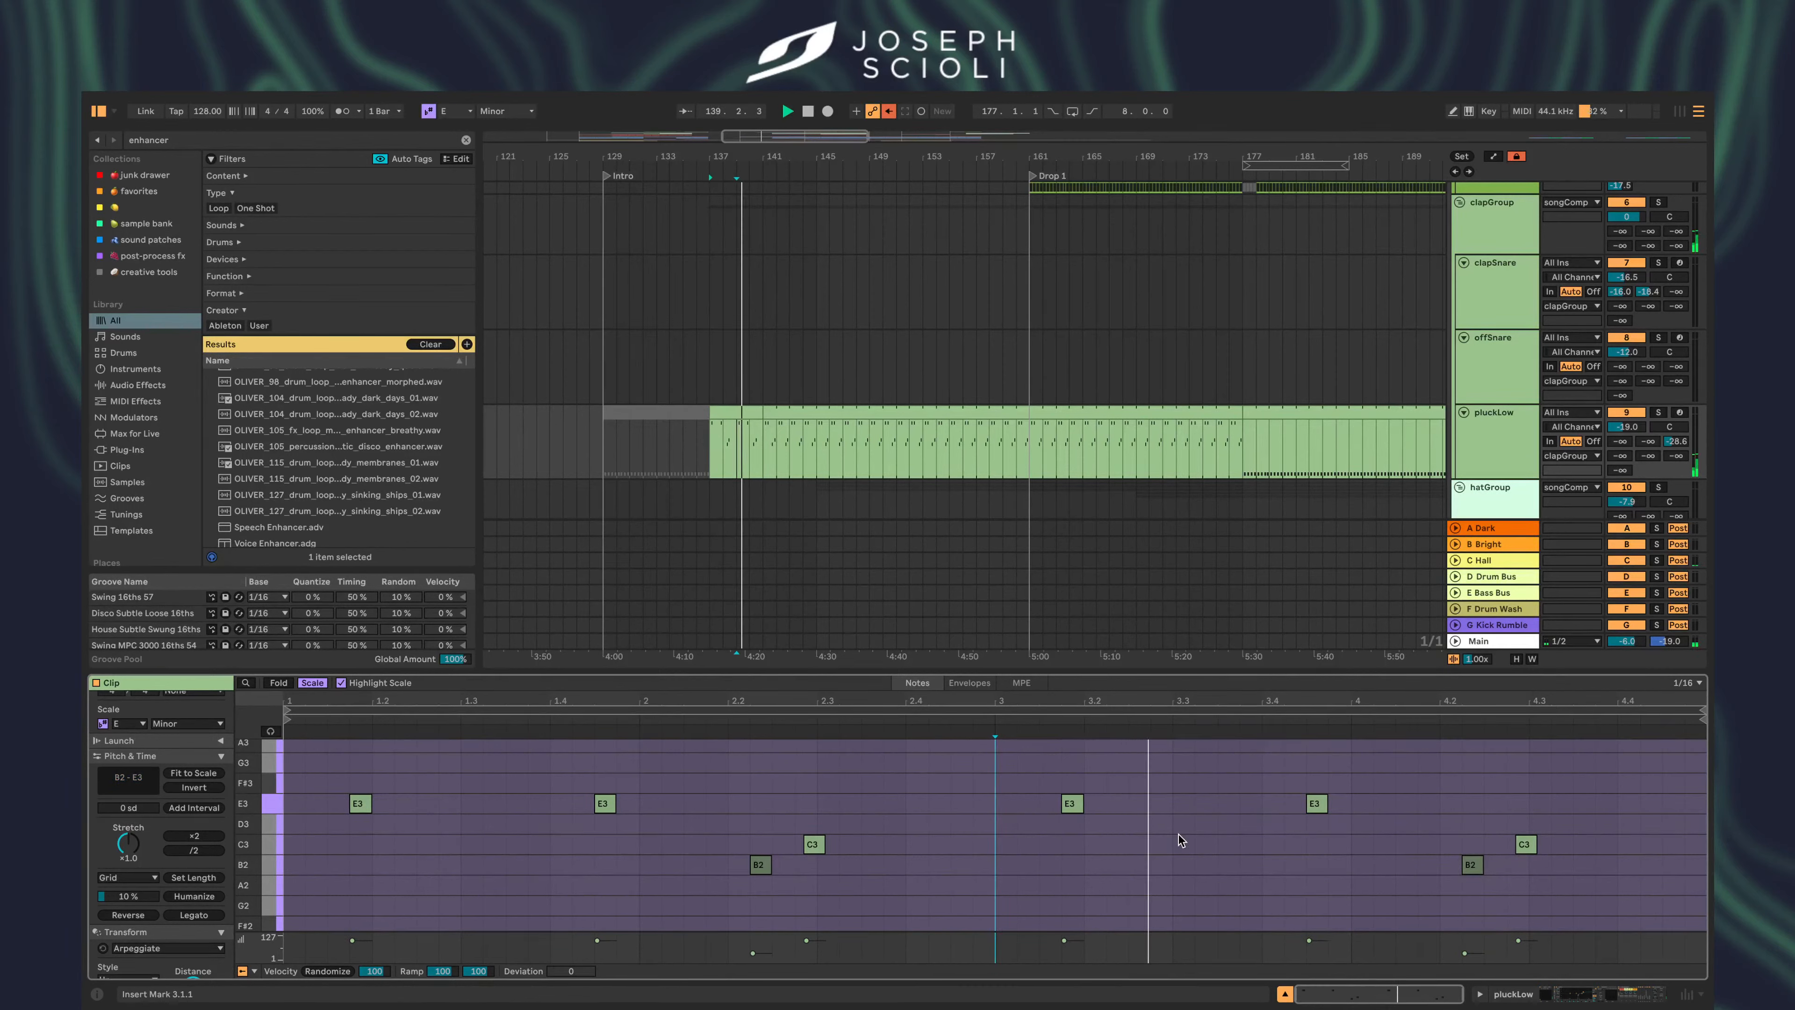
- Duplicate the four-bar pluckLow clip at 137.1.1 repeatedly until it fills the intro up to Drop 1 at 161.1.1
key(shift+Tab)
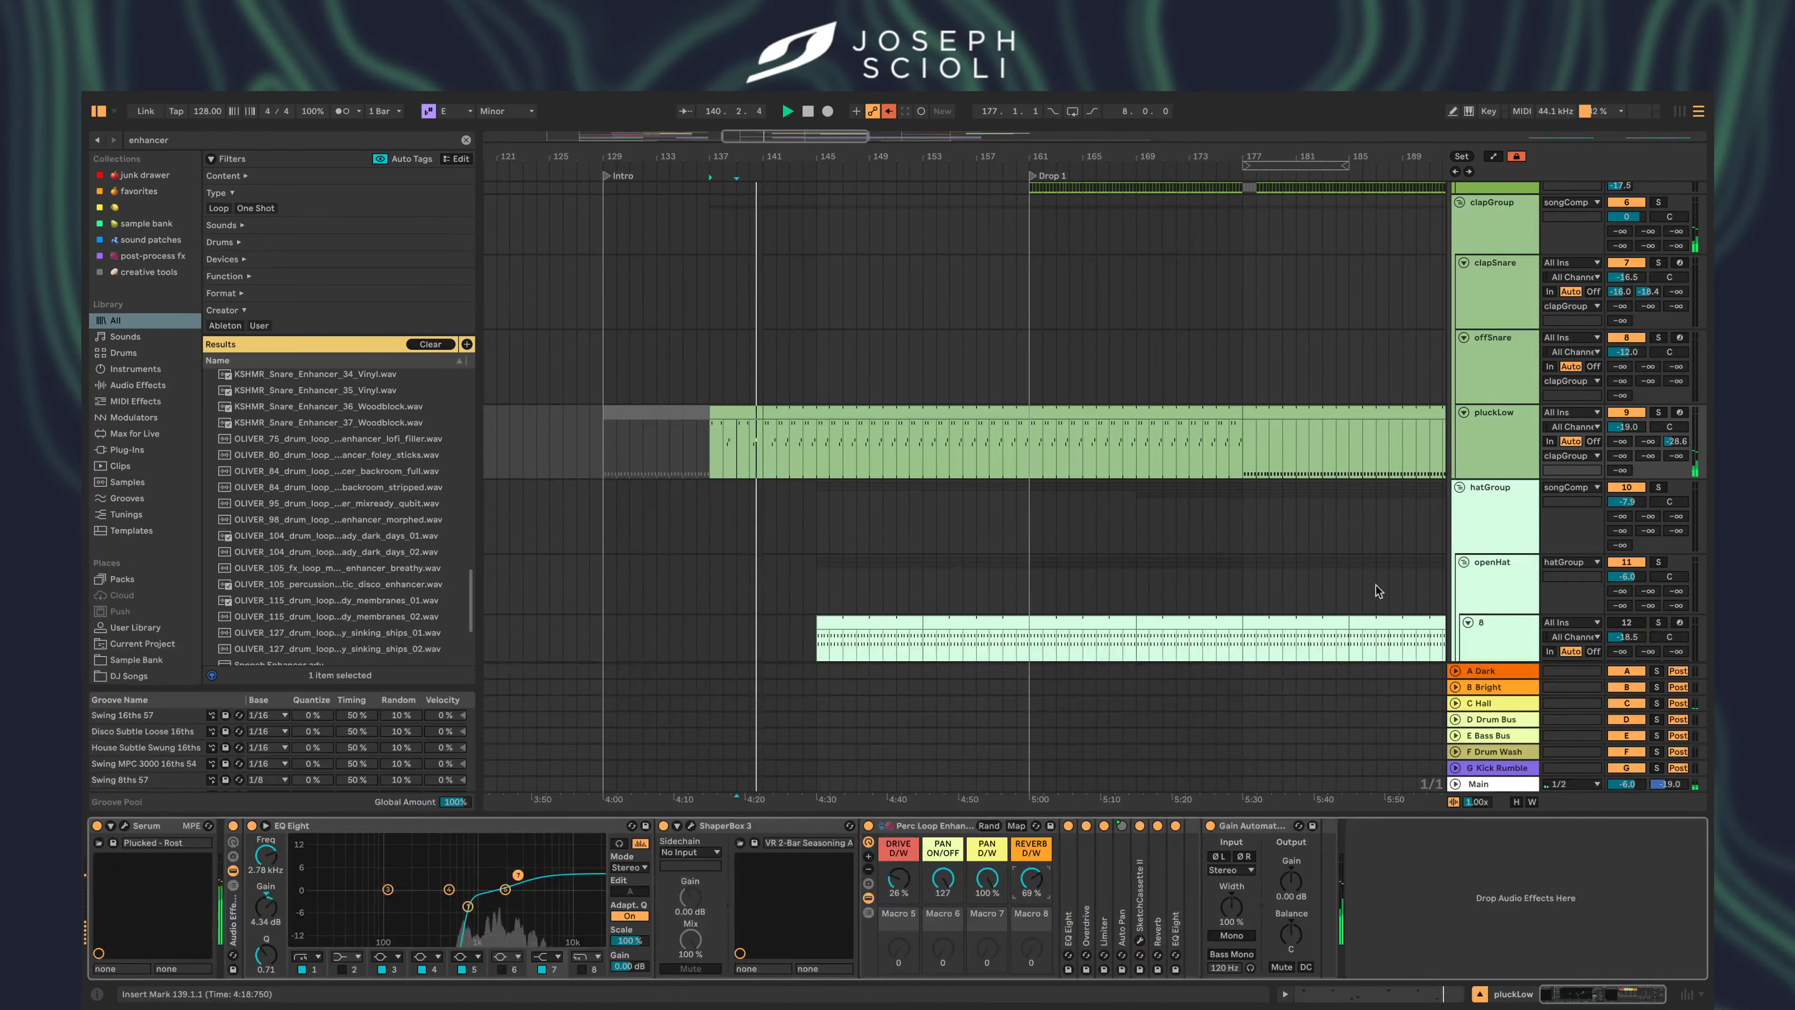
click(753, 412)
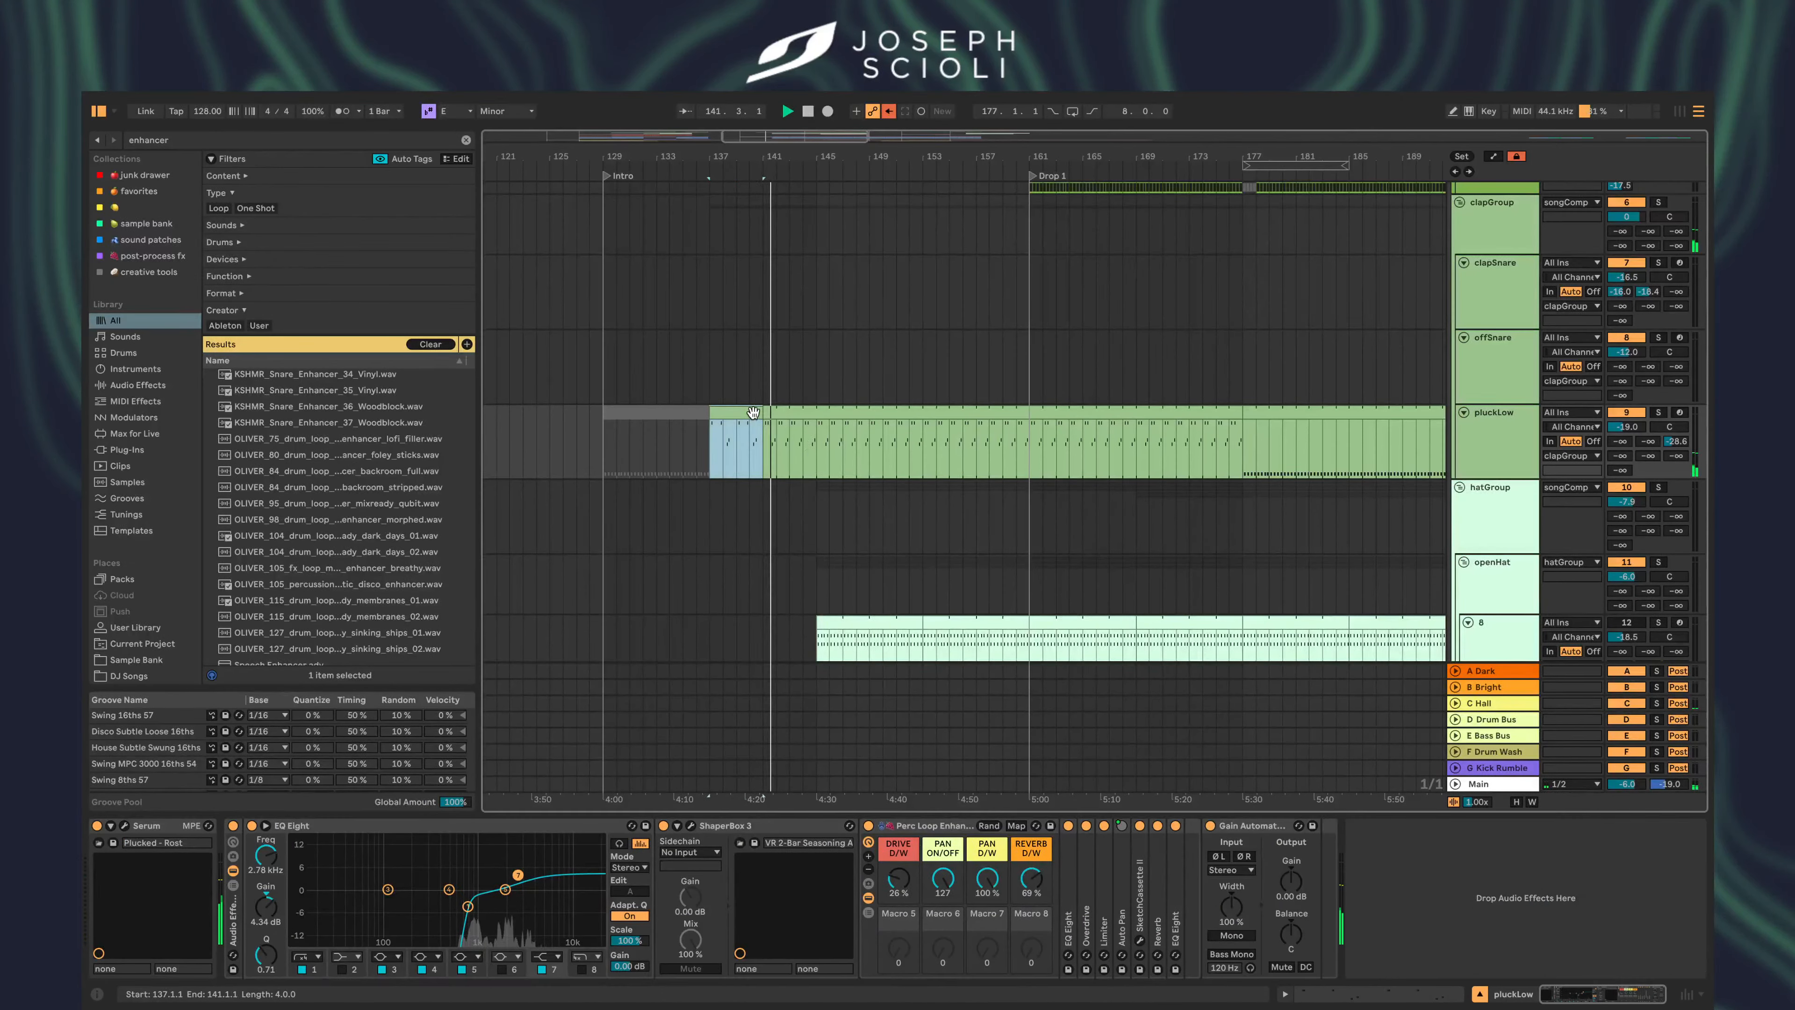
key(ctrl+d)
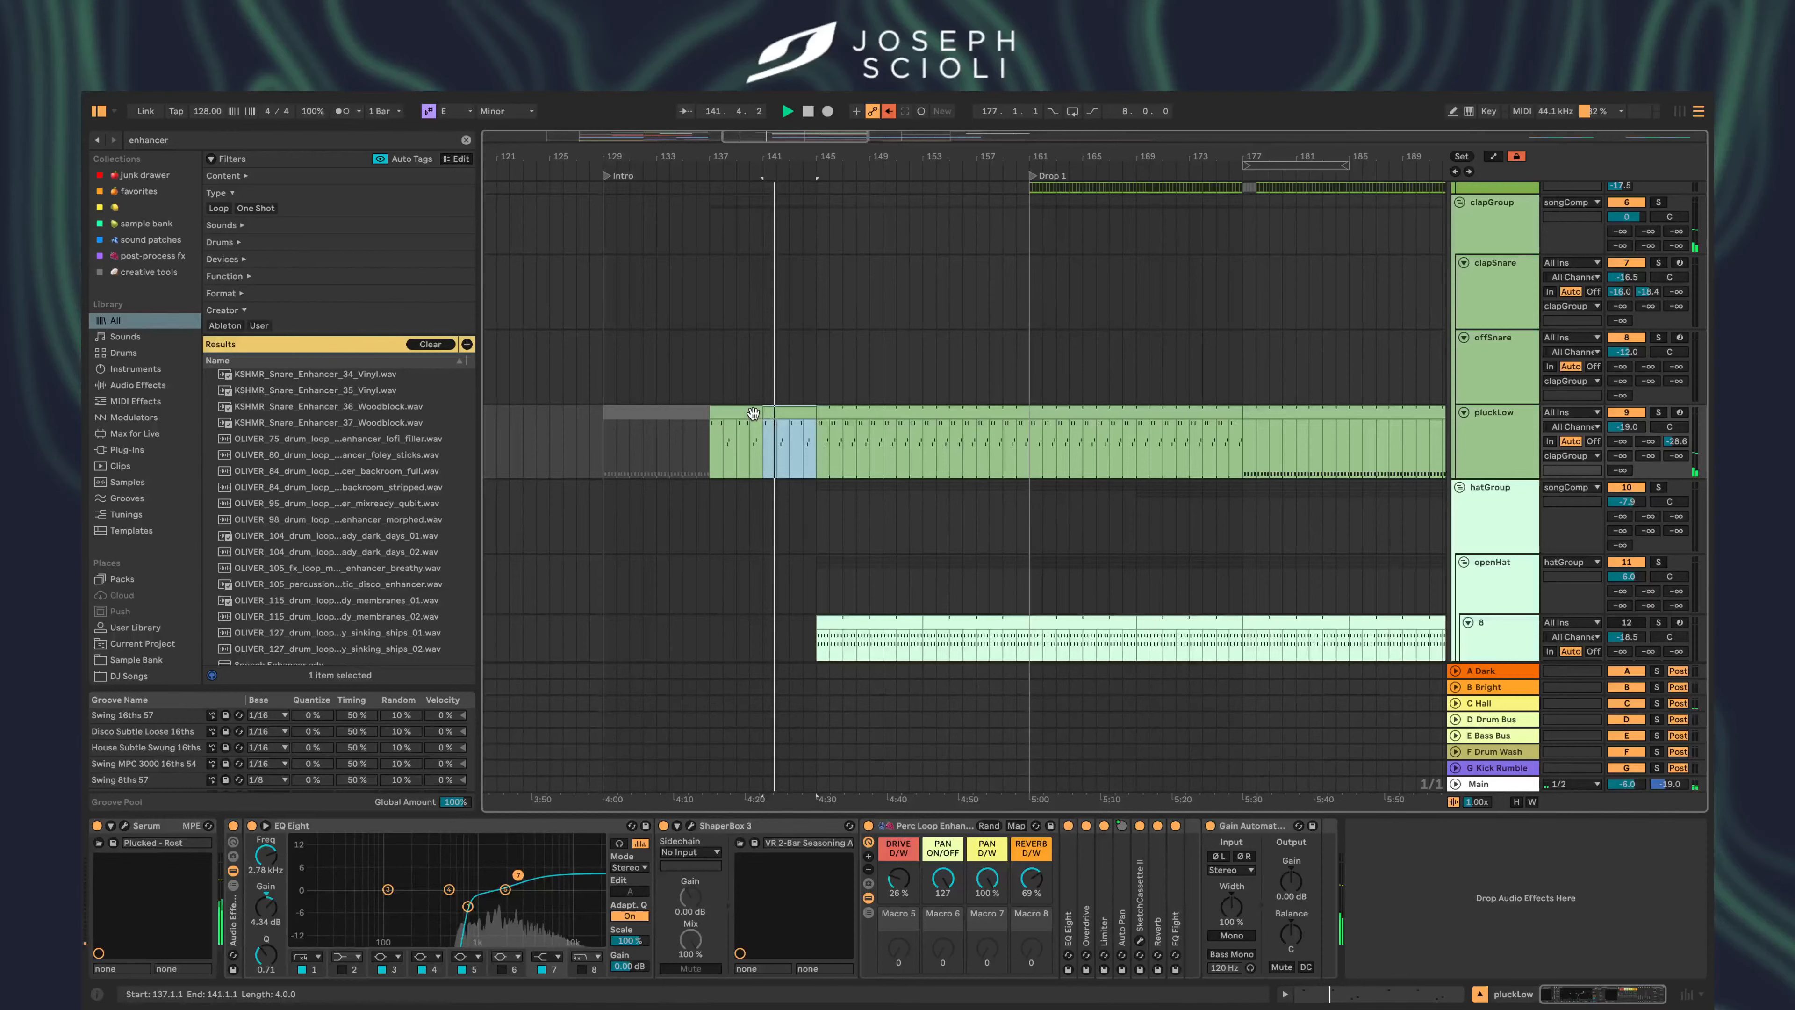
key(ctrl+d)
key(ctrl+d)
key(ctrl+d)
key(ctrl+d)
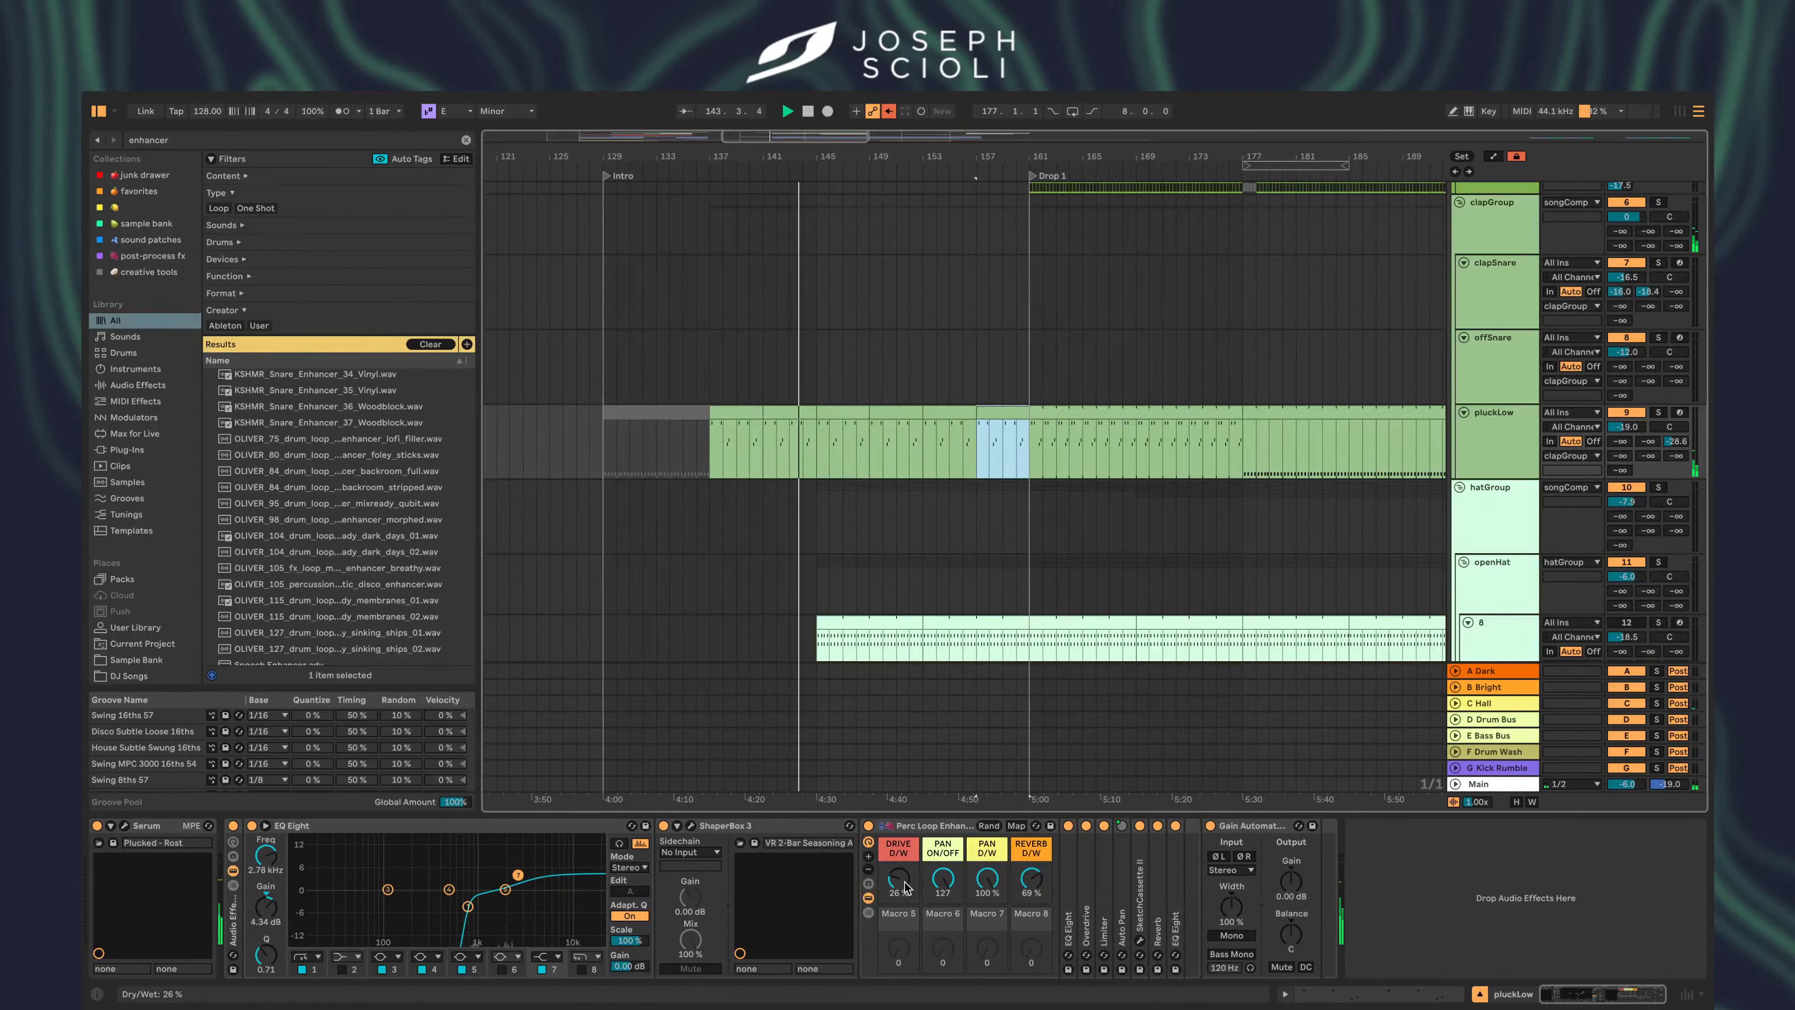
- Set the Perc Loop Enhancer's DRIVE D/W to 54 % and enable EQ Eight's band 8 high cut at 12.9 kHz with Q 0.14
drag(905, 887, 905, 867)
click(582, 969)
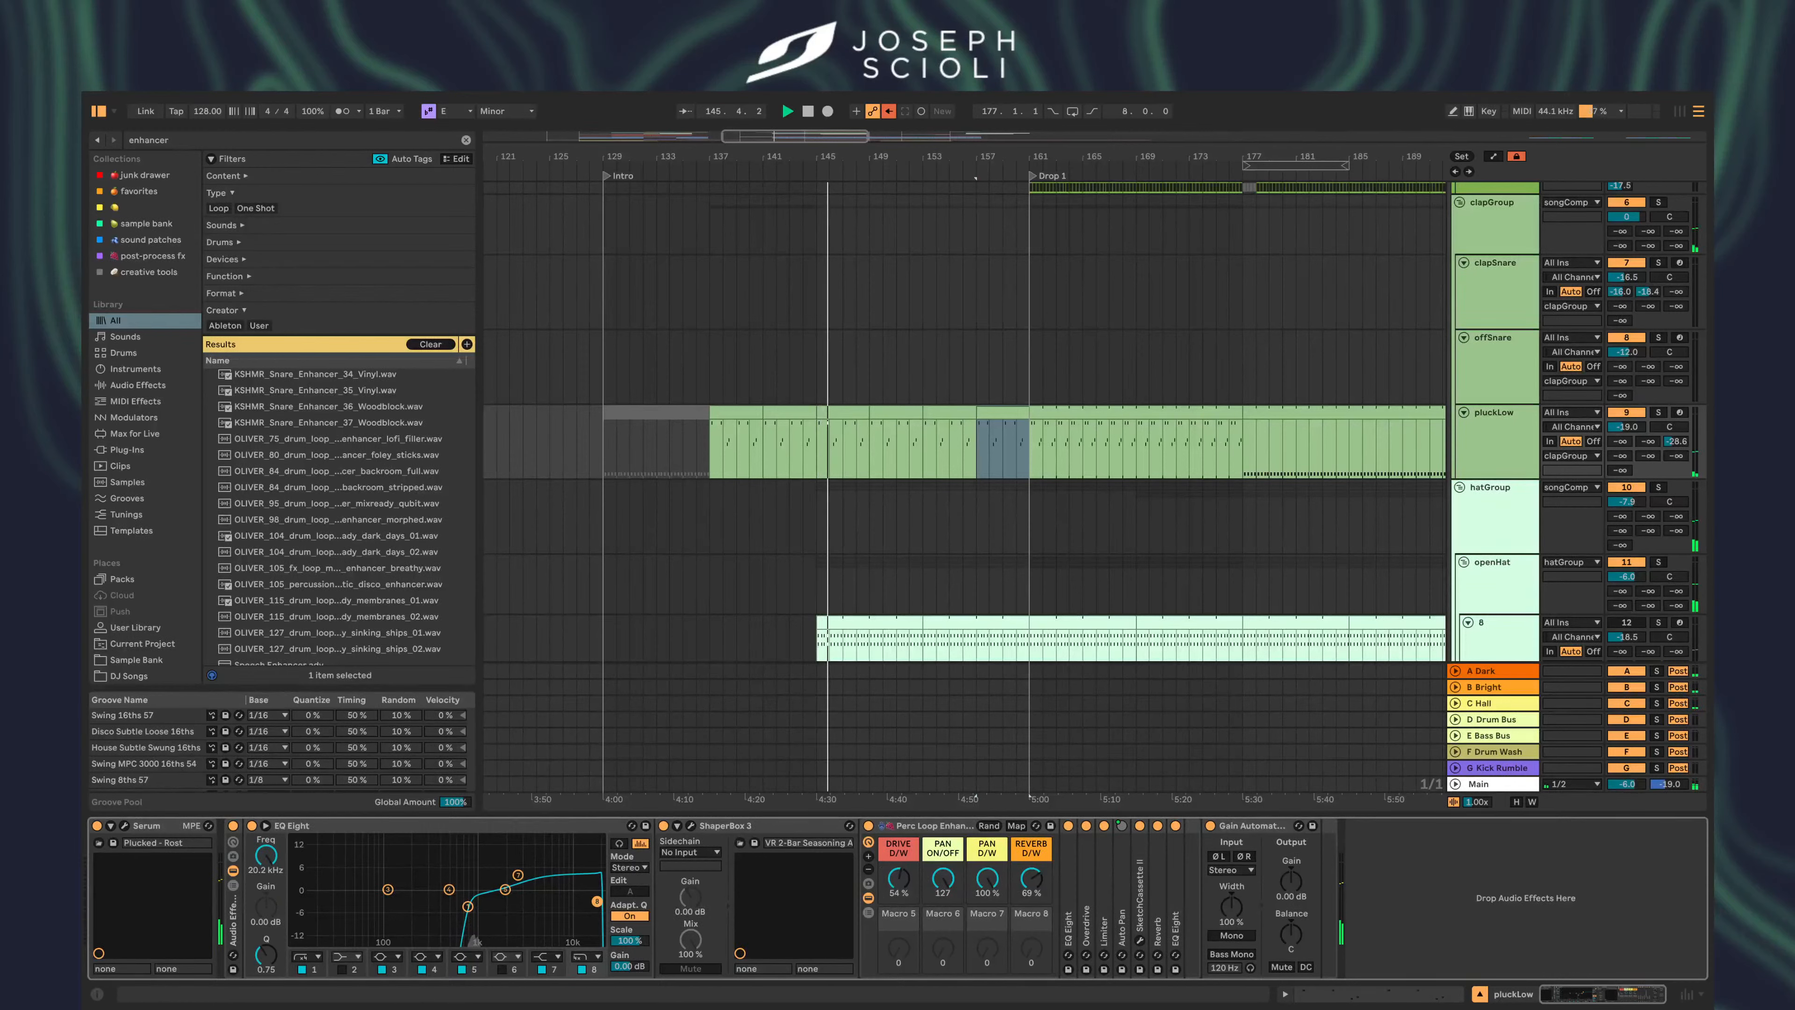
drag(596, 901, 578, 935)
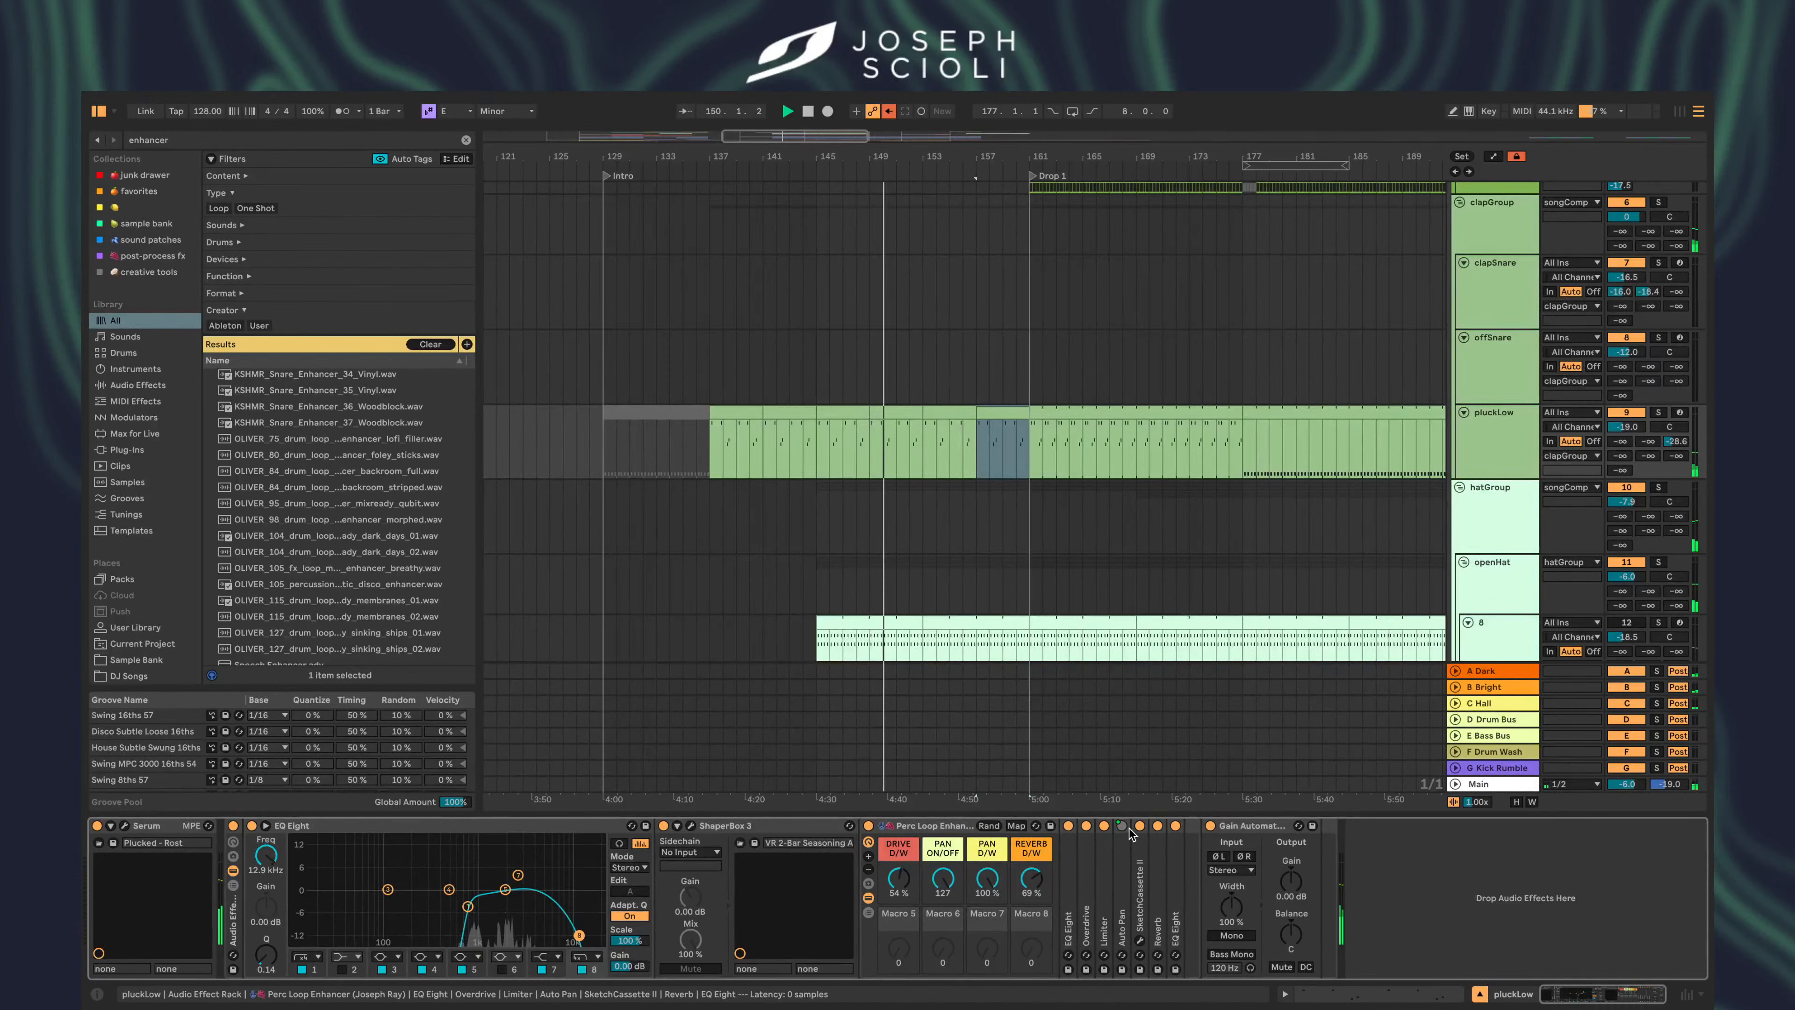
- Replace the pluckLow clip from 161.1.1 to 177.1.1 with a copy of the 16-bar clip starting at 177.1.1
key(ctrl+alt+l)
scroll(902, 453, down, 4)
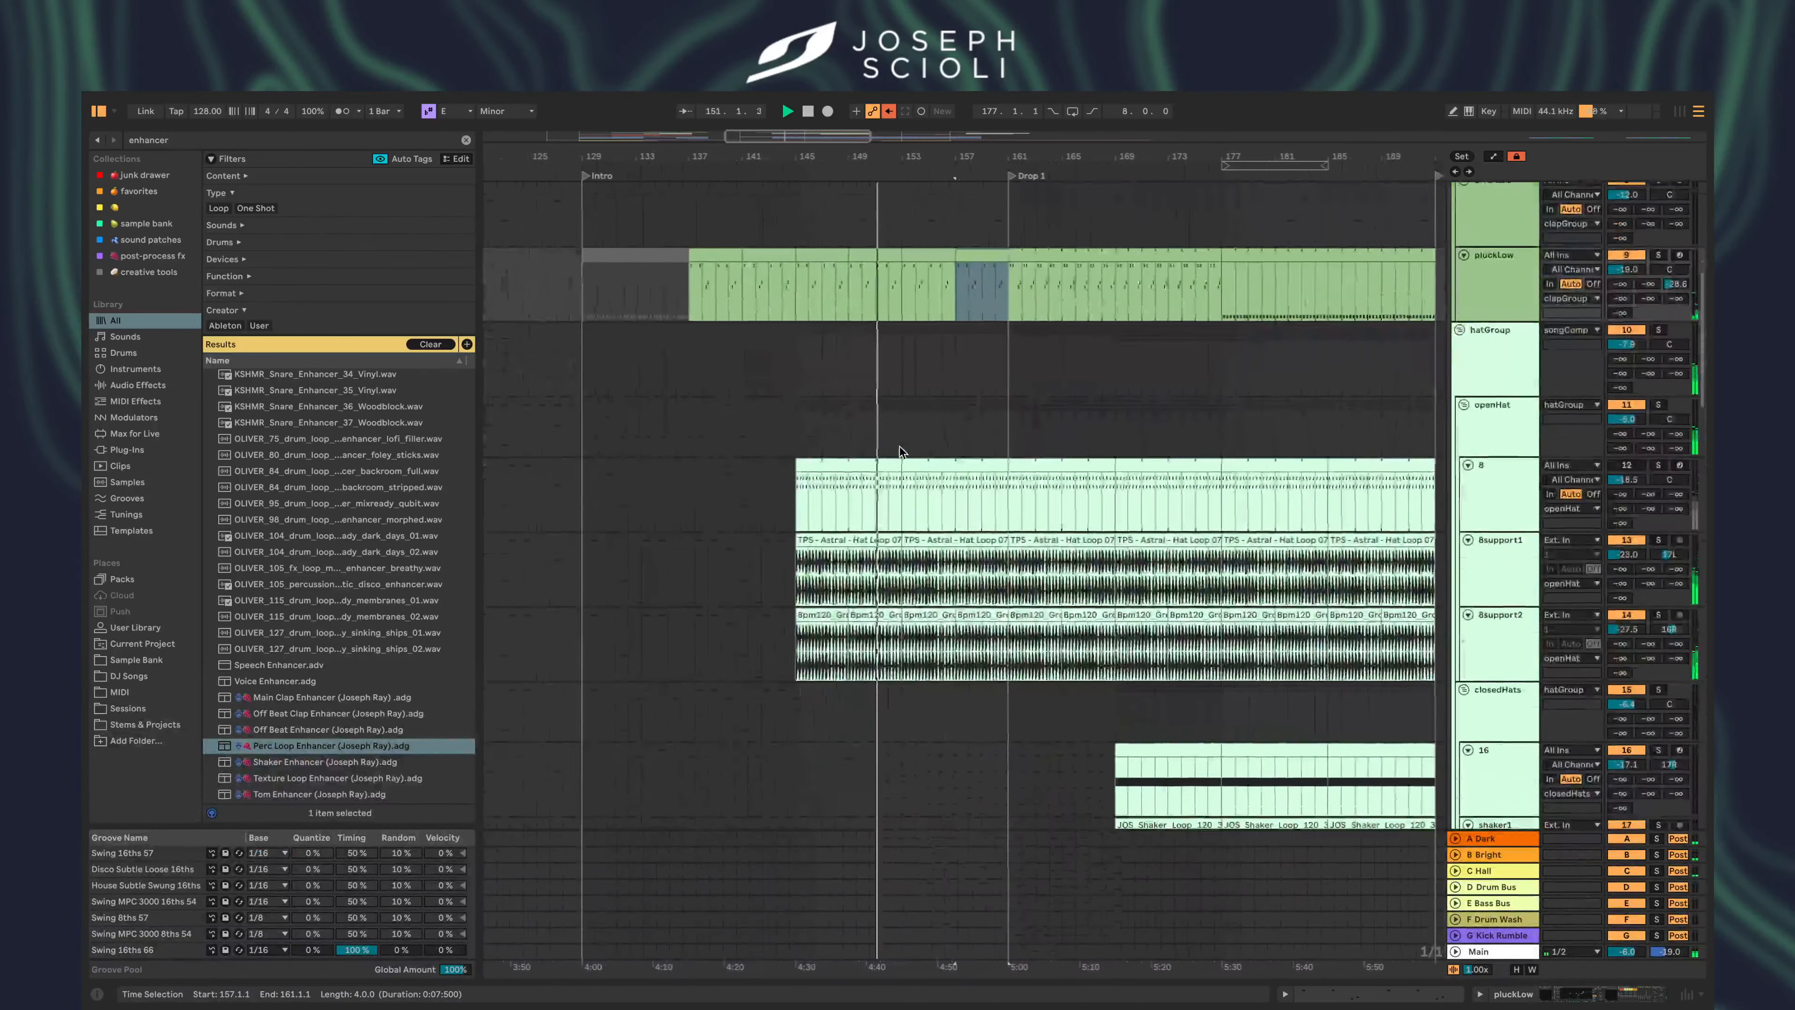
scroll(903, 452, up, 3)
scroll(902, 452, right, 3)
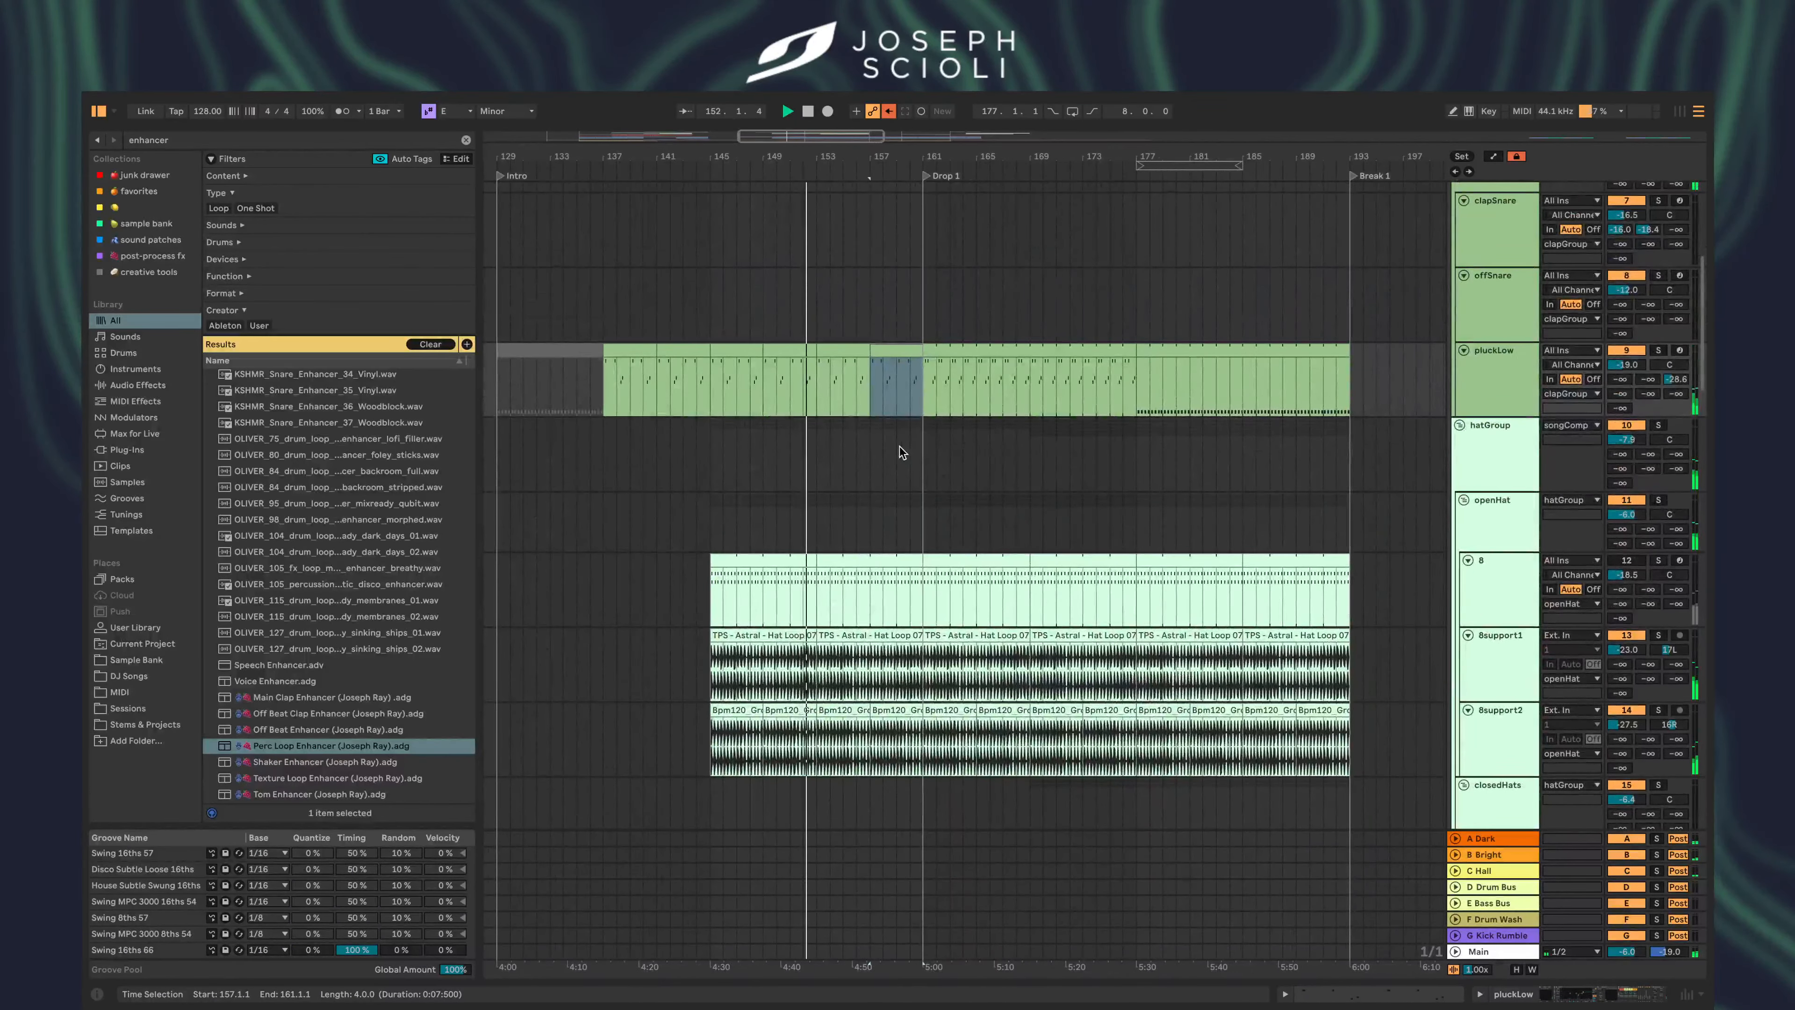
click(902, 348)
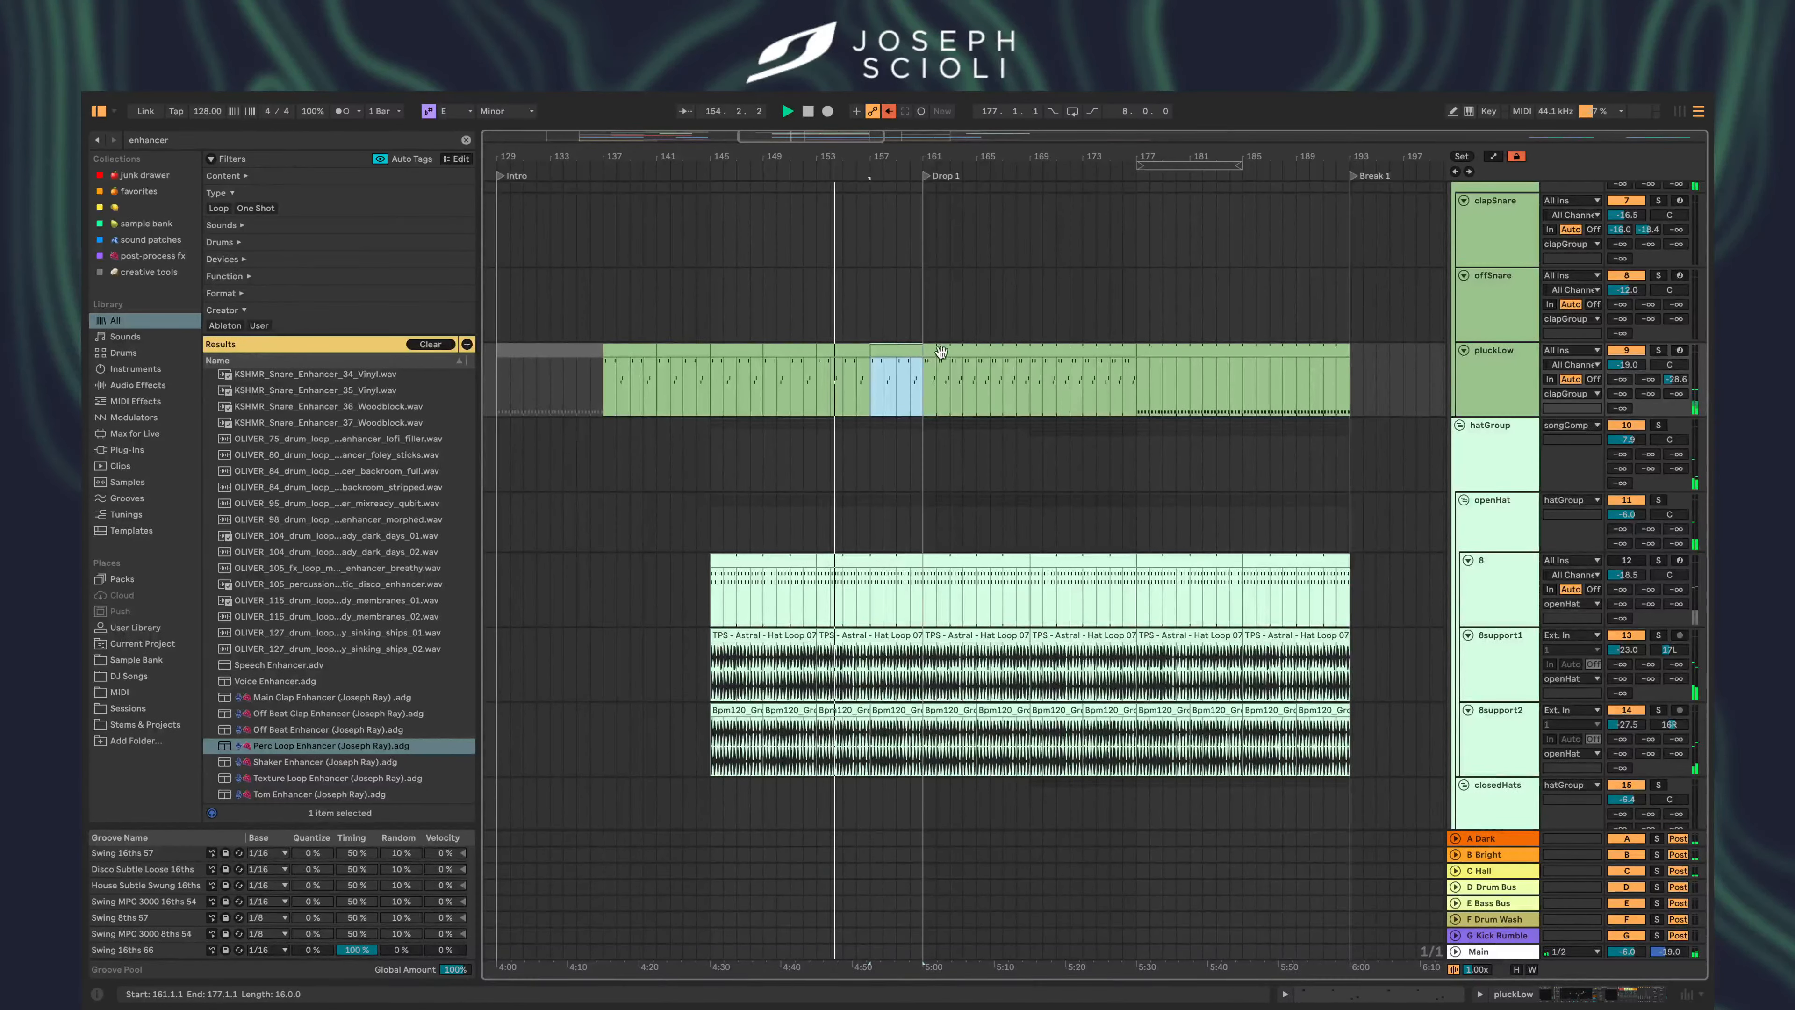
click(965, 350)
key(Delete)
click(1255, 378)
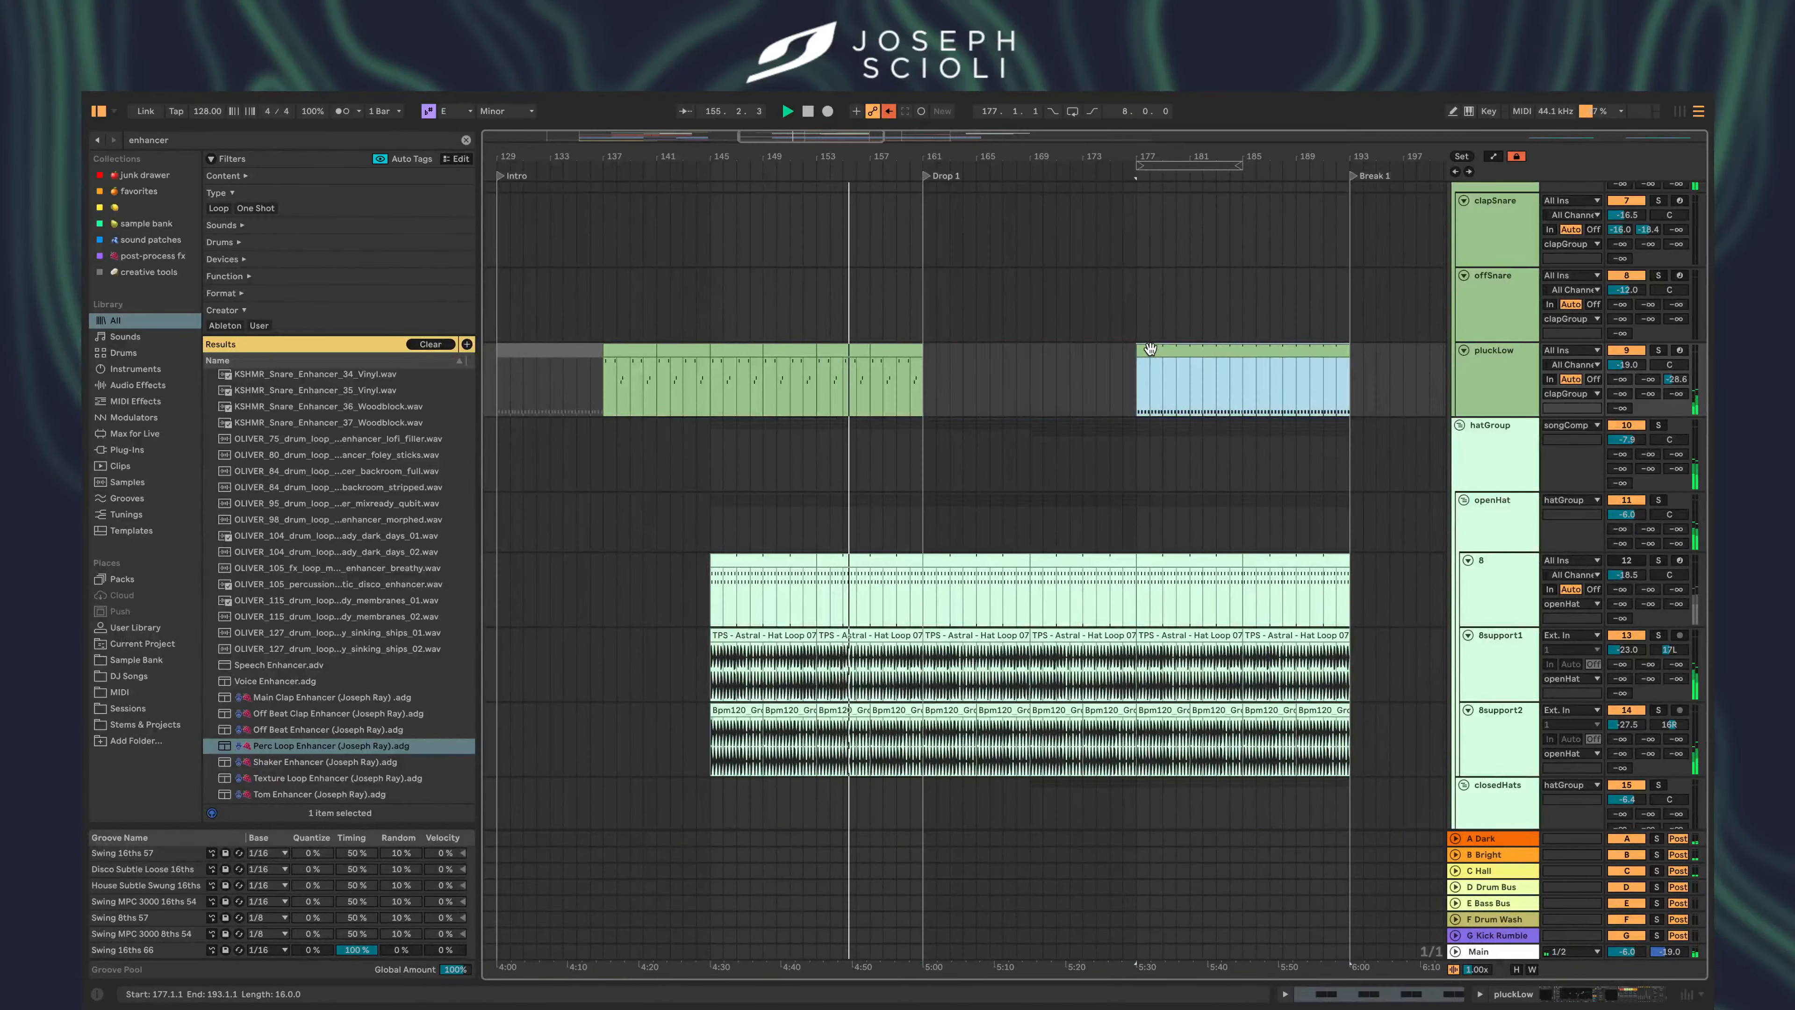
click(923, 369)
key(ctrl+v)
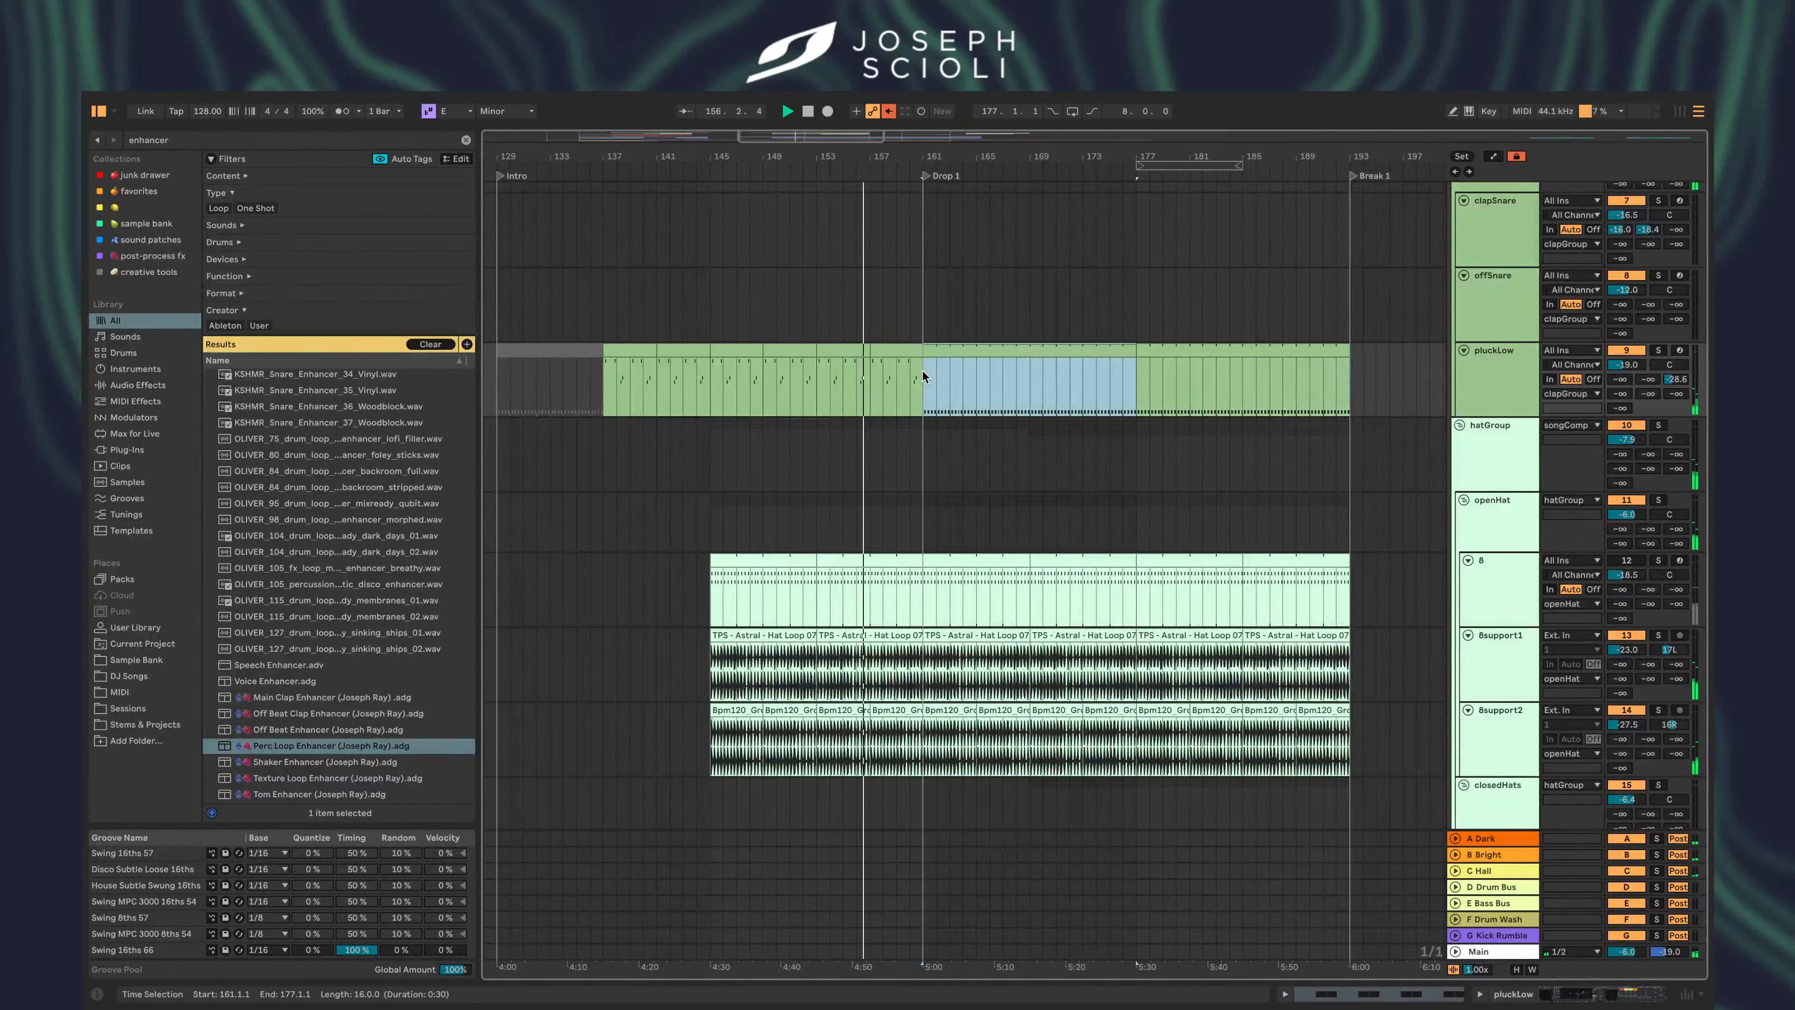
- Rename the pluckLow track to percIdea
click(1462, 374)
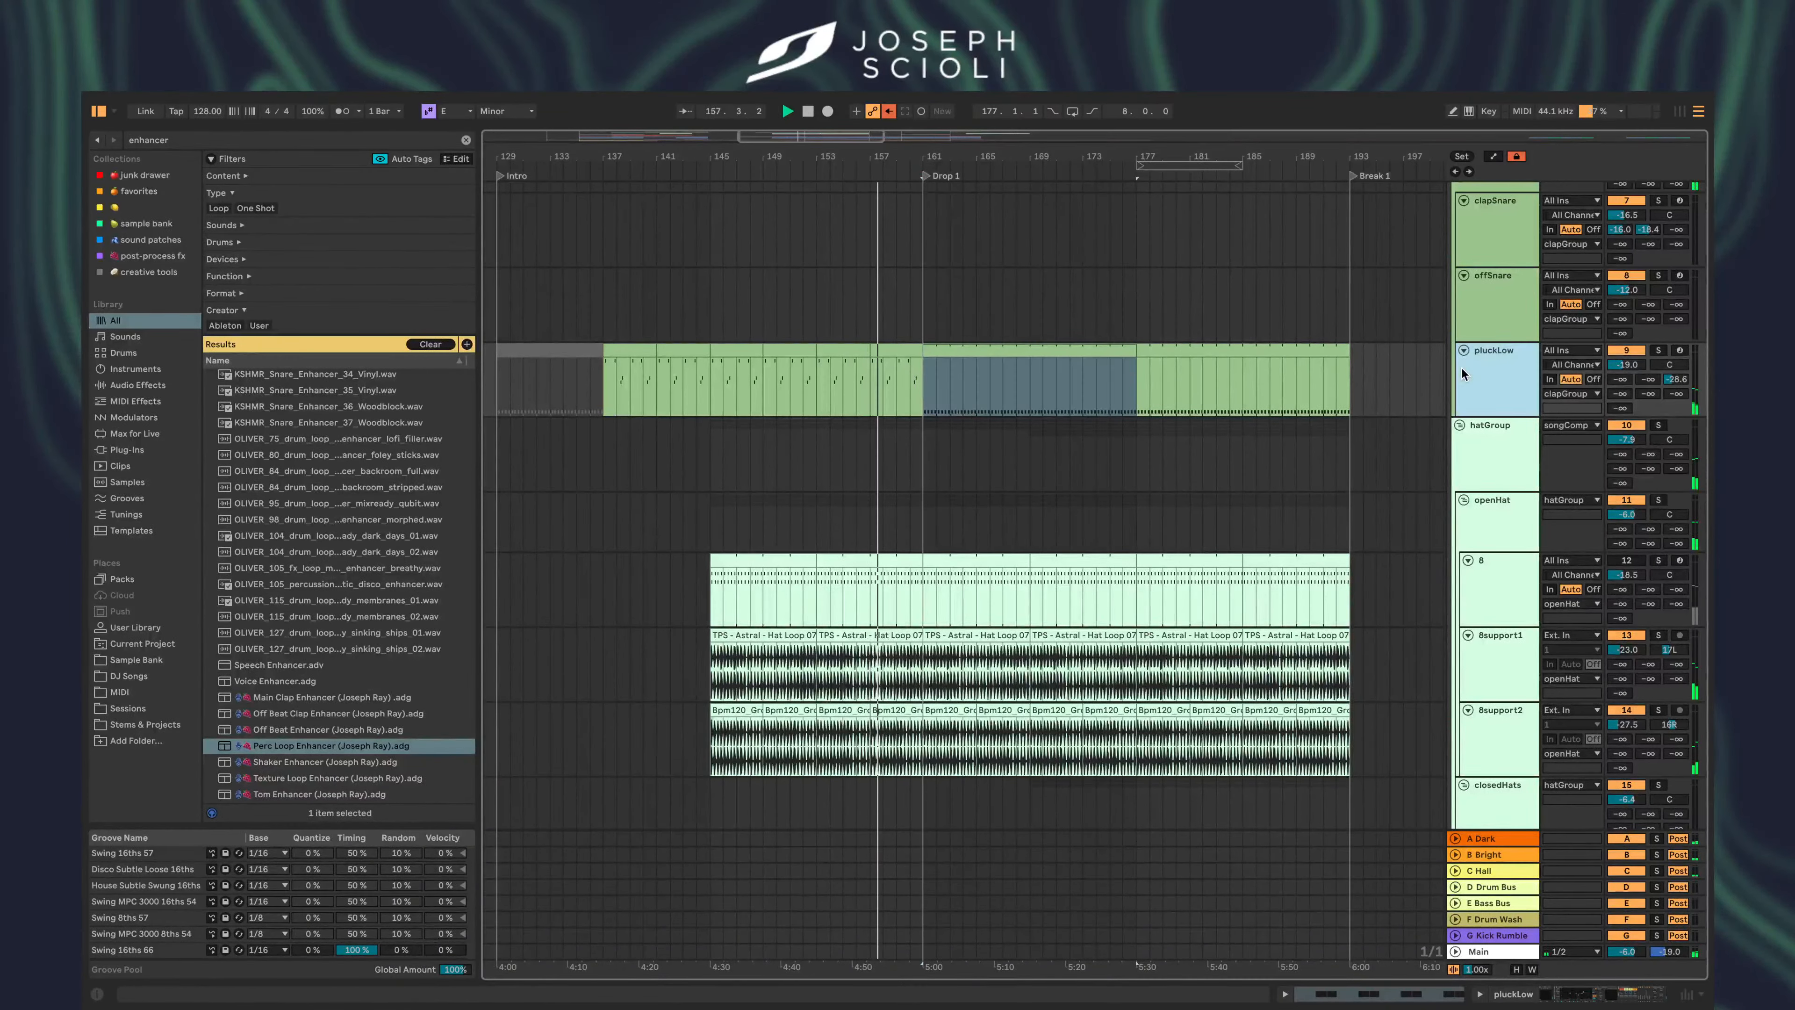
key(ctrl+r)
text(perclda)
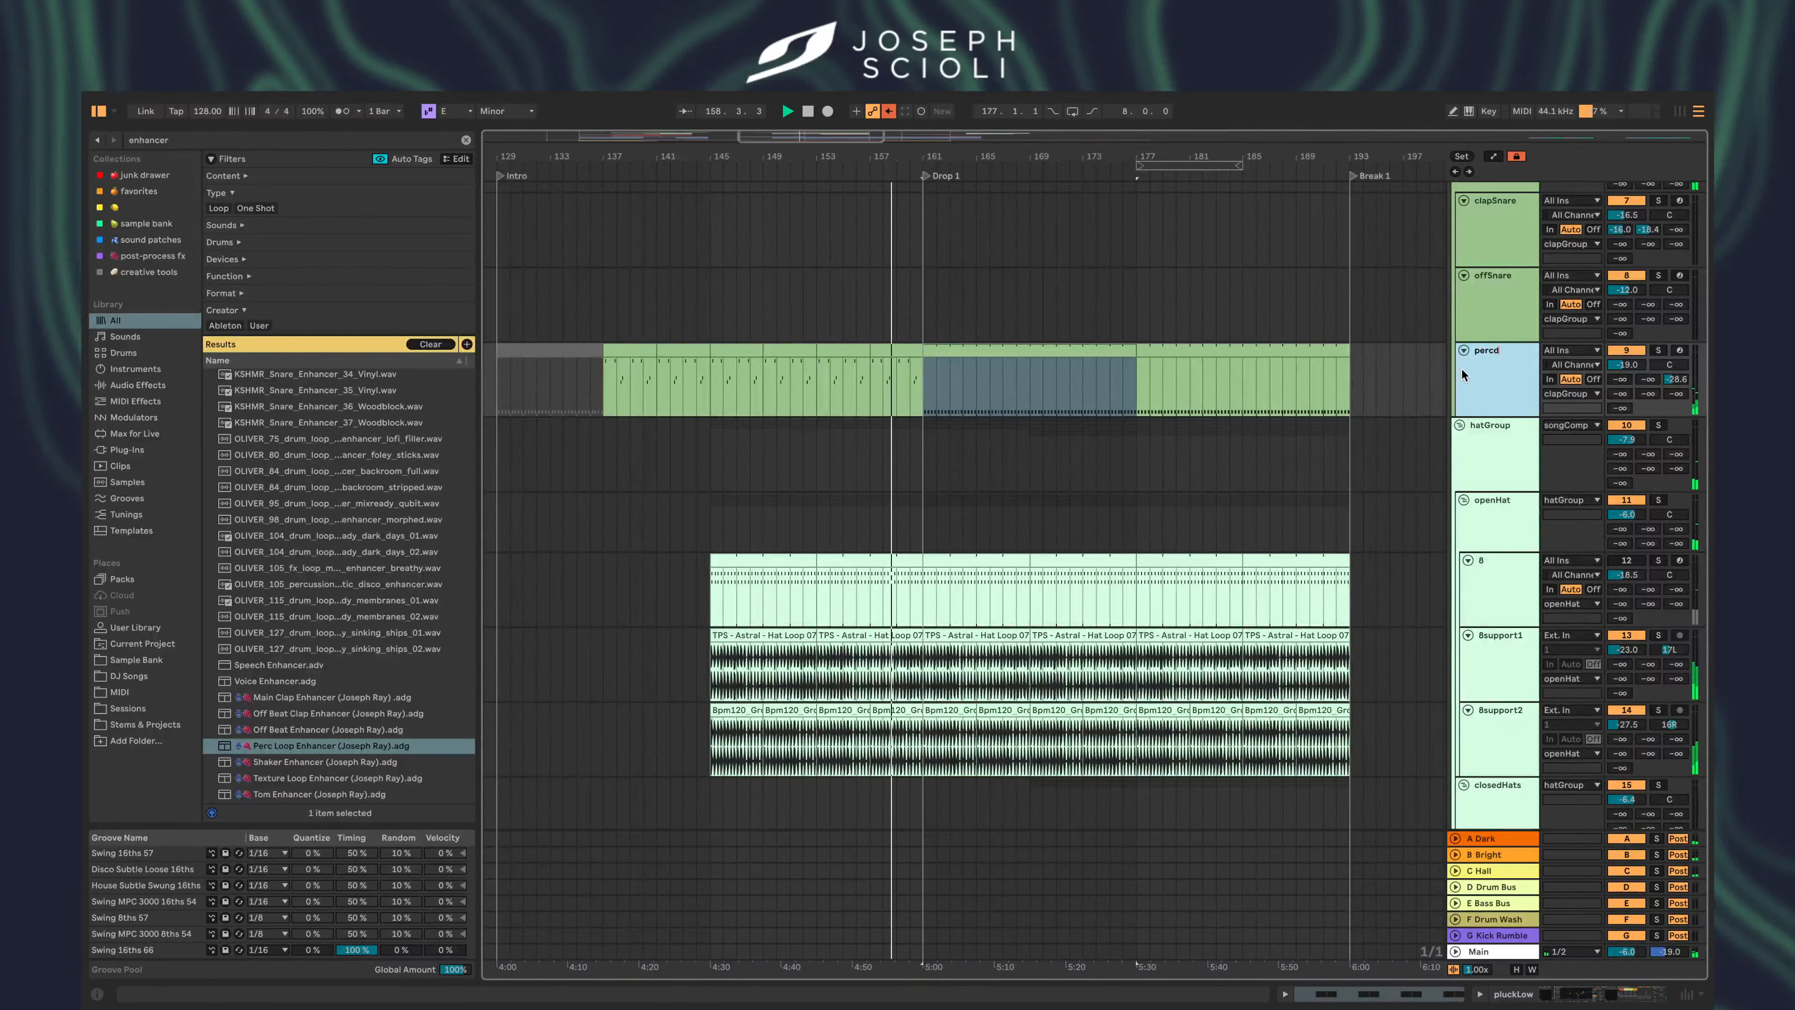
key(BackSpace)
text(ea)
key(Return)
scroll(1447, 366, up, 1)
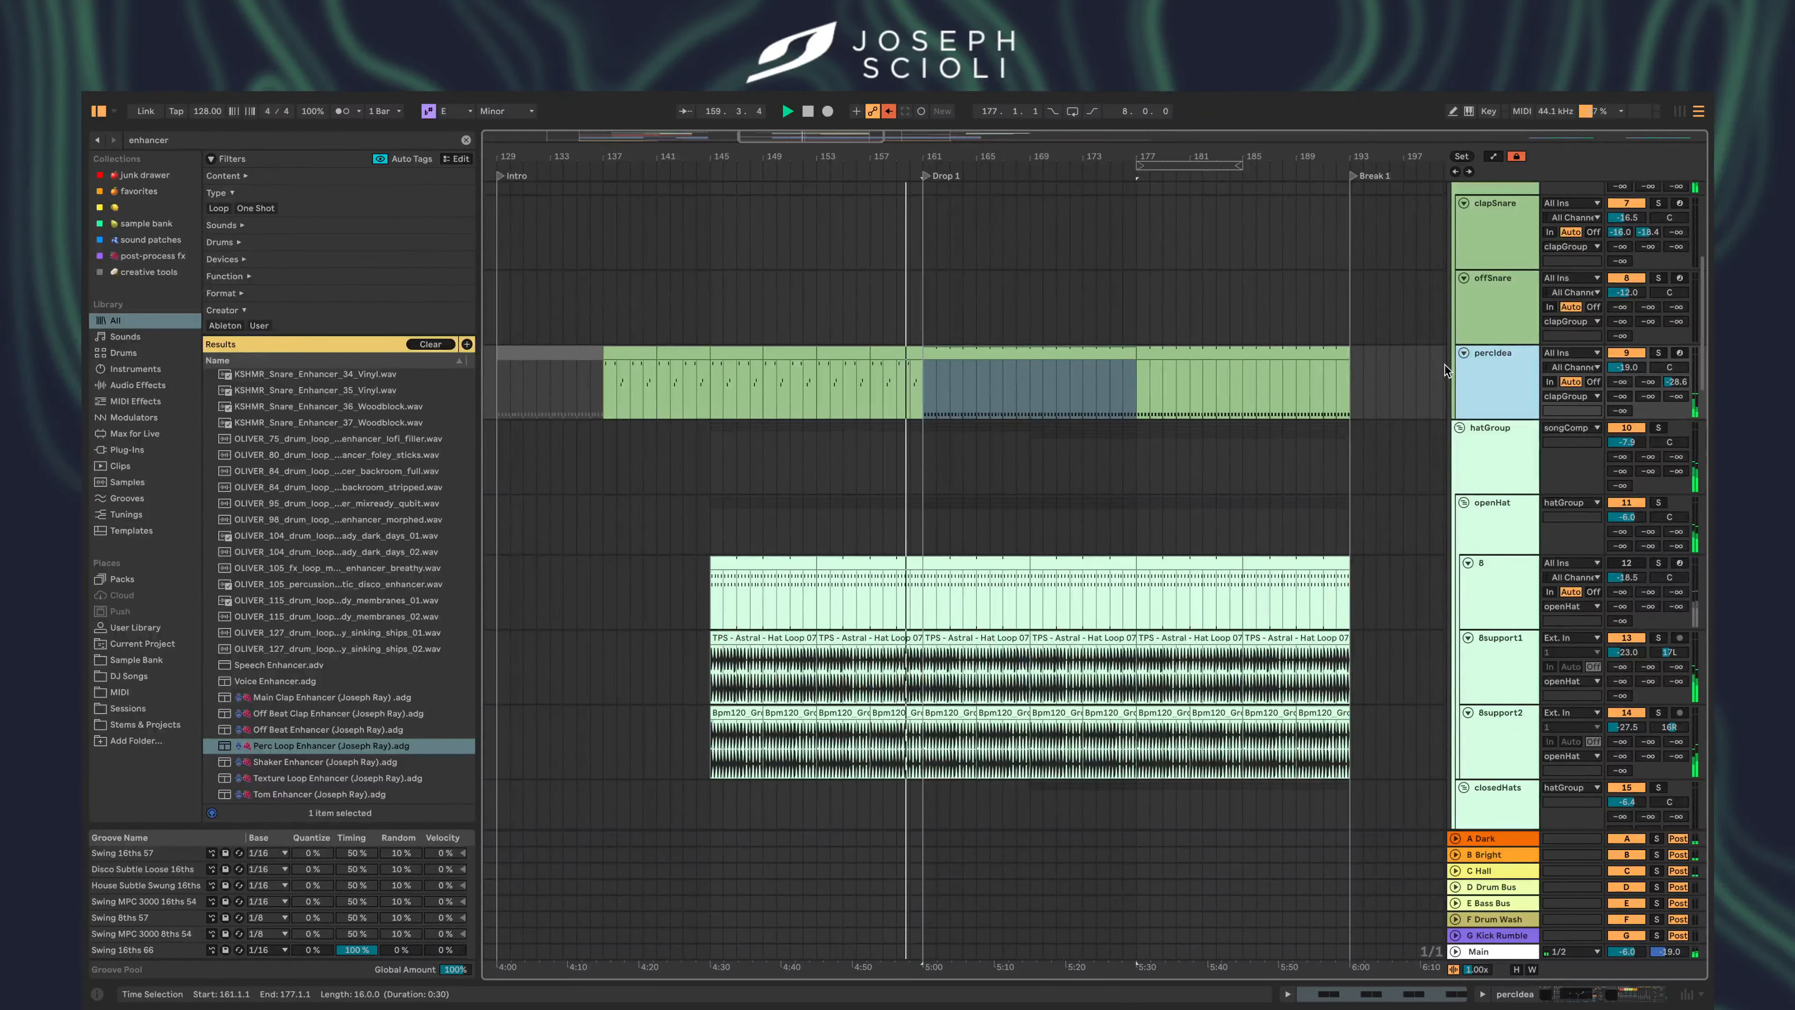
- Deactivate the two 16-bar percIdea clips in Drop 1, from 161.1.1 to 177.1.1 and from 177.1.1 to 193.1.1
click(912, 385)
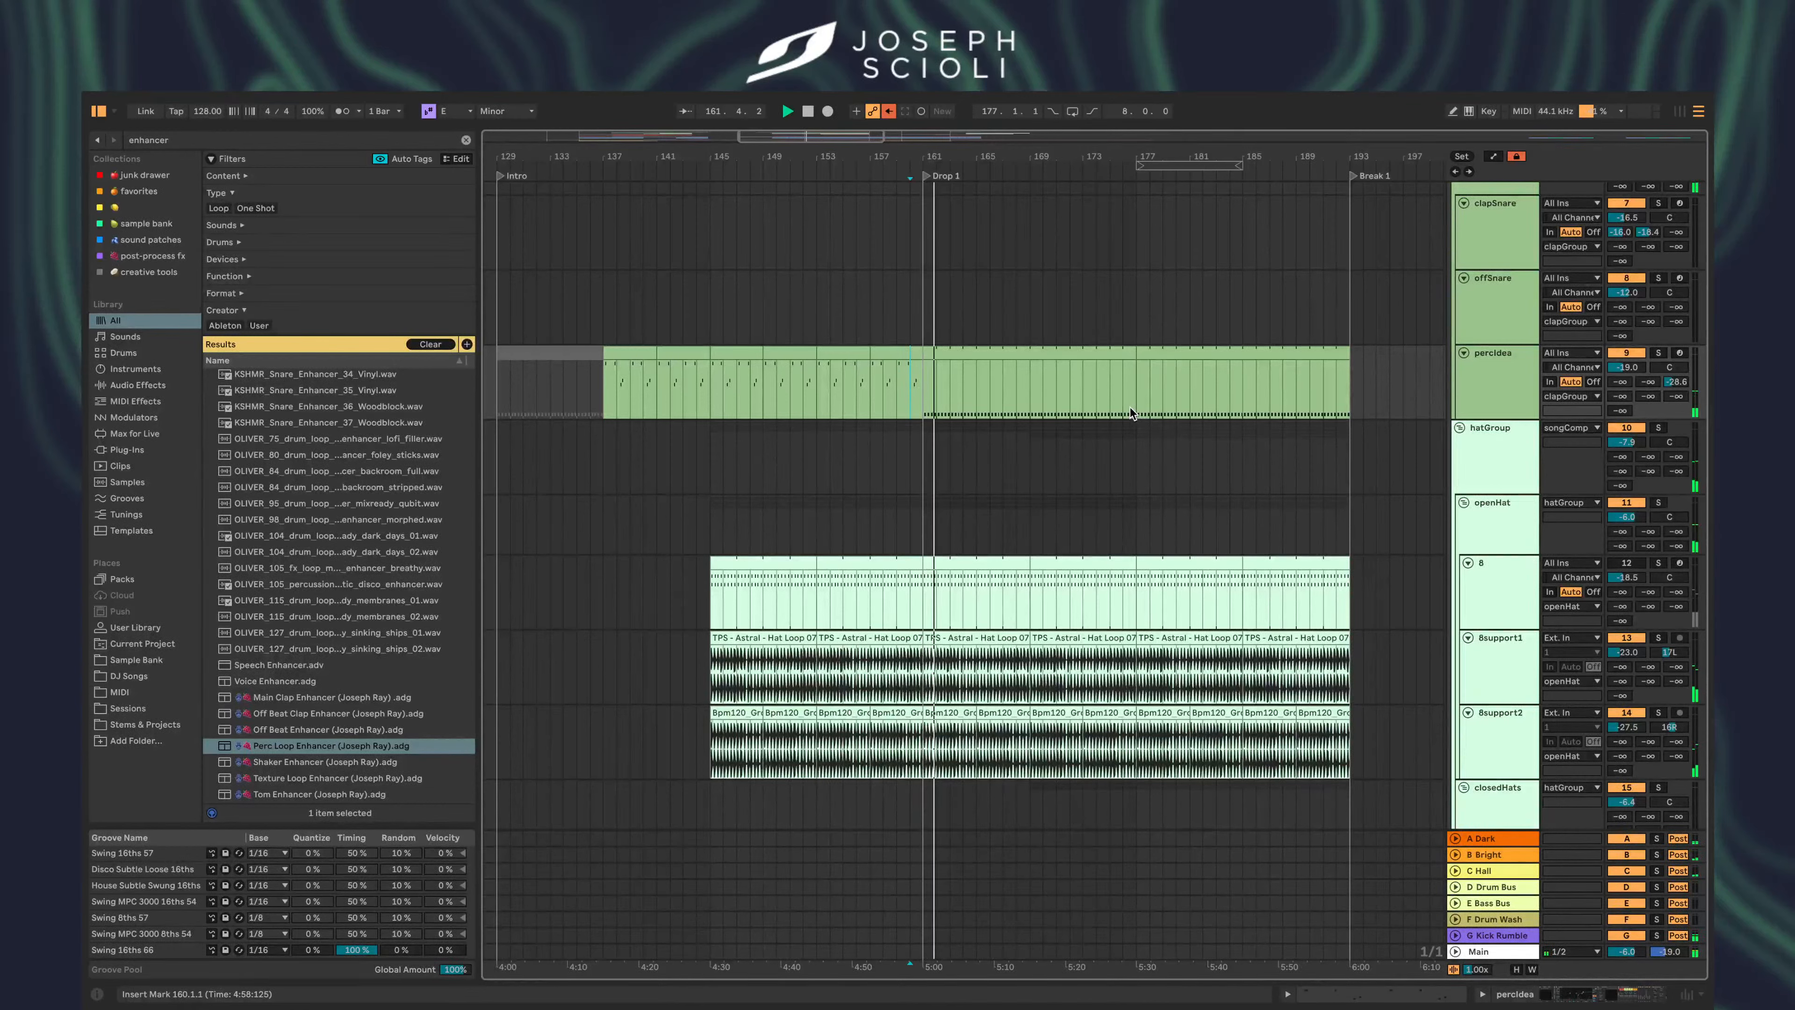
click(1020, 341)
click(1054, 354)
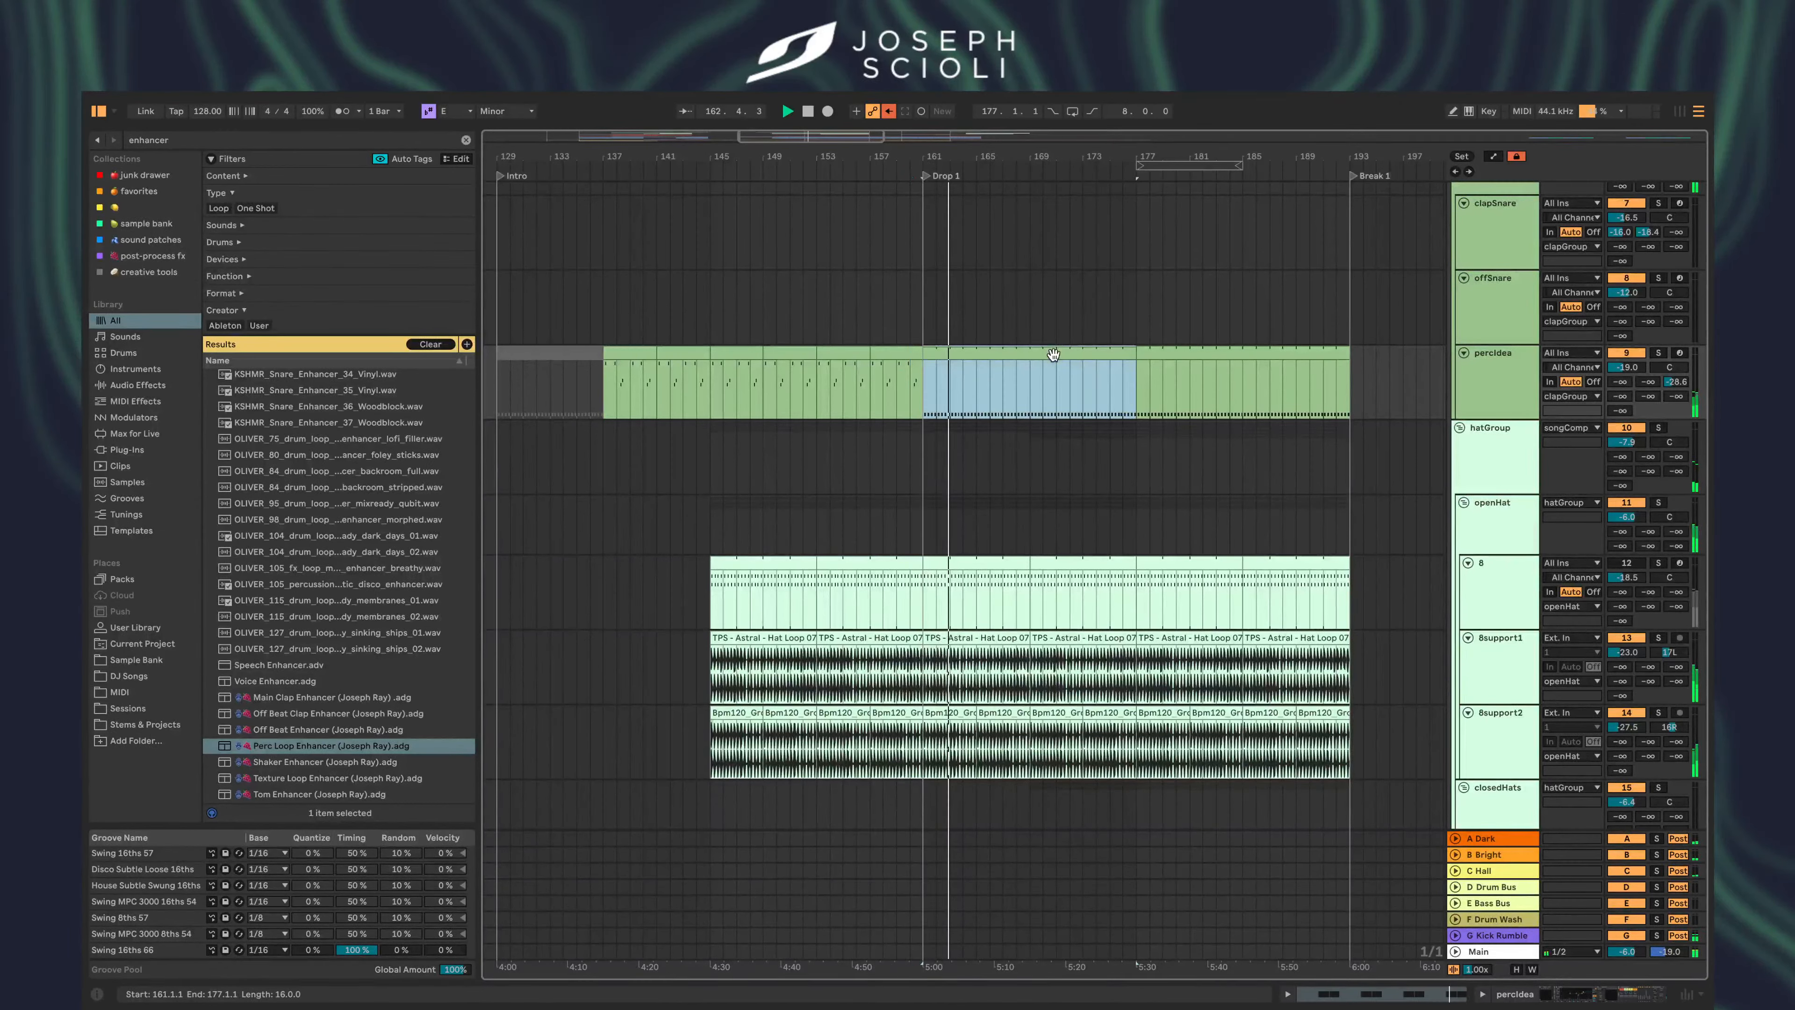
key(0)
click(1207, 354)
key(0)
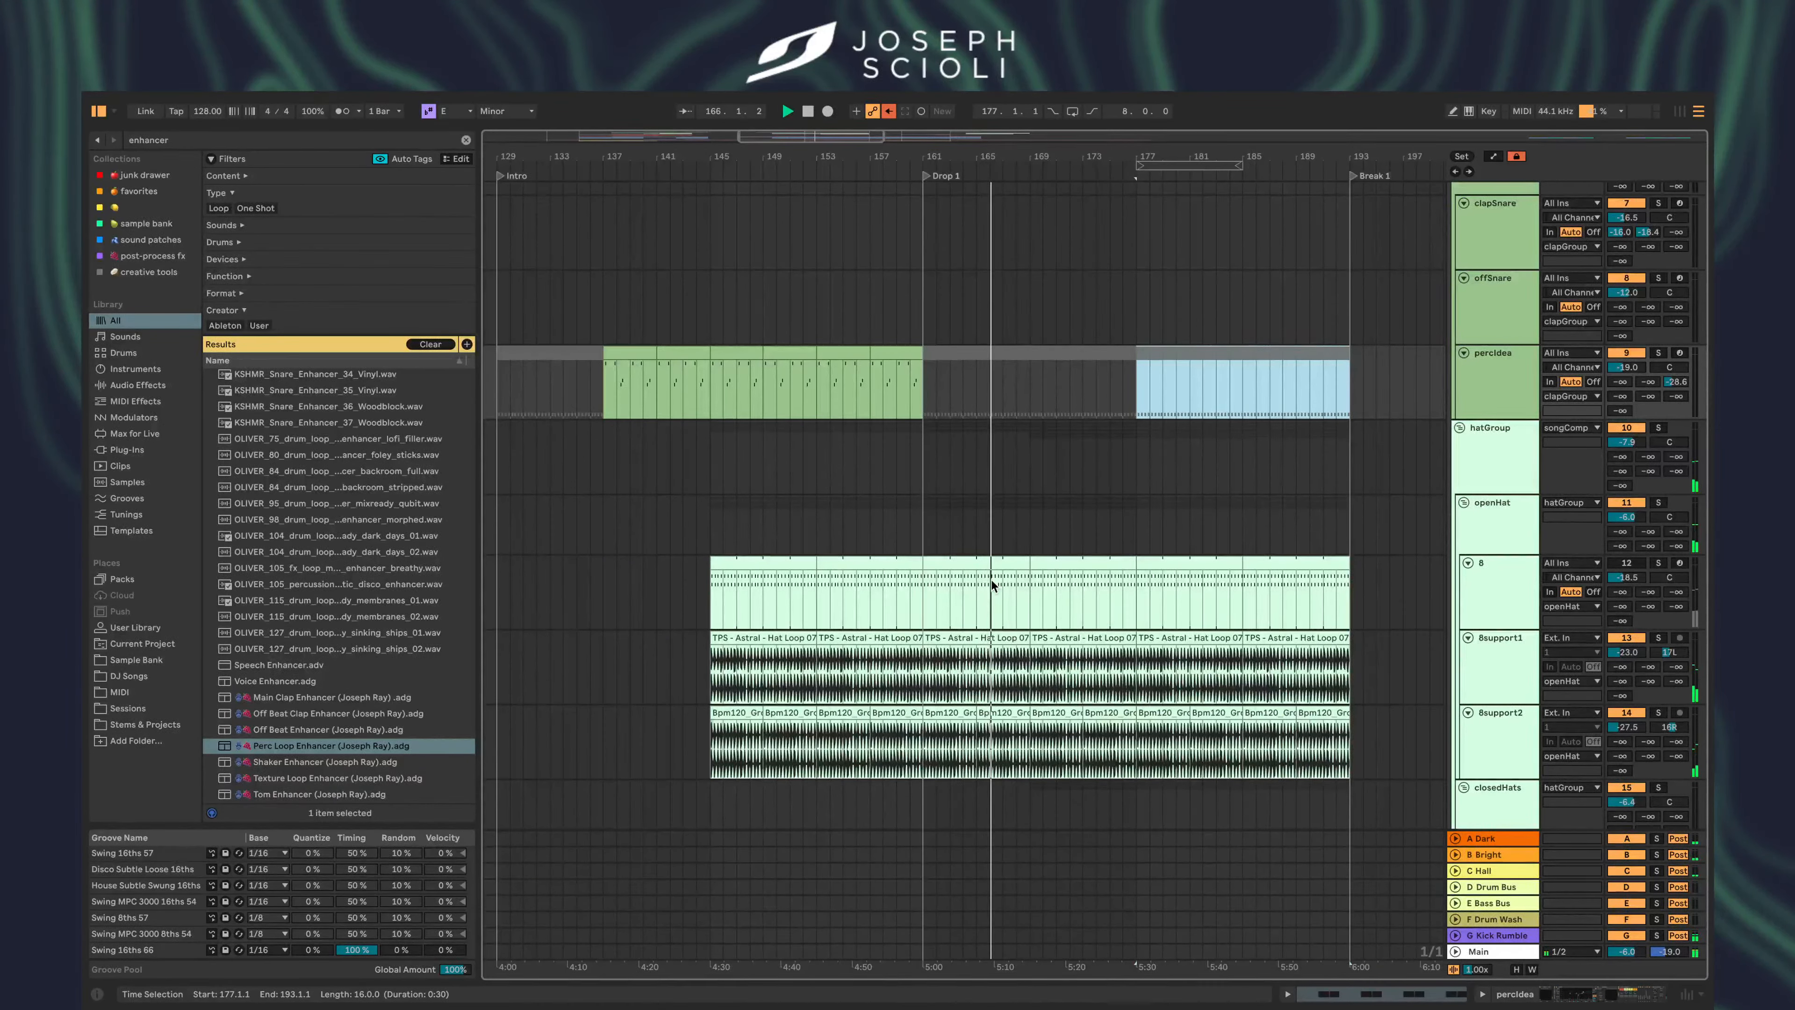
- Lower the closed-hat tracks together, bringing track 16 to -21.5 dB and shaker1 to -18.4 dB
scroll(991, 579, down, 2)
scroll(992, 585, down, 5)
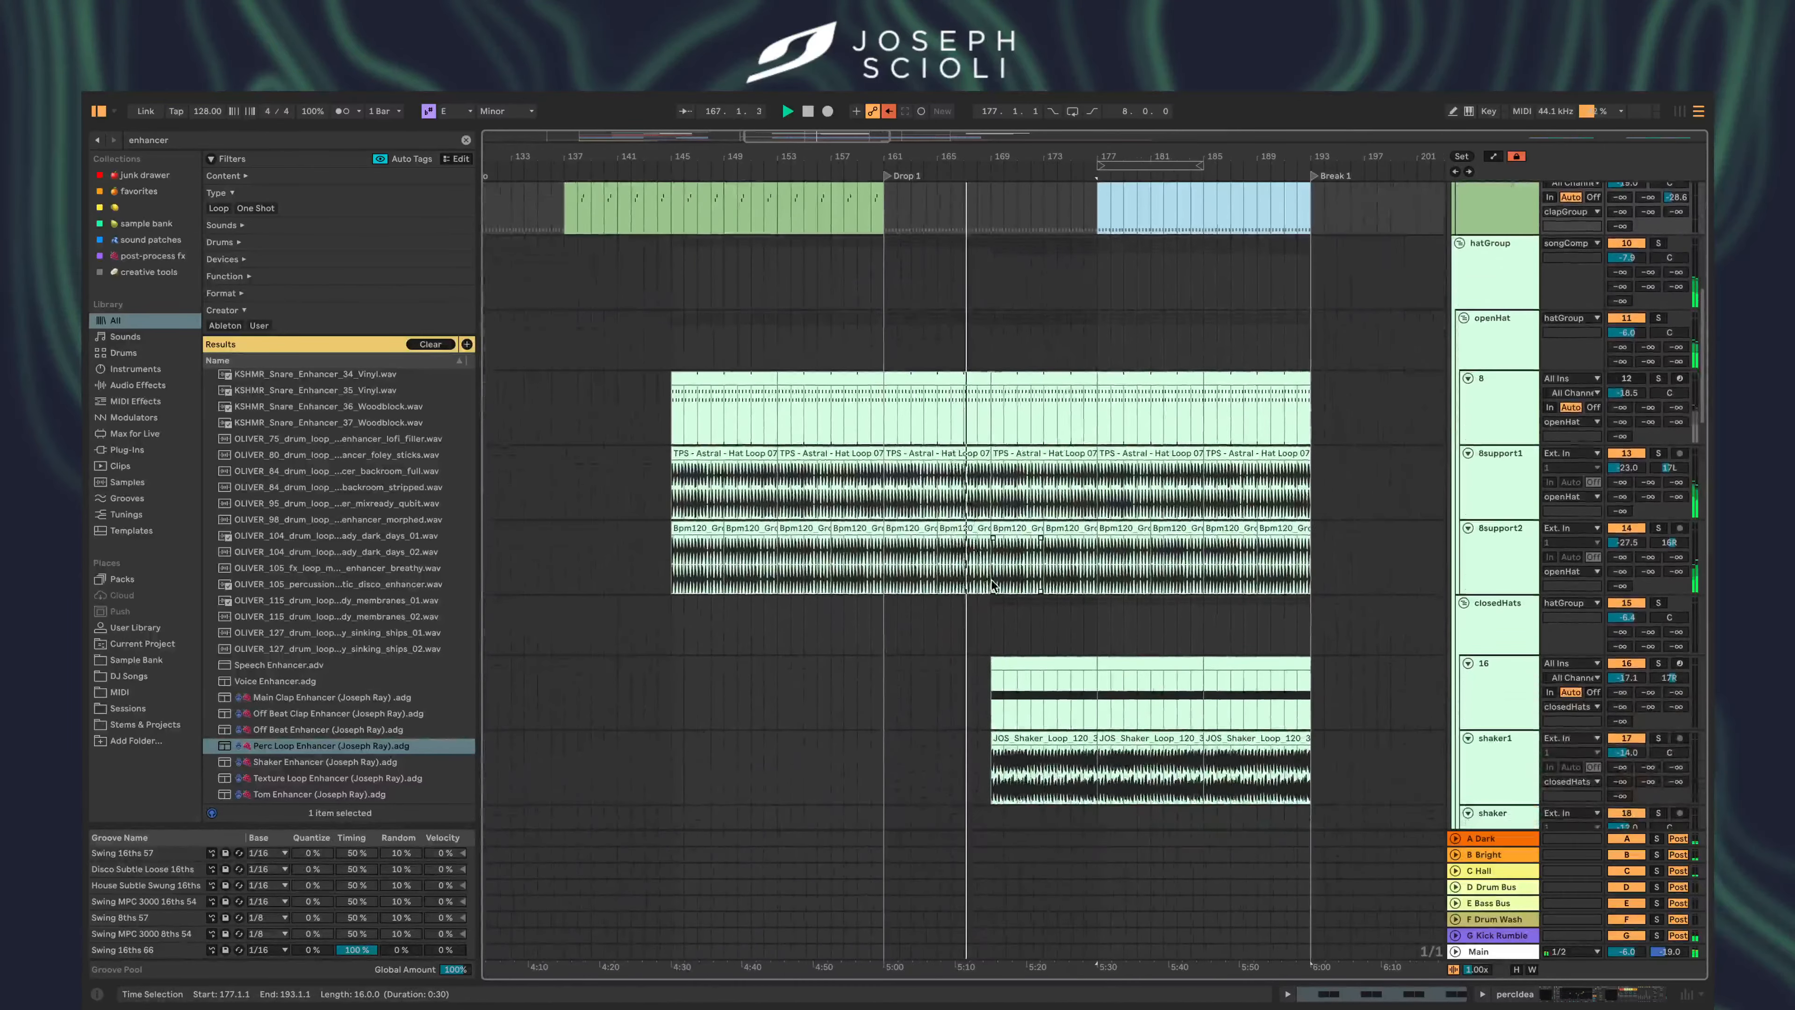
scroll(992, 585, down, 10)
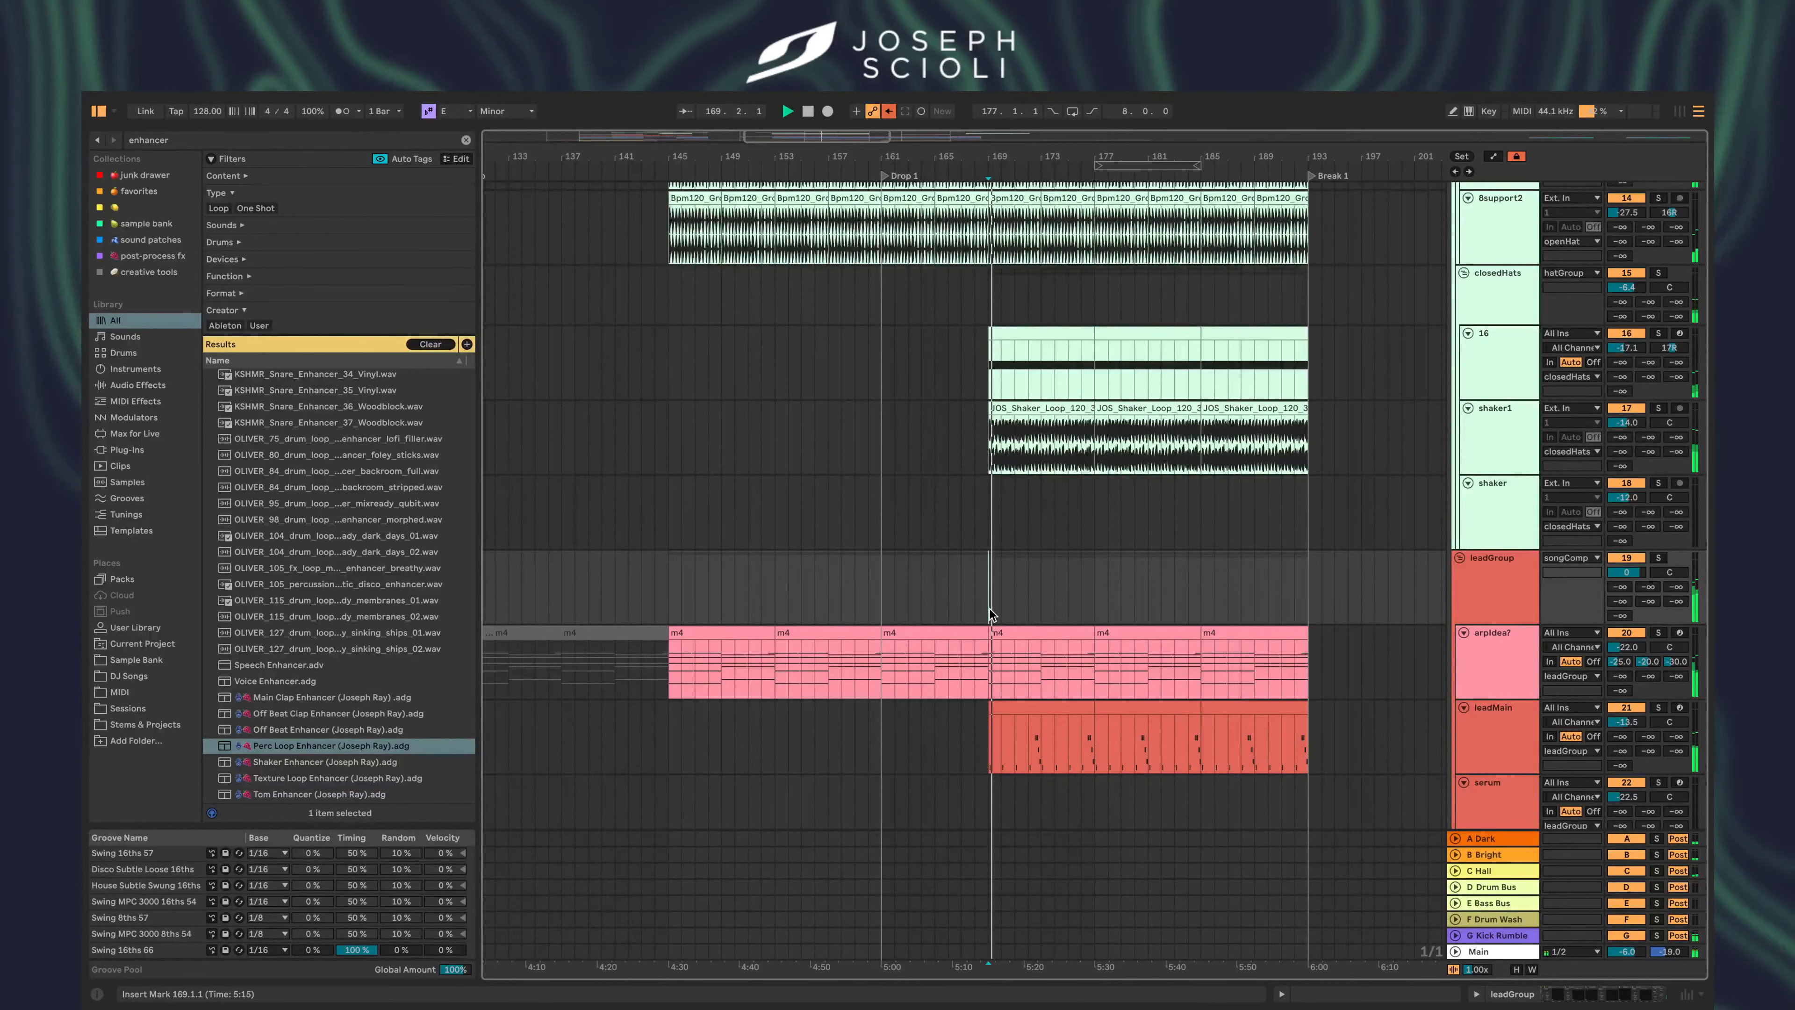
click(1469, 352)
click(1491, 456)
scroll(1222, 492, down, 6)
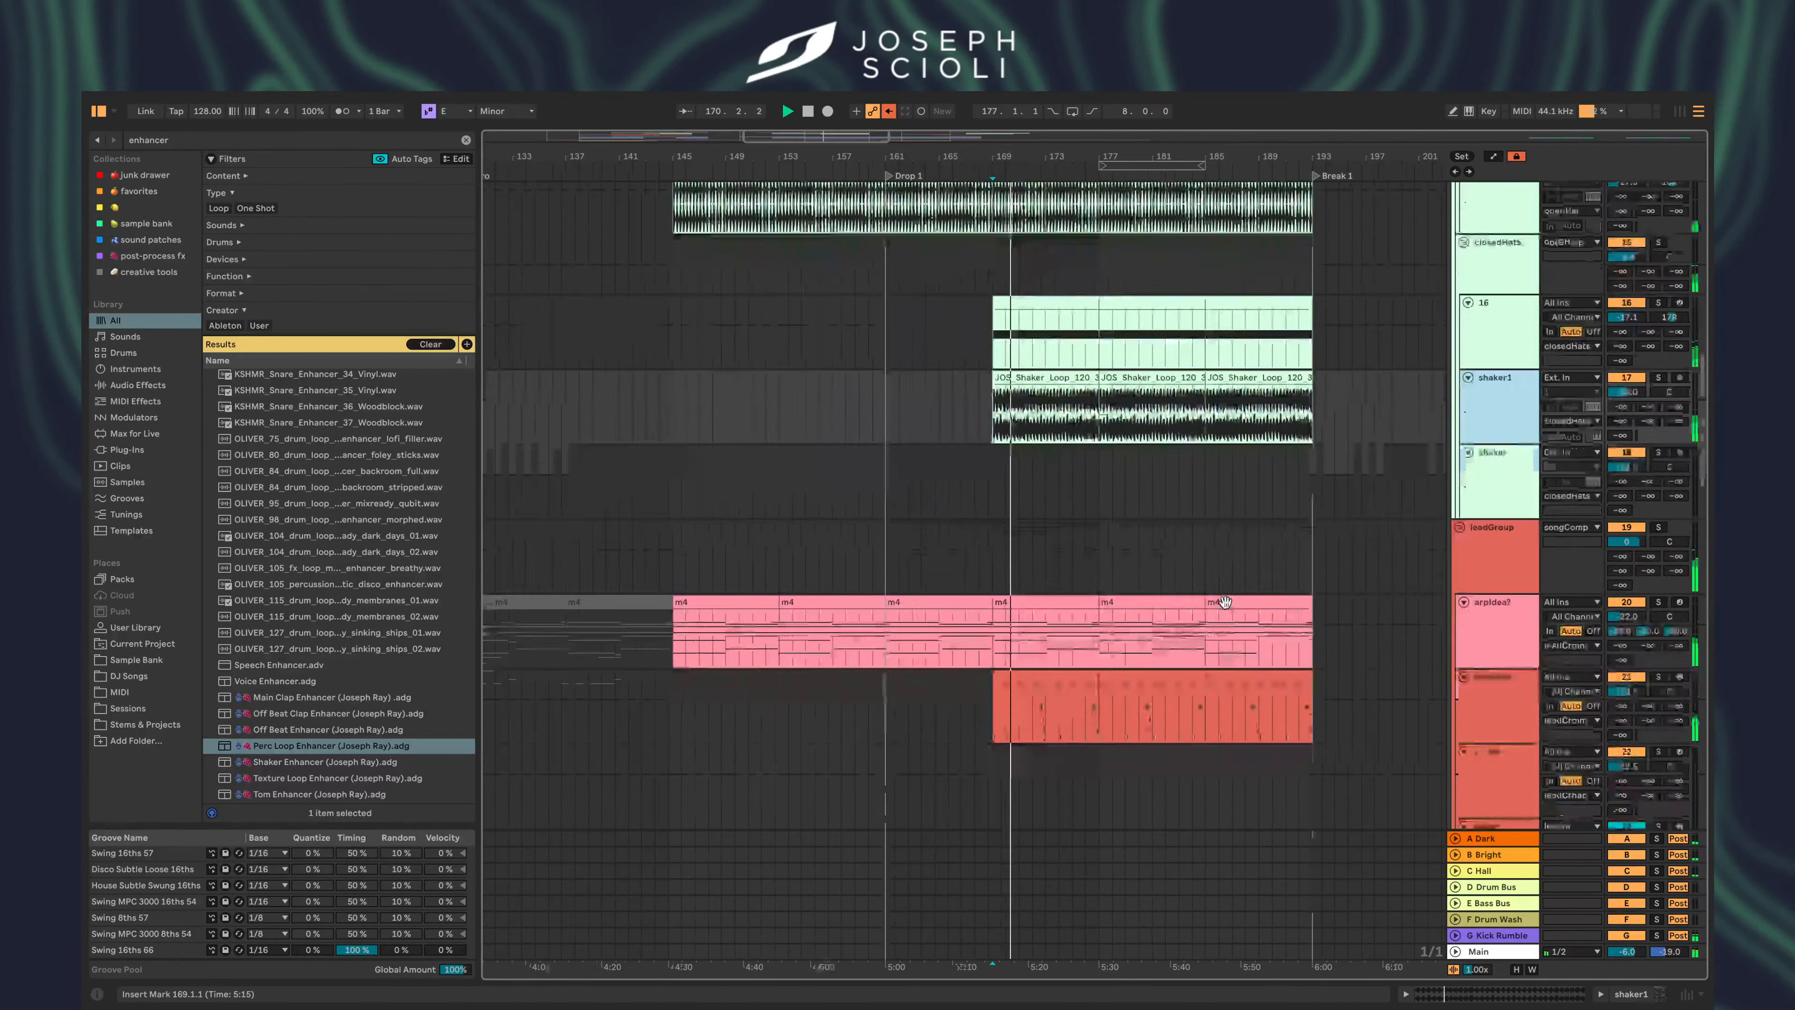
scroll(1150, 625, up, 5)
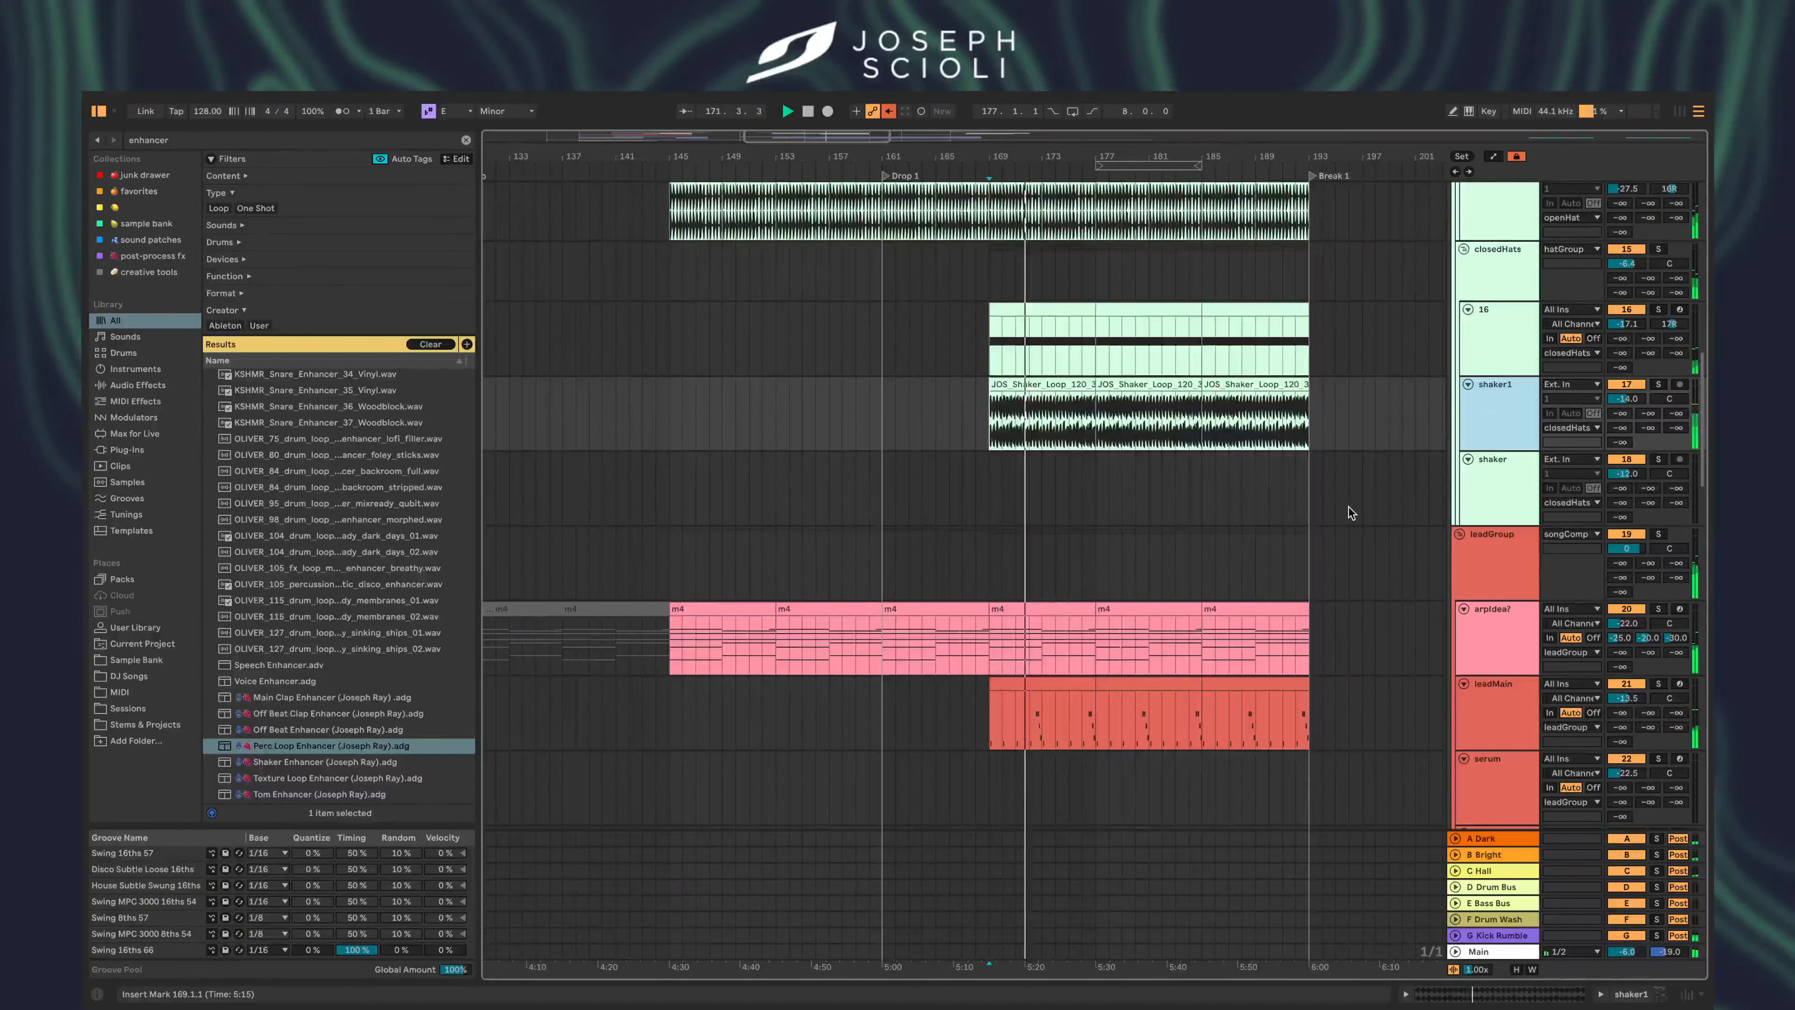
click(1520, 328)
shift+click(1487, 407)
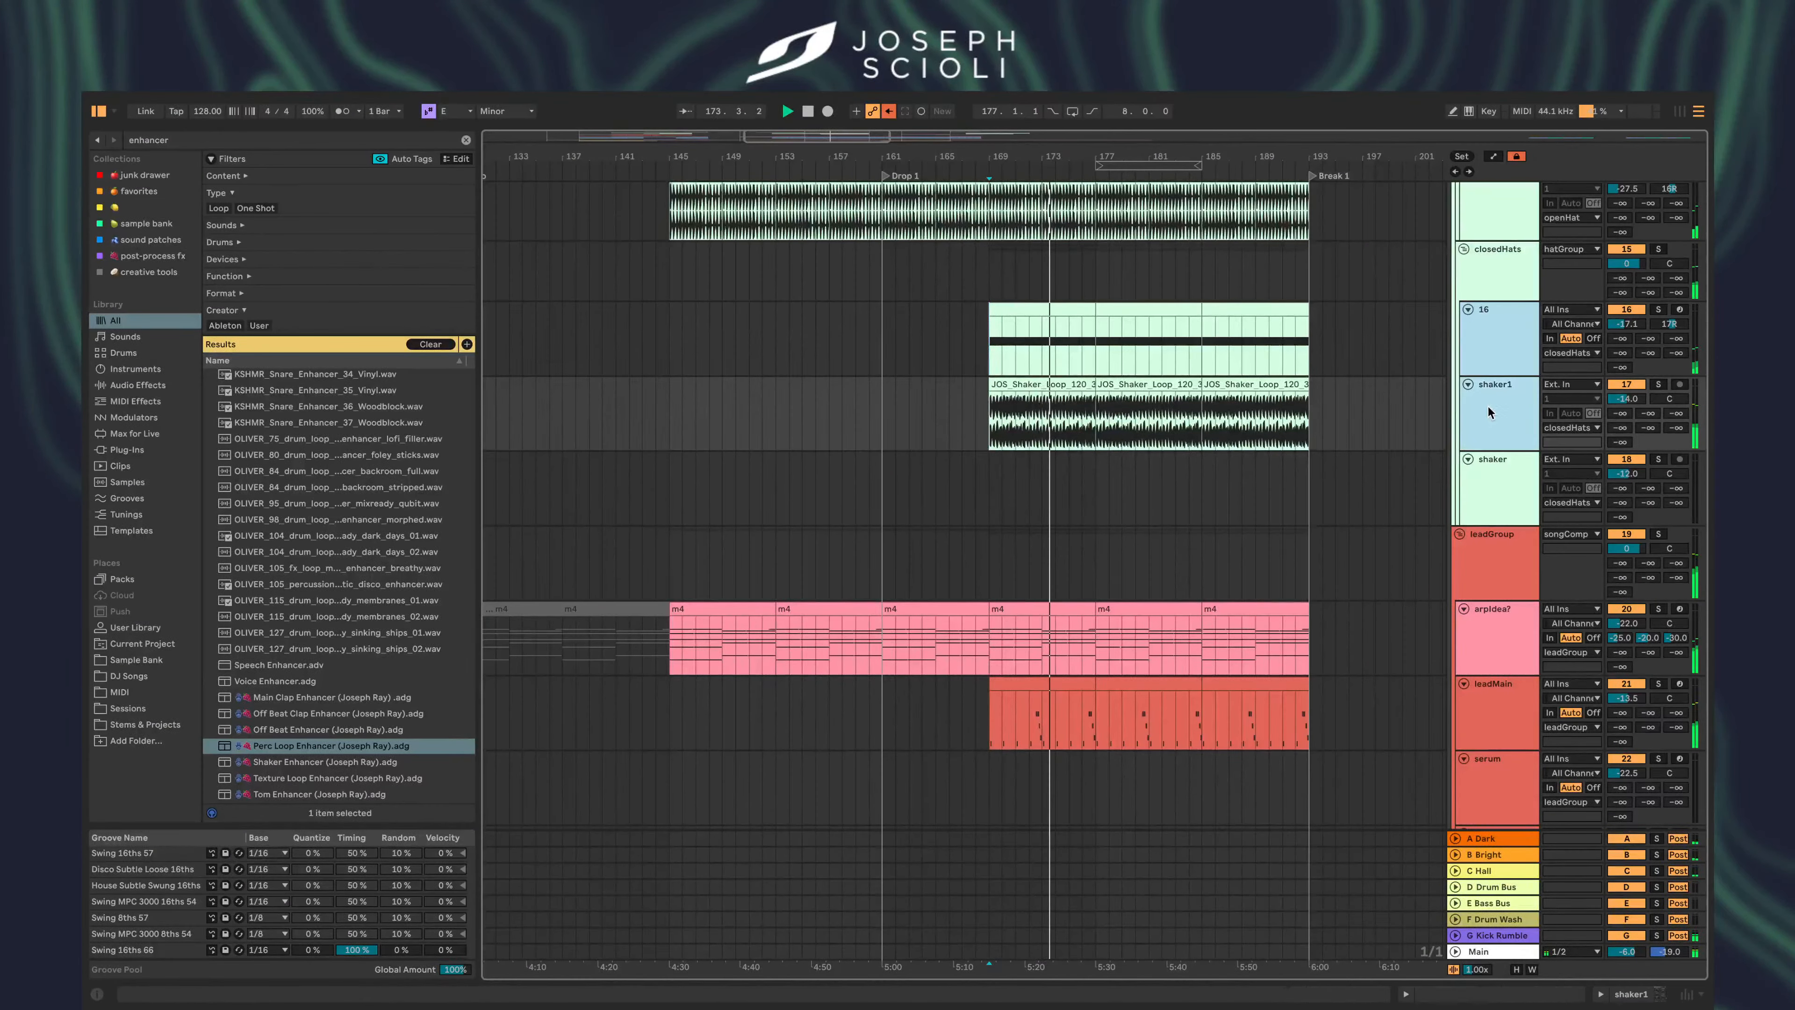
drag(1639, 400, 1640, 432)
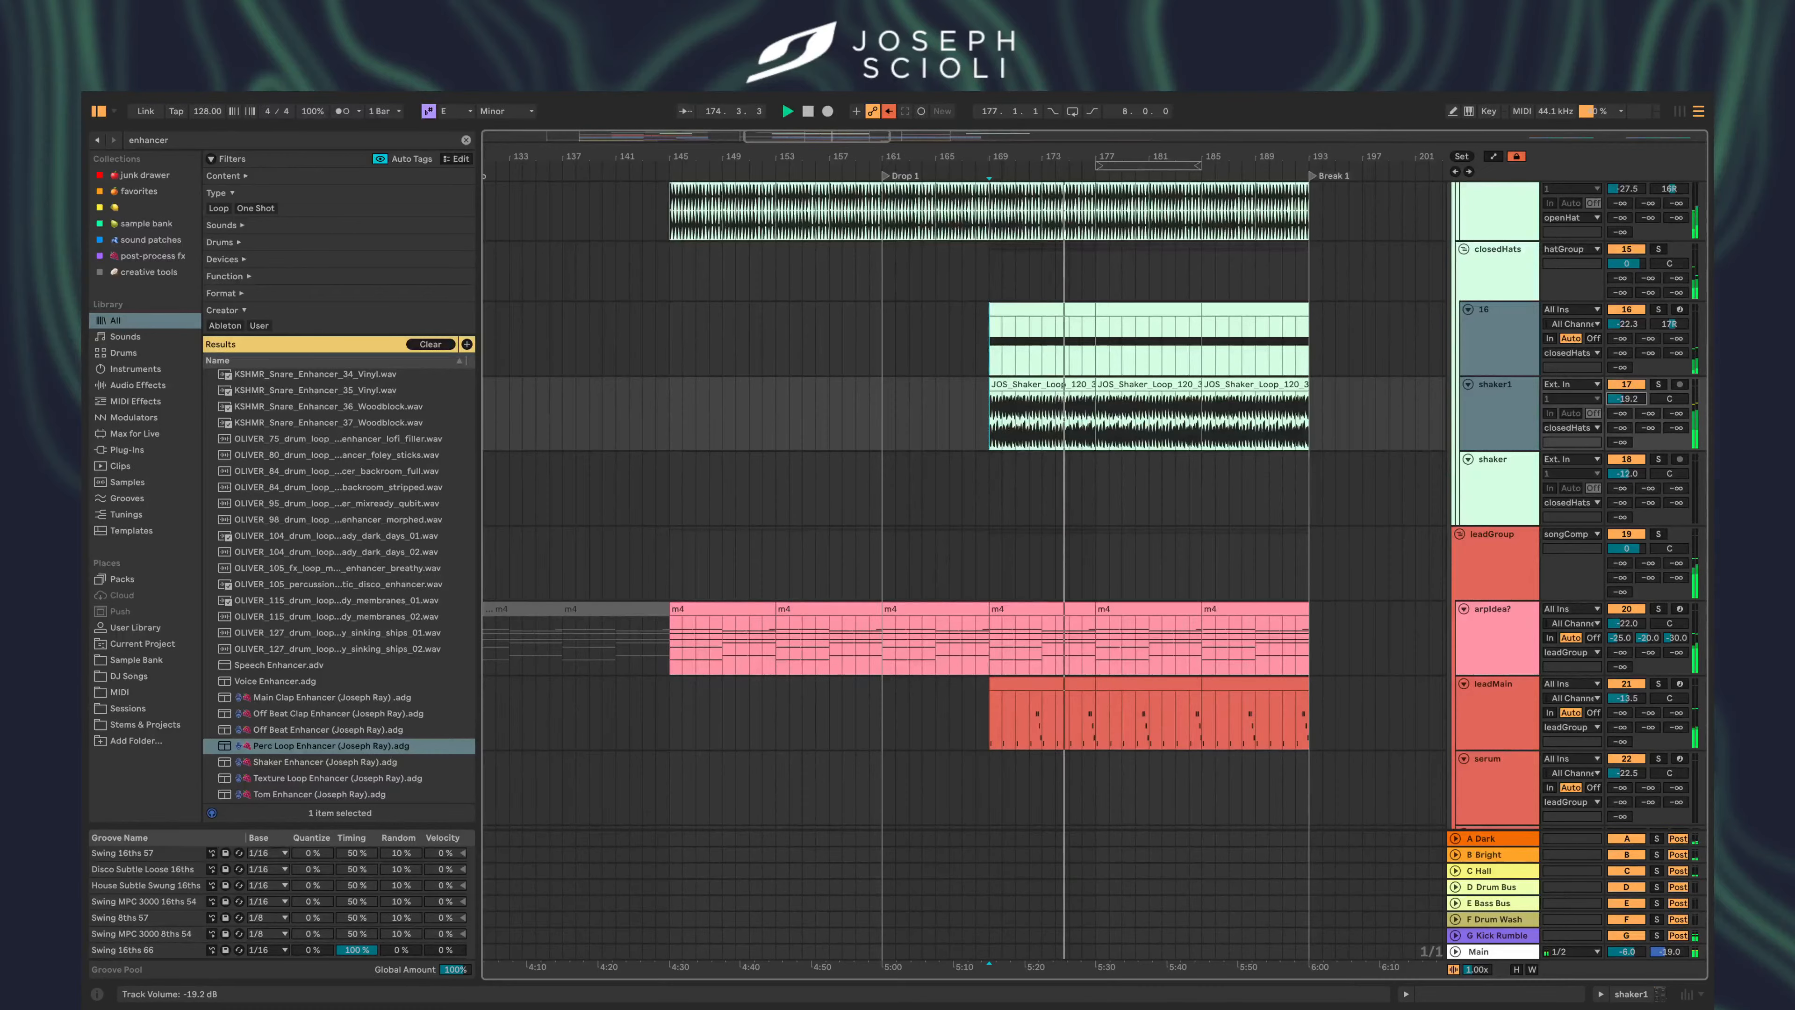
- Examine every track group across Intro, Drop 1 and Break 1 for layers to remove or add
click(1366, 497)
scroll(1365, 497, down, 4)
scroll(1366, 497, down, 5)
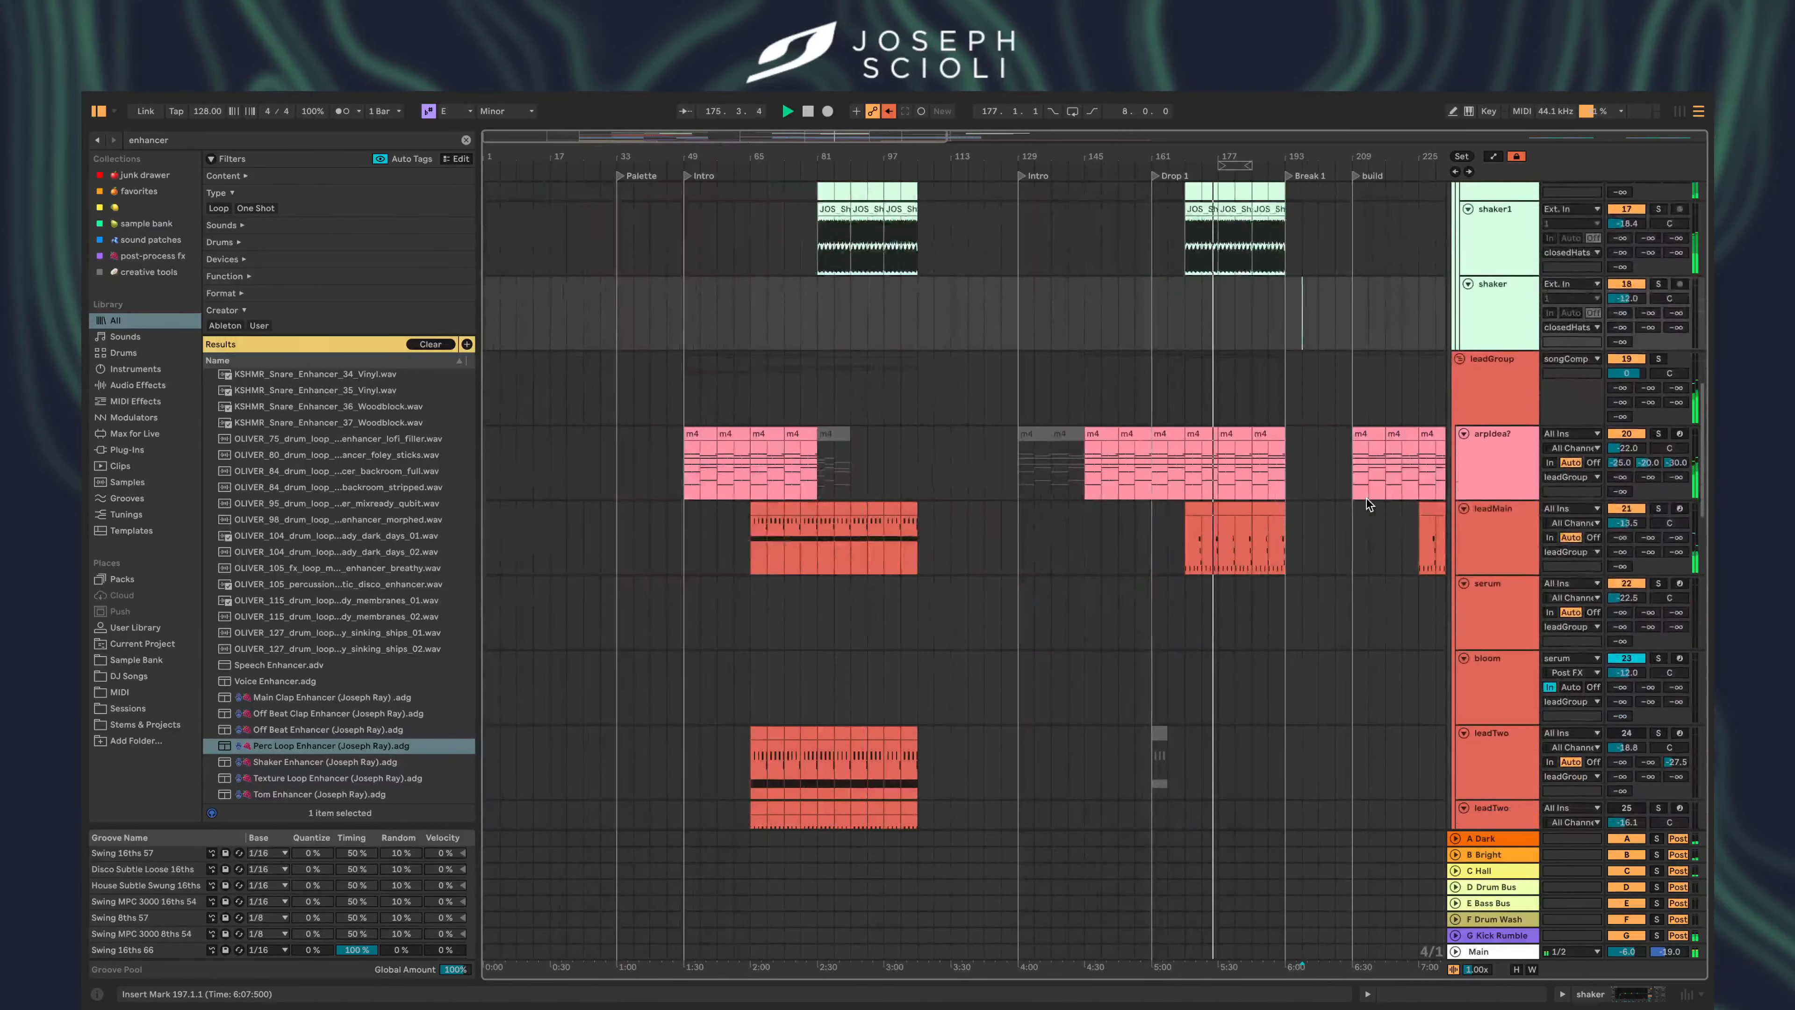
scroll(1366, 498, up, 9)
scroll(1366, 498, up, 5)
scroll(1003, 530, up, 5)
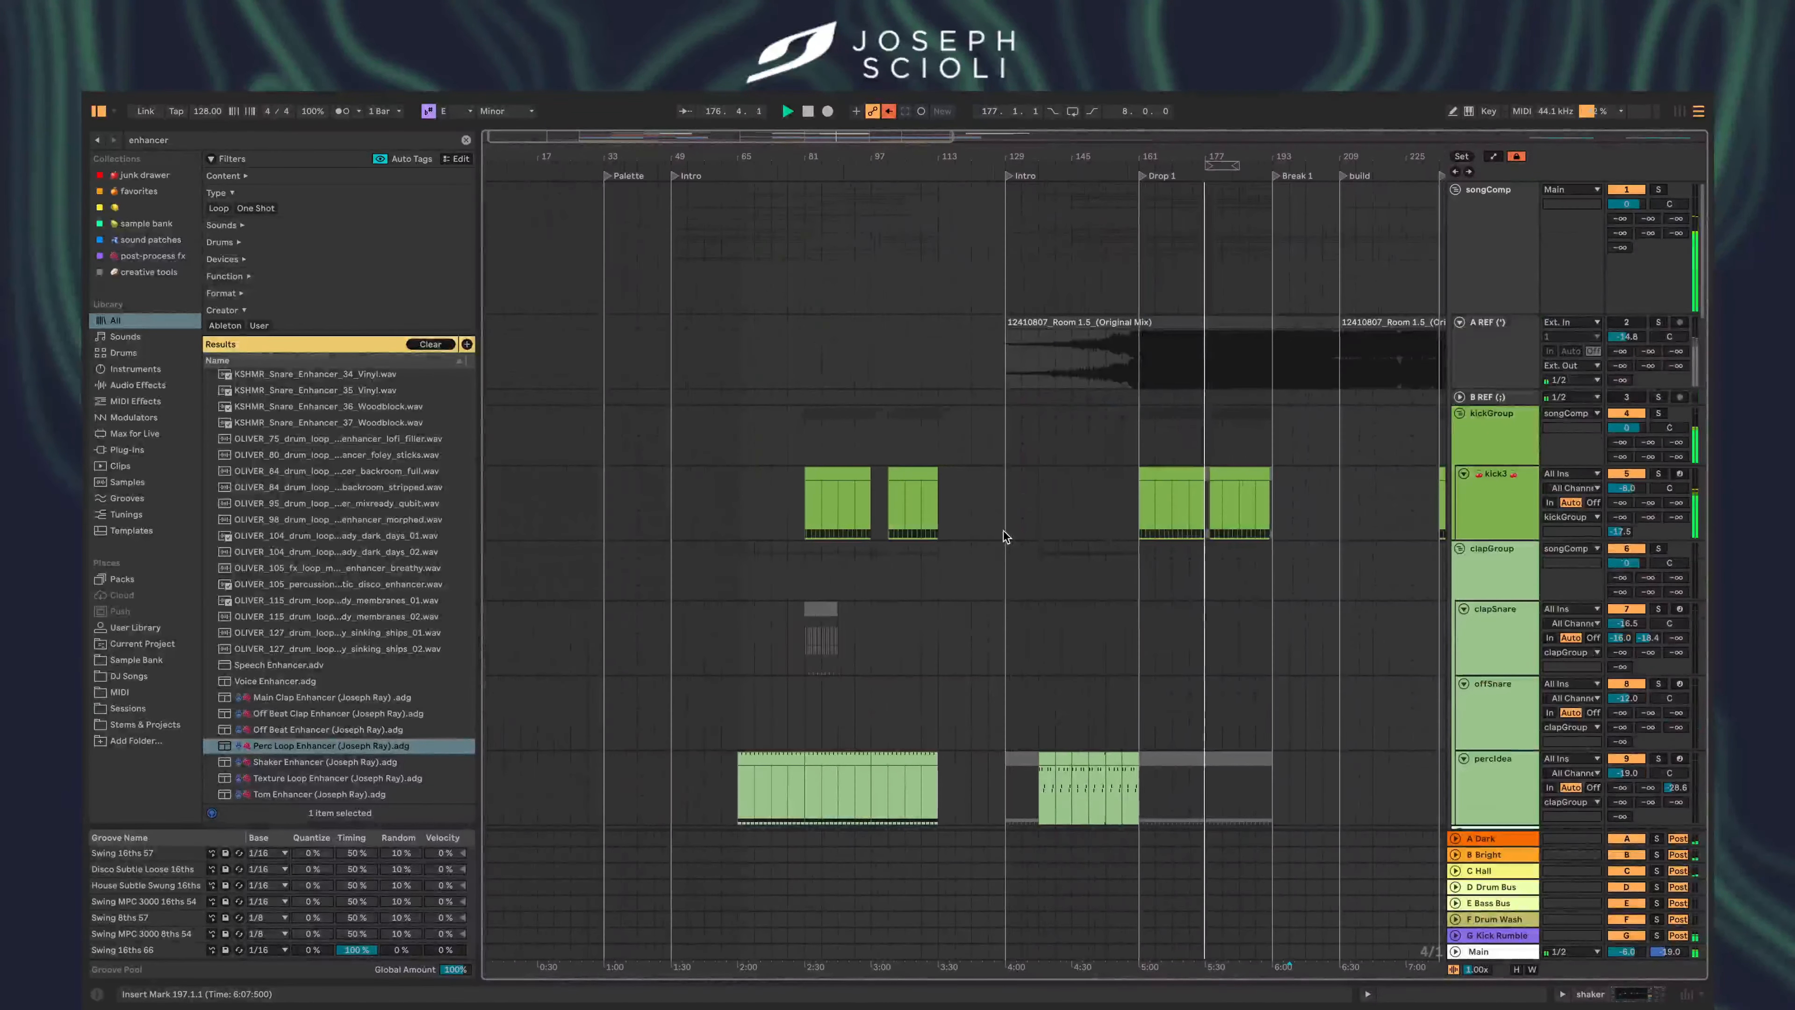
scroll(1212, 552, down, 10)
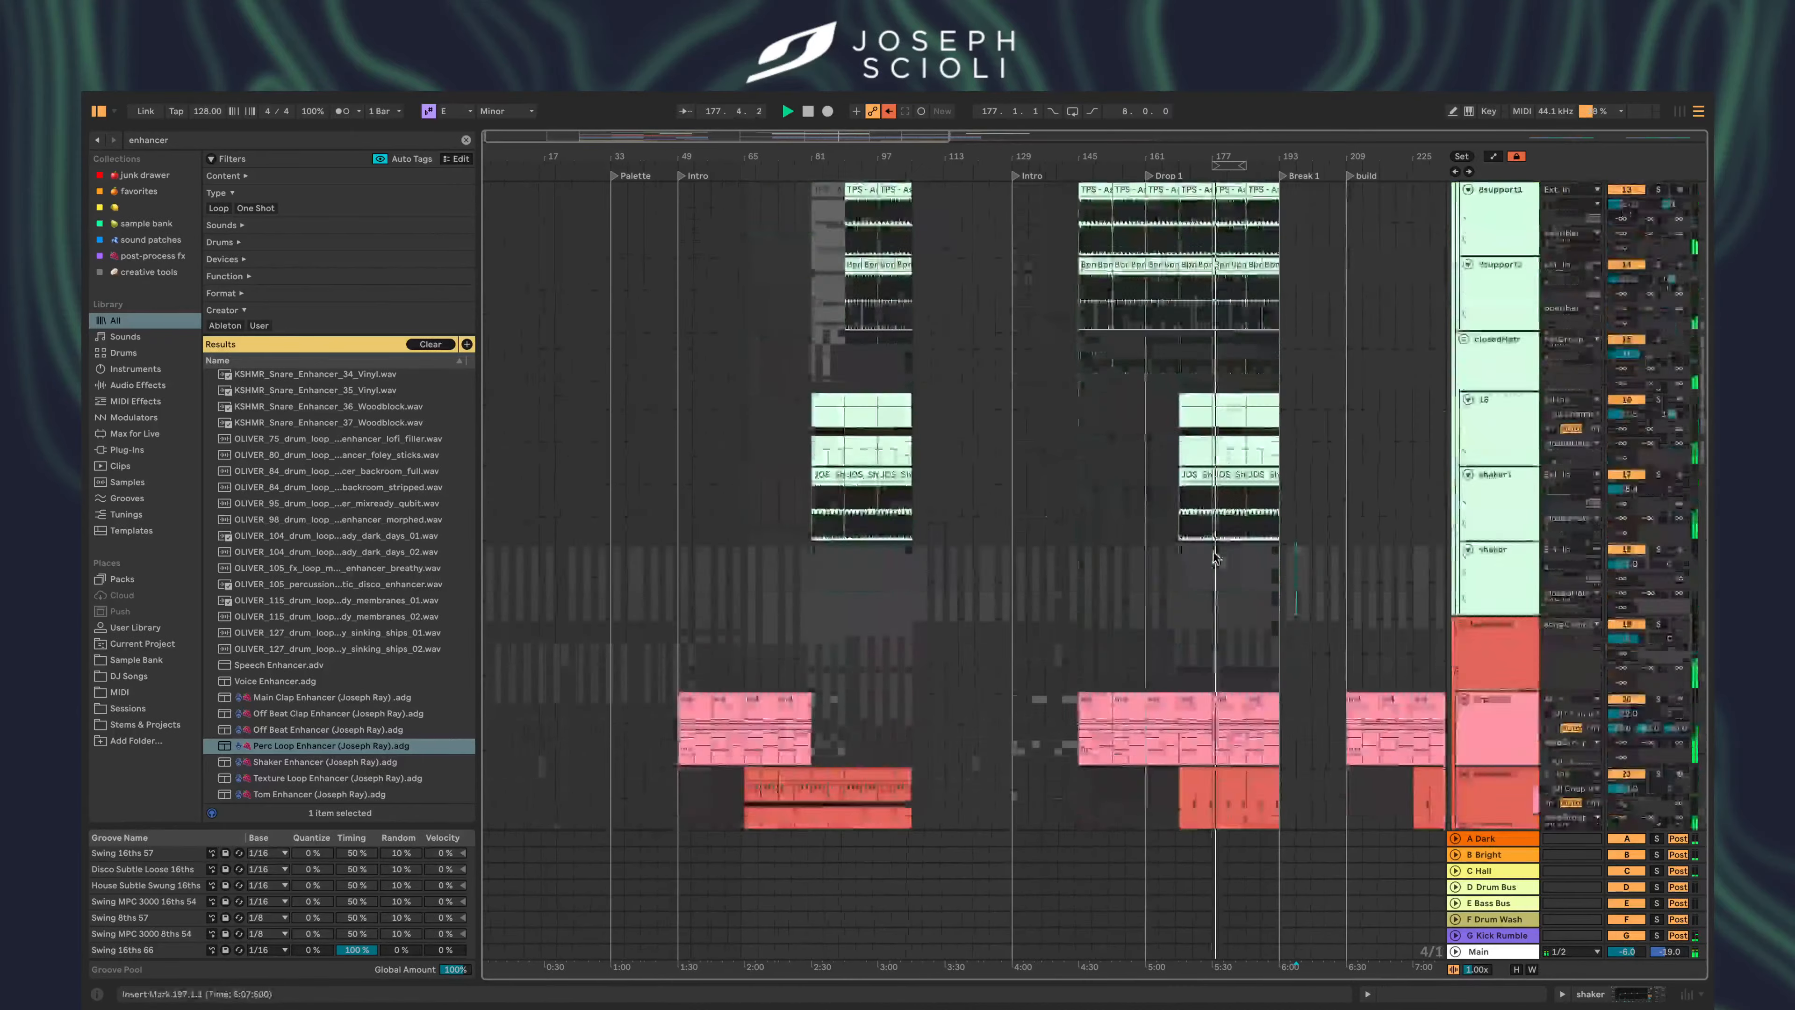
scroll(1024, 575, down, 10)
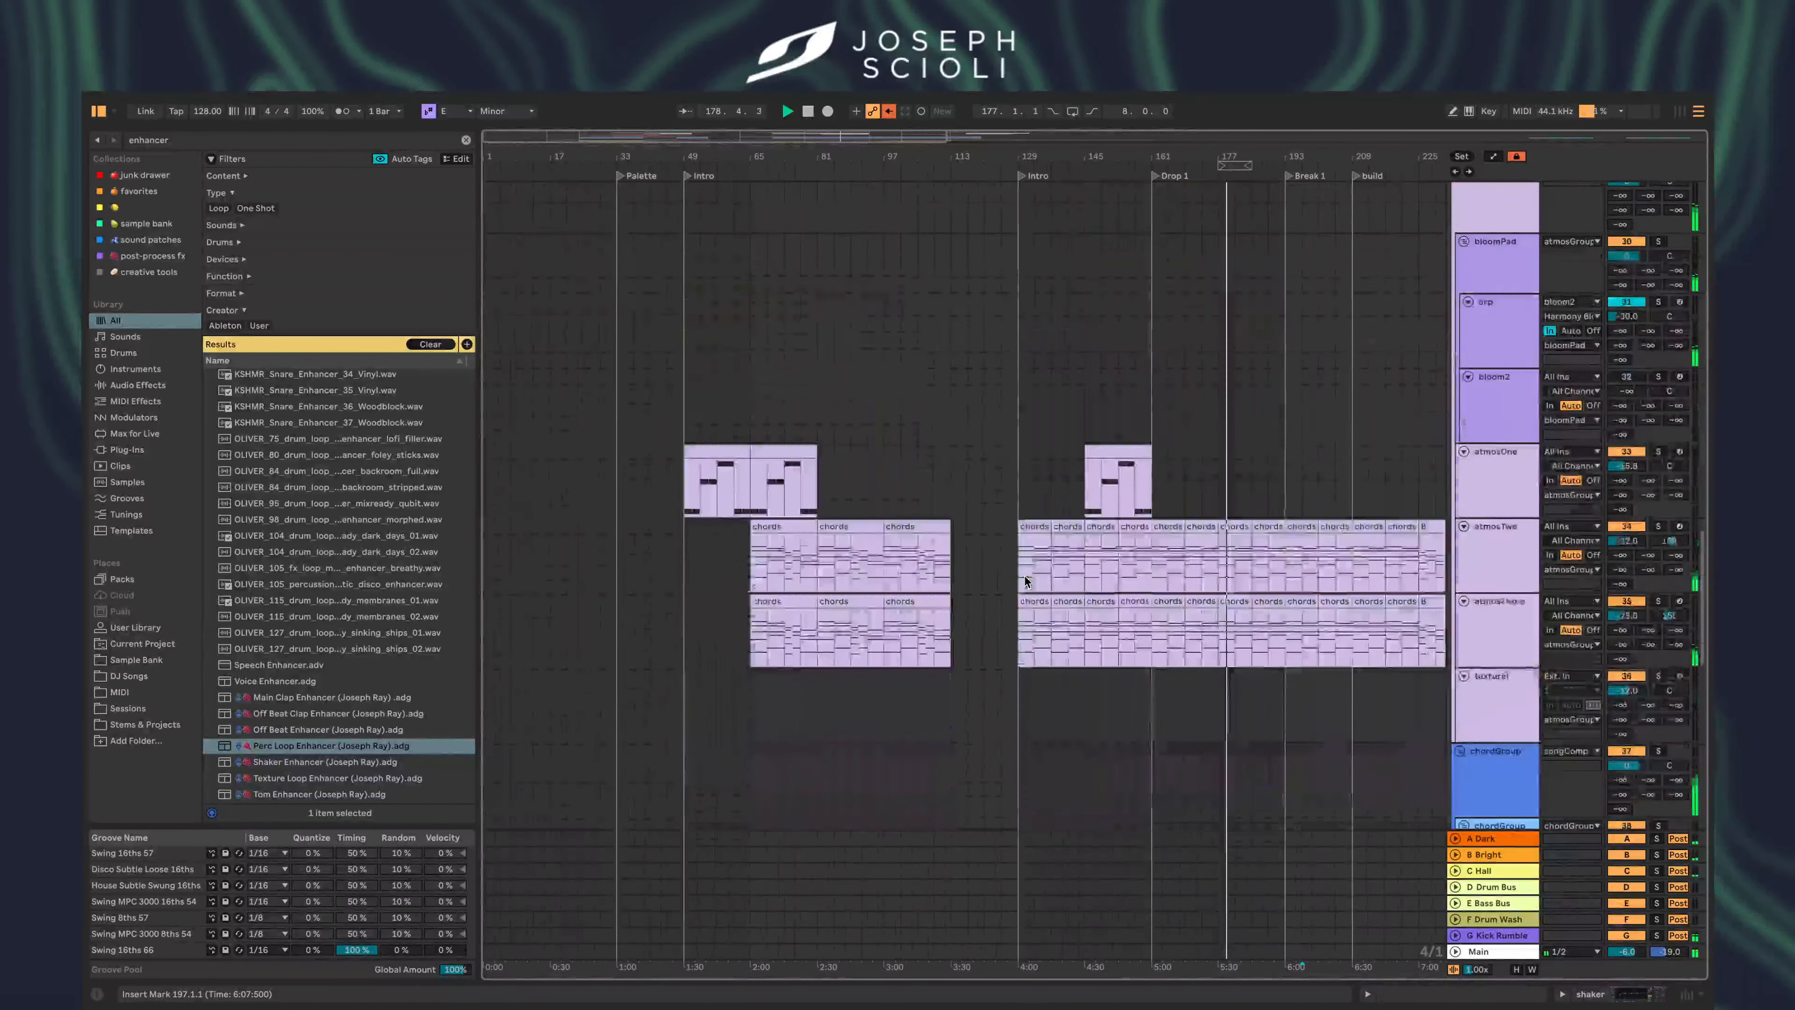
scroll(986, 619, down, 15)
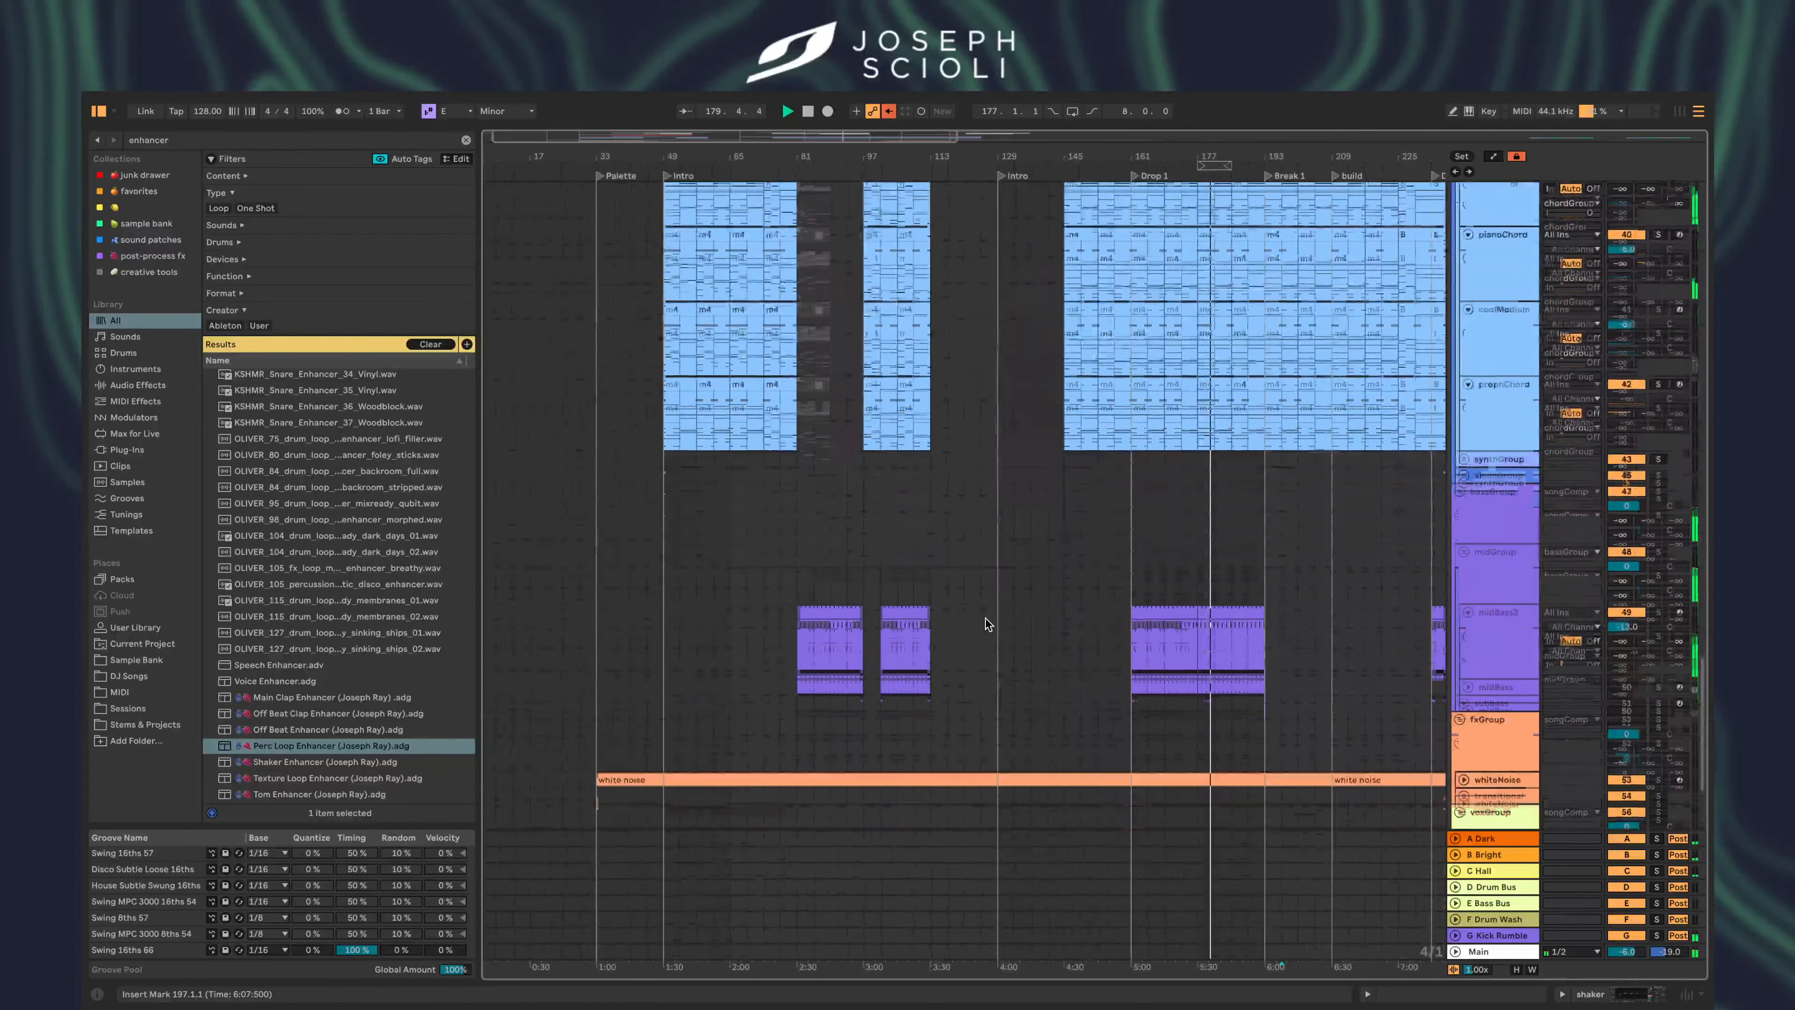
scroll(986, 619, down, 3)
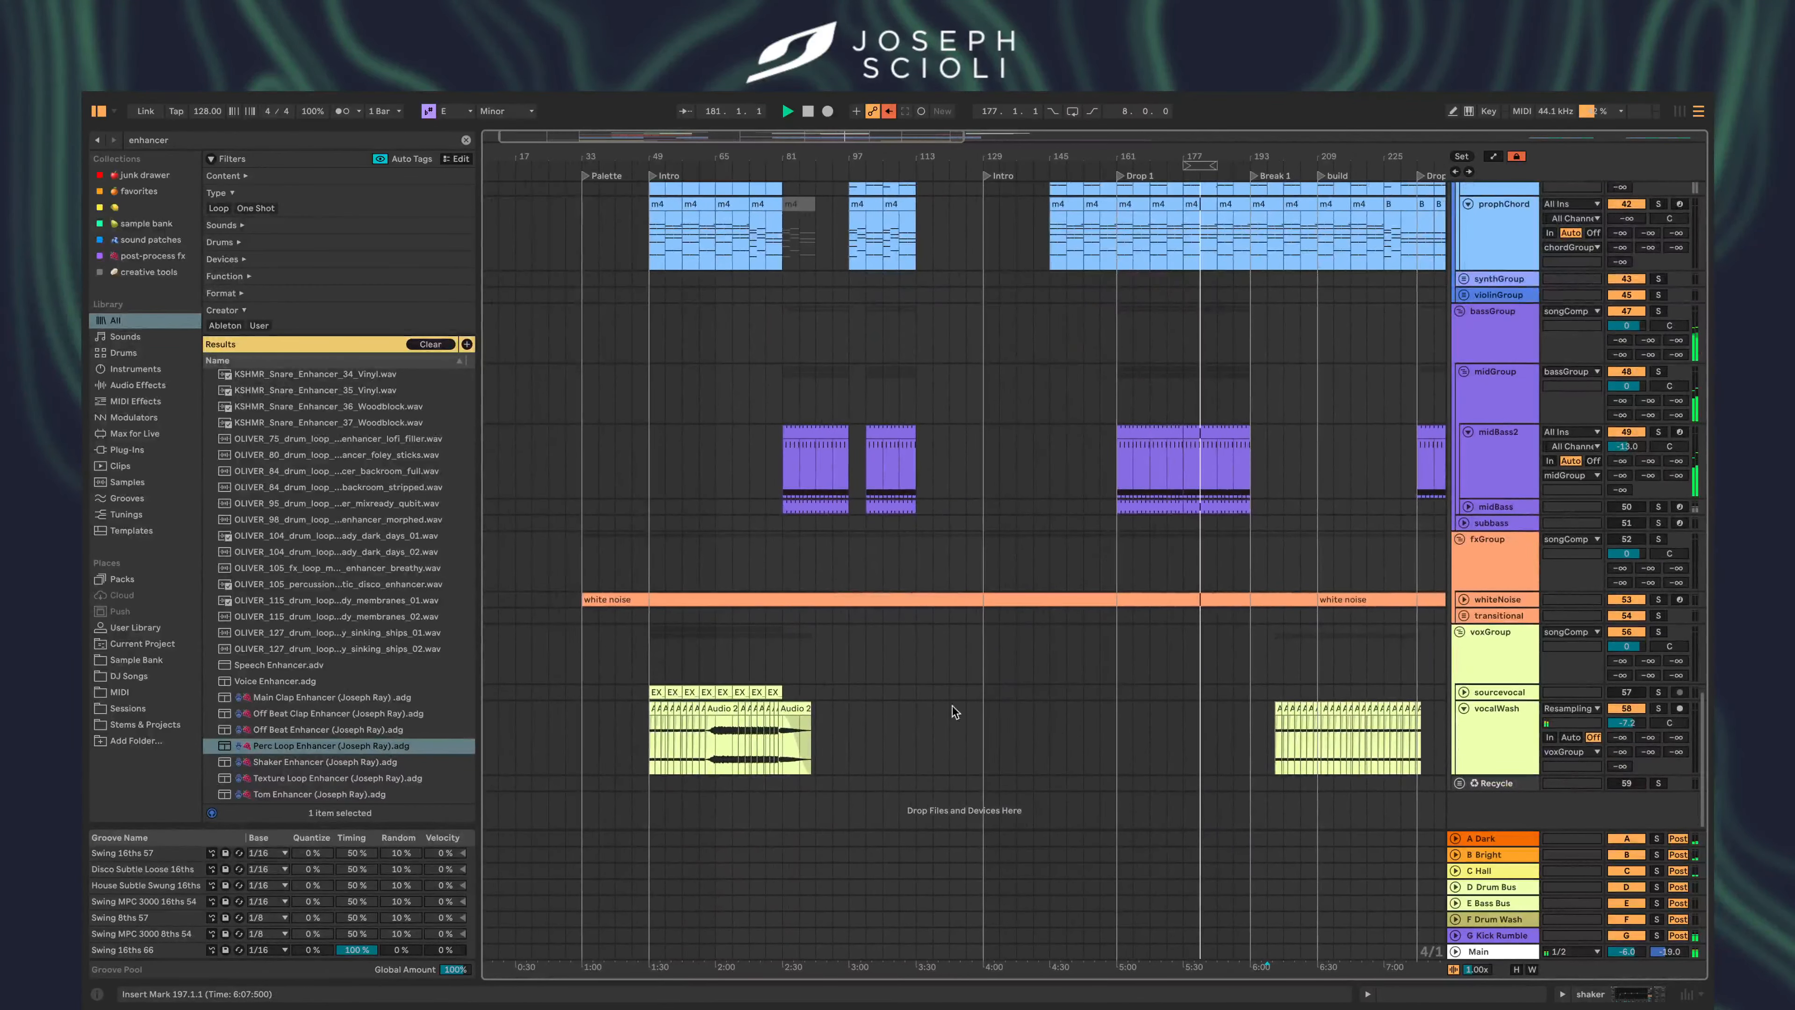
- Deactivate the leadMain clip from 185.1.1 to 193.1.1, the last eight bars before Break 1
scroll(1262, 678, up, 3)
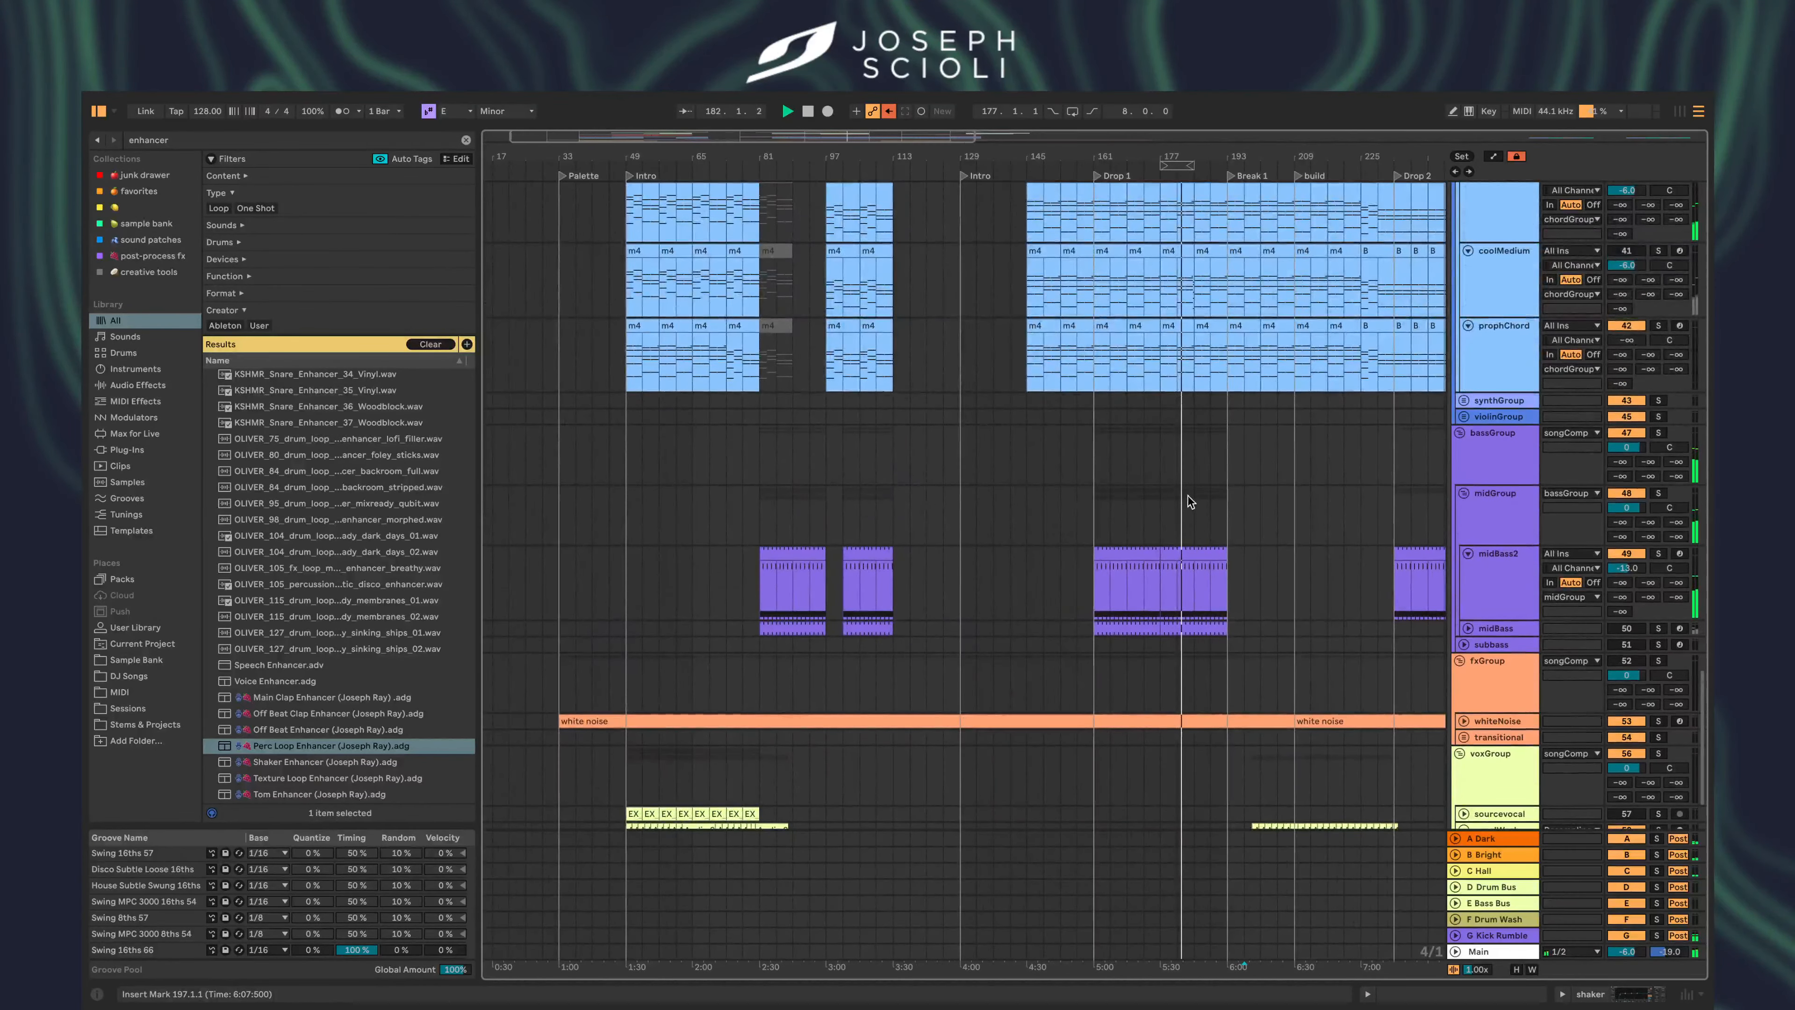
scroll(1211, 535, up, 10)
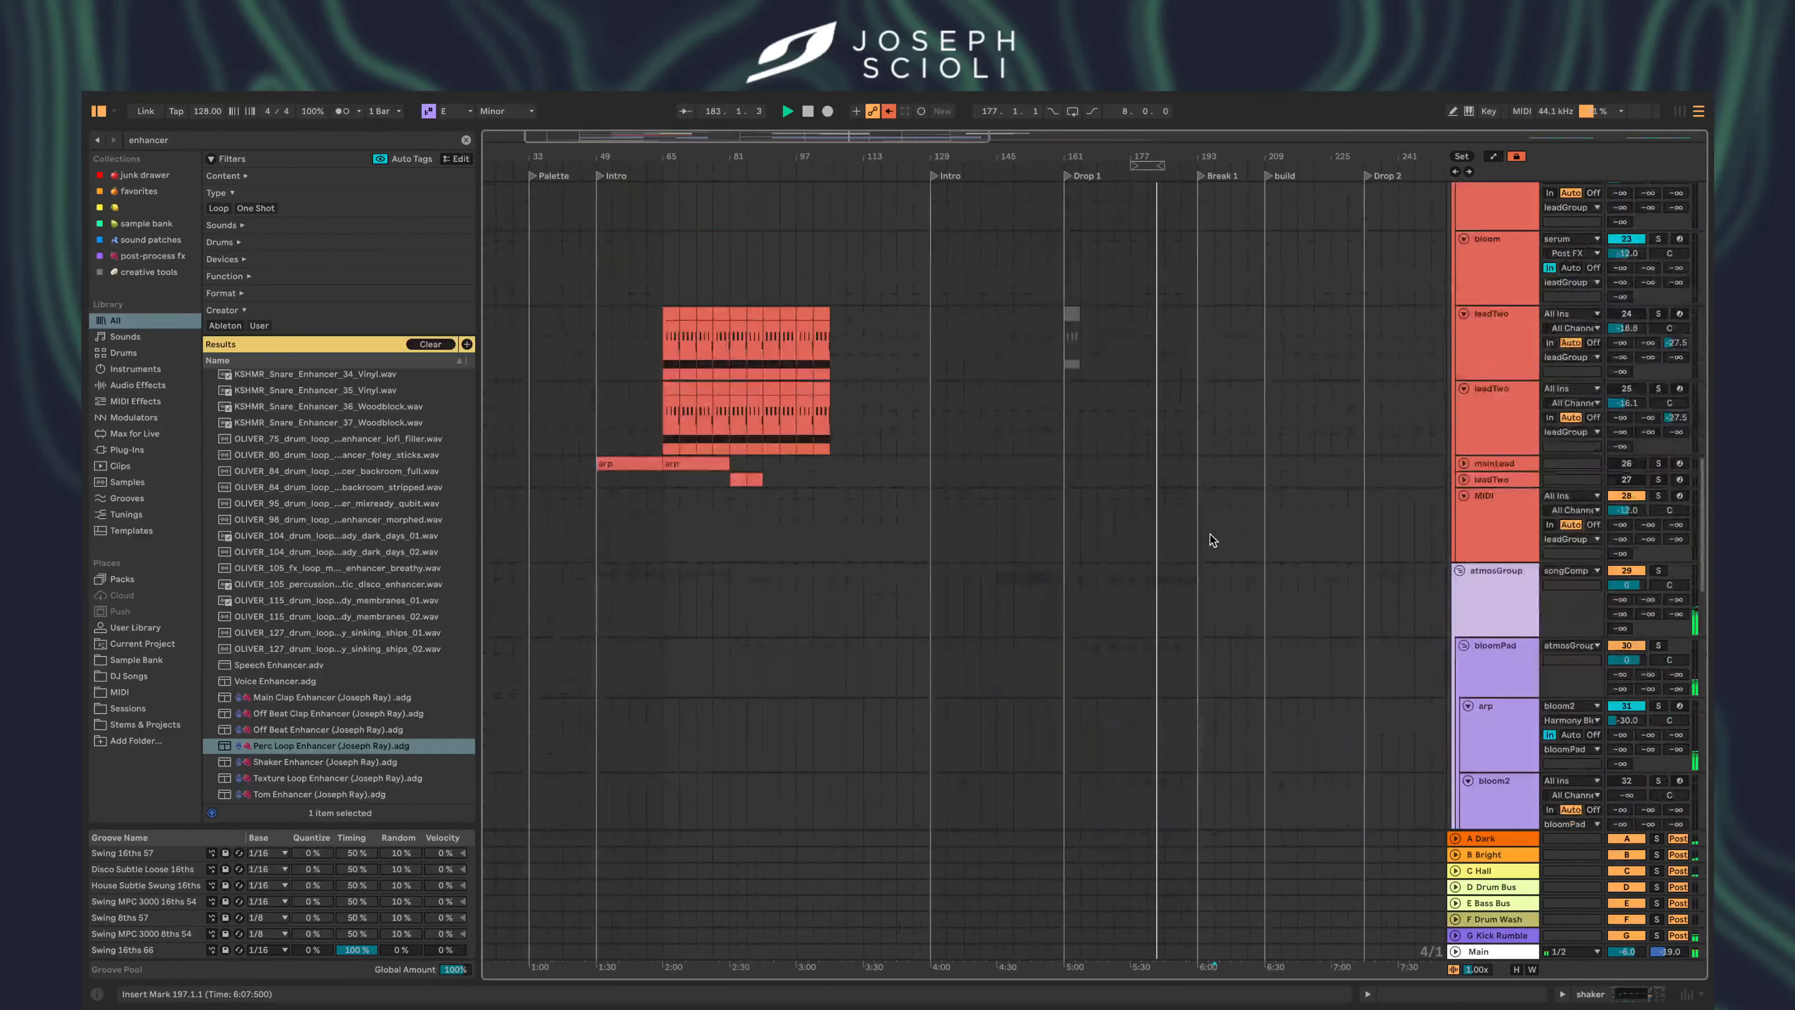
click(1171, 699)
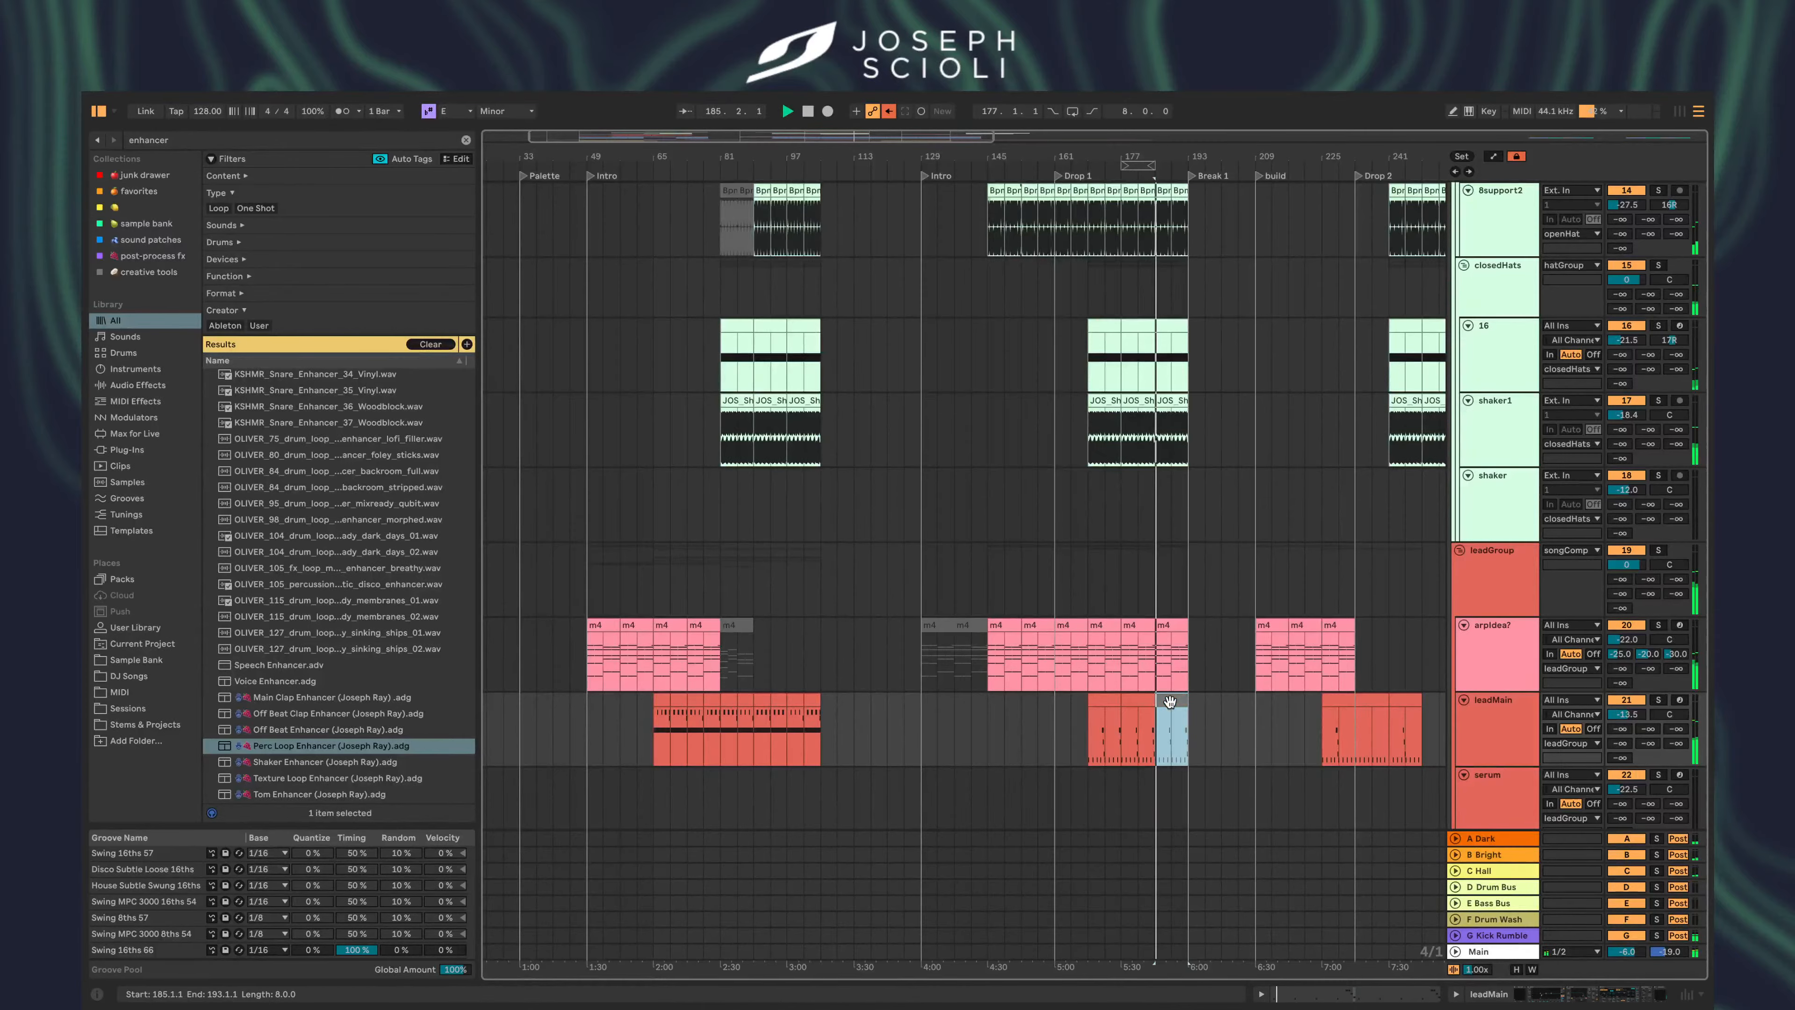
scroll(1162, 703, up, 5)
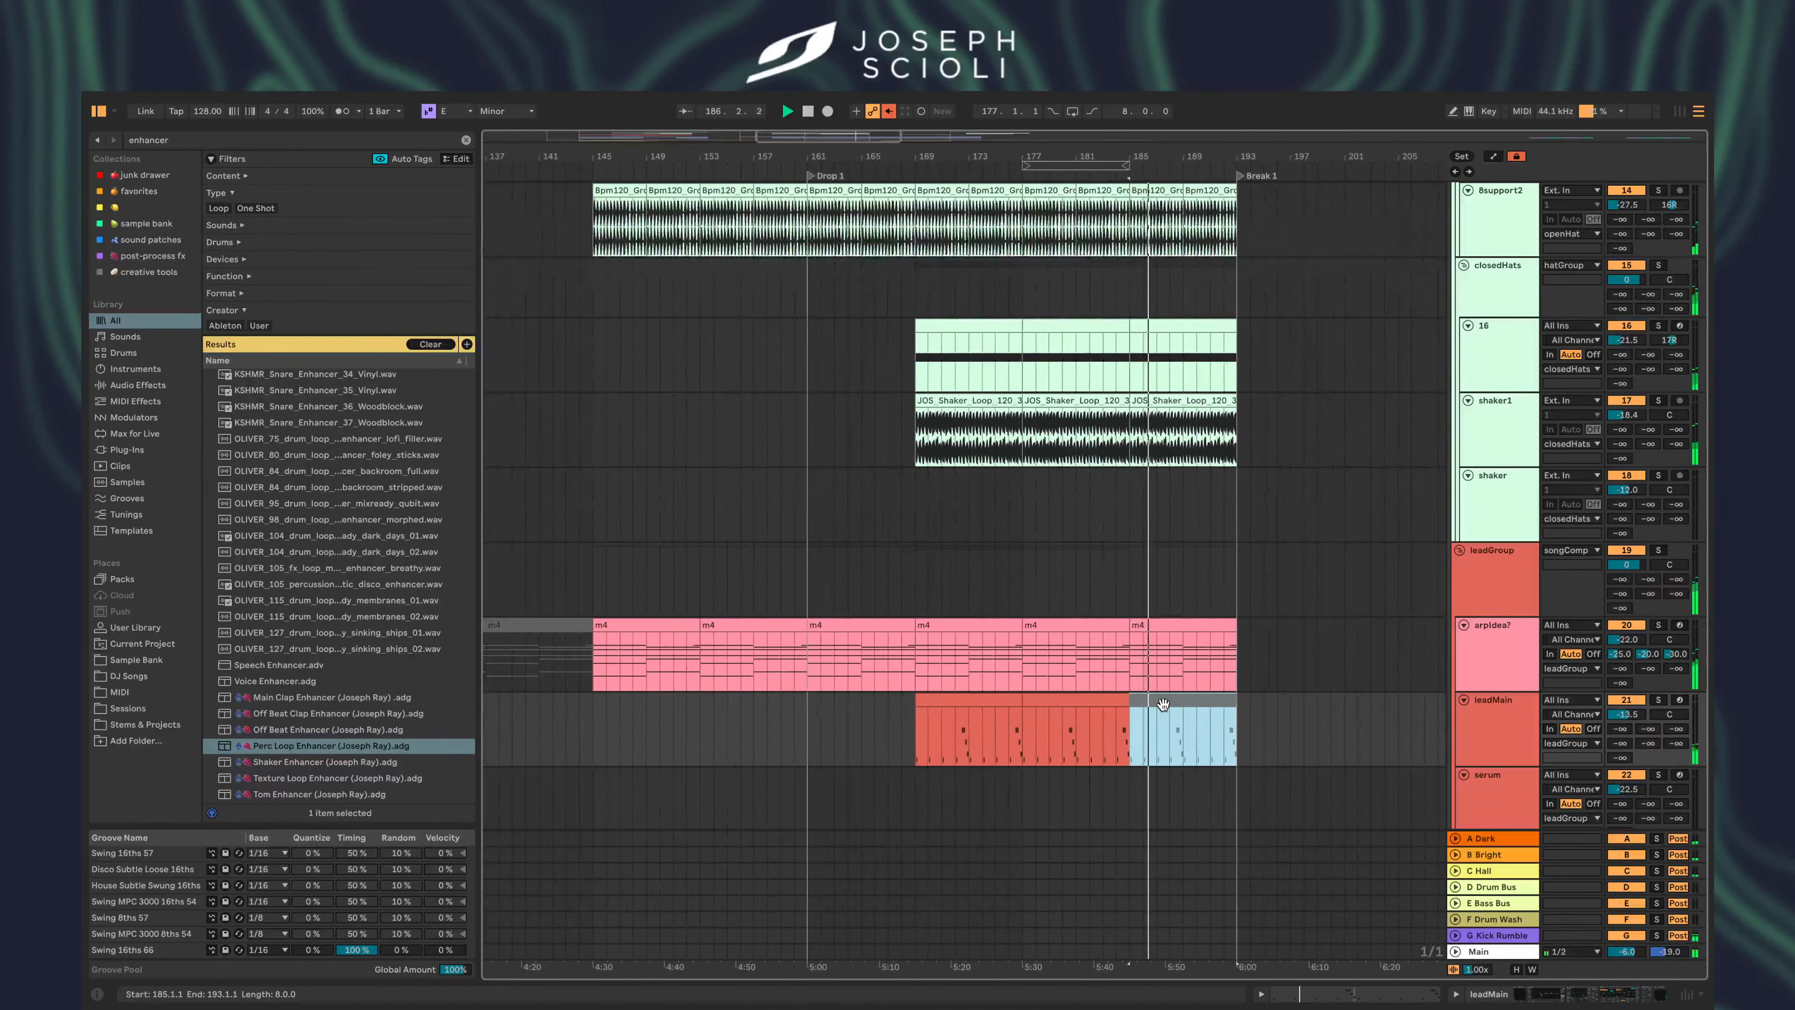
- Copy the 16-bar atmosOne clip at 145.1.1 to 177.1.1 and again to 193.1.1
scroll(1162, 705, down, 15)
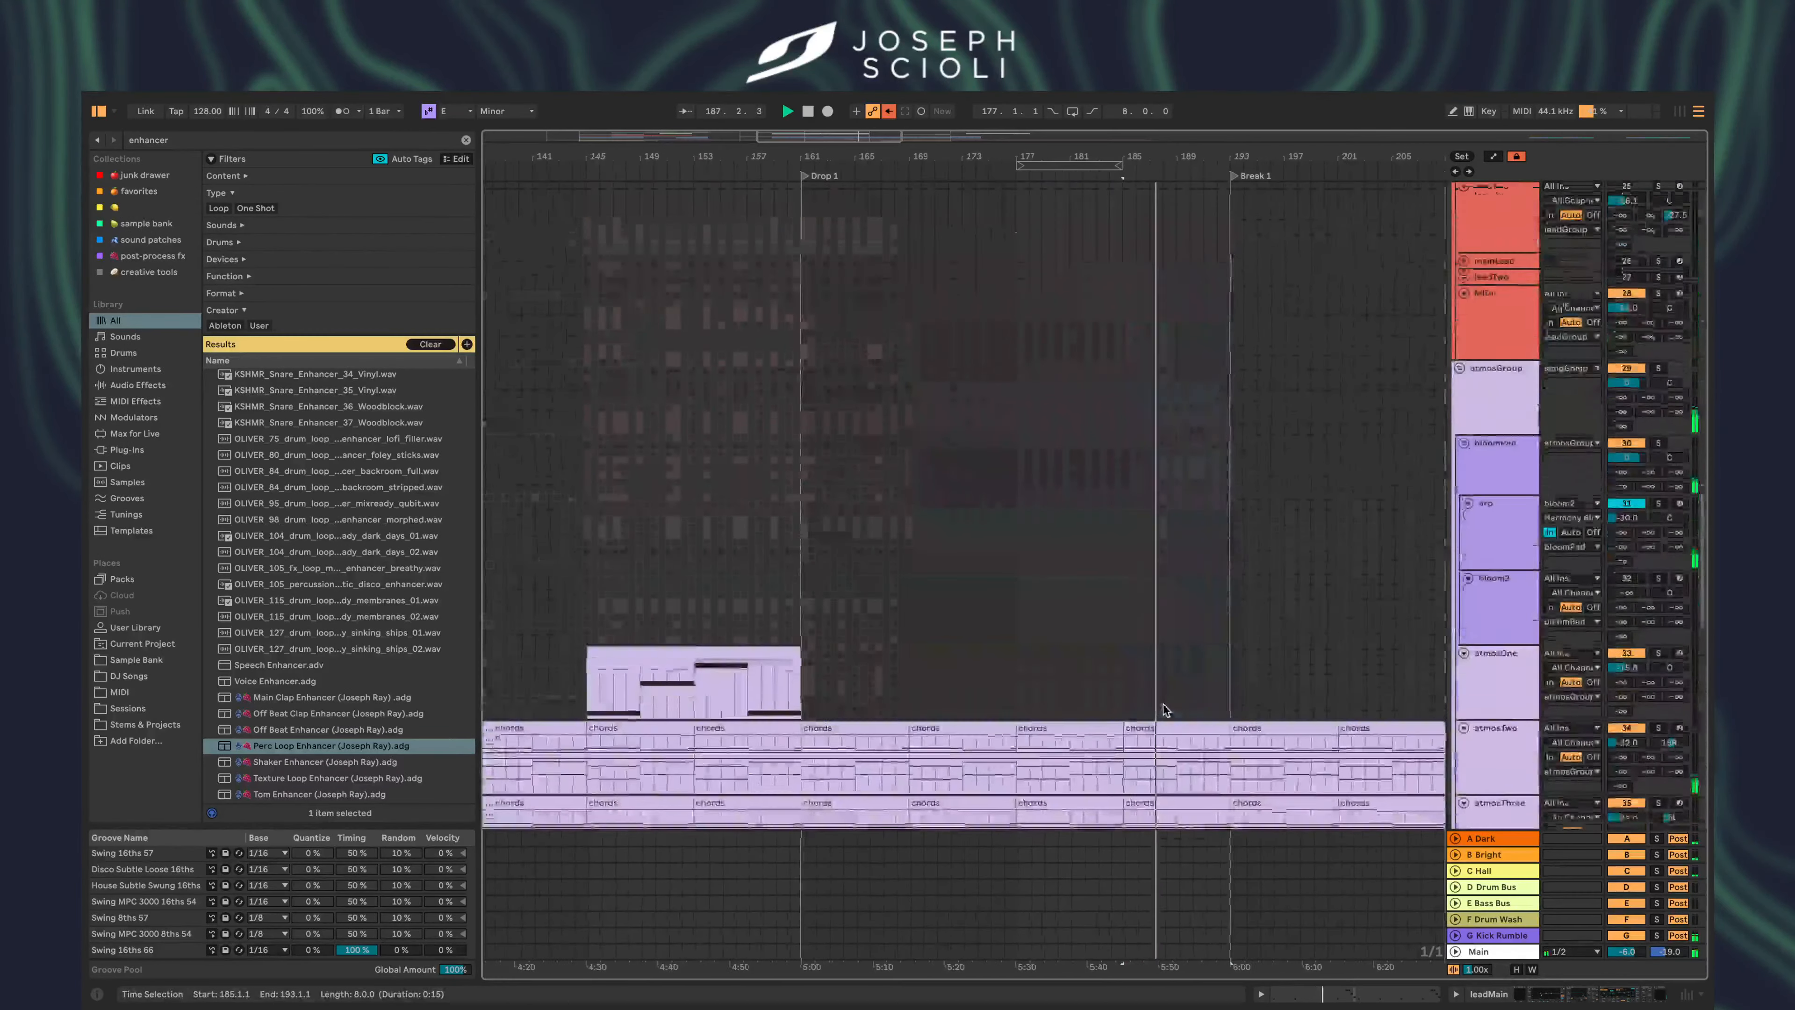
scroll(1251, 496, up, 8)
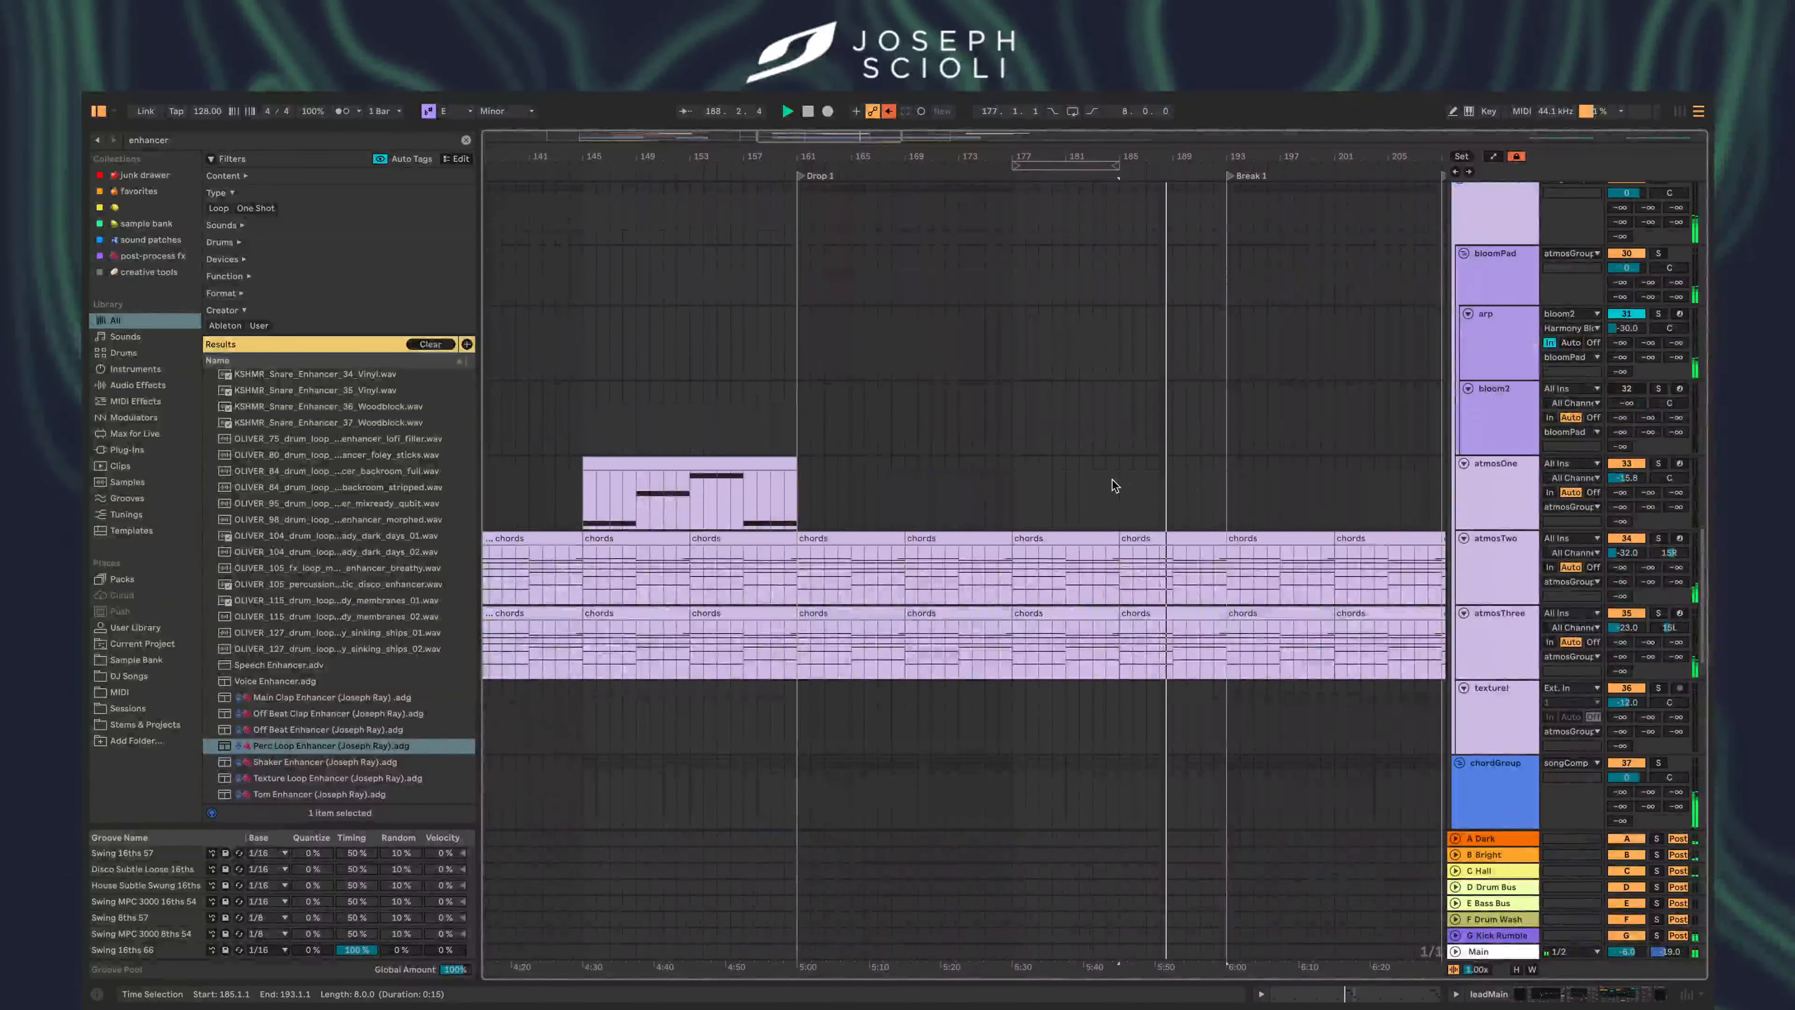
click(701, 477)
click(788, 506)
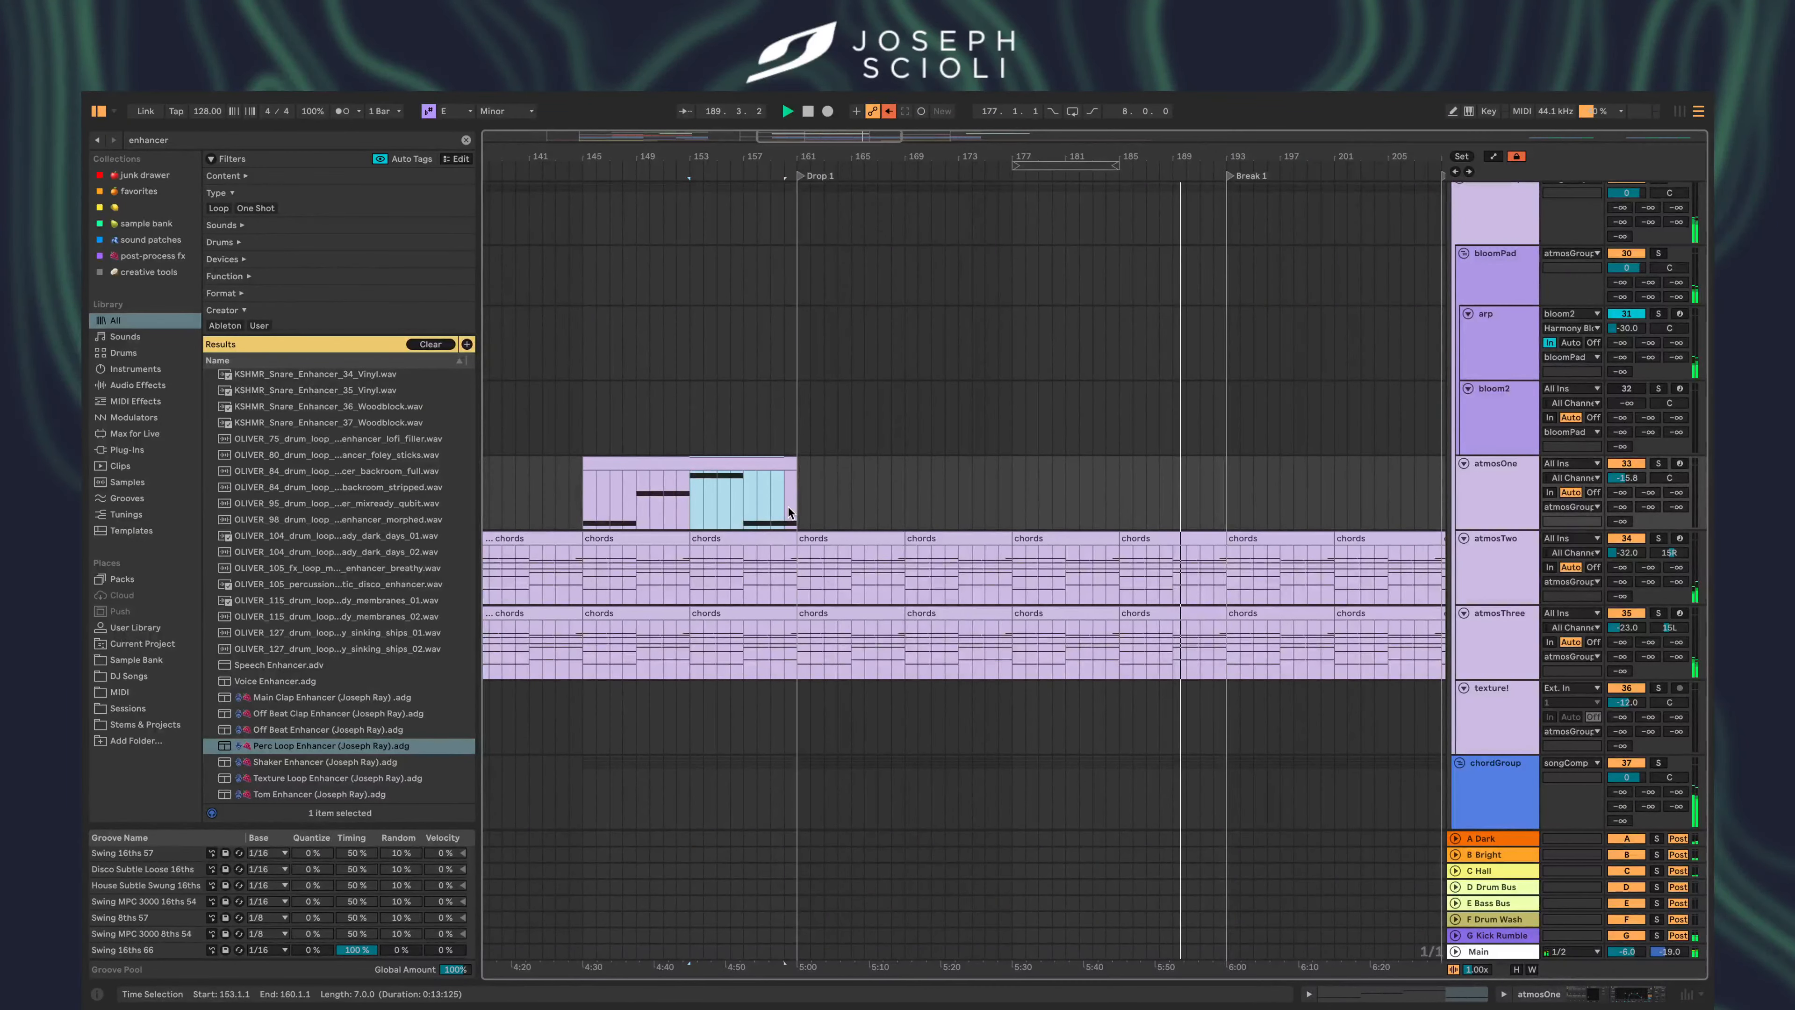
drag(565, 479, 583, 488)
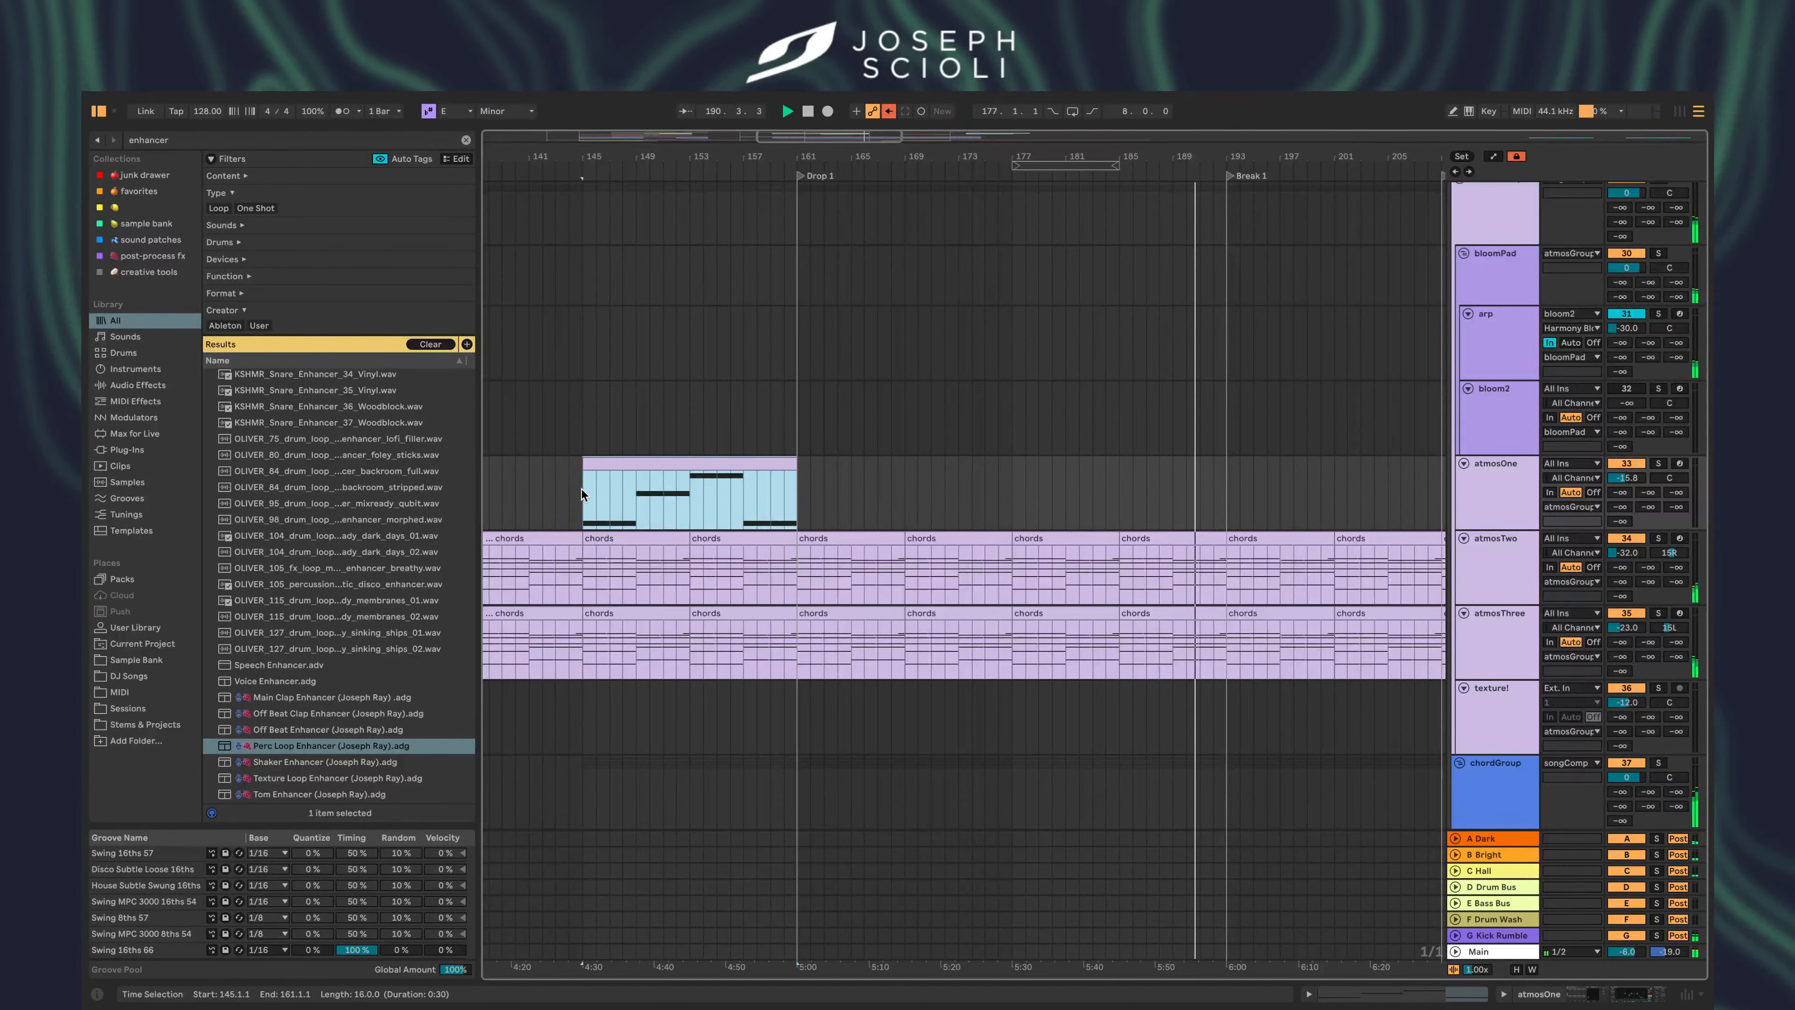
click(1011, 477)
key(ctrl+v)
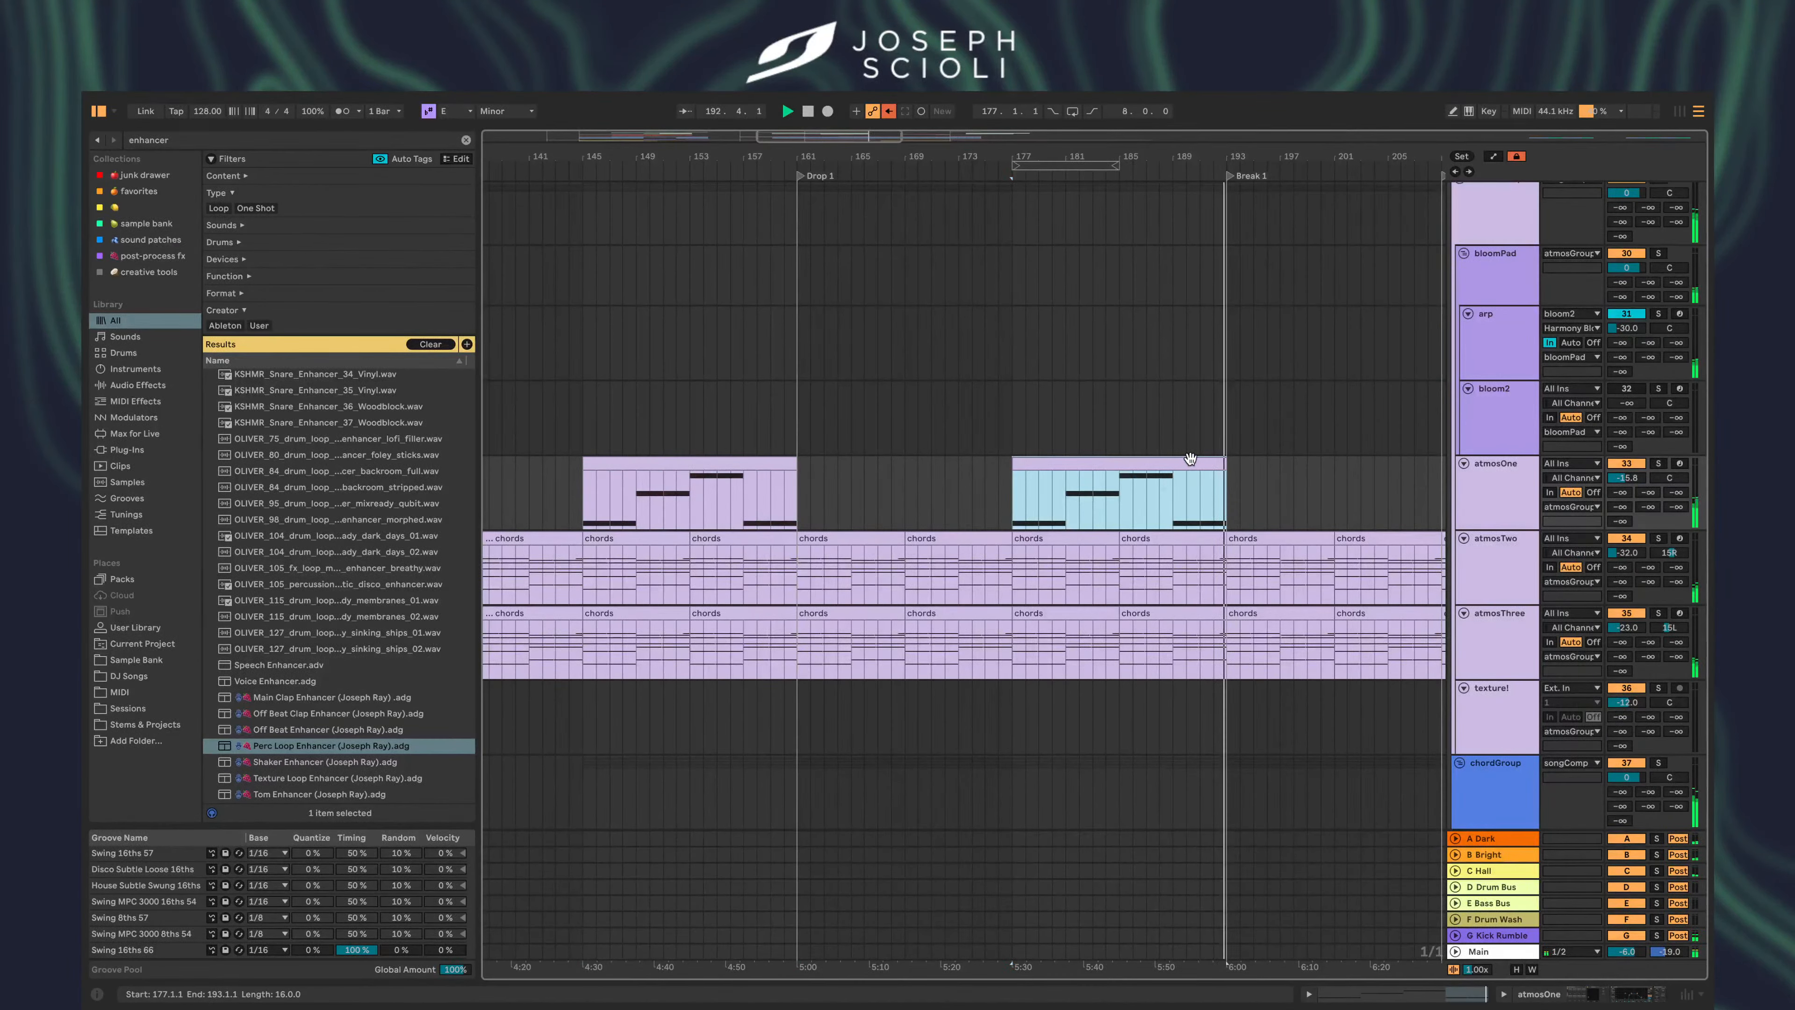
key(ctrl+v)
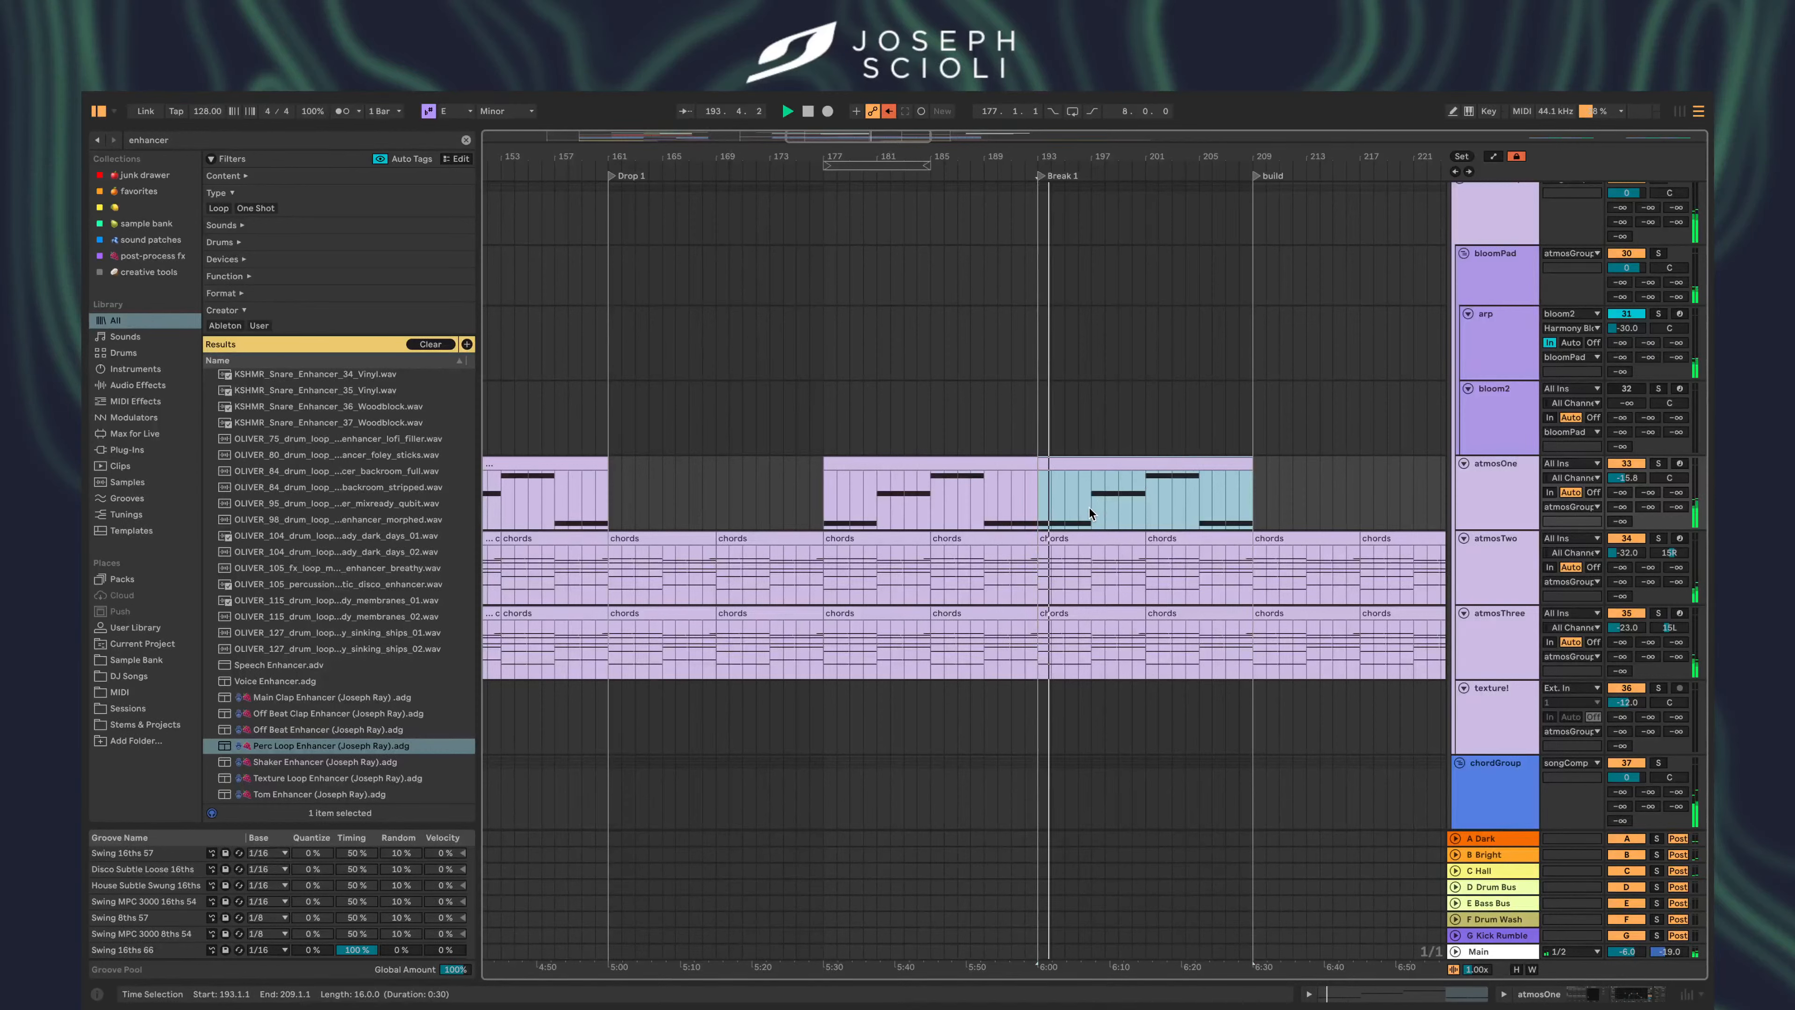
- Trim the atmosOne clip at 193.1.1 to its first four bars and duplicate them up to build at 209.1.1
drag(1089, 508, 1248, 502)
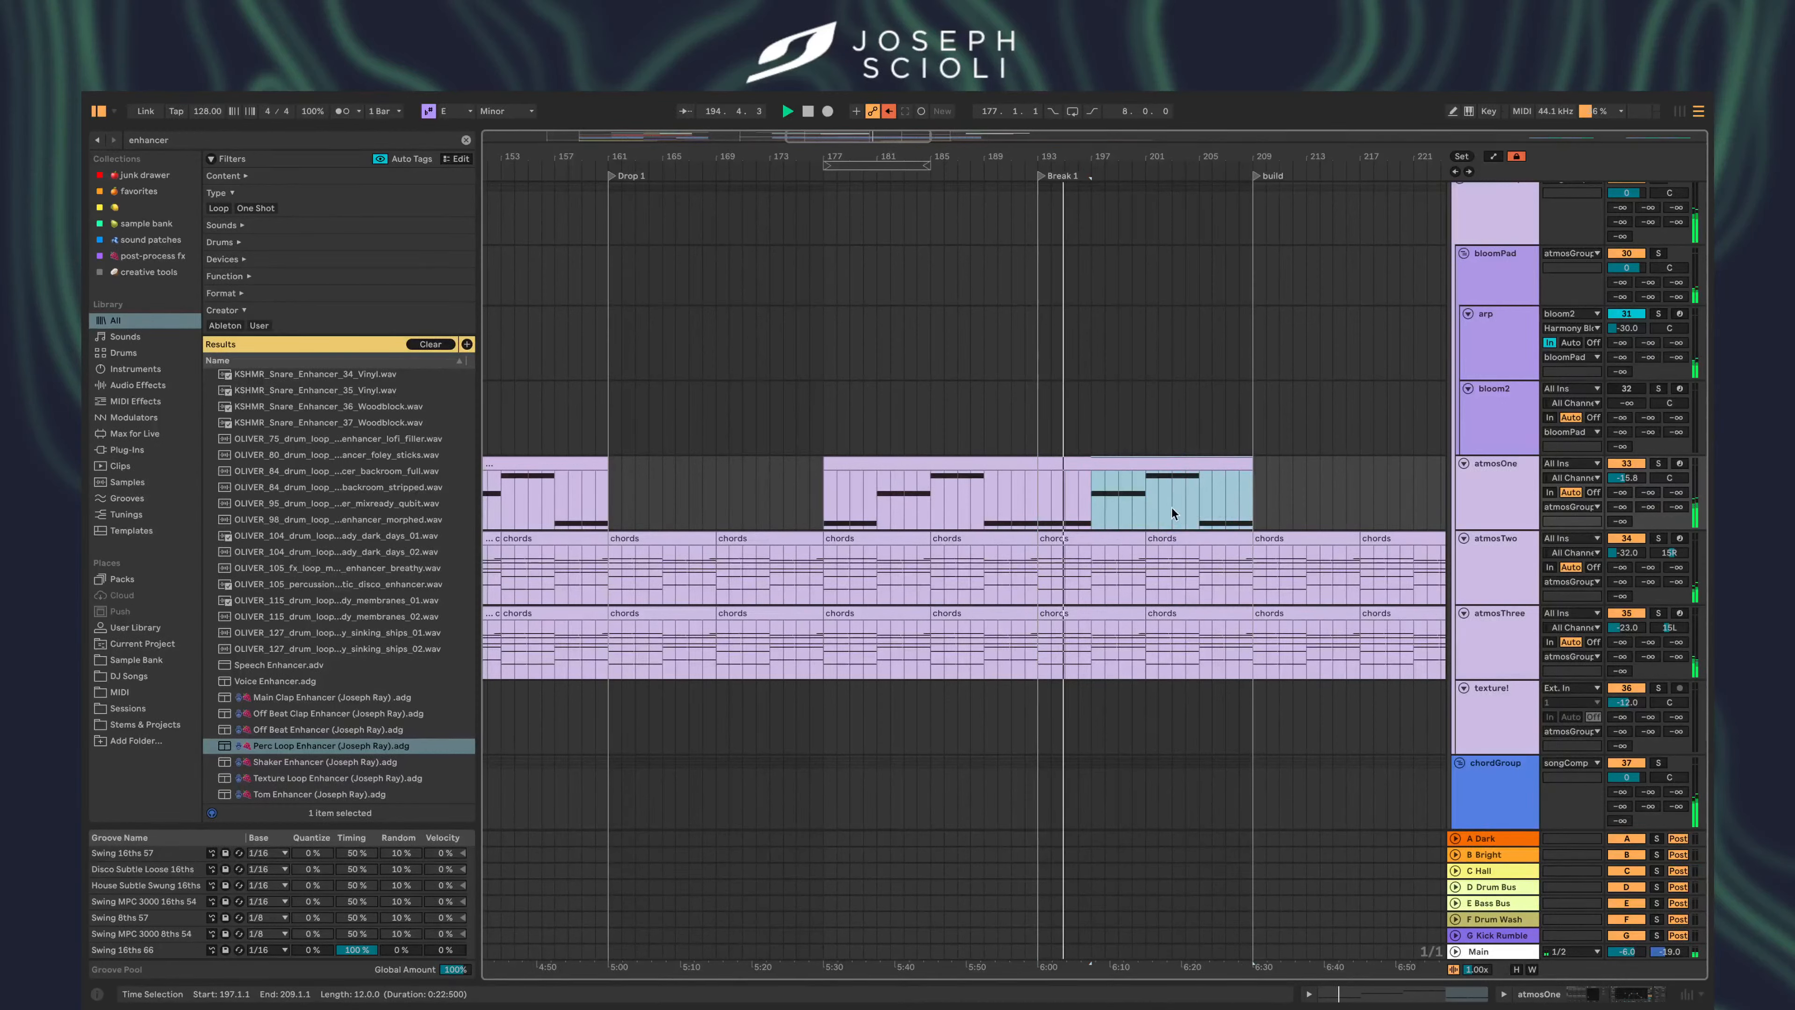
key(Delete)
click(1062, 464)
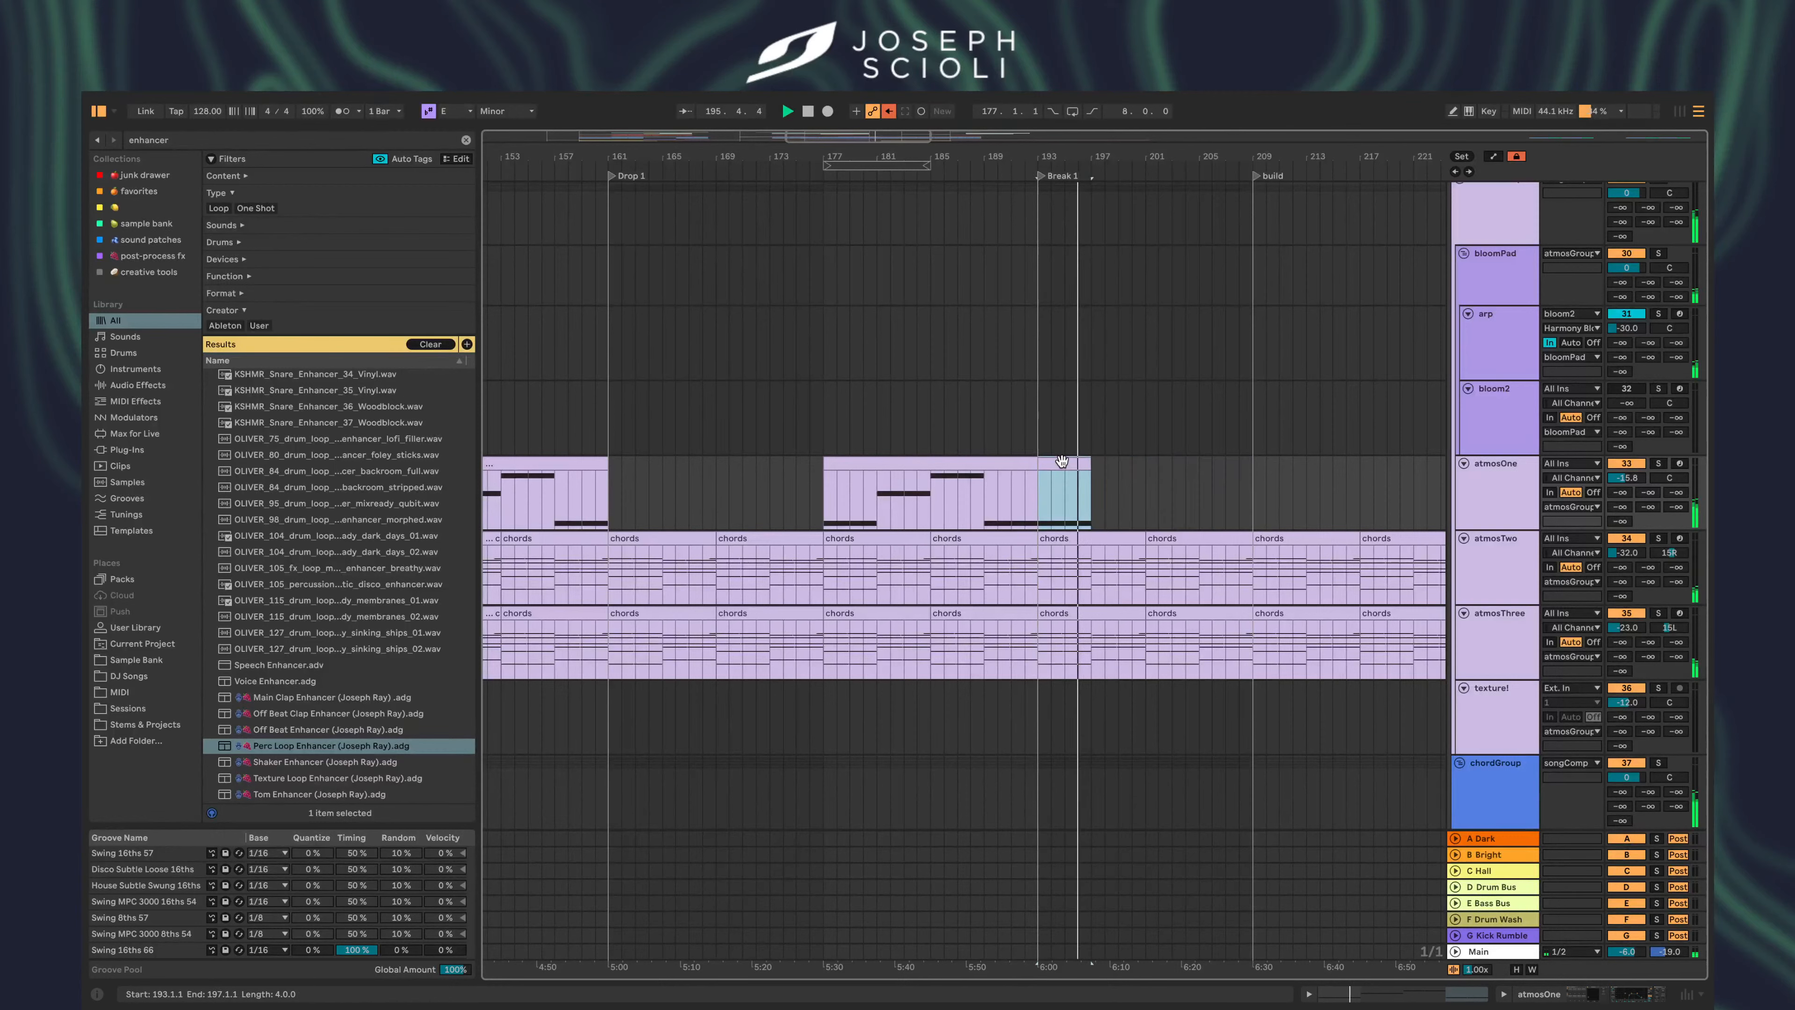
key(ctrl+d)
key(ctrl+d)
key(ctrl+d)
shift+click(1061, 462)
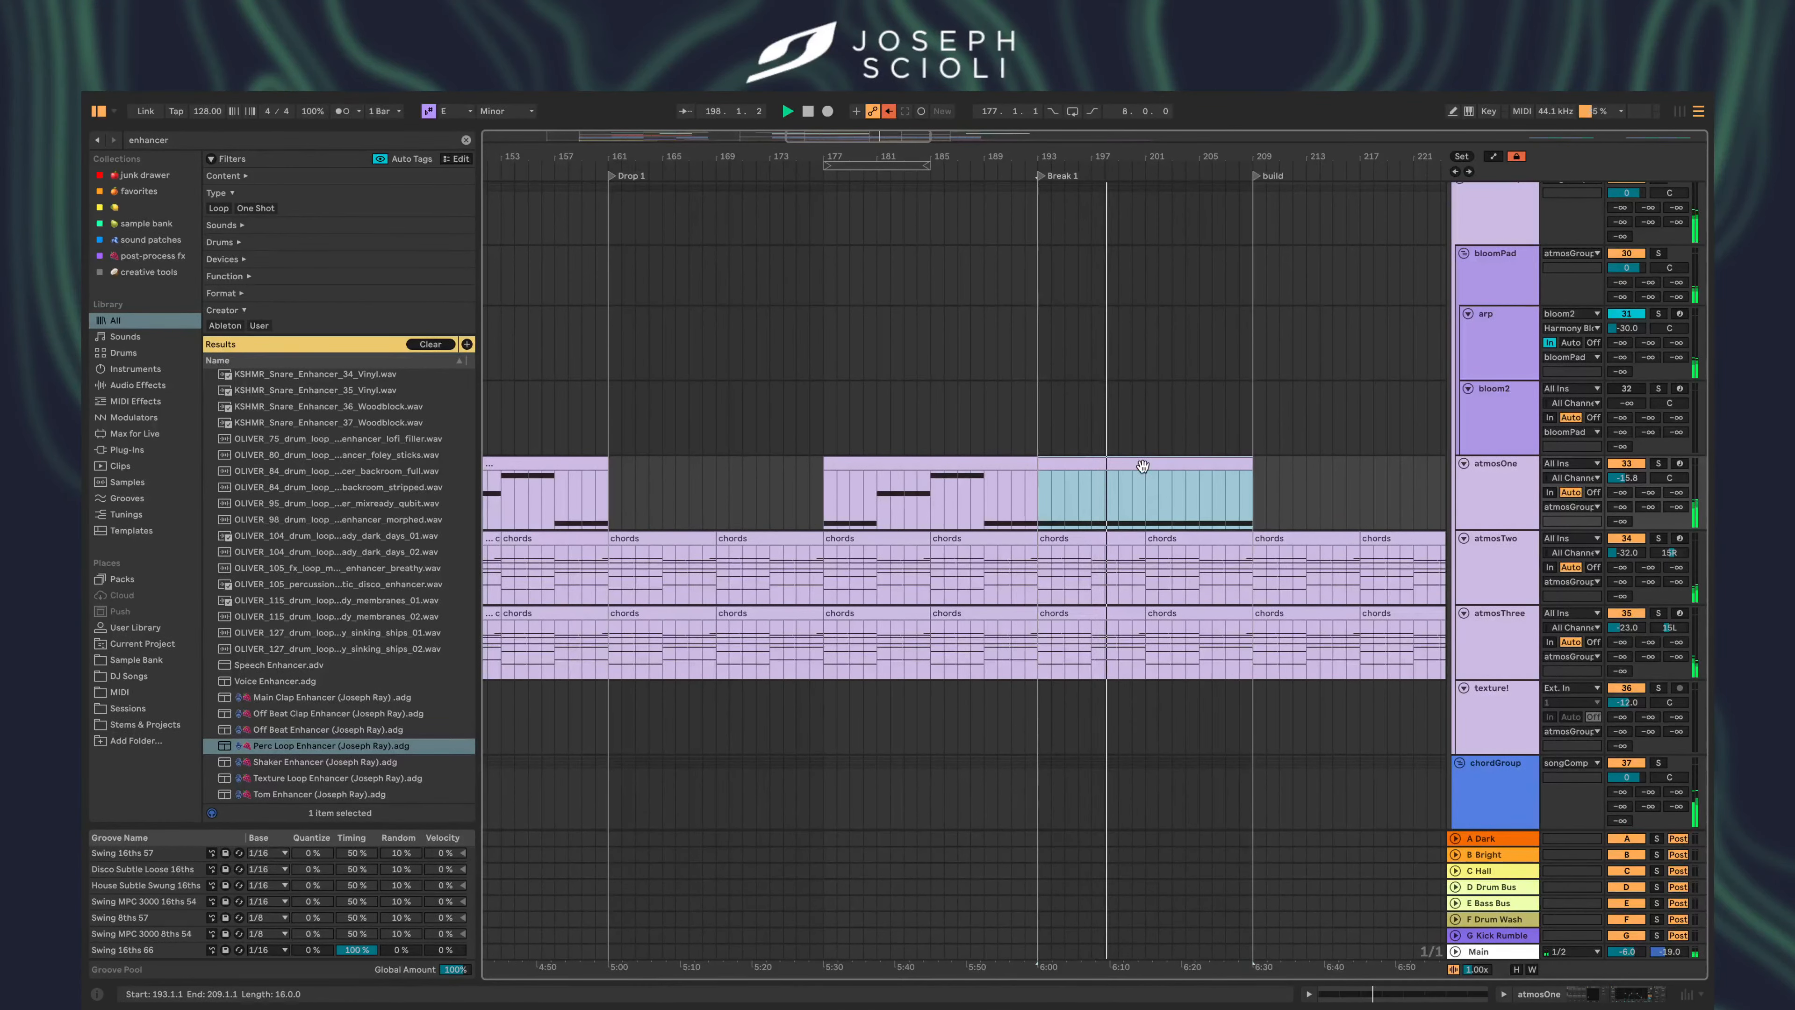
- Examine the hat, atmos, chord, bass and vocal tracks from Break 1 through Drop 2
scroll(1143, 466, down, 5)
scroll(1142, 466, up, 2)
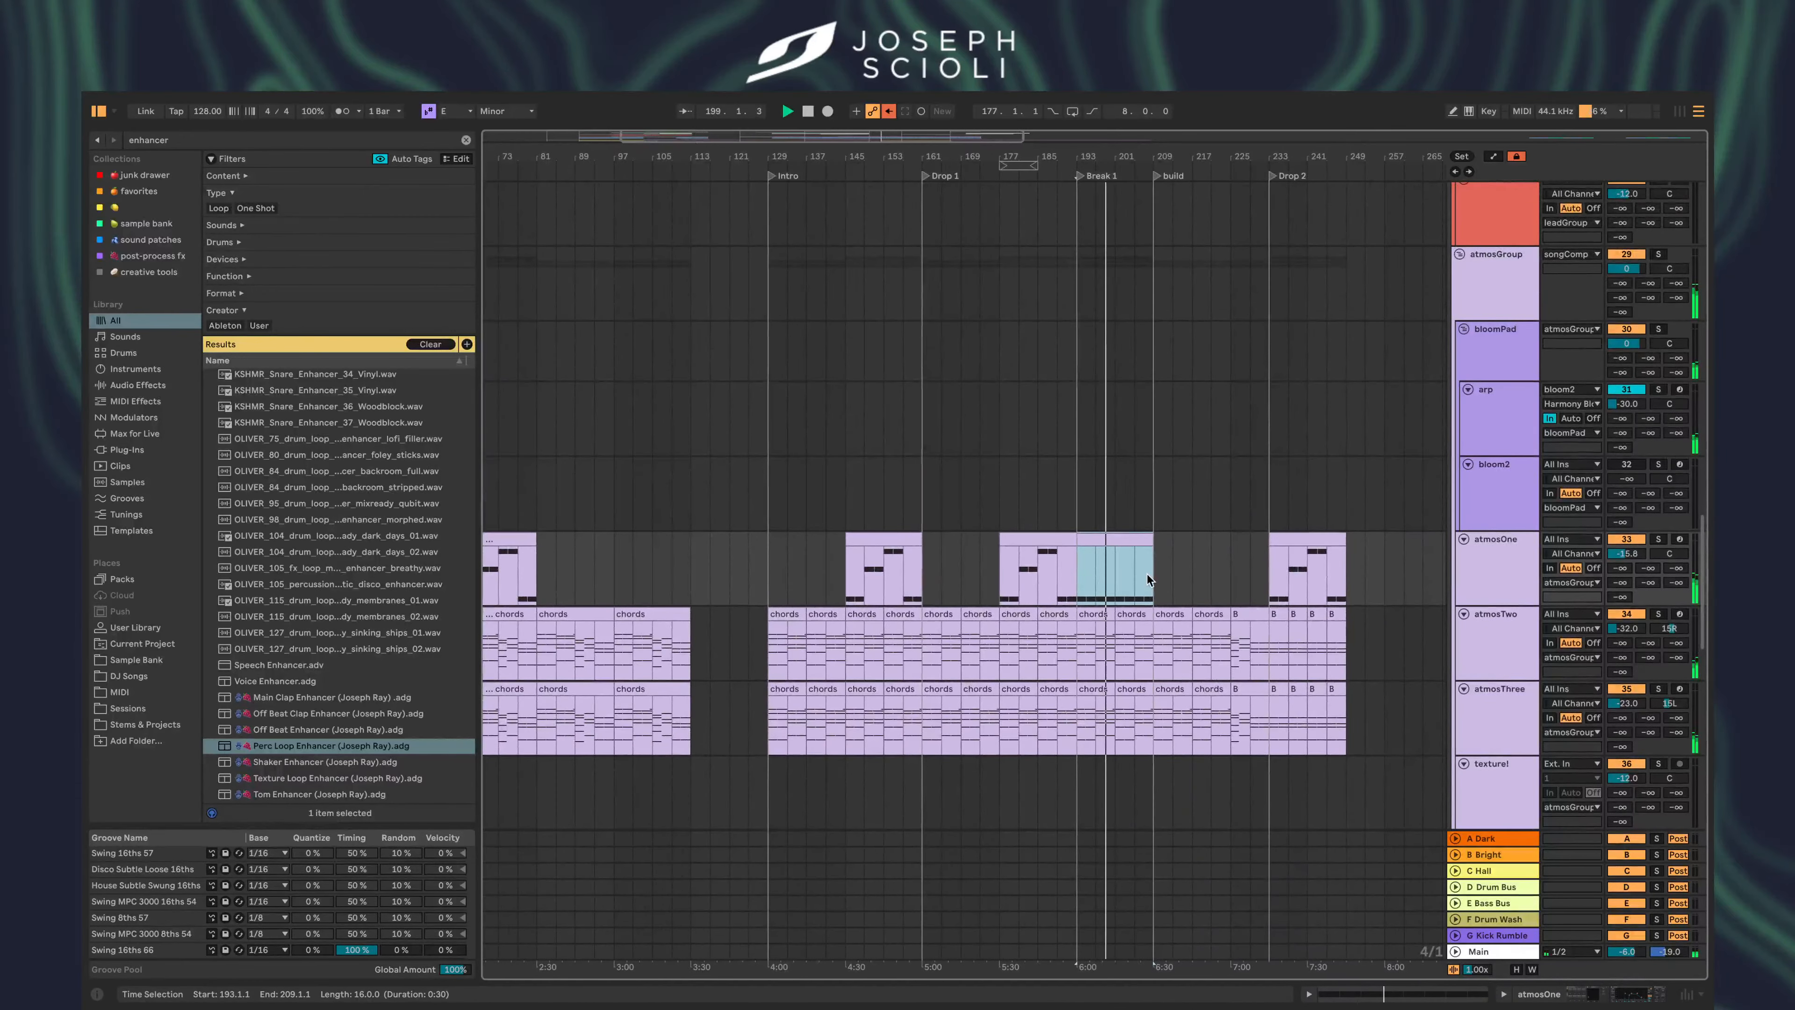
scroll(1147, 574, up, 1)
scroll(1147, 574, down, 8)
scroll(1147, 577, down, 7)
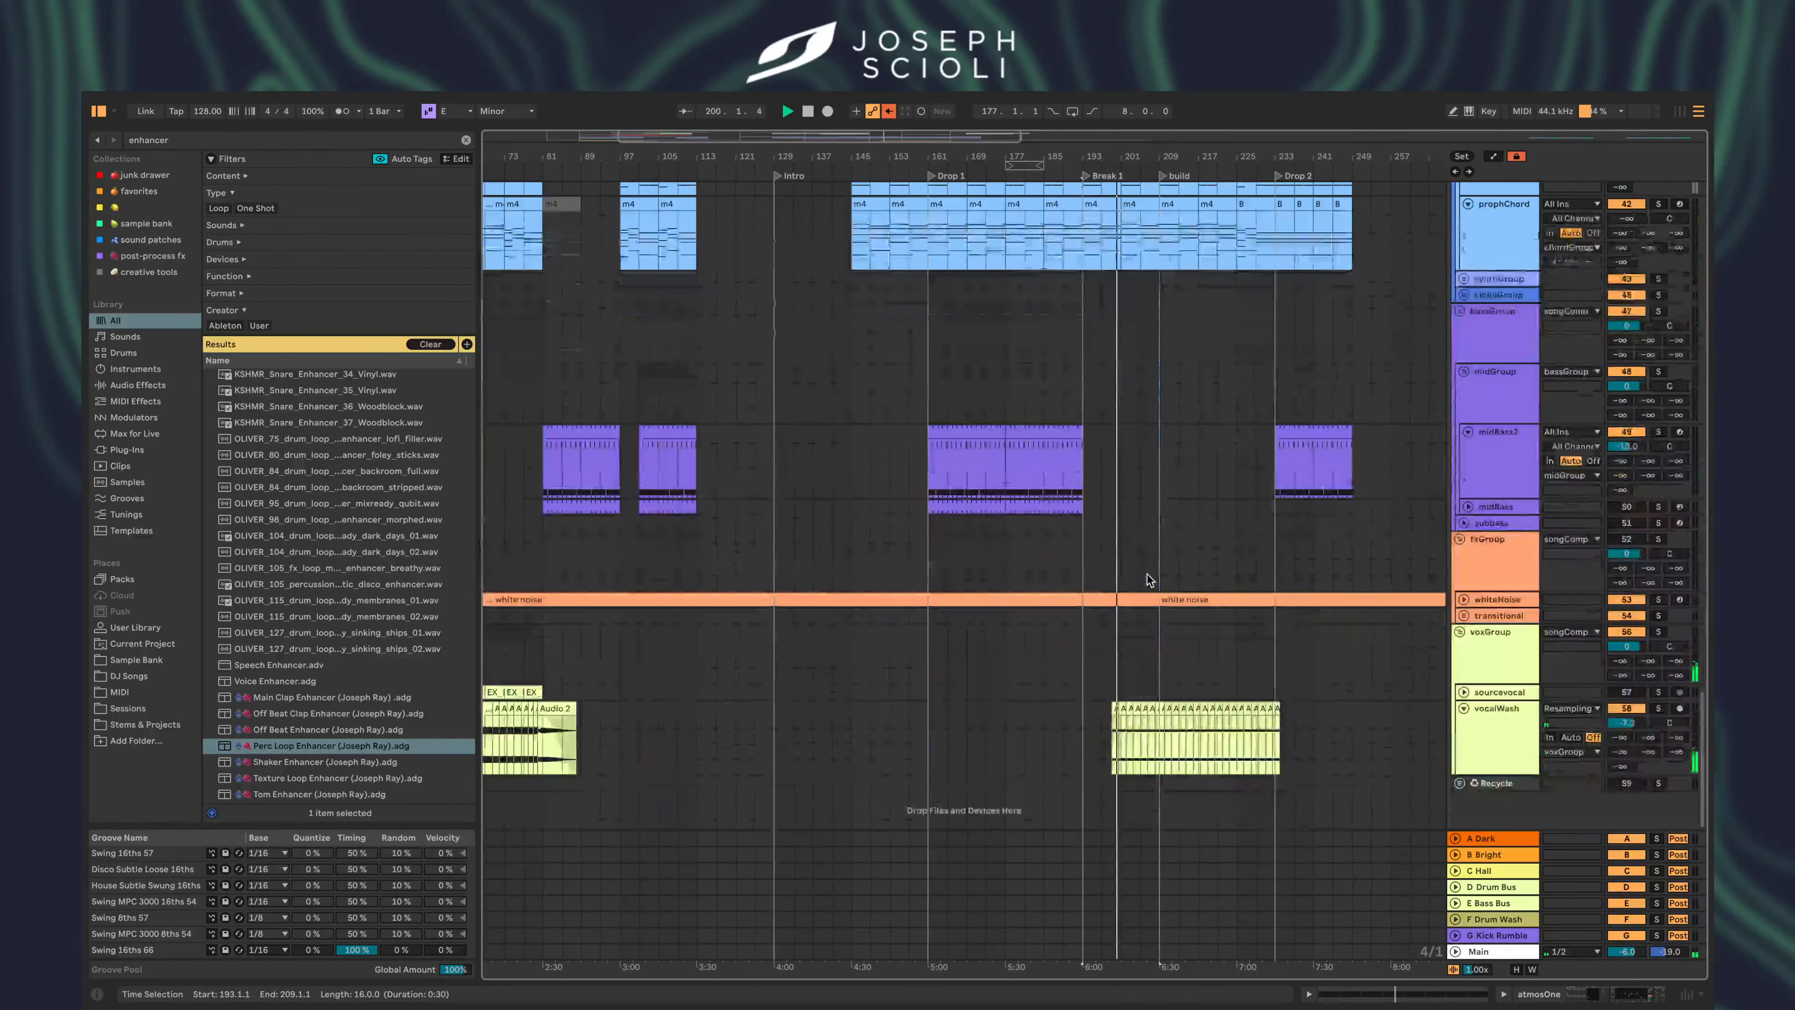
scroll(1119, 531, up, 15)
scroll(1119, 535, down, 10)
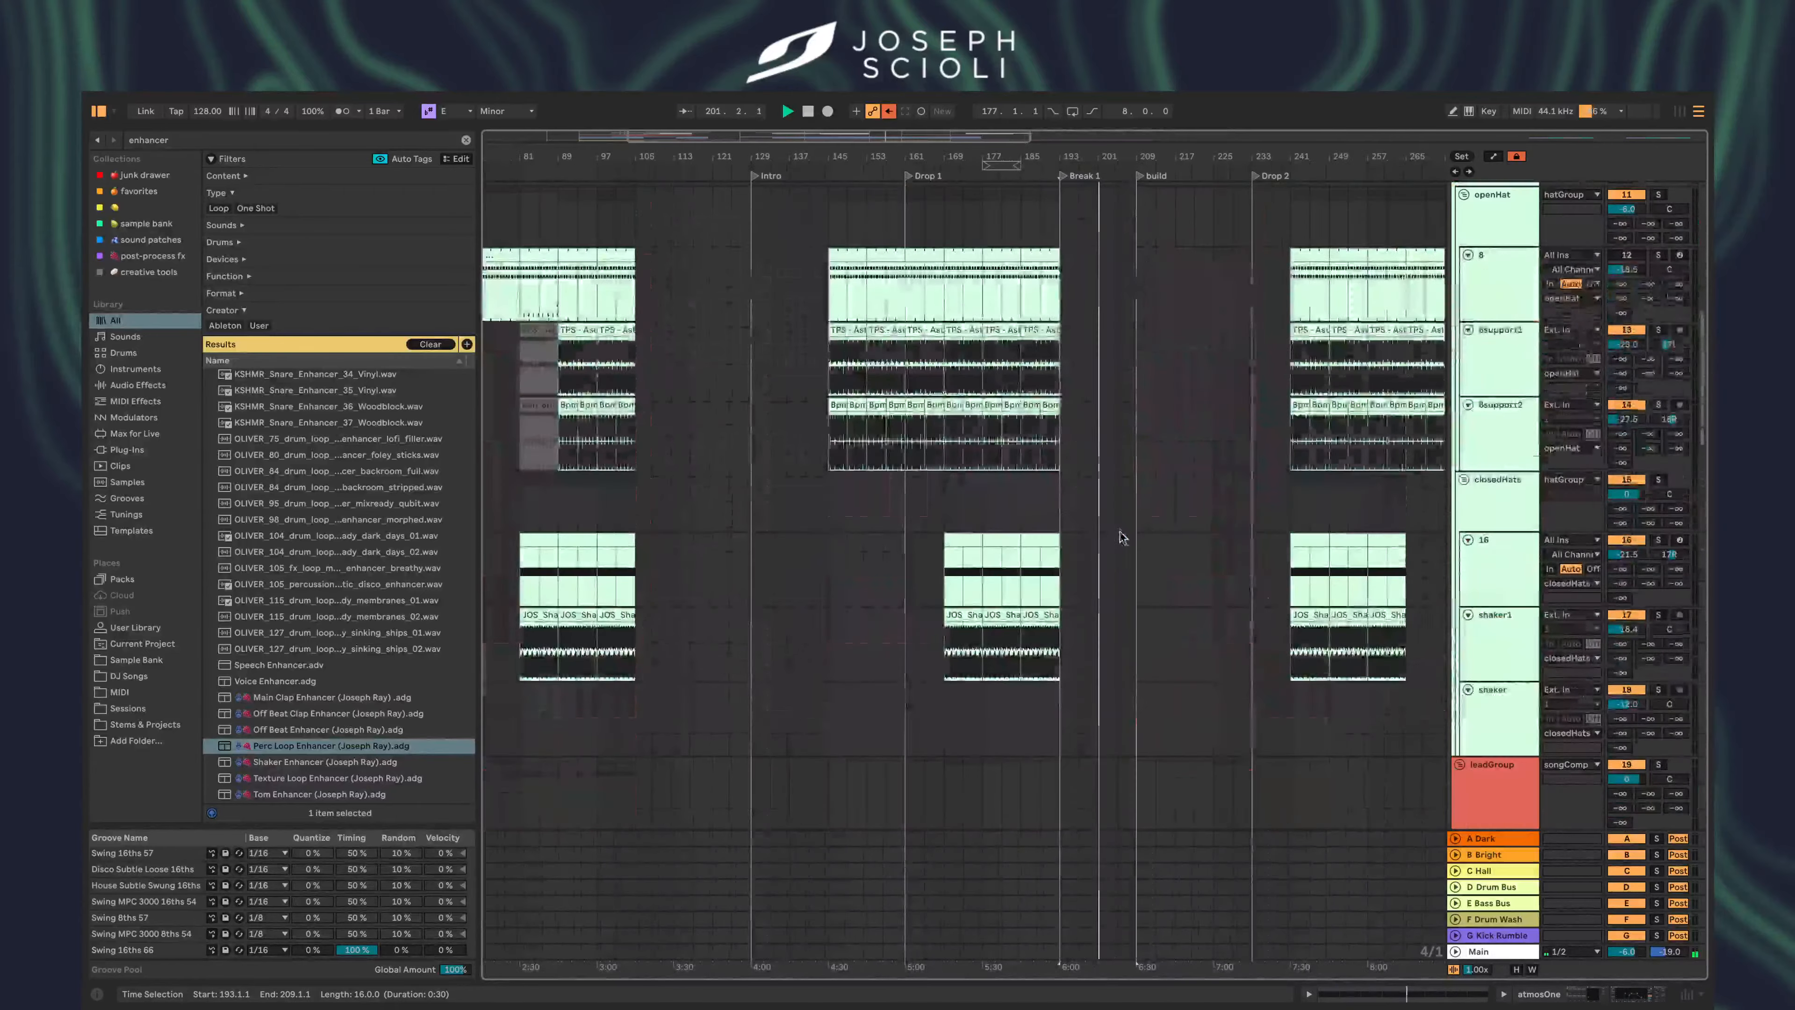
scroll(1124, 554, up, 4)
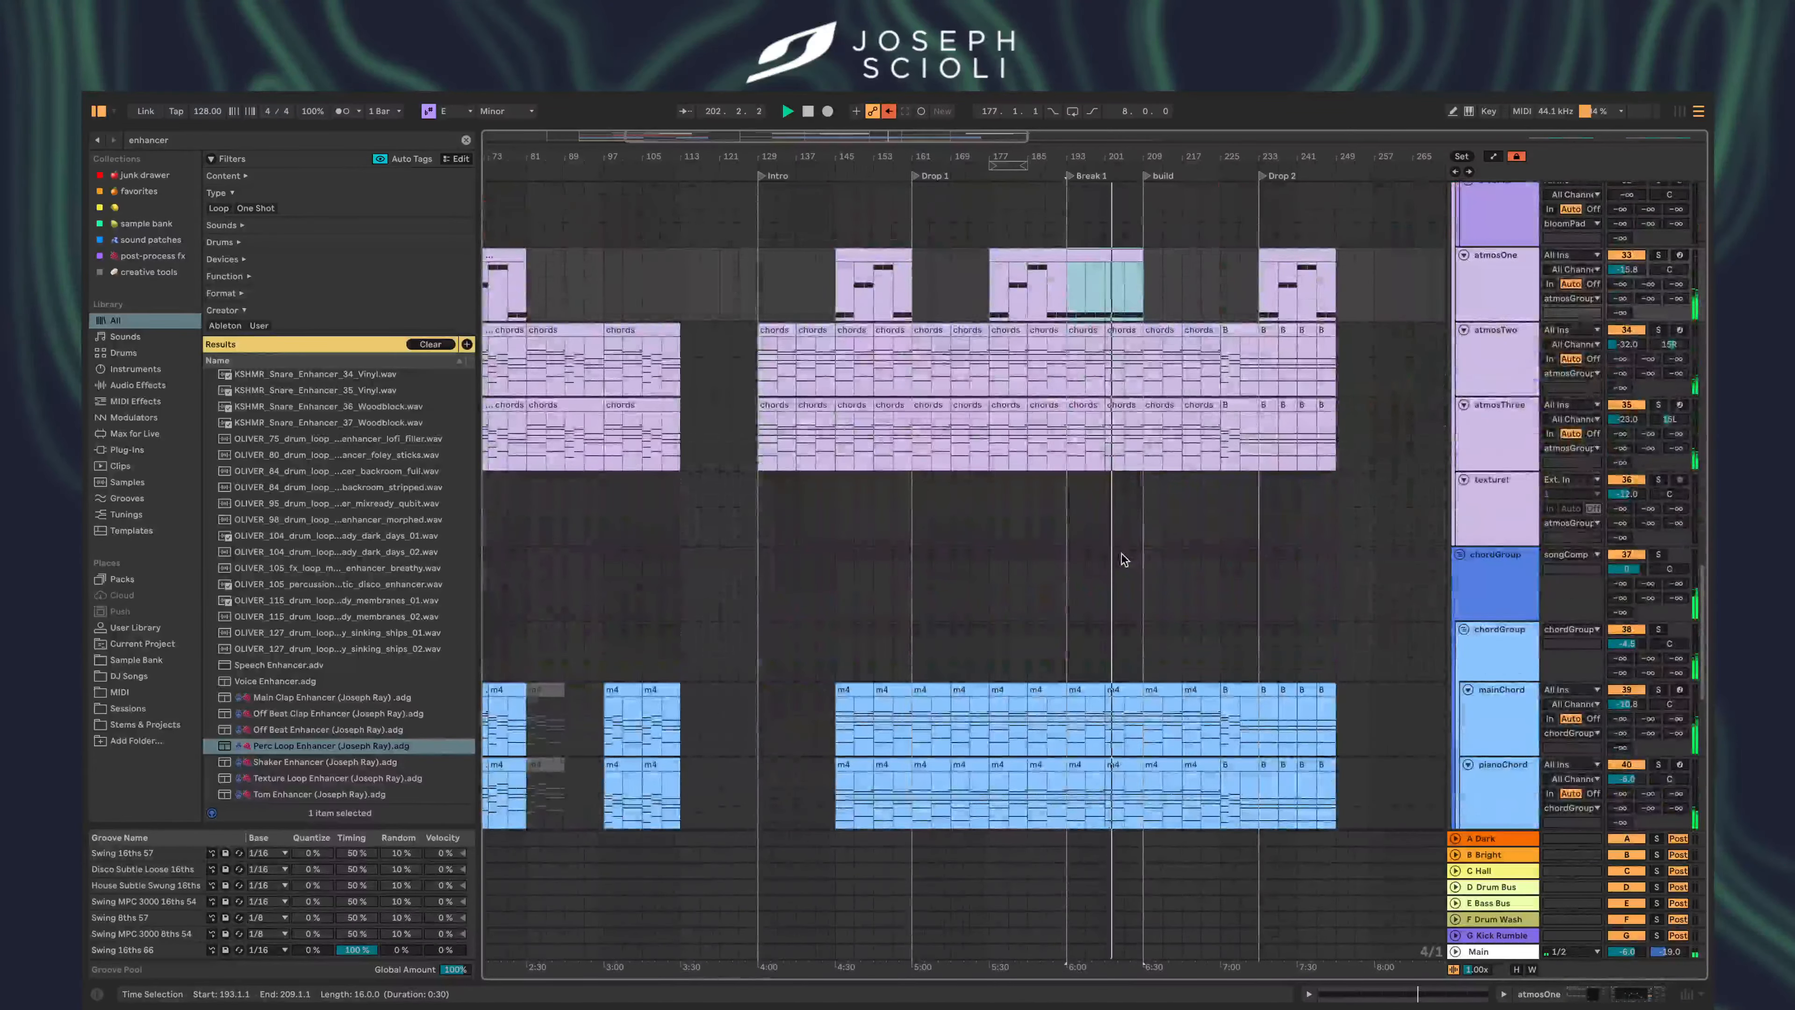
scroll(1123, 559, up, 5)
scroll(1123, 558, down, 6)
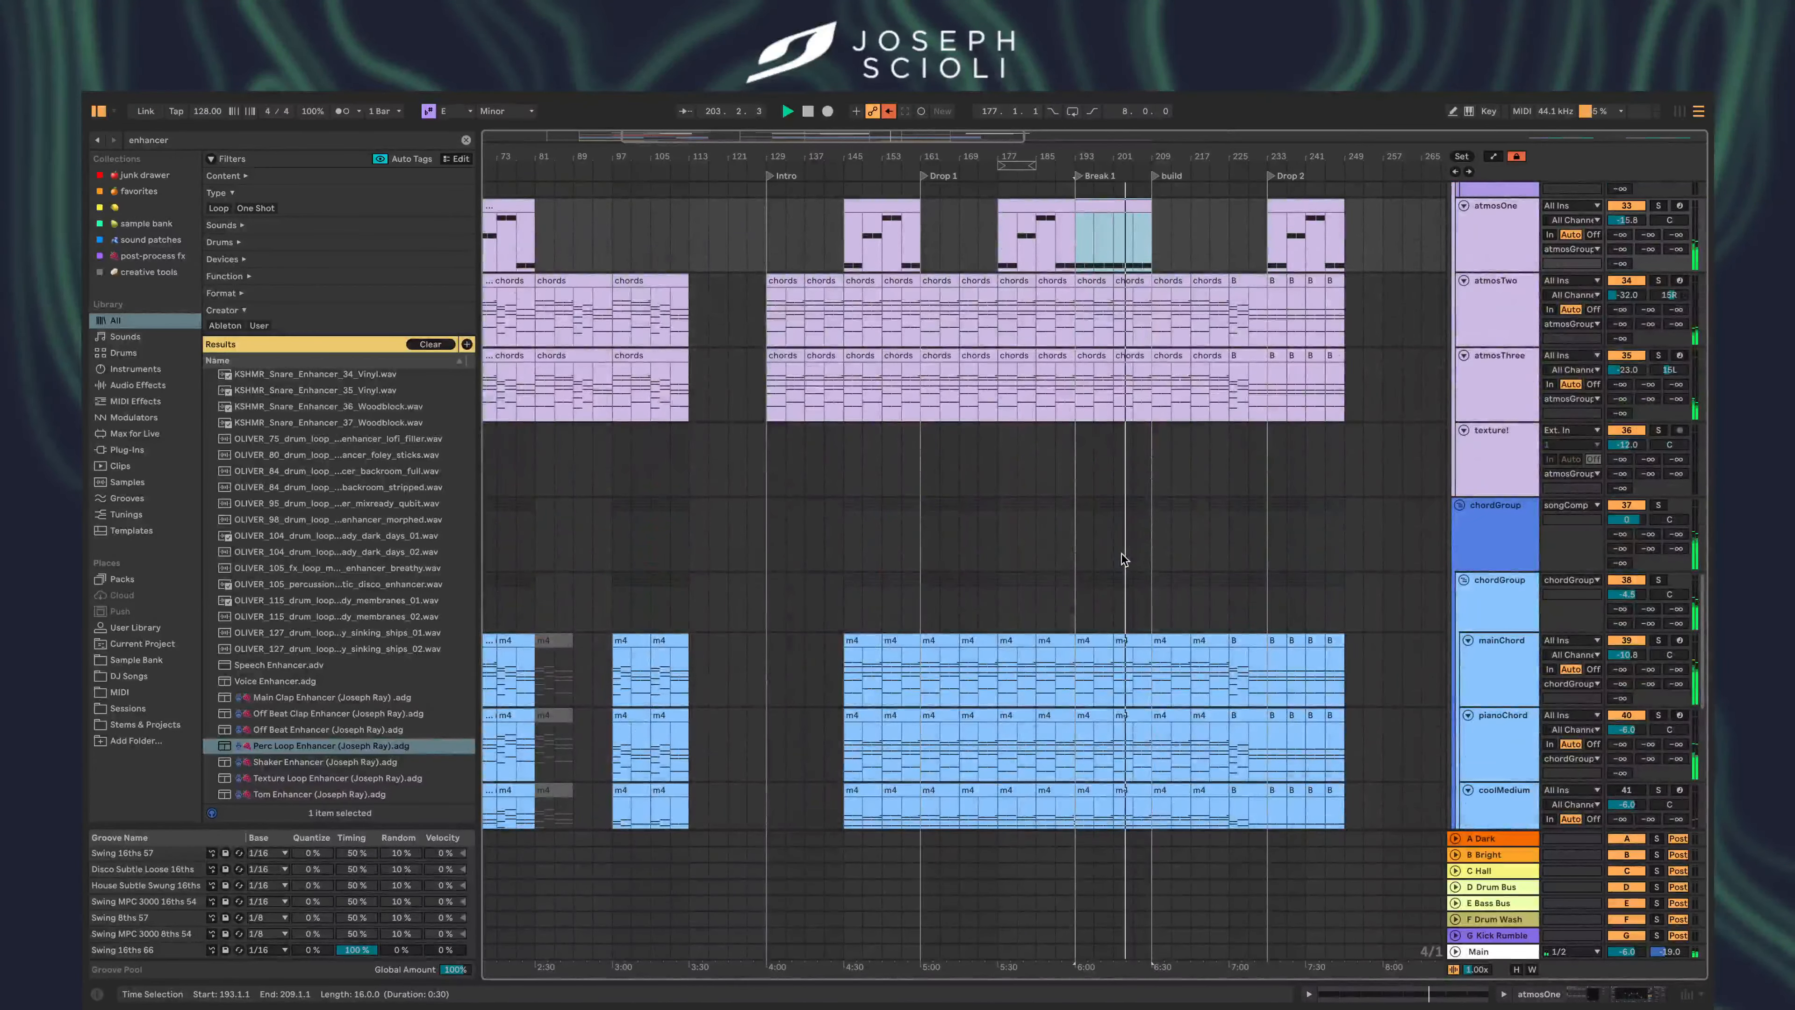
- Copy the 16-bar atmosOne clip at 177.1.1 to the build section at 209.1.1
click(1171, 640)
scroll(1194, 622, up, 6)
scroll(1060, 495, up, 3)
click(714, 375)
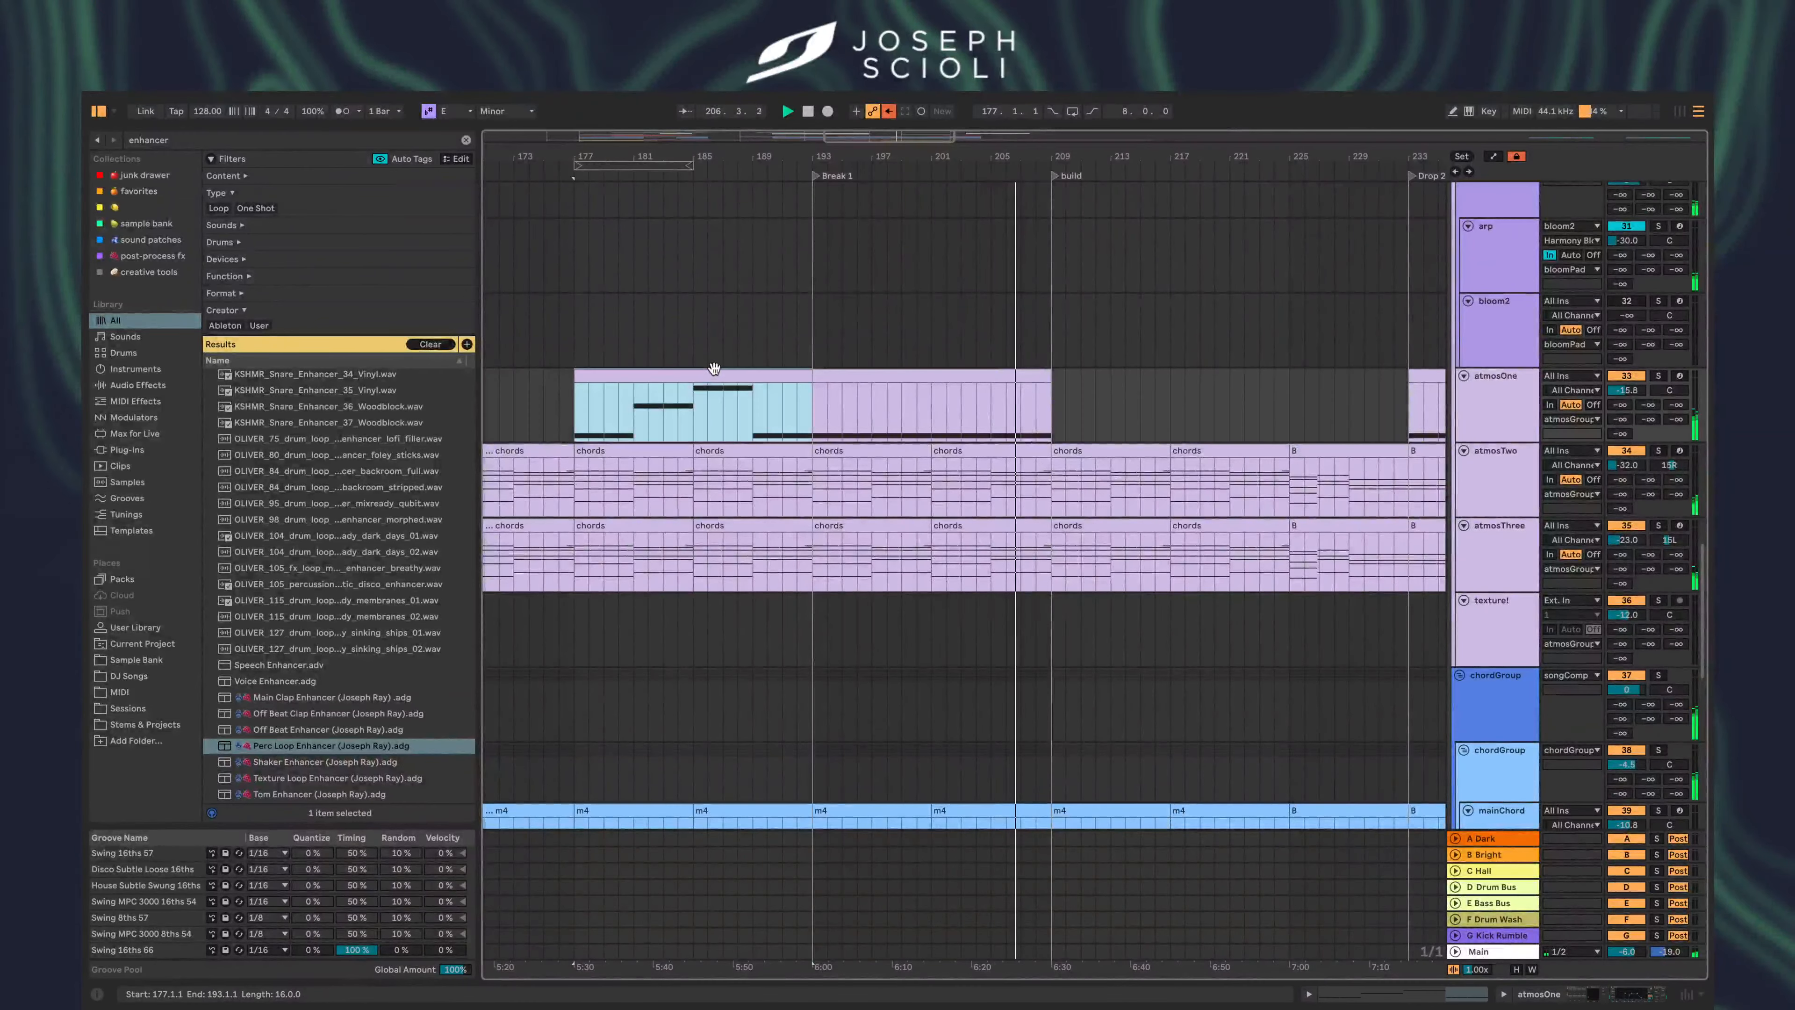
click(1052, 418)
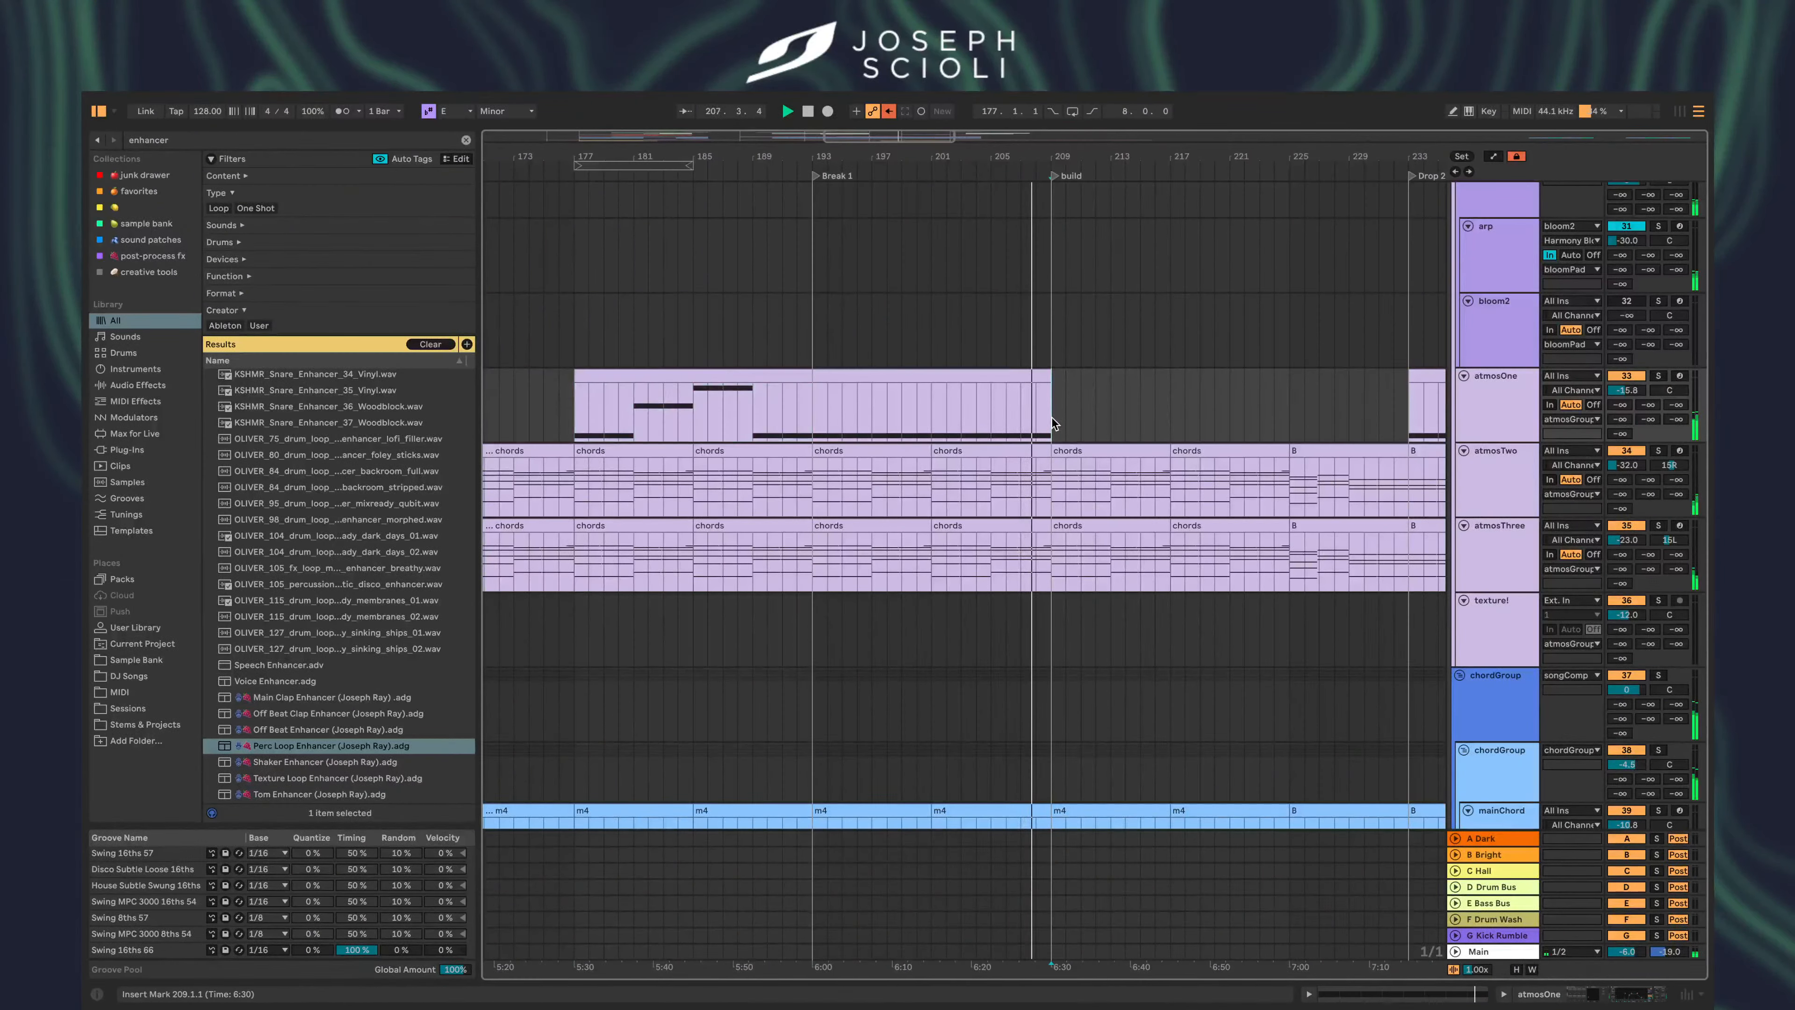
key(ctrl+v)
scroll(1052, 418, right, 1)
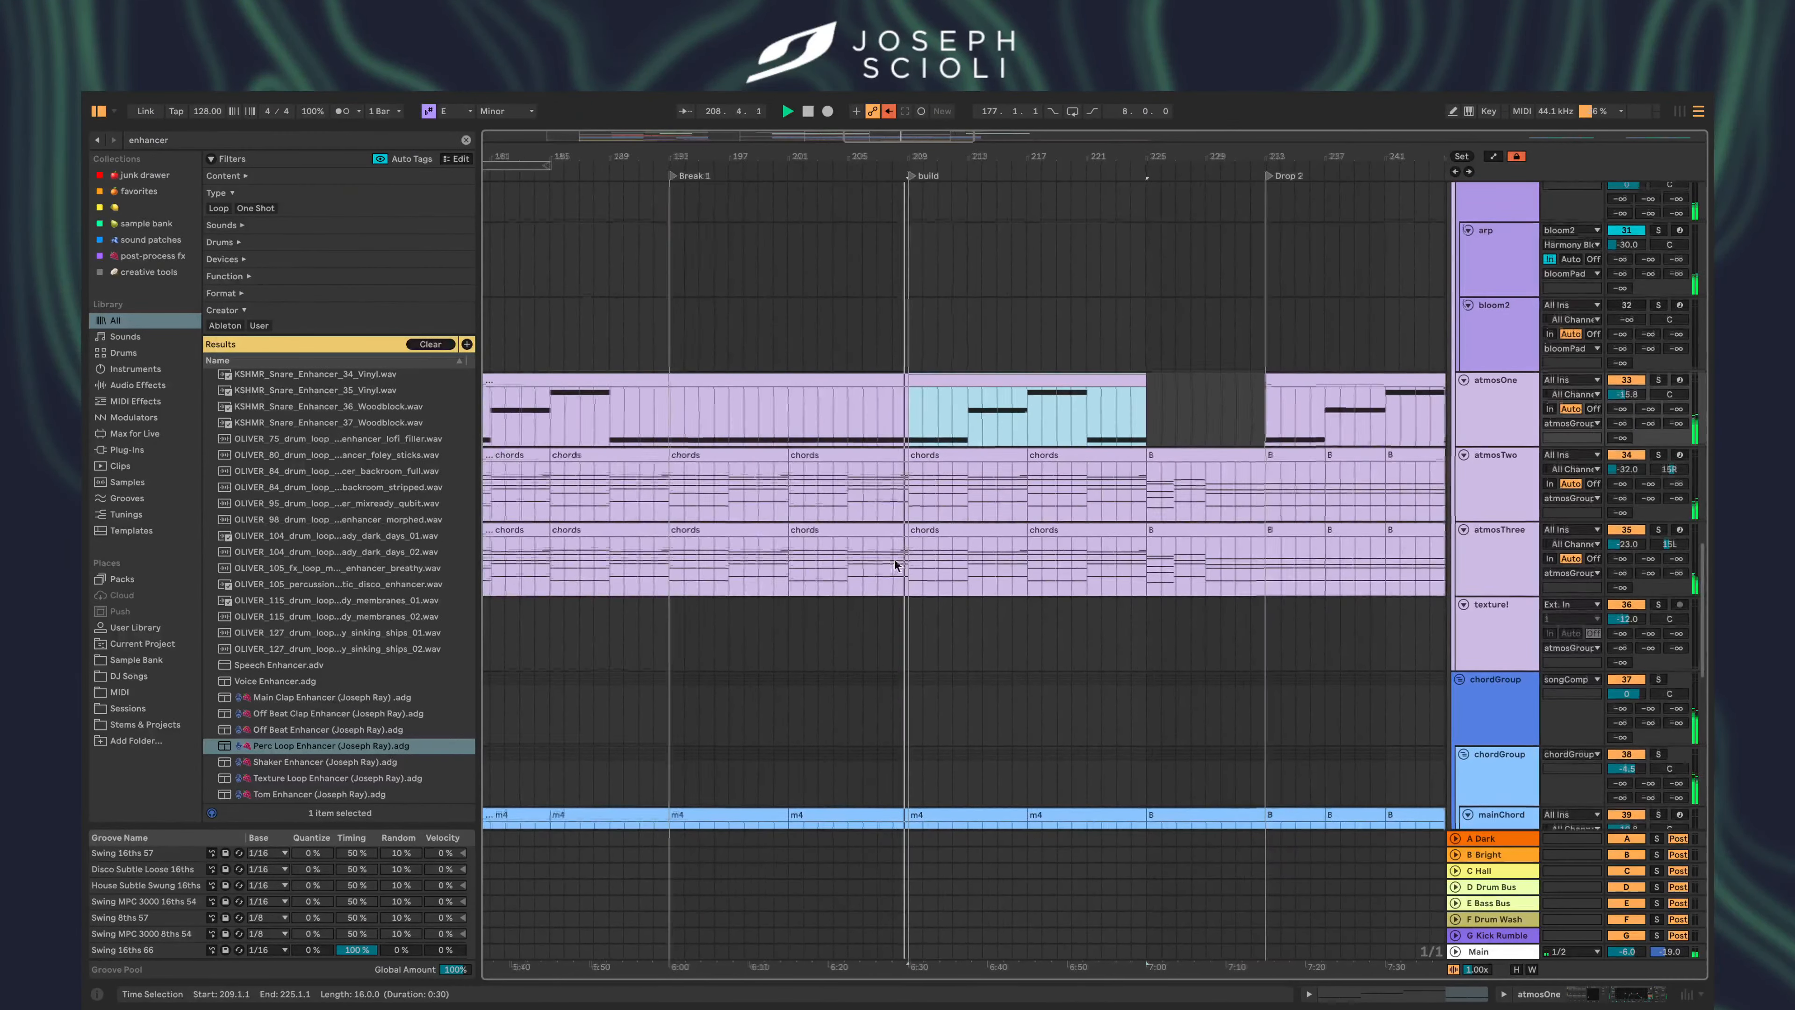
- Examine the hat, shaker, arpIdea7 and leadMain clips between Break 1 and Drop 2
scroll(894, 560, down, 5)
scroll(894, 560, up, 4)
scroll(894, 560, up, 15)
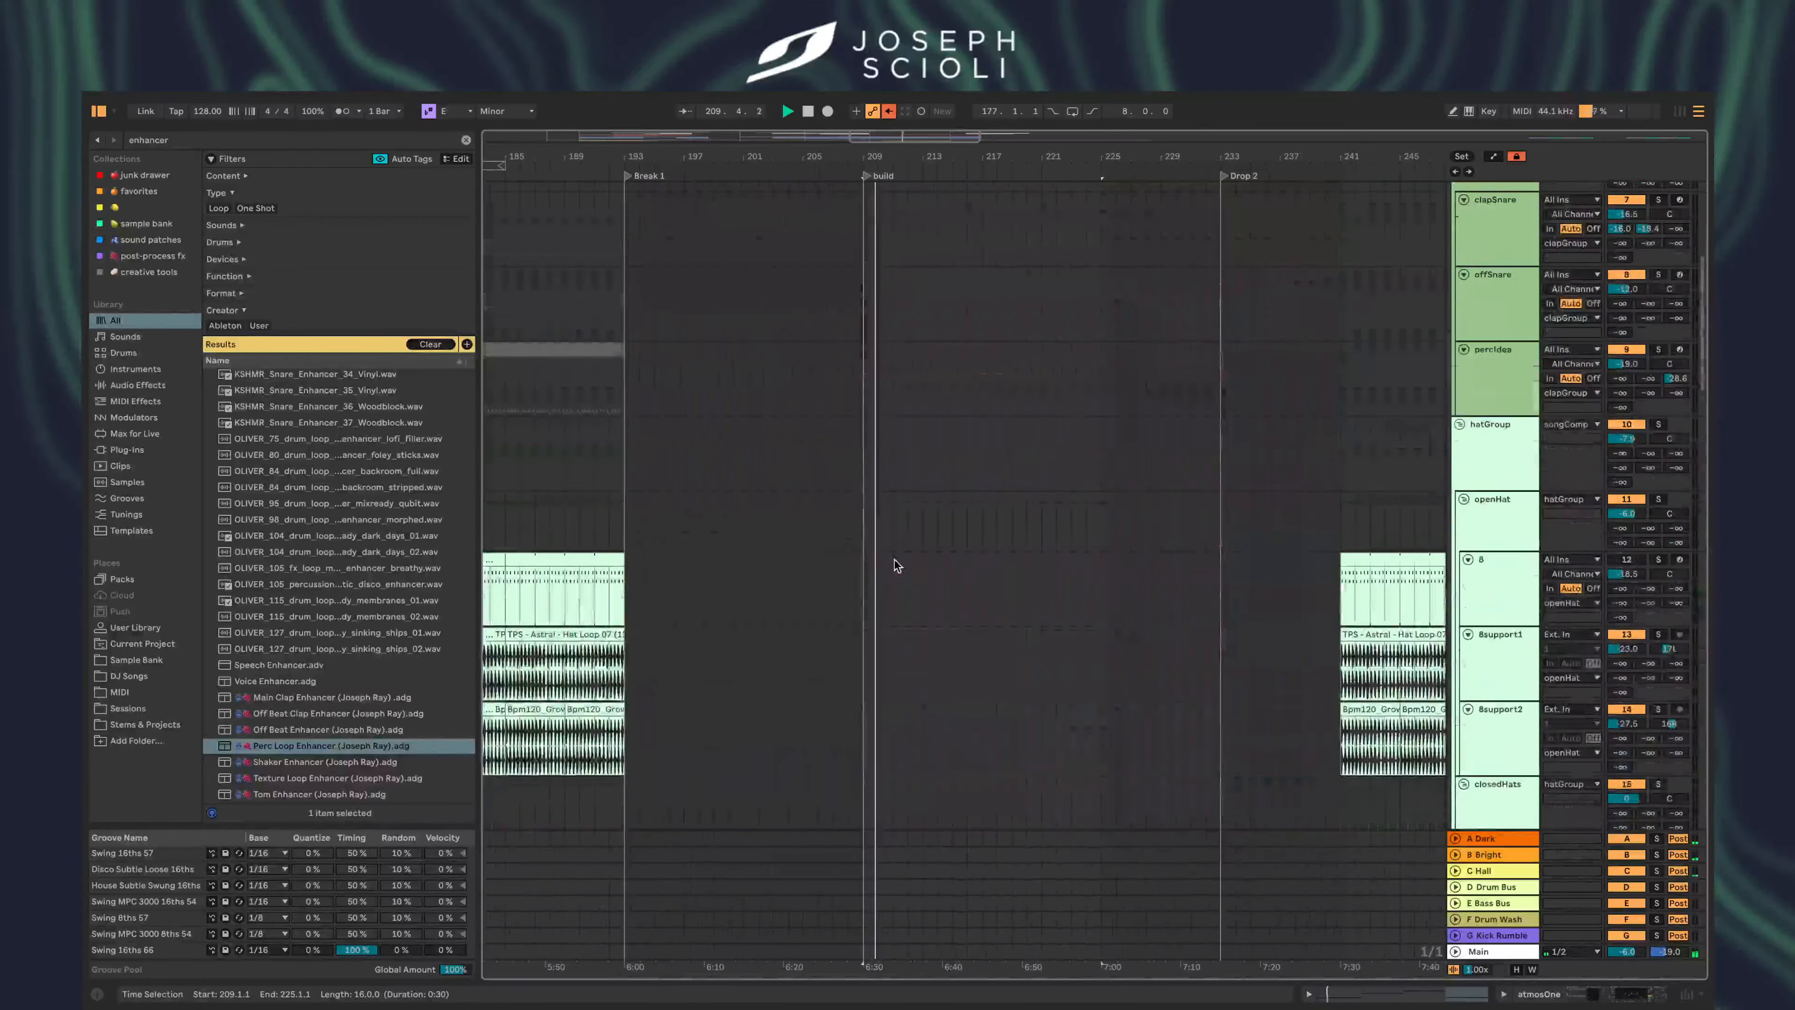
scroll(894, 560, down, 5)
scroll(895, 560, down, 3)
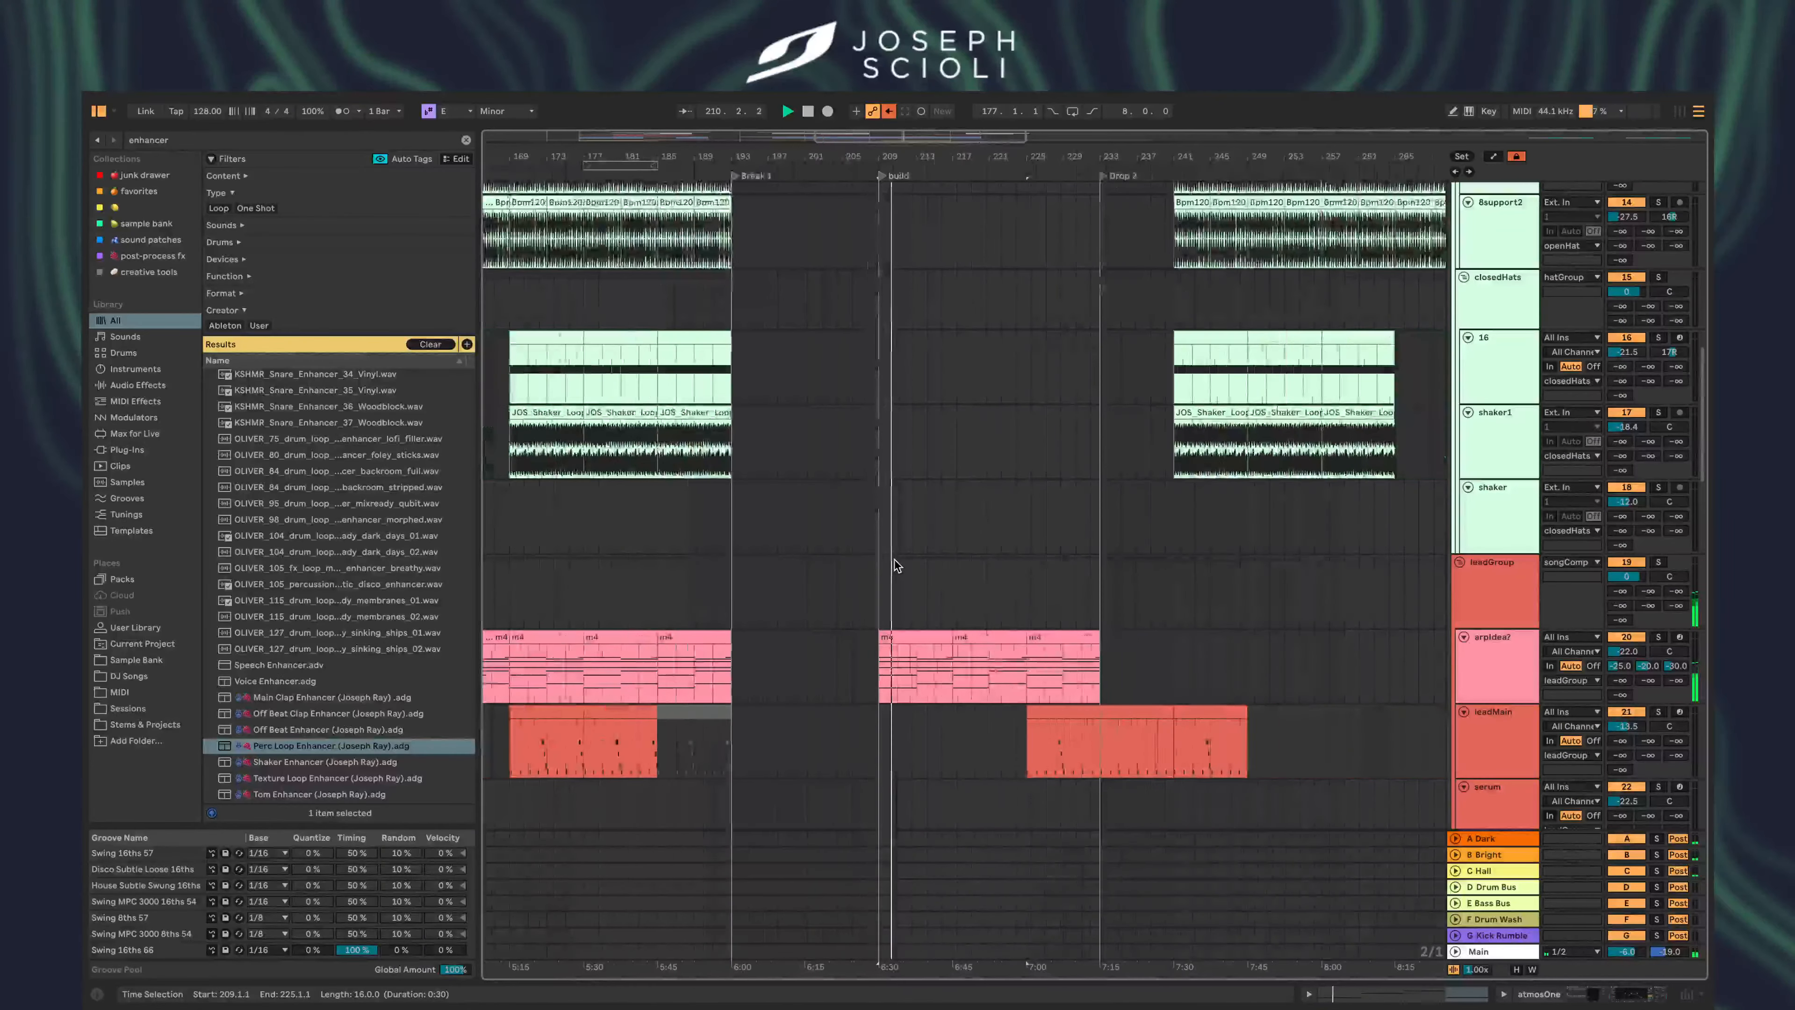
click(1083, 713)
scroll(1083, 713, down, 3)
scroll(1082, 713, down, 3)
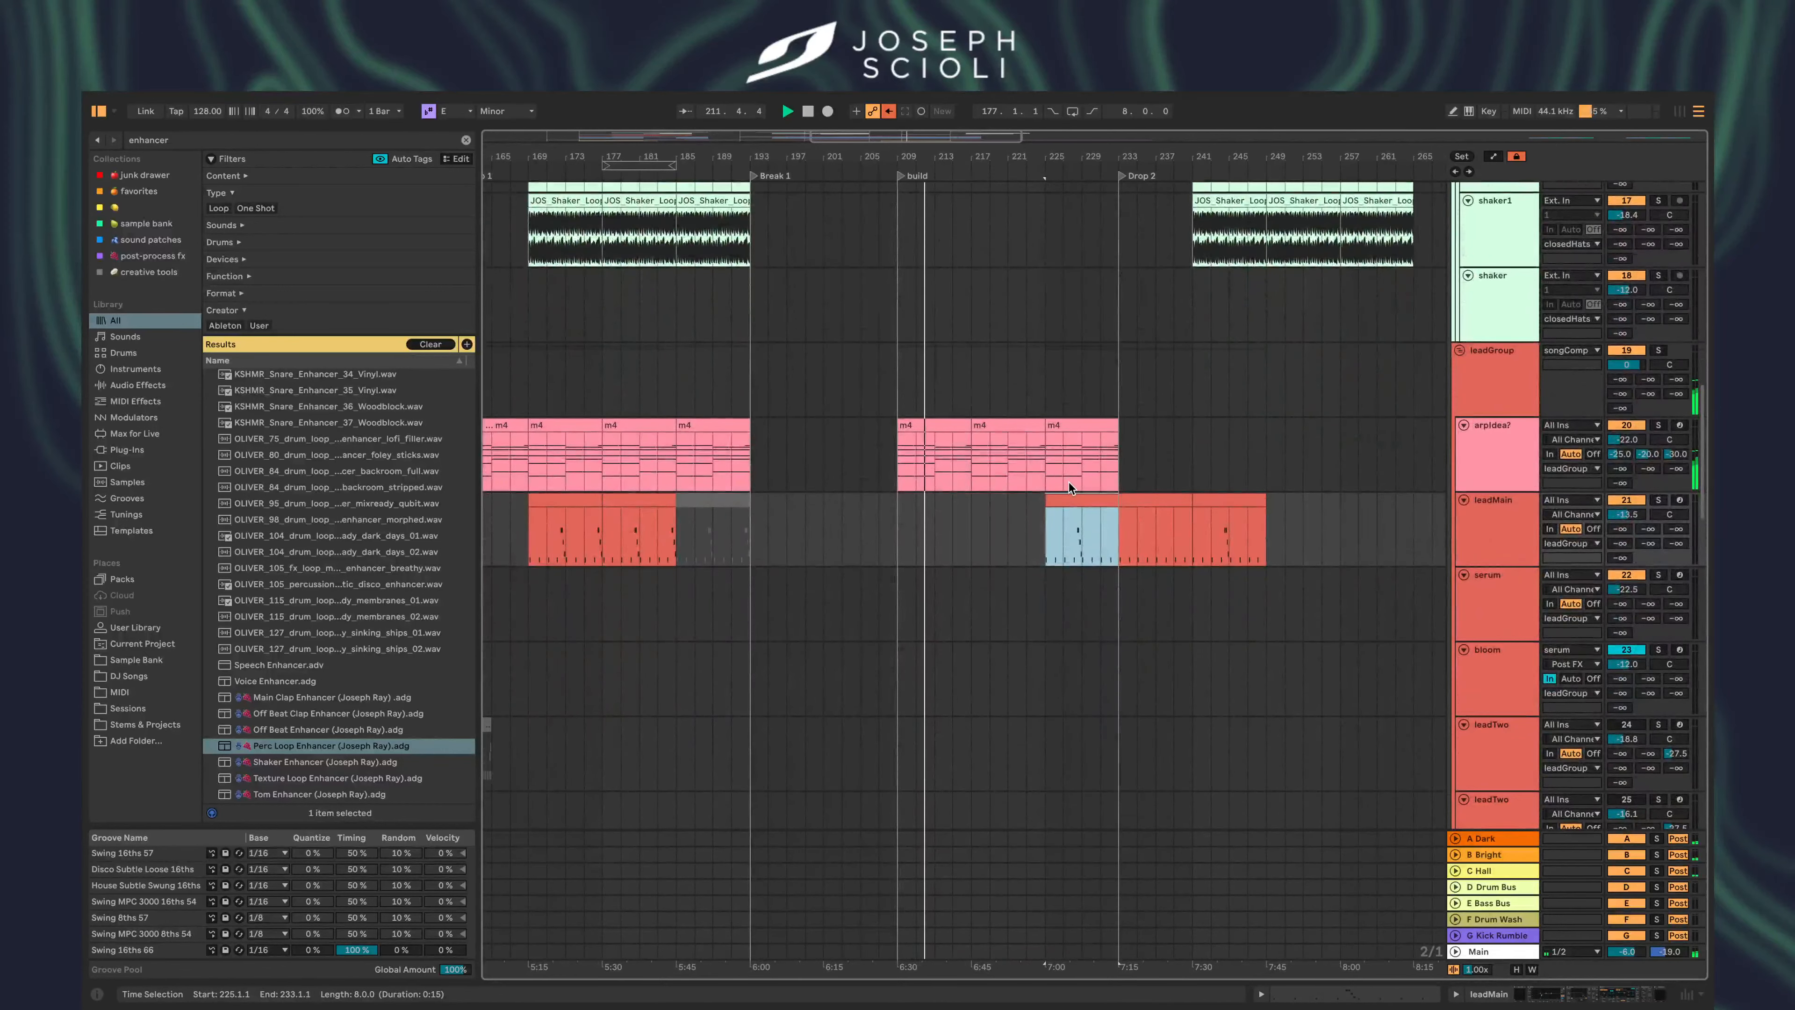
click(973, 522)
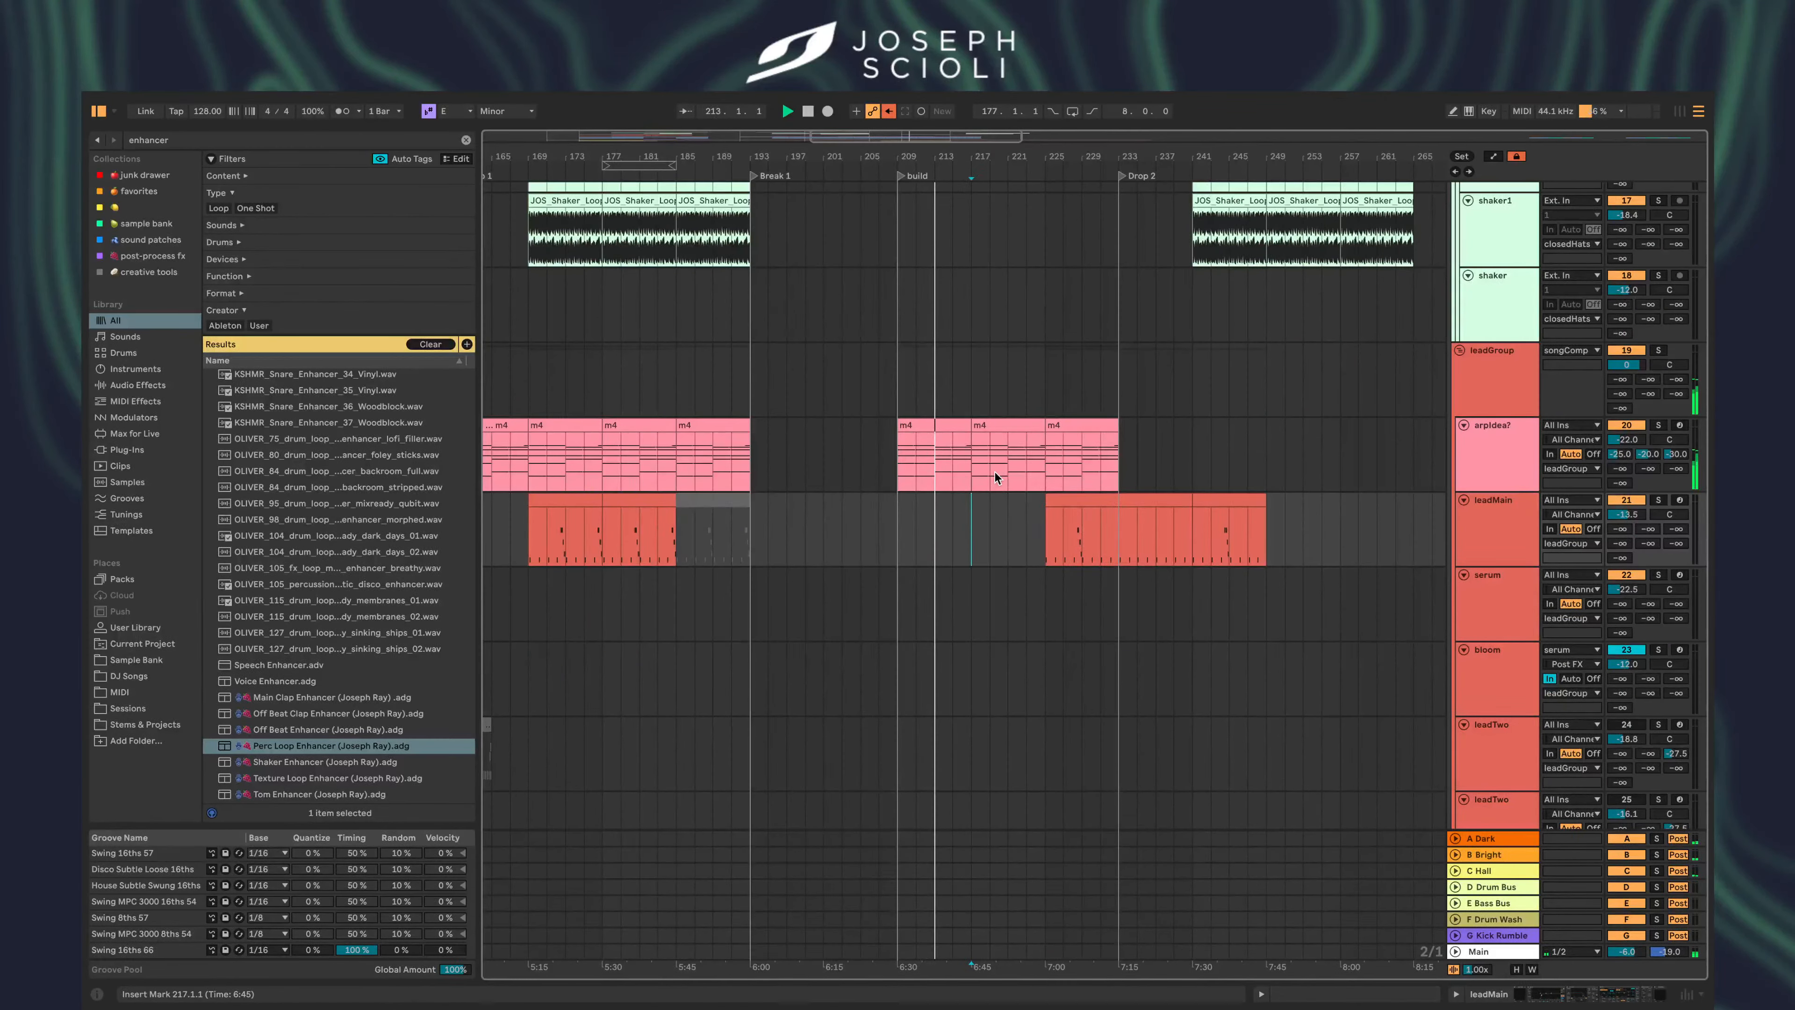
- Open arpIdea7's devices, raise the Auto Filter frequency to about 19.9 kHz, and set the Cutoff macro to 10 and Rate to 16
click(1498, 453)
double_click(1498, 449)
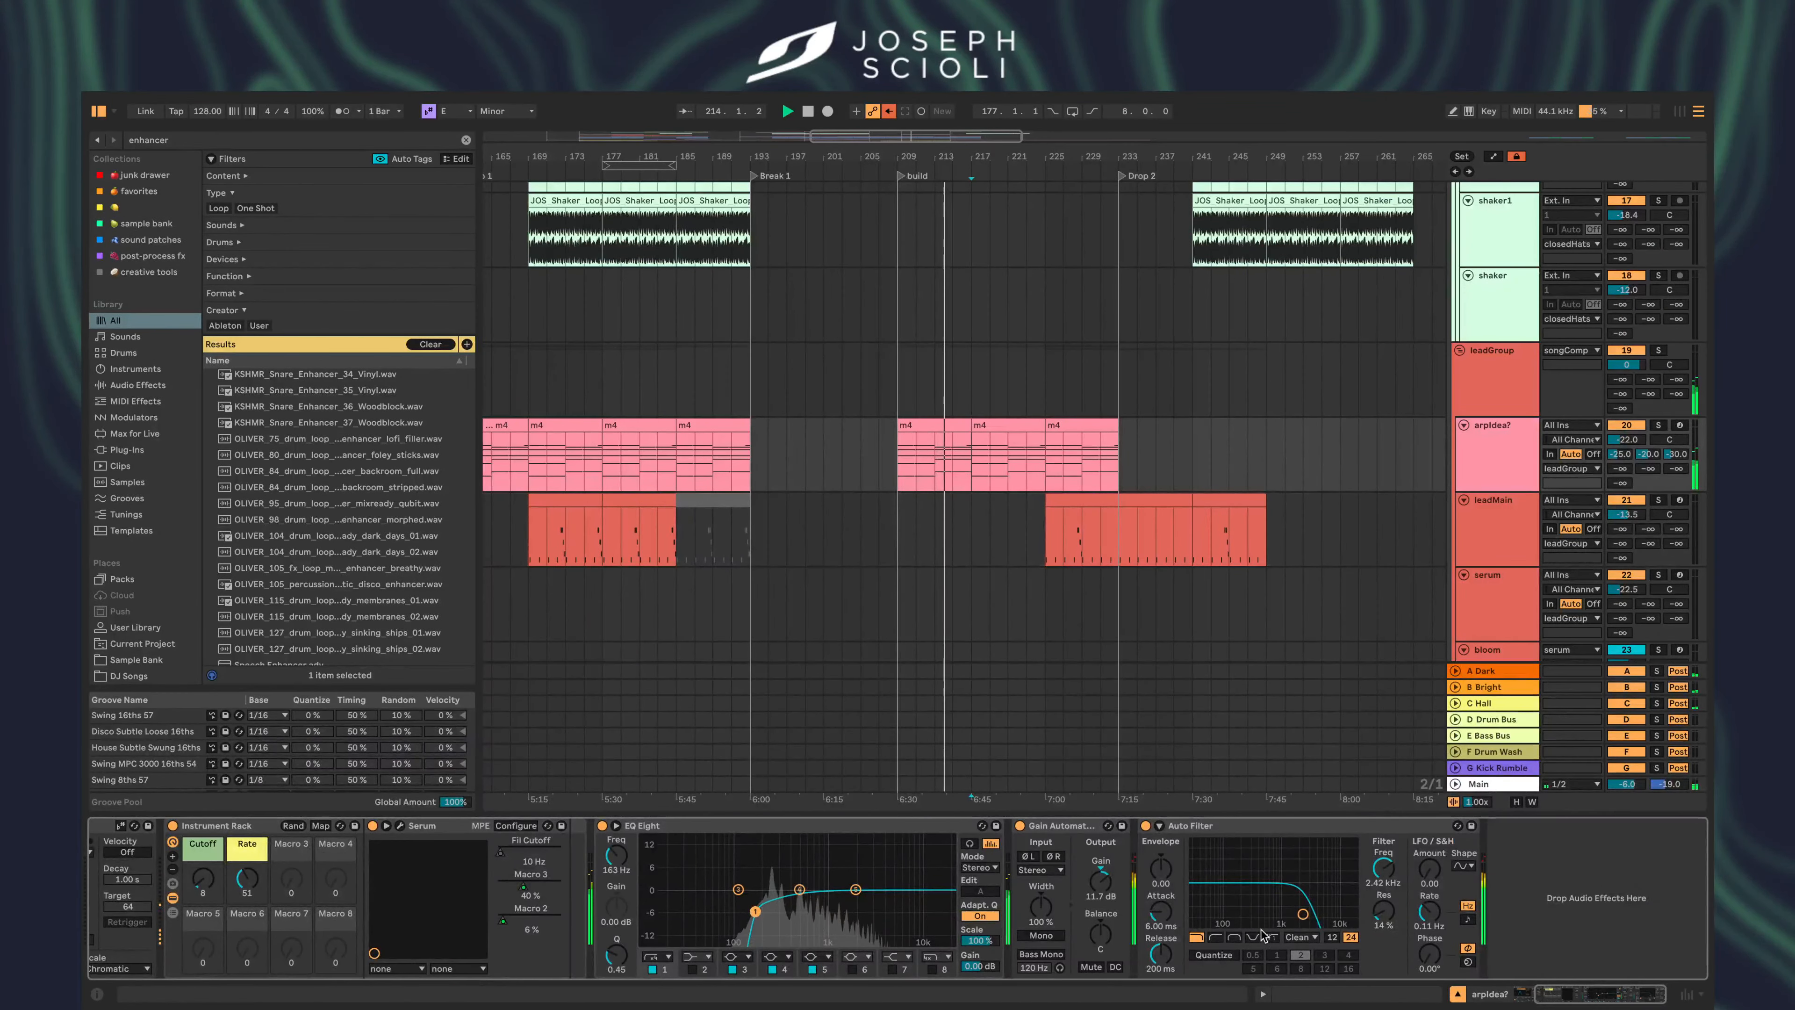
drag(1378, 875, 1378, 841)
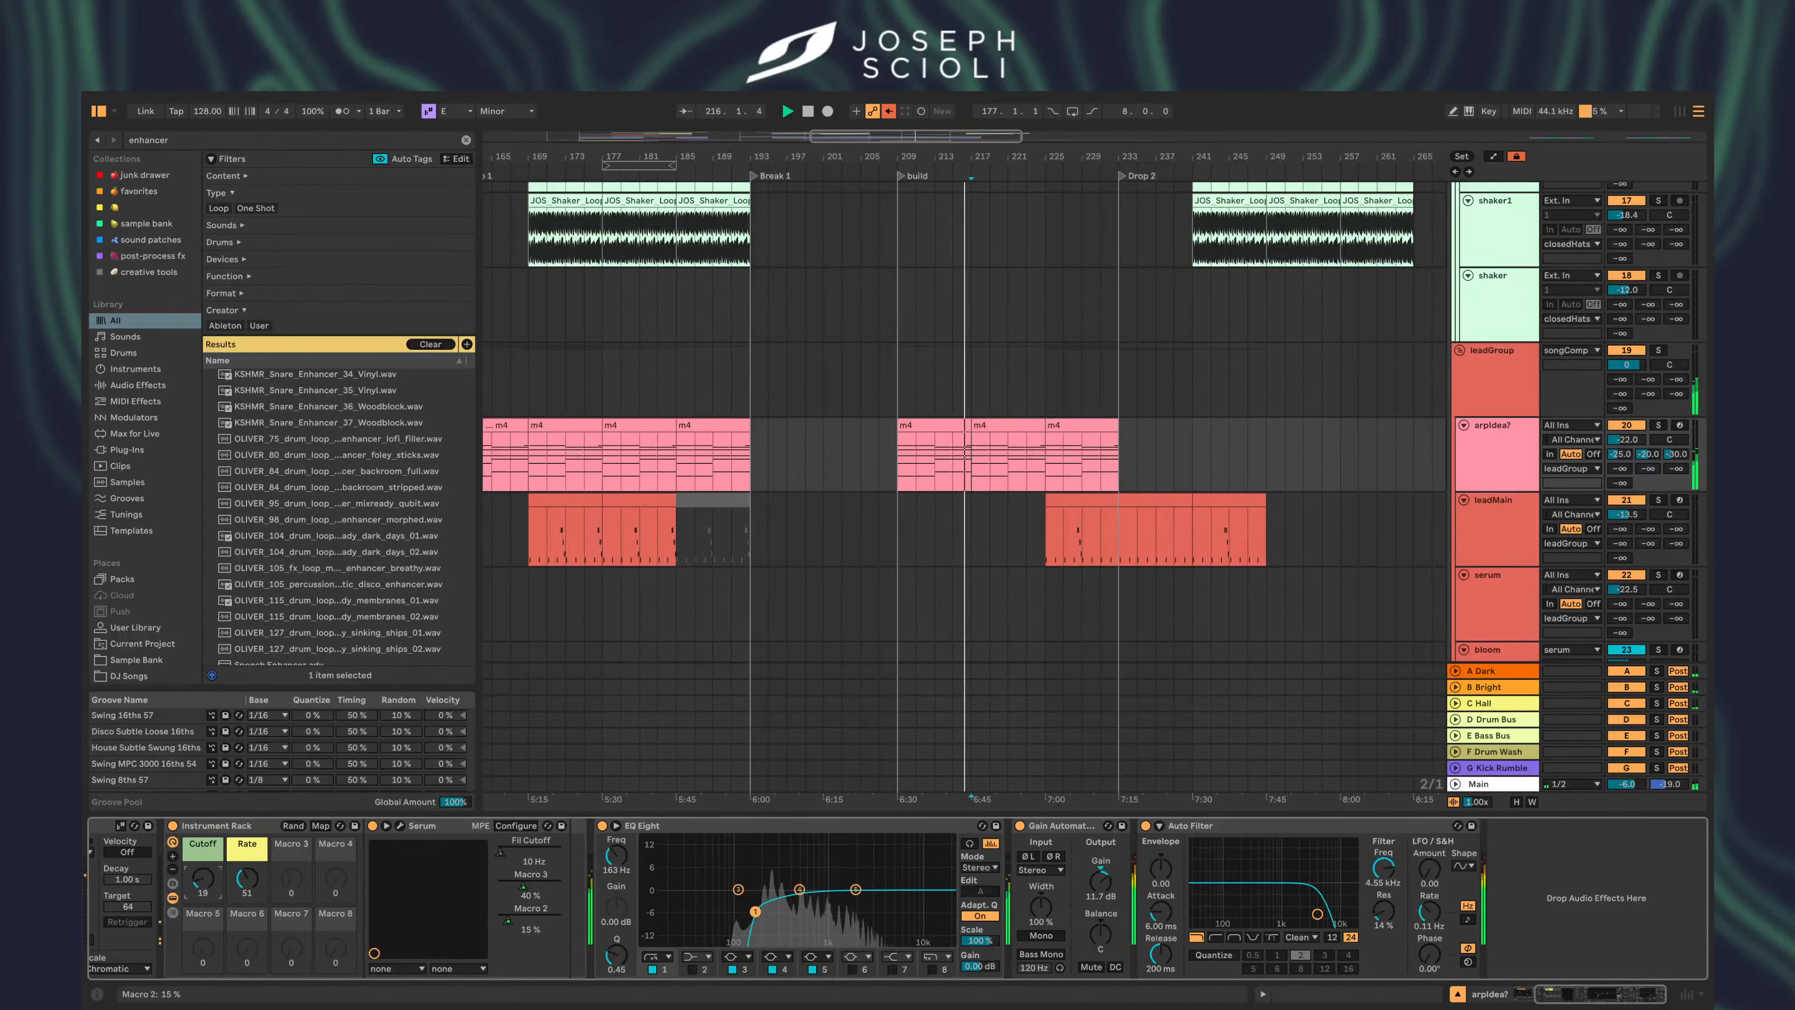
mouse_move(202, 878)
mouse_down()
mouse_move(203, 827)
mouse_move(202, 905)
mouse_up()
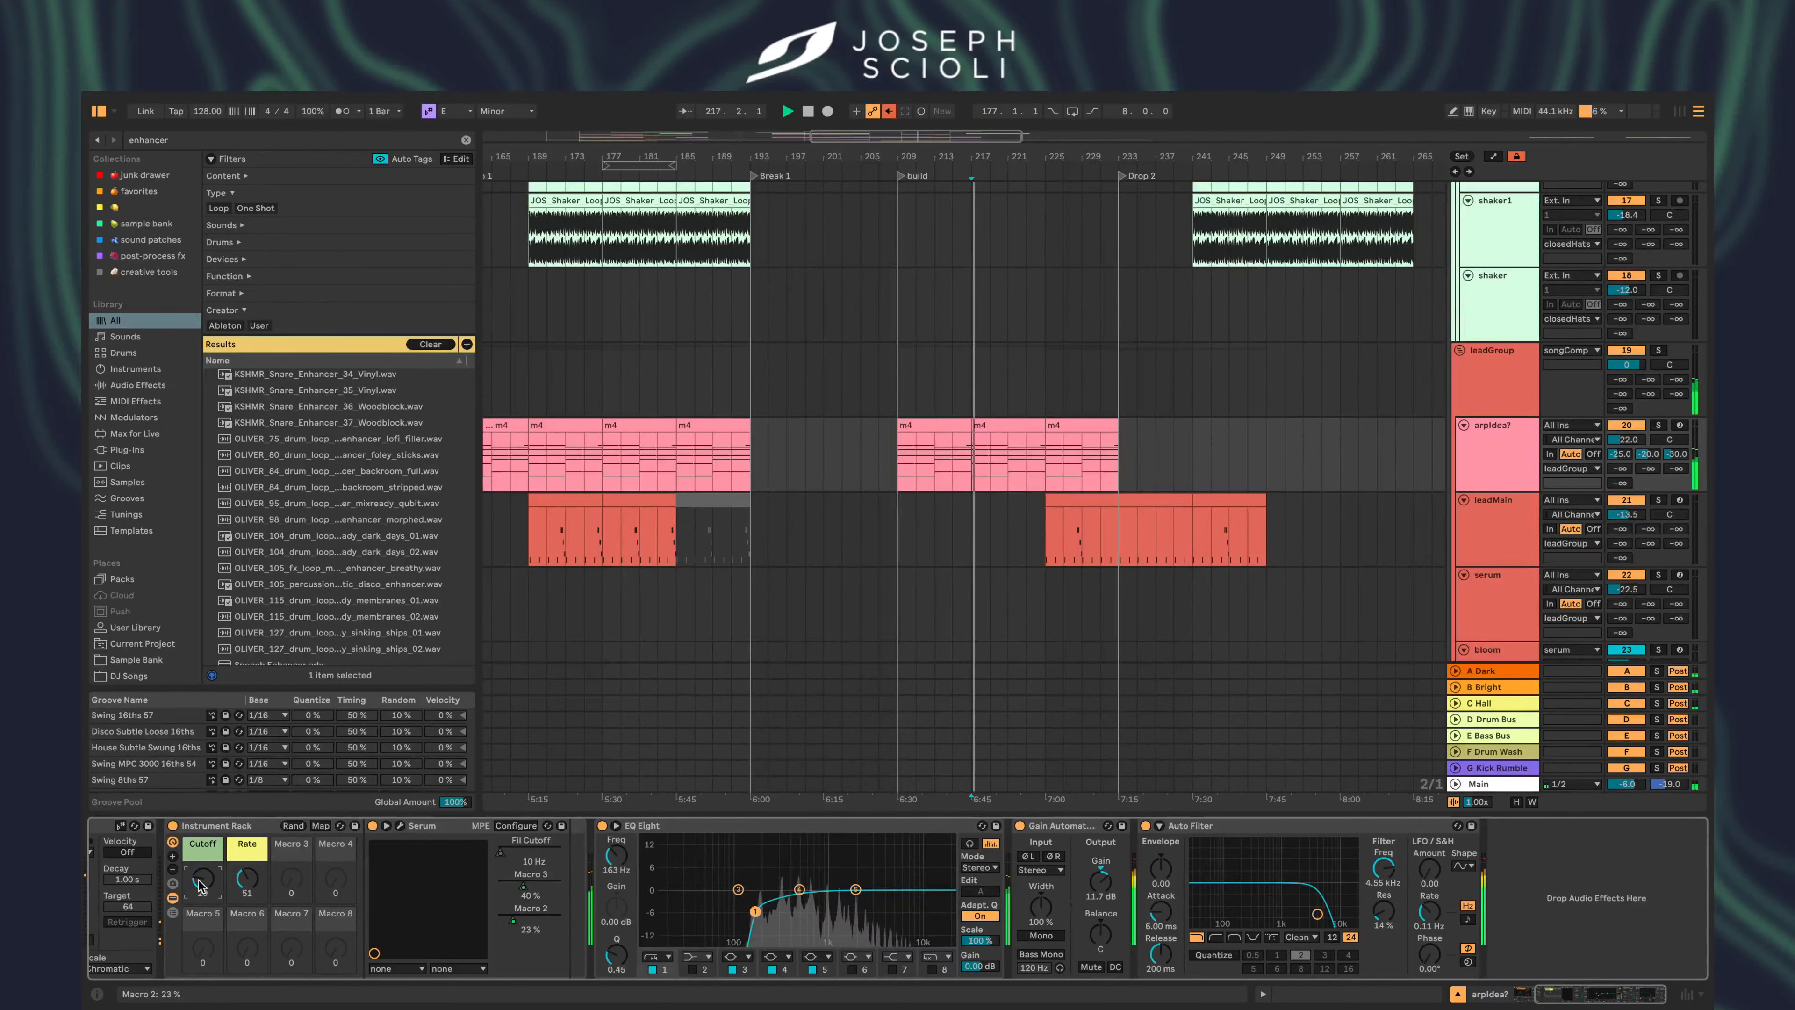
click(247, 881)
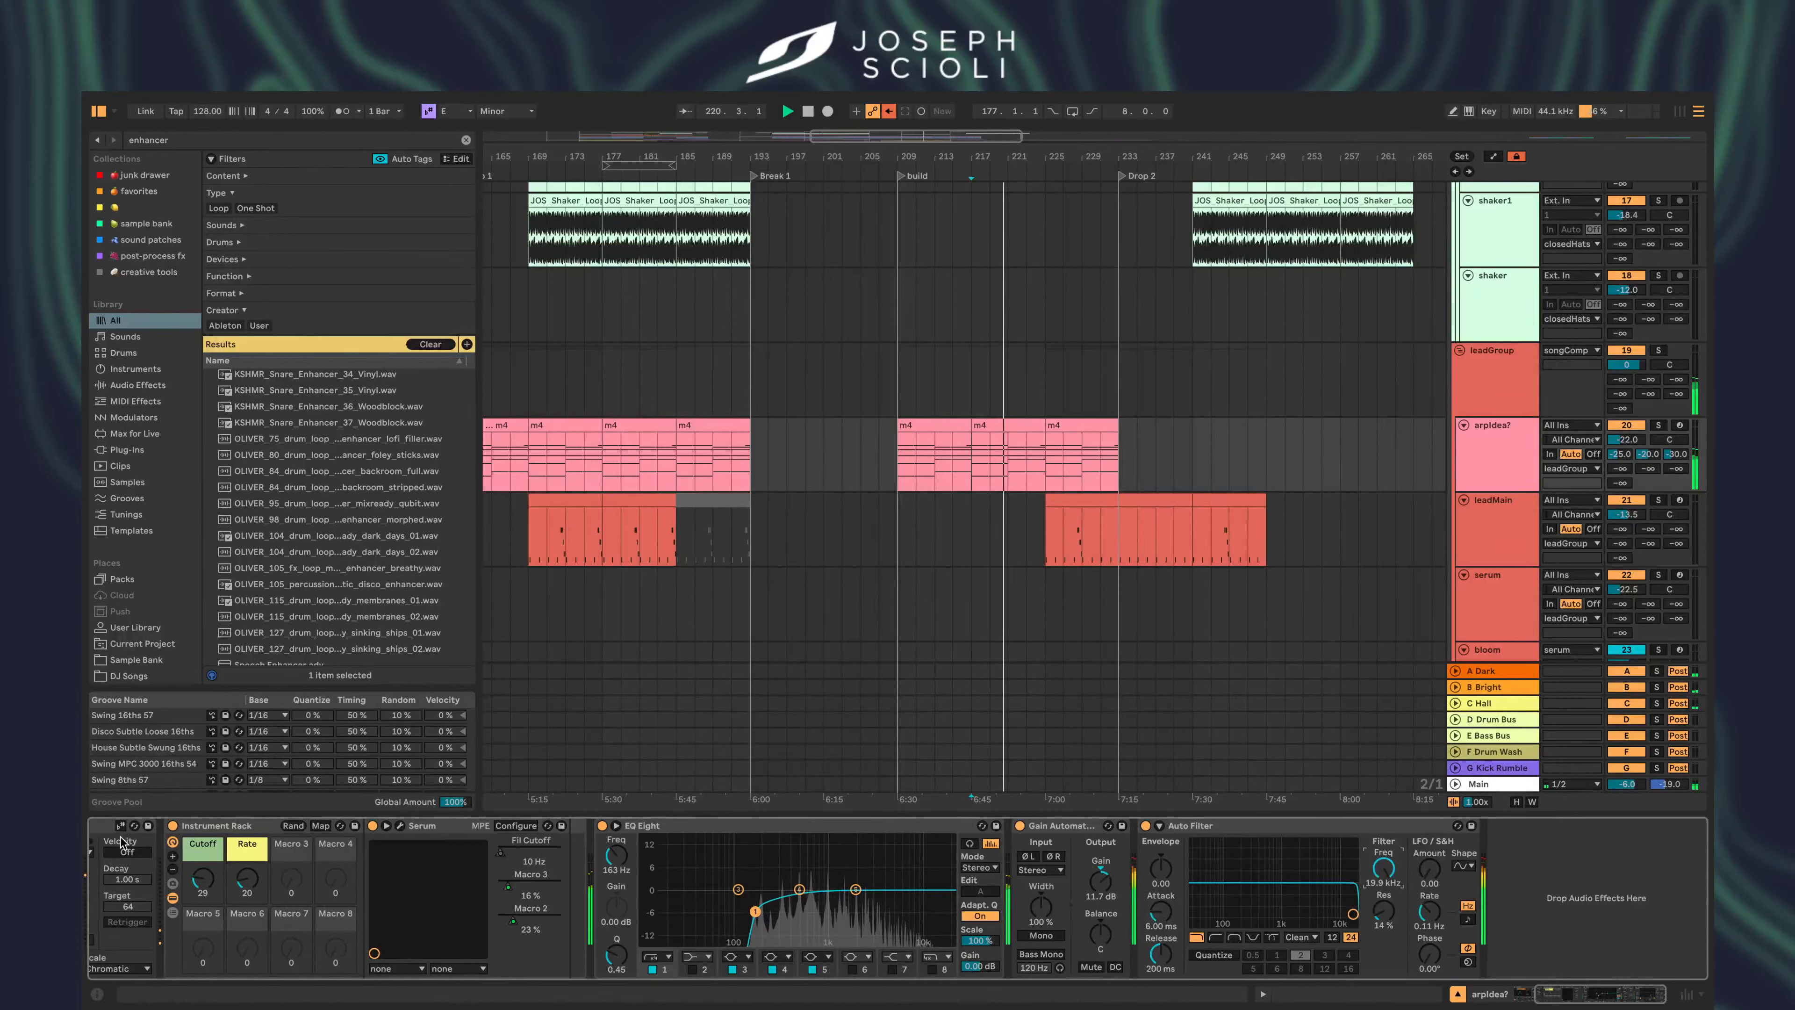
drag(204, 895, 247, 877)
- Duplicate the eight-bar arpIdea7 clip at 225.1.1 into the start of Drop 2
click(1088, 426)
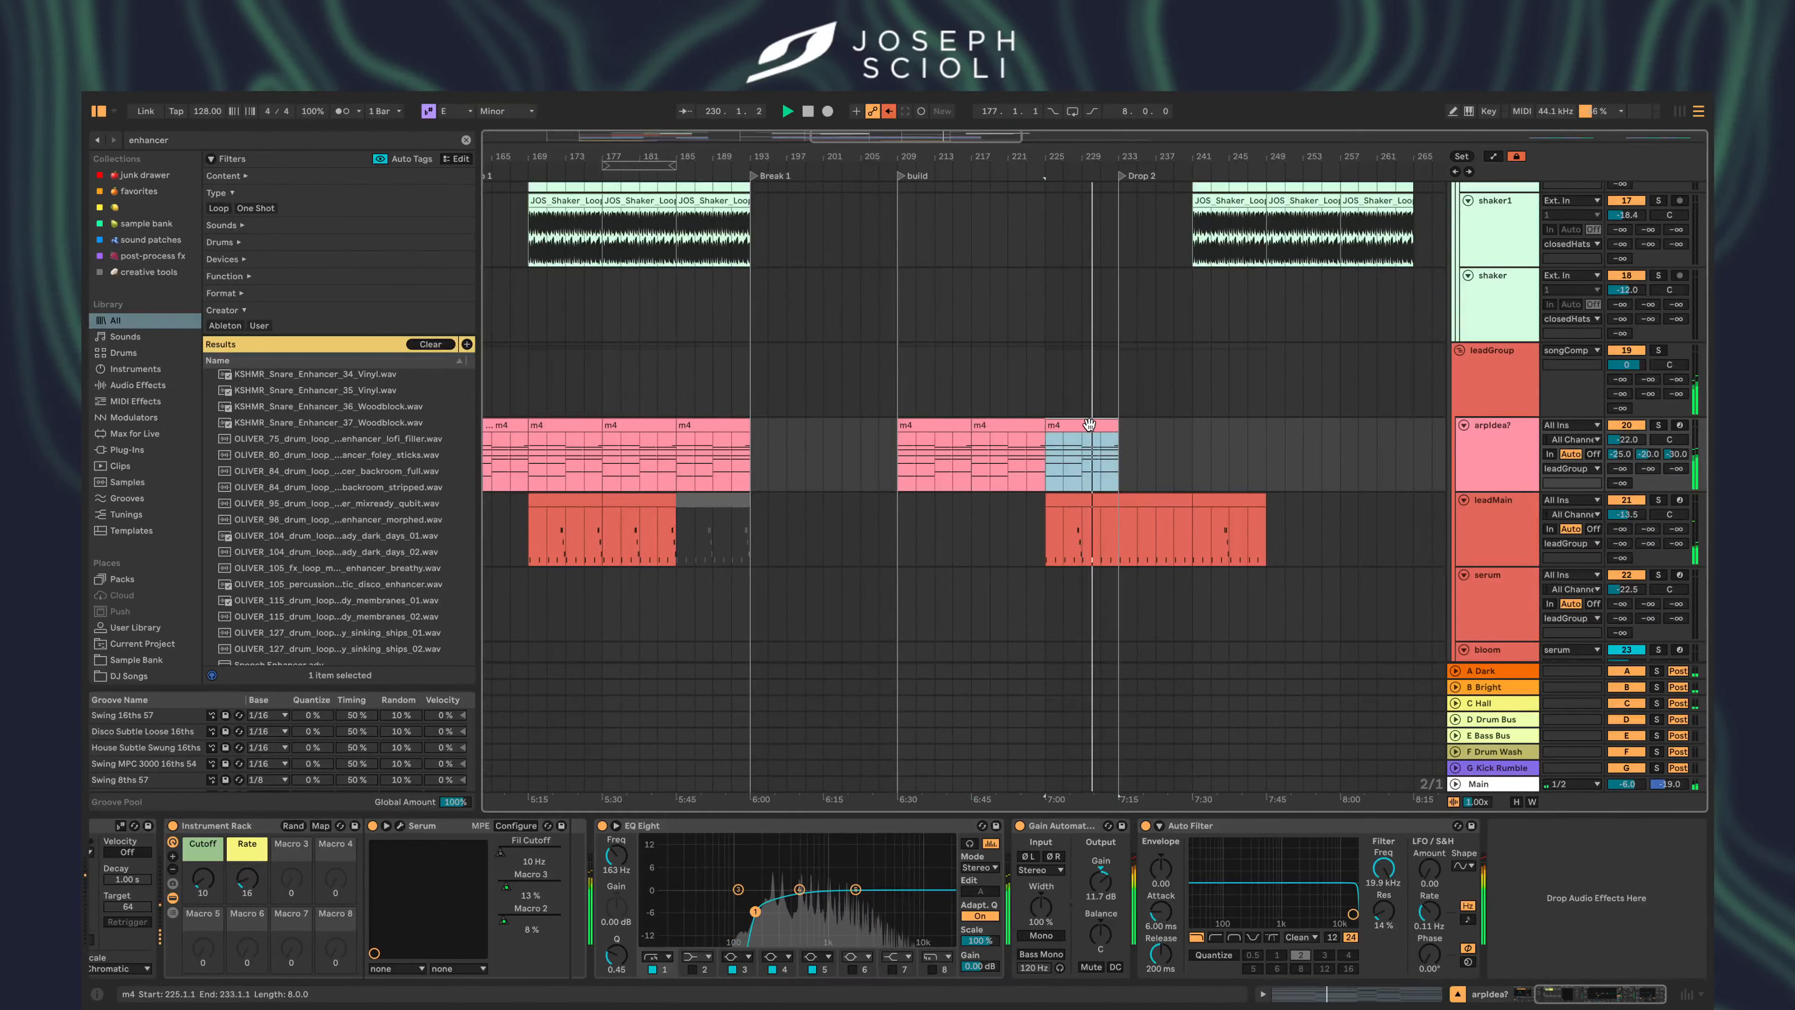
key(super+d)
click(1089, 425)
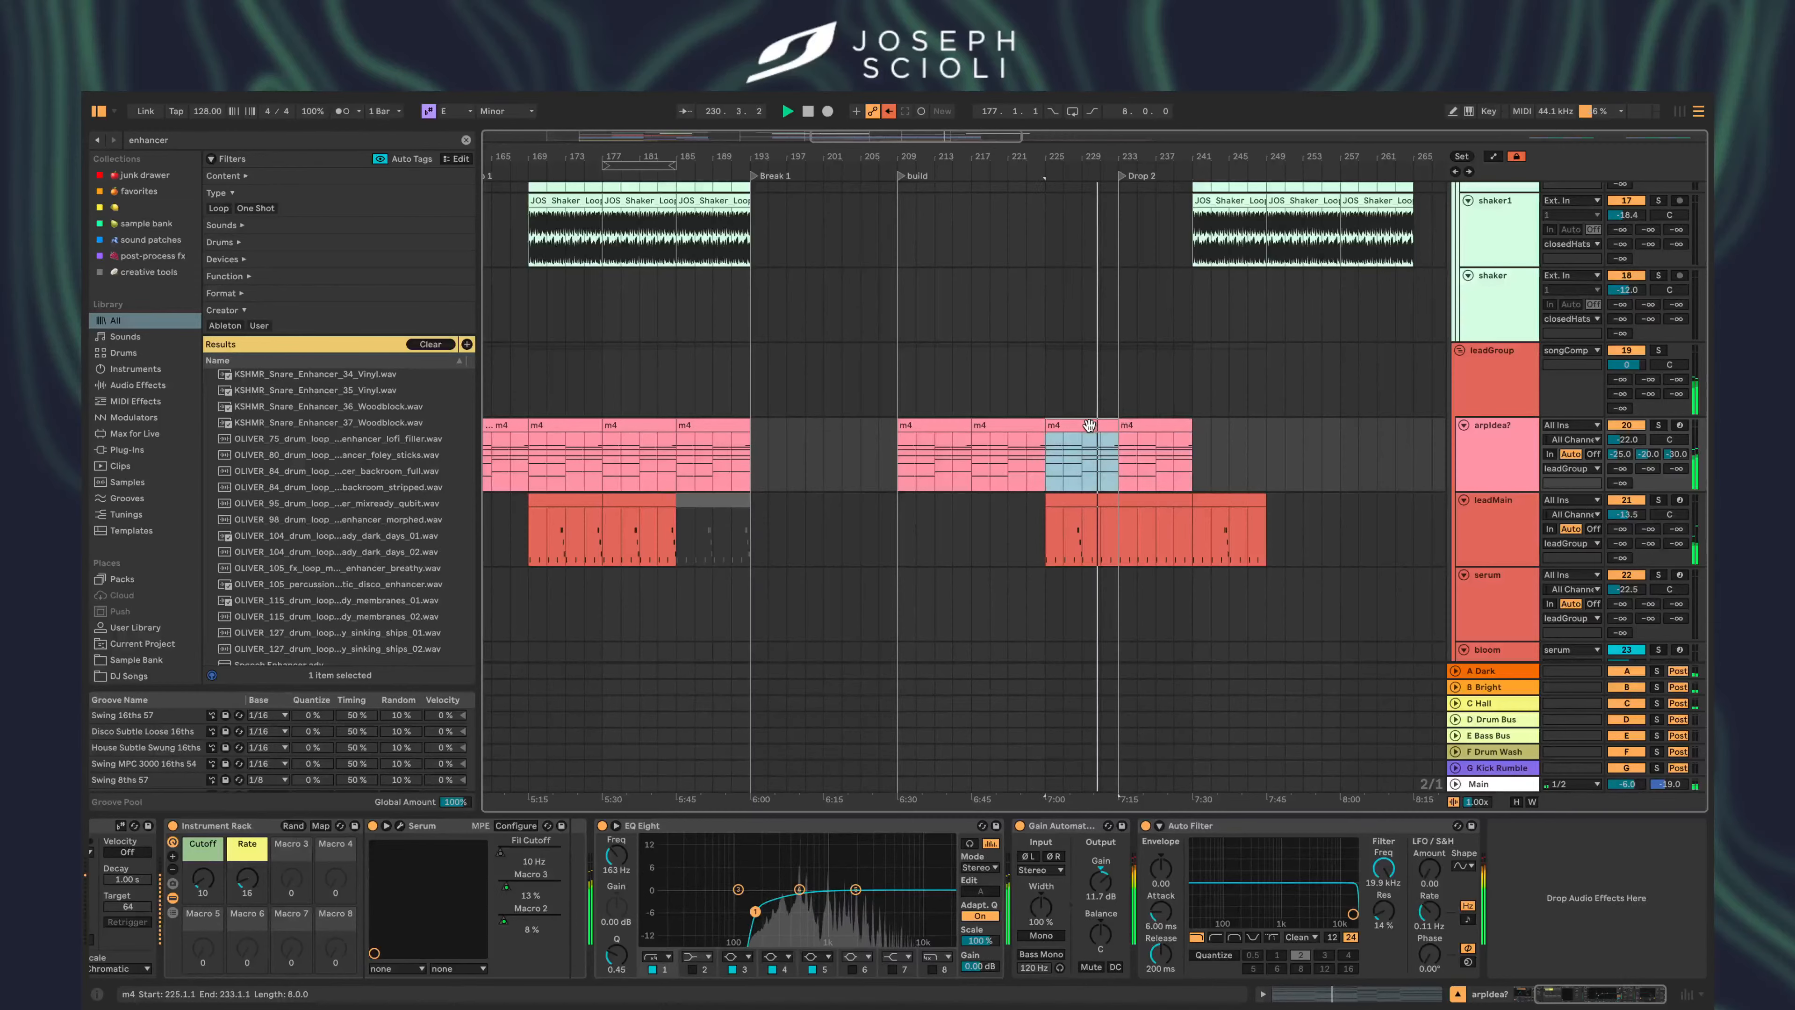
- Copy the deactivated eight-bar arpIdea7 clip at 81.1.1 over the clip at 225.1.1 and activate it
scroll(707, 428, left, 5)
click(707, 427)
key(space)
scroll(707, 428, left, 3)
scroll(706, 427, left, 10)
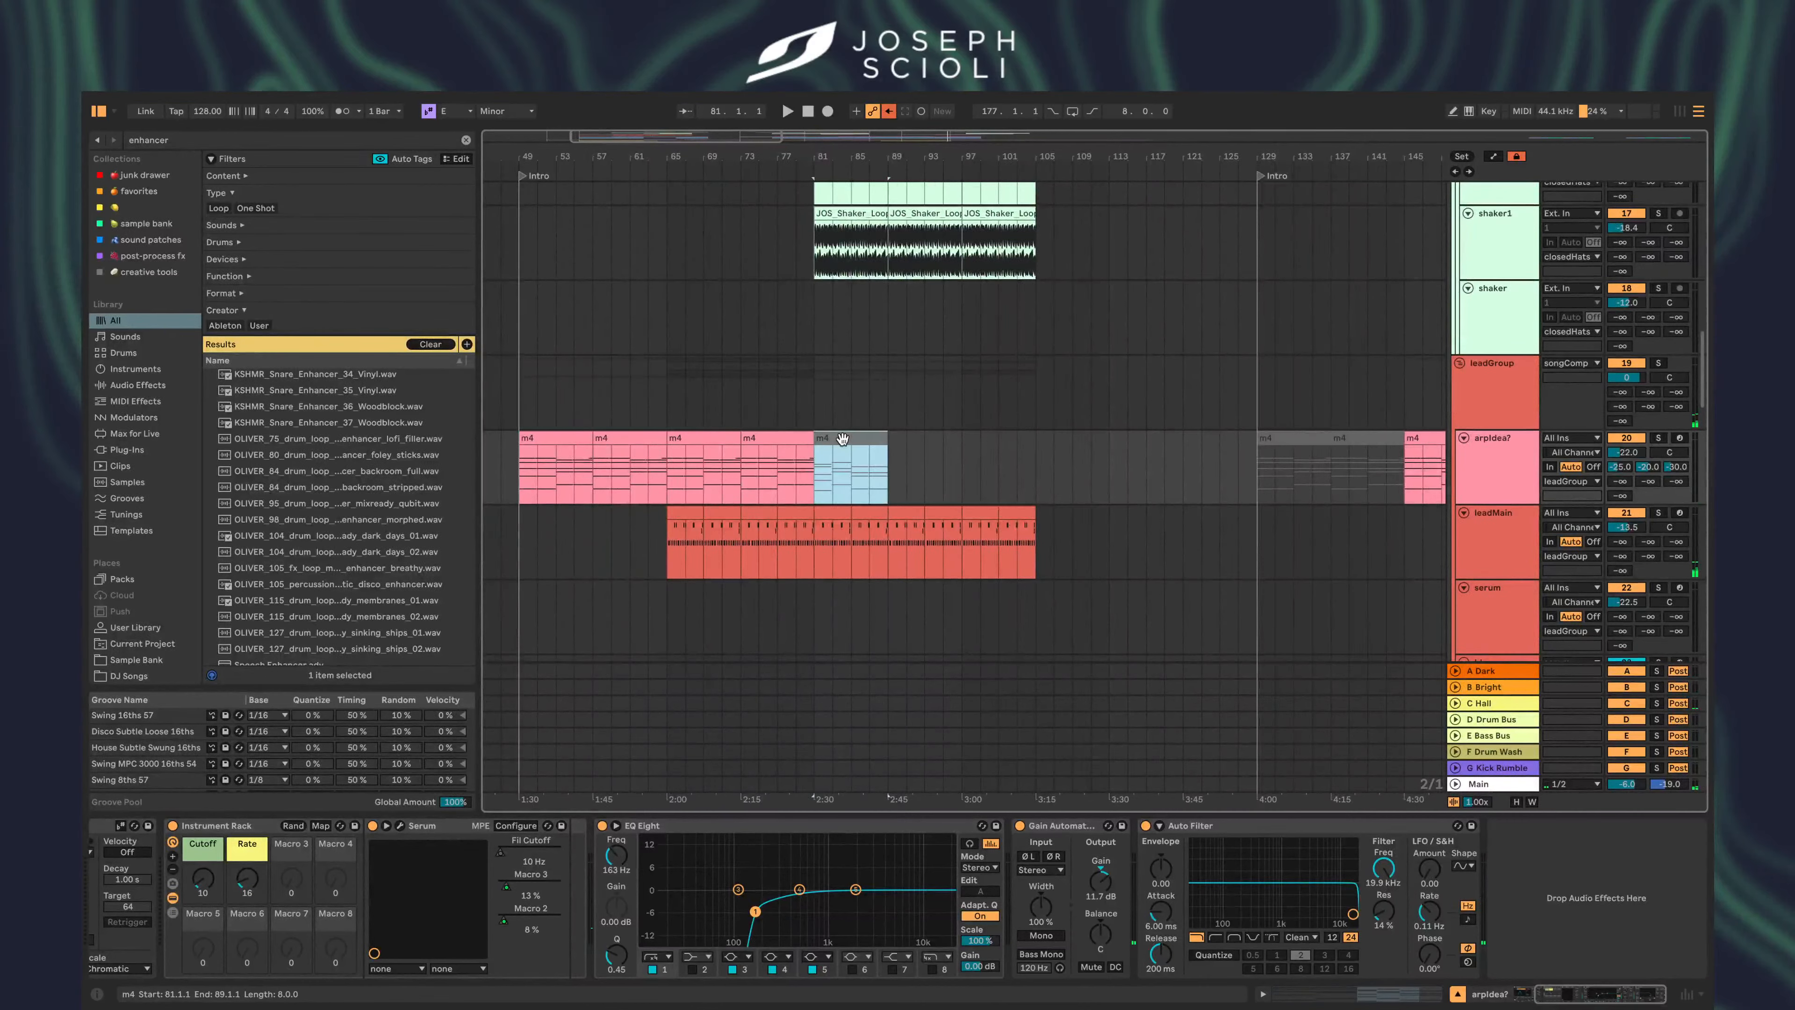
scroll(843, 439, right, 10)
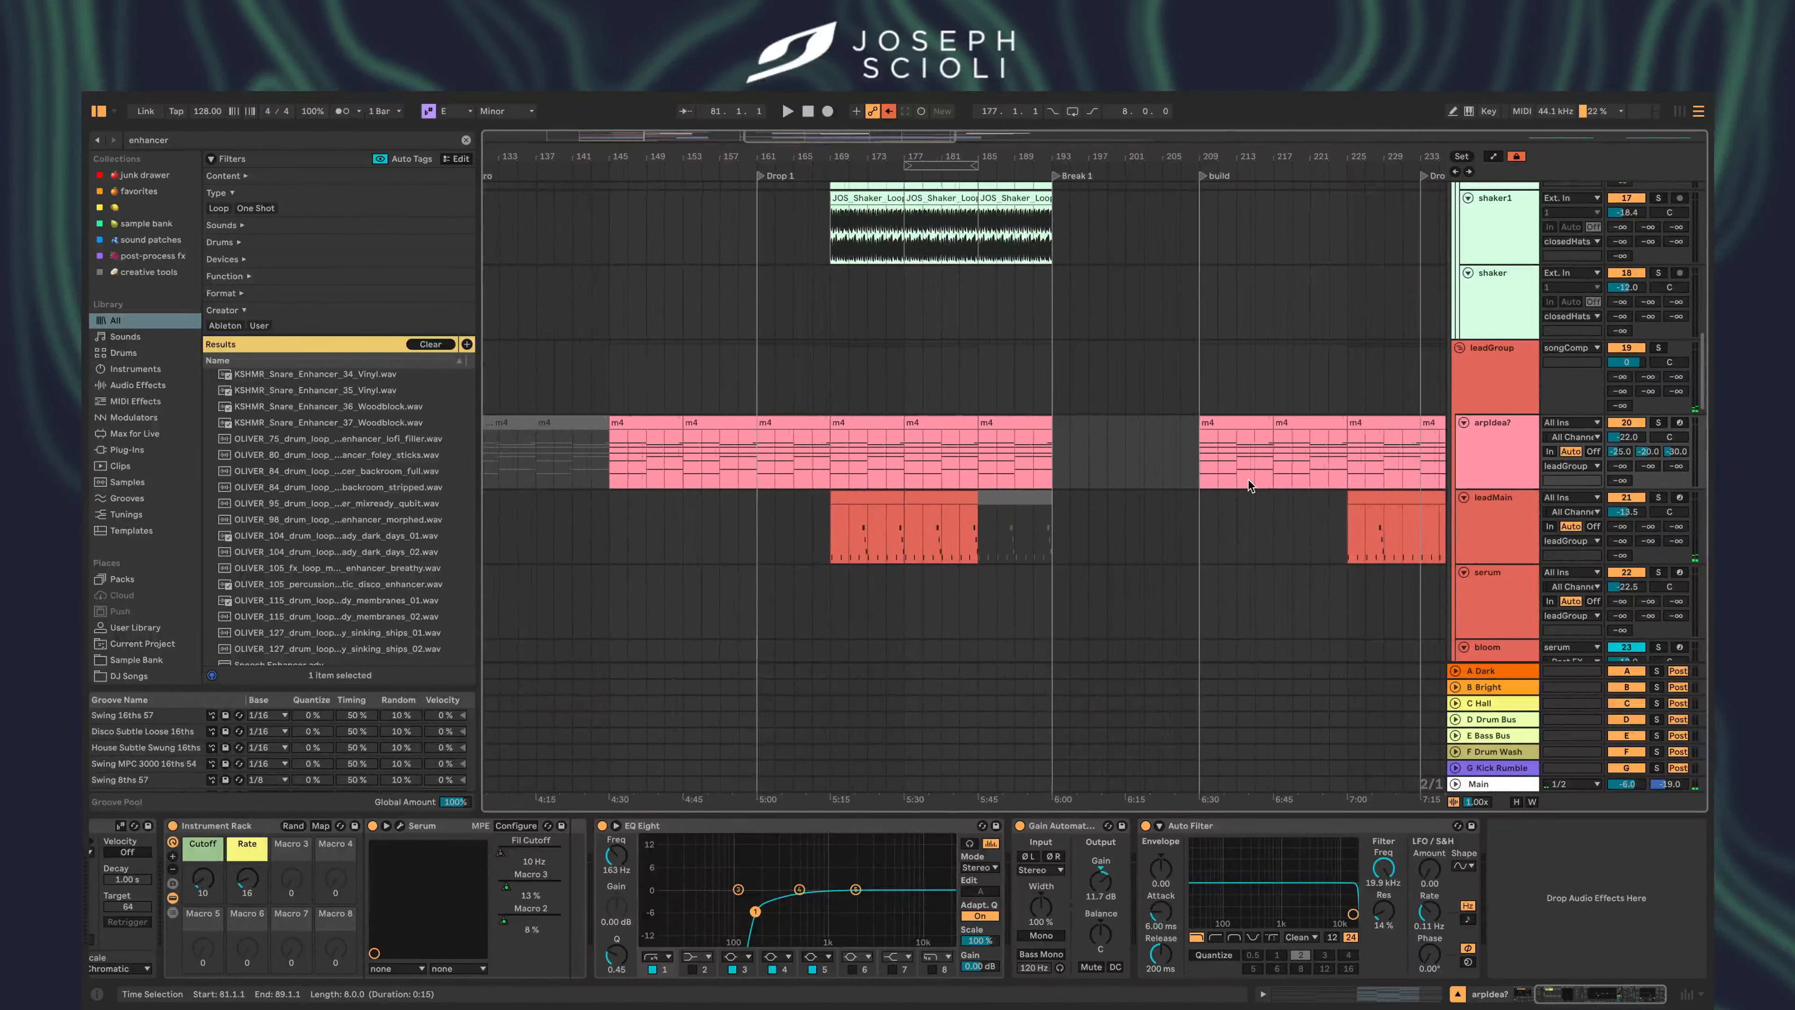
scroll(1248, 480, right, 5)
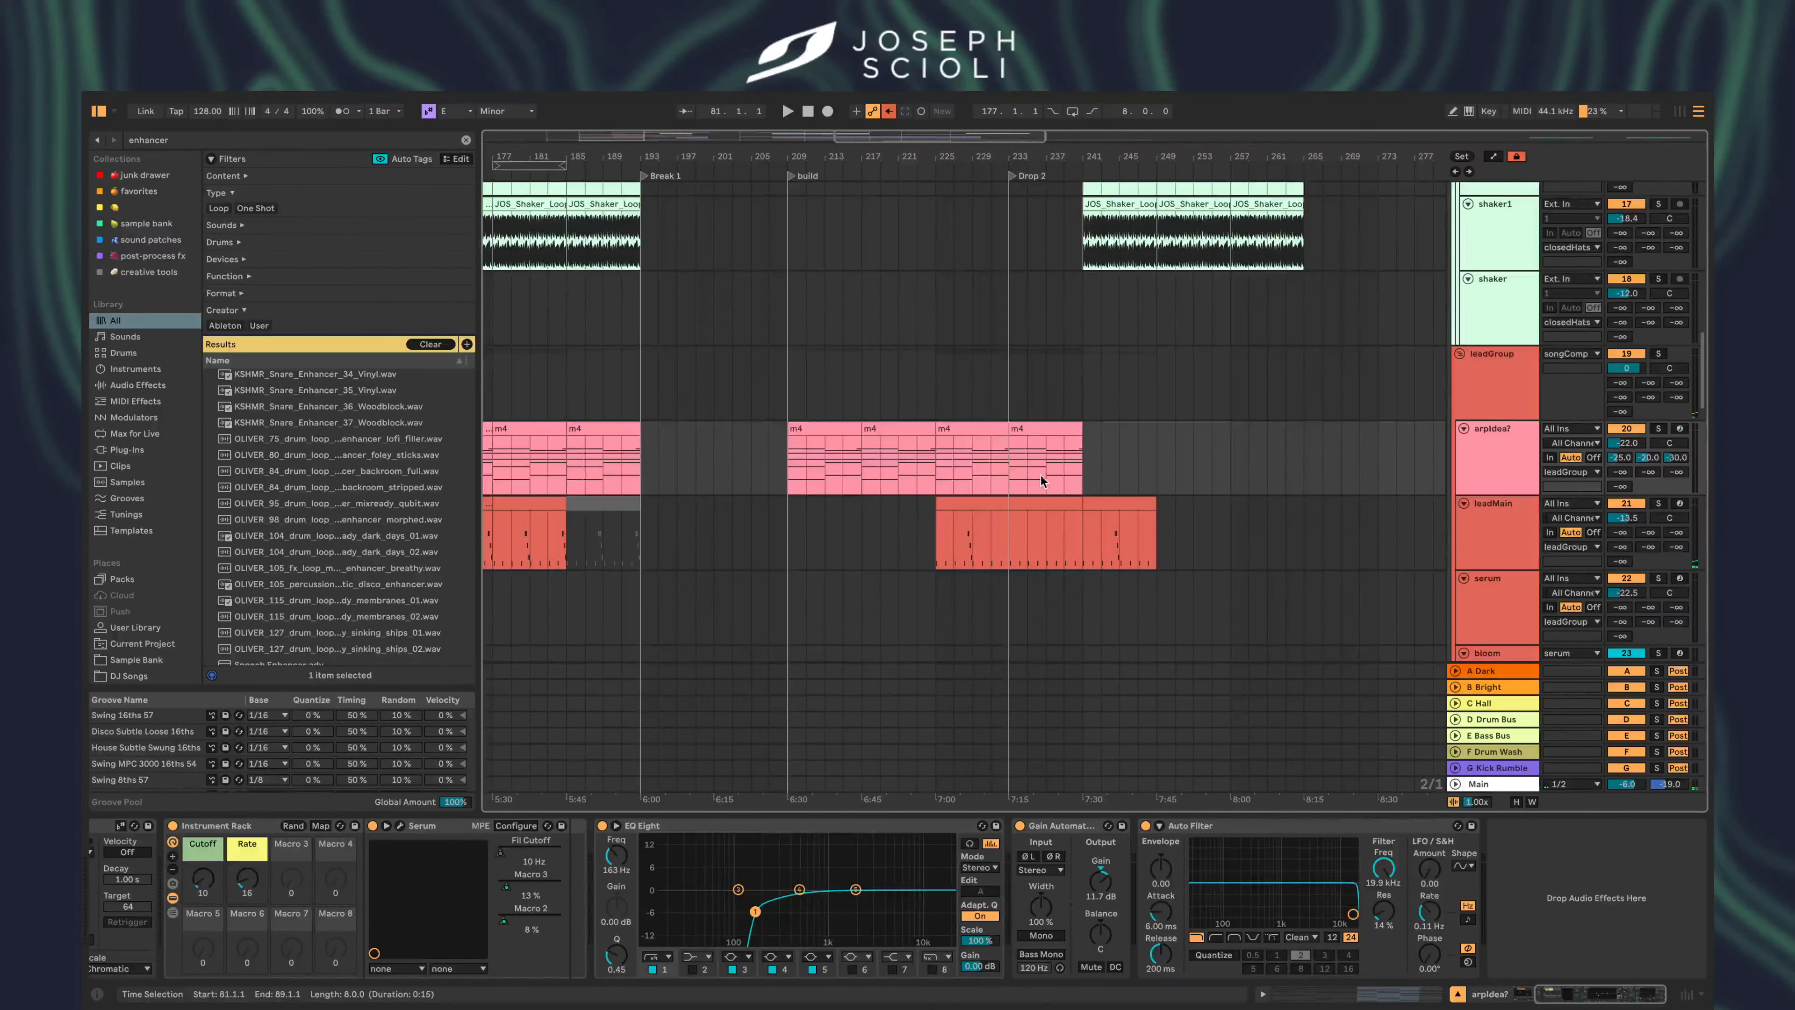
click(943, 468)
scroll(946, 425, down, 15)
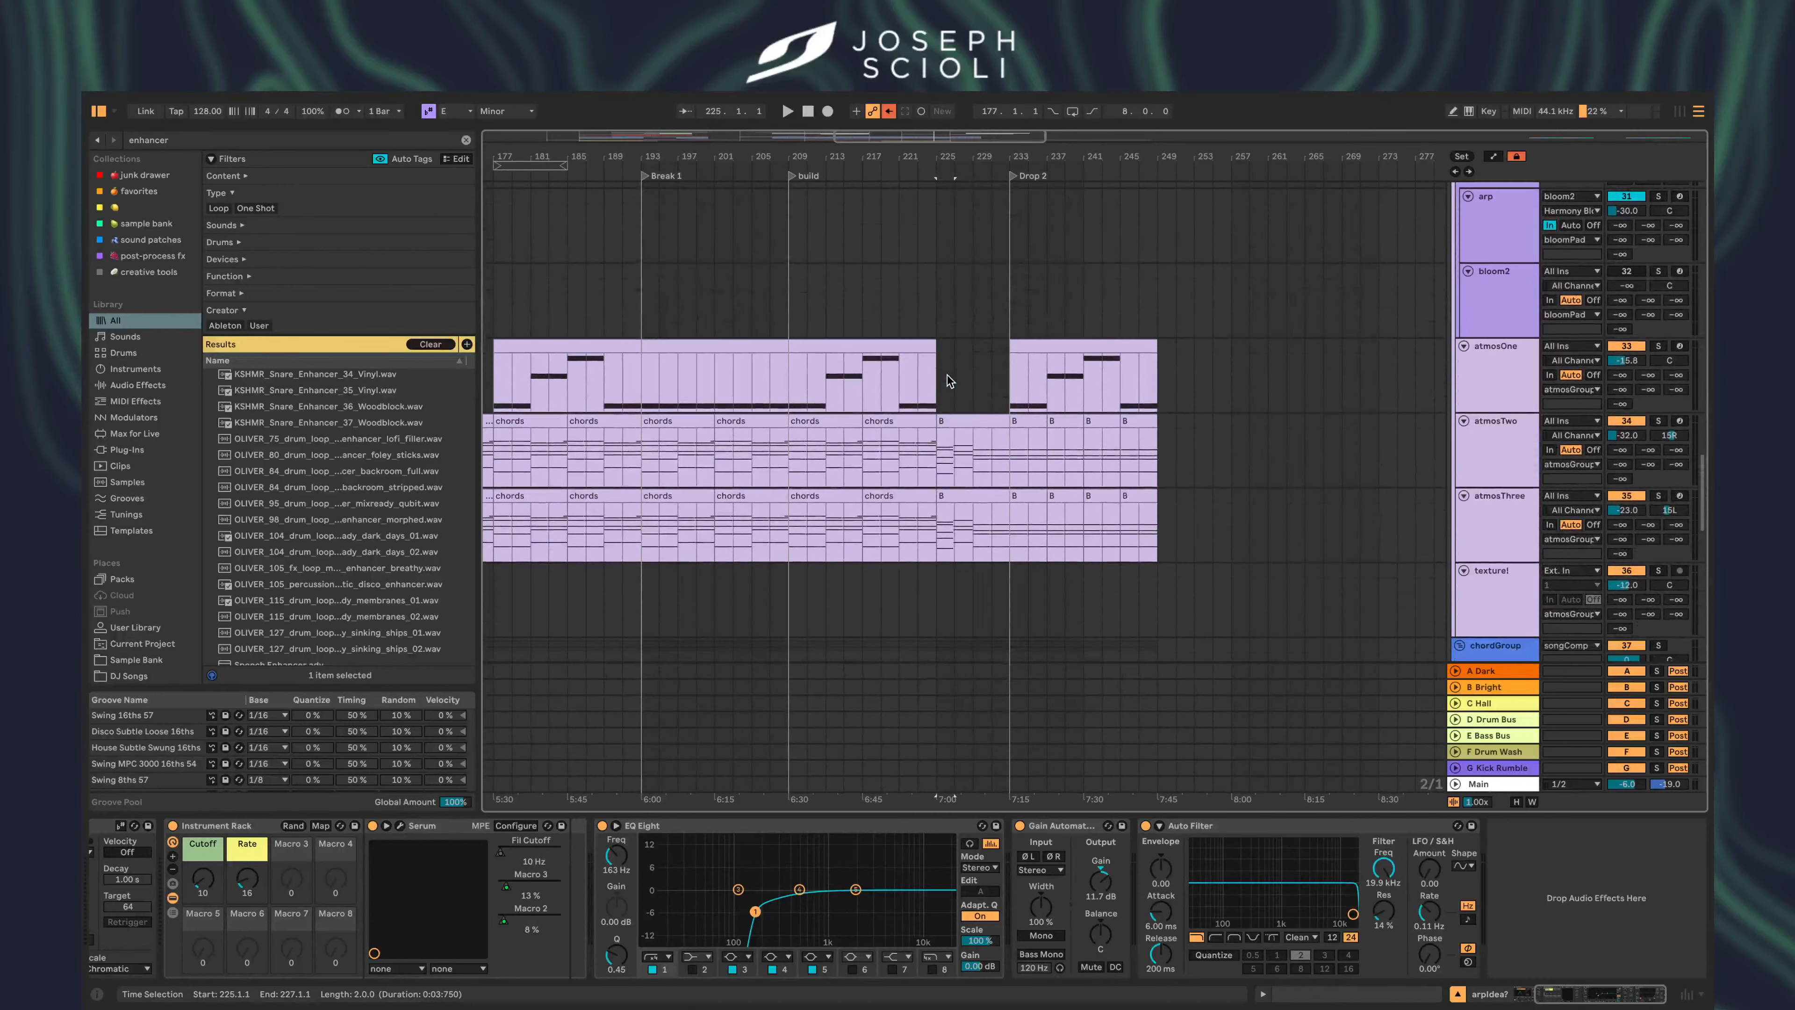
scroll(950, 380, up, 15)
click(957, 406)
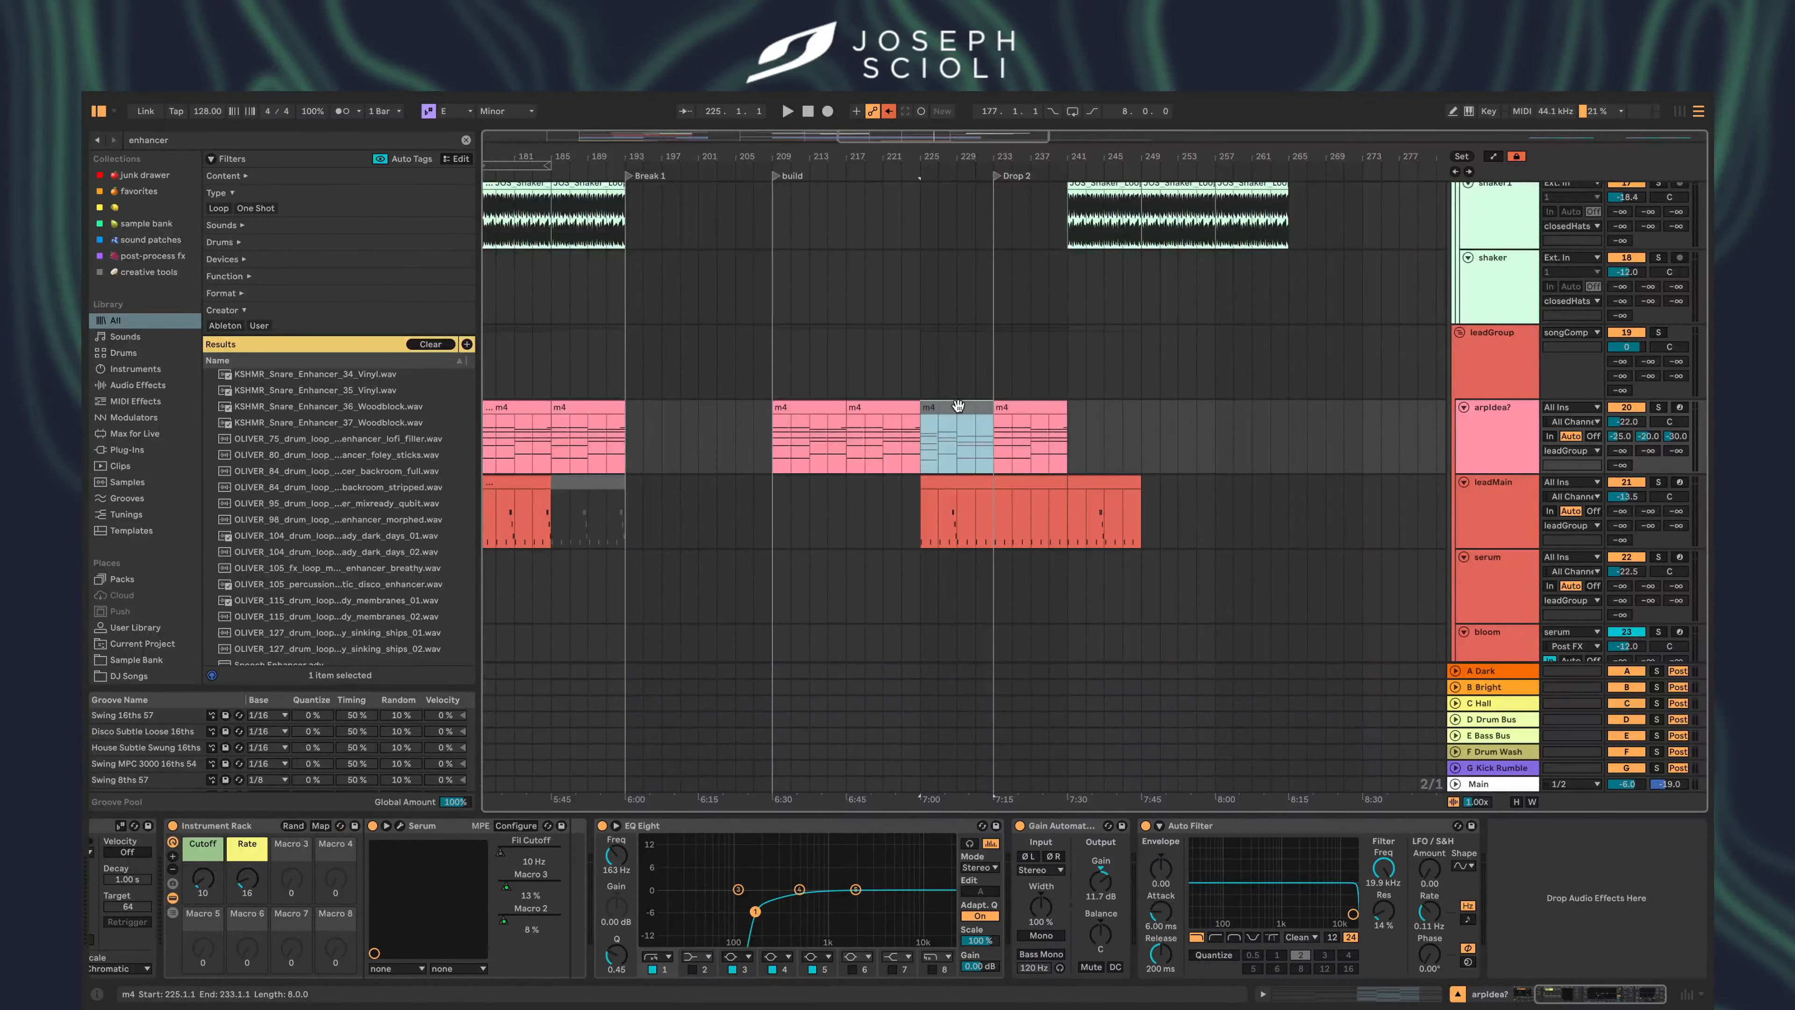
- Play from 225.1.1, set arpIdea7's Cutoff macro to 35 and Rate to 38, and duplicate the clip at 225.1.1 to 233.1.1
click(916, 440)
key(space)
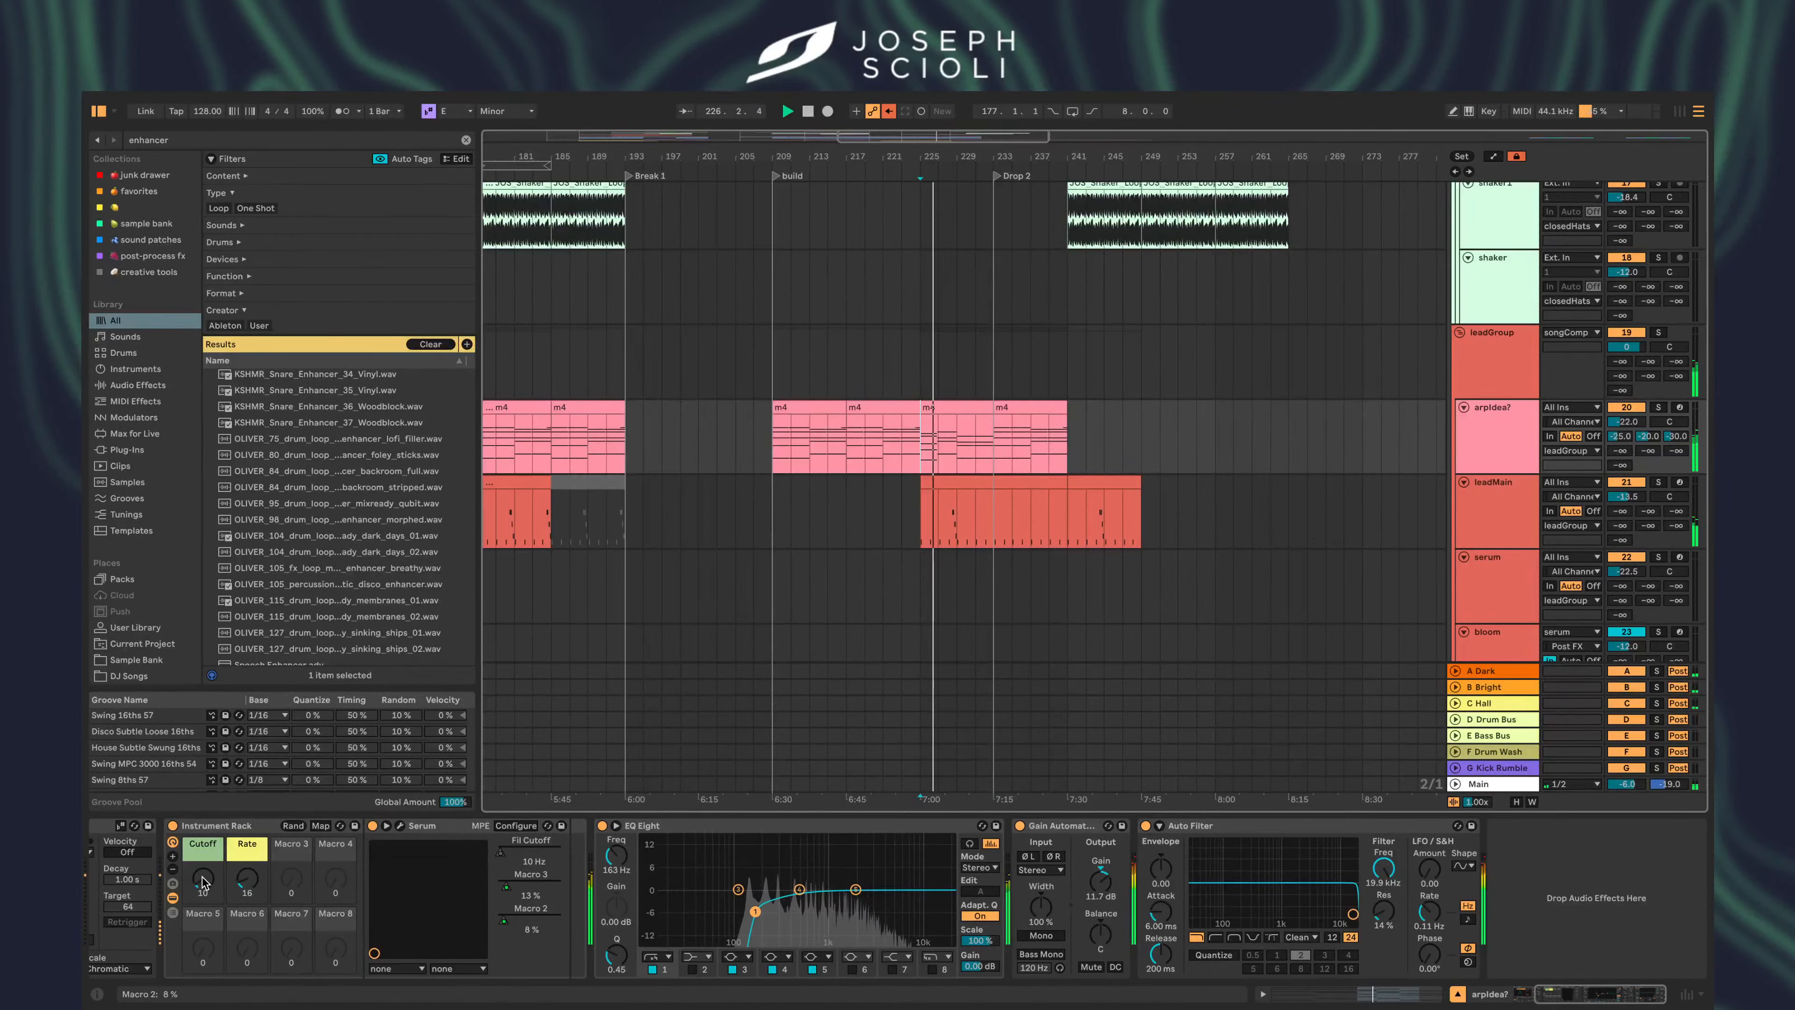
drag(202, 878, 247, 876)
click(981, 409)
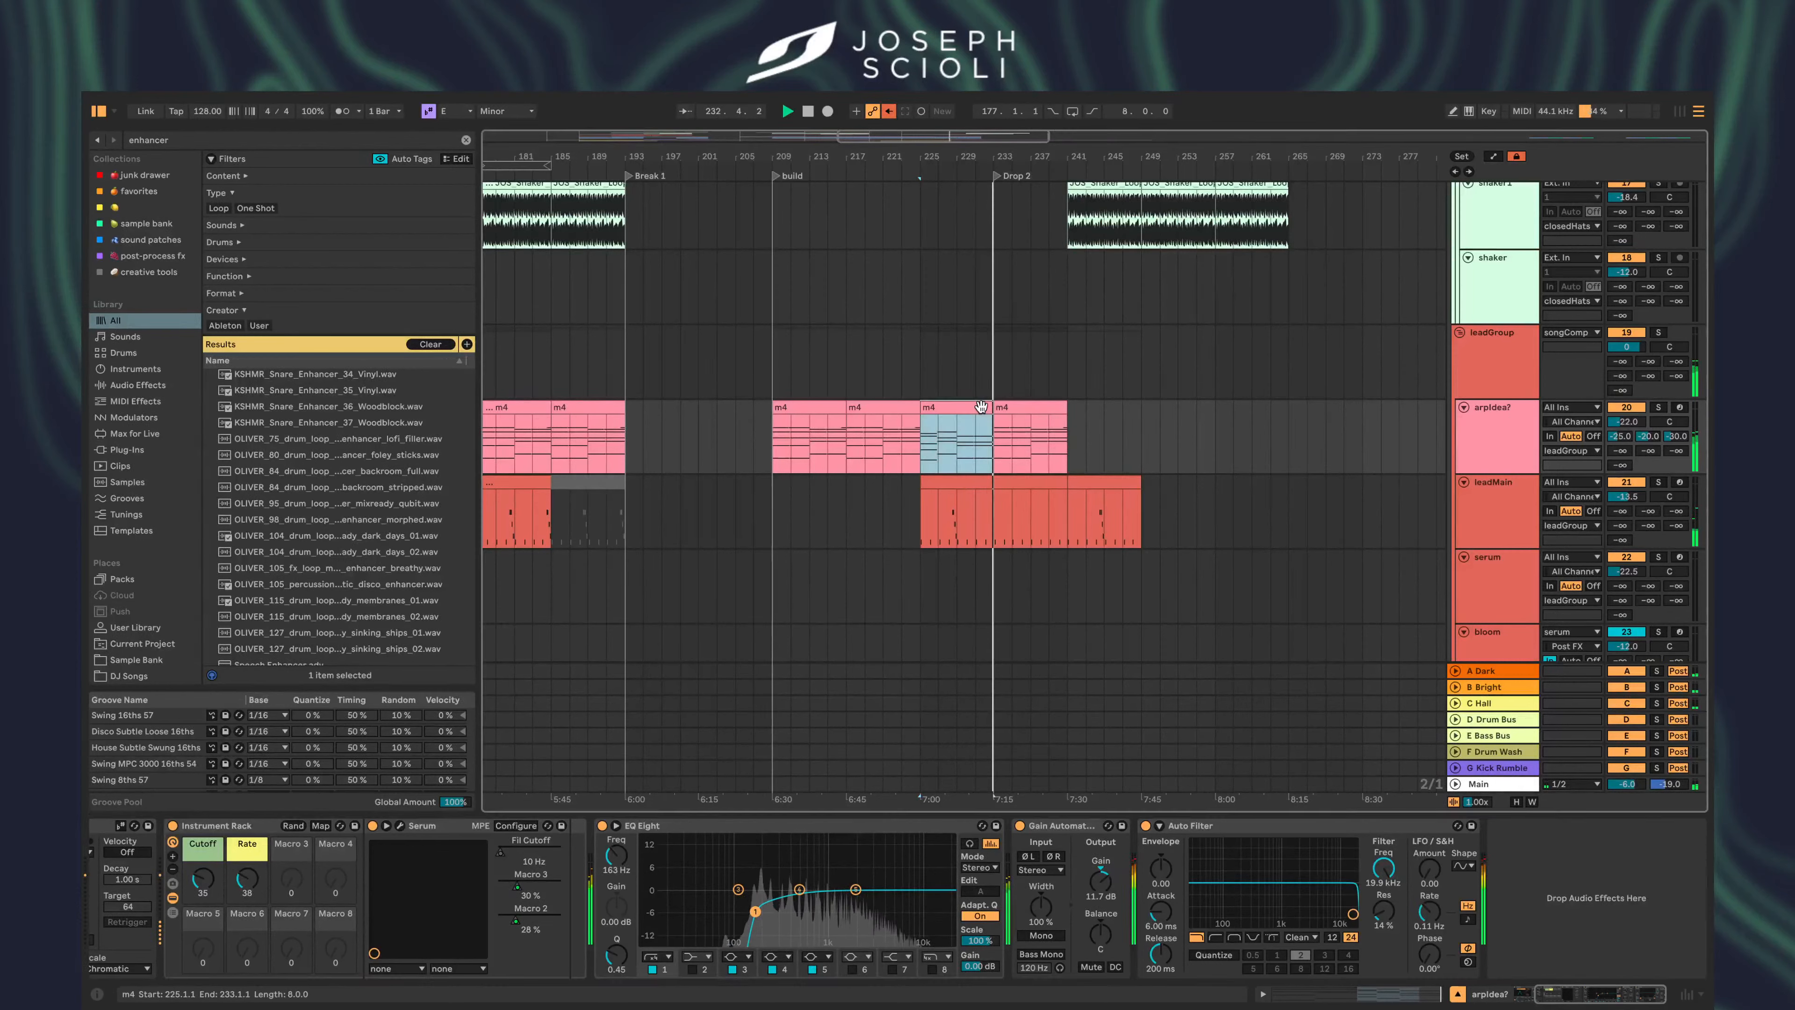
key(super+d)
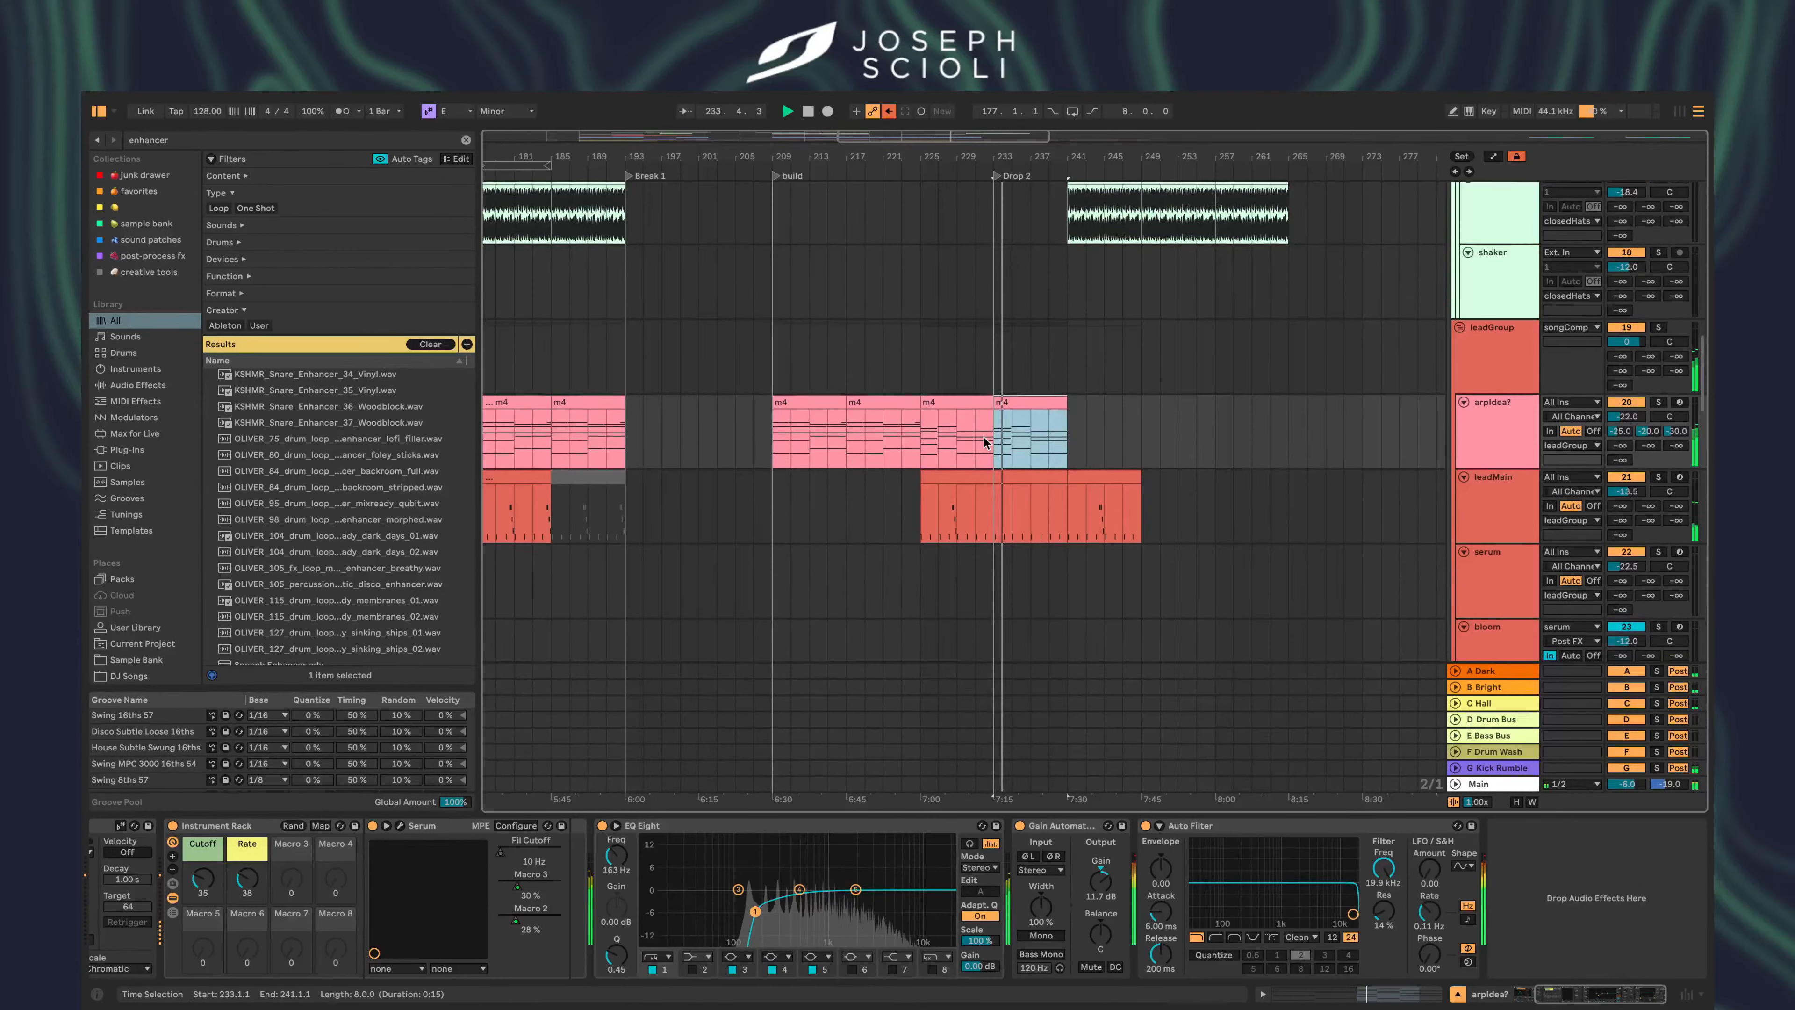
- Repeat arpIdea7's four bars from 229.1.1 to 233.1.1 through Drop 2 up to 249.1.1, deleting the extra copy at 249.1.1
scroll(964, 396, down, 2)
scroll(958, 379, down, 10)
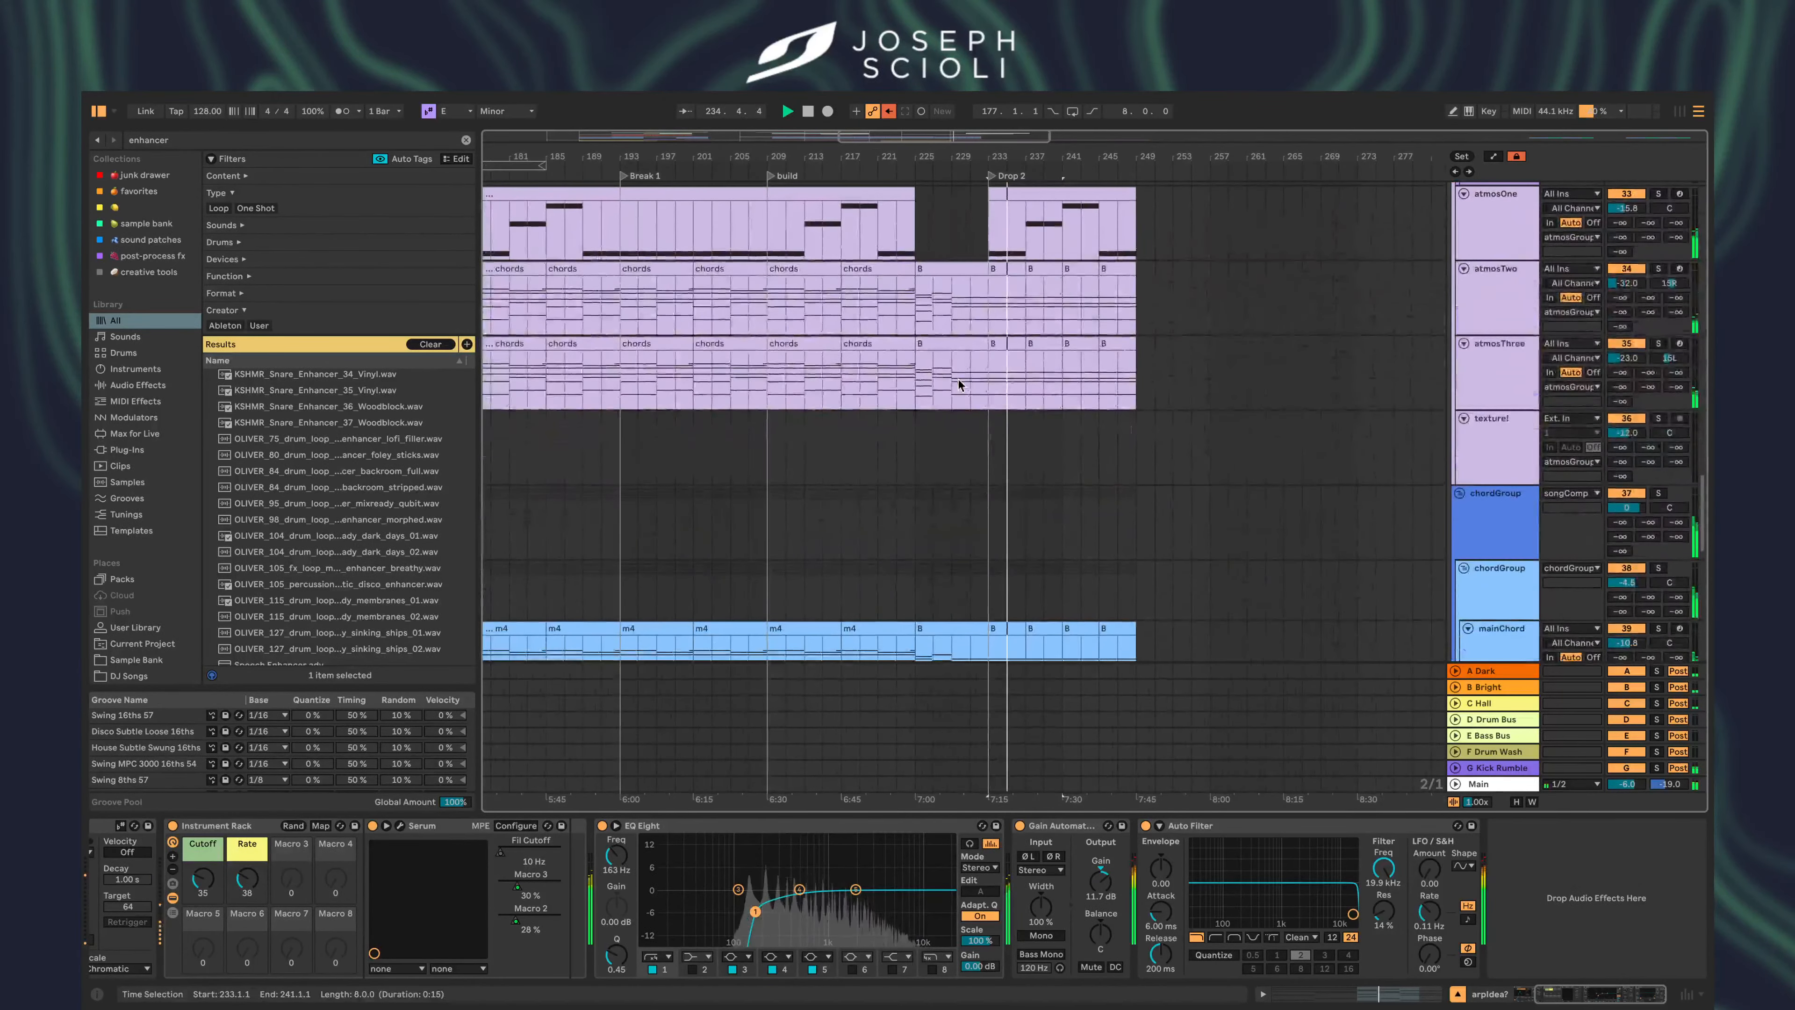
scroll(957, 379, up, 2)
scroll(1028, 352, up, 10)
scroll(997, 487, down, 10)
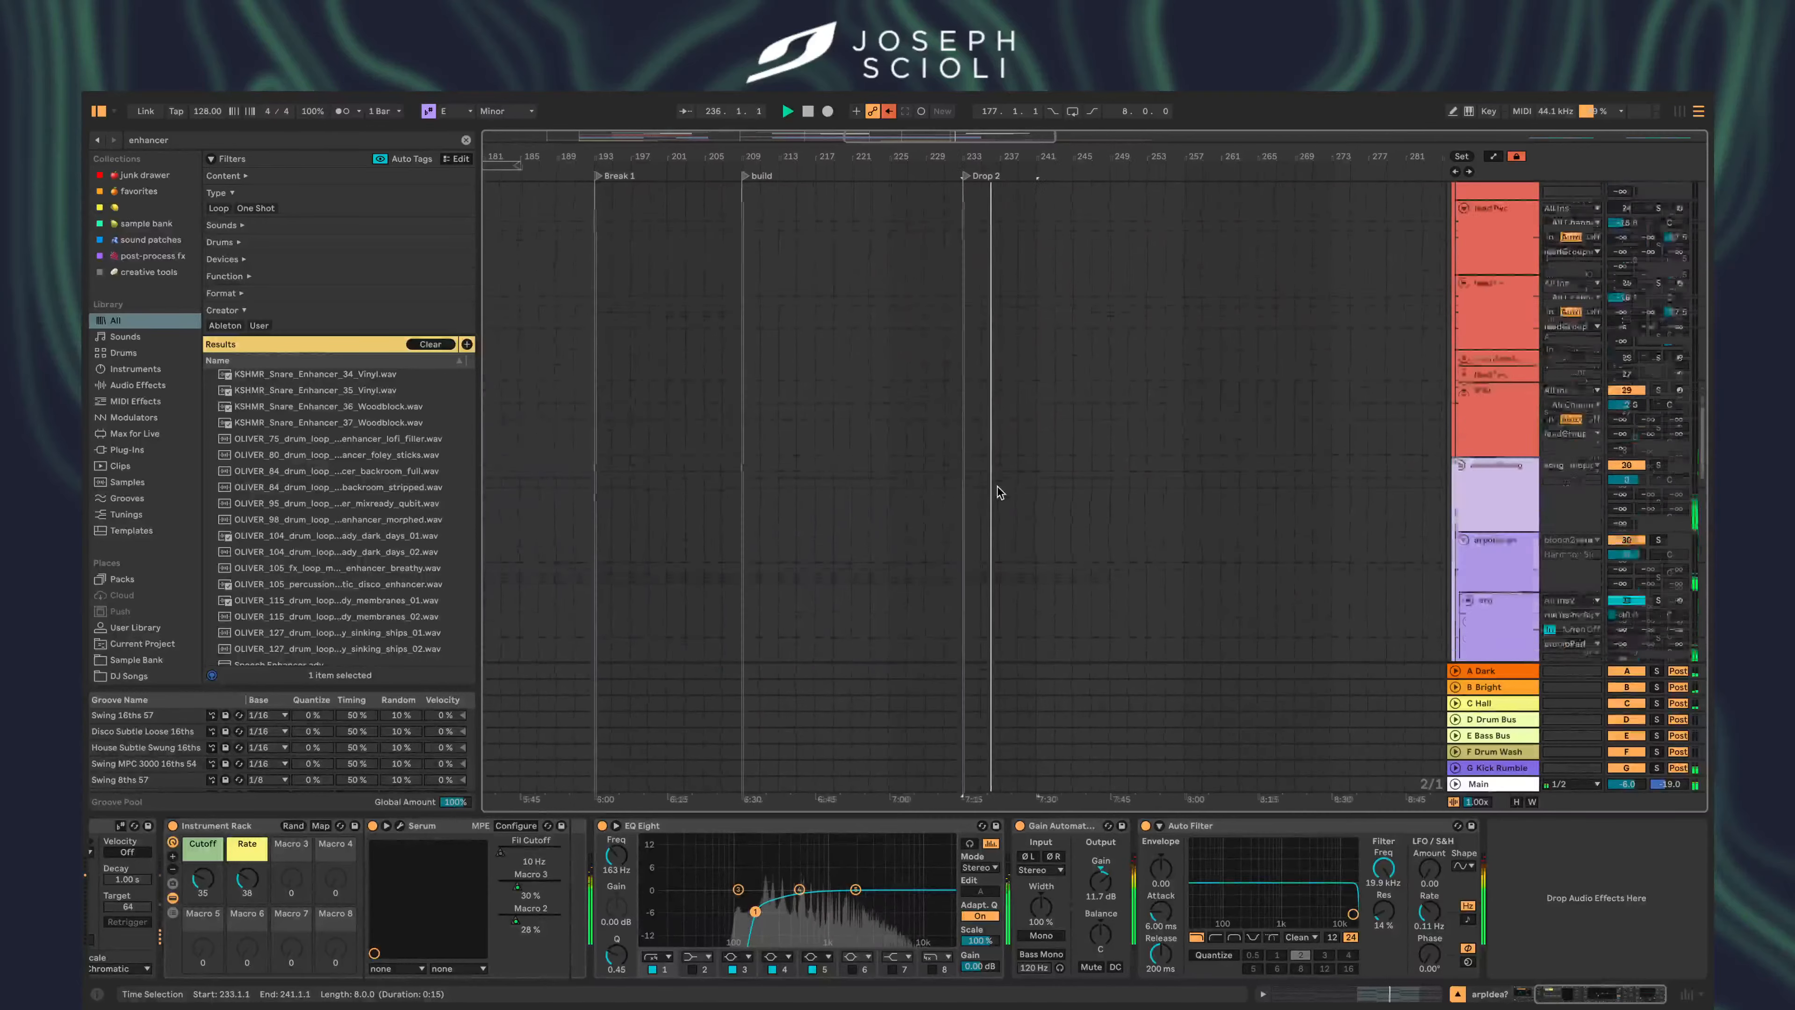
click(991, 476)
scroll(918, 426, up, 10)
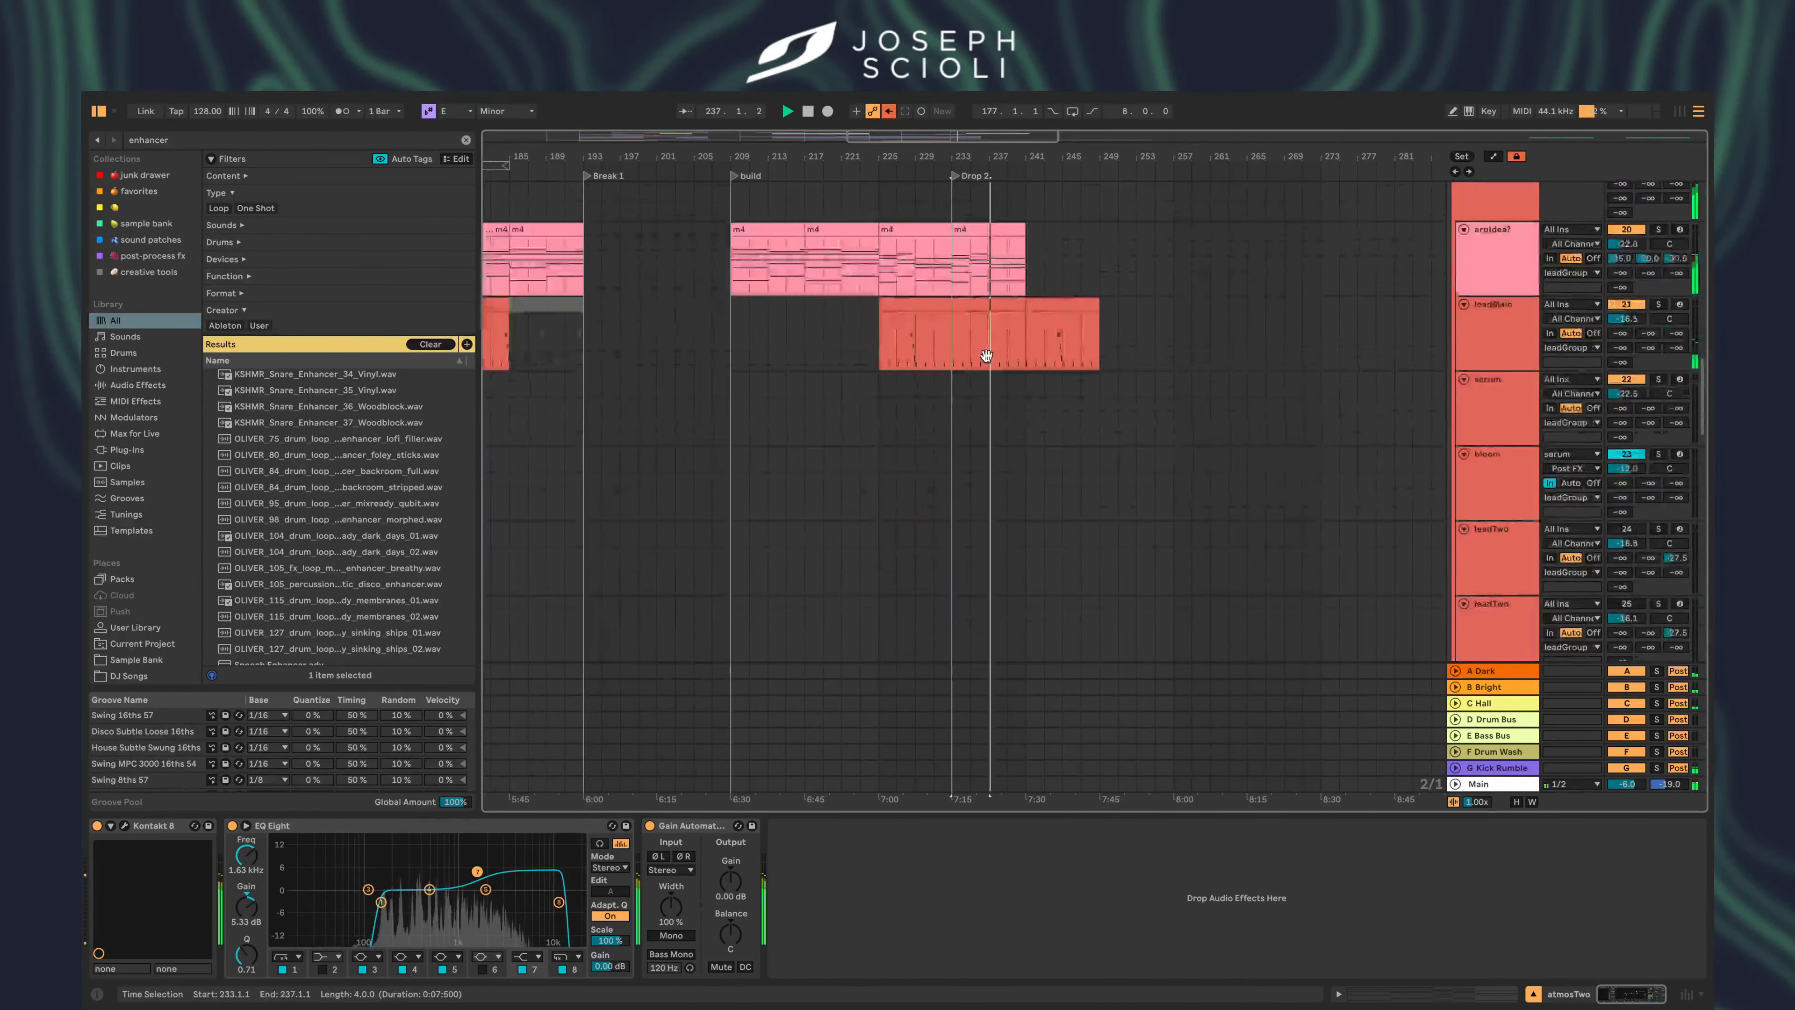
drag(930, 445, 954, 443)
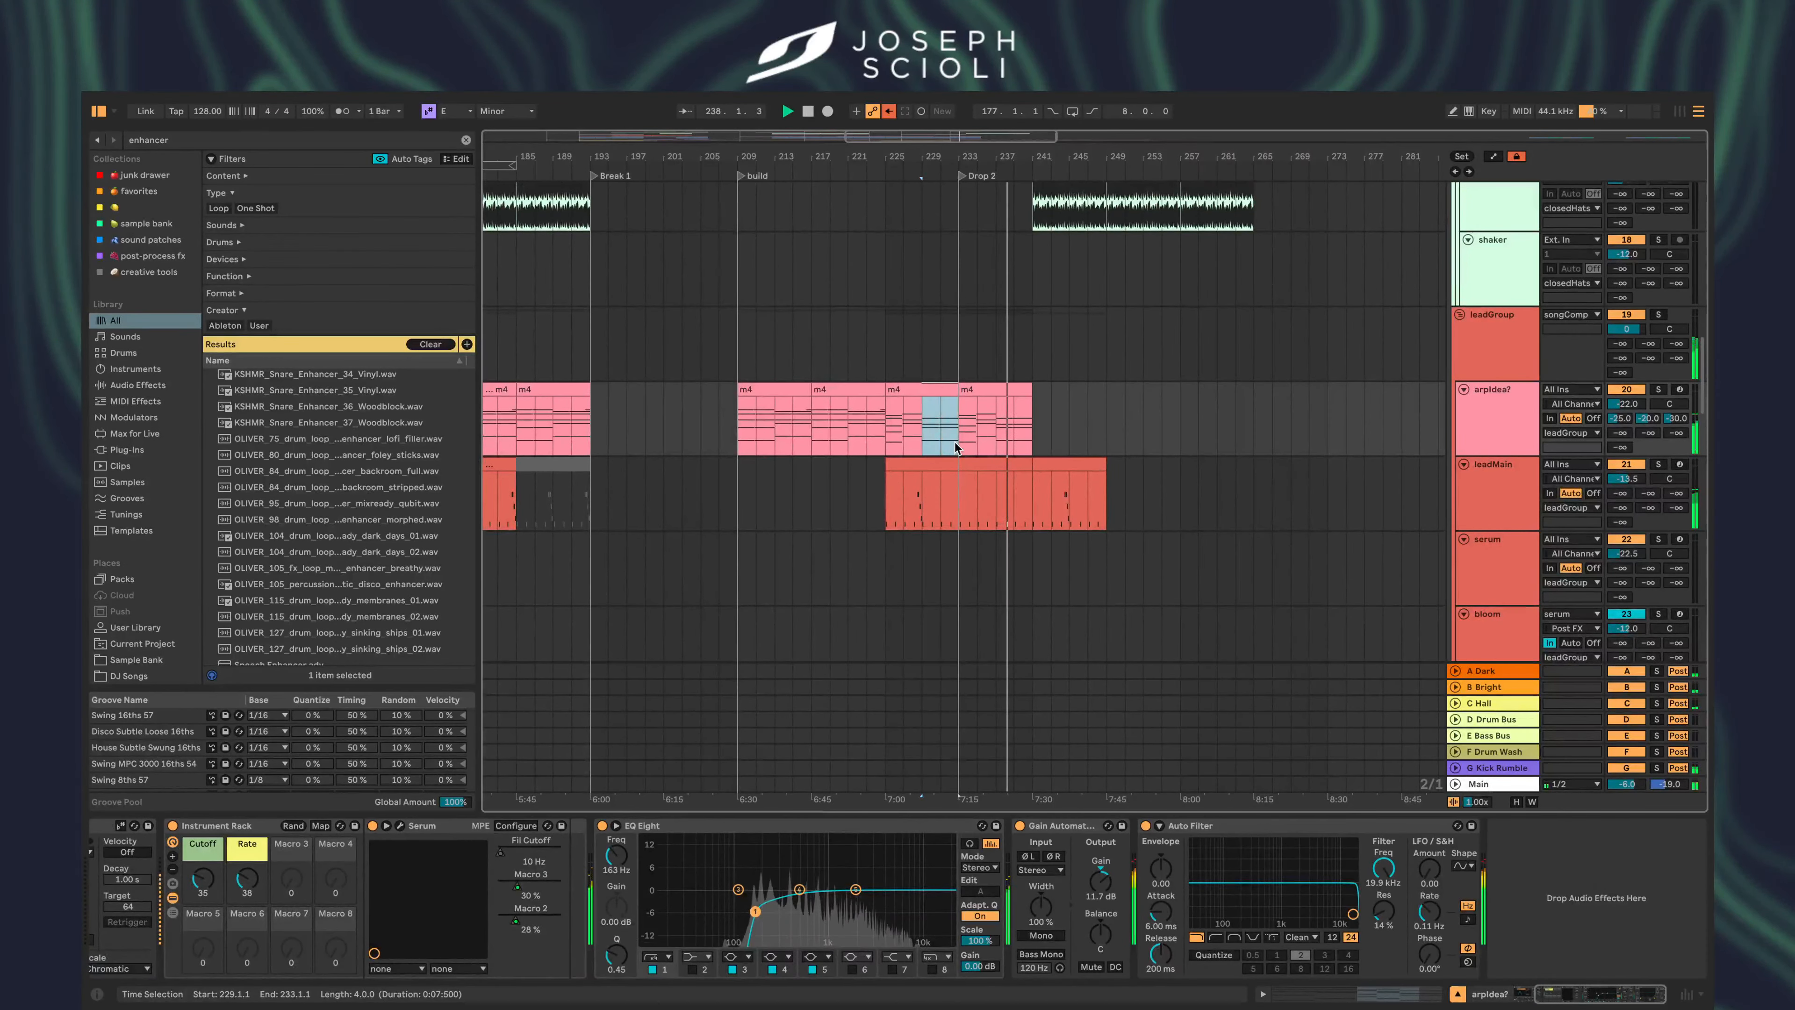
key(super+d)
key(super+d)
key(super+d)
key(super+d)
key(super+d)
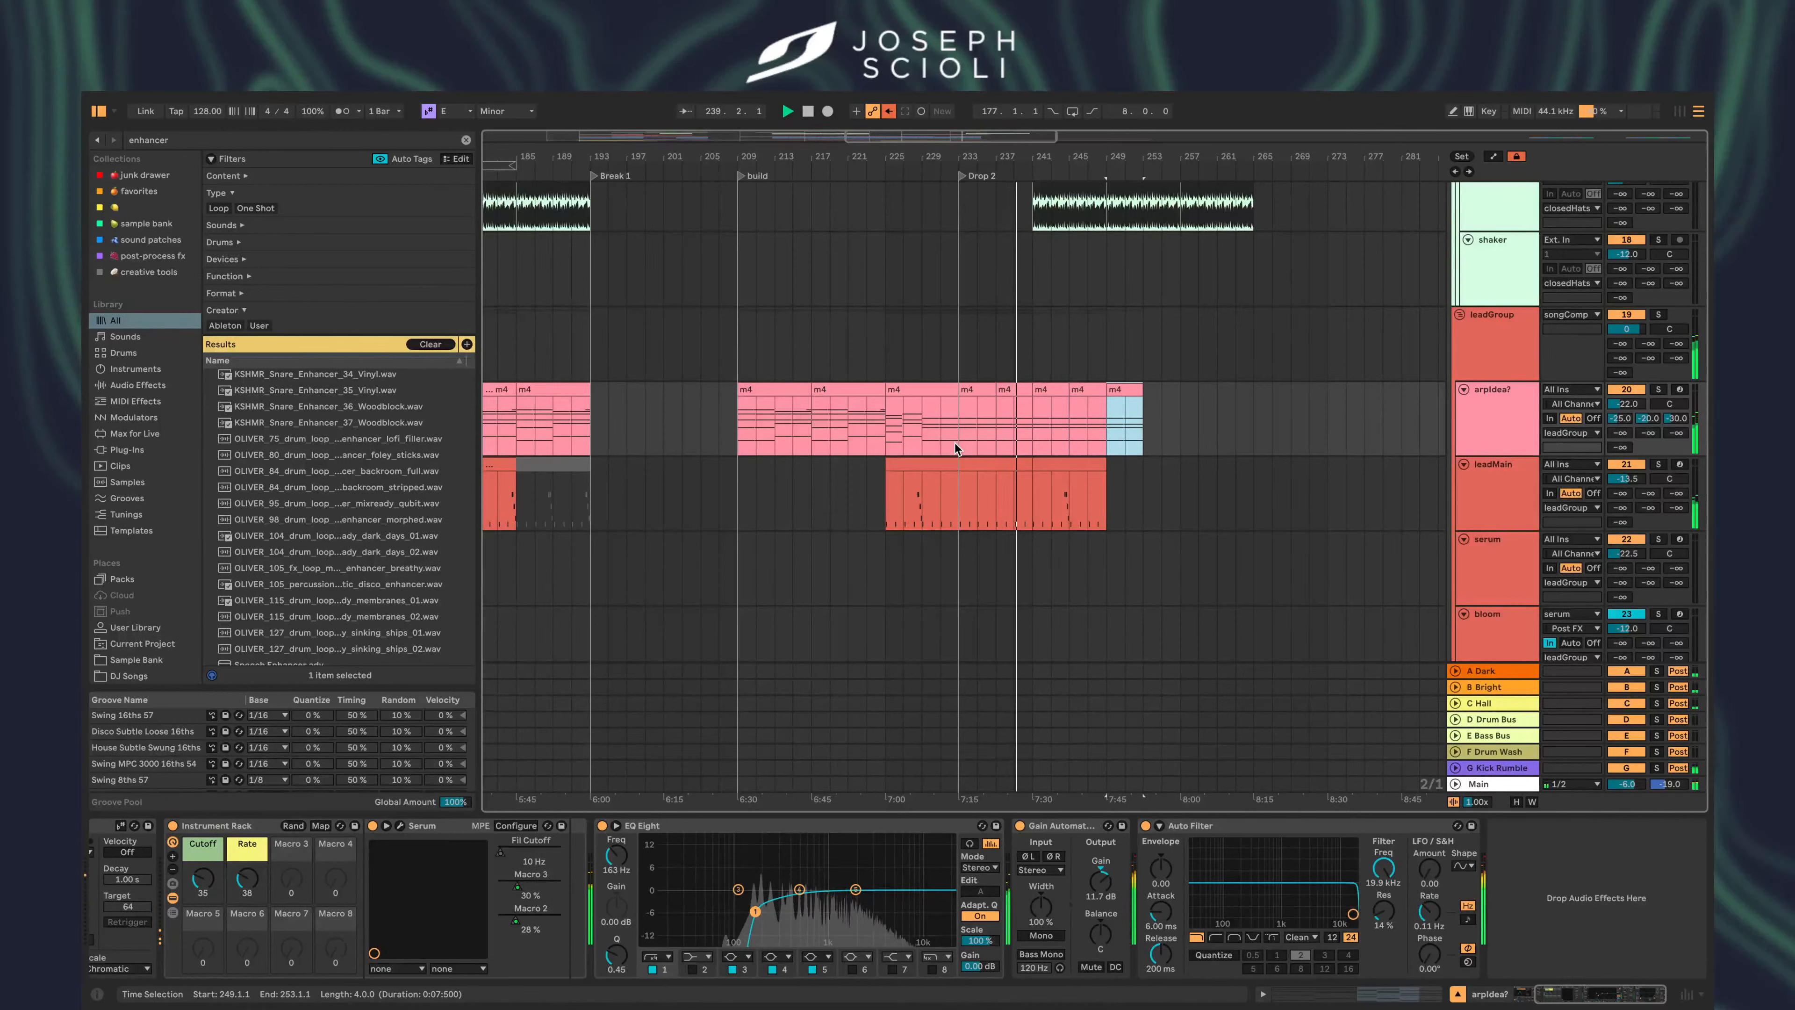
key(Delete)
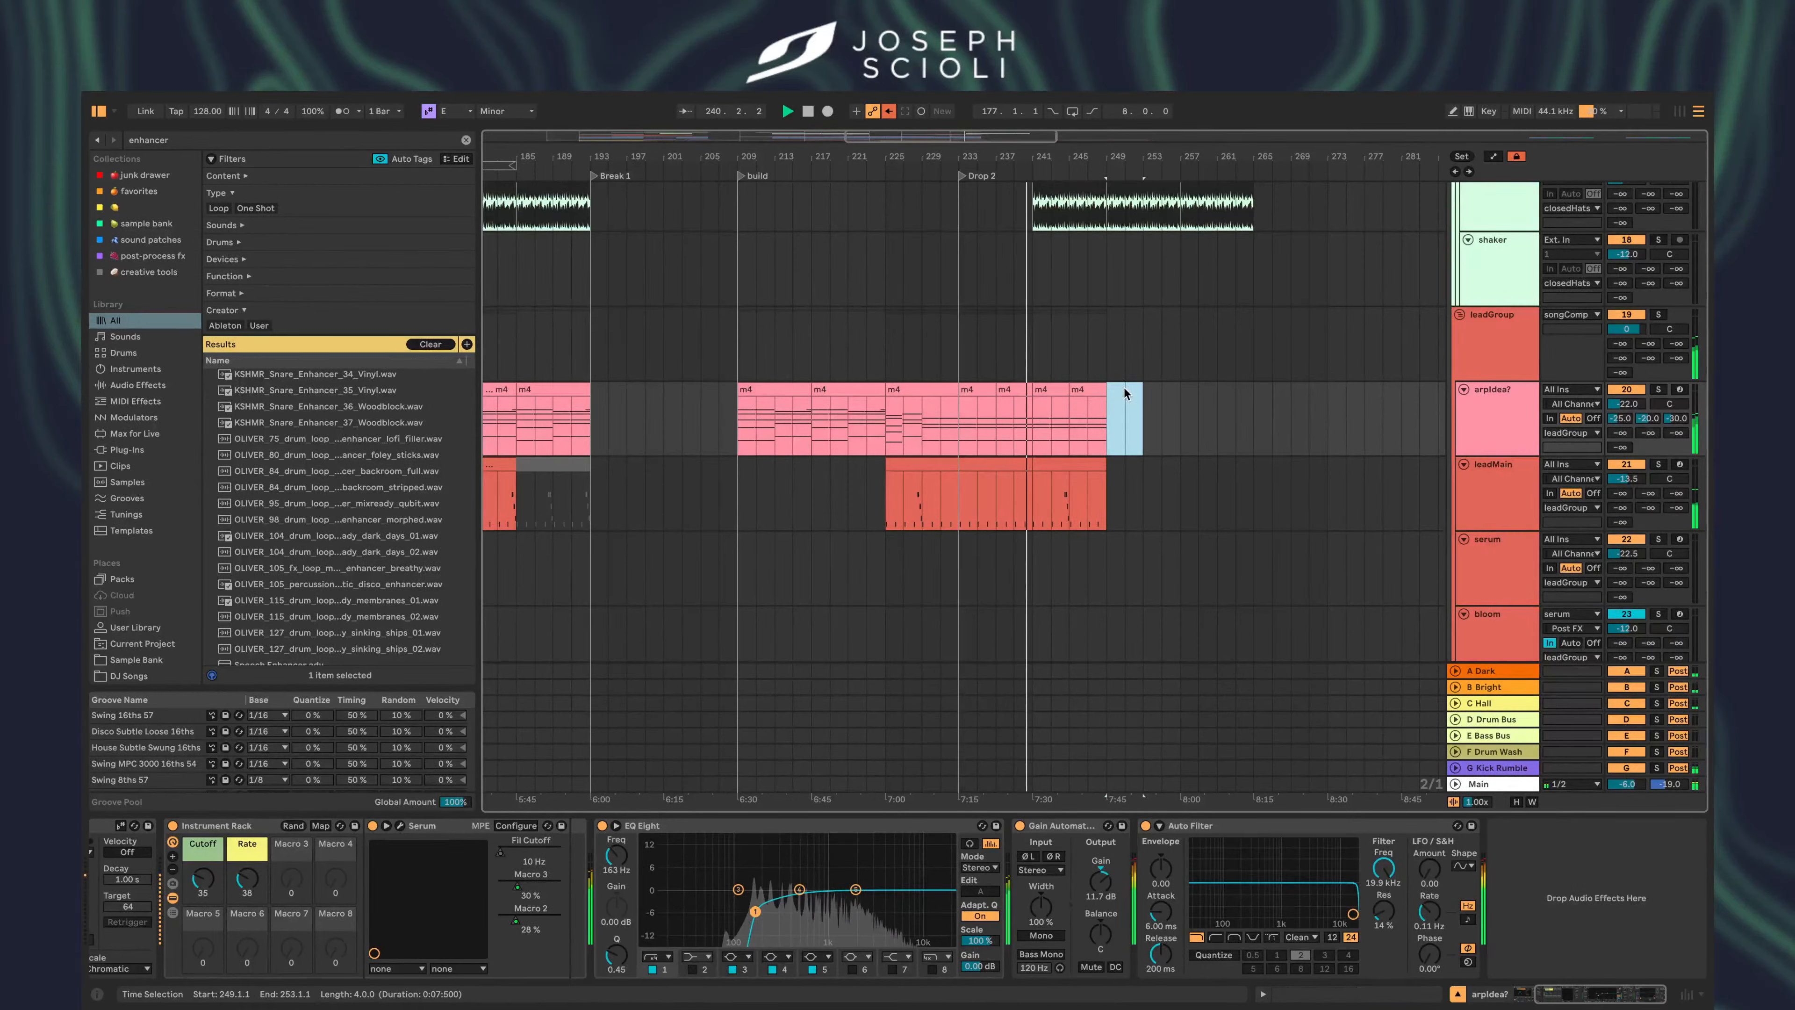
- Duplicate the last four-bar atmosThree clip of Drop 2 past 249.1.1 and delete the surplus copy at 257.1.1
scroll(1086, 404, down, 15)
click(1092, 401)
key(super+d)
key(super+d)
key(super+d)
key(Delete)
scroll(1091, 402, down, 4)
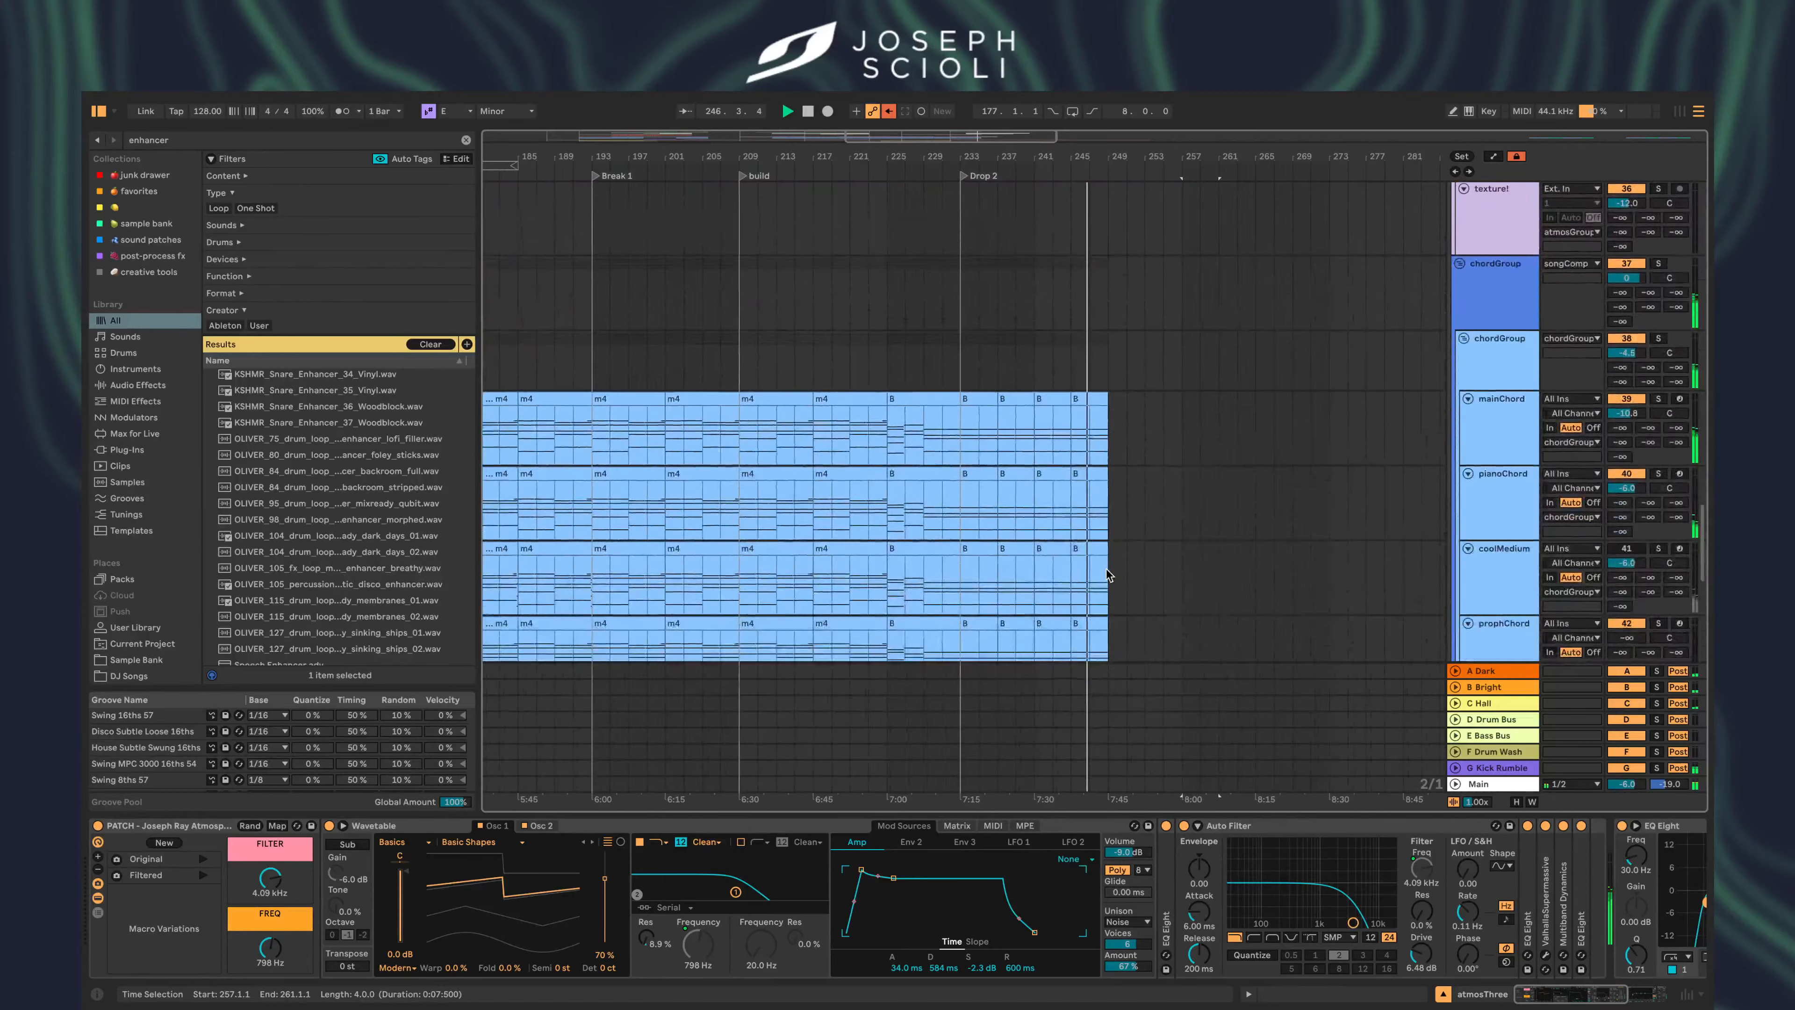
click(1092, 399)
scroll(1092, 402, down, 2)
key(super+d)
key(super+d)
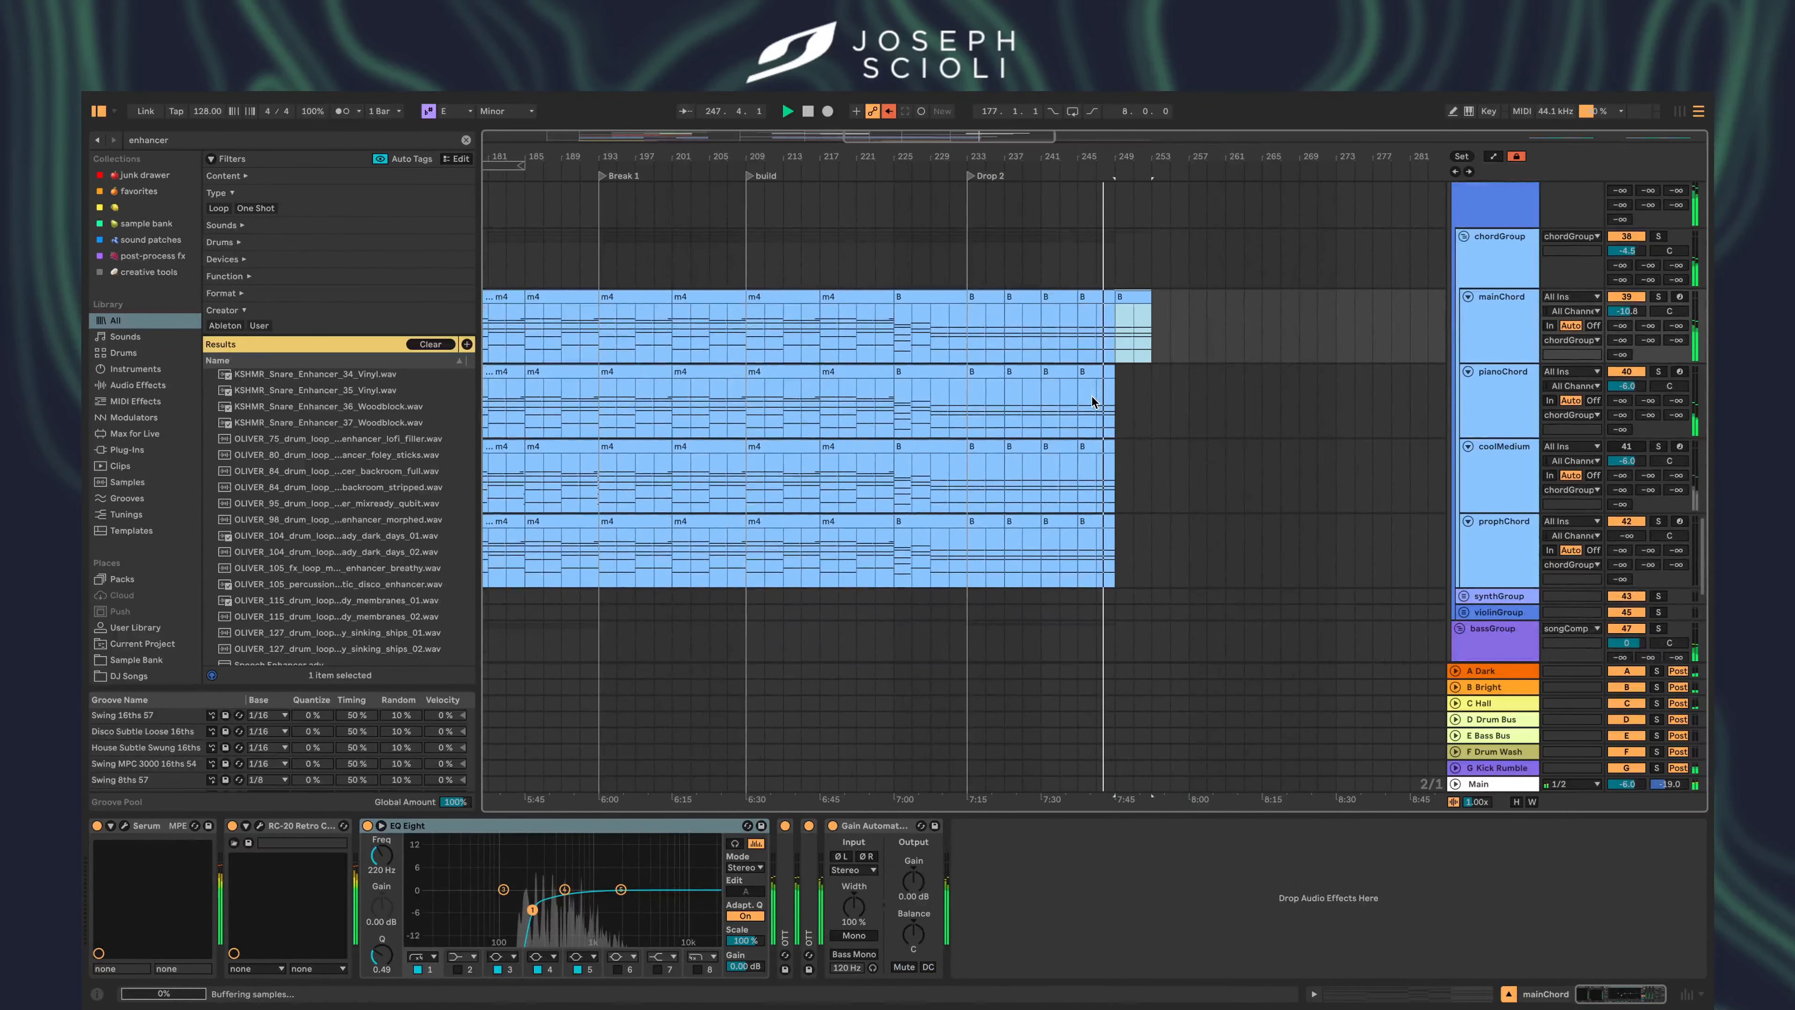
key(super+z)
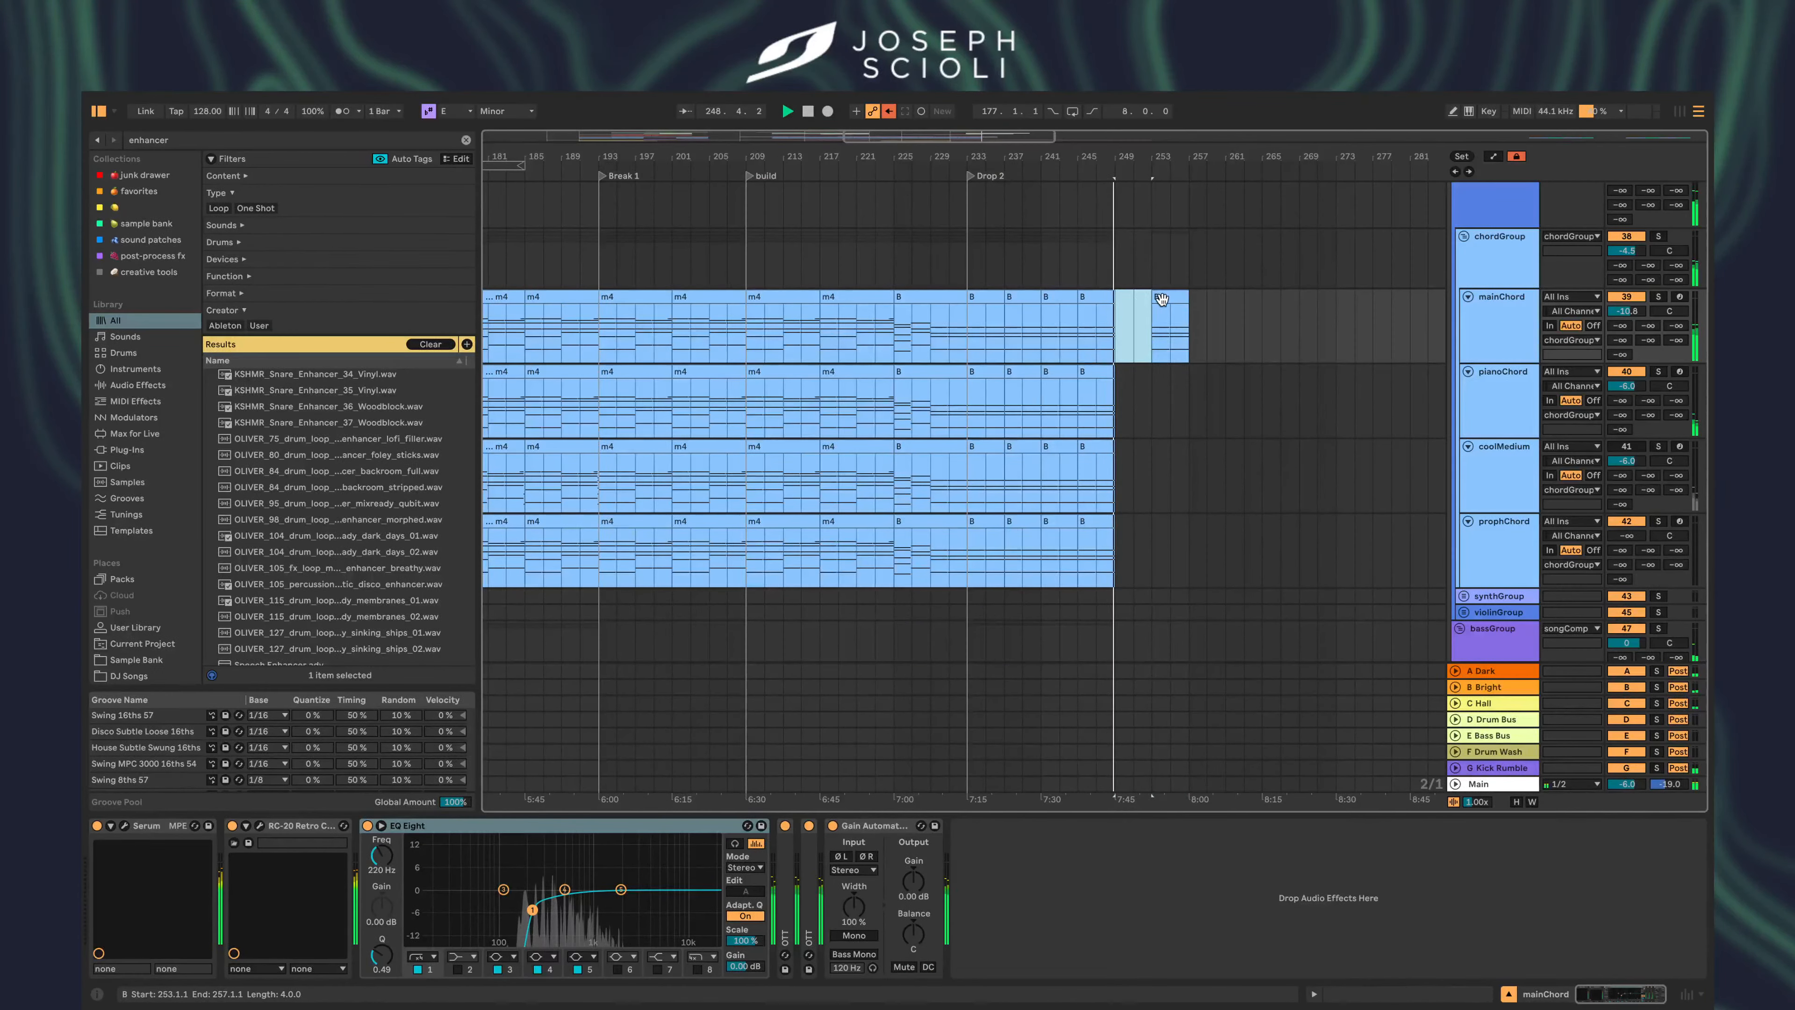
key(super+z)
- Add a locator named "variate" at 249.1.1, sixteen bars into Drop 2
scroll(1103, 339, up, 10)
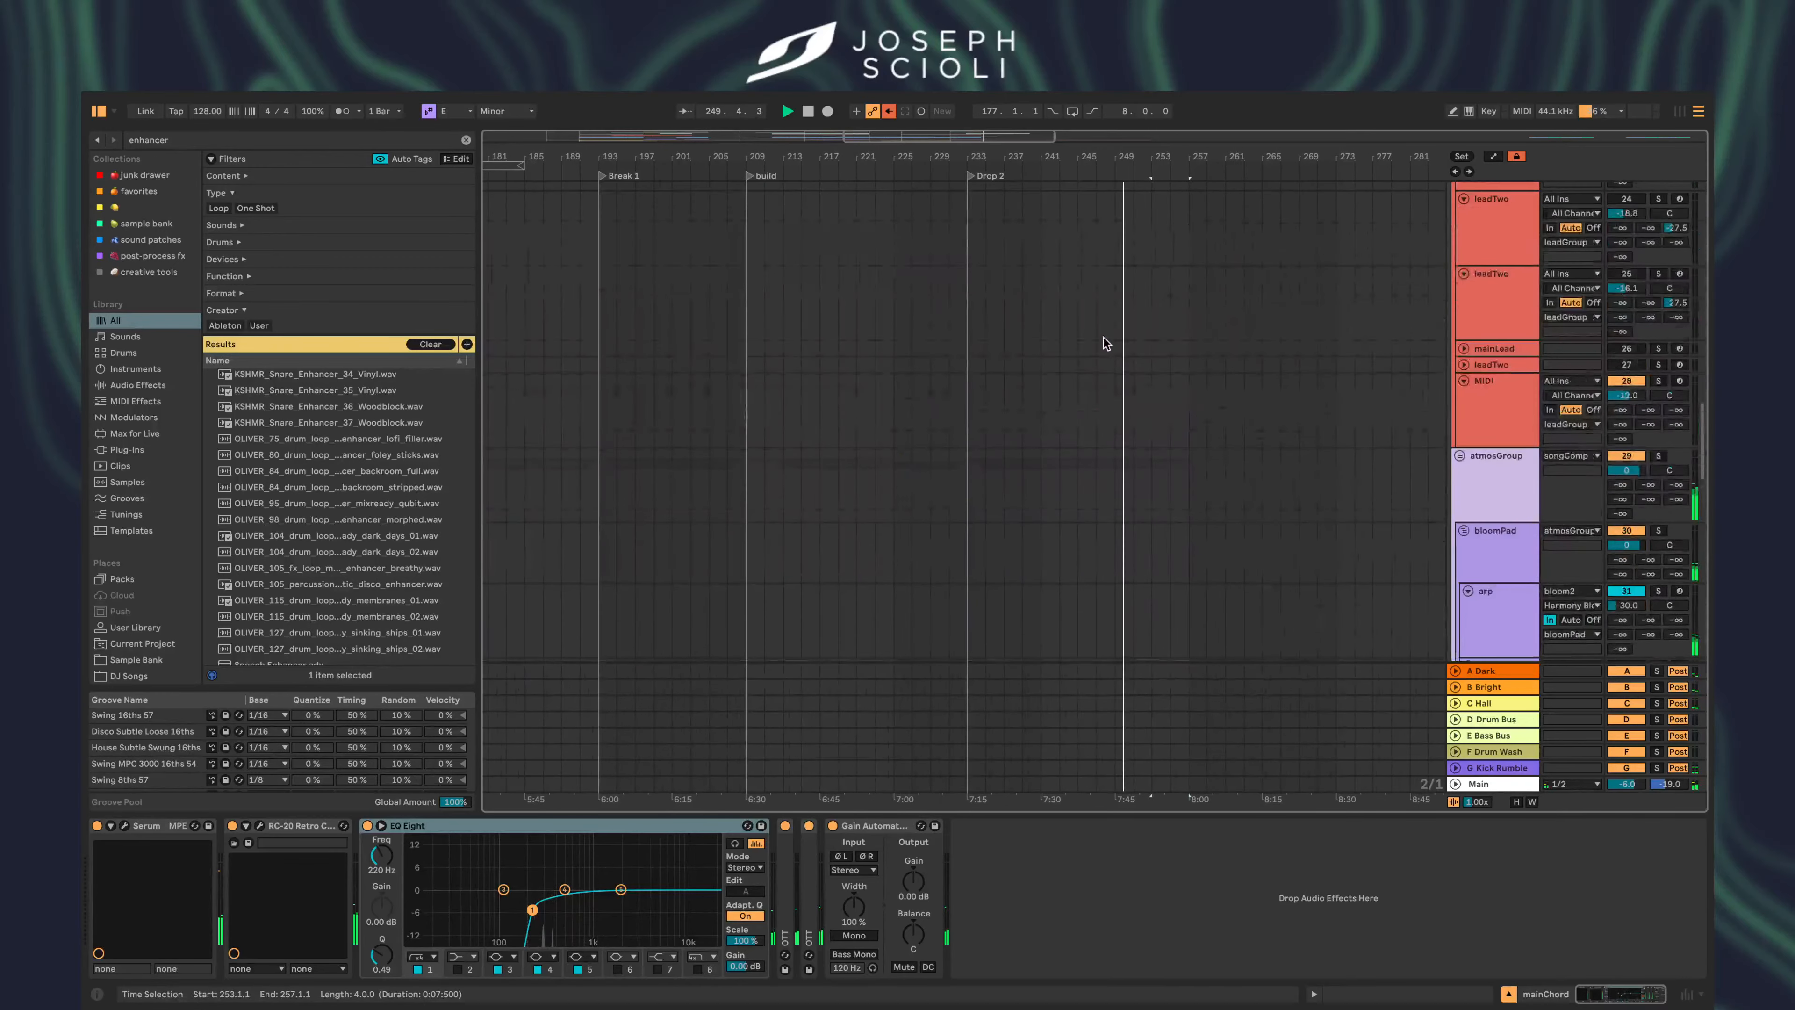
right_click(1111, 174)
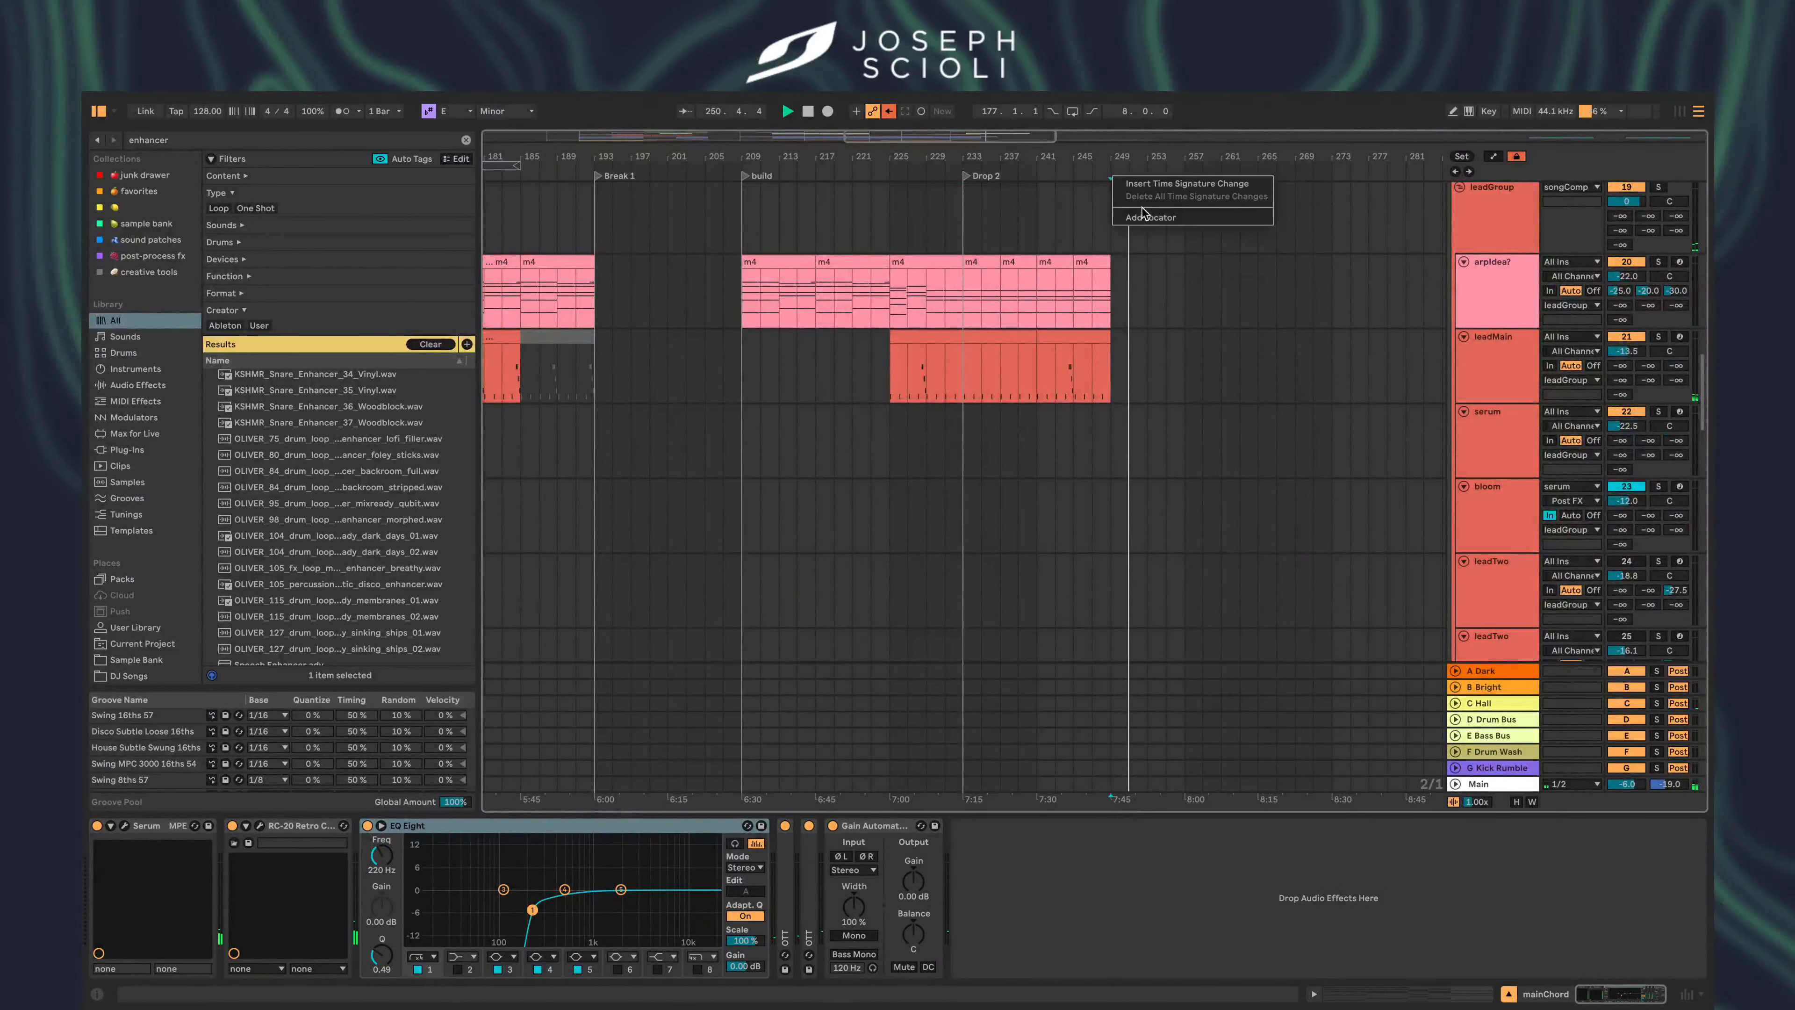
click(1145, 213)
text(variate)
key(Return)
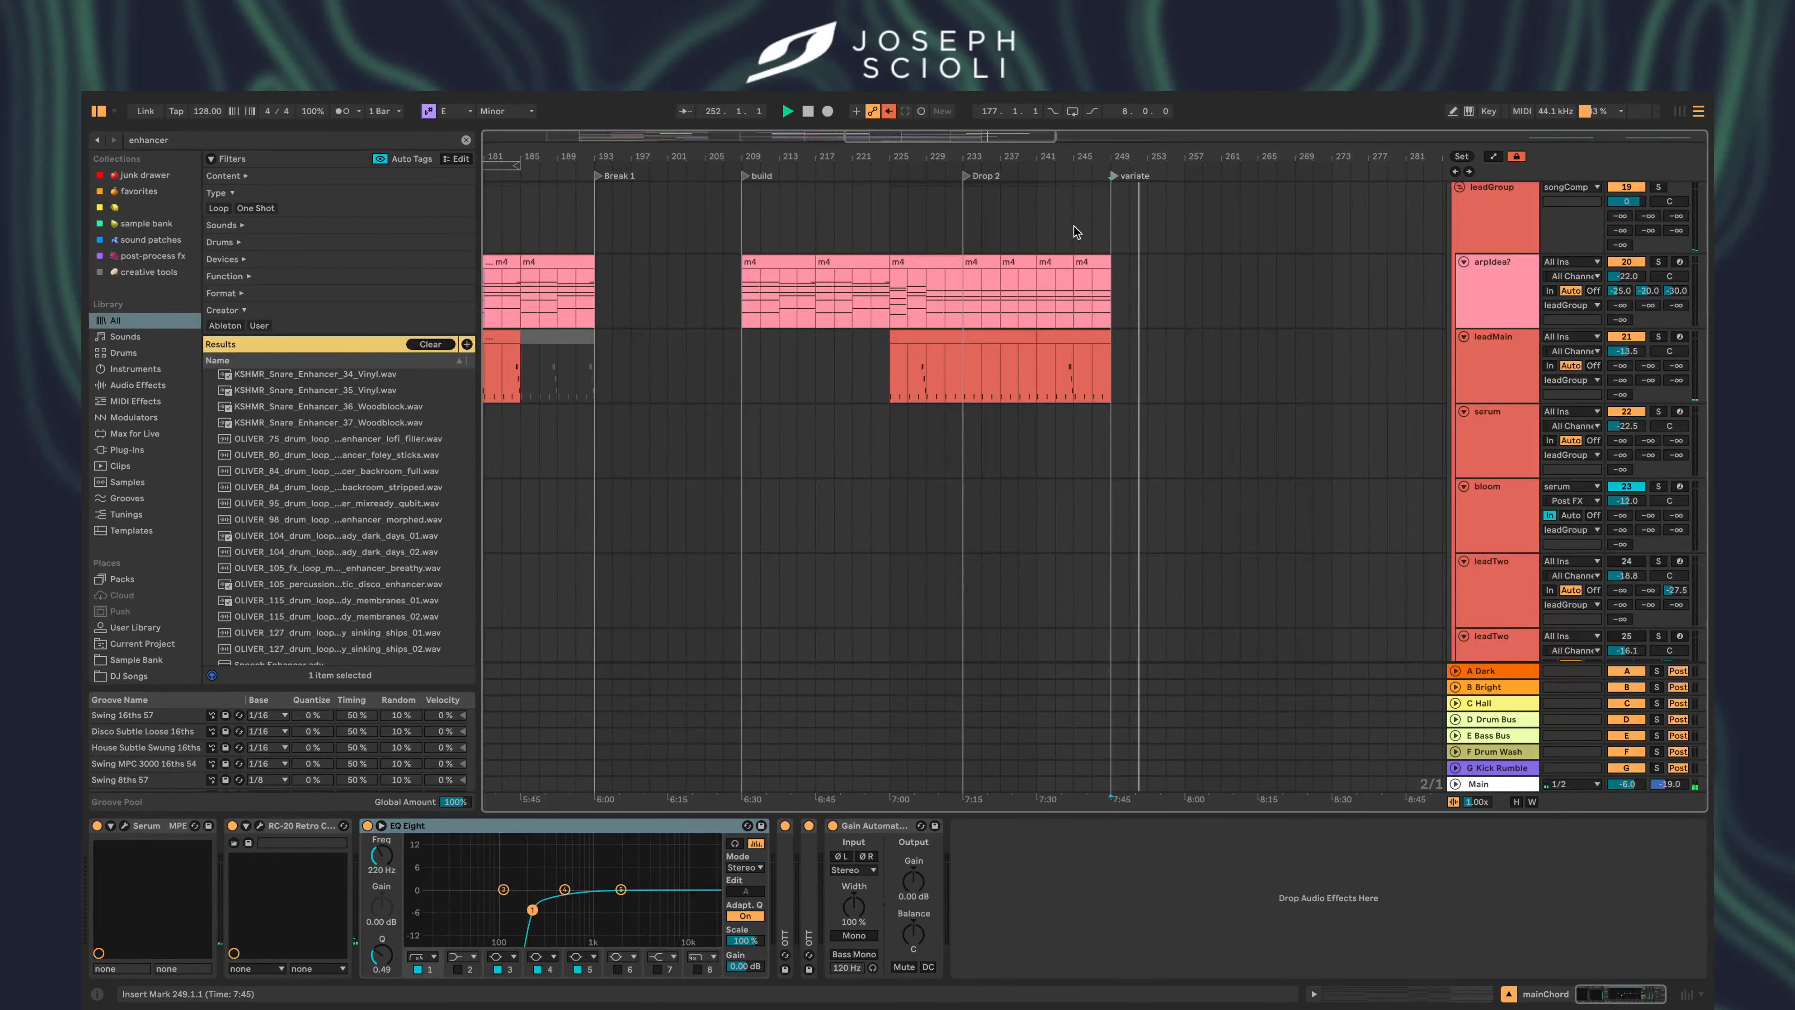
- Look over the drum, lead, chord, bass and vocal tracks from Intro to the variate locator for missing layers
scroll(1067, 224, up, 5)
click(1113, 430)
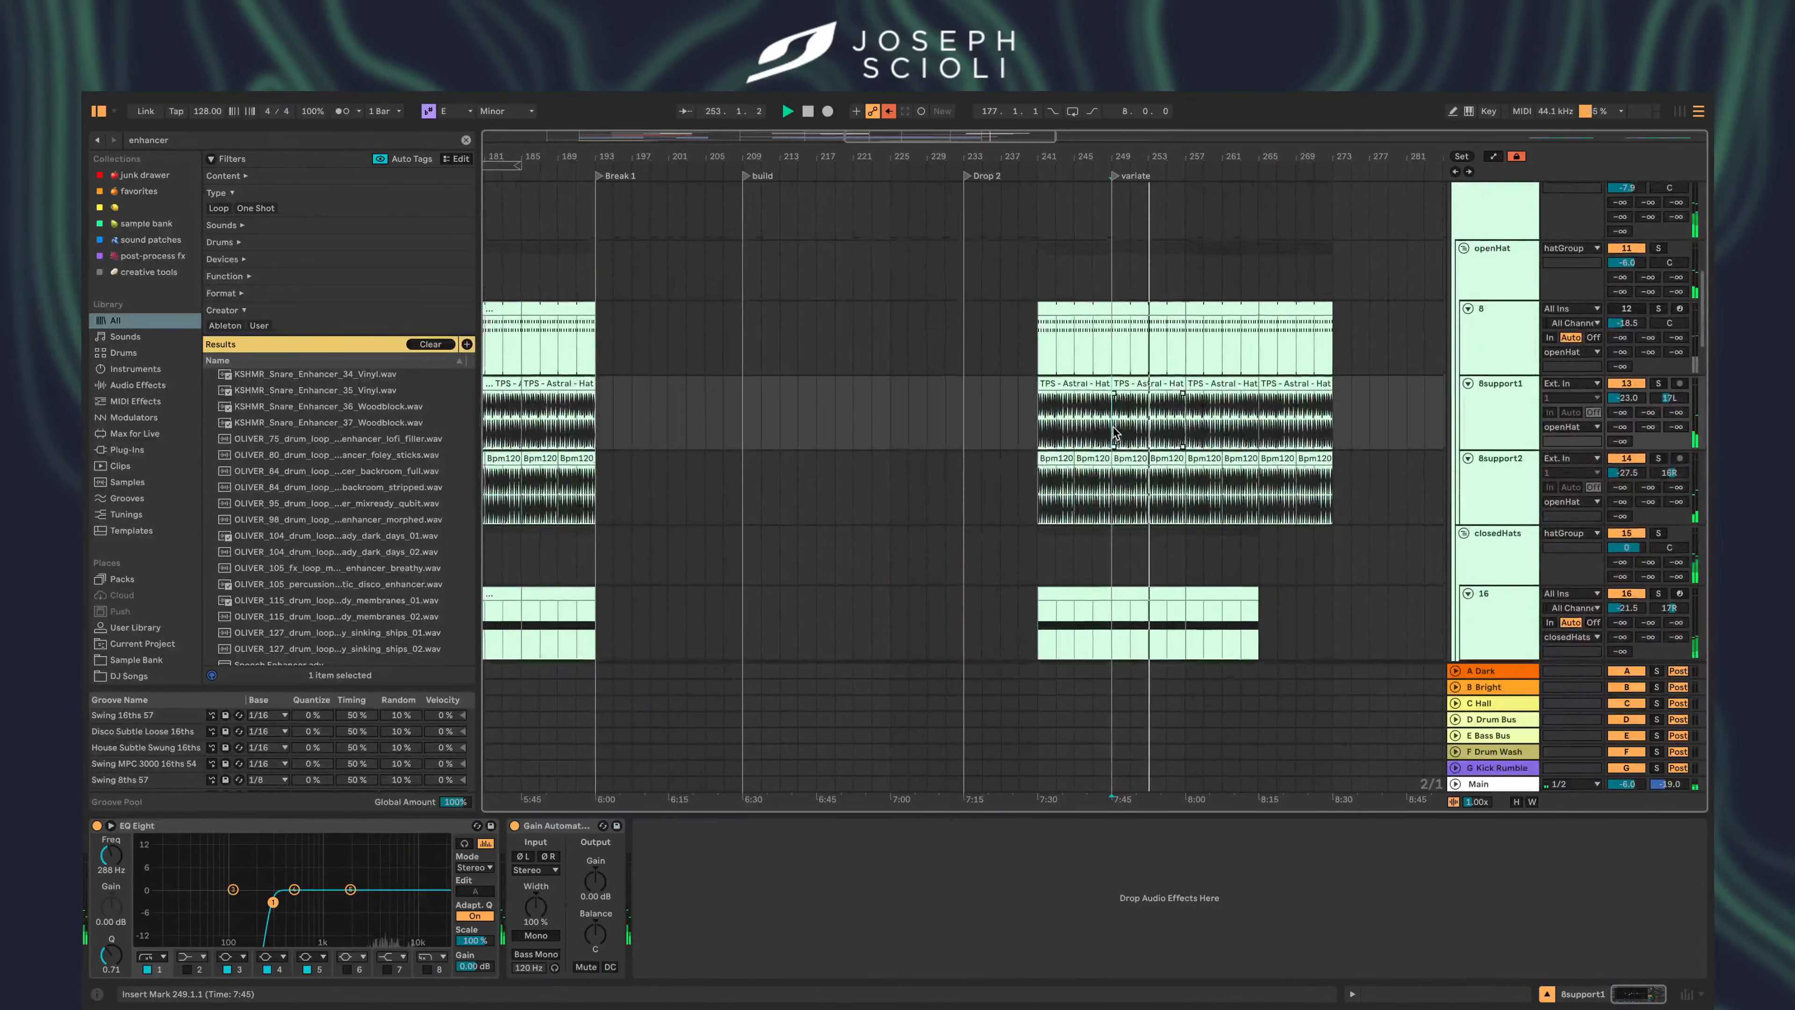
scroll(1114, 429, up, 5)
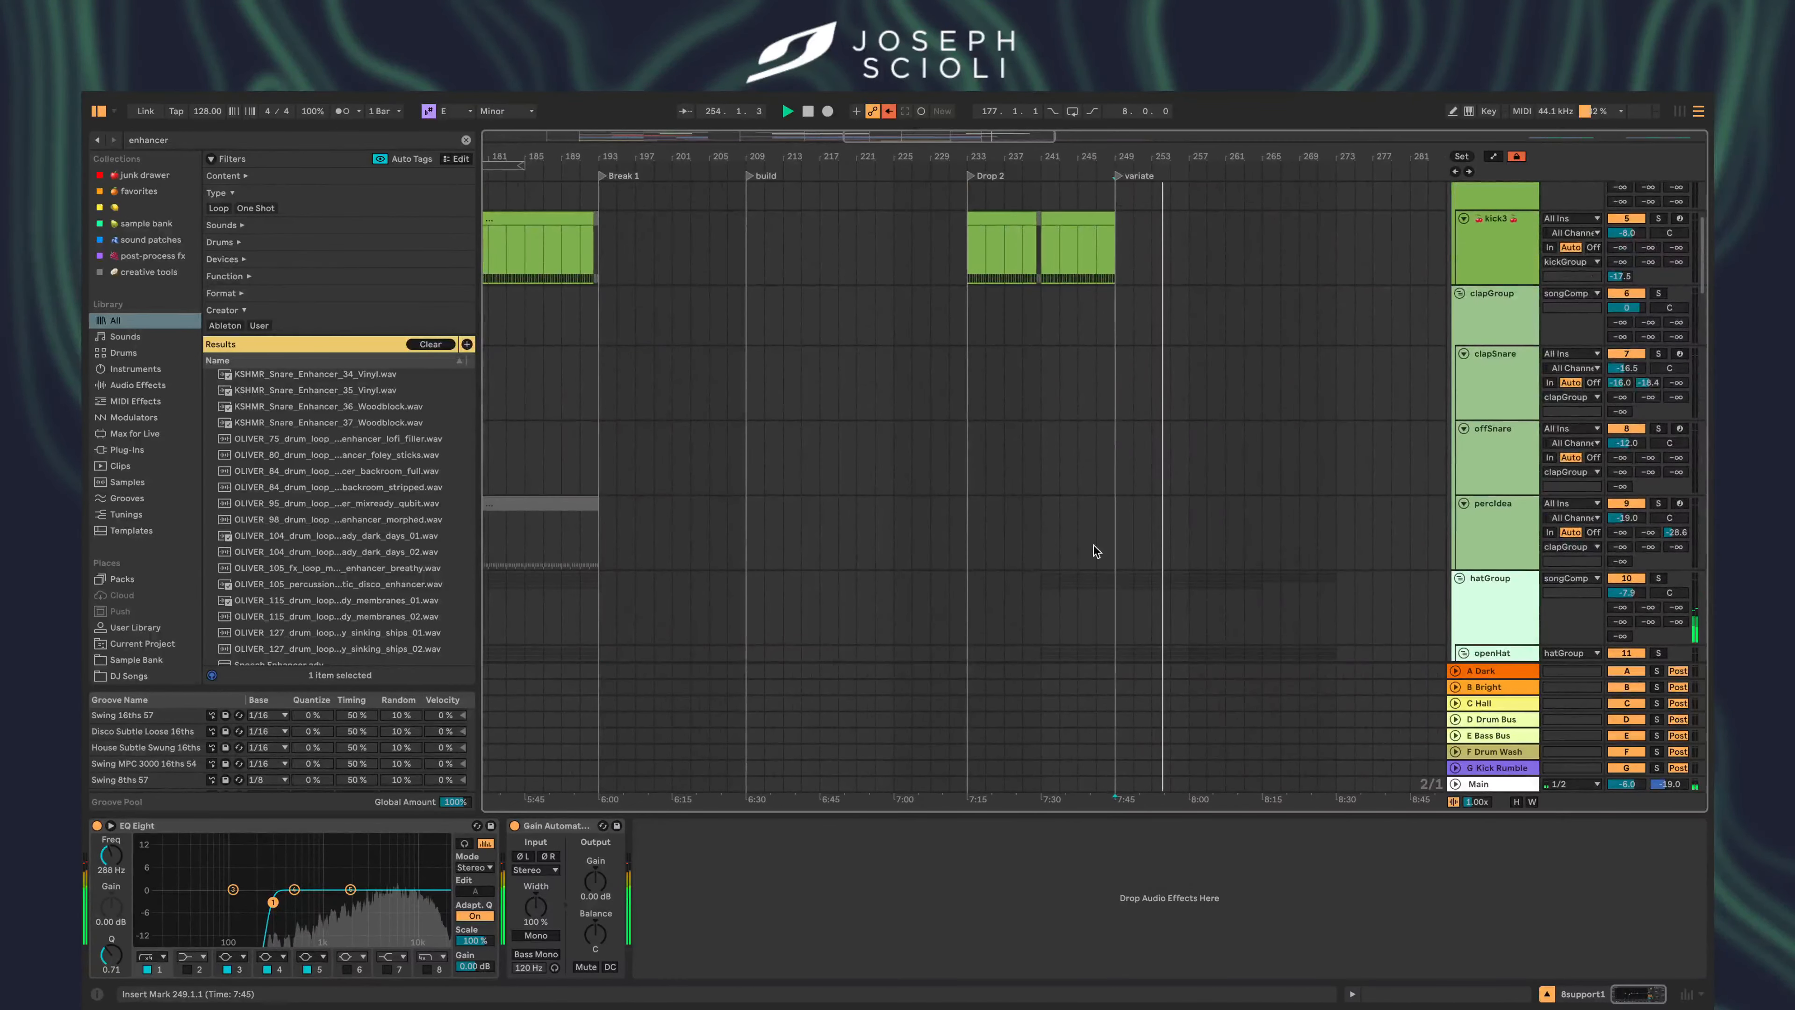
click(1080, 545)
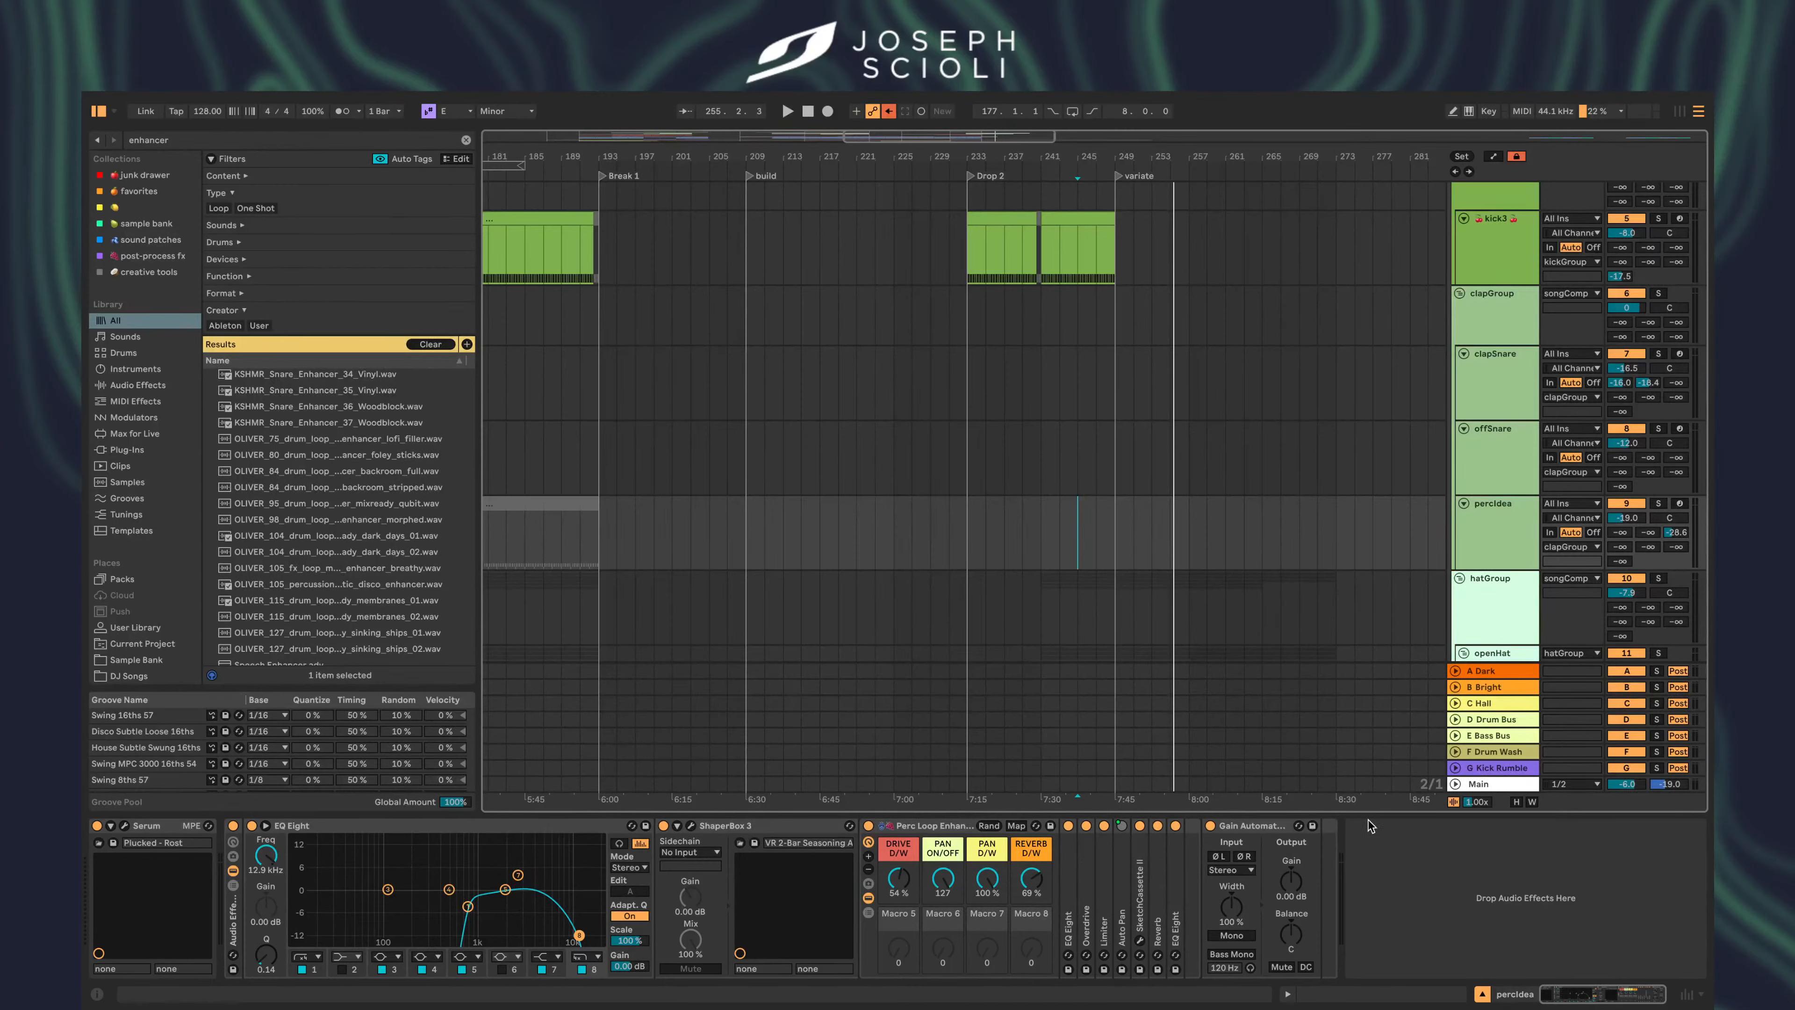
click(1391, 813)
scroll(1186, 768, down, 5)
scroll(1186, 770, down, 4)
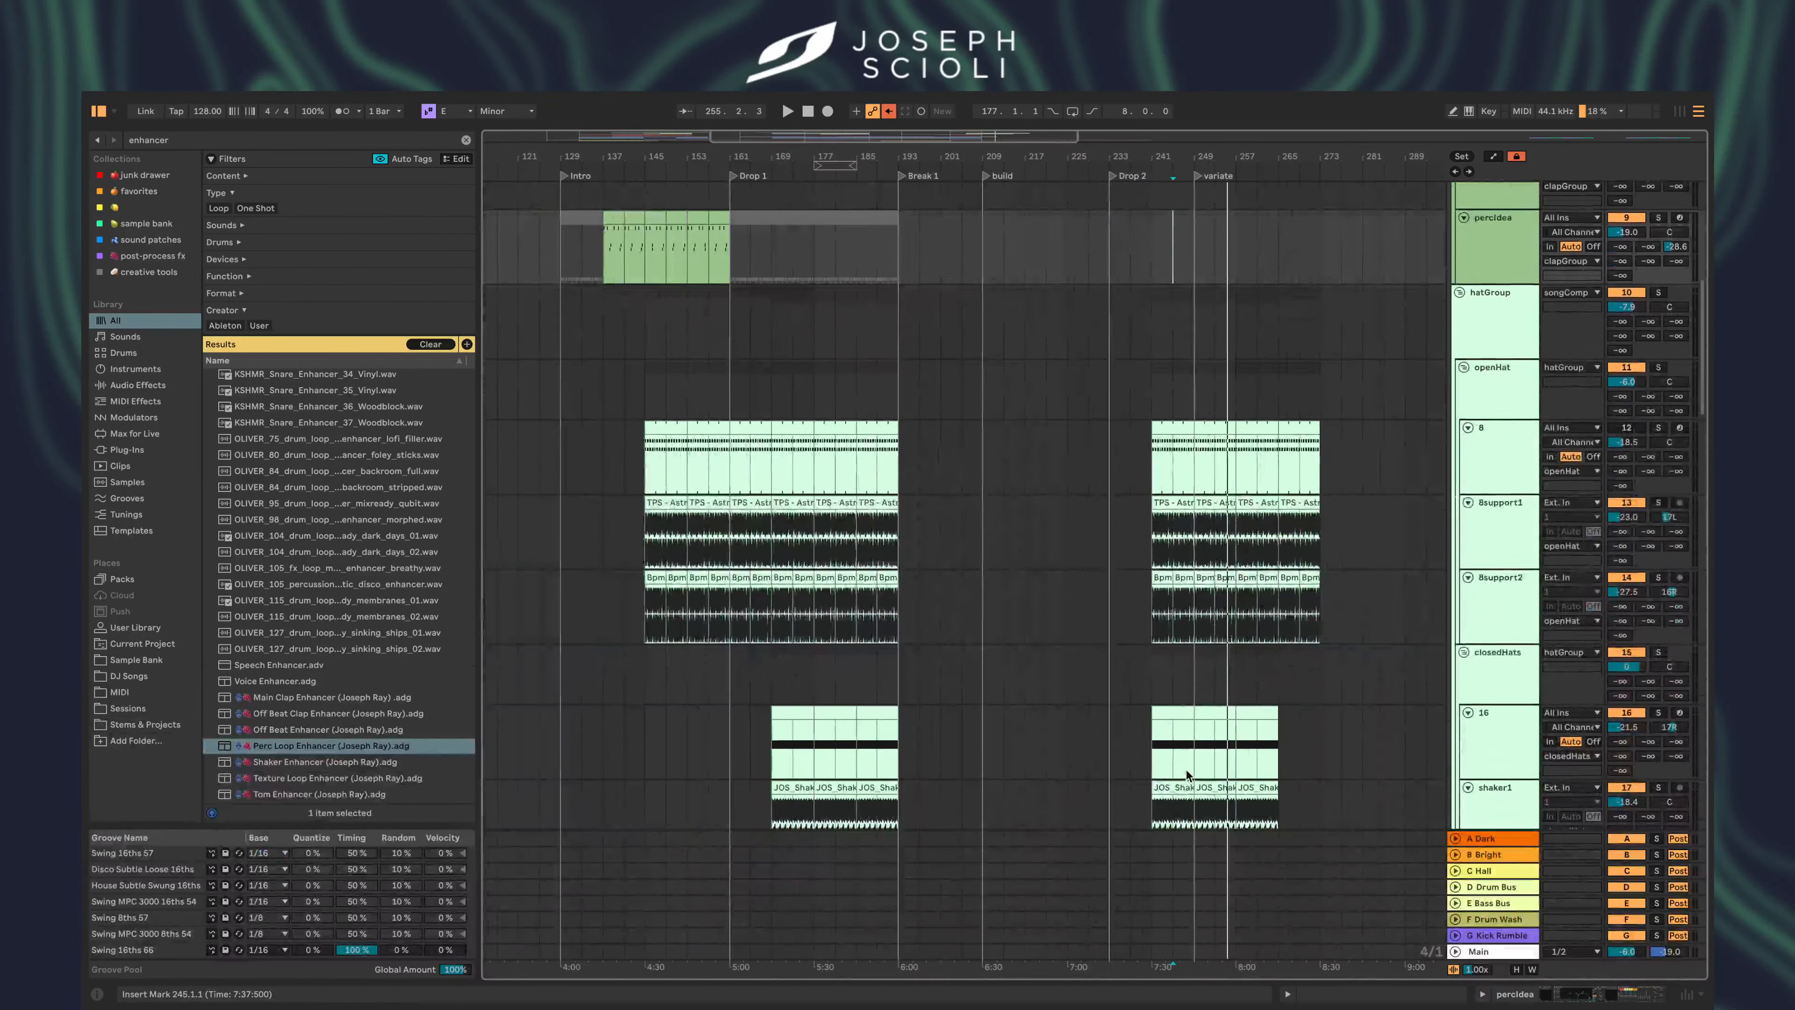
scroll(1186, 770, up, 8)
scroll(1151, 790, down, 10)
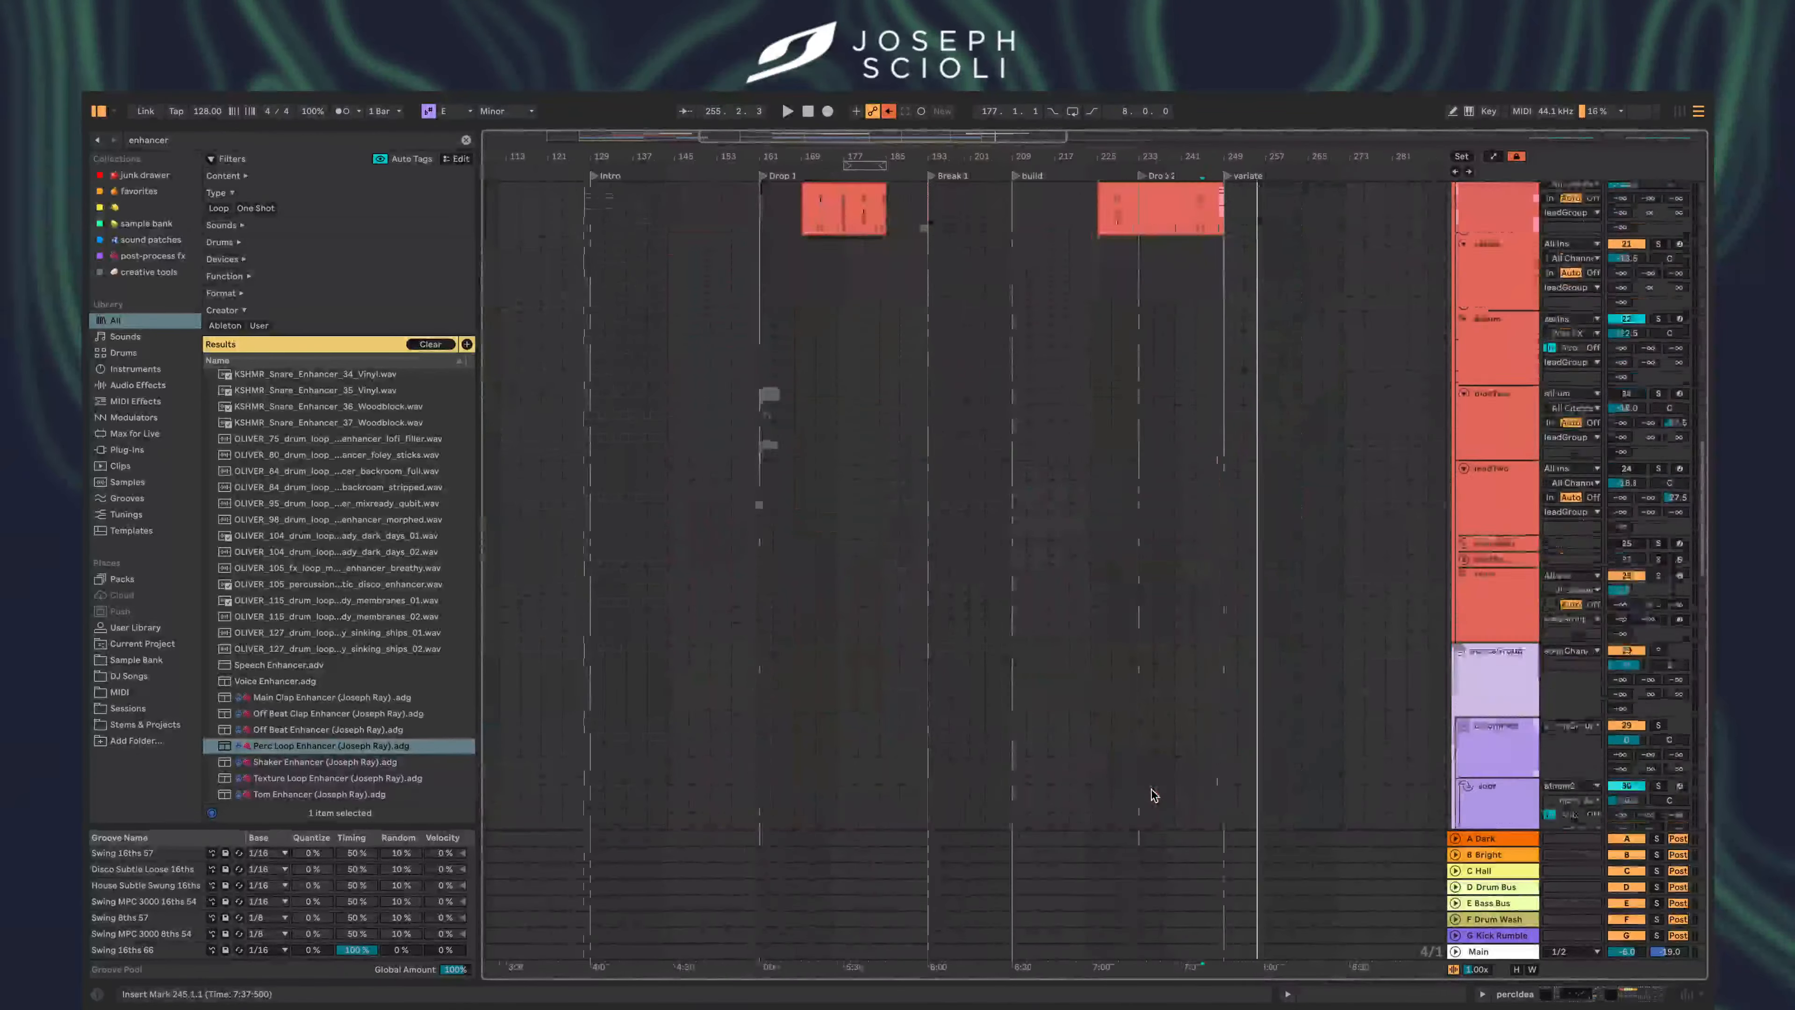
scroll(1151, 789, down, 2)
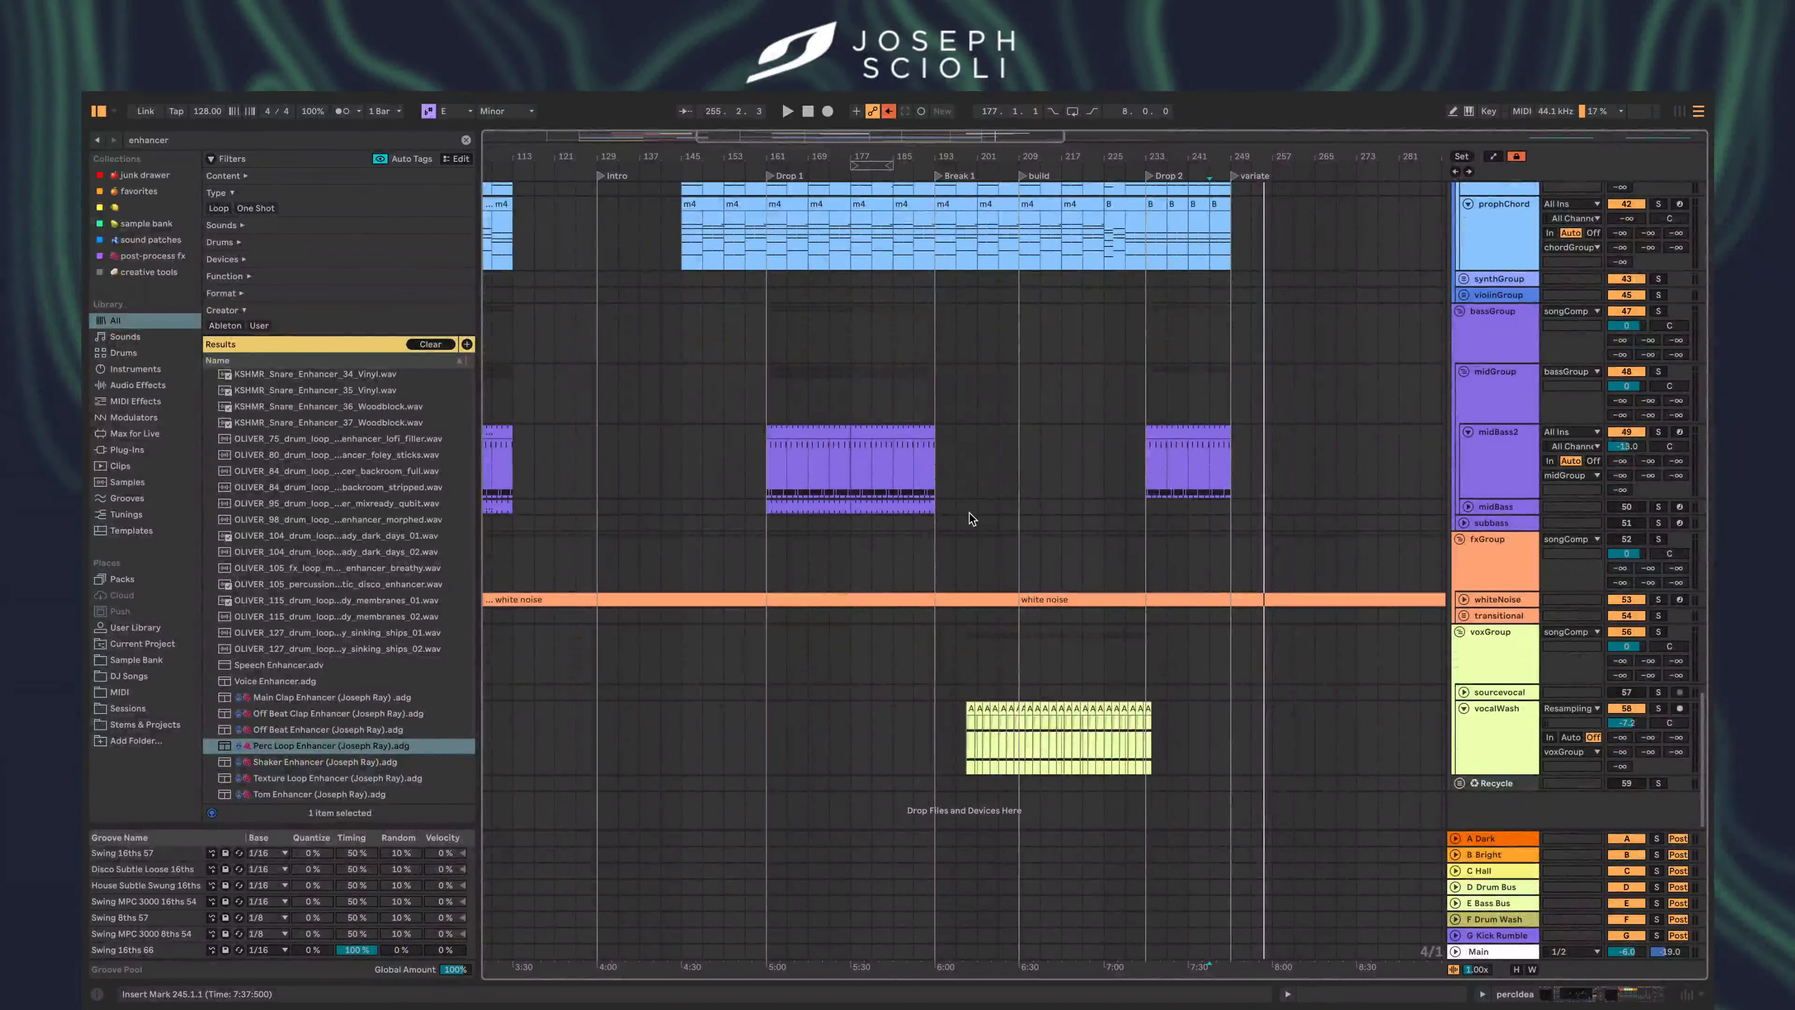
drag(594, 434, 1379, 751)
click(1163, 770)
scroll(1026, 536, up, 10)
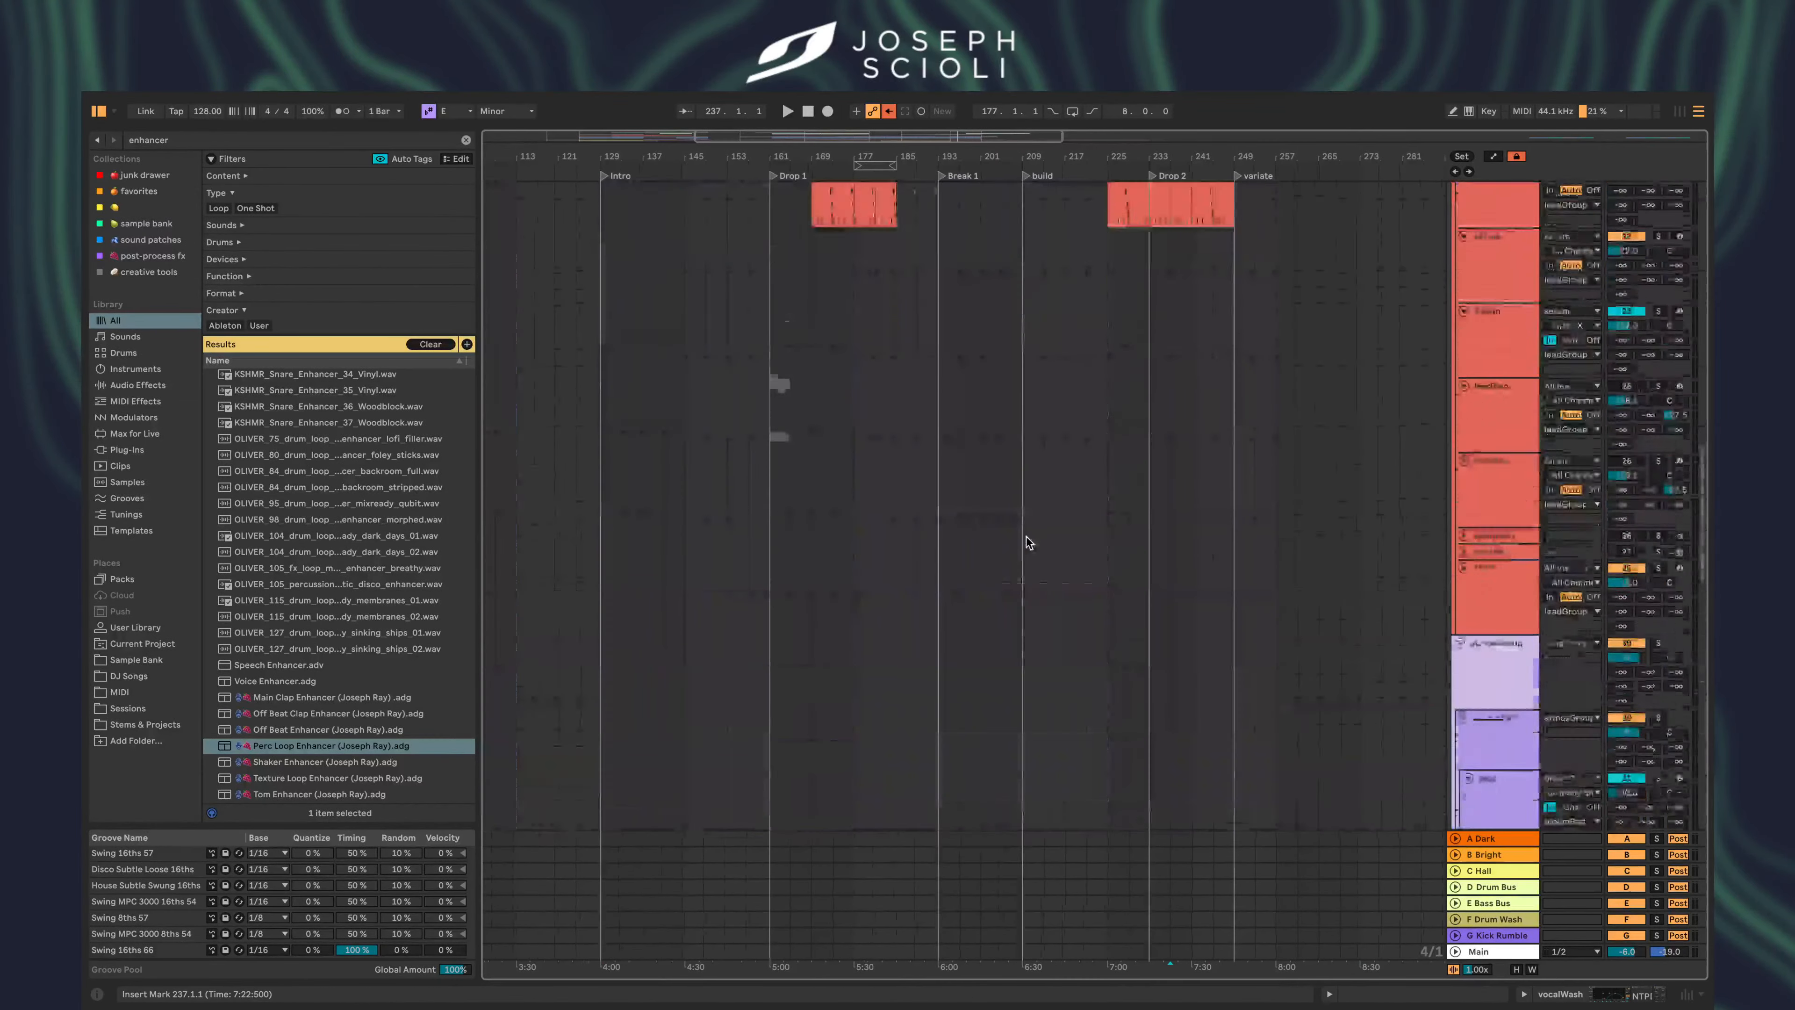
scroll(1027, 542, up, 5)
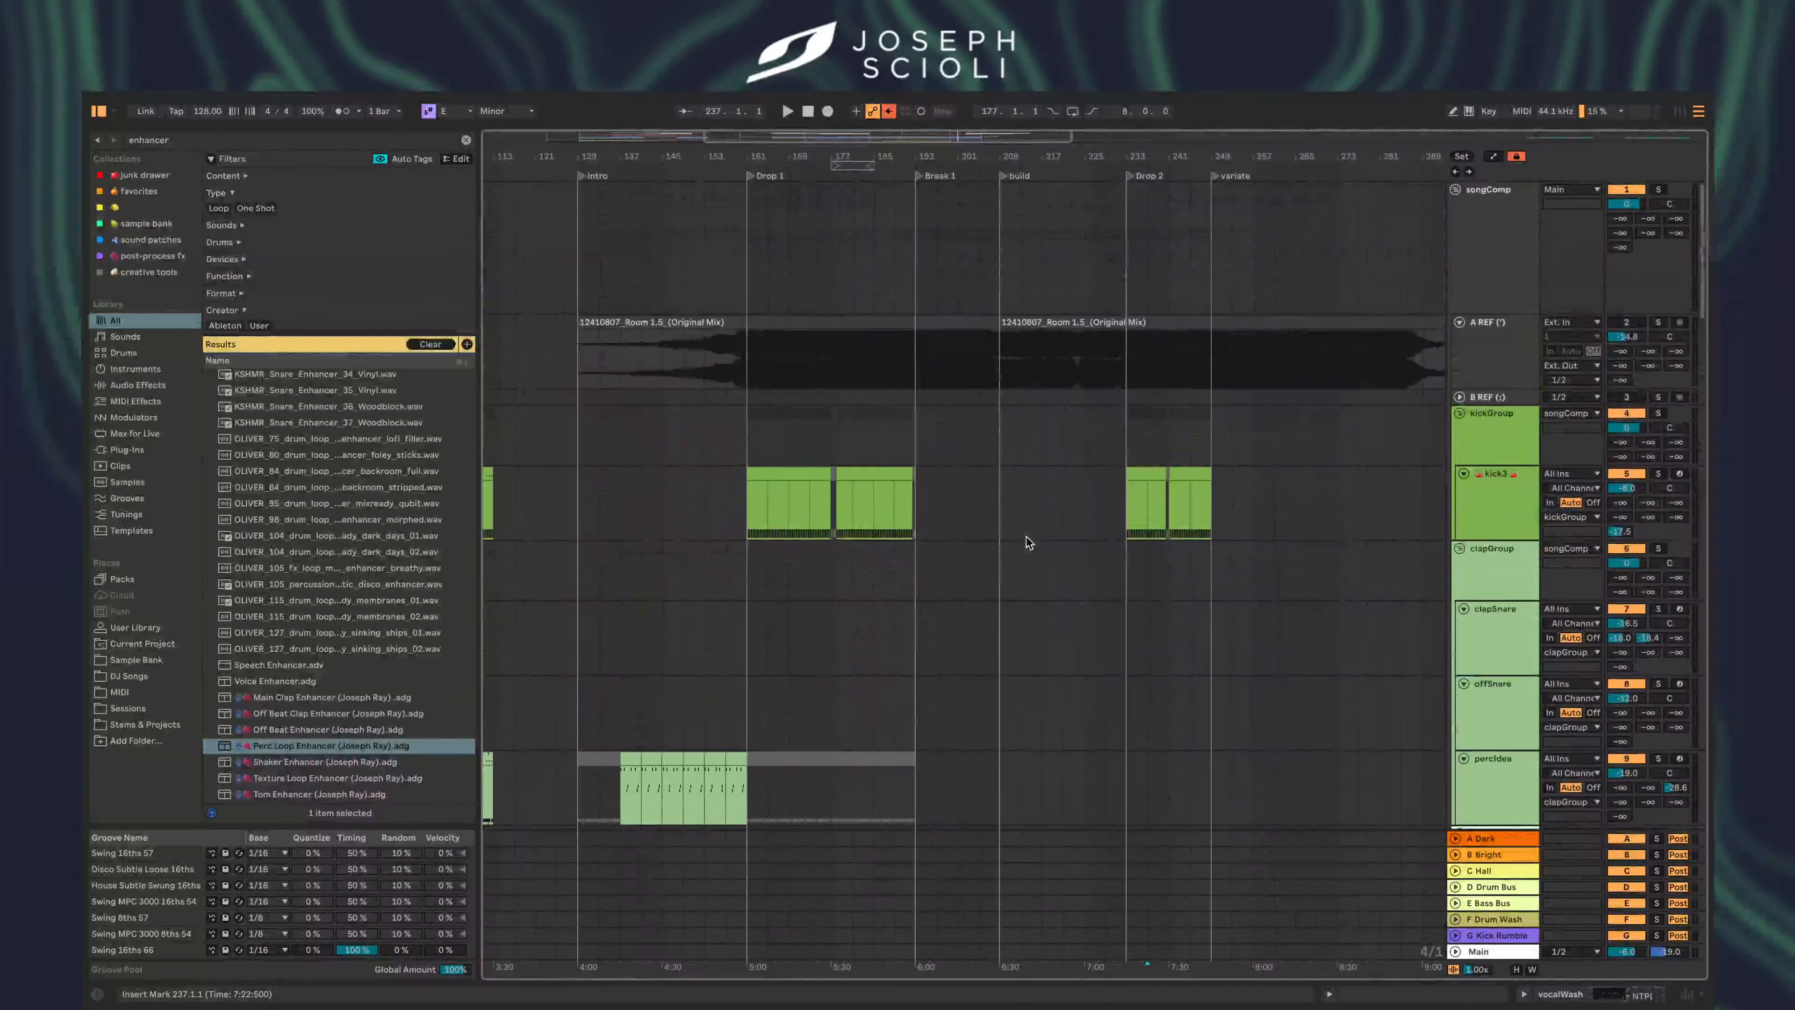
- Examine the A REF reference track's waveform past the variate locator, around 285.1.1
scroll(581, 497, right, 5)
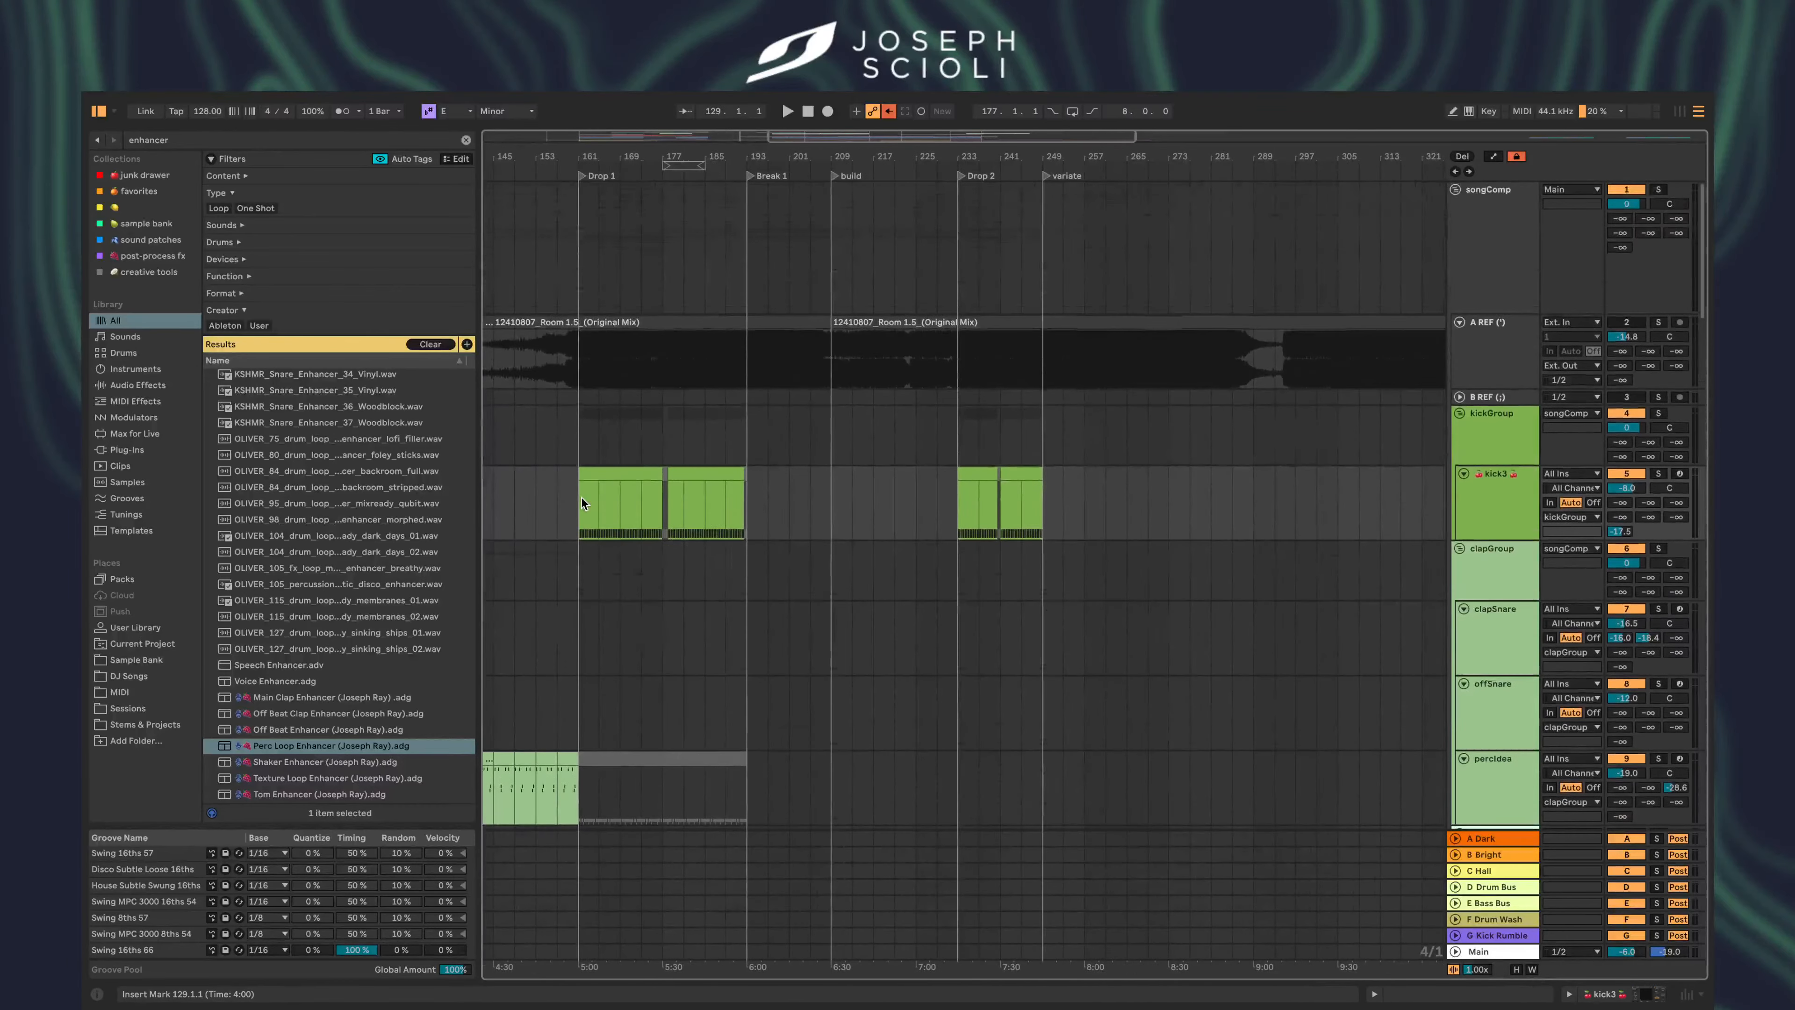
scroll(996, 560, right, 5)
scroll(996, 560, right, 5)
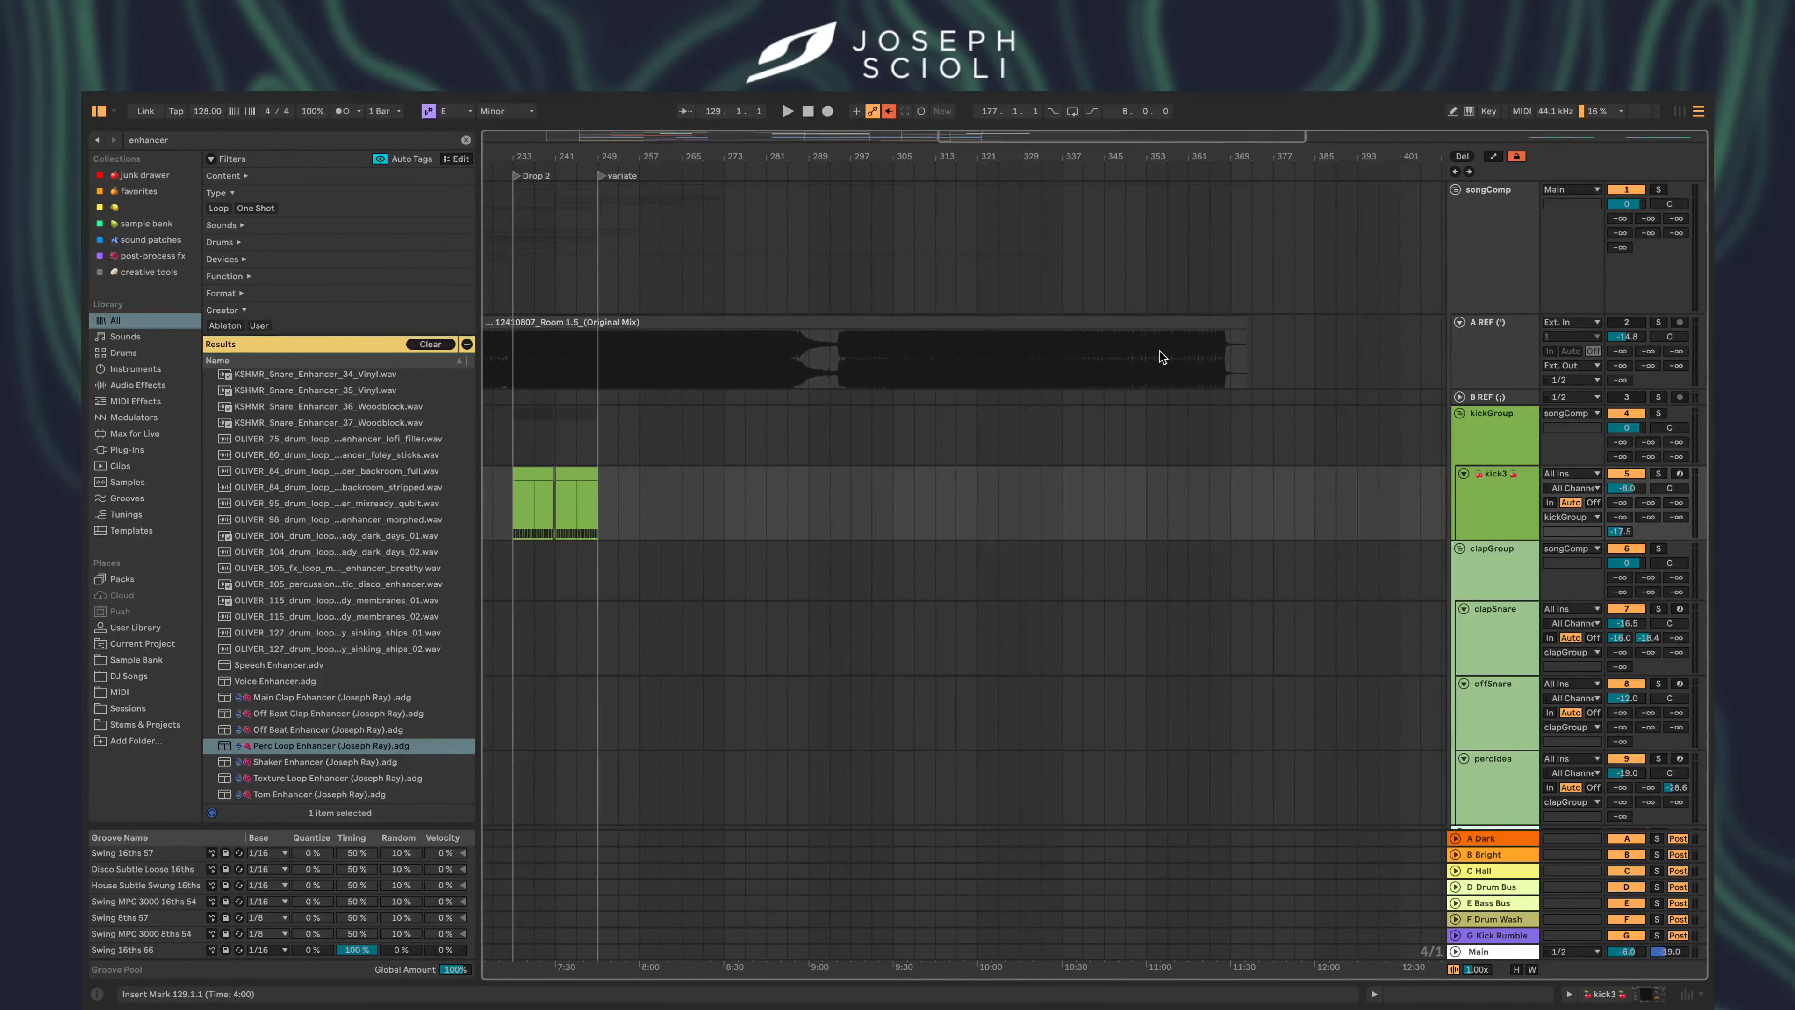
click(798, 341)
scroll(798, 341, left, 10)
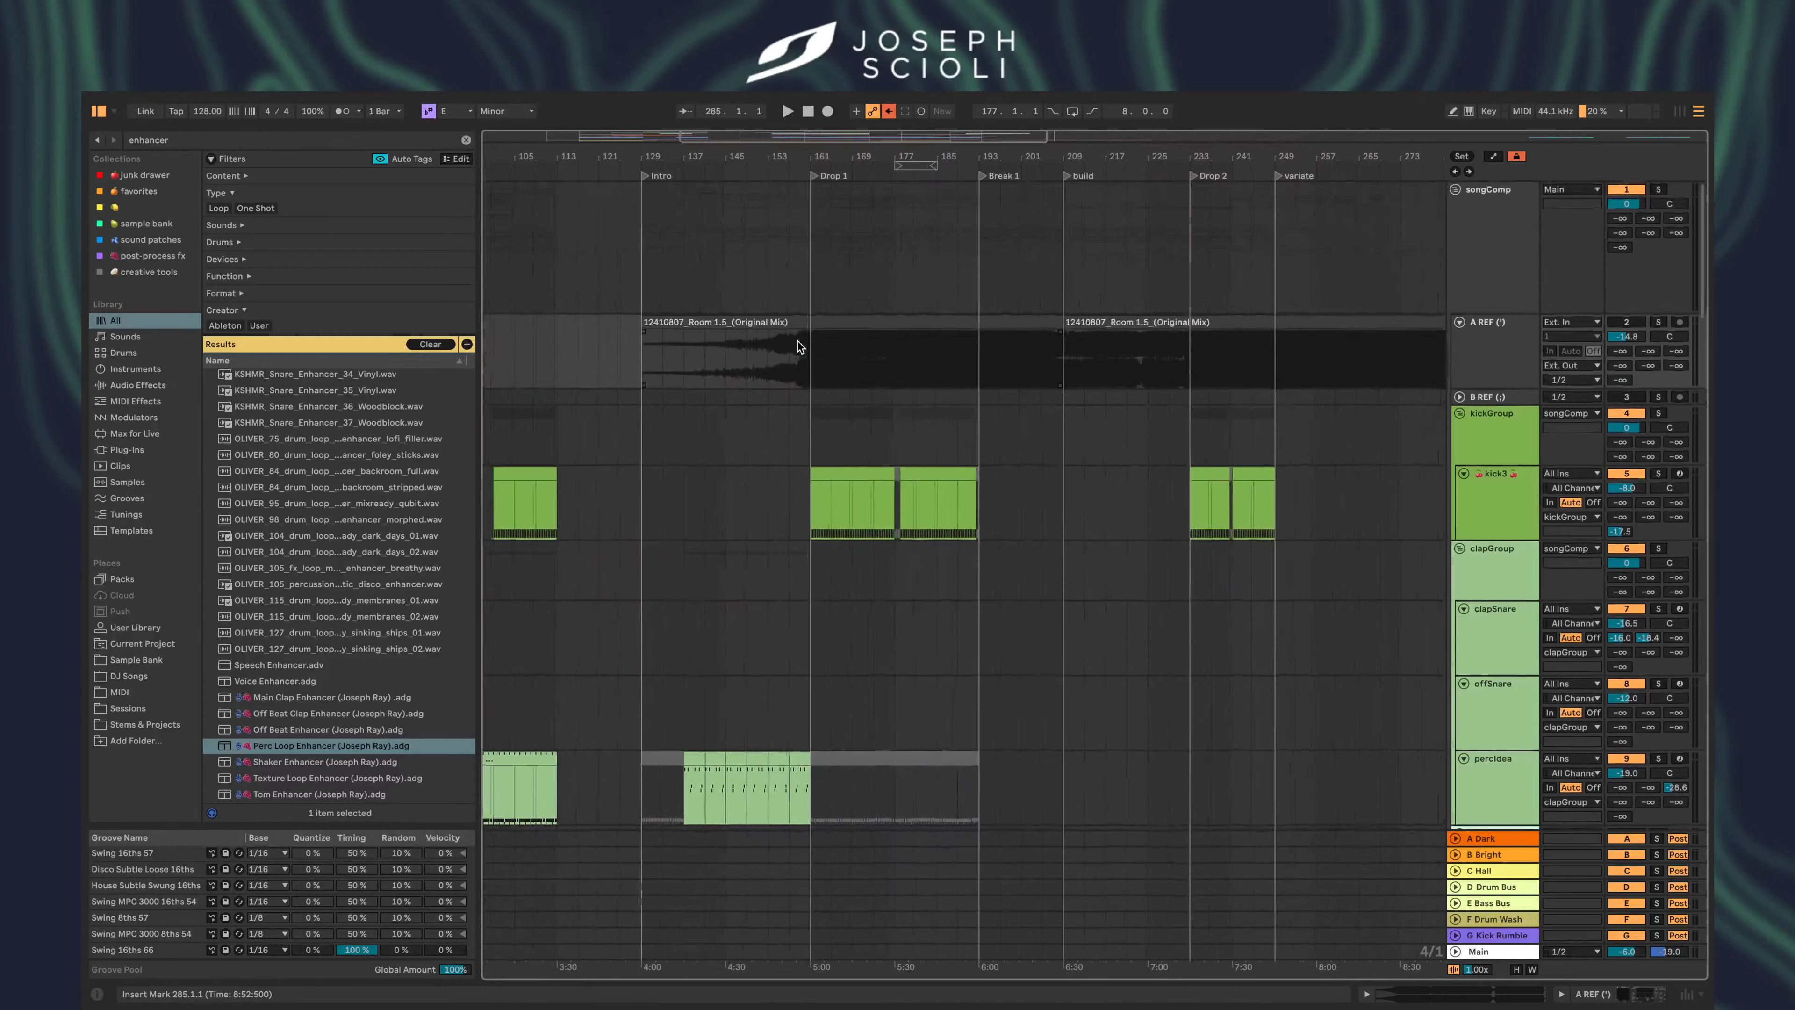
- Solo leadMain, play its first-Intro clips from 65.1.1, and lower the track volume to -16.2 dB
scroll(798, 341, down, 15)
scroll(798, 341, left, 3)
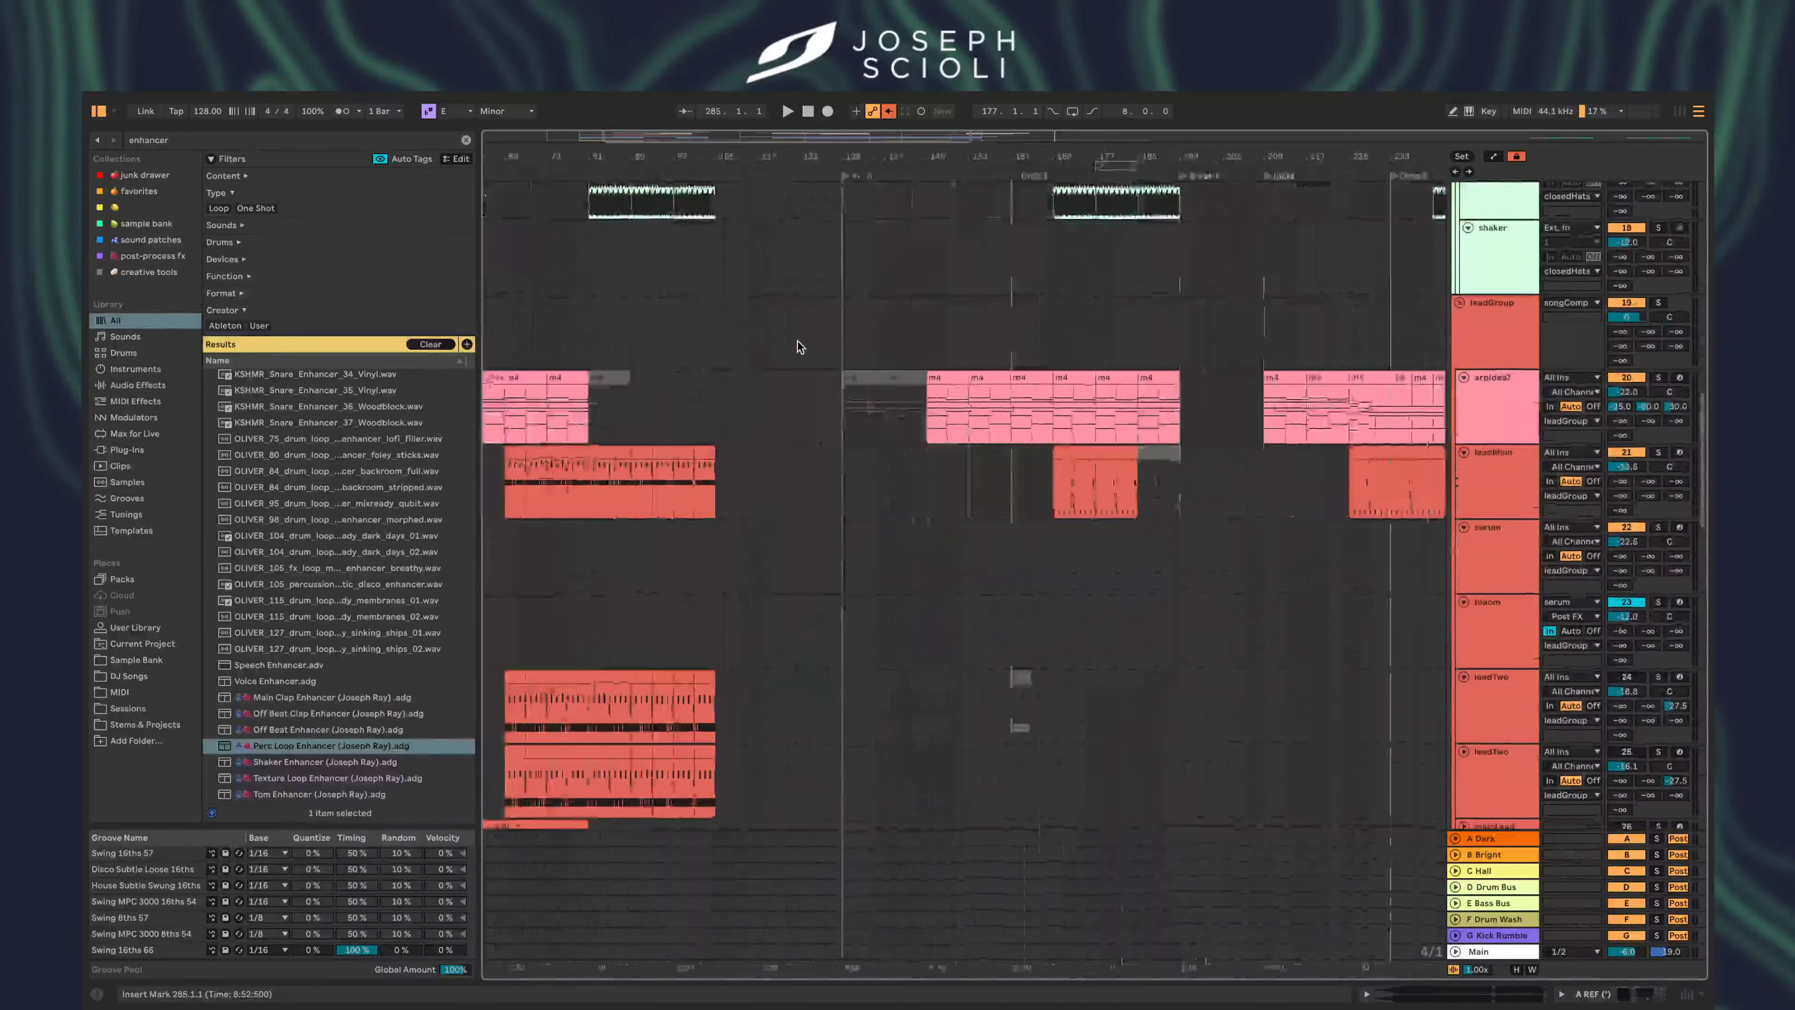
scroll(797, 341, left, 5)
click(802, 480)
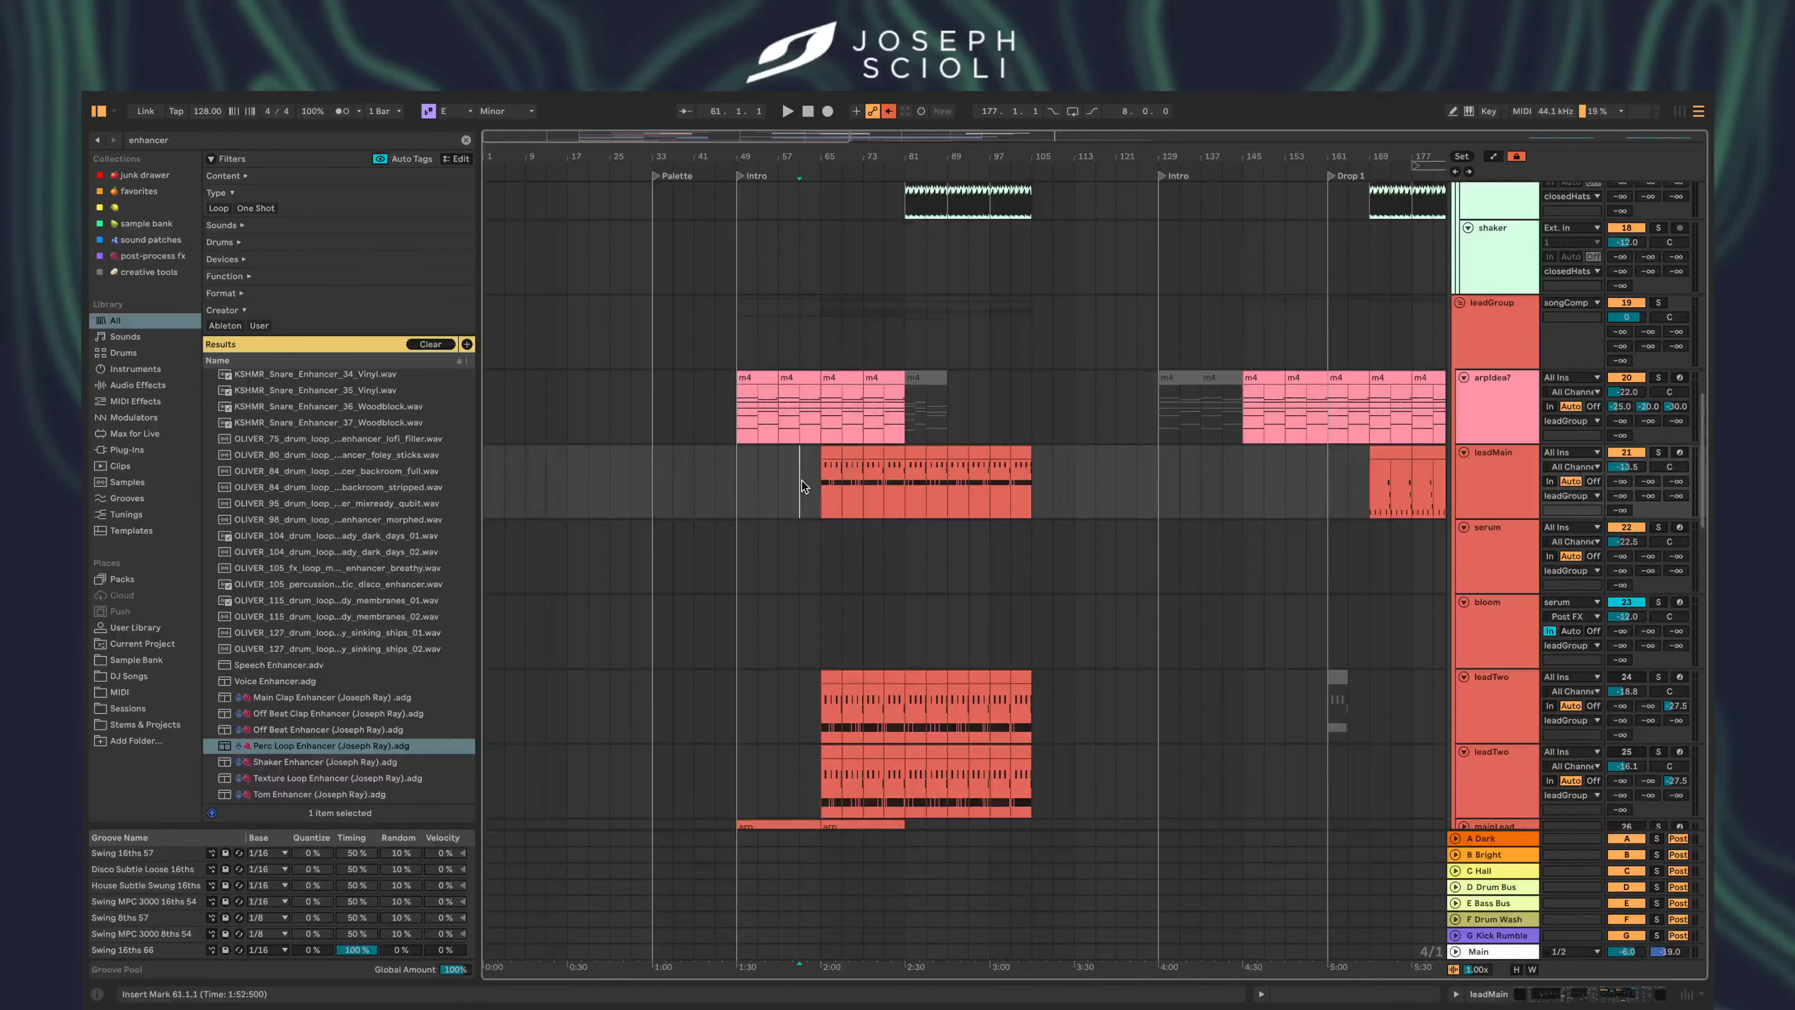
click(1658, 452)
key(space)
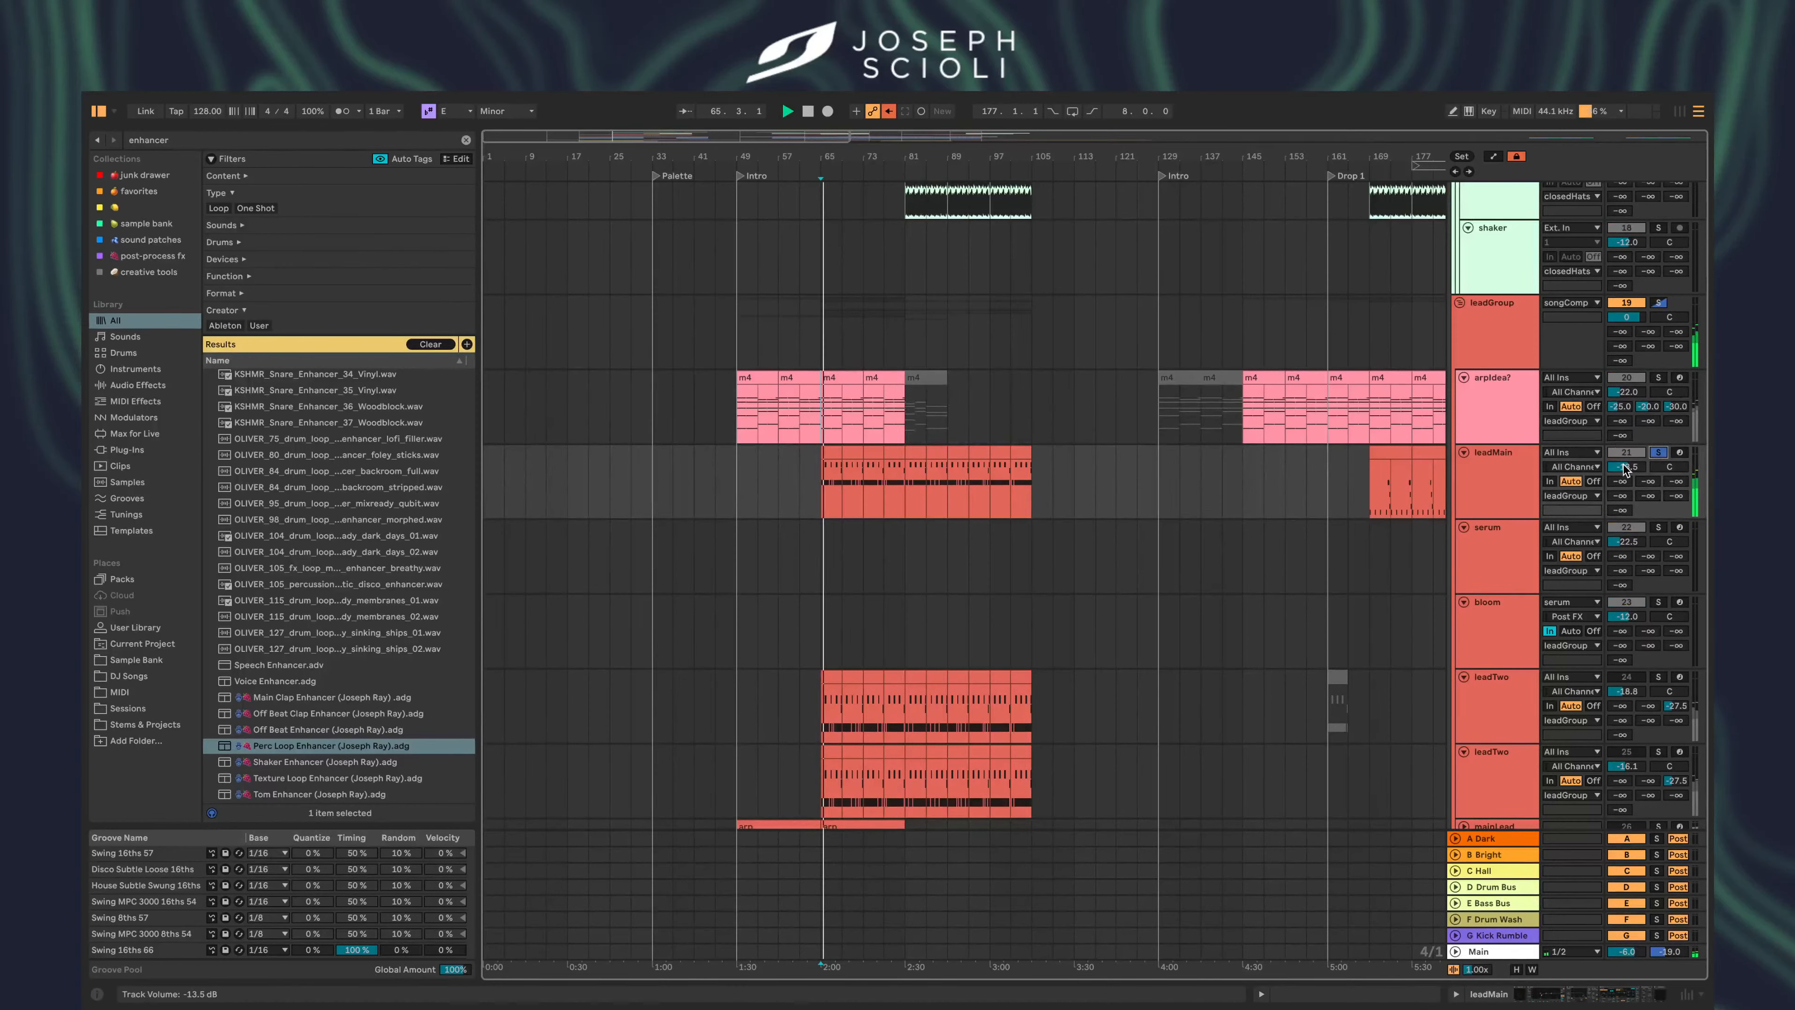
drag(1625, 469, 1625, 484)
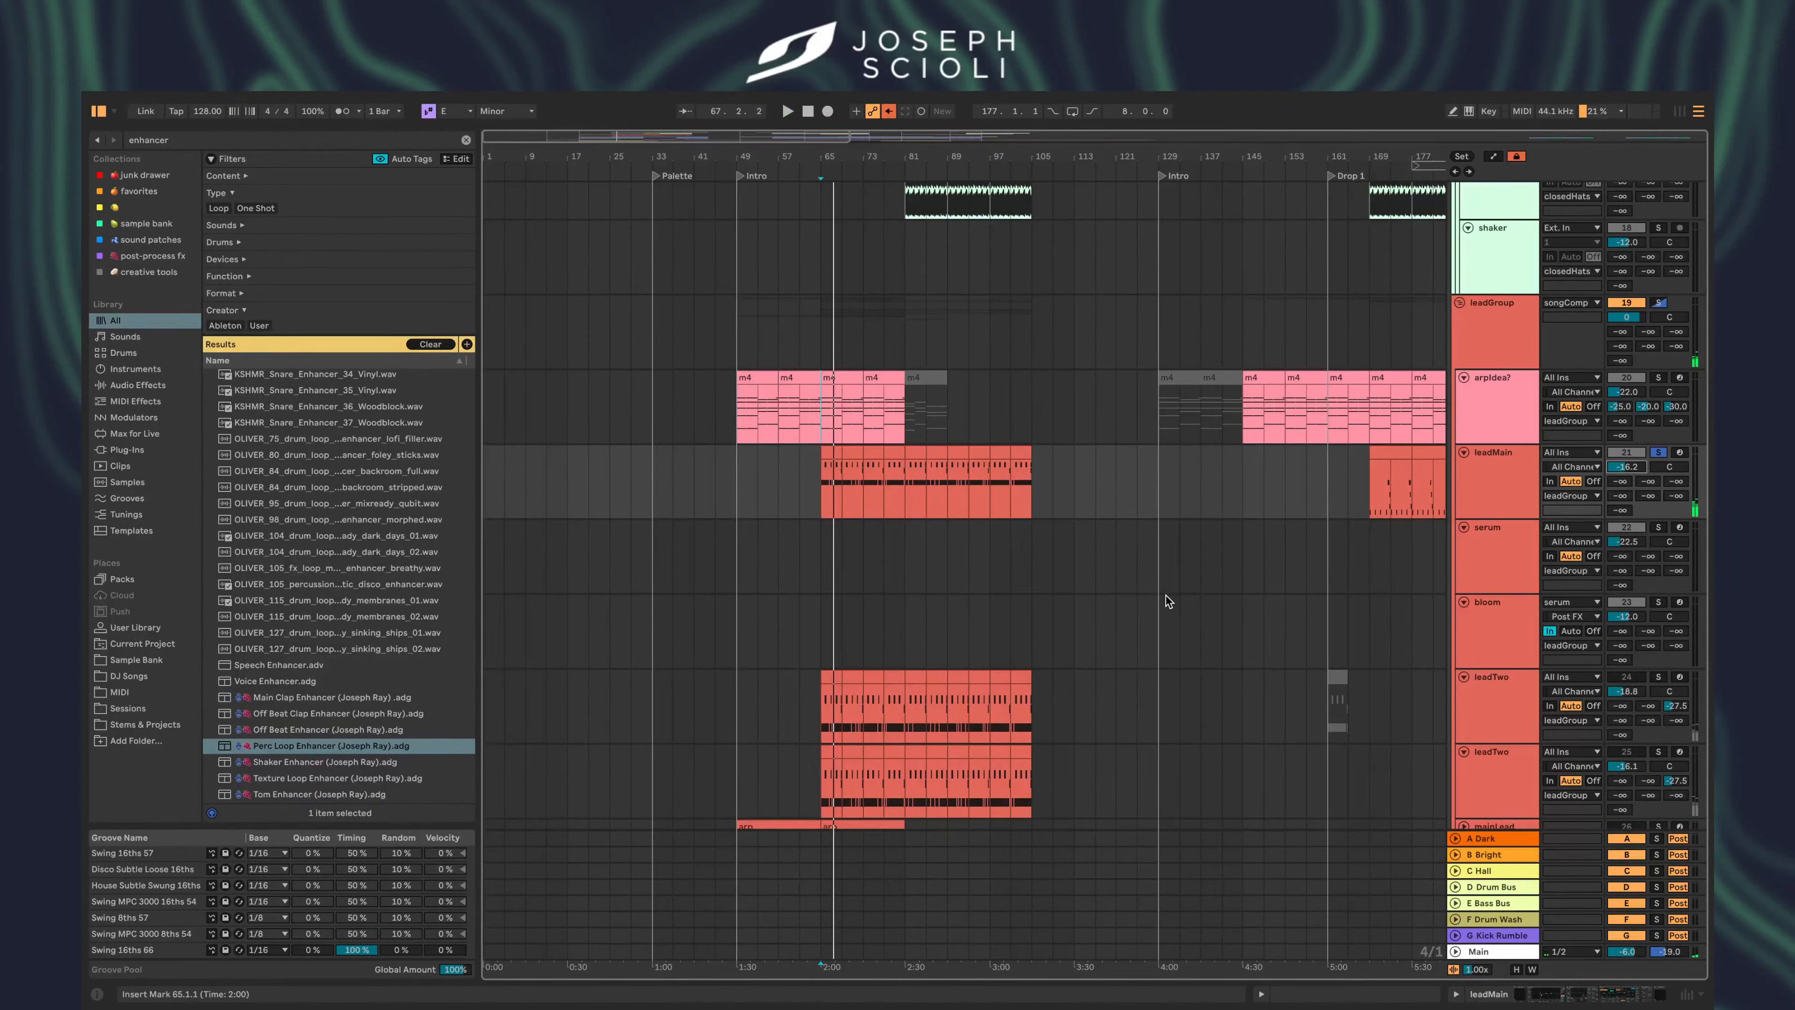
drag(815, 501, 996, 502)
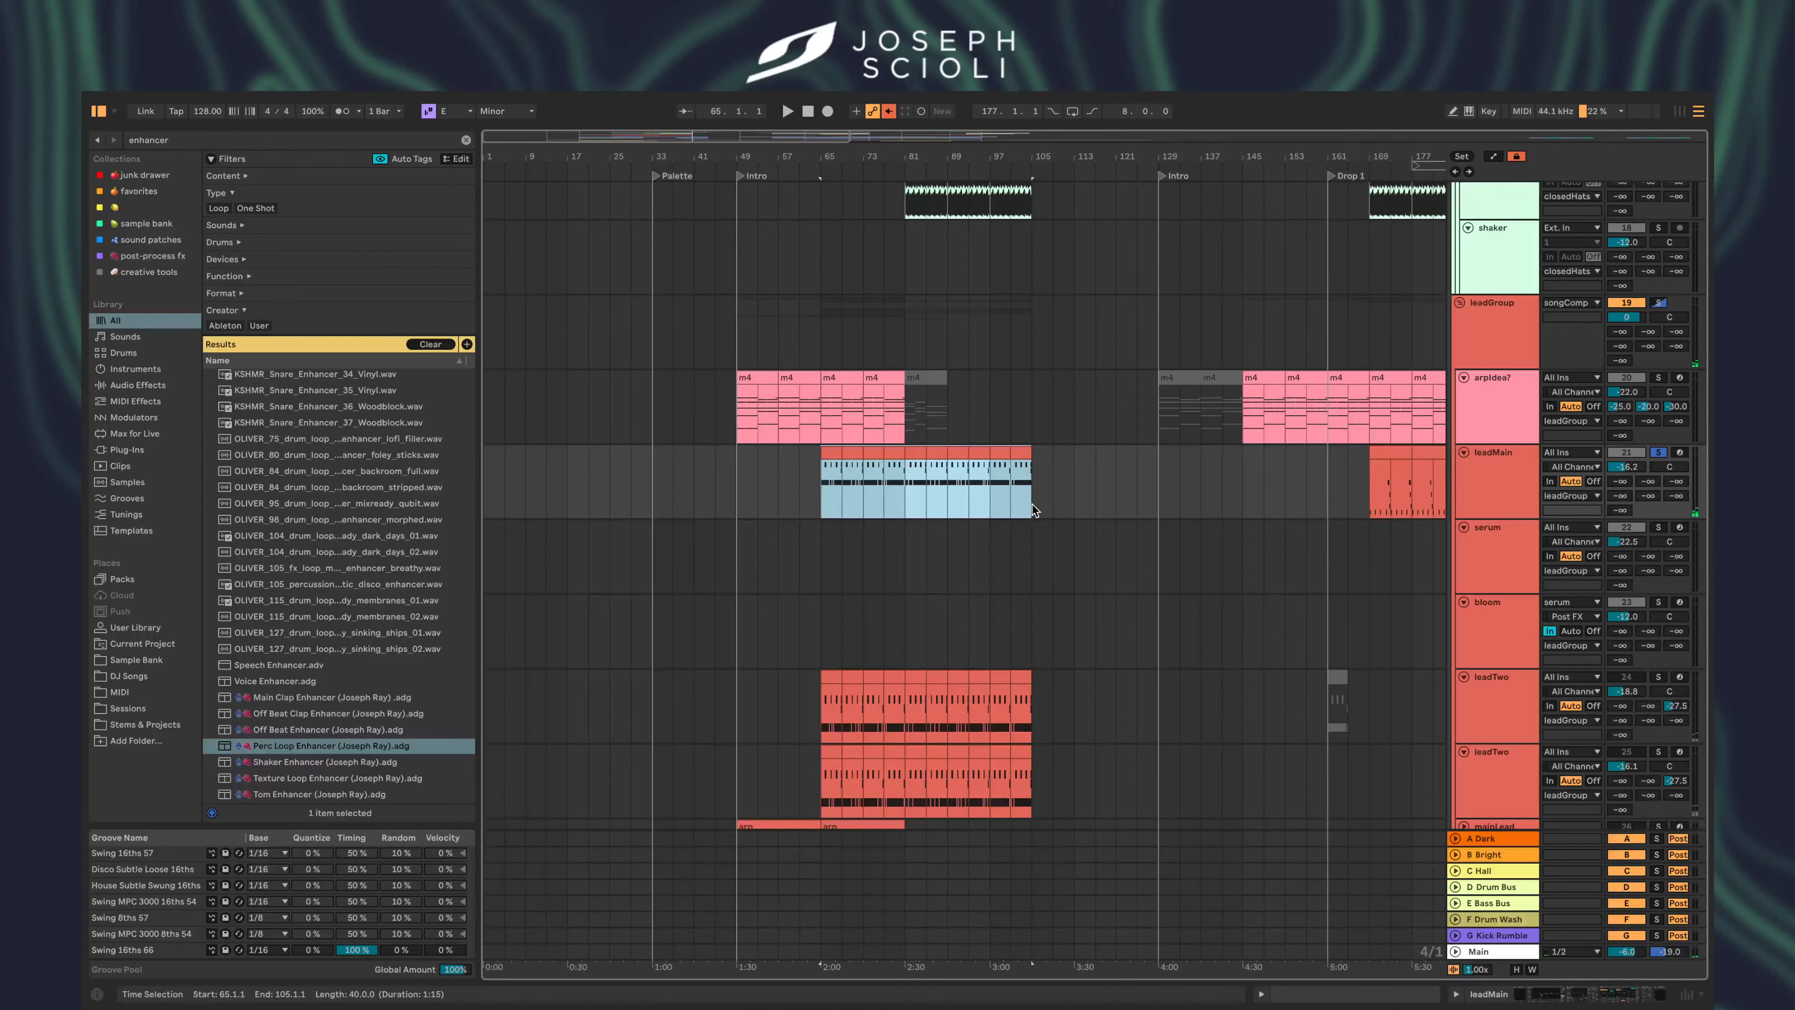
- Solo the first leadTwo track and listen to its clips from 65.1.1
scroll(1031, 503, down, 2)
drag(822, 723, 1038, 650)
click(1658, 598)
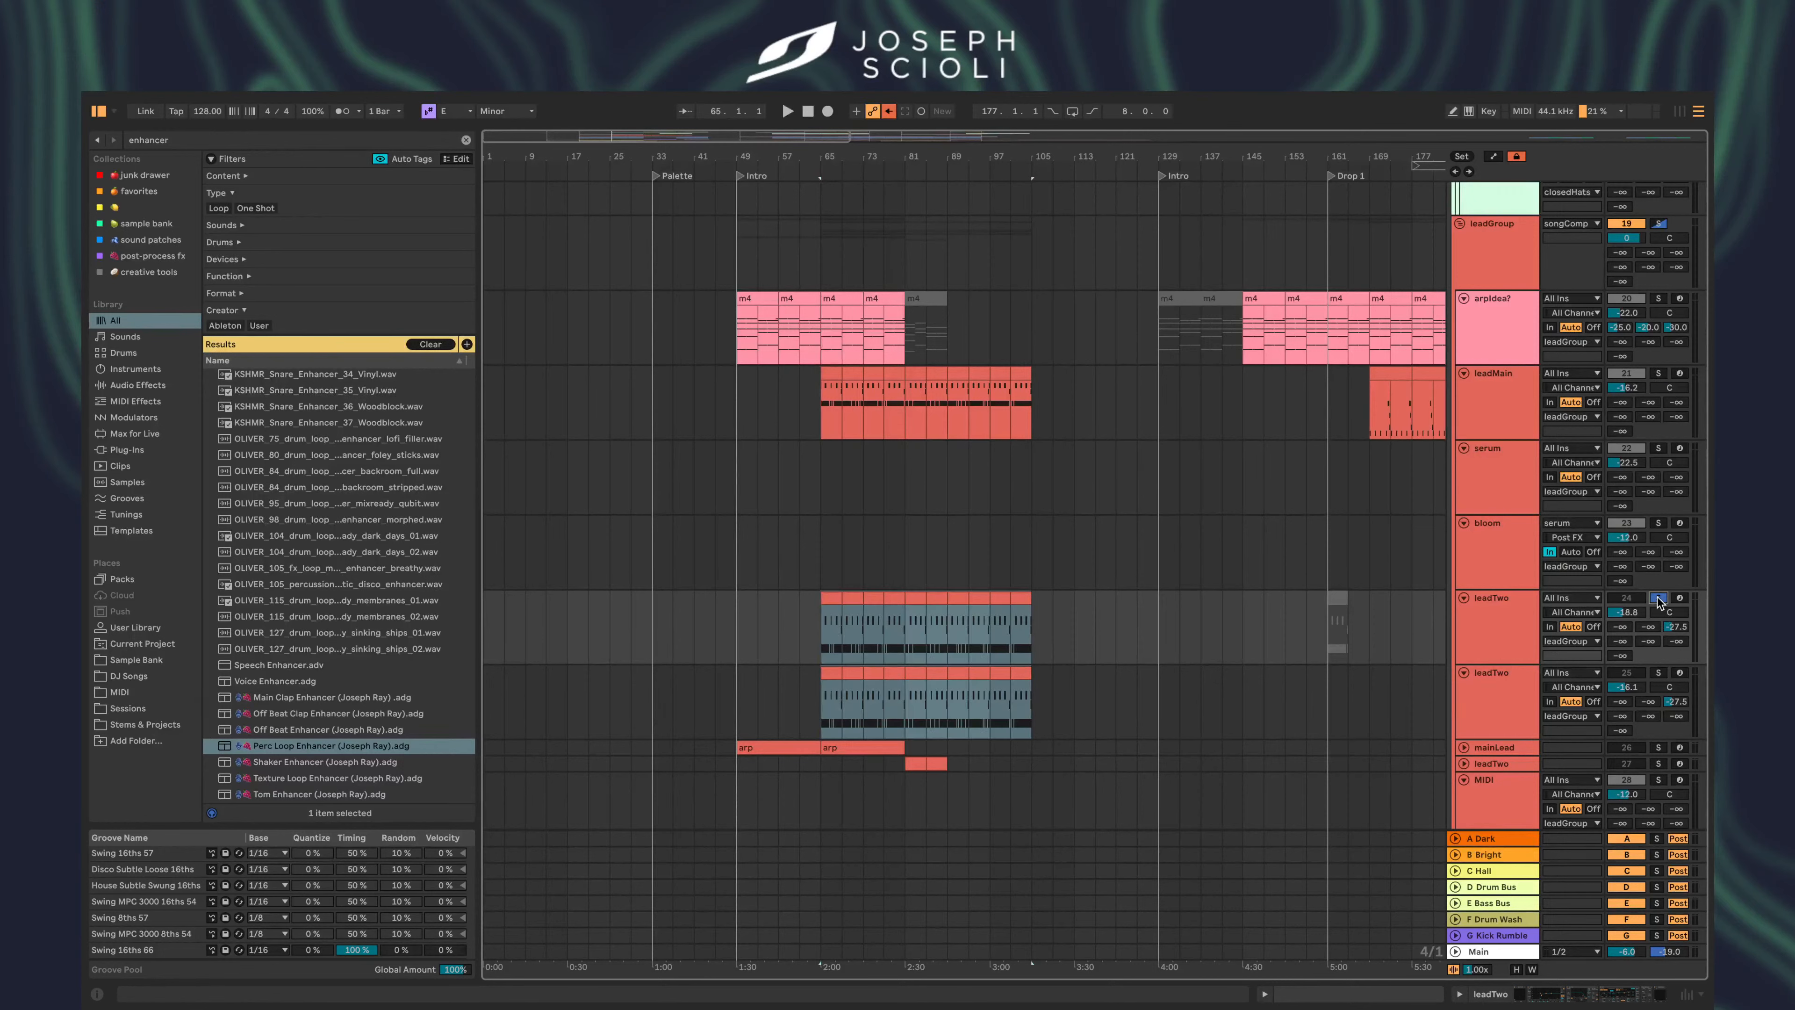
key(space)
click(1360, 677)
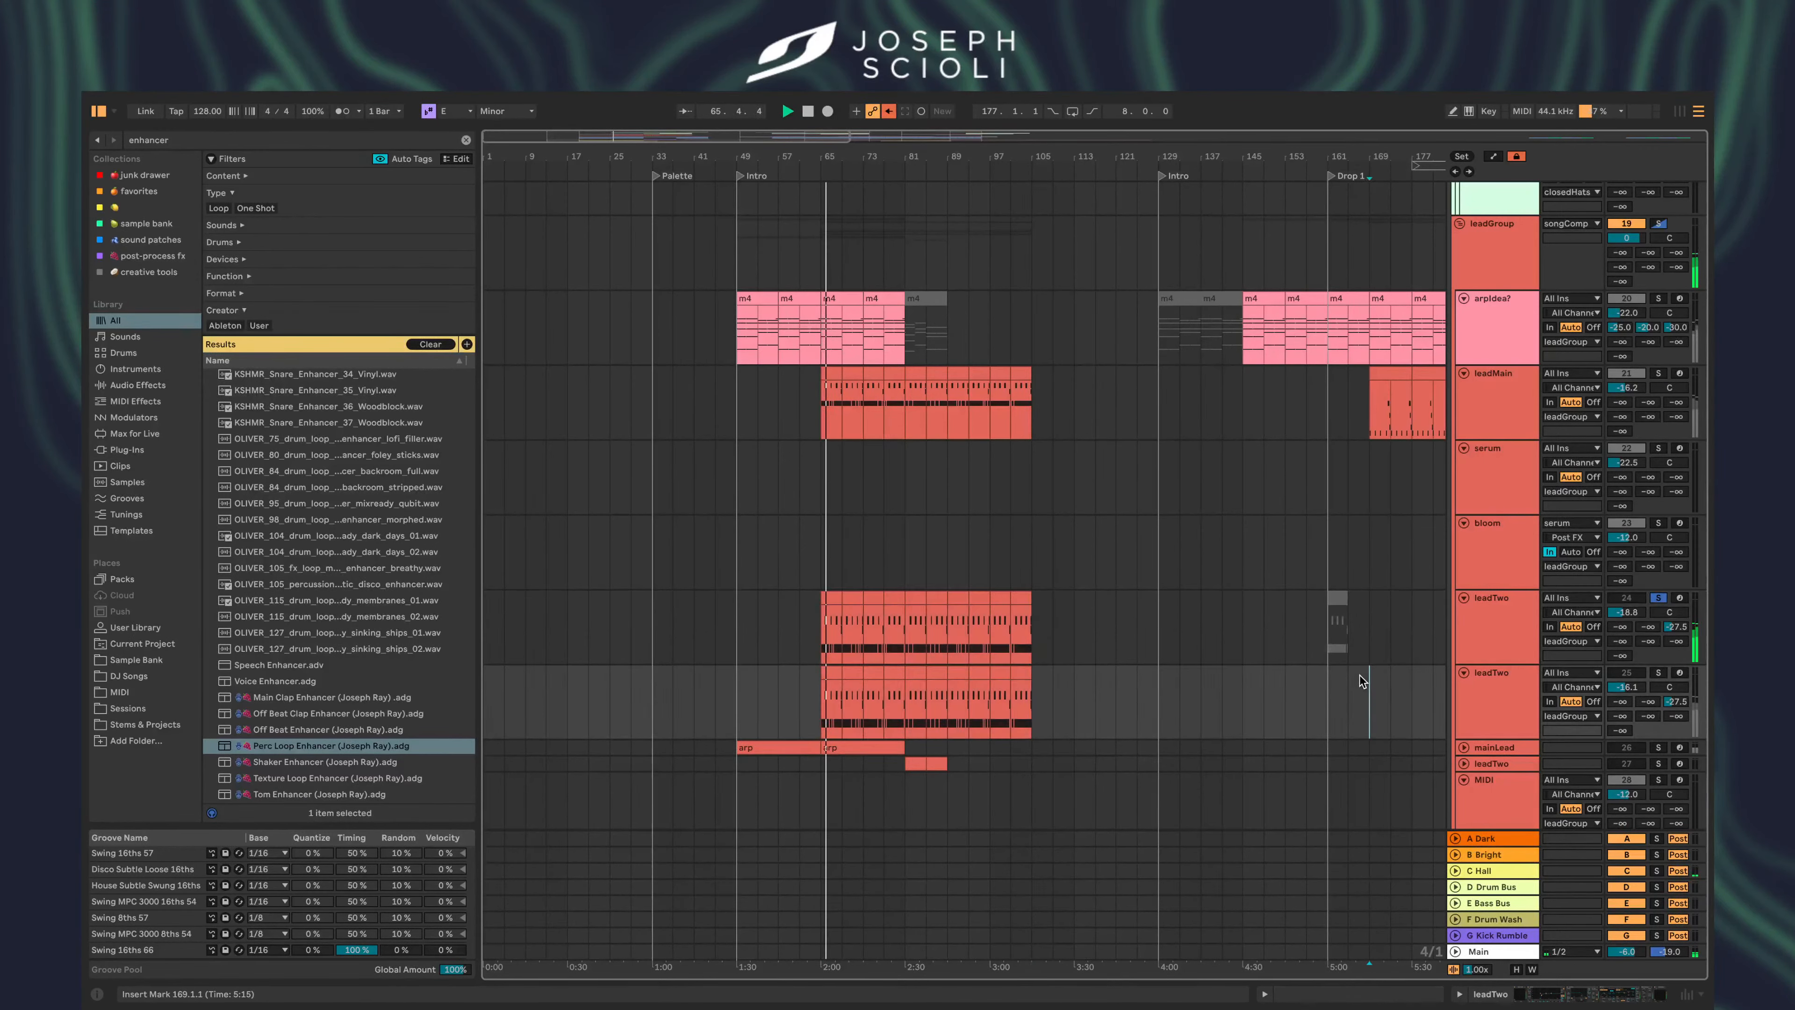
- Activate the first leadTwo track's muted four-bar clip at Drop 1 and listen to it from 161.1.1
scroll(1361, 677, right, 2)
scroll(1360, 677, up, 5)
click(1086, 622)
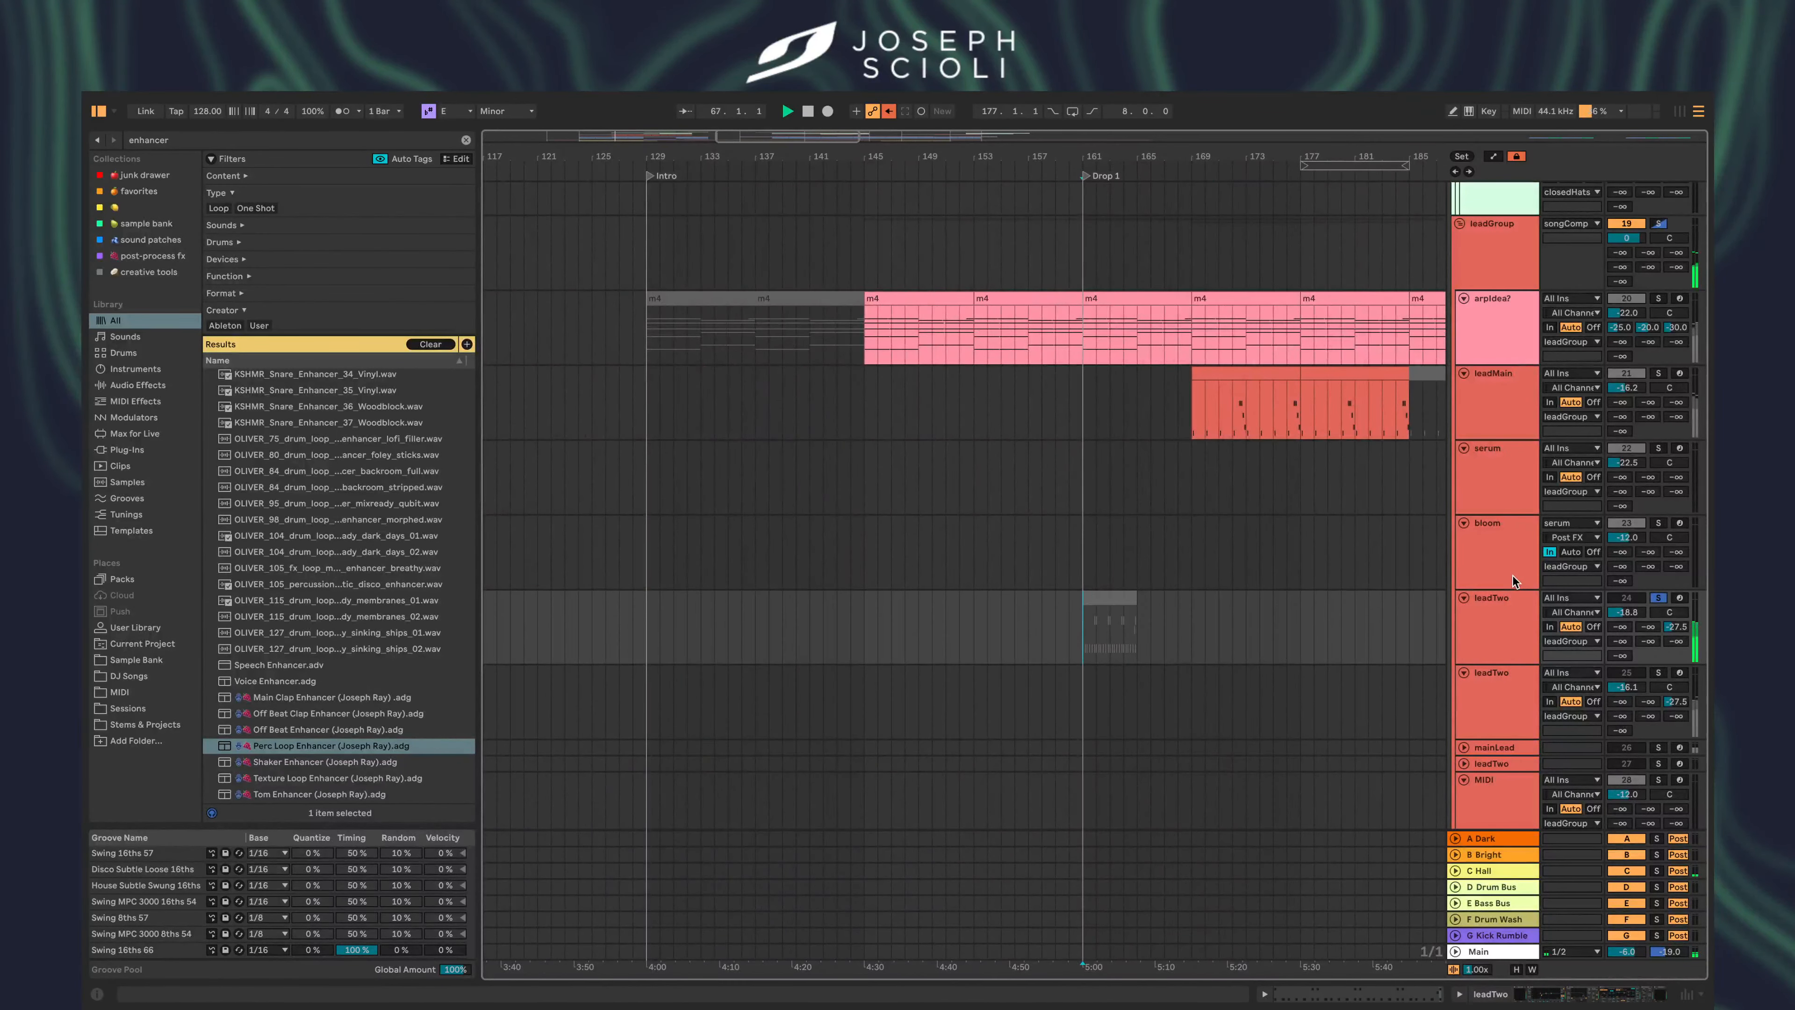
key(space)
click(1112, 608)
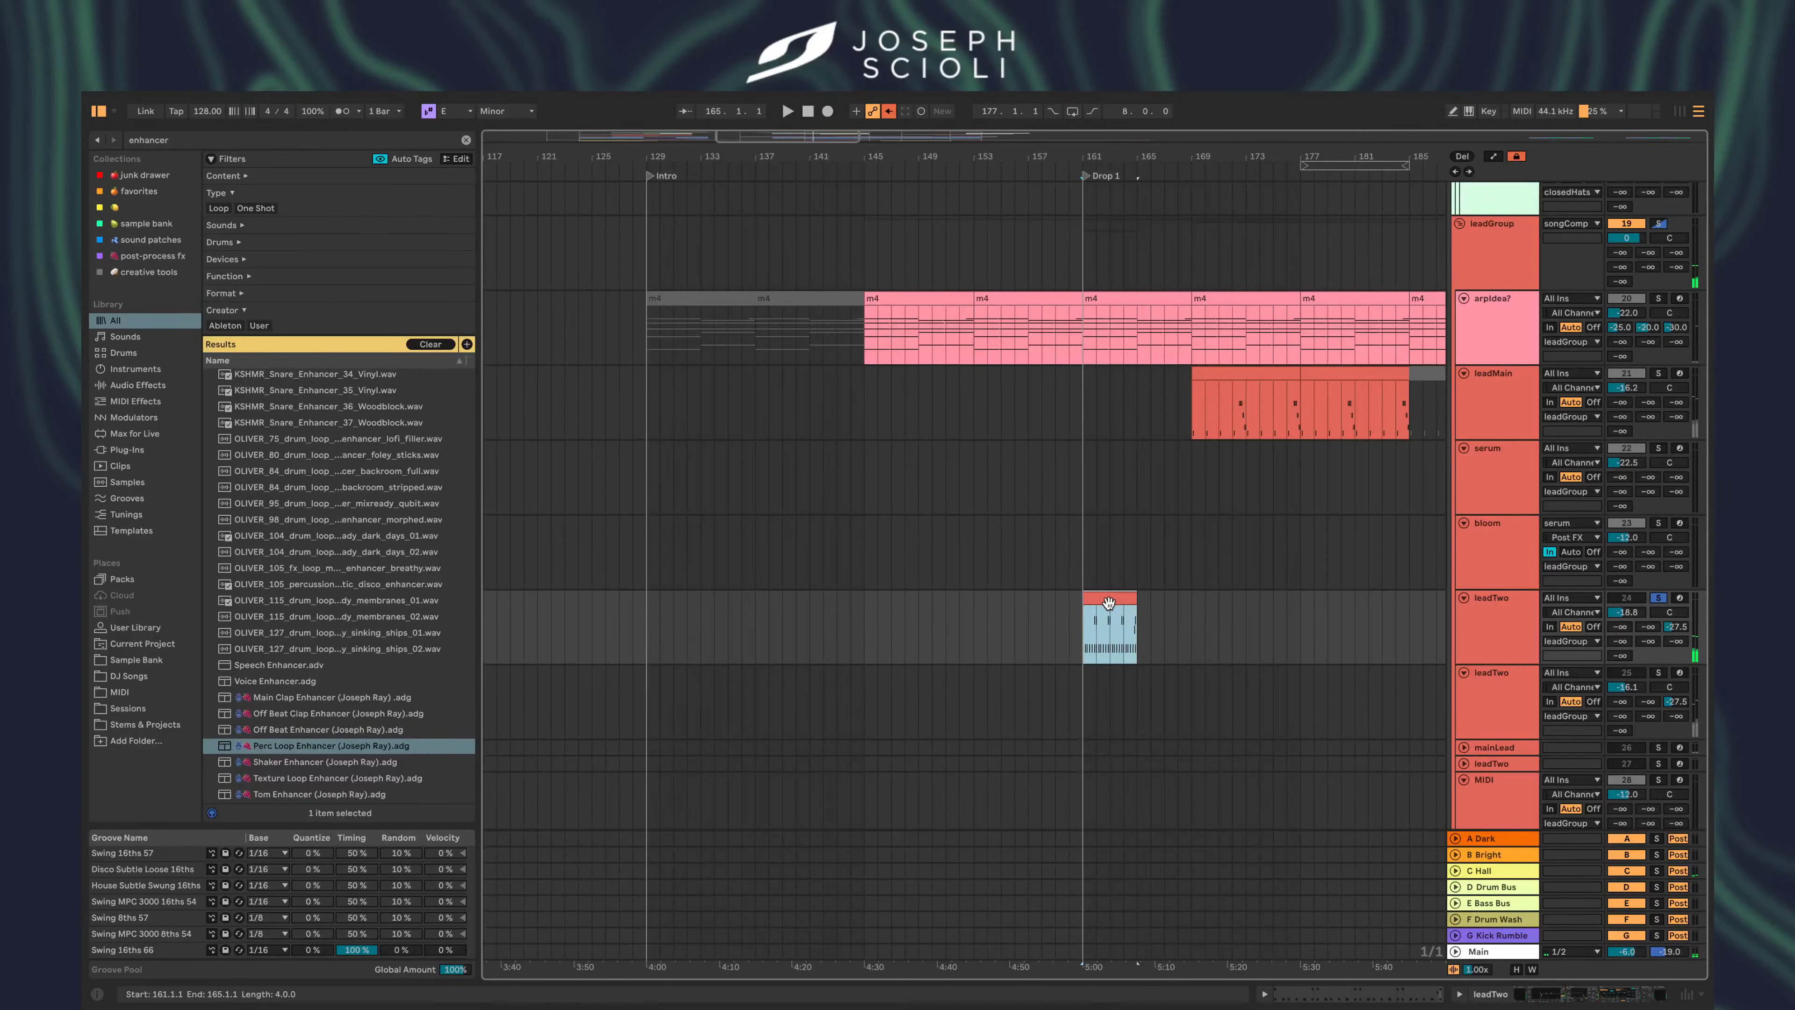
key(space)
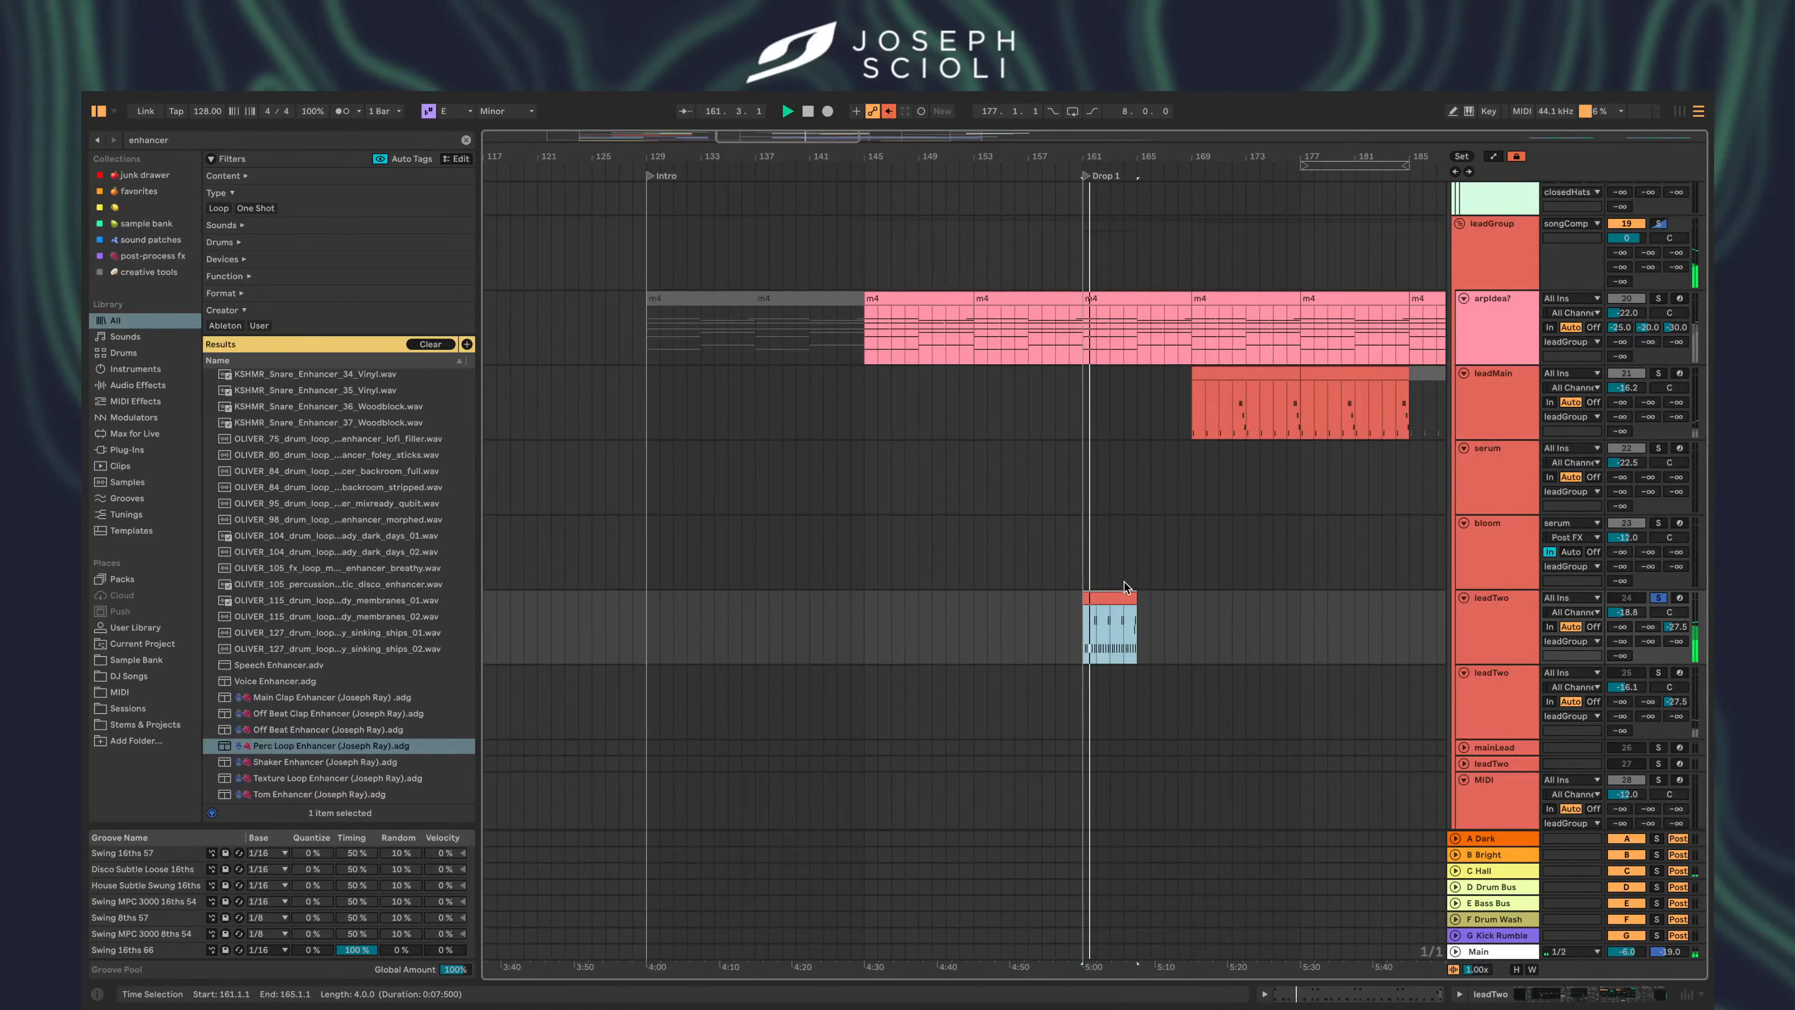
key(w)
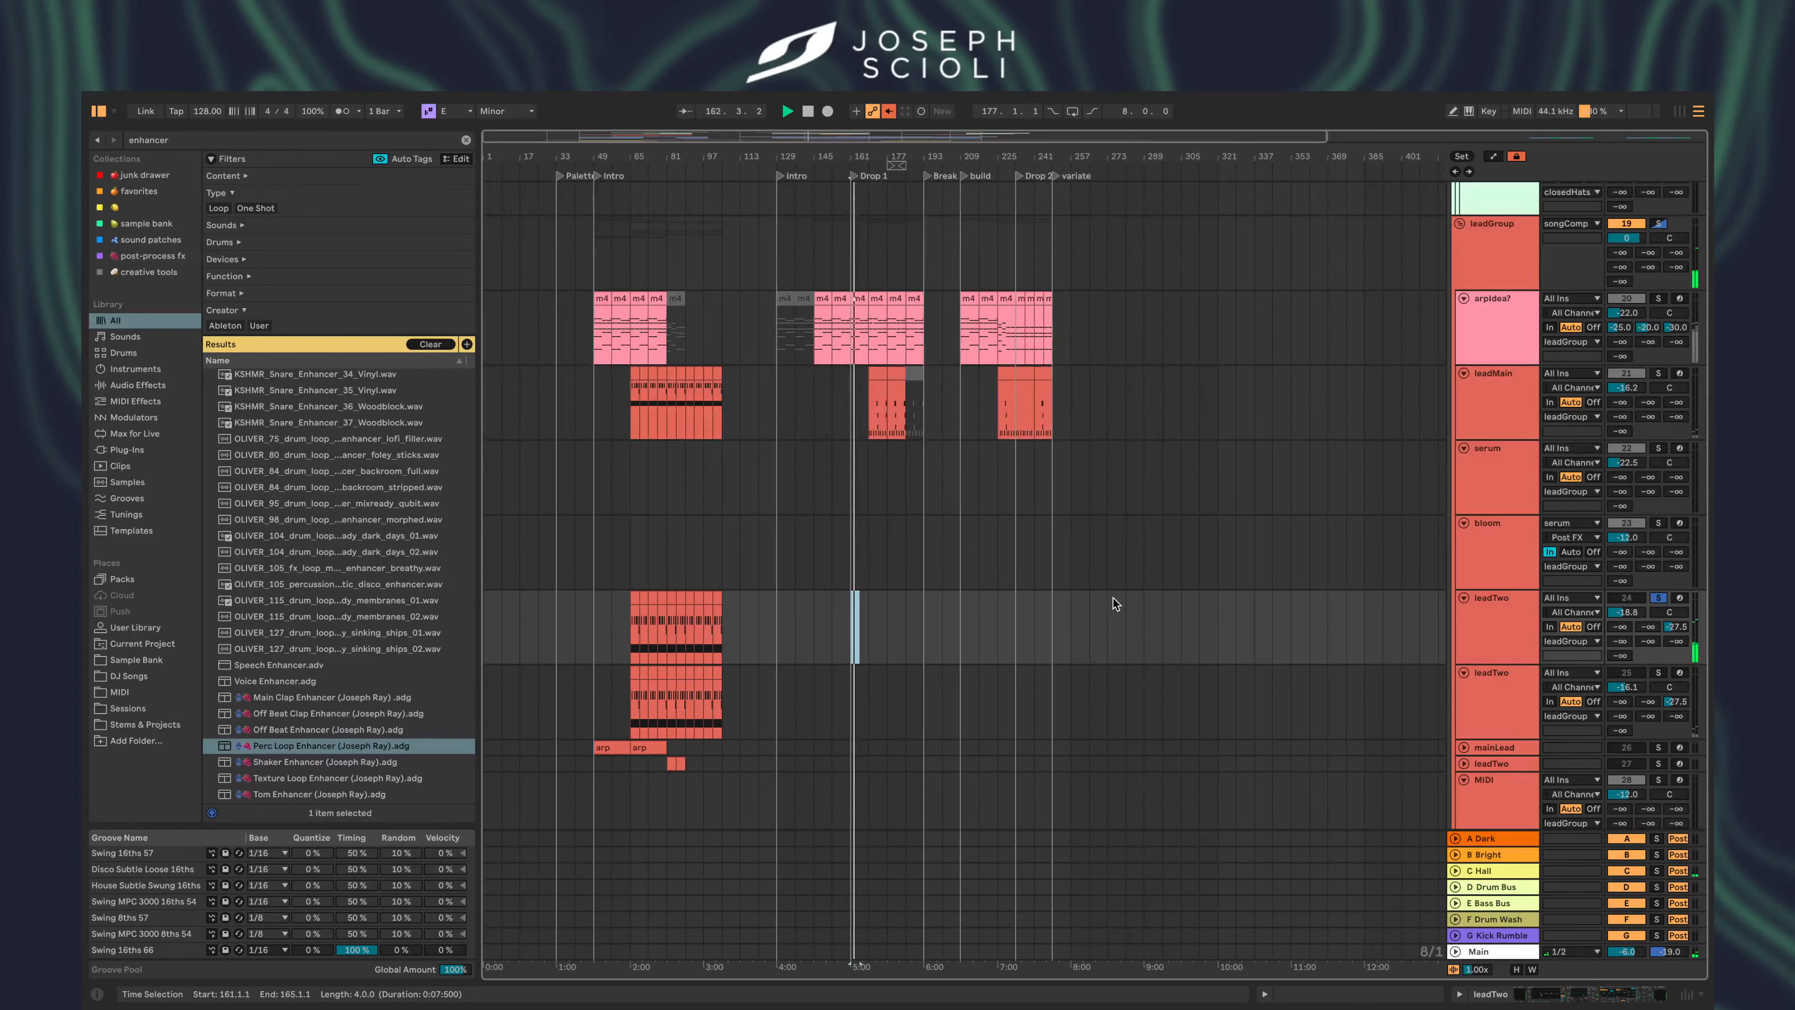
- Solo the second leadTwo track, play its clips from 65.1.1, and delete the track
click(1659, 673)
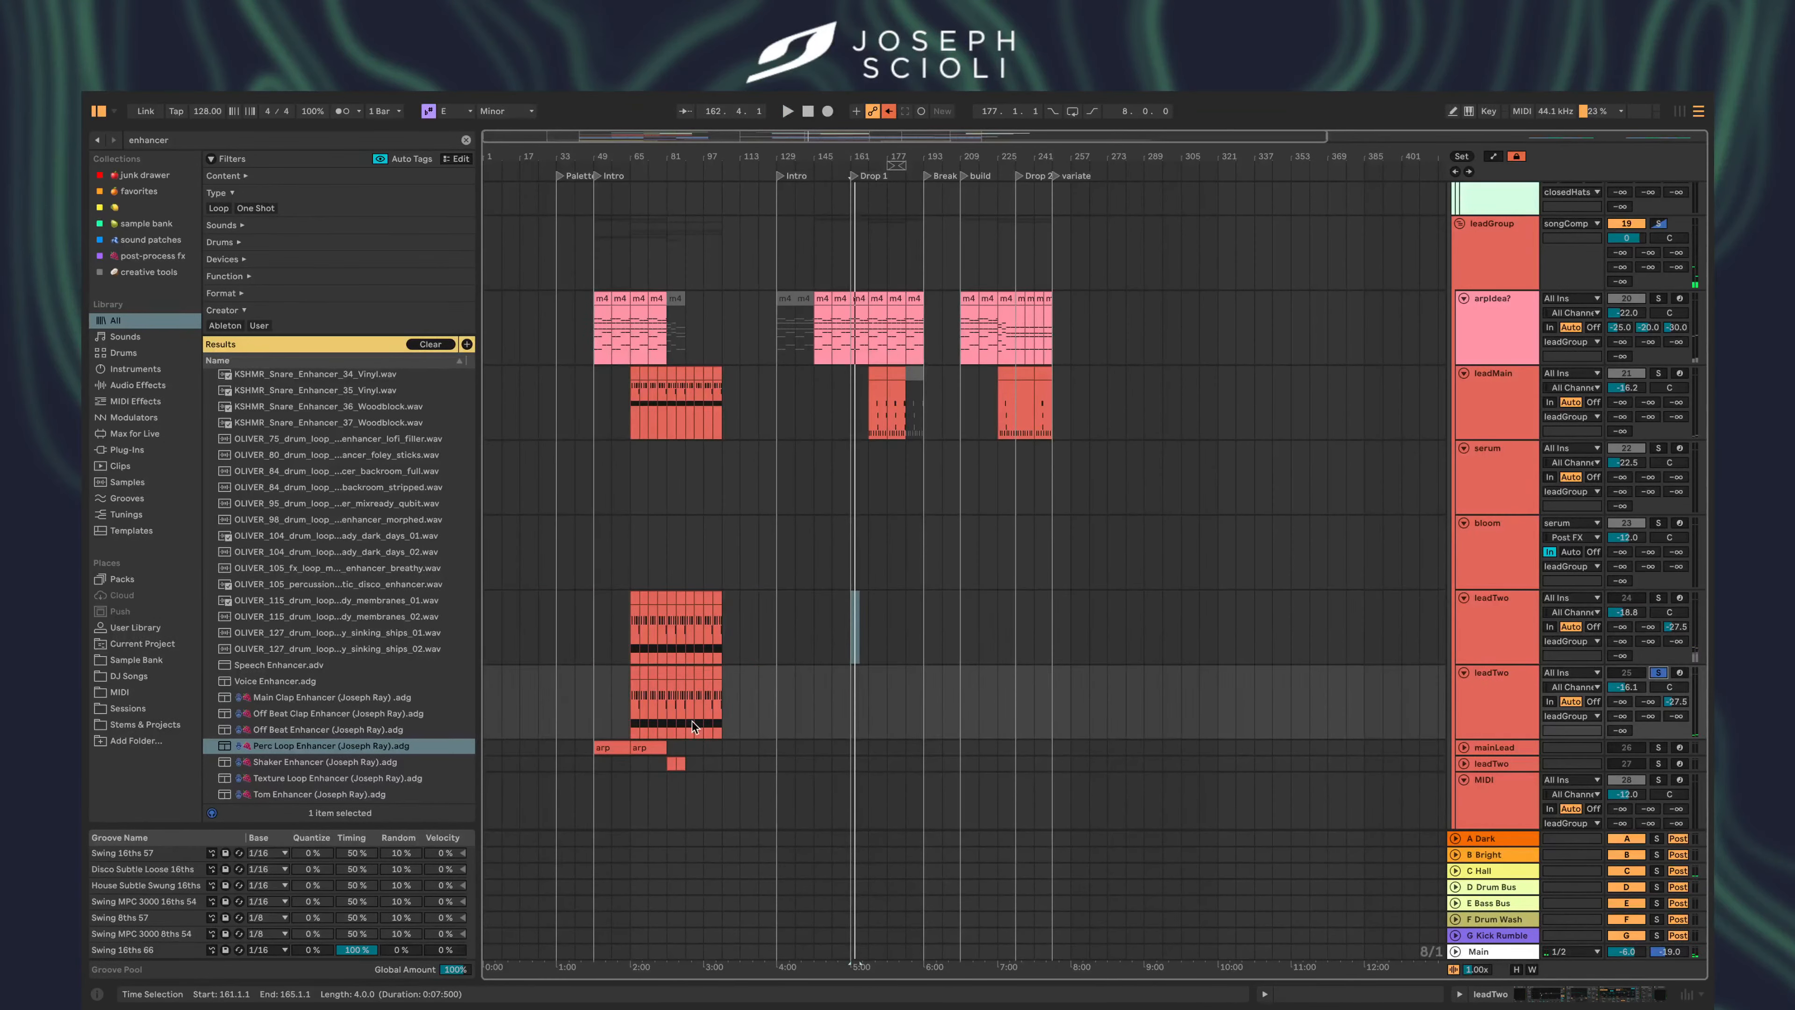
click(625, 703)
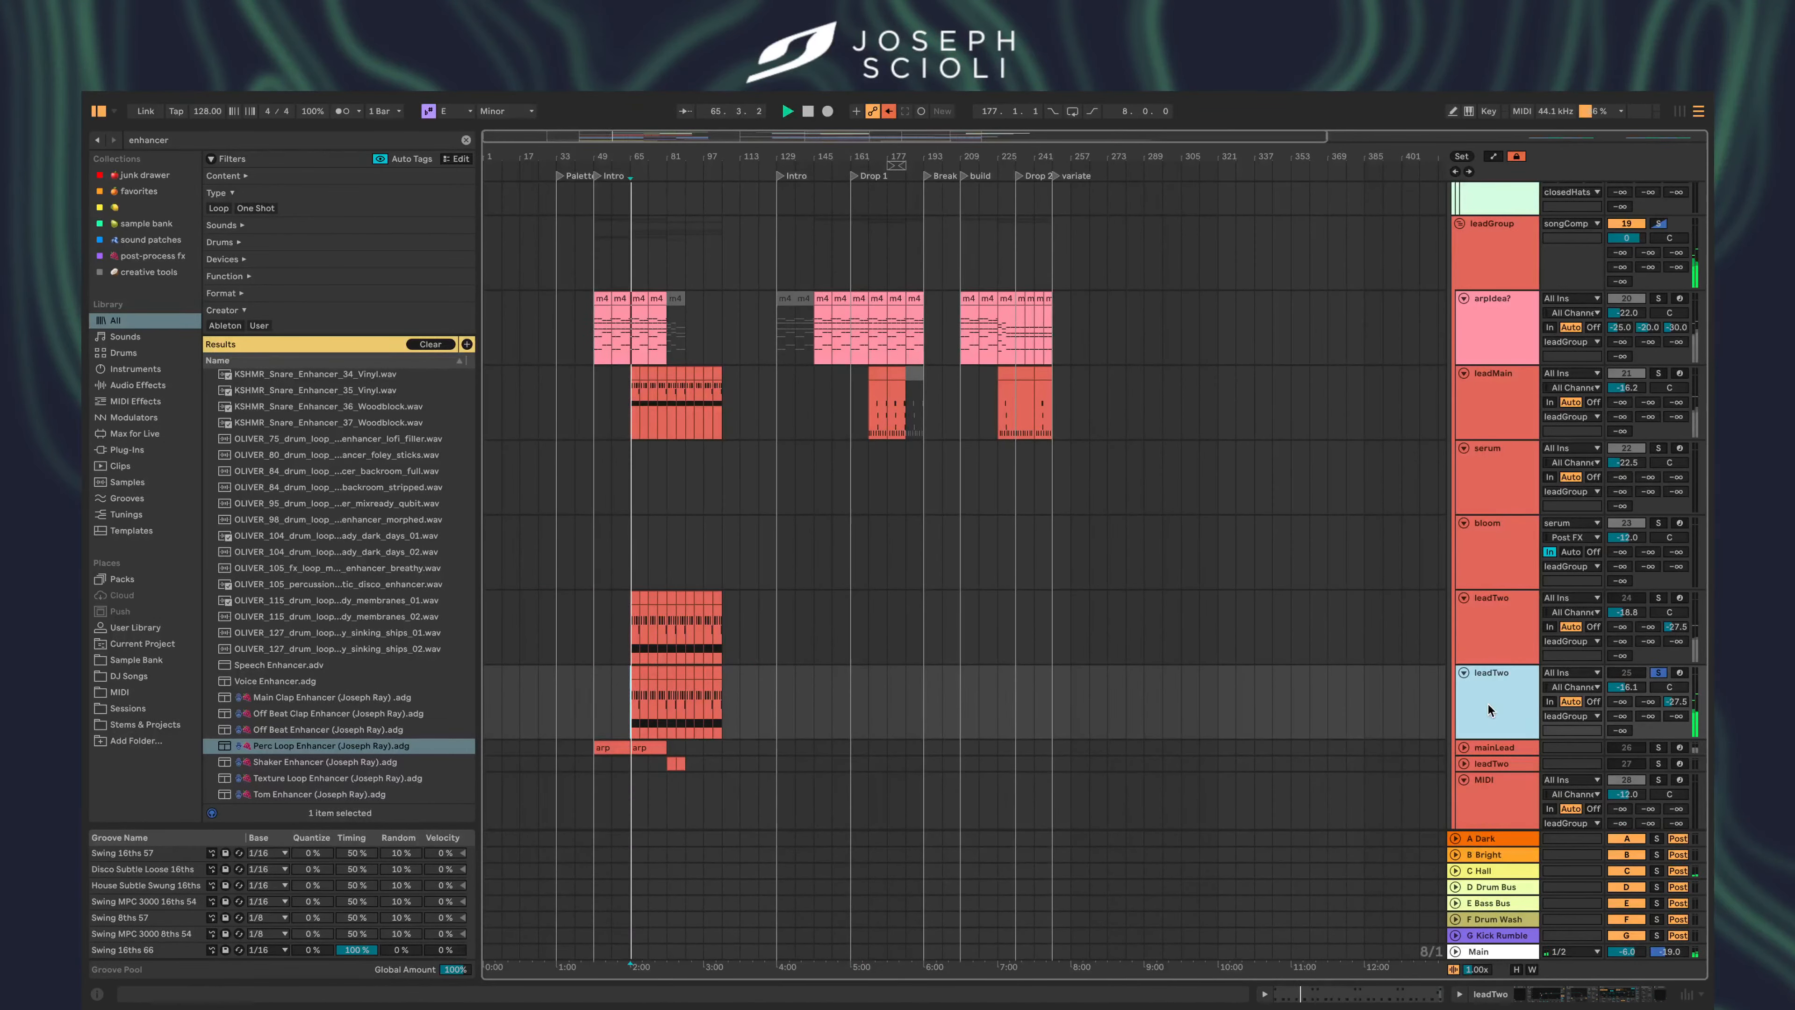
key(Delete)
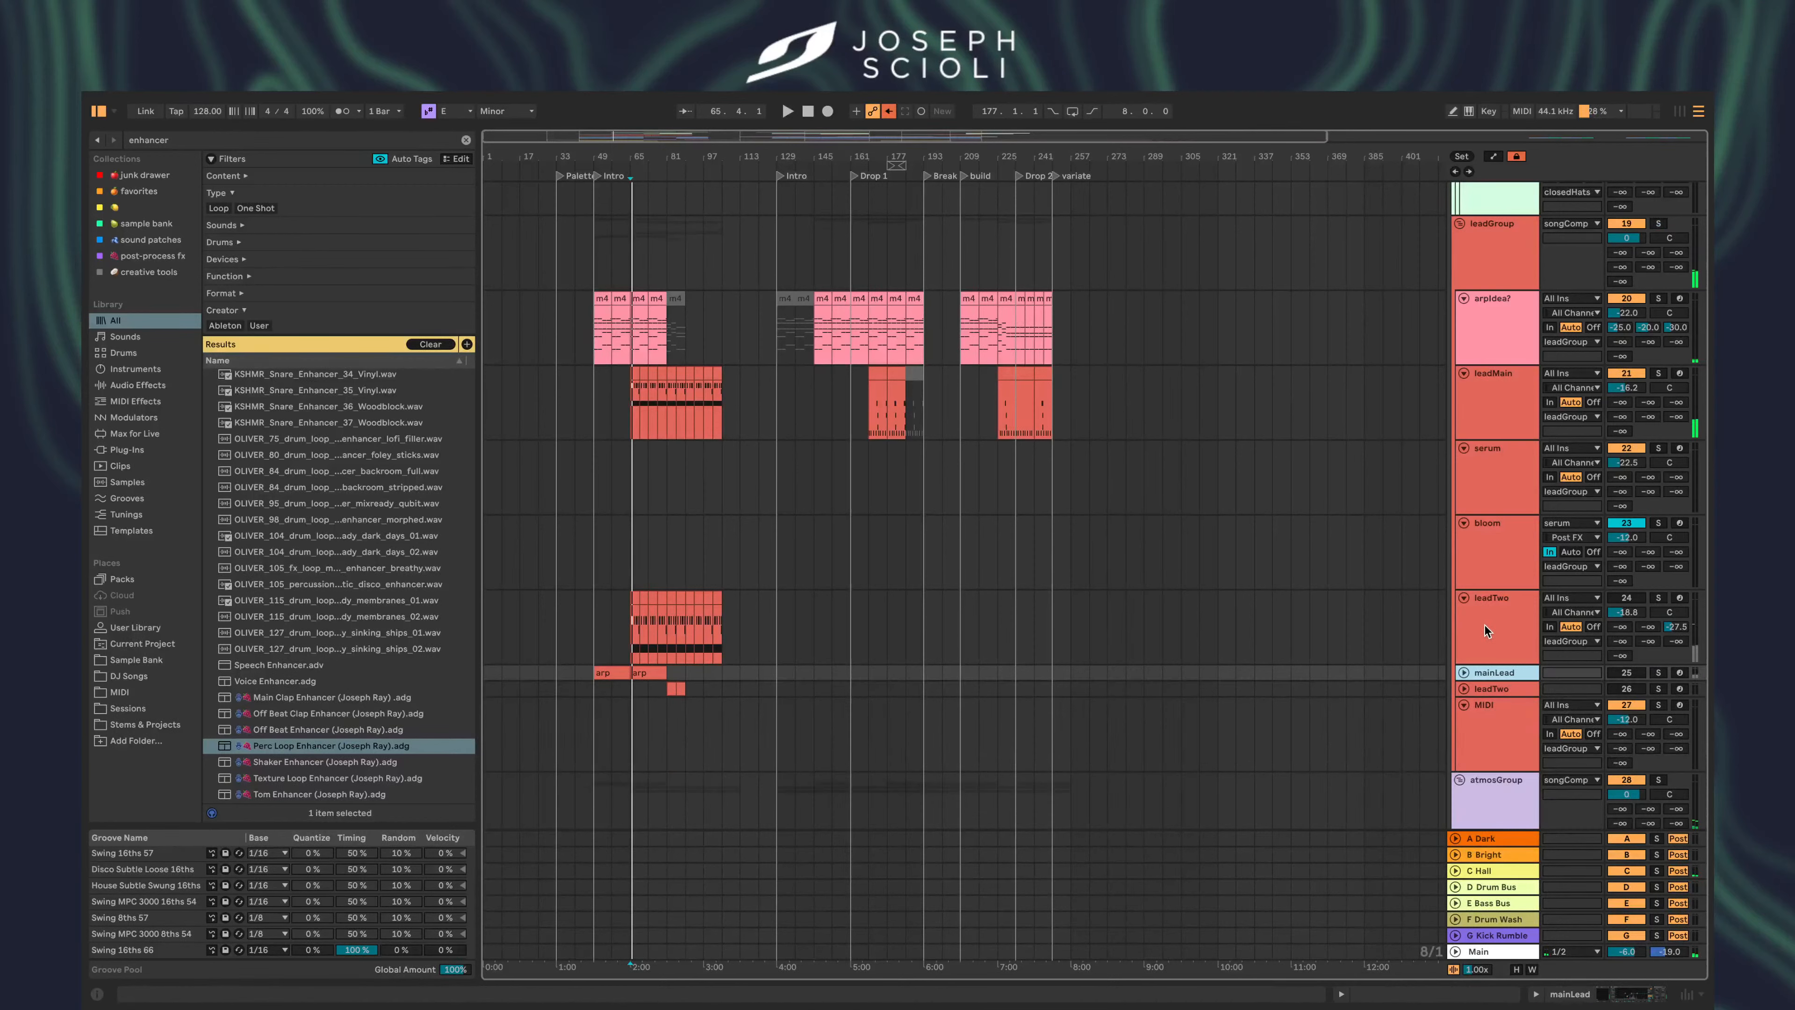
- Delete the remaining expanded leadTwo track and the bloom and serum tracks from leadGroup
click(1484, 625)
key(Delete)
click(1491, 546)
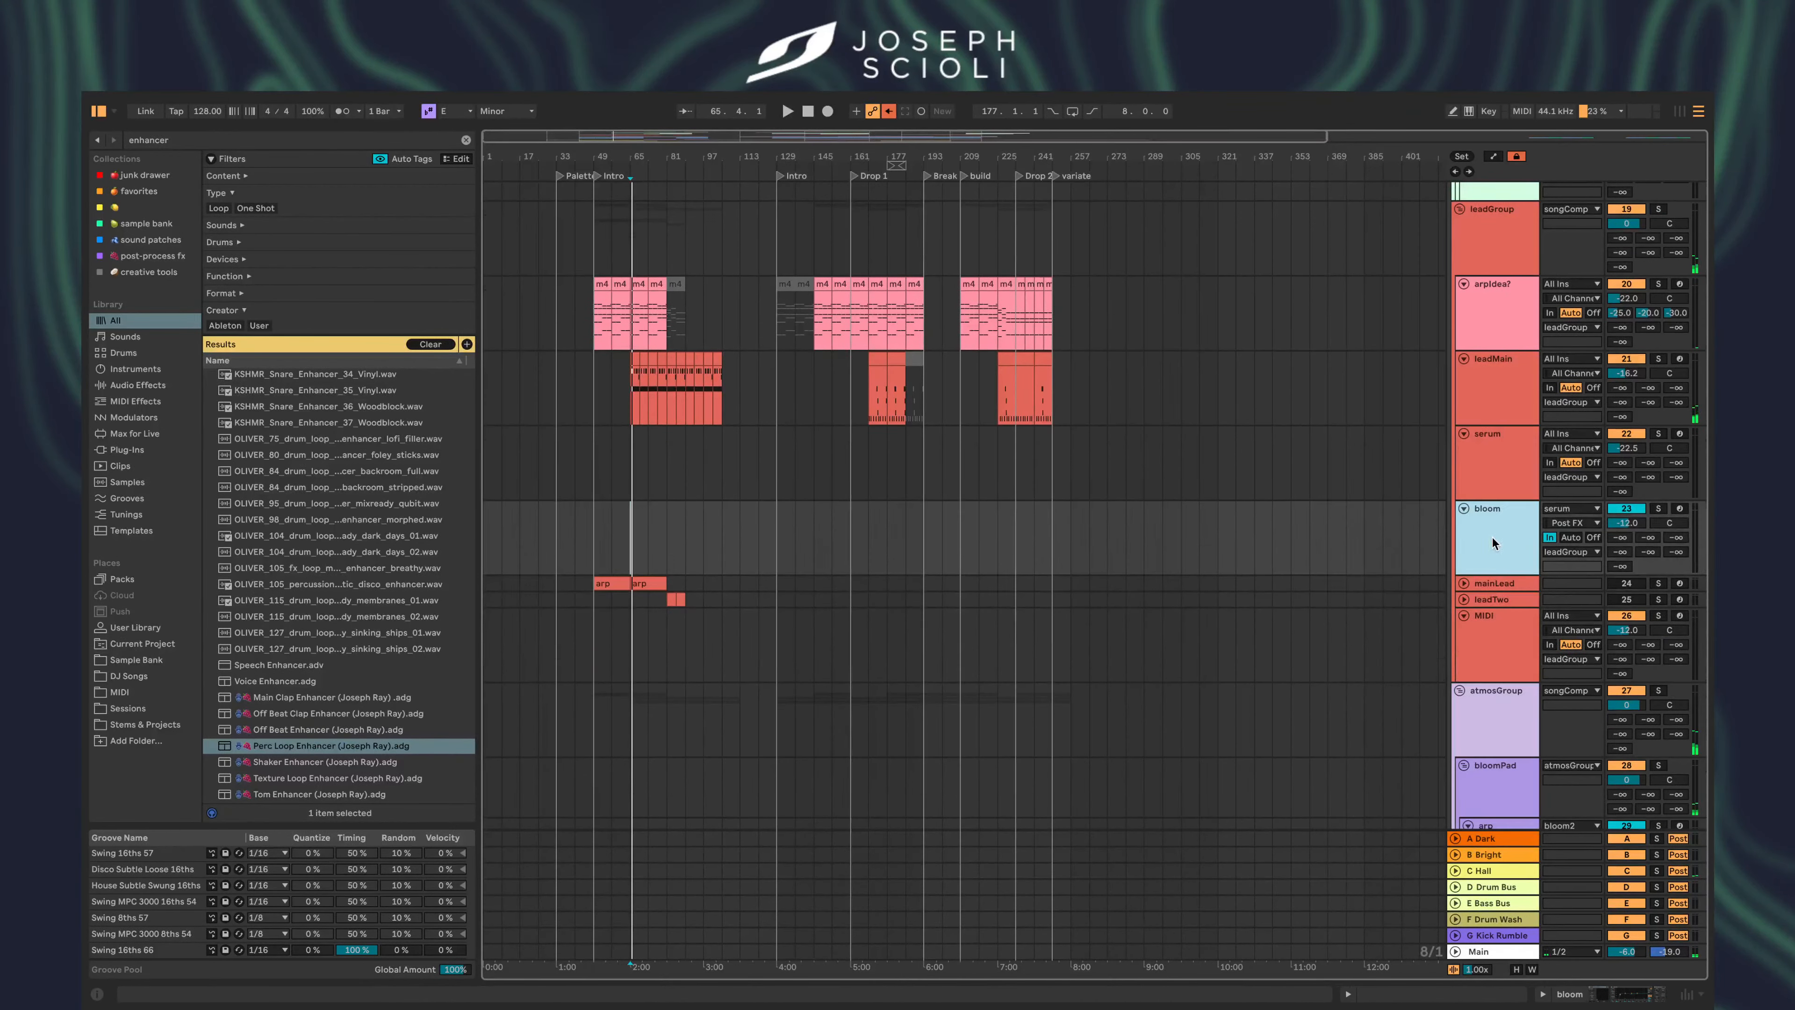
key(Delete)
click(1498, 478)
key(Delete)
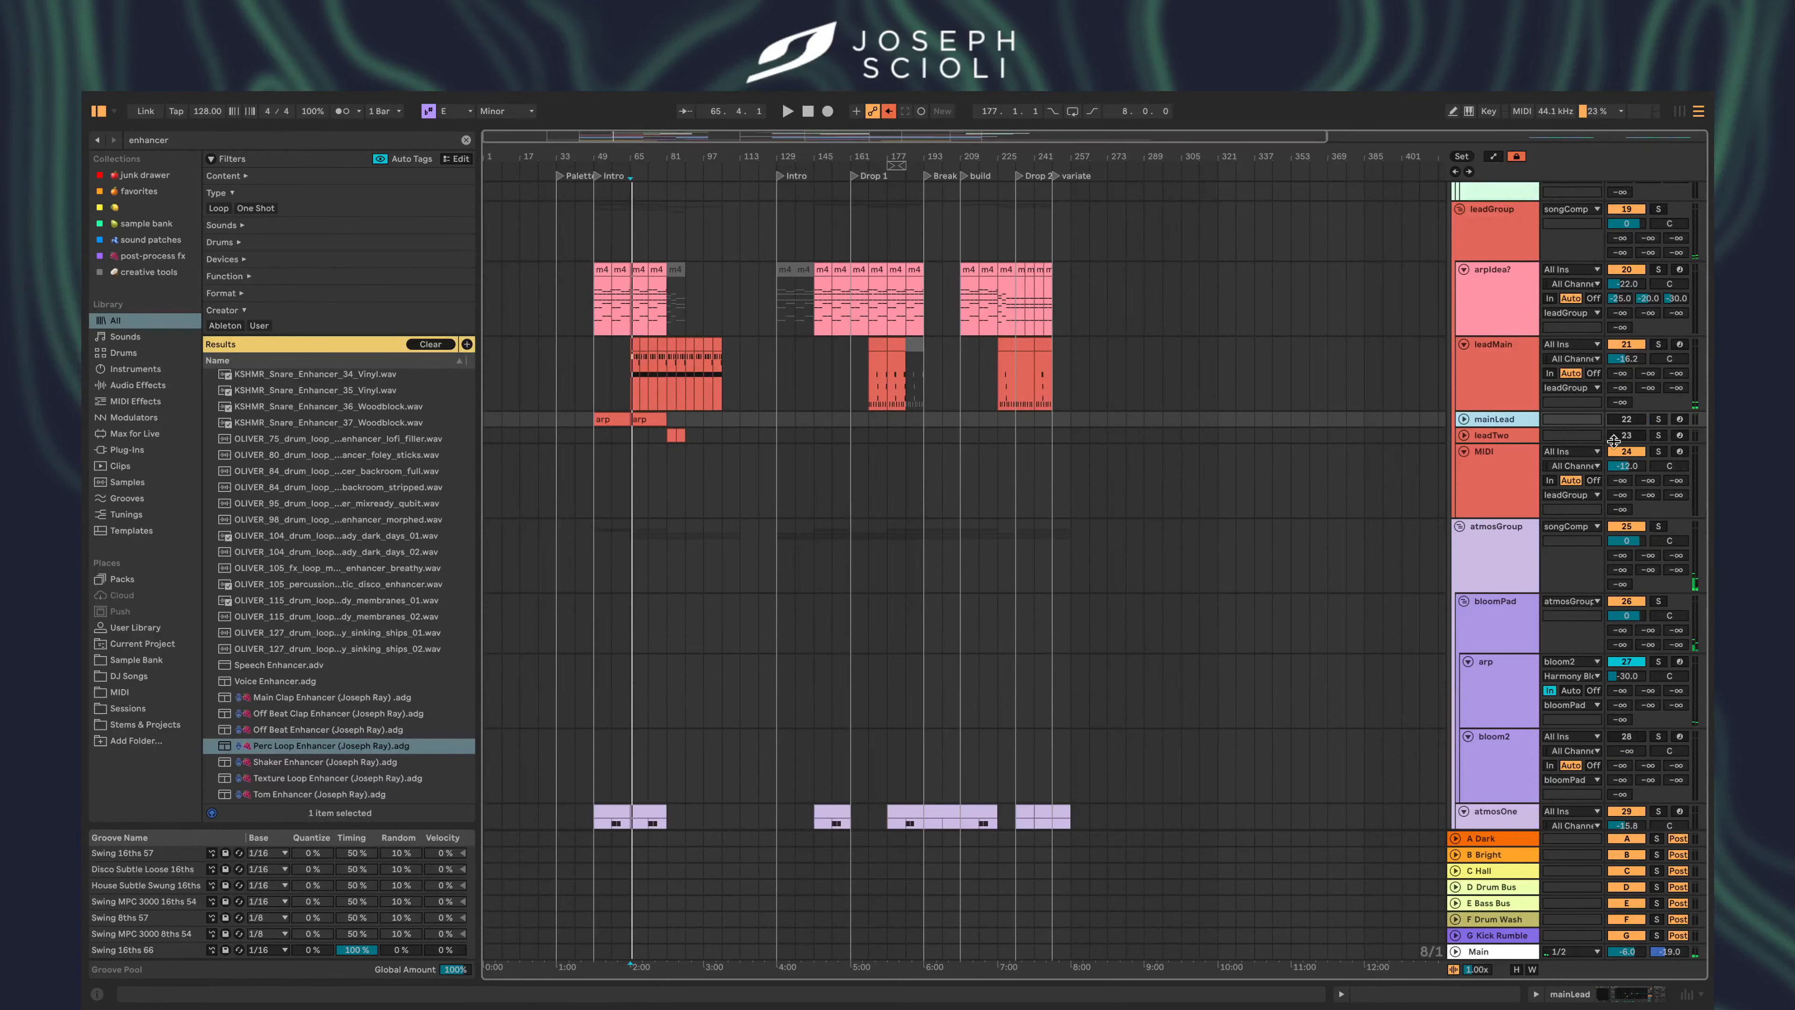
- Unfold mainLead, listen to its arp clips soloed from 49.1.1, and turn the solo off
click(1462, 420)
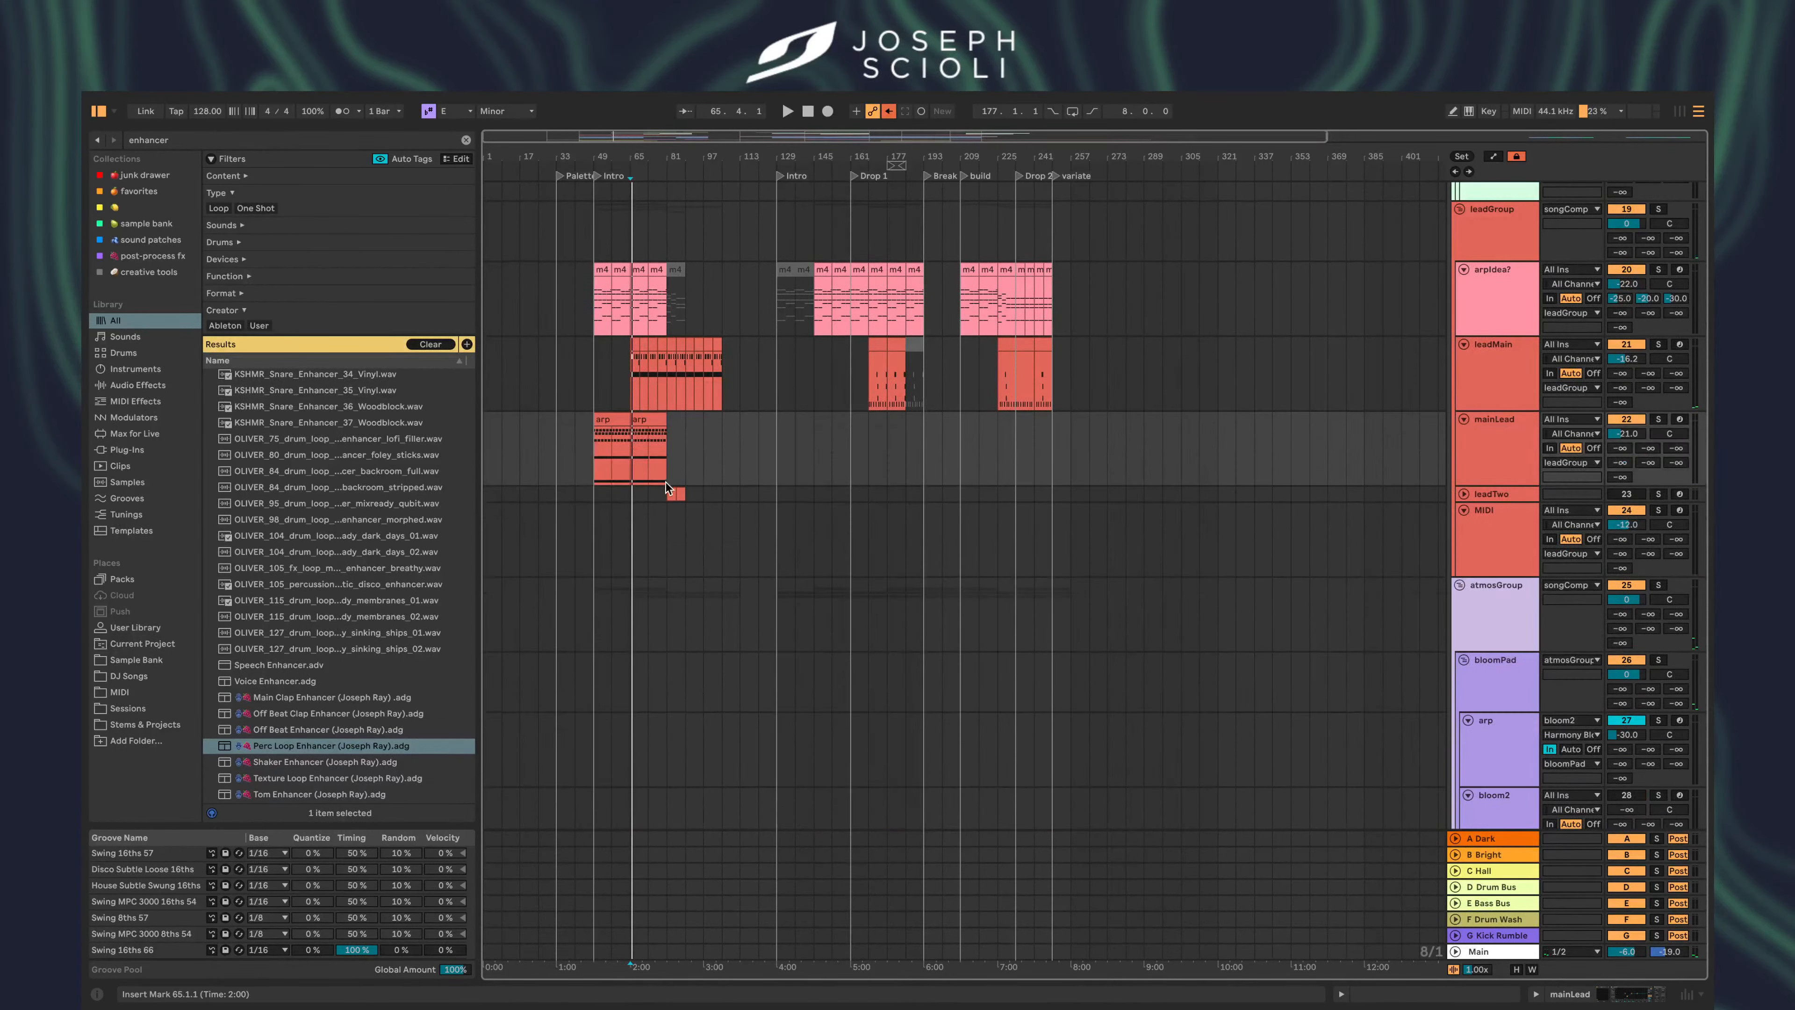
click(594, 457)
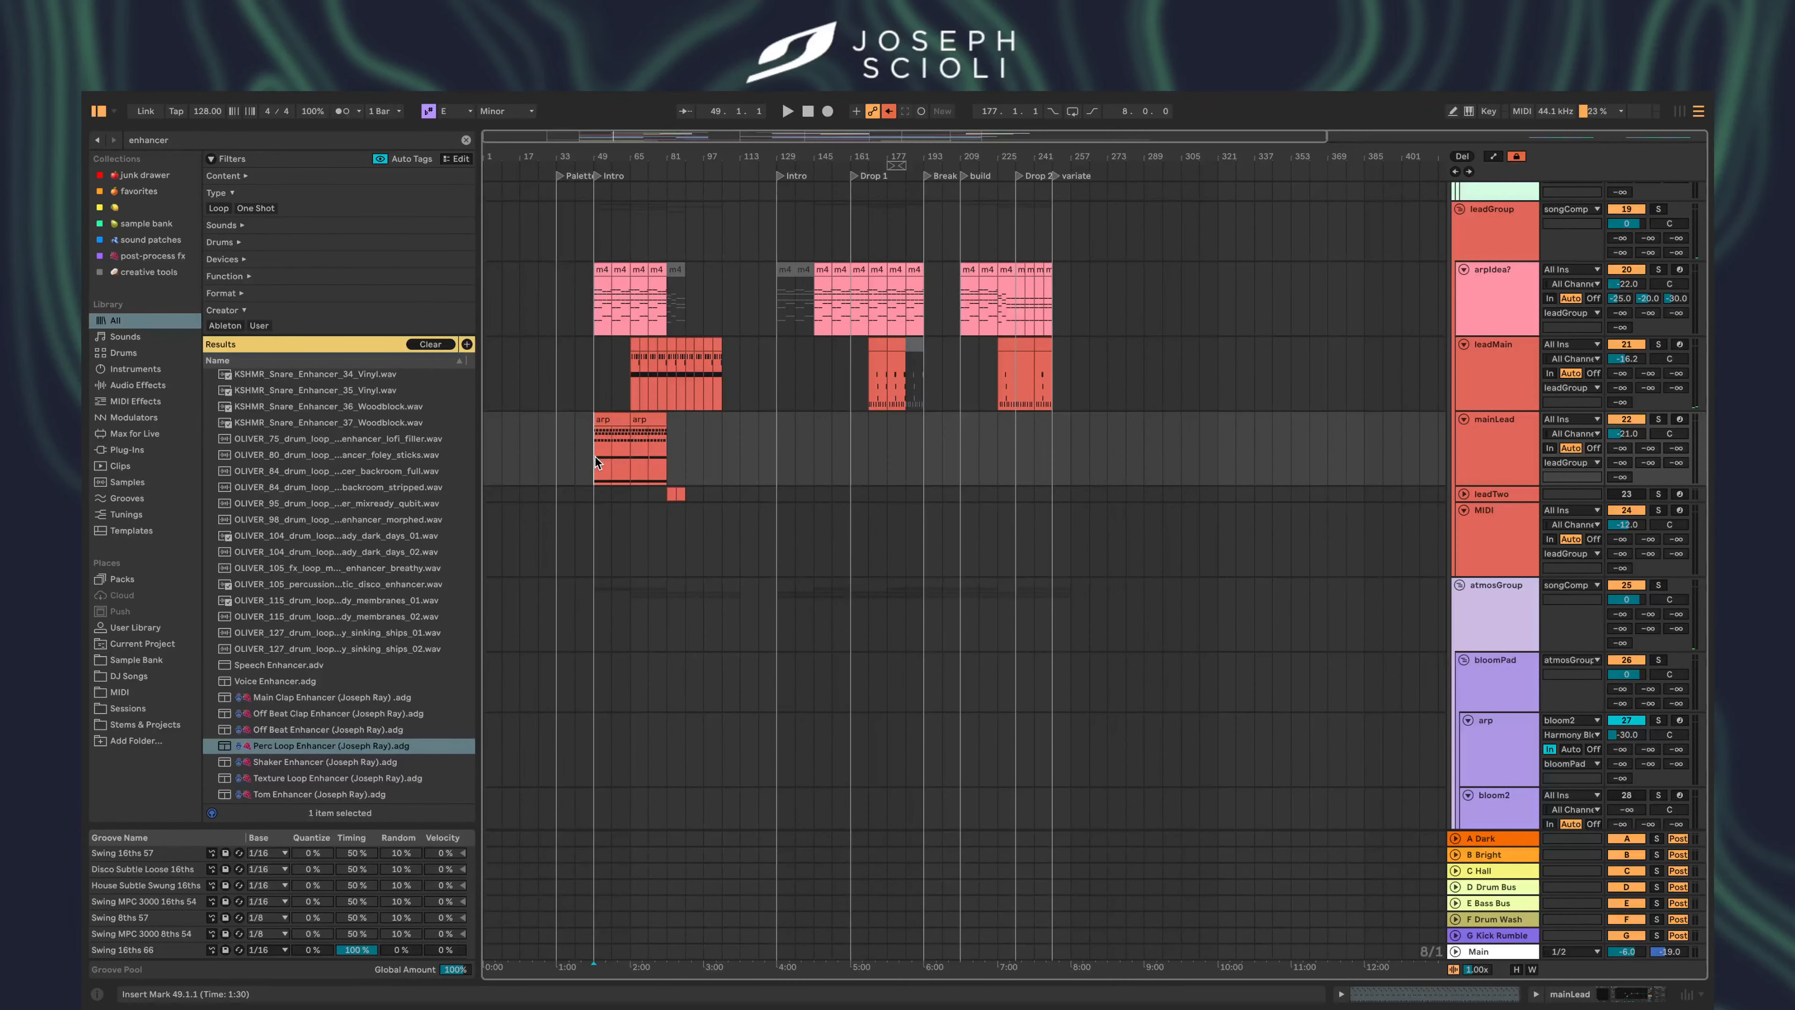
key(s)
key(space)
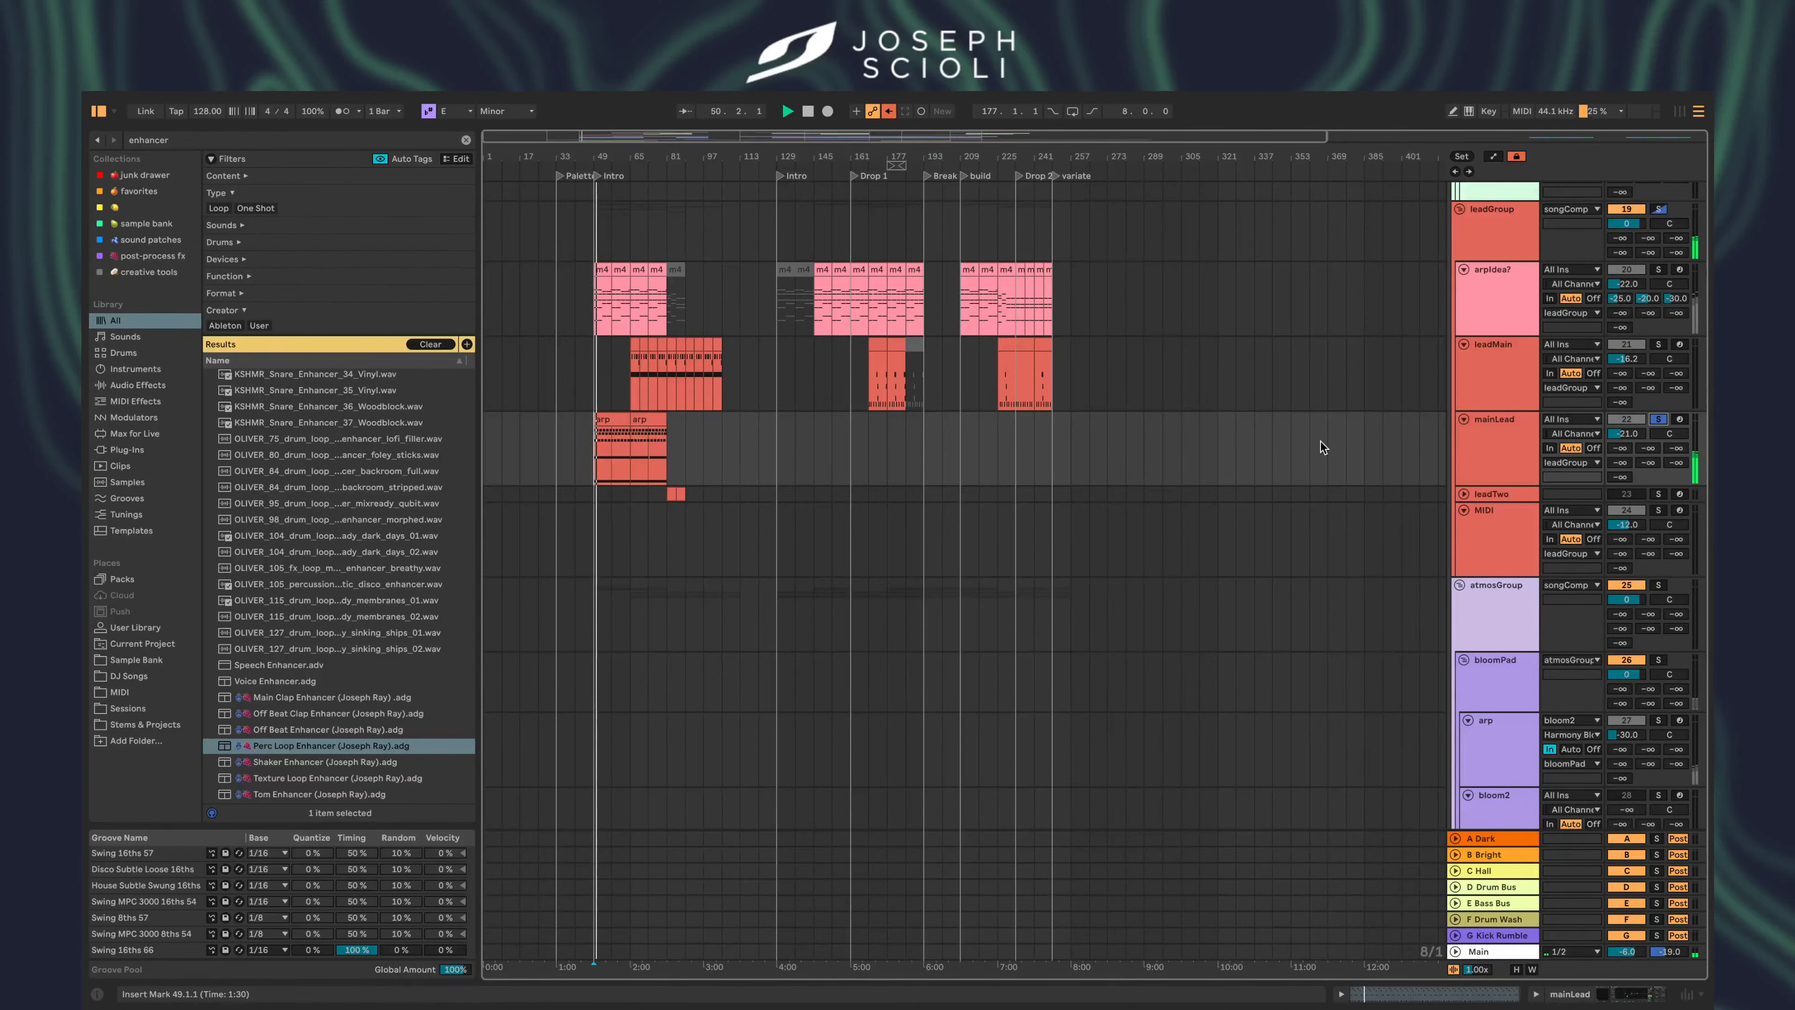
click(1668, 426)
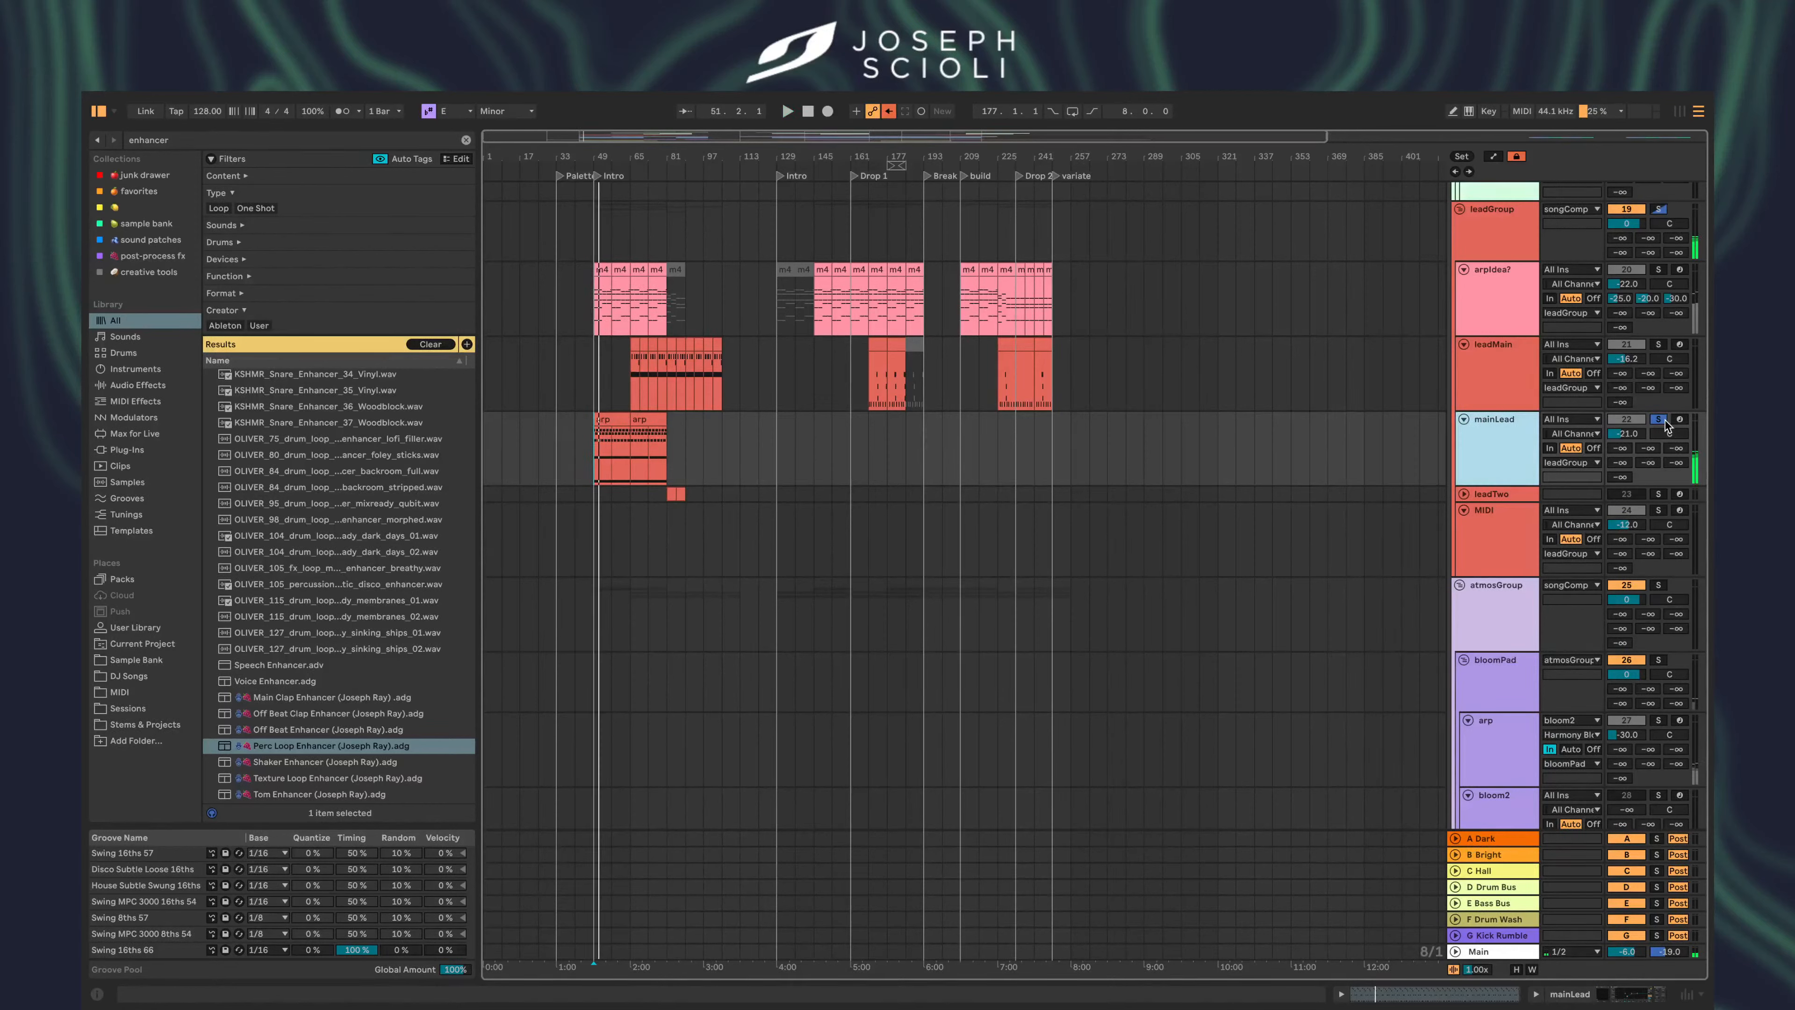
click(1667, 426)
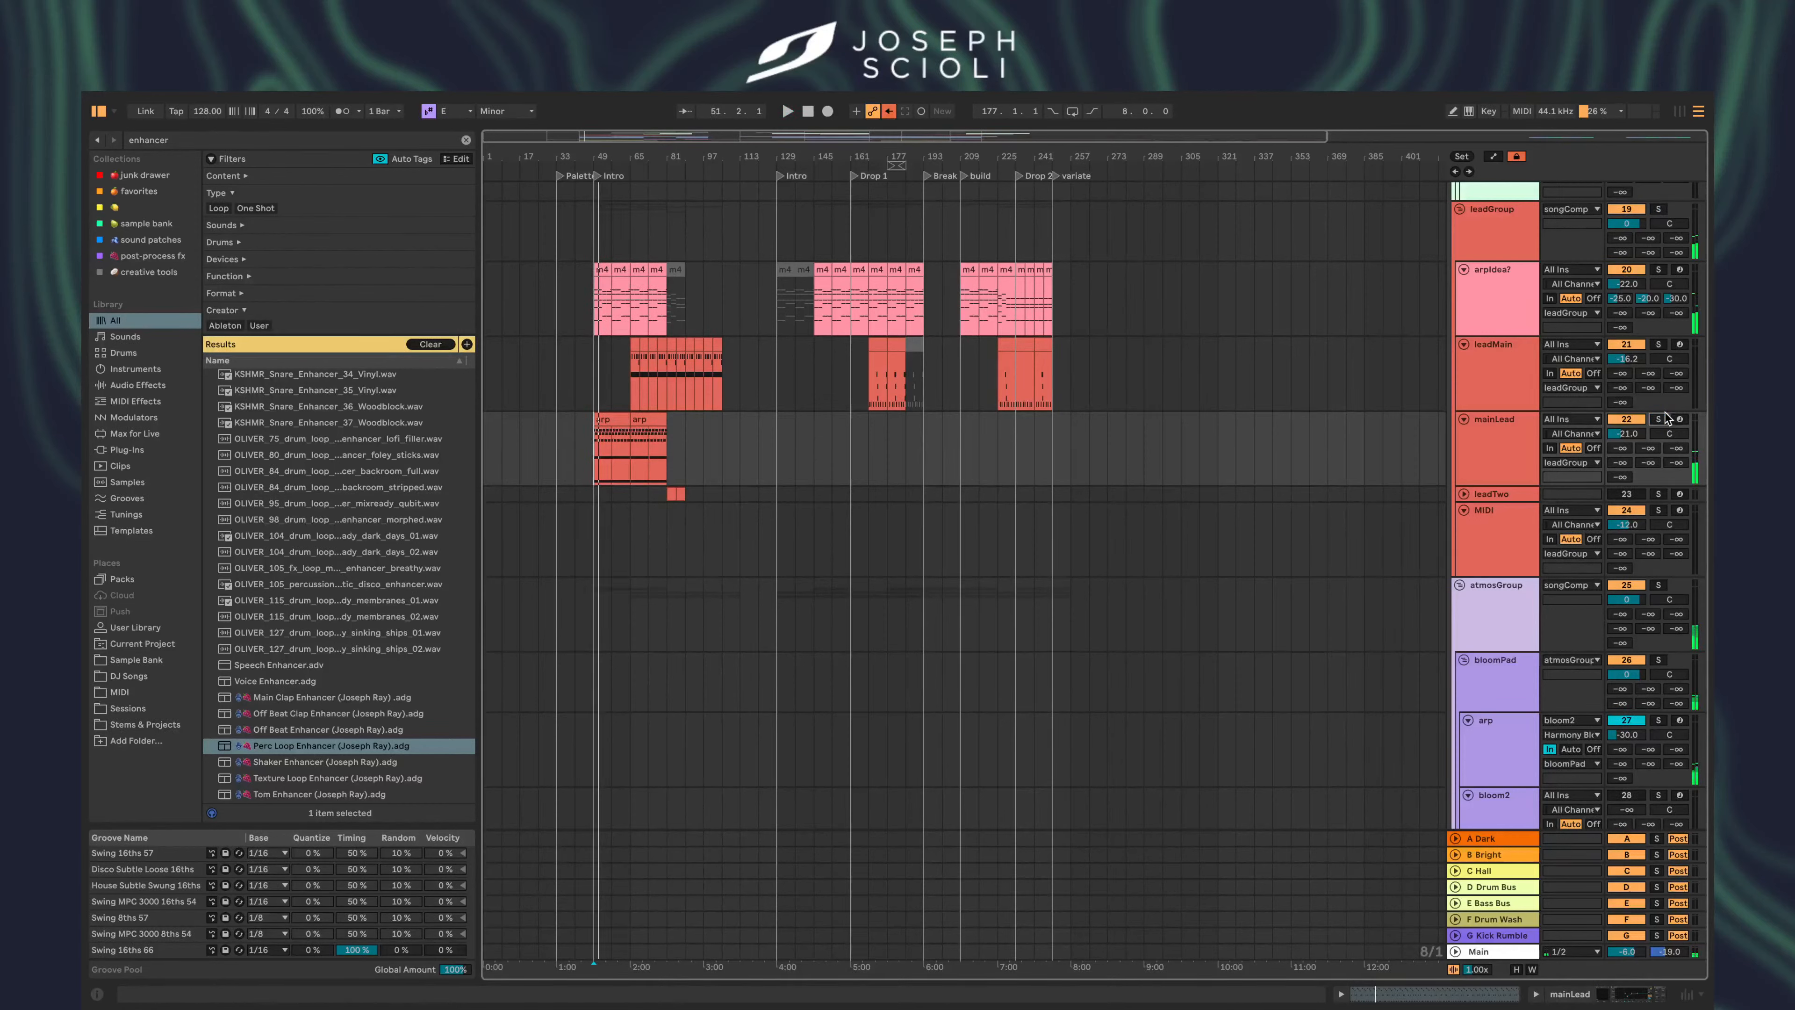
- Turn off the mainLead track and rename it "arpIdea2"
click(1494, 428)
key(ctrl+r)
text(arpIdea)
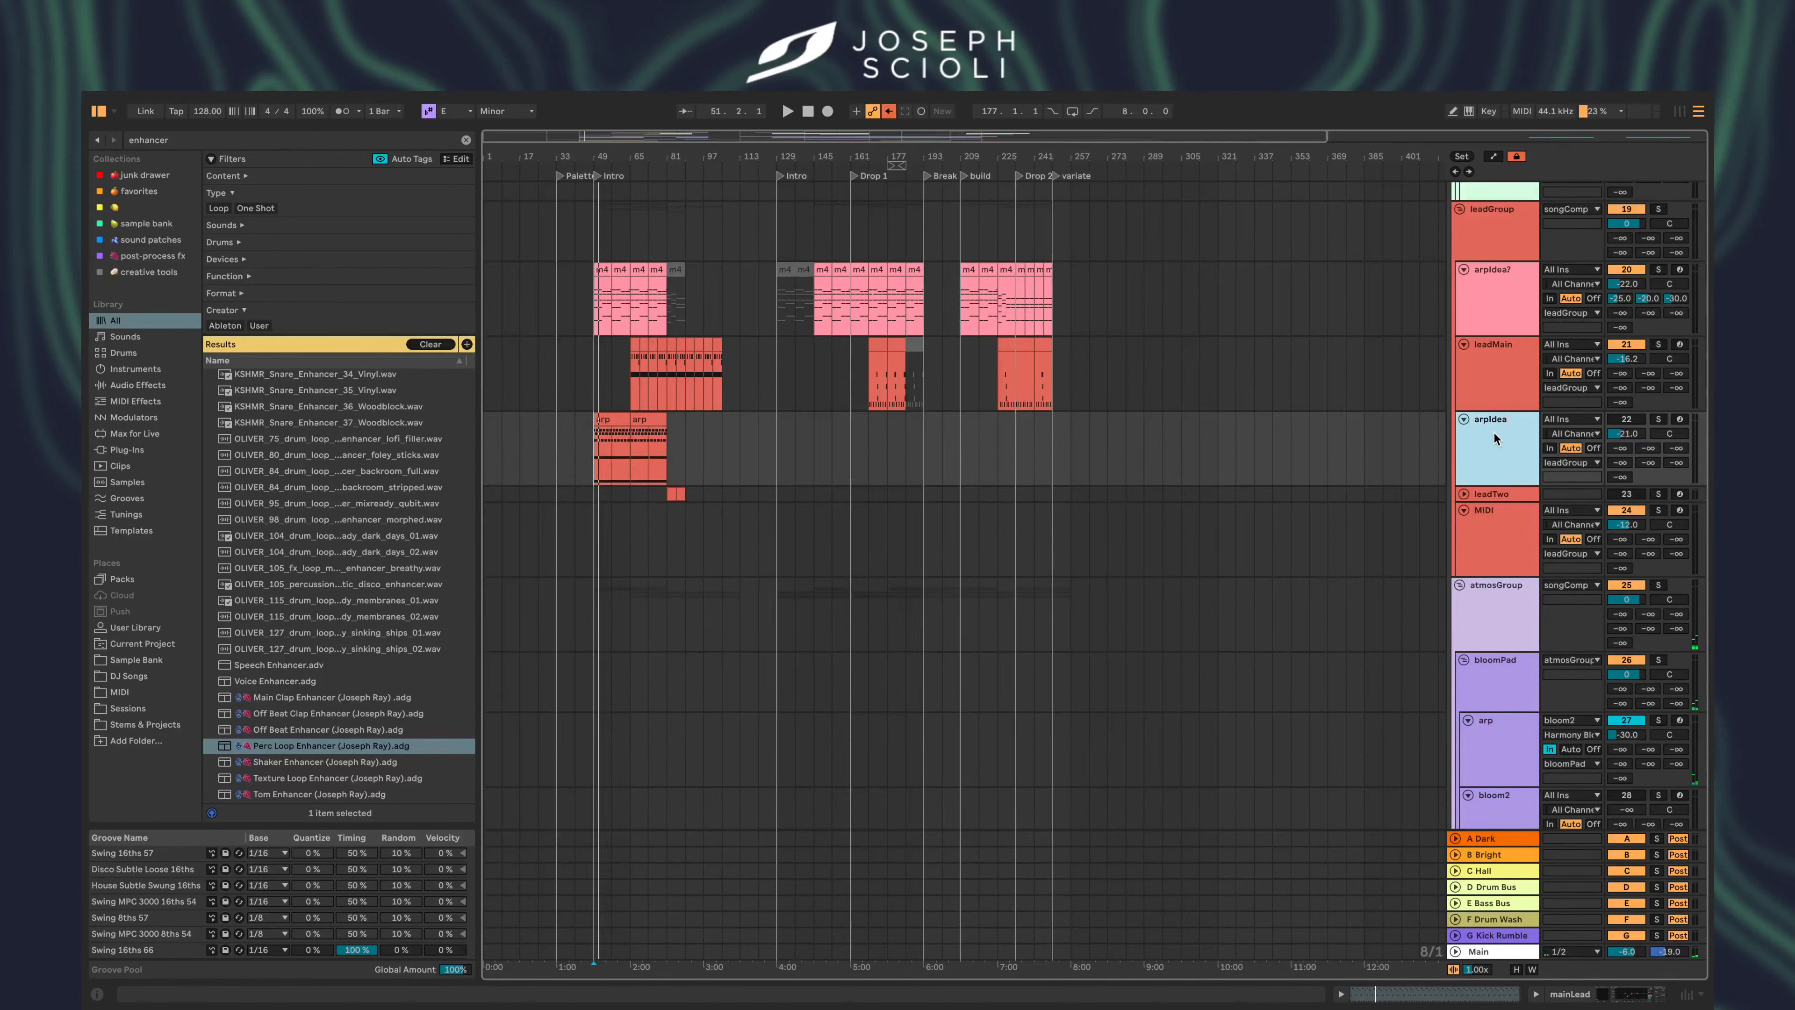
text(2)
- Rename the arpIdea7 track as "arpIdeaOne"
click(1506, 285)
key(ctrl+r)
text(ar)
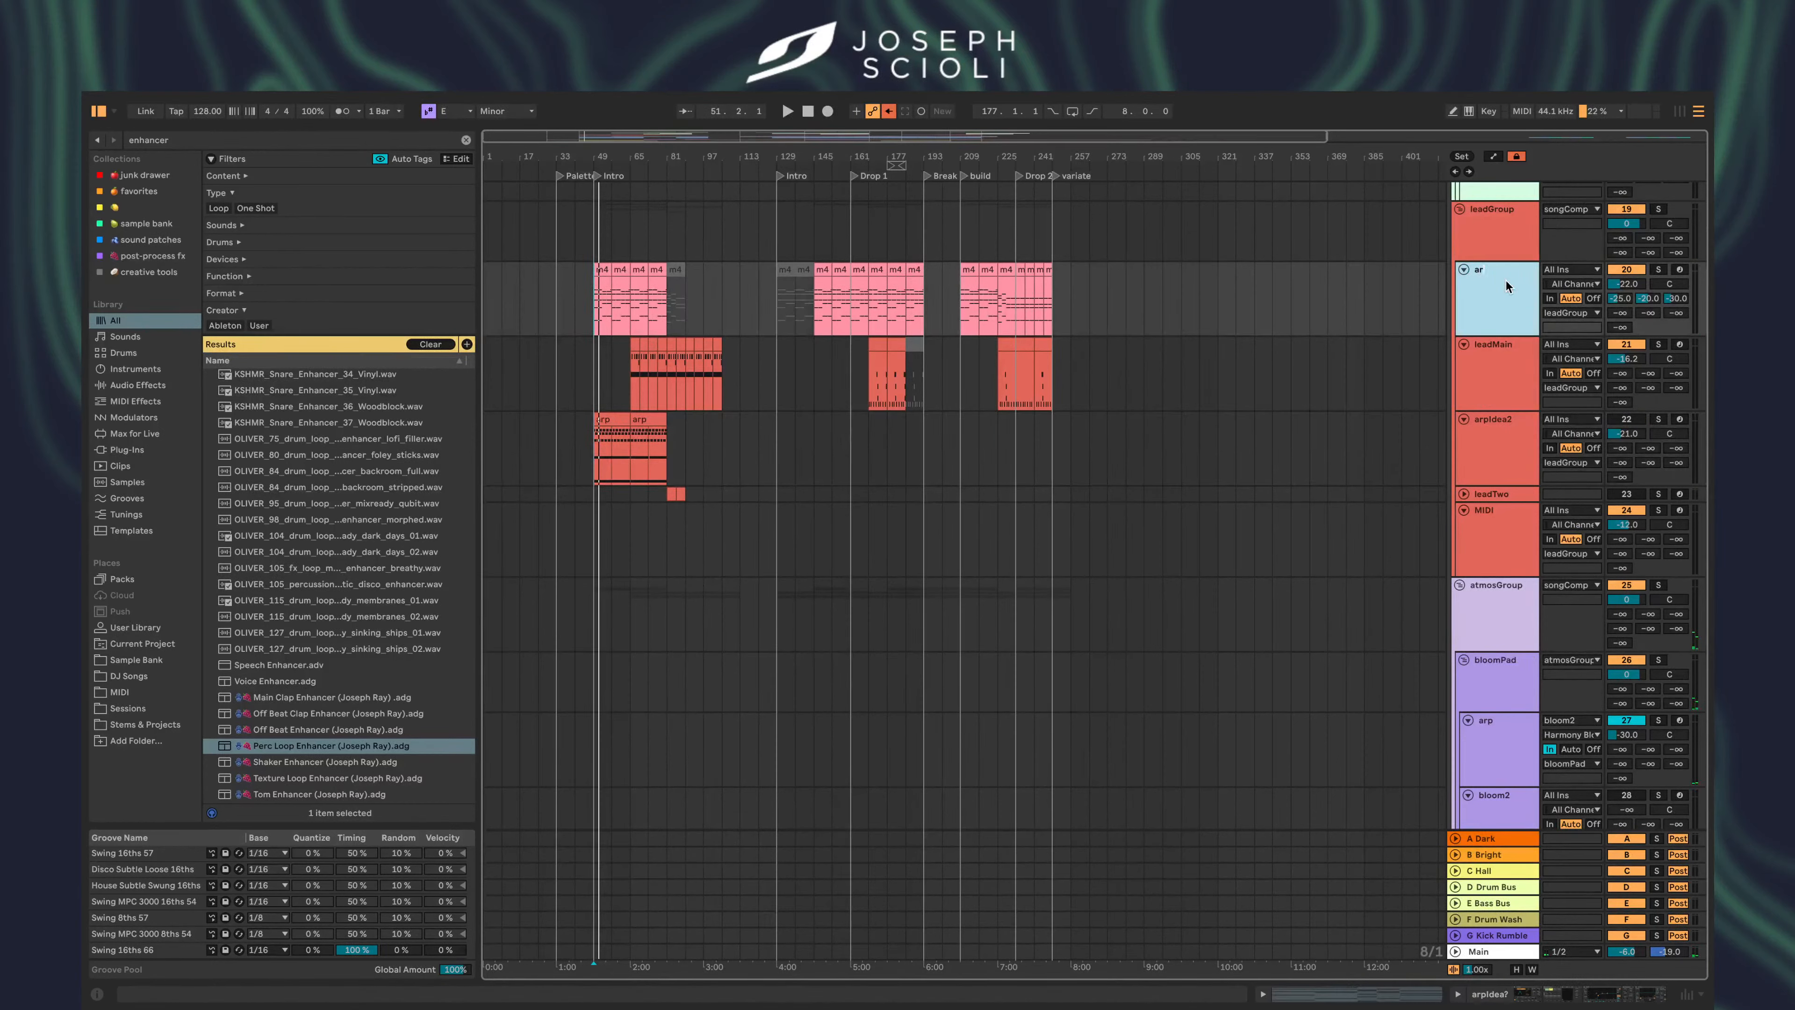
text(pIdeaOne)
key(Return)
- Colour the arpIdea2 track pink, move it between arpIdeaOne and leadMain, and fold it
right_click(1482, 444)
click(1498, 729)
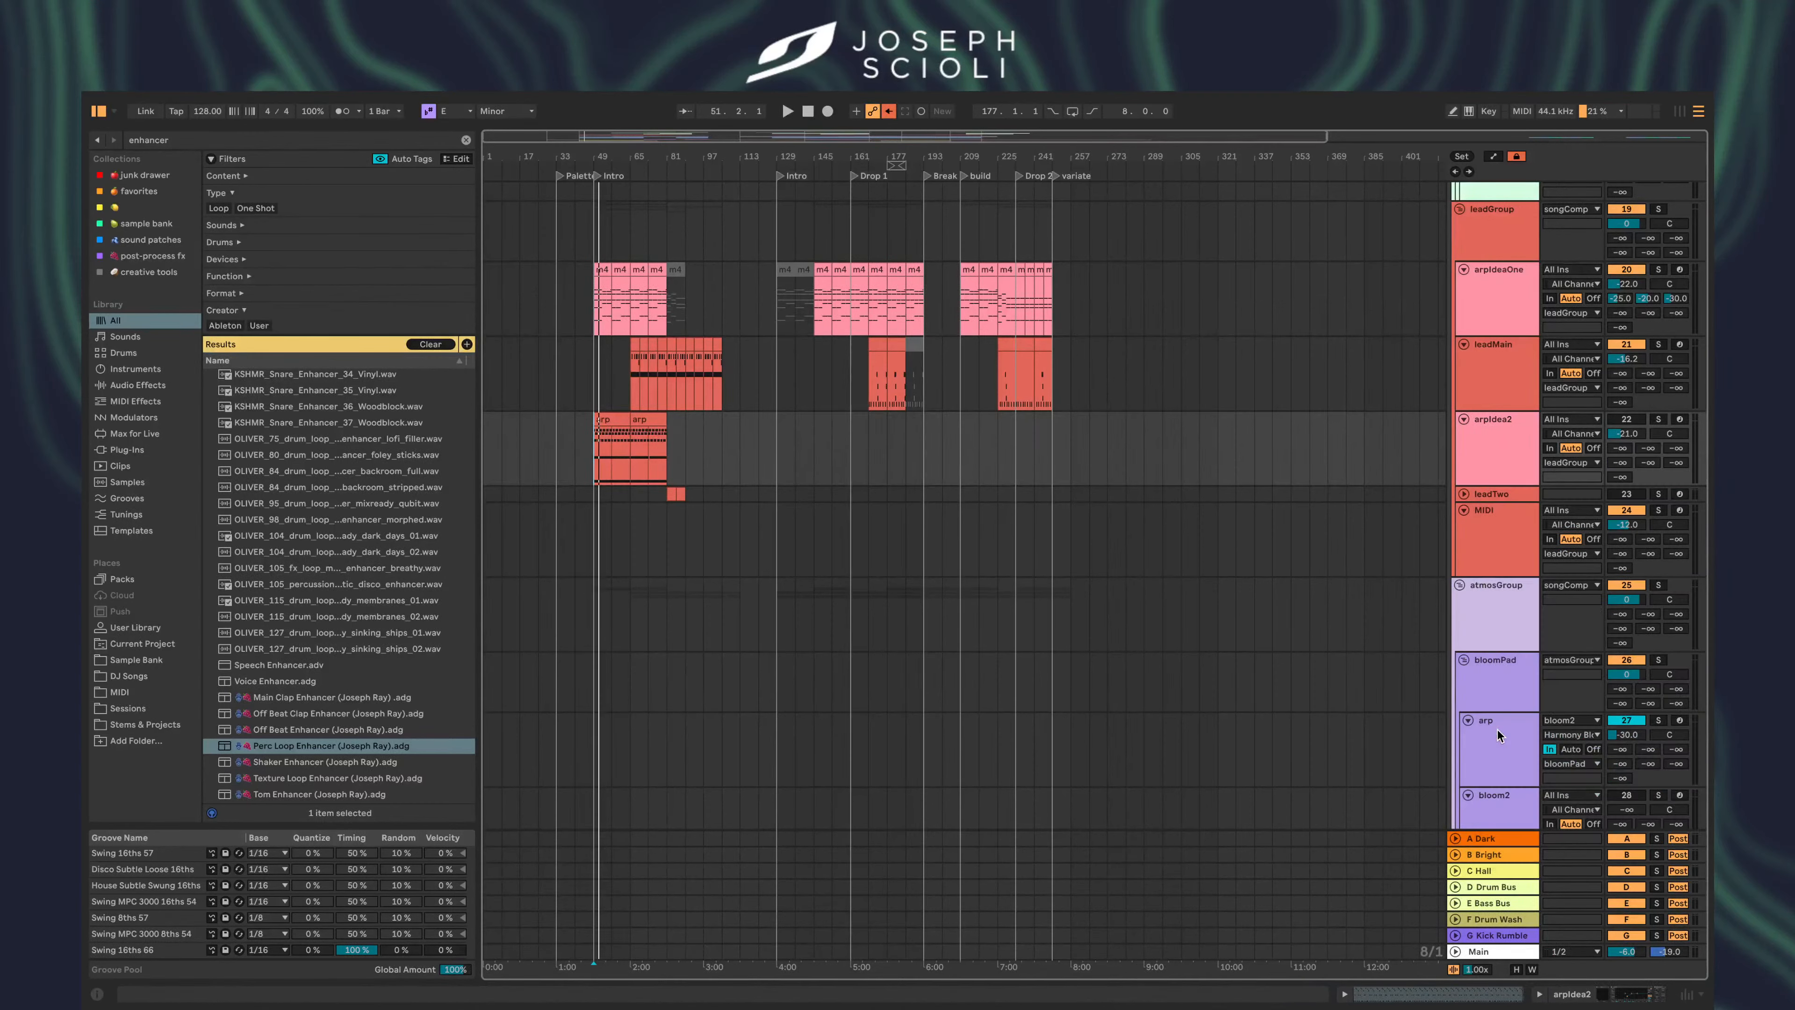
drag(1499, 468, 1634, 347)
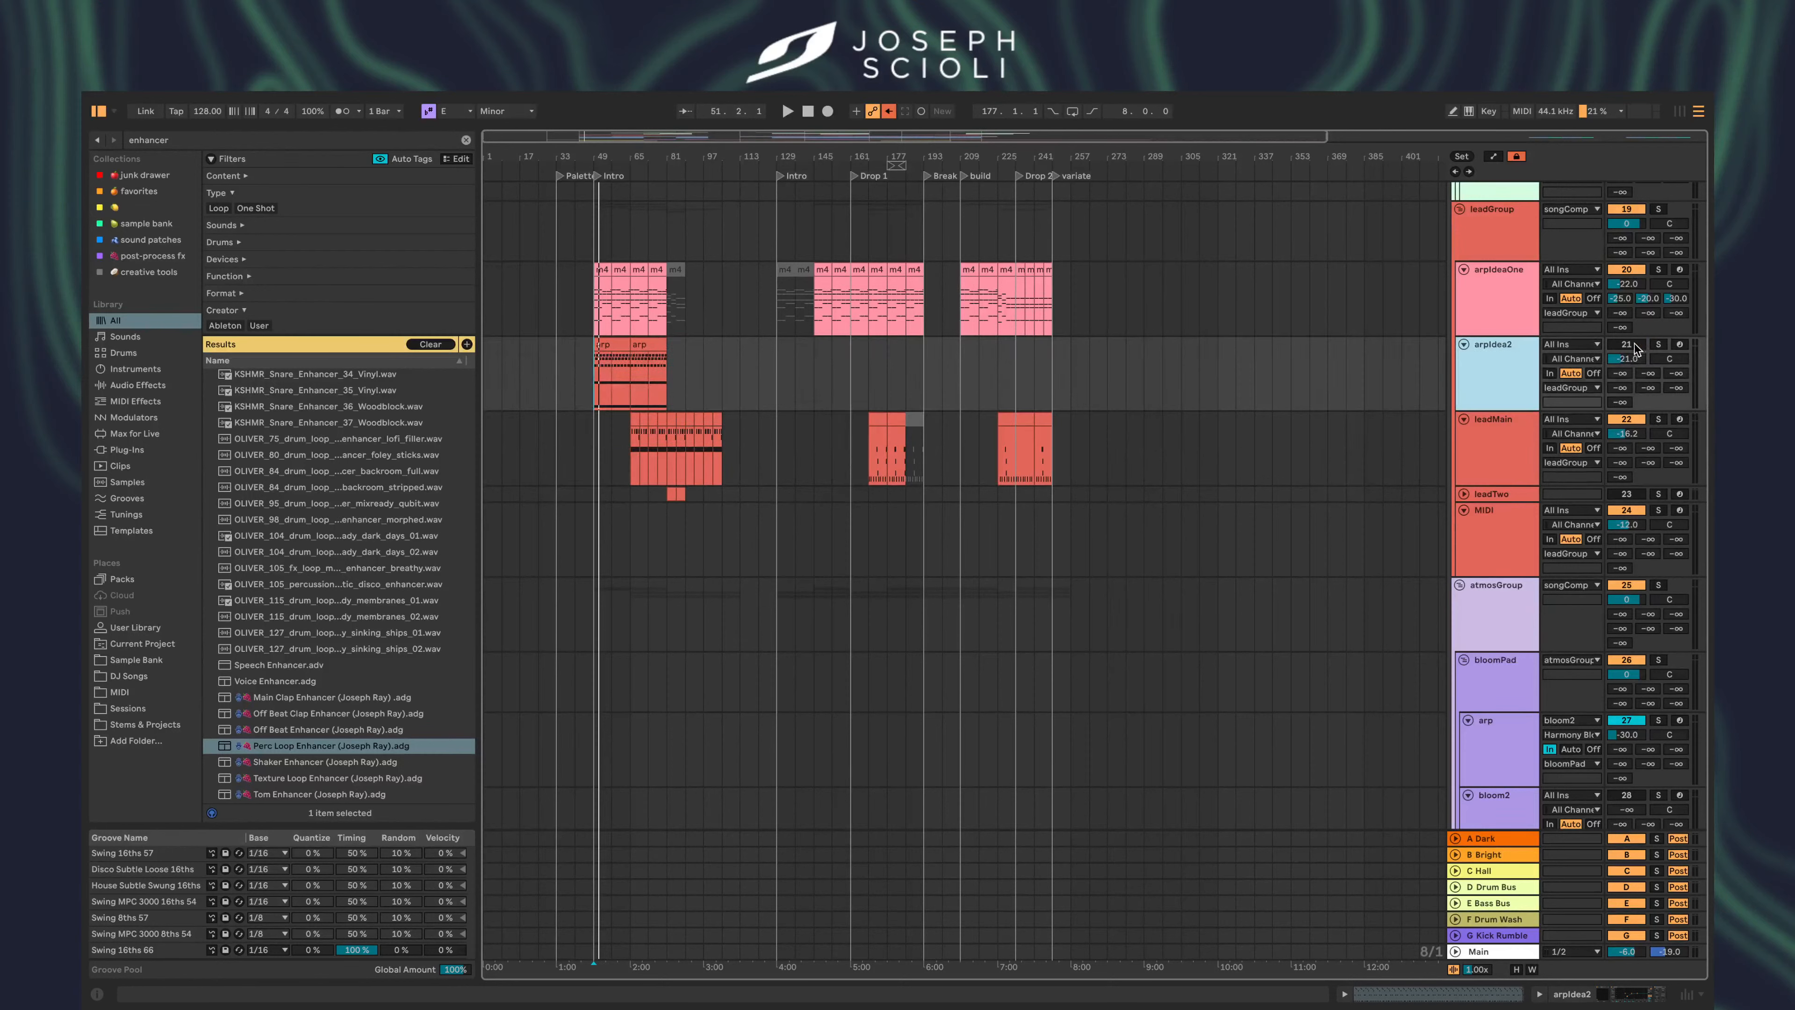
click(1463, 343)
- Assign arpIdea2's pink track colour to its arp clips
click(1176, 415)
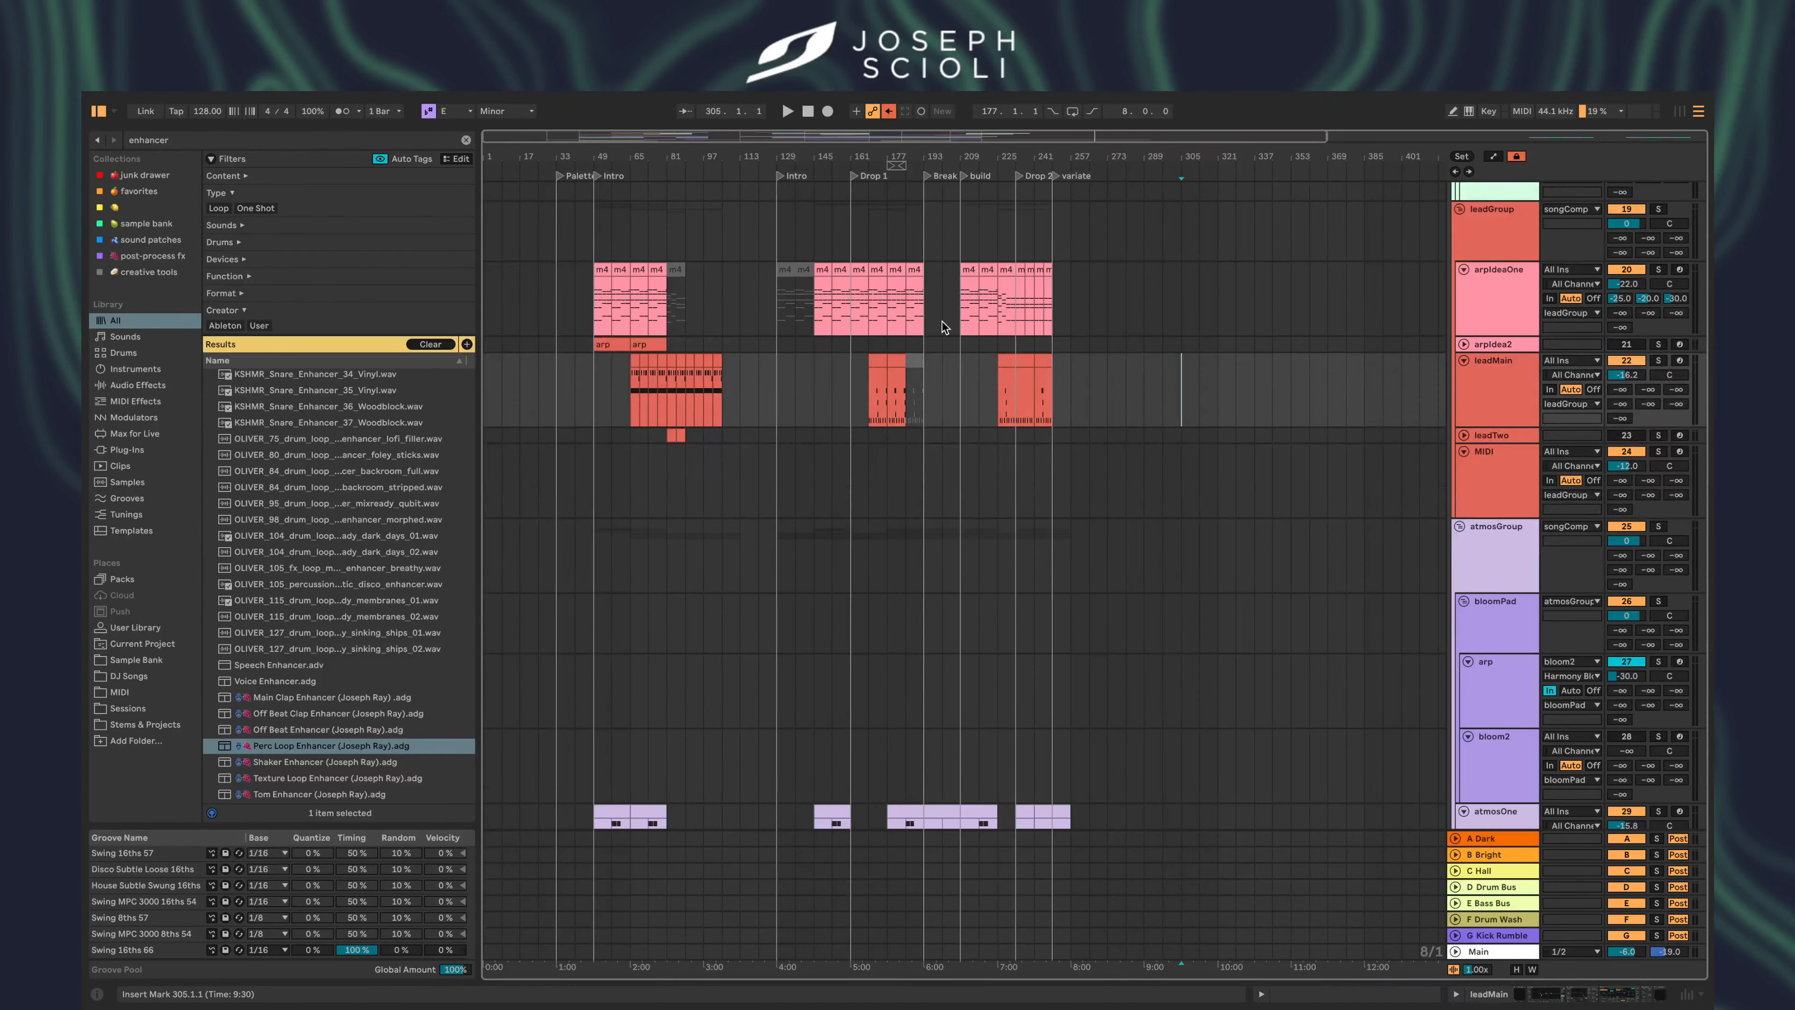
right_click(1515, 343)
click(1420, 711)
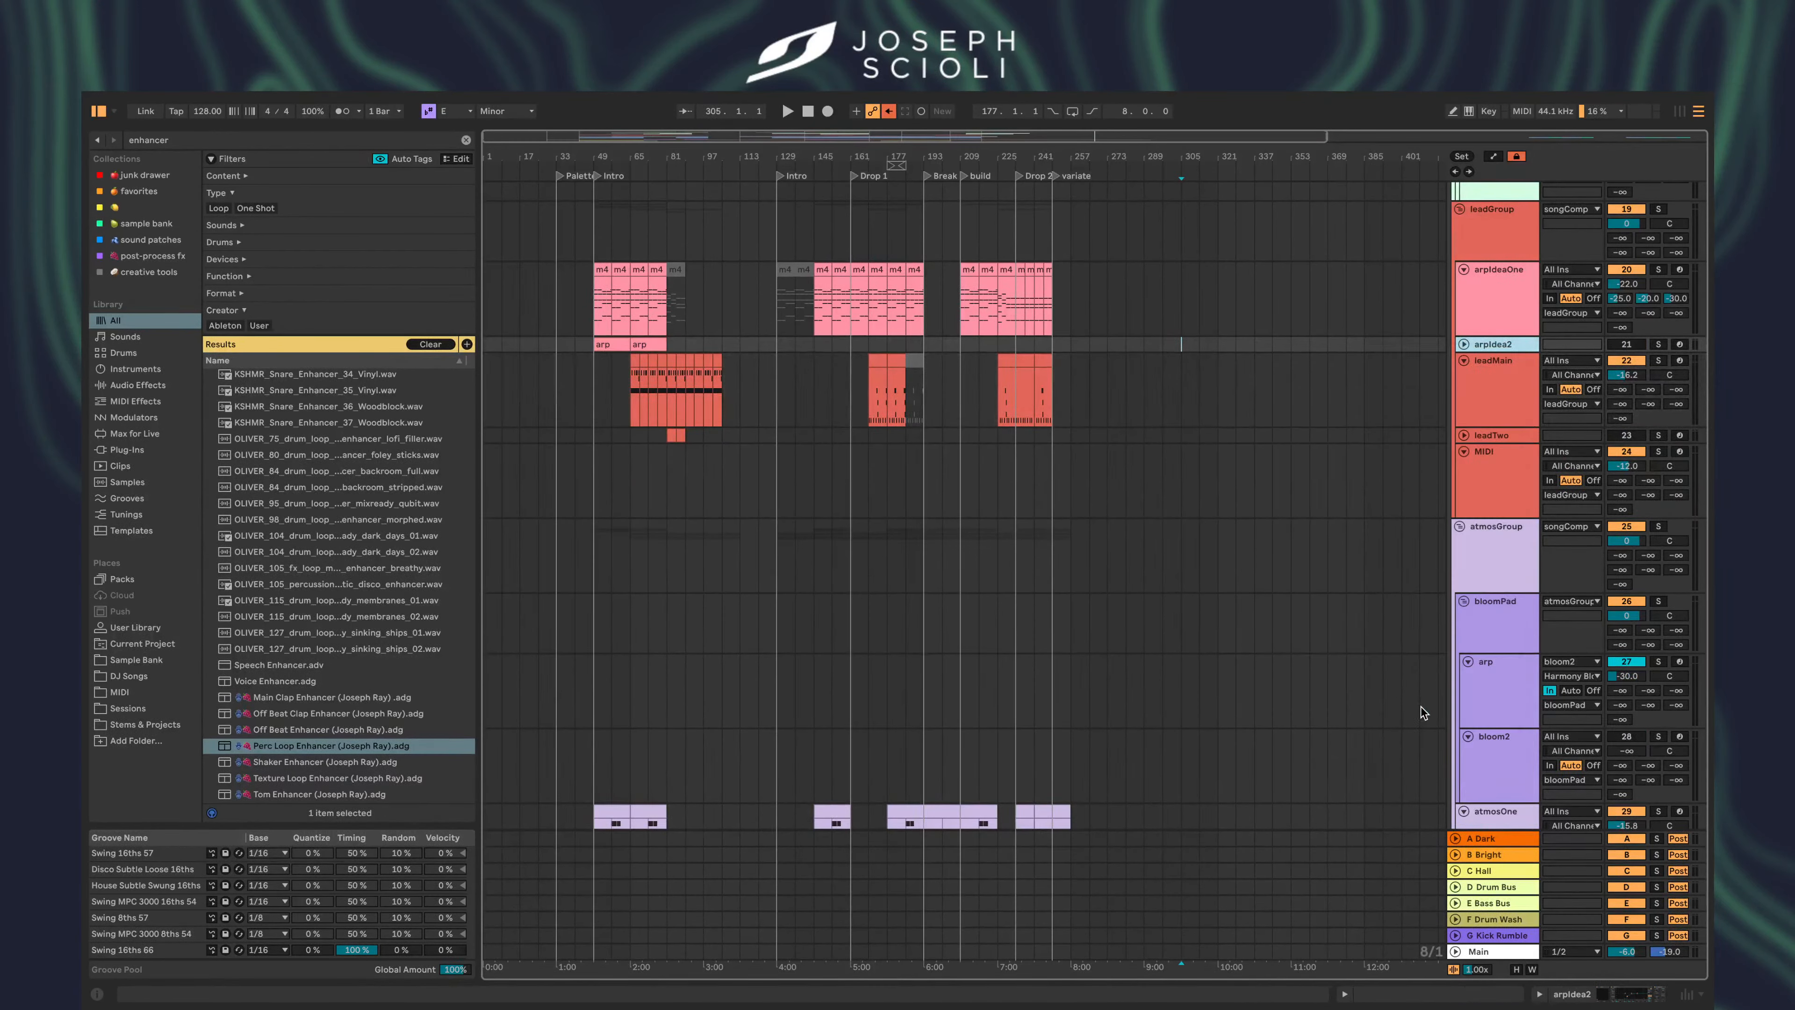